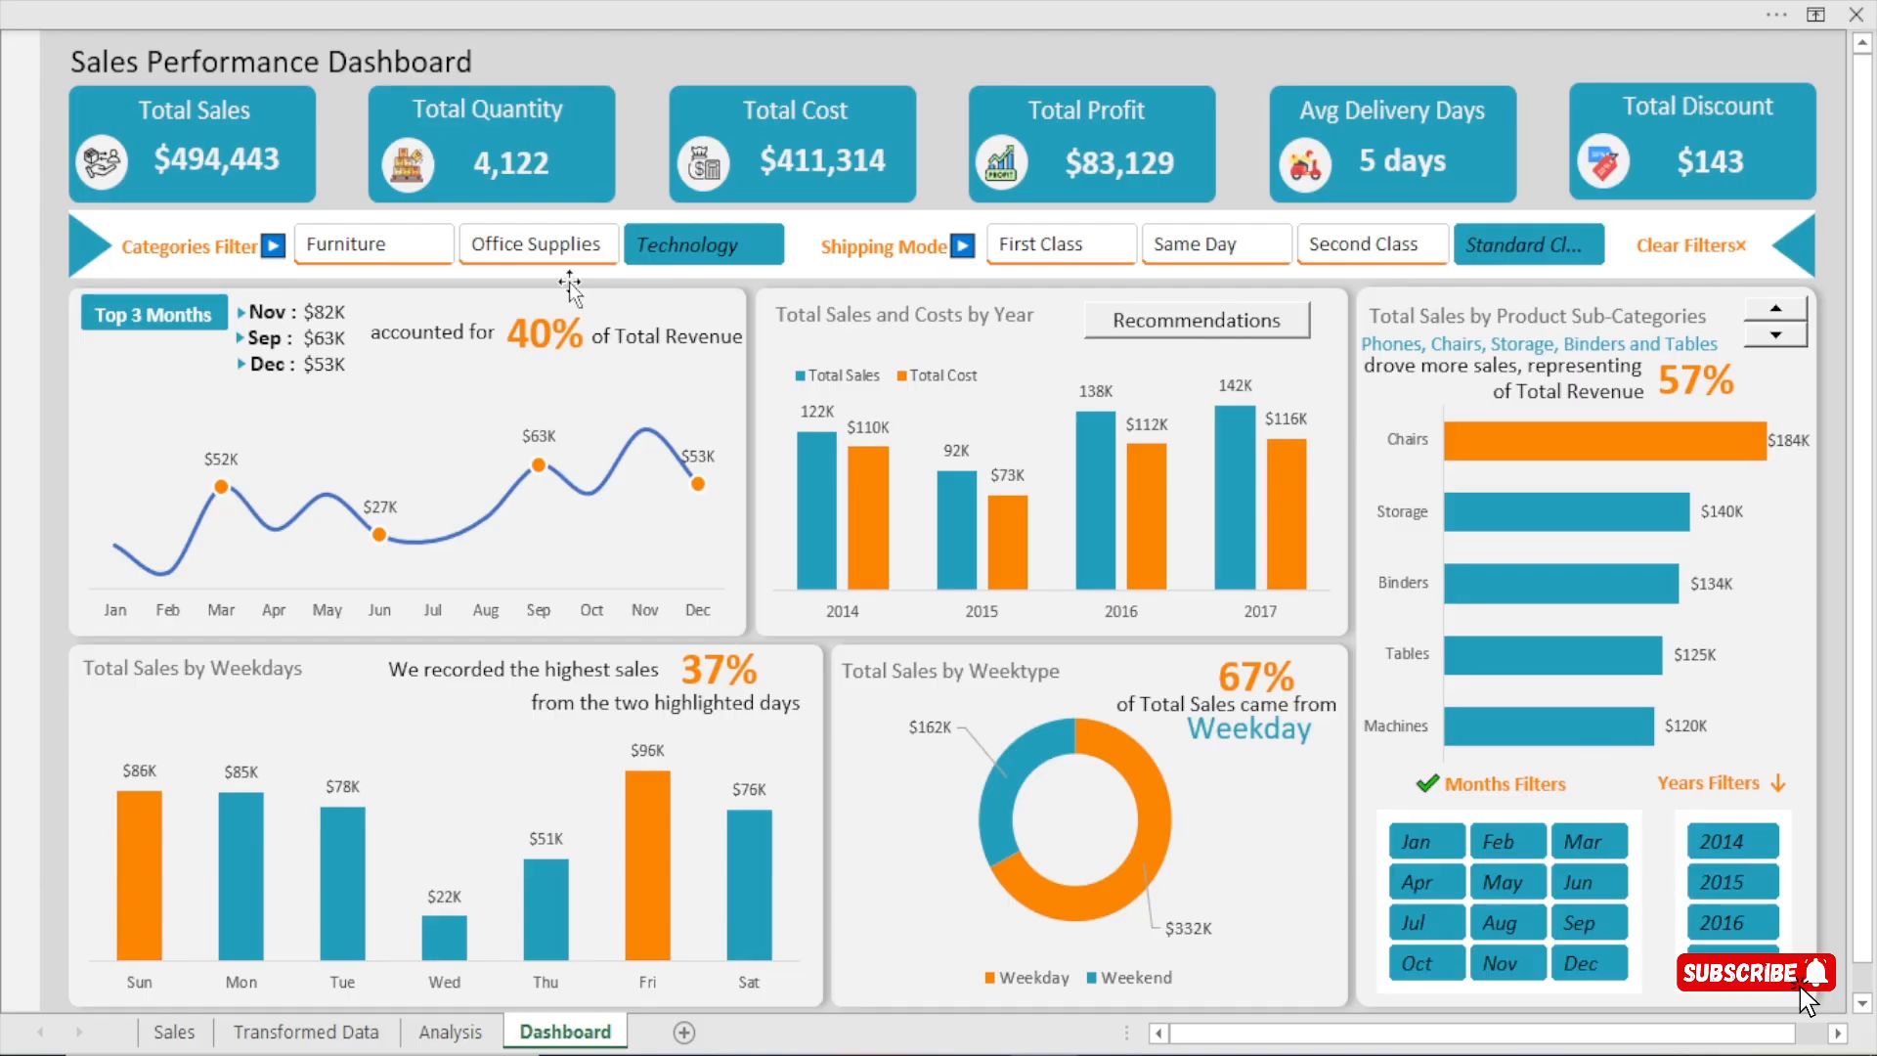
Switch the category filter among Office Supplies, Furniture and Technology with First Class shipping, ending on Furniture.
click(514, 254)
click(336, 255)
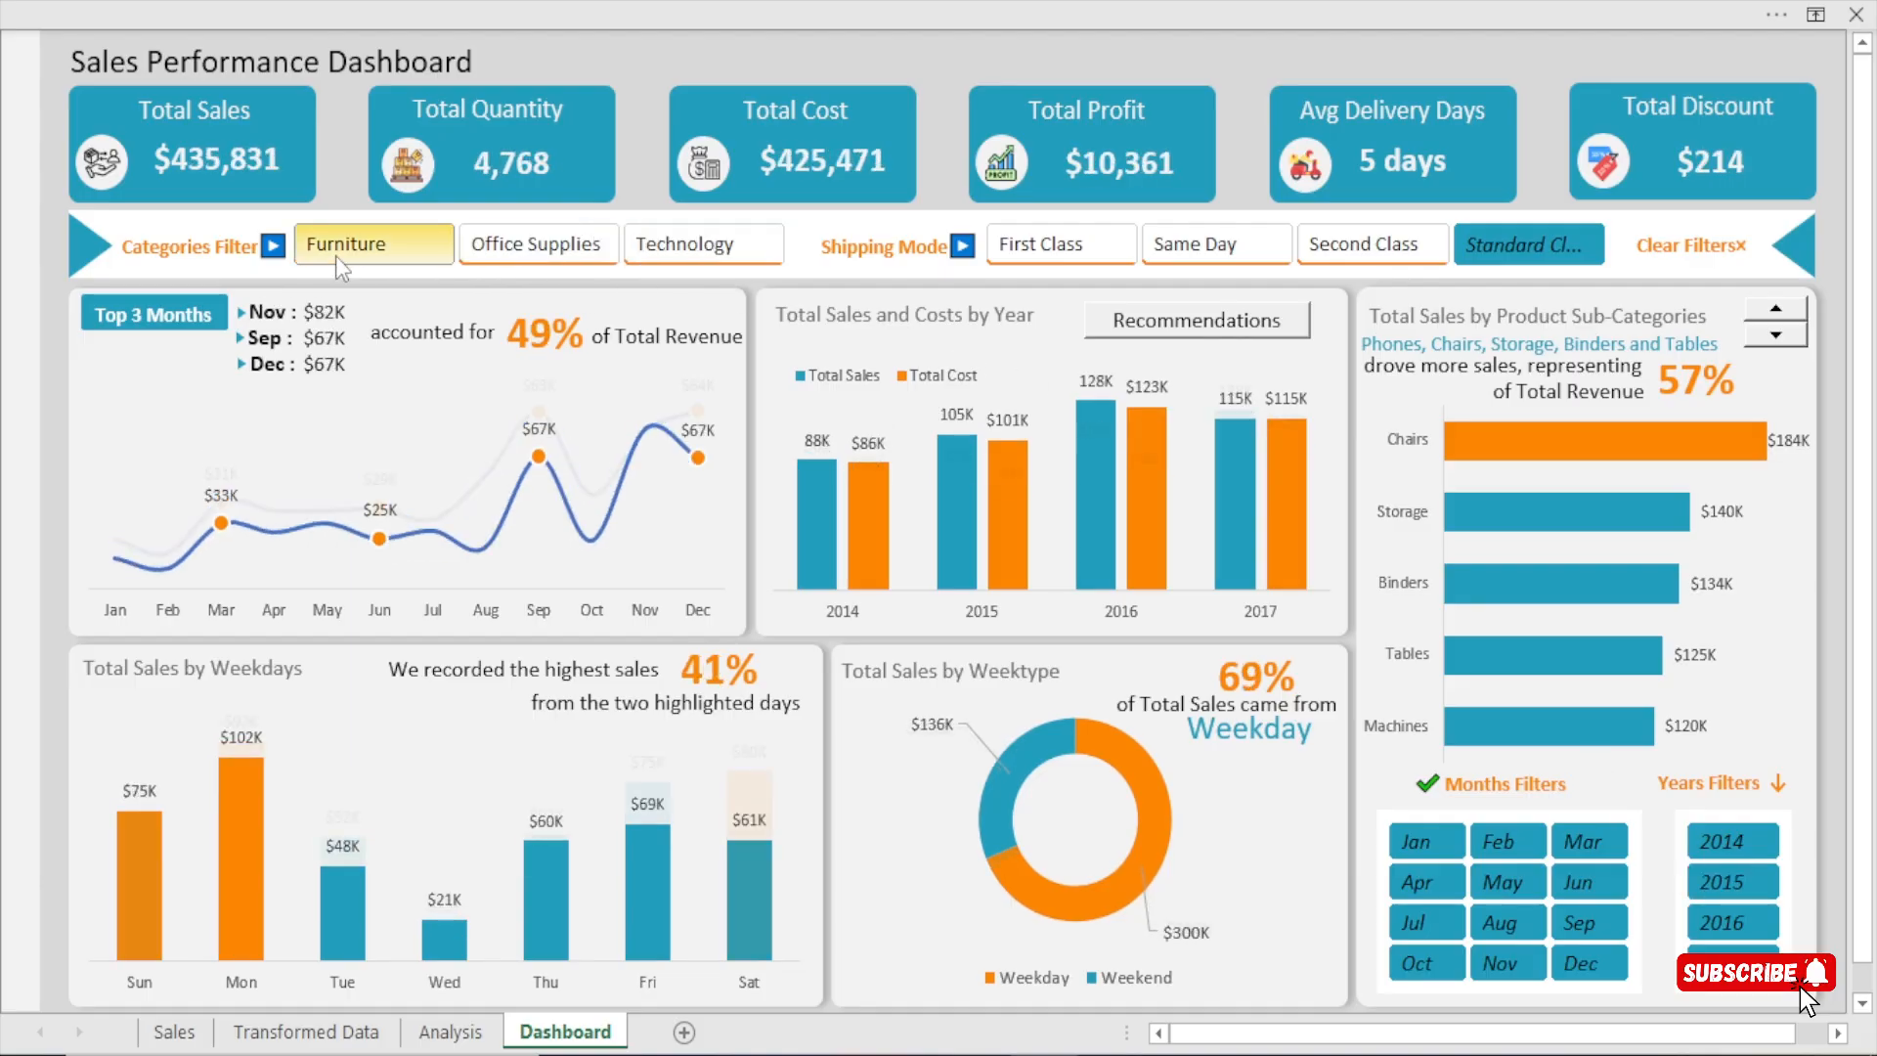
click(990, 256)
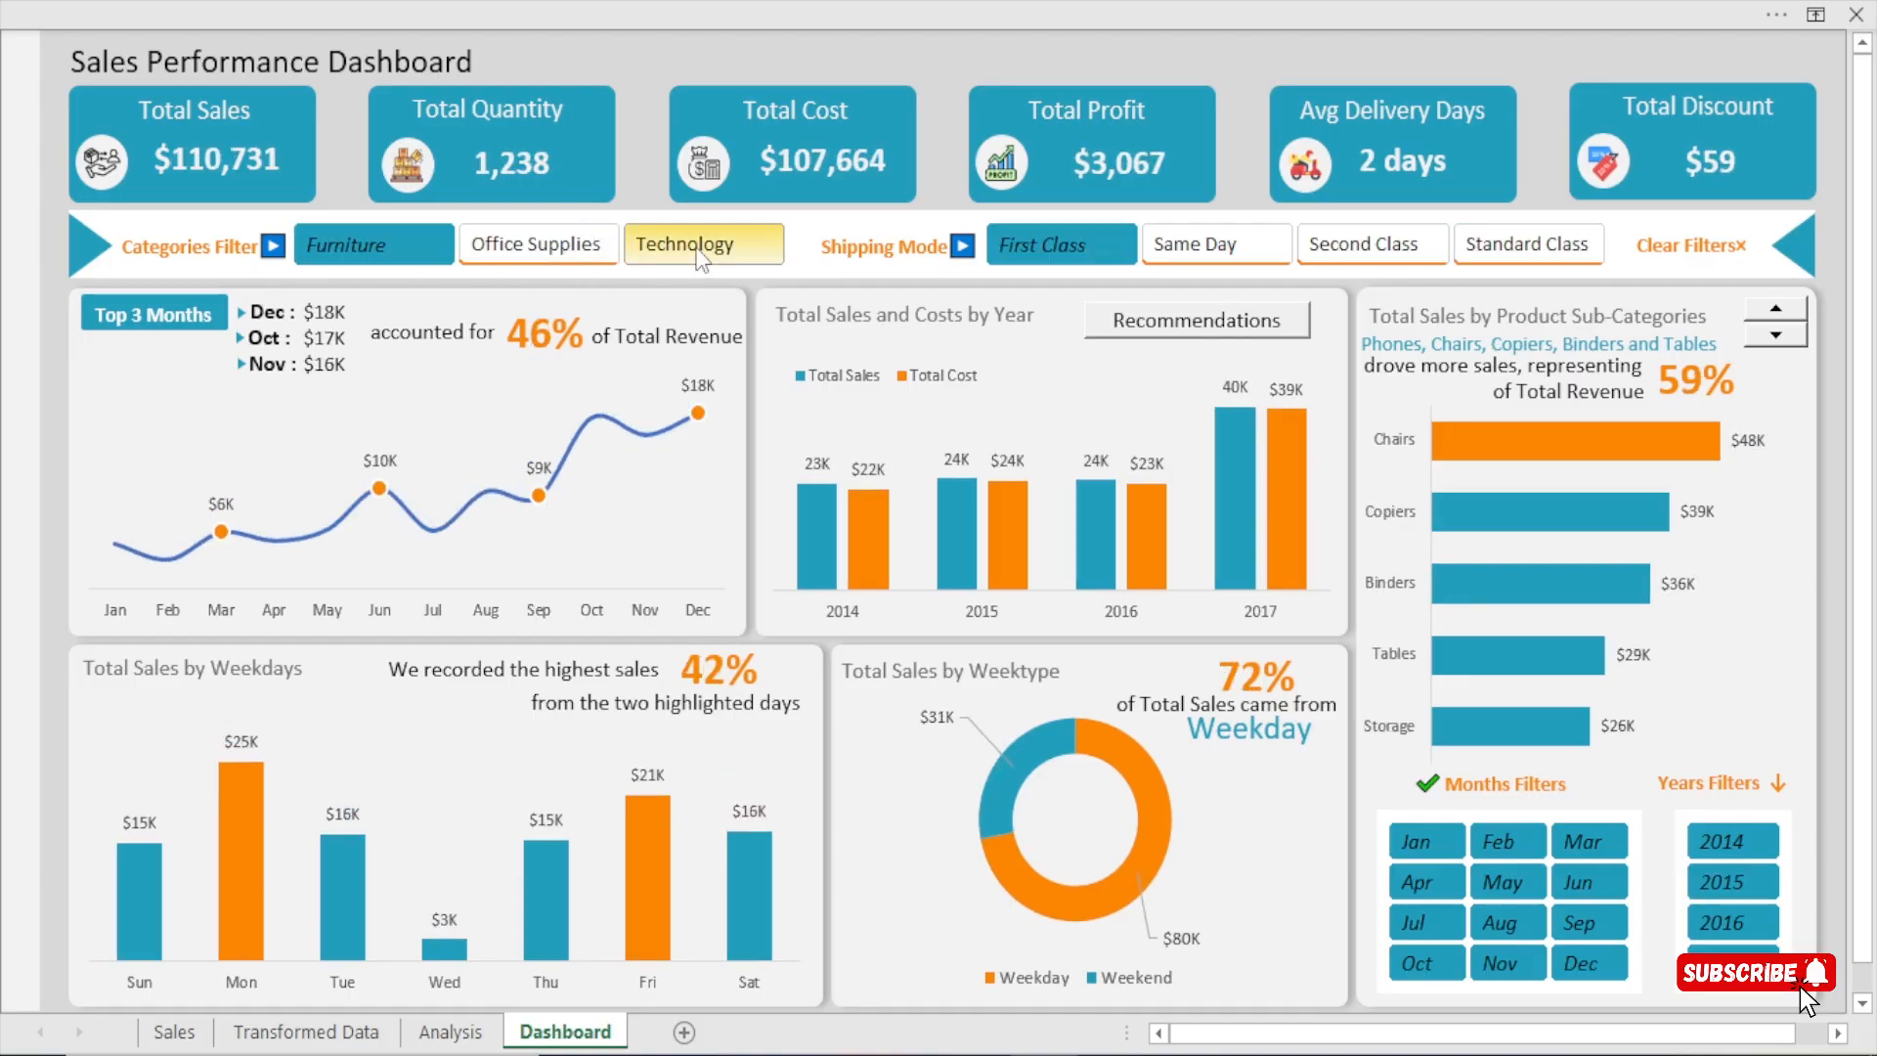
click(699, 256)
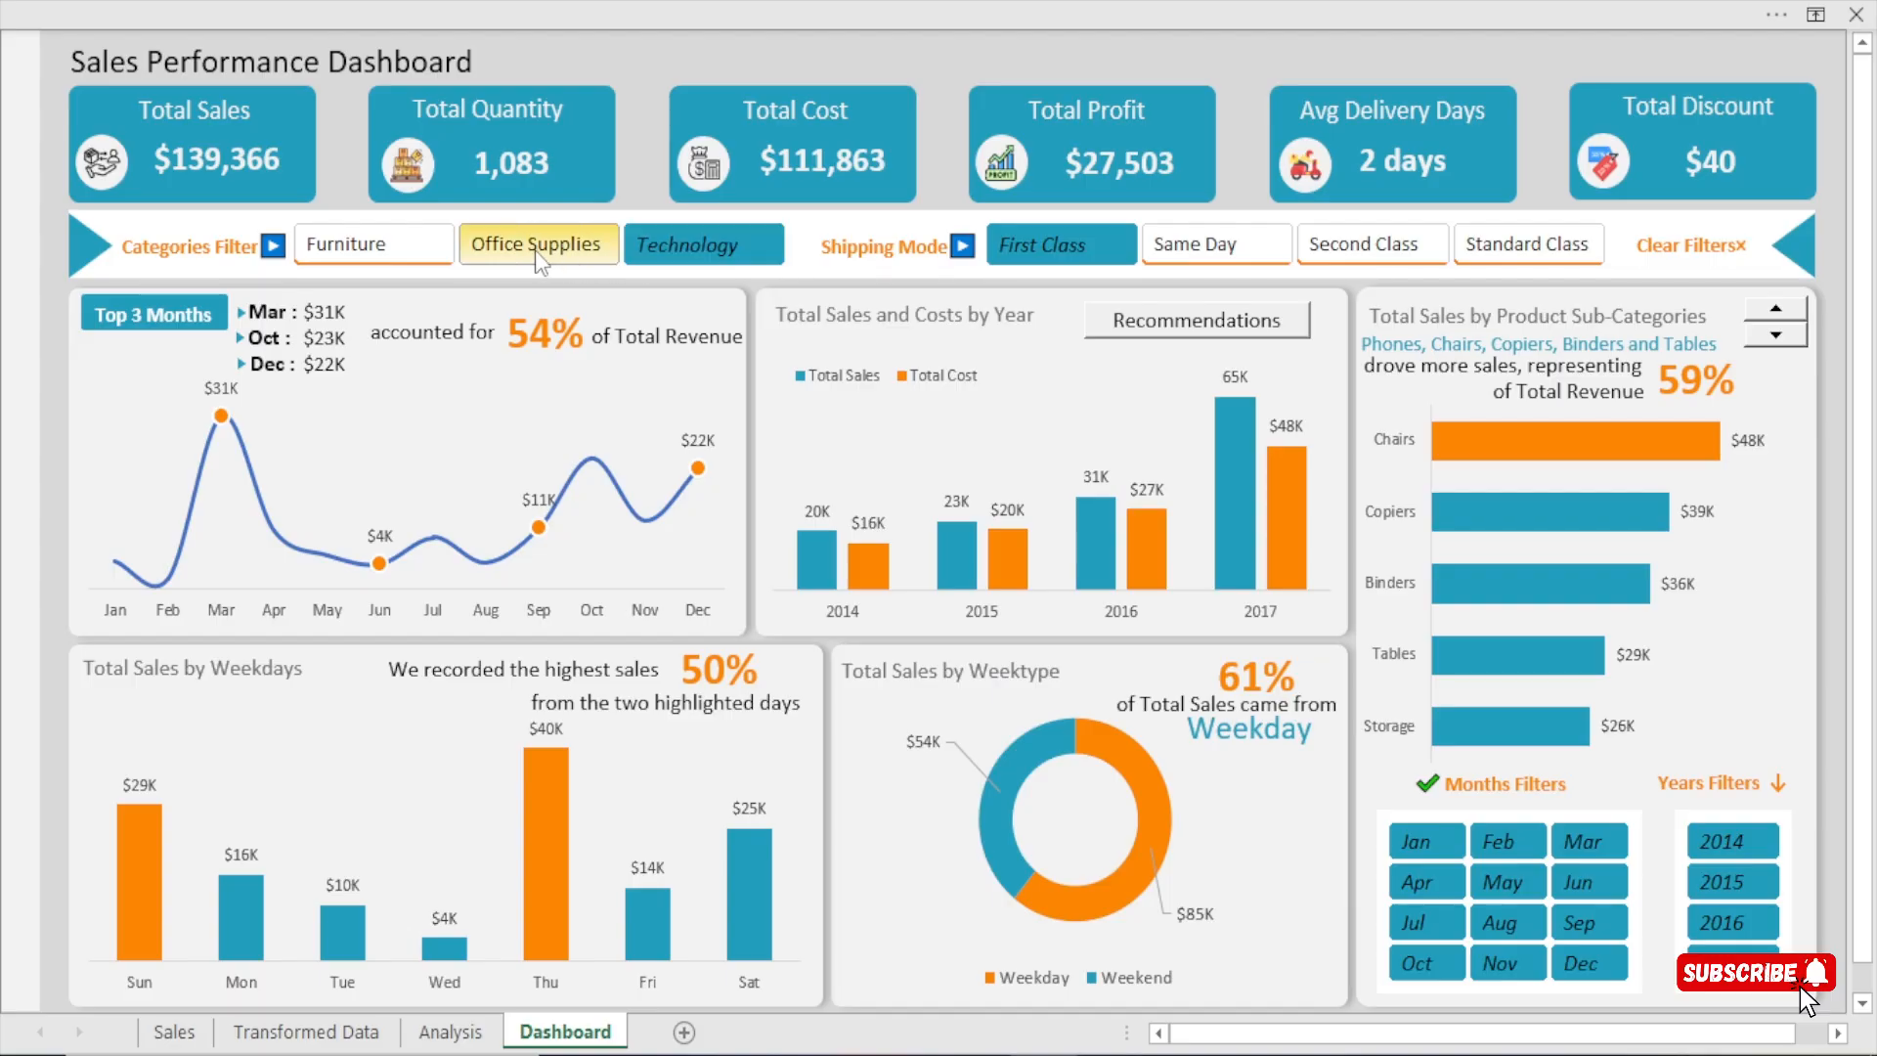
click(373, 254)
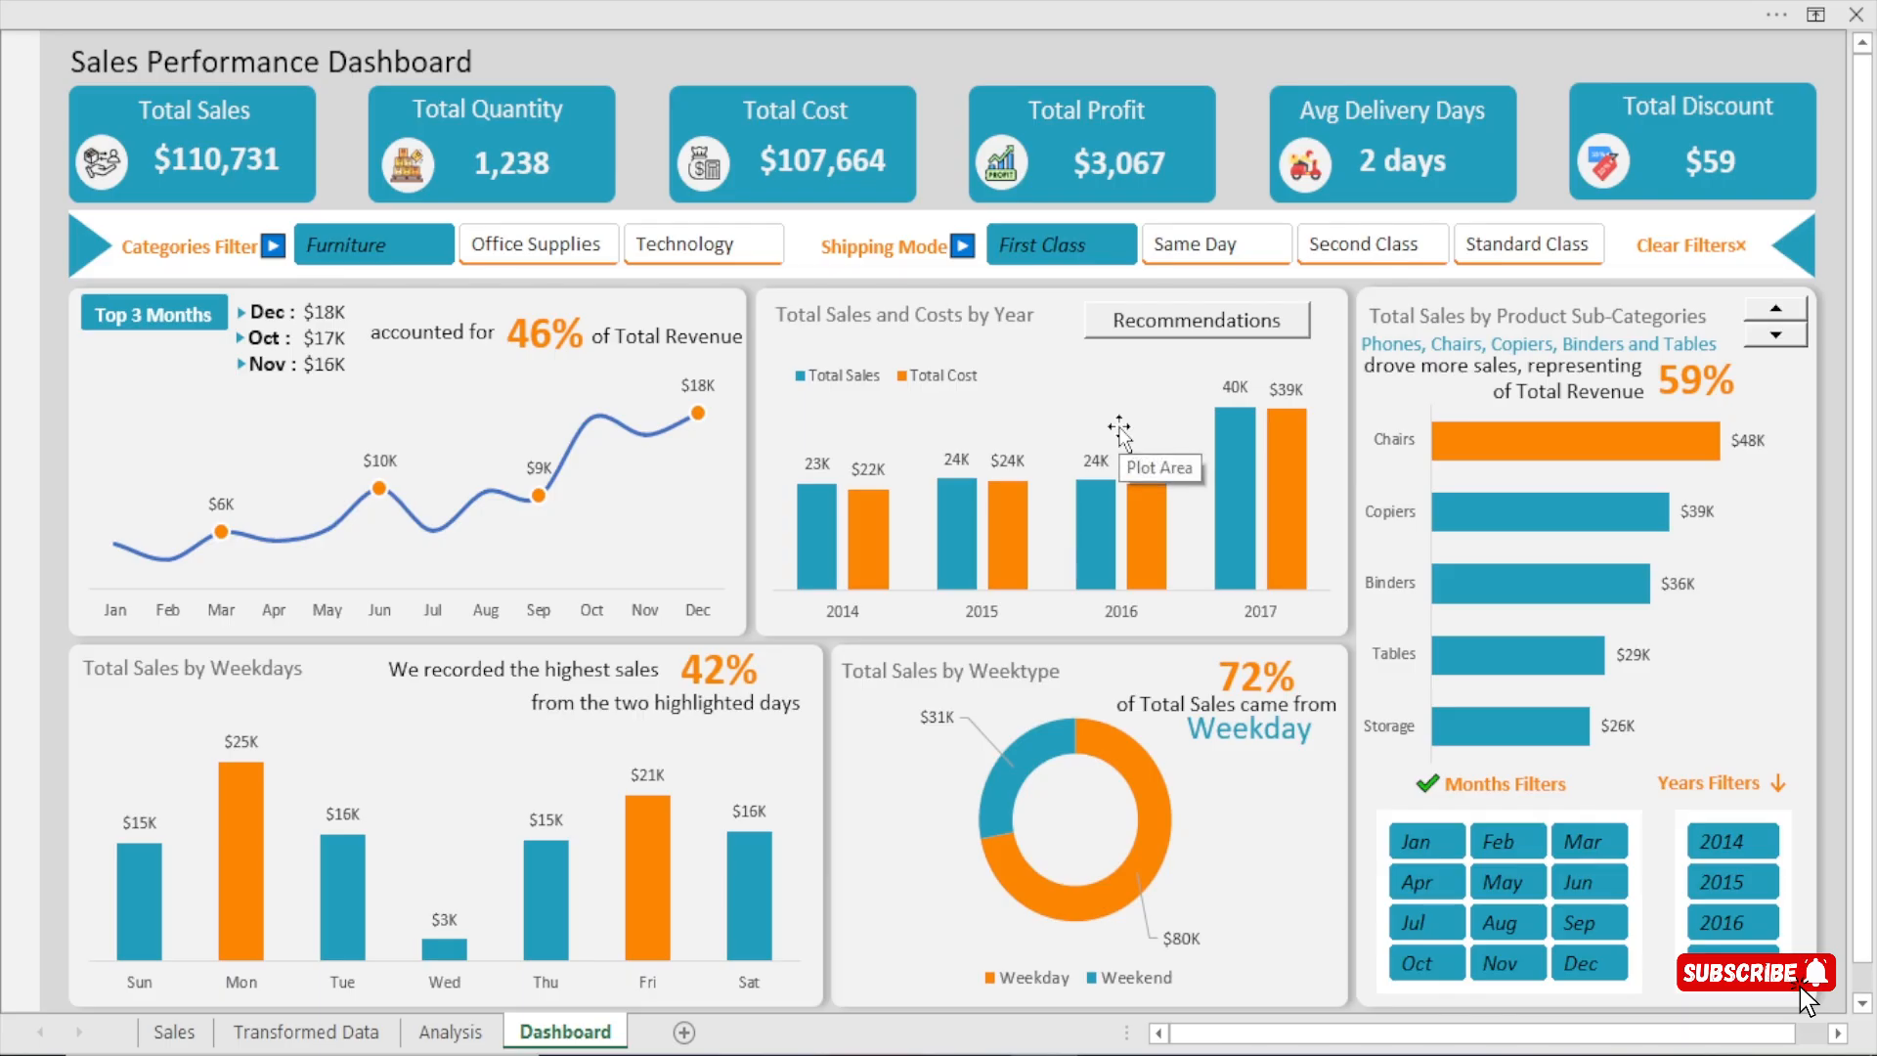
Show and hide the recommendations for the Total Sales and Costs by Year chart.
click(1196, 332)
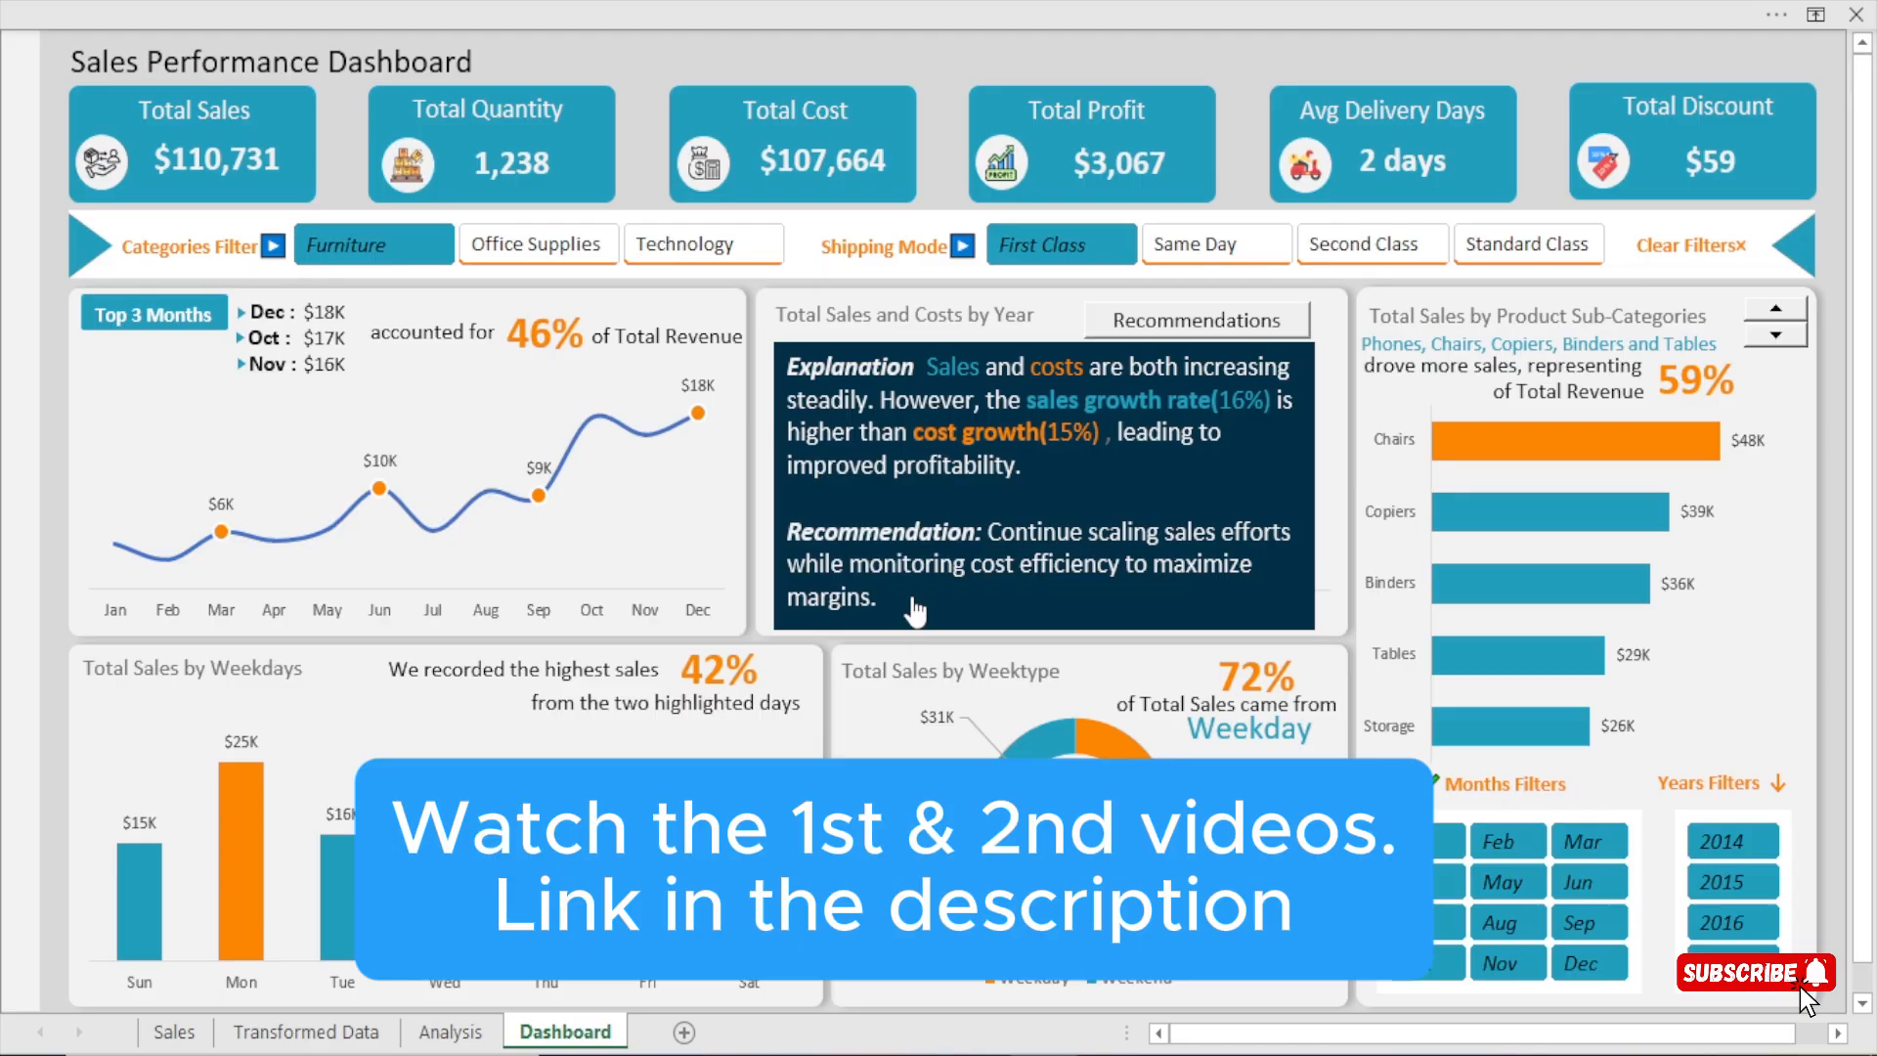
click(1169, 327)
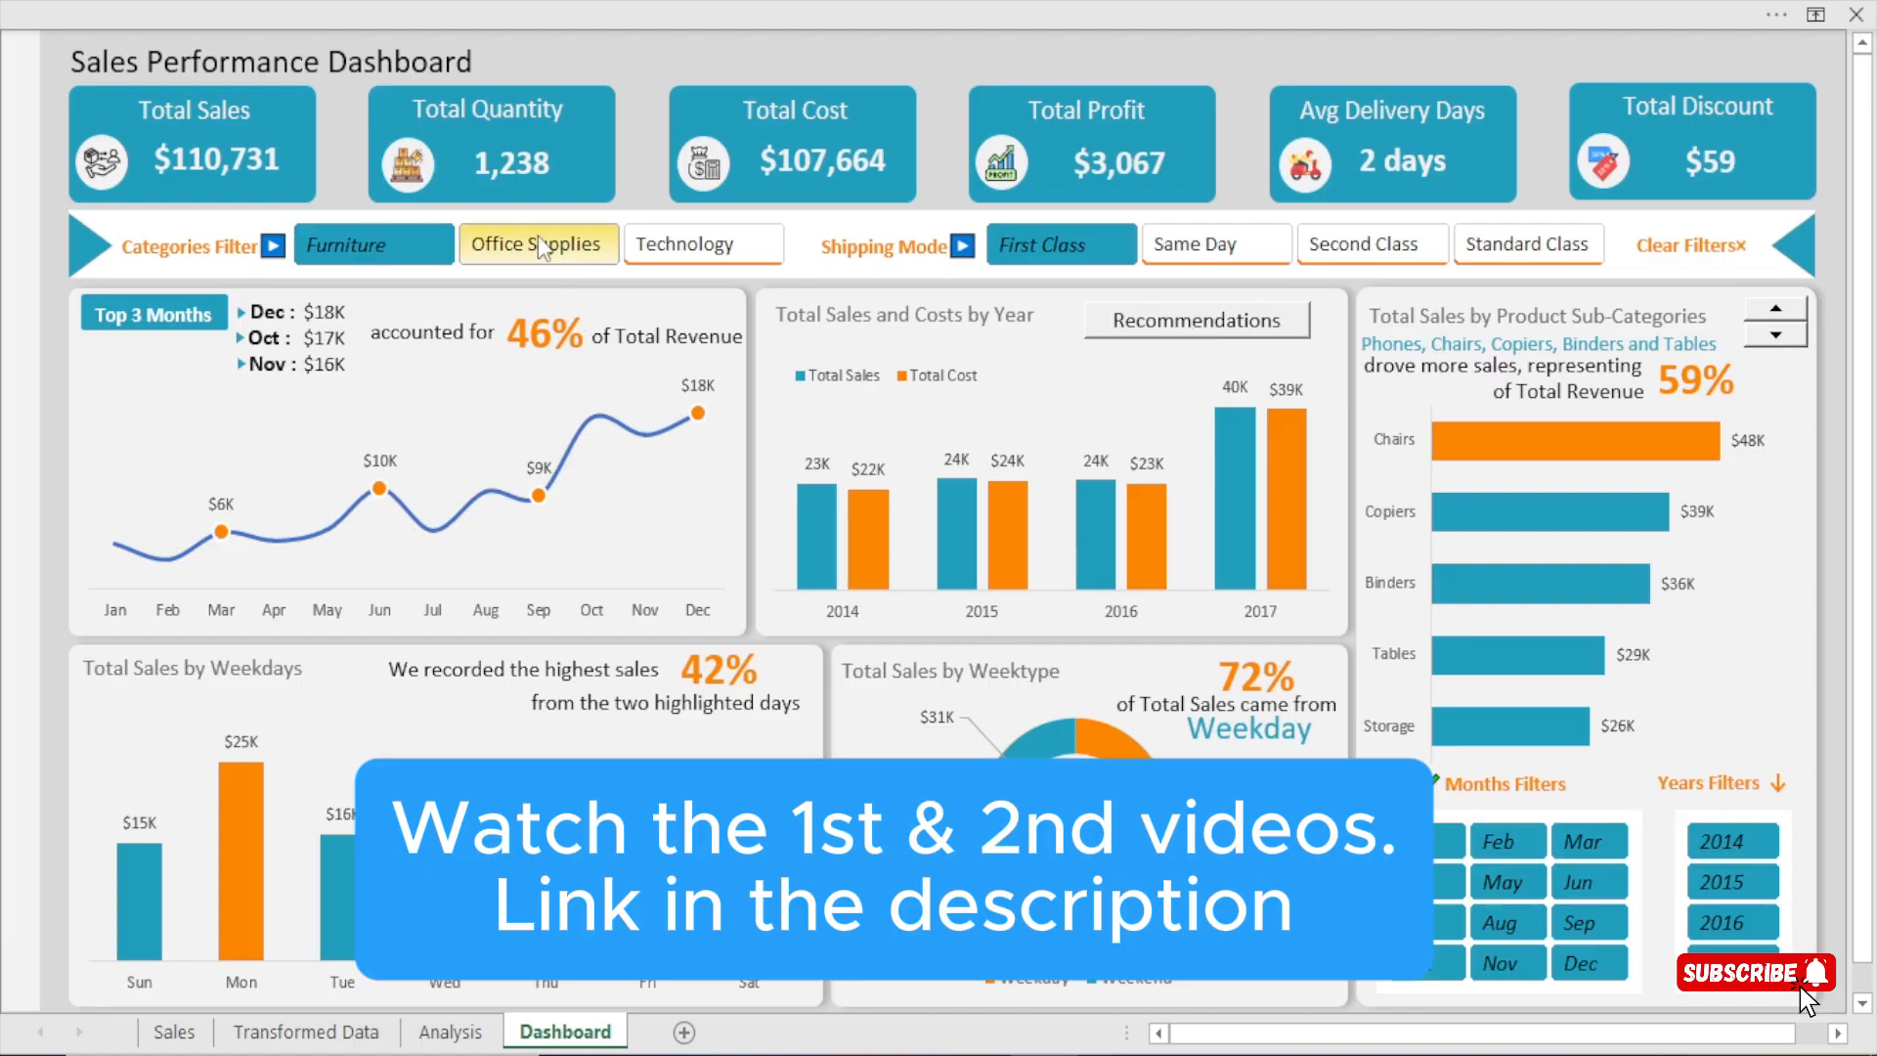
Filter the dashboard to Office Supplies and try the Second Class, Standard Class, Same Day and First Class shipping modes.
click(592, 245)
click(1369, 246)
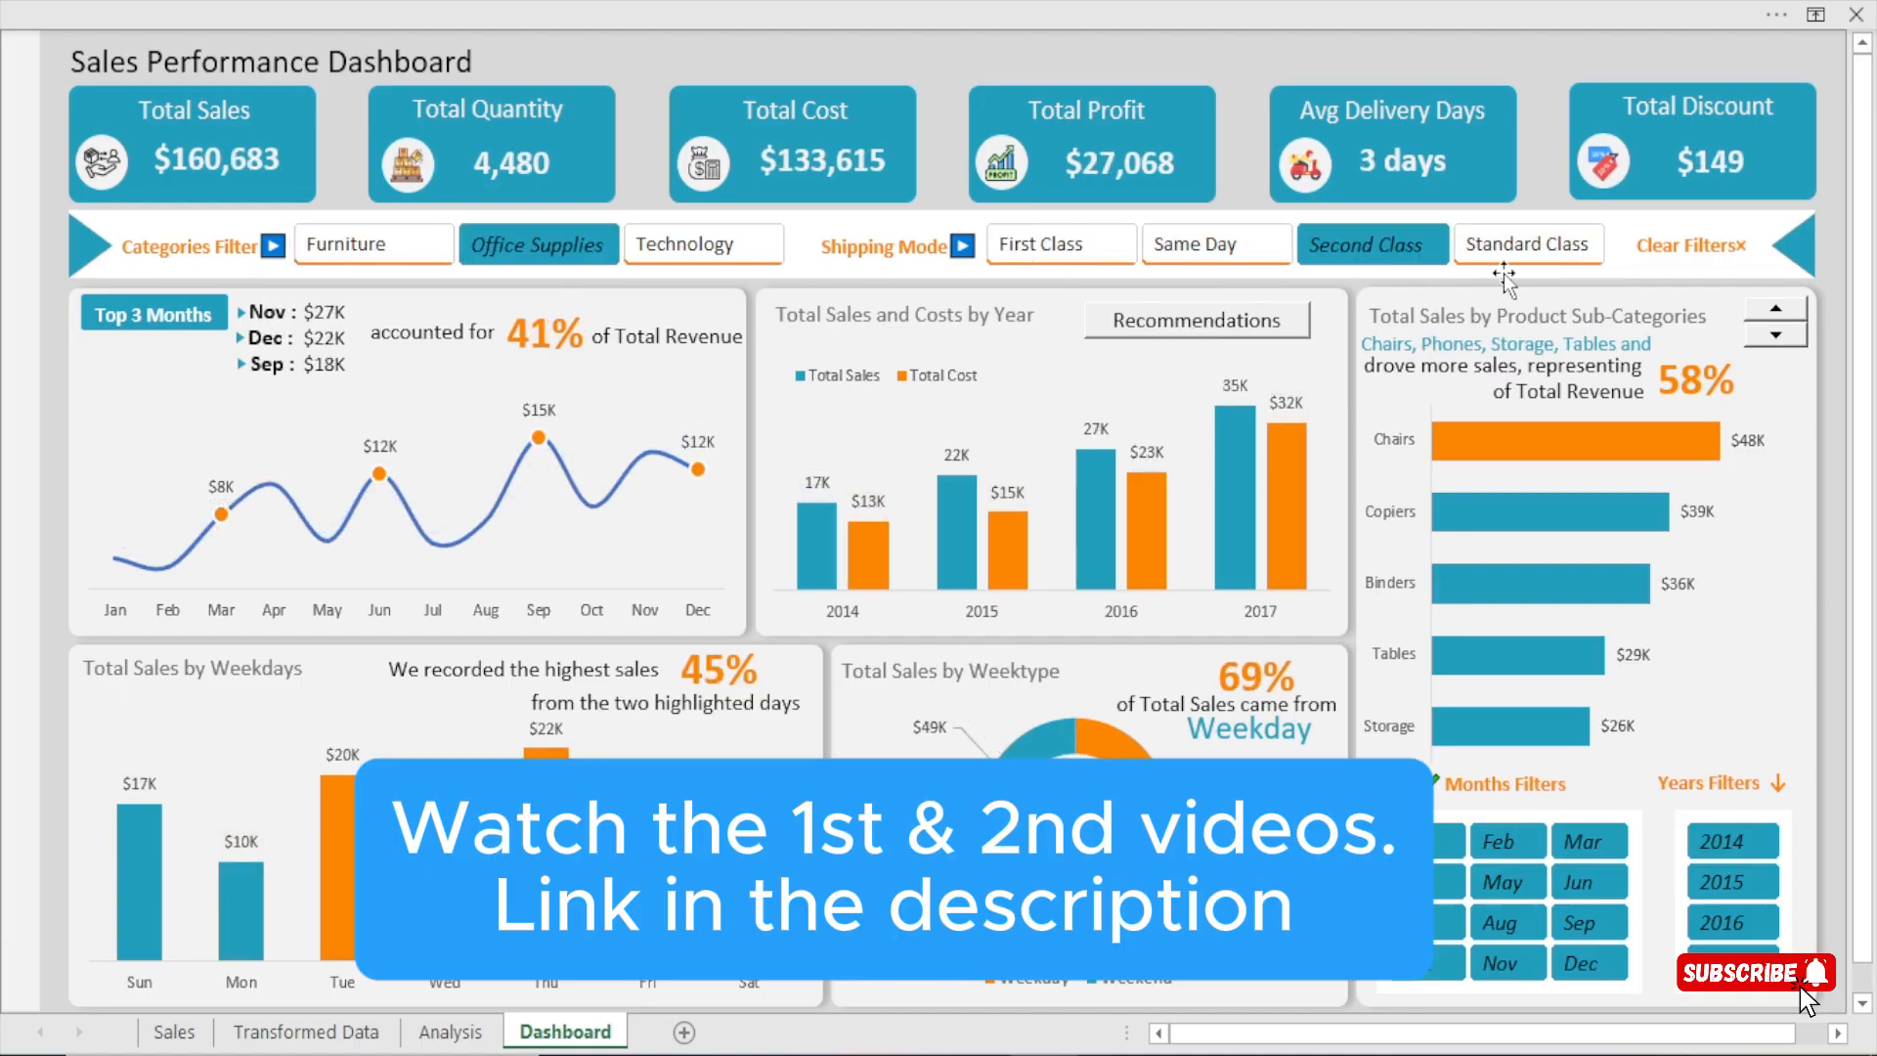
click(1500, 244)
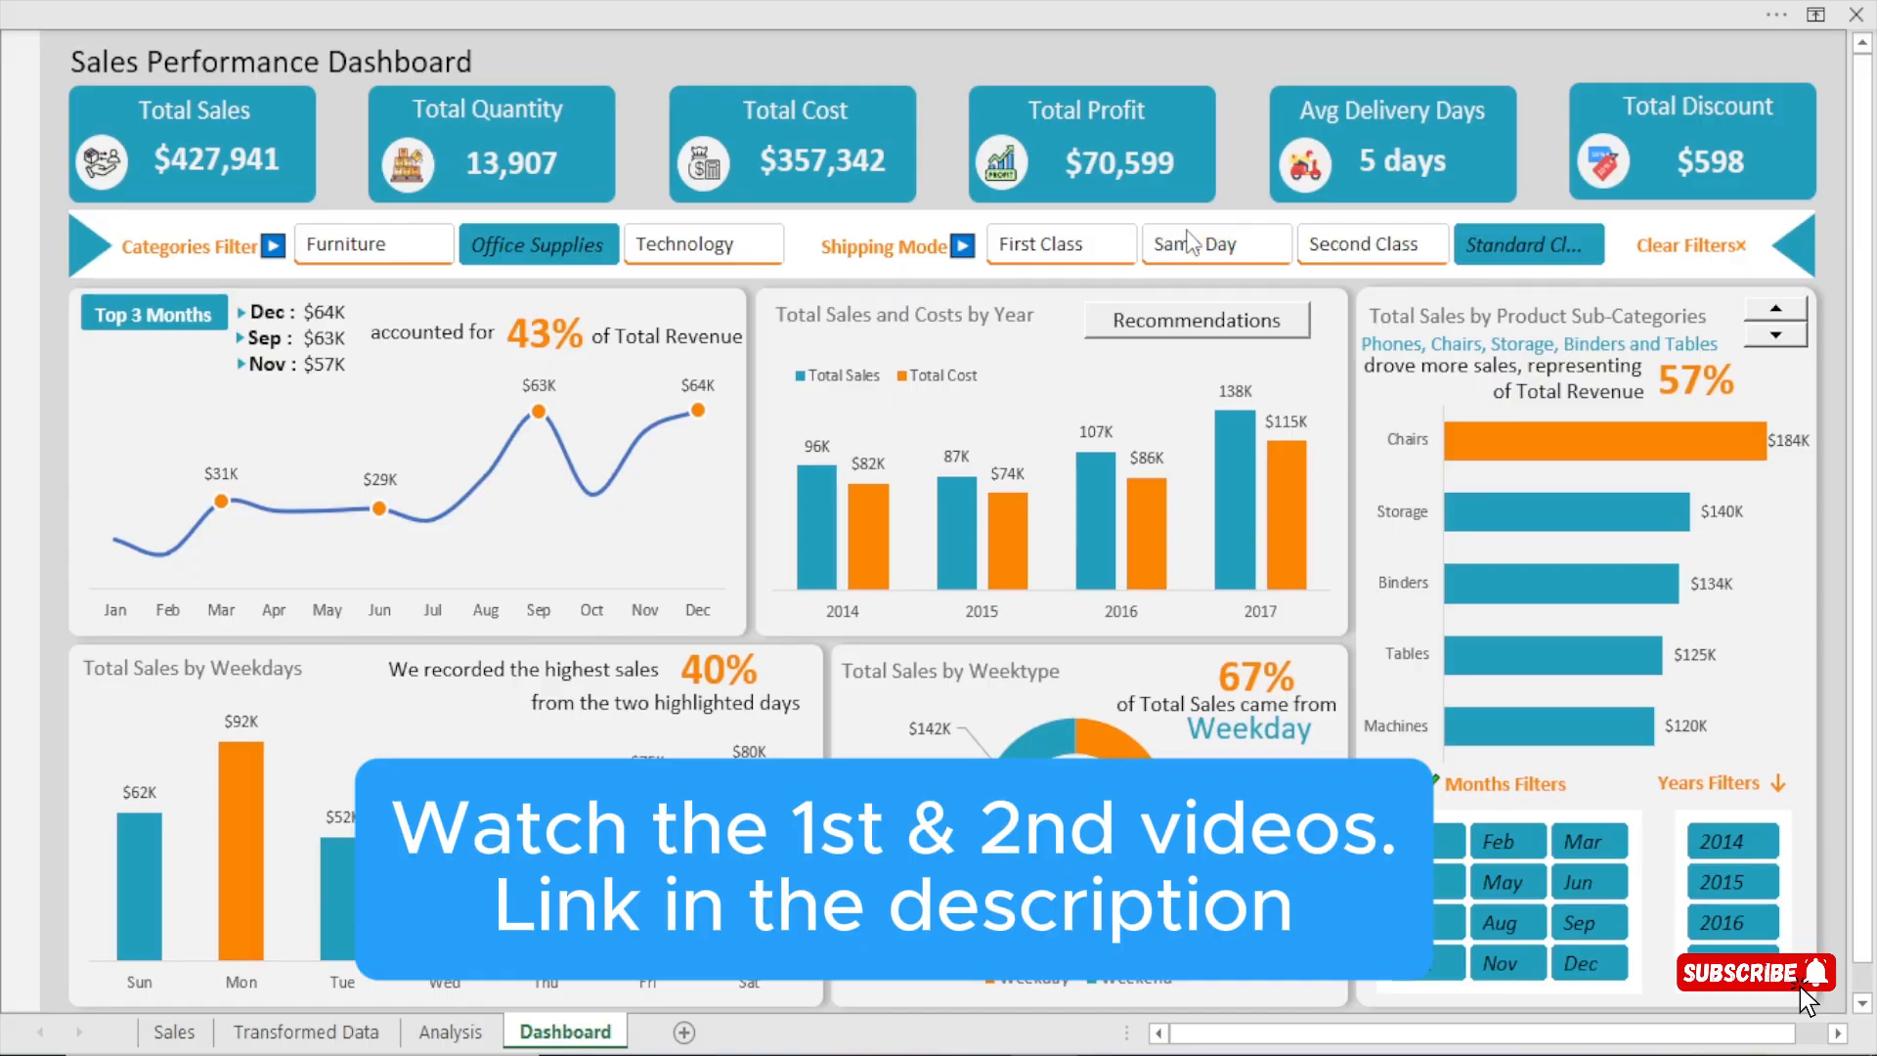
click(1200, 246)
click(1034, 258)
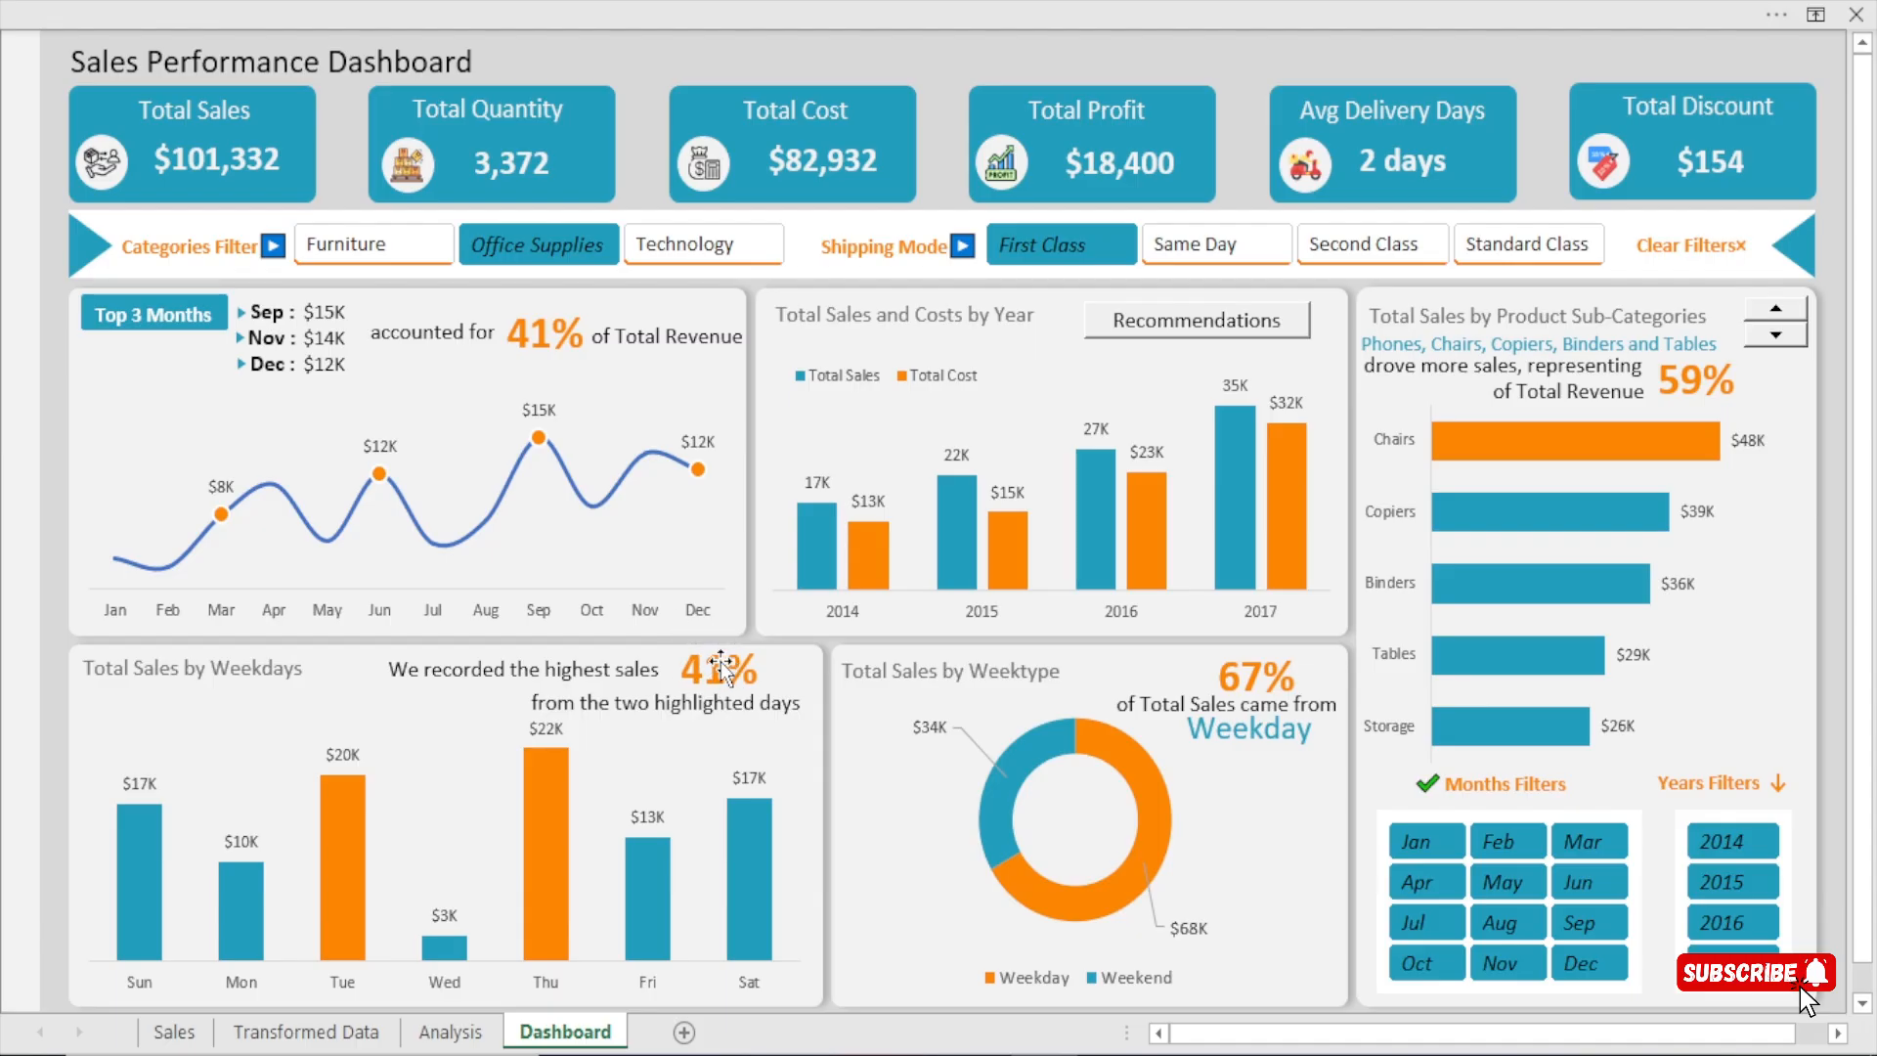
Step the shipping mode through Same Day and Second Class to Standard Class, and switch the category through Furniture to Technology.
click(1187, 256)
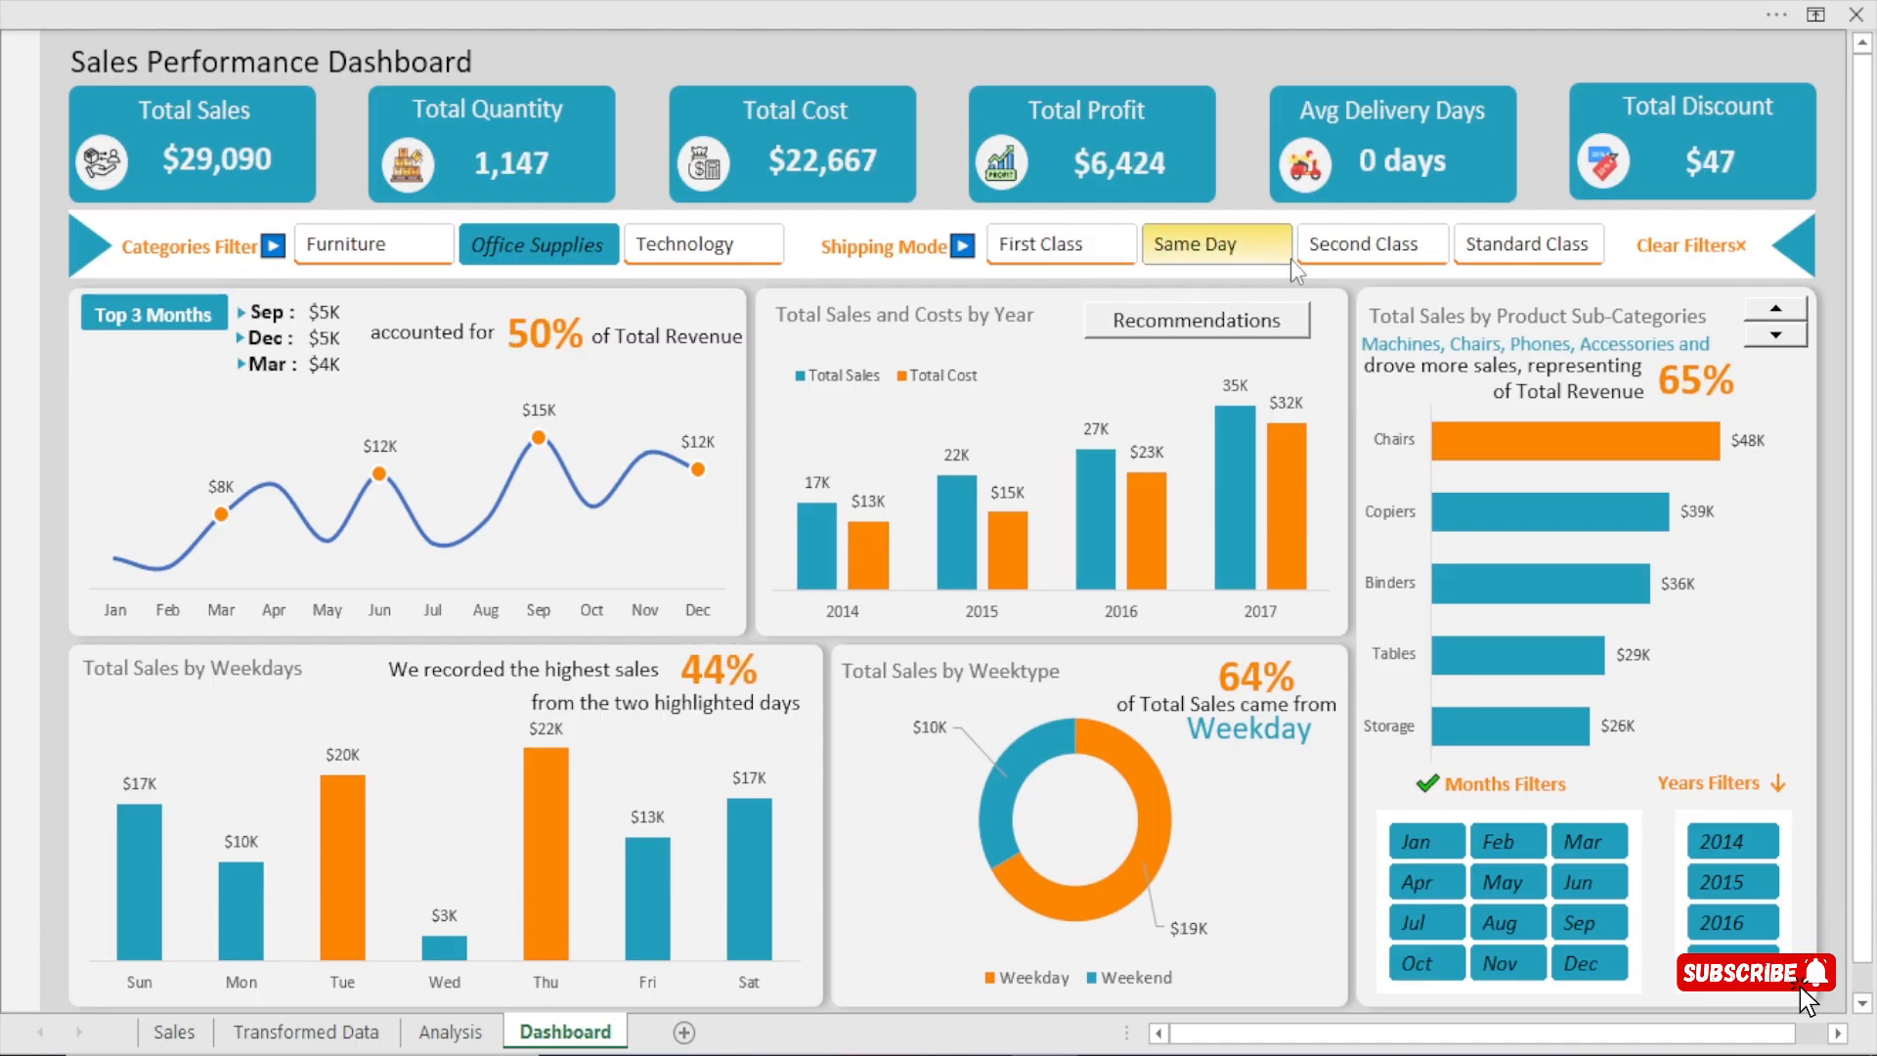
click(1368, 244)
click(1544, 246)
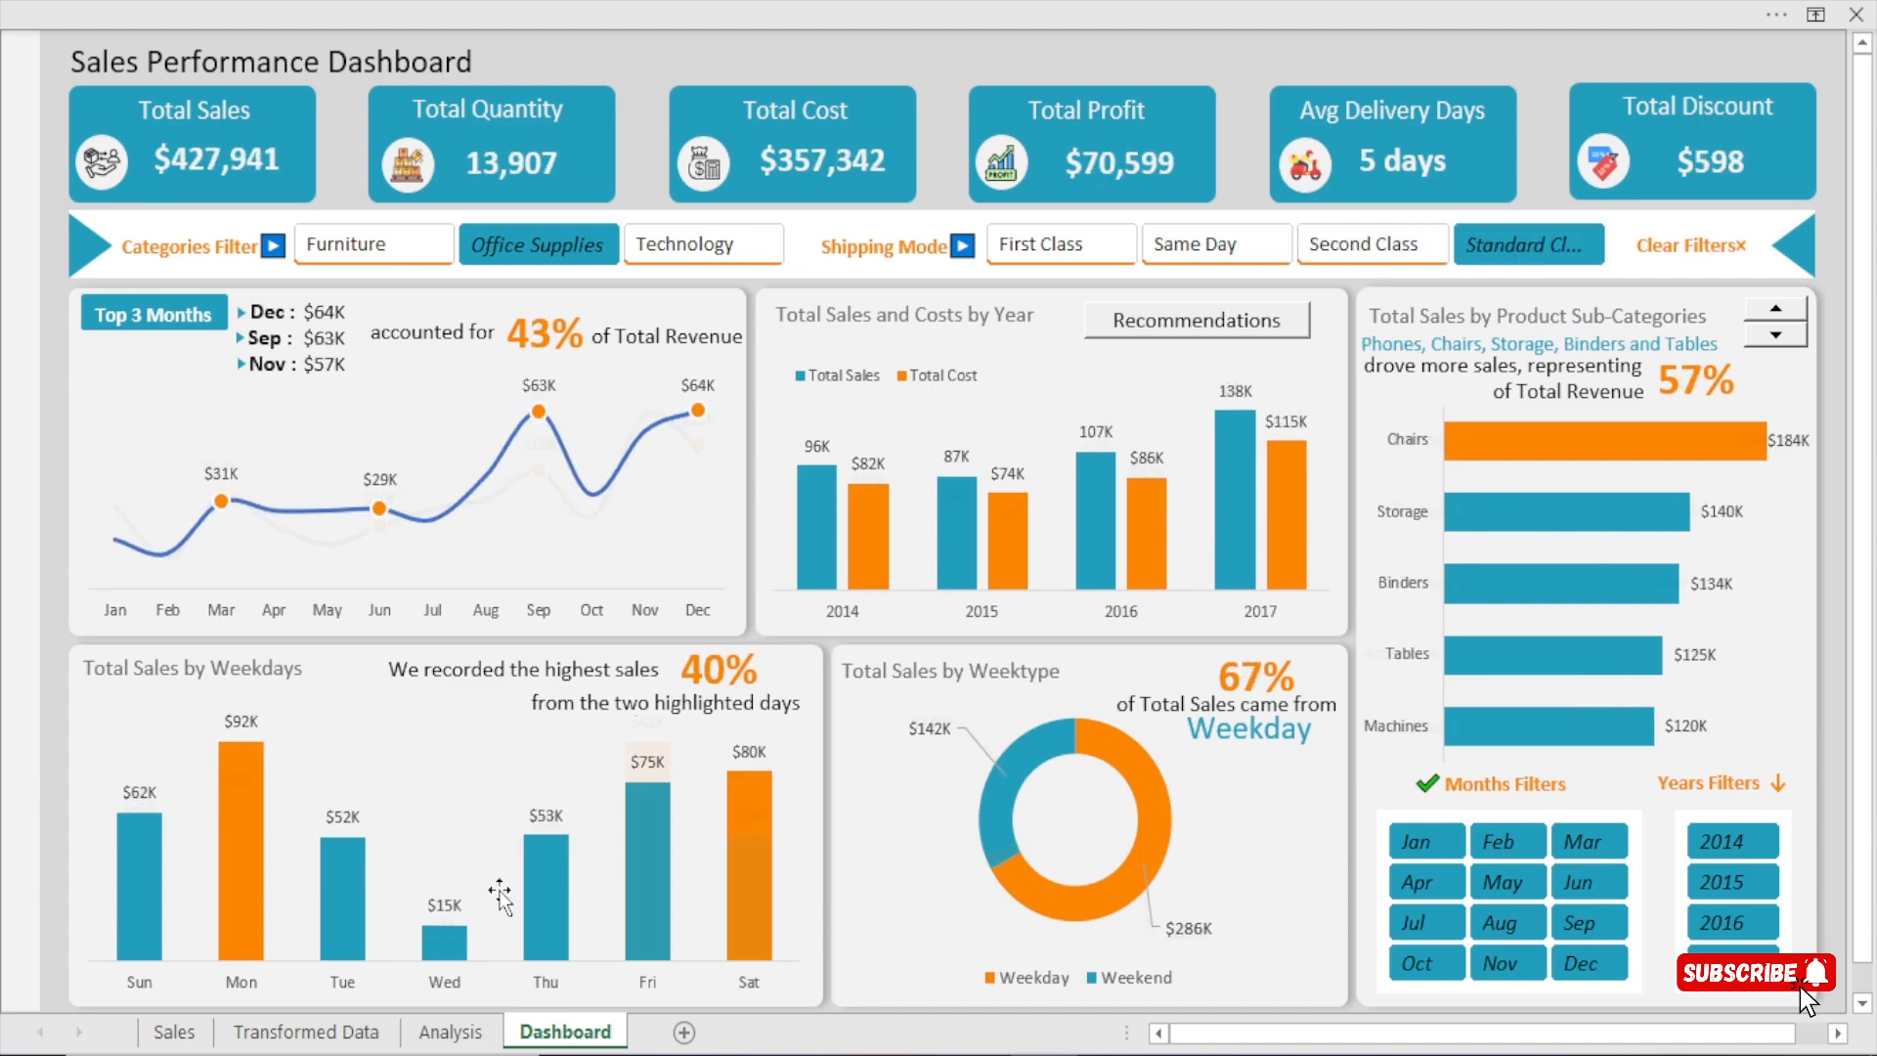
click(393, 256)
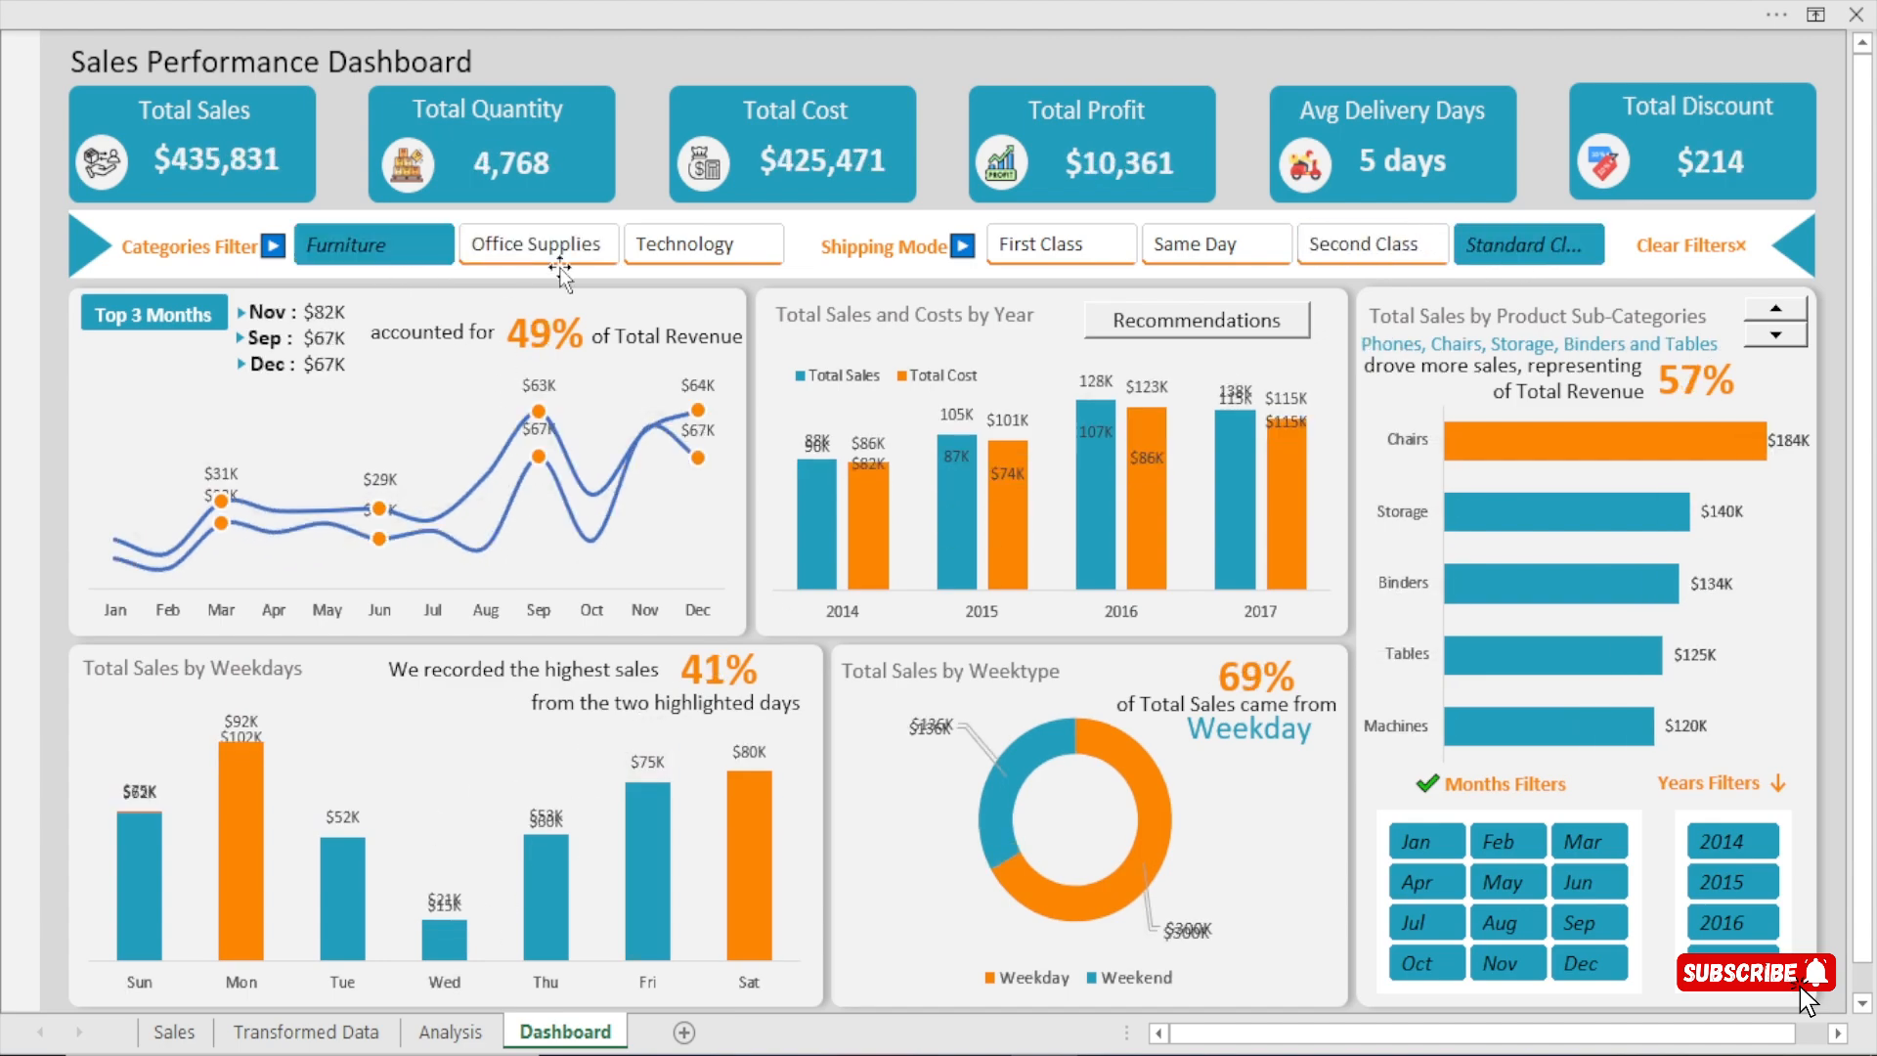
click(672, 236)
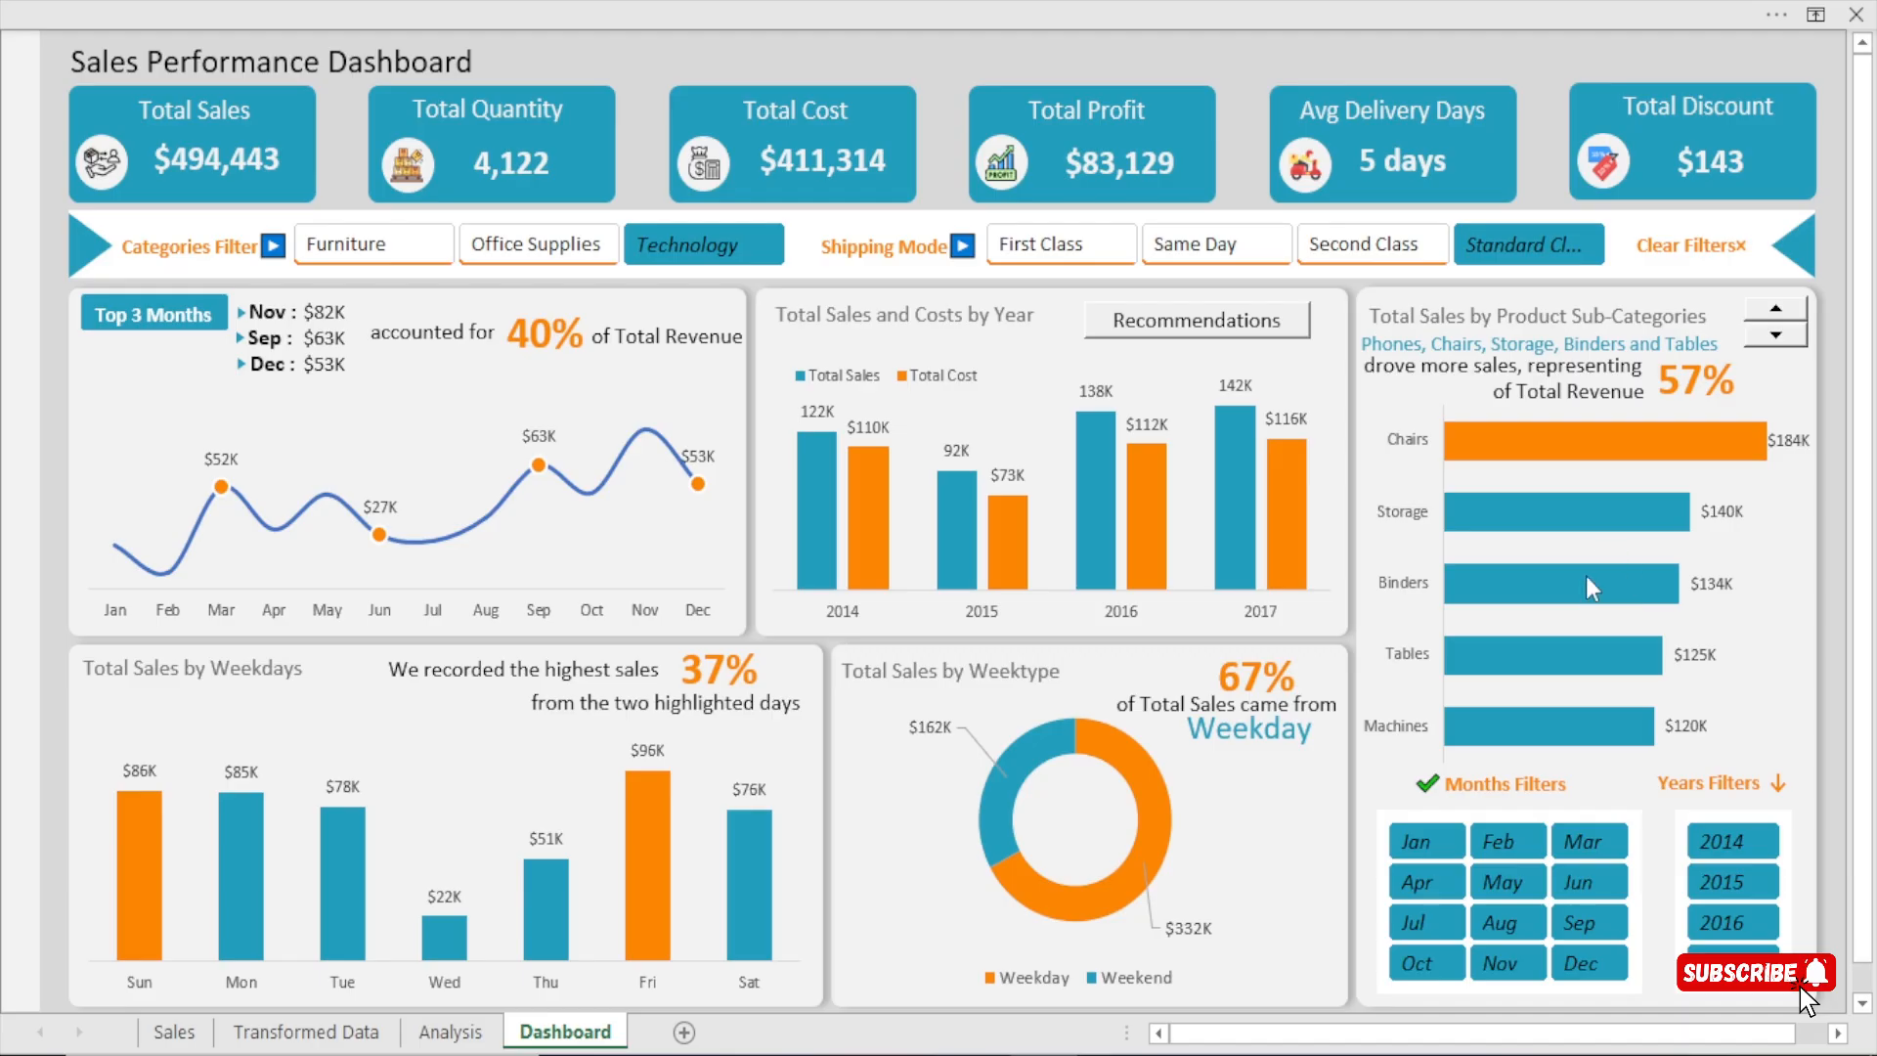
Examine the Total Sales by Product Sub-Categories chart by stepping its displayed sub-categories back and forth.
mouse_move(1585, 579)
mouse_move(1611, 531)
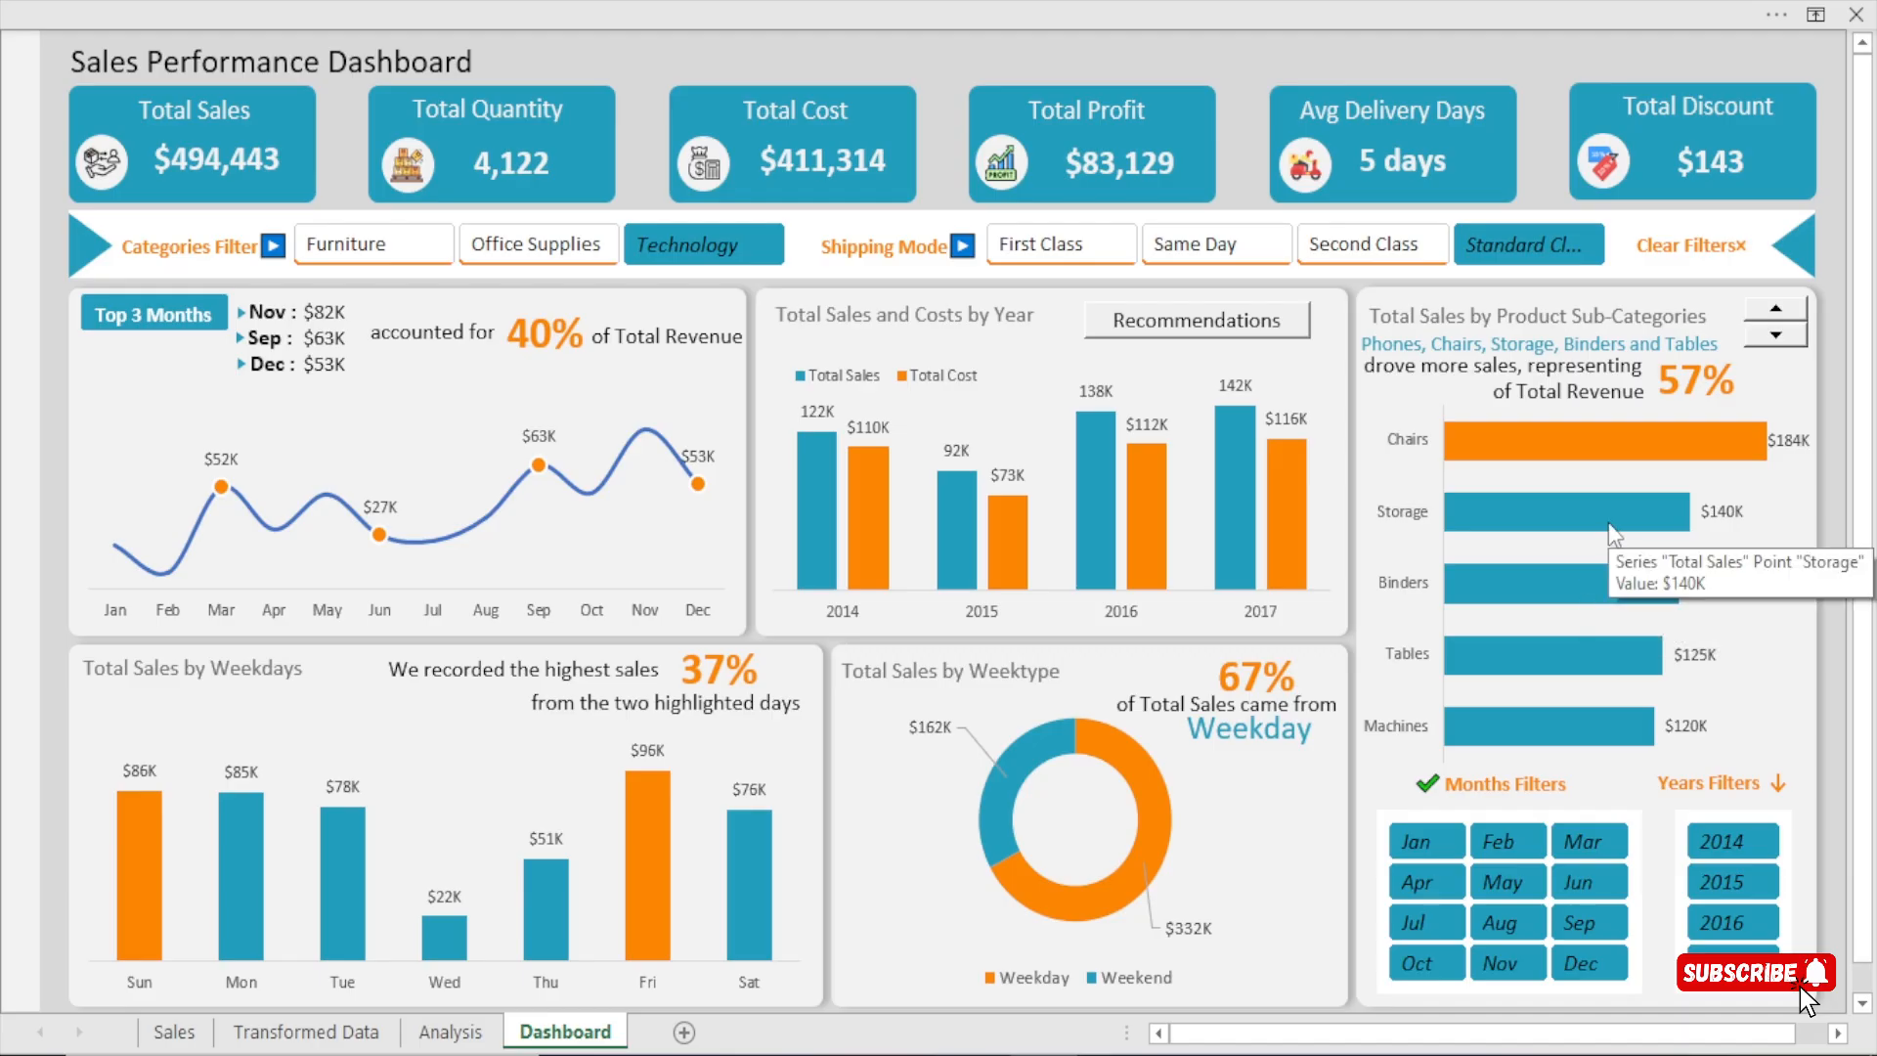
mouse_move(1636, 434)
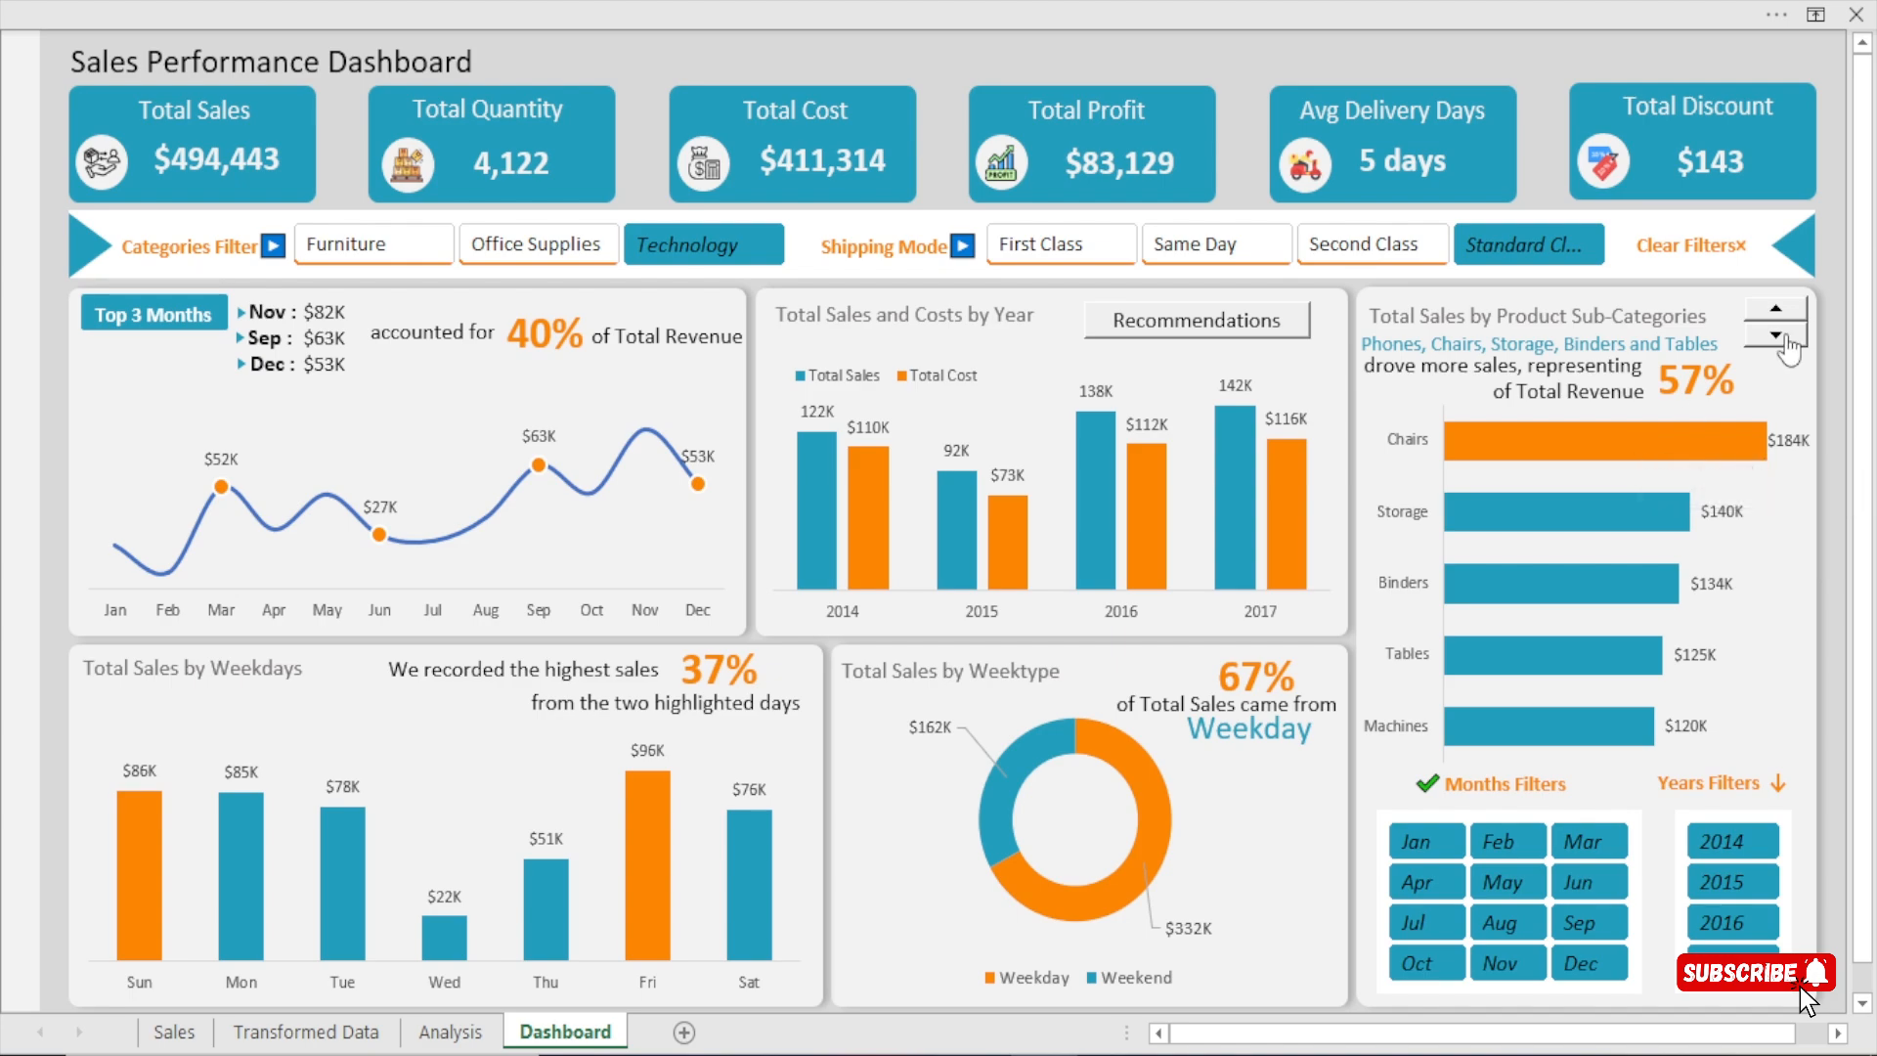
click(1785, 337)
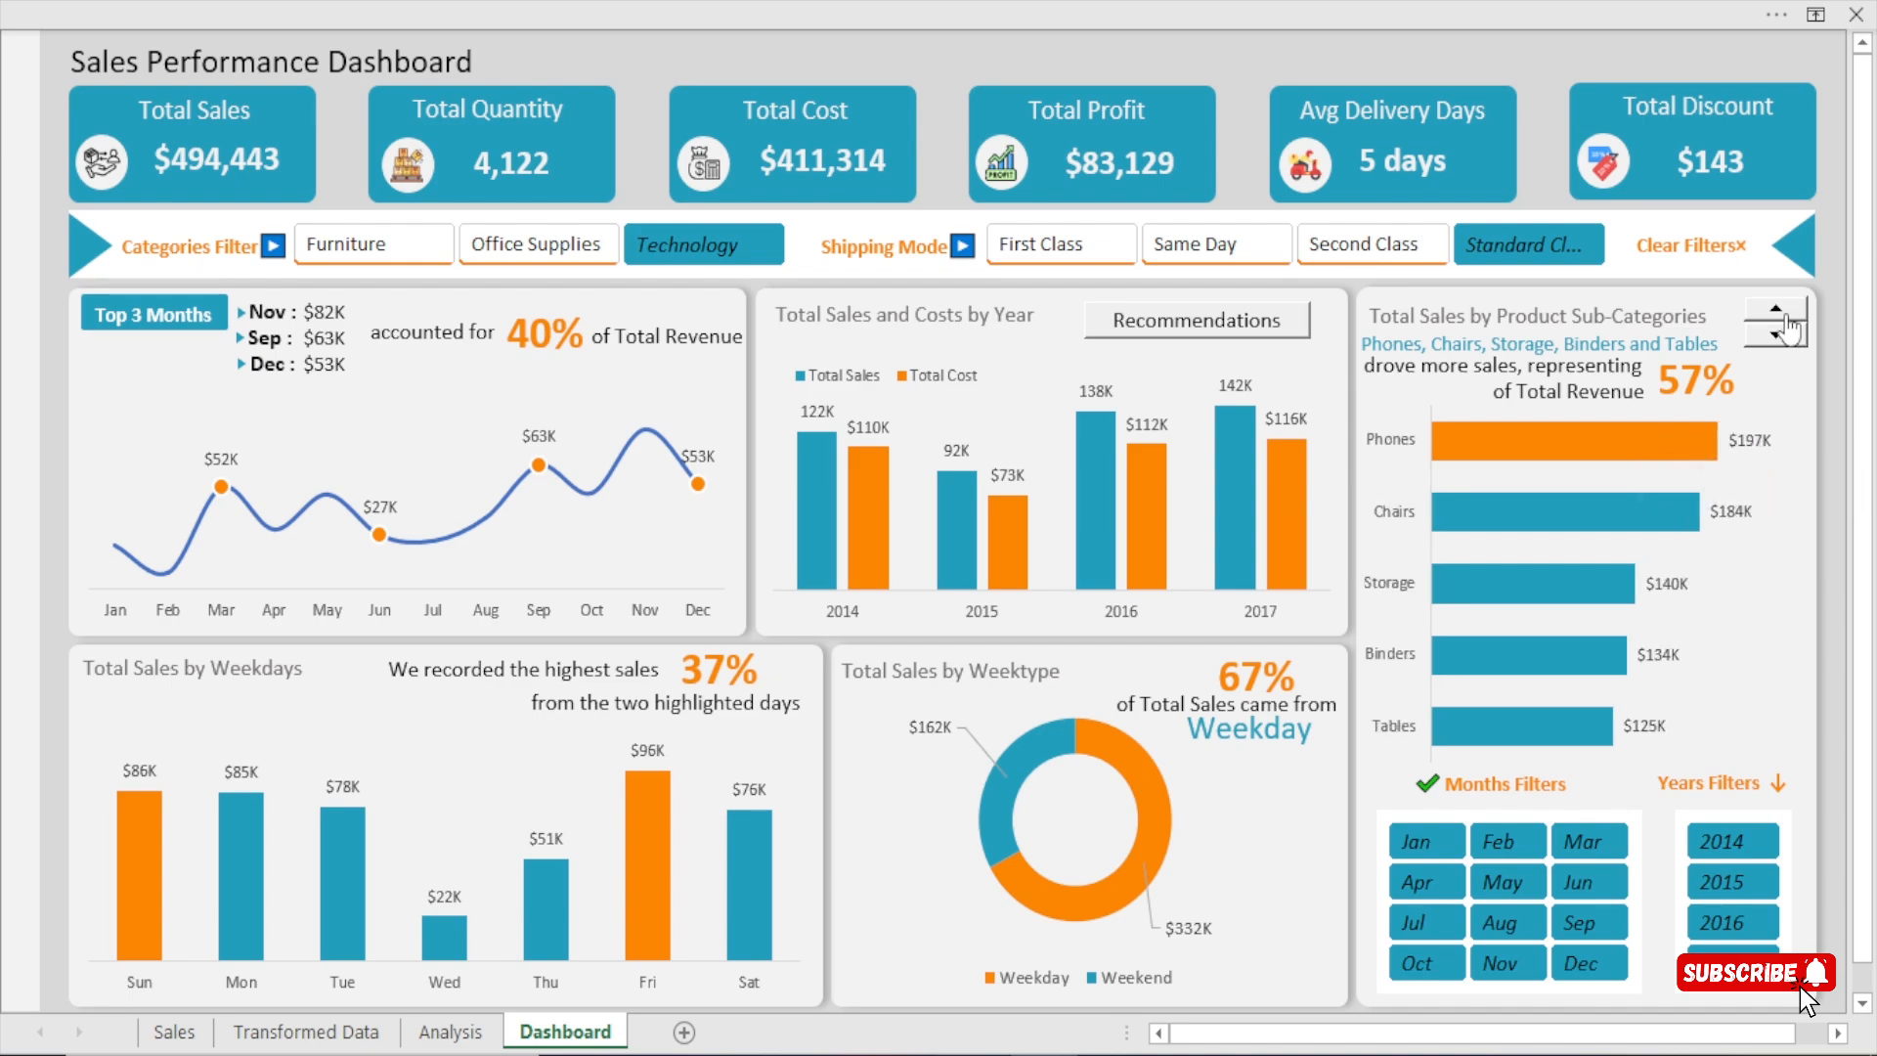
click(1788, 336)
click(1787, 336)
click(1788, 317)
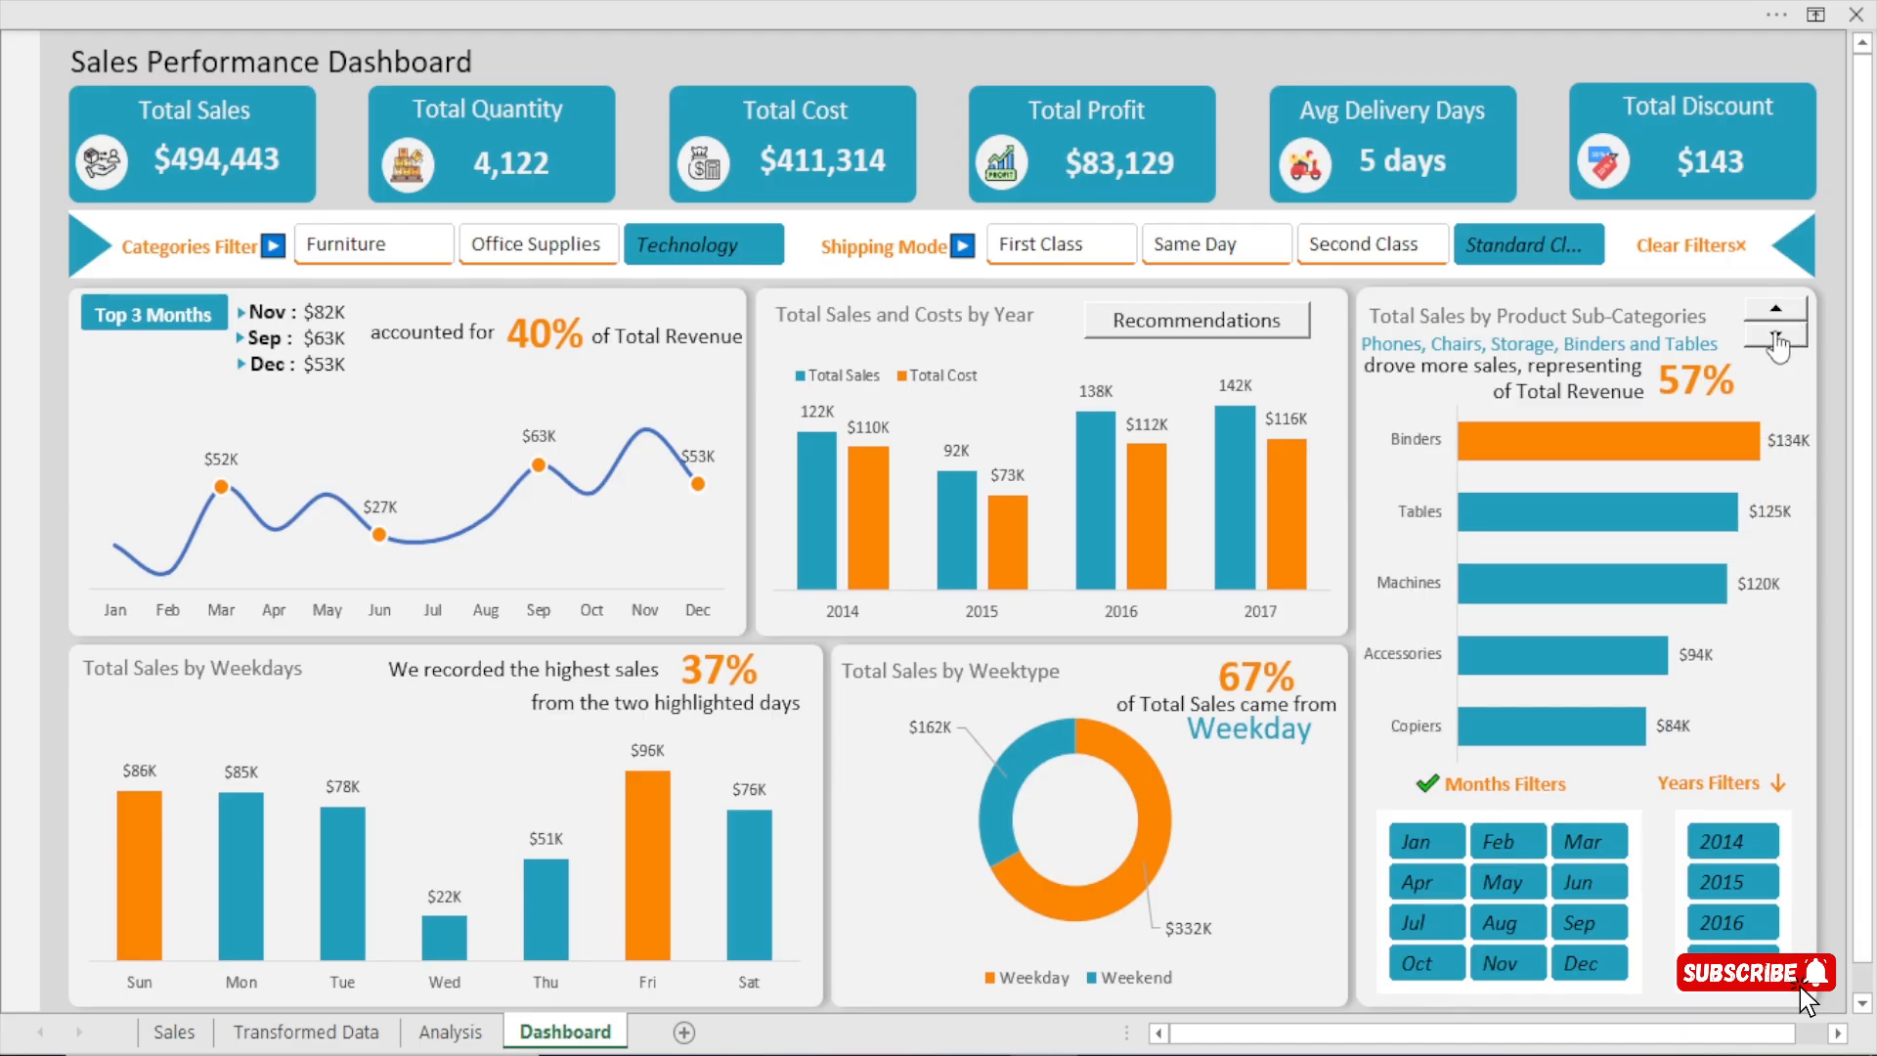
click(1774, 335)
click(1775, 312)
click(1777, 338)
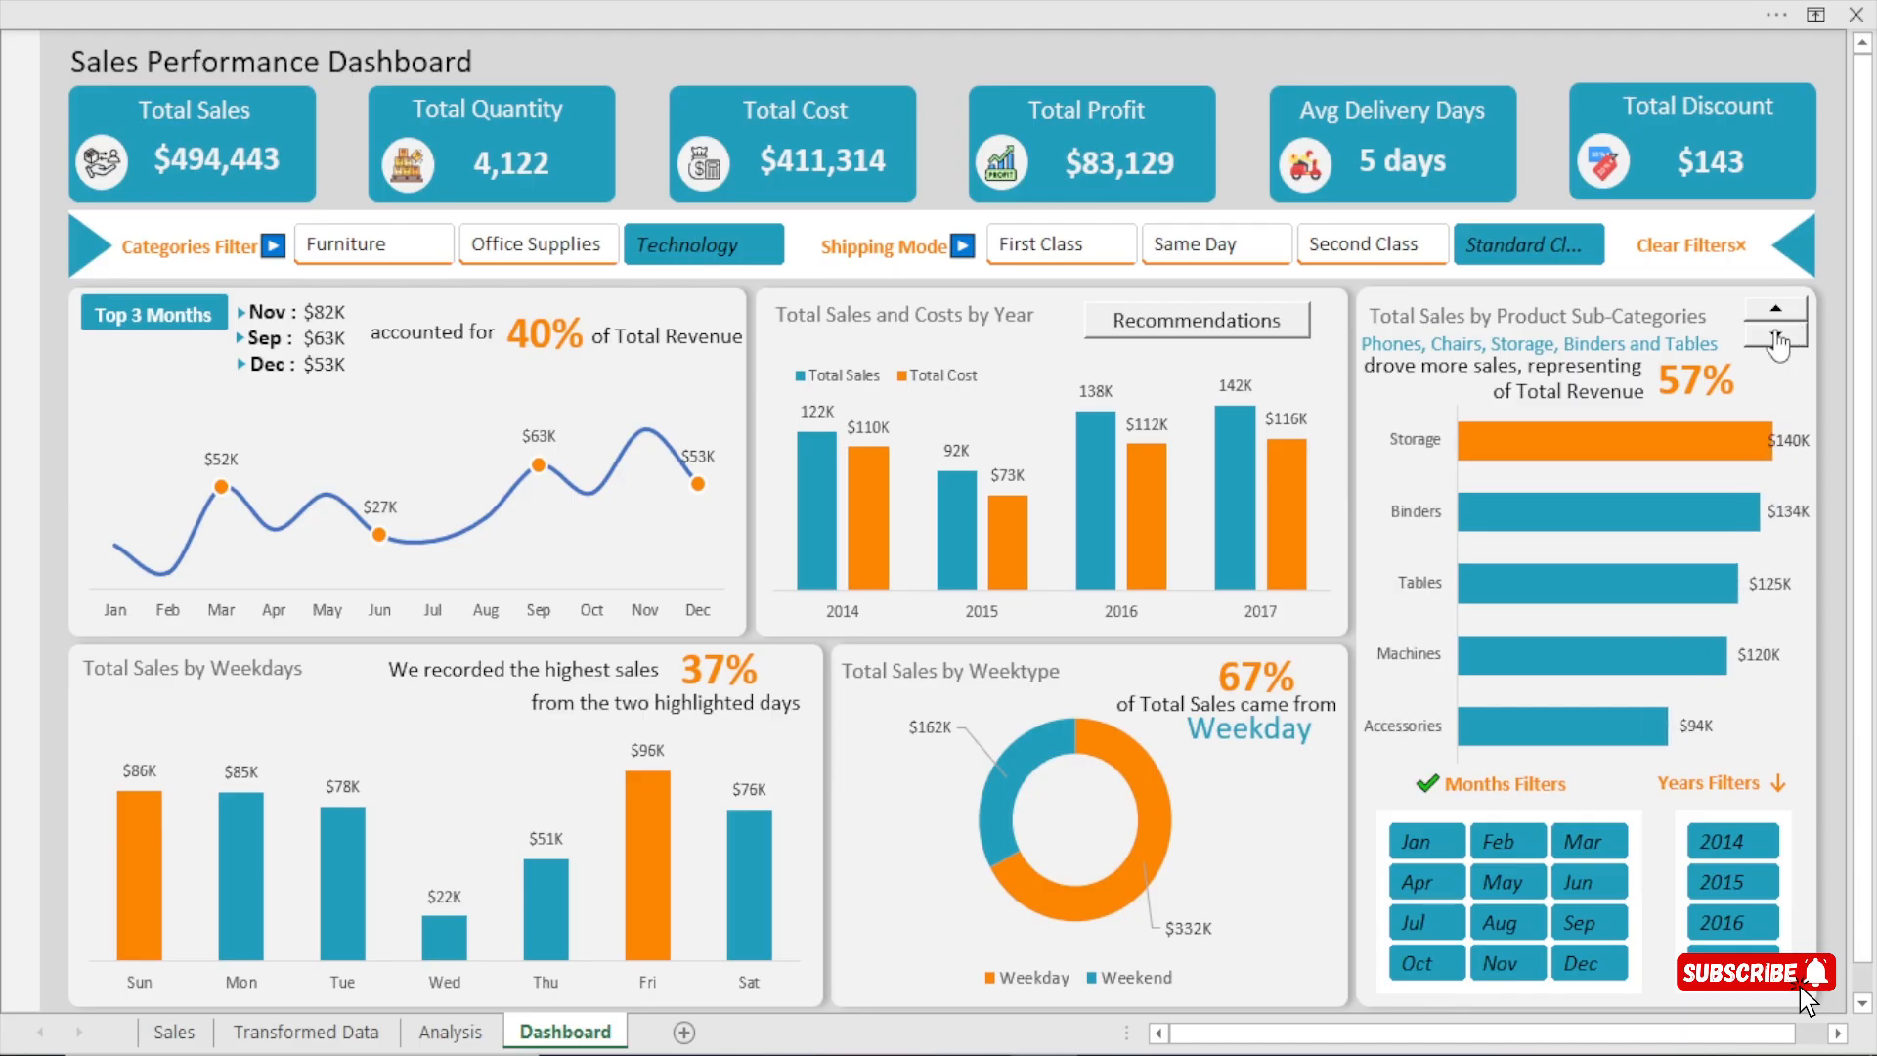
click(1777, 339)
click(1776, 310)
click(1779, 338)
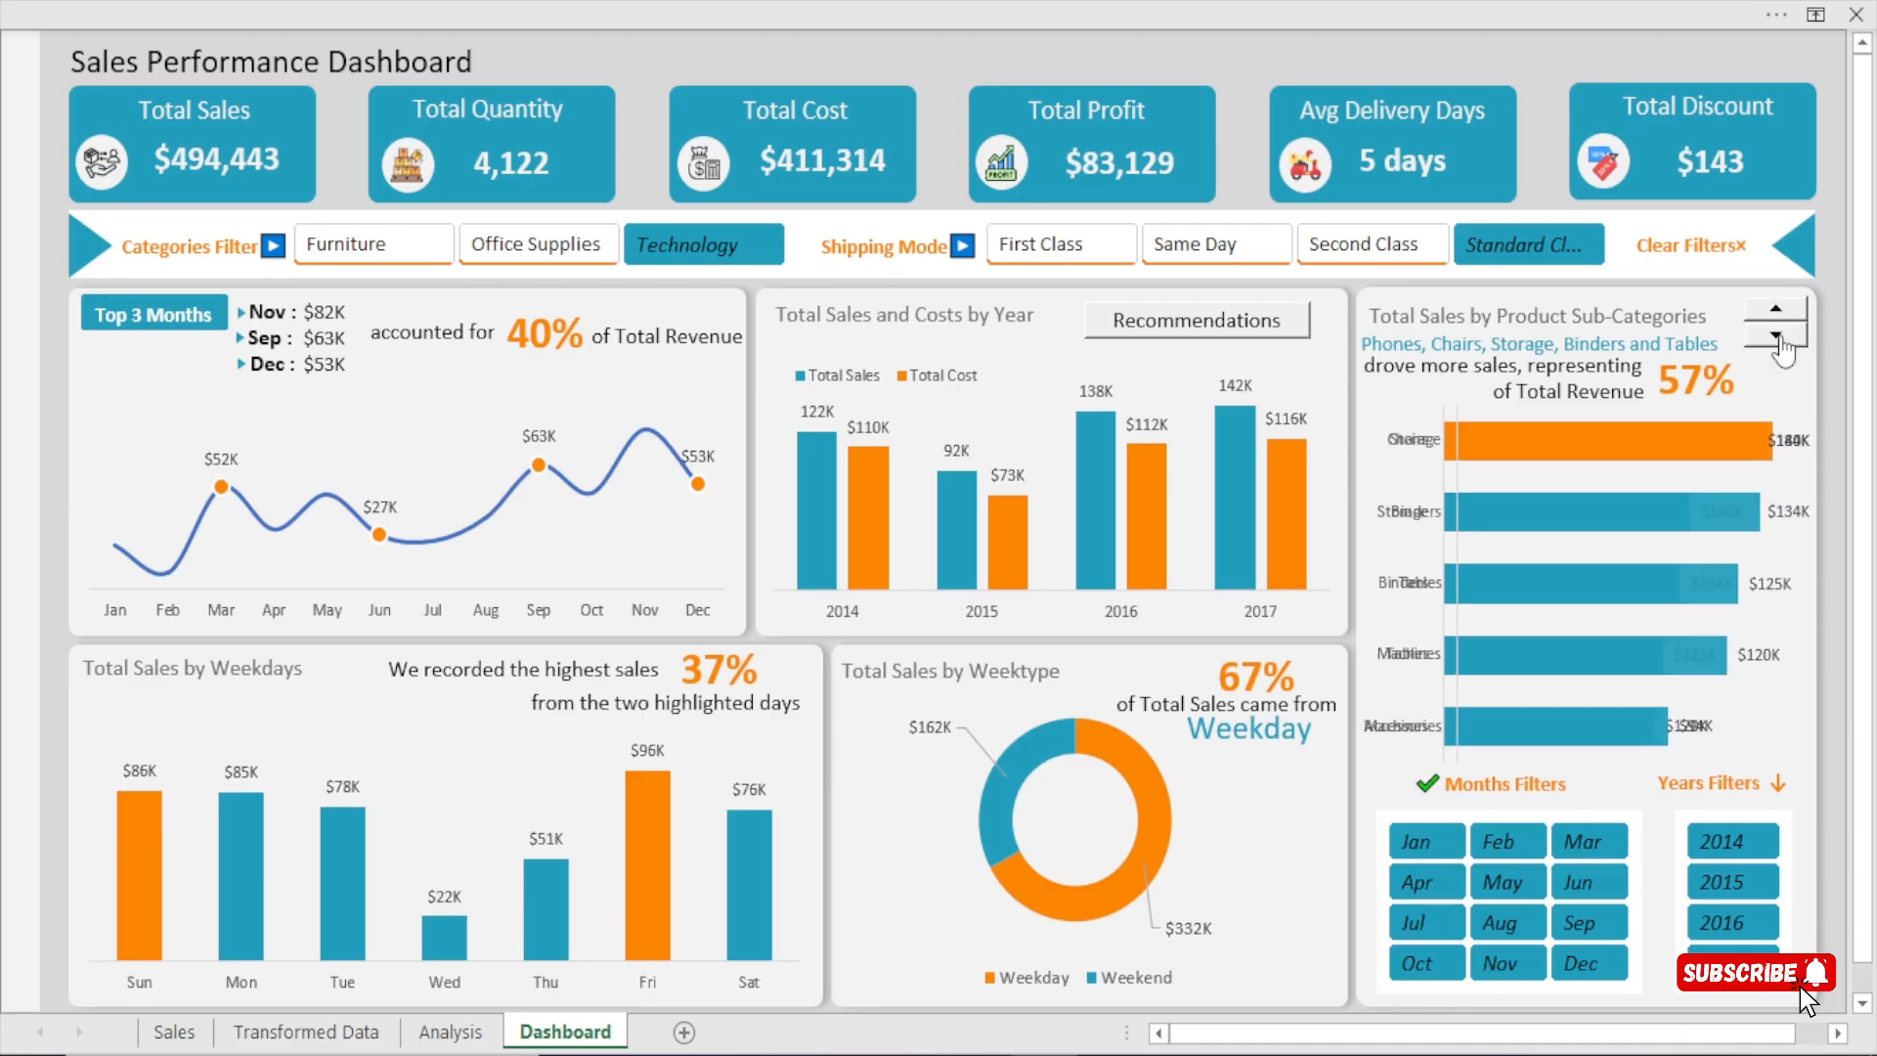
click(1779, 313)
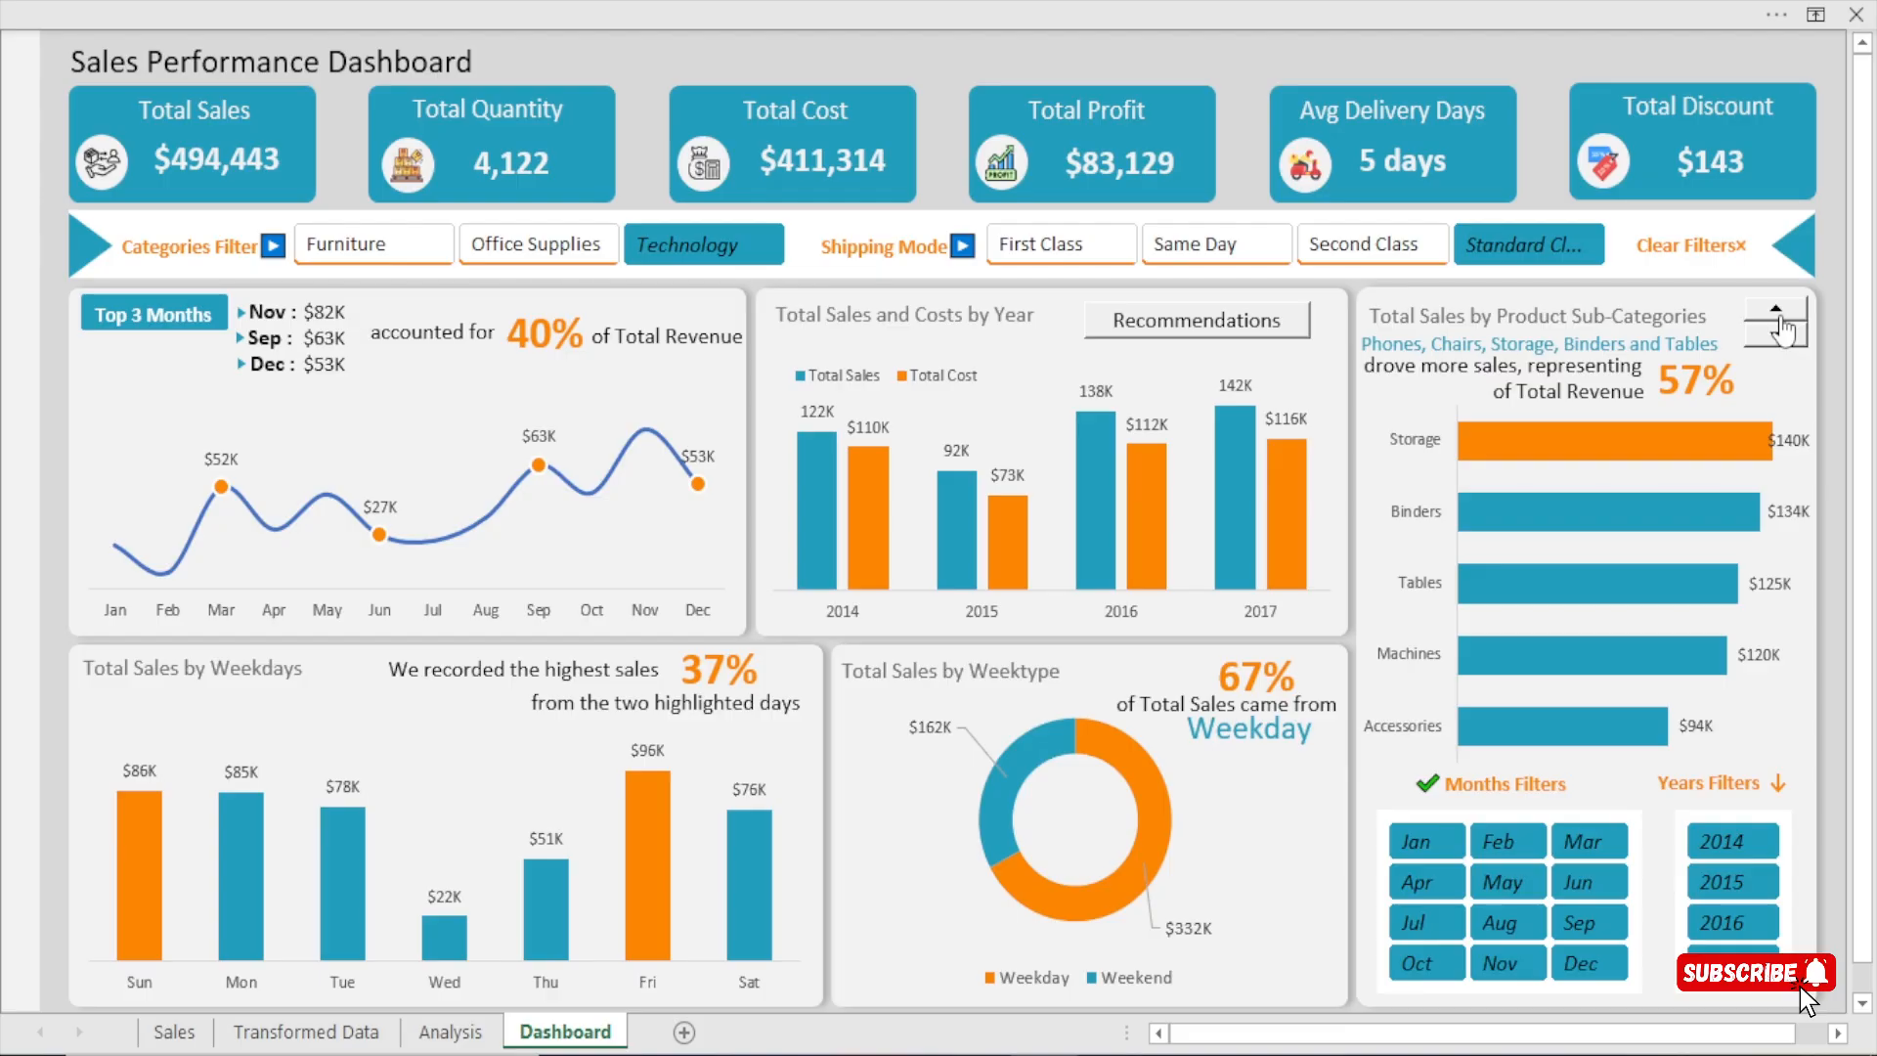
click(1779, 337)
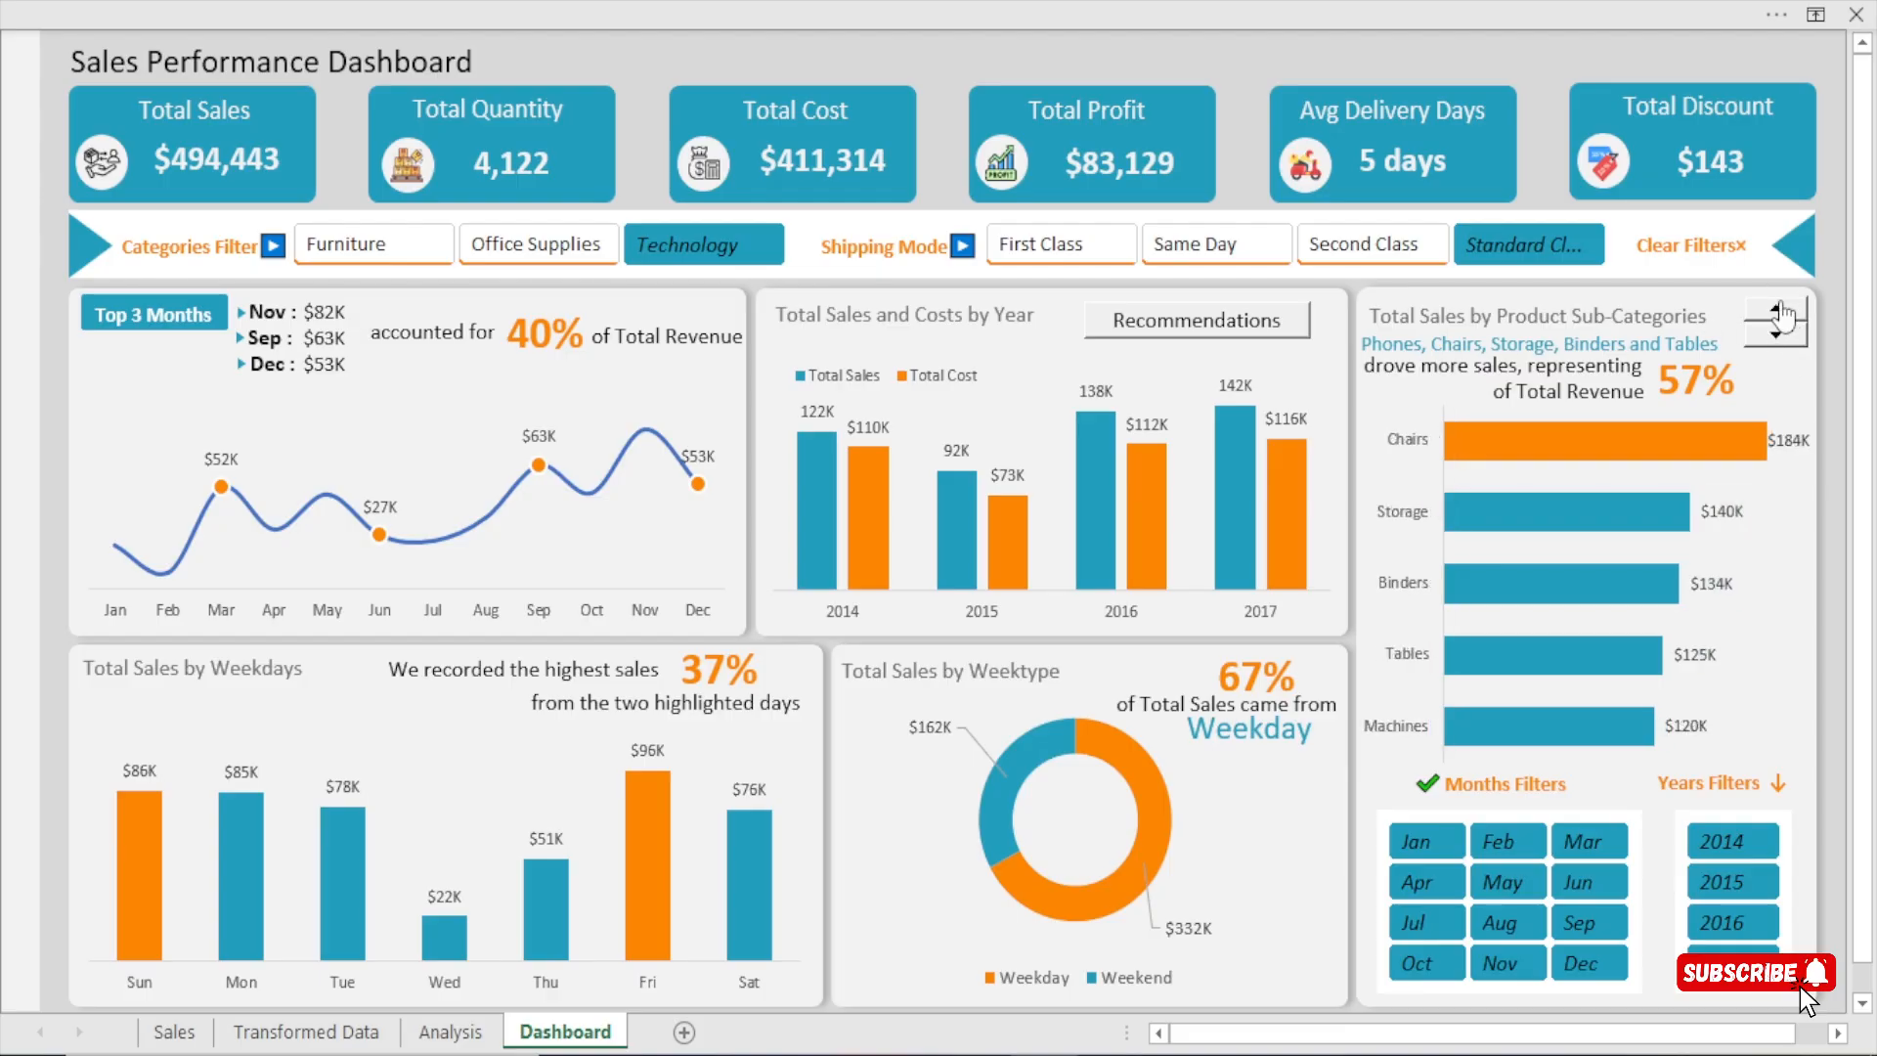
click(1775, 311)
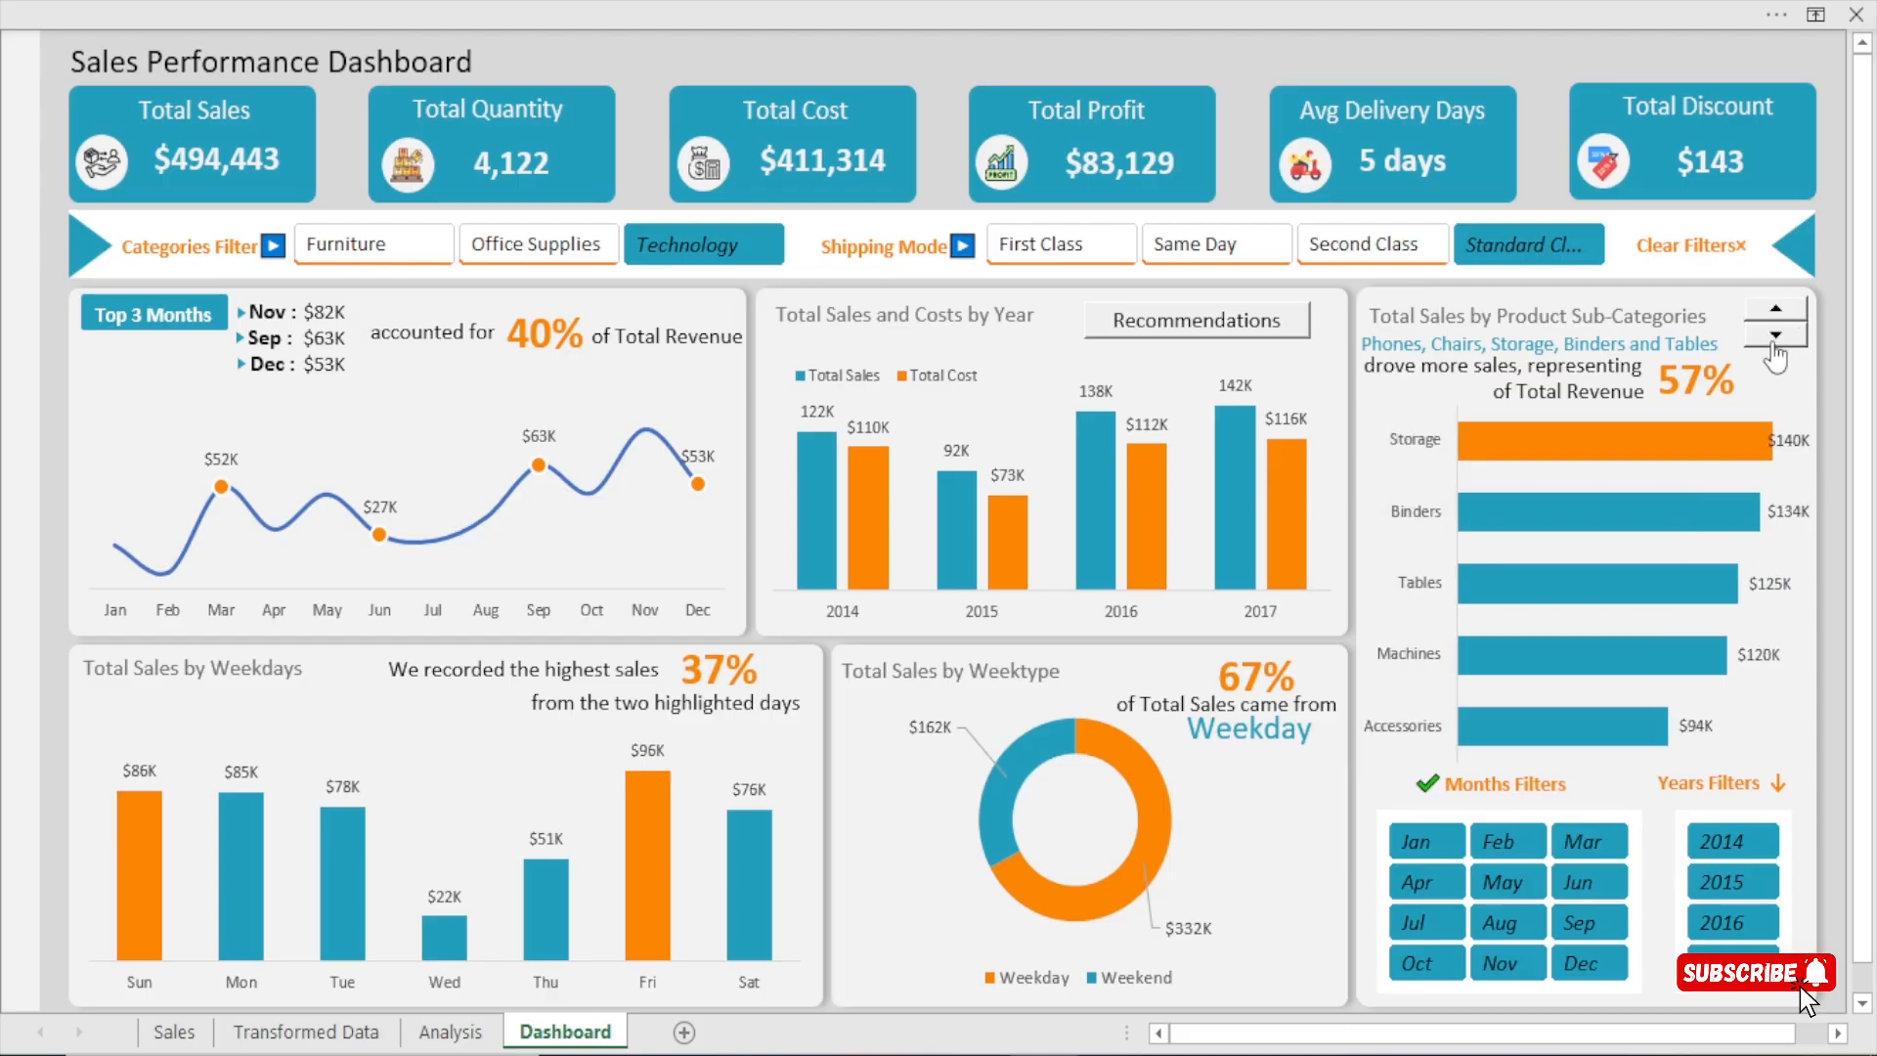
click(1775, 337)
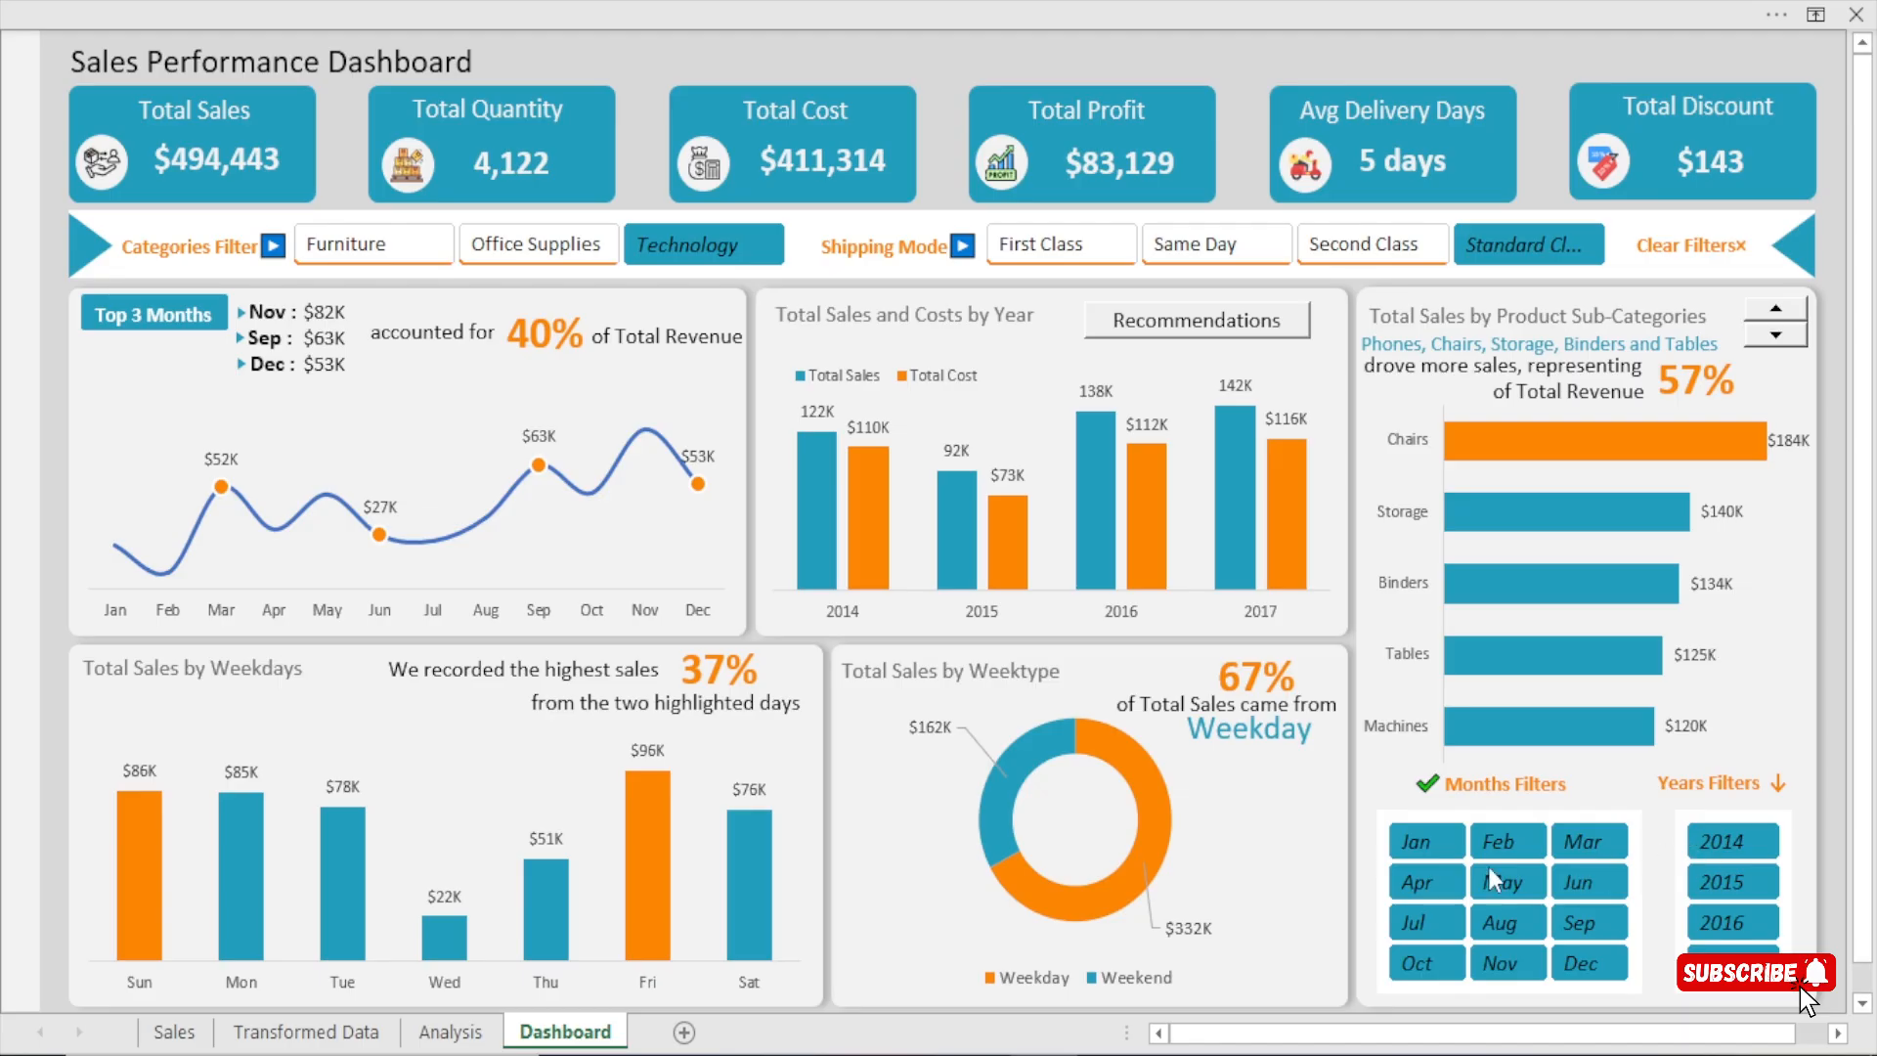
Filter the dashboard by year through 2016, 2017 and 2014, ending on 2016.
click(1730, 924)
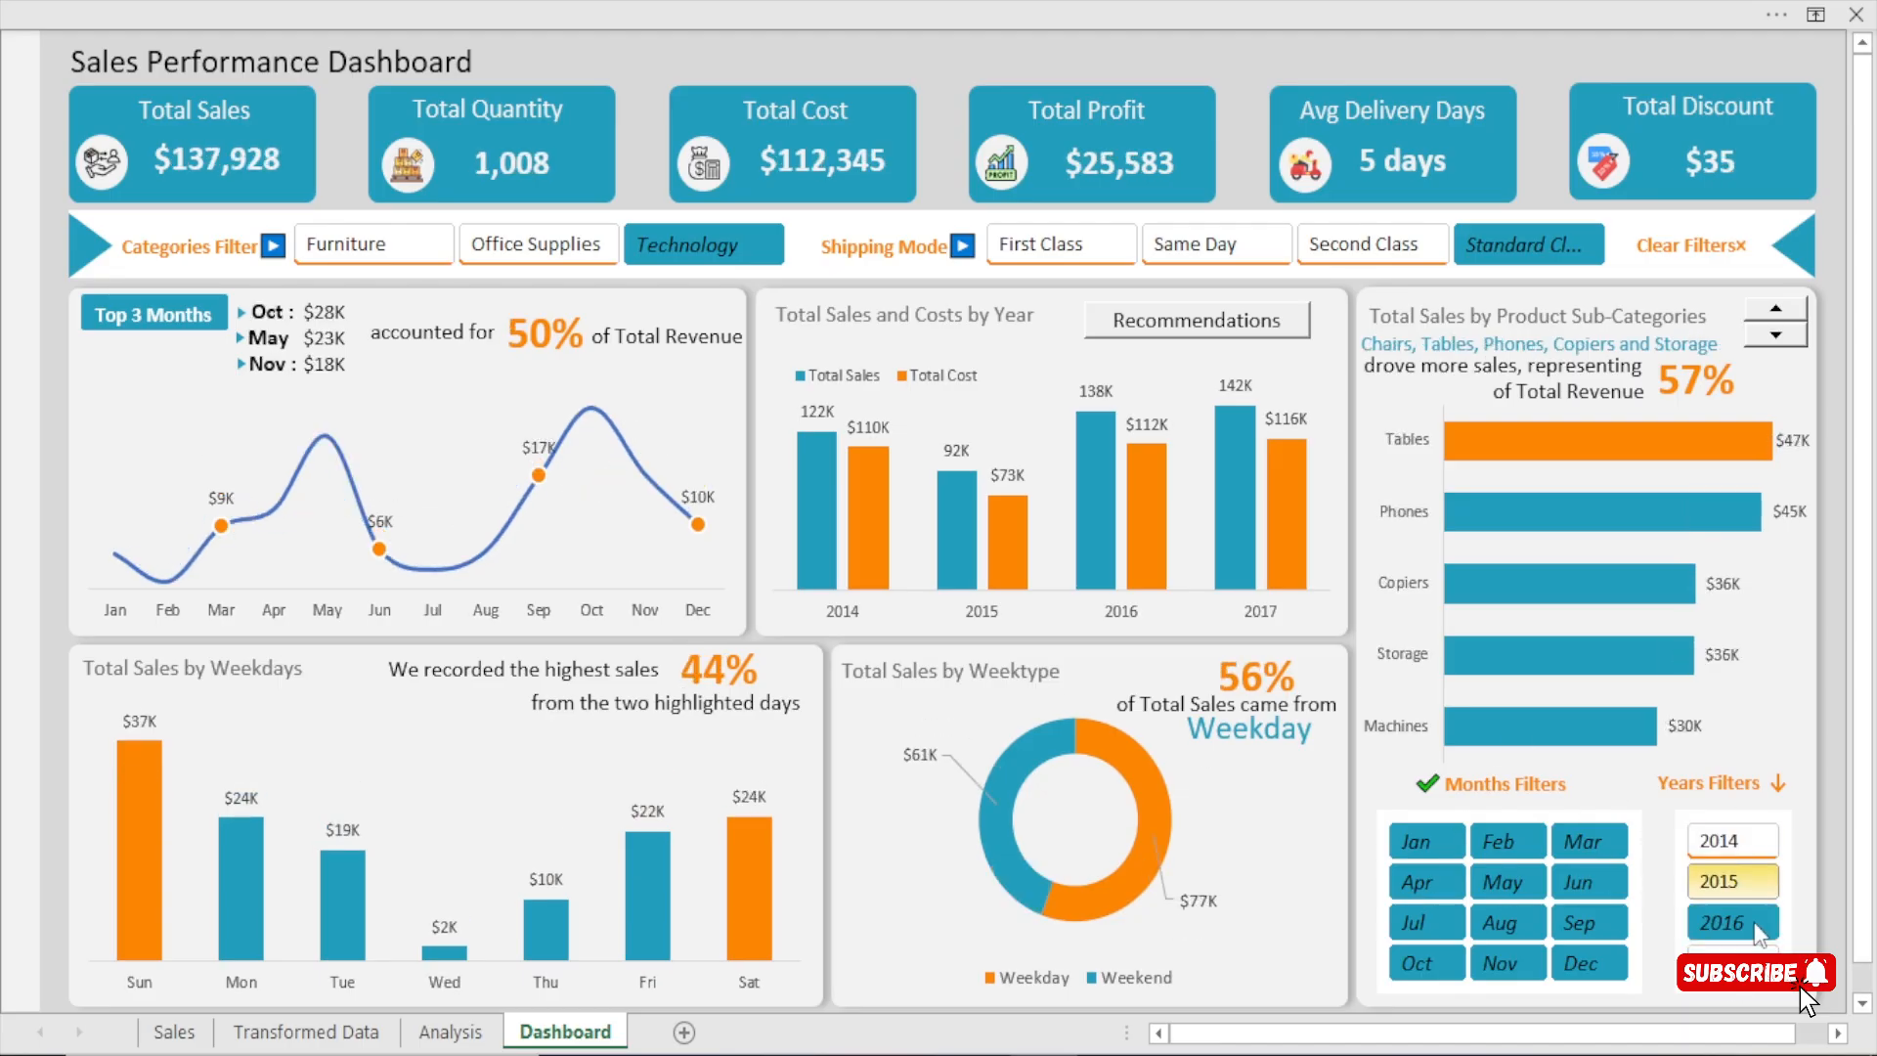
click(1730, 958)
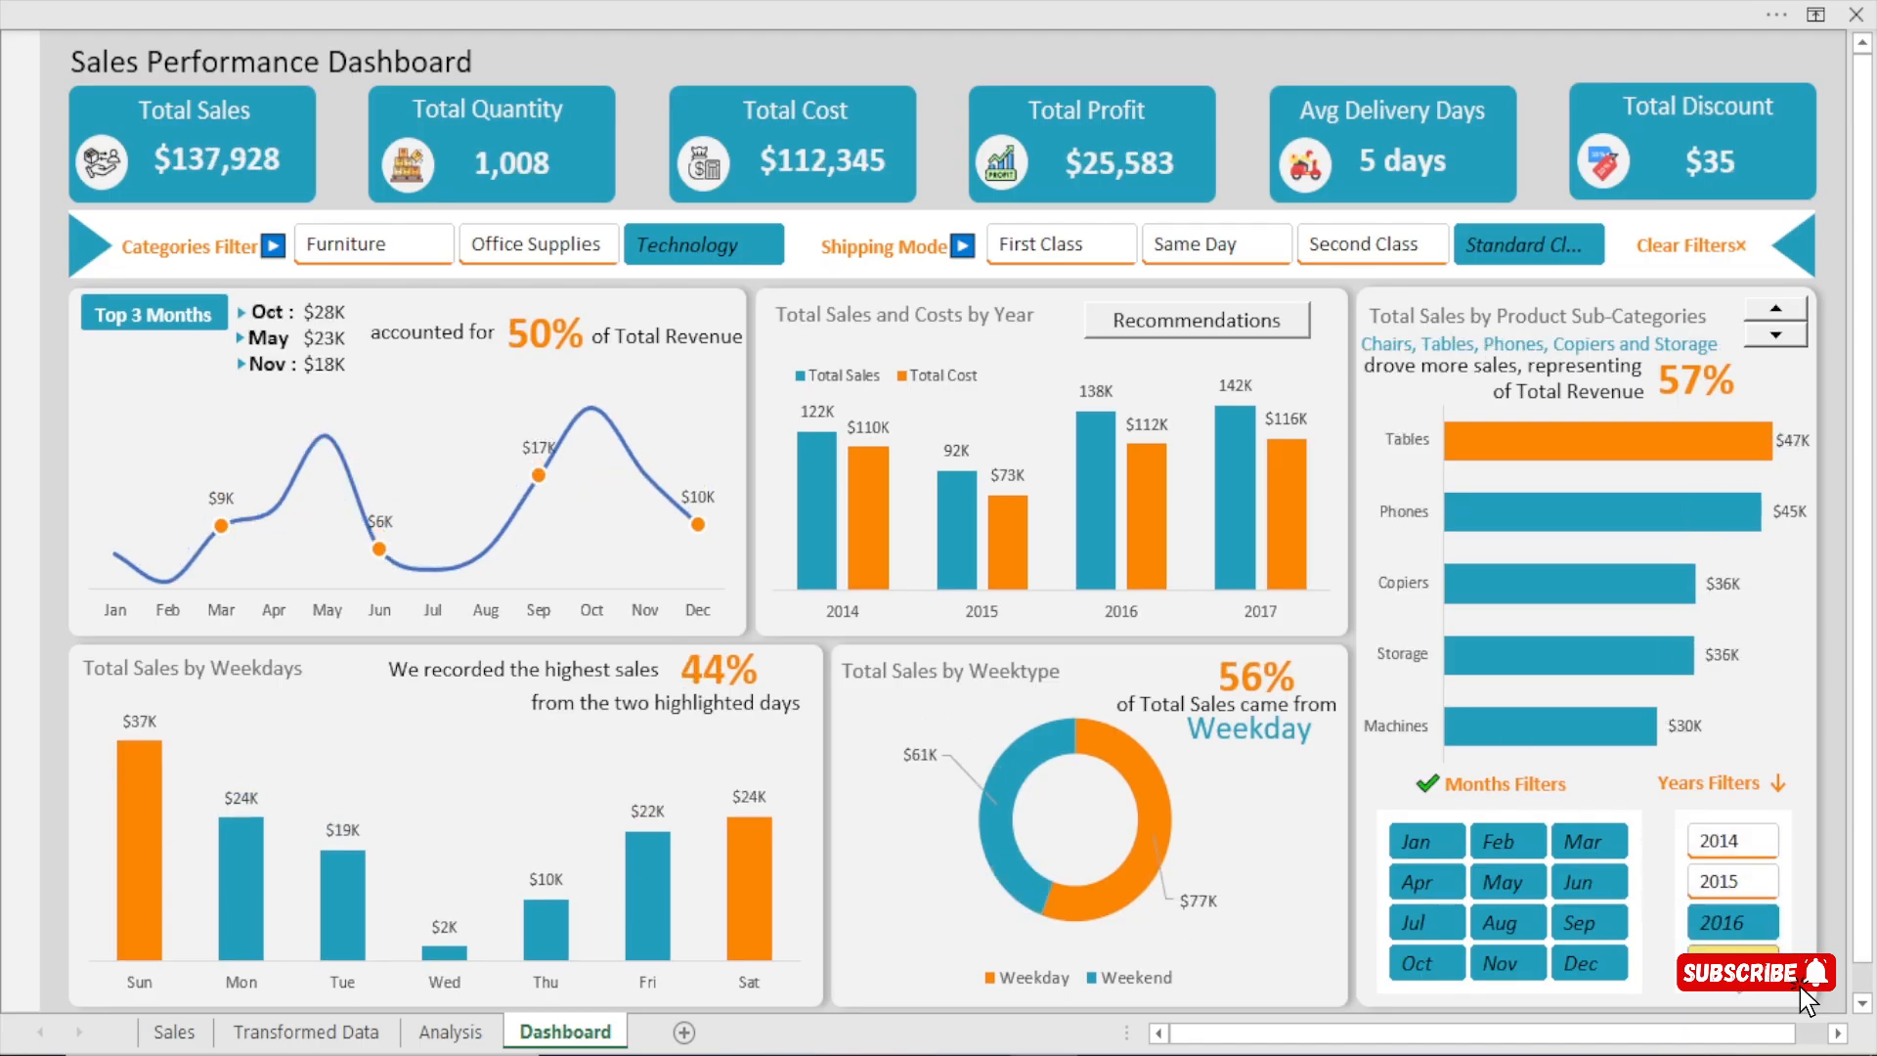
click(1715, 843)
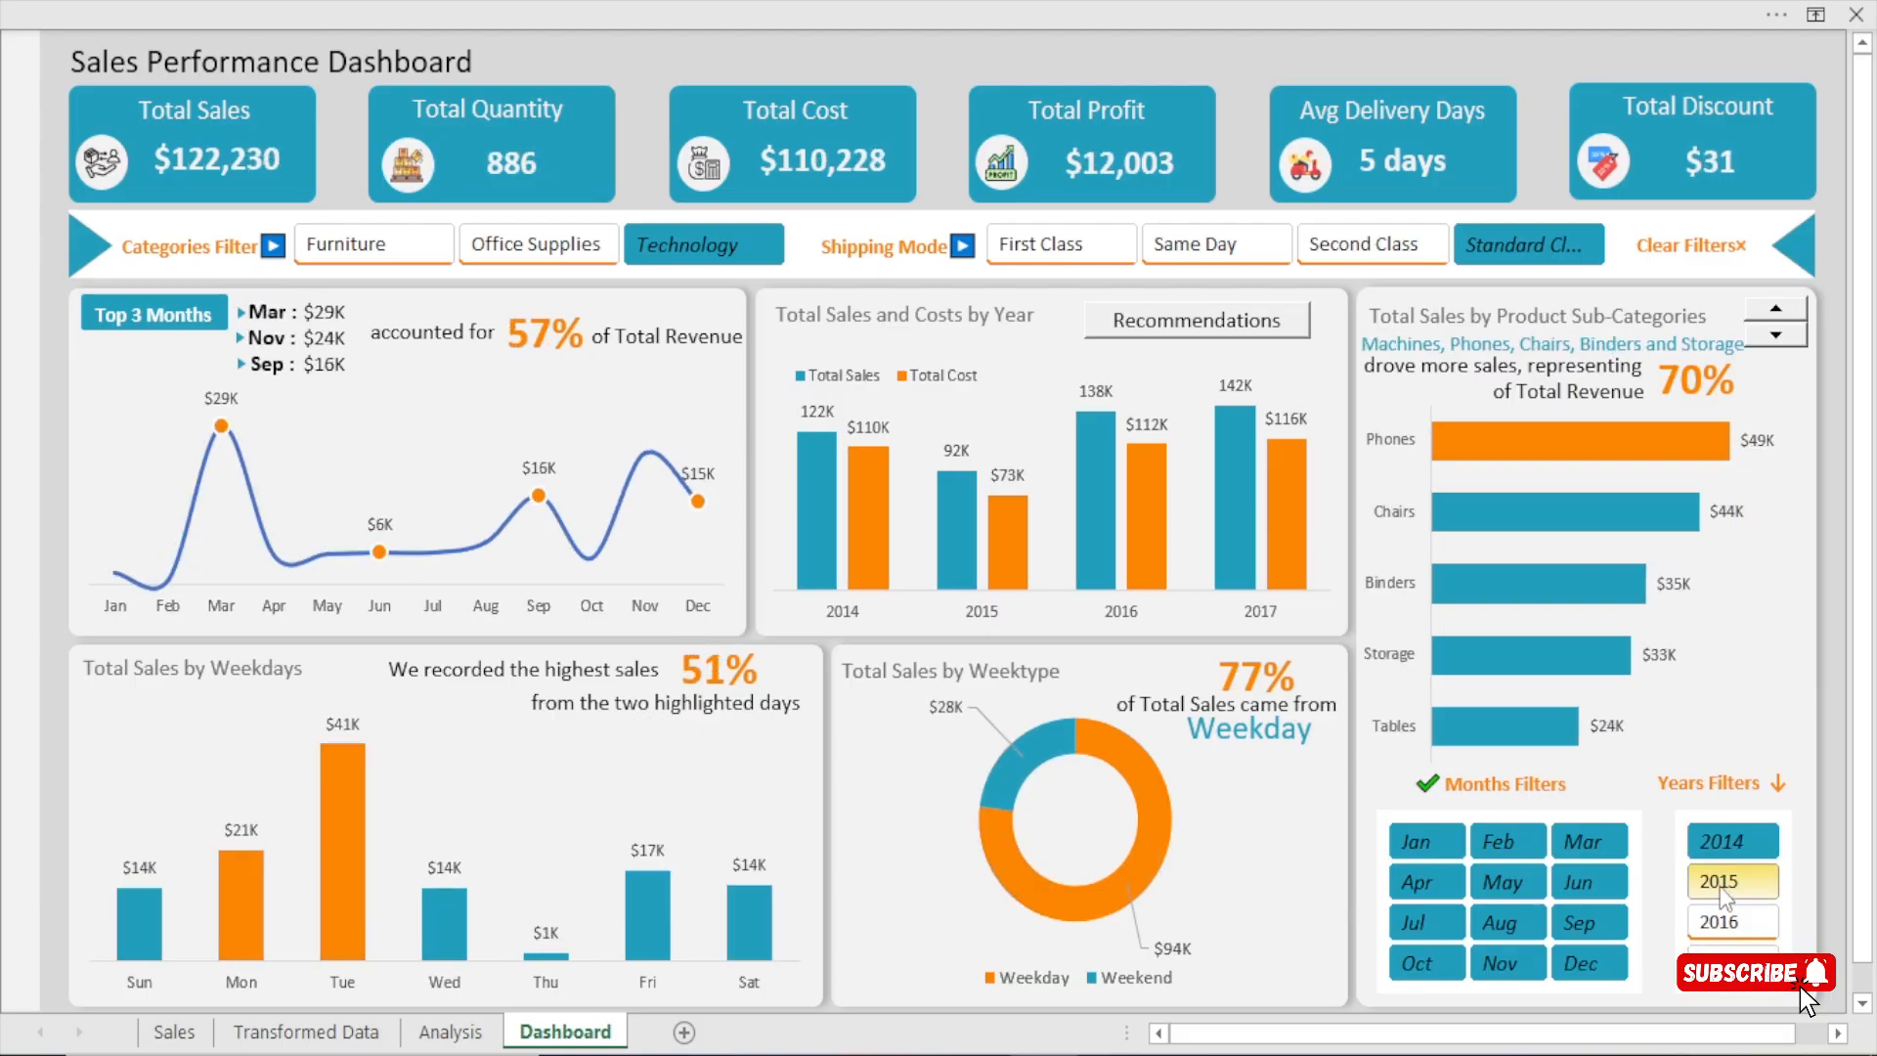
click(1712, 918)
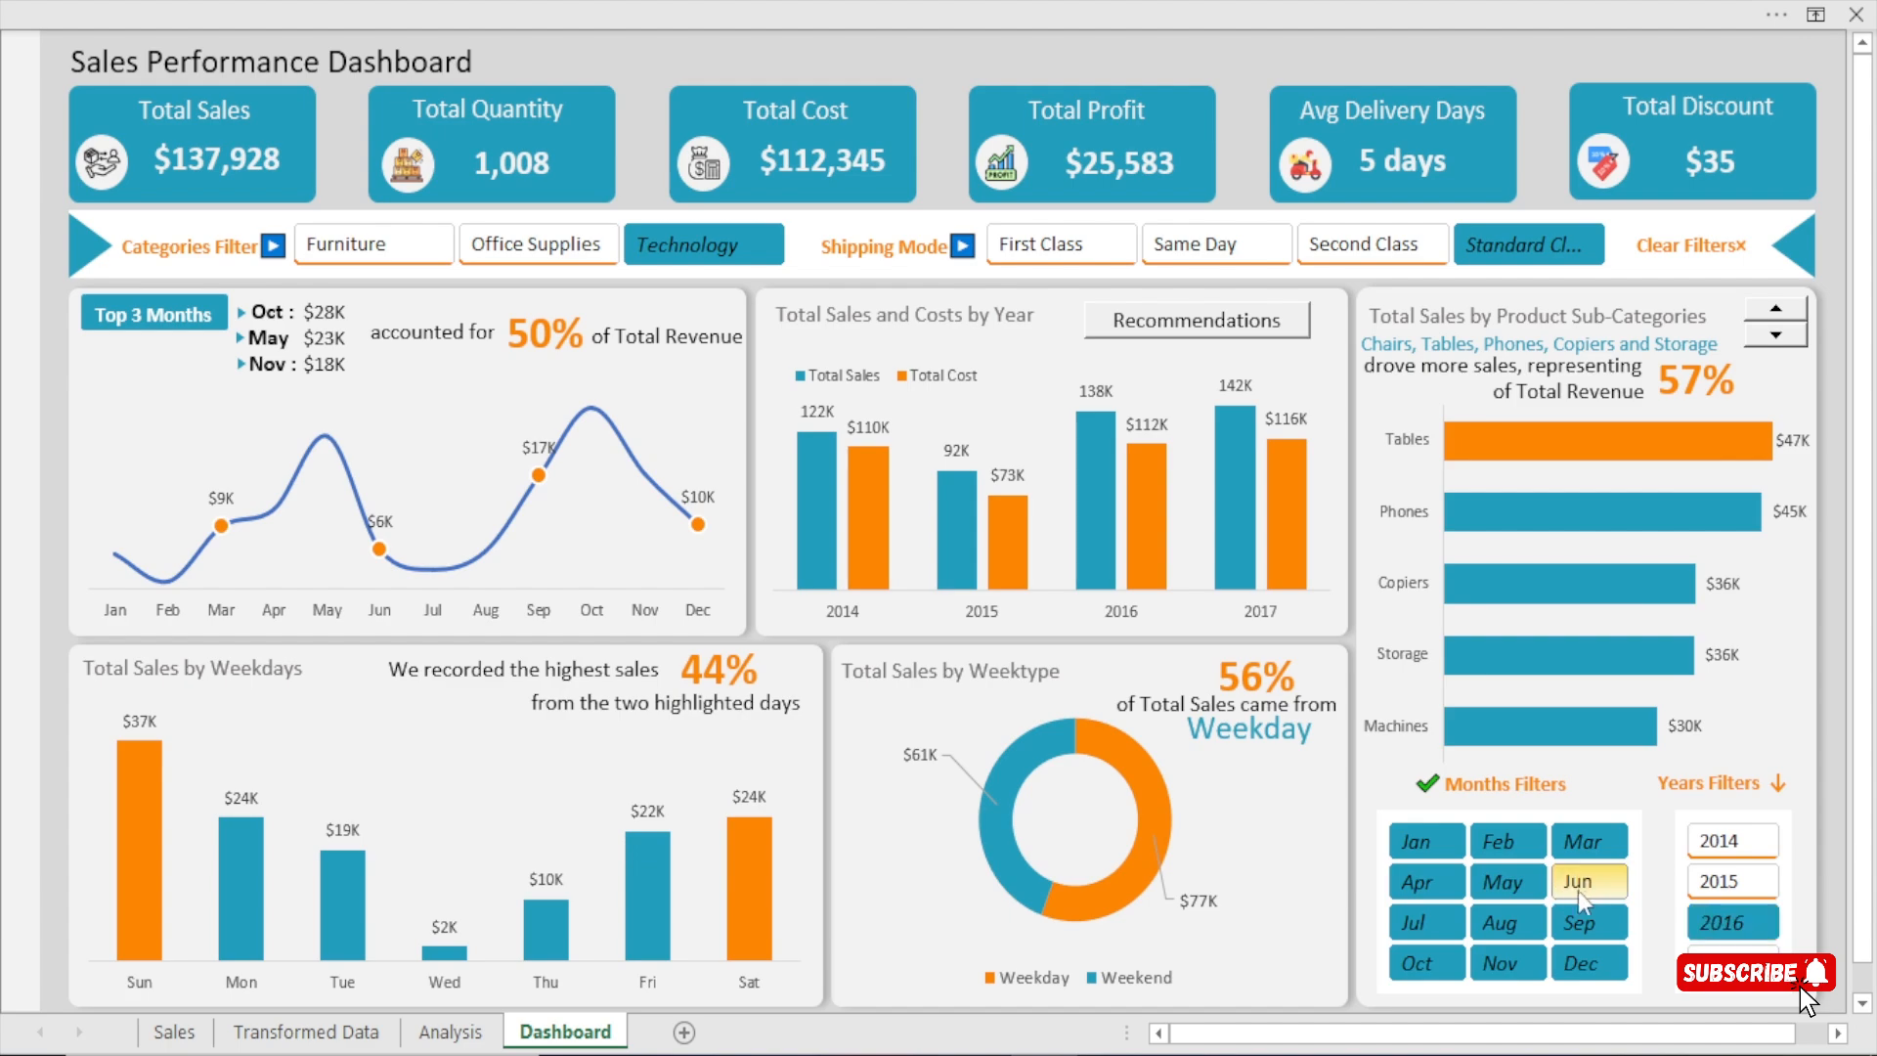
Filter the dashboard by Jun and by Sep, and clear all dashboard filters.
click(1583, 892)
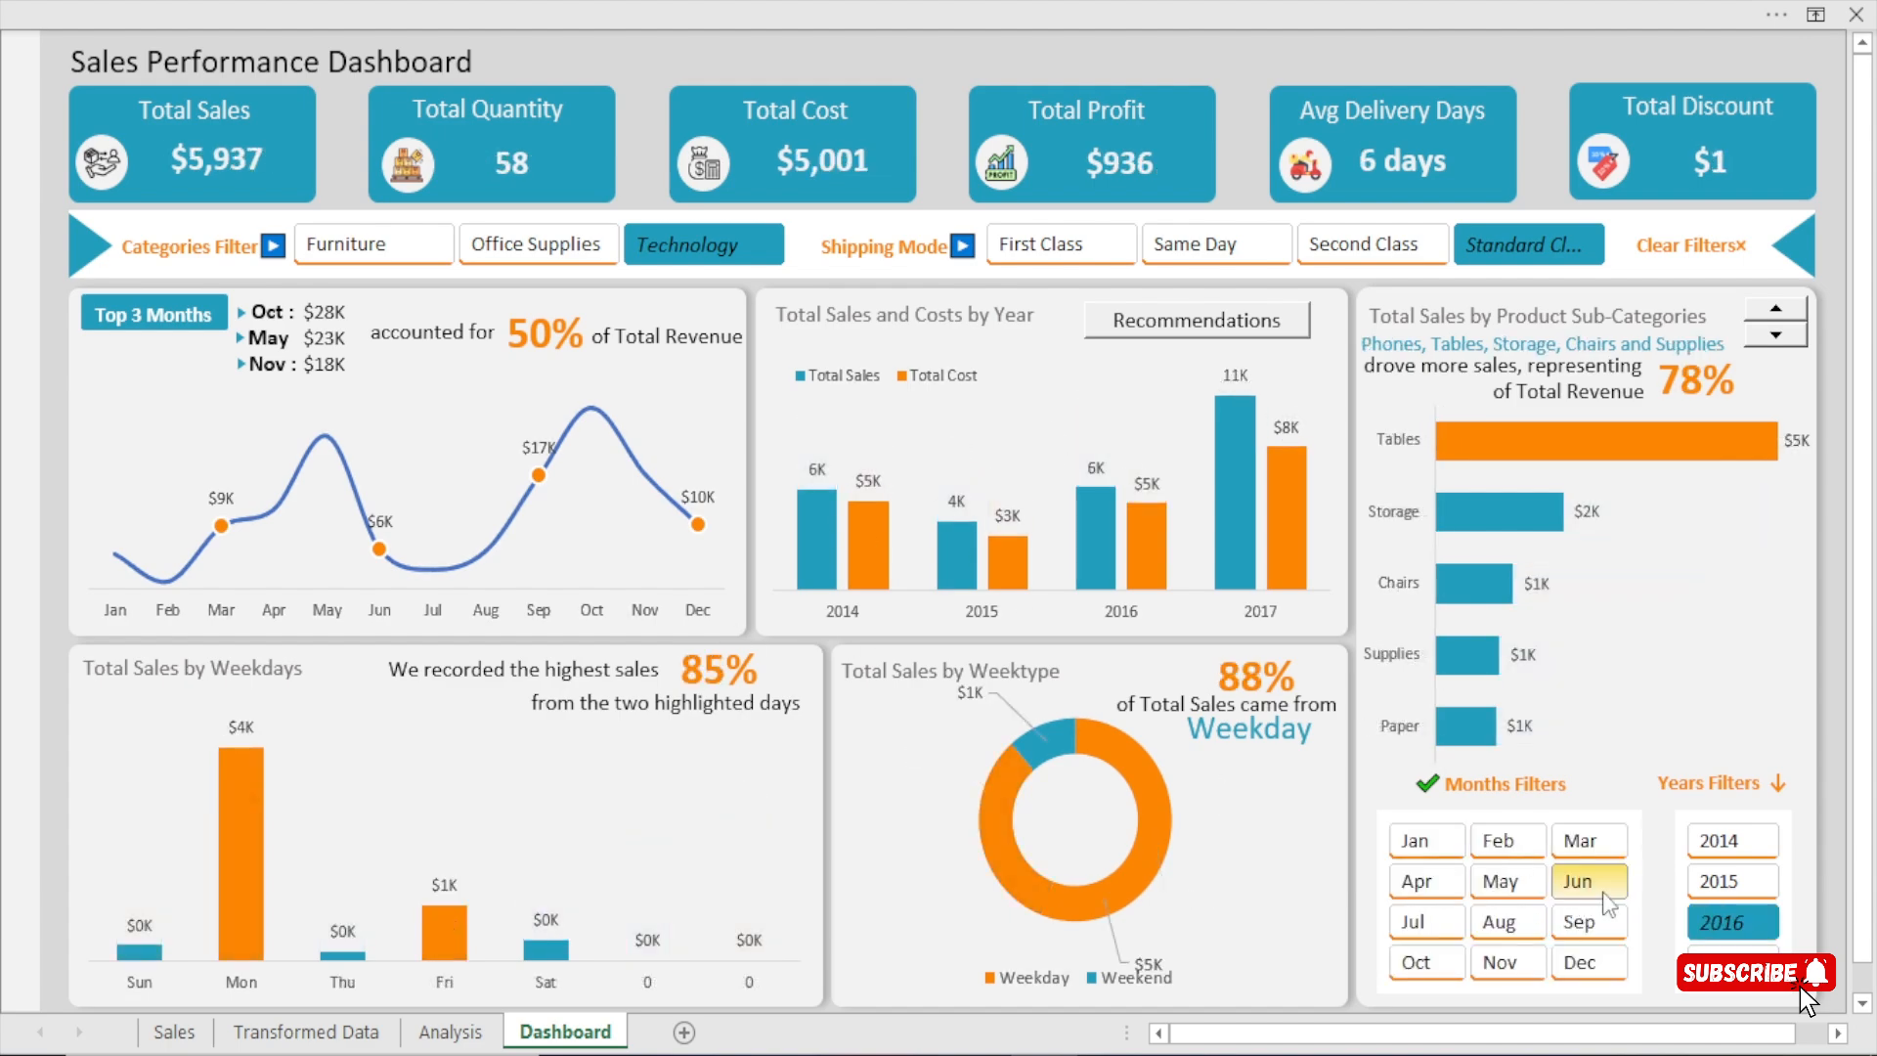
click(1586, 924)
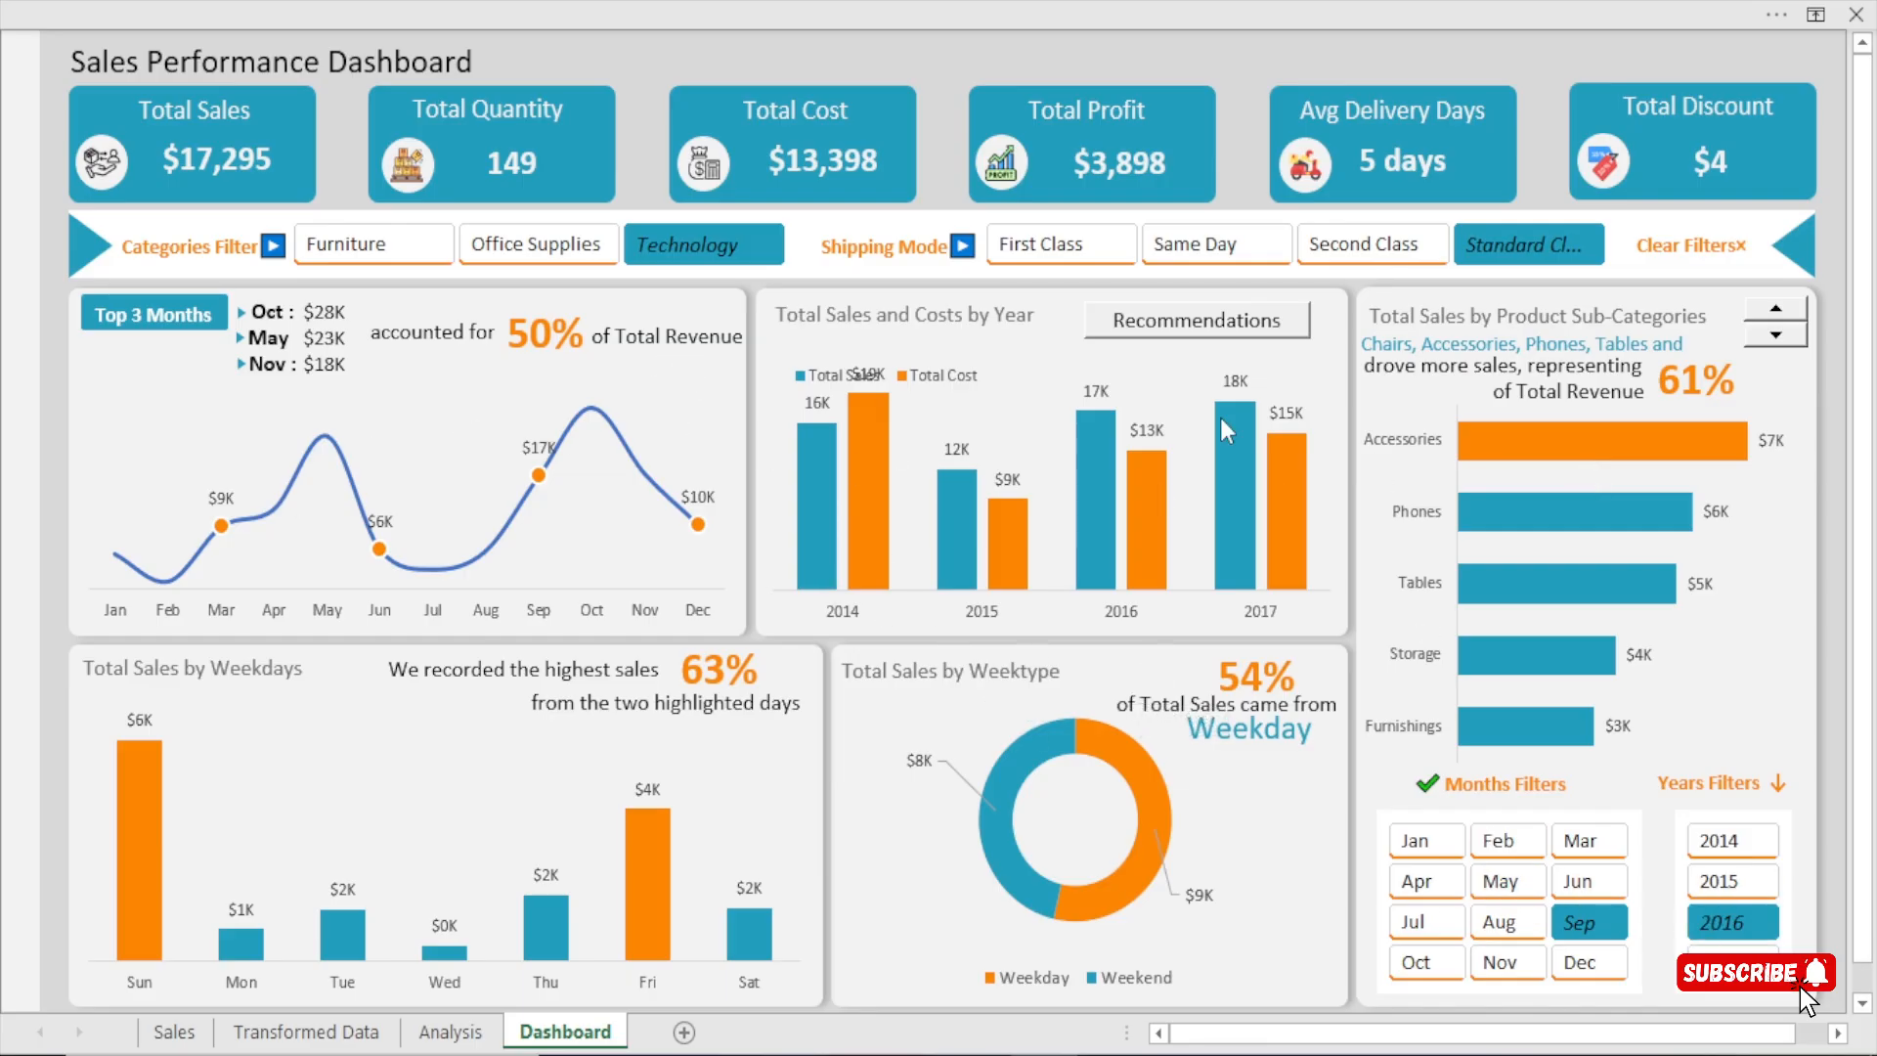
click(1682, 246)
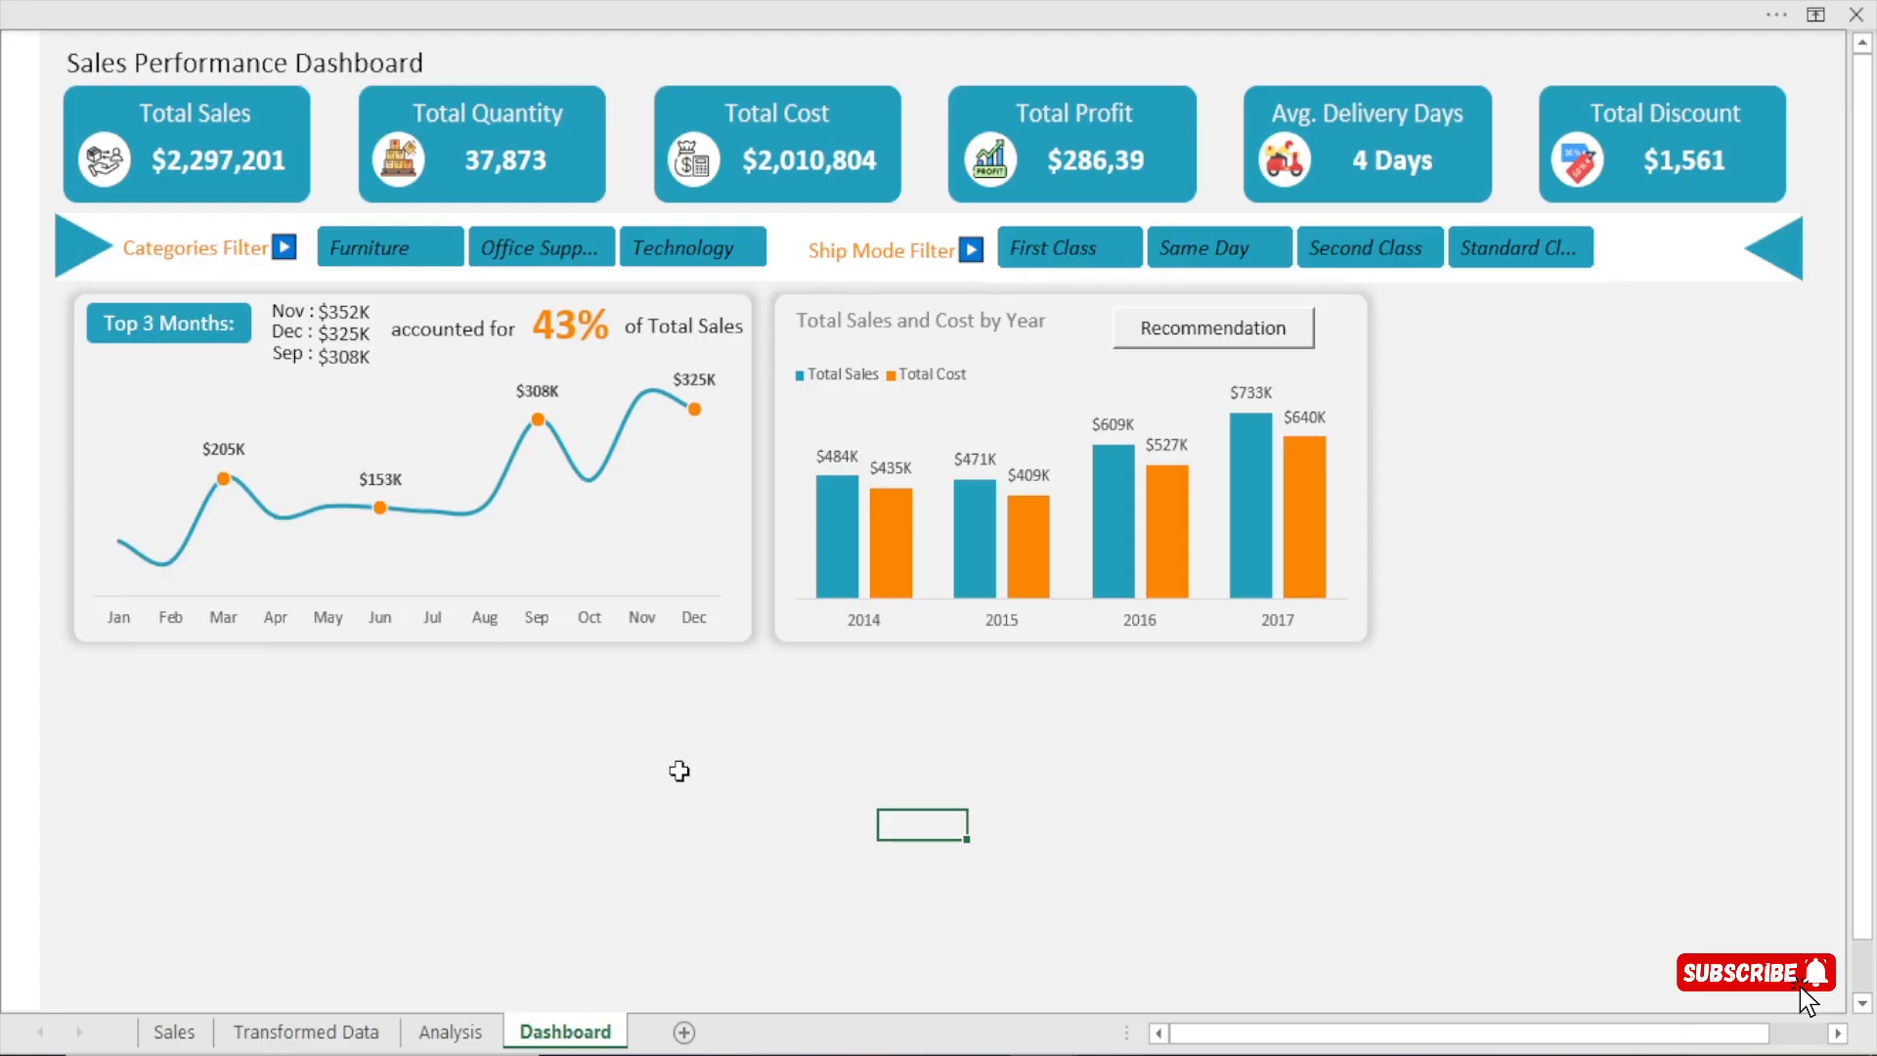
Copy the Total Sales and Total Cost by year pivot table on the Analysis sheet to cell AH3.
click(455, 1031)
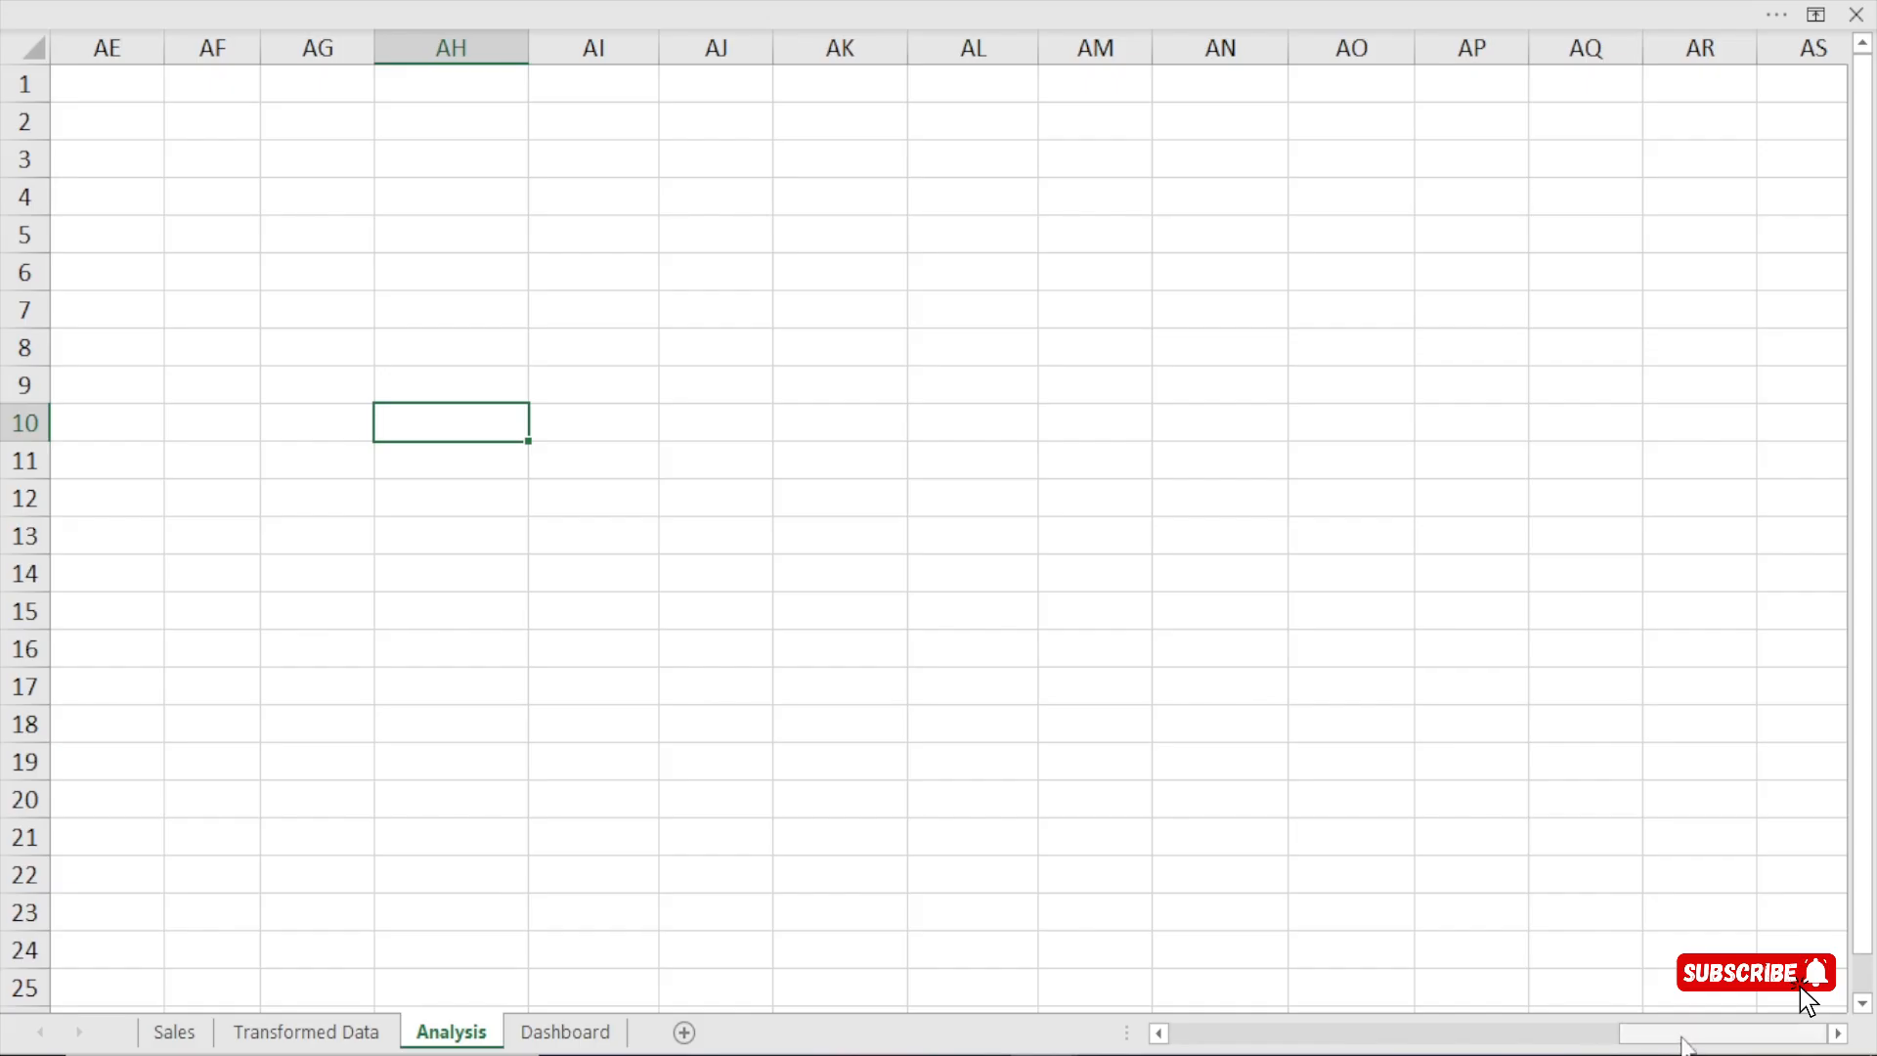
drag(1688, 1034, 1452, 1032)
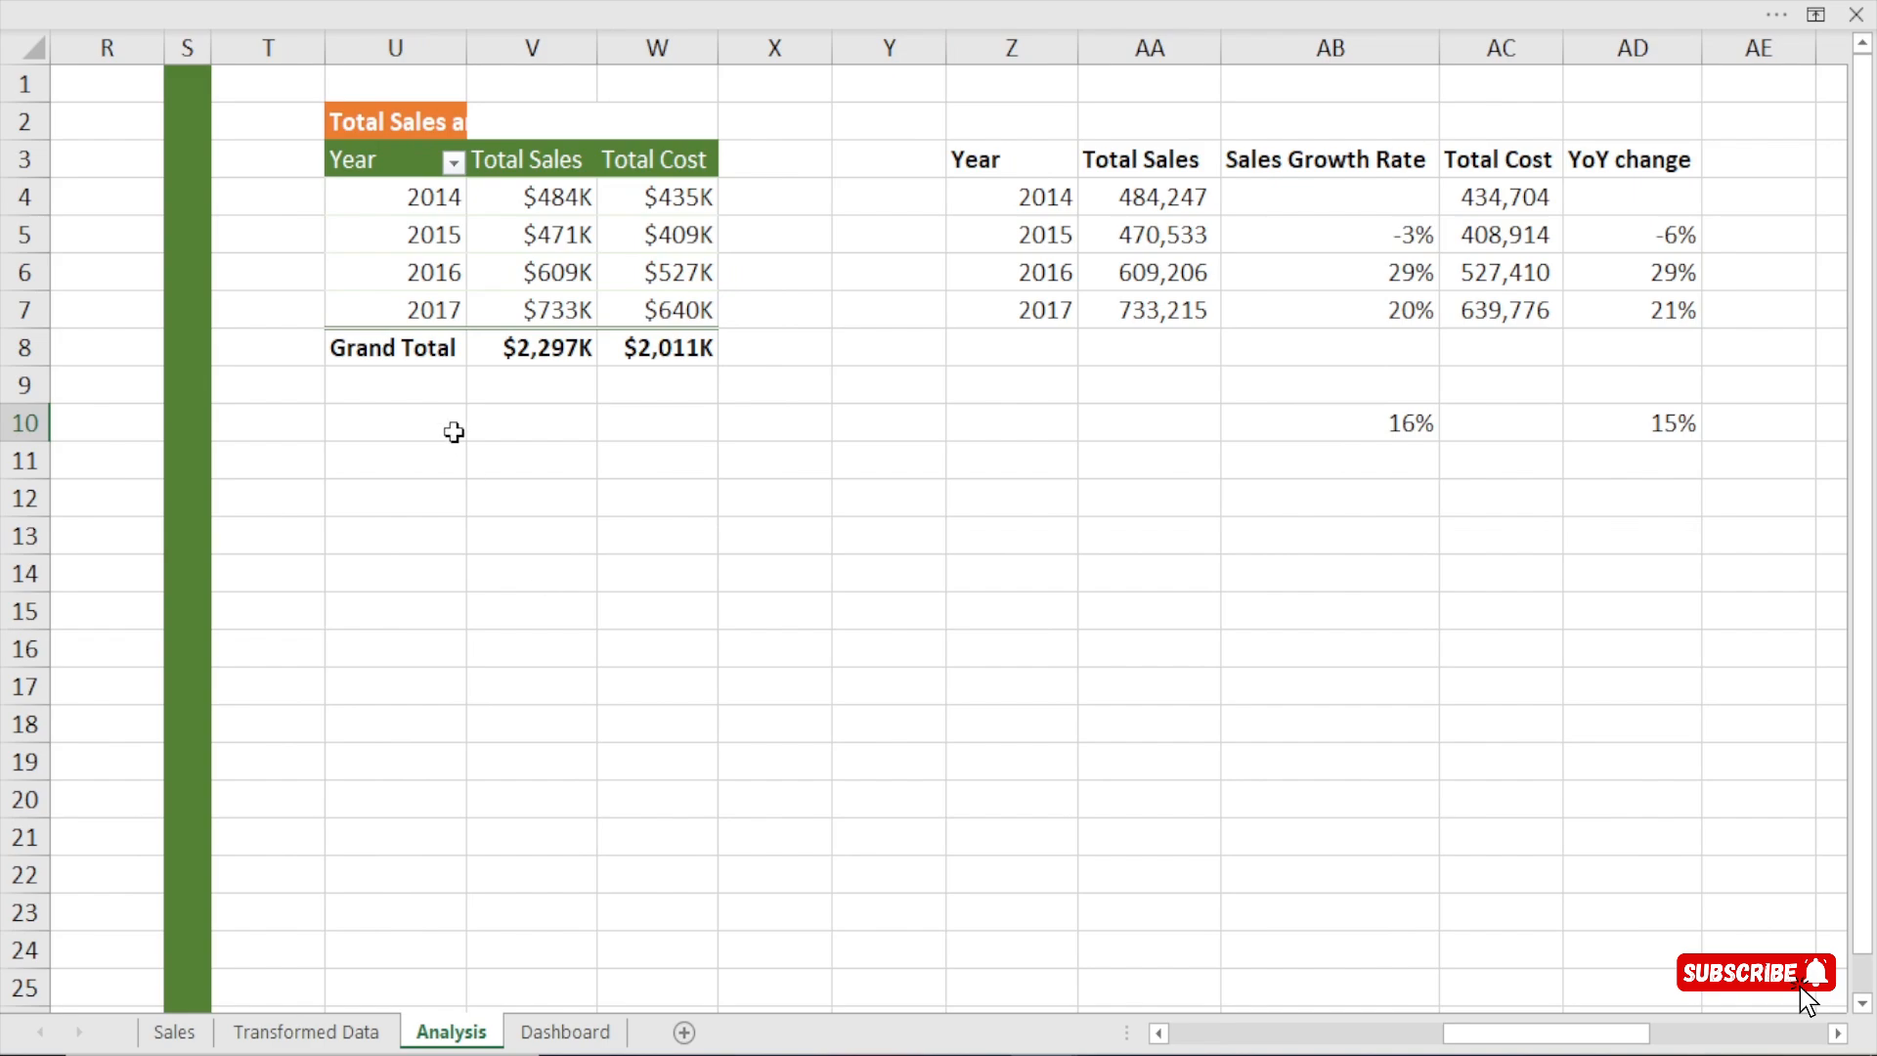
click(402, 130)
key(ctrl+a)
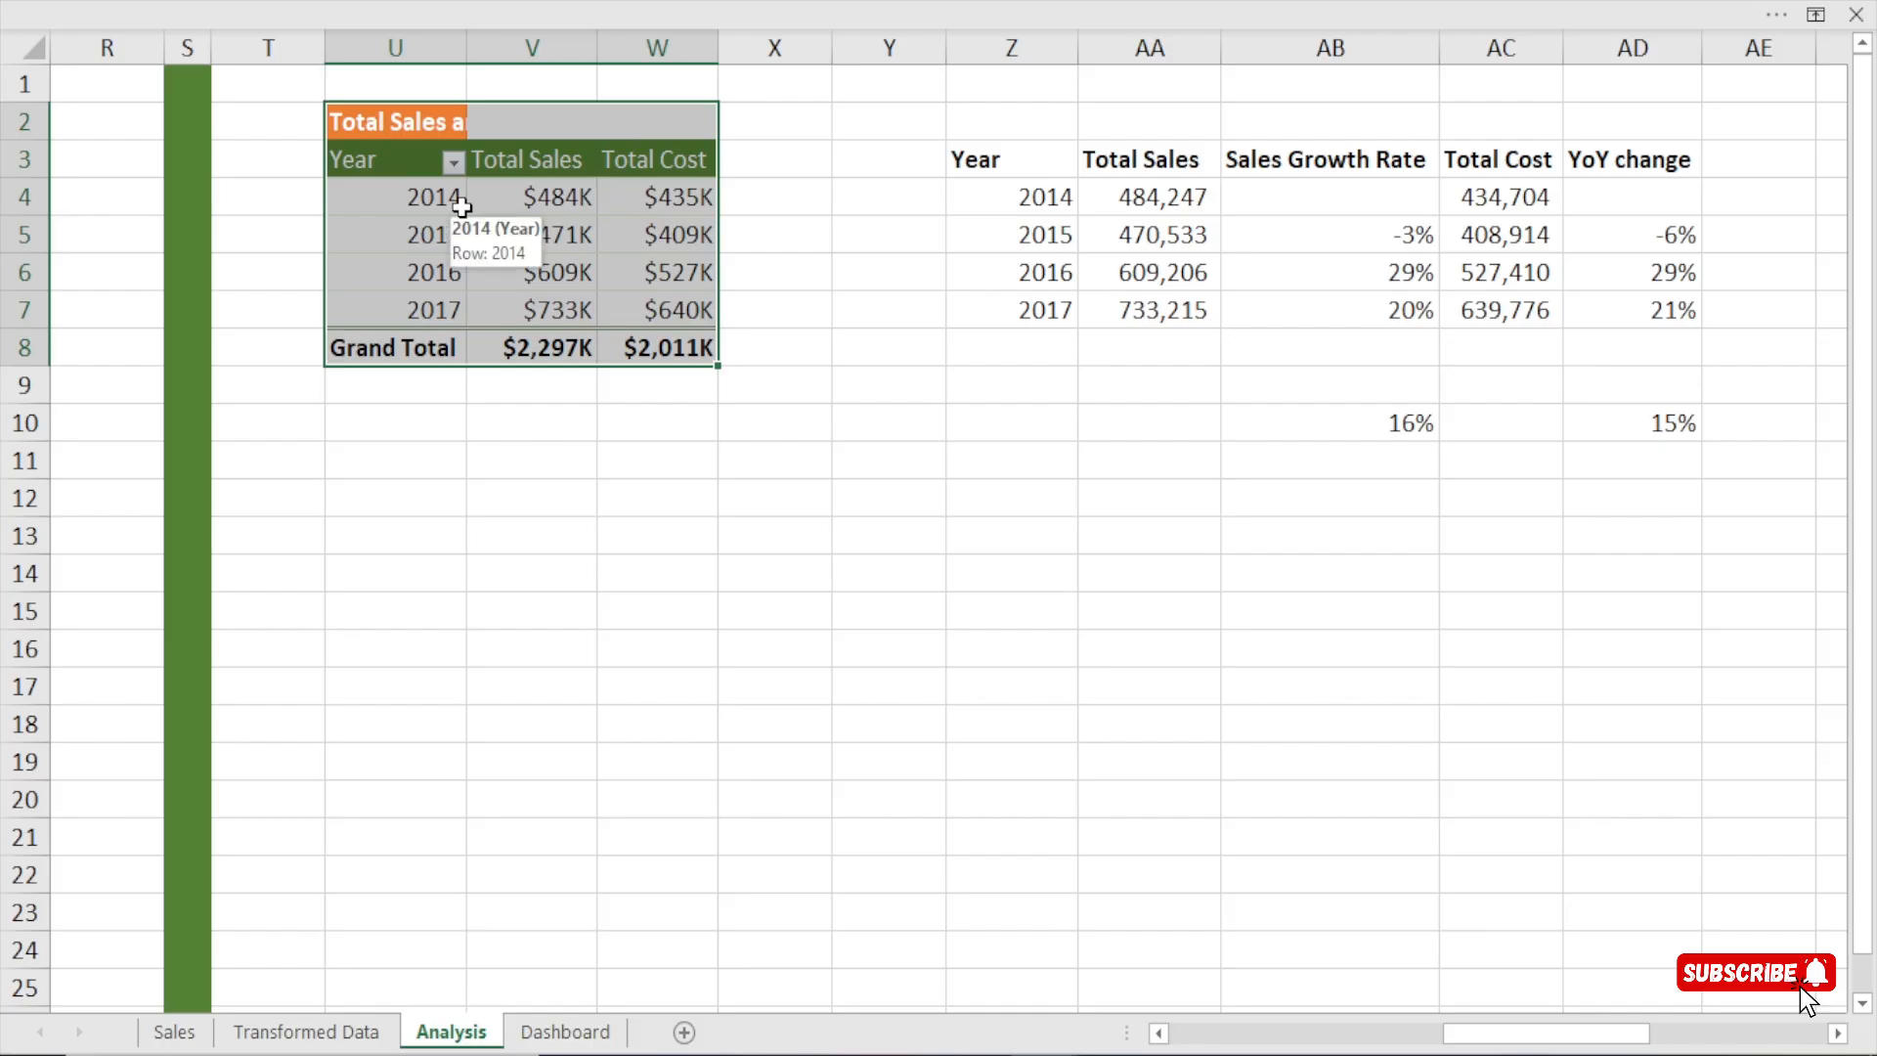
key(ctrl+c)
drag(1634, 1036, 1789, 1036)
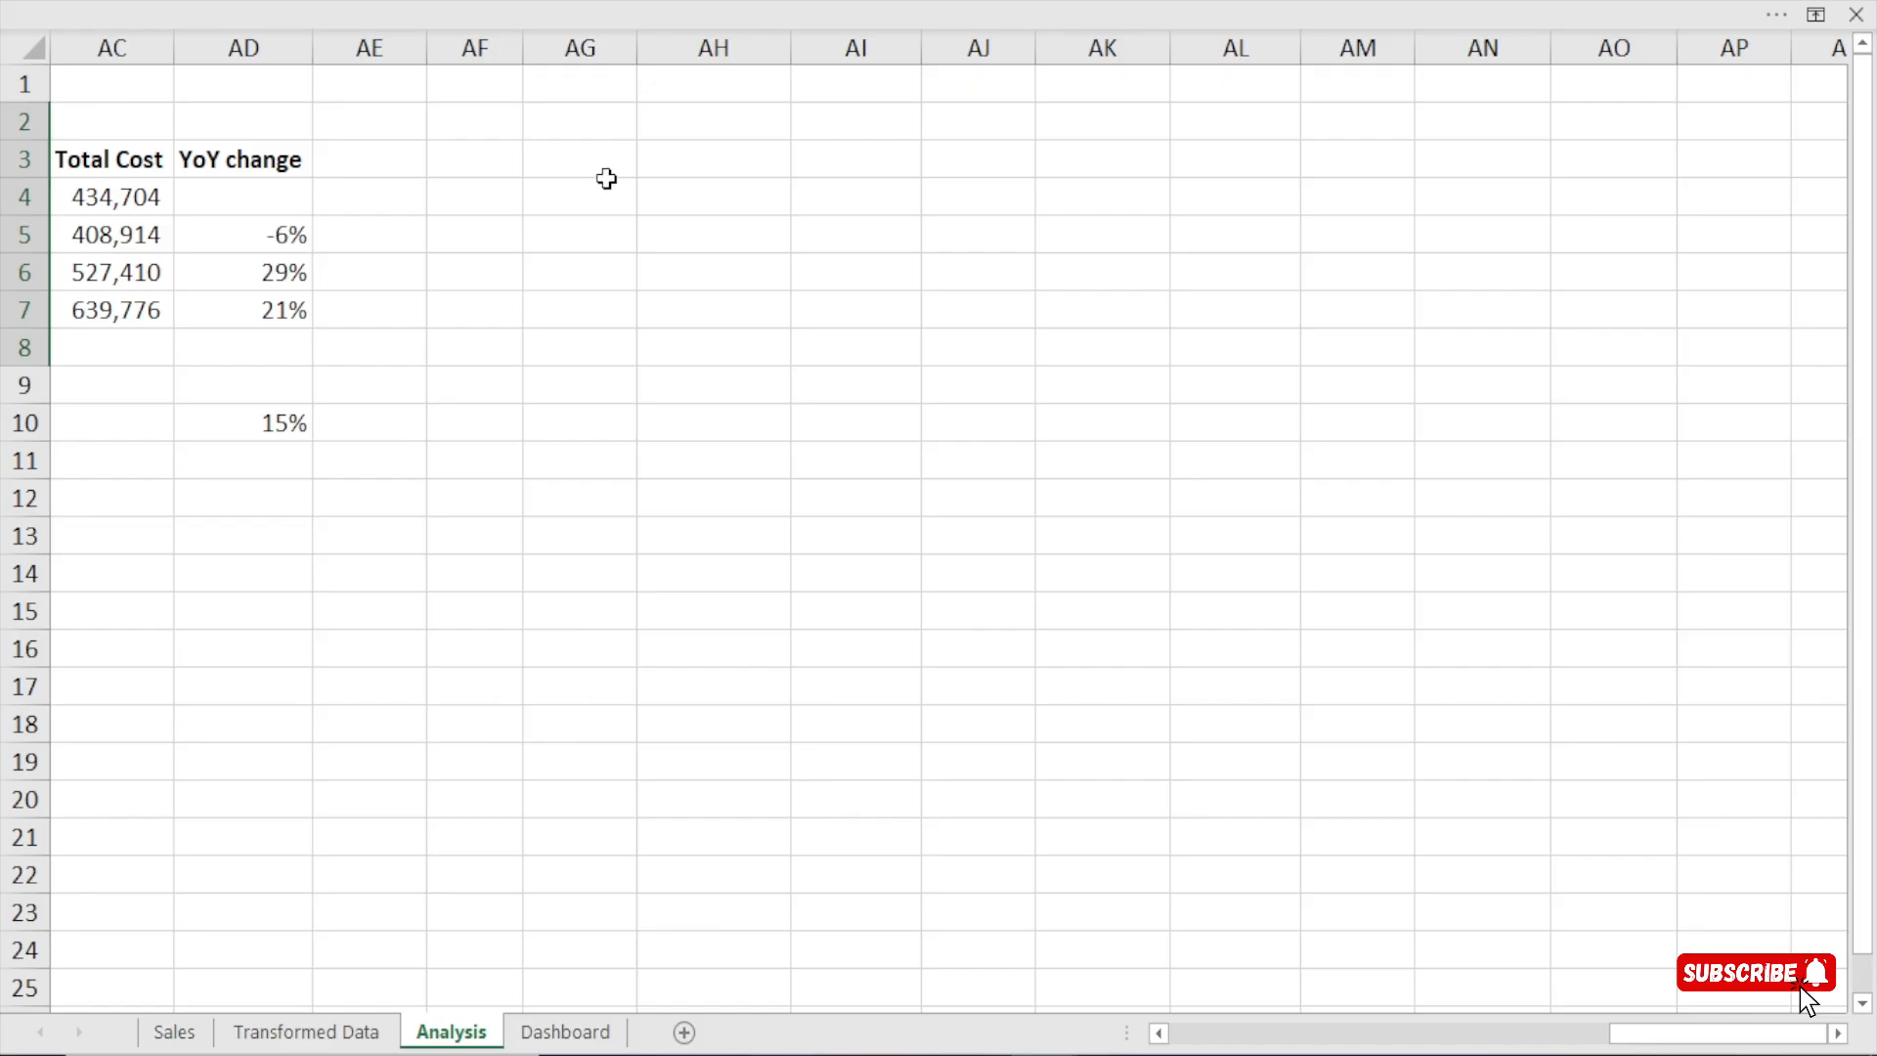
click(733, 161)
key(ctrl+v)
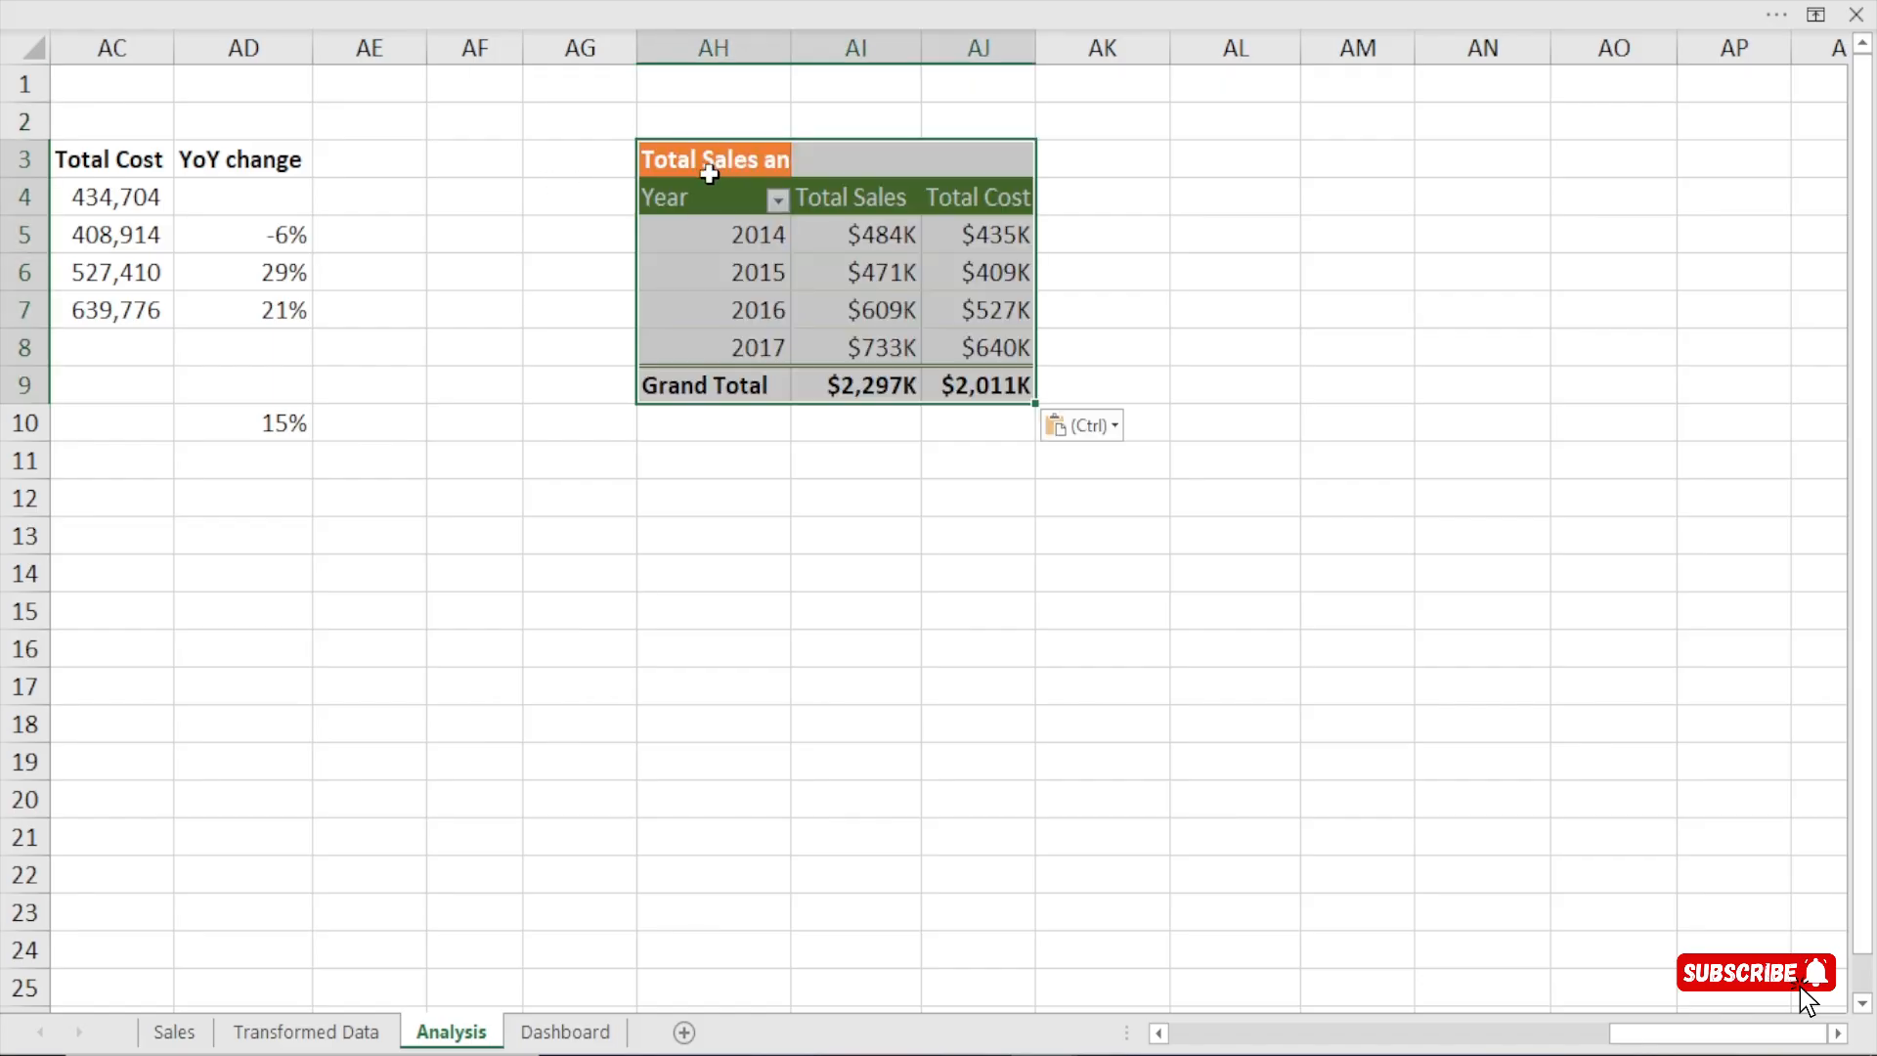
Fill column AF with green and narrow it as a divider before the copied pivot table.
click(477, 47)
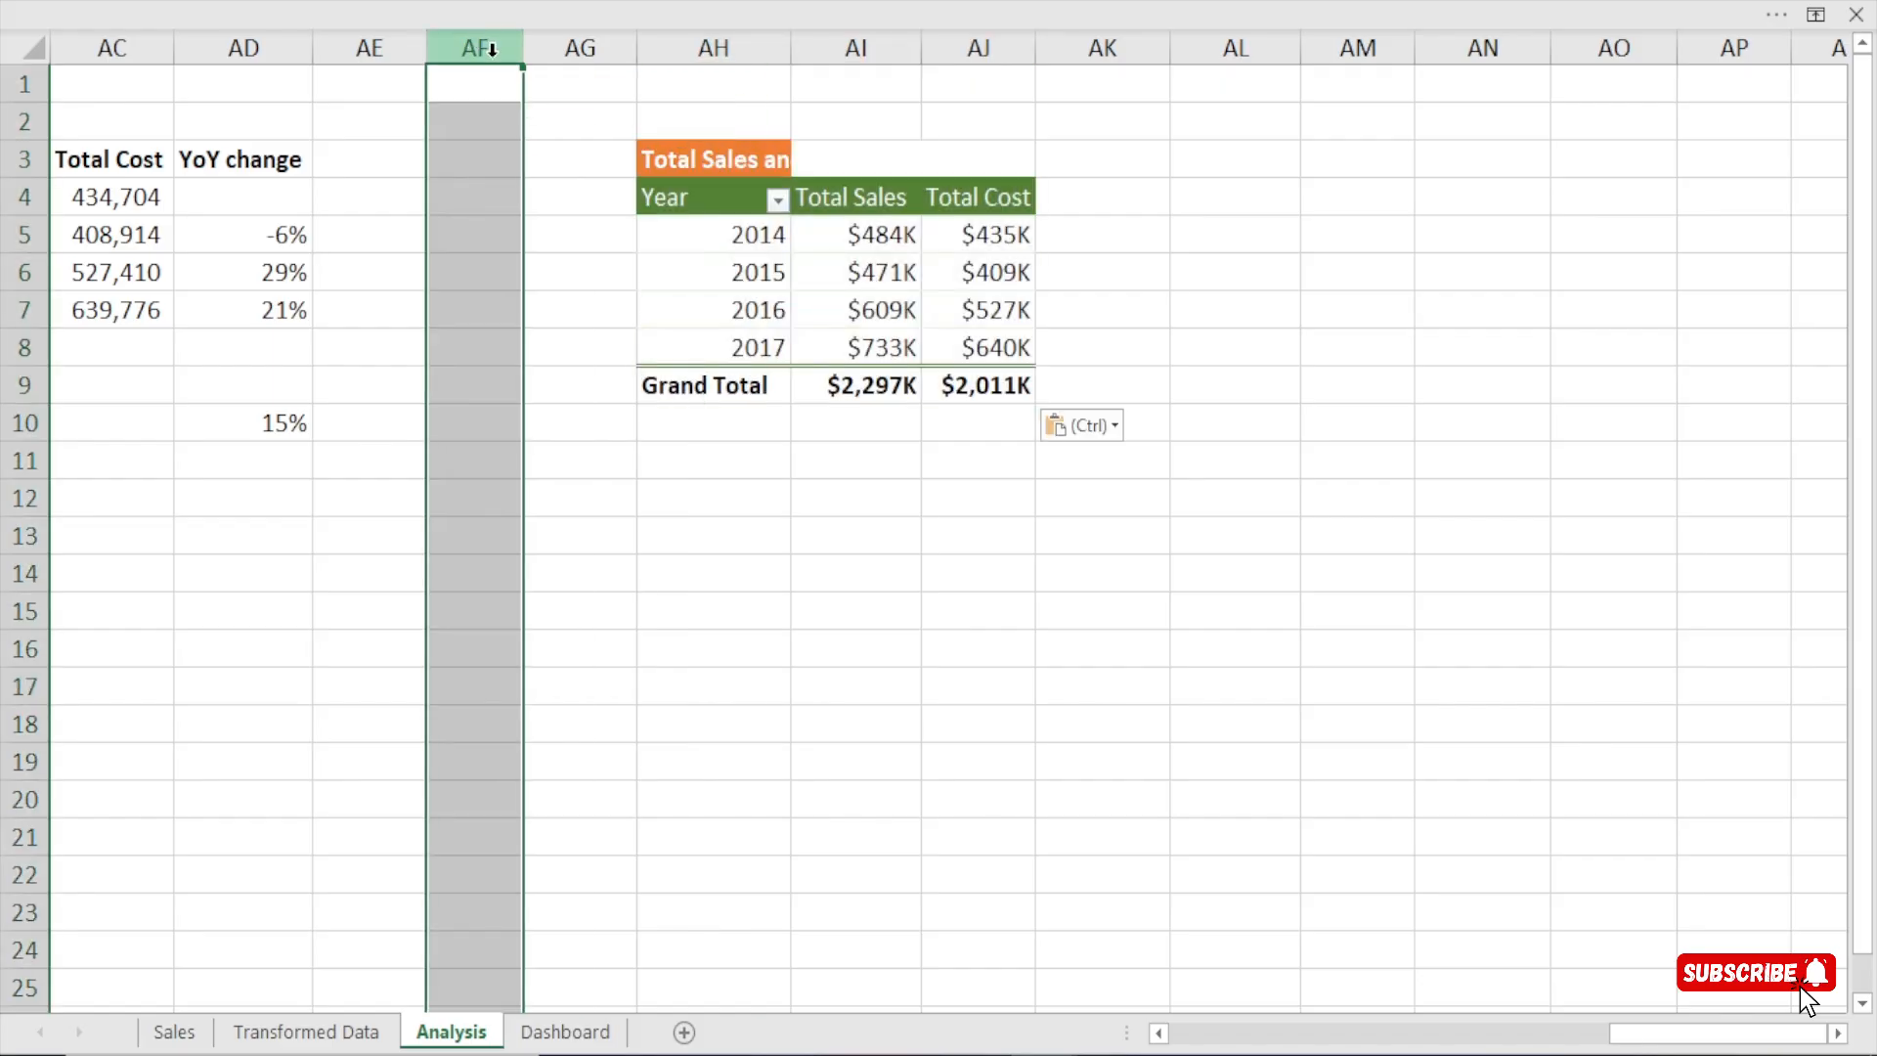
click(442, 2)
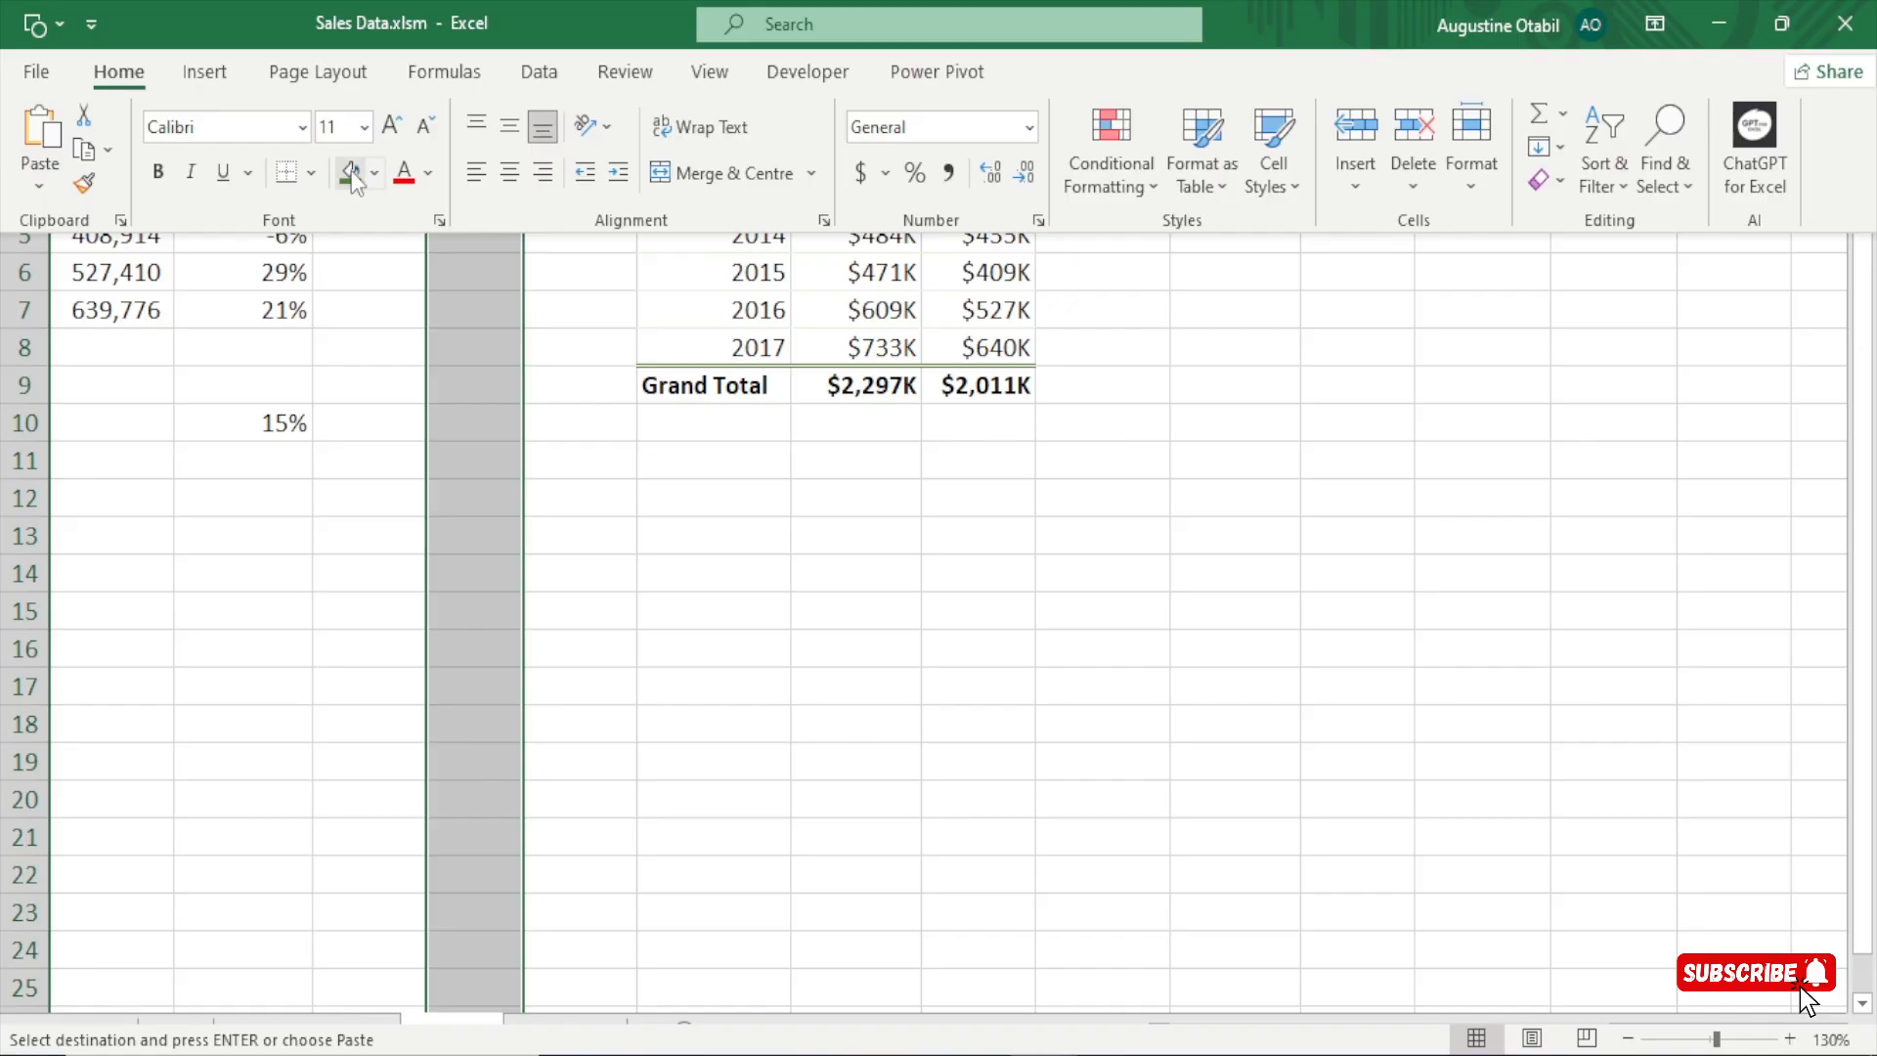
click(350, 170)
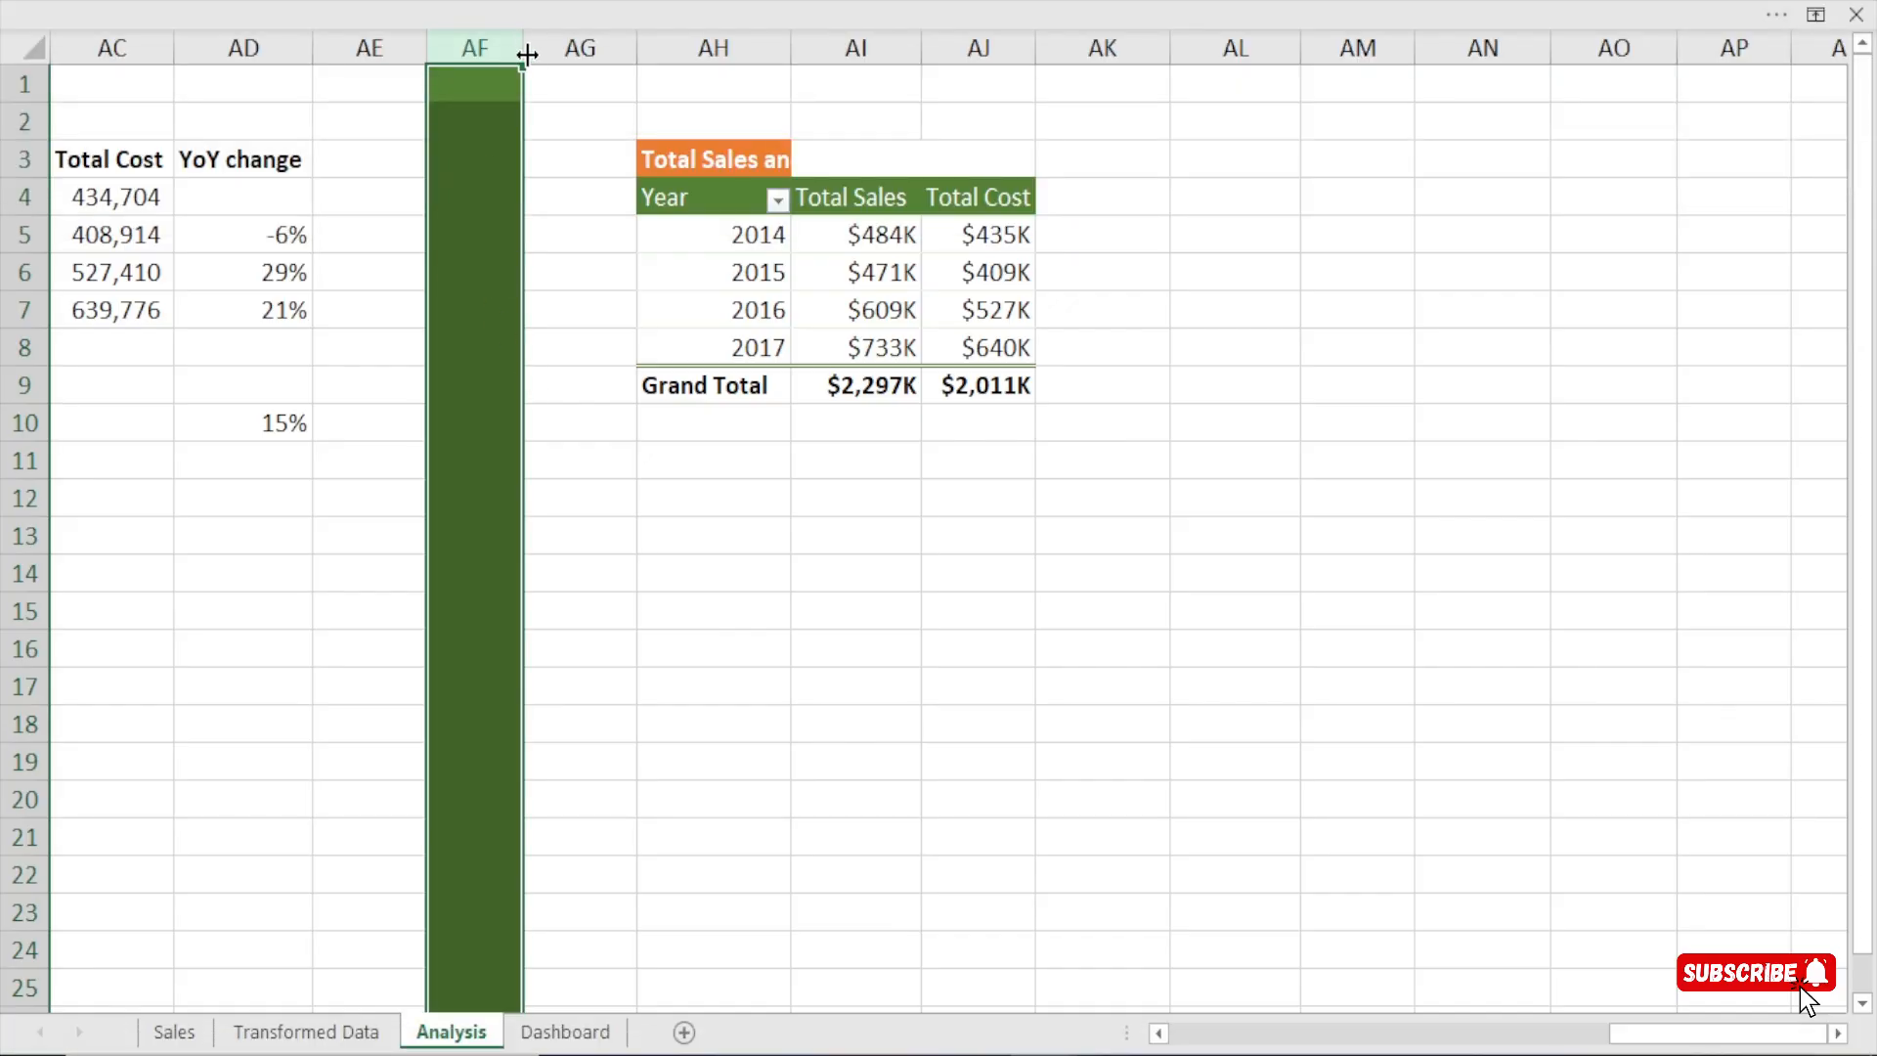
drag(527, 56, 475, 69)
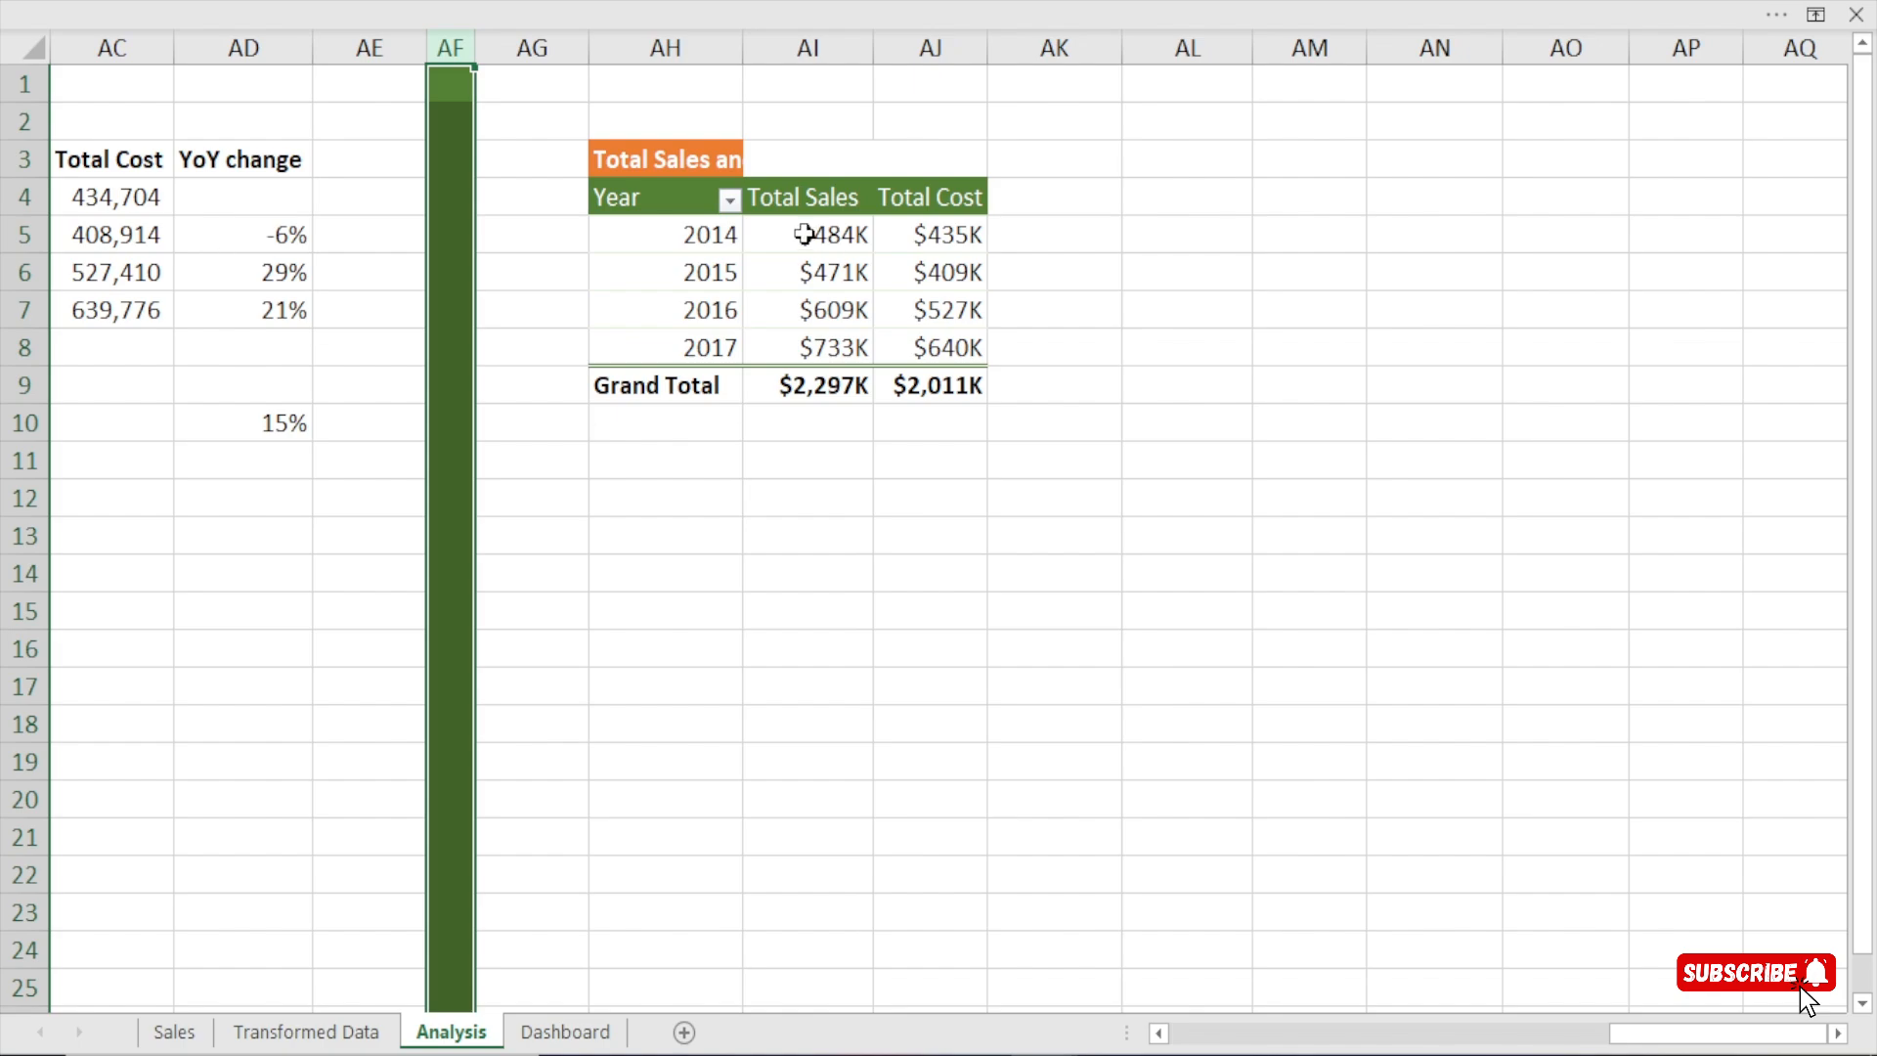
Retitle the copied pivot table's heading in AH3 as Total Sales by Weekday and narrow column AH.
click(720, 151)
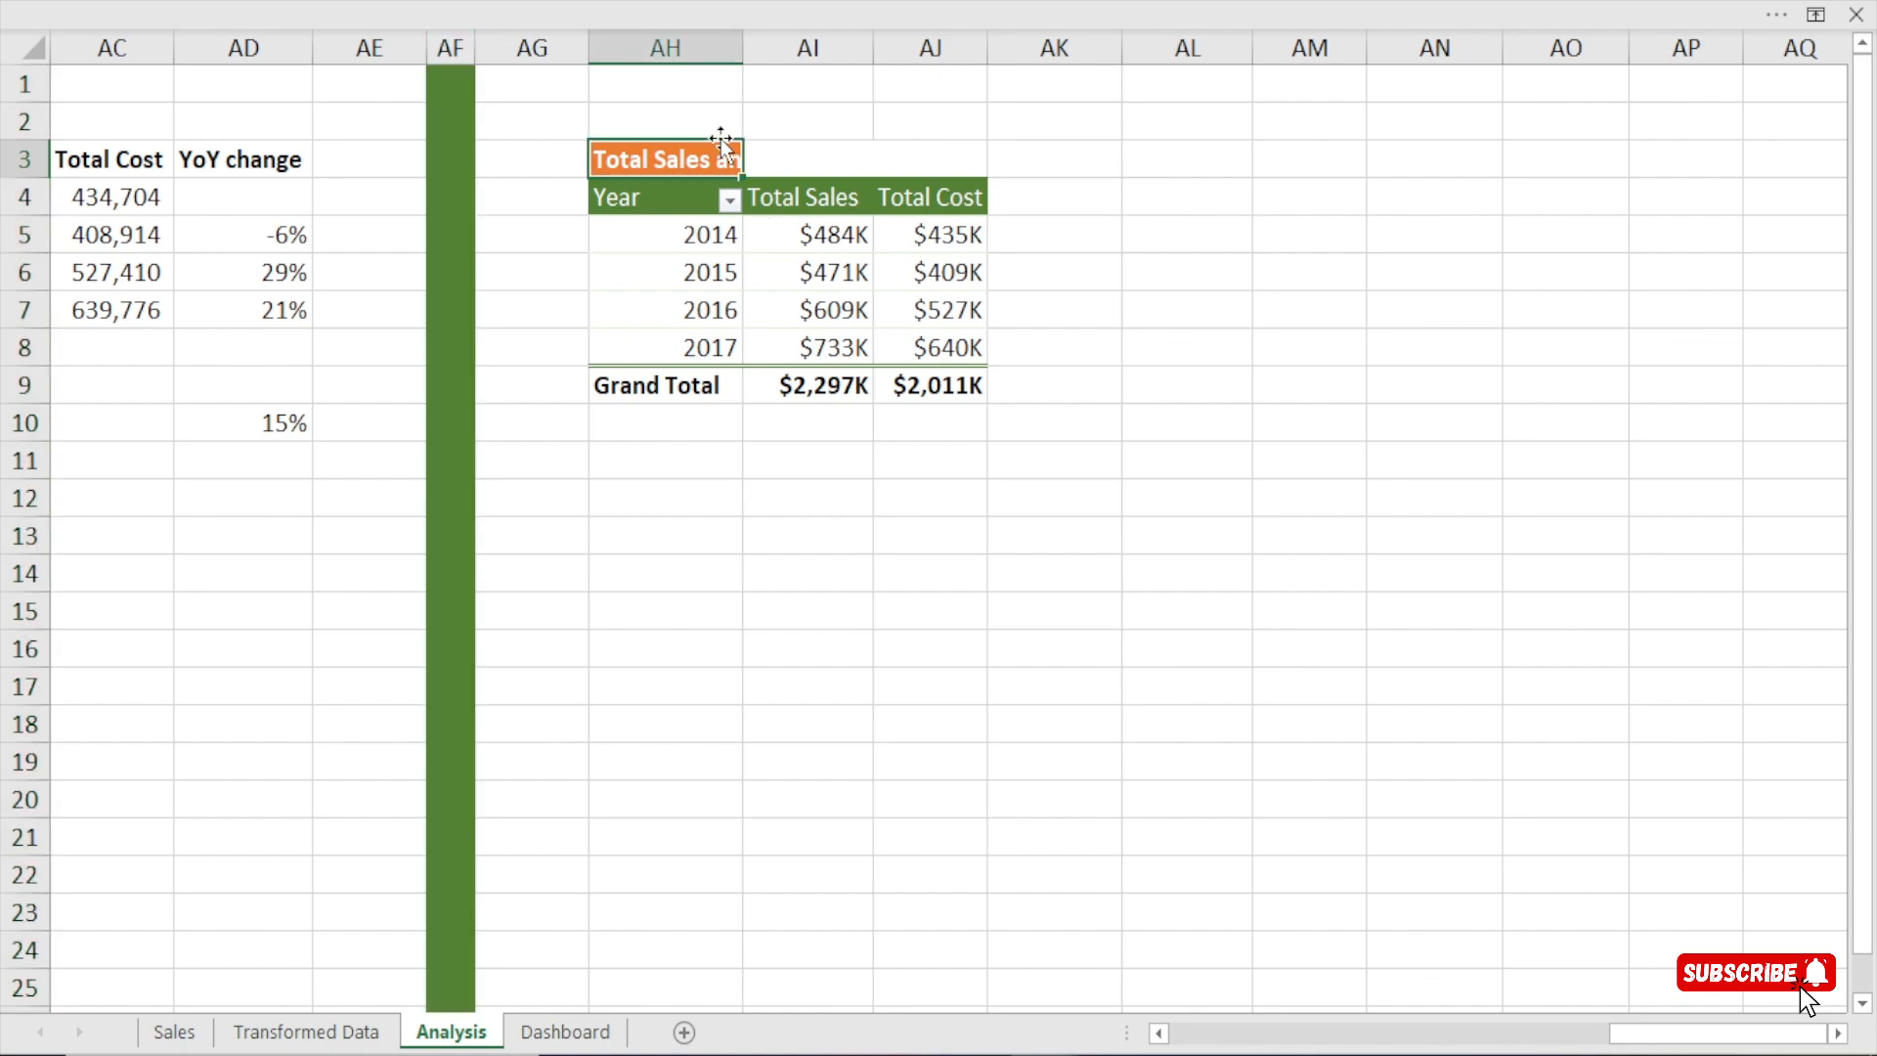
double_click(741, 51)
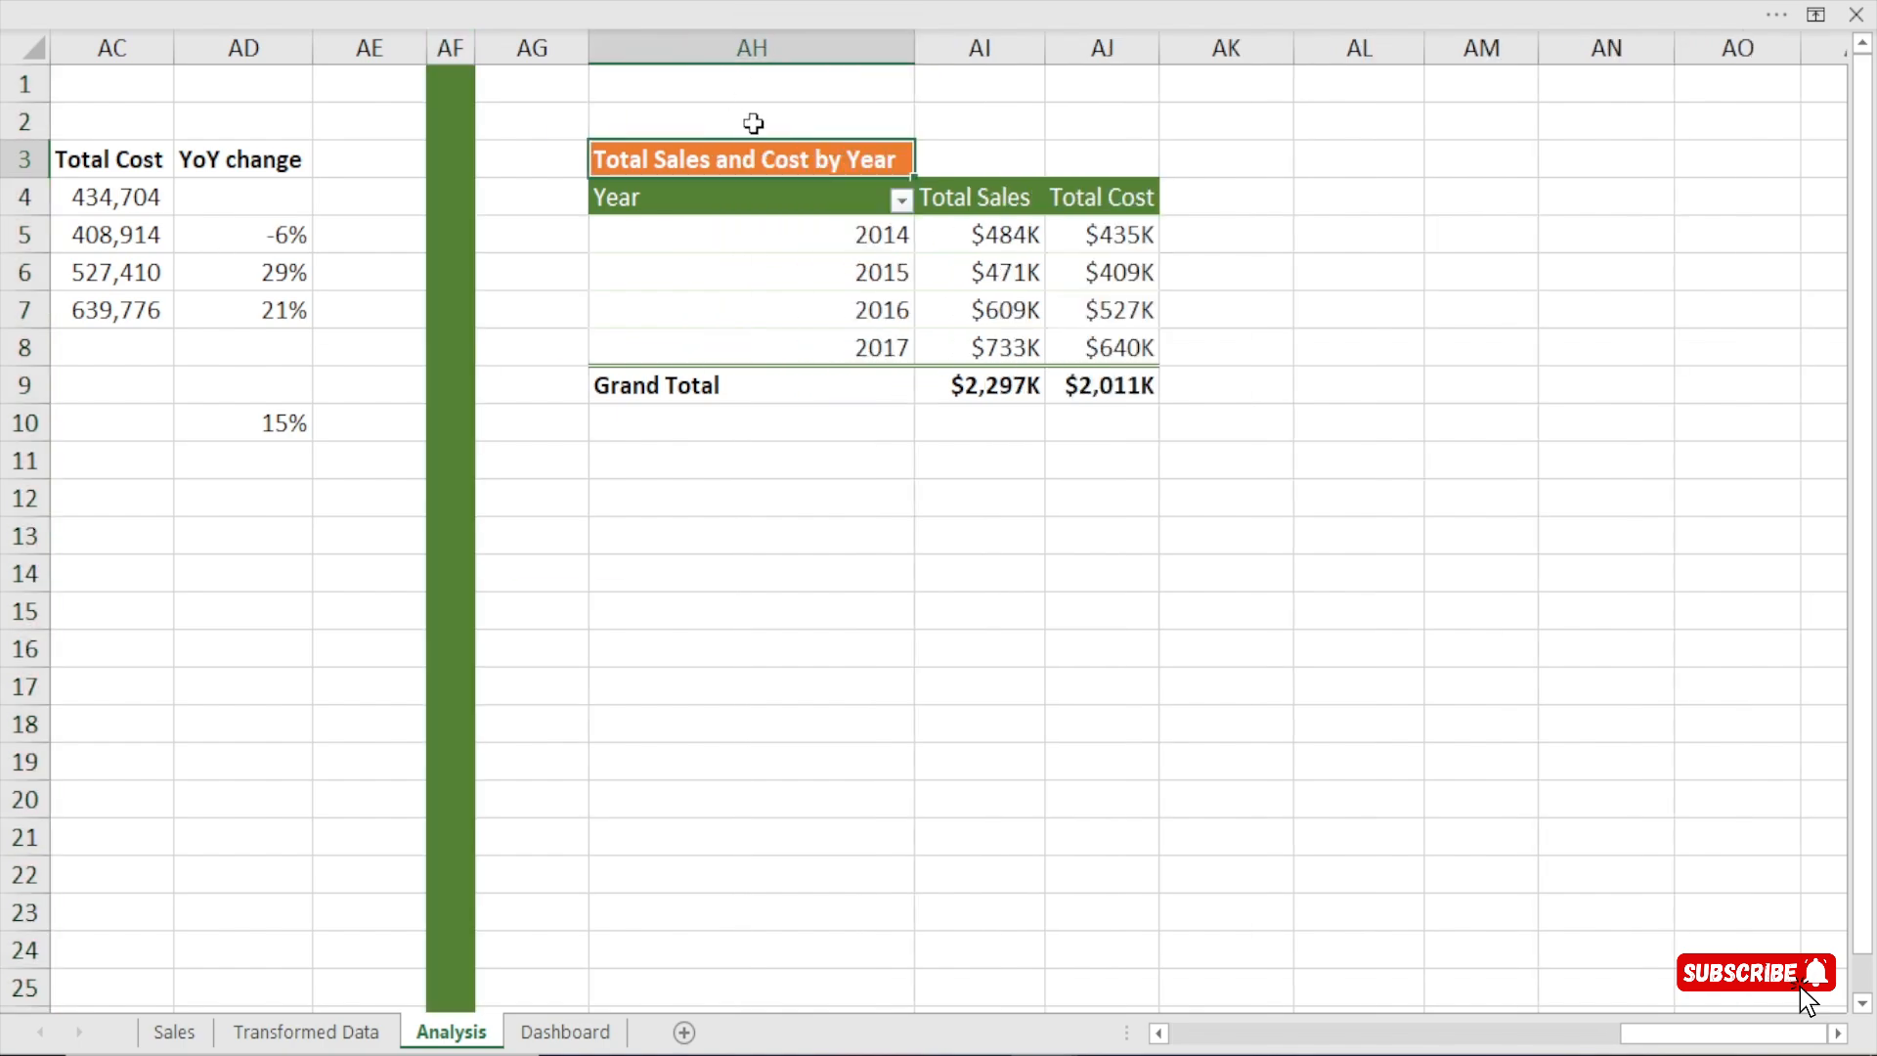
double_click(895, 163)
key(BackSpace)
key(BackSpace)
key(BackSpace)
key(BackSpace)
key(BackSpace)
key(BackSpace)
key(BackSpace)
key(BackSpace)
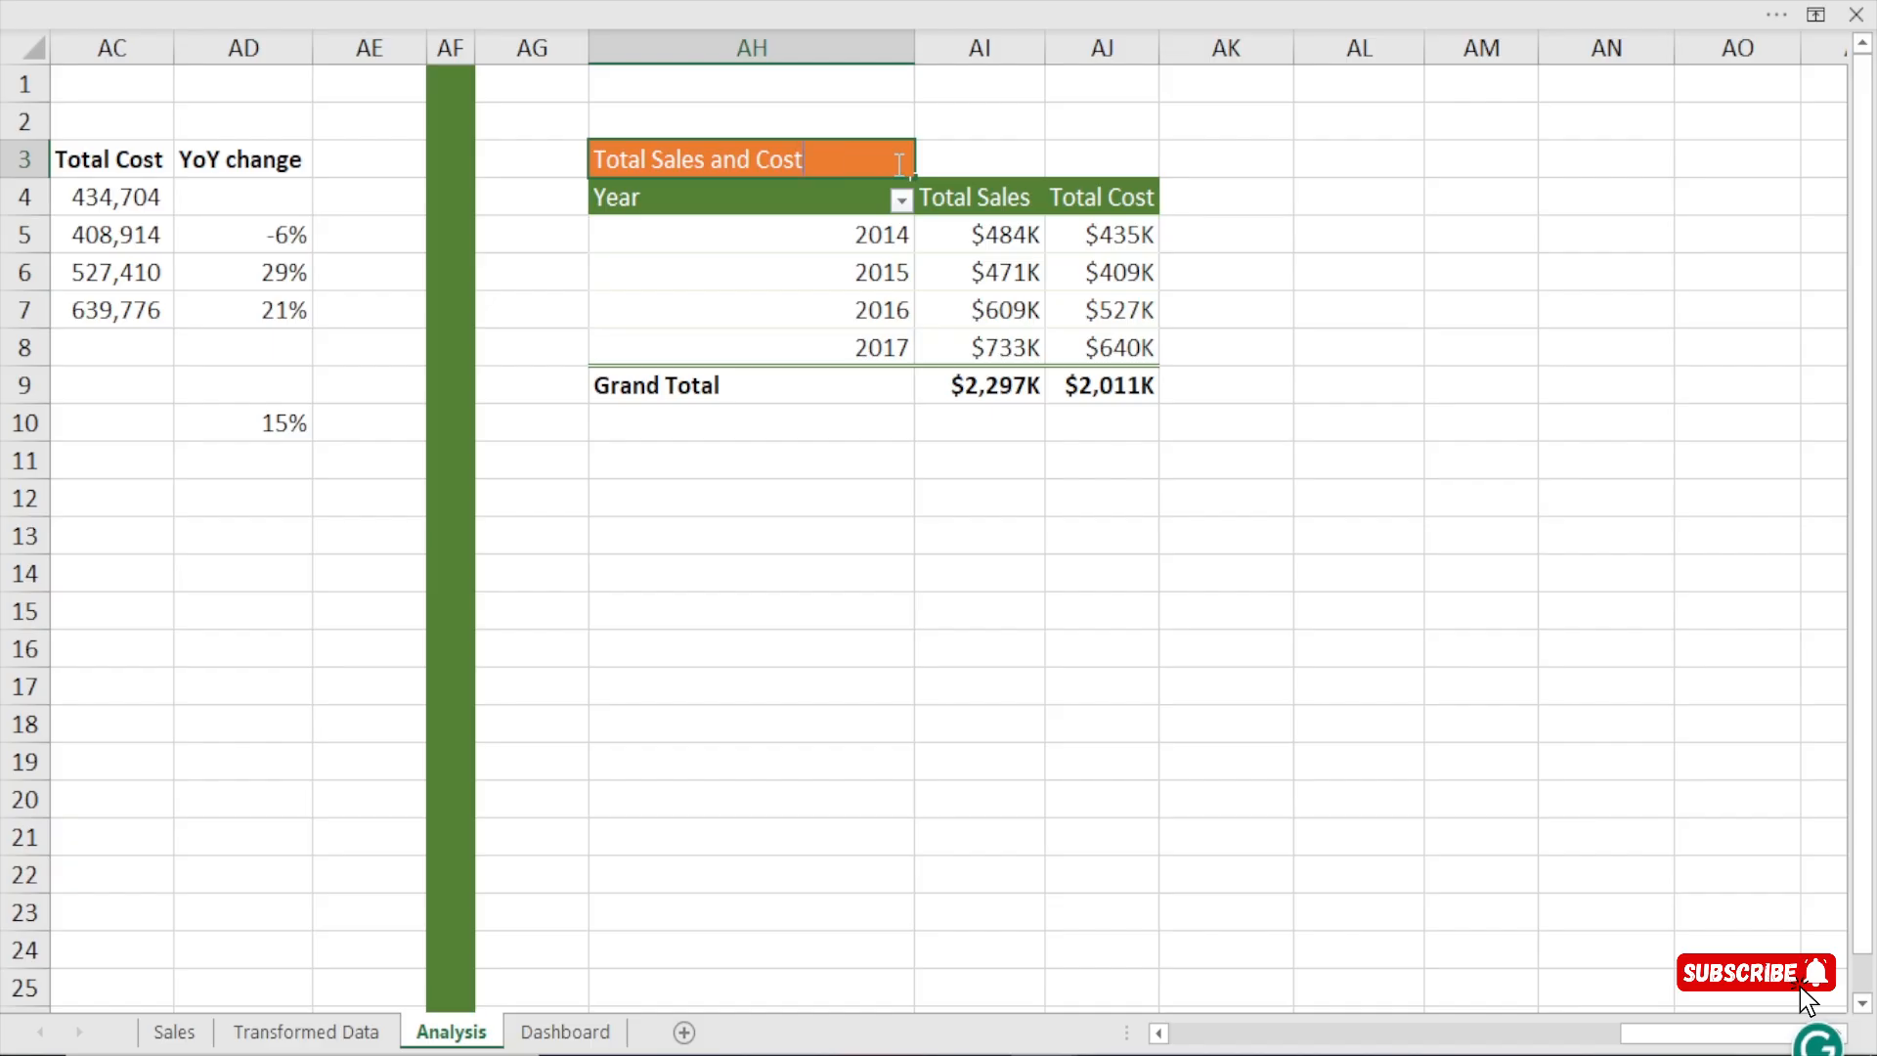
key(BackSpace)
key(BackSpace)
key(BackSpace)
key(BackSpace)
key(BackSpace)
key(BackSpace)
key(BackSpace)
key(BackSpace)
text(by WEek)
key(BackSpace)
key(BackSpace)
key(BackSpace)
text(eek)
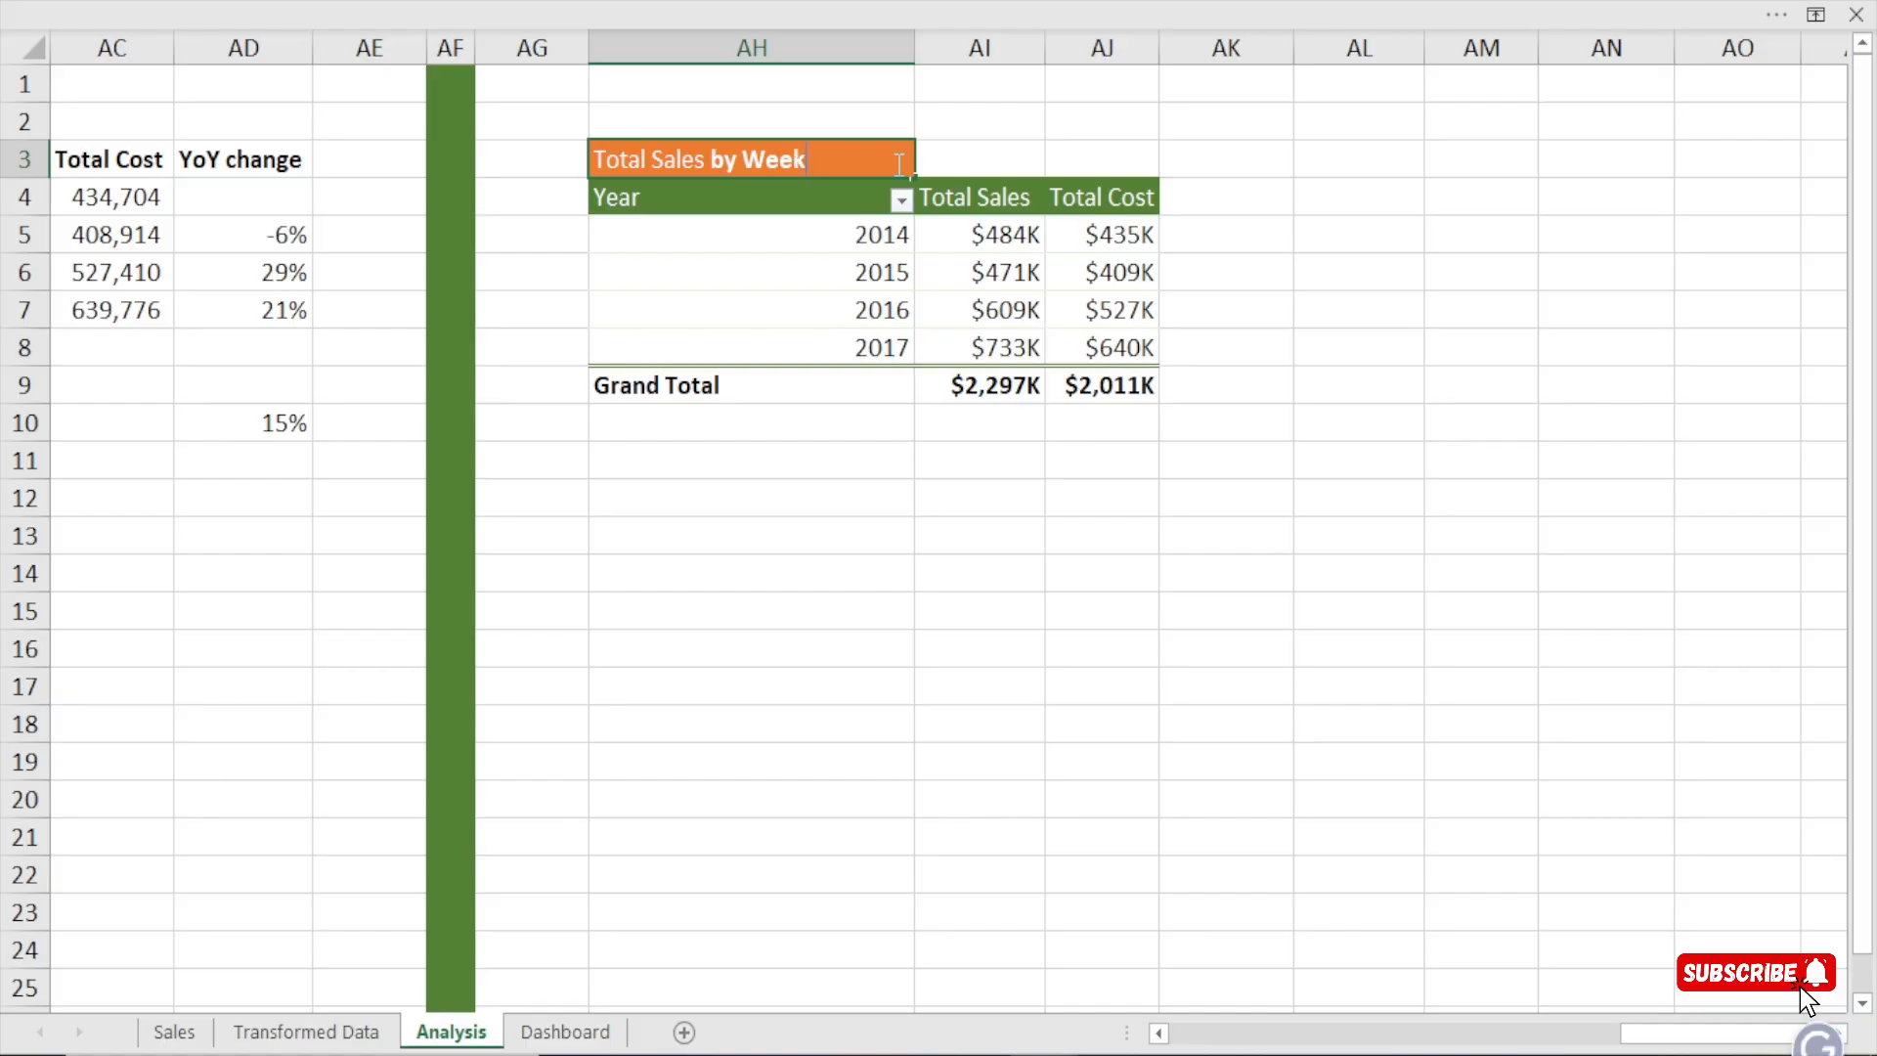
text(day)
key(Return)
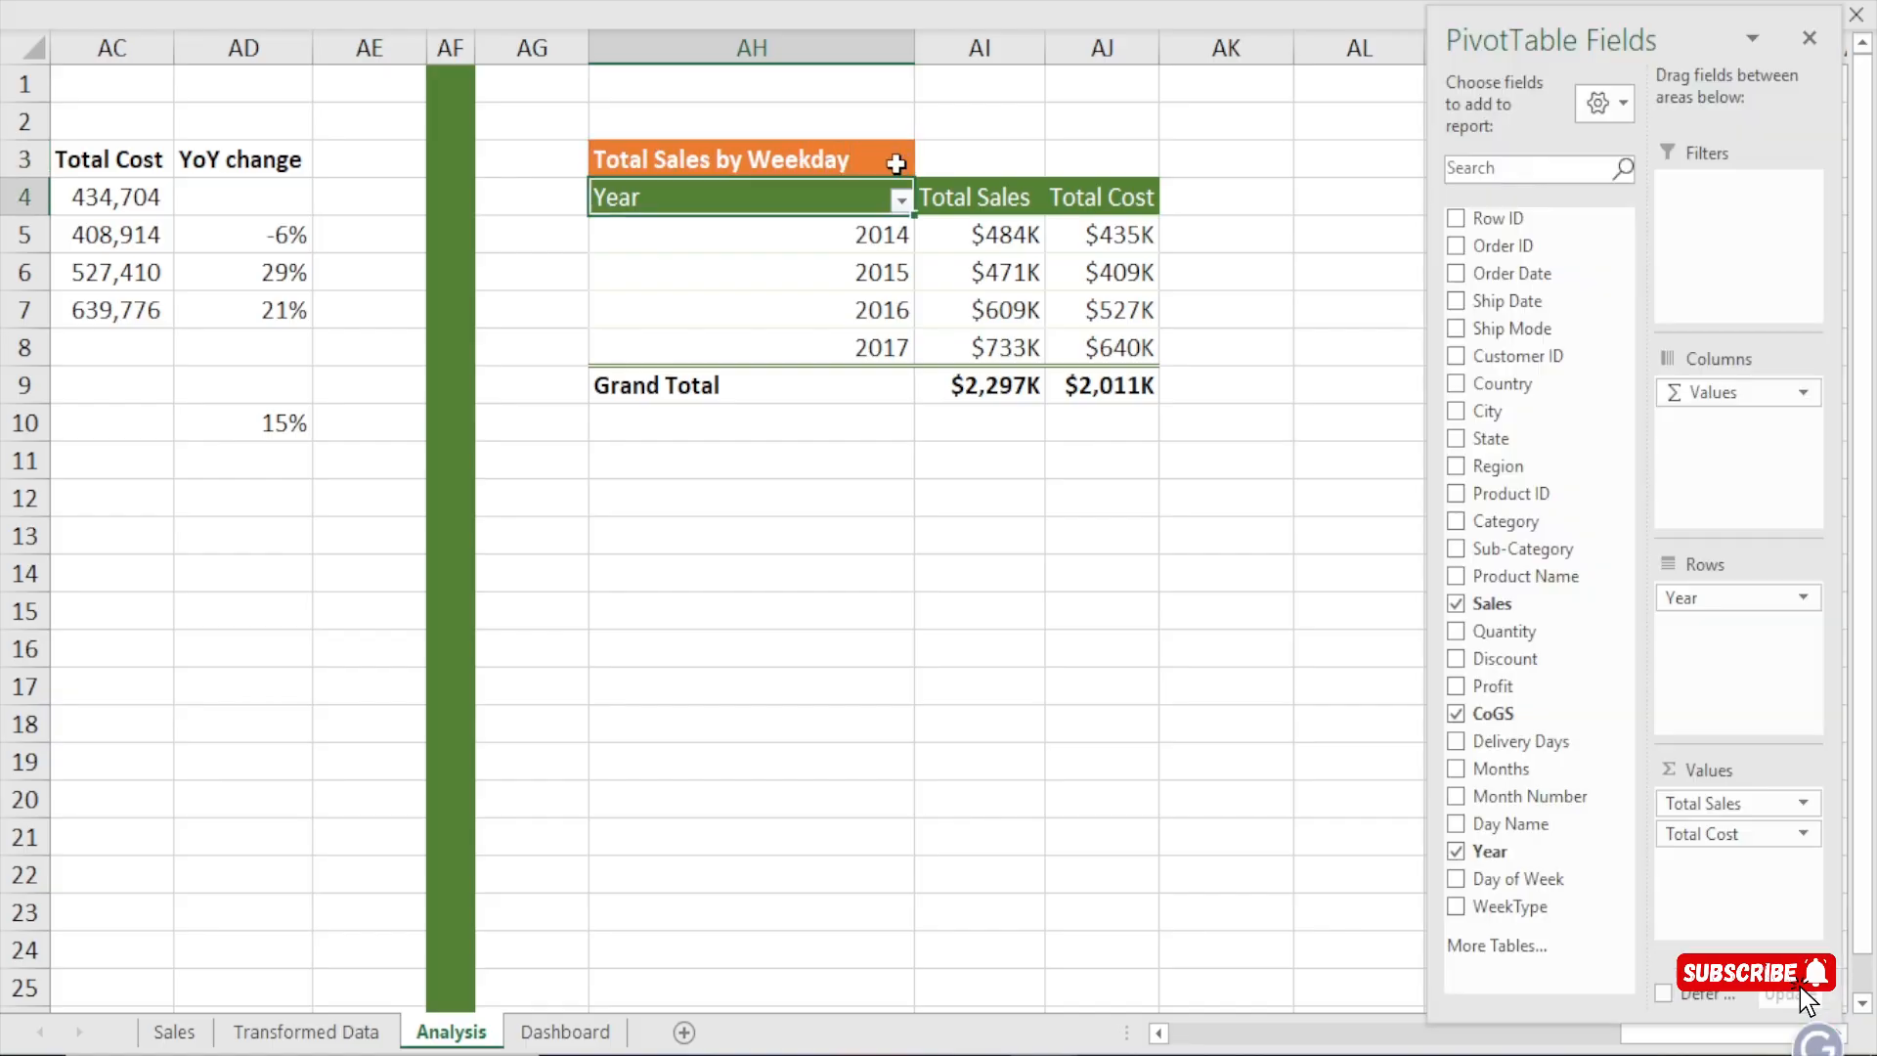
double_click(916, 43)
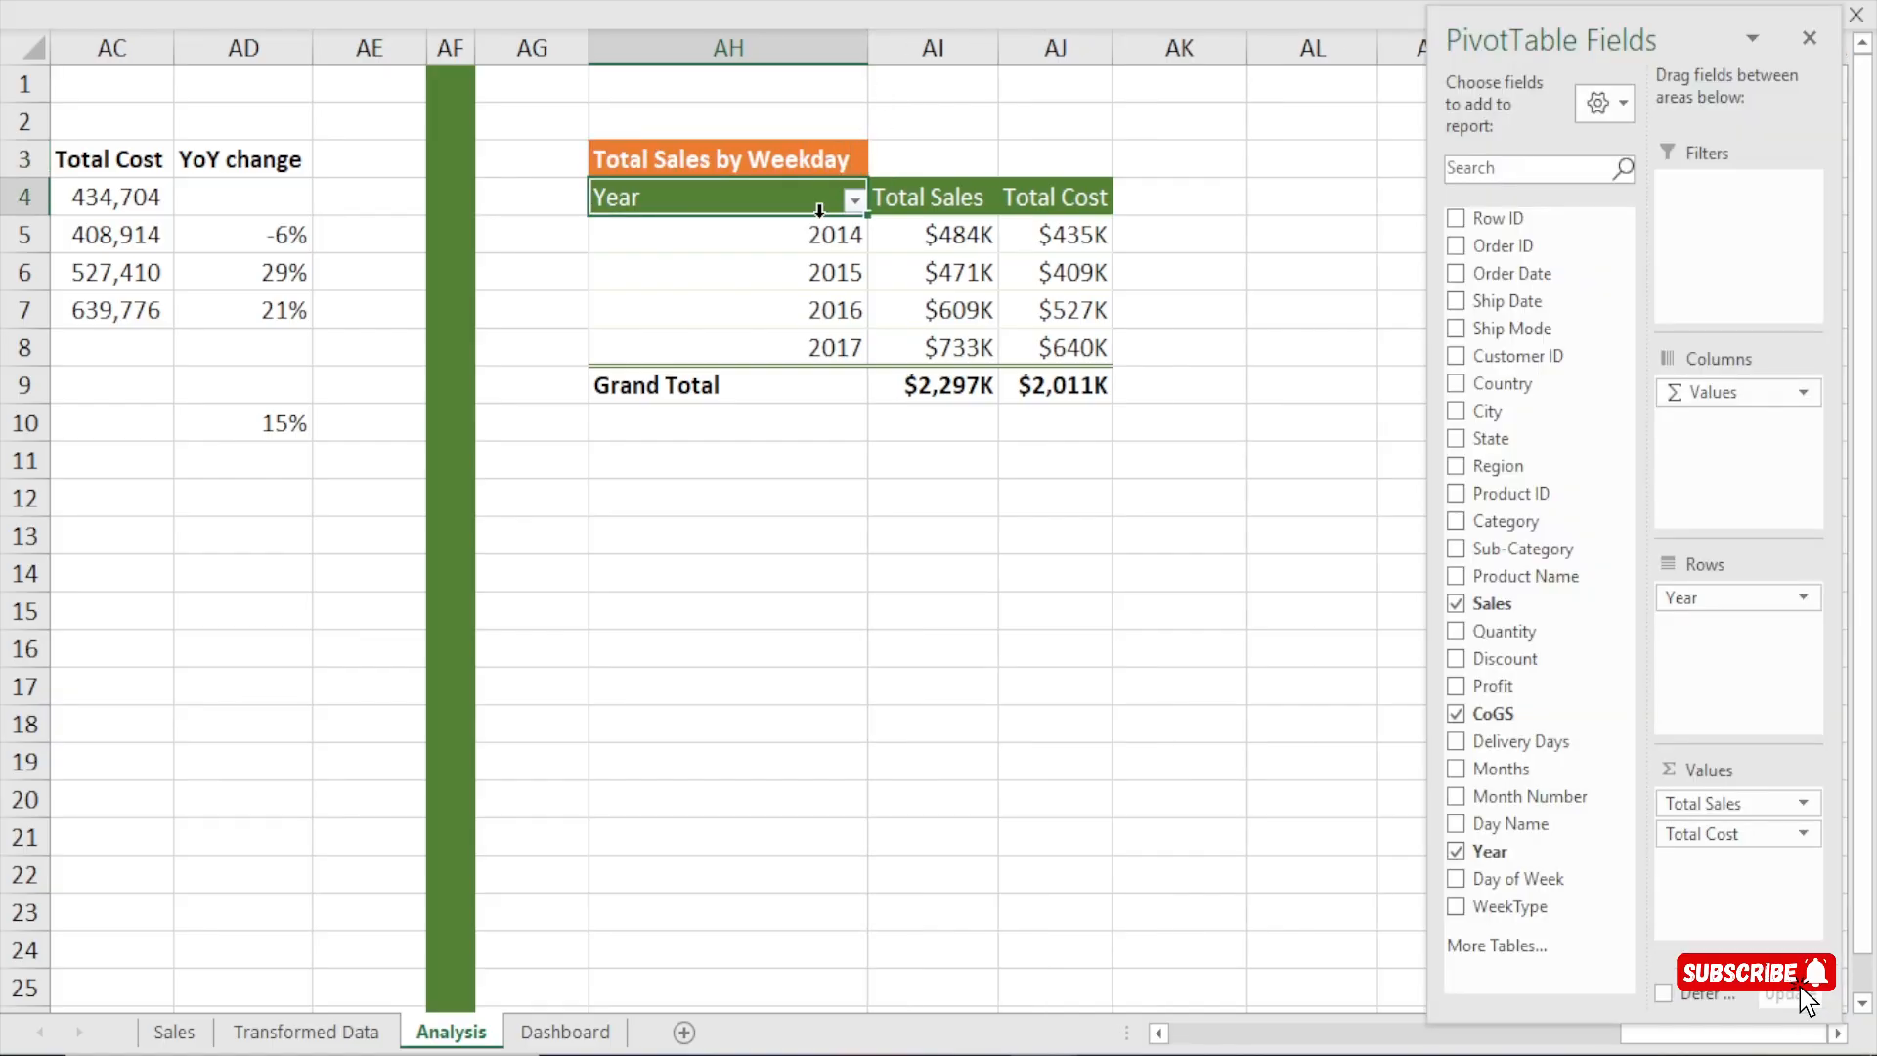
drag(867, 46, 754, 59)
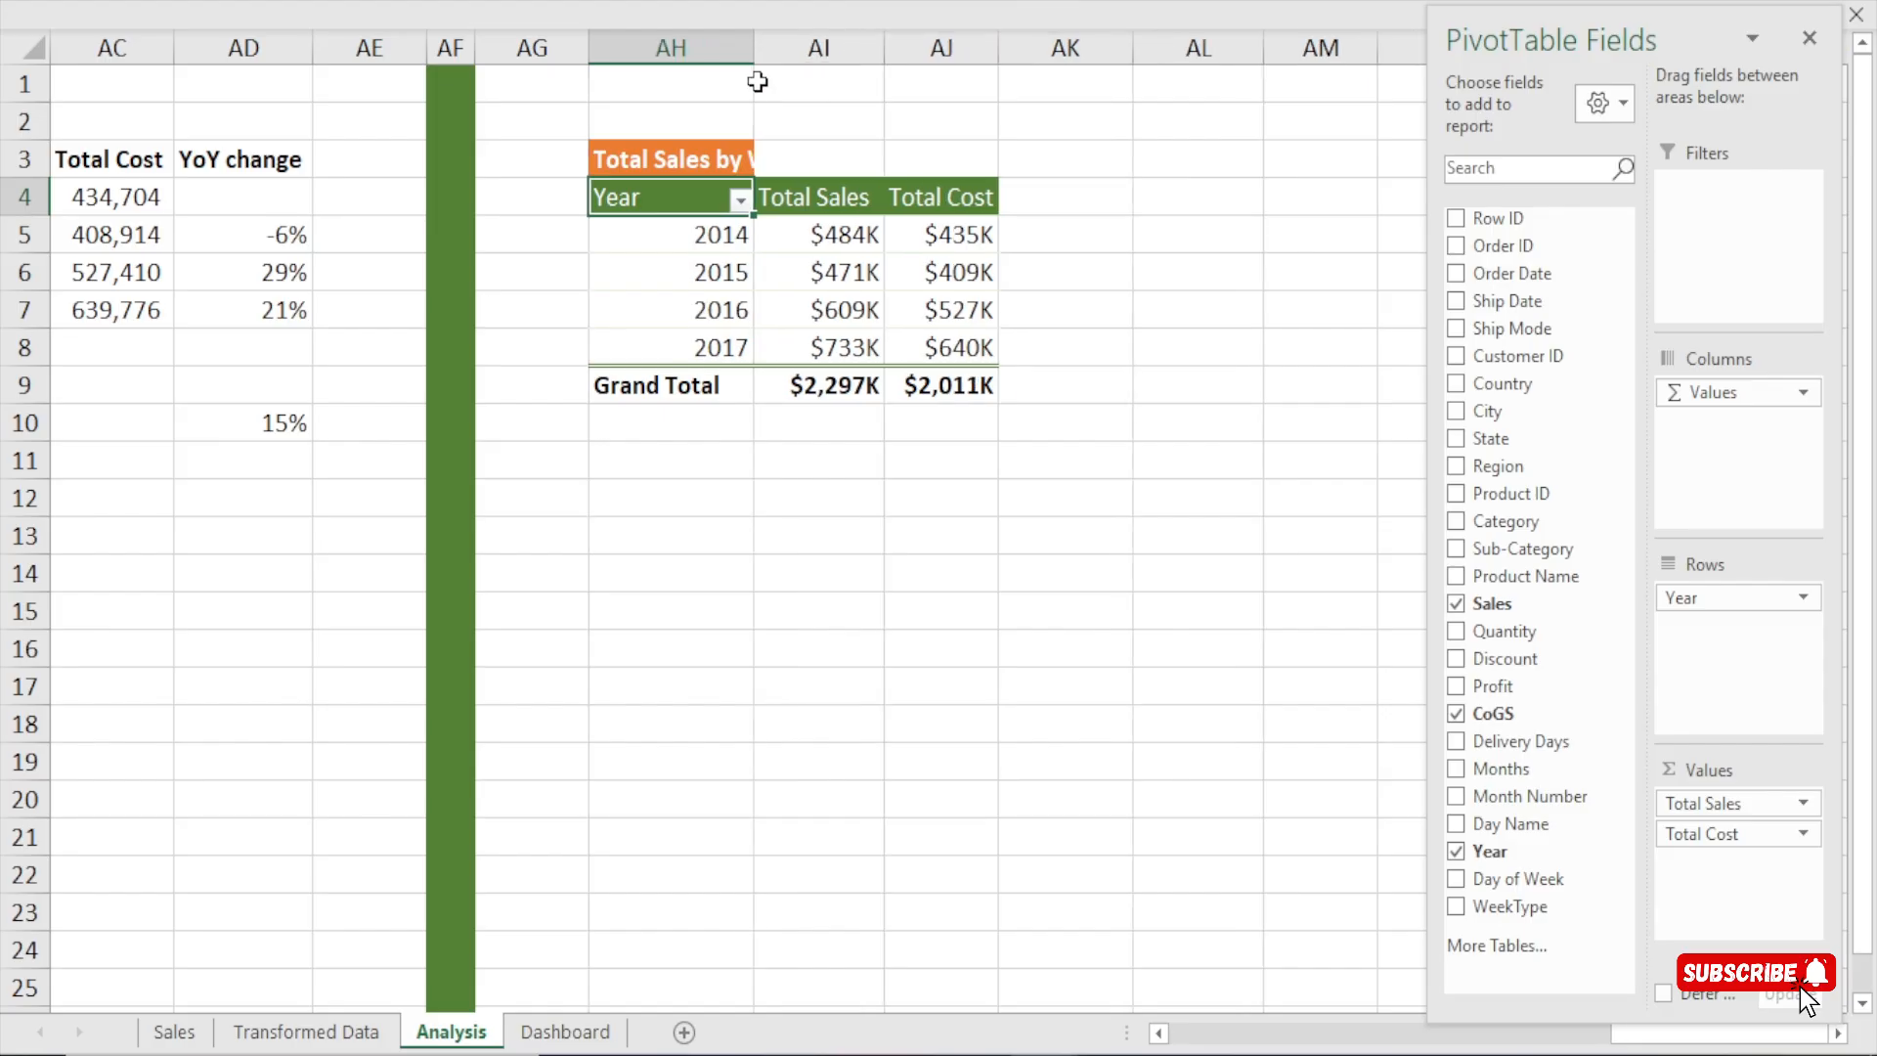
Remove Total Cost and Year from the copied pivot table and add Day Name as its row field.
click(663, 269)
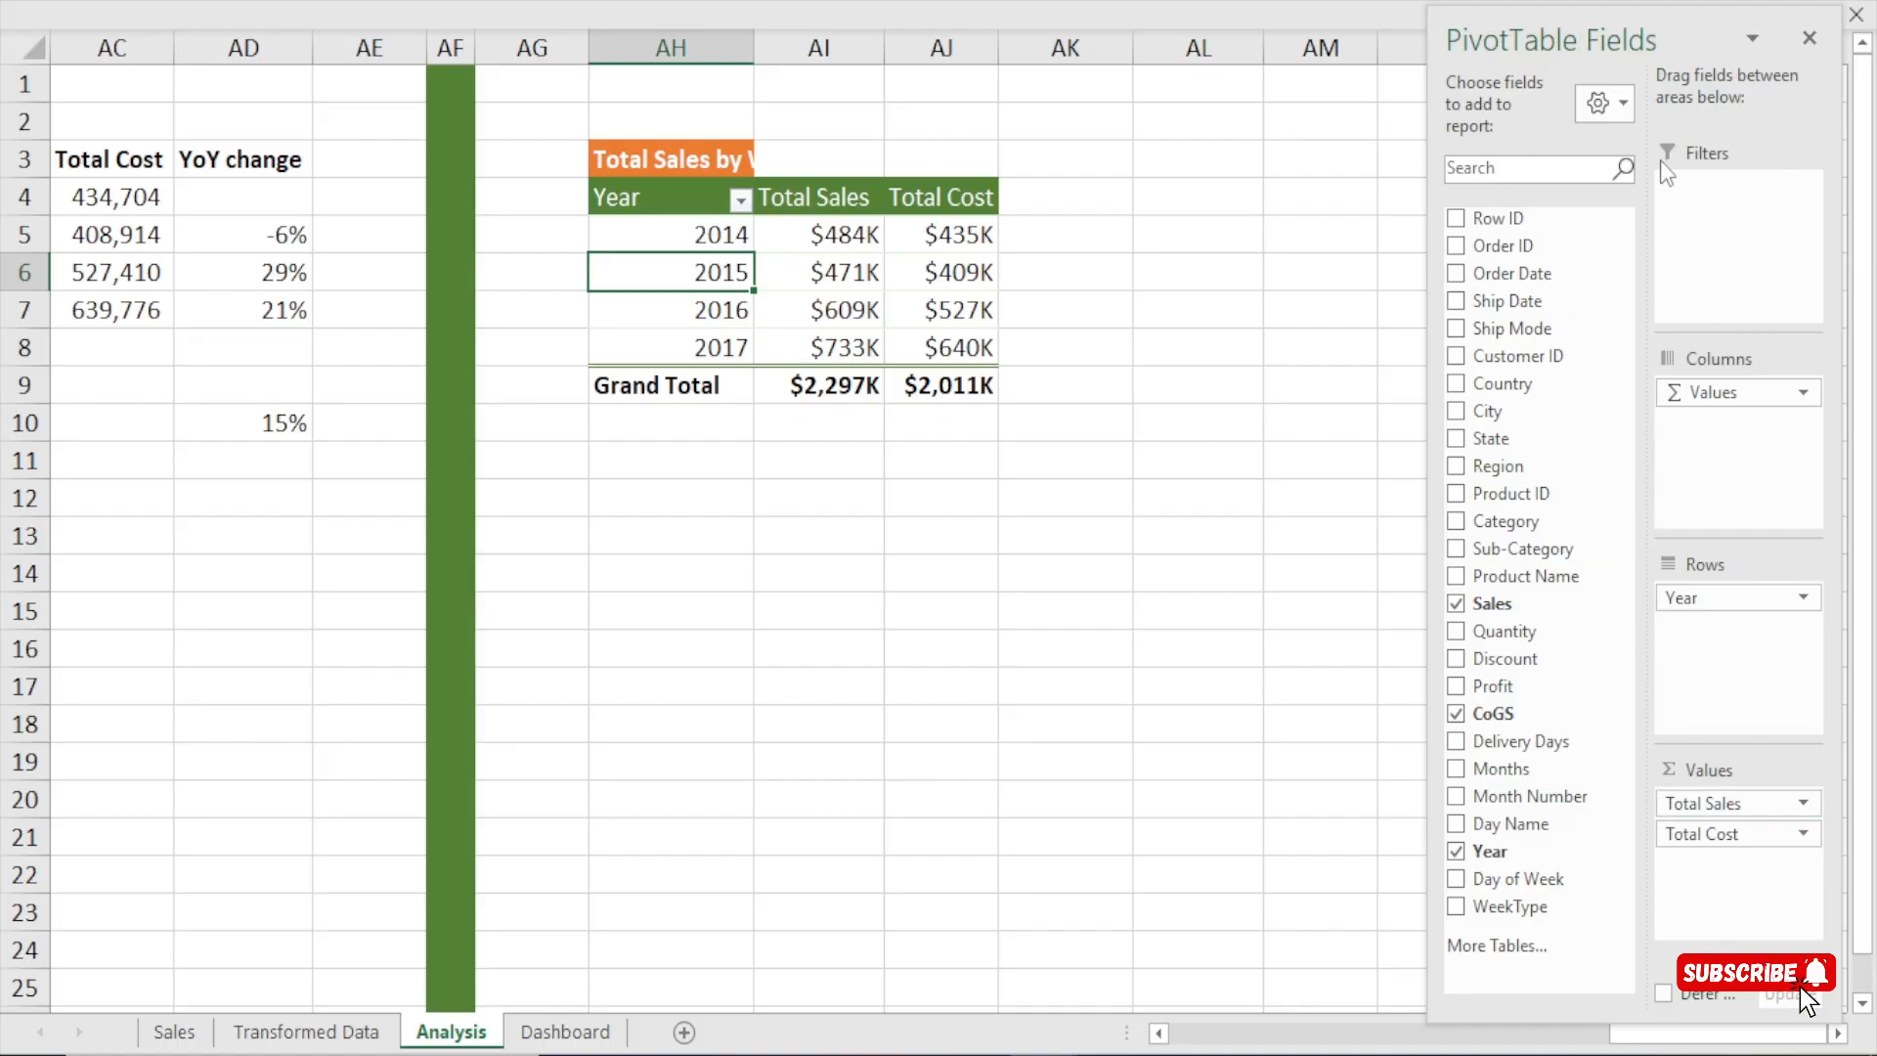
click(835, 274)
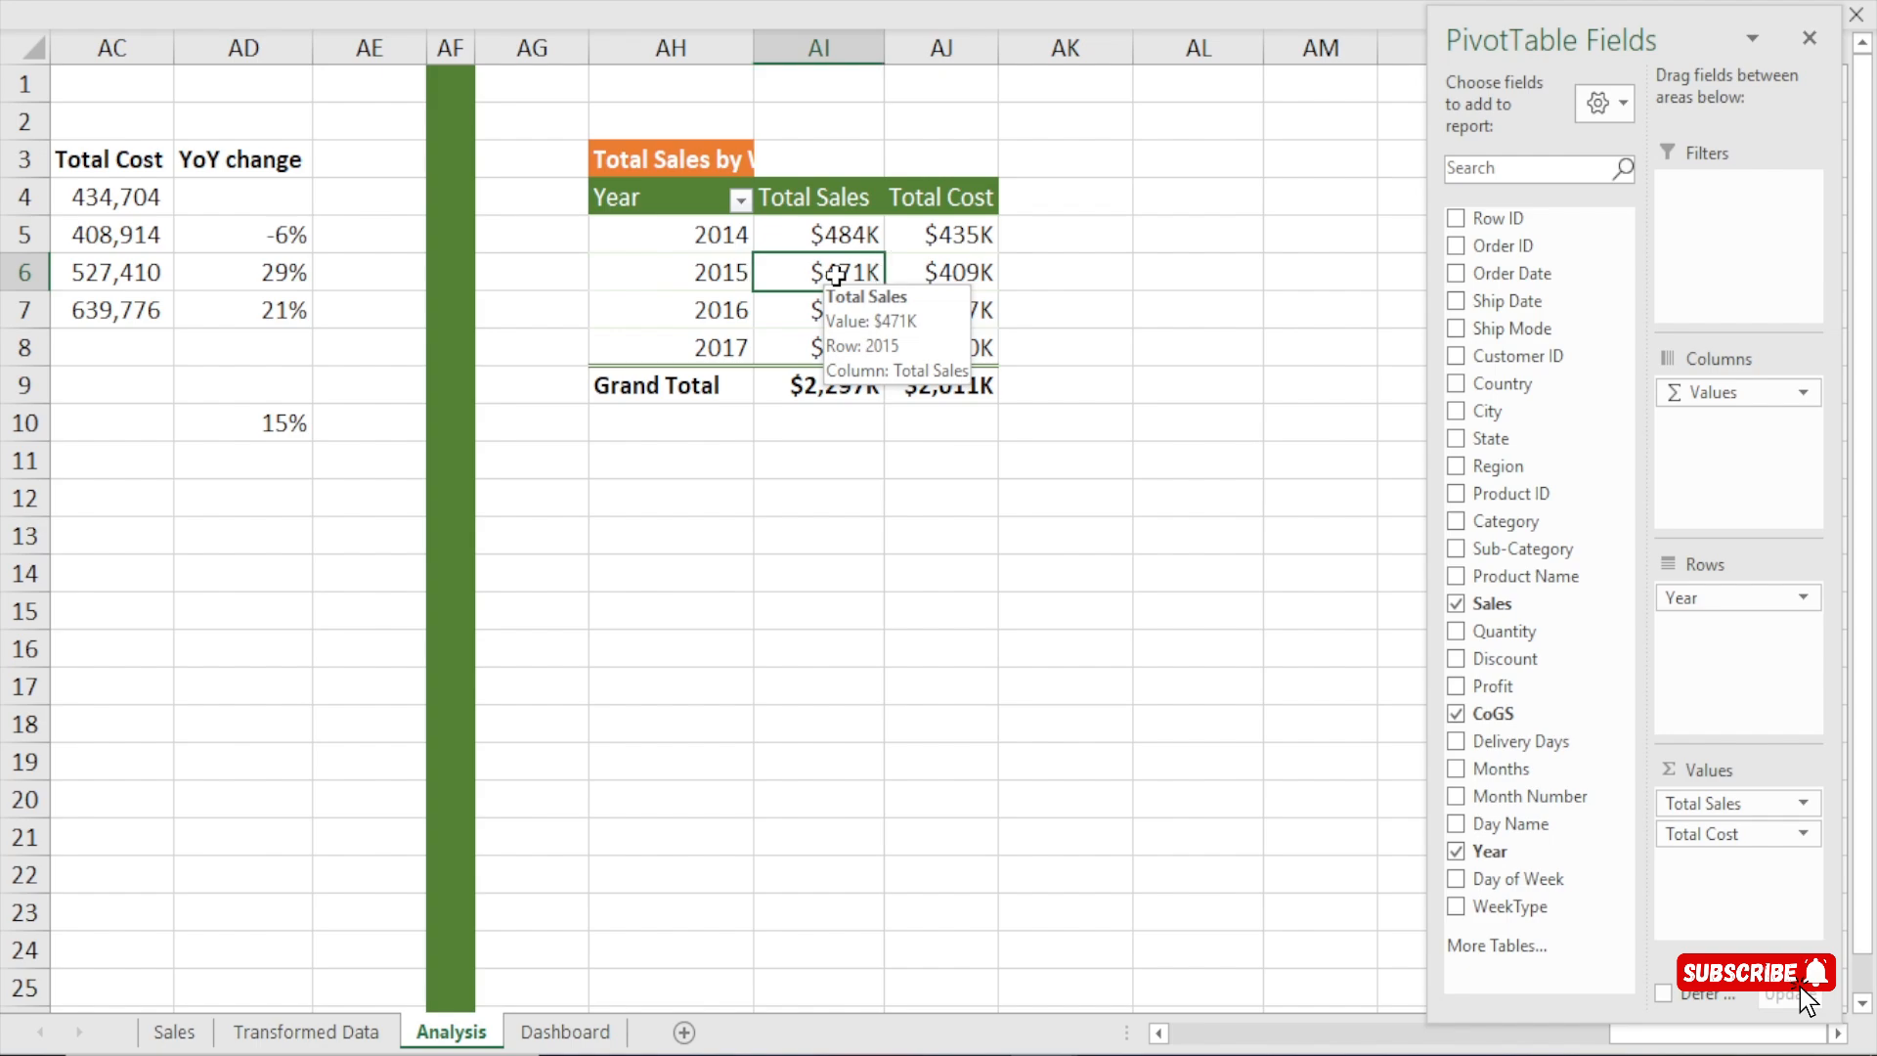
right_click(836, 274)
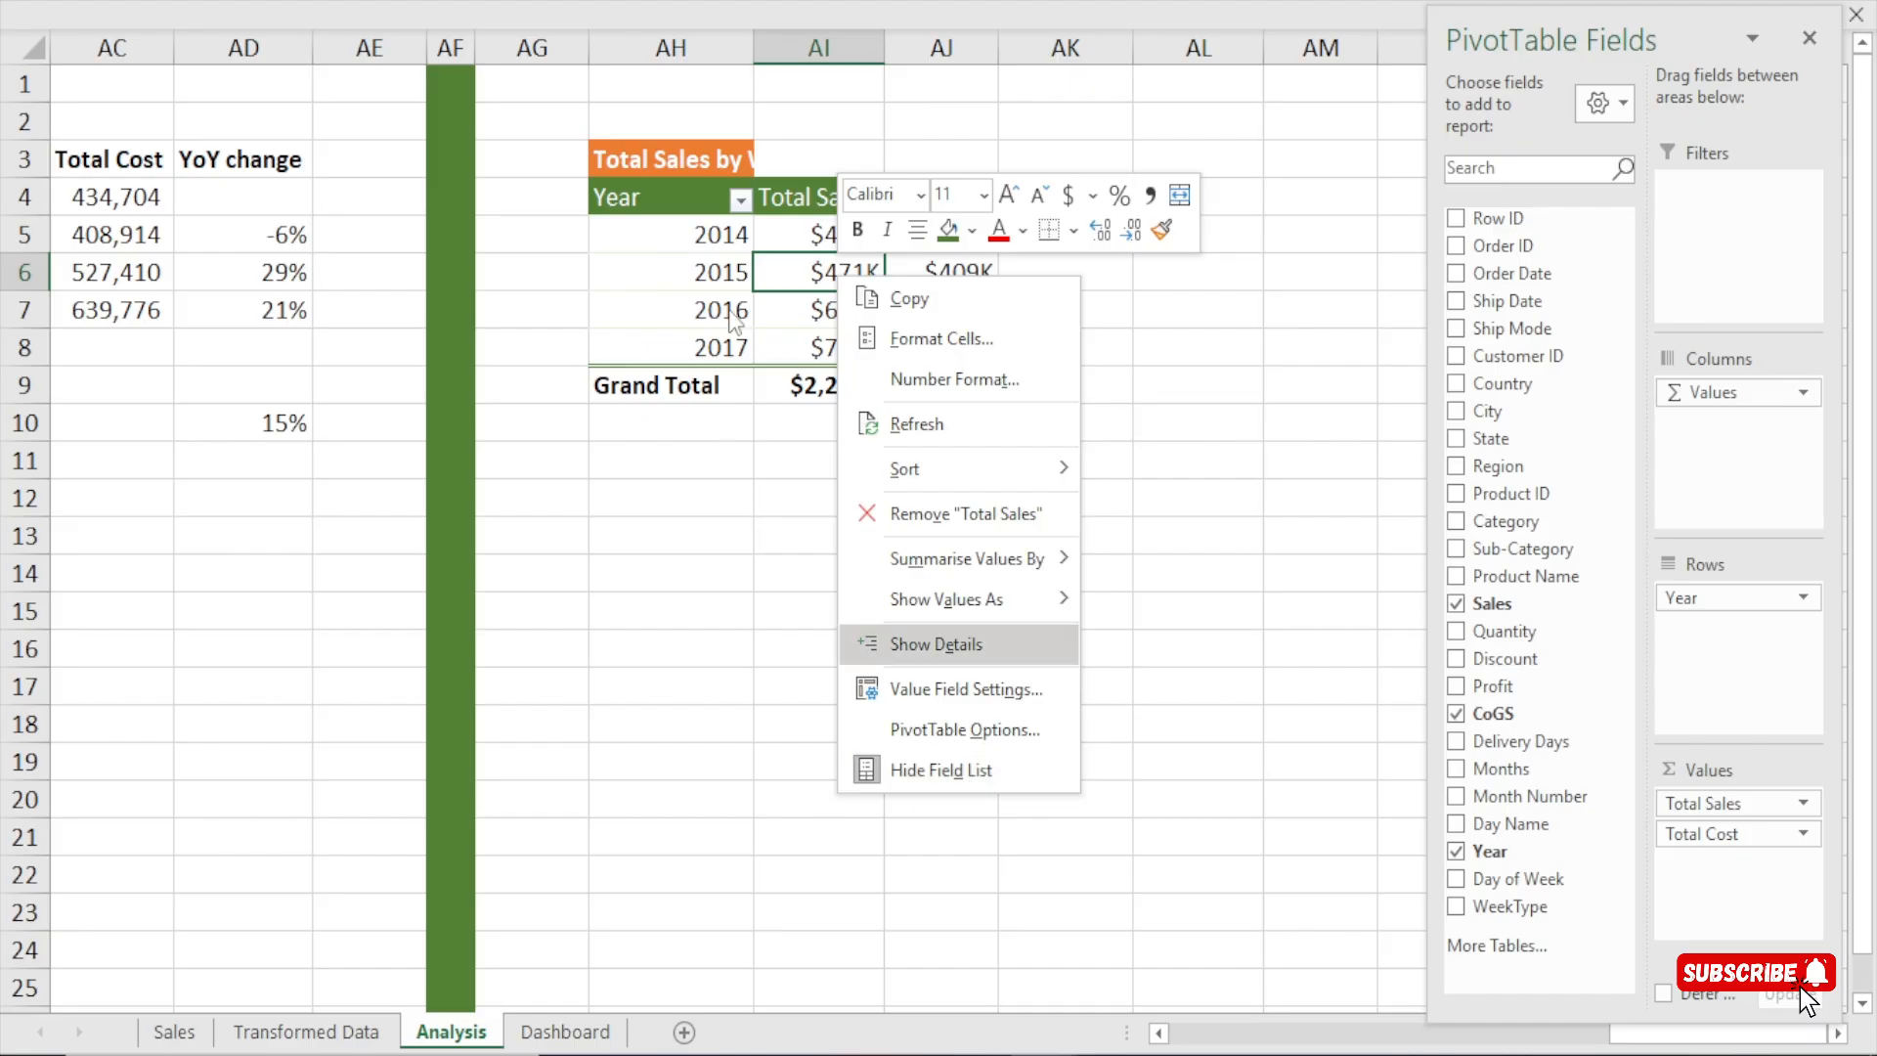
click(704, 257)
click(705, 257)
click(701, 265)
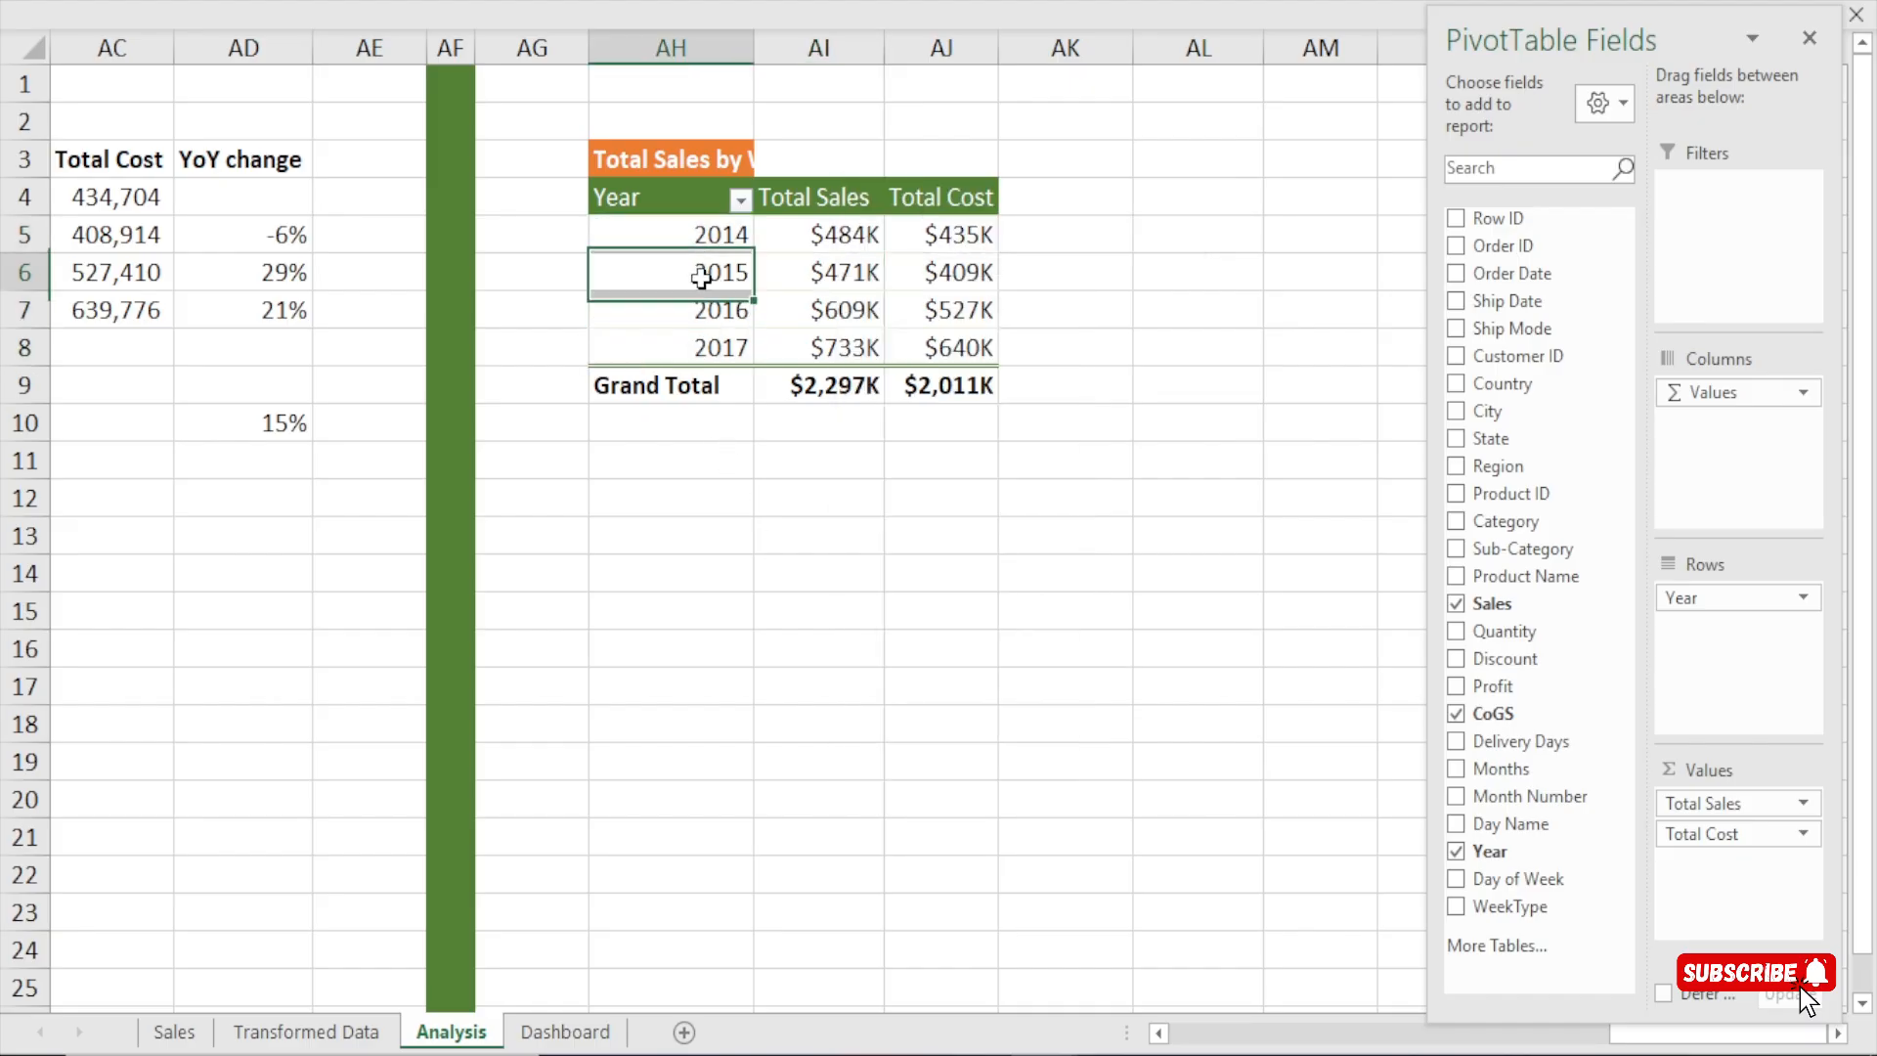
drag(1705, 843, 1571, 853)
drag(1697, 594, 1502, 673)
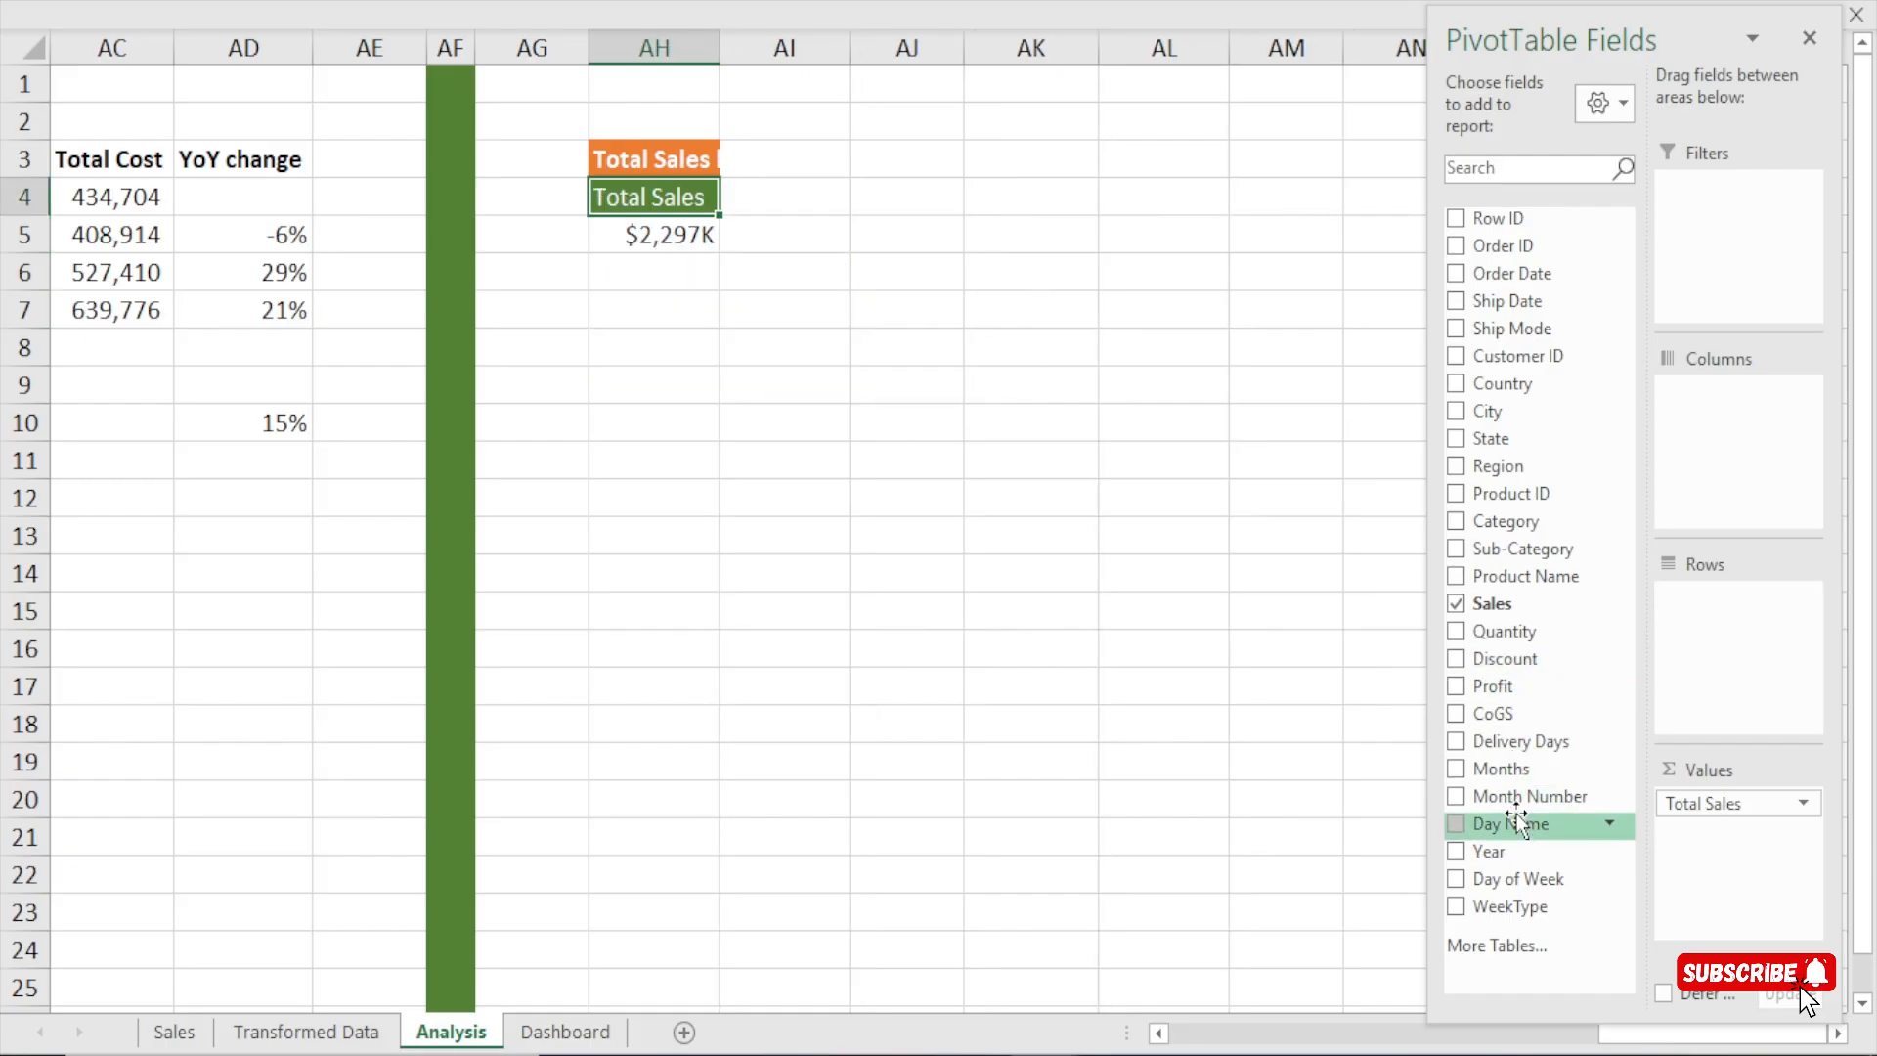
drag(1513, 829, 1715, 636)
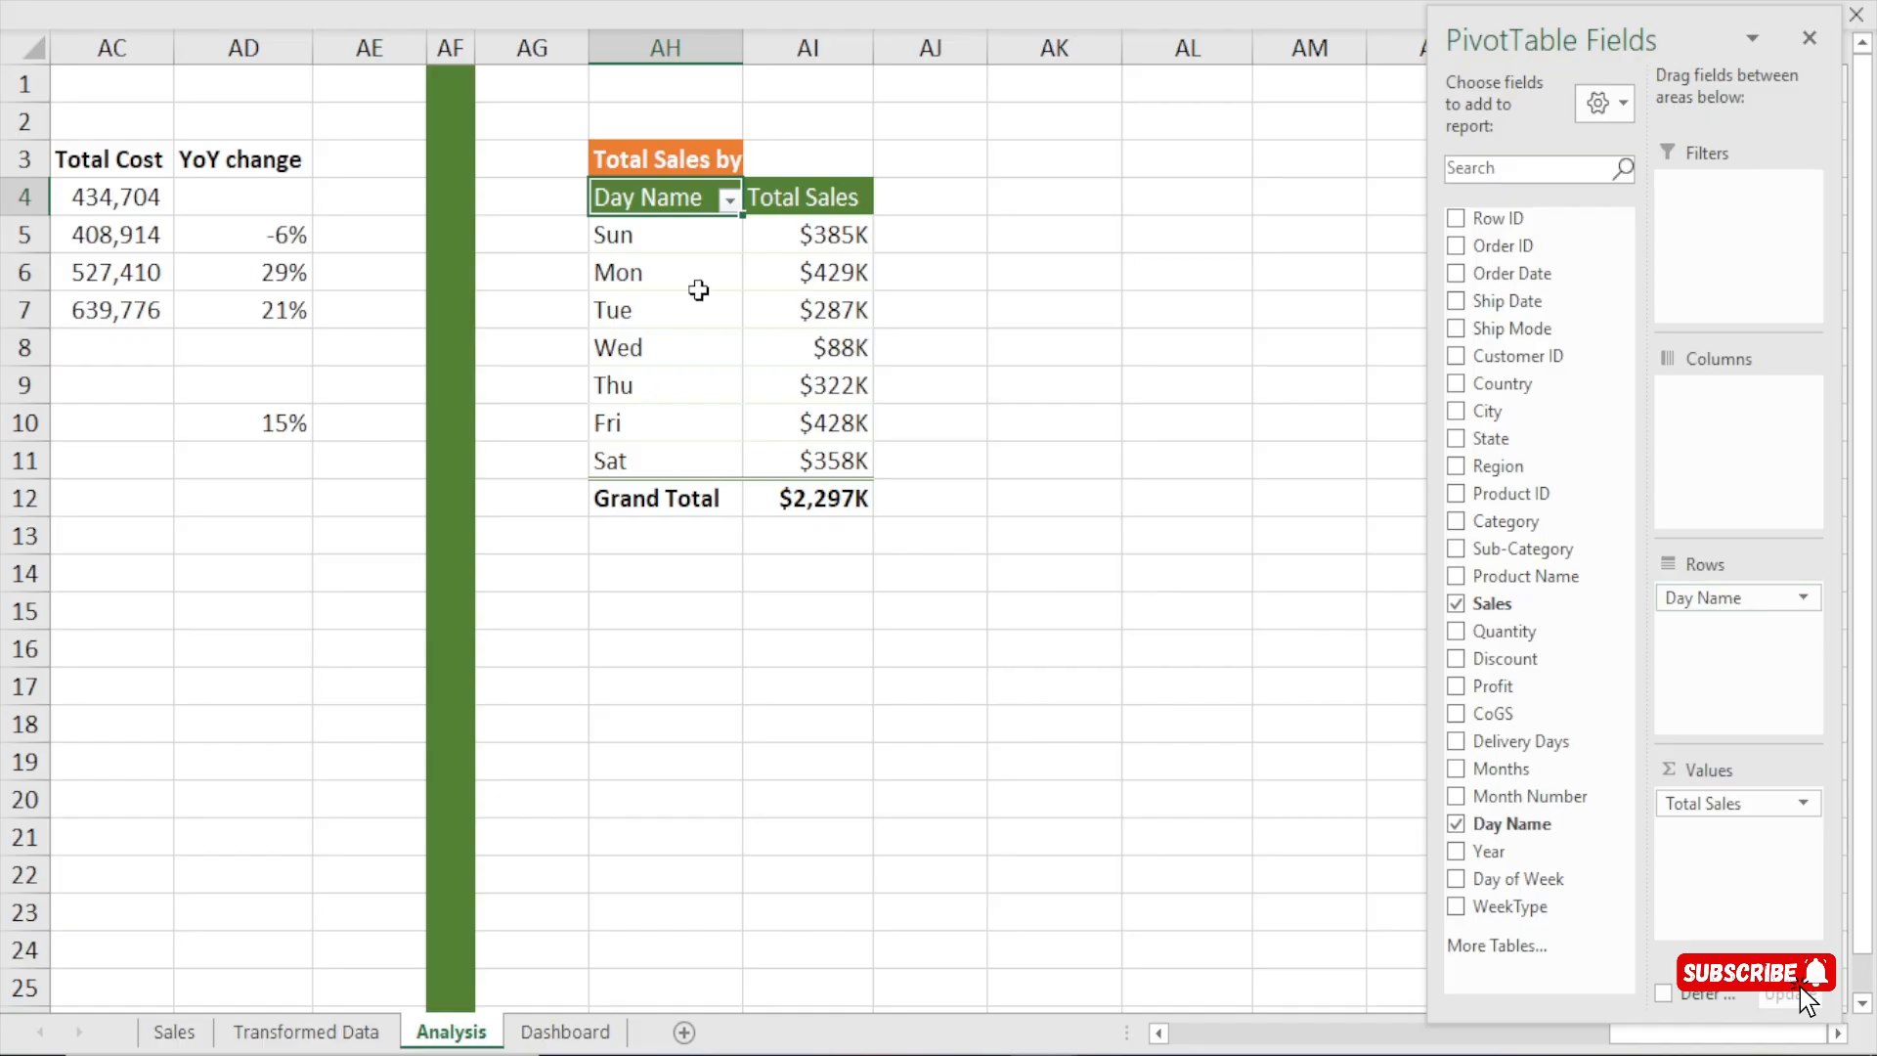
Examine the weekday rows and their Total Sales values in the Total Sales by Weekday pivot table.
drag(630, 243, 662, 439)
drag(796, 234, 981, 453)
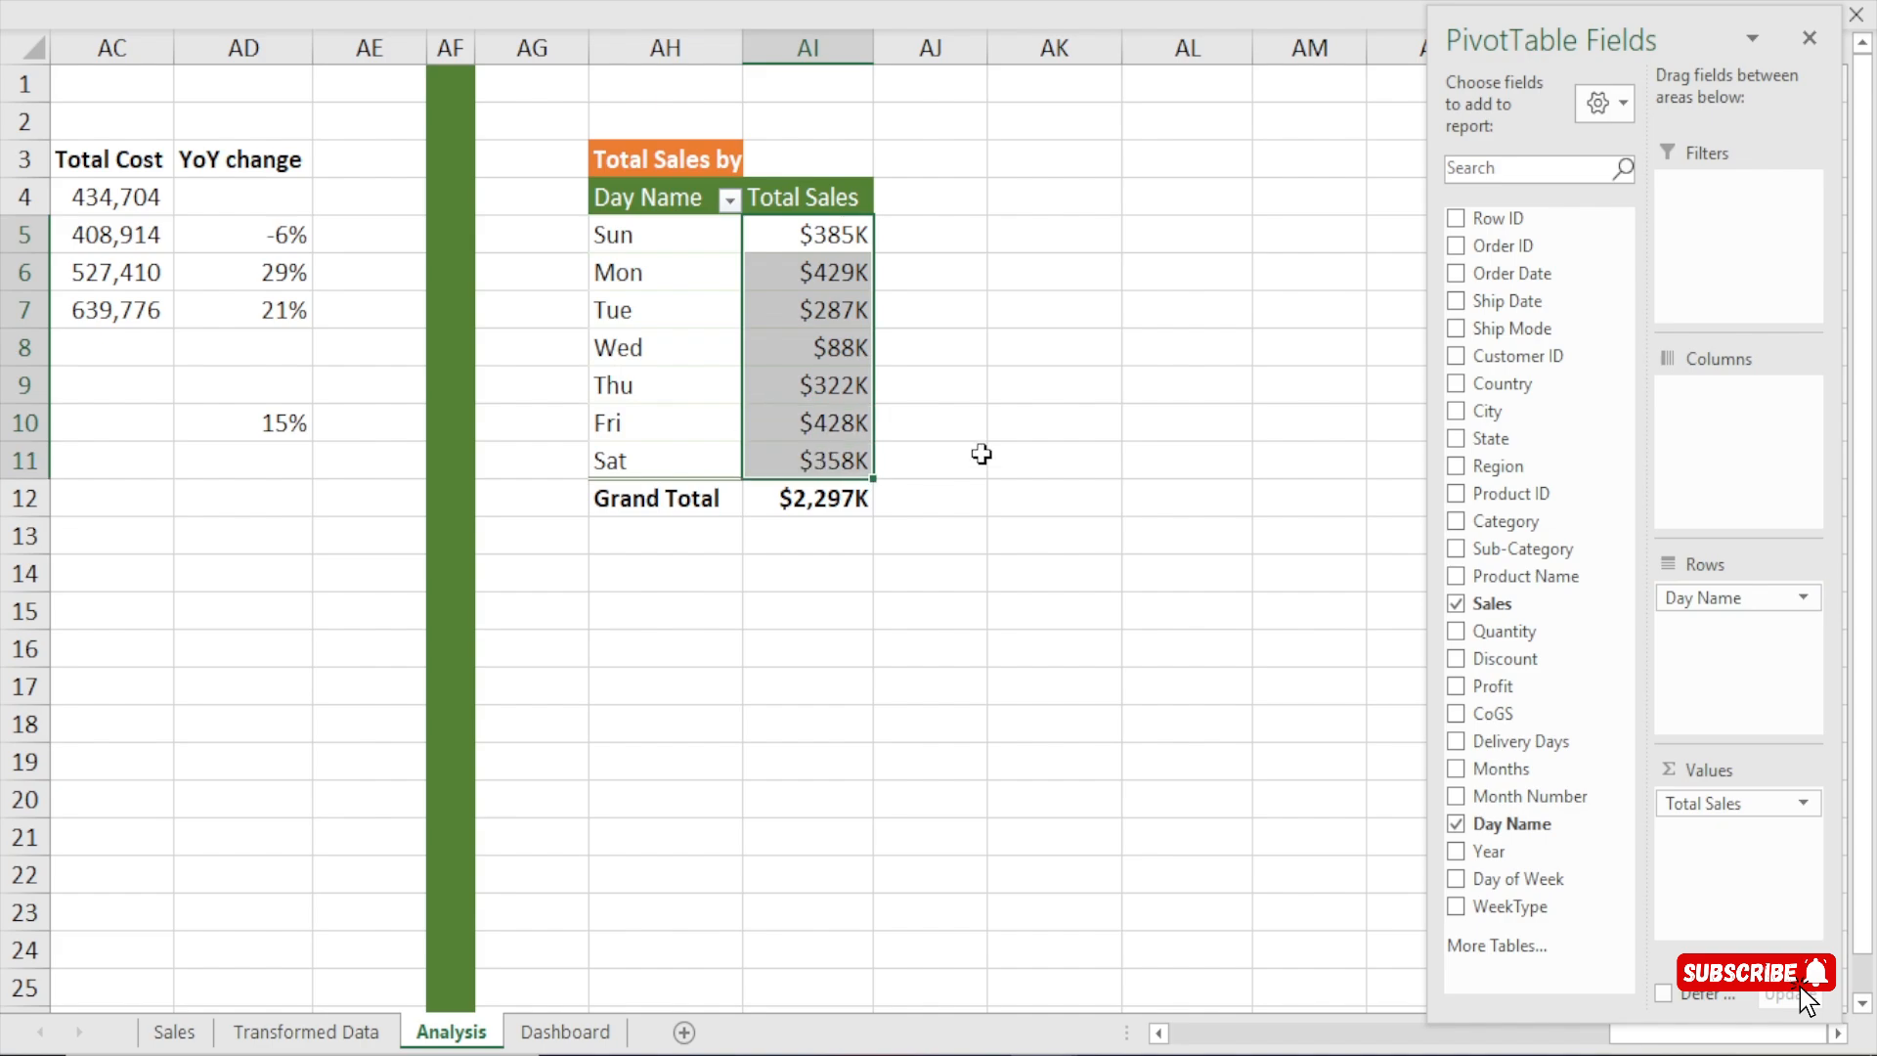
click(1019, 439)
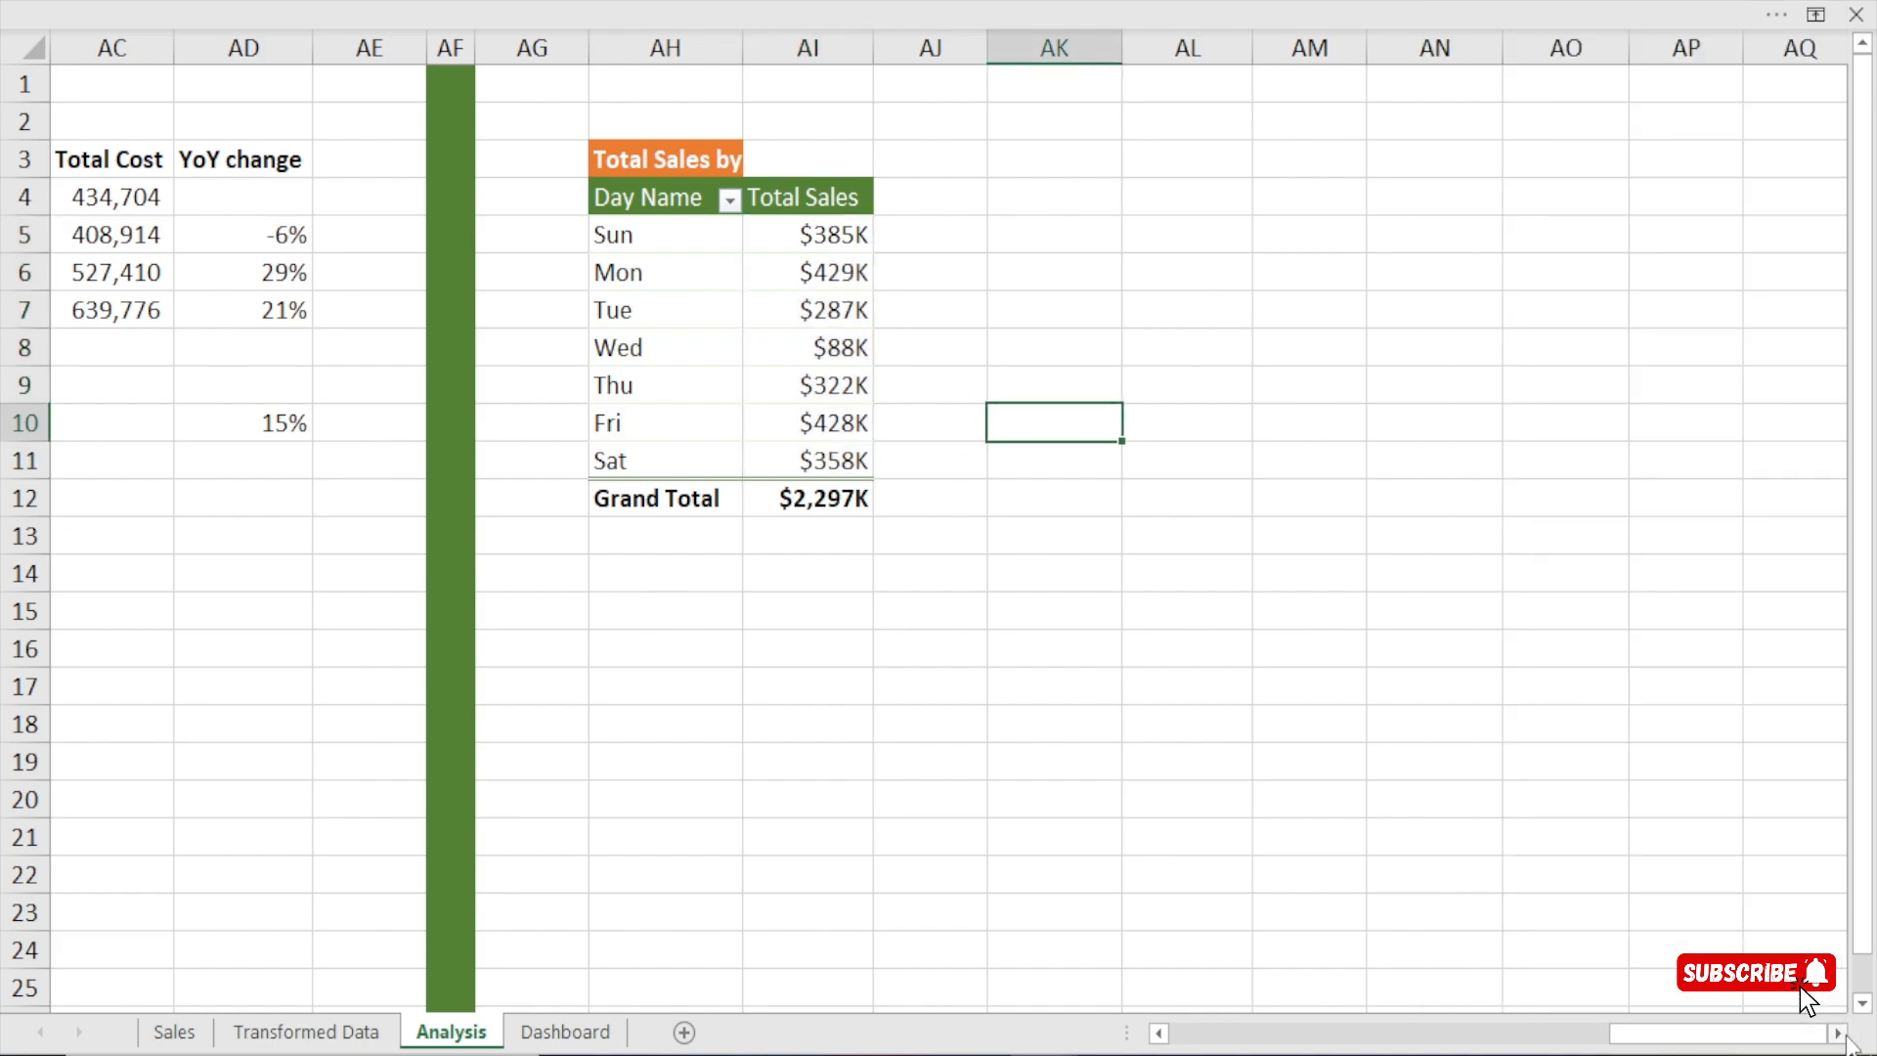
click(1838, 1033)
click(1837, 1033)
click(1838, 1033)
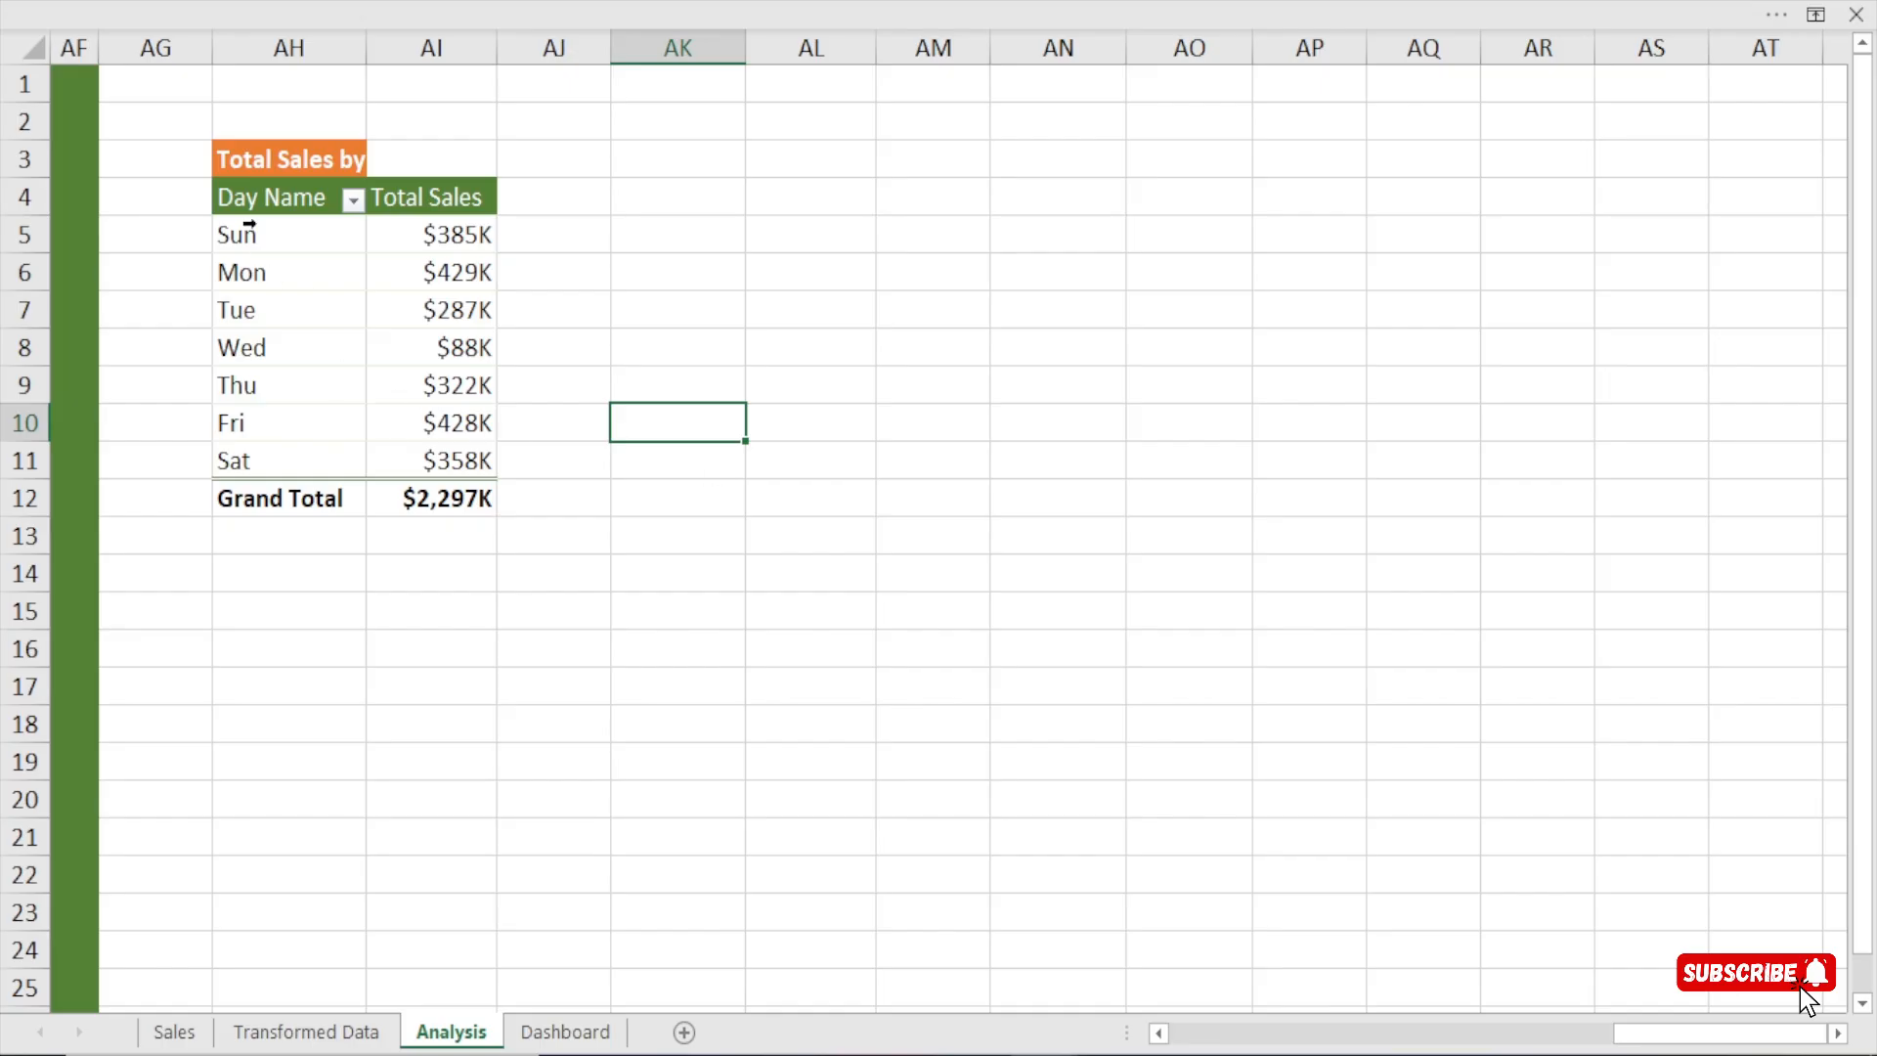
drag(253, 203, 460, 424)
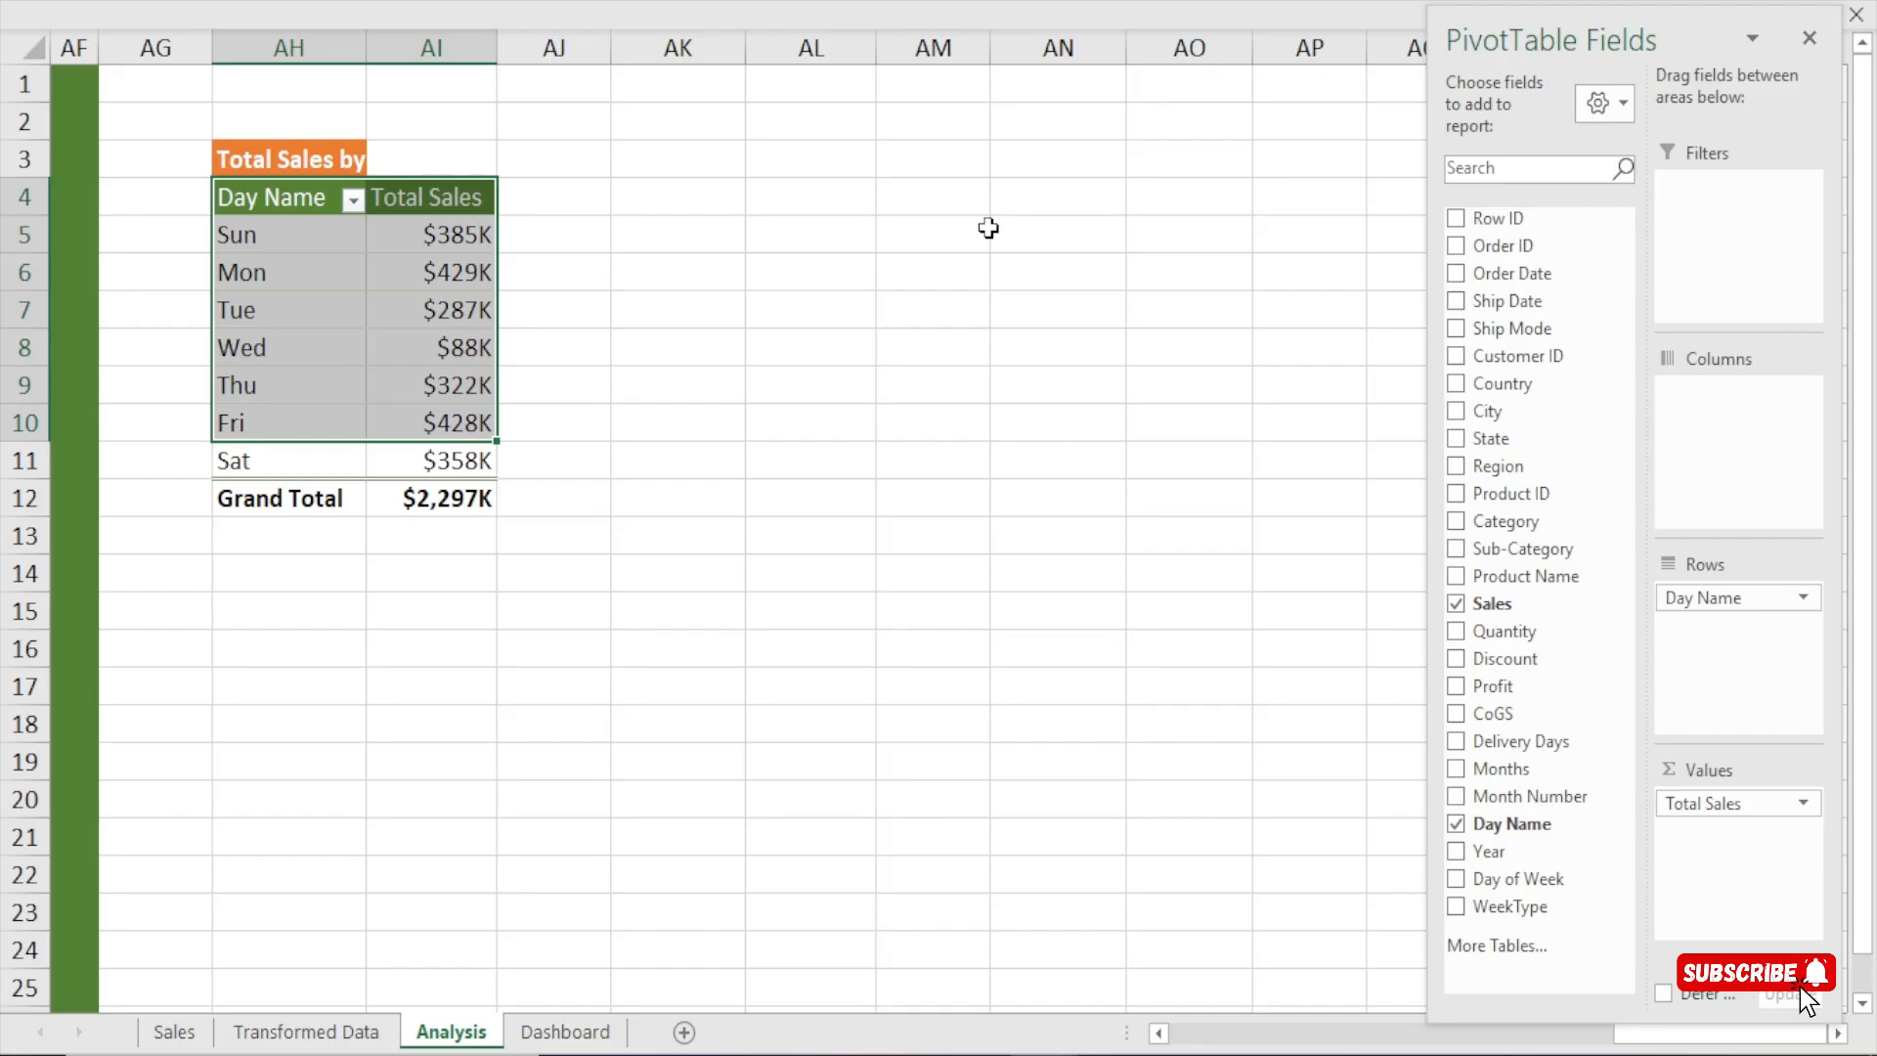
Enter the rank numbers 1 in cell AO4 and 2 in cell AO5.
click(1170, 202)
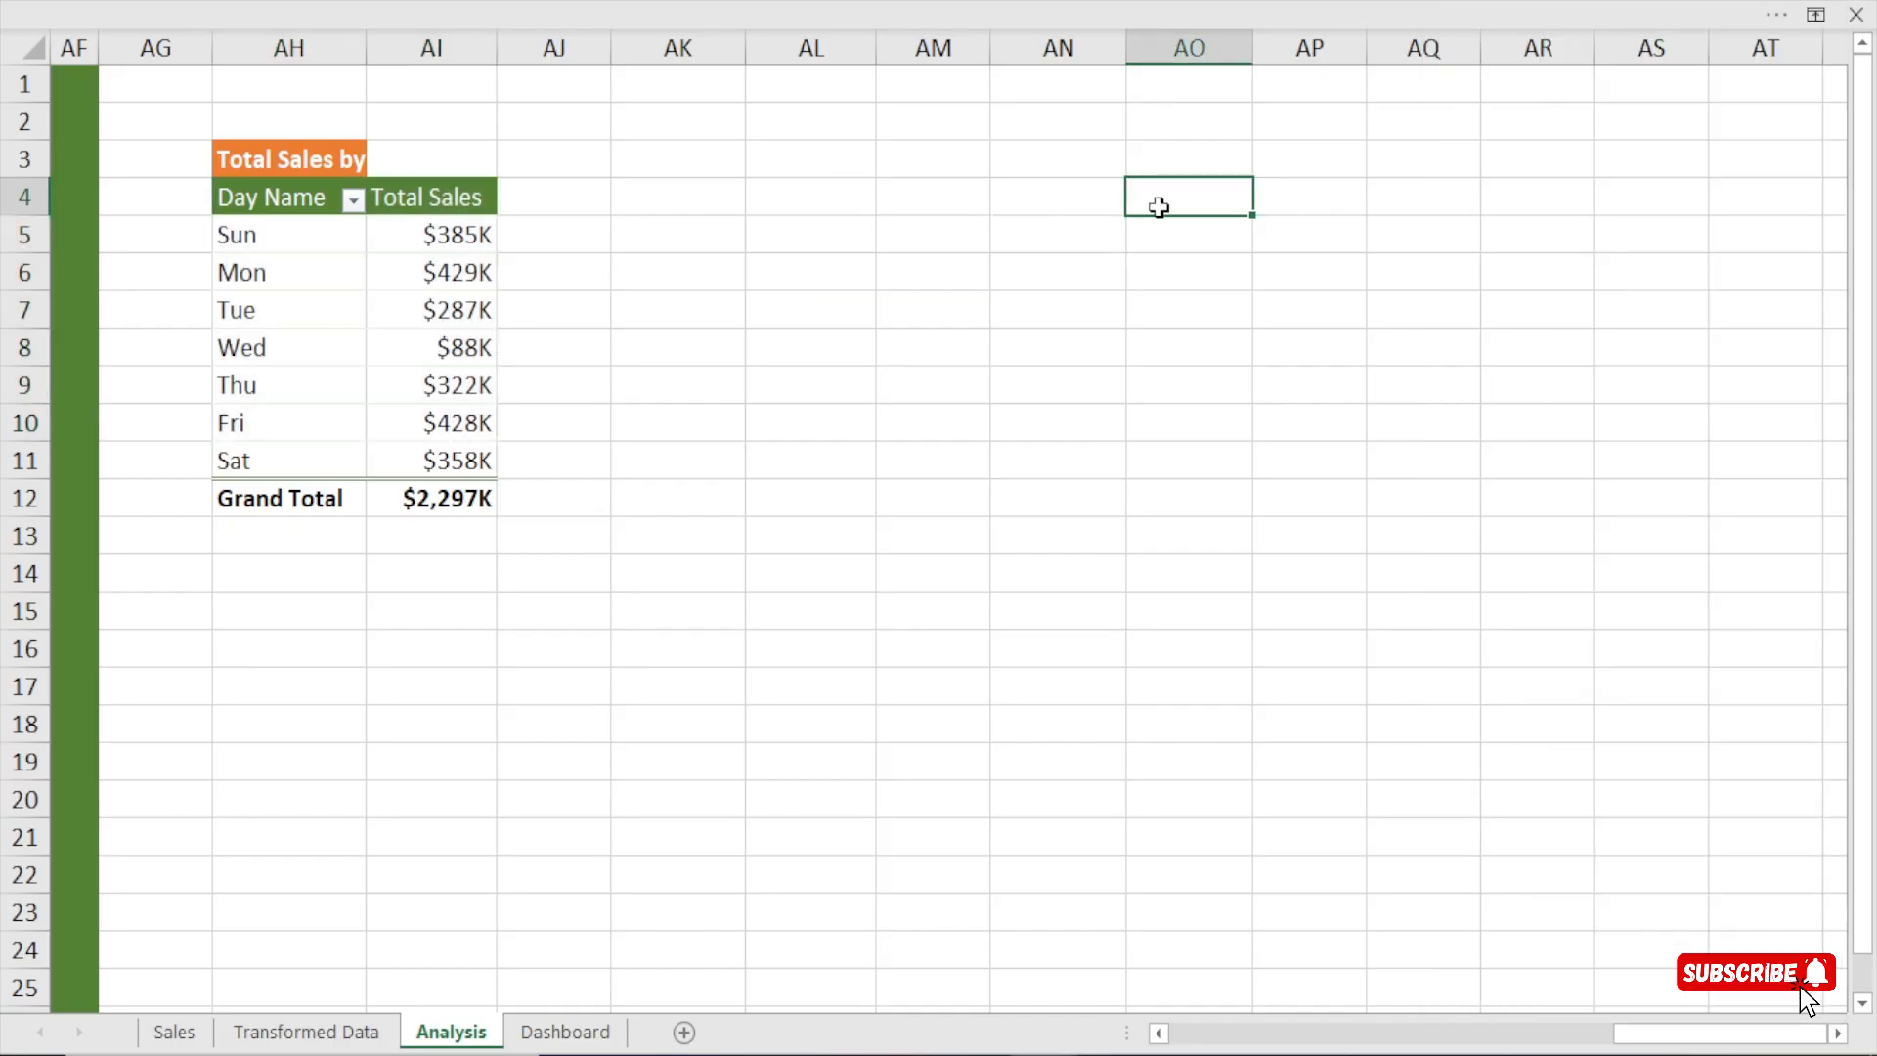
text(1)
key(Return)
text(2)
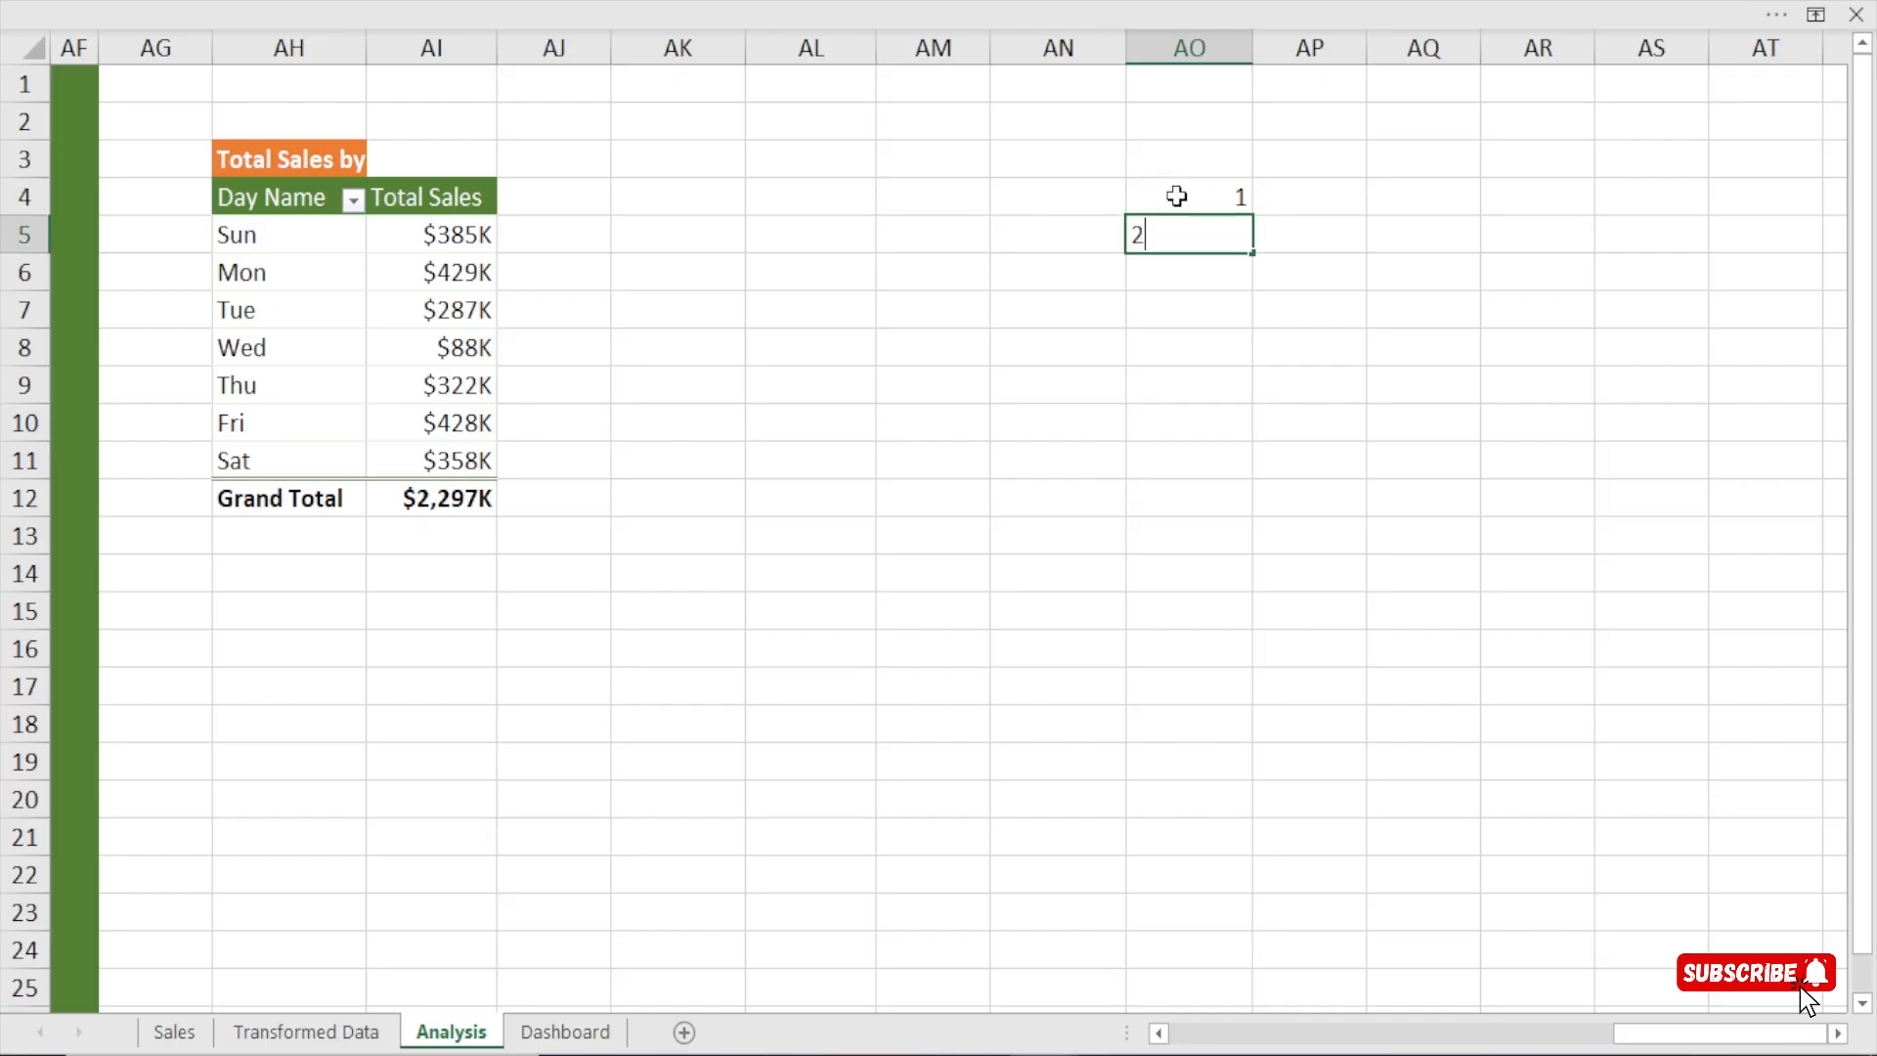
key(Return)
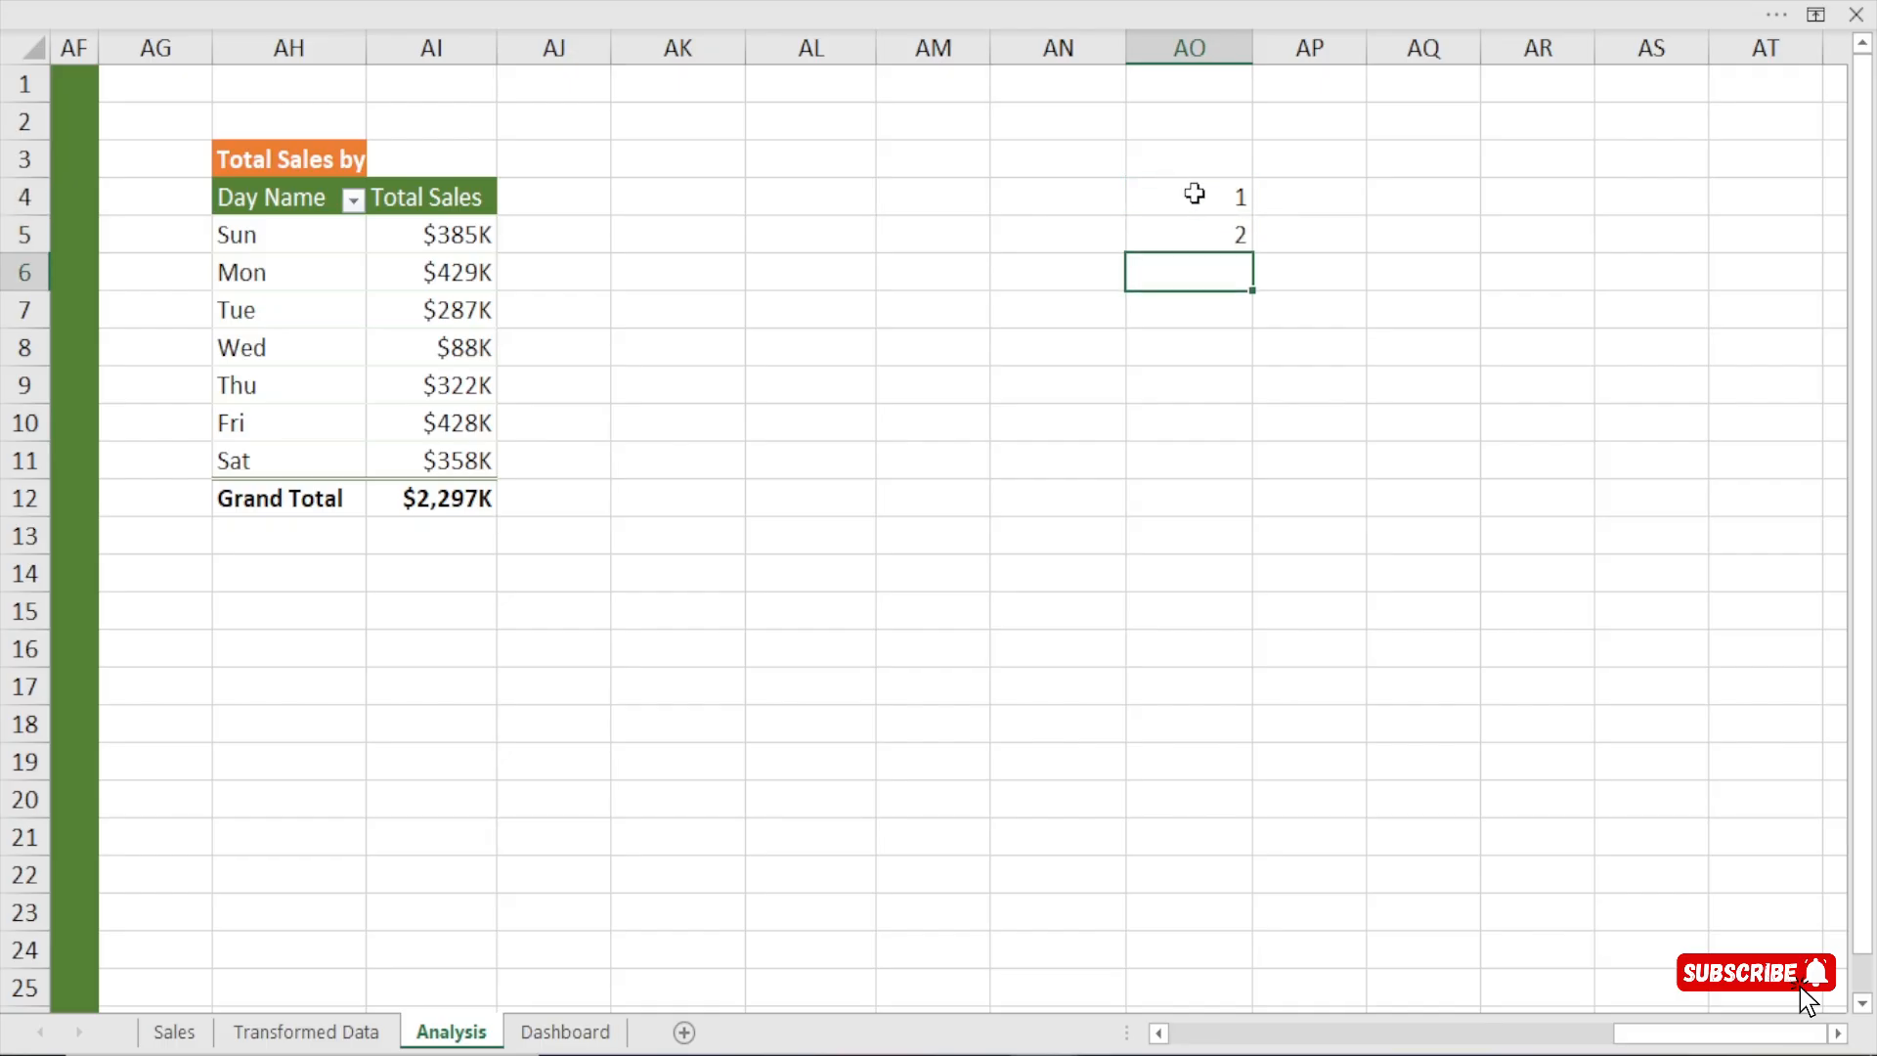
Show the formula bar and select cell AP4 beside rank 1.
click(1310, 190)
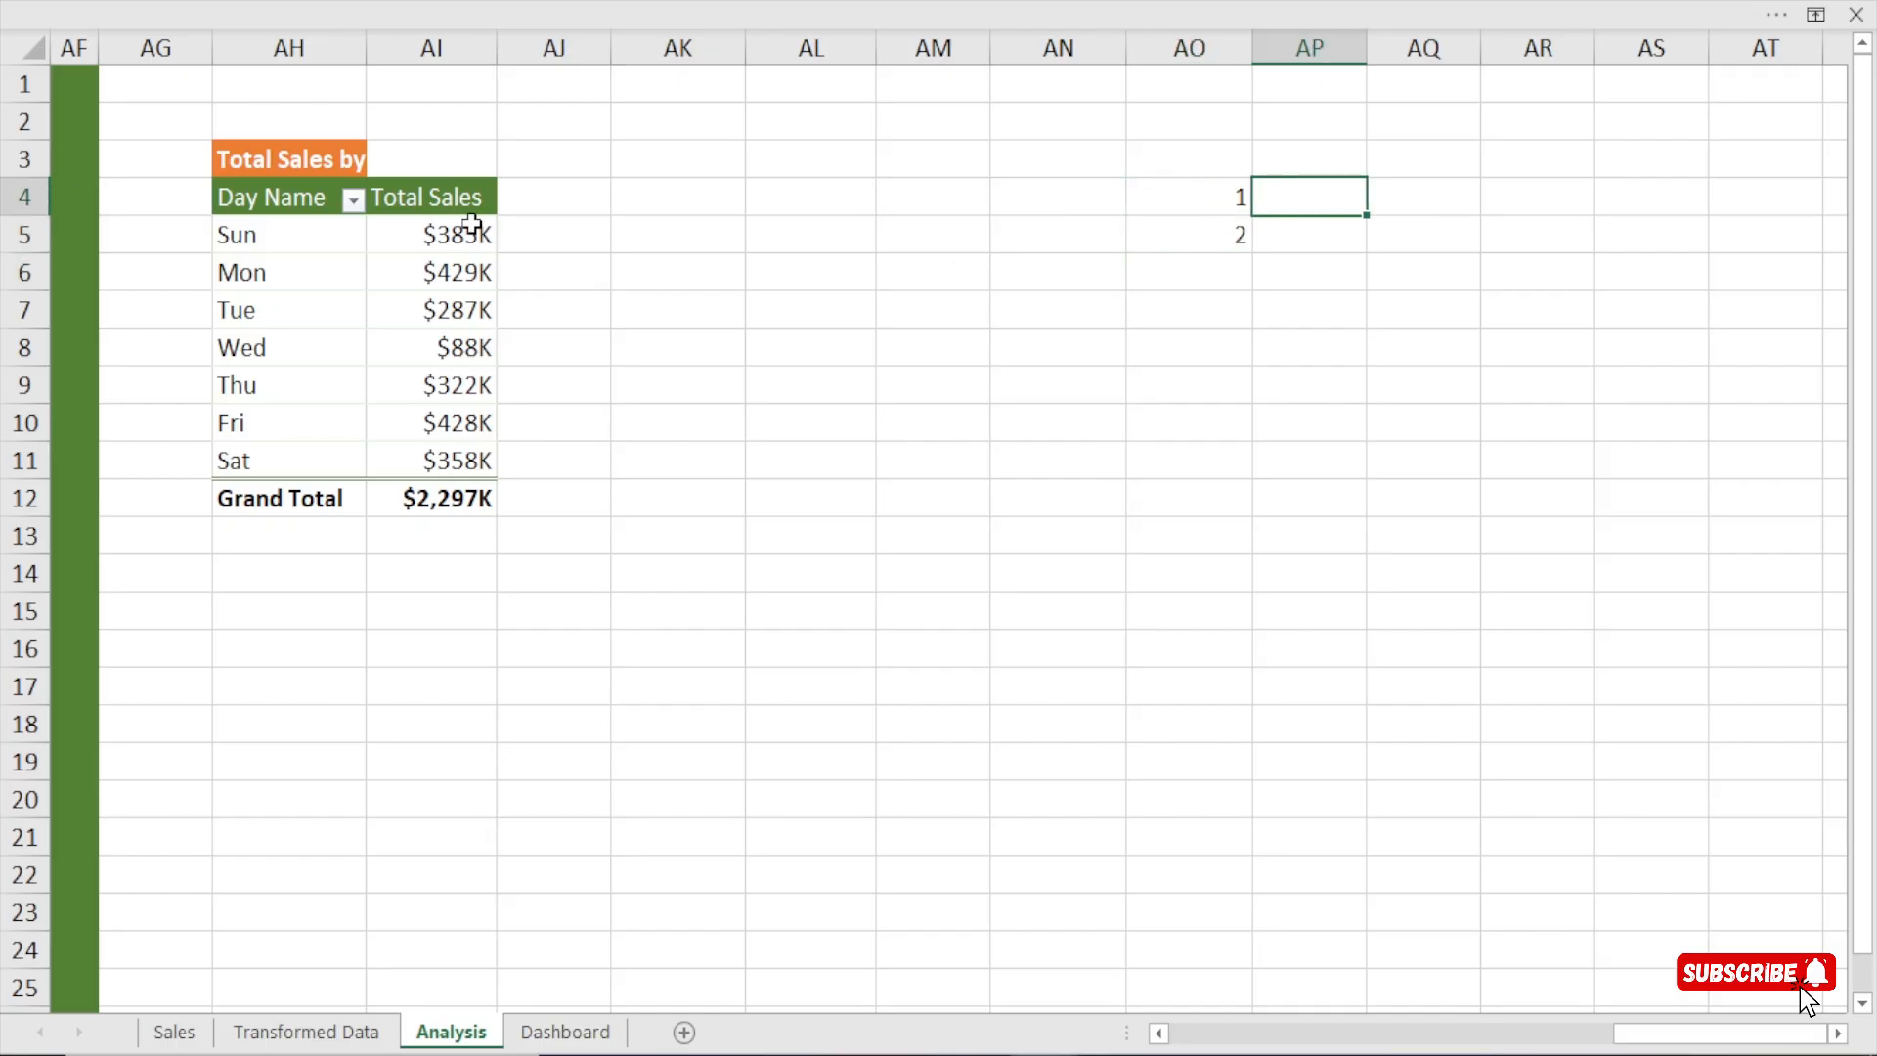
drag(455, 235, 440, 448)
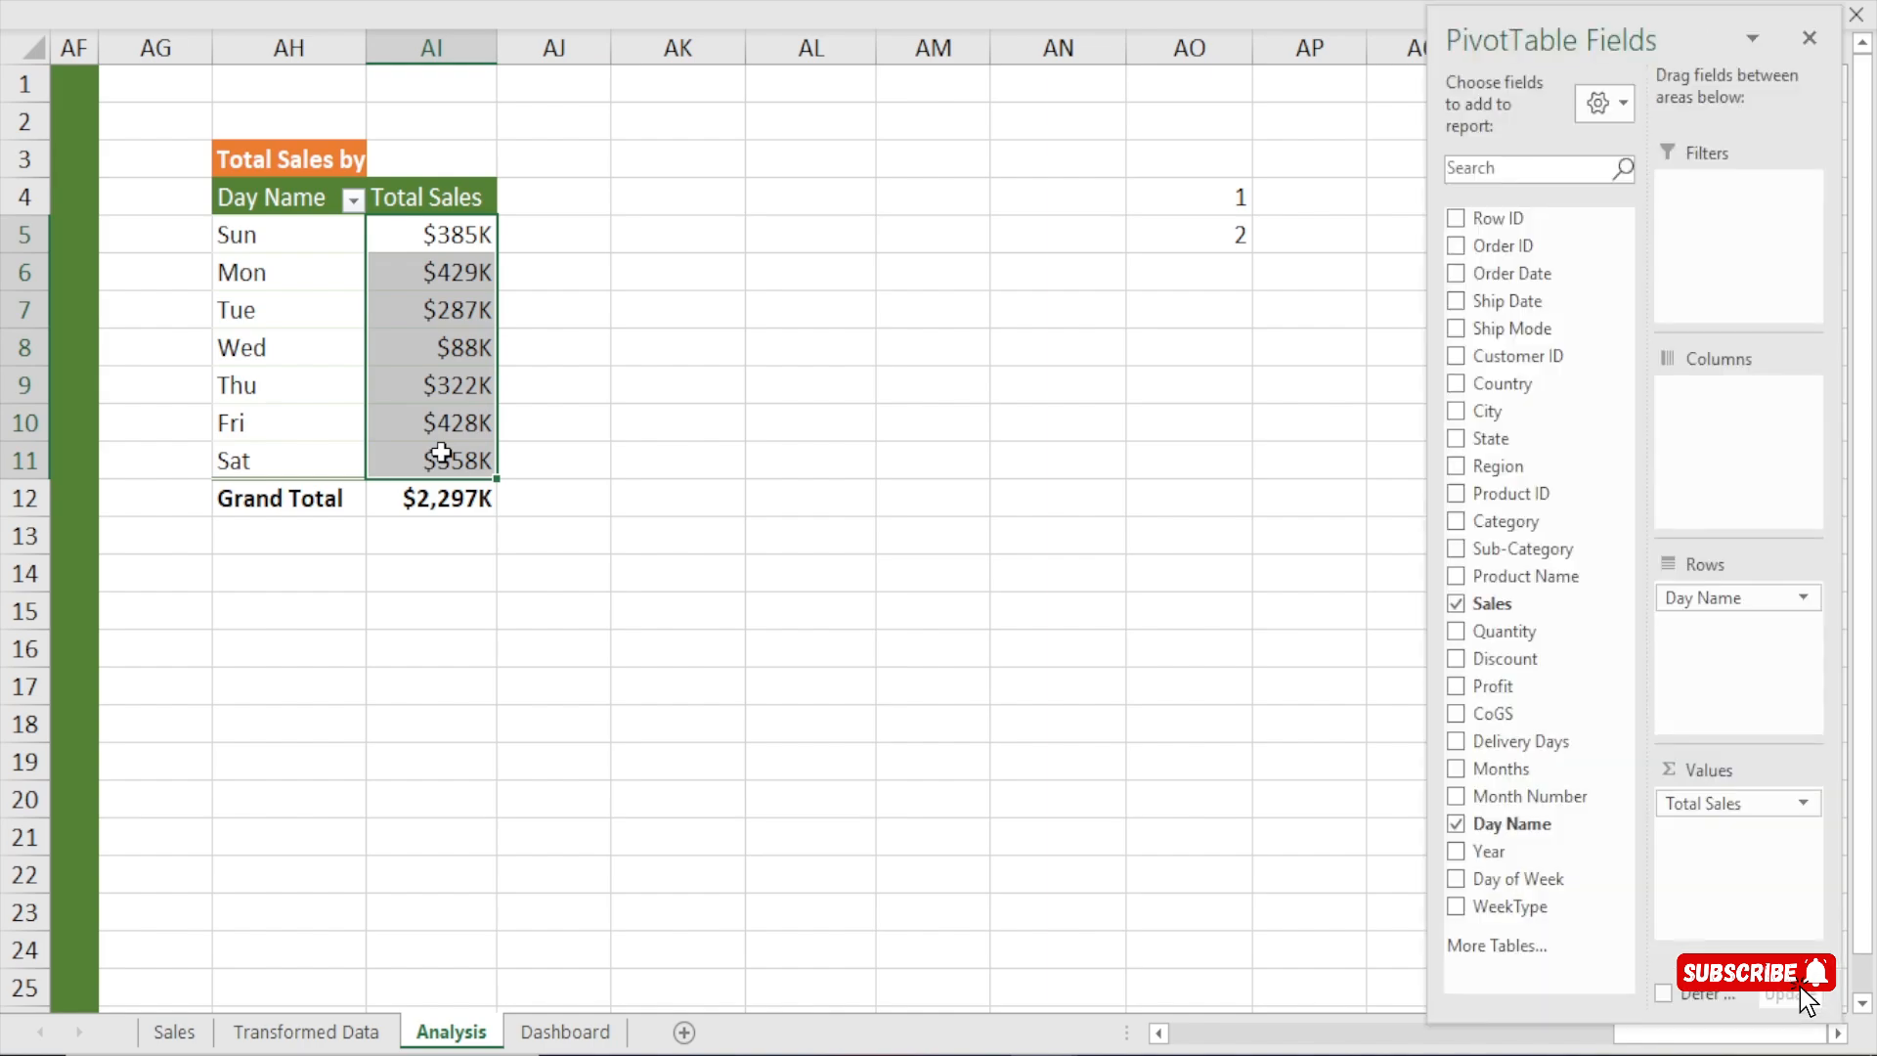
drag(1311, 193, 1307, 243)
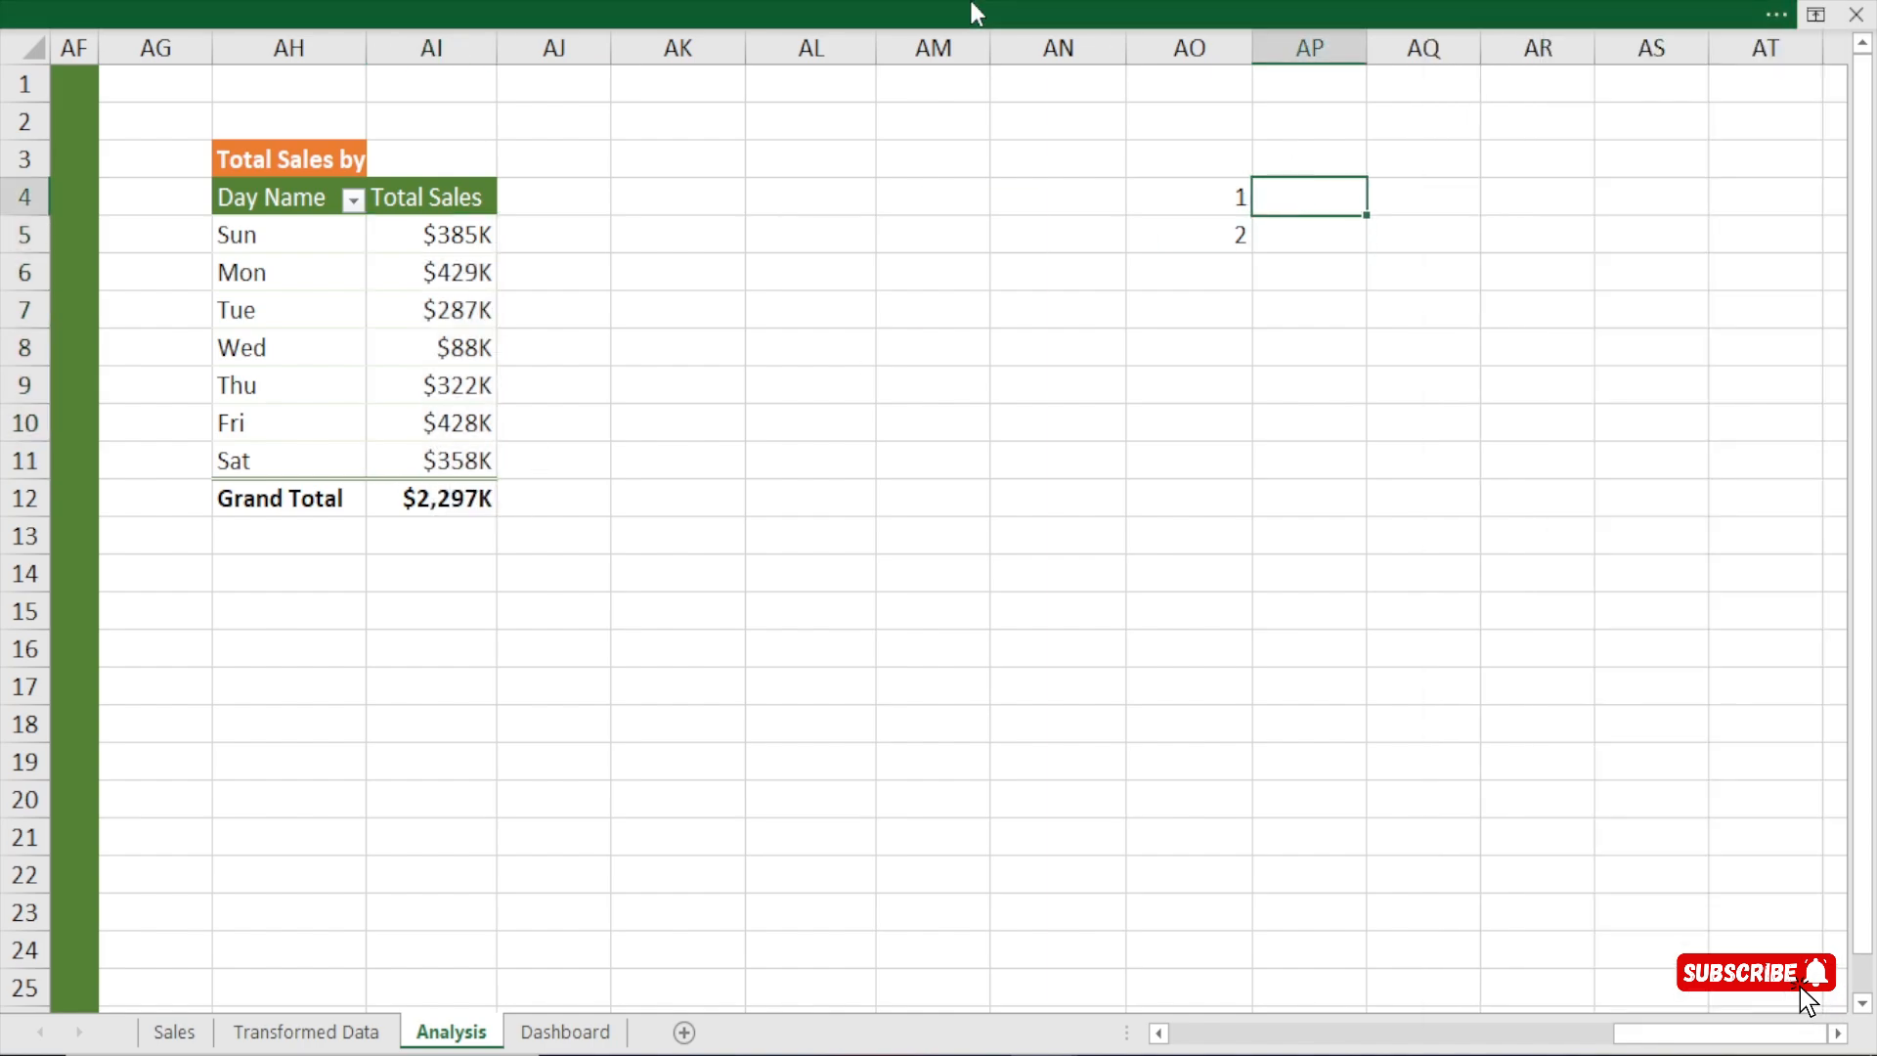
click(971, 4)
click(711, 72)
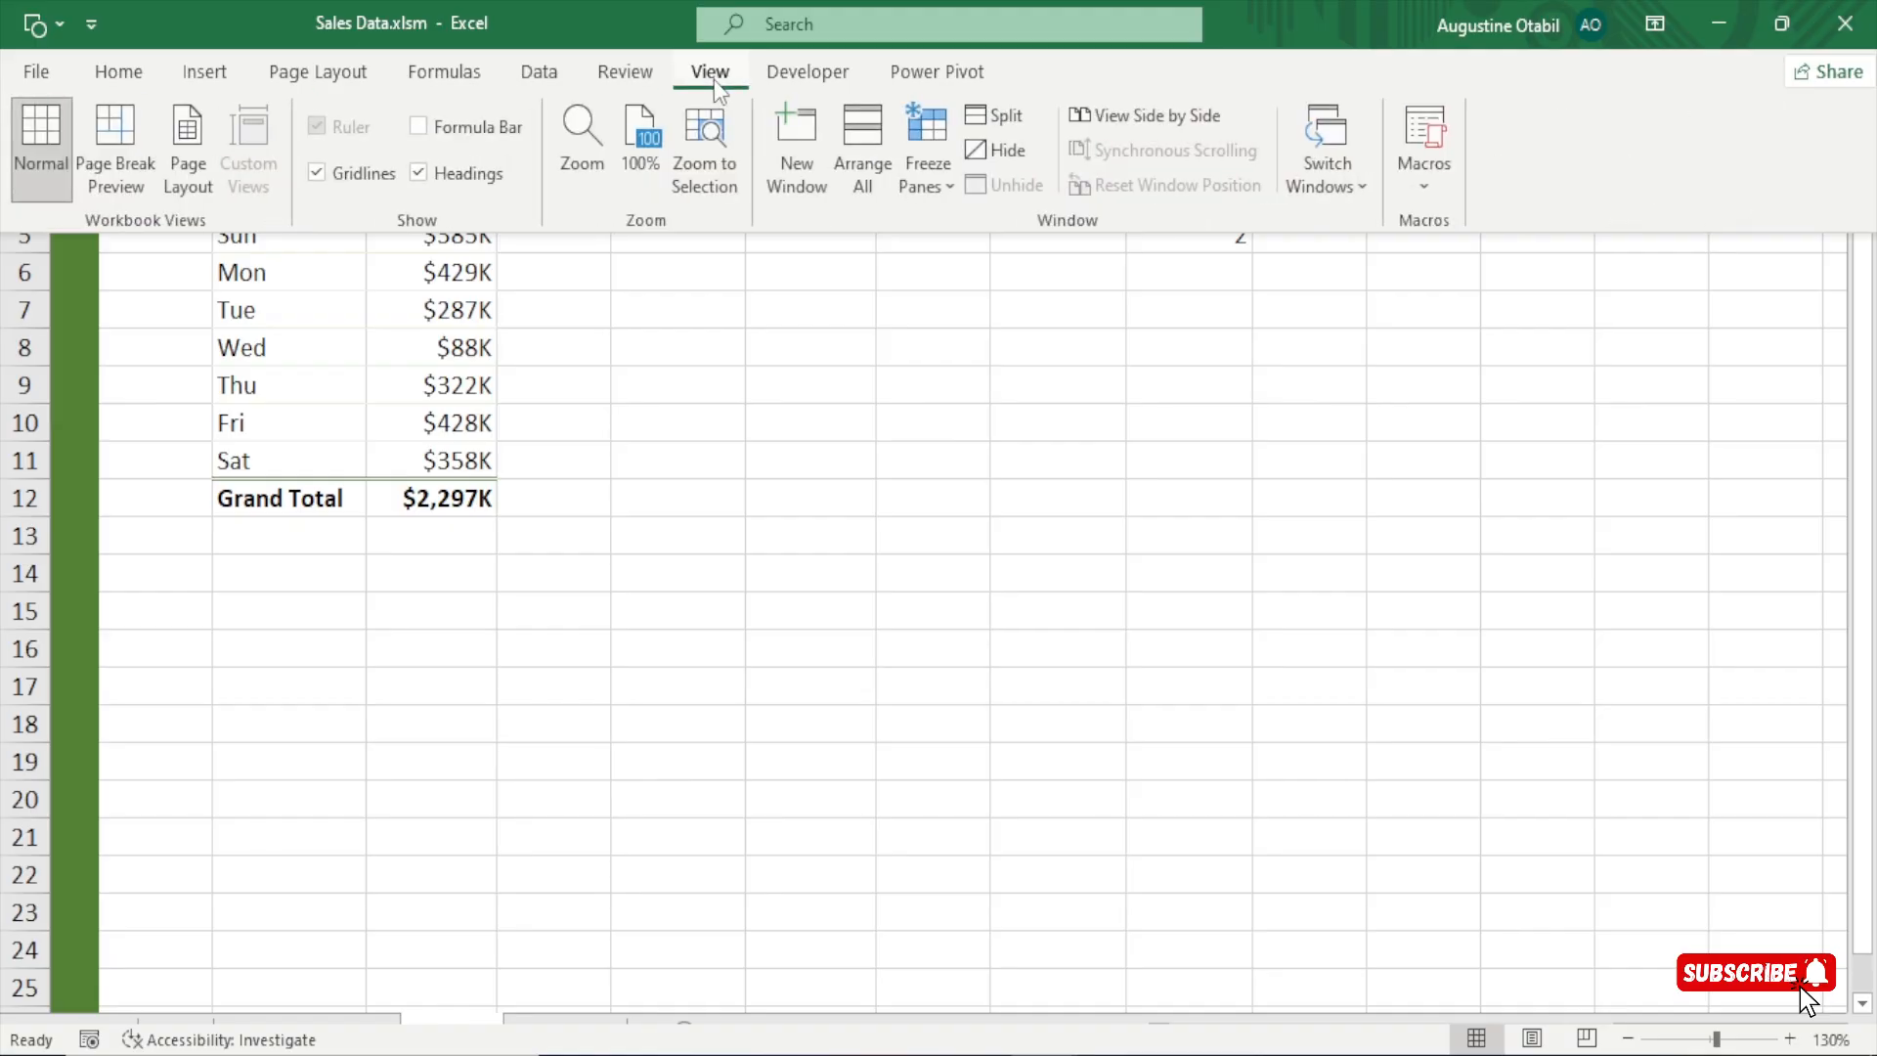
click(1313, 256)
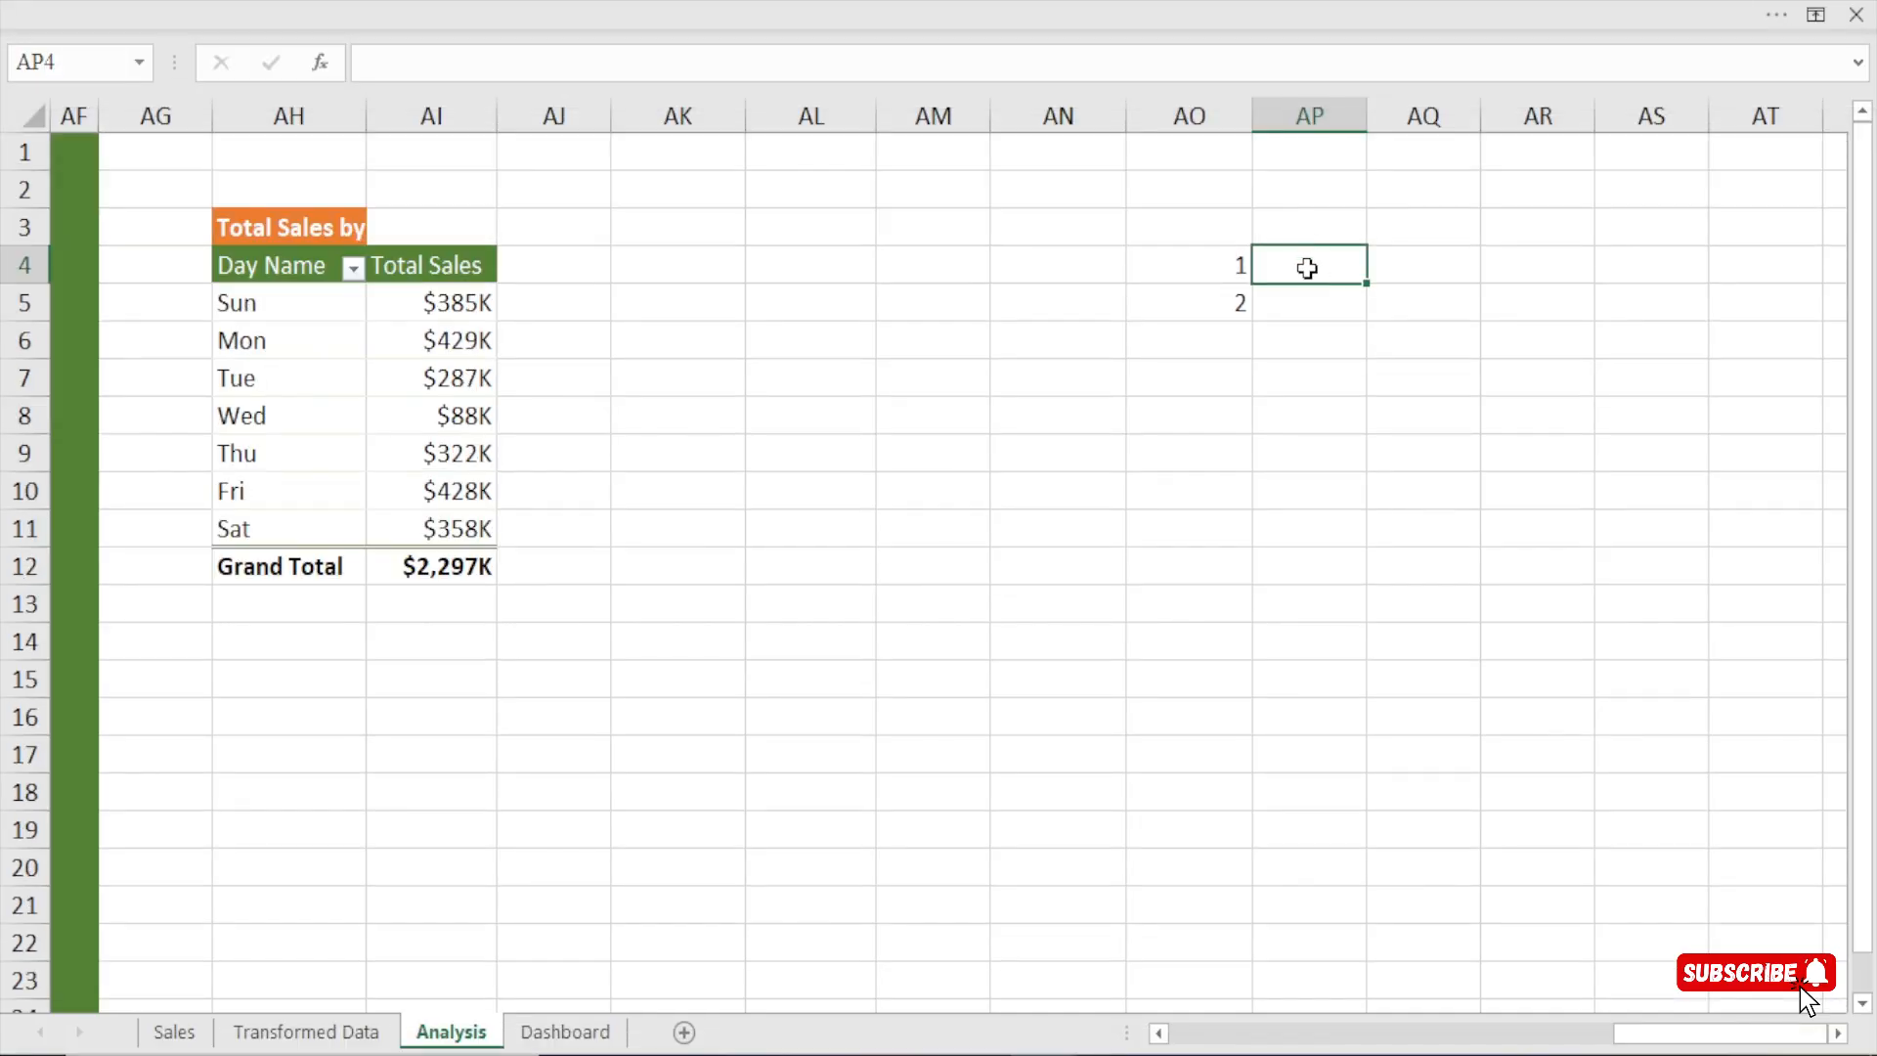
Enter =LARGE($AI$5:$AI$11,AO4) in cell AP4 and fill it down to AP5.
text(=)
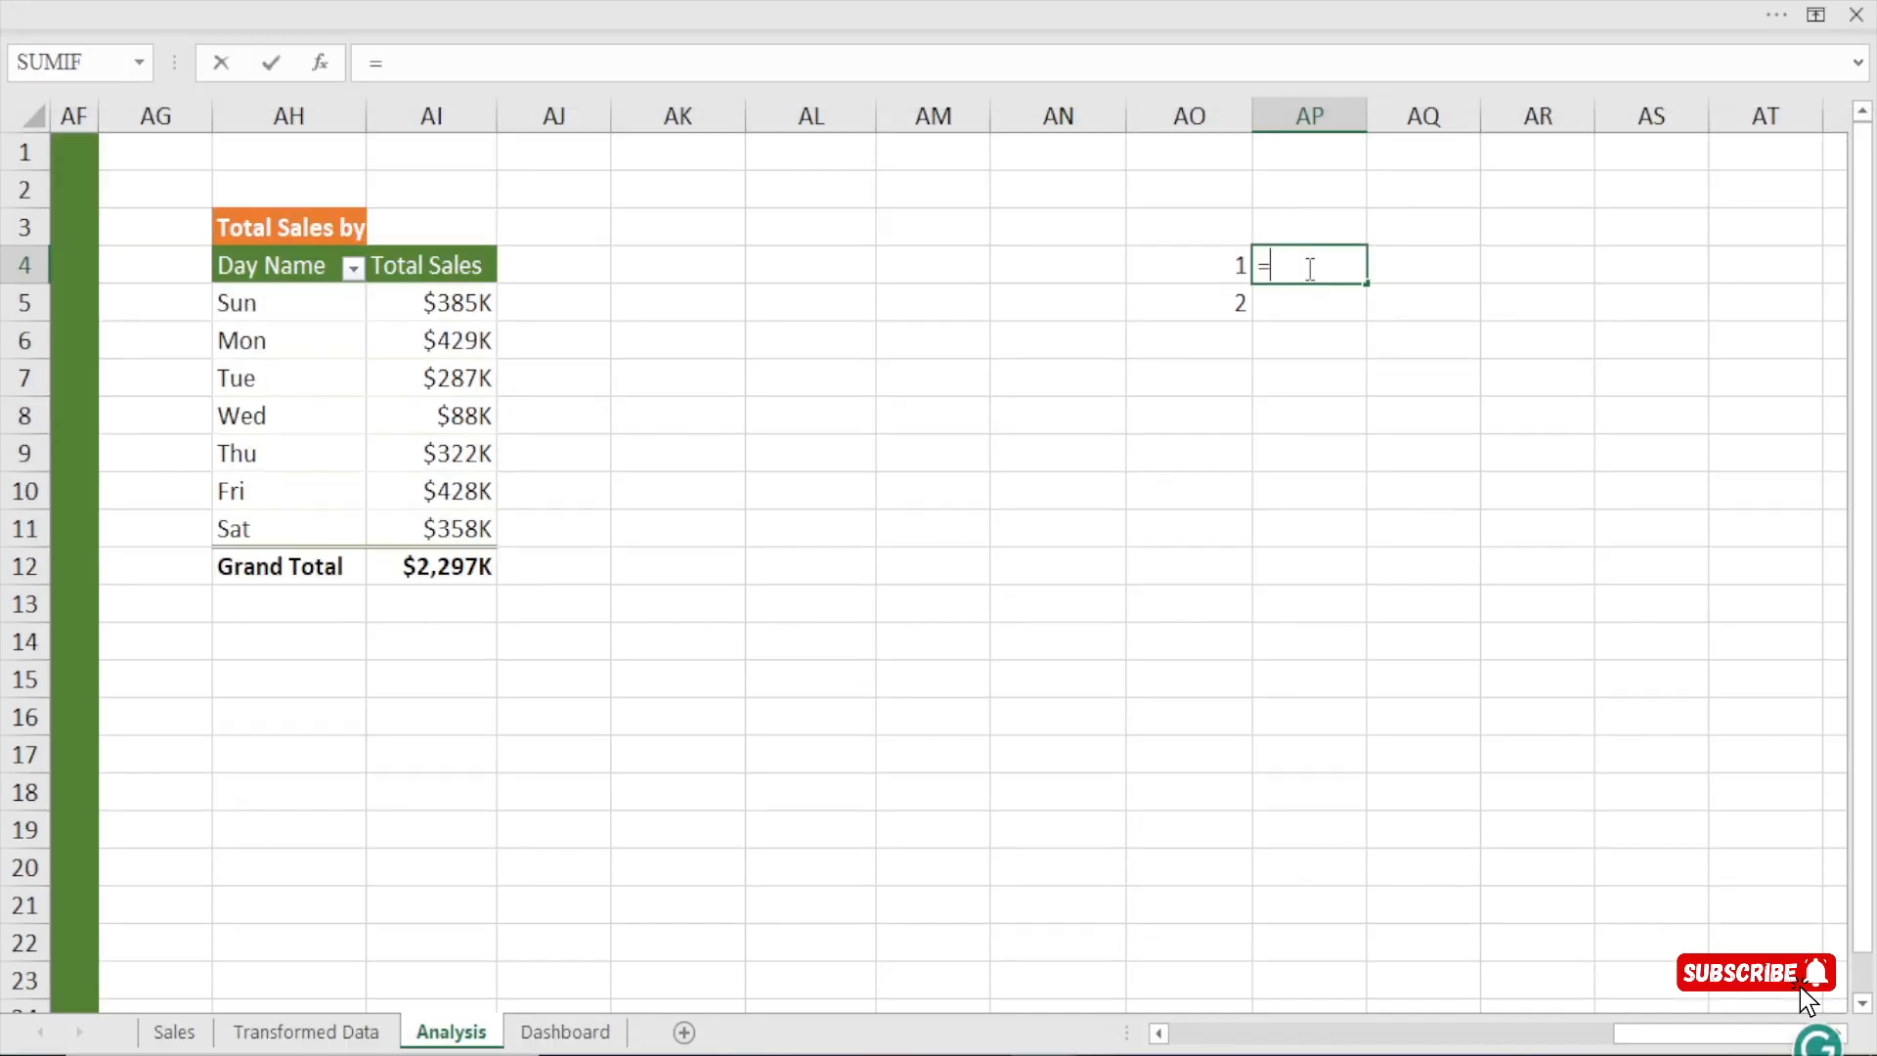
text(large)
key(Tab)
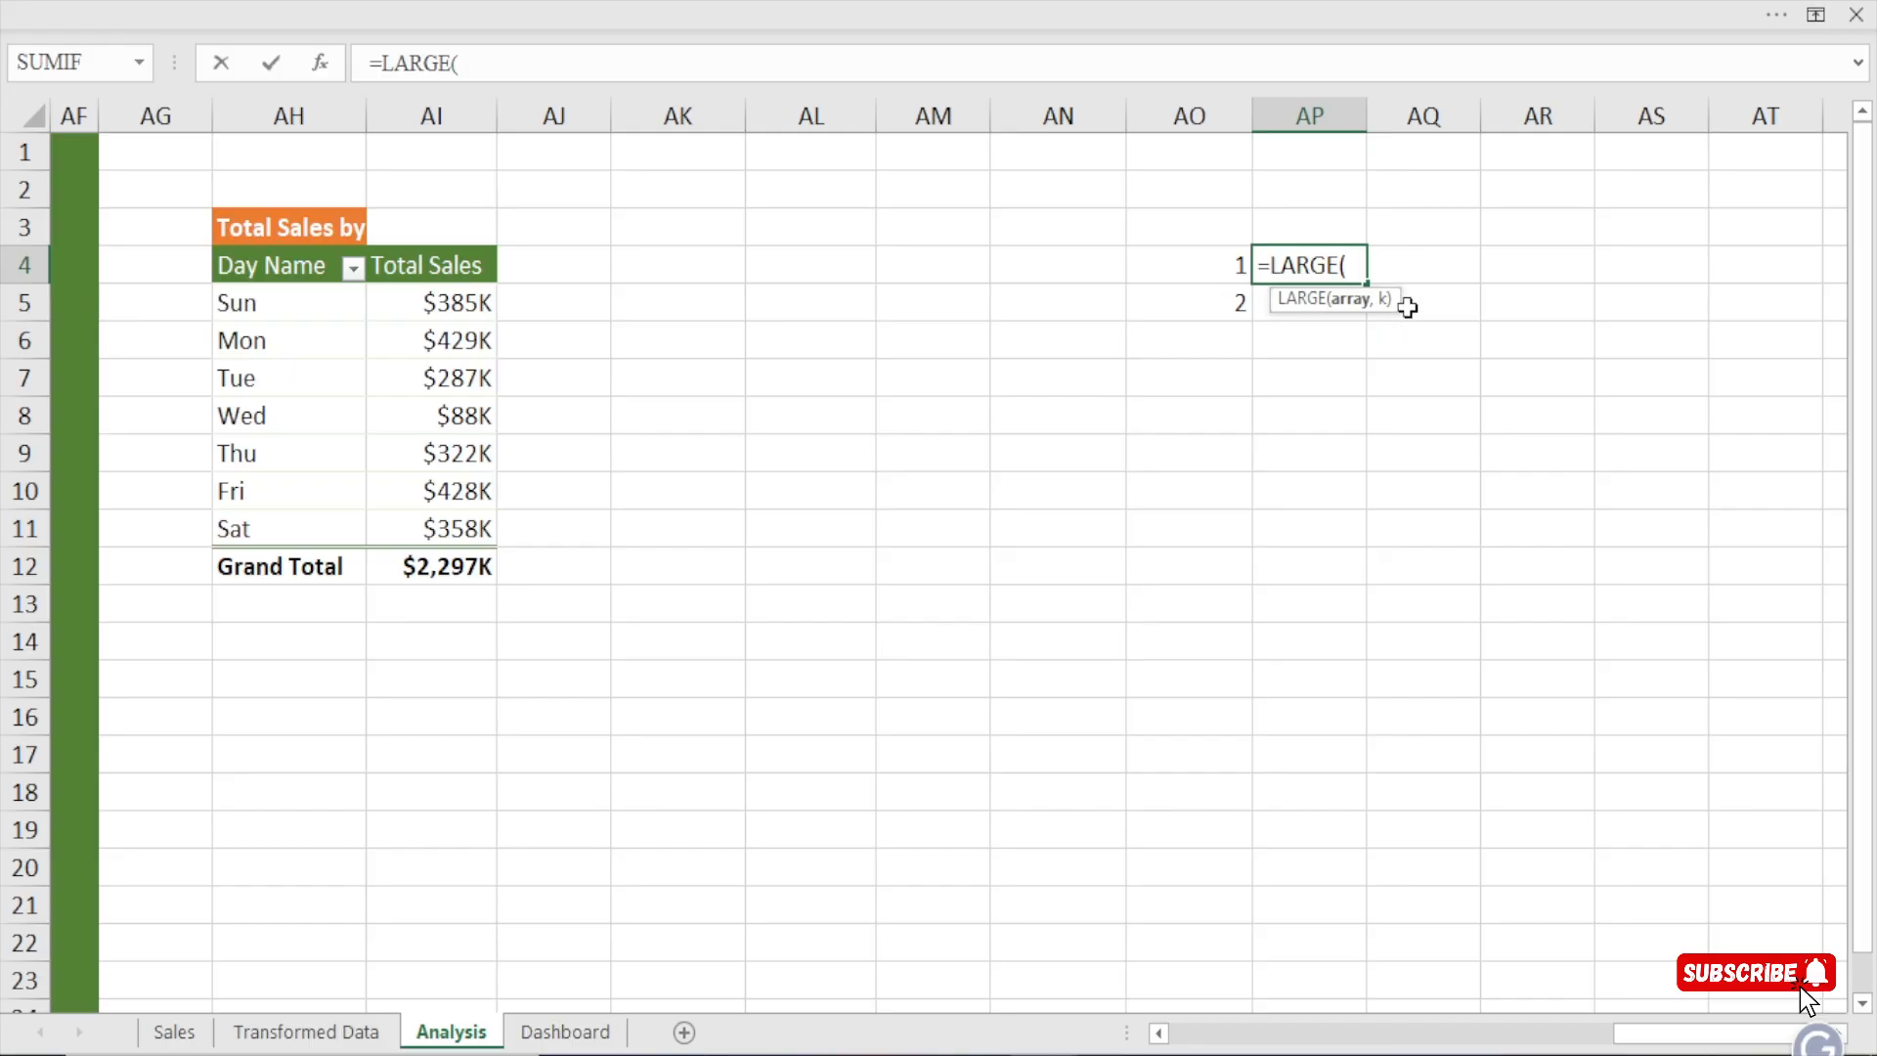
drag(455, 298, 465, 518)
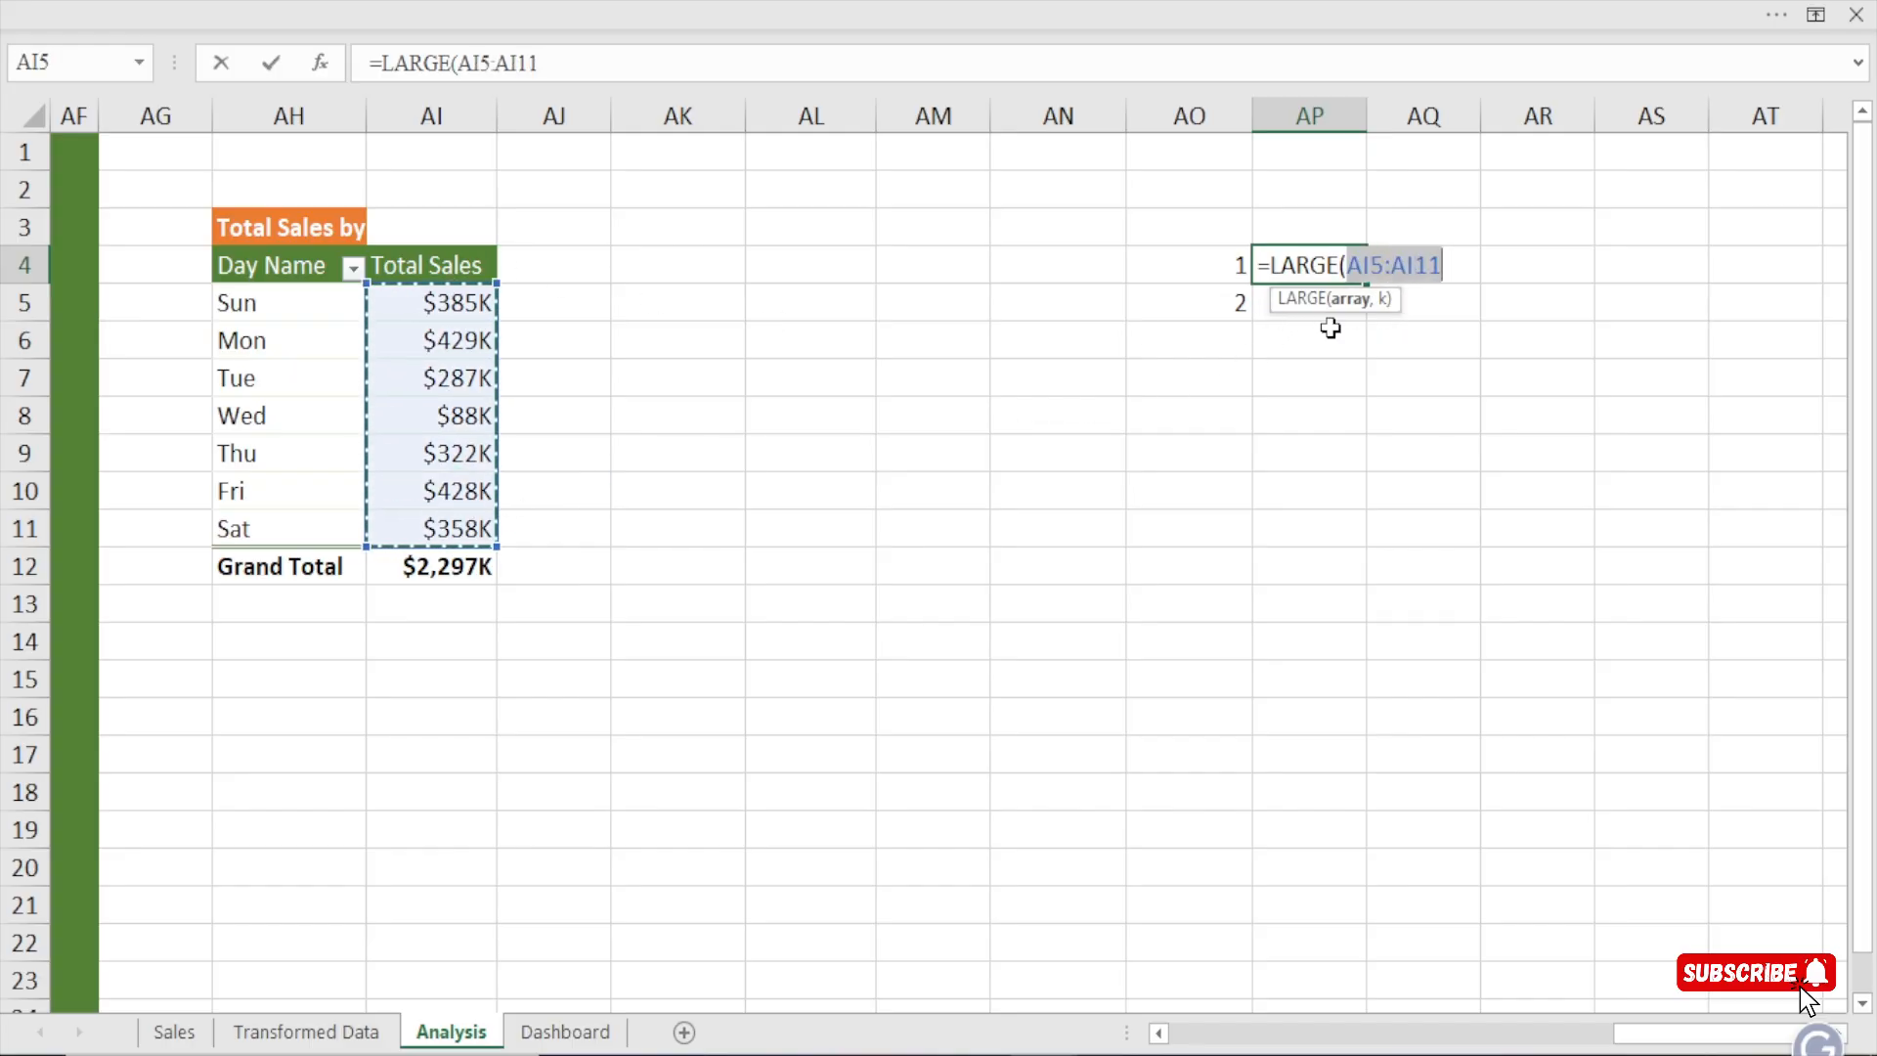
key(F4)
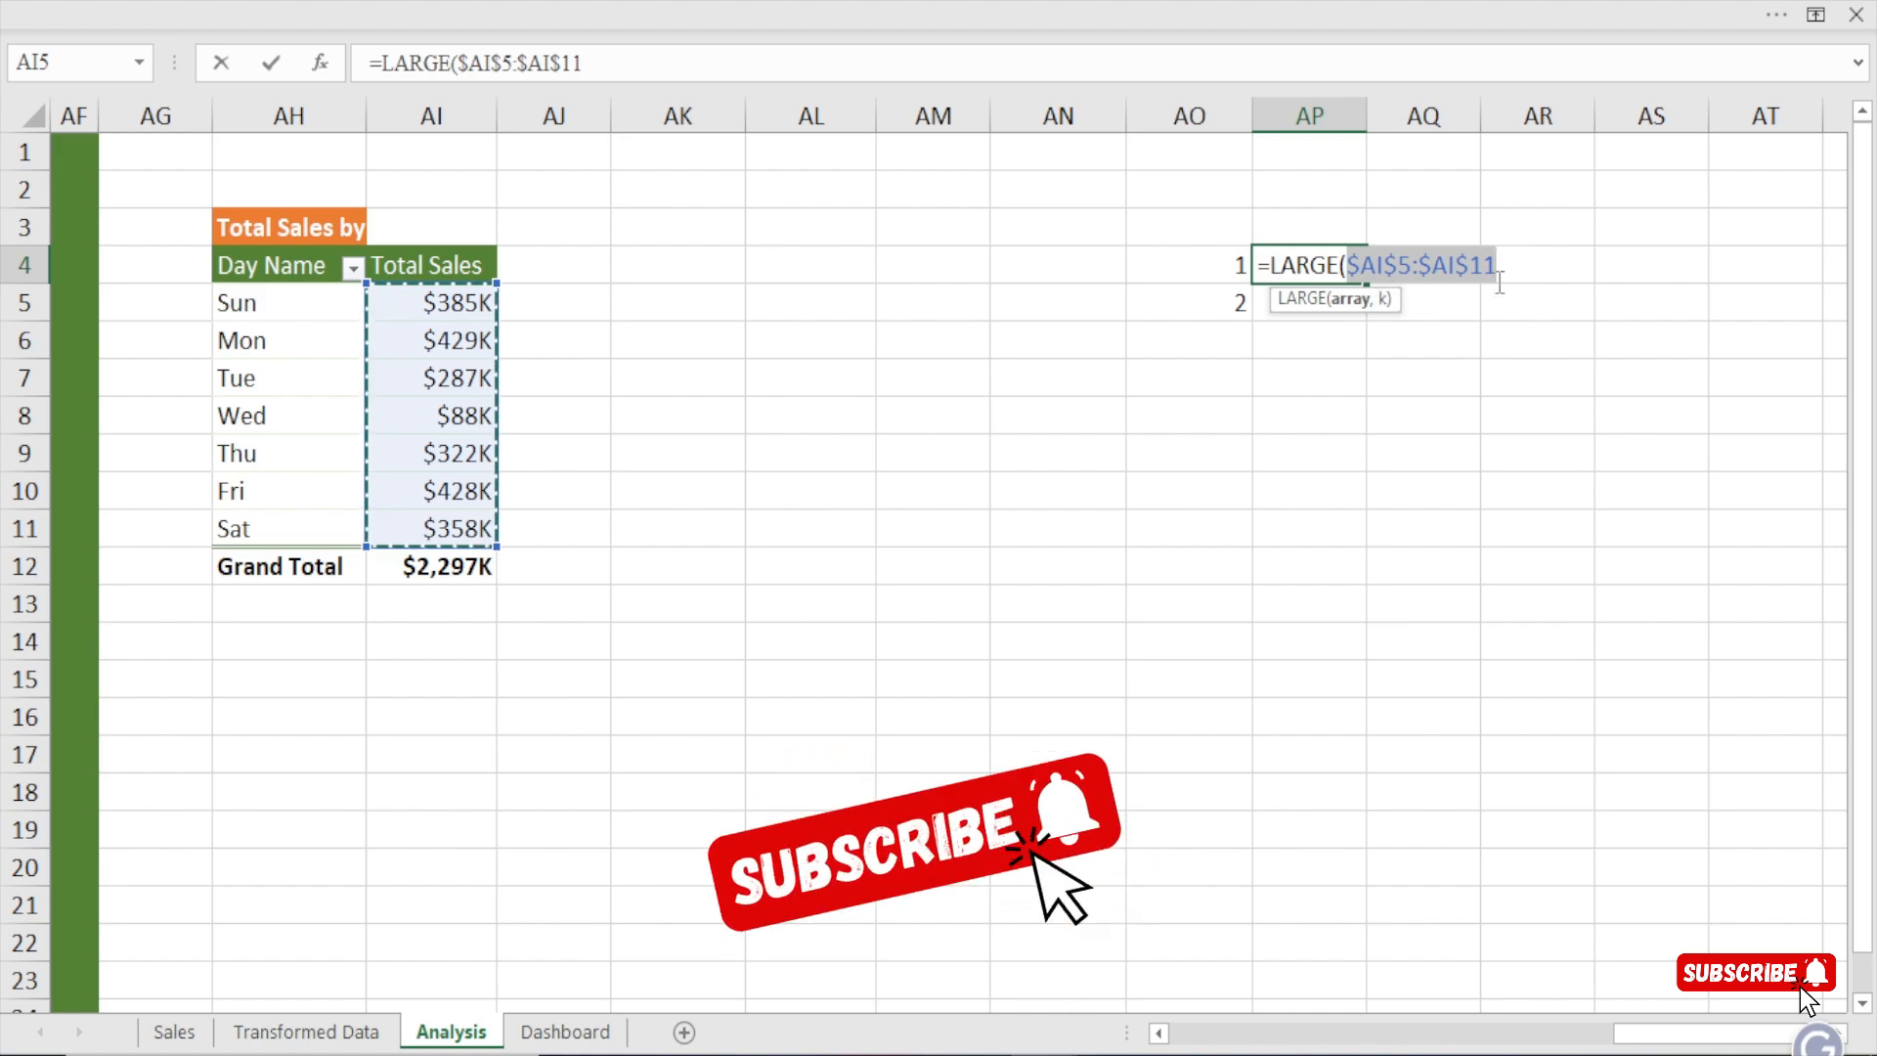
text(,)
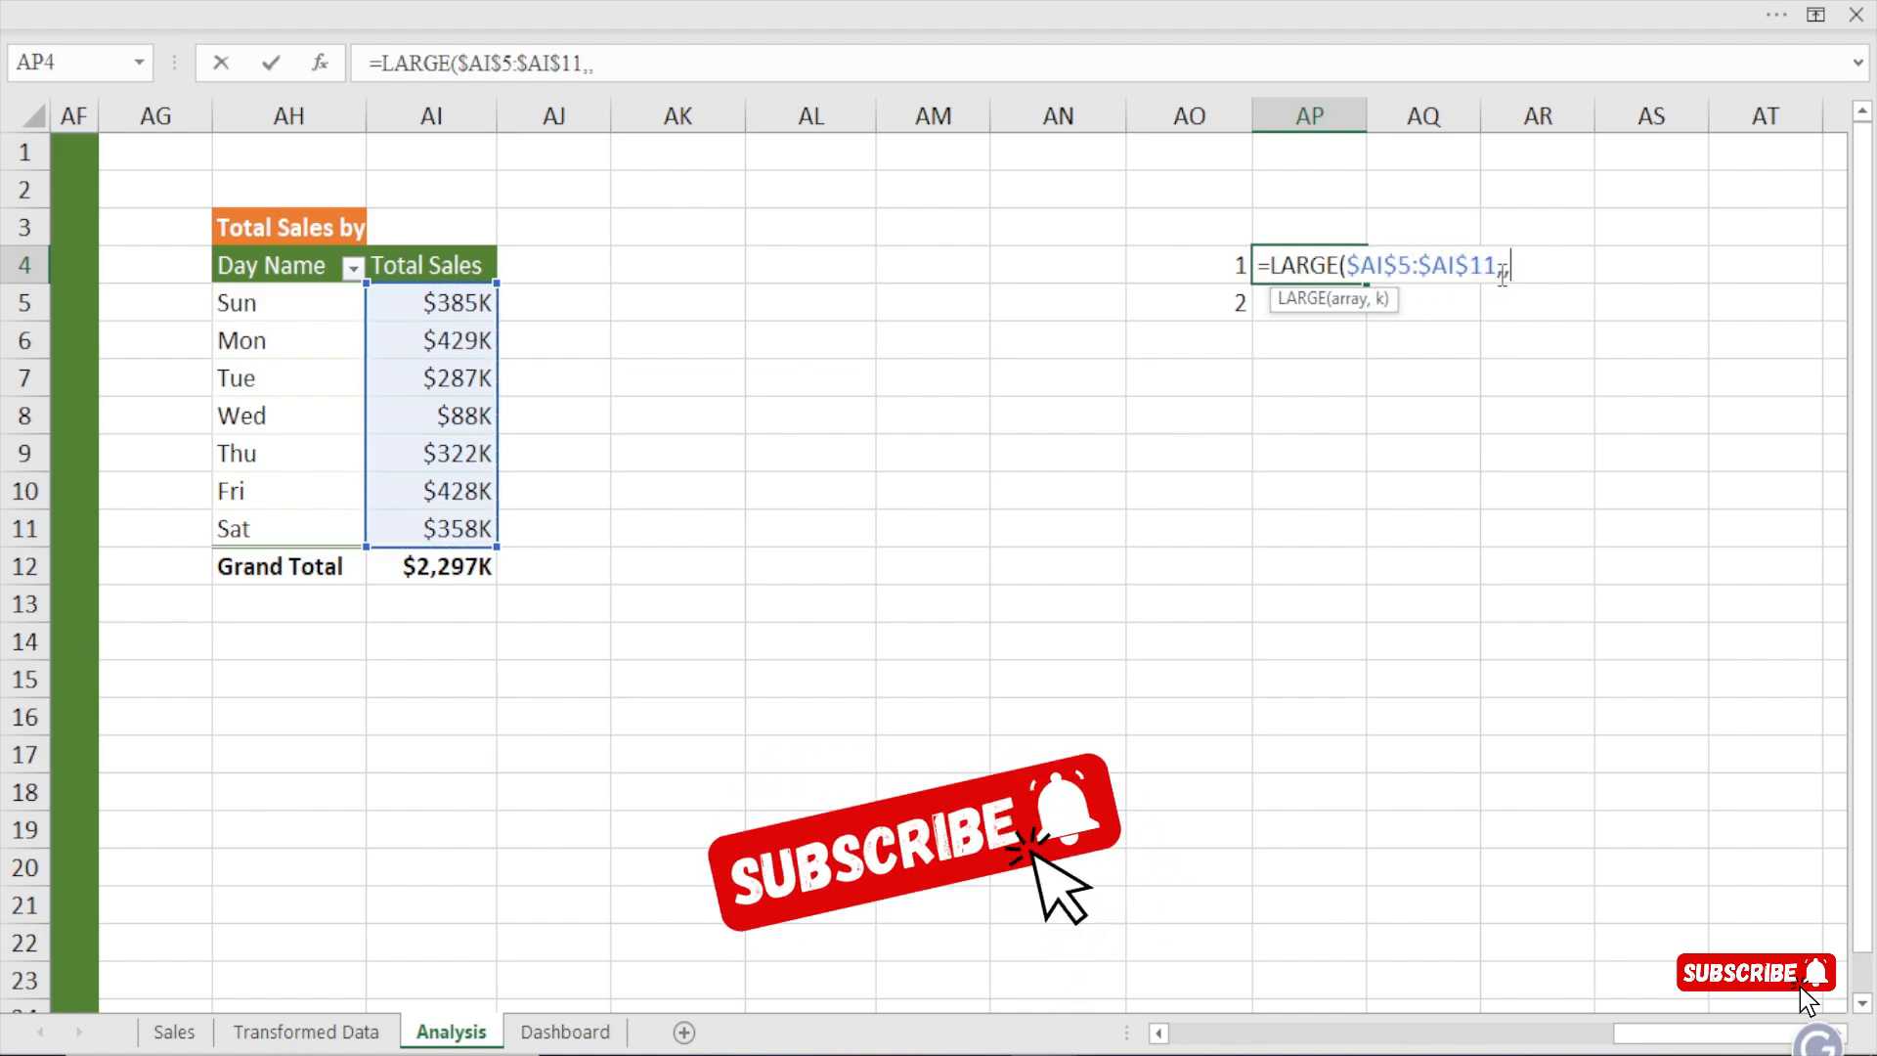
key(BackSpace)
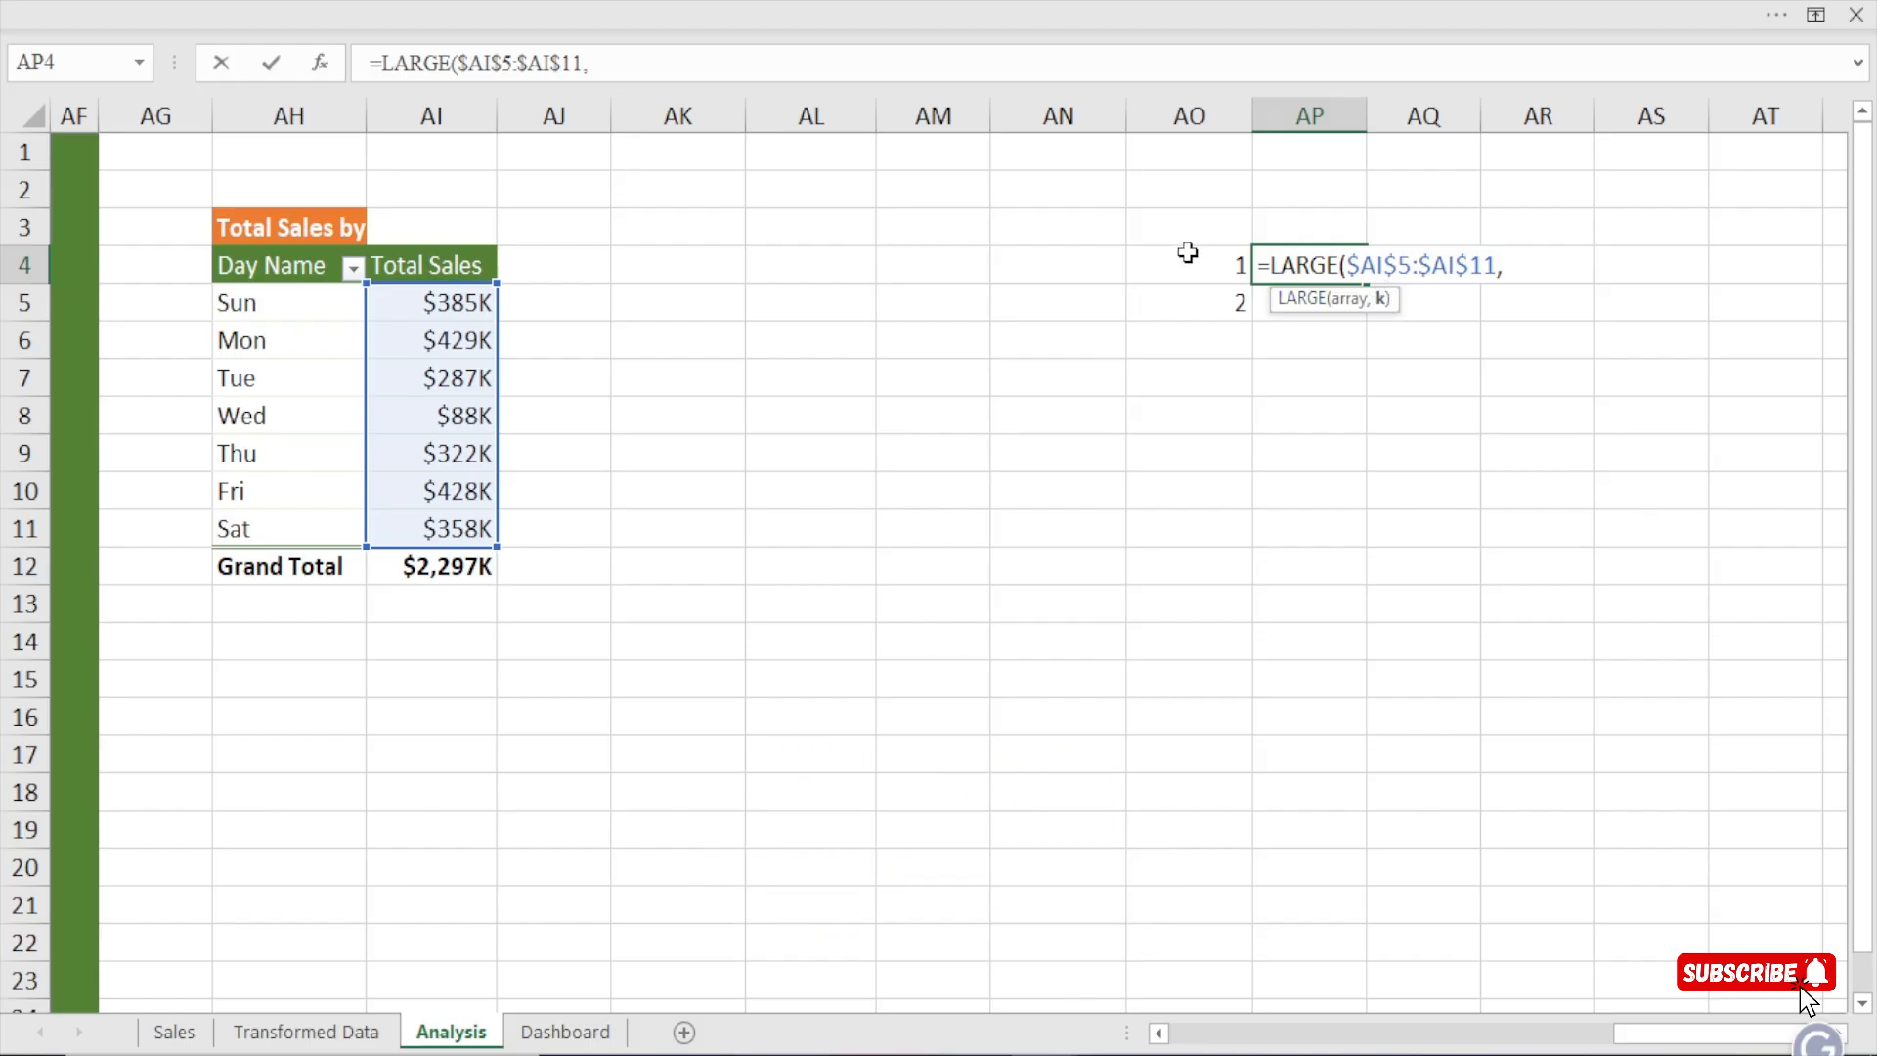
click(1216, 270)
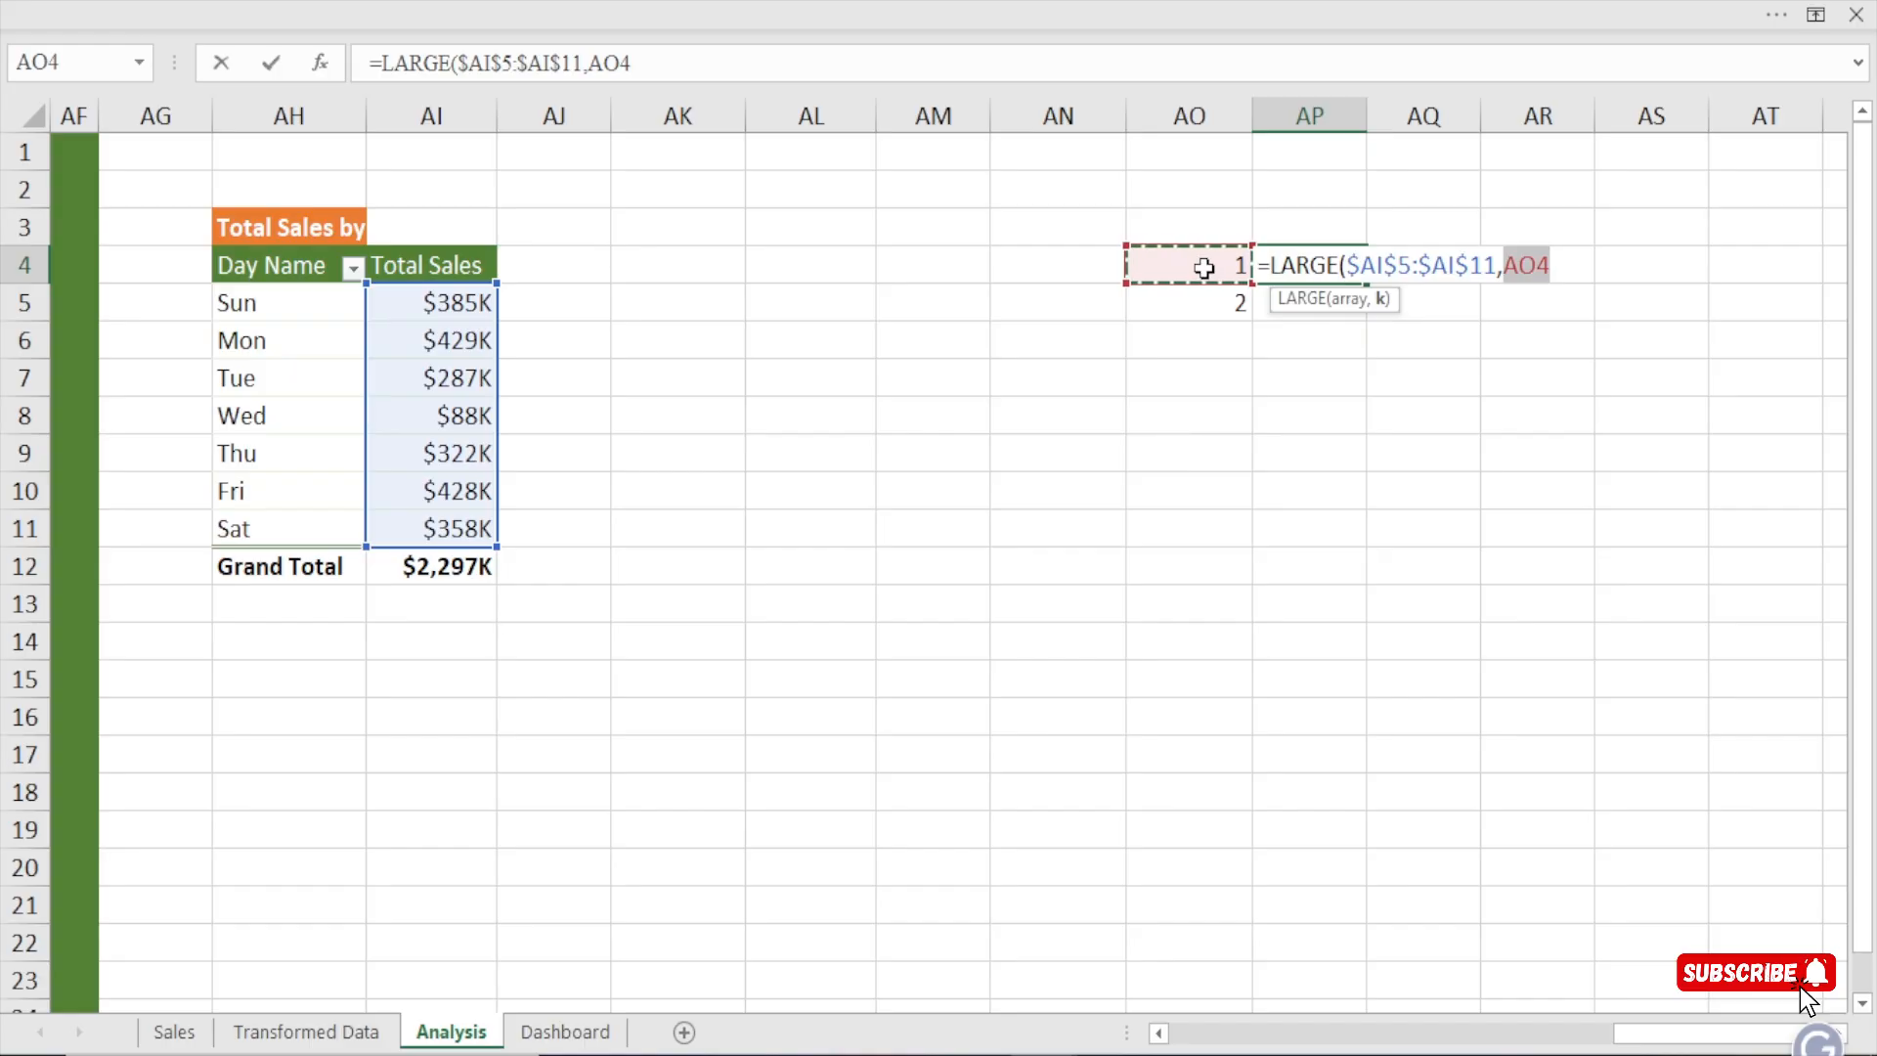
text())
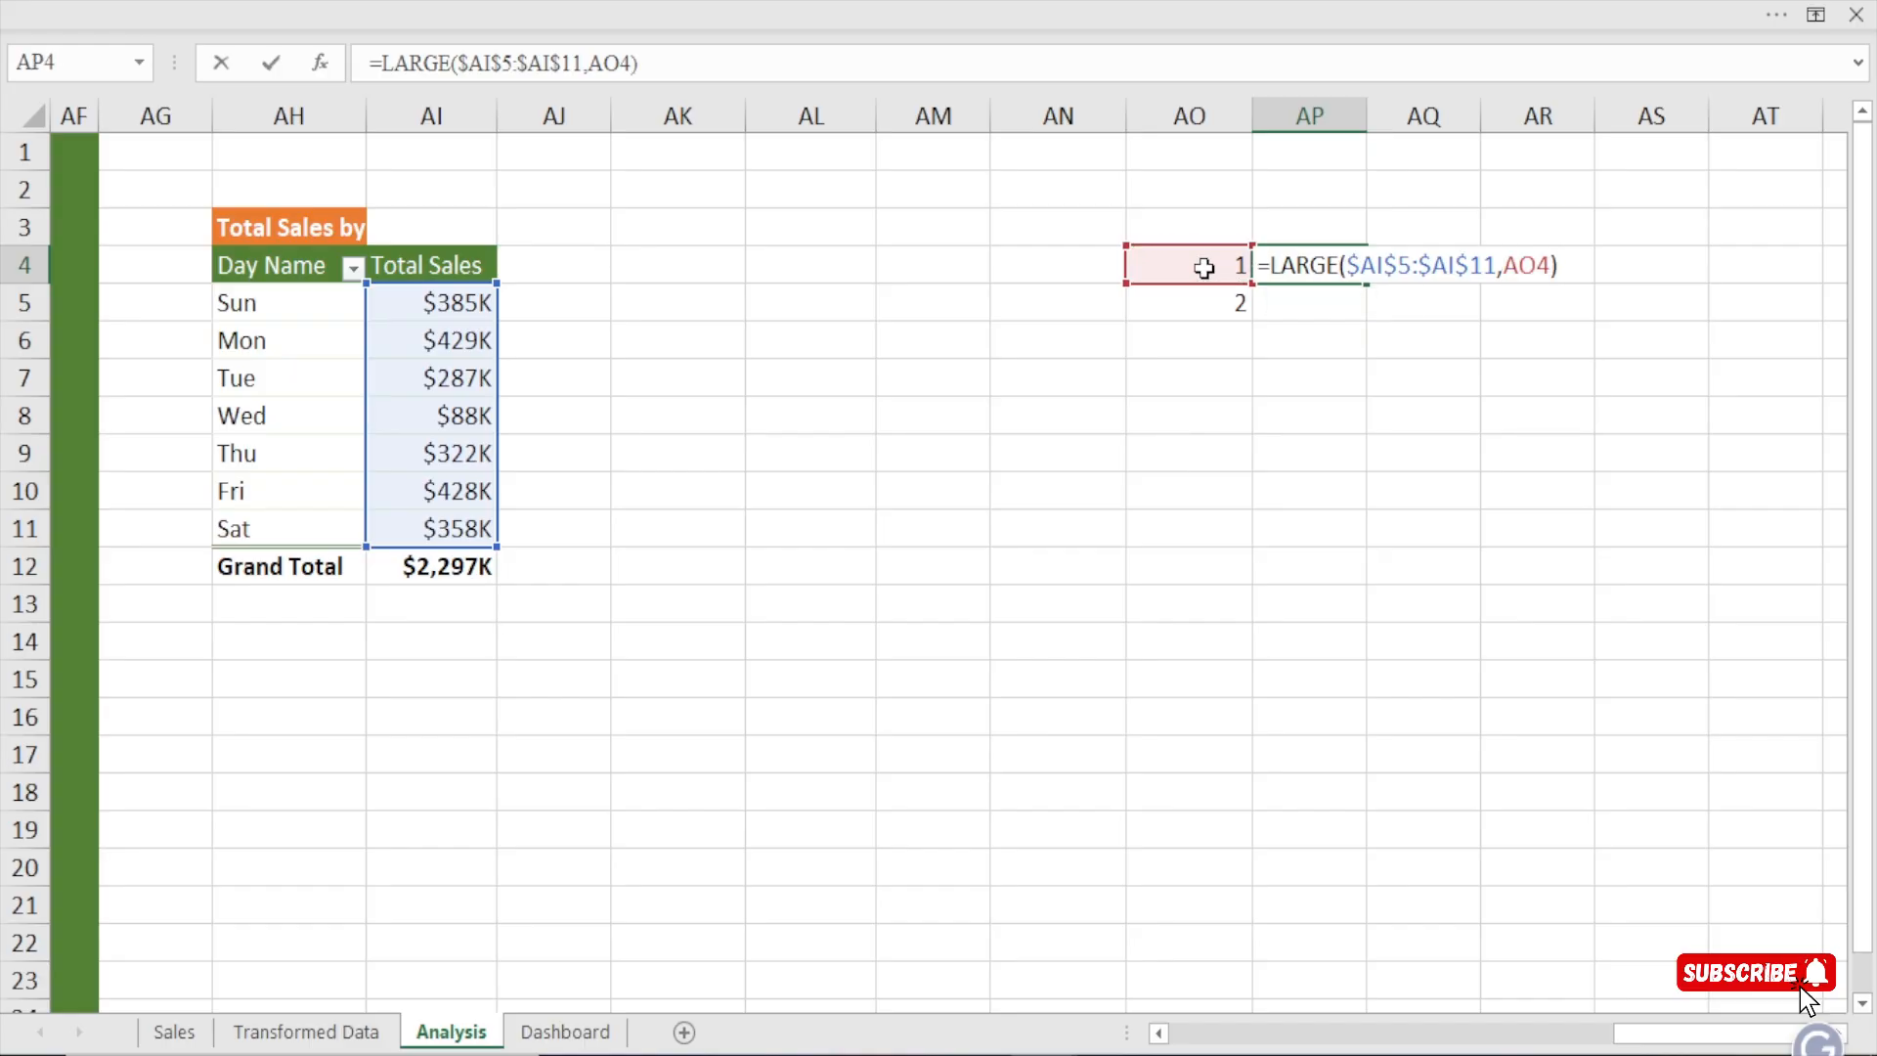
key(Return)
click(1306, 268)
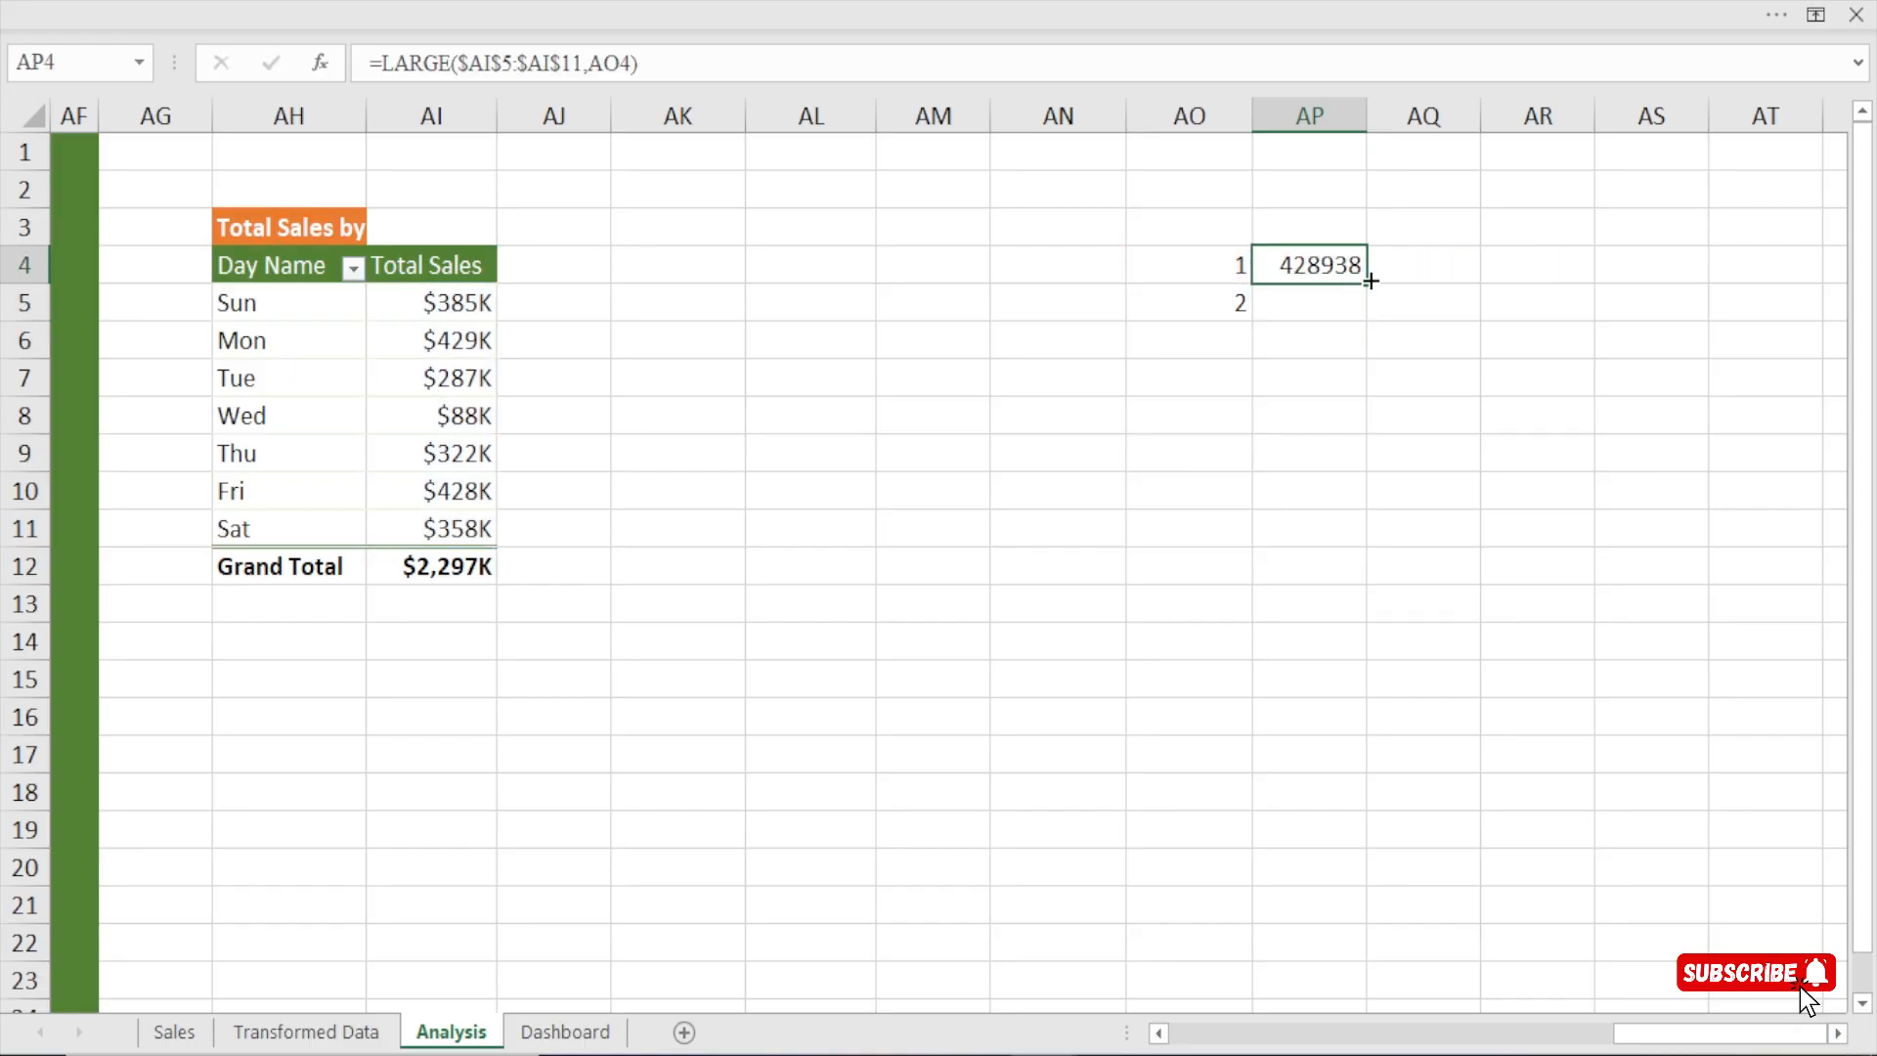
drag(1373, 283, 1367, 321)
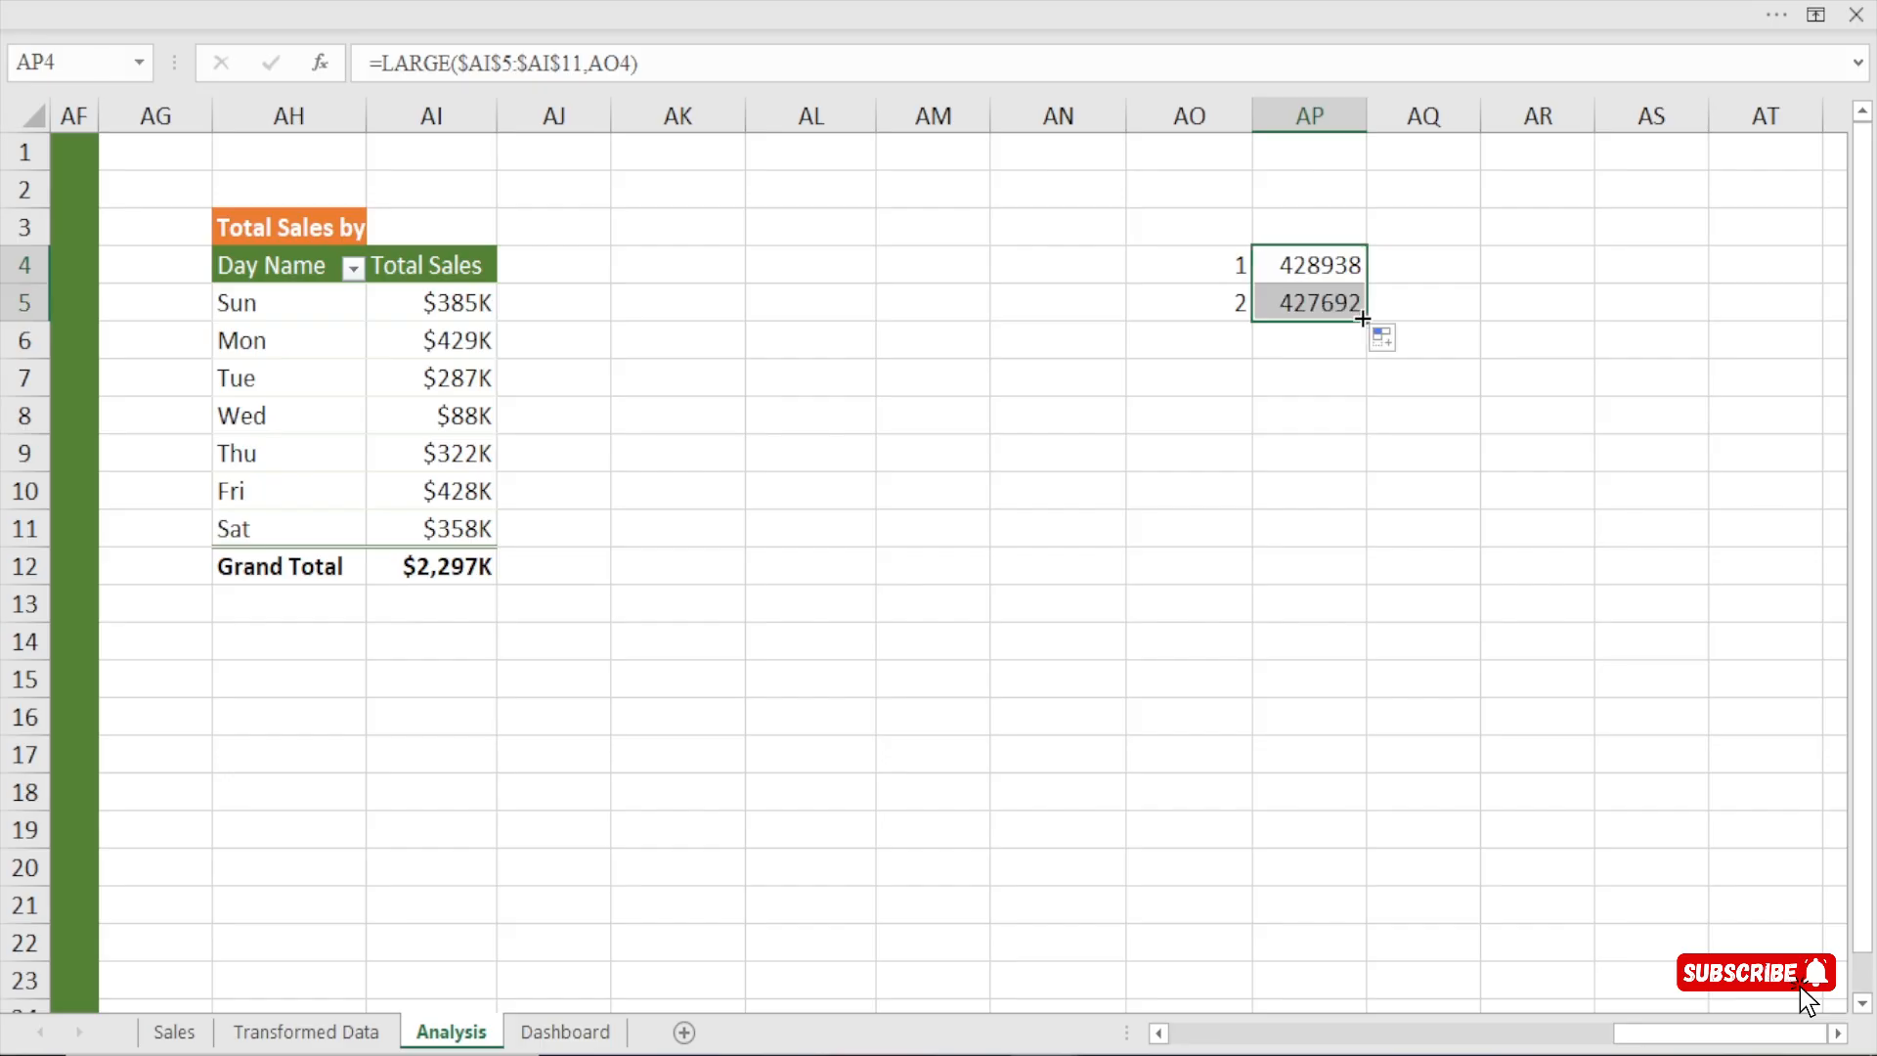
Copy the number format of pivot cell AI5 onto the ranked sales values in AP4:AP5 with Format Painter.
drag(1323, 258, 1324, 305)
click(404, 309)
click(409, 2)
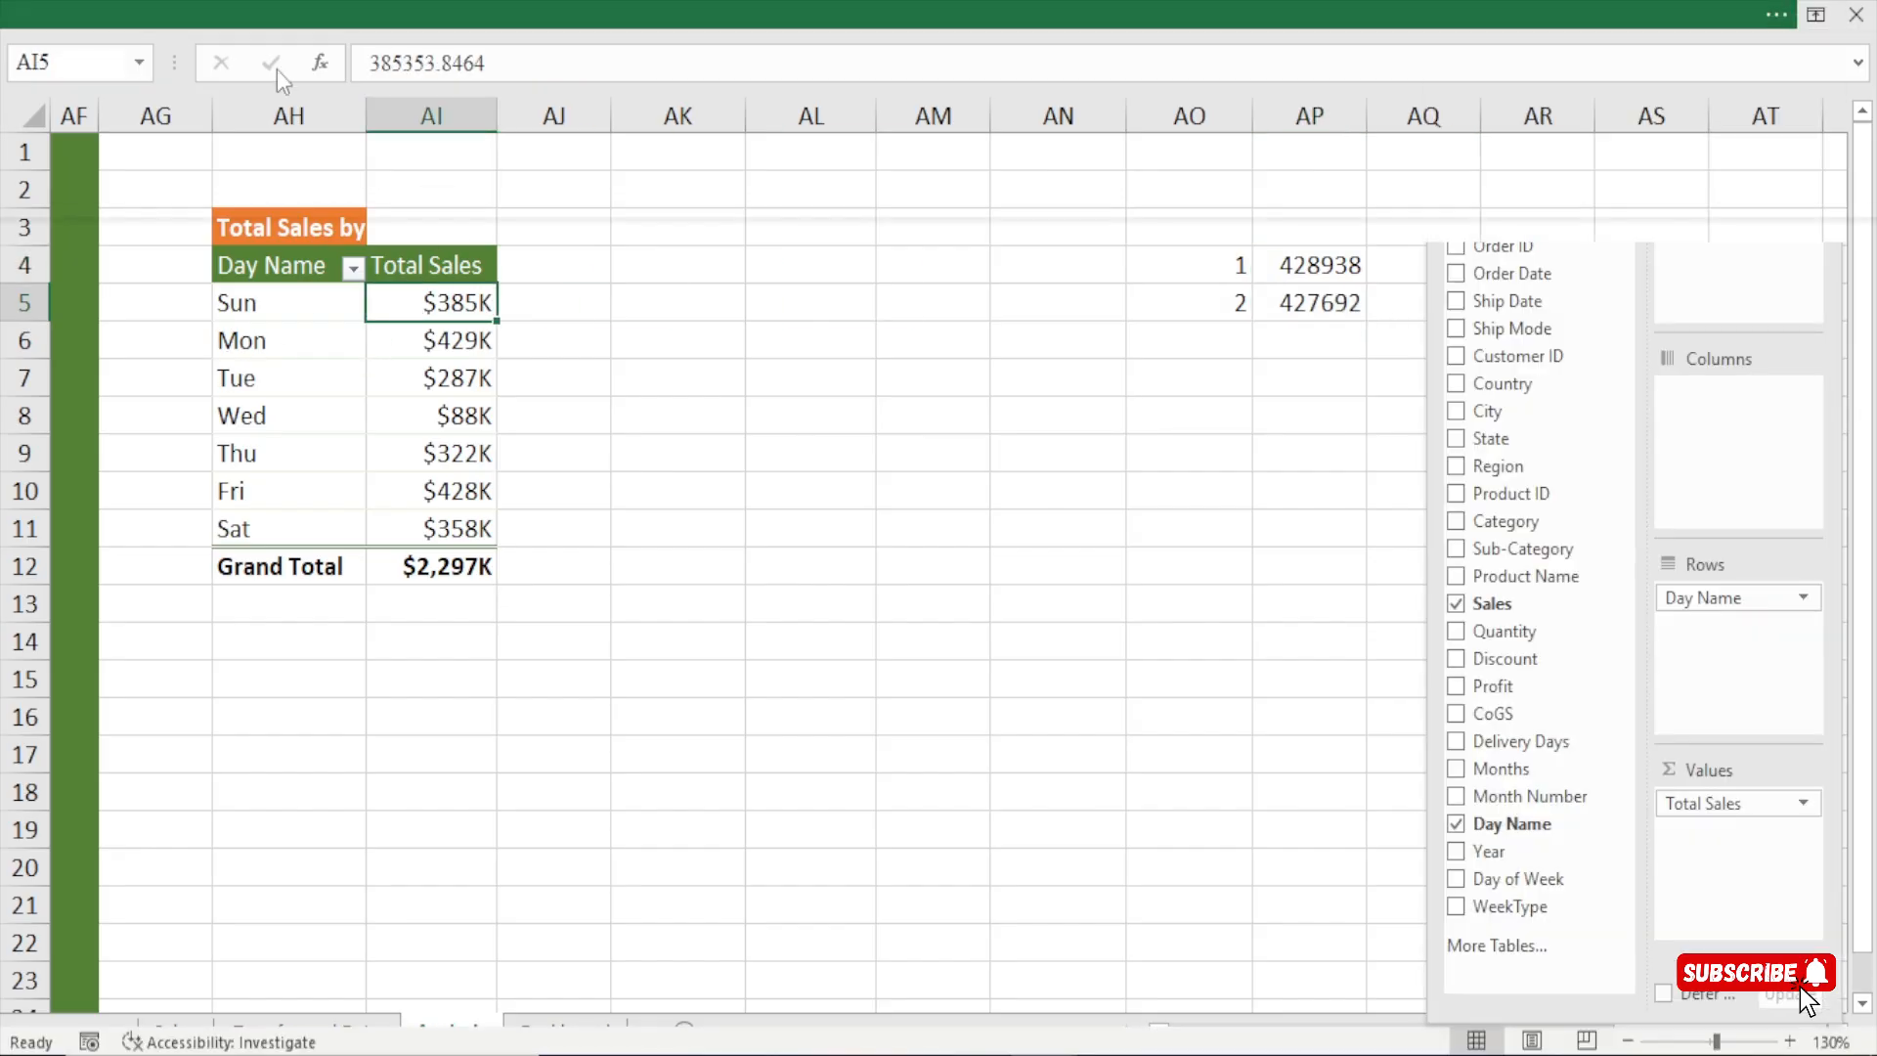
click(115, 86)
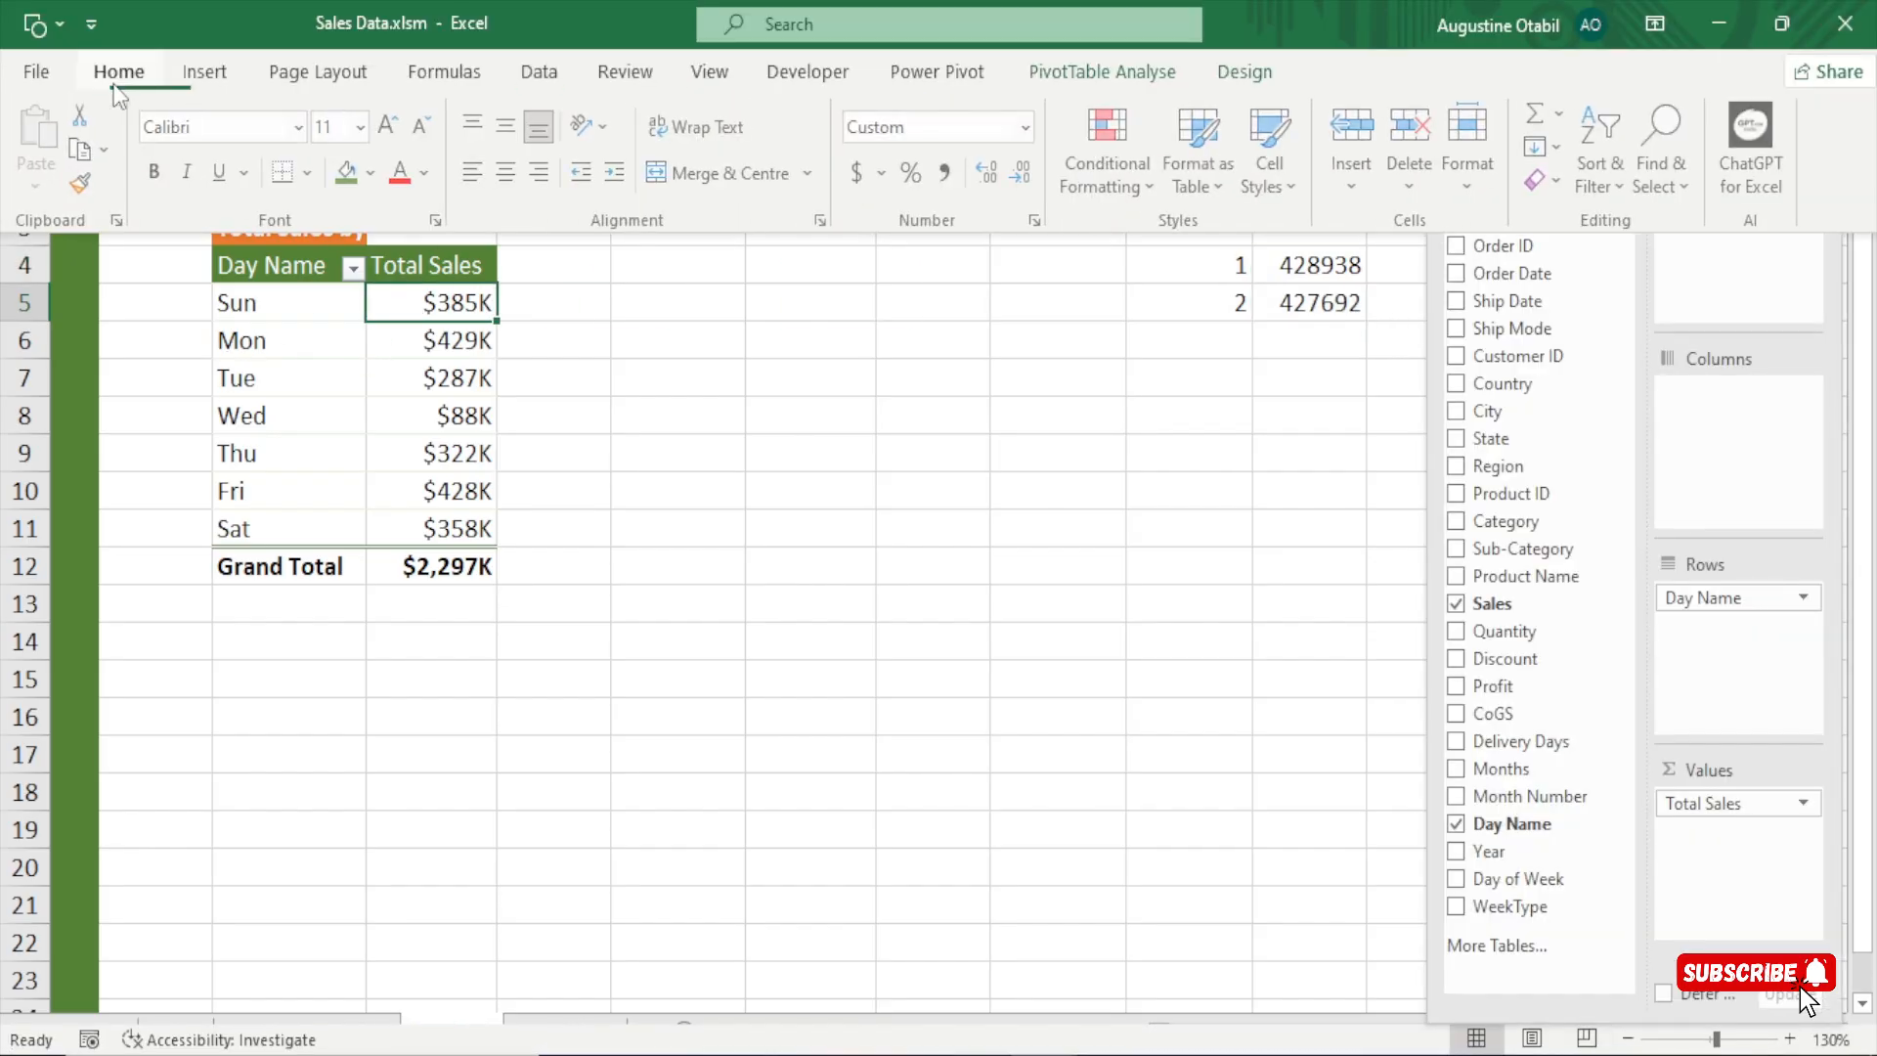
click(80, 183)
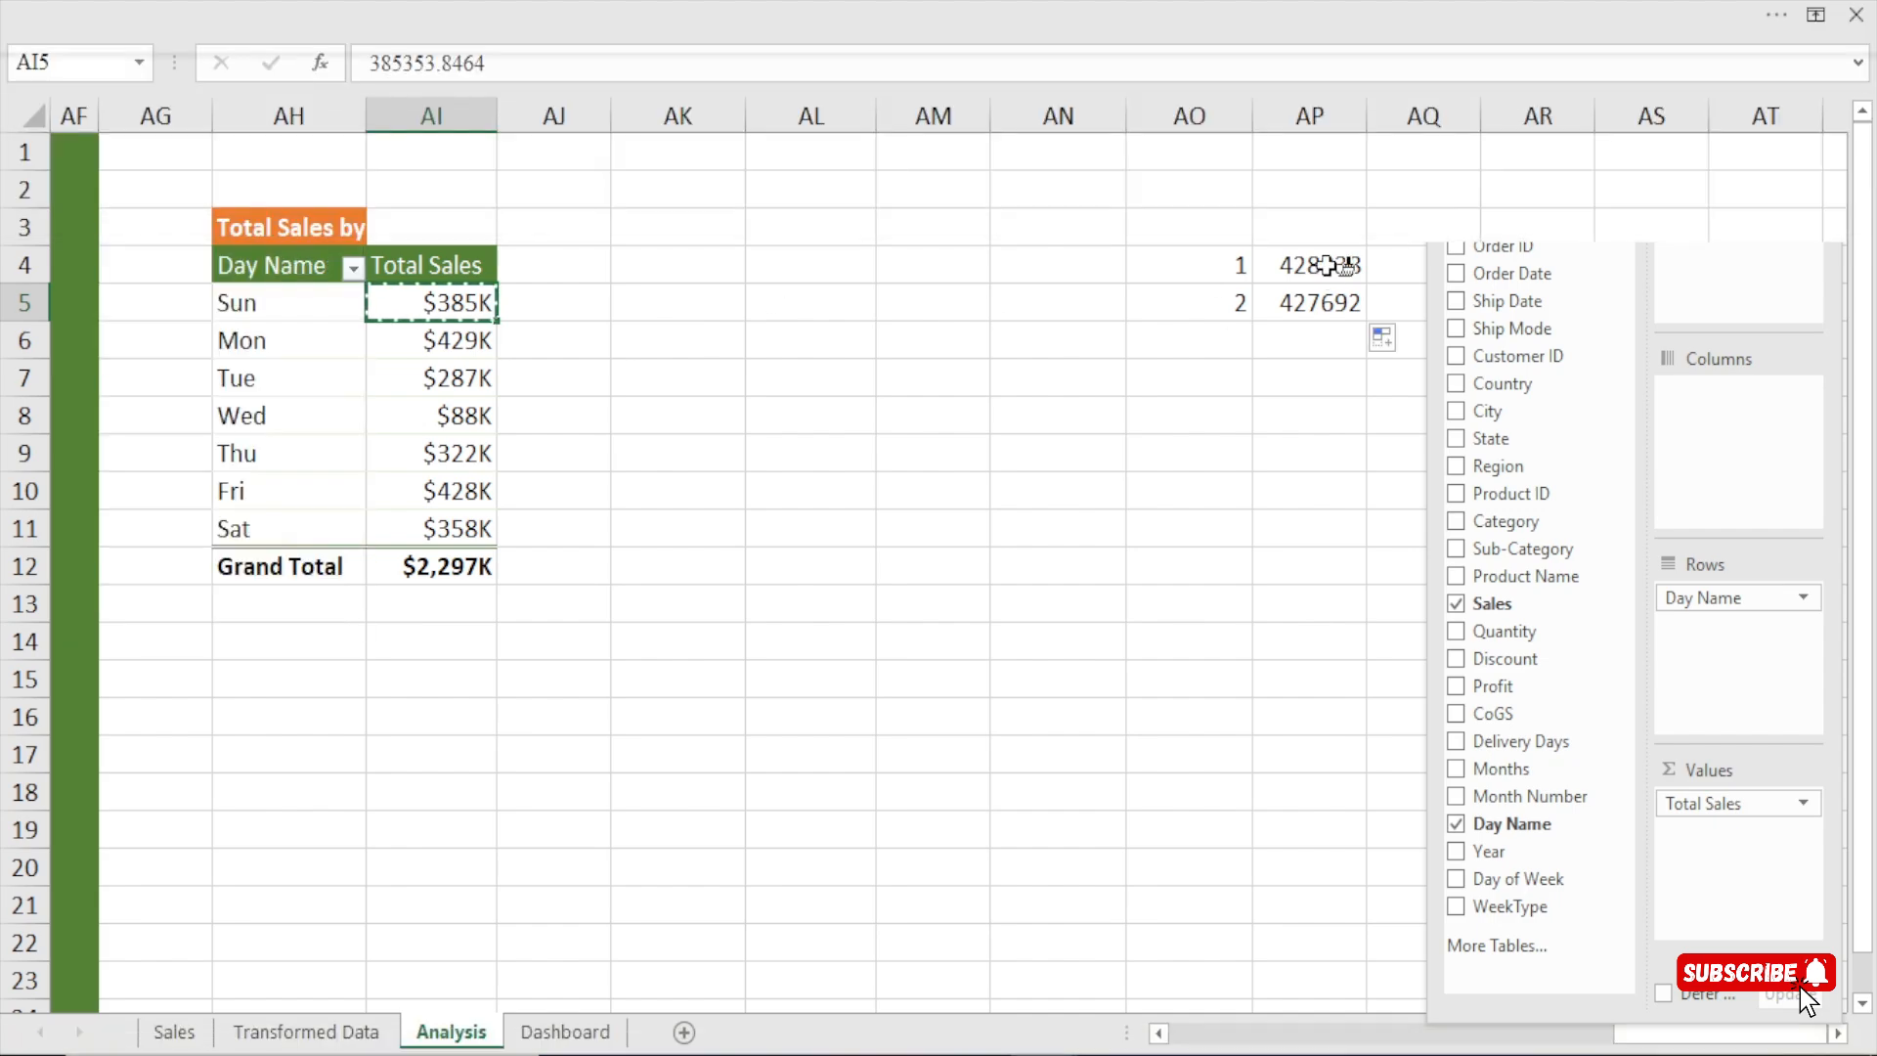
drag(1312, 265, 1318, 312)
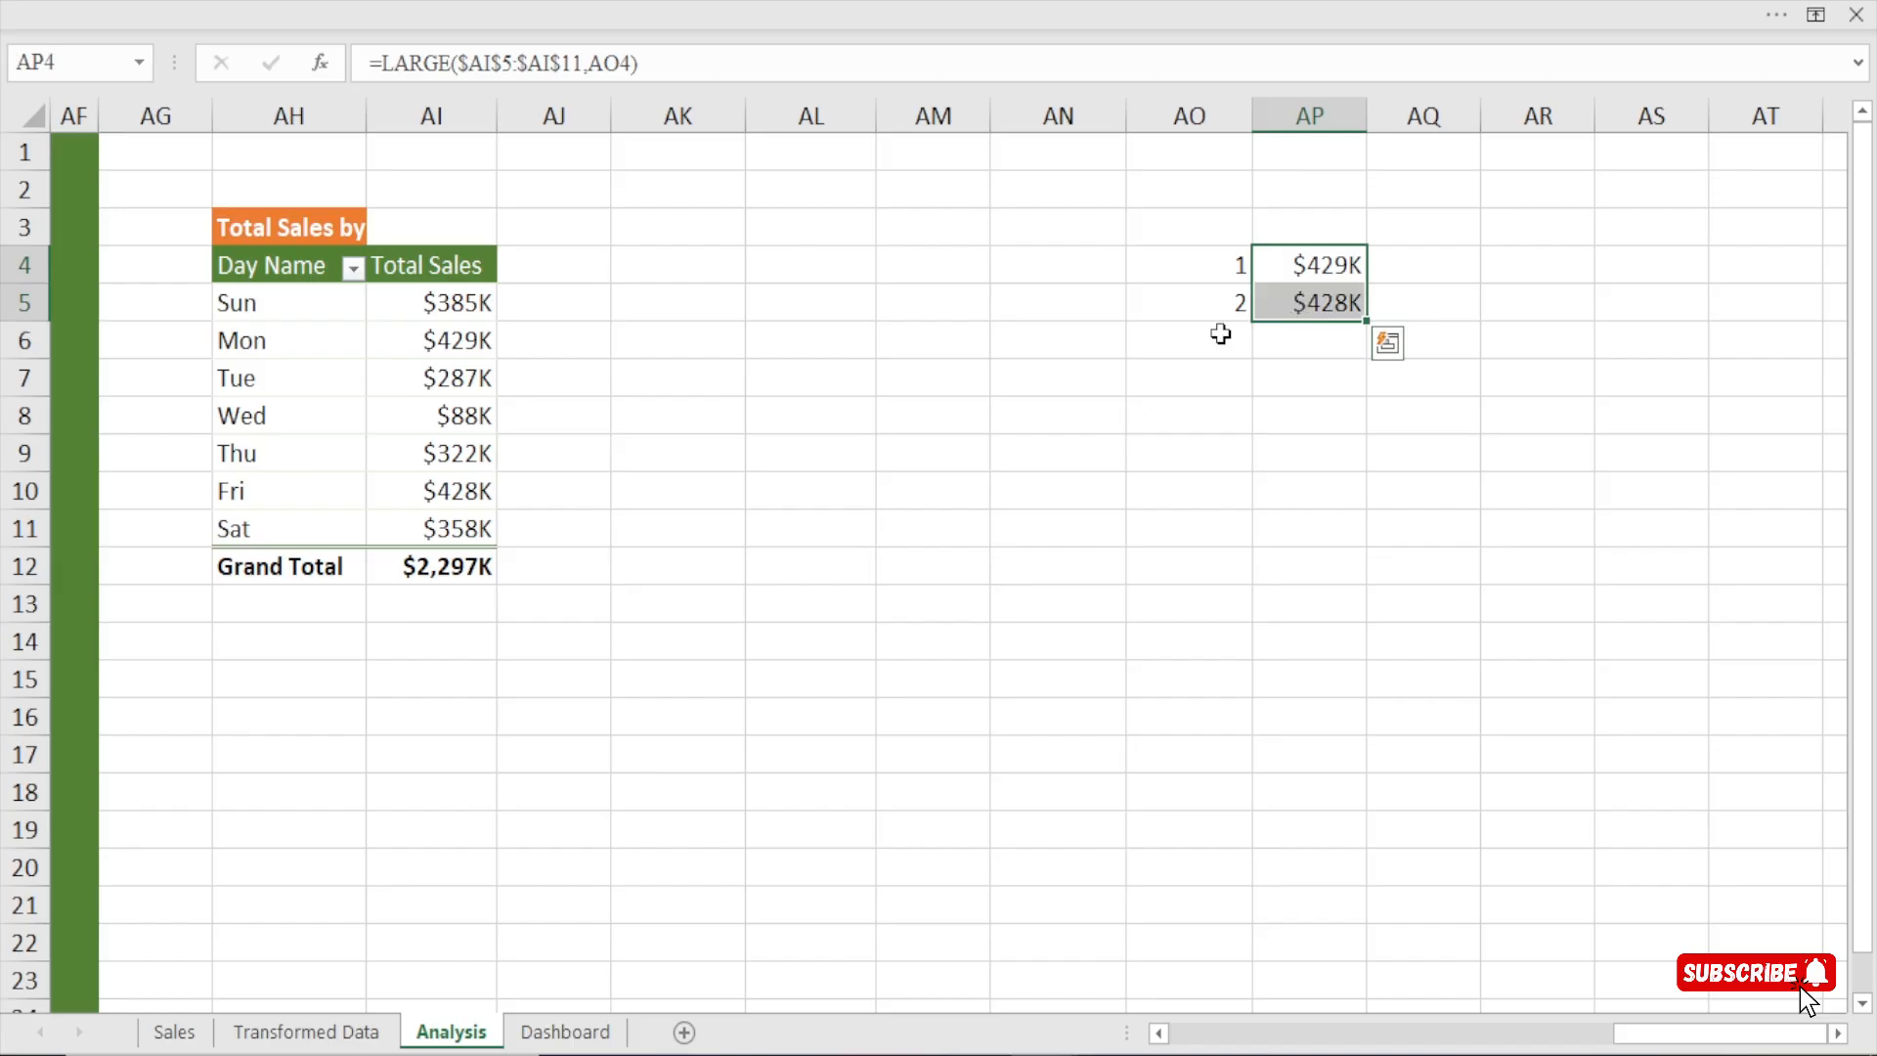
drag(473, 302, 444, 533)
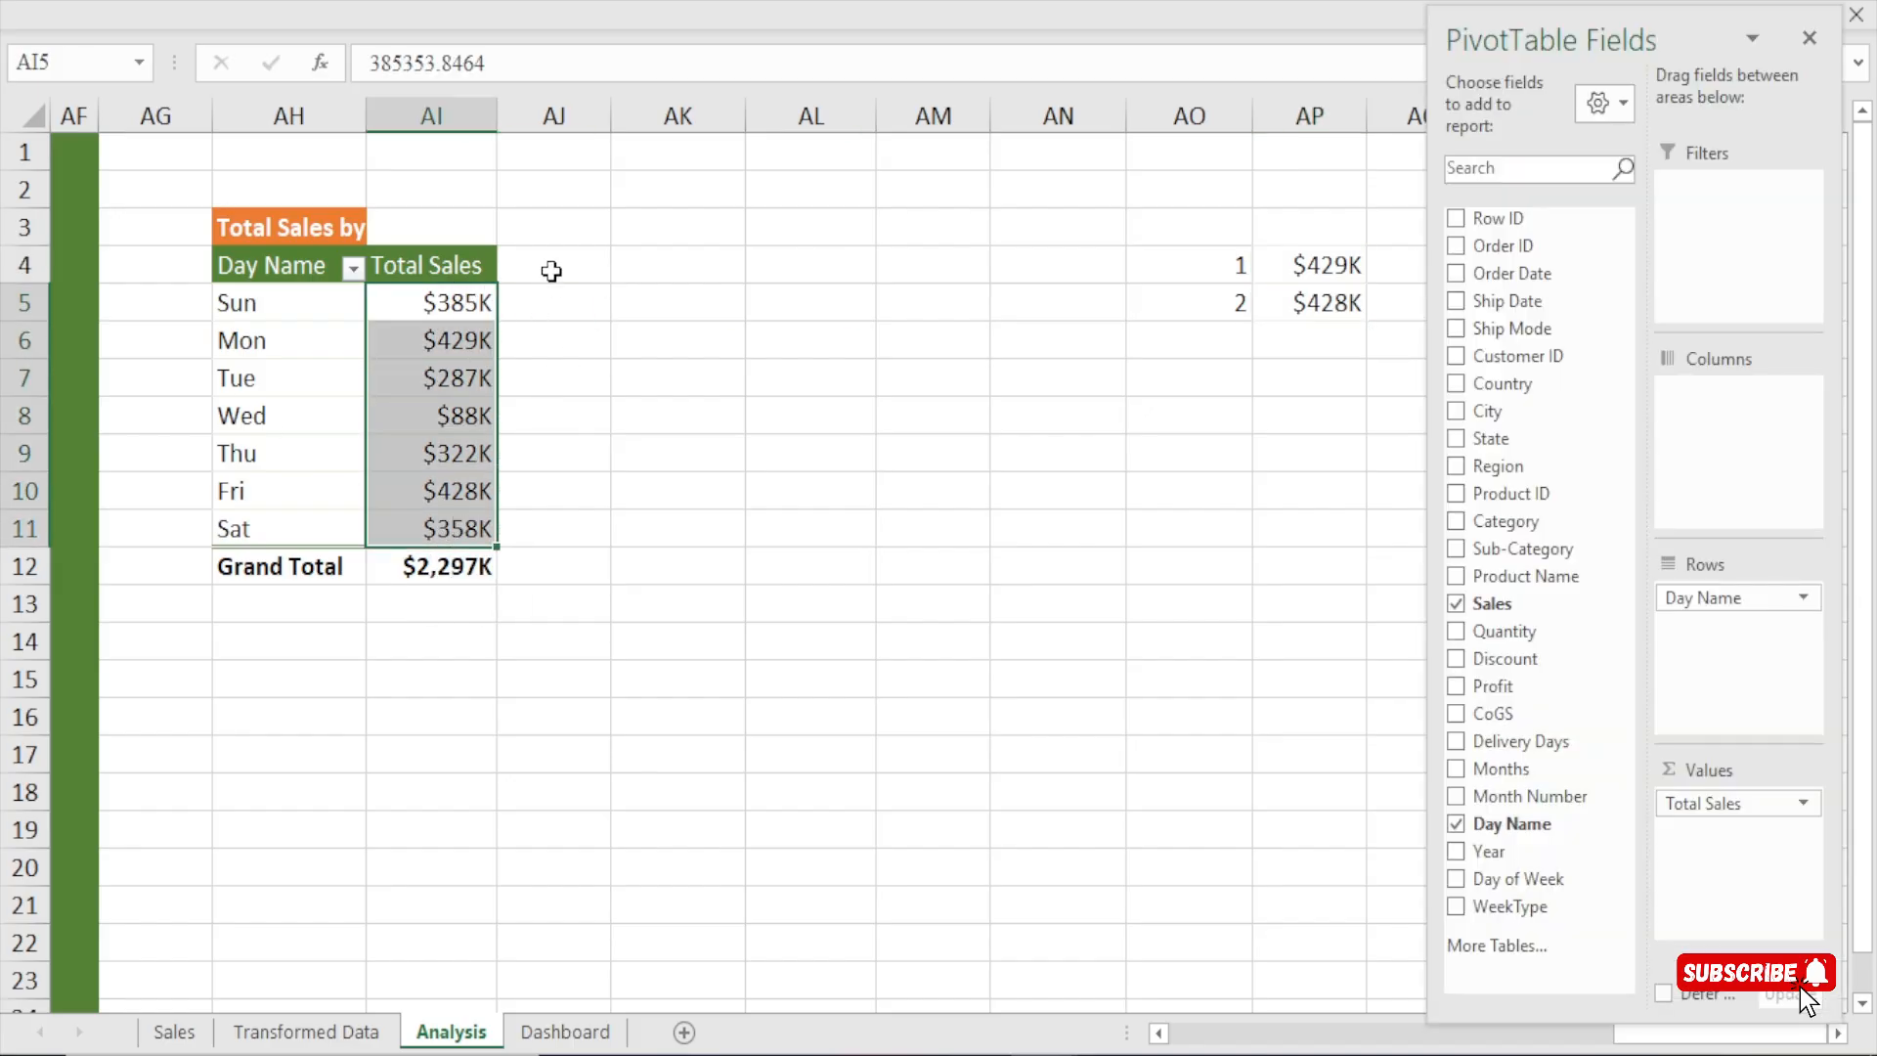
drag(551, 270, 559, 414)
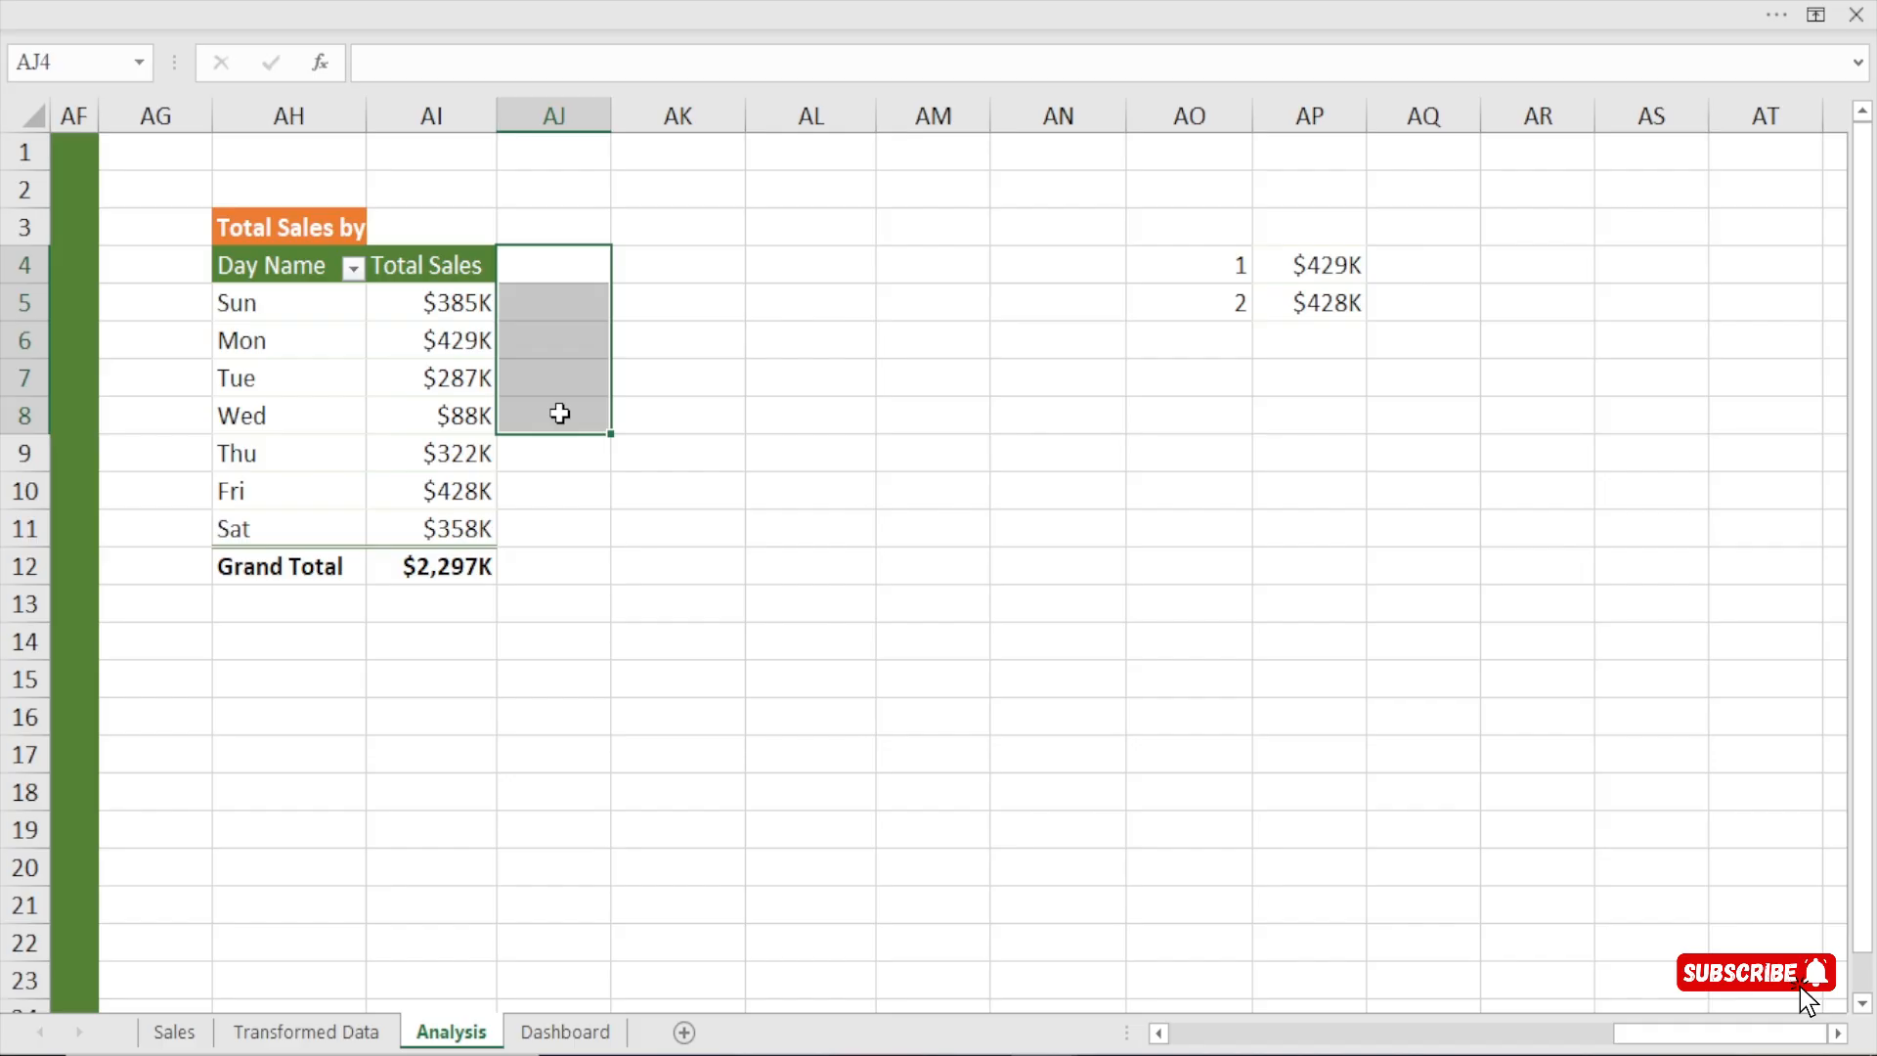
drag(533, 269, 566, 528)
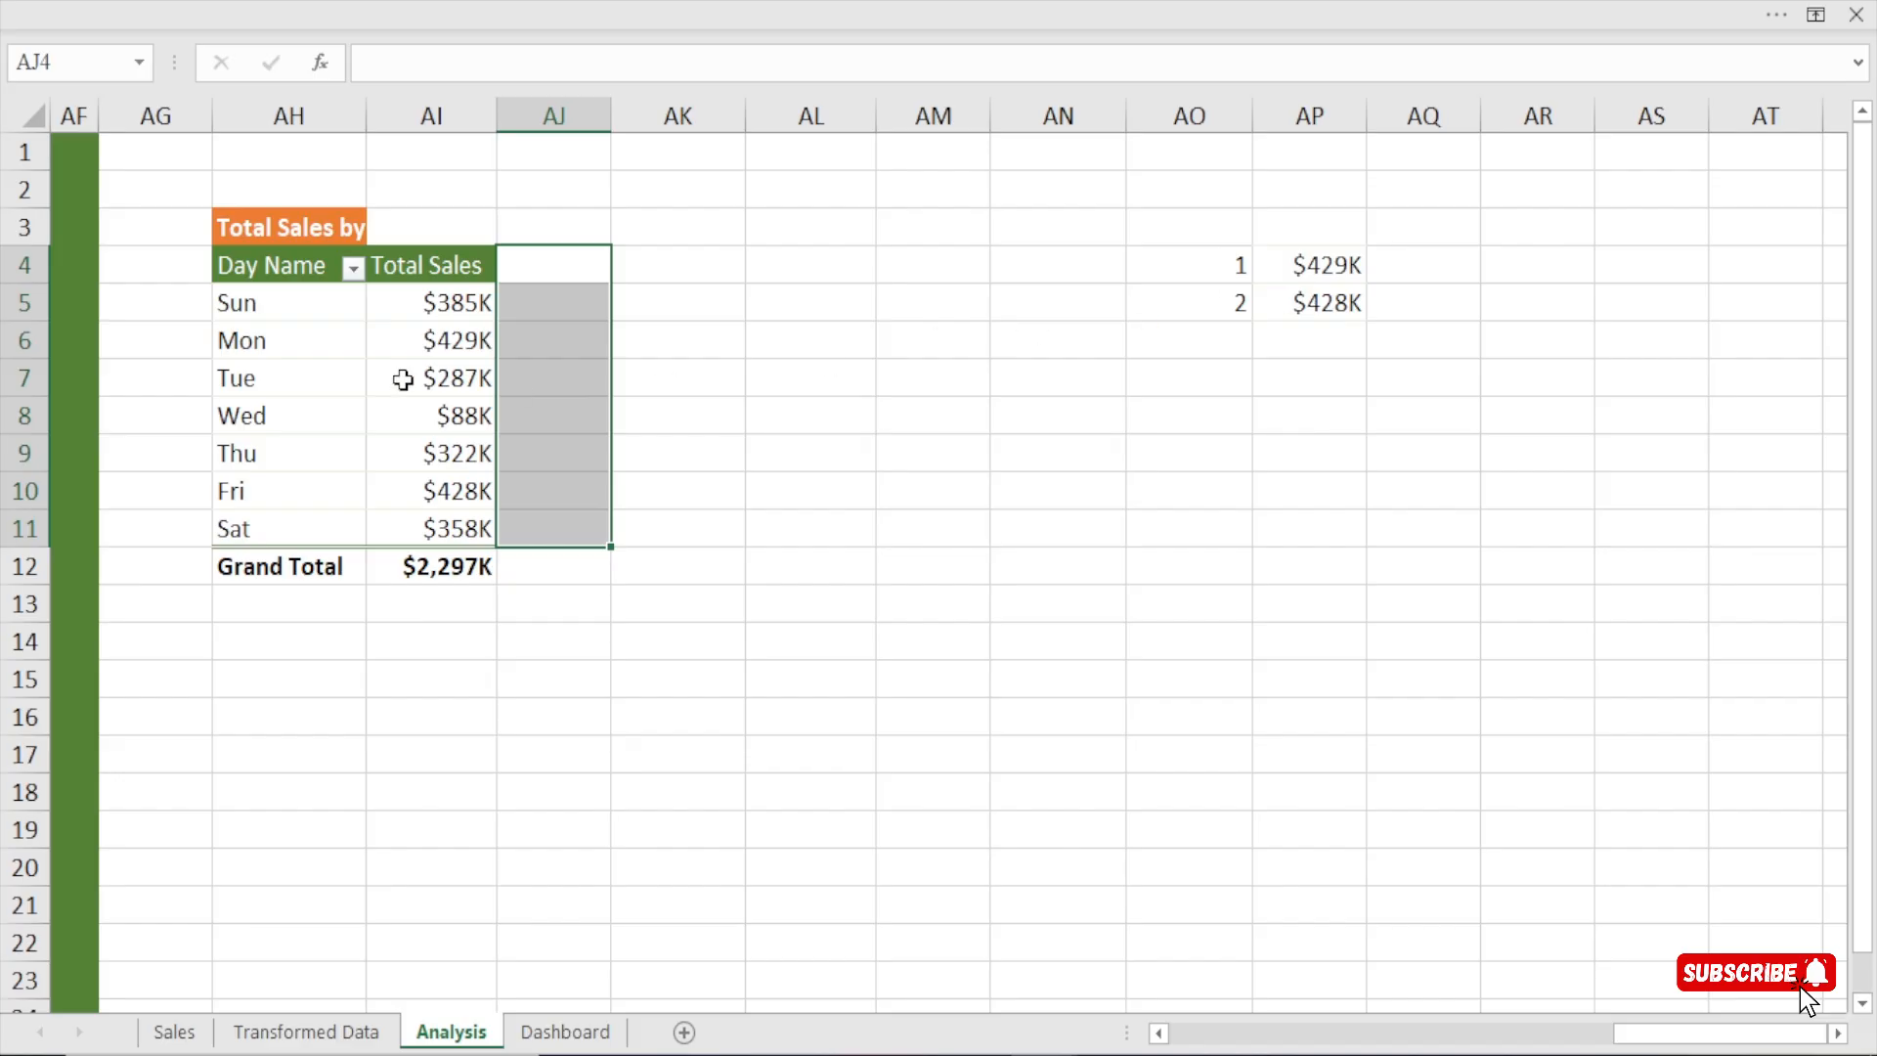
click(426, 342)
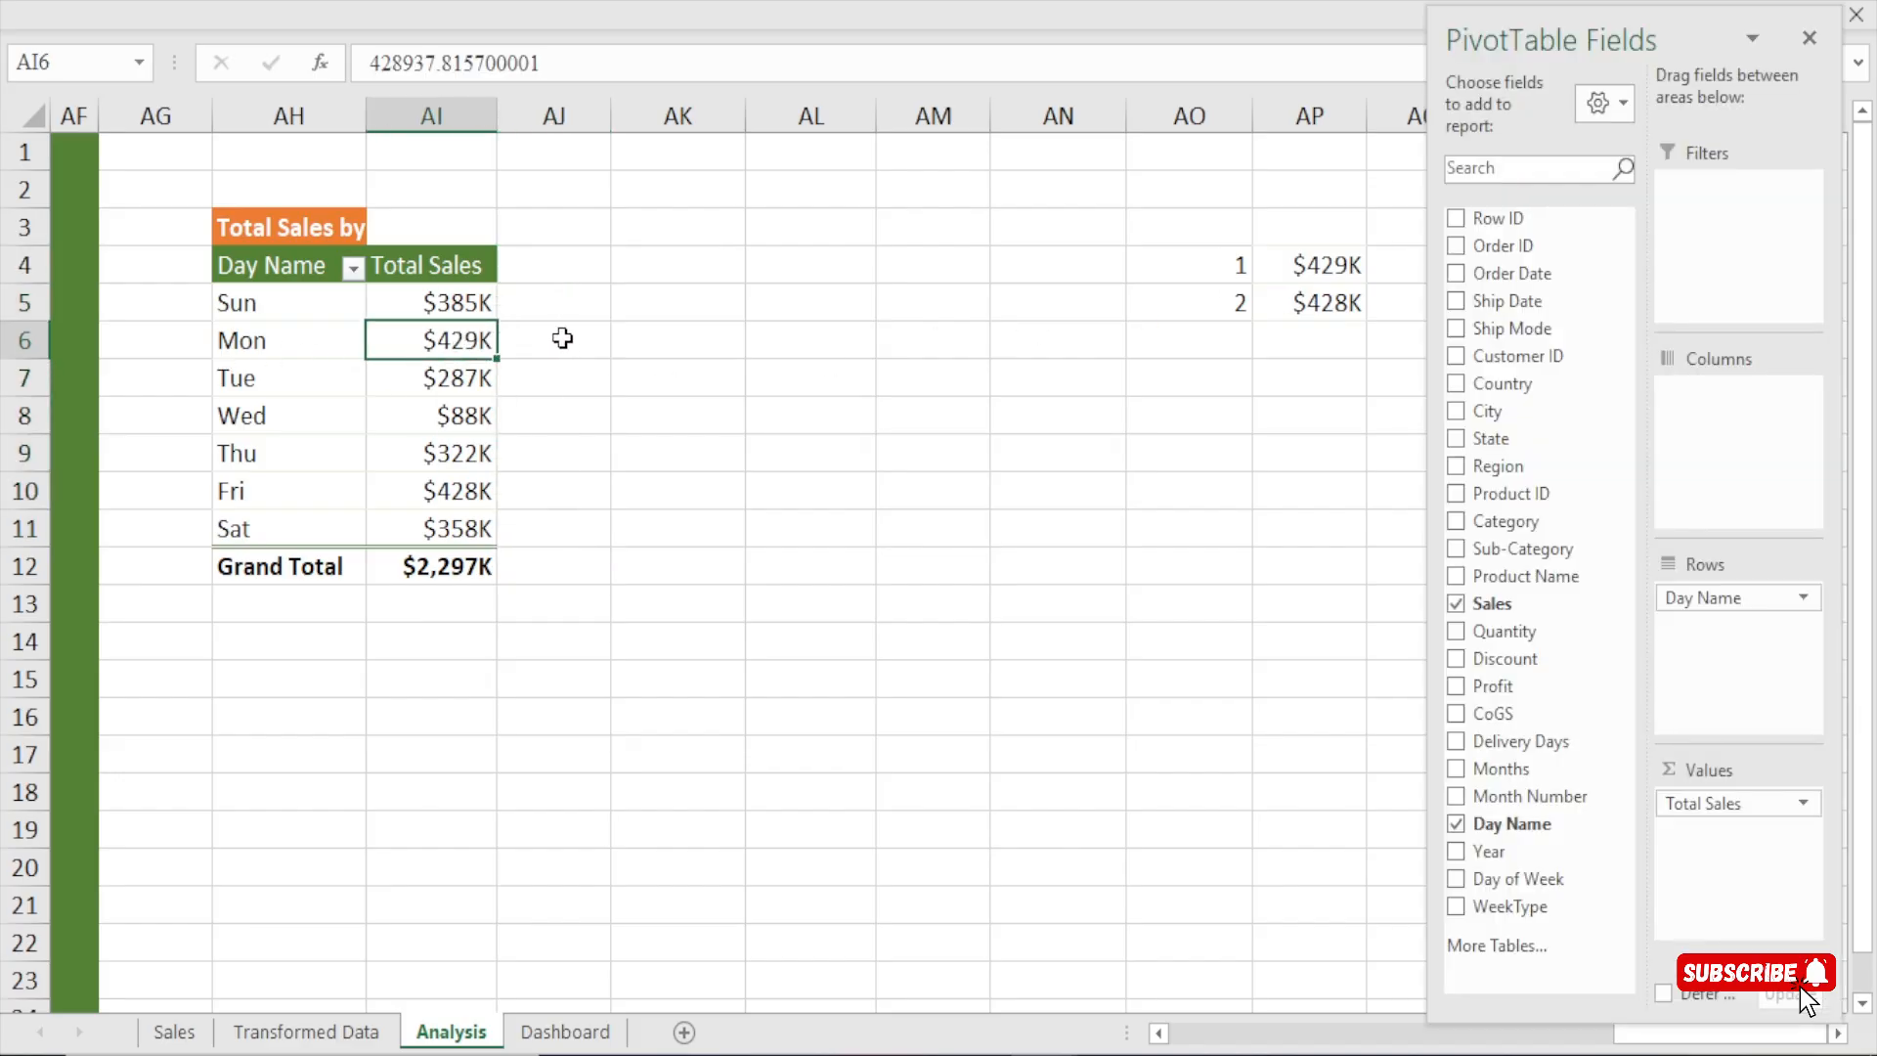
click(561, 339)
text(=)
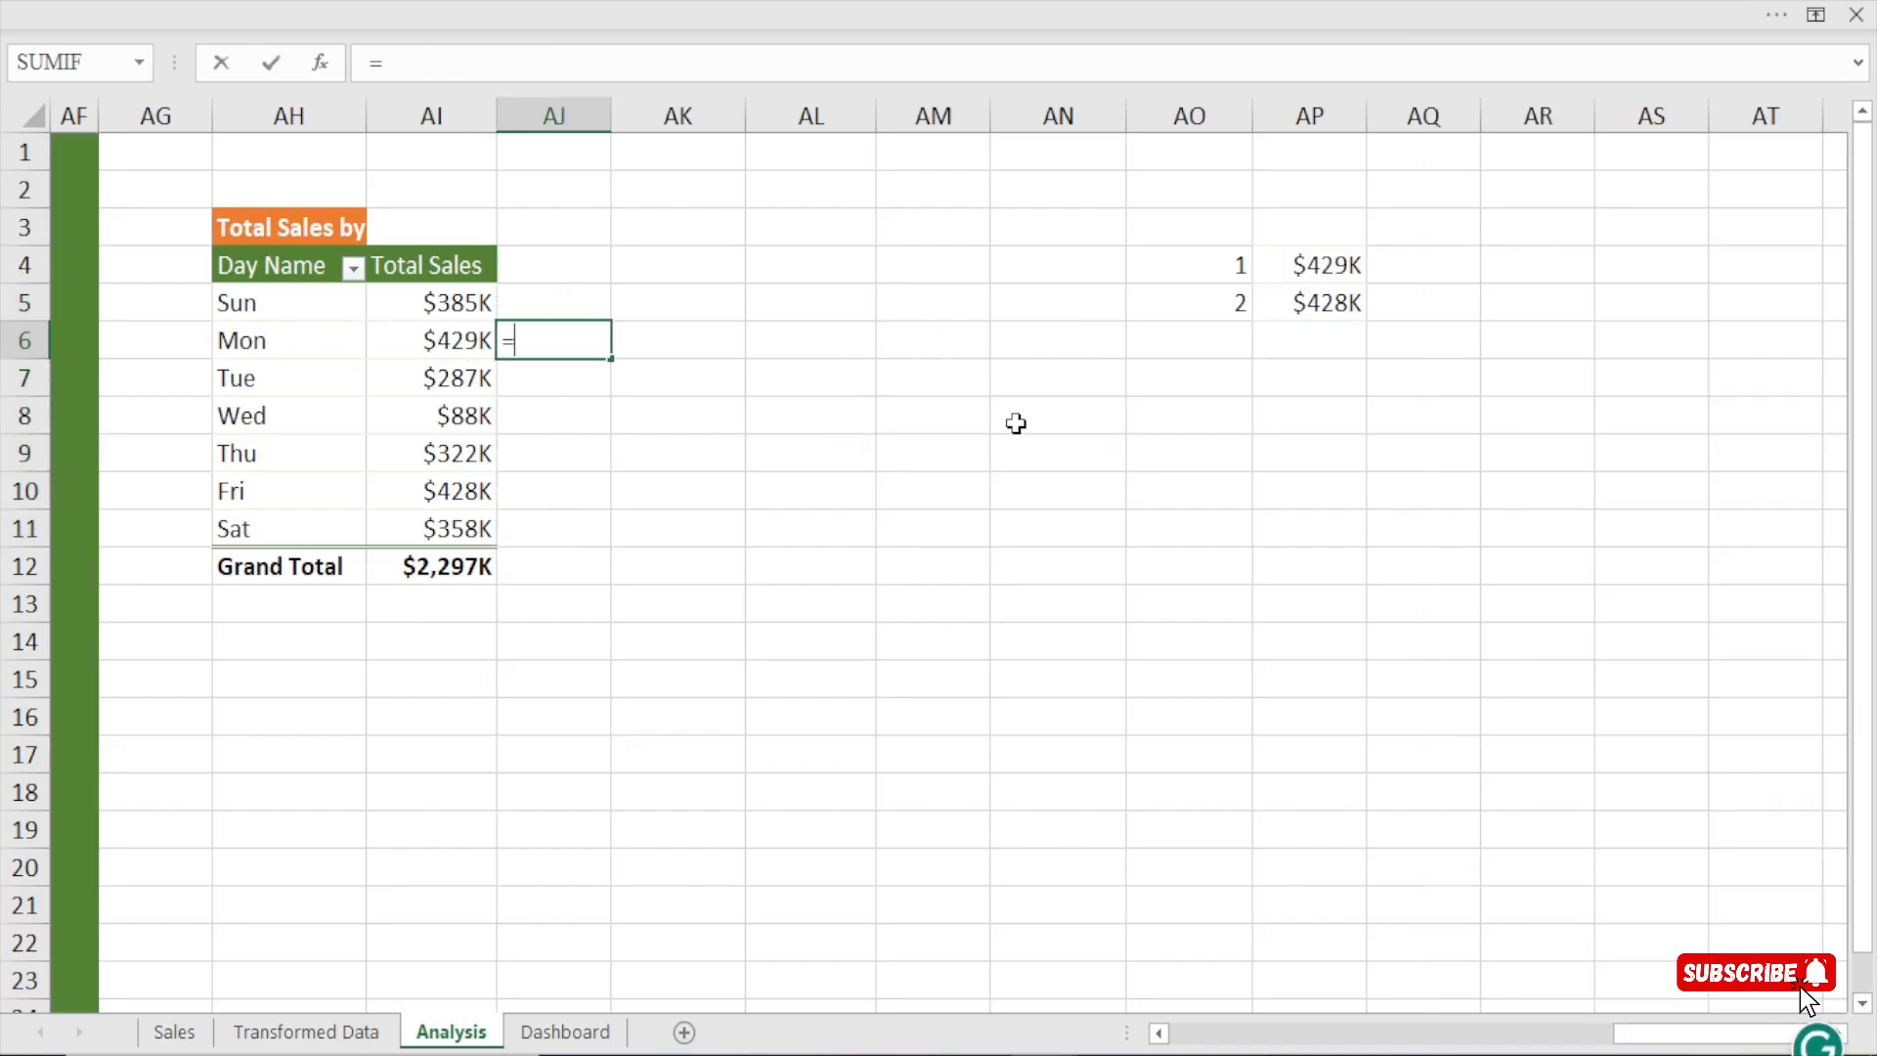
click(1310, 271)
key(Return)
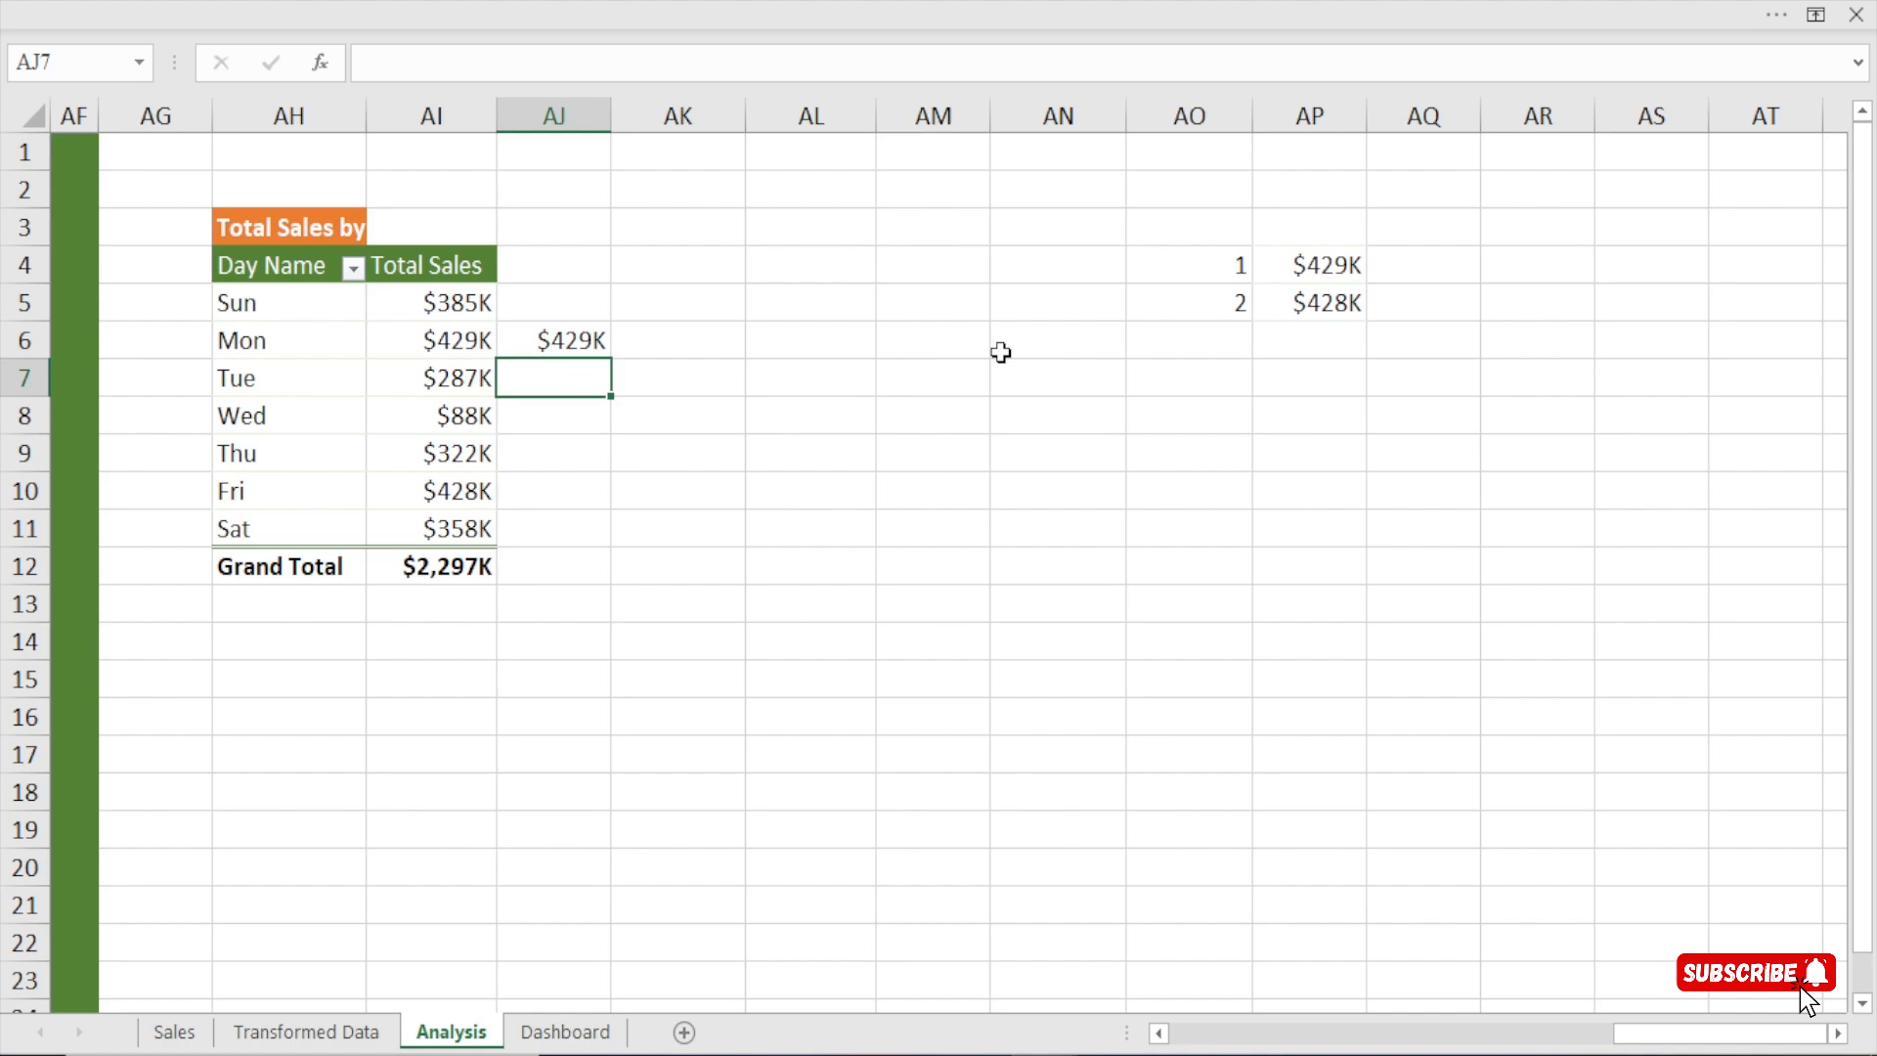
click(575, 341)
key(Delete)
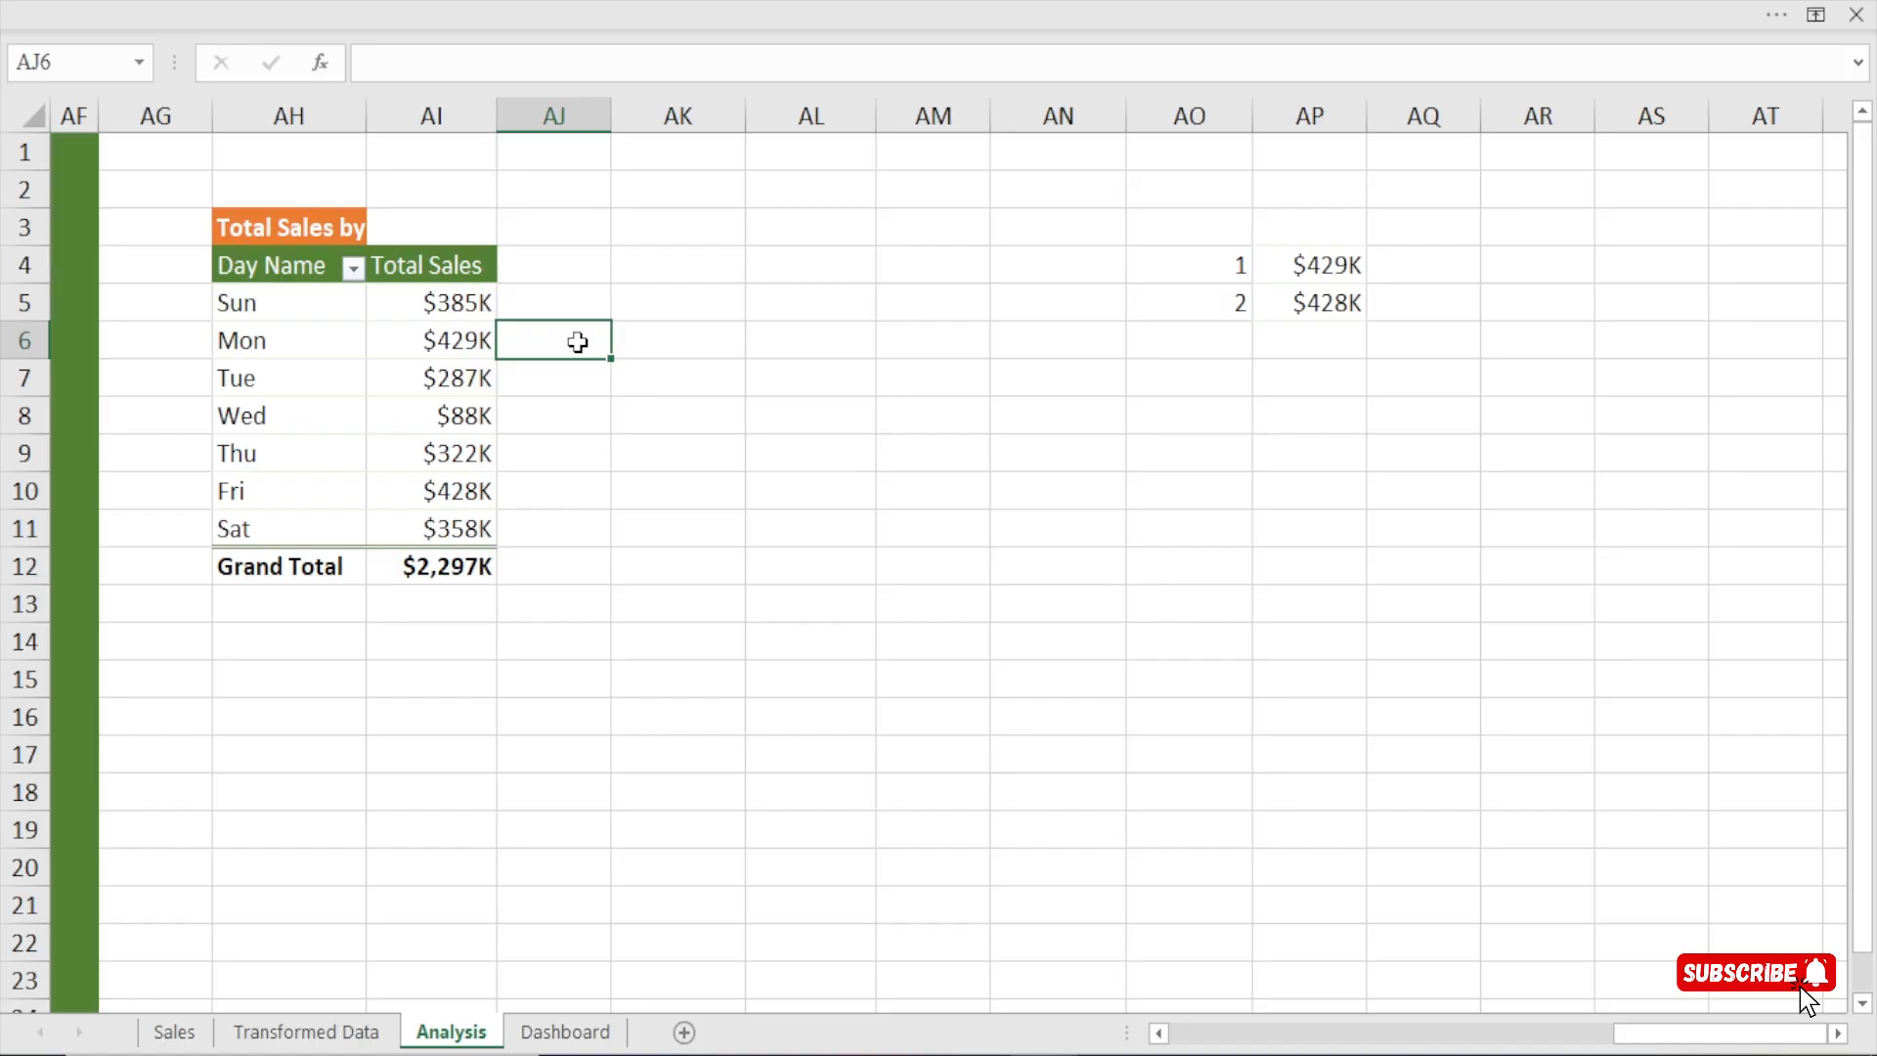
Examine the Sunday and Monday Total Sales values in the pivot table against the empty cells beside them.
click(921, 197)
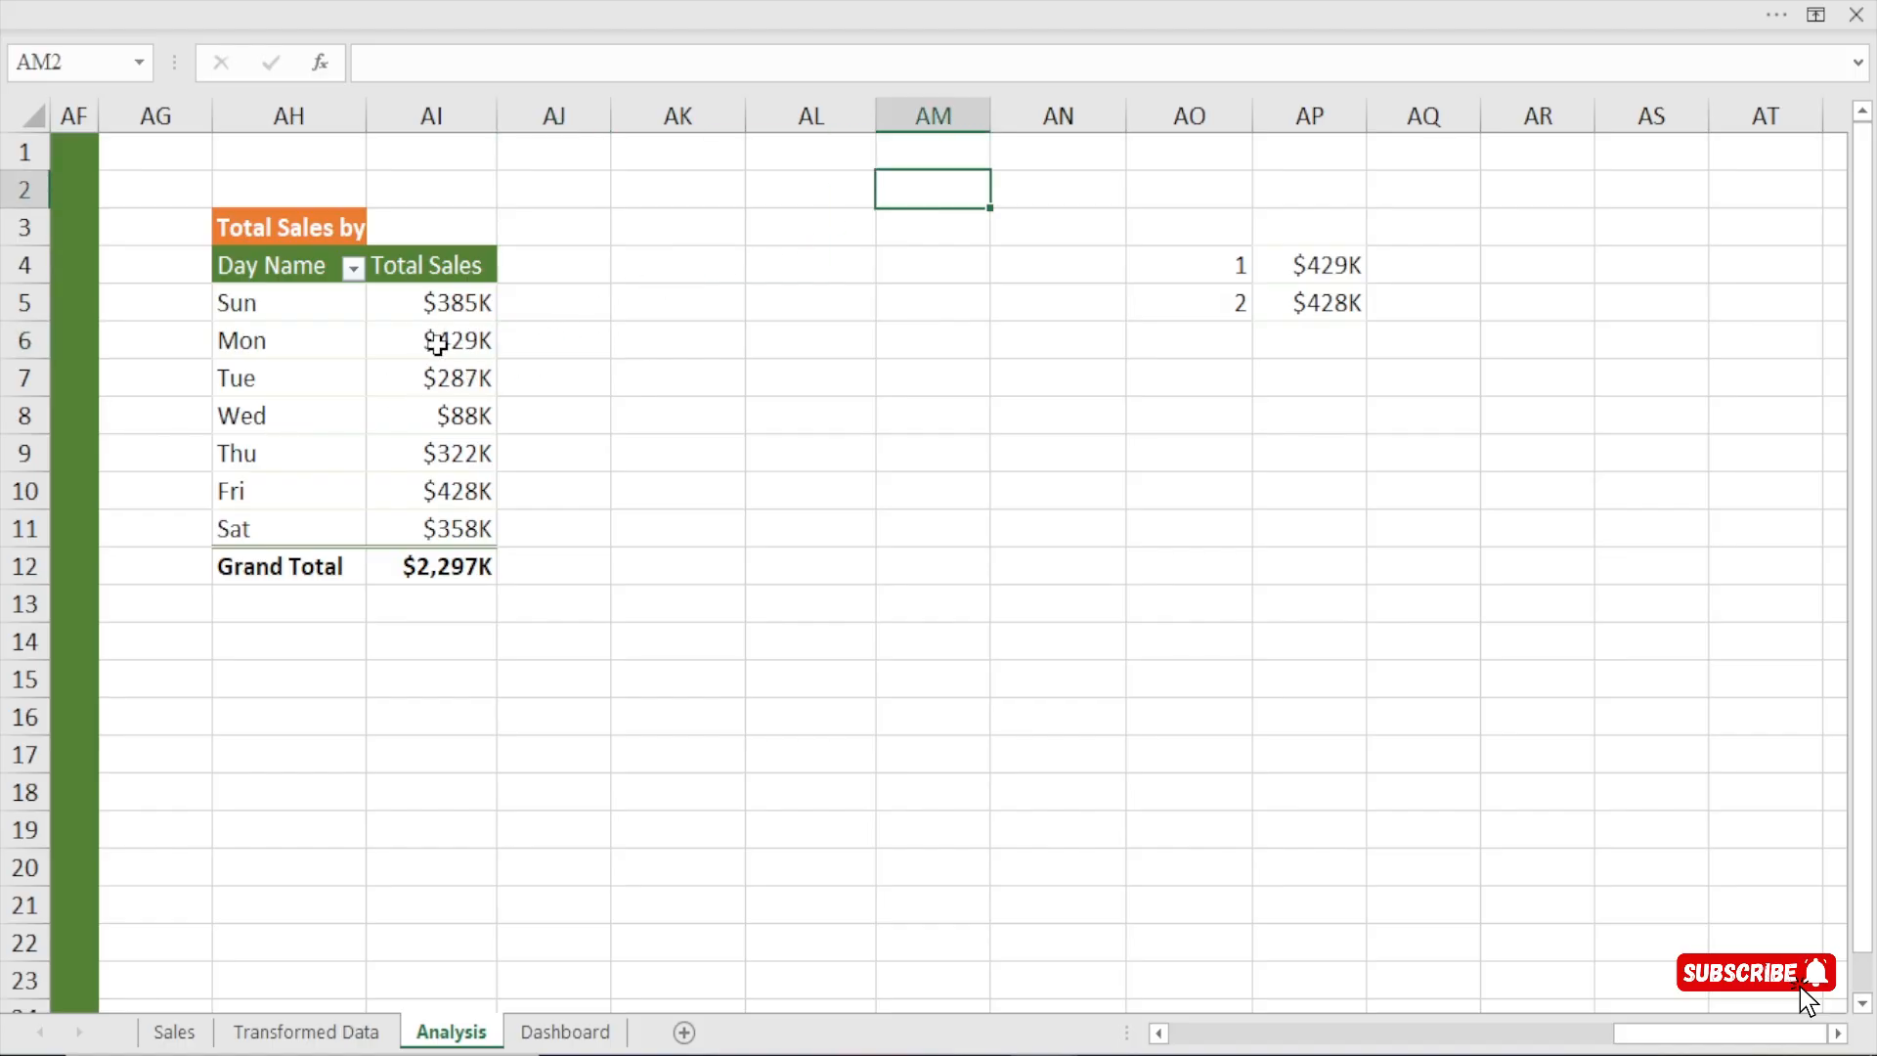
mouse_move(457, 341)
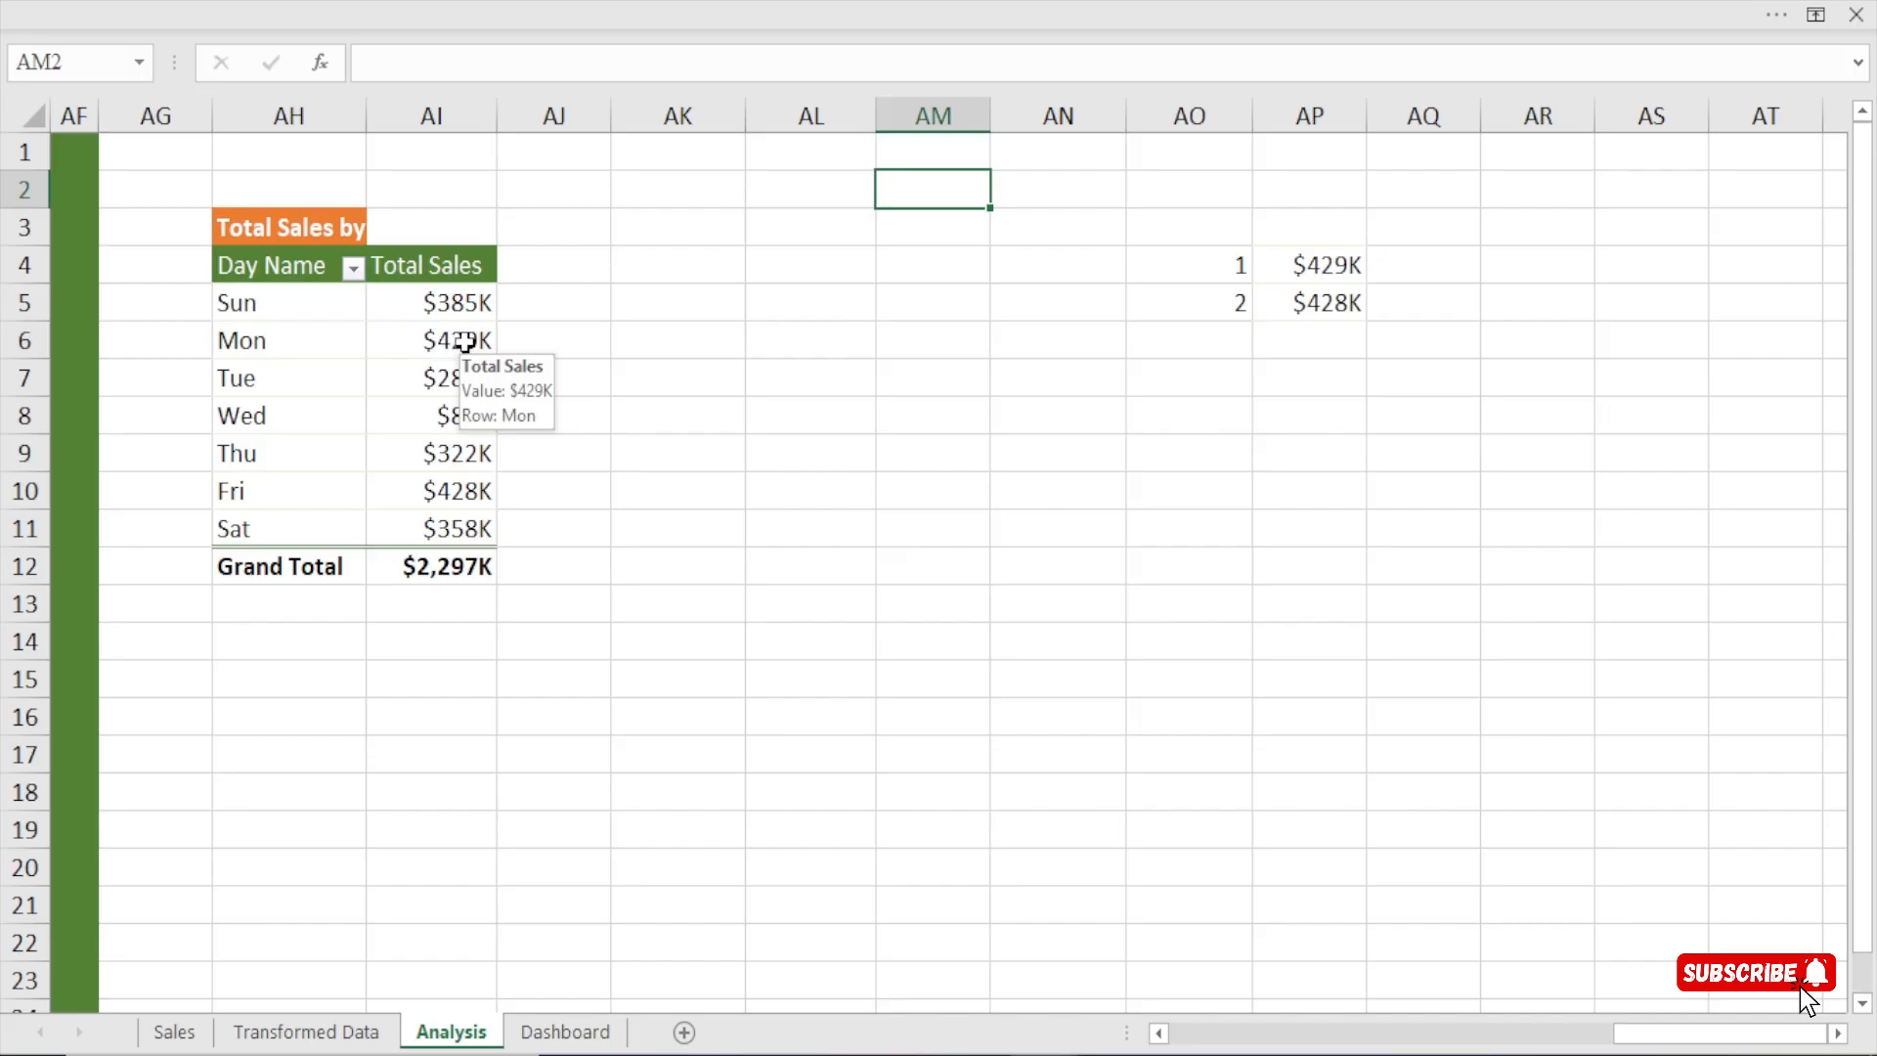
click(465, 340)
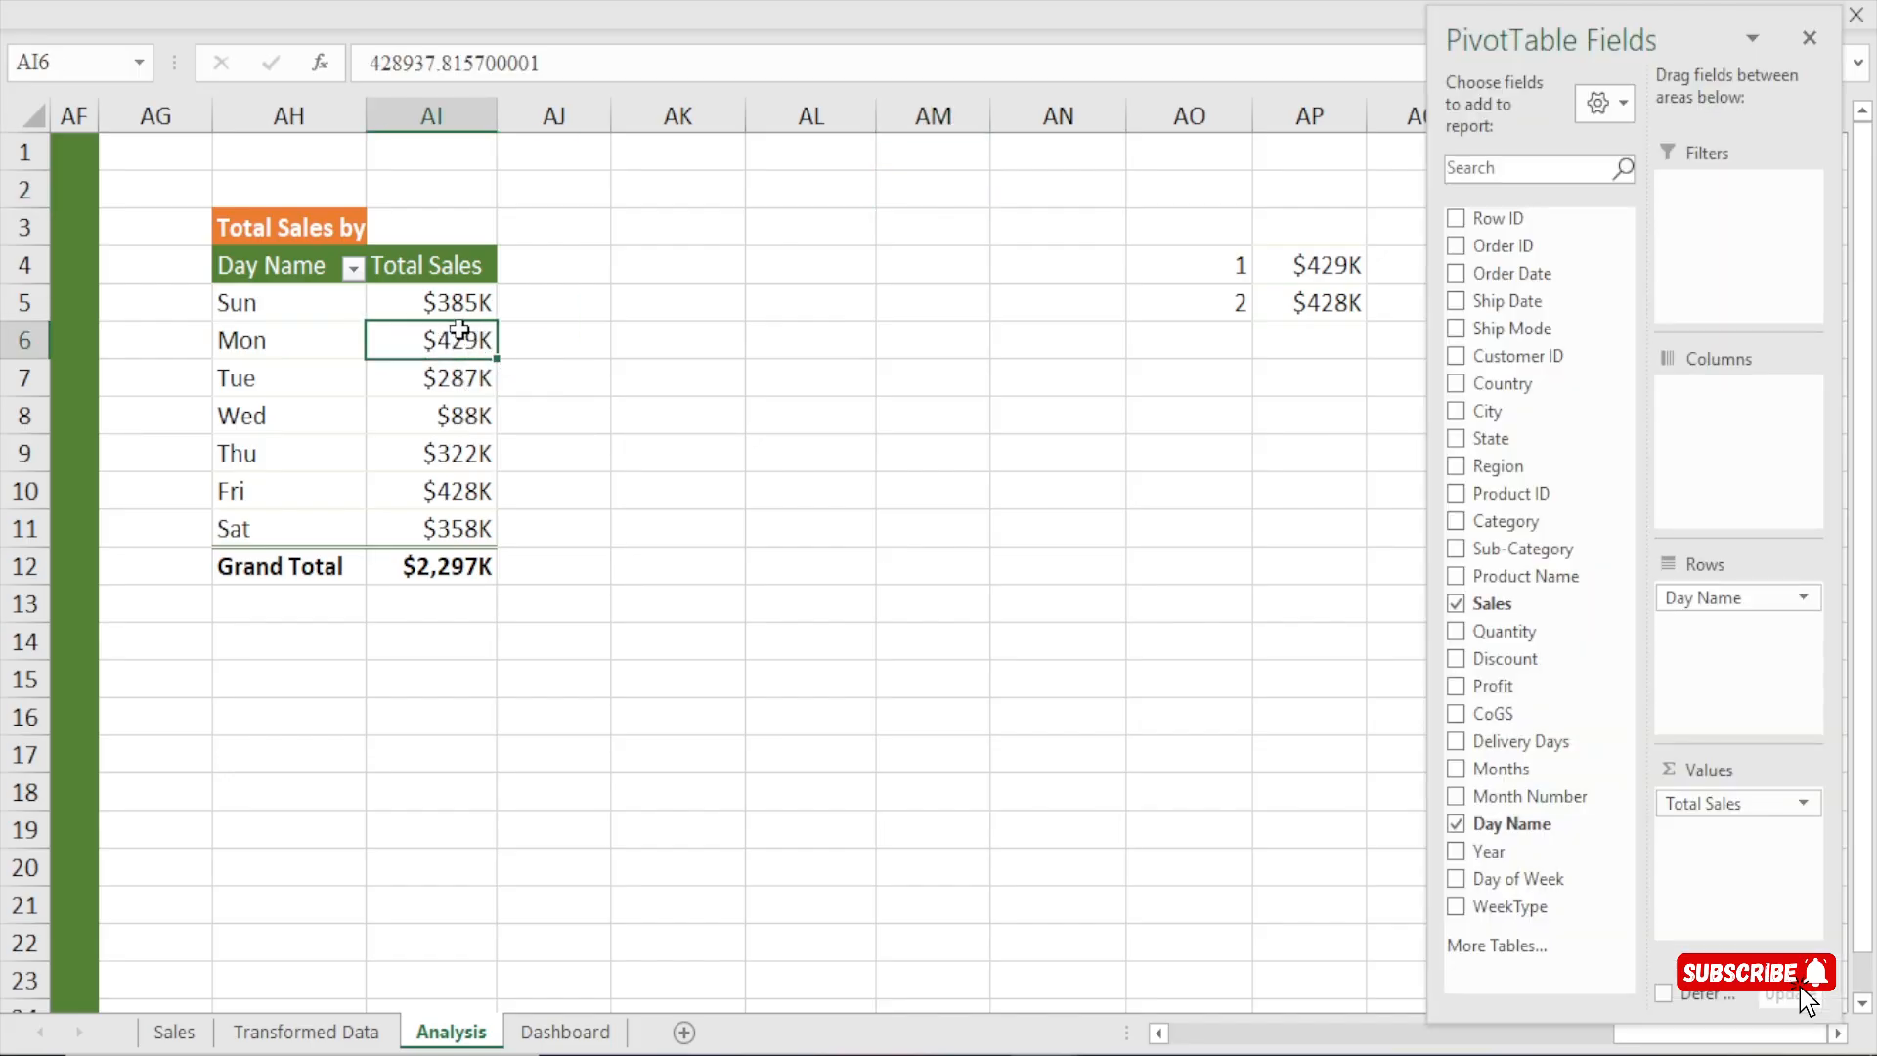
click(458, 299)
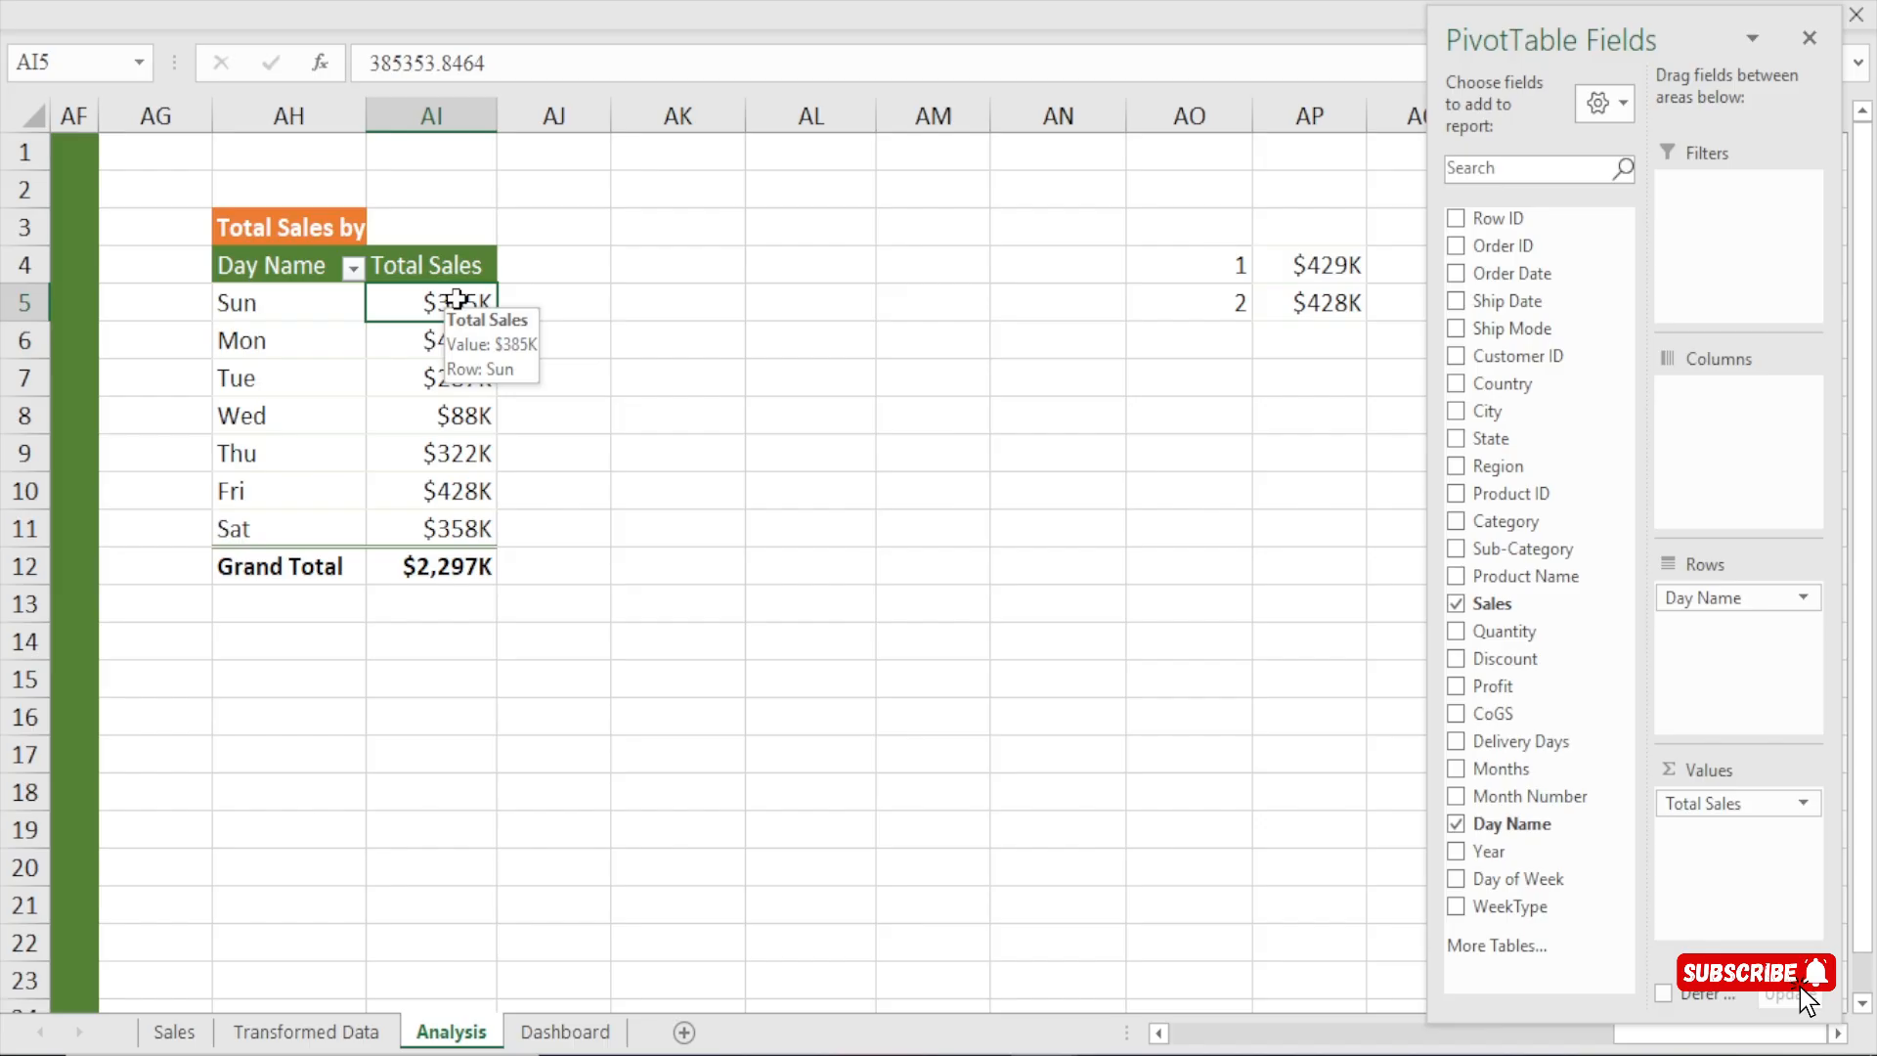
click(553, 339)
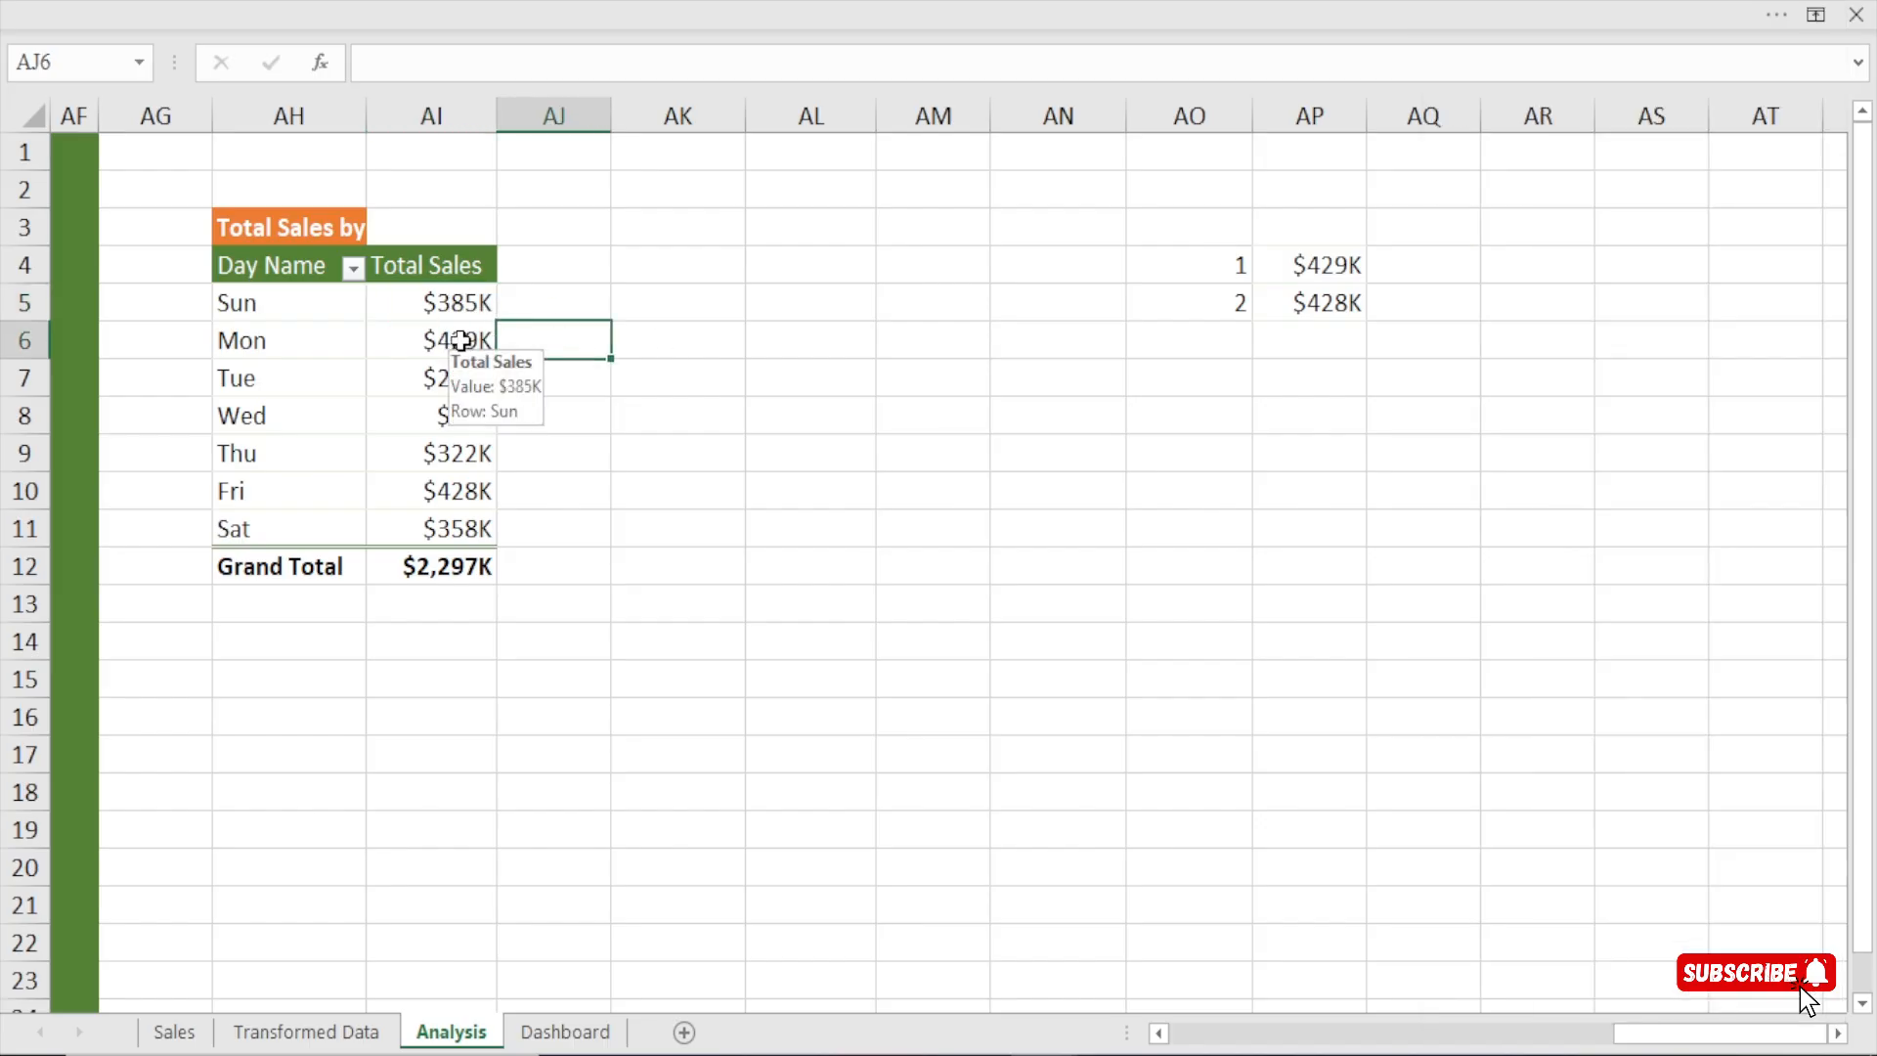
click(448, 302)
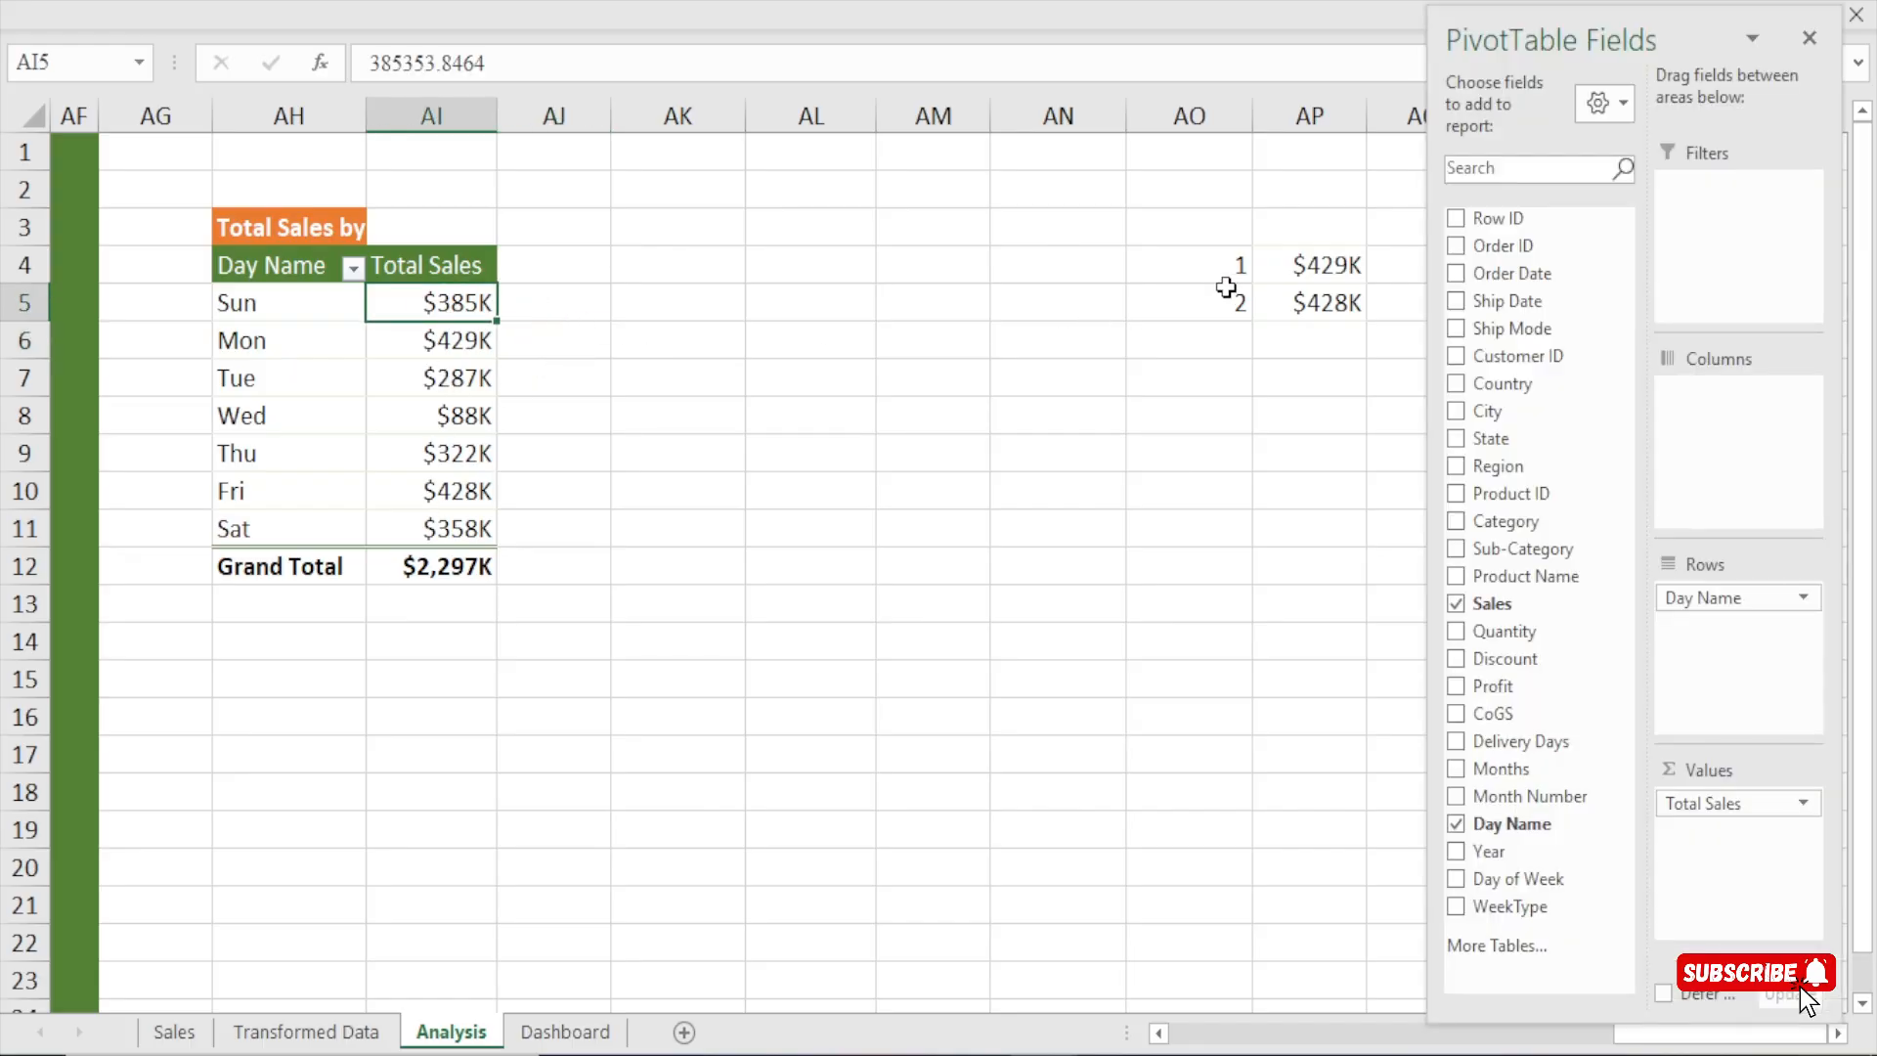
click(543, 337)
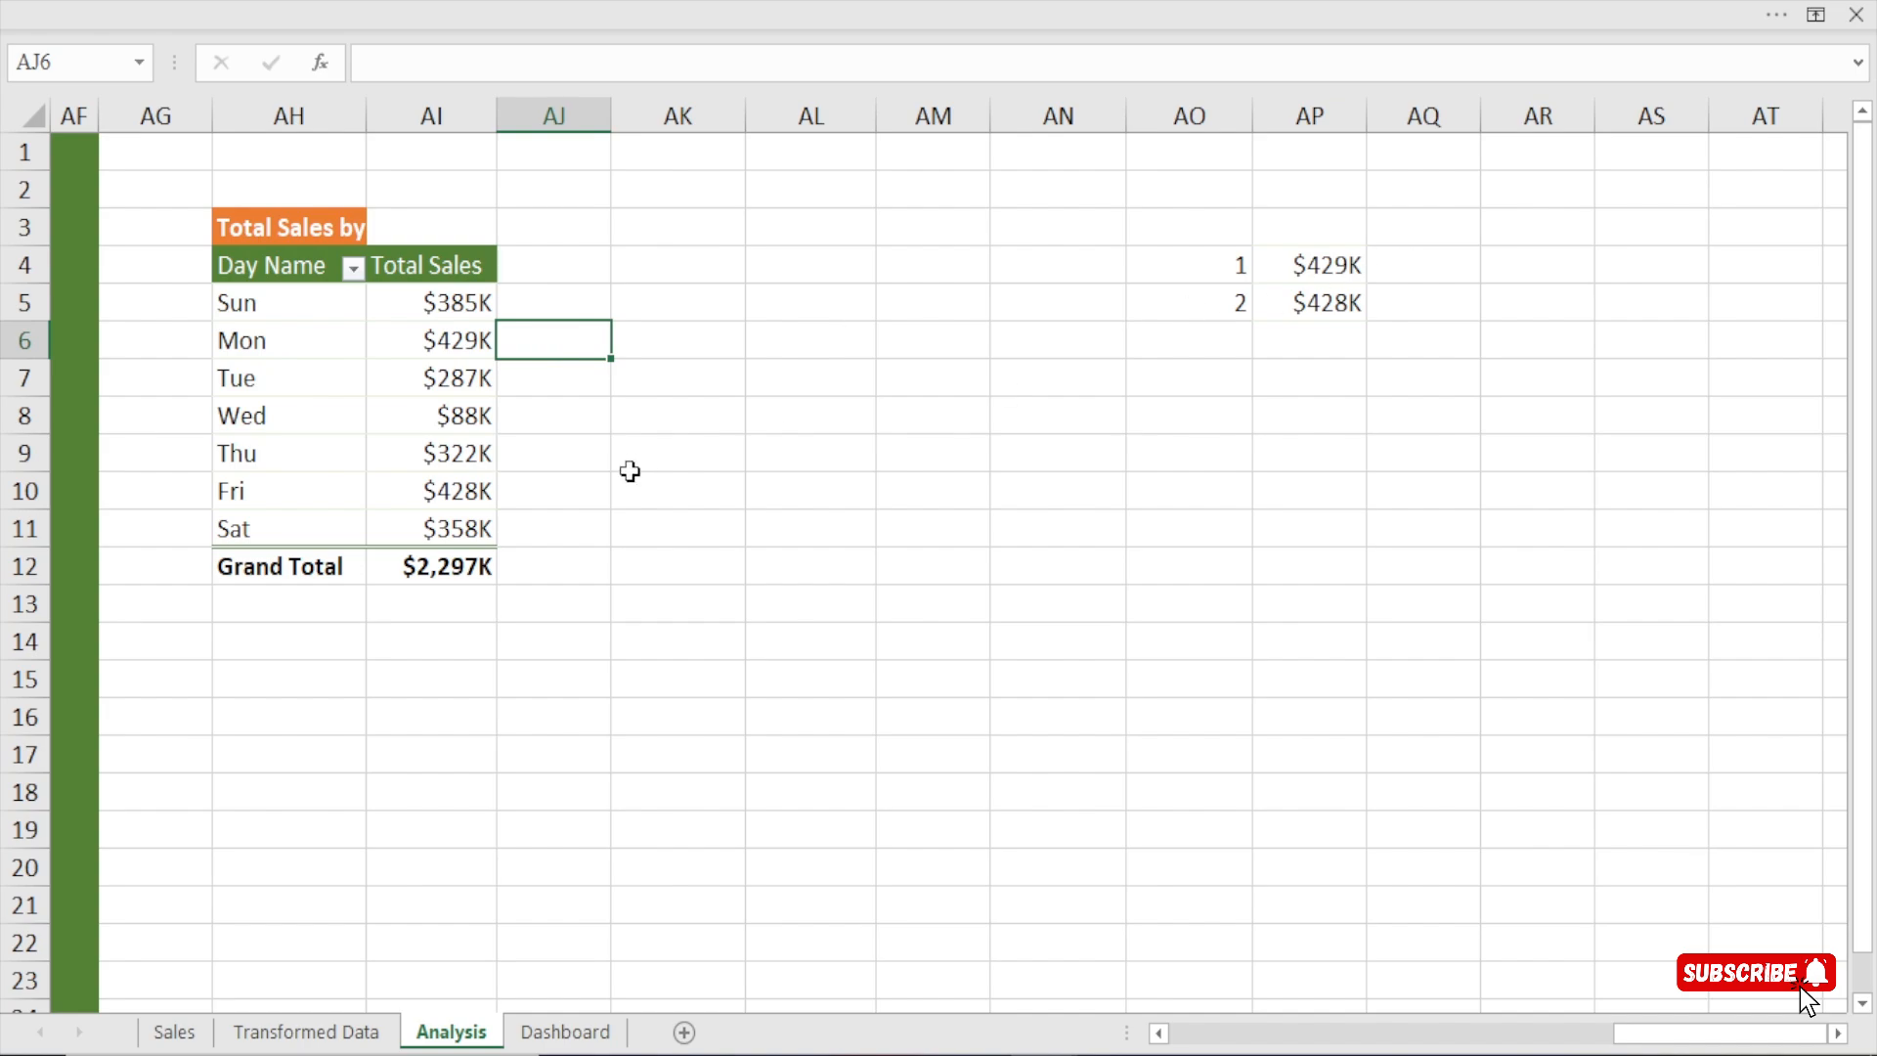
Link cell AK4 to the pivot header with =AH4 and fill the formula across and down to AL11.
click(670, 262)
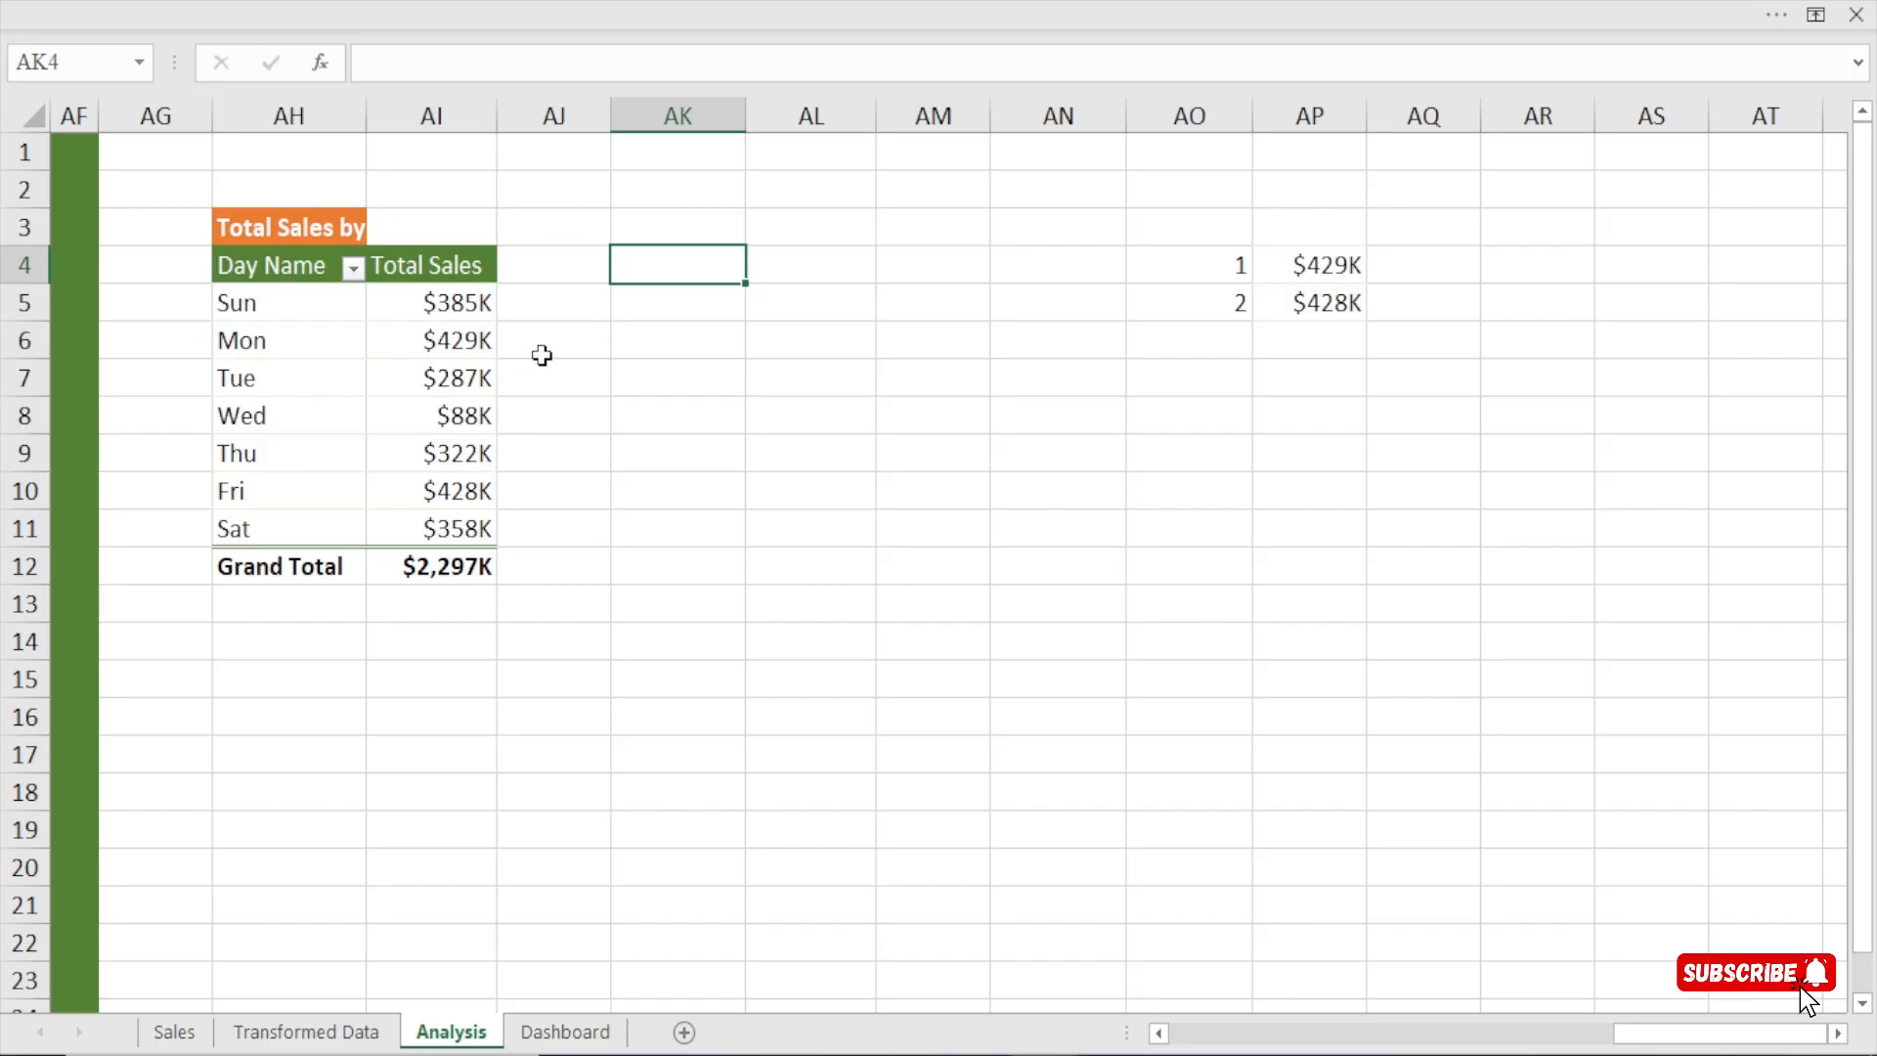
text(=)
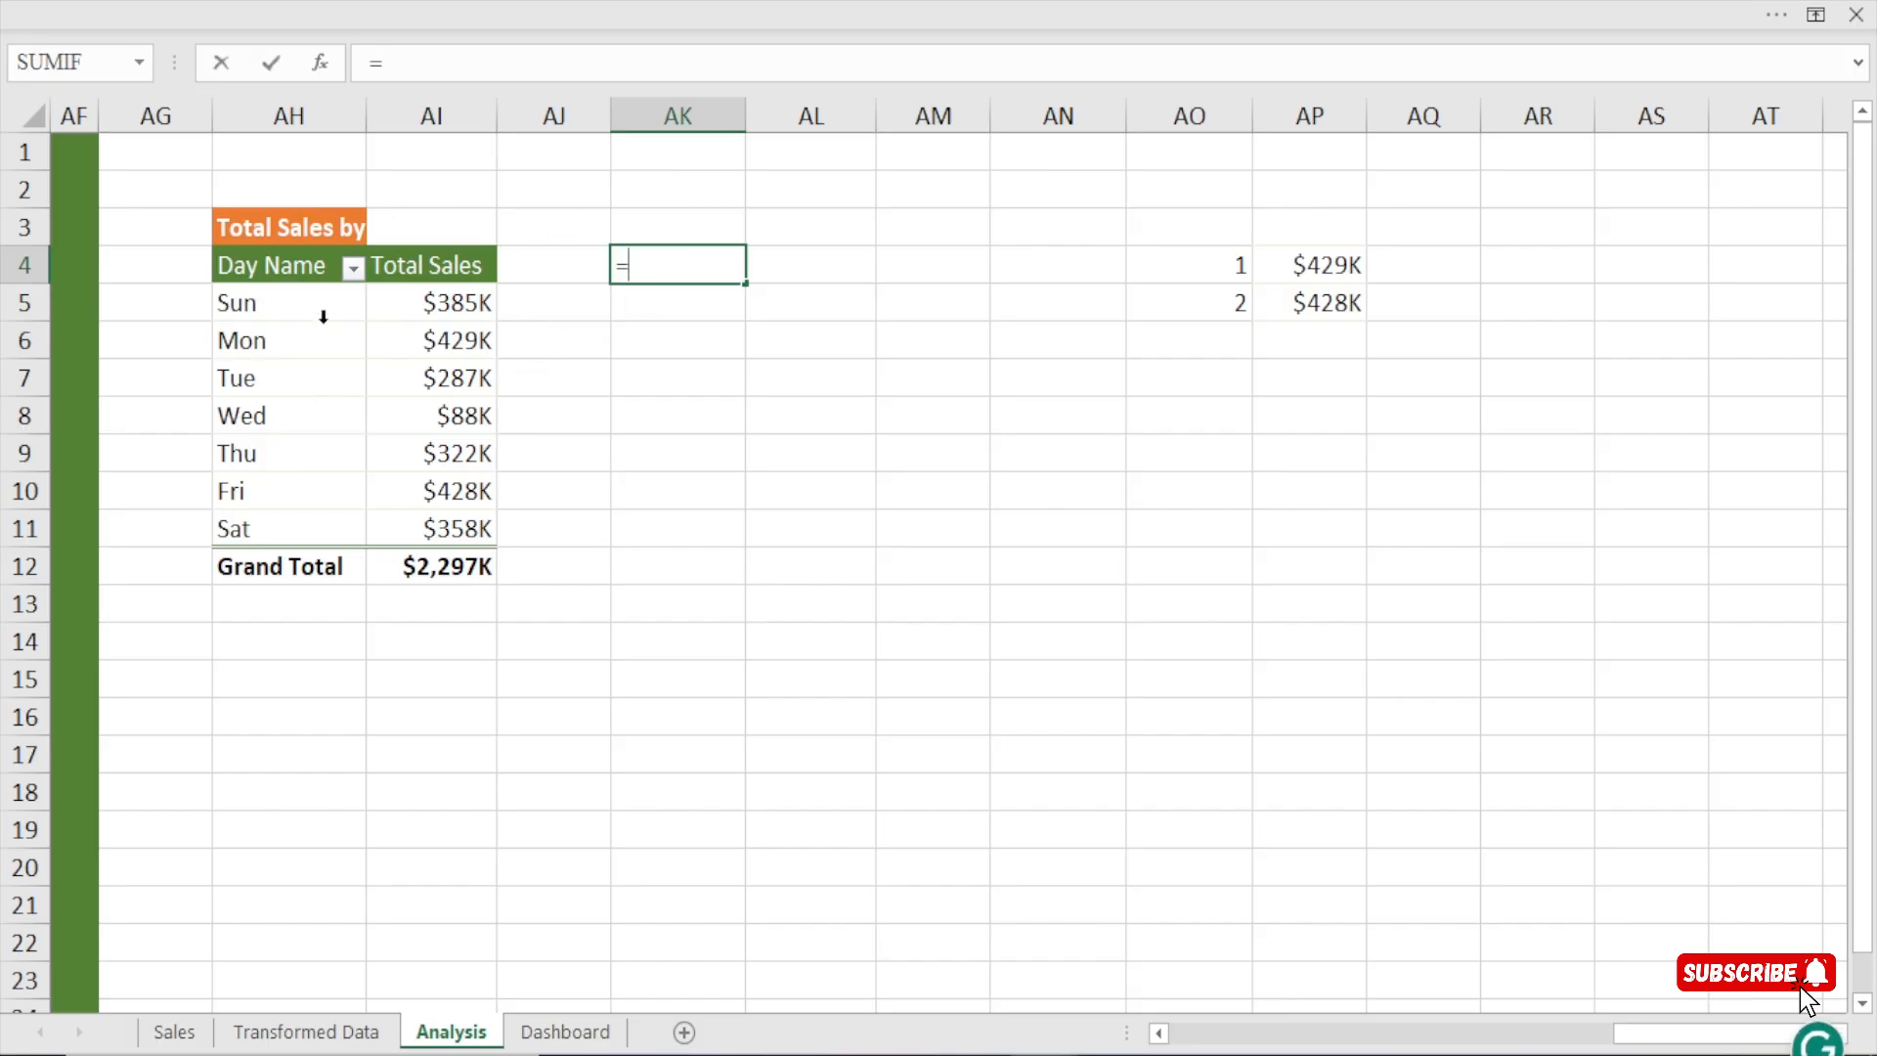
click(277, 274)
key(Return)
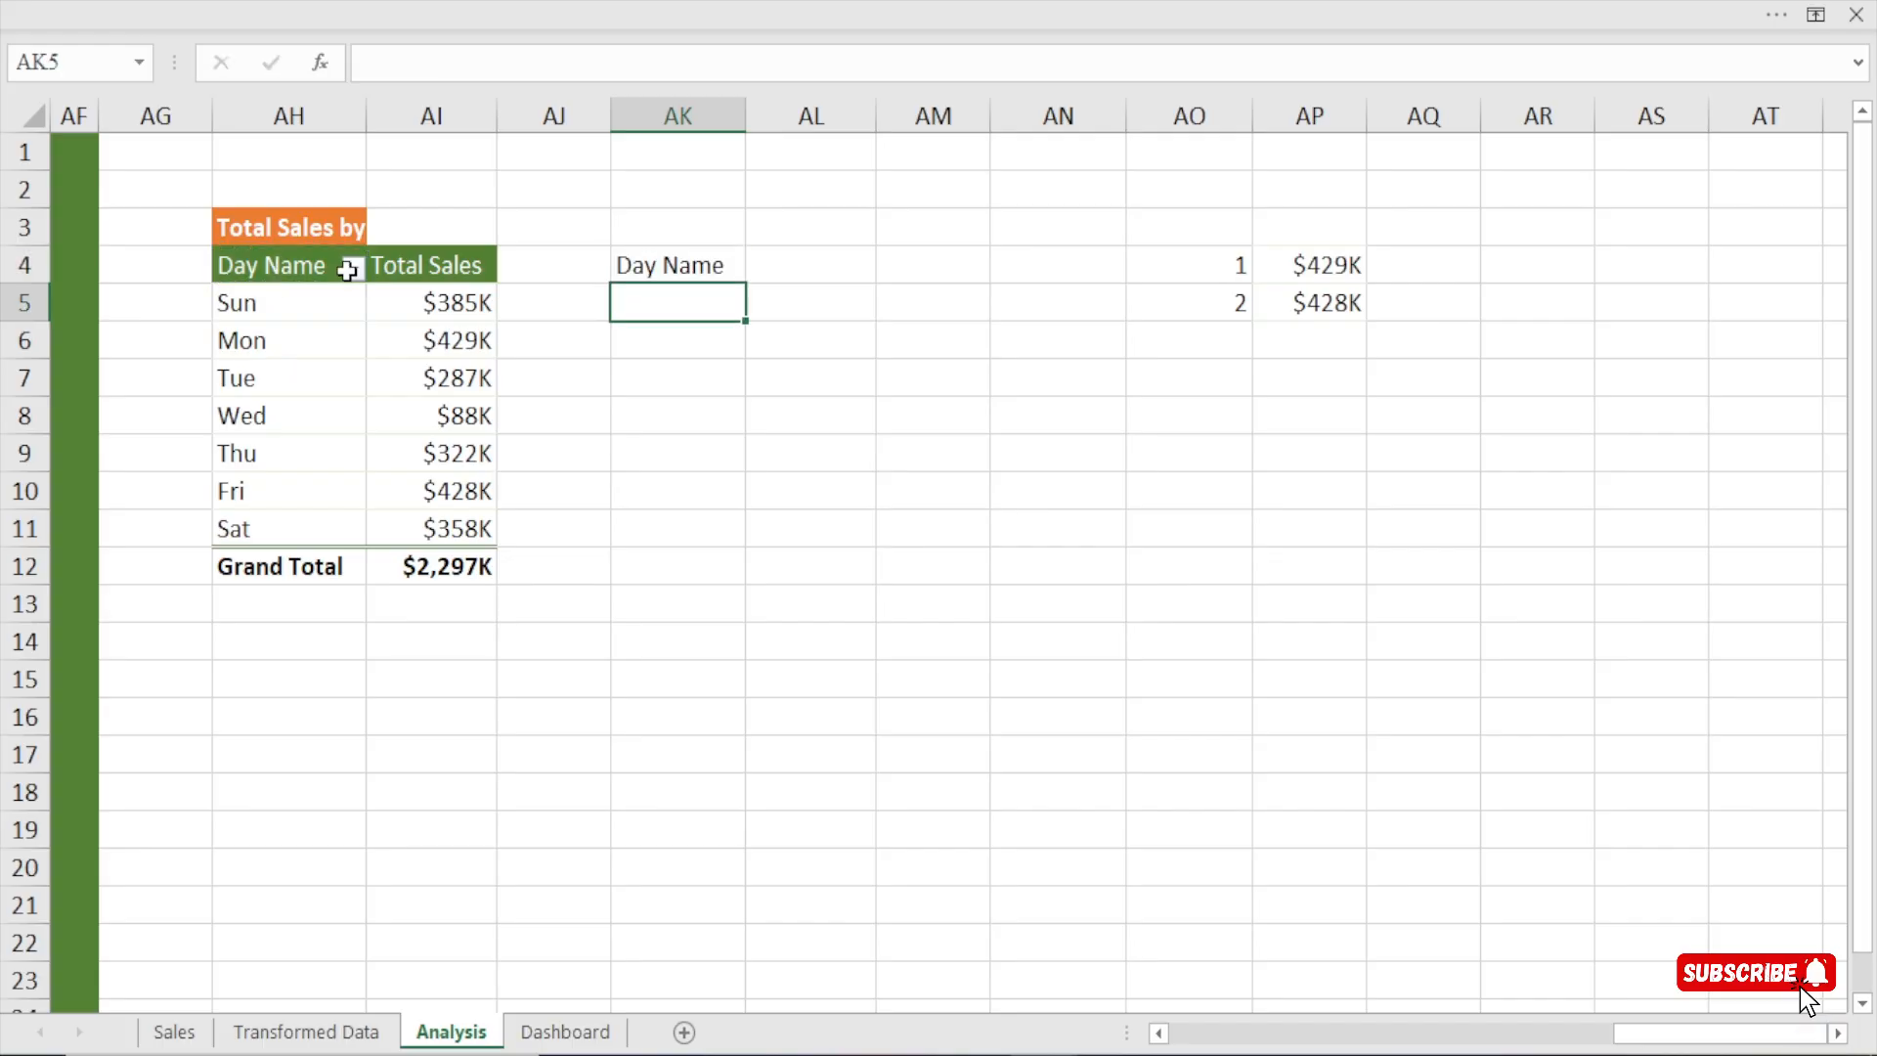
click(686, 265)
drag(746, 281, 859, 534)
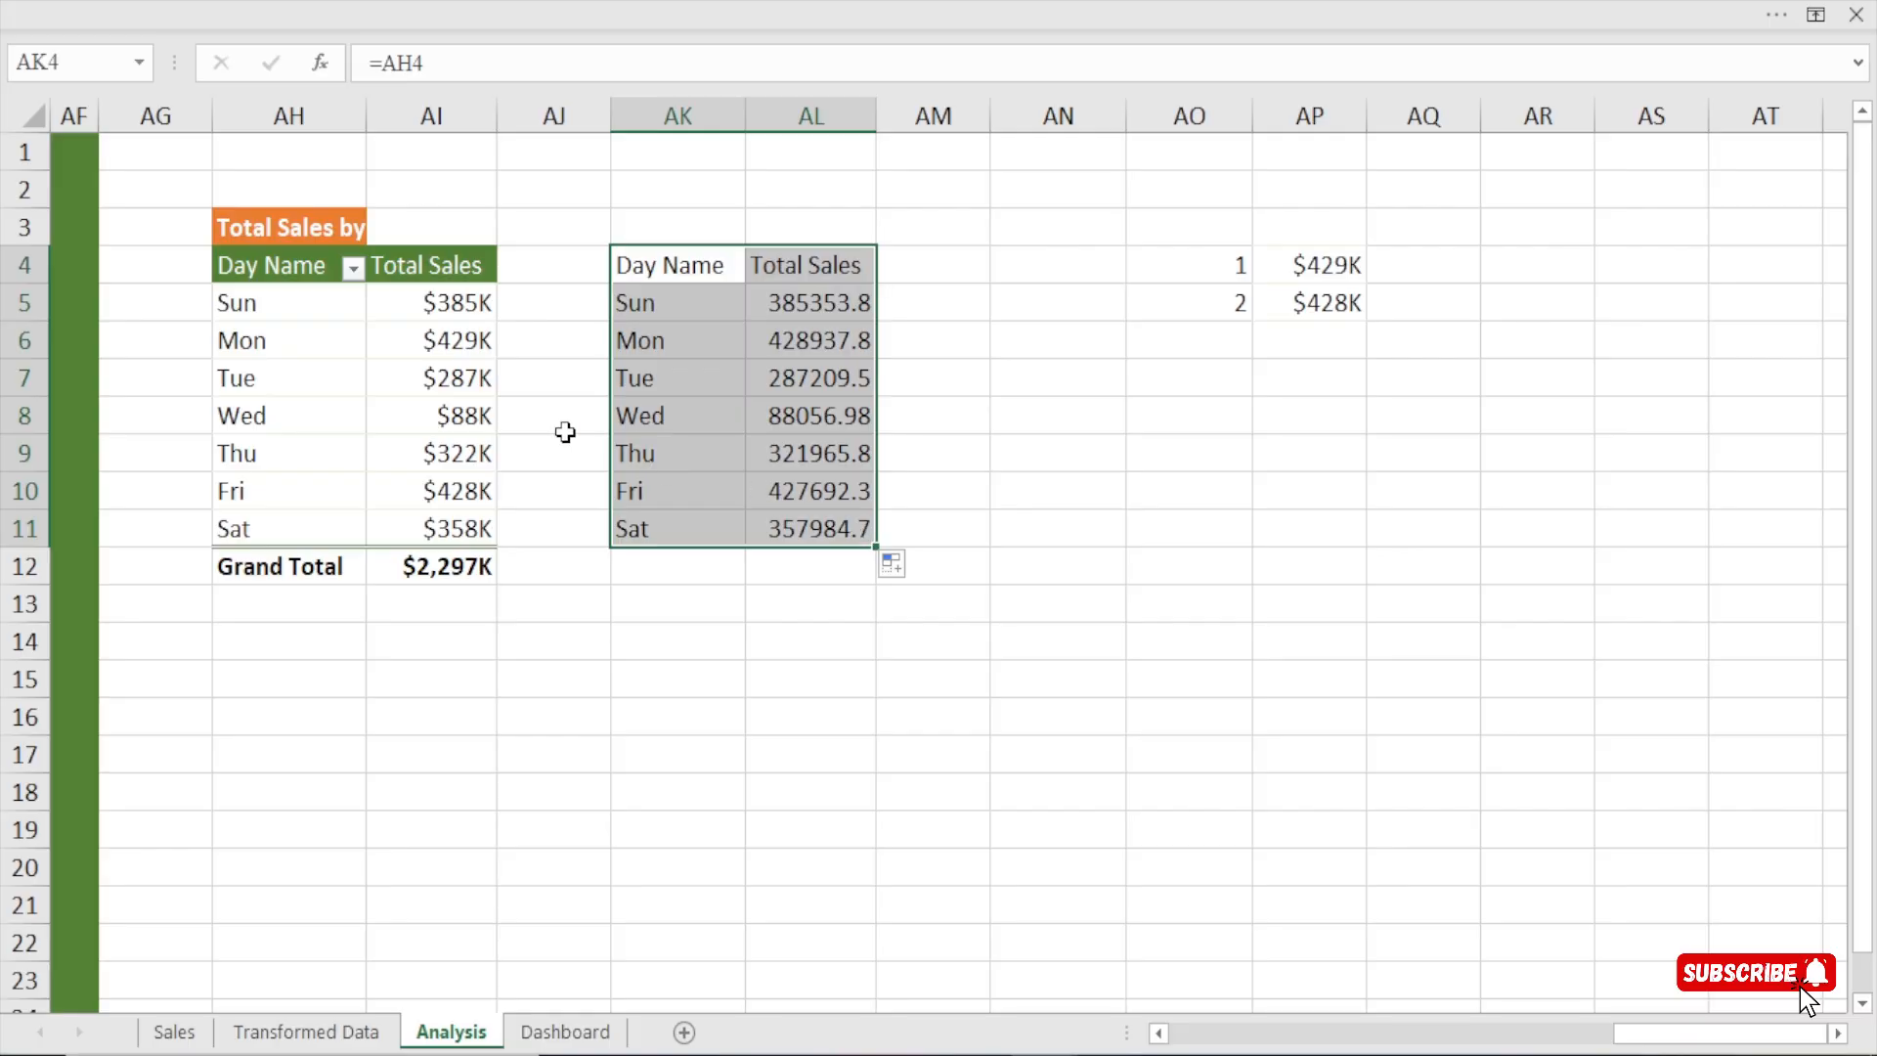
Check the linked weekday table against the pivot table and bold its Day Name and Total Sales headers in AK4:AL4.
drag(695, 264, 719, 569)
drag(846, 303, 838, 533)
click(303, 342)
click(703, 377)
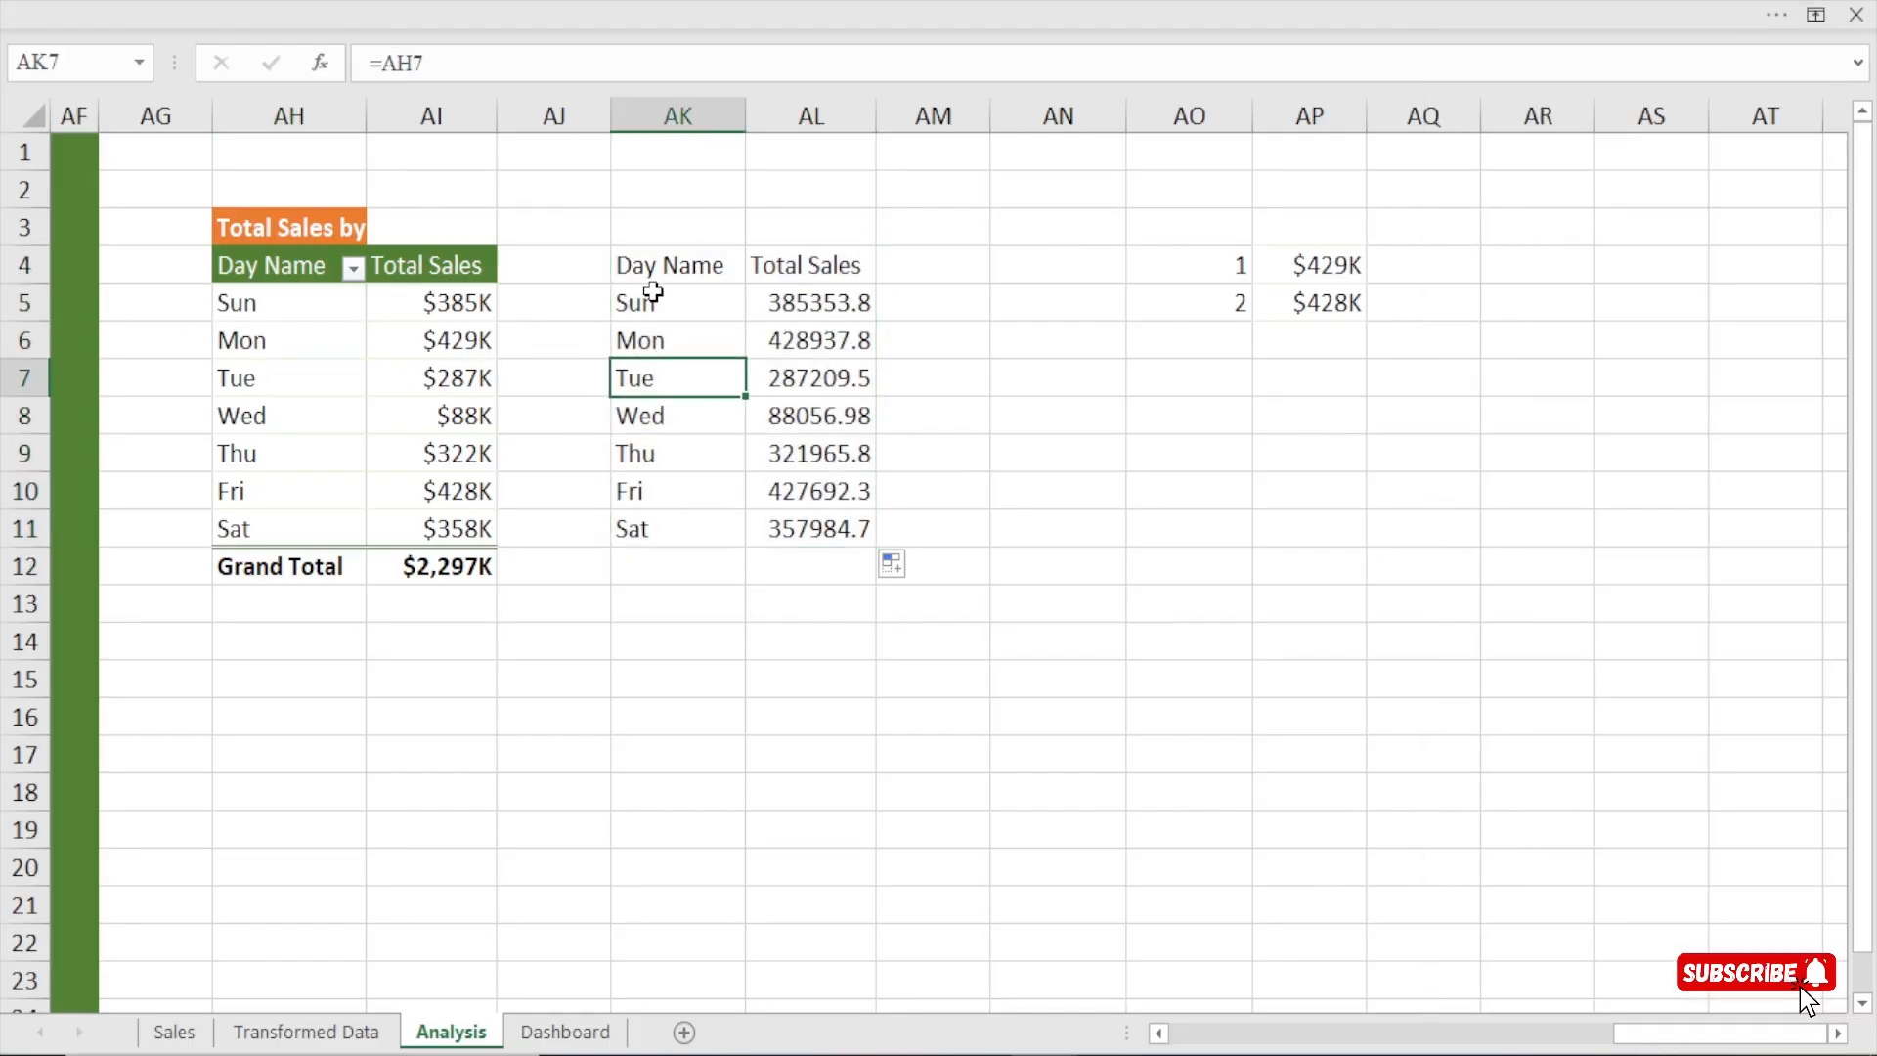
drag(654, 262, 855, 267)
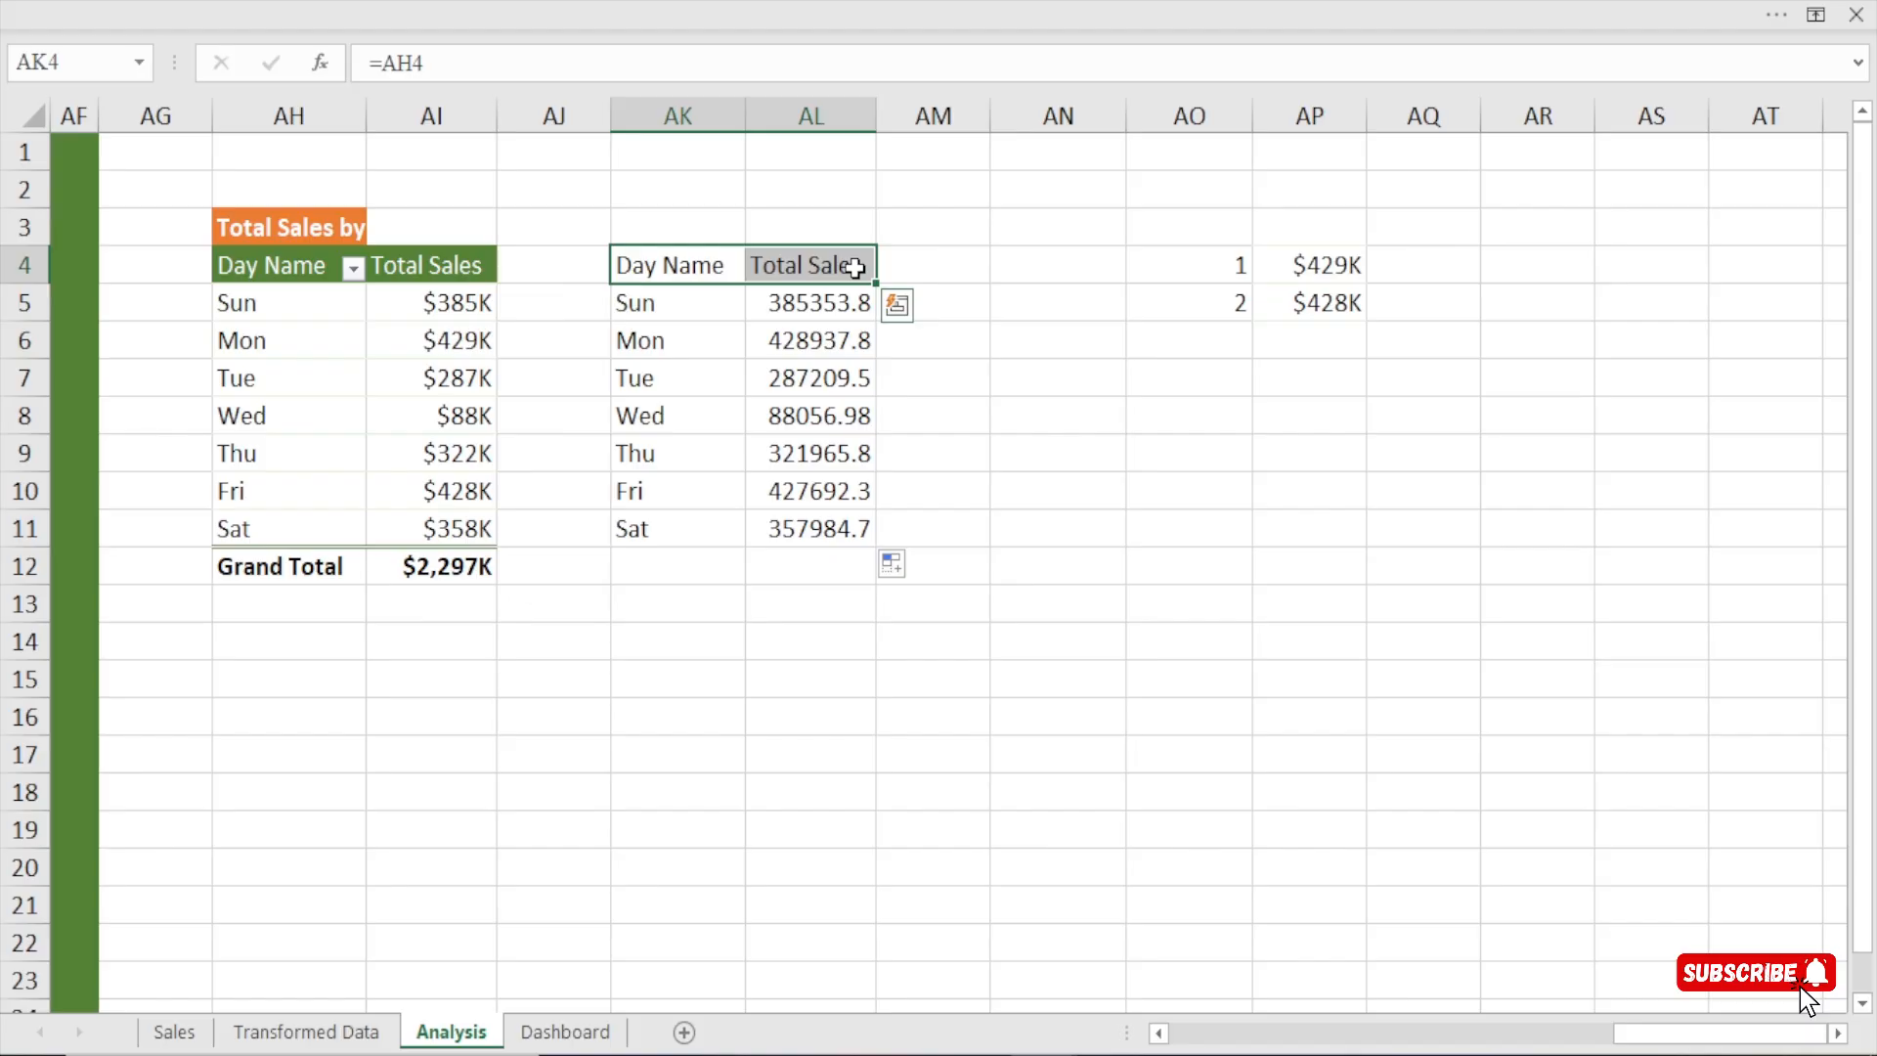
key(ctrl+b)
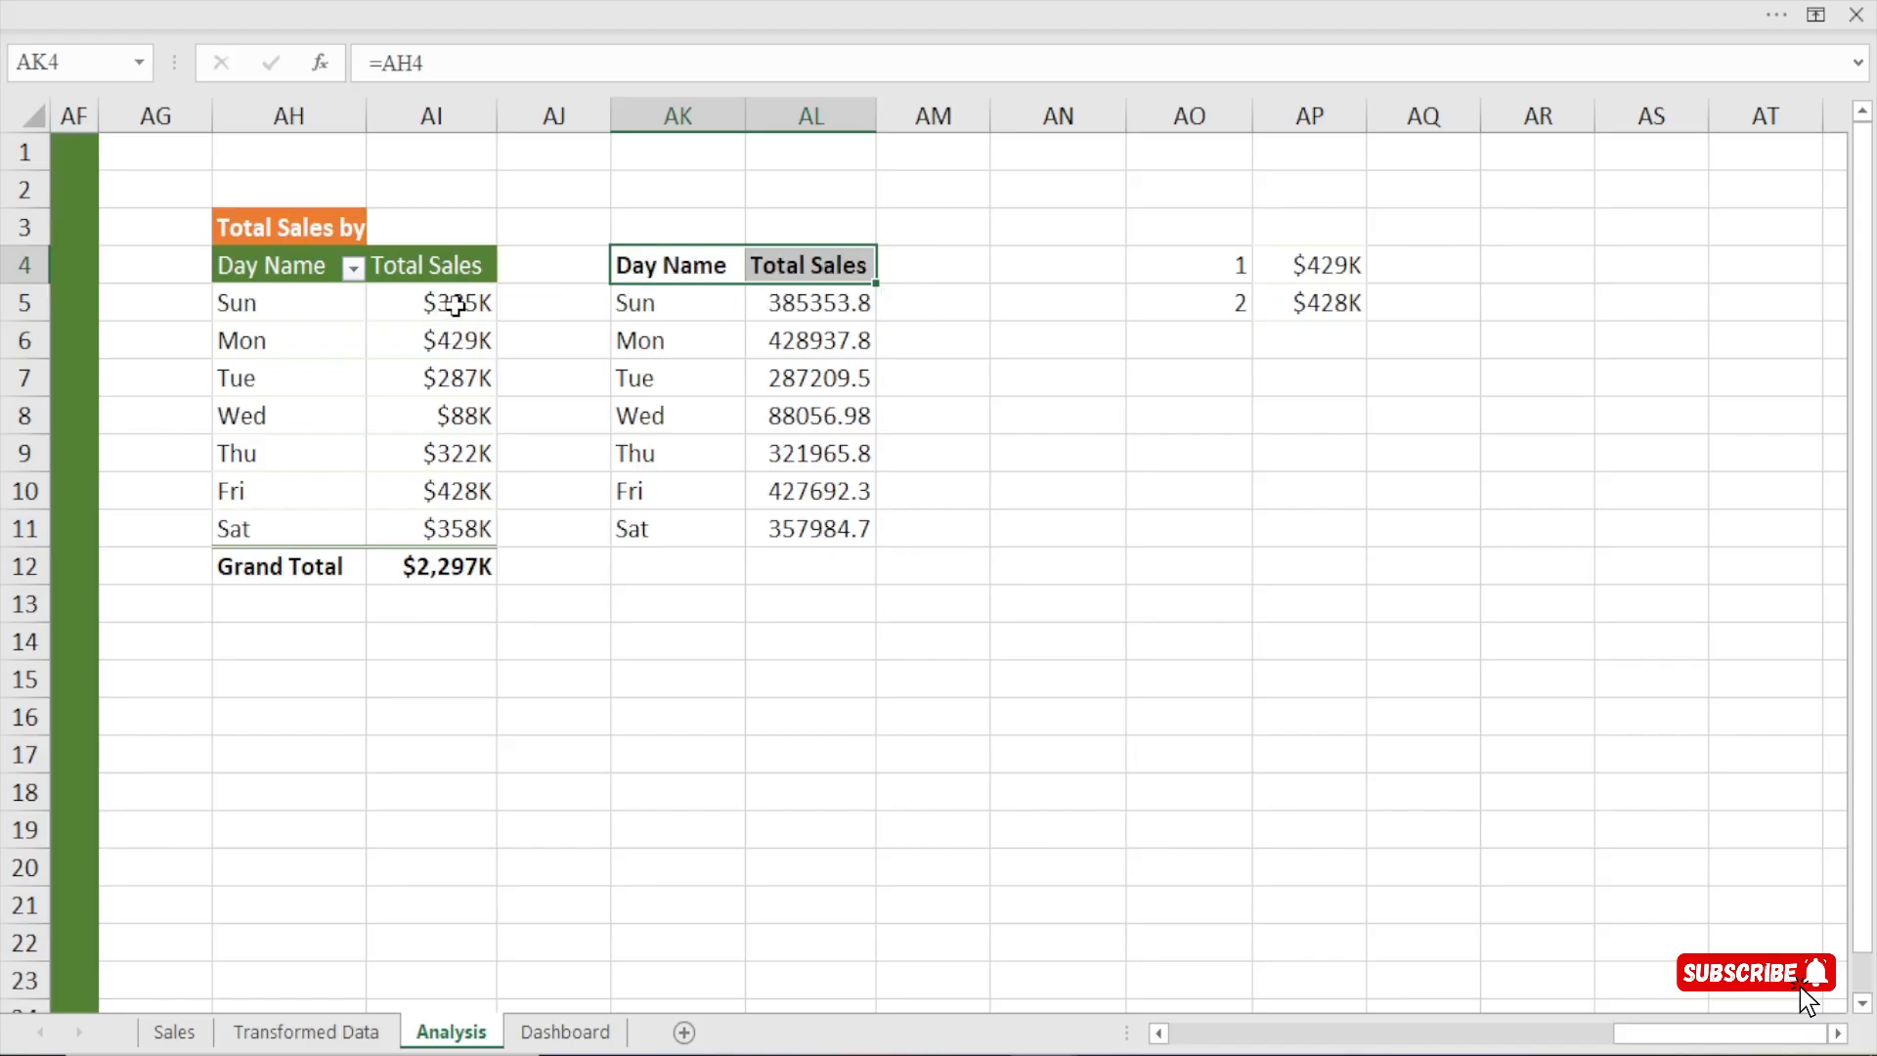
Copy the number format of pivot cell AI5 onto the linked Total Sales values in AL5:AL11 with Format Painter.
click(456, 305)
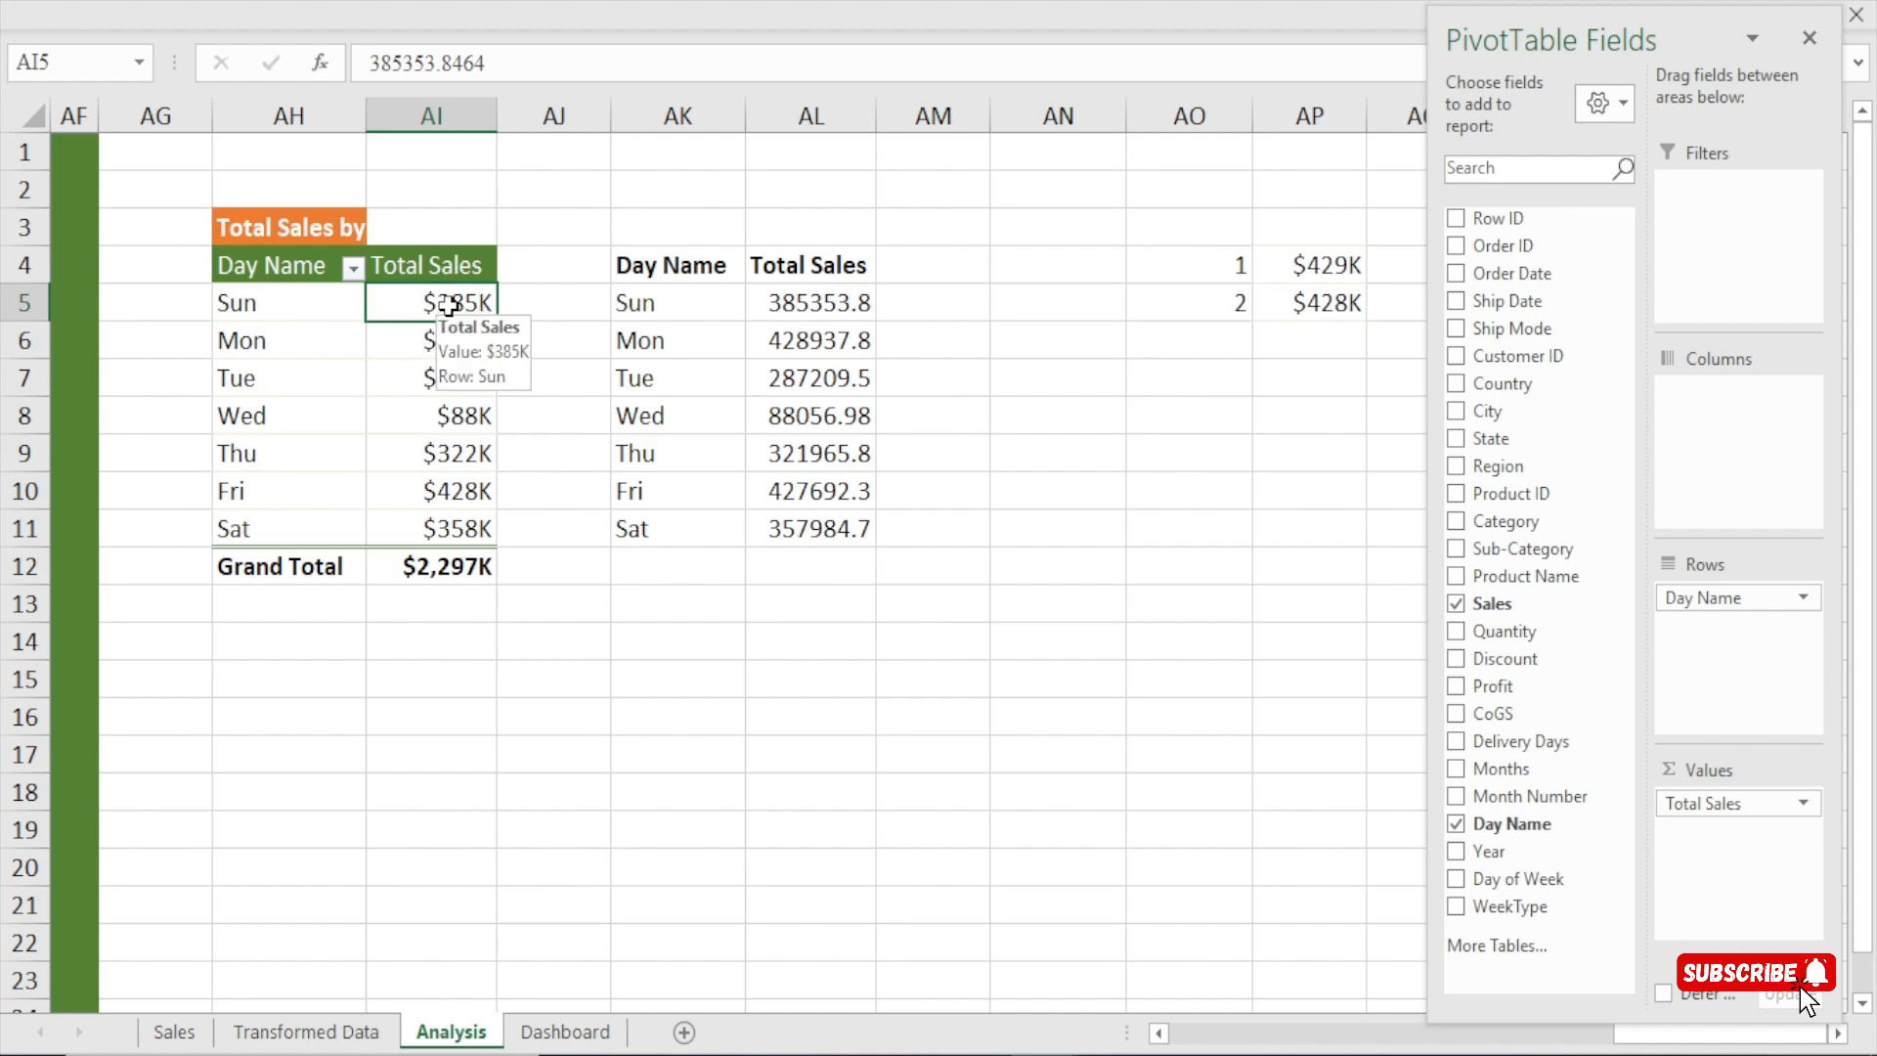
click(348, 2)
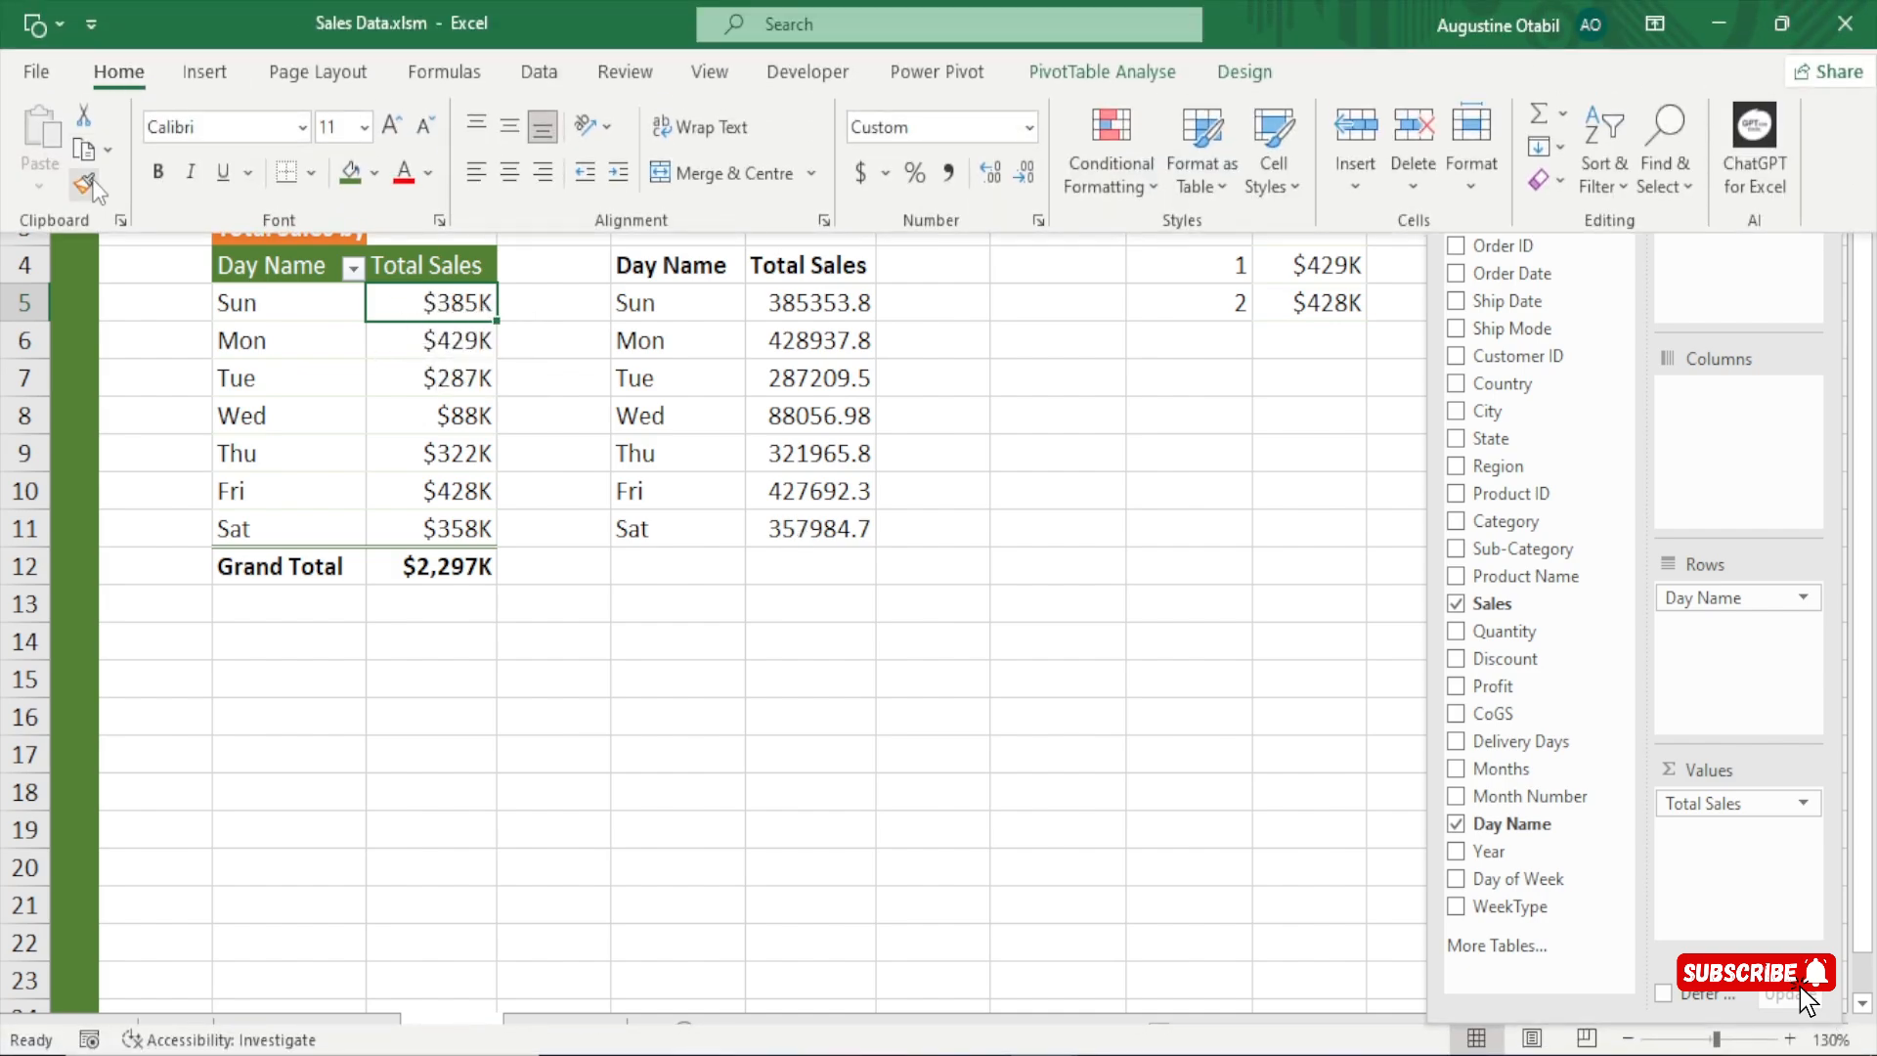
click(88, 184)
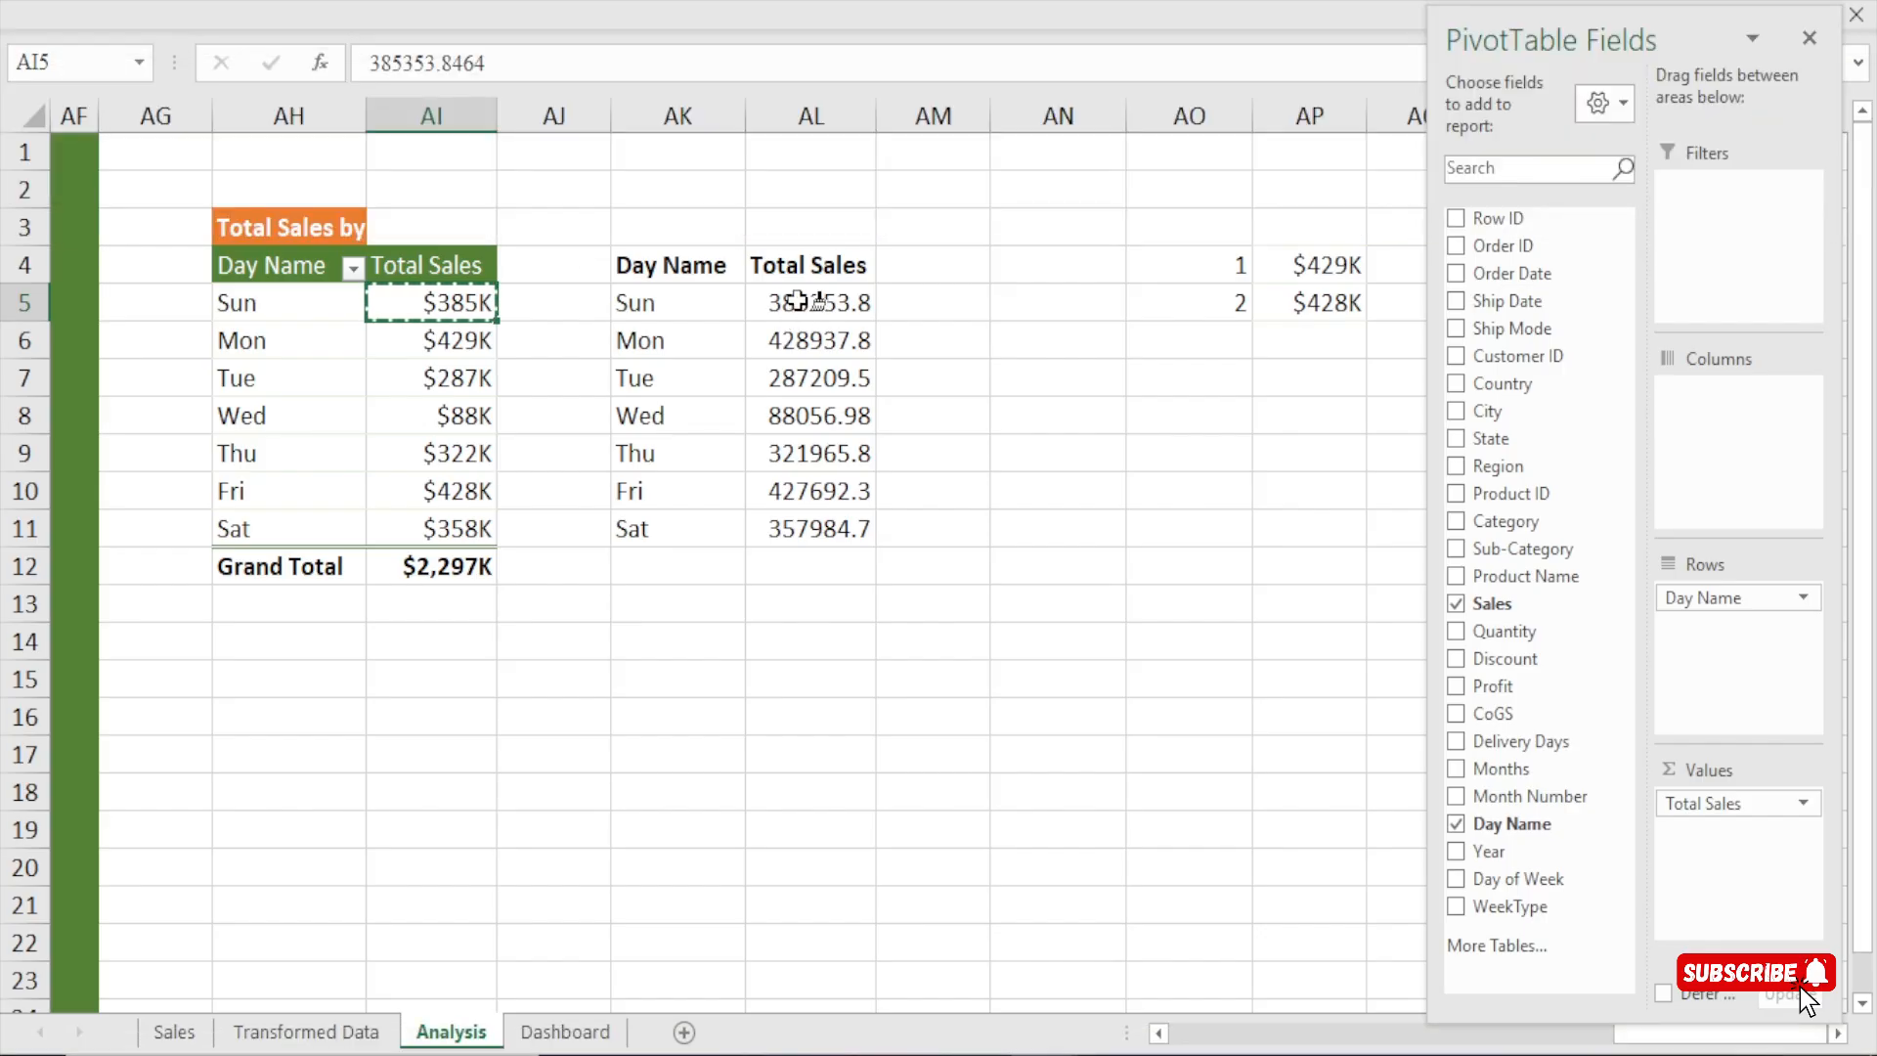
drag(794, 302, 814, 515)
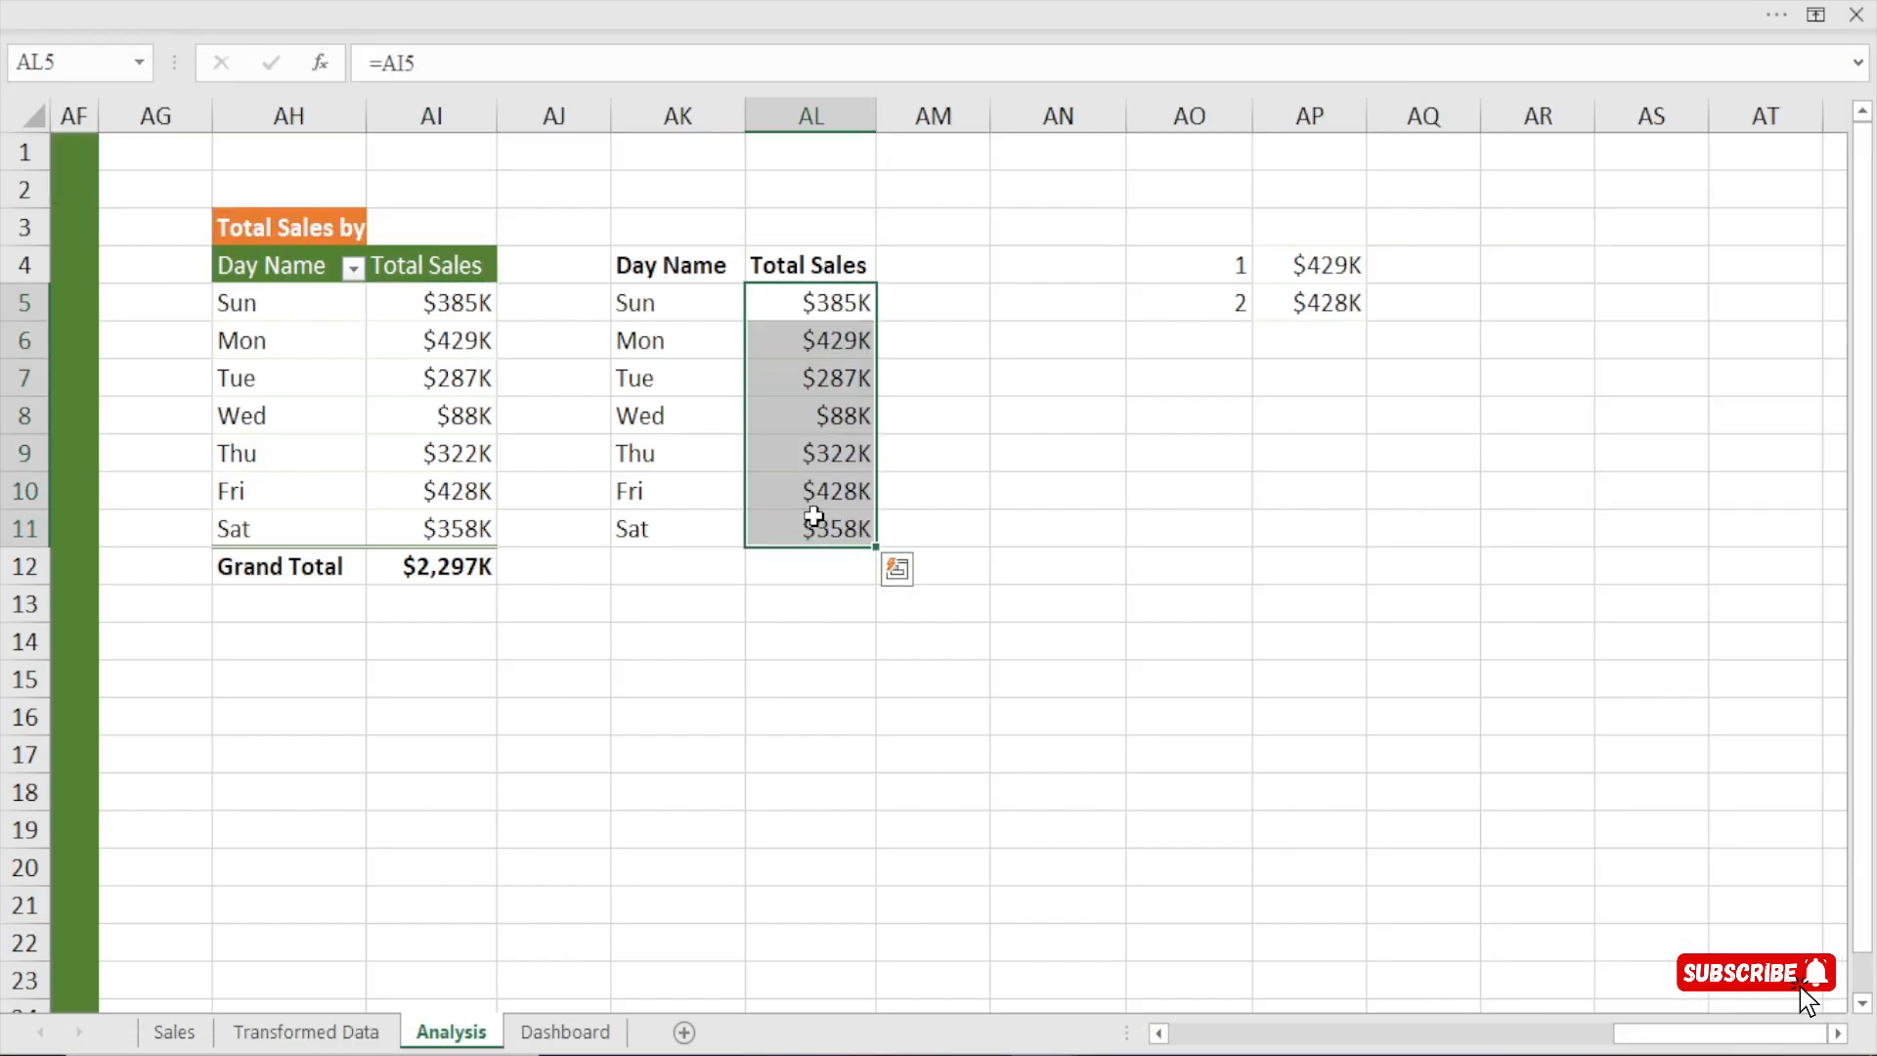
drag(675, 296, 678, 537)
drag(836, 304, 839, 526)
Add a bold "Highlight" header in cell AM4 beside the linked Total Sales column.
click(938, 272)
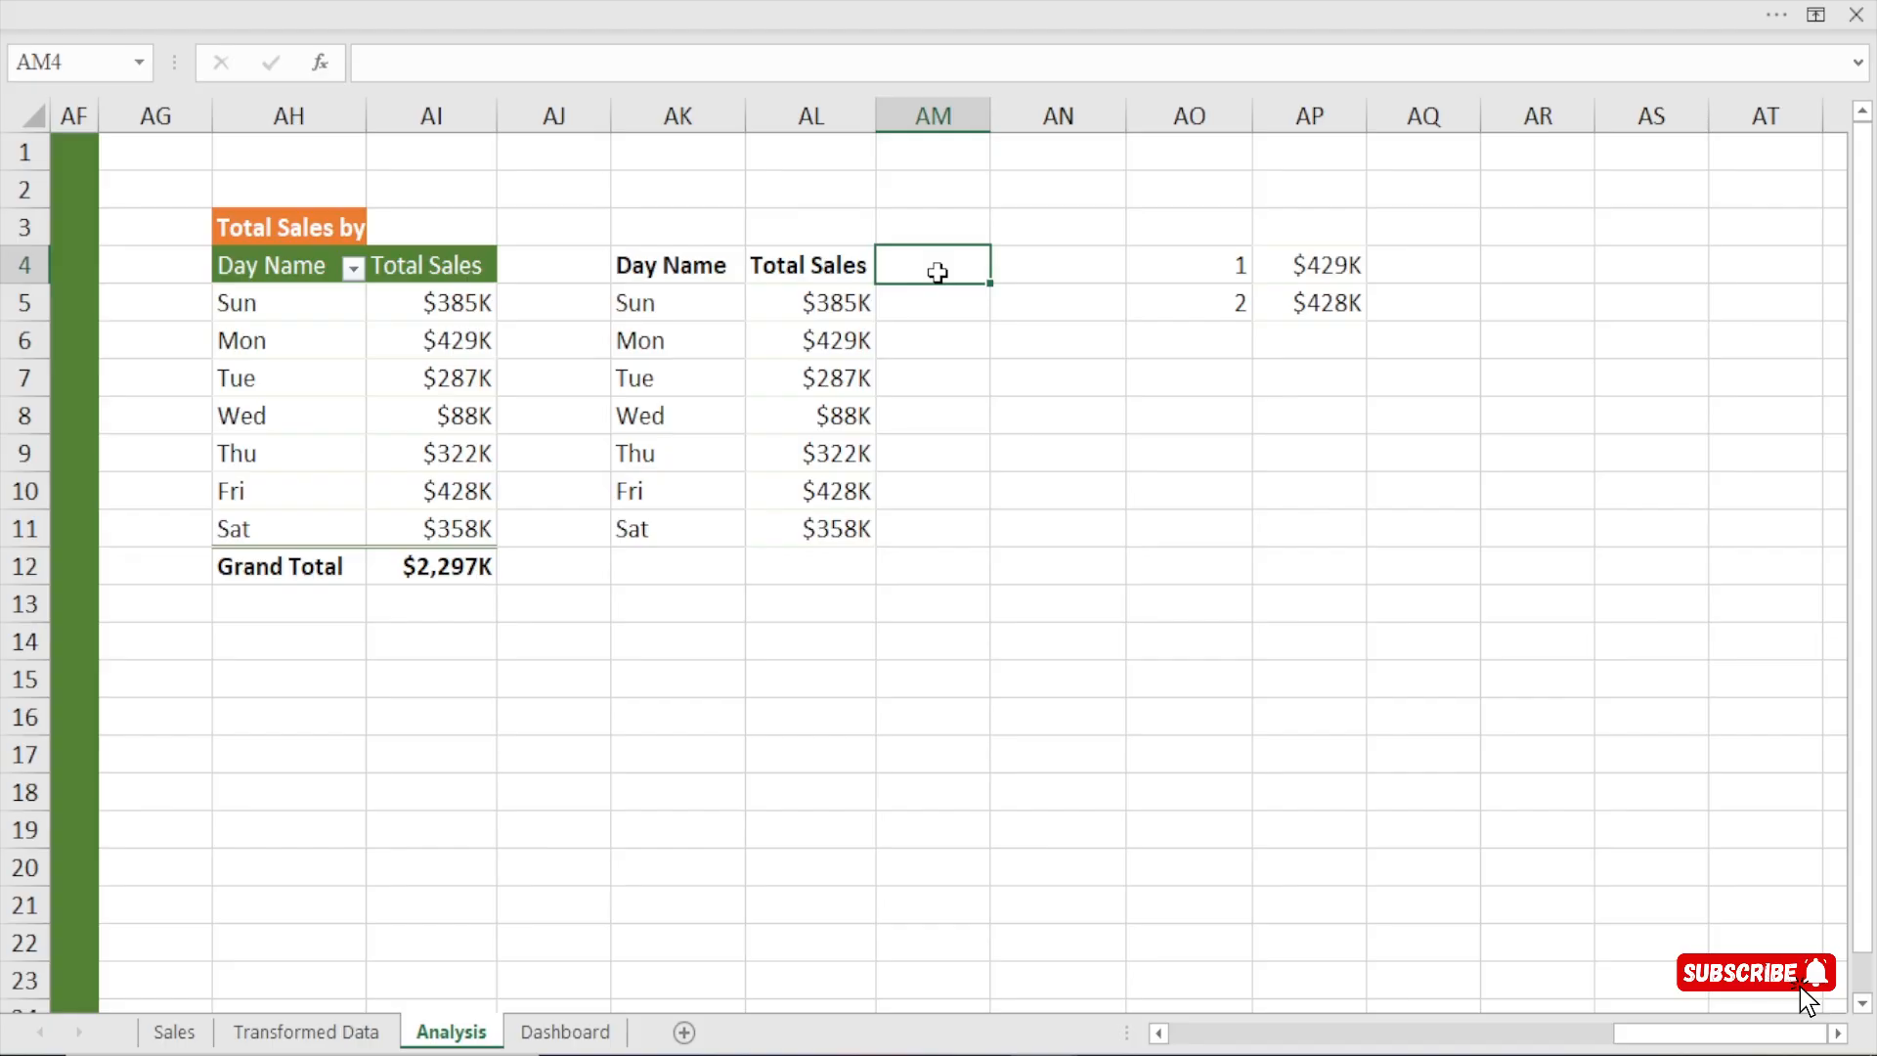
text(High)
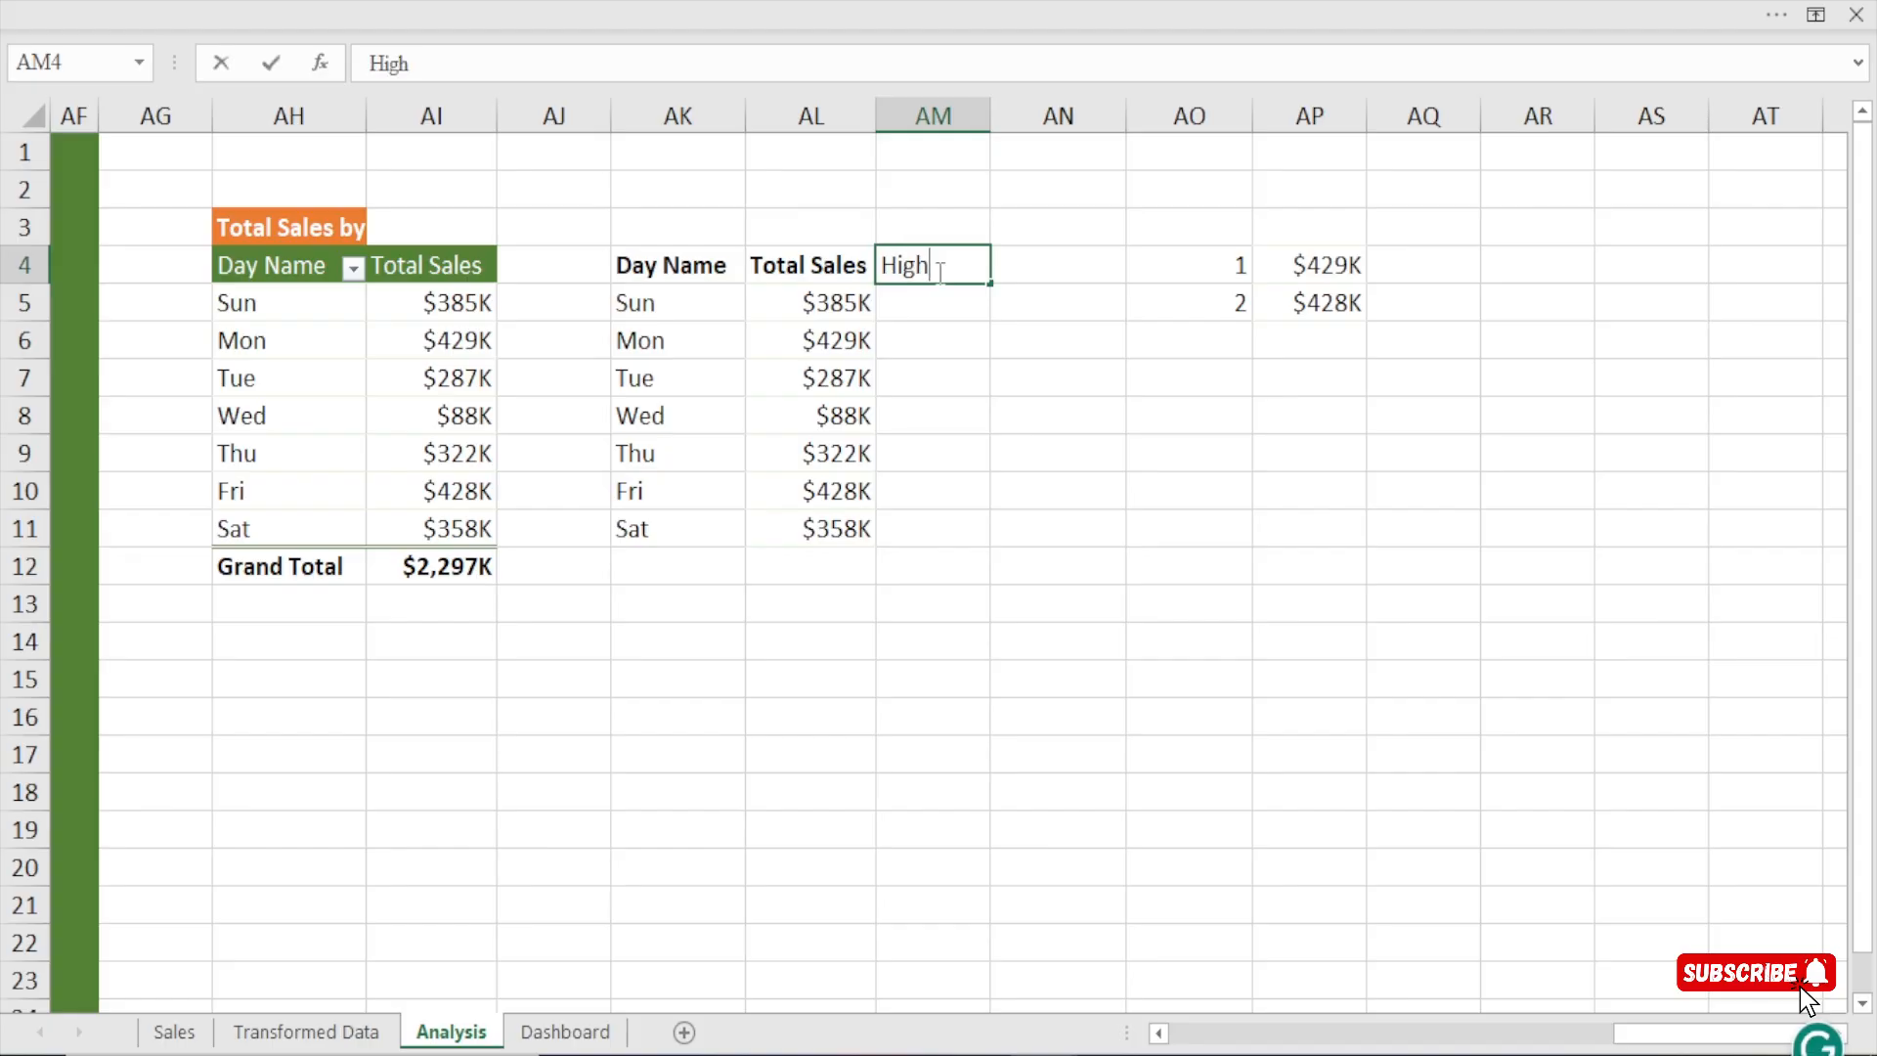
text(light)
key(Return)
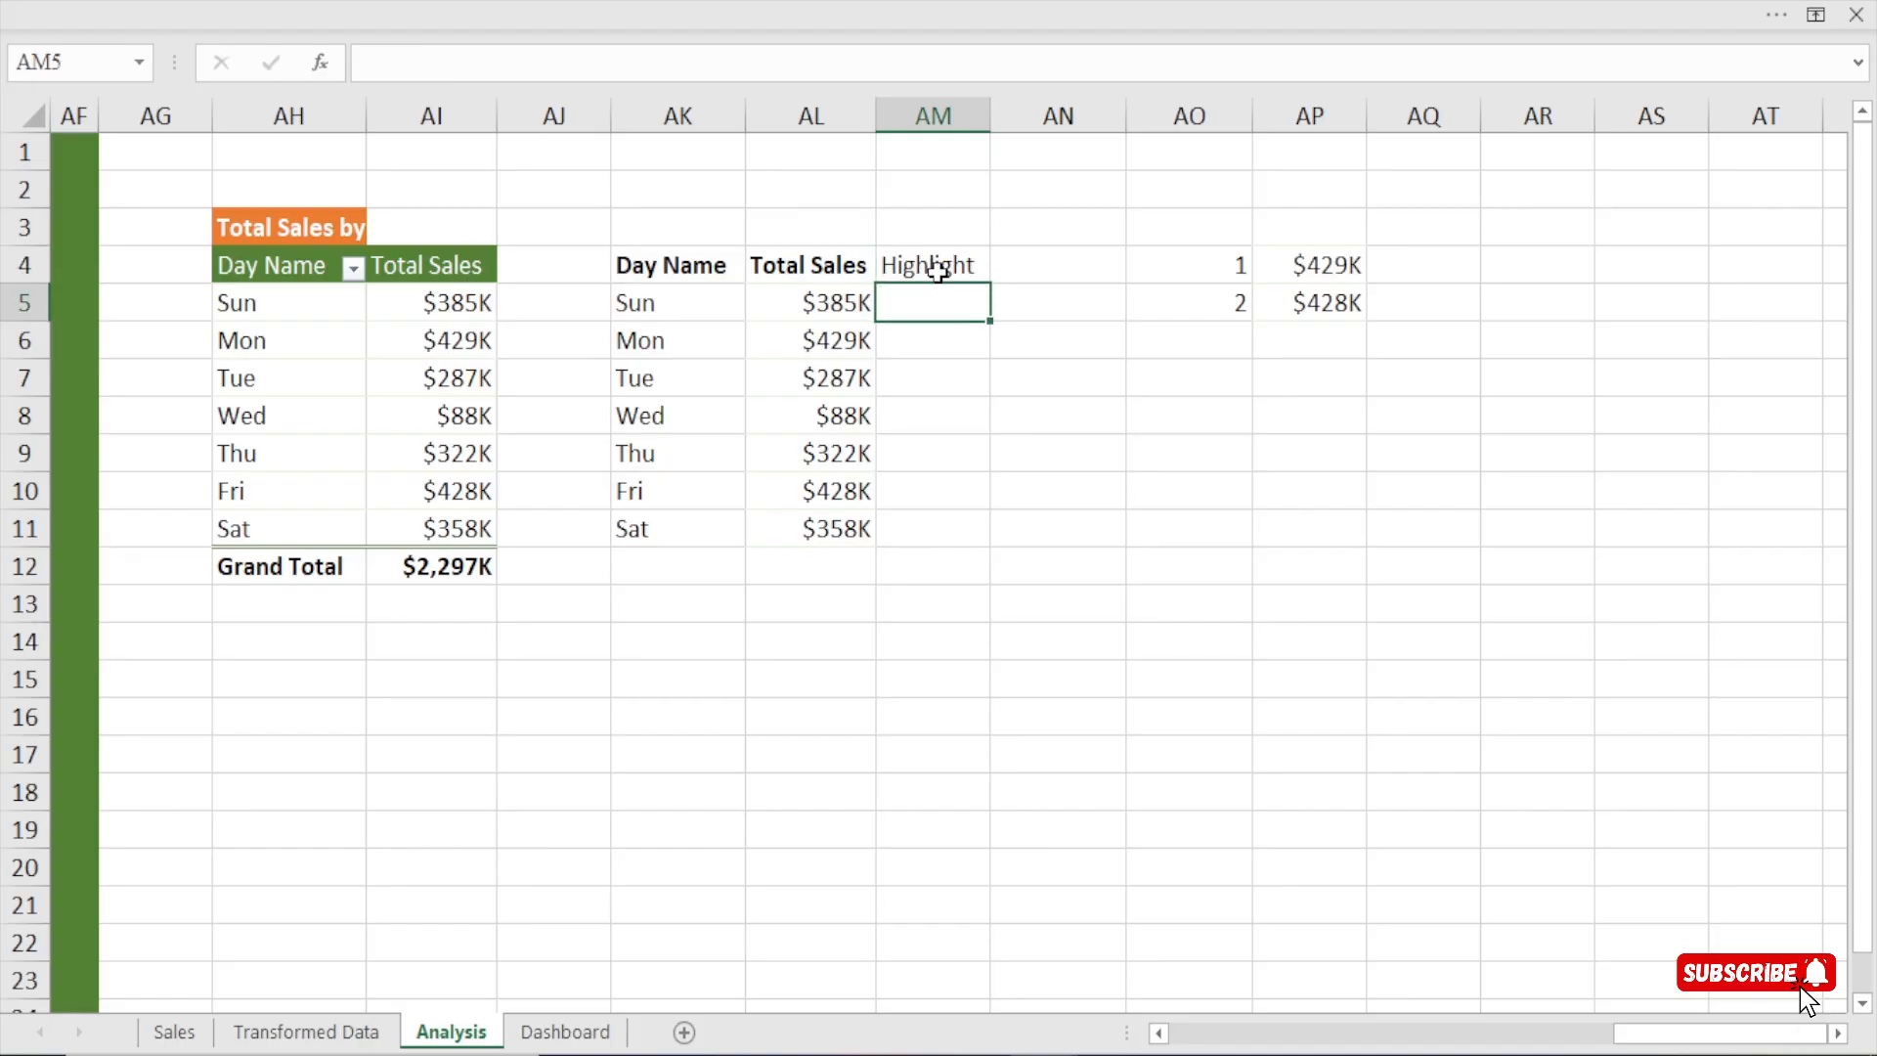
click(937, 273)
key(ctrl+b)
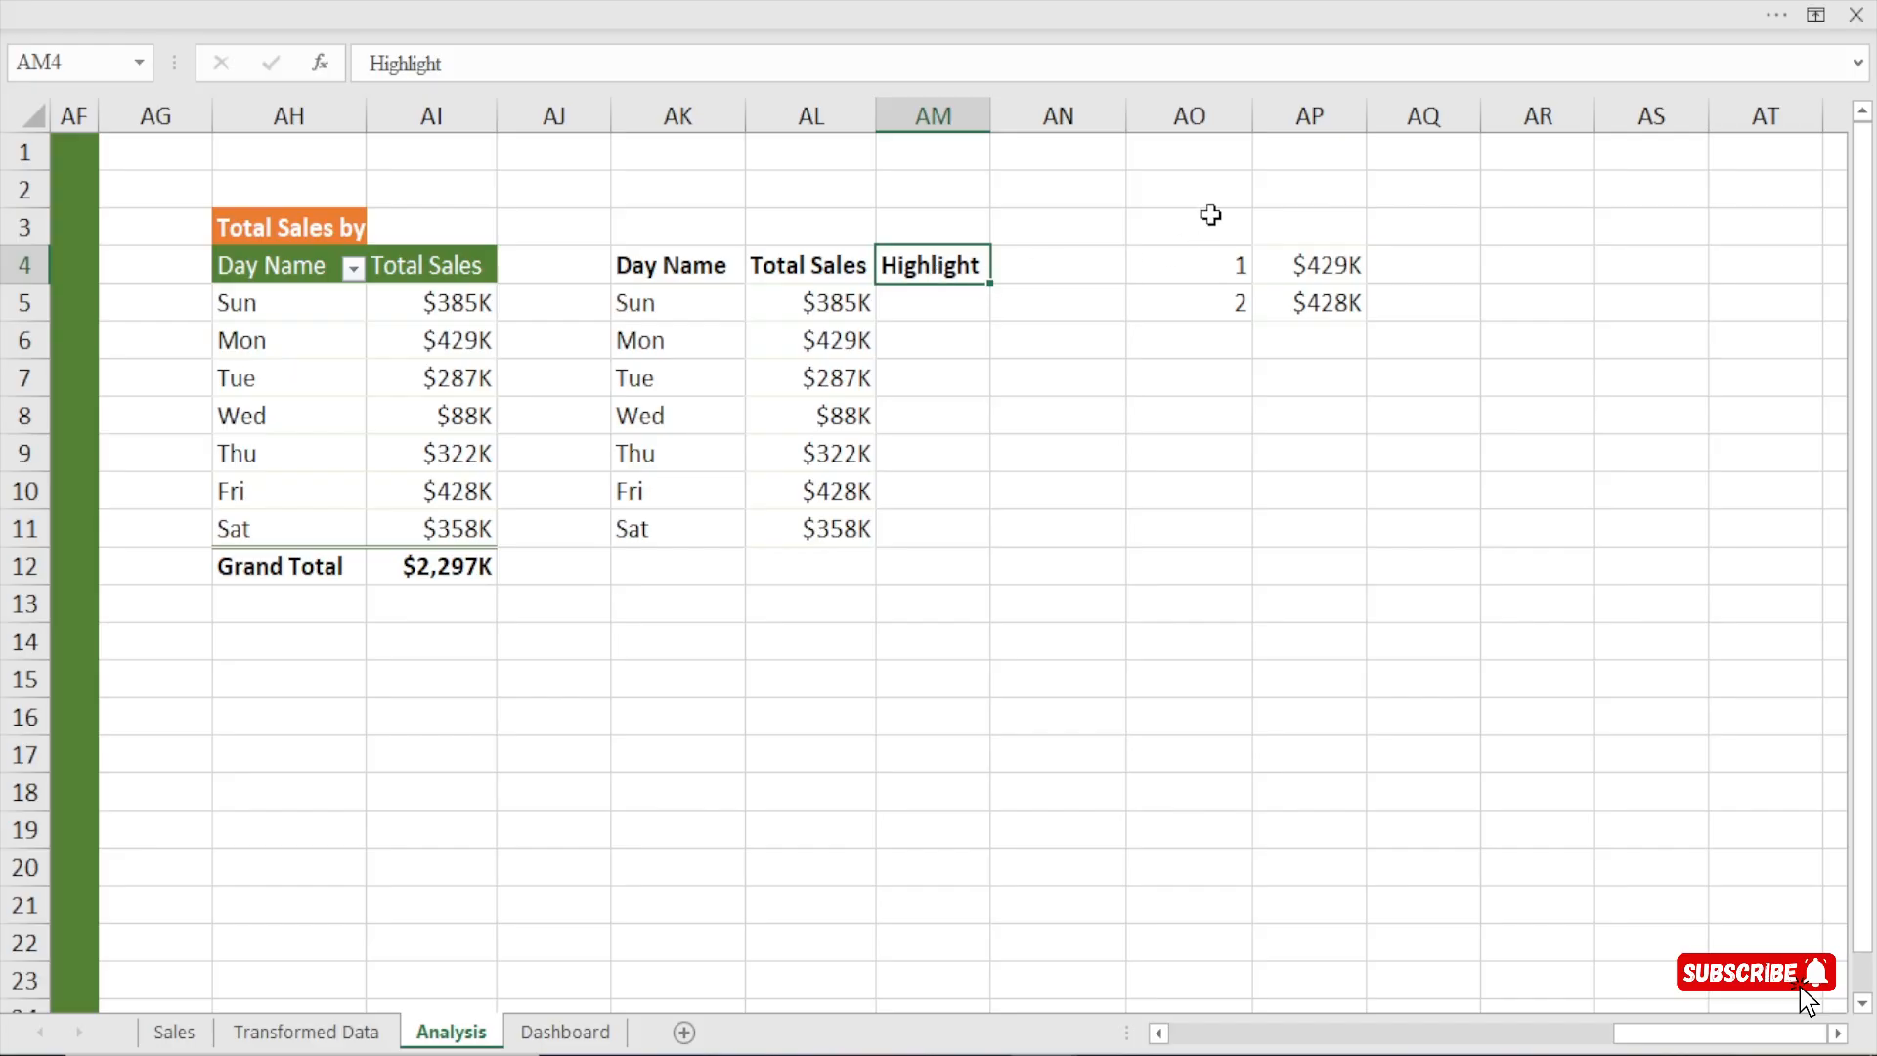
Widen columns AO and AP around the ranked sales values to make room for a long formula in AM5.
drag(1367, 116, 1531, 115)
drag(1250, 114, 1445, 113)
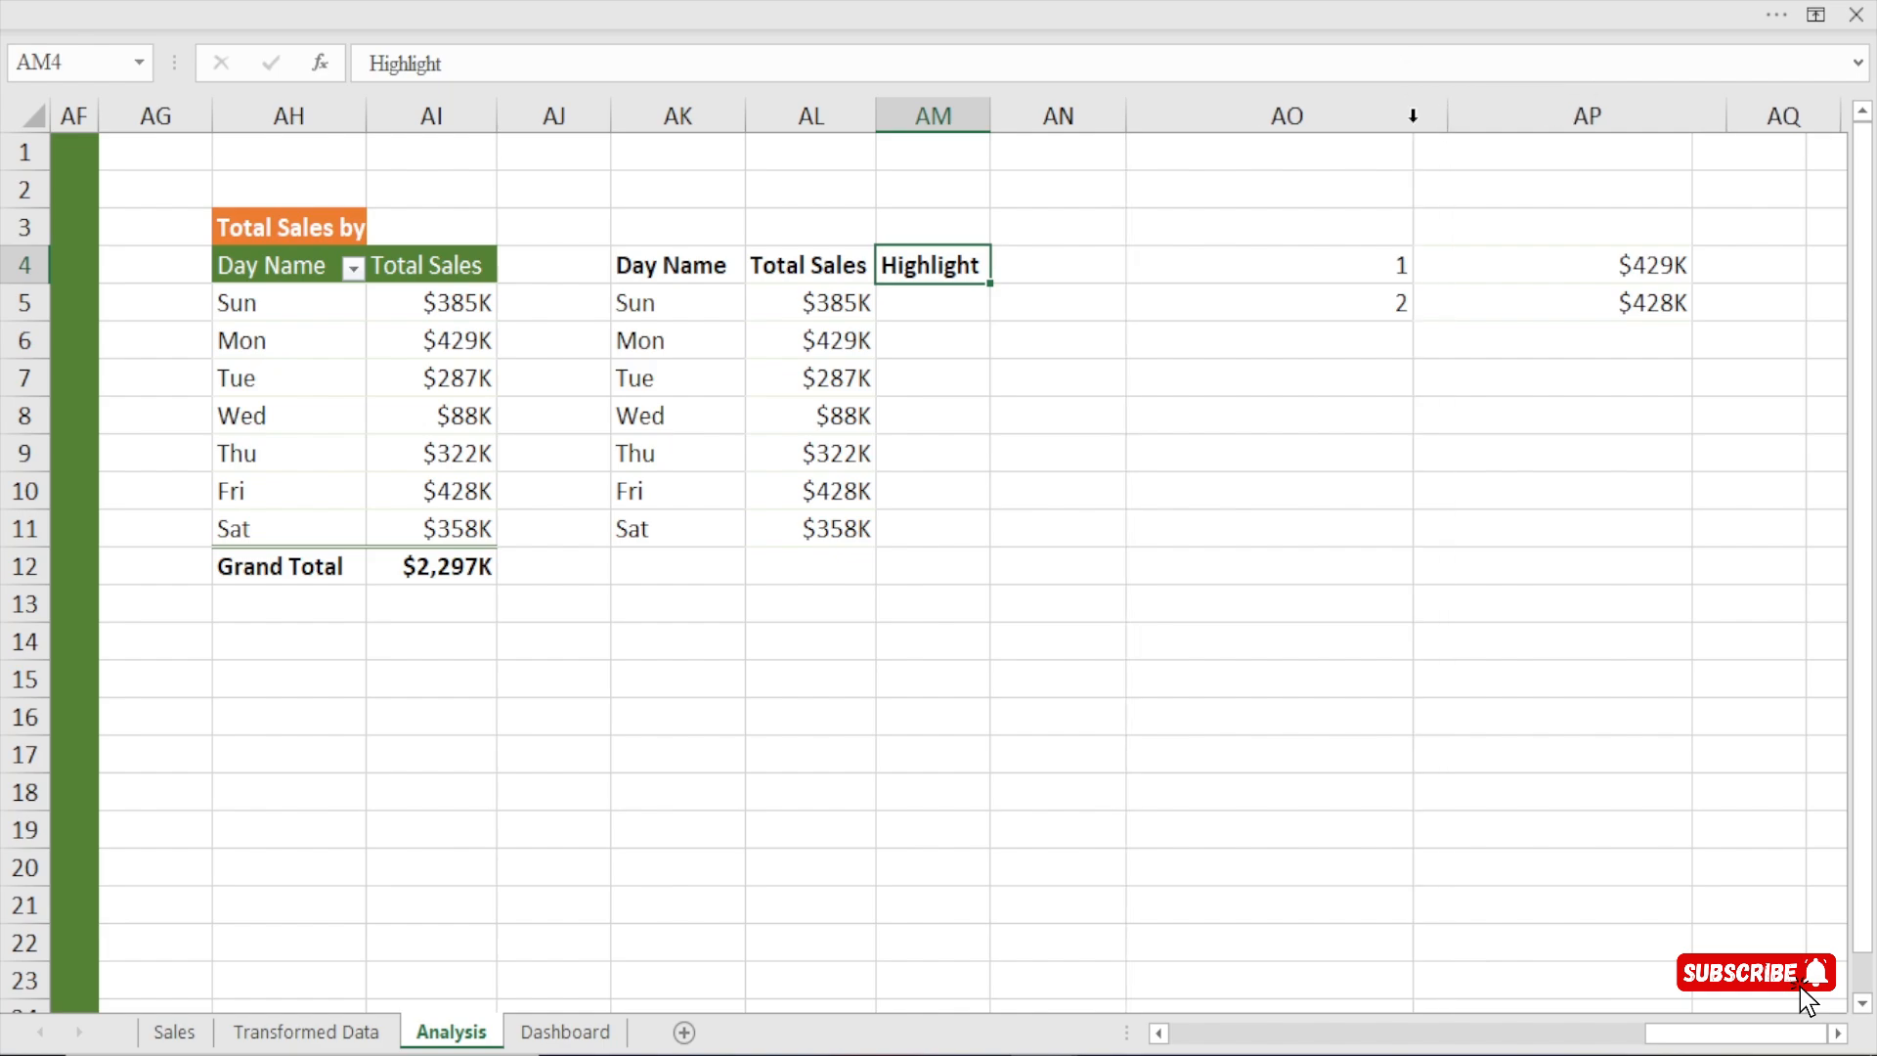
click(923, 306)
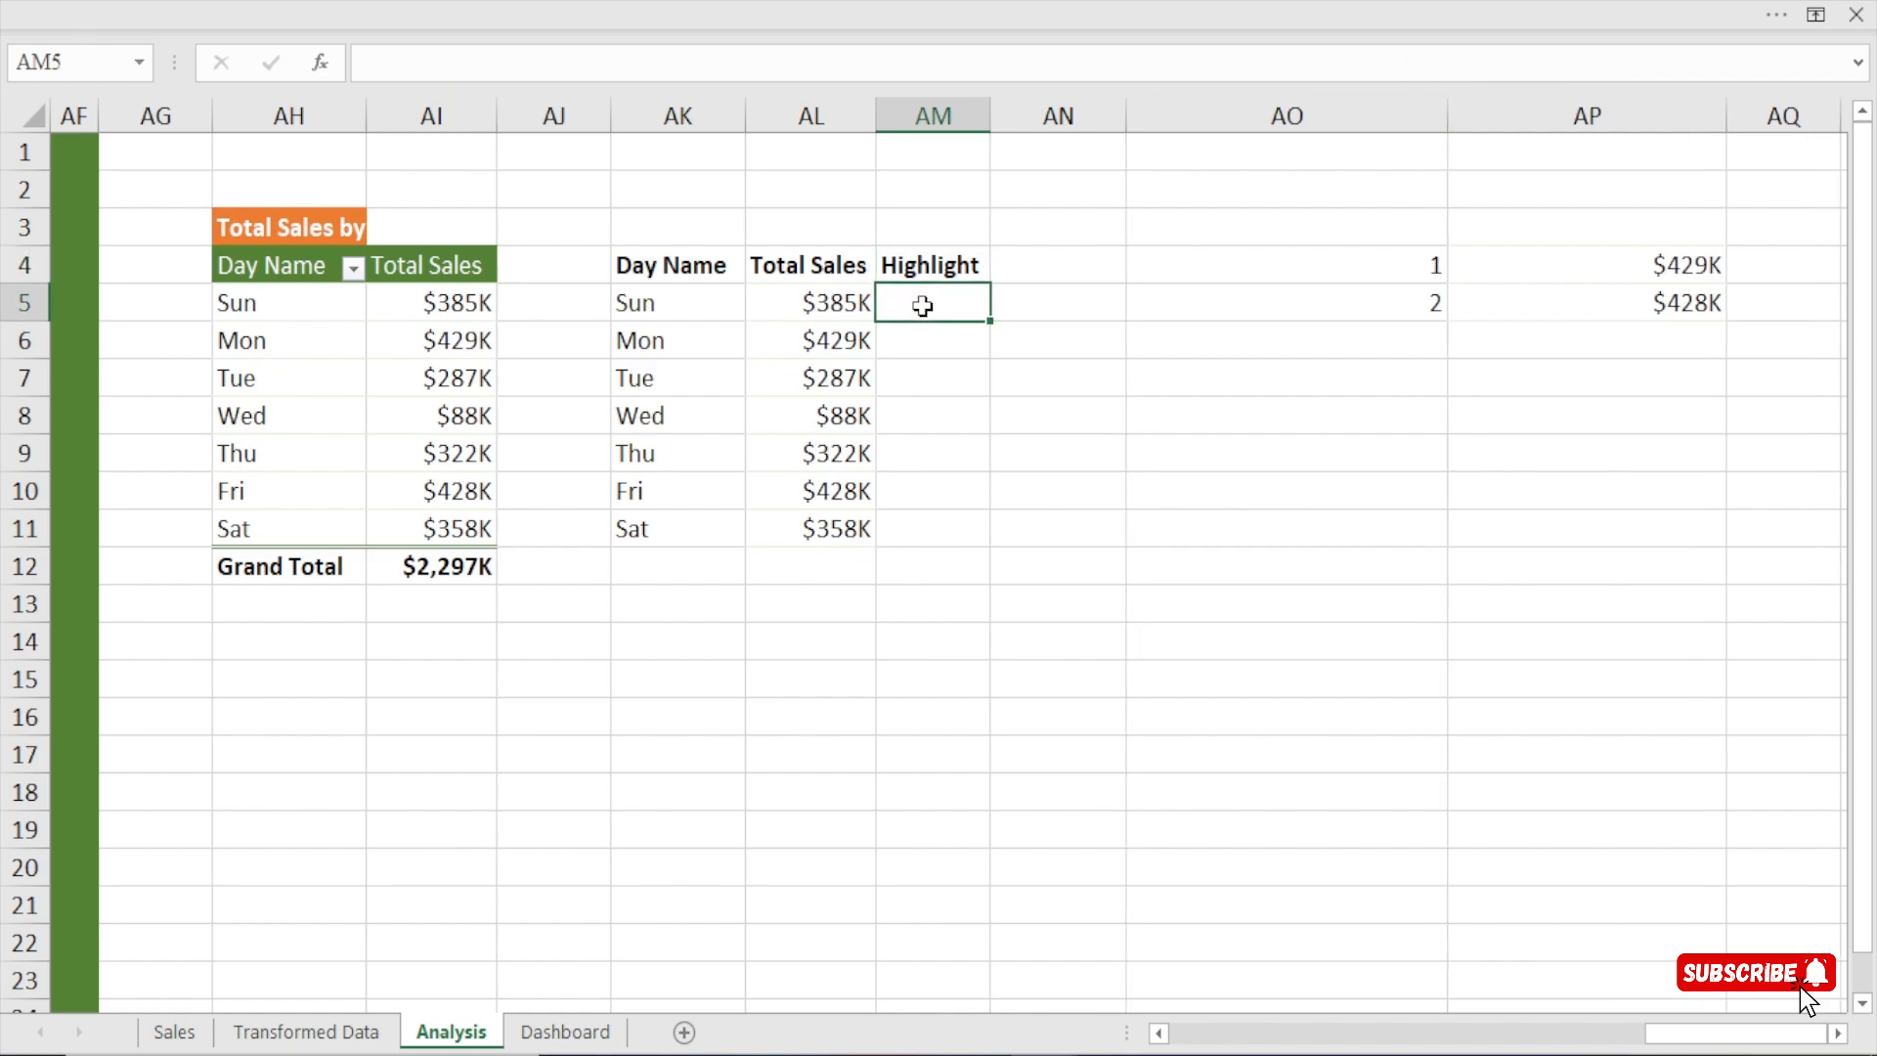
drag(1454, 128, 1490, 127)
drag(1763, 113, 1683, 117)
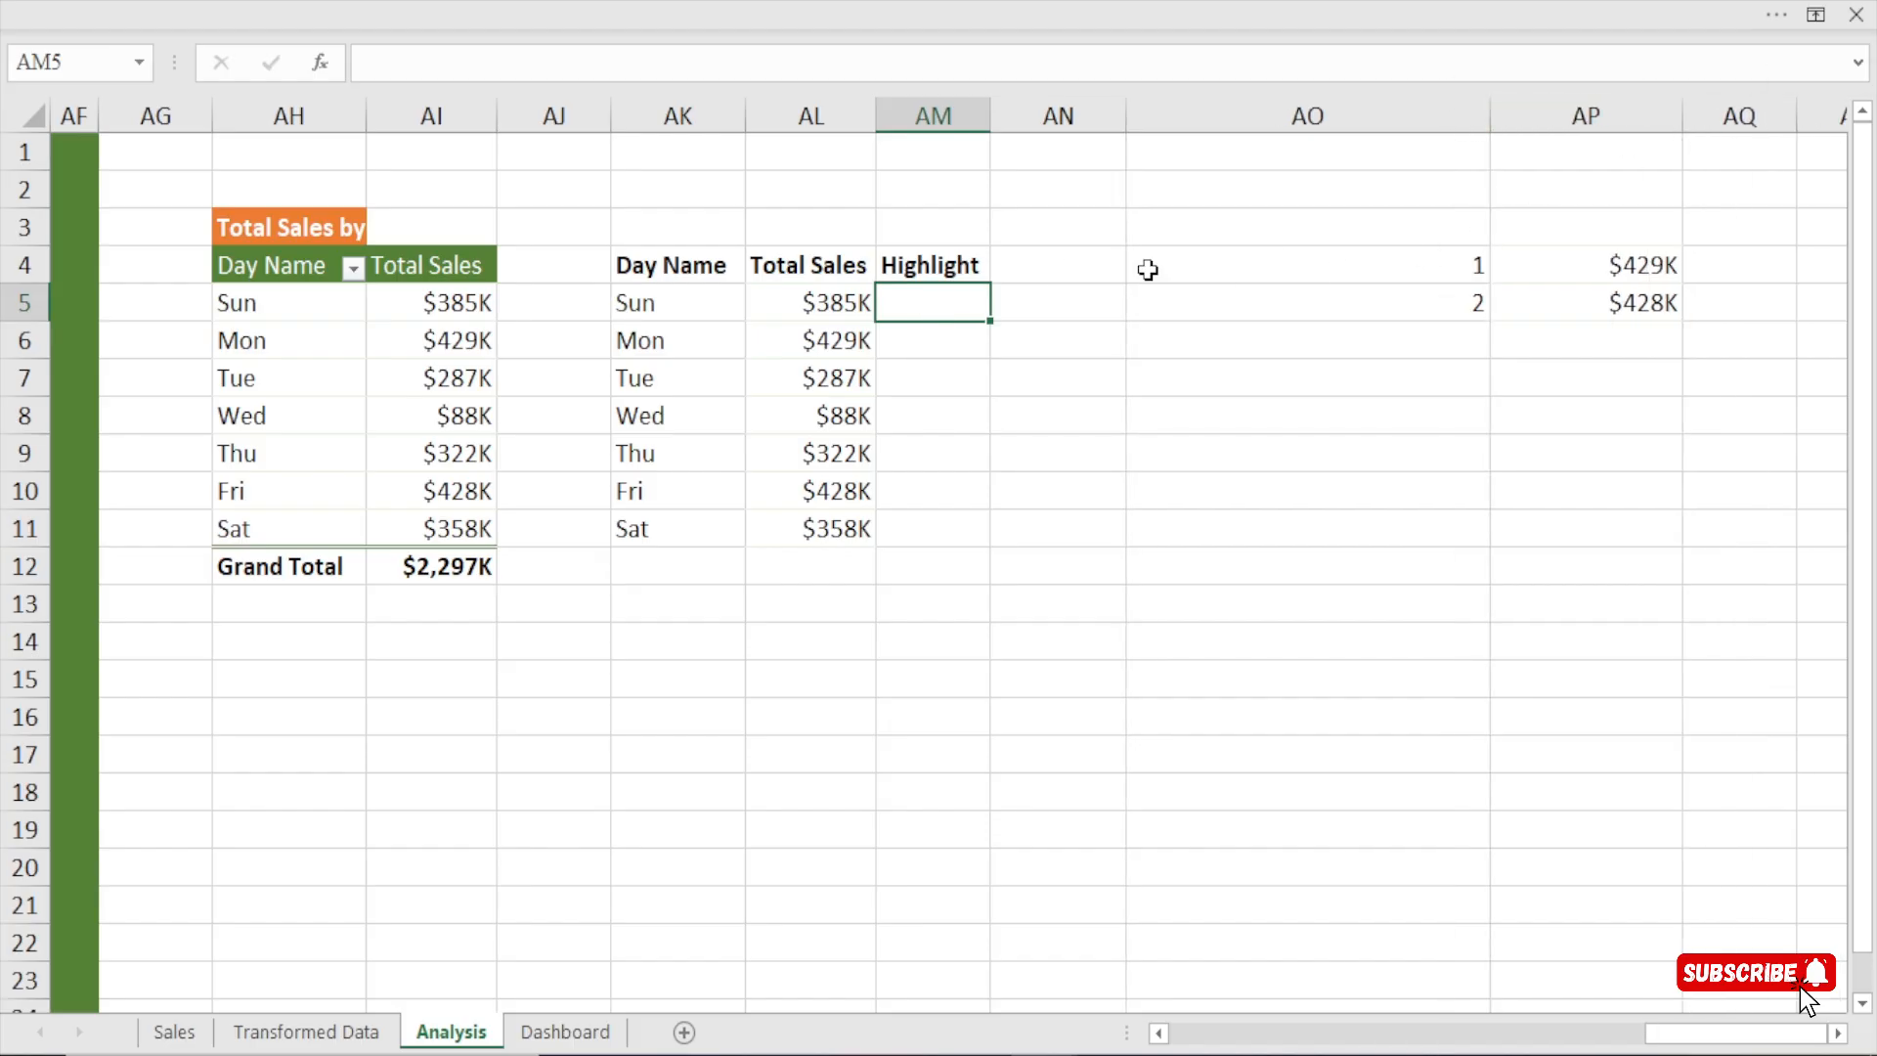
Begin an IFS formula in AM5 that returns AL5 when AL5 equals the absolute reference $AP$4.
drag(1508, 268, 1512, 306)
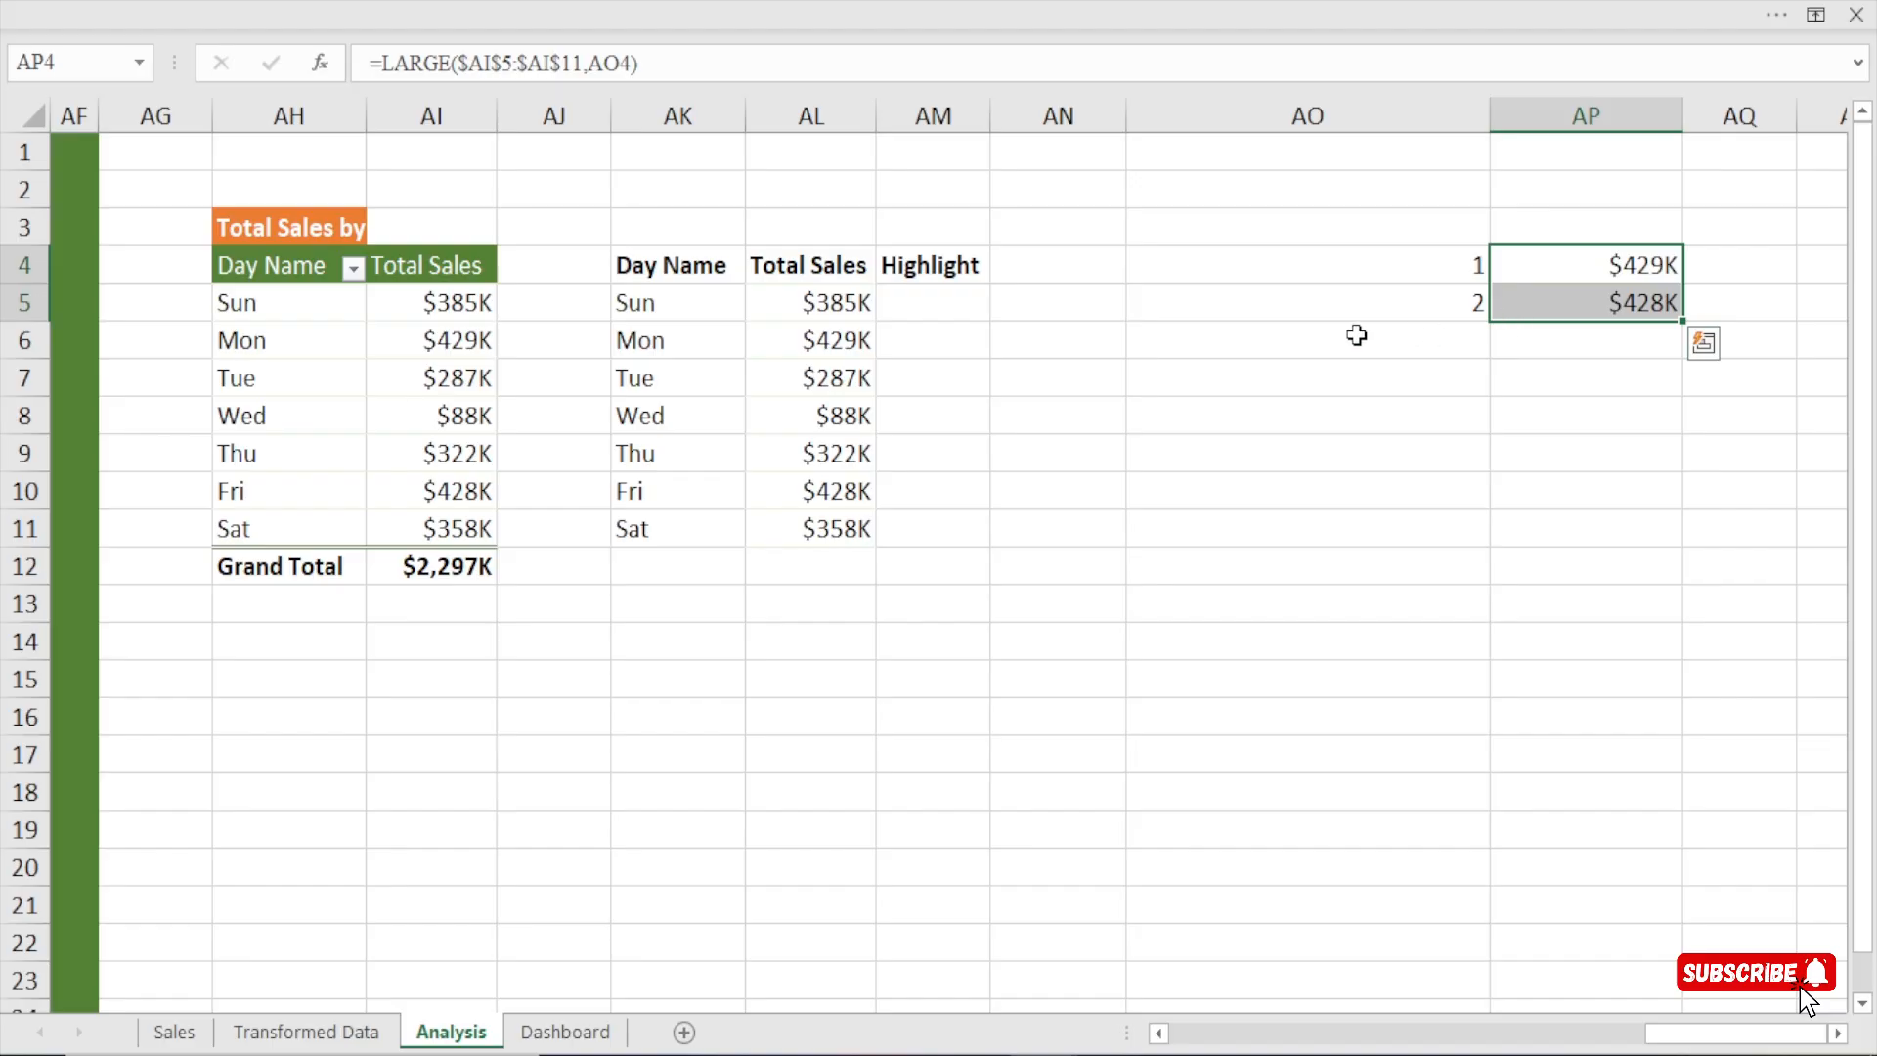
click(951, 303)
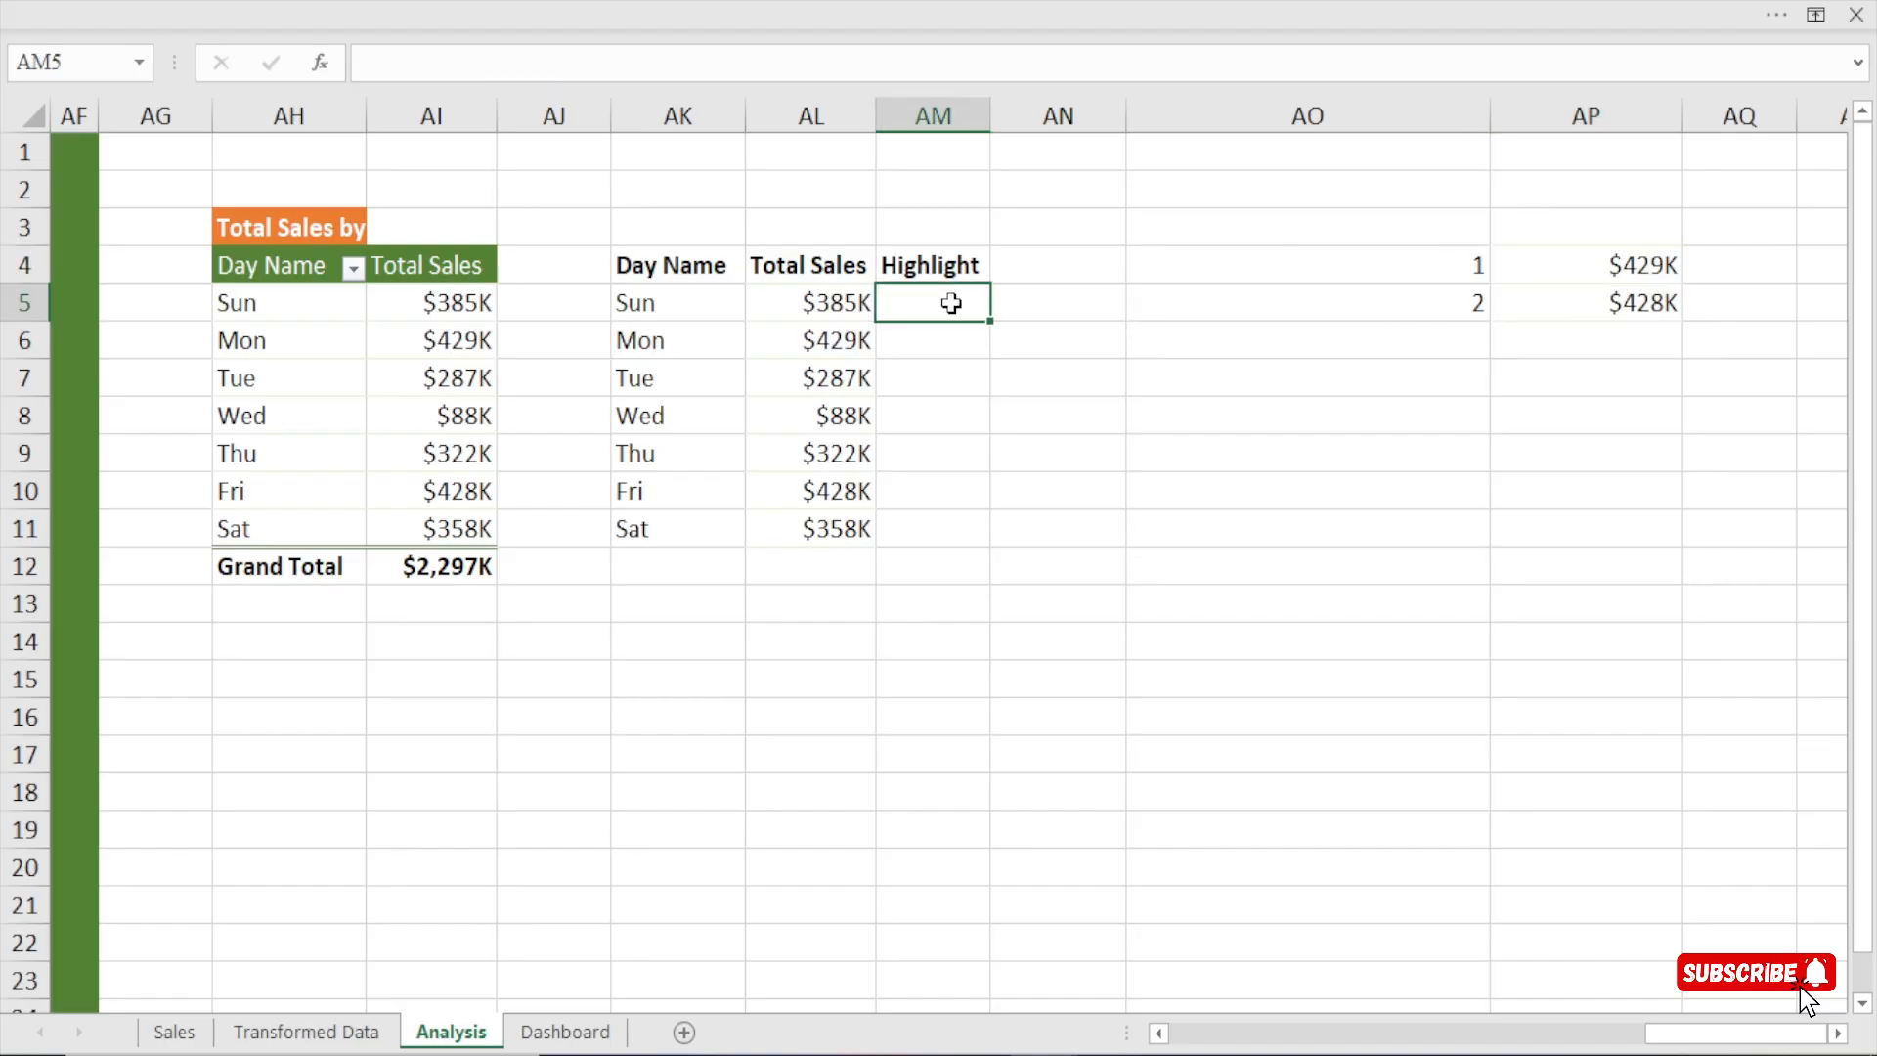
text(=ifs)
key(Tab)
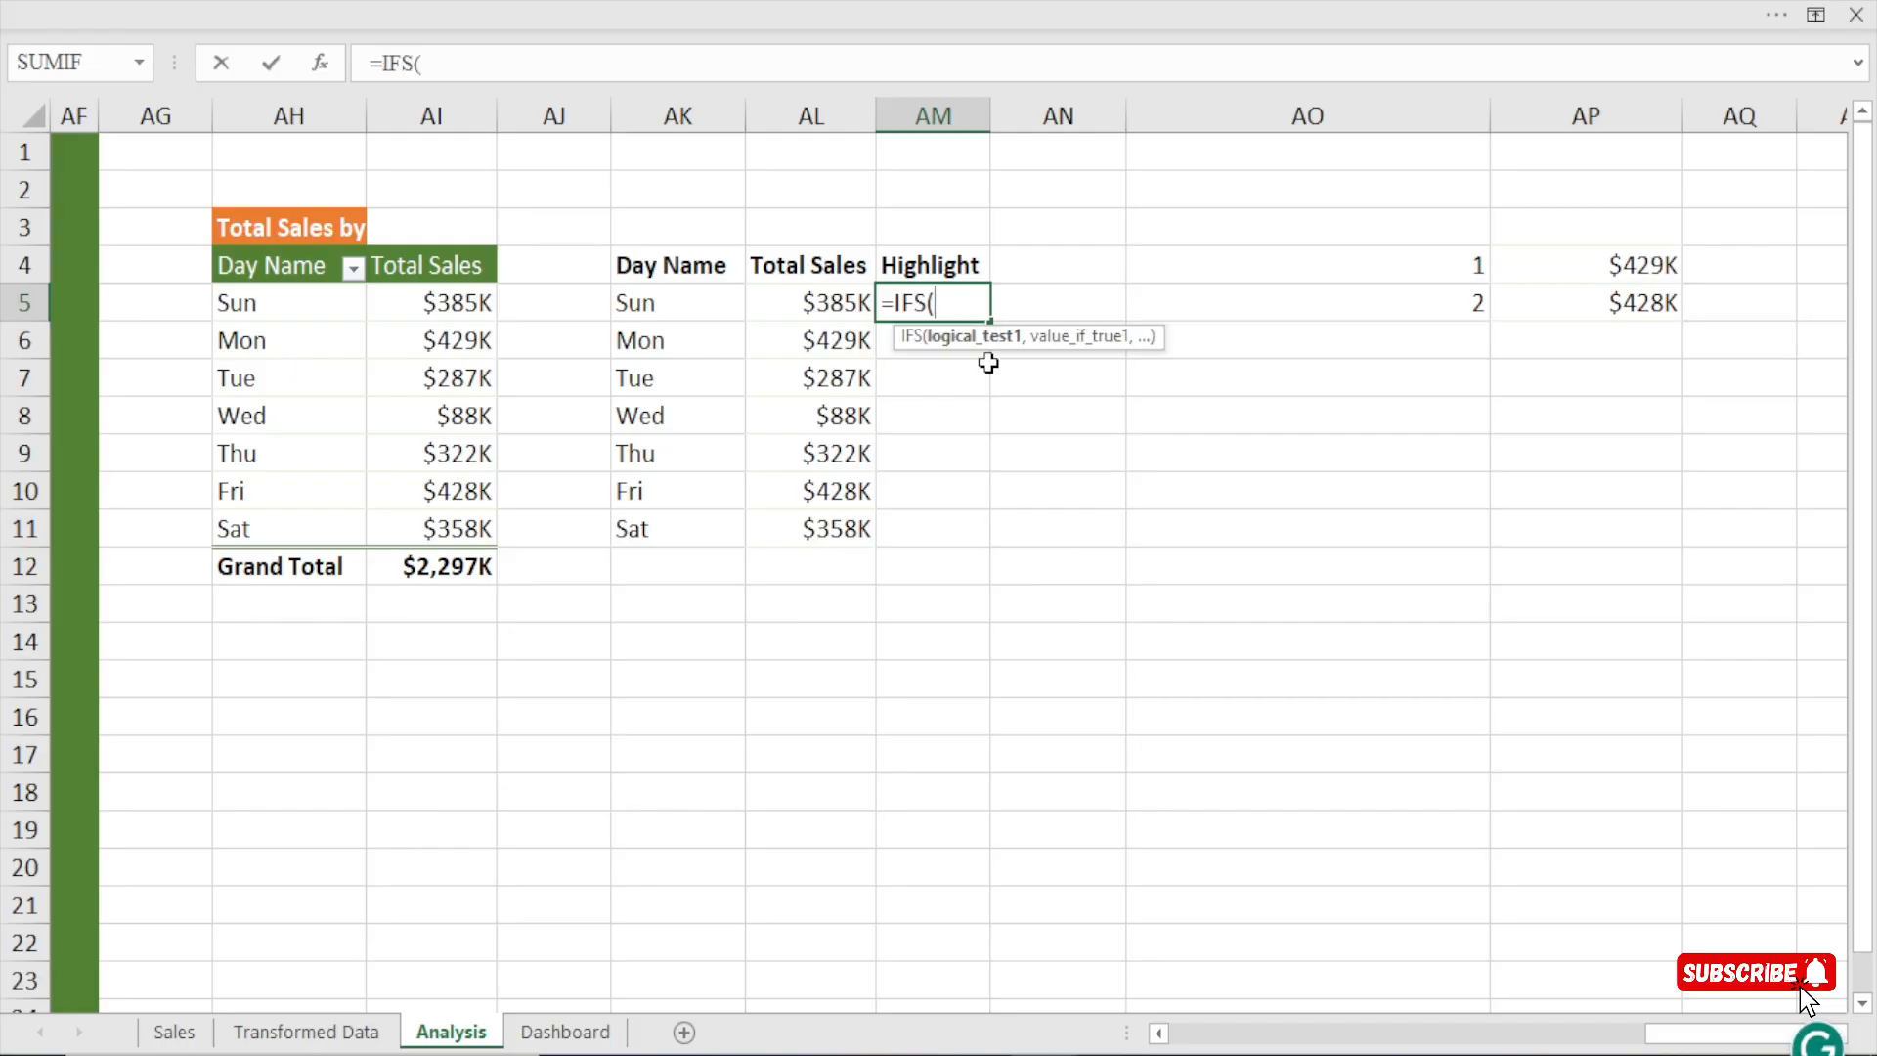
click(832, 307)
text(=)
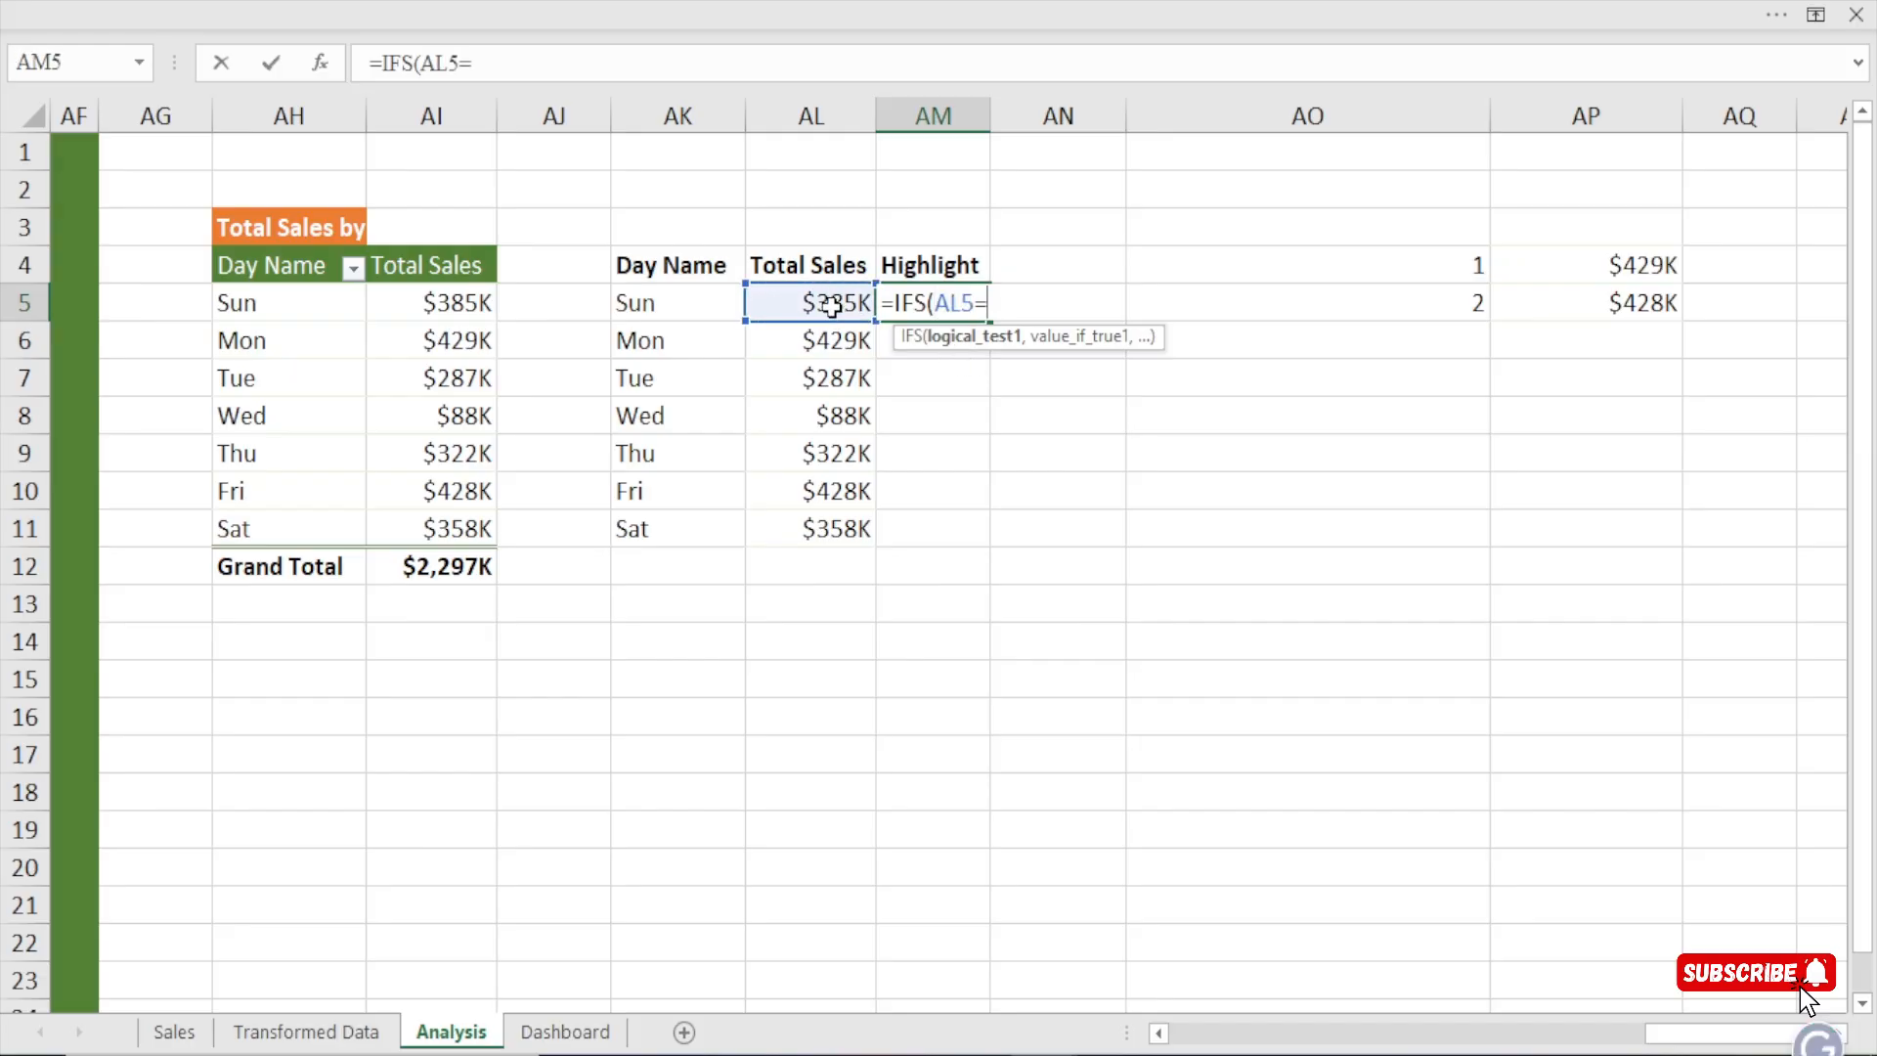
click(1589, 264)
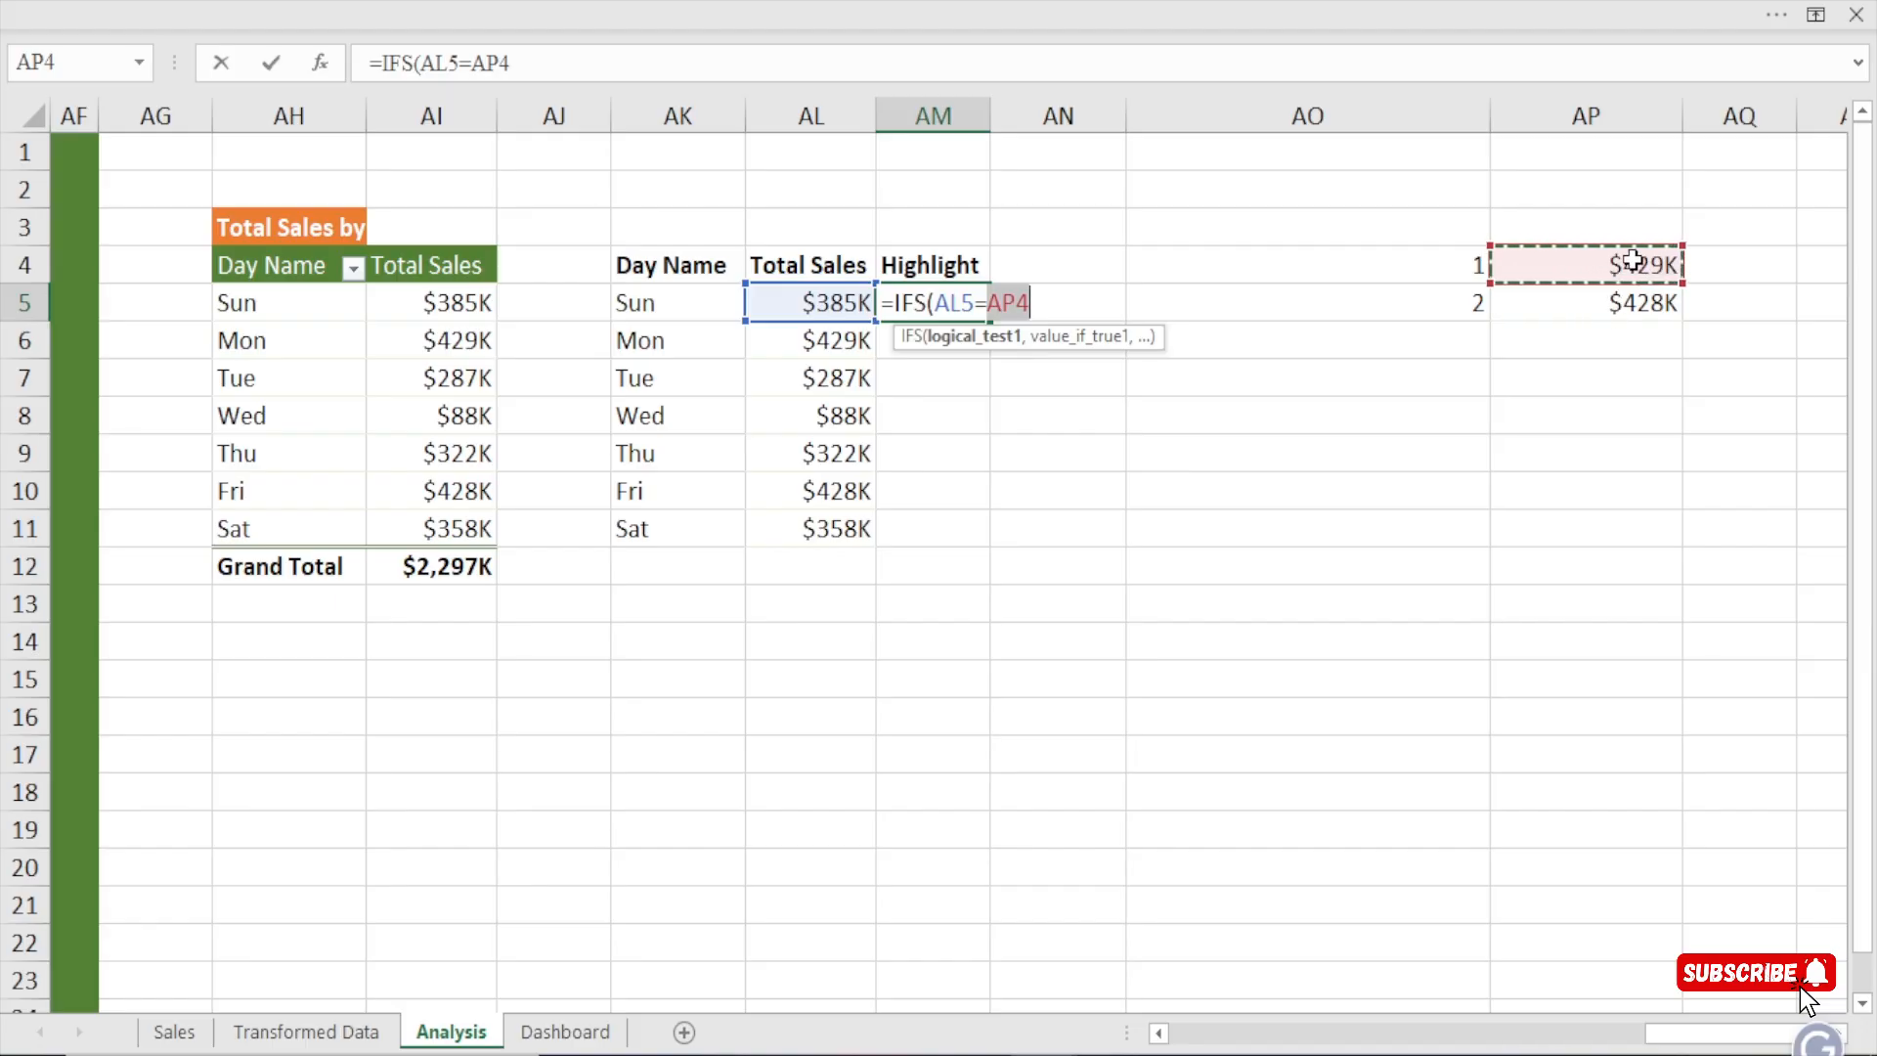
key(F4)
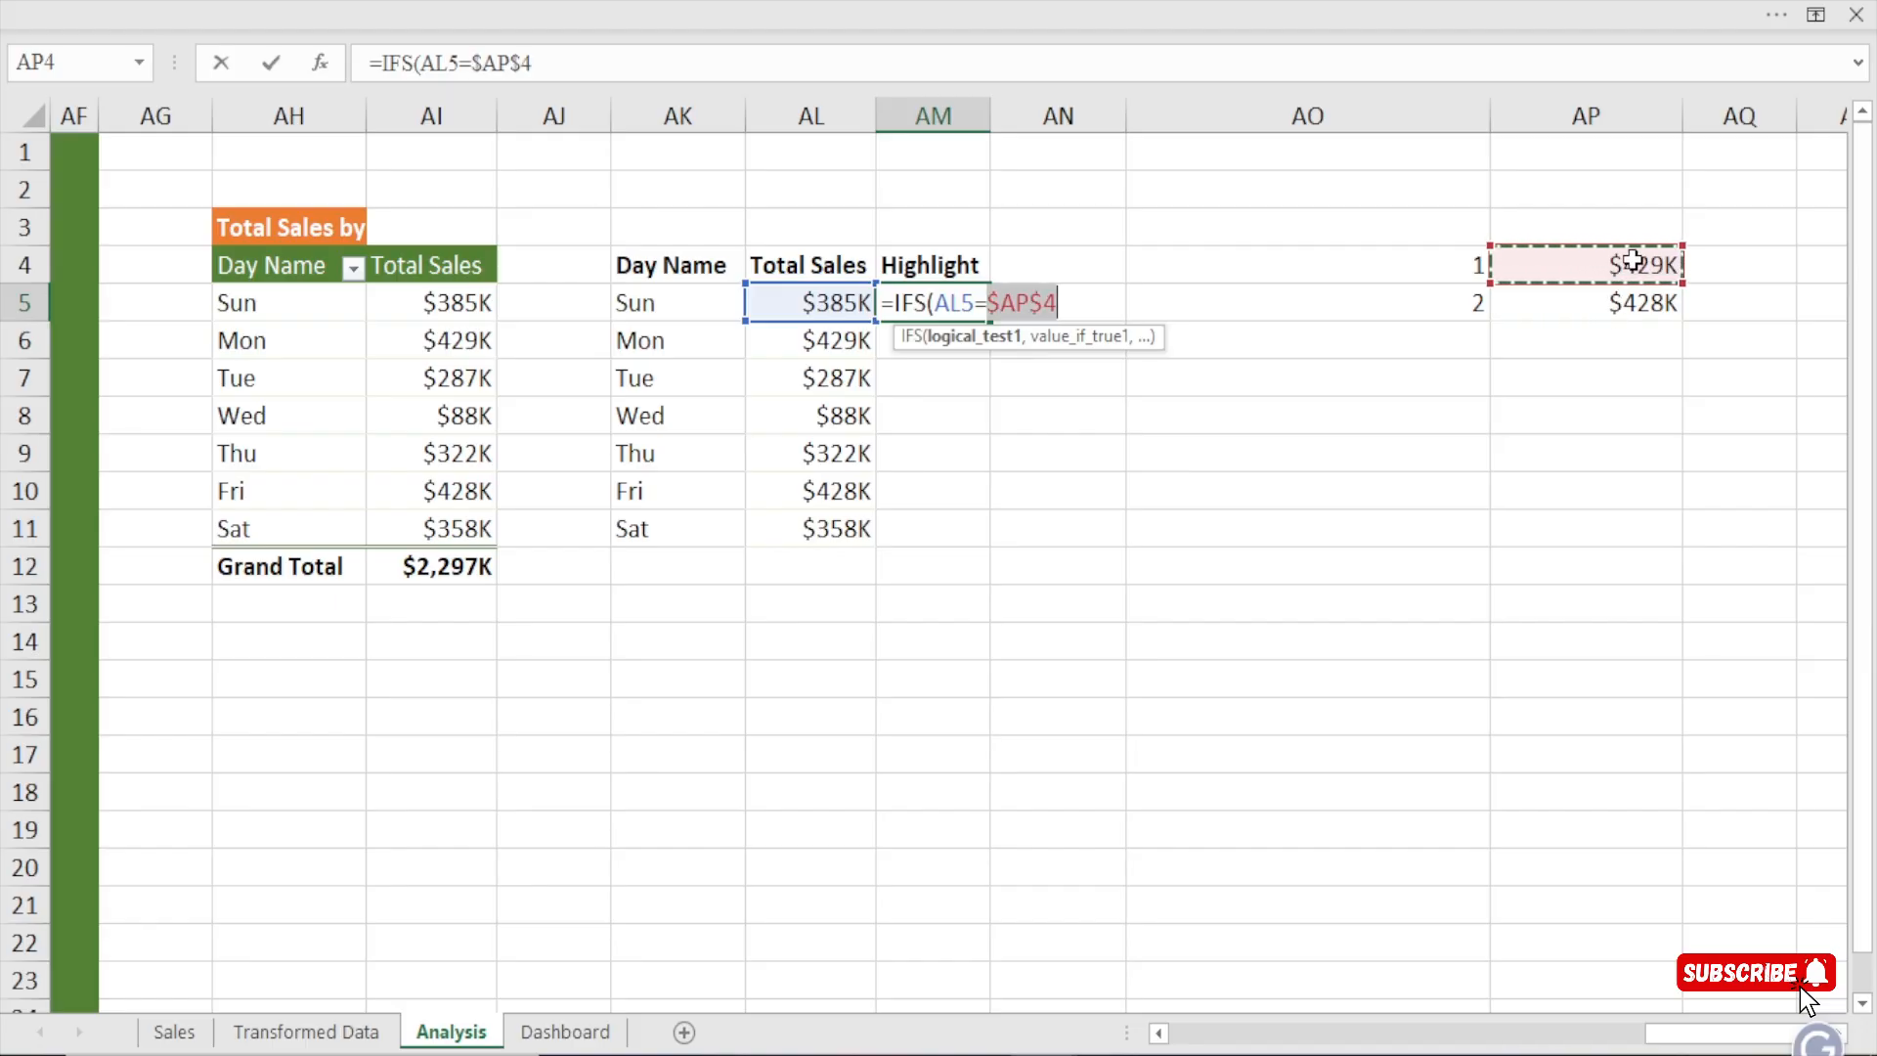
text(,)
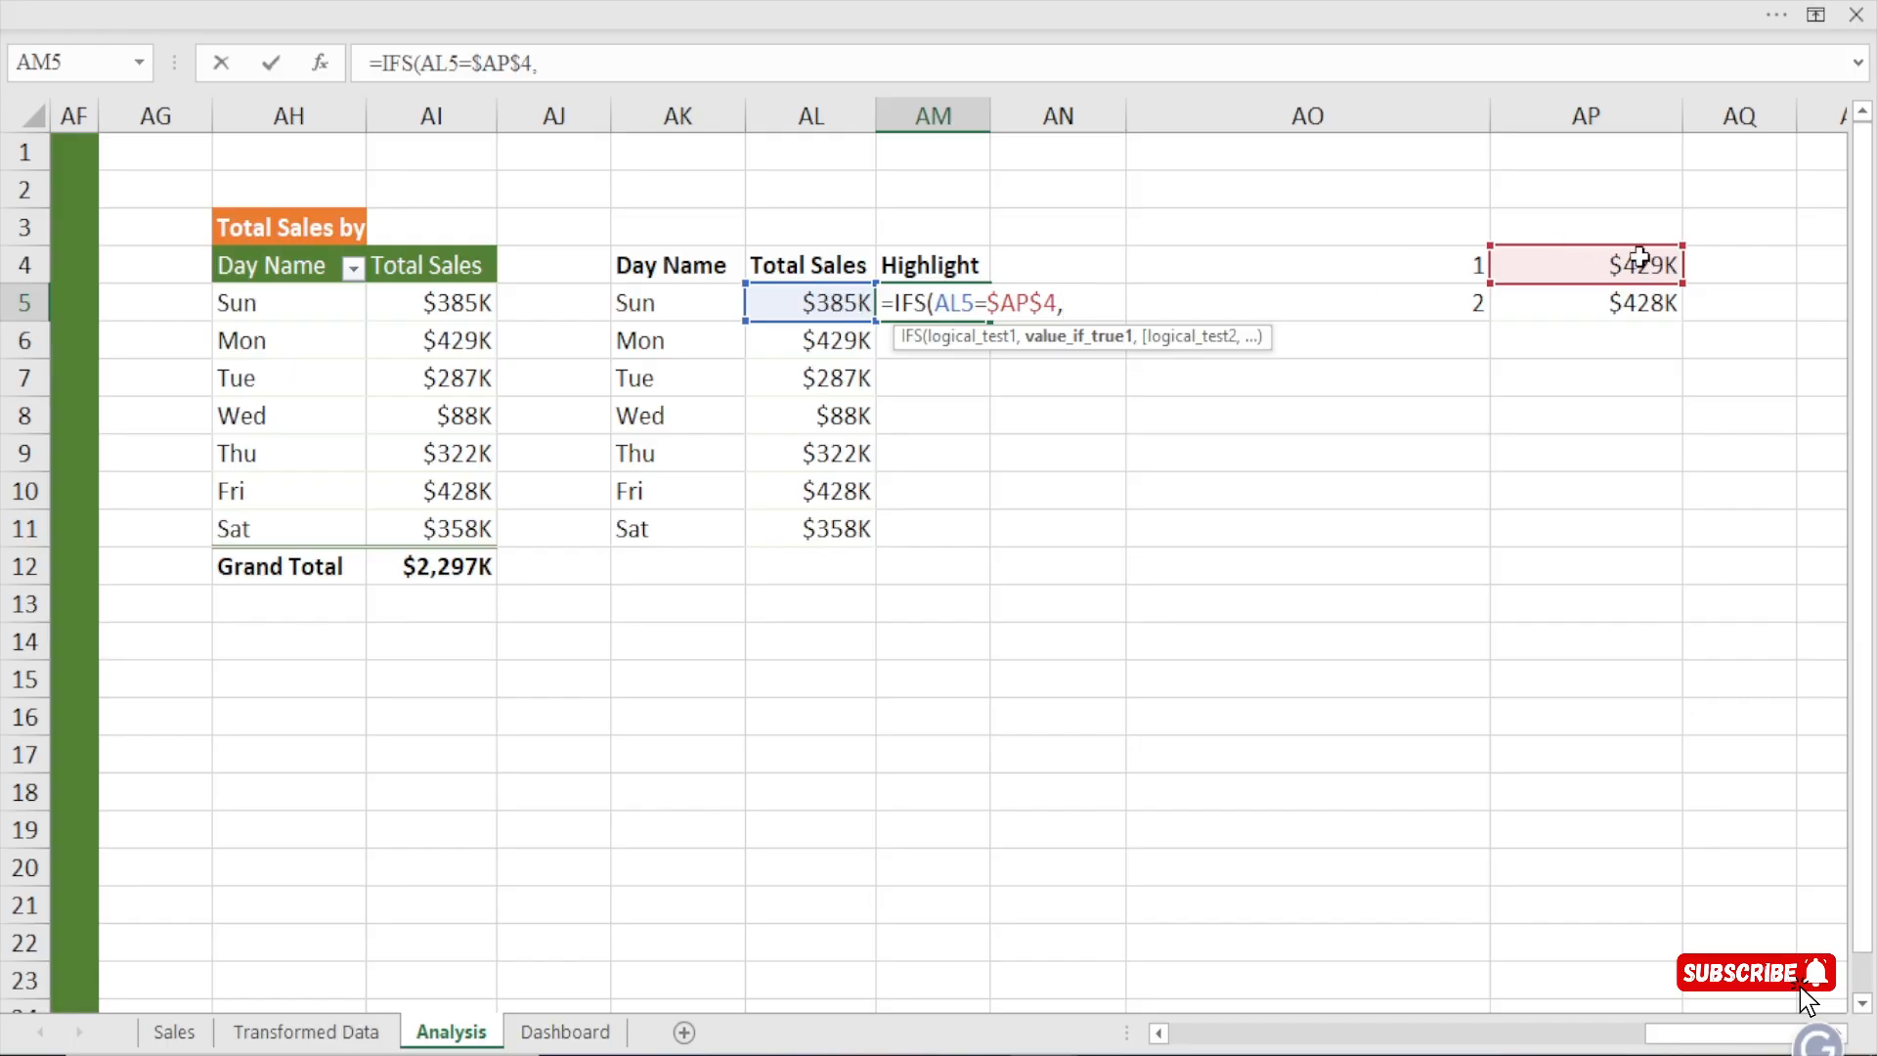
click(815, 300)
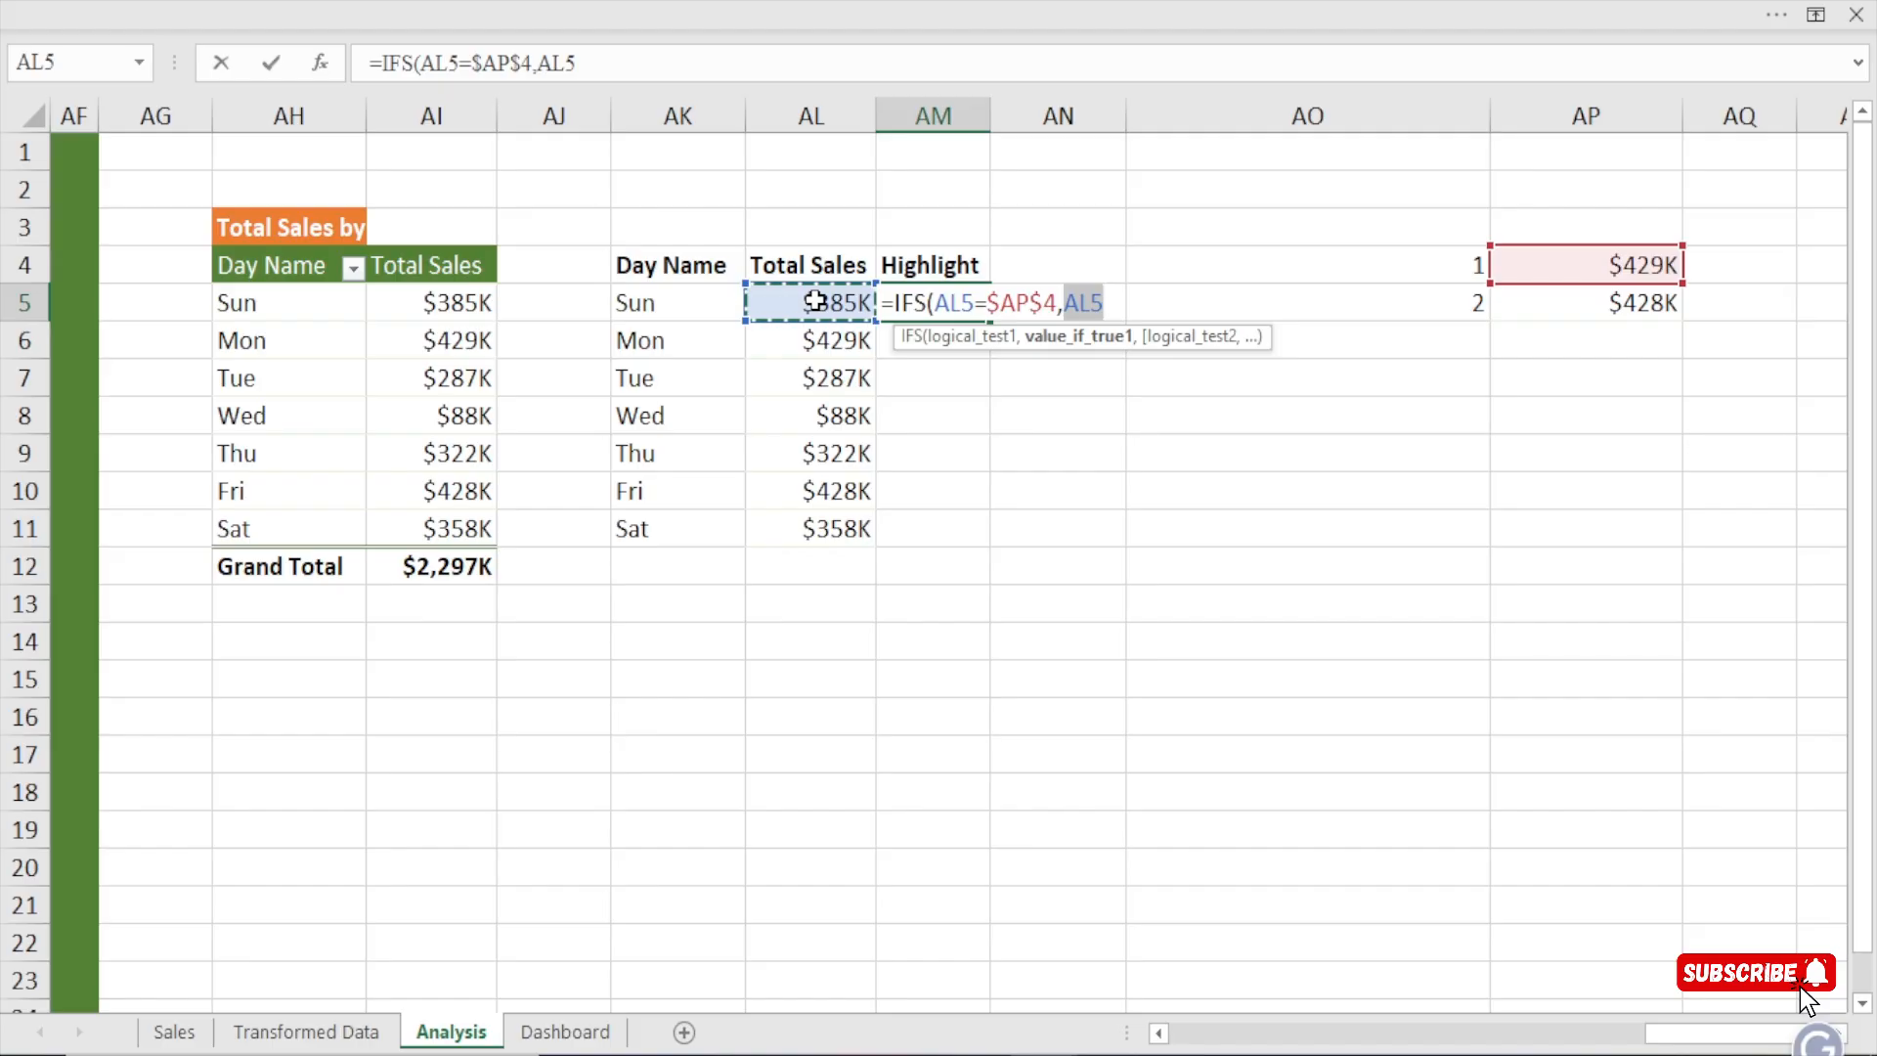
Complete the formula as =IFS(AL5=$AP$4,AL5,AL5=$AP$5,AL5) and fill it down to AM11.
text(,)
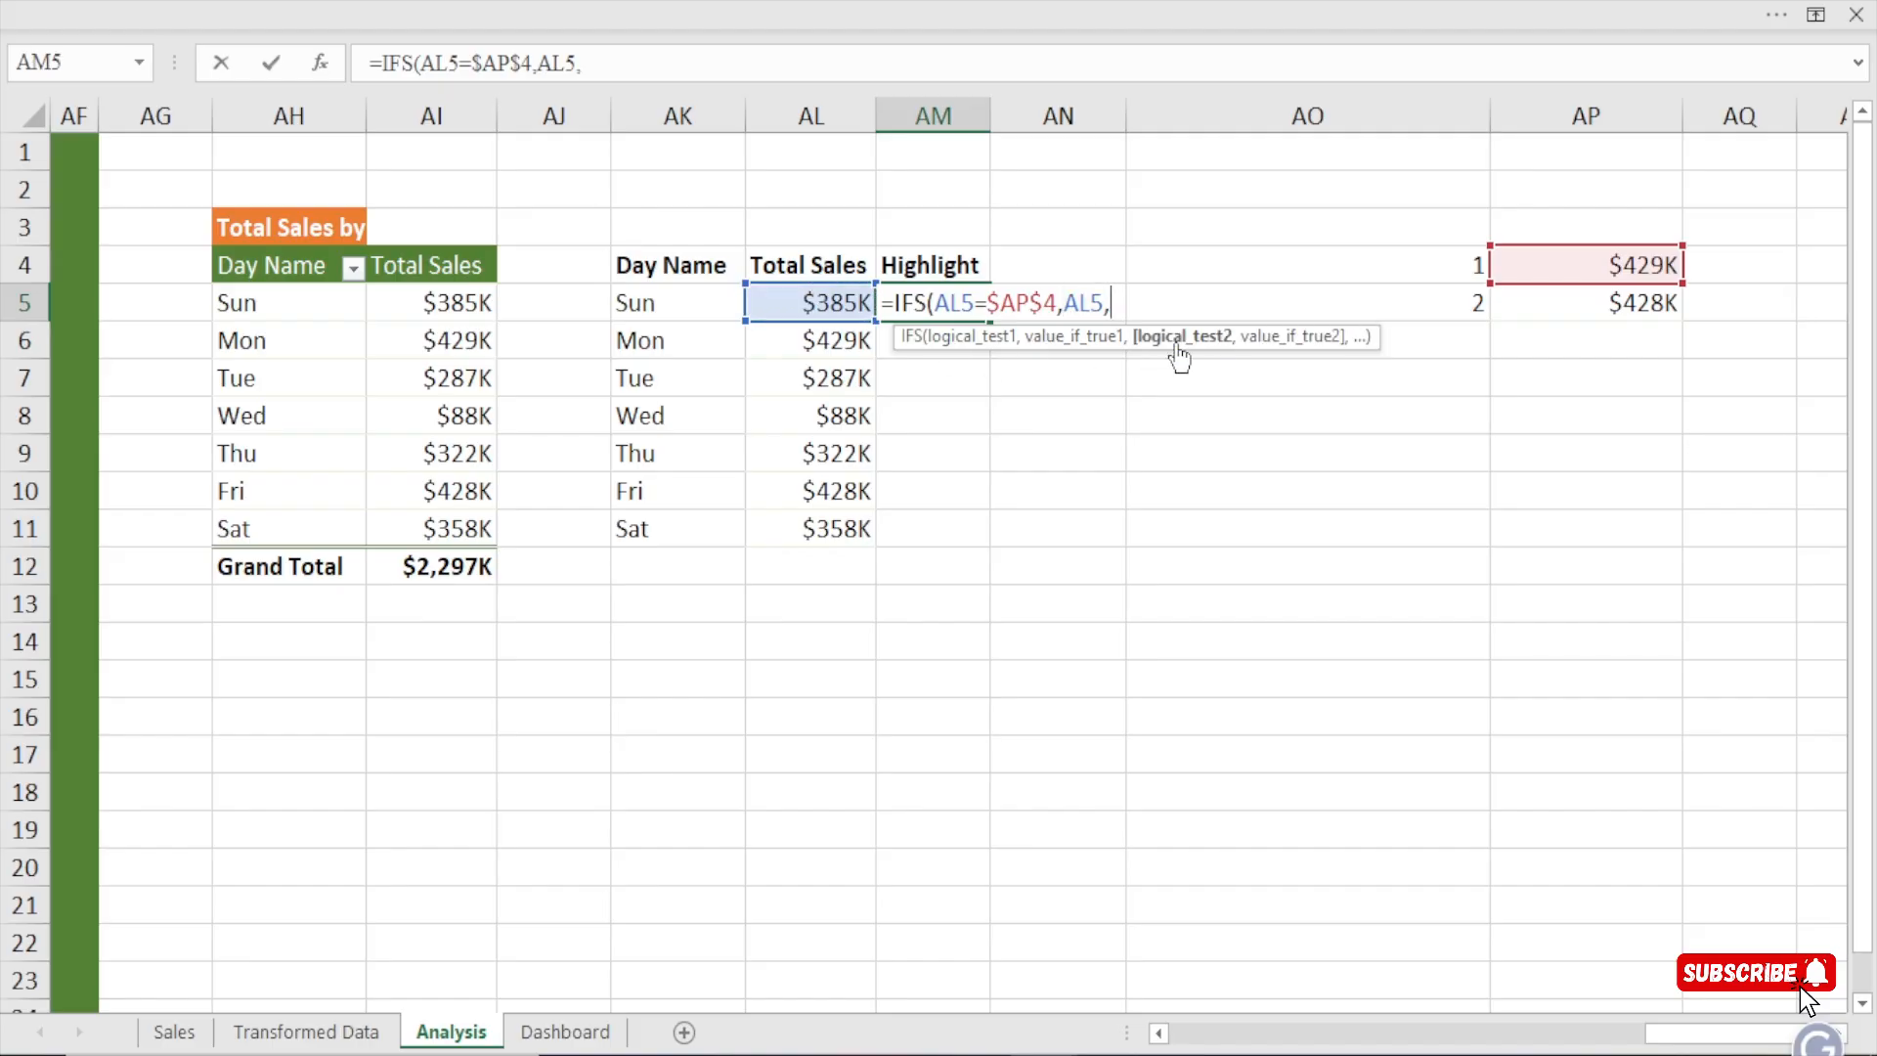
click(828, 303)
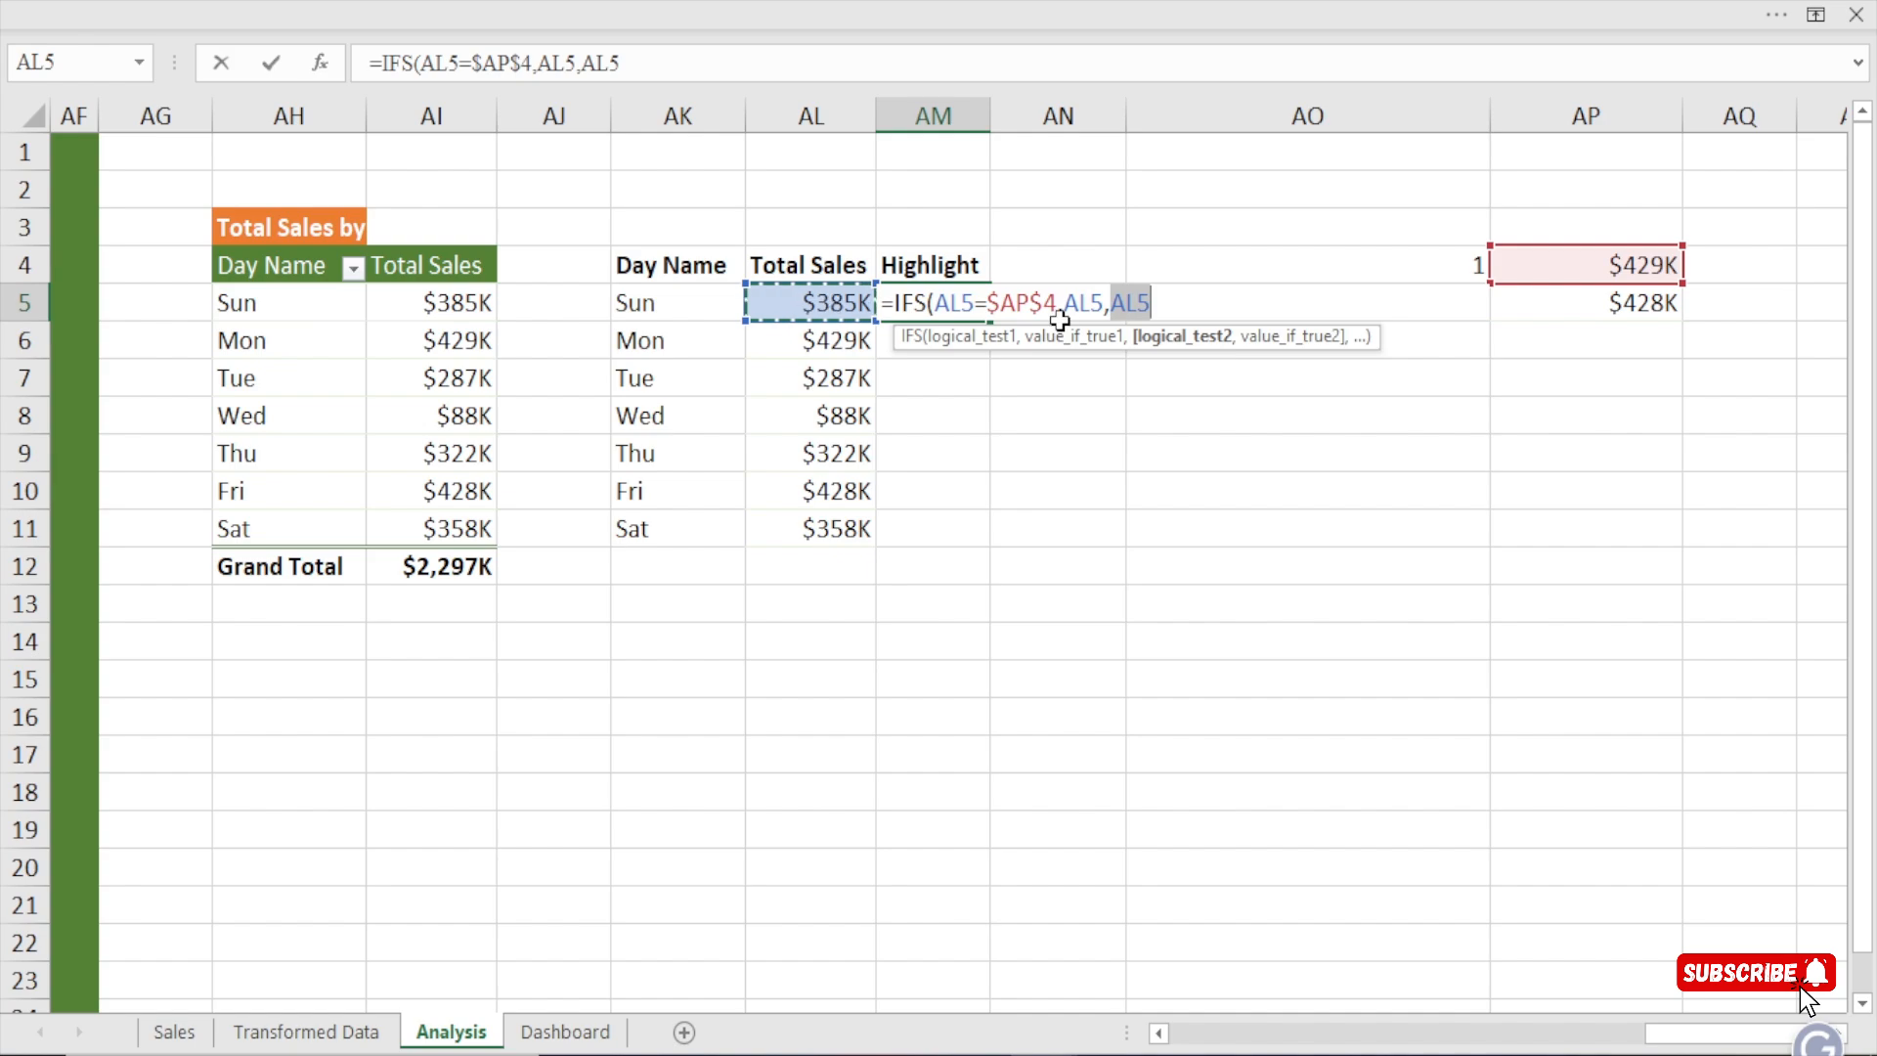
text(=)
click(1635, 306)
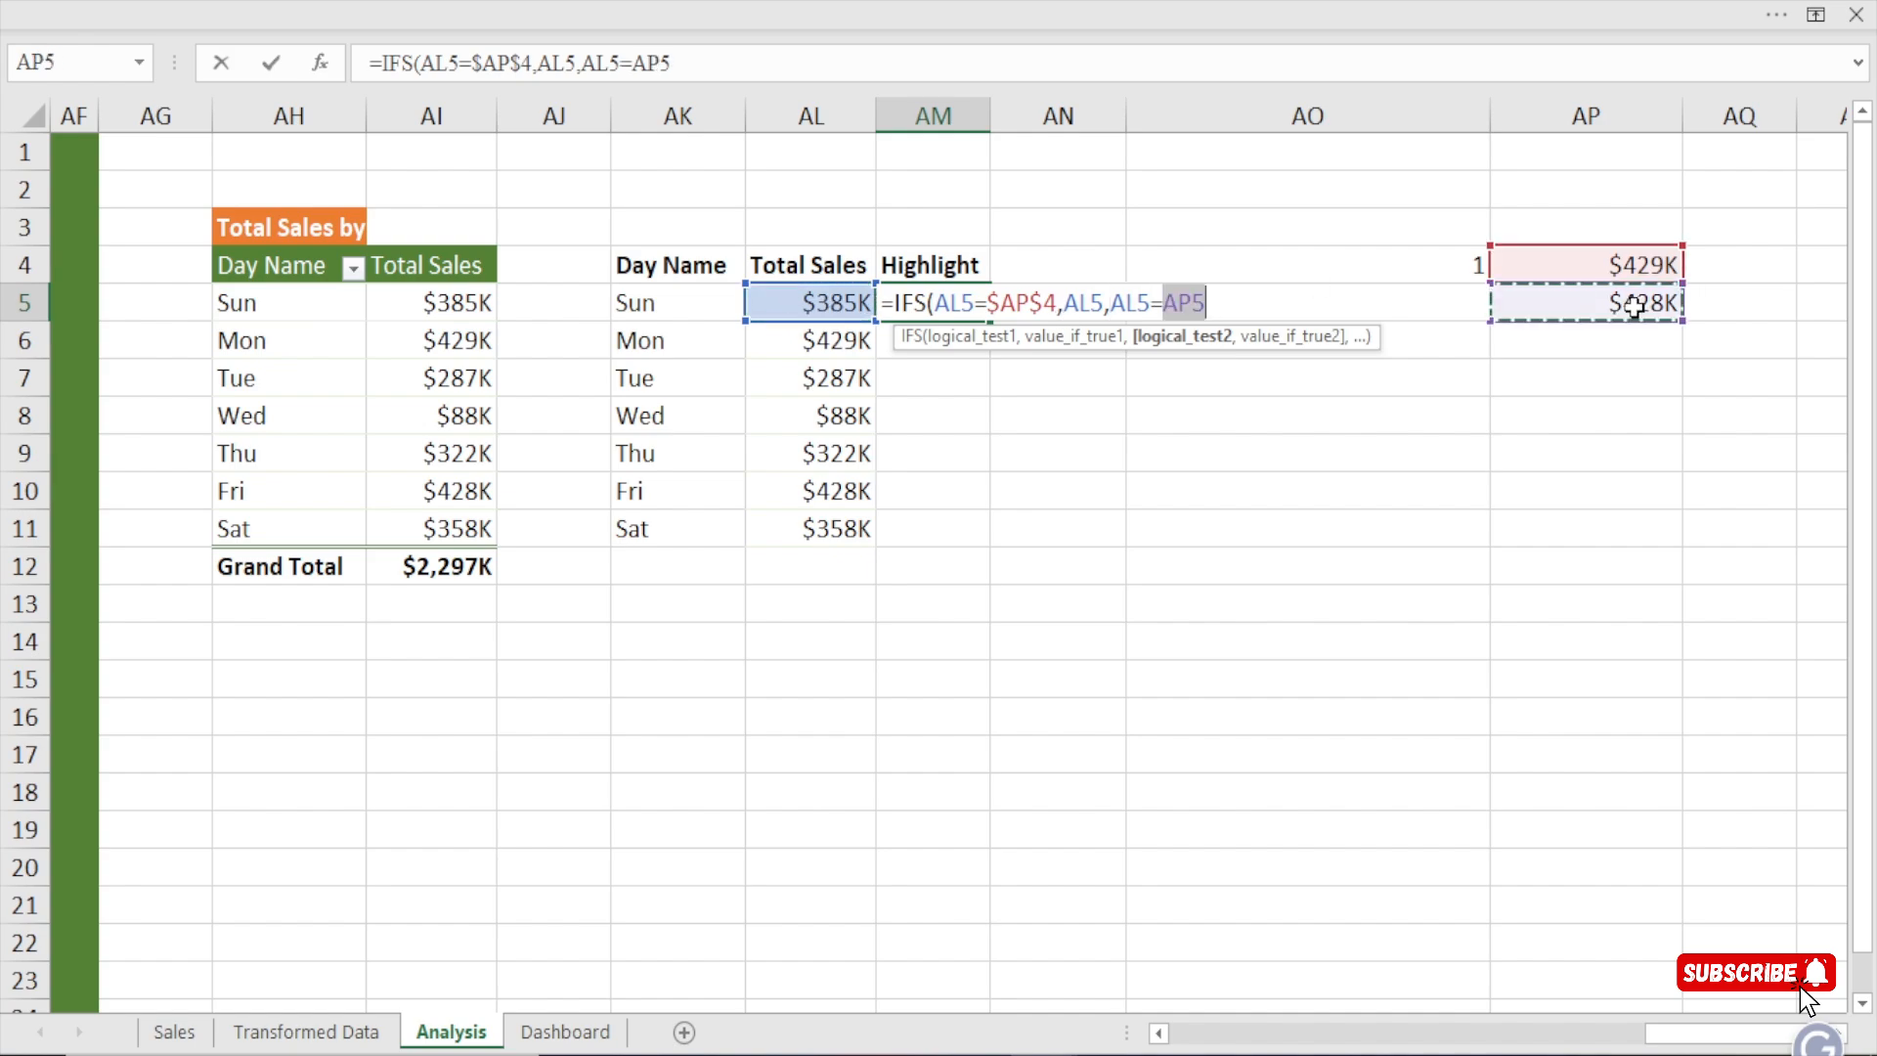
key(F4)
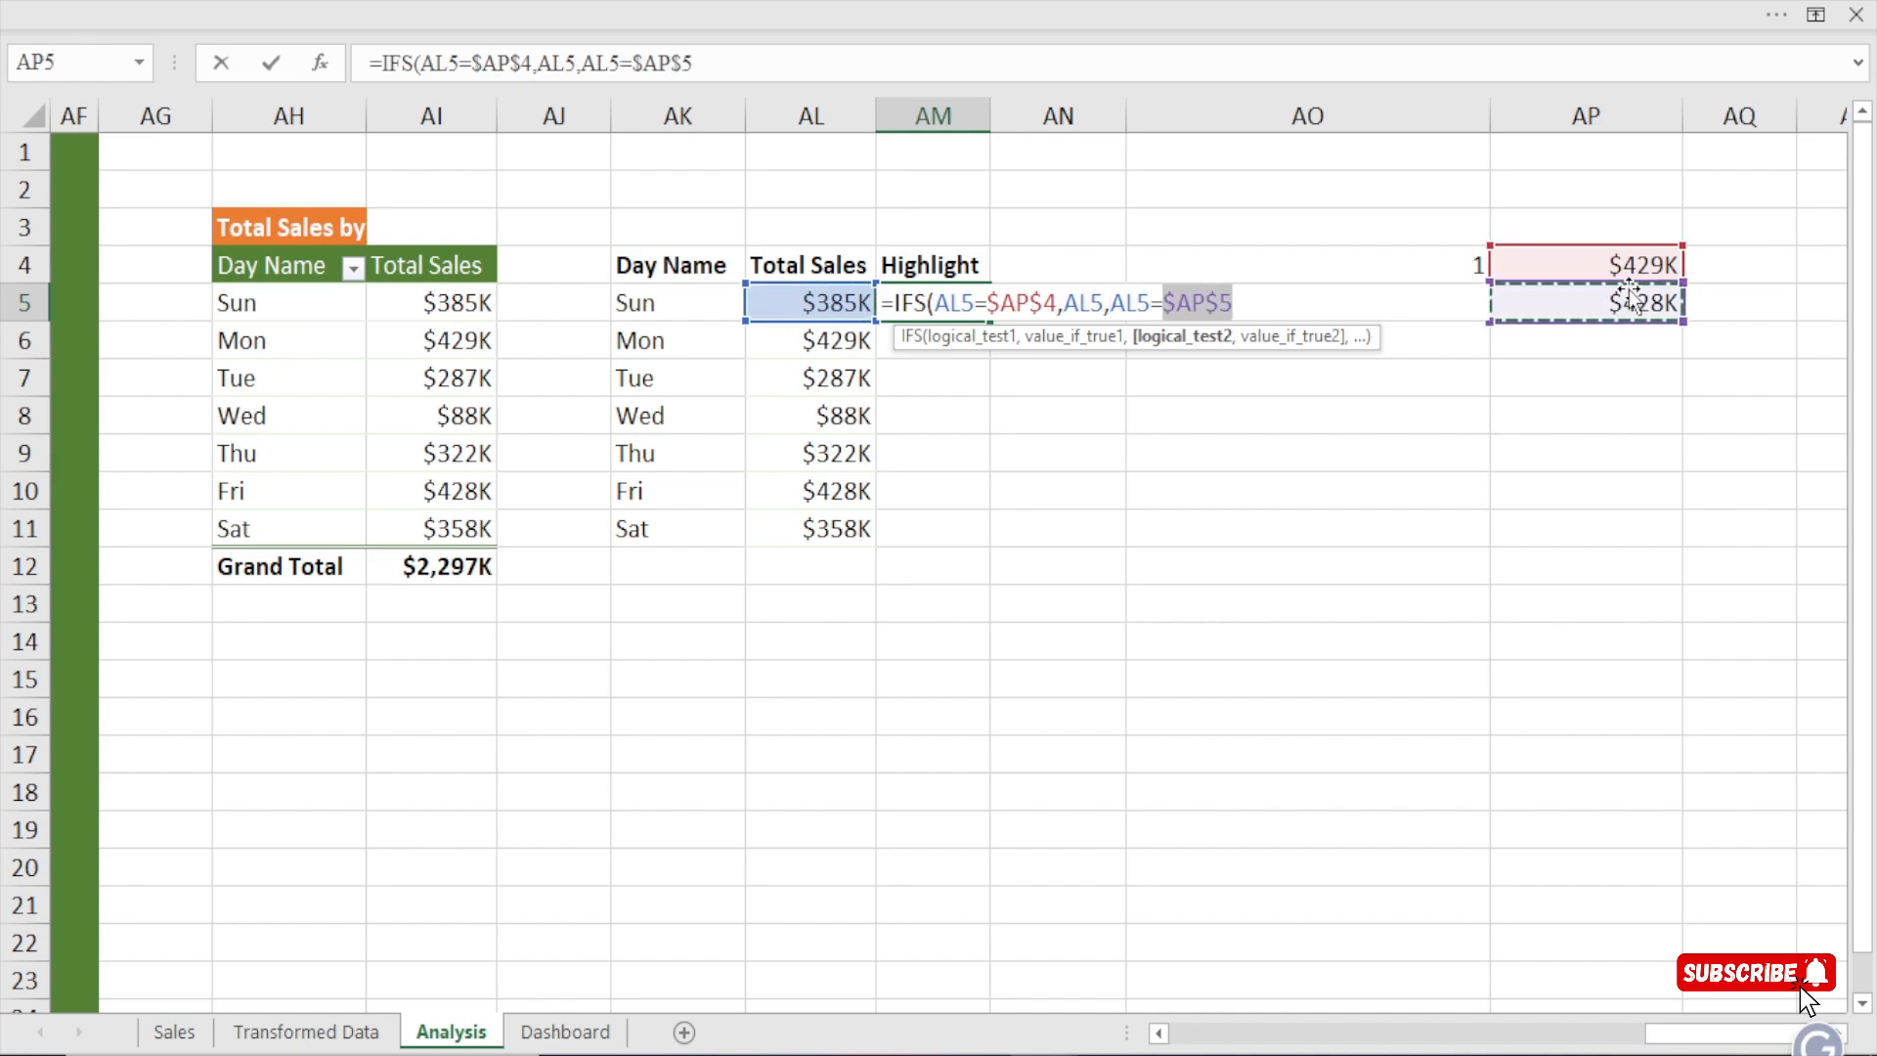
text(,)
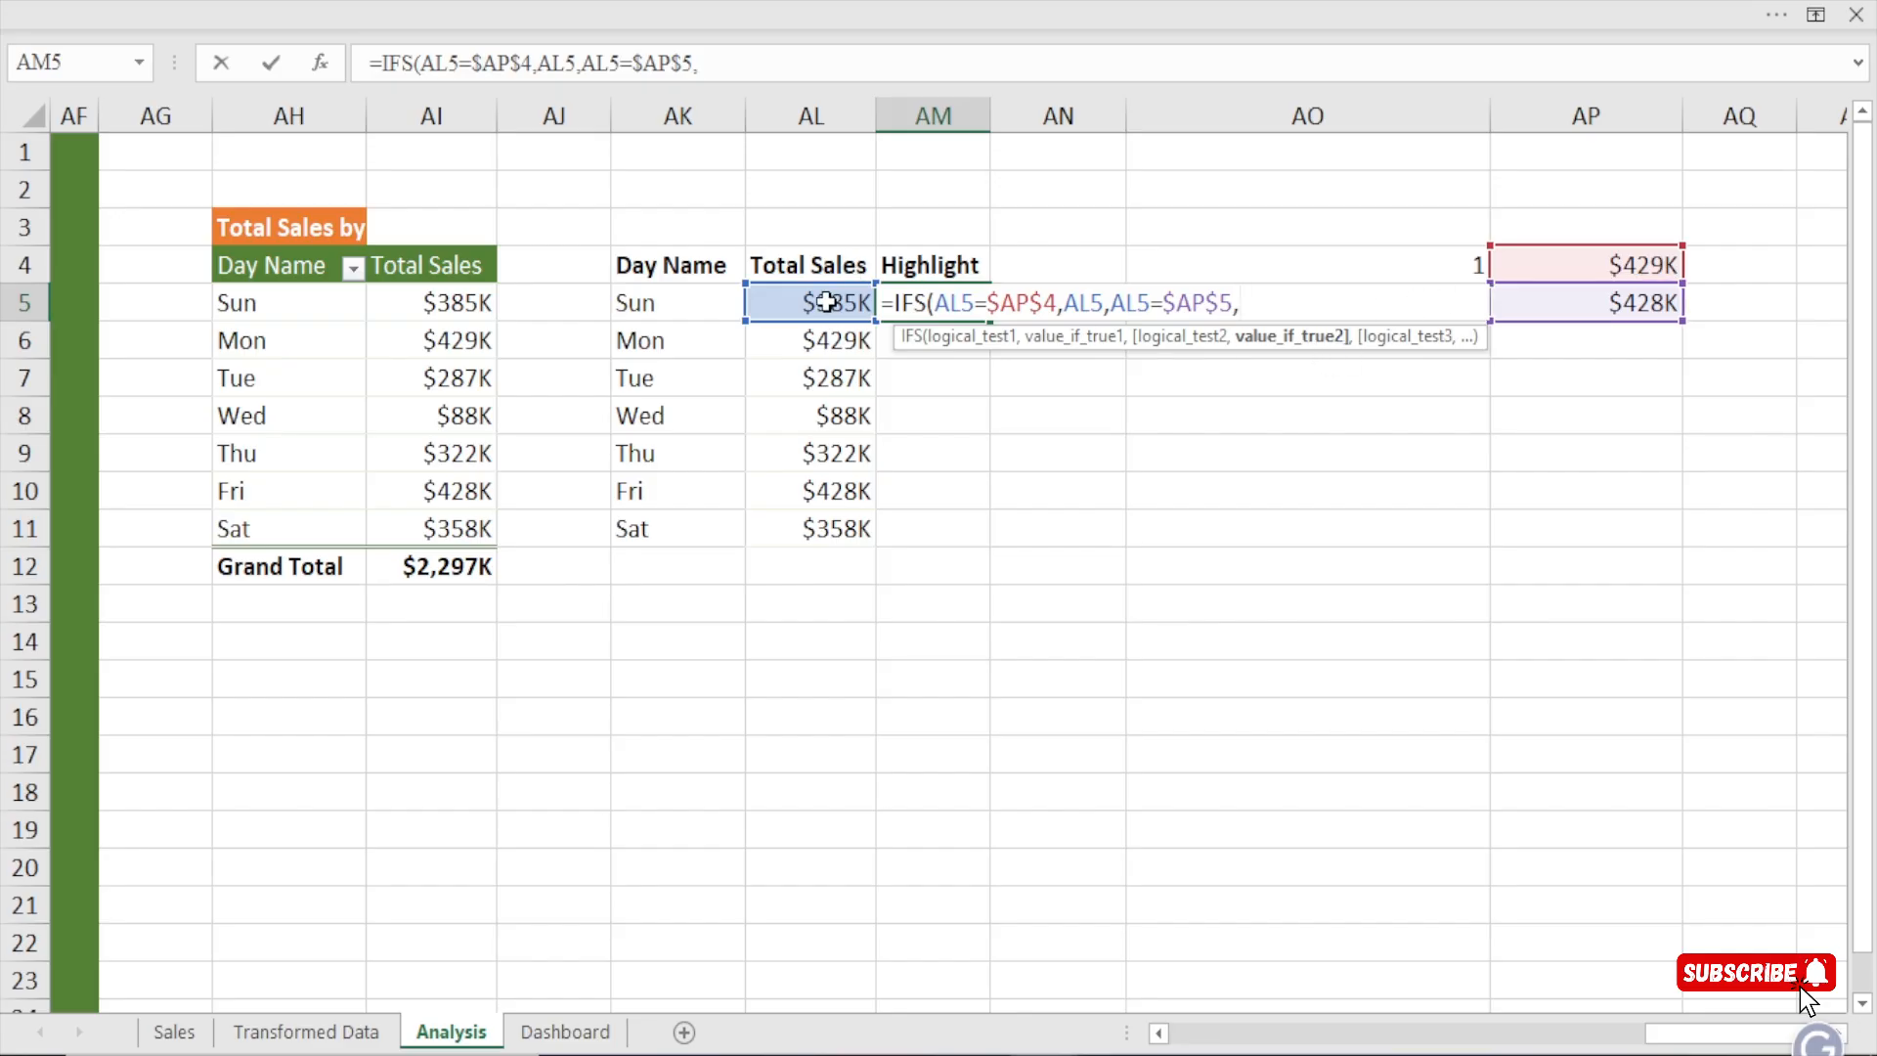
click(826, 302)
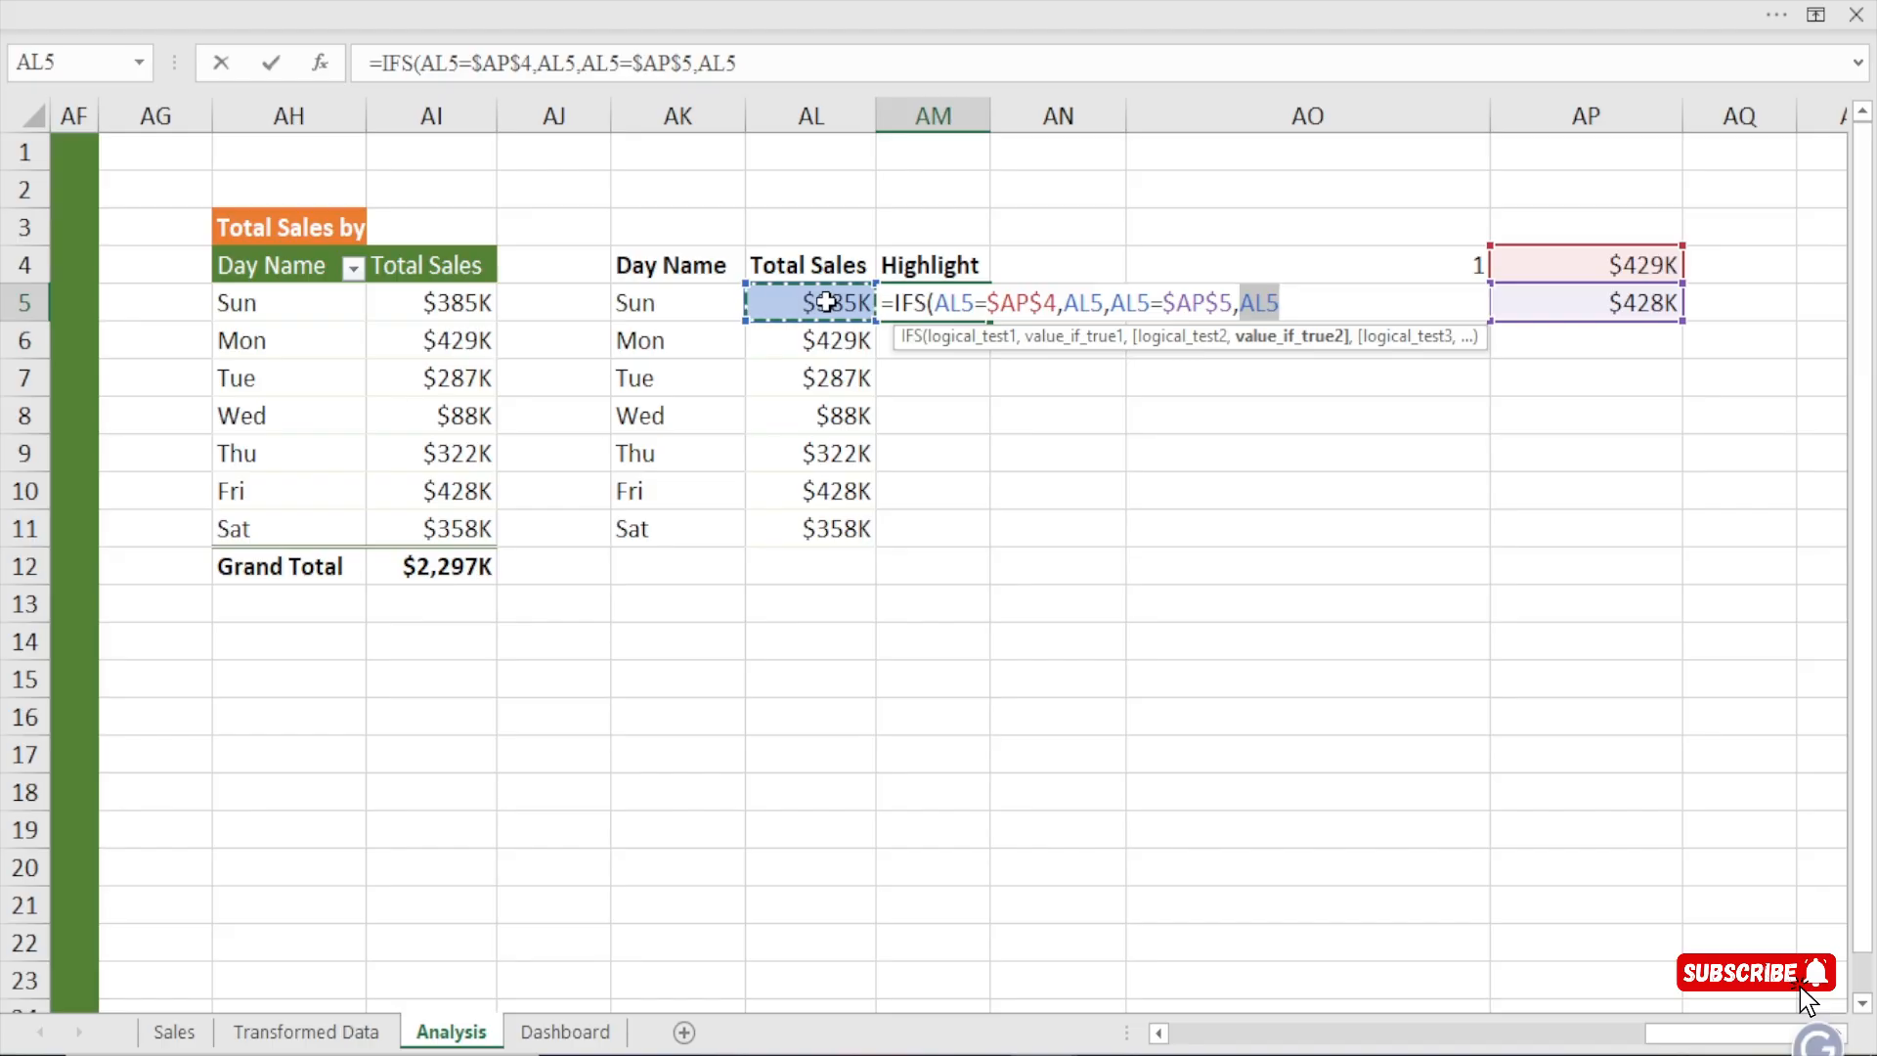
text())
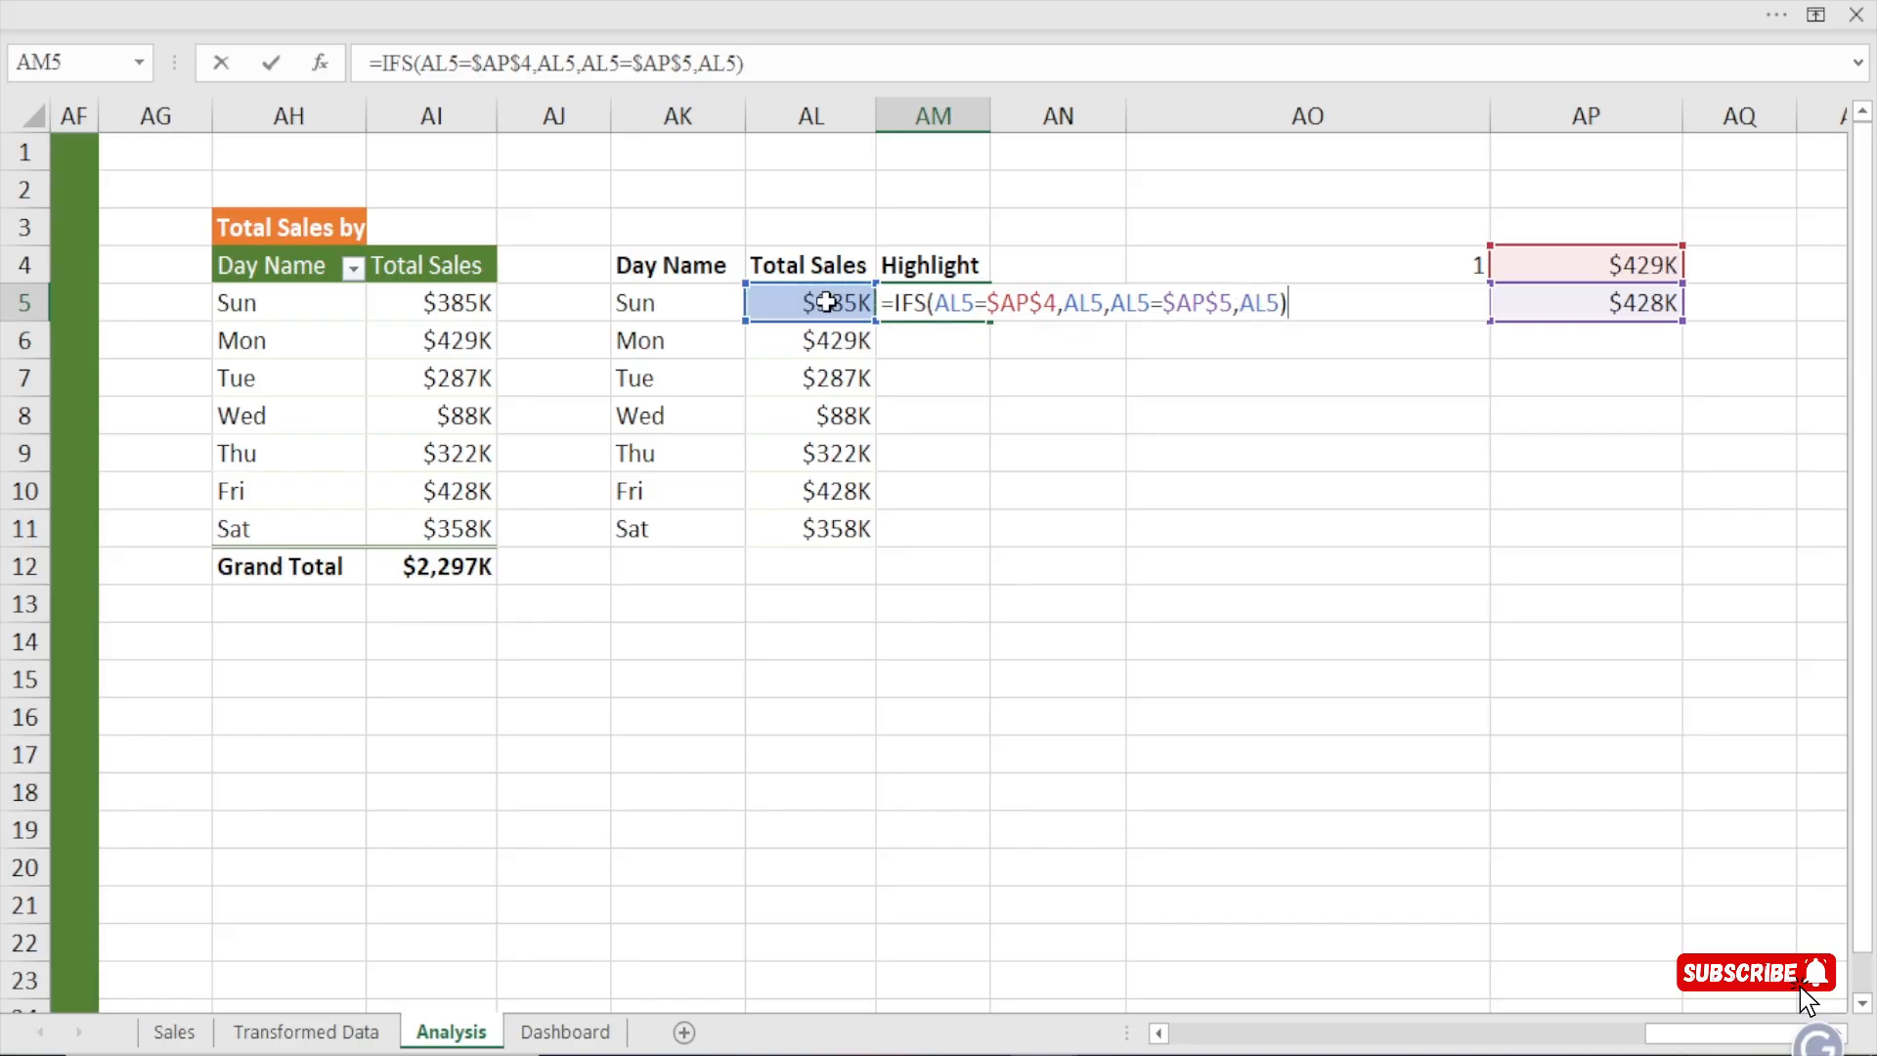
key(Return)
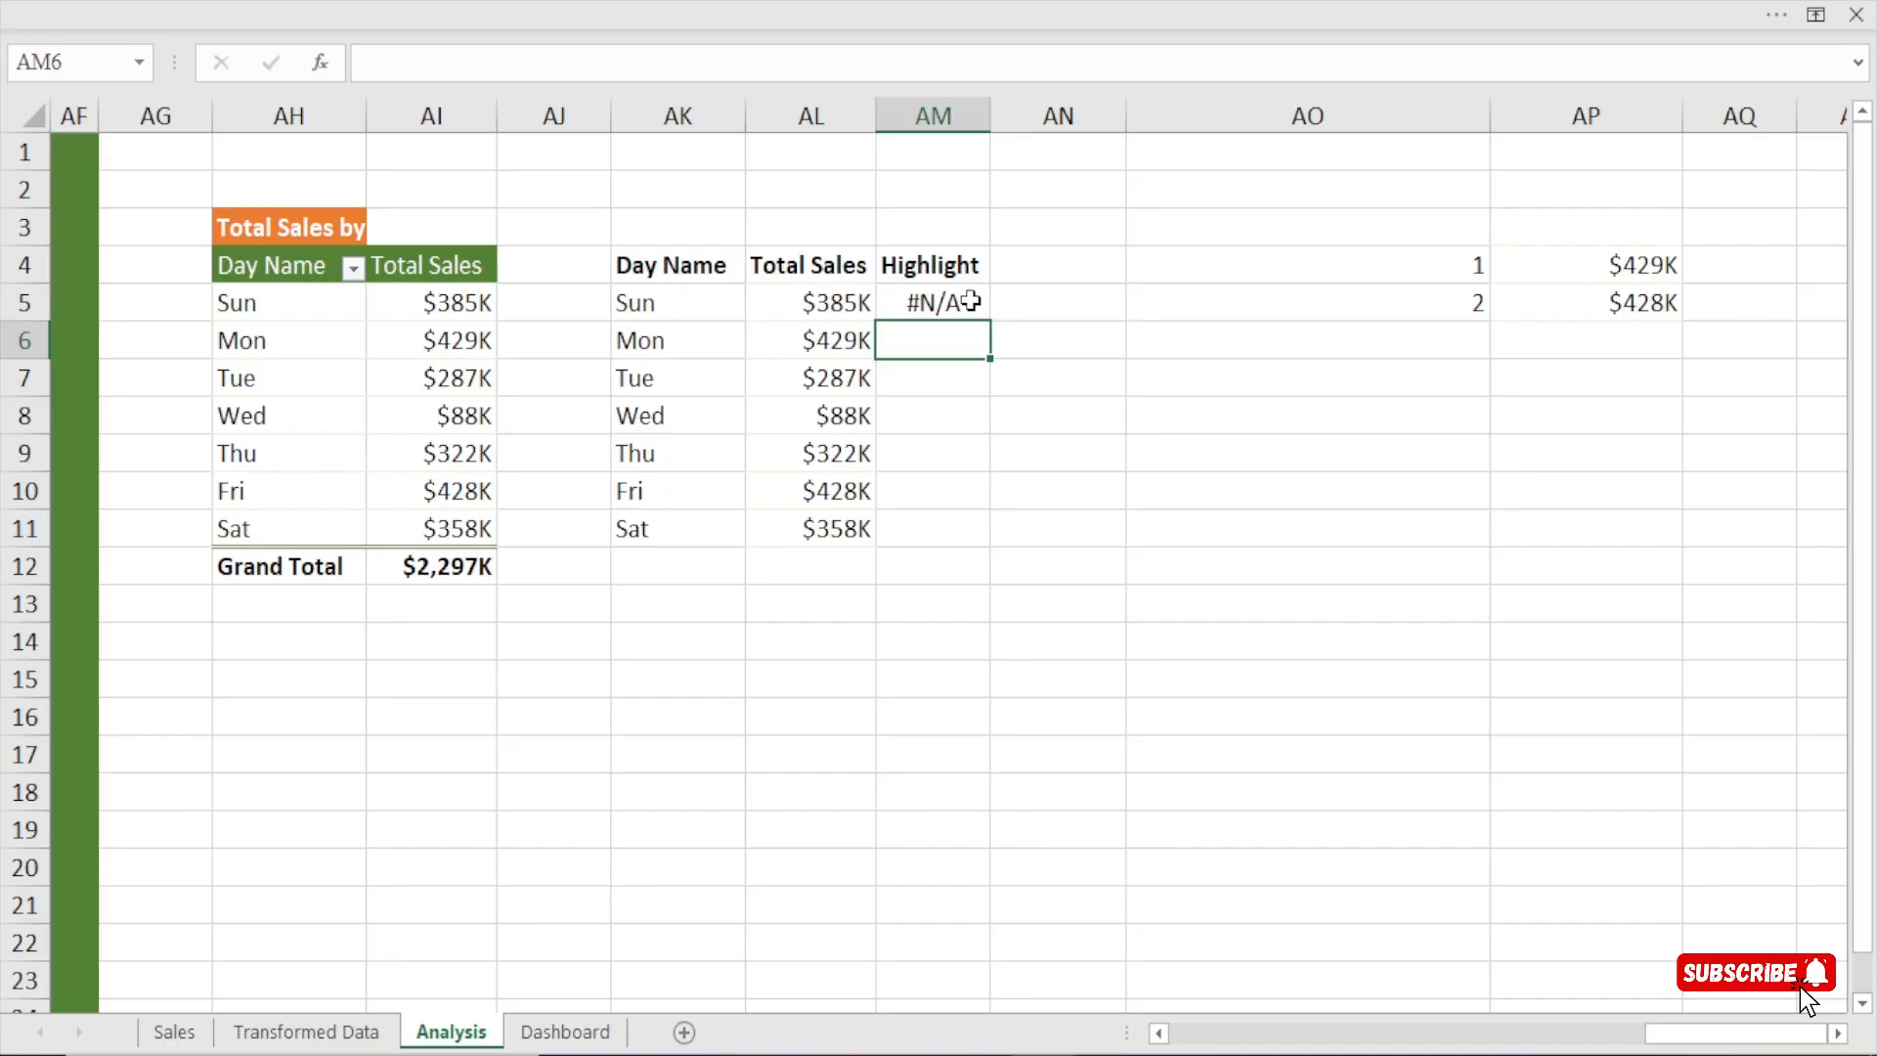
click(977, 303)
drag(990, 320, 982, 544)
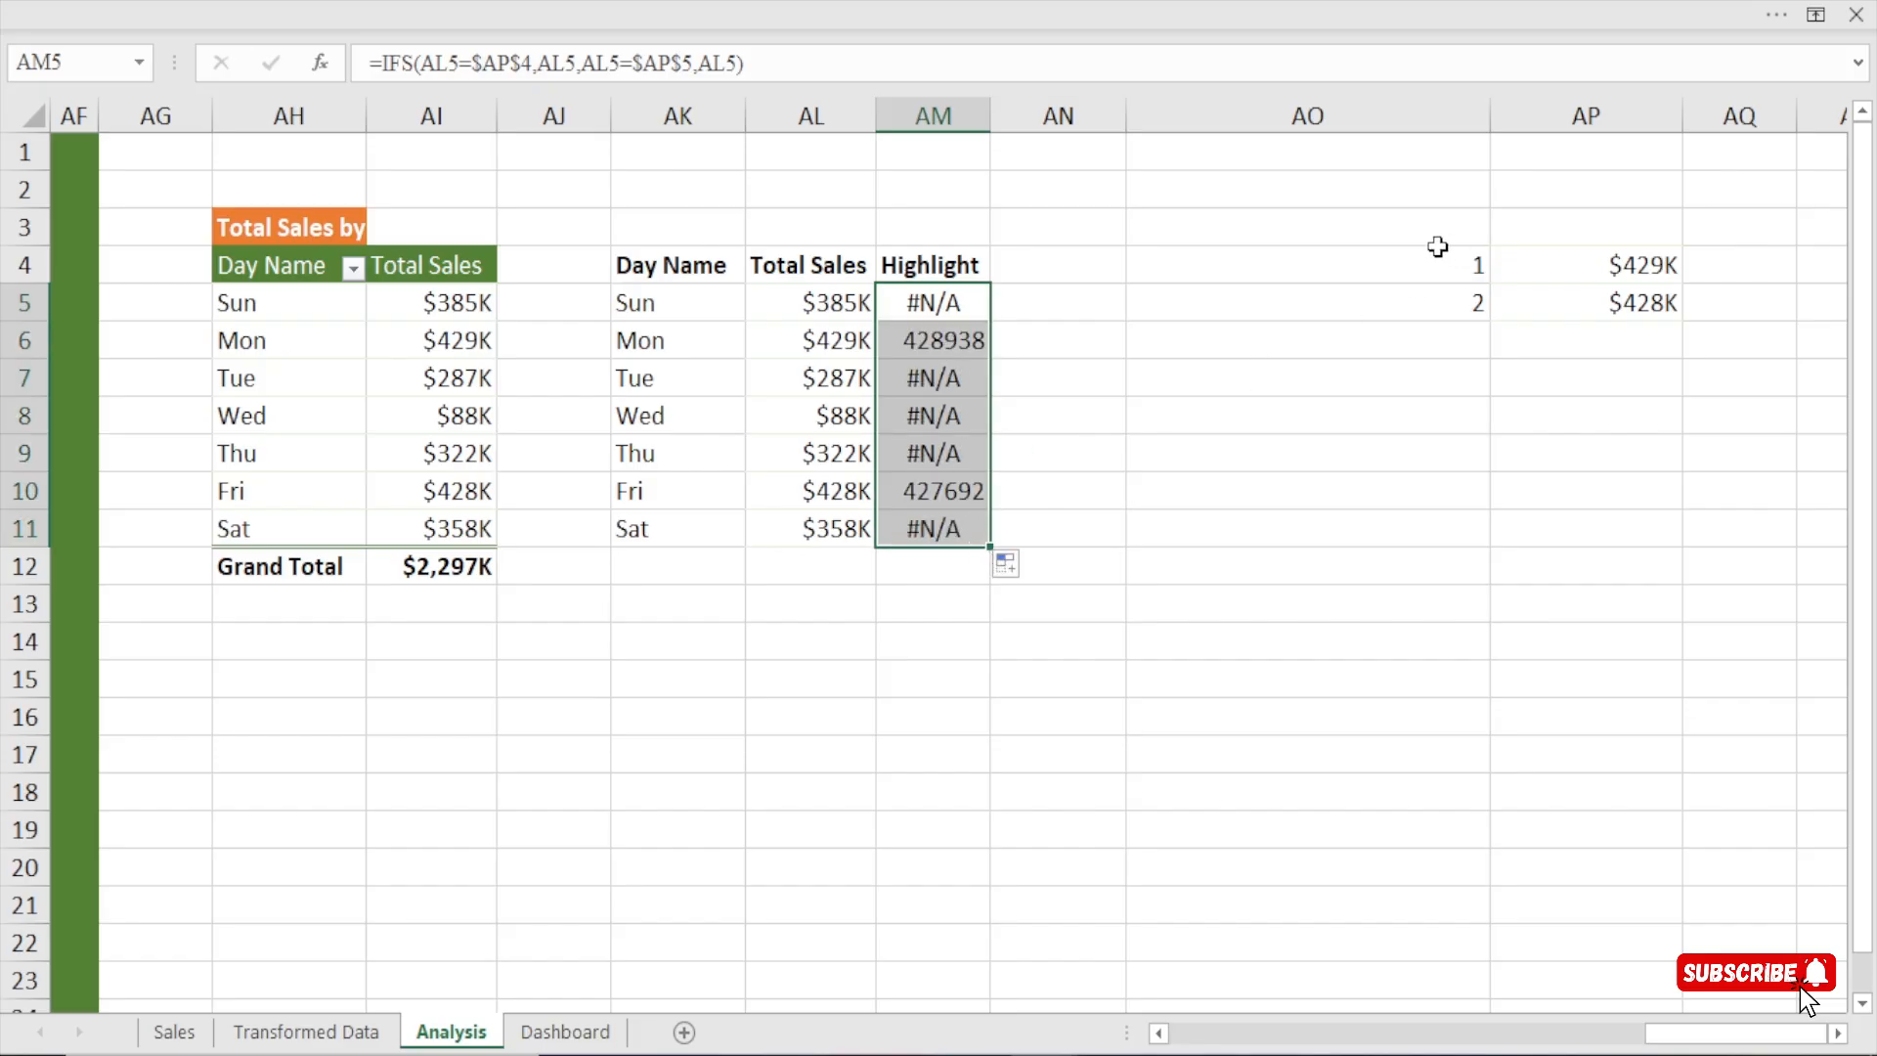
Narrow columns AO and AP around the ranked sales values.
drag(1491, 117, 1252, 118)
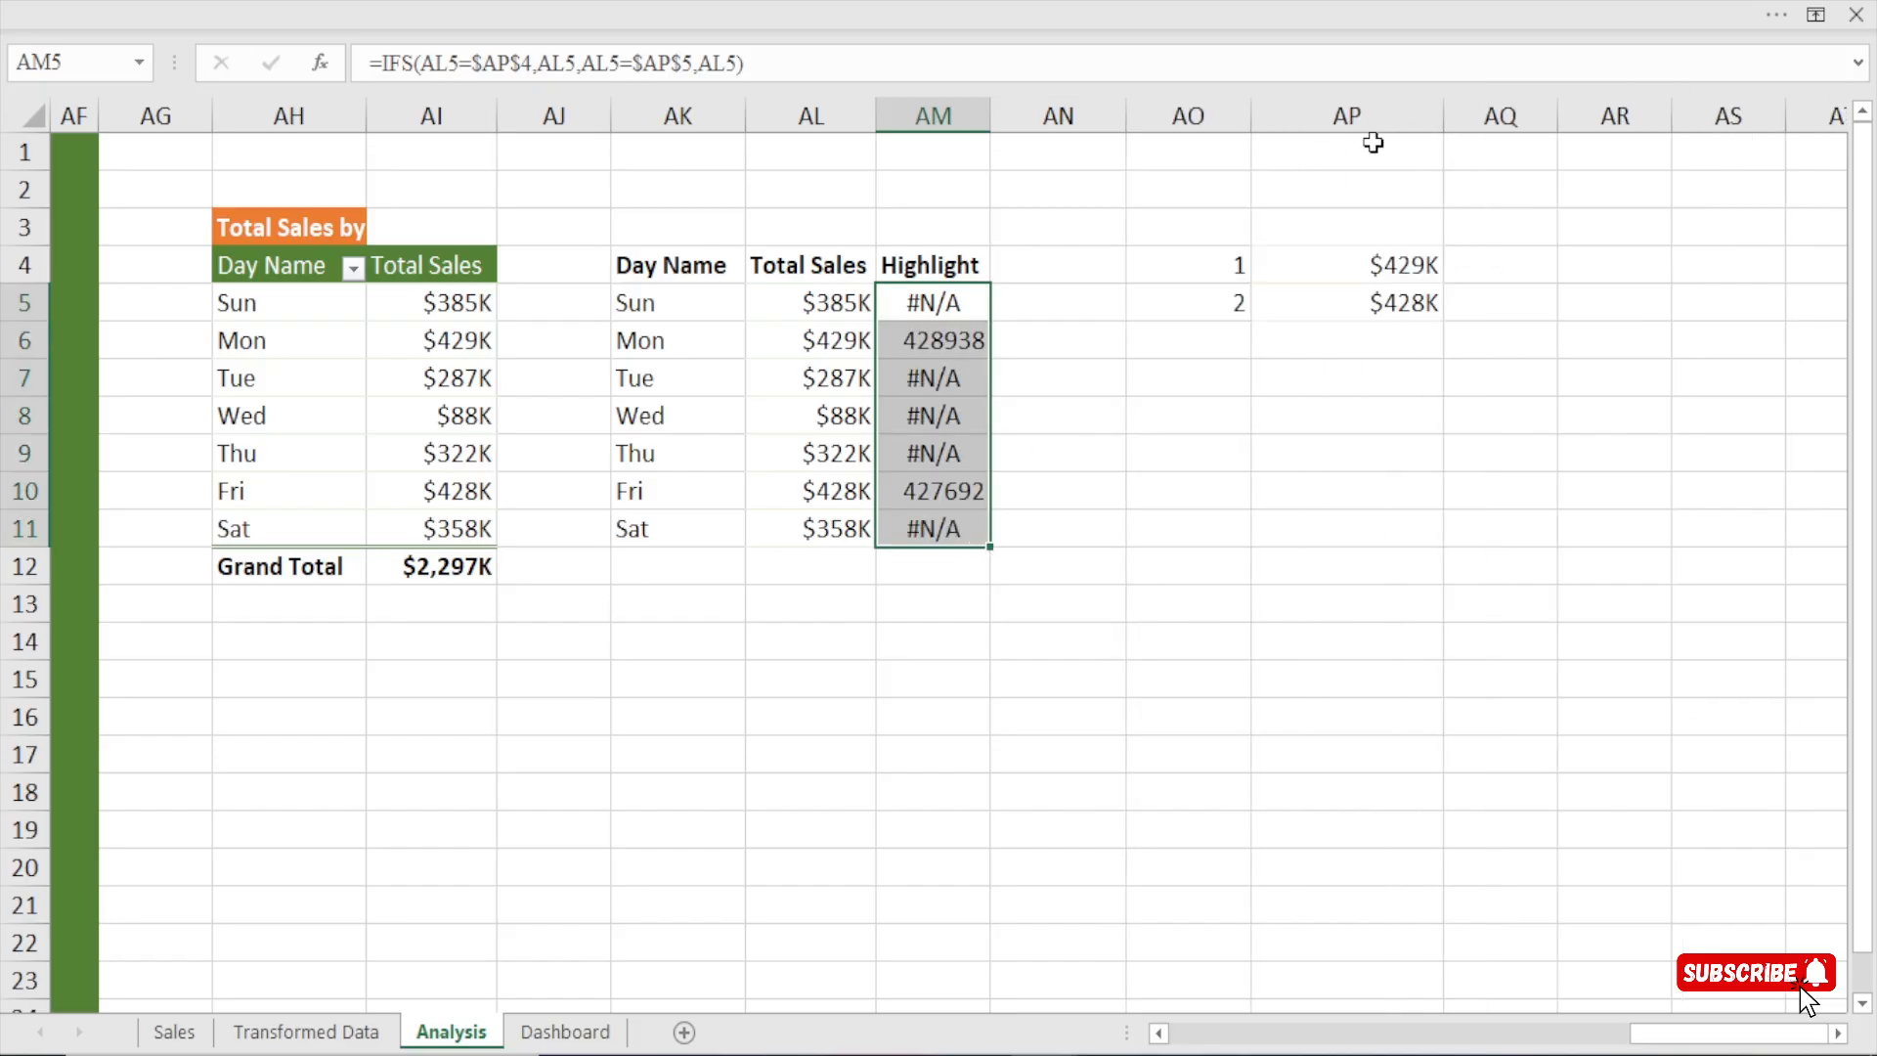
mouse_move(1558, 118)
mouse_down()
mouse_move(1453, 137)
mouse_move(1561, 137)
mouse_up()
drag(1434, 116, 1381, 162)
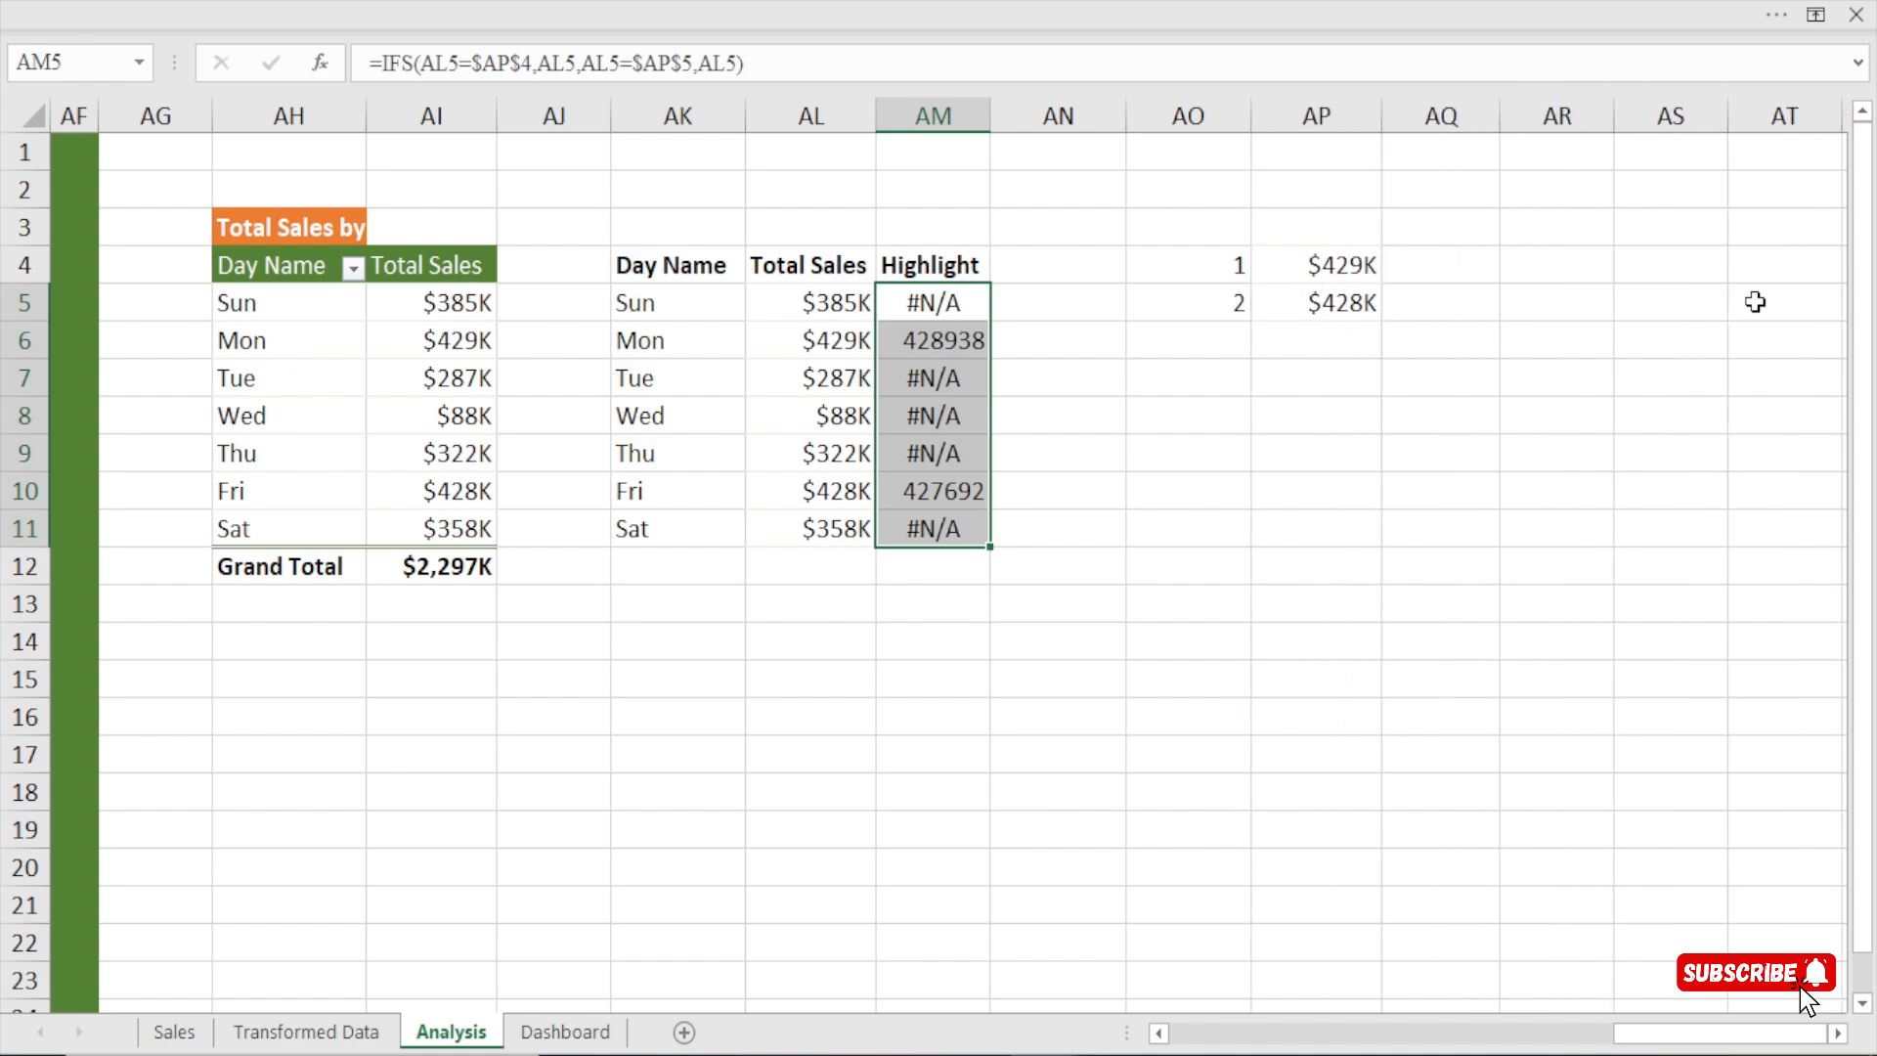
Examine the Highlight column formulas for the weekdays outside the top two in AM5, AM7:AM9 and AM11.
click(943, 303)
click(943, 379)
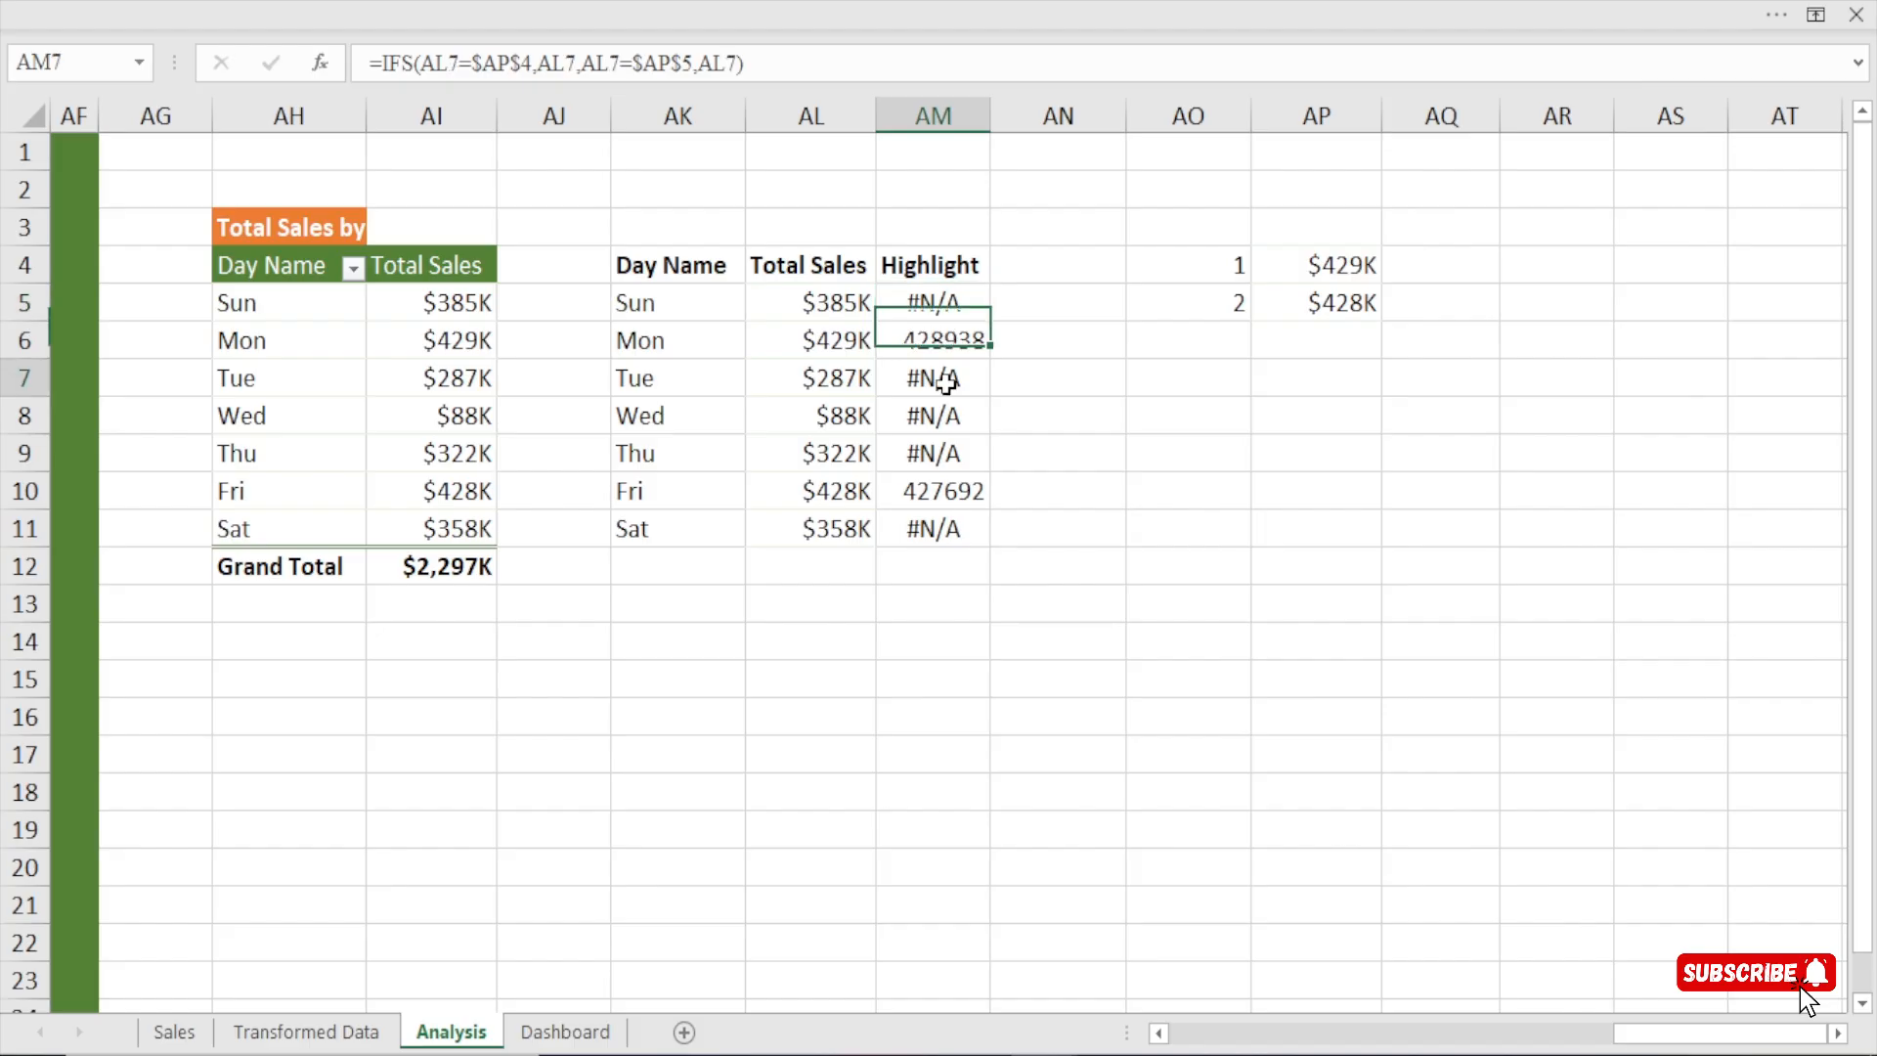
click(943, 415)
click(943, 453)
click(951, 527)
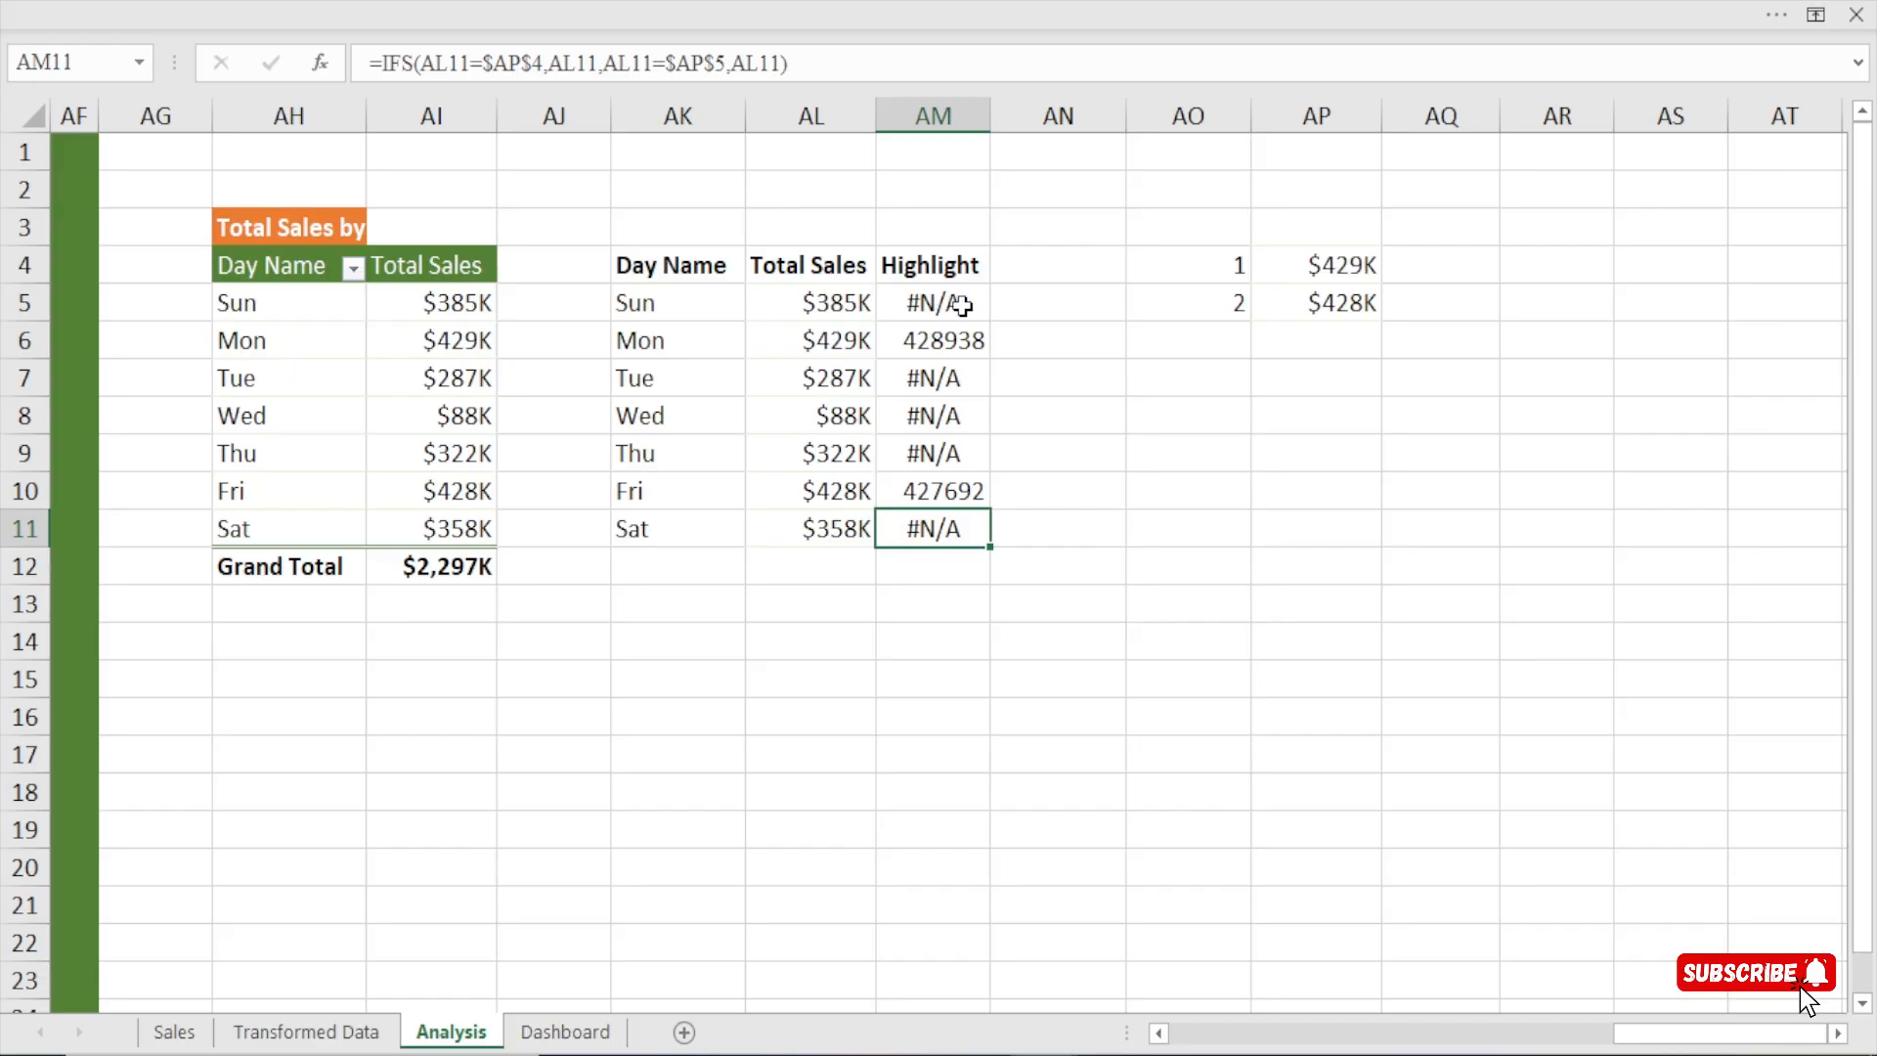
key(Up)
key(Up)
key(Up)
key(Up)
key(Up)
key(Up)
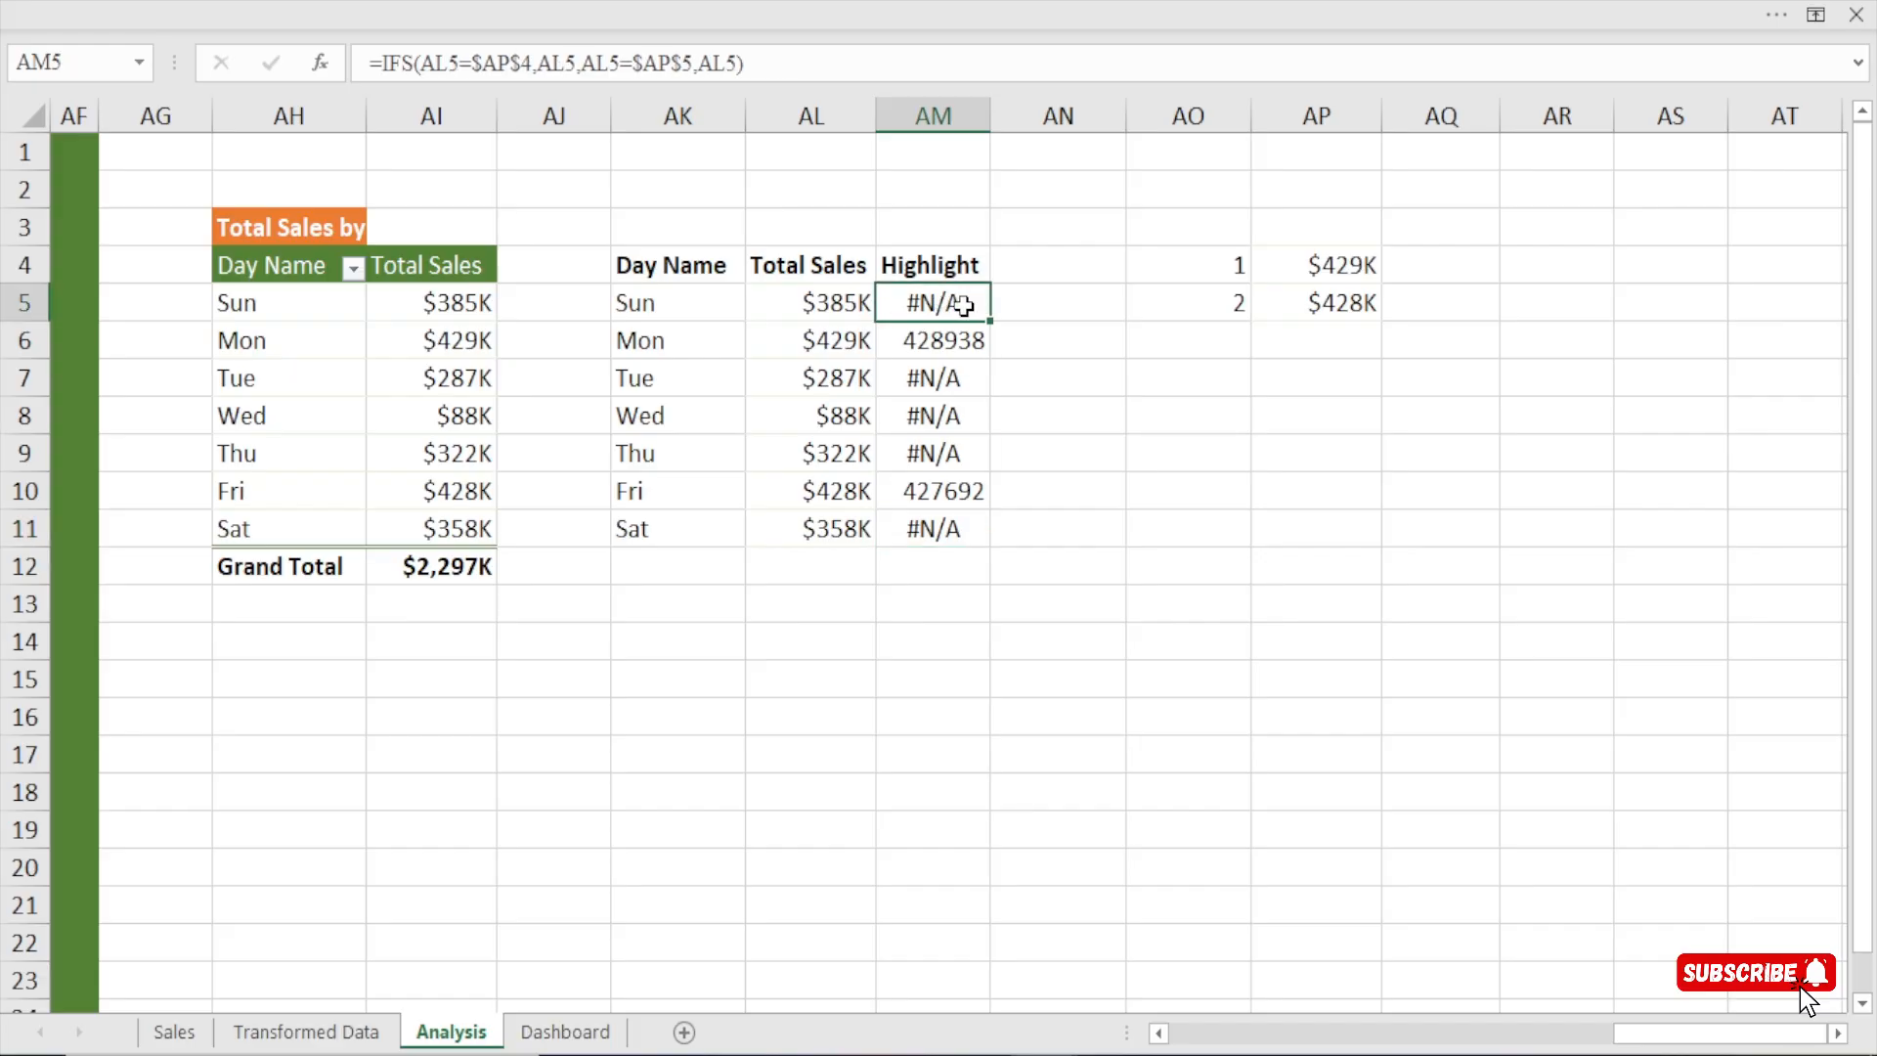
click(950, 379)
click(944, 408)
click(940, 455)
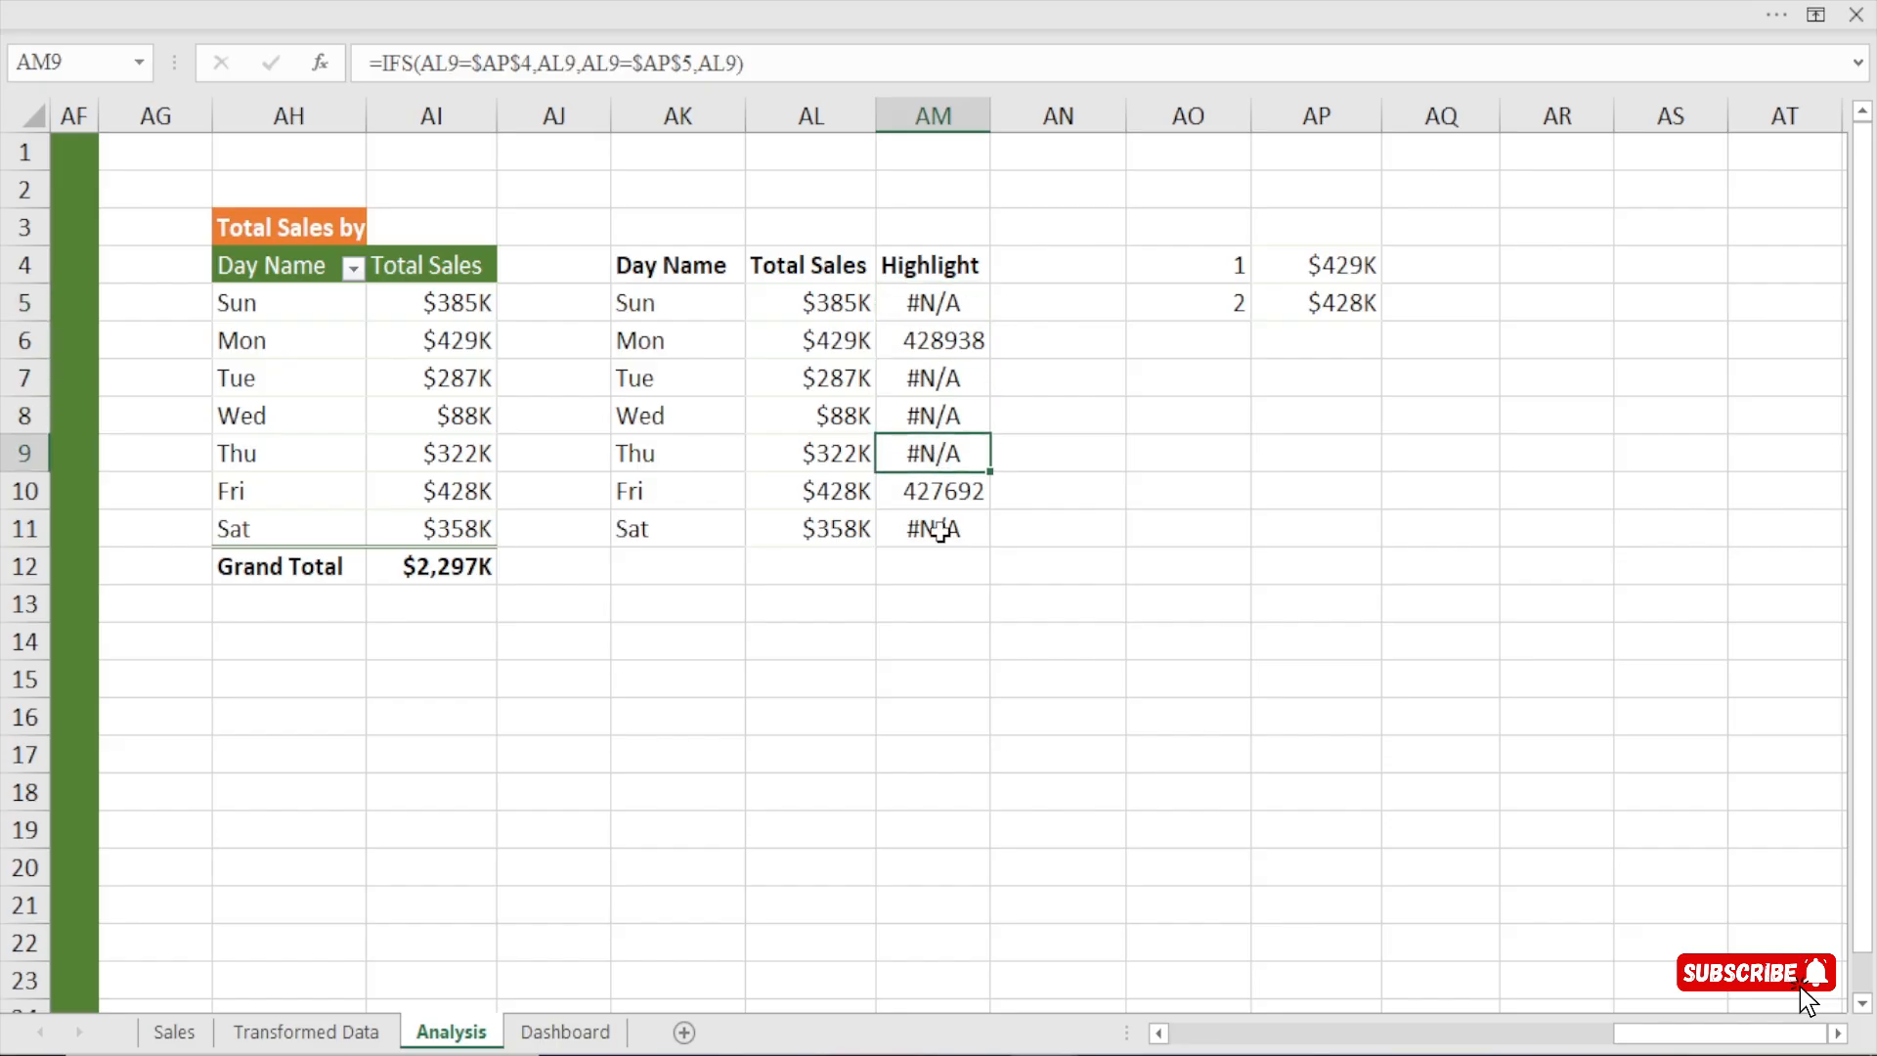
click(938, 526)
Copy the currency number format from pivot table cell AI5 to the Highlight values in AM5:AM11.
click(461, 302)
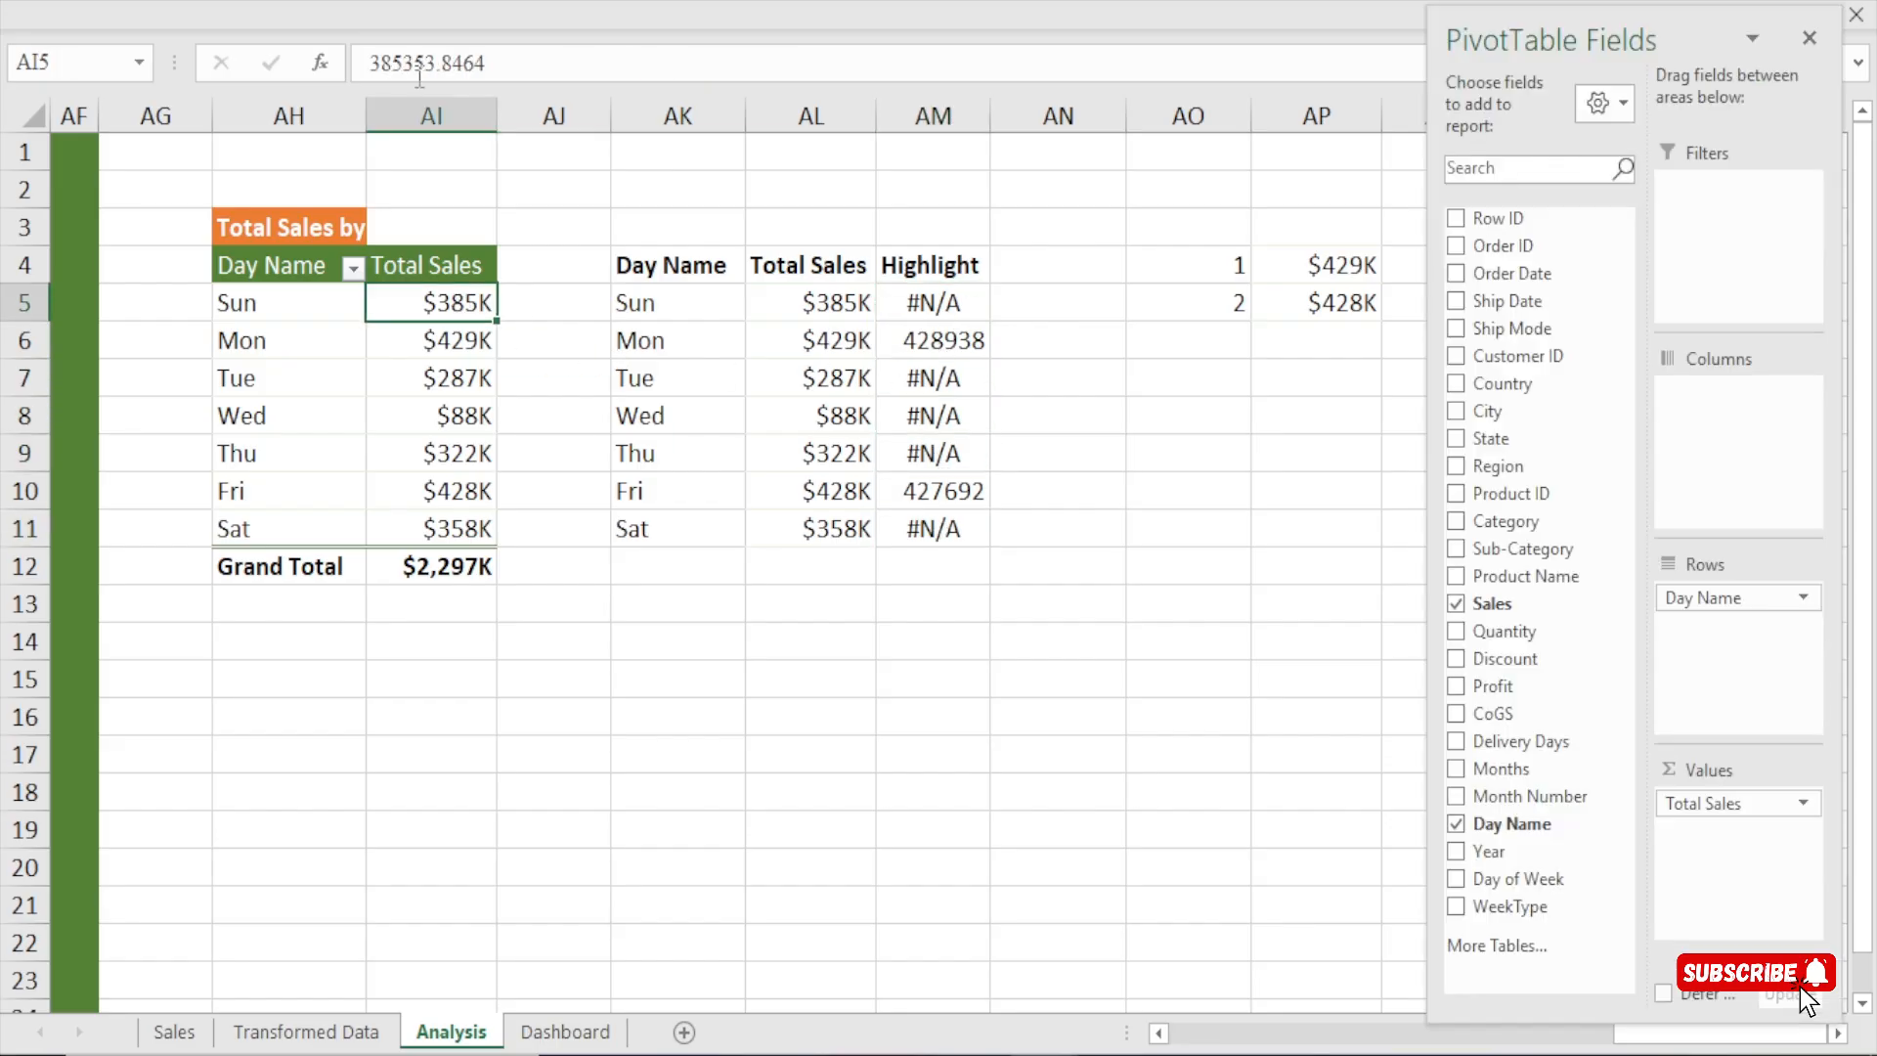
click(350, 2)
click(82, 184)
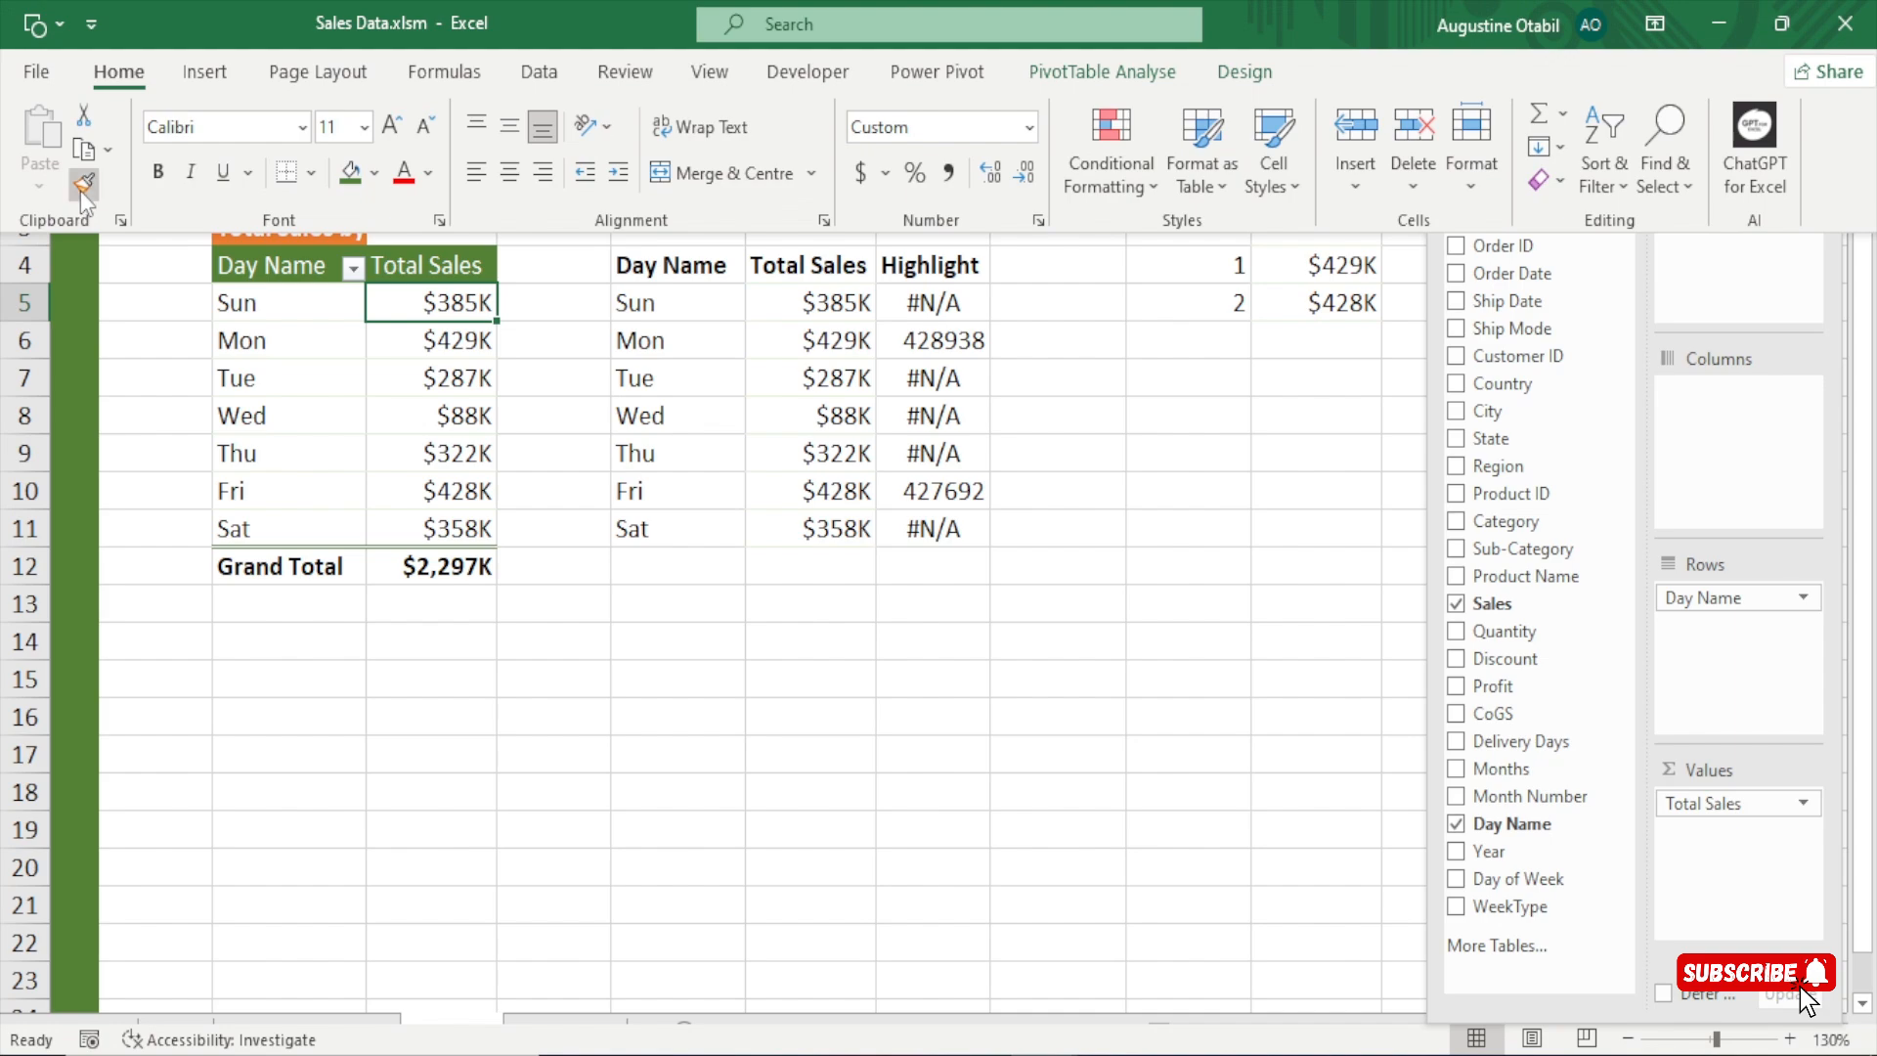
drag(928, 296, 936, 528)
click(944, 328)
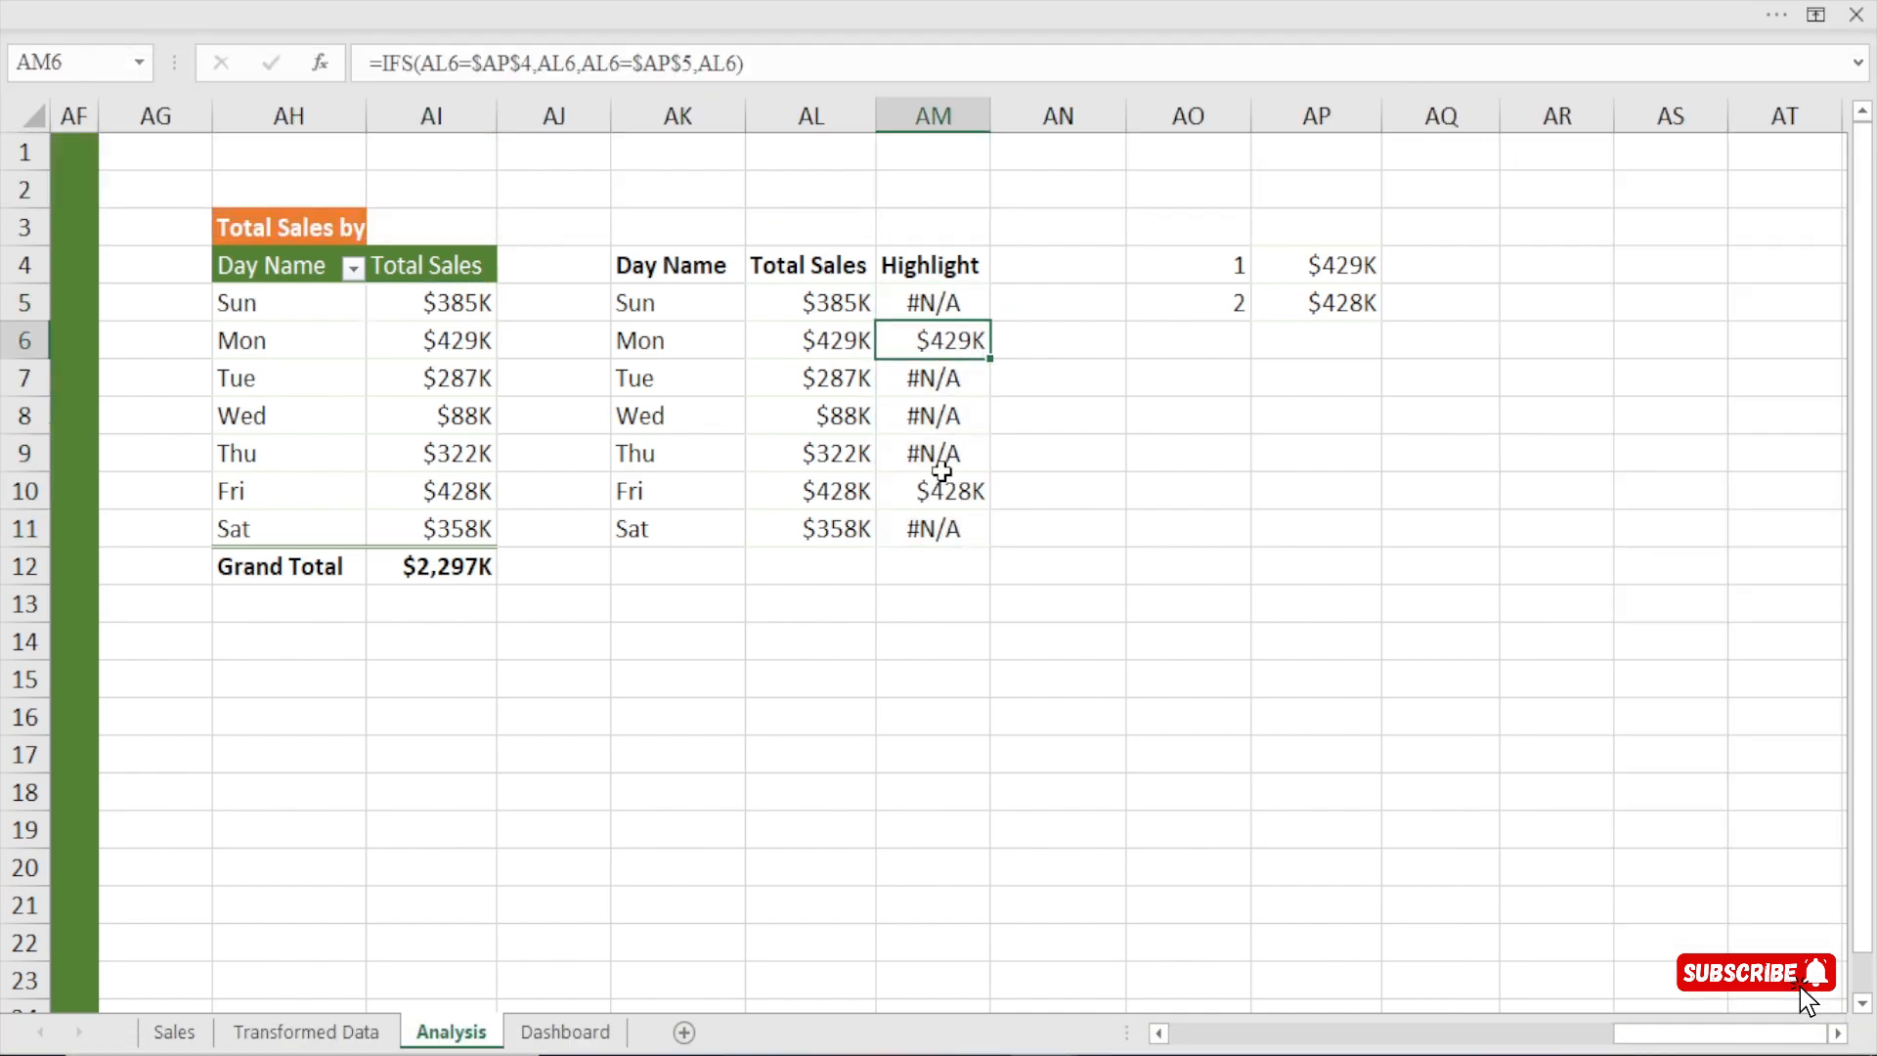
Compare the Highlight formulas and Total Sales for Monday and Friday with the LARGE values in AP4:AP5, and inspect the error cells AM5 and AM8.
click(938, 486)
click(929, 343)
click(946, 489)
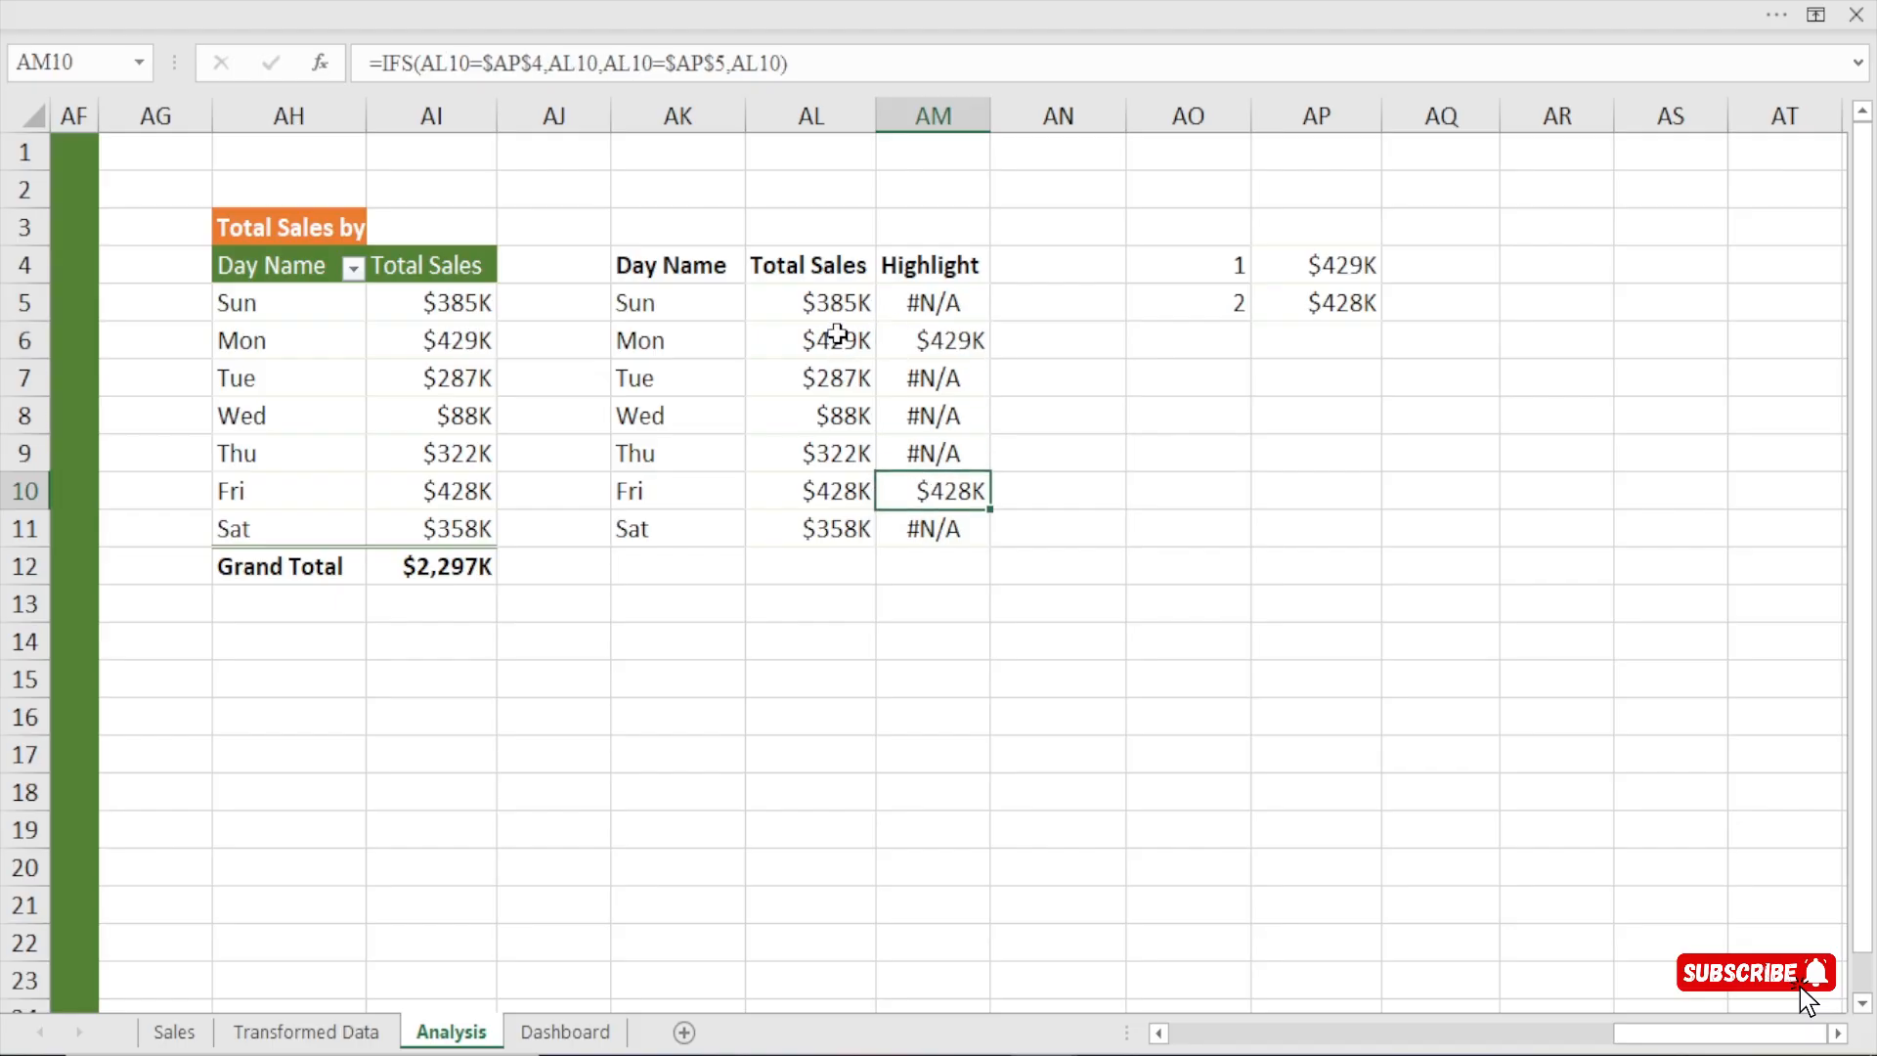
click(838, 333)
click(1355, 266)
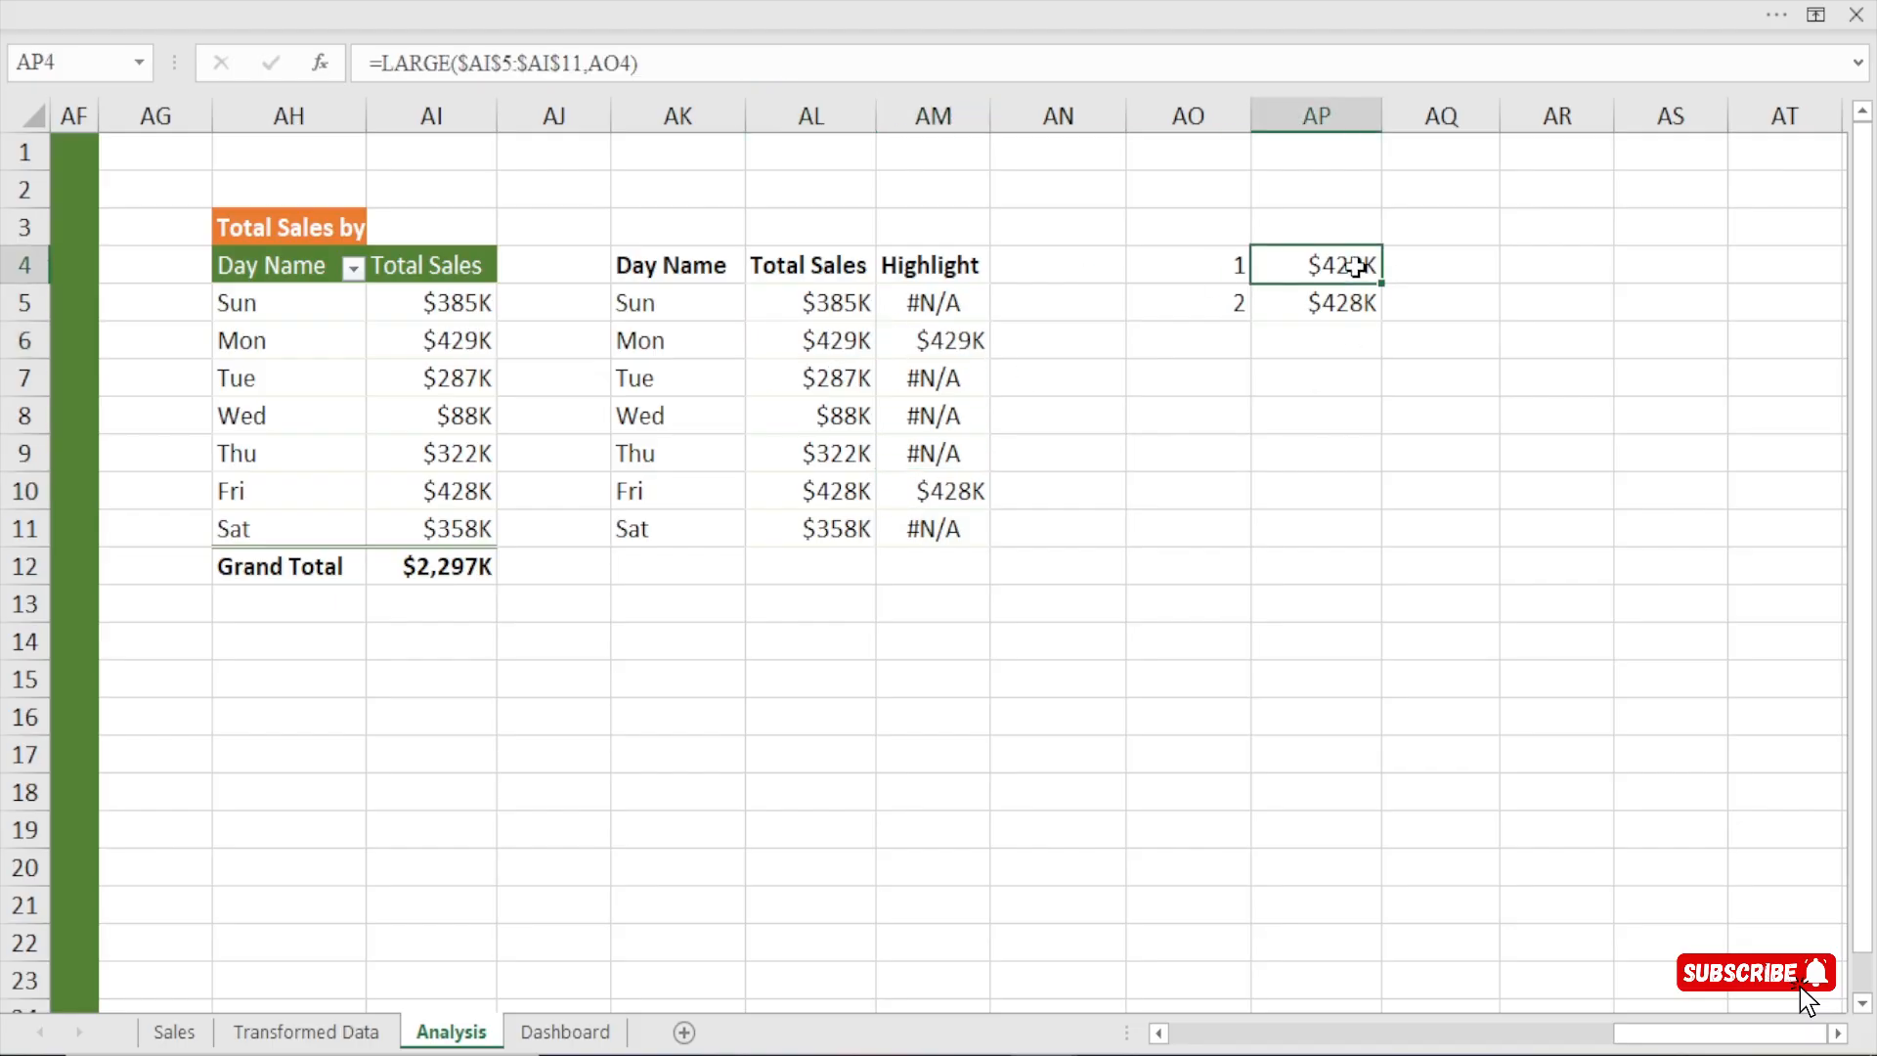
click(933, 339)
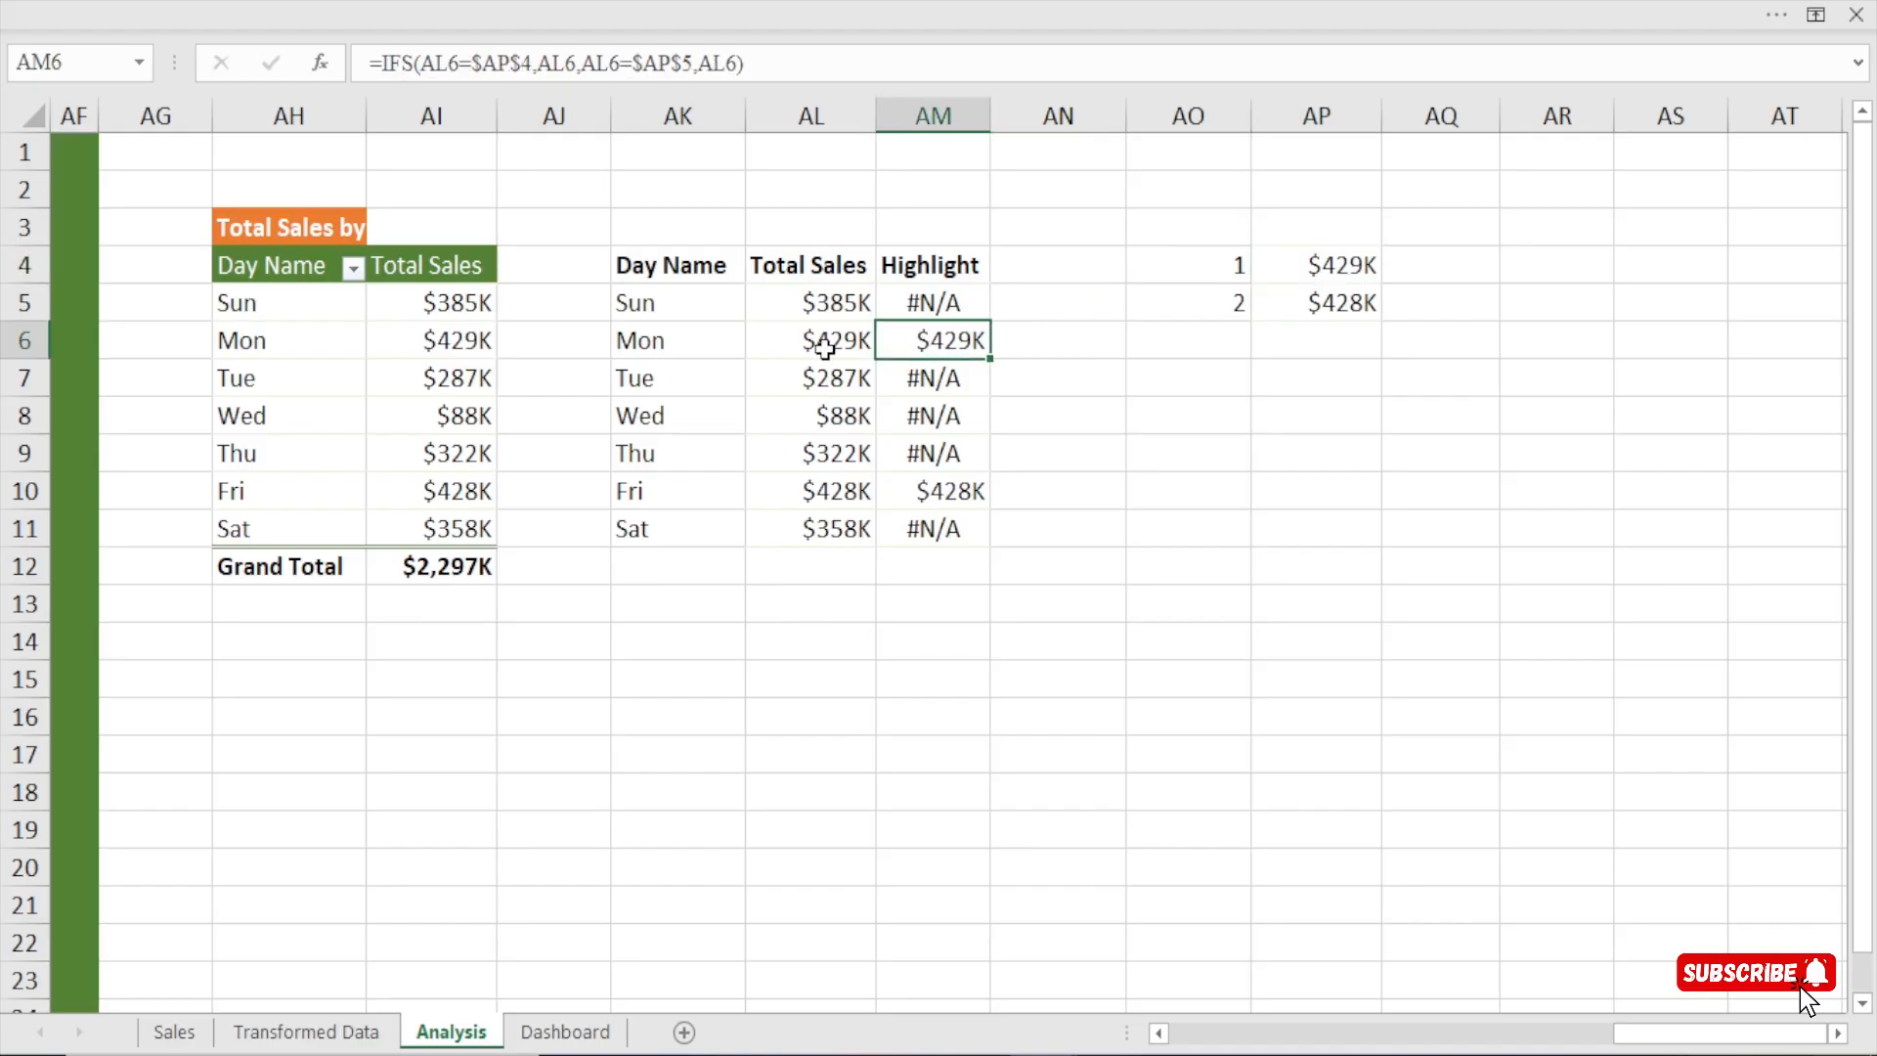
click(824, 347)
click(838, 497)
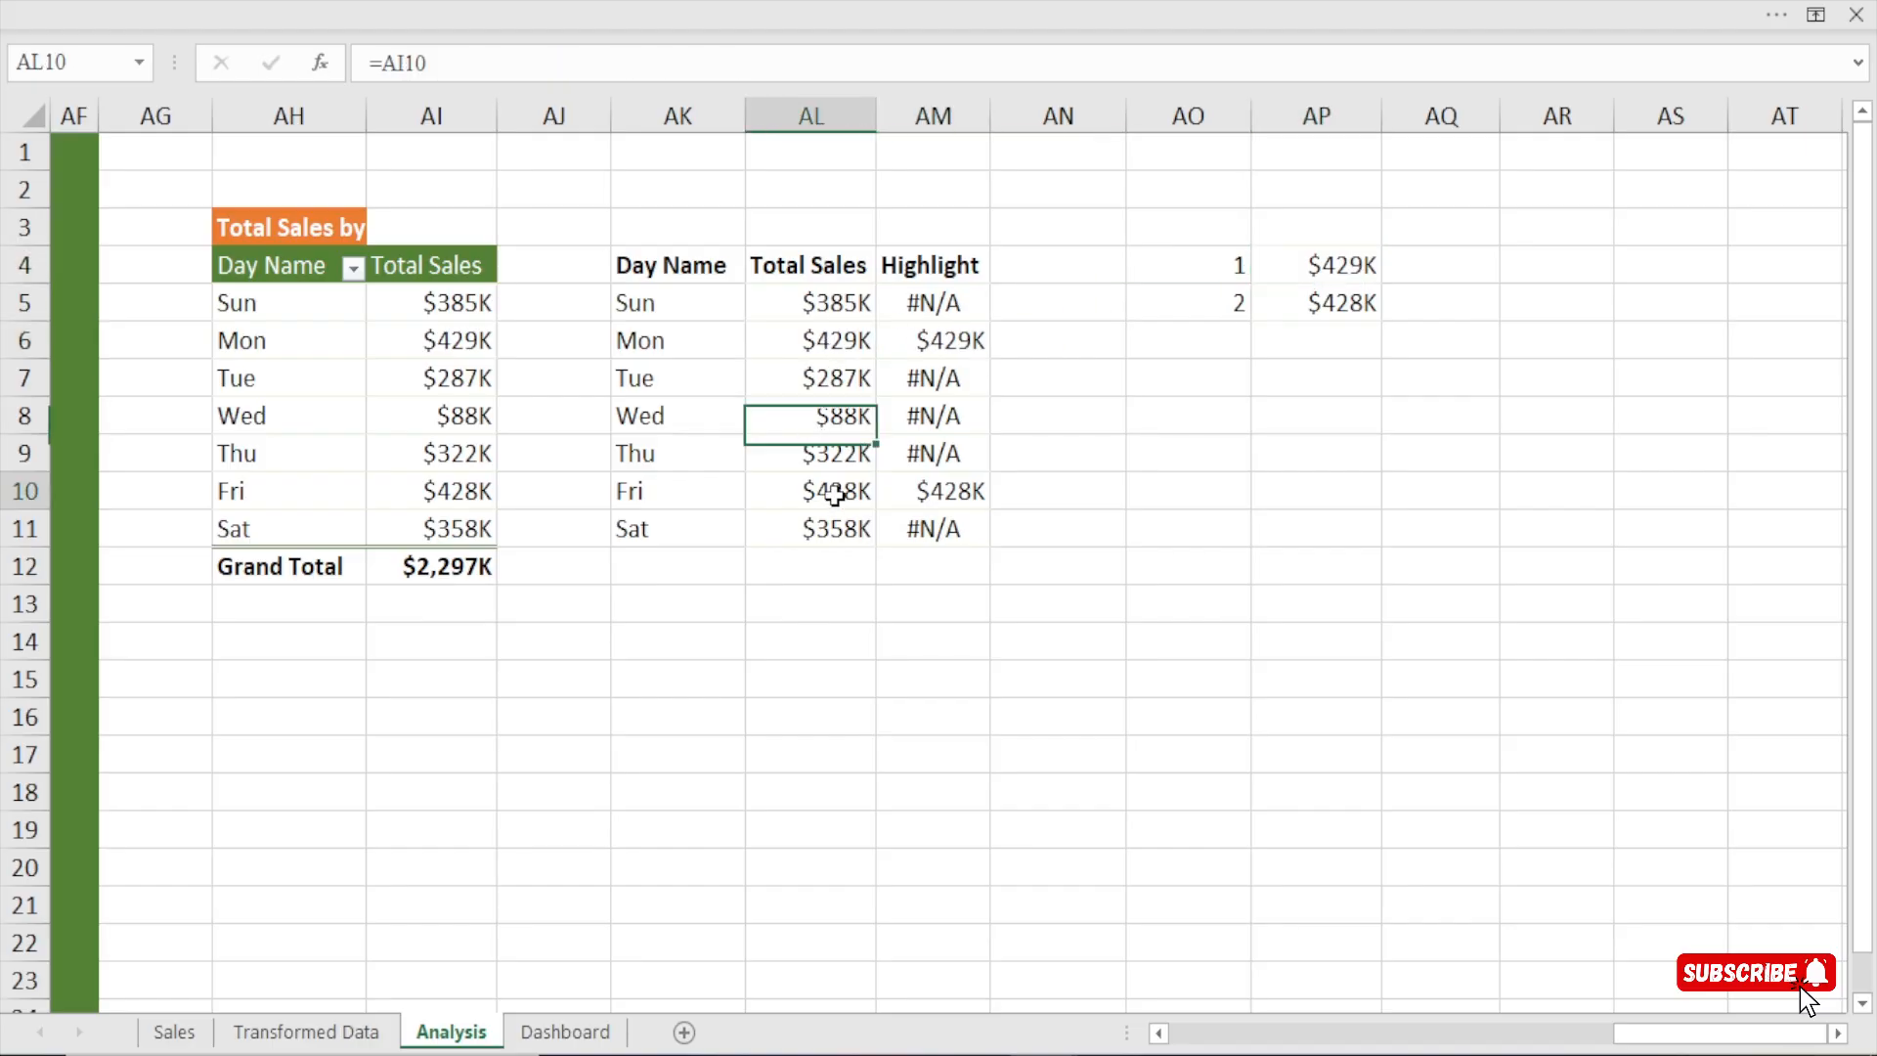
click(1335, 302)
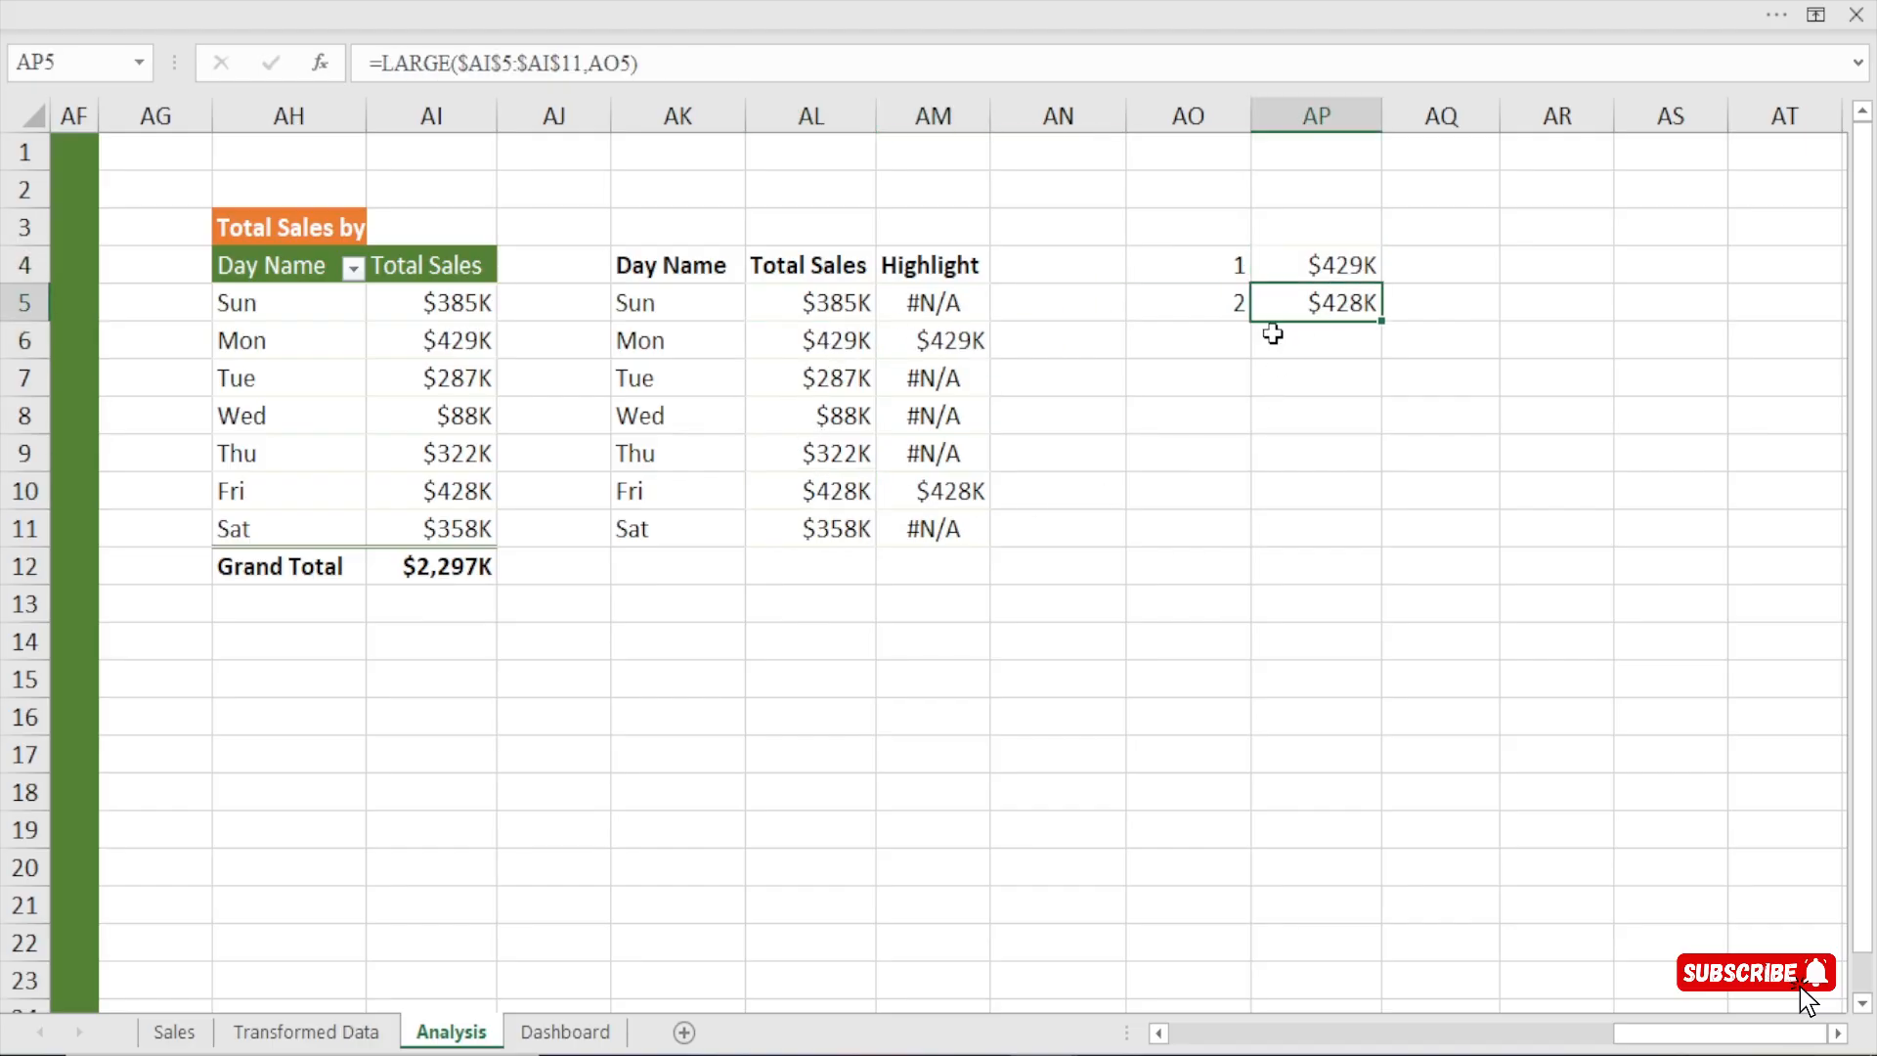
click(840, 493)
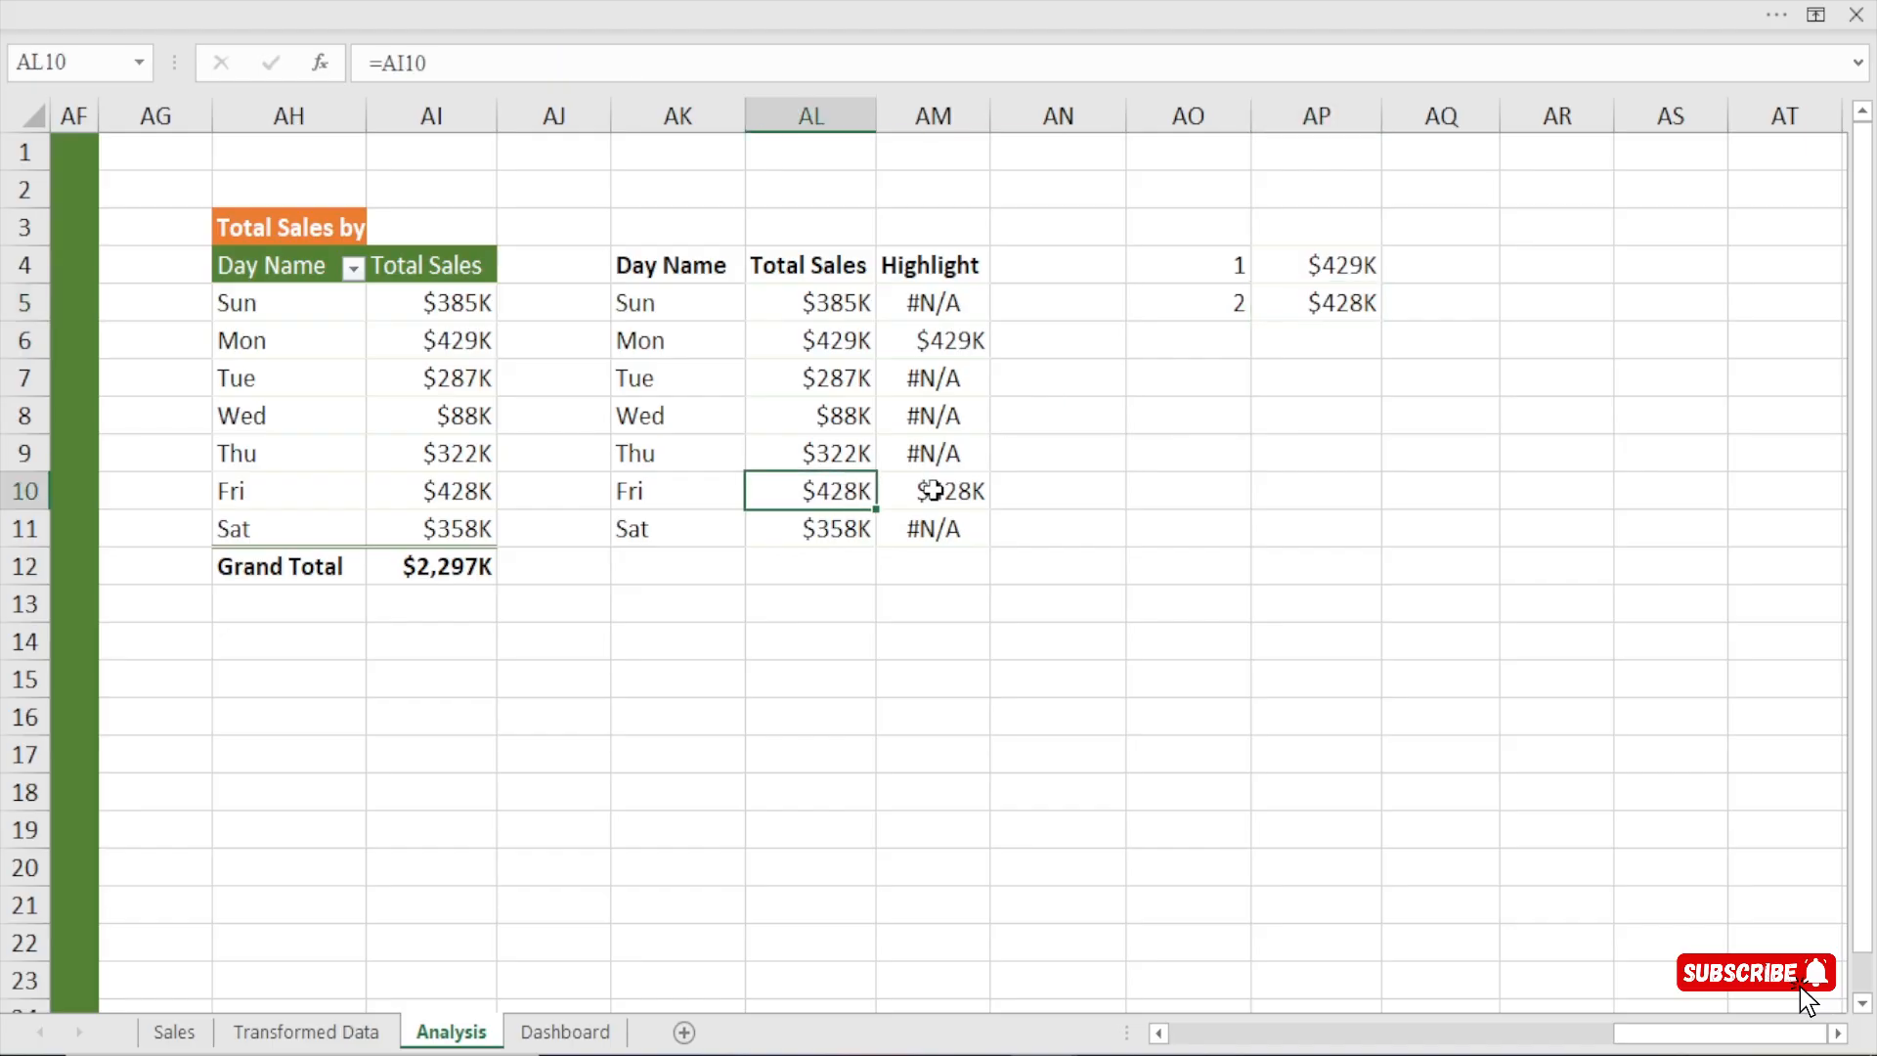
click(929, 491)
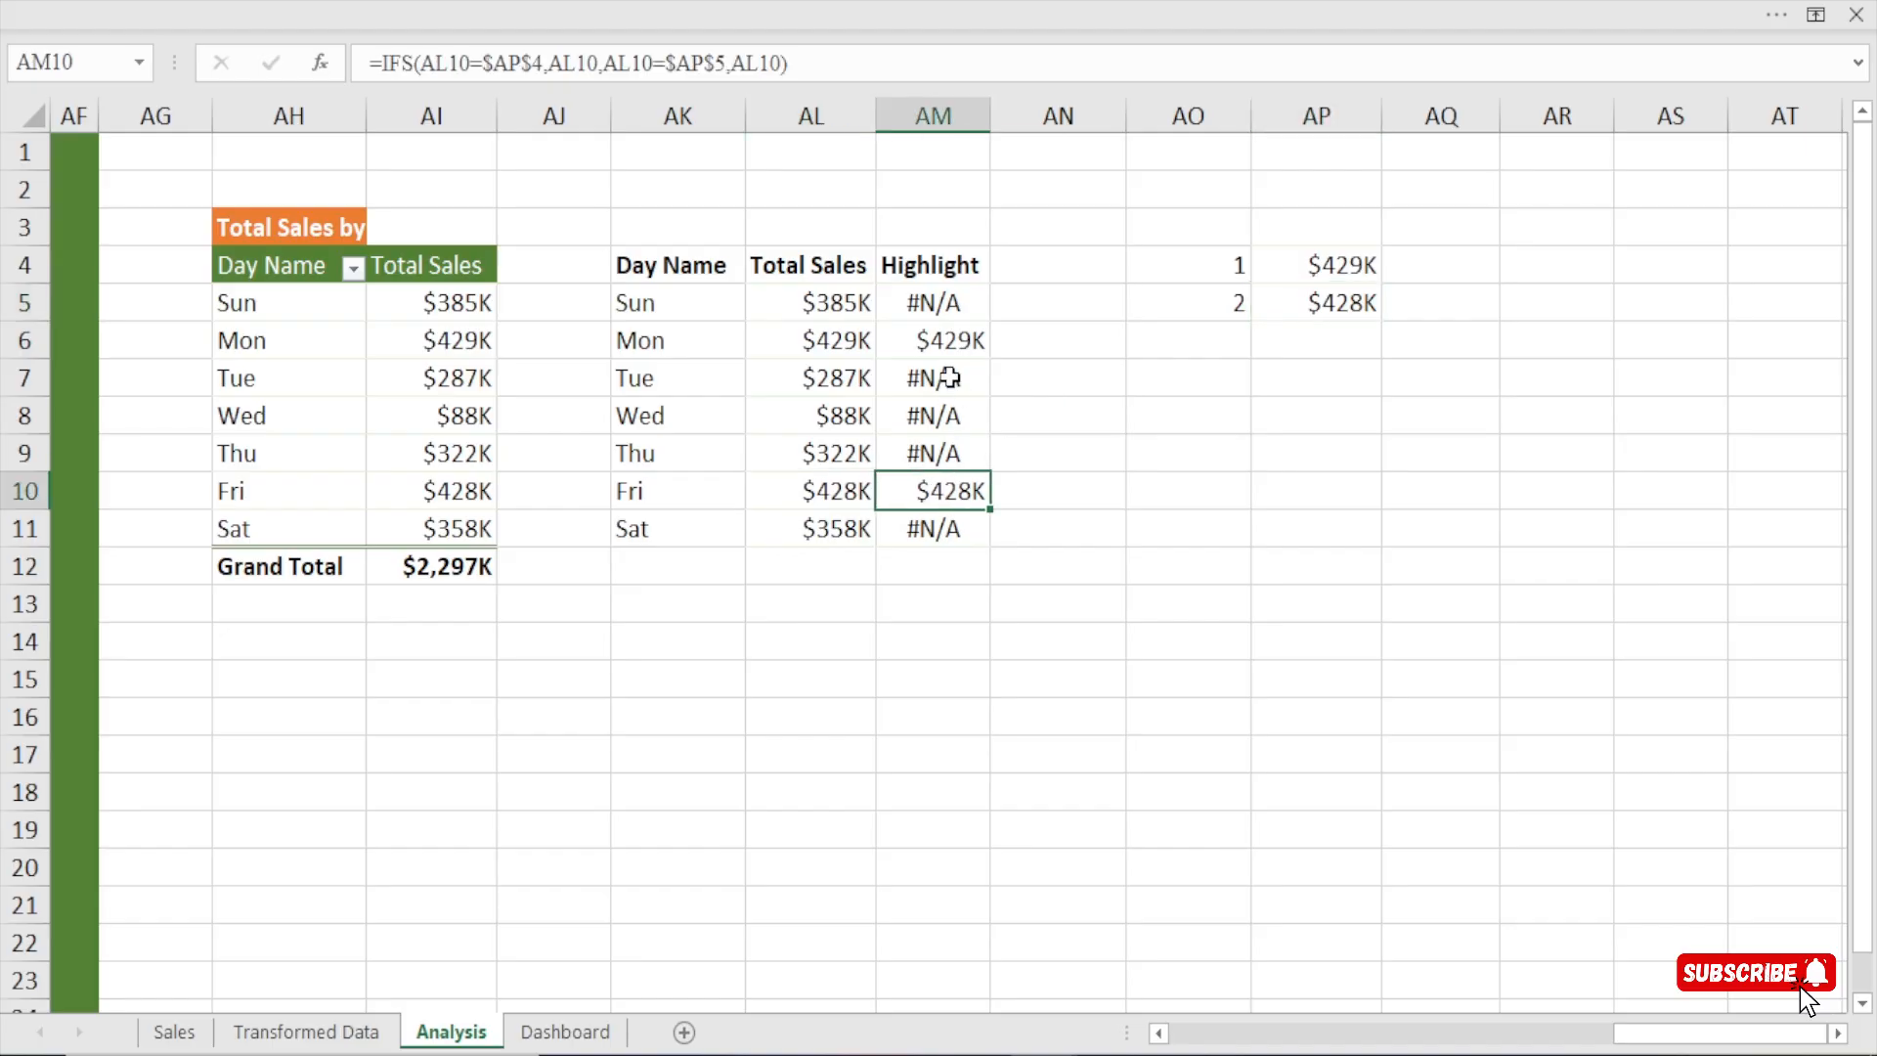
click(942, 296)
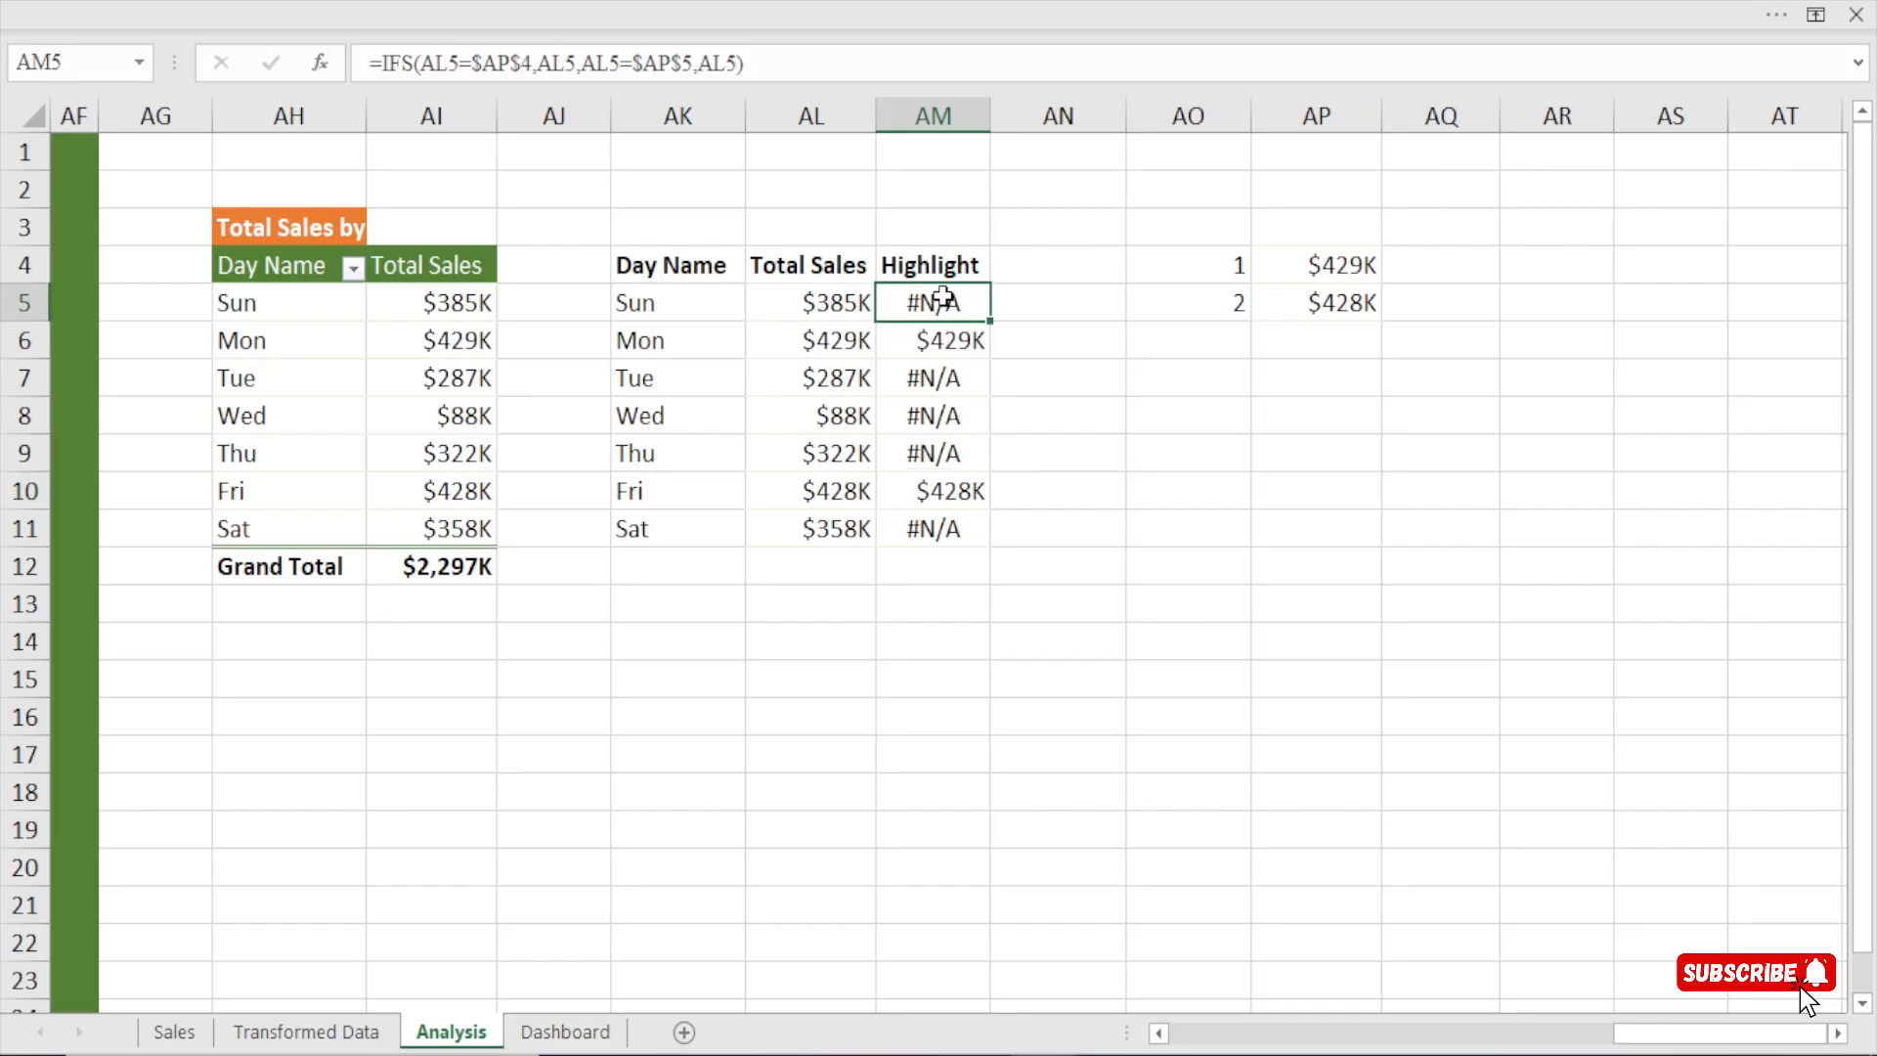
click(930, 409)
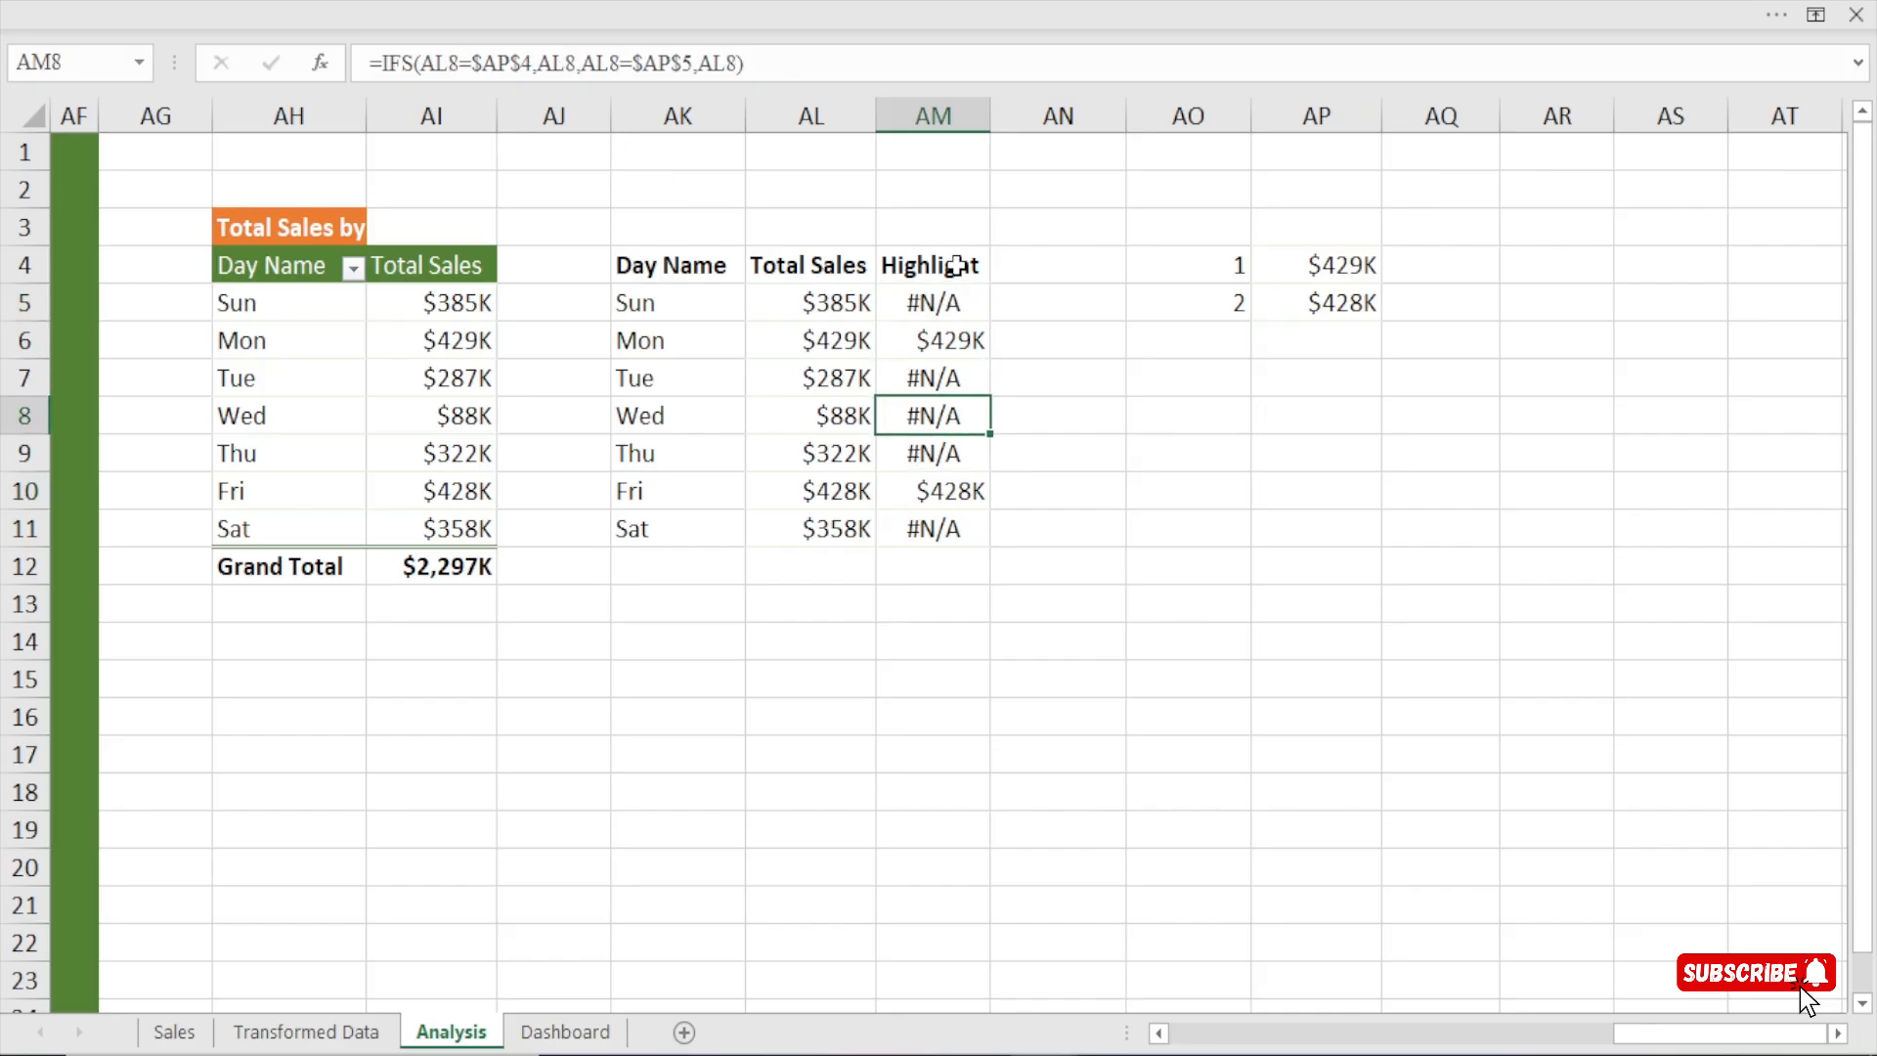
Wrap the AM5 formula in IFERROR with an empty-text fallback: =IFERROR(IFS(AL5=$AP$4,AL5,AL5=$AP$5,AL5),"").
click(946, 300)
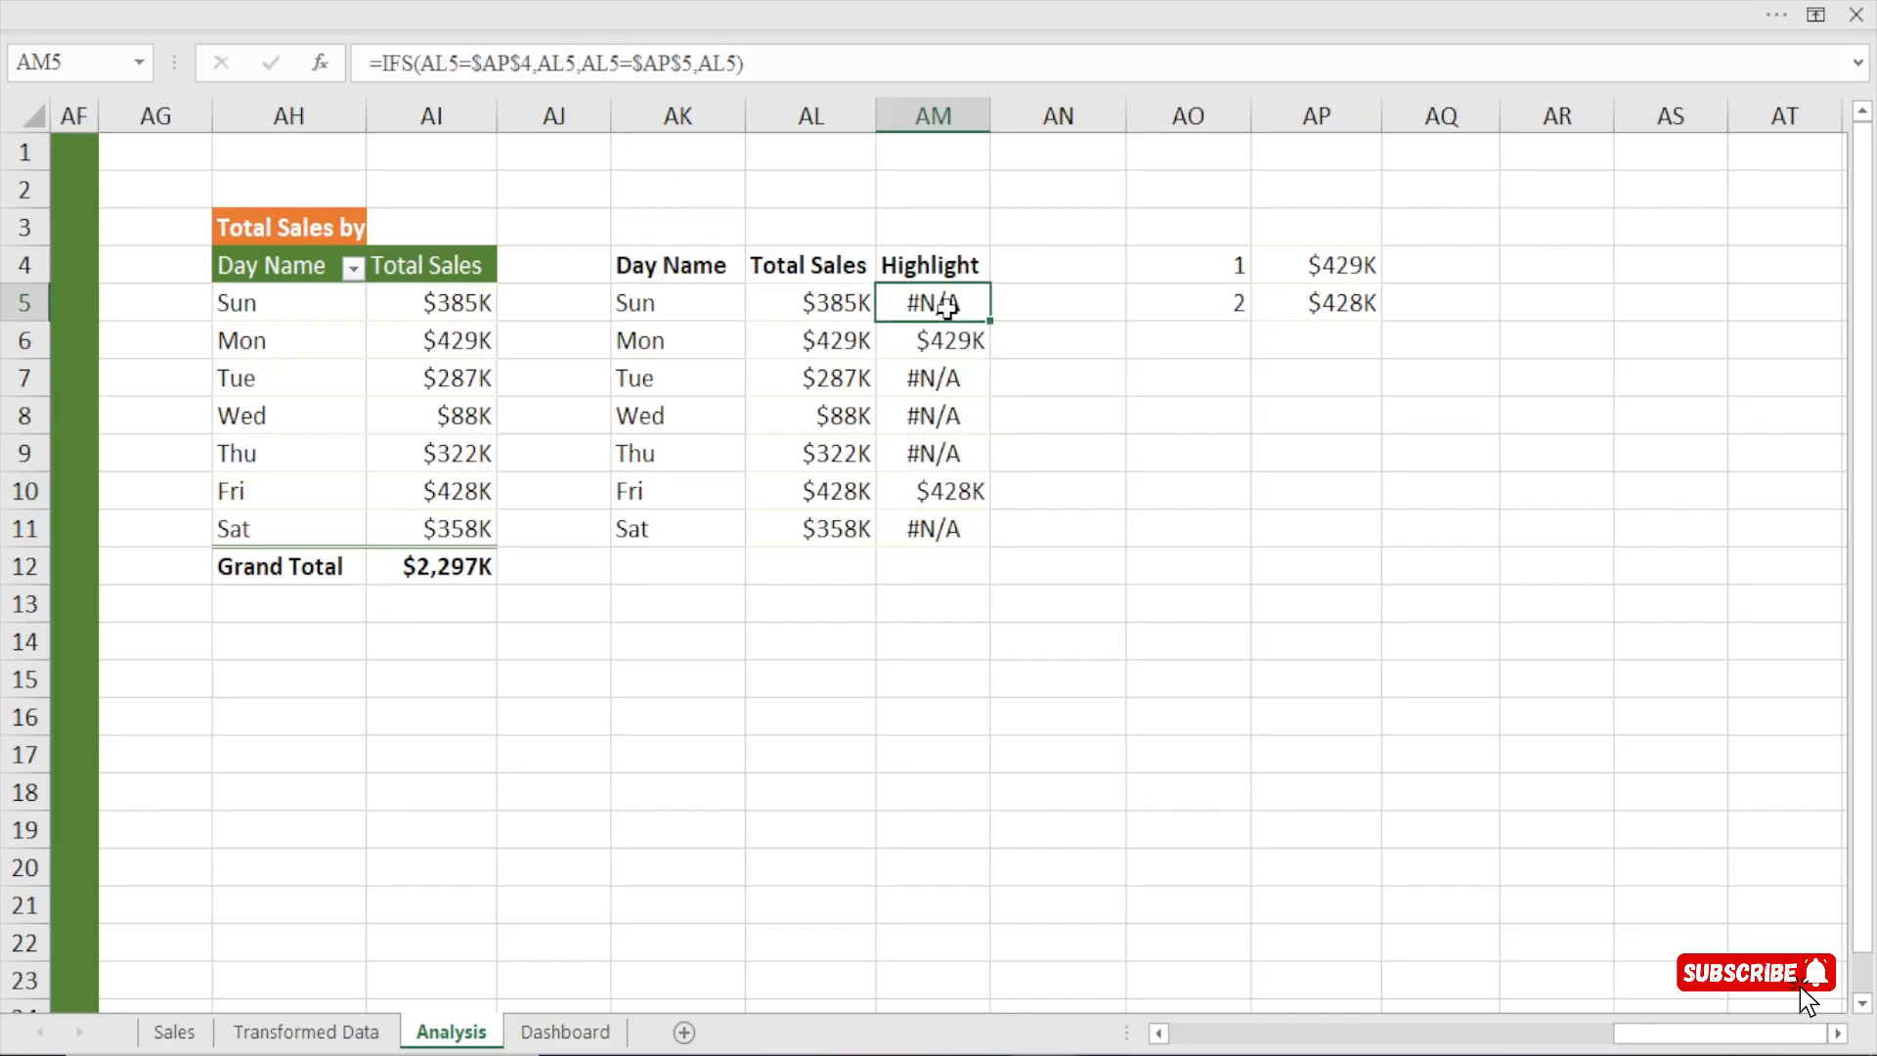
click(386, 62)
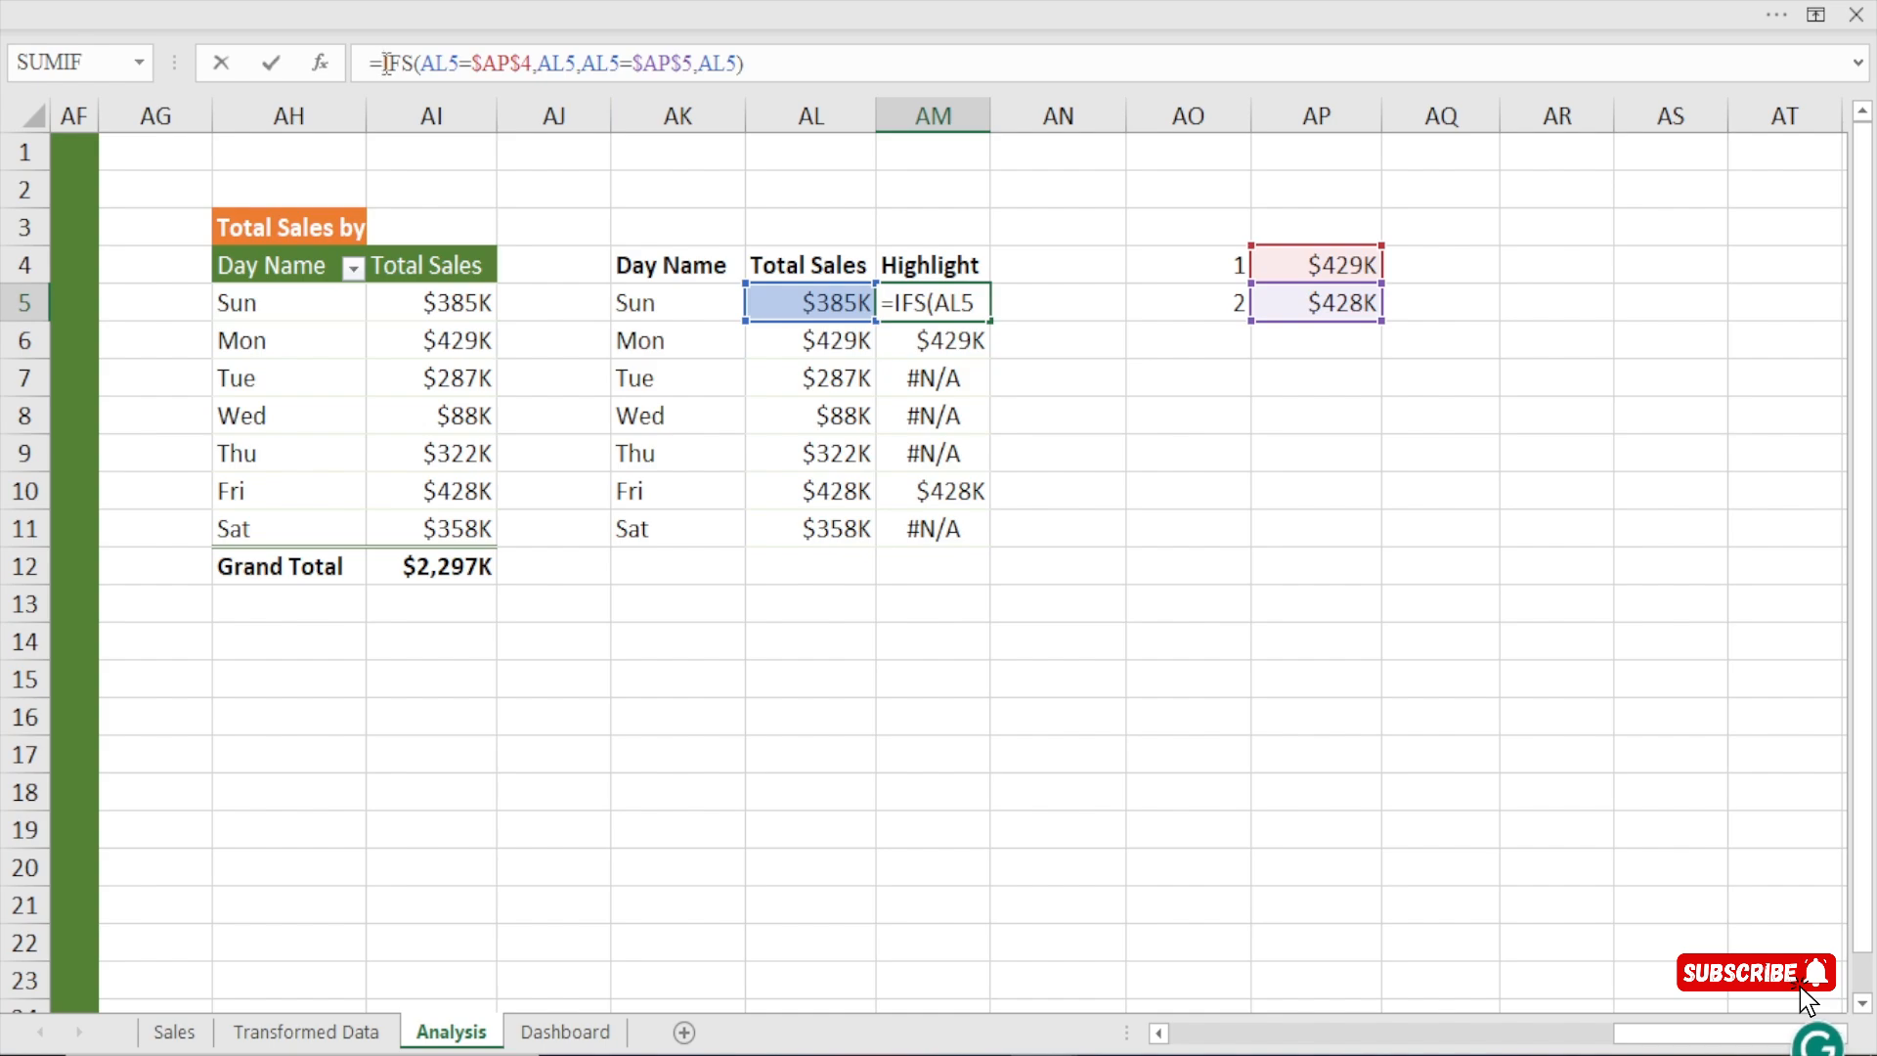
text(ife)
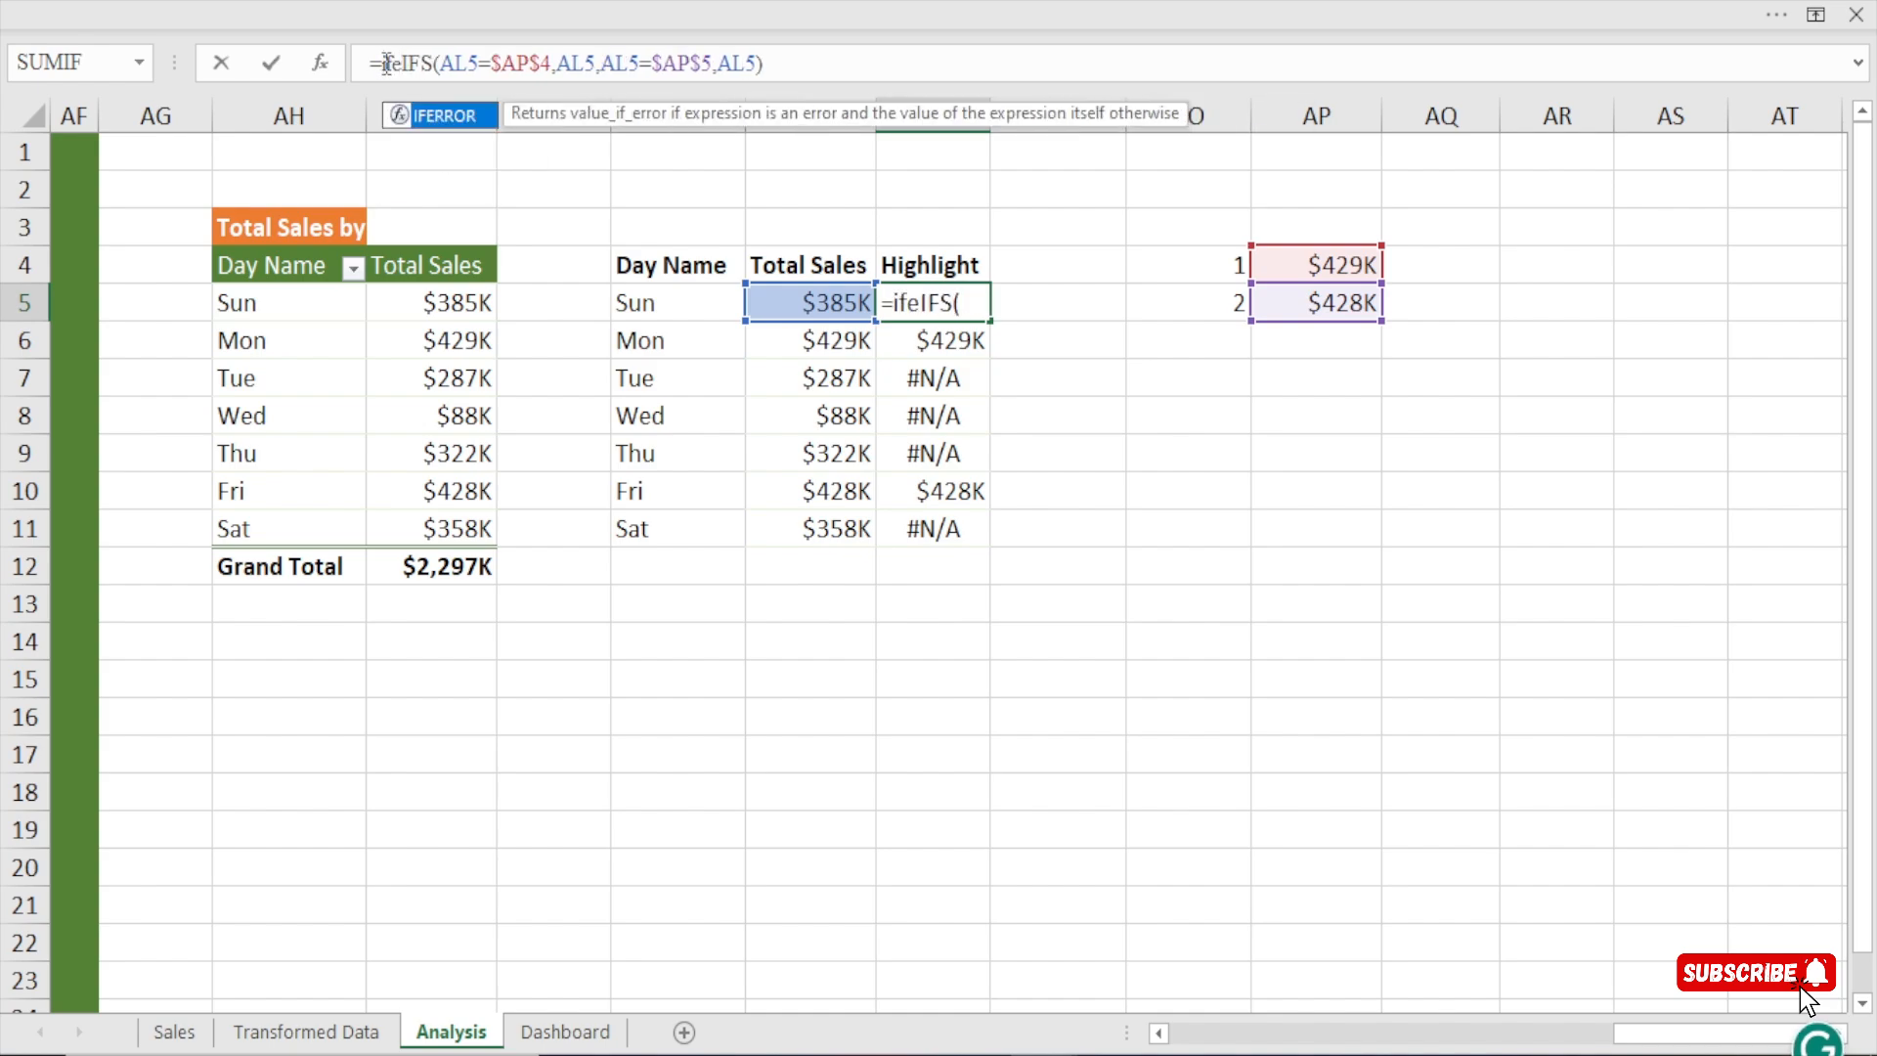
key(Tab)
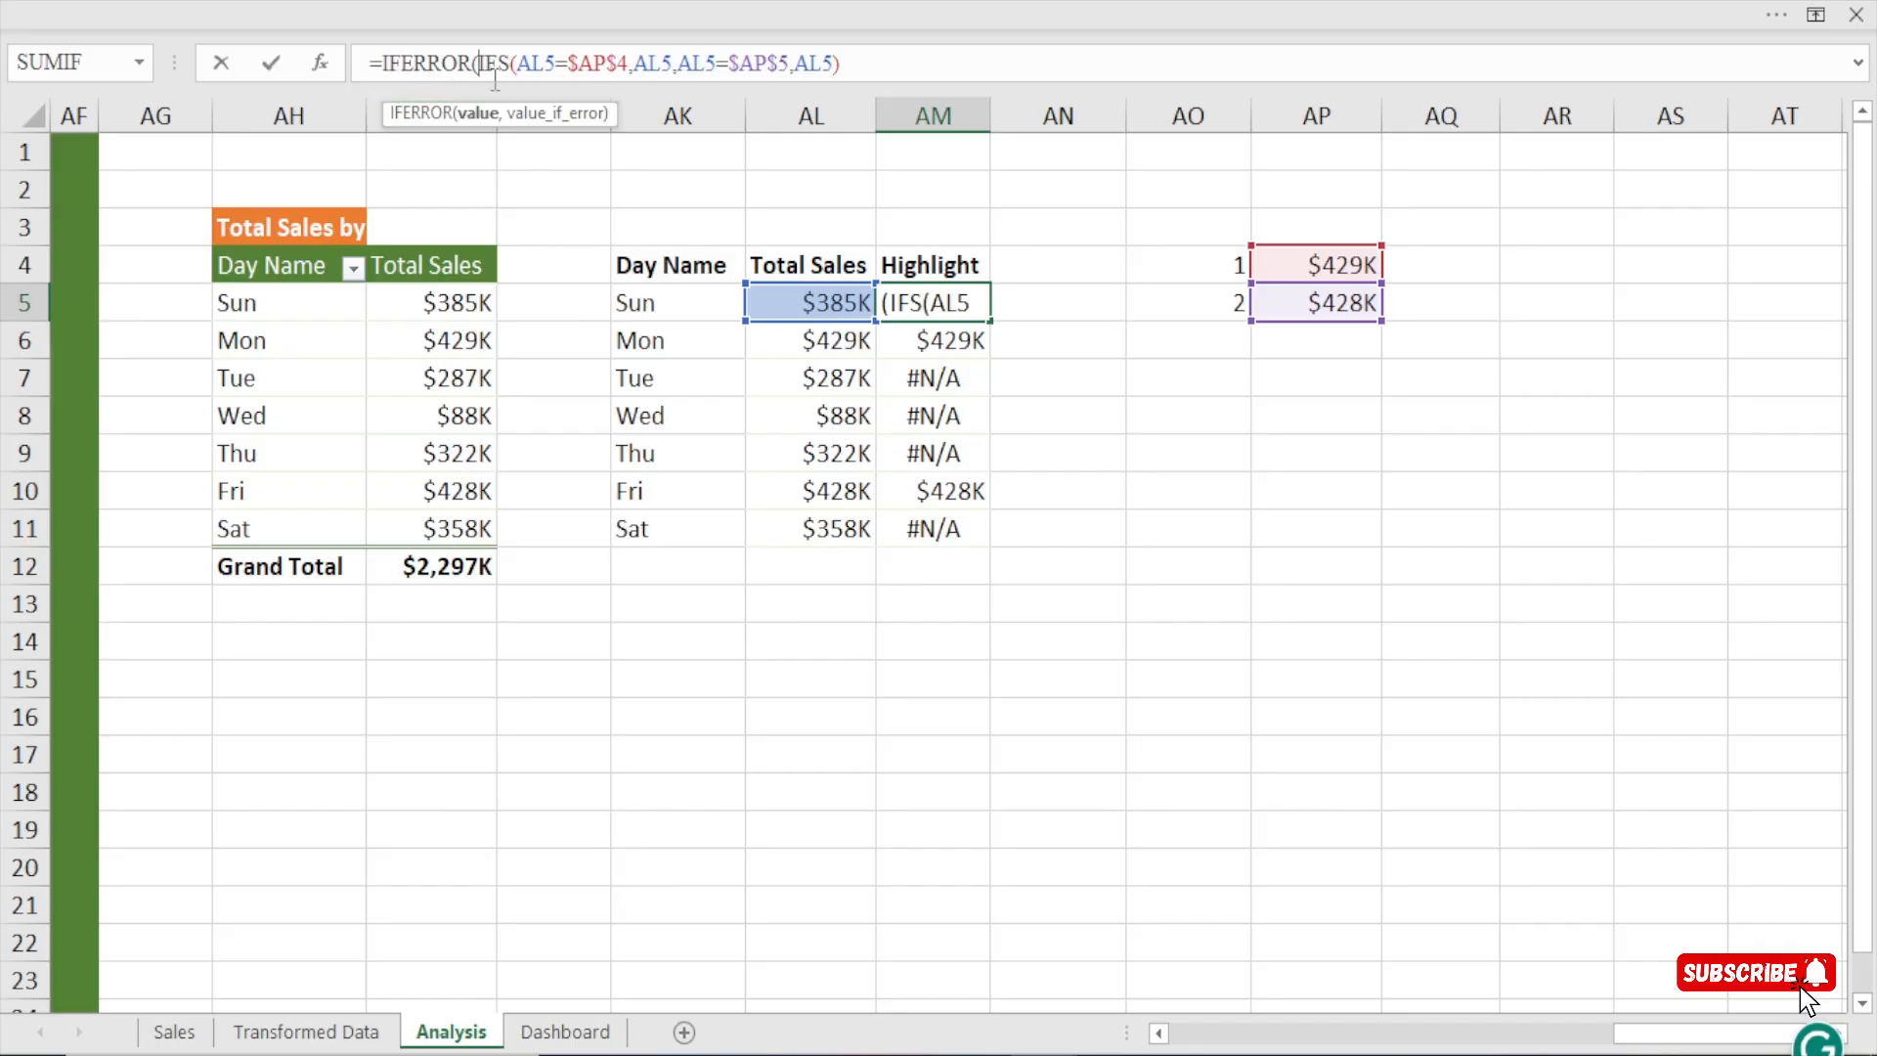
drag(478, 63, 853, 71)
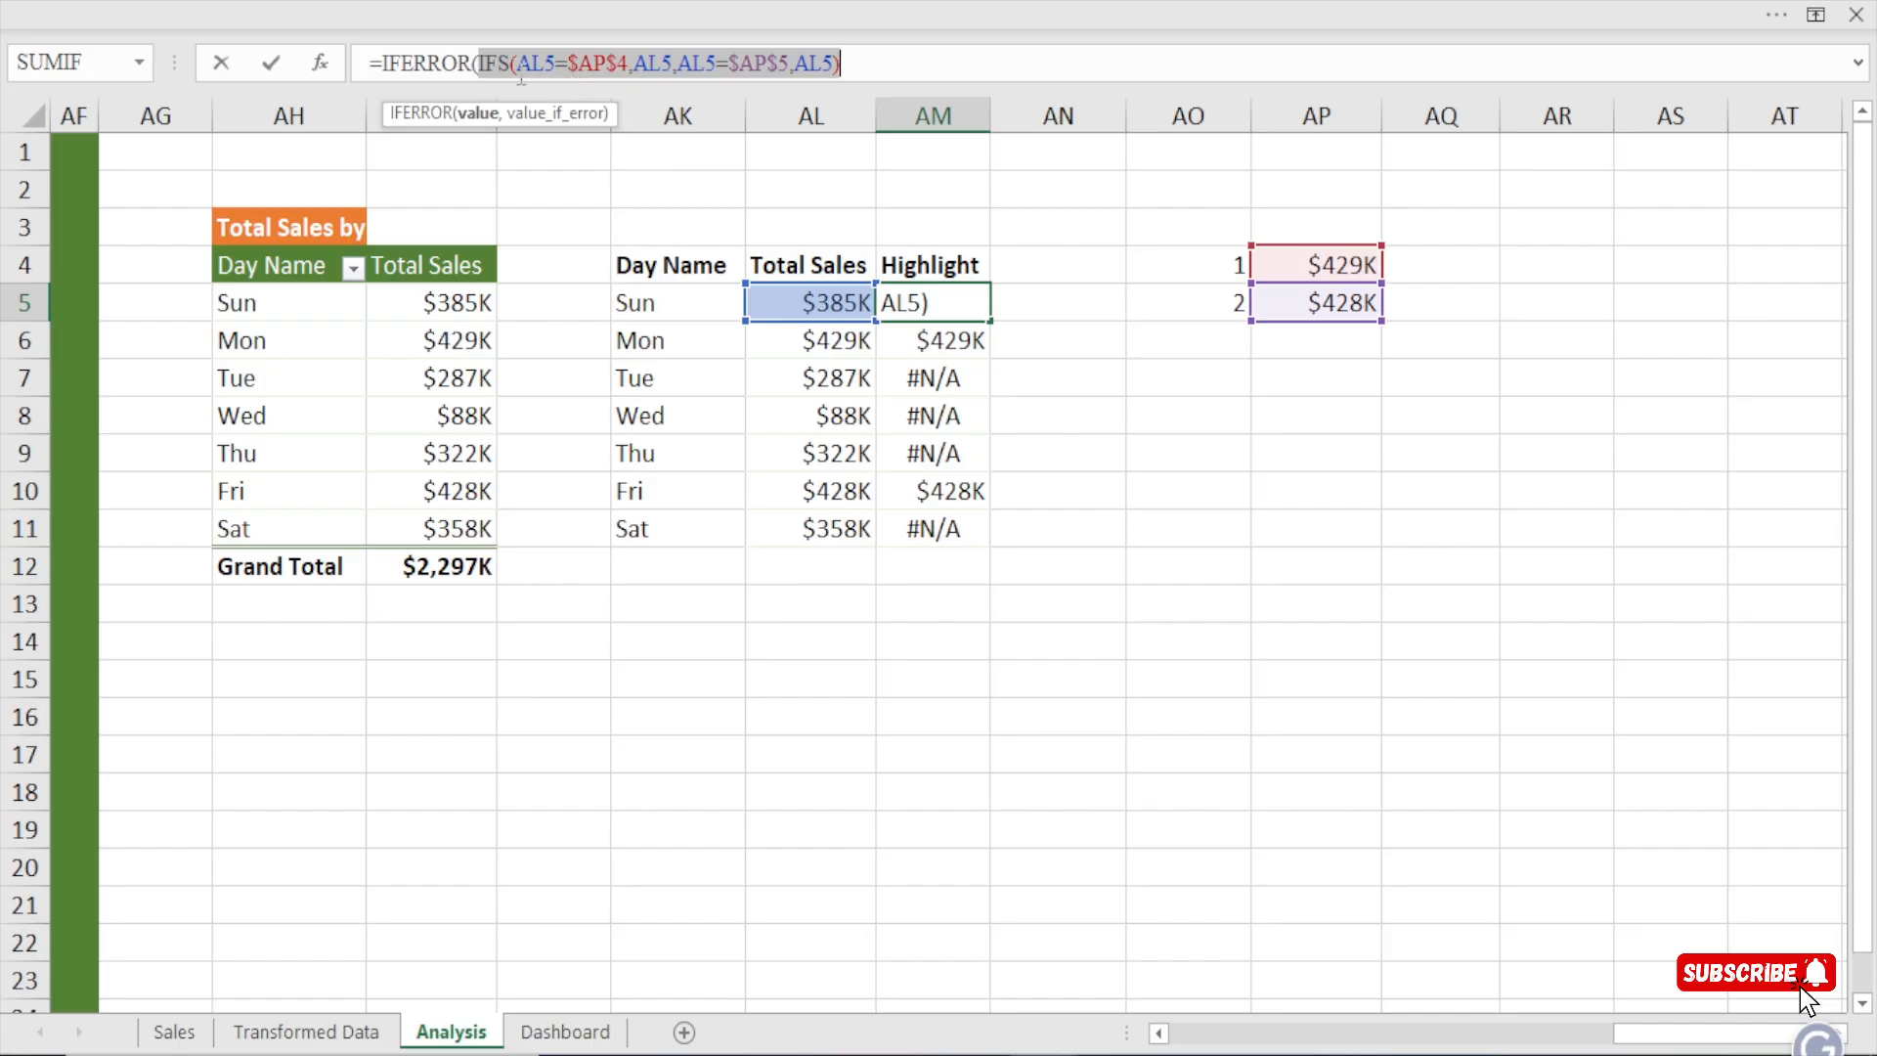
click(857, 64)
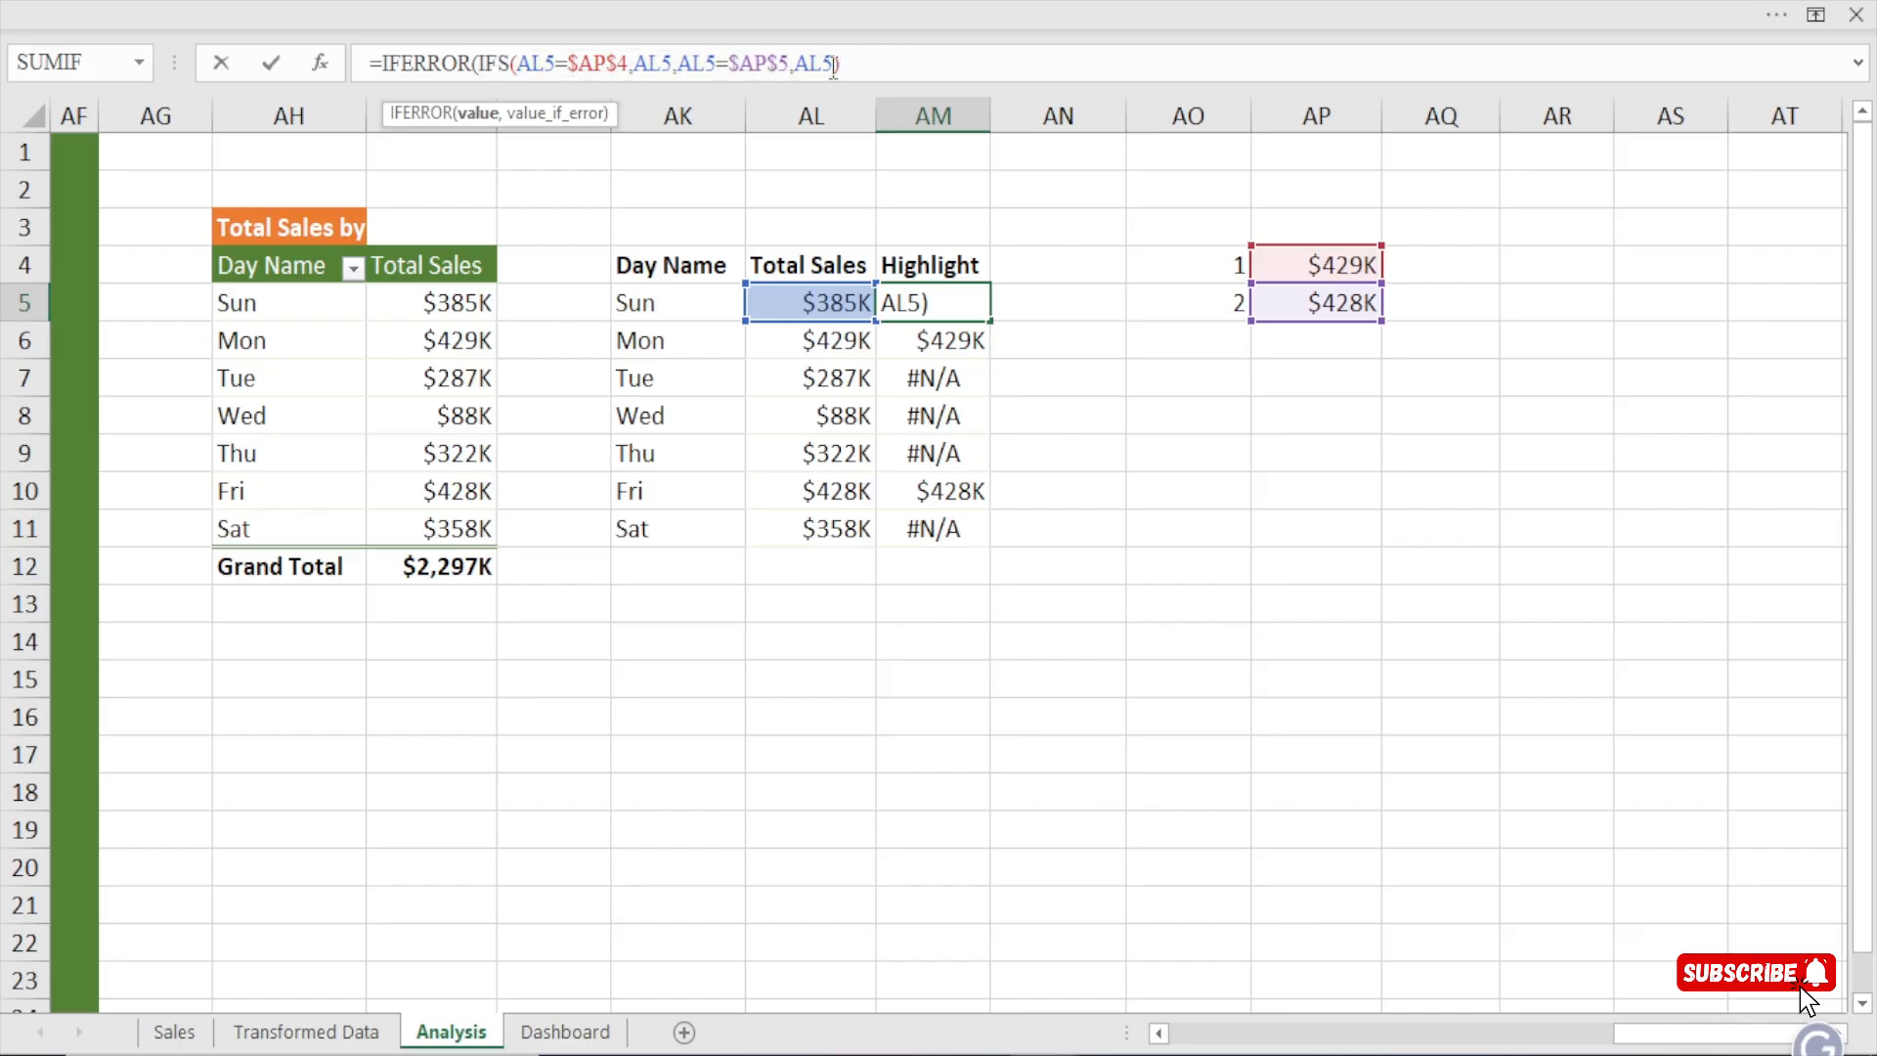
text(,)
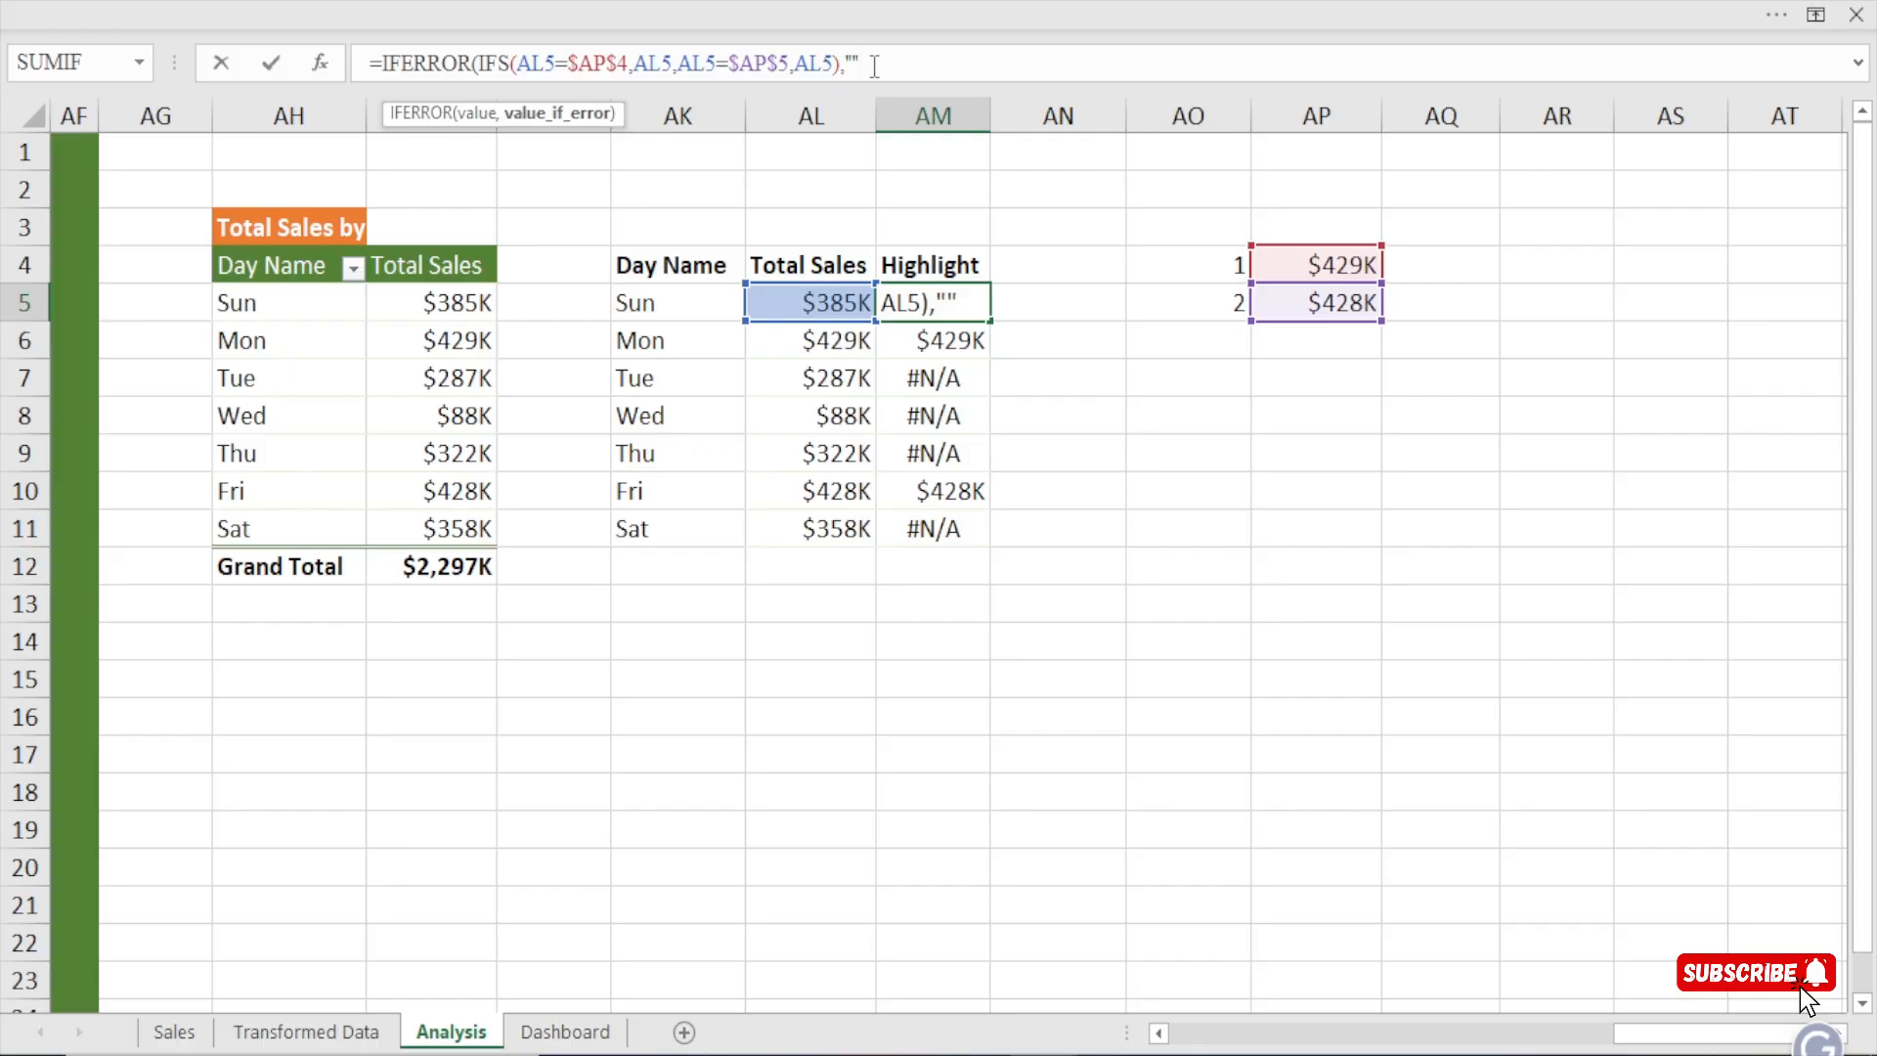
text())
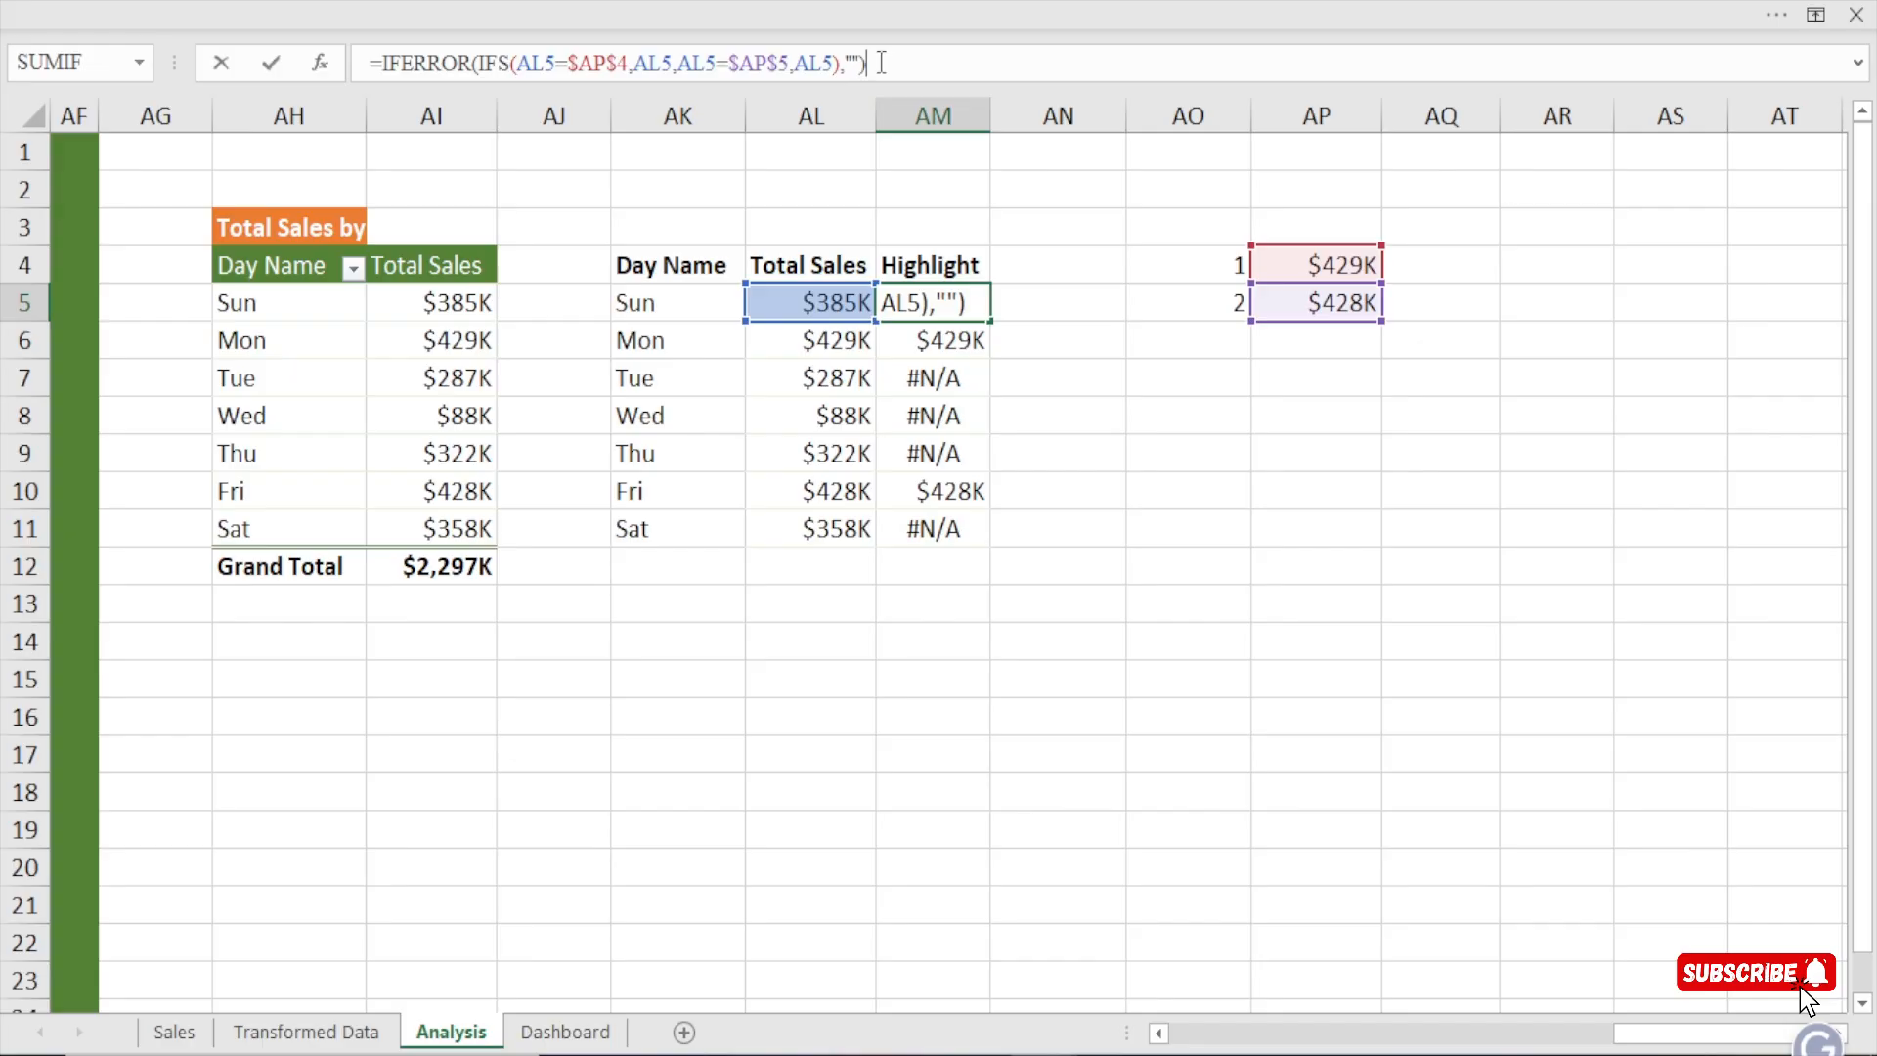
click(1860, 64)
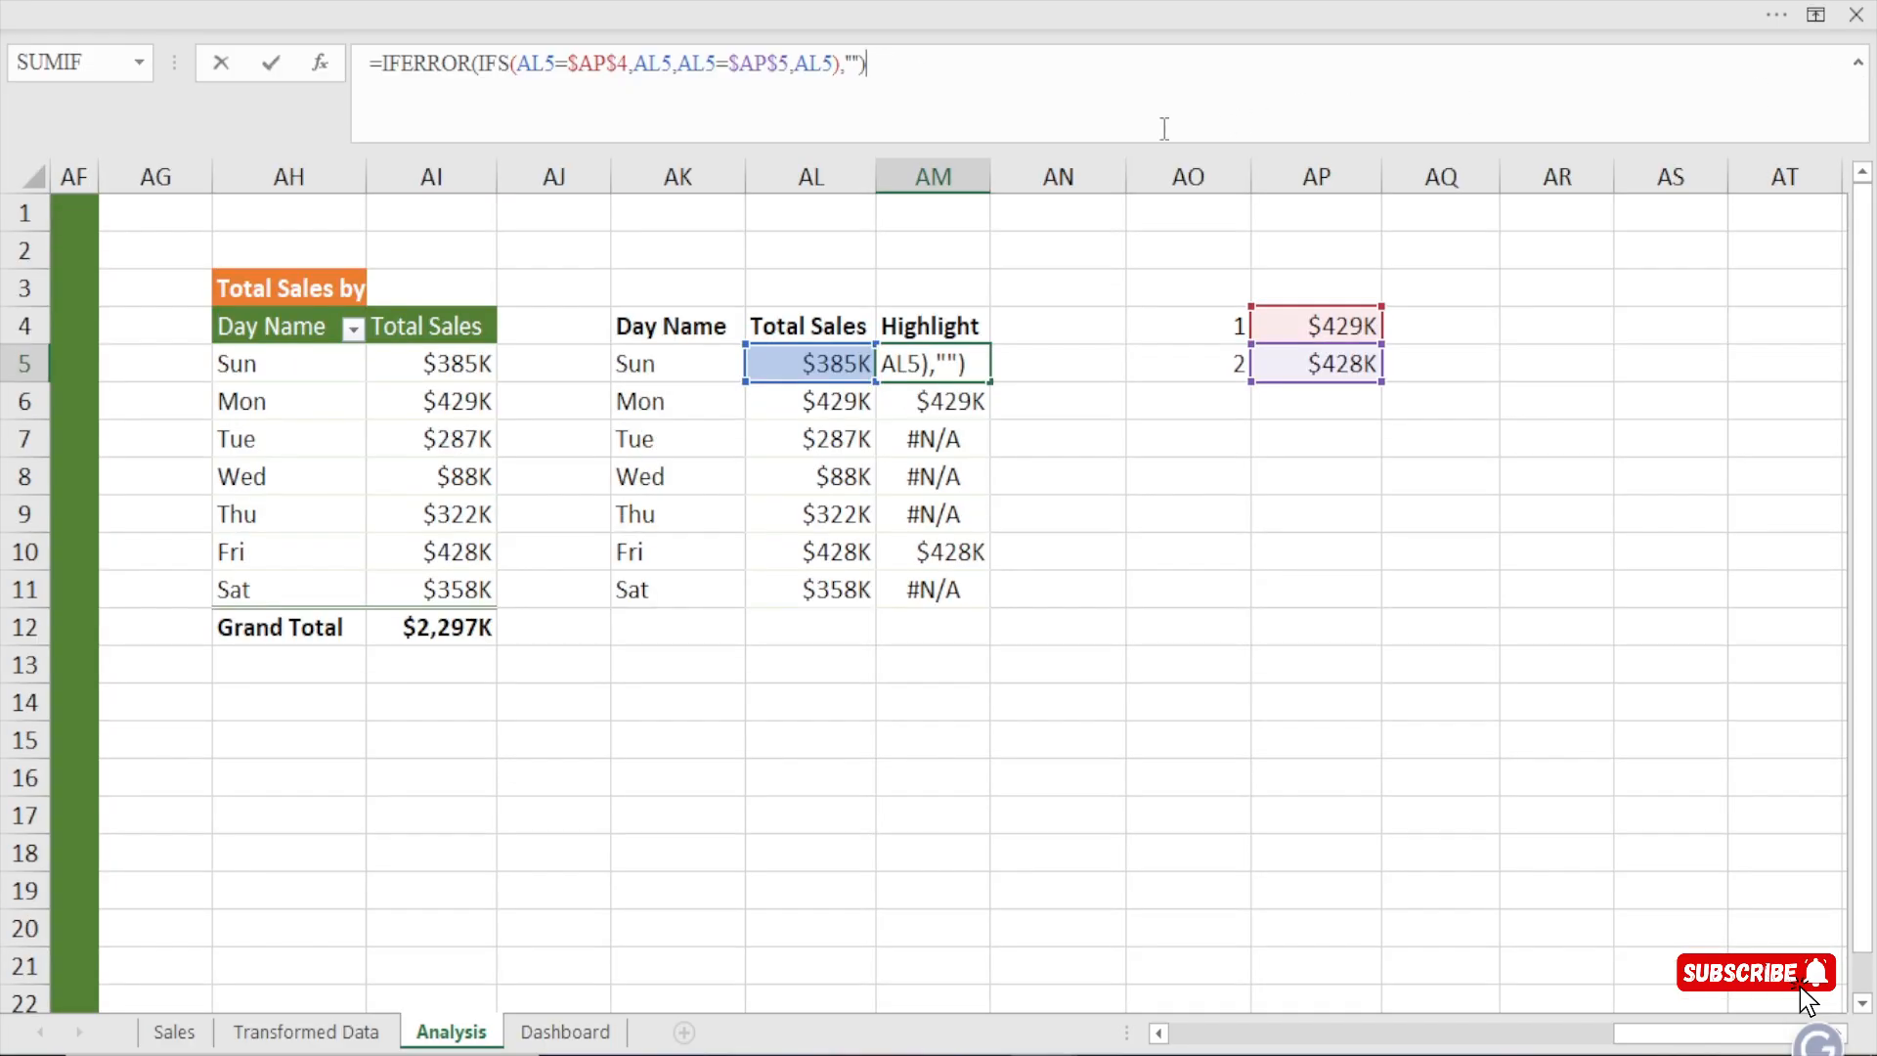
click(747, 70)
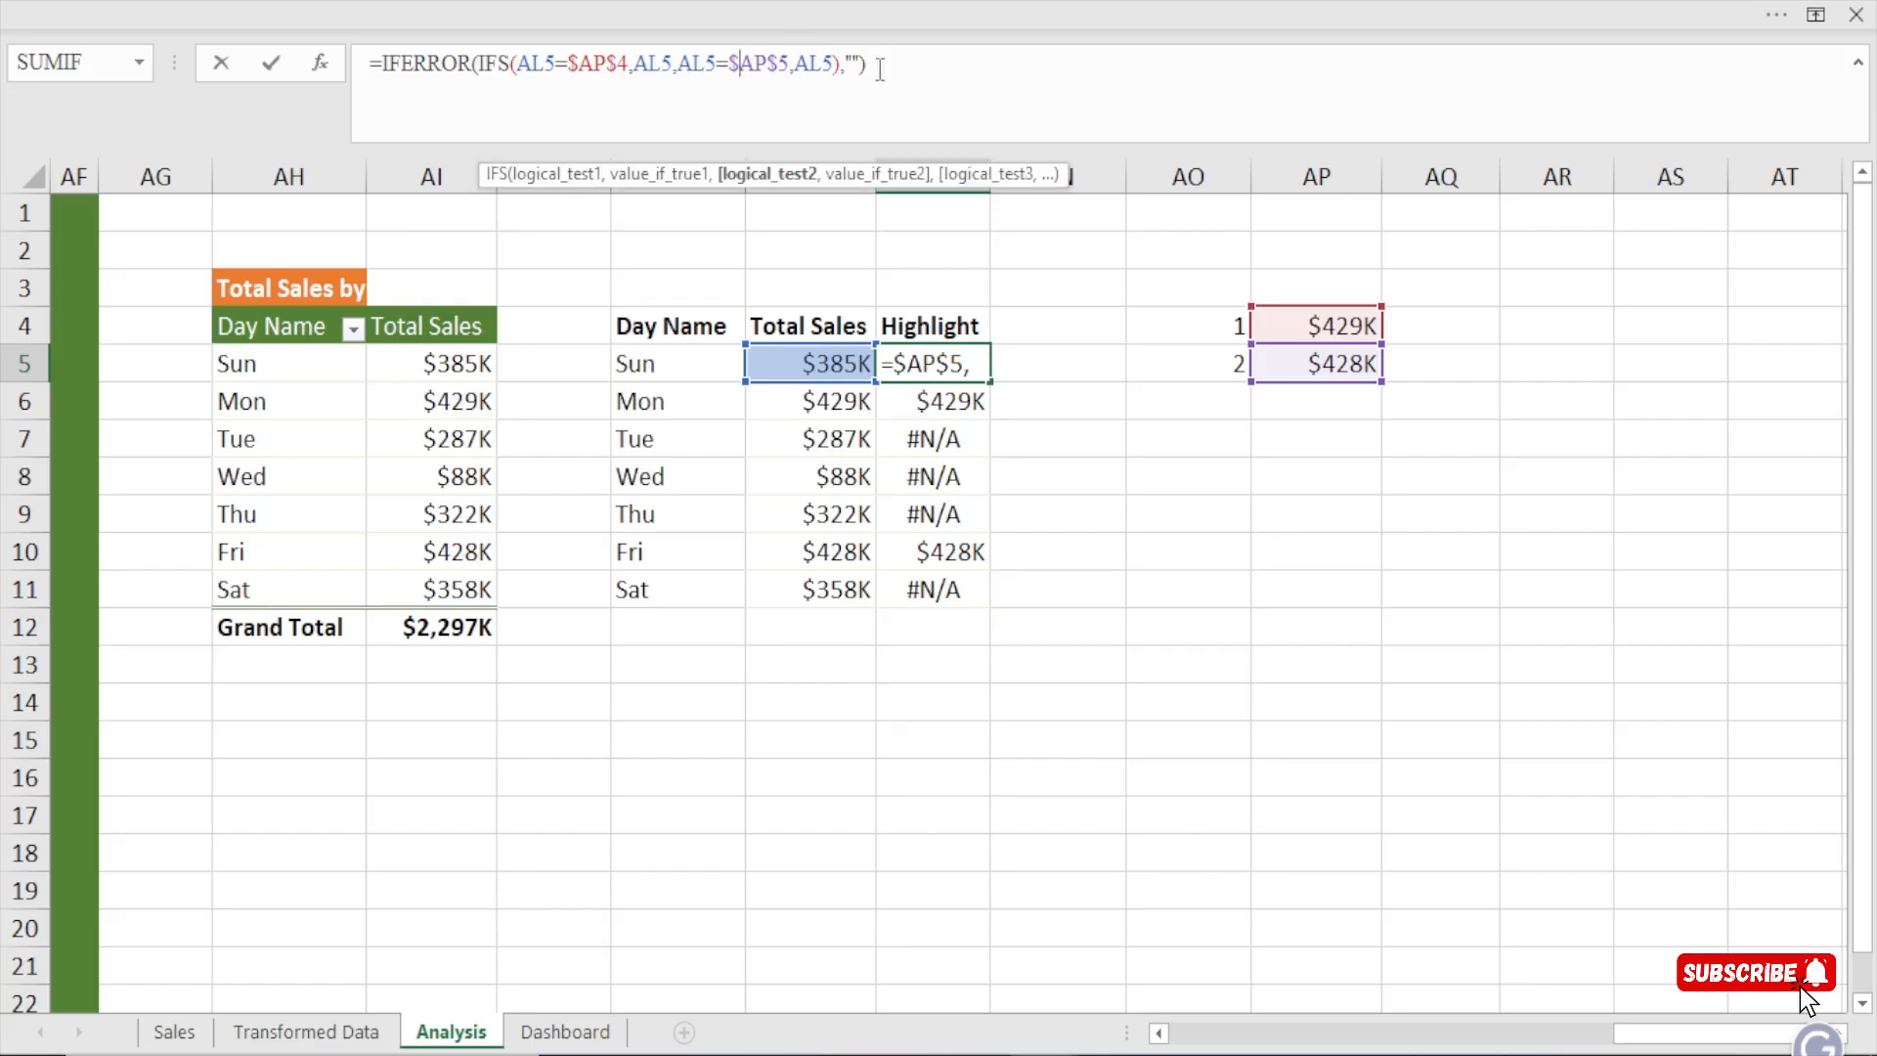
click(1860, 65)
key(Return)
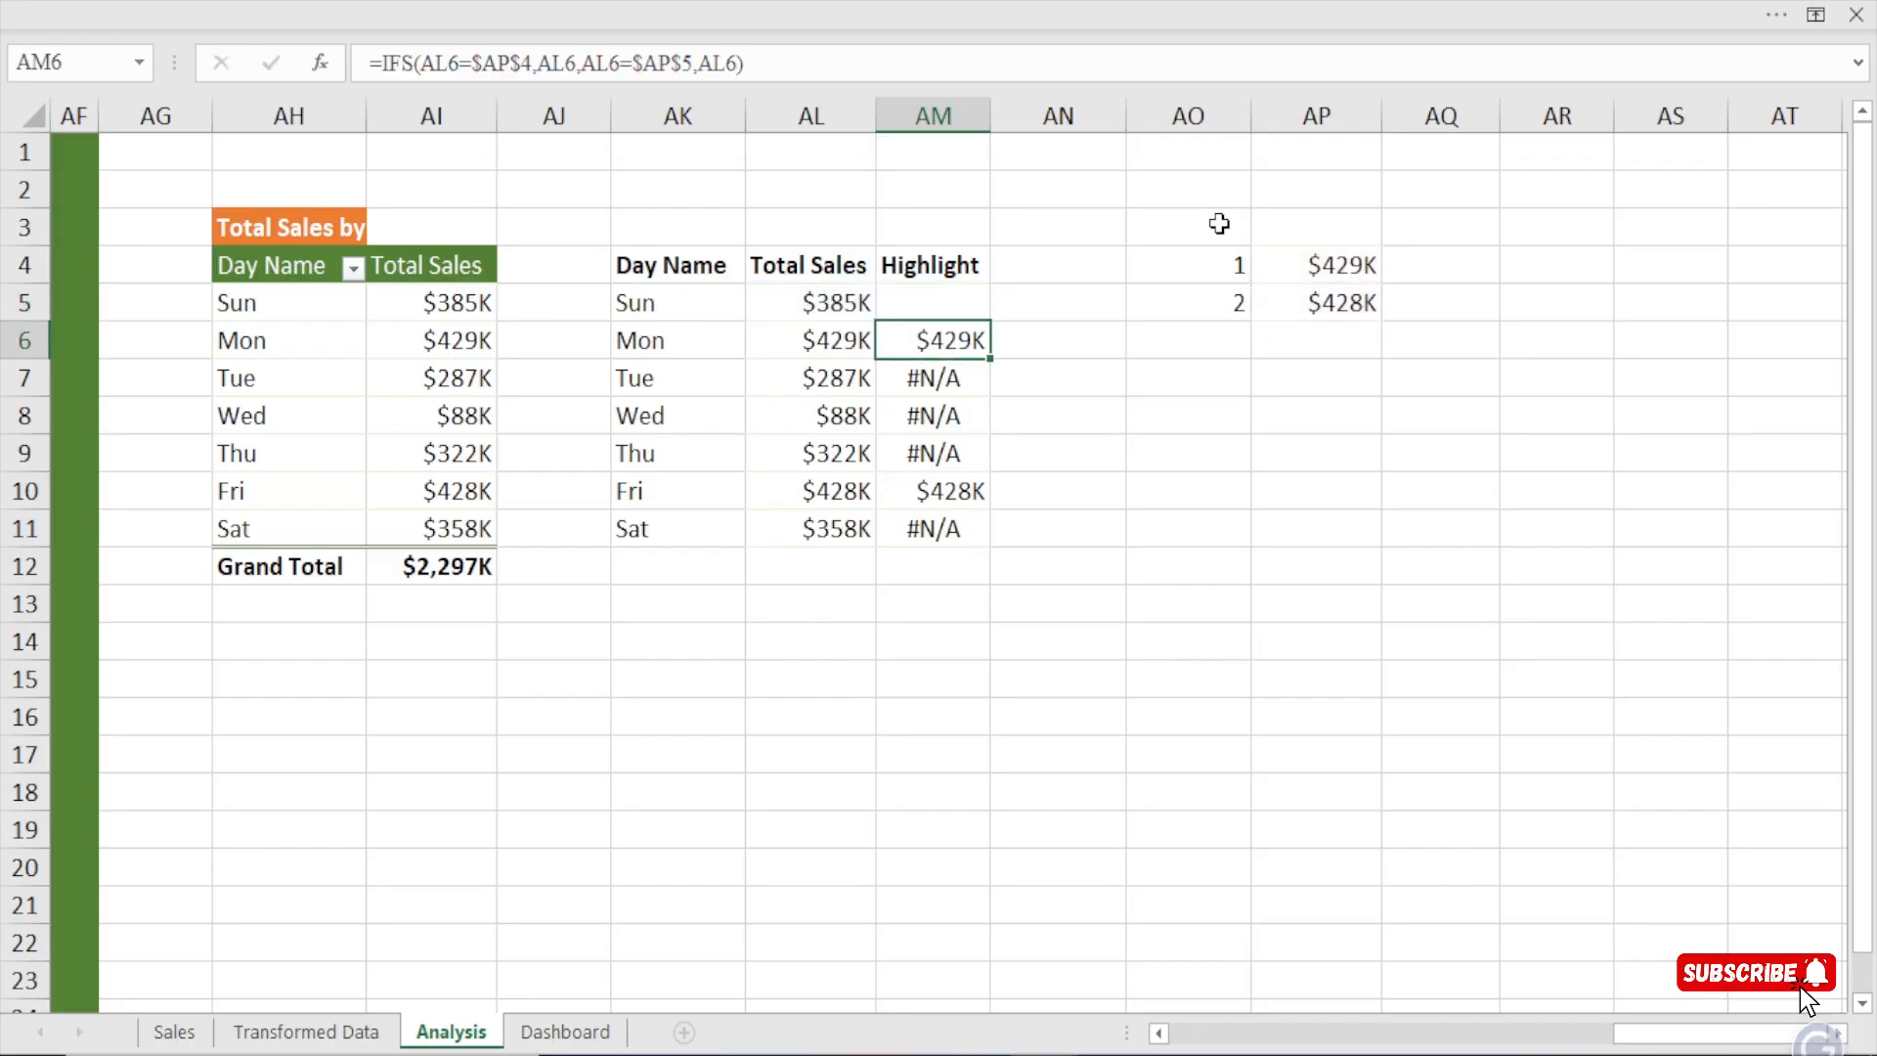
Fill the IFERROR formula from AM5 down to AM11 and check the Monday and Friday results.
click(953, 299)
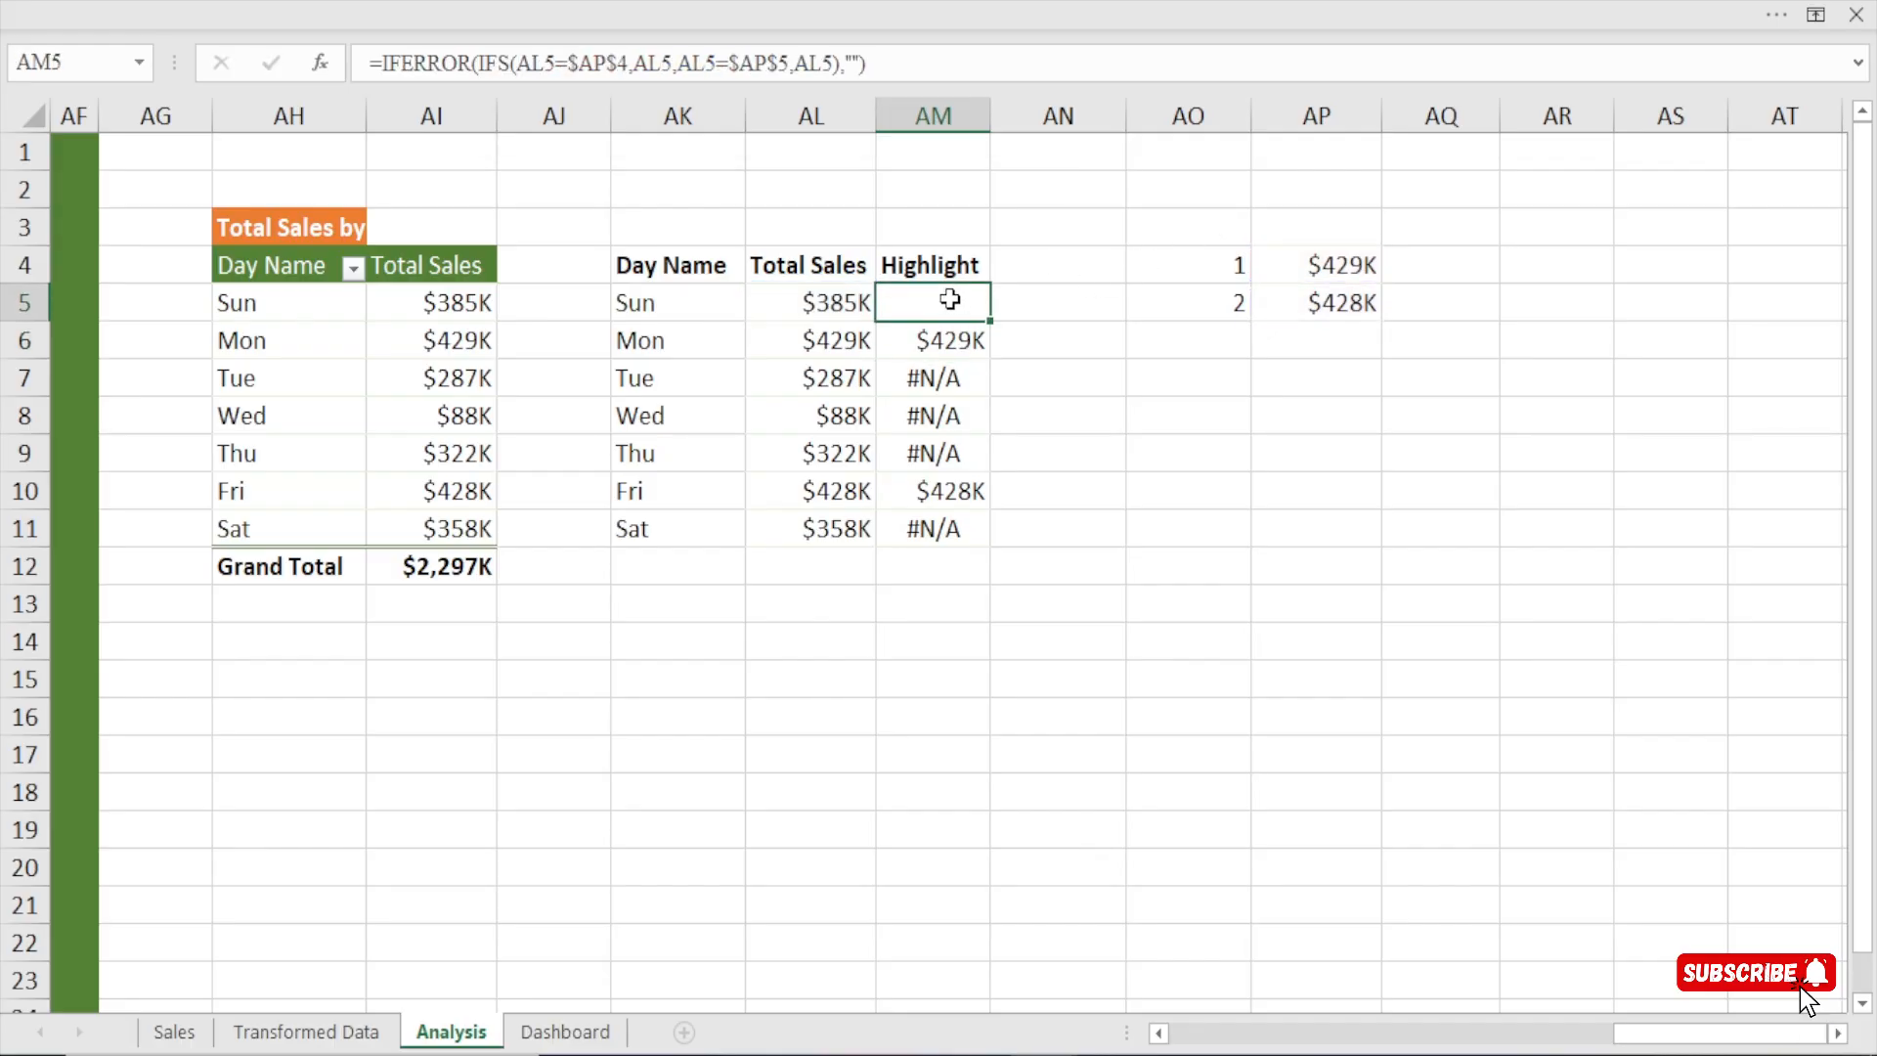
drag(990, 323, 988, 536)
click(929, 340)
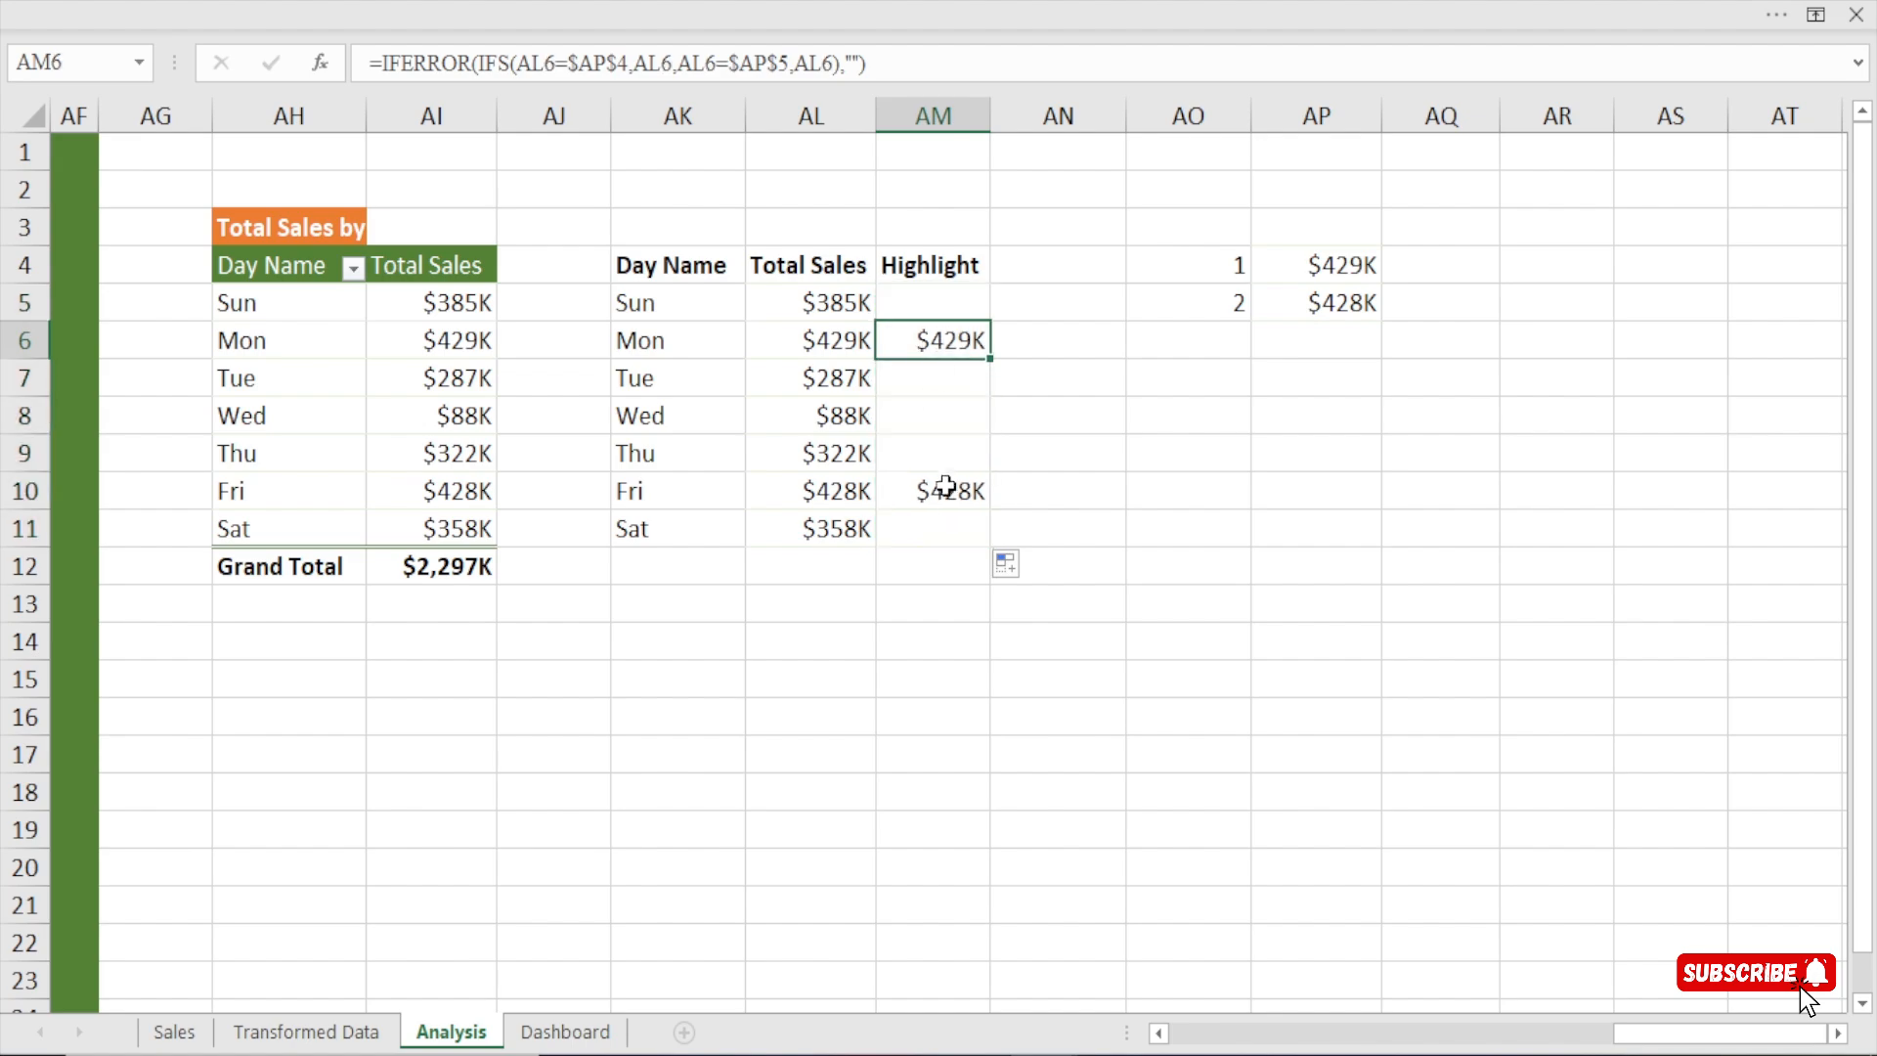
click(946, 490)
click(955, 339)
click(941, 491)
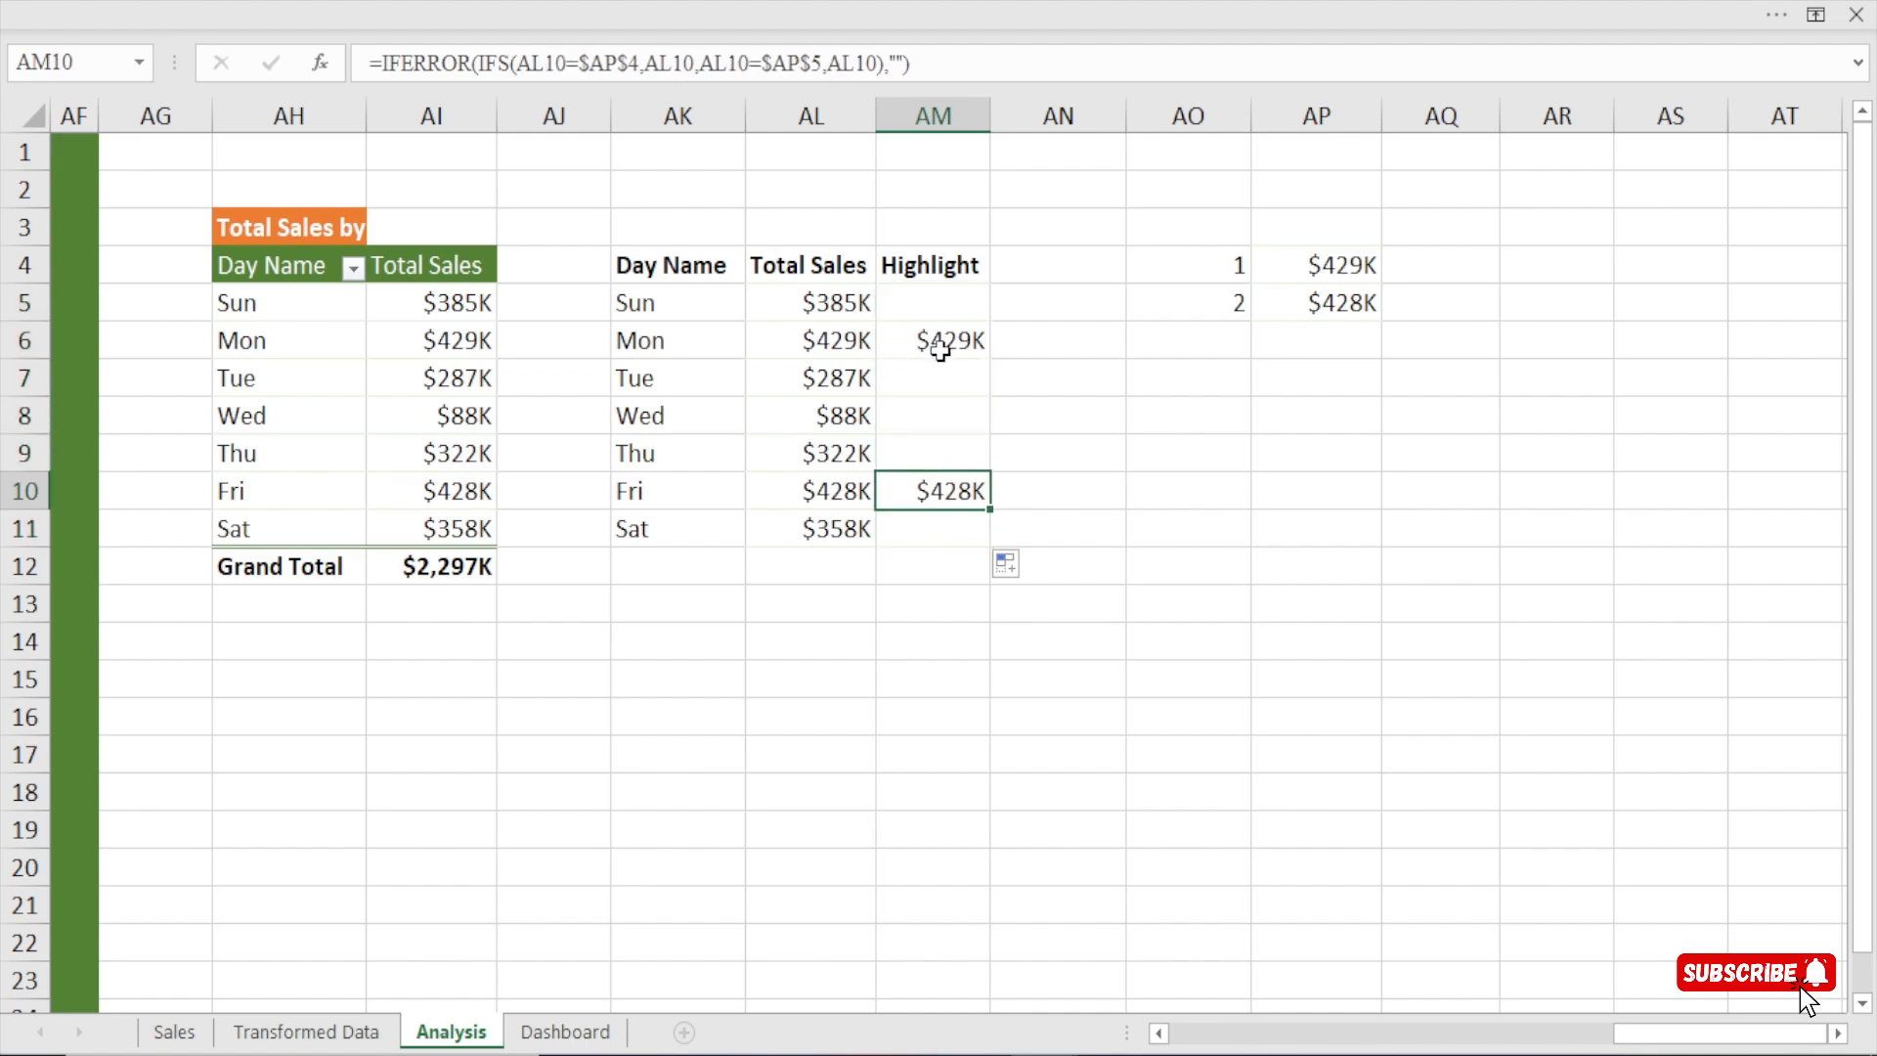
click(939, 343)
click(959, 495)
Insert a clustered column chart from the Day Name and Total Sales data in AK4:AL11 and shift it toward the pivot table.
drag(660, 269, 944, 547)
drag(687, 262, 838, 530)
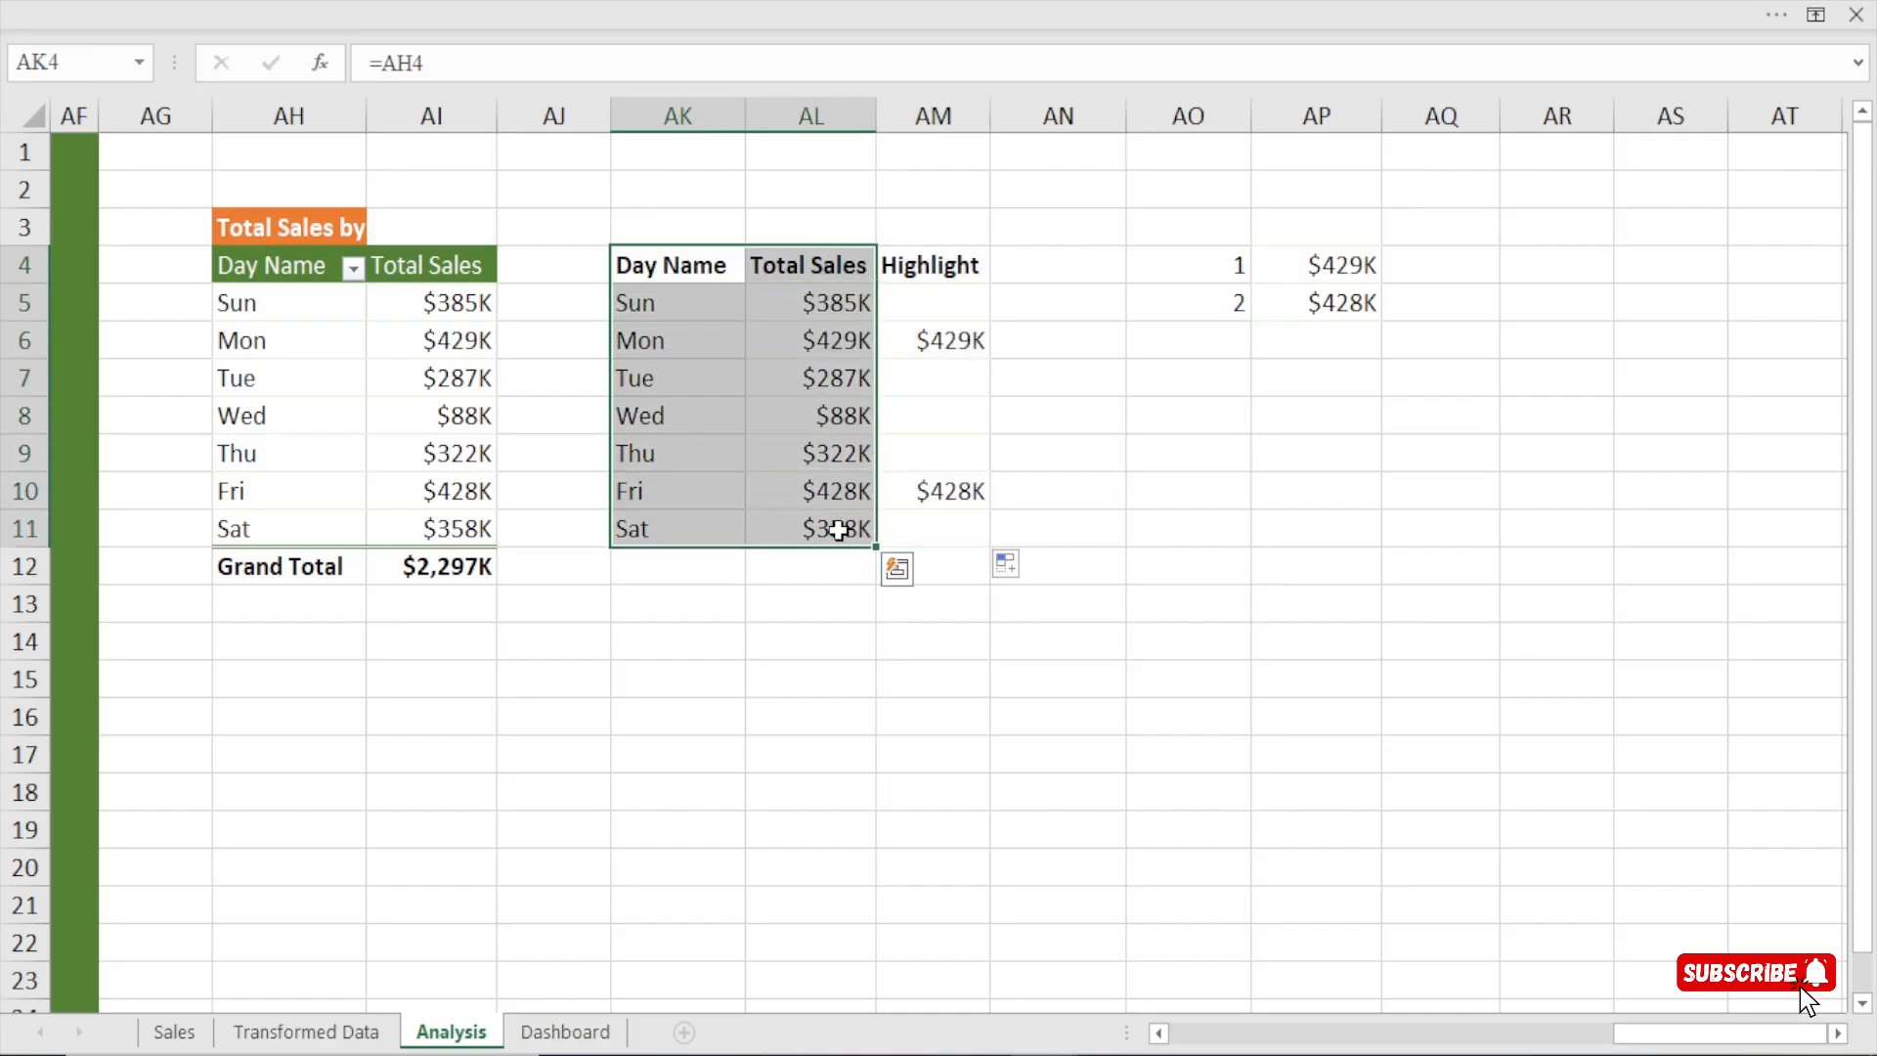
click(522, 2)
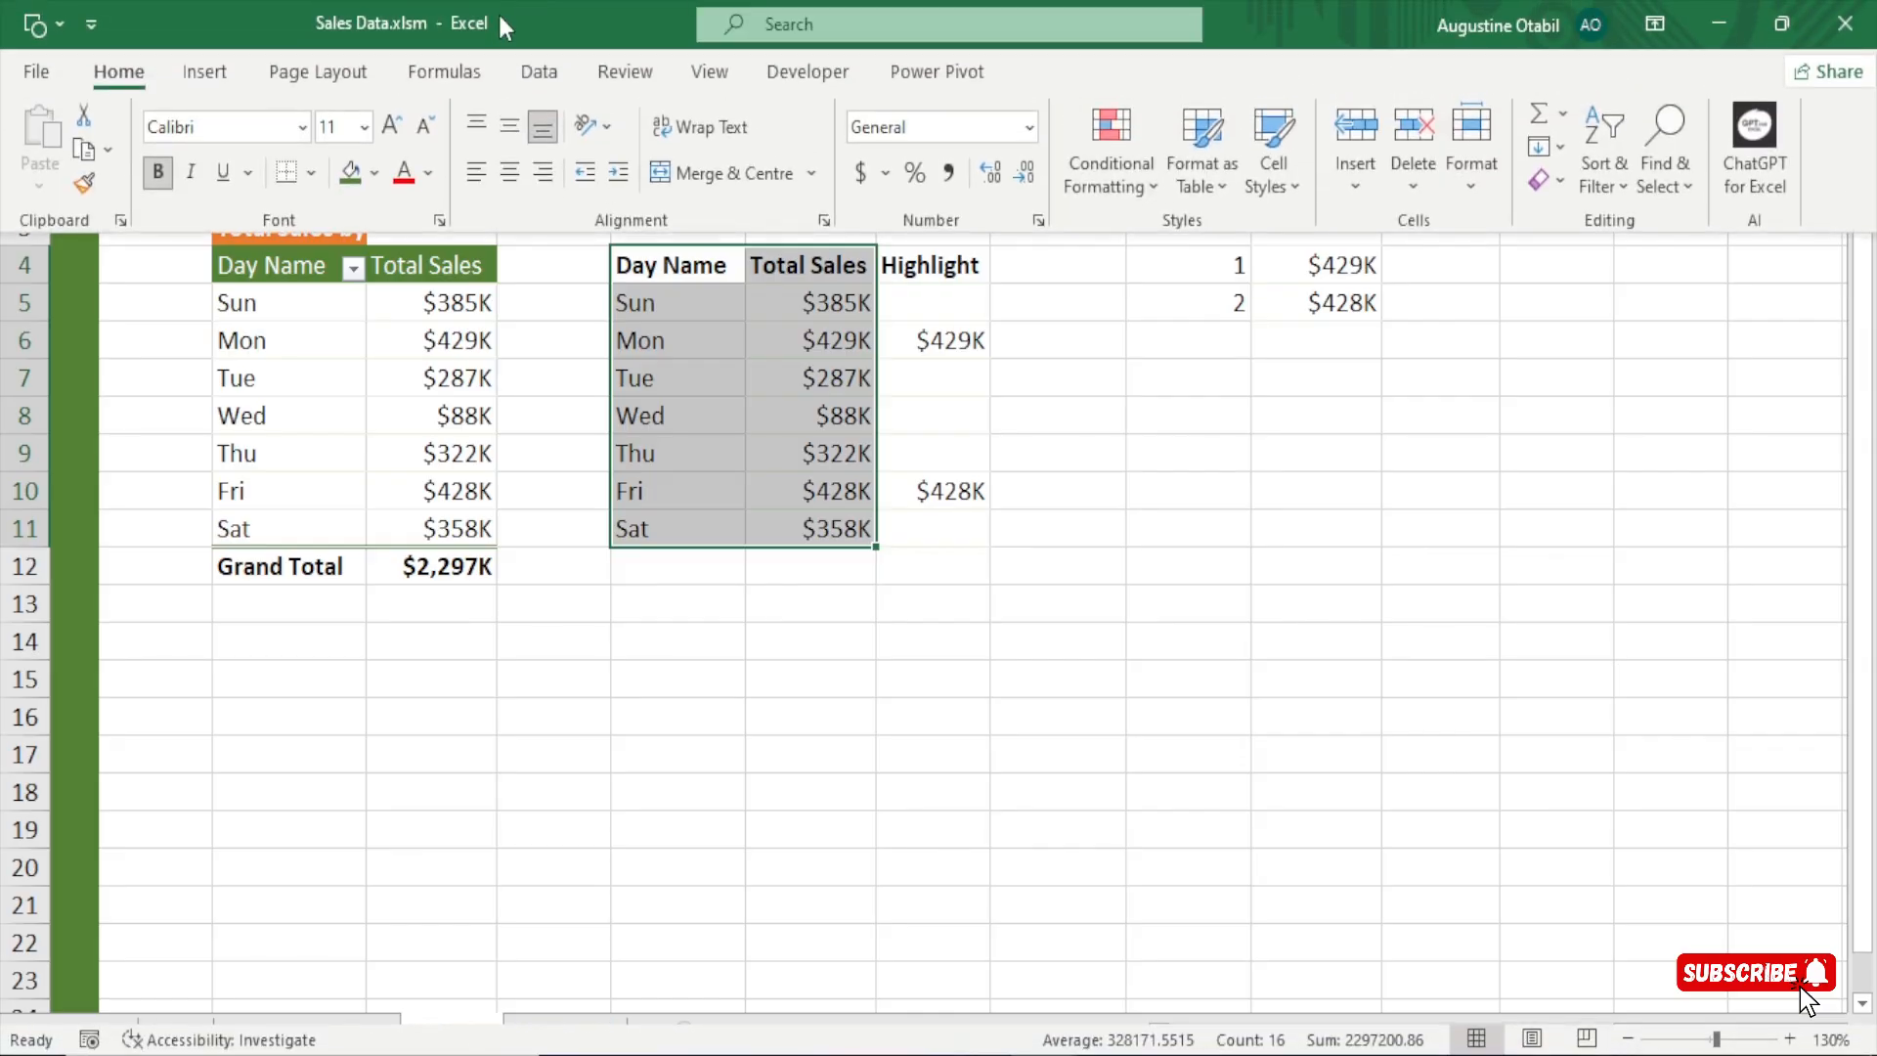
click(207, 73)
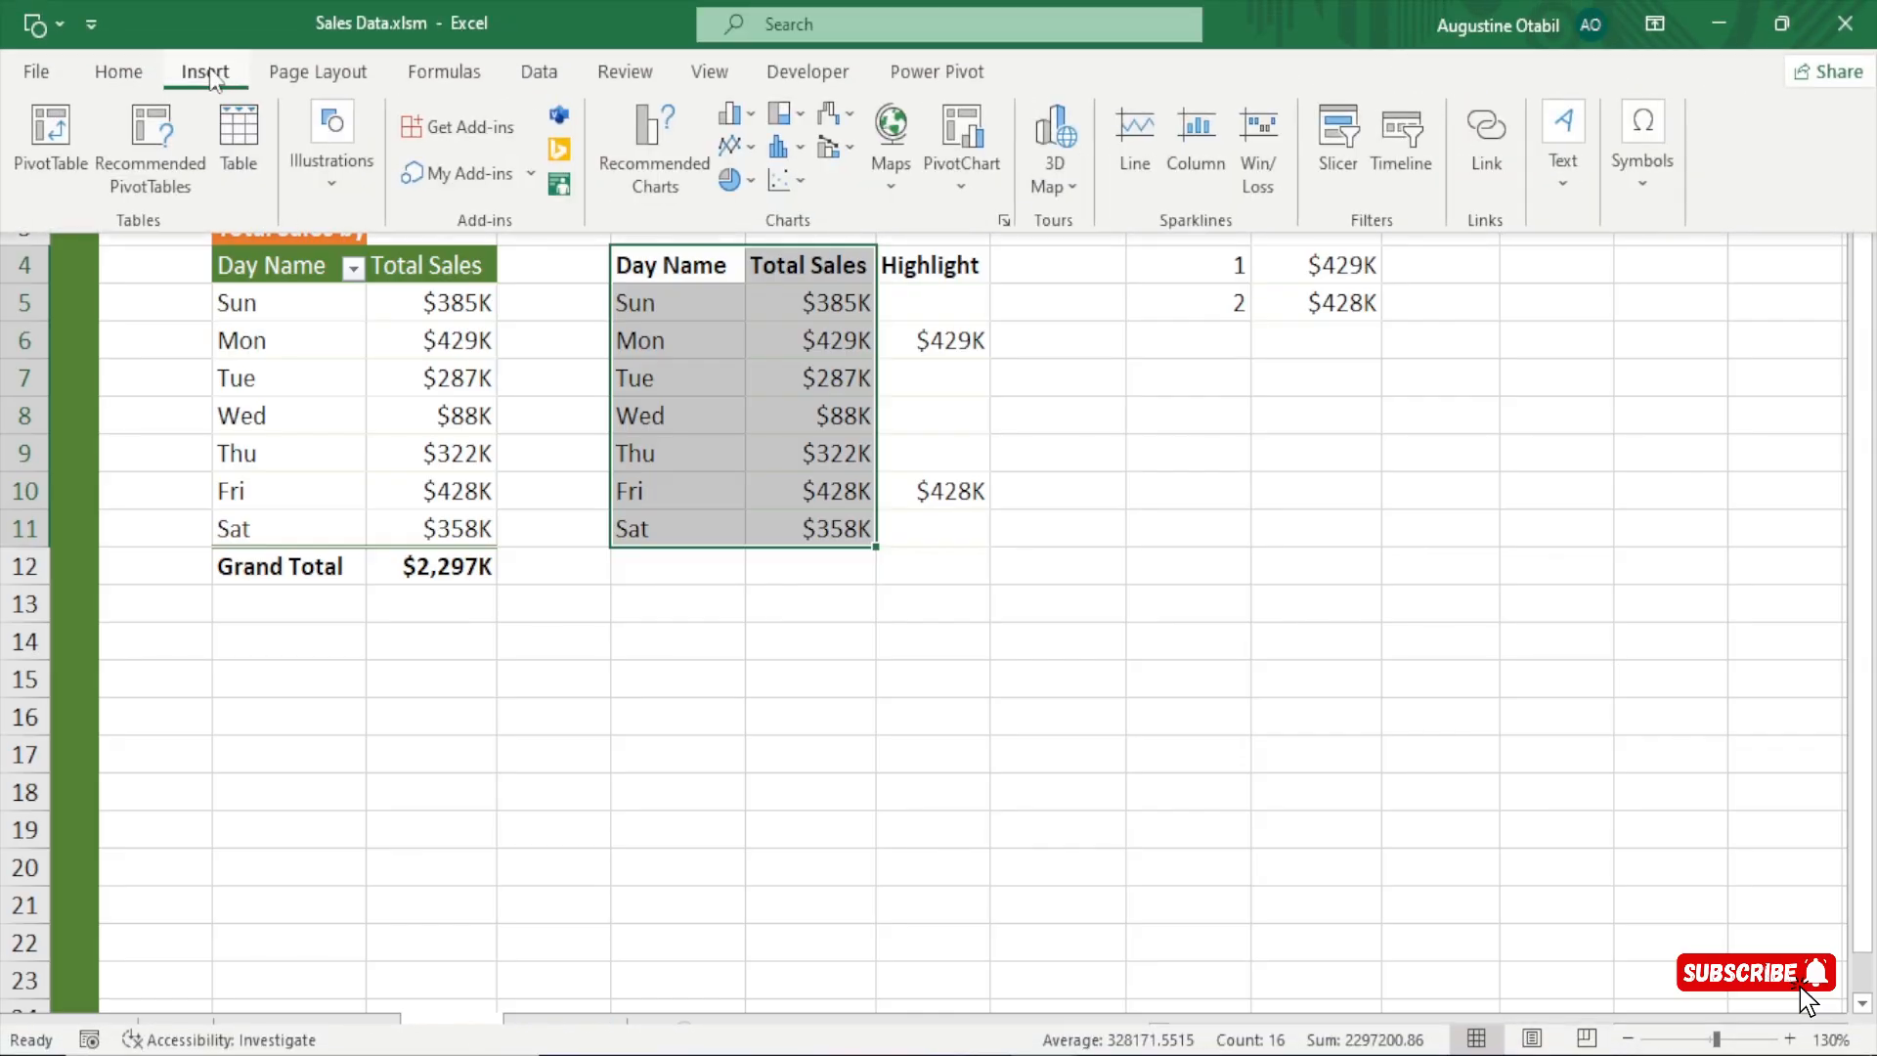
click(749, 119)
click(749, 209)
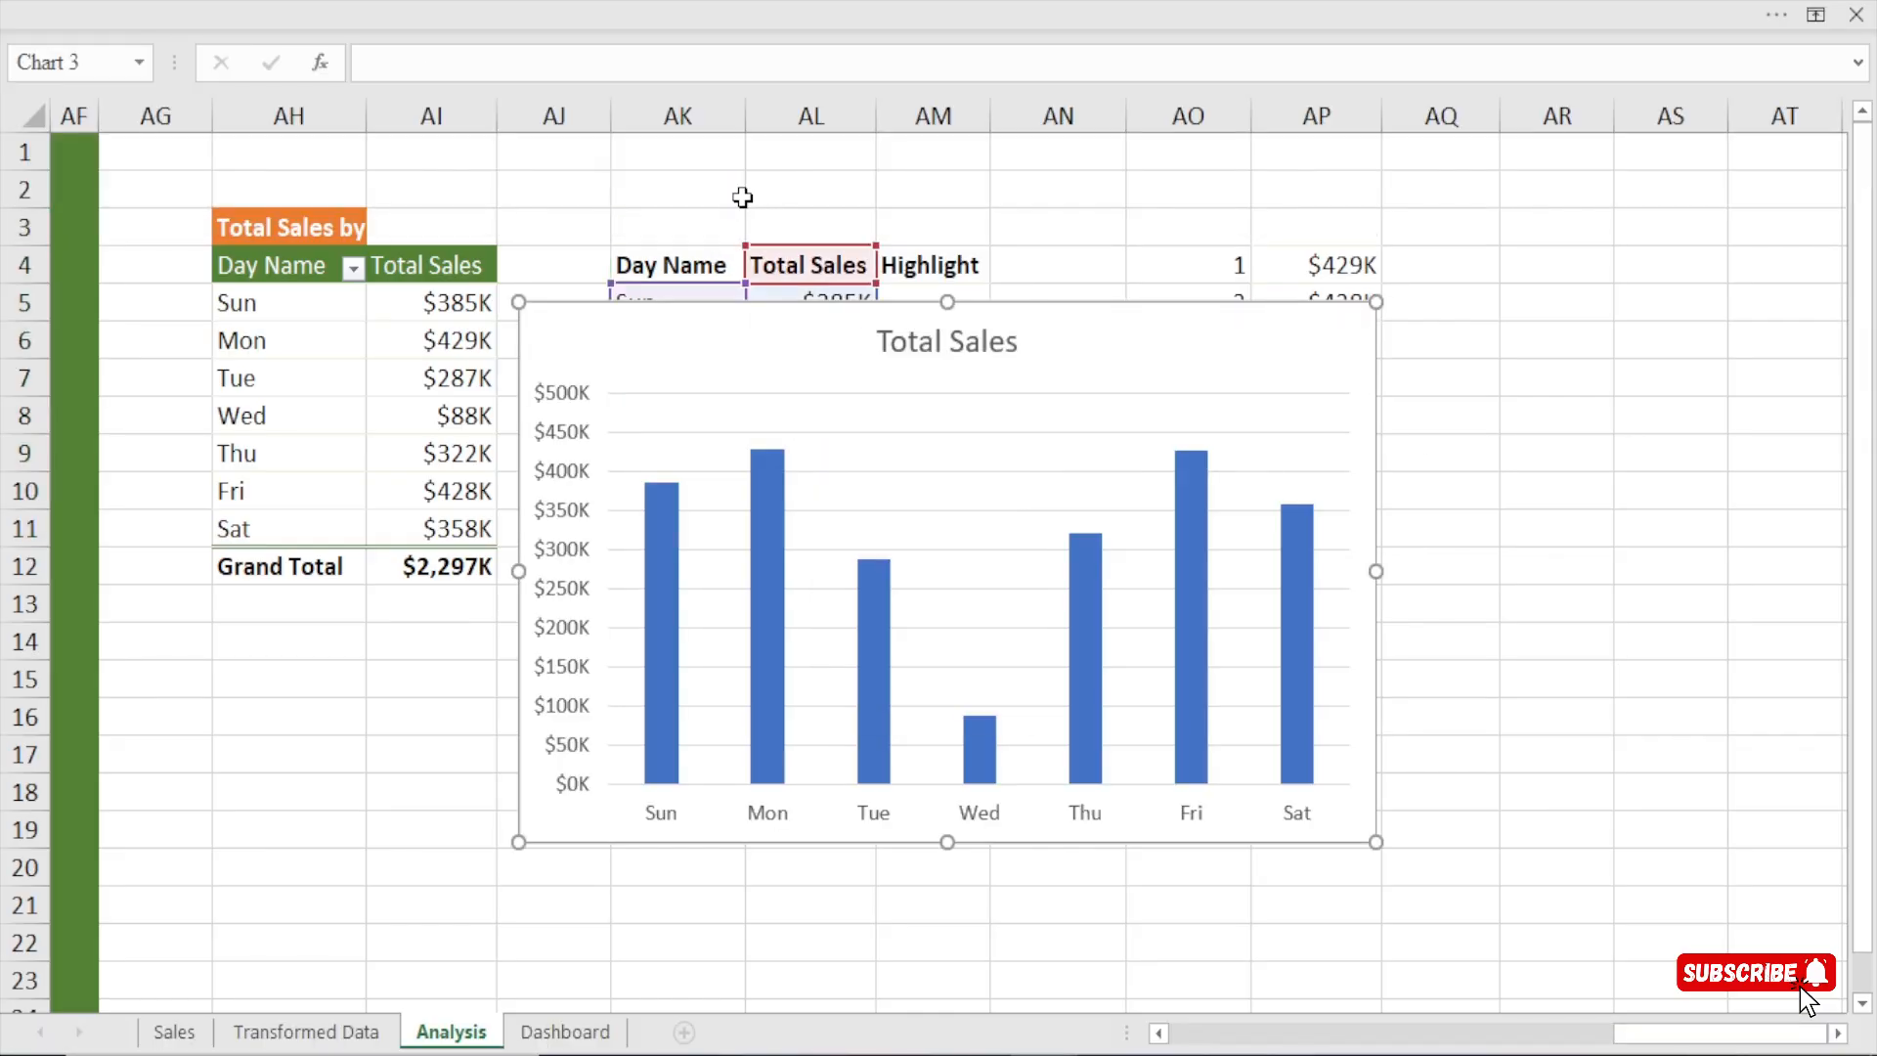
drag(758, 272, 591, 328)
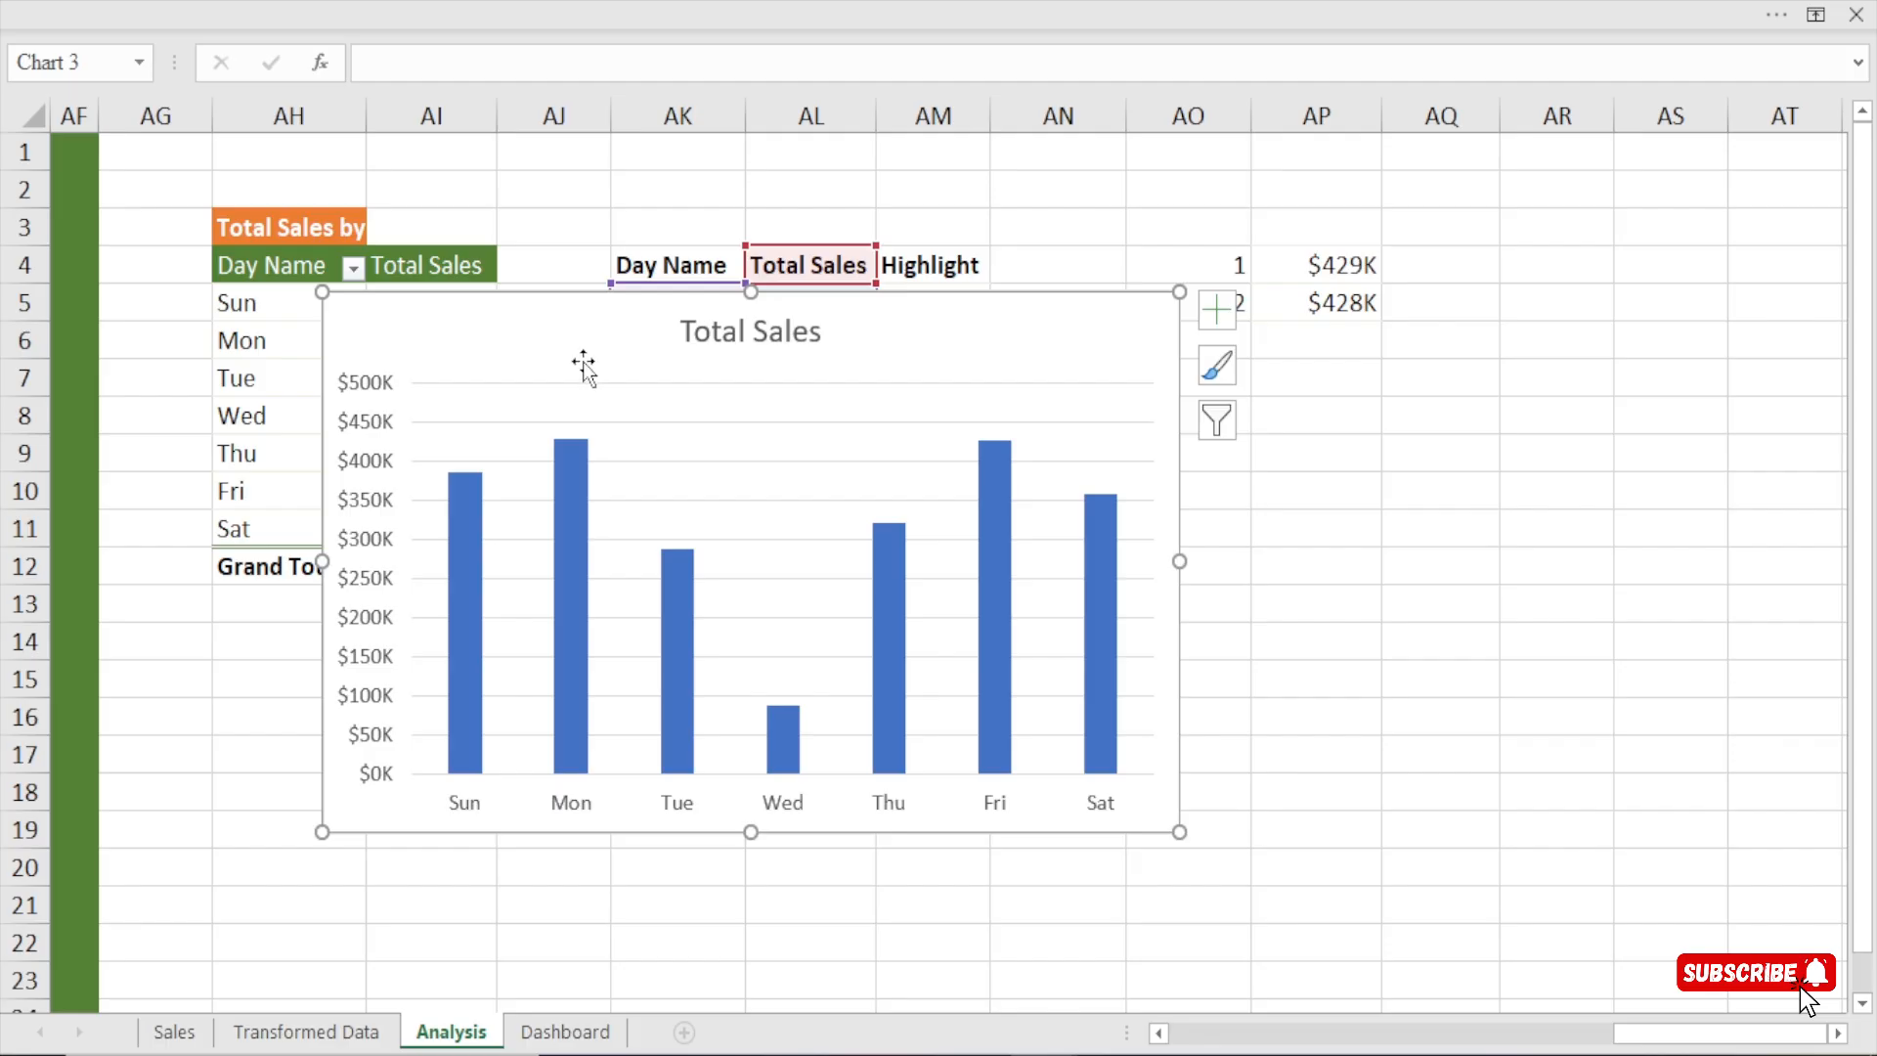
Delete the chart title, the vertical axis and the horizontal gridlines from the weekday sales chart.
click(759, 332)
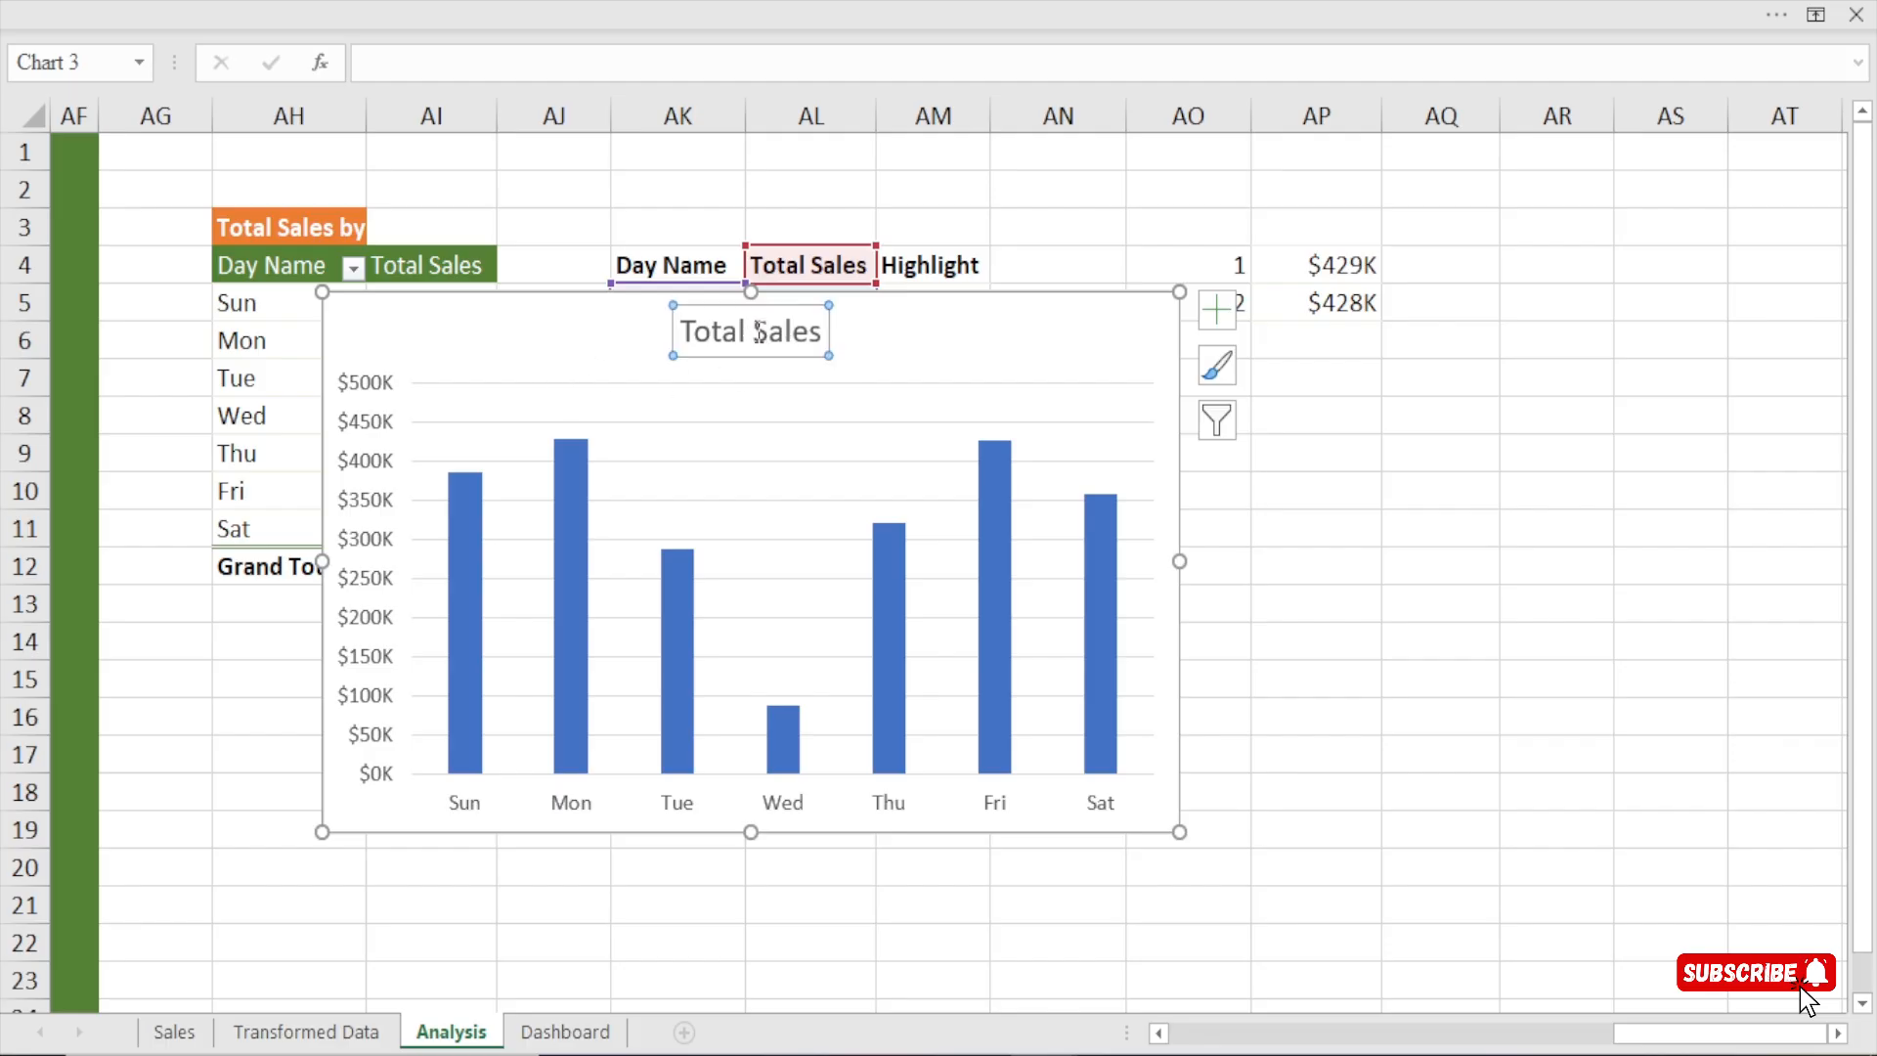
key(Delete)
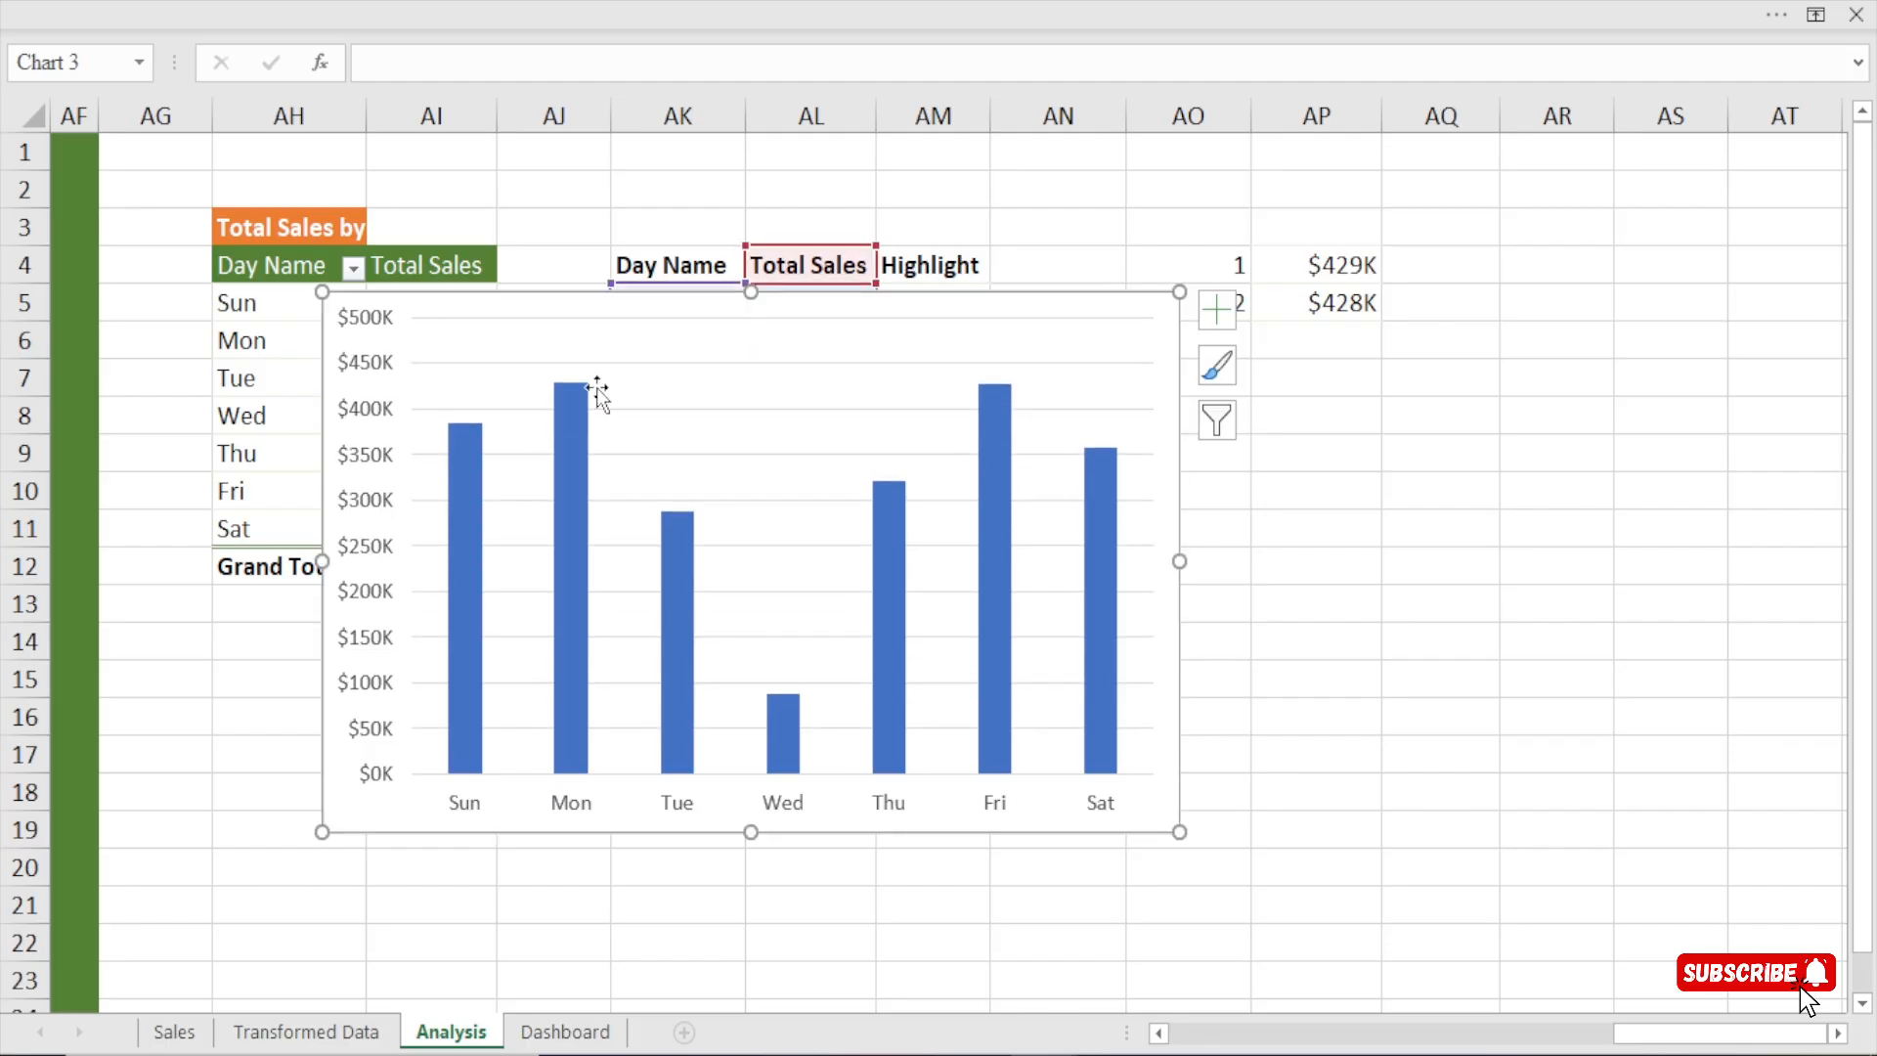
click(372, 362)
key(Delete)
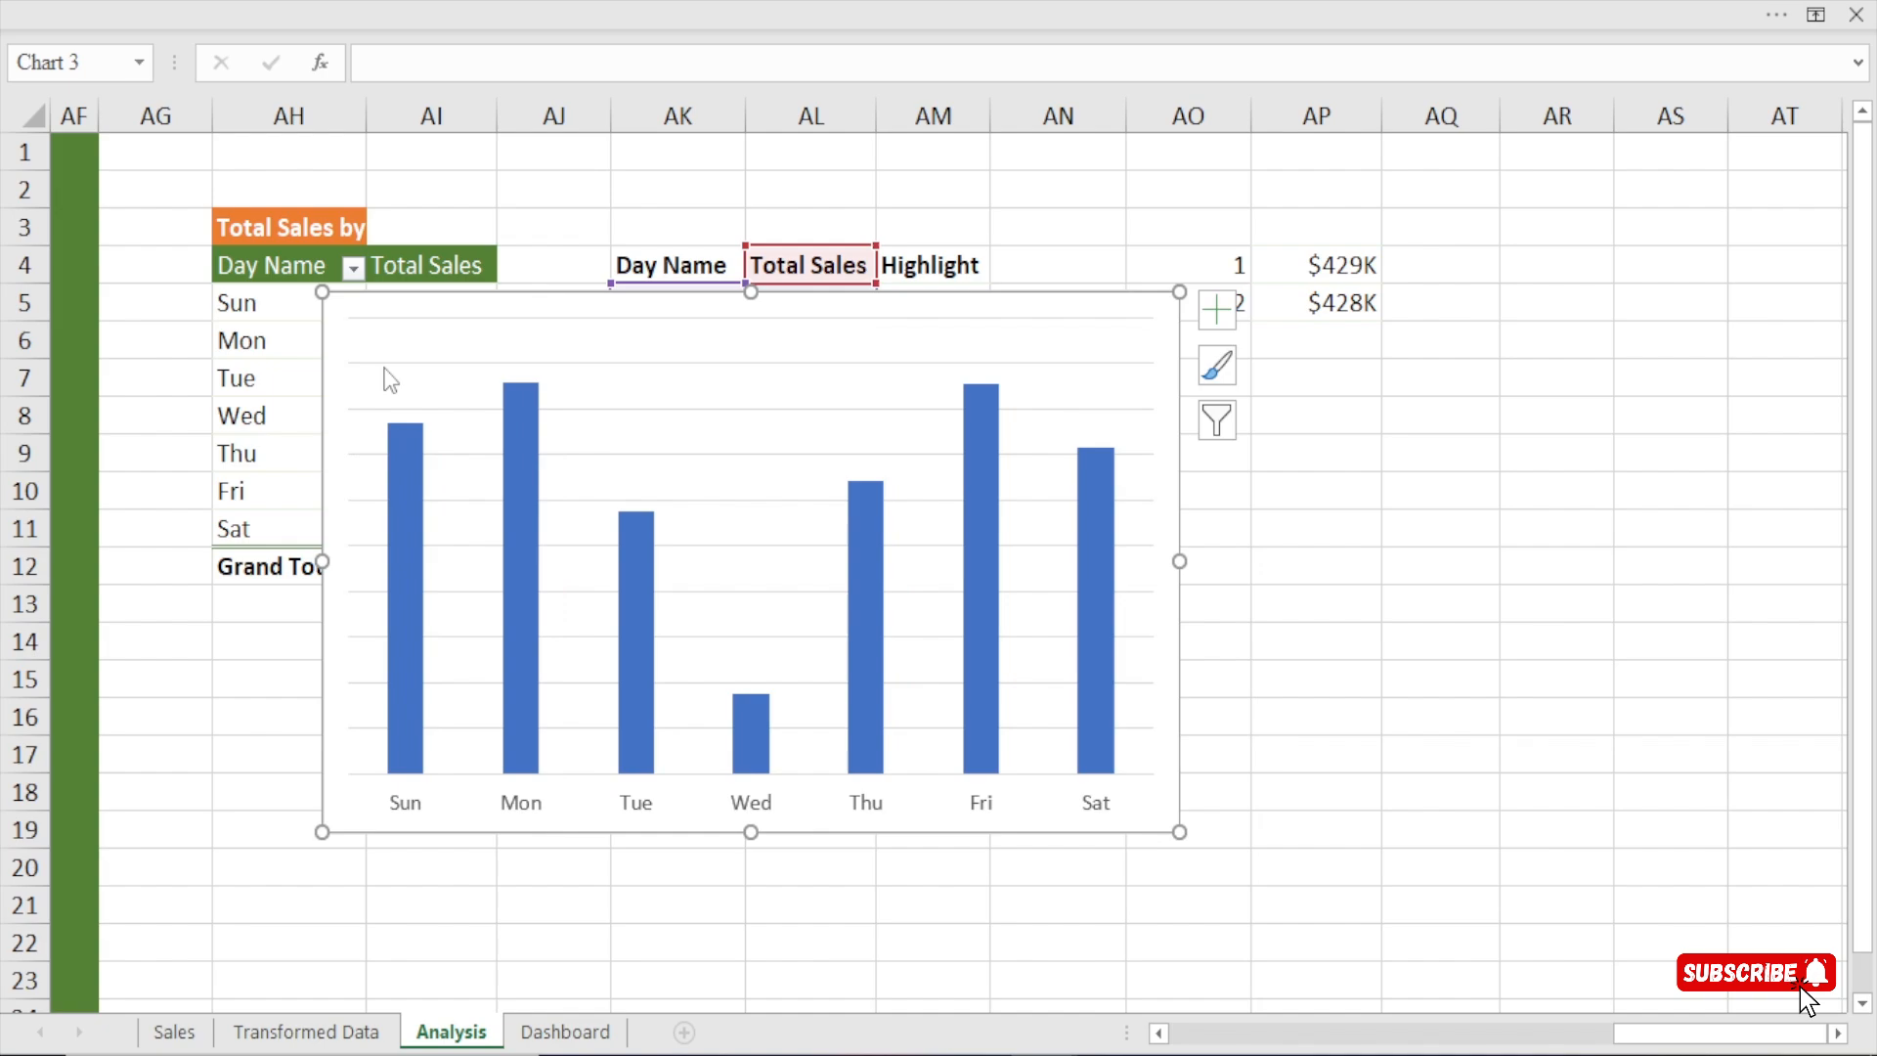
click(735, 366)
key(Delete)
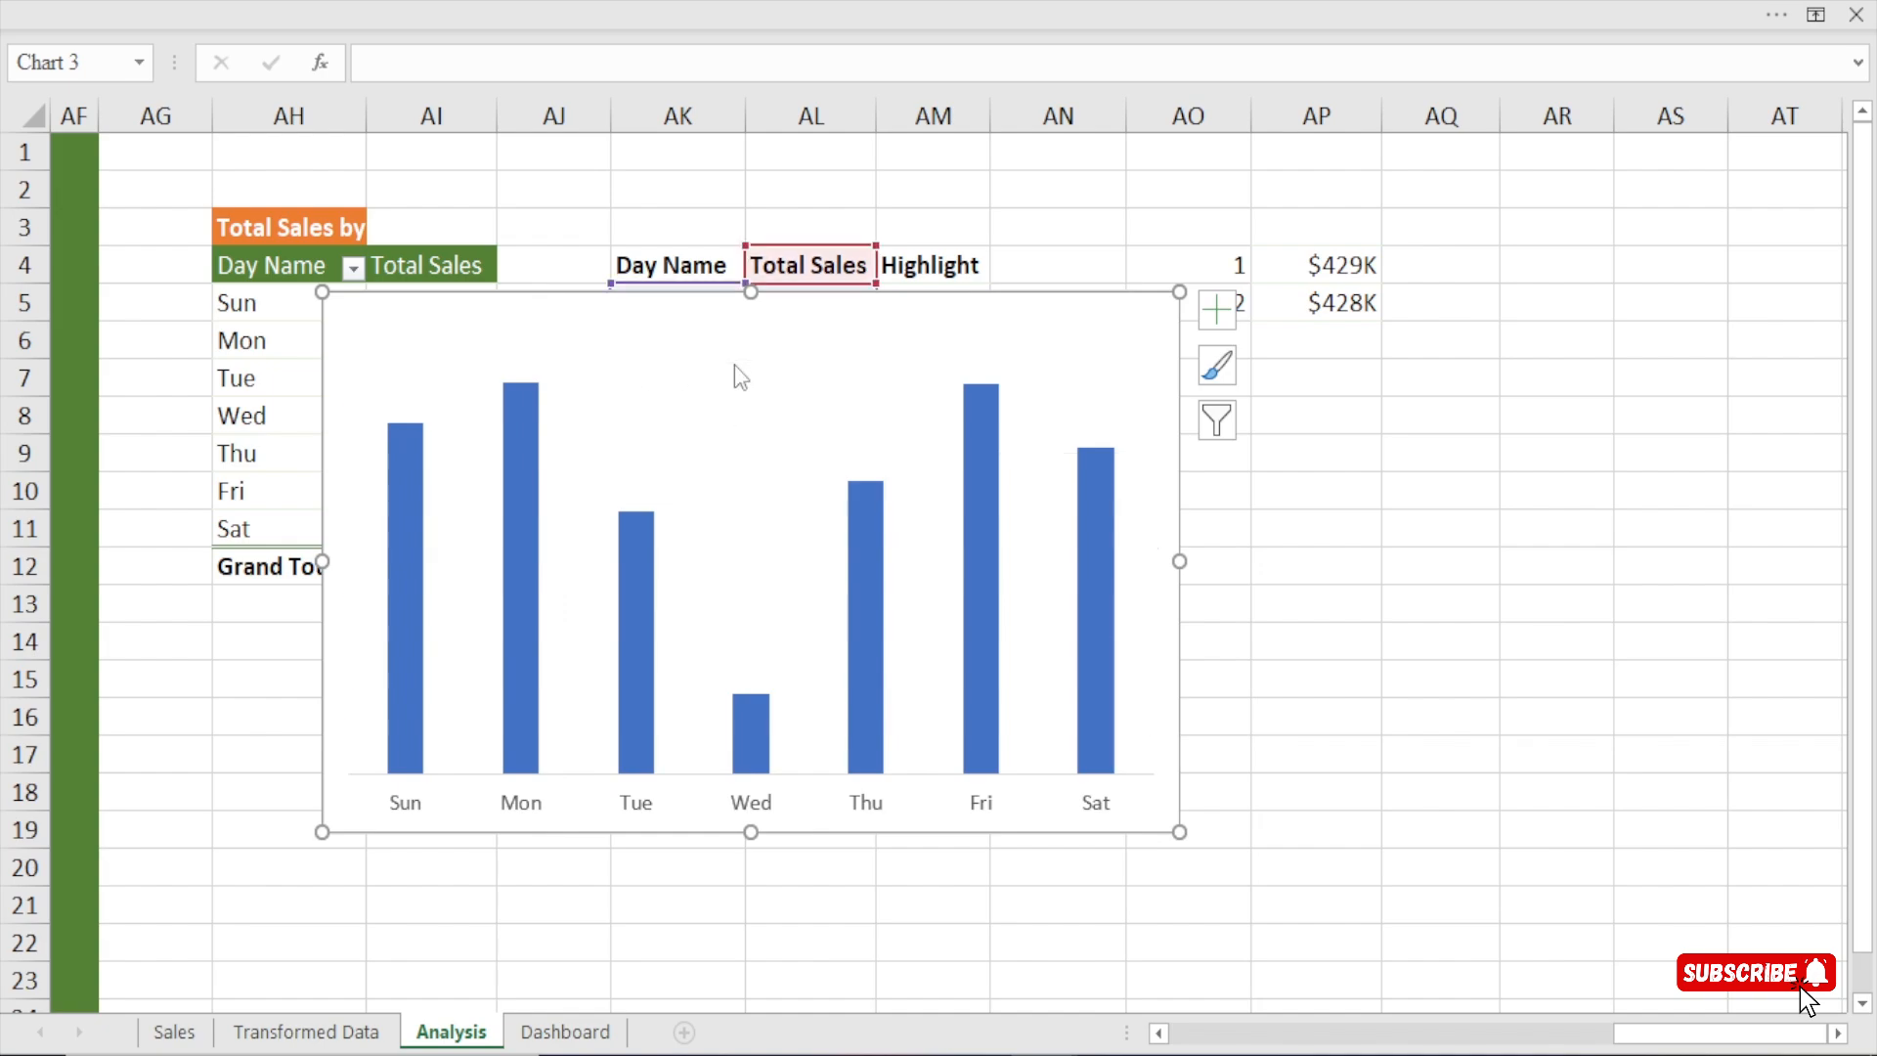
Shrink the weekday sales chart and move it over the pivot table, clear of the Total Sales and Highlight columns.
drag(1179, 291, 874, 344)
mouse_move(601, 347)
mouse_down()
mouse_move(579, 507)
mouse_move(393, 356)
mouse_move(447, 357)
mouse_up()
drag(963, 265, 938, 489)
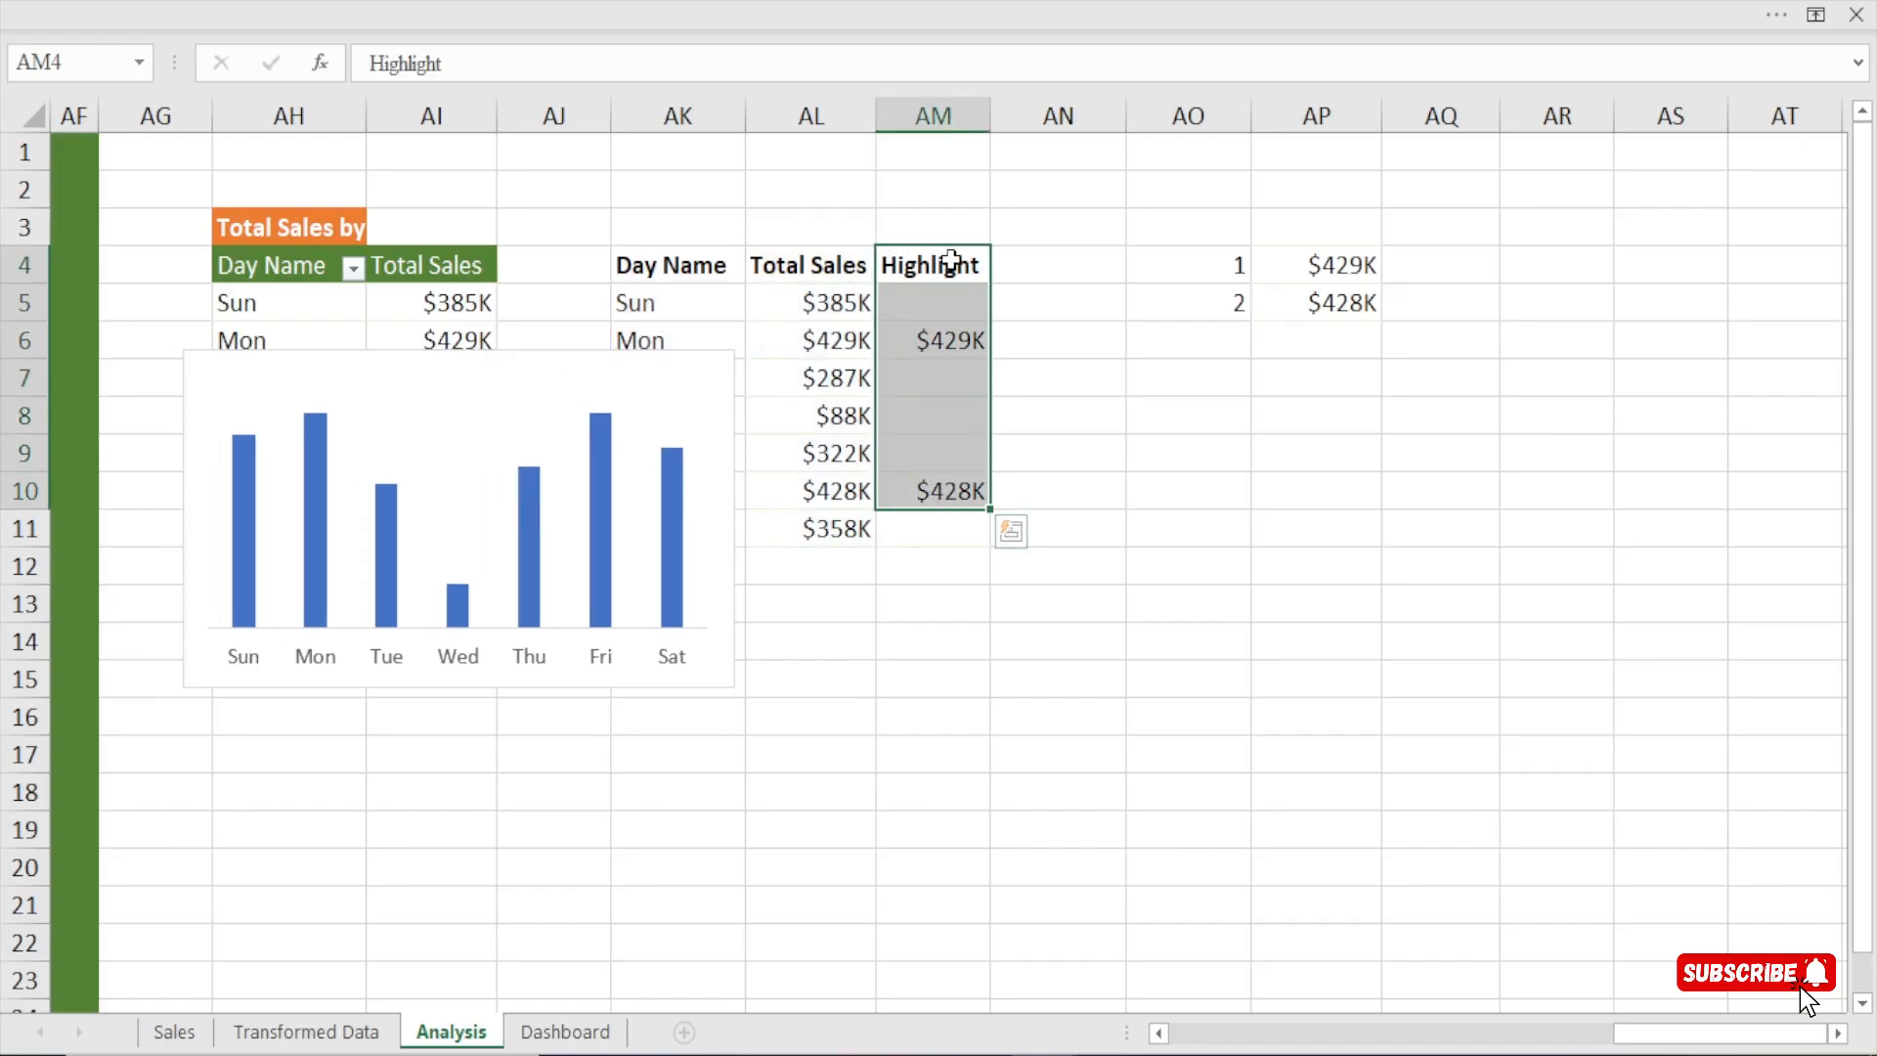
click(500, 363)
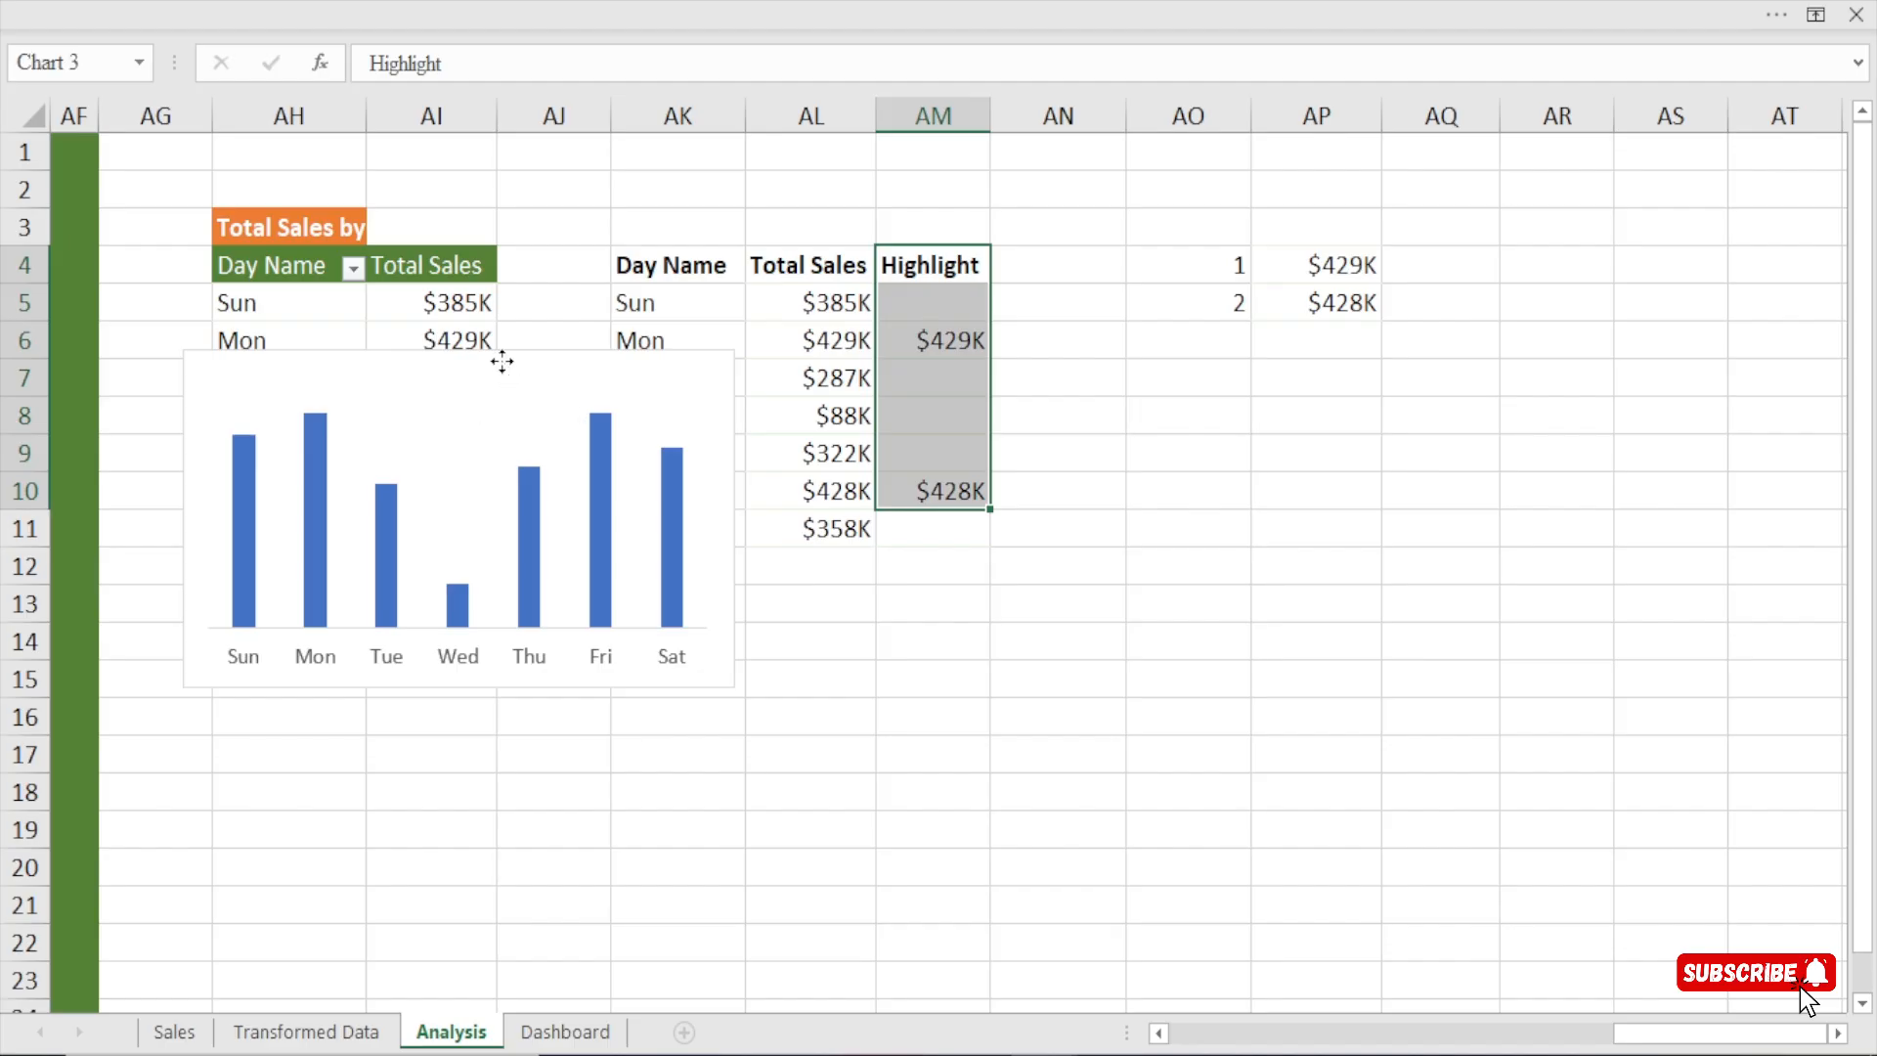
right_click(555, 360)
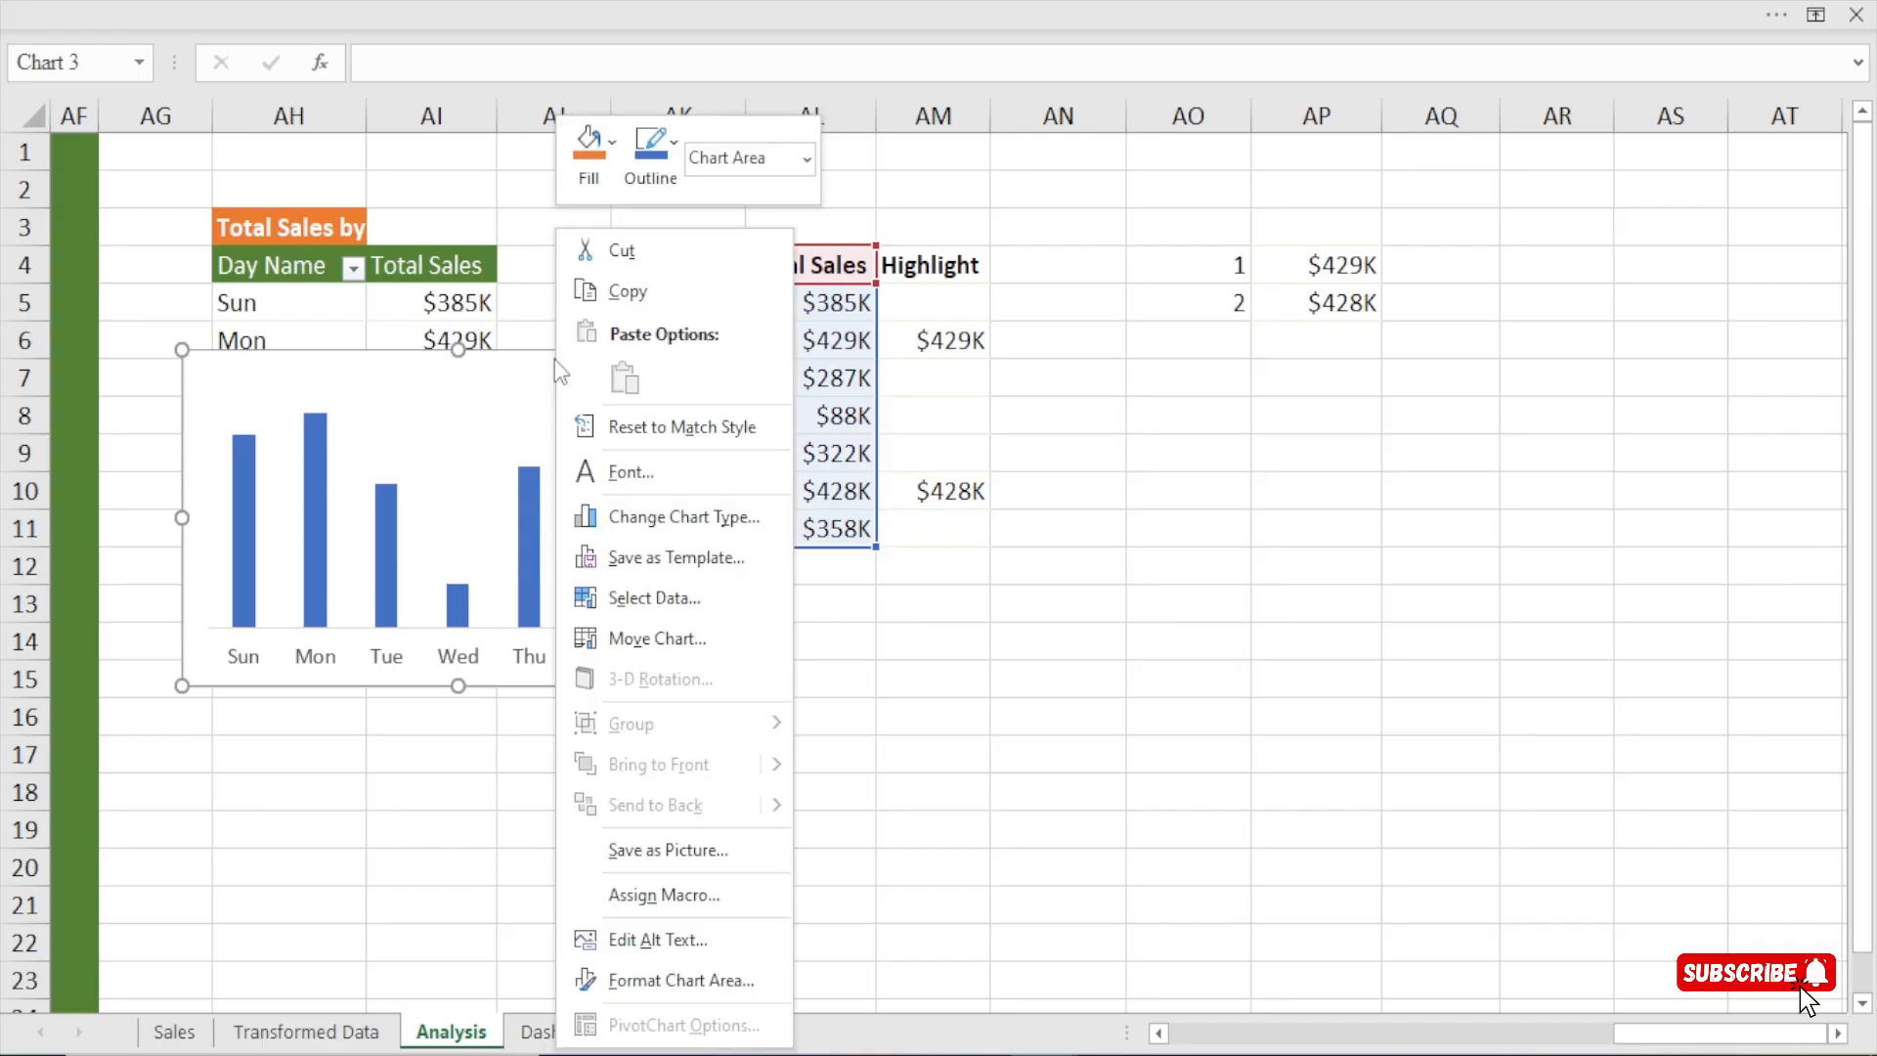
click(660, 596)
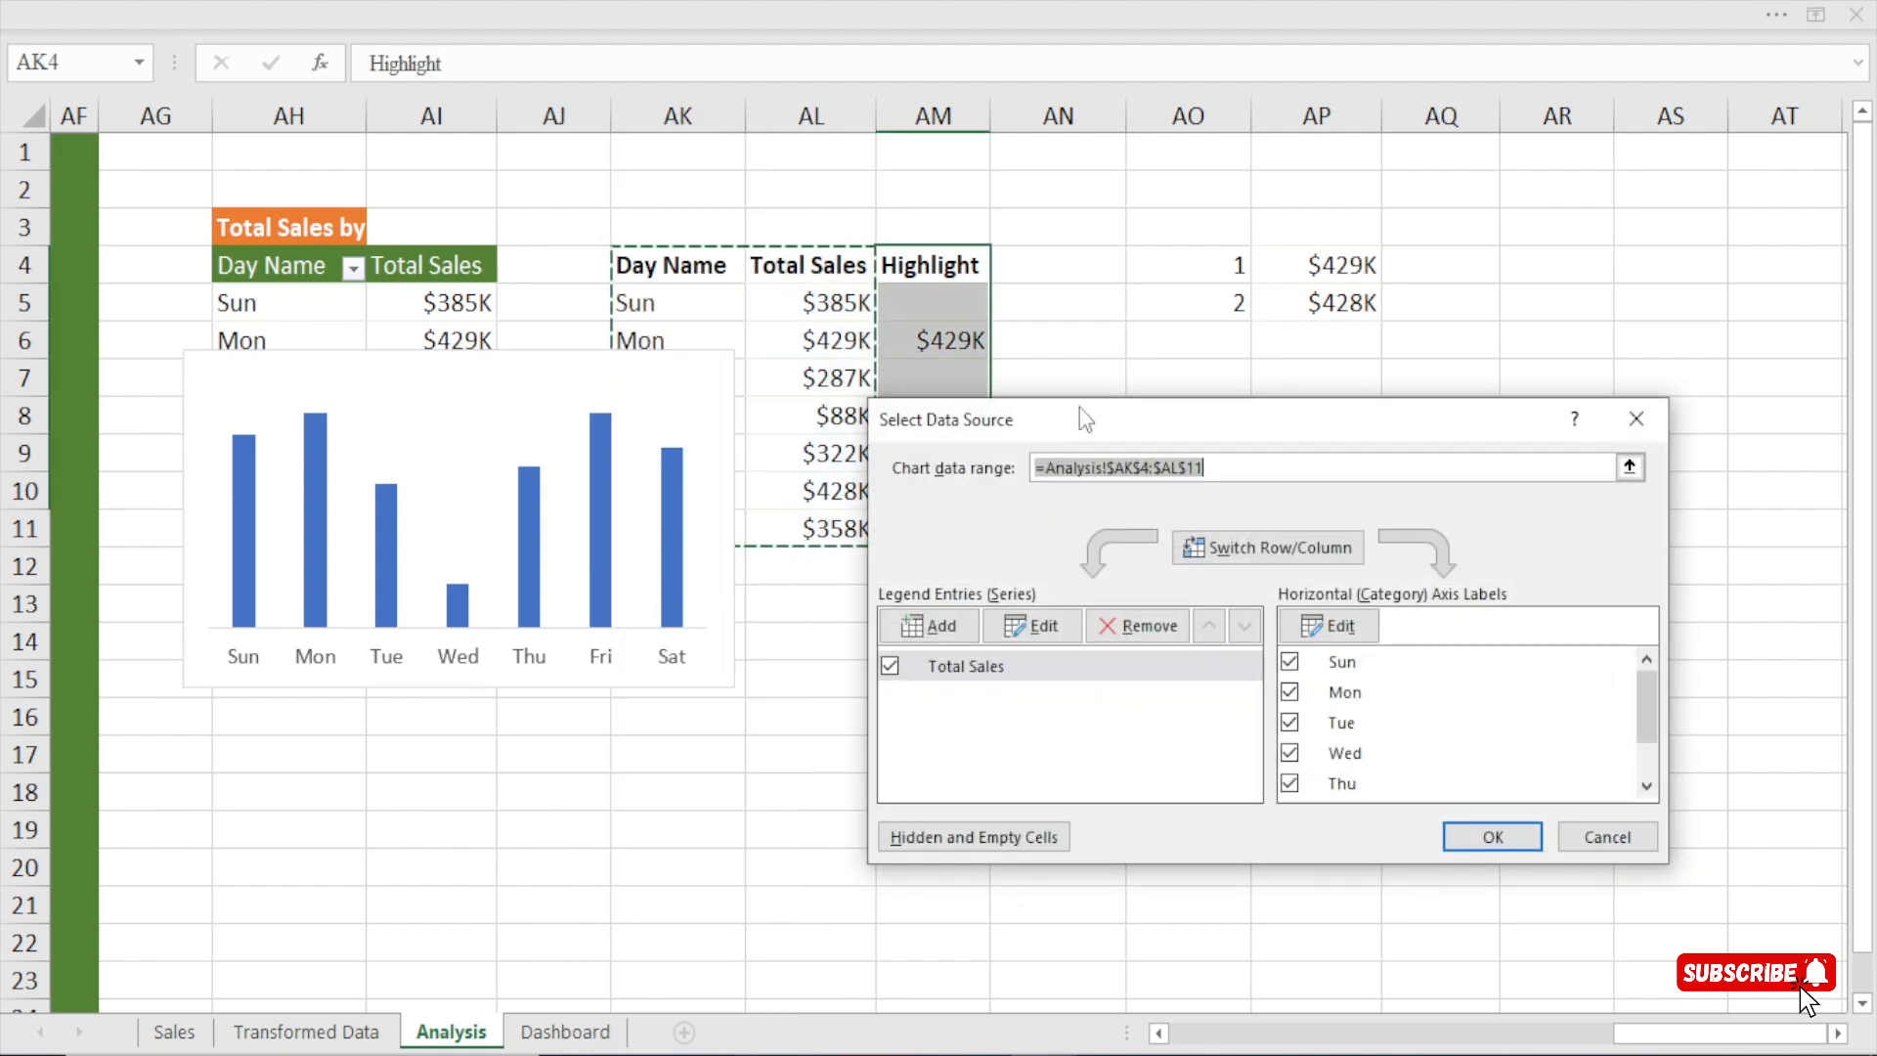
drag(1079, 407, 1099, 293)
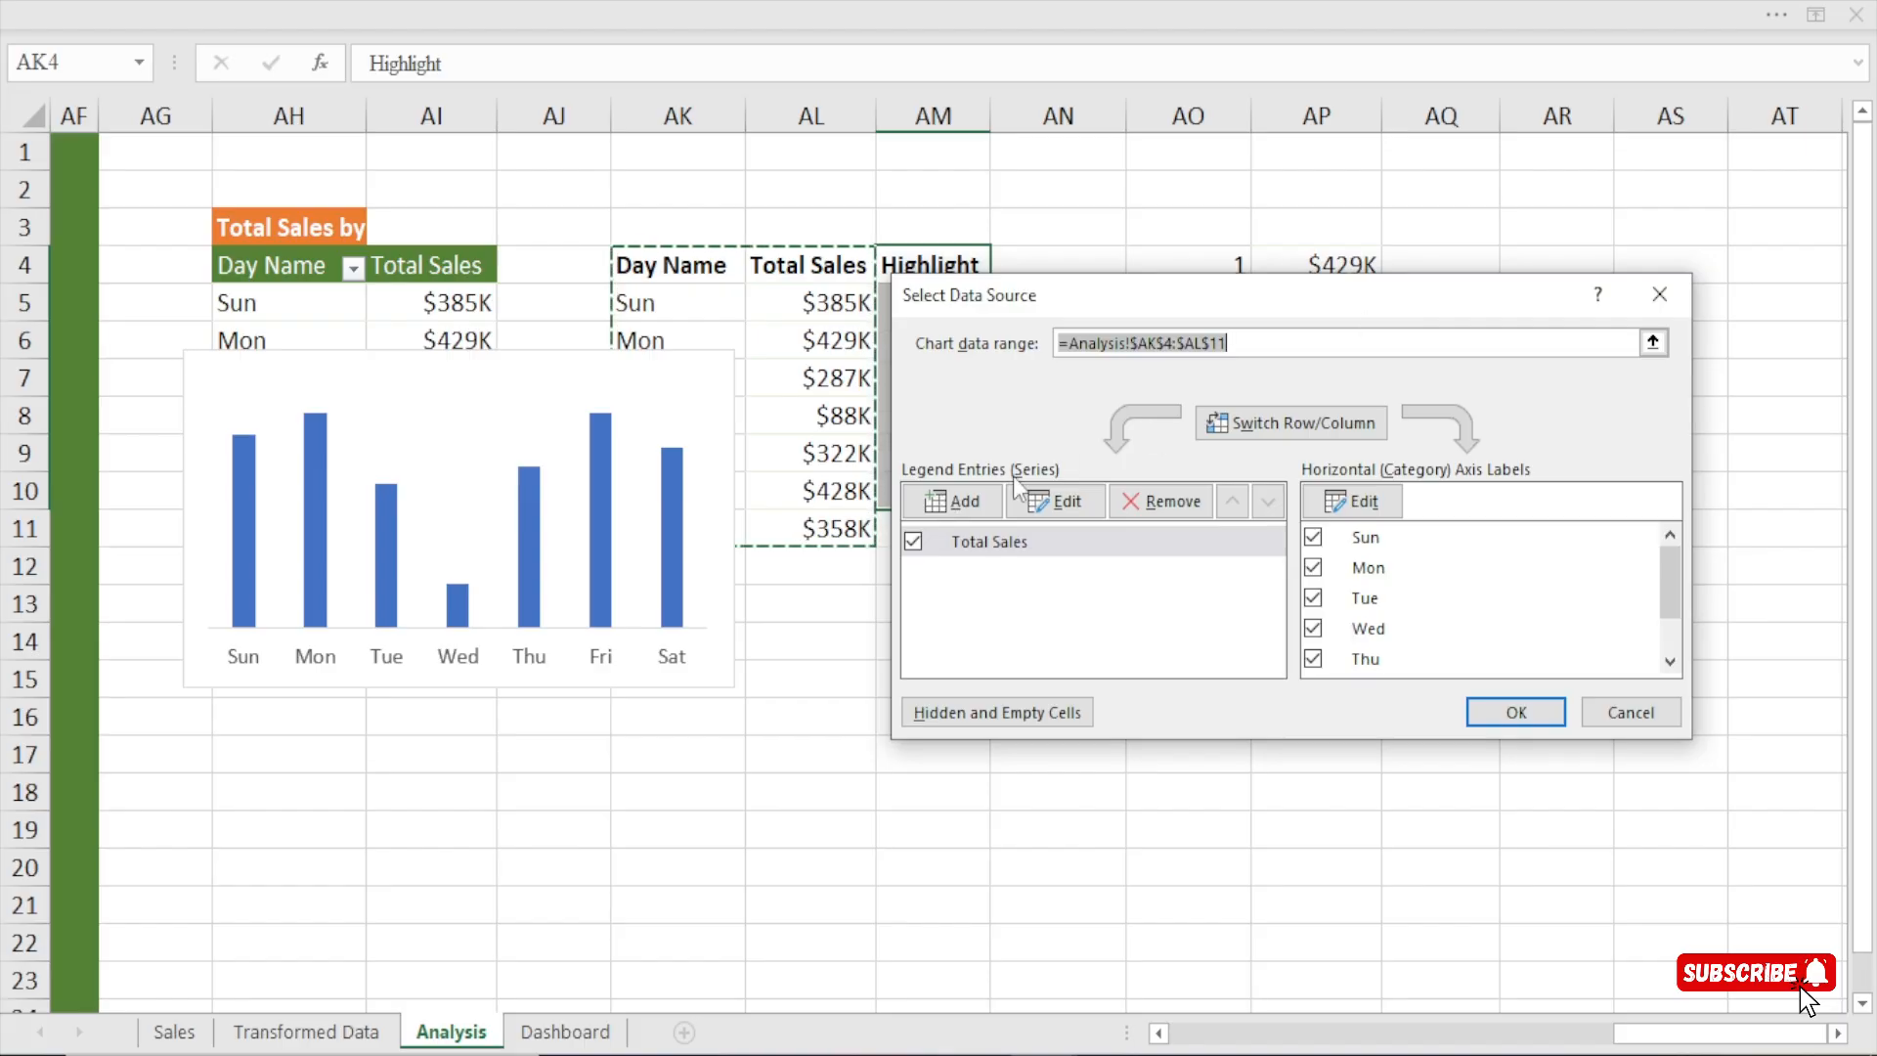
click(939, 509)
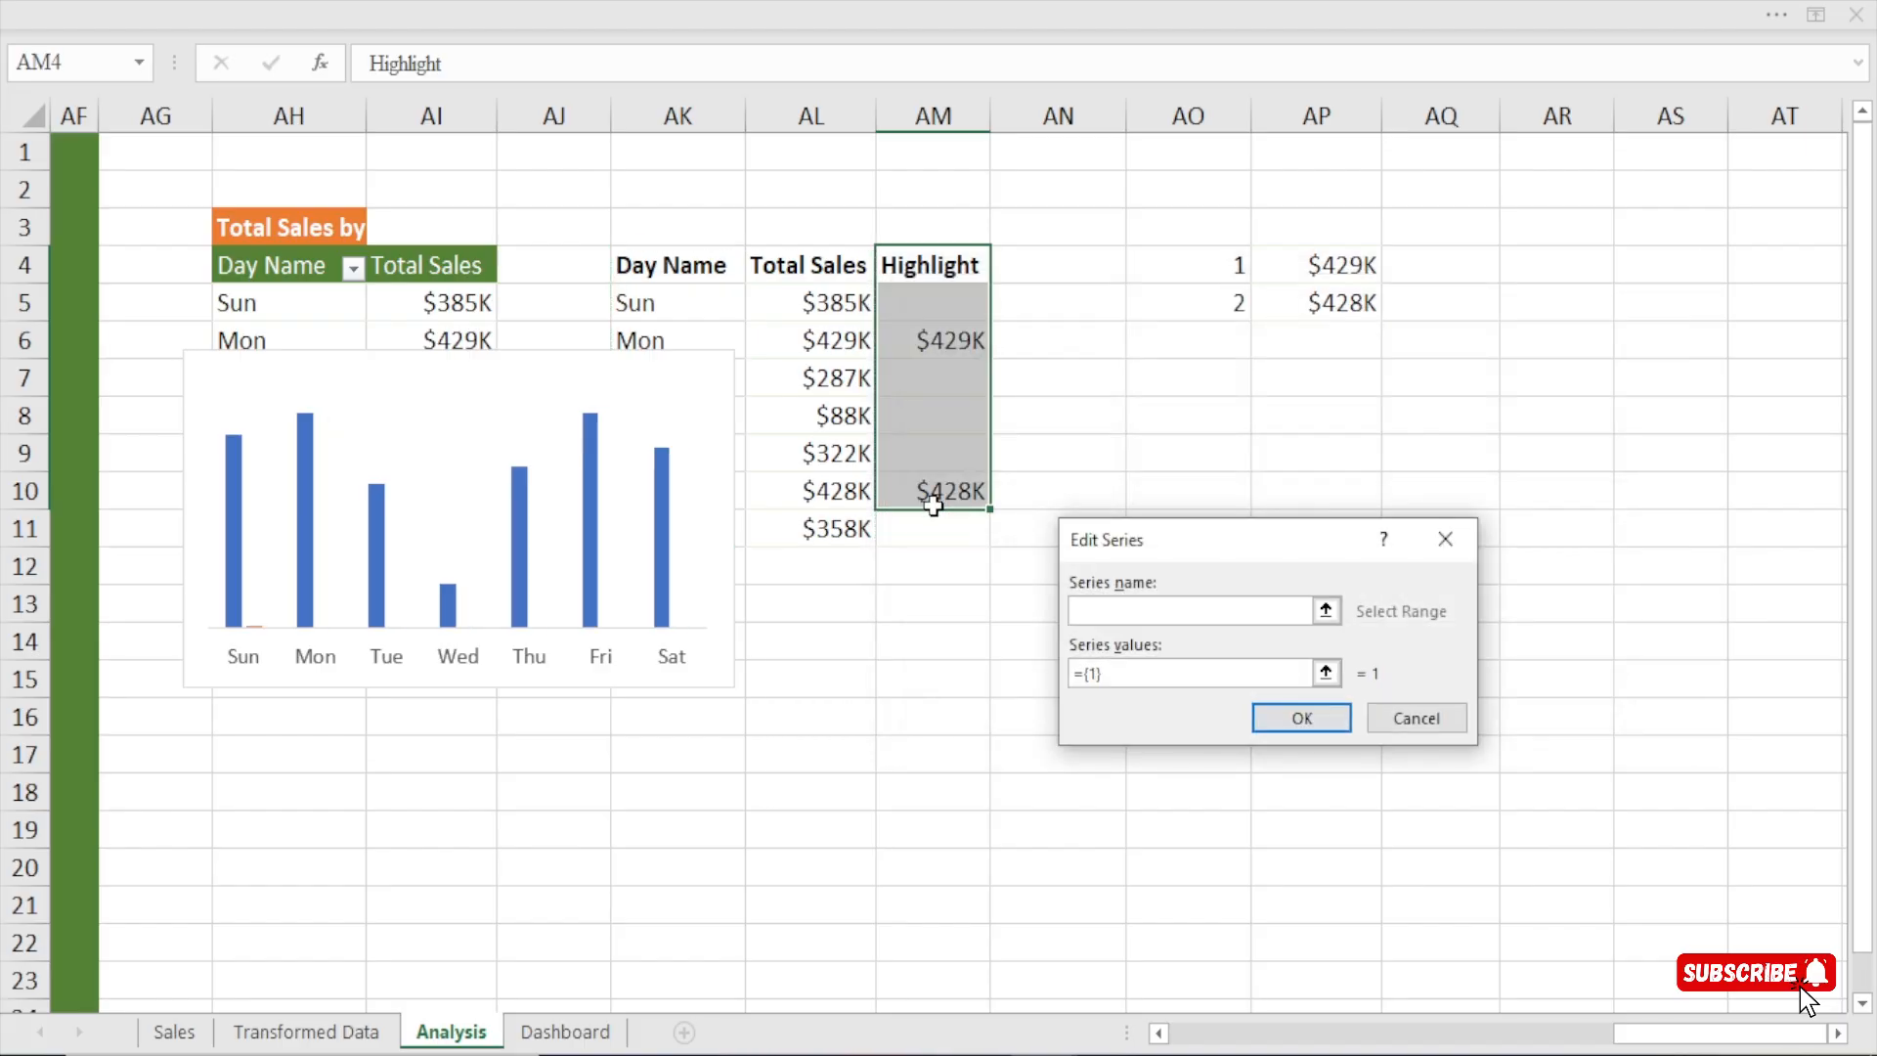
drag(1216, 549, 1473, 370)
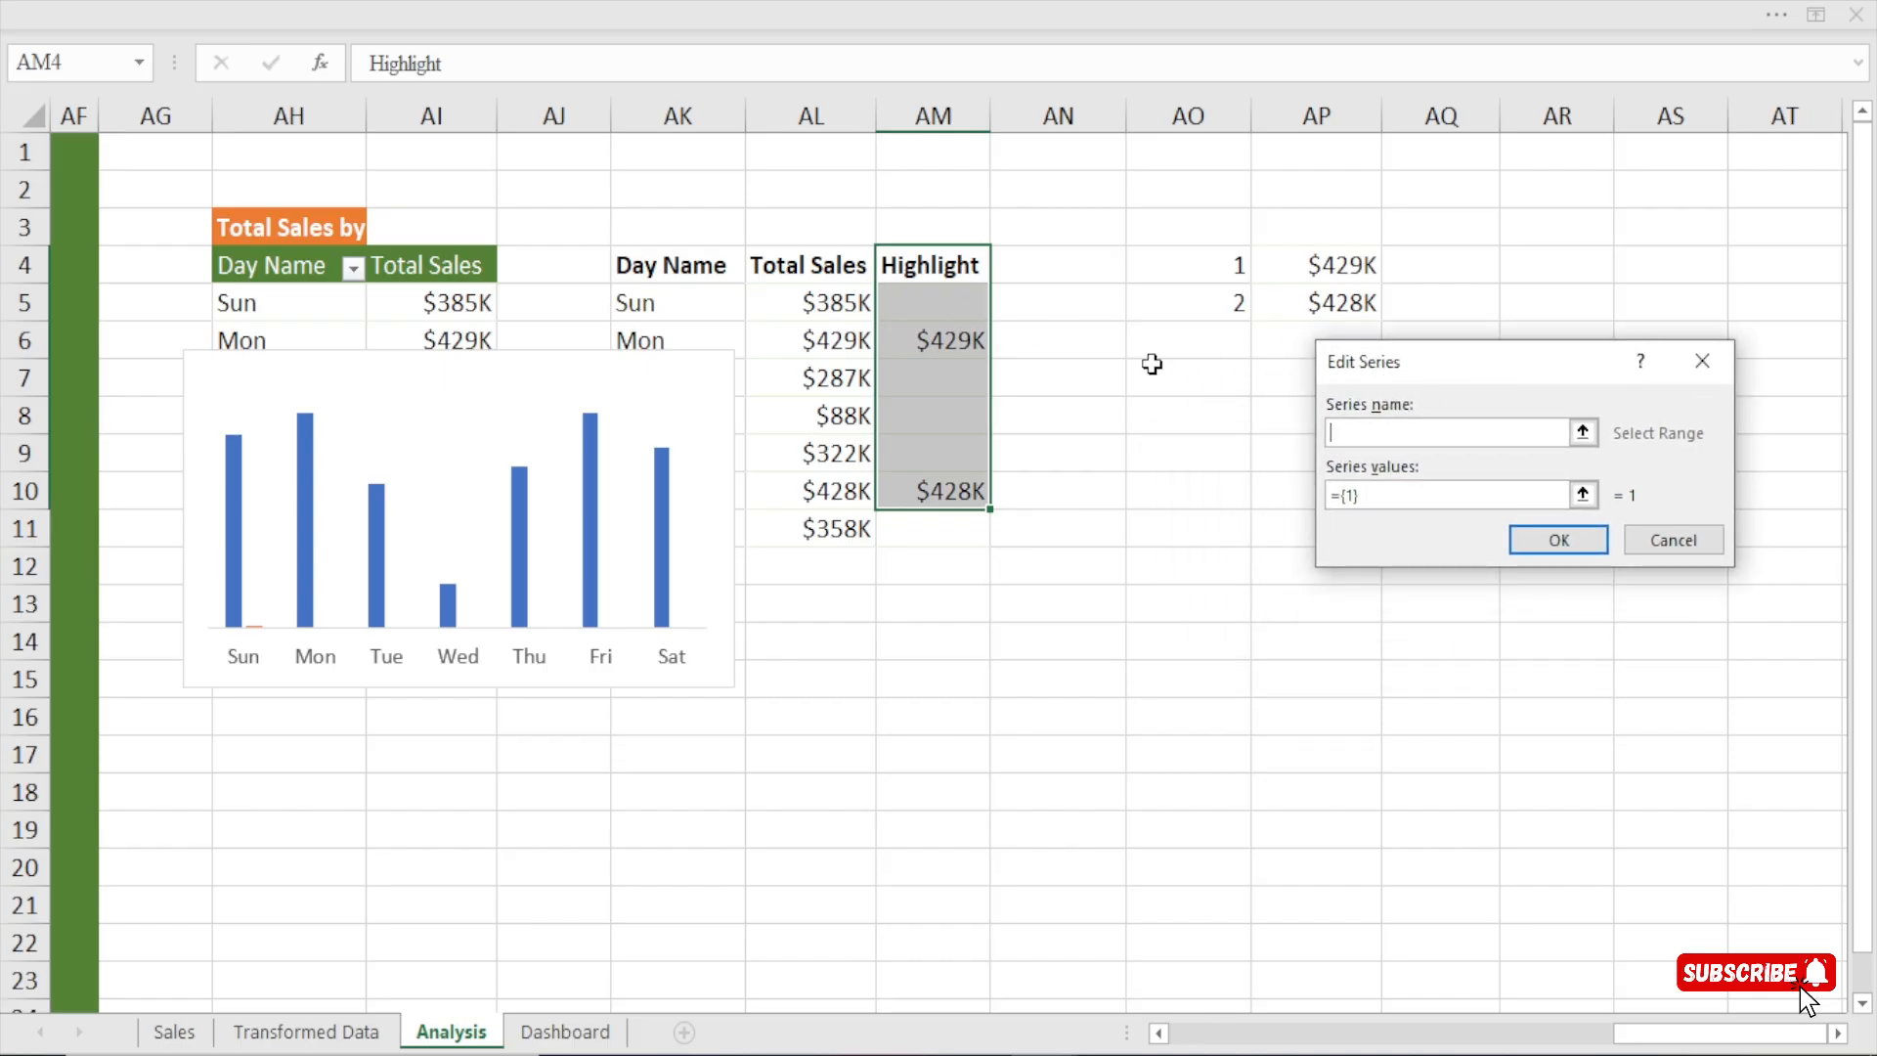
click(1706, 364)
click(1655, 295)
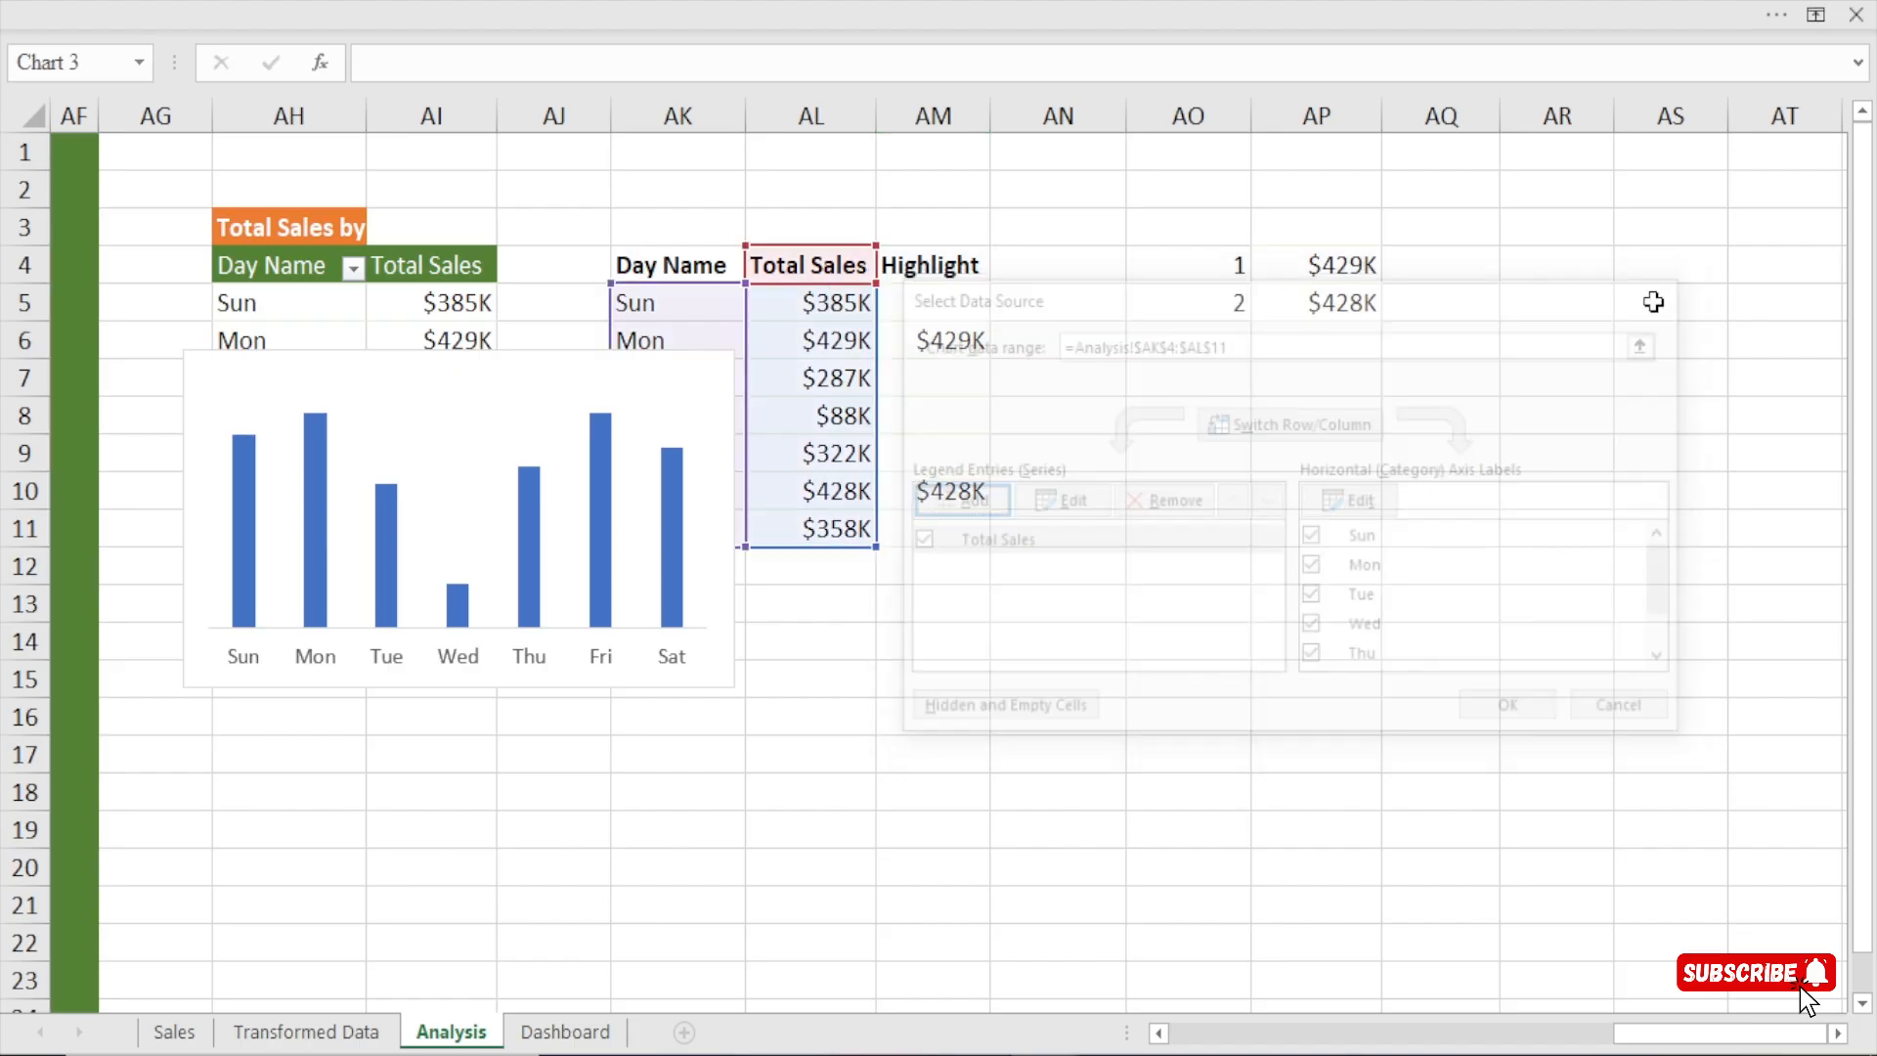
Add a second series to the weekday sales chart, named from AM4 (Highlight) with values from AM5:AM11.
drag(956, 293, 961, 536)
click(606, 362)
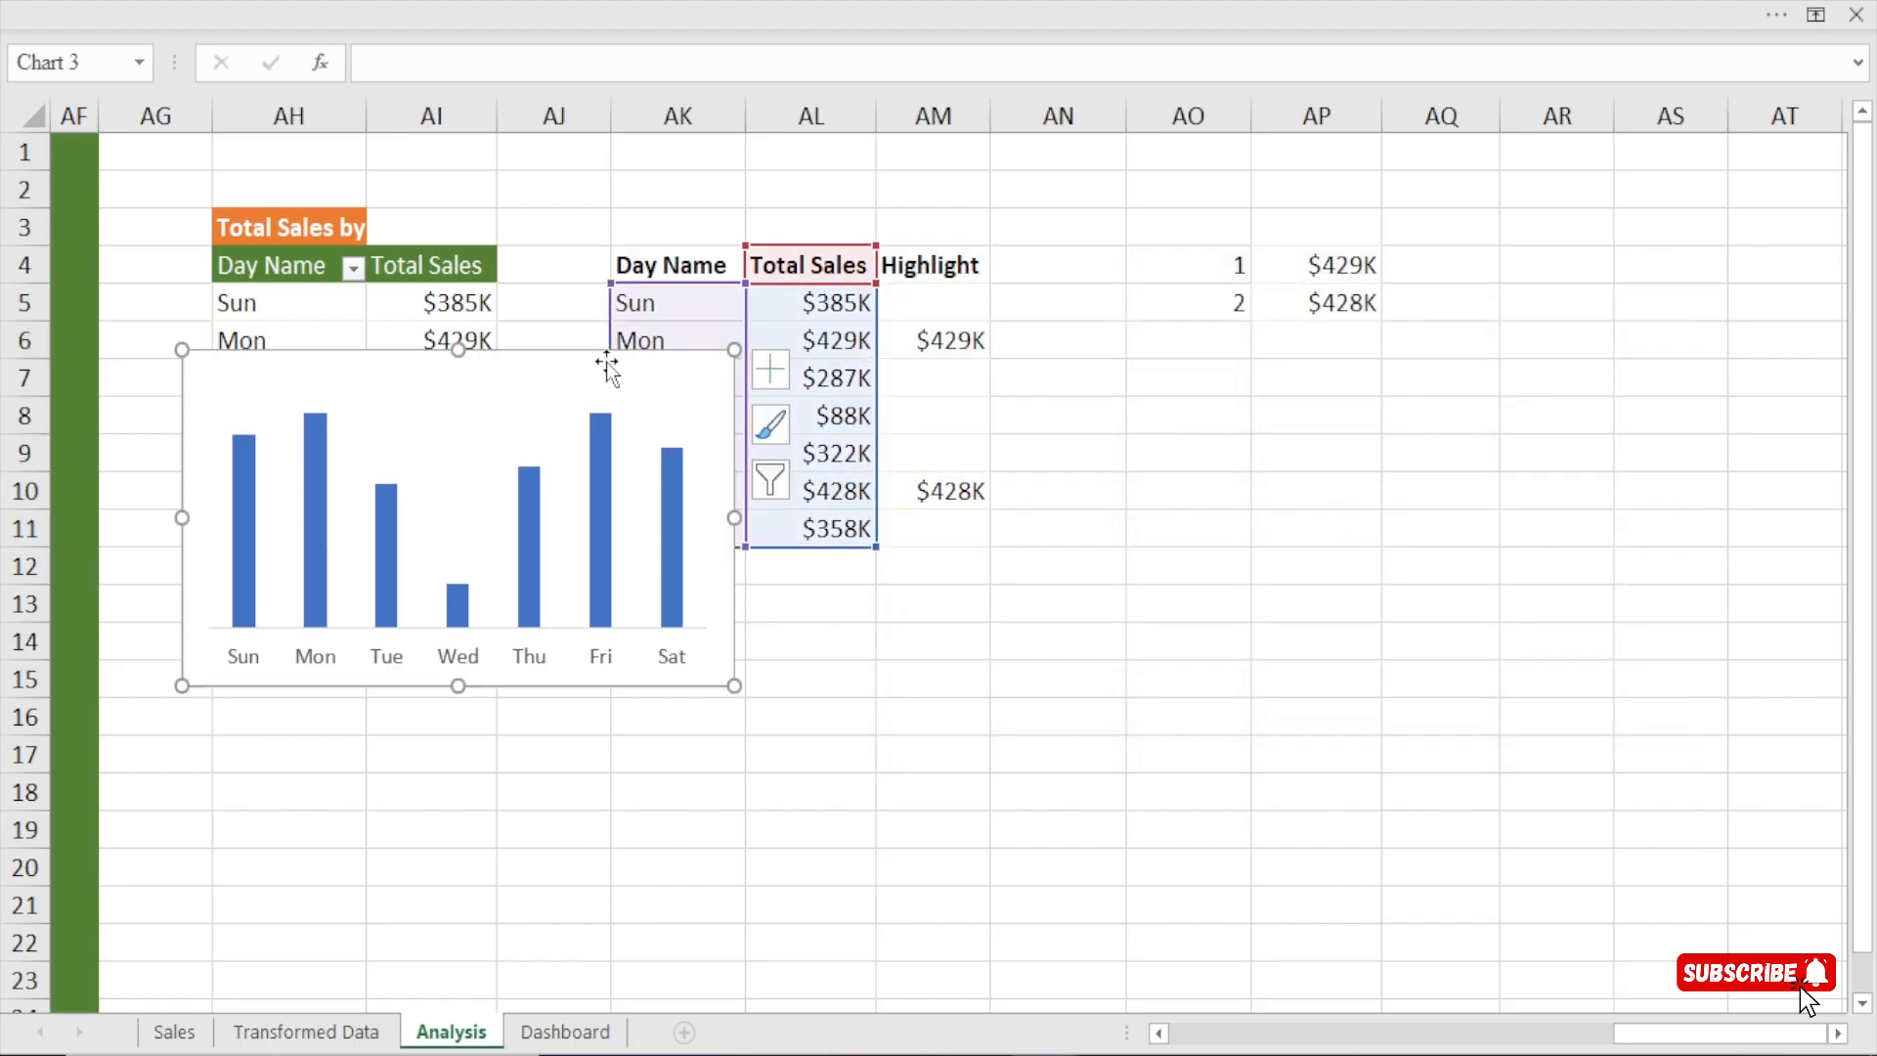
right_click(606, 362)
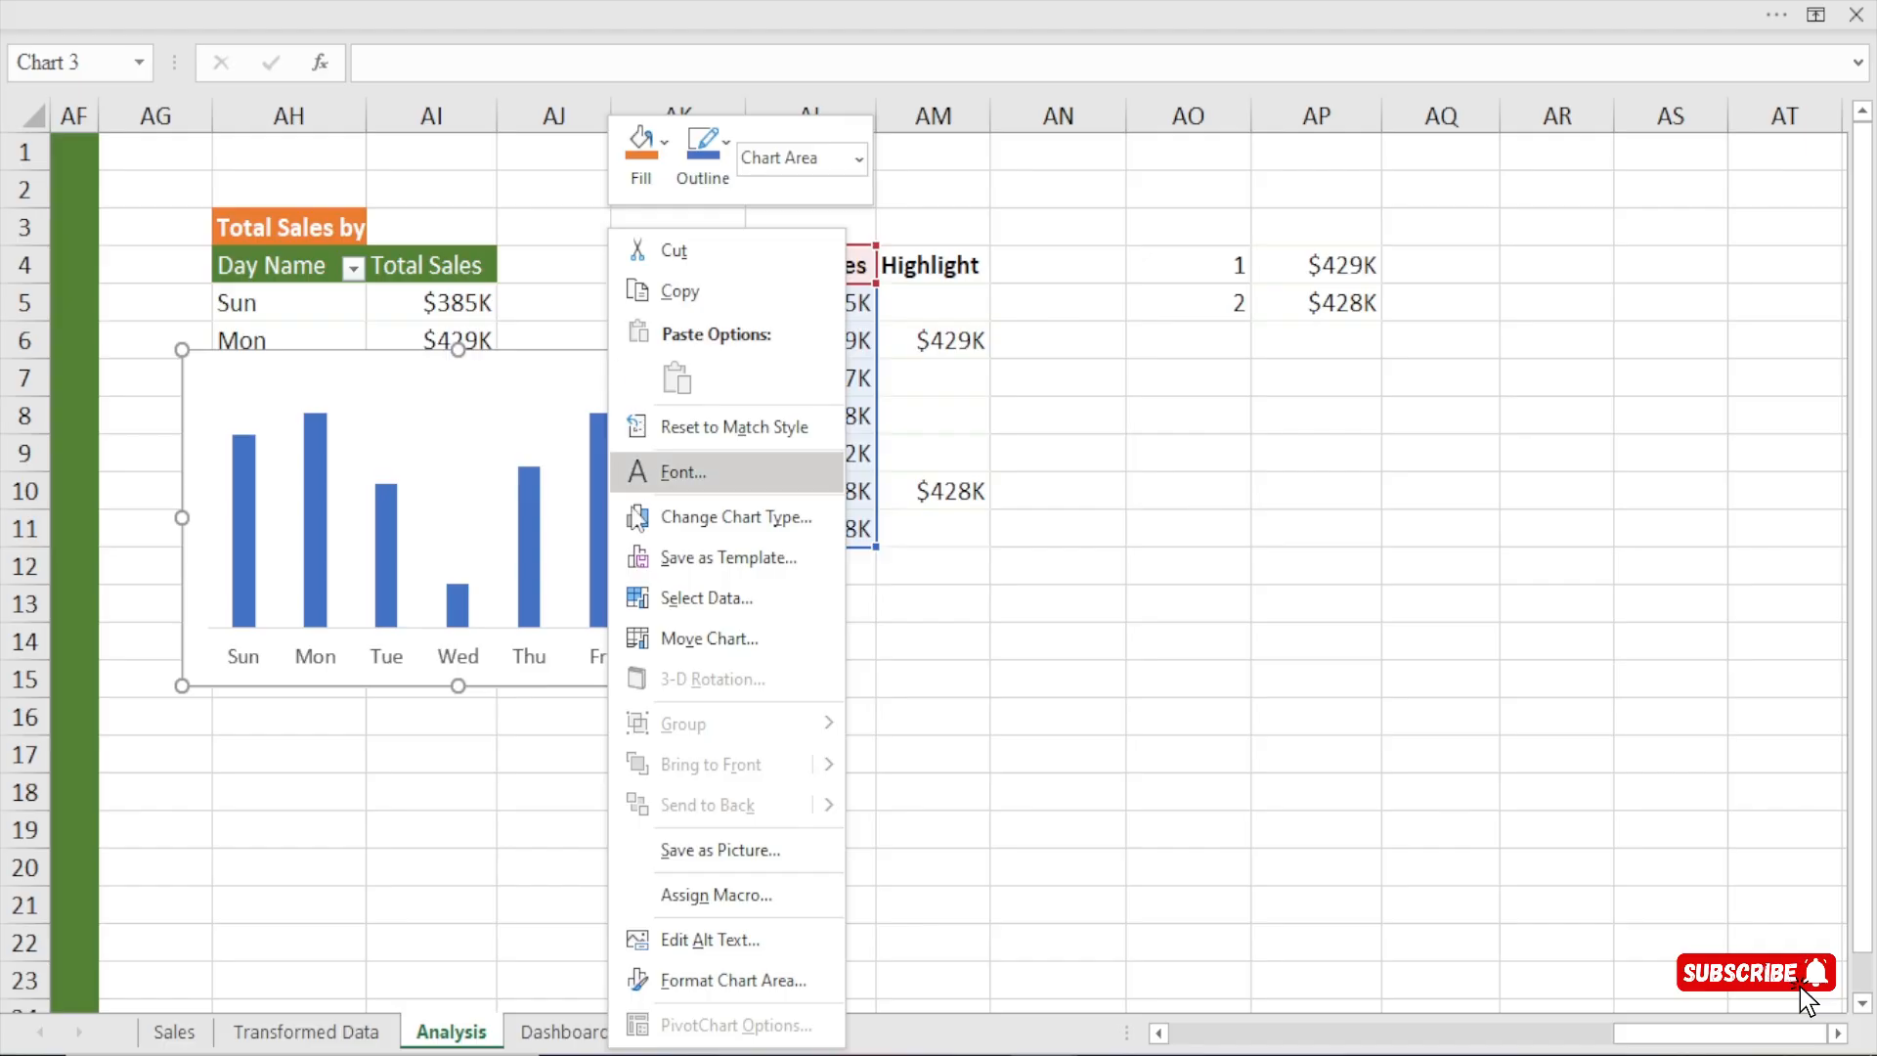
click(706, 597)
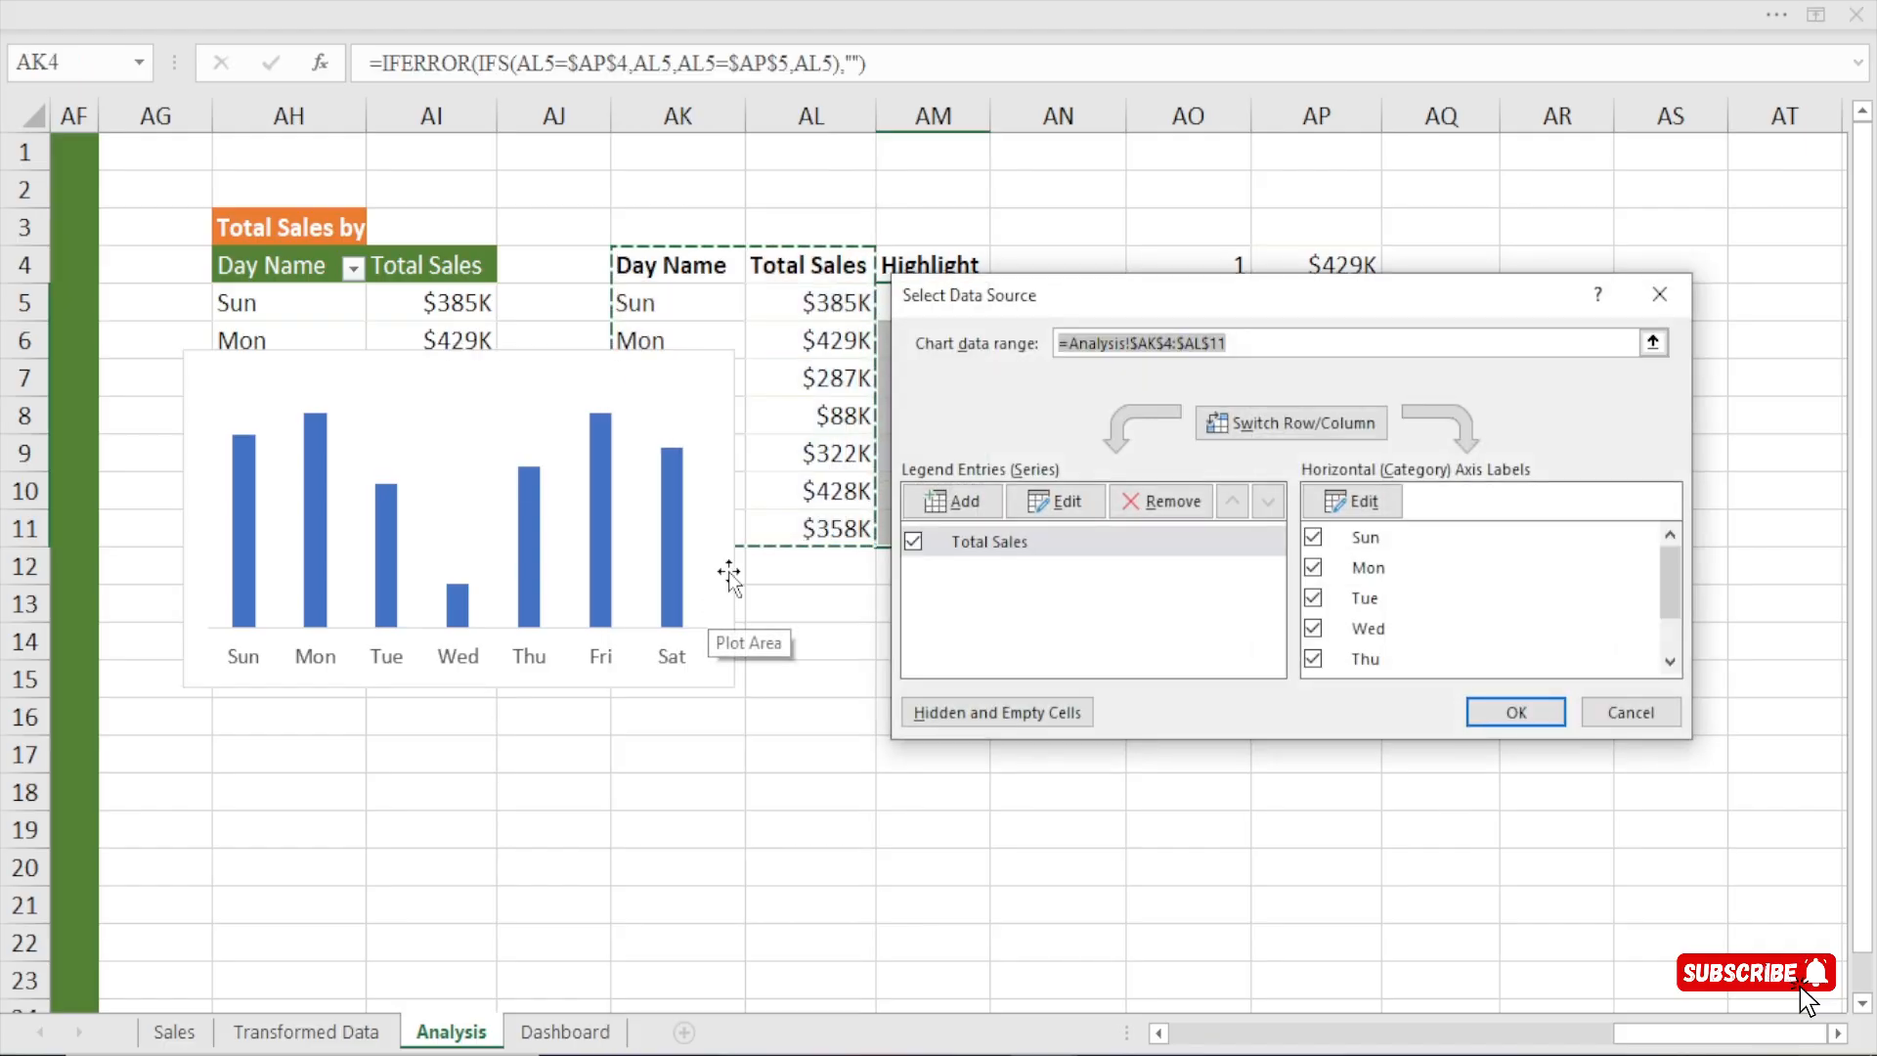
click(960, 502)
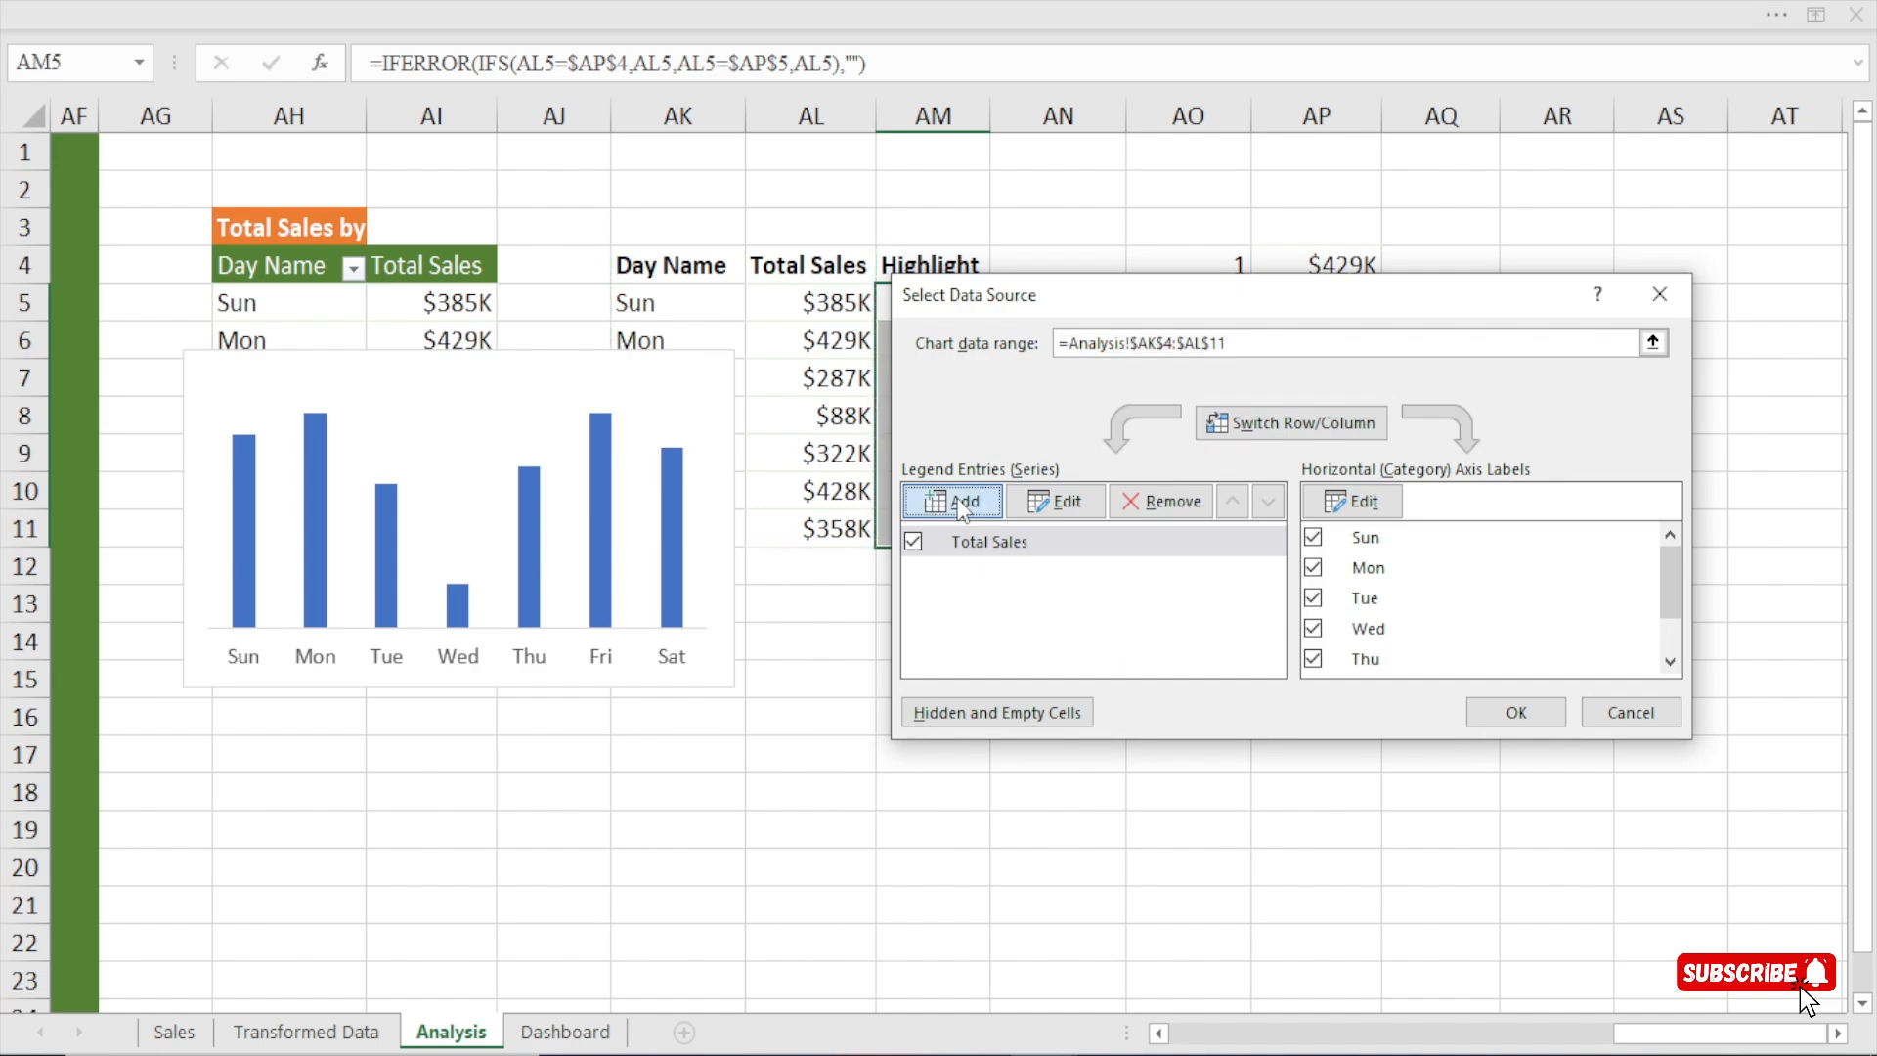
drag(1173, 412, 1270, 364)
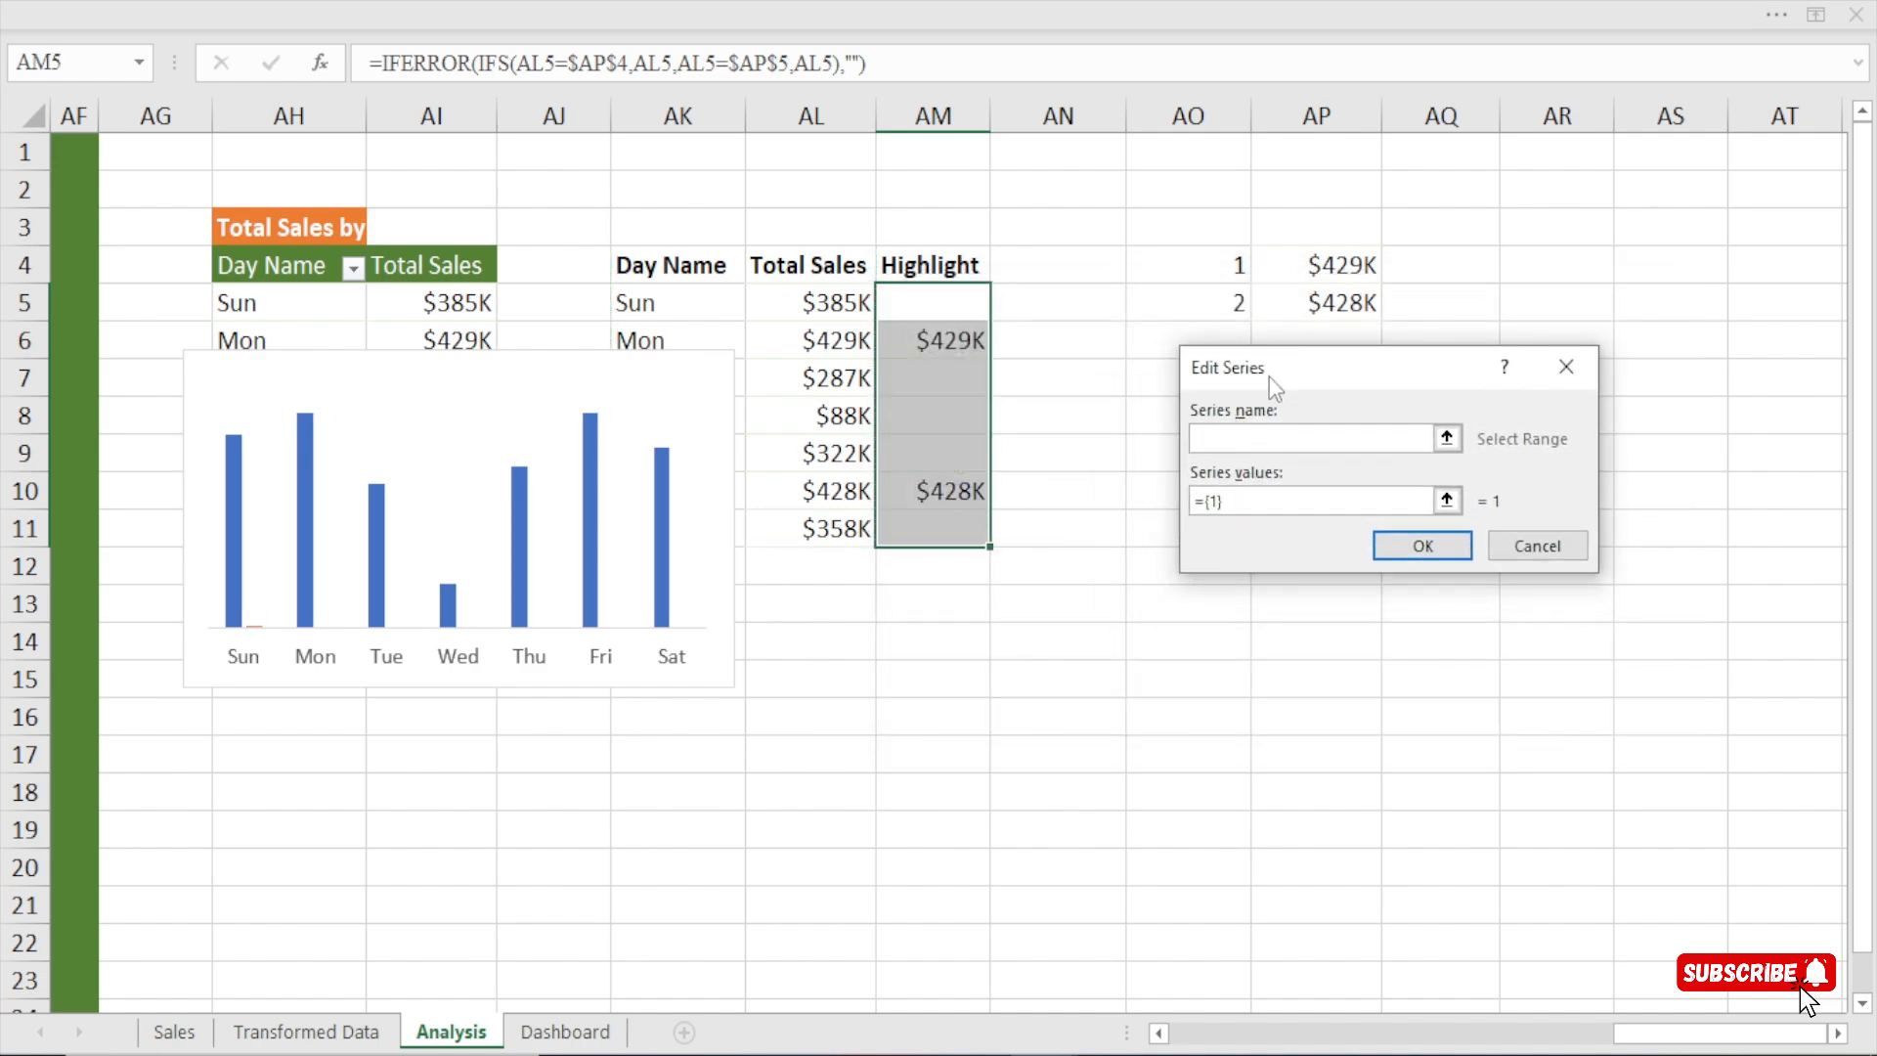
drag(1291, 362, 1290, 354)
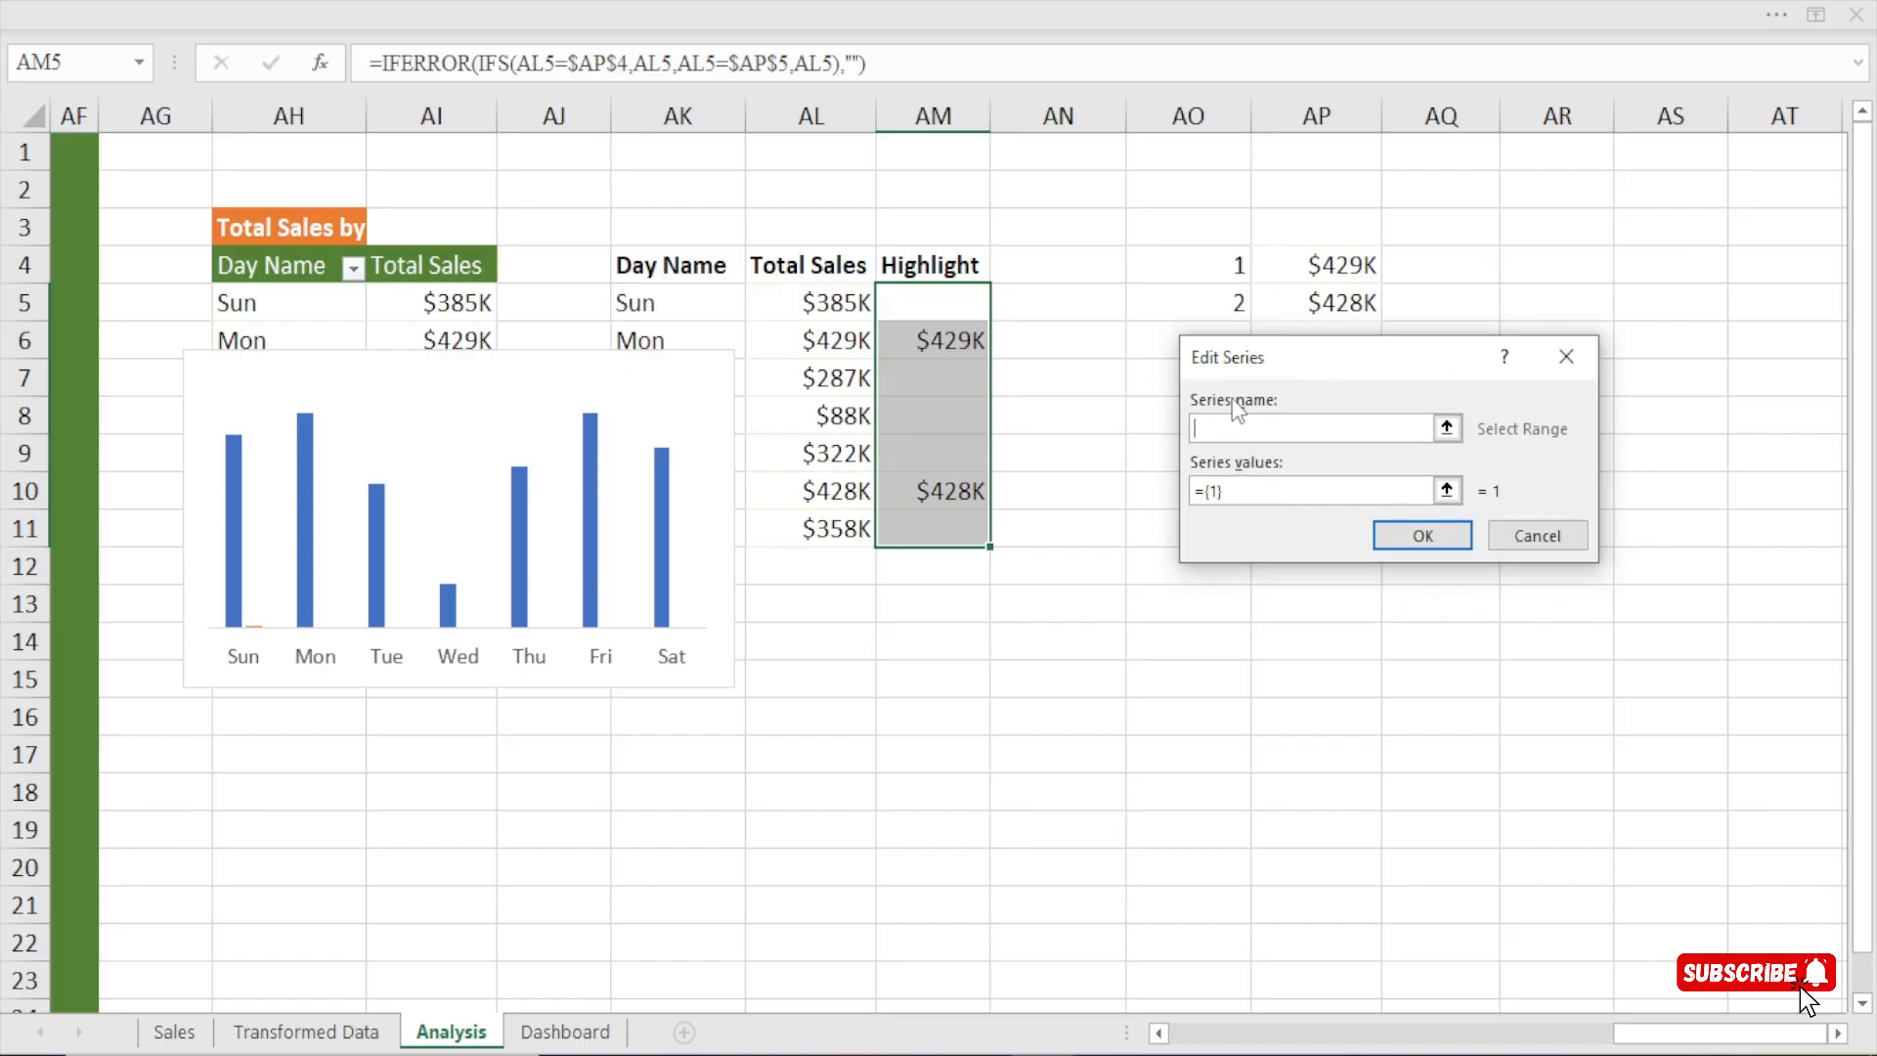
click(927, 262)
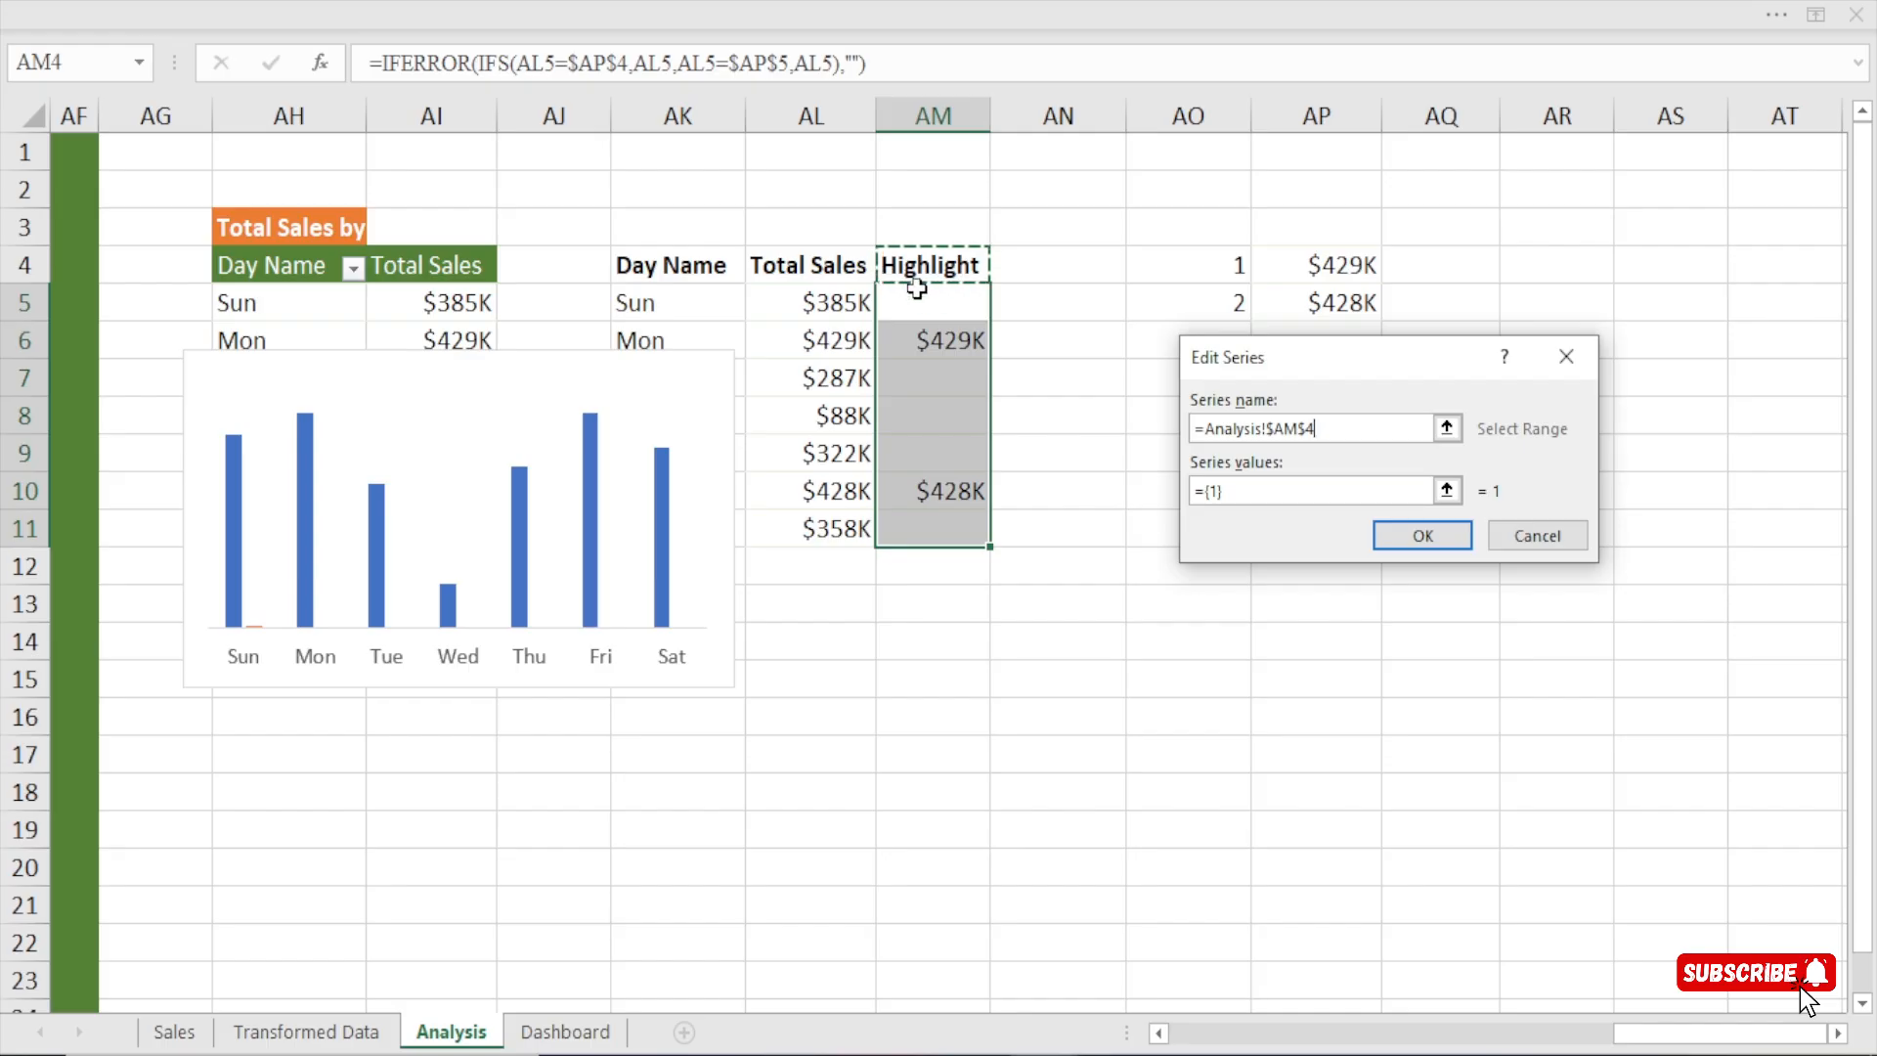
click(1230, 486)
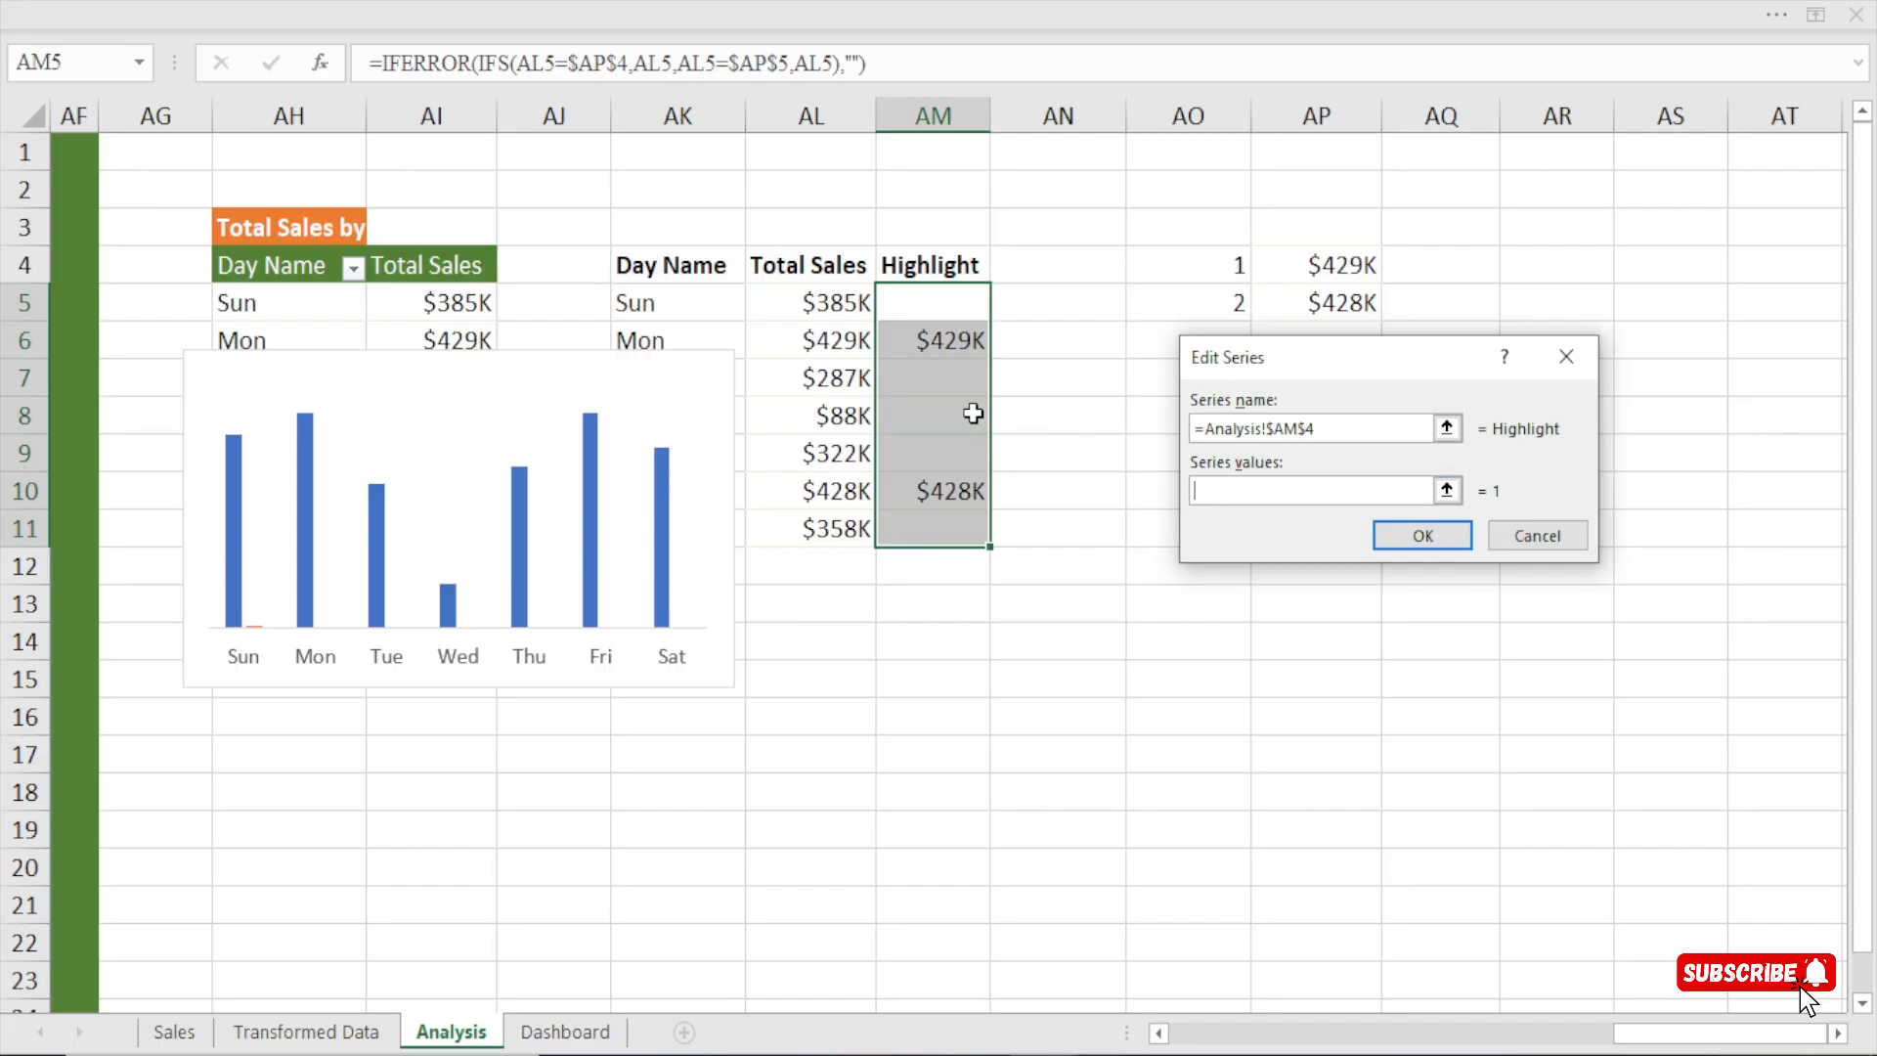
drag(945, 303, 942, 529)
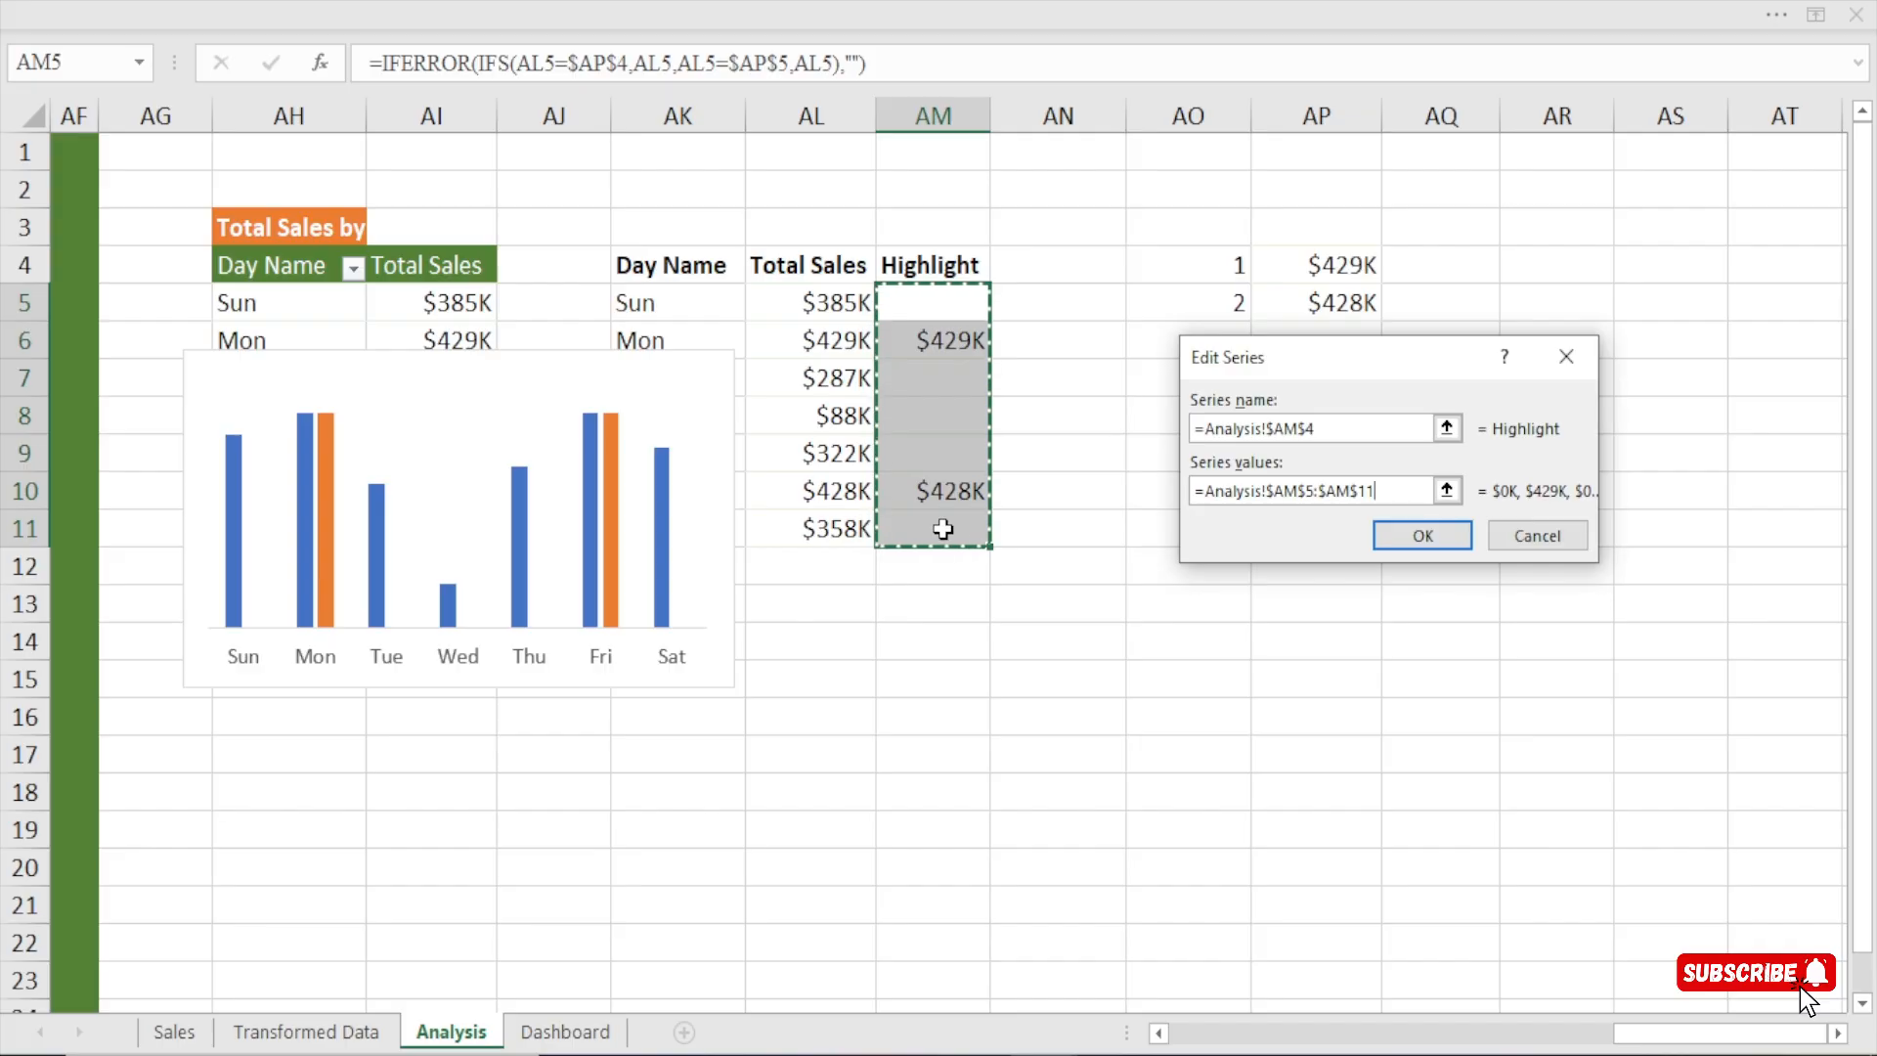
click(1415, 535)
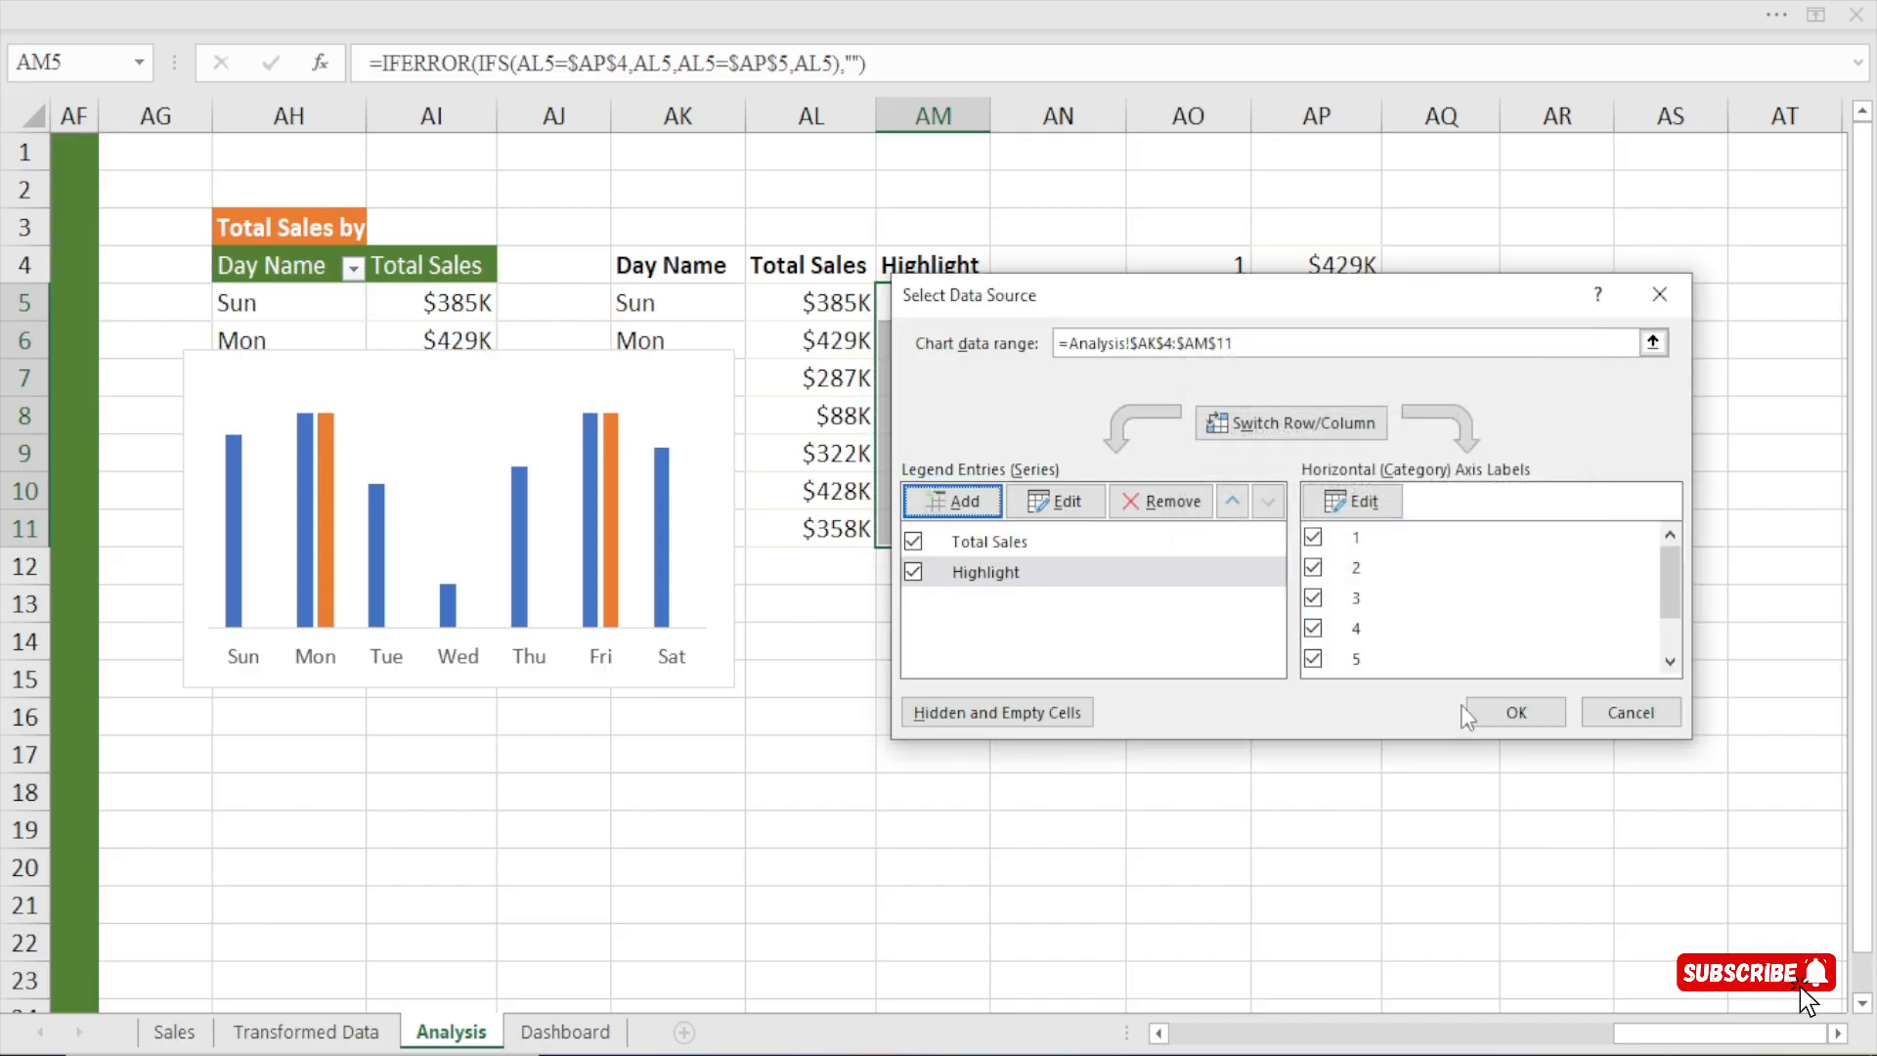
click(1549, 712)
Move the weekday sales chart off the pivot table and check the paired Total Sales and Highlight columns.
drag(573, 360, 951, 374)
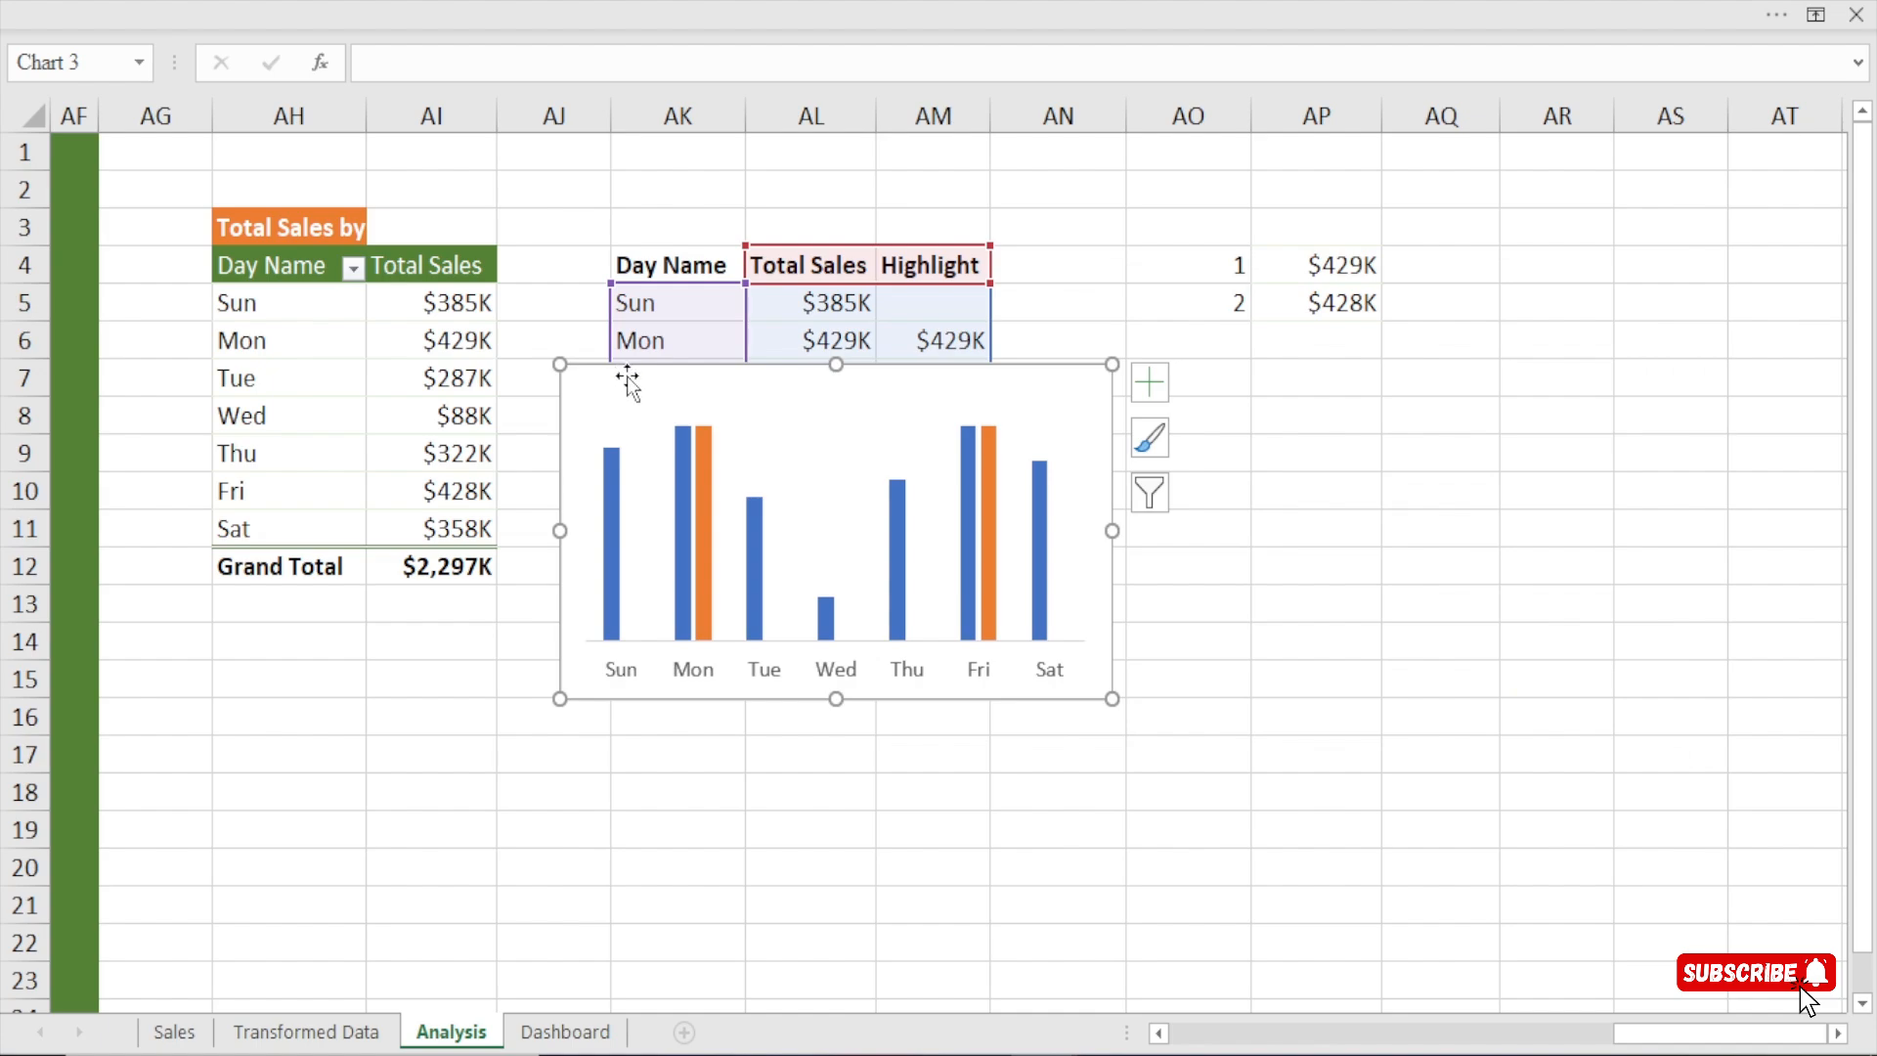
drag(629, 378, 712, 360)
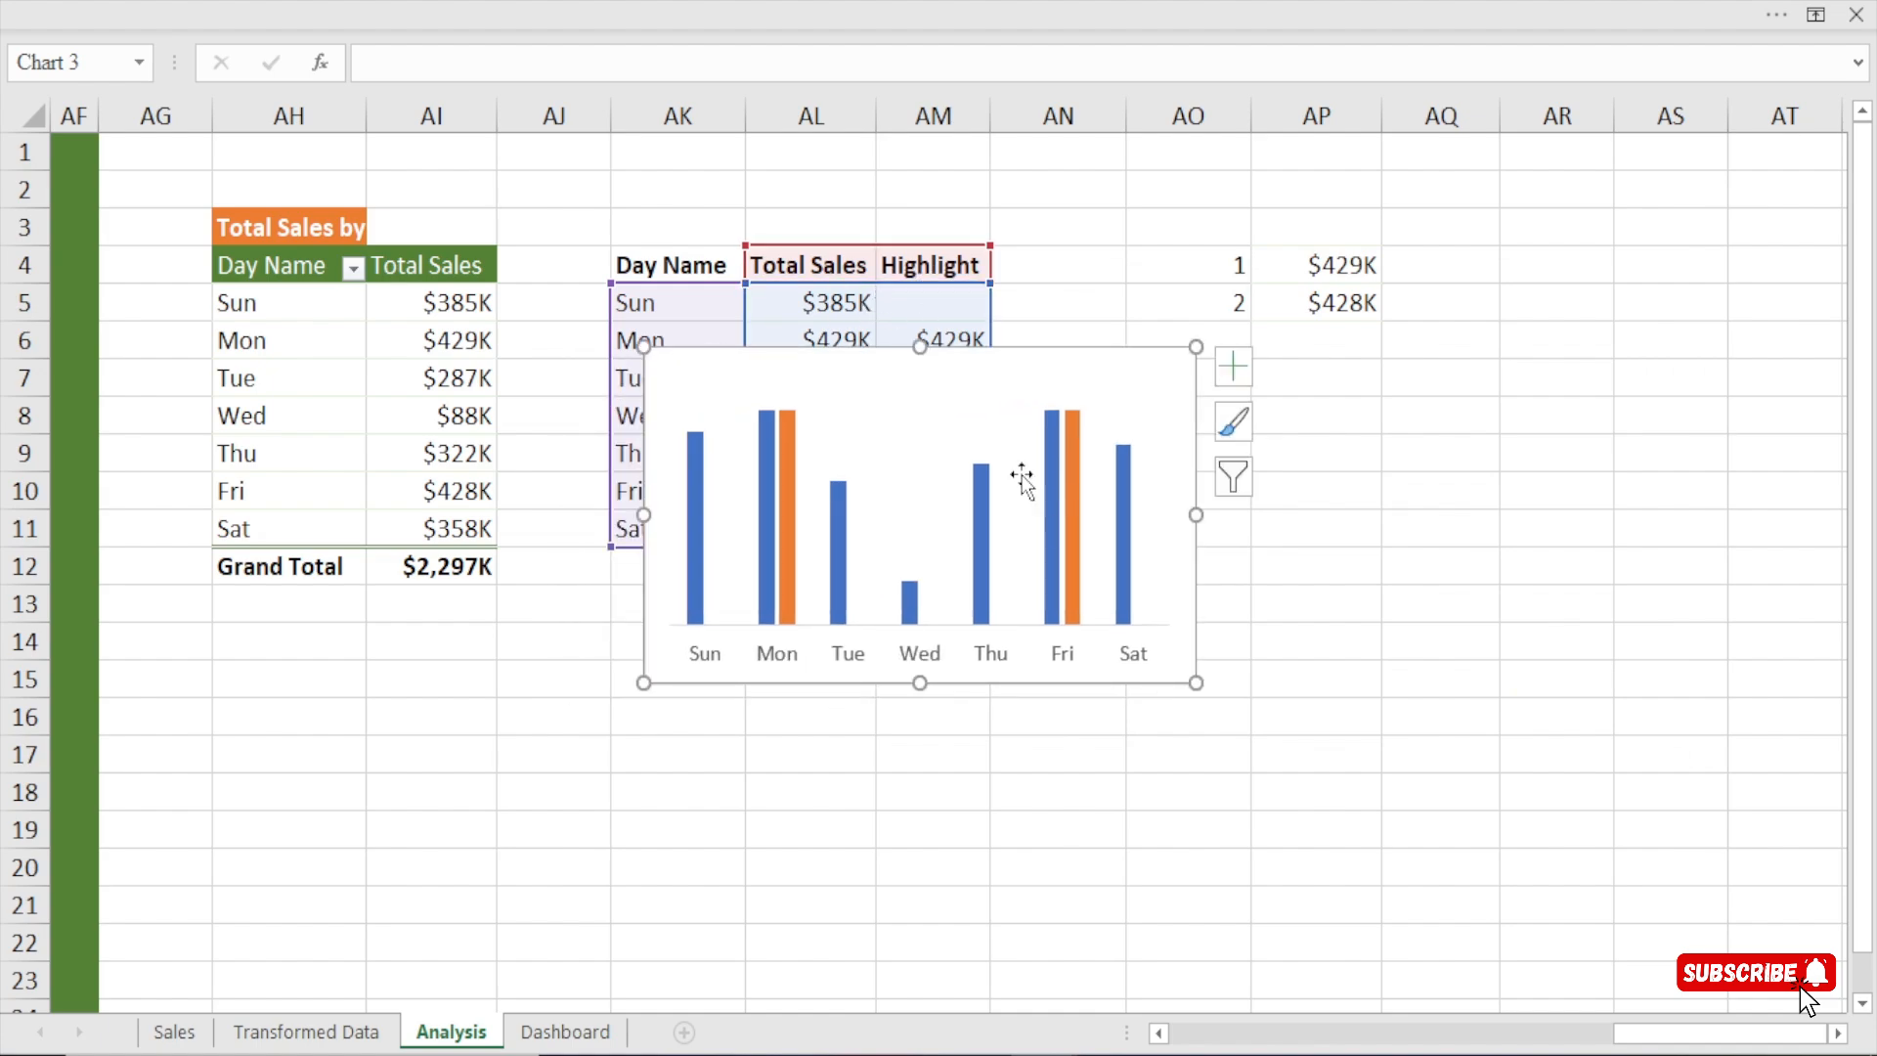
drag(789, 342, 672, 342)
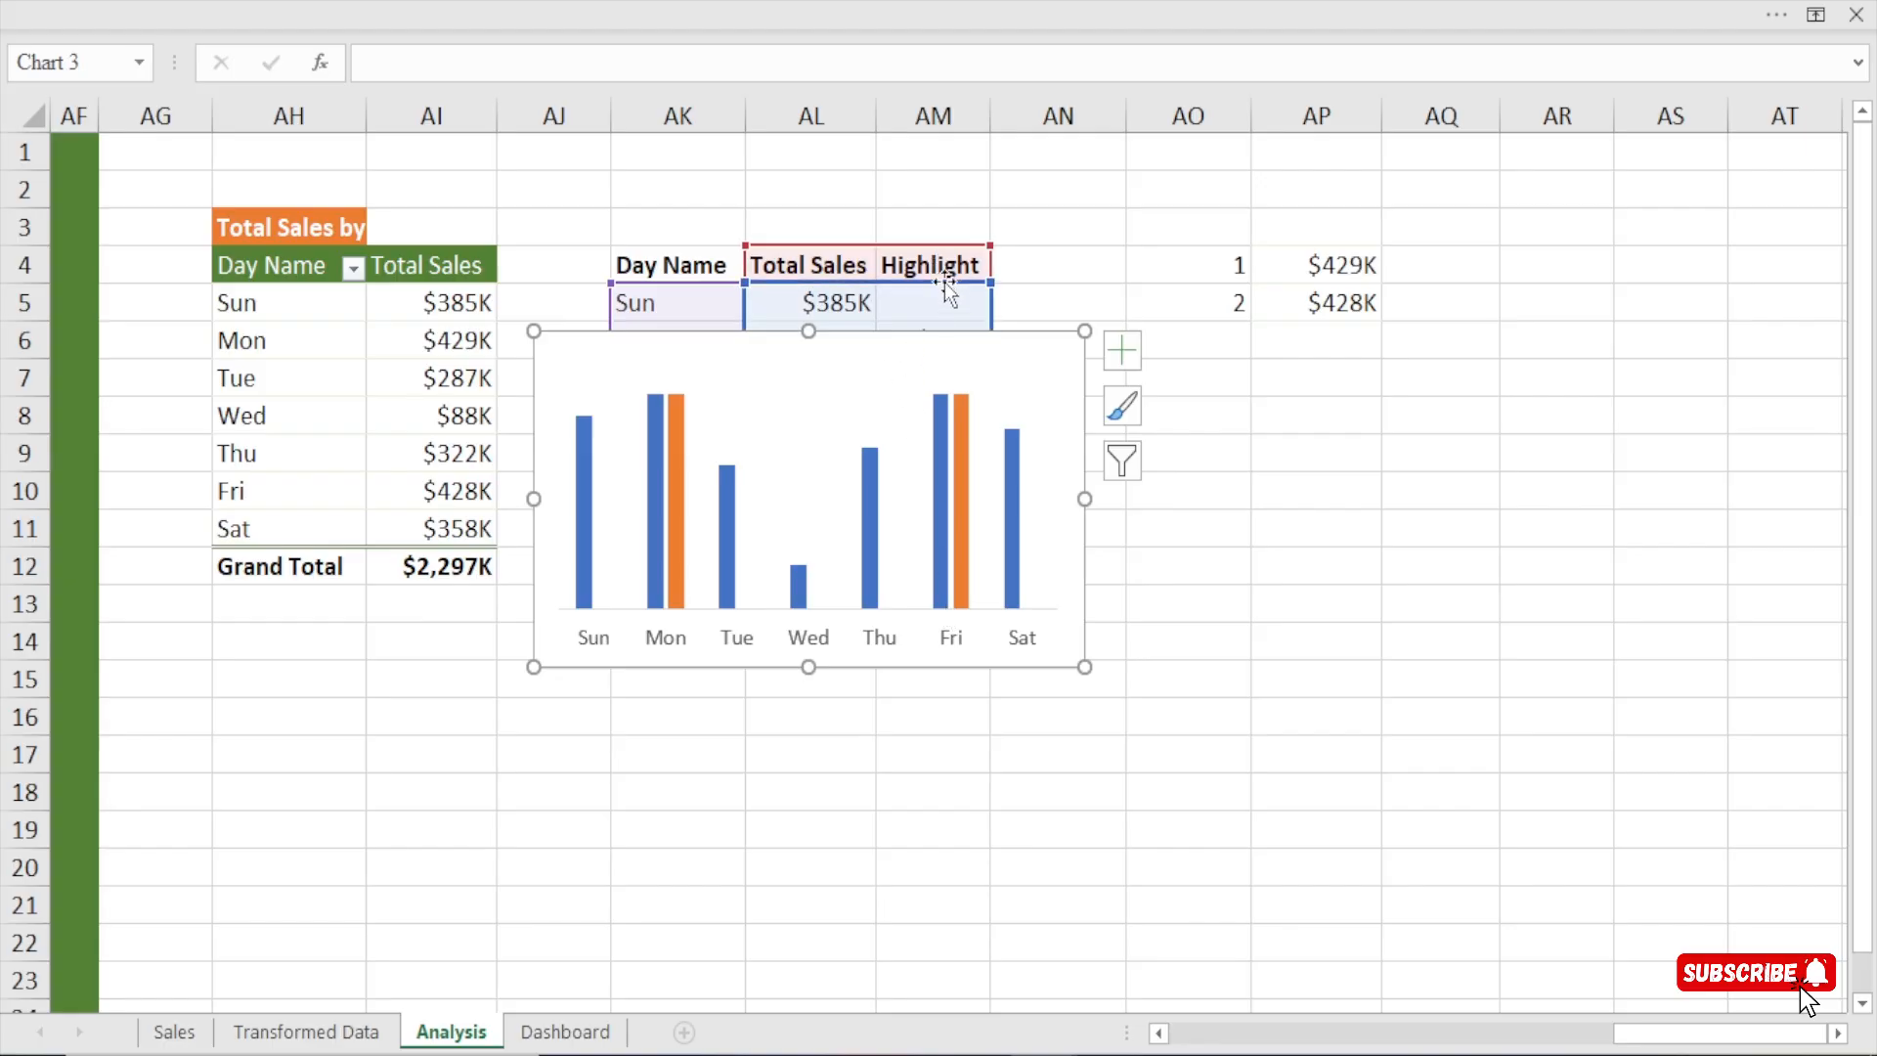
mouse_move(649, 437)
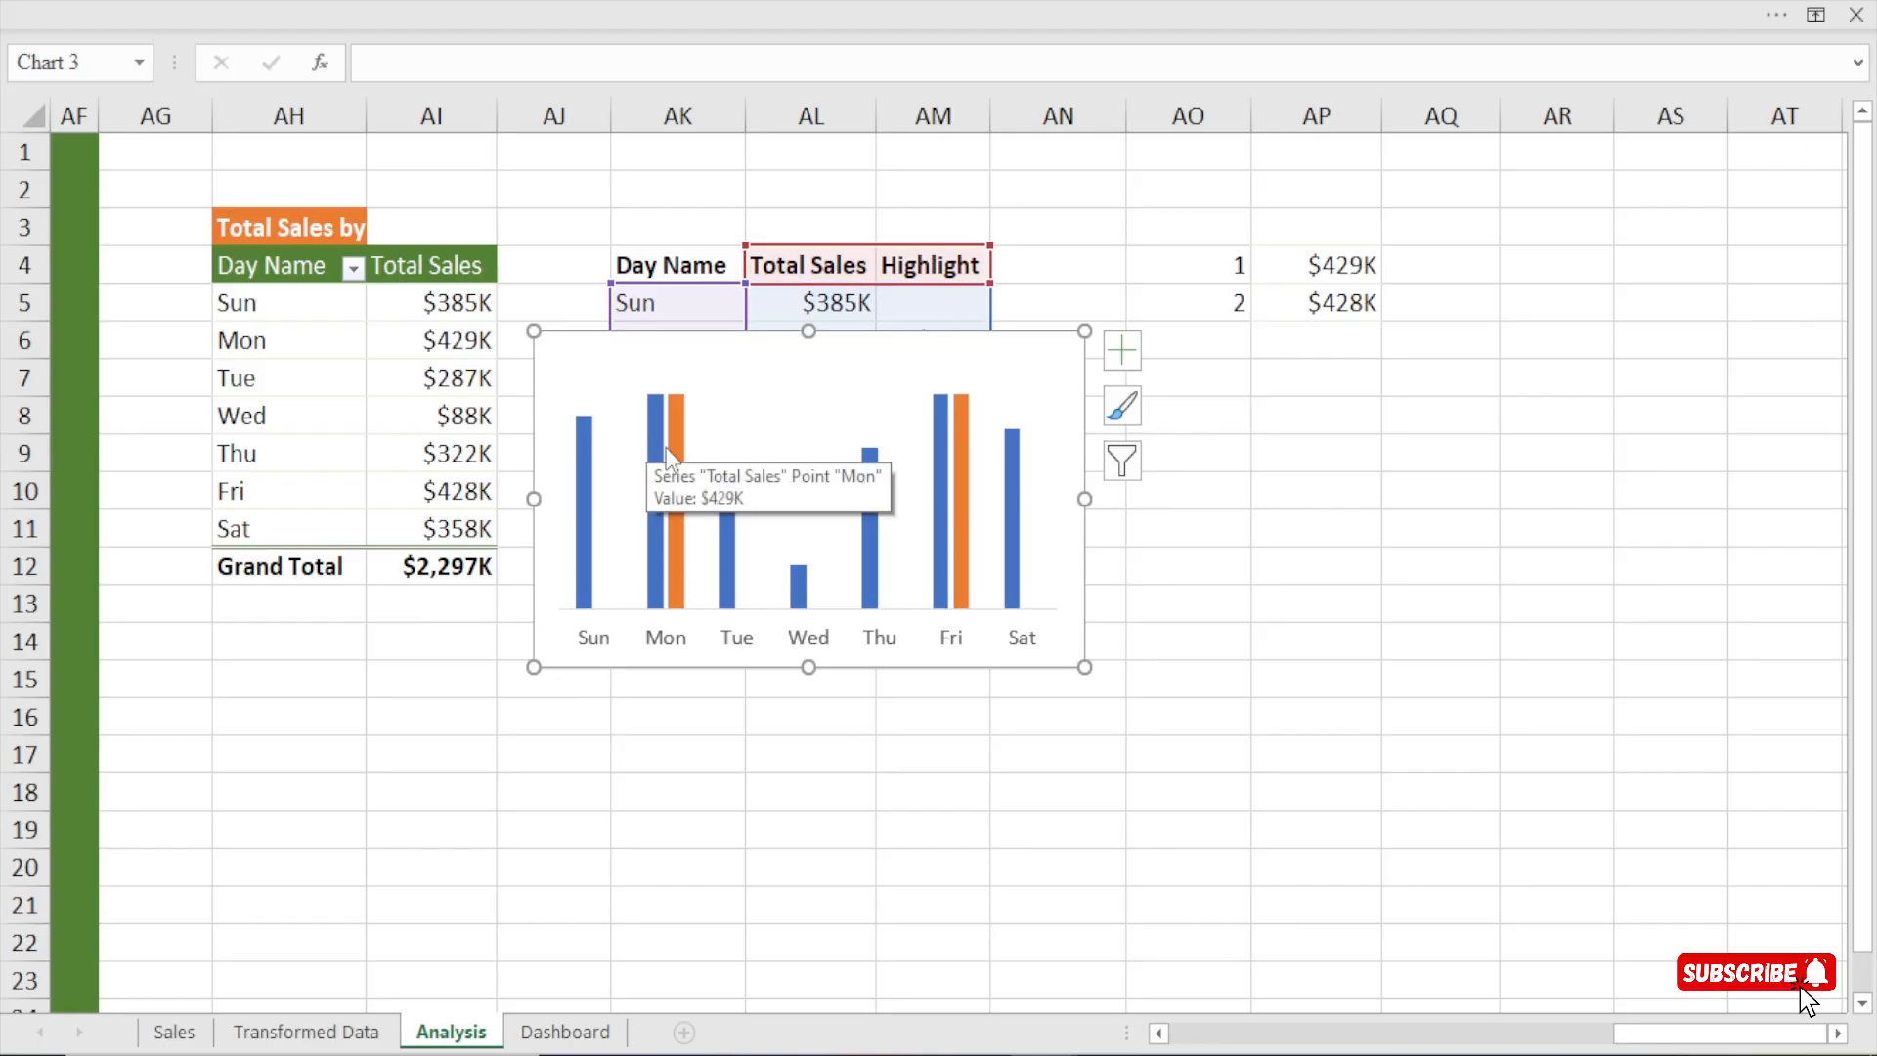
click(1430, 630)
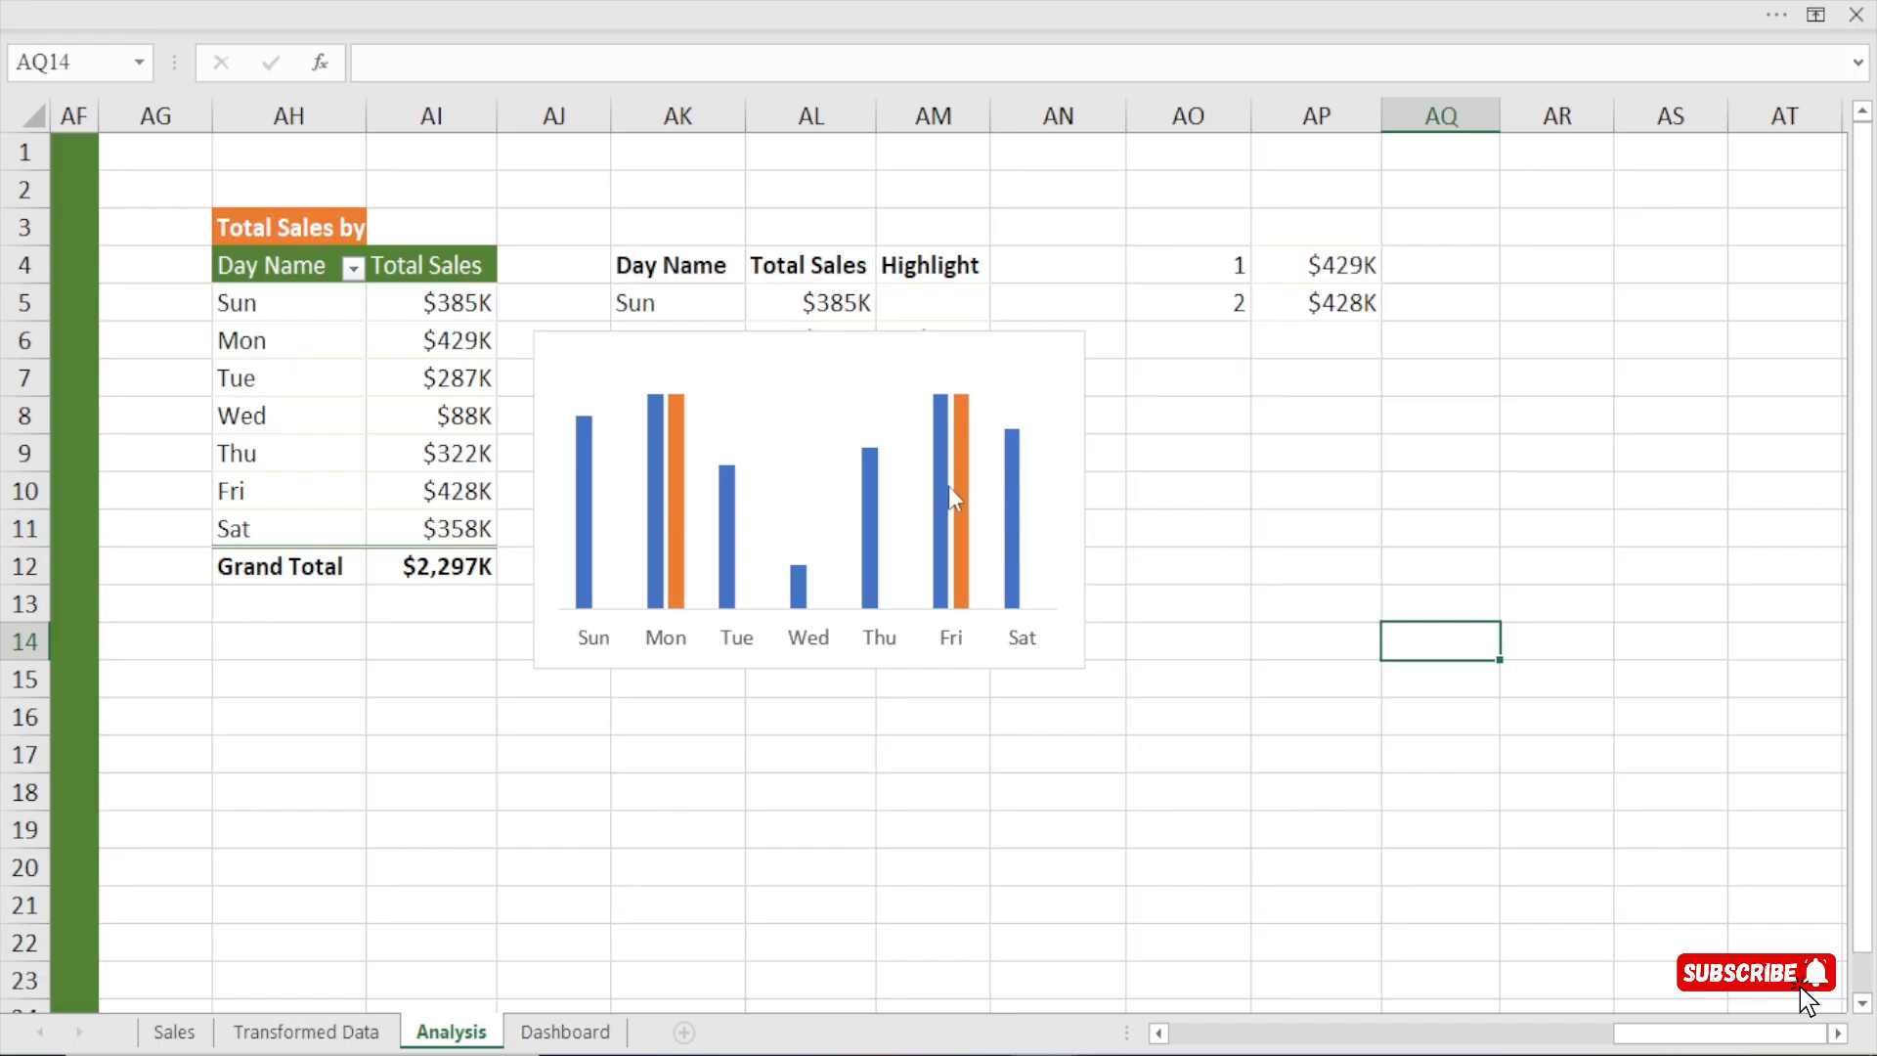
Set the Total Sales series overlap to 100% and reduce the gap width to widen the columns.
click(660, 483)
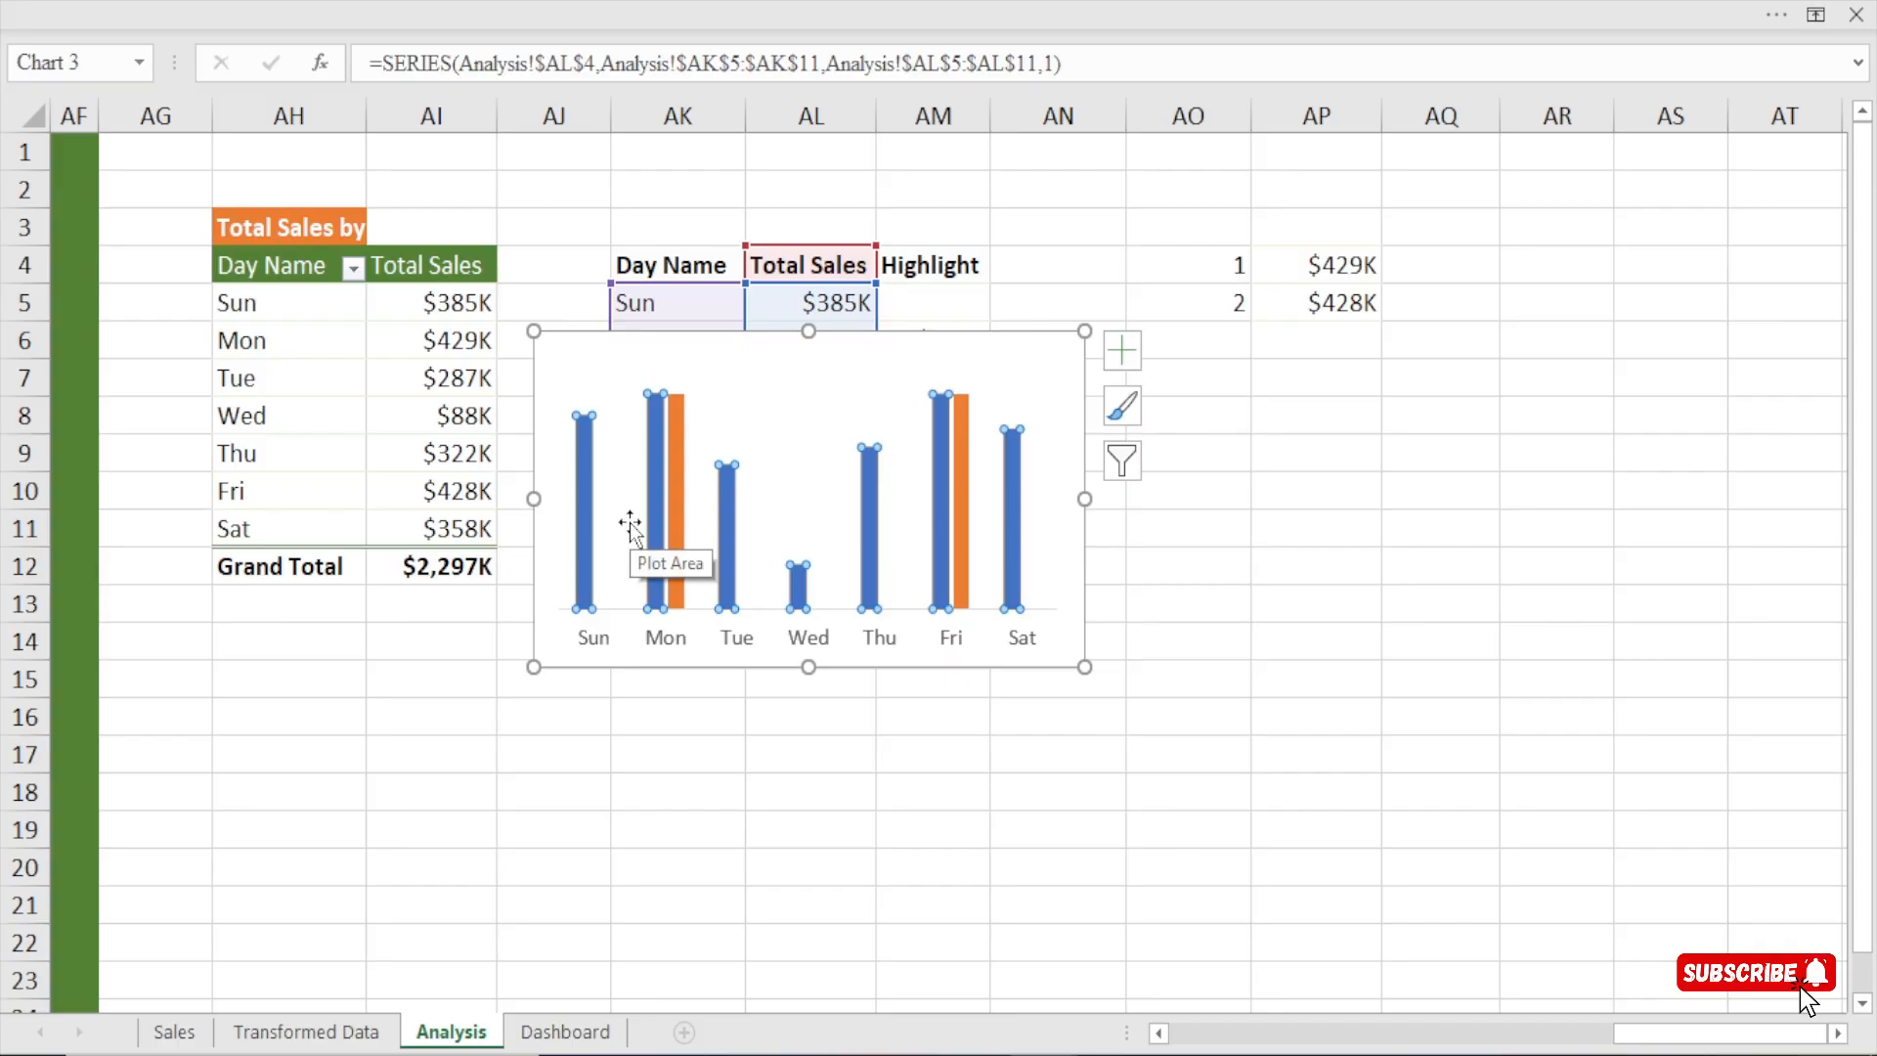
key(ctrl+1)
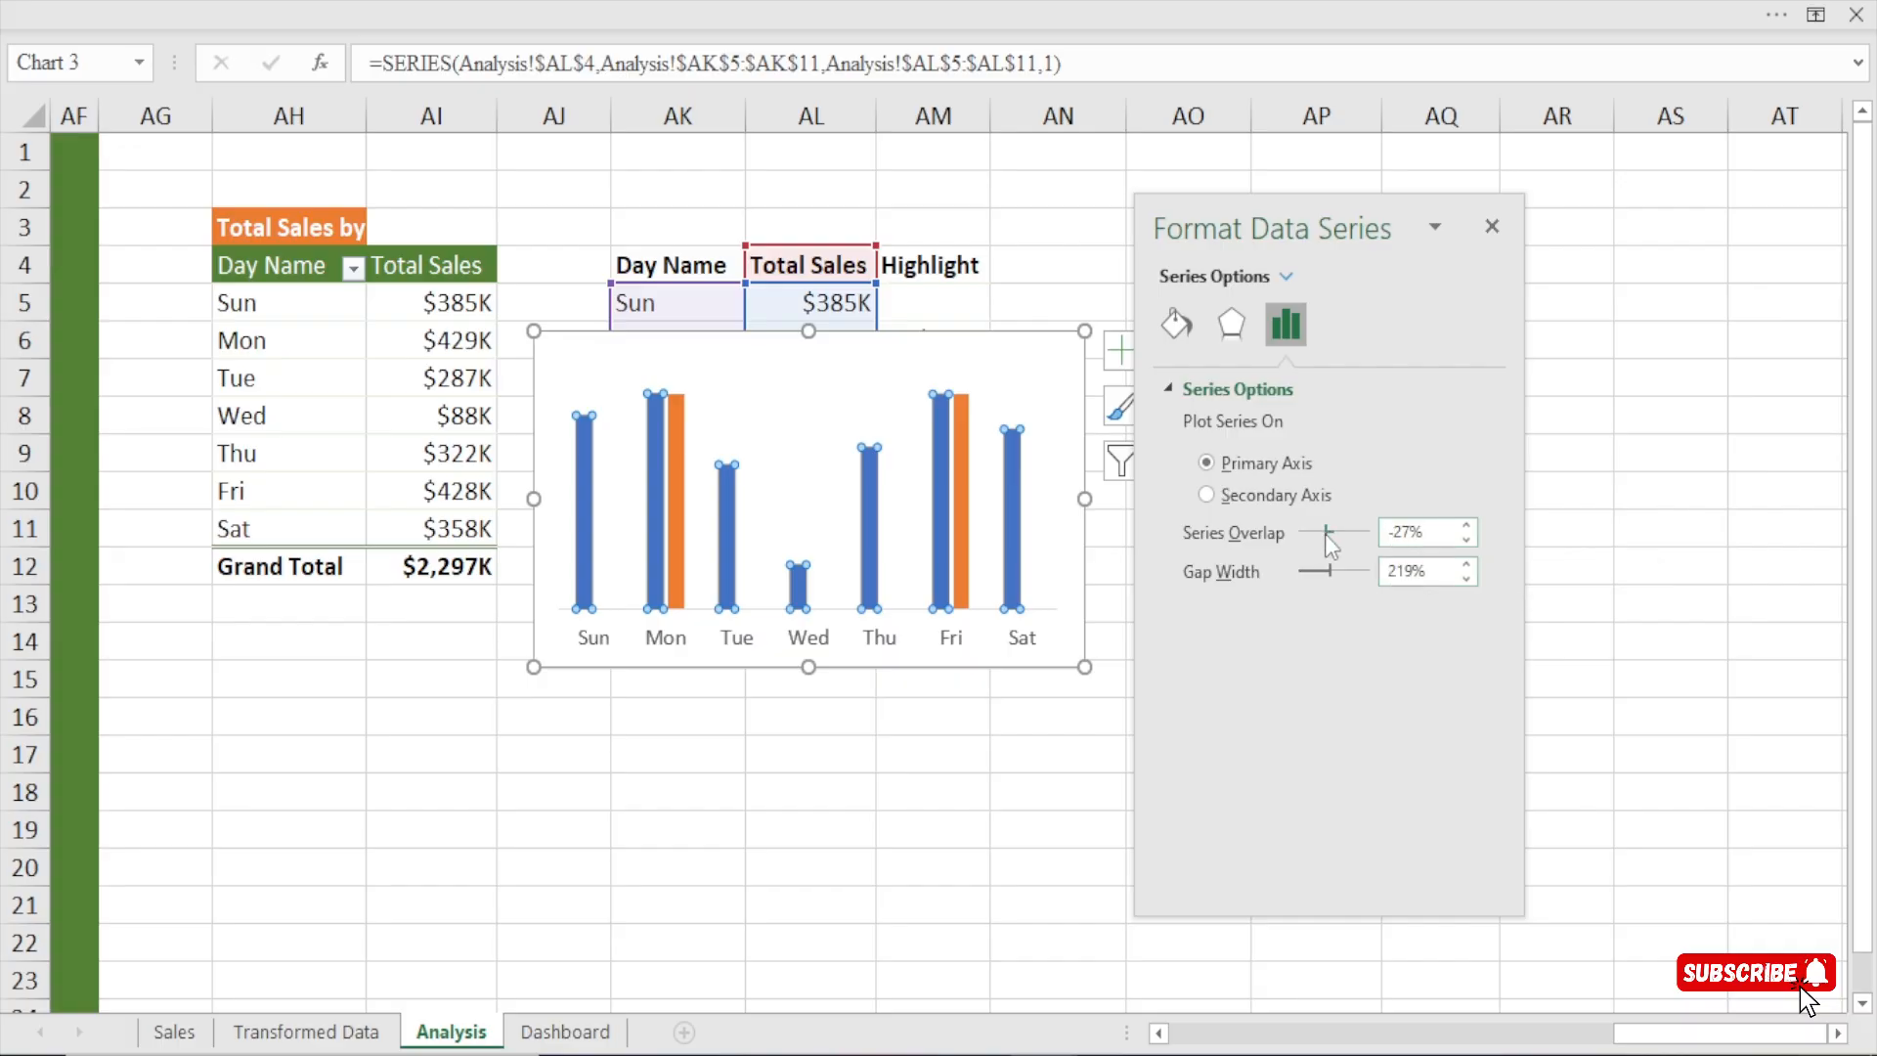
drag(1324, 534, 1366, 532)
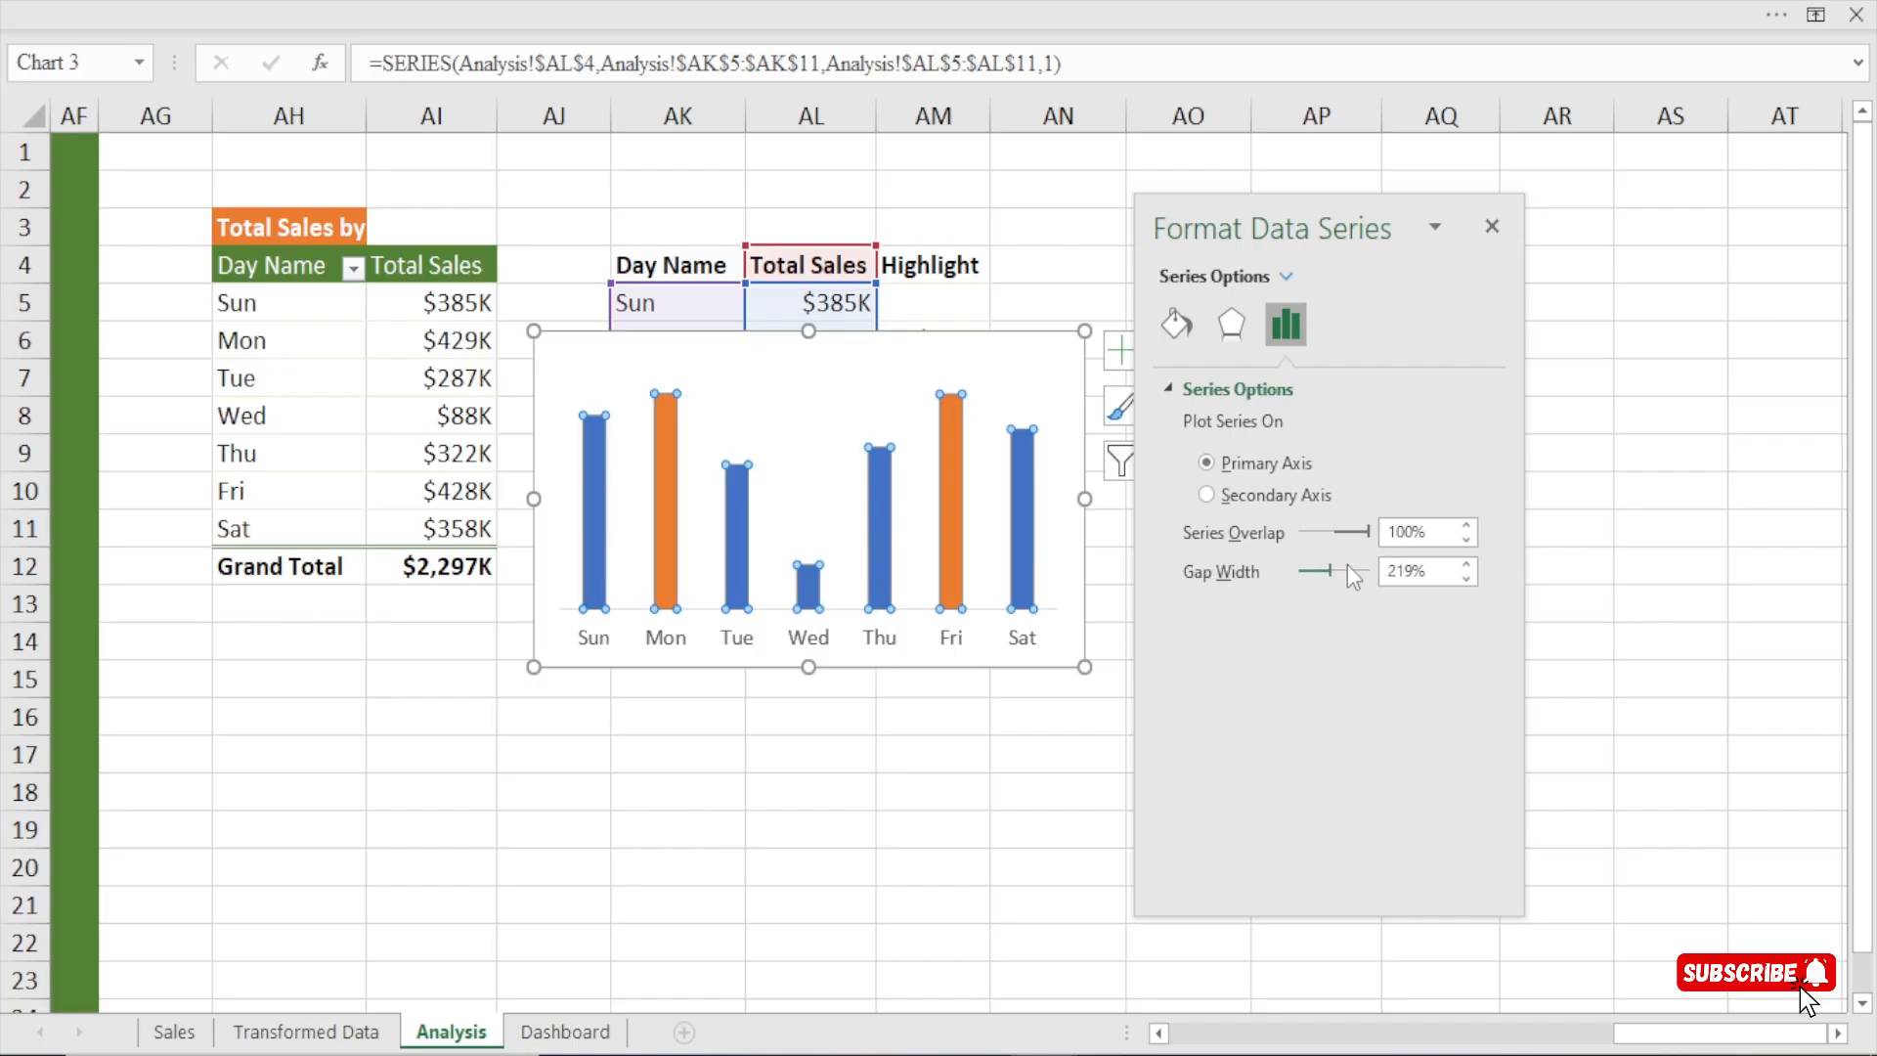
click(1414, 570)
click(1089, 721)
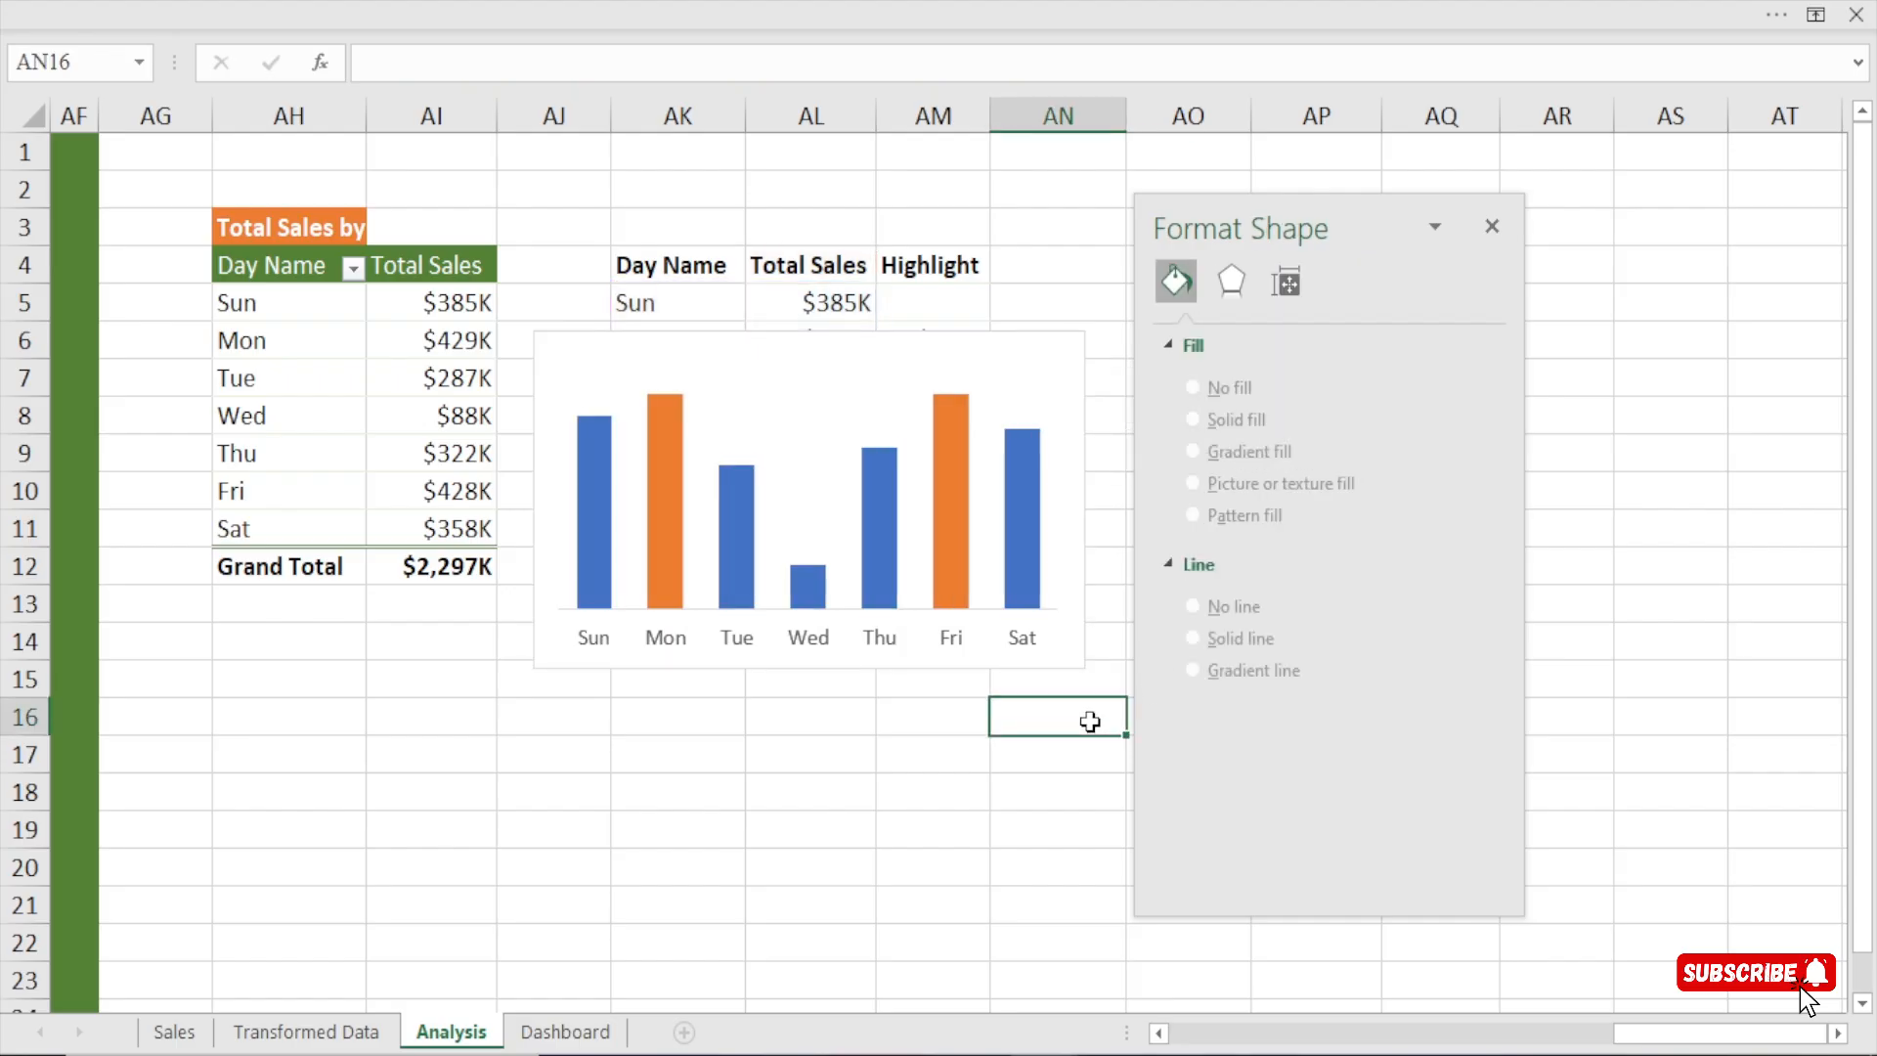
click(1493, 230)
Shift the finished weekday sales chart slightly and remove it from the Analysis sheet.
drag(1056, 335, 1120, 360)
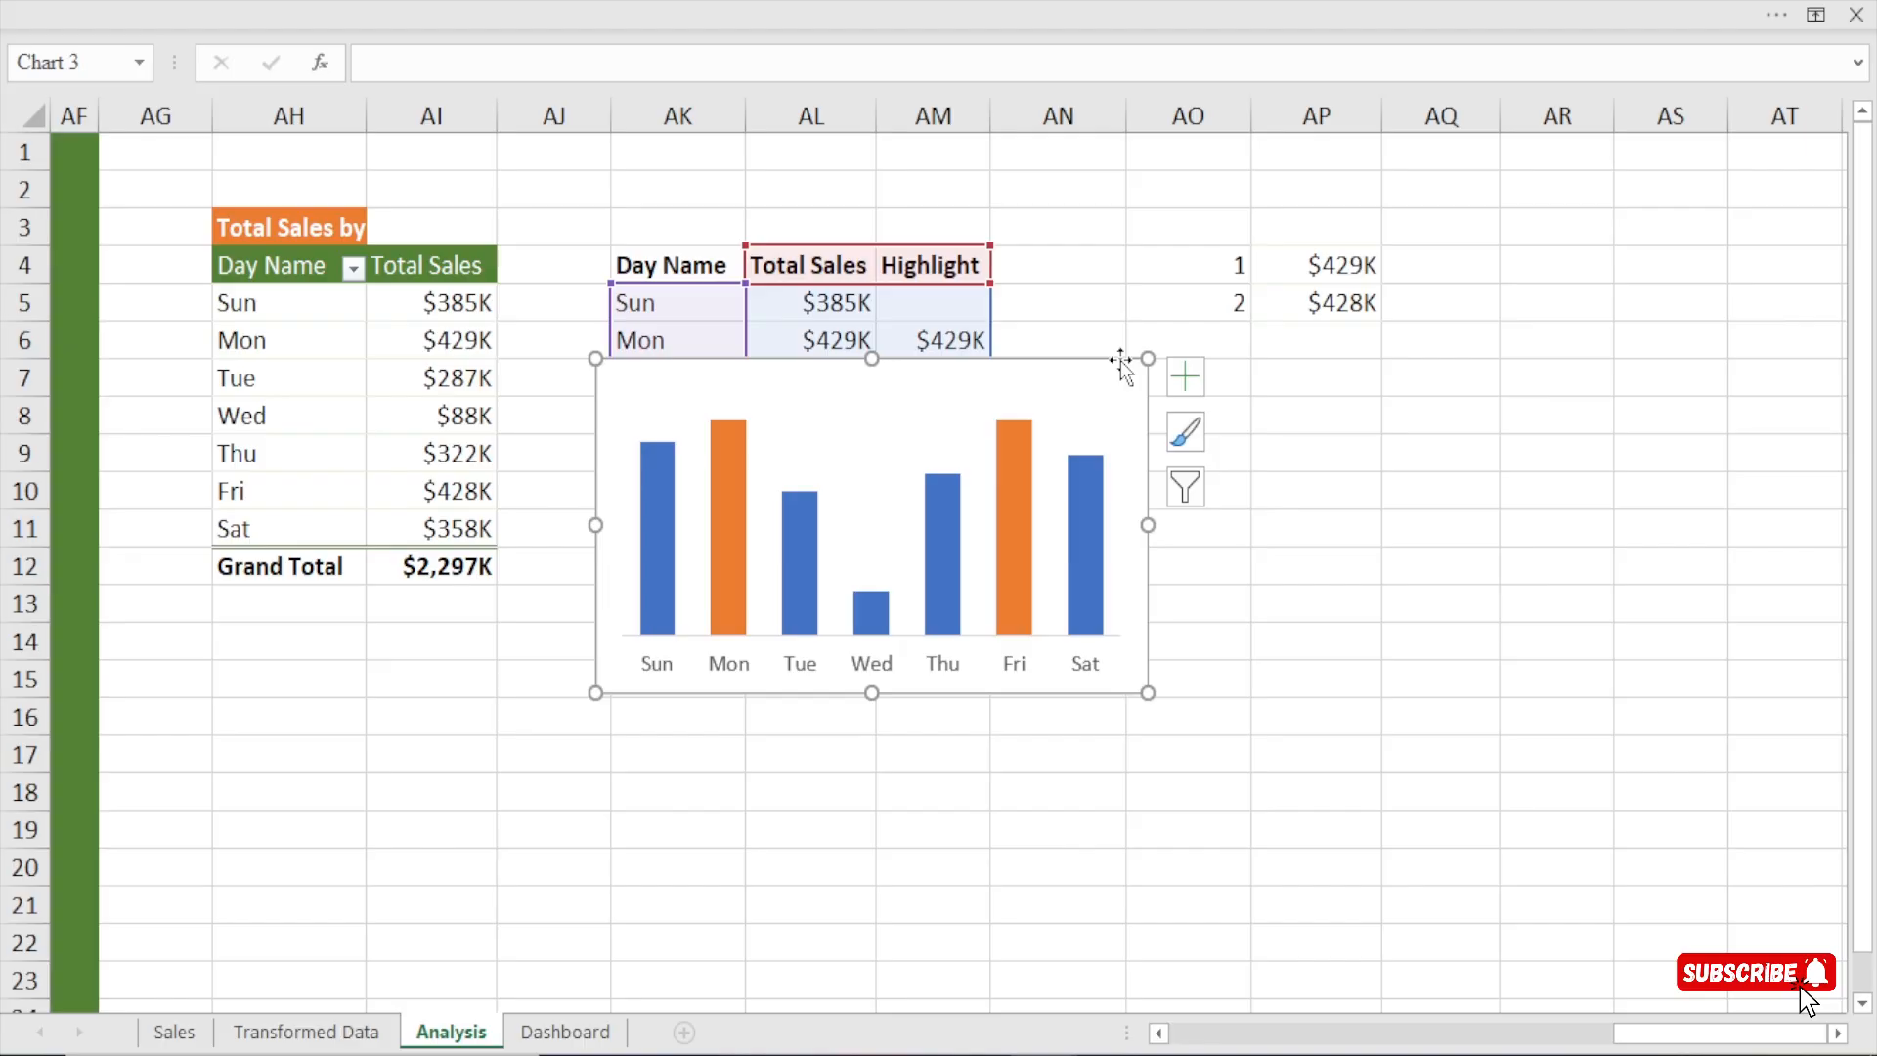
key(Delete)
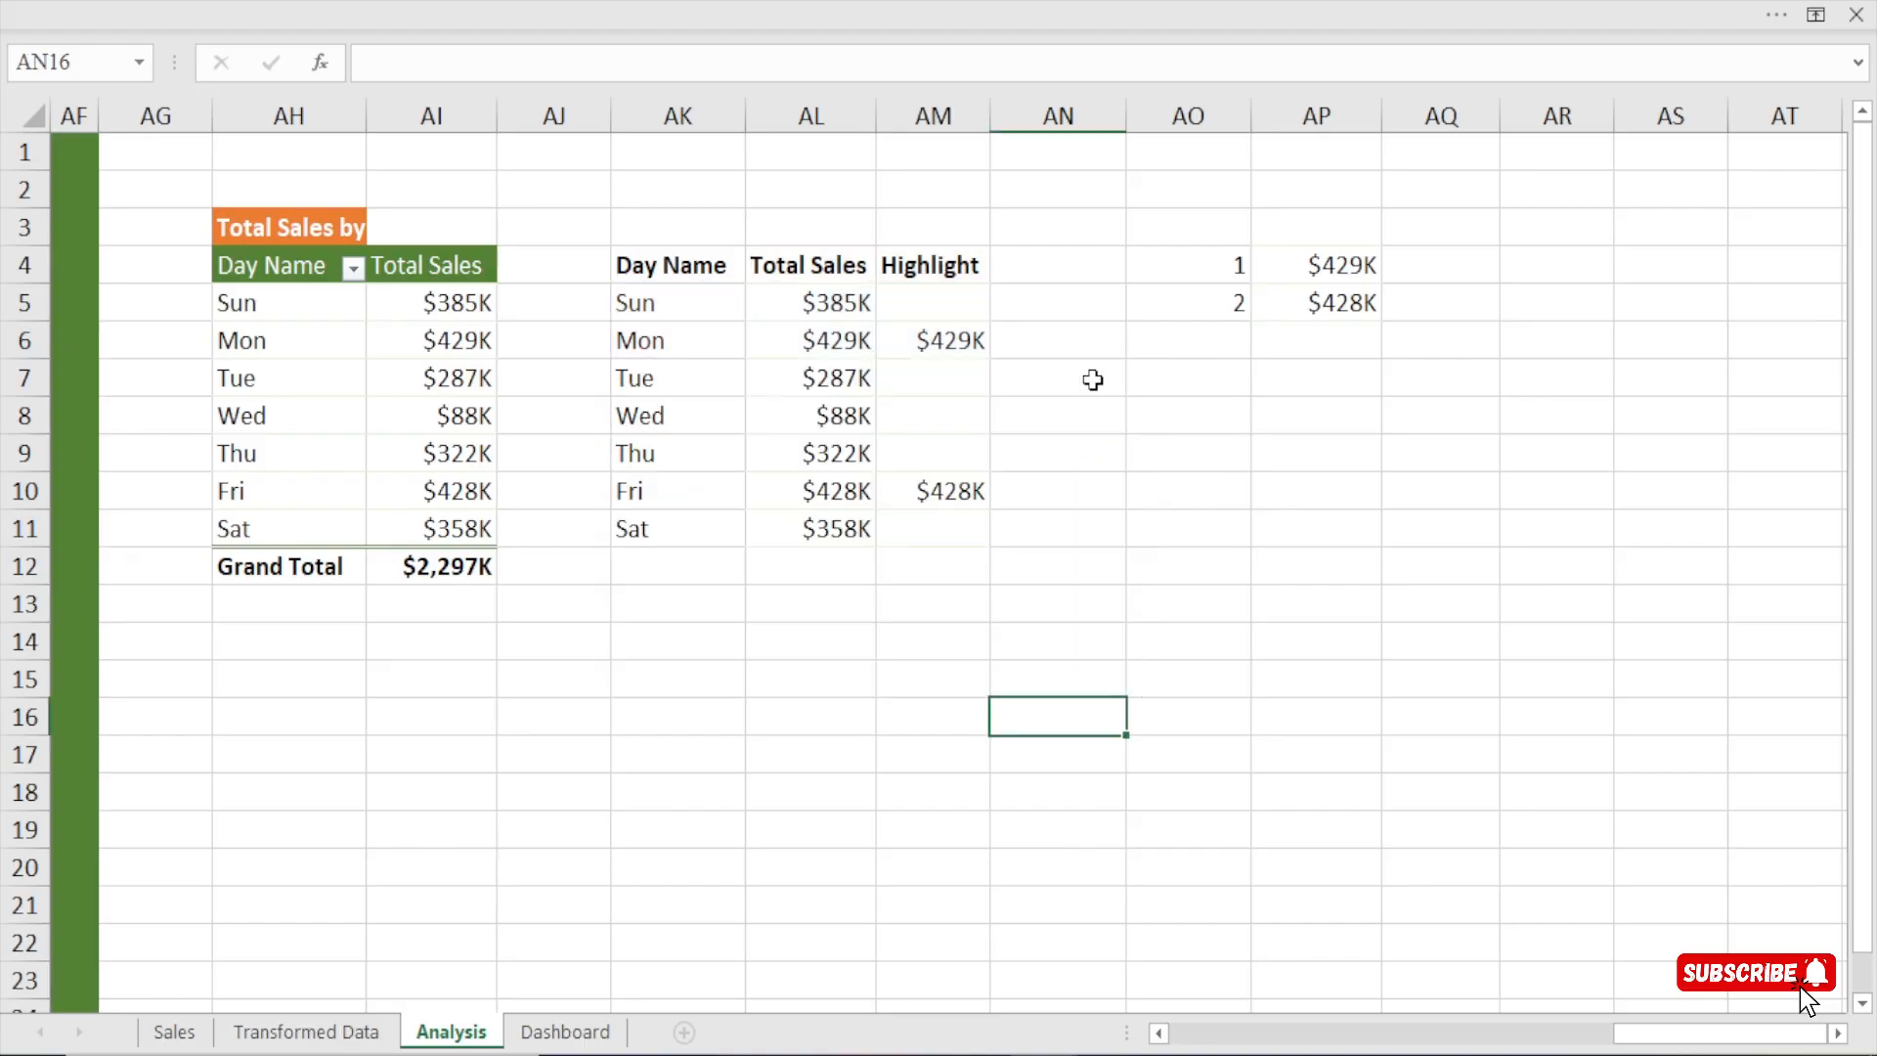
On the Dashboard sheet, duplicate the rounded rectangle card behind the Total Sales and Cost by Year chart.
click(565, 1031)
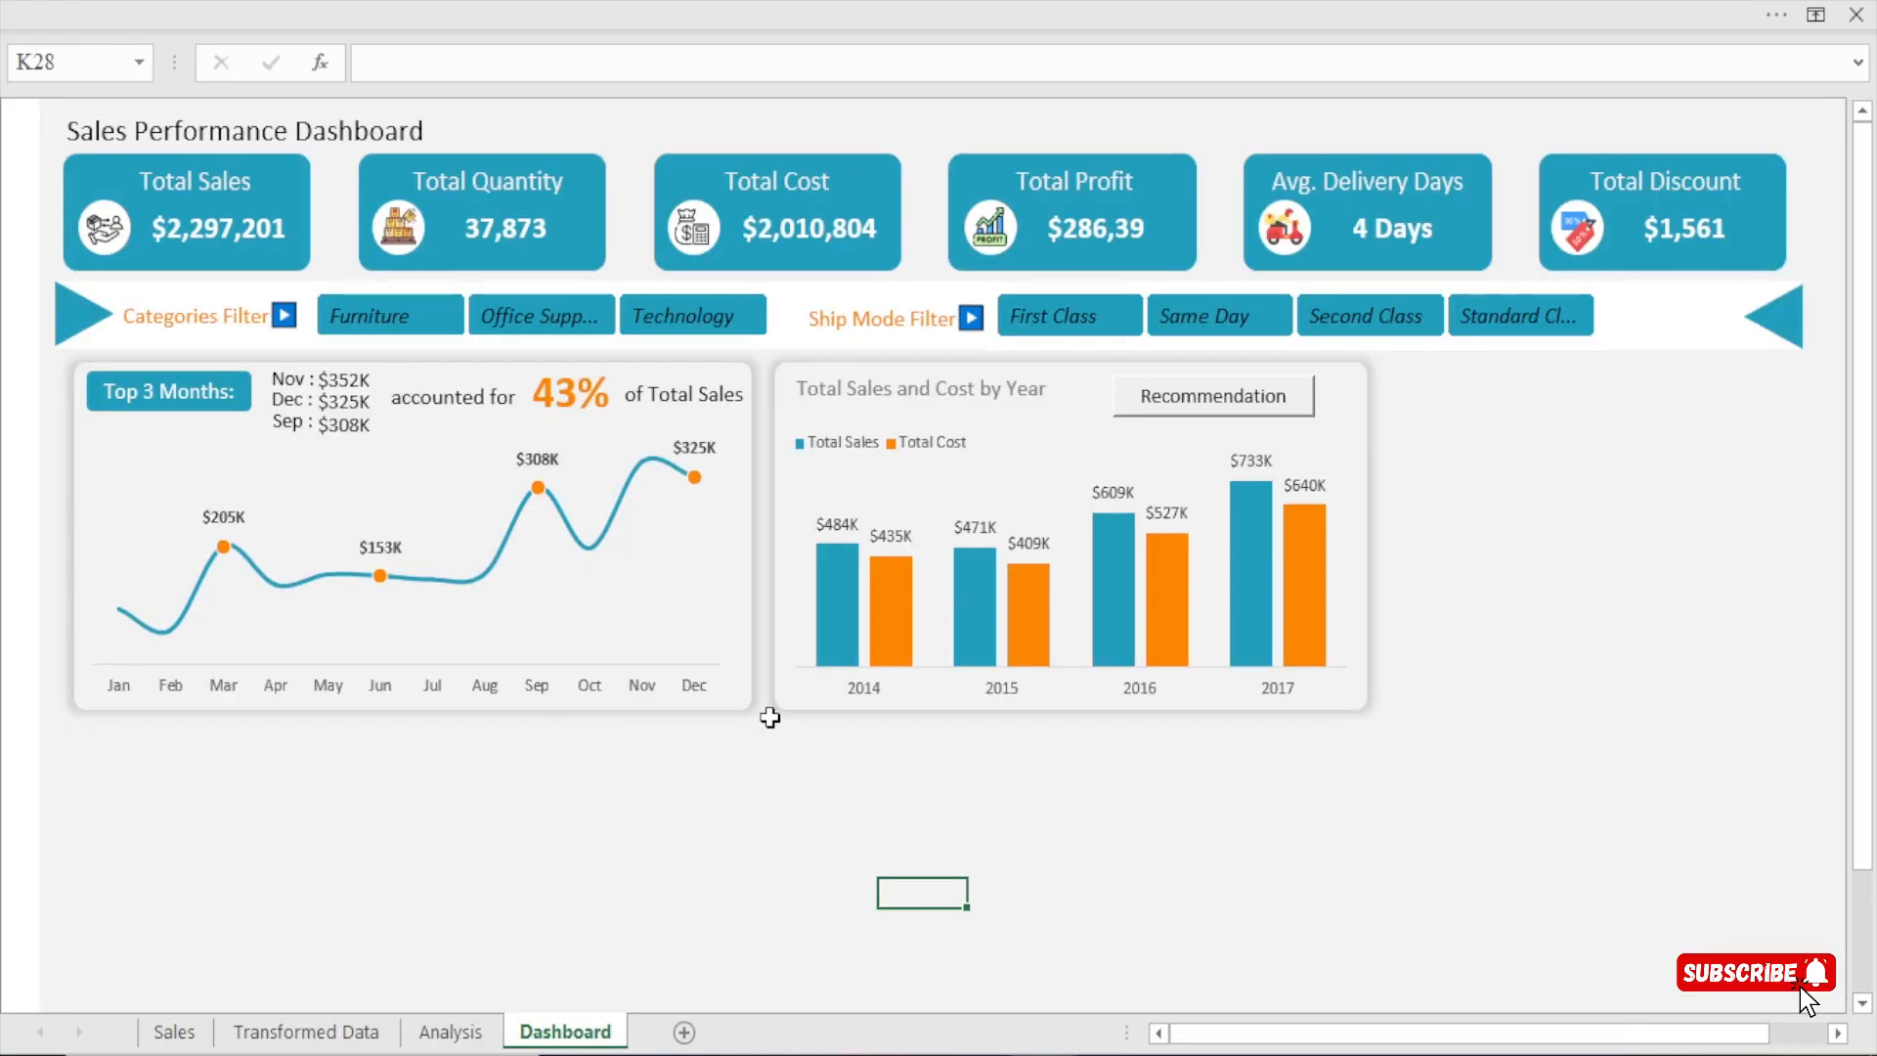
click(832, 361)
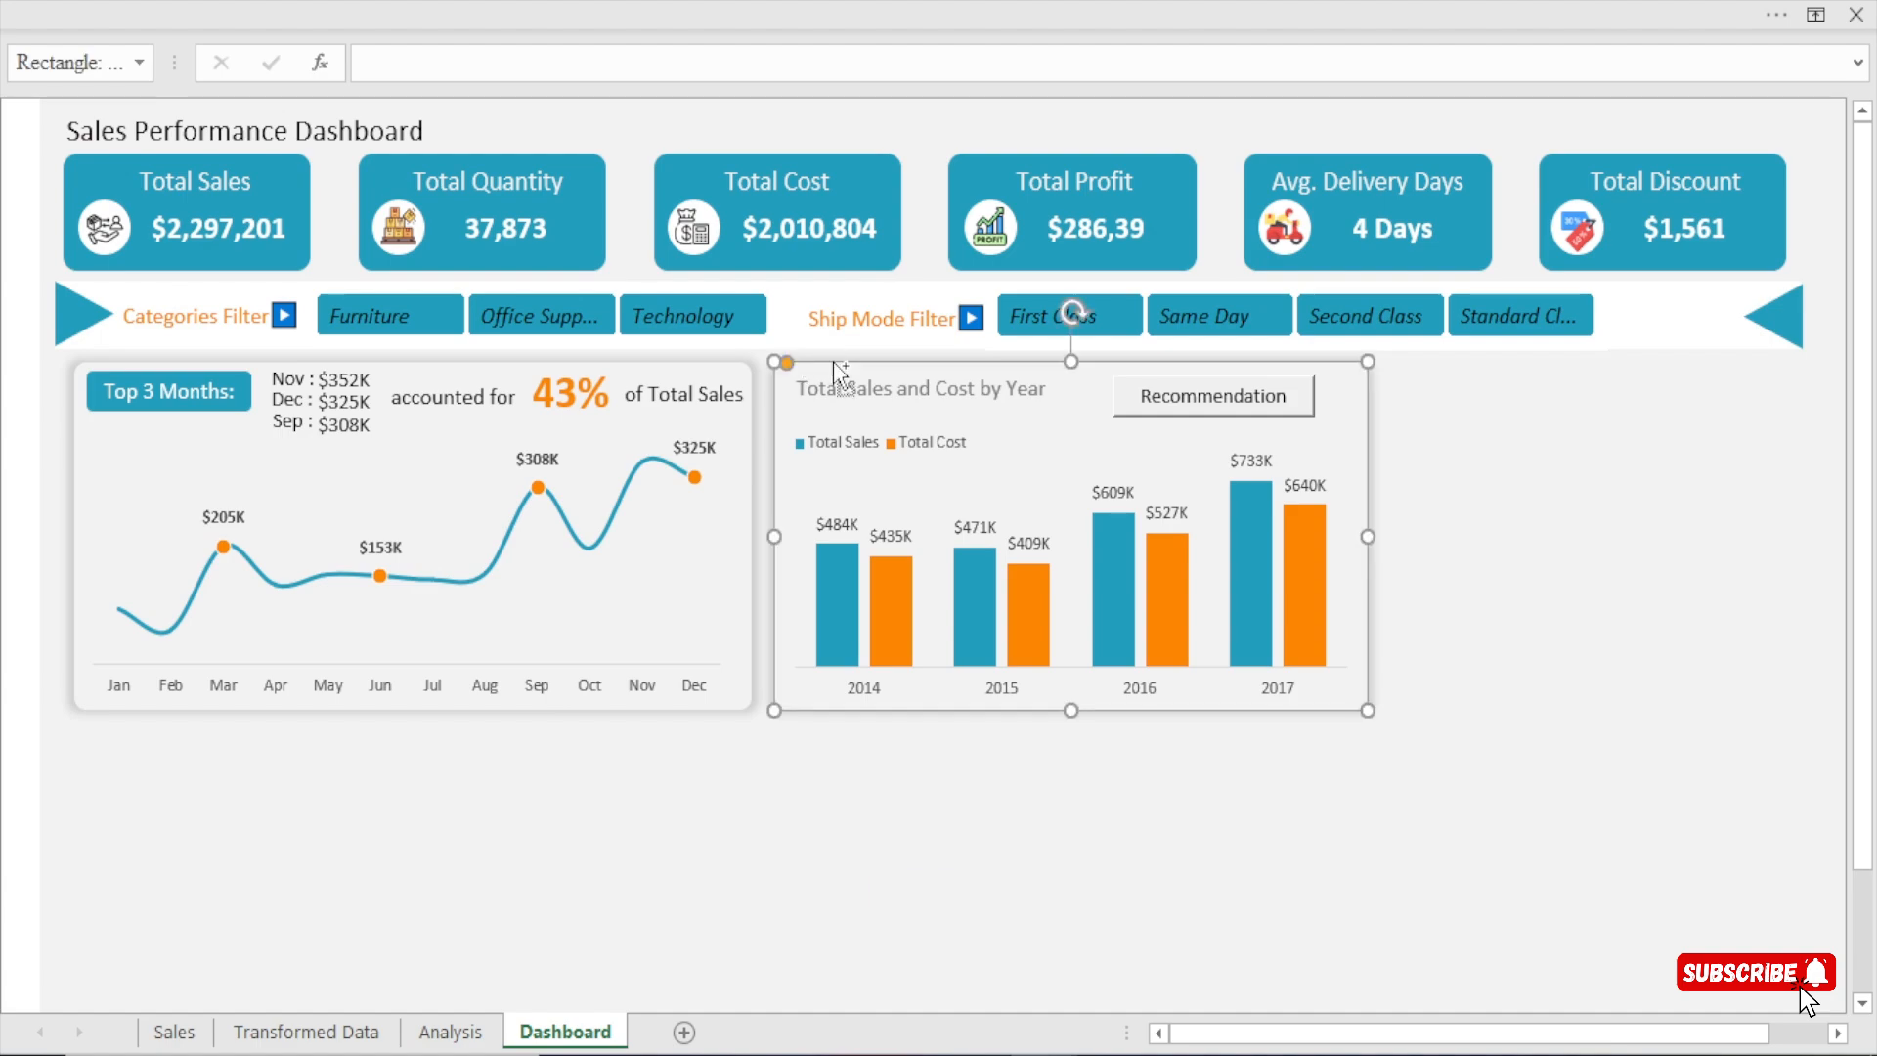
key(ctrl+d)
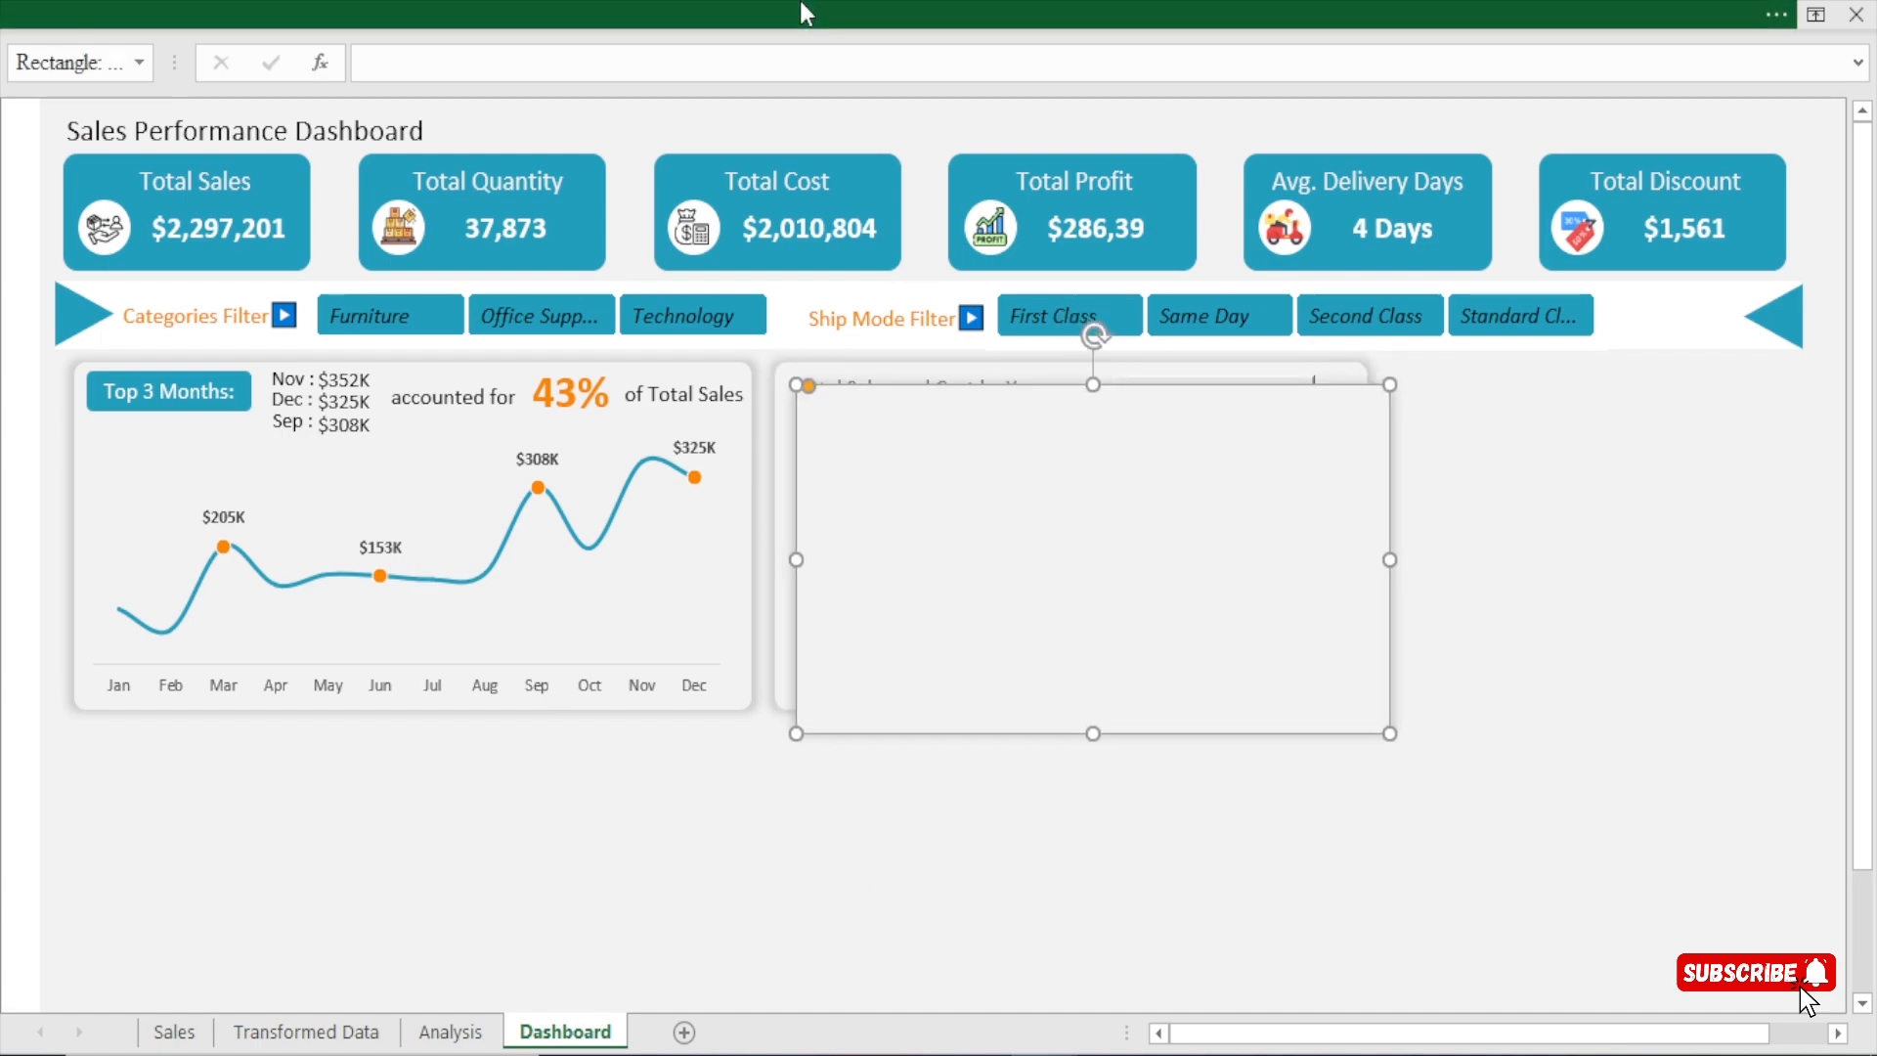
Hide the formula bar to free up more room for the dashboard.
click(799, 4)
click(710, 72)
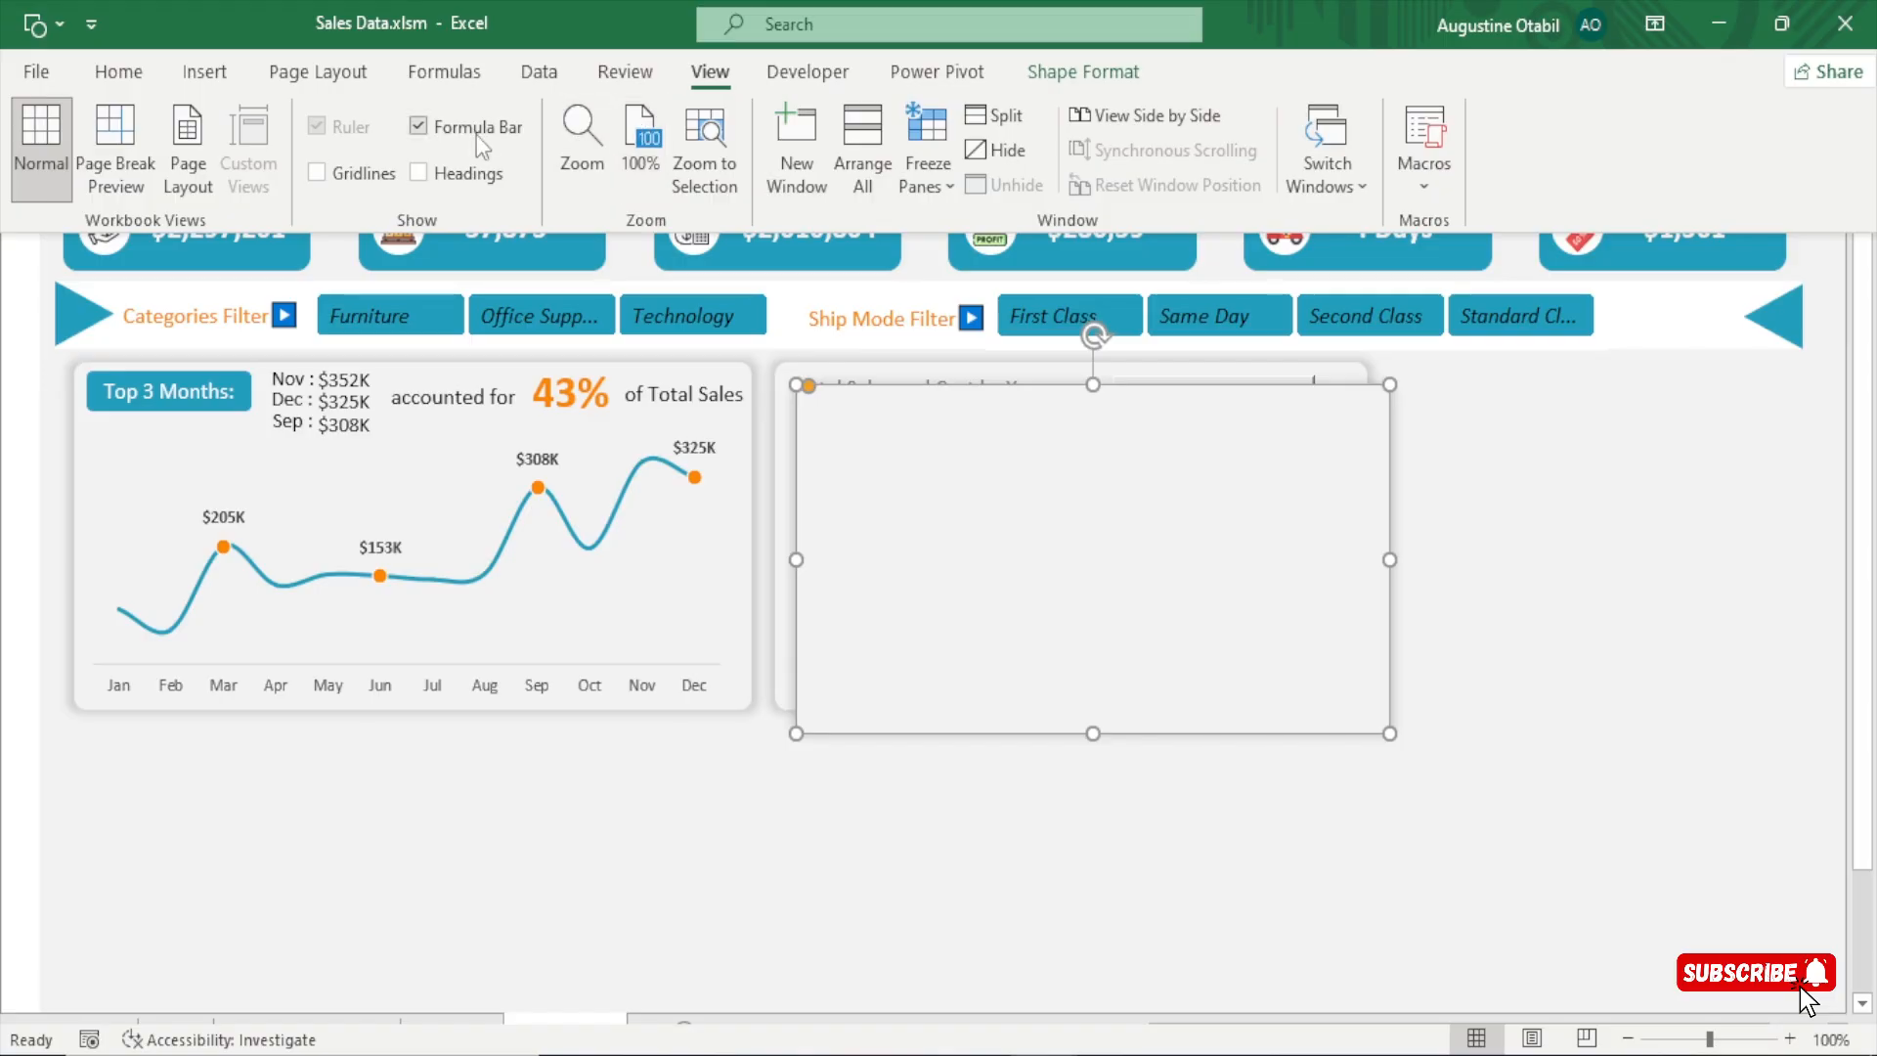
scroll(725, 331, down, 1)
click(1534, 431)
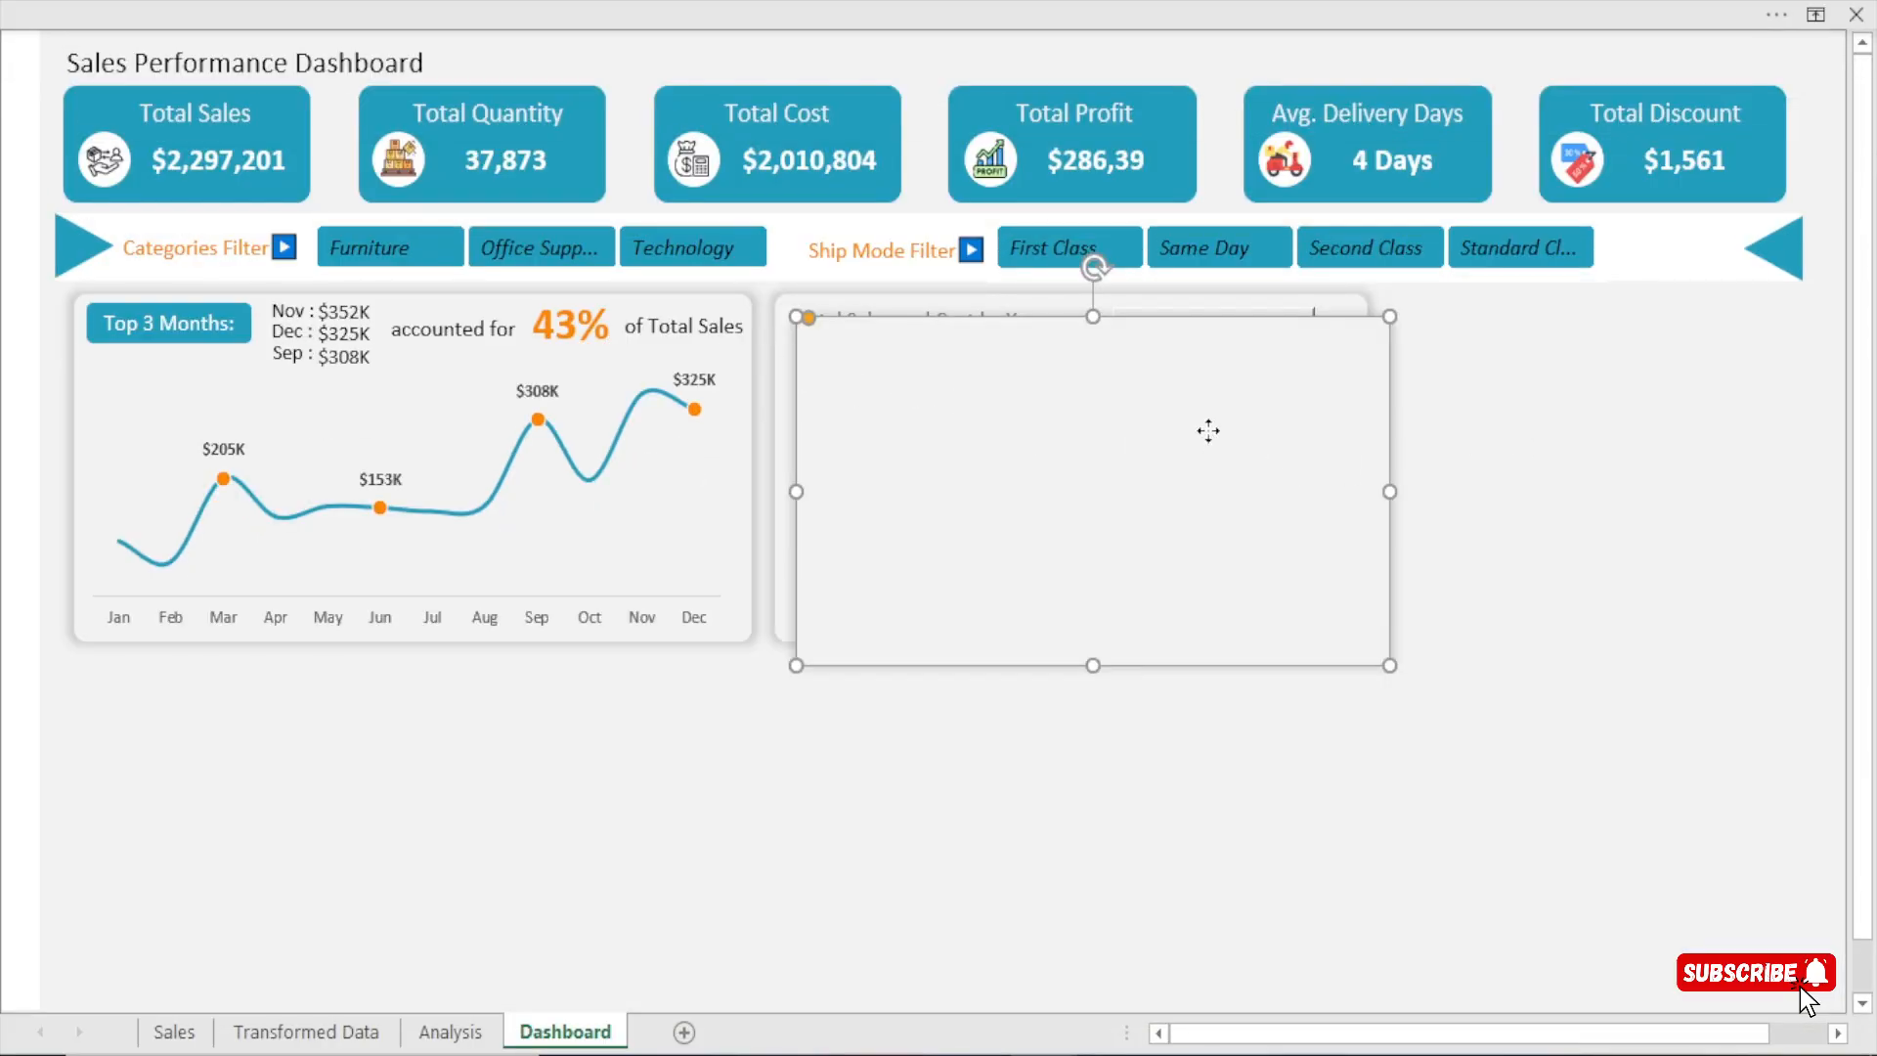
Place the duplicated card below the Top 3 Months card and widen it to match that card's width.
drag(1208, 430, 481, 767)
drag(668, 827, 753, 827)
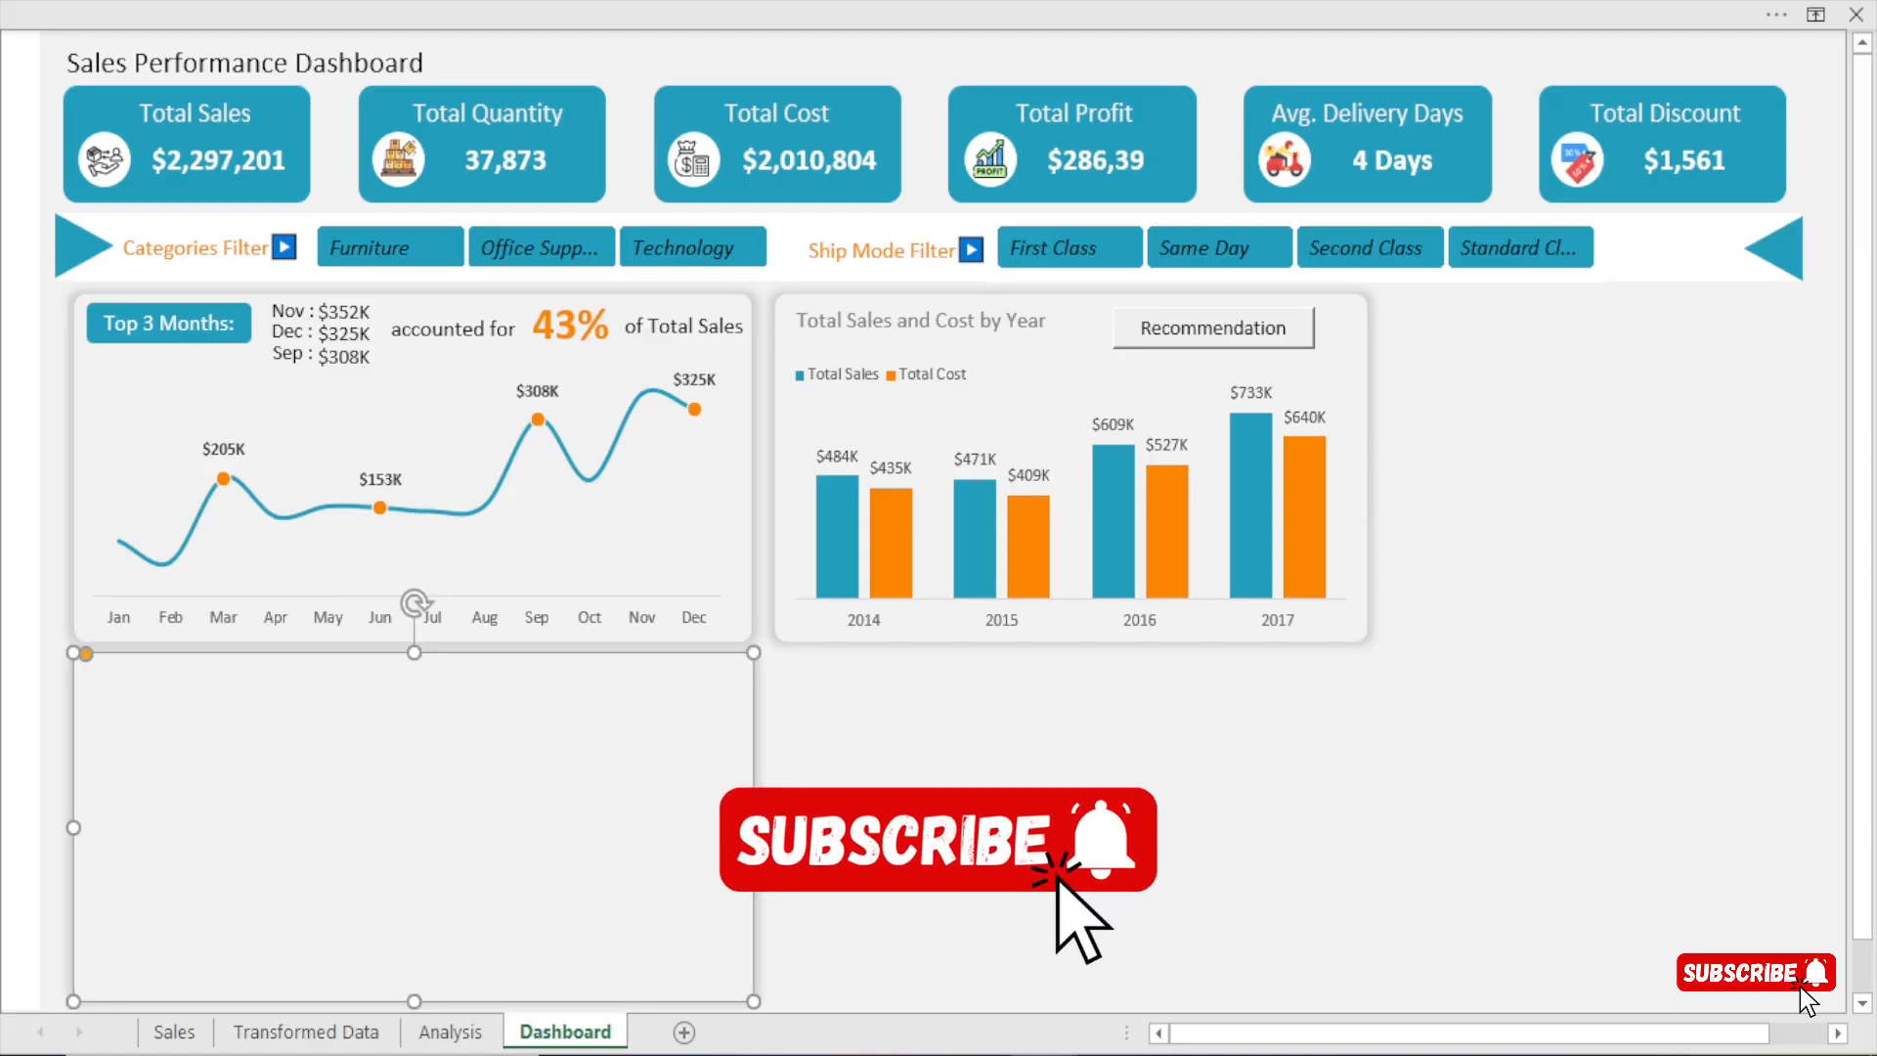
Paste the weekday sales chart onto the Dashboard and fit it inside the empty card below the Top 3 Months card.
click(915, 837)
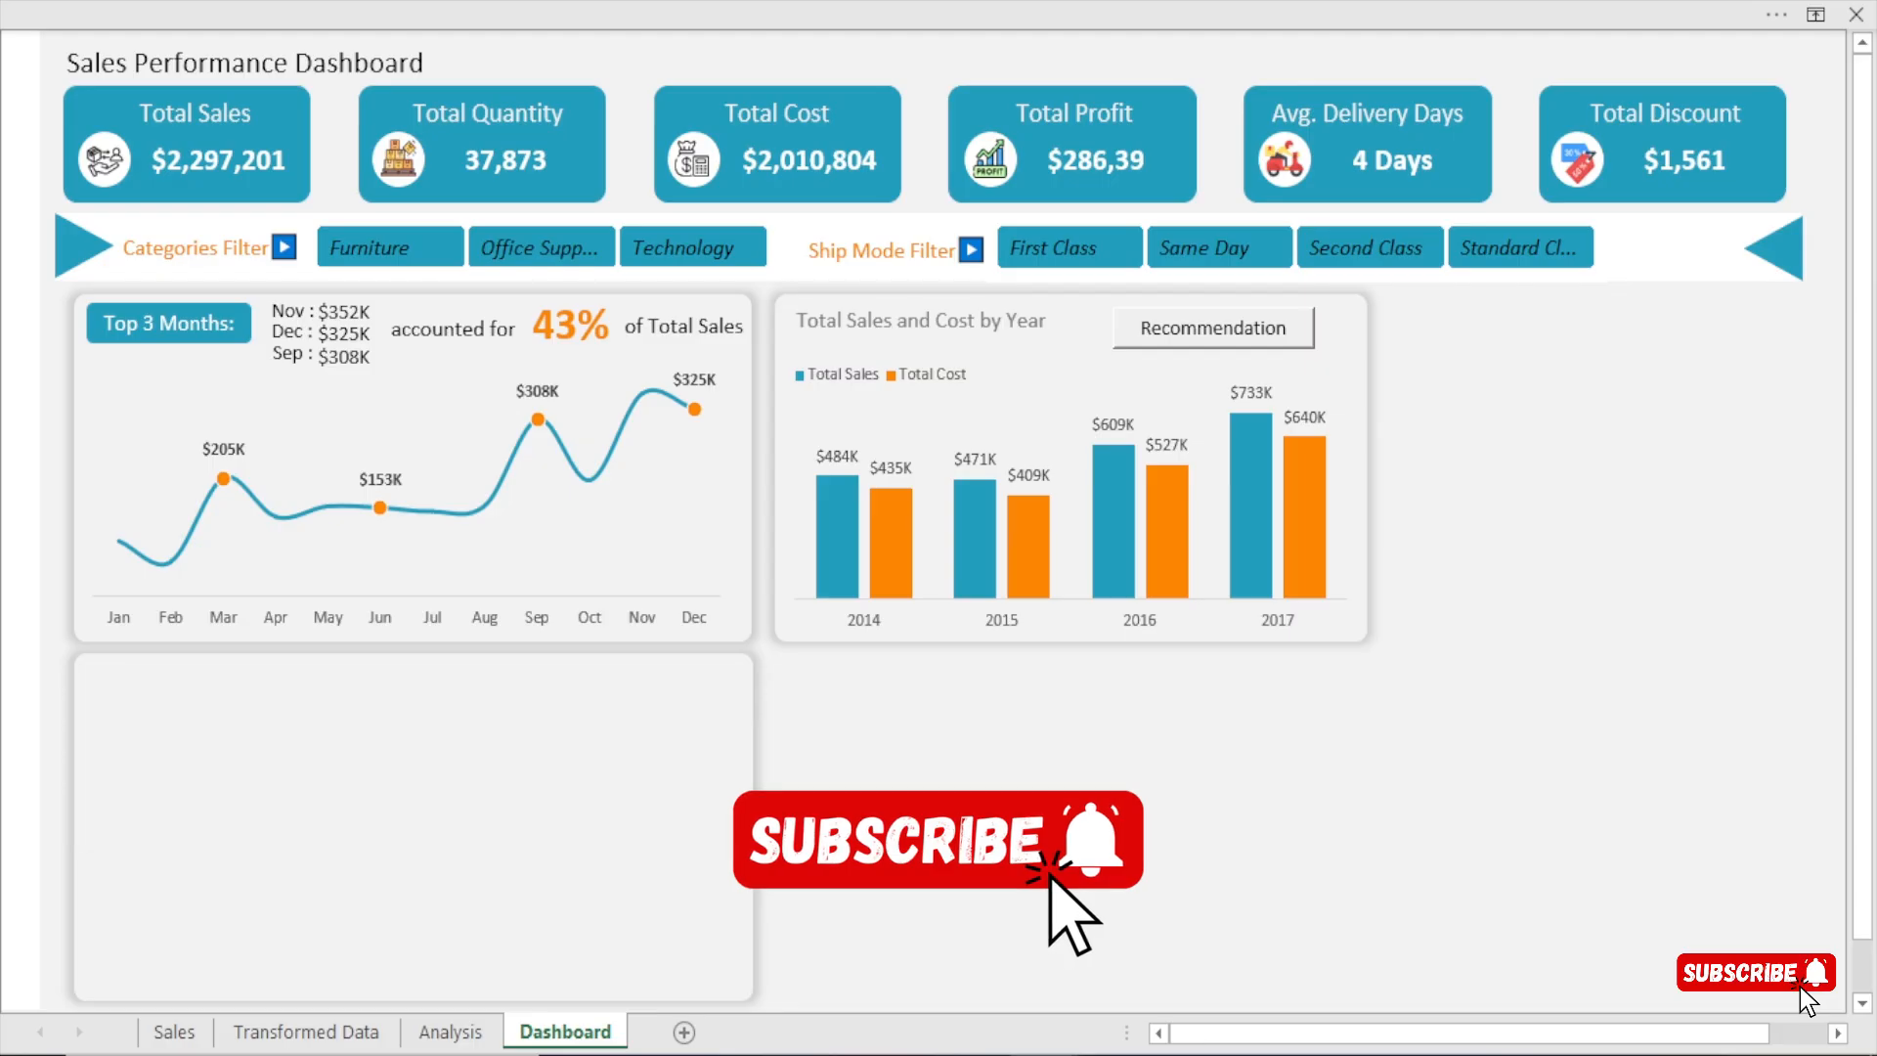
key(ctrl+v)
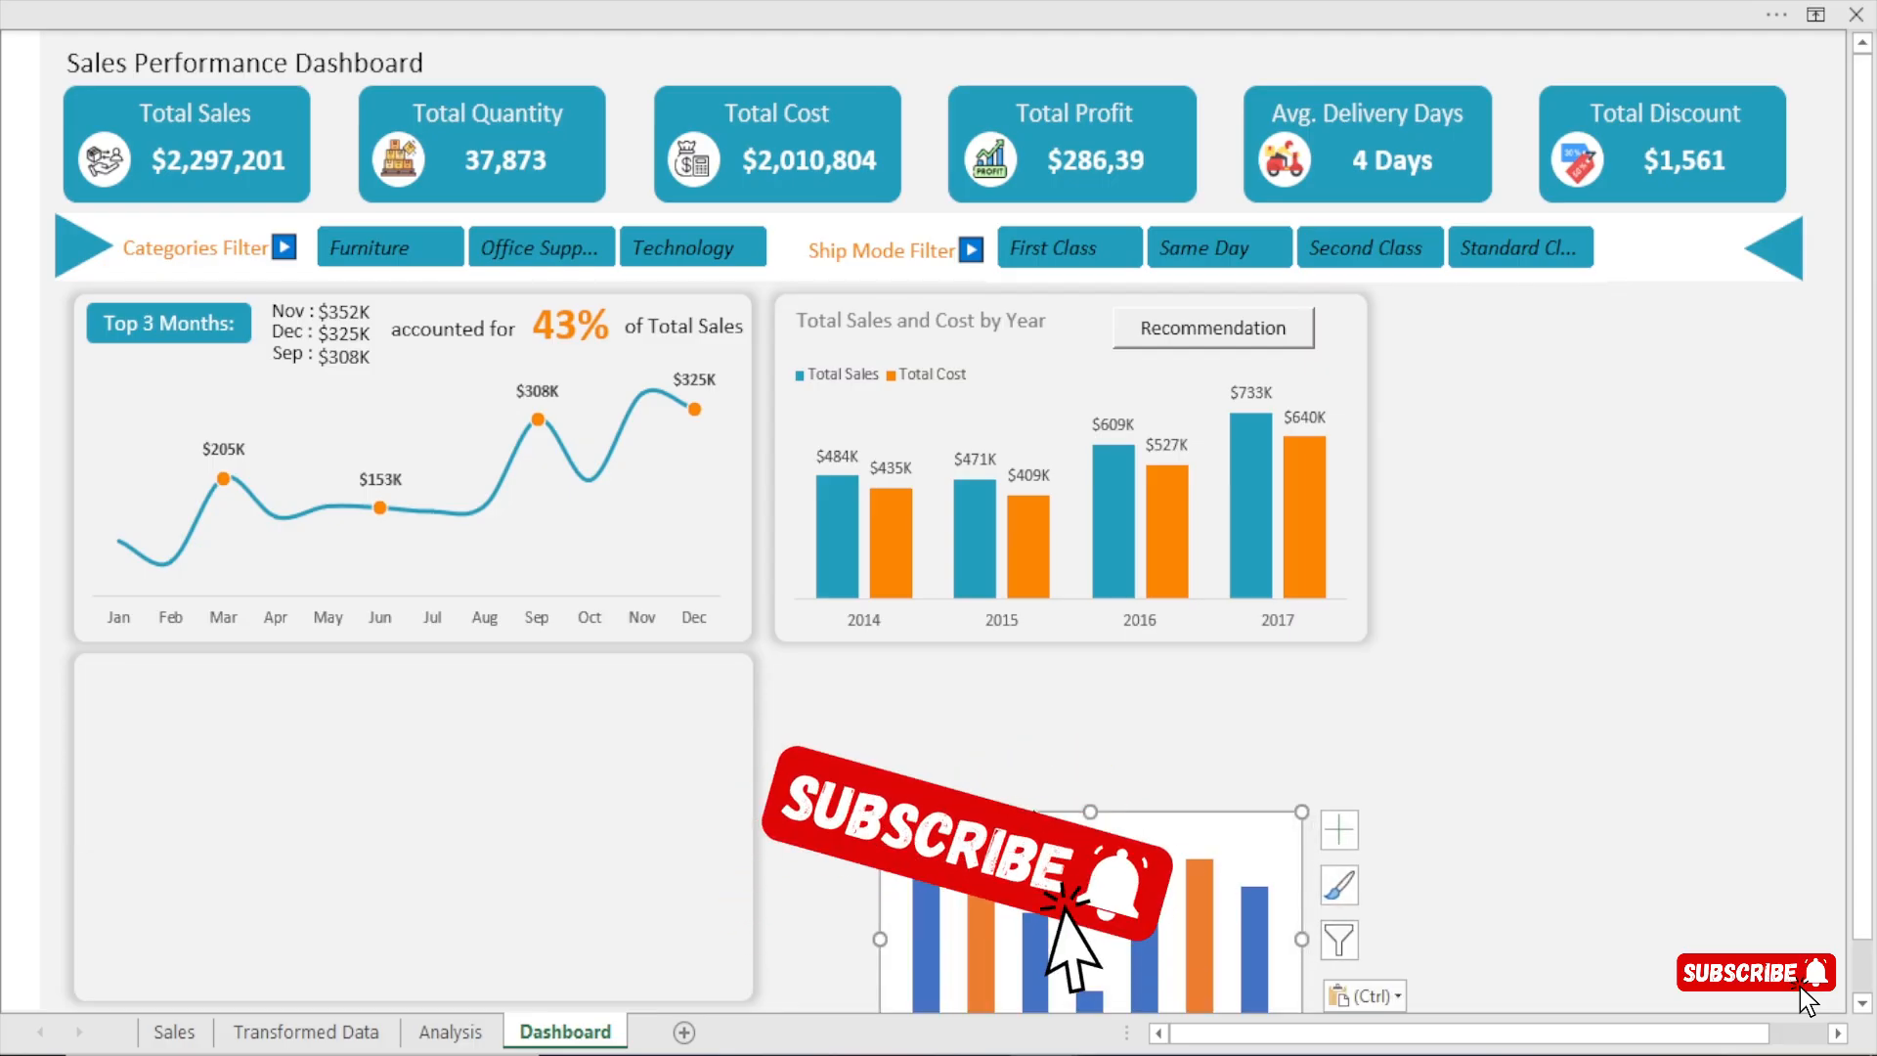
drag(1221, 877, 235, 754)
drag(501, 866, 752, 847)
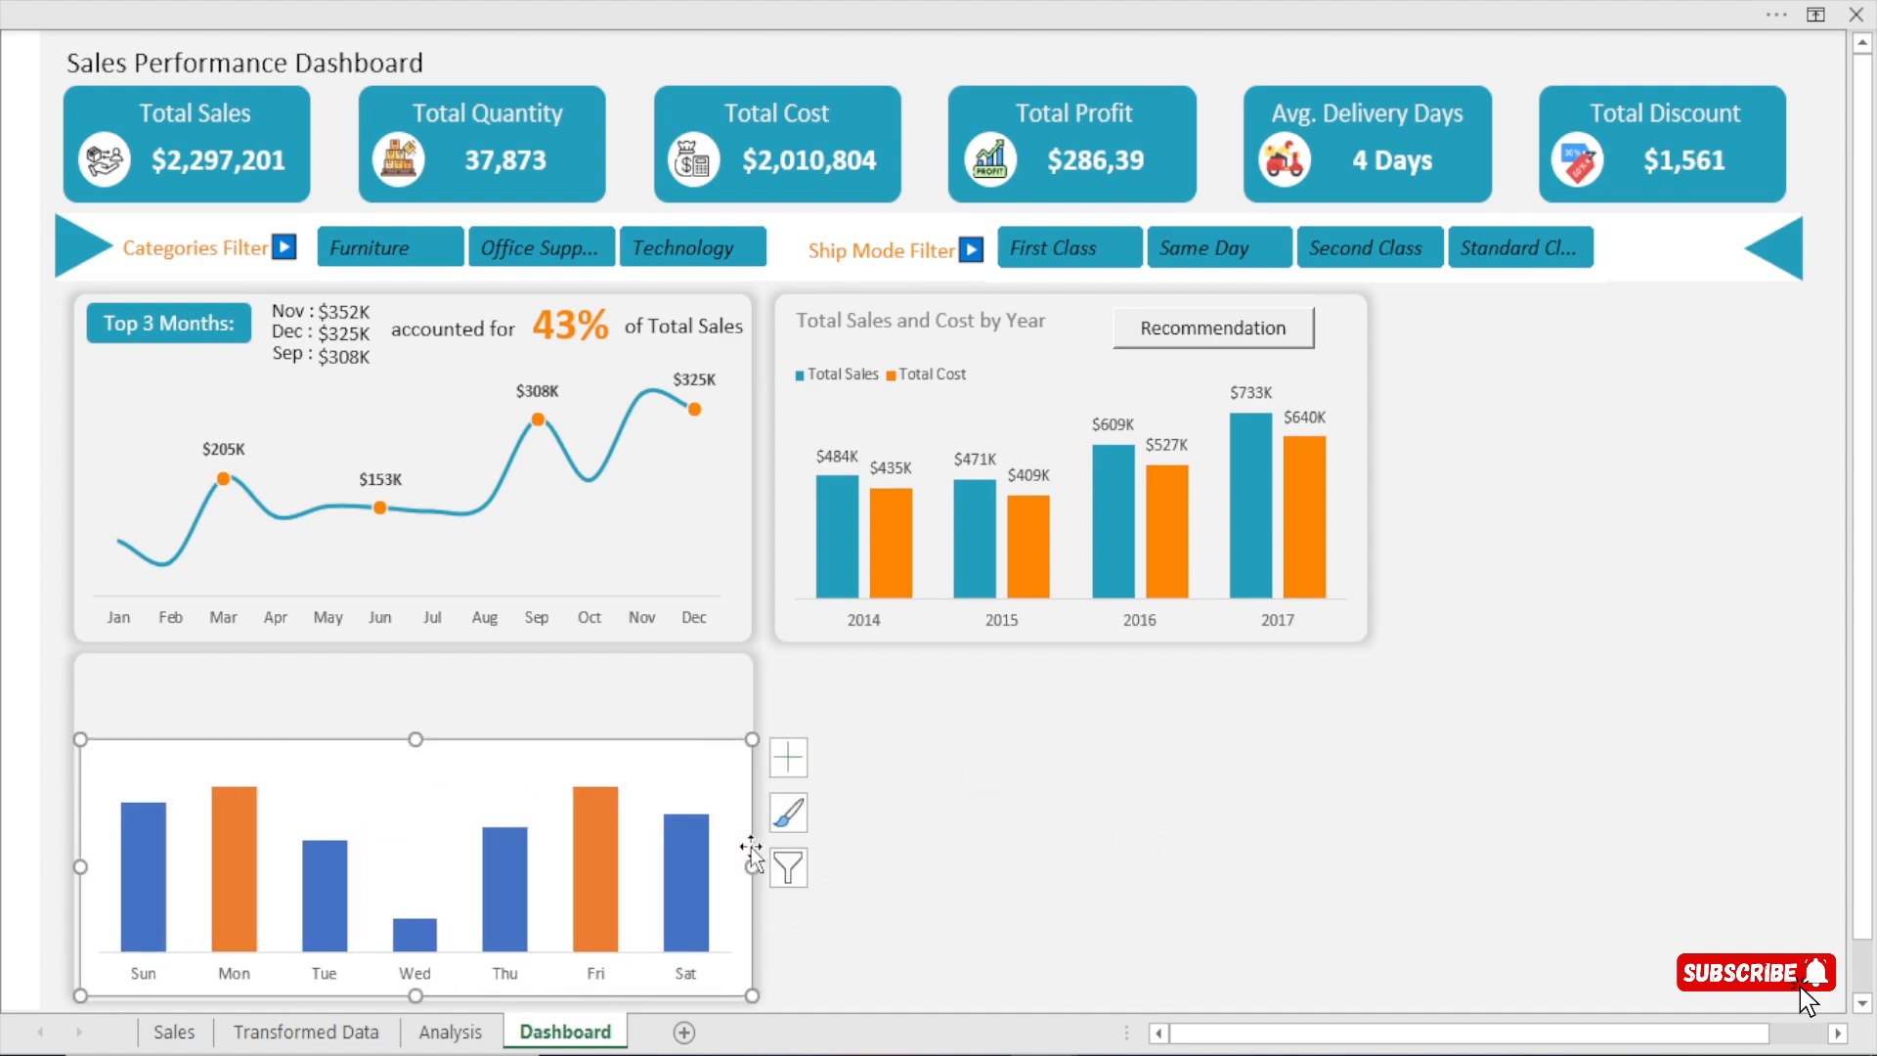
drag(414, 739, 415, 717)
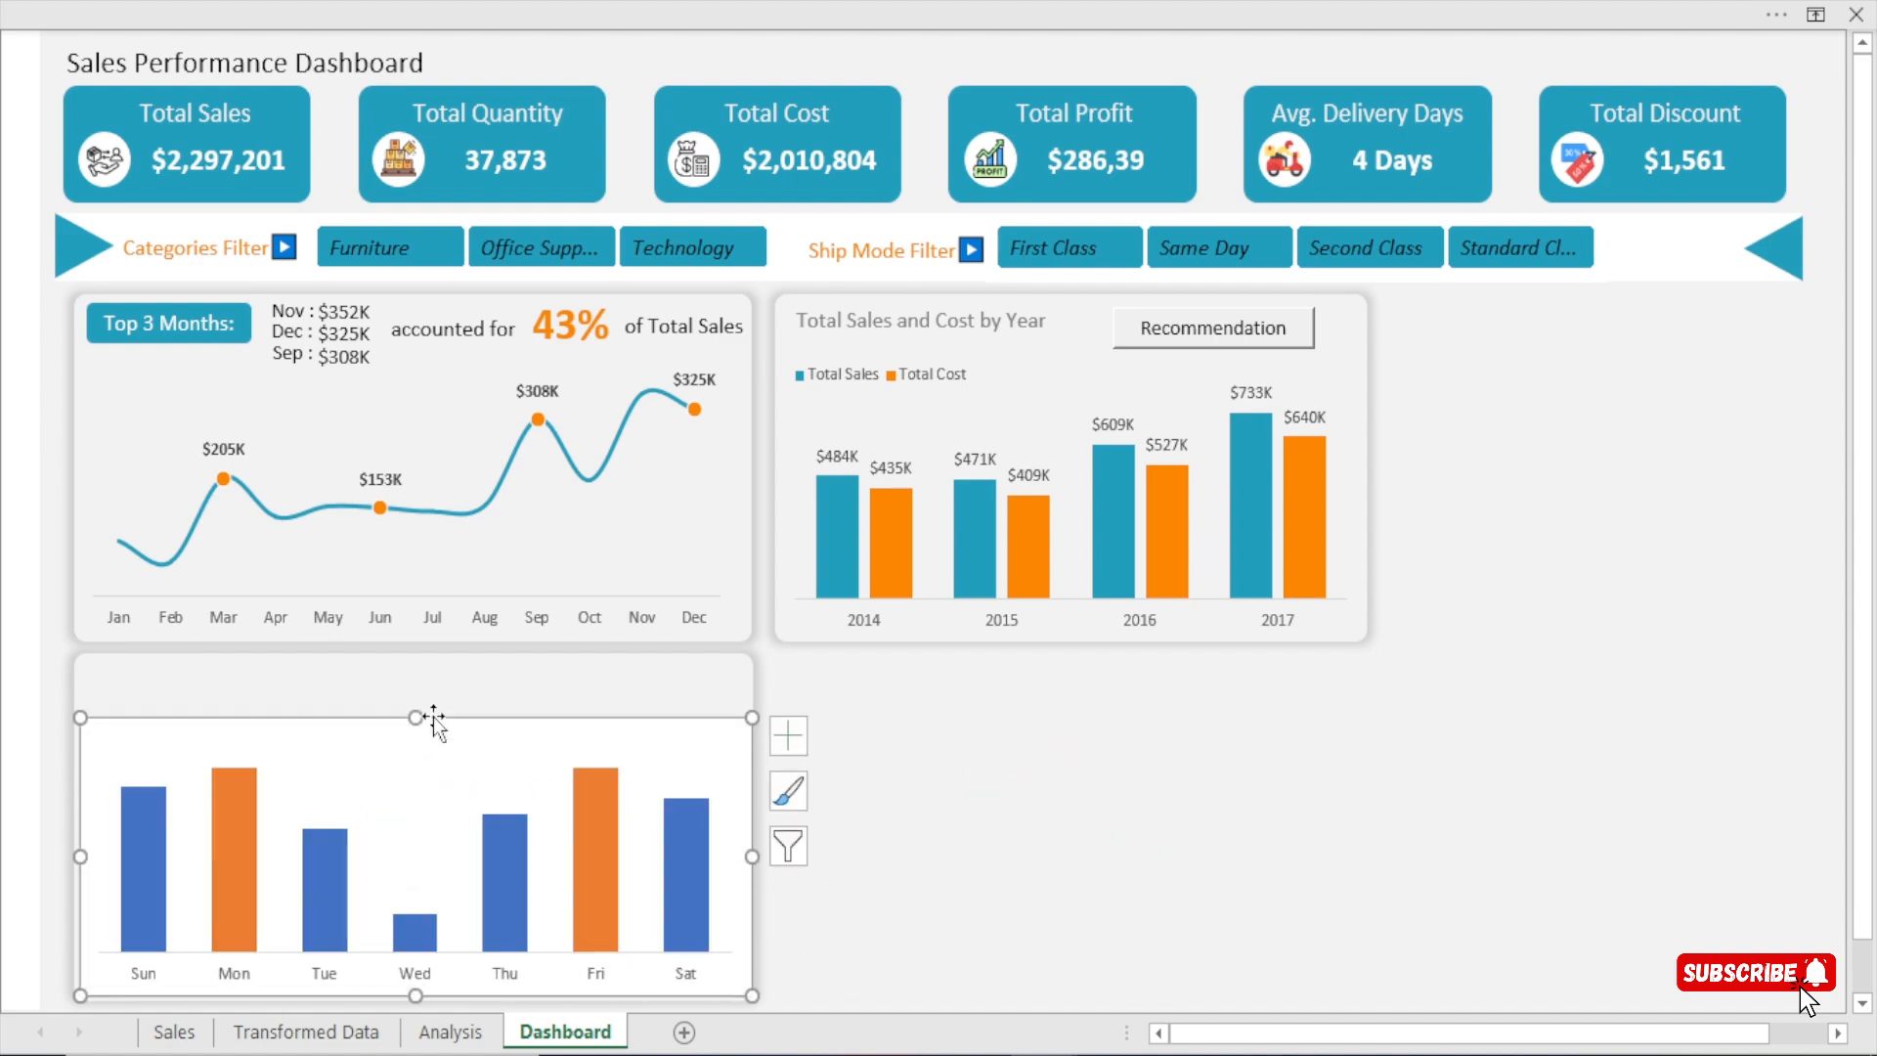
Set the weekday chart area to no fill and no border line so the card shows through.
double_click(528, 729)
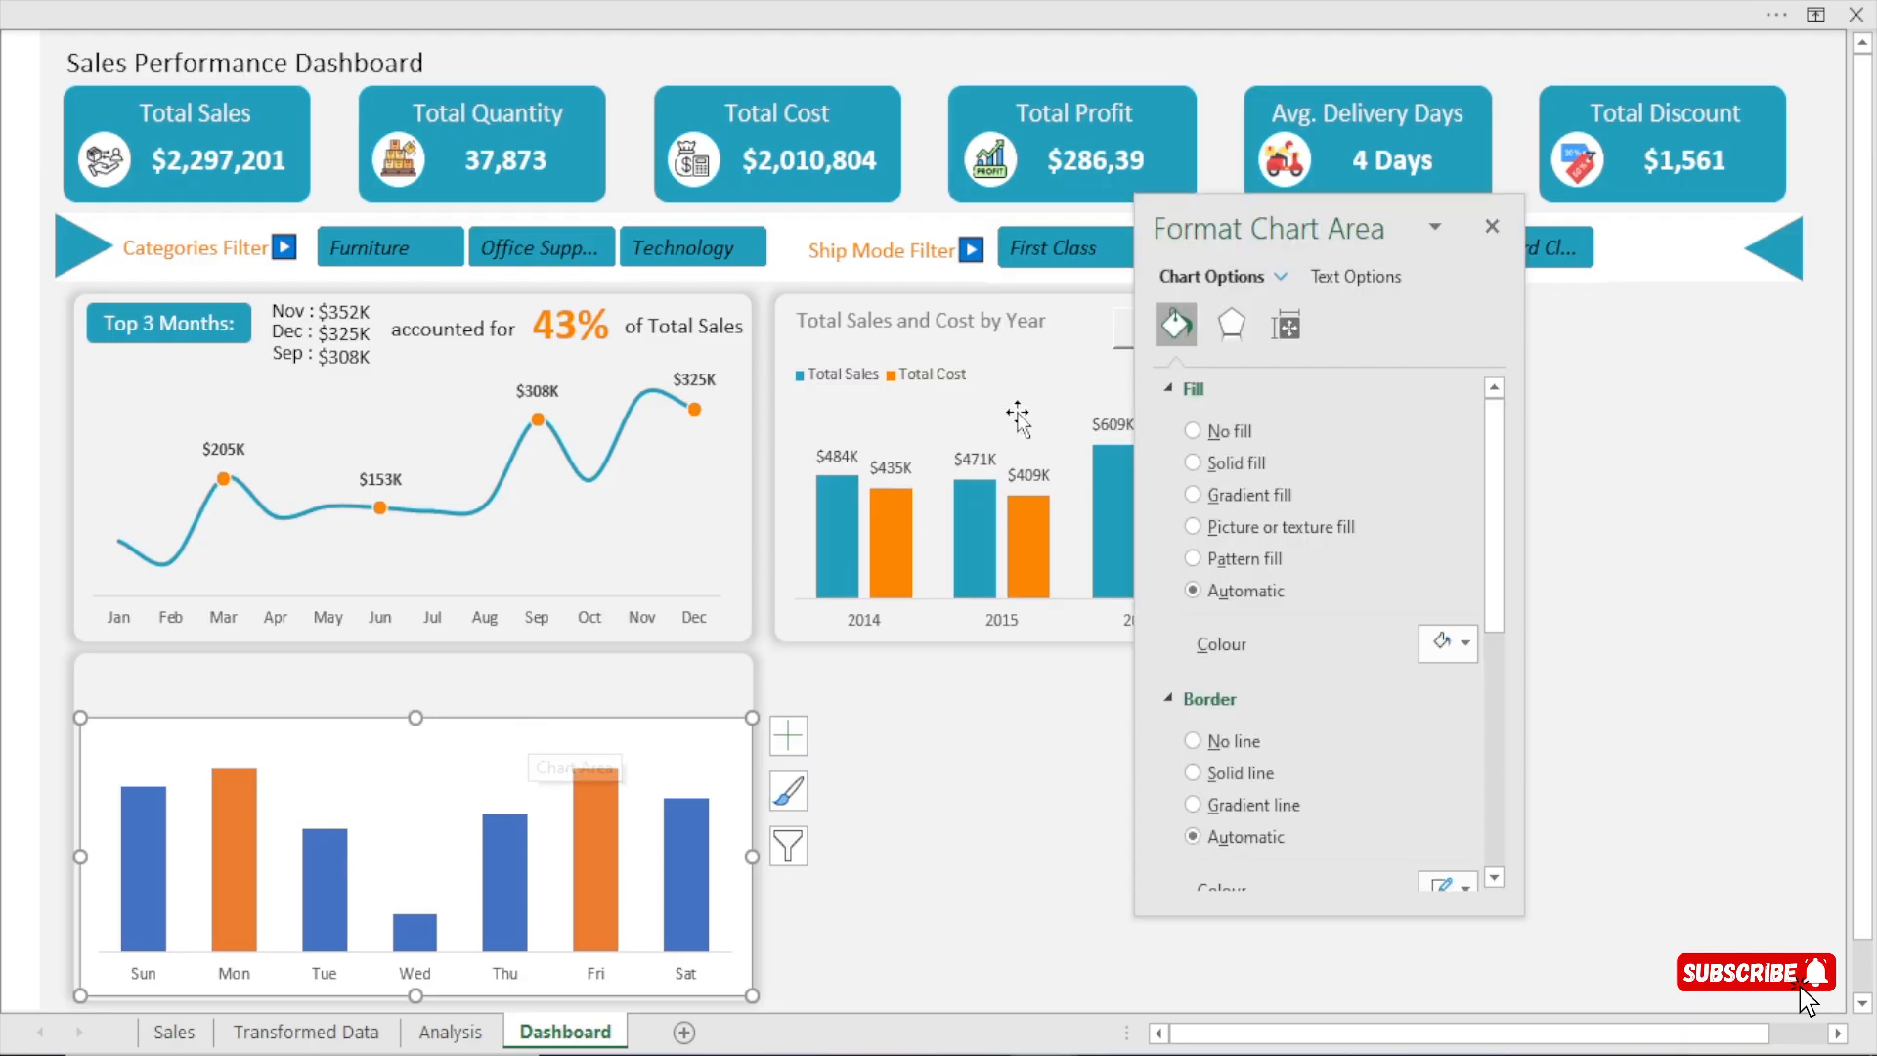
click(1235, 425)
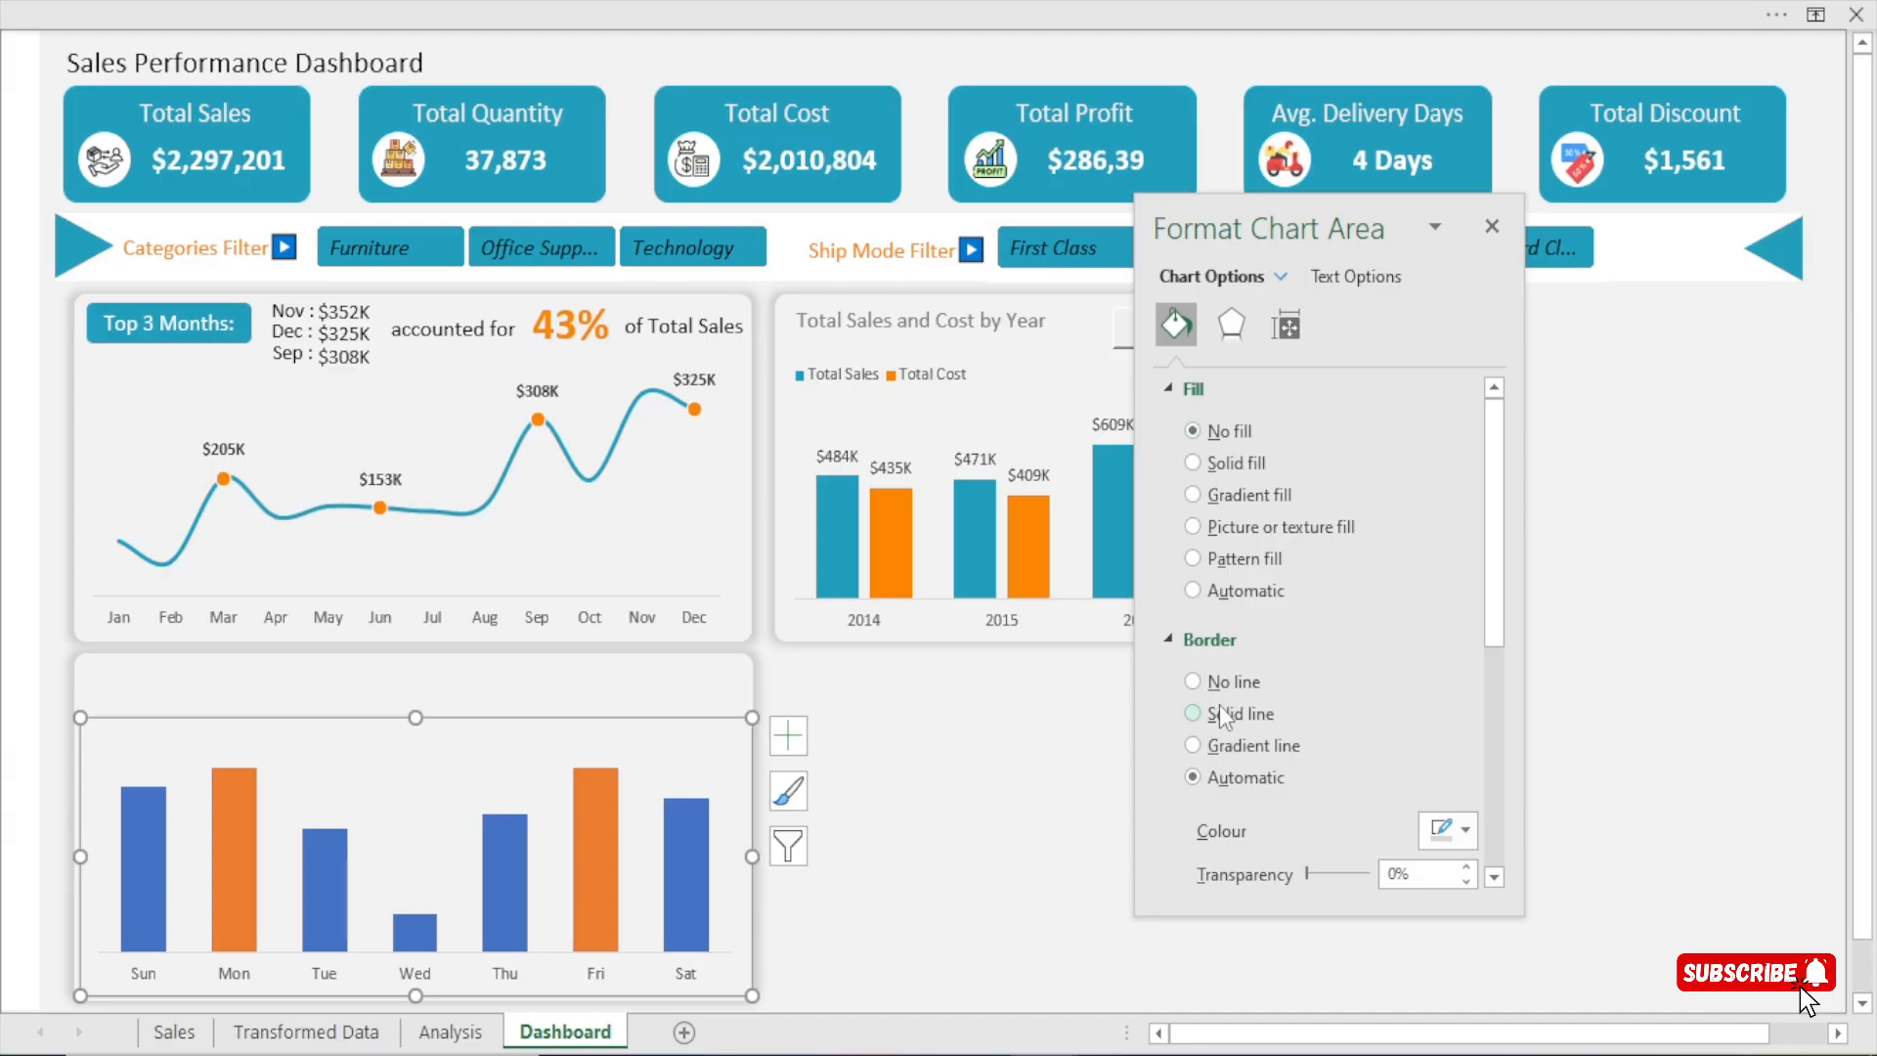
click(1240, 688)
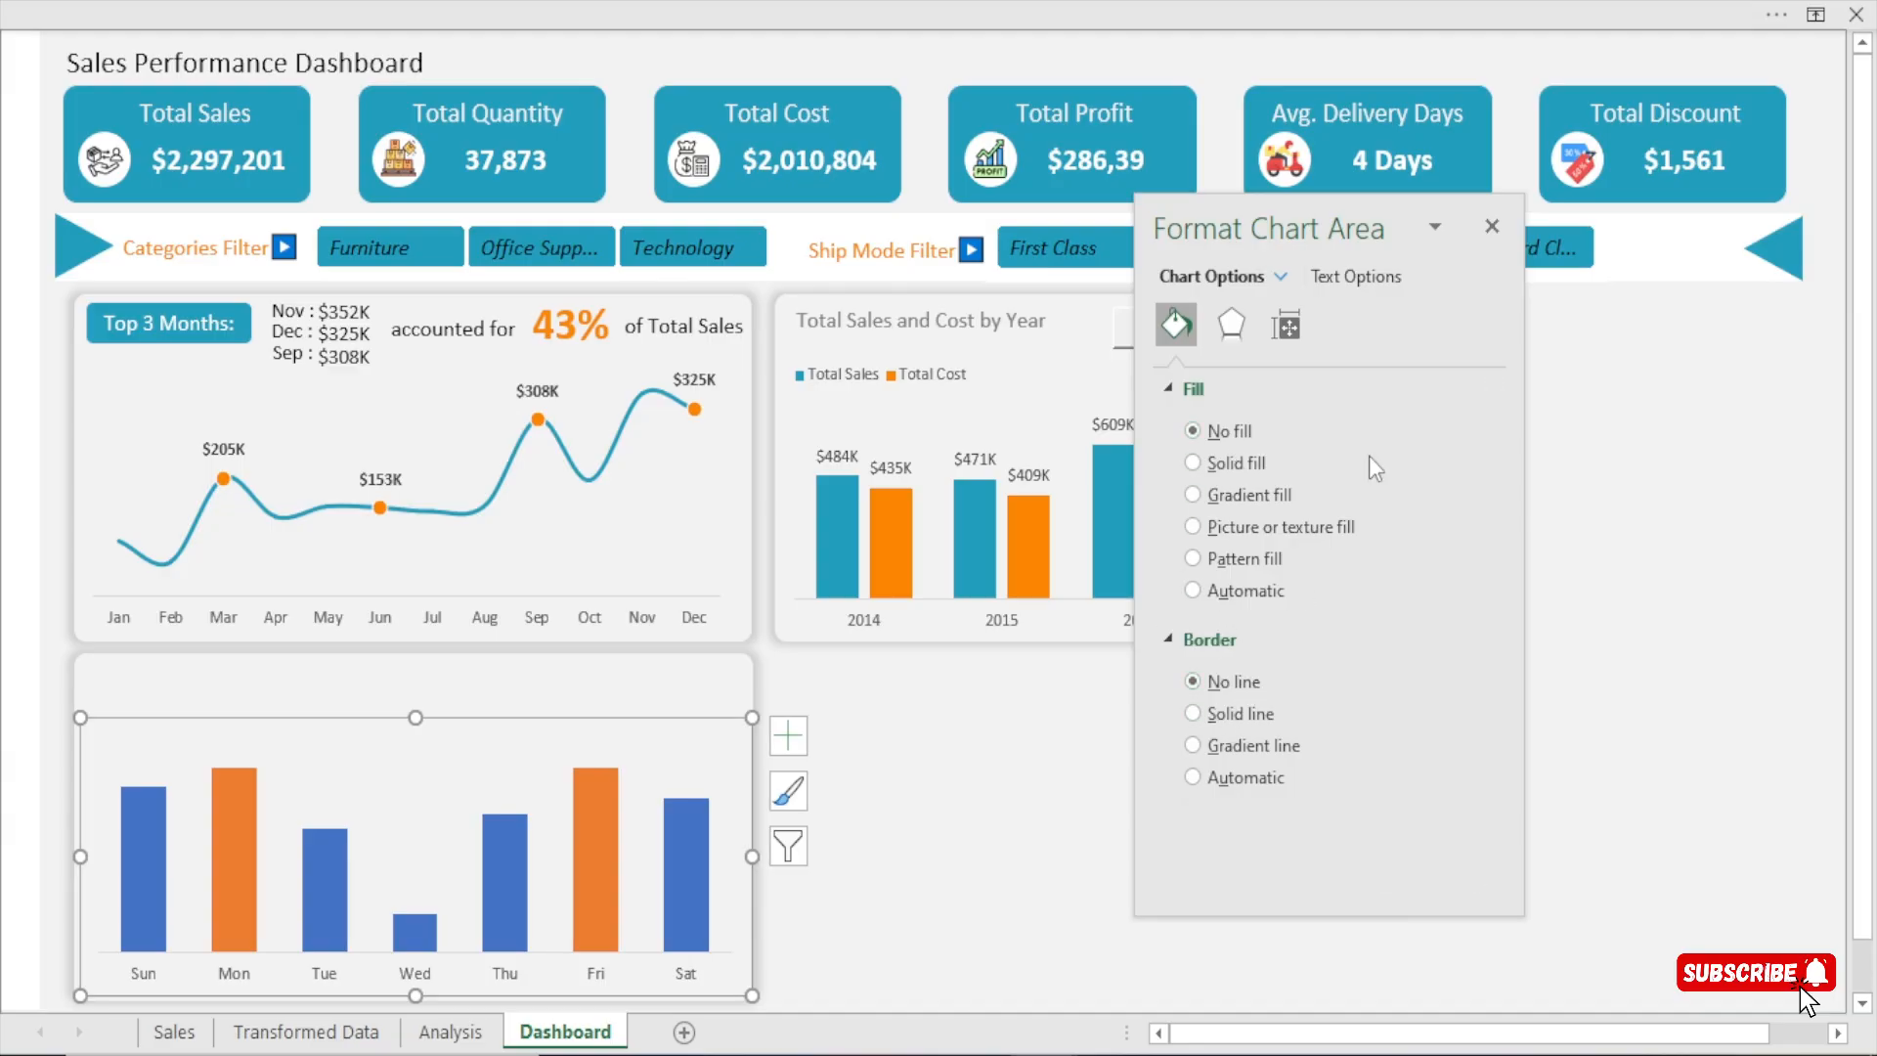
click(1489, 228)
click(1260, 674)
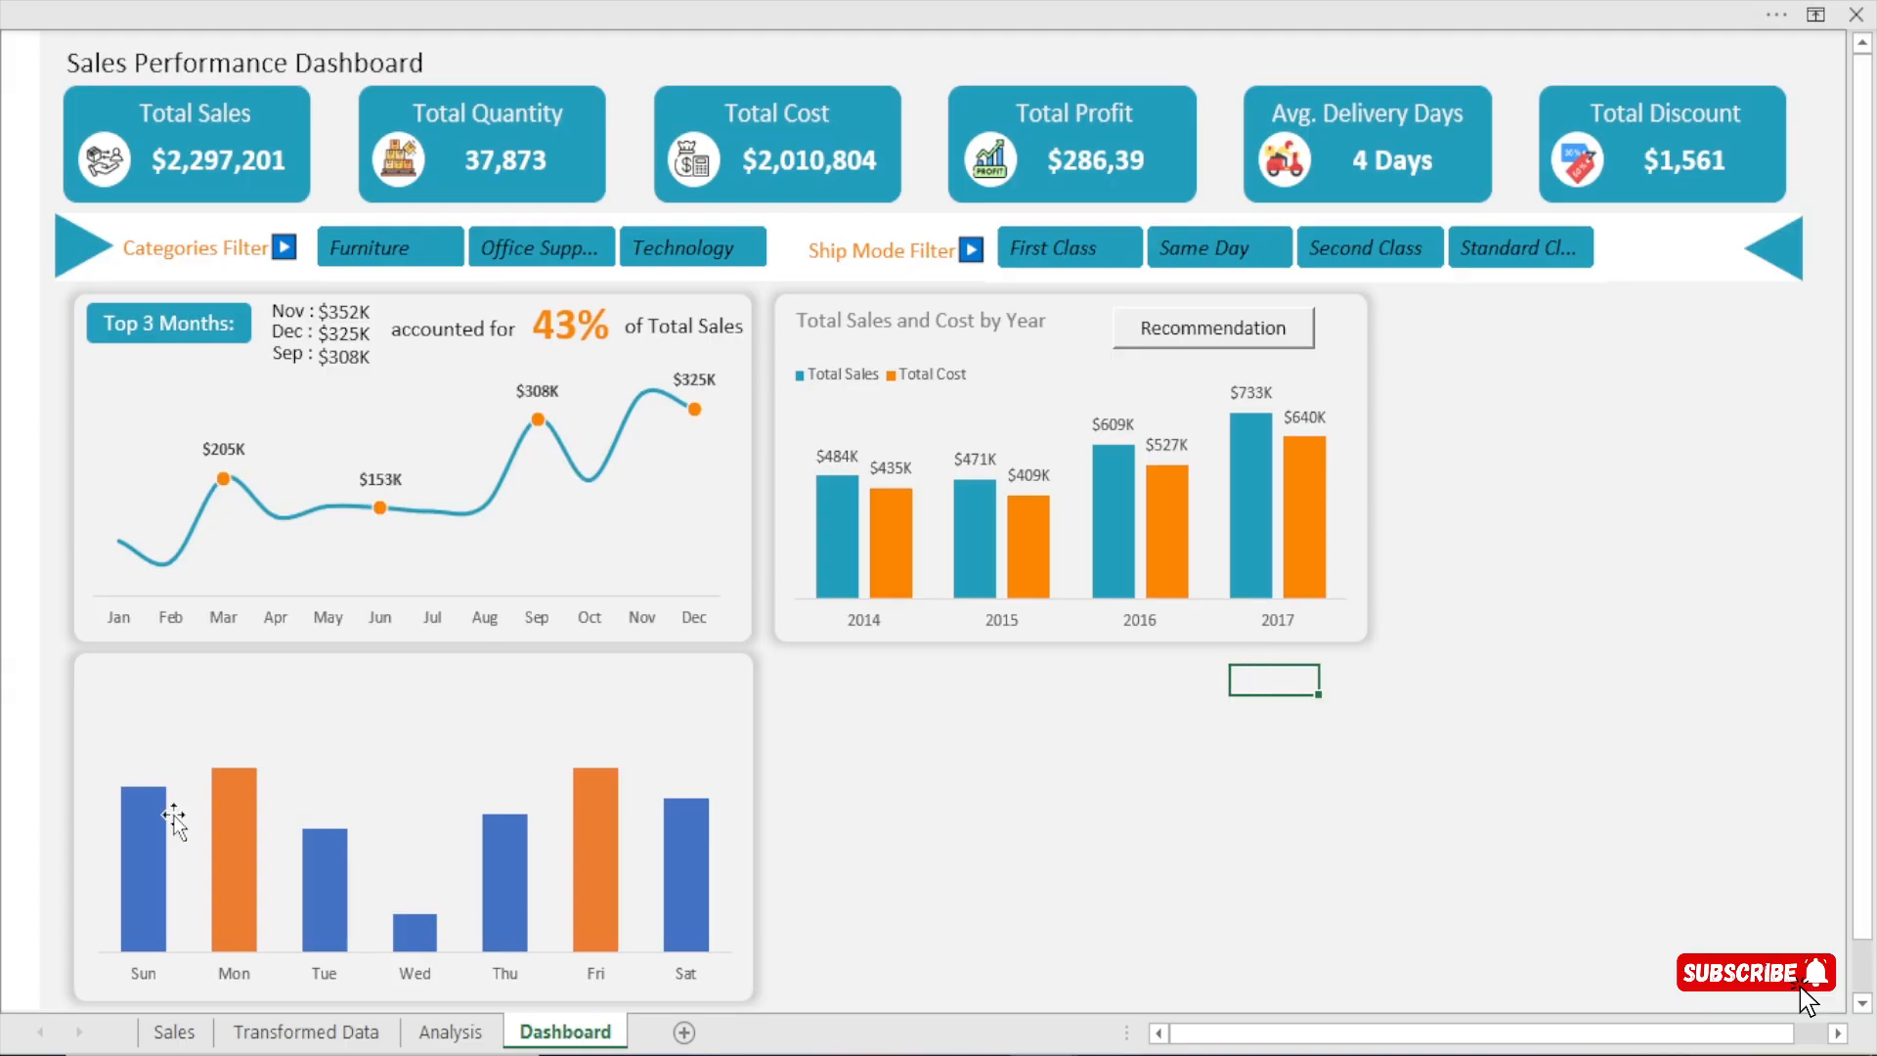
Recolour the blue weekday columns with the dashboard's teal, #219EBC, as a solid fill.
click(145, 858)
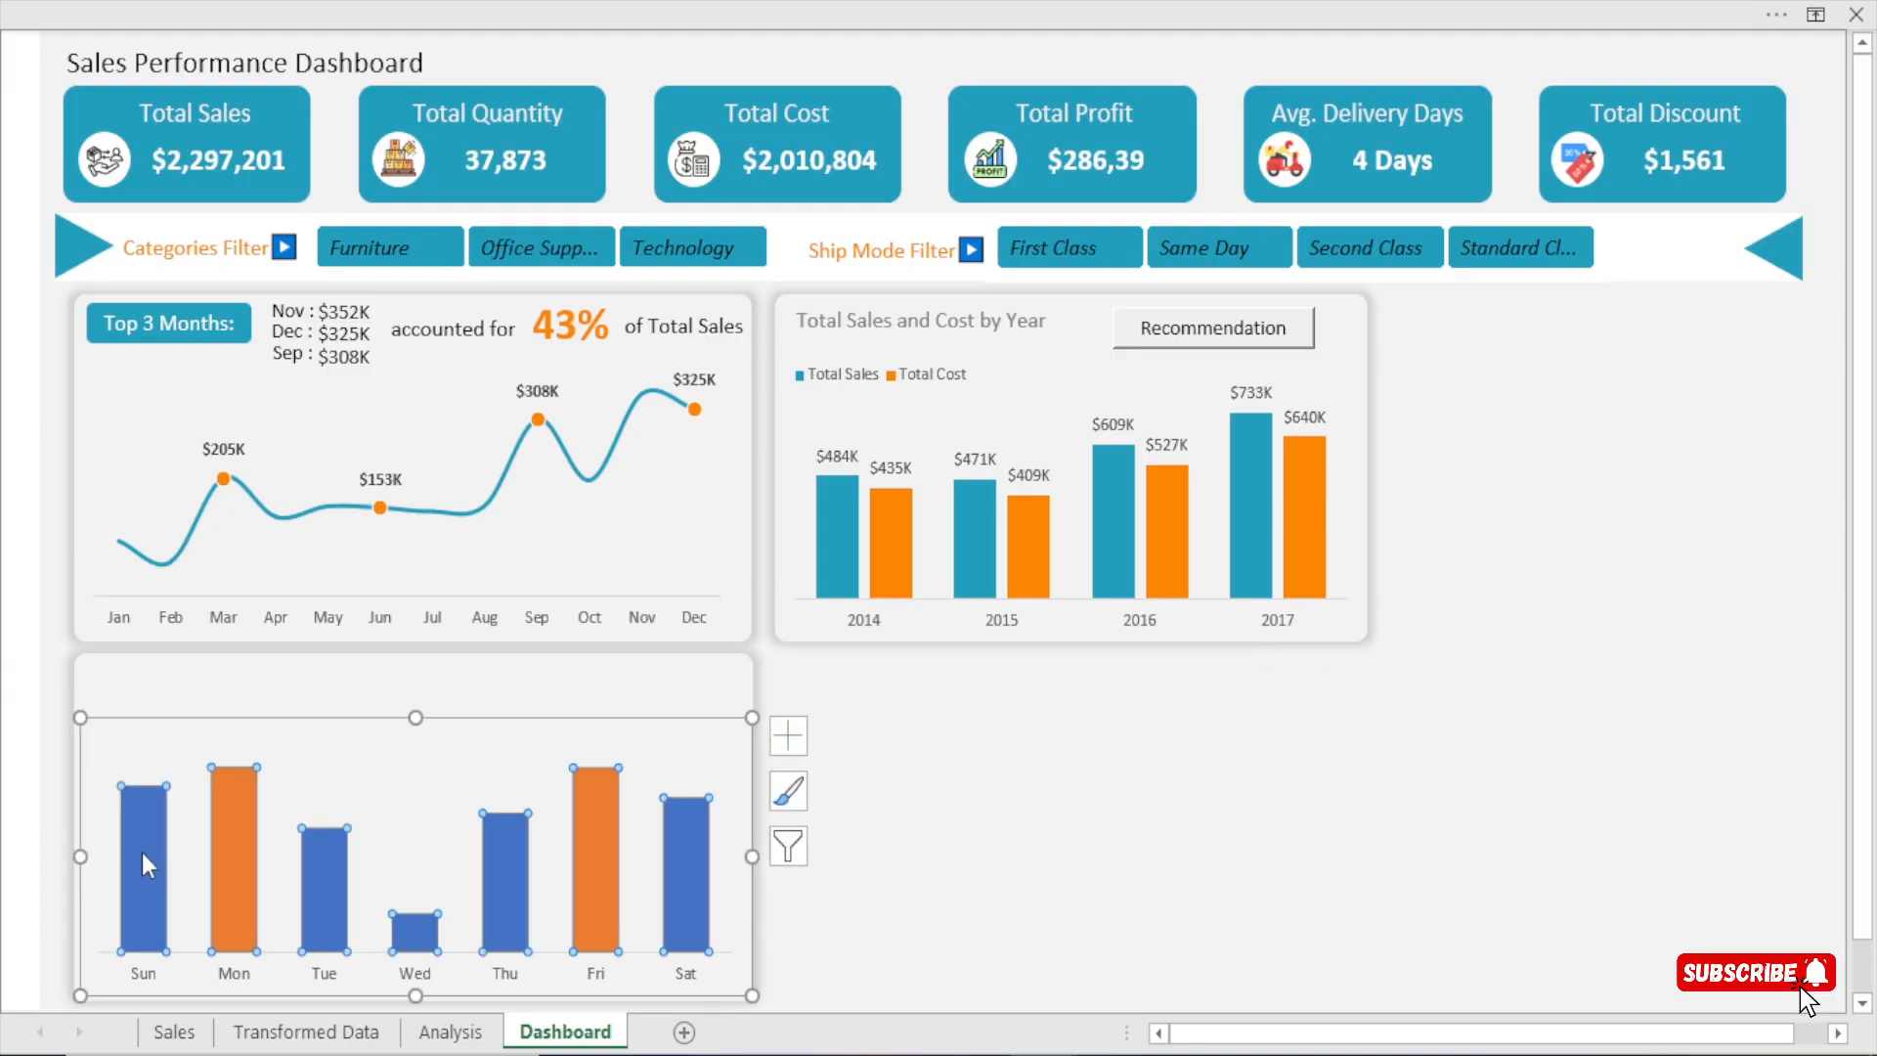
double_click(143, 853)
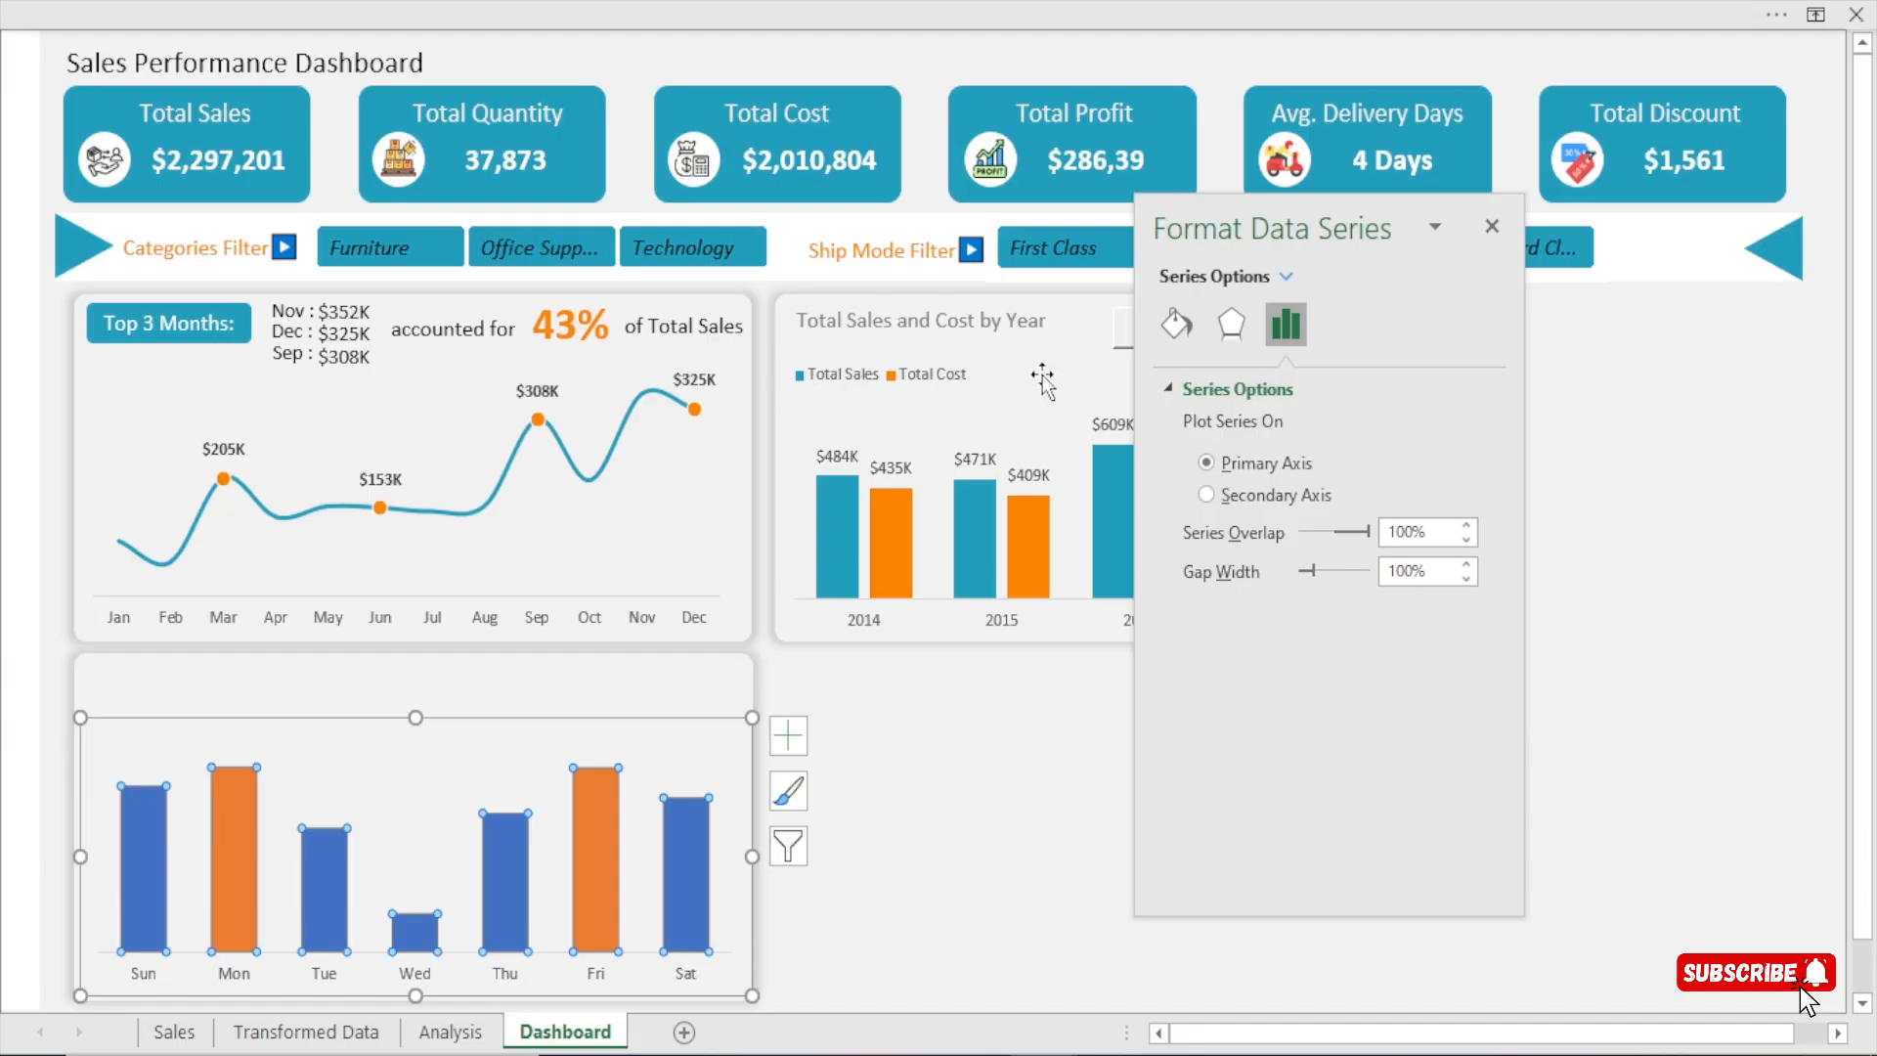
click(1177, 323)
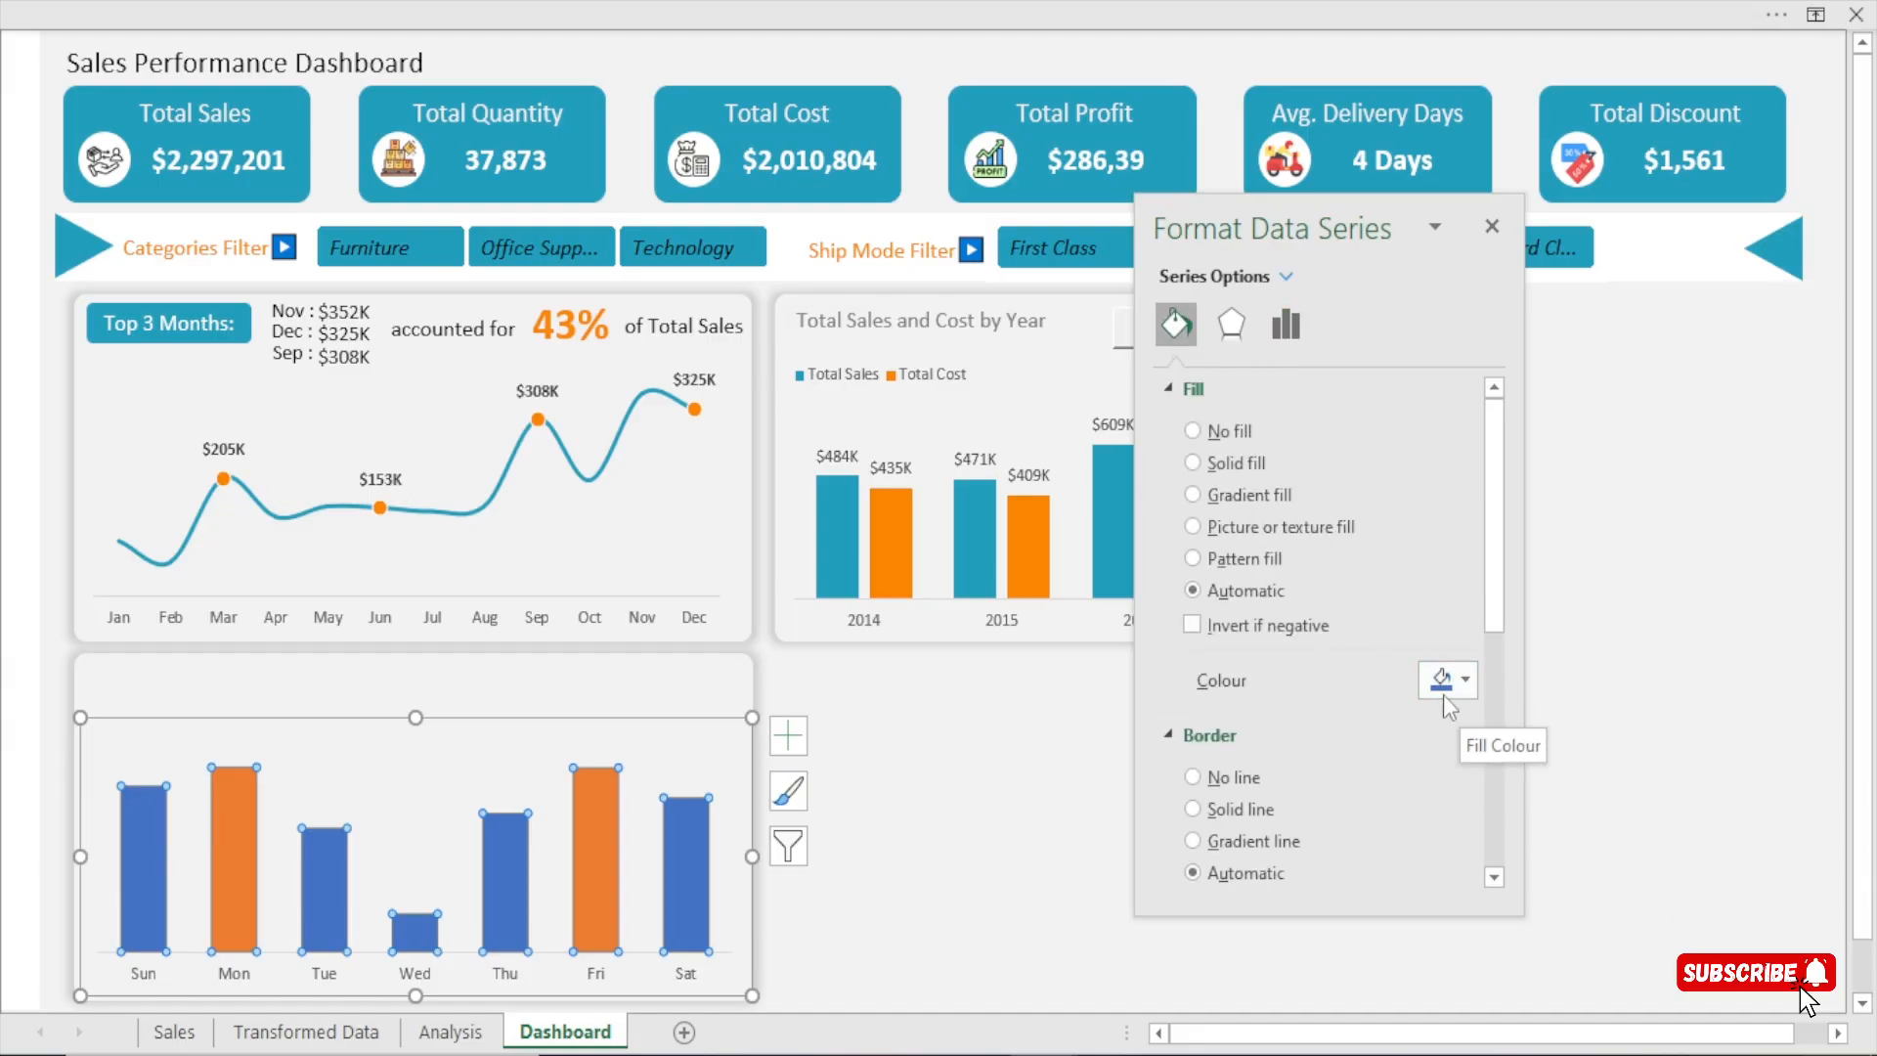
click(1467, 677)
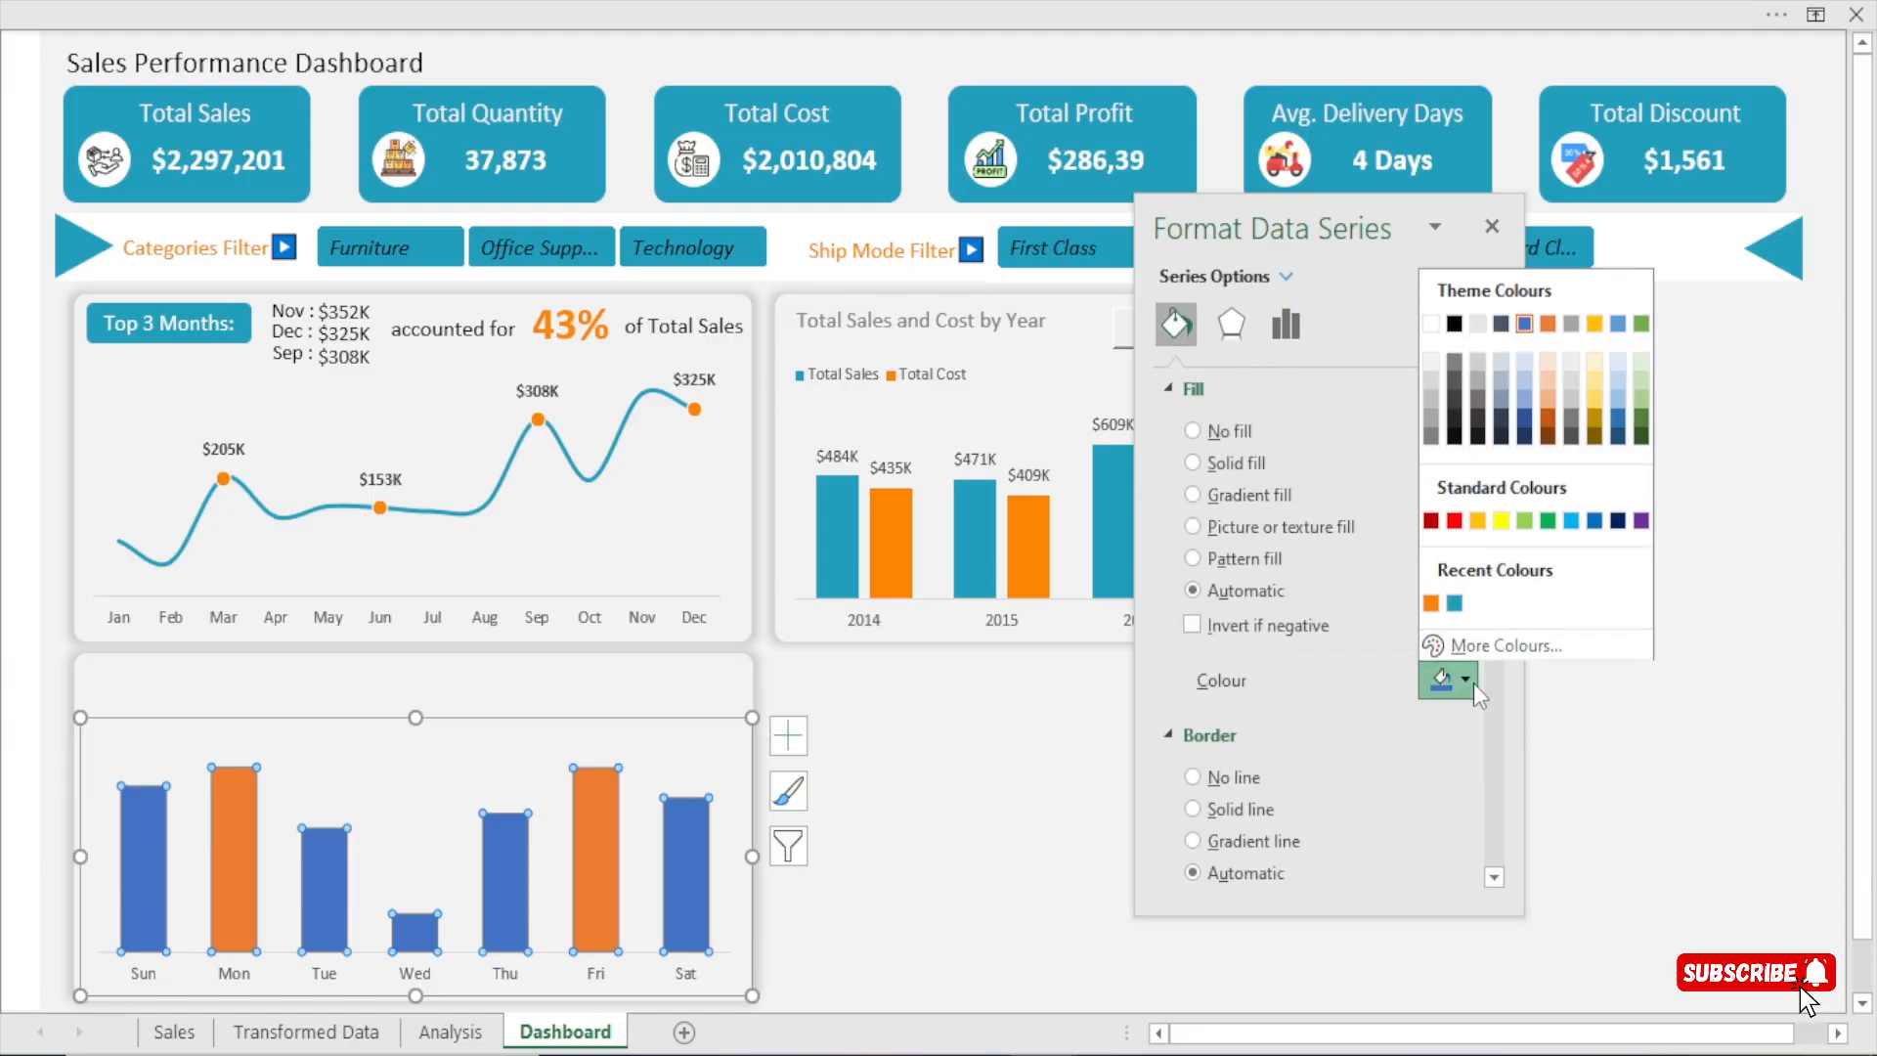
click(1455, 602)
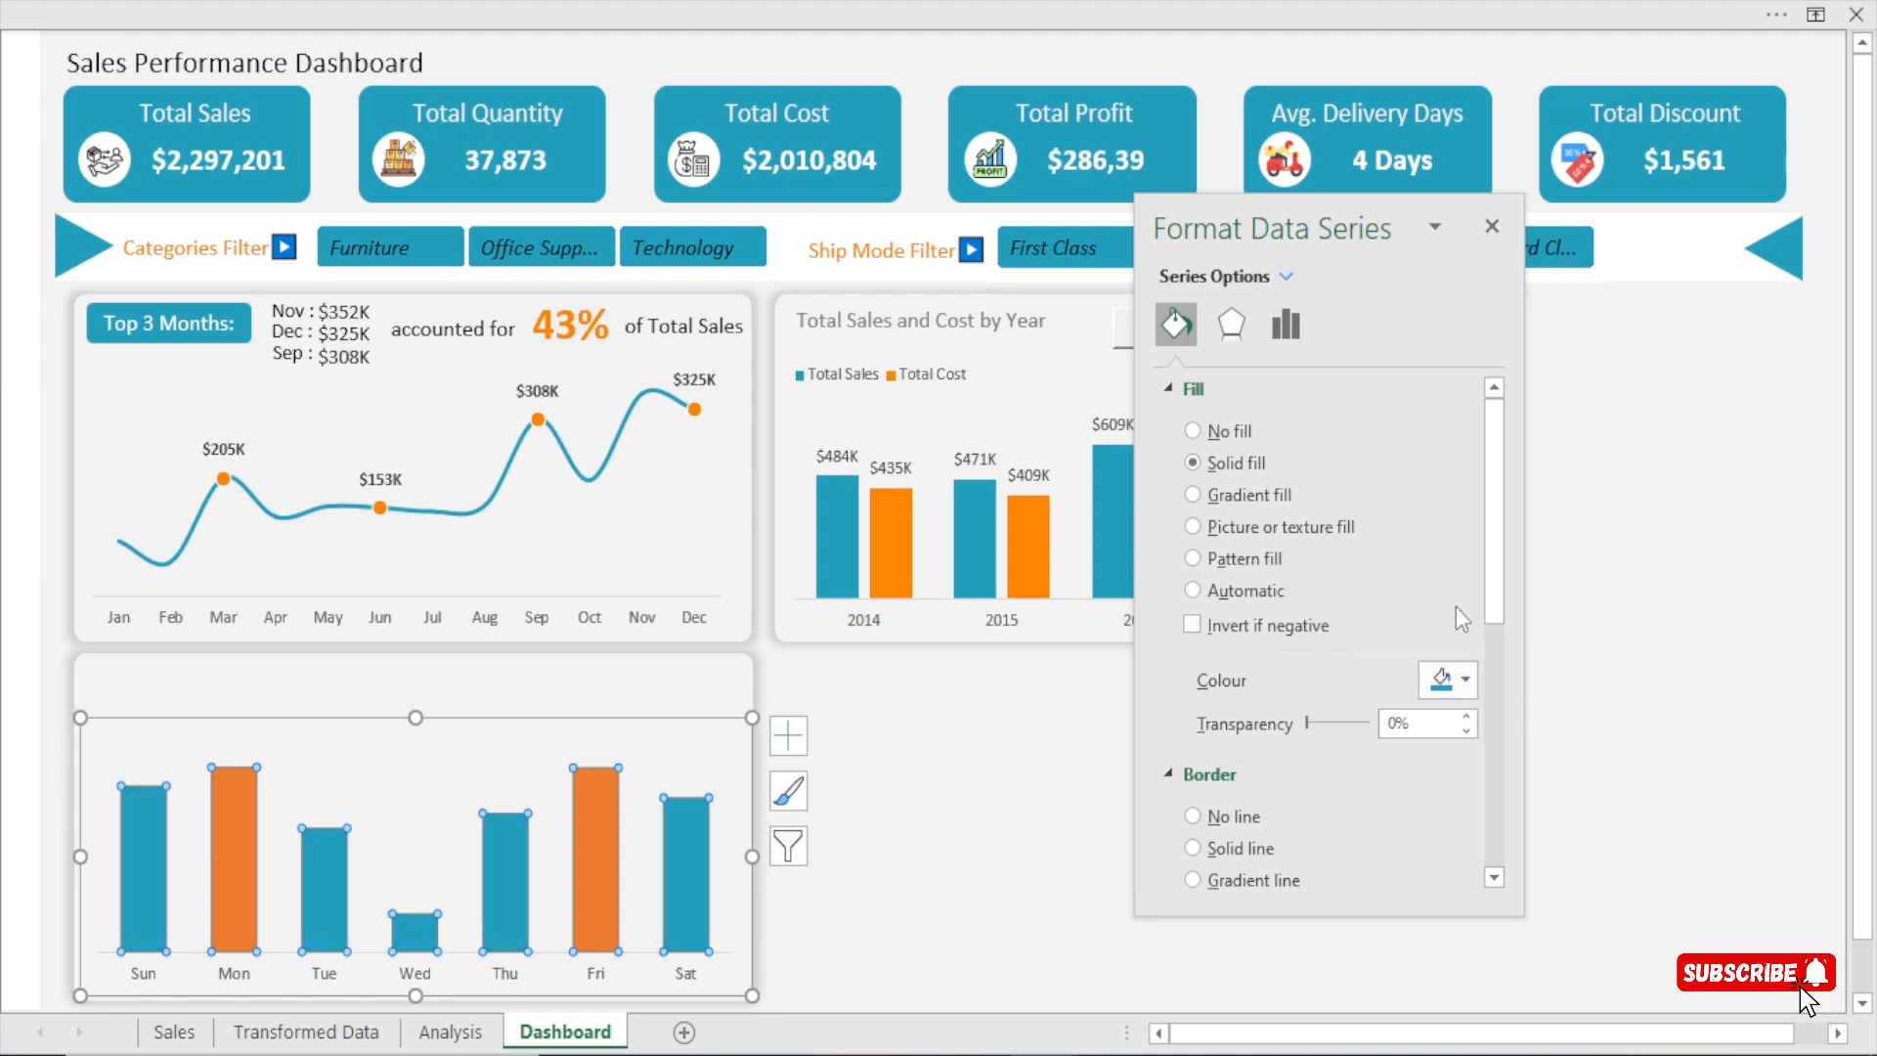
click(1465, 684)
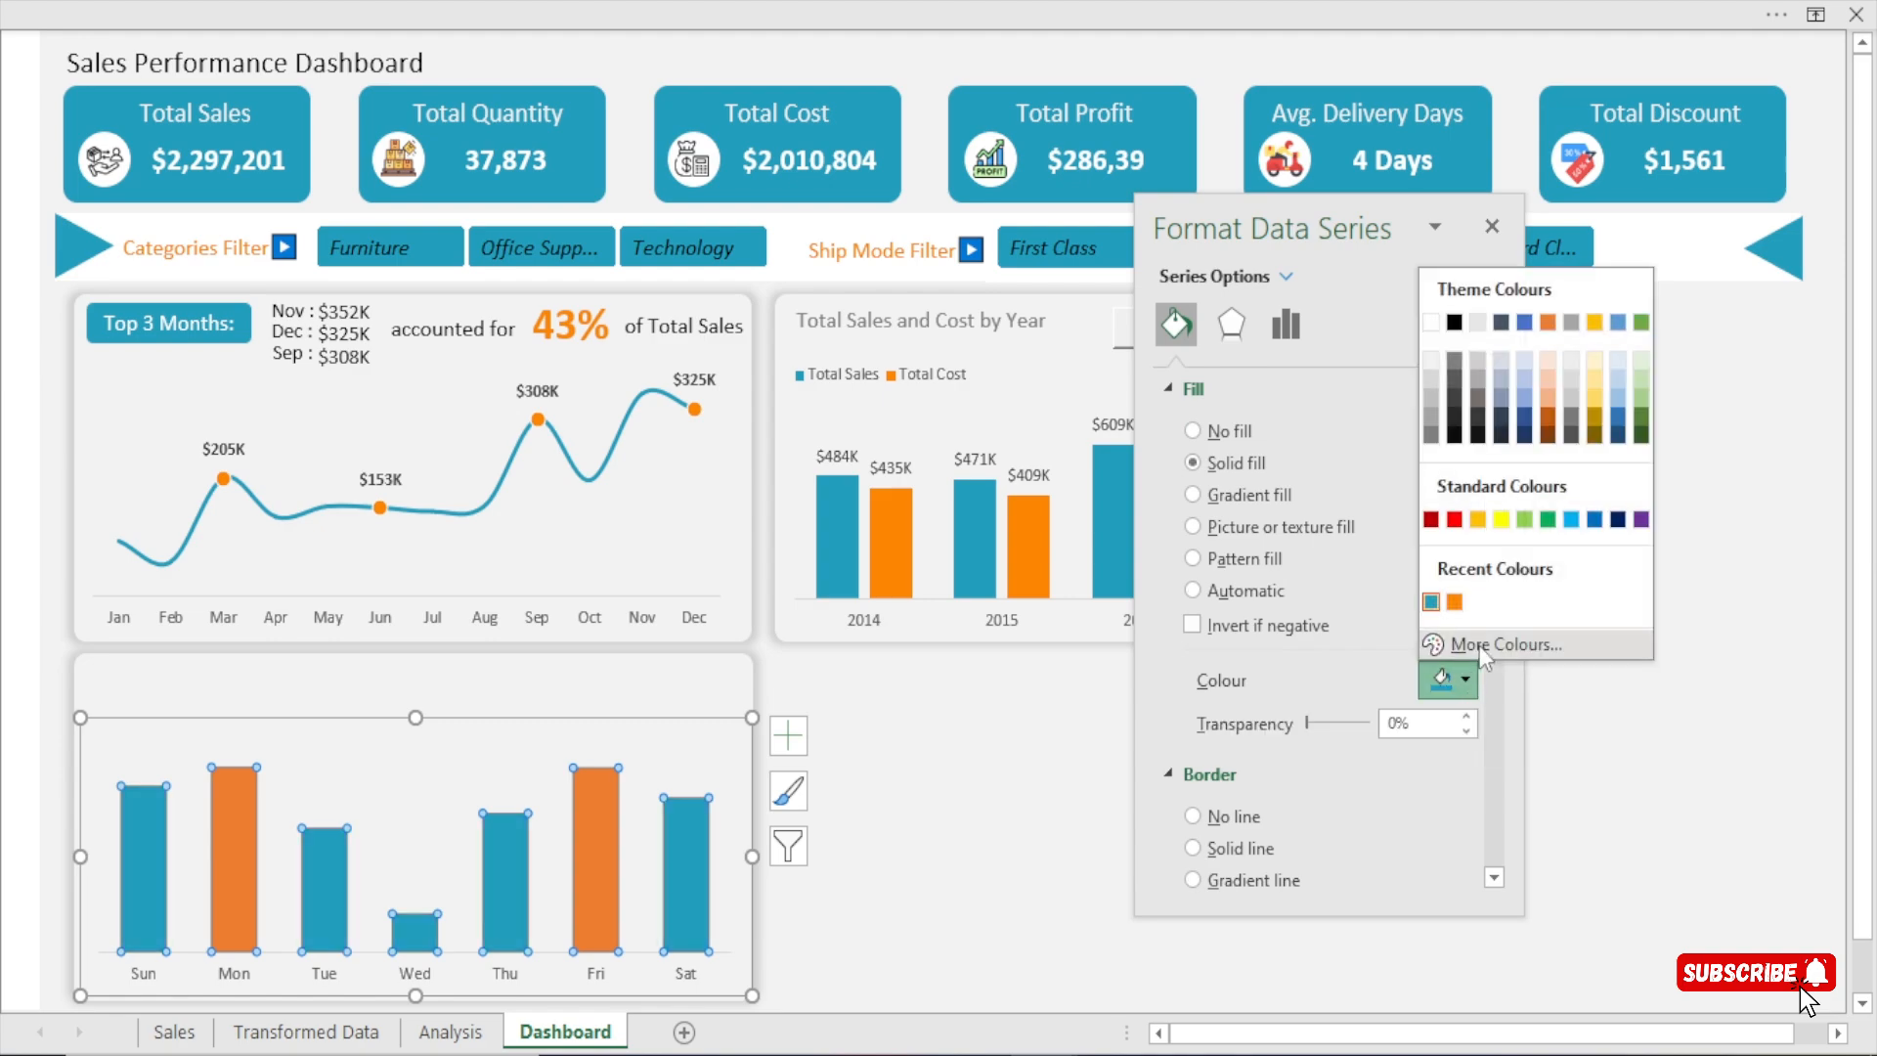
click(1479, 645)
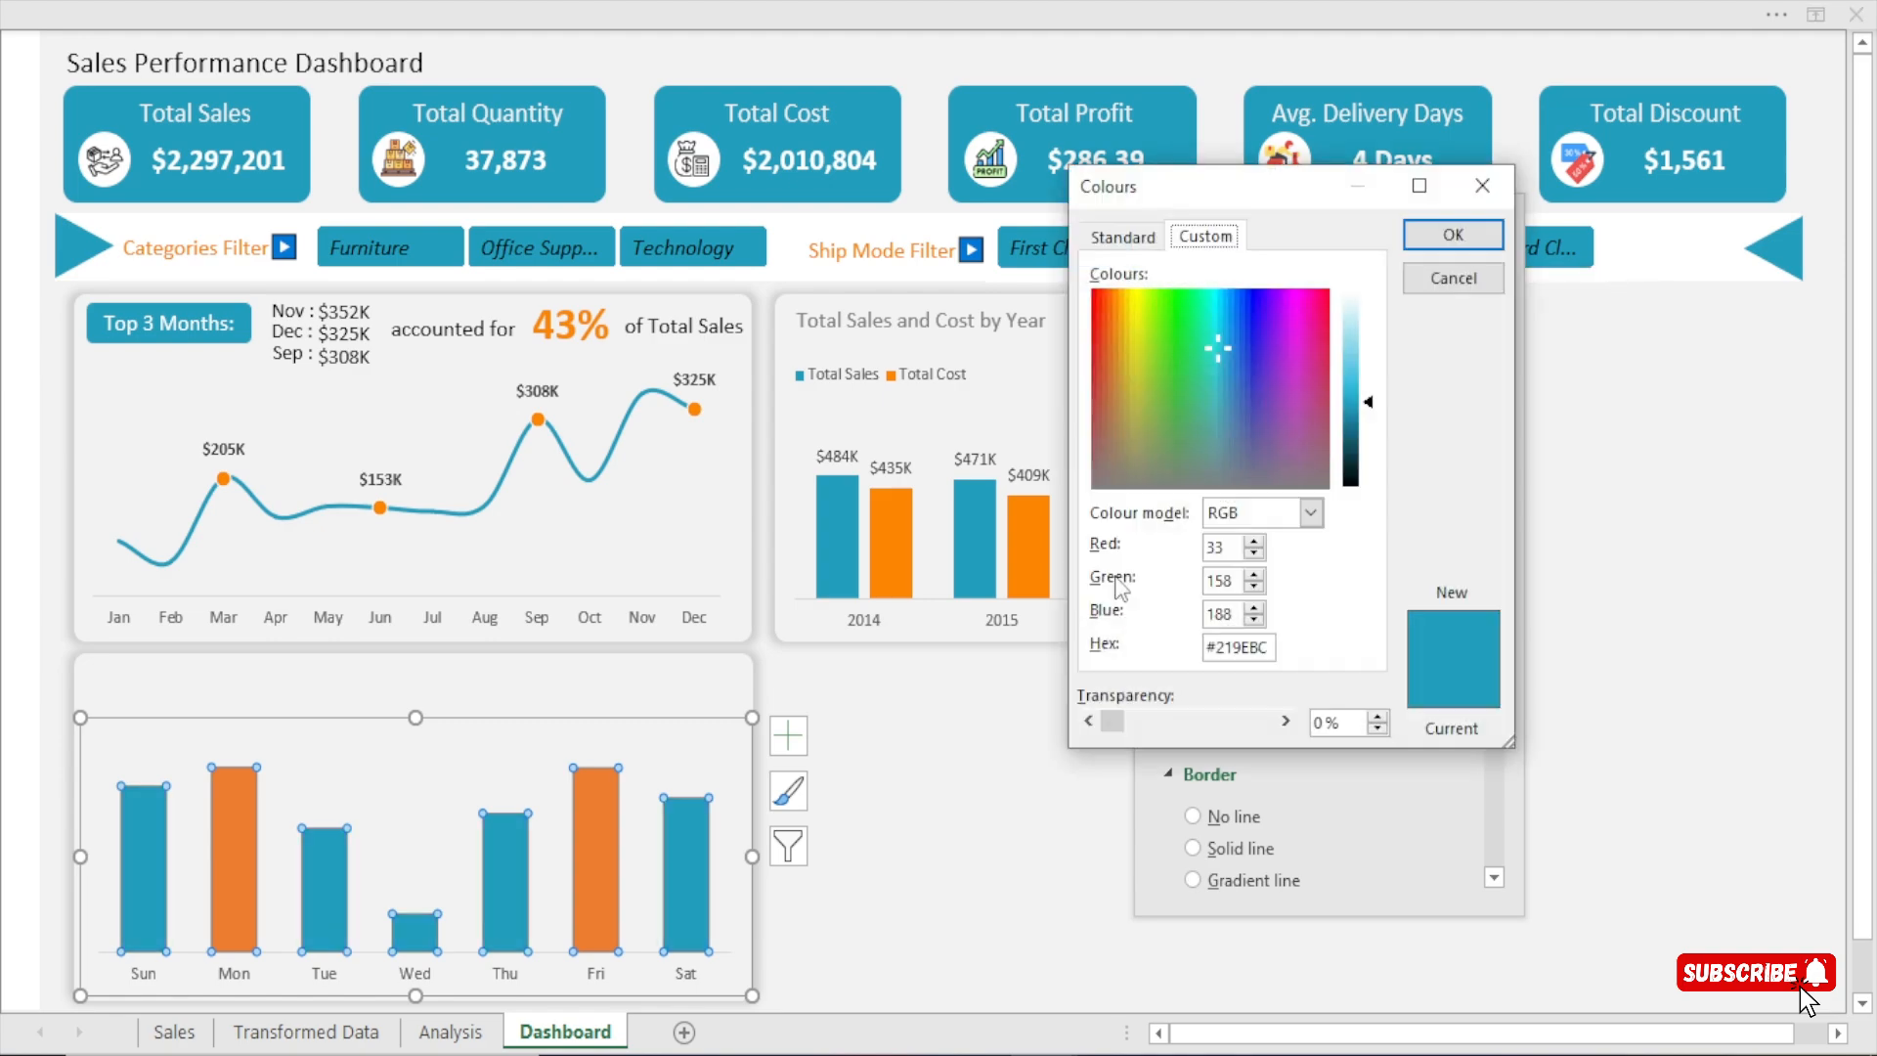
click(1229, 547)
click(1453, 235)
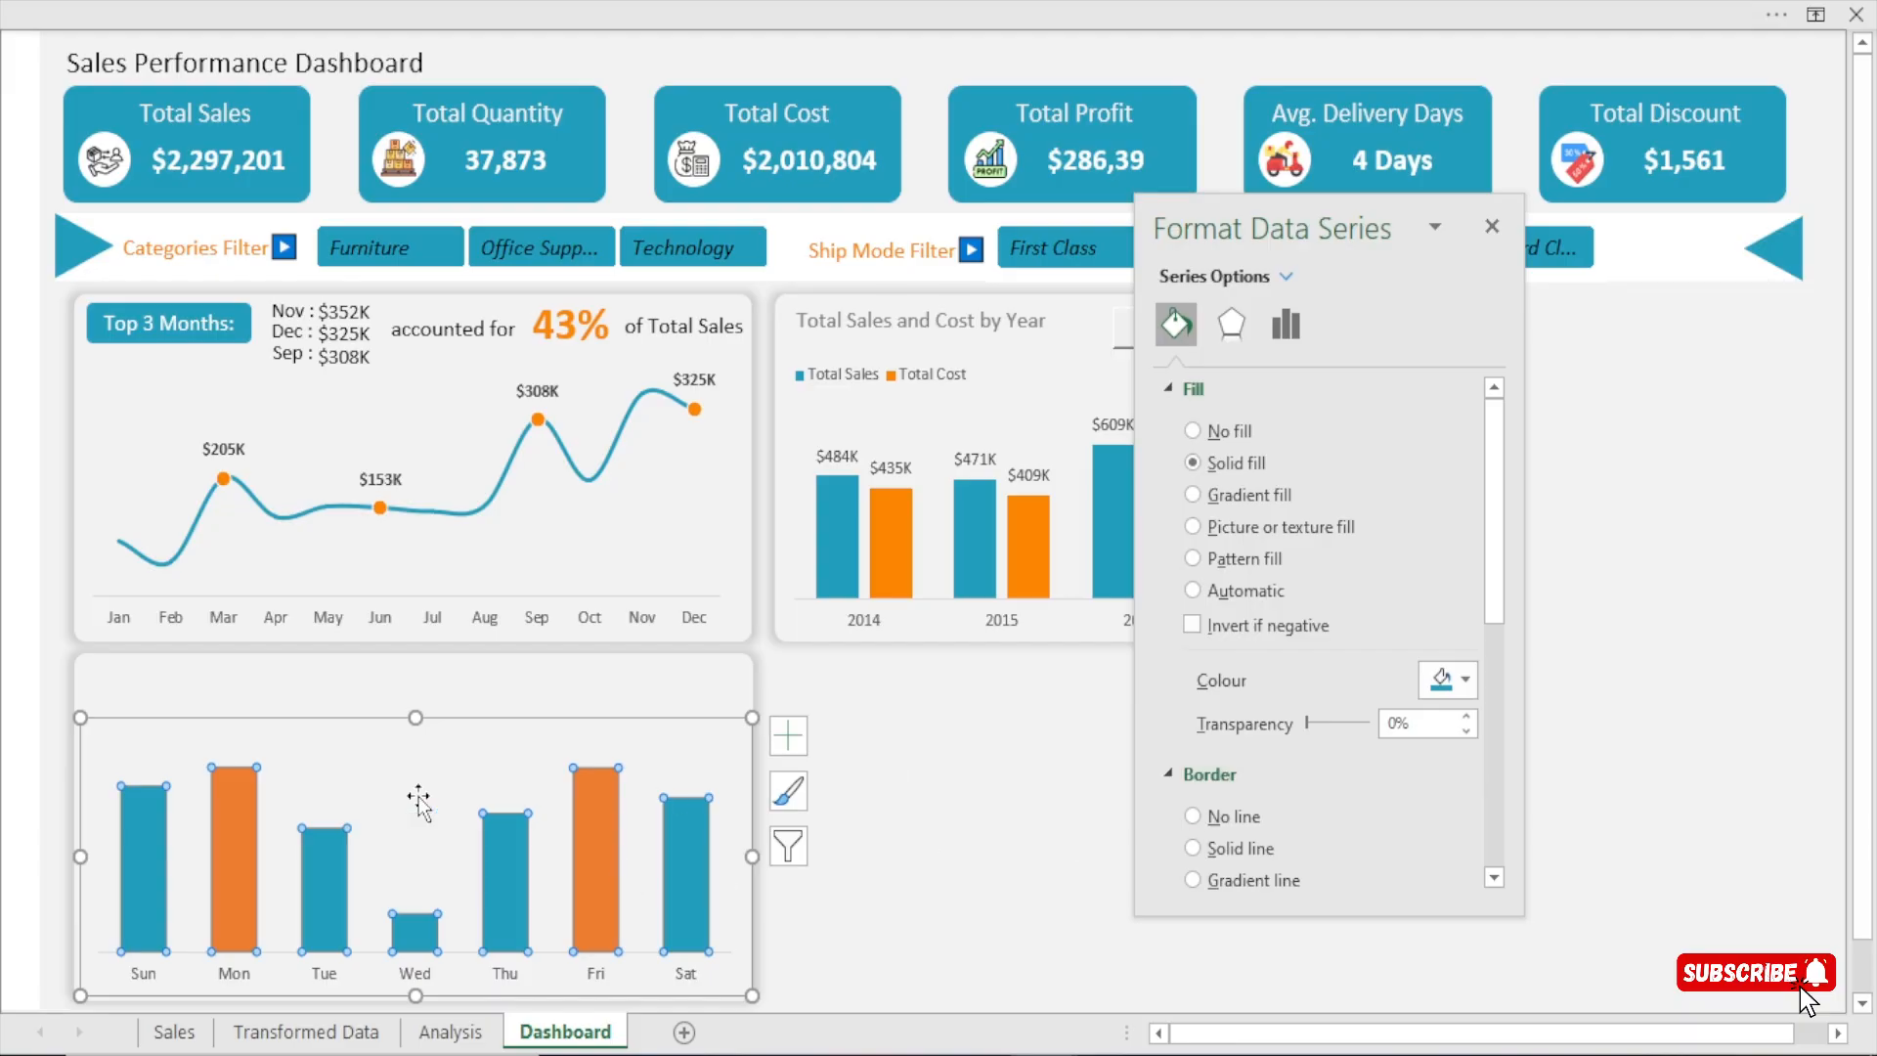
click(924, 772)
Recolour the highlighted Monday and Friday columns with the dashboard's orange, #FB8500, as a solid fill.
click(242, 835)
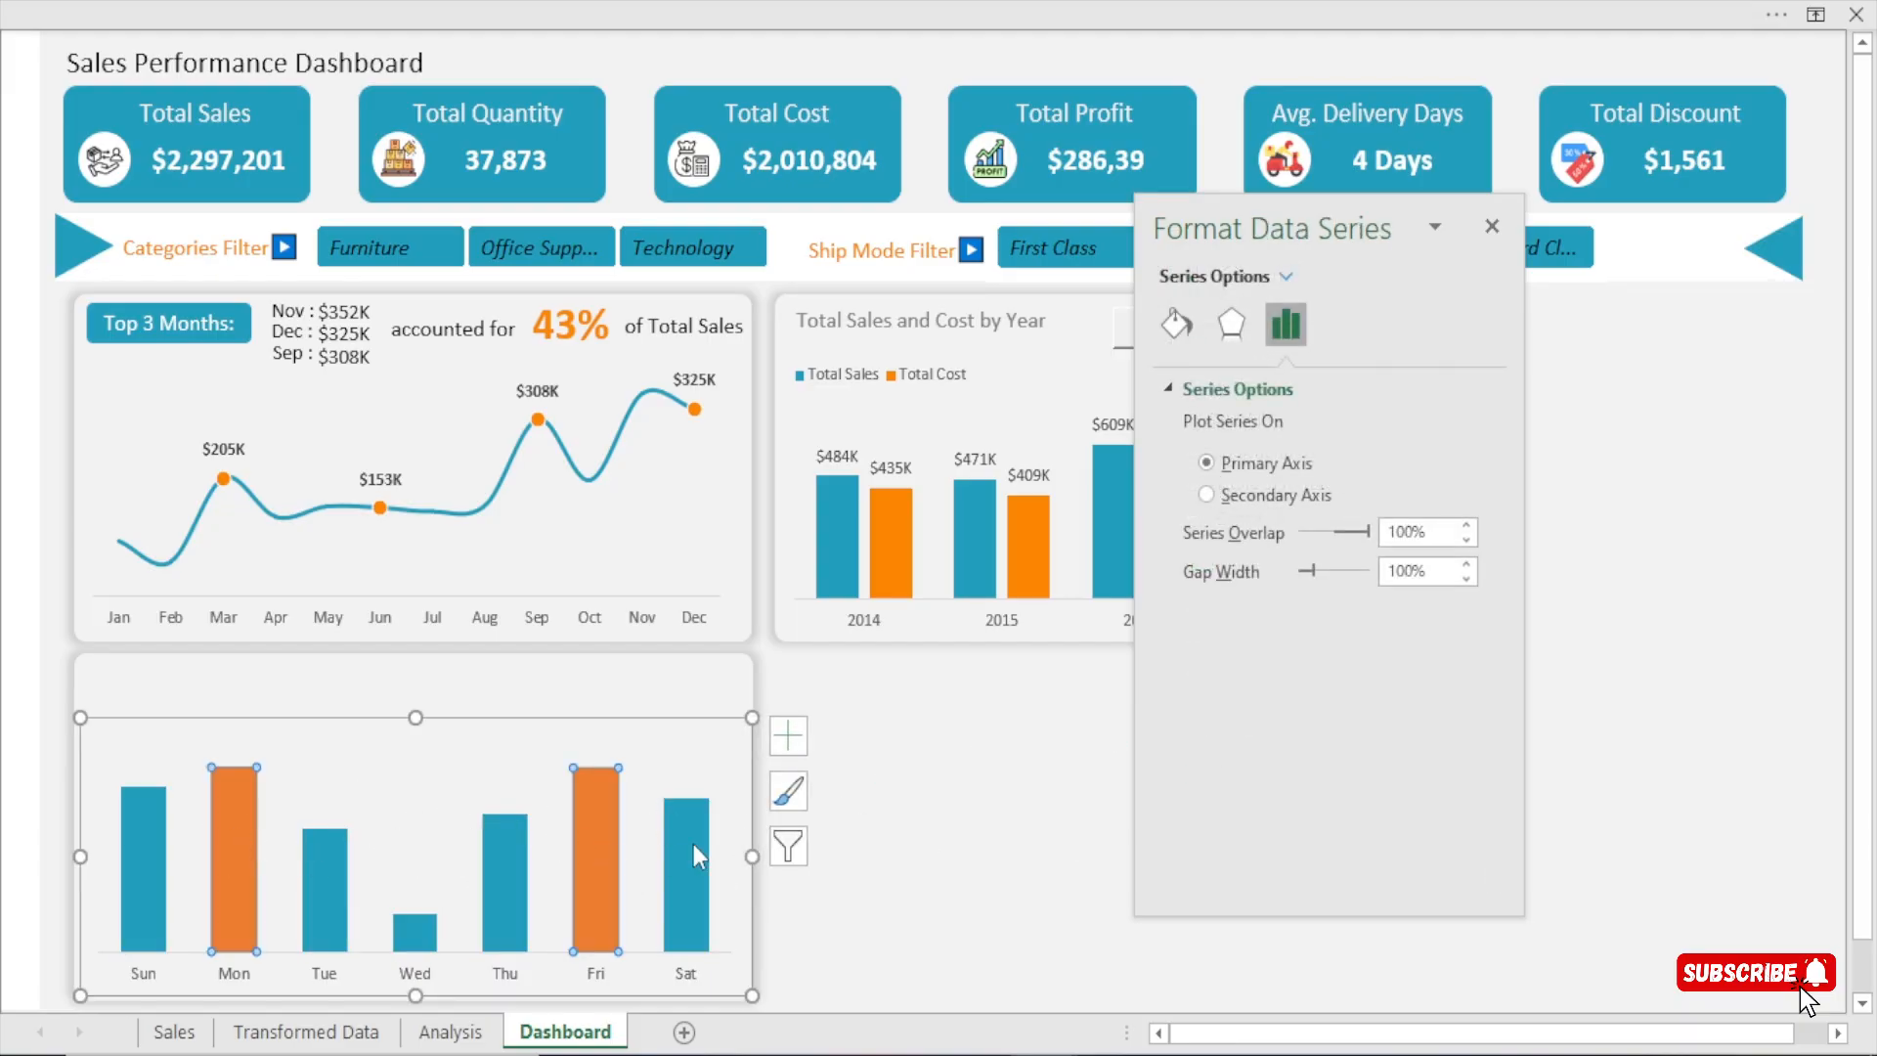
click(1176, 329)
click(1462, 679)
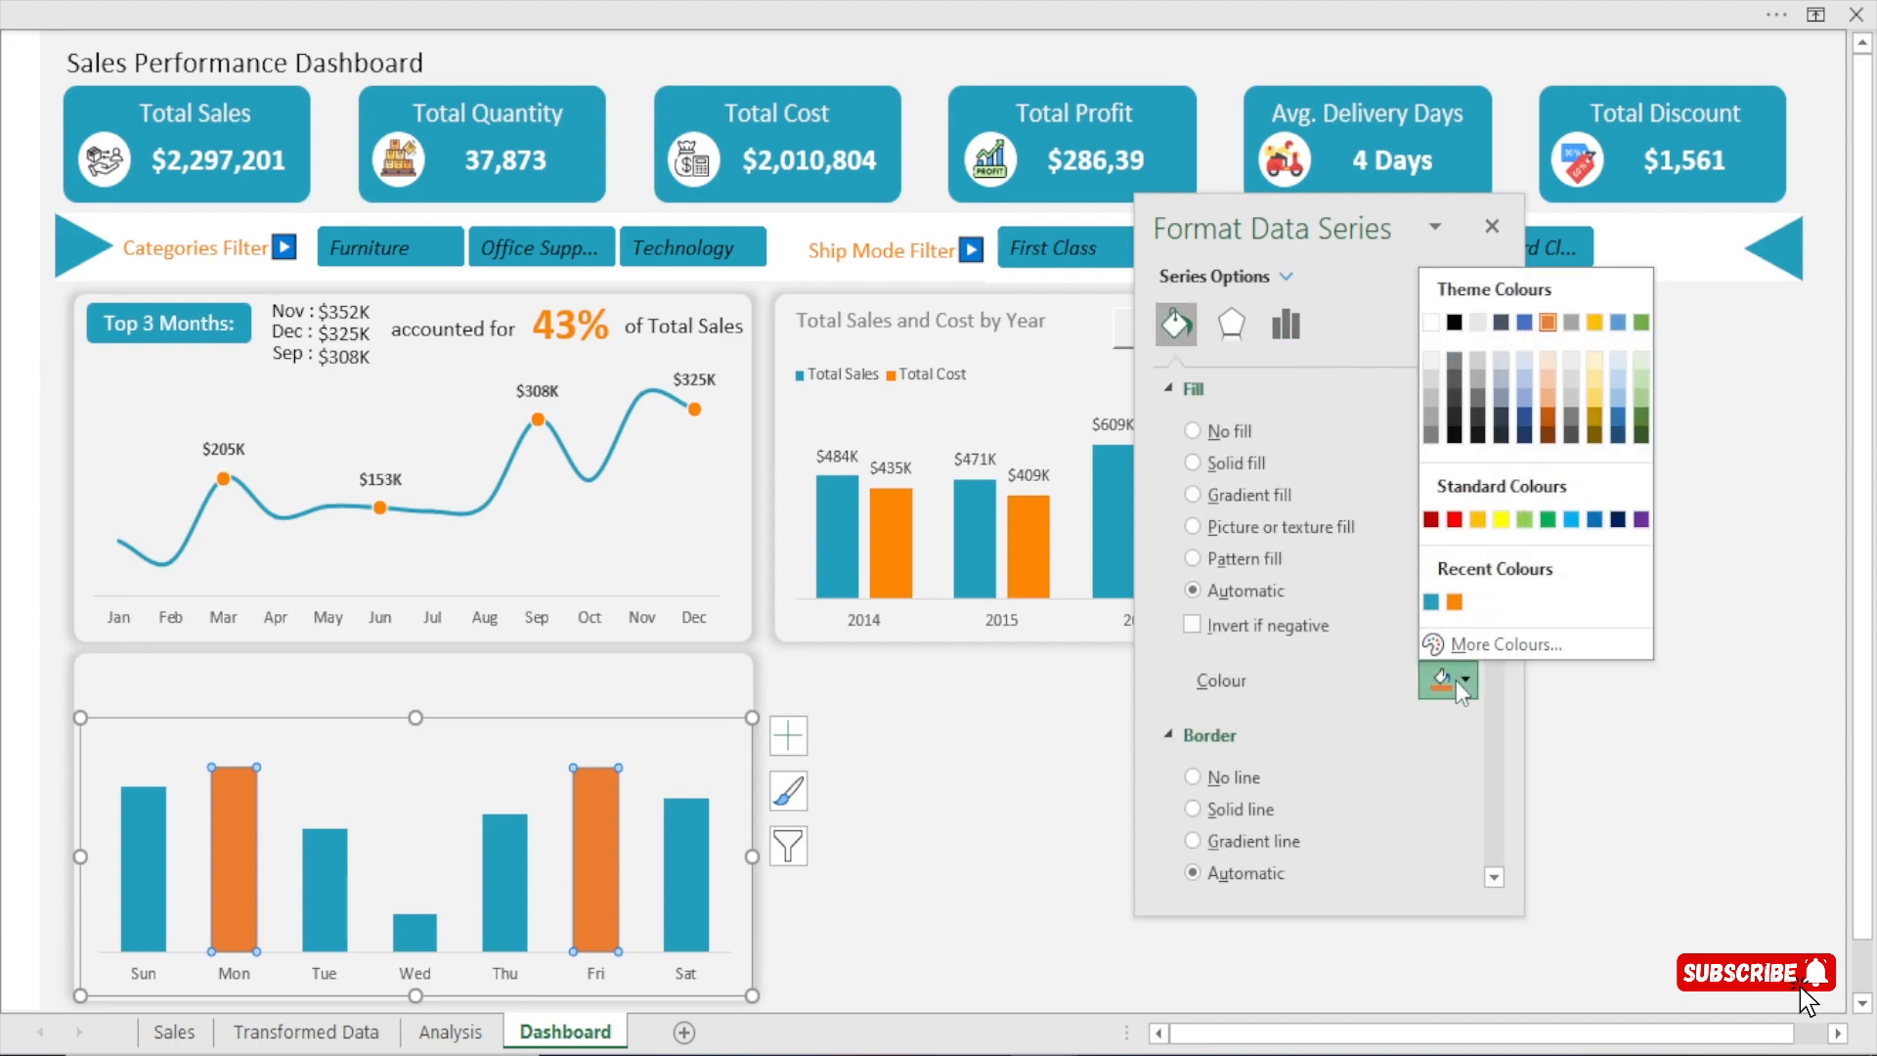
click(1454, 601)
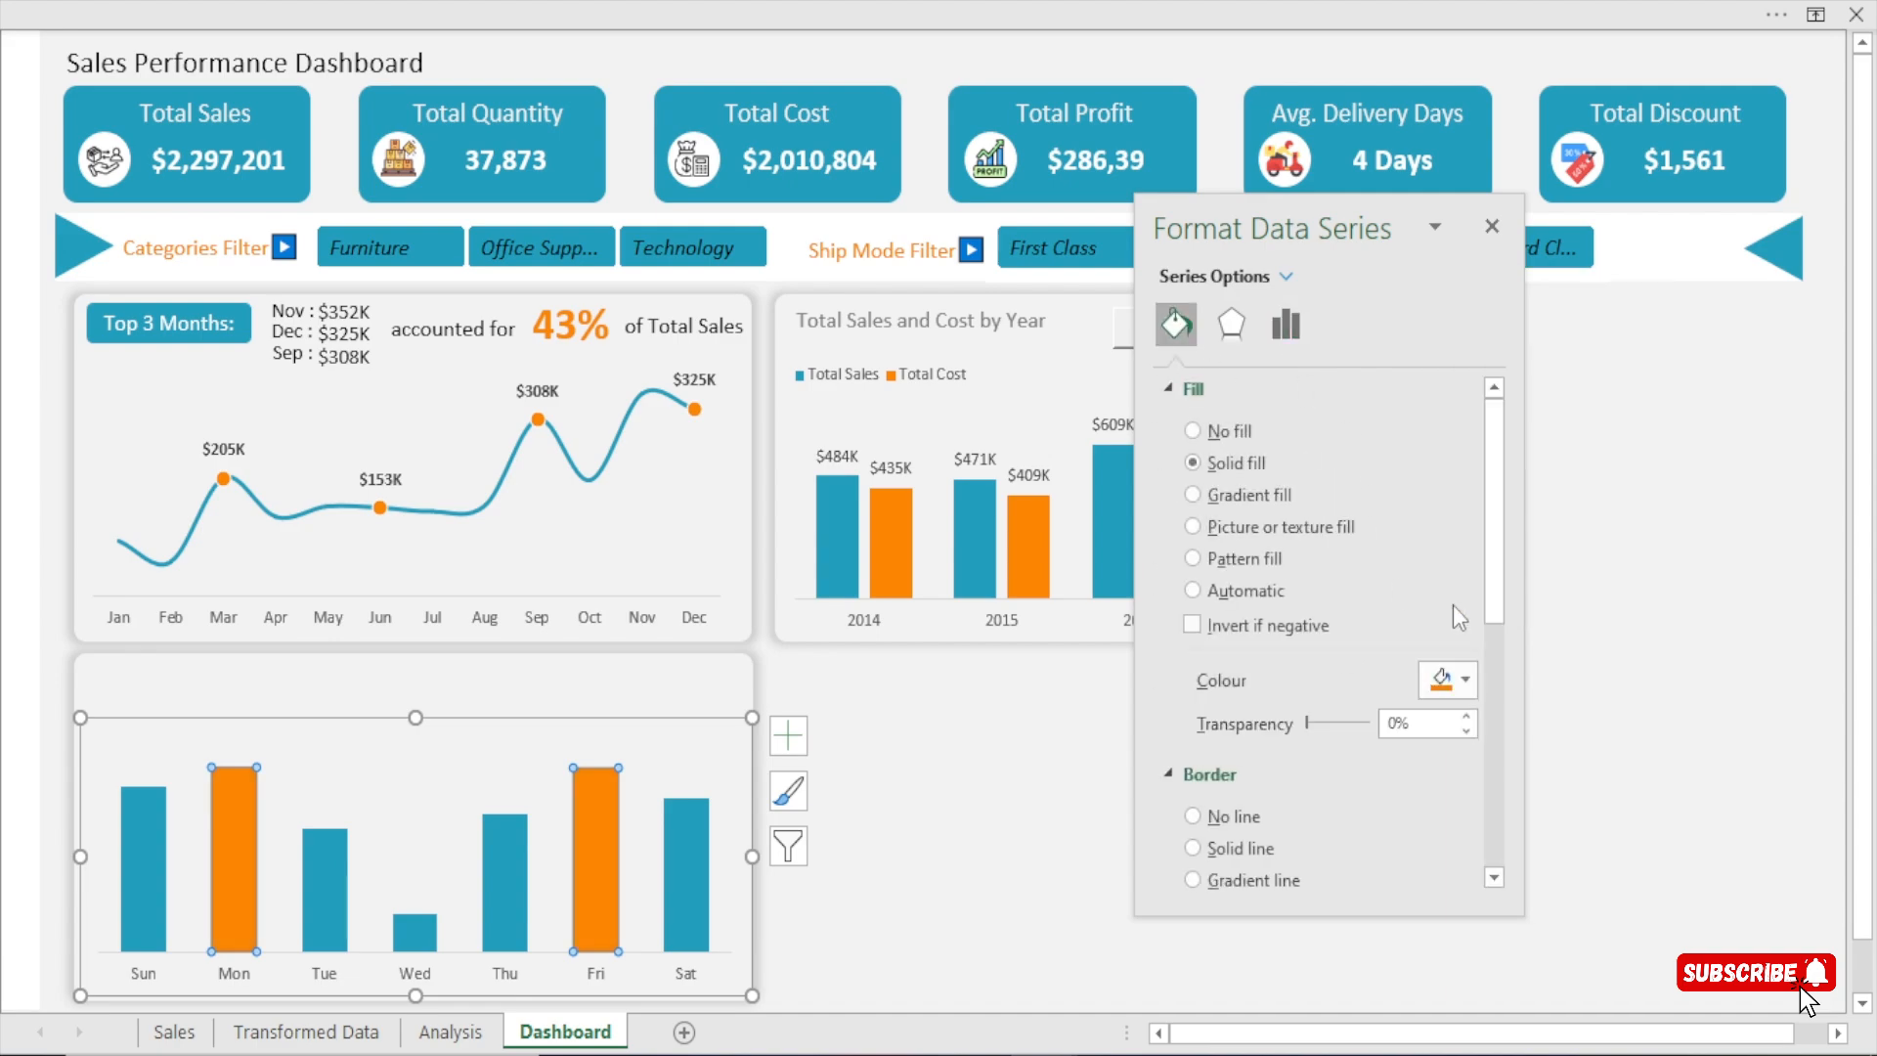
click(1464, 682)
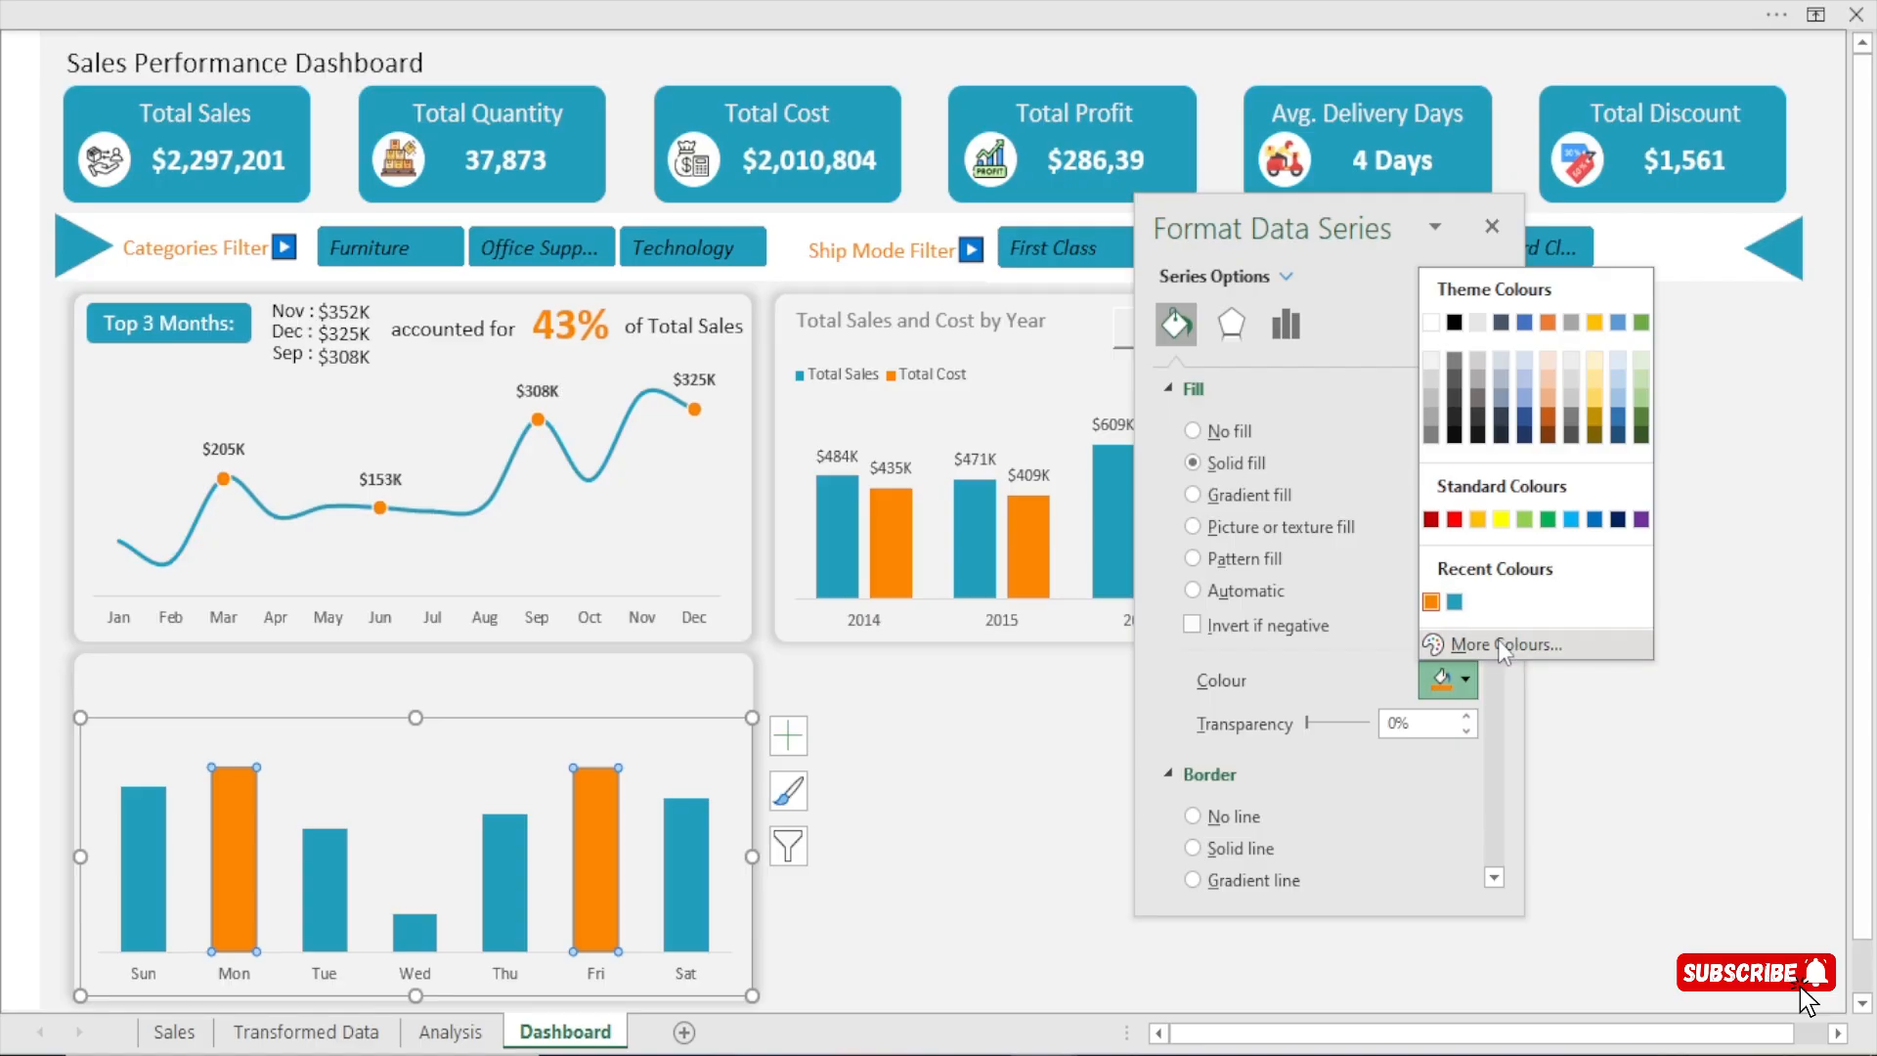
click(1495, 639)
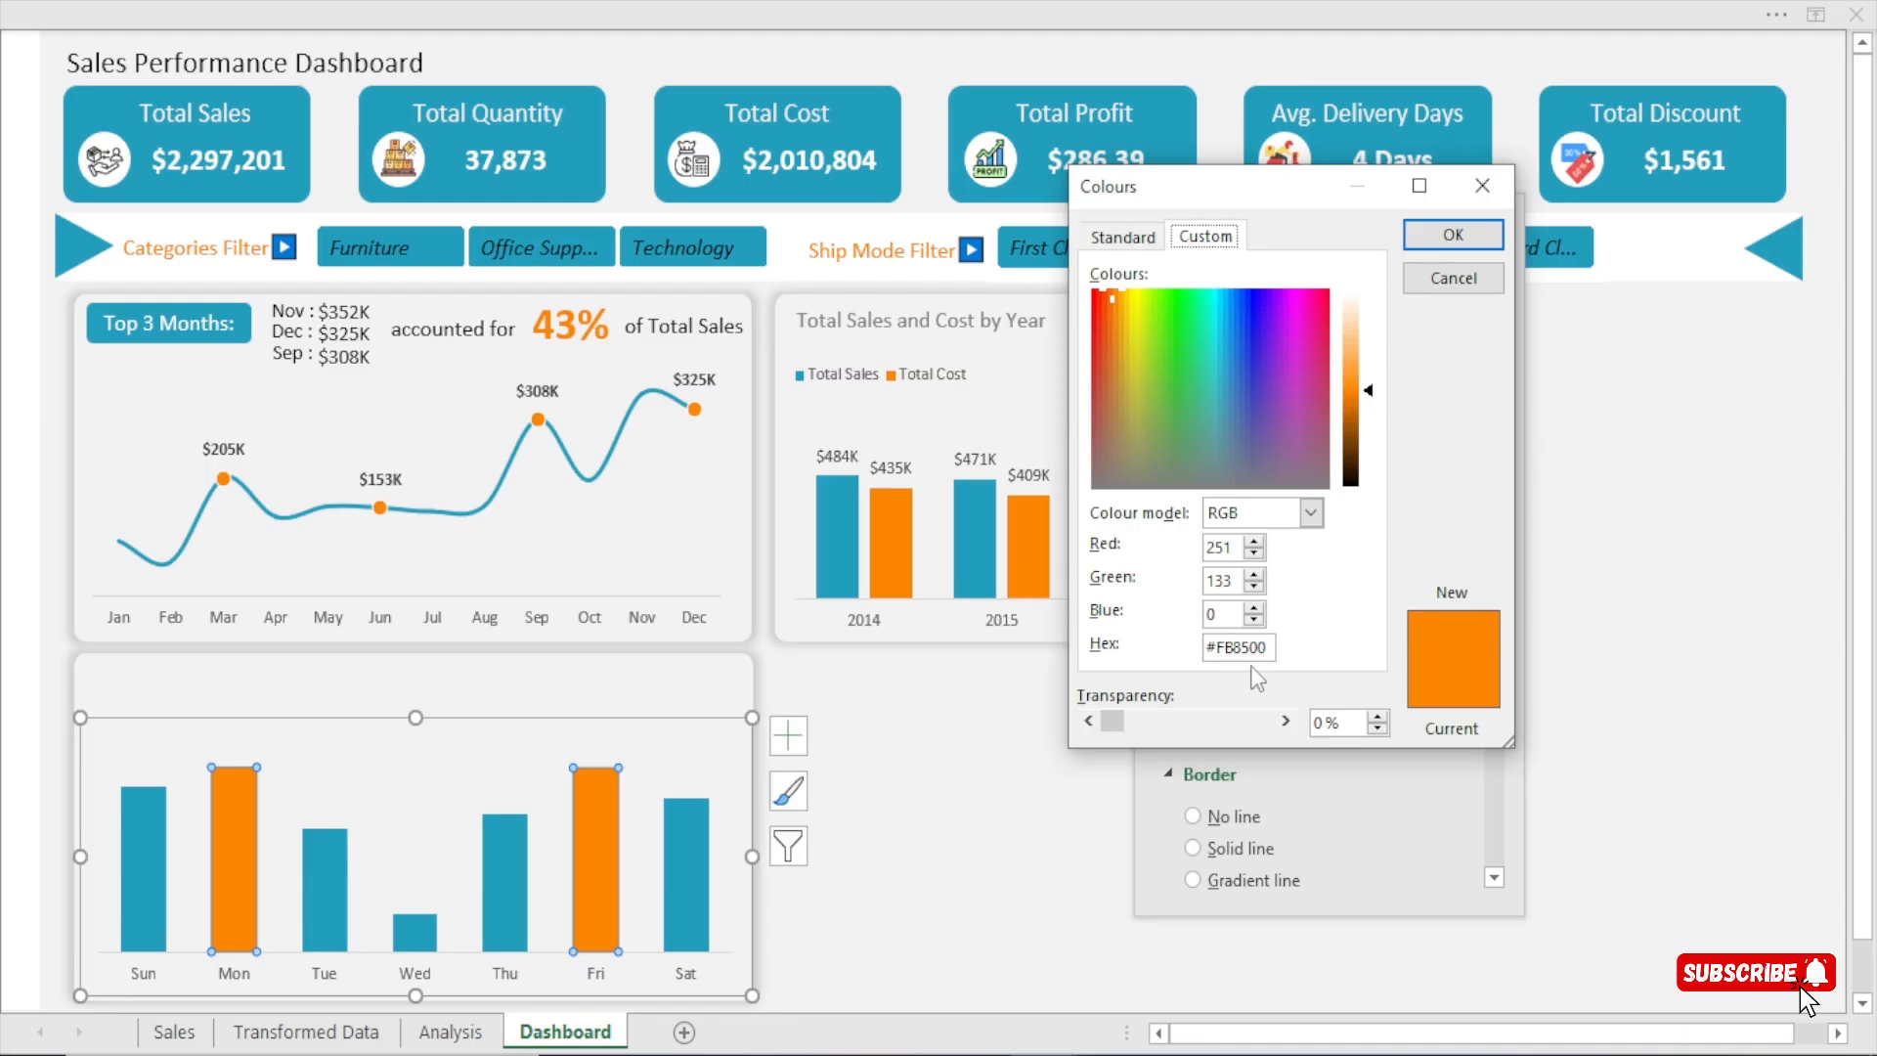
click(1431, 245)
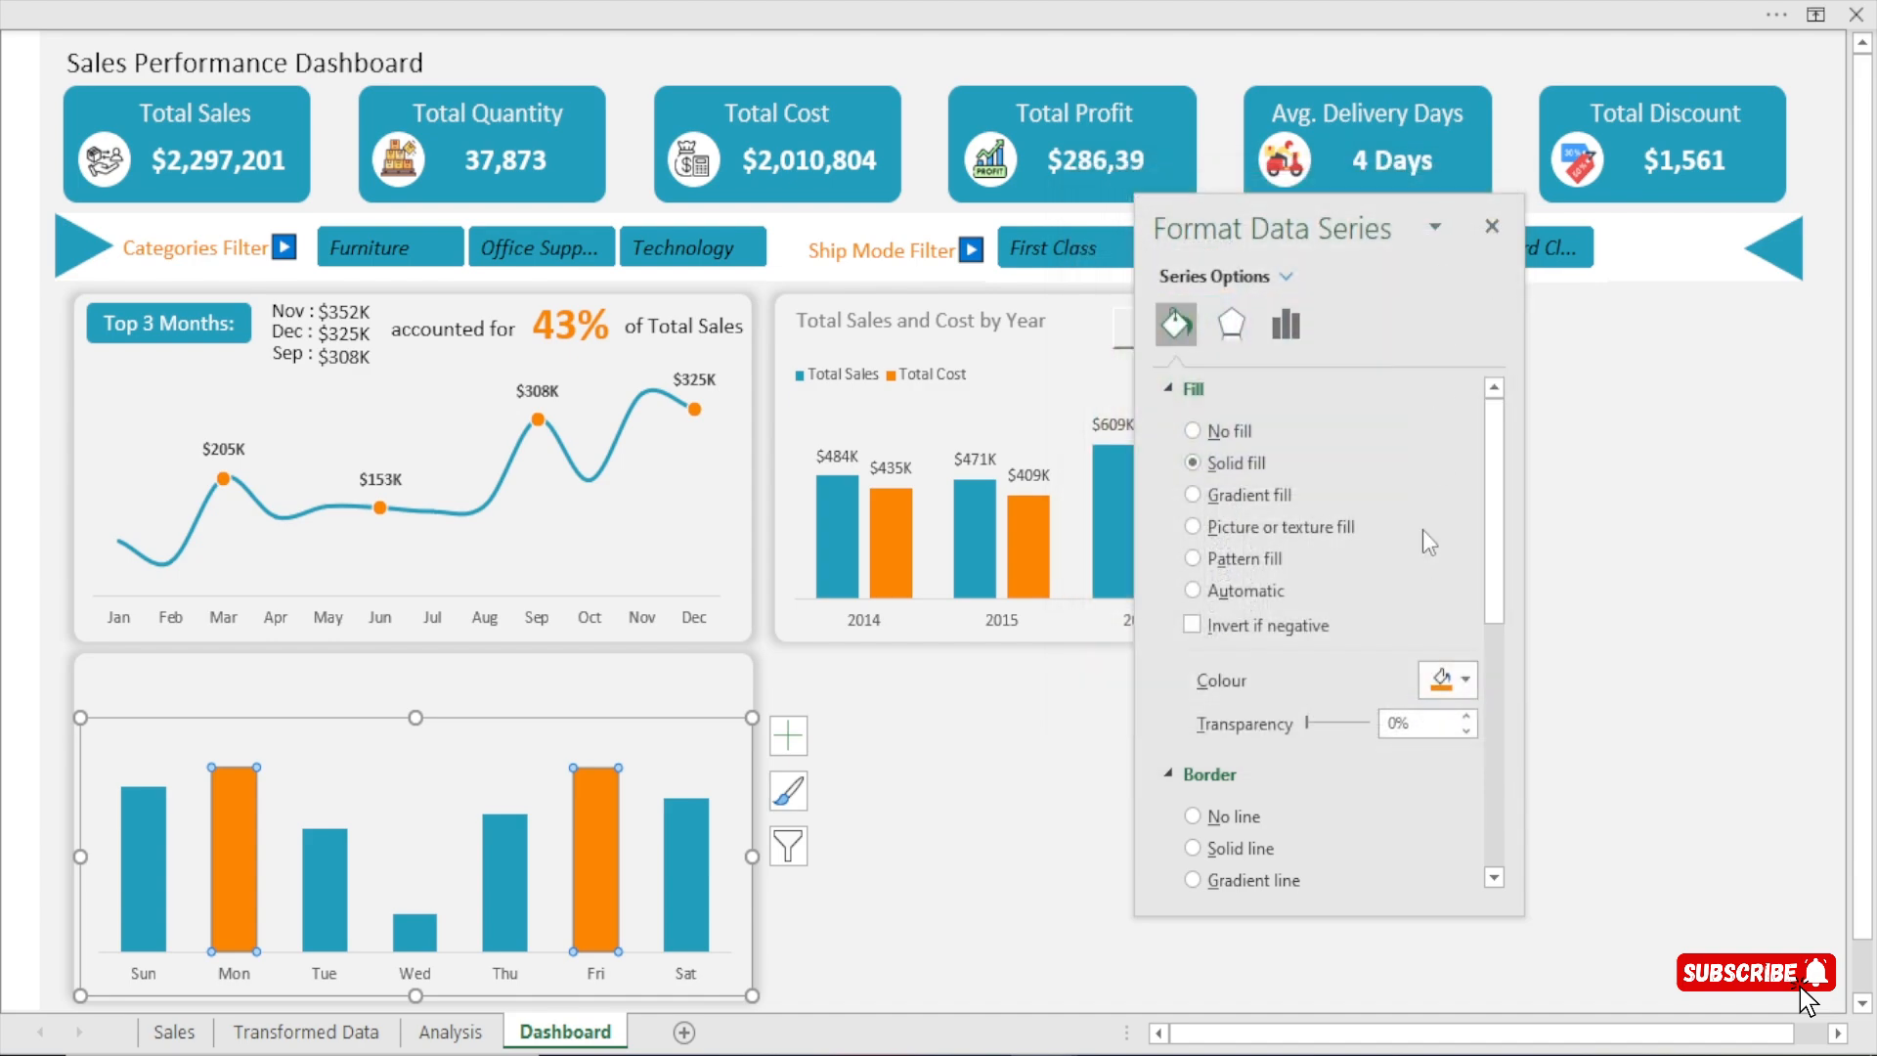
click(1490, 228)
click(883, 809)
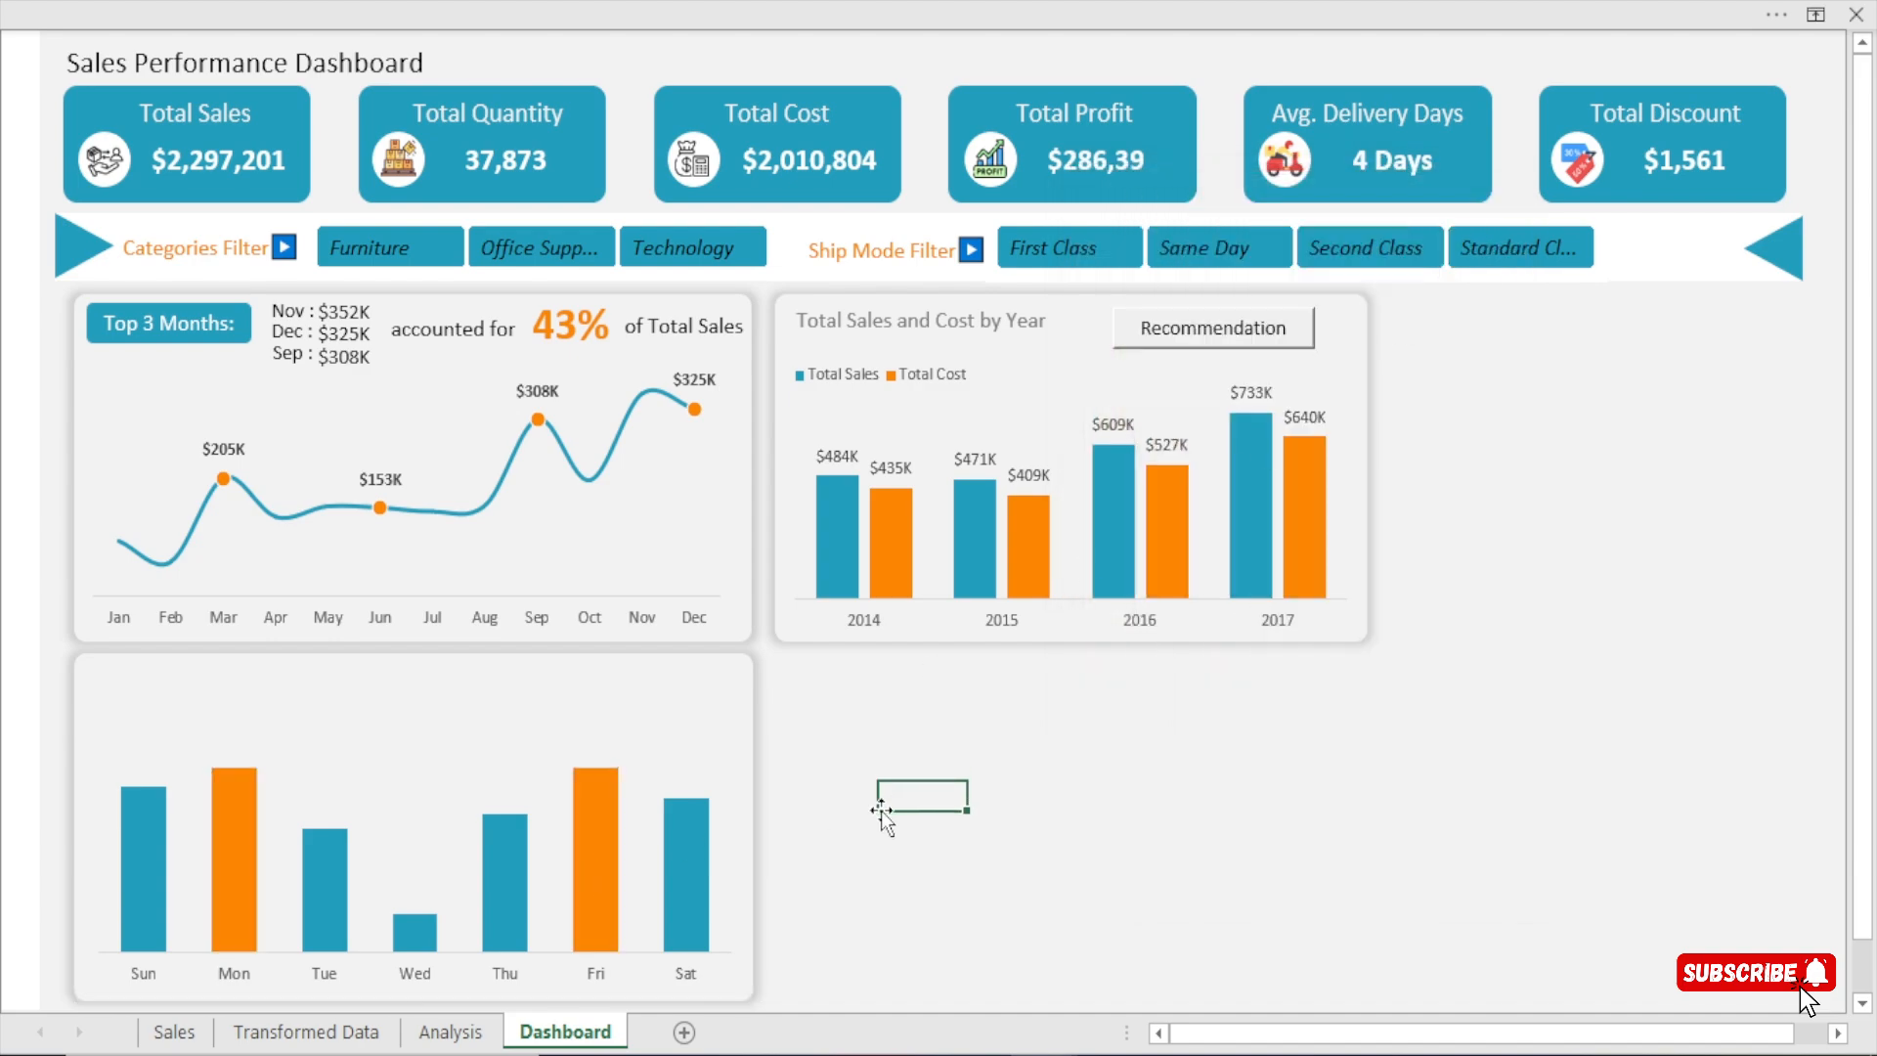
Add data labels to the columns of the weekday sales chart.
click(679, 743)
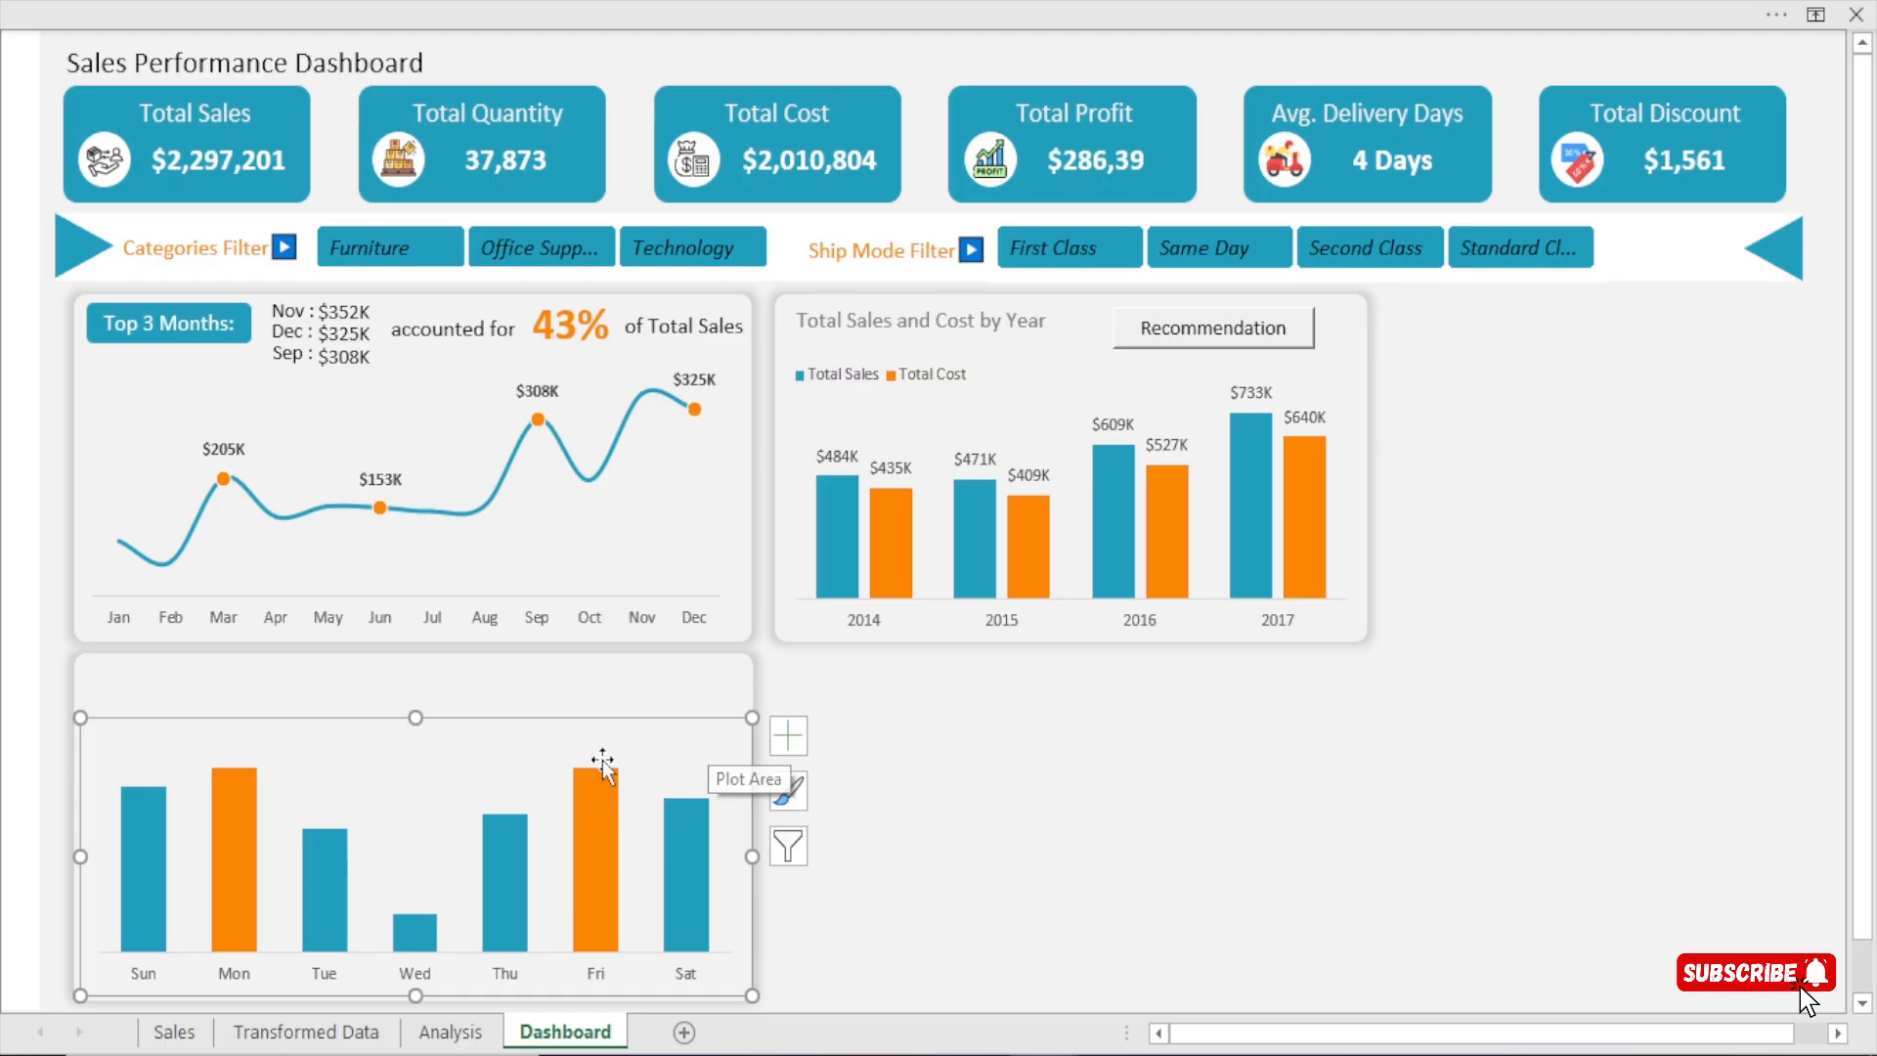
click(789, 735)
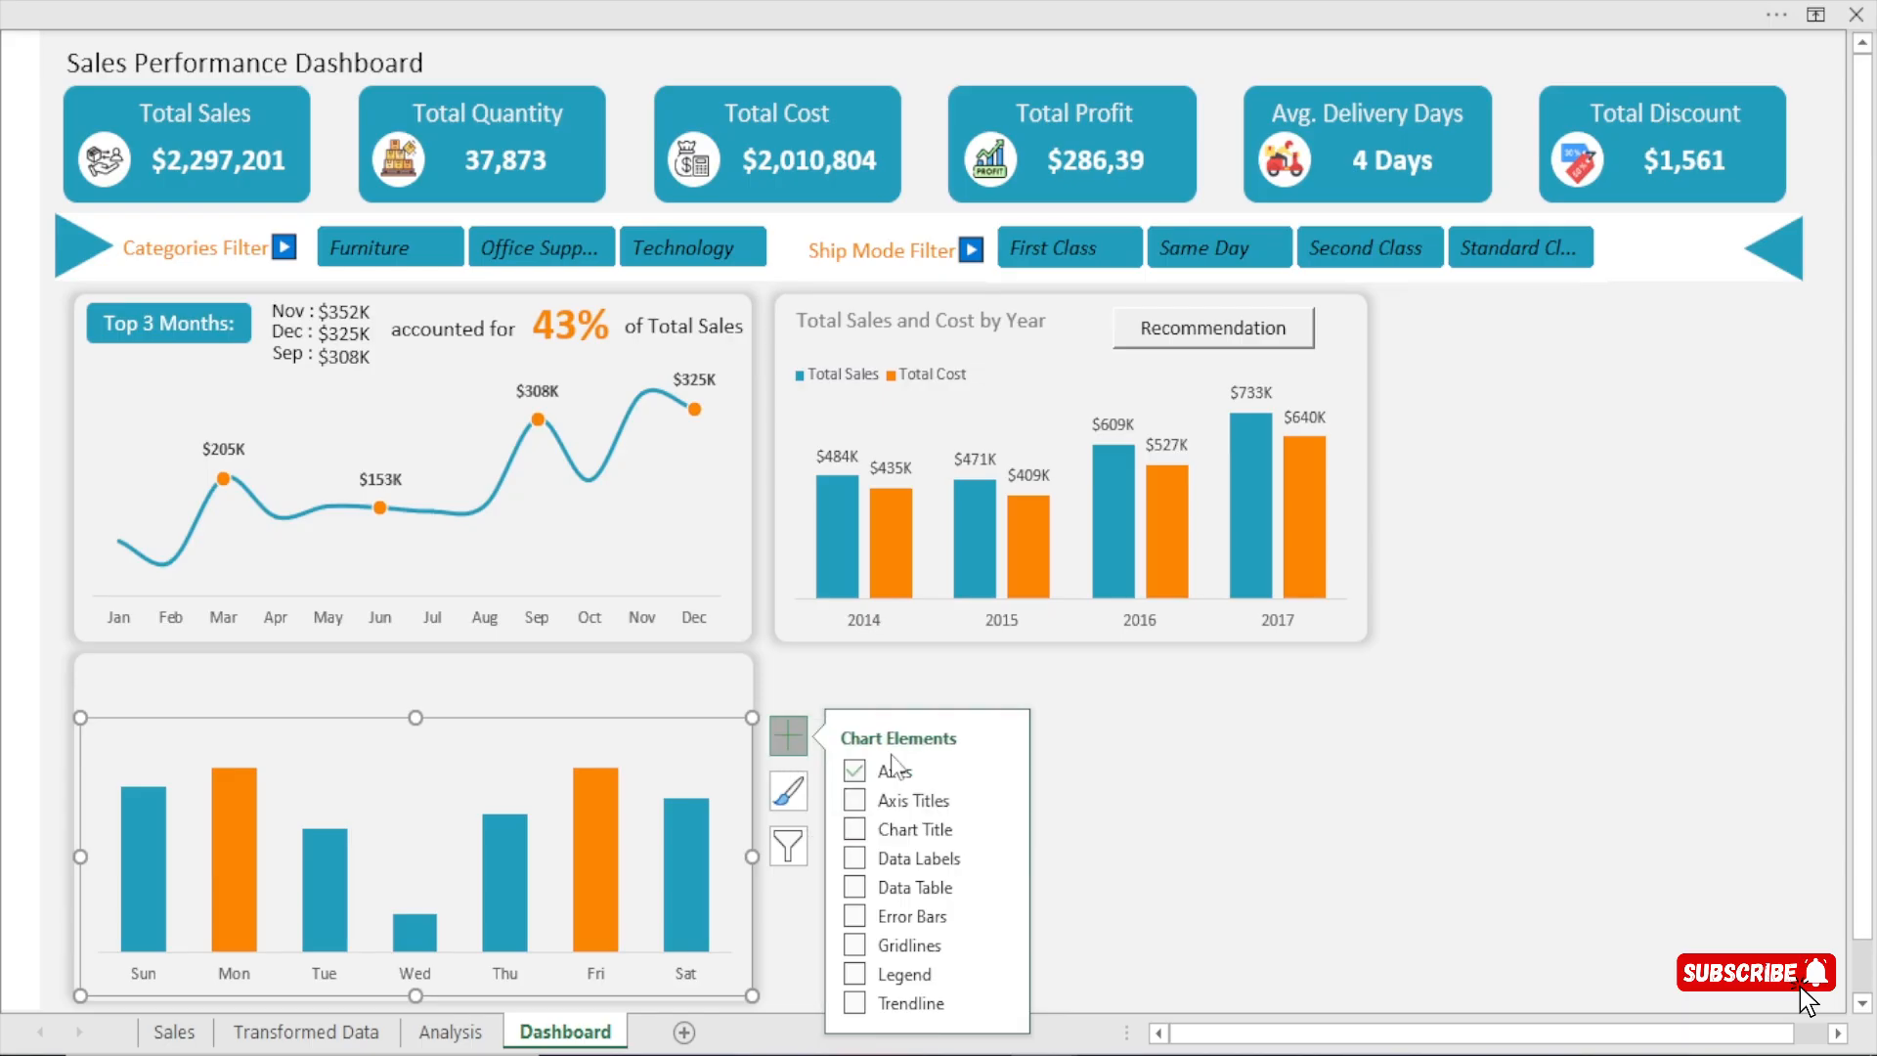
click(855, 860)
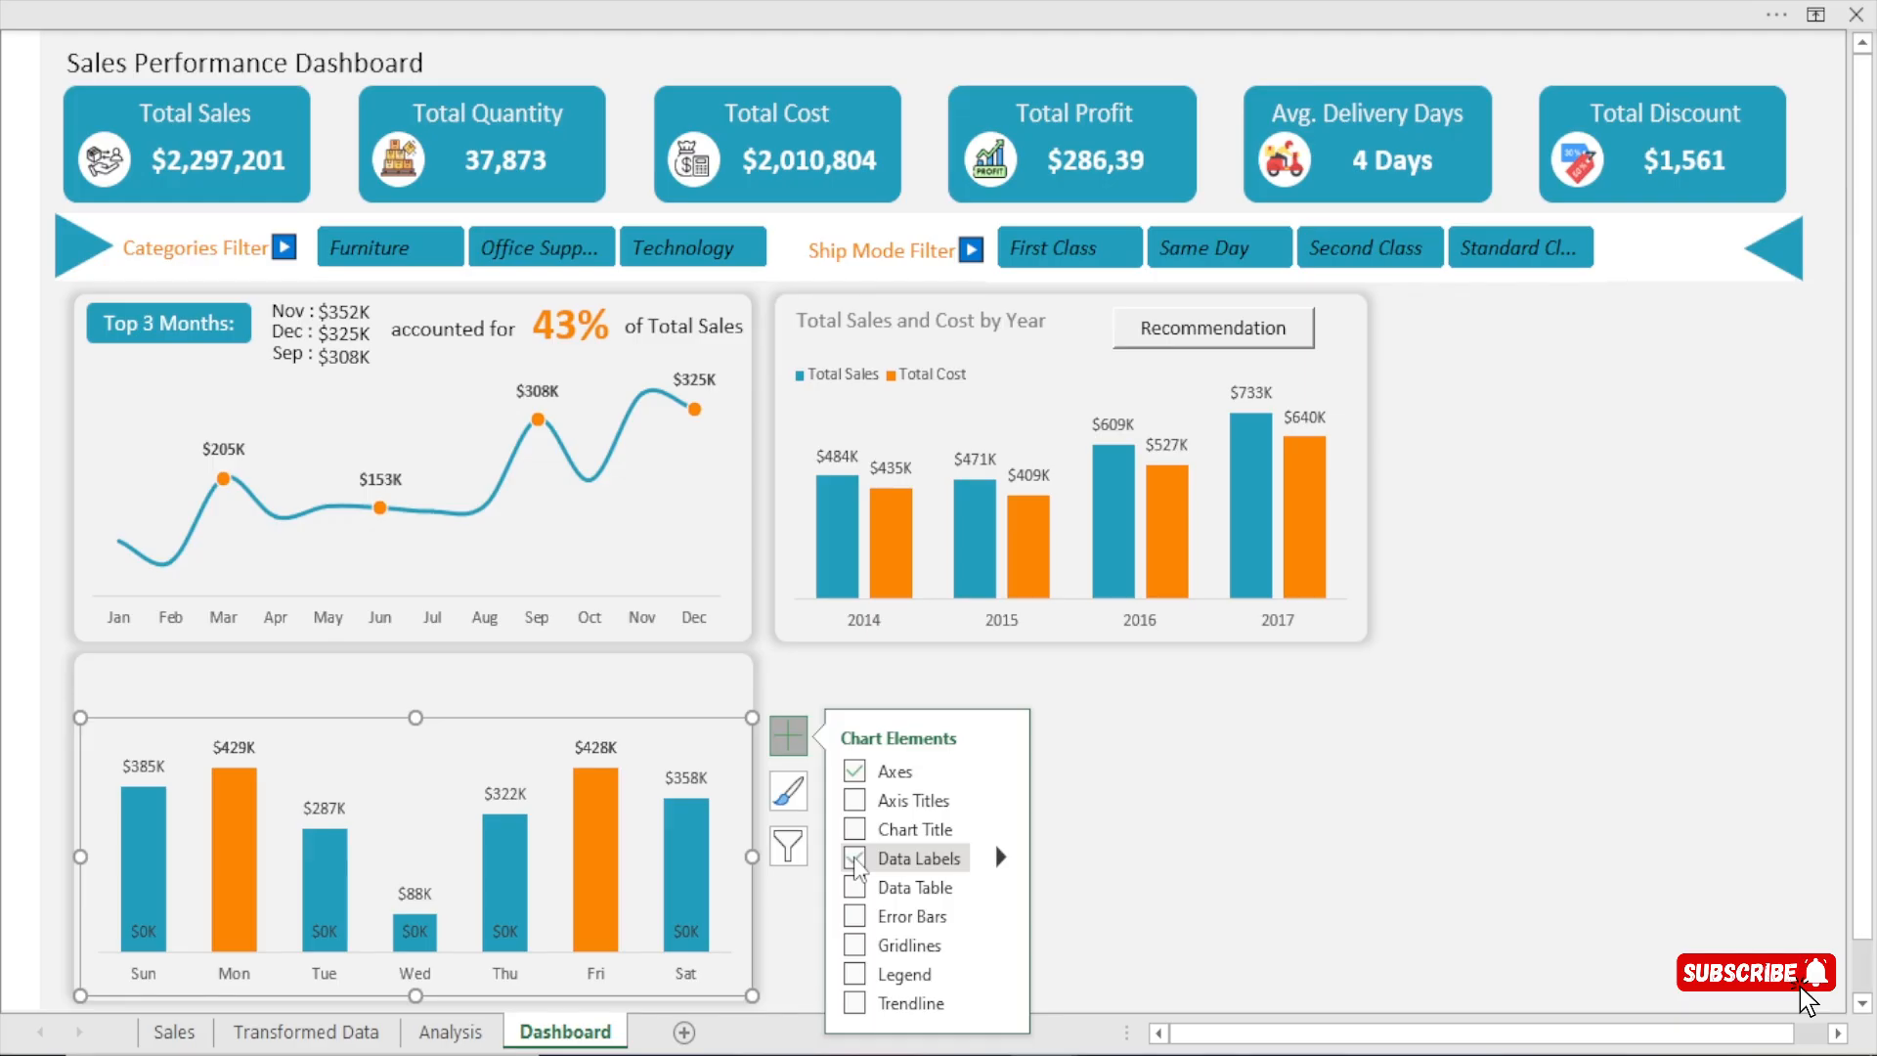
click(1229, 824)
Delete the $0K data labels at the base of the Sunday and Tuesday columns.
click(145, 933)
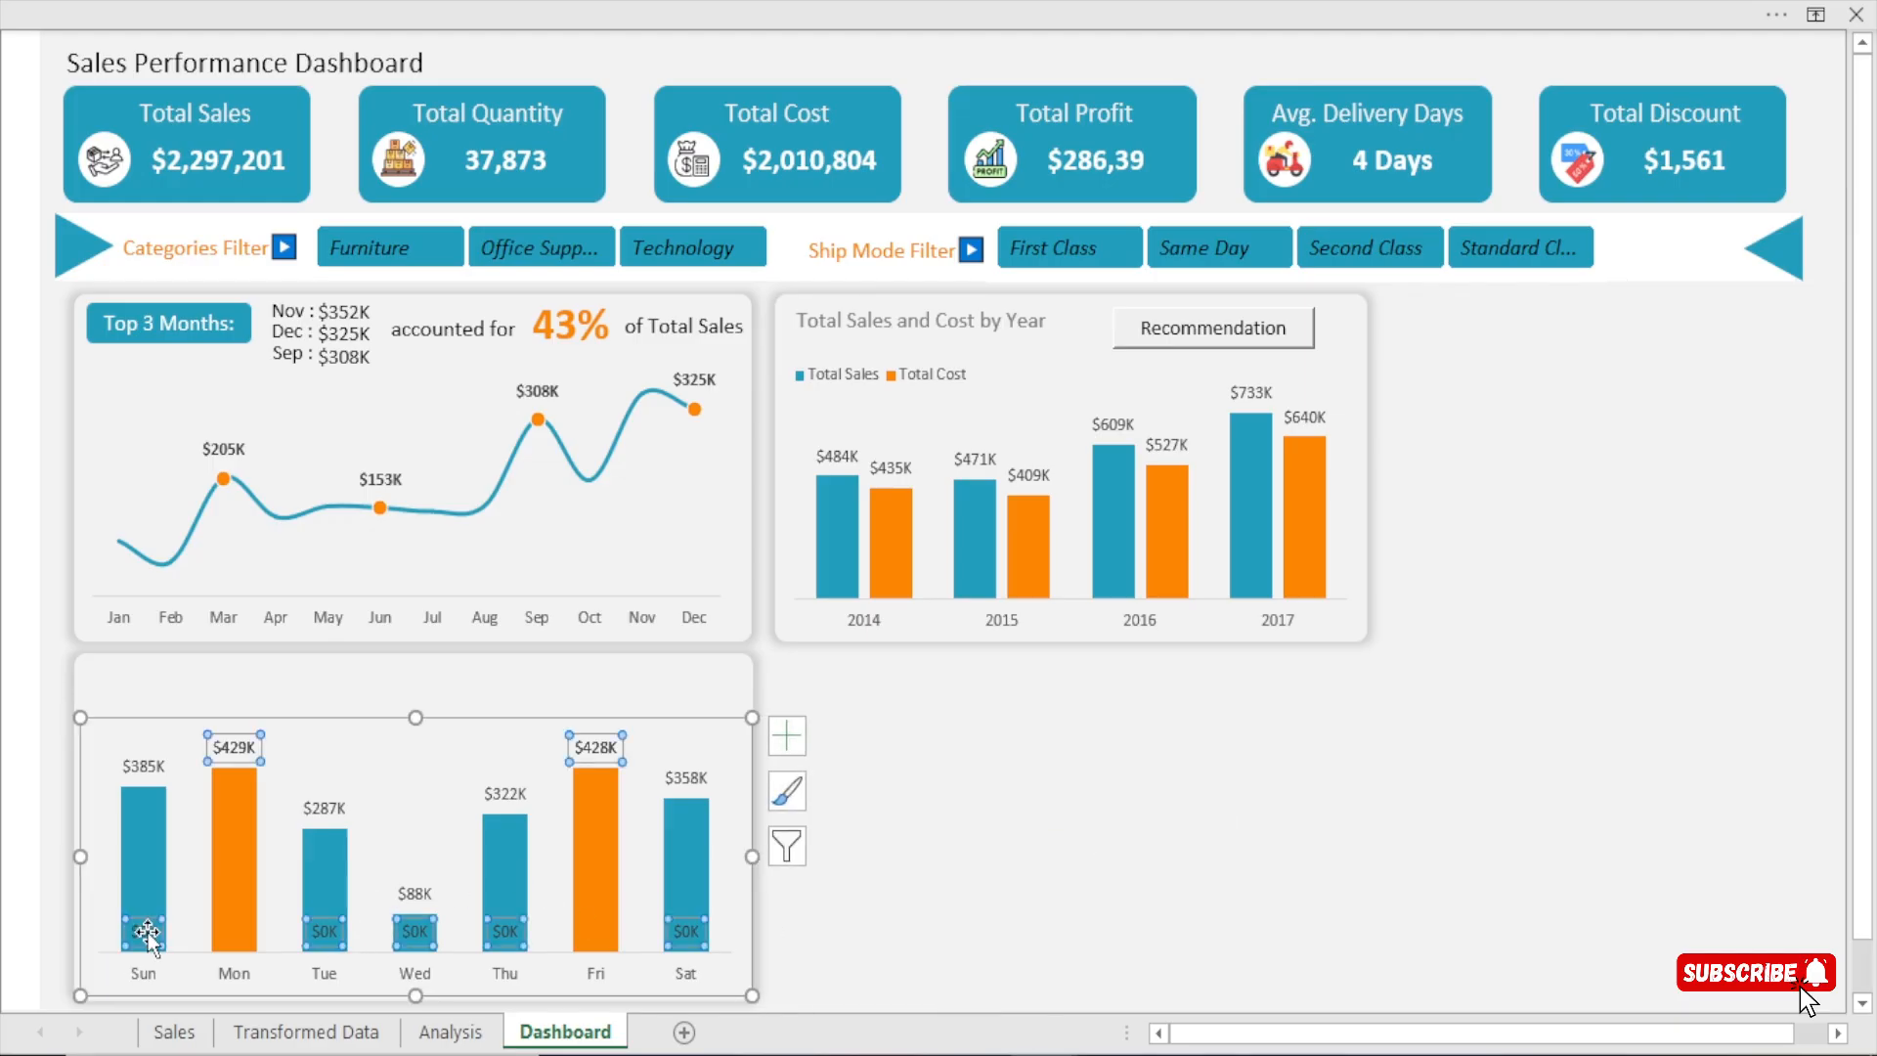
click(145, 933)
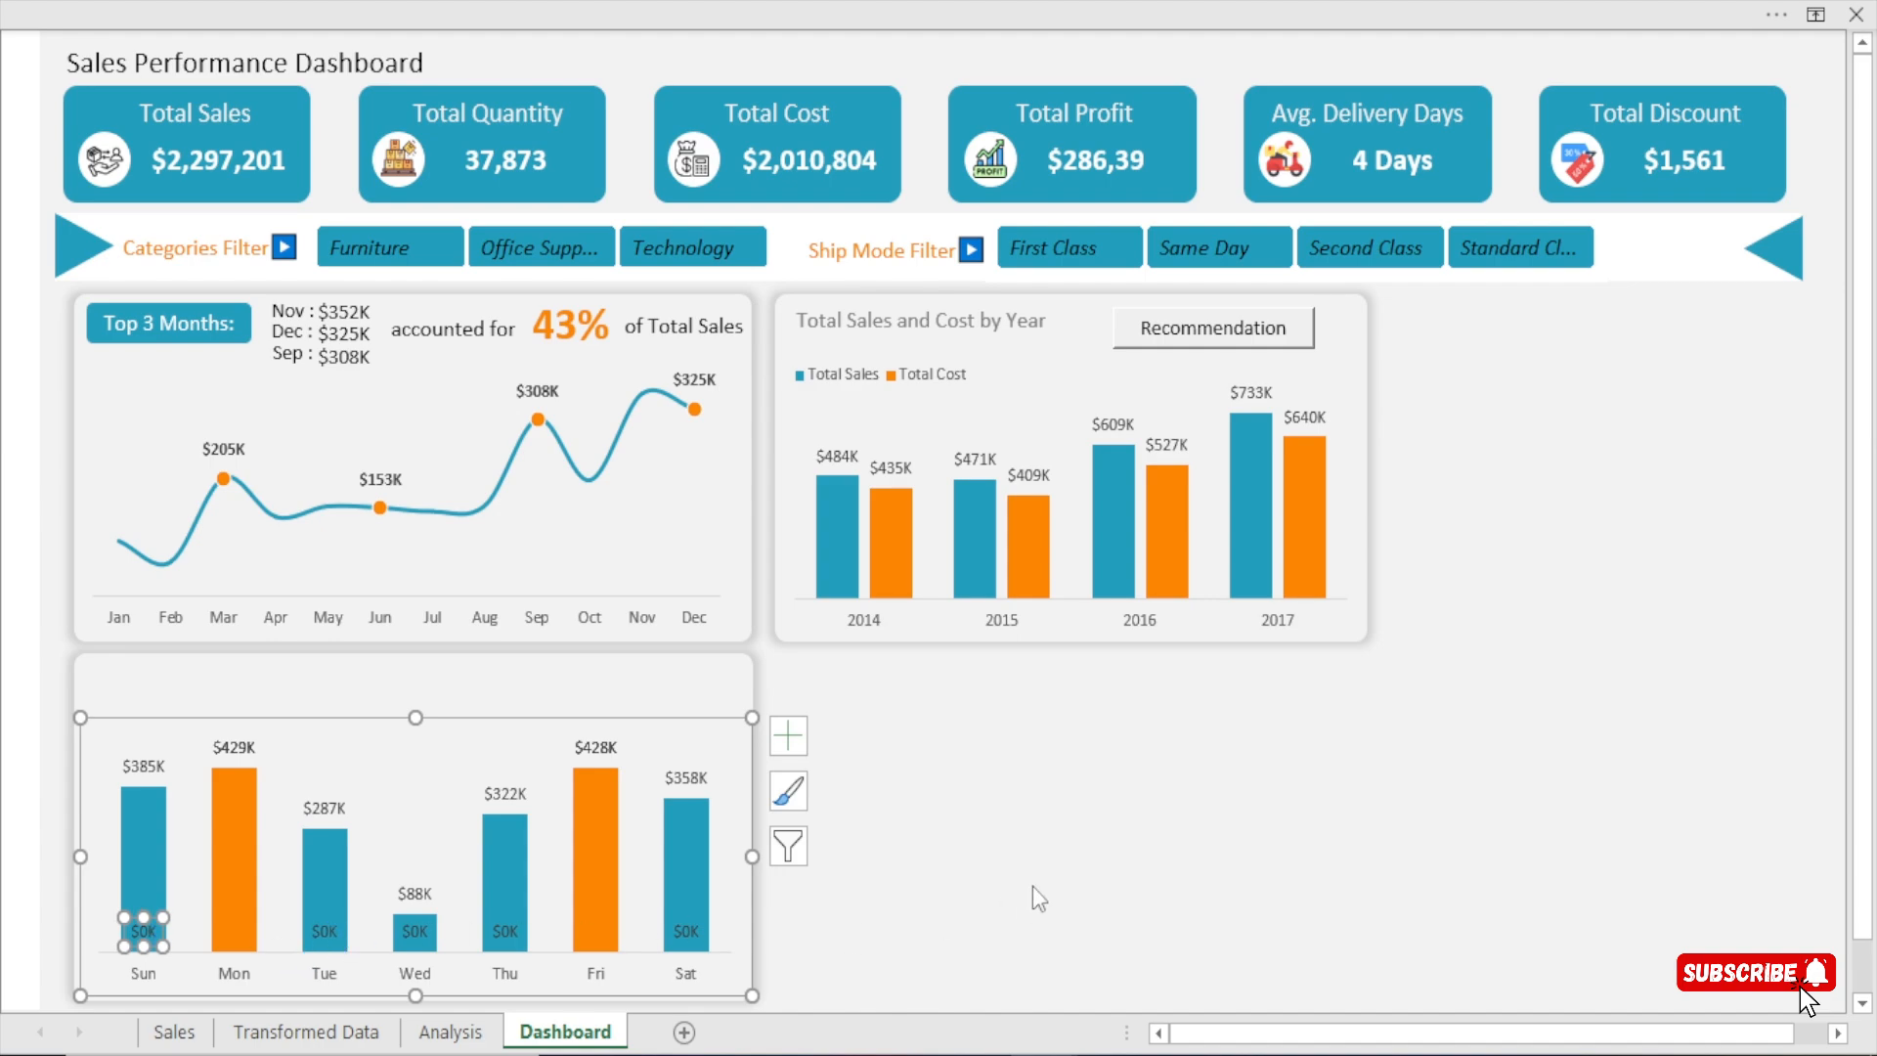
key(F12)
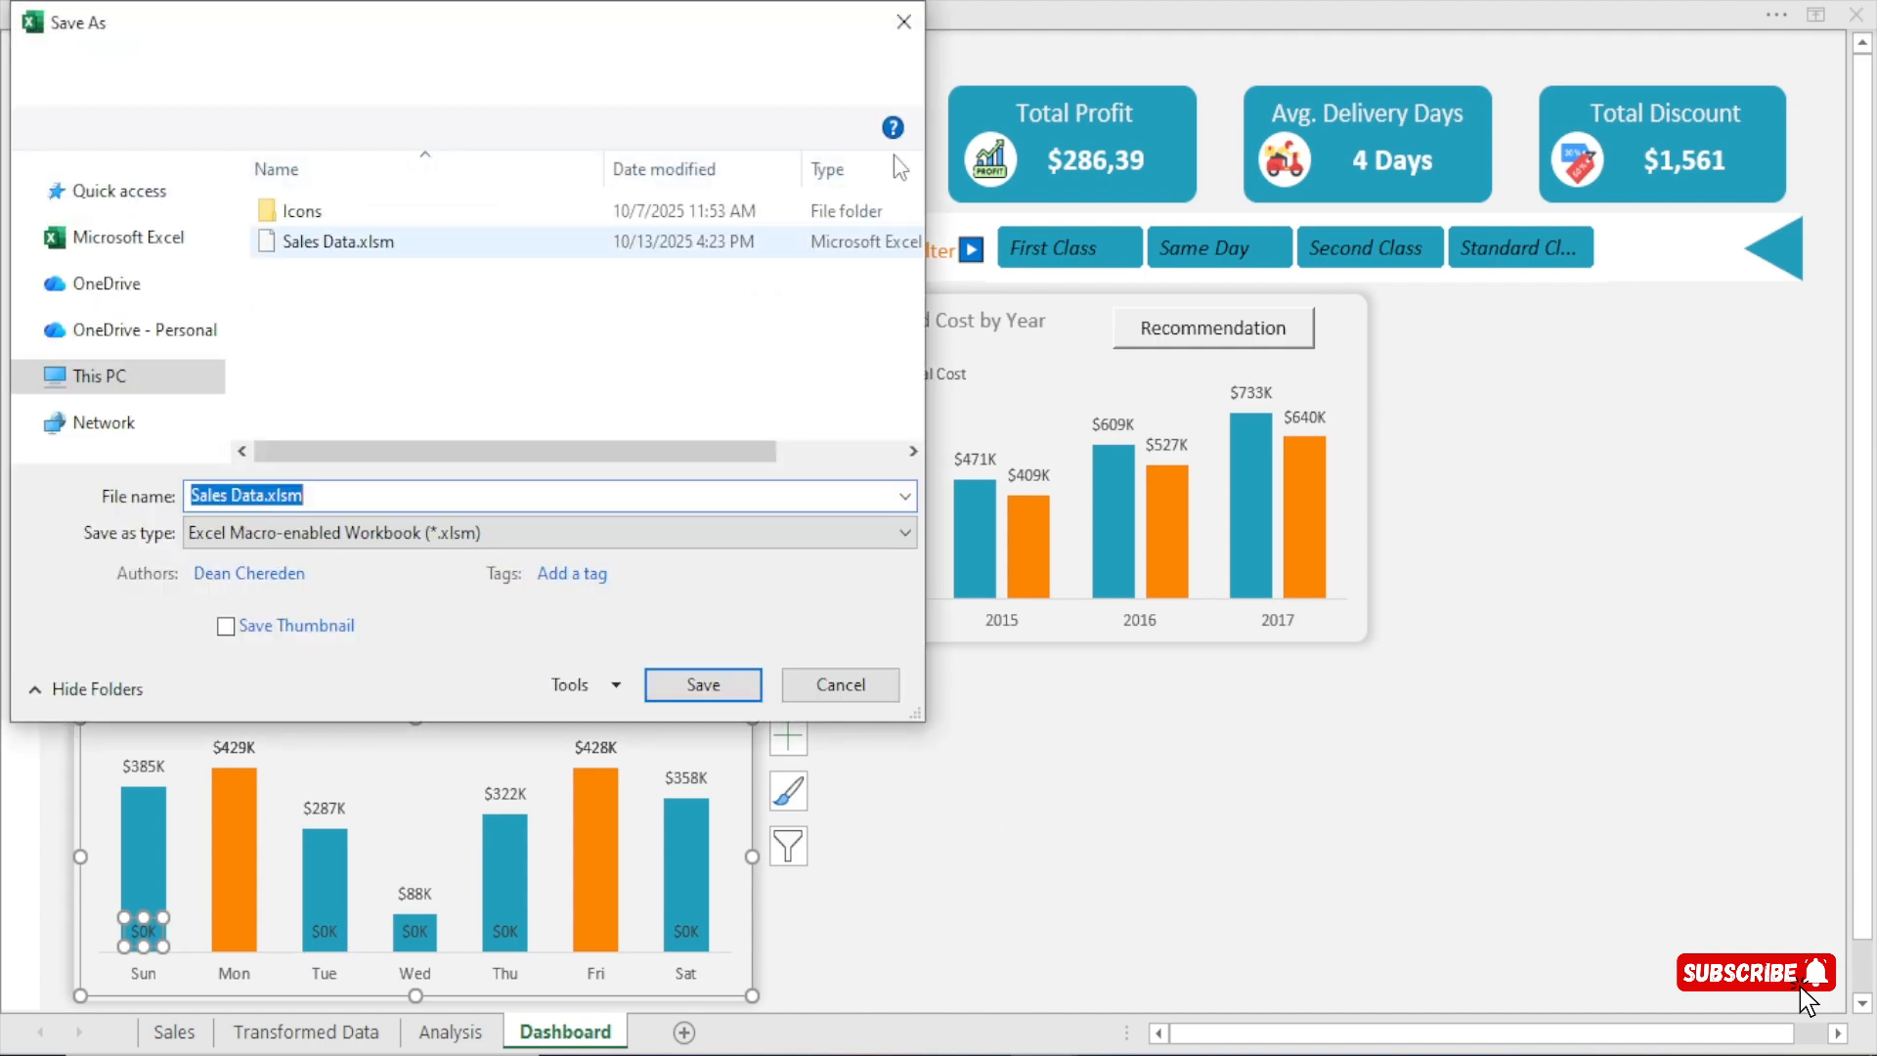
key(Escape)
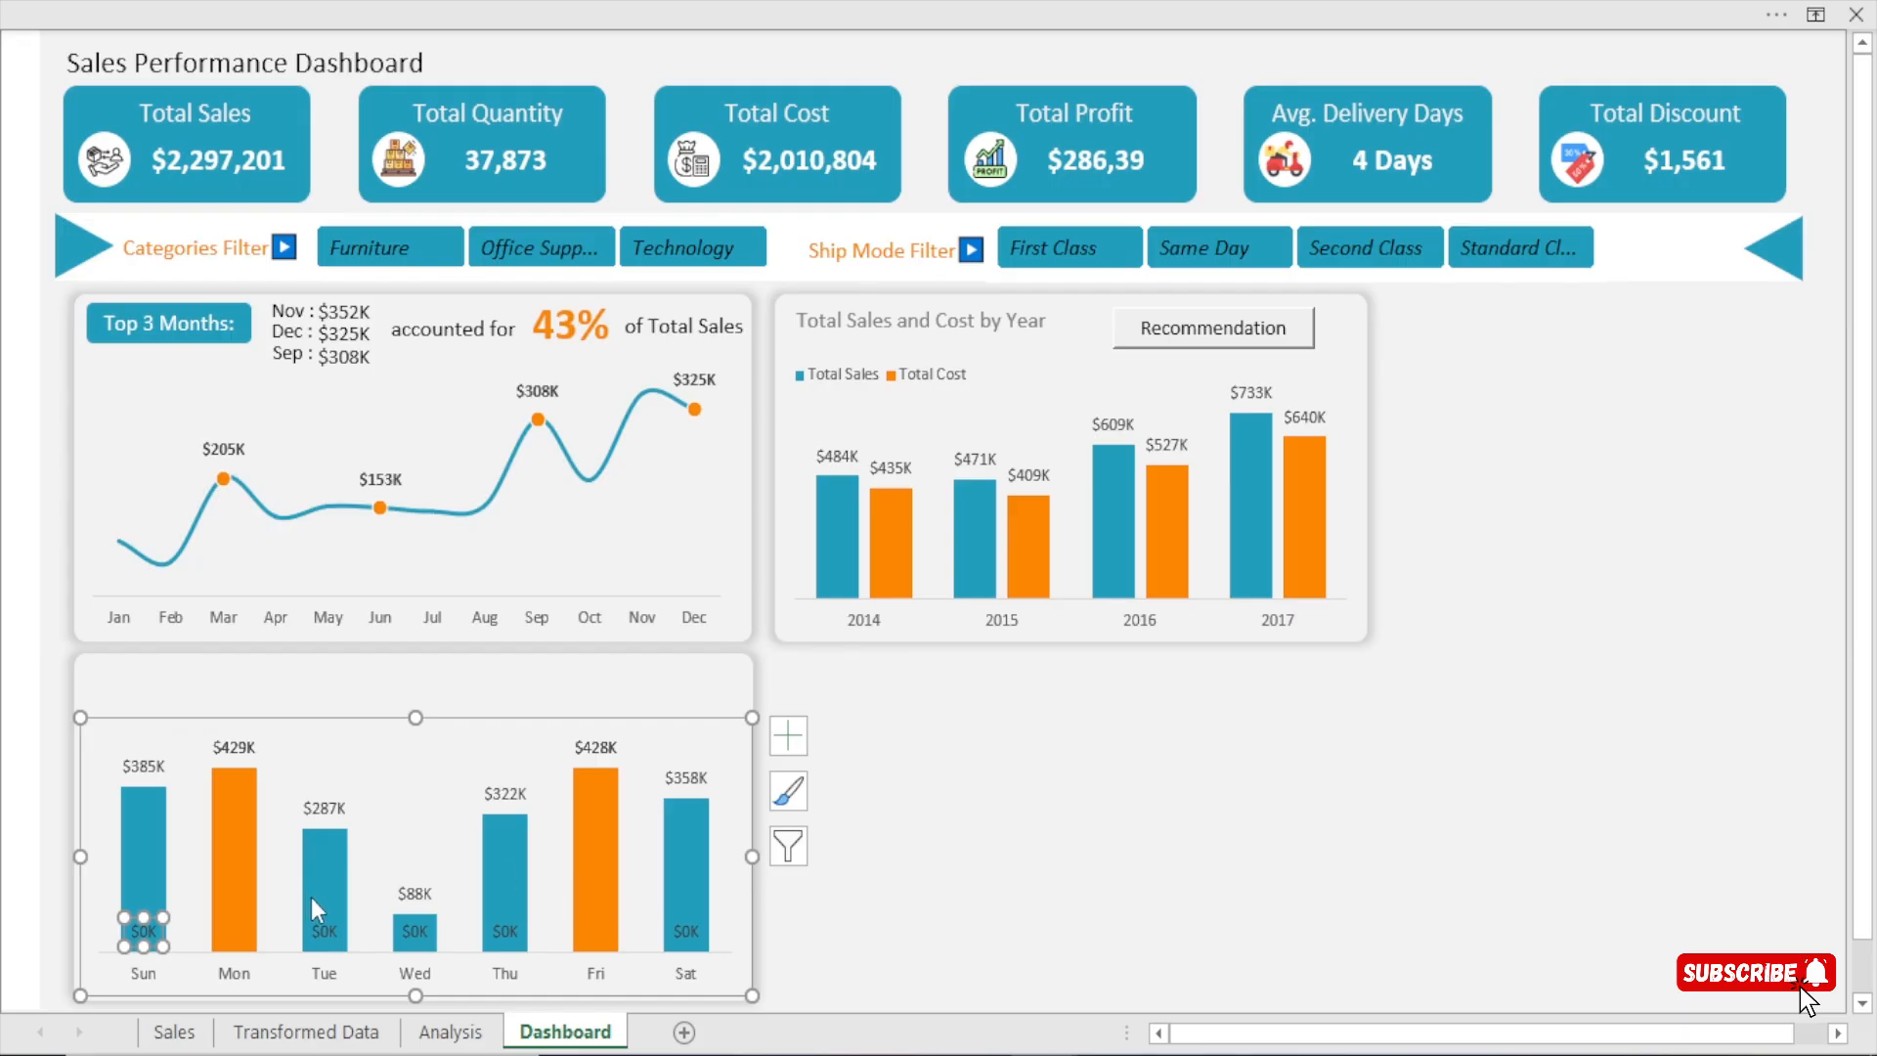
key(Delete)
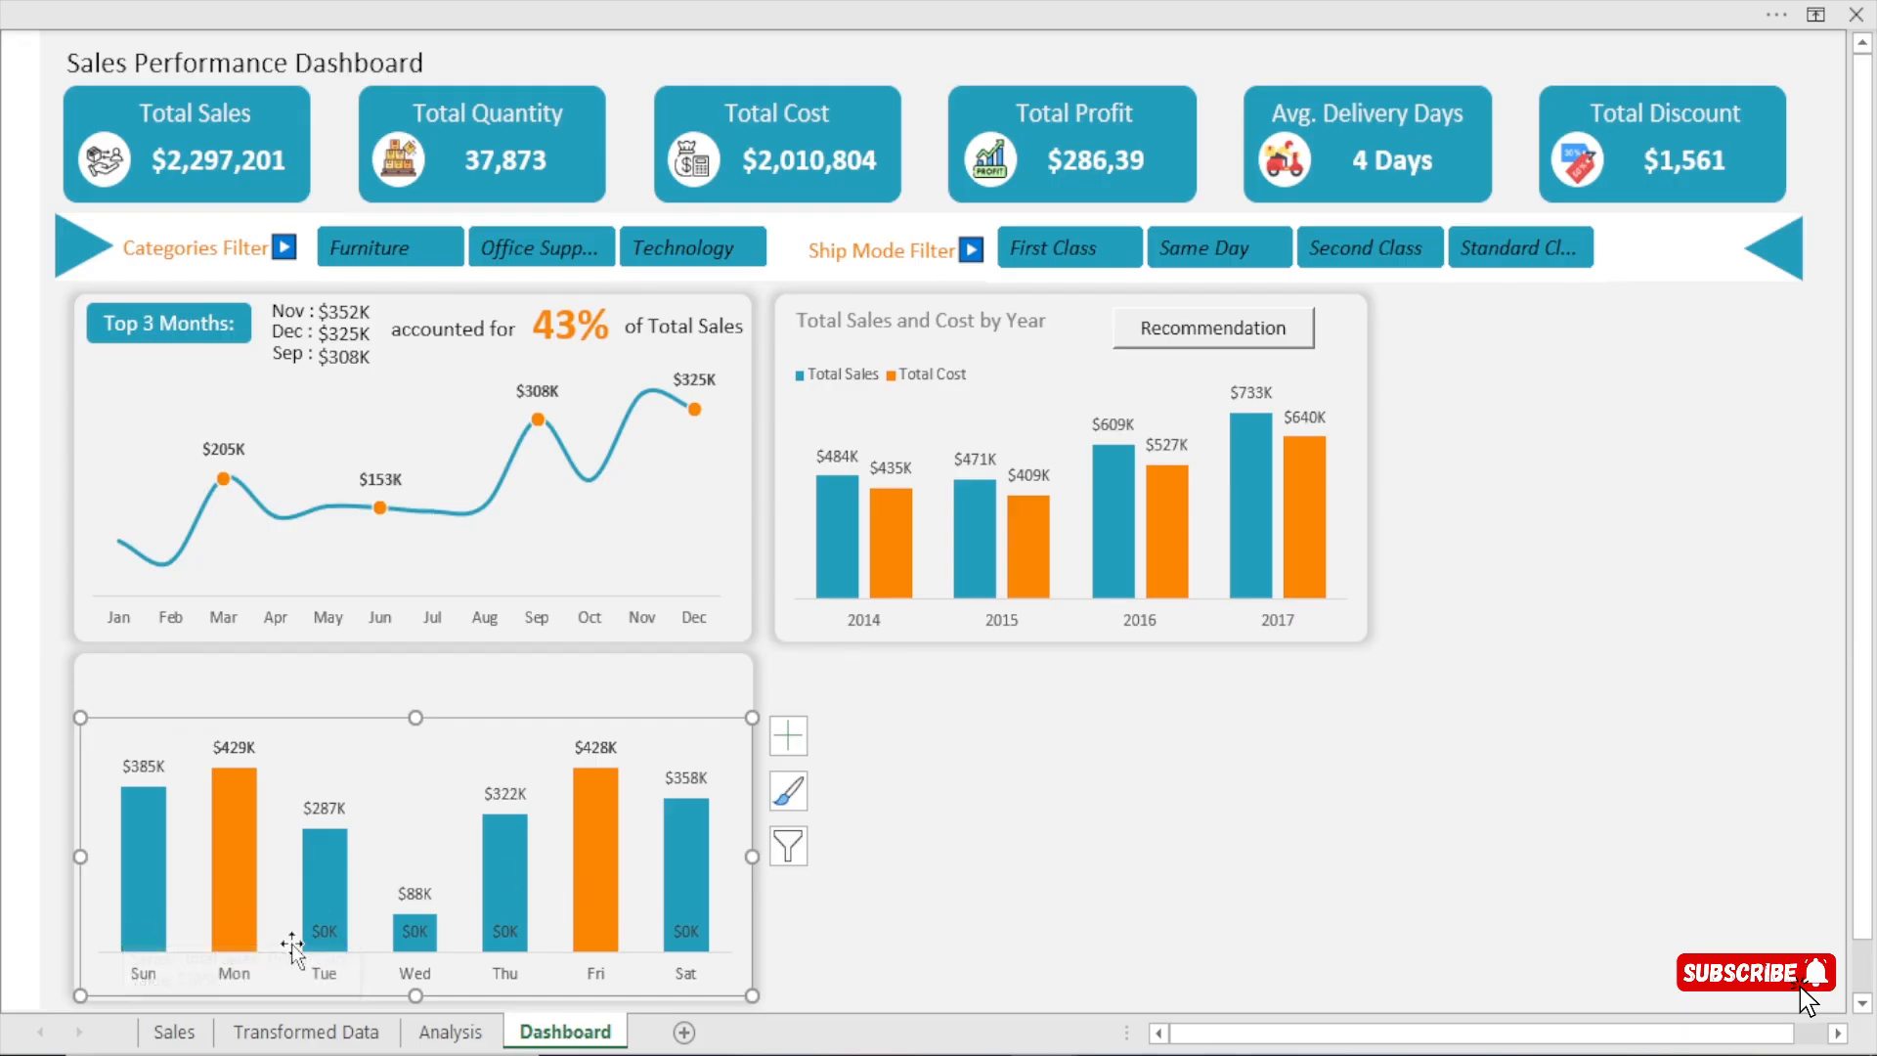
click(326, 933)
click(326, 938)
key(Delete)
Delete the $0K data labels at the base of the Wednesday, Thursday and Saturday columns.
click(414, 933)
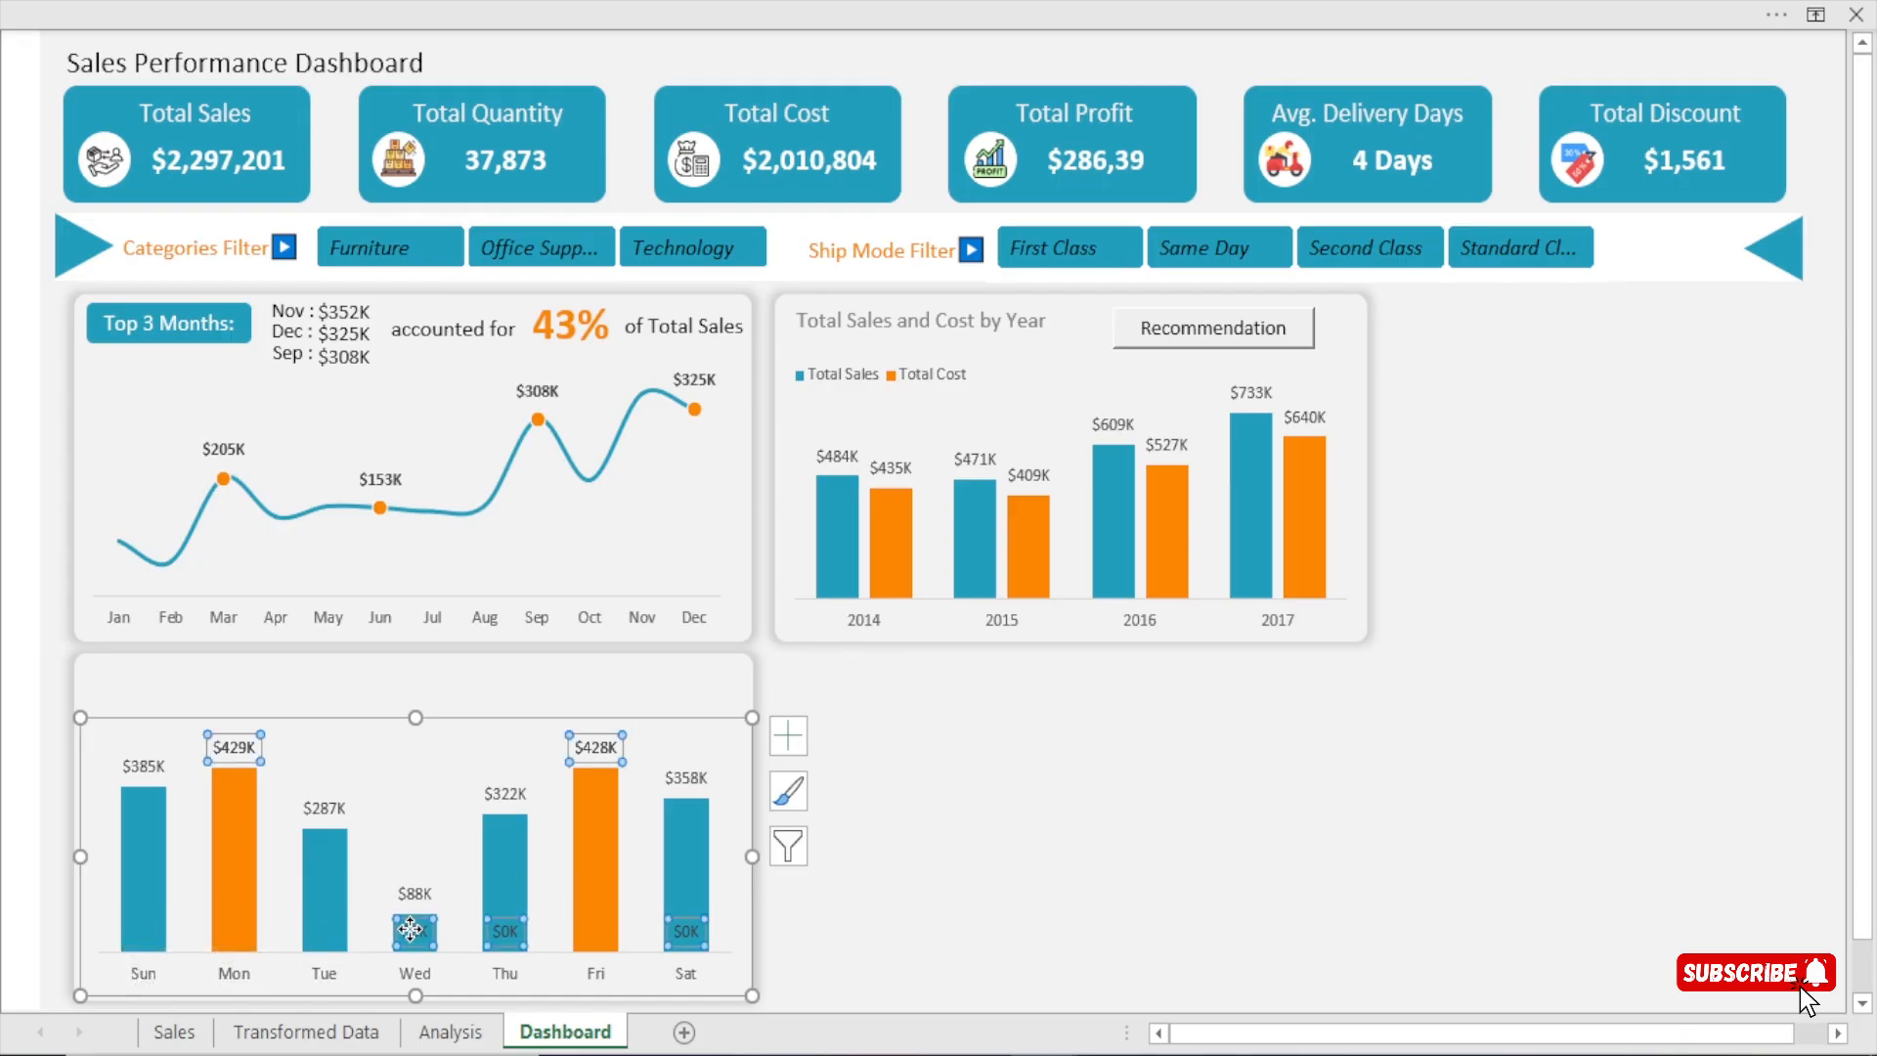
click(414, 933)
key(Delete)
click(509, 929)
click(509, 929)
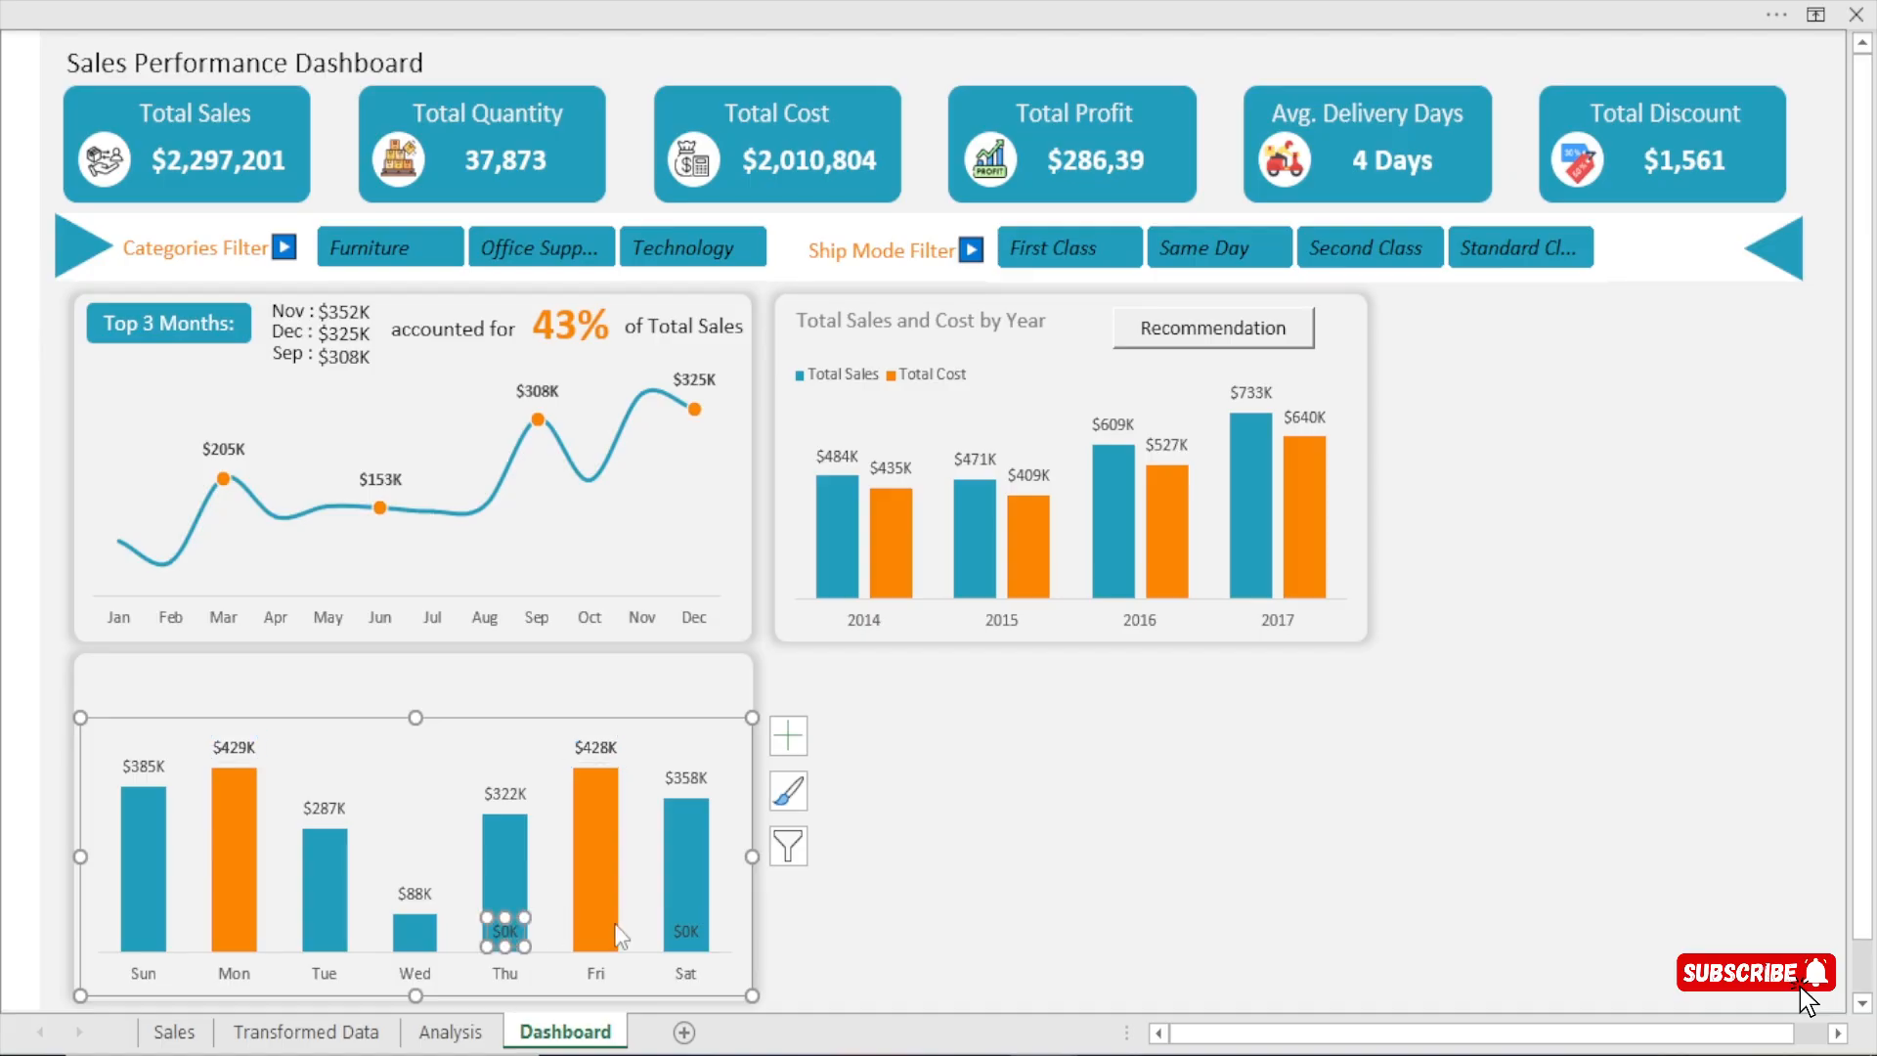
key(Delete)
click(685, 934)
click(686, 931)
key(Delete)
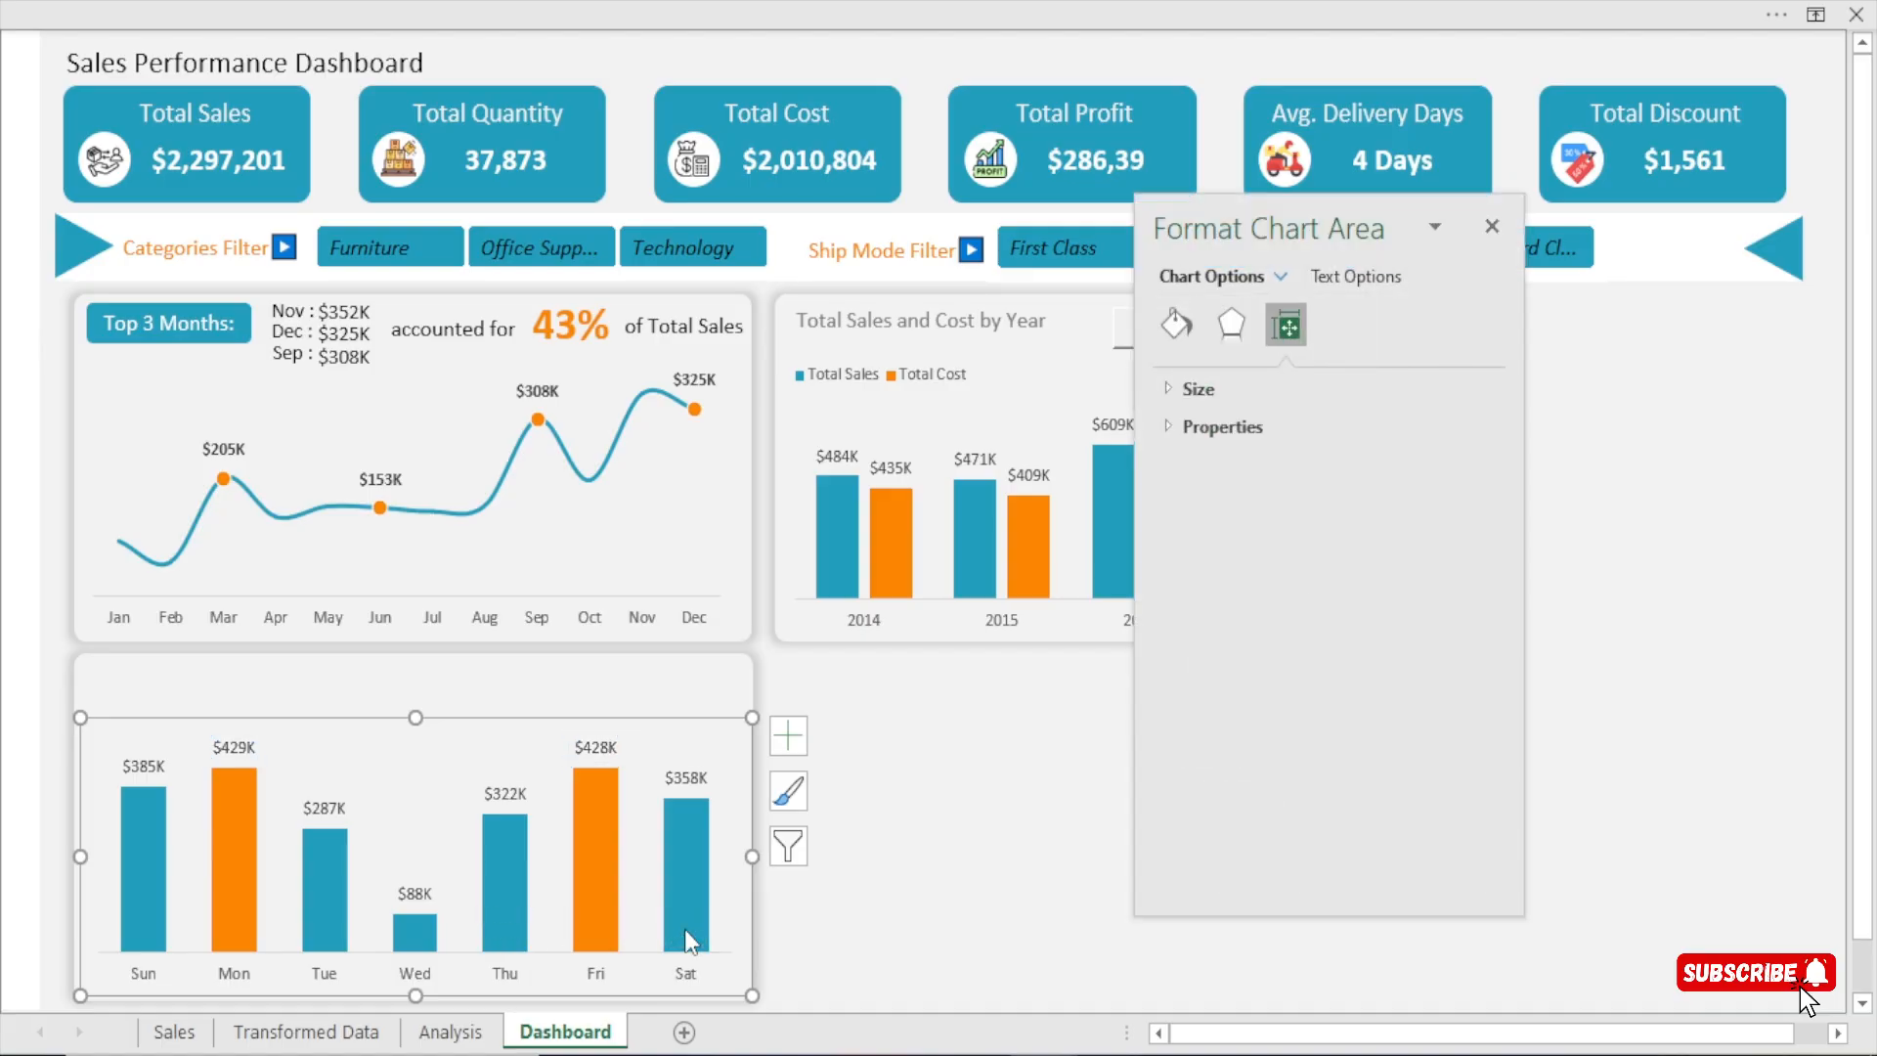
click(1493, 234)
click(1098, 940)
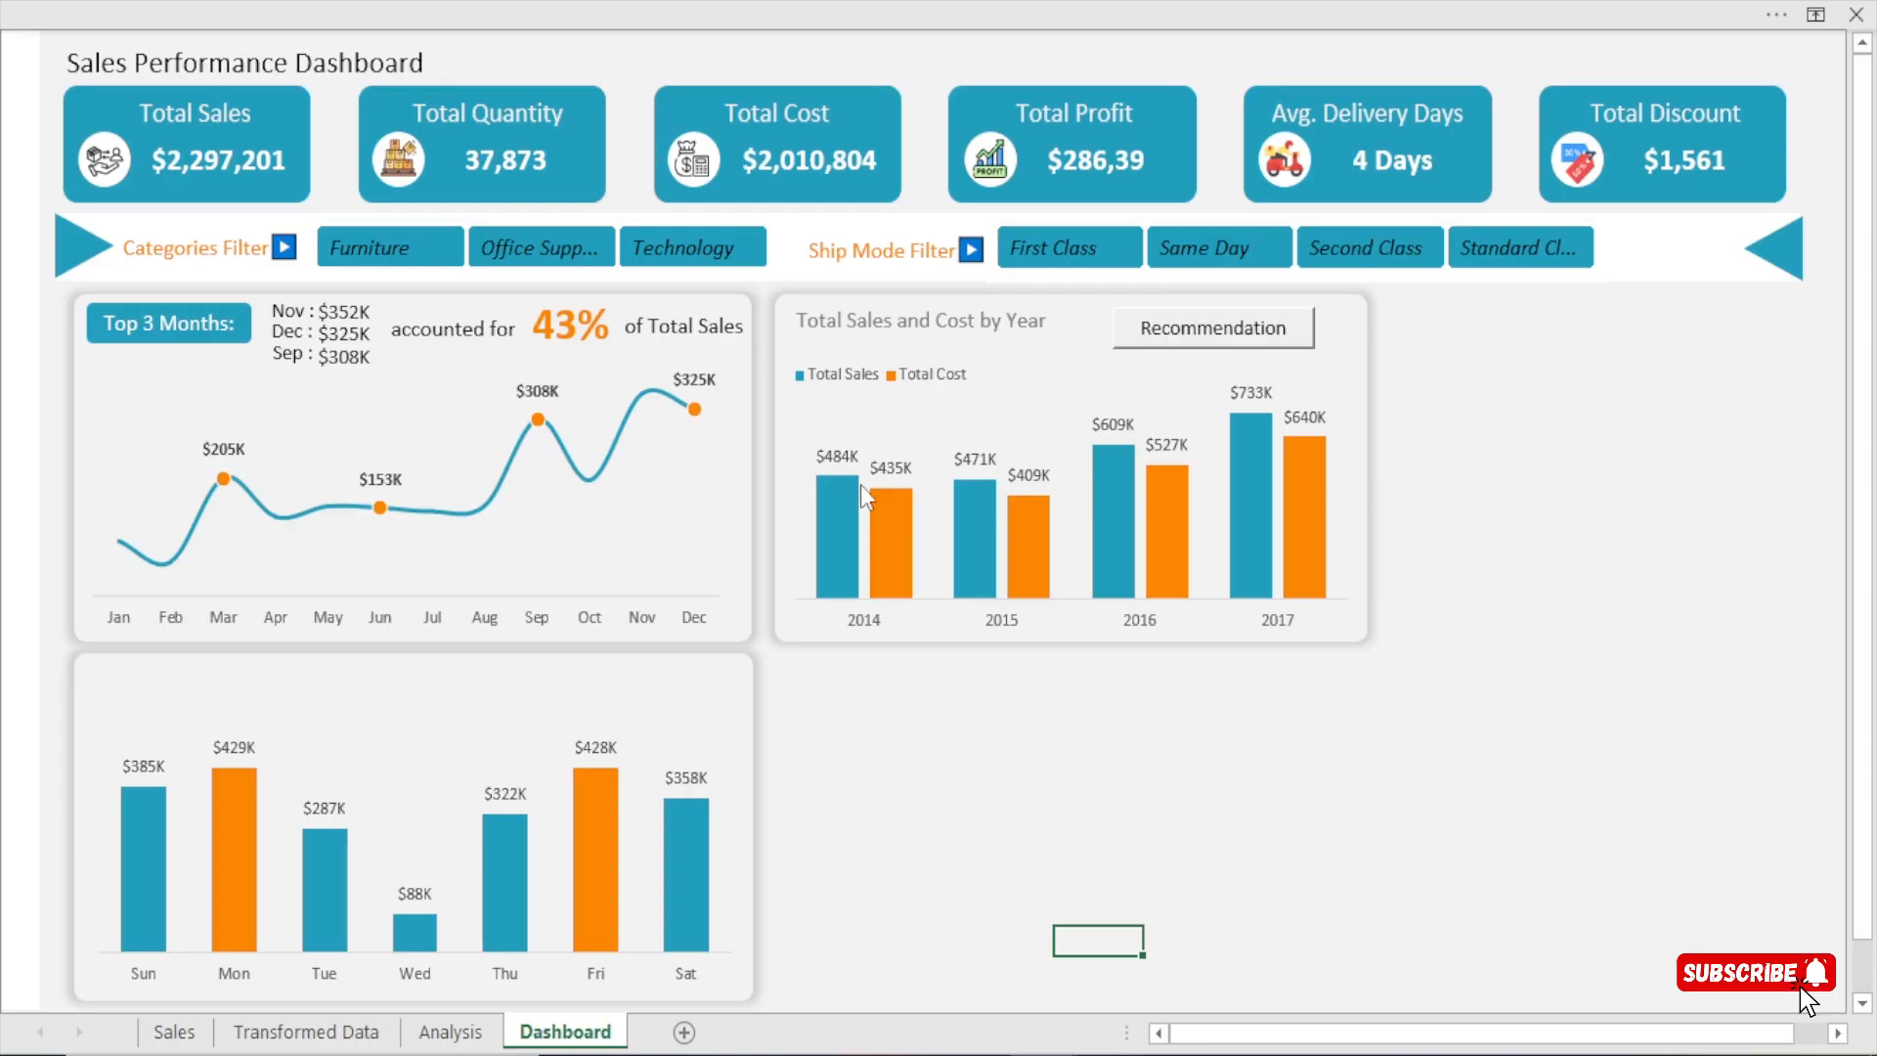
Copy the Total Sales and Cost by Year title box onto the weekday sales card and reword it as Total Sales by Weekday.
click(848, 318)
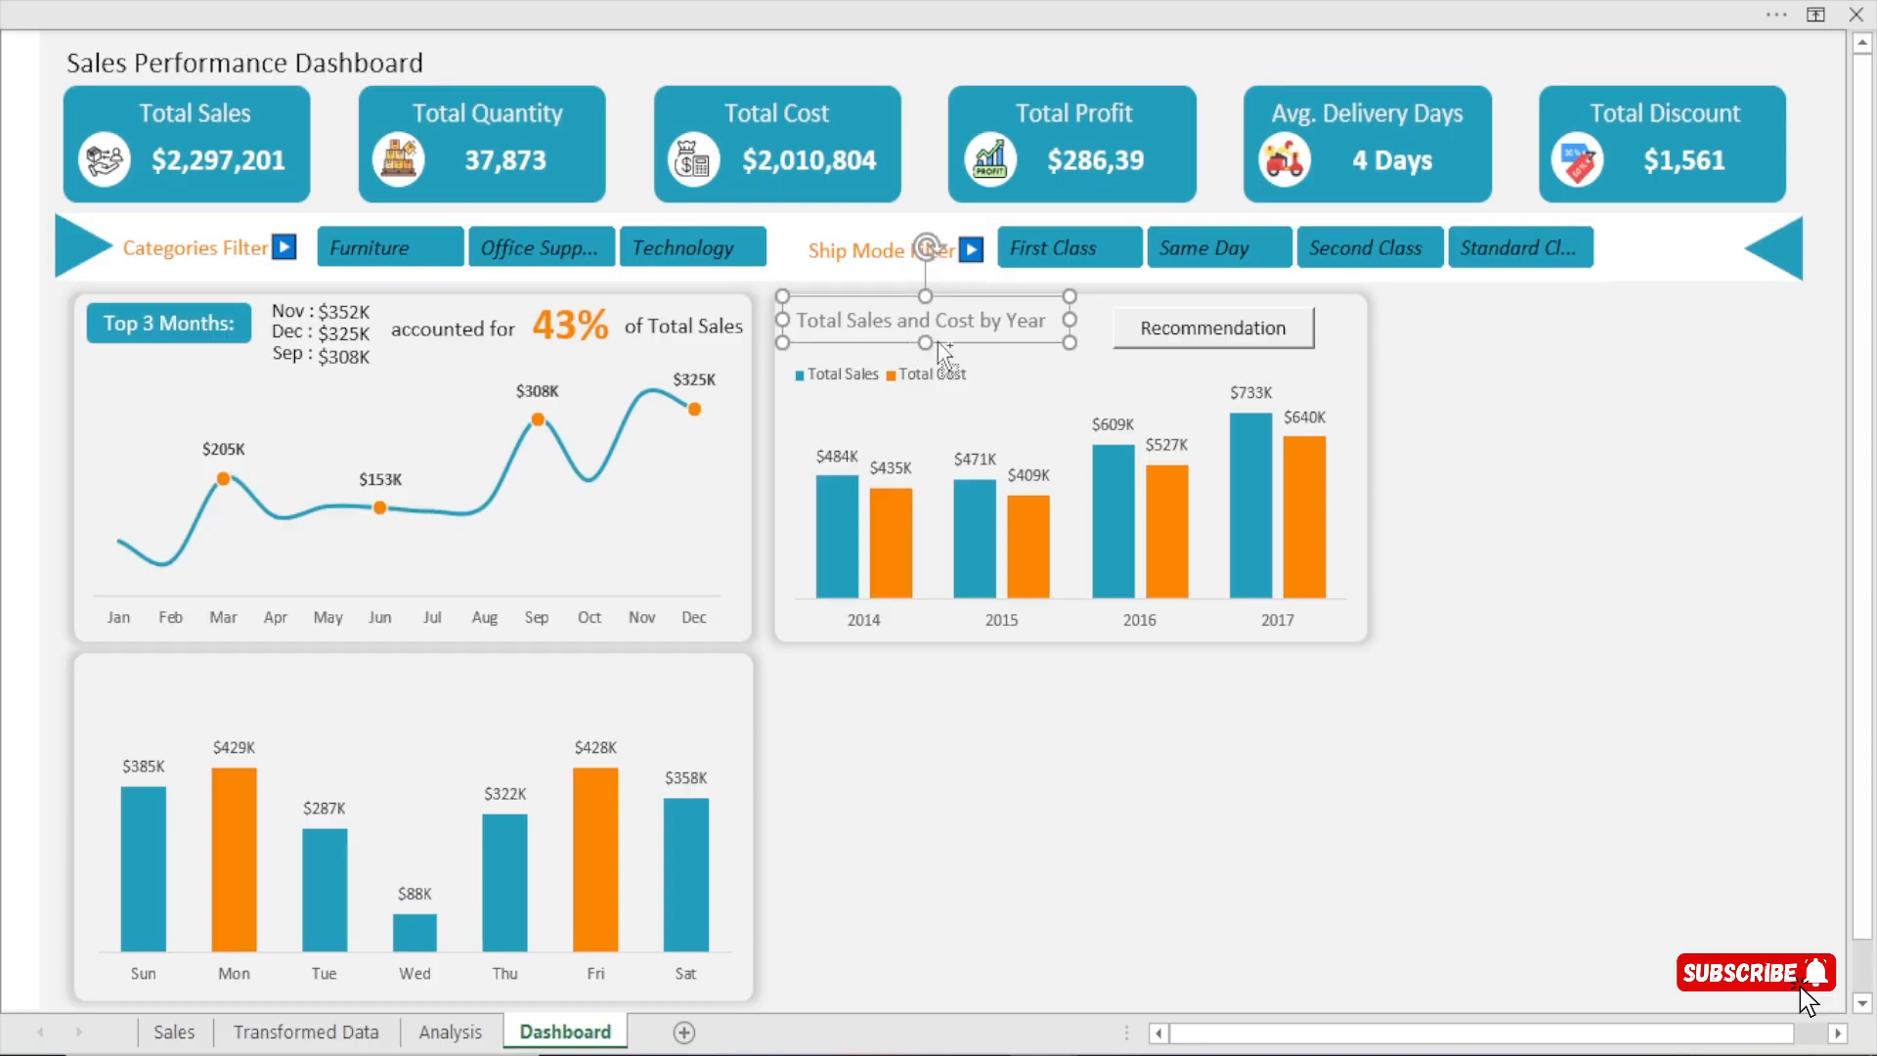
drag(936, 342, 287, 708)
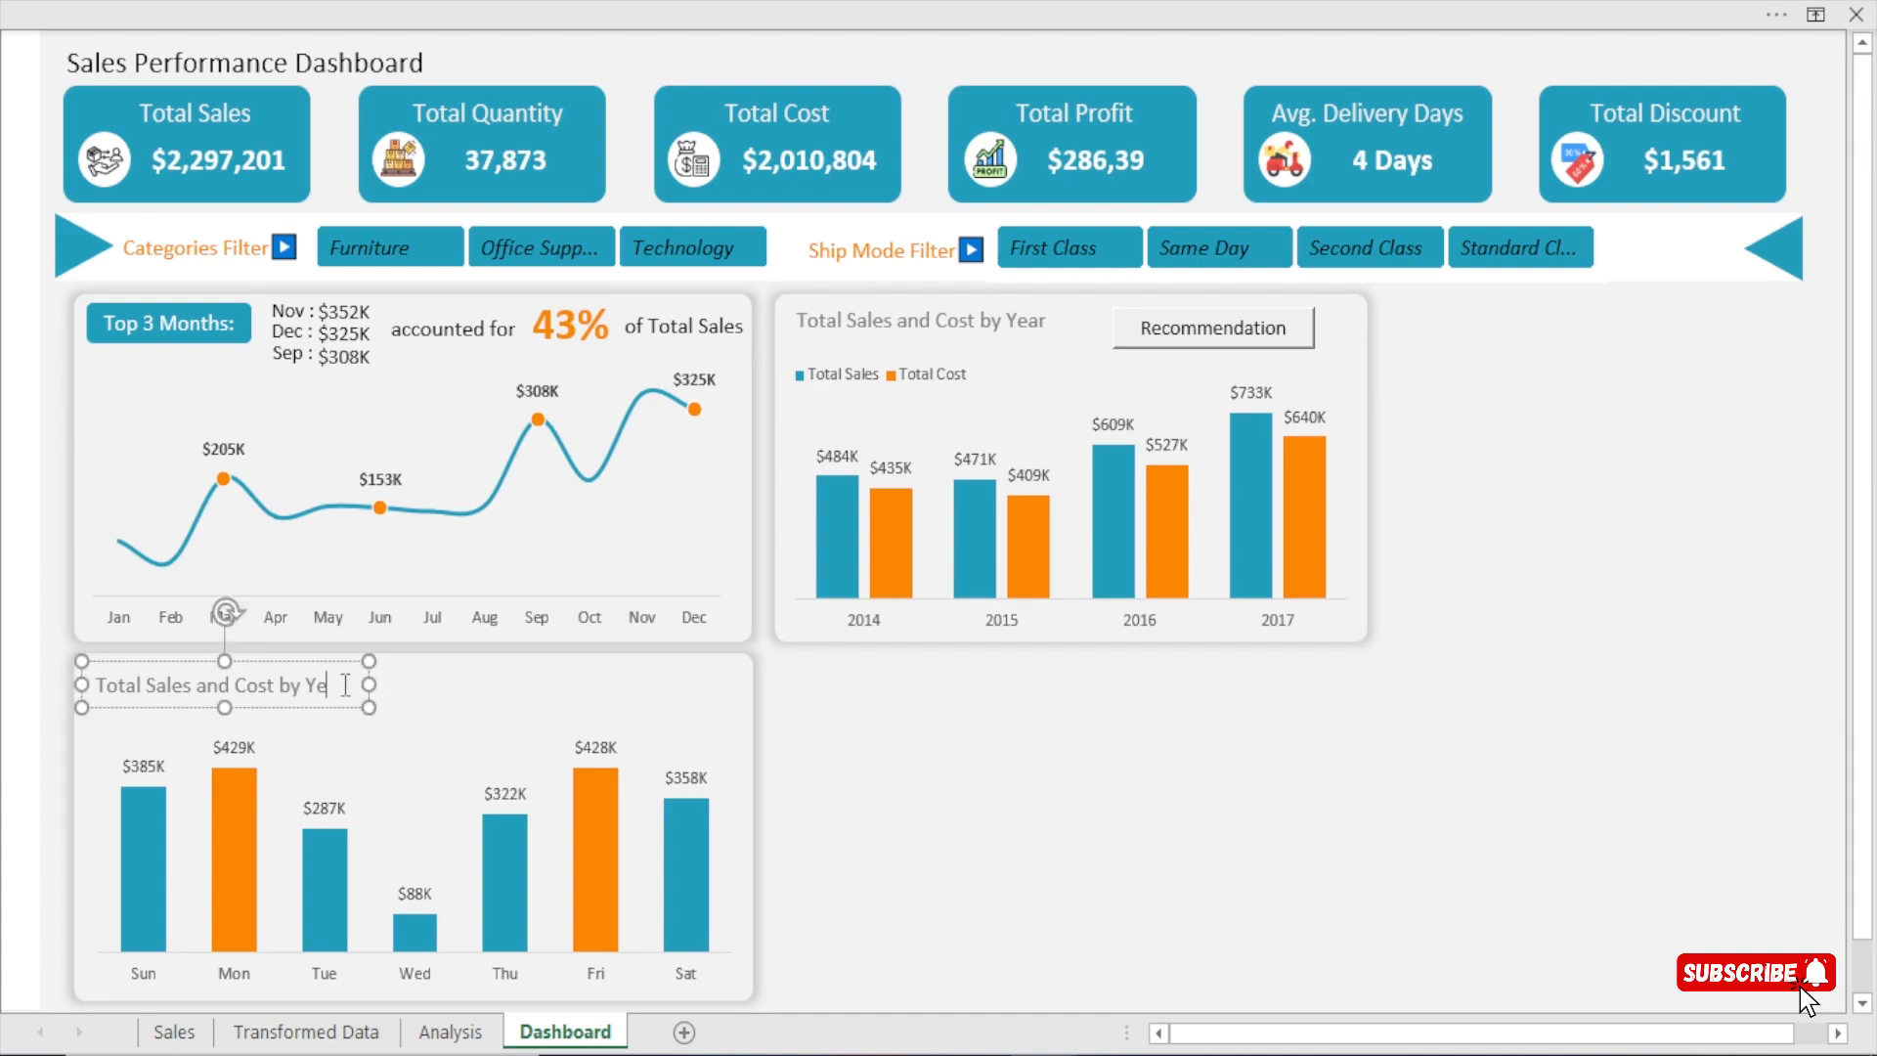
key(BackSpace)
key(BackSpace)
key(BackSpace)
key(BackSpace)
key(BackSpace)
key(BackSpace)
key(BackSpace)
key(BackSpace)
key(BackSpace)
key(BackSpace)
Narrow the weekday card's title text box to fit its text.
drag(368, 685, 326, 676)
click(322, 674)
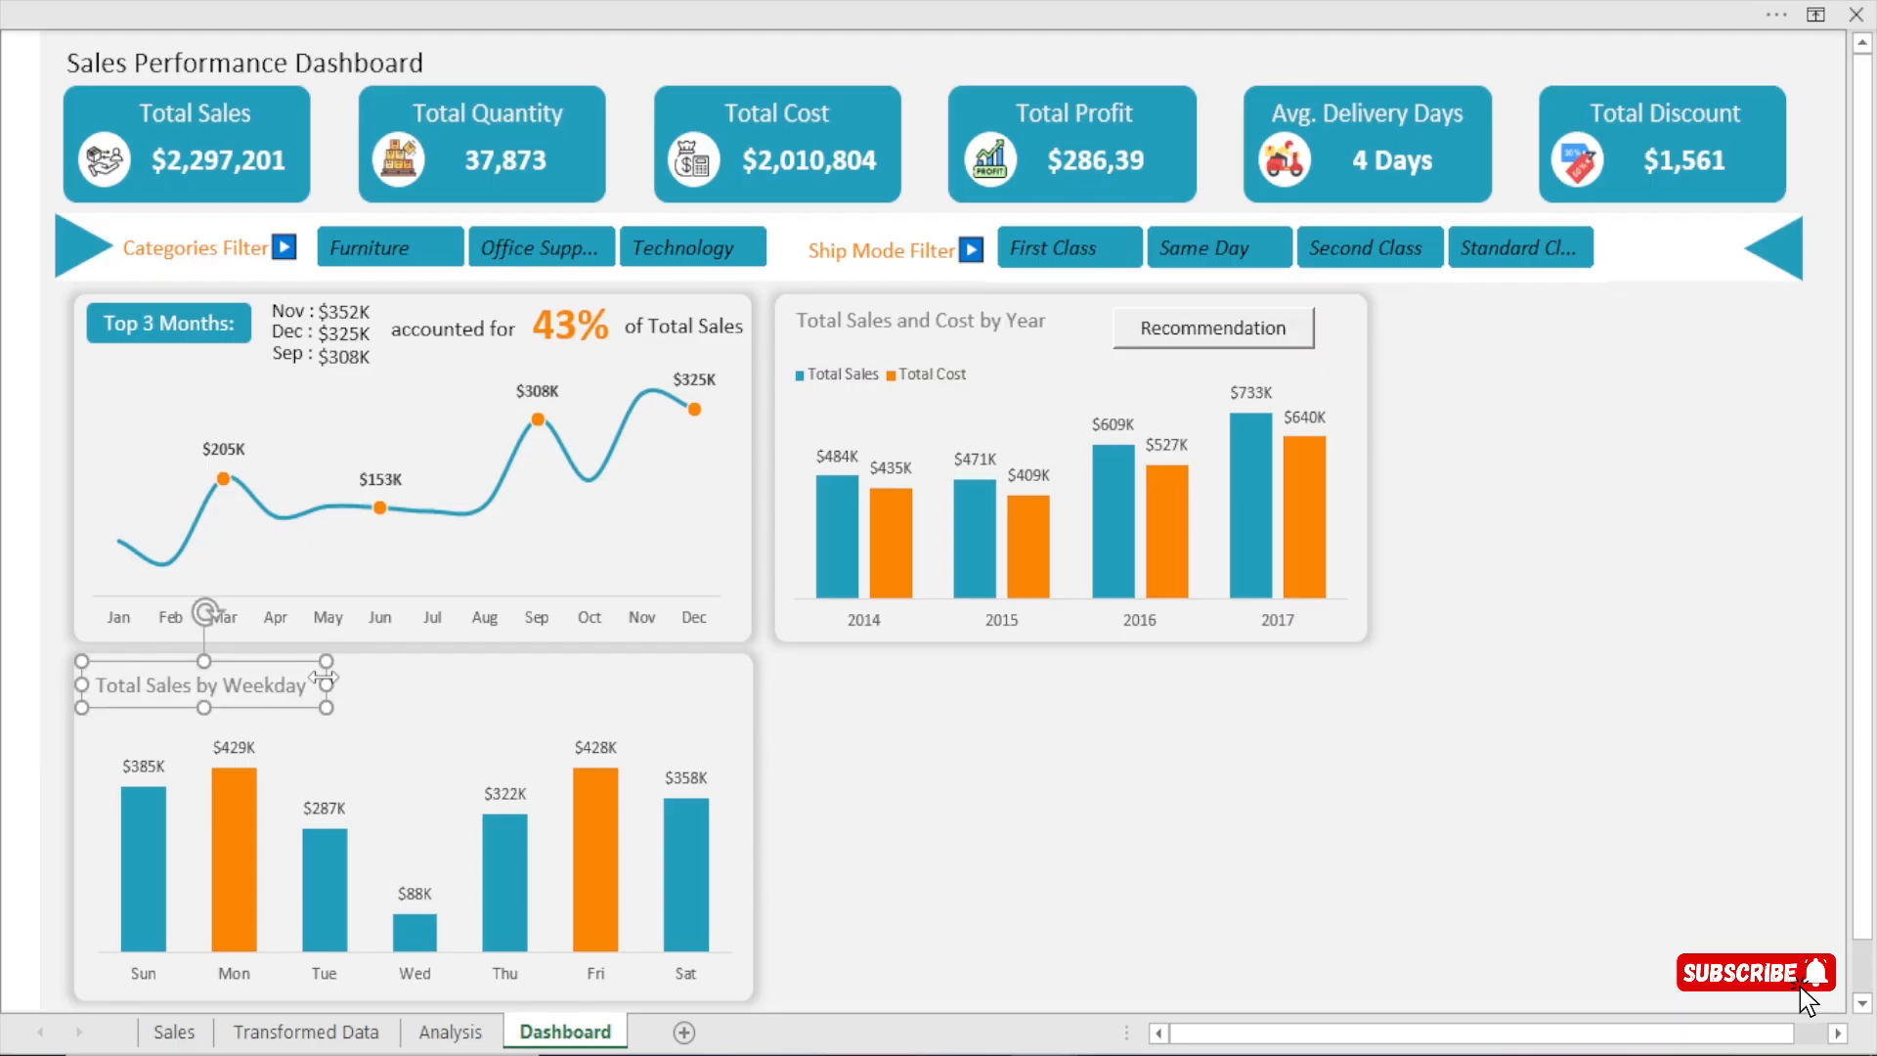
click(850, 729)
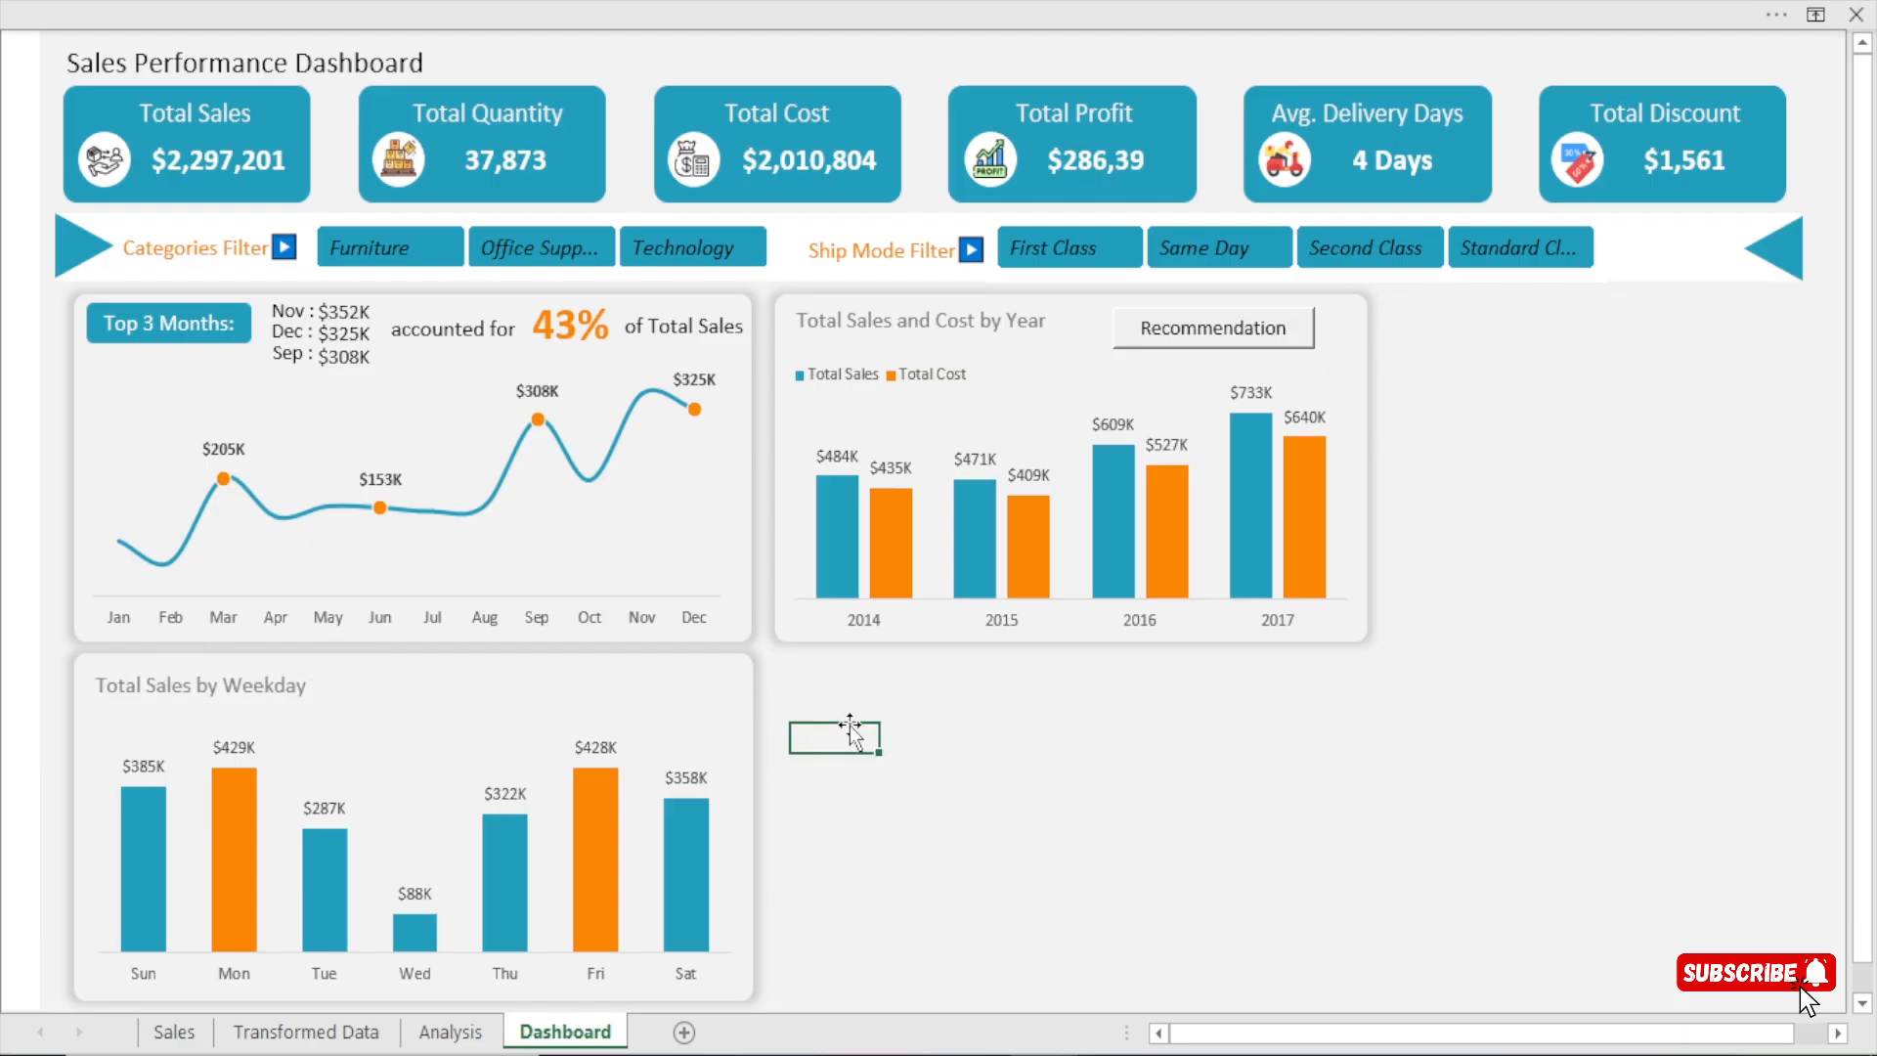
Reduce the weekday sales chart's height slightly from its upper edge to leave more space beneath the card title.
click(419, 721)
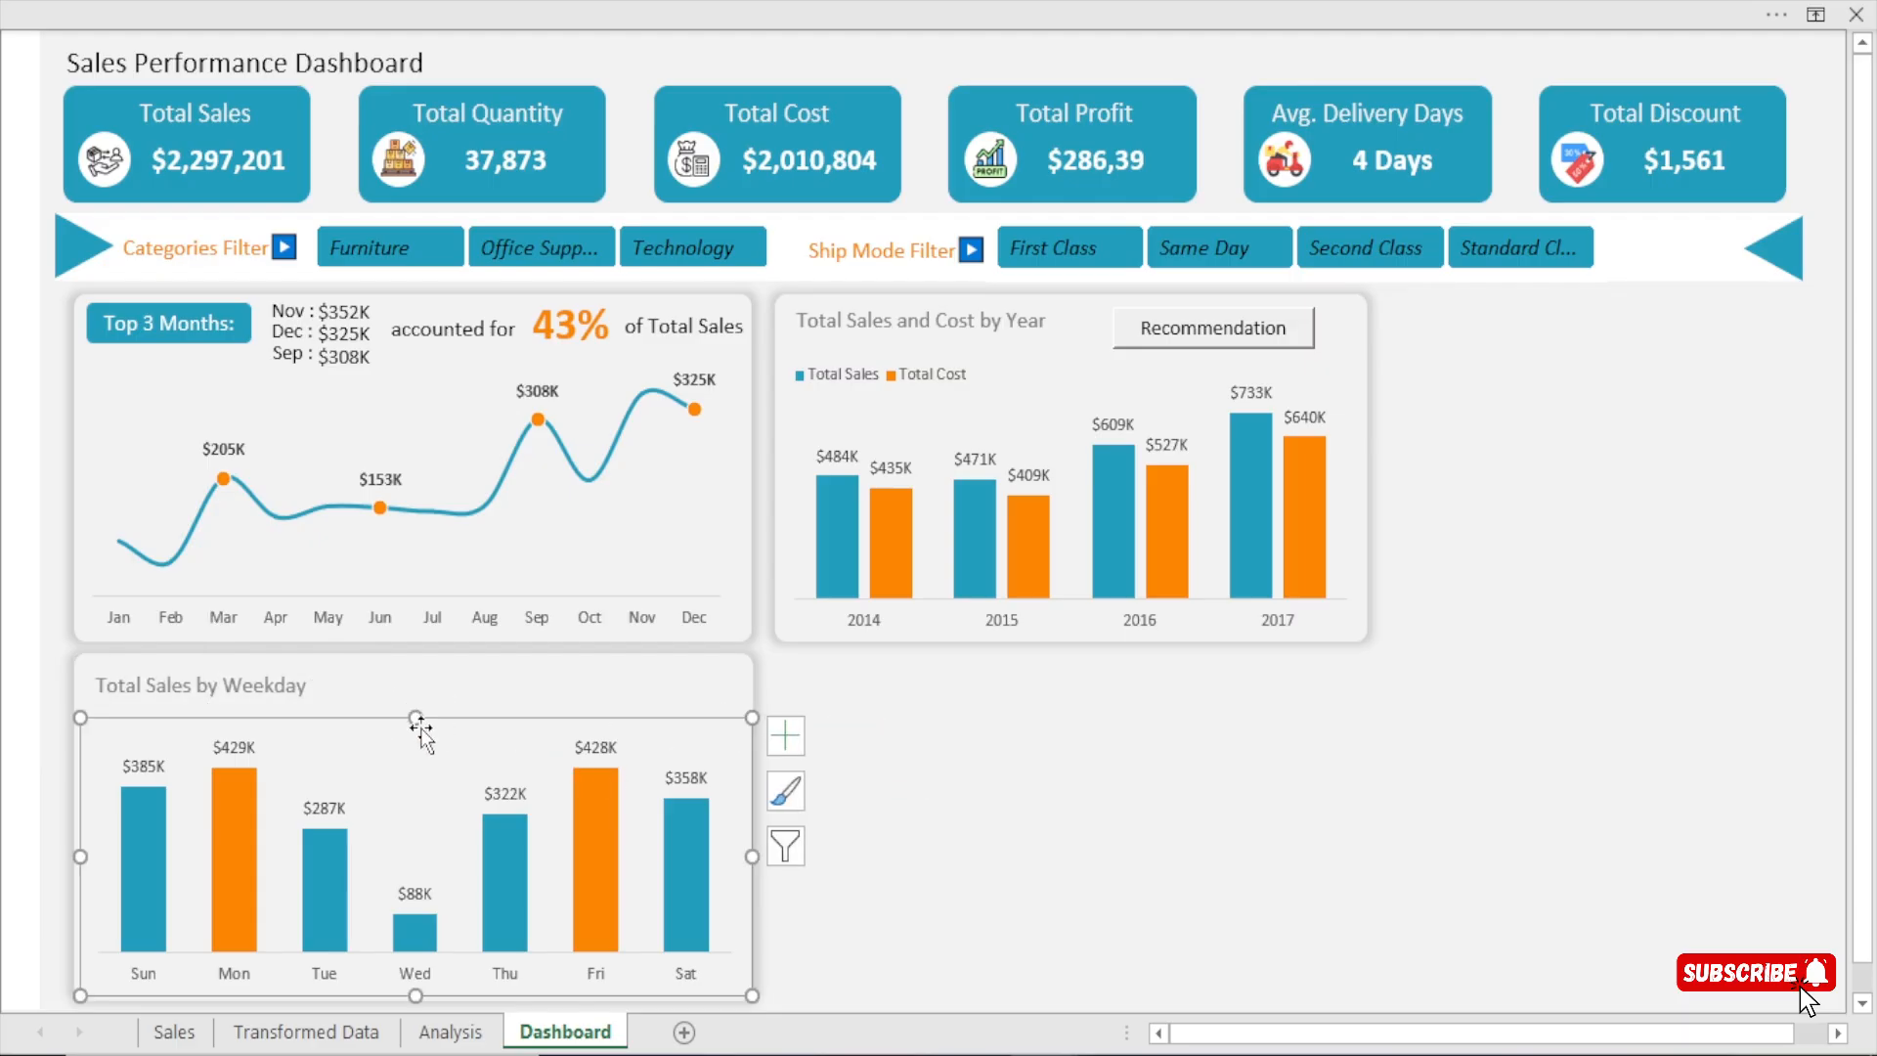
drag(416, 715, 413, 739)
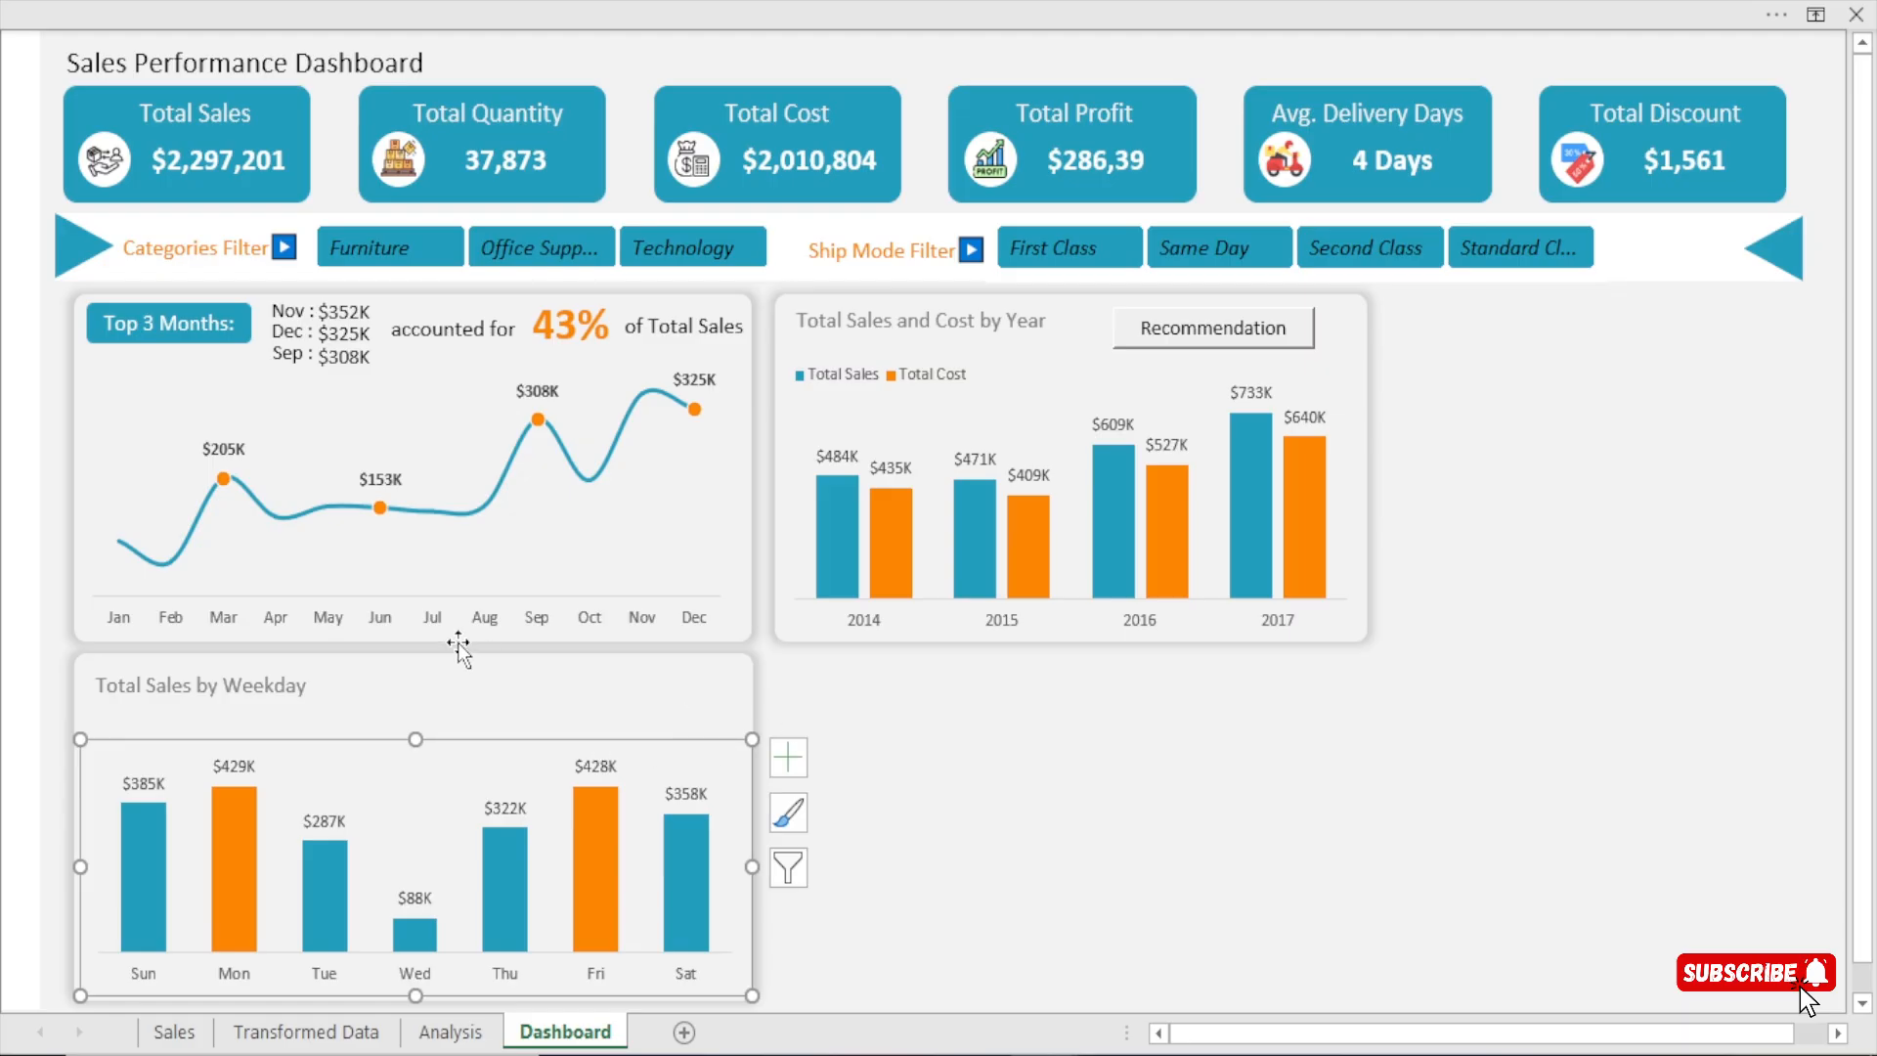
click(1010, 708)
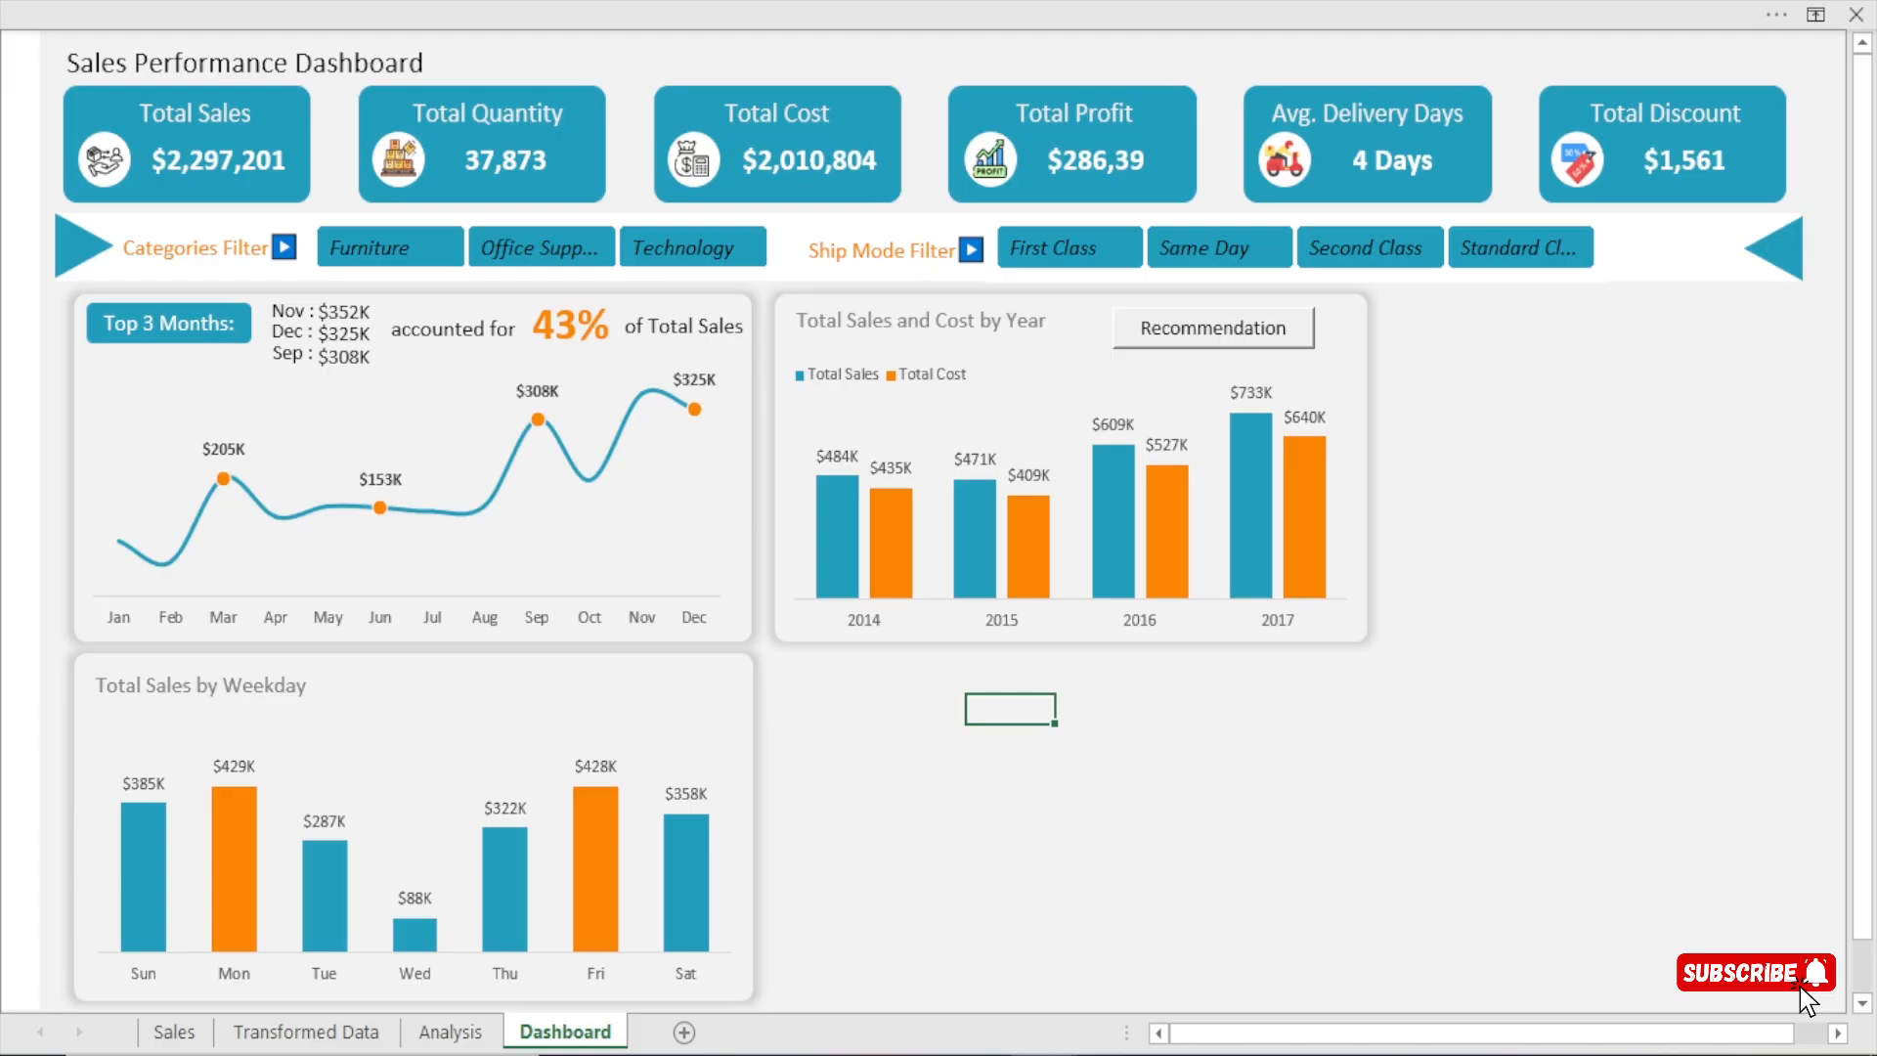
On the Analysis sheet, enter =SUM(AP4:AP5)/SUM(AL5:AL11) in cell AK15 to calculate the top two weekdays' share of total sales.
click(451, 1031)
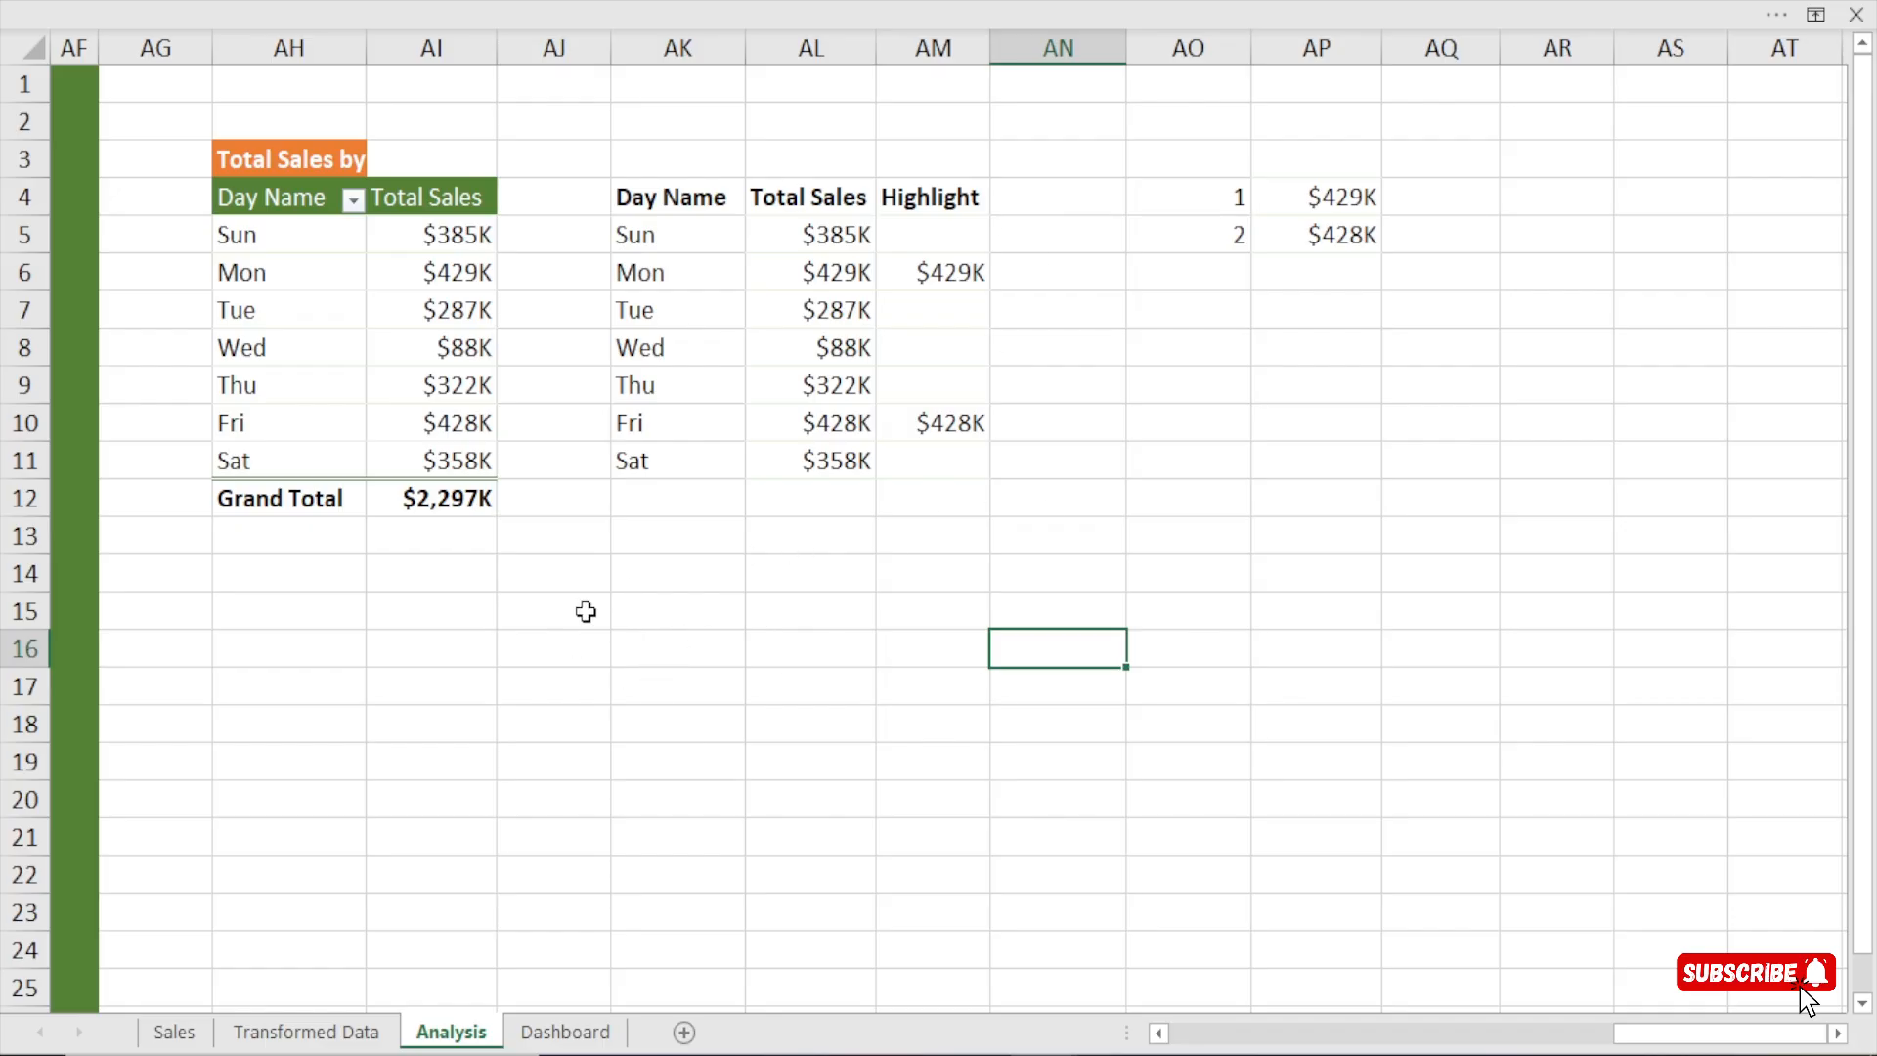
click(691, 610)
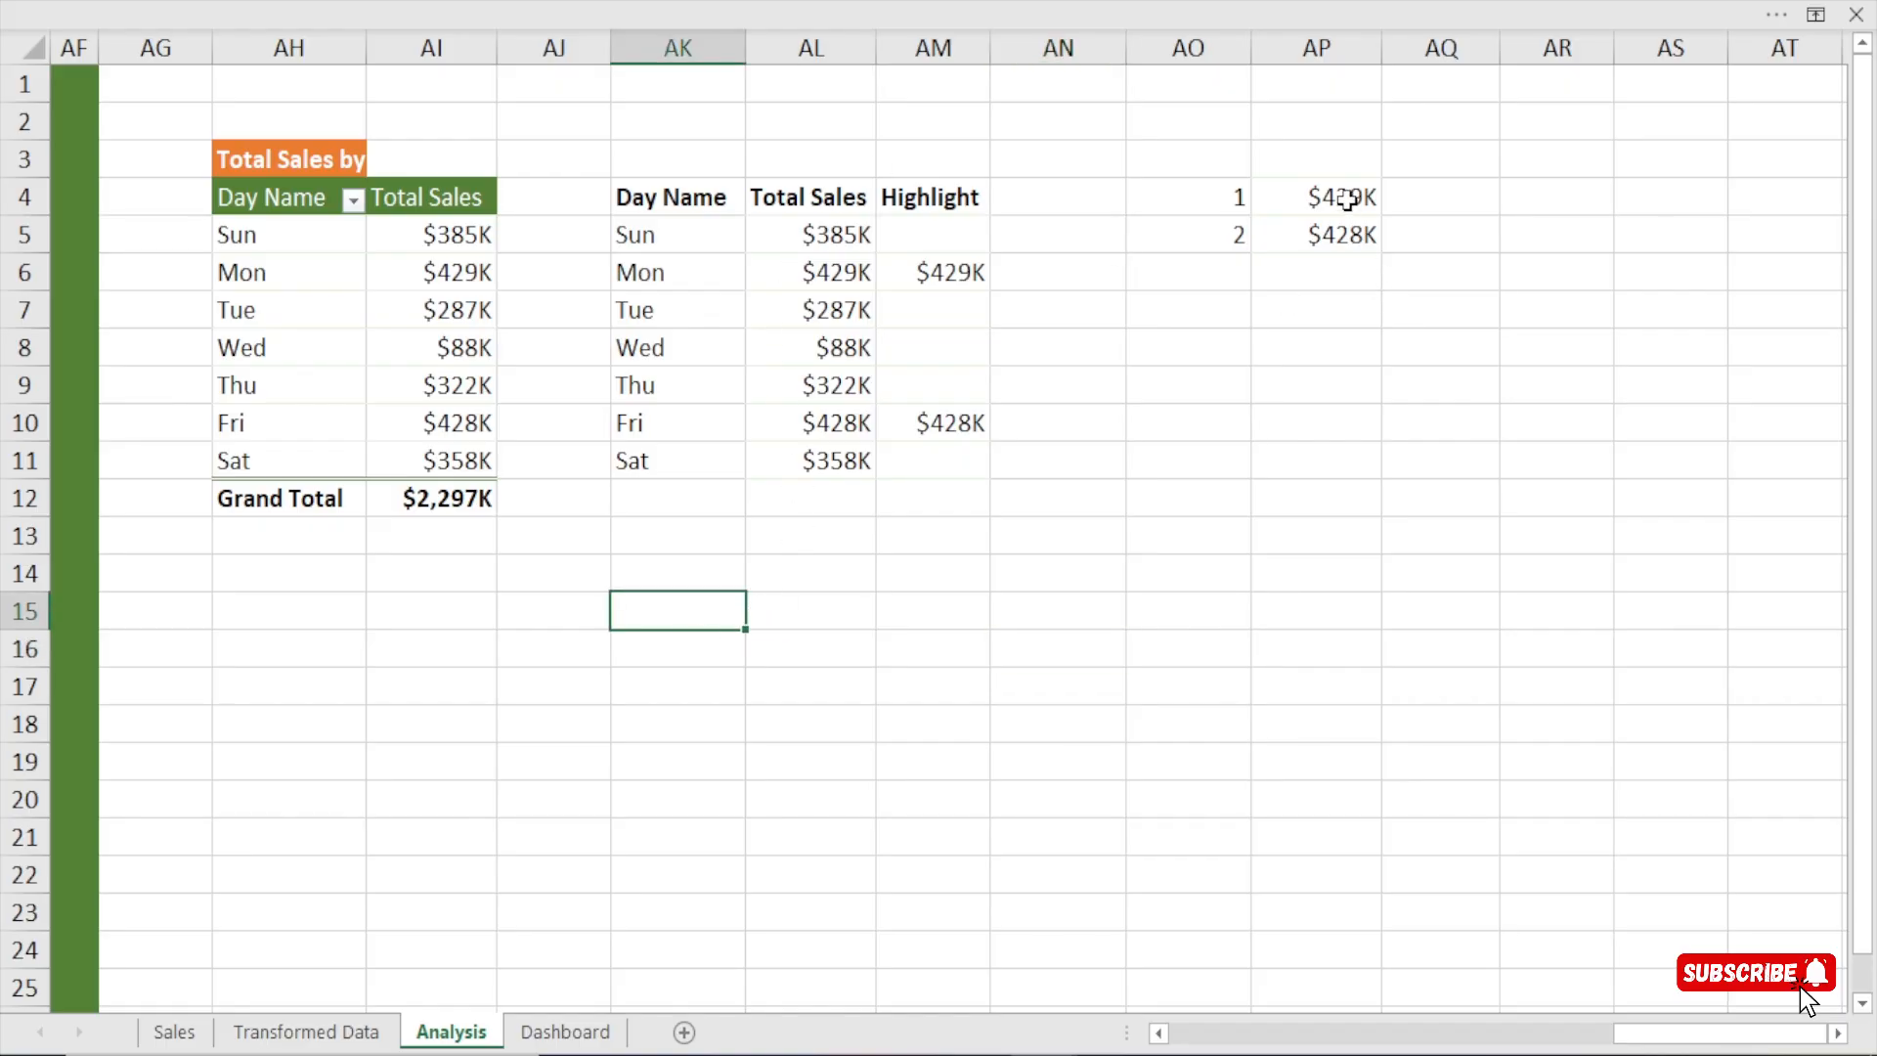
drag(1347, 199, 1340, 242)
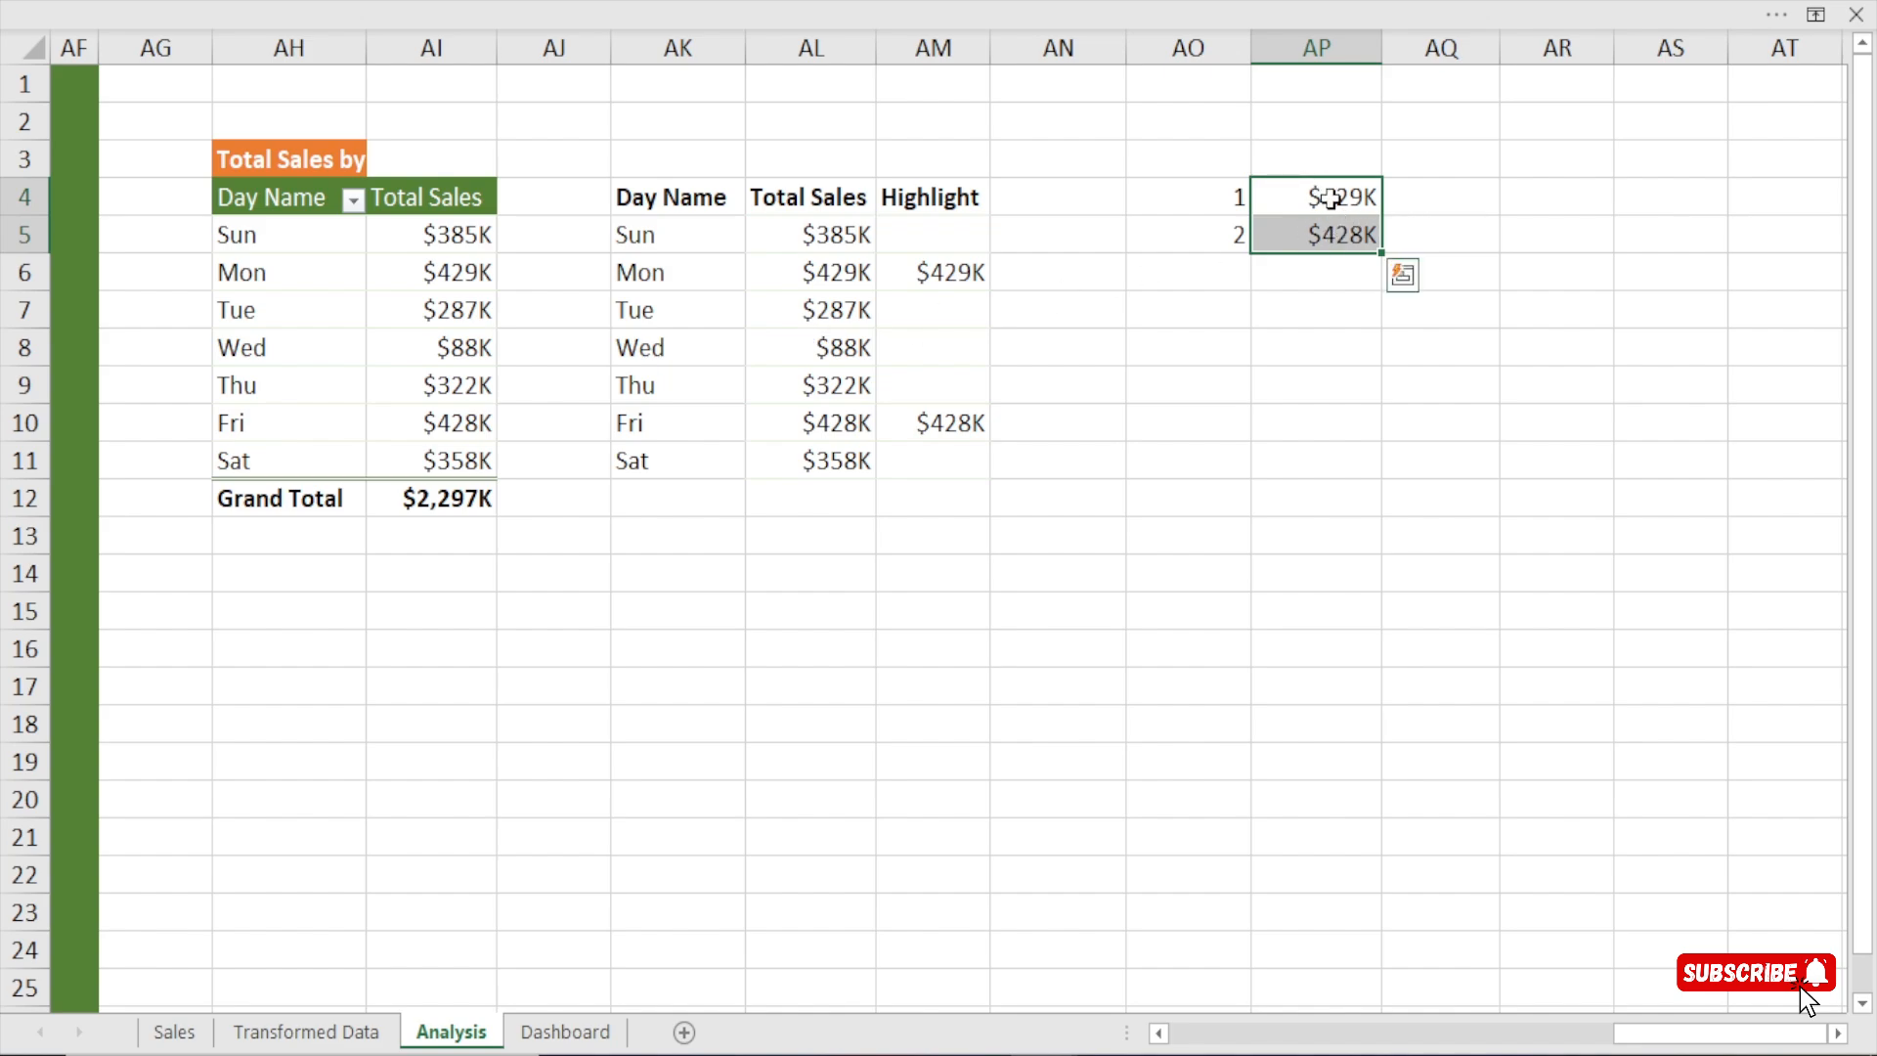
click(772, 611)
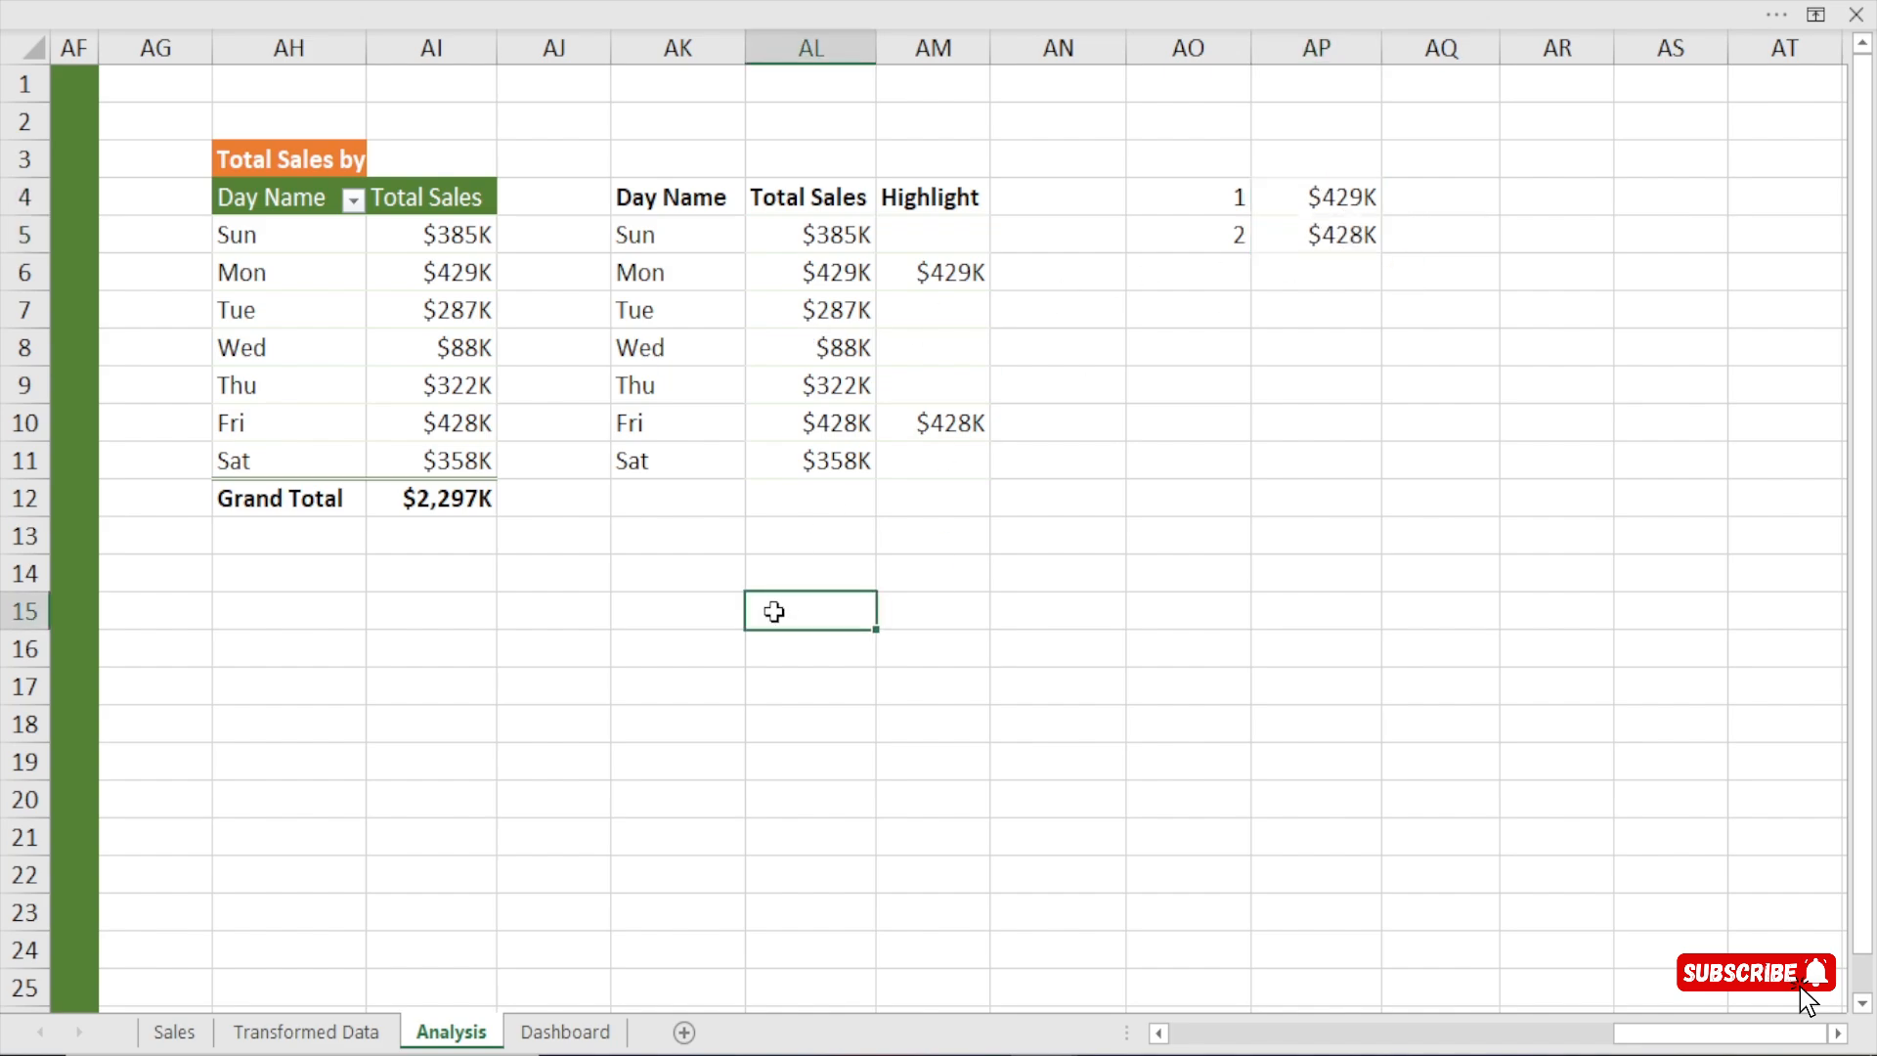
click(707, 611)
text(=SUM()
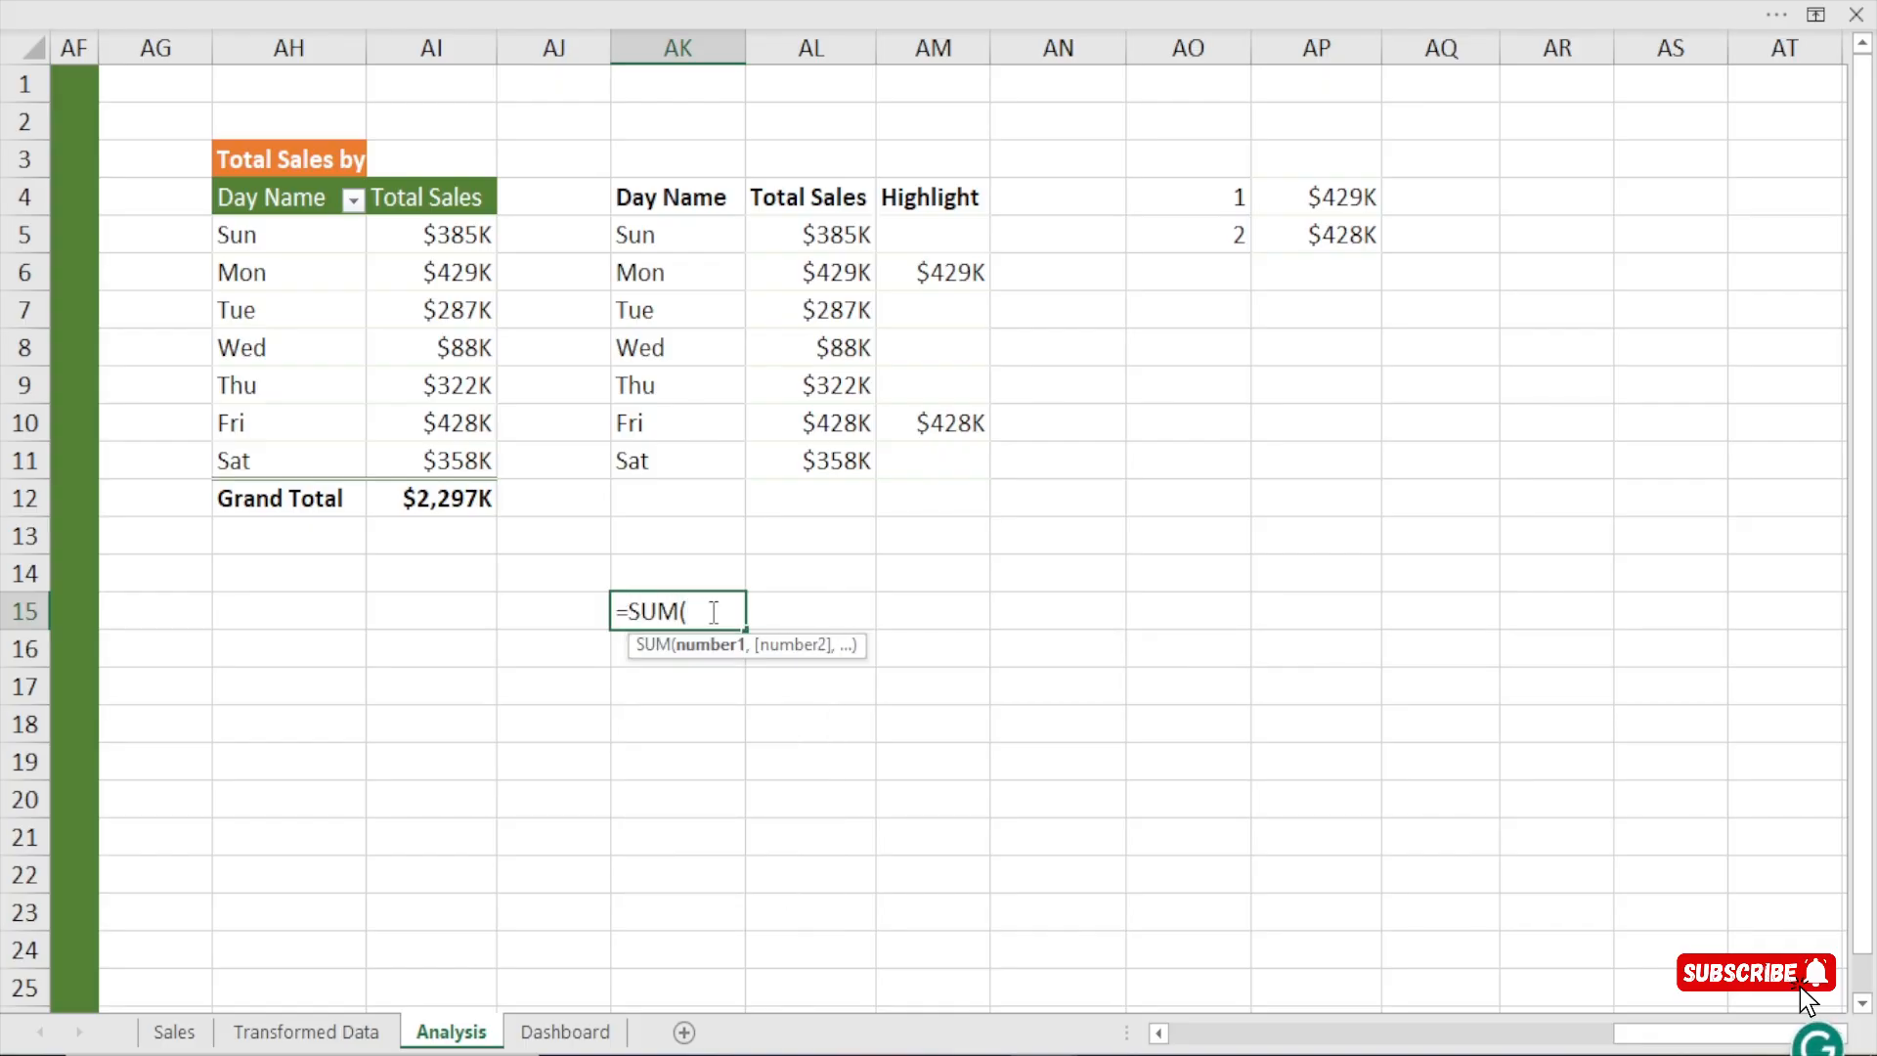
click(1335, 207)
drag(1336, 207, 1327, 233)
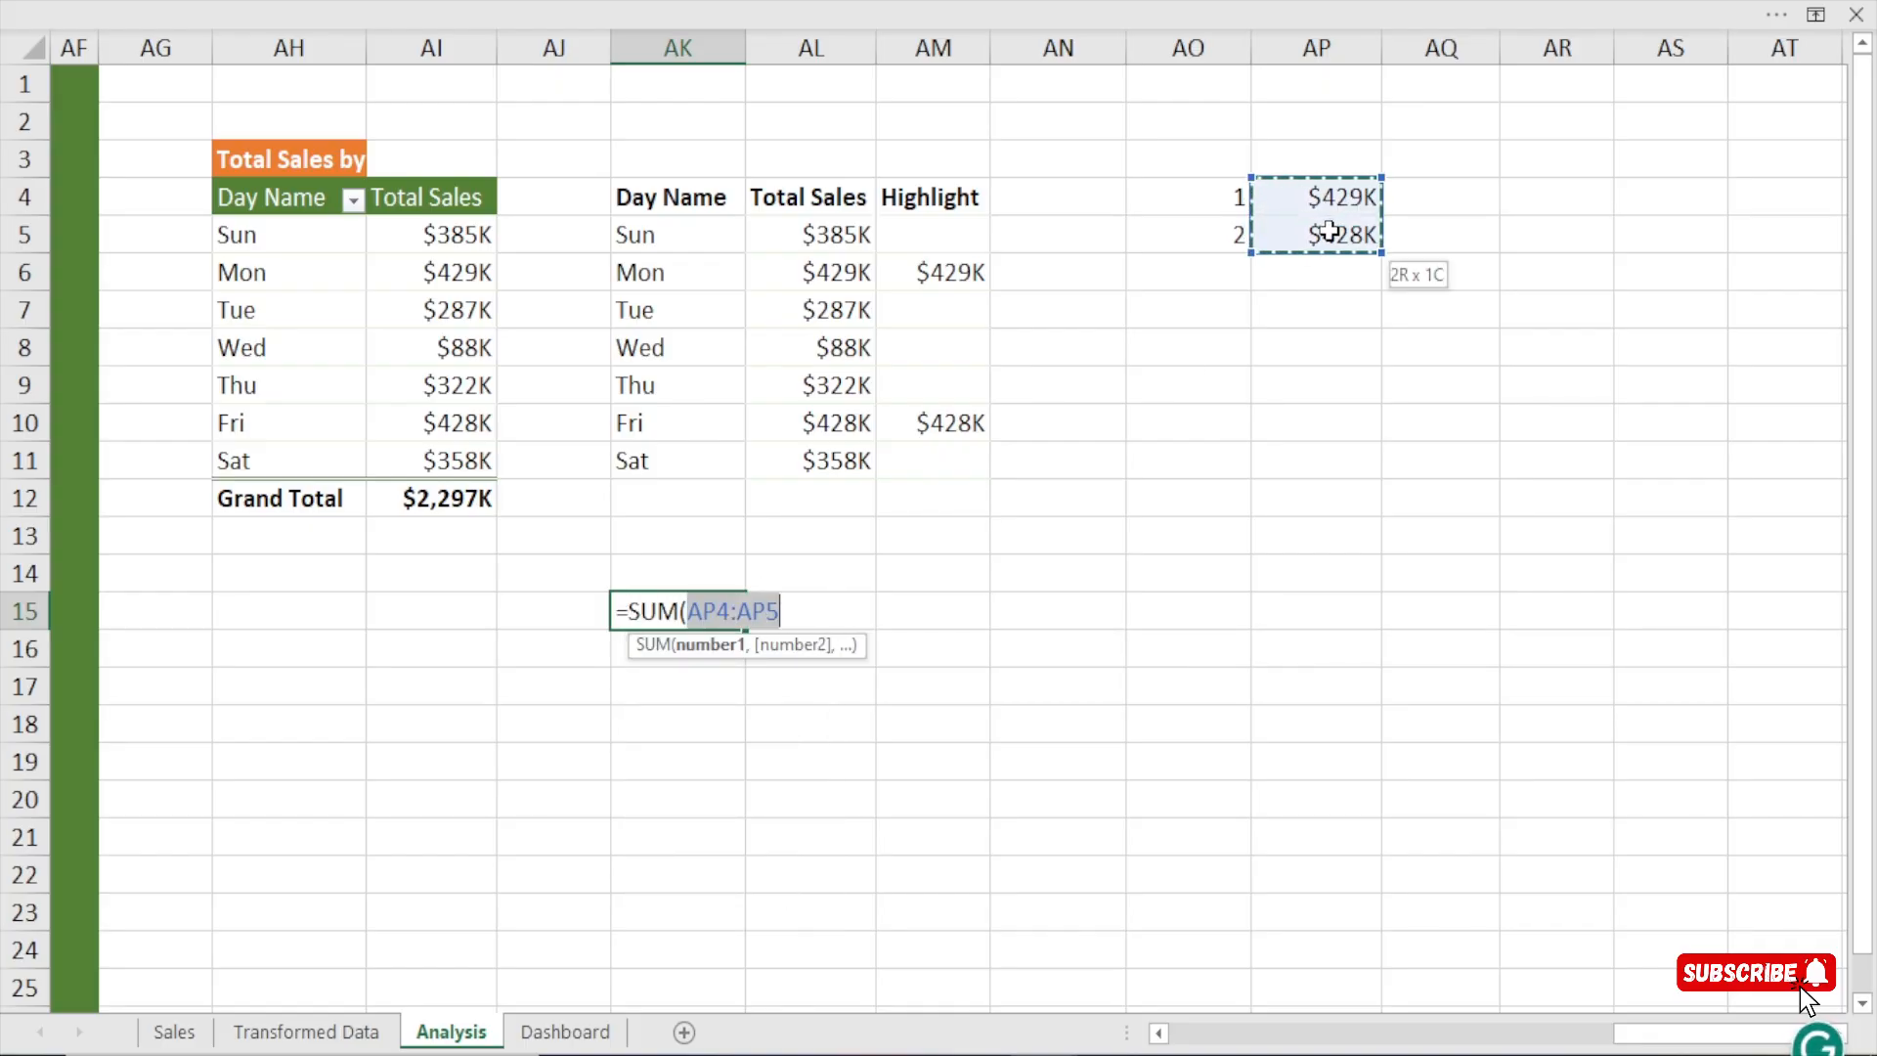
text())
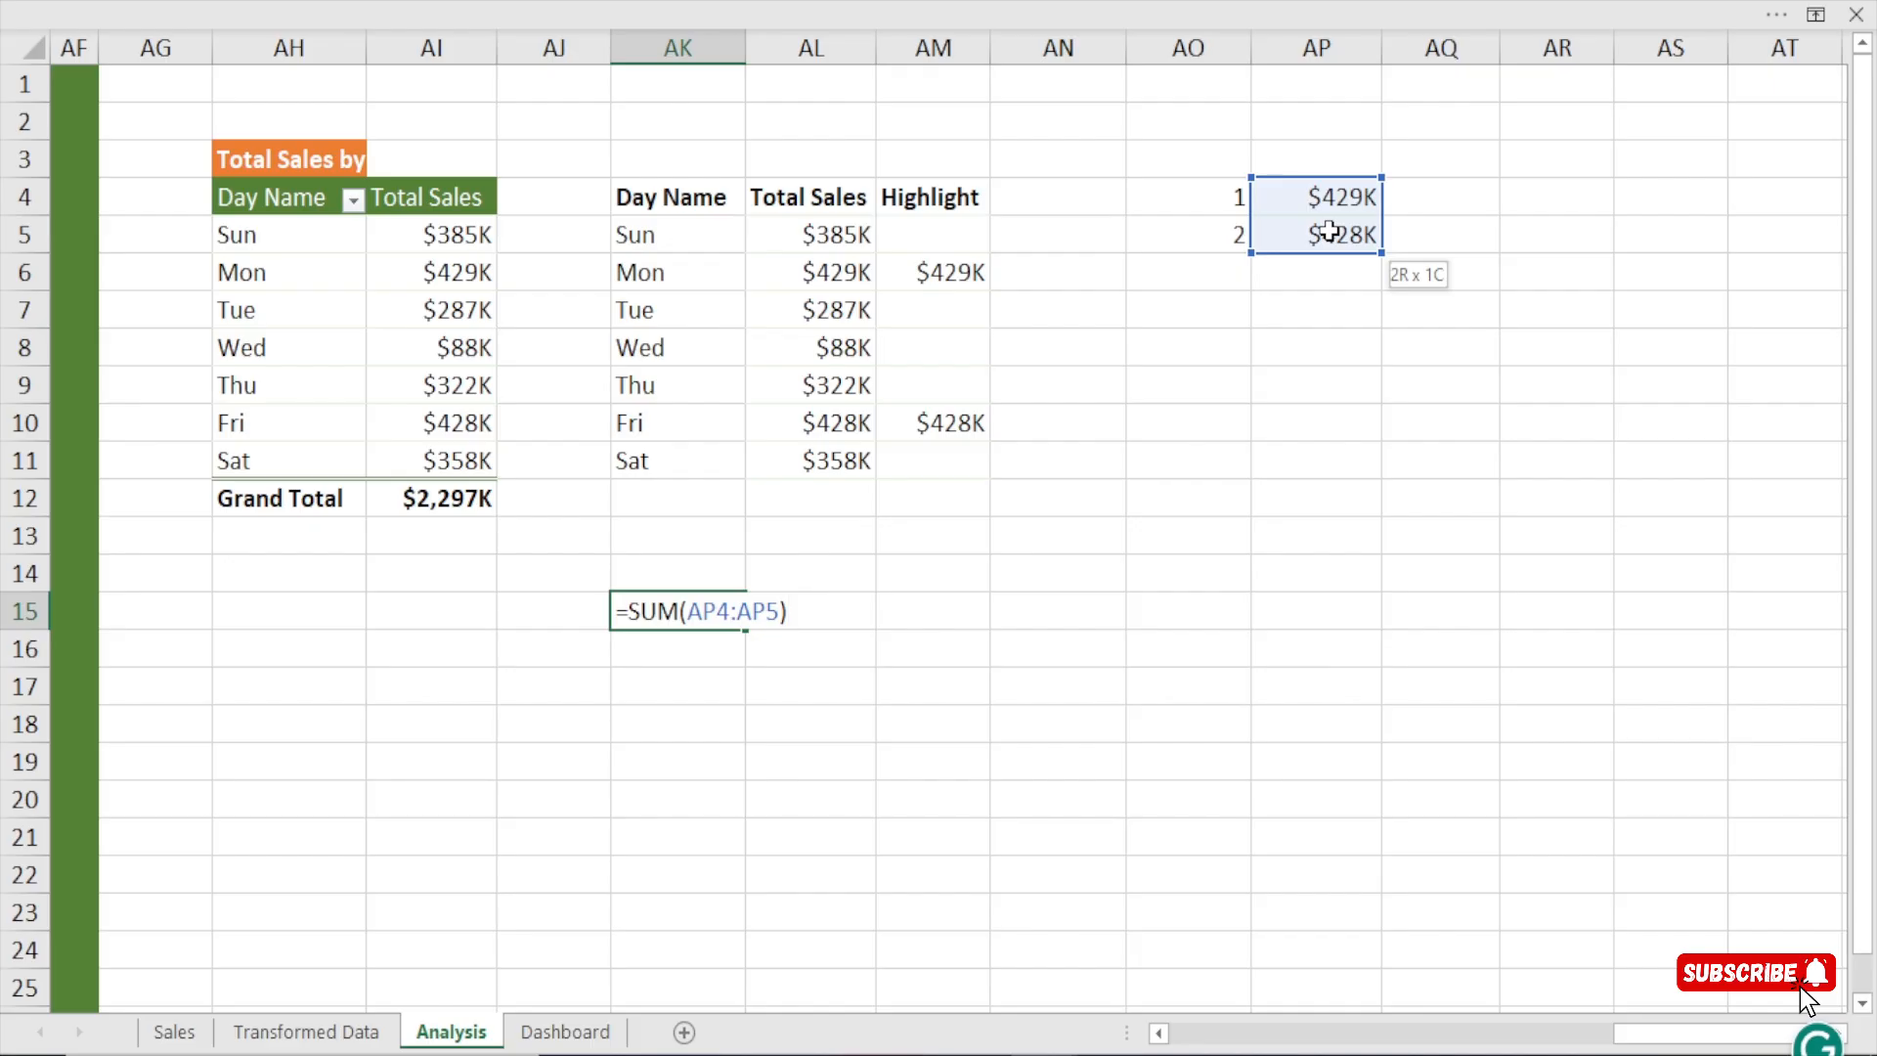
text(/)
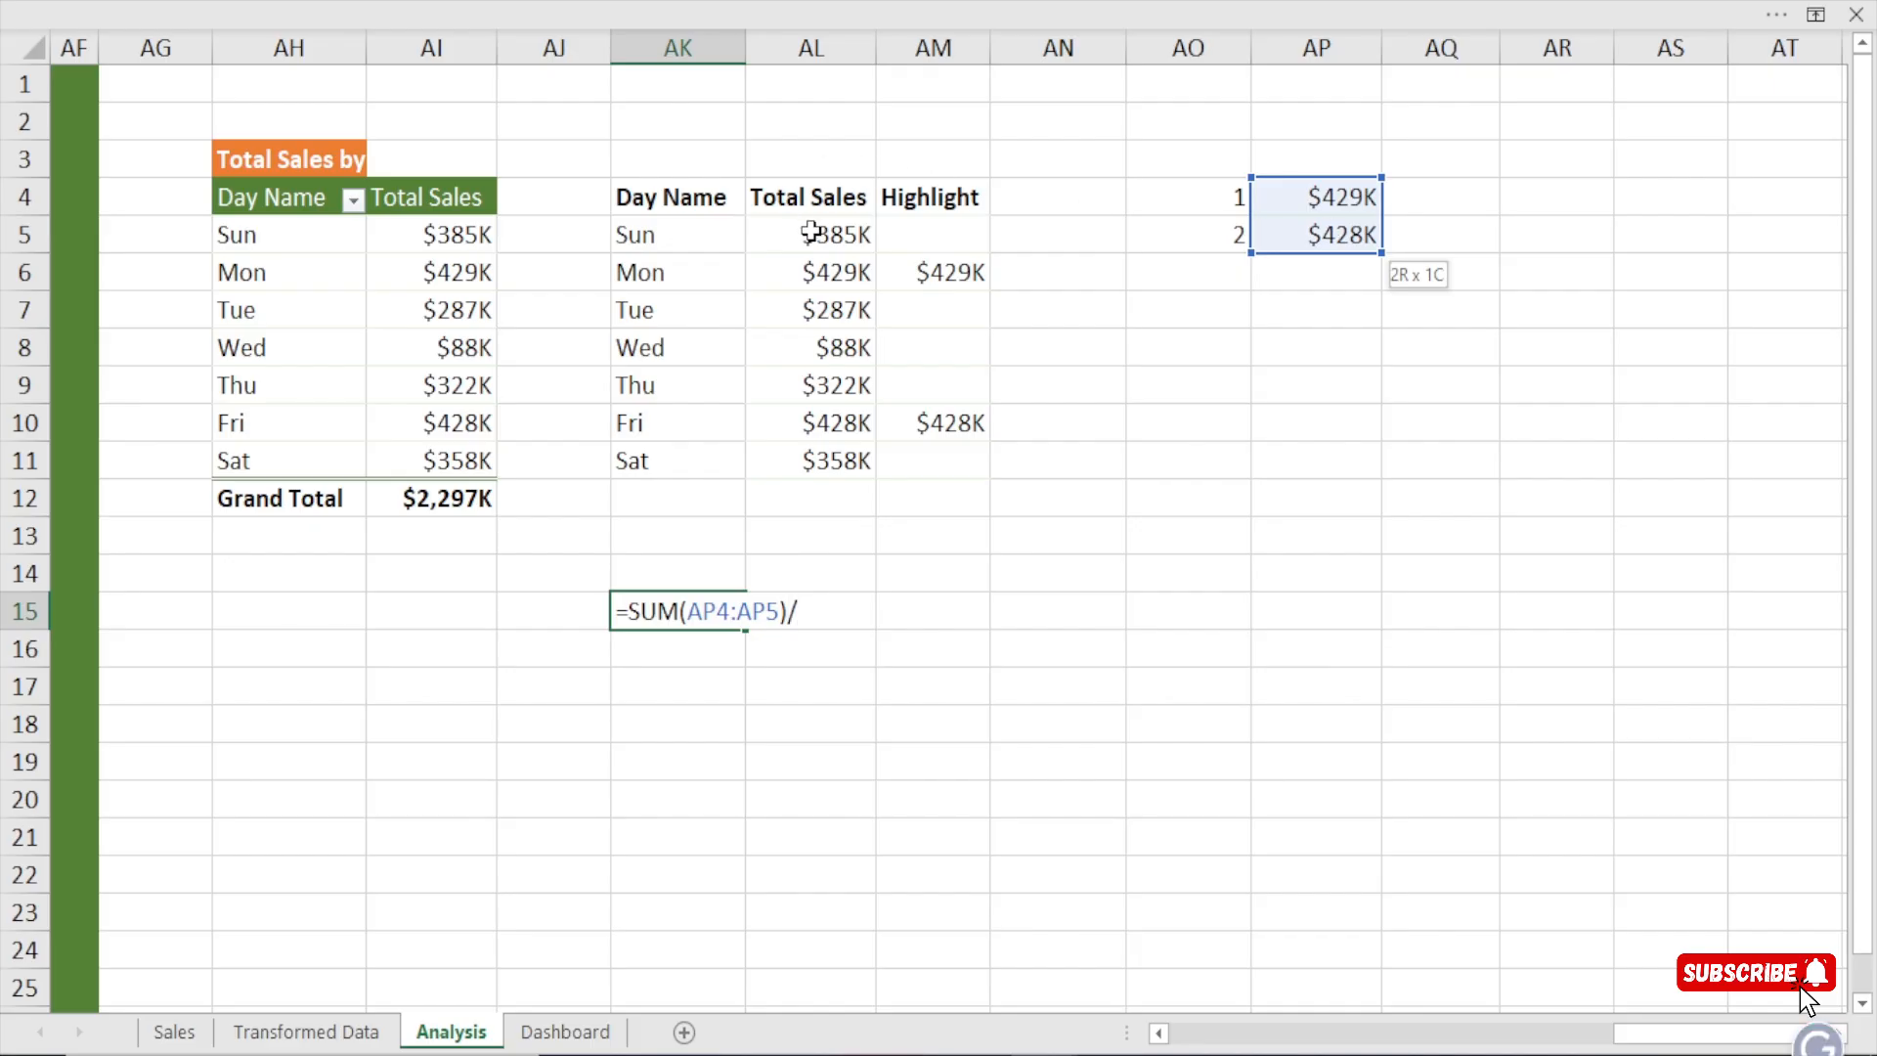
text(sum)
key(Tab)
drag(807, 236, 827, 463)
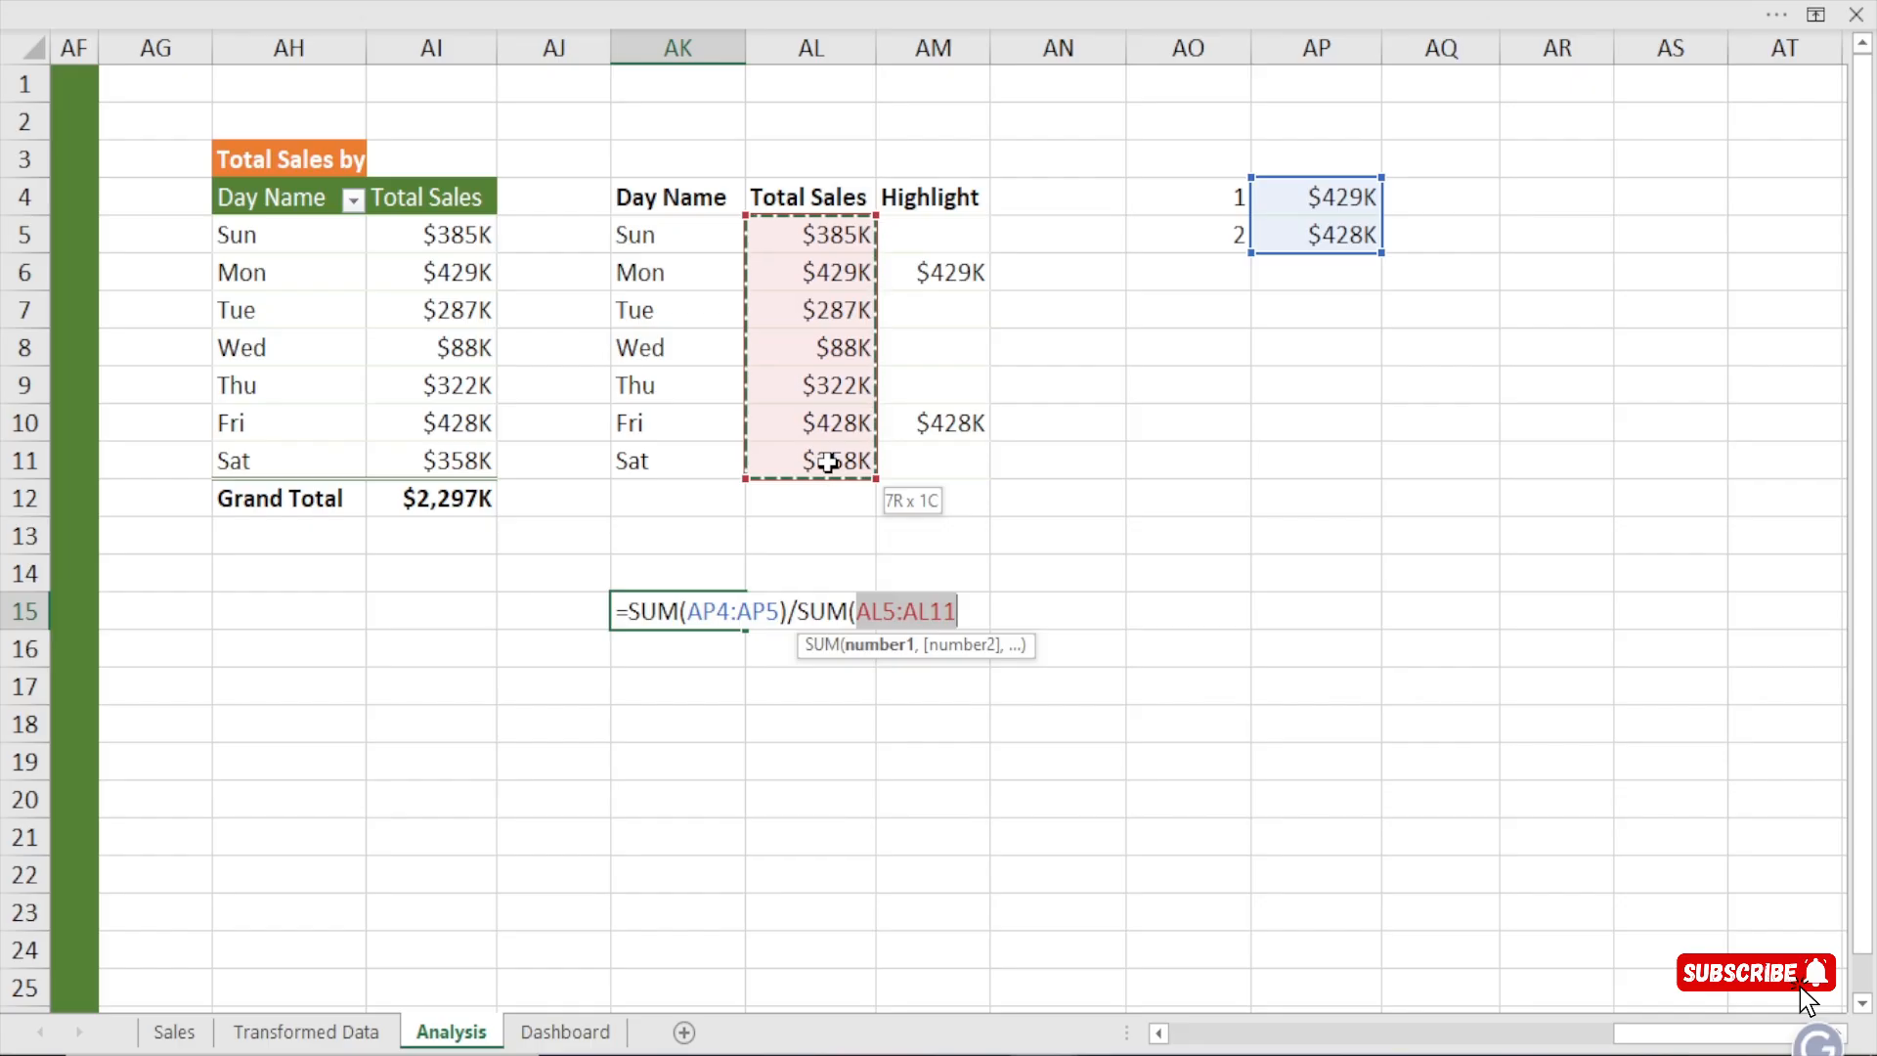
text())
key(Return)
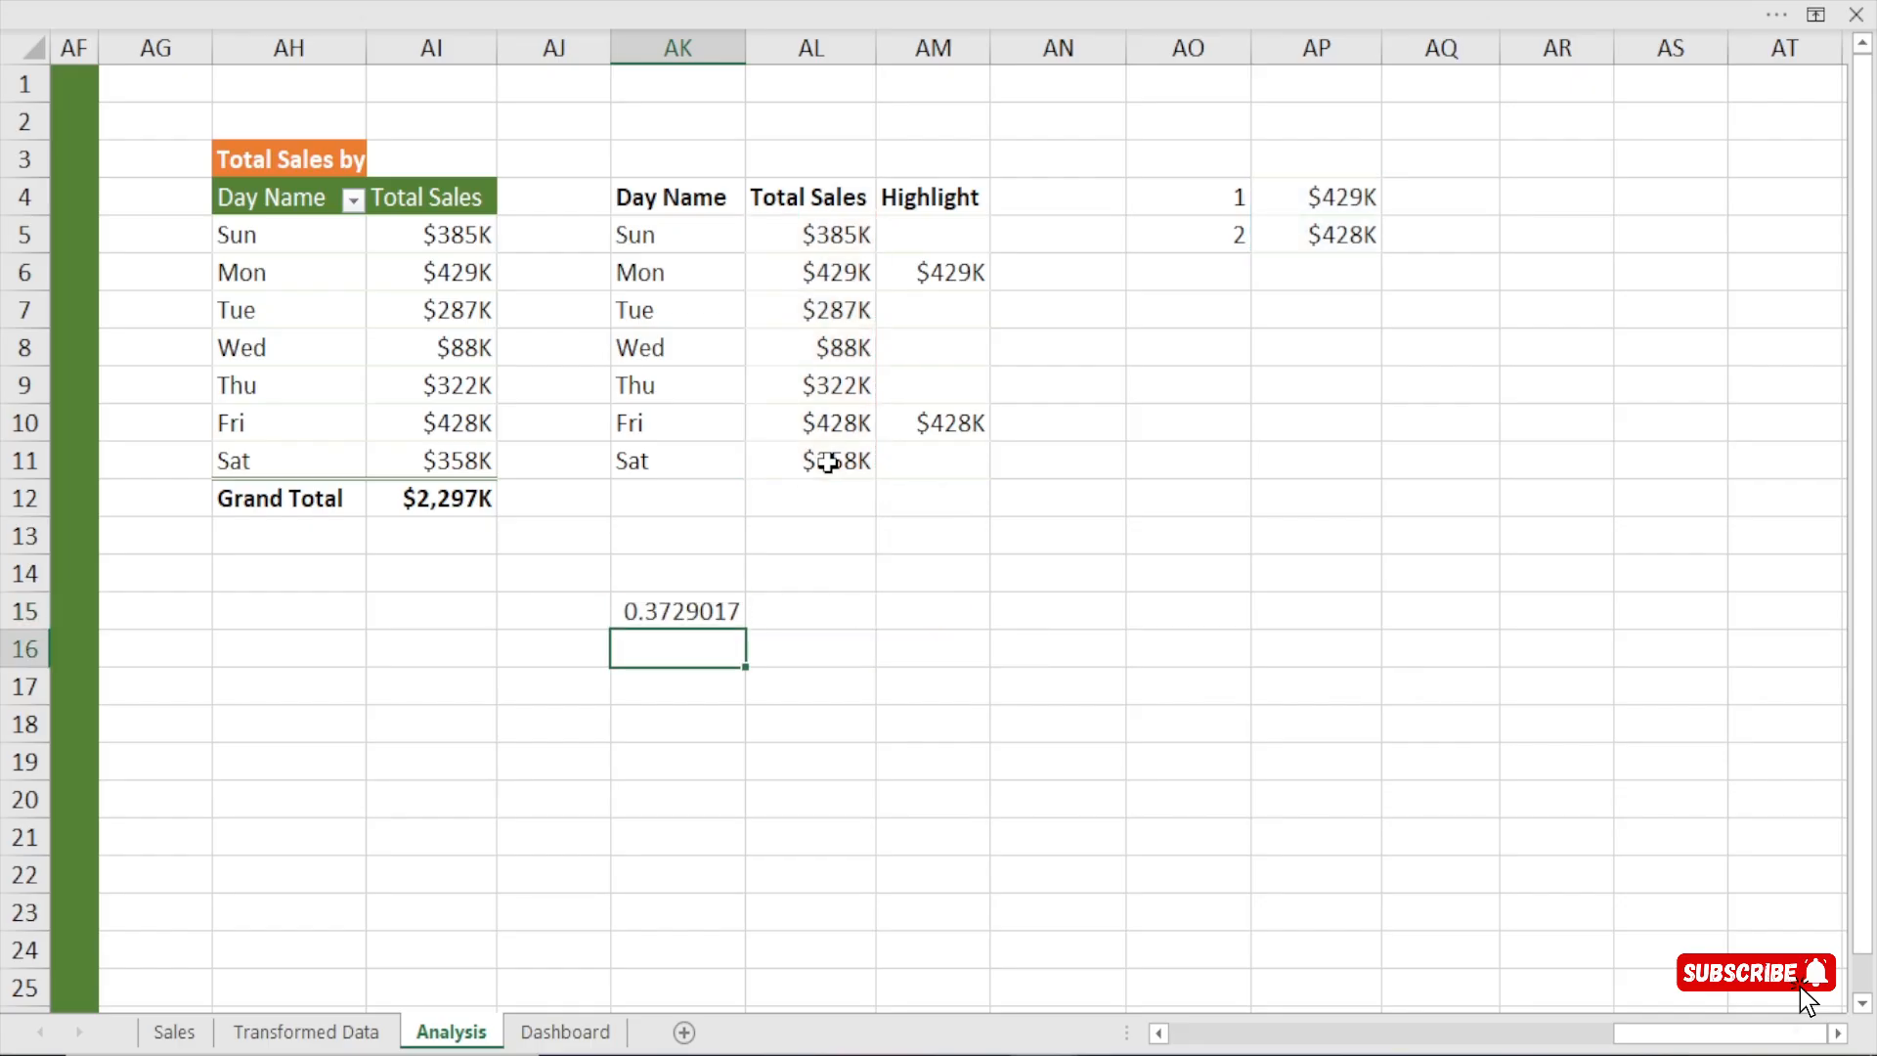
Format cell AK15 as a percentage with 0 decimal places.
click(669, 602)
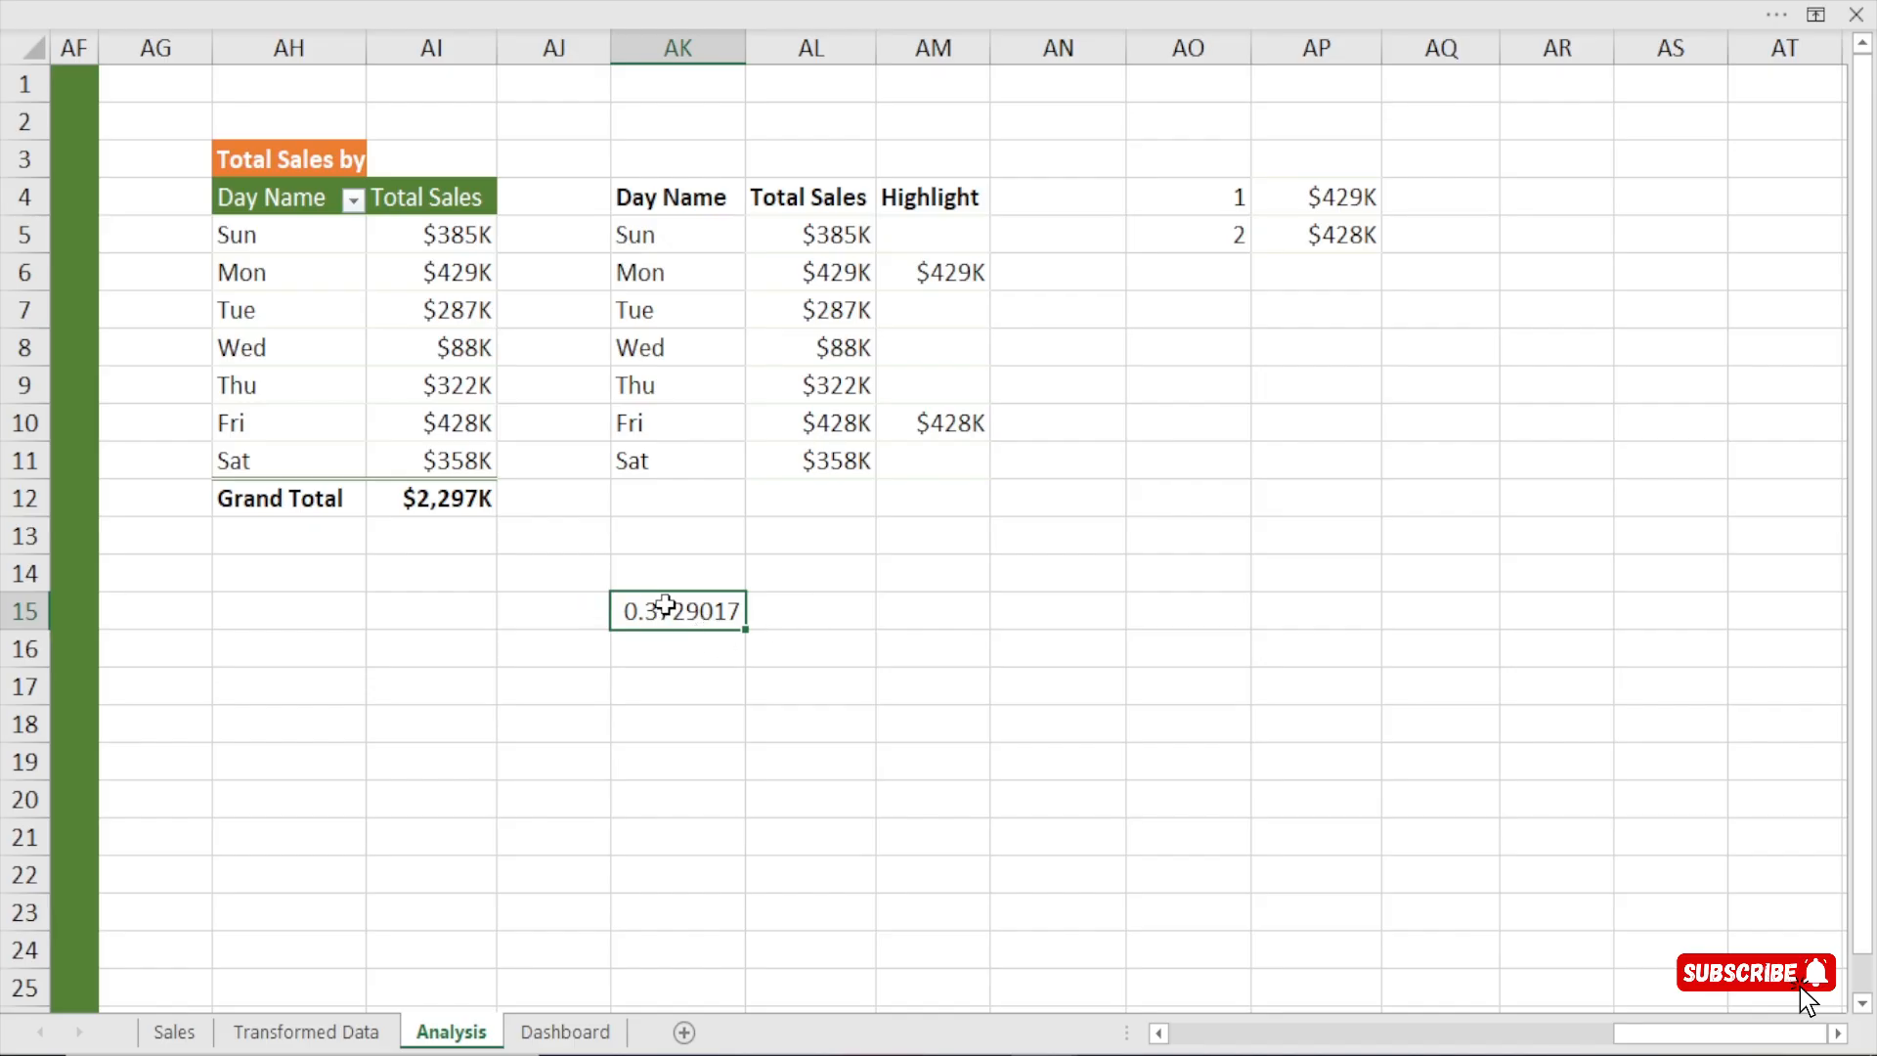
key(ctrl+1)
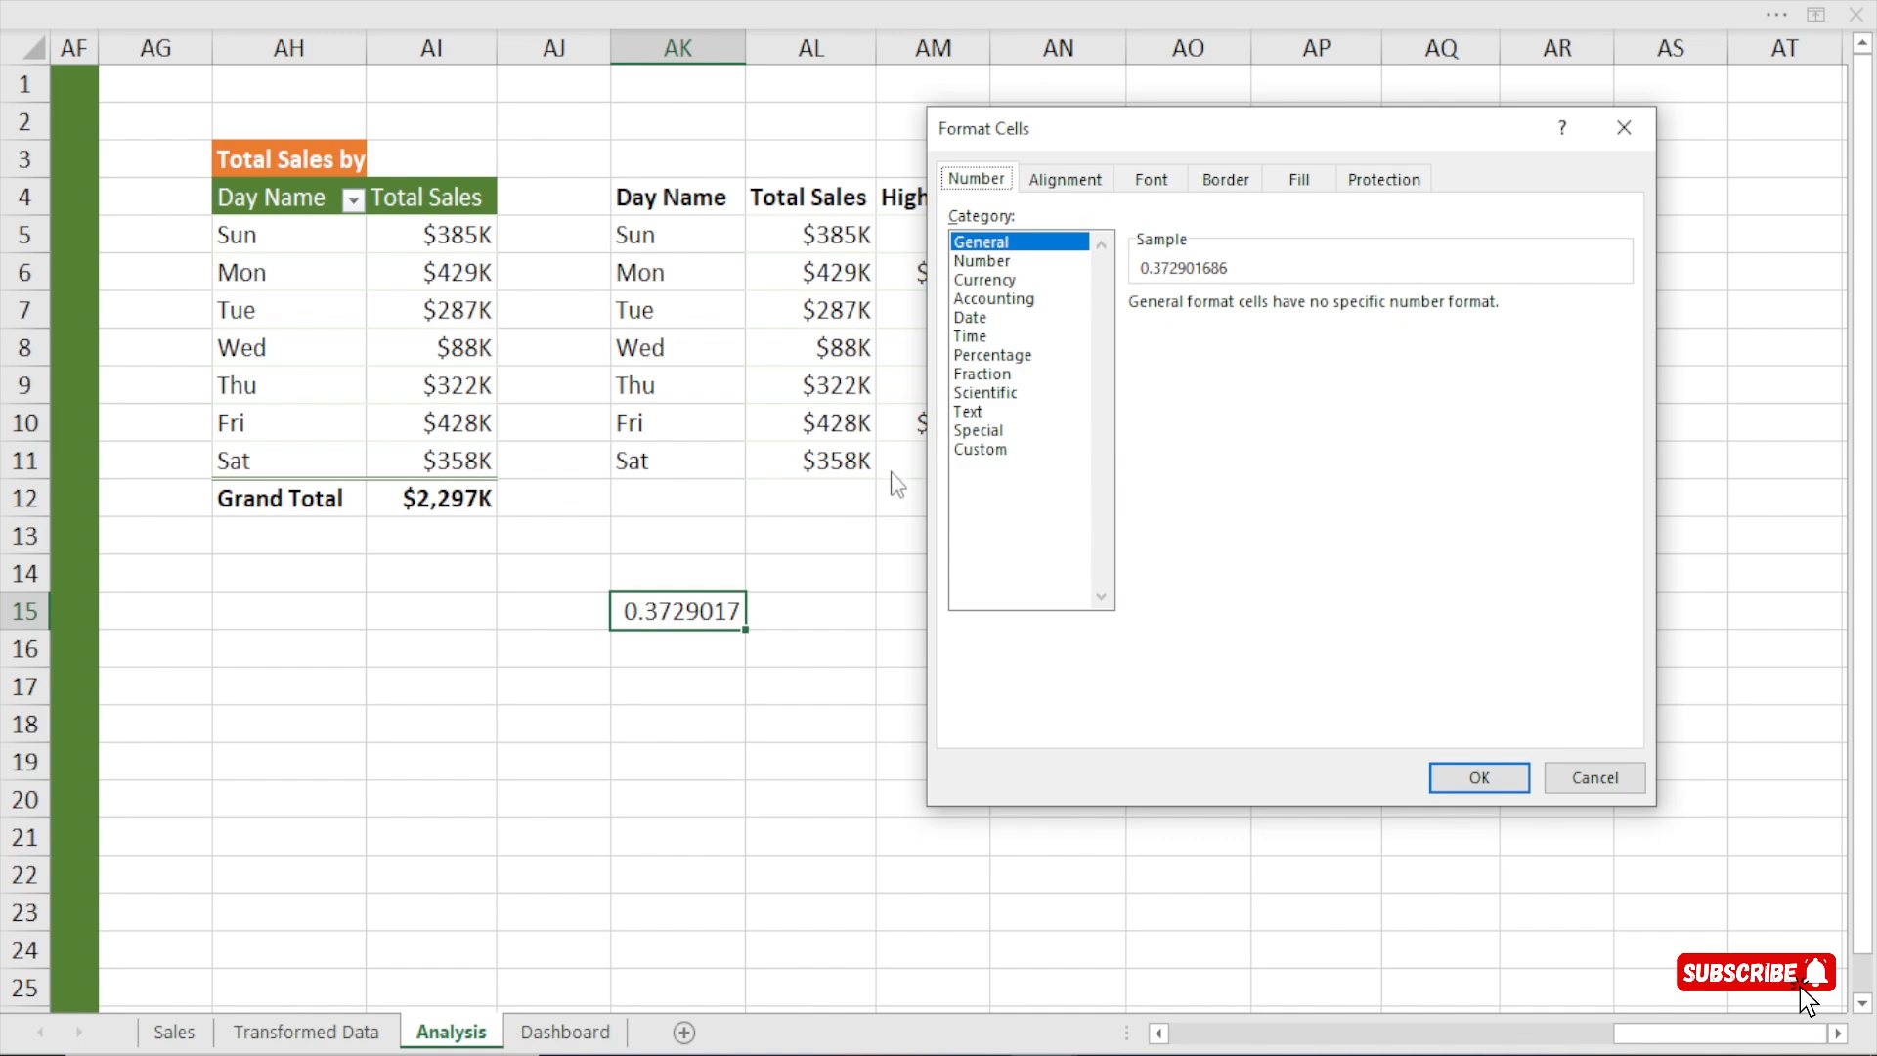
click(1017, 355)
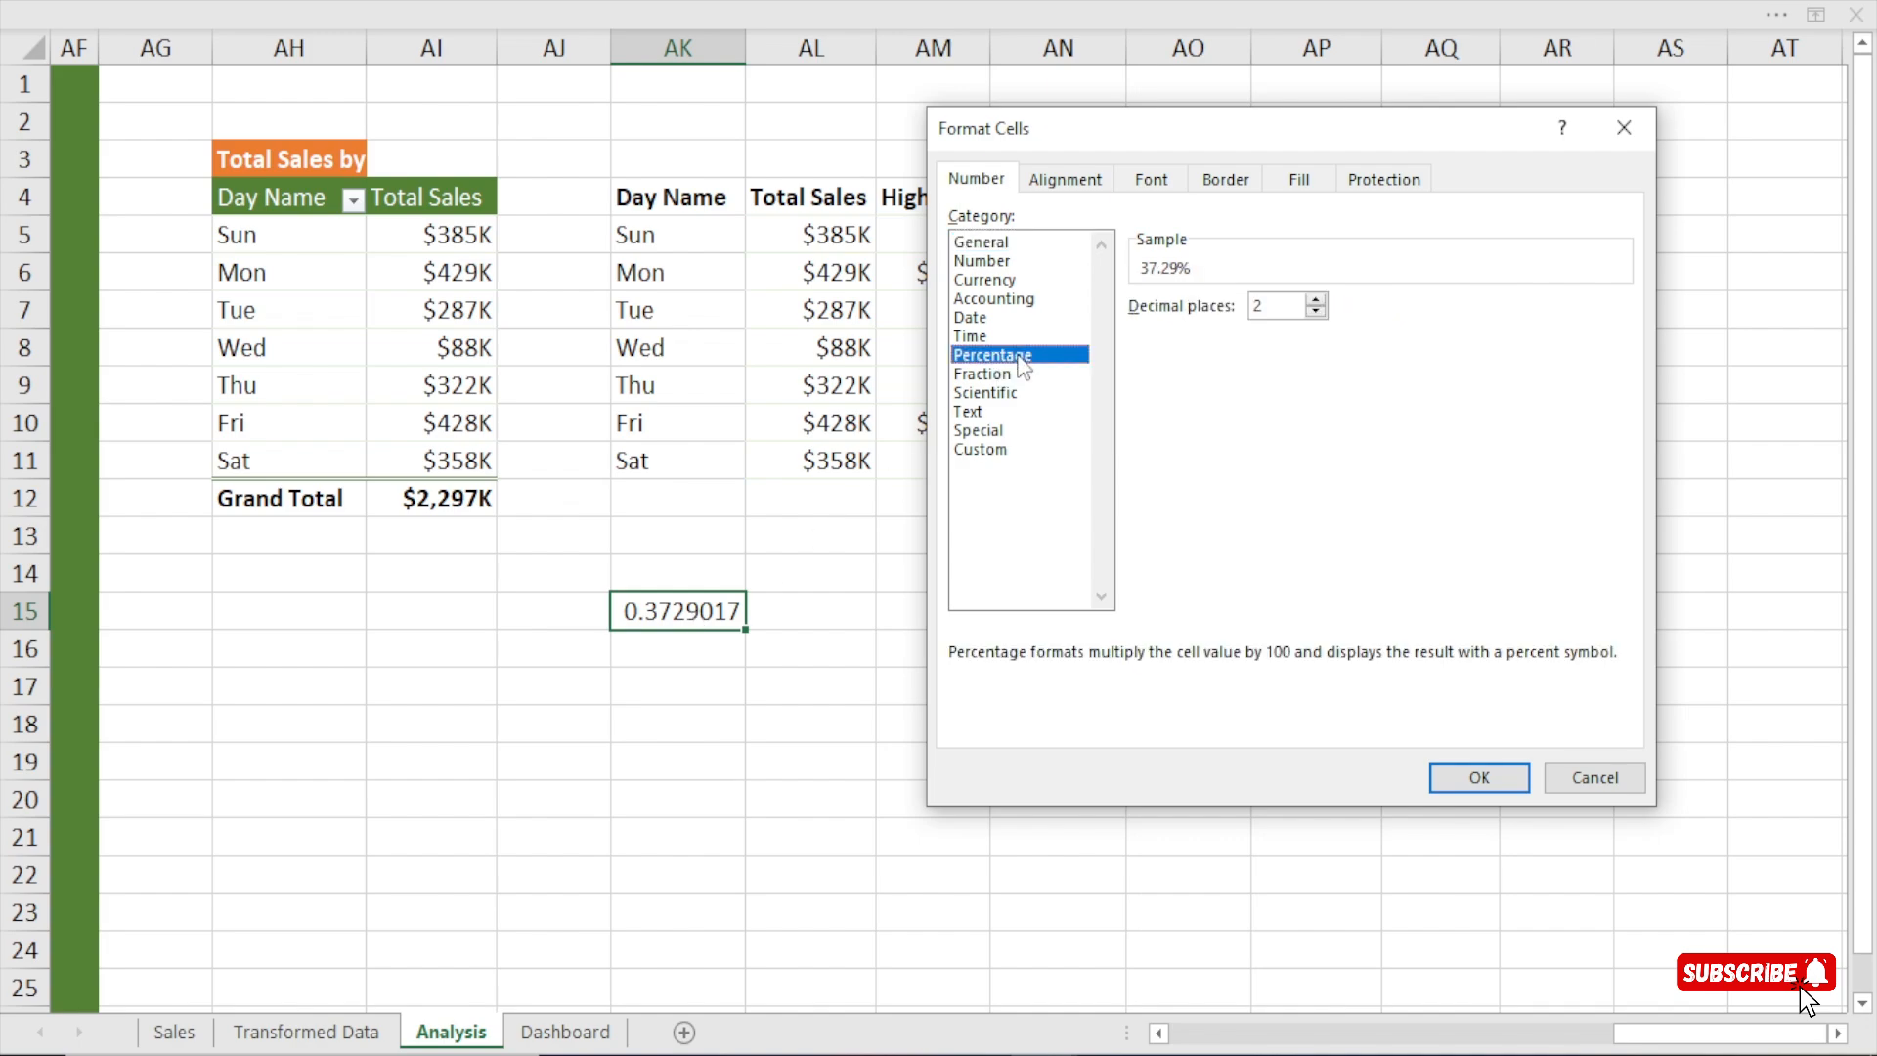
click(1316, 310)
click(1315, 310)
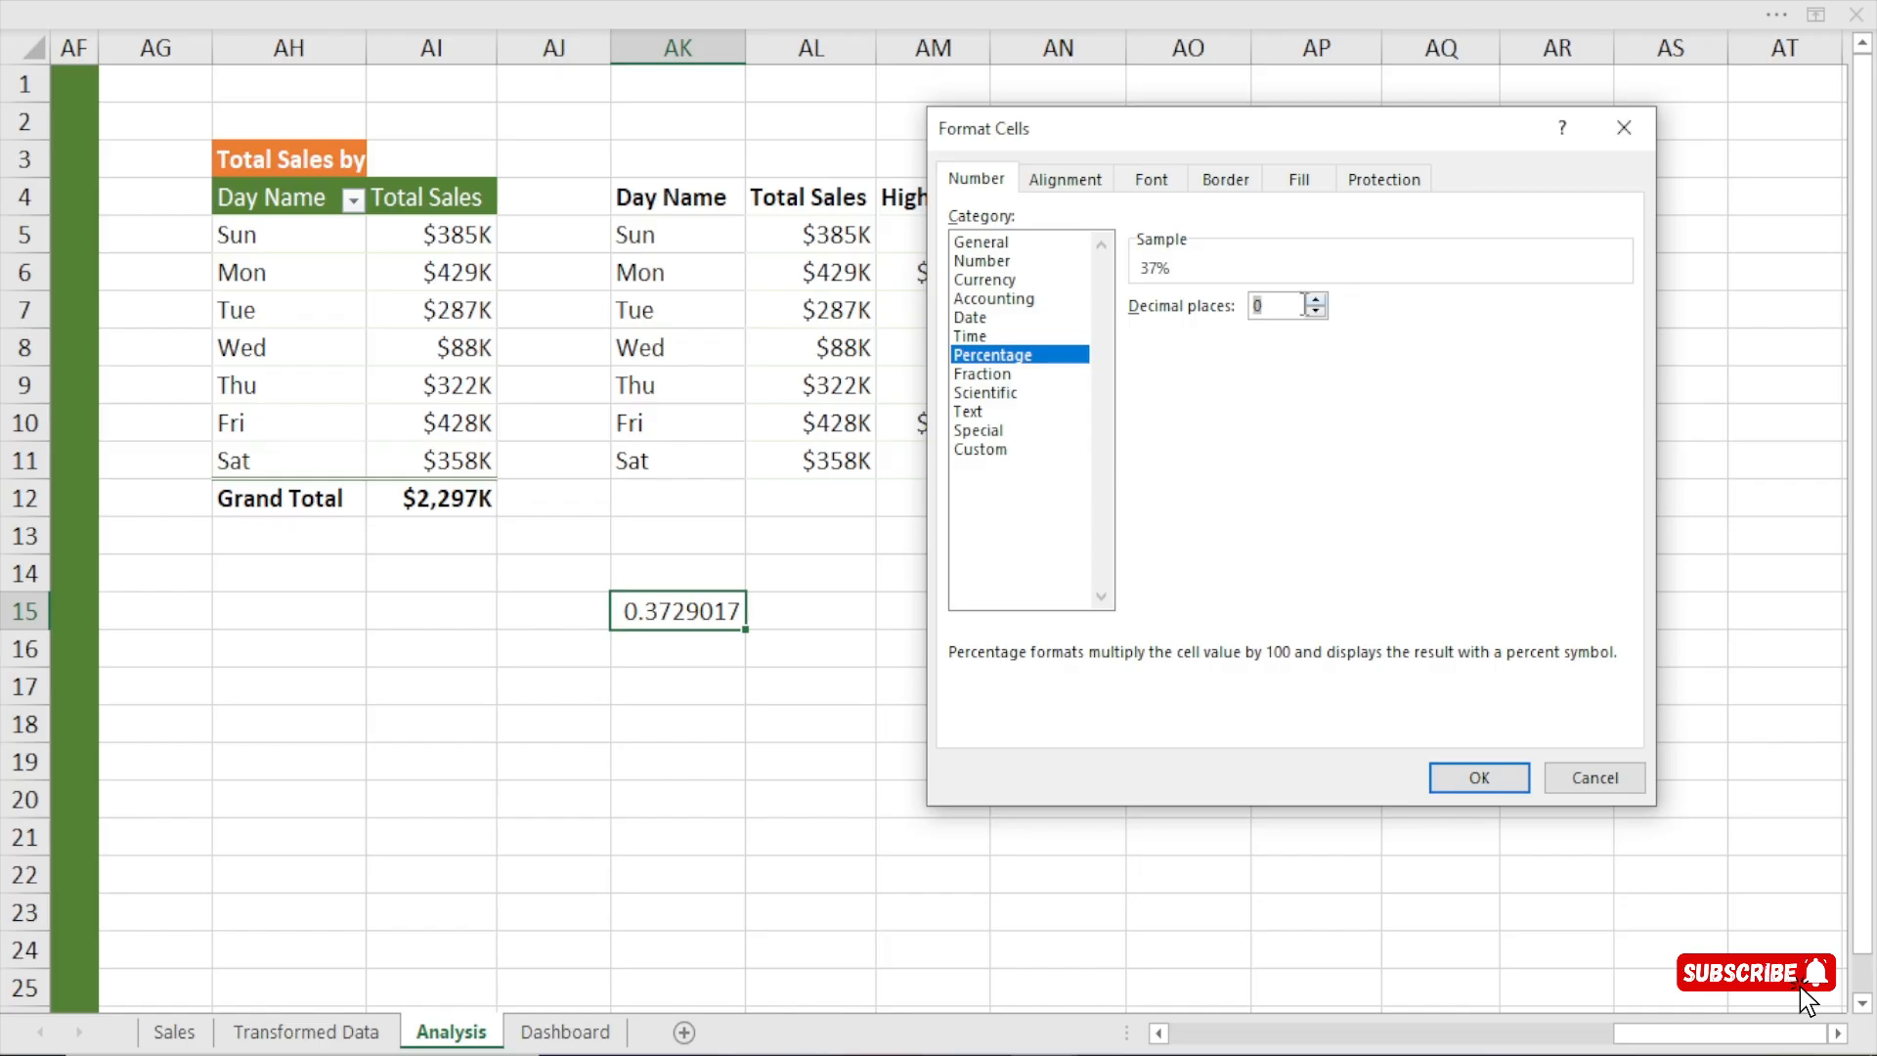
click(1479, 779)
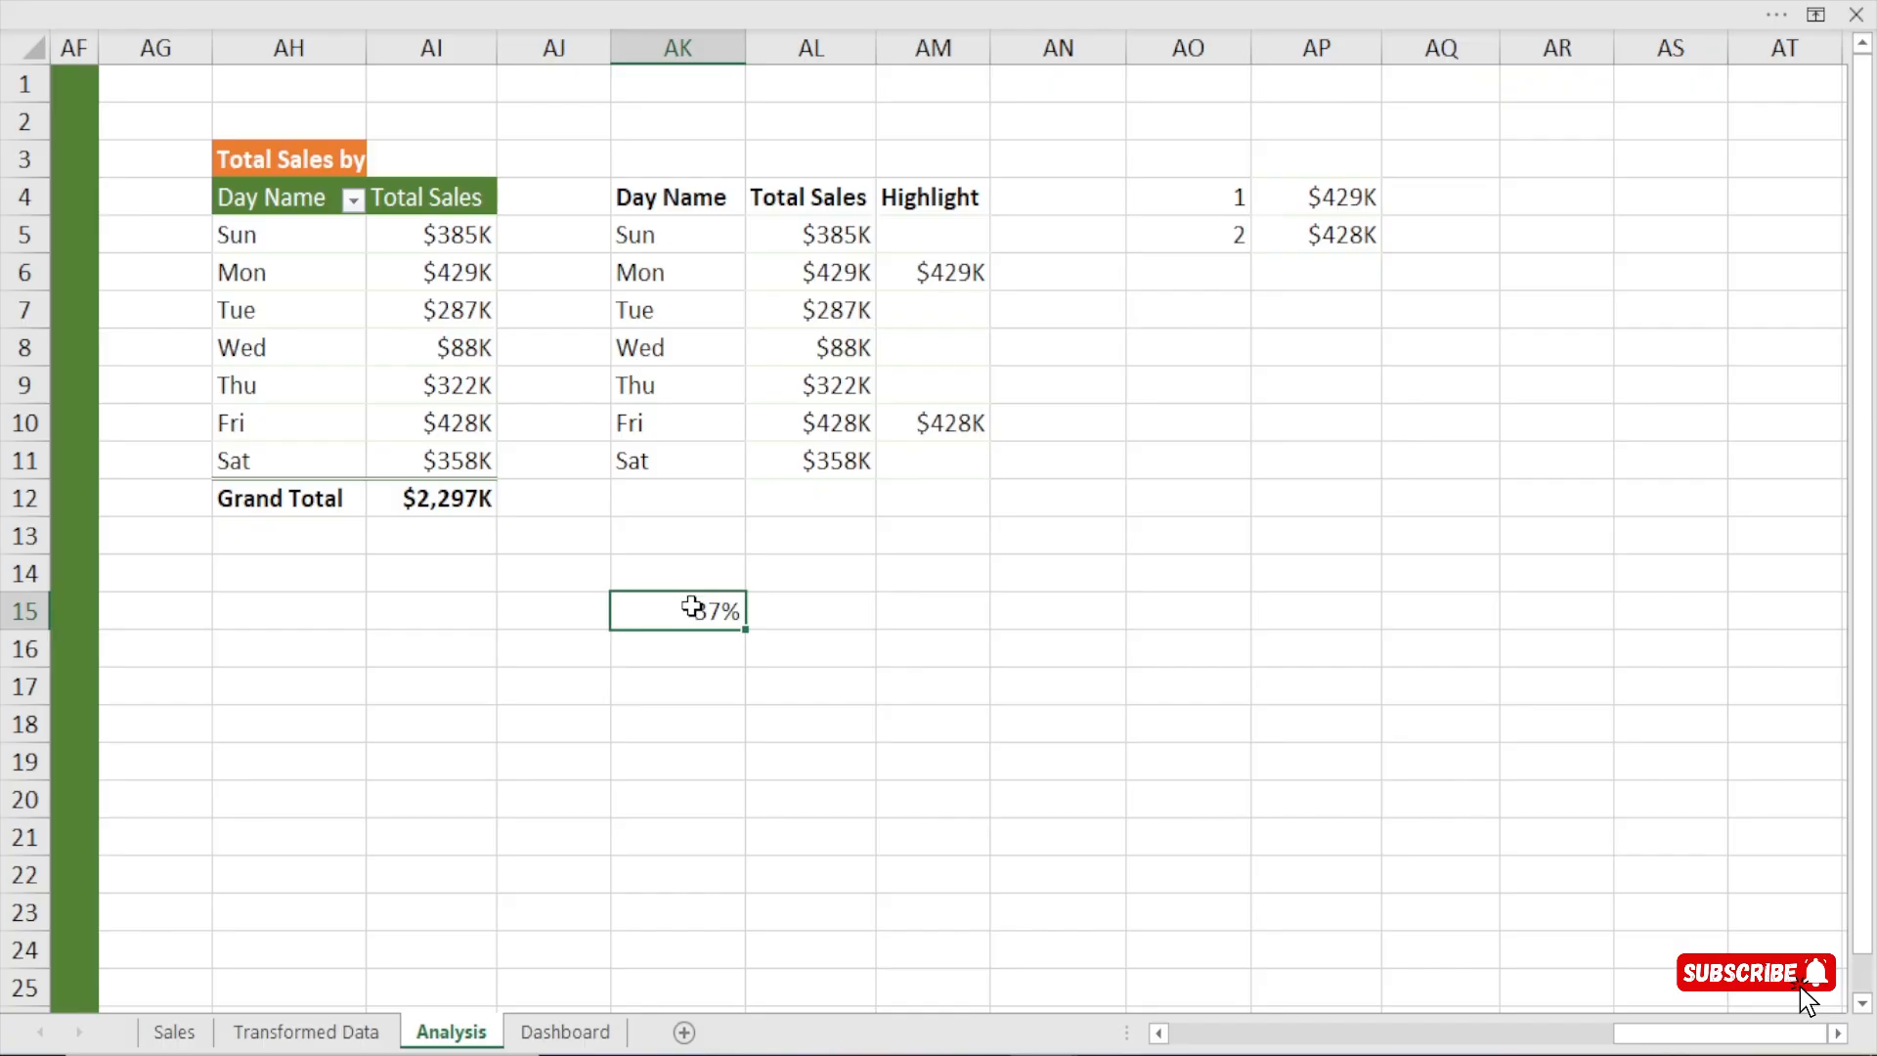
drag(1361, 194, 1368, 235)
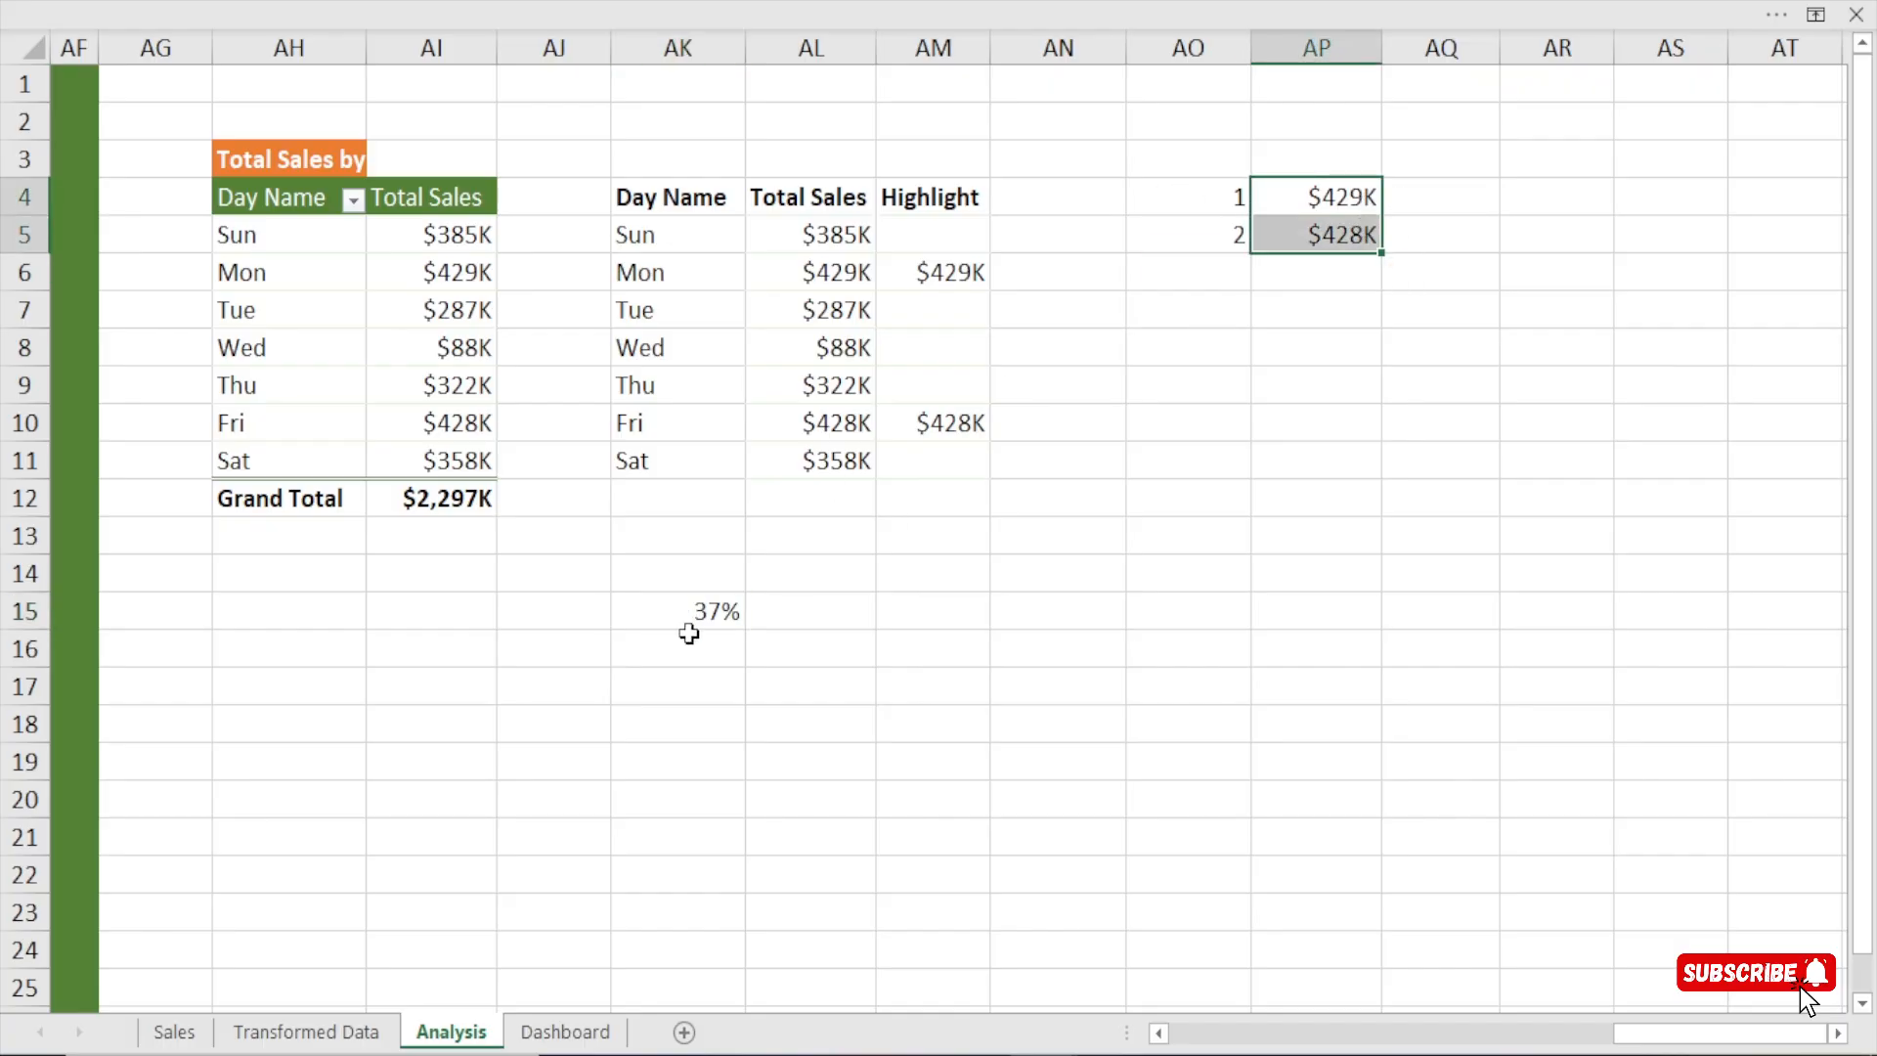
click(721, 606)
click(819, 240)
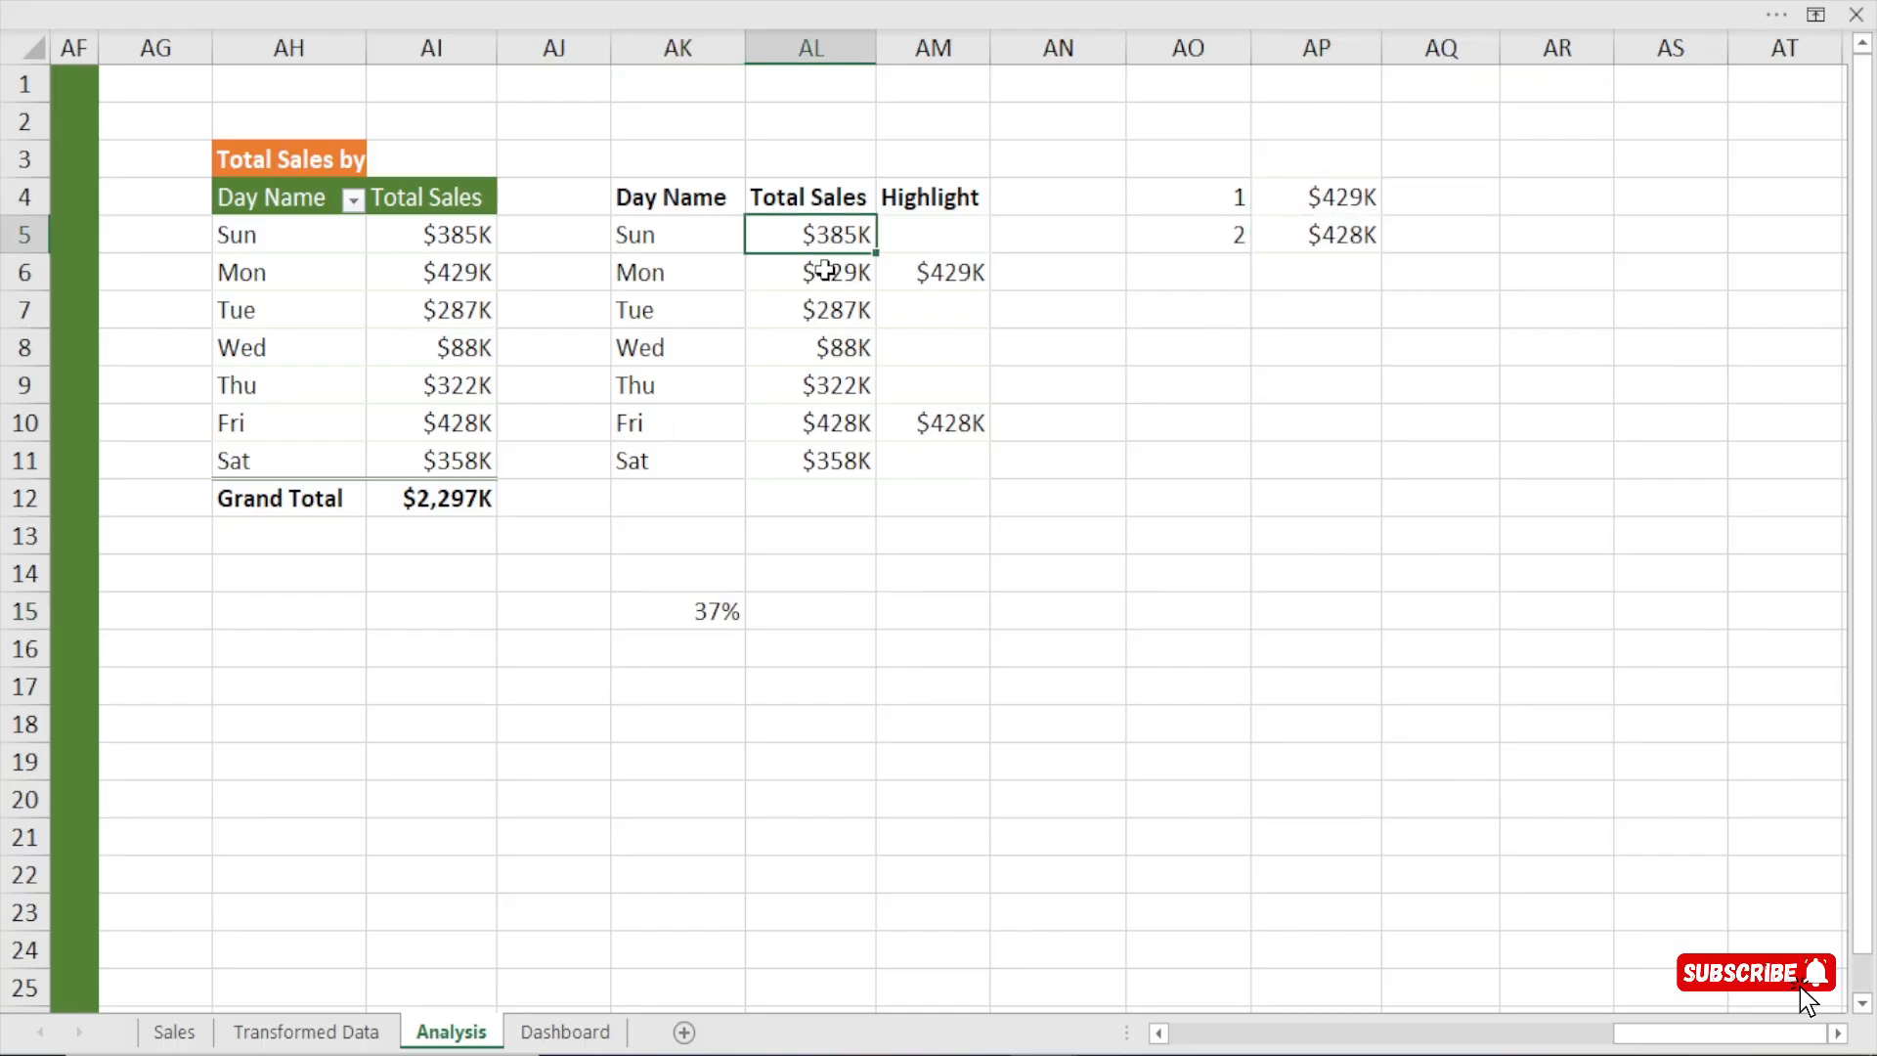
drag(826, 270, 829, 485)
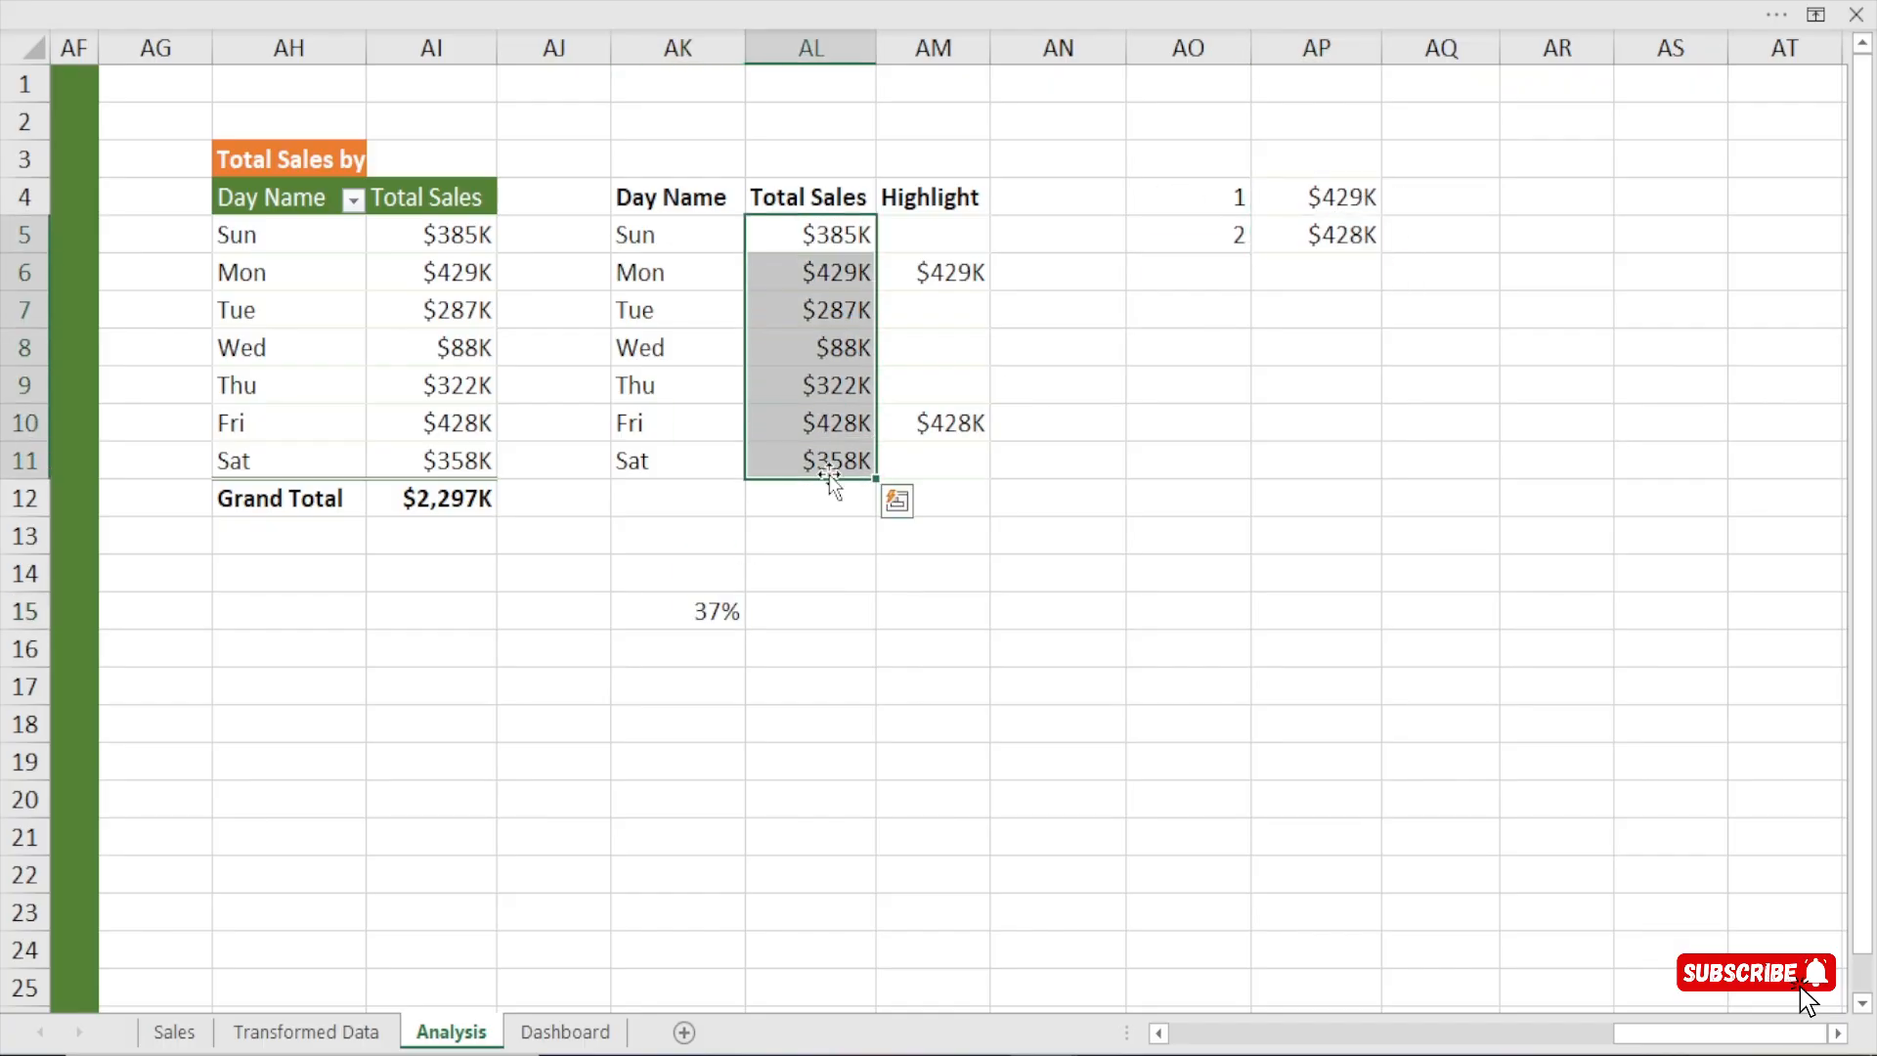
On the Dashboard sheet, duplicate the "accounted for" text box and place the copy beside the Total Sales by Weekday title.
click(595, 1034)
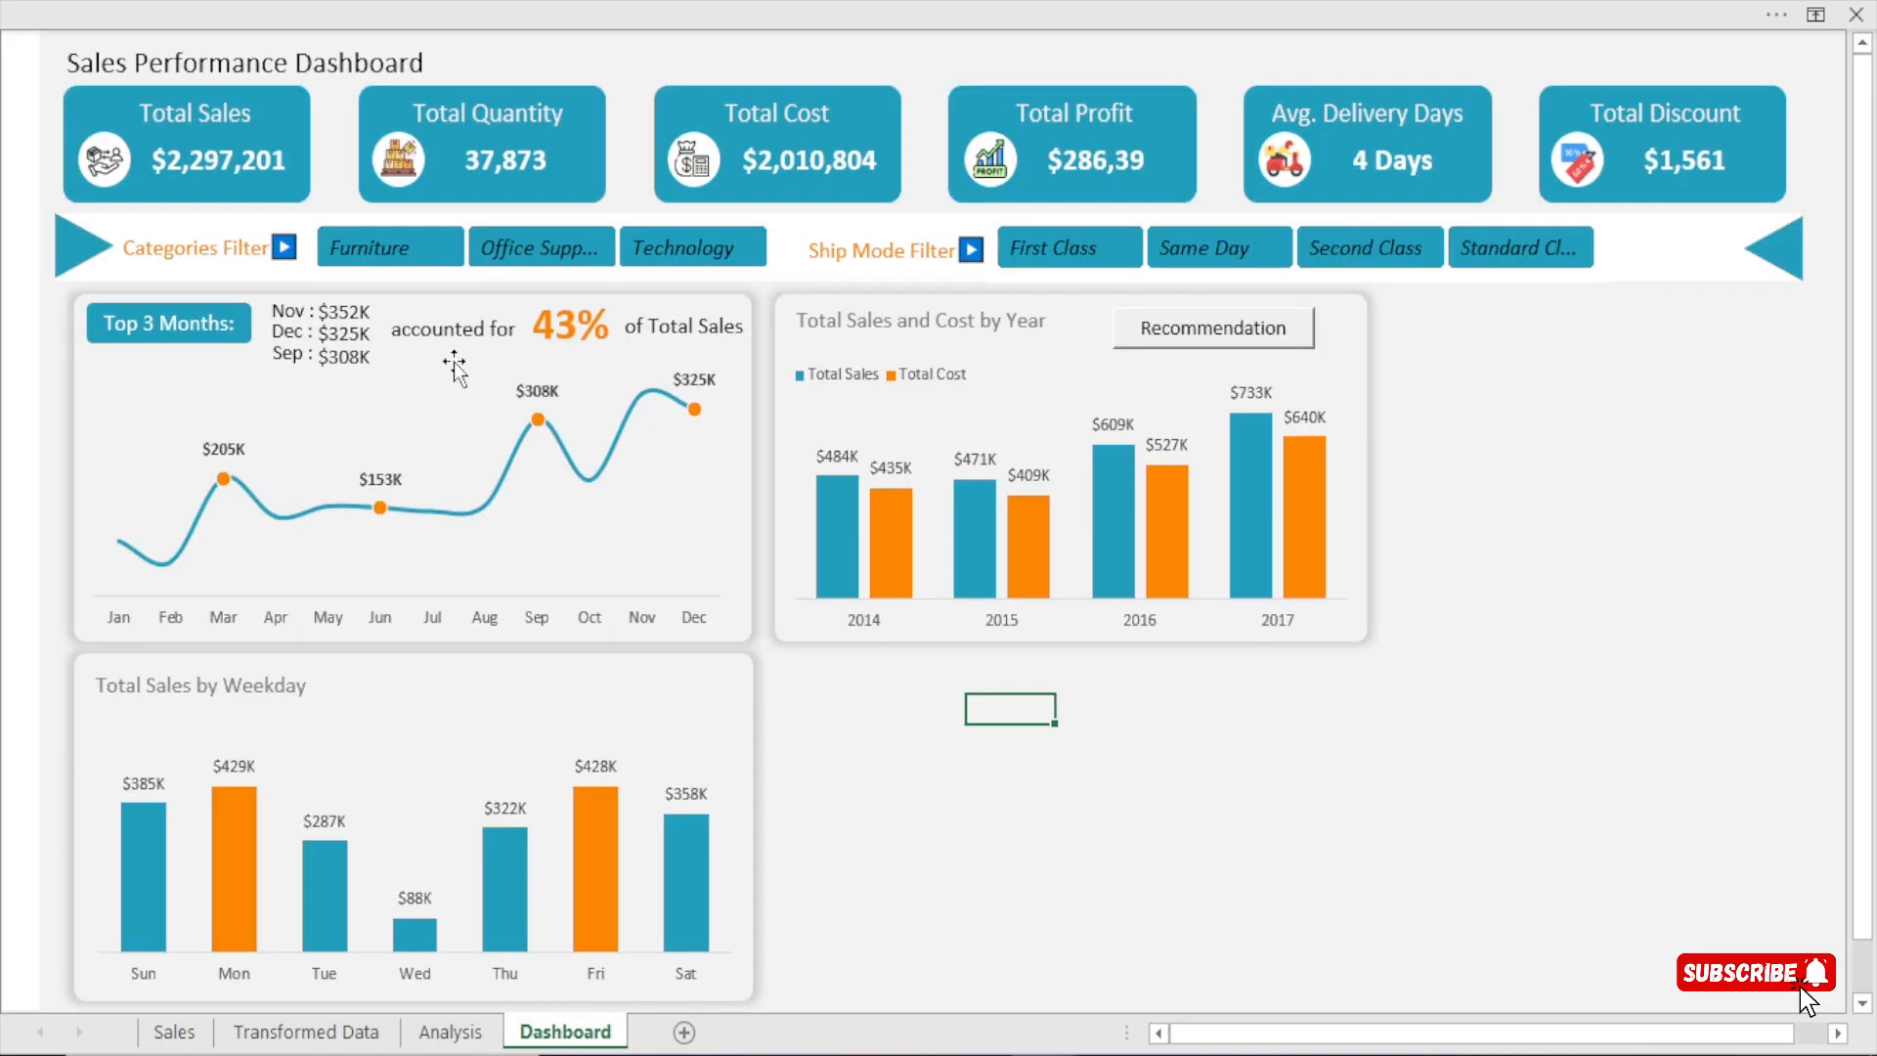
click(470, 324)
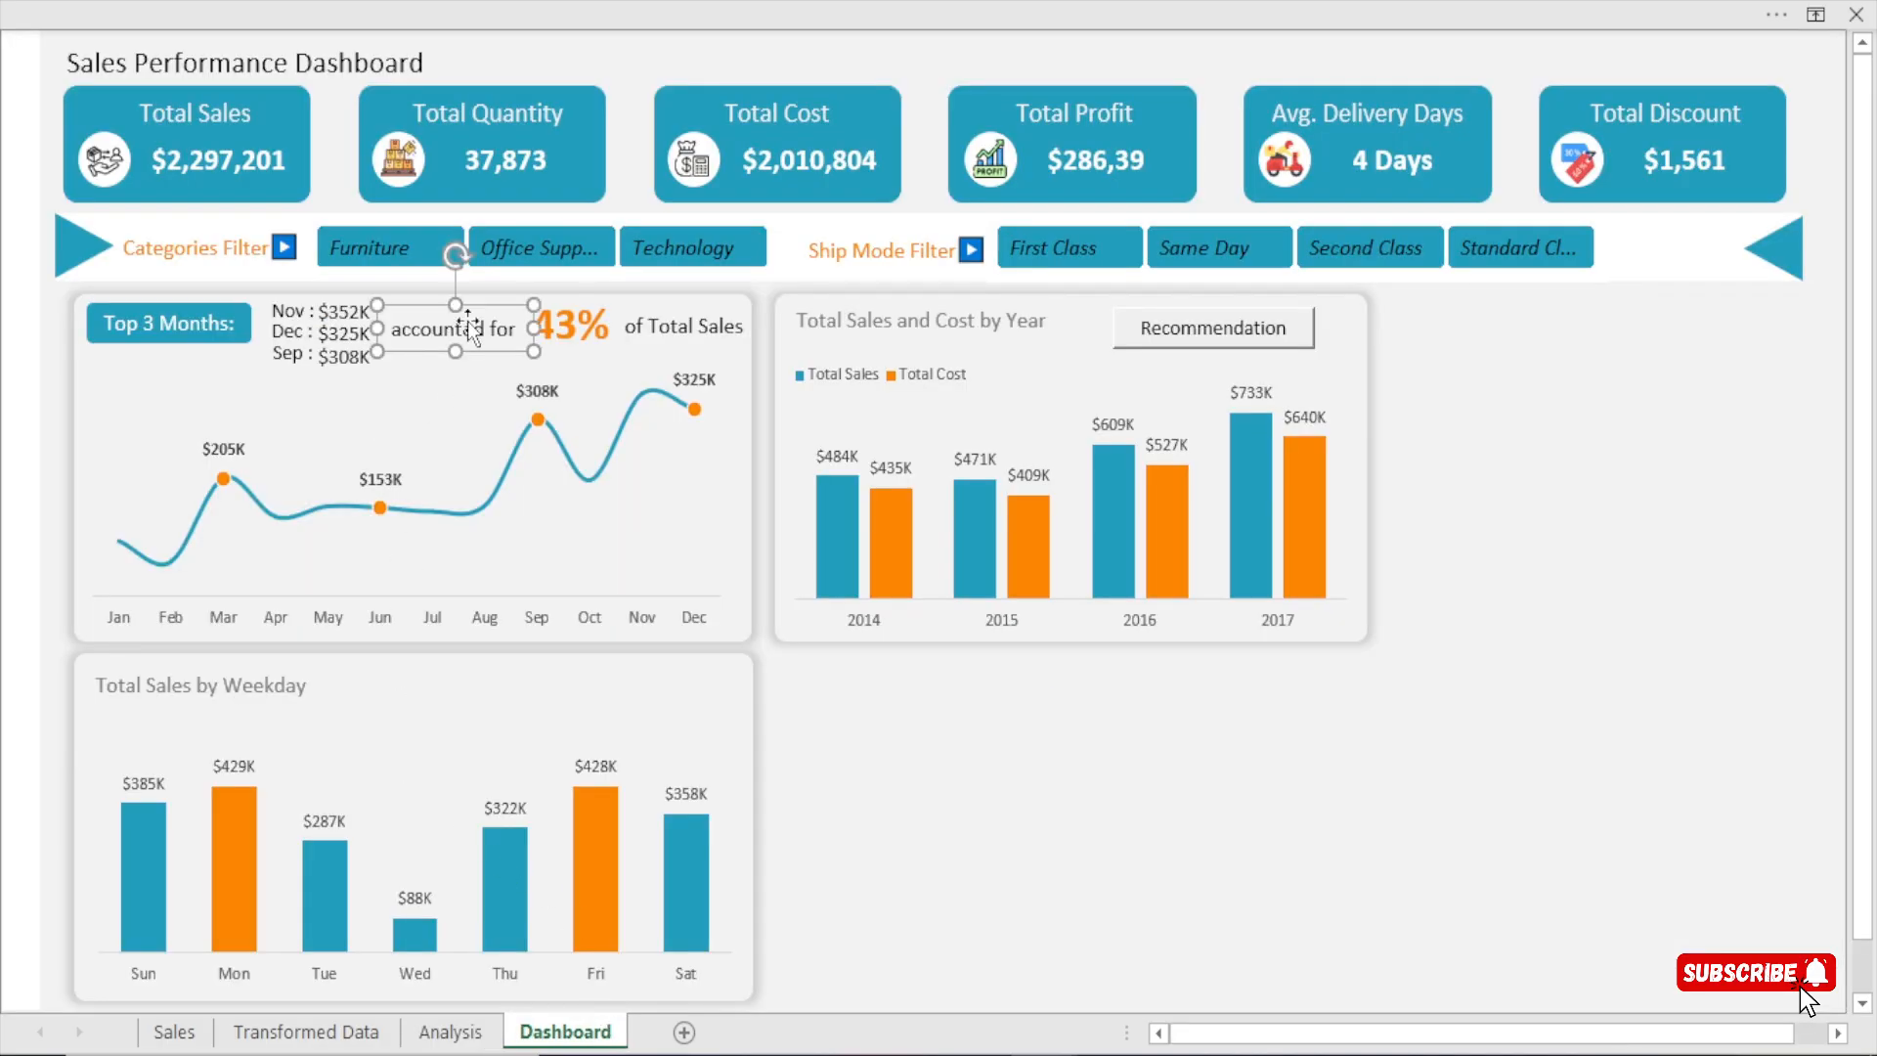
key(ctrl+d)
drag(467, 369, 507, 706)
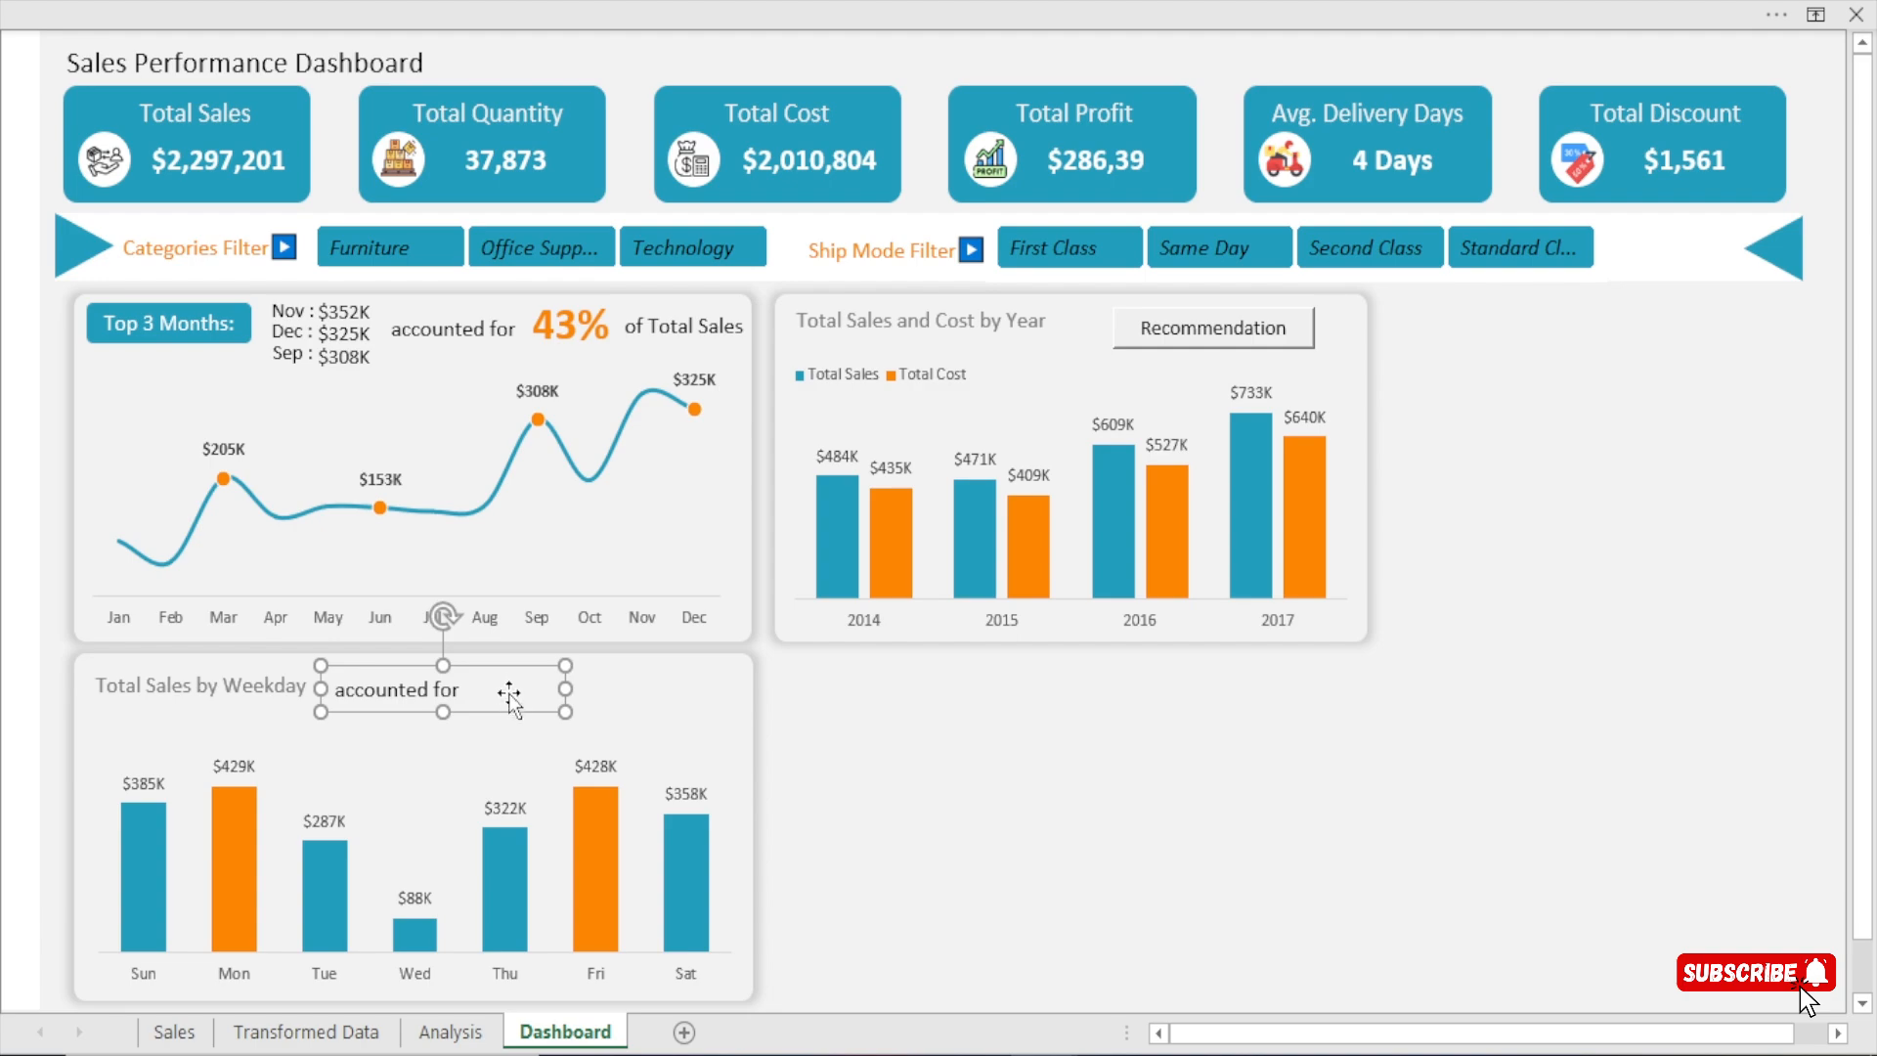
Reword the copied text box as "We recorded the highest sales" and widen it so the text fits on one line.
click(511, 687)
key(BackSpace)
key(BackSpace)
key(BackSpace)
key(BackSpace)
key(BackSpace)
key(BackSpace)
key(BackSpace)
key(BackSpace)
text(We recorded the highest sales)
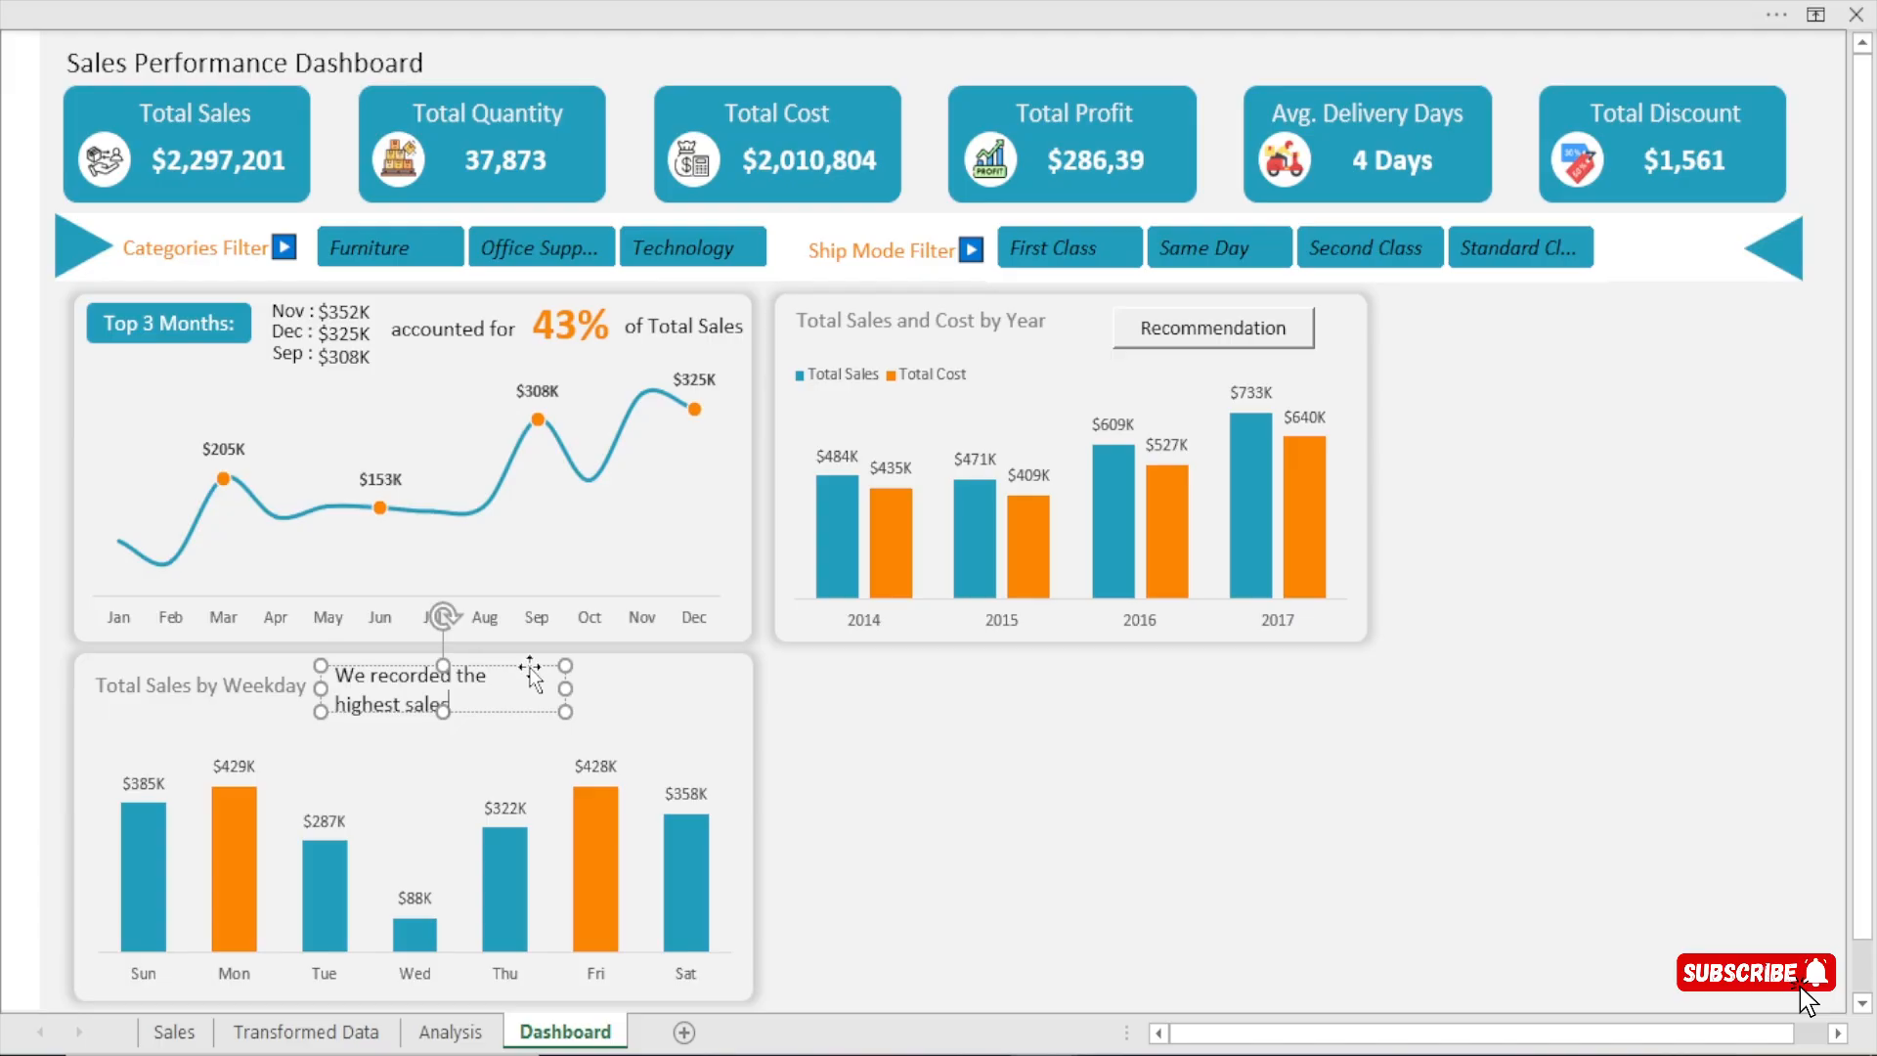
drag(565, 688, 625, 688)
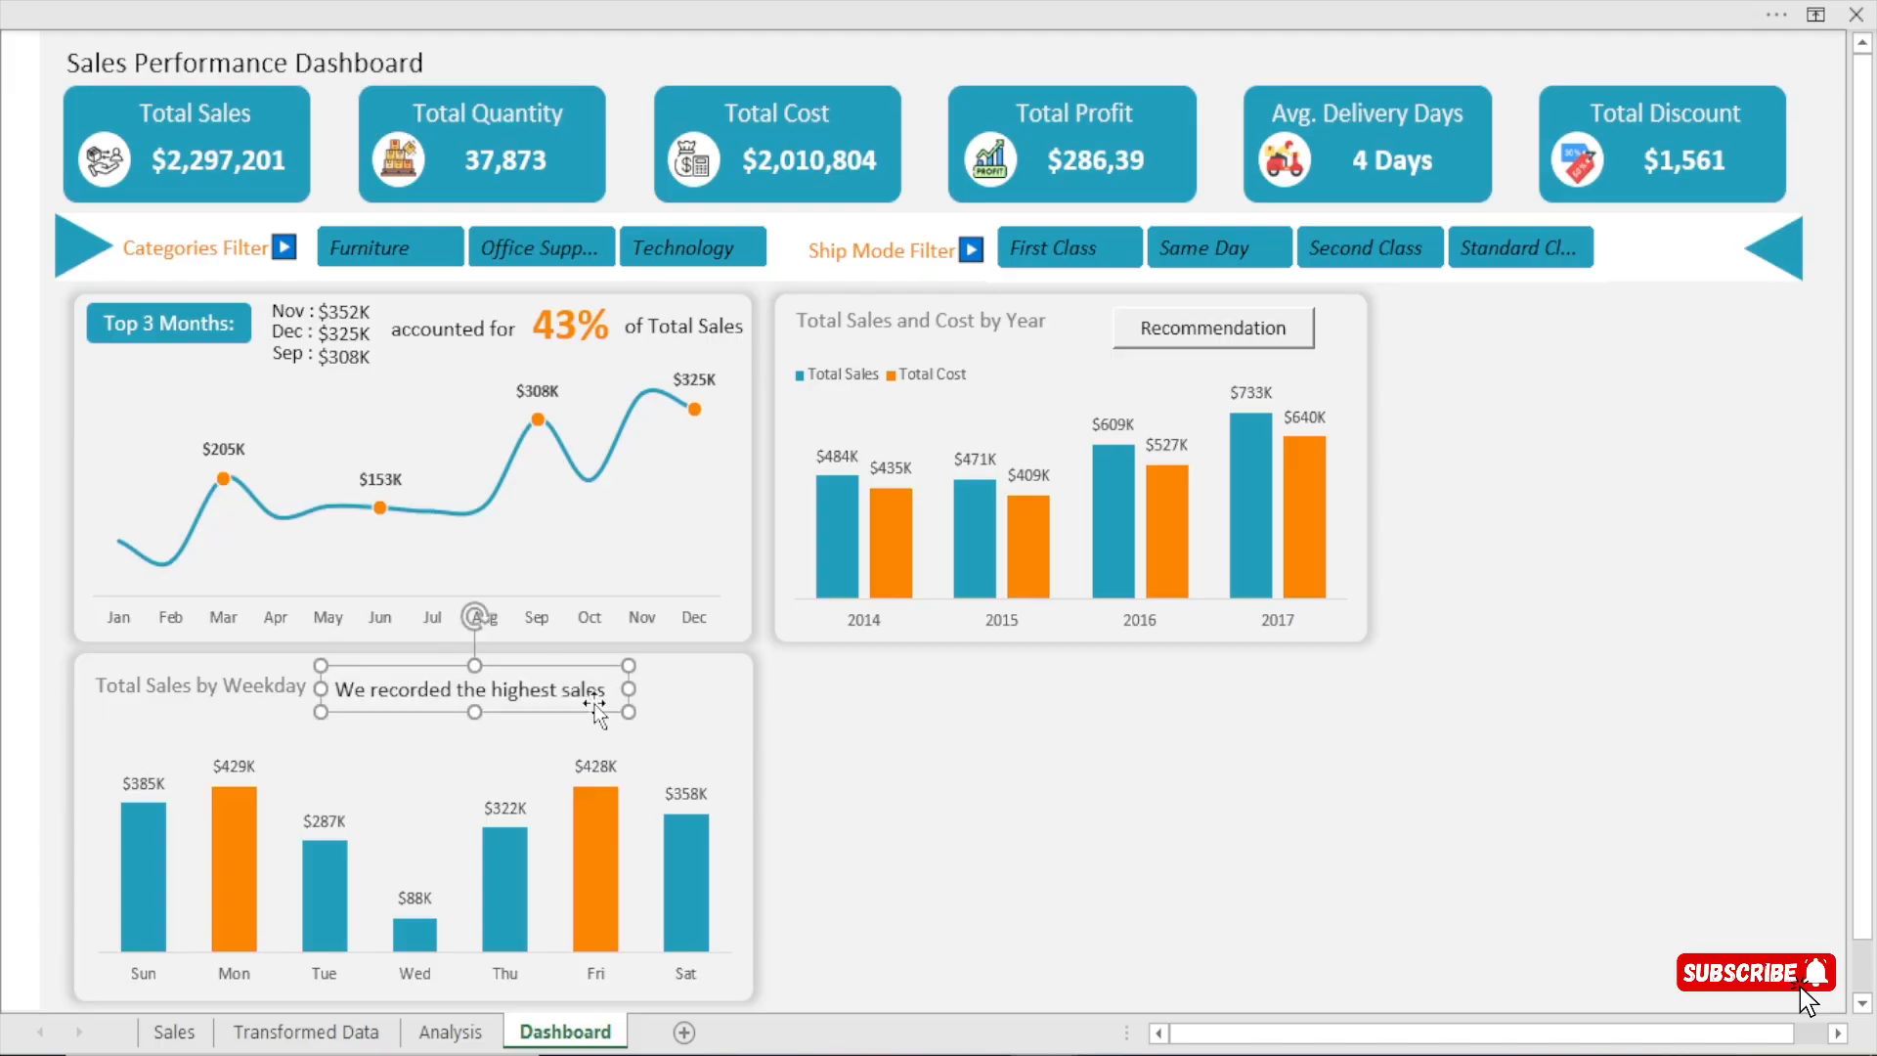
Copy the "We recorded the highest sales" text box and place the copy just below it, offset to the right.
key(ctrl+v)
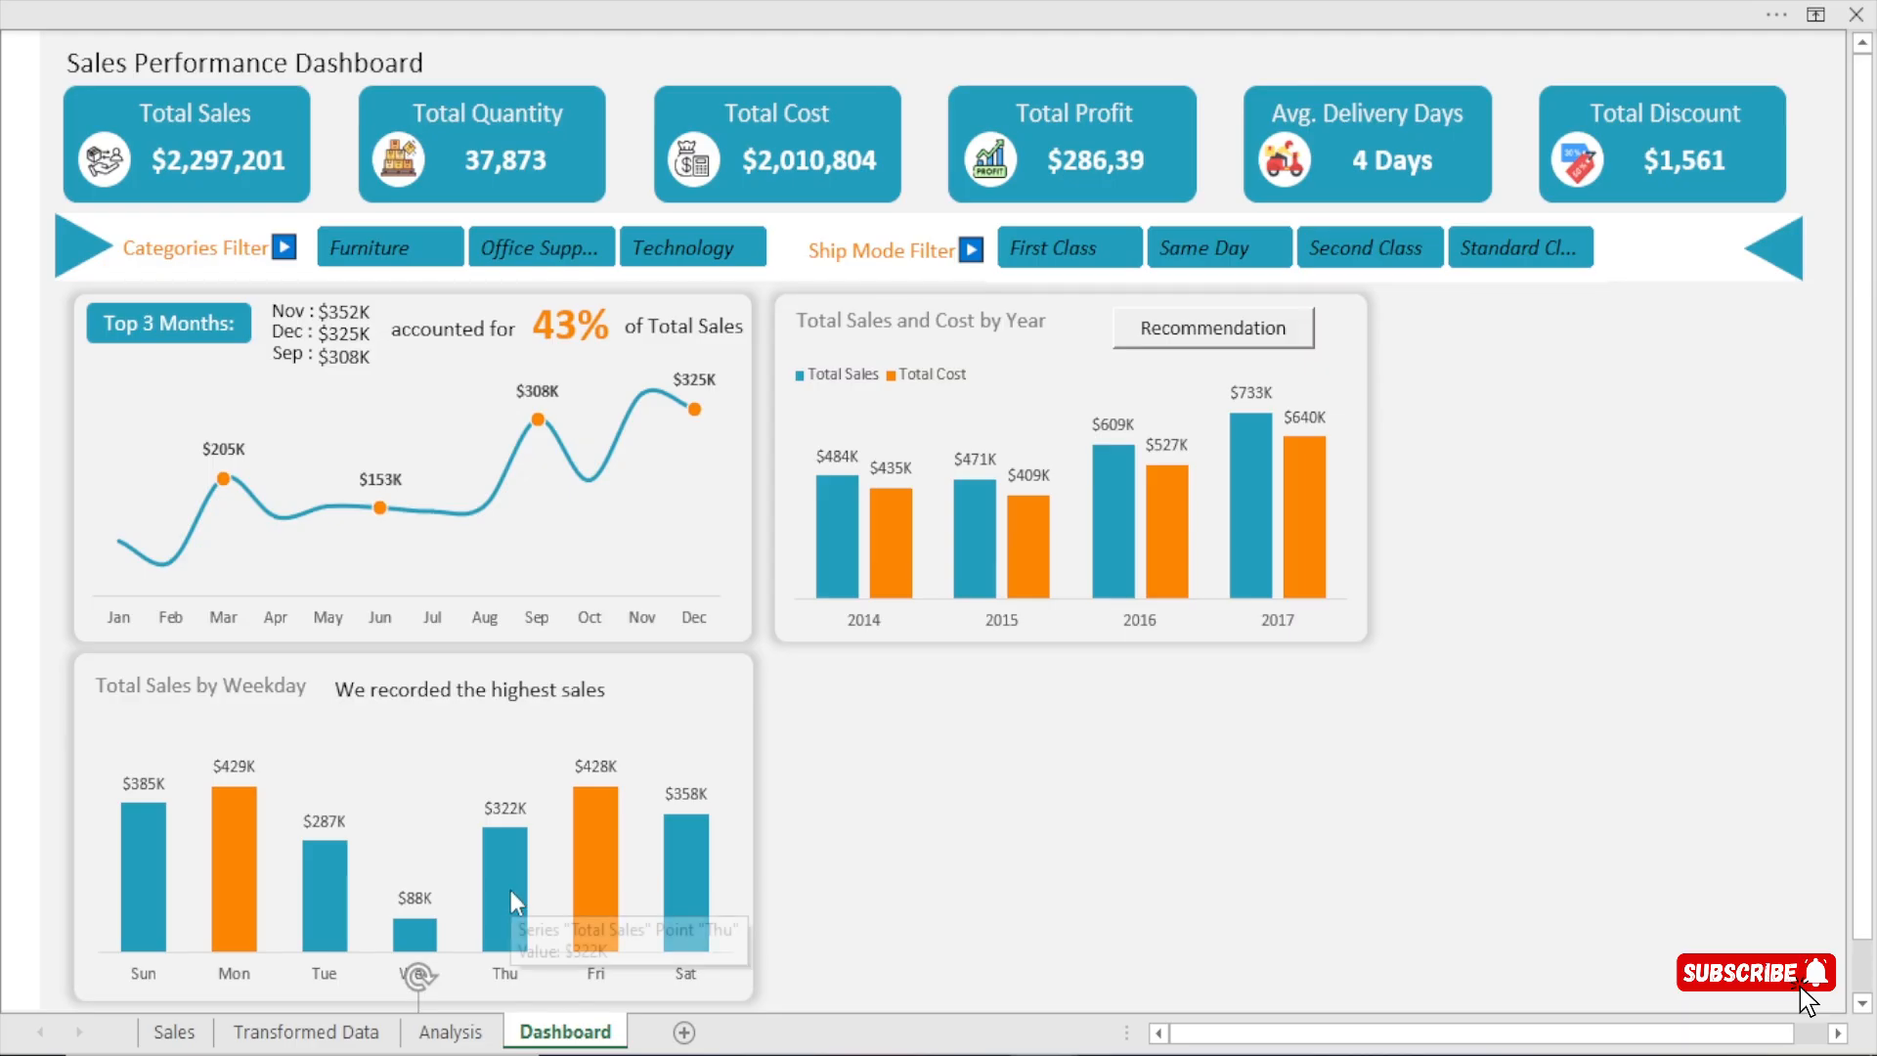
key(Up)
key(Up)
key(Up)
key(Up)
key(Up)
key(Up)
key(Up)
key(Up)
key(Up)
key(Up)
key(Up)
key(Up)
key(Up)
key(Up)
key(Up)
key(Up)
key(Up)
key(Up)
key(Up)
key(Up)
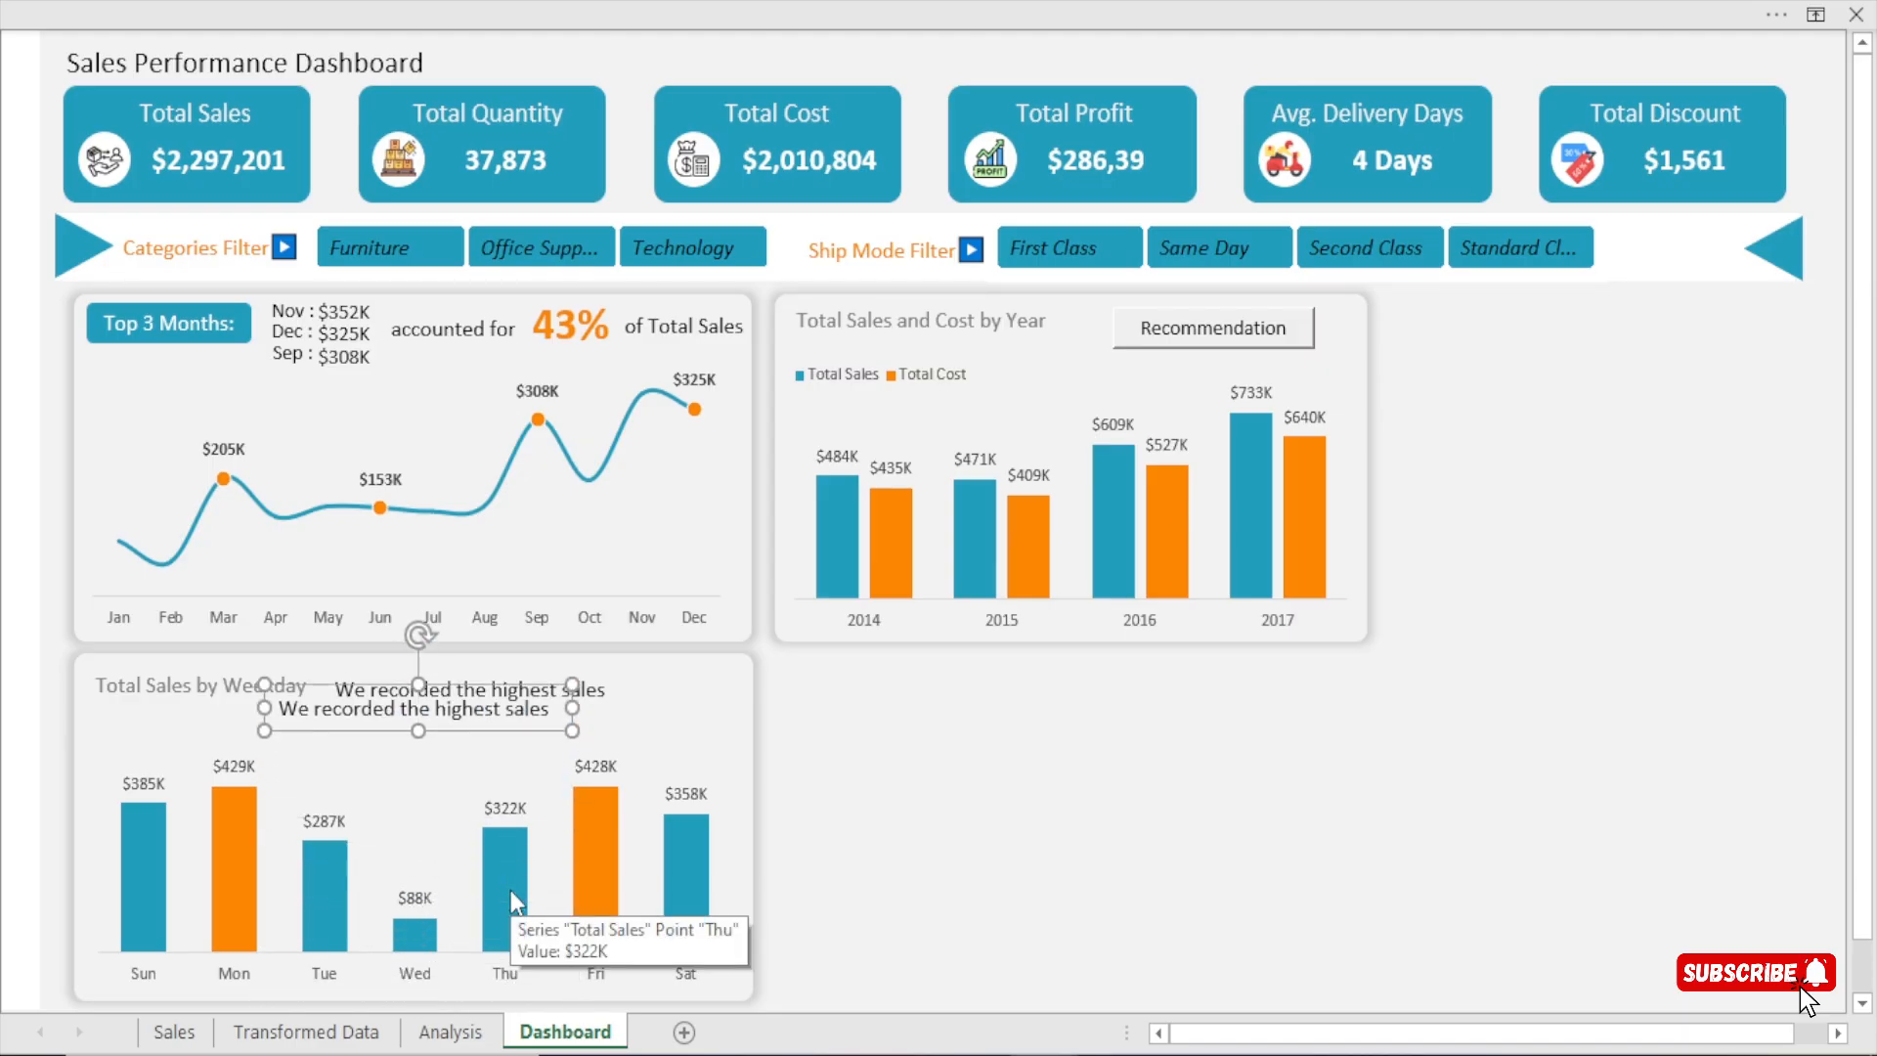
drag(486, 660, 672, 711)
Replace the lower caption's text with "in the two highlighted days".
click(739, 722)
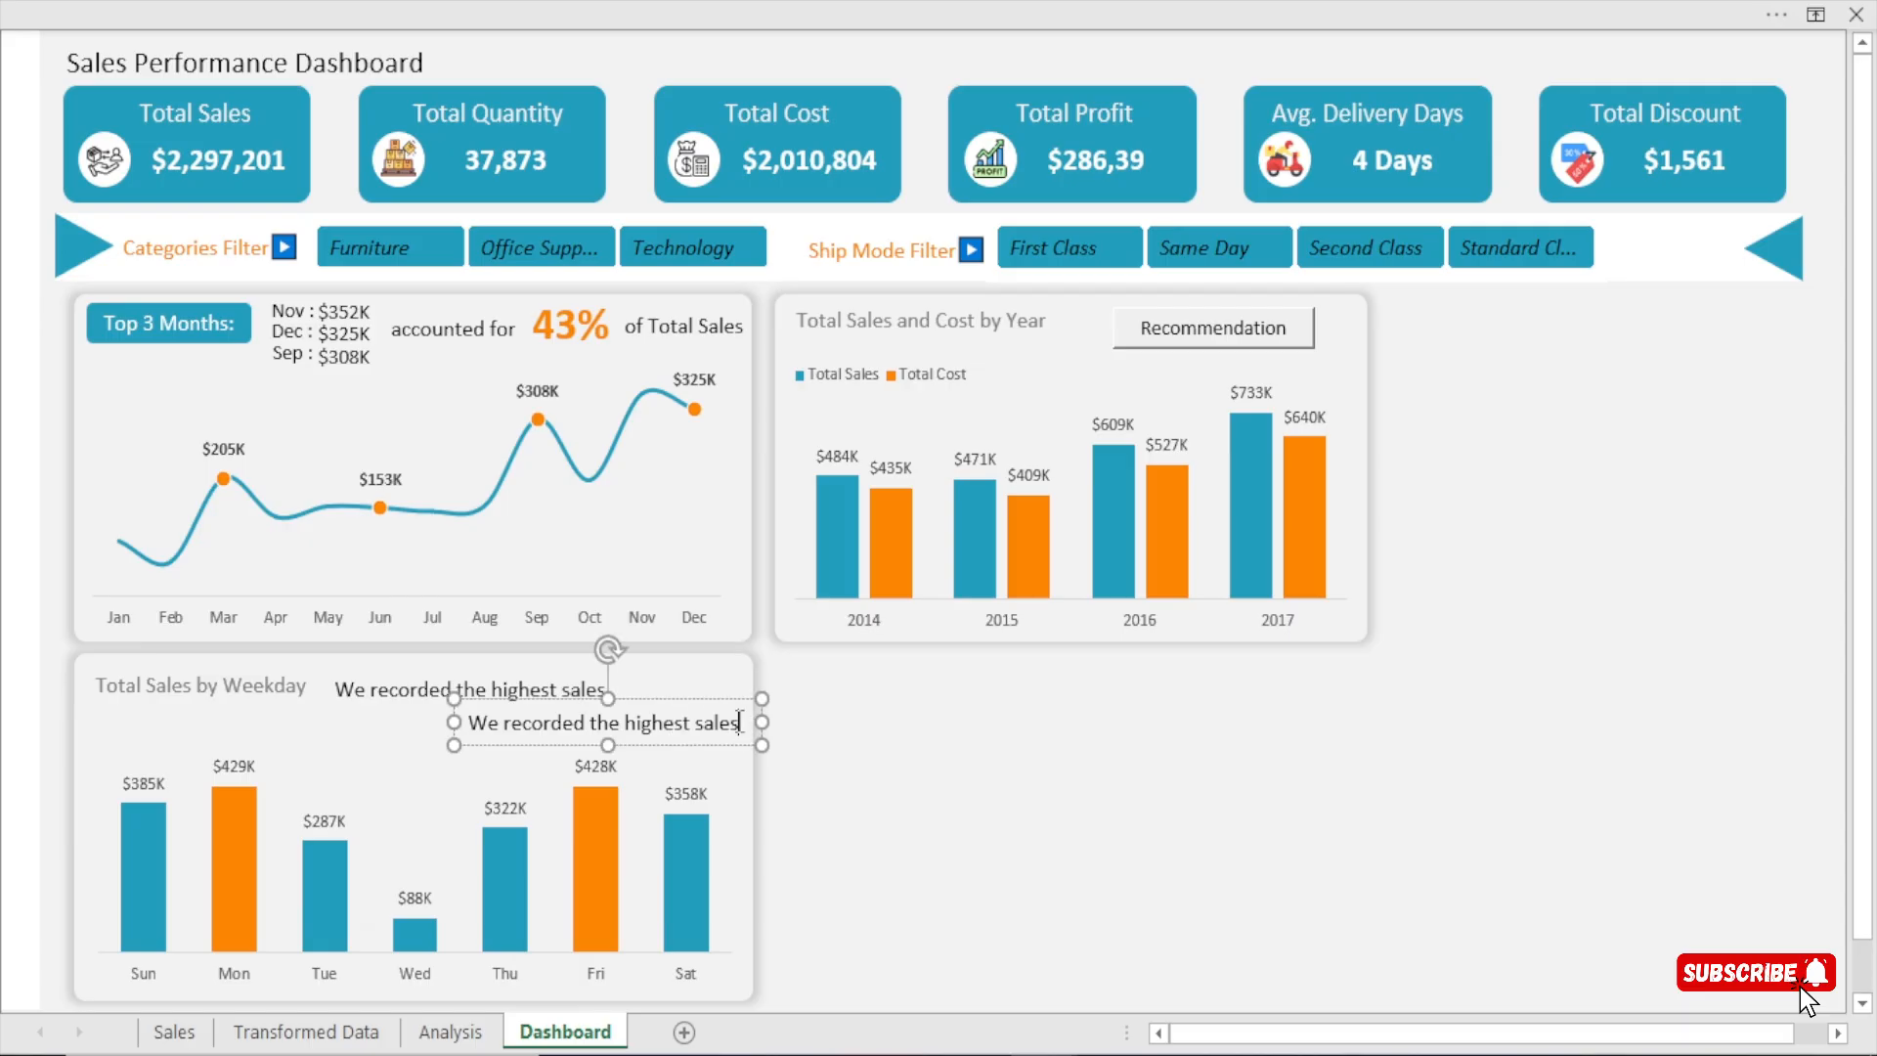
key(BackSpace)
key(BackSpace)
key(BackSpace)
key(BackSpace)
key(BackSpace)
key(BackSpace)
key(BackSpace)
key(BackSpace)
key(BackSpace)
key(BackSpace)
key(BackSpace)
key(BackSpace)
key(BackSpace)
key(BackSpace)
key(BackSpace)
key(BackSpace)
key(BackSpace)
key(BackSpace)
key(BackSpace)
key(BackSpace)
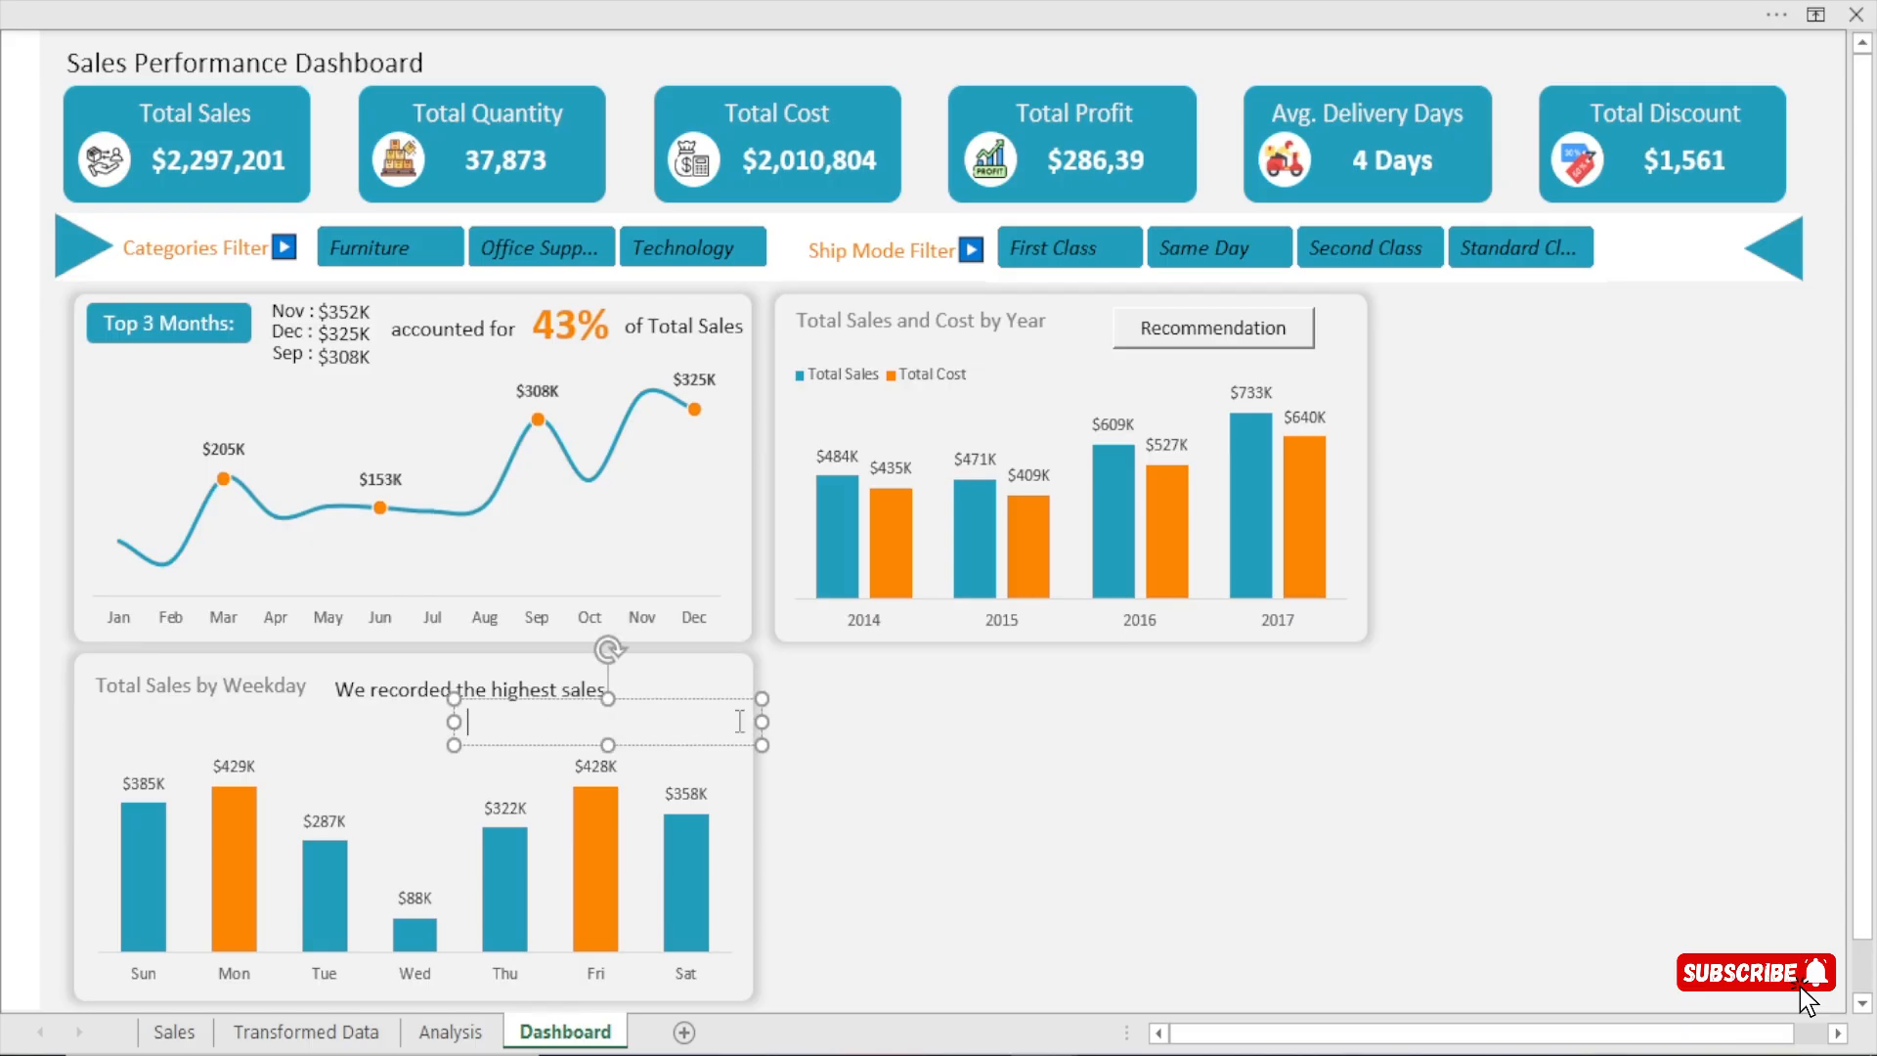
text(in the two highlight)
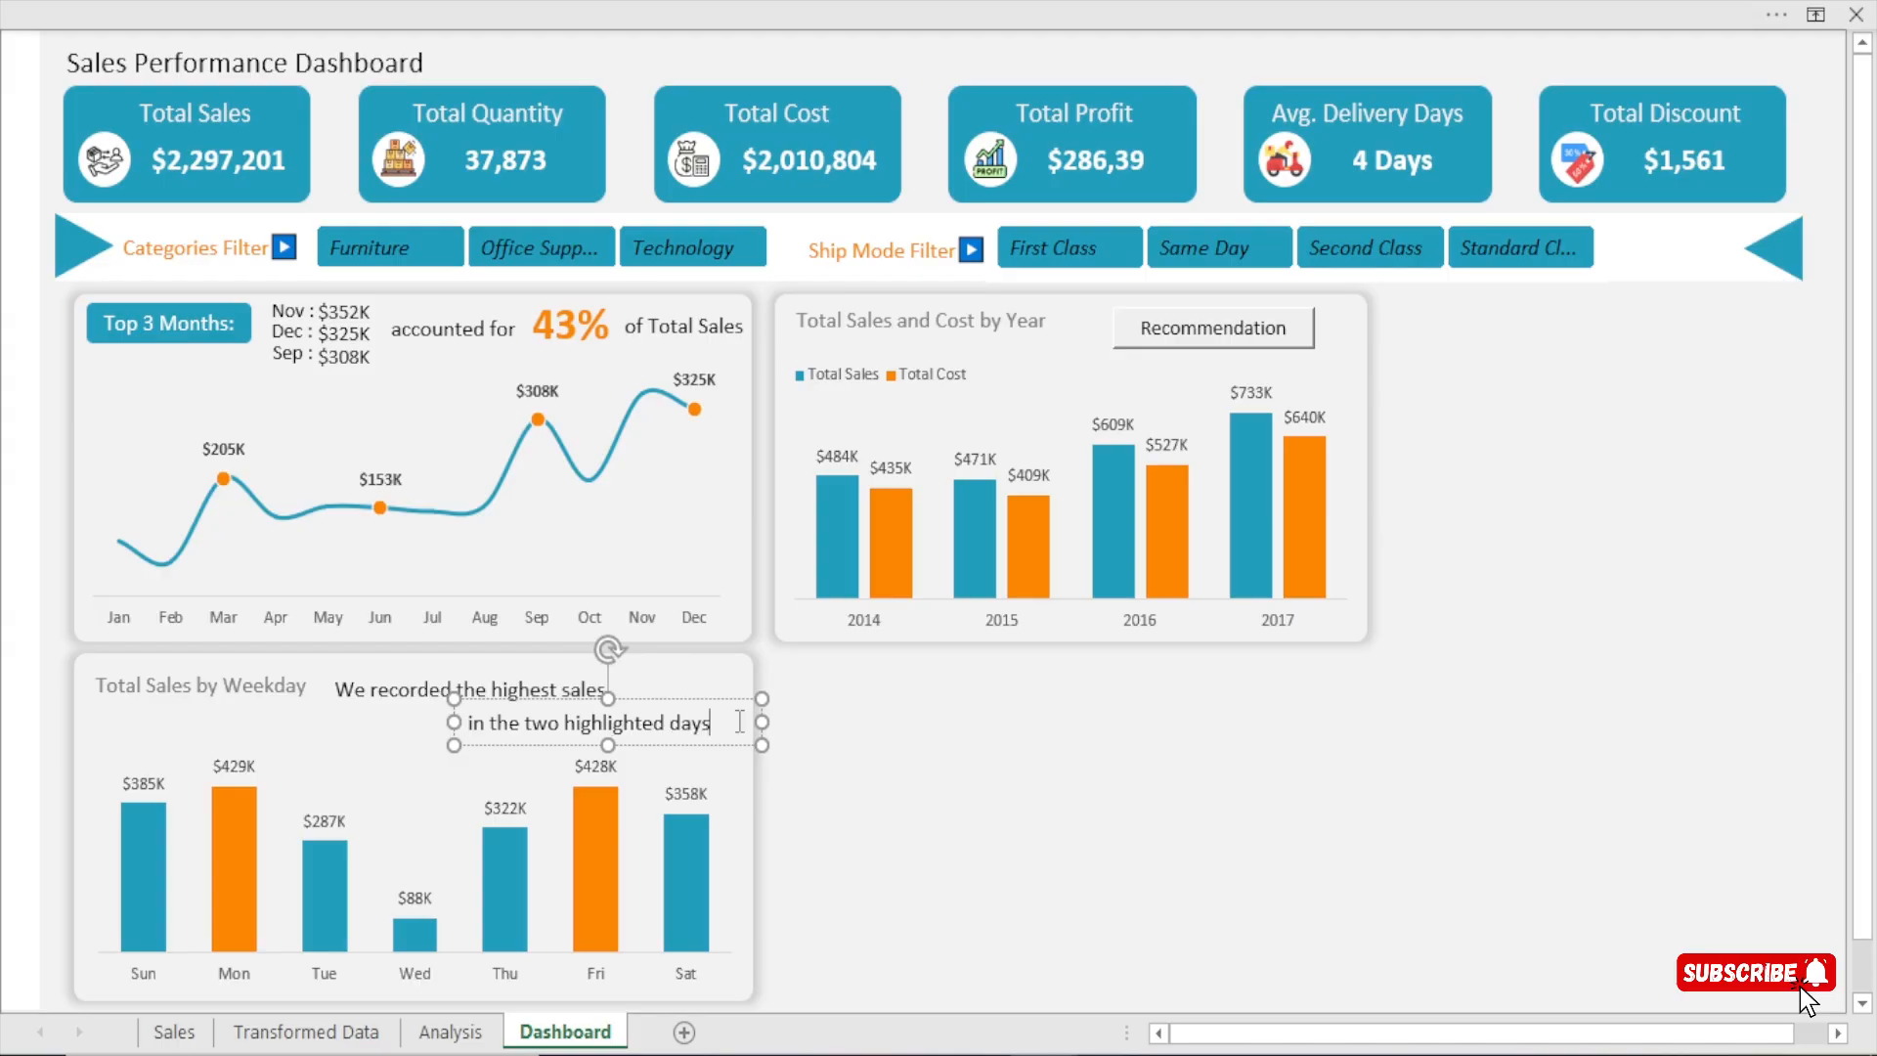
text(ed days)
Narrow the "in the two highlighted days" text box to fit its text and nudge it slightly right and up within the card.
click(766, 722)
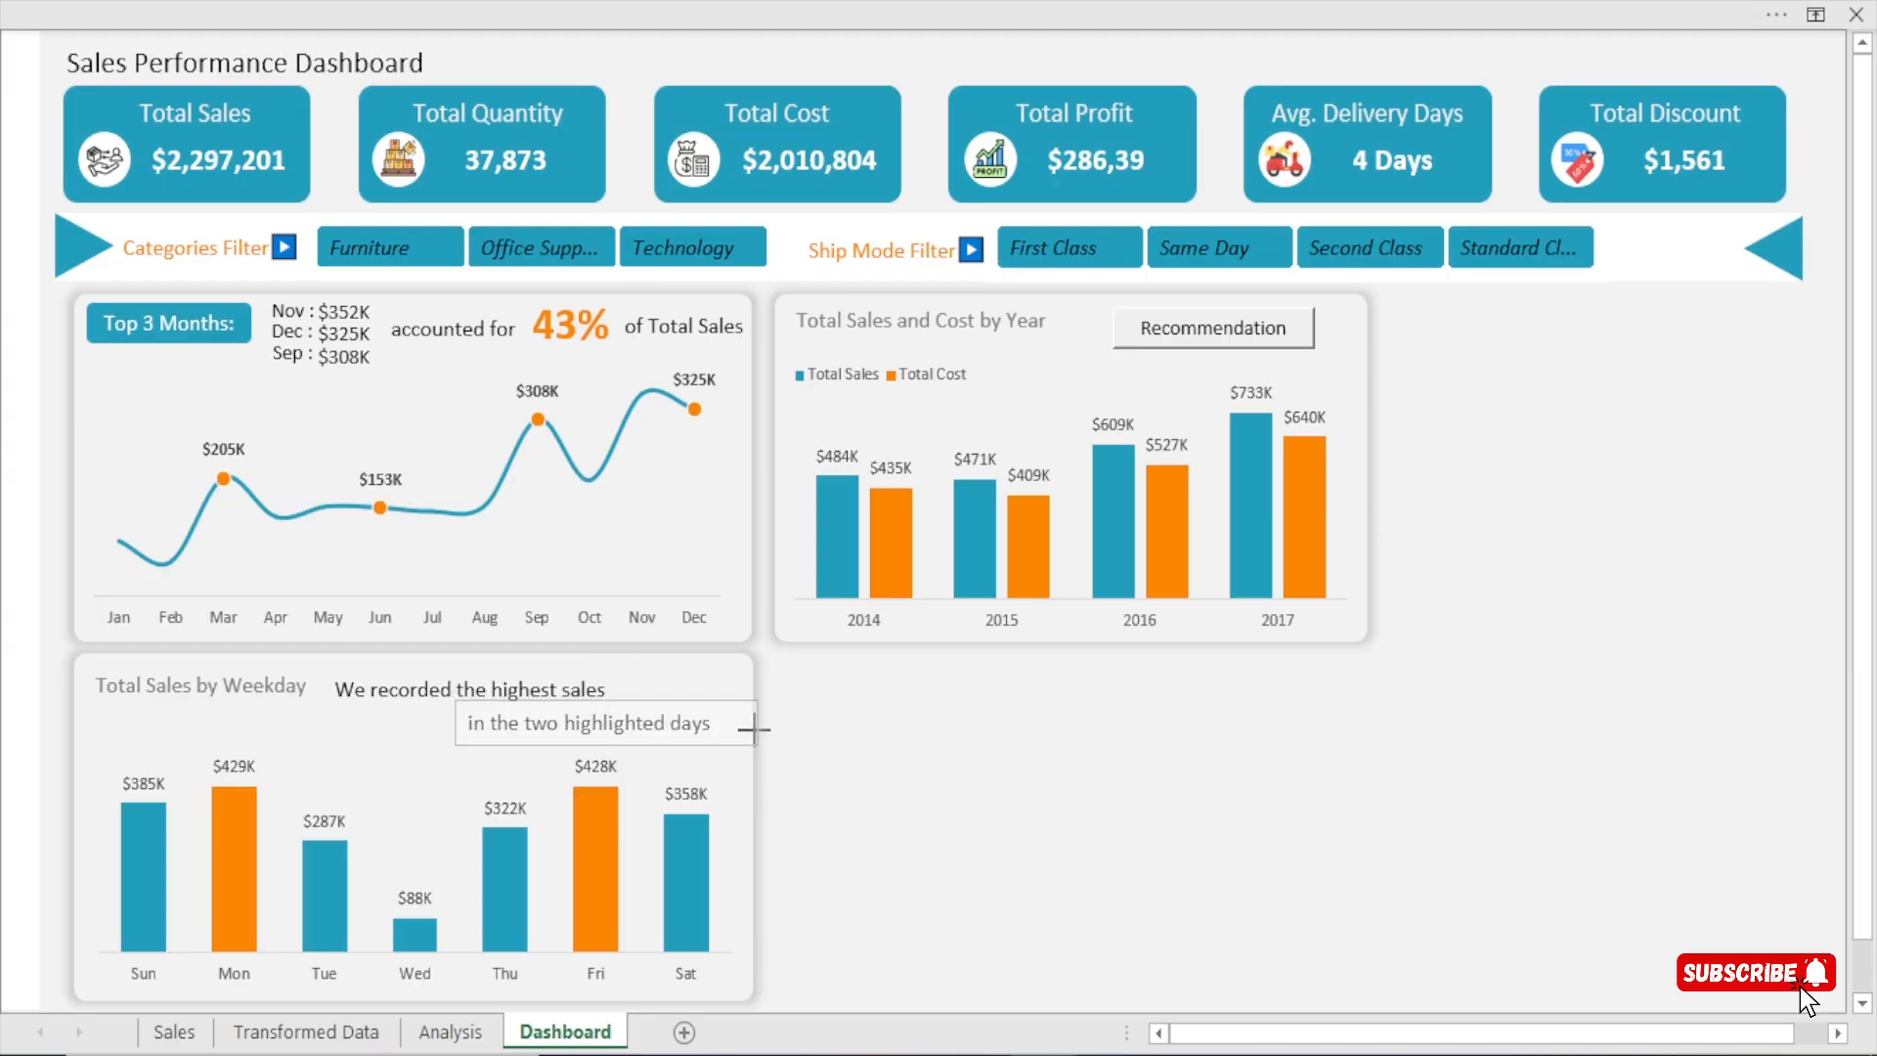
click(727, 725)
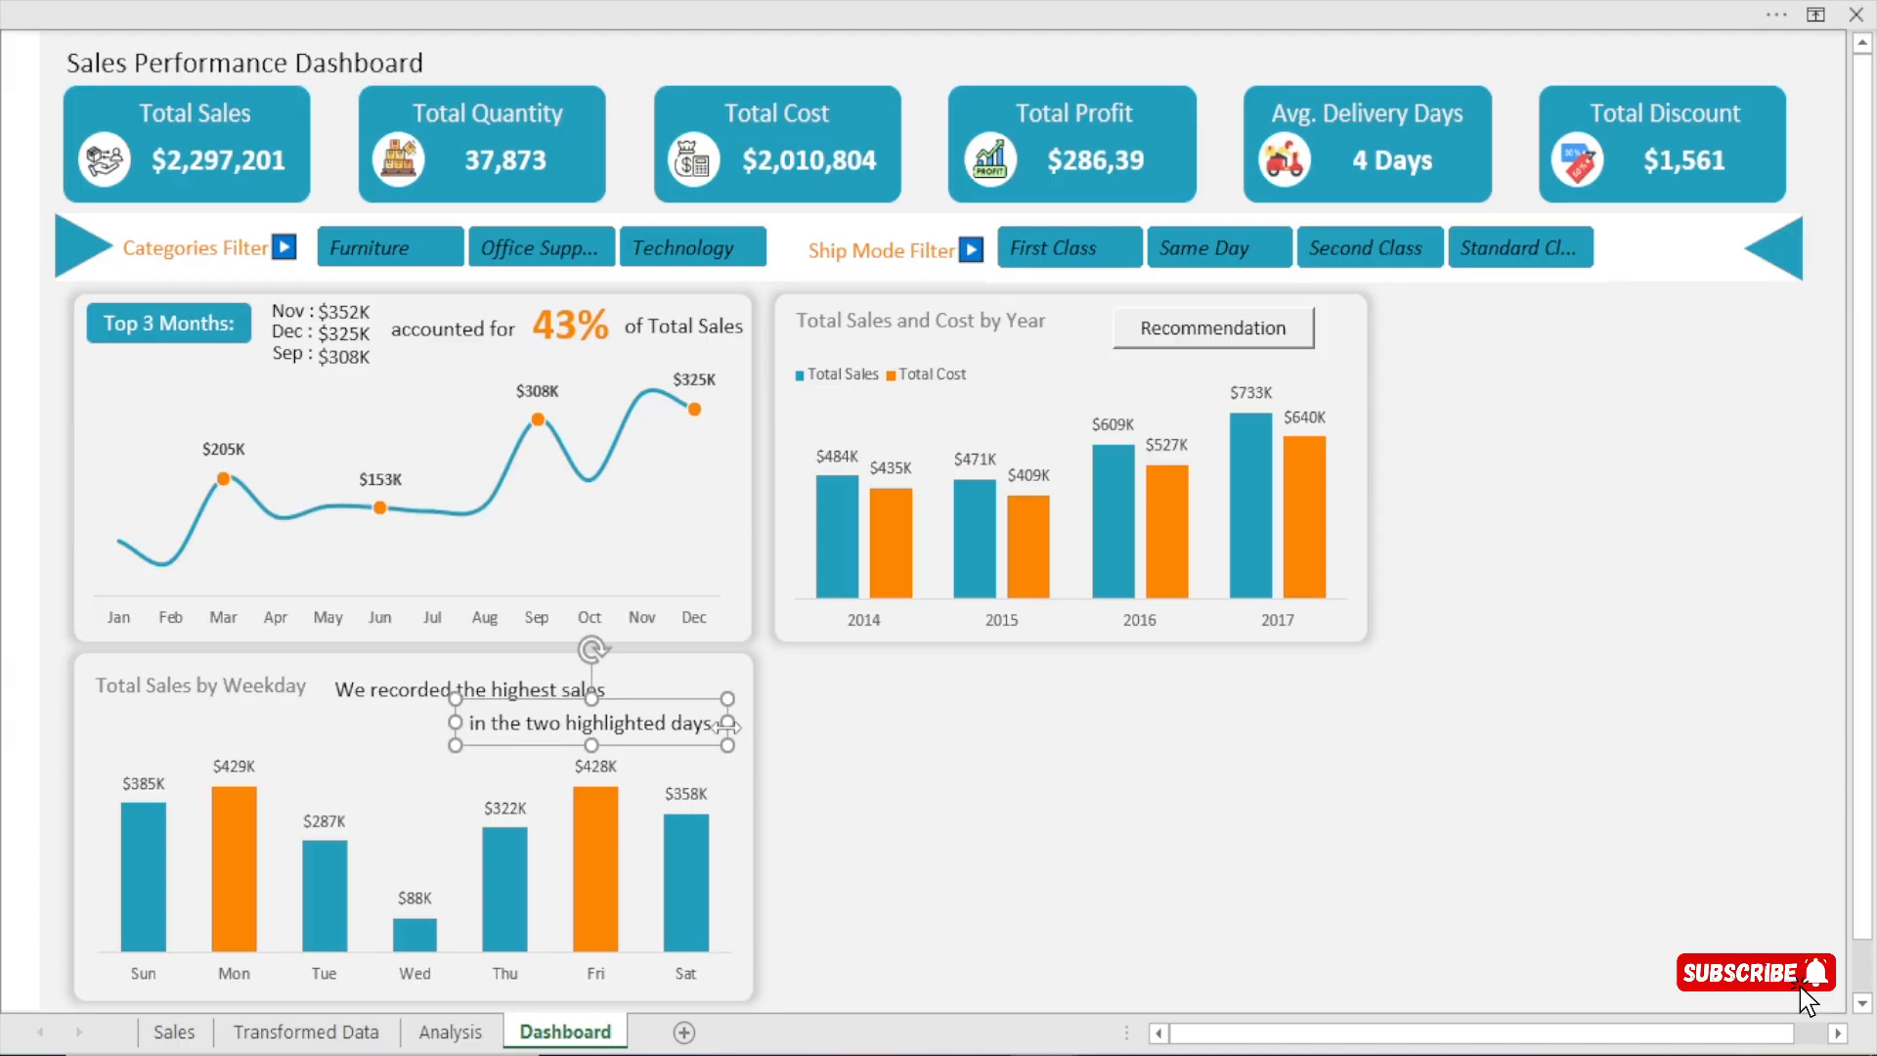
key(Right)
key(Right)
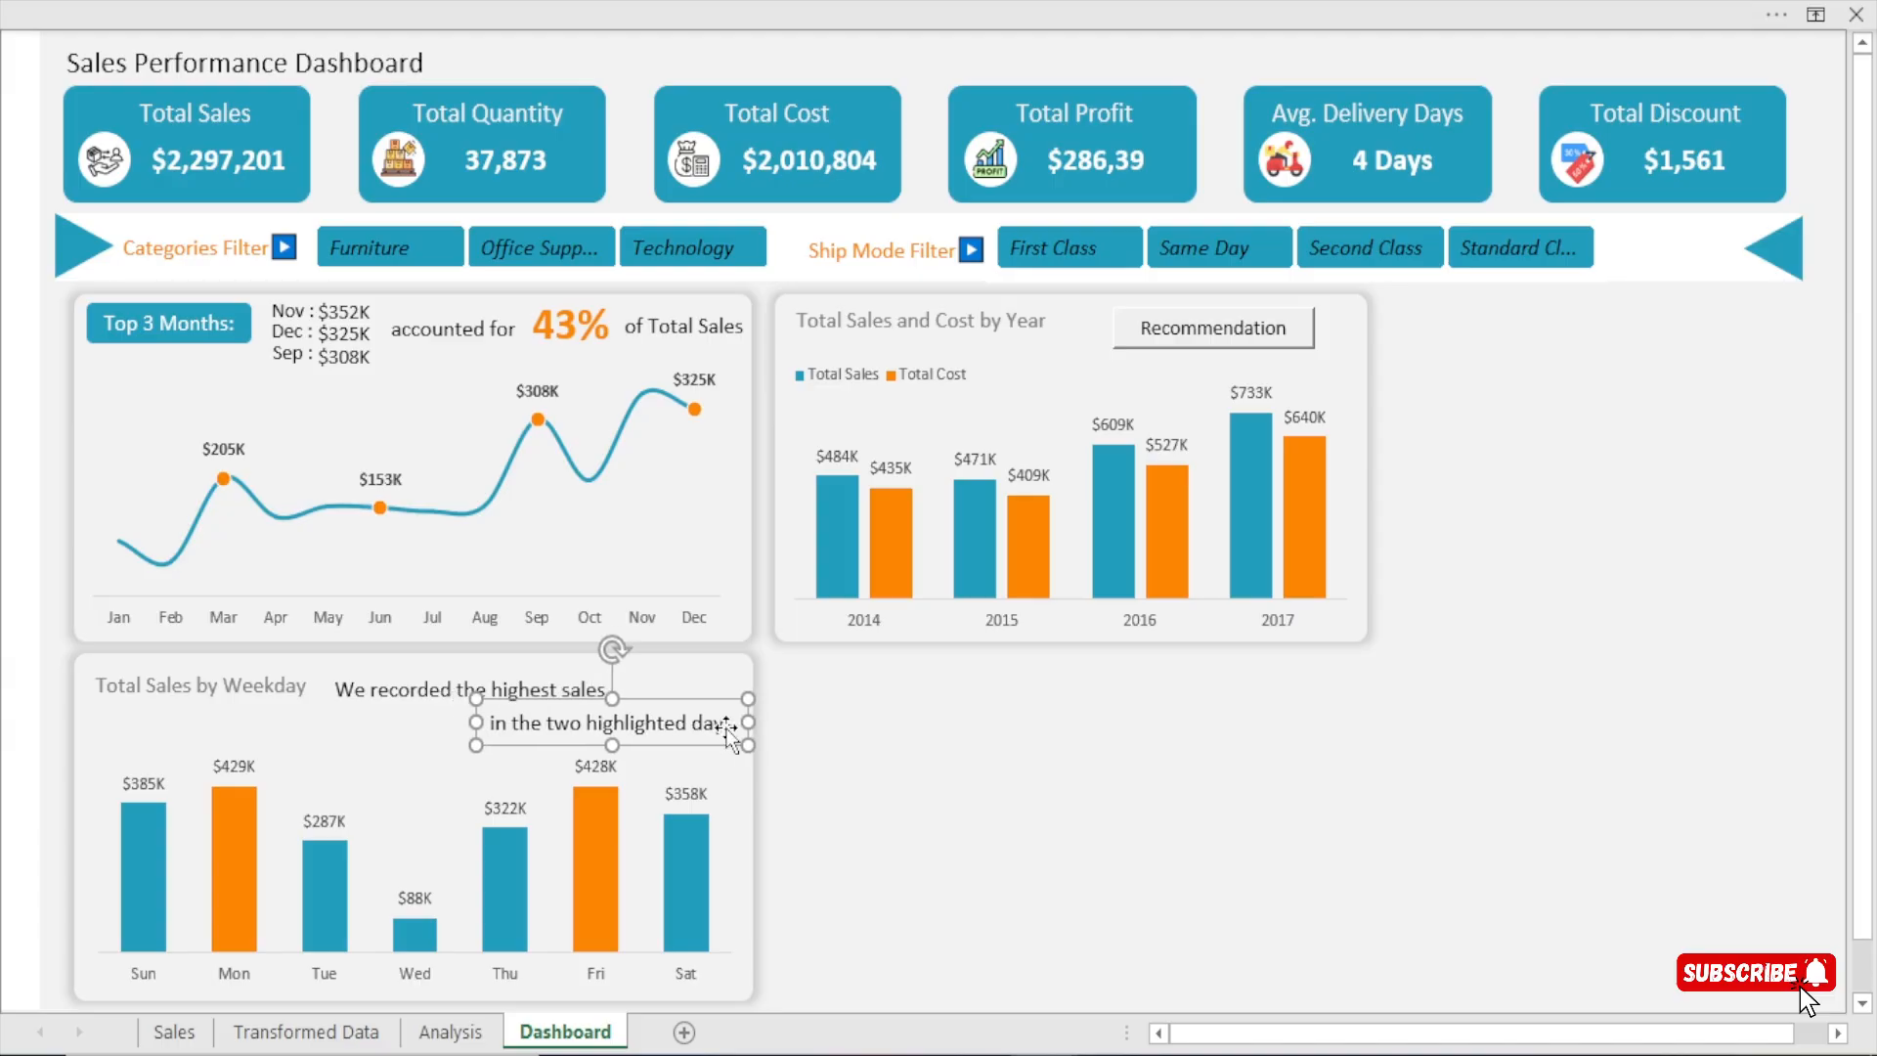
click(811, 739)
click(570, 724)
key(Up)
key(Up)
click(1072, 809)
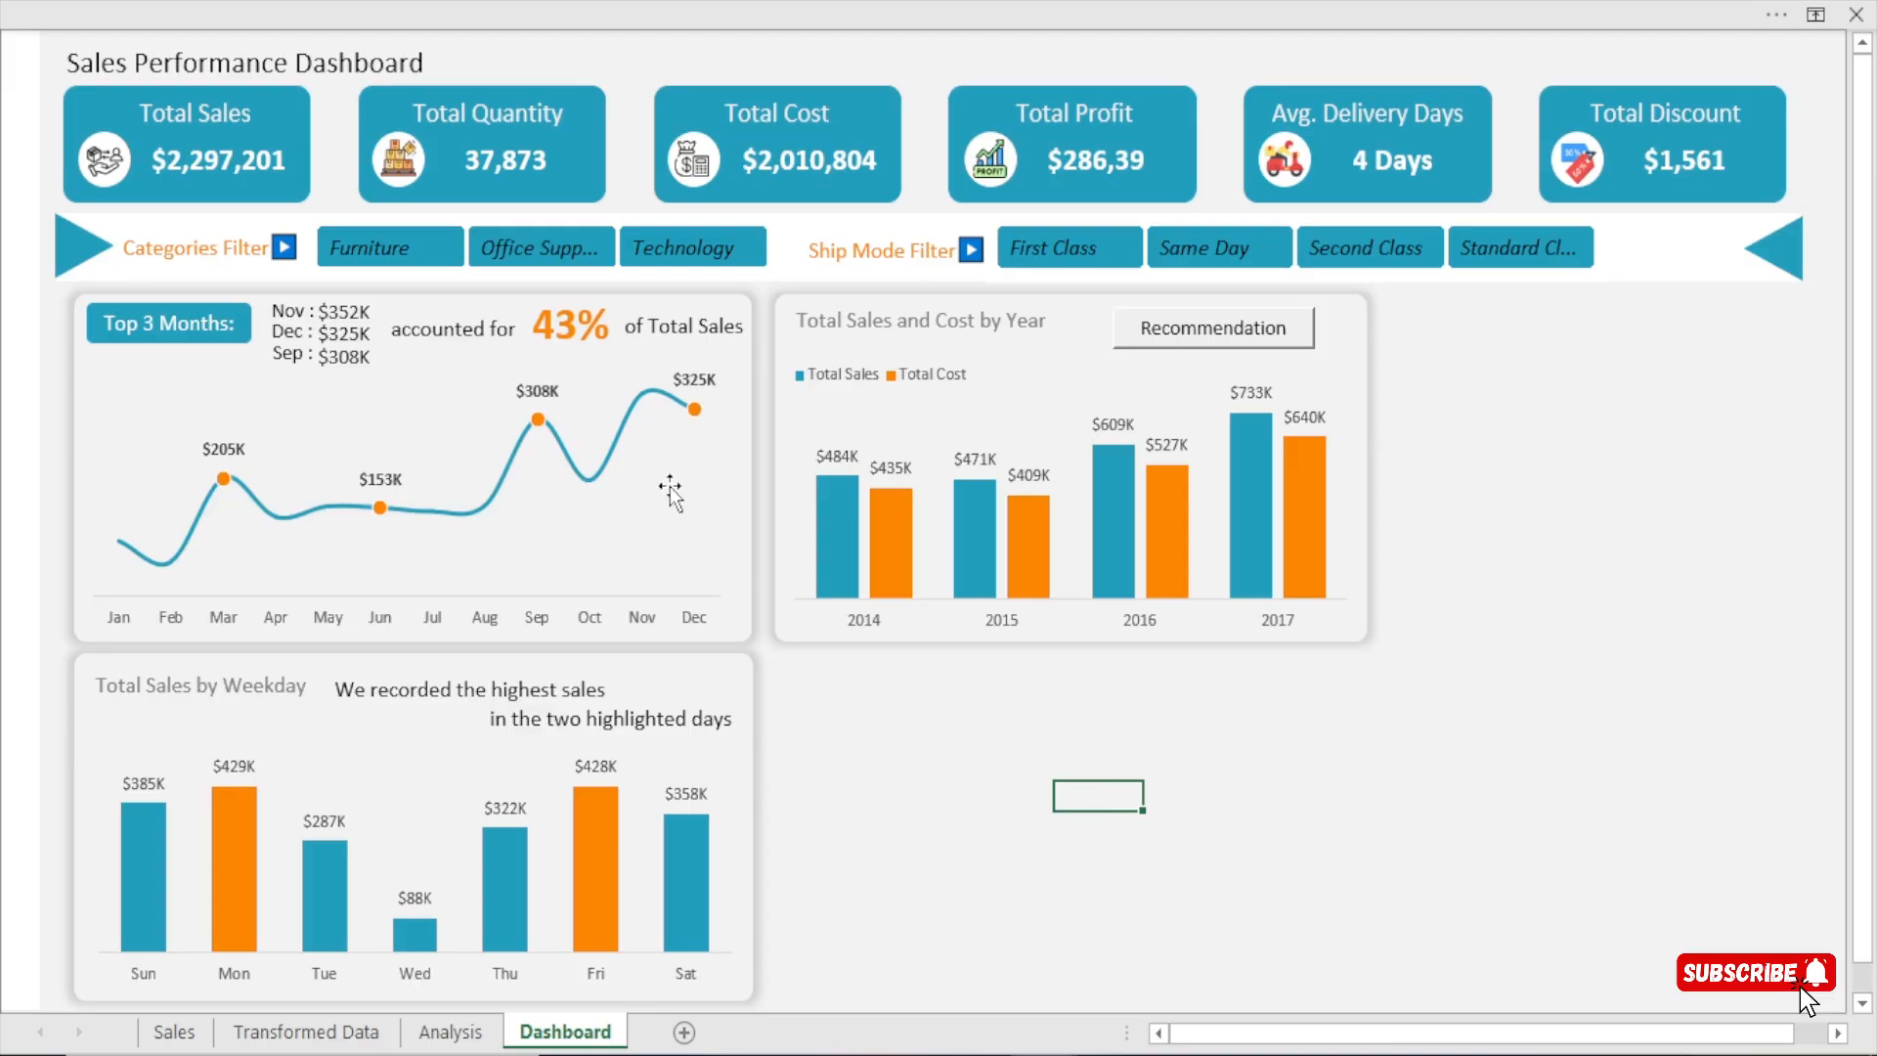
Copy the orange 43% text box onto the weekday card, directly after "We recorded the highest sales", and fine-tune its position.
click(570, 332)
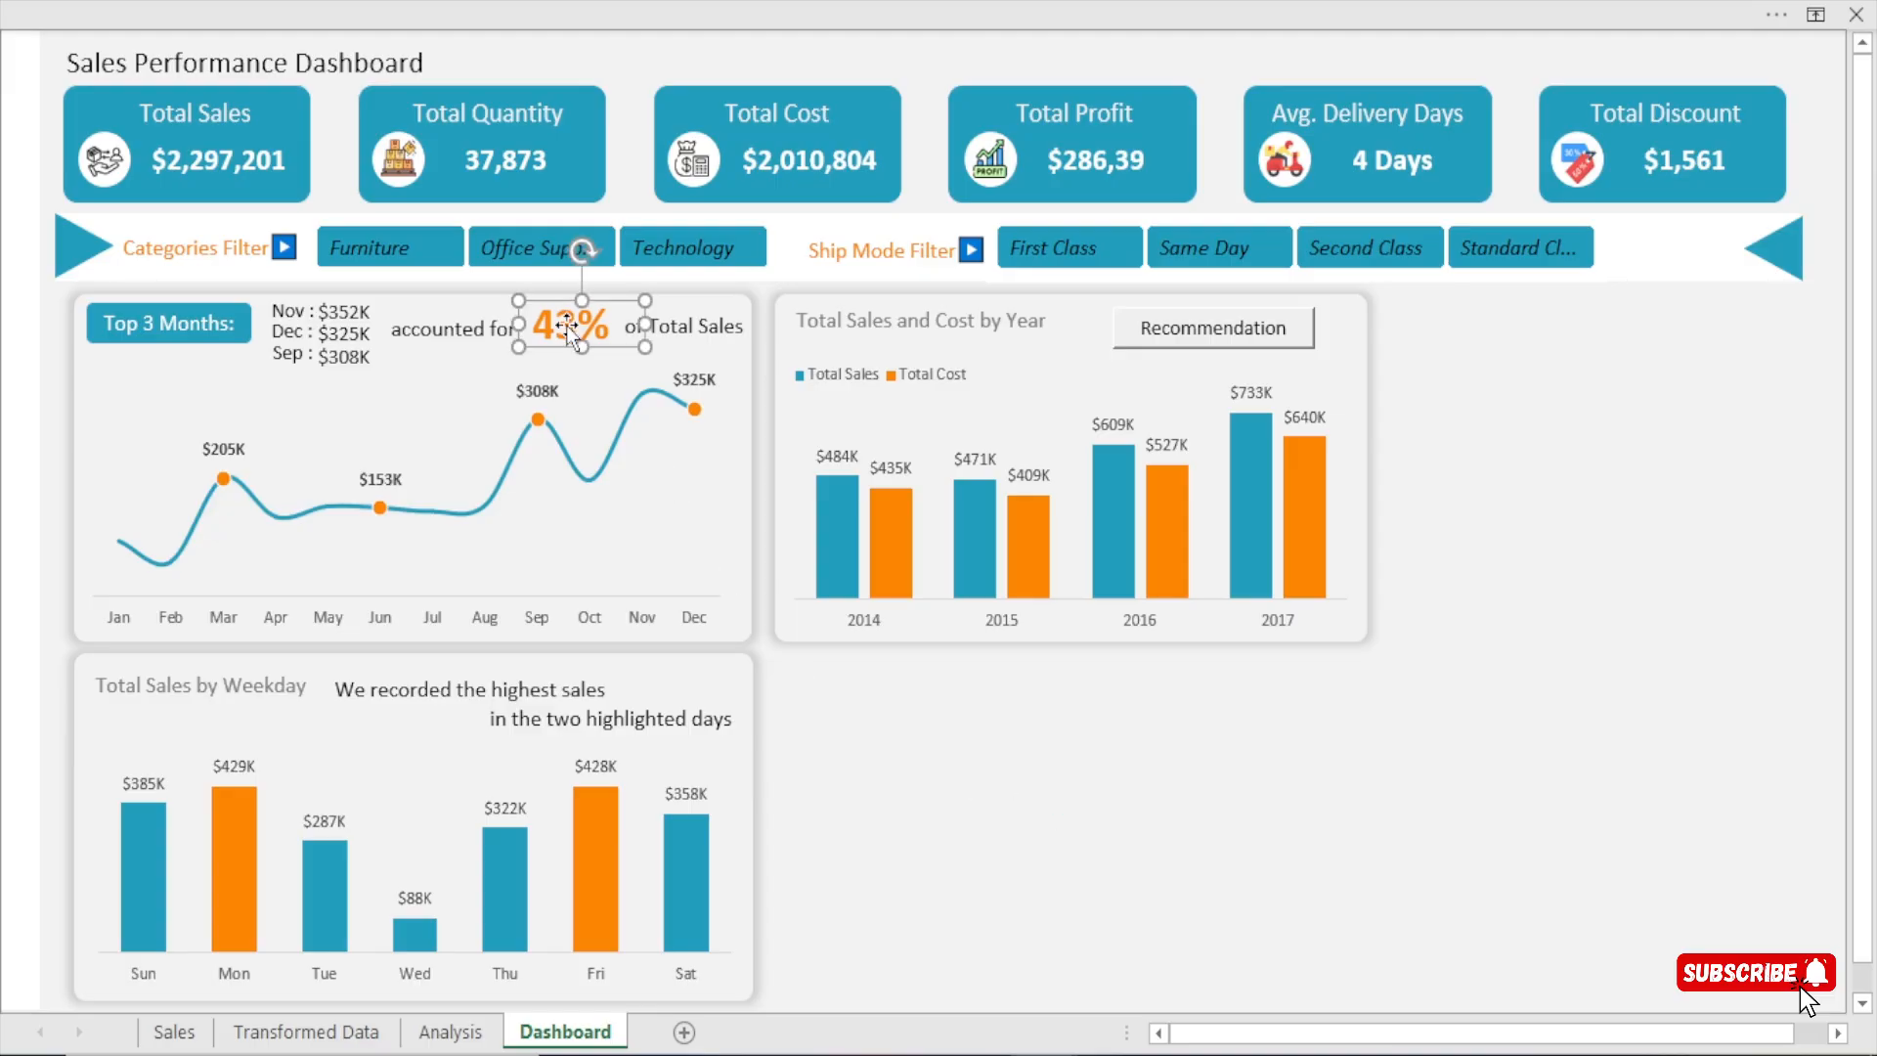
drag(570, 332, 676, 690)
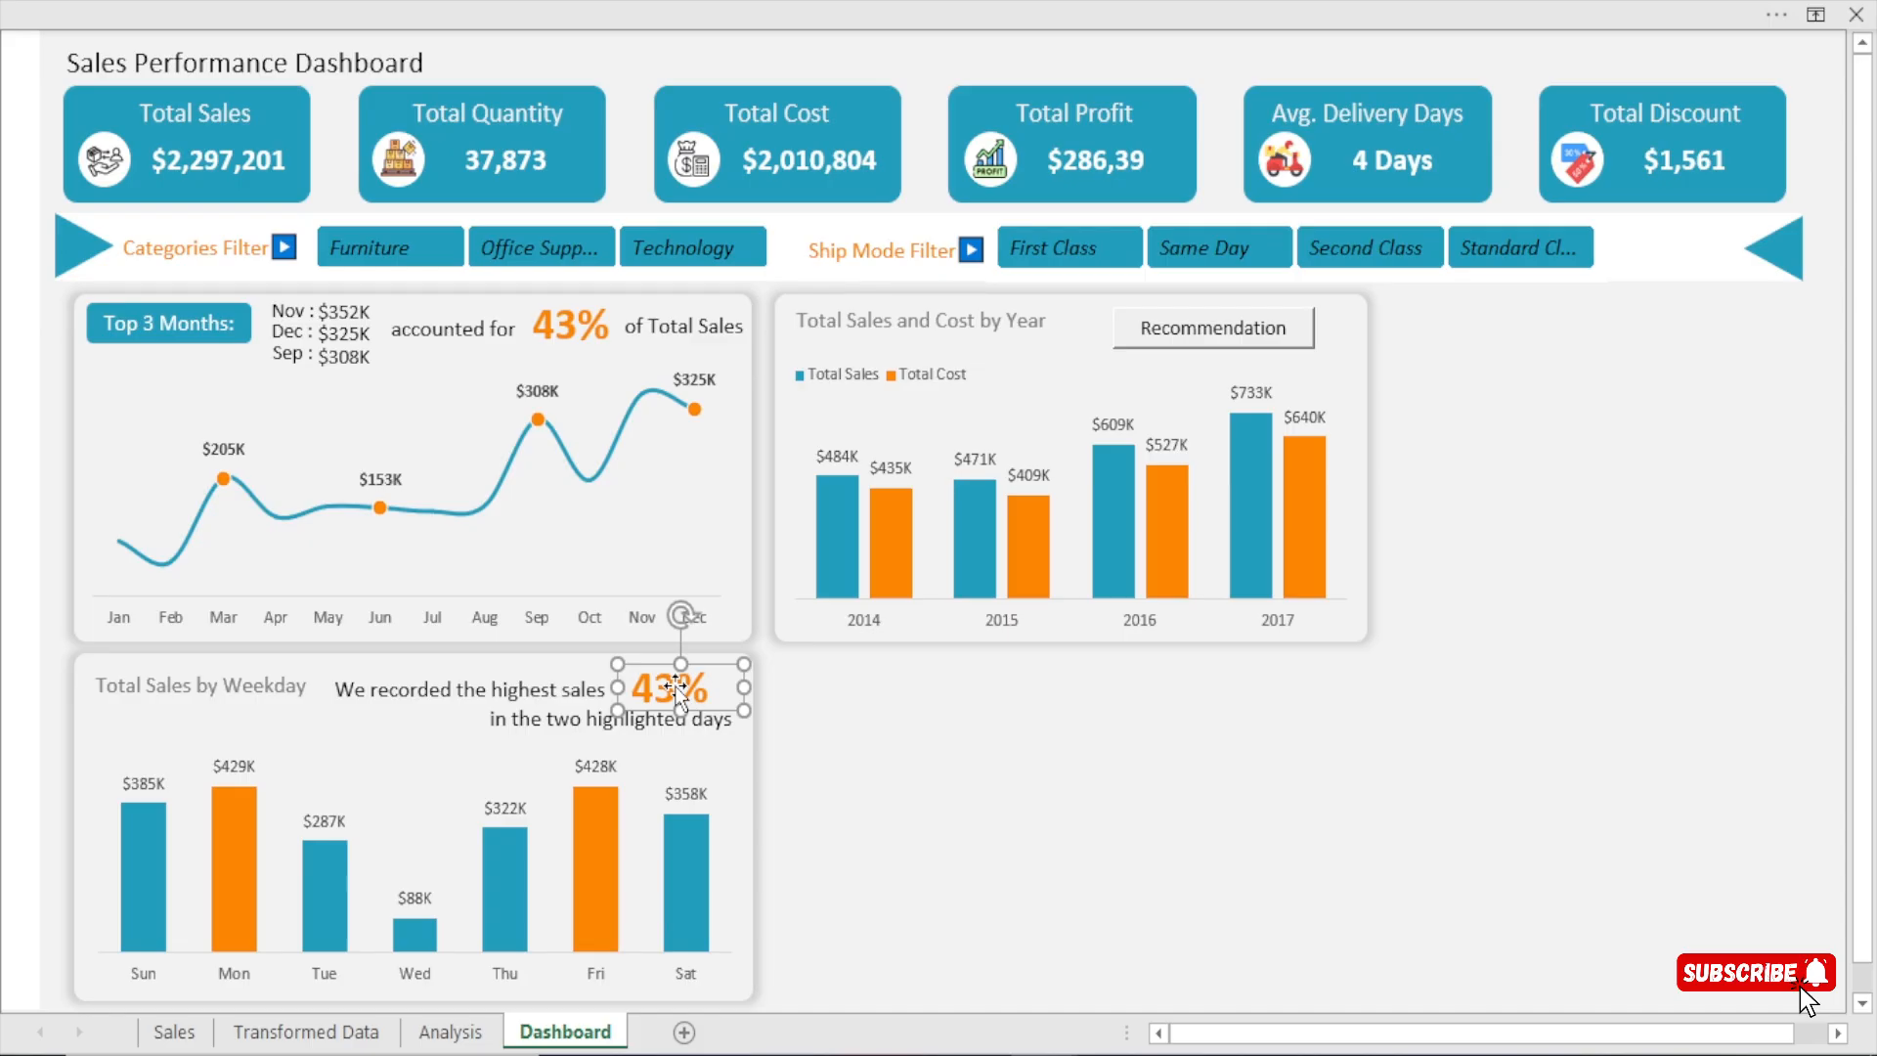
key(Up)
key(Left)
key(Left)
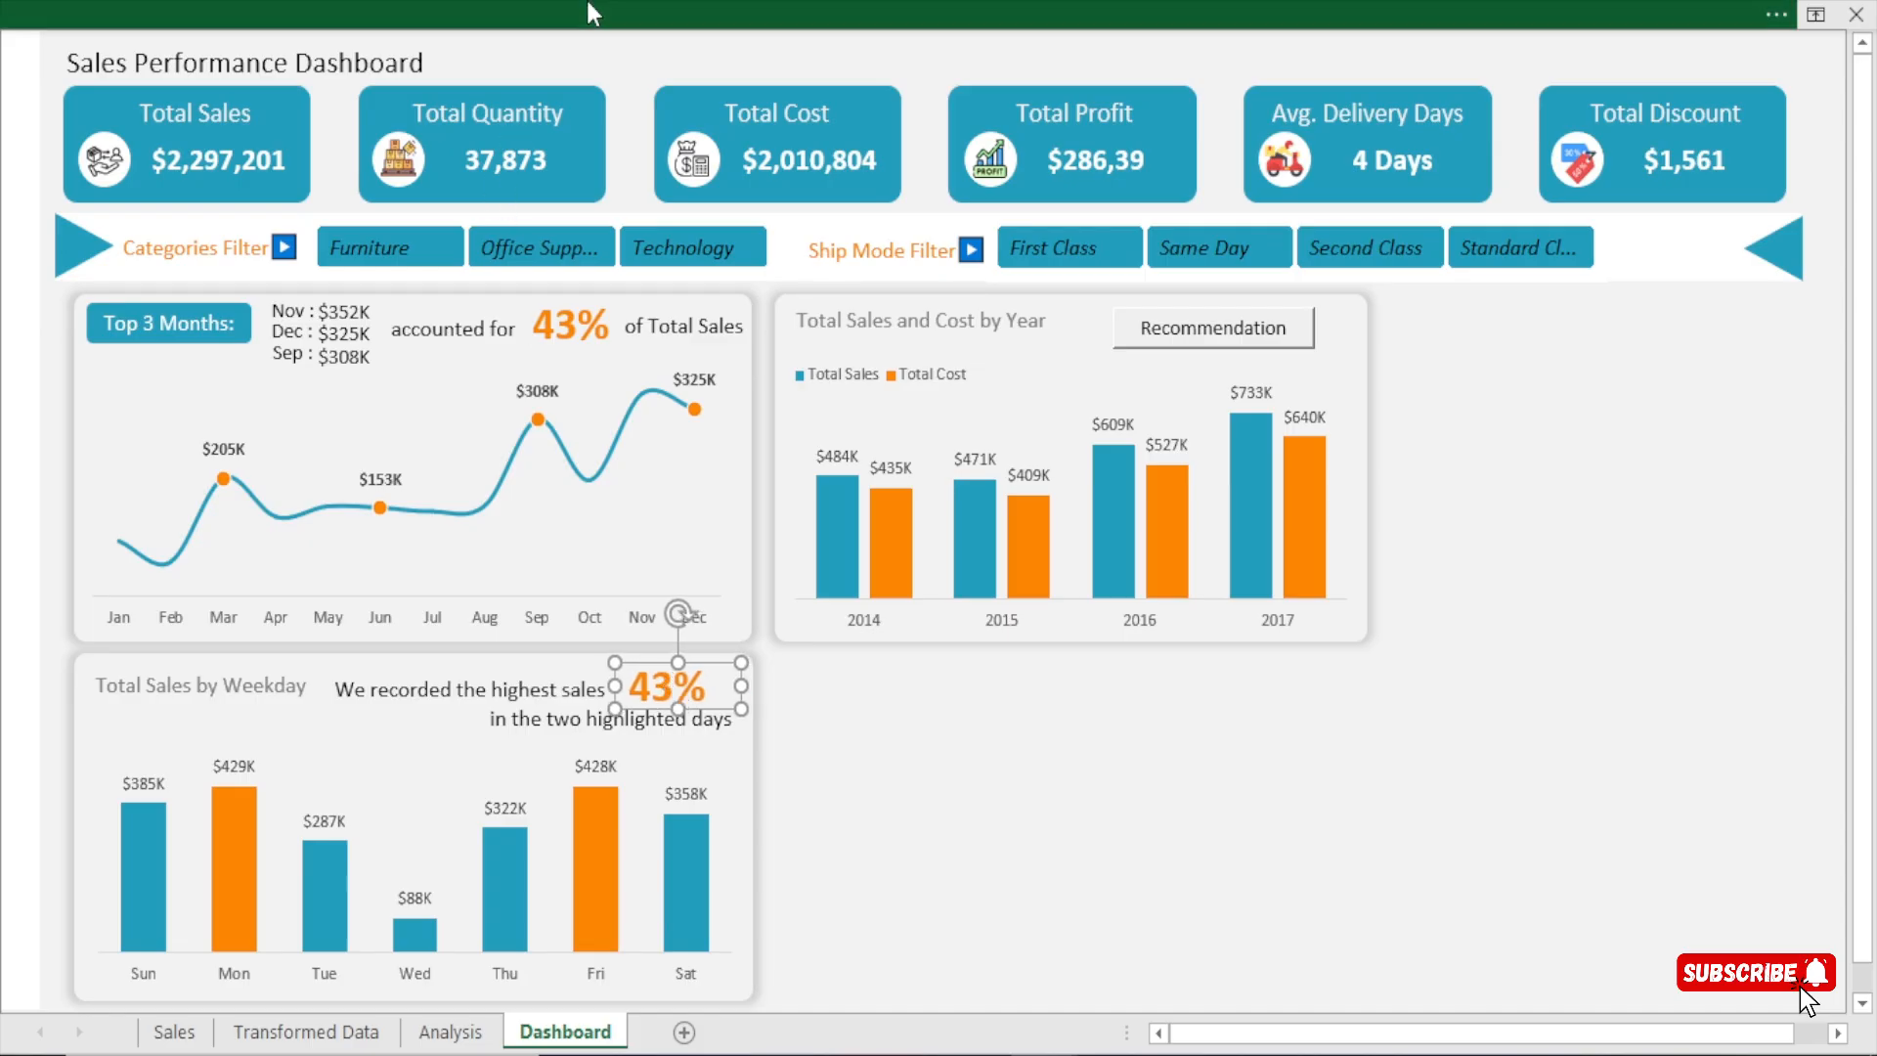
Show the formula bar in the workbook window.
click(589, 7)
click(710, 71)
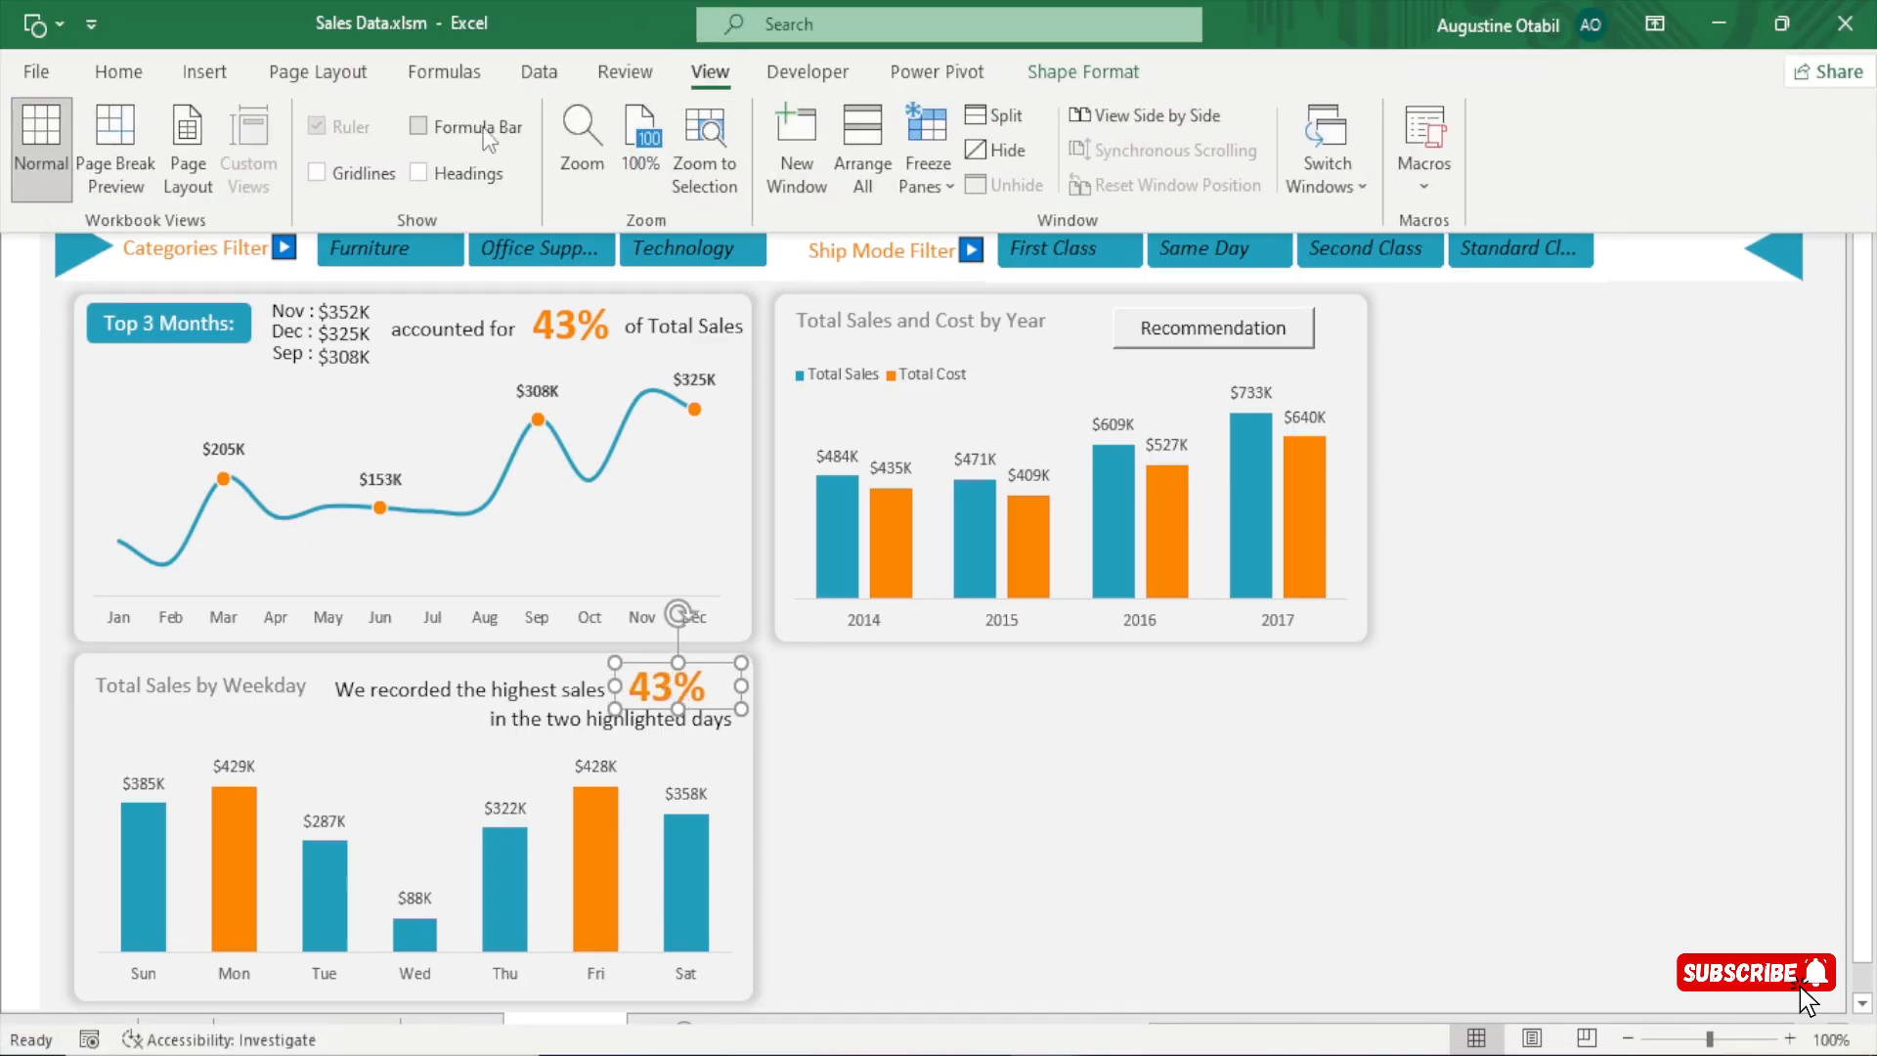
scroll(860, 608, up, 1)
click(896, 800)
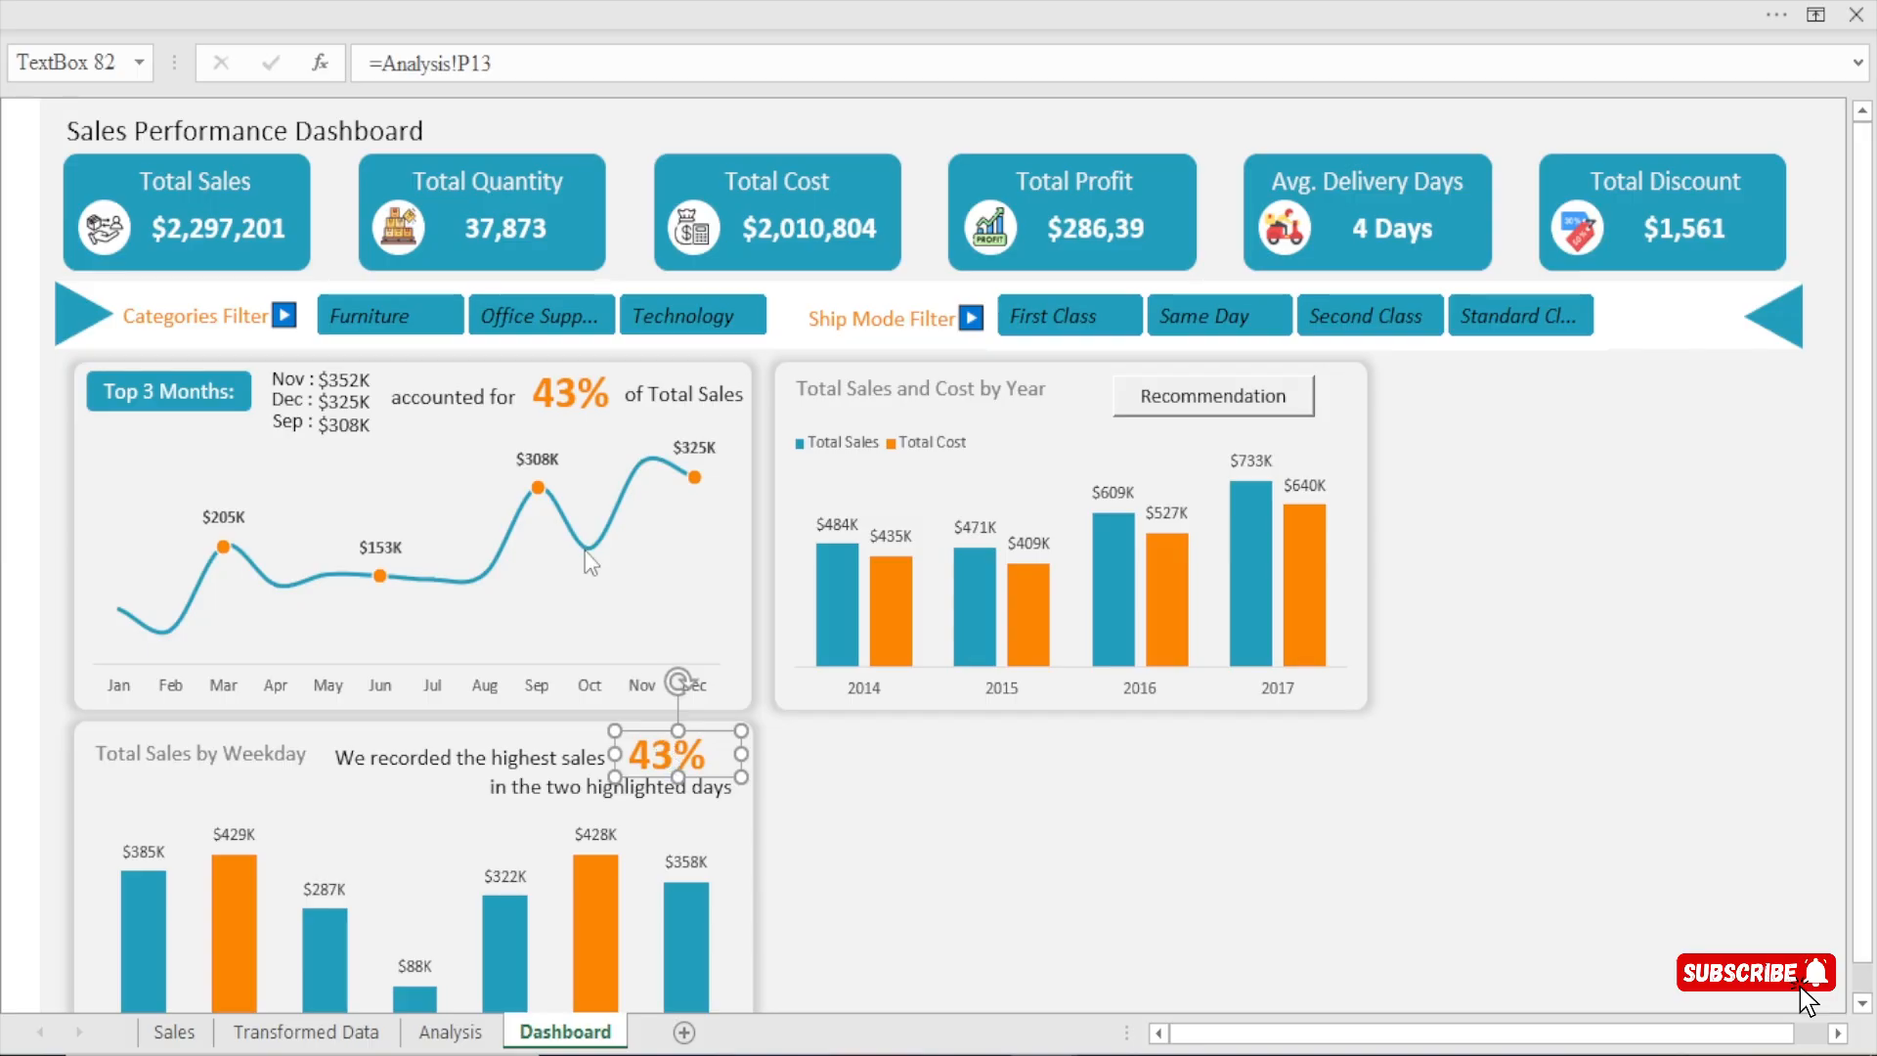
Link the copied percentage text box on the weekday card to cell AK15 of the Analysis sheet.
drag(534, 65, 326, 78)
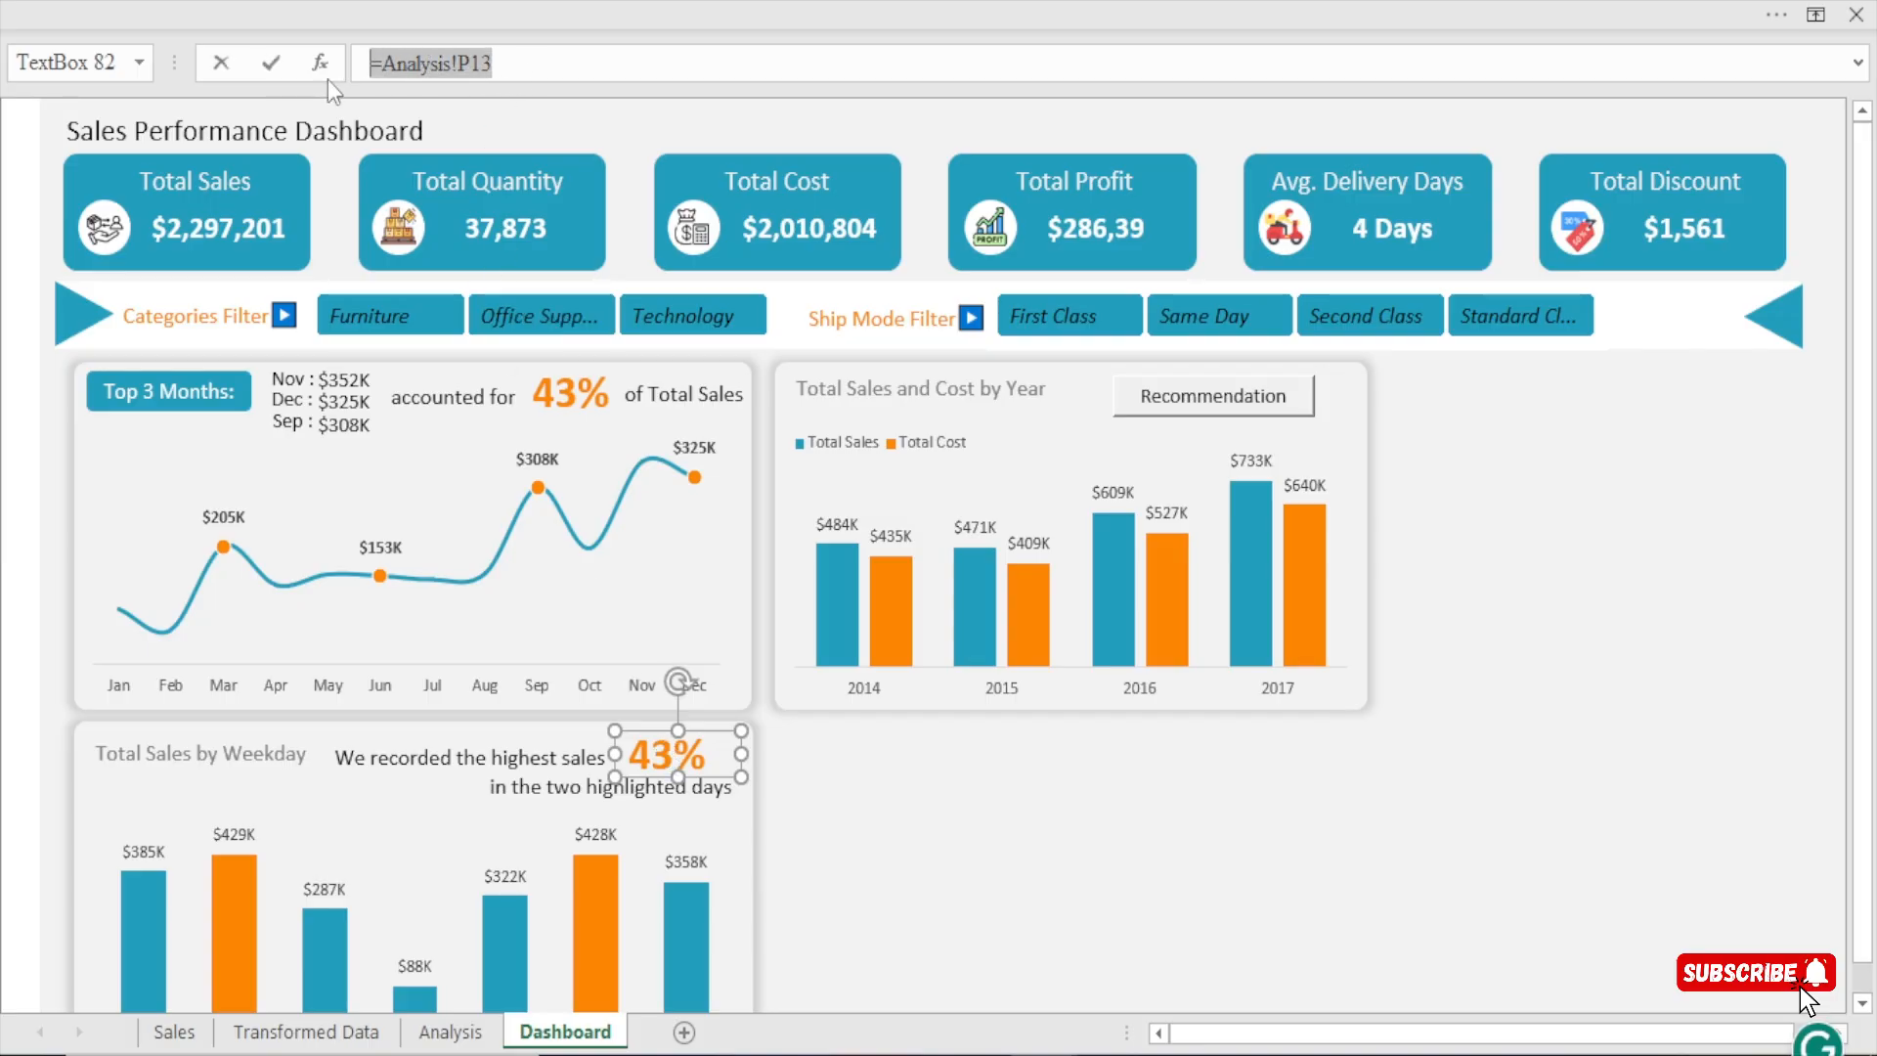
text(=)
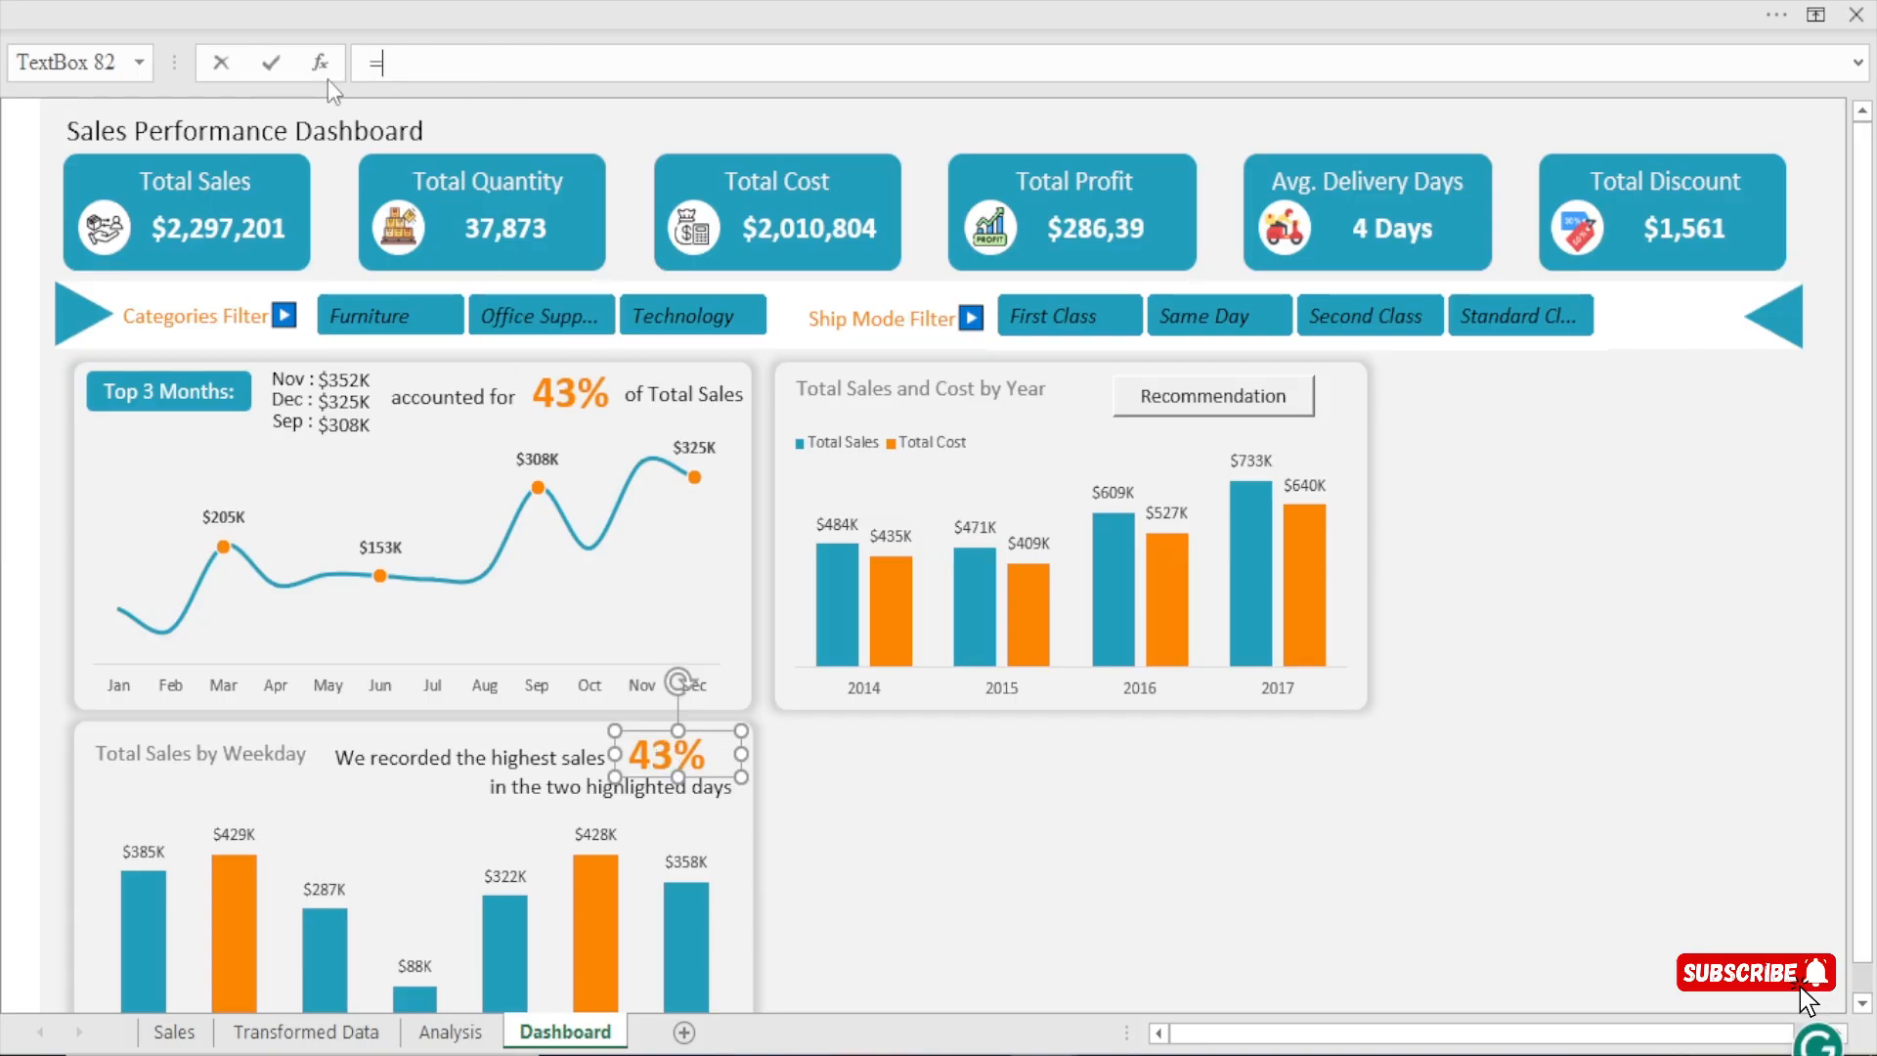
click(451, 1031)
click(702, 681)
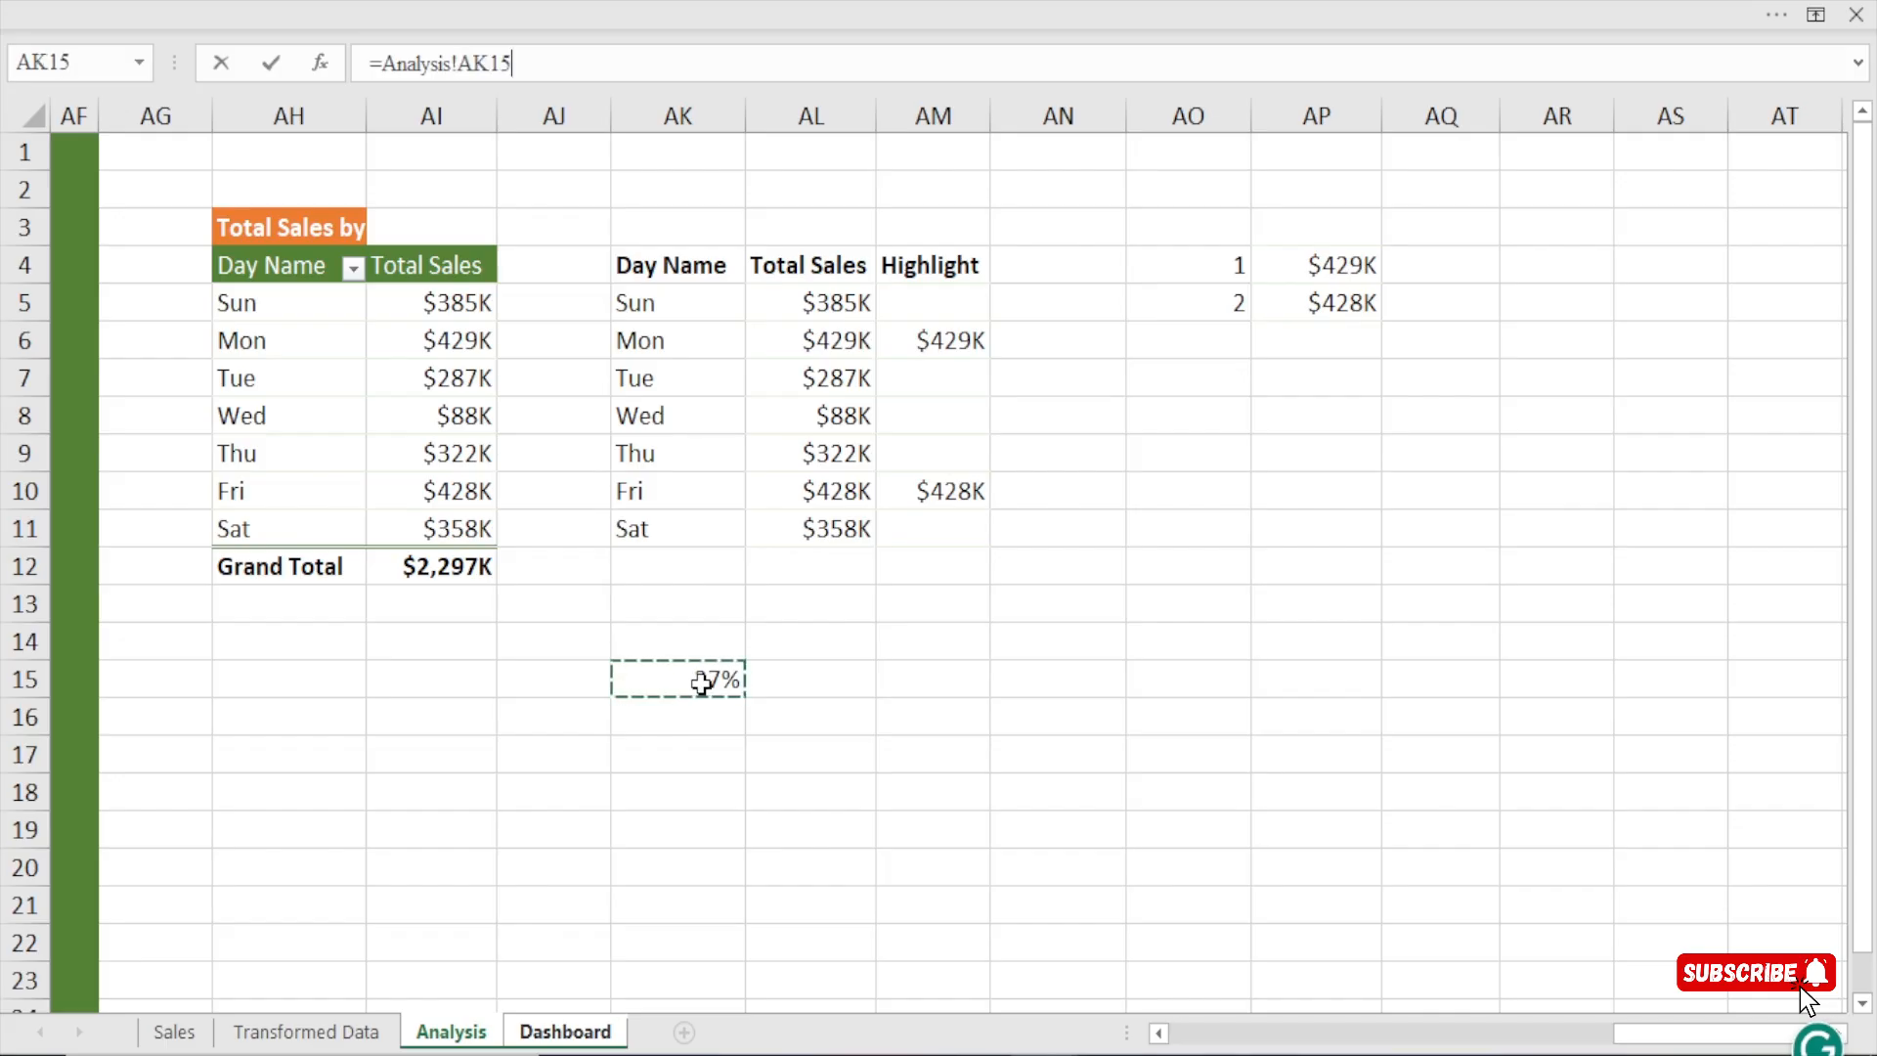
key(Return)
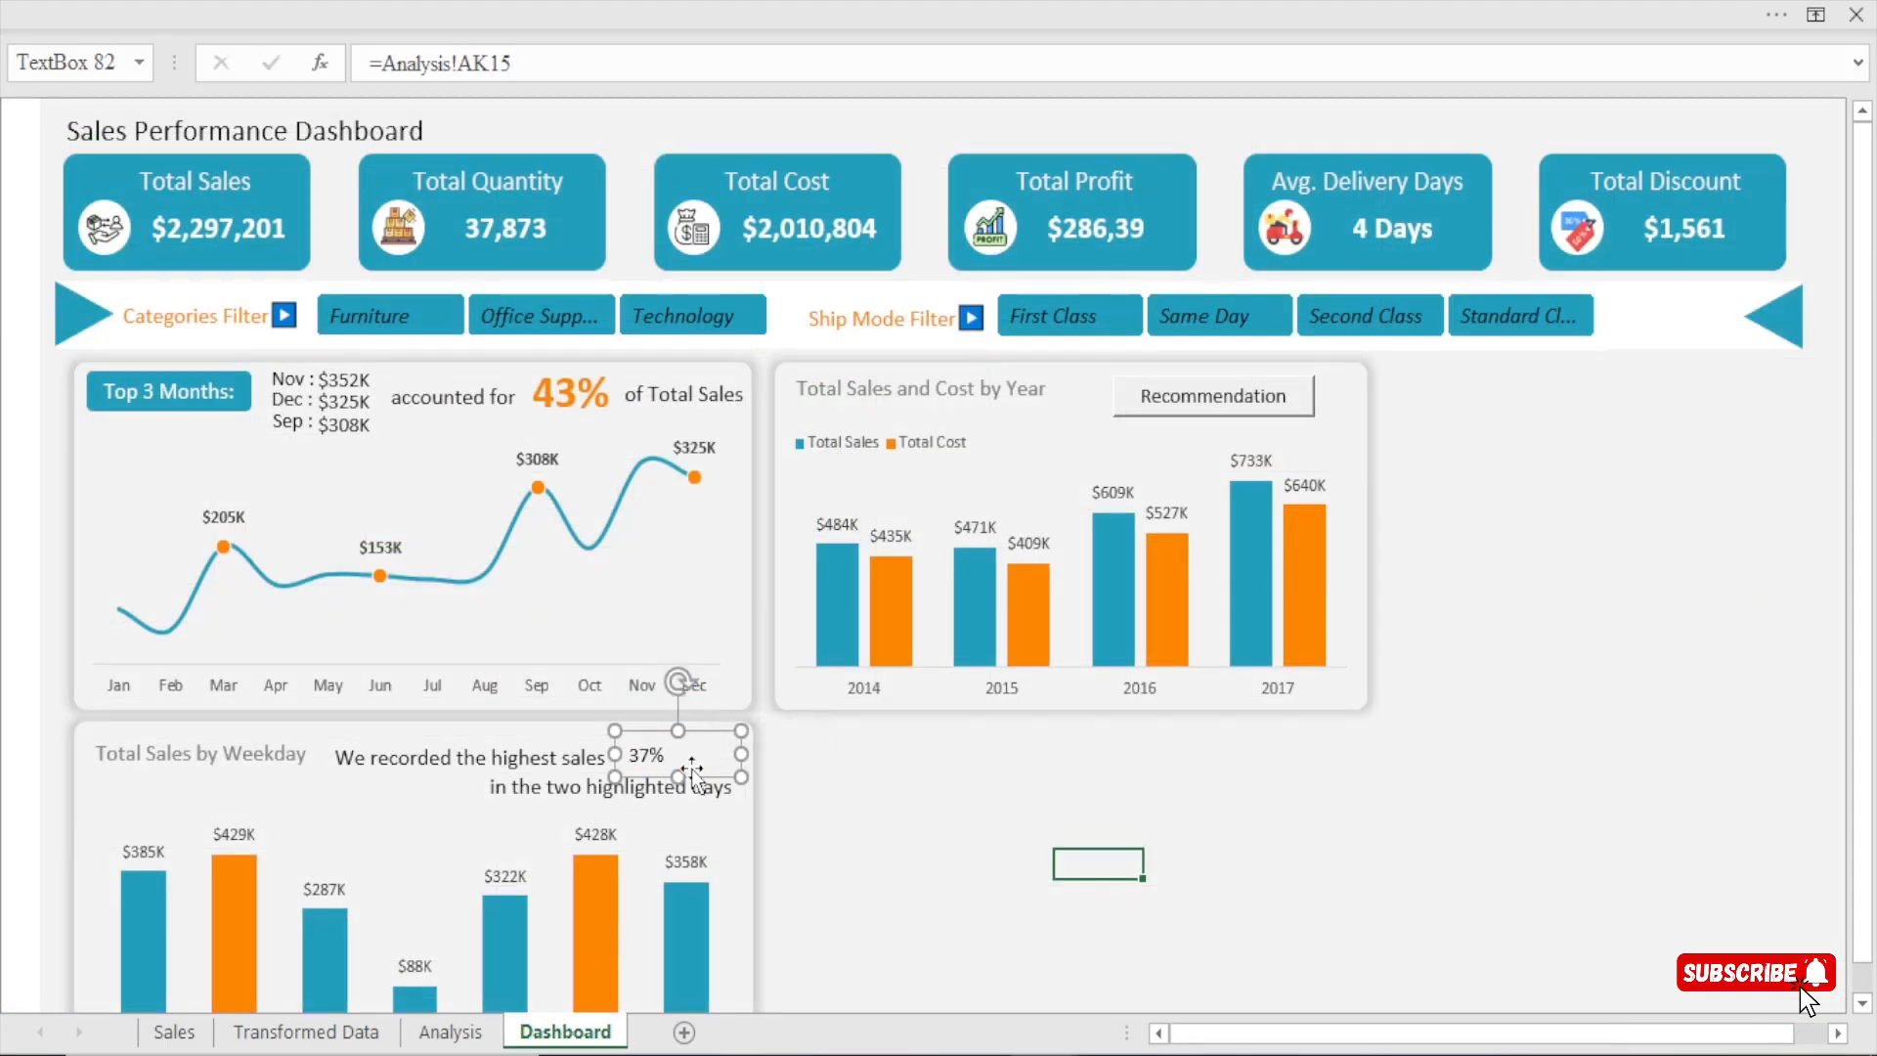
Copy the orange 43% text box's formatting onto the weekday card's percentage with Format Painter and nudge that percentage slightly left.
click(585, 391)
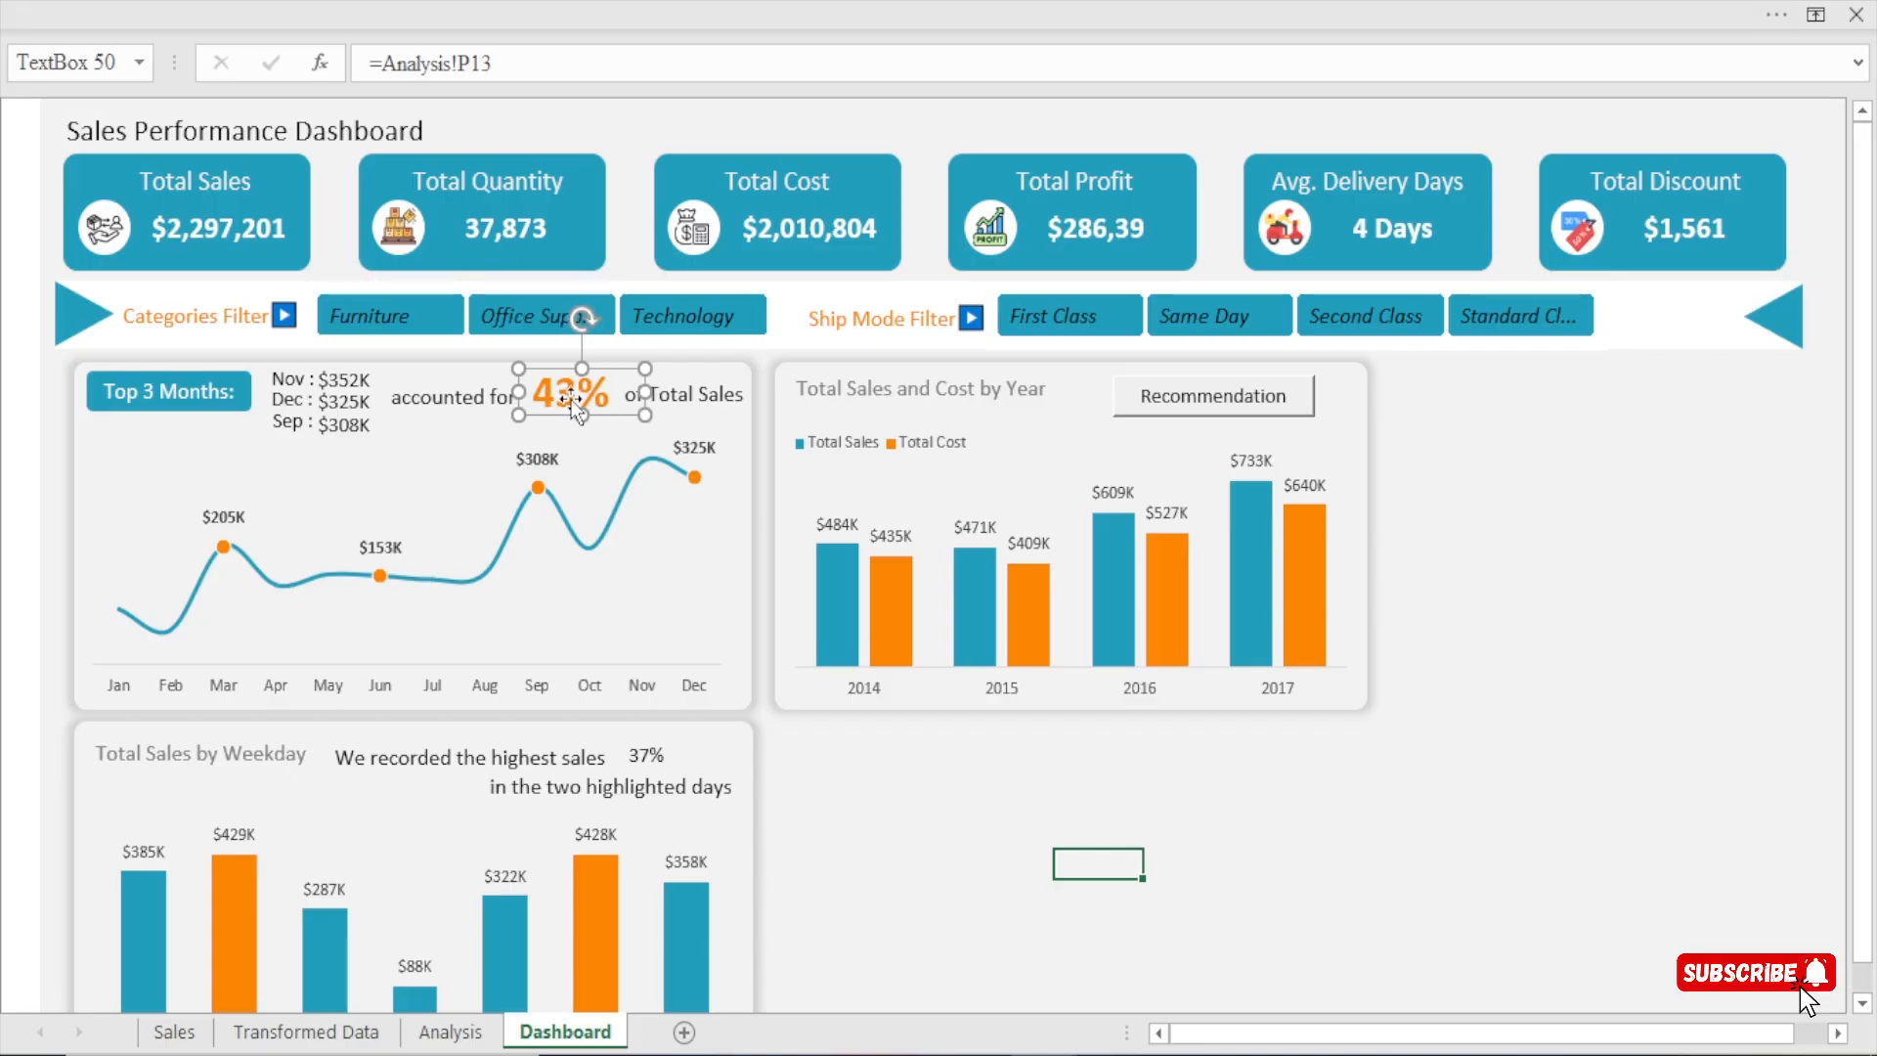
click(324, 4)
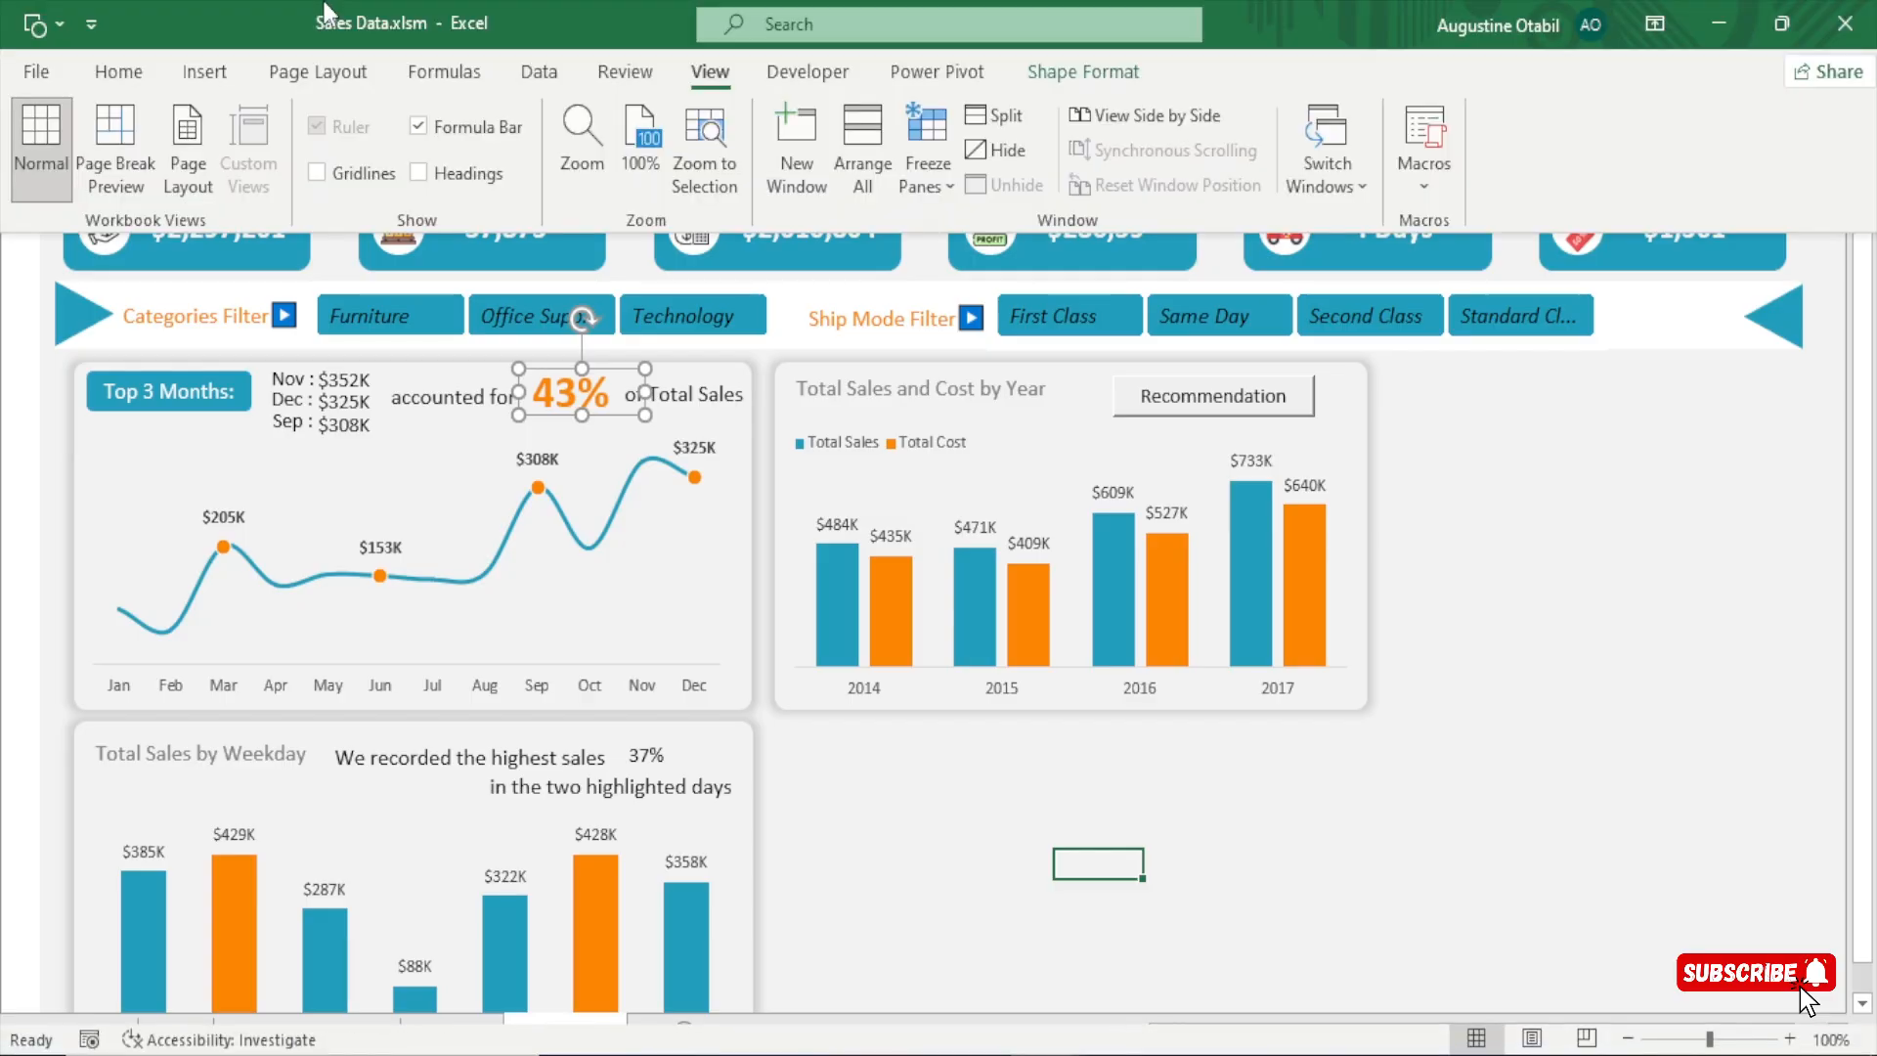
click(118, 72)
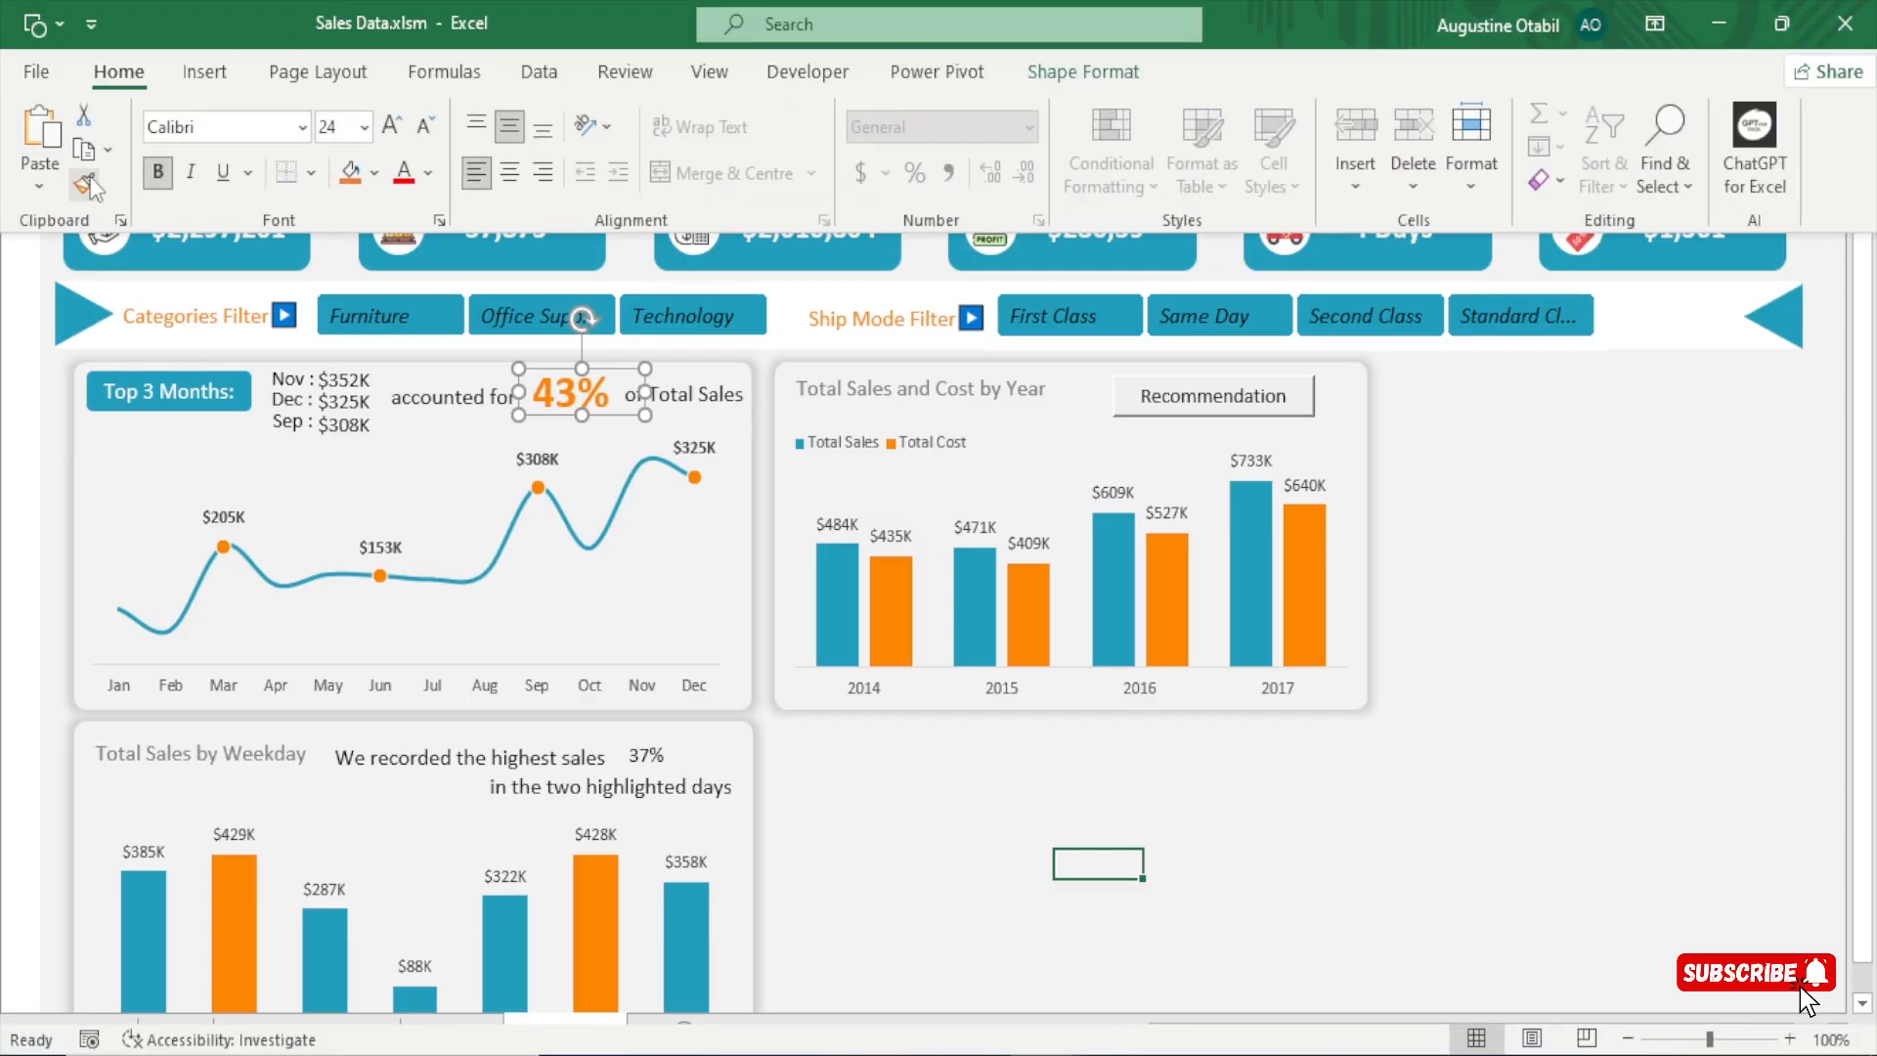
click(88, 184)
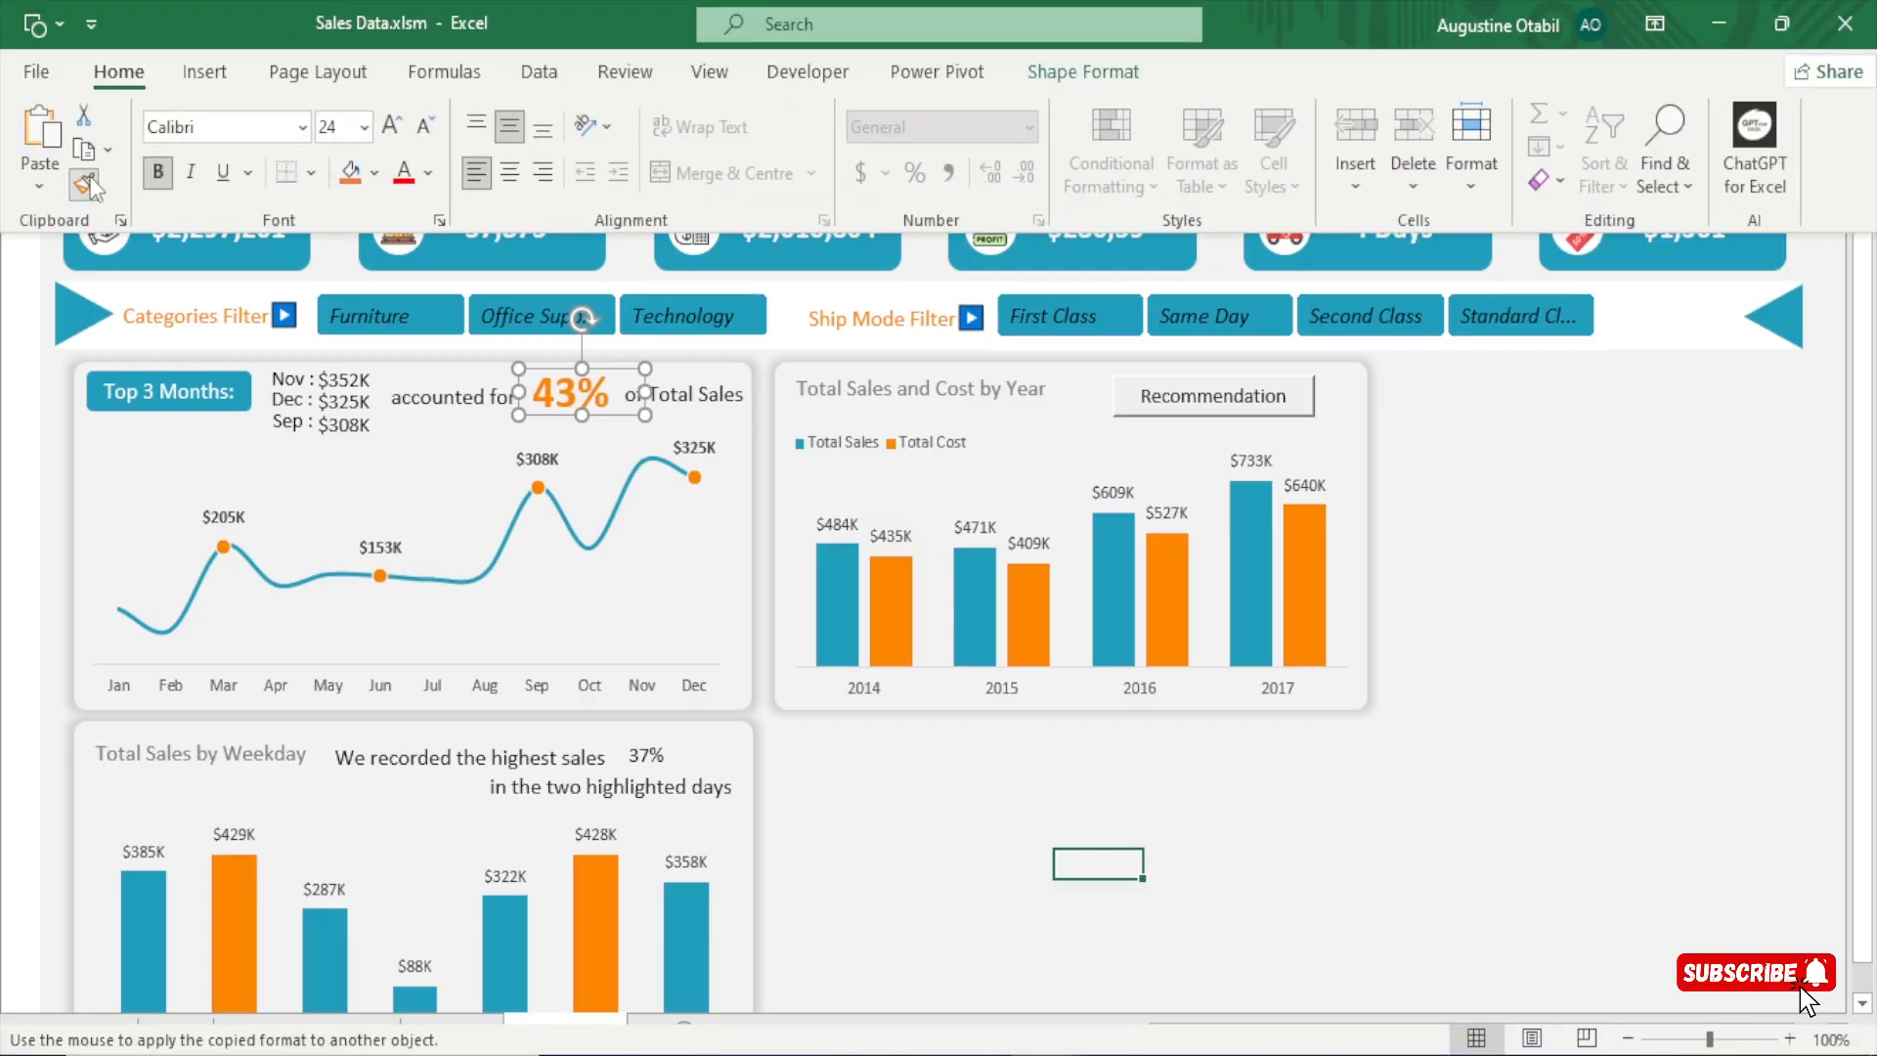
click(641, 755)
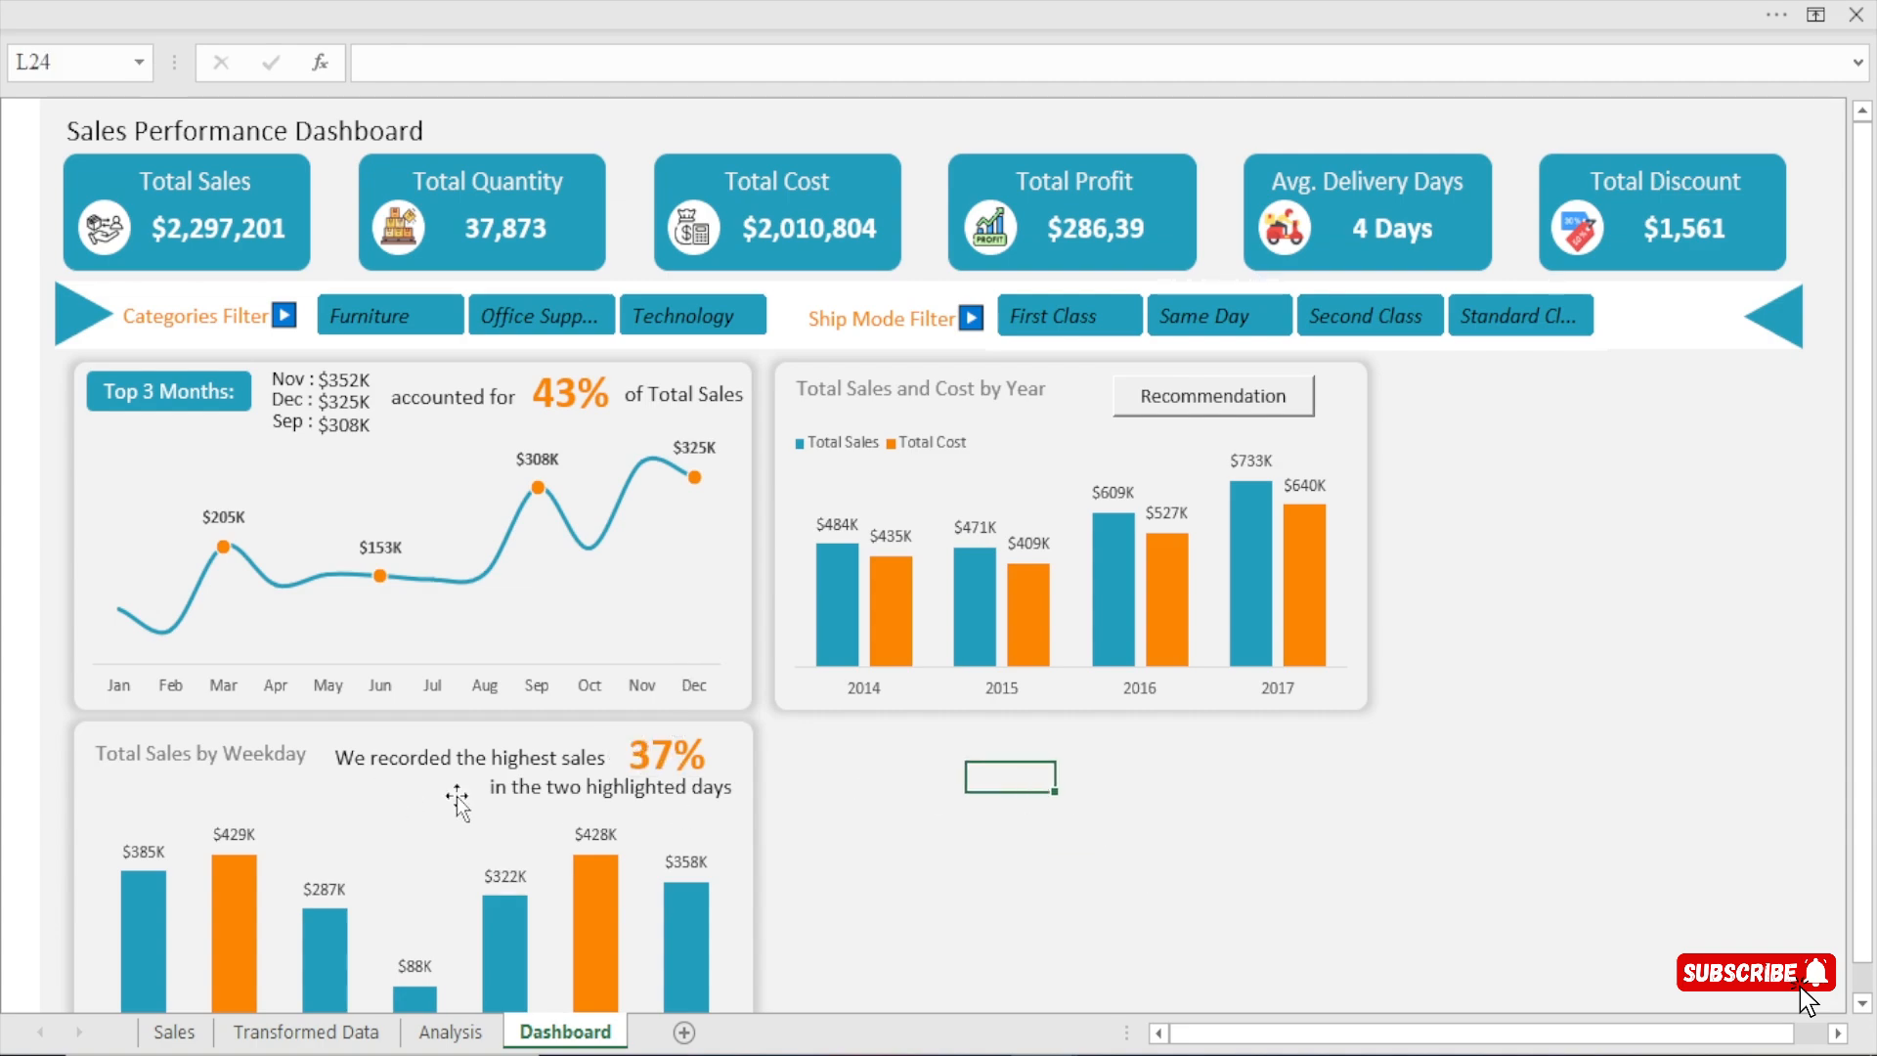
click(647, 753)
click(1015, 812)
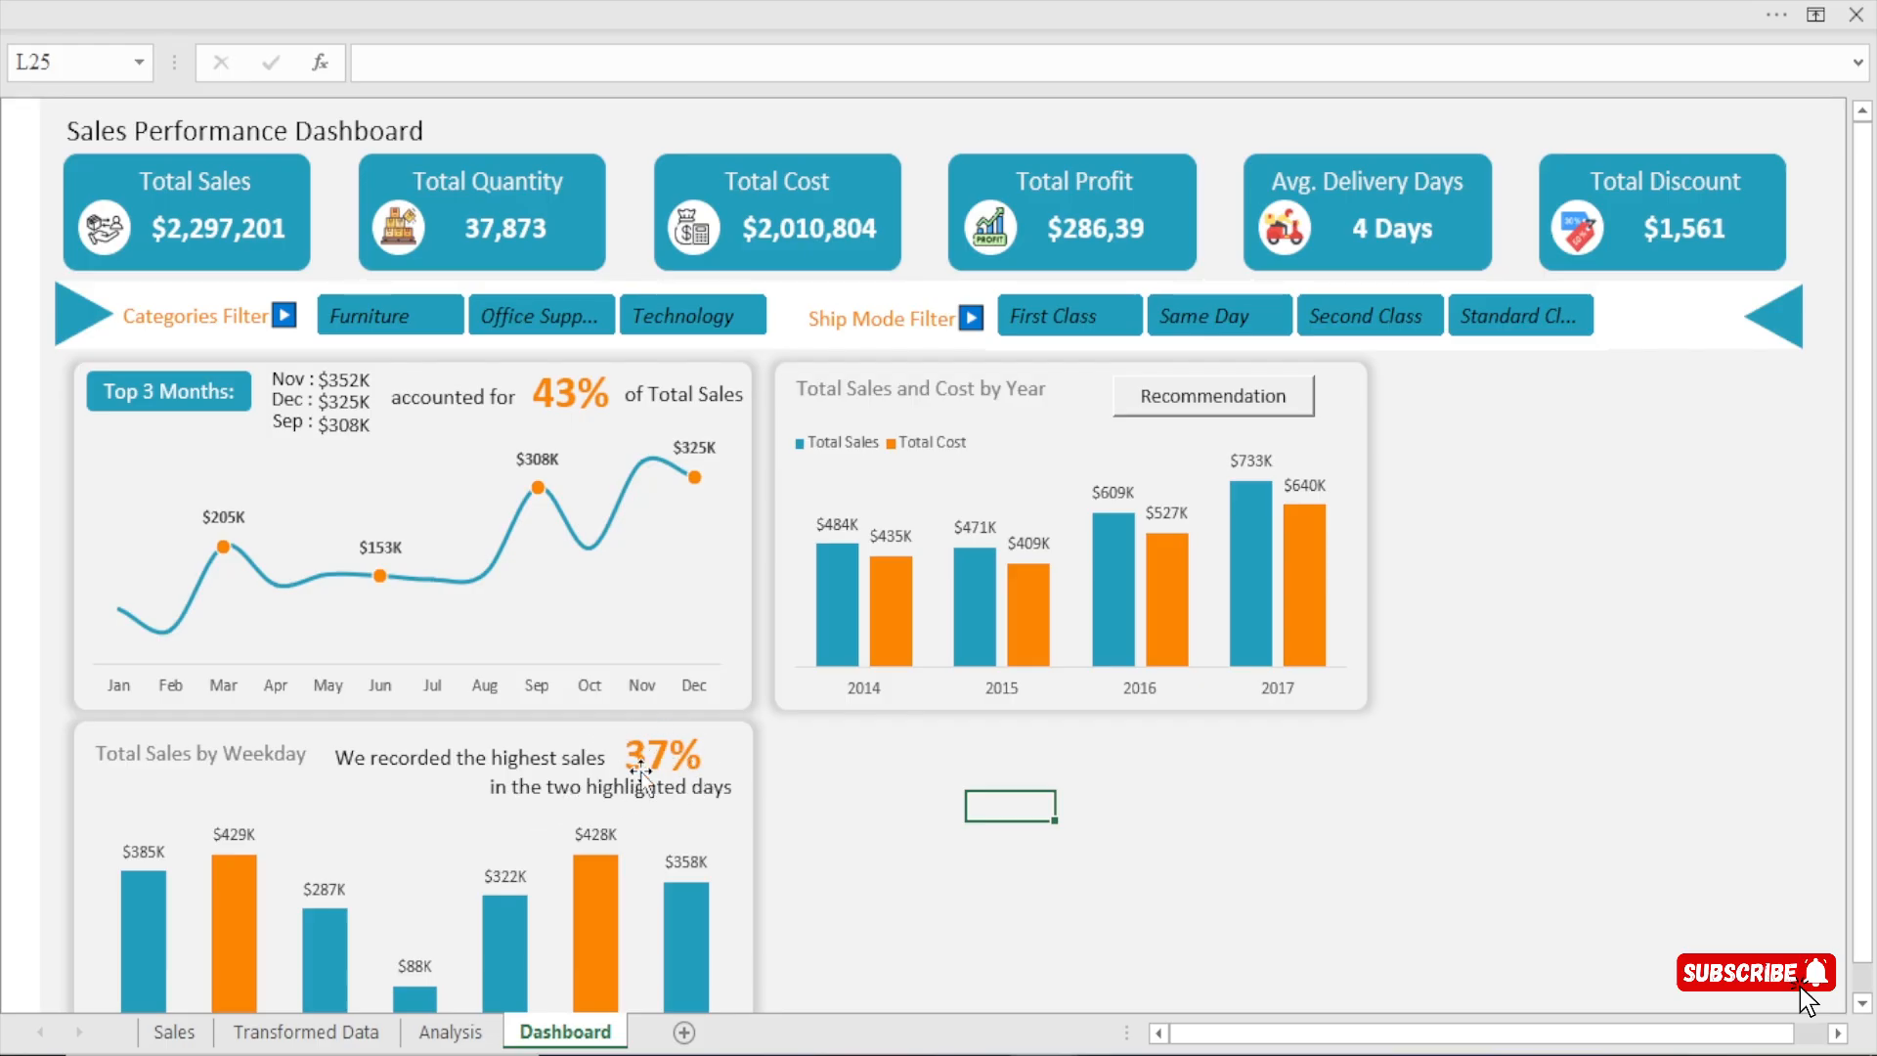
Hide the formula bar again to give the dashboard more room.
click(583, 4)
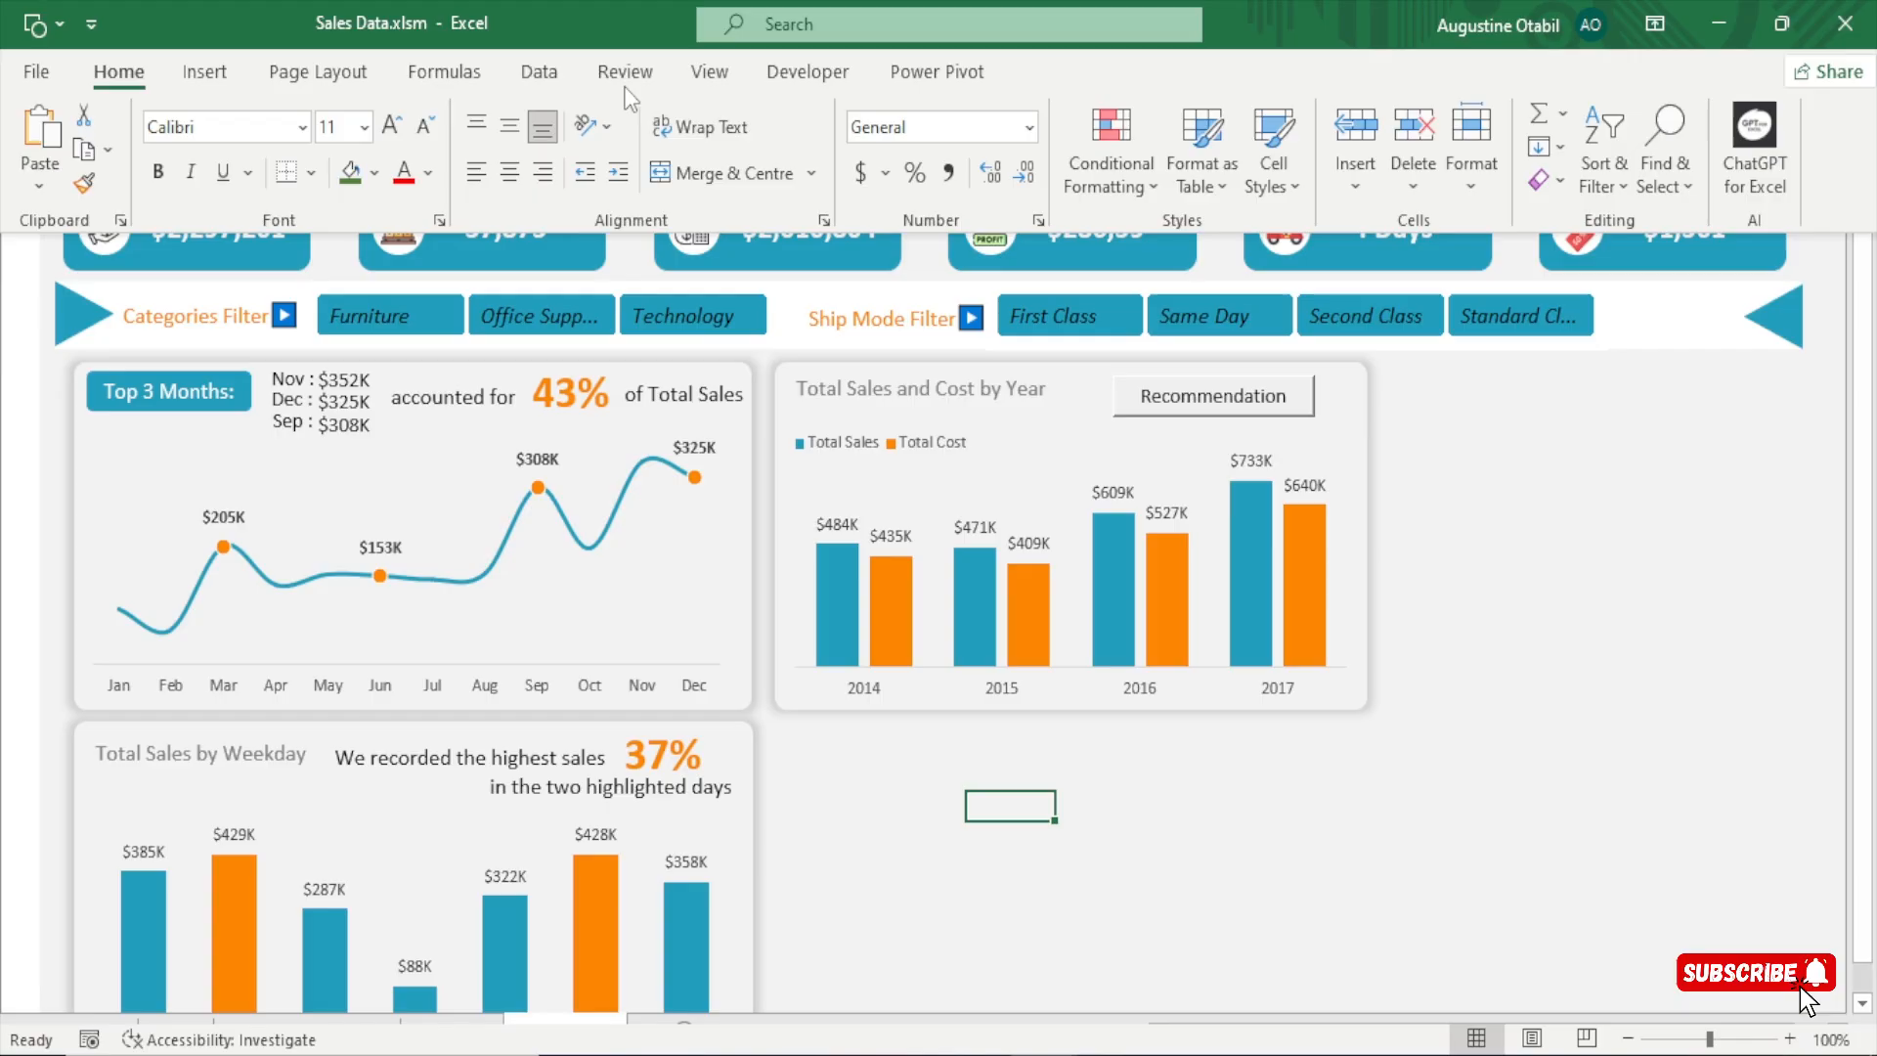
click(710, 71)
scroll(1012, 711, down, 1)
click(1008, 702)
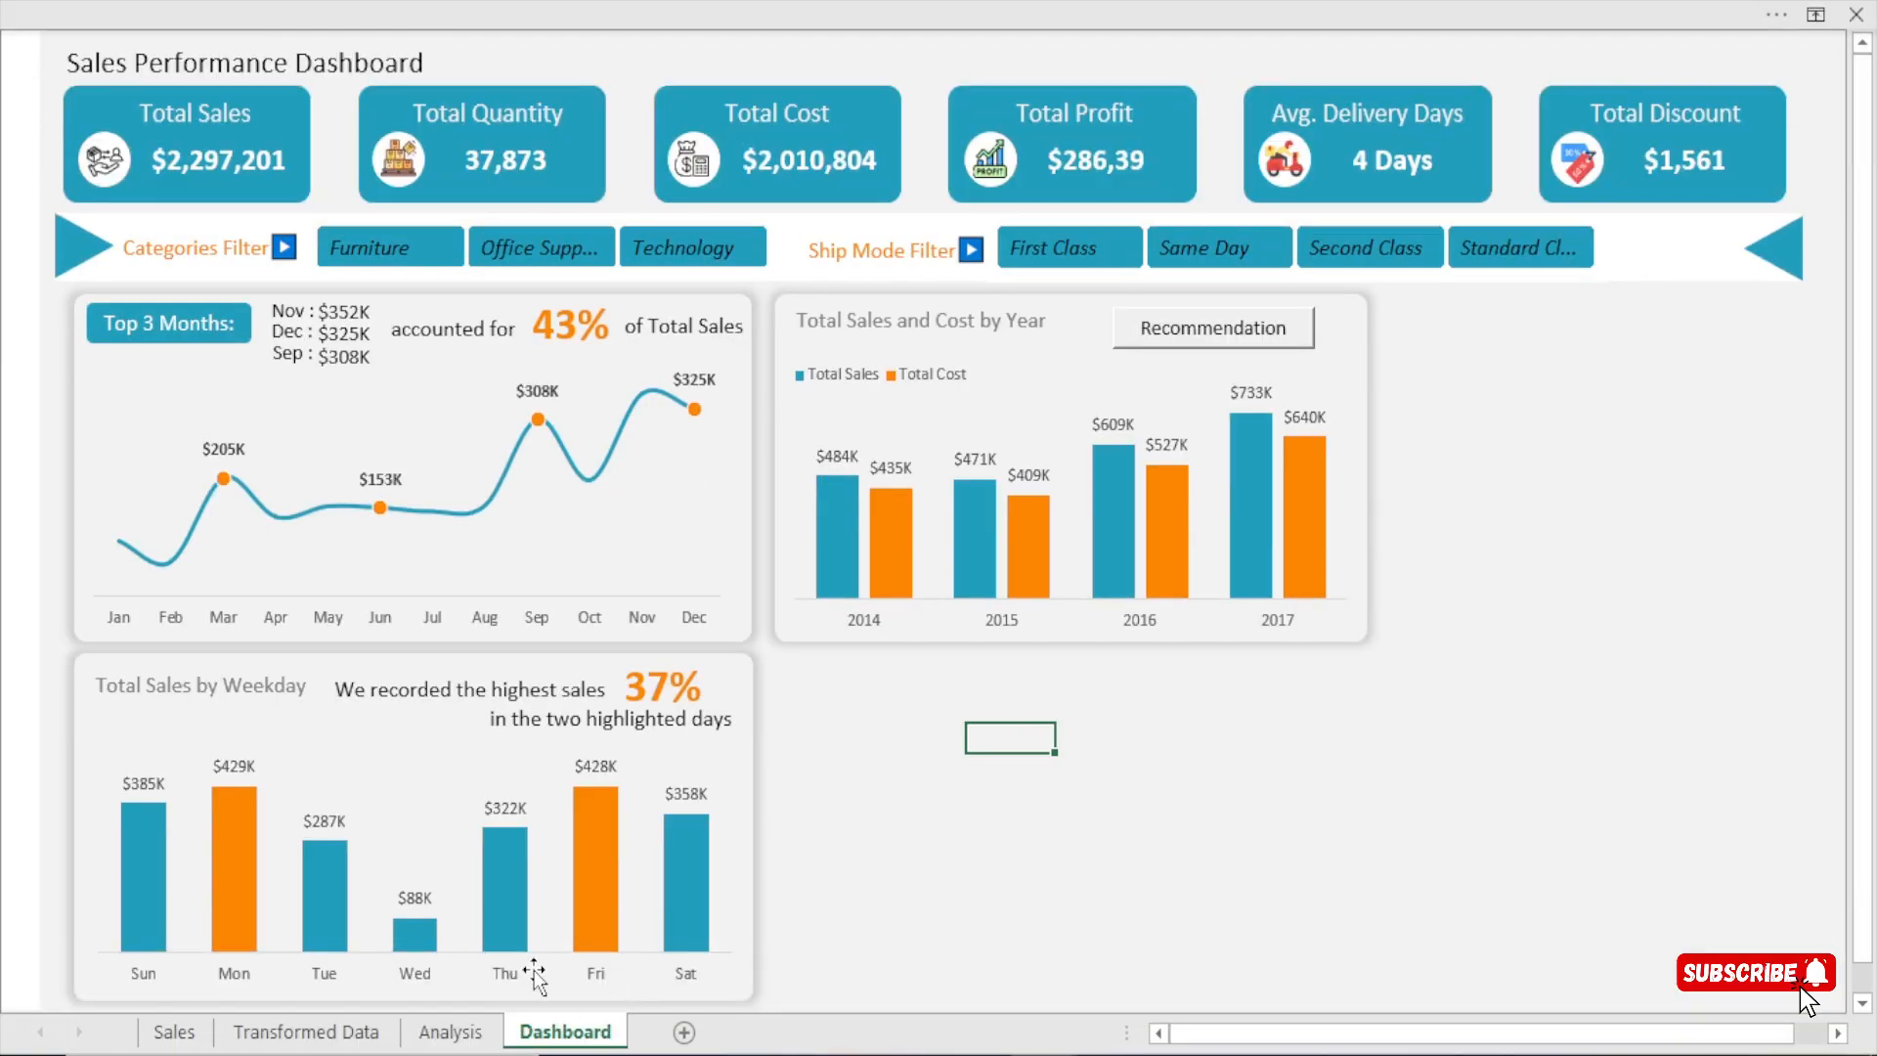
click(943, 801)
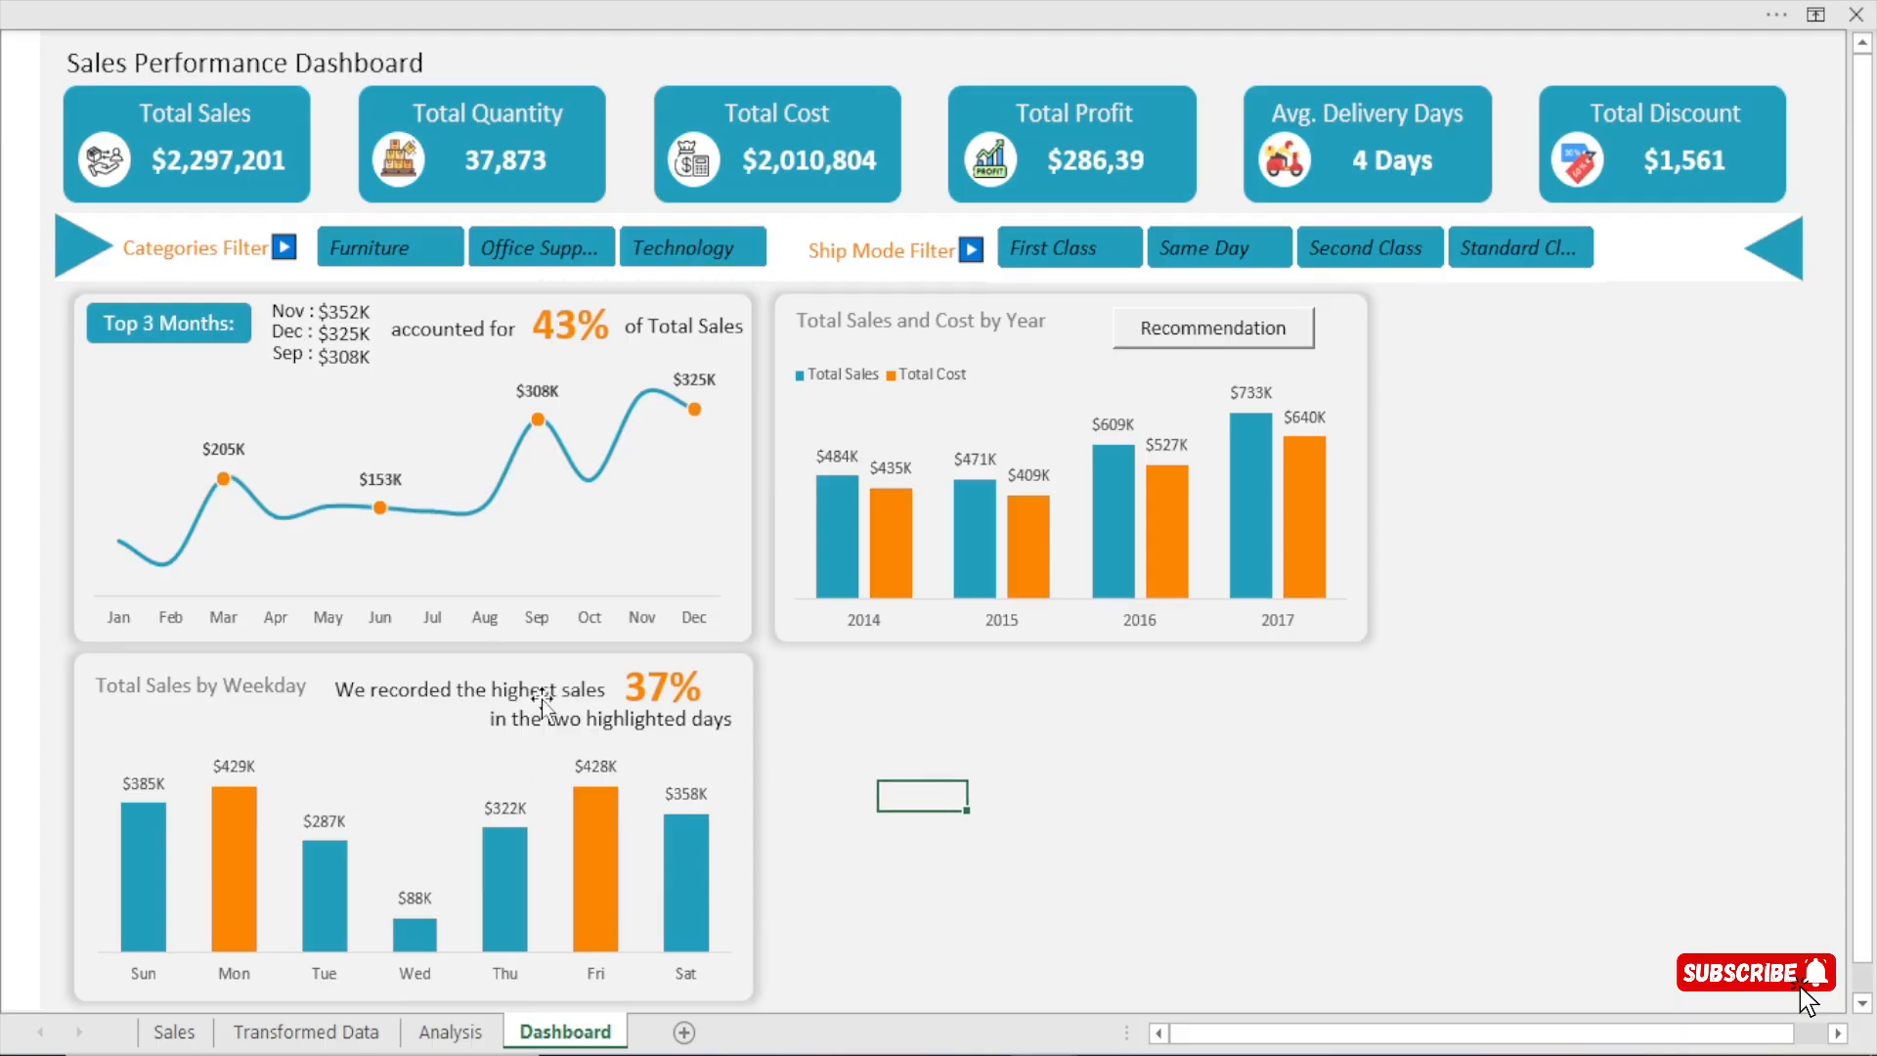
Connect the Category slicer to PivotTable7 through its report connections.
click(660, 272)
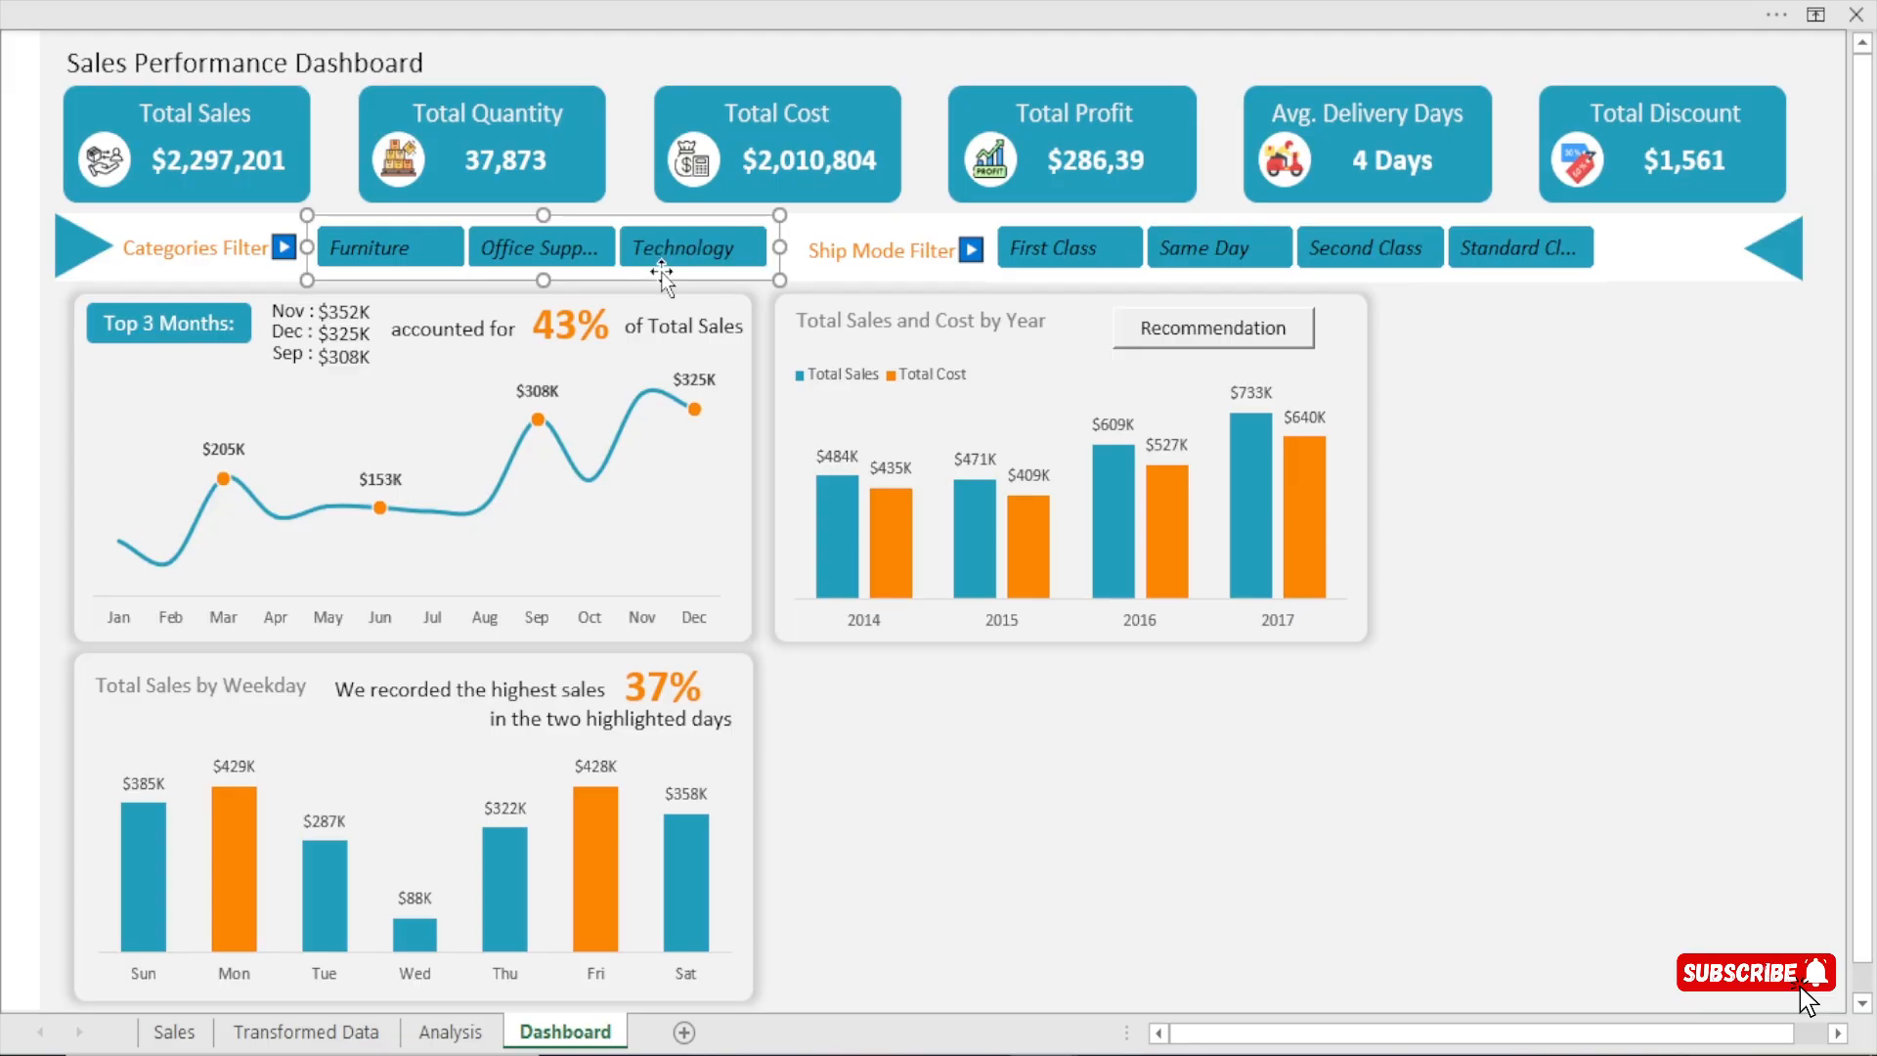
click(870, 2)
click(1046, 73)
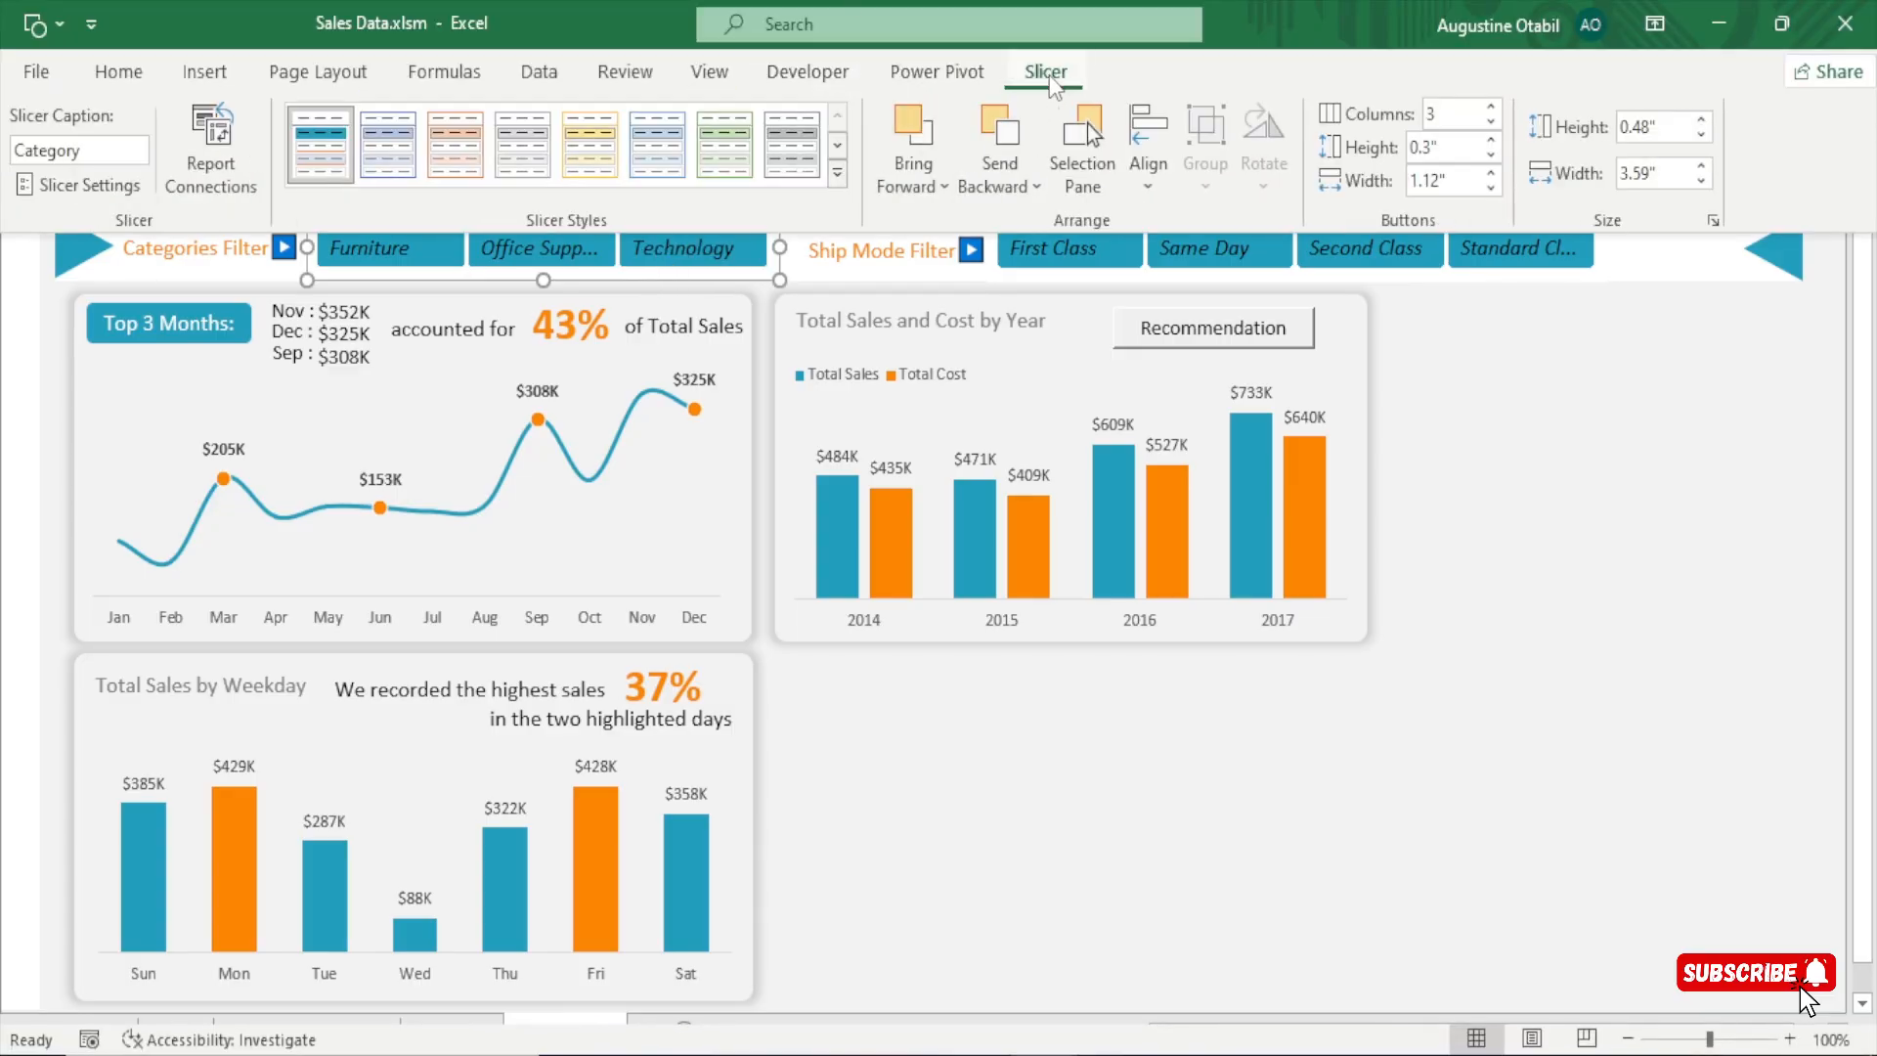
click(223, 153)
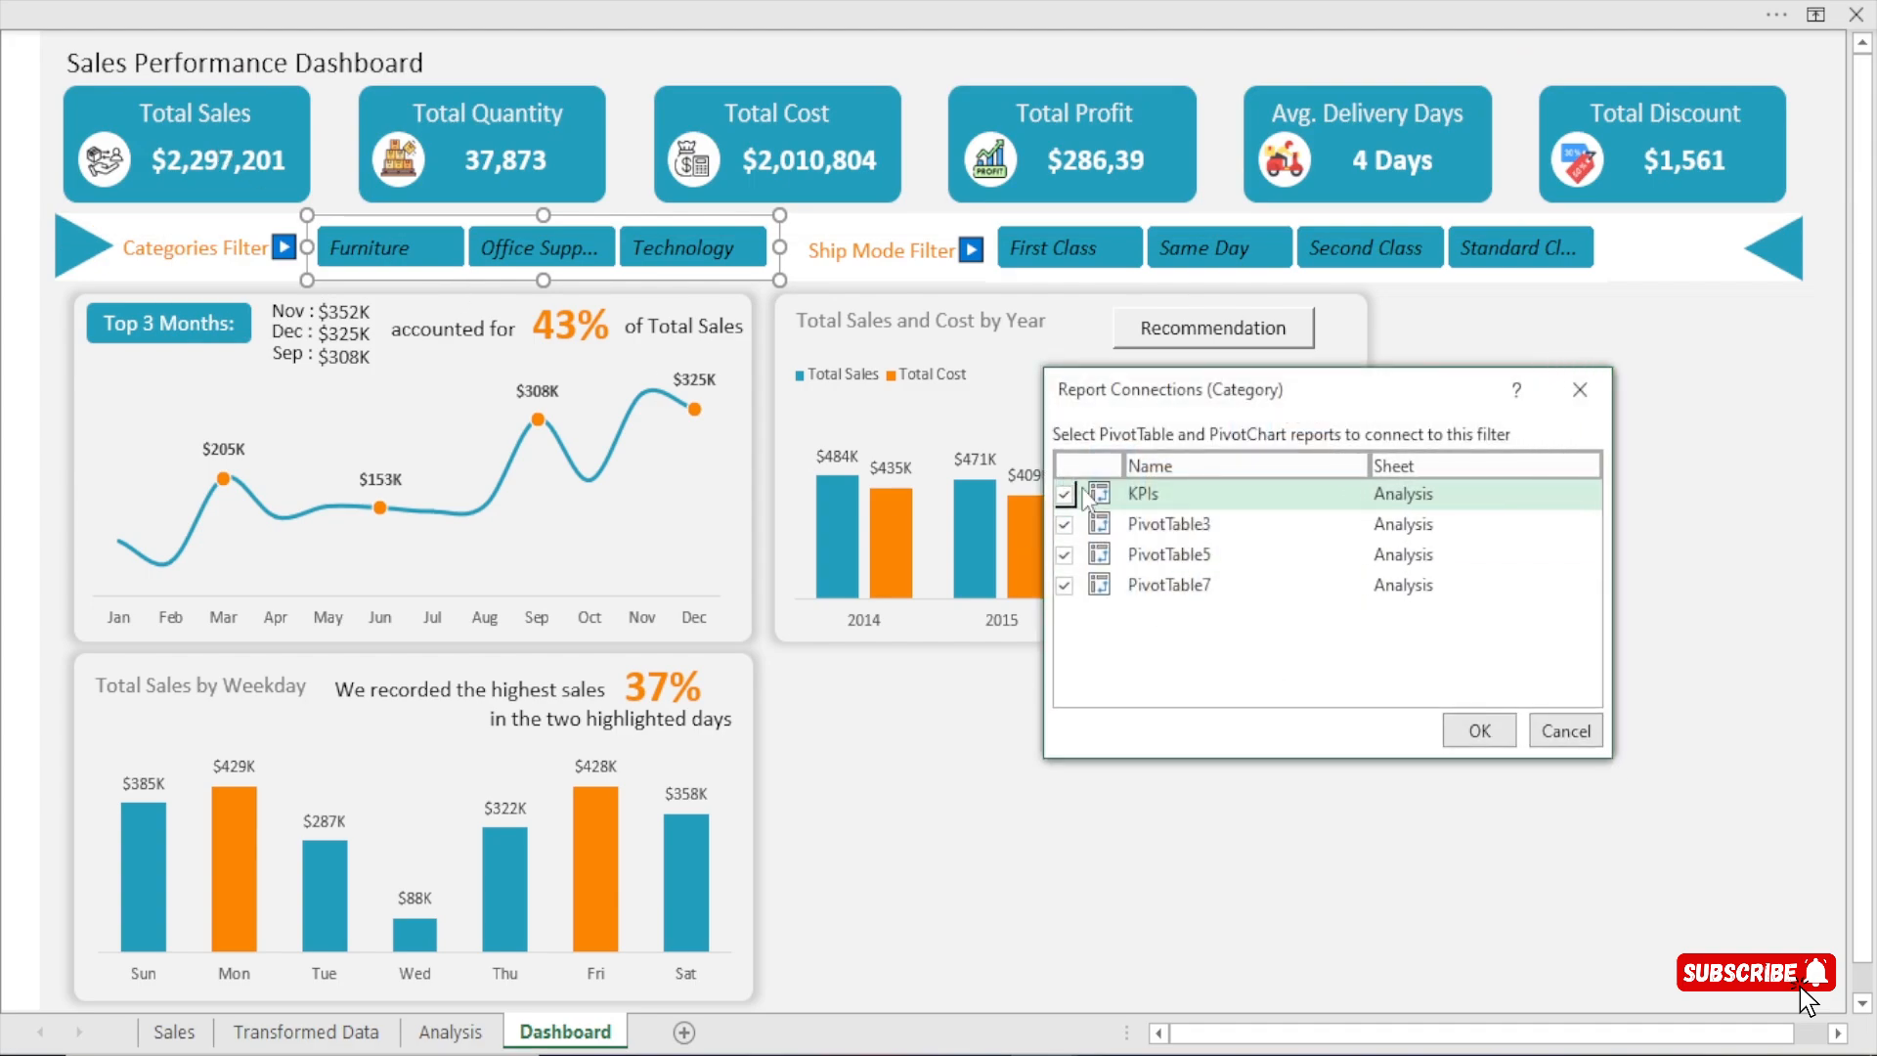
click(1081, 586)
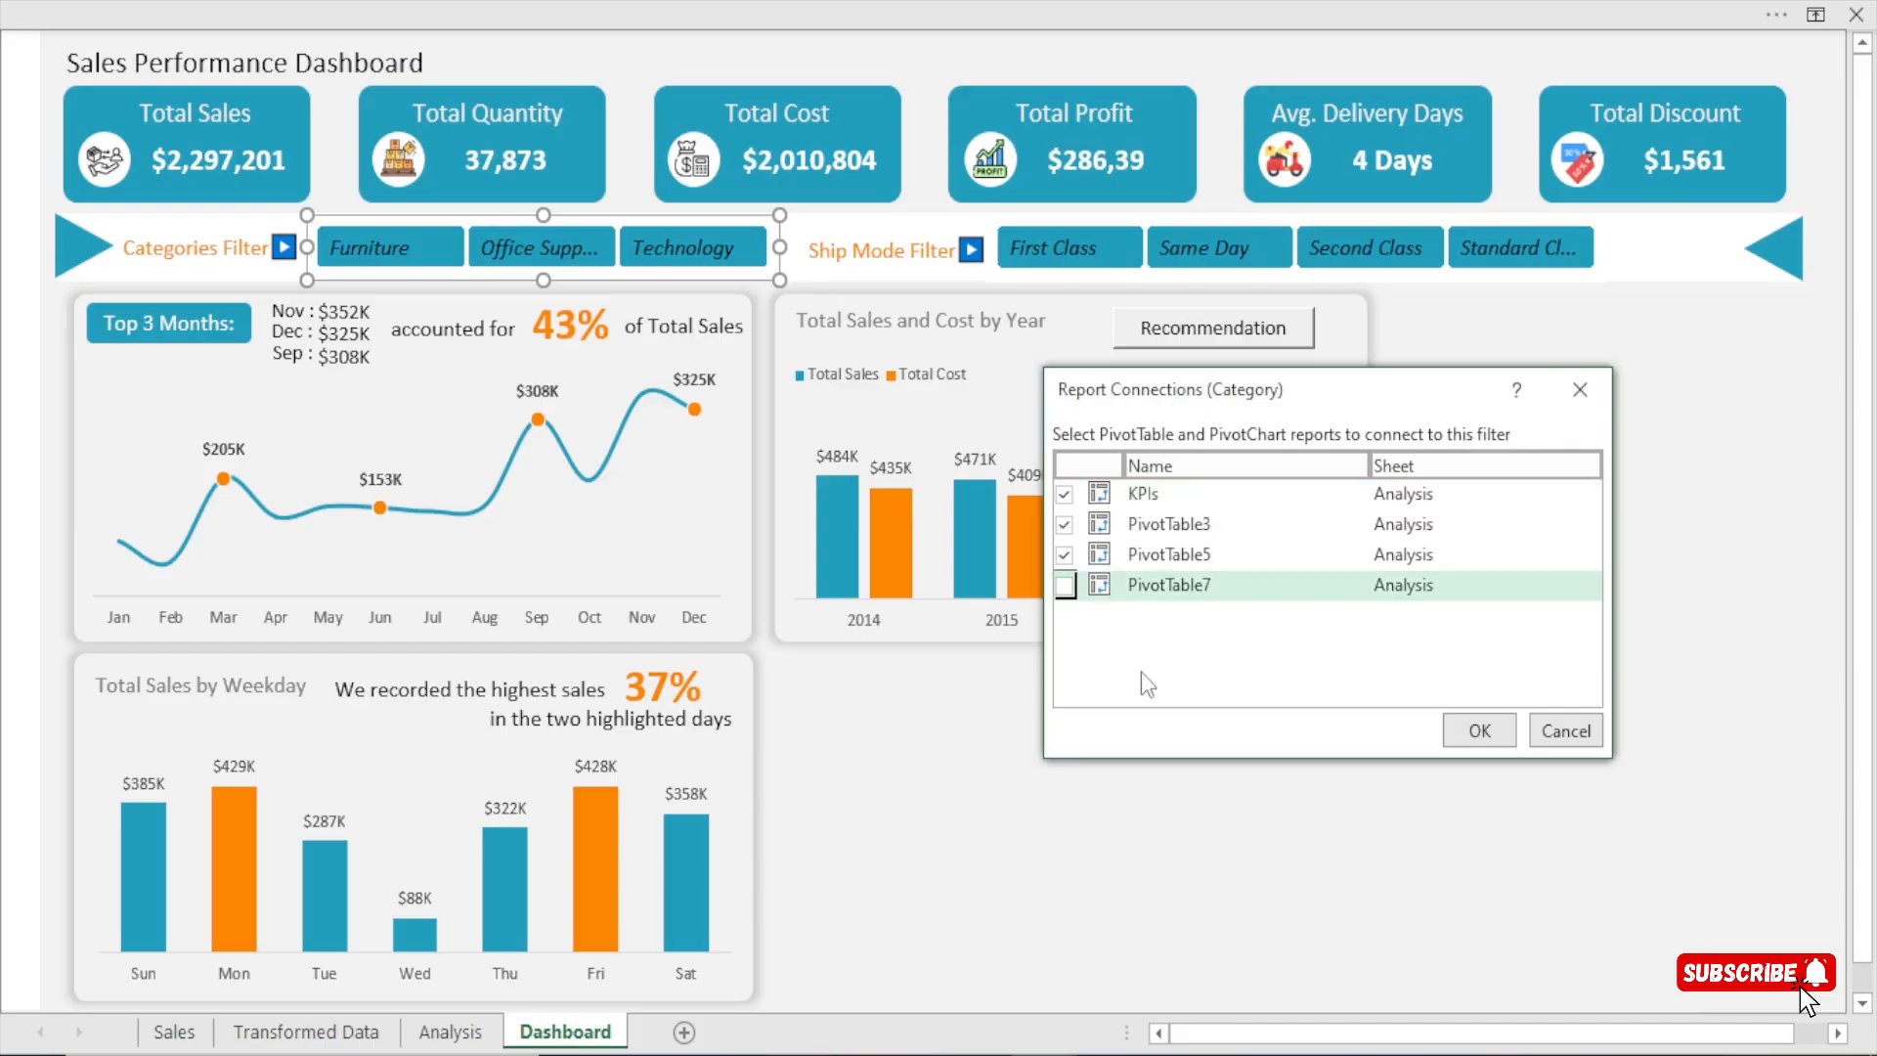
click(1478, 731)
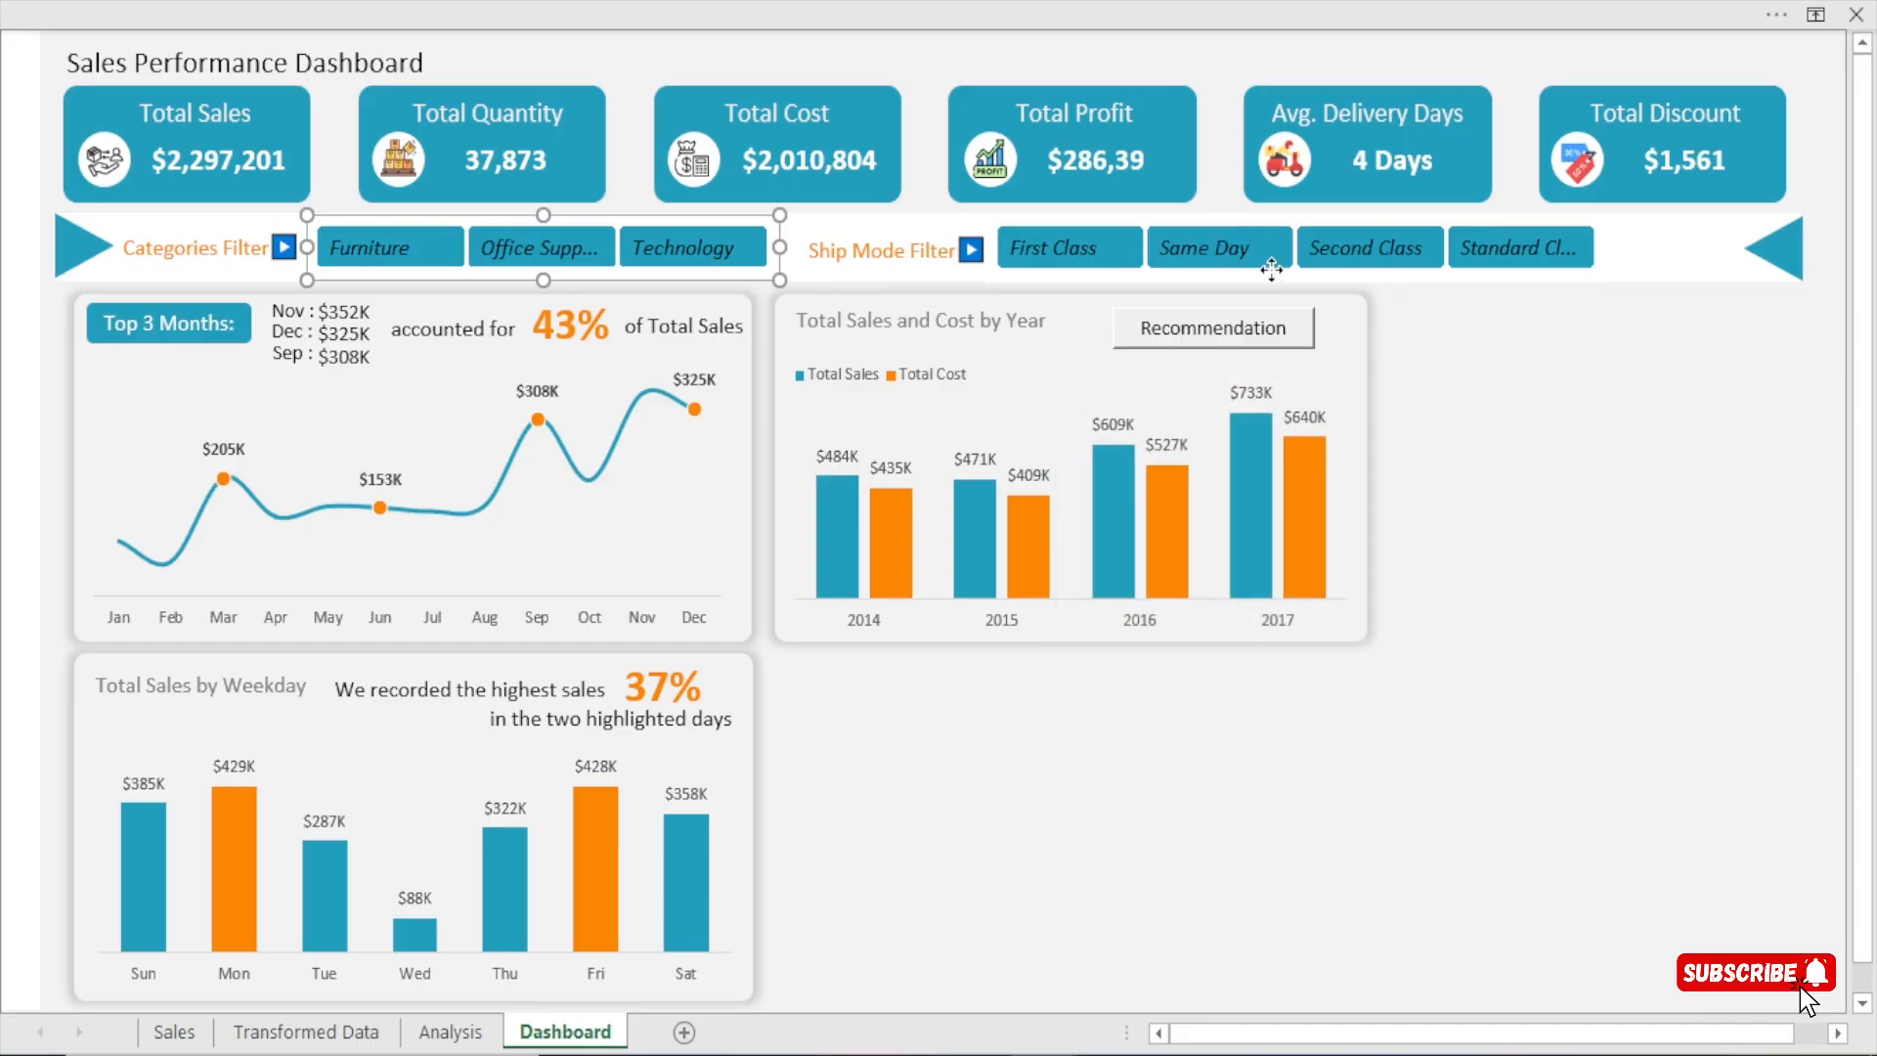
Connect the Ship Mode slicer to PivotTable7 through its report connections, keeping PivotTable5 connected, and deselect the slicer.
click(1280, 281)
click(657, 2)
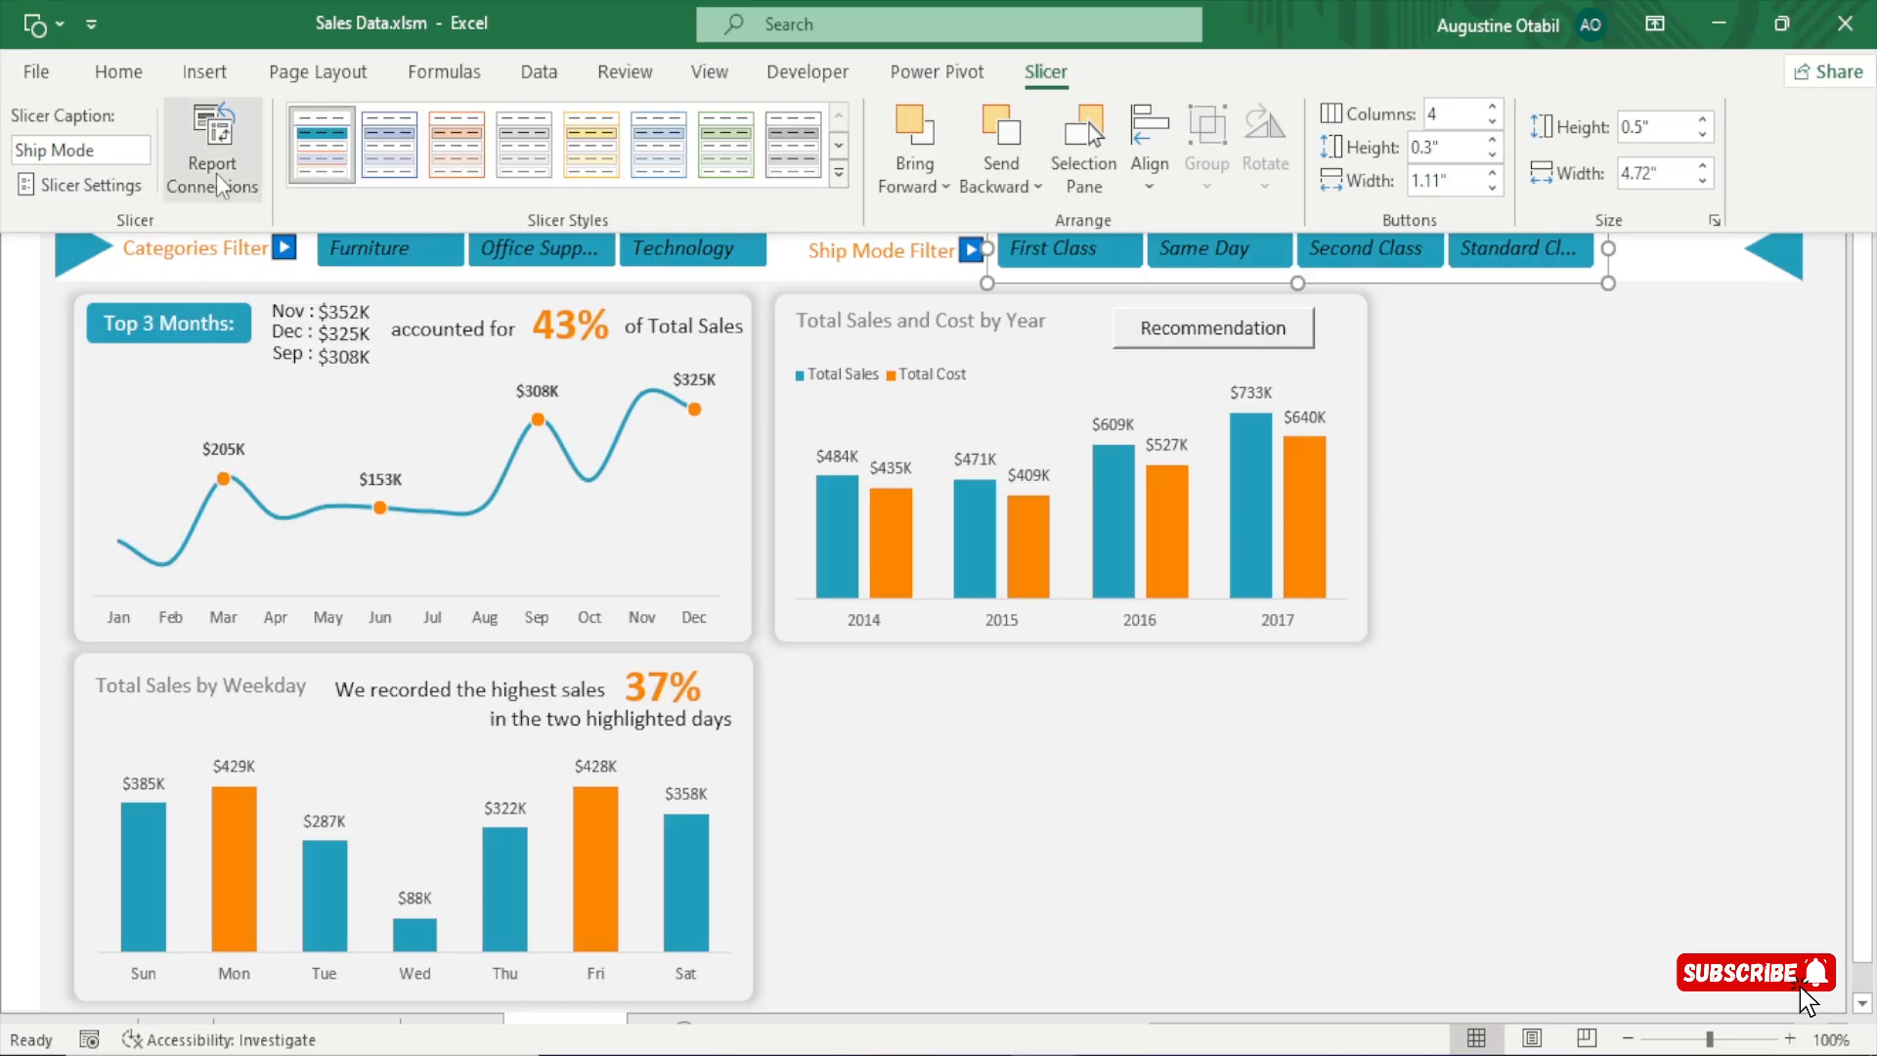
click(212, 147)
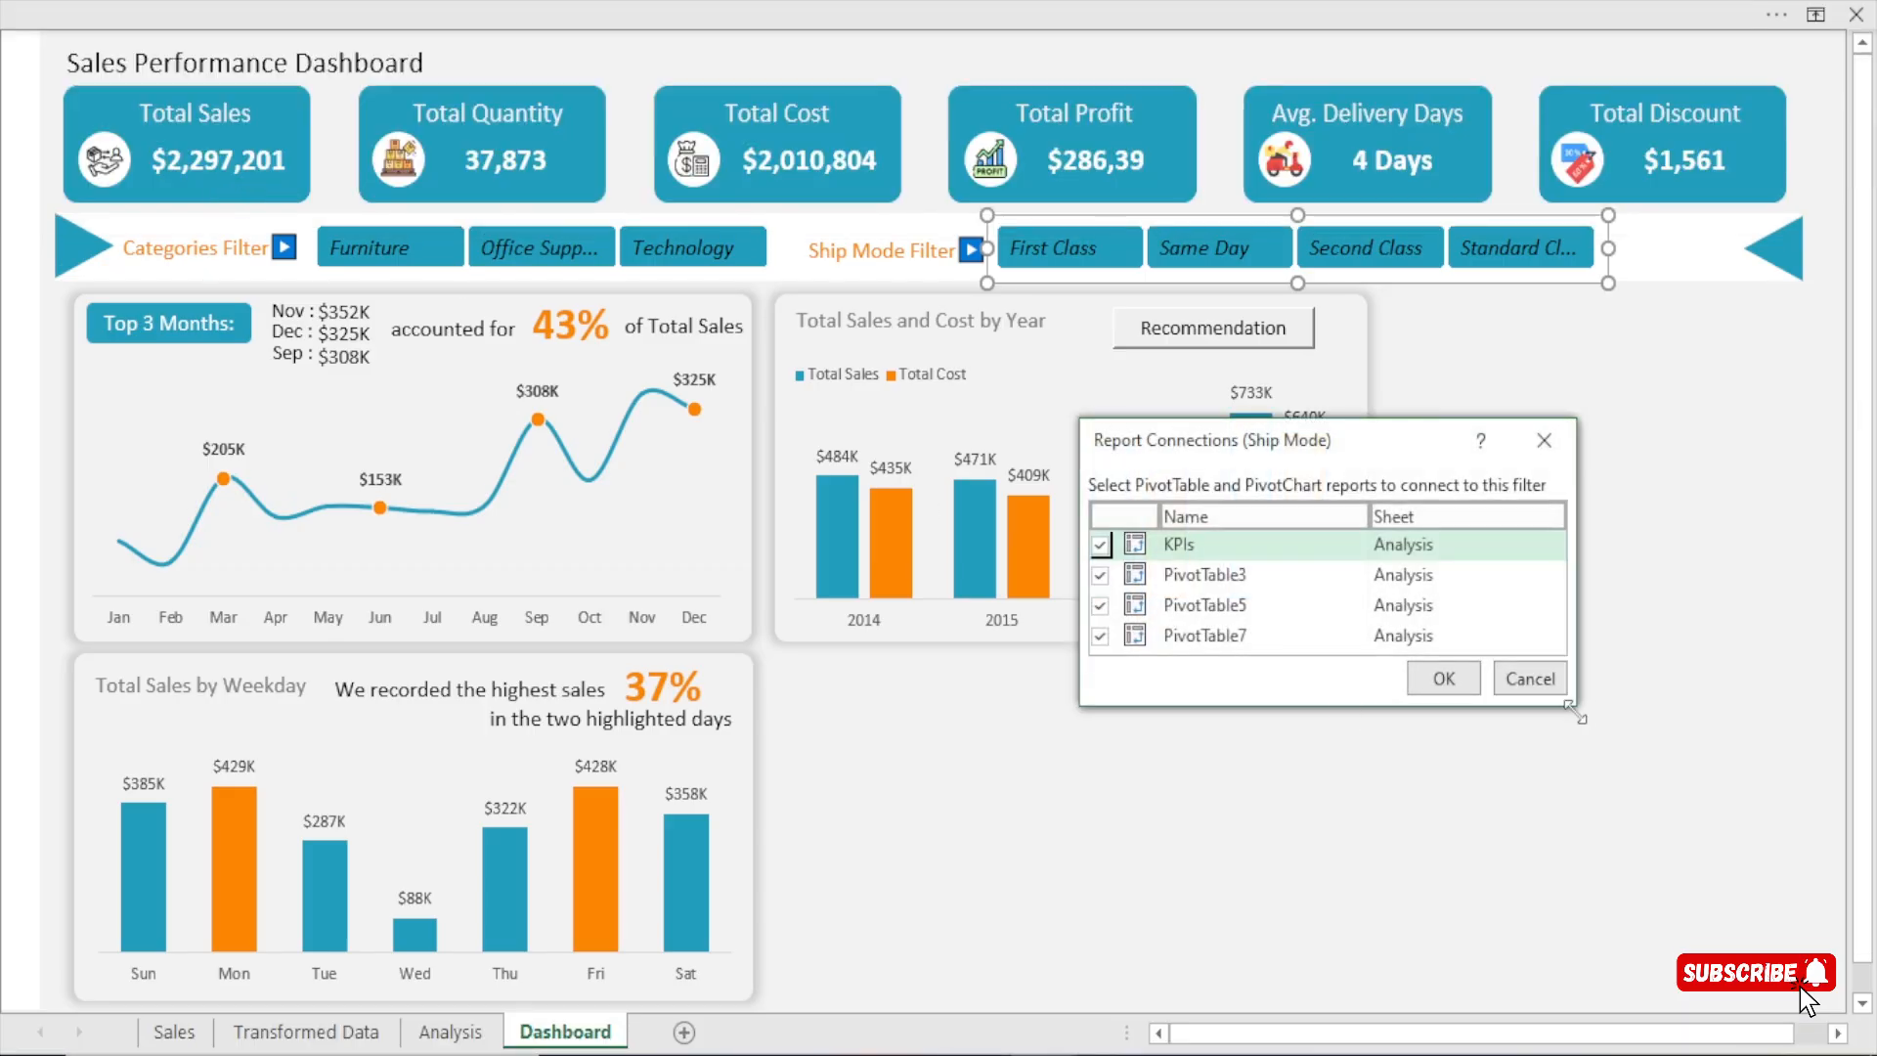
drag(1575, 705, 1626, 793)
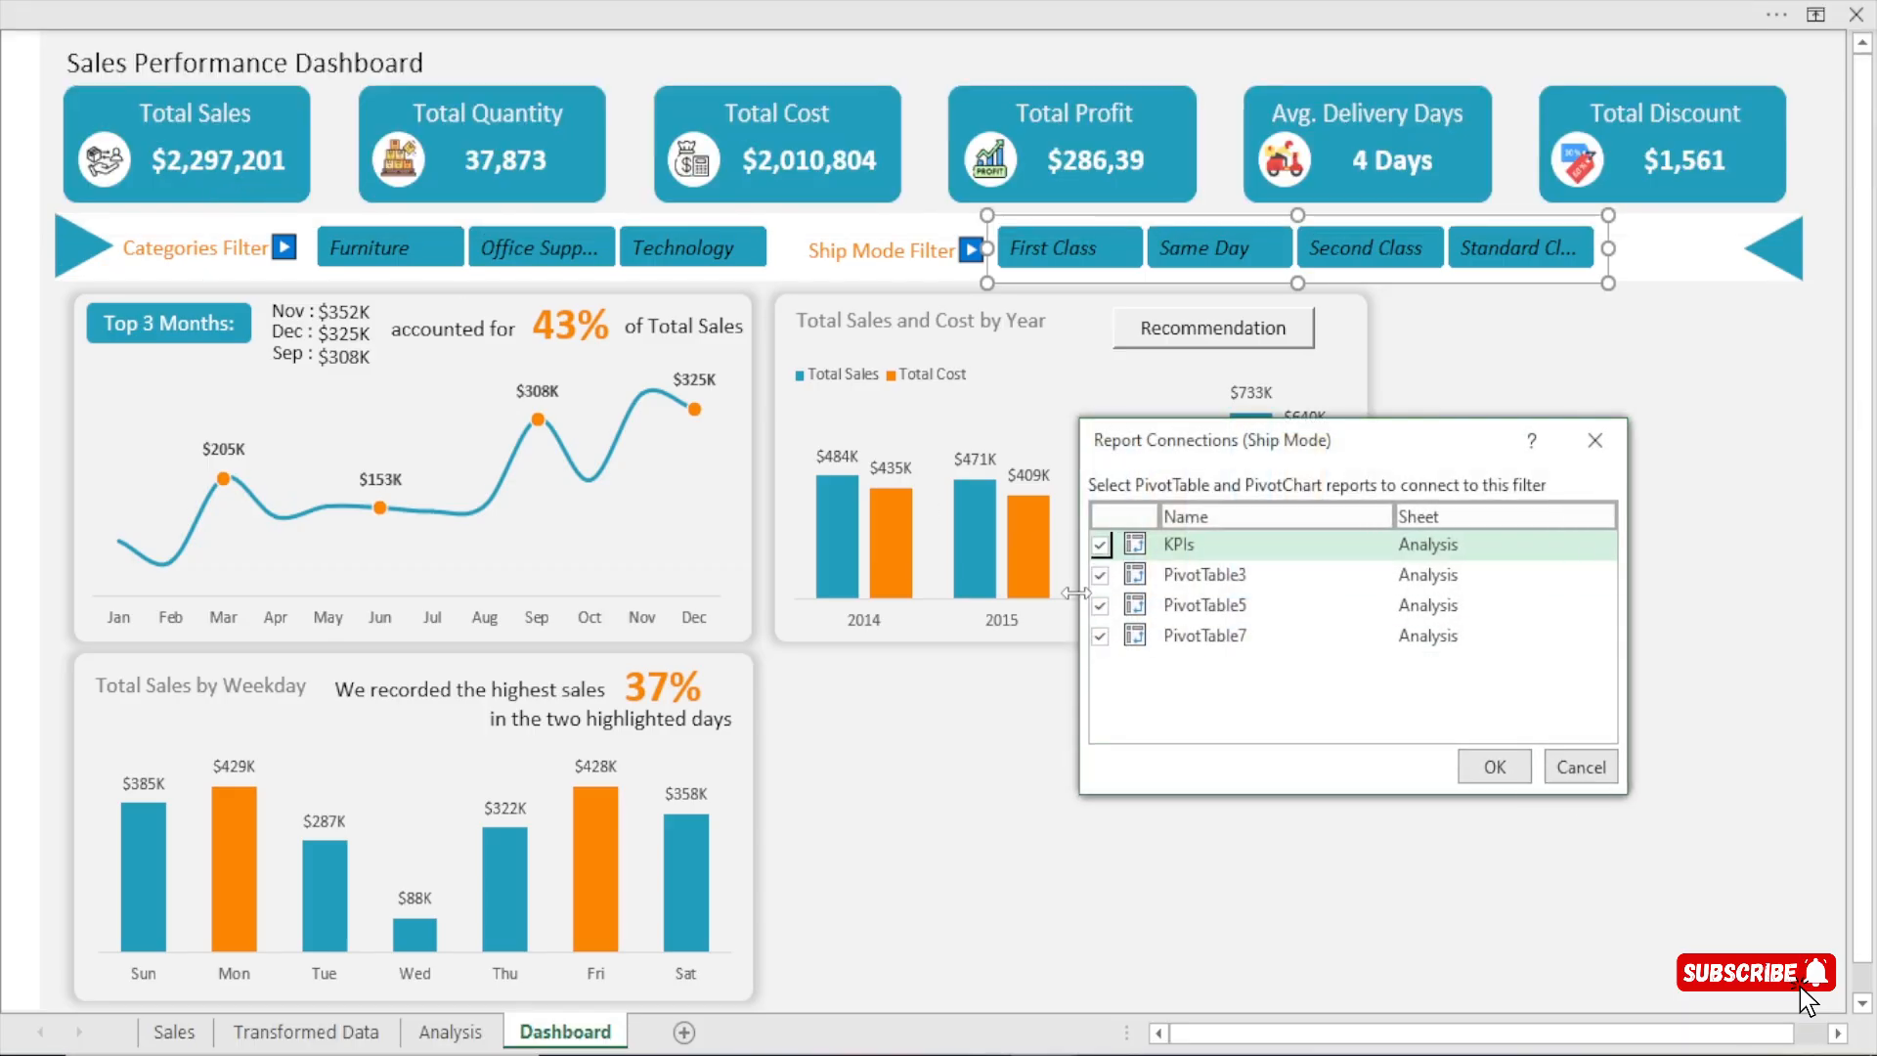
click(1099, 635)
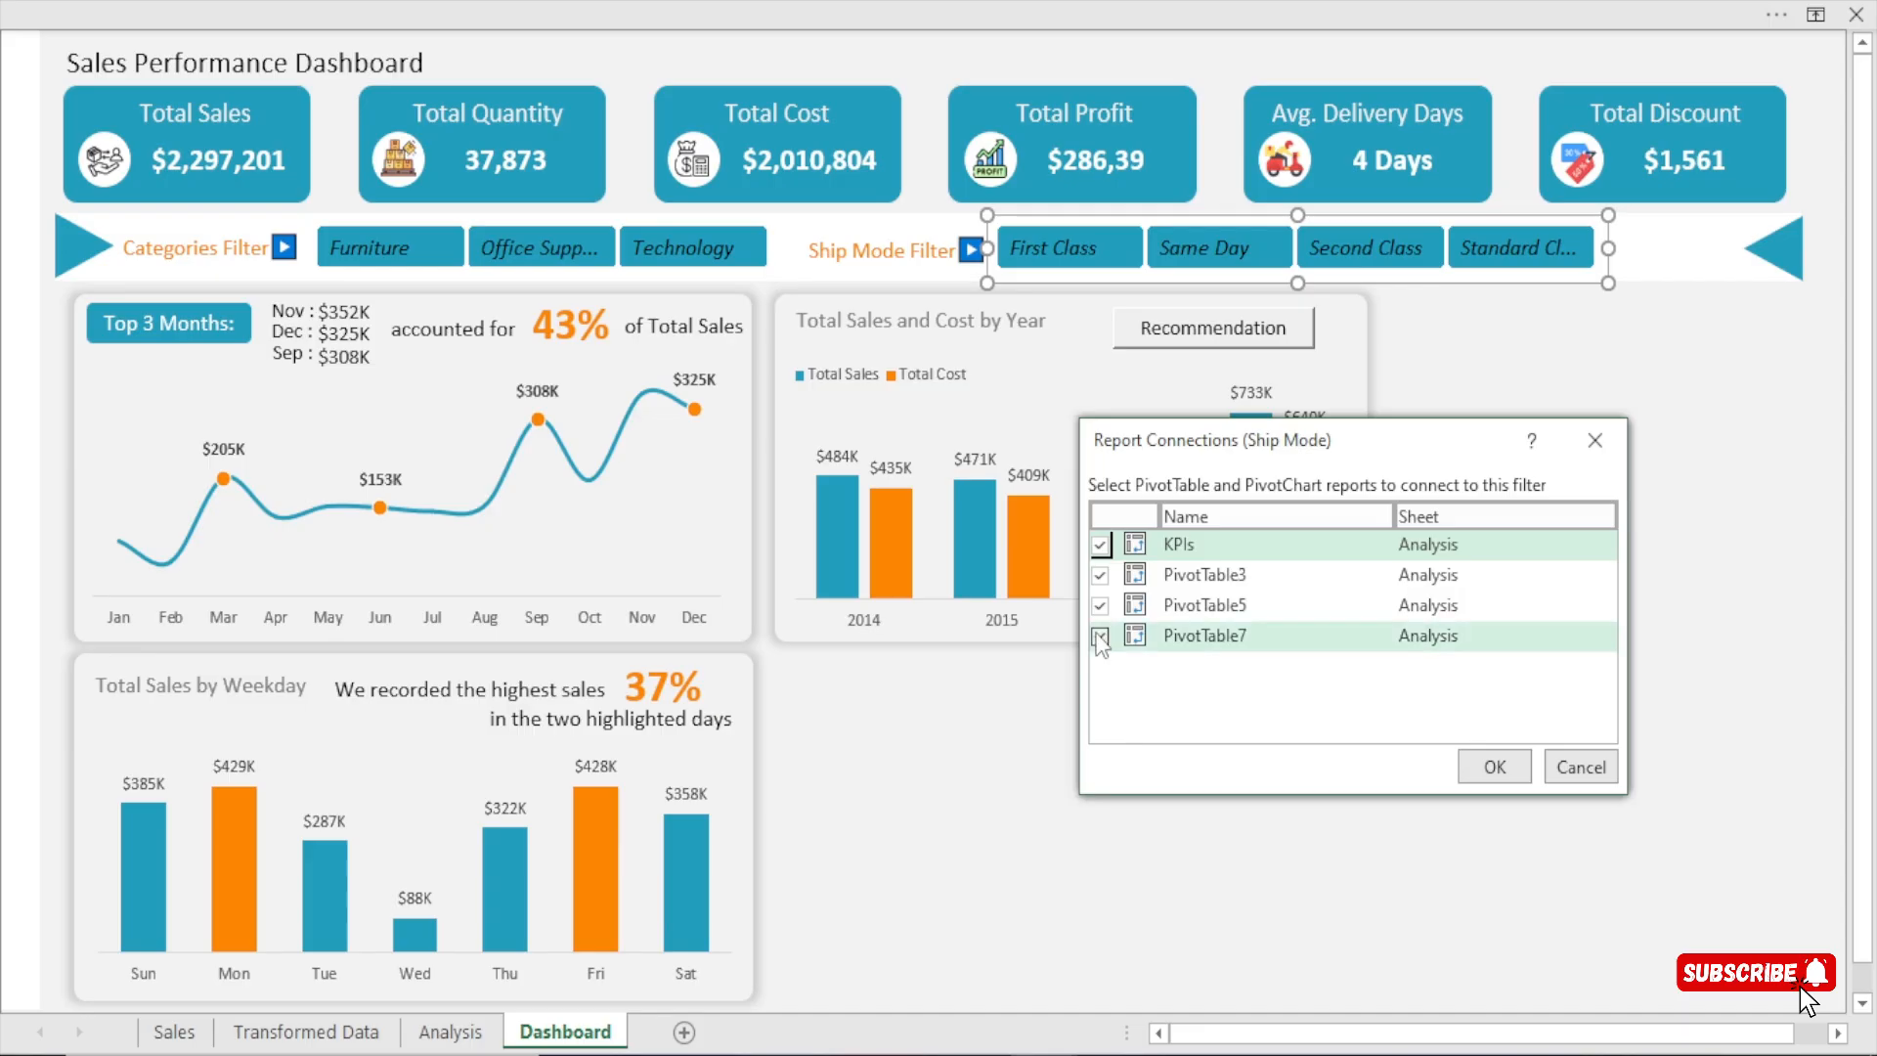
click(1100, 605)
click(1100, 636)
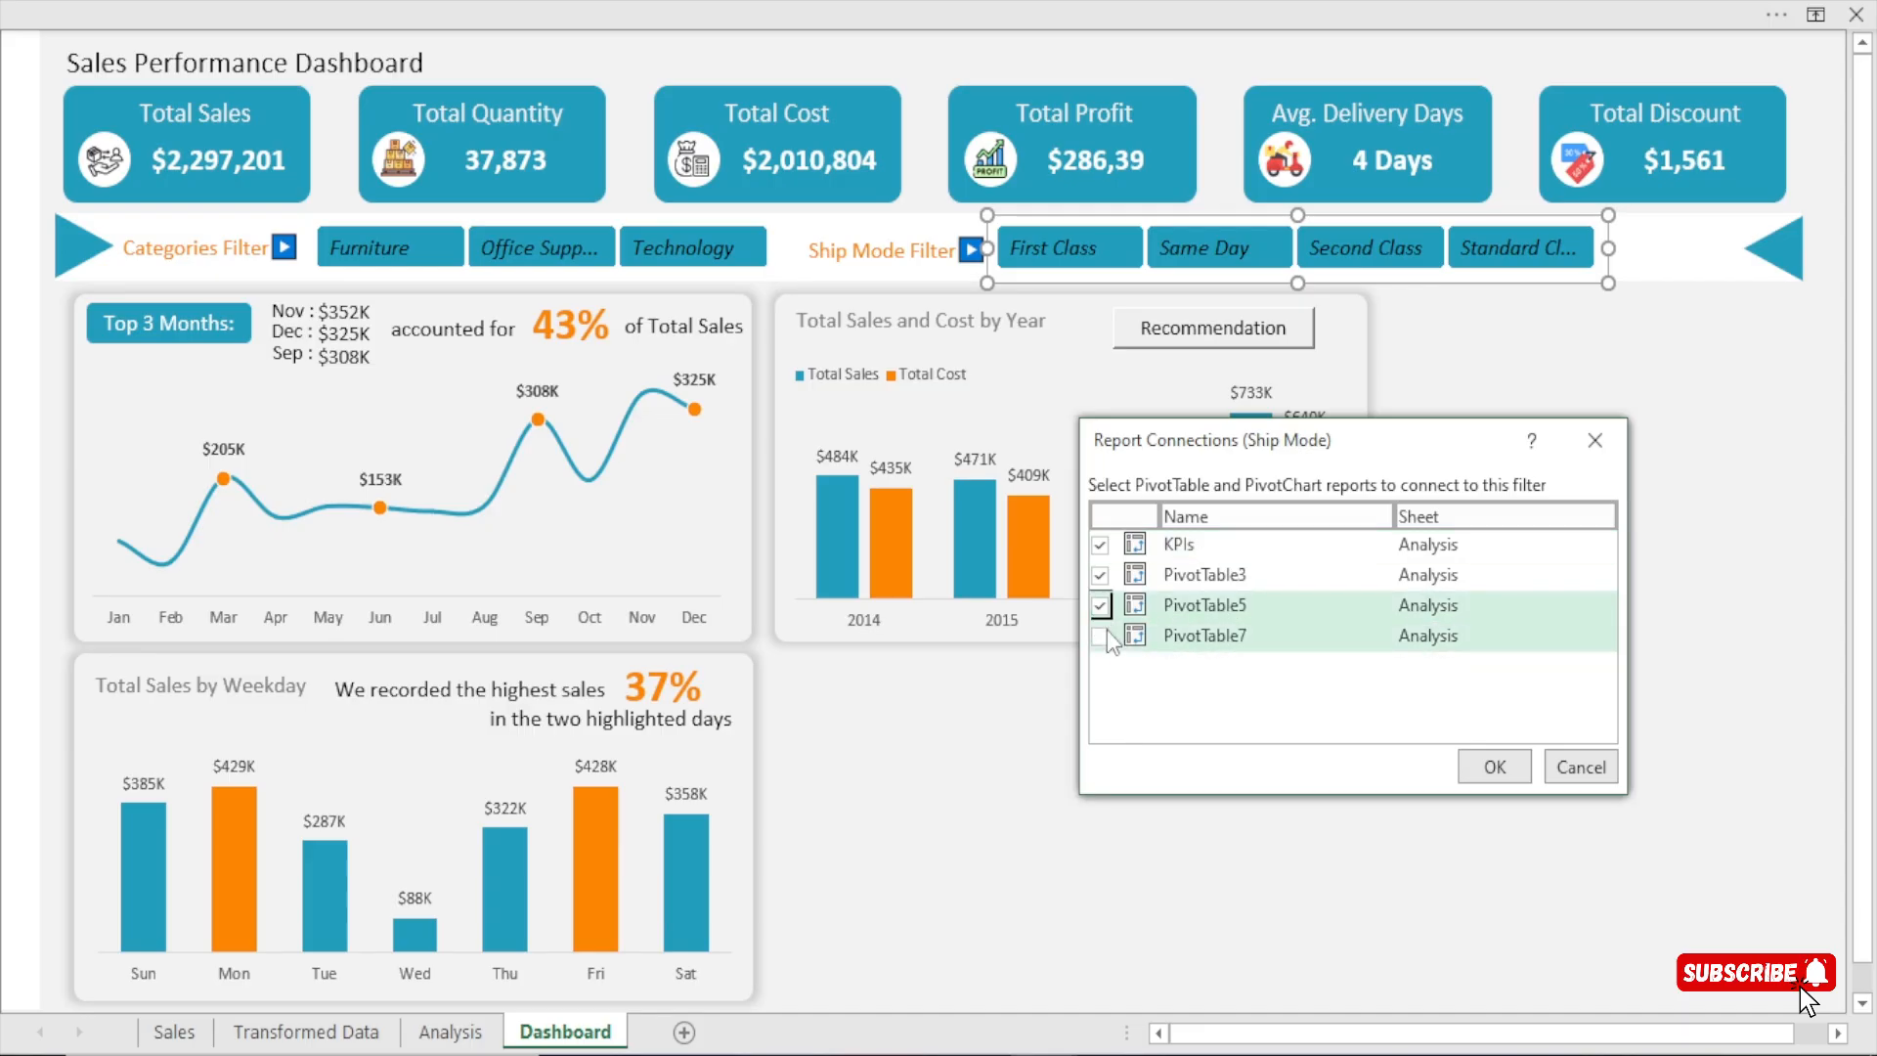
click(1496, 768)
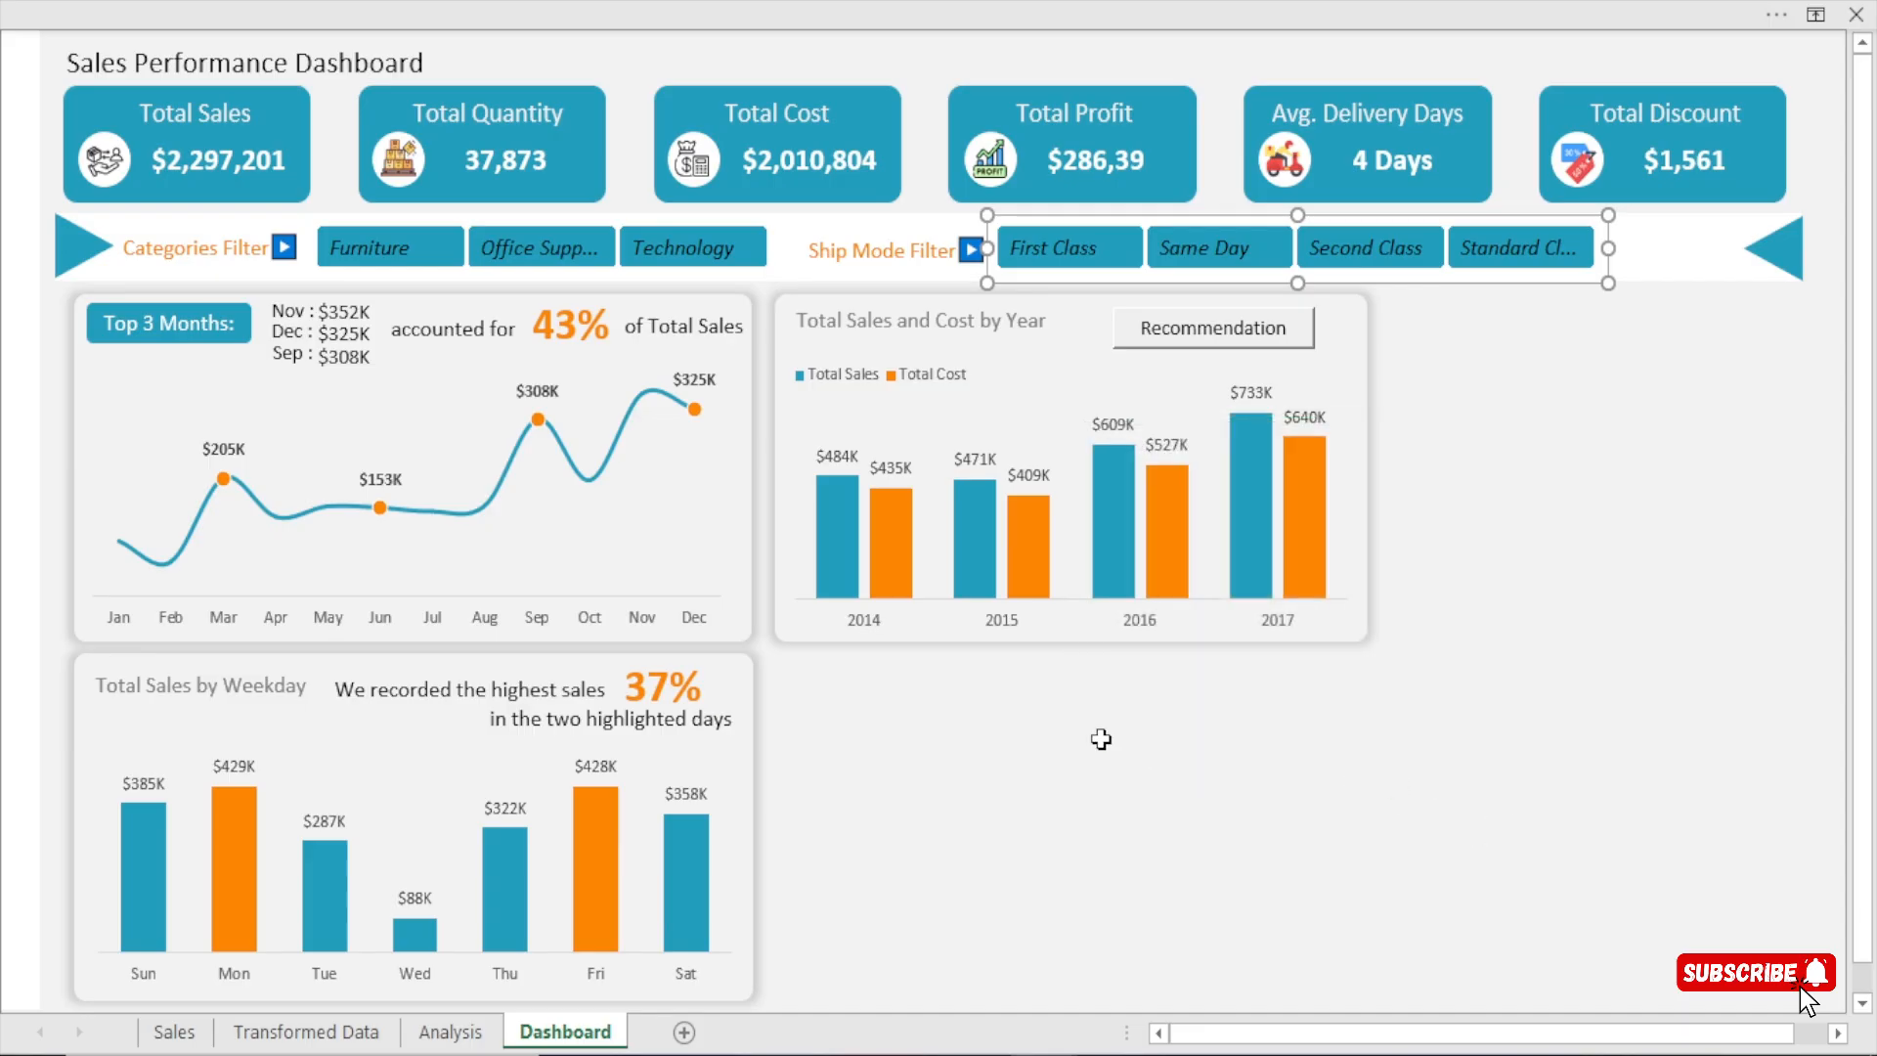
click(1098, 739)
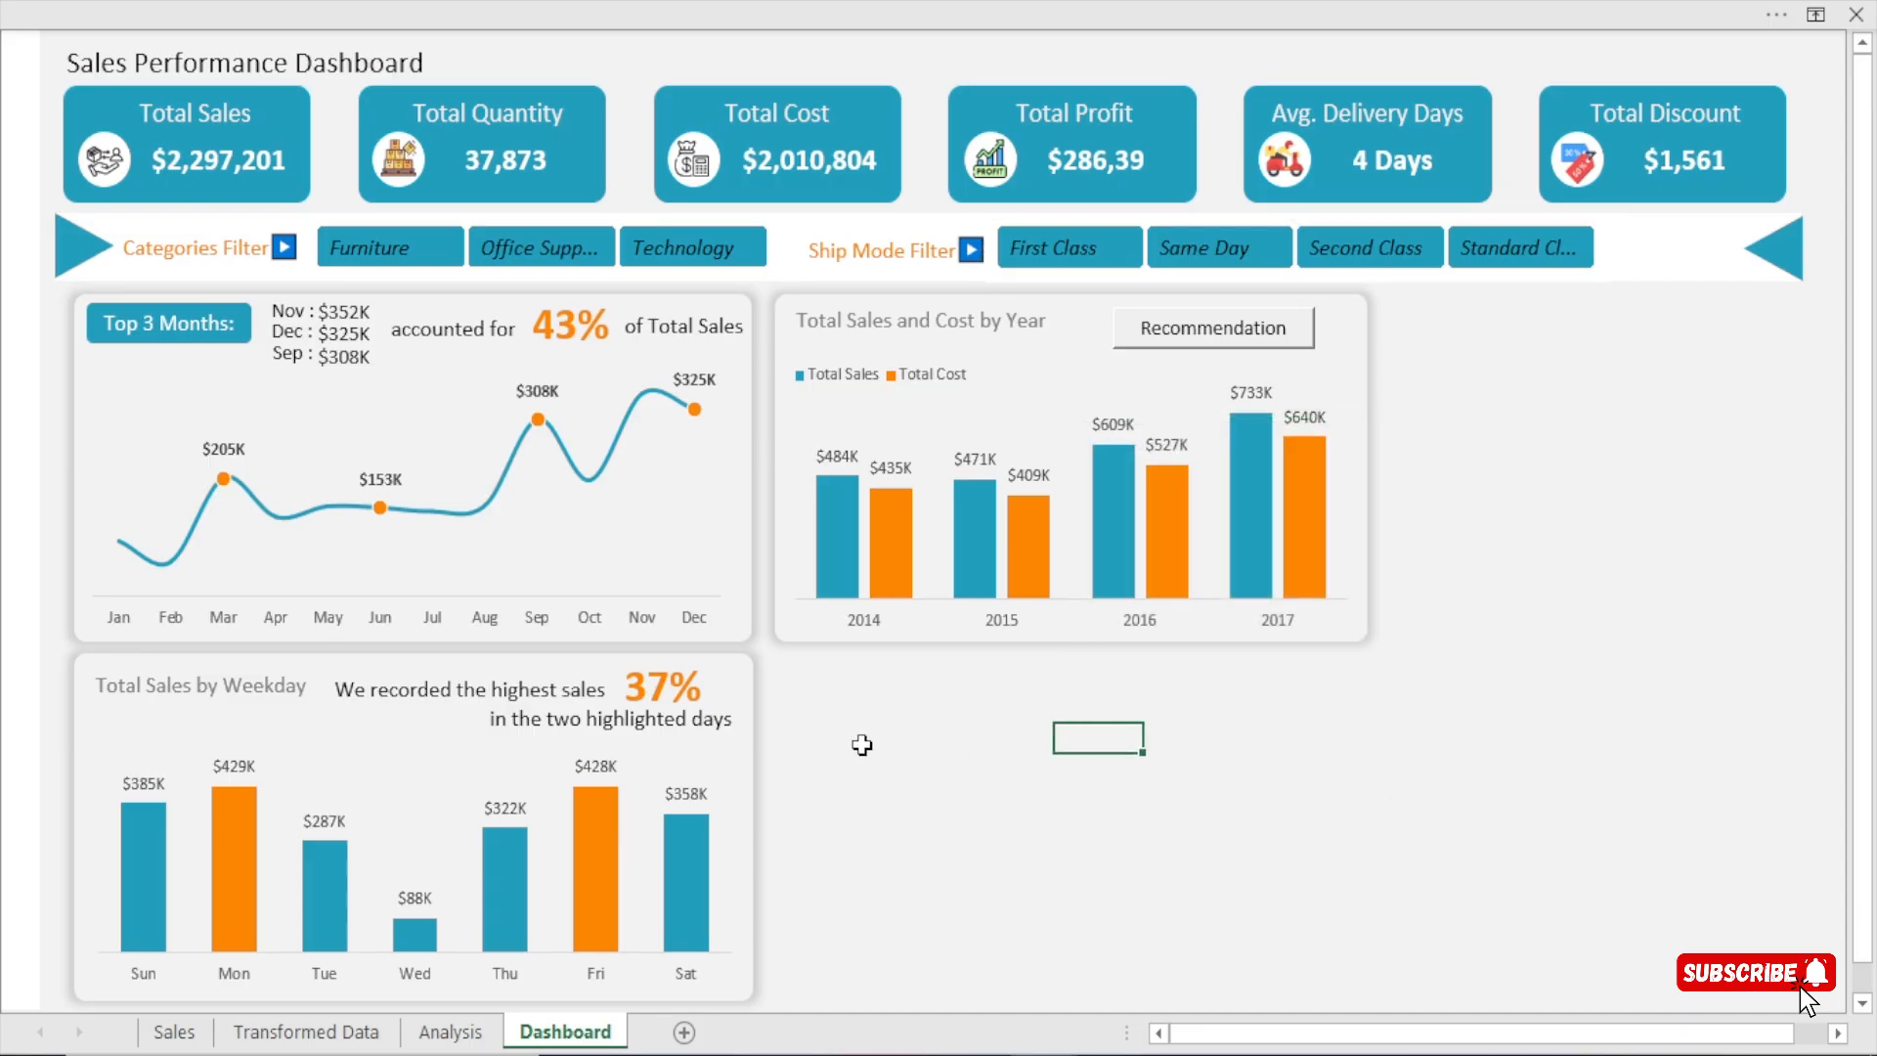
Test the category slicer by filtering the dashboard to Office Supplies, Furniture and Technology in turn.
click(540, 248)
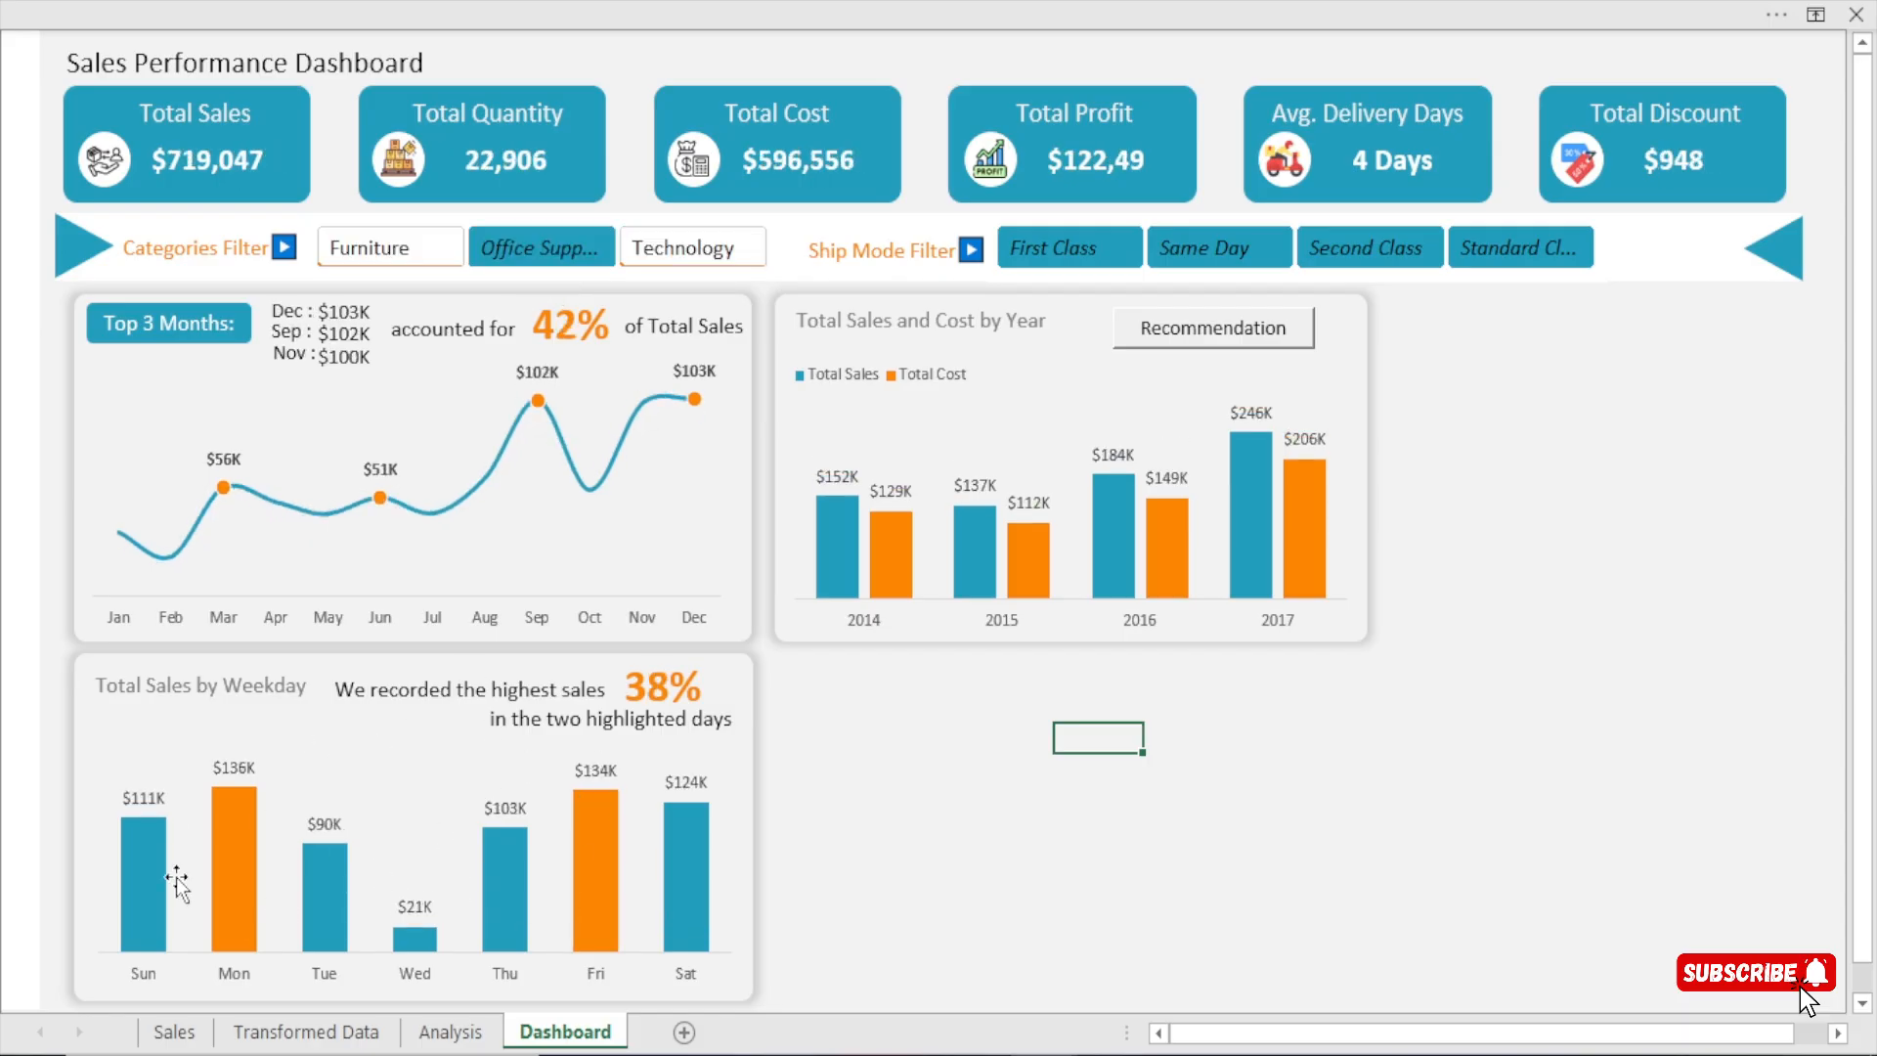
click(385, 260)
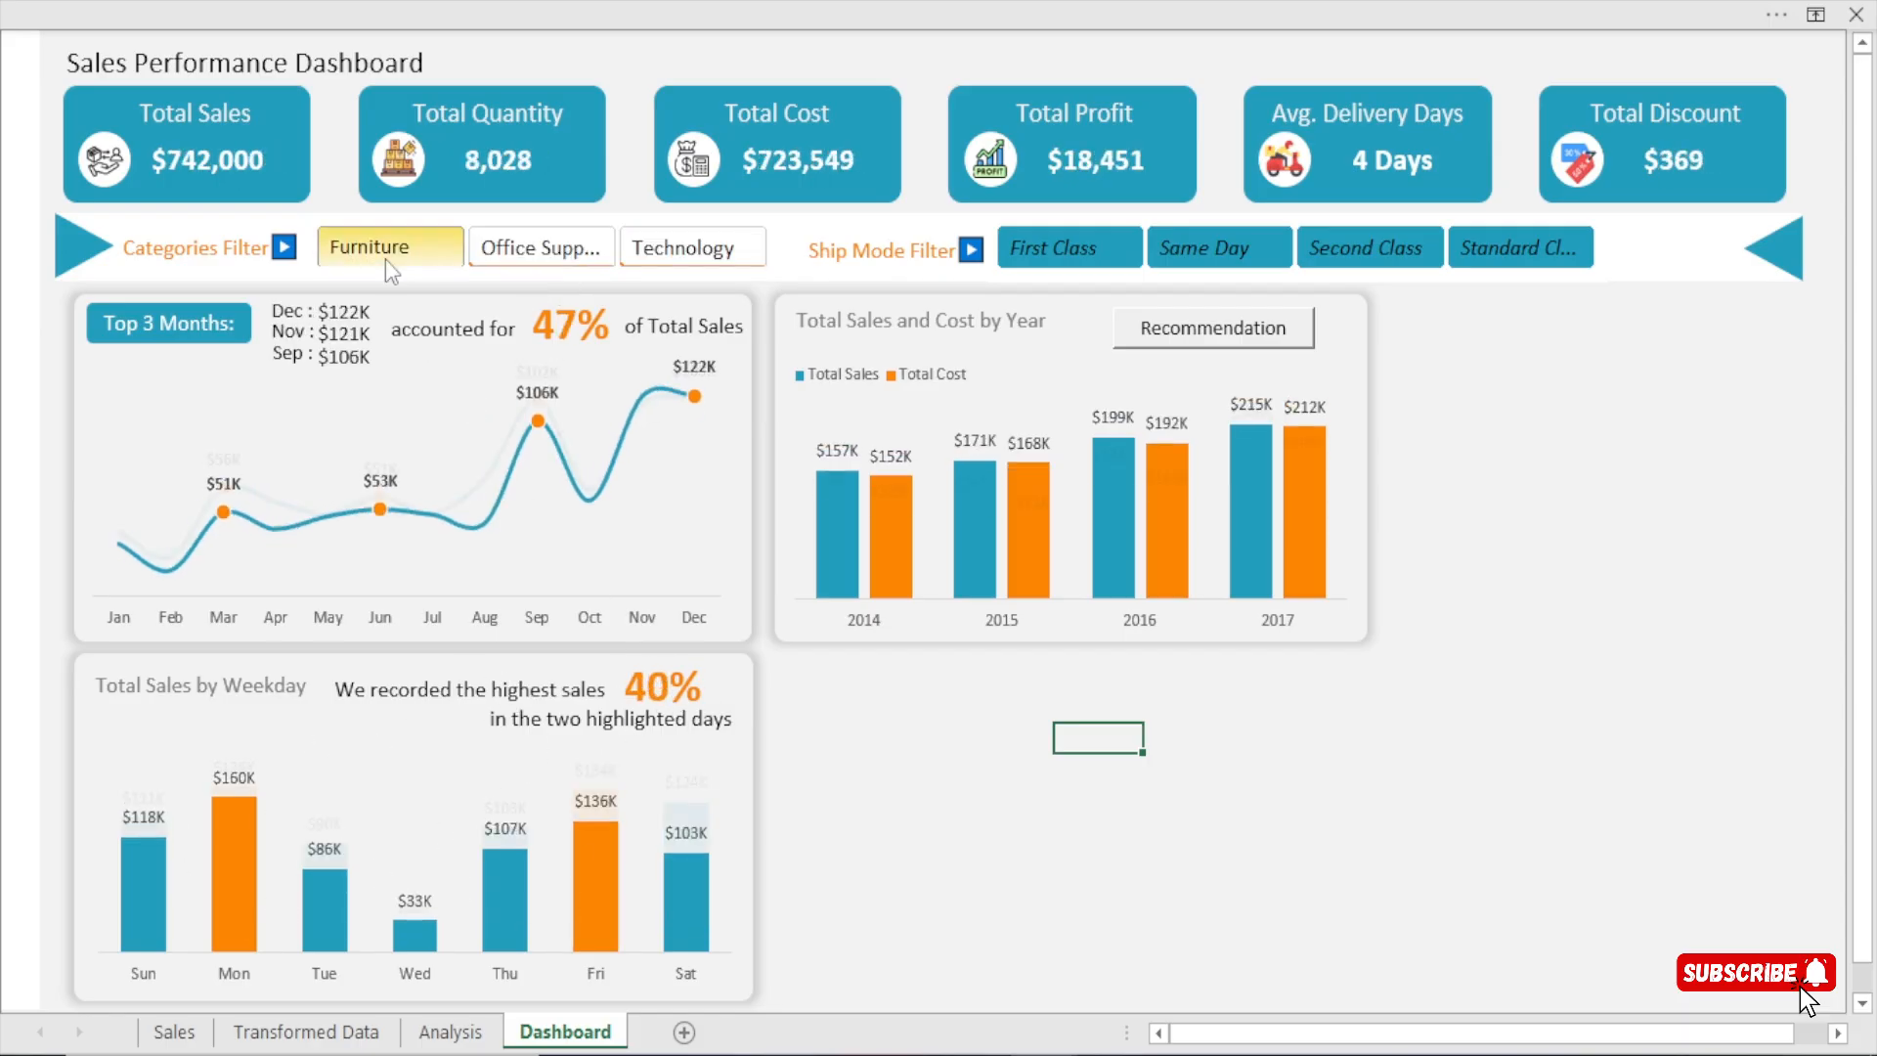
click(704, 252)
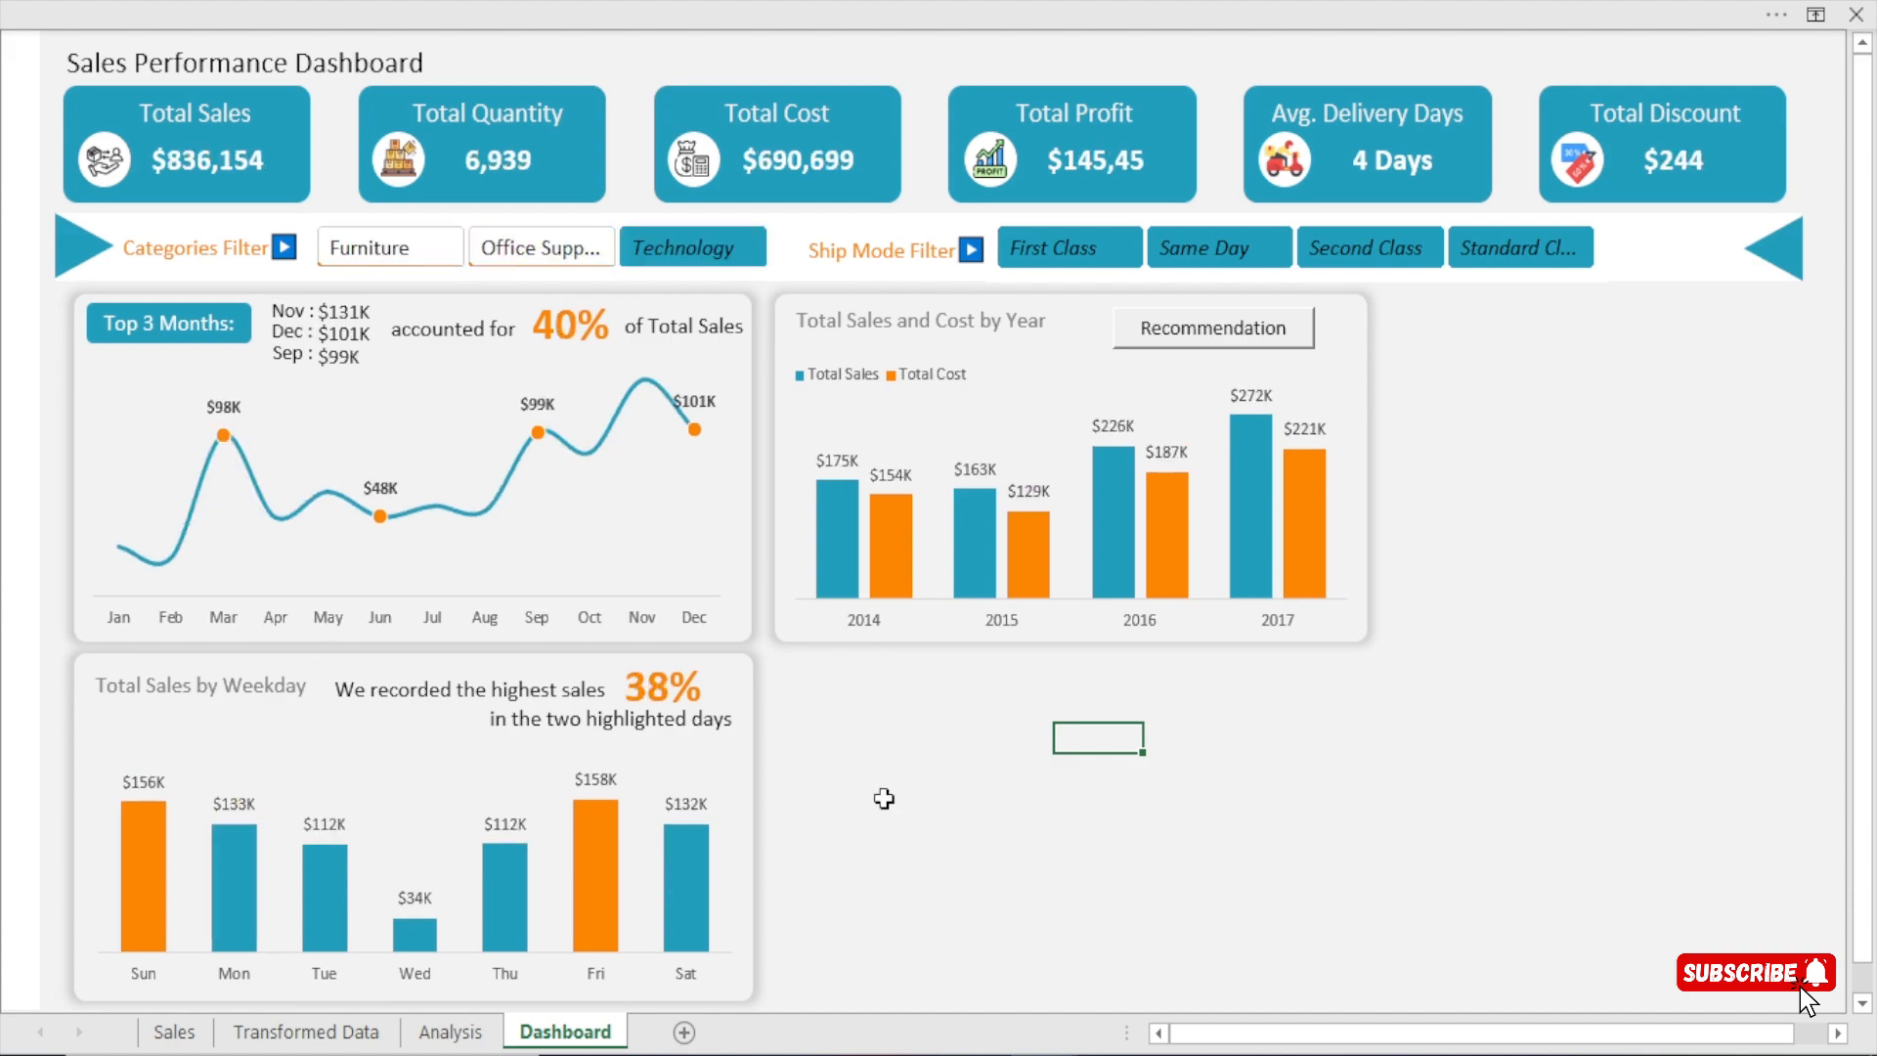
Test the Ship Mode slicer by filtering the Technology data to Second Class, Standard Class, Same Day and First Class in turn.
click(1341, 256)
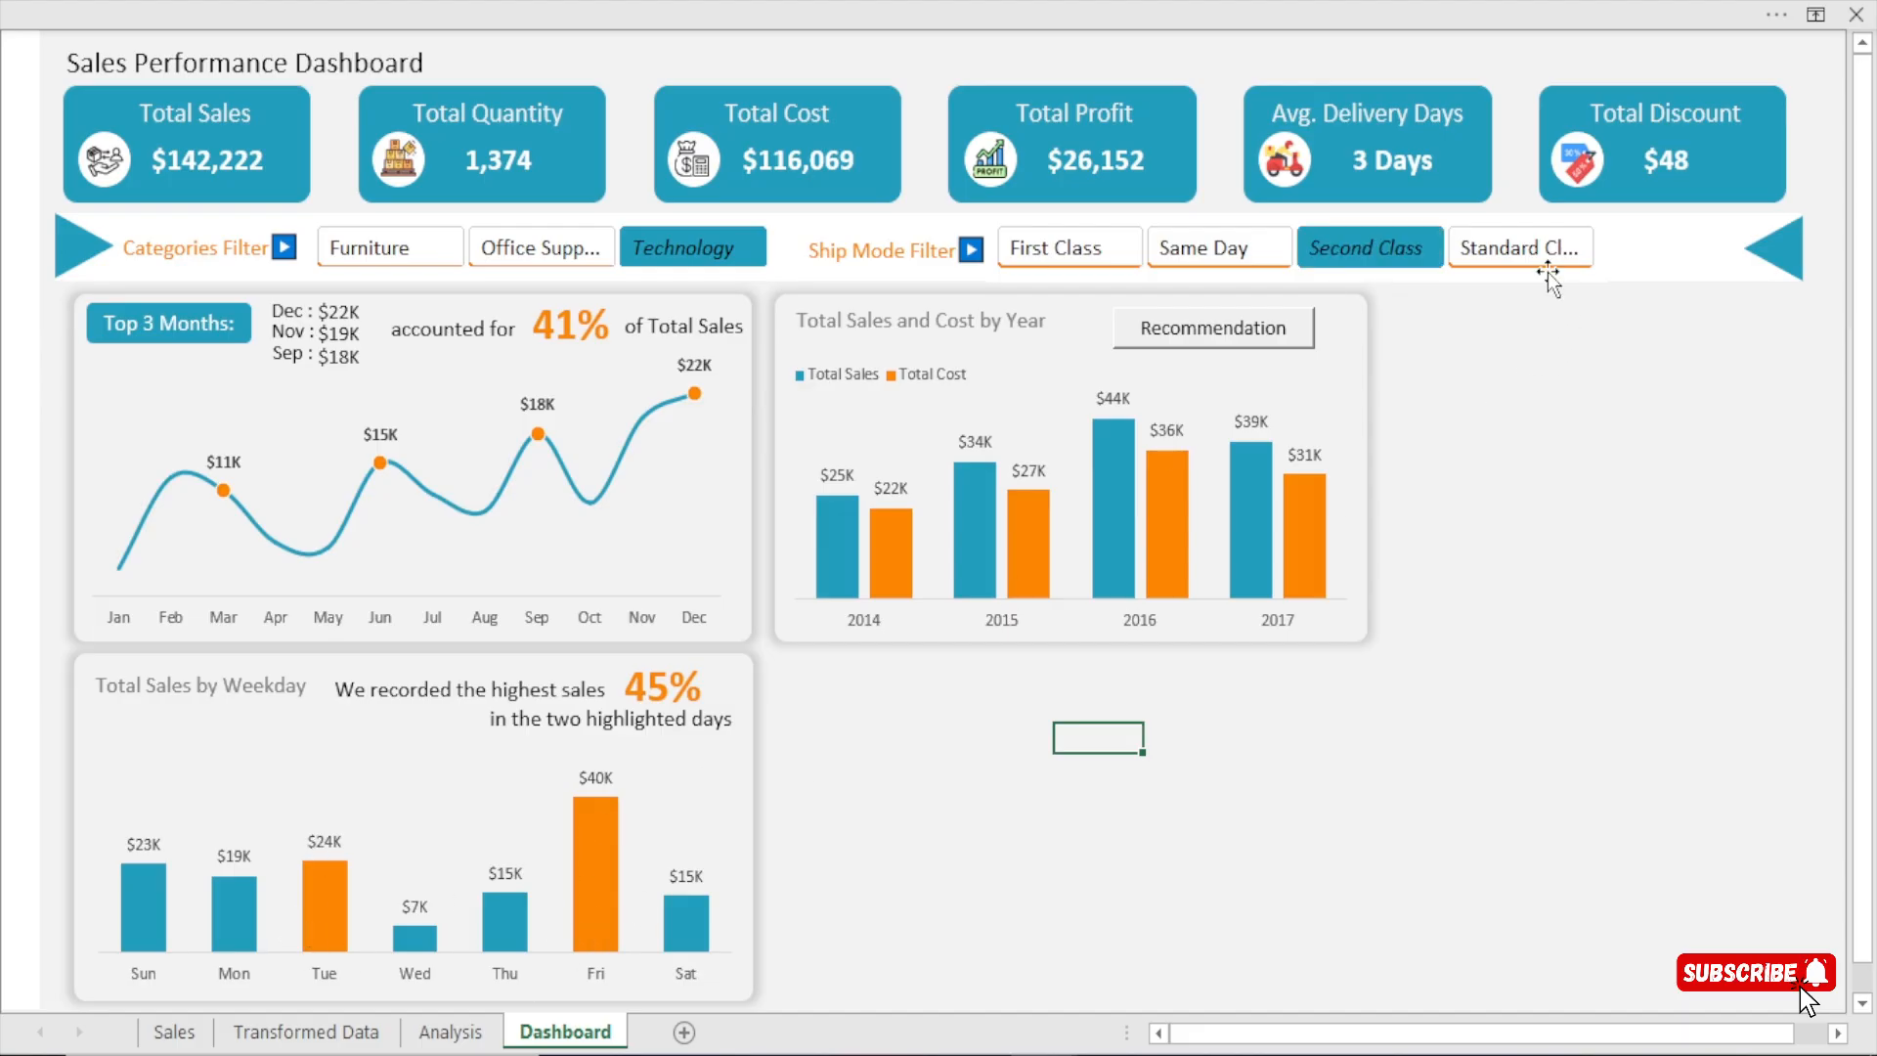
click(1518, 243)
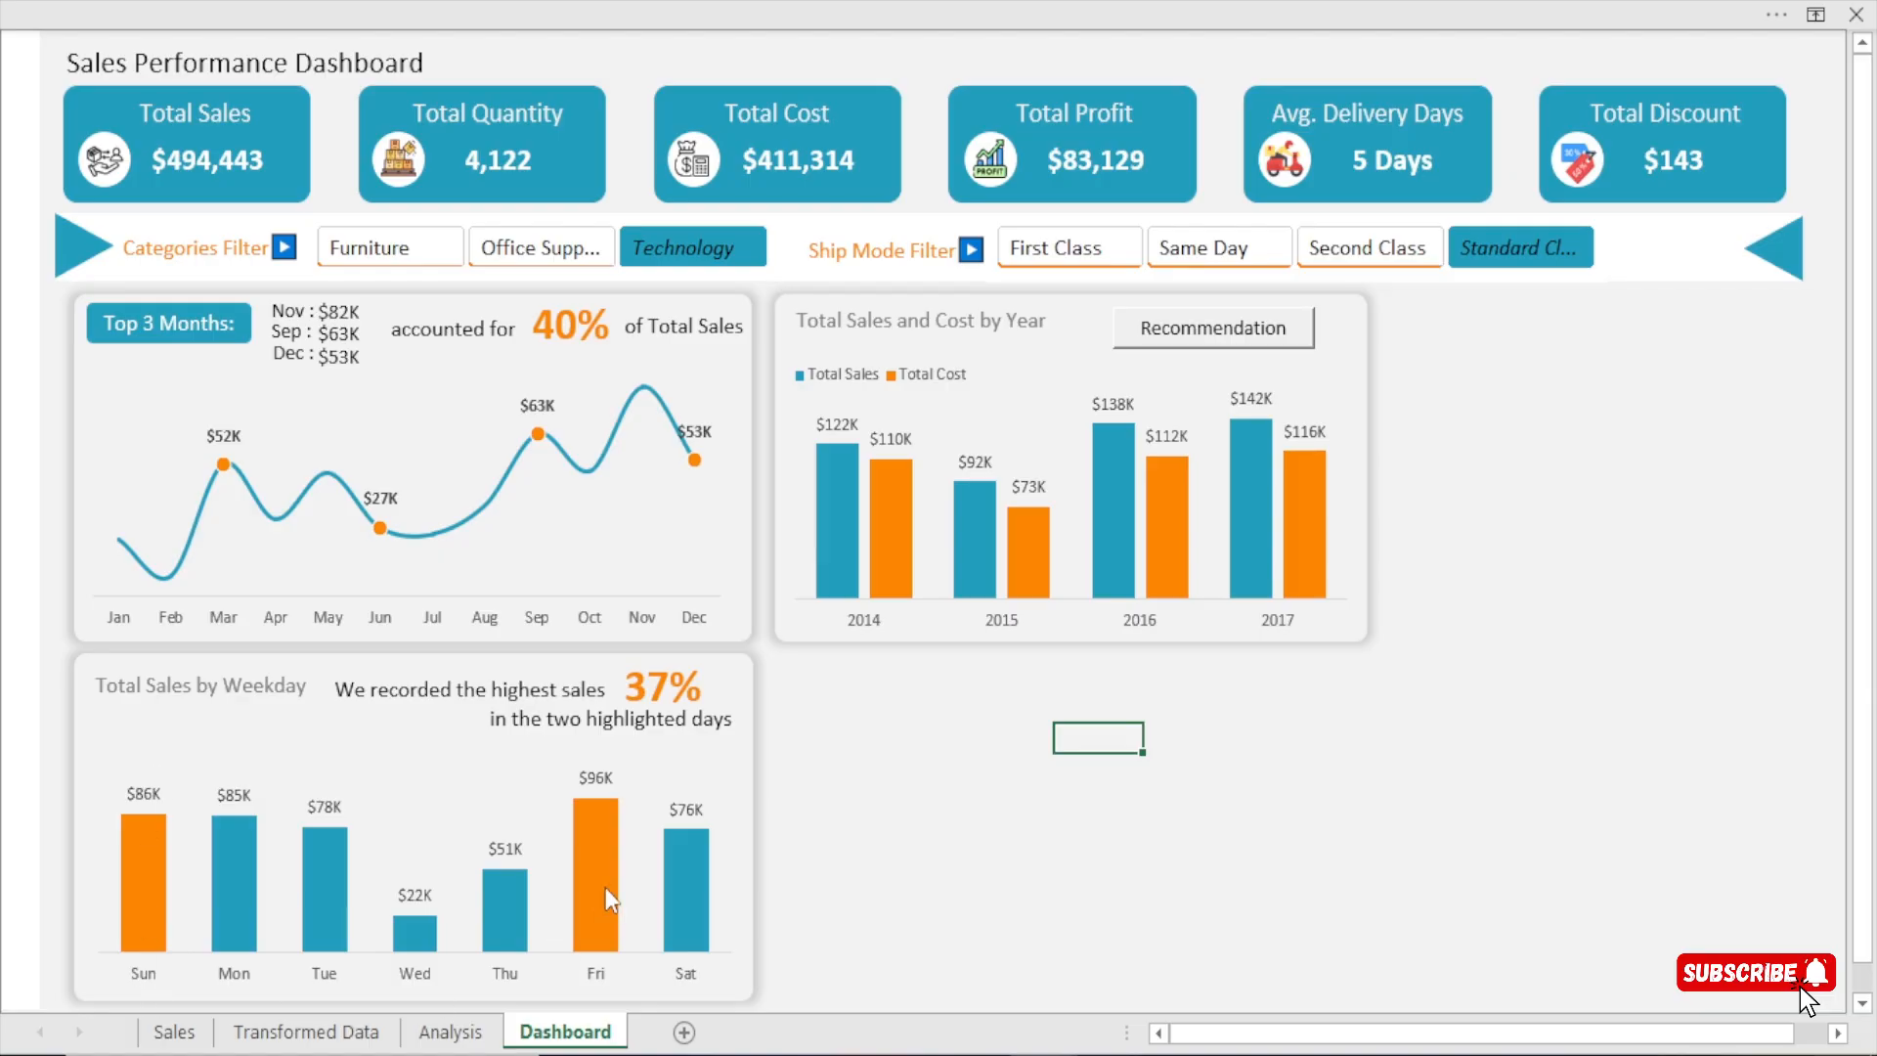
click(1177, 252)
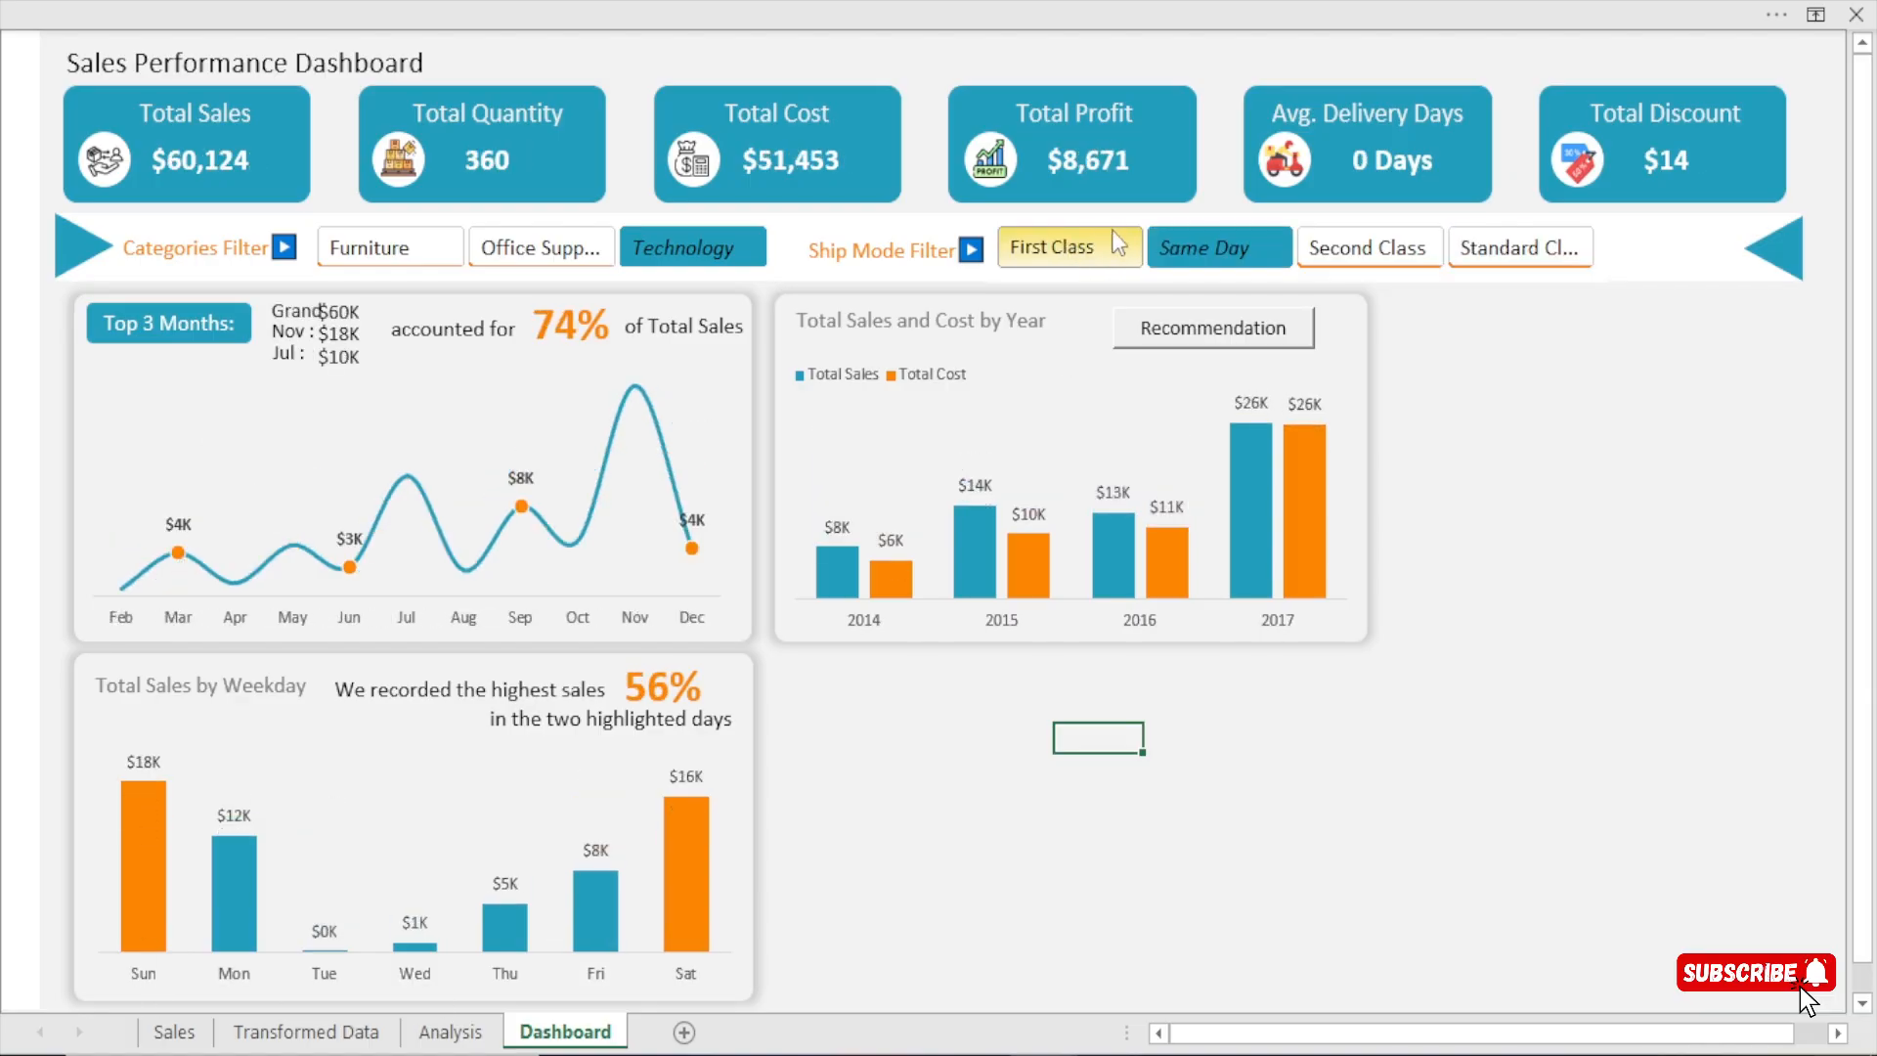
click(1061, 249)
click(1375, 248)
click(1471, 249)
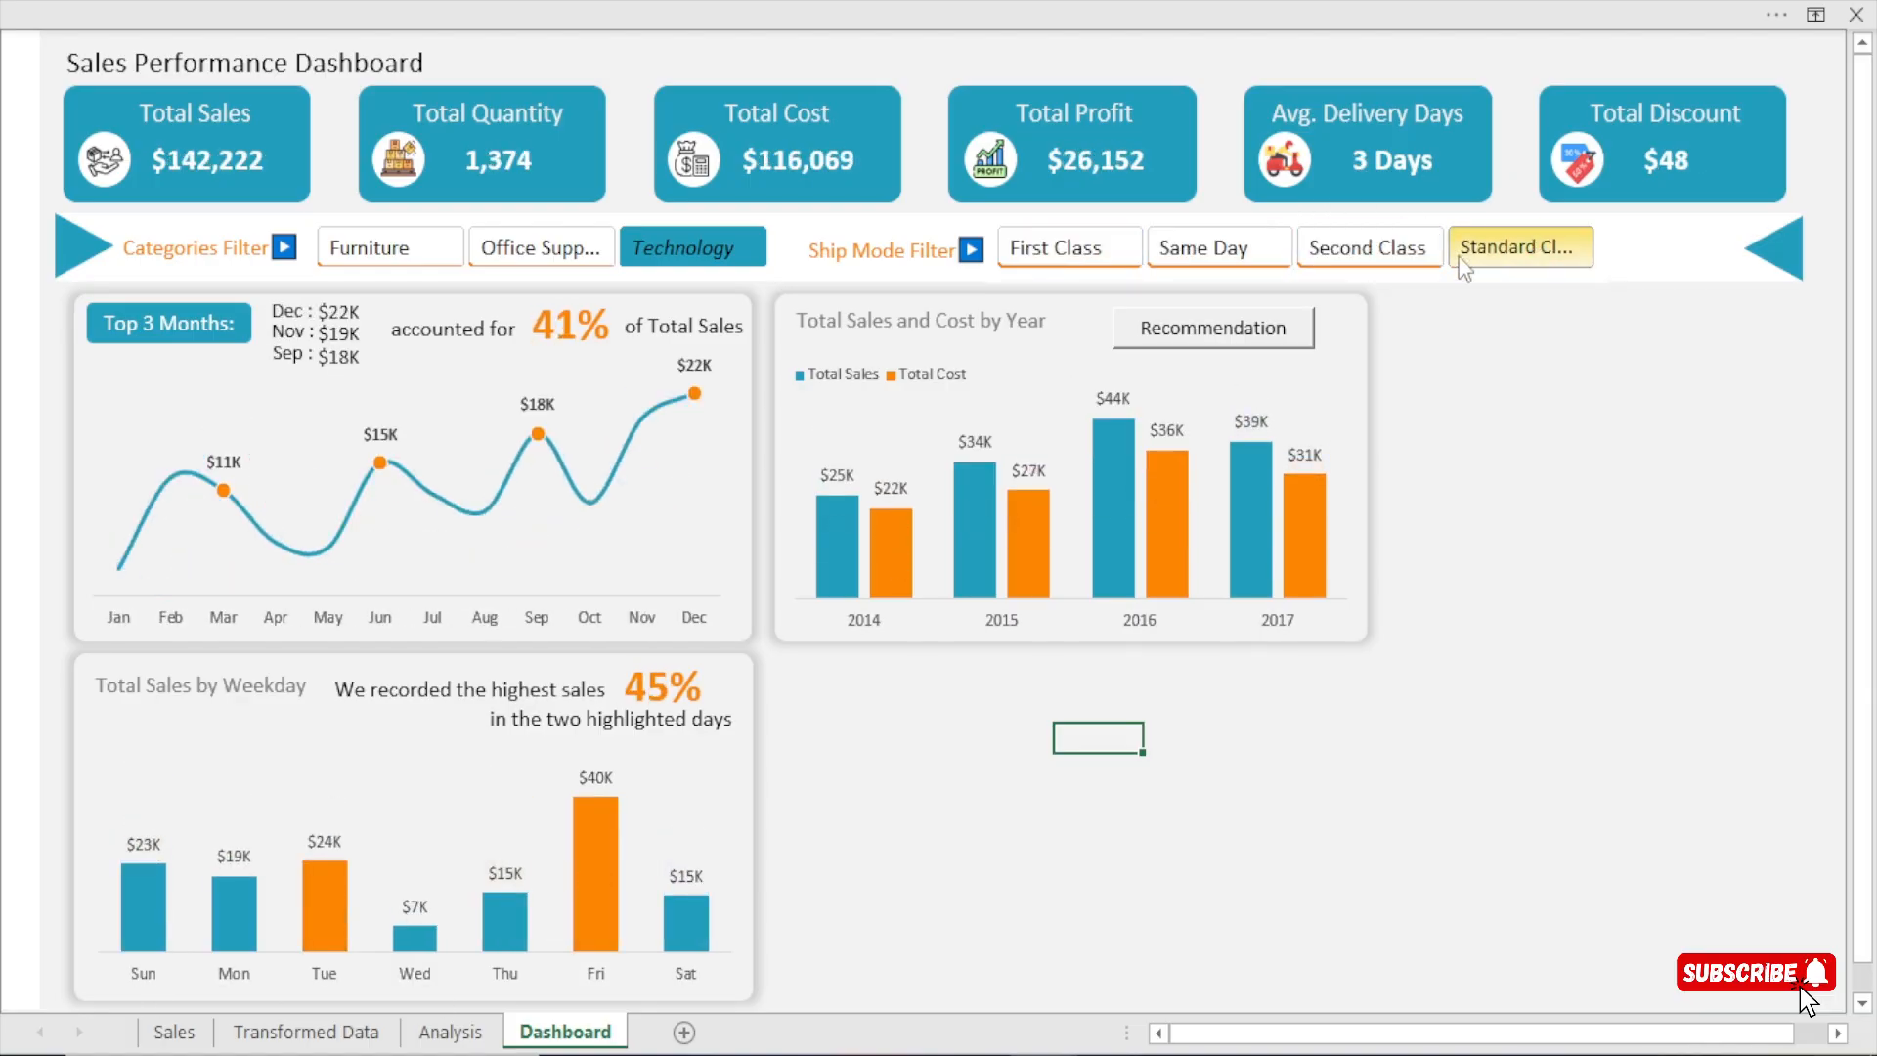
Test the Office Supplies filter, and reselect every category and every ship mode in the two slicers.
click(547, 254)
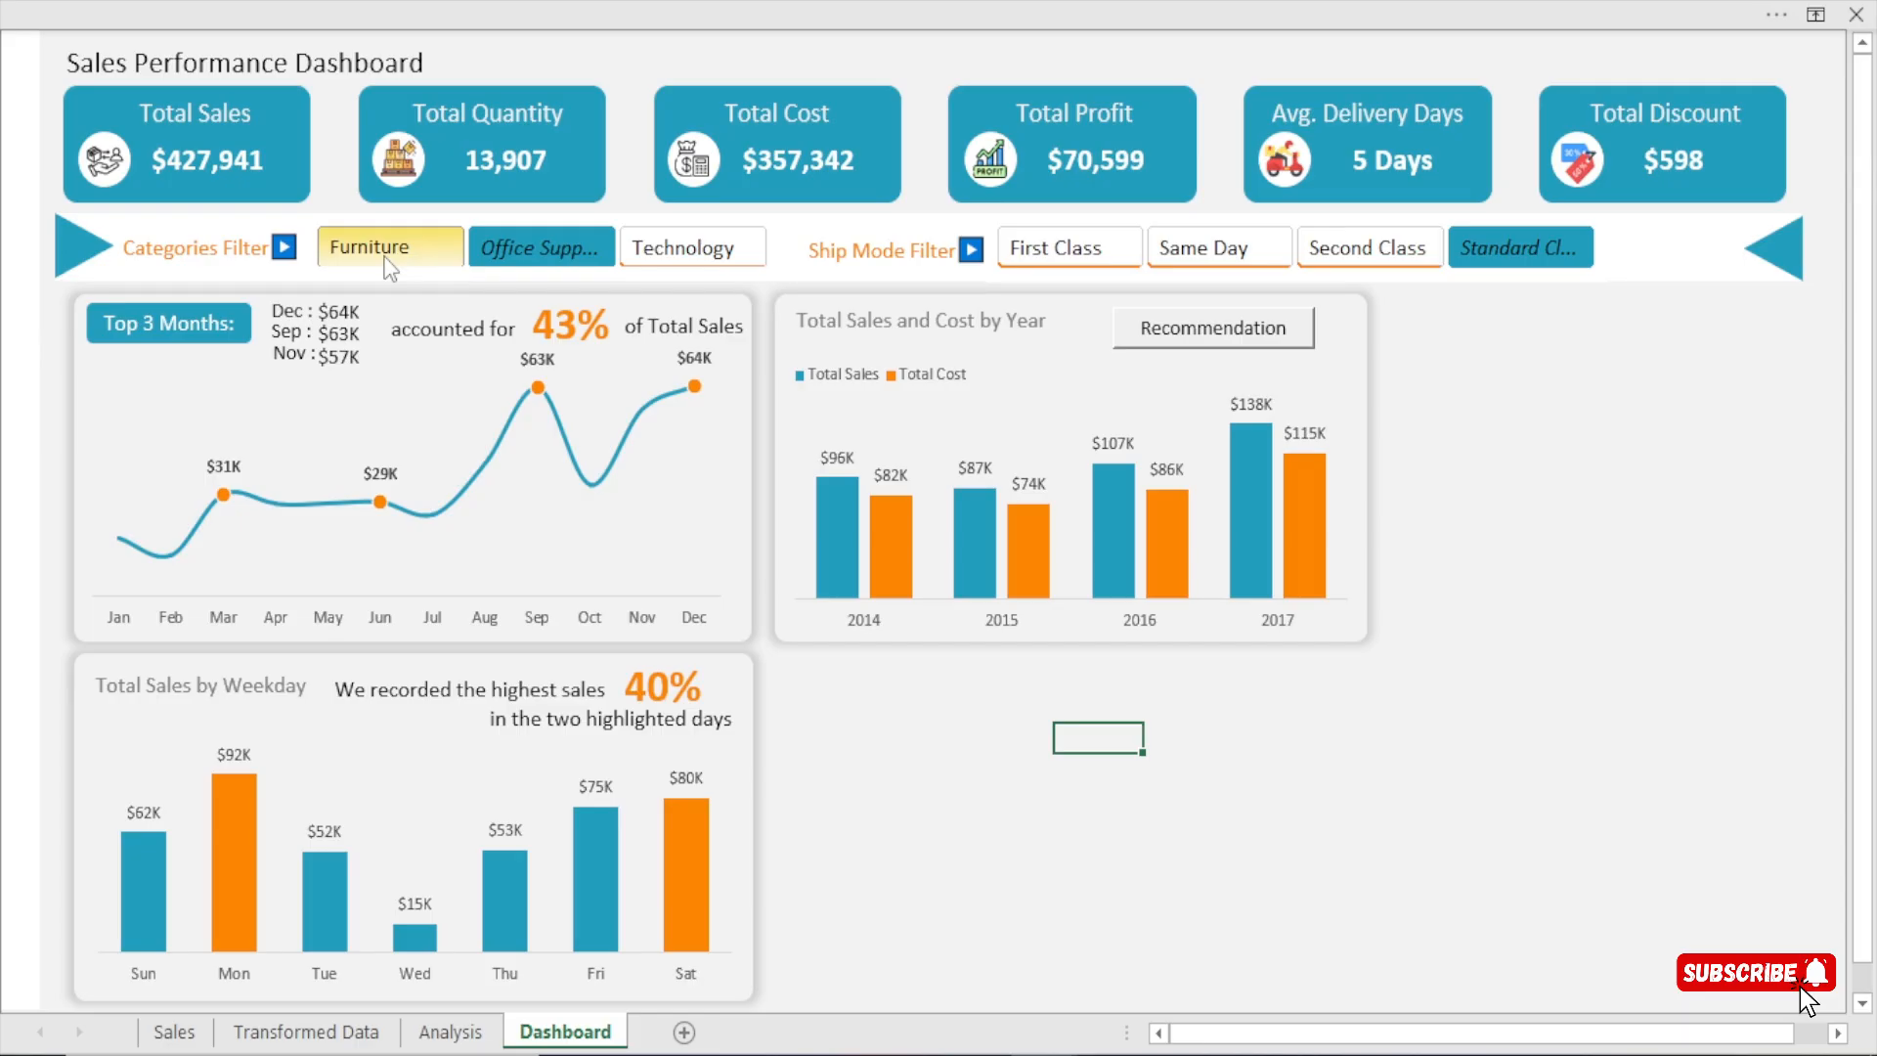
click(391, 259)
click(690, 256)
click(1076, 250)
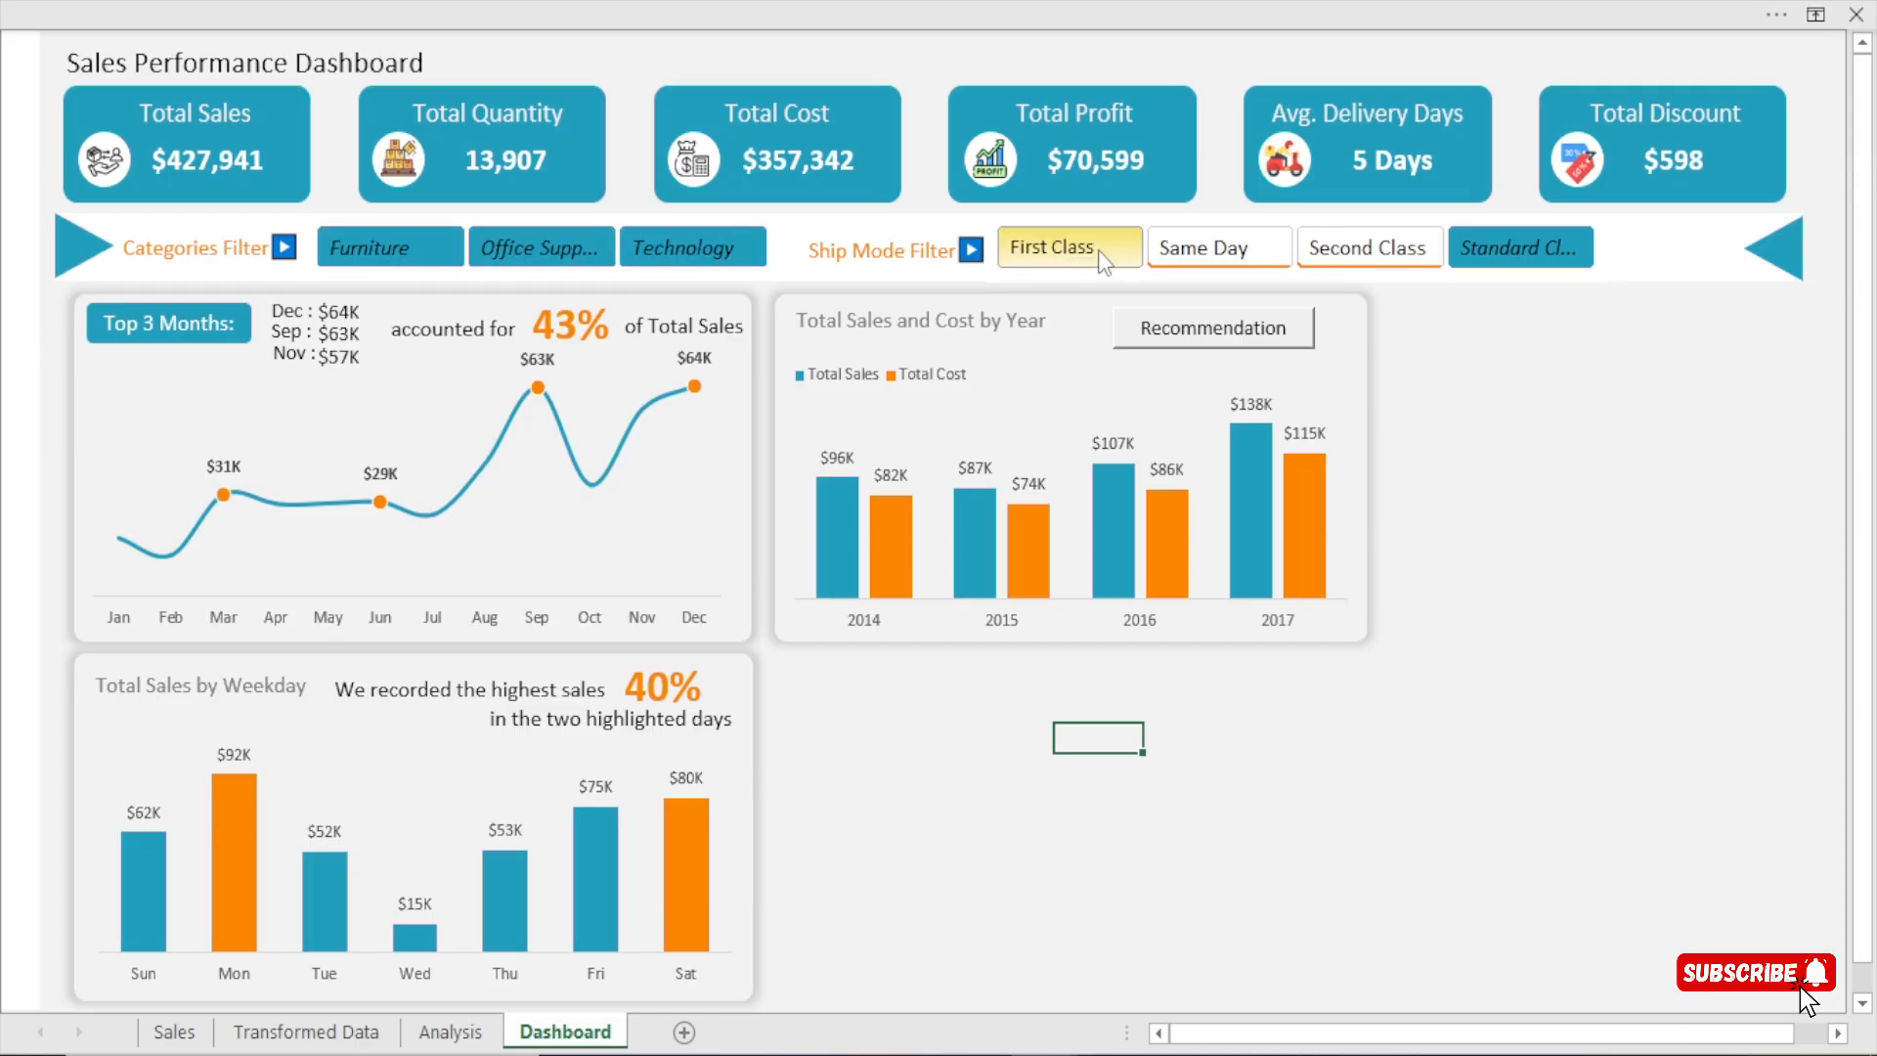
click(1234, 256)
click(1340, 254)
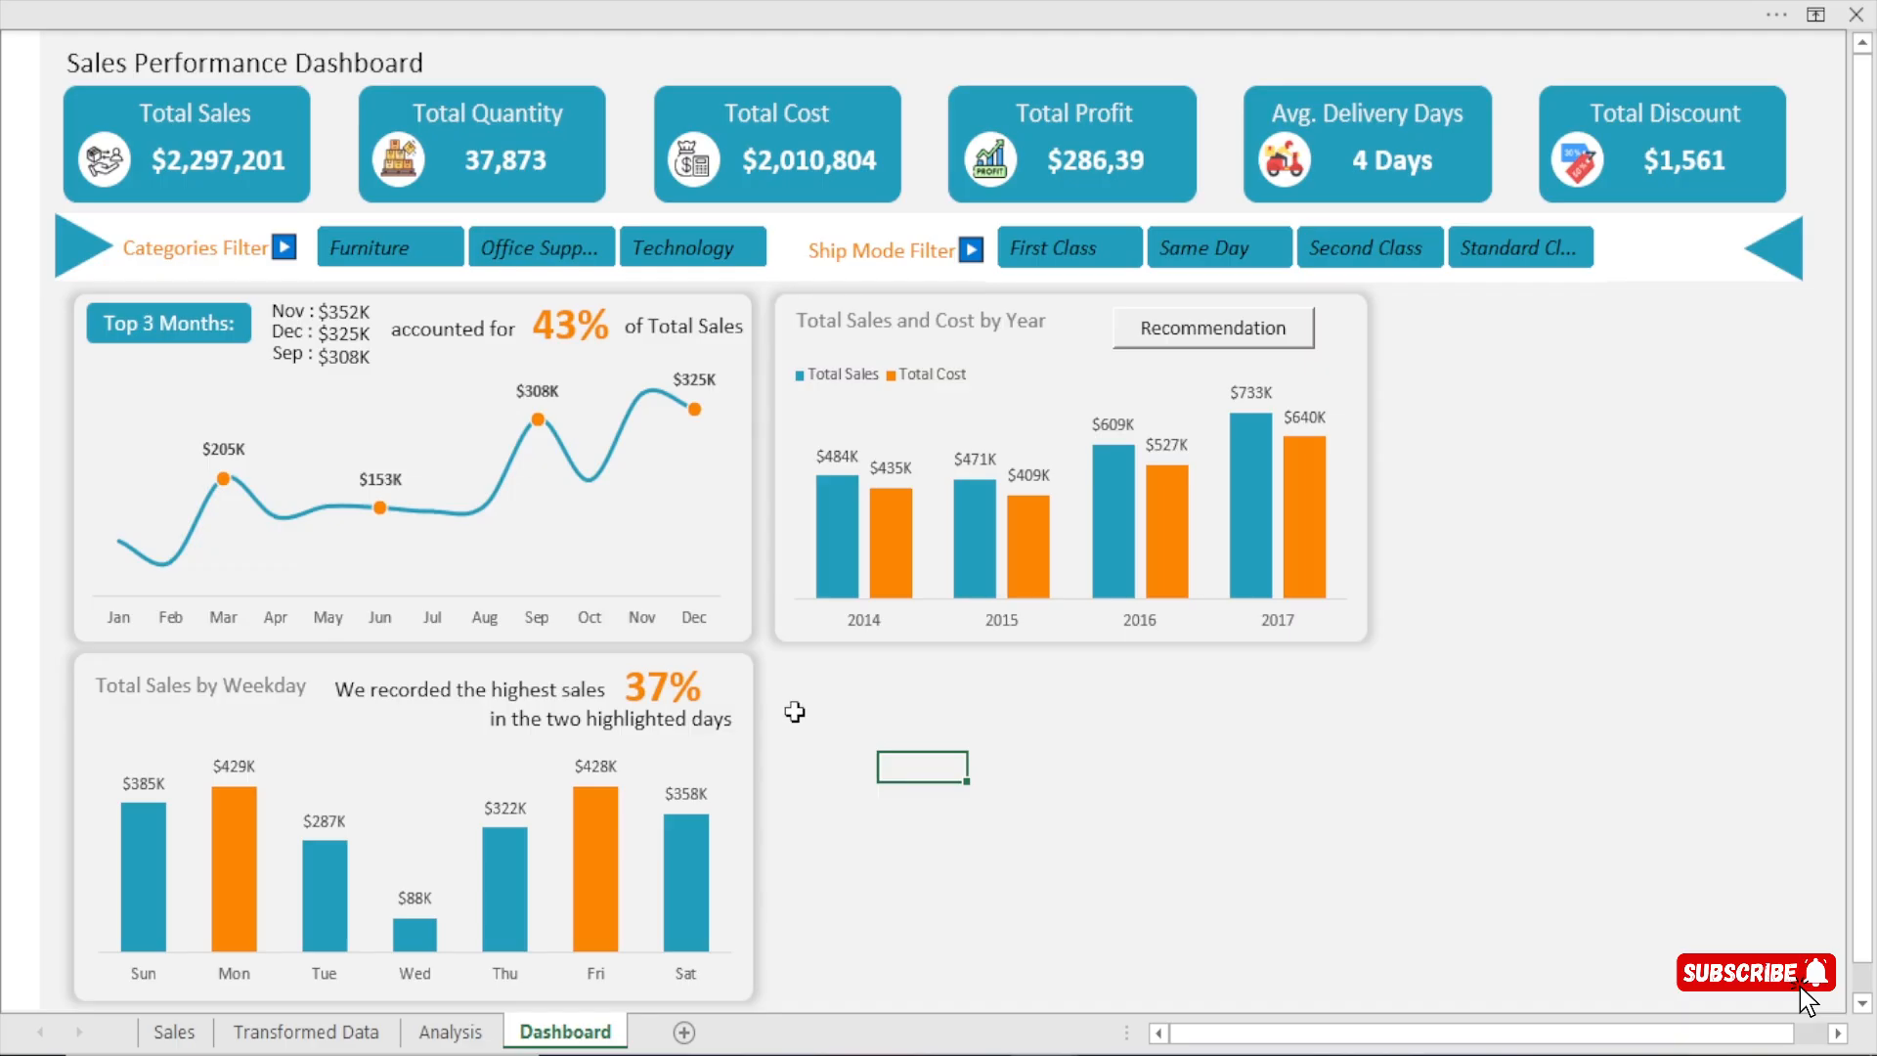
Copy the Total Sales by Weekday pivot table on the Analysis sheet to cell AT4.
click(460, 1031)
click(1066, 610)
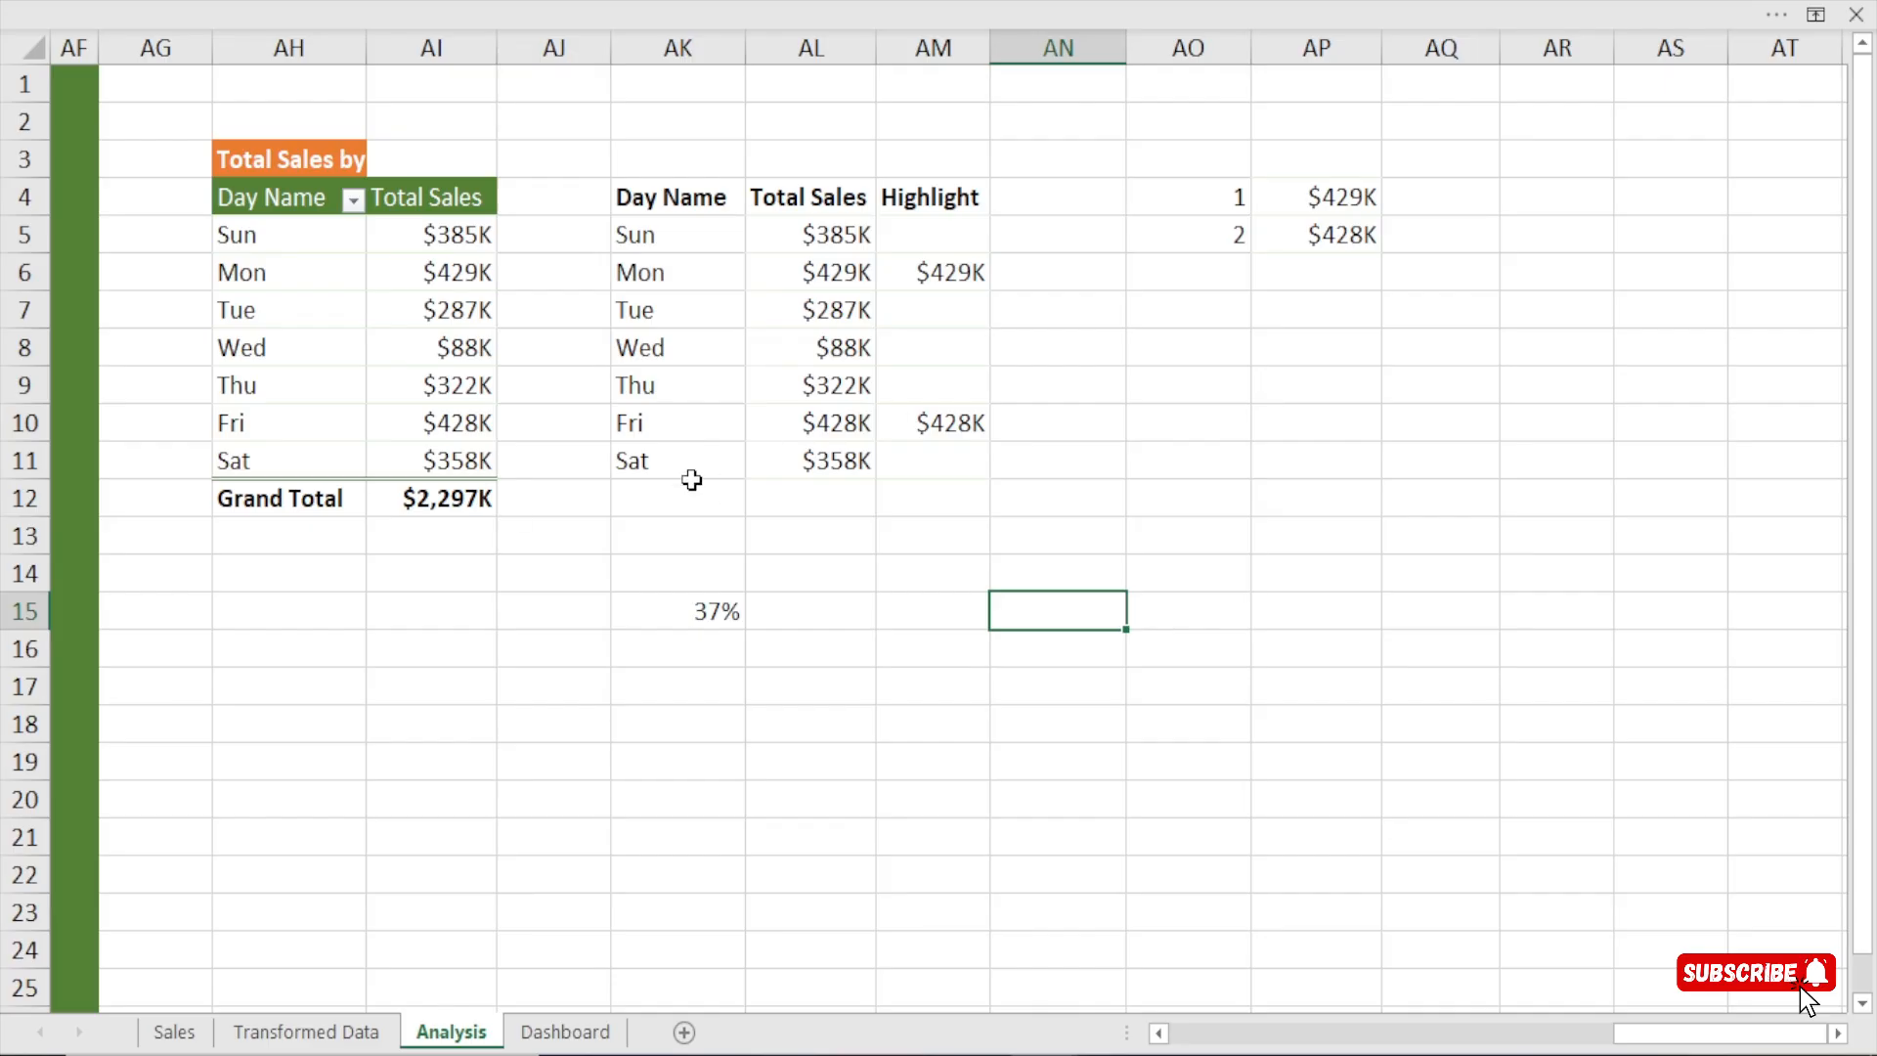
click(252, 163)
key(ctrl+a)
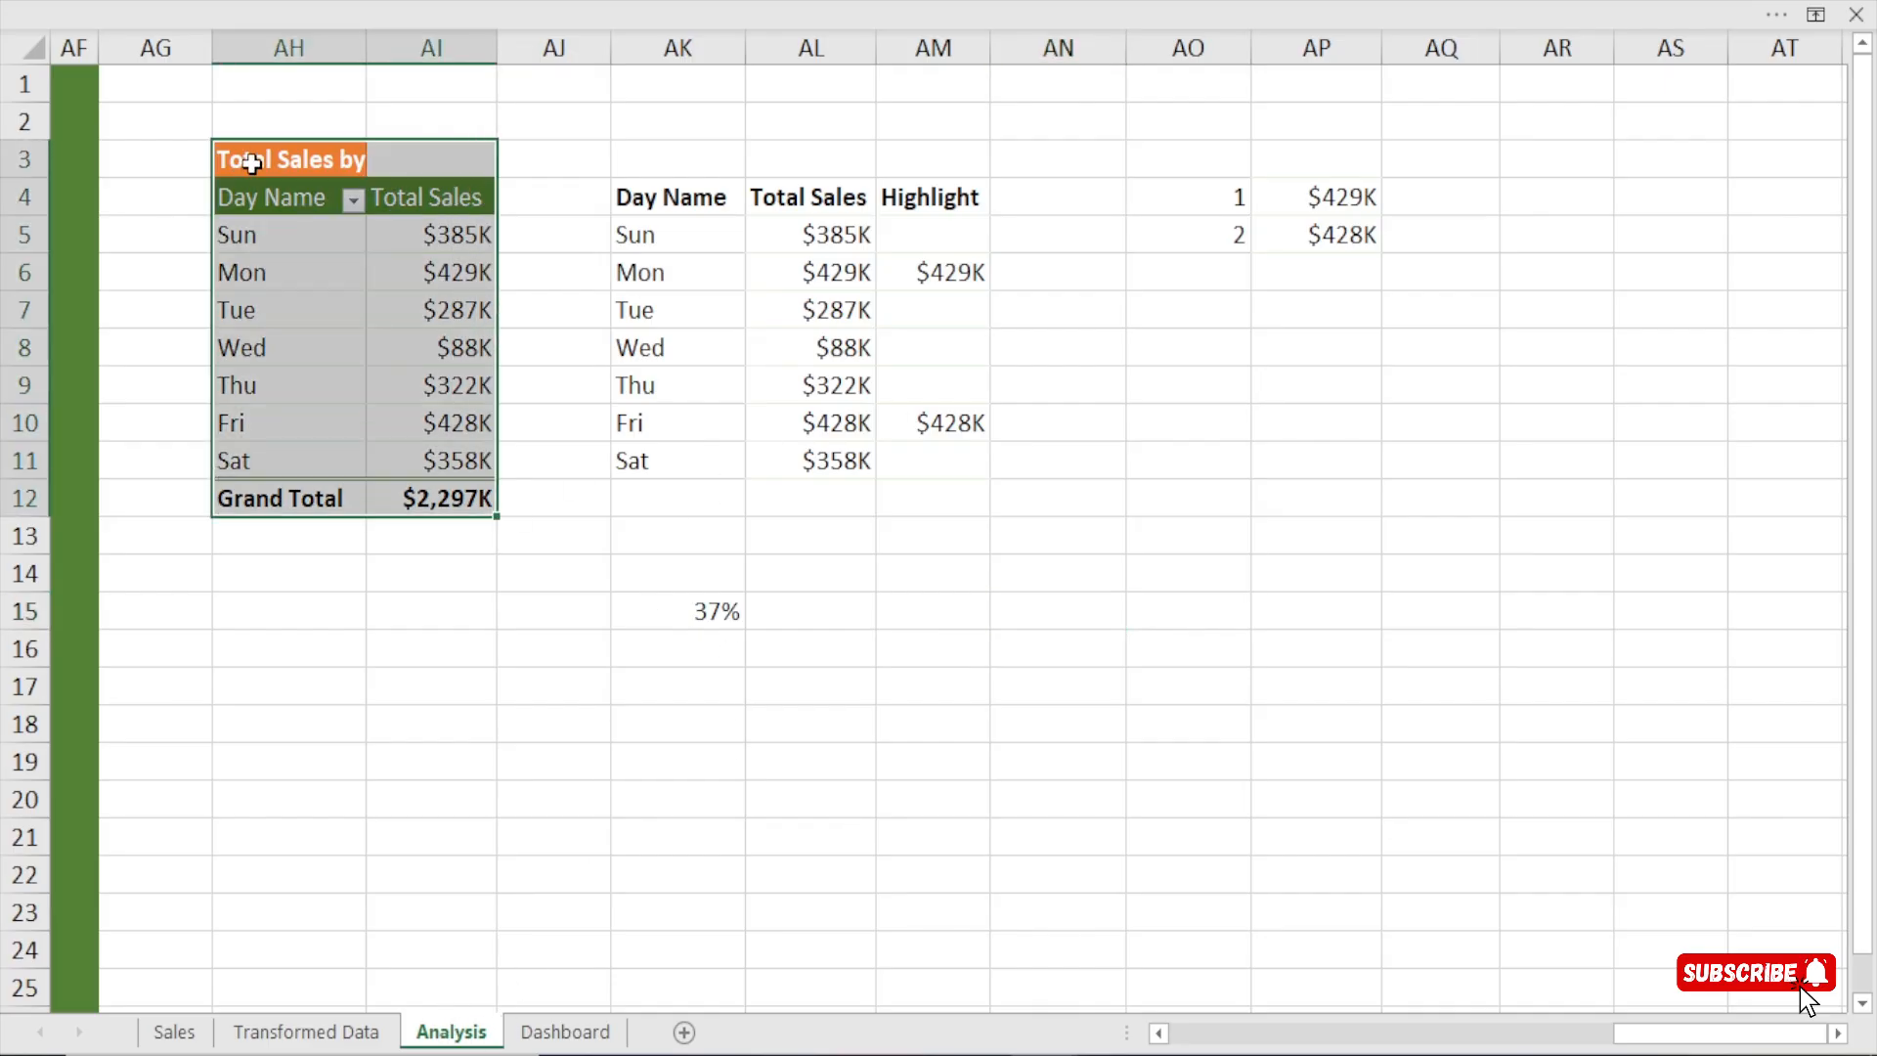
key(ctrl+c)
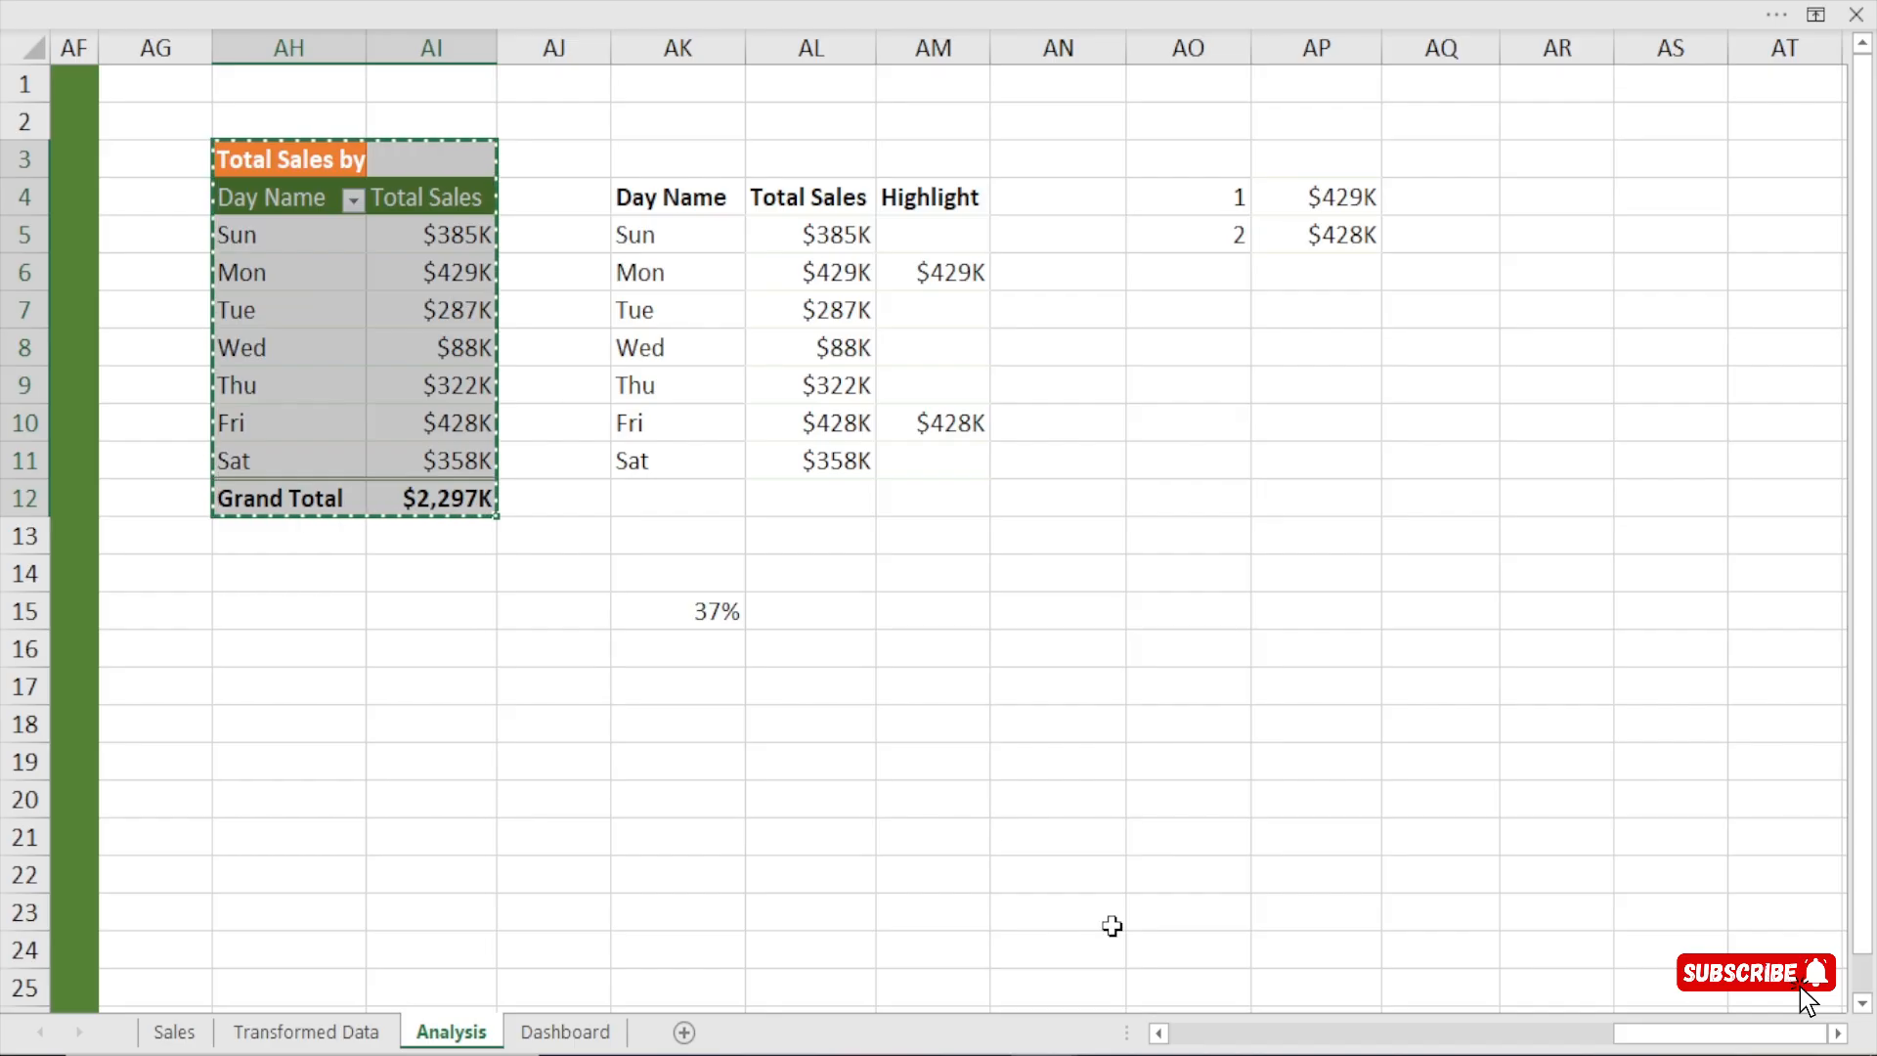
click(1838, 1033)
click(1836, 1034)
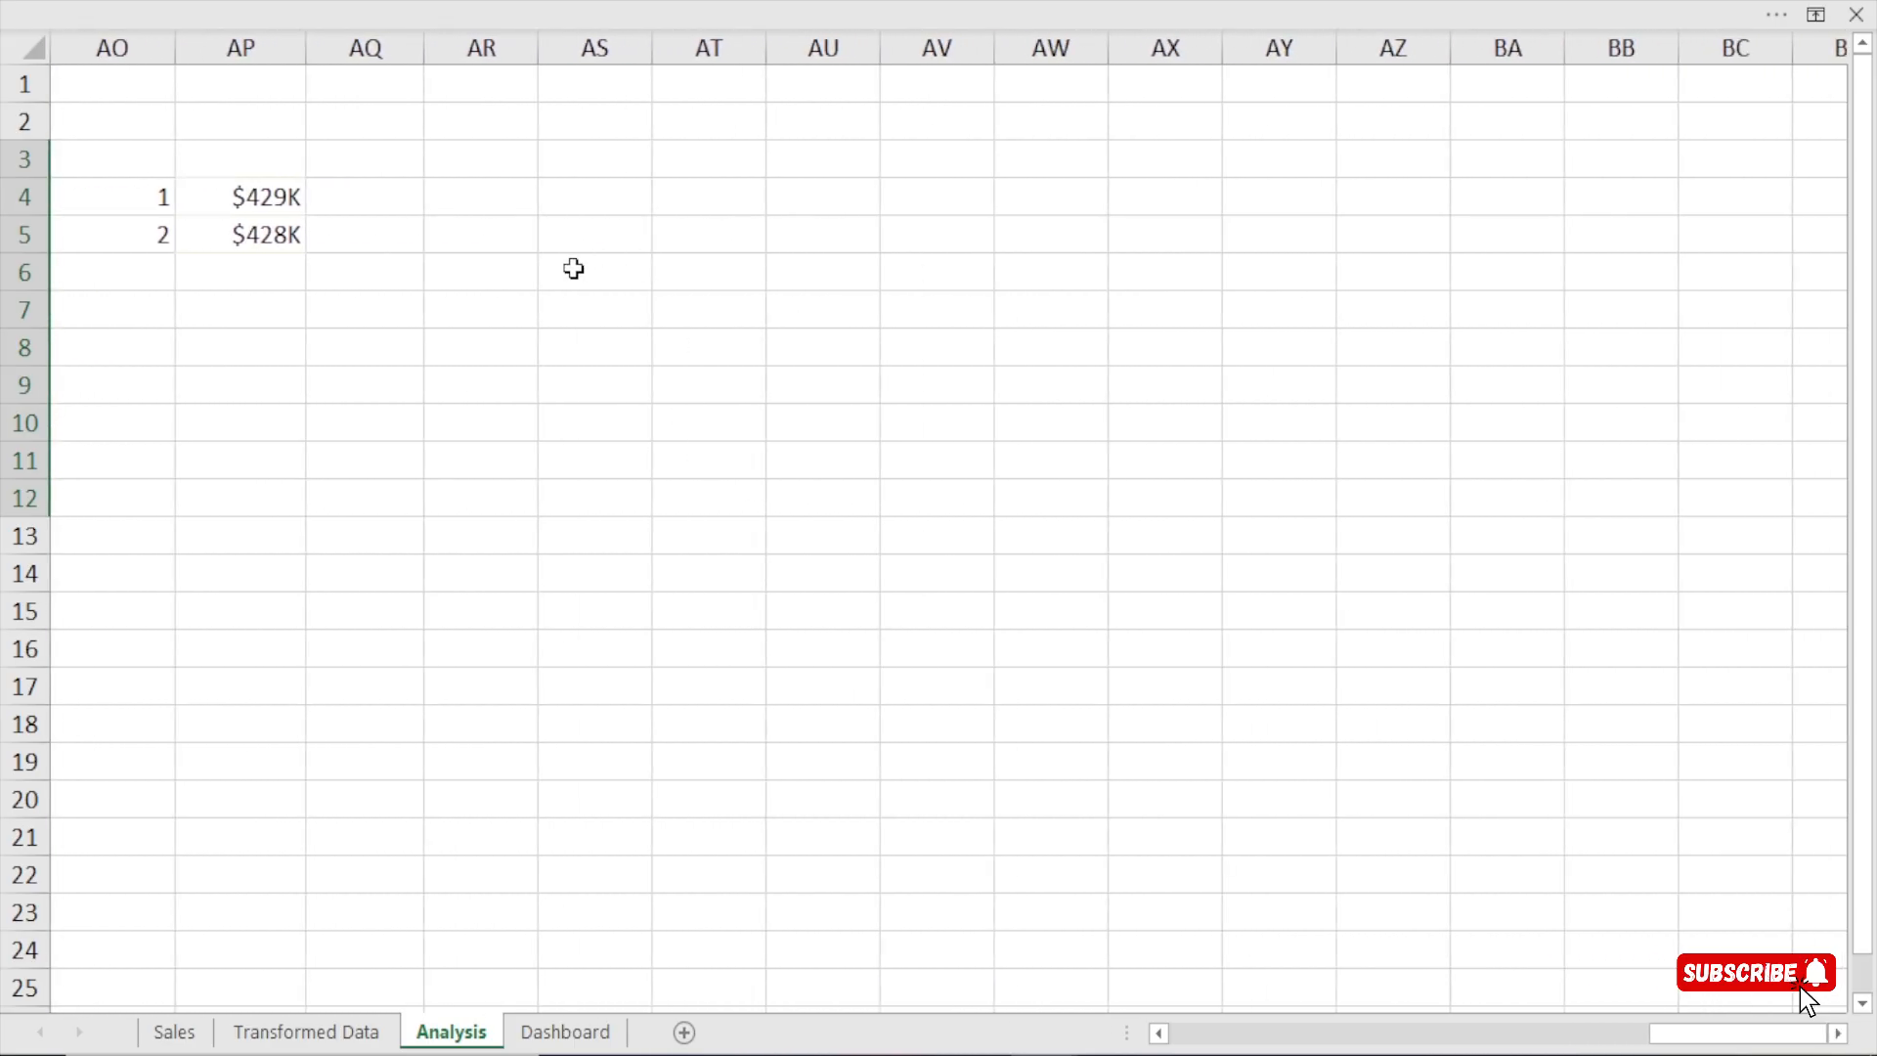
click(733, 205)
key(ctrl+v)
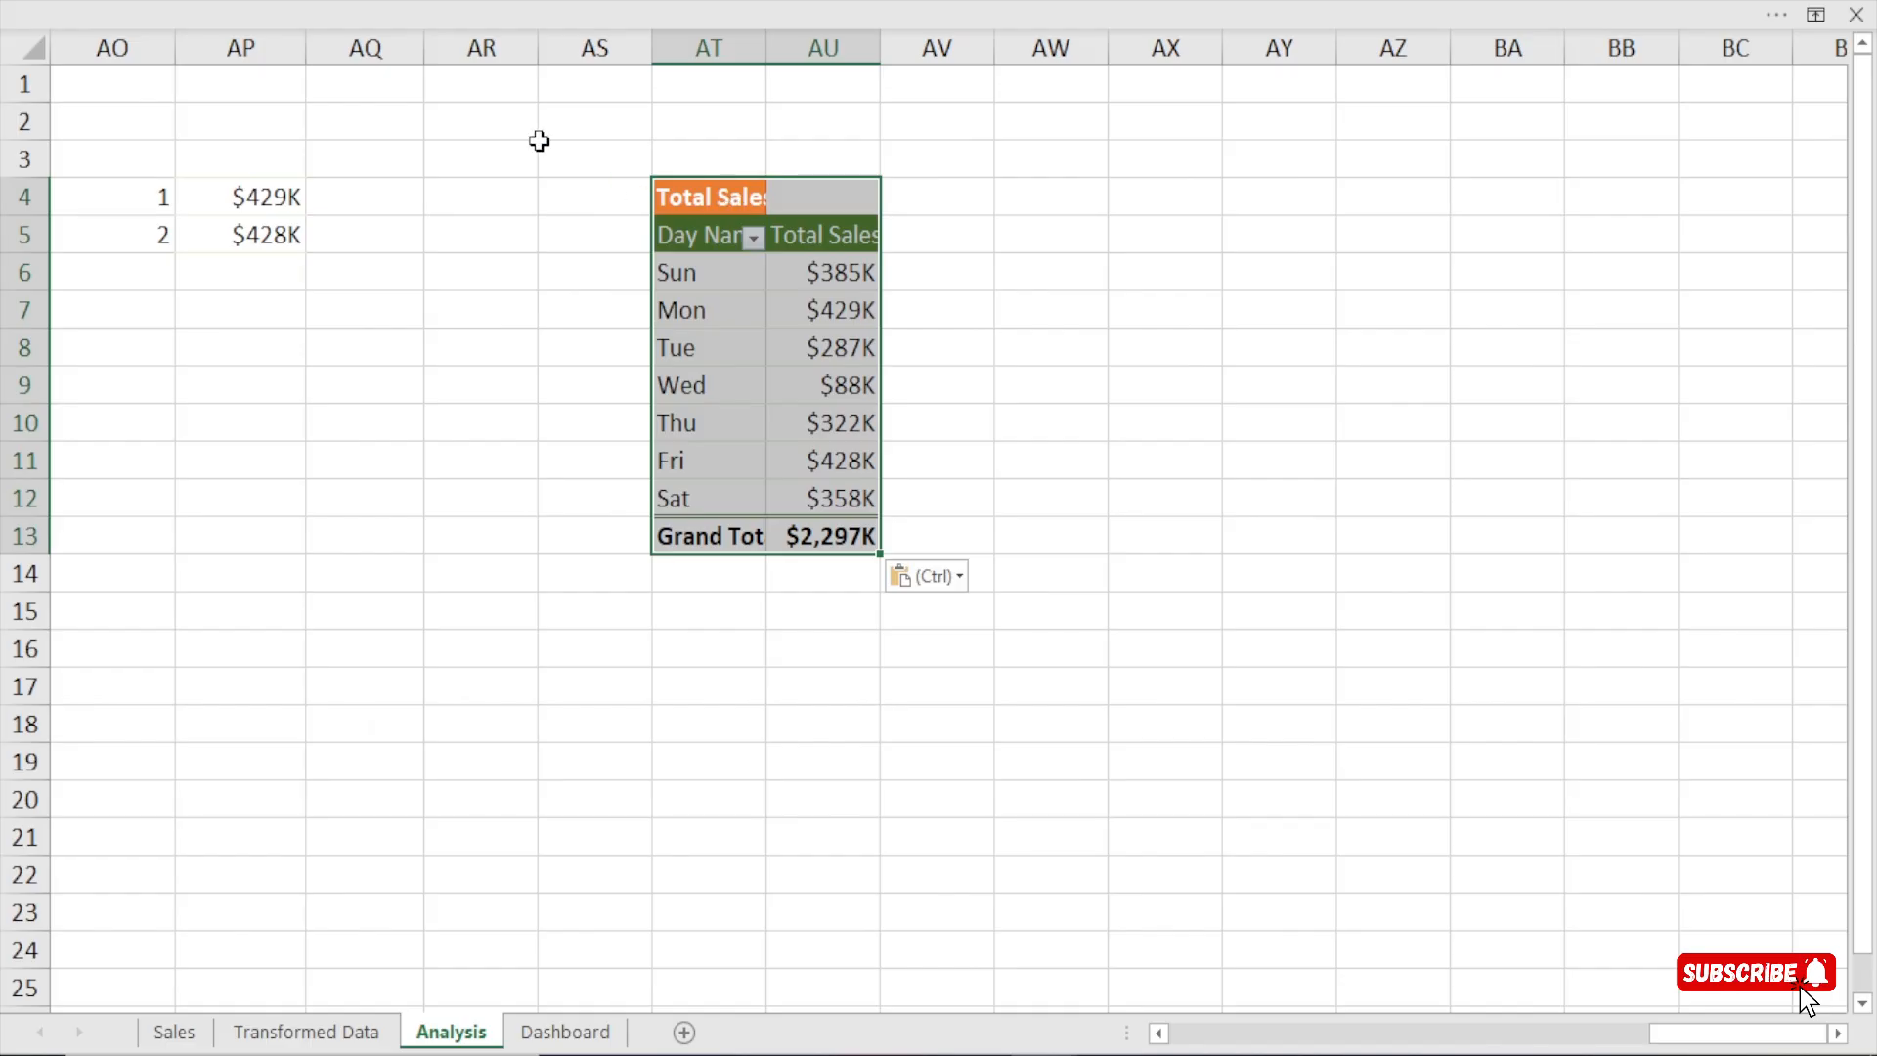
Fill column AR with green and narrow it as a divider before the copied pivot table.
click(465, 44)
click(223, 4)
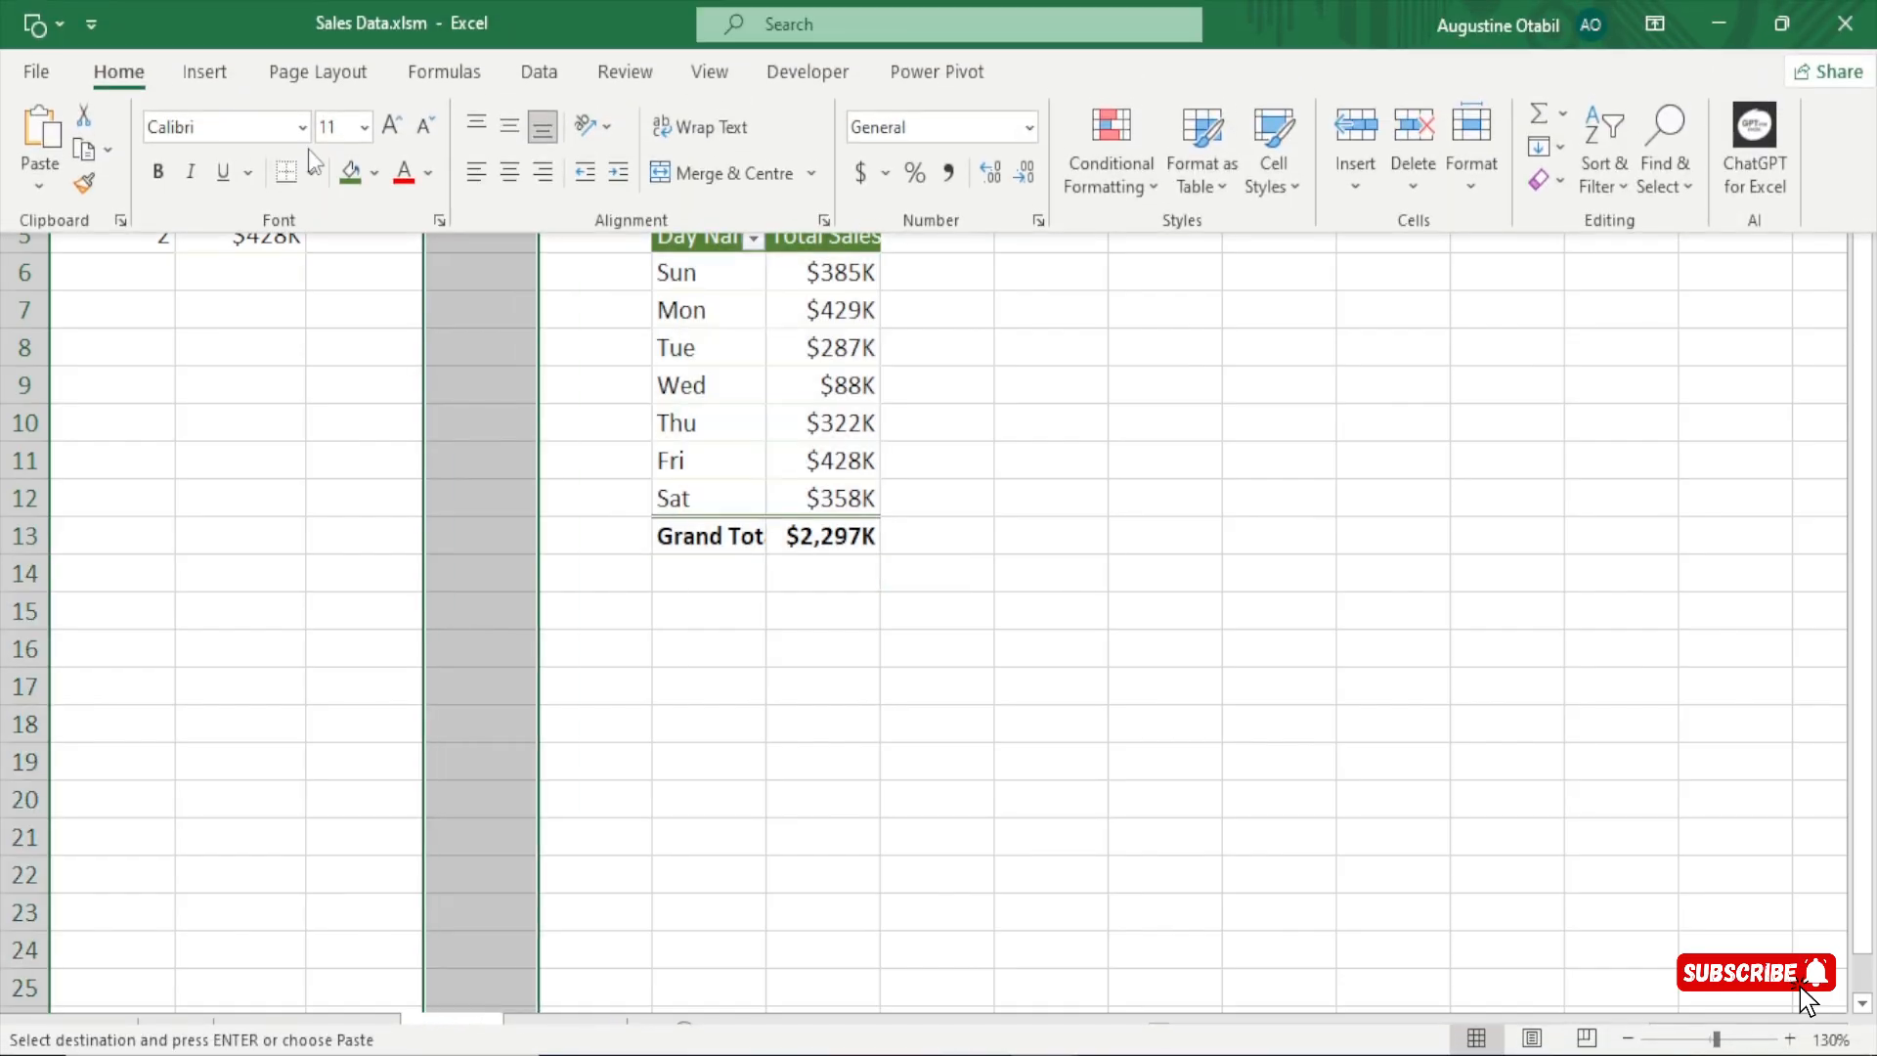
click(348, 174)
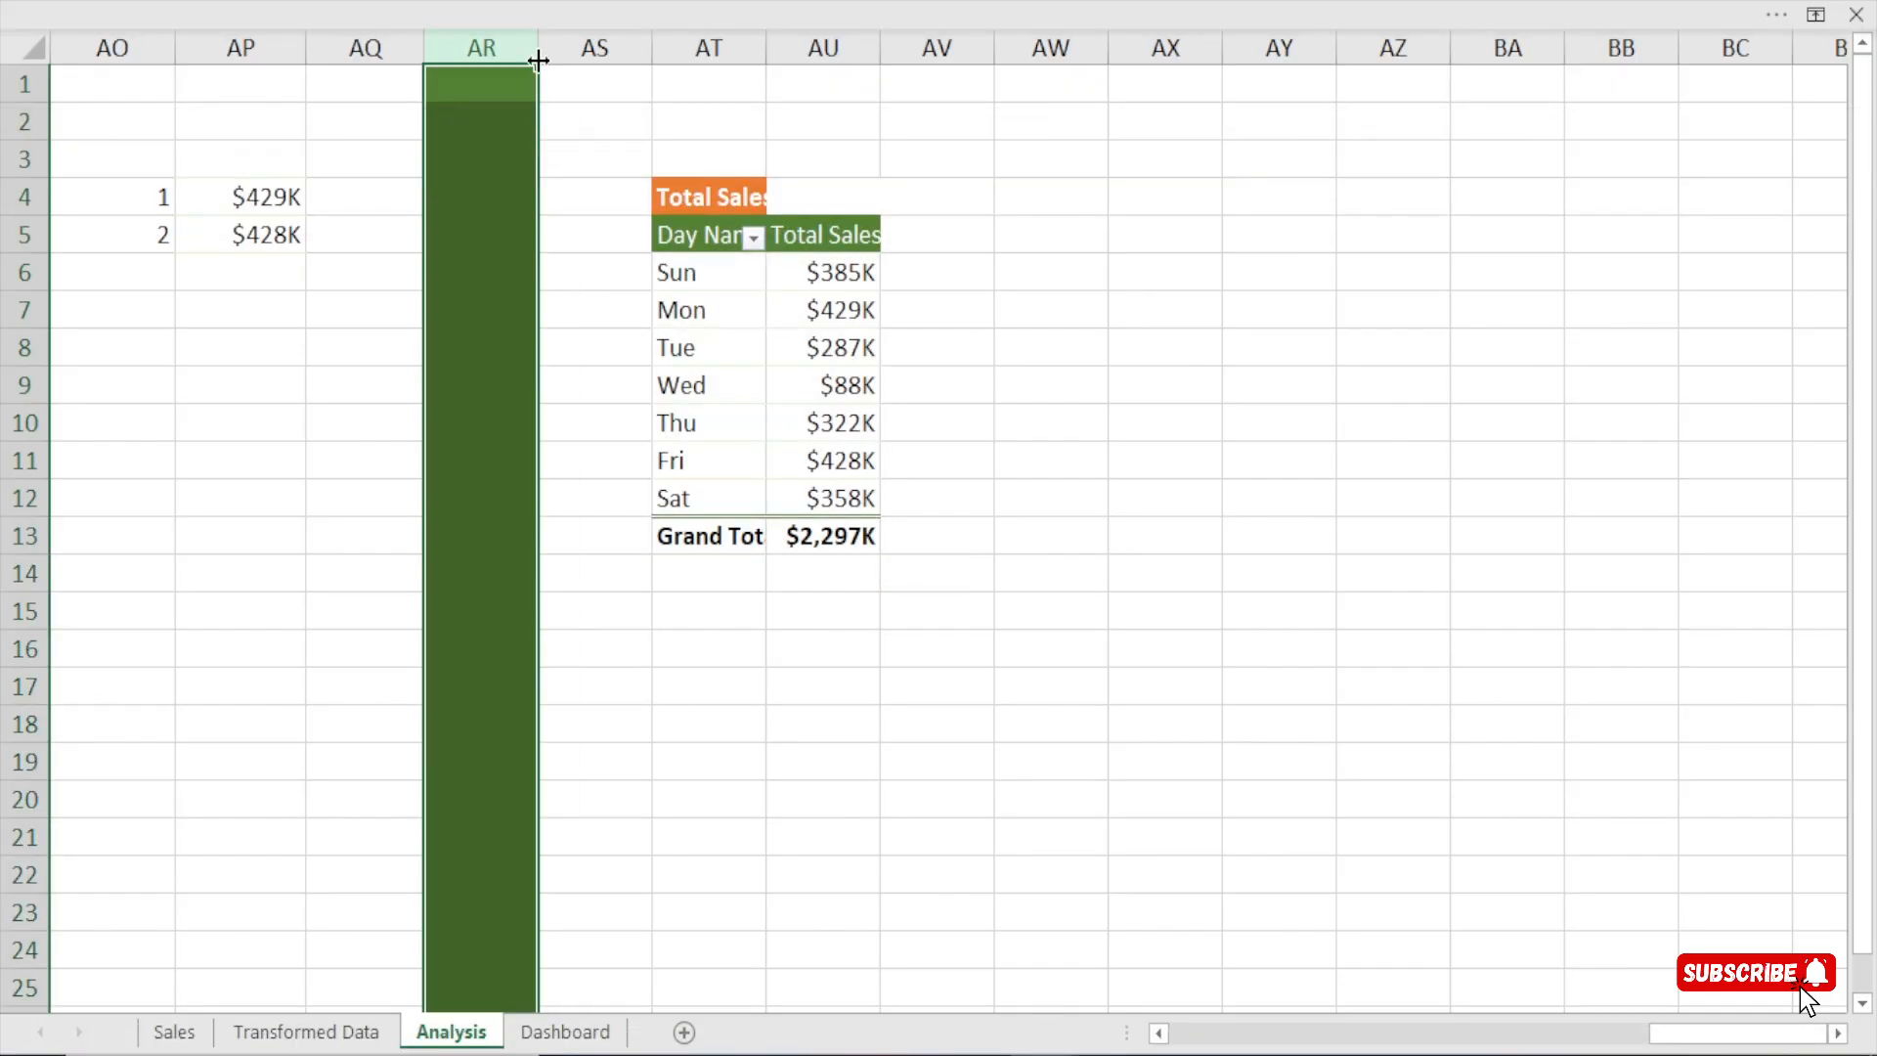
drag(518, 44, 489, 44)
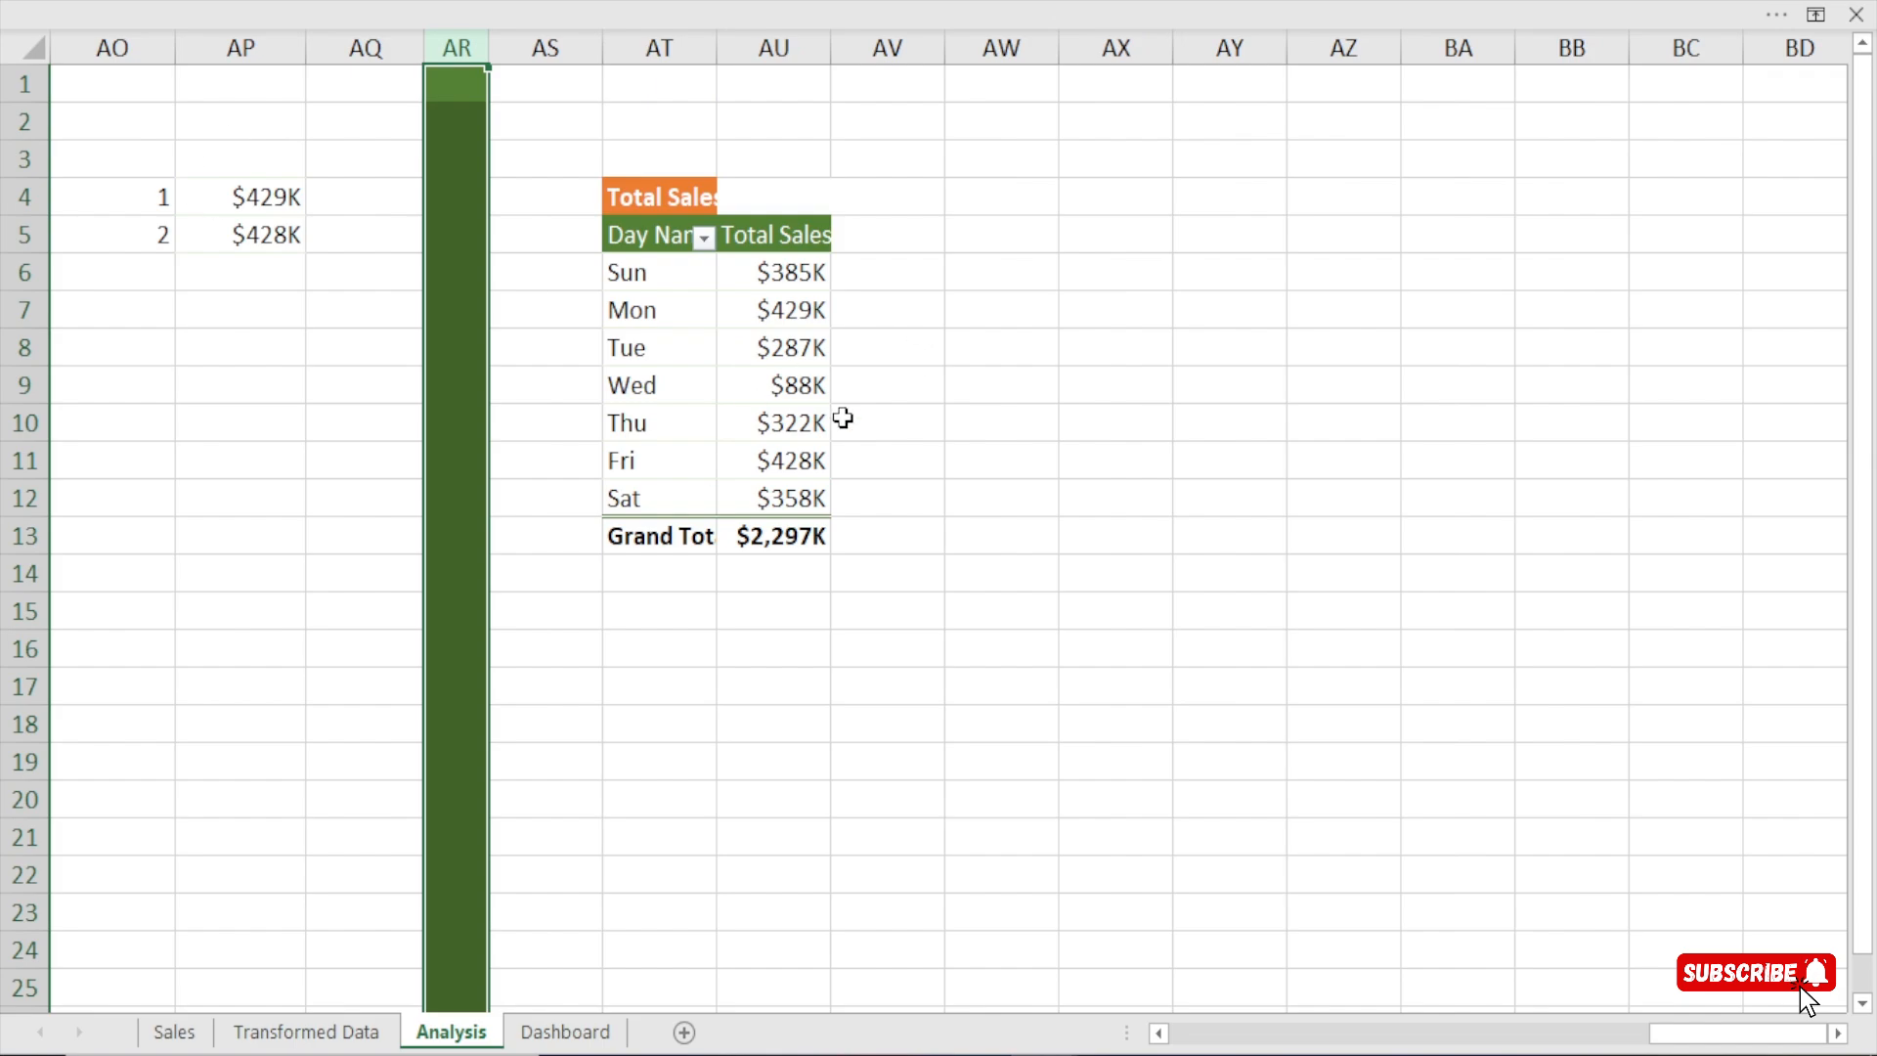
Retitle the copied pivot table "Total Sales by WeekType" in AT4 and adjust the width of column AT.
drag(717, 43, 887, 49)
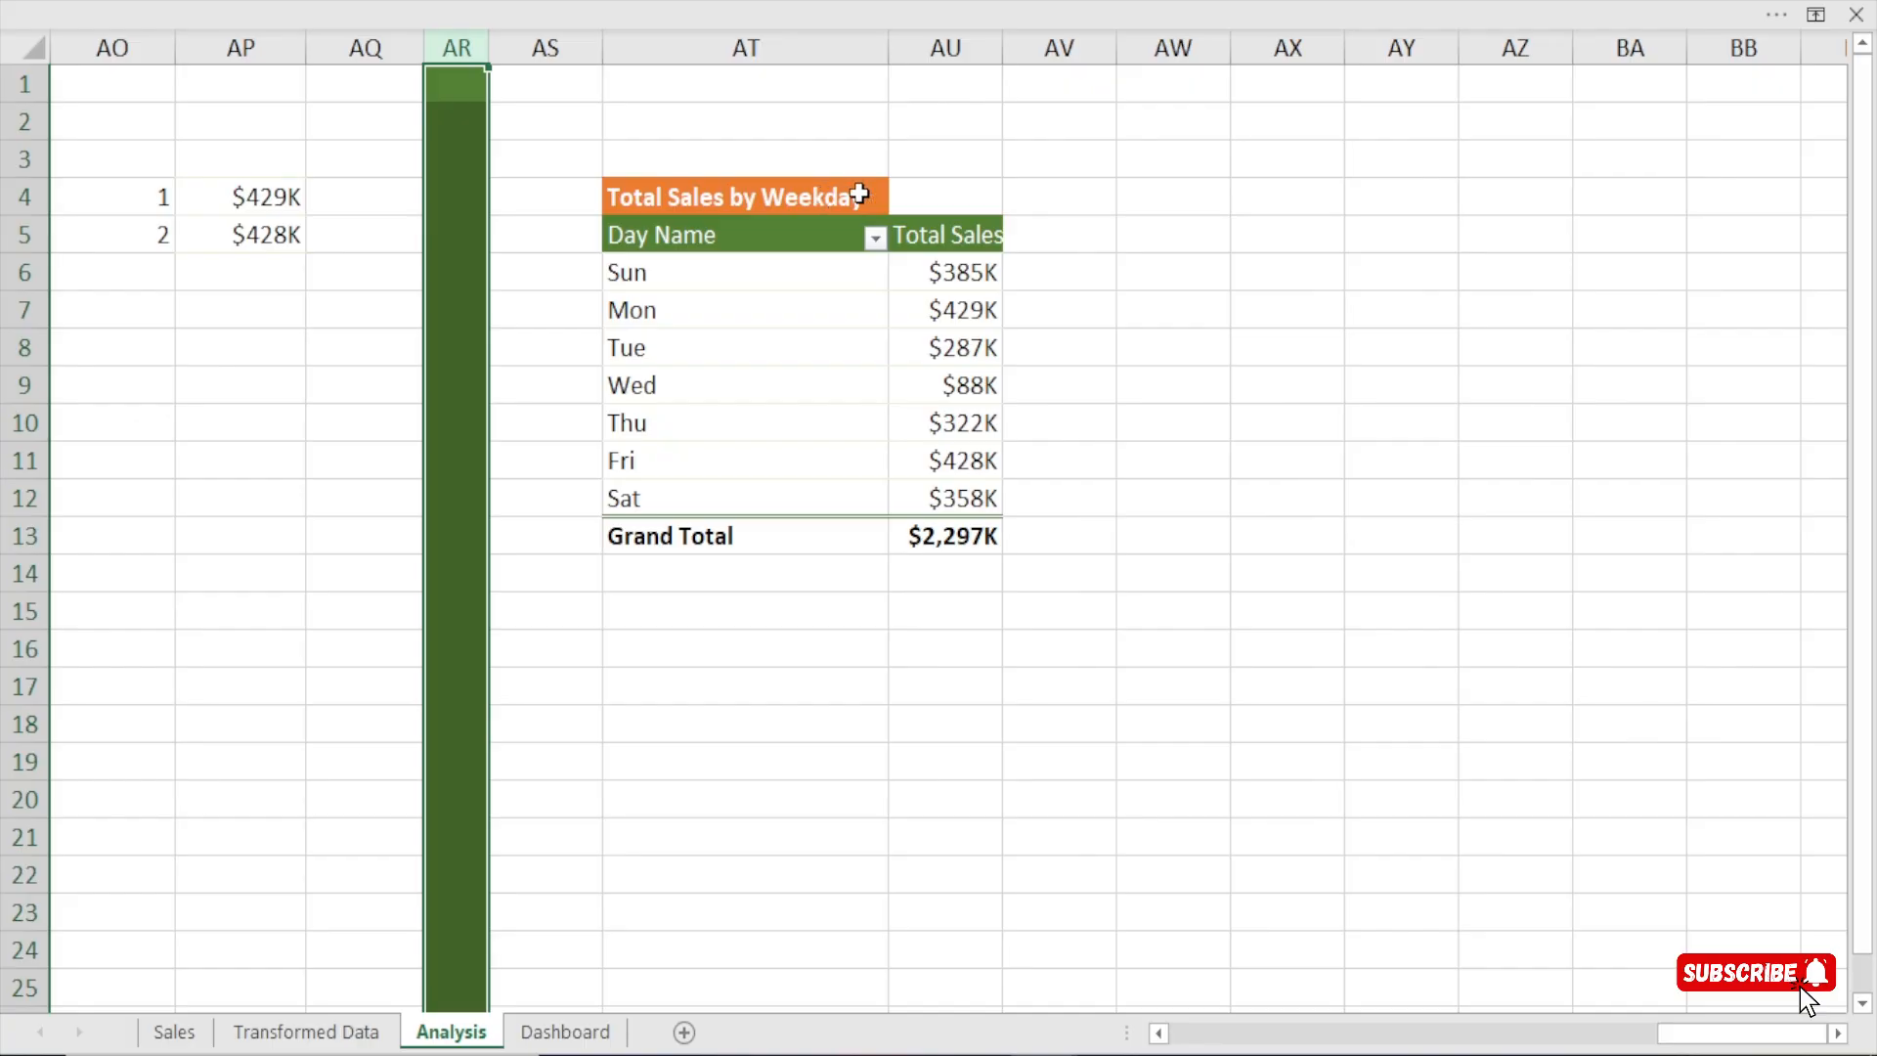
click(862, 196)
key(BackSpace)
key(BackSpace)
key(BackSpace)
key(BackSpace)
key(BackSpace)
key(BackSpace)
key(BackSpace)
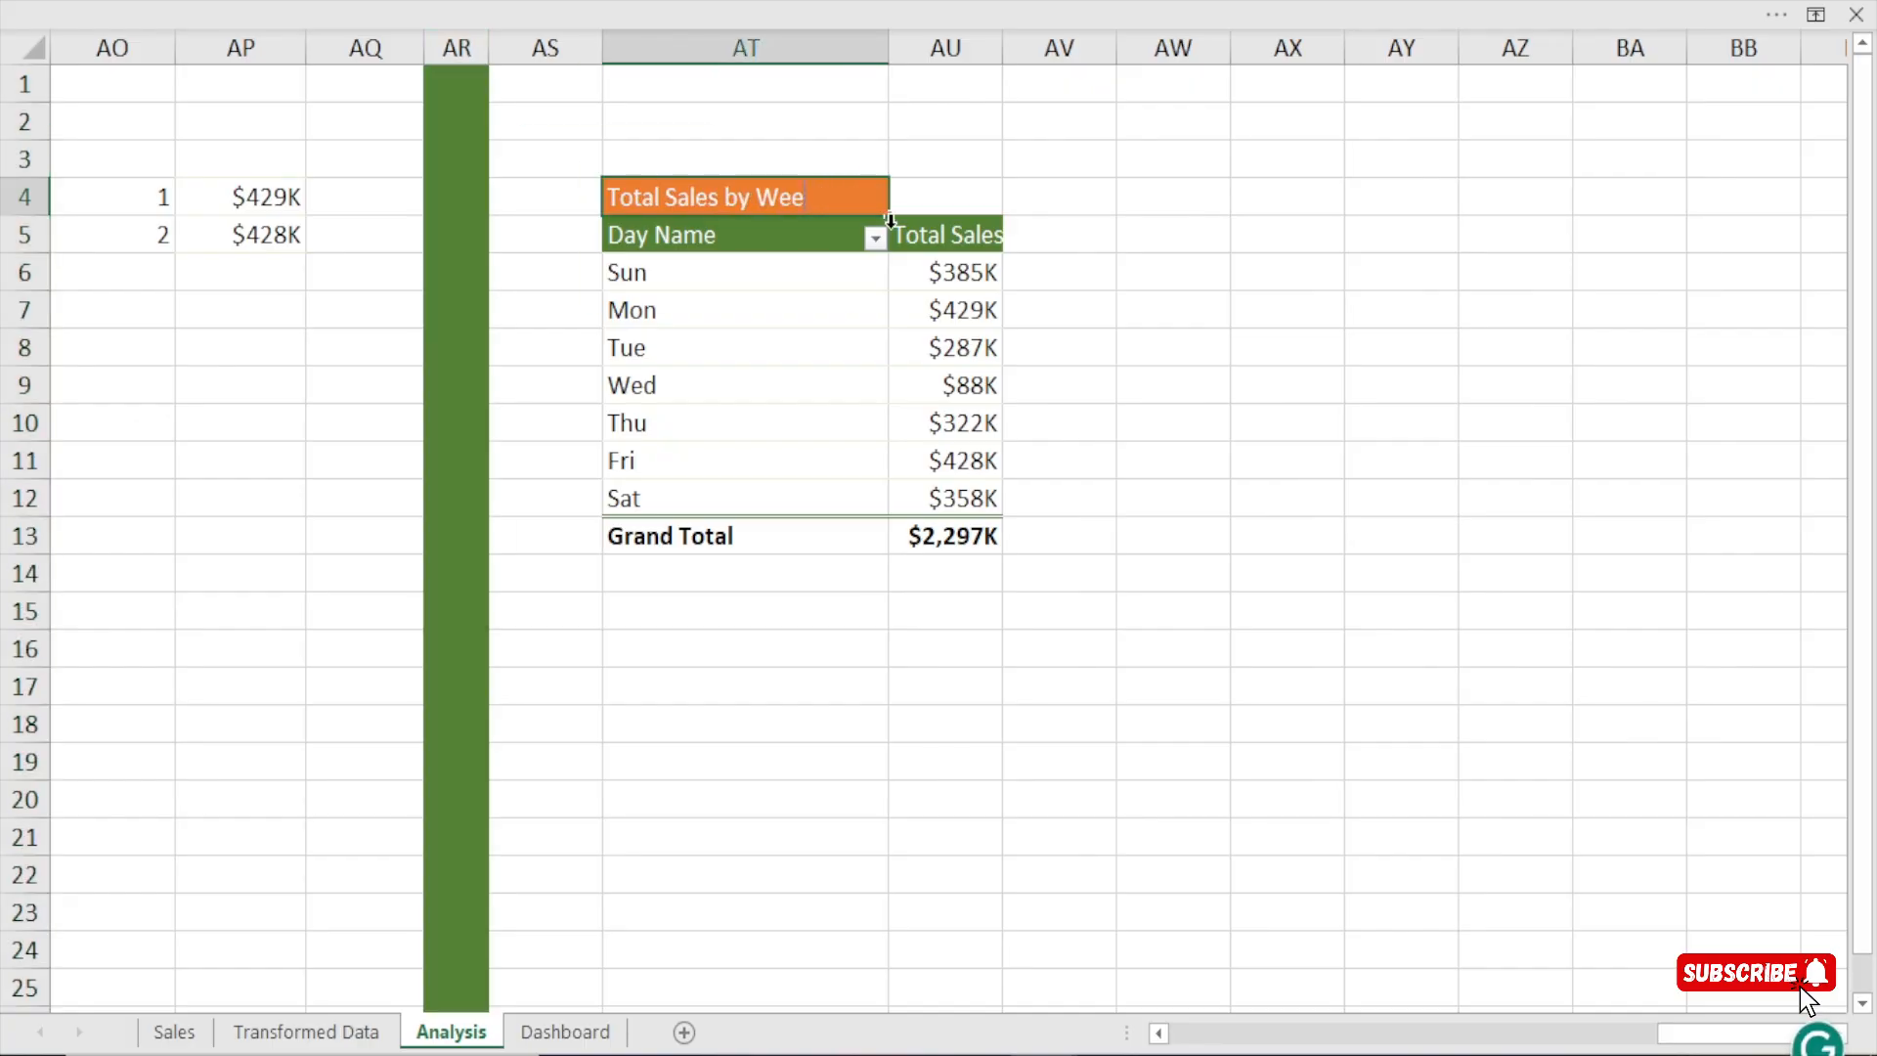
text(WeekT)
text(pye)
key(BackSpace)
key(BackSpace)
key(BackSpace)
text(y of W)
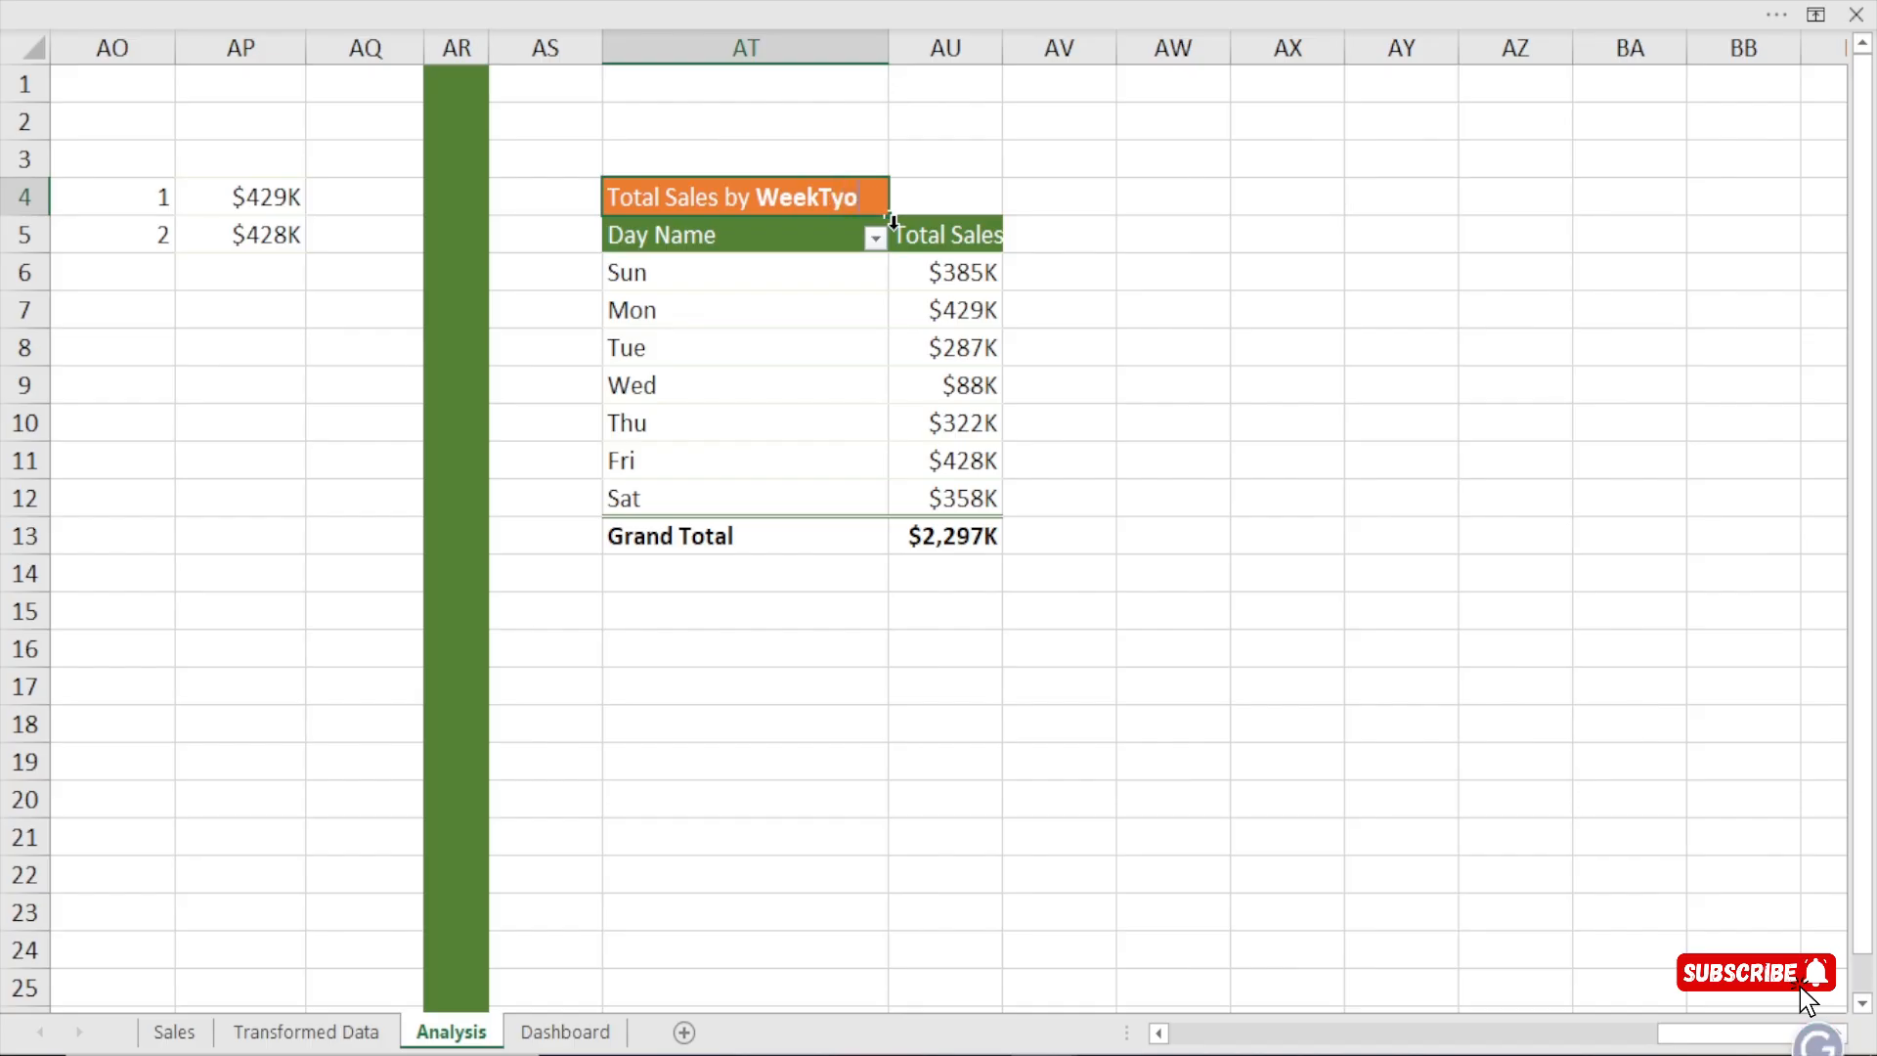
text(e)
key(Return)
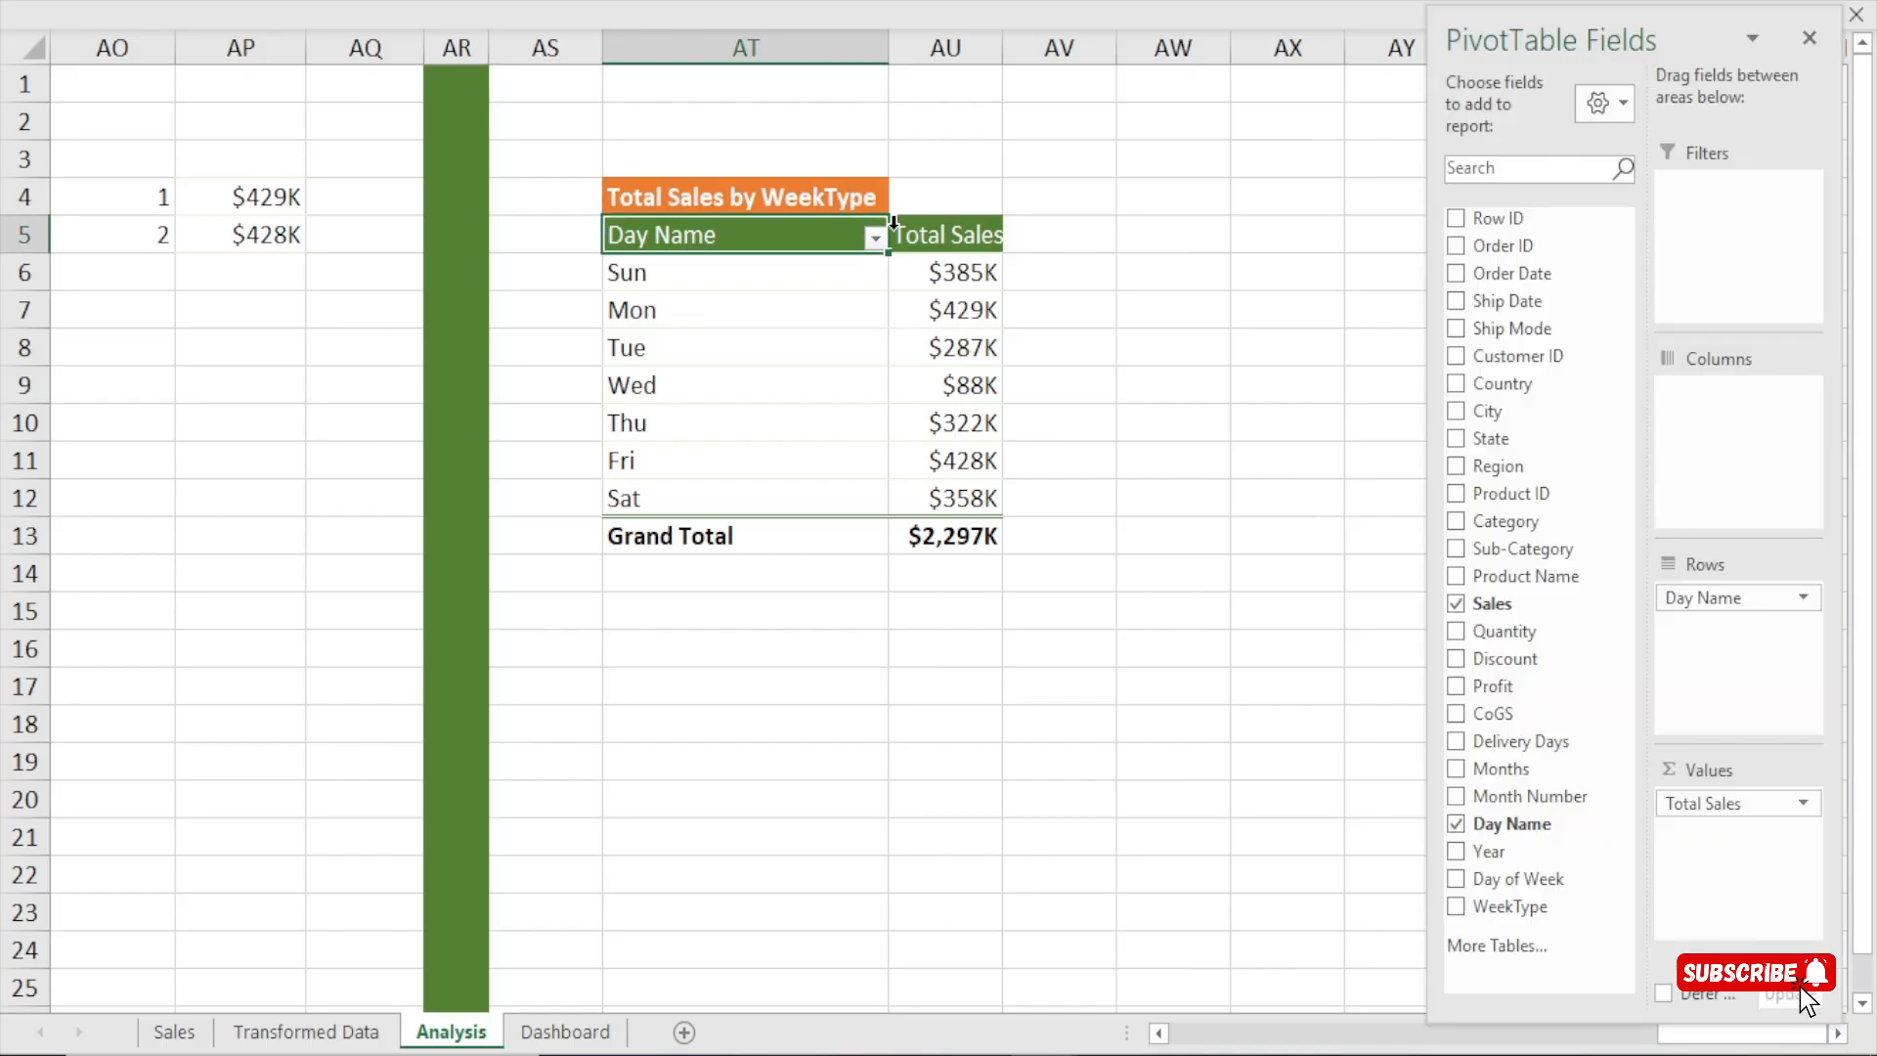
drag(888, 39, 785, 56)
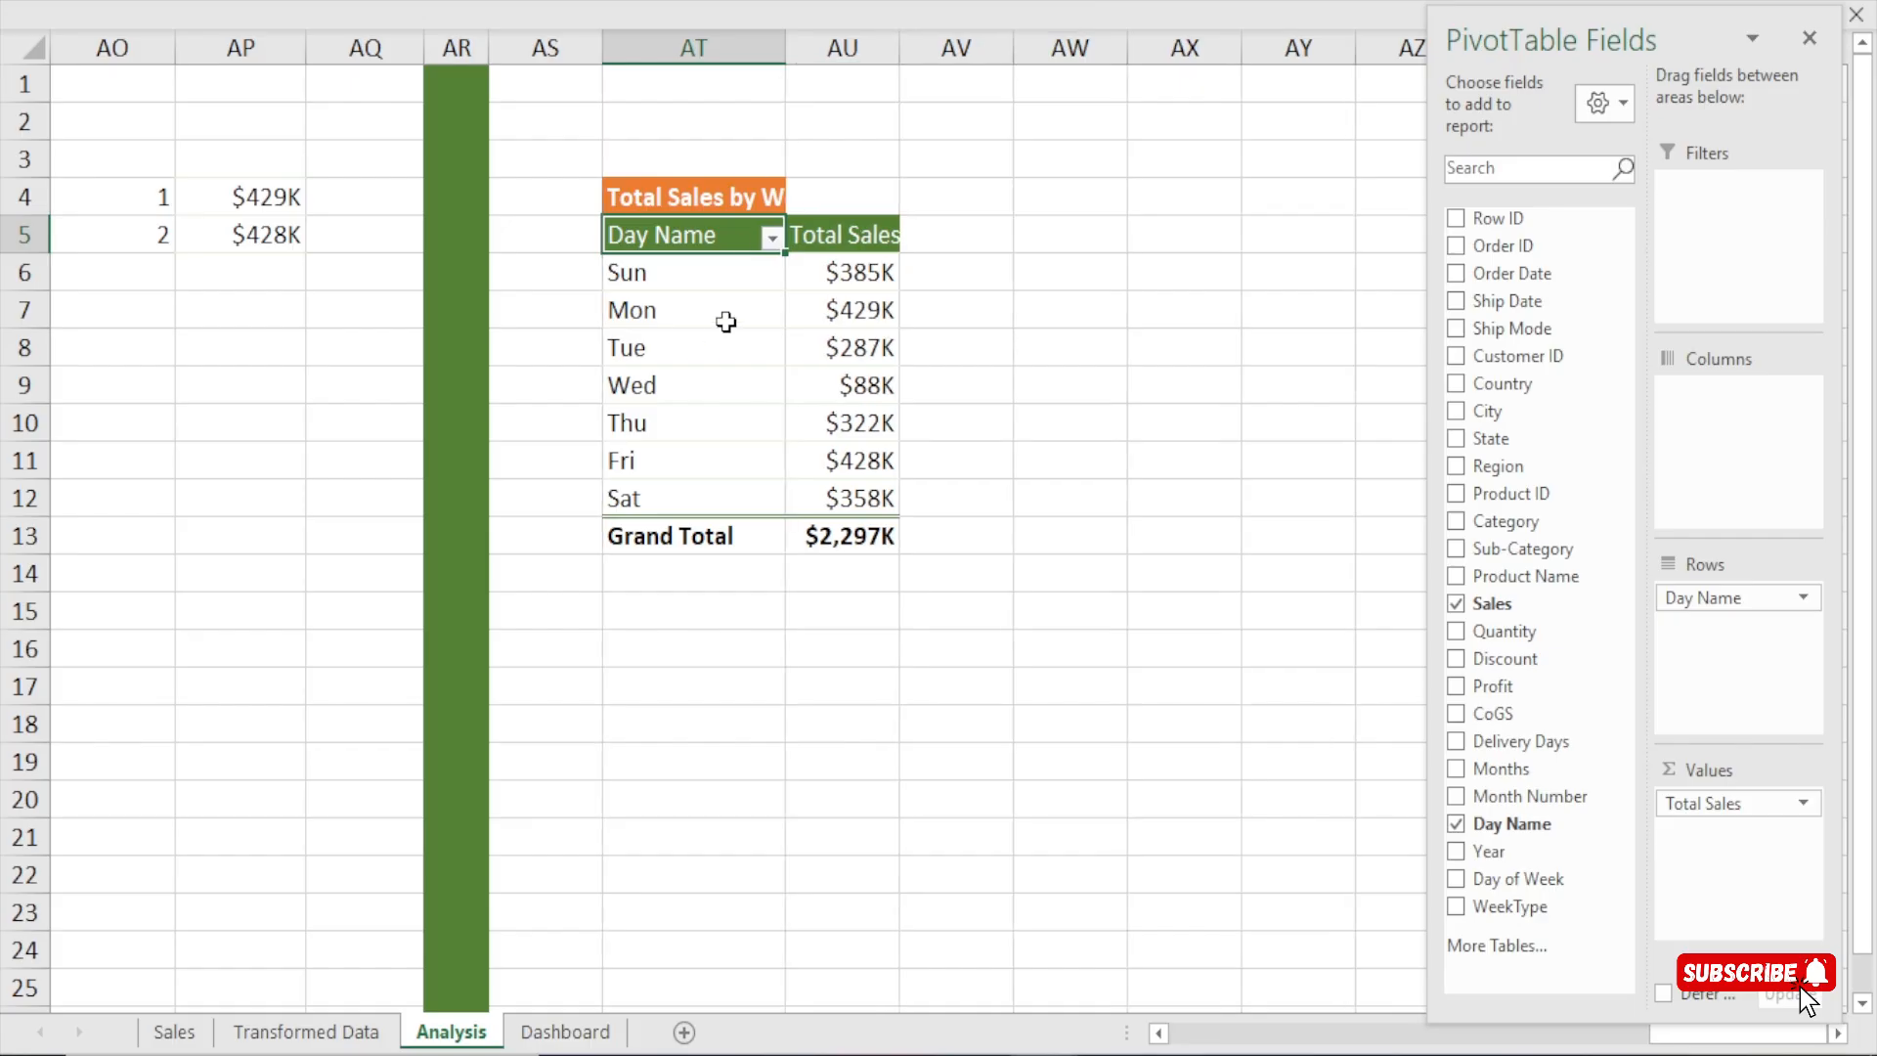
Replace Day Name with WeekType in the rows of the copied pivot table, and resize column AT.
click(728, 326)
click(1092, 462)
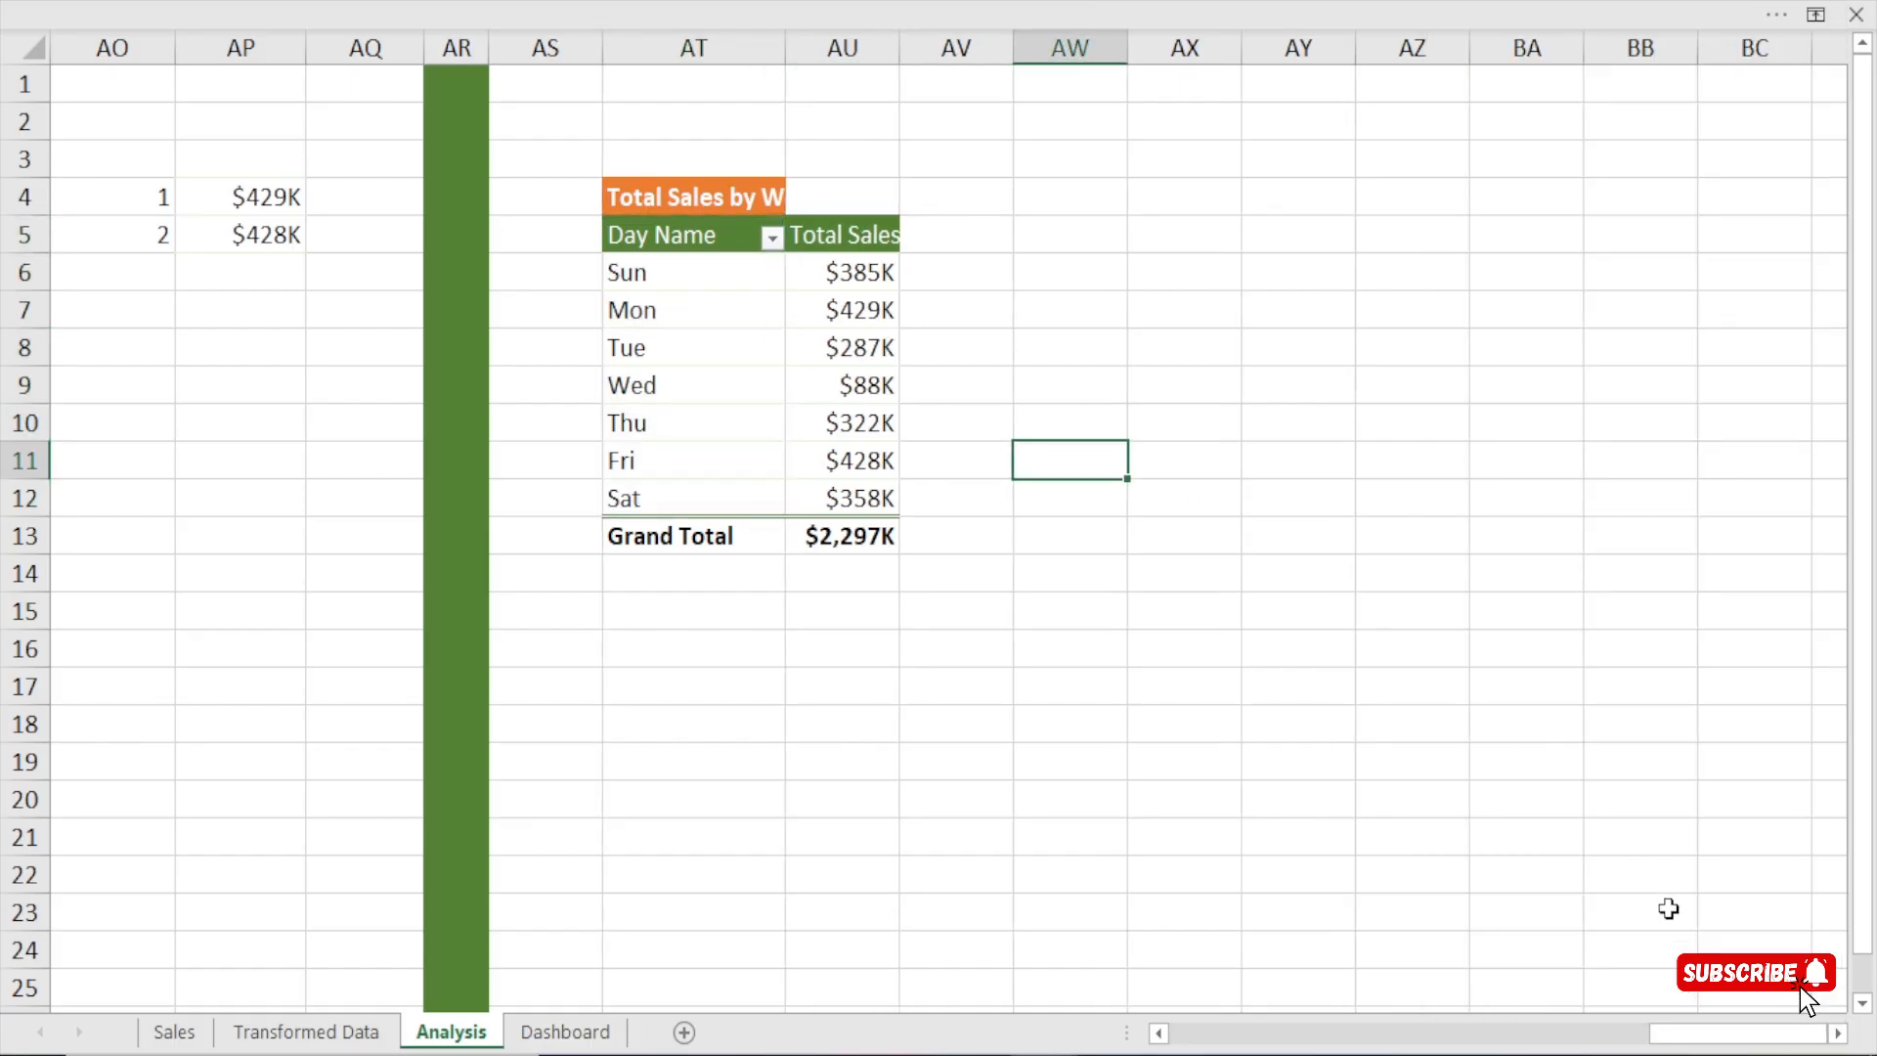
click(1836, 1033)
click(1836, 1034)
click(1836, 1033)
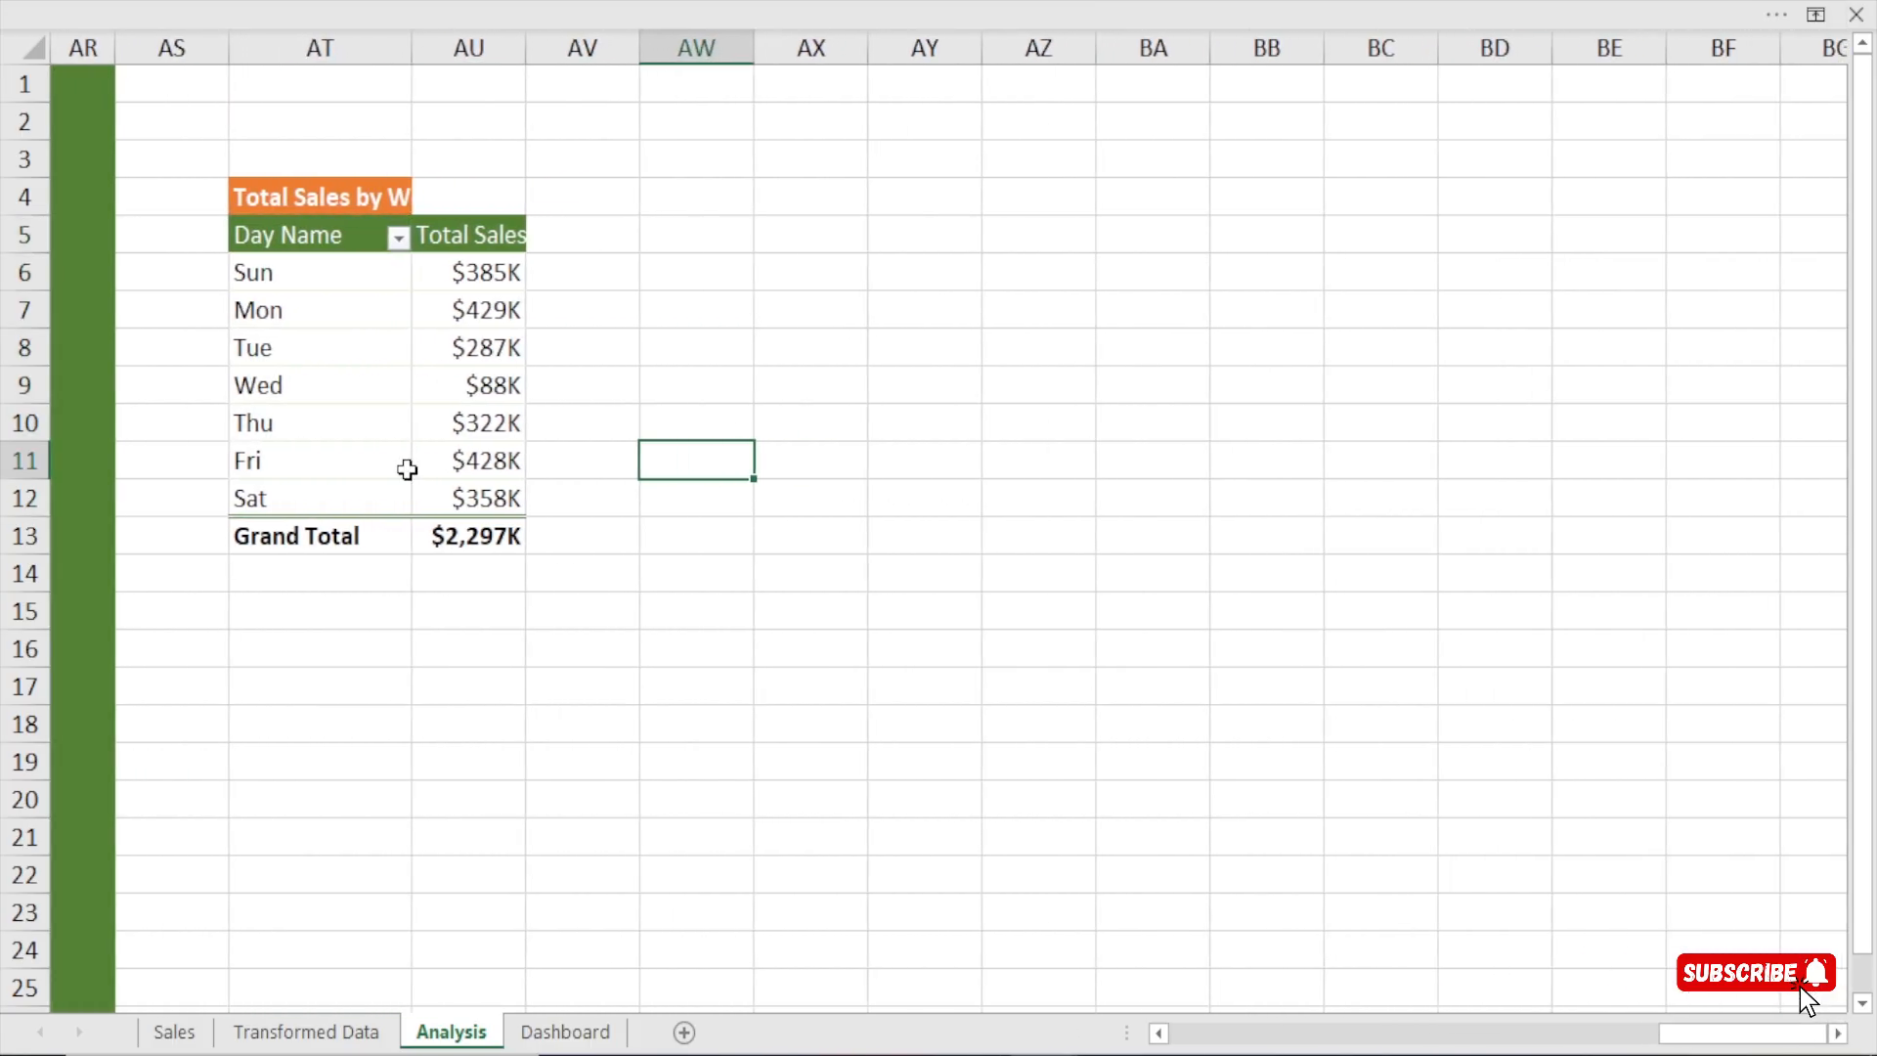
click(375, 312)
drag(1697, 597, 1546, 758)
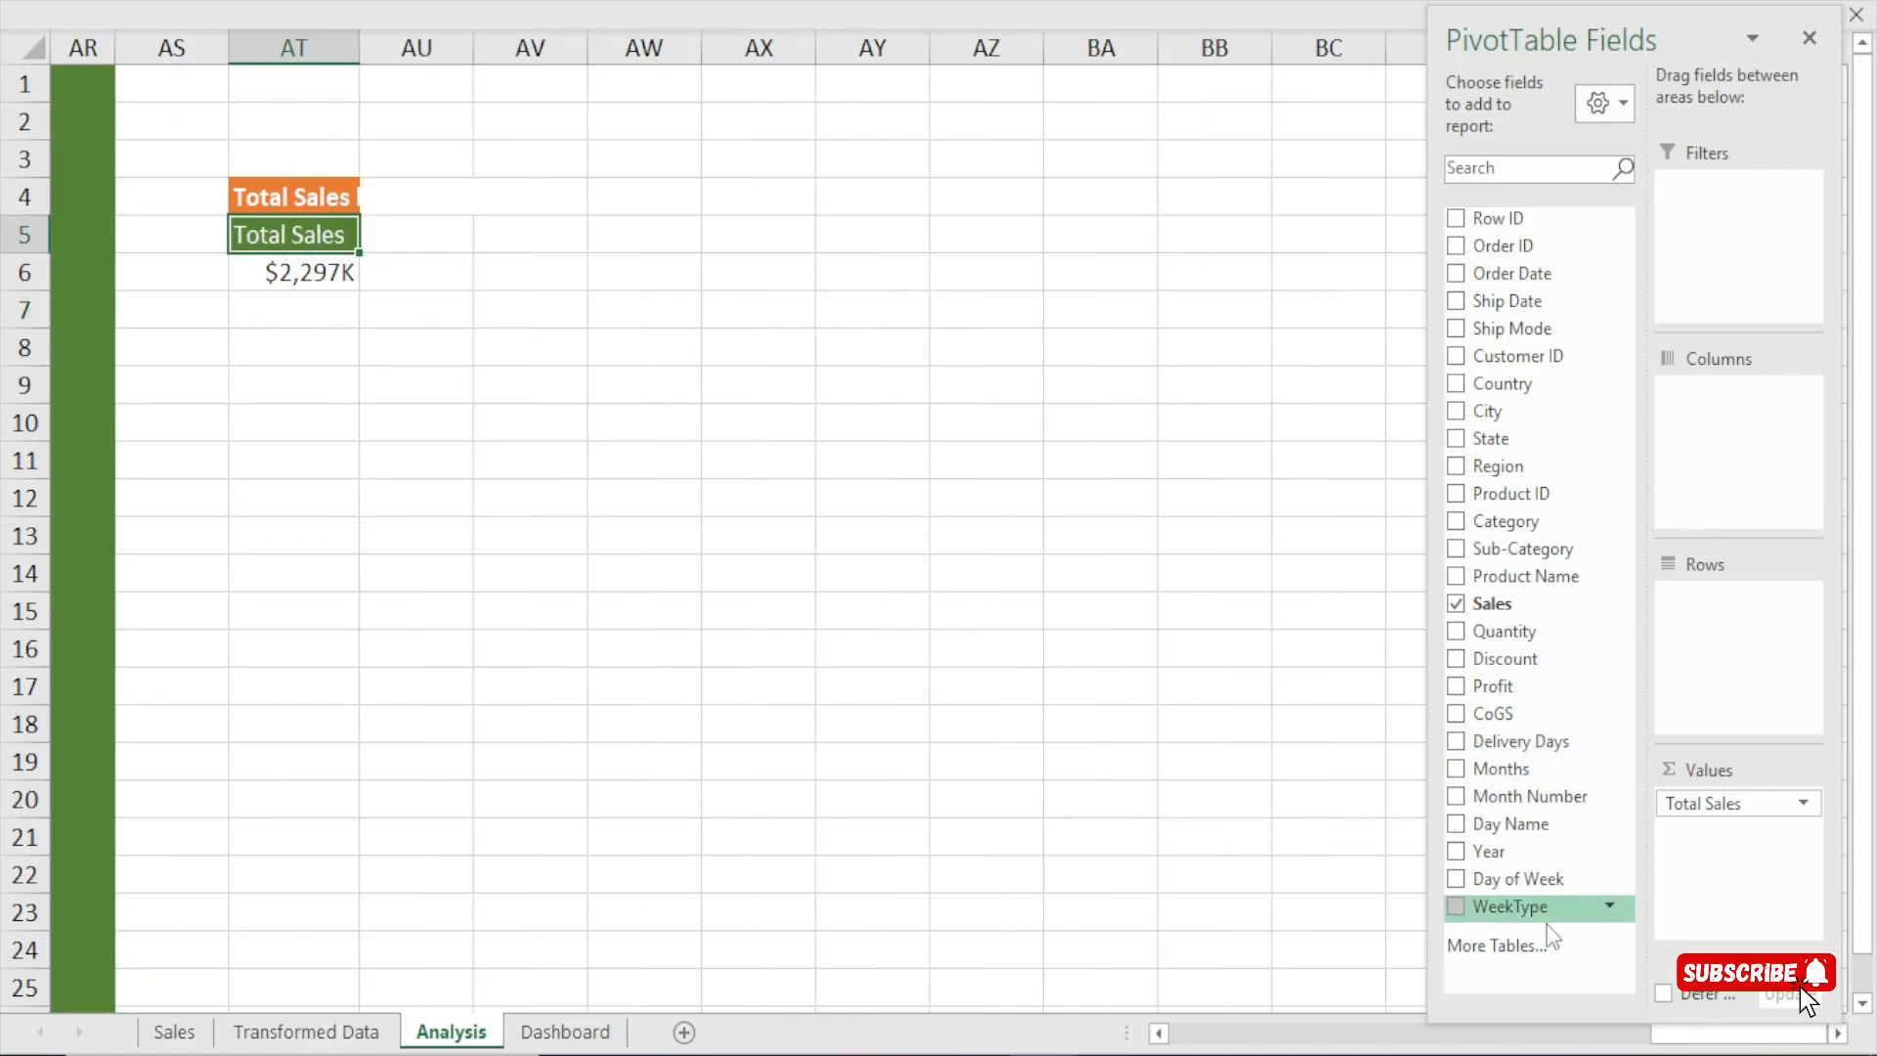
drag(1539, 907, 1717, 620)
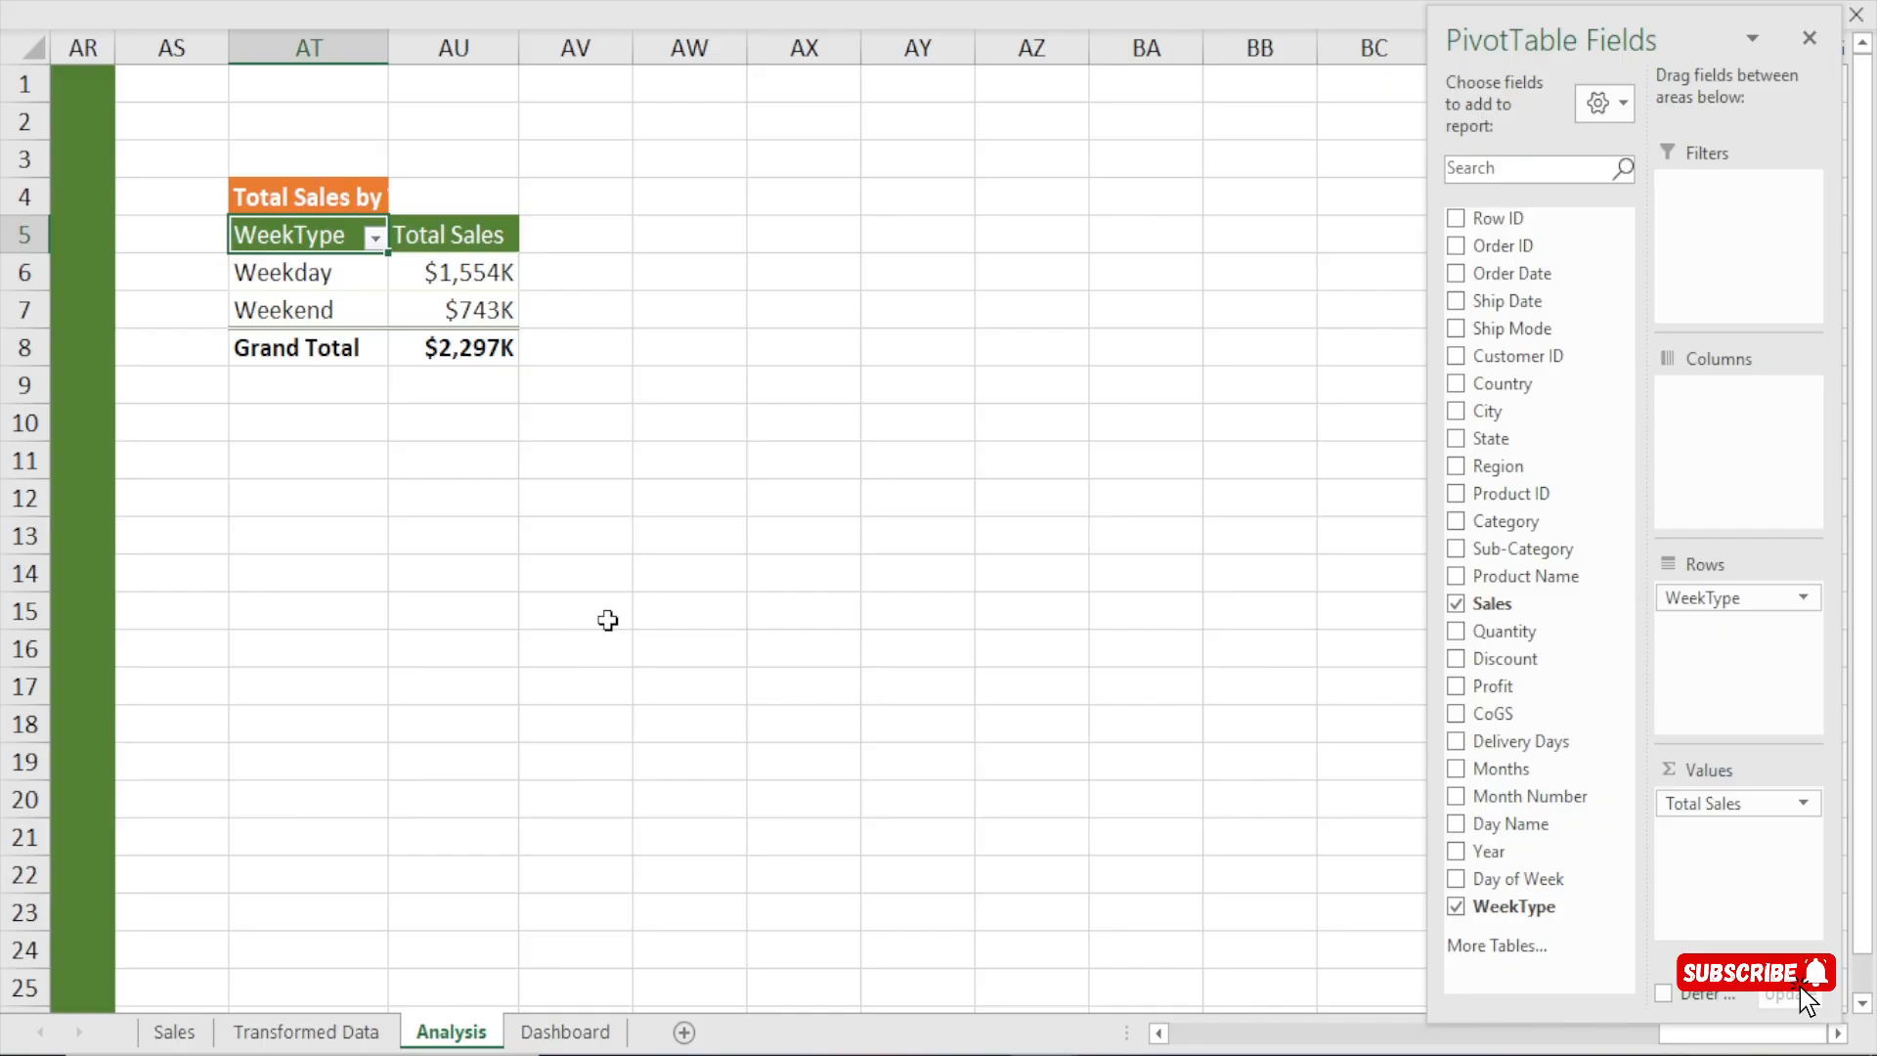
click(674, 354)
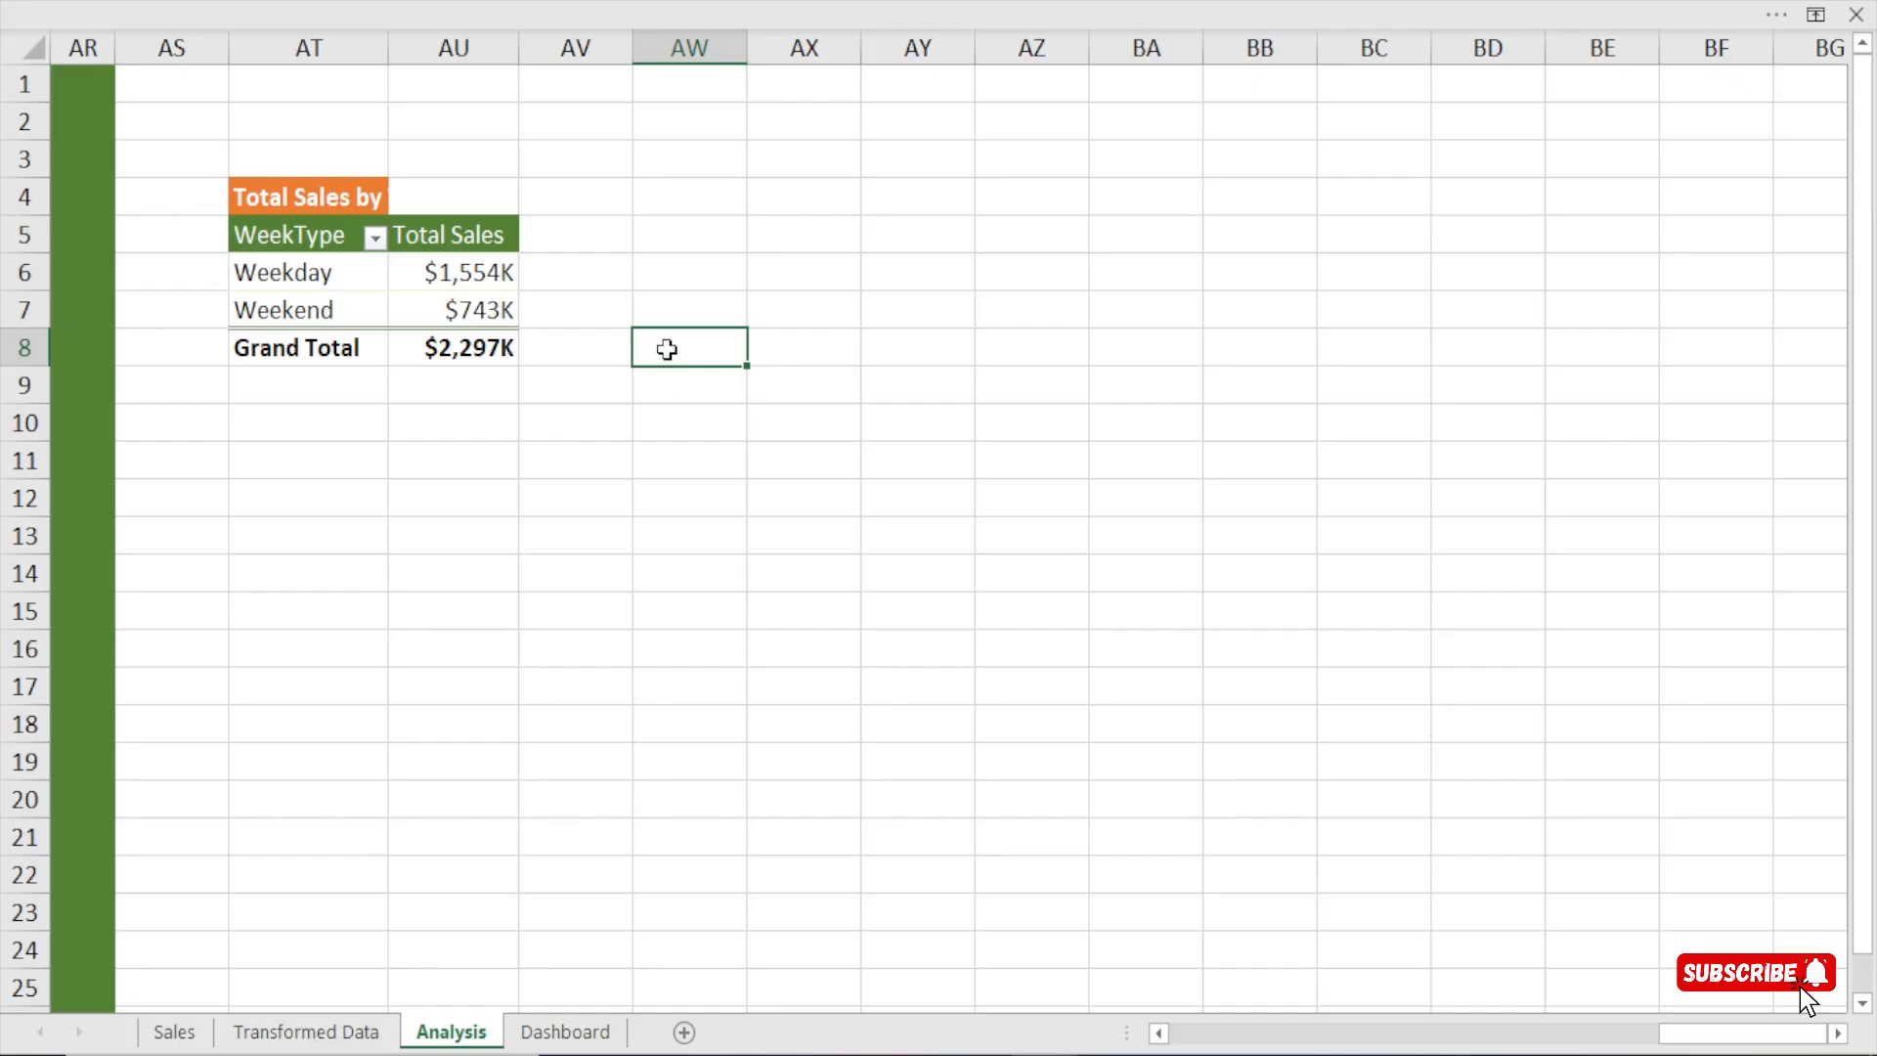
double_click(387, 47)
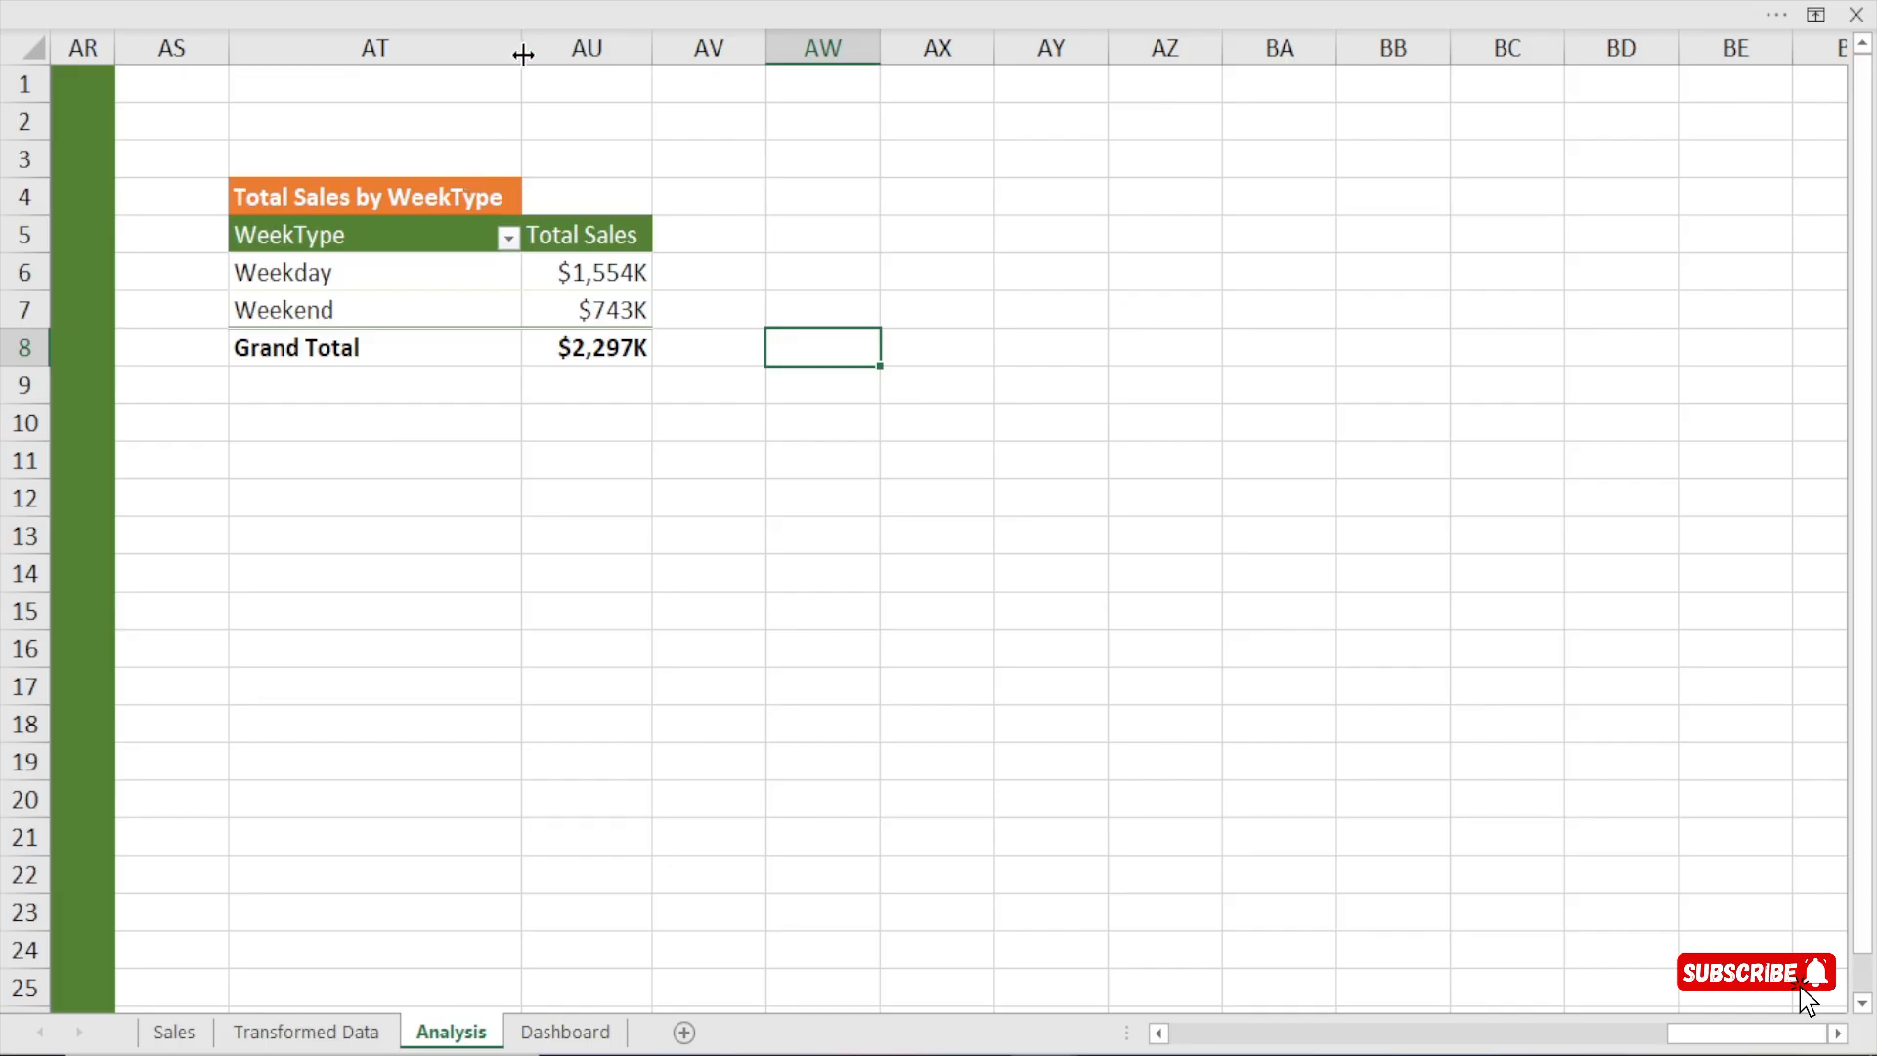
drag(522, 49, 420, 54)
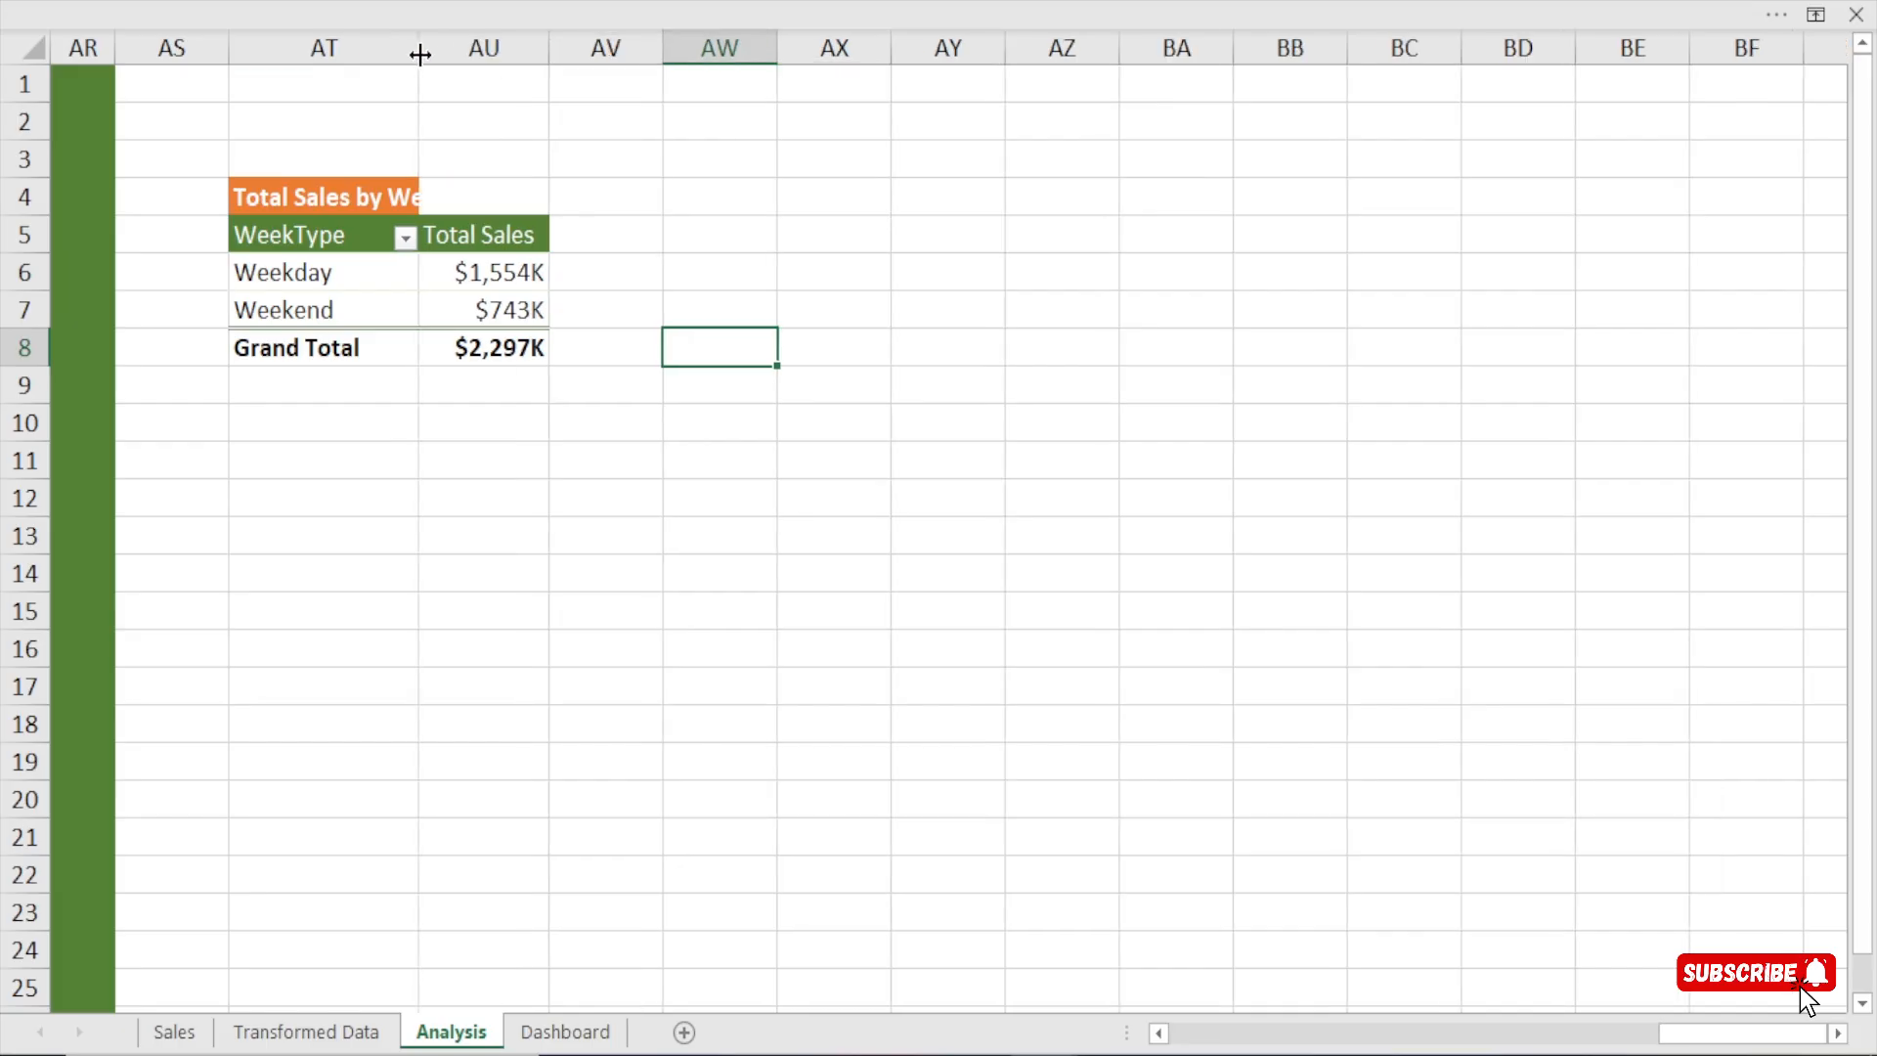
Compare the Weekday and Weekend total sales in the WeekType pivot table.
click(264, 274)
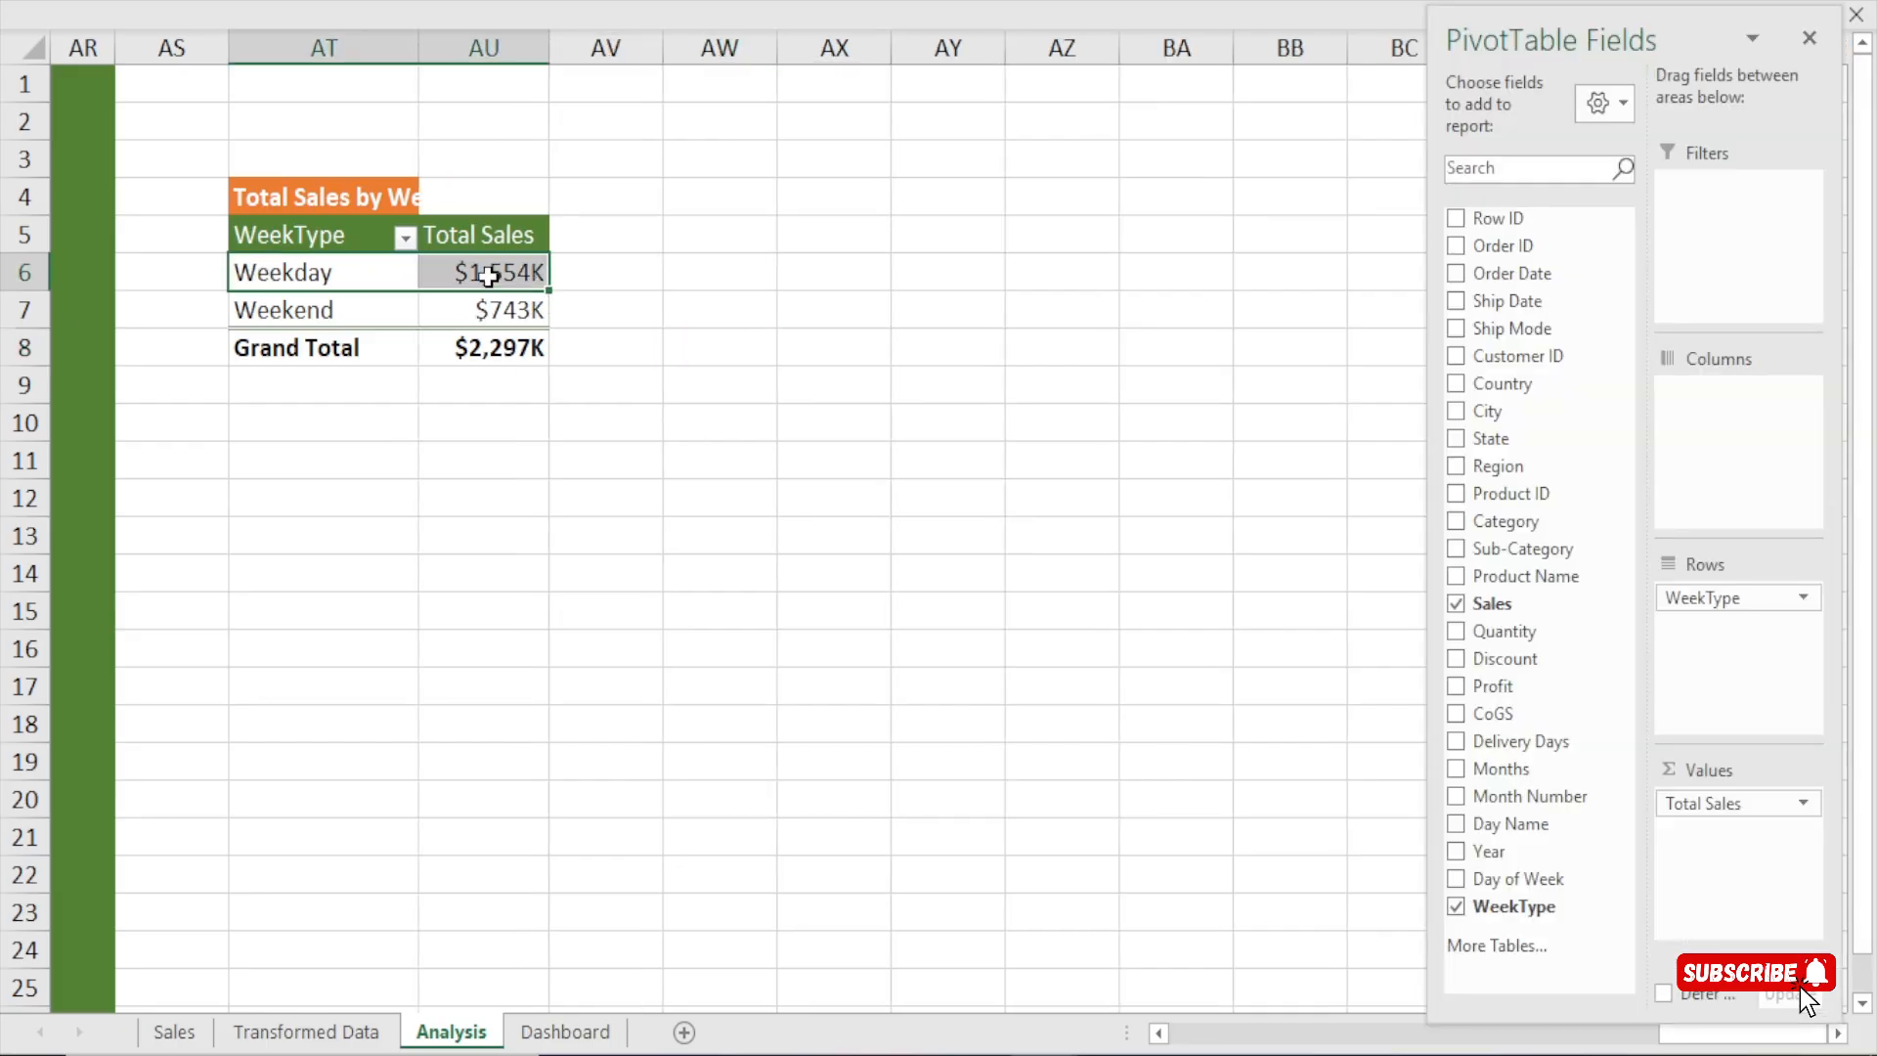
click(489, 274)
click(476, 316)
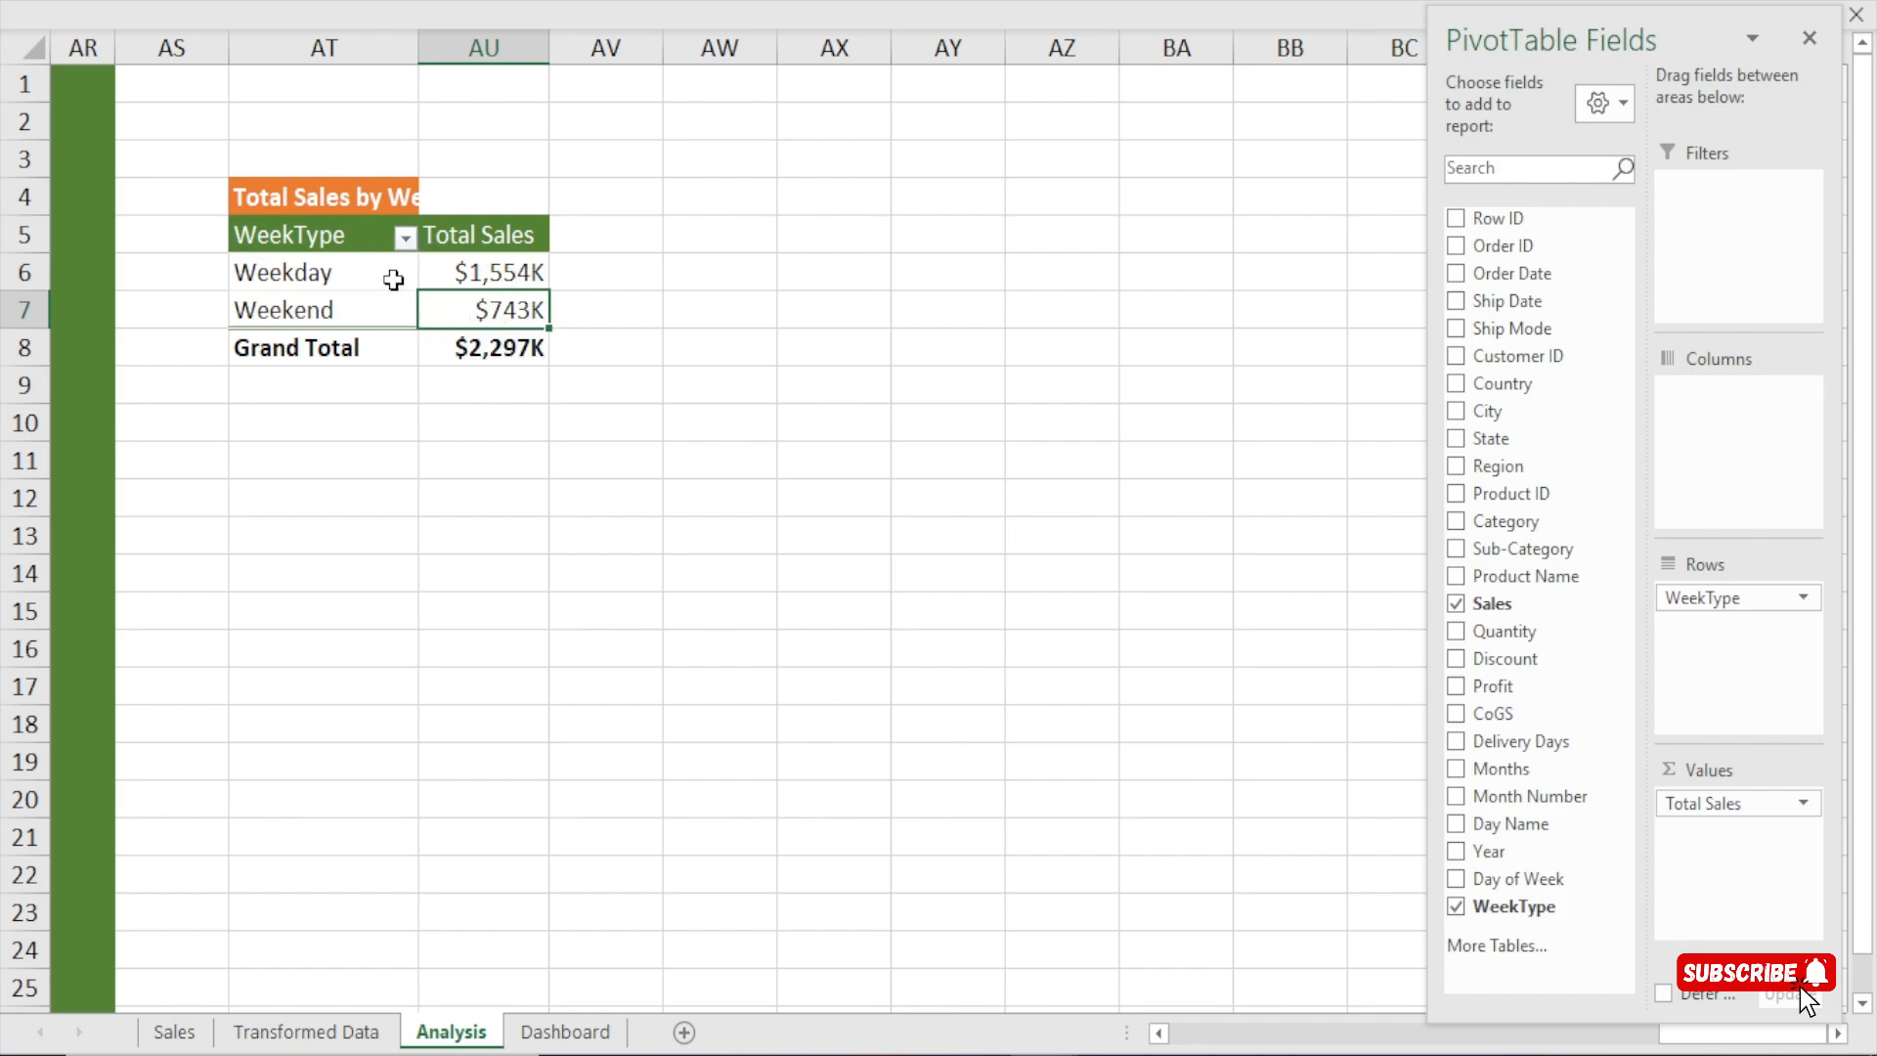
click(357, 281)
click(457, 273)
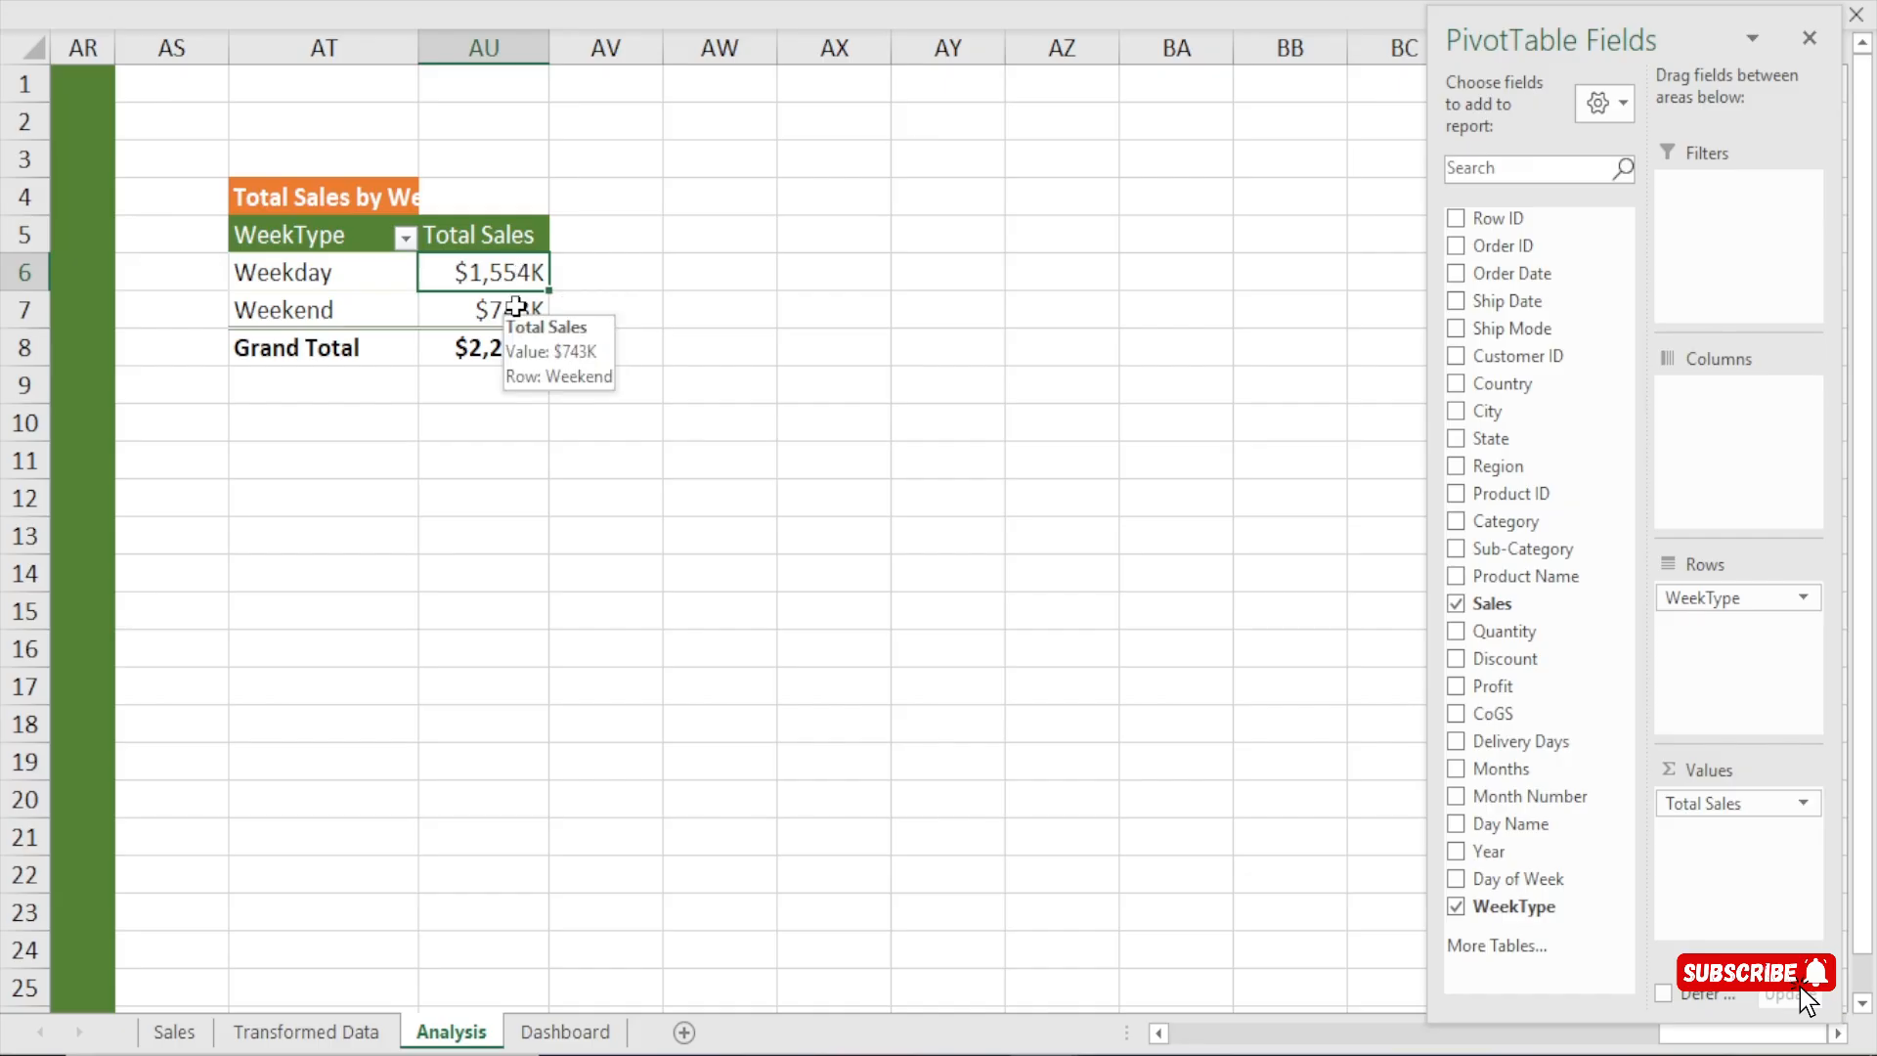
click(506, 309)
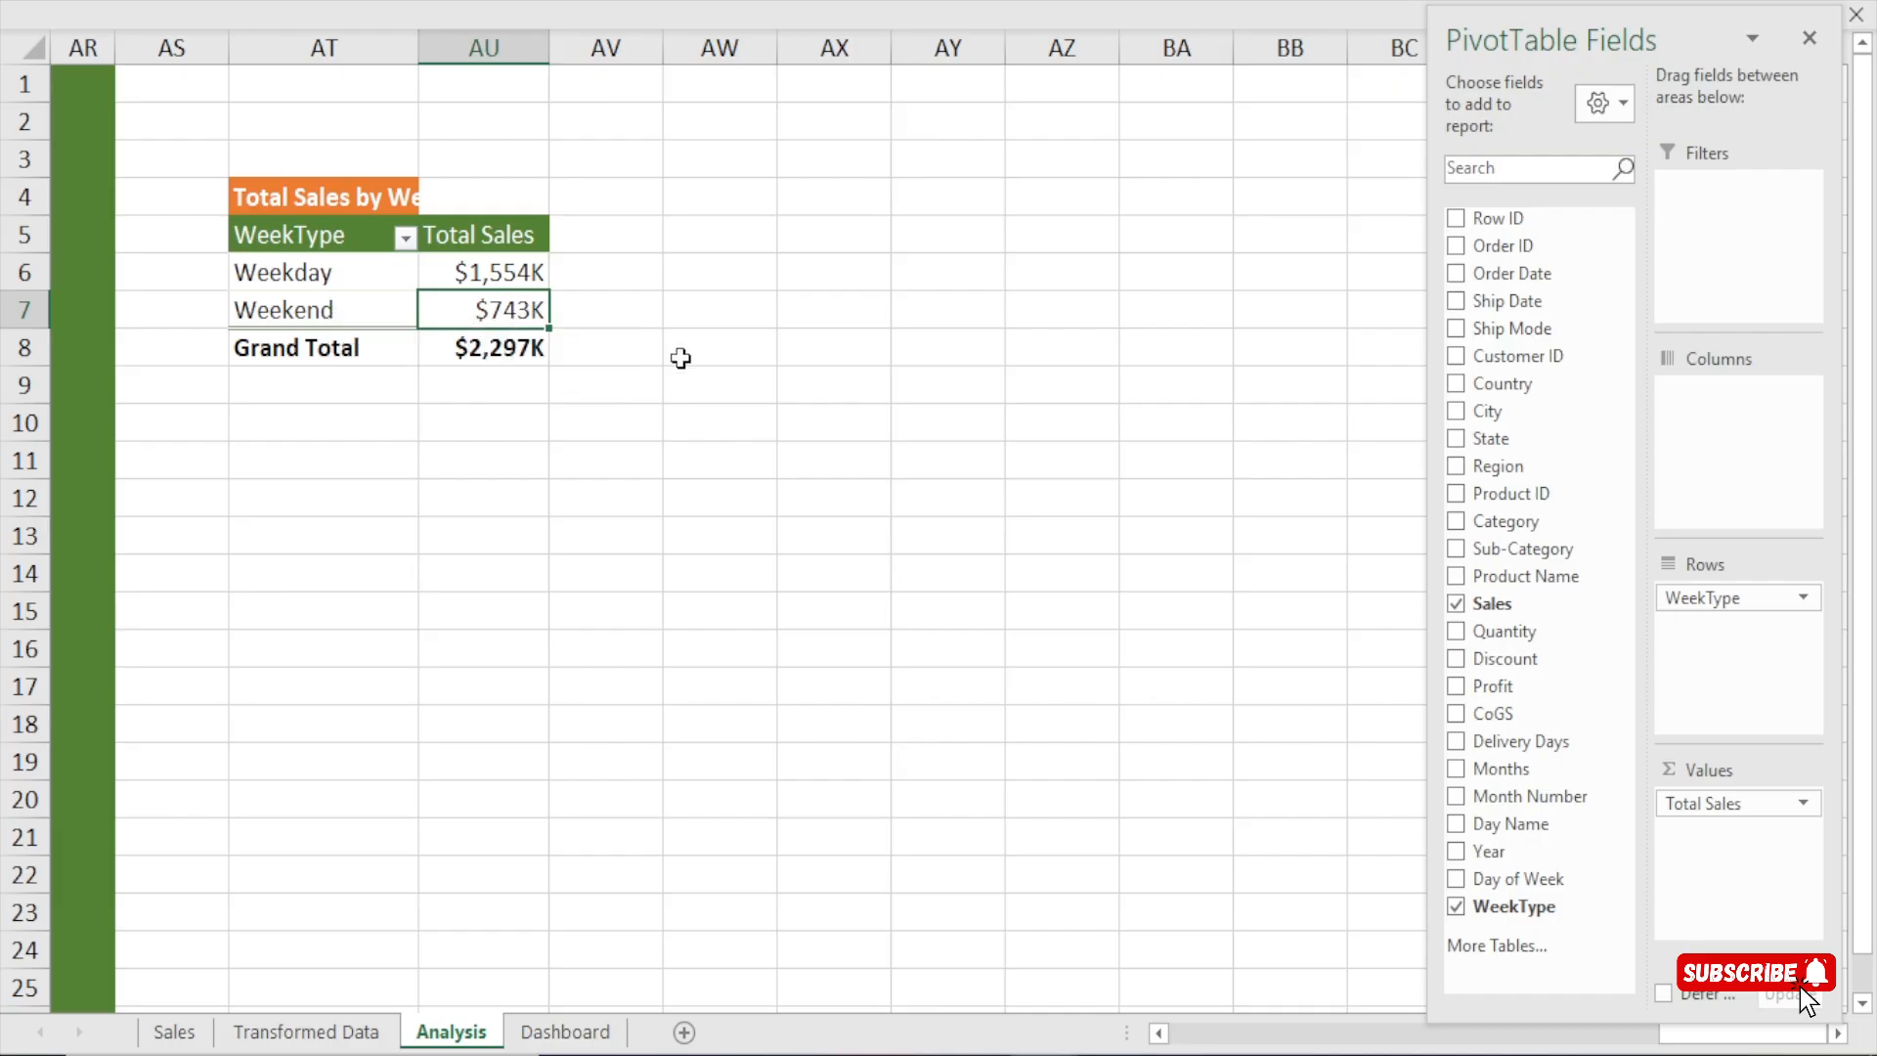
click(743, 364)
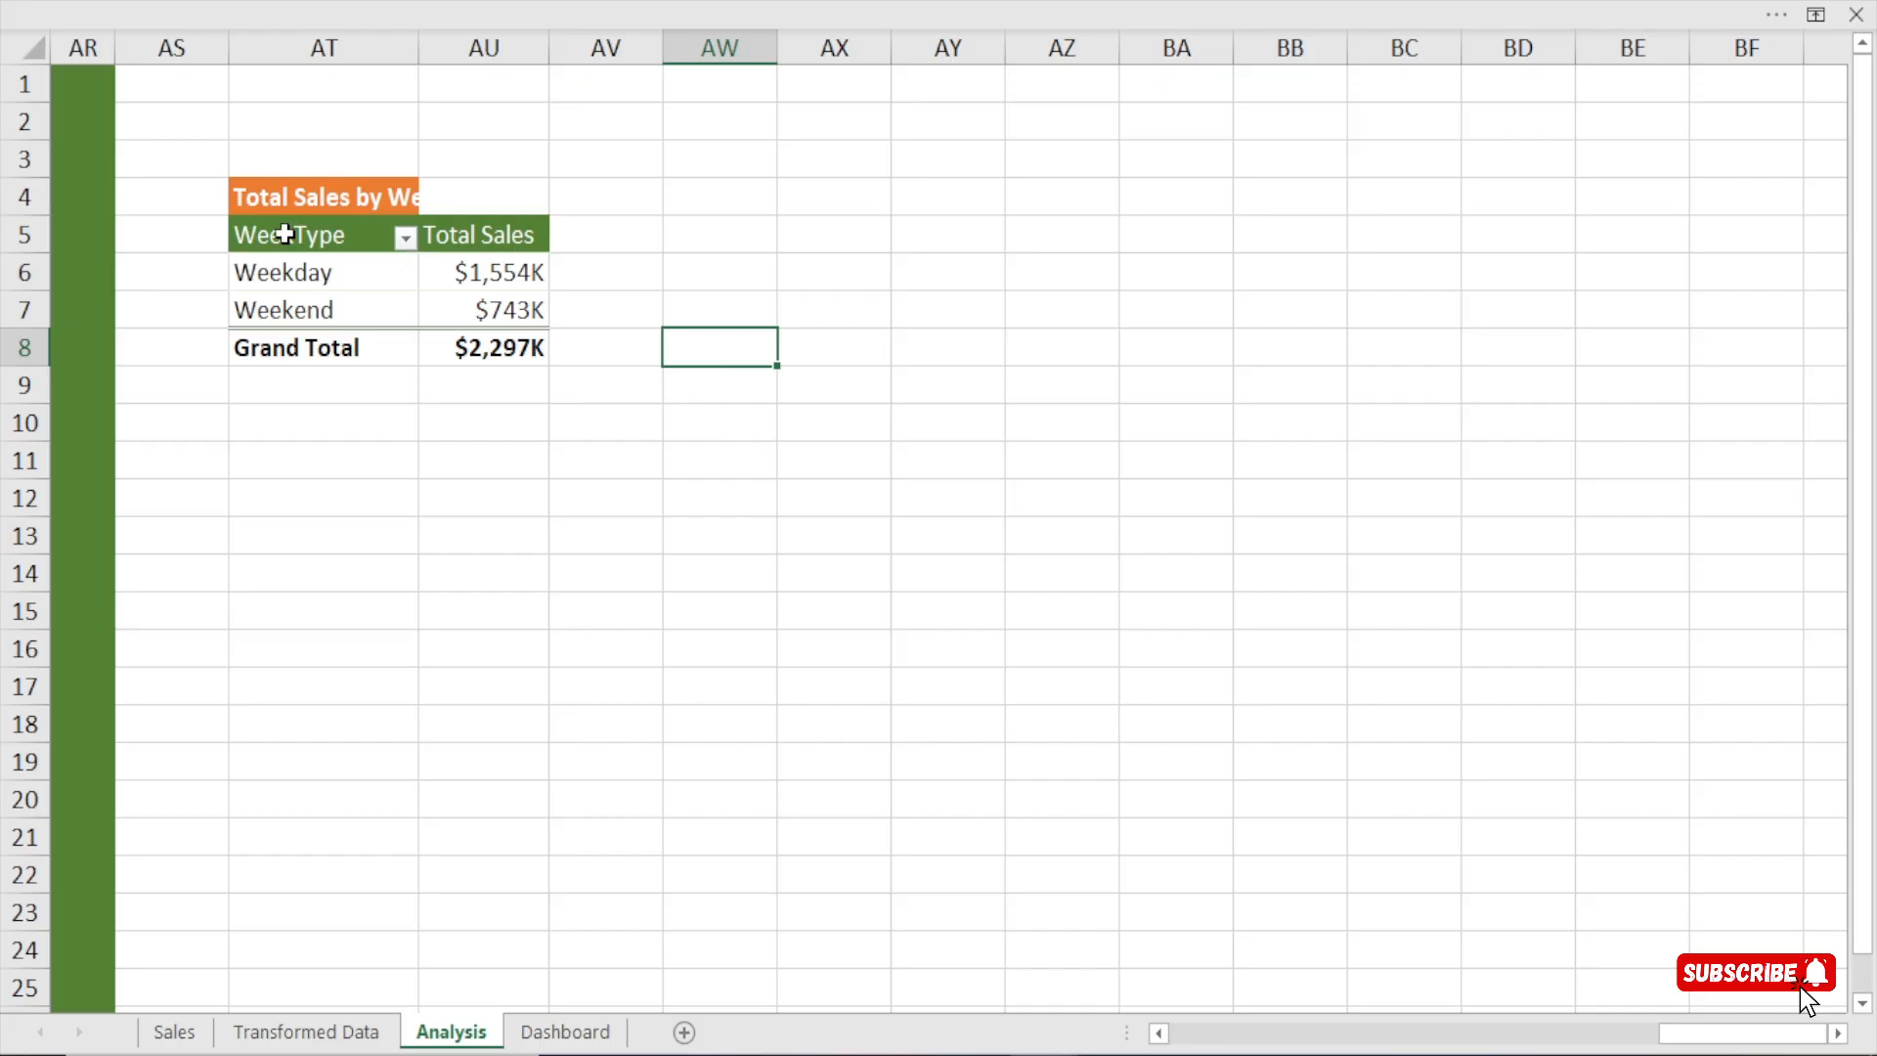
Insert a doughnut chart based on the WeekType pivot table.
click(322, 272)
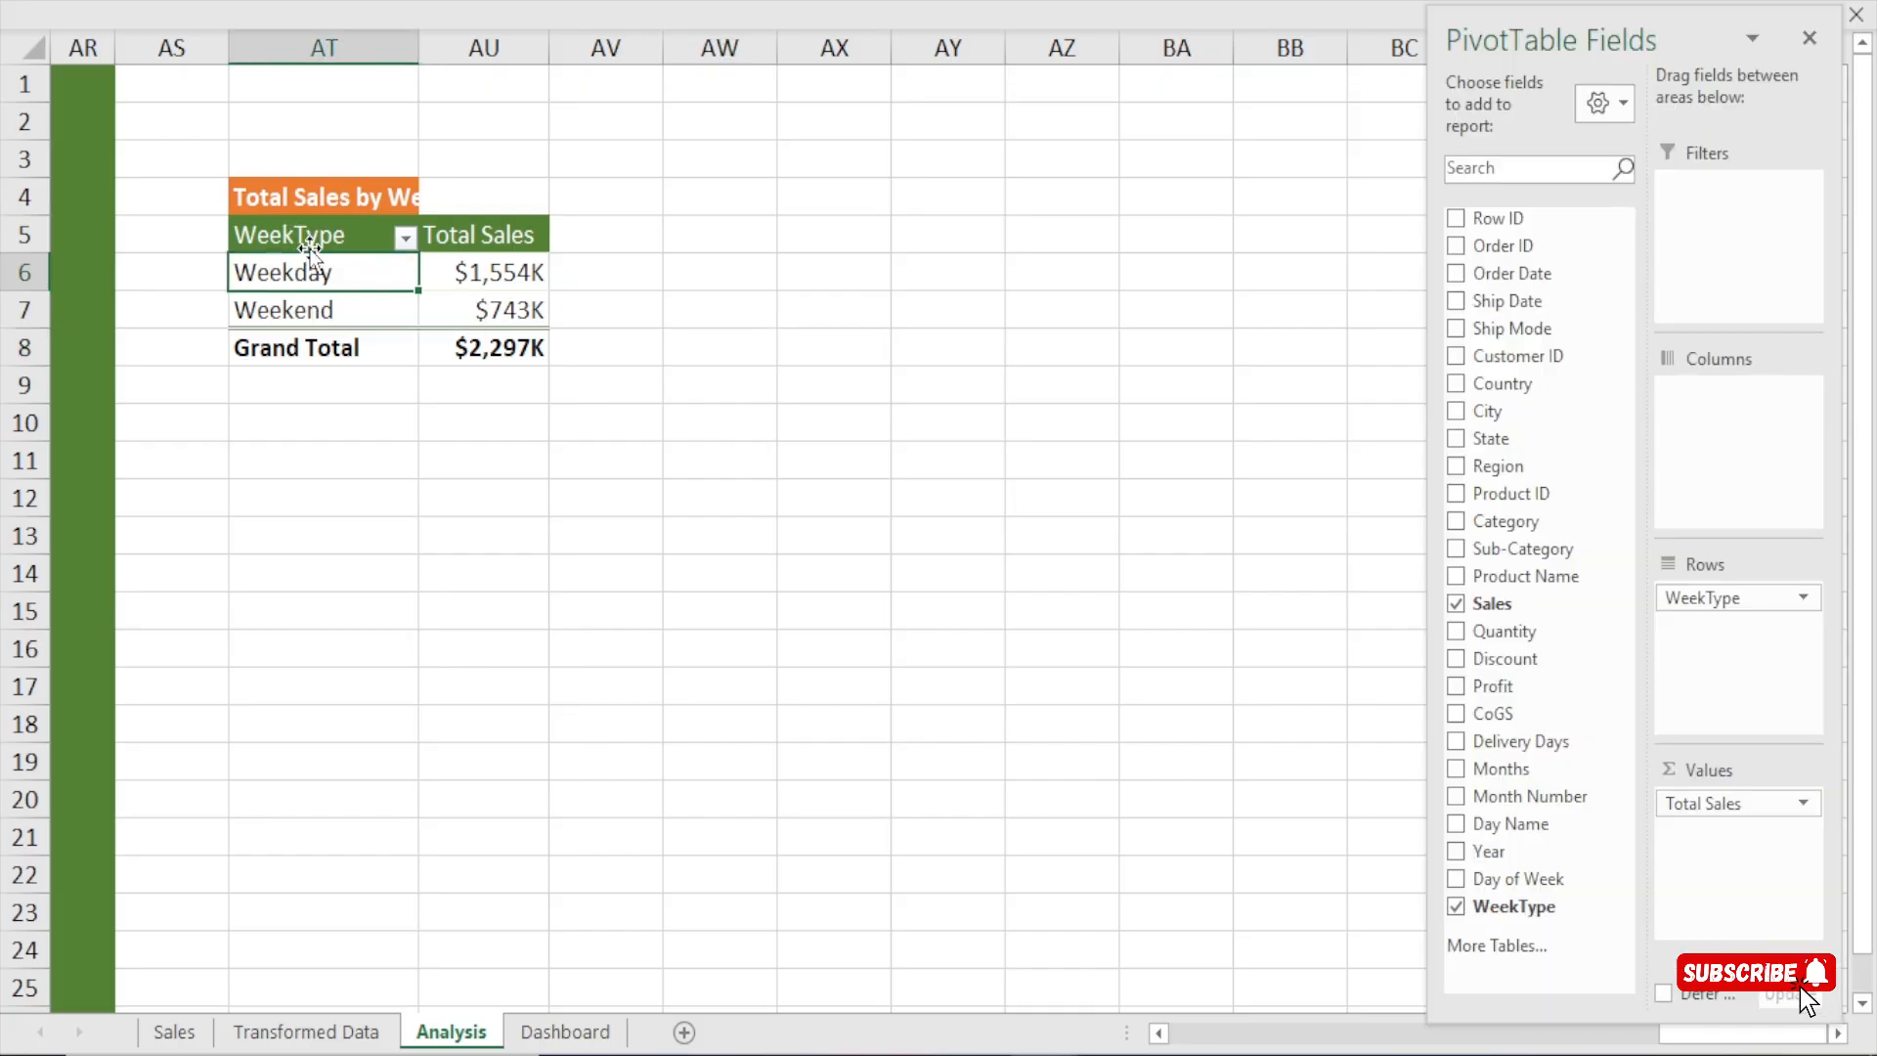
click(484, 3)
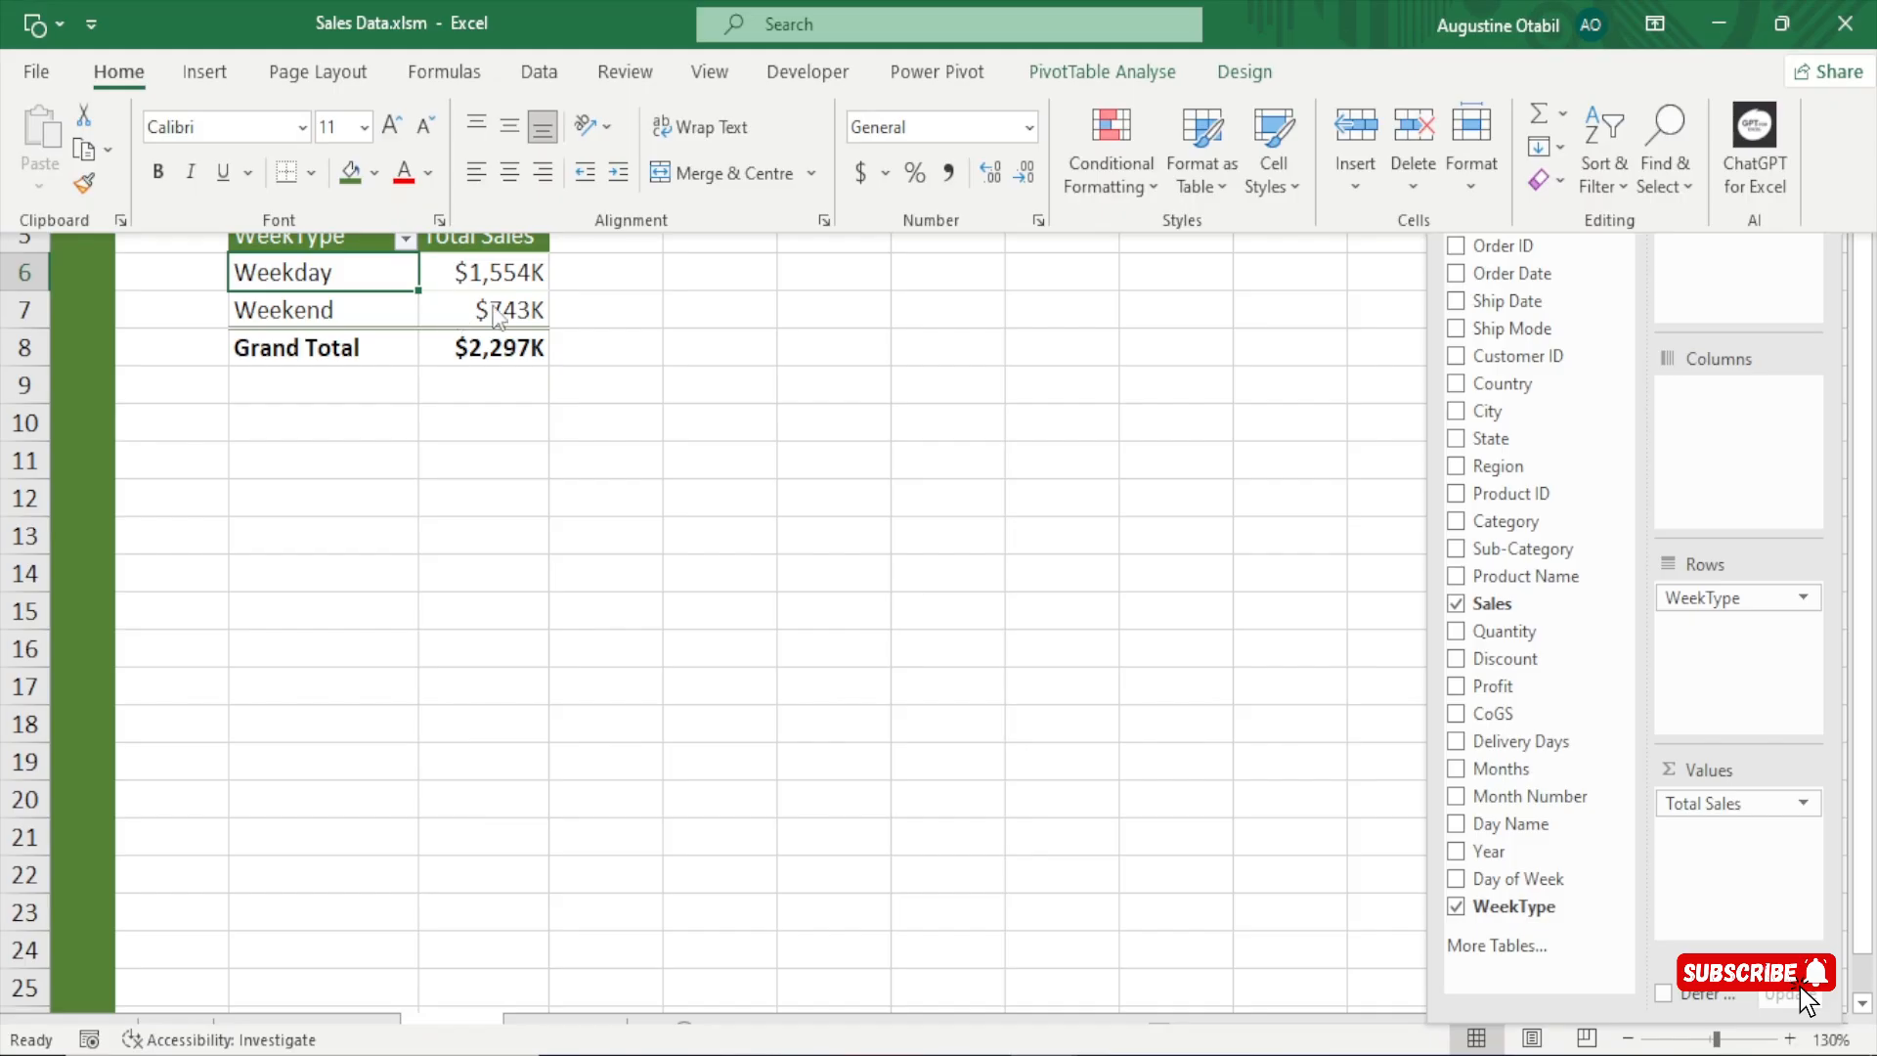
click(227, 78)
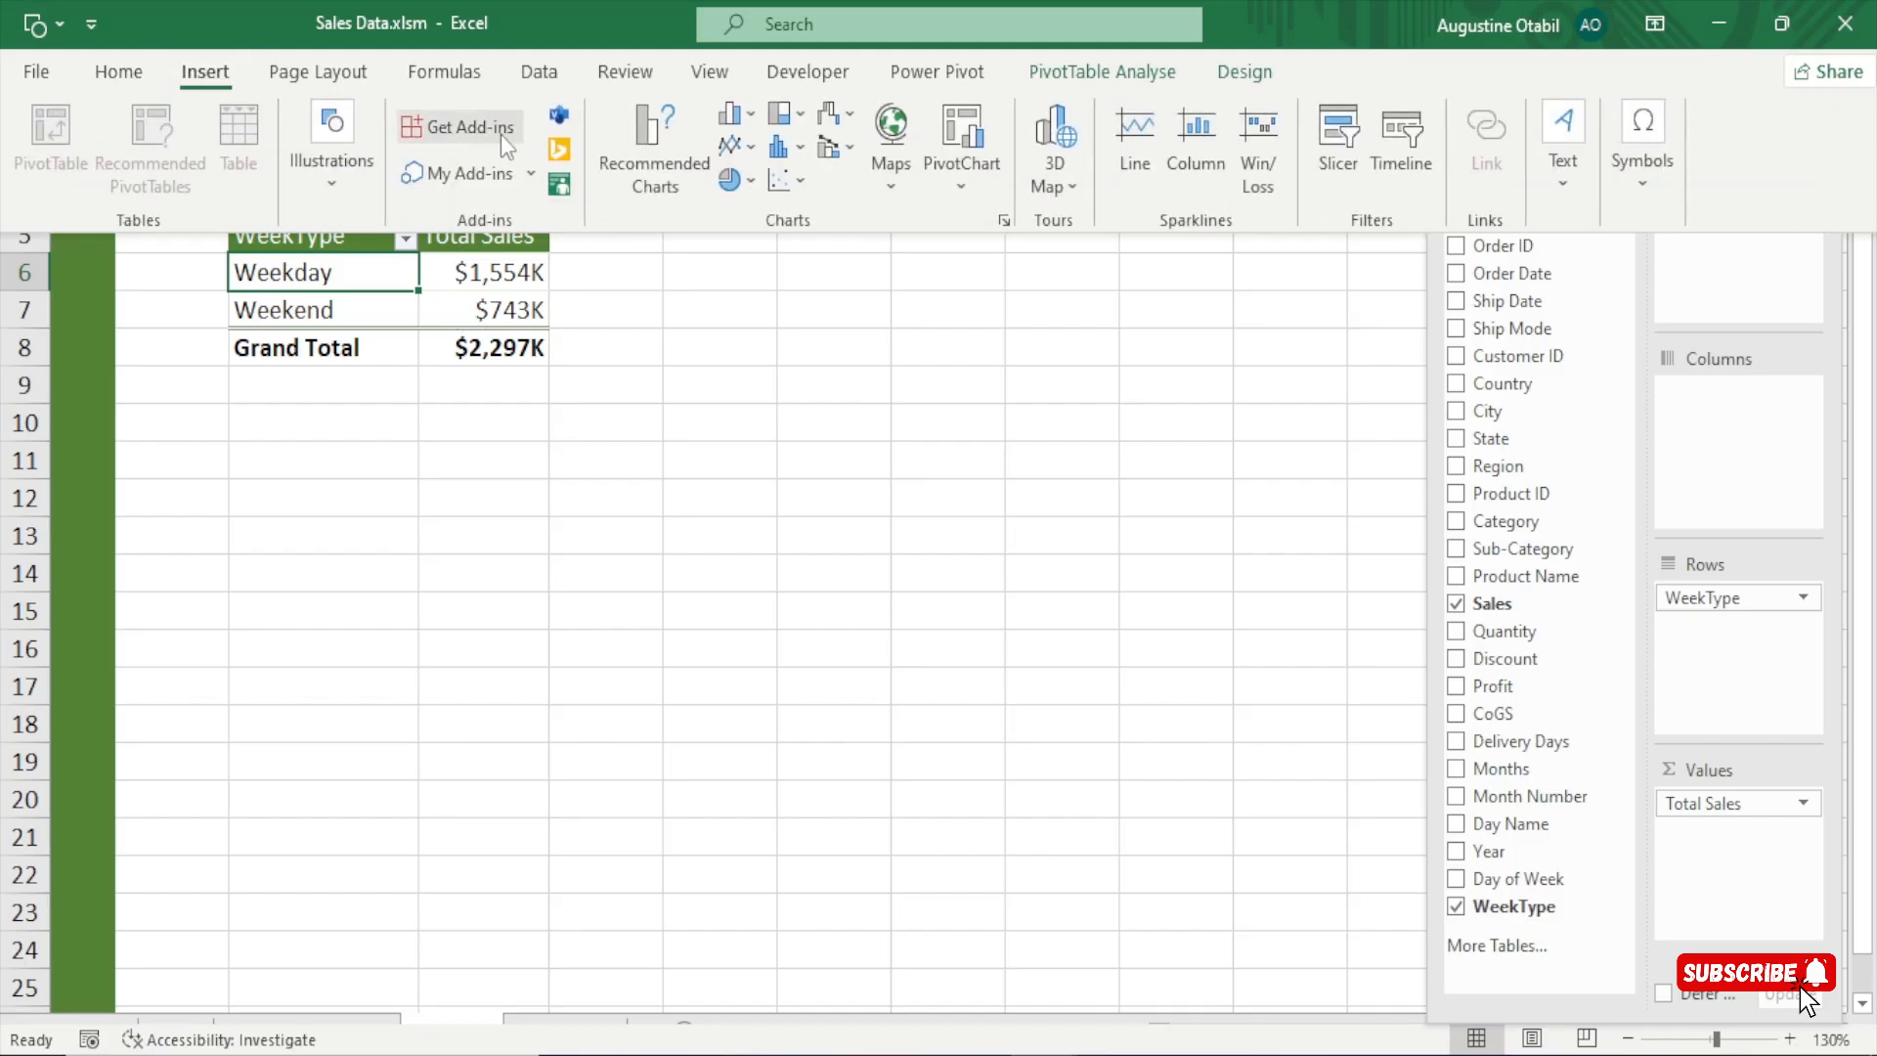
click(751, 182)
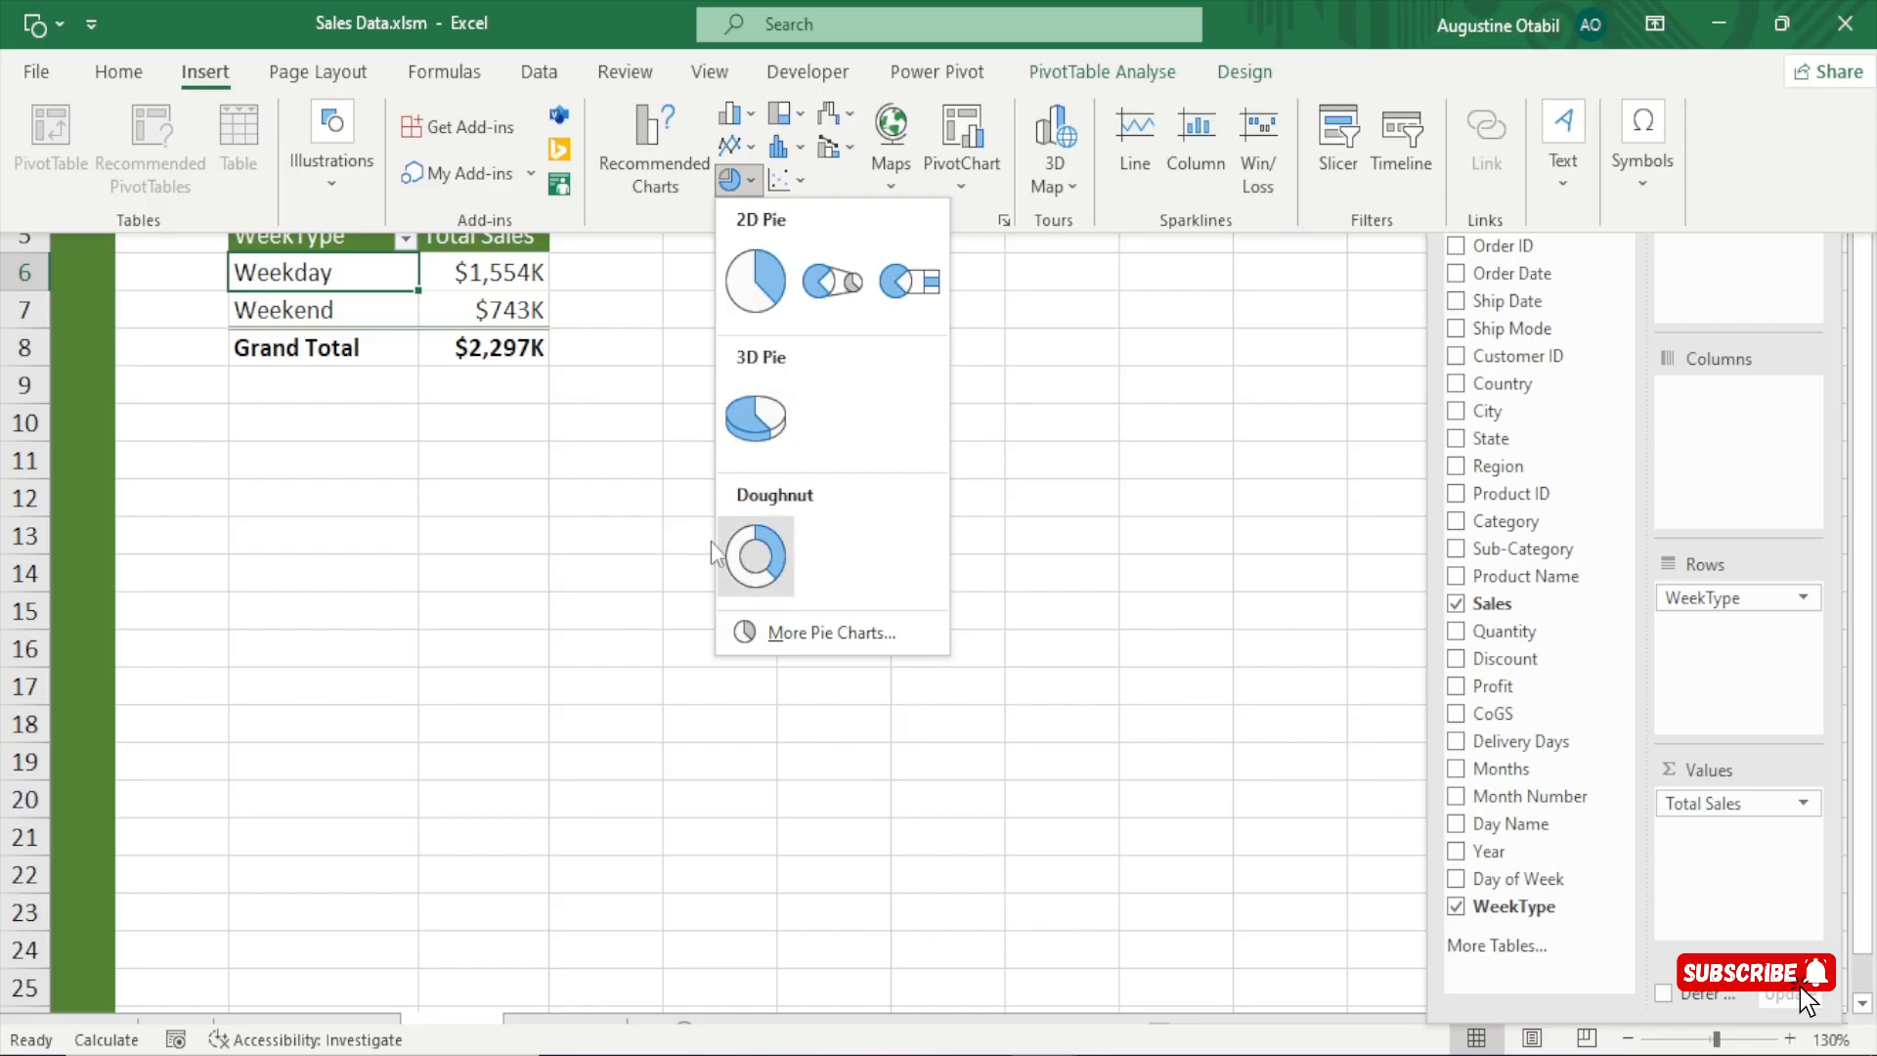
click(779, 561)
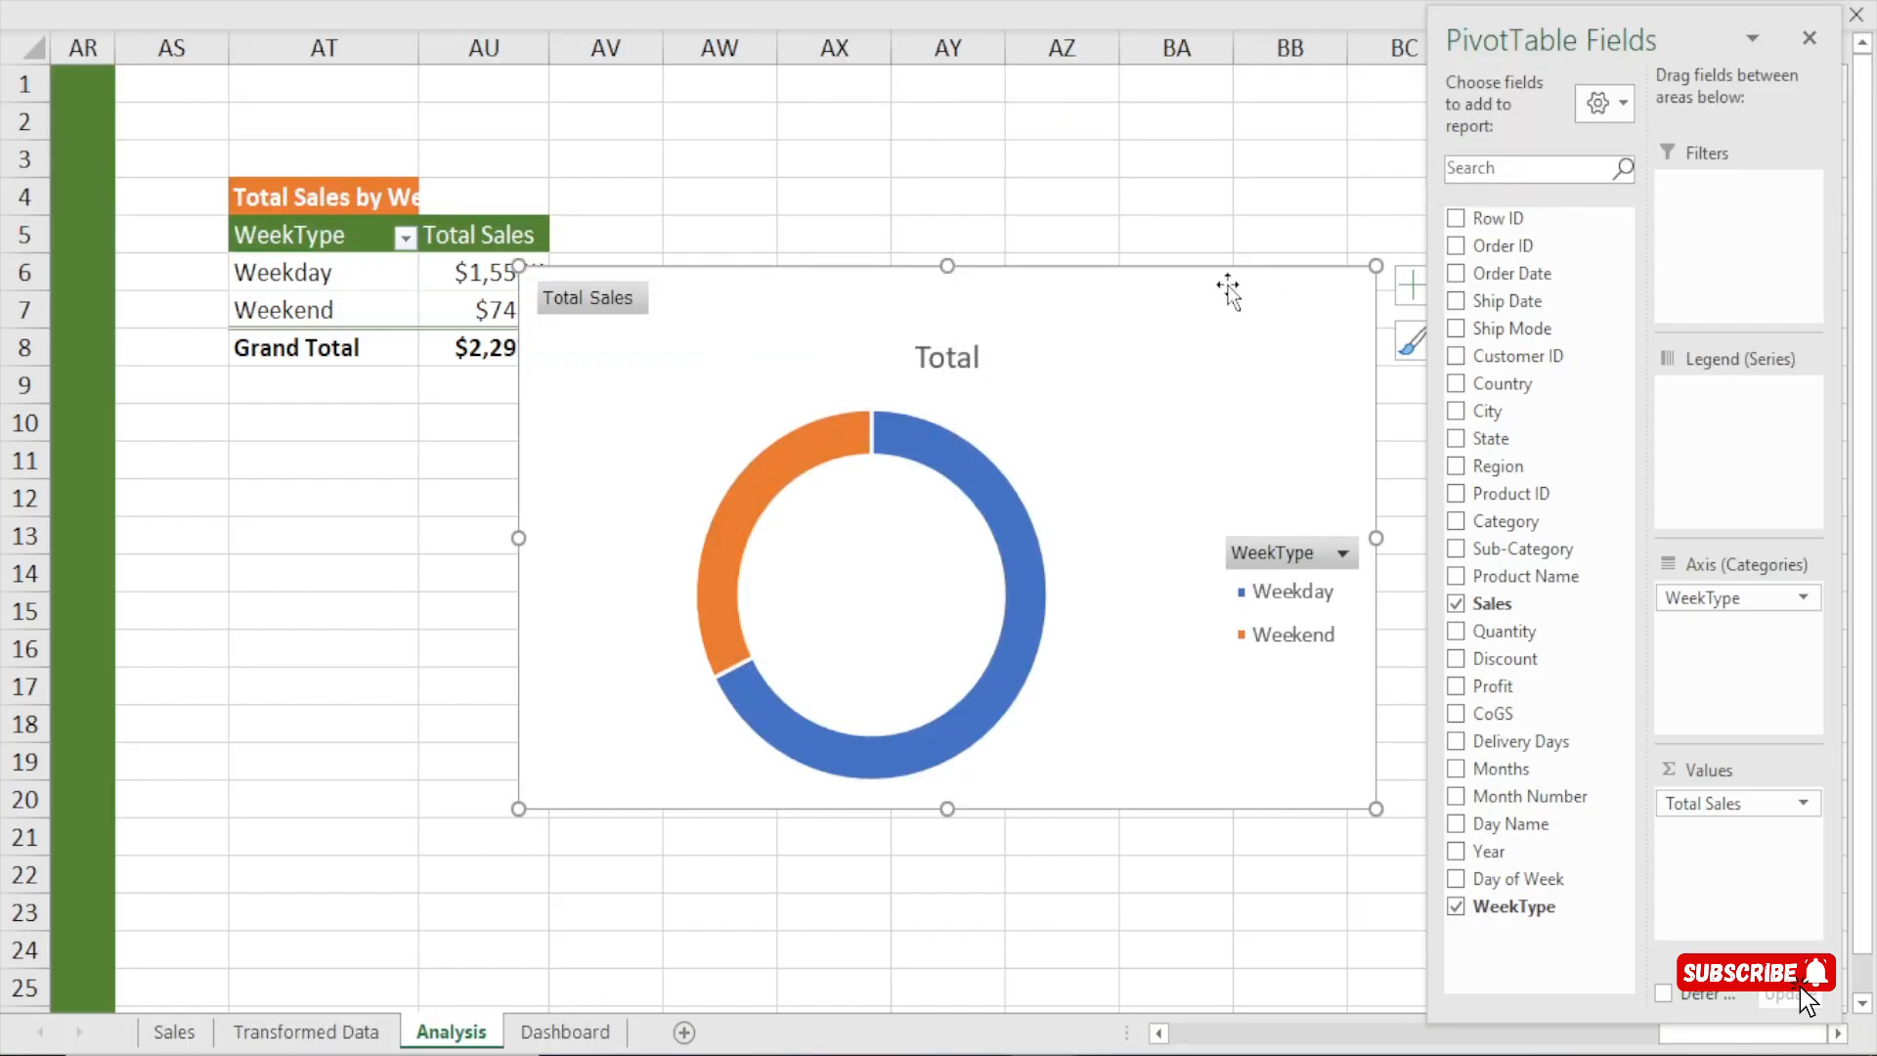
Shrink the doughnut chart in width and height and place it below the WeekType pivot table, starting at row 10.
drag(1376, 539, 1089, 617)
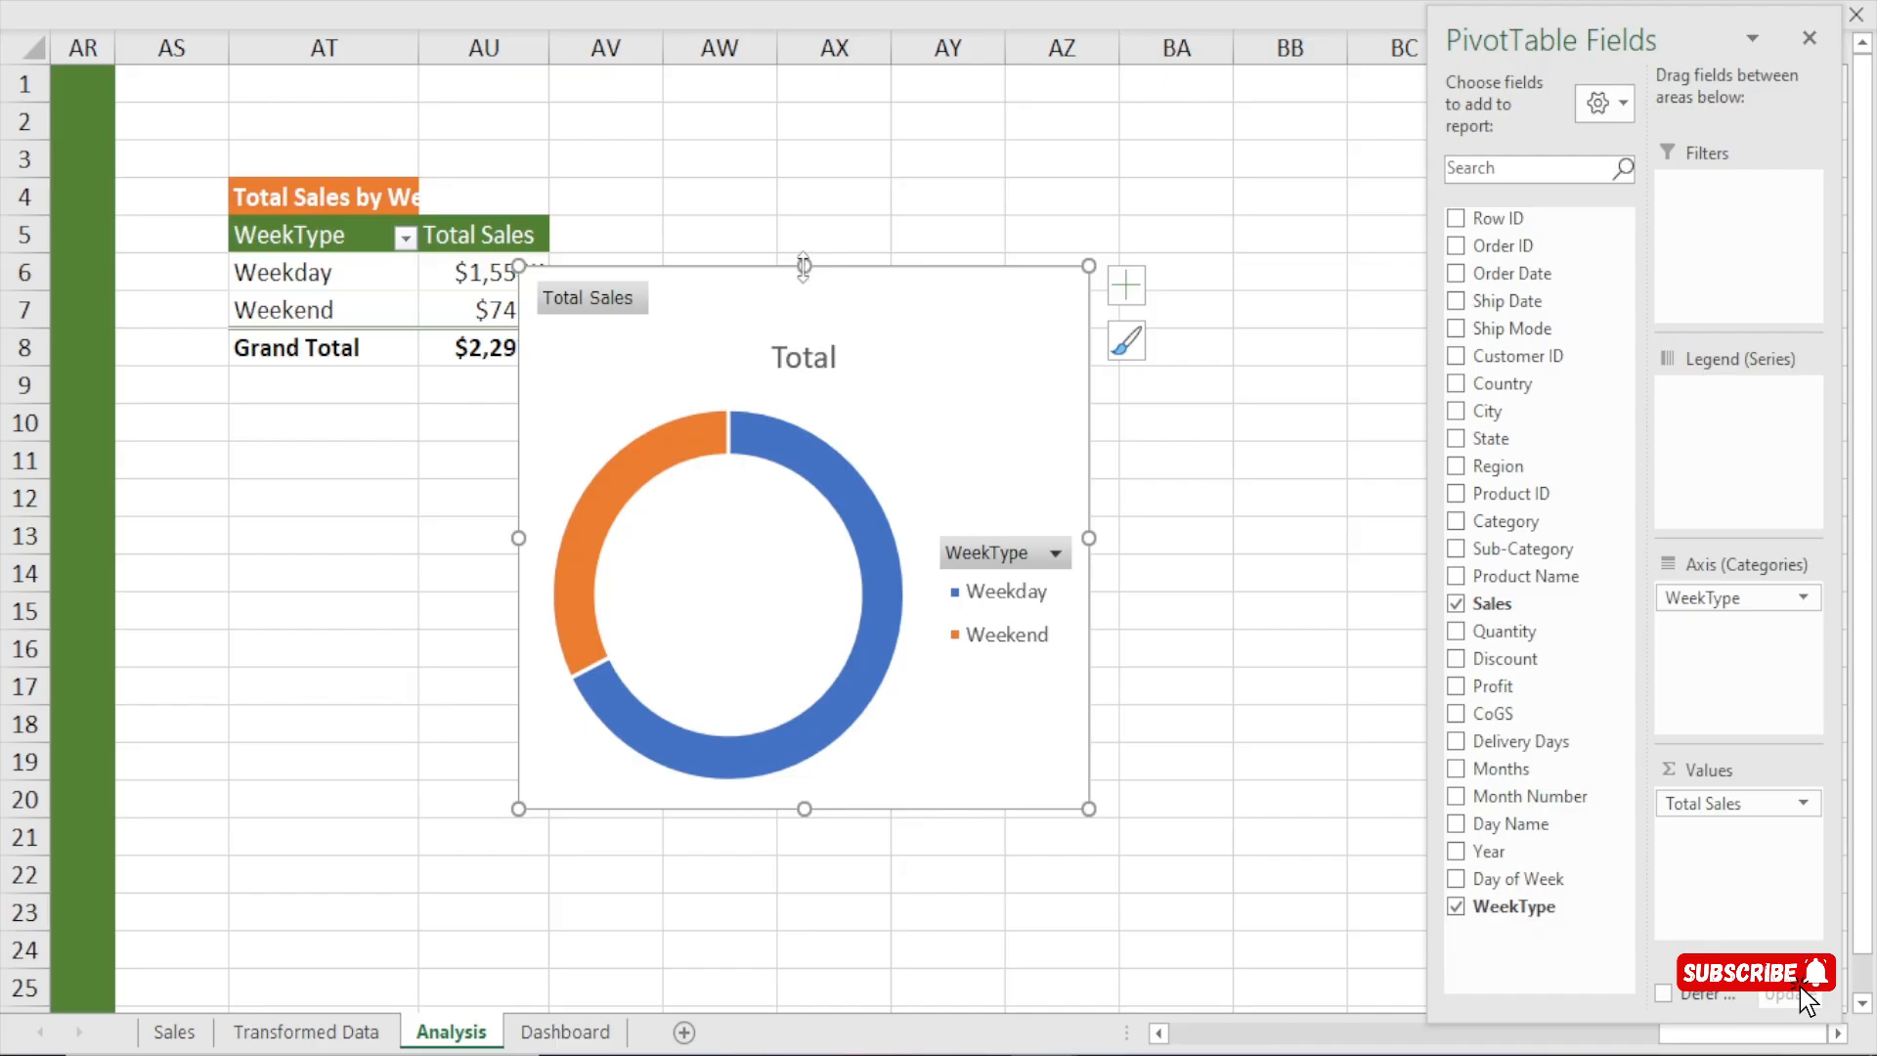
drag(803, 265, 787, 356)
drag(929, 423, 636, 483)
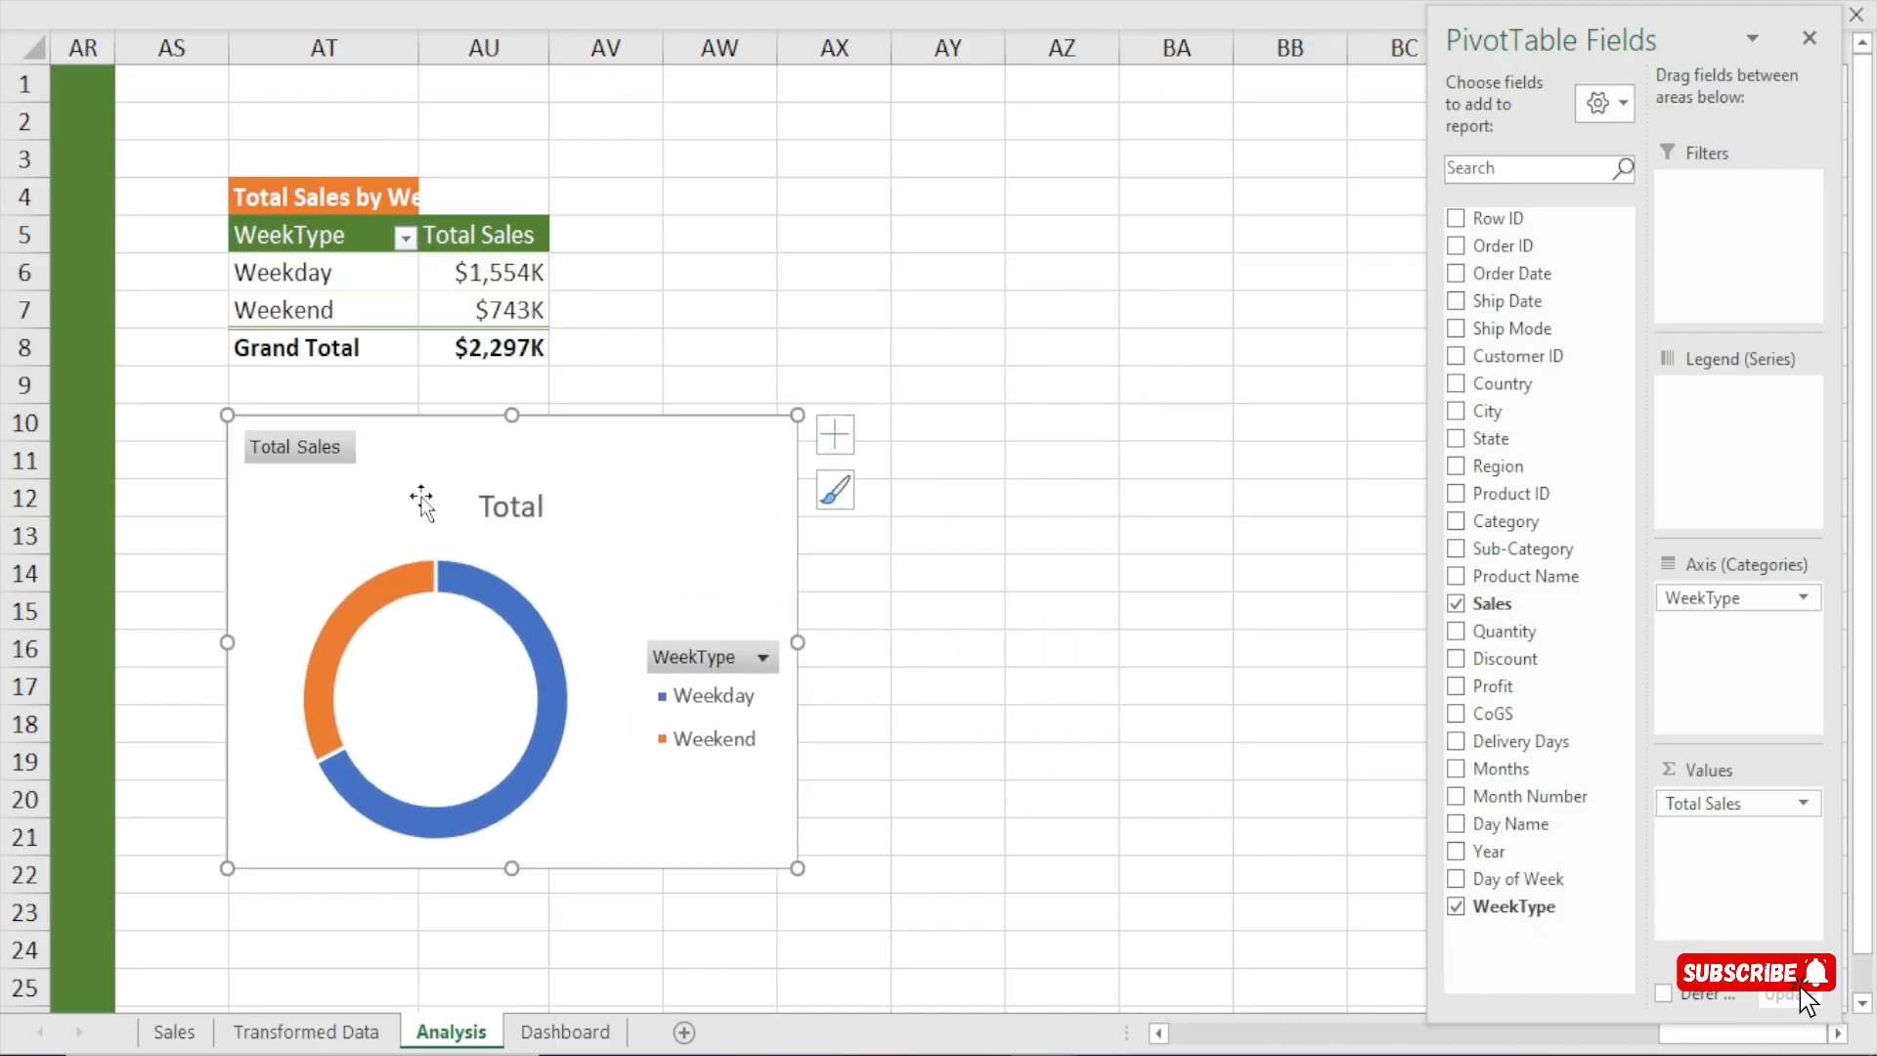
Hide all field buttons on the doughnut chart and delete its title.
right_click(287, 445)
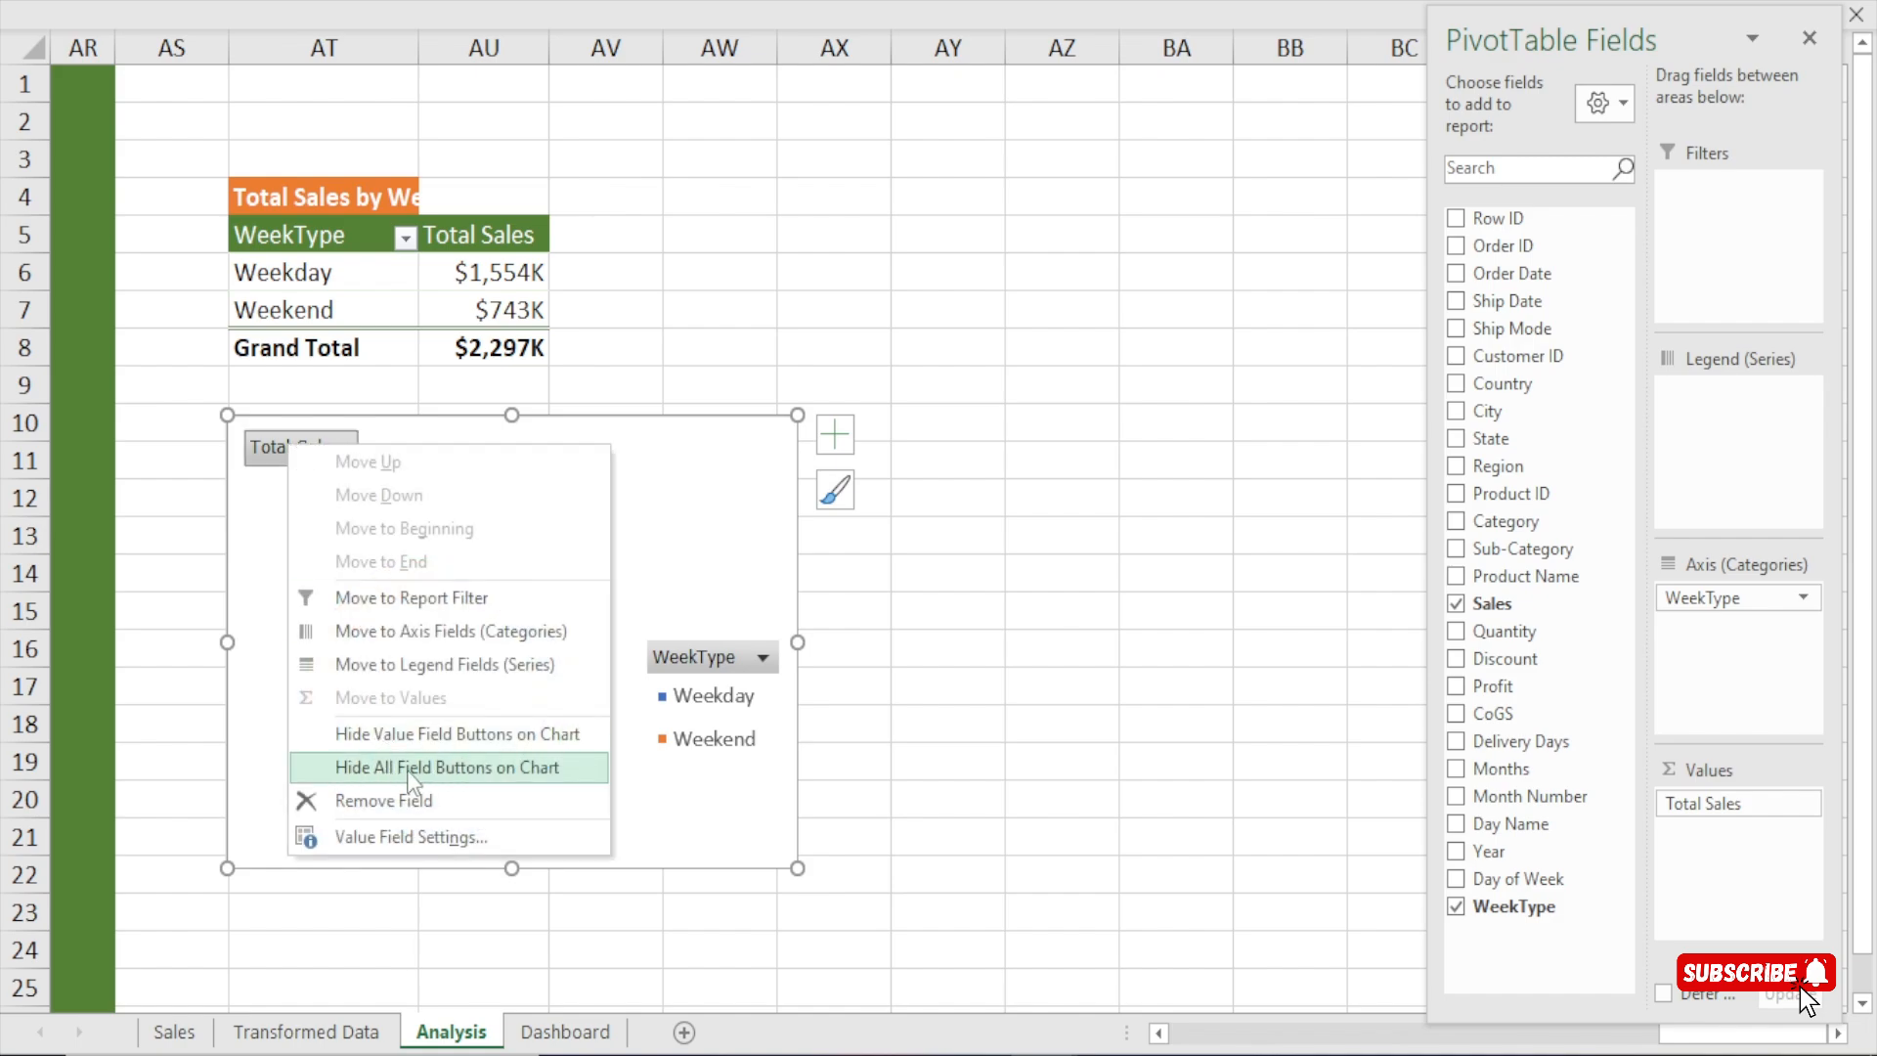
click(501, 768)
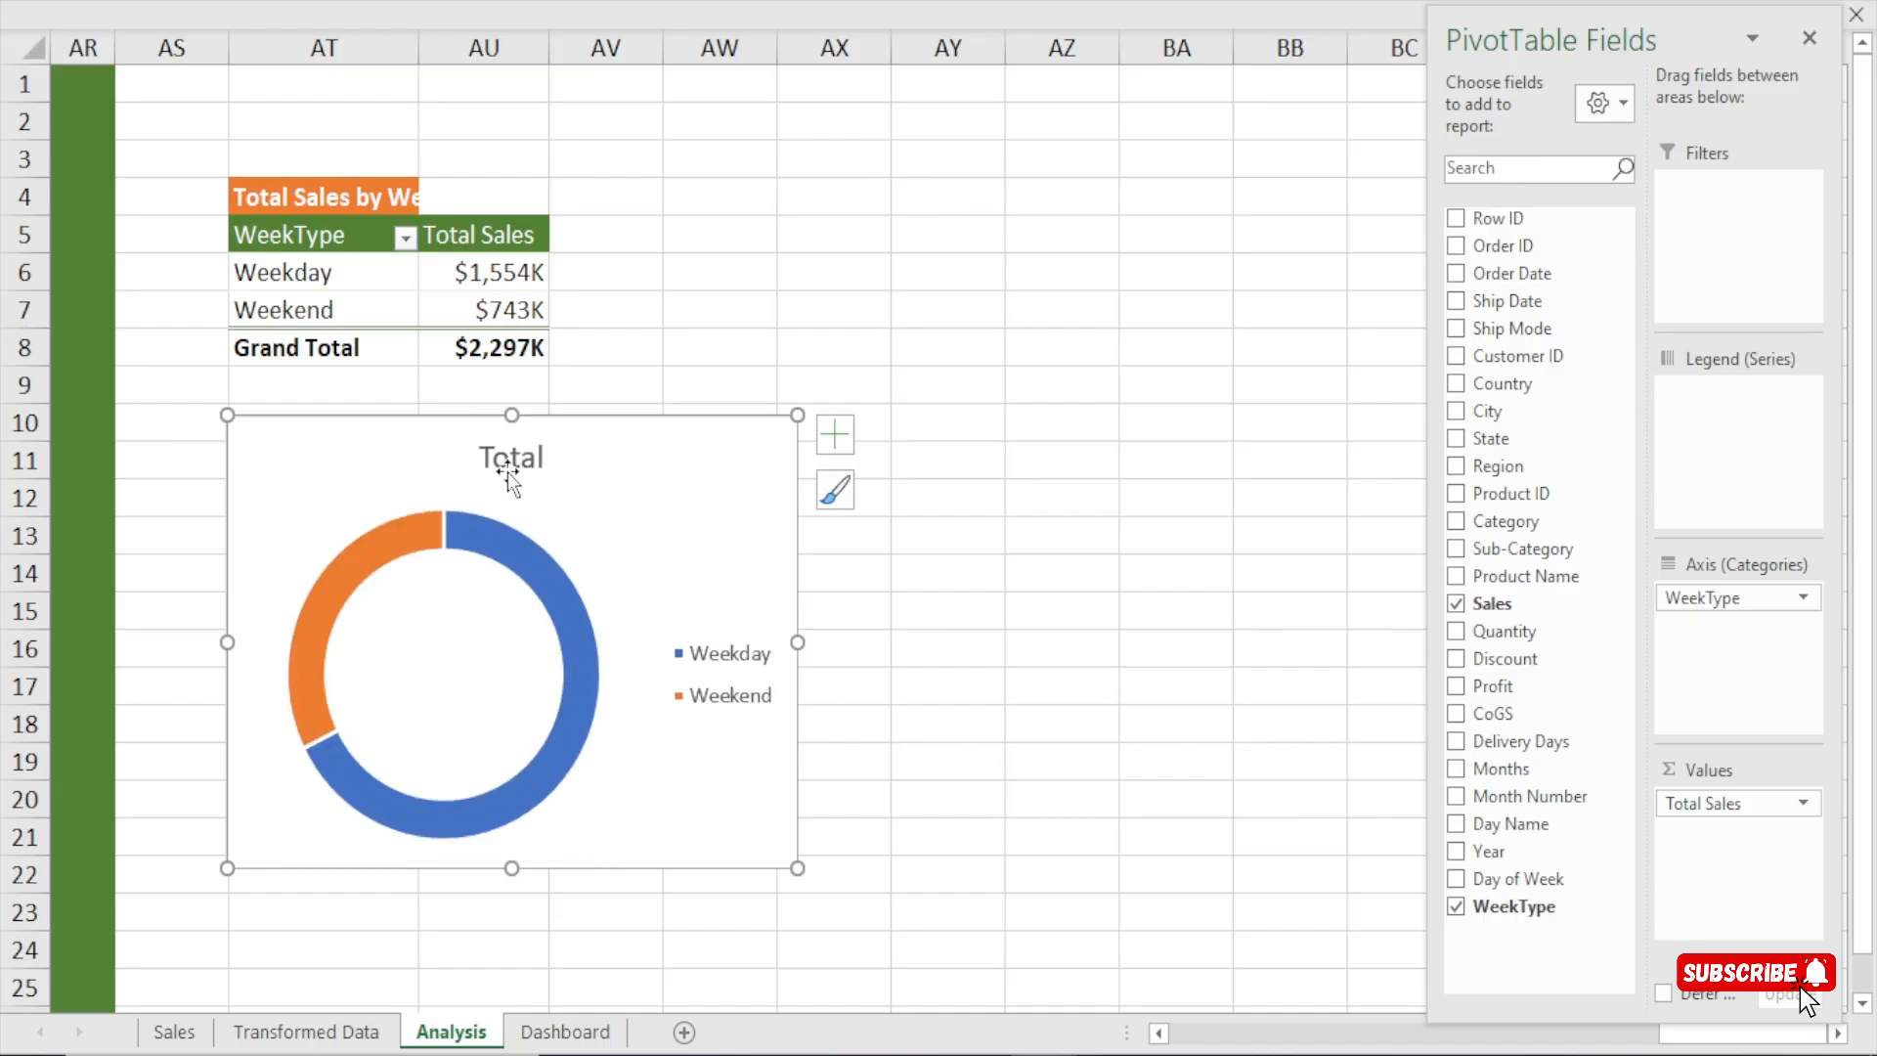
key(Delete)
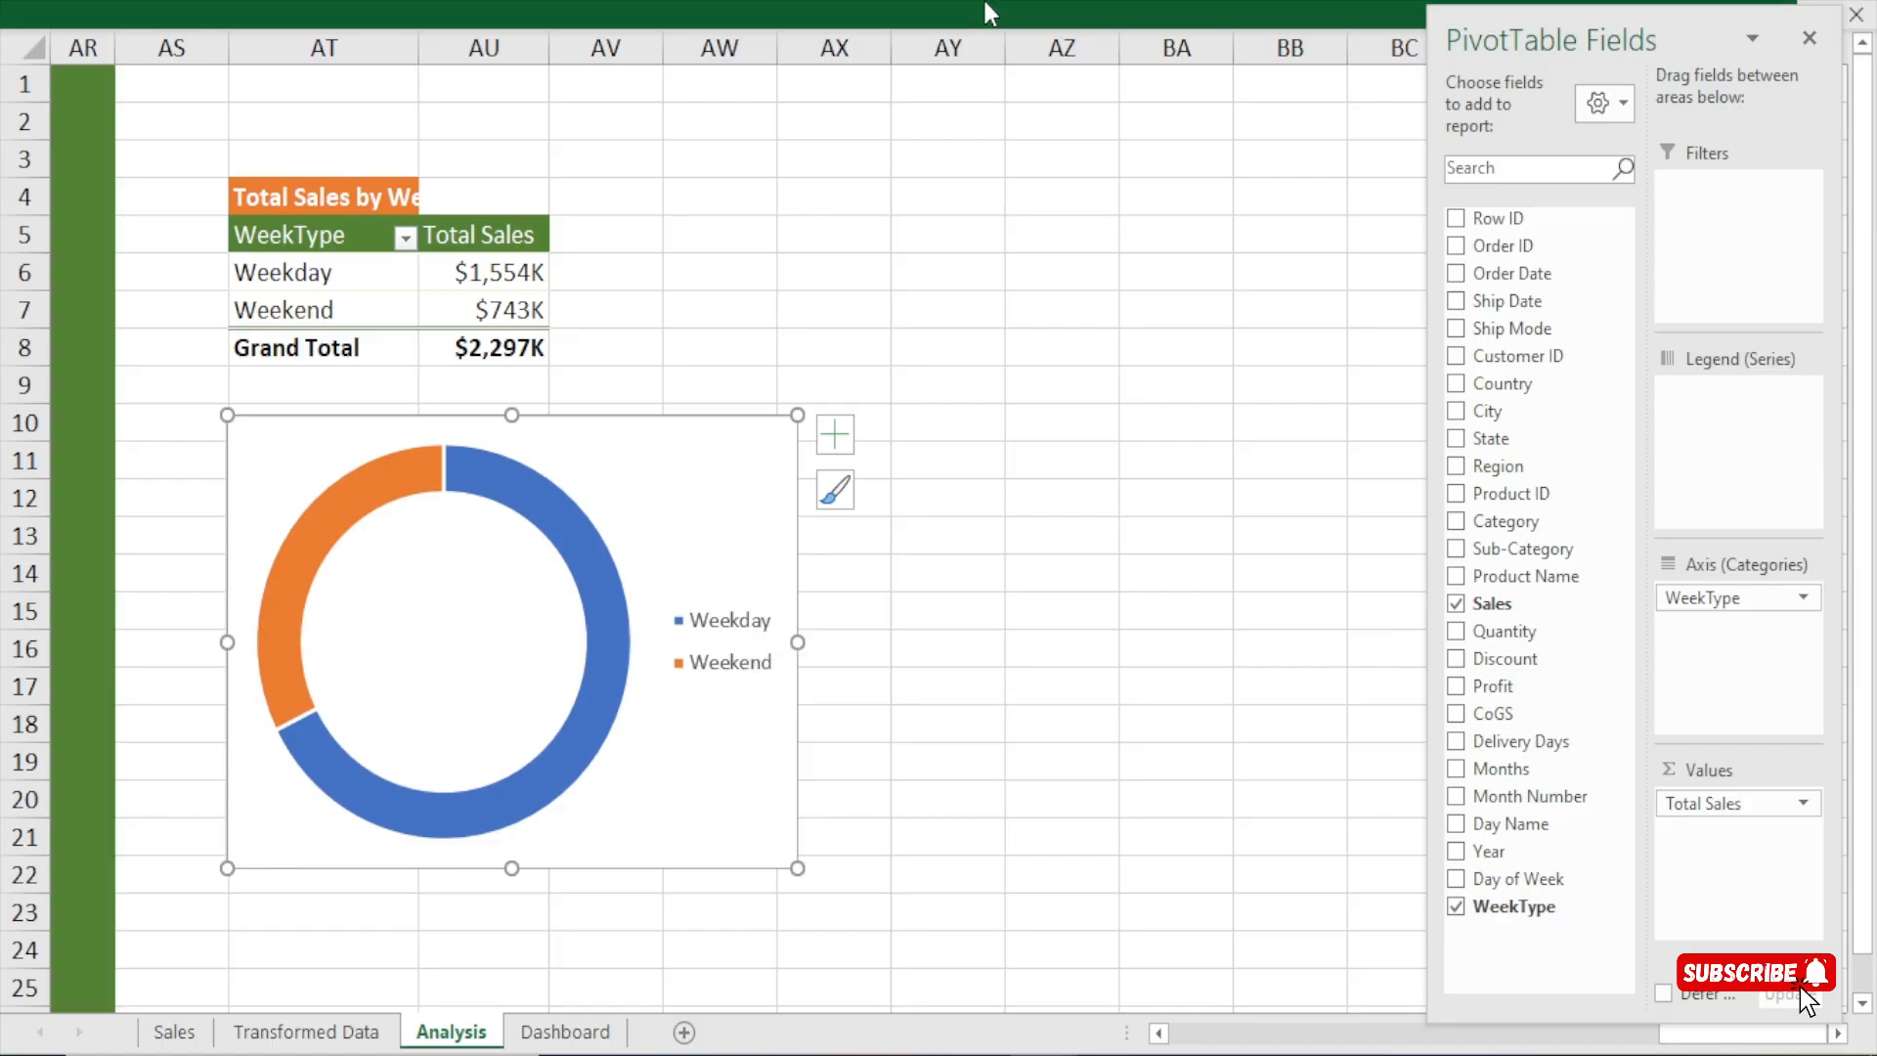
Place the legend at the bottom of the doughnut chart and narrow the chart slightly.
click(983, 2)
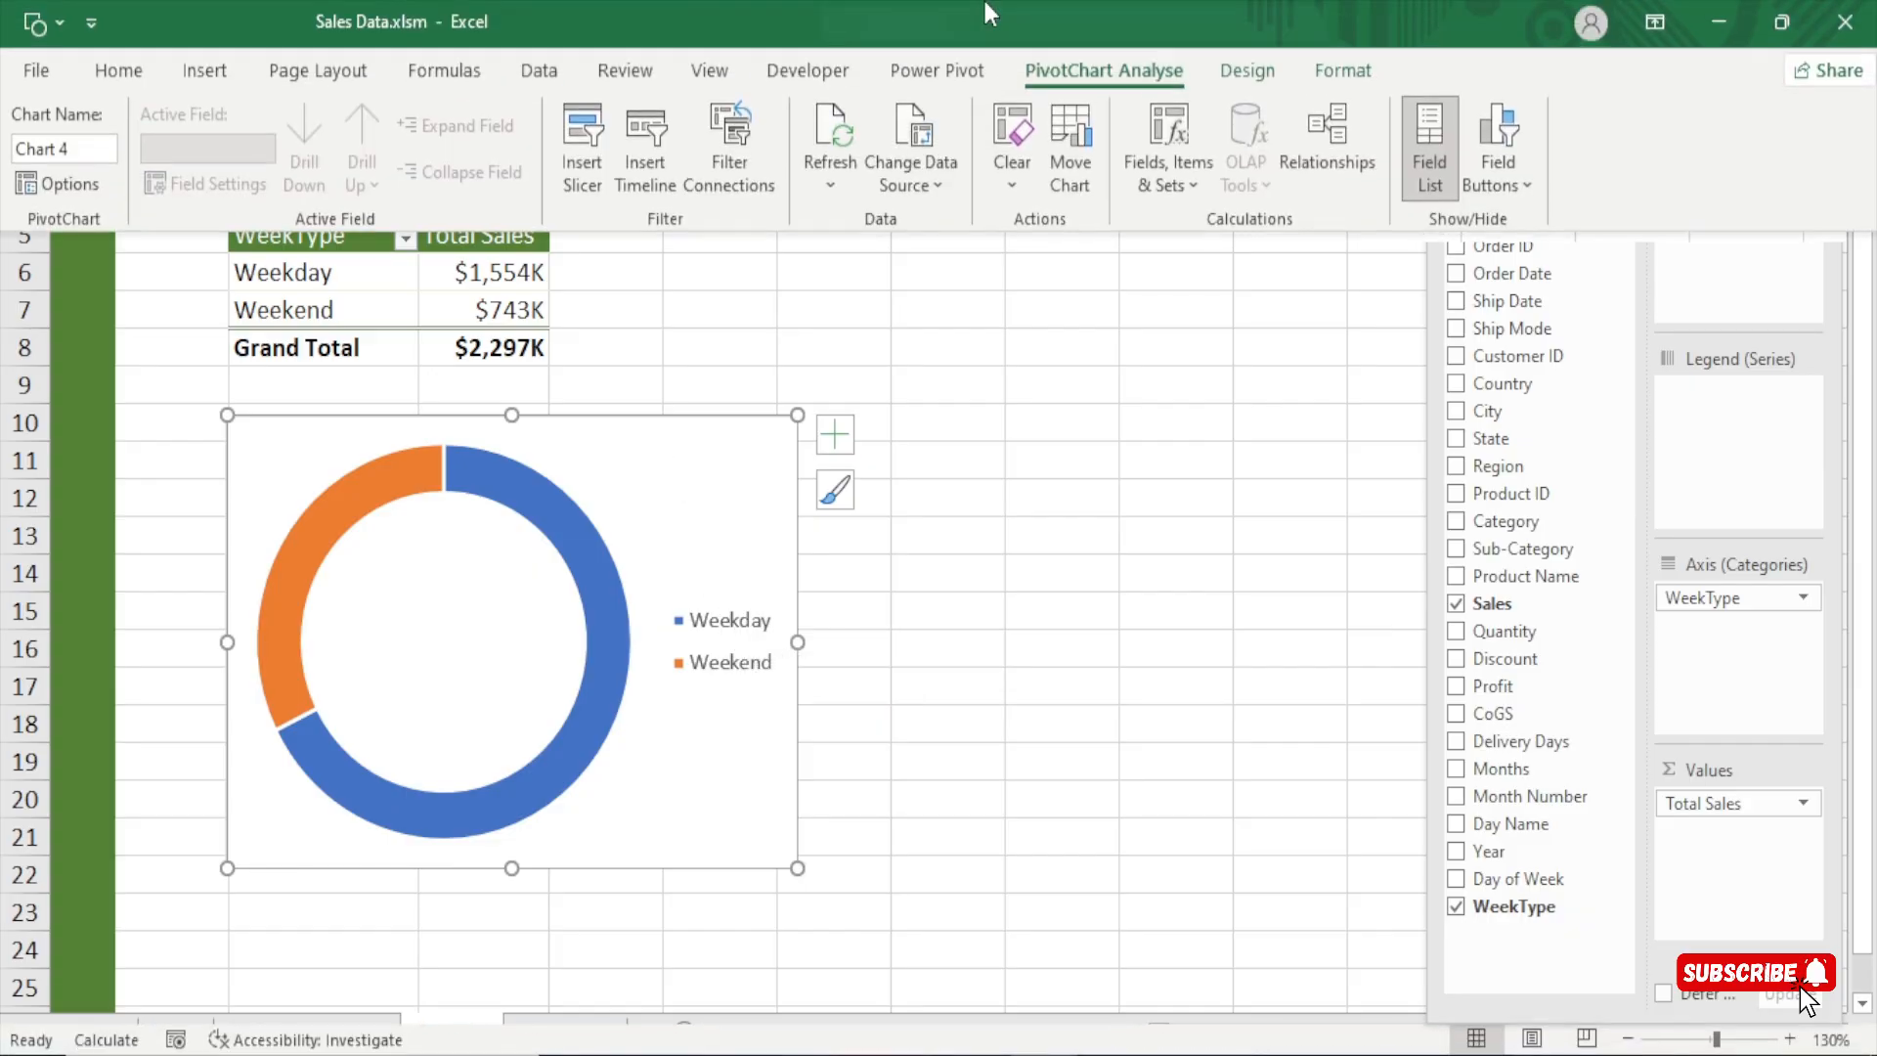
click(1345, 73)
click(1246, 76)
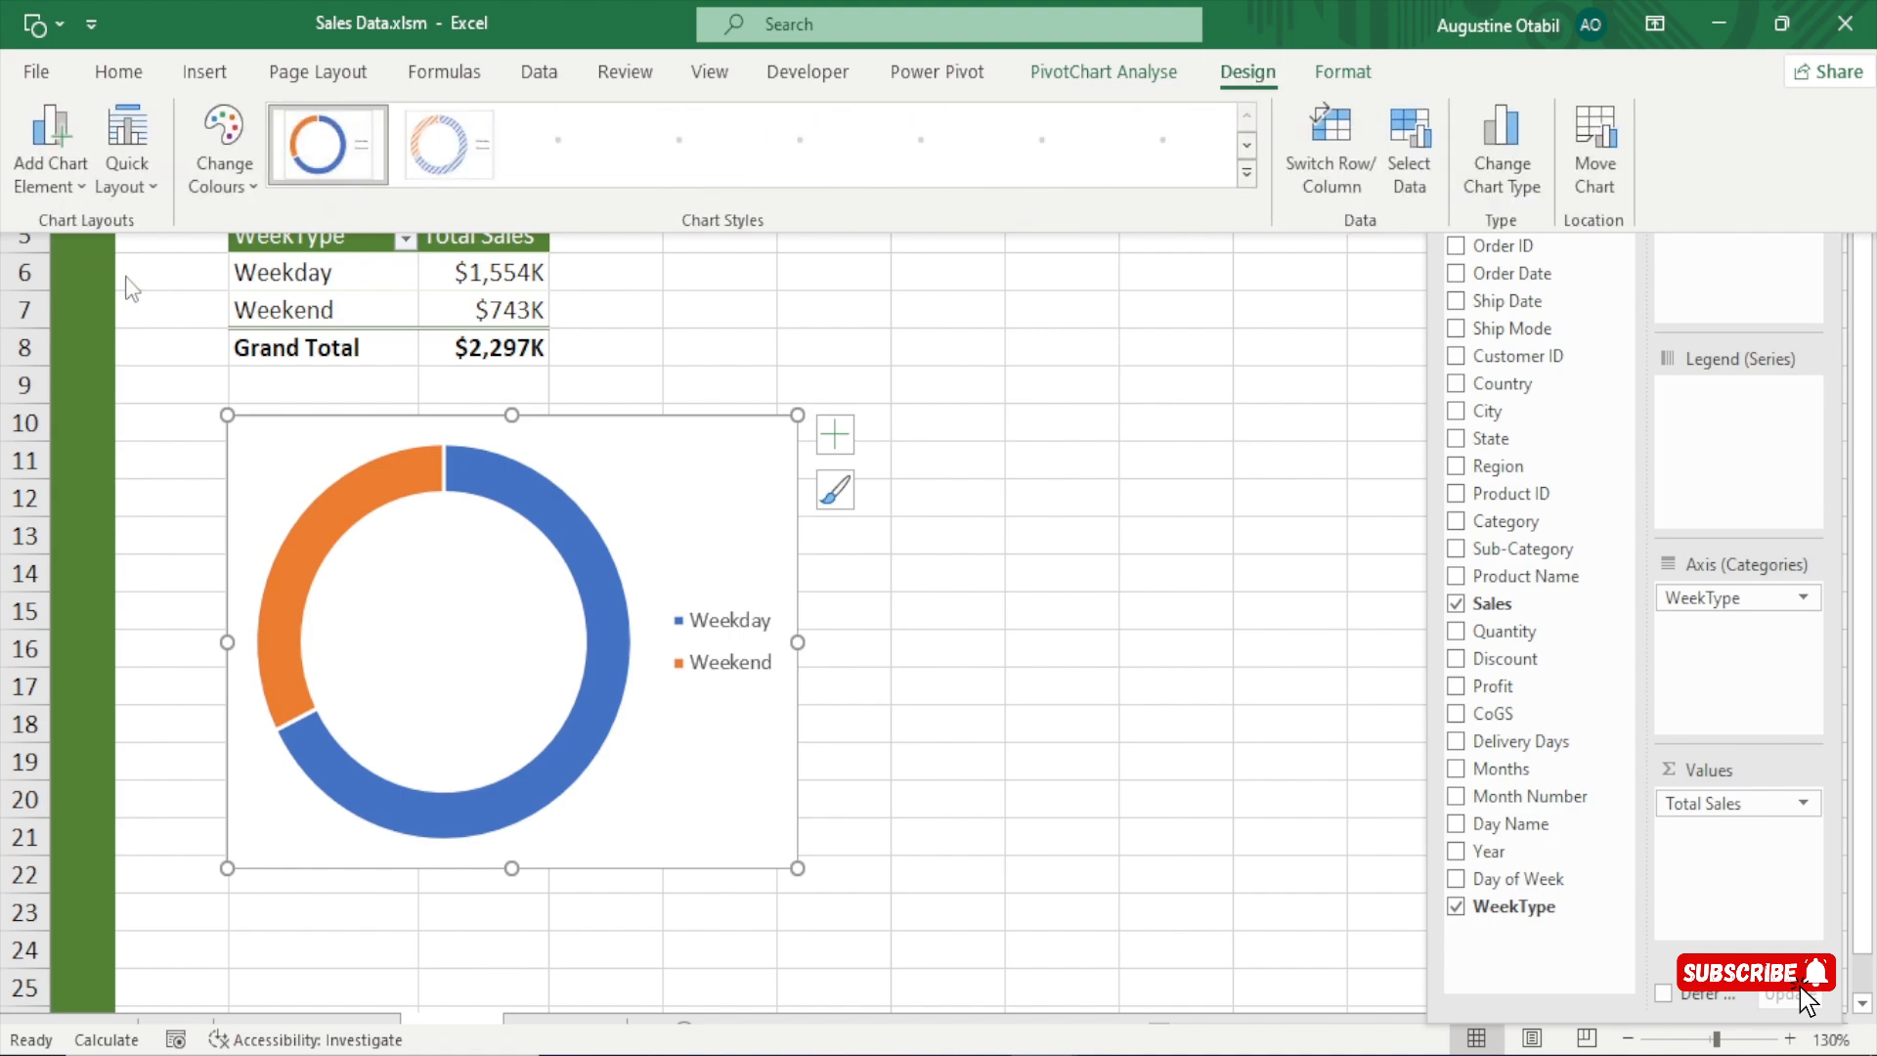
click(74, 189)
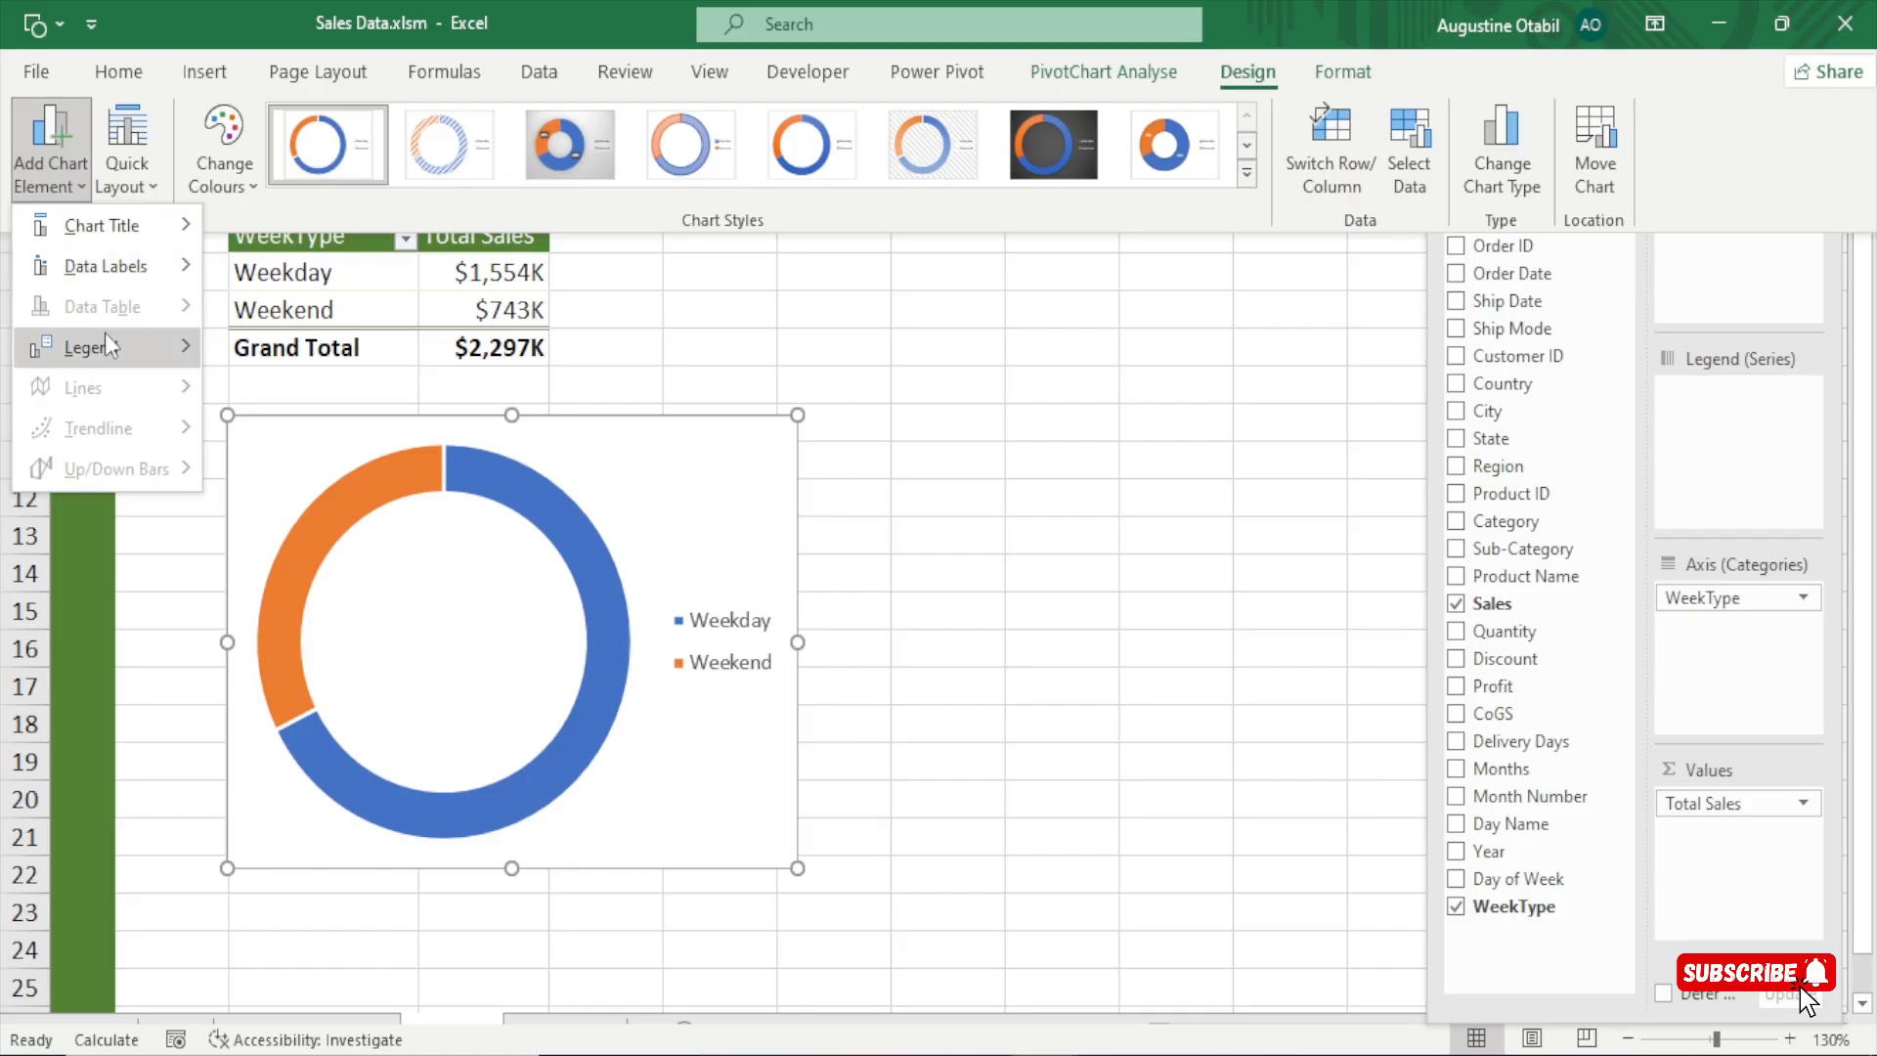
mouse_move(84, 350)
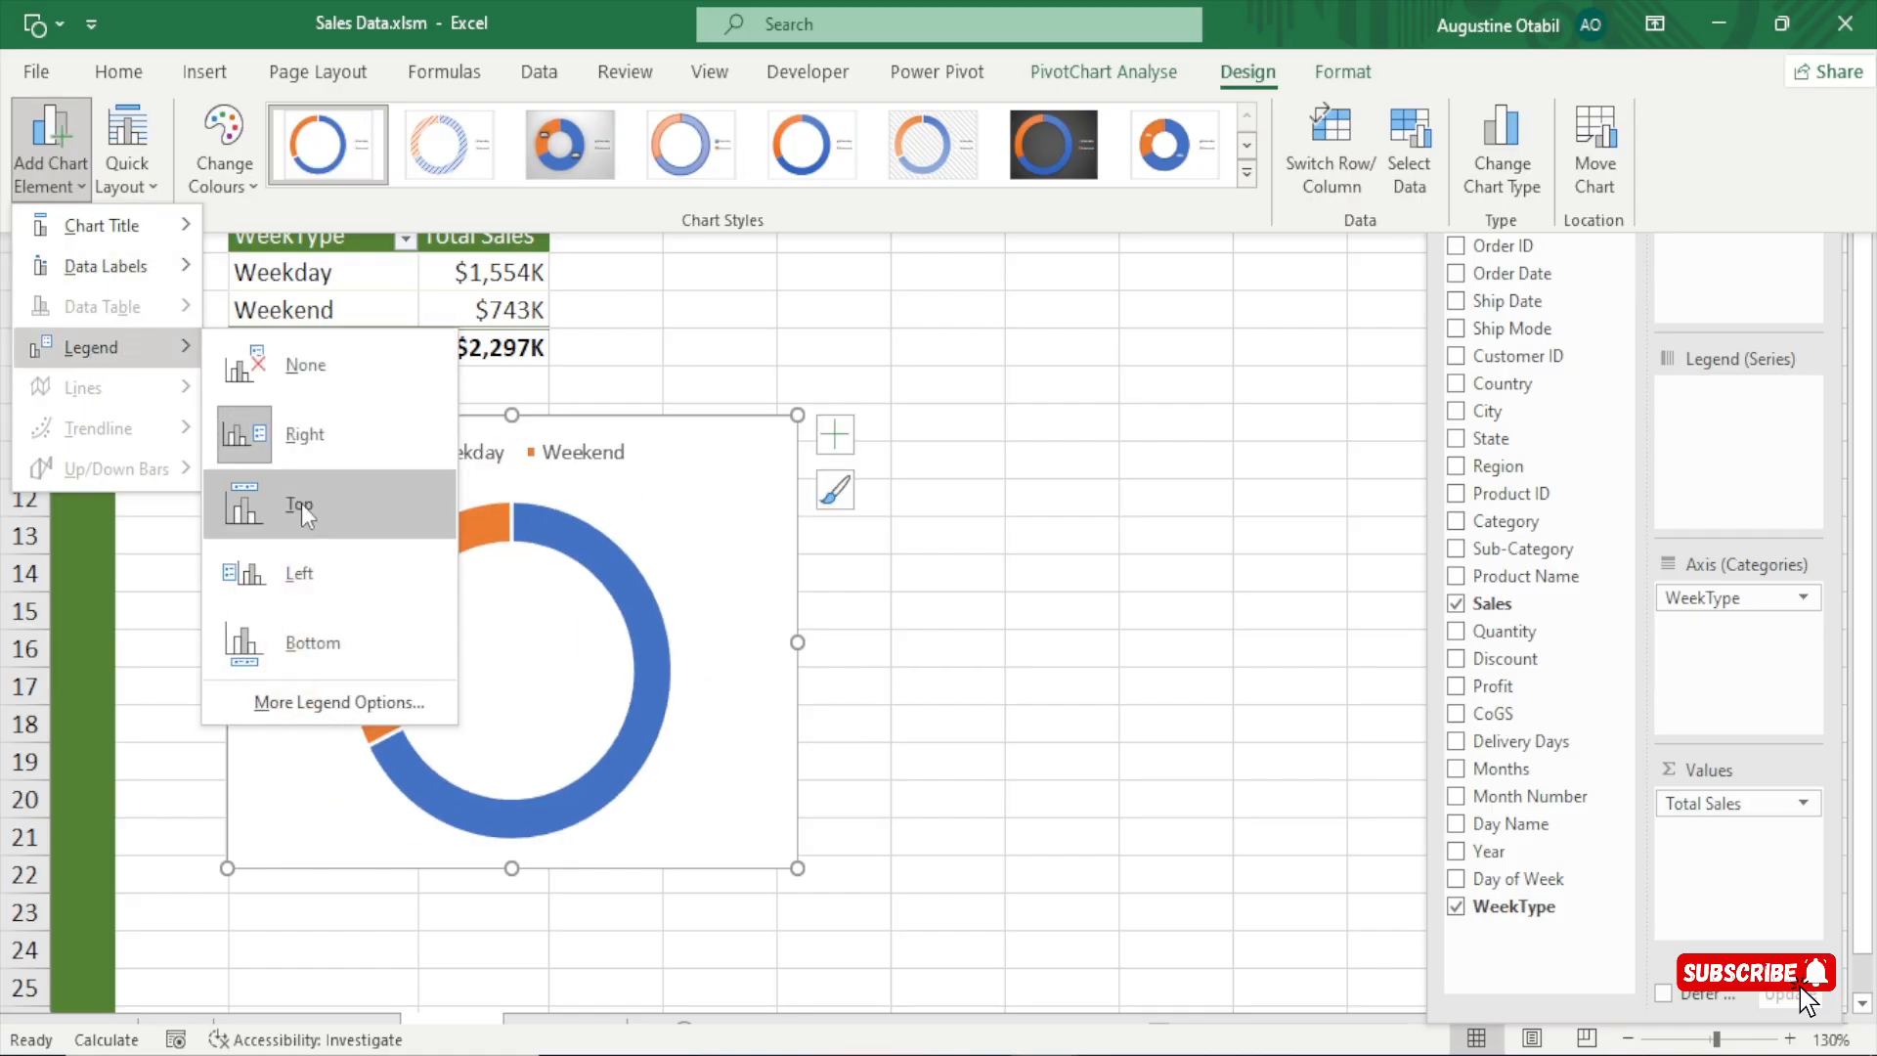
click(287, 643)
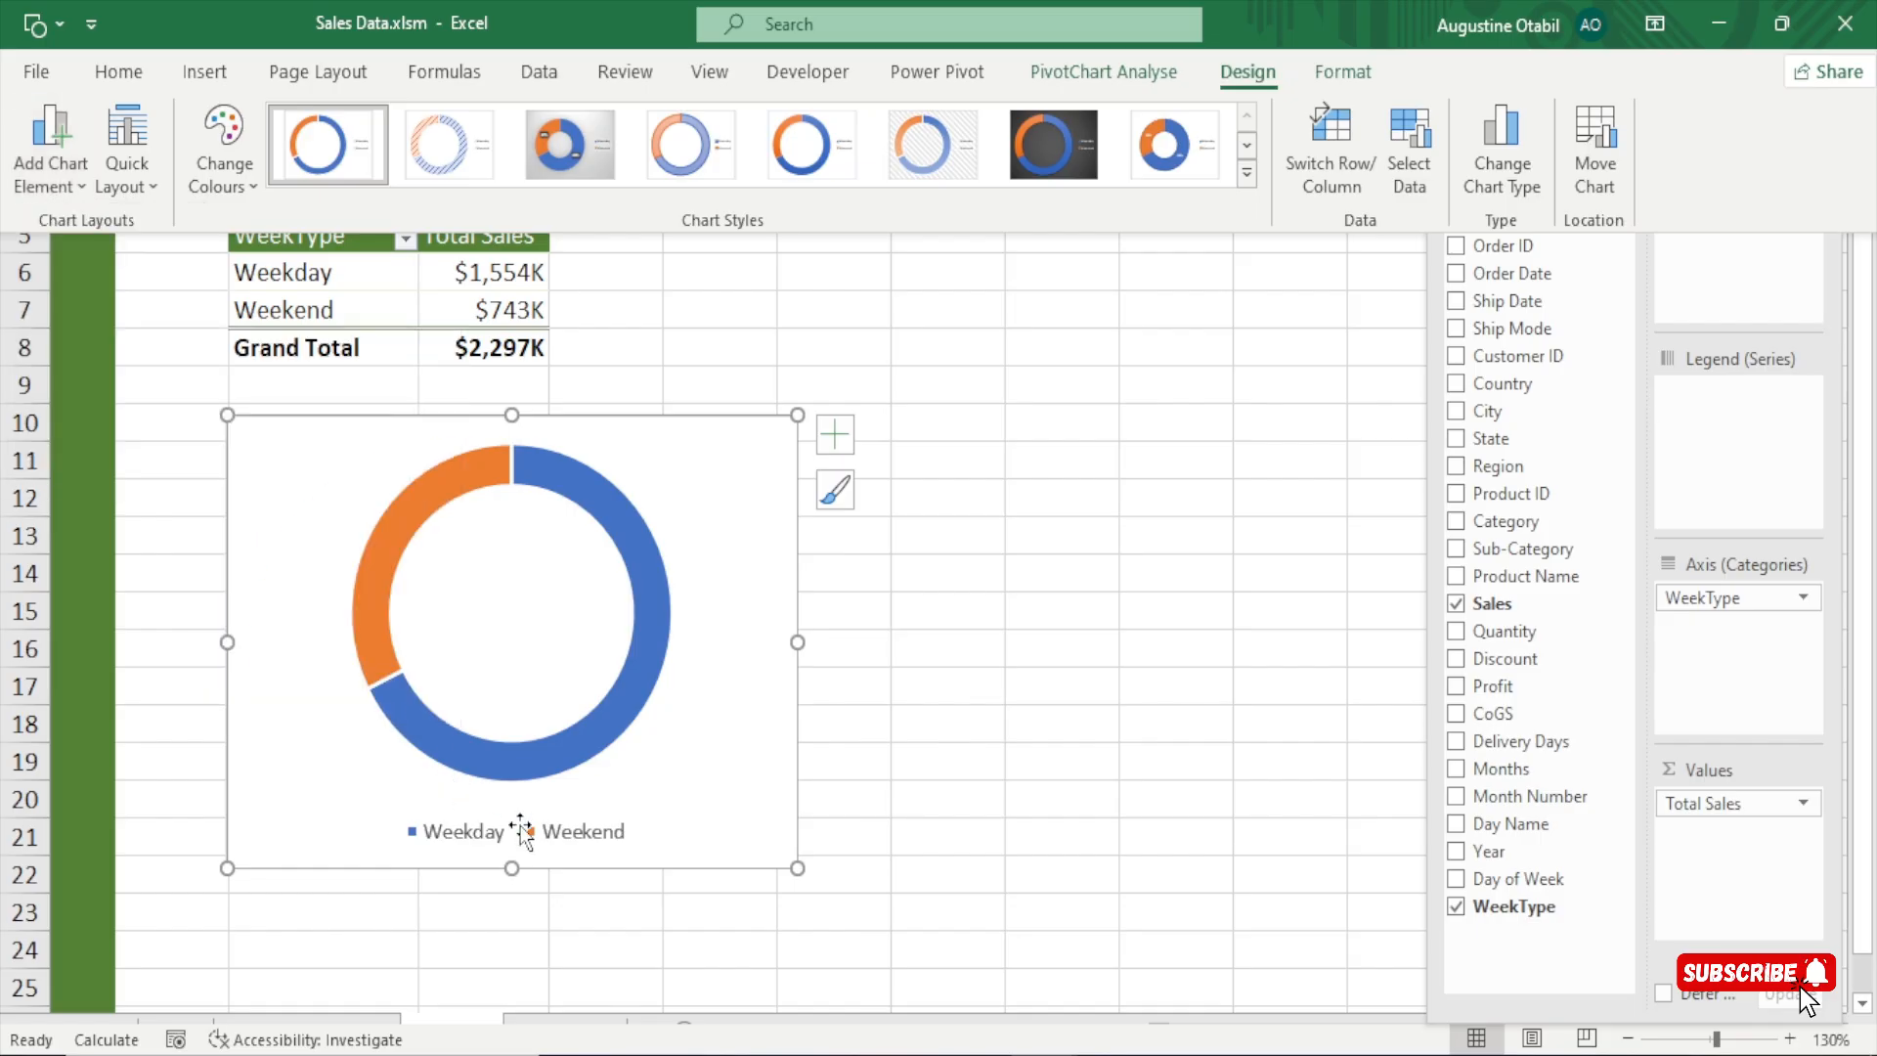
click(741, 645)
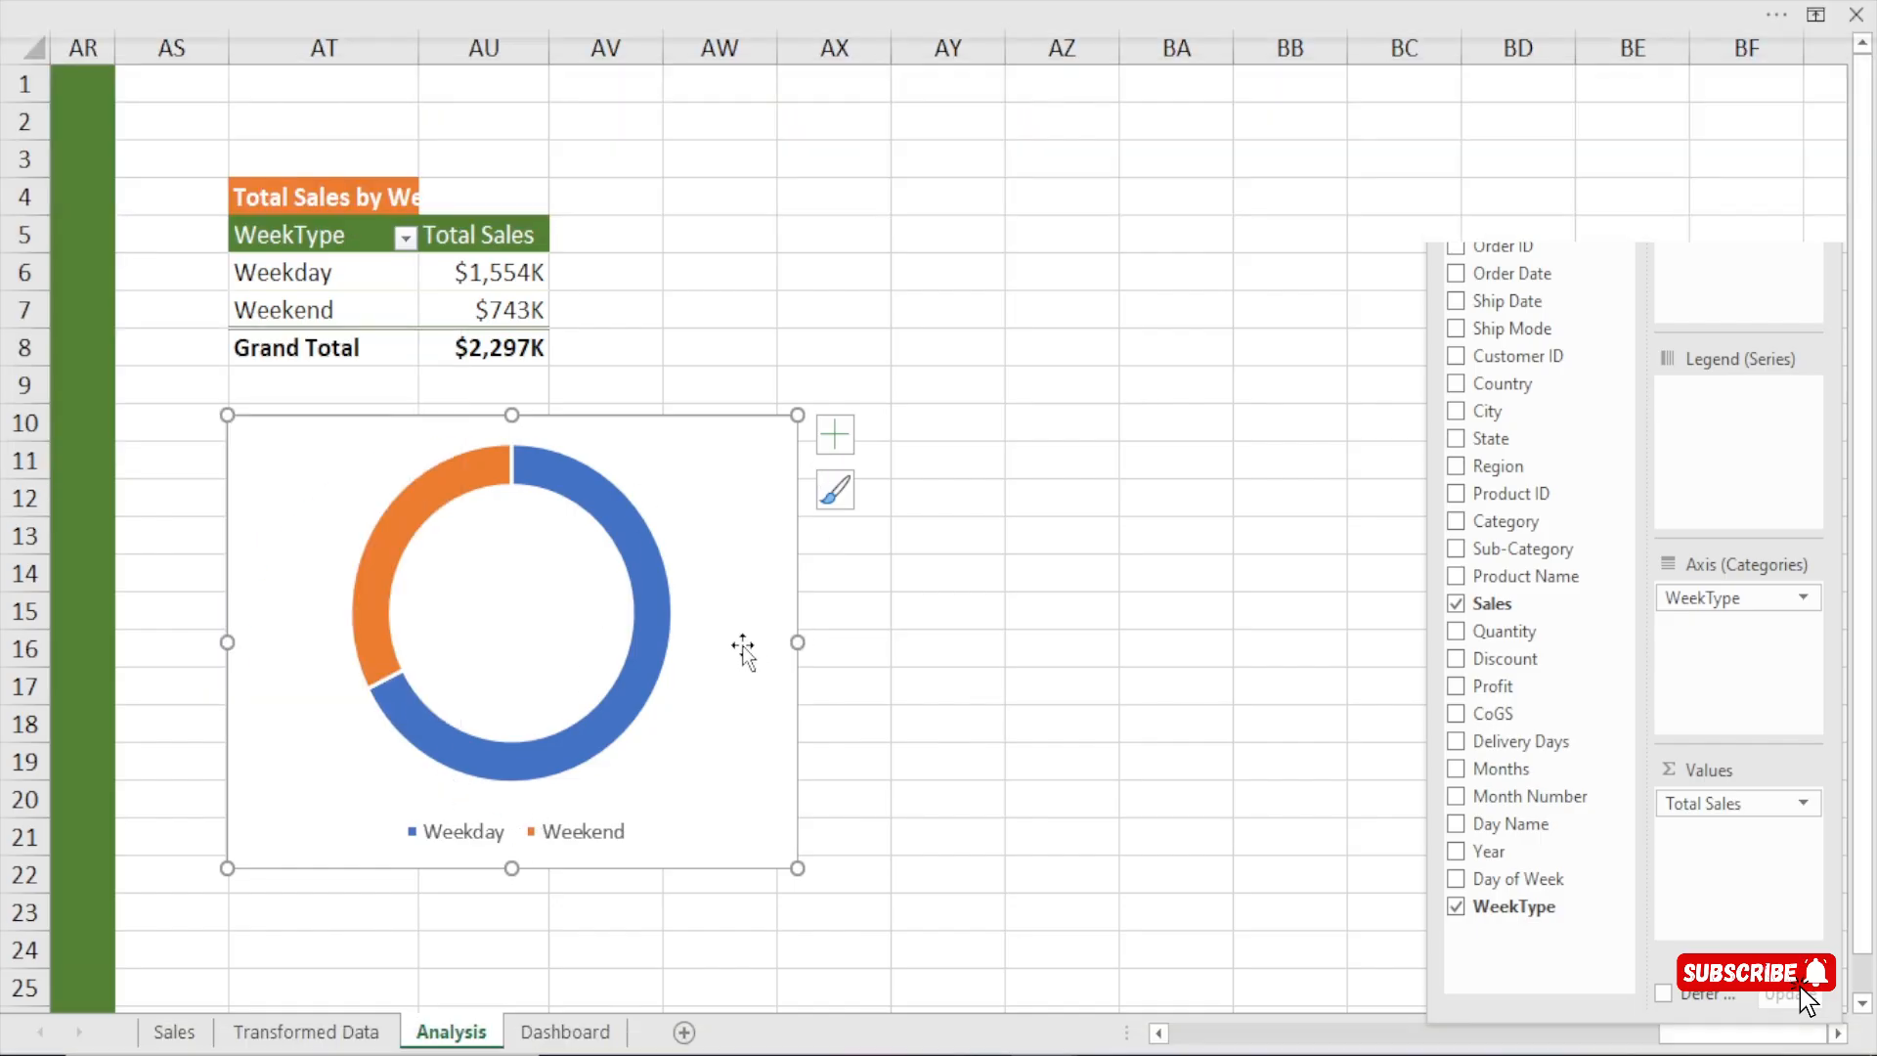
drag(795, 642, 740, 645)
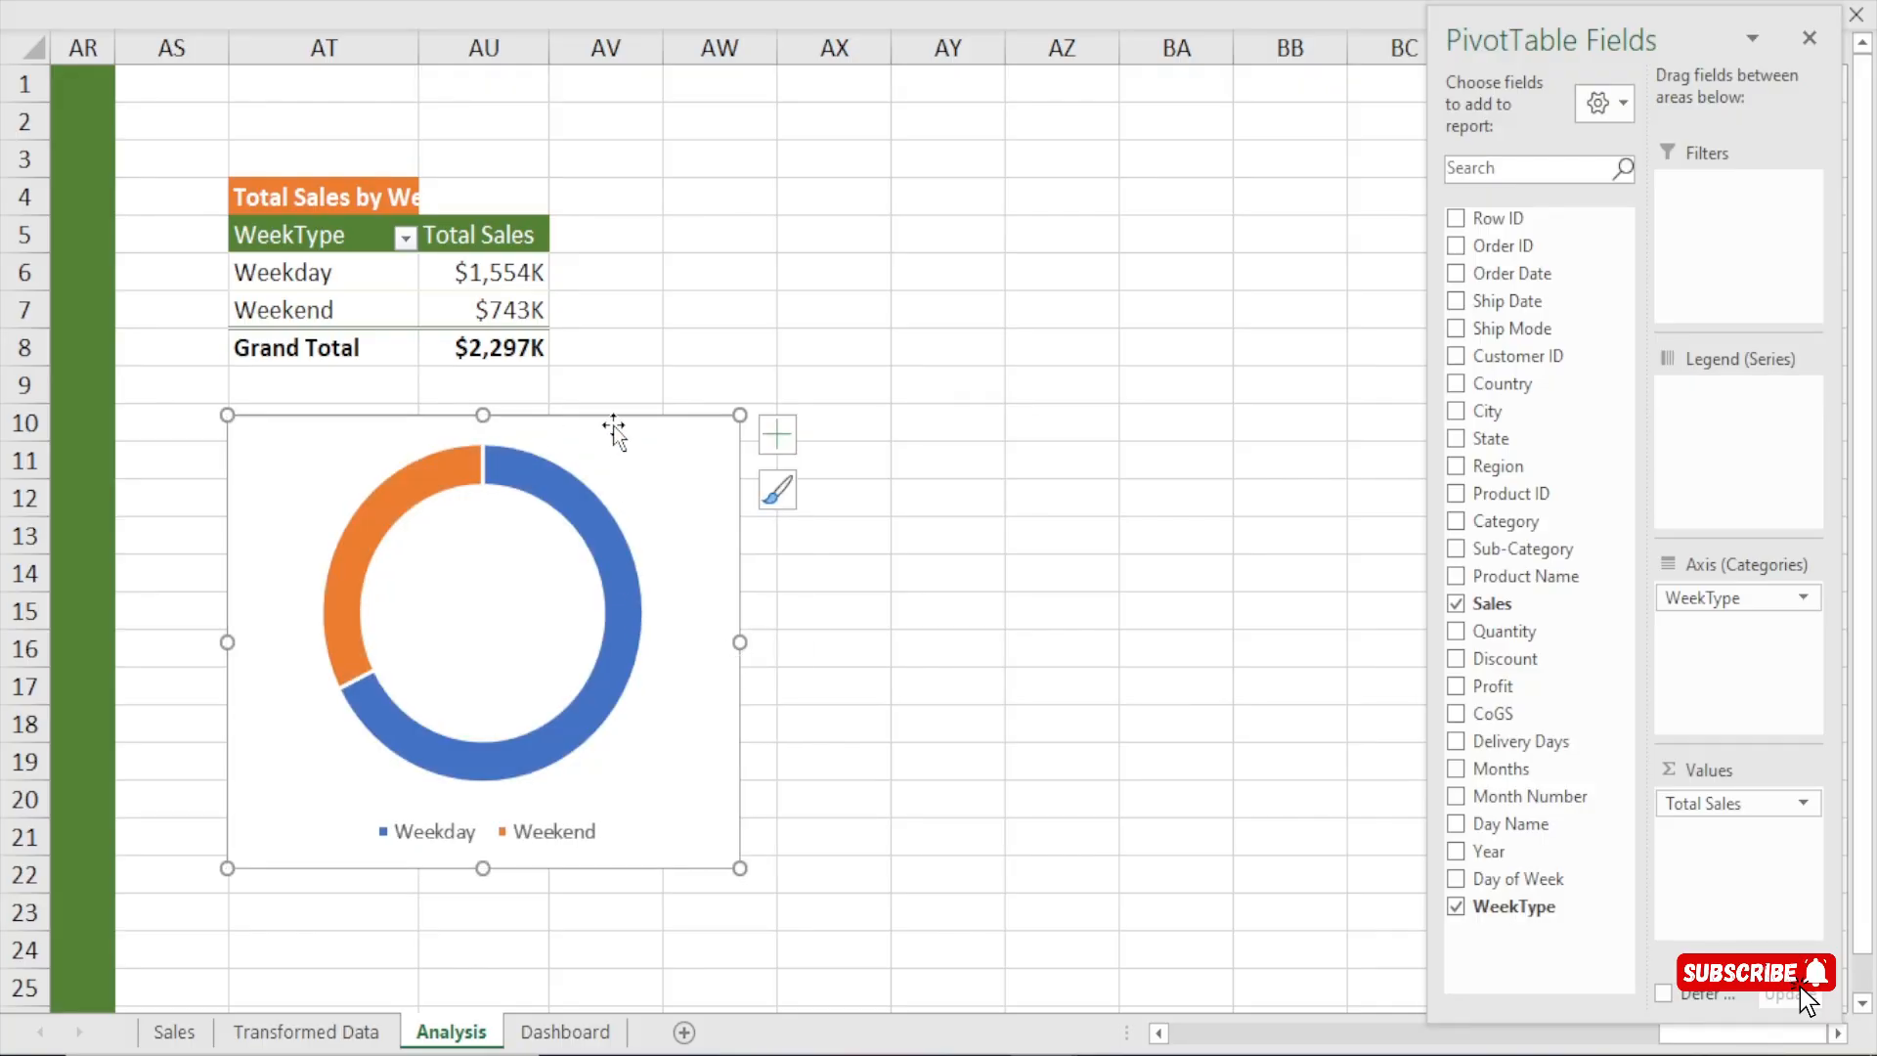
Cut the doughnut chart, and on the Dashboard sheet duplicate the Total Sales and Cost by Year background panel, placing the copy directly beneath it.
key(Delete)
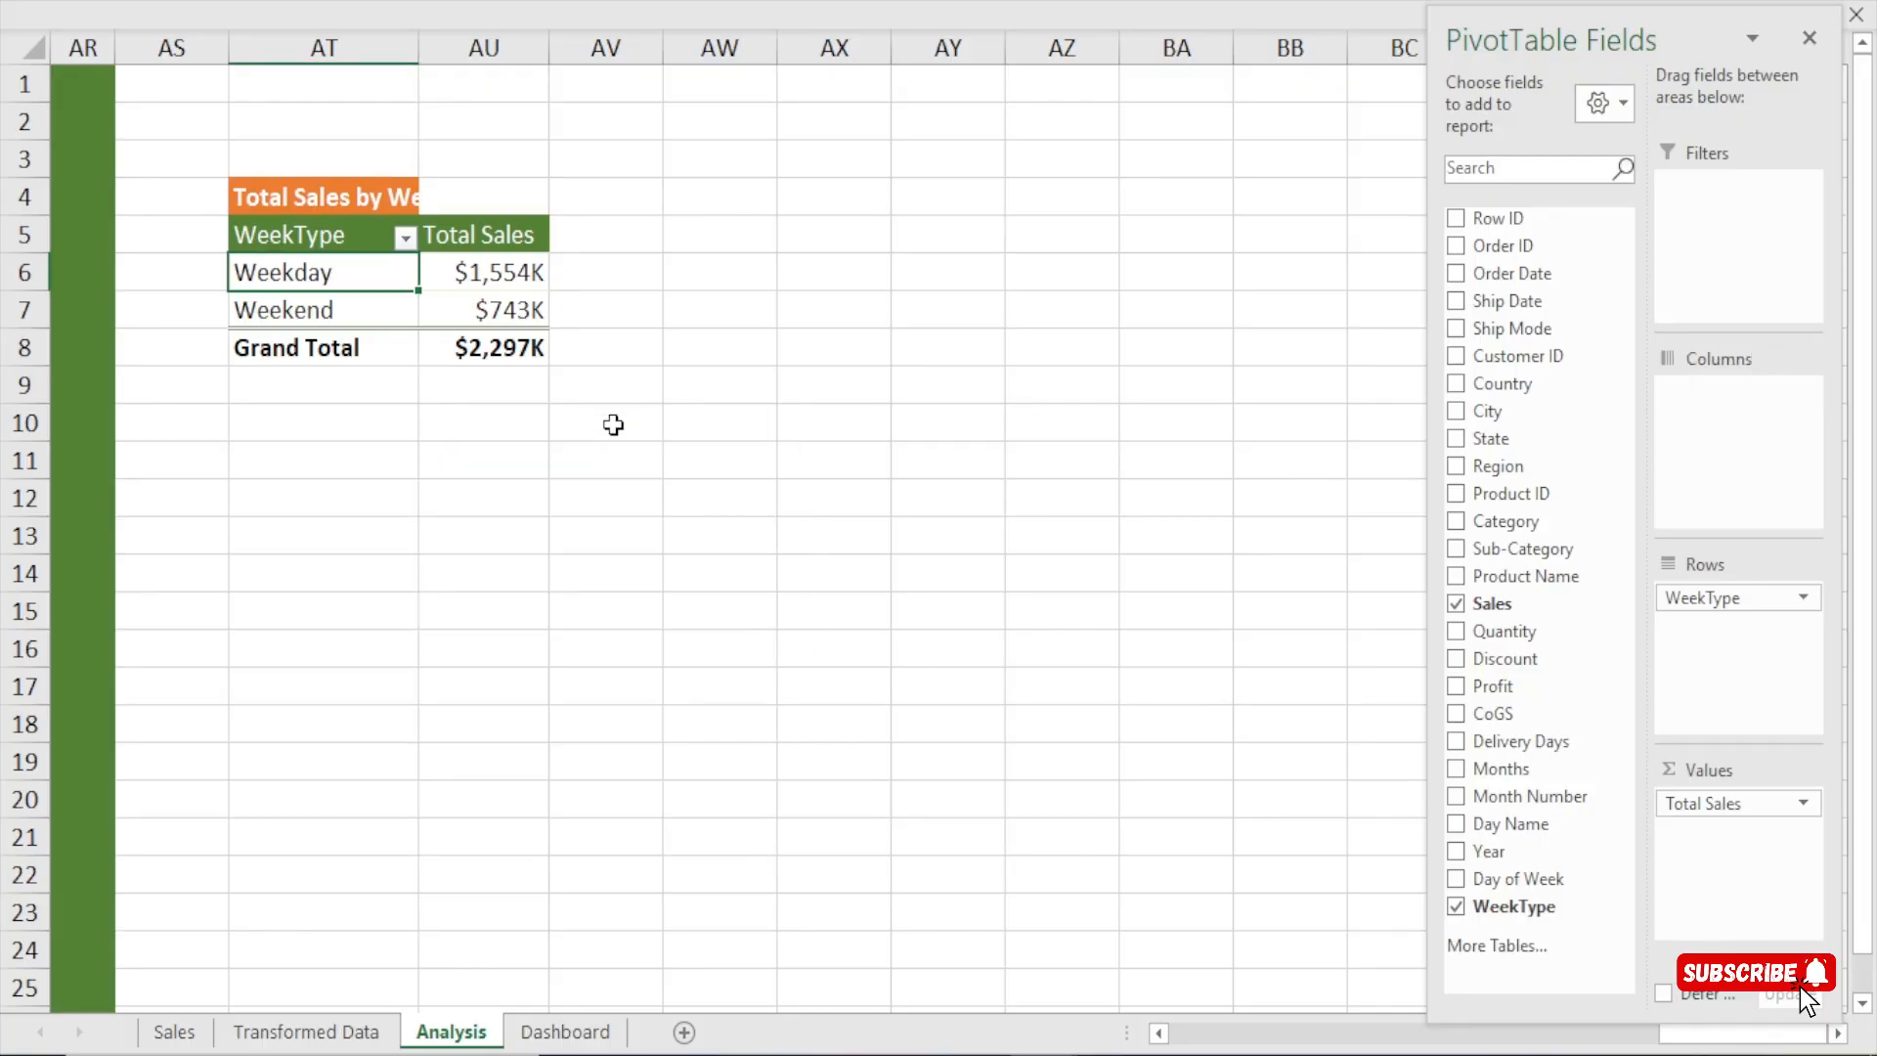
click(569, 1030)
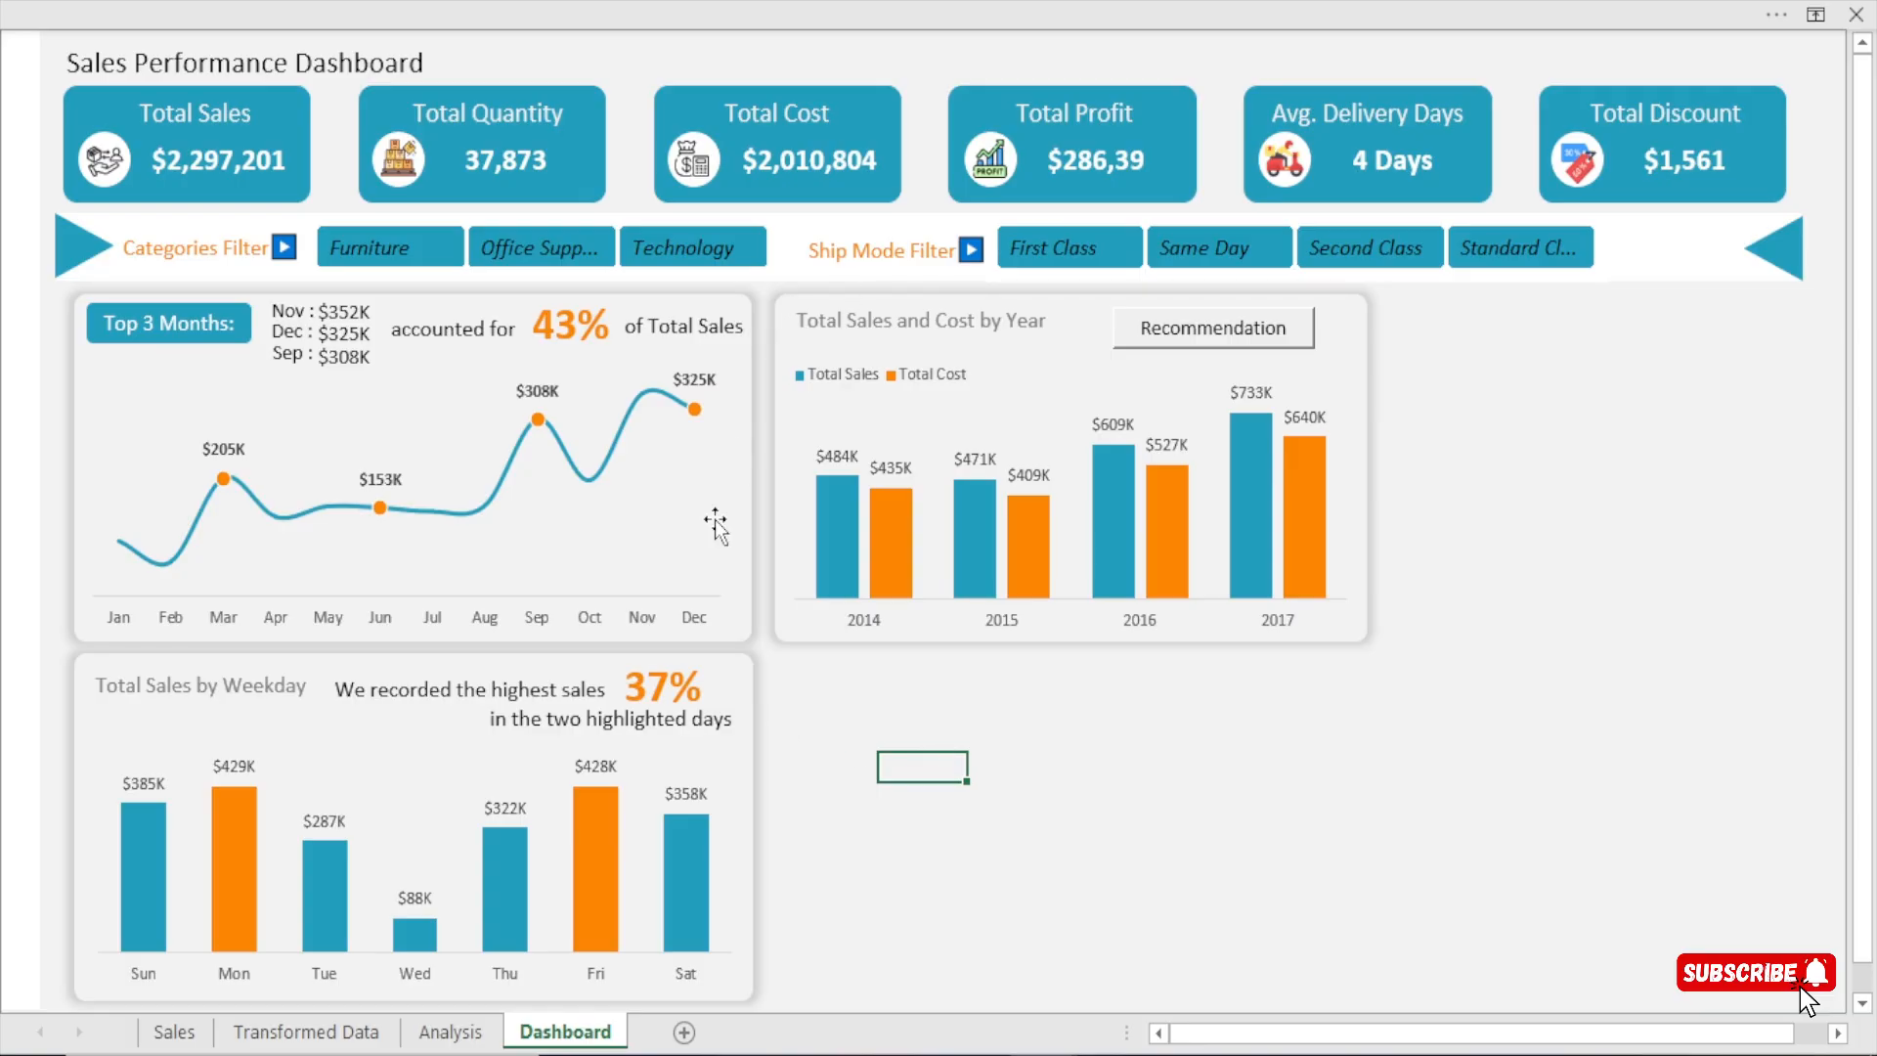
click(844, 298)
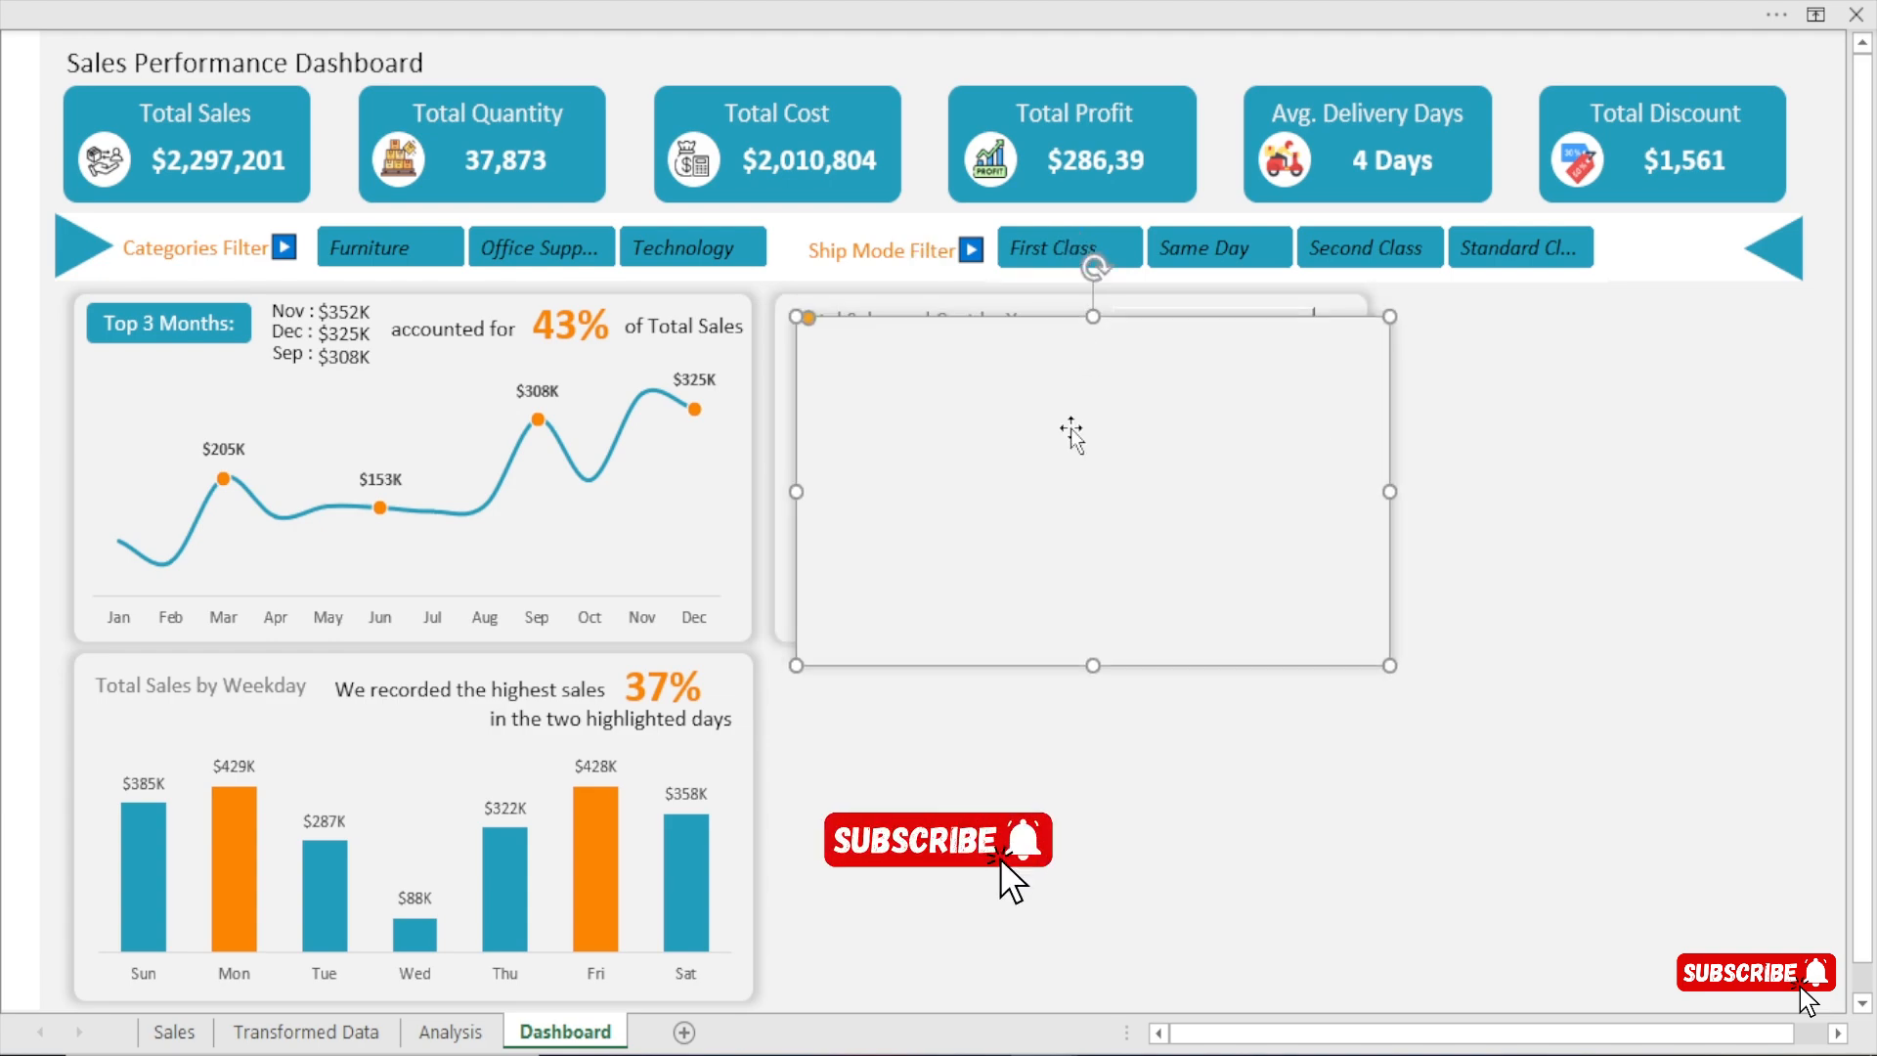
drag(1076, 431, 1048, 772)
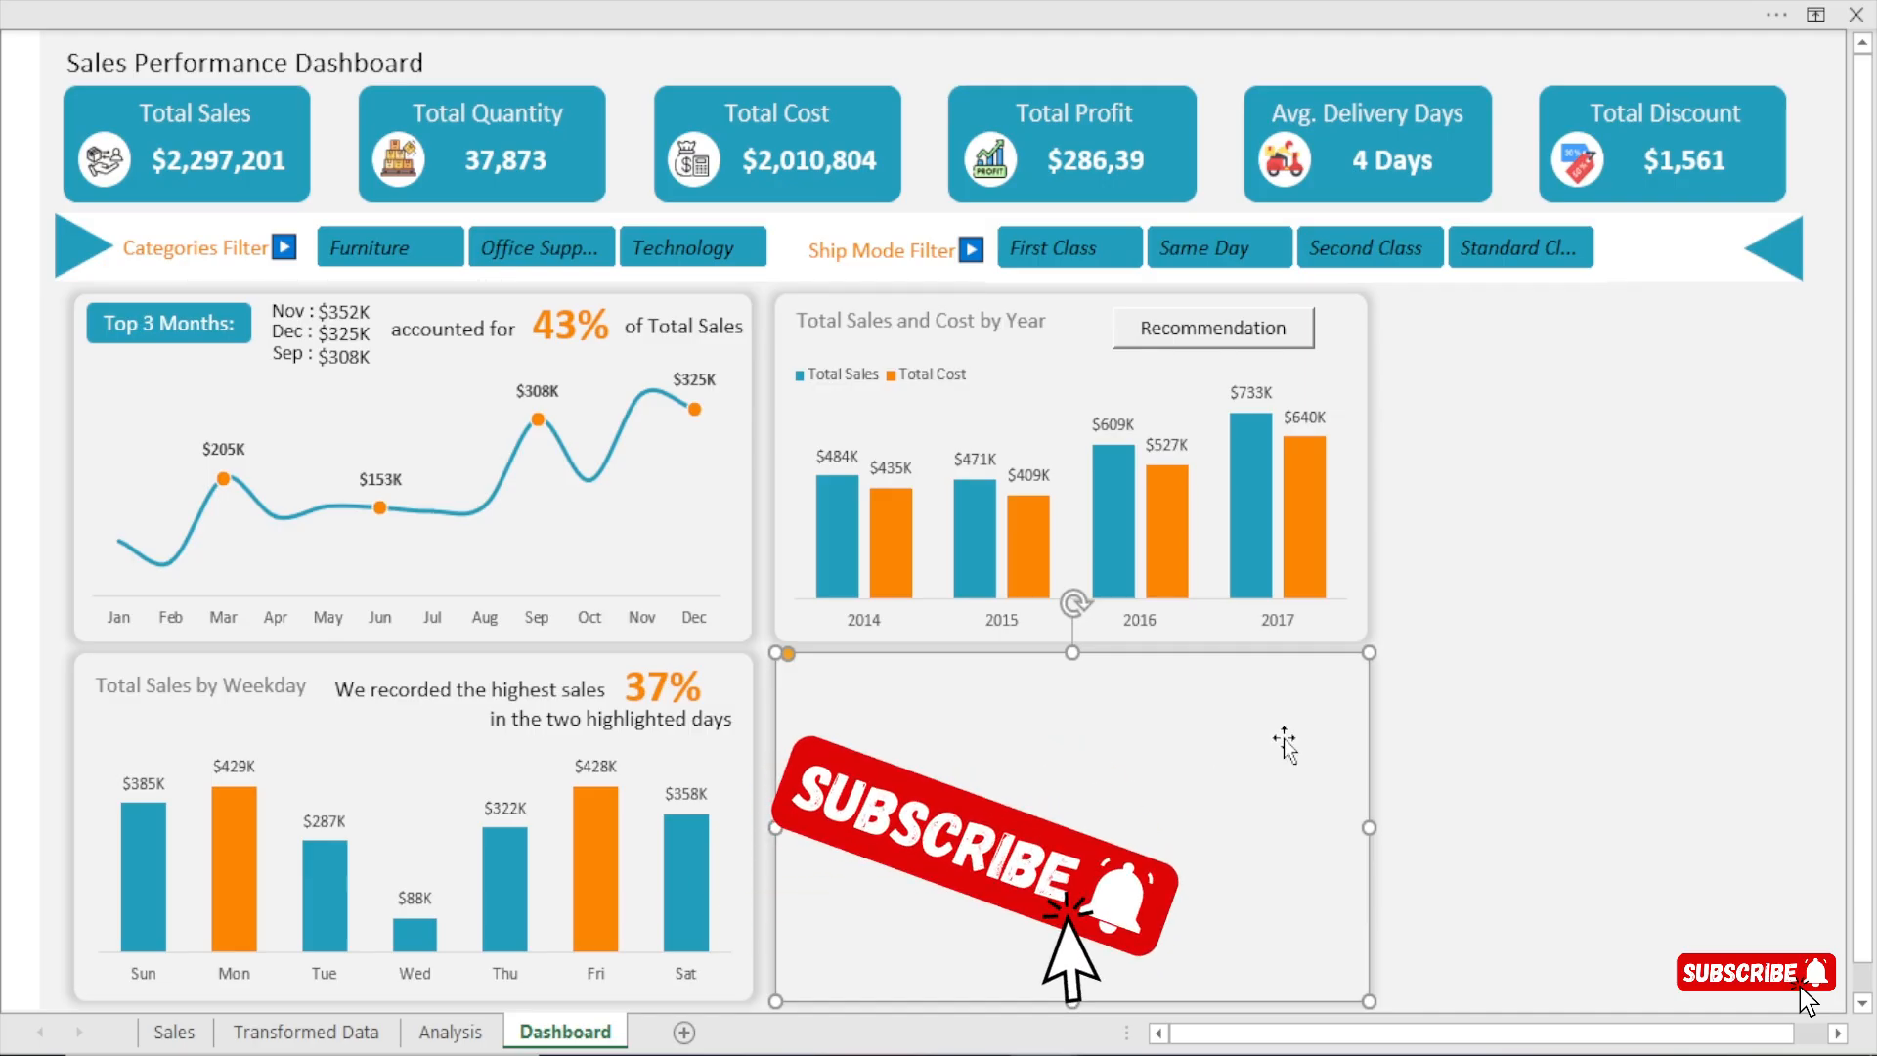
Paste the doughnut chart into the Dashboard sheet and move it onto the empty panel below the yearly chart.
click(1429, 608)
key(ctrl+v)
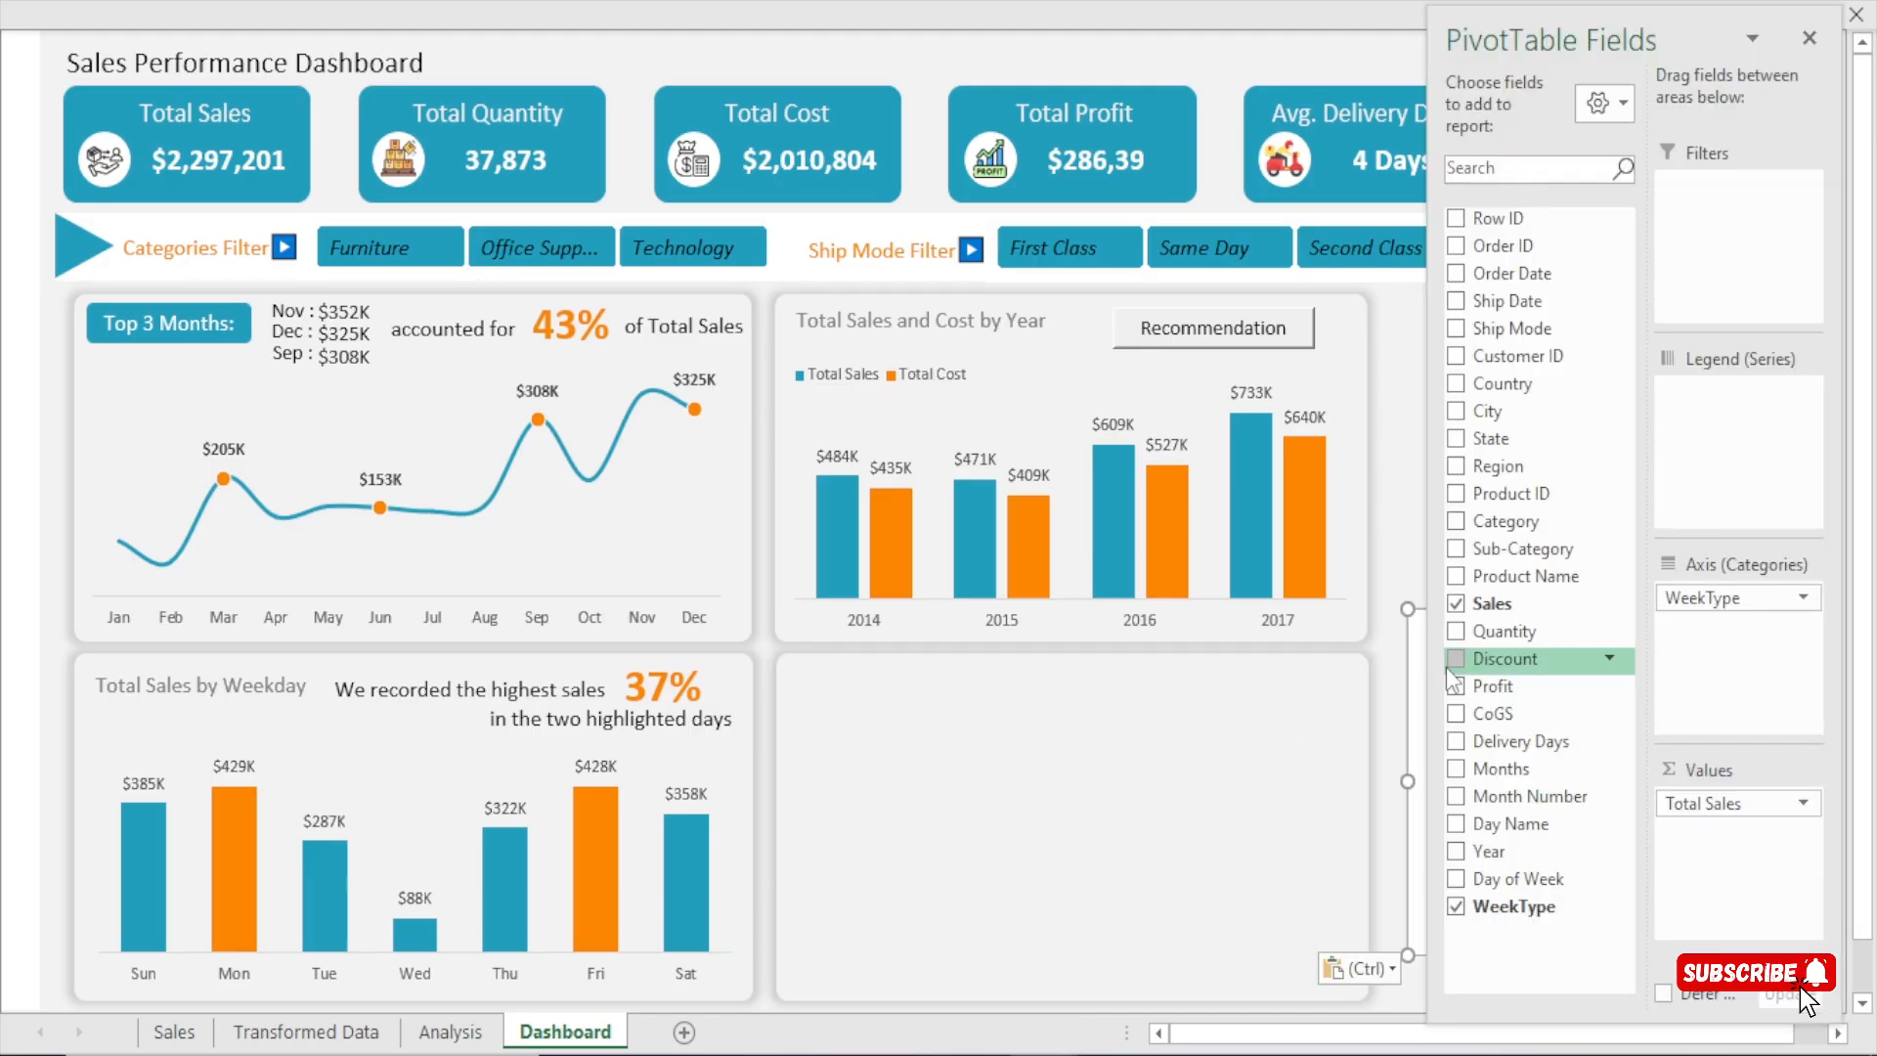
click(1809, 38)
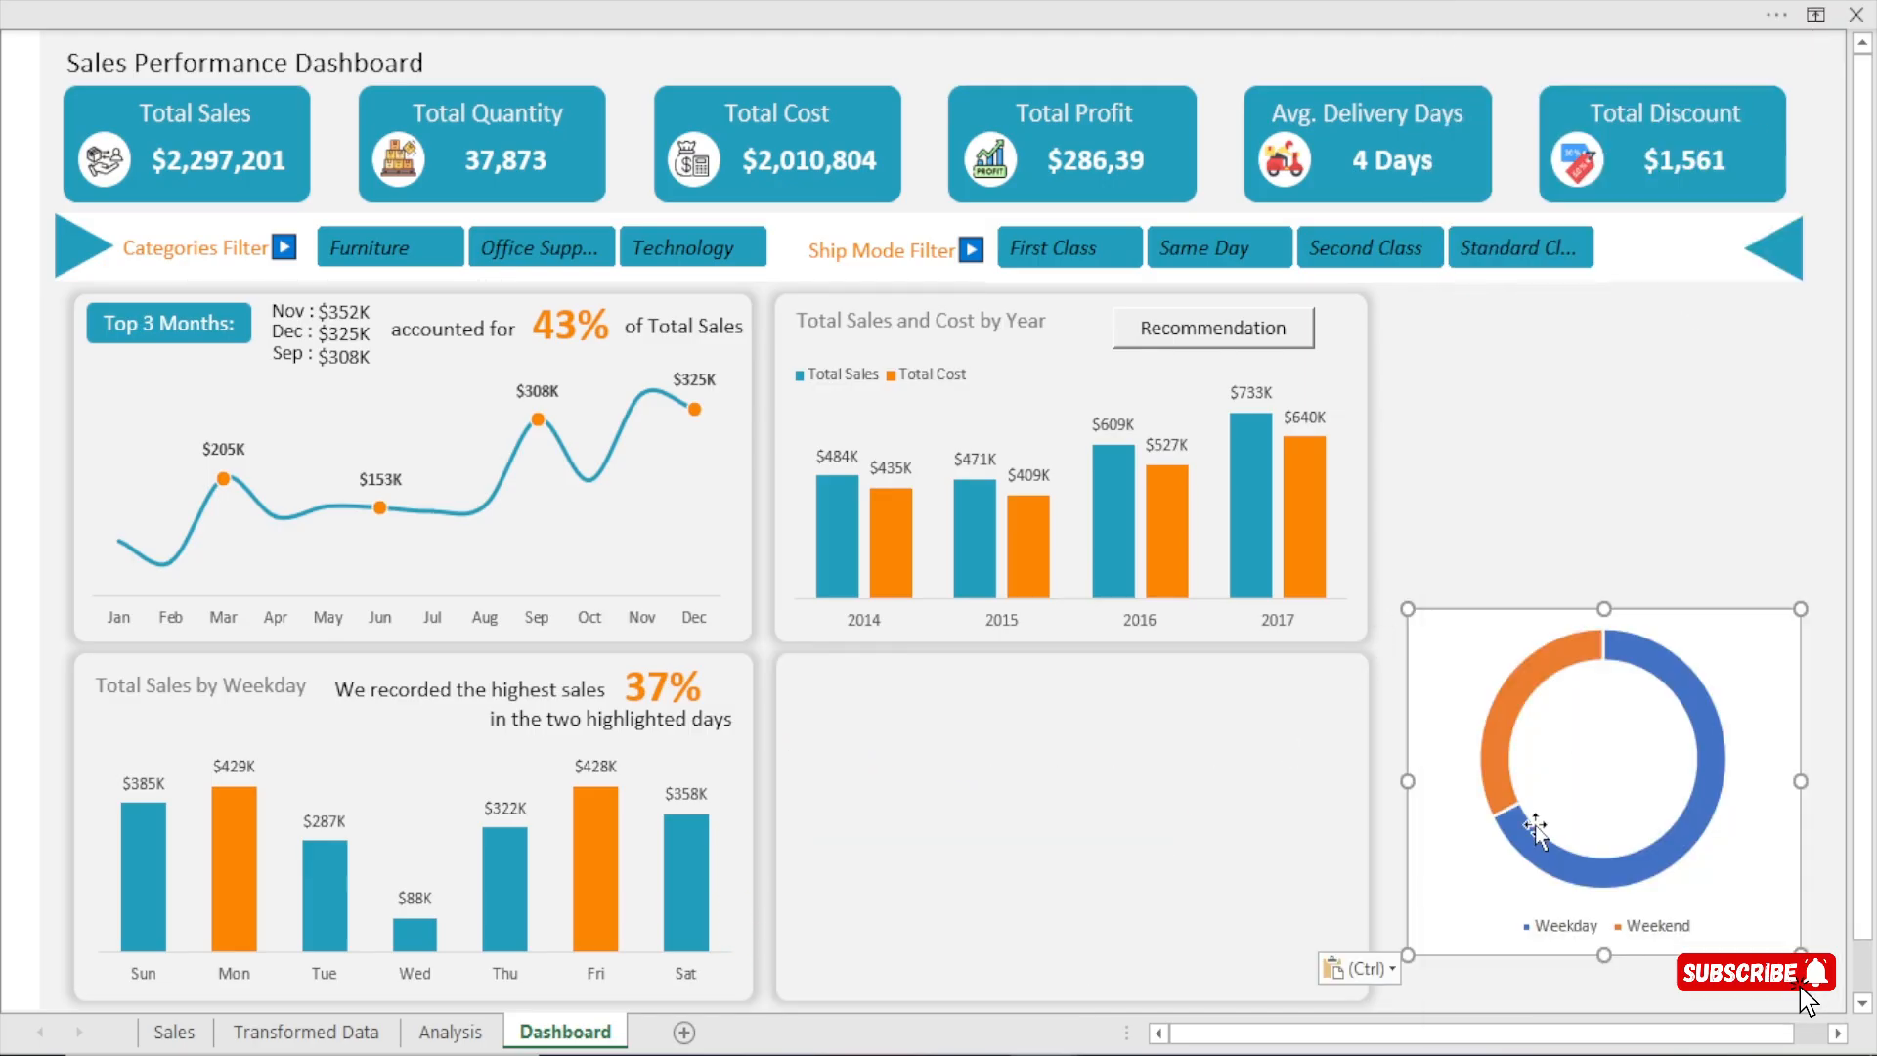
drag(1459, 645, 813, 675)
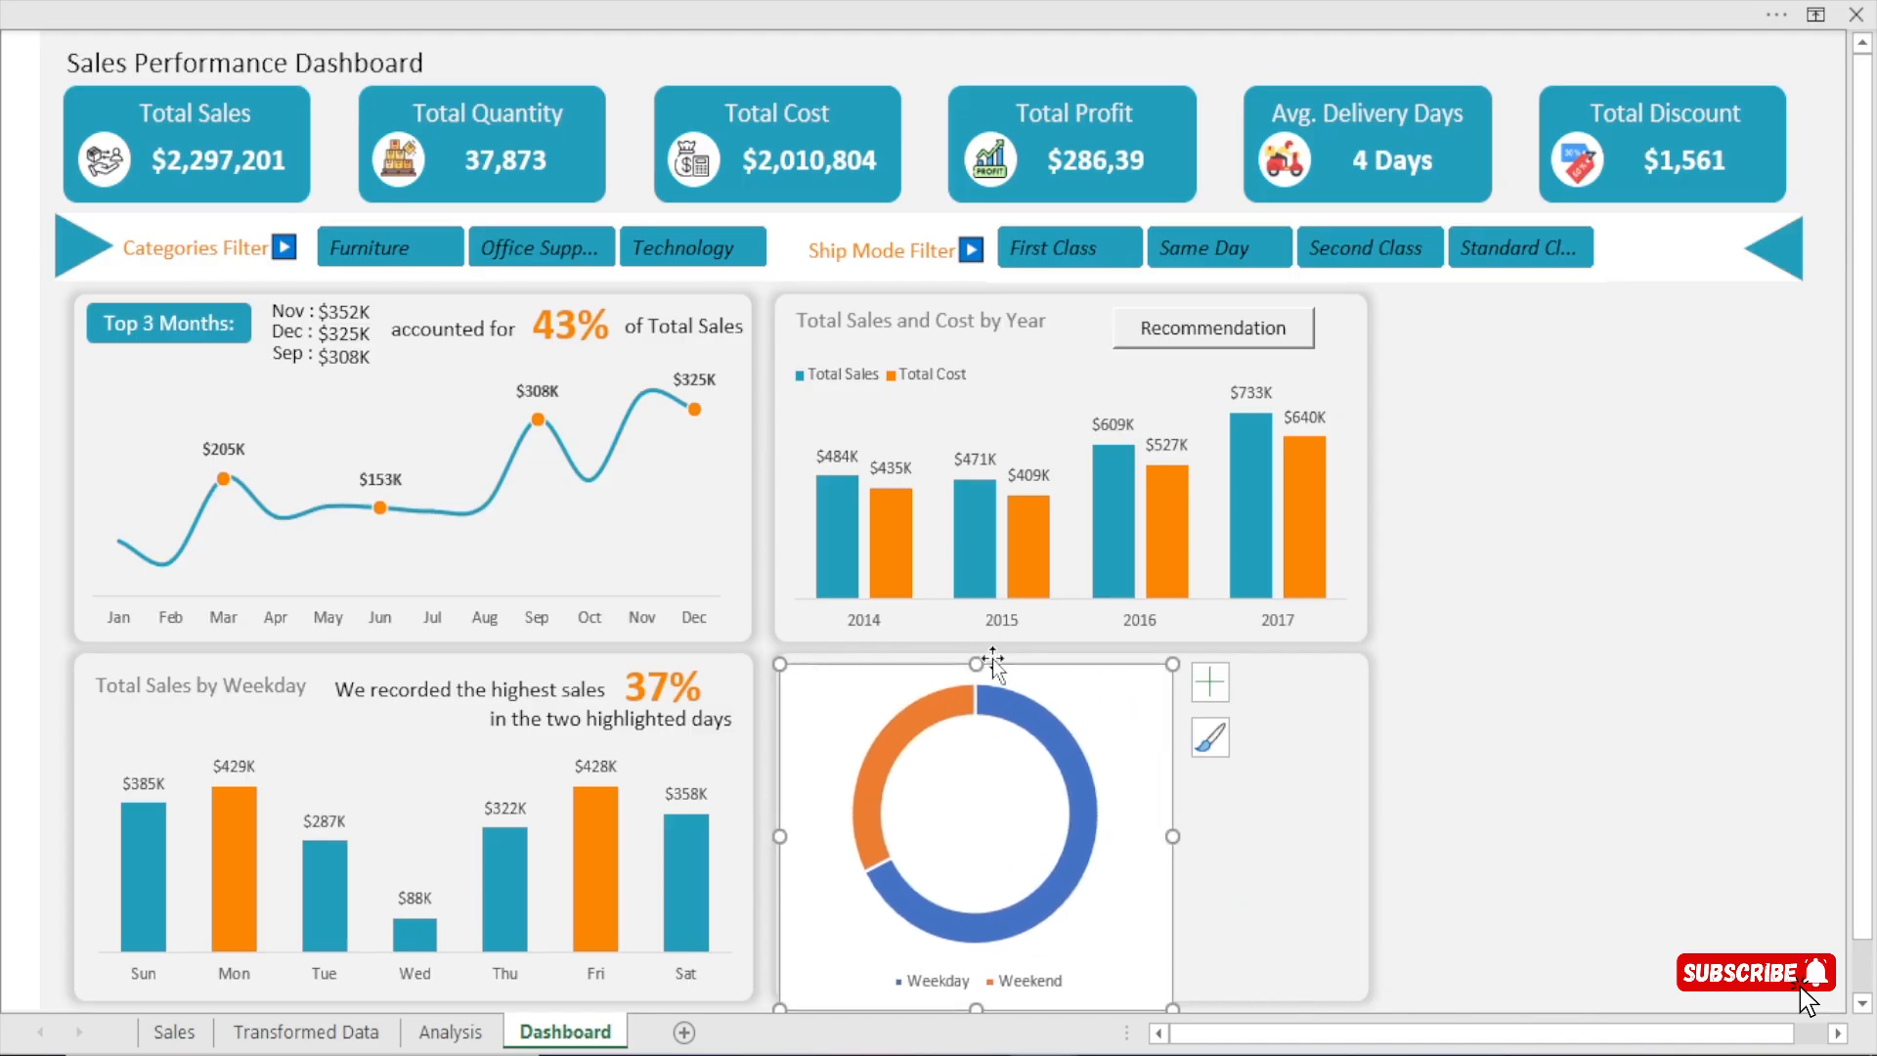
Reduce the doughnut chart's height to fit inside the panel with space above it, and widen it slightly.
drag(974, 661, 971, 725)
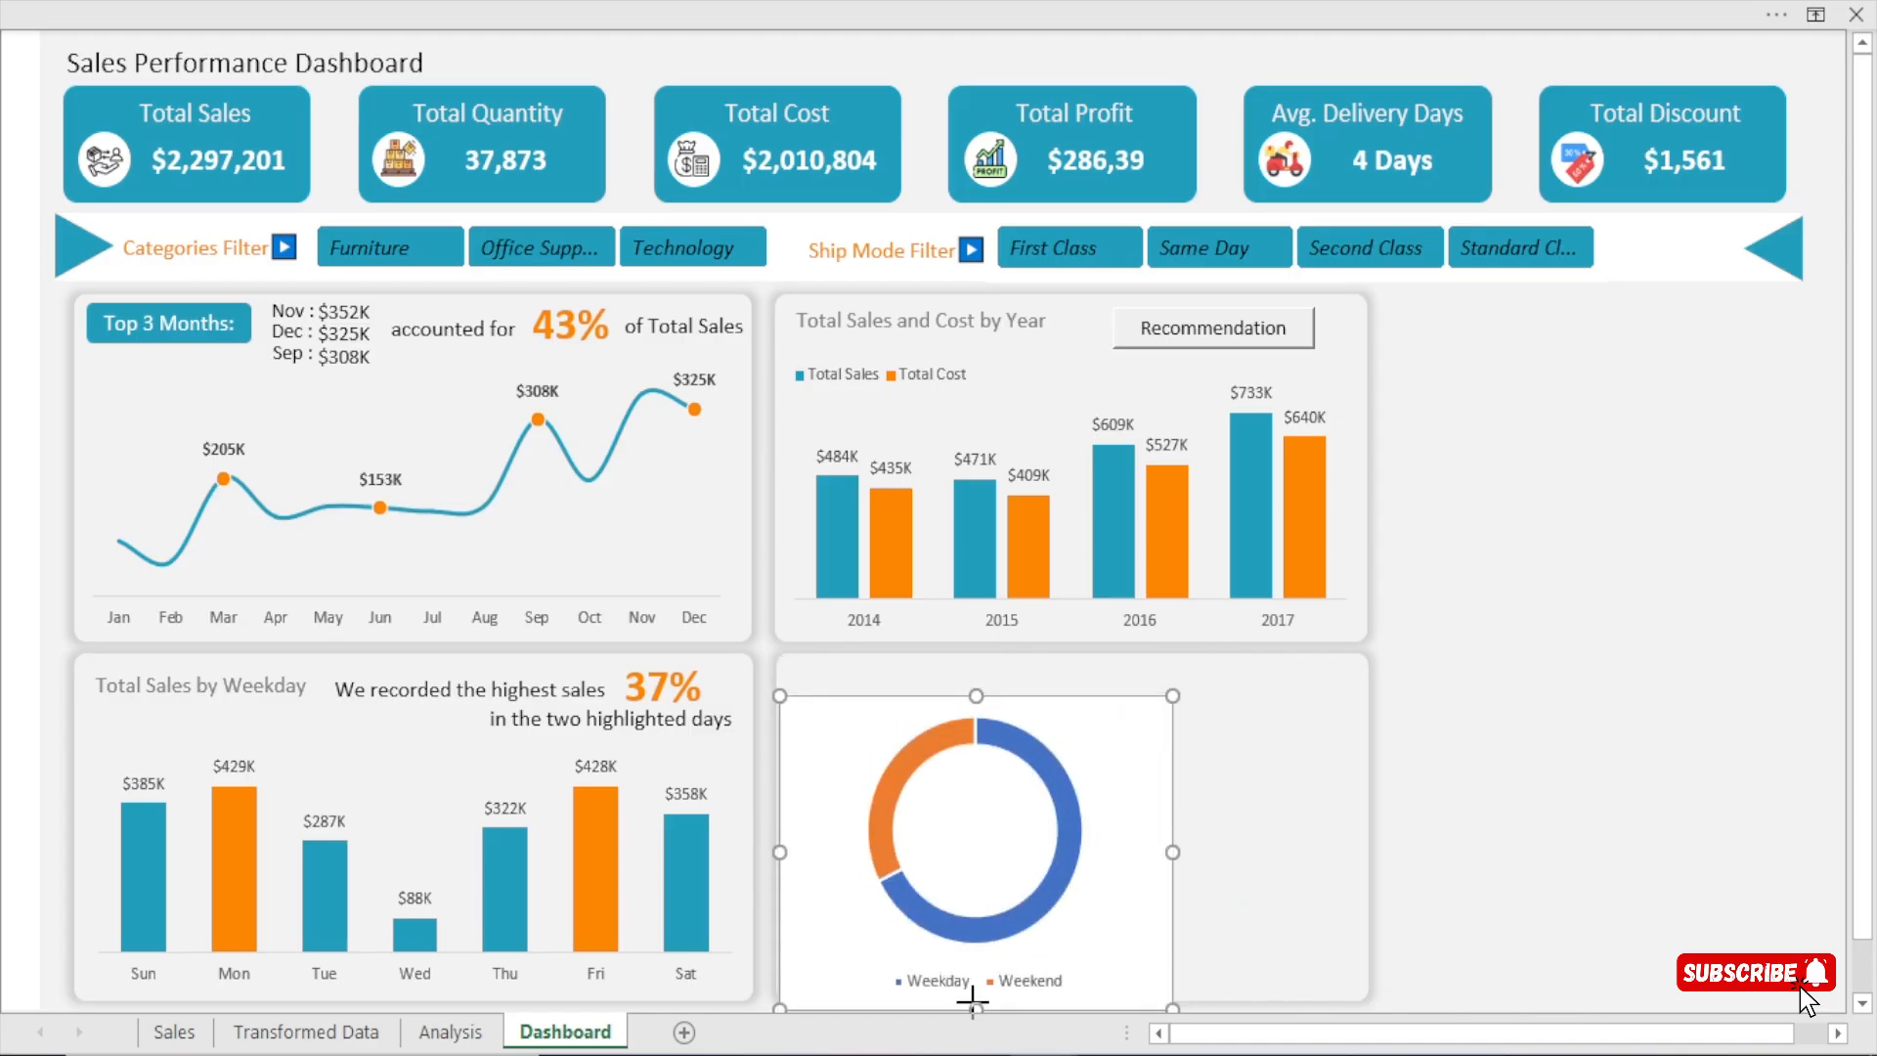
scroll(960, 963, down, 1)
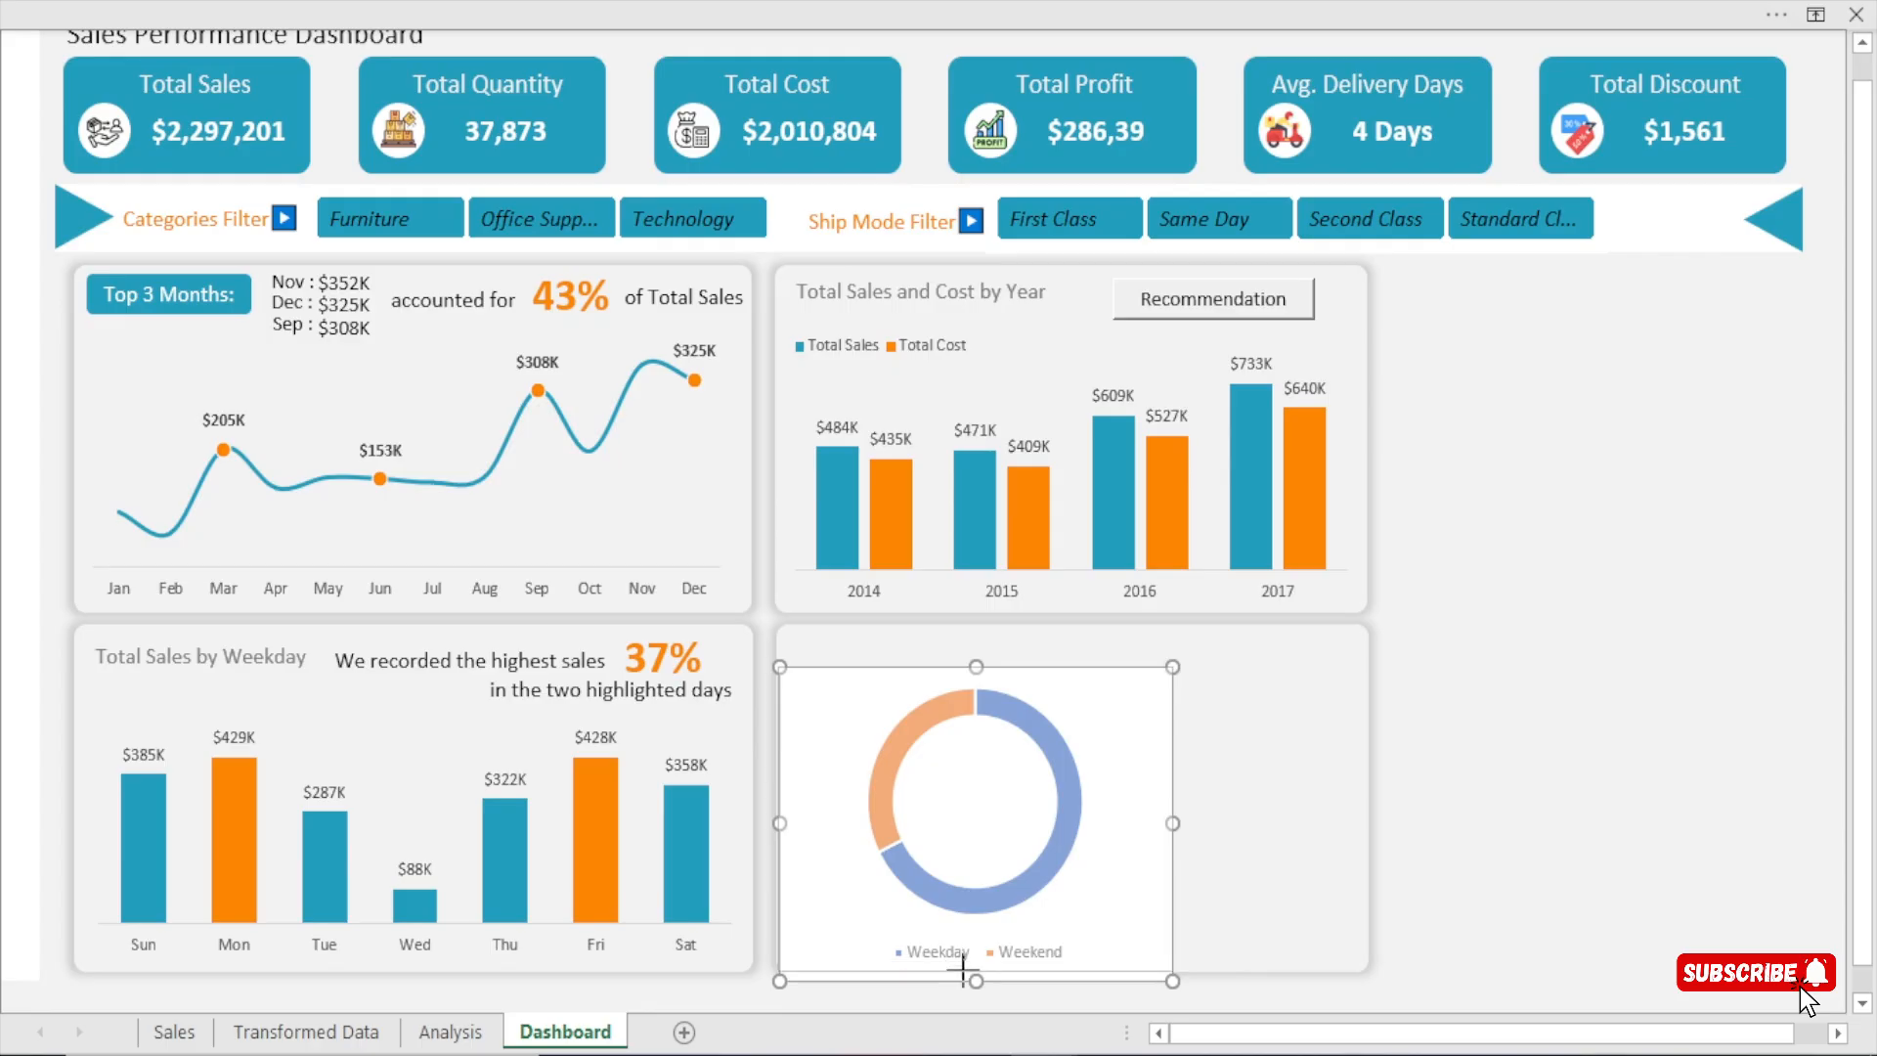
drag(963, 973, 965, 972)
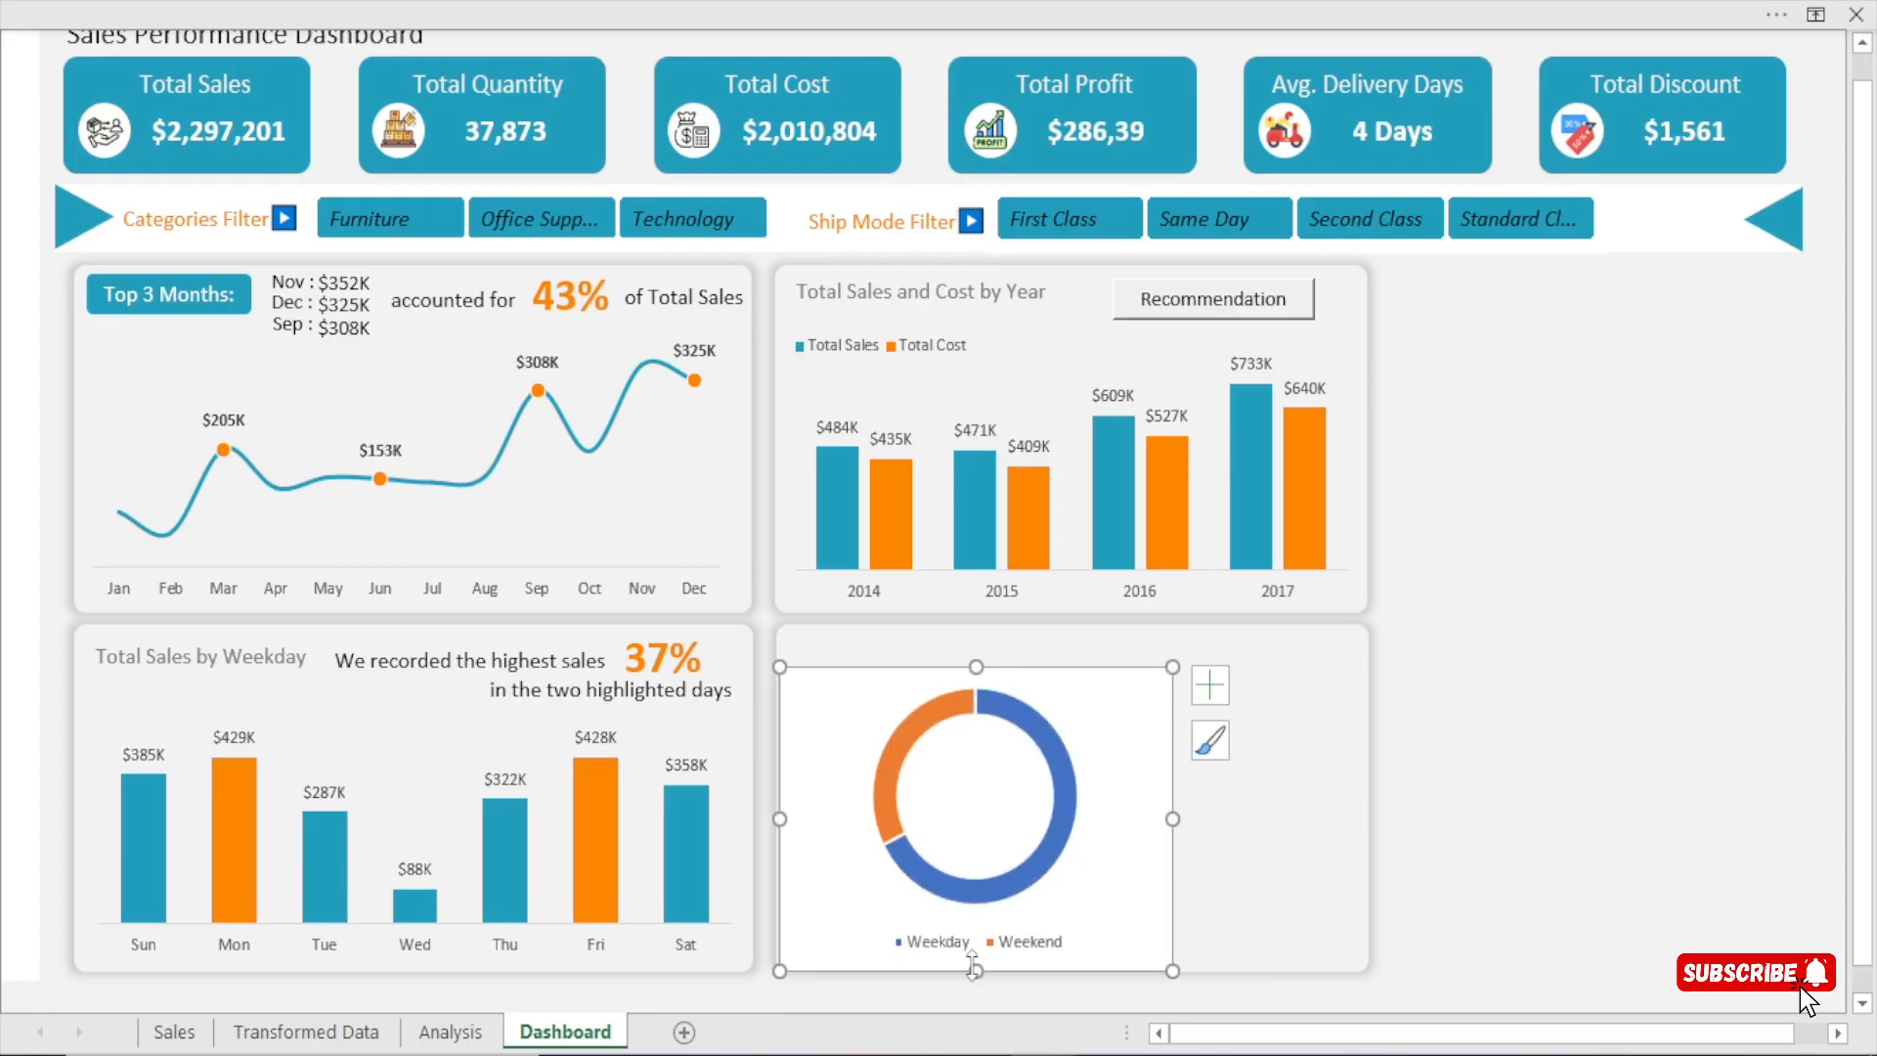
mouse_move(1172, 819)
mouse_down()
mouse_move(1223, 826)
mouse_move(1194, 819)
mouse_up()
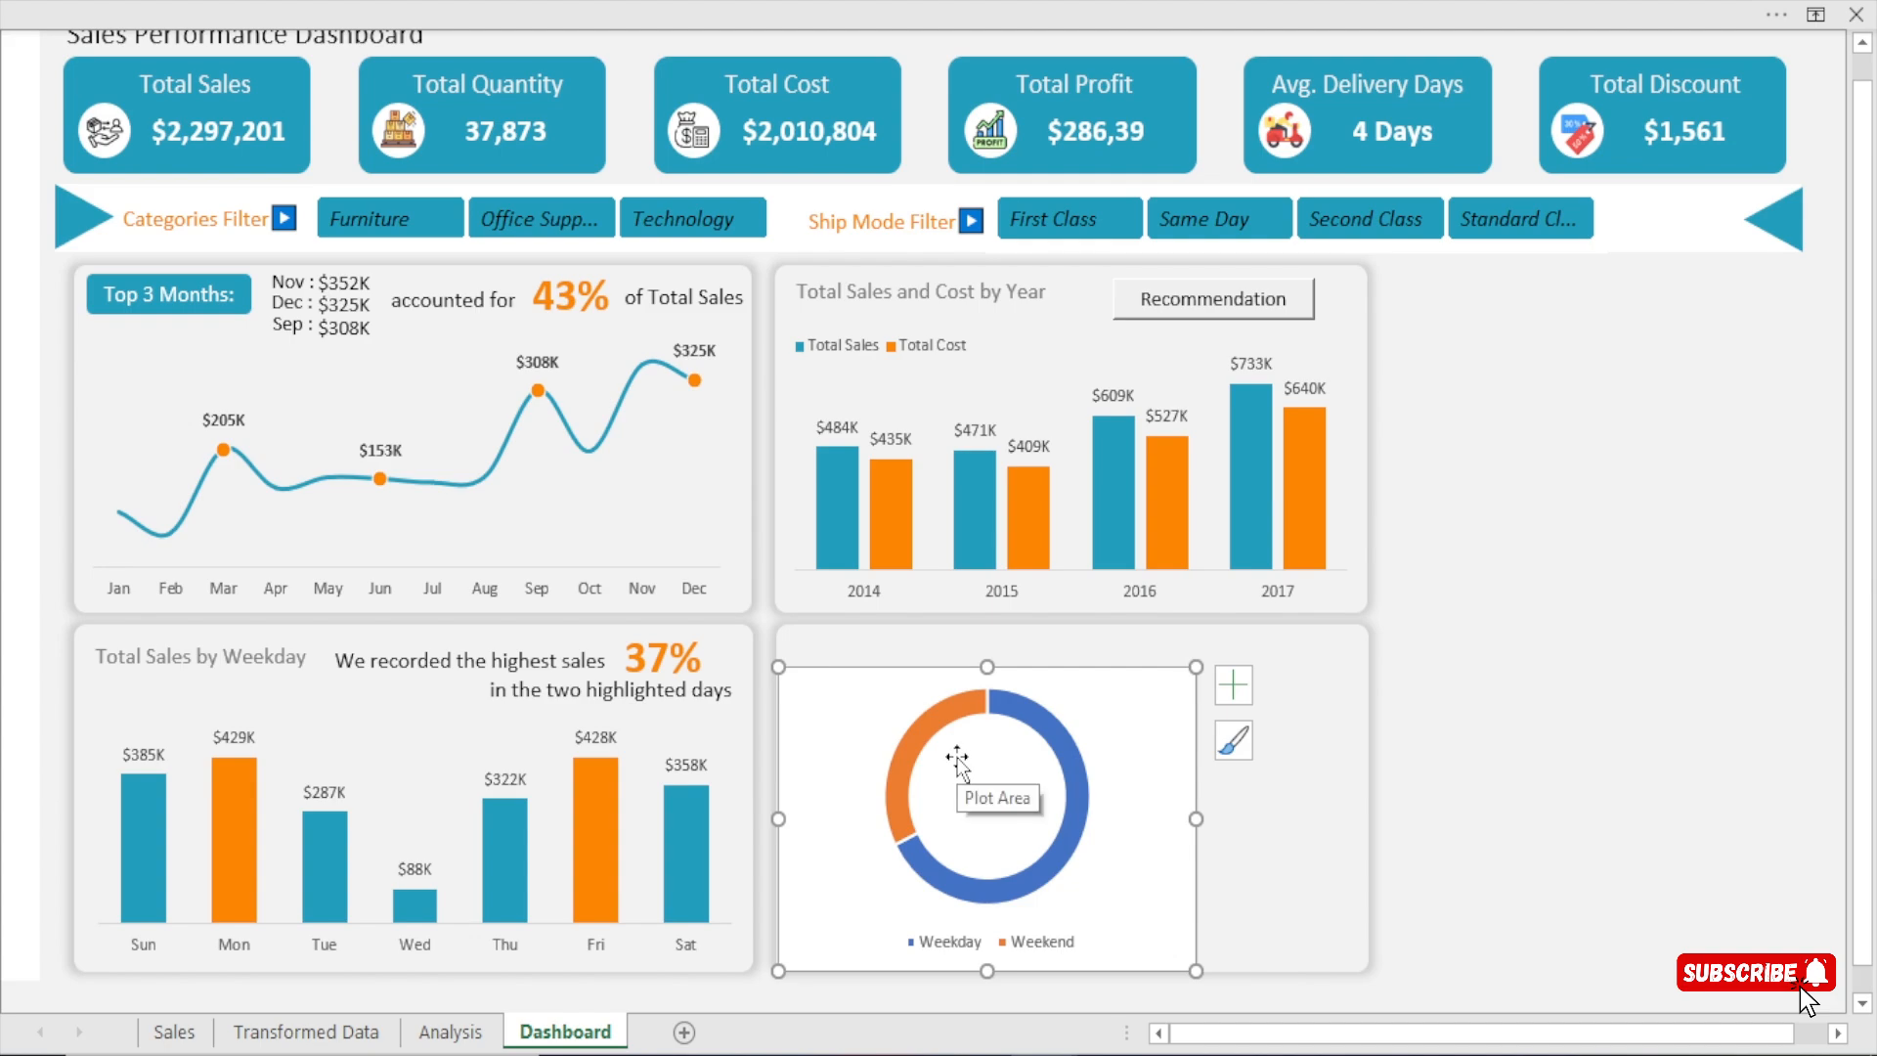
Format the doughnut chart's chart area with No fill and a No line border.
key(ctrl+1)
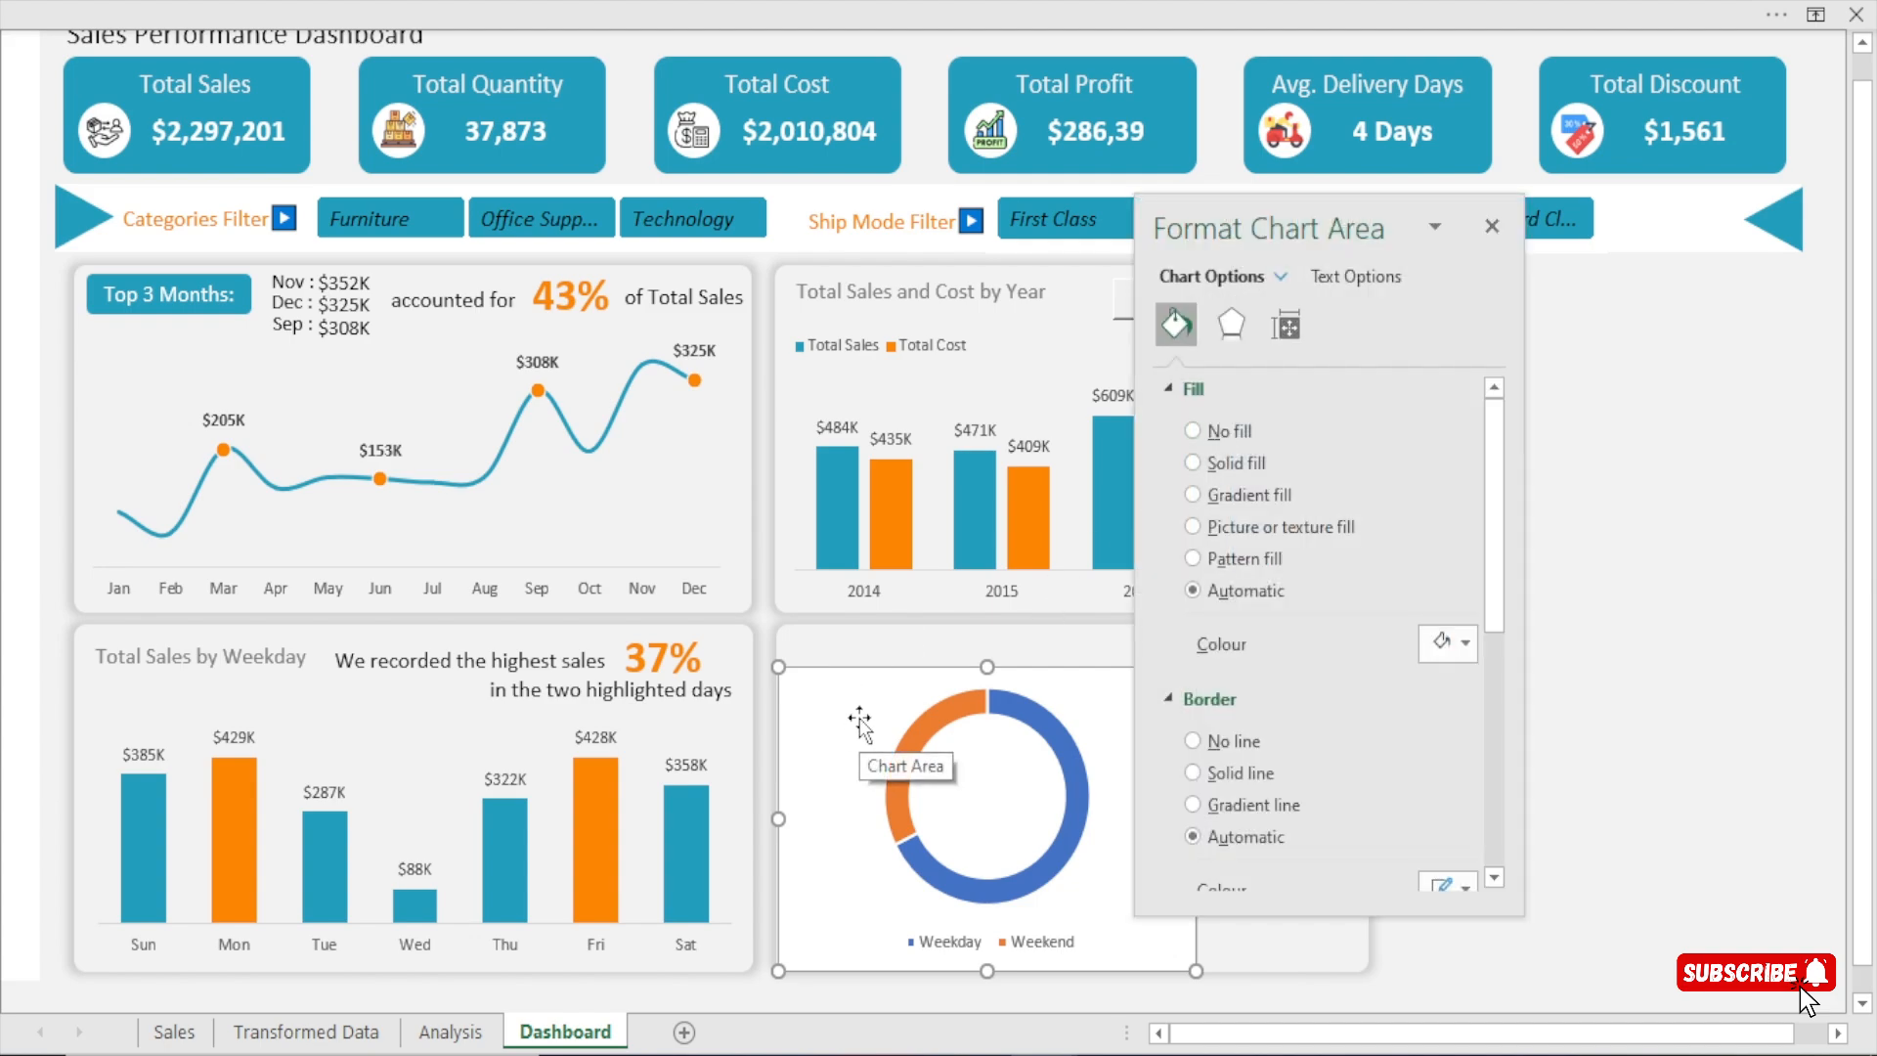
click(1228, 434)
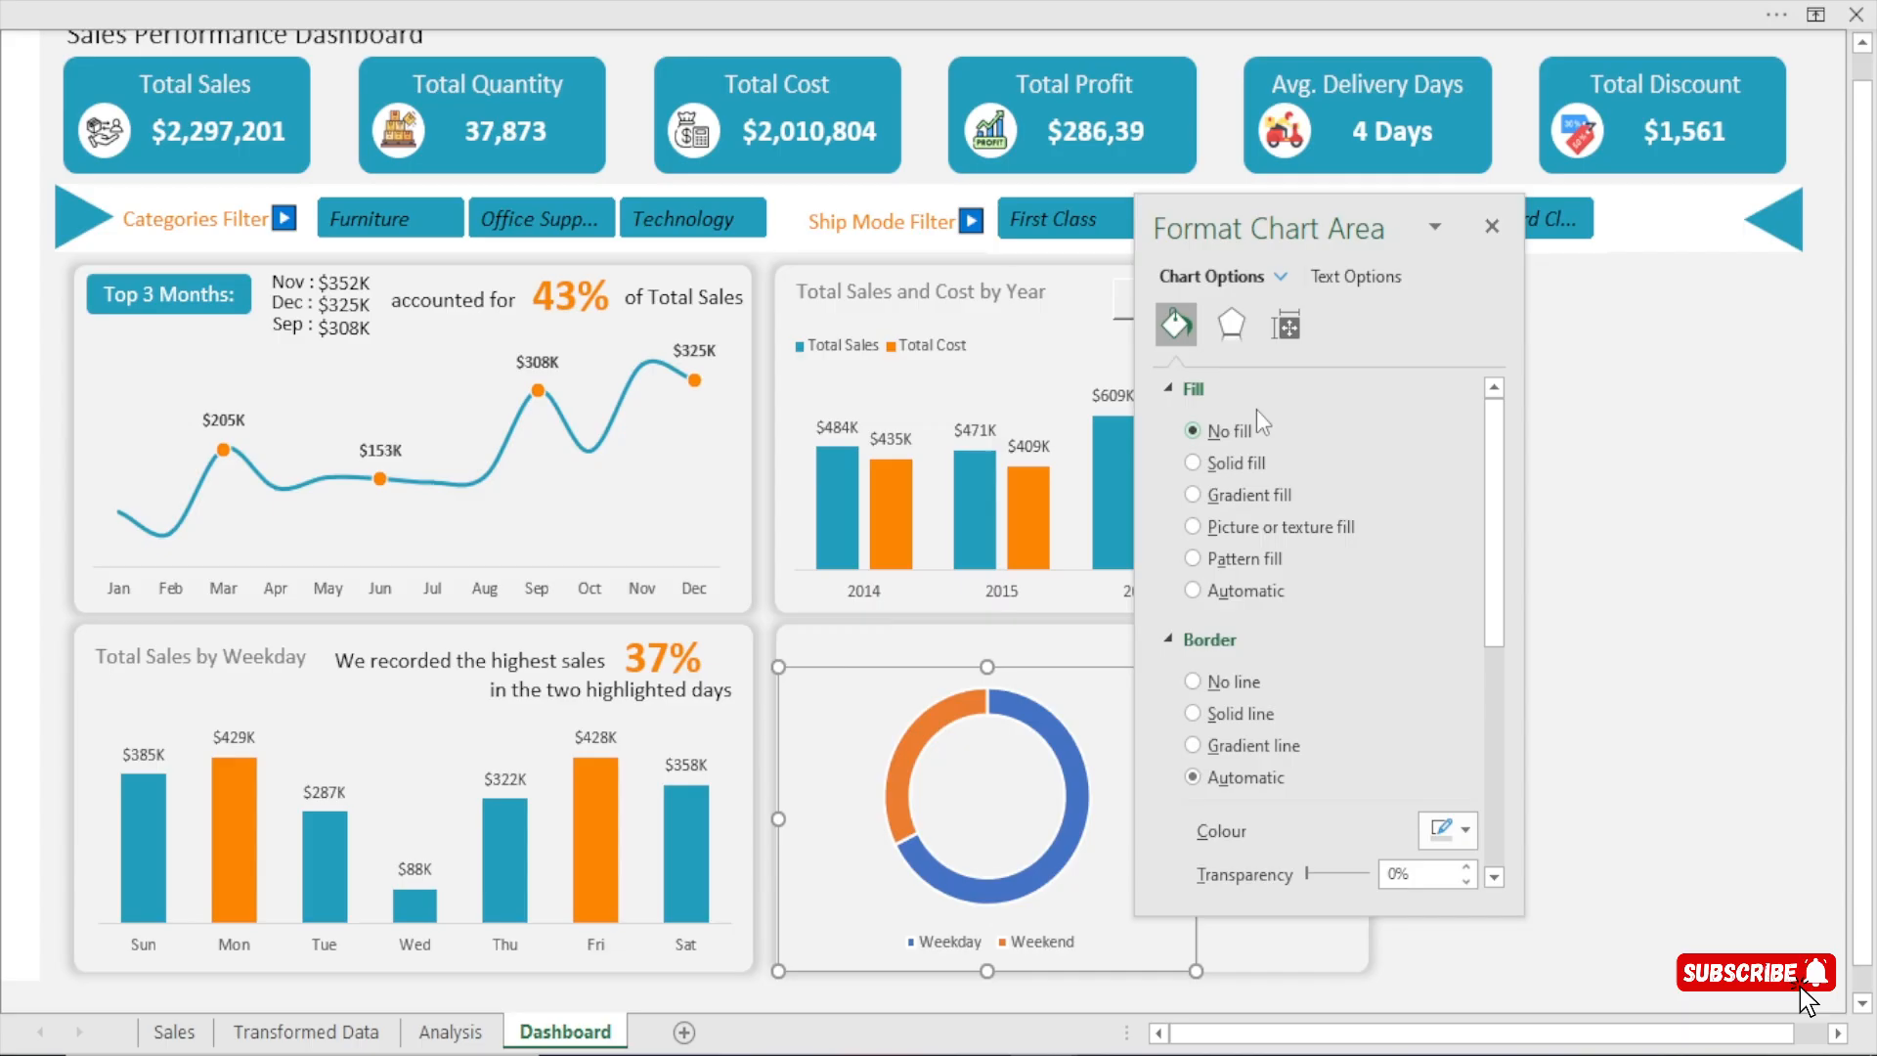
click(1492, 227)
click(1544, 591)
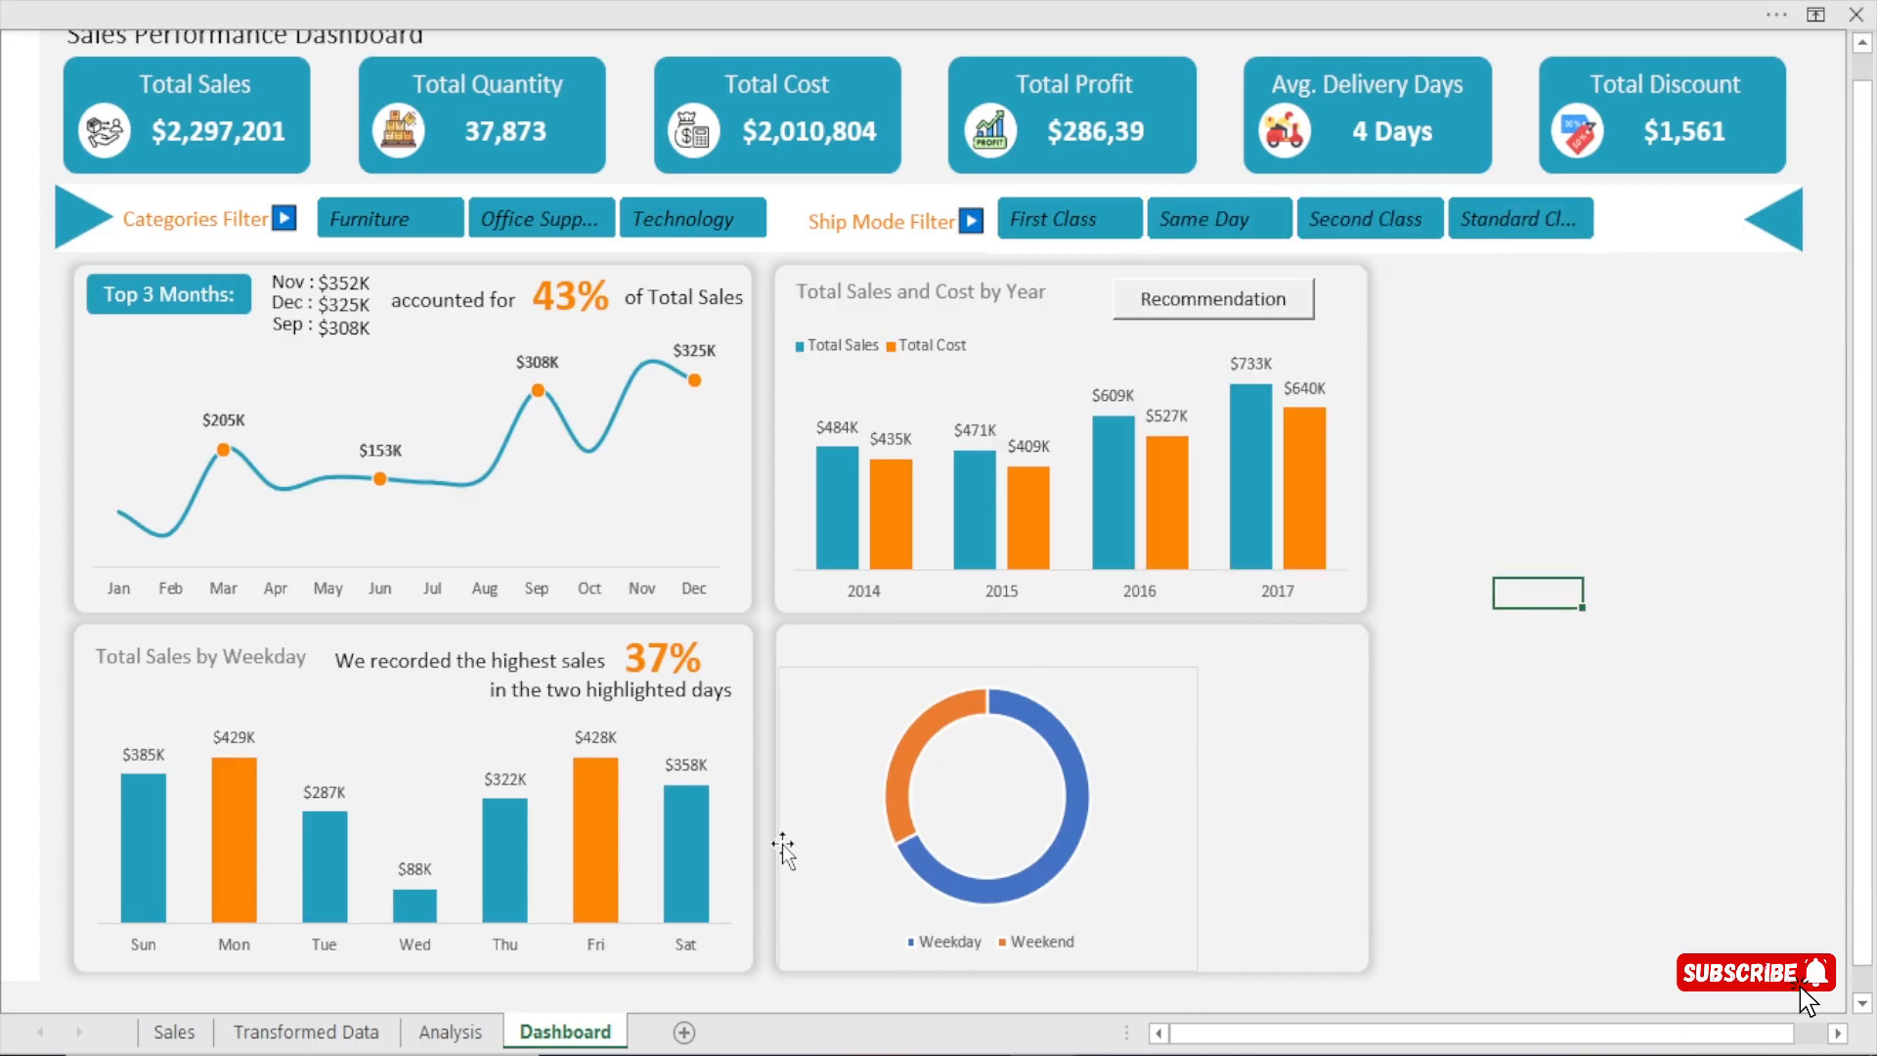
double_click(1076, 684)
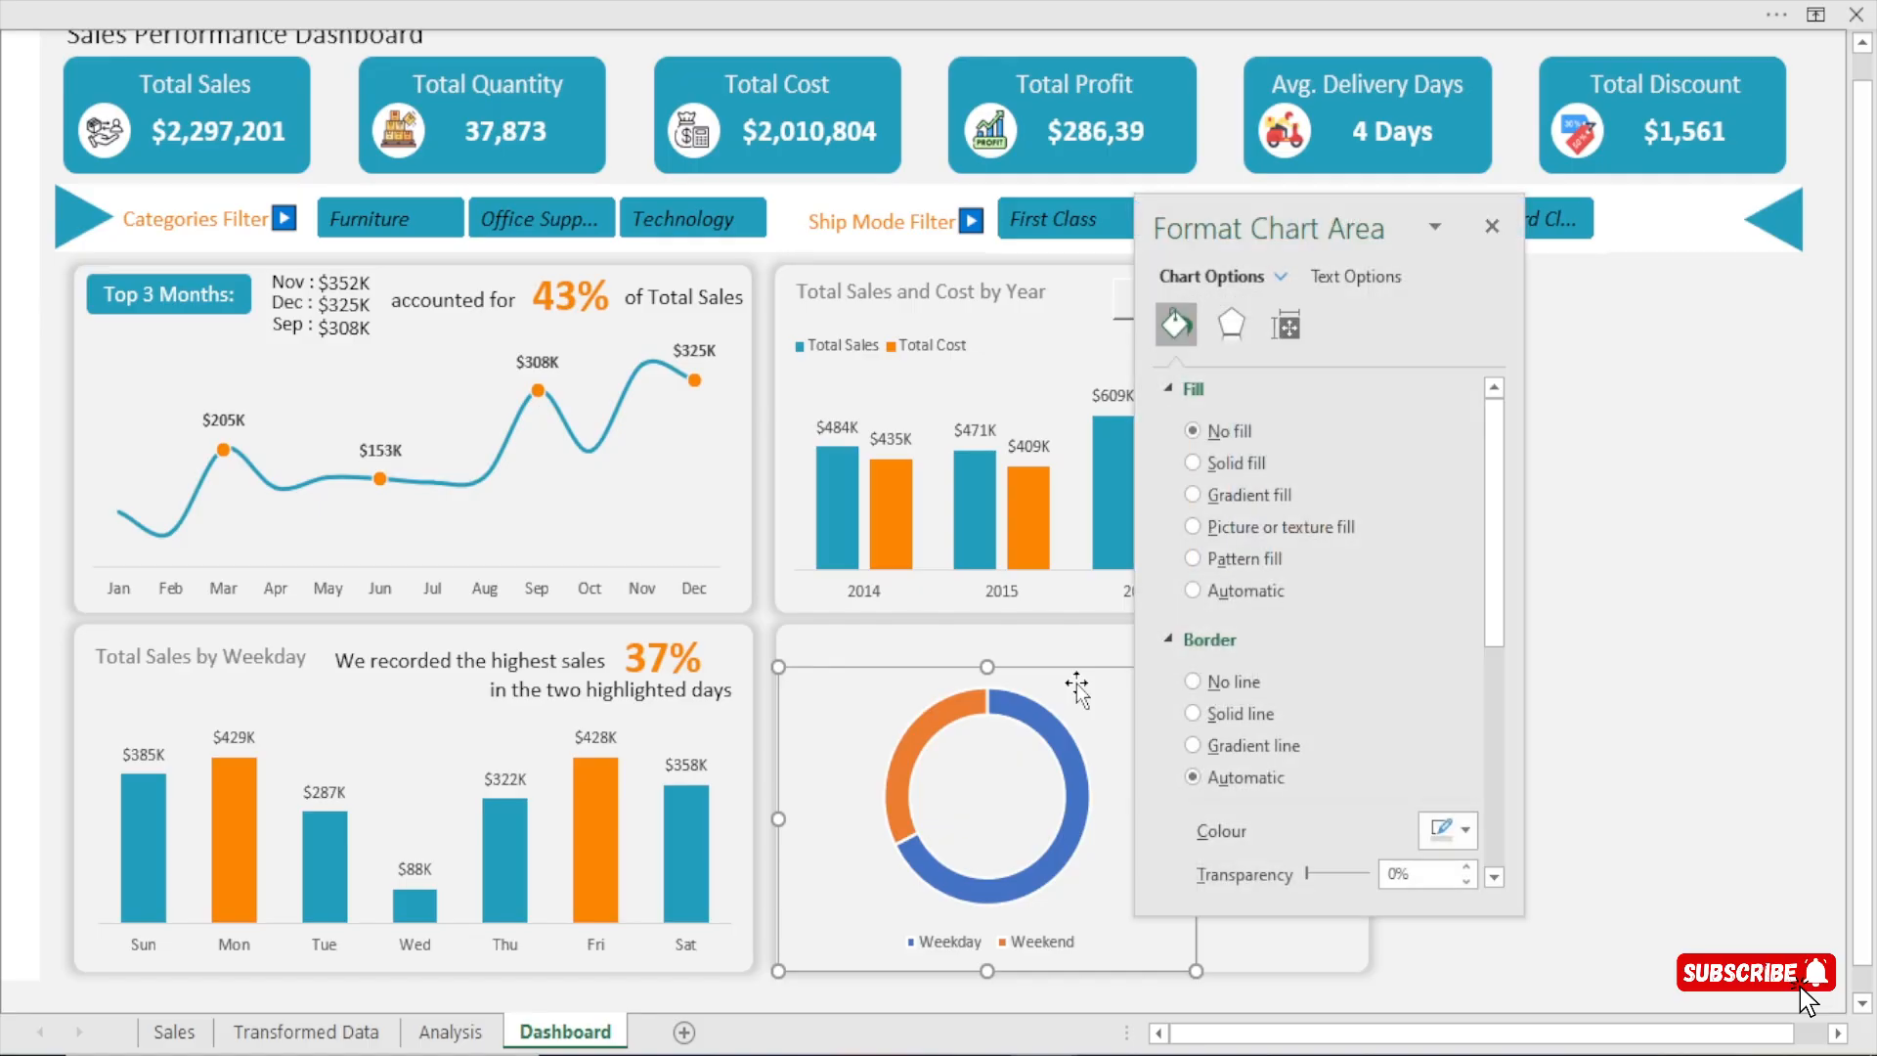
click(1234, 690)
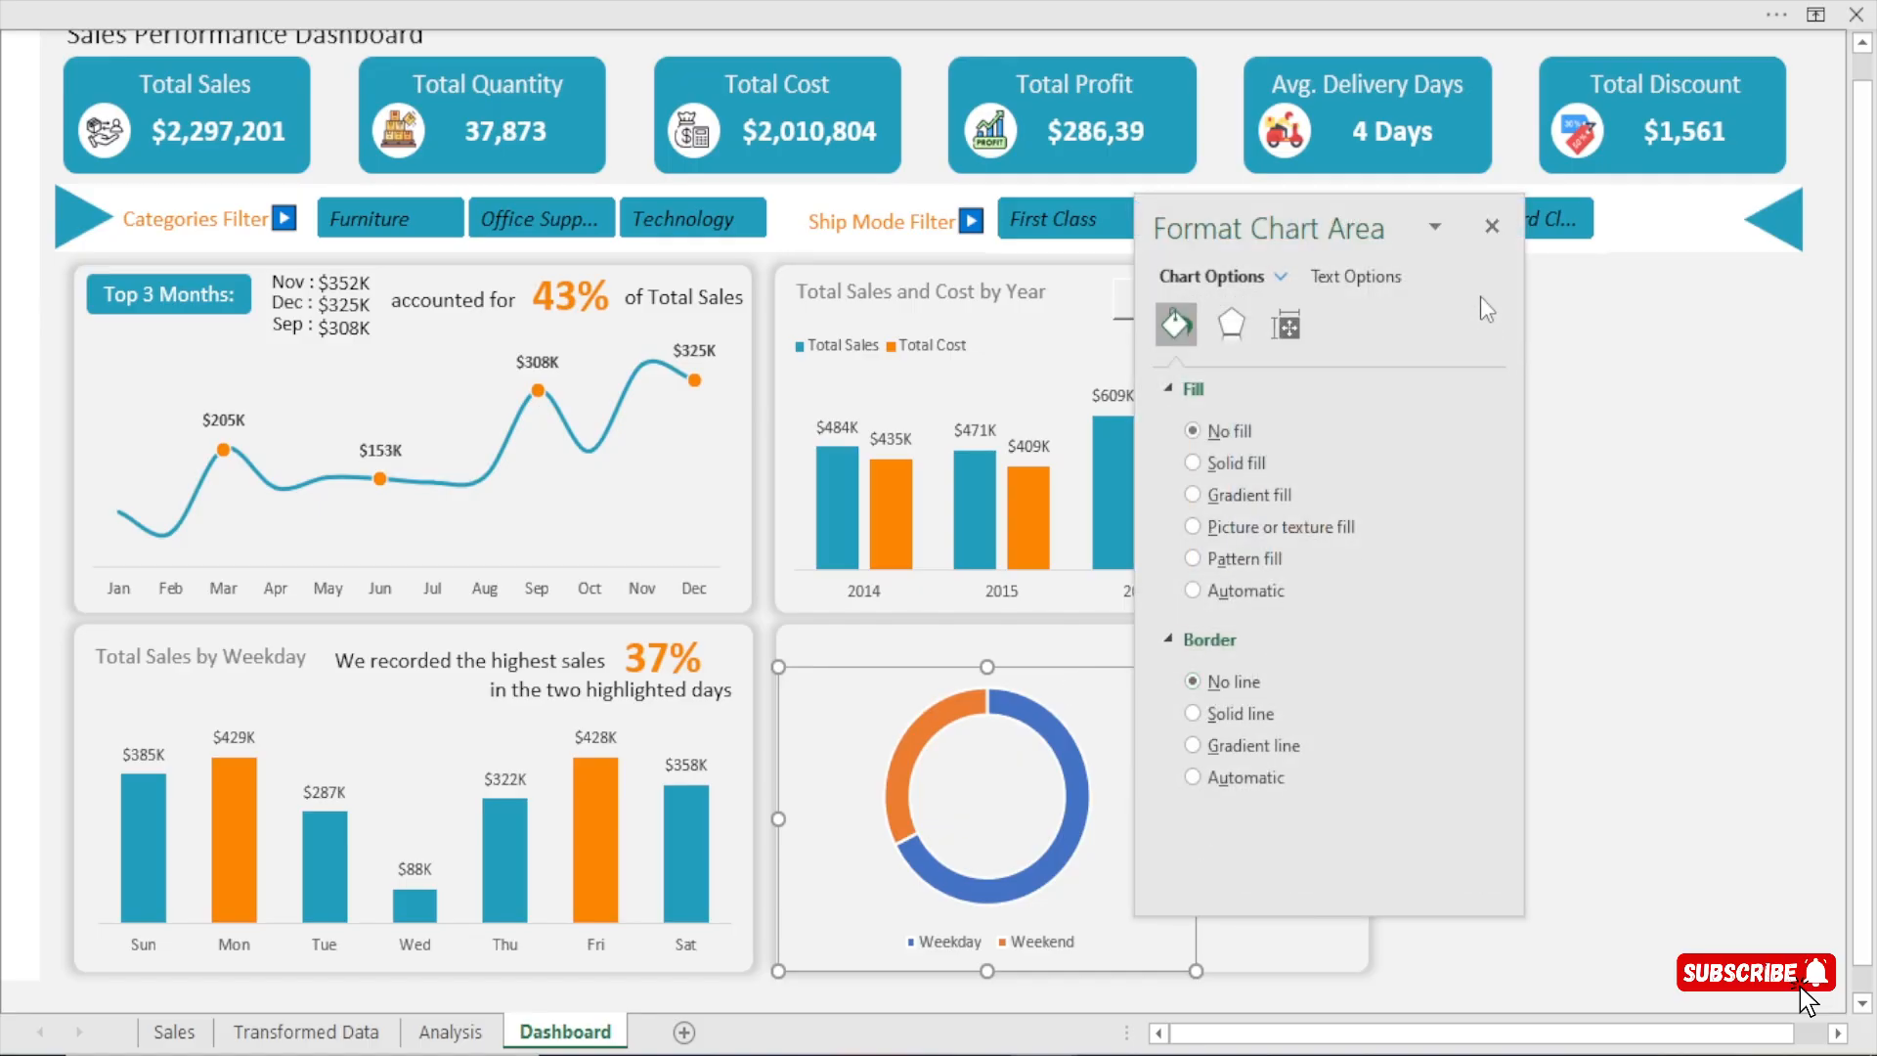
click(1492, 226)
click(1625, 592)
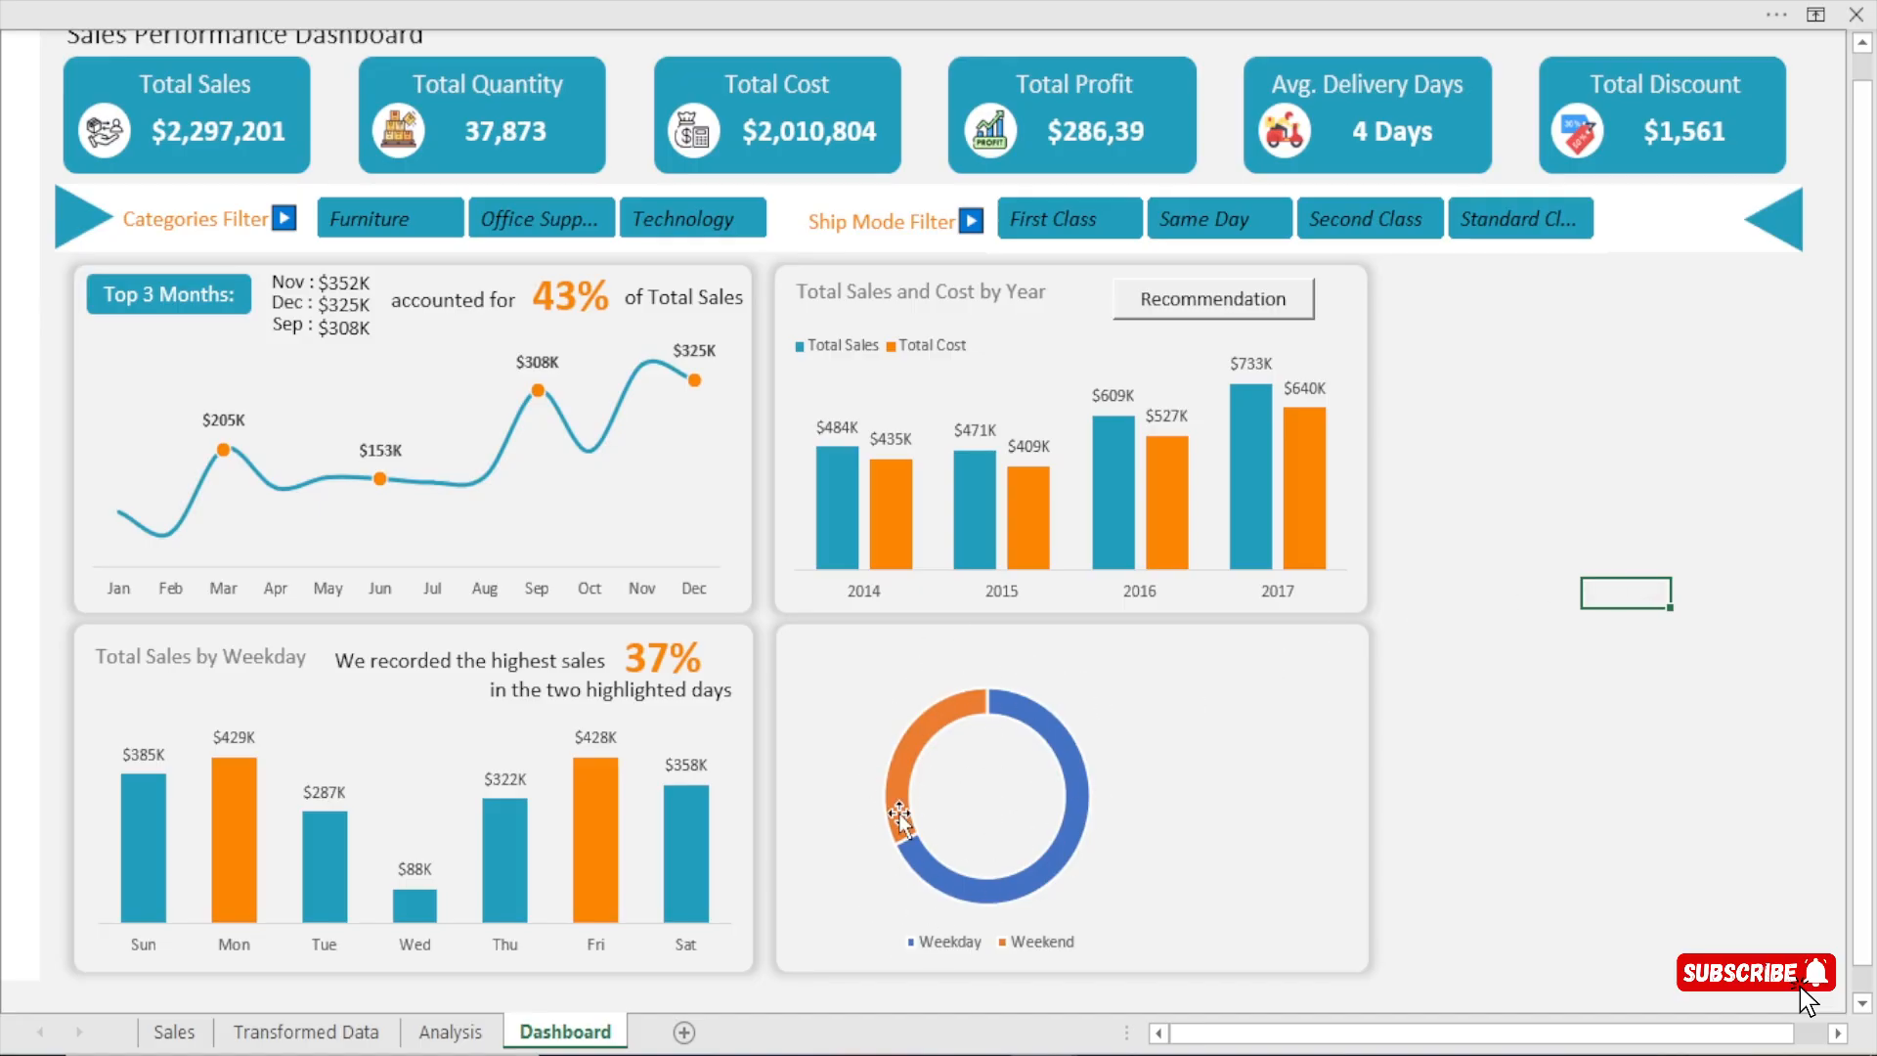
Set the doughnut series border to No line.
click(948, 707)
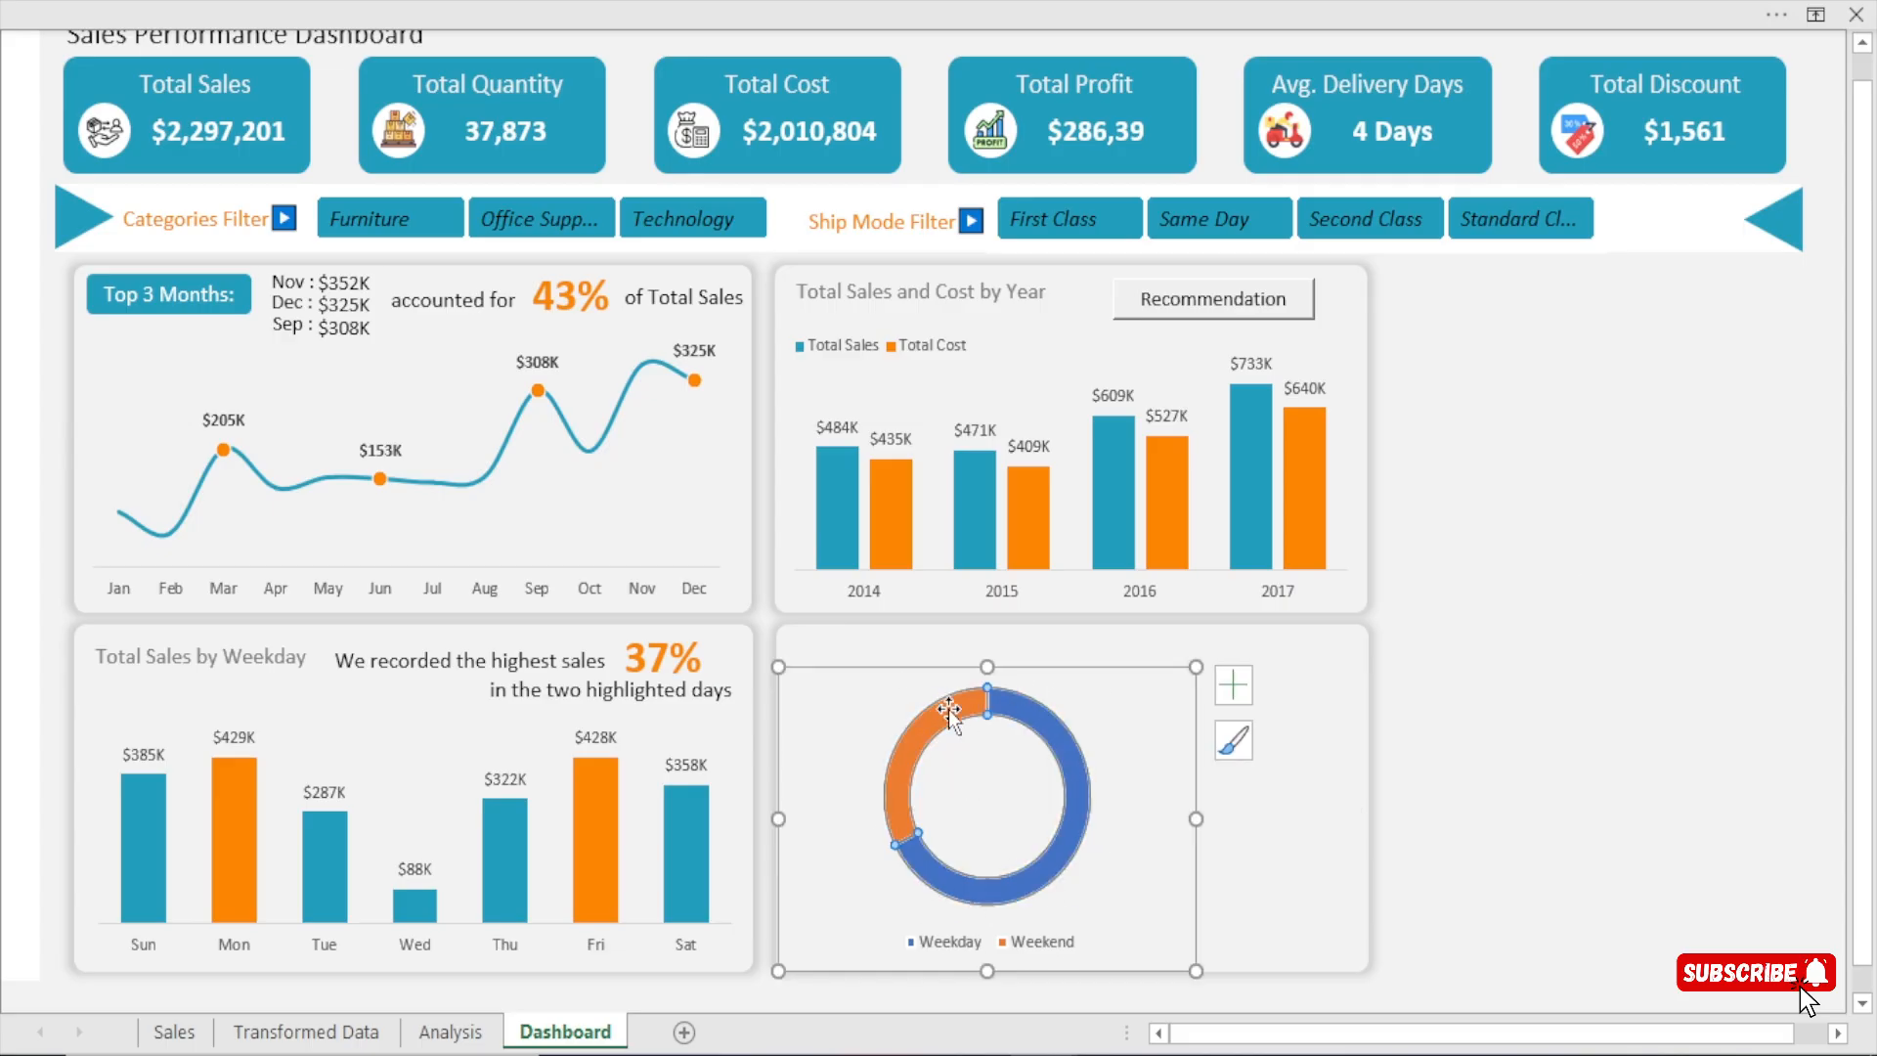
double_click(948, 708)
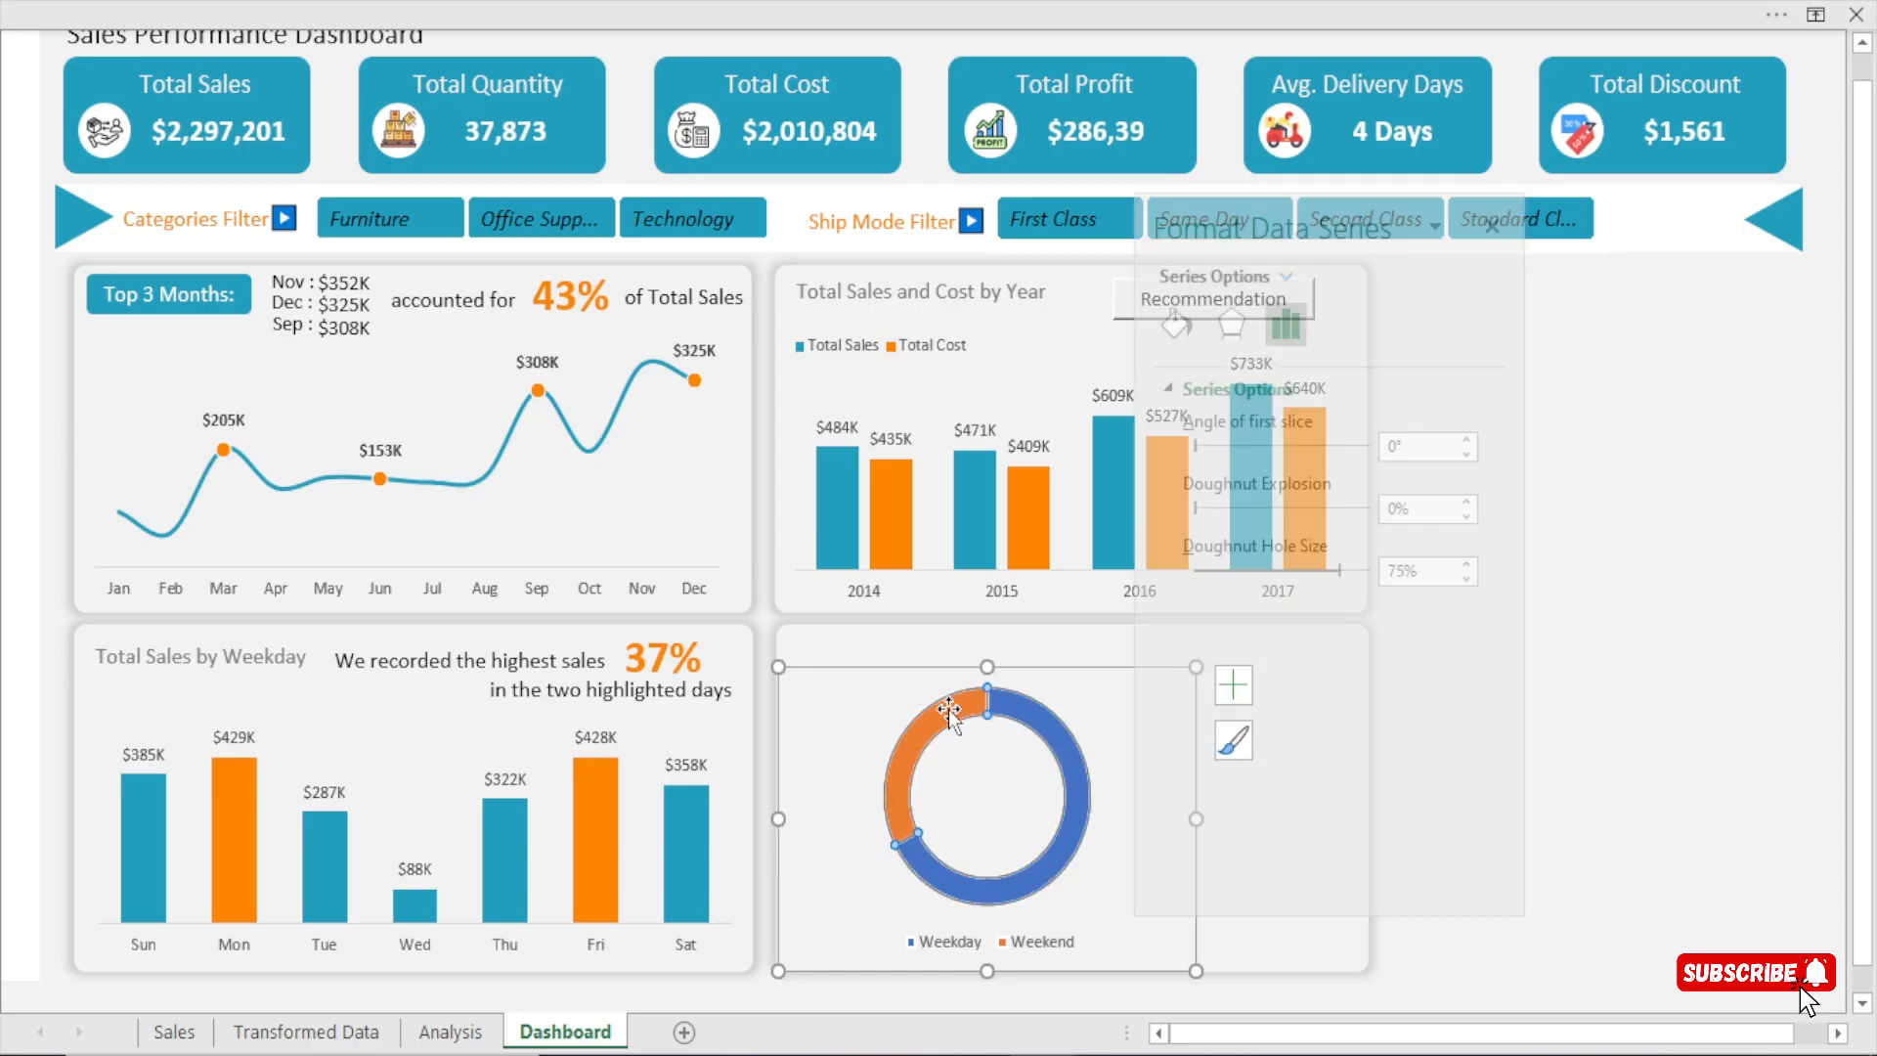
click(1179, 322)
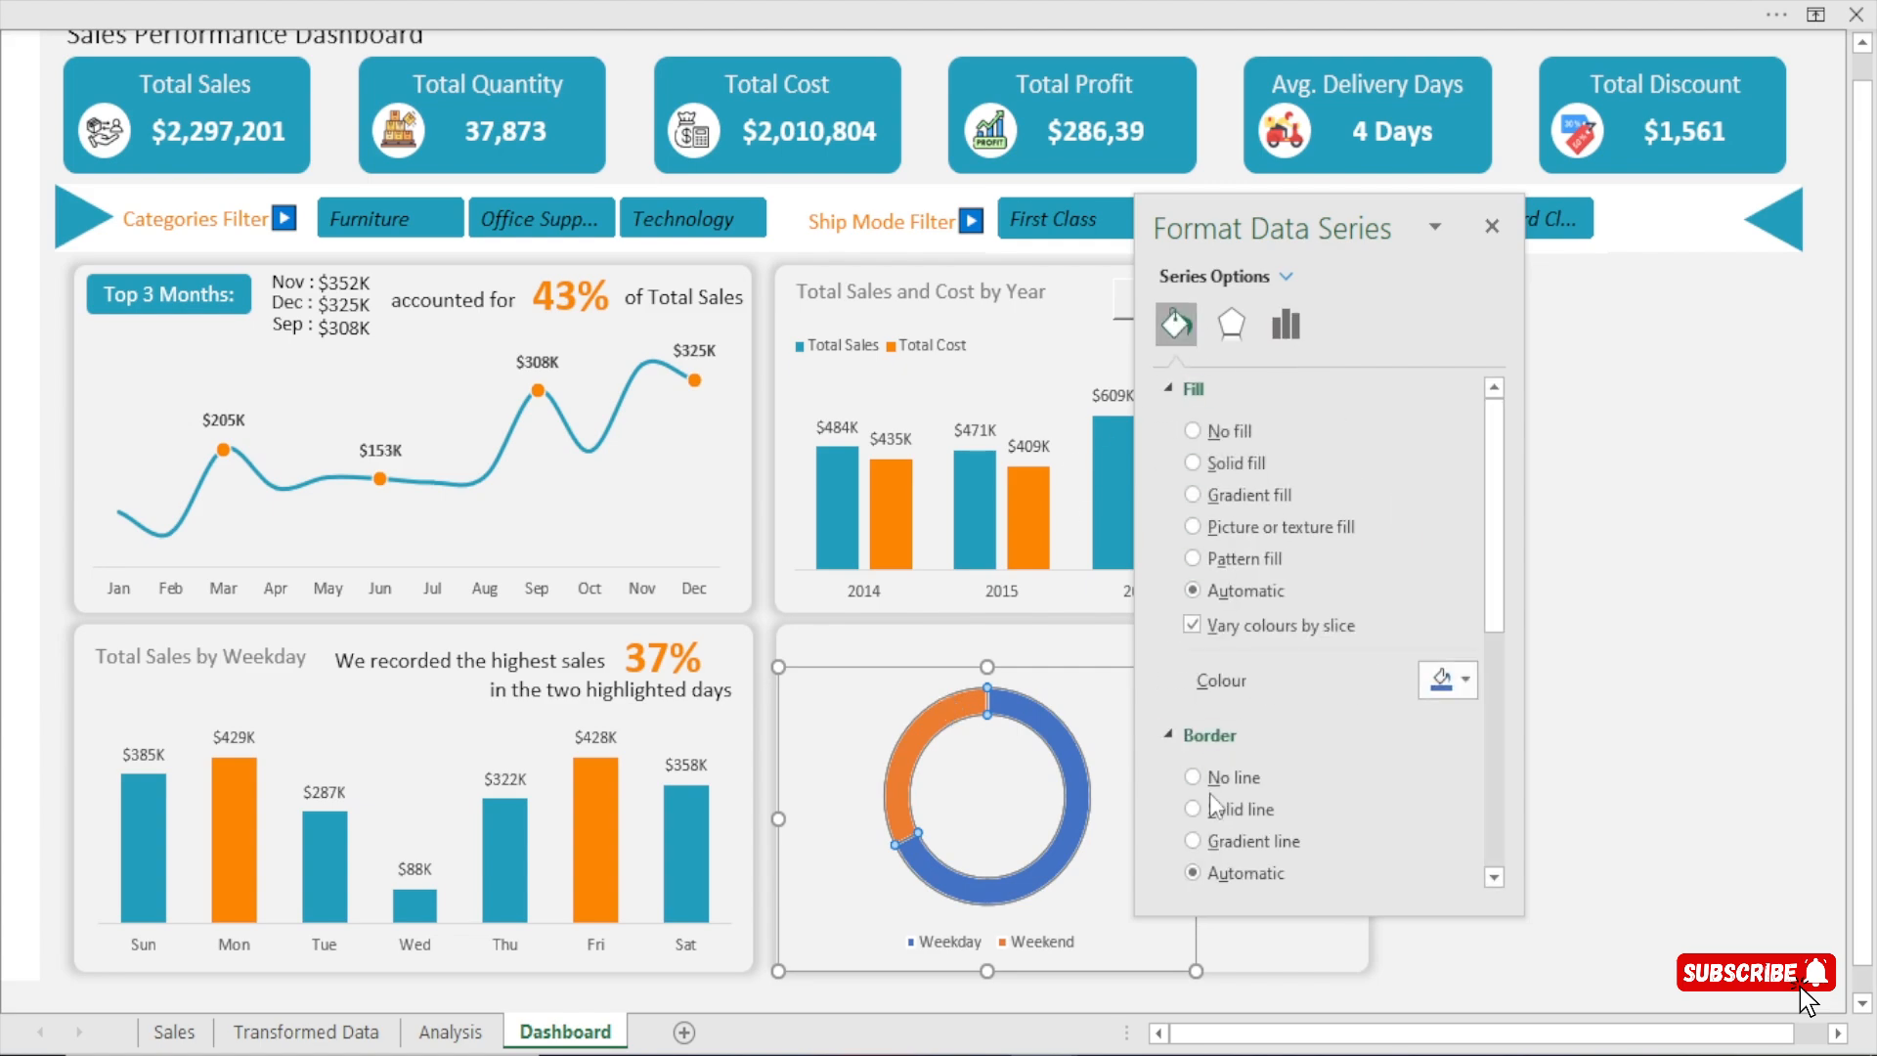
click(1233, 778)
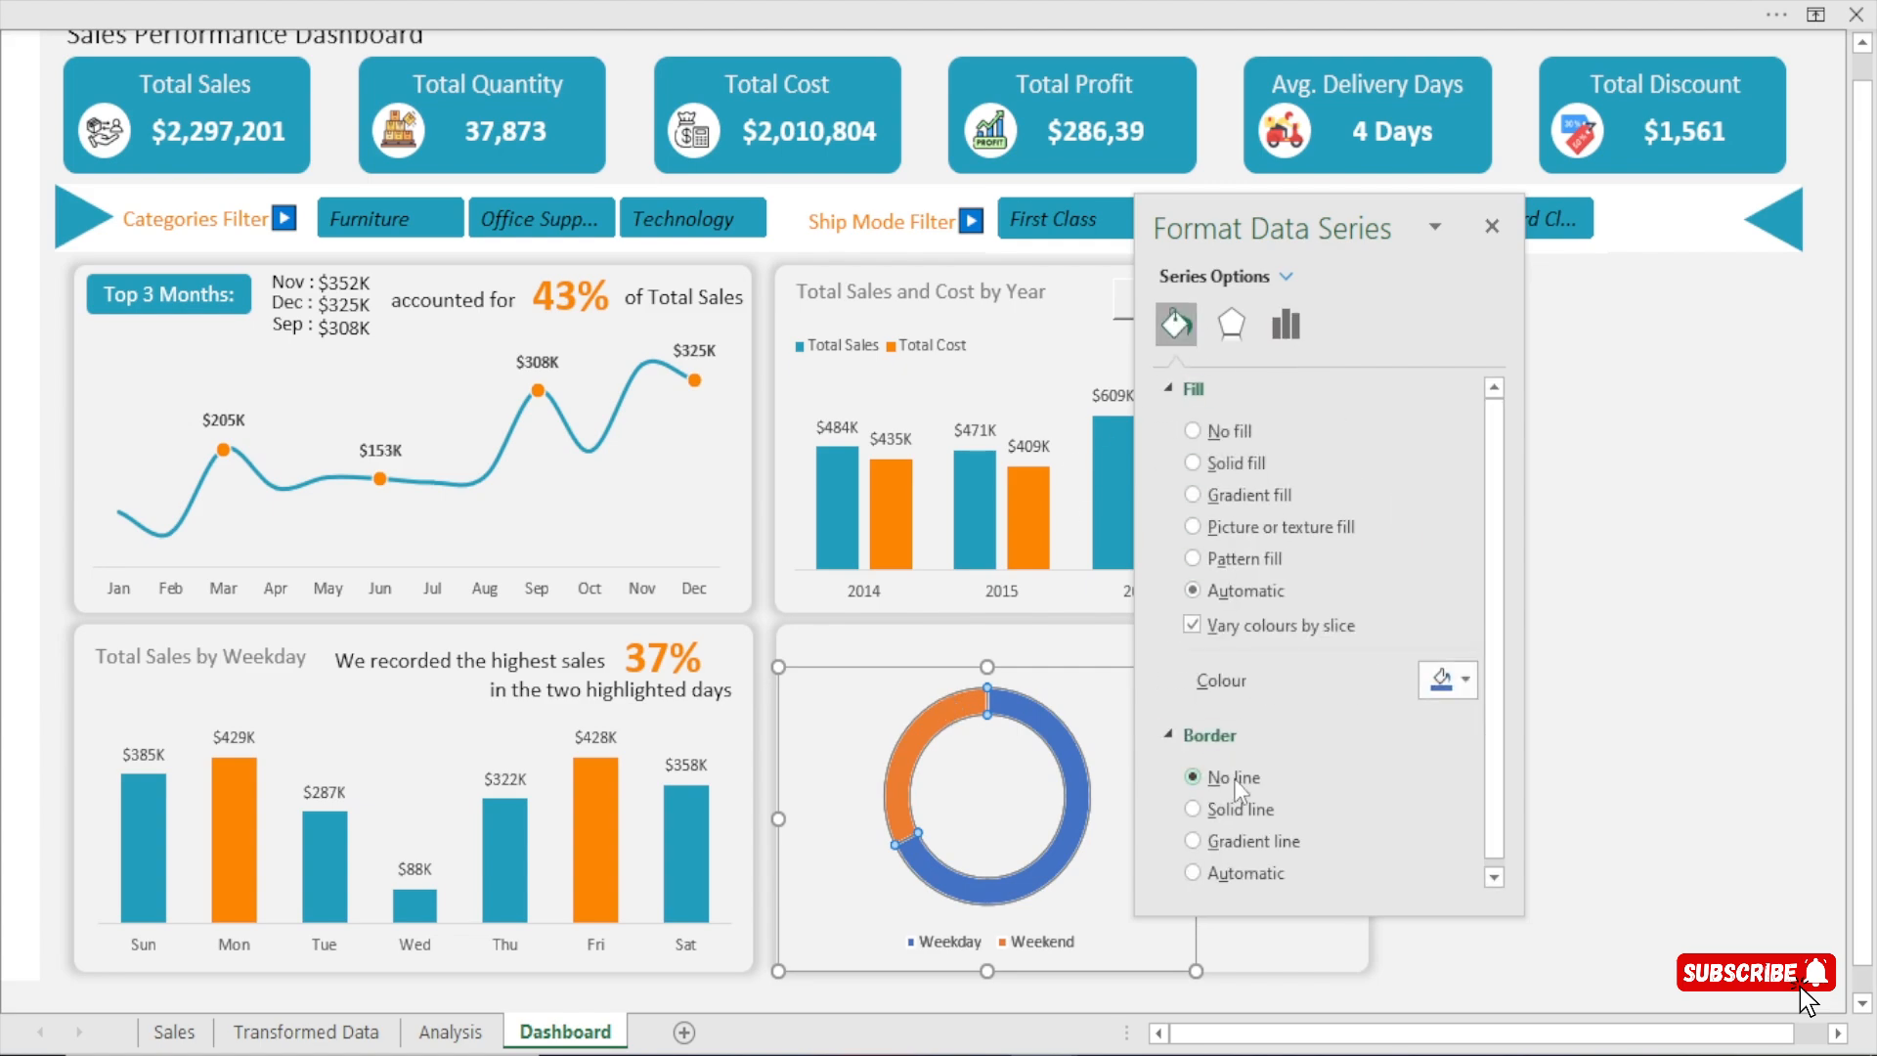
click(1492, 227)
click(1466, 740)
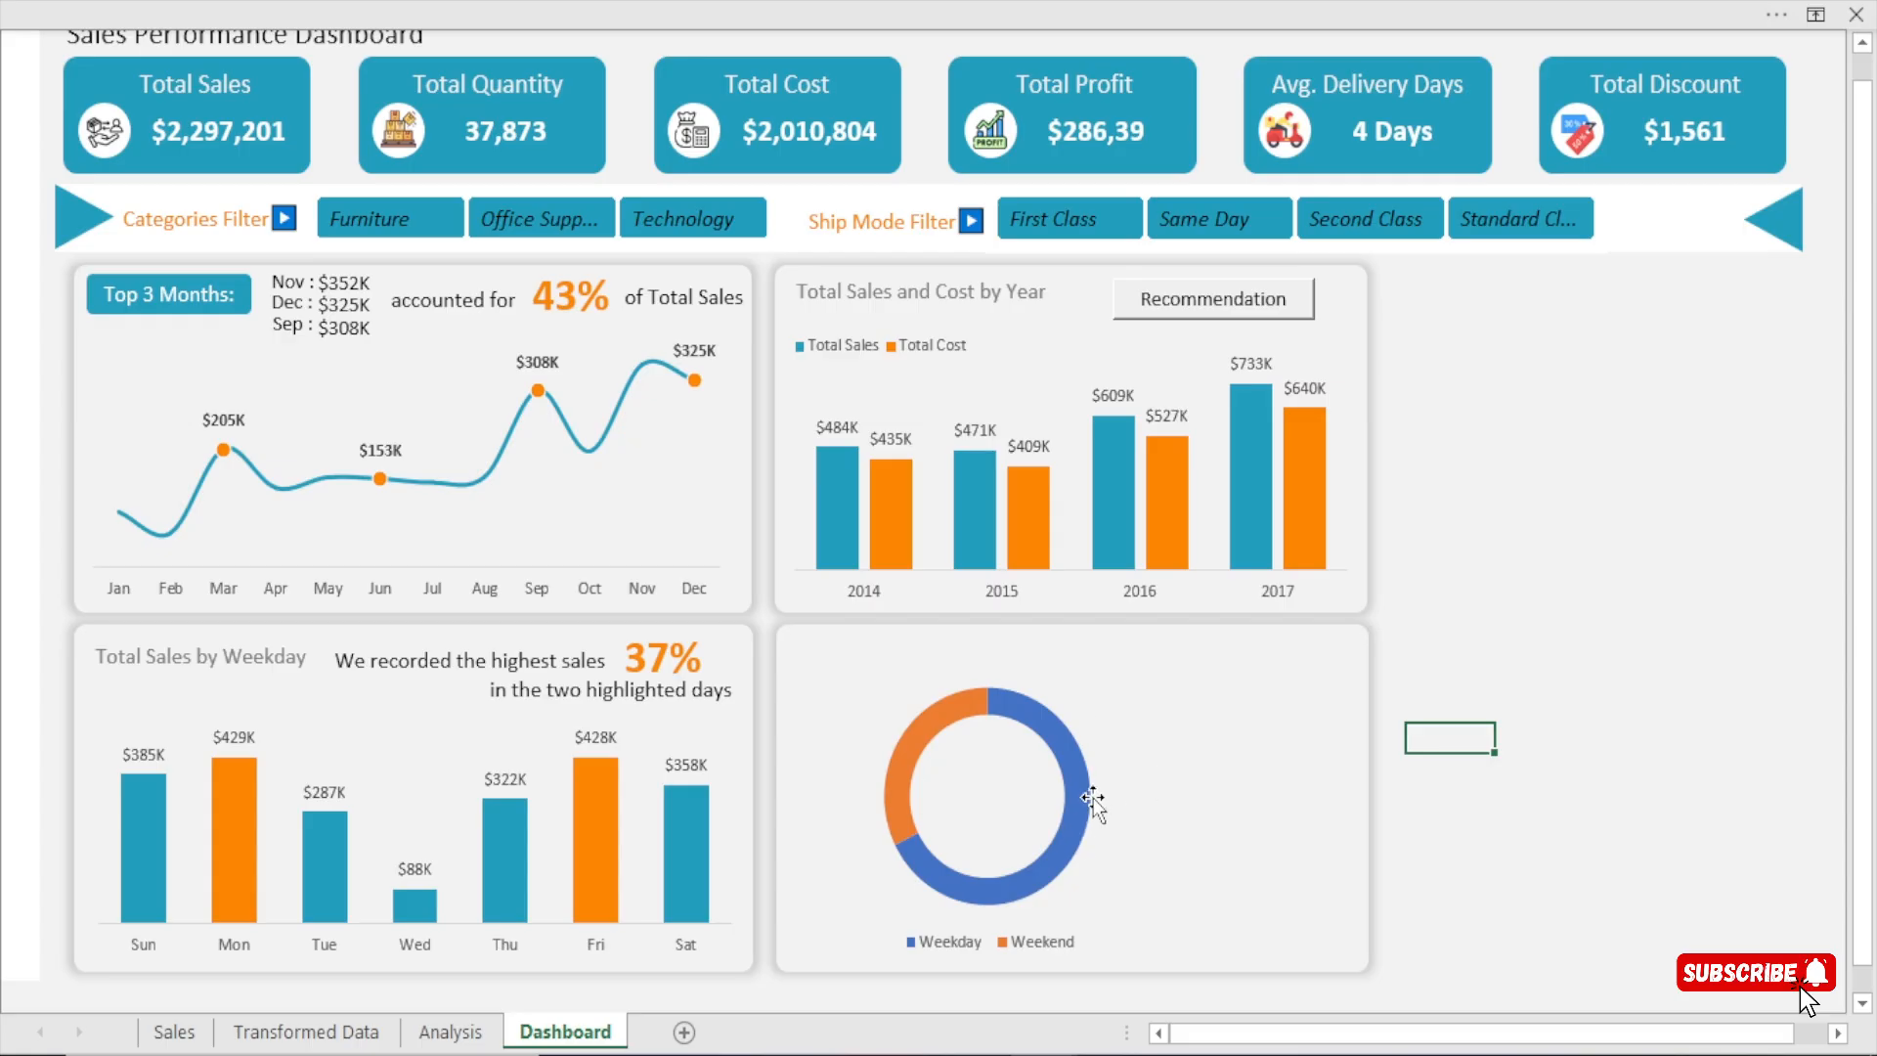
Set the doughnut series' hole size to 60%.
click(1011, 694)
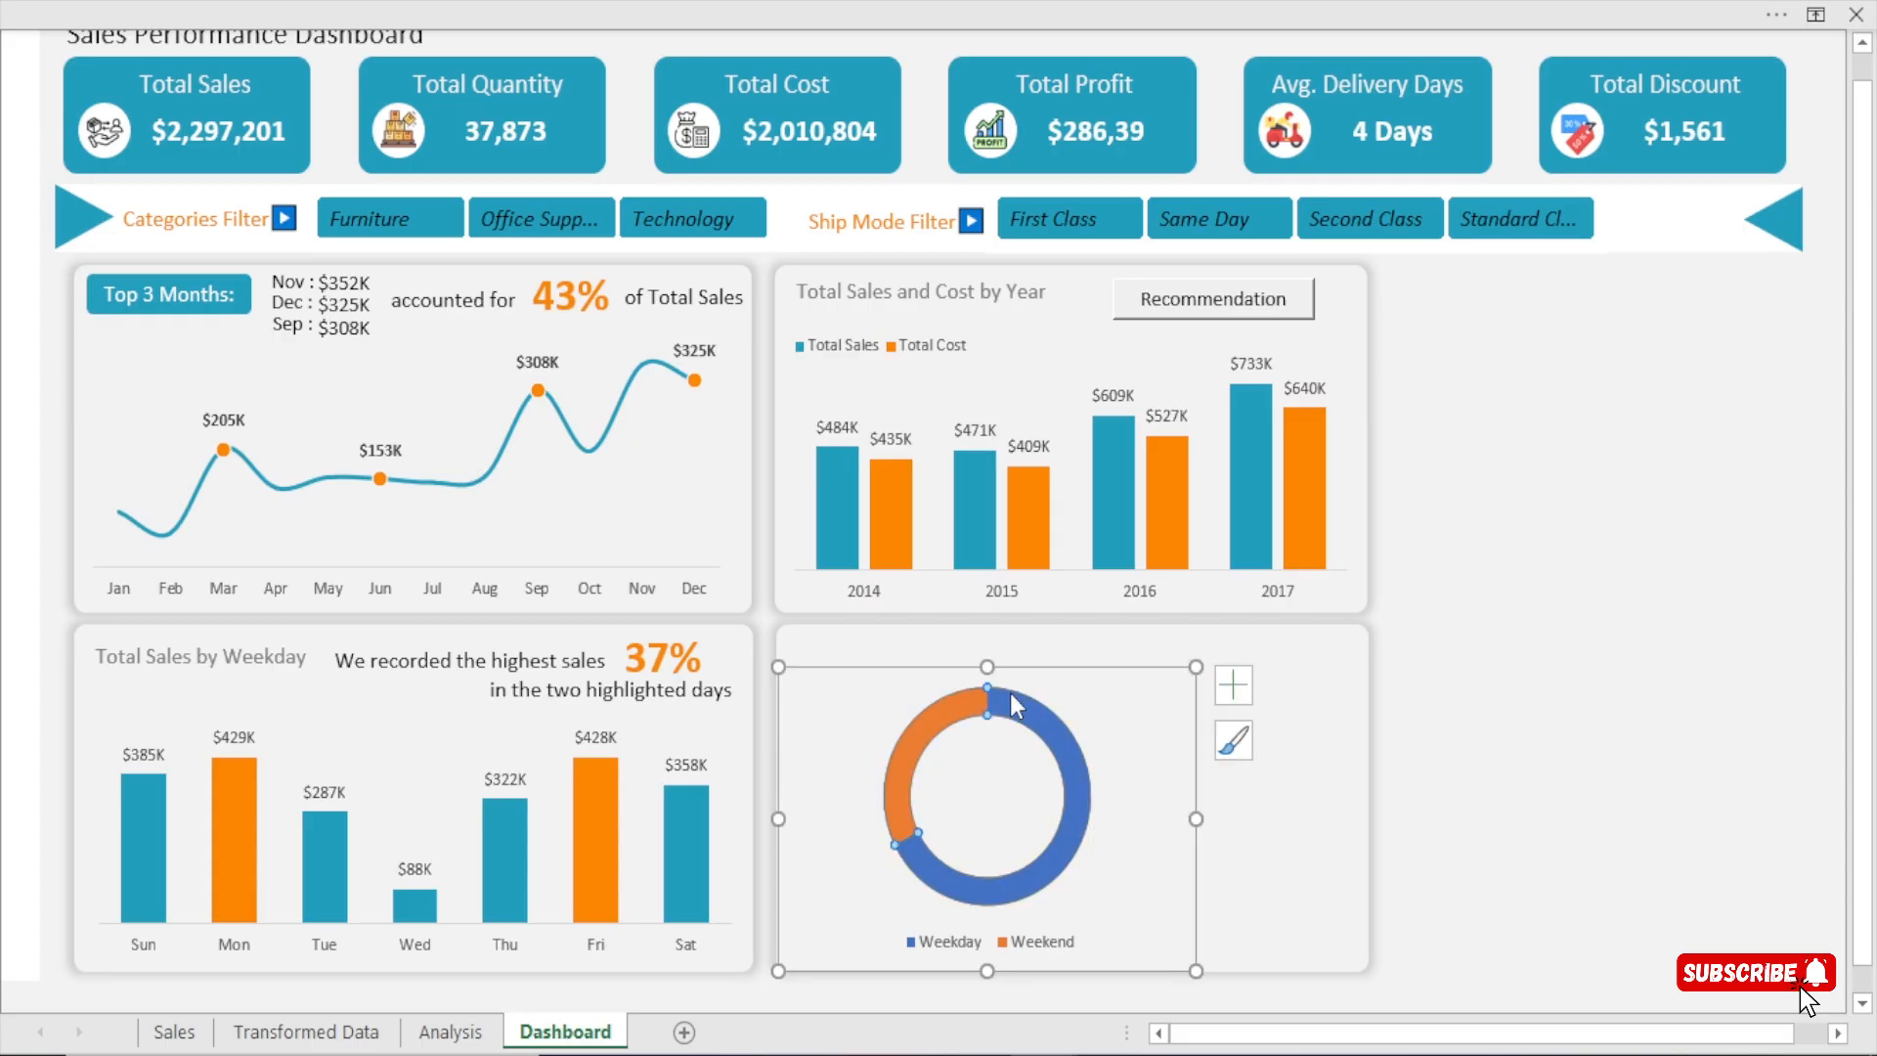
double_click(1011, 694)
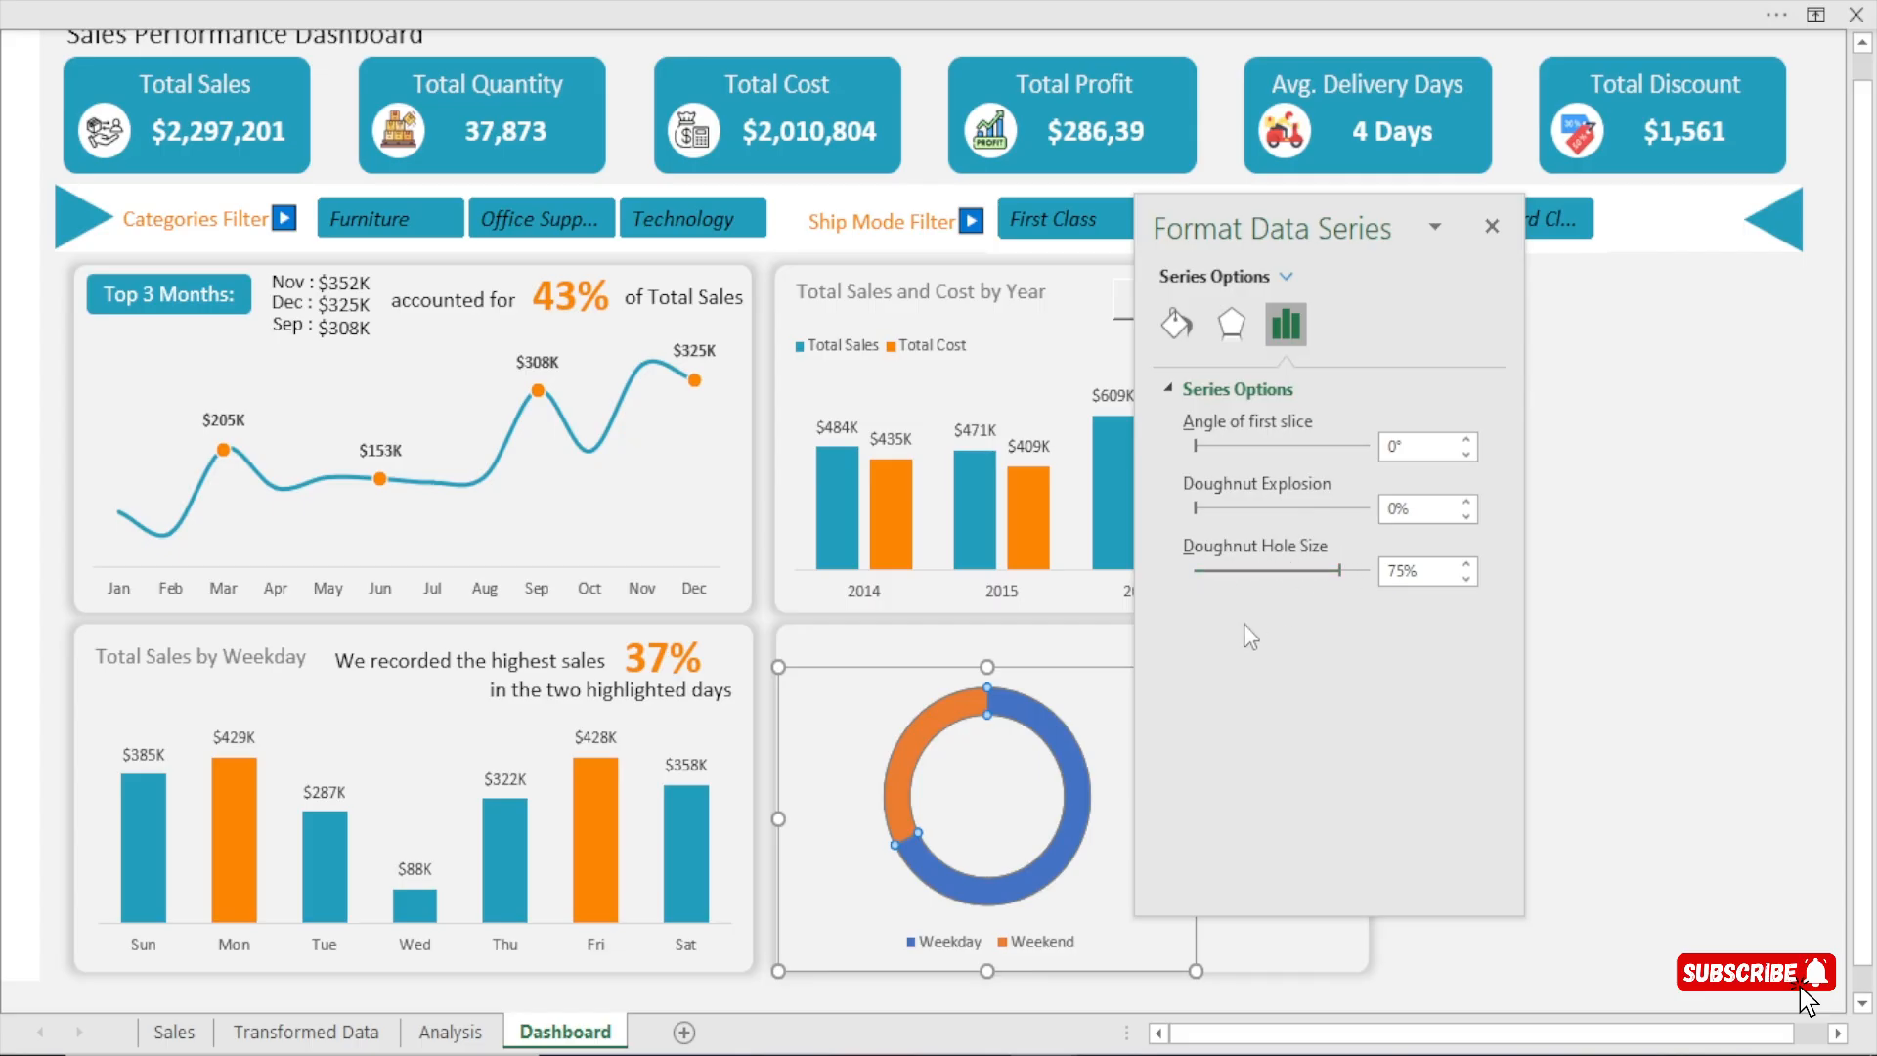
drag(1469, 583, 1469, 565)
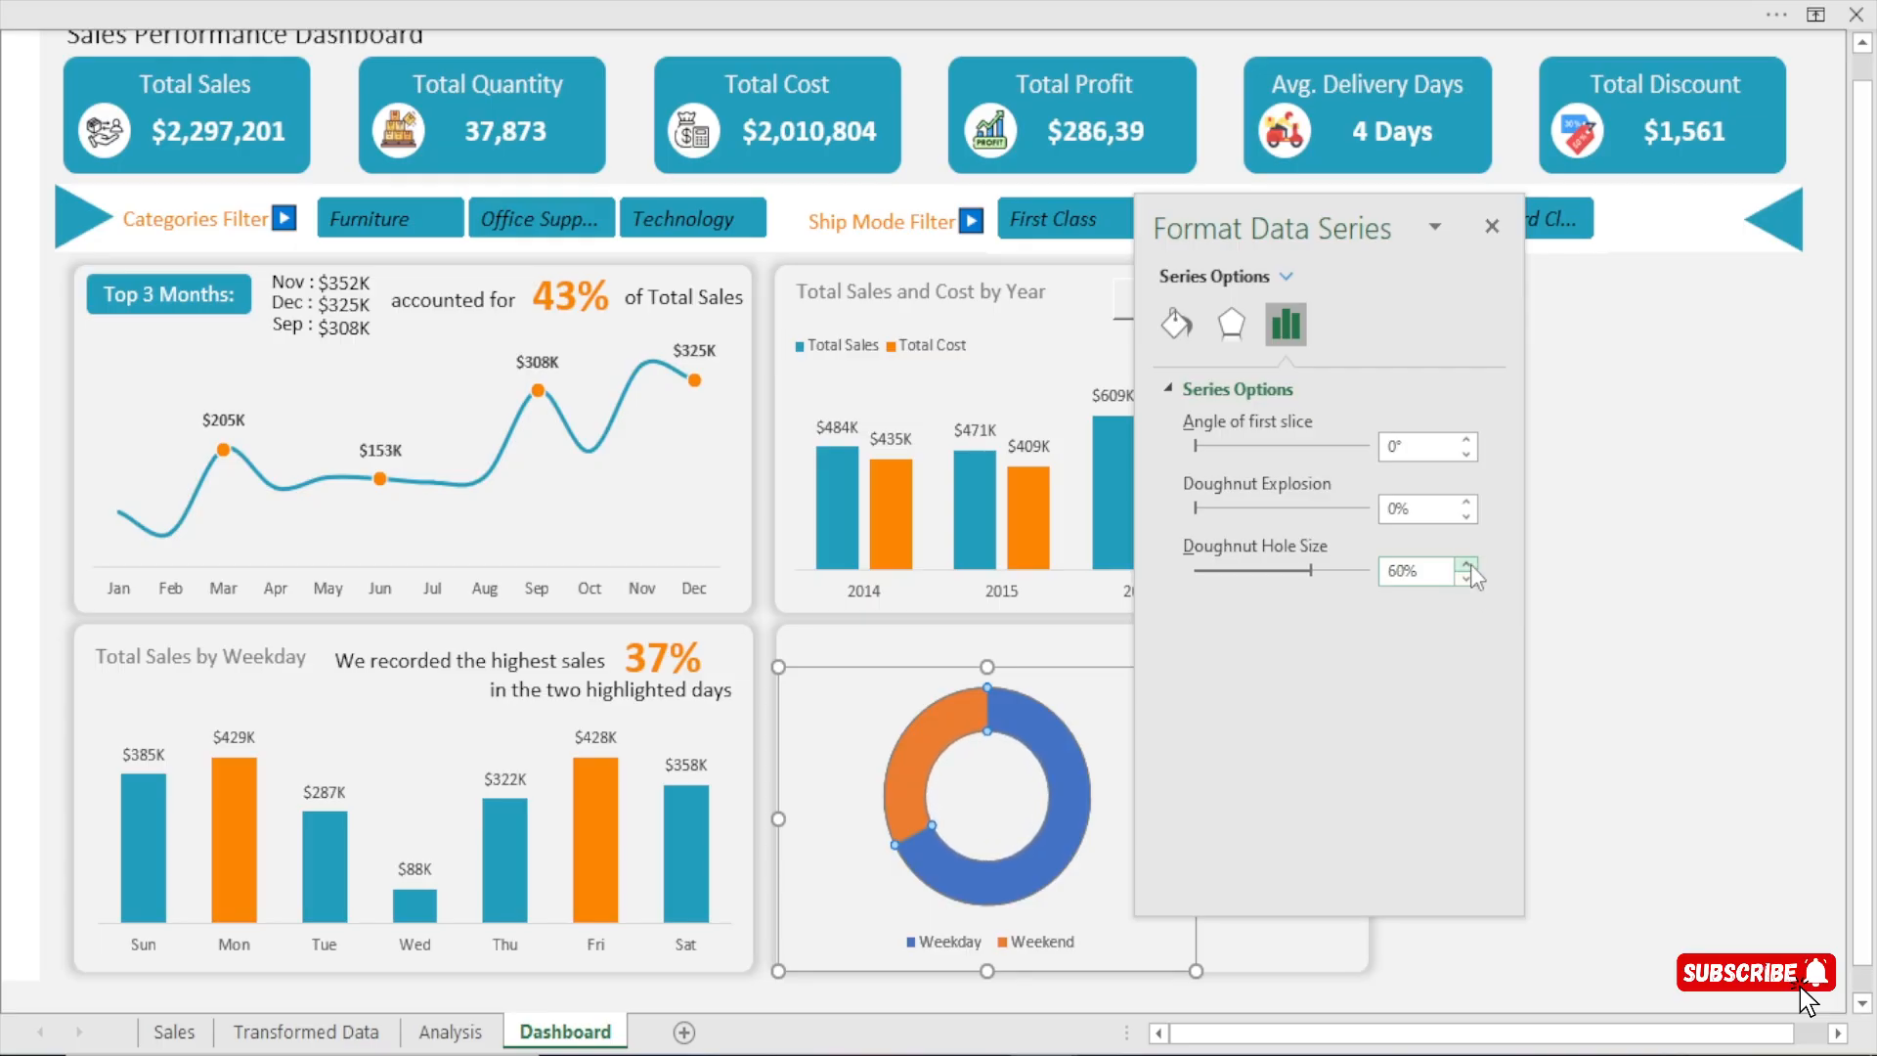
click(1492, 226)
click(1620, 586)
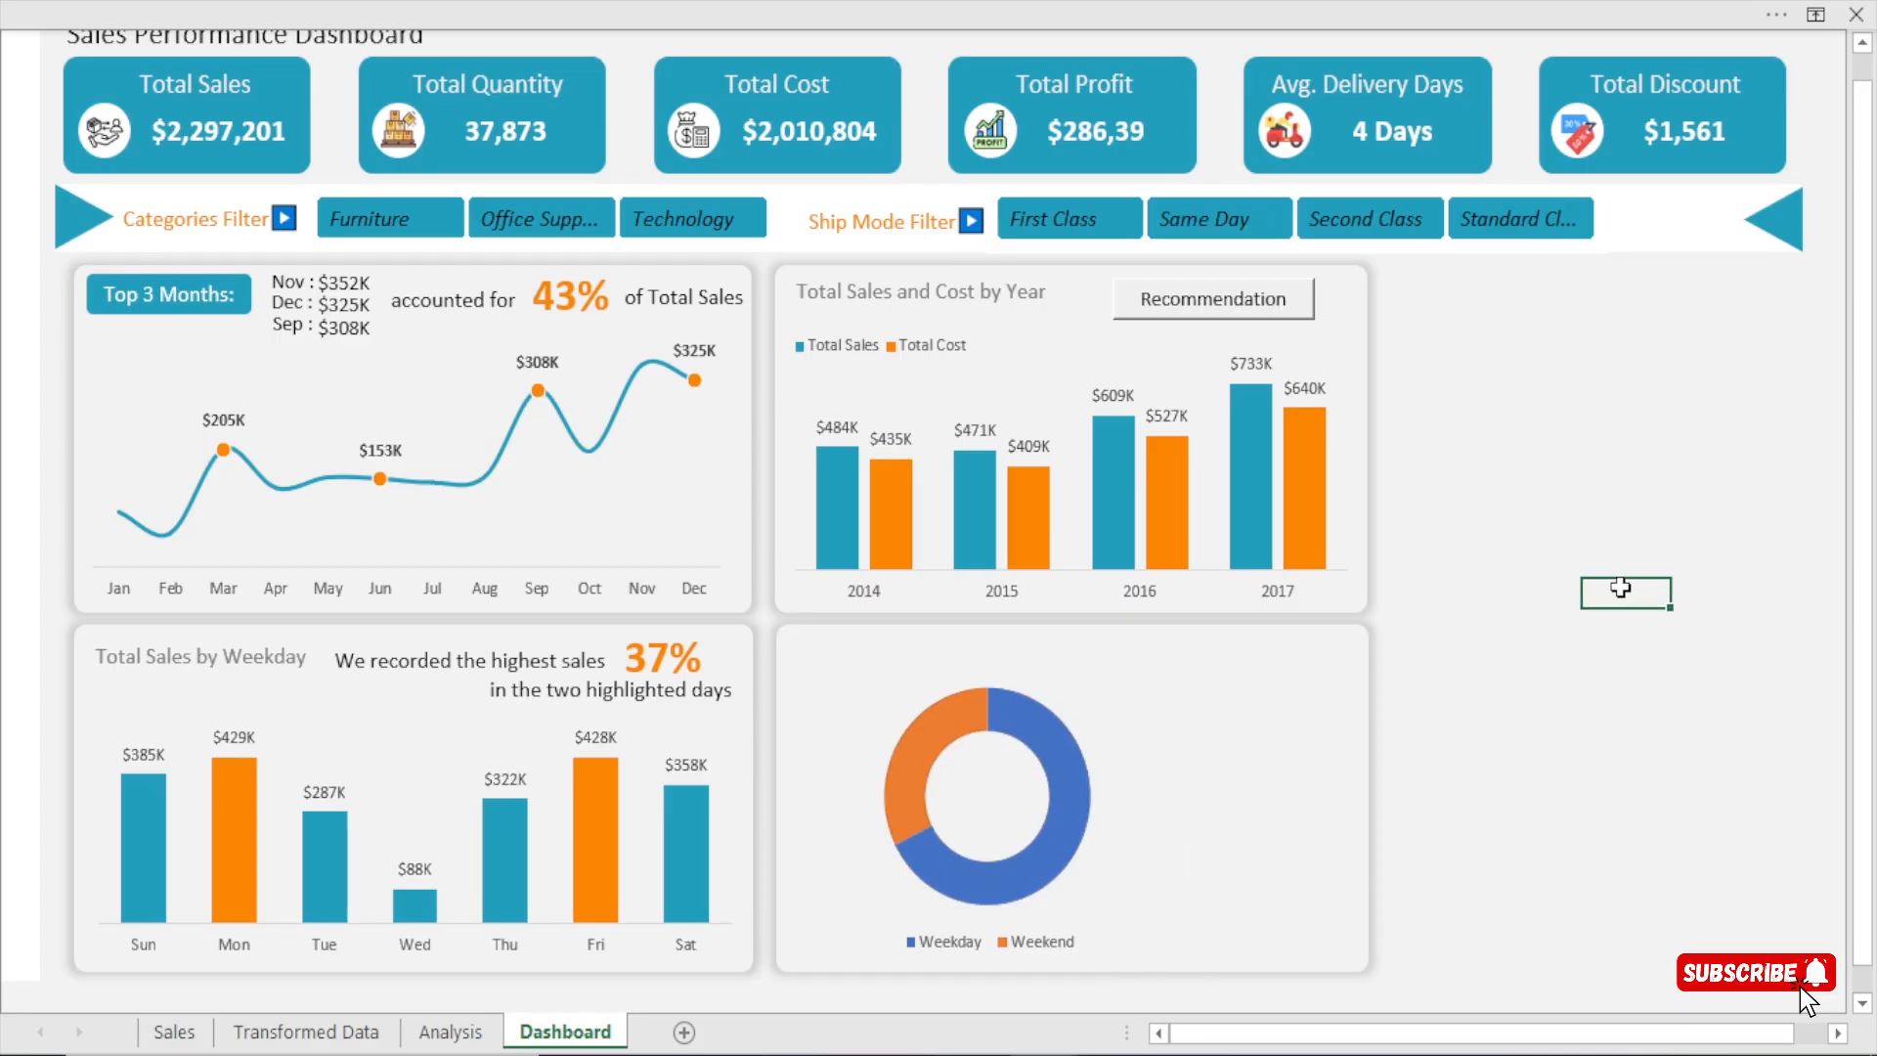
Fill the Weekday slice with the dashboard's teal and the Weekend slice with its orange, using the recent colours.
click(1051, 731)
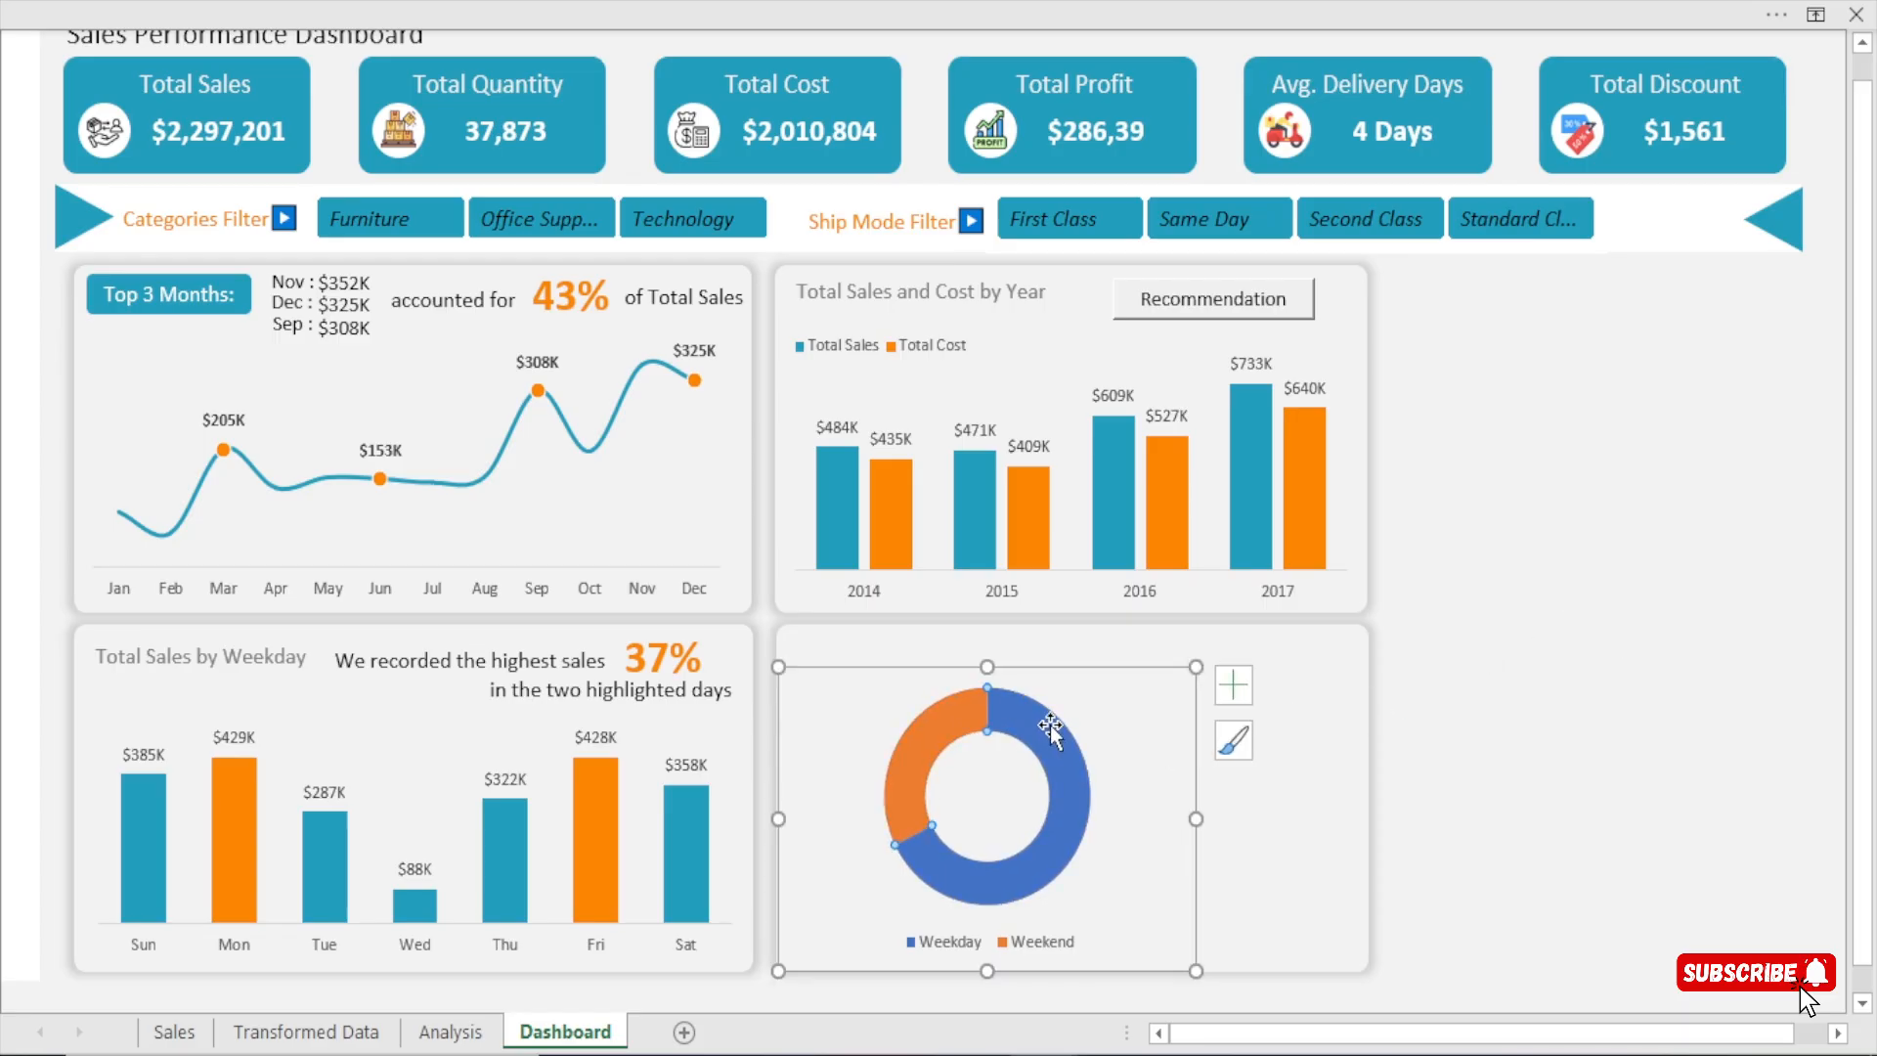
double_click(1050, 725)
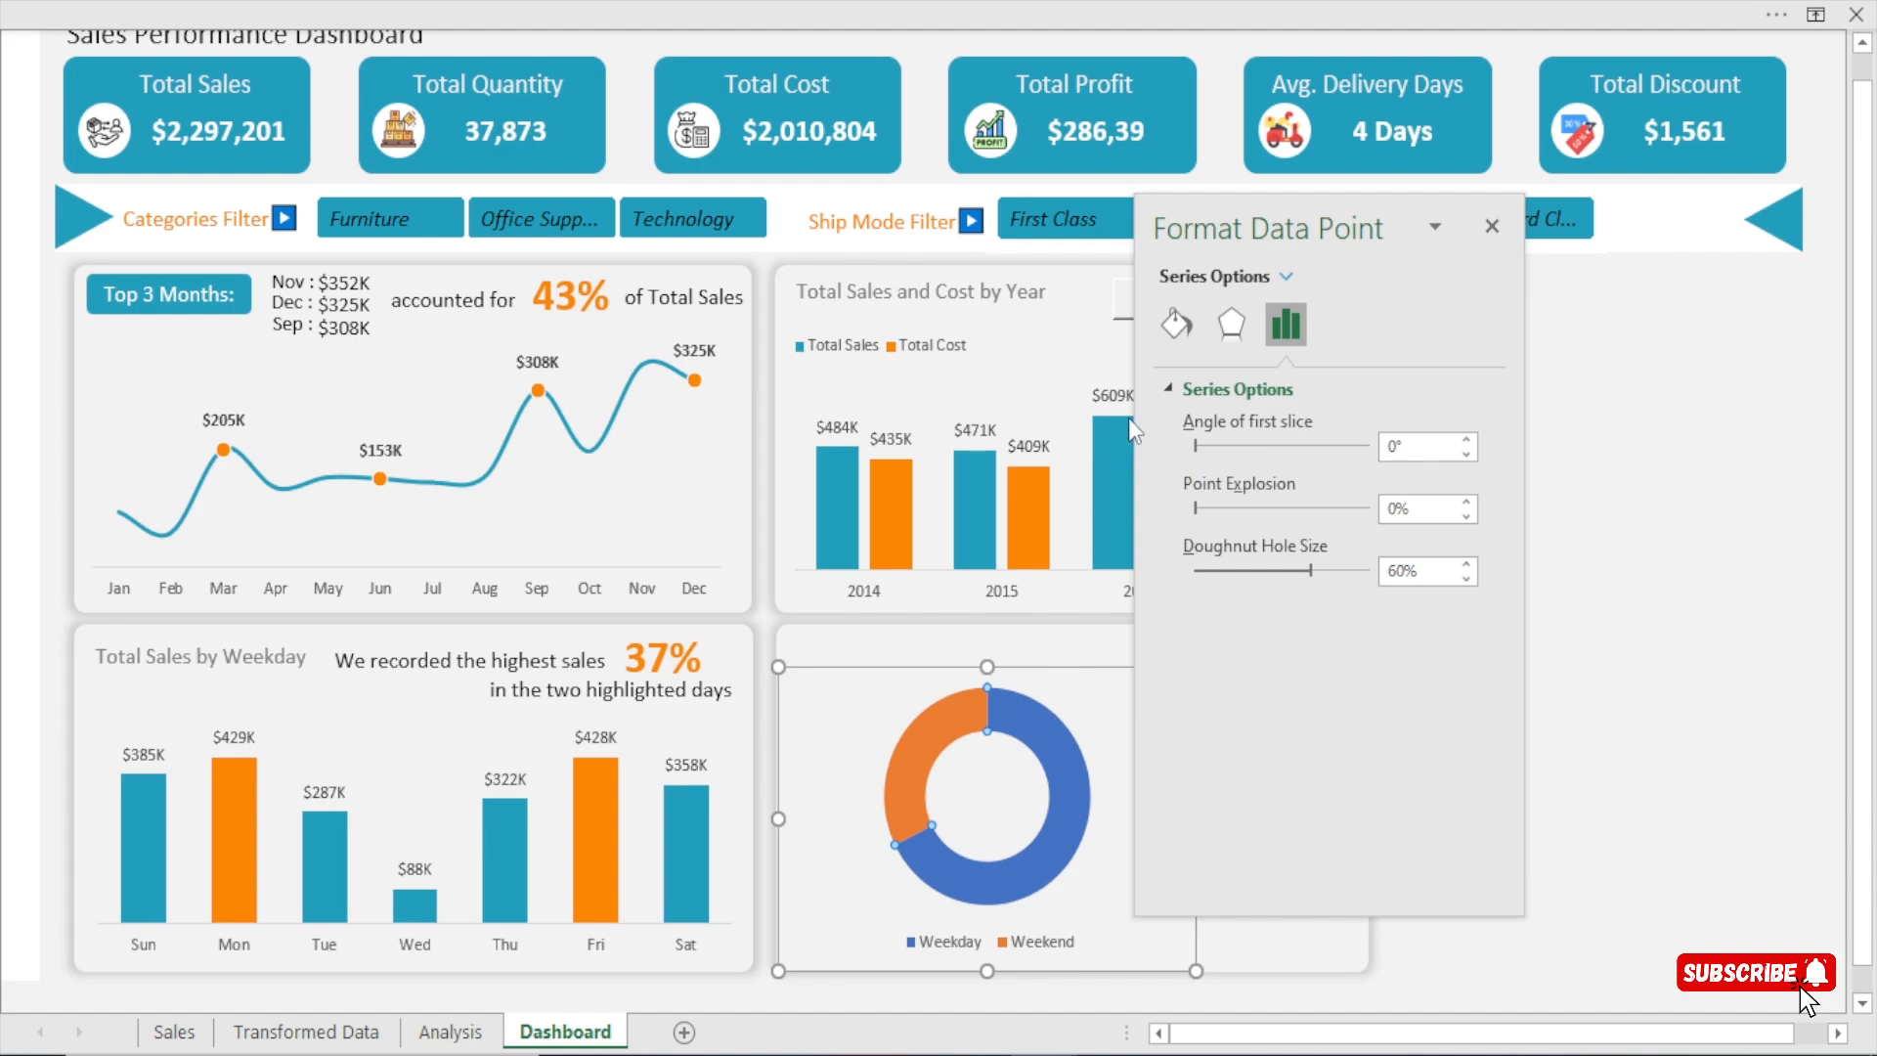
click(1175, 322)
click(1448, 680)
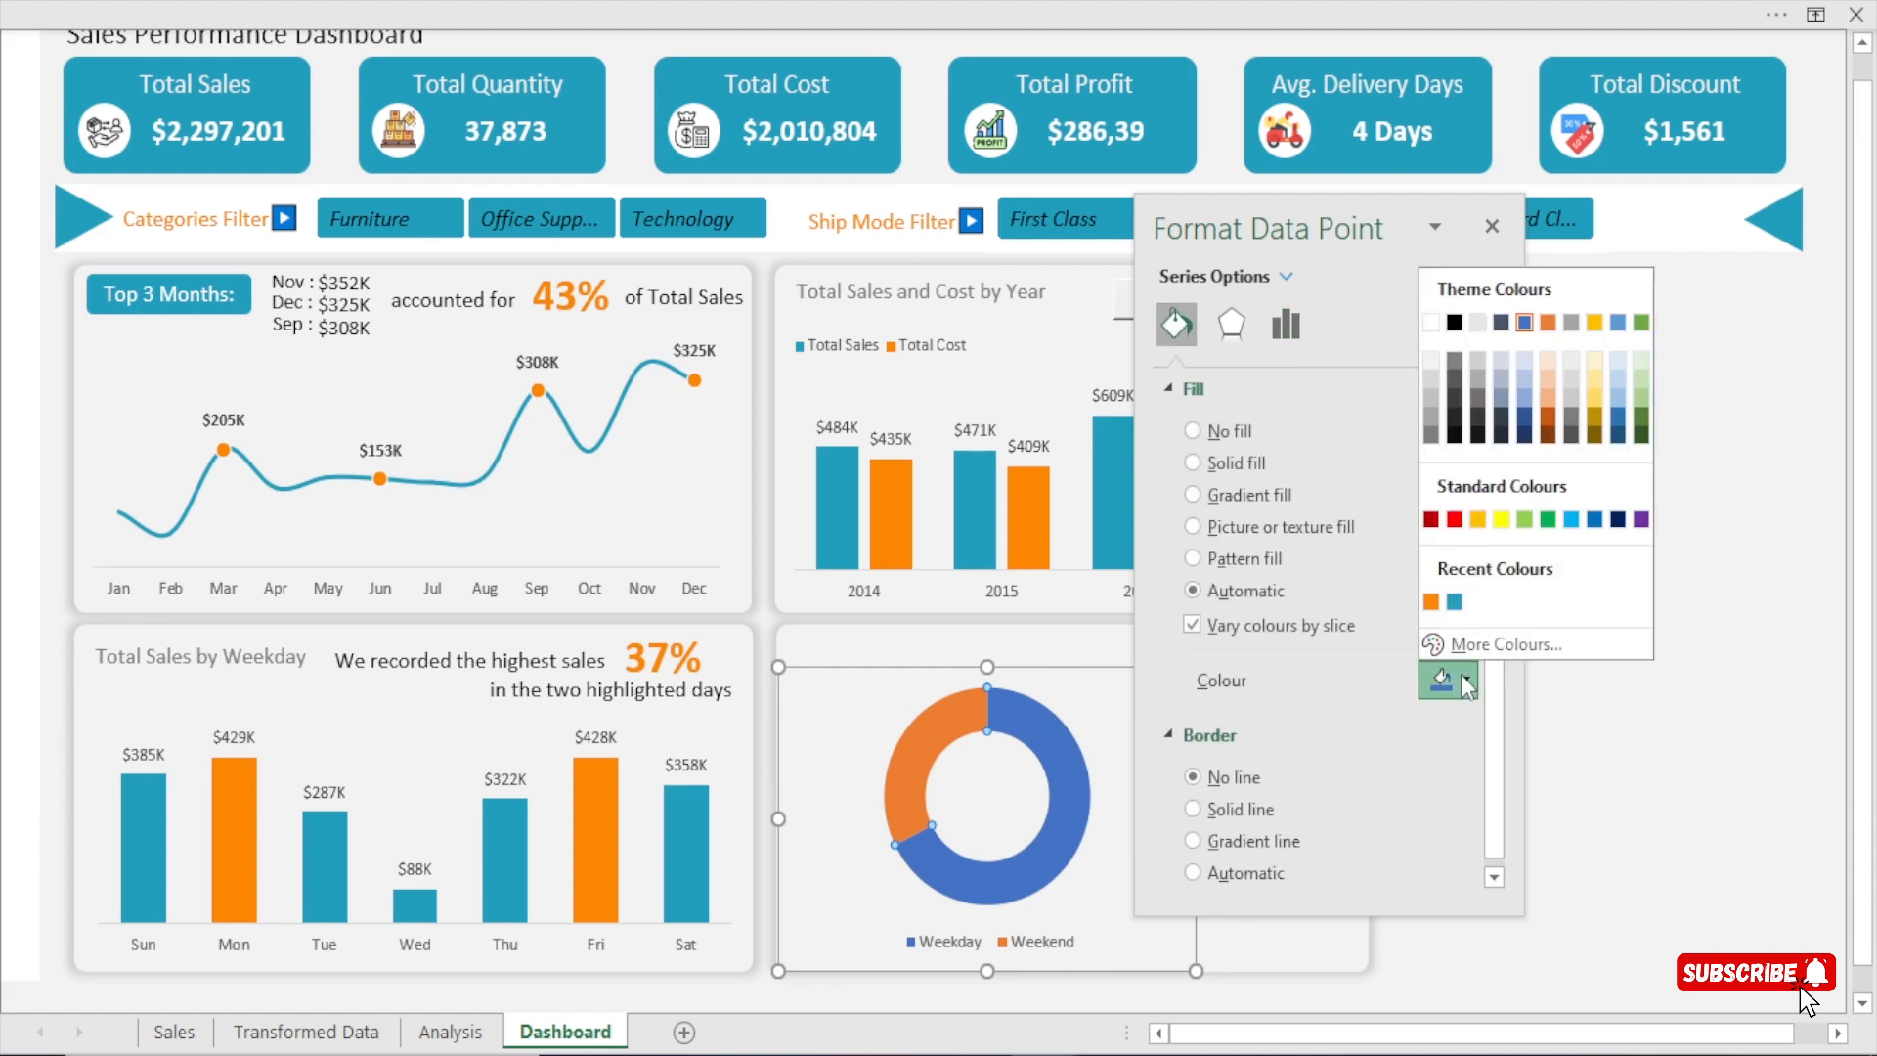
click(1454, 602)
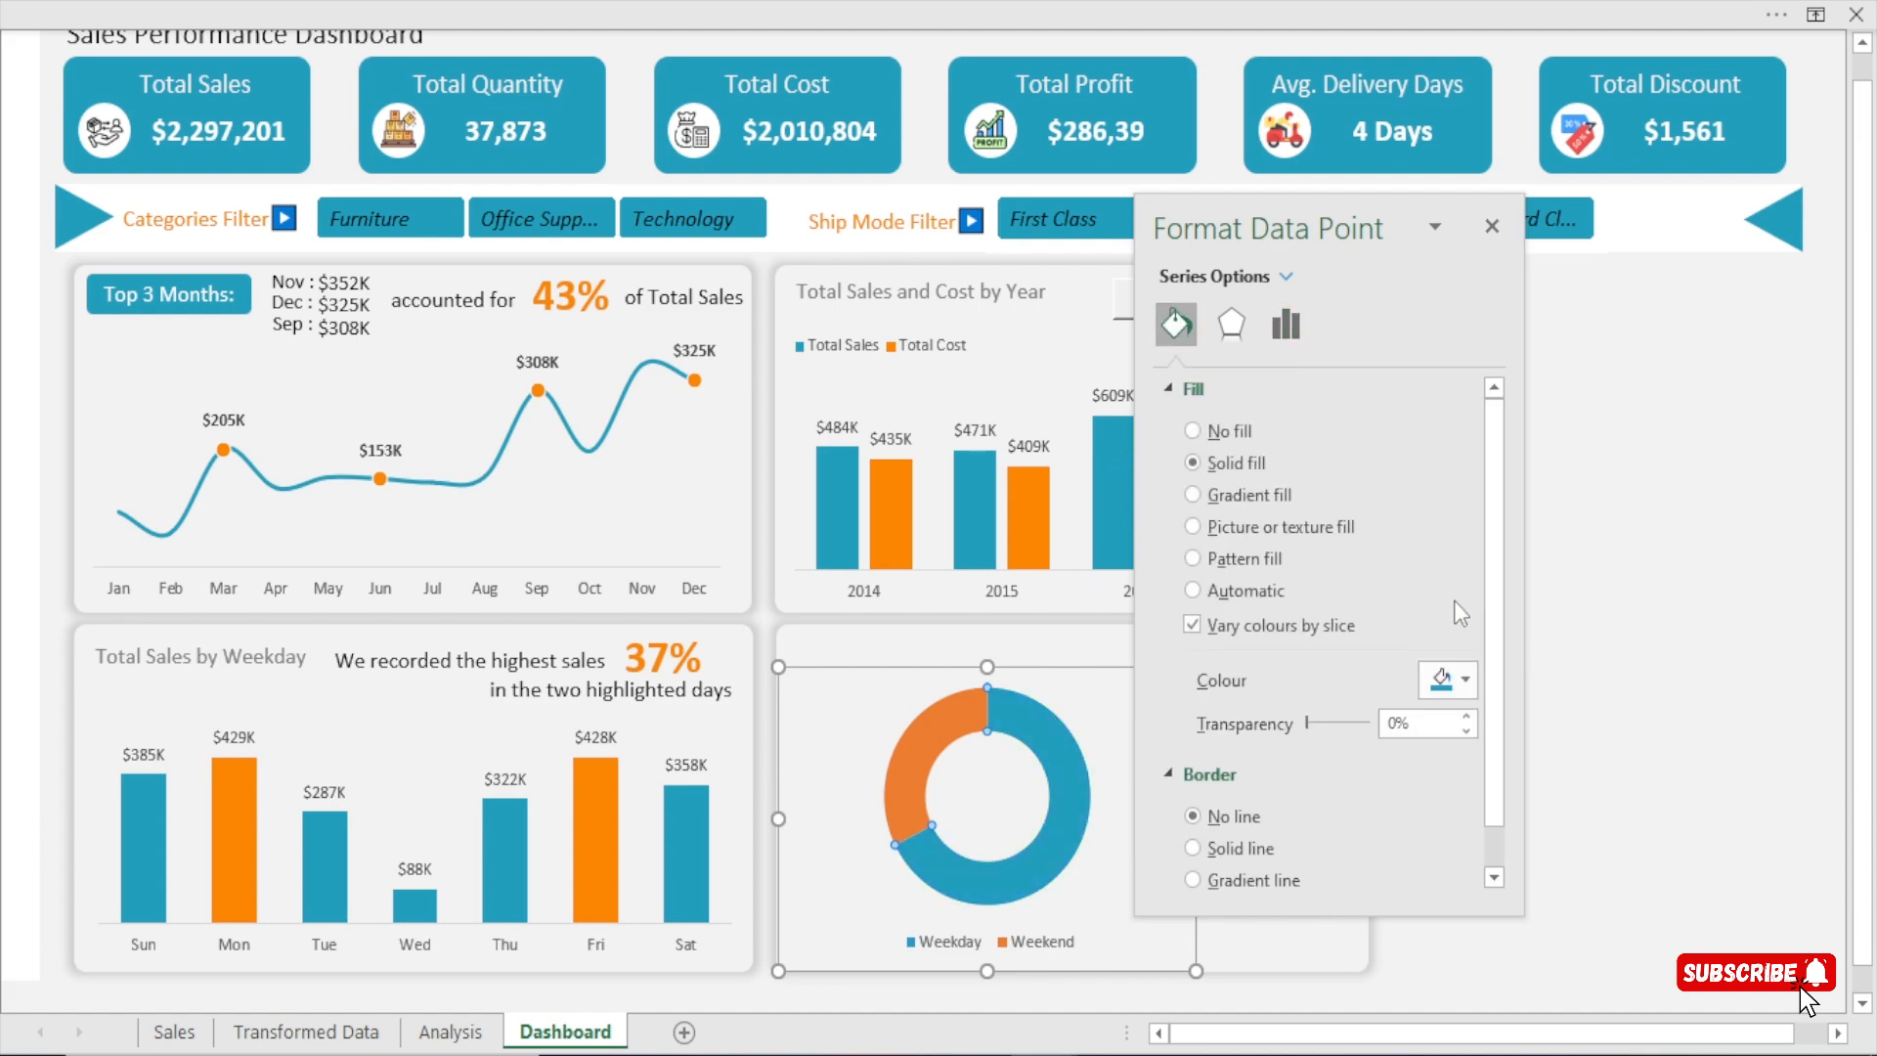
click(946, 731)
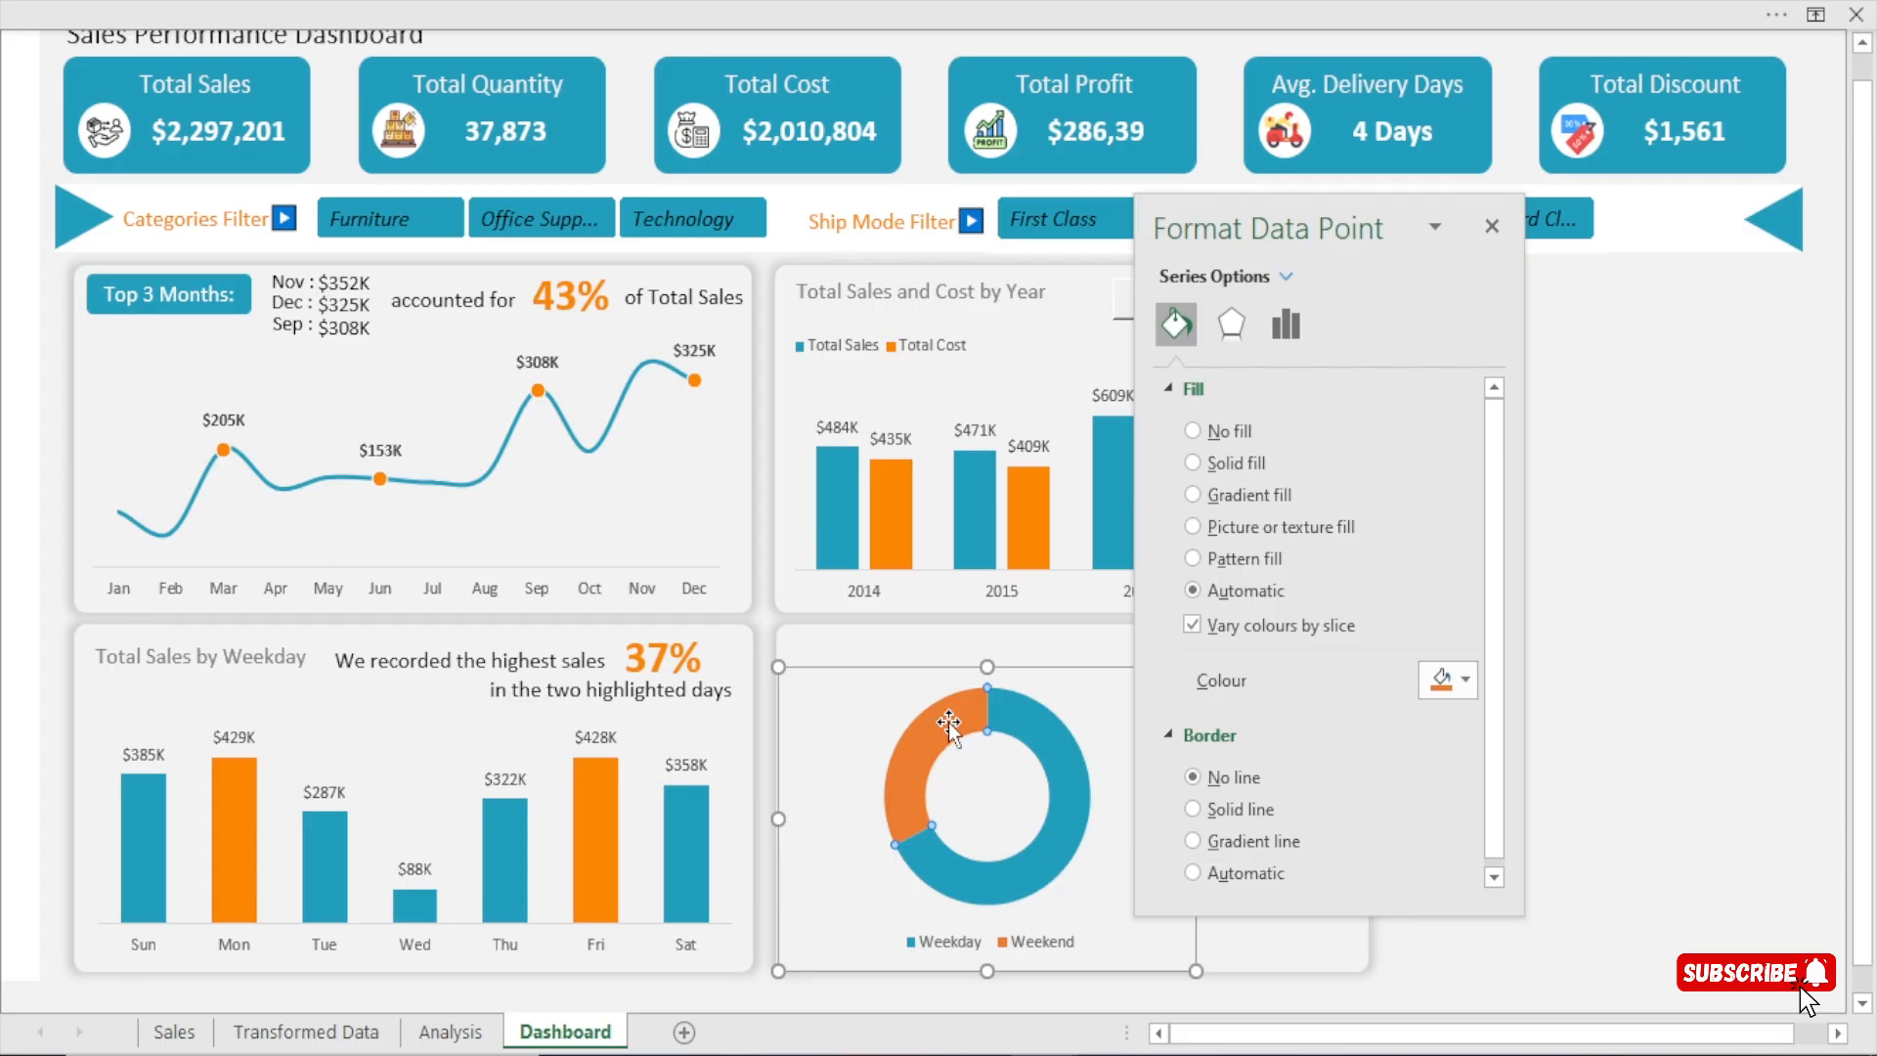
click(1451, 681)
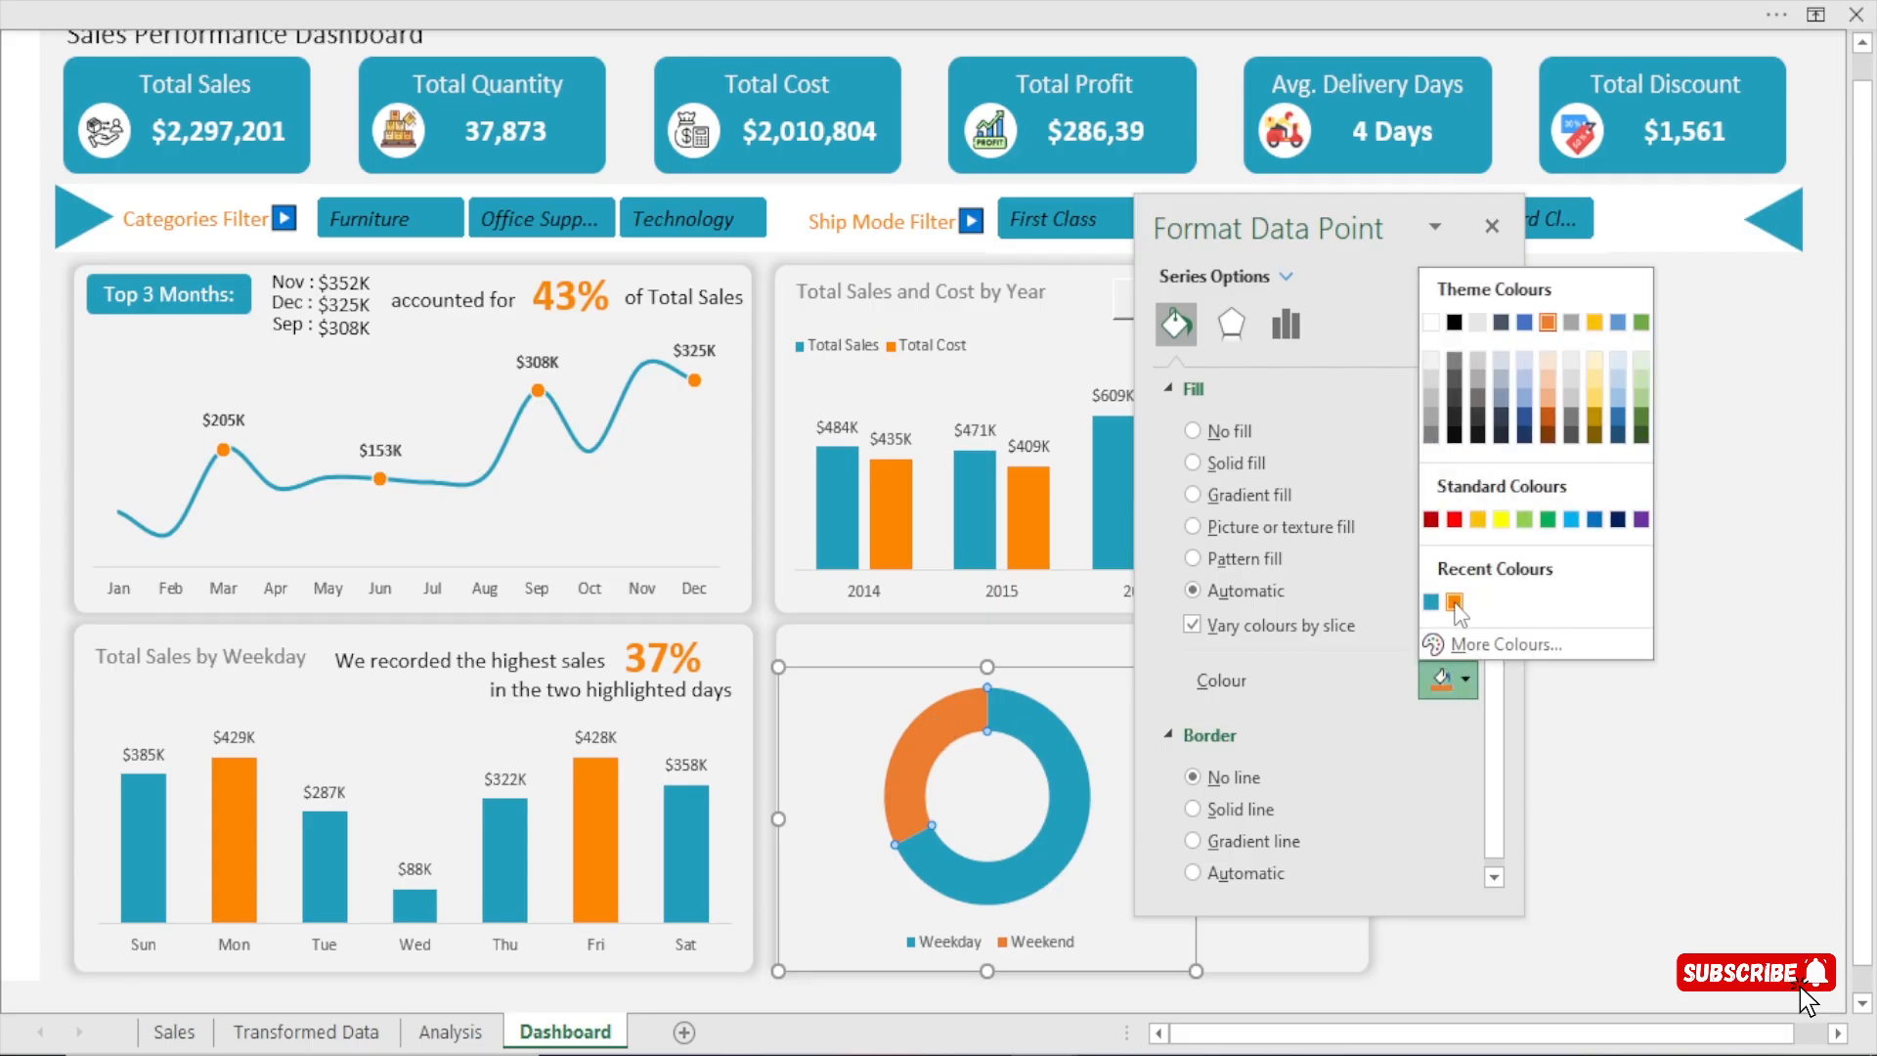
click(1455, 602)
click(1492, 226)
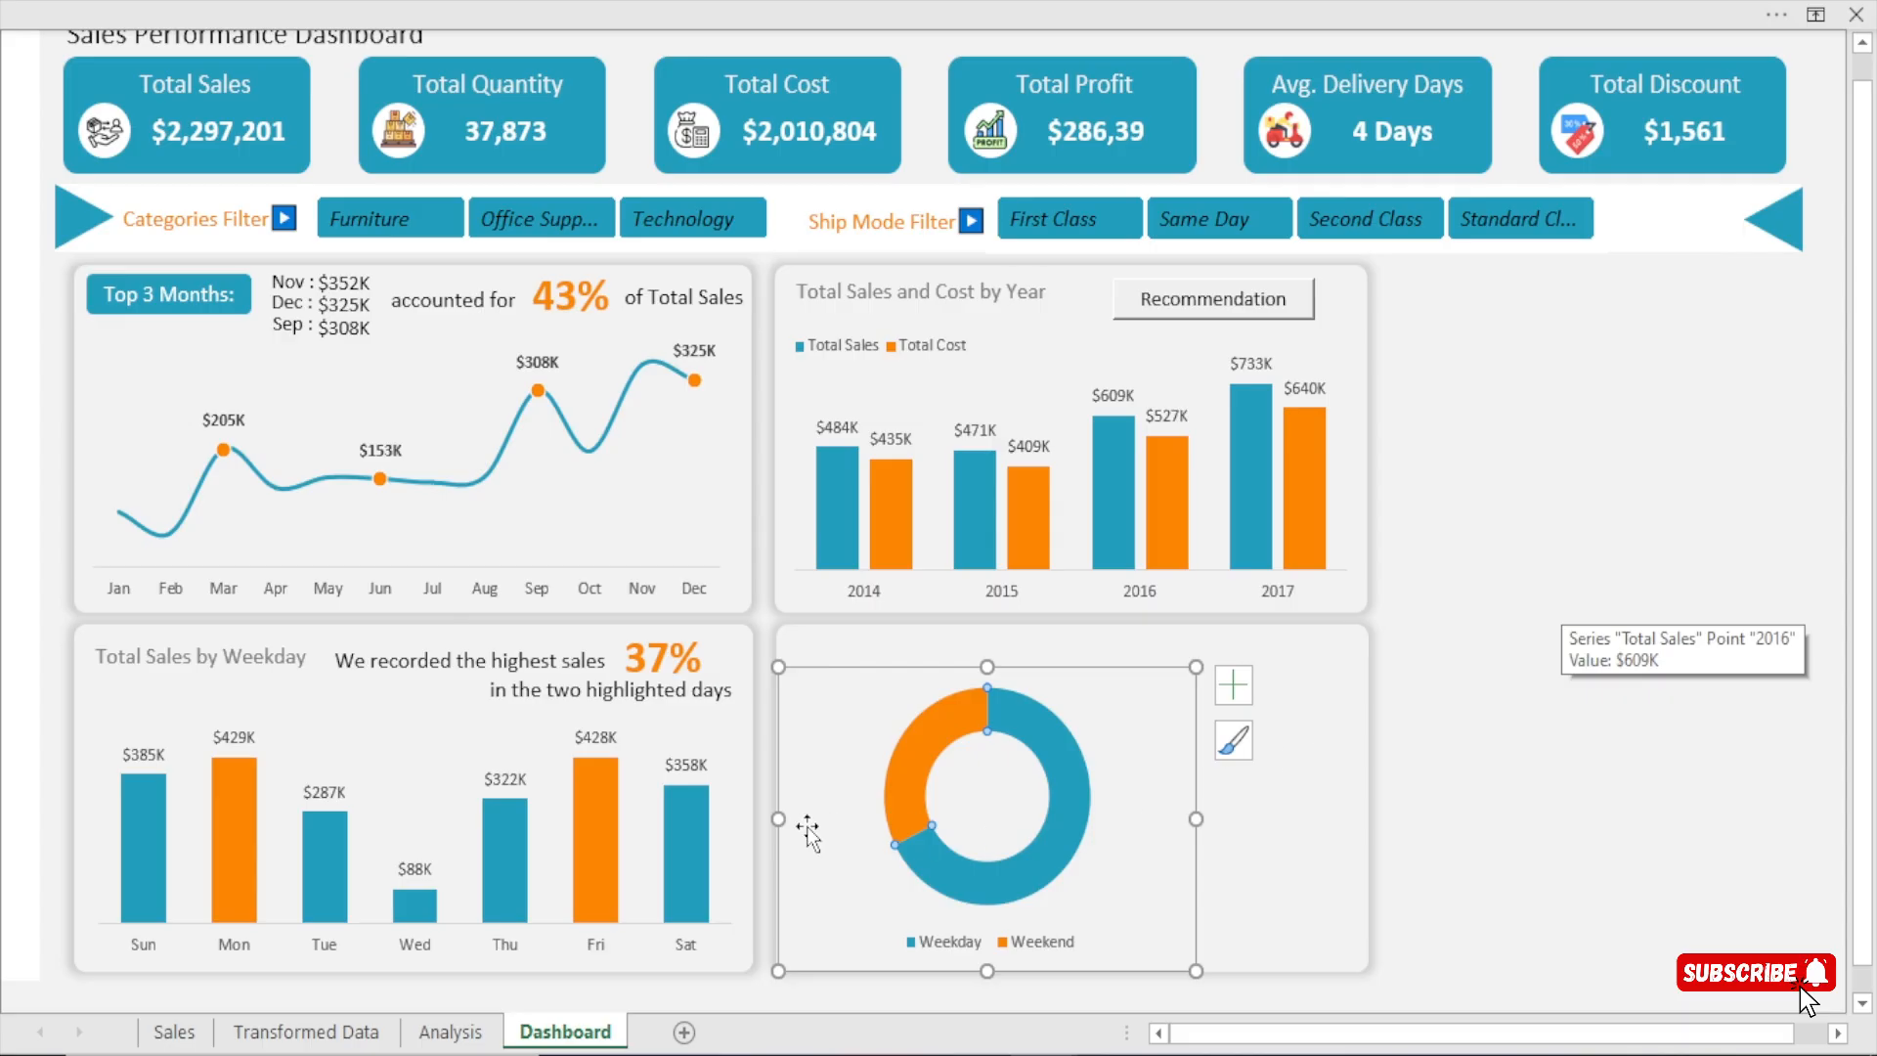
Narrow the doughnut chart slightly and lower its upper edge a little to leave space above it in the panel.
mouse_move(1195, 818)
mouse_down()
mouse_move(1153, 814)
mouse_move(1185, 817)
mouse_up()
click(1534, 700)
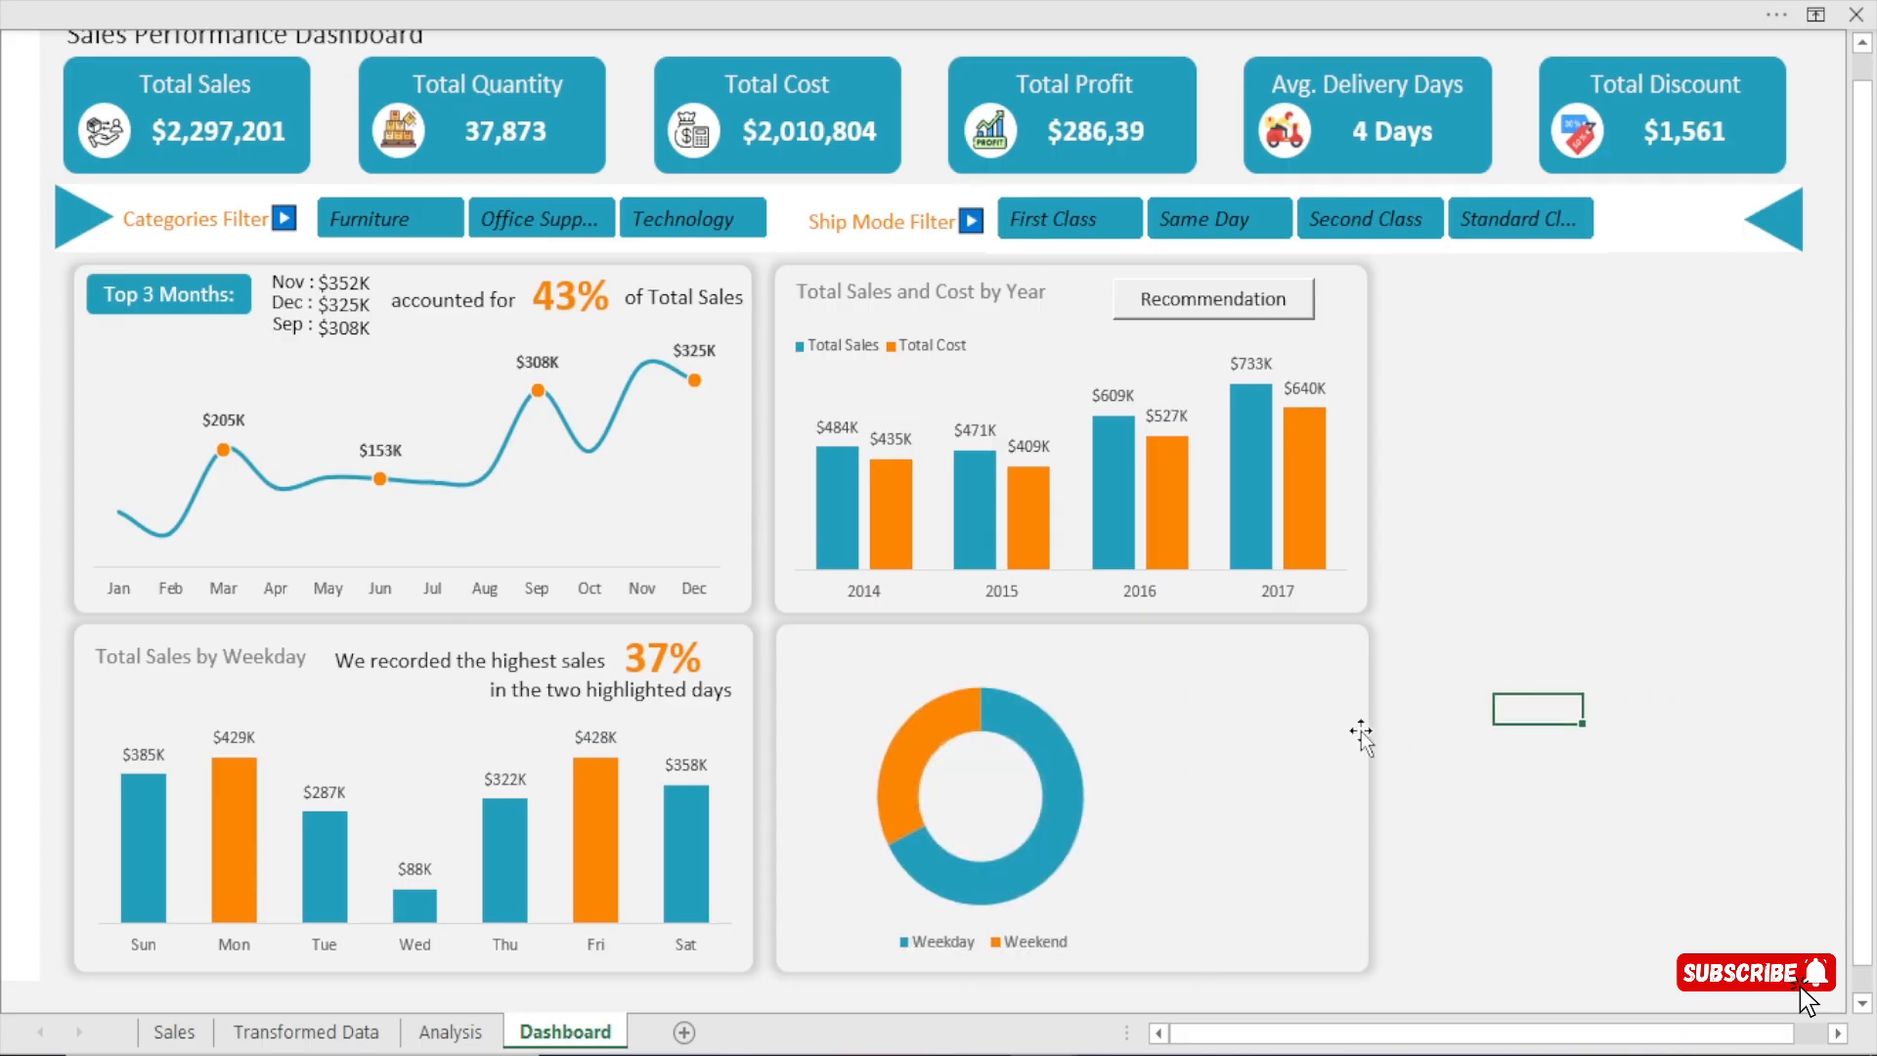
click(924, 658)
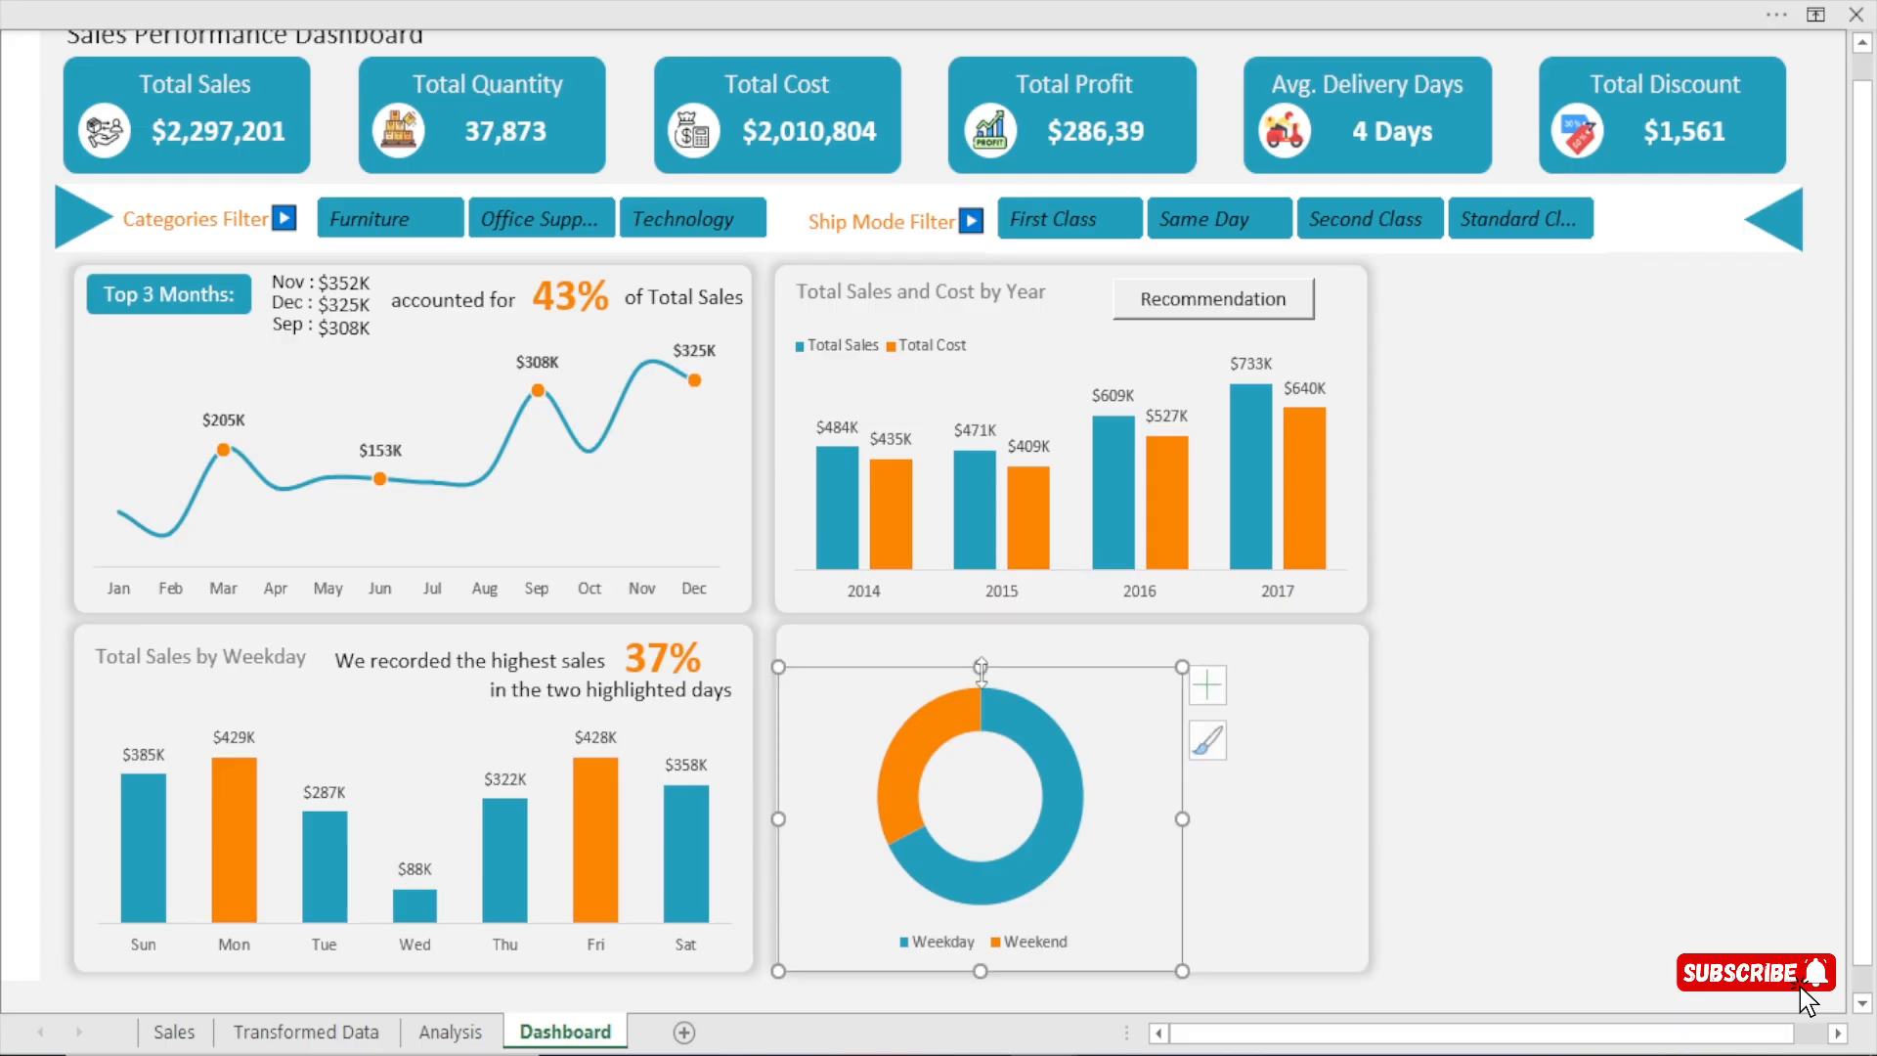
drag(980, 662, 980, 681)
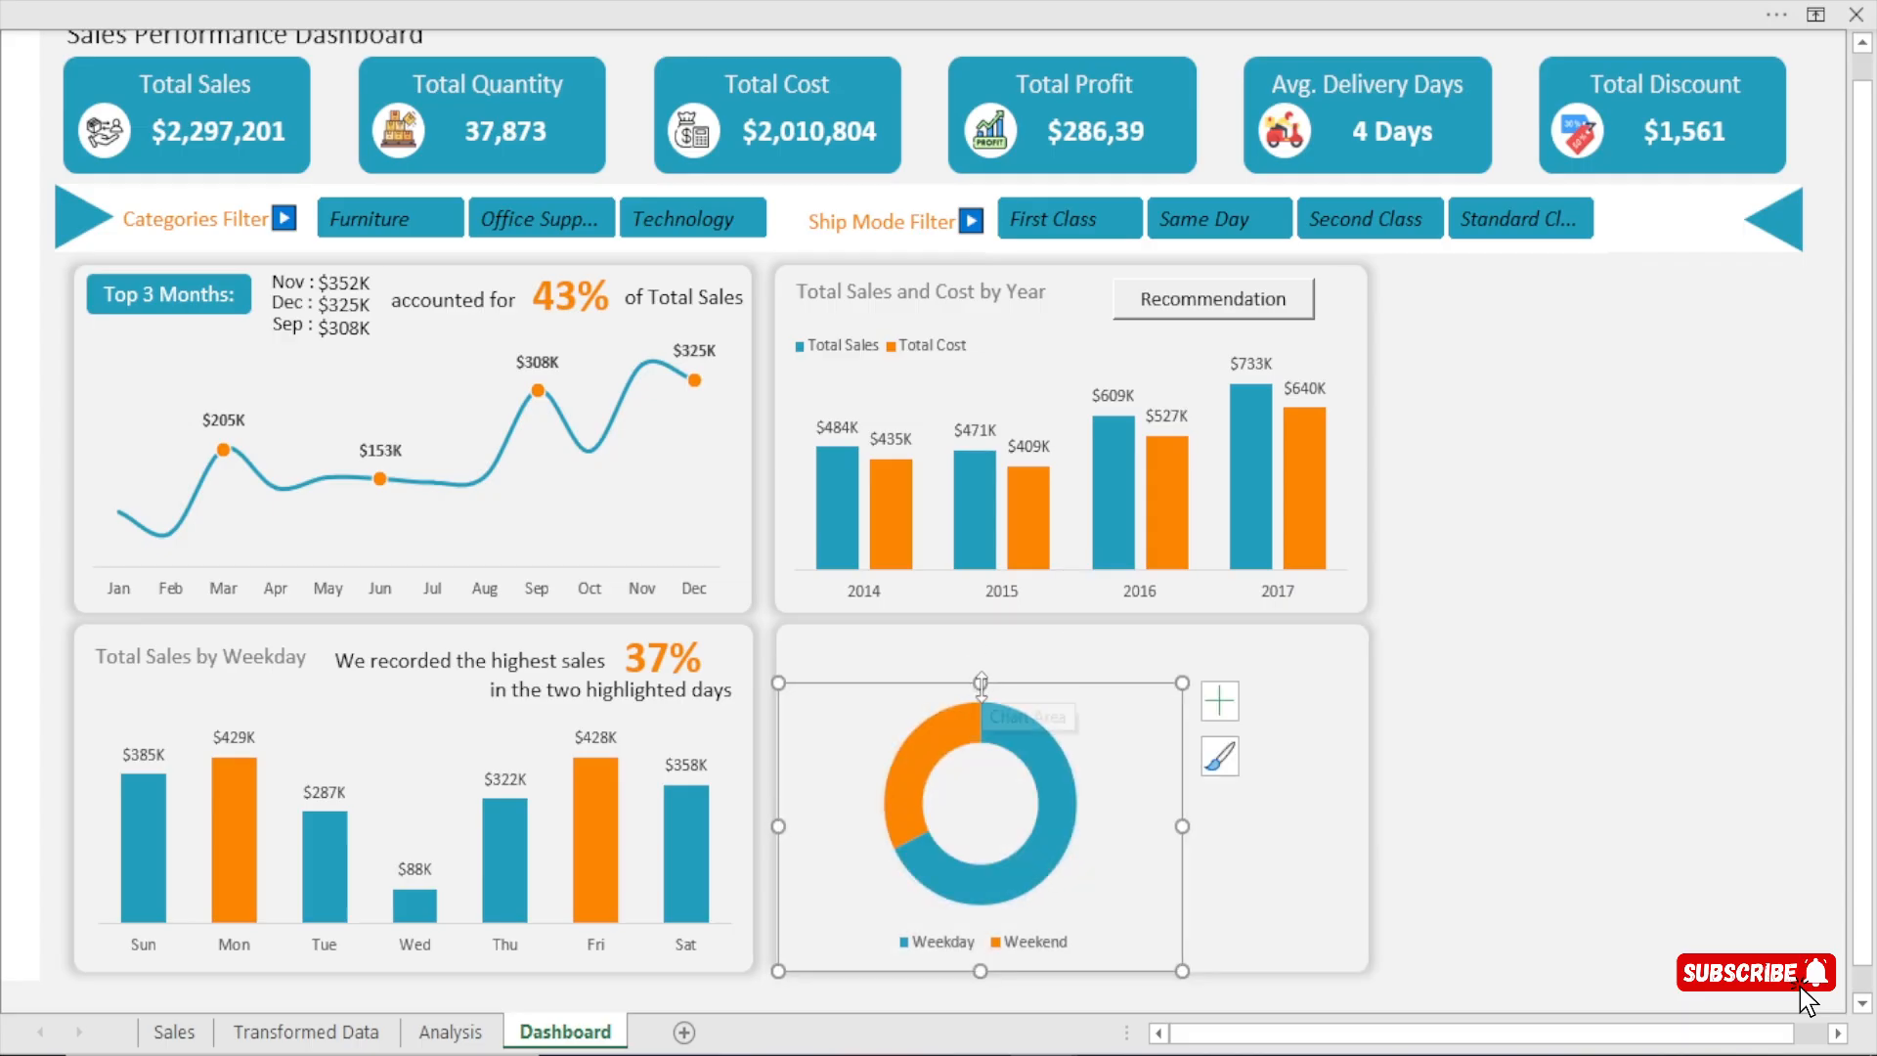
Add data labels to the doughnut chart and move the Weekday label outside the ring, below and to its right.
click(1227, 698)
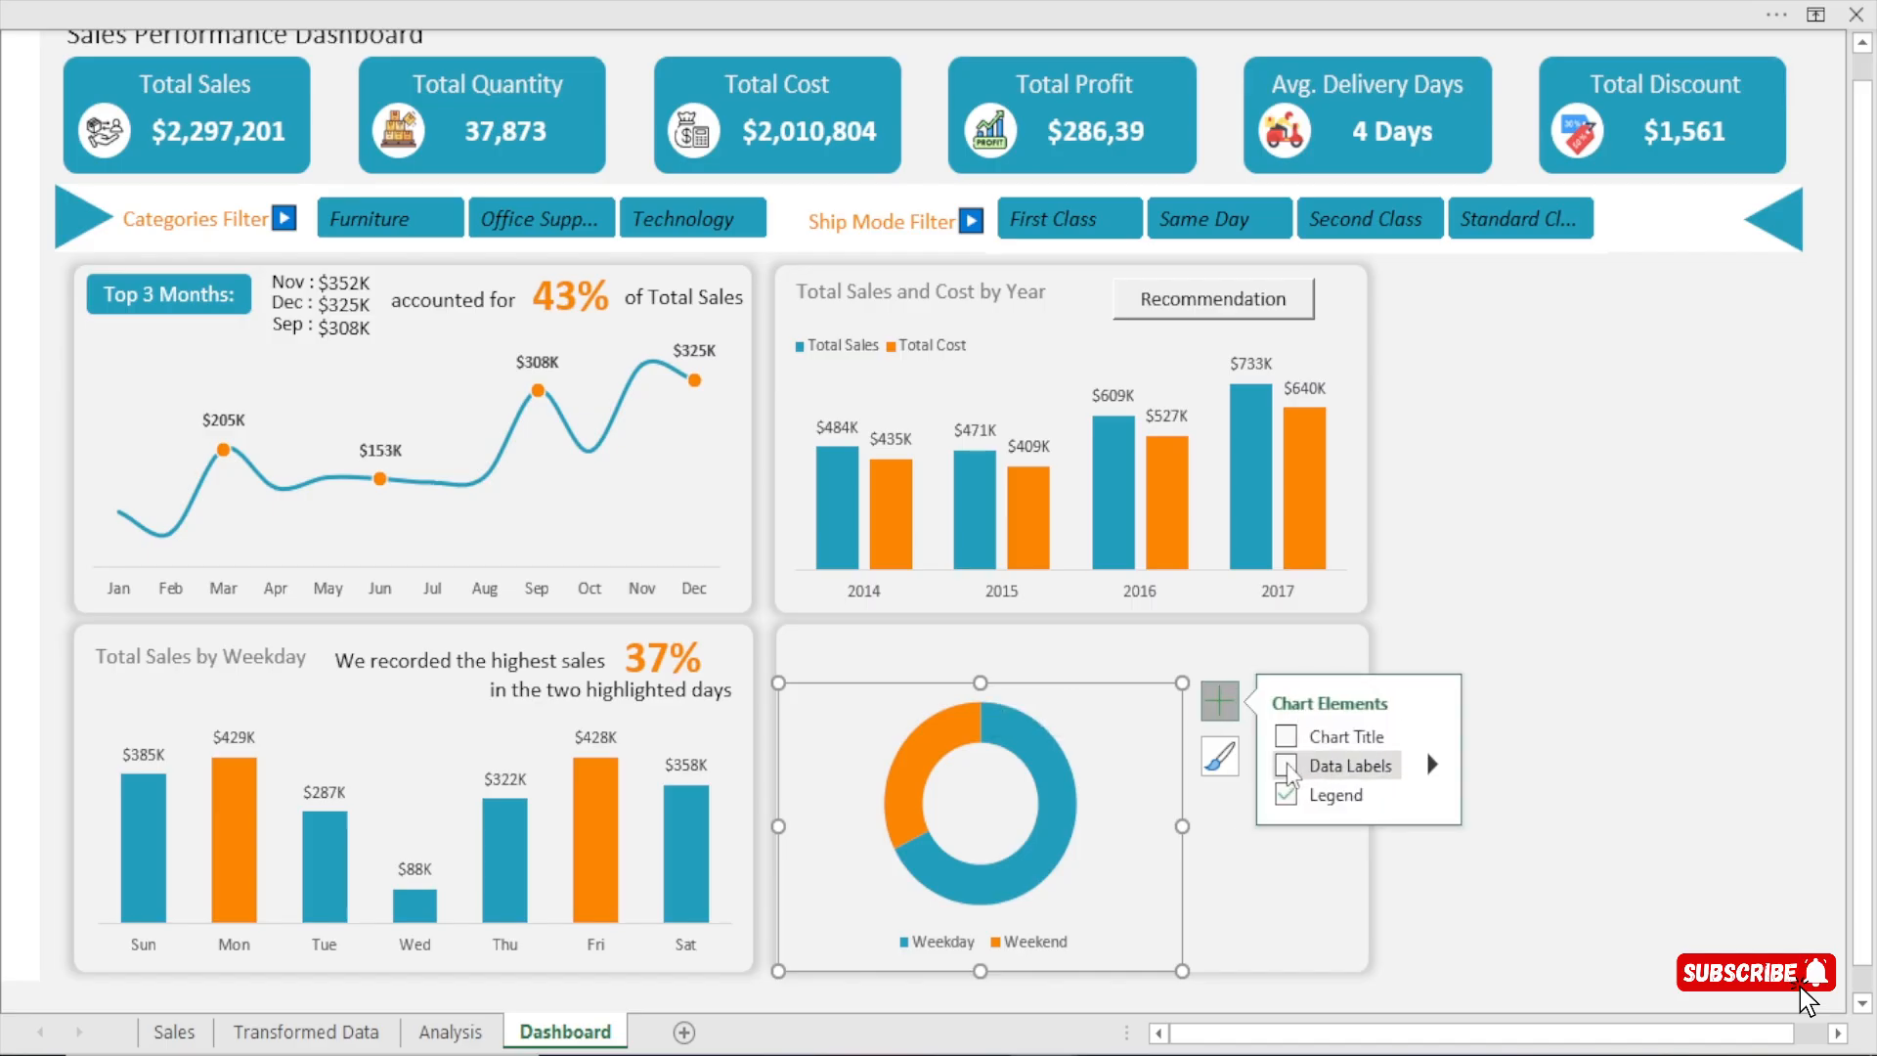
click(1286, 765)
drag(923, 767, 843, 727)
click(848, 736)
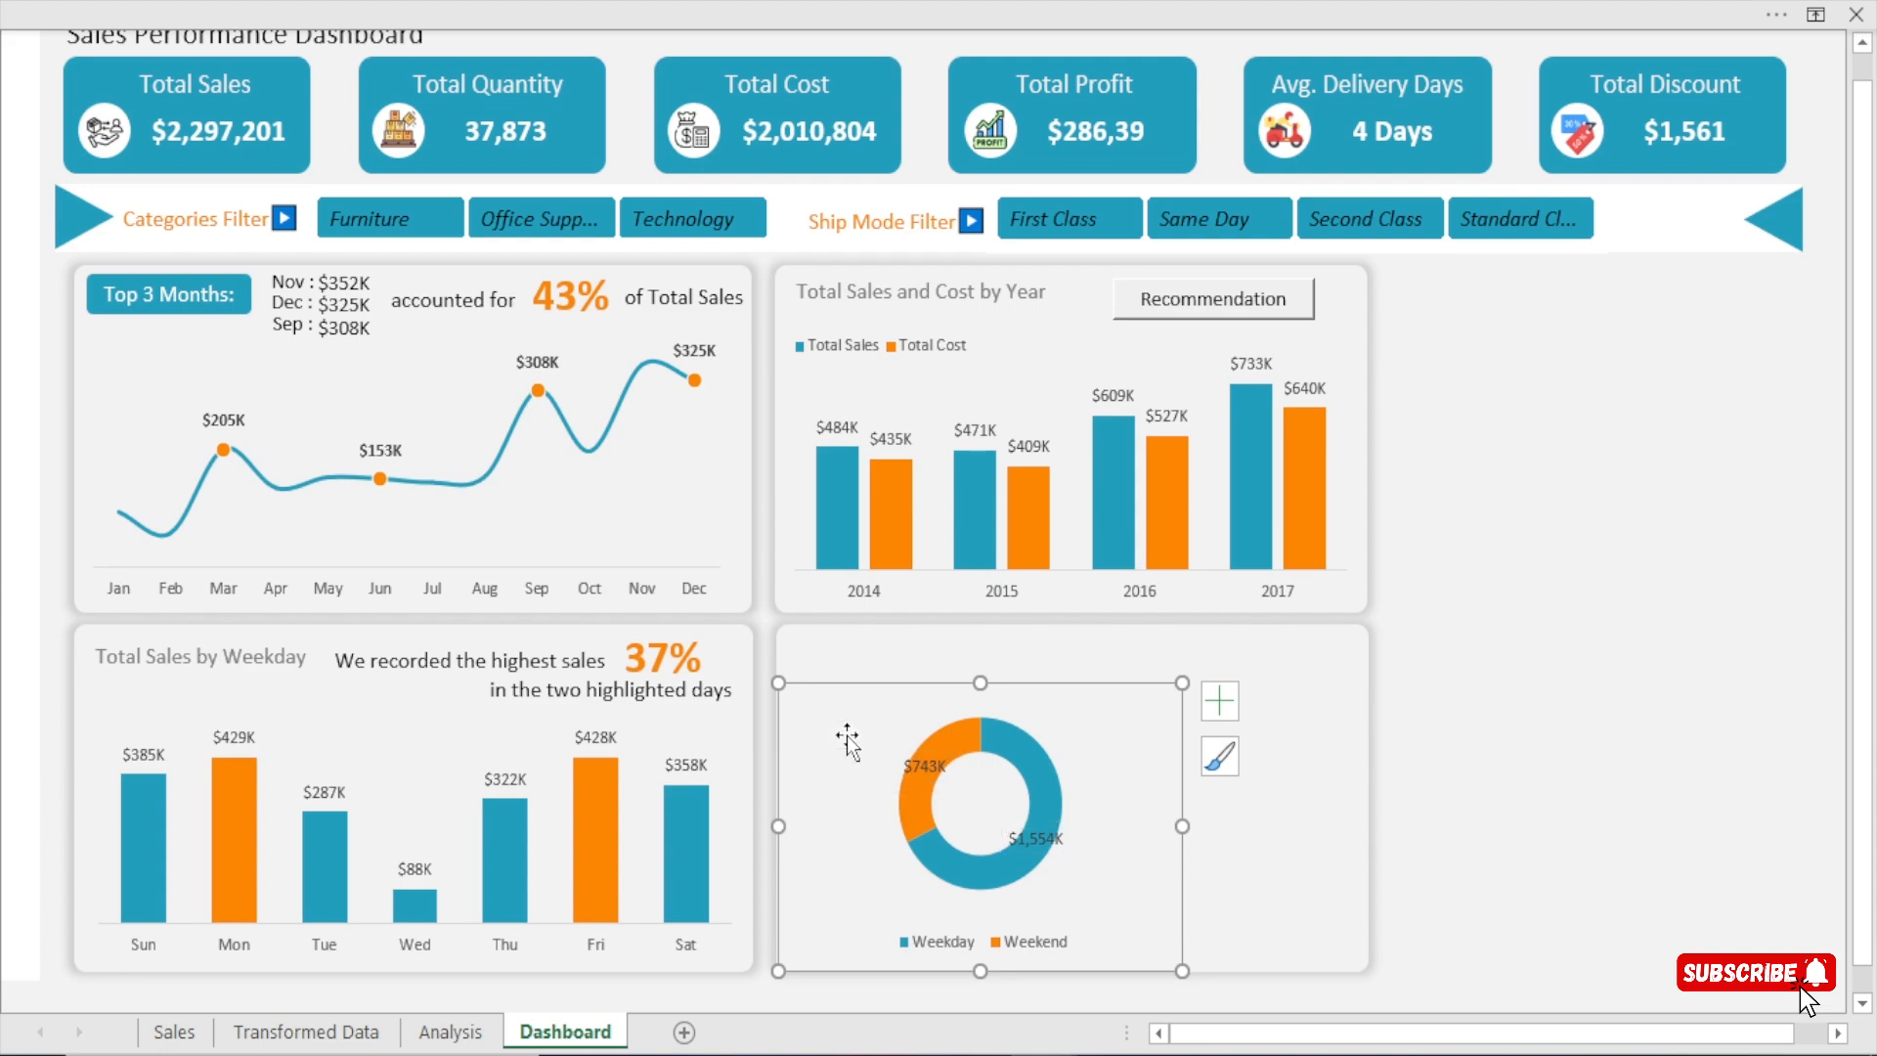
drag(929, 768, 918, 725)
click(872, 754)
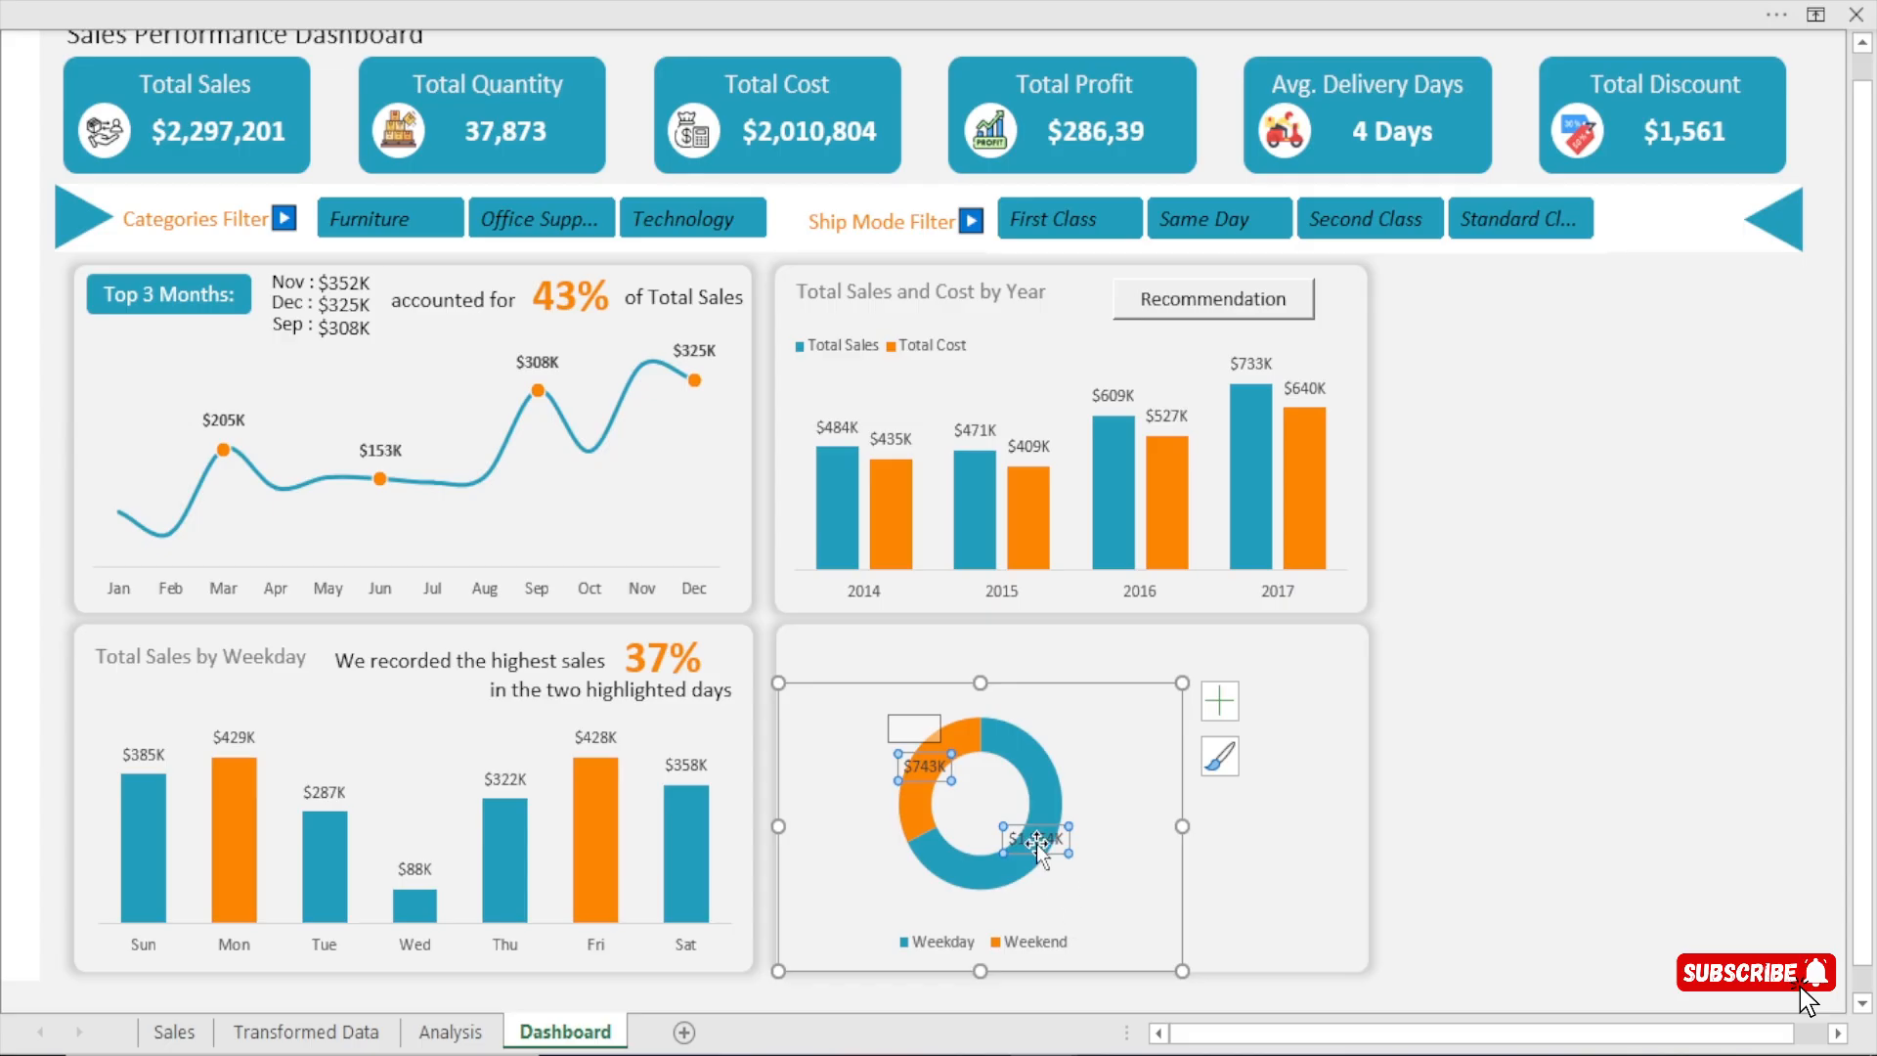
drag(1038, 849, 1103, 870)
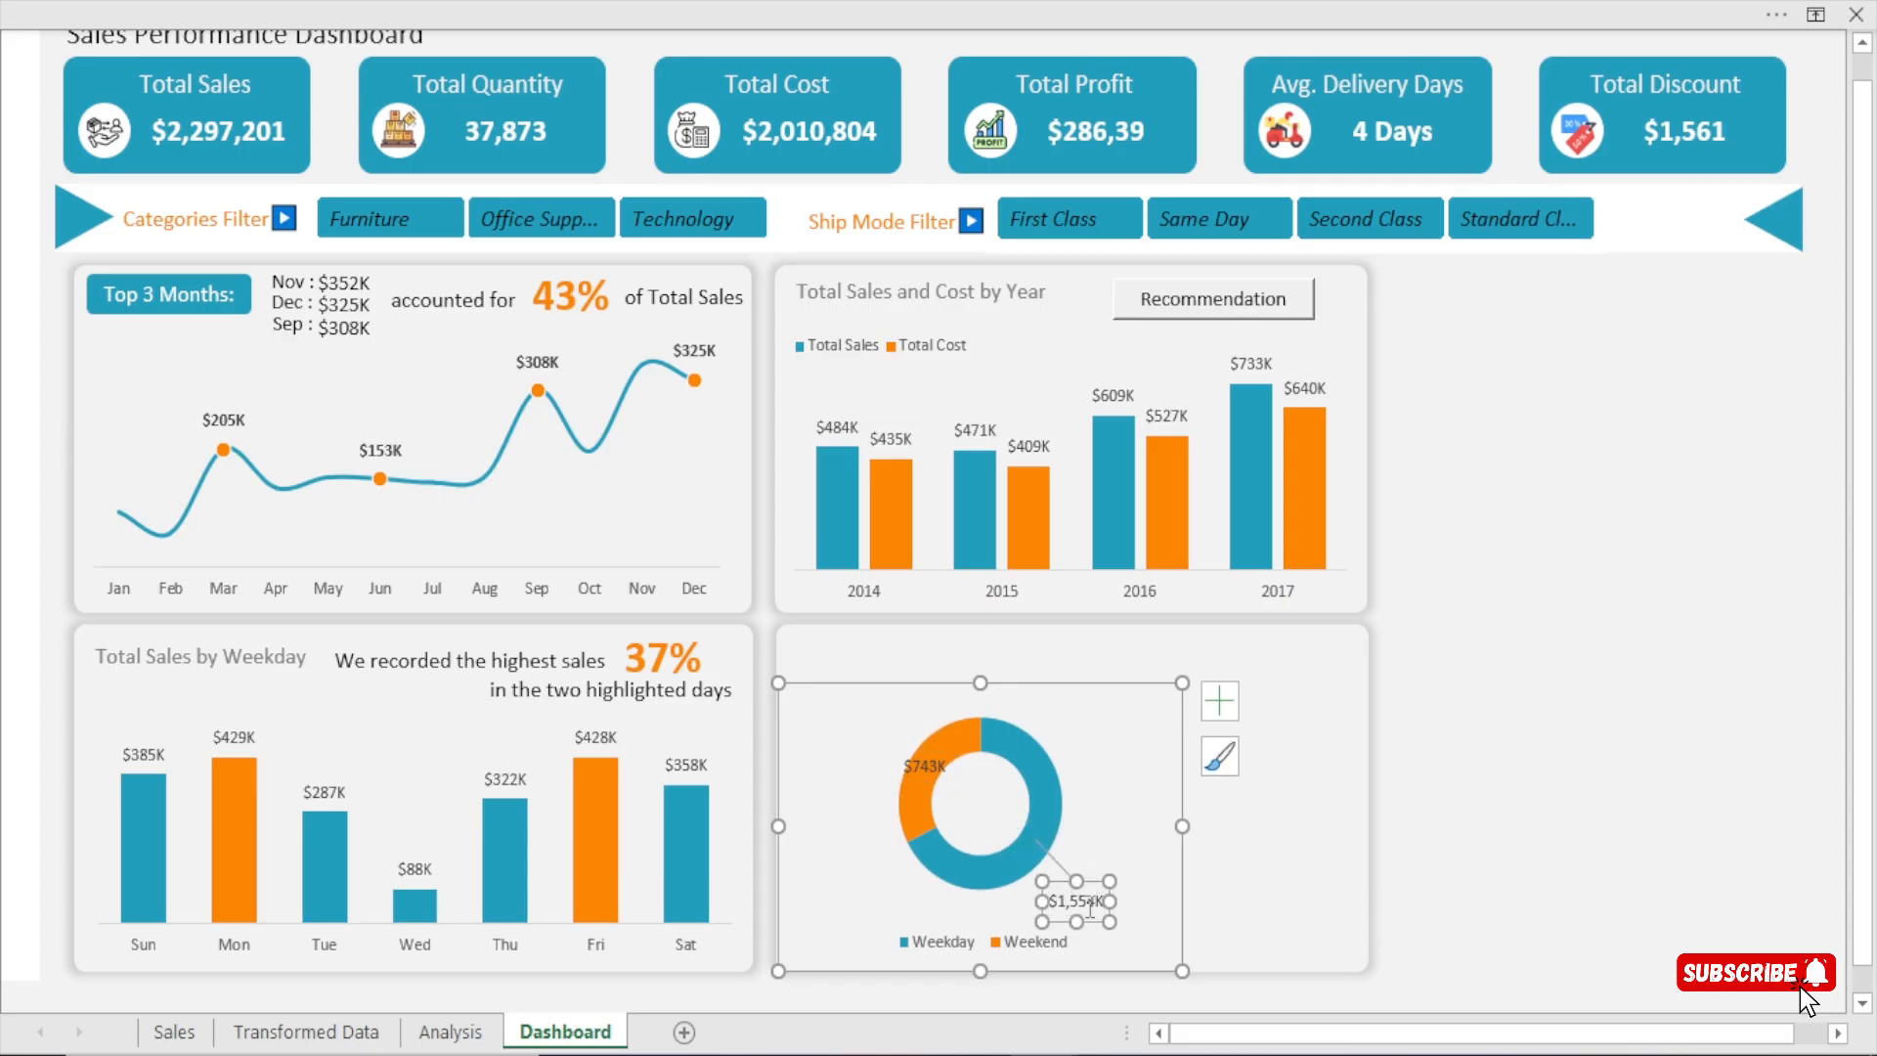
click(1471, 737)
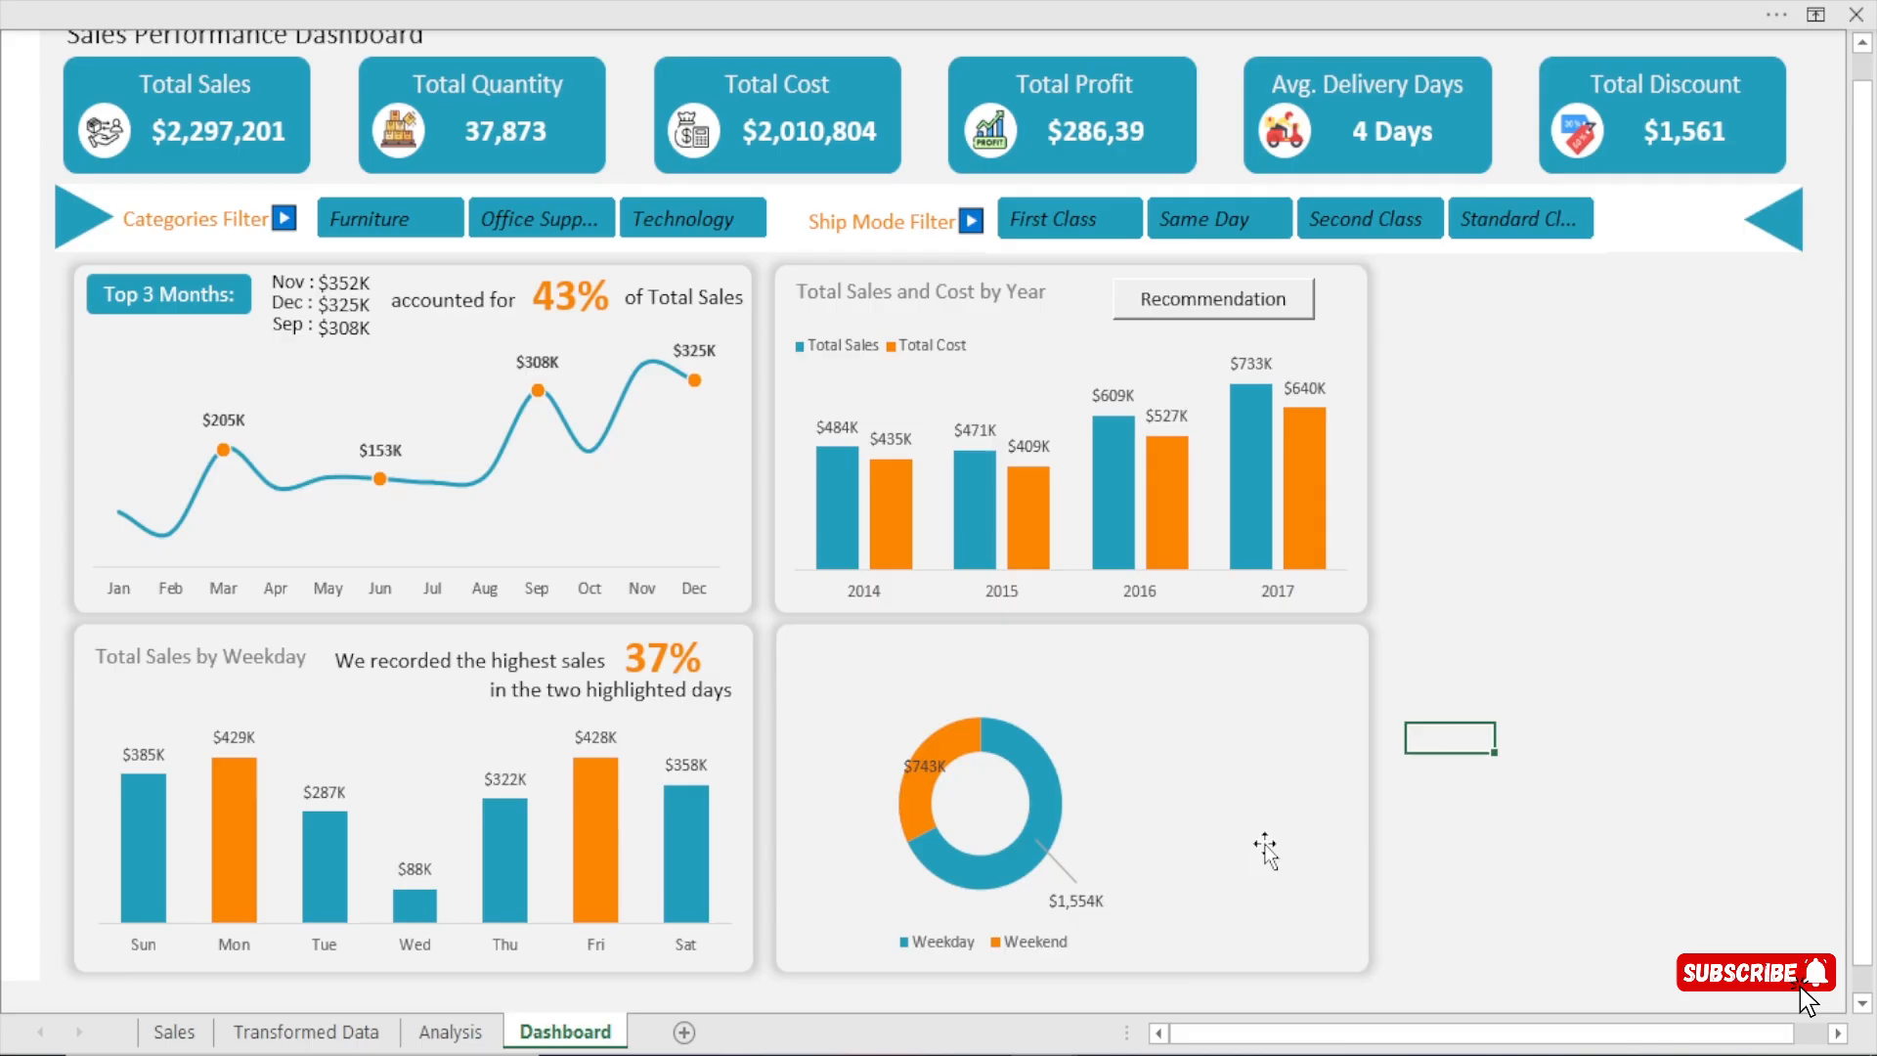
Move the Weekend data label outside the ring, above and to the left of its slice.
click(929, 765)
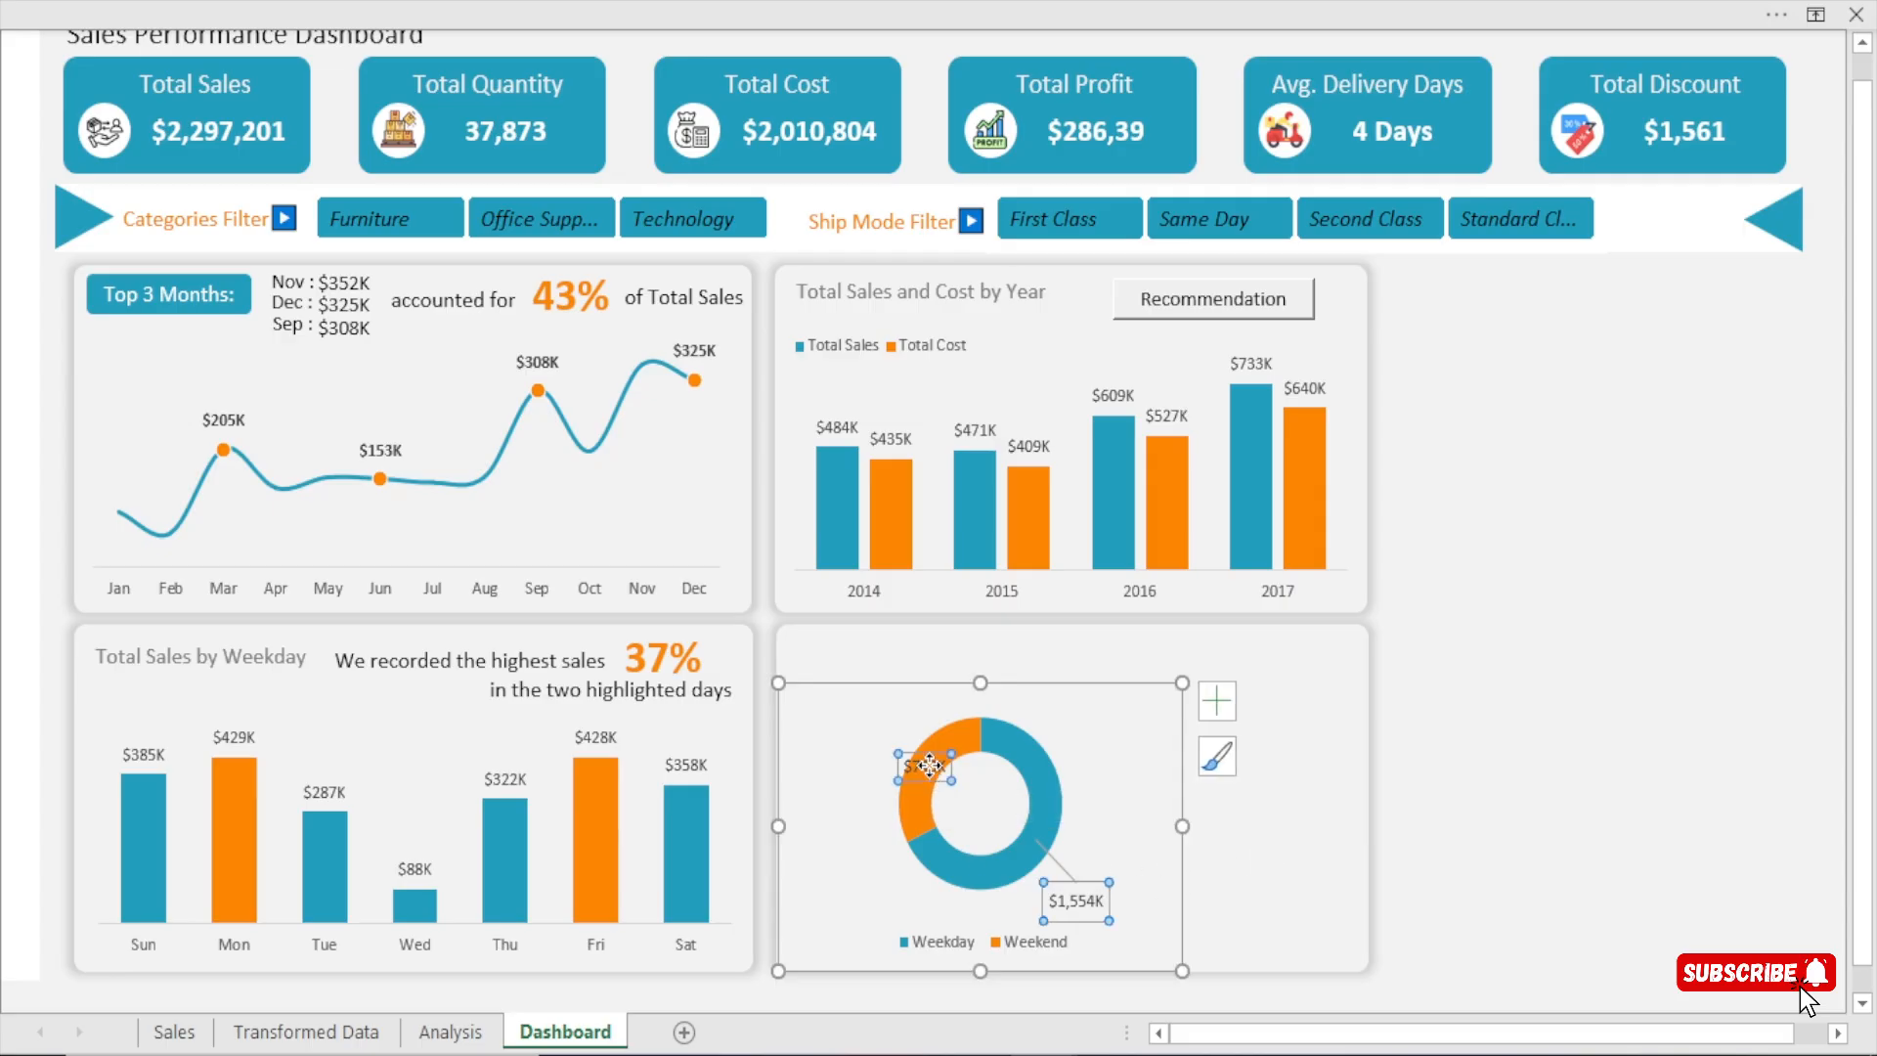
click(1476, 728)
click(929, 766)
click(928, 766)
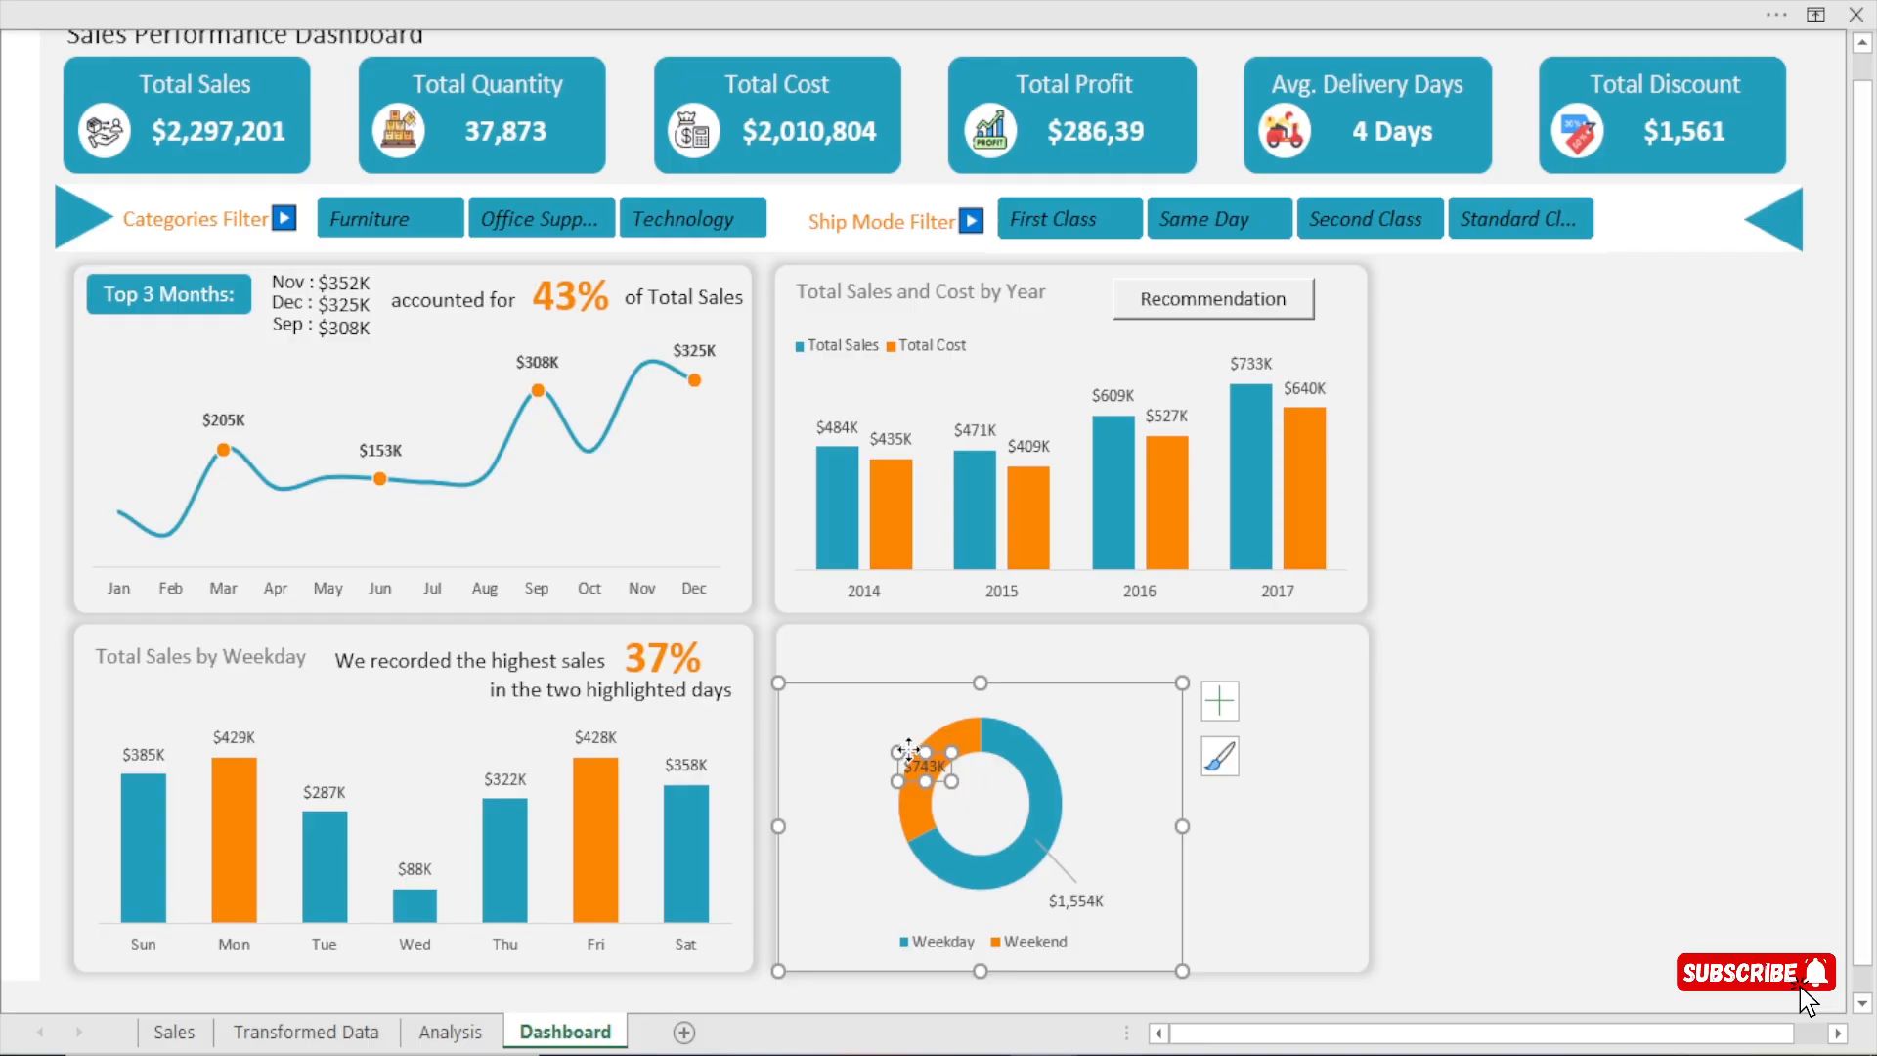
drag(912, 752, 836, 725)
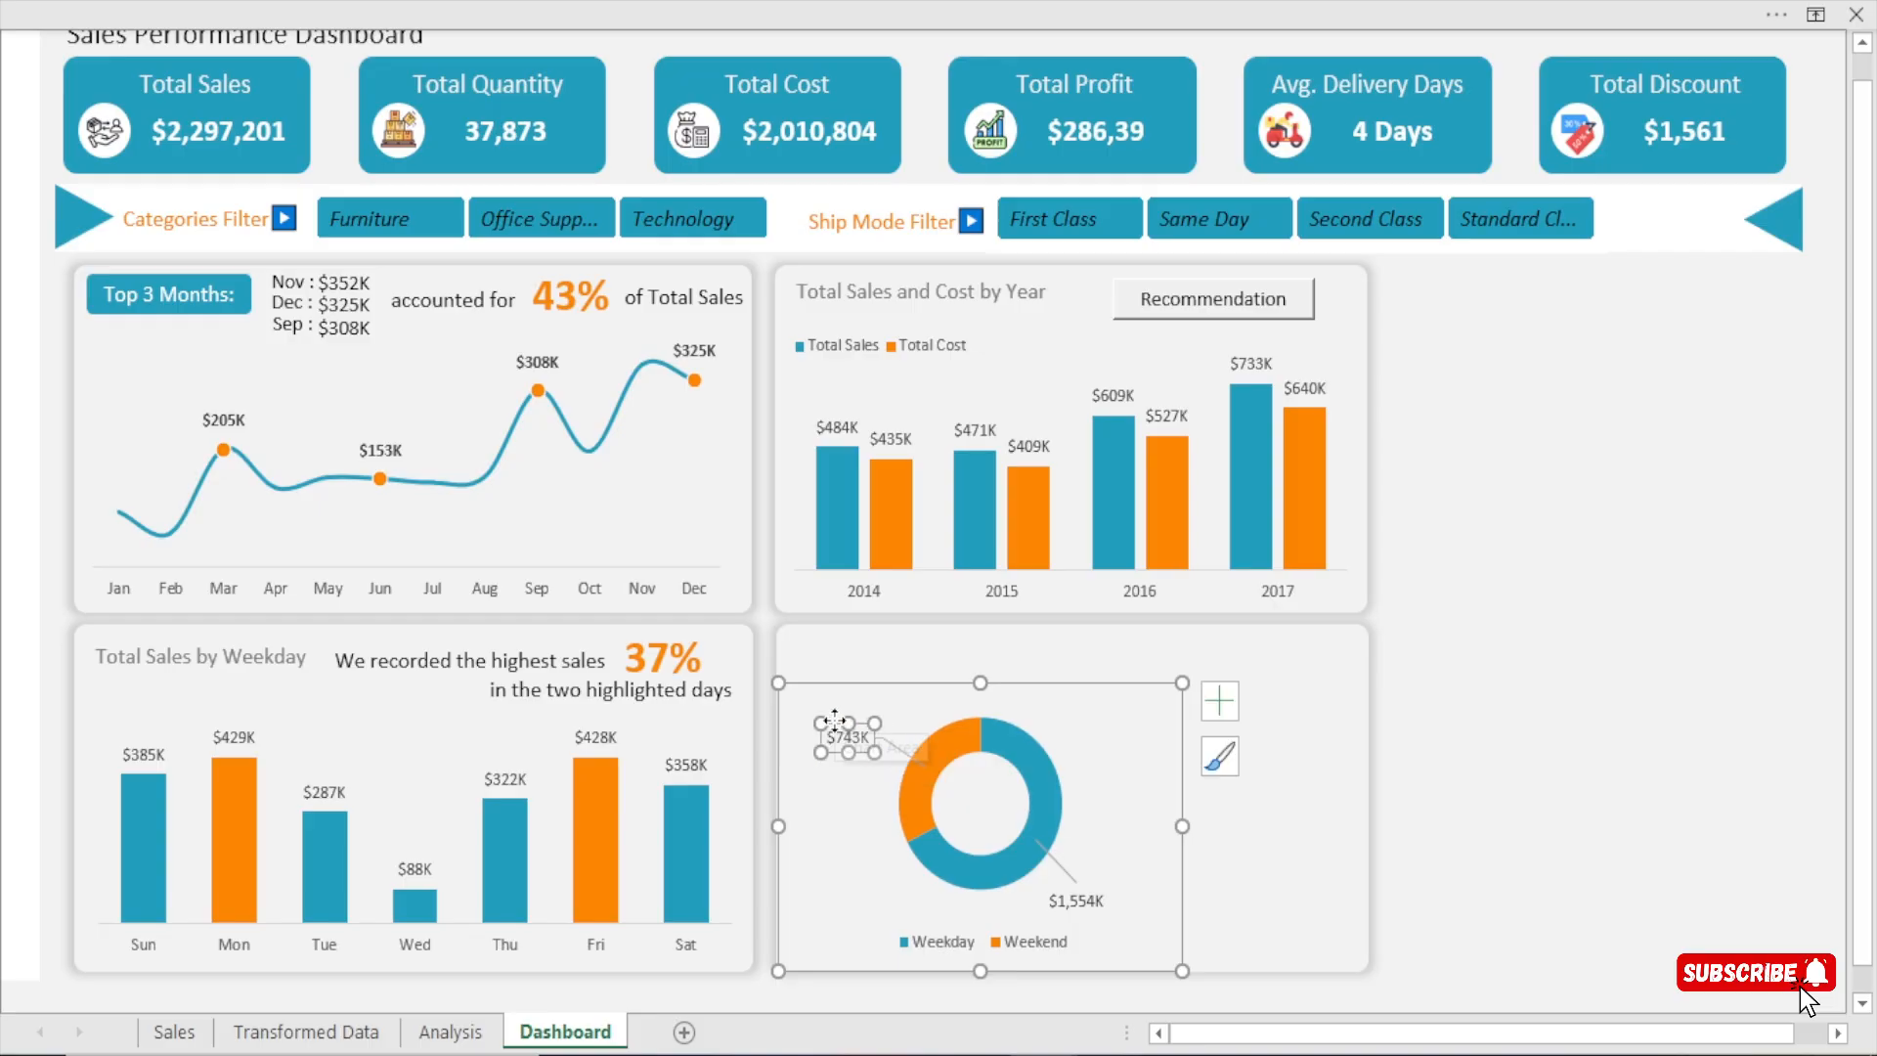
click(1590, 746)
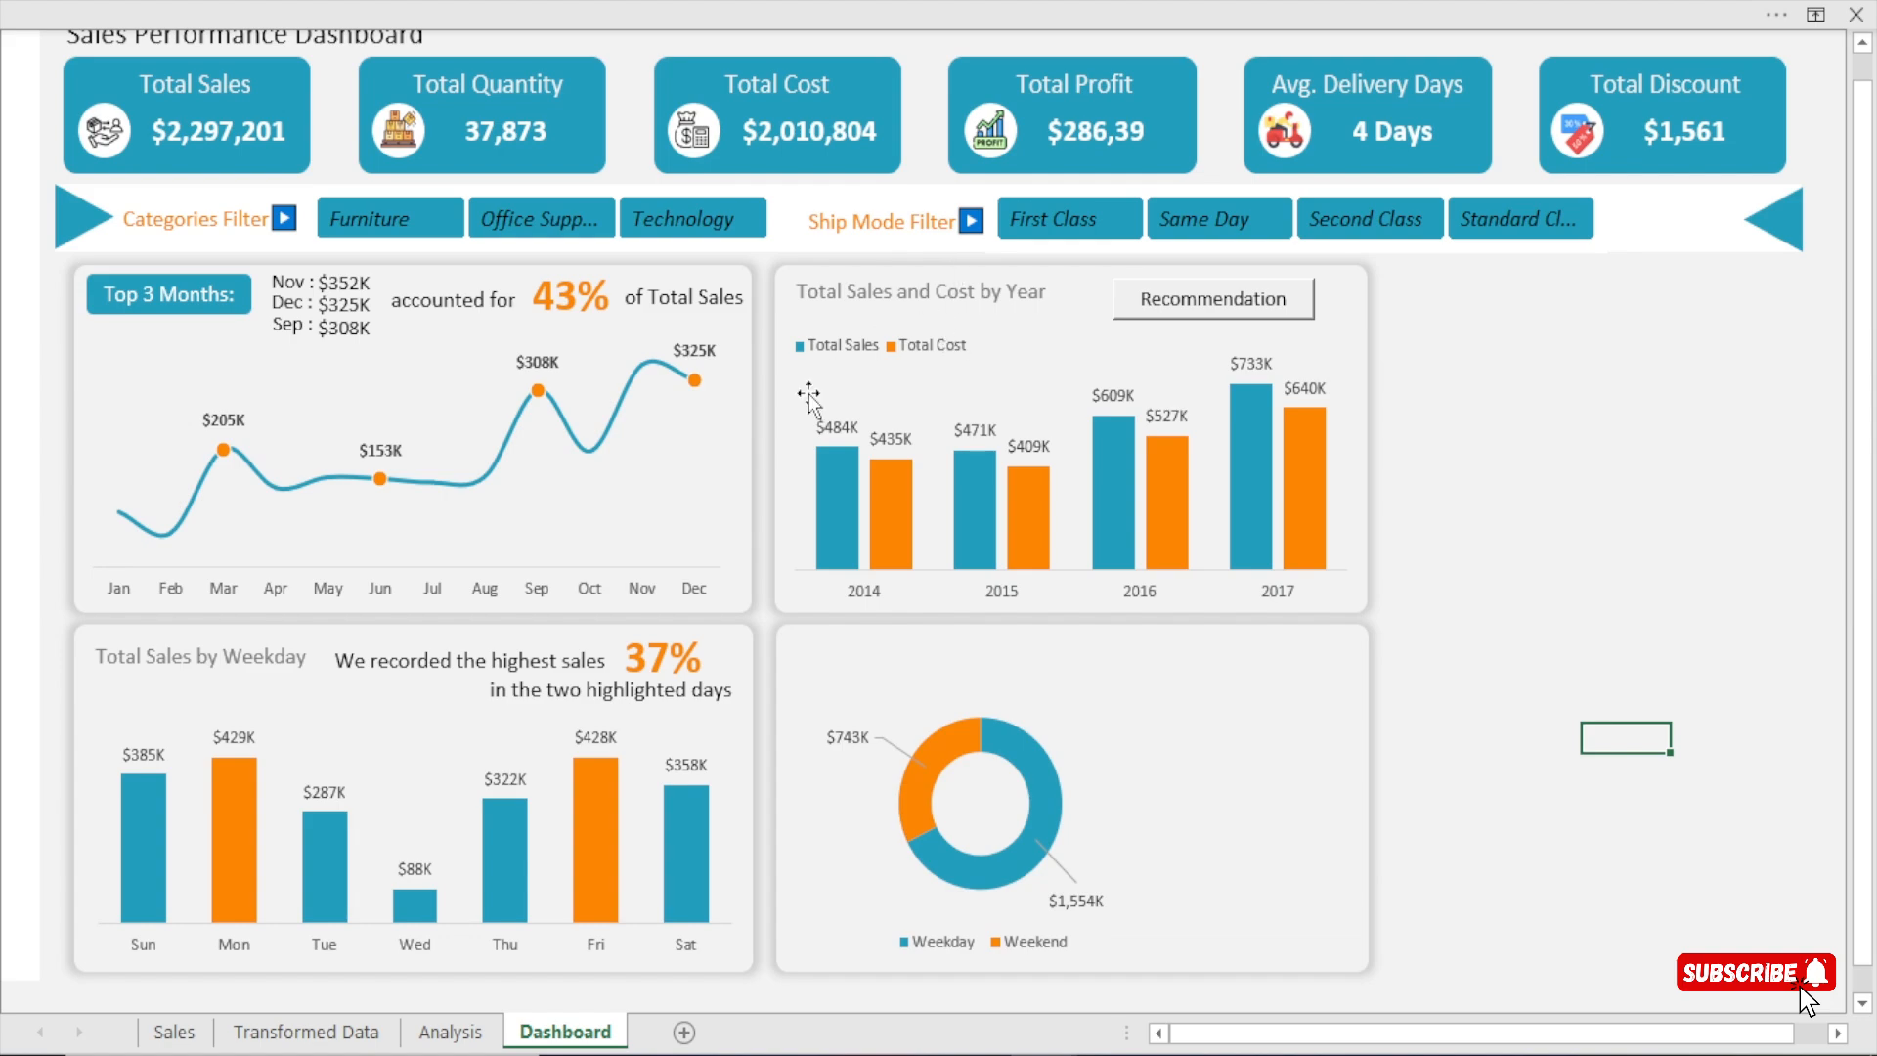
Copy the Total Sales by Weekday title onto the doughnut panel, change it to "Total Sales by WeekType", and widen it to one line.
click(249, 679)
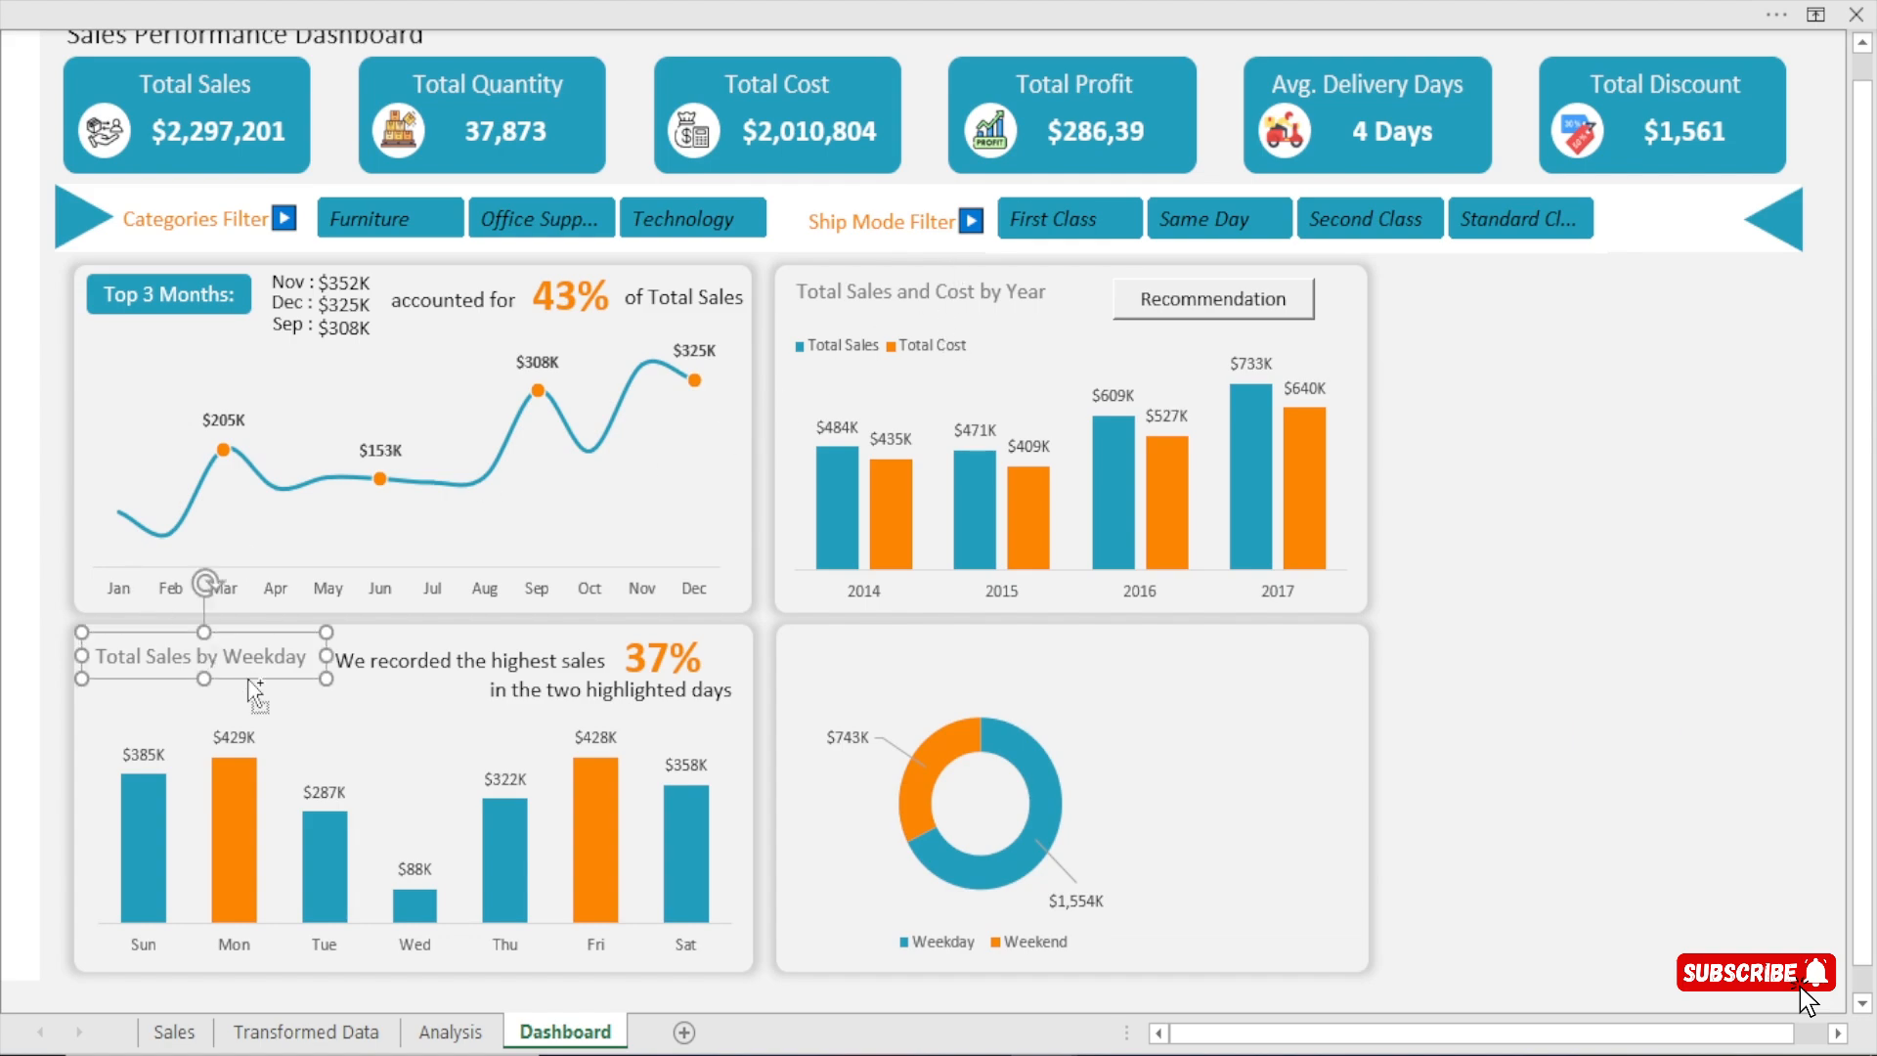
drag(250, 681, 993, 674)
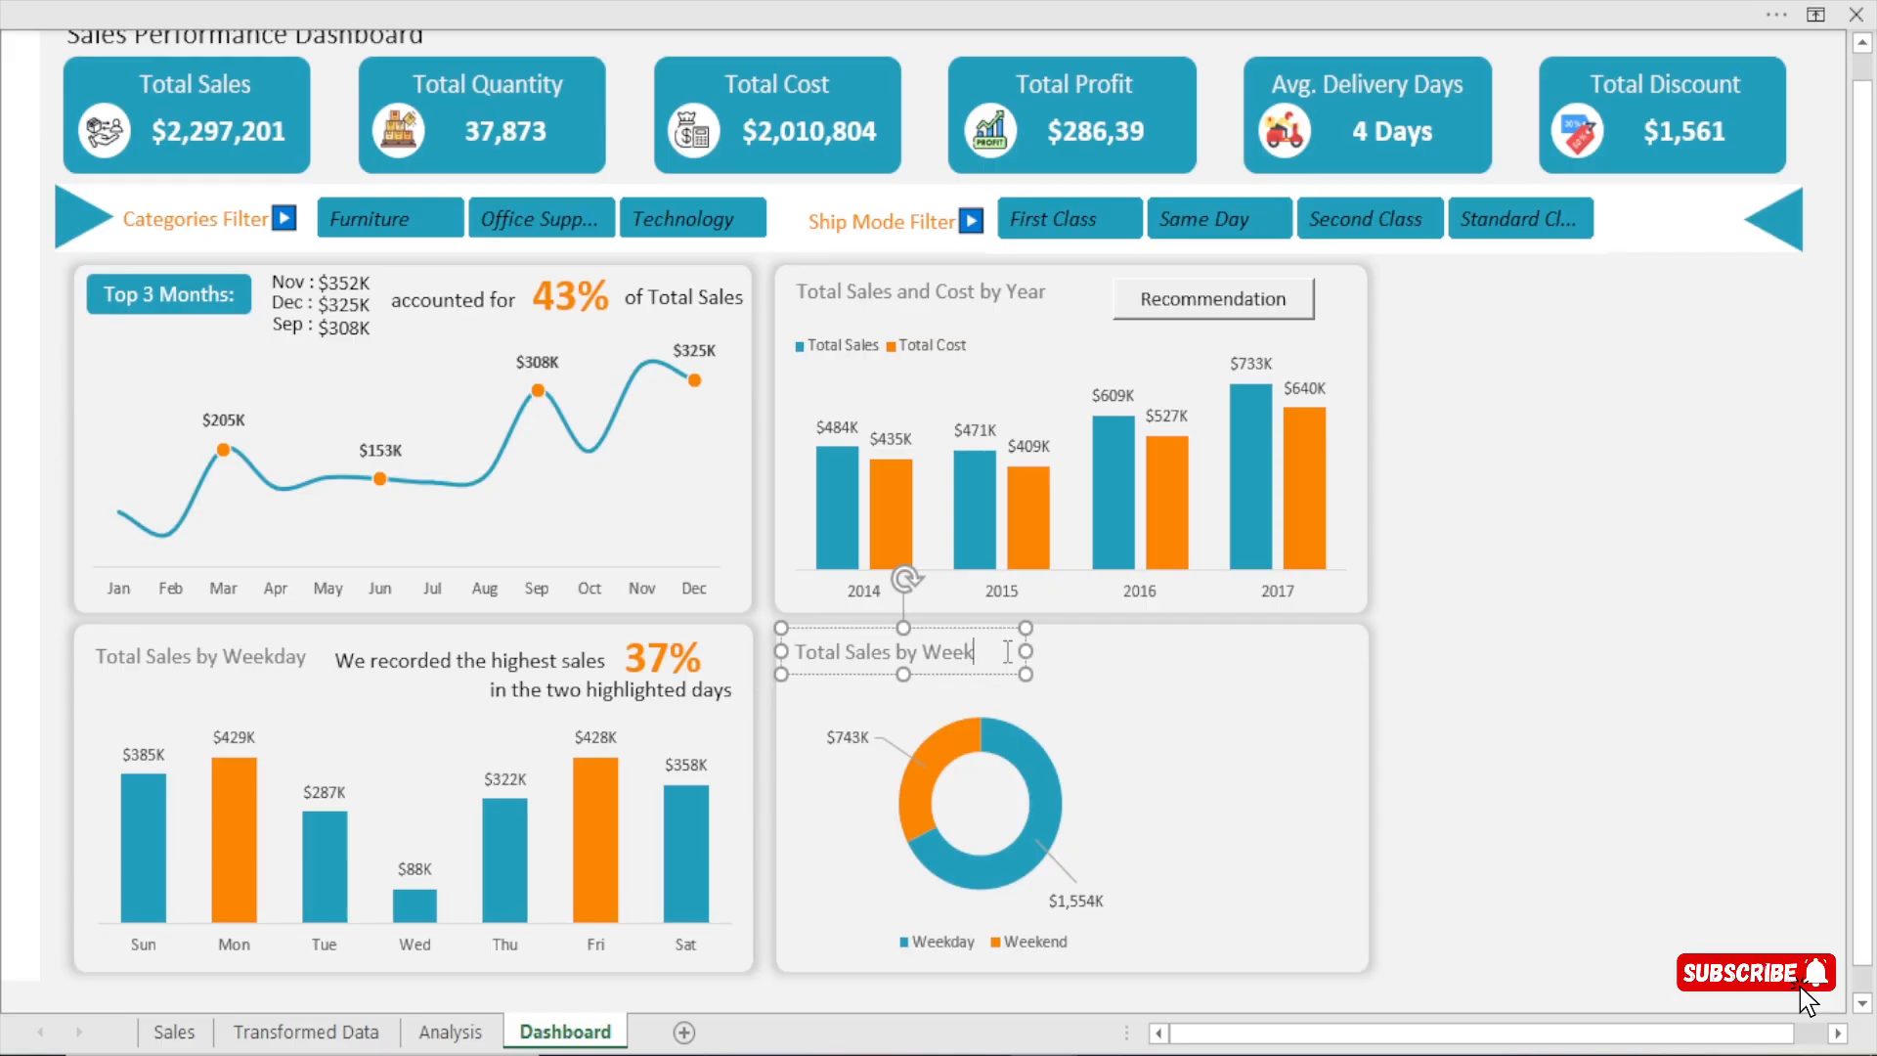
text(ype)
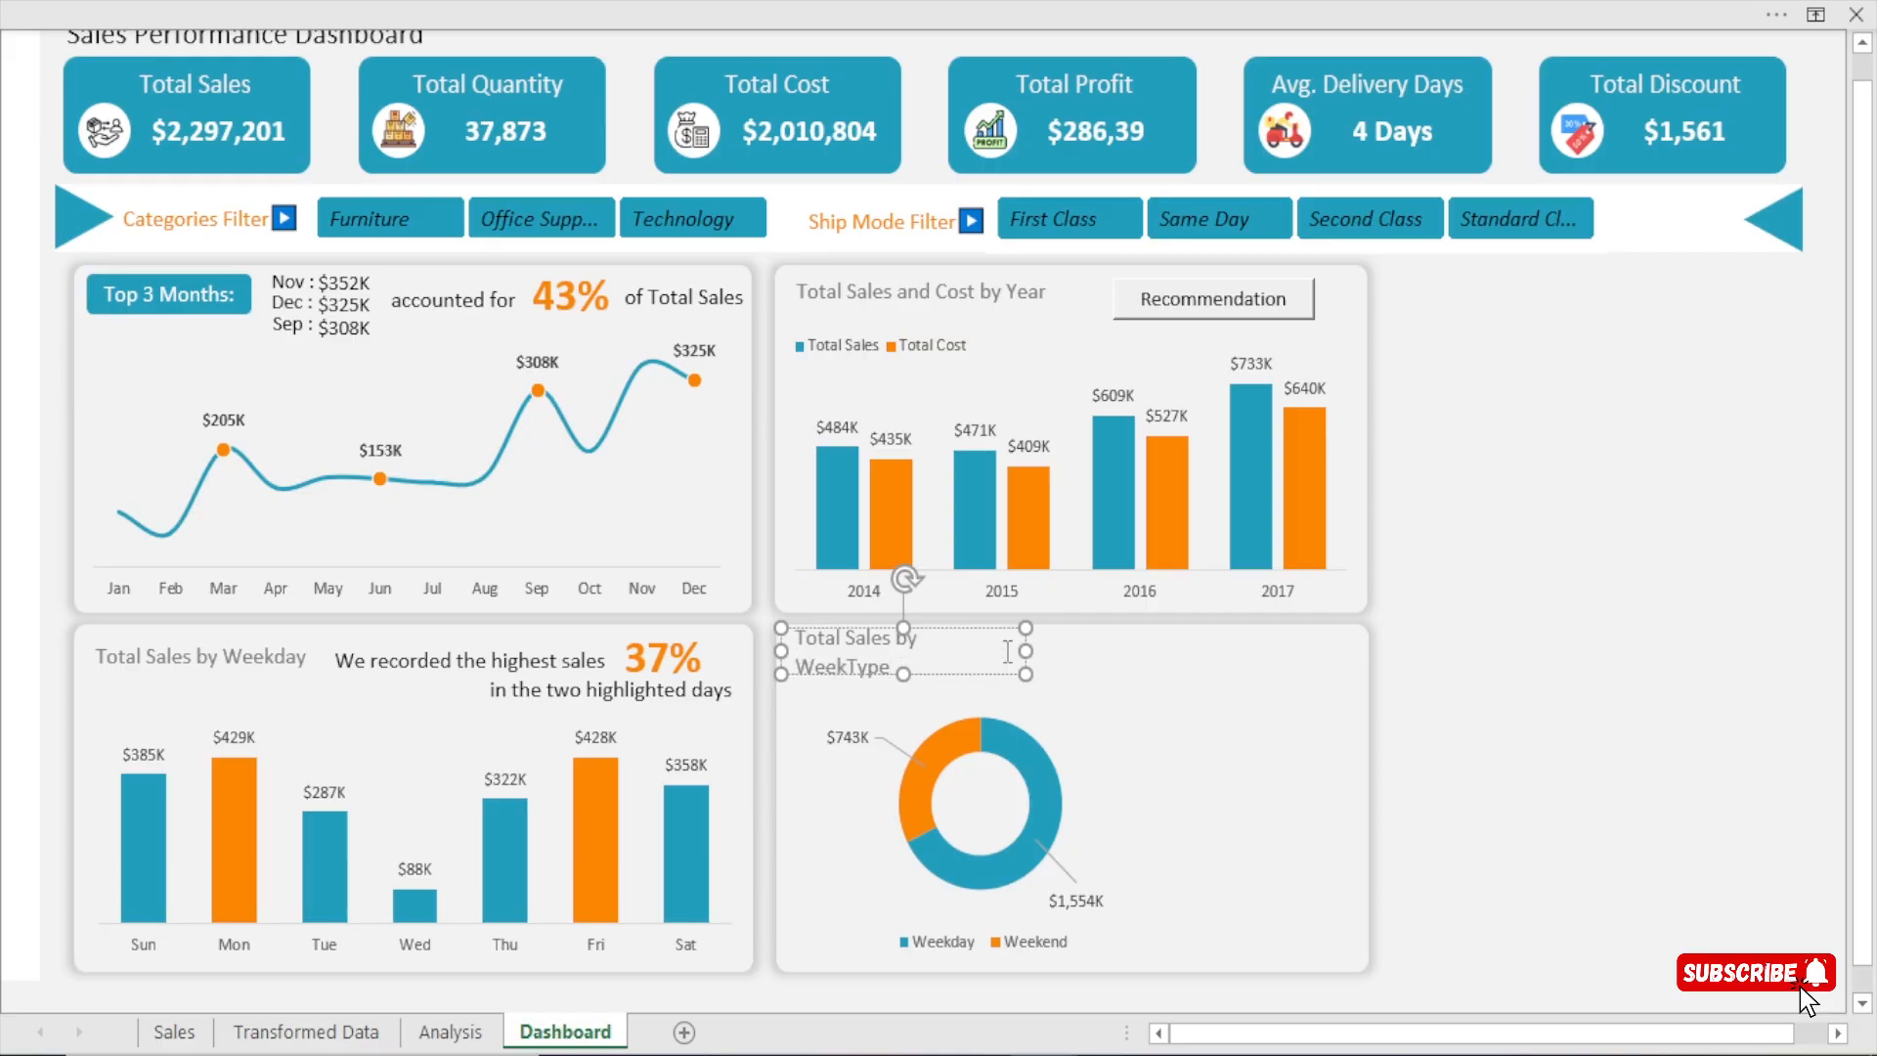
drag(1025, 650, 1039, 650)
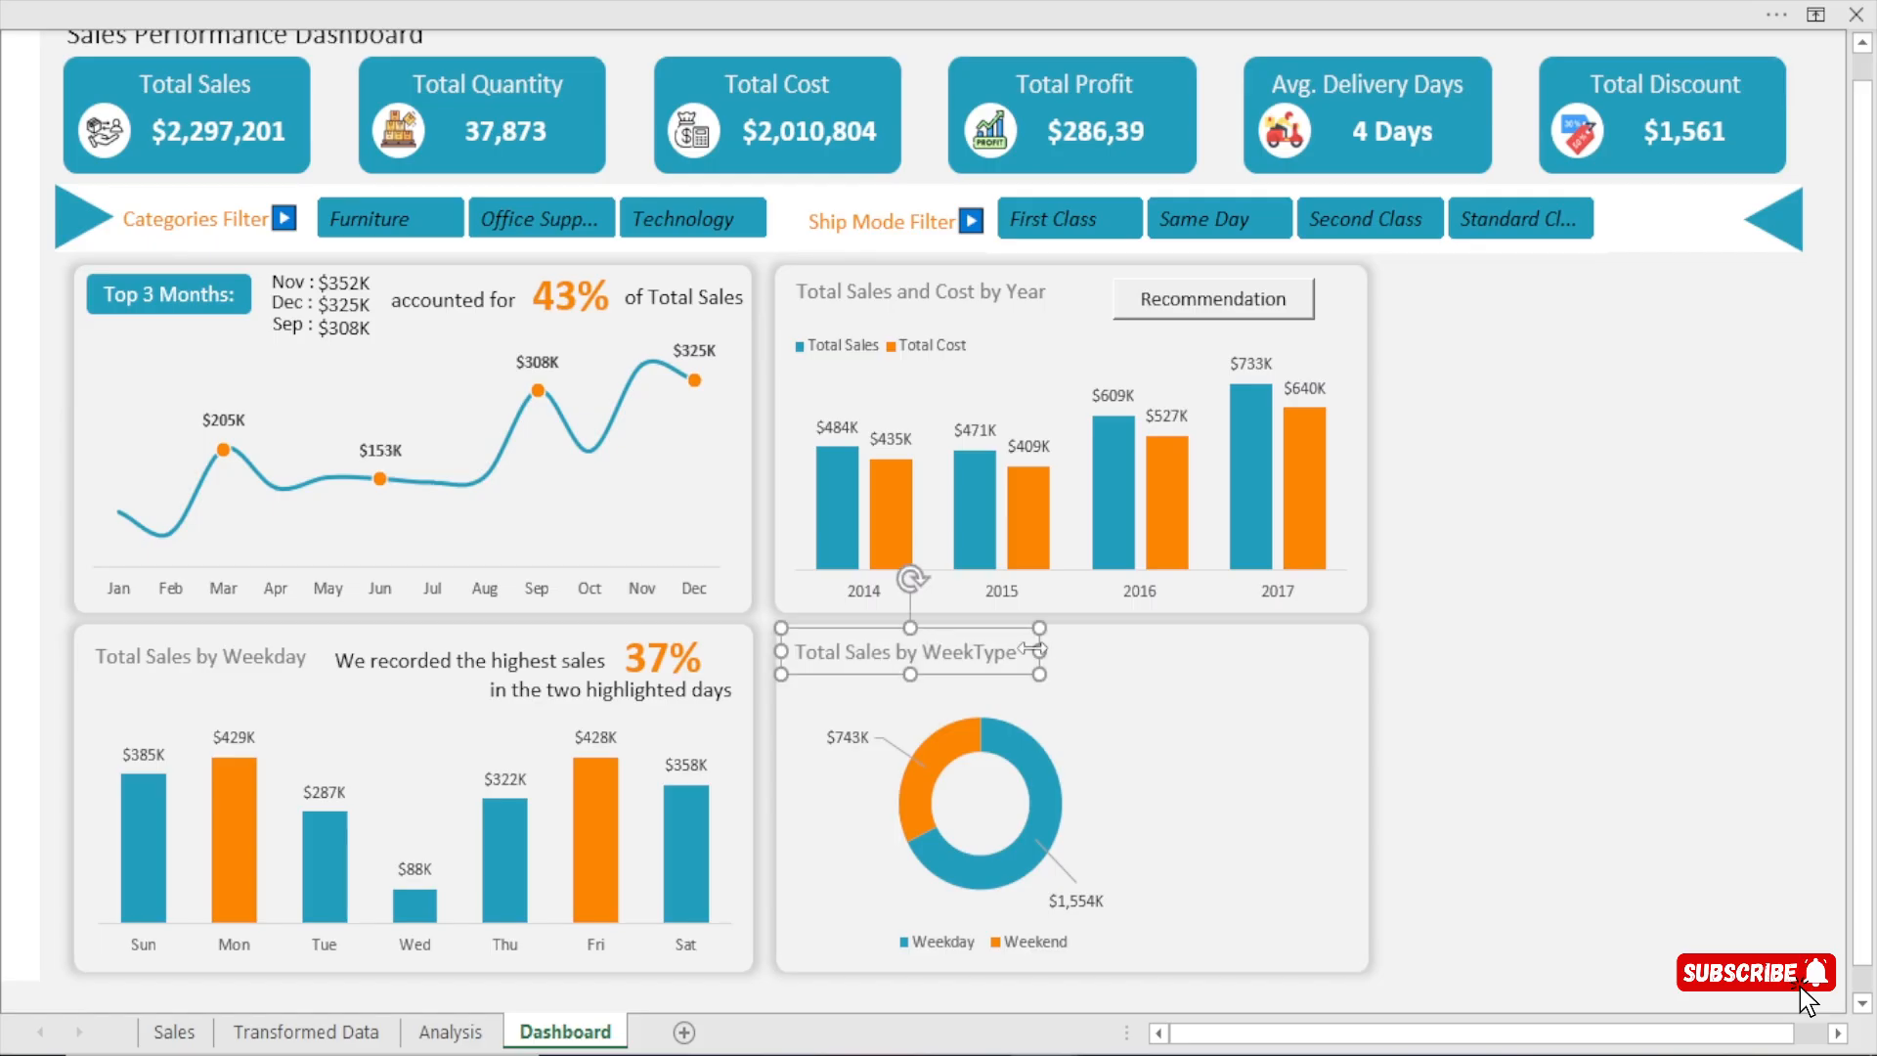
click(1433, 543)
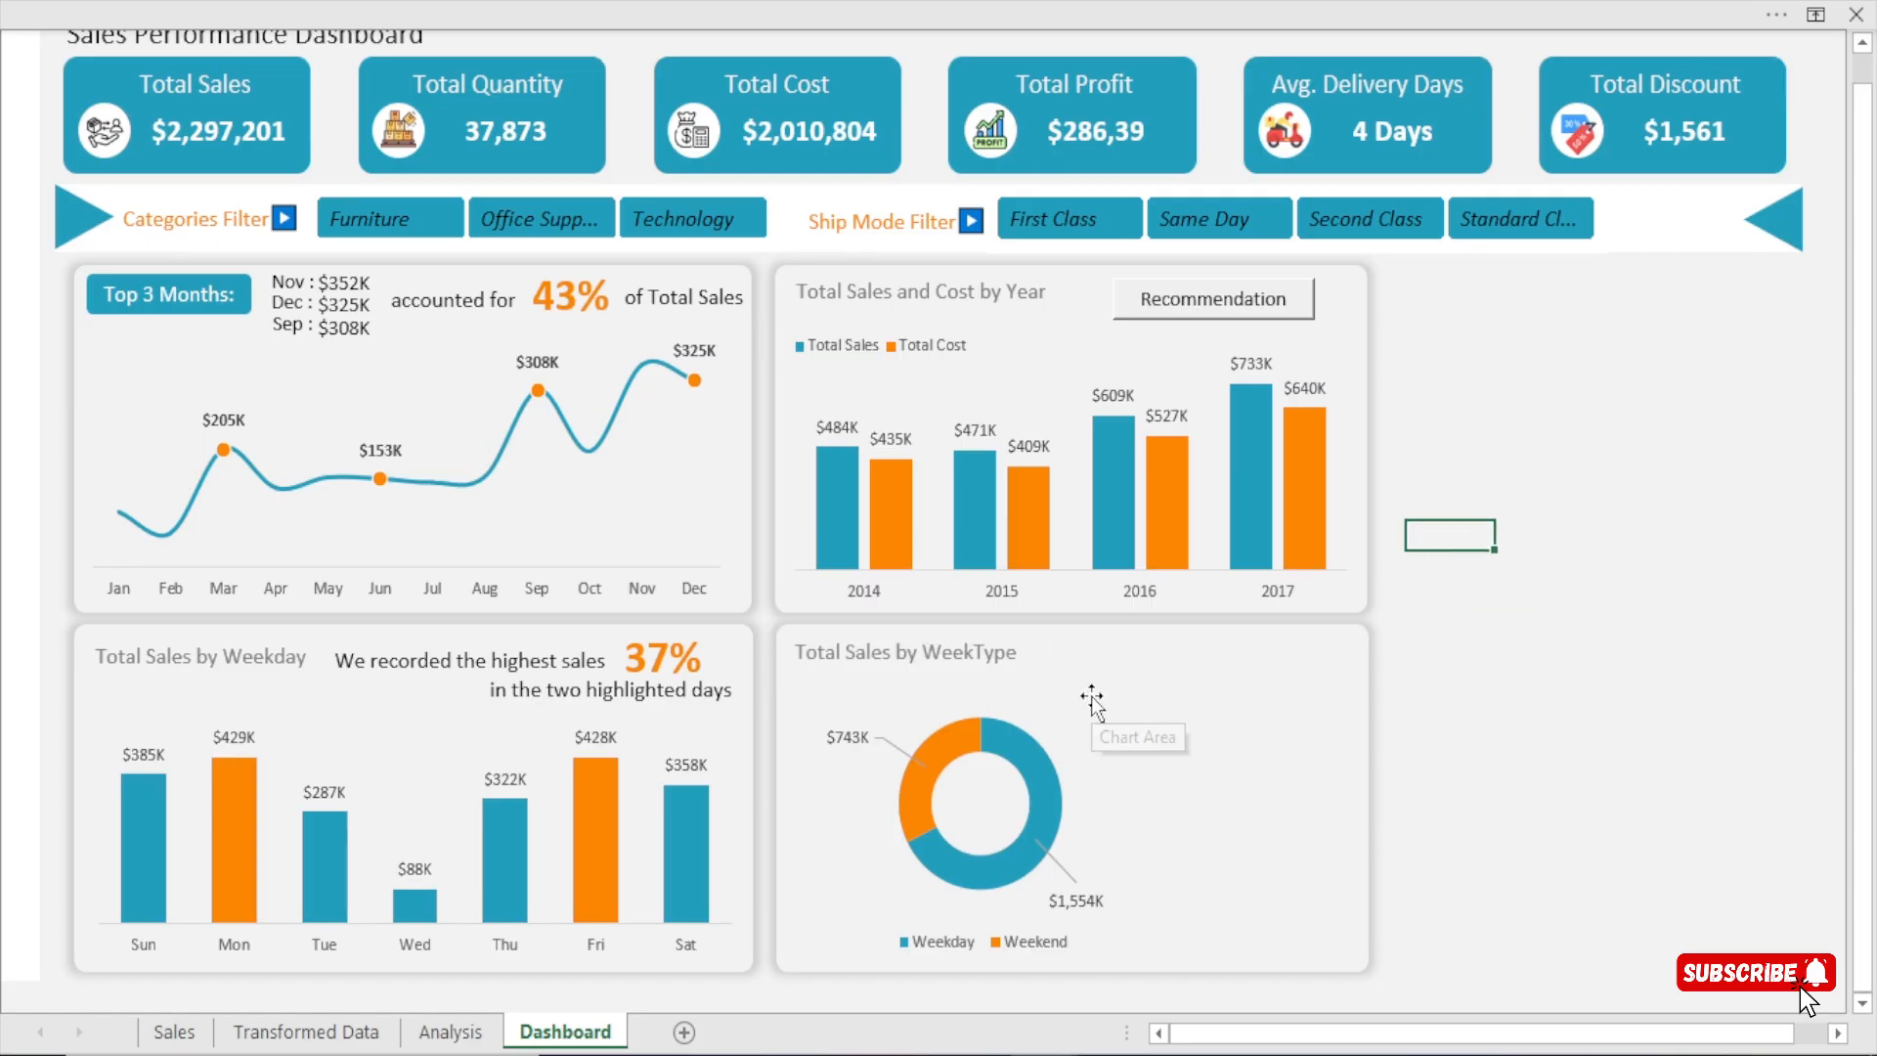
Increase the doughnut chart's height upward so the ring sits just beneath the Total Sales by WeekType title.
click(1024, 696)
drag(981, 672, 978, 634)
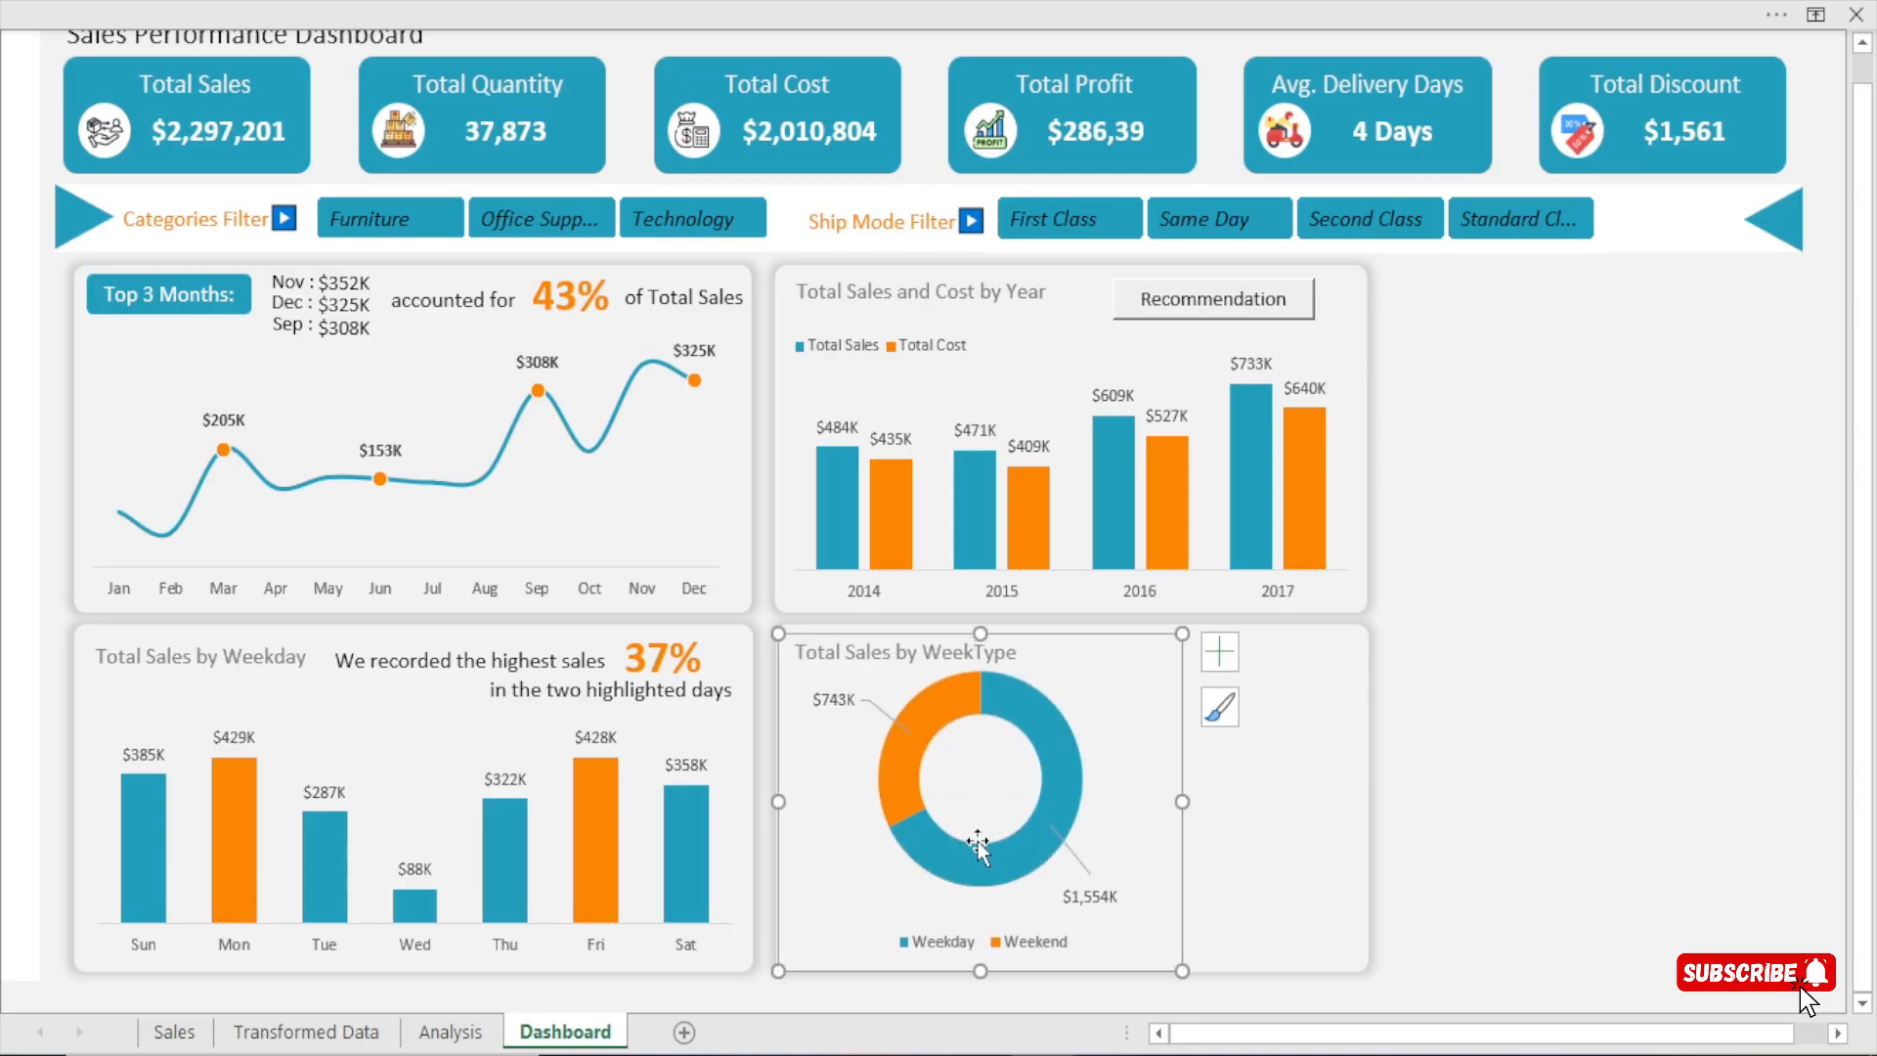
mouse_move(980, 632)
mouse_down()
mouse_move(977, 675)
mouse_move(978, 649)
mouse_up()
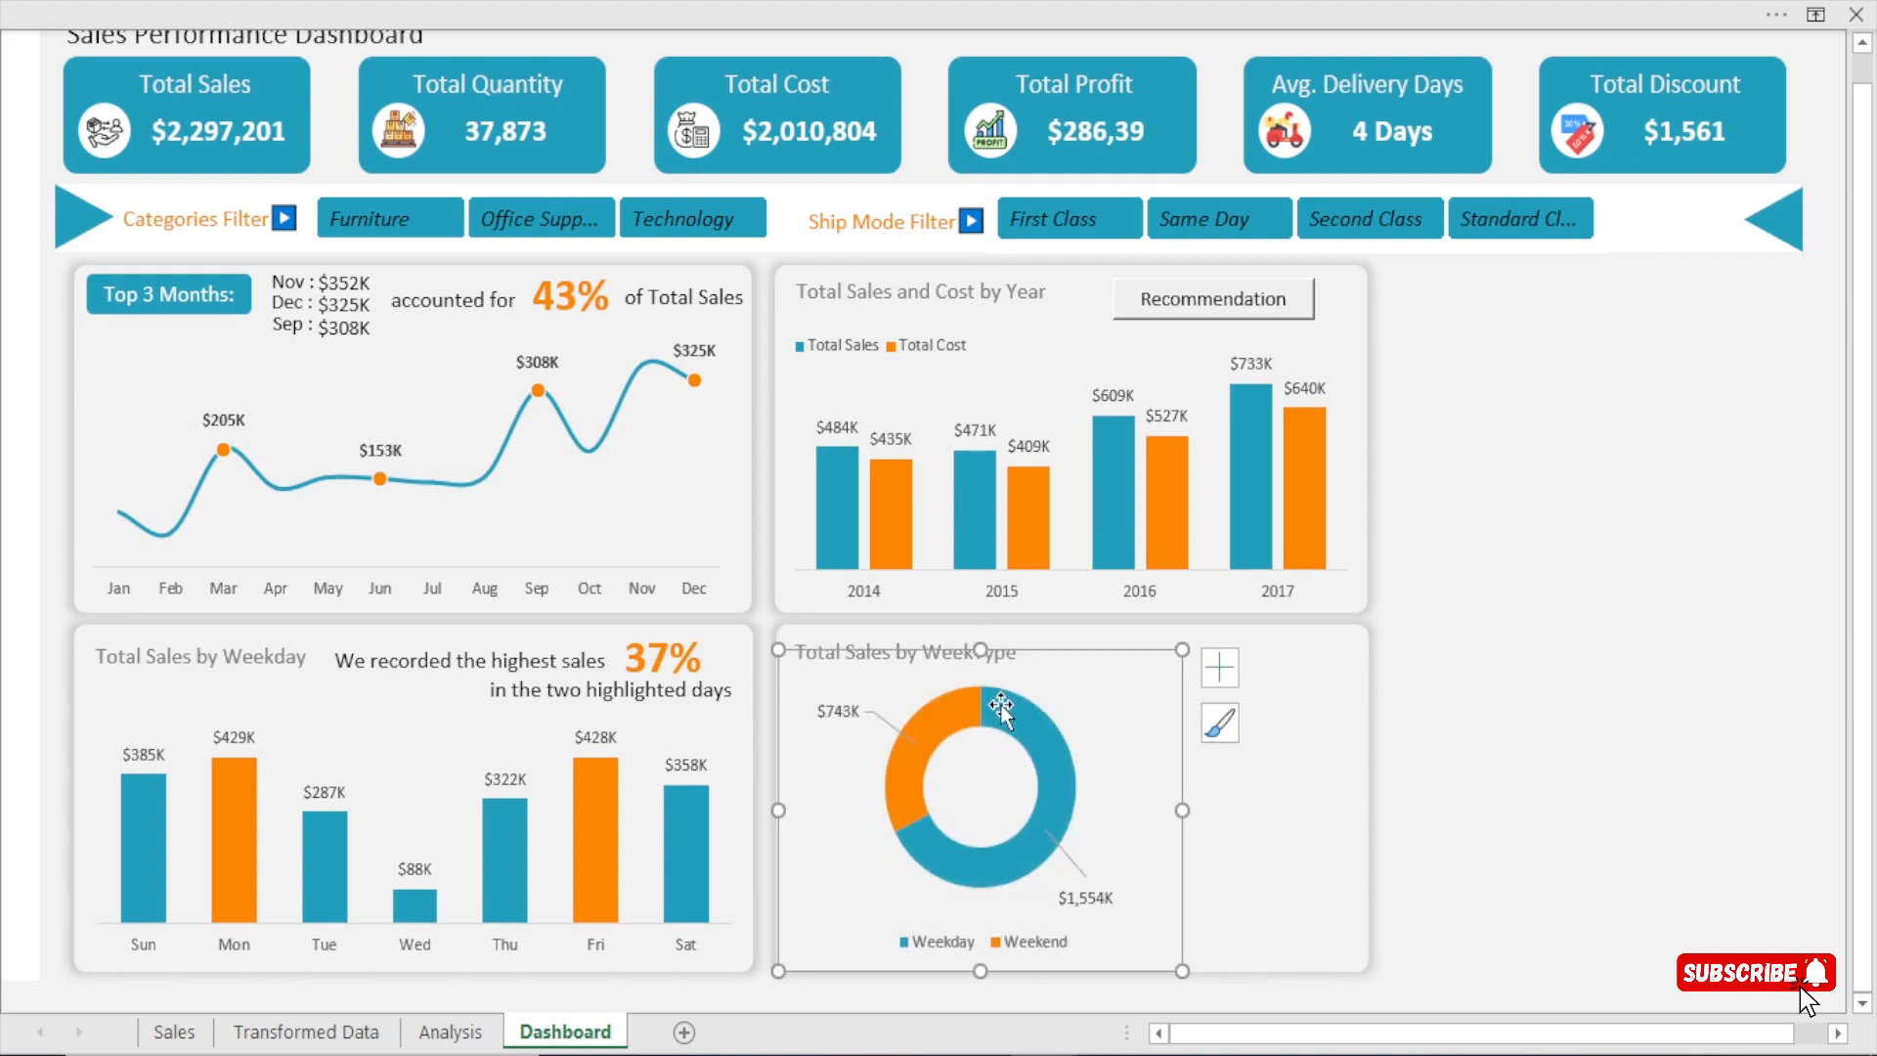
click(1606, 599)
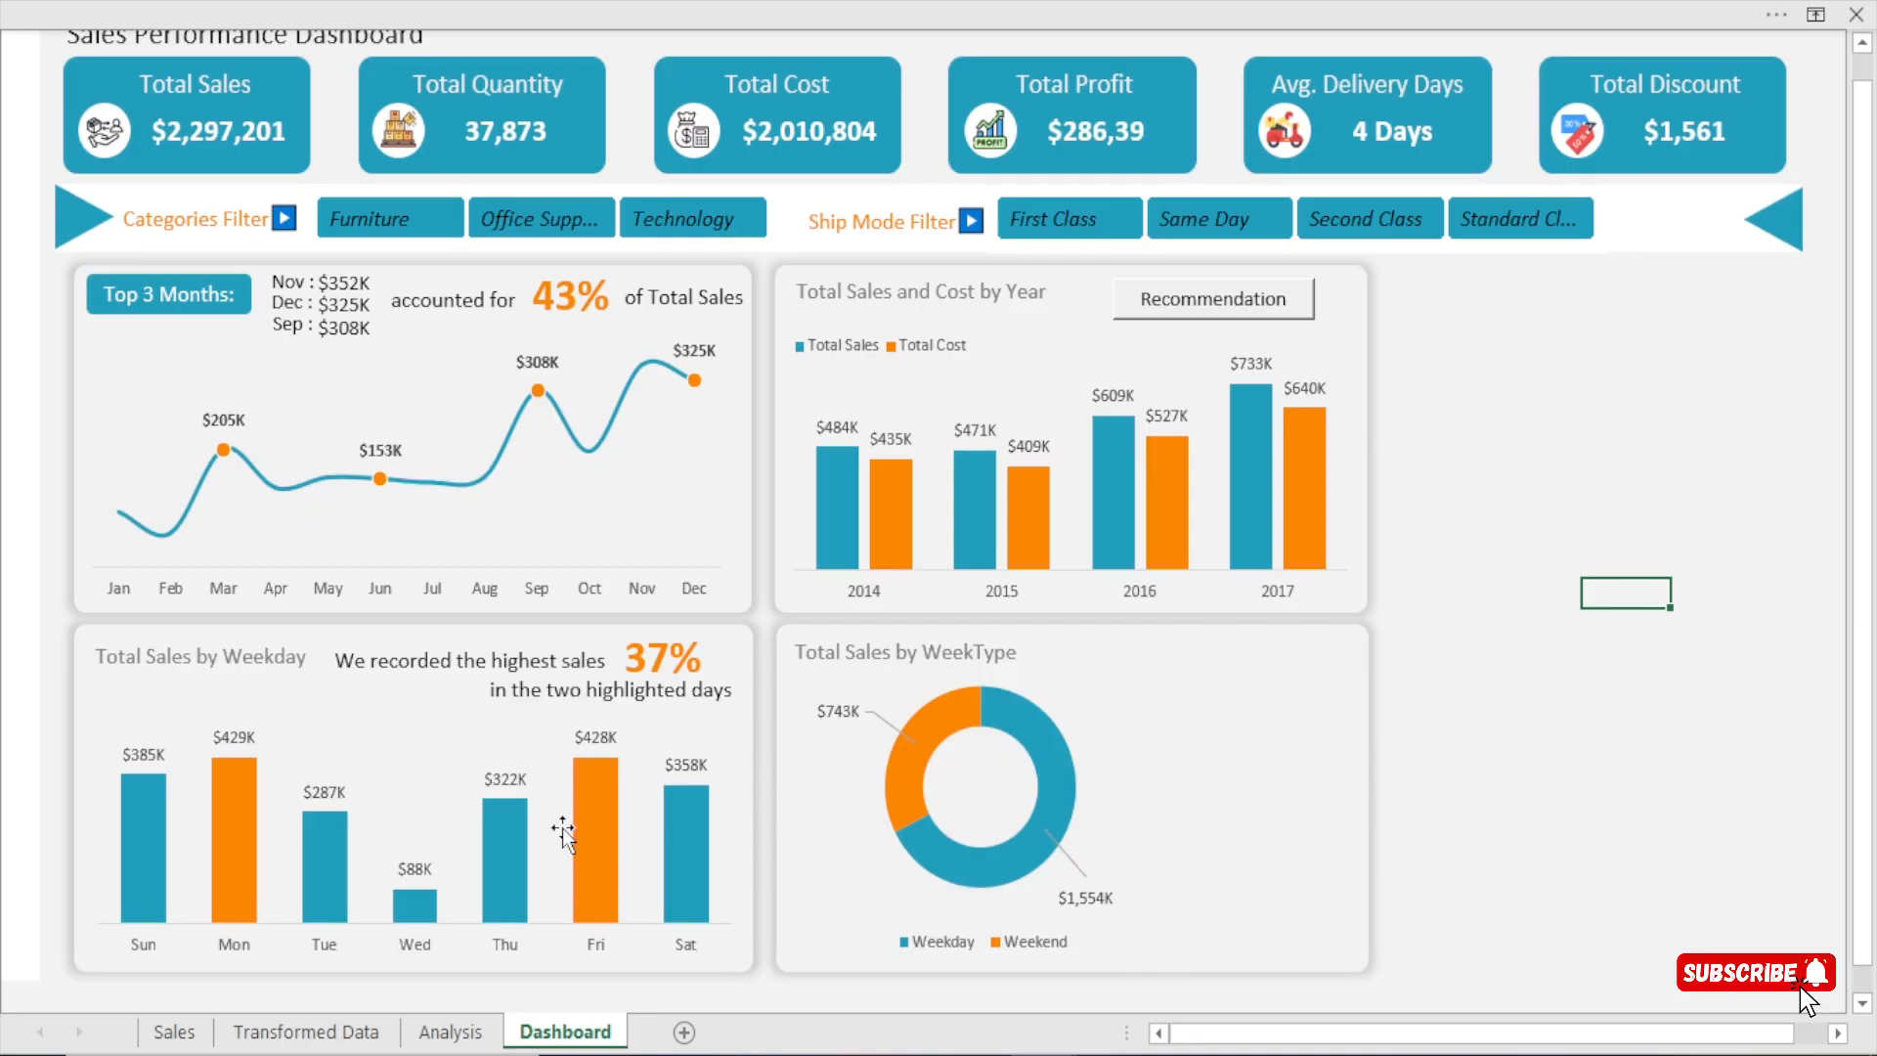
On the Analysis sheet, enter 1 in cell AX6 beside the WeekType sales table.
click(452, 1031)
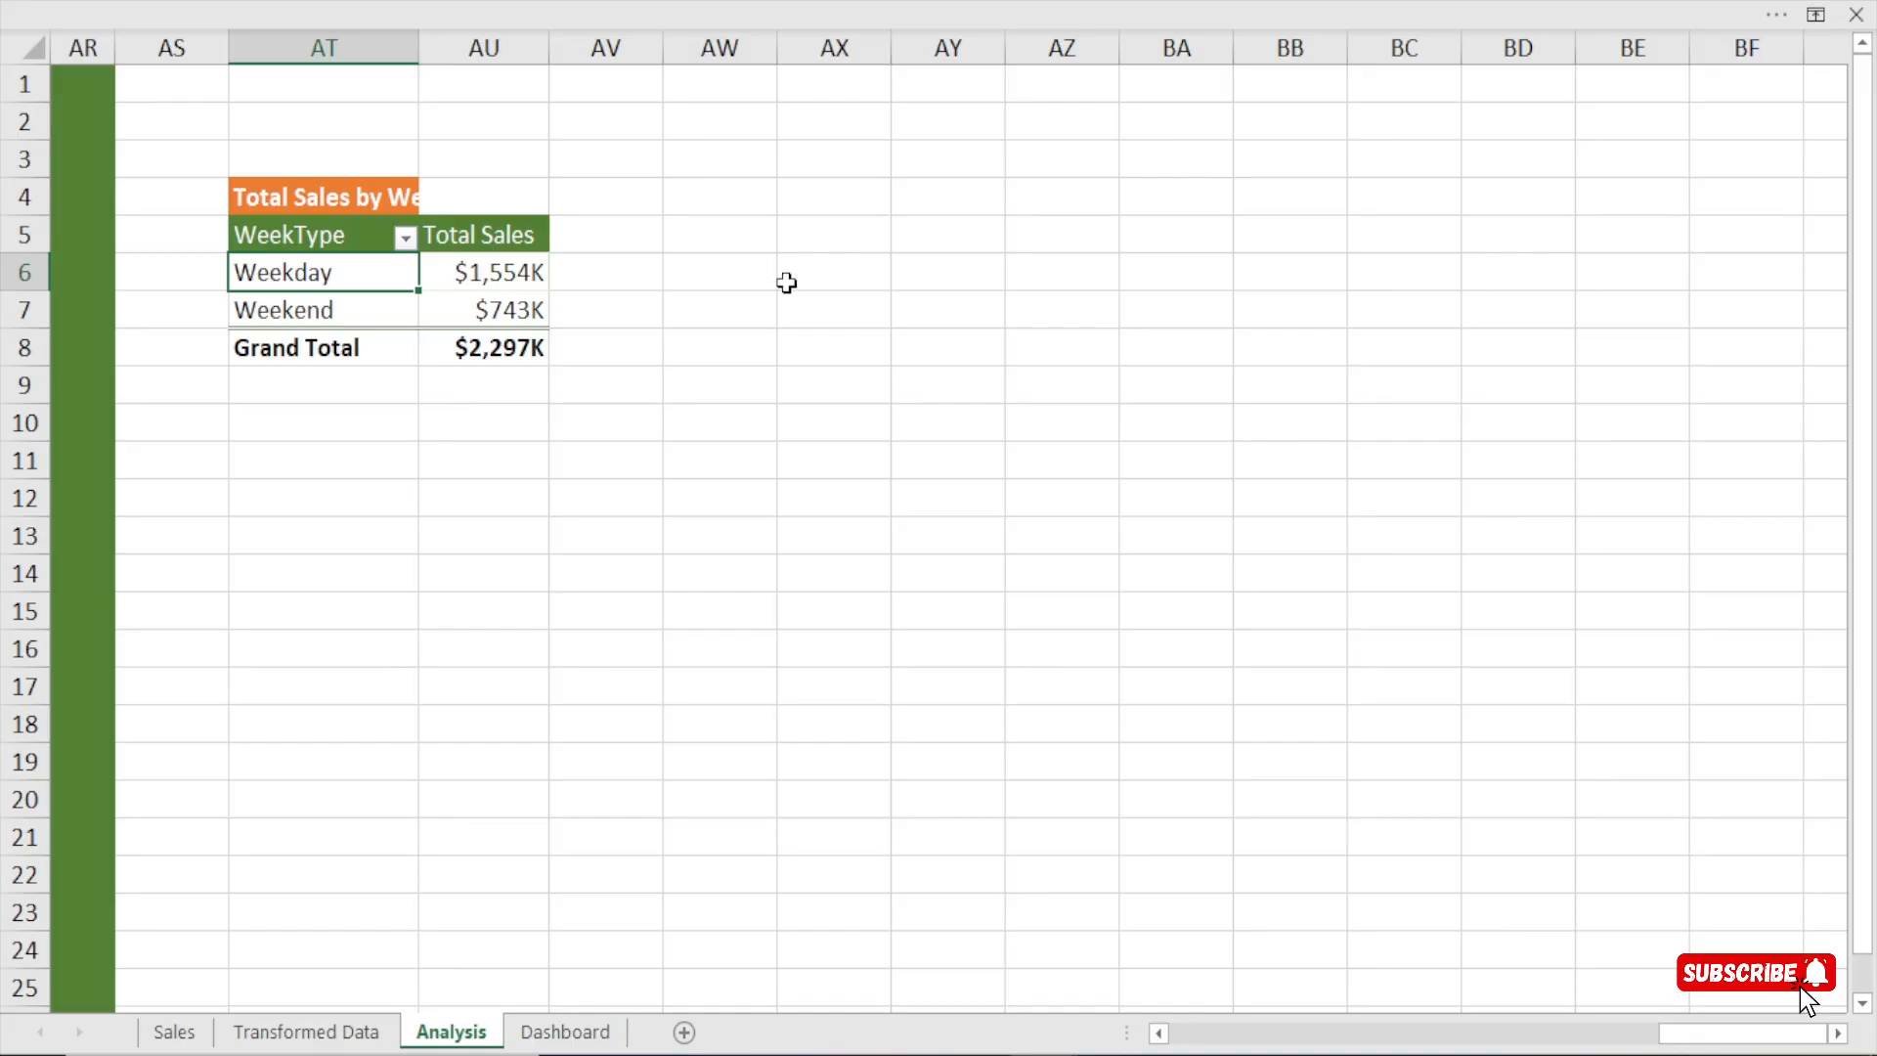
click(818, 276)
text(1)
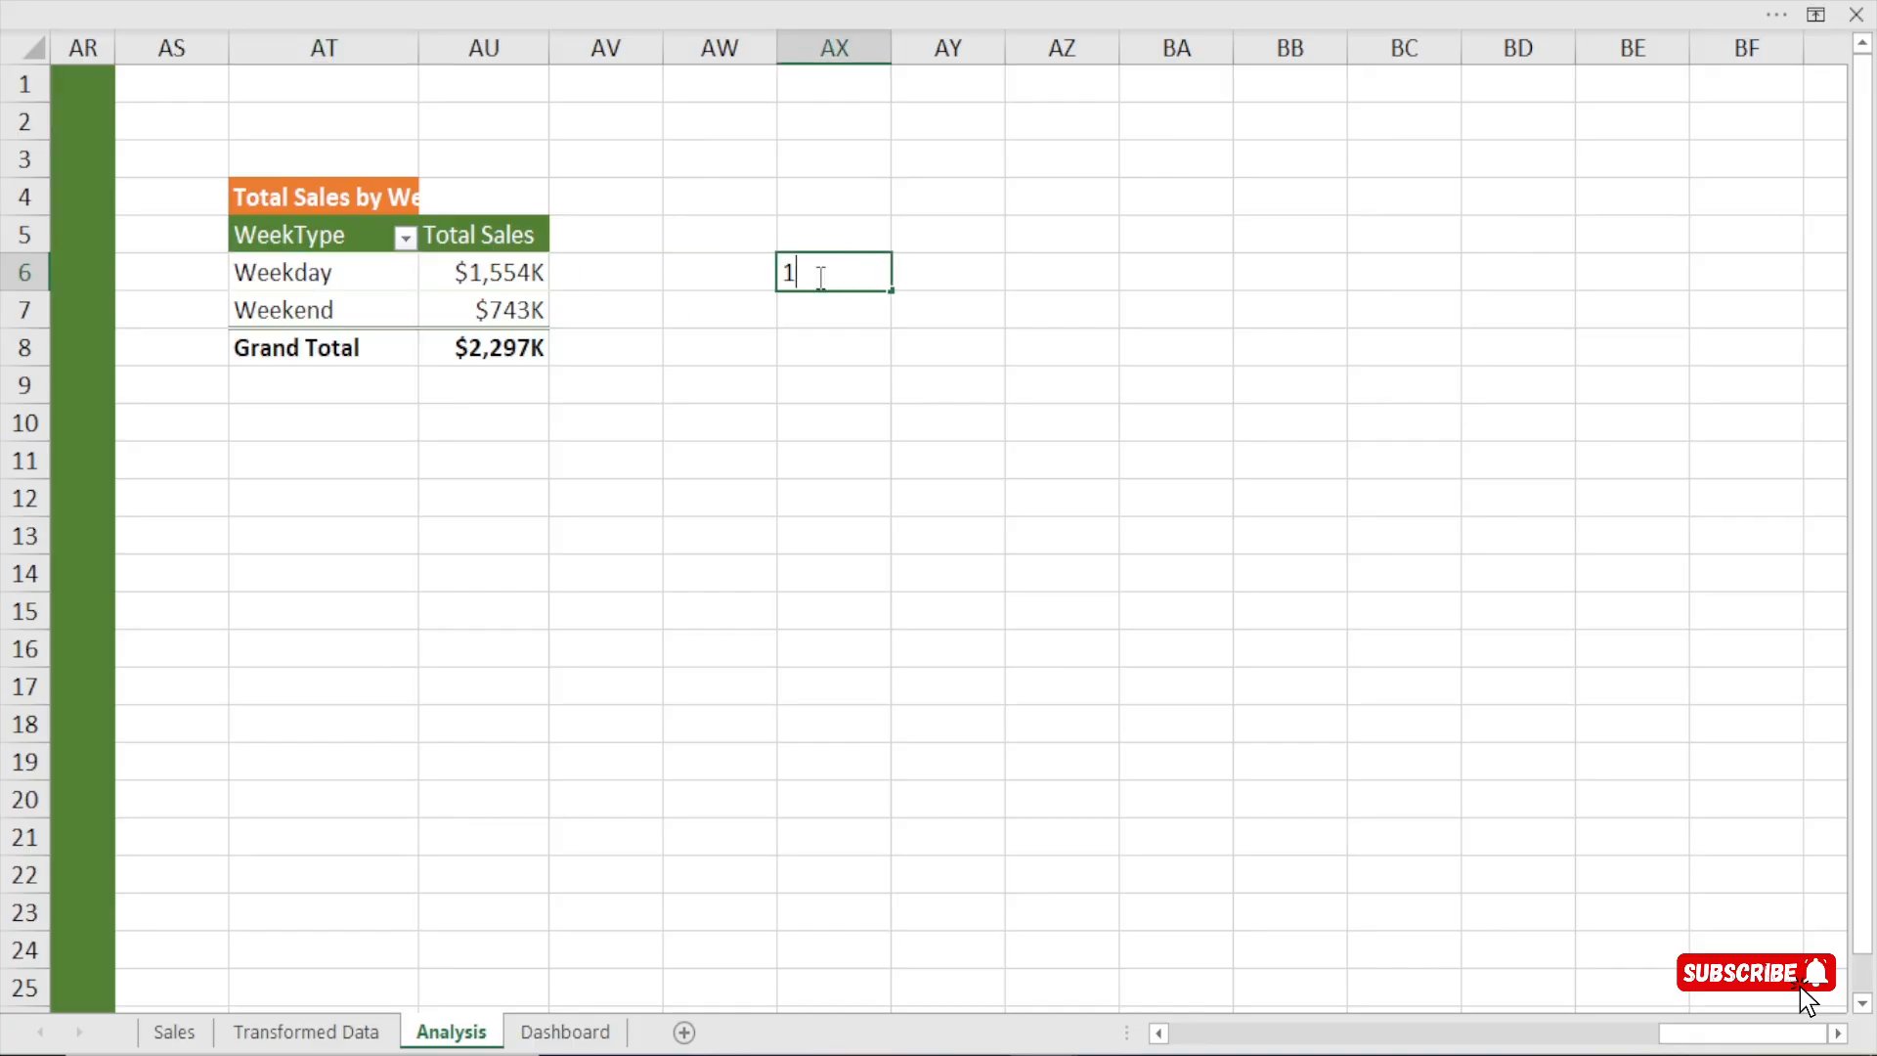
click(947, 273)
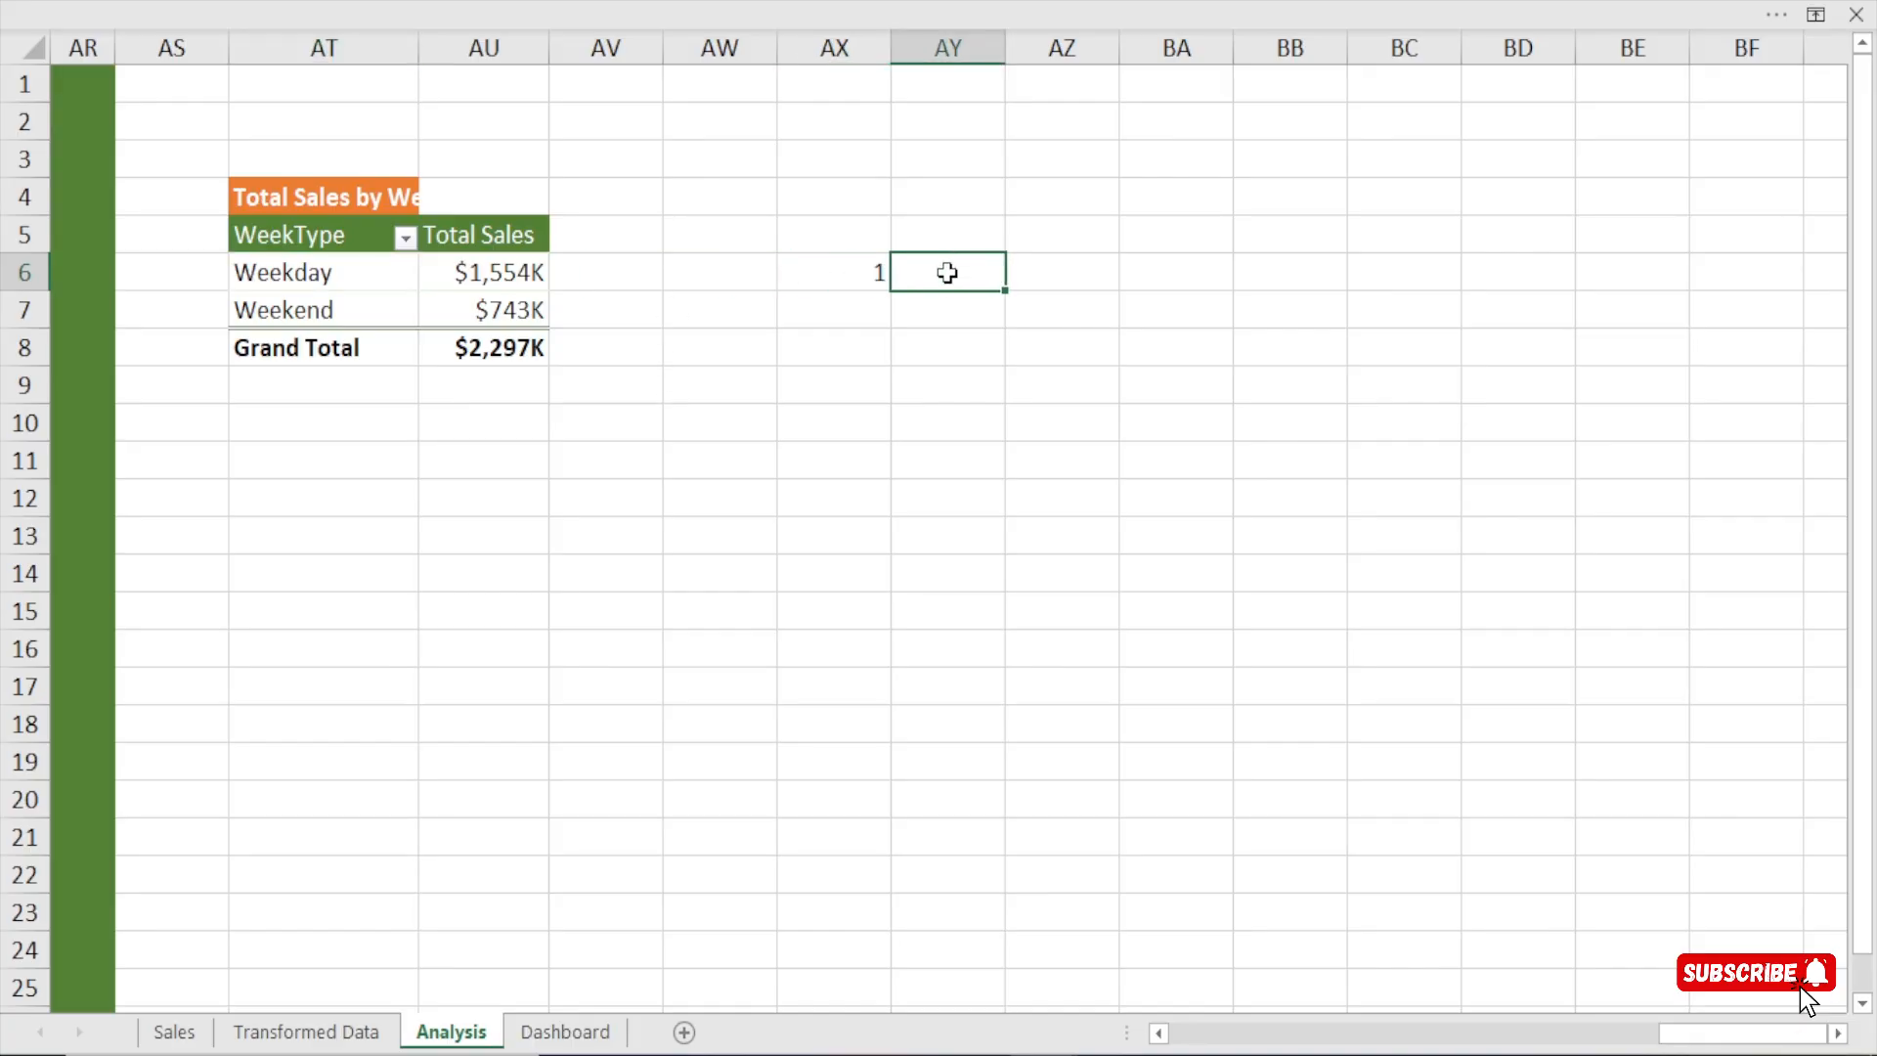
Show the formula bar above the Analysis worksheet.
click(567, 5)
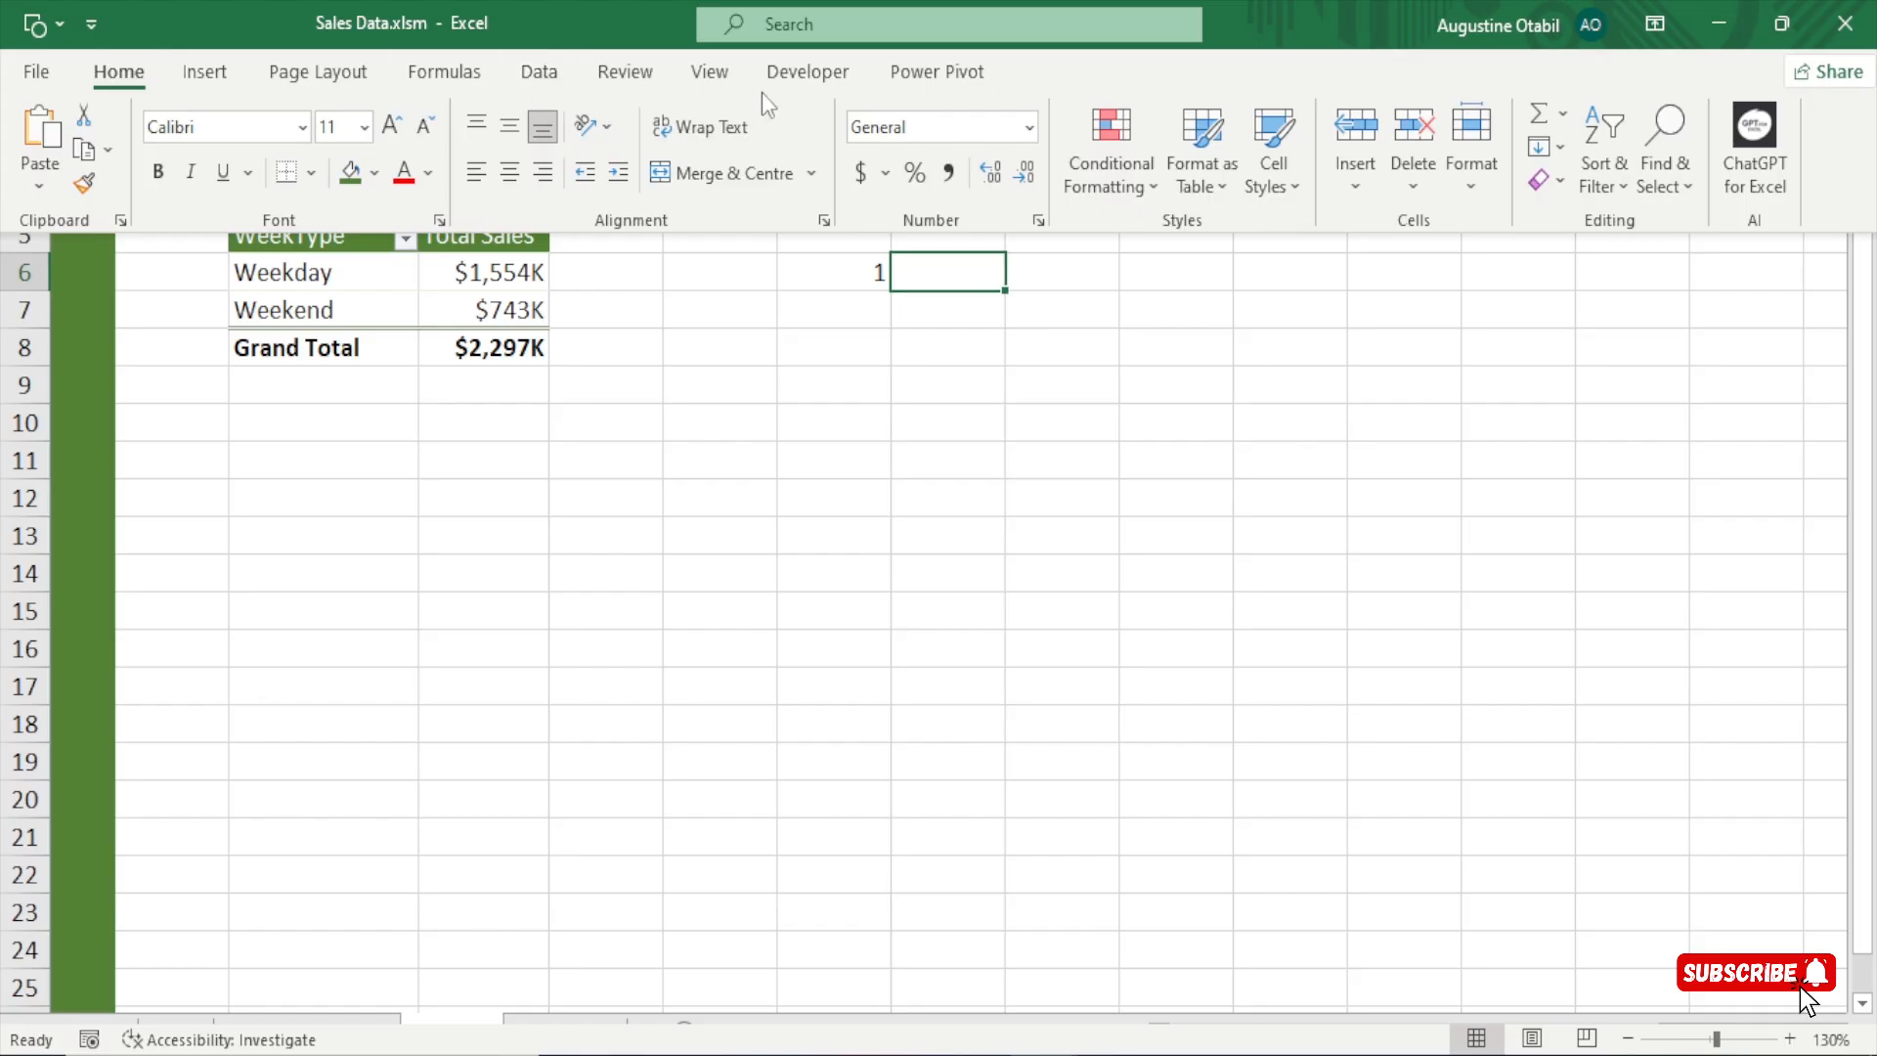
click(694, 78)
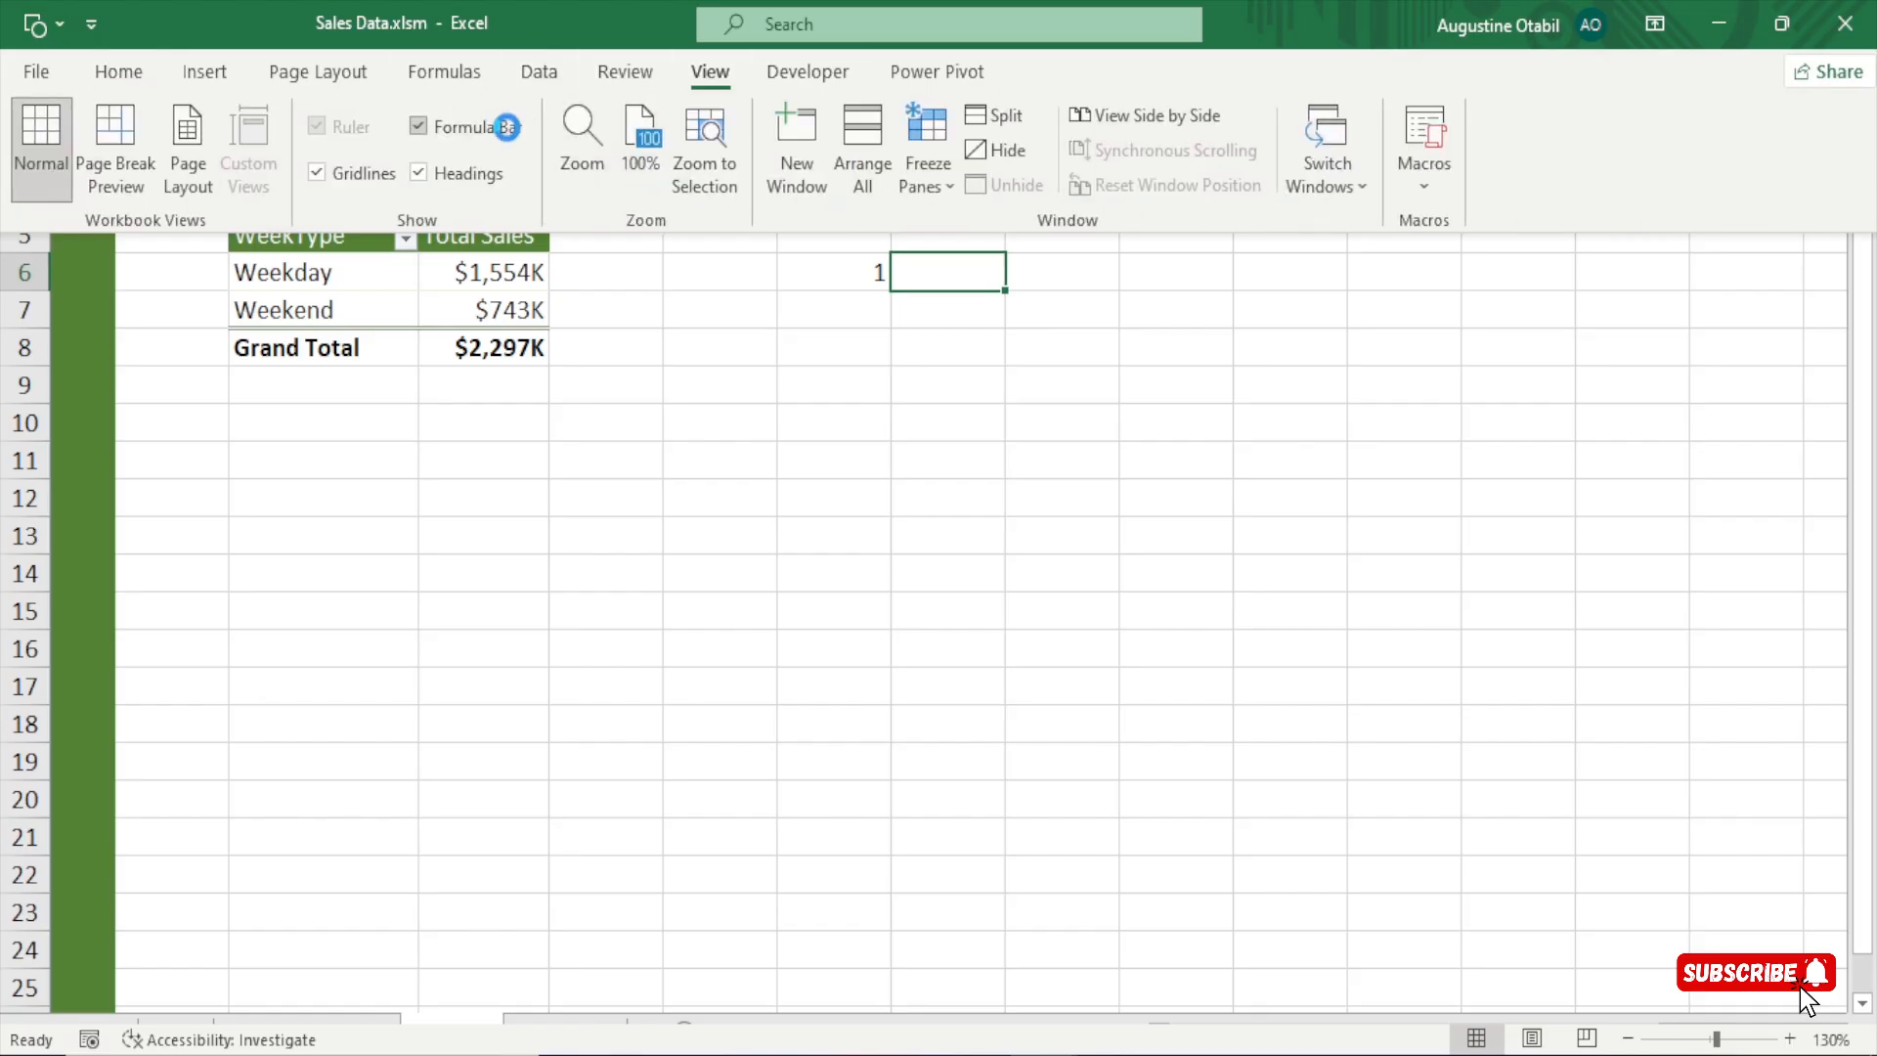
click(629, 364)
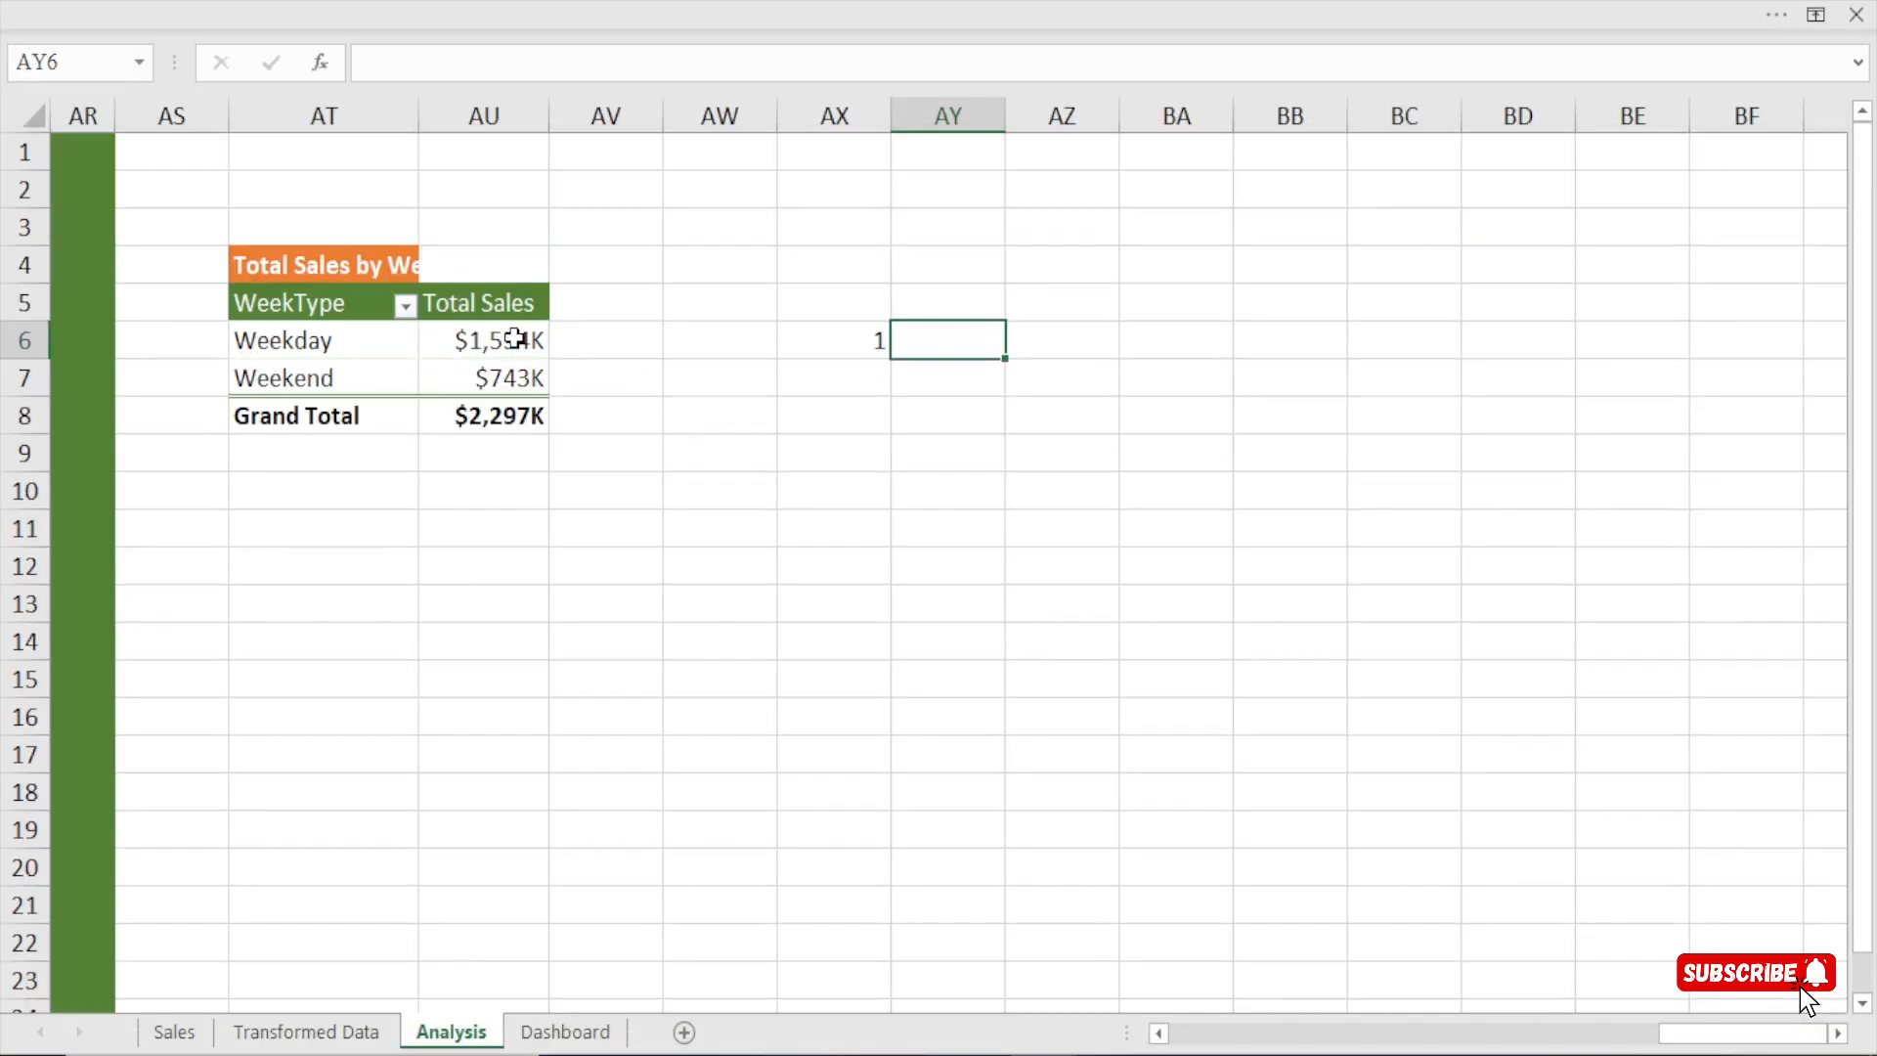
mouse_move(515, 340)
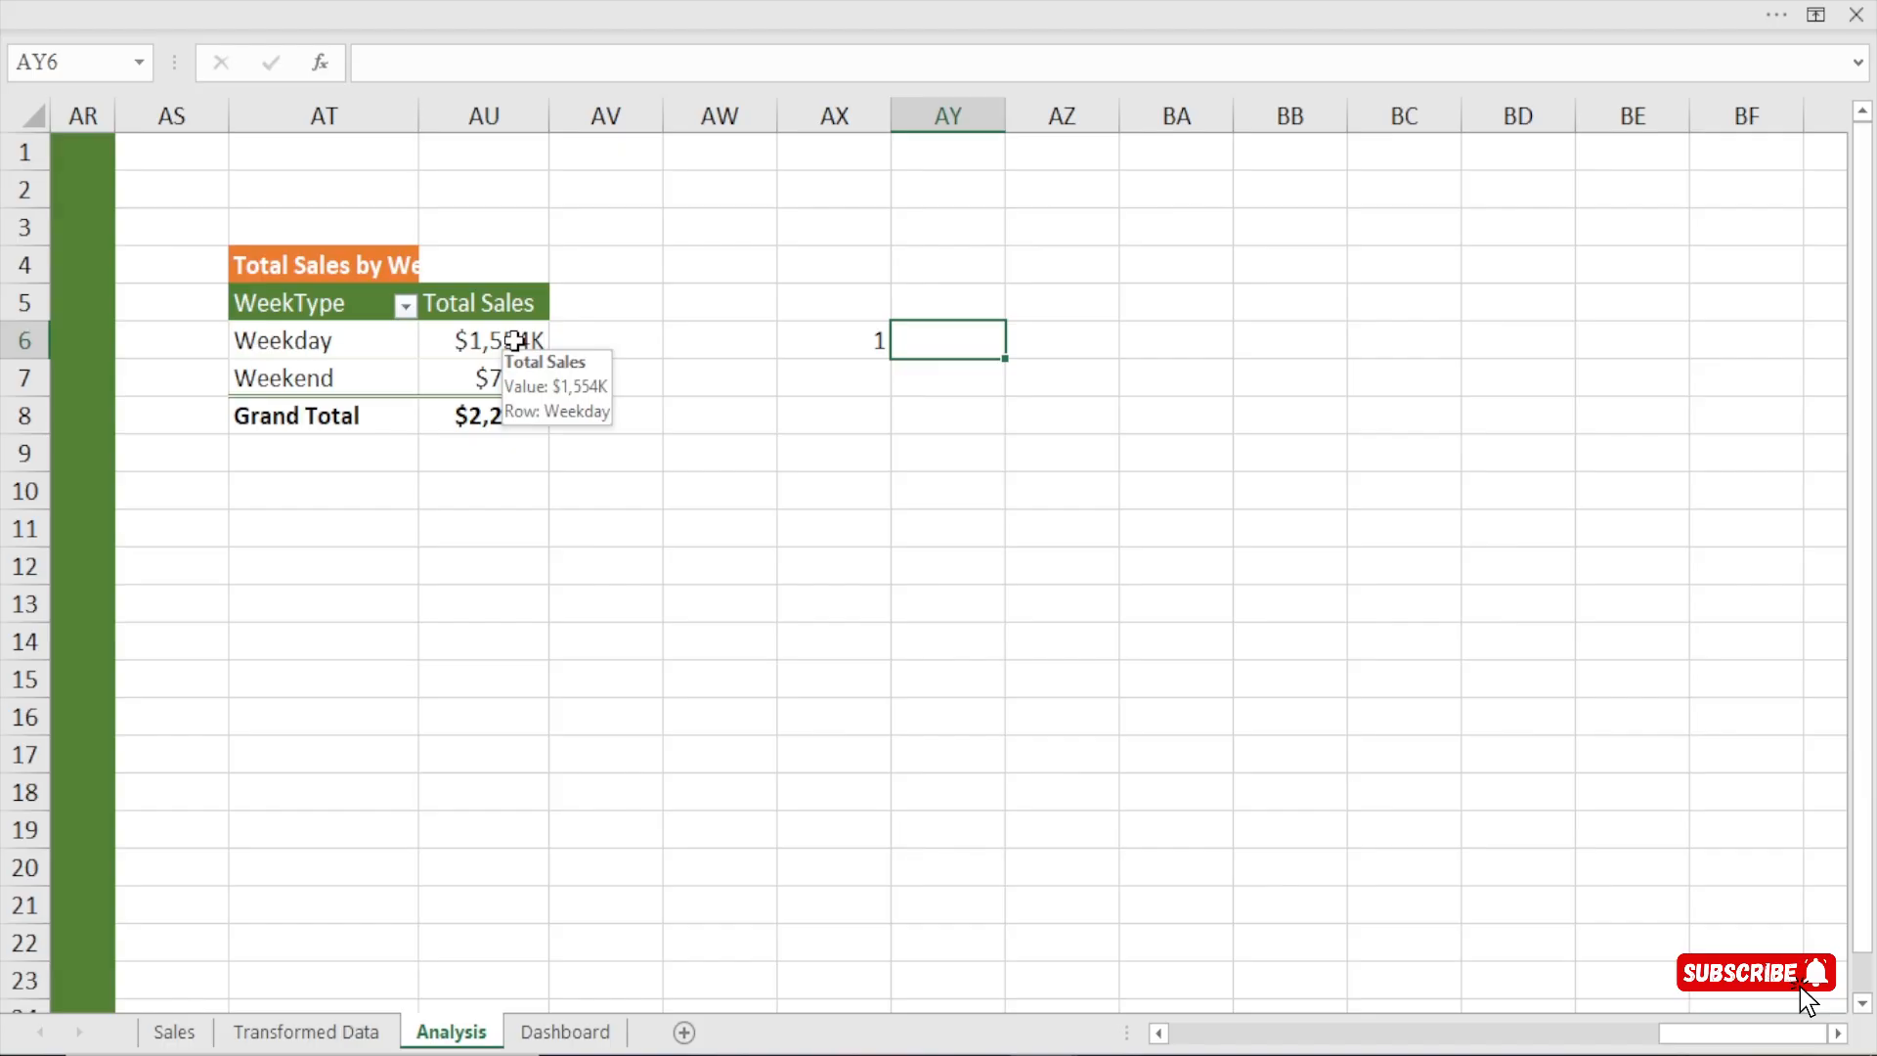
text(=)
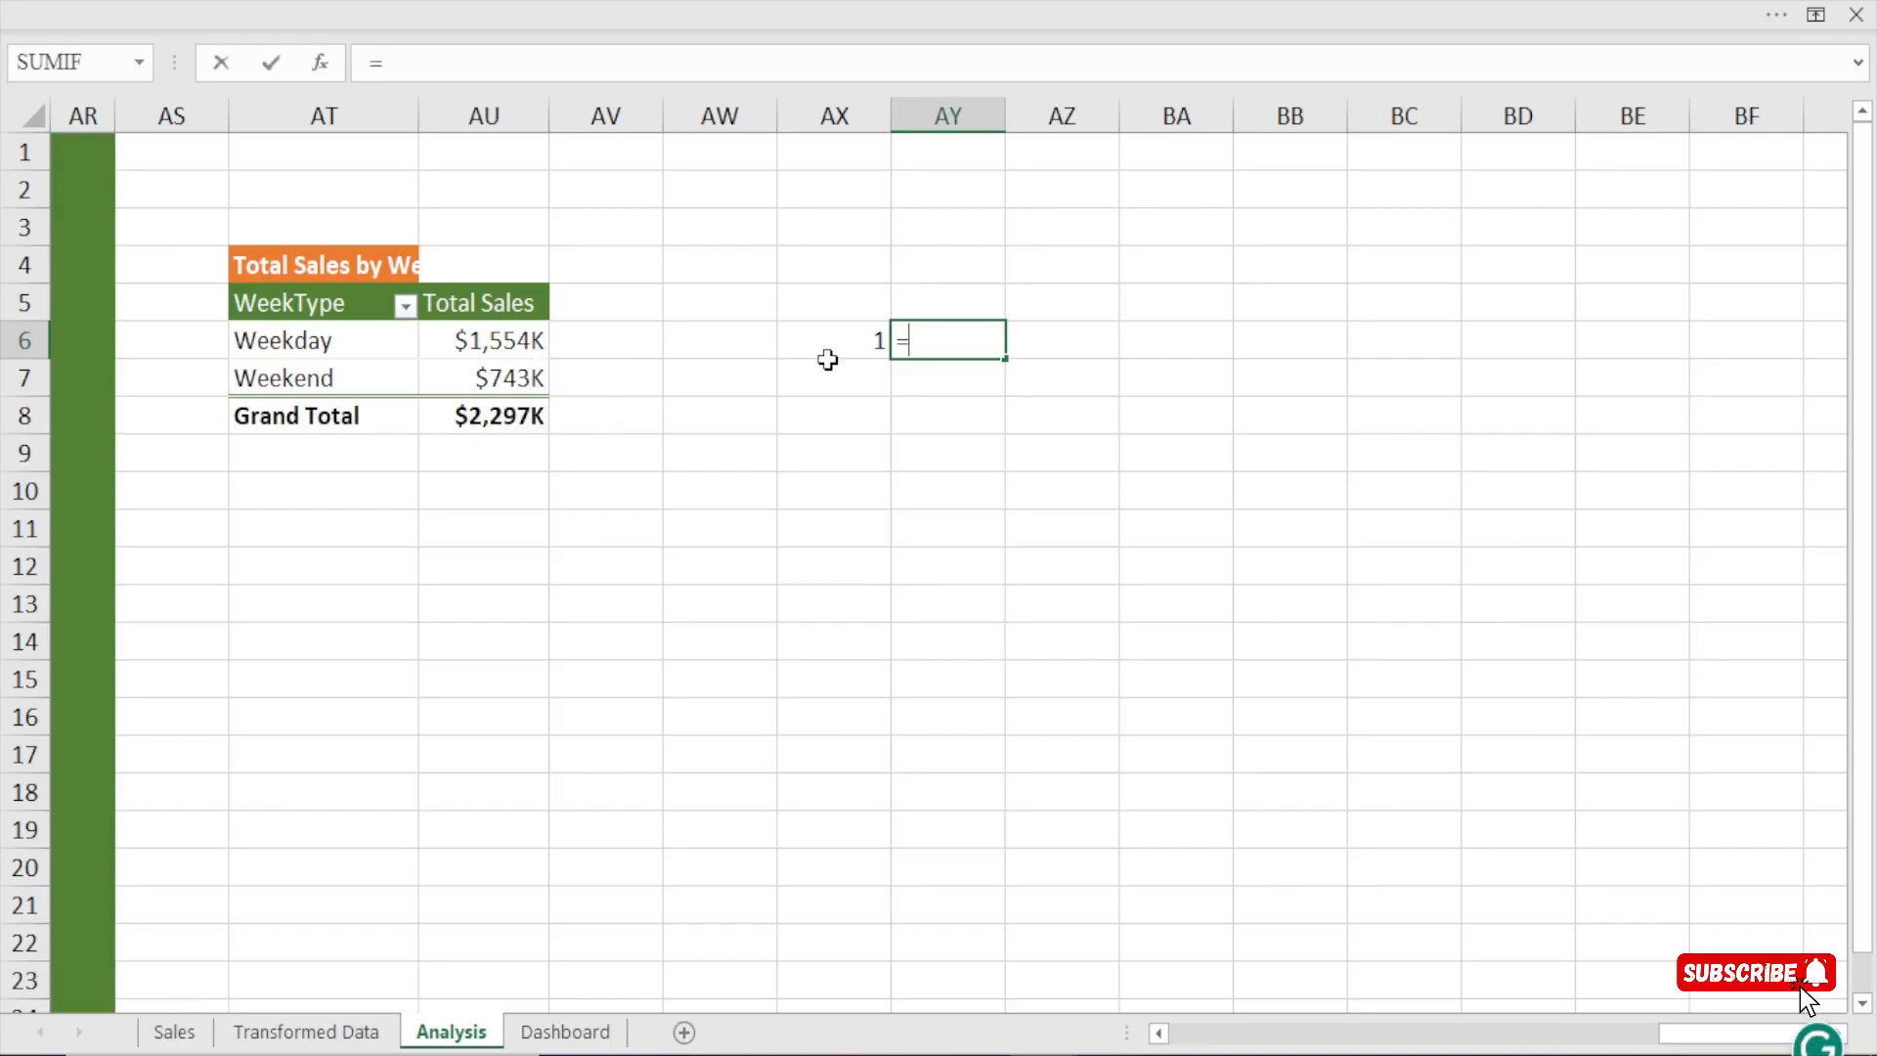
click(493, 342)
key(Return)
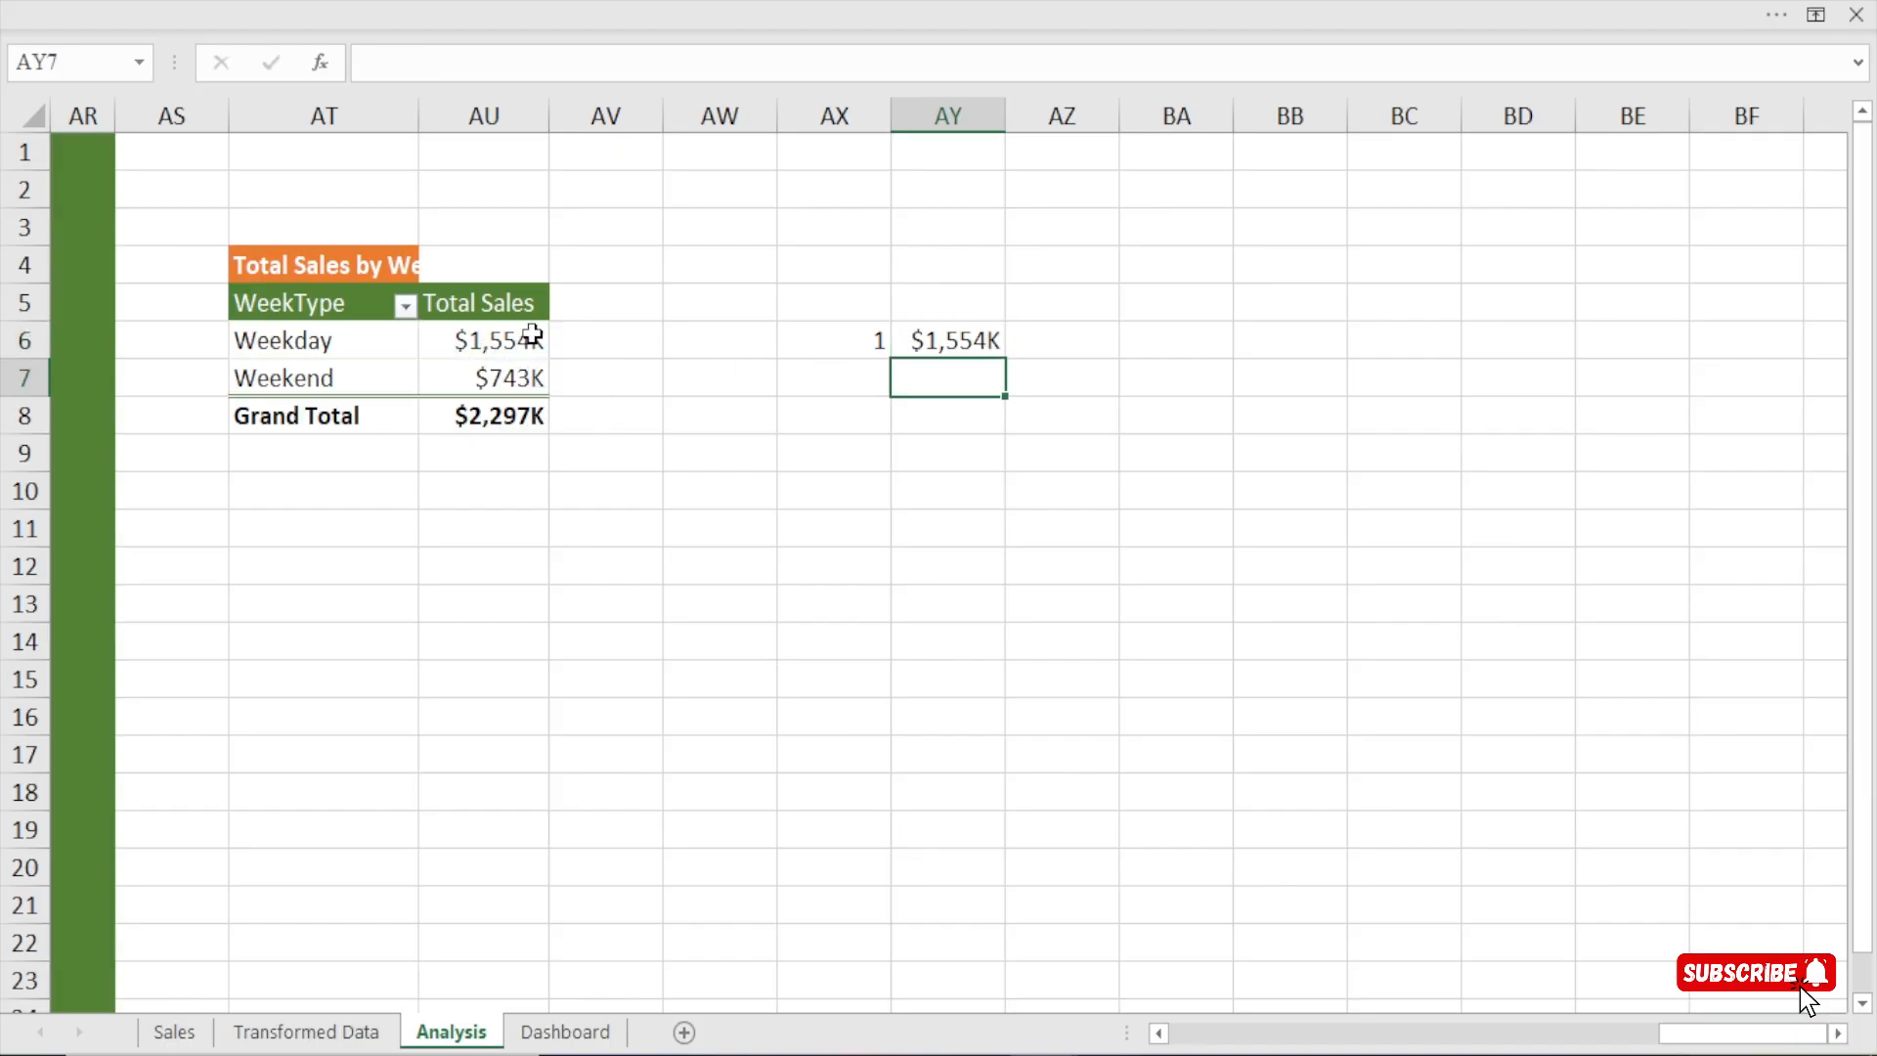
click(955, 340)
key(Delete)
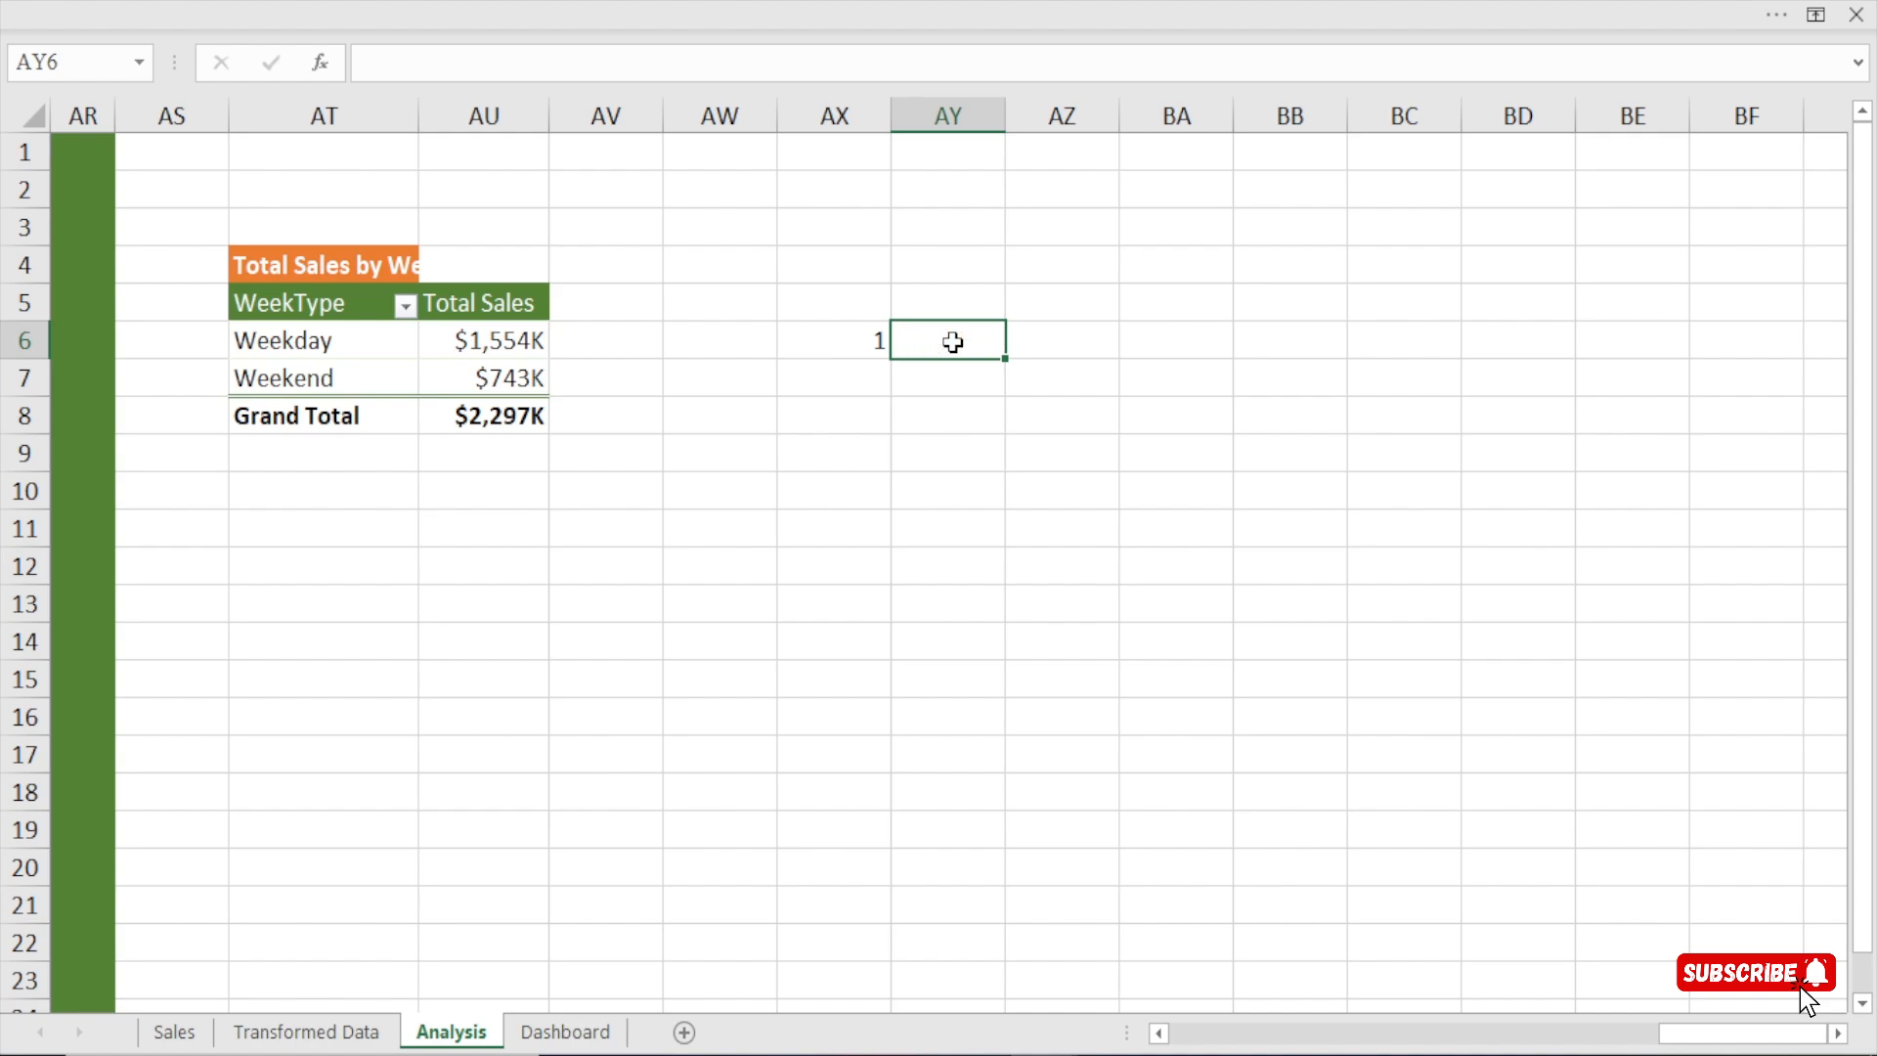
Enter =LARGE(AU6:AU7,AX6) in cell AY6 to return the highest week-type sales for the rank in AX6.
click(310, 344)
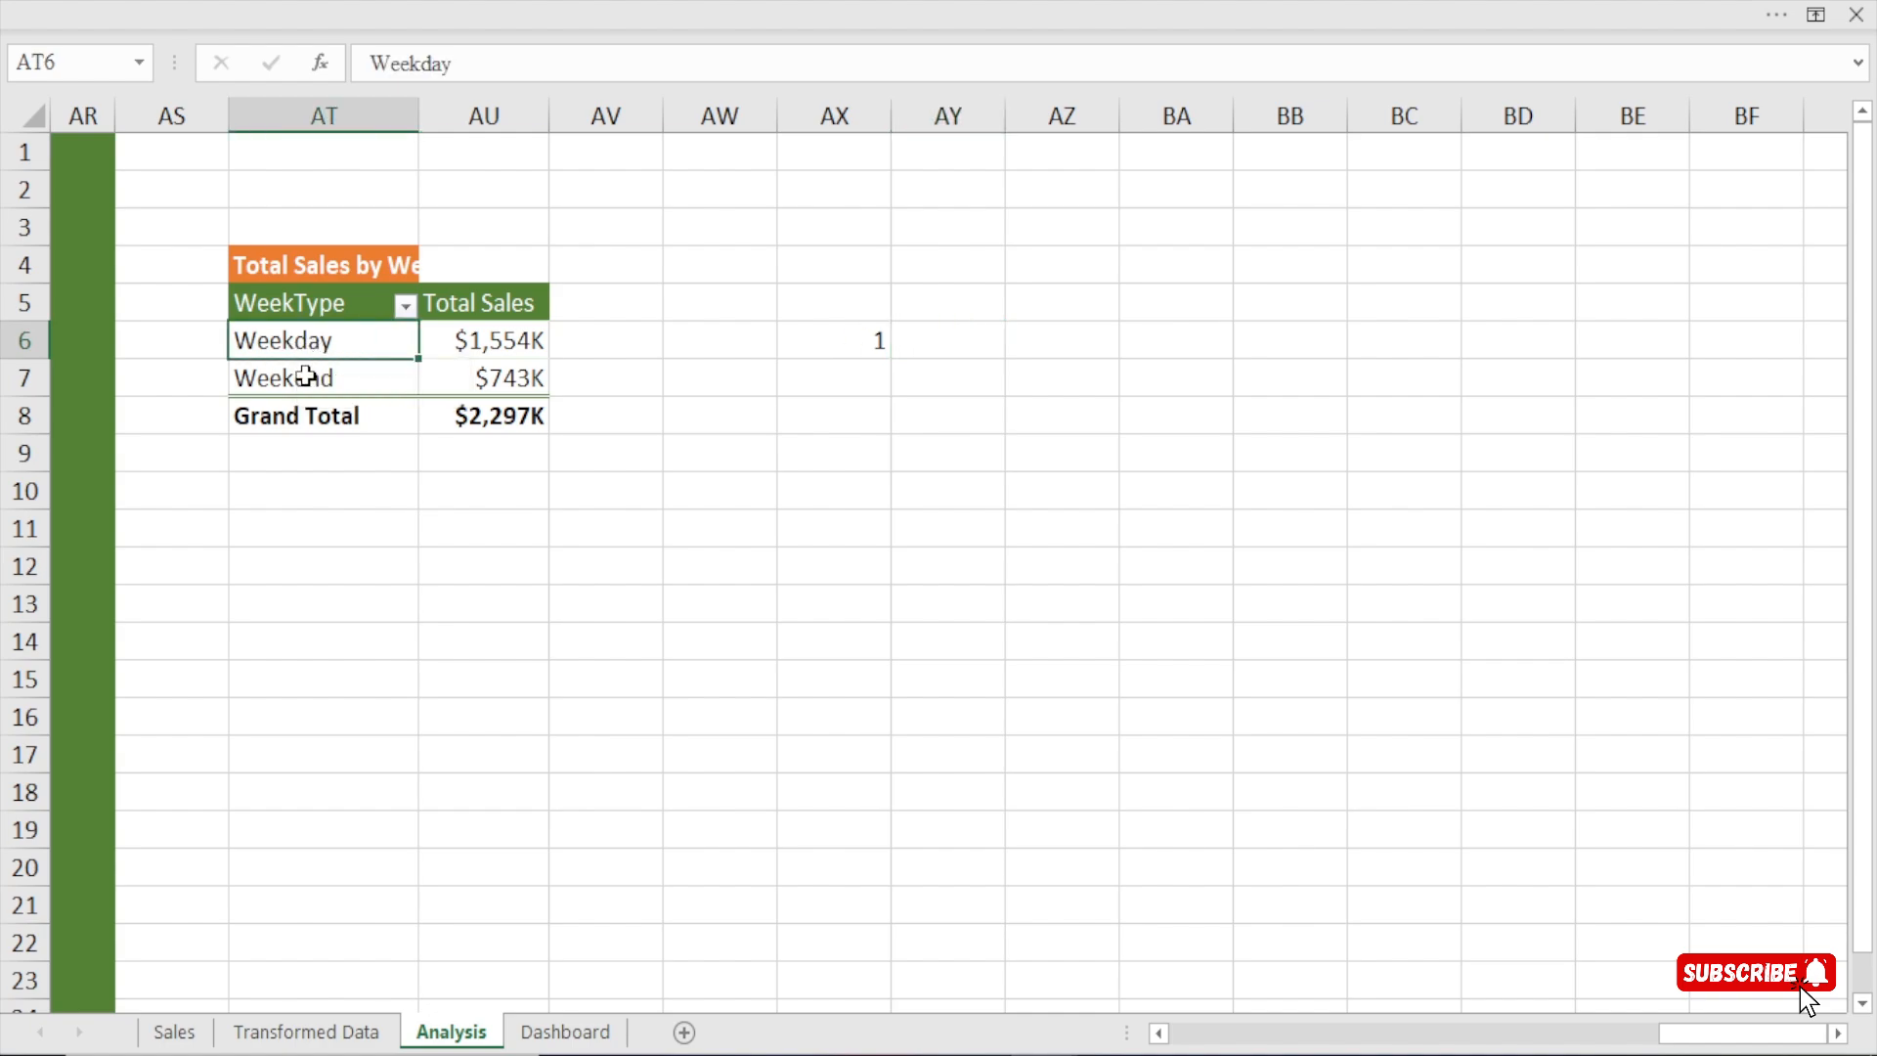
click(327, 379)
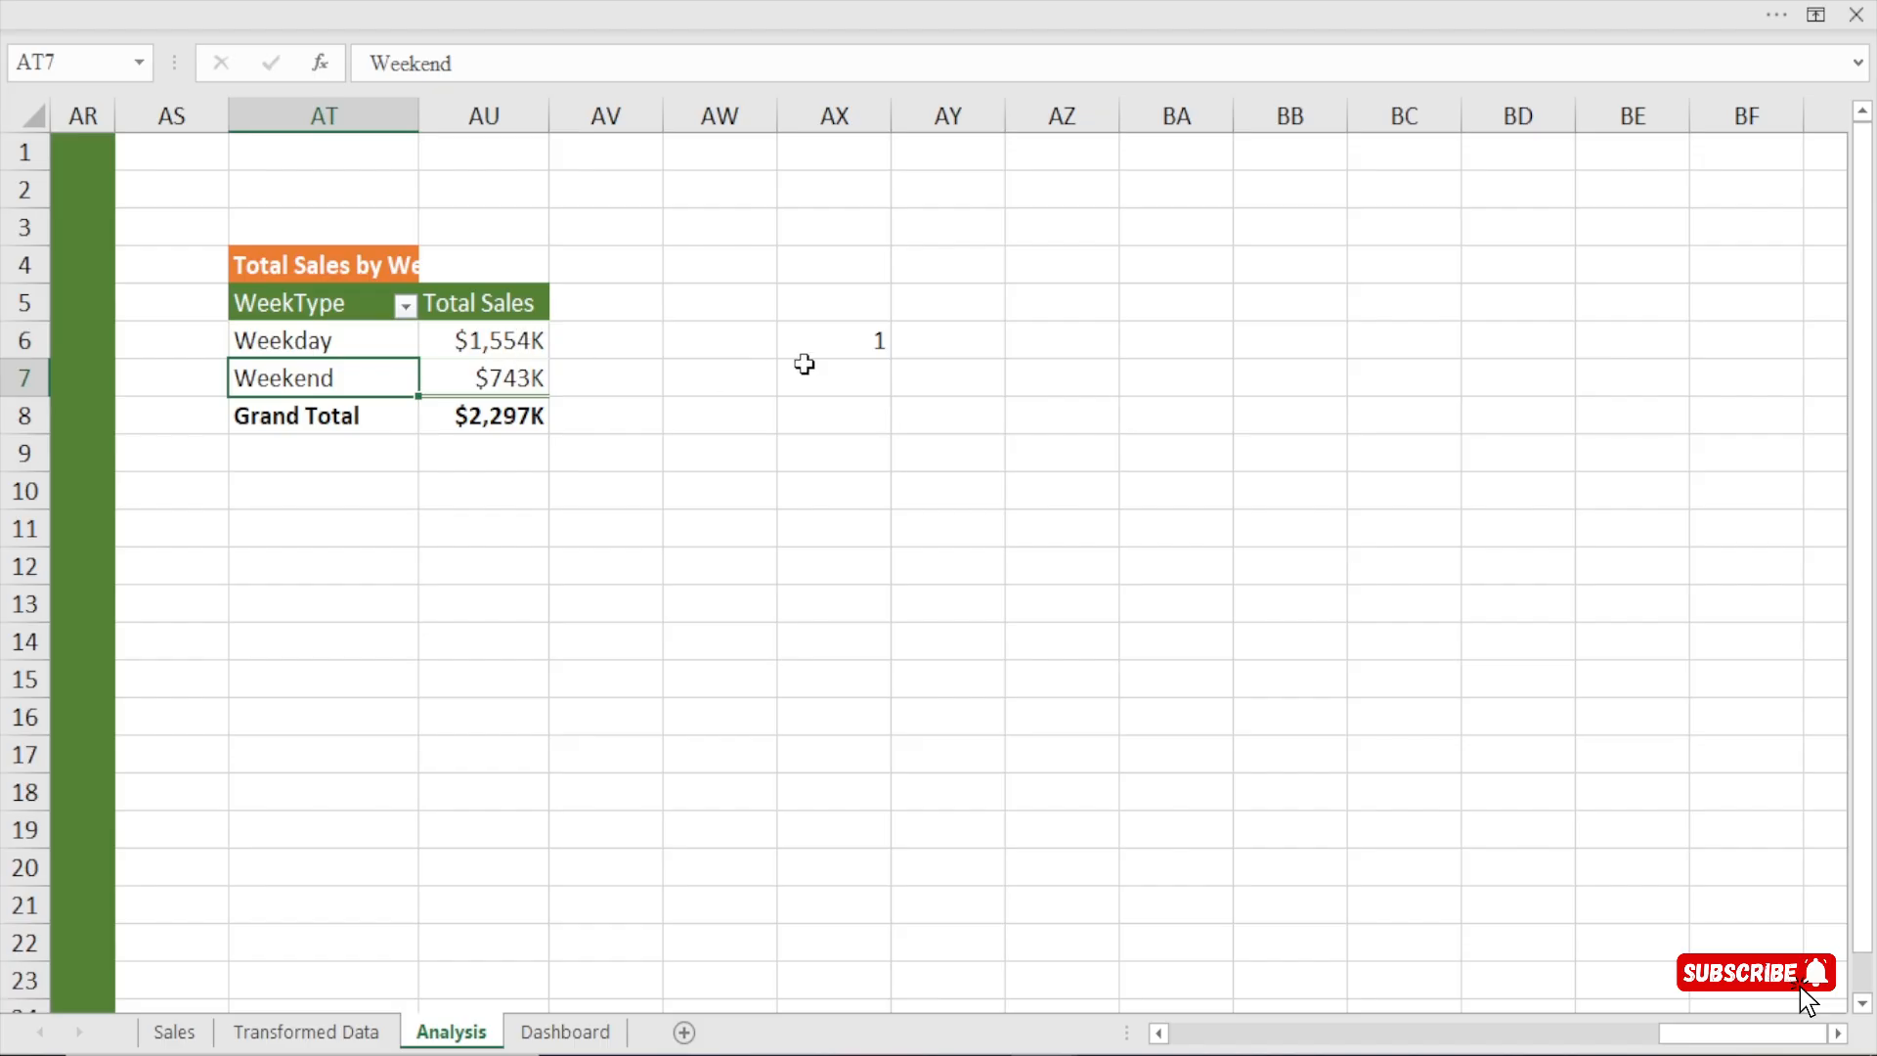
click(923, 332)
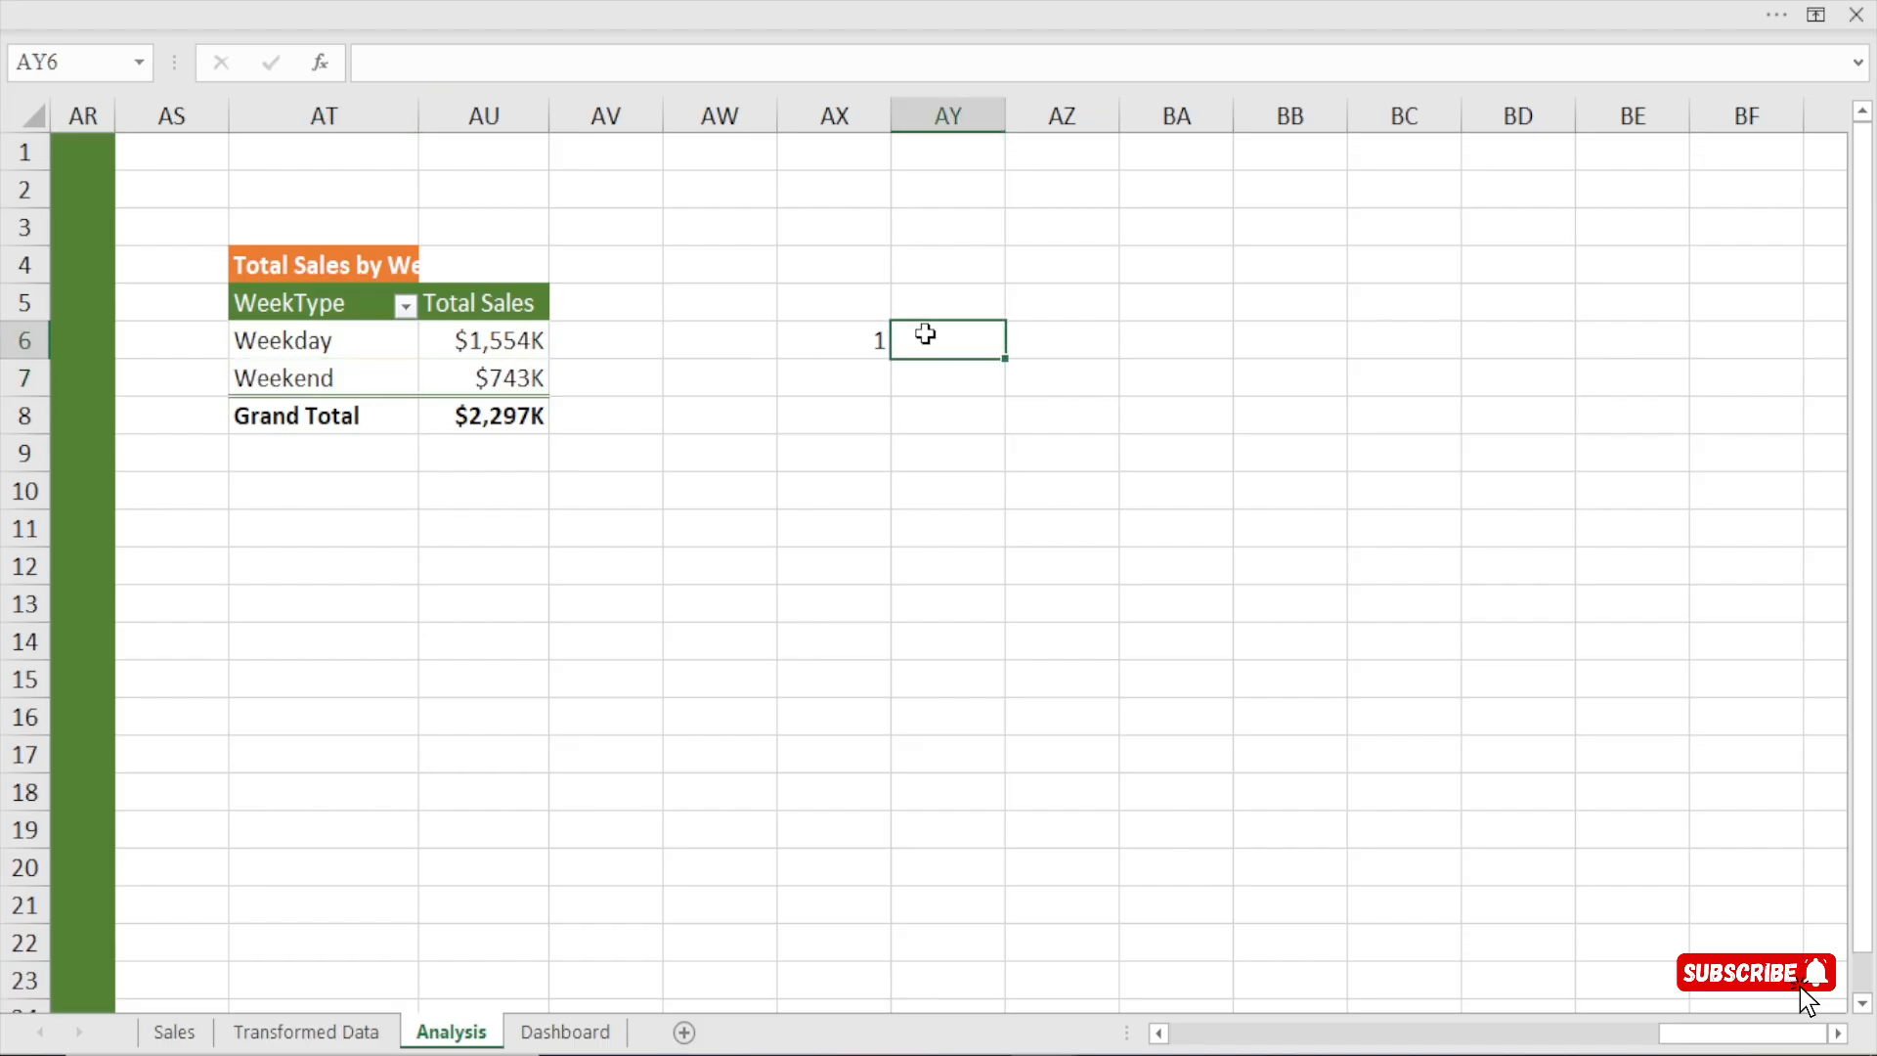
text(=lar)
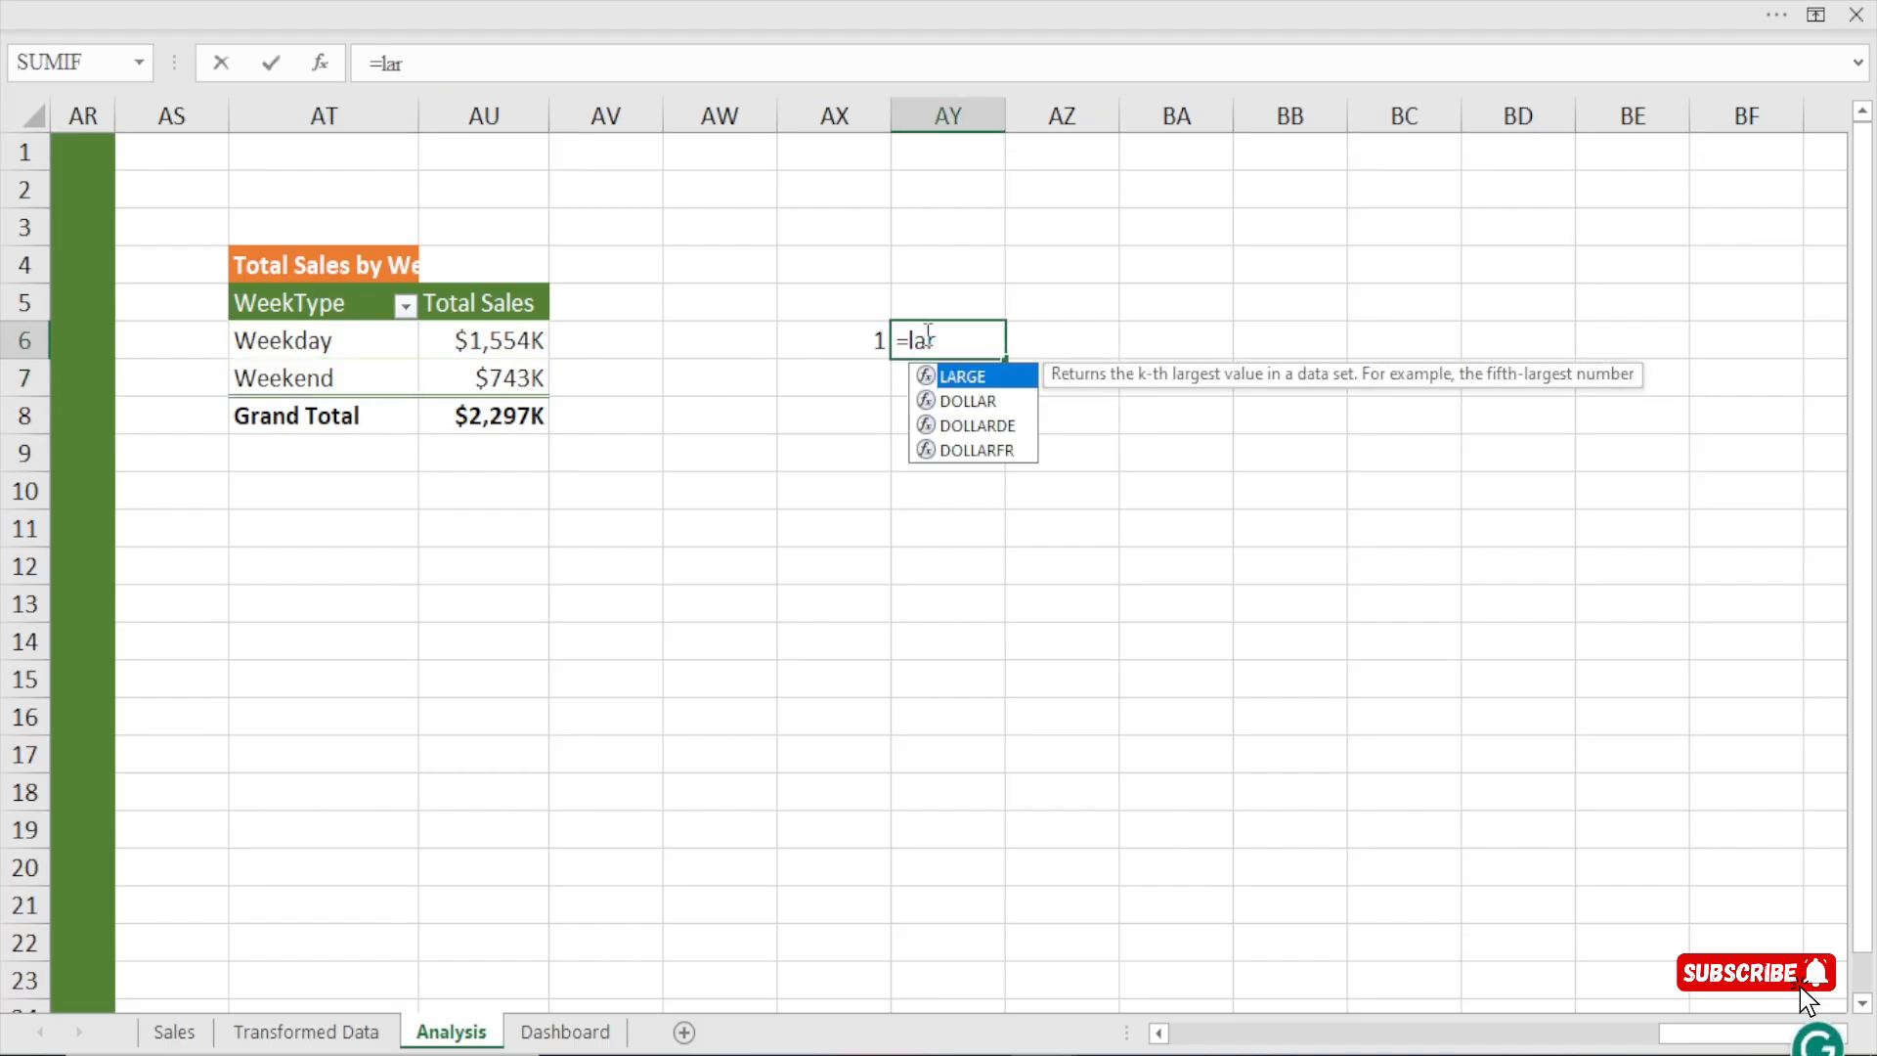
key(Tab)
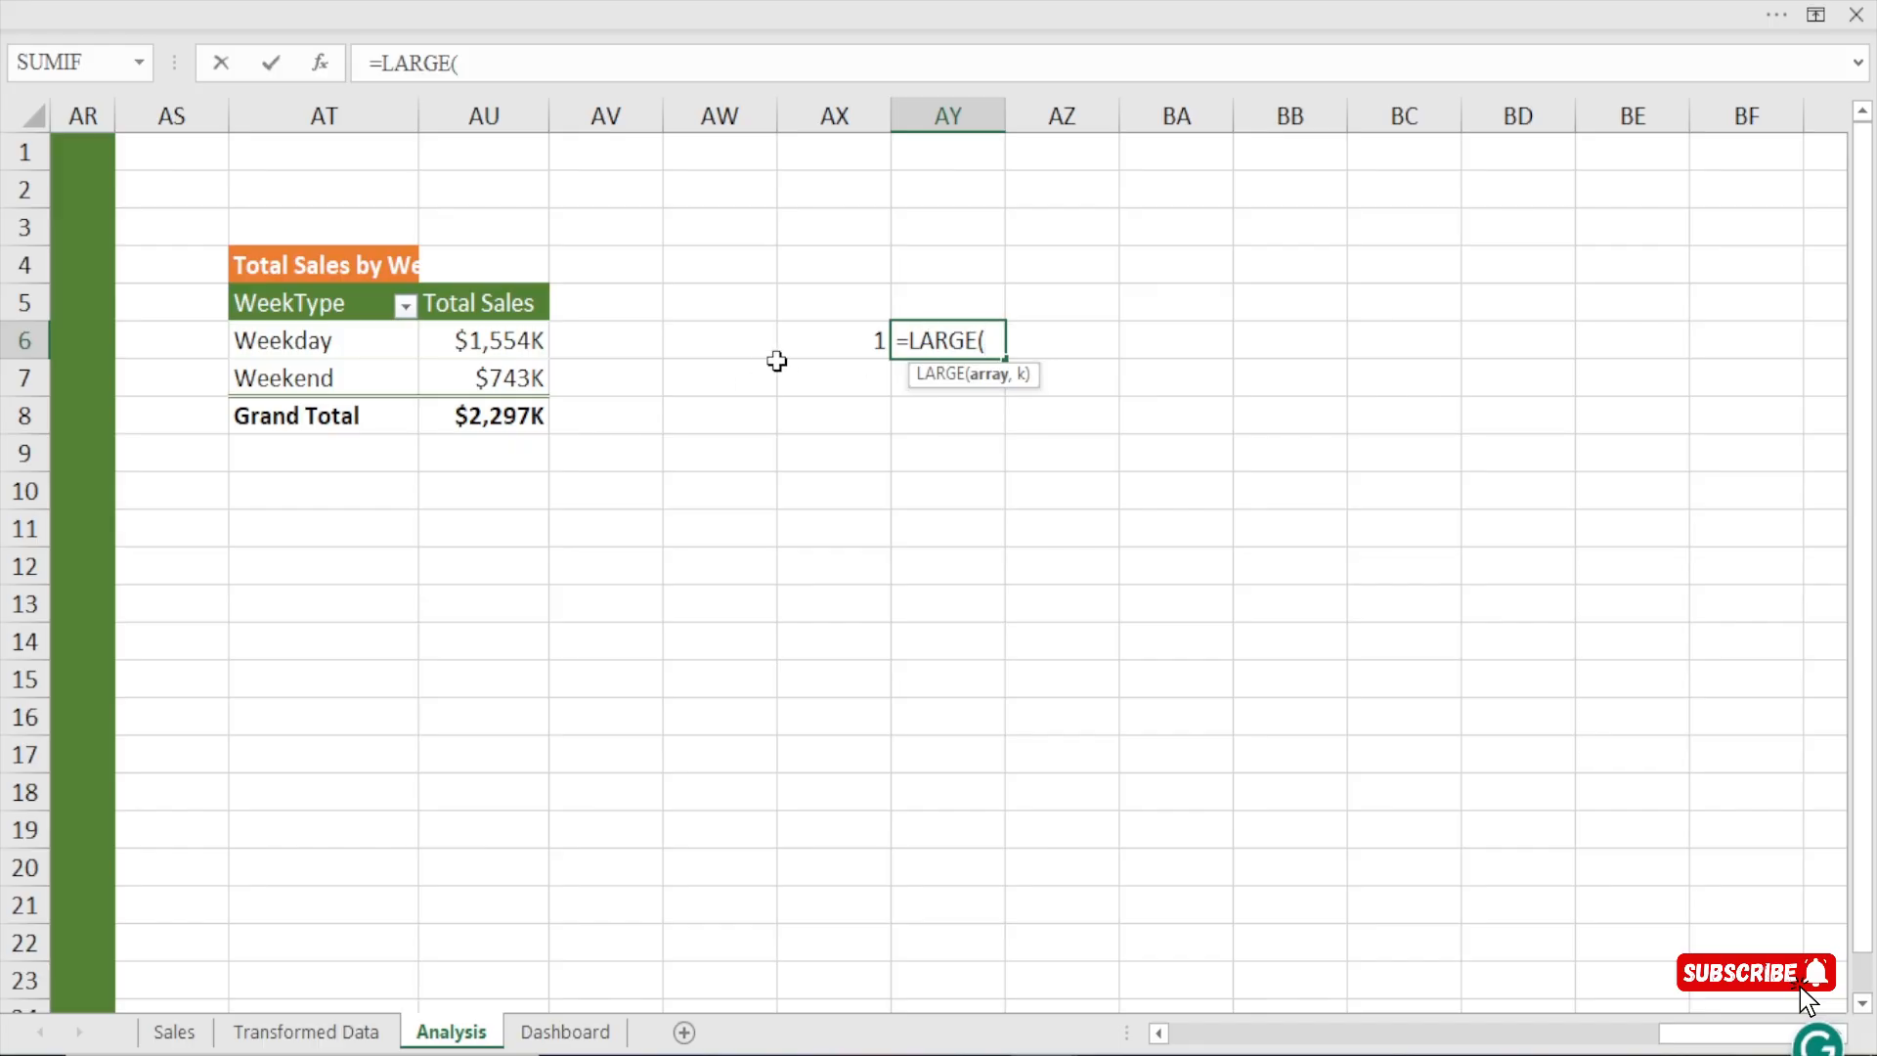
click(474, 349)
drag(474, 349, 471, 374)
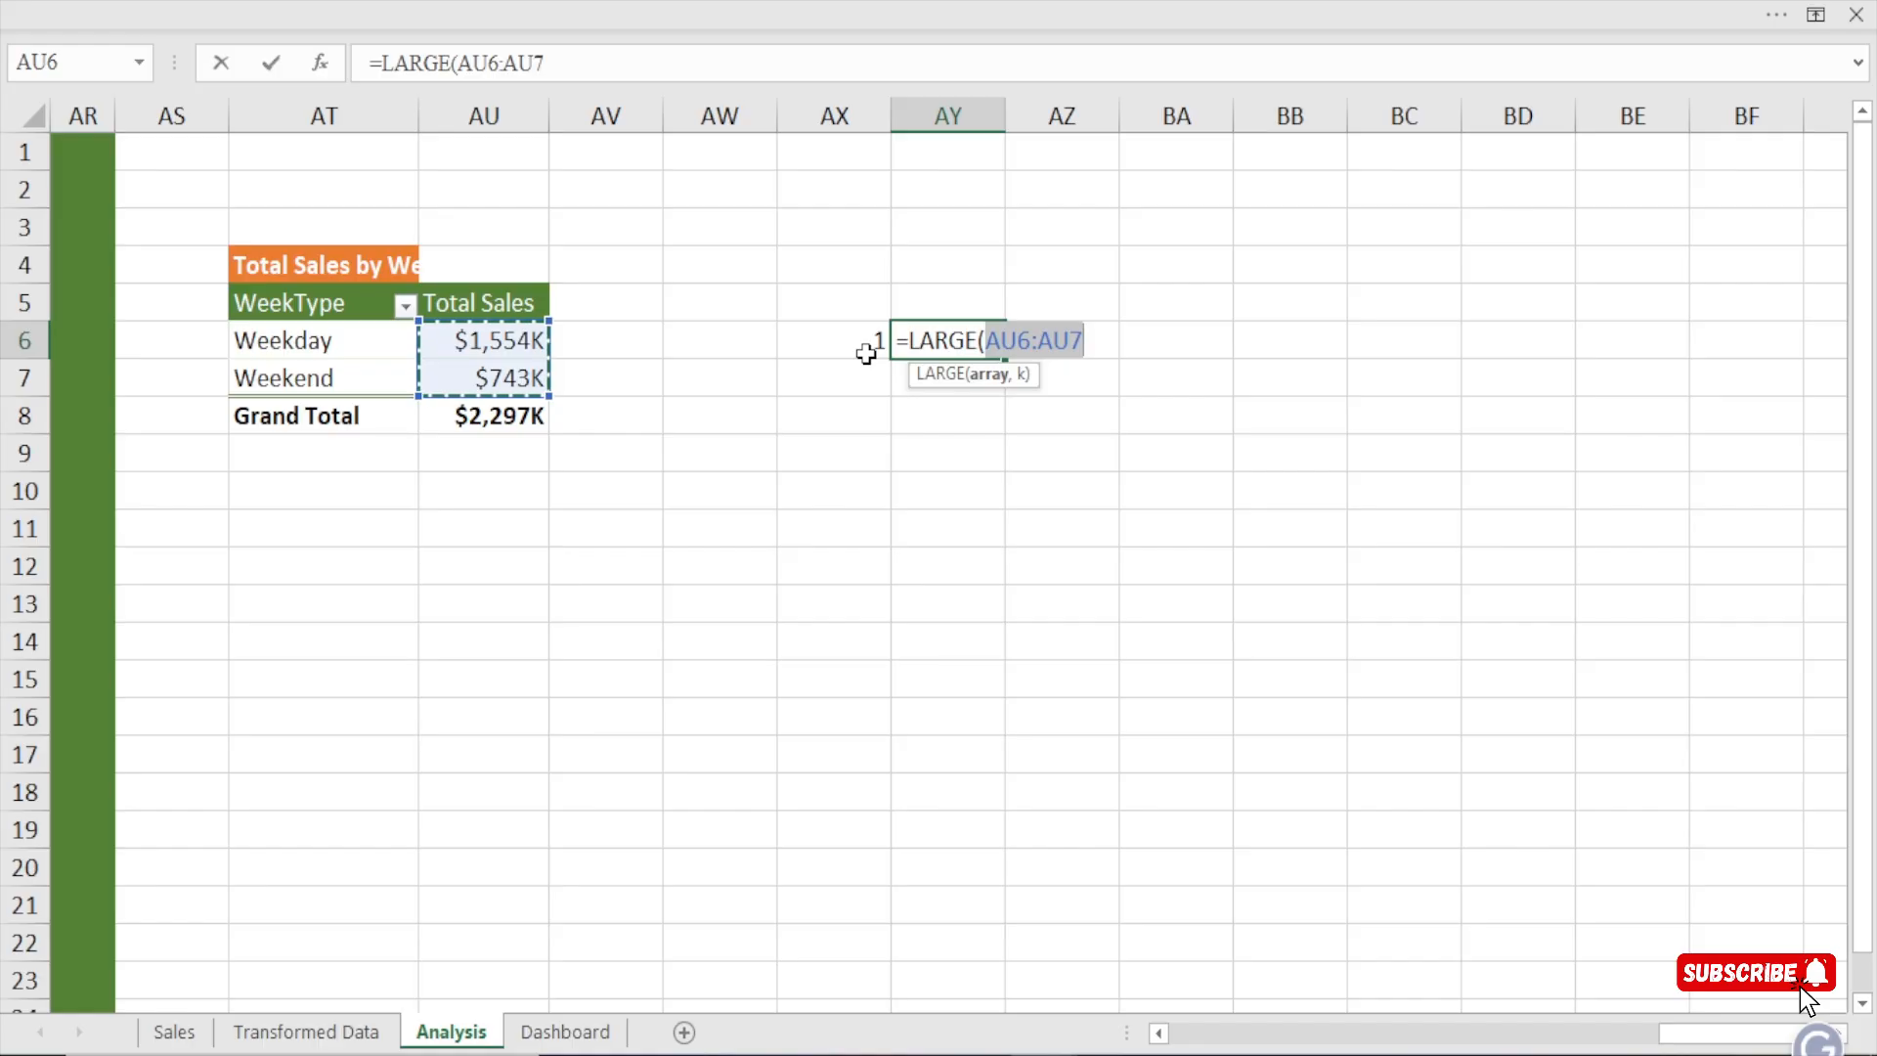
text(,)
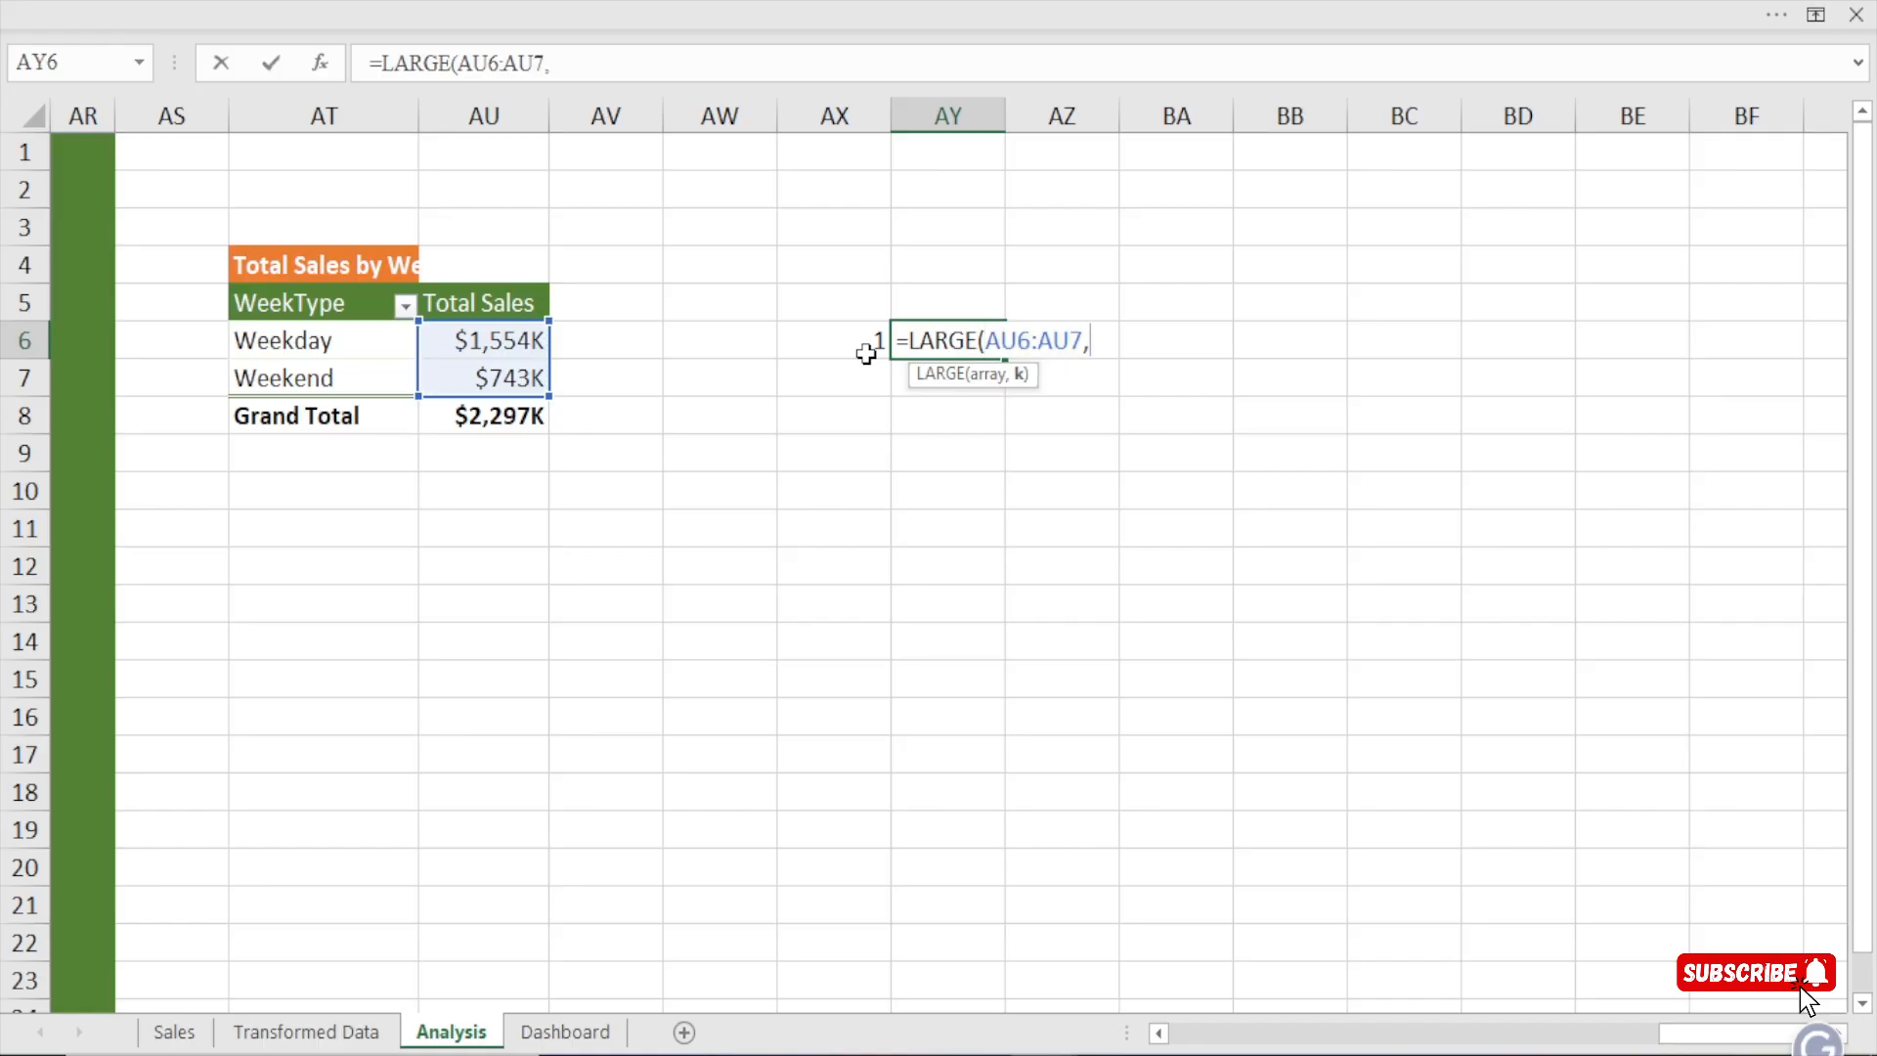
click(841, 334)
key(Return)
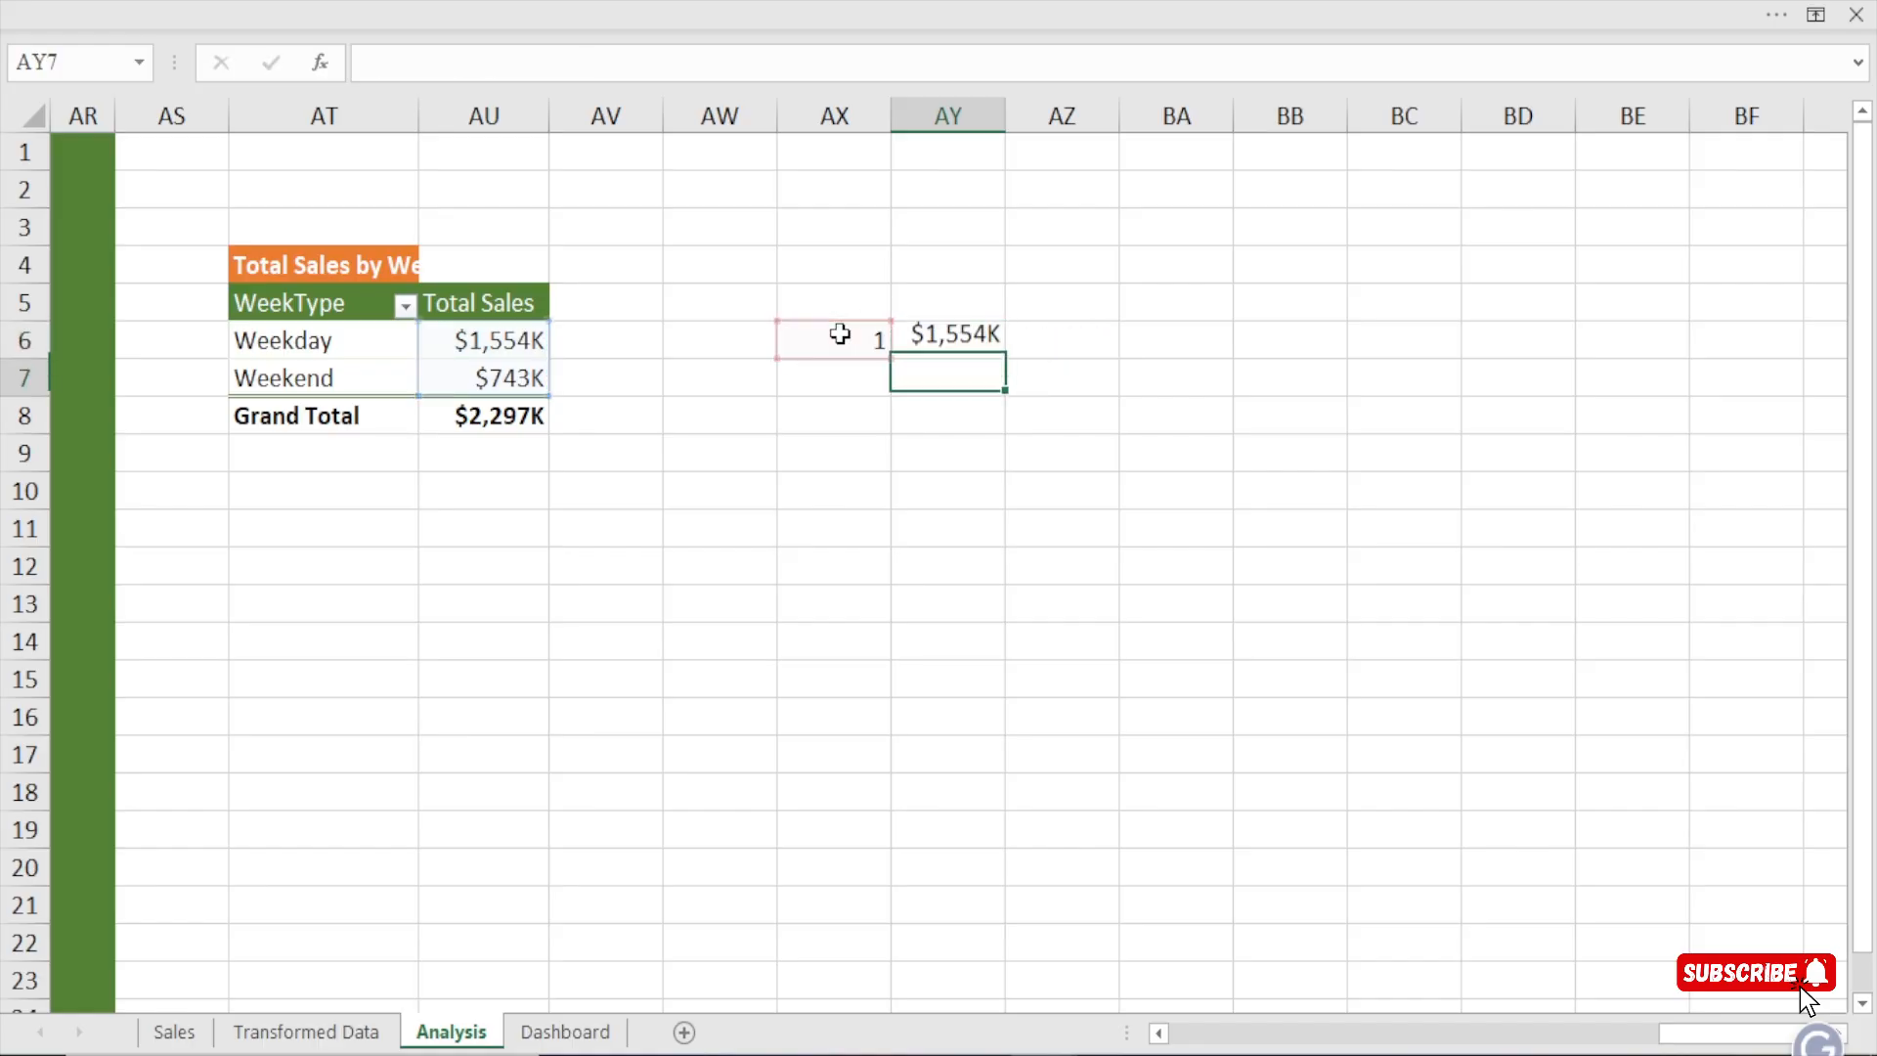
Examine the LARGE formula in AY6 against the week types and sales values in the pivot table.
click(904, 332)
click(469, 342)
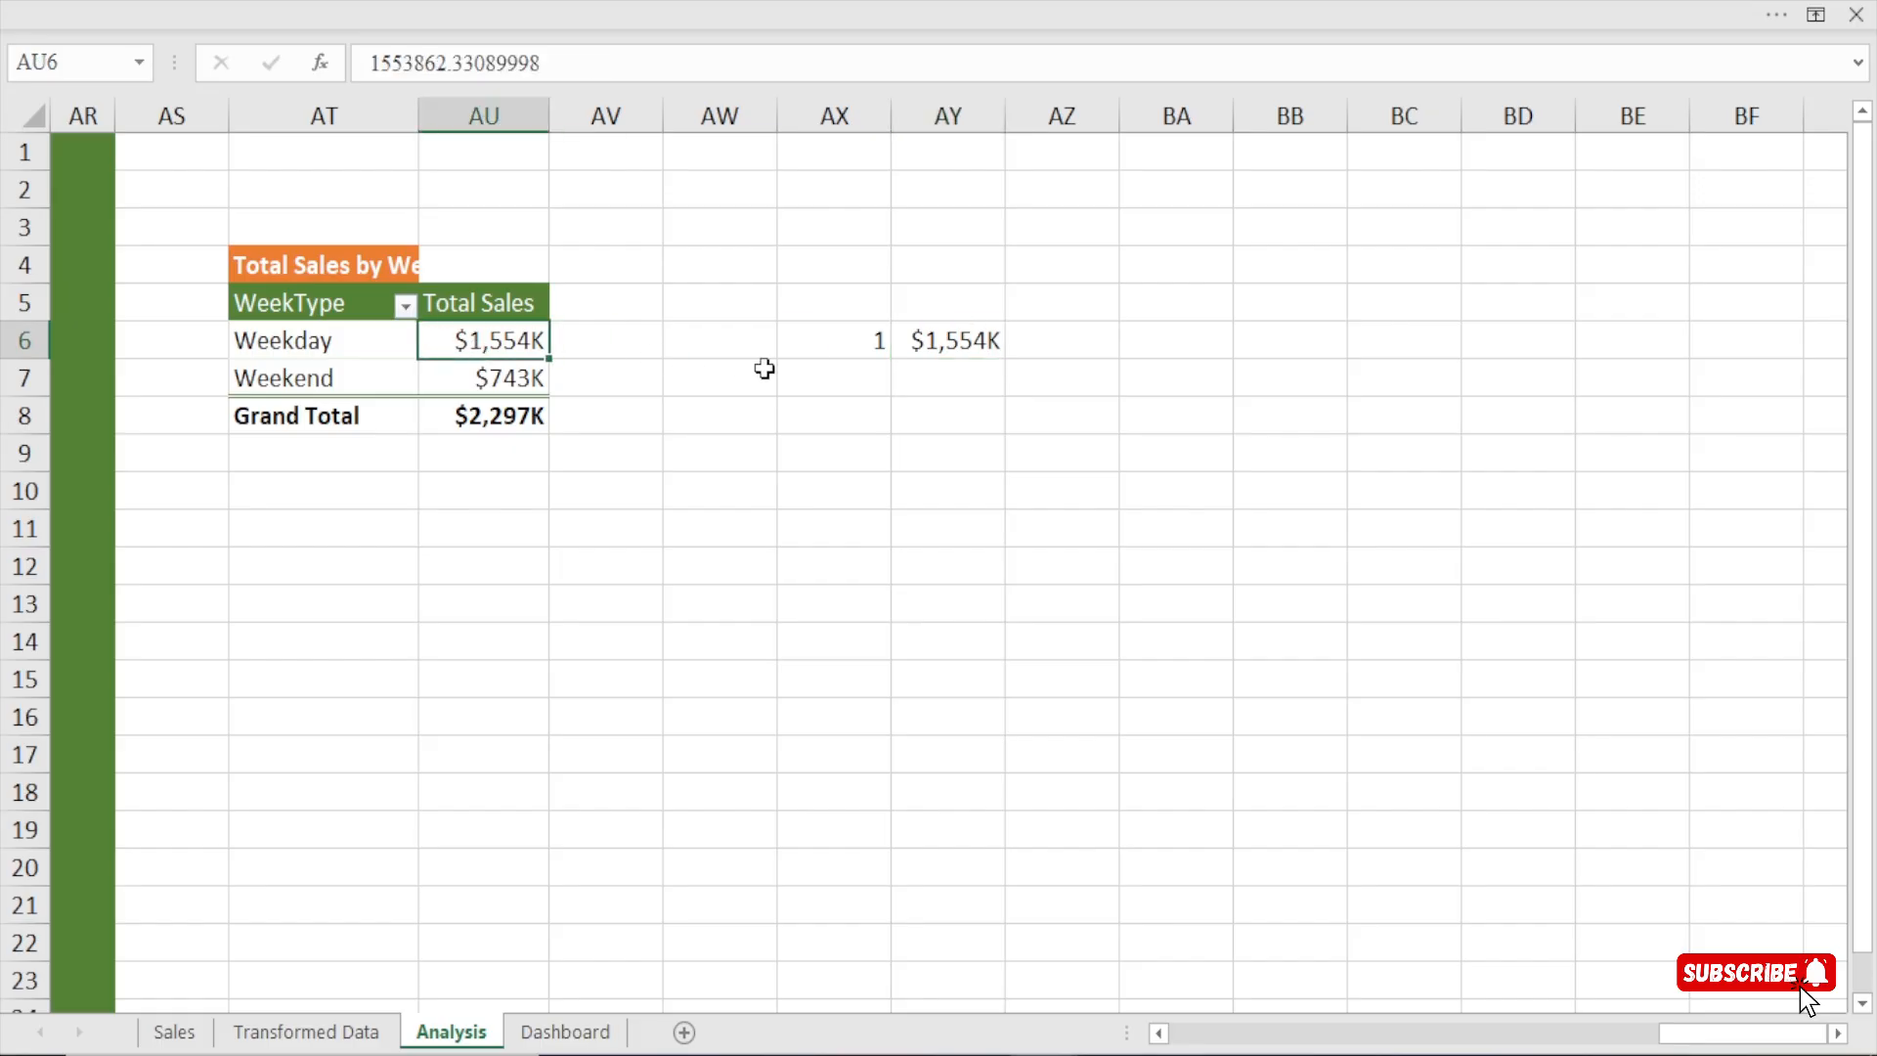
click(931, 357)
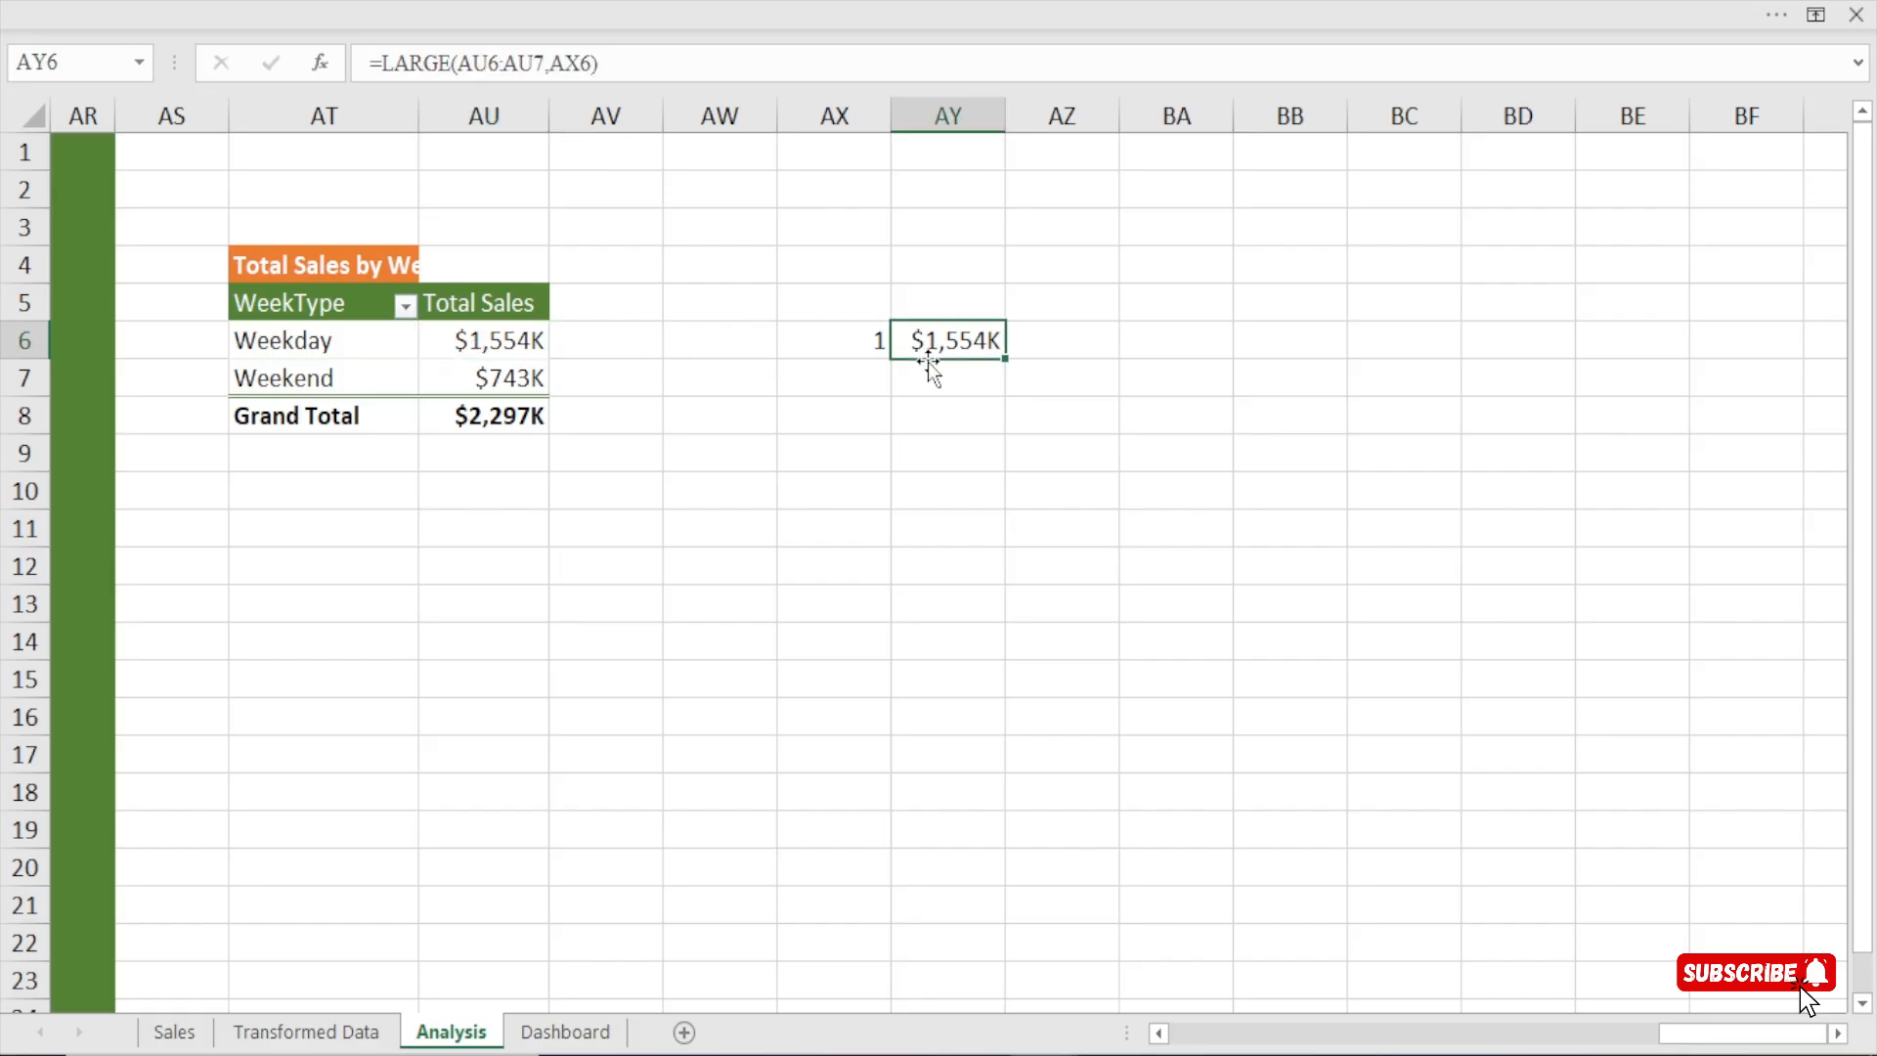
click(1047, 343)
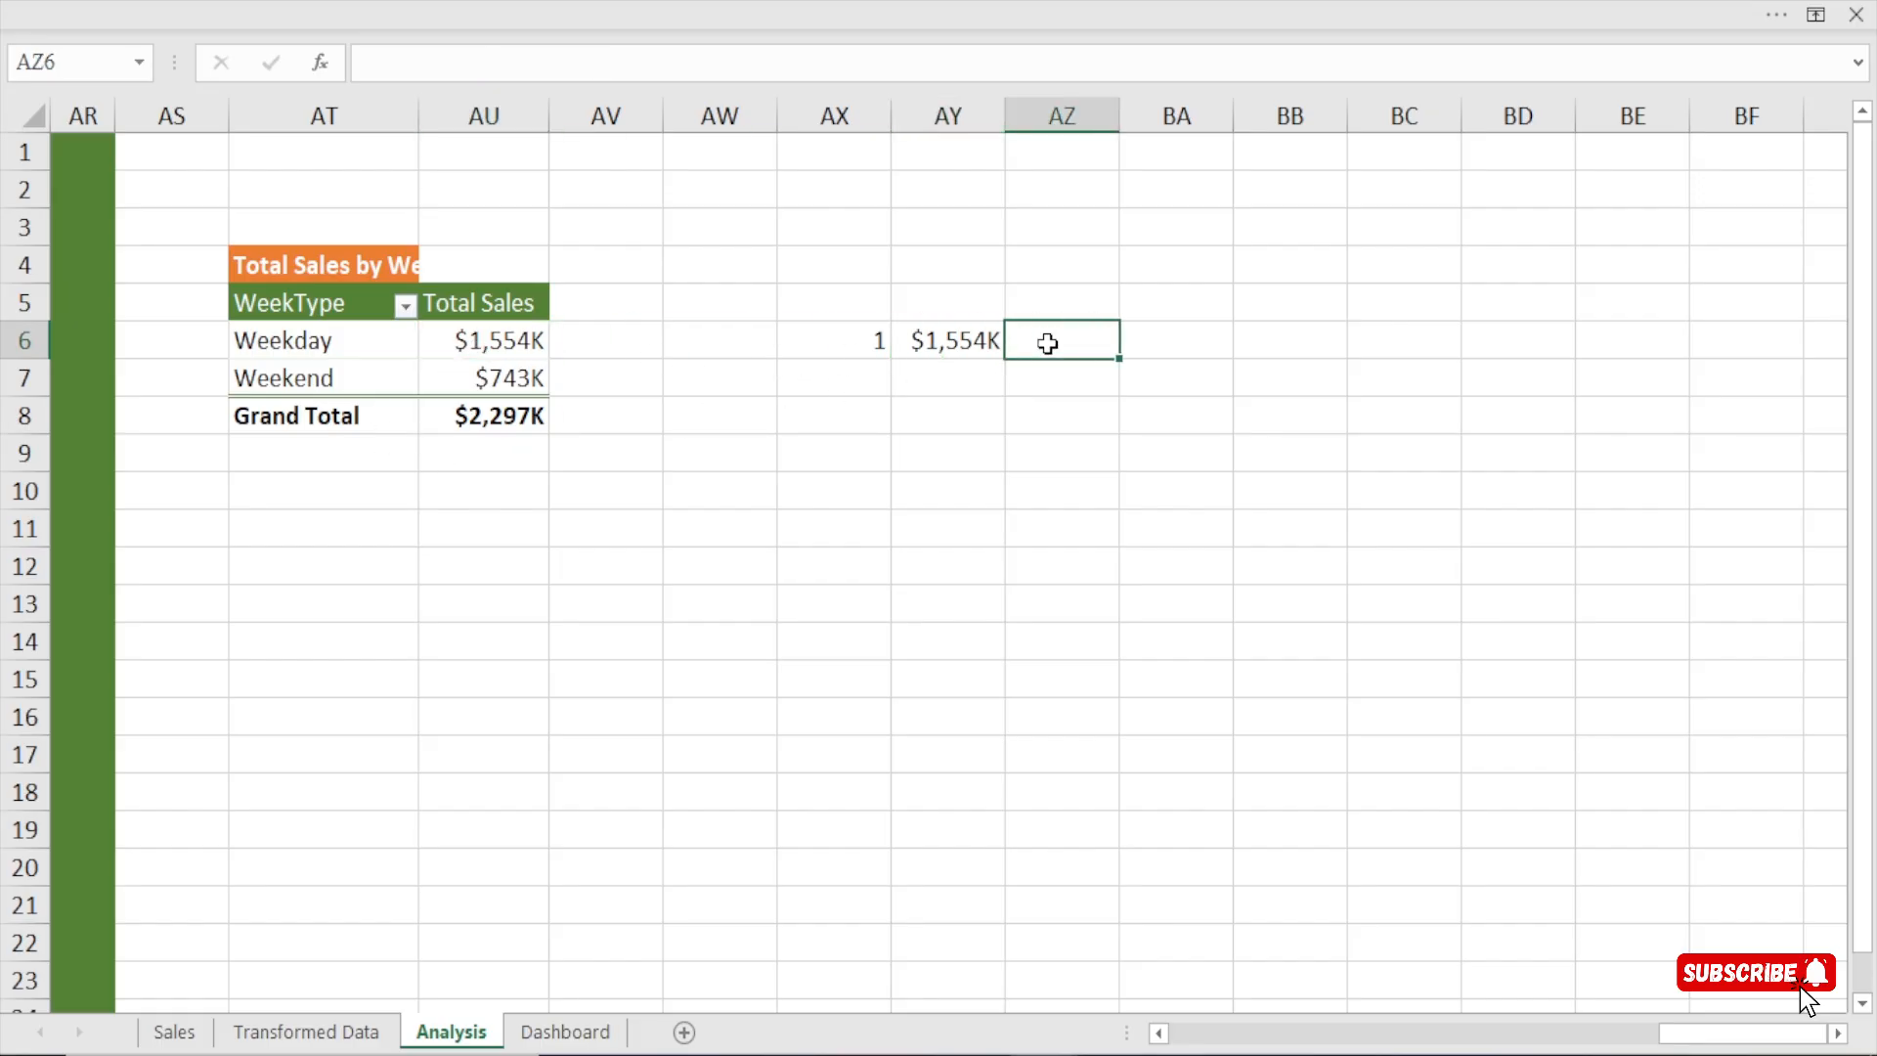
drag(270, 339, 273, 385)
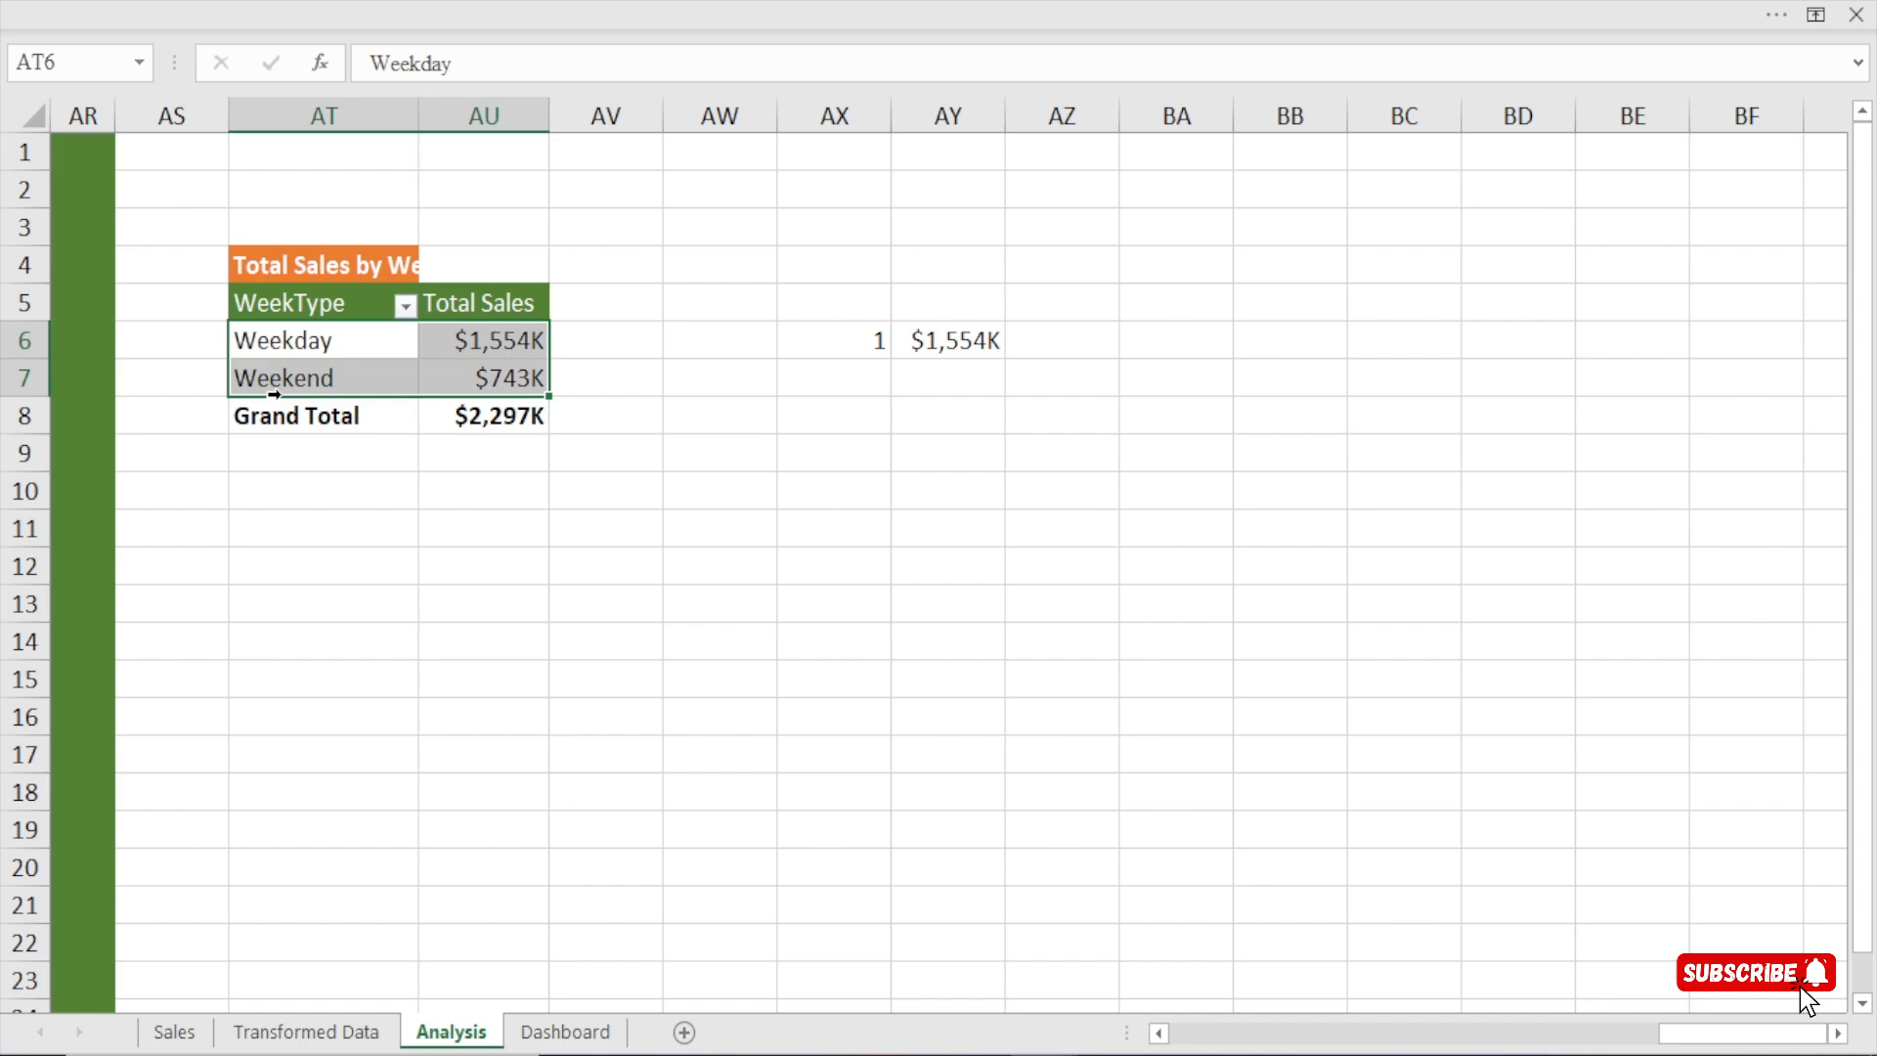
click(943, 339)
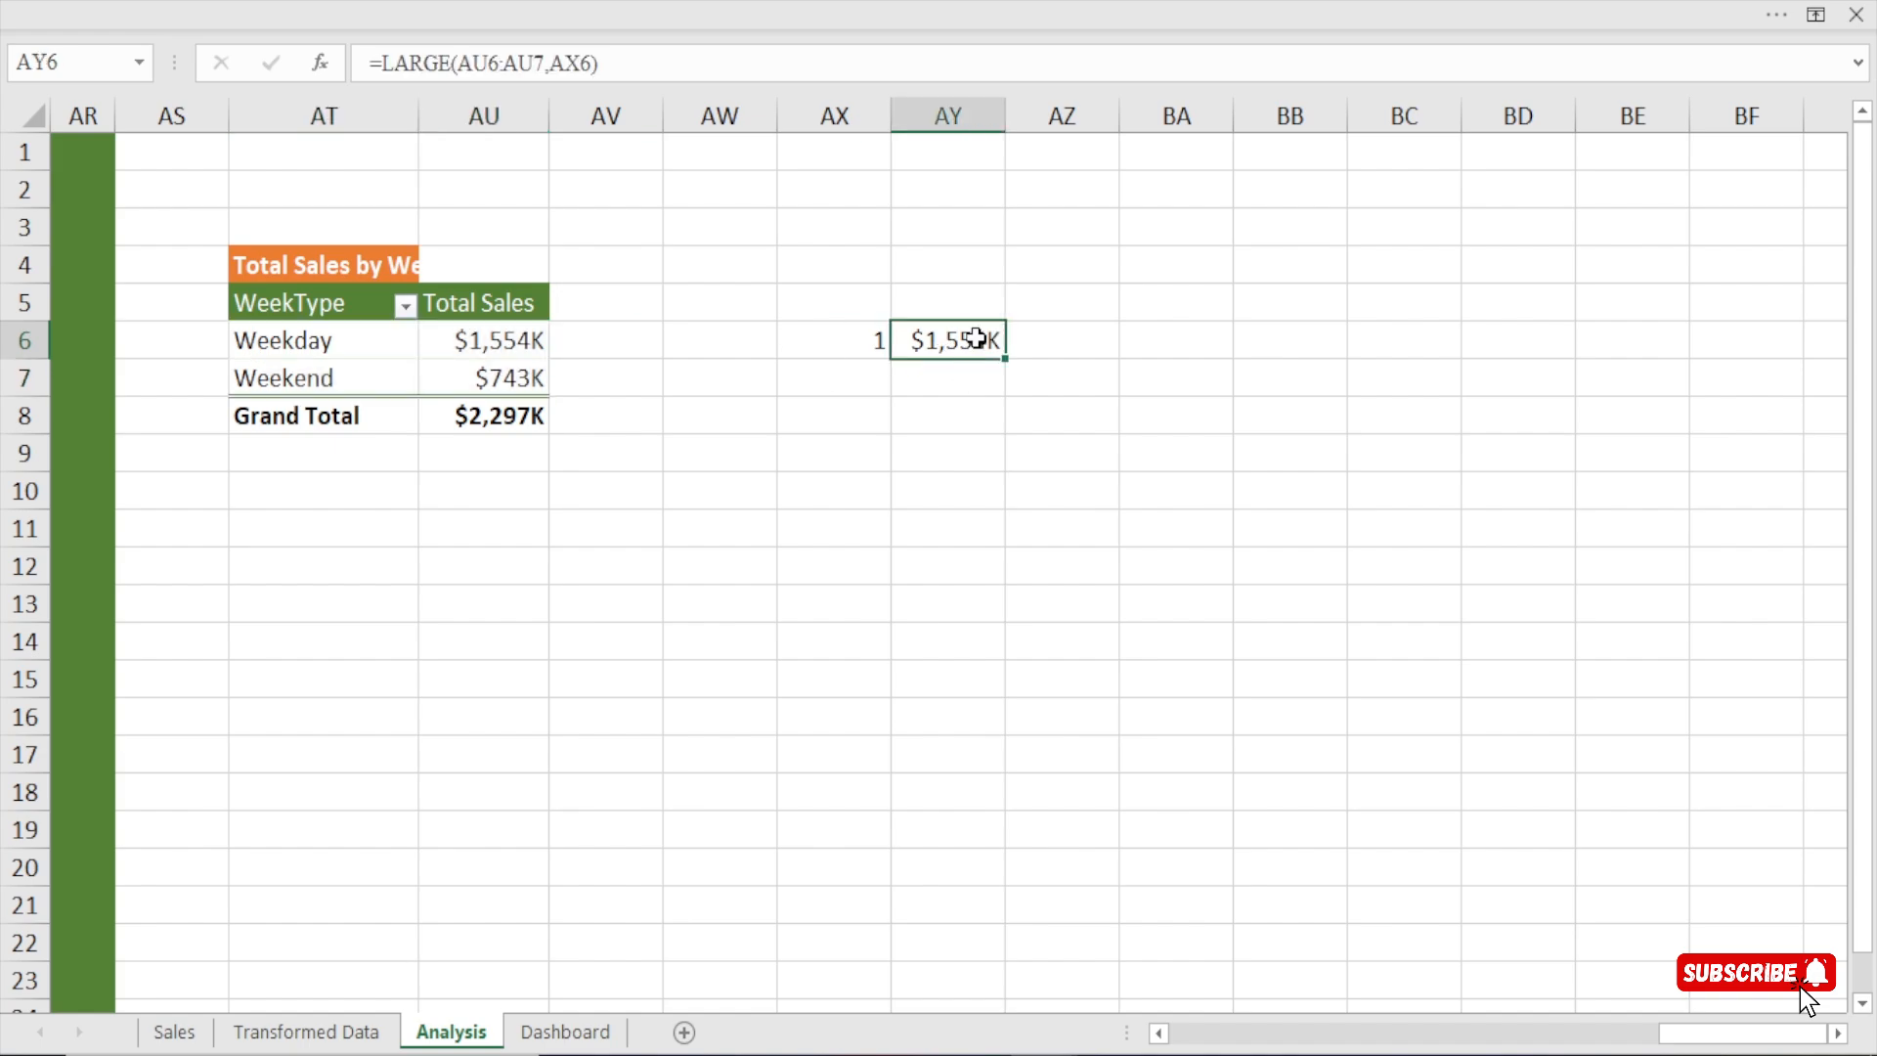
click(364, 341)
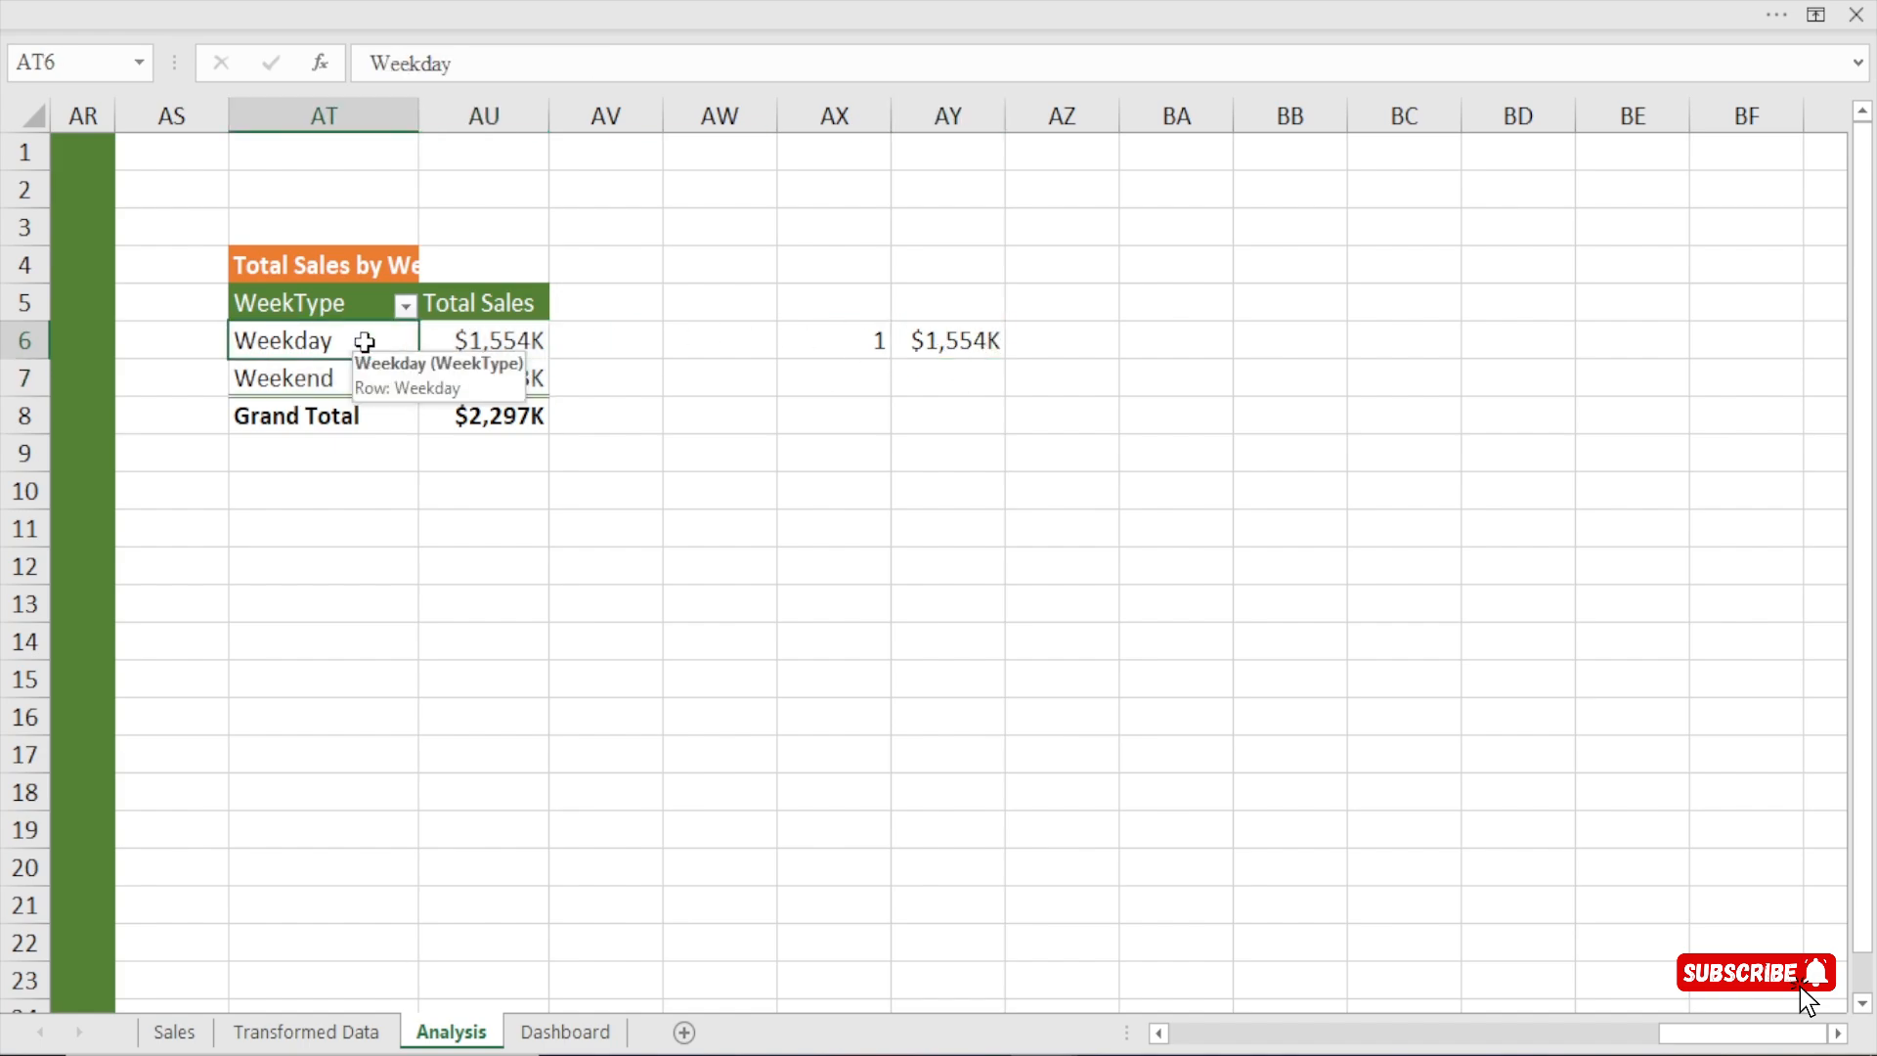
click(326, 377)
click(1052, 344)
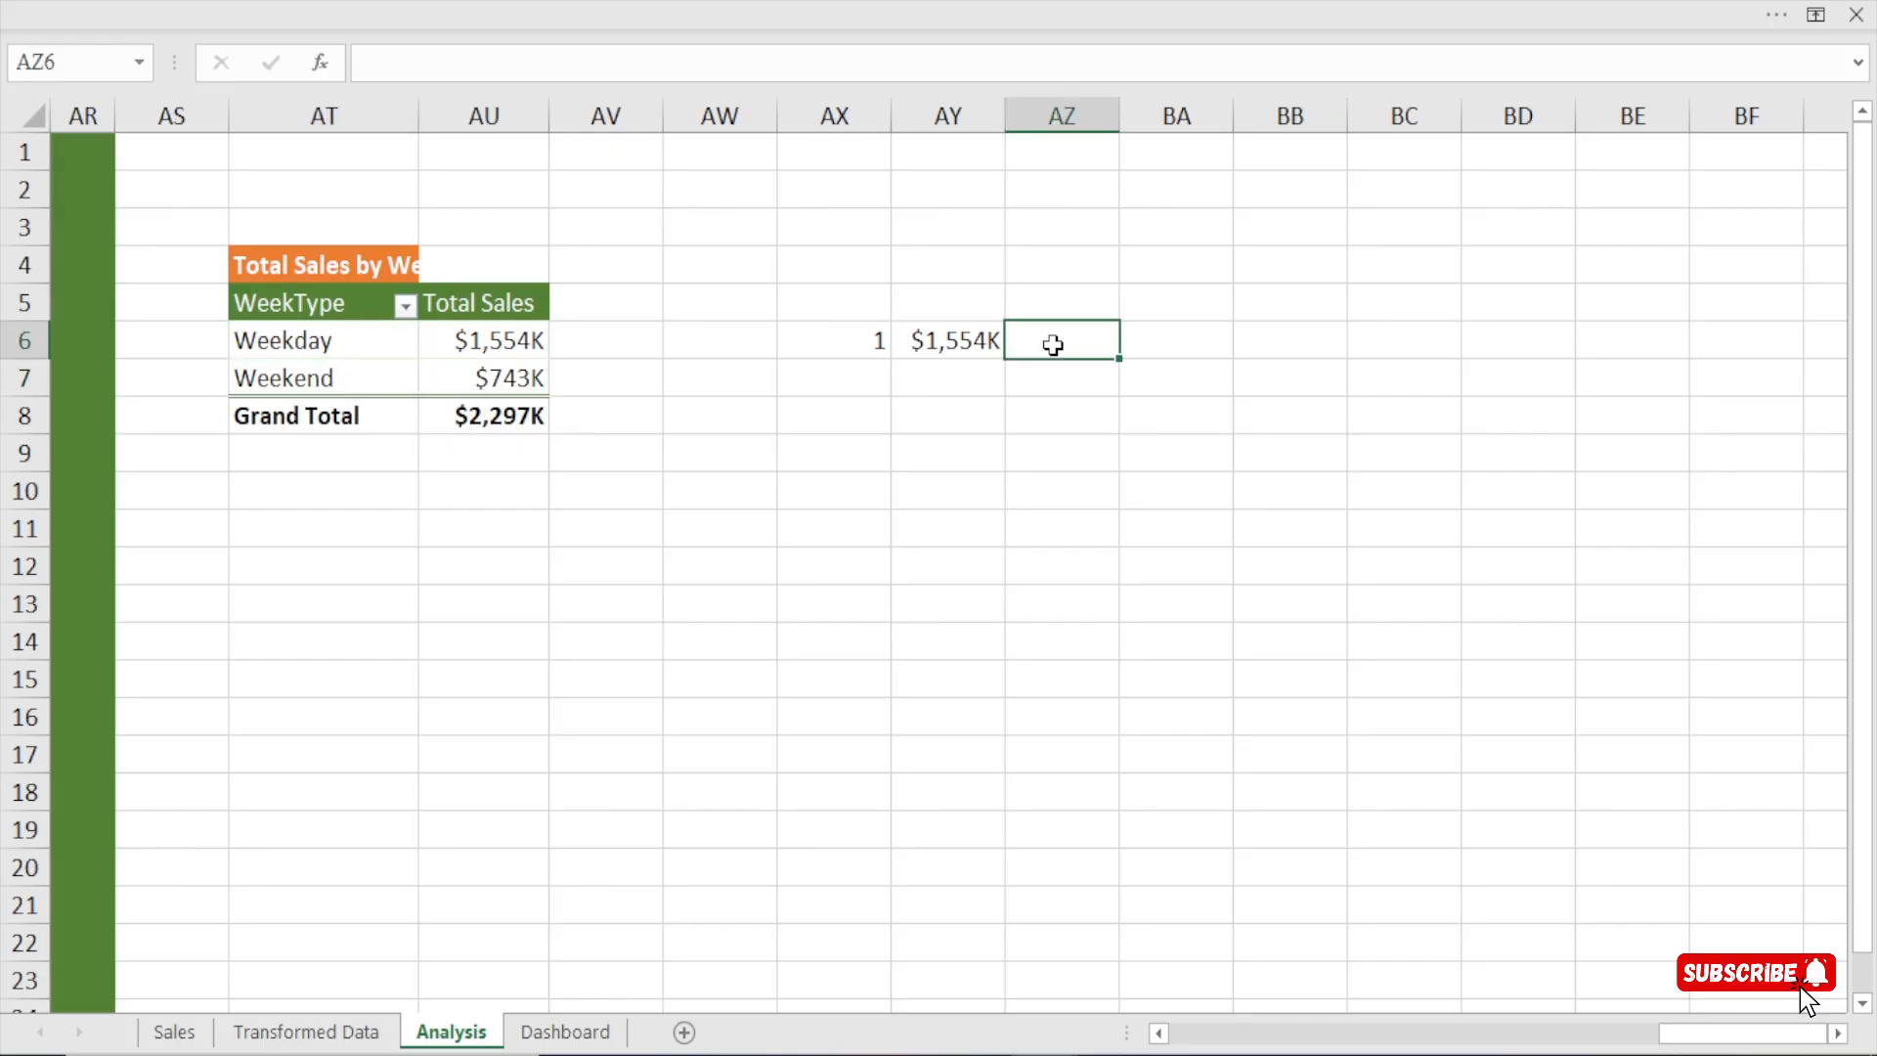
Move the rank and its LARGE formula from AX6:AY6 to AW6:AX6 and check both moved cells.
drag(855, 340, 911, 360)
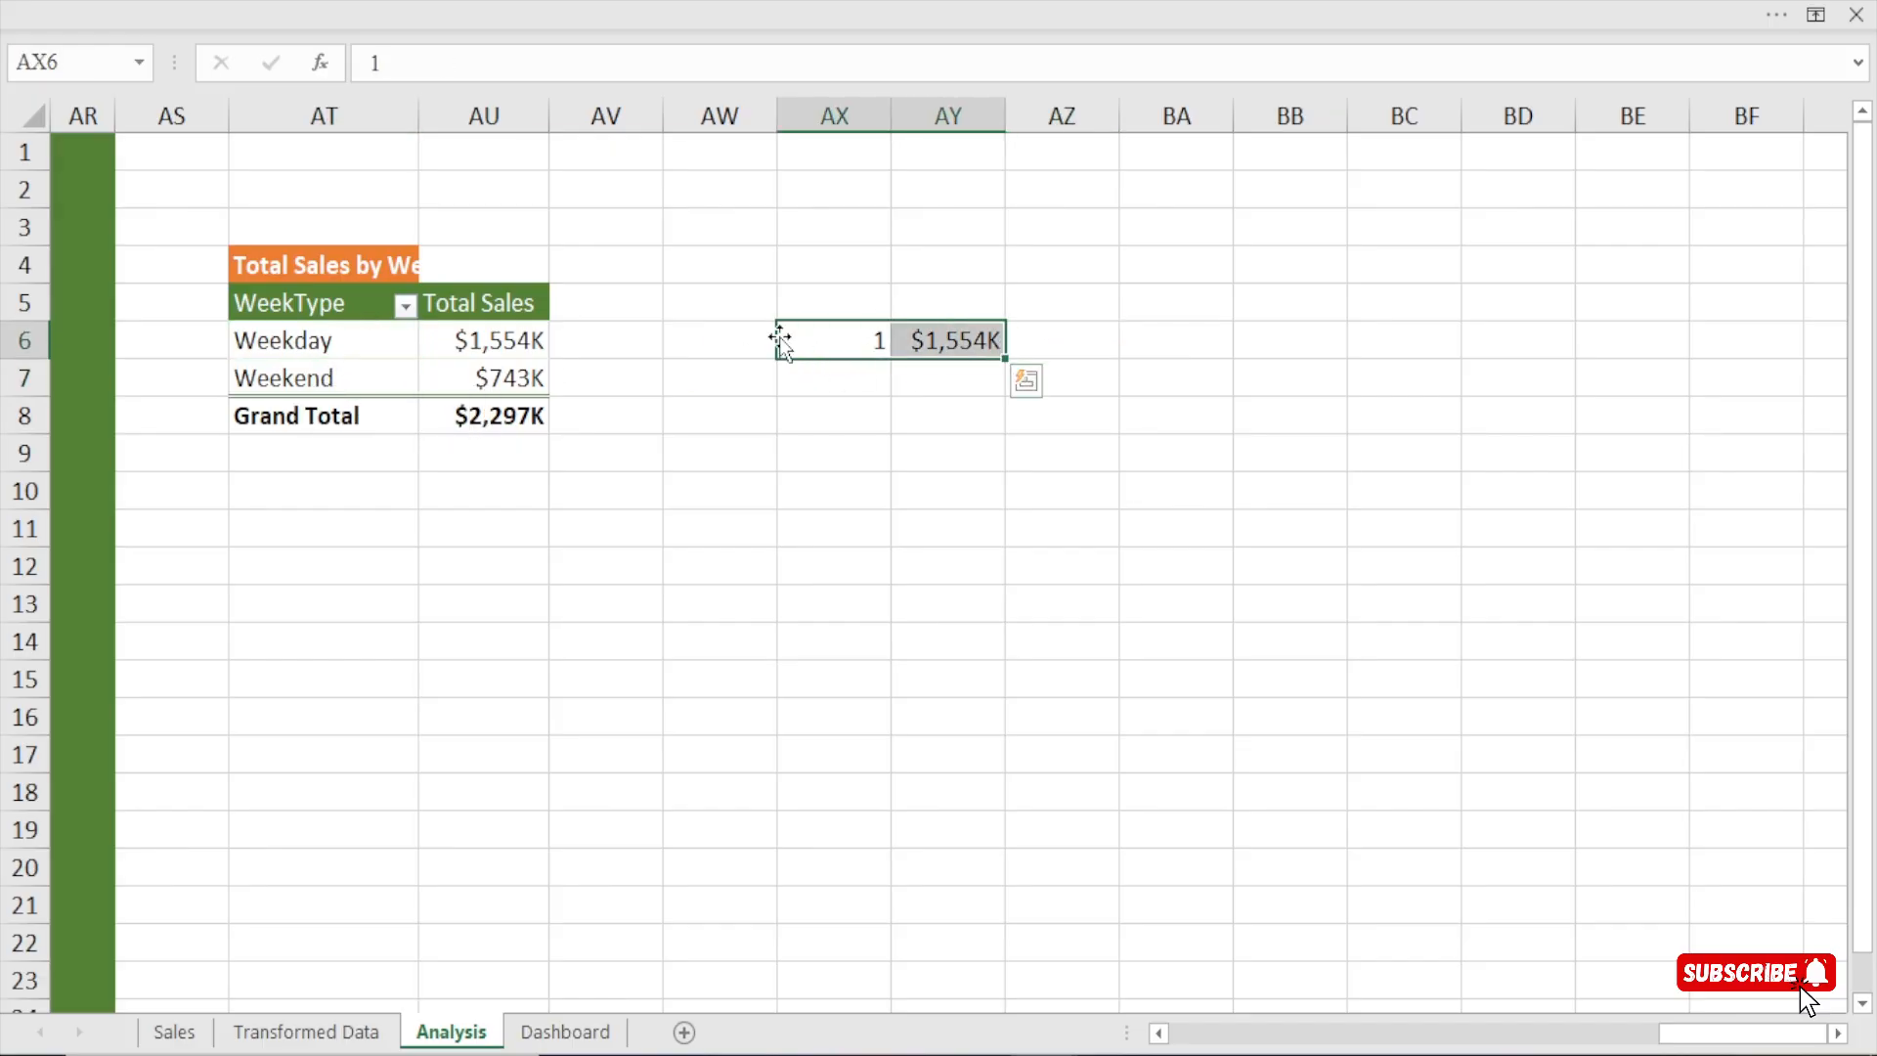
drag(780, 341, 684, 334)
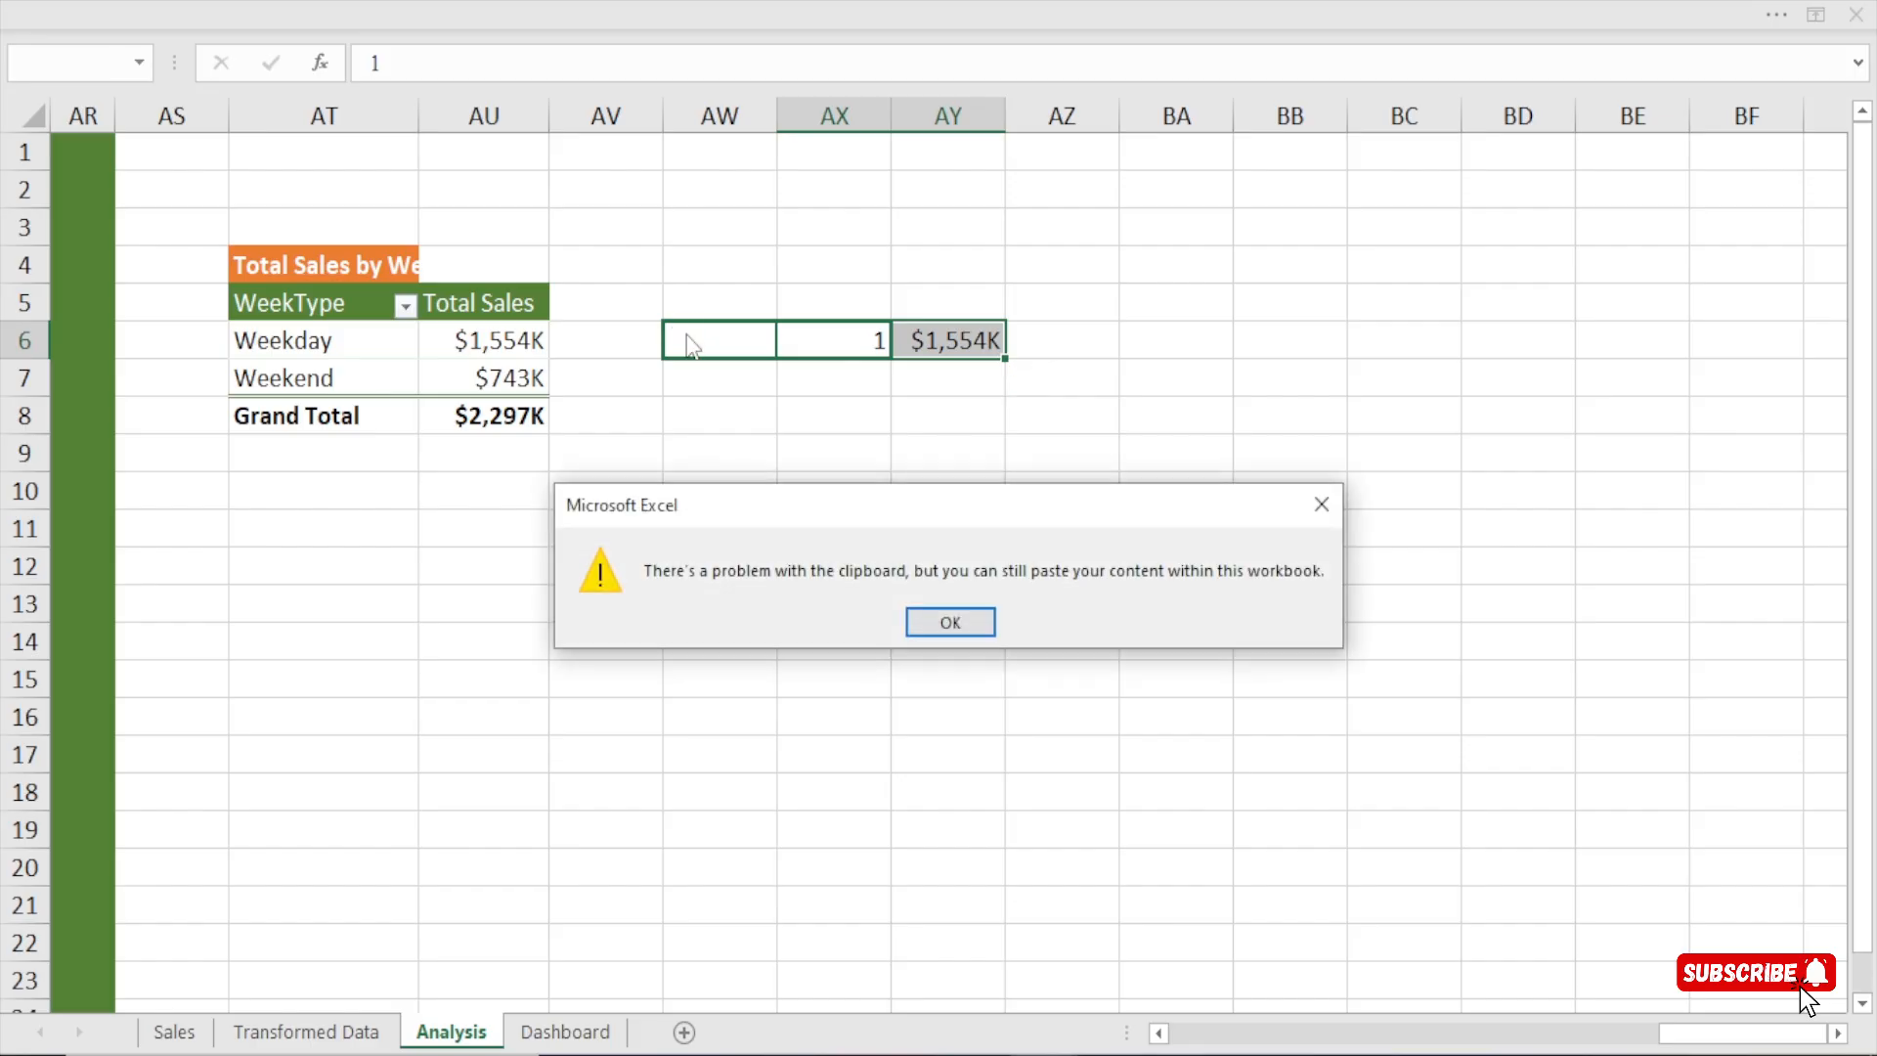
click(937, 621)
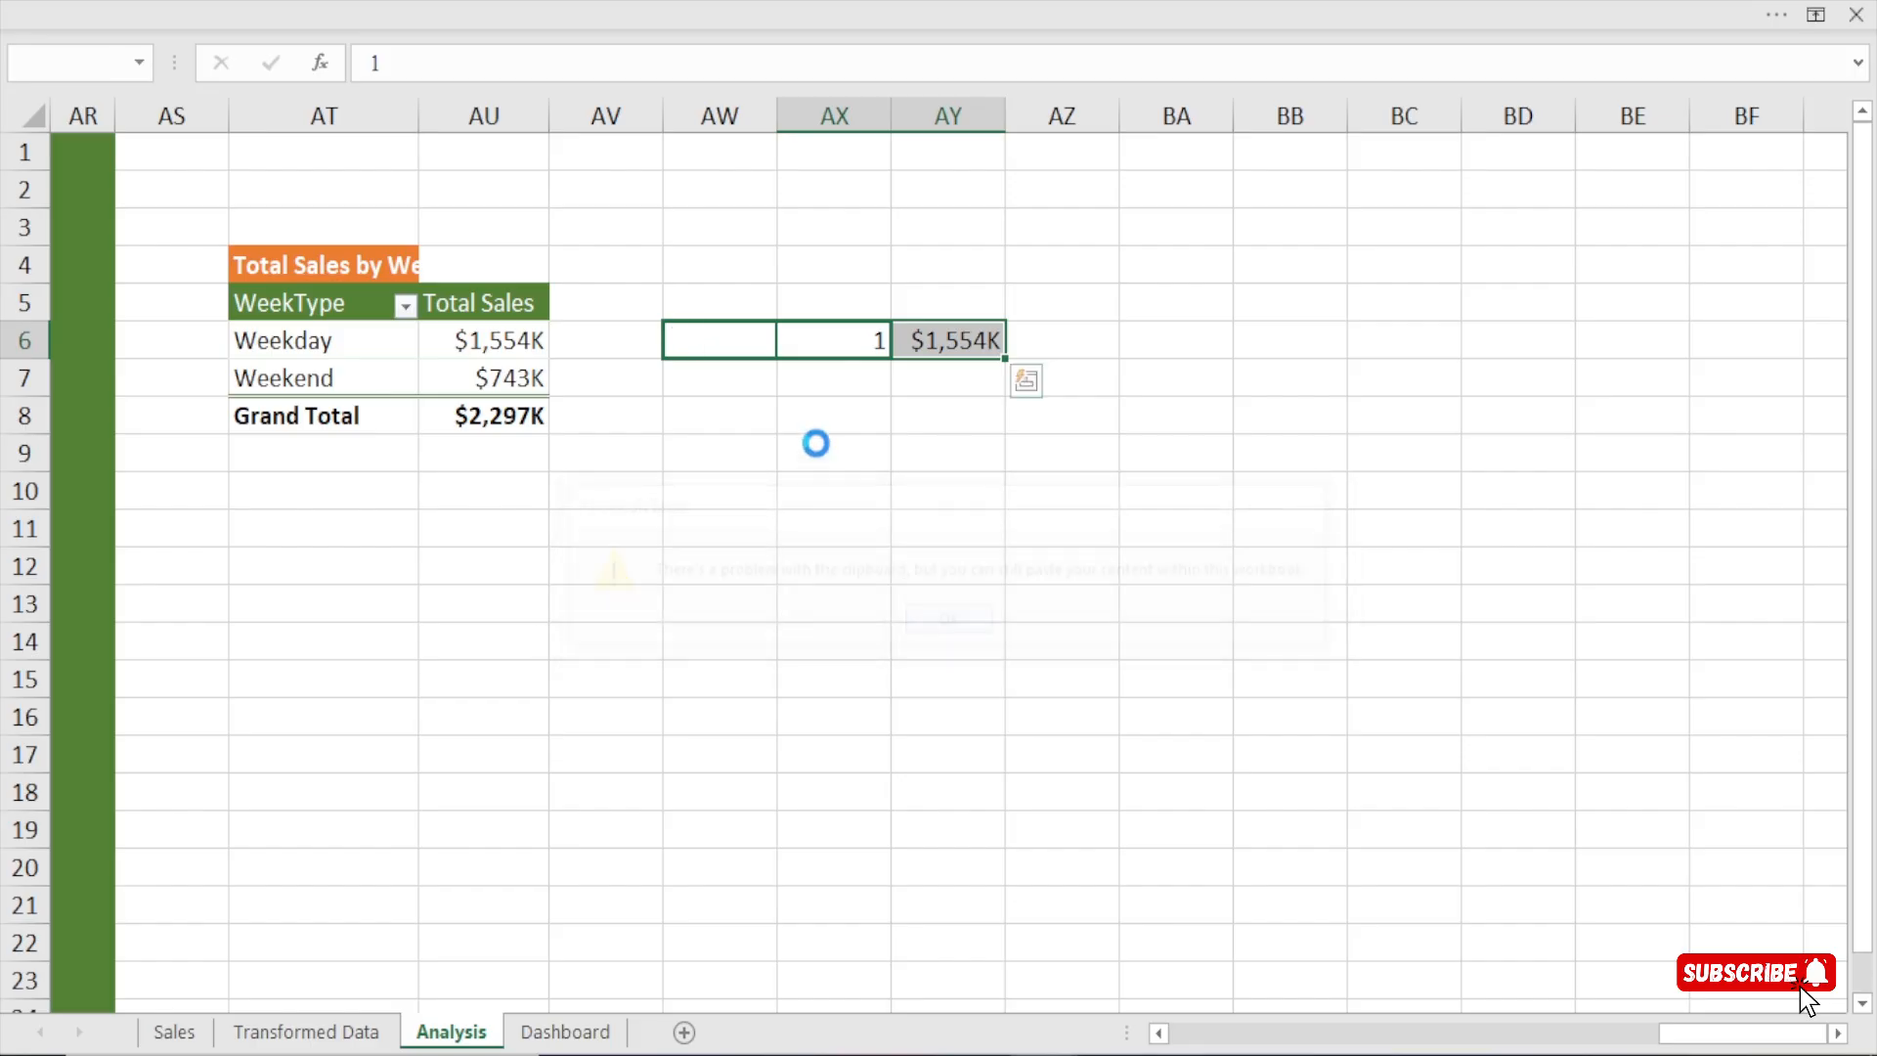
click(928, 341)
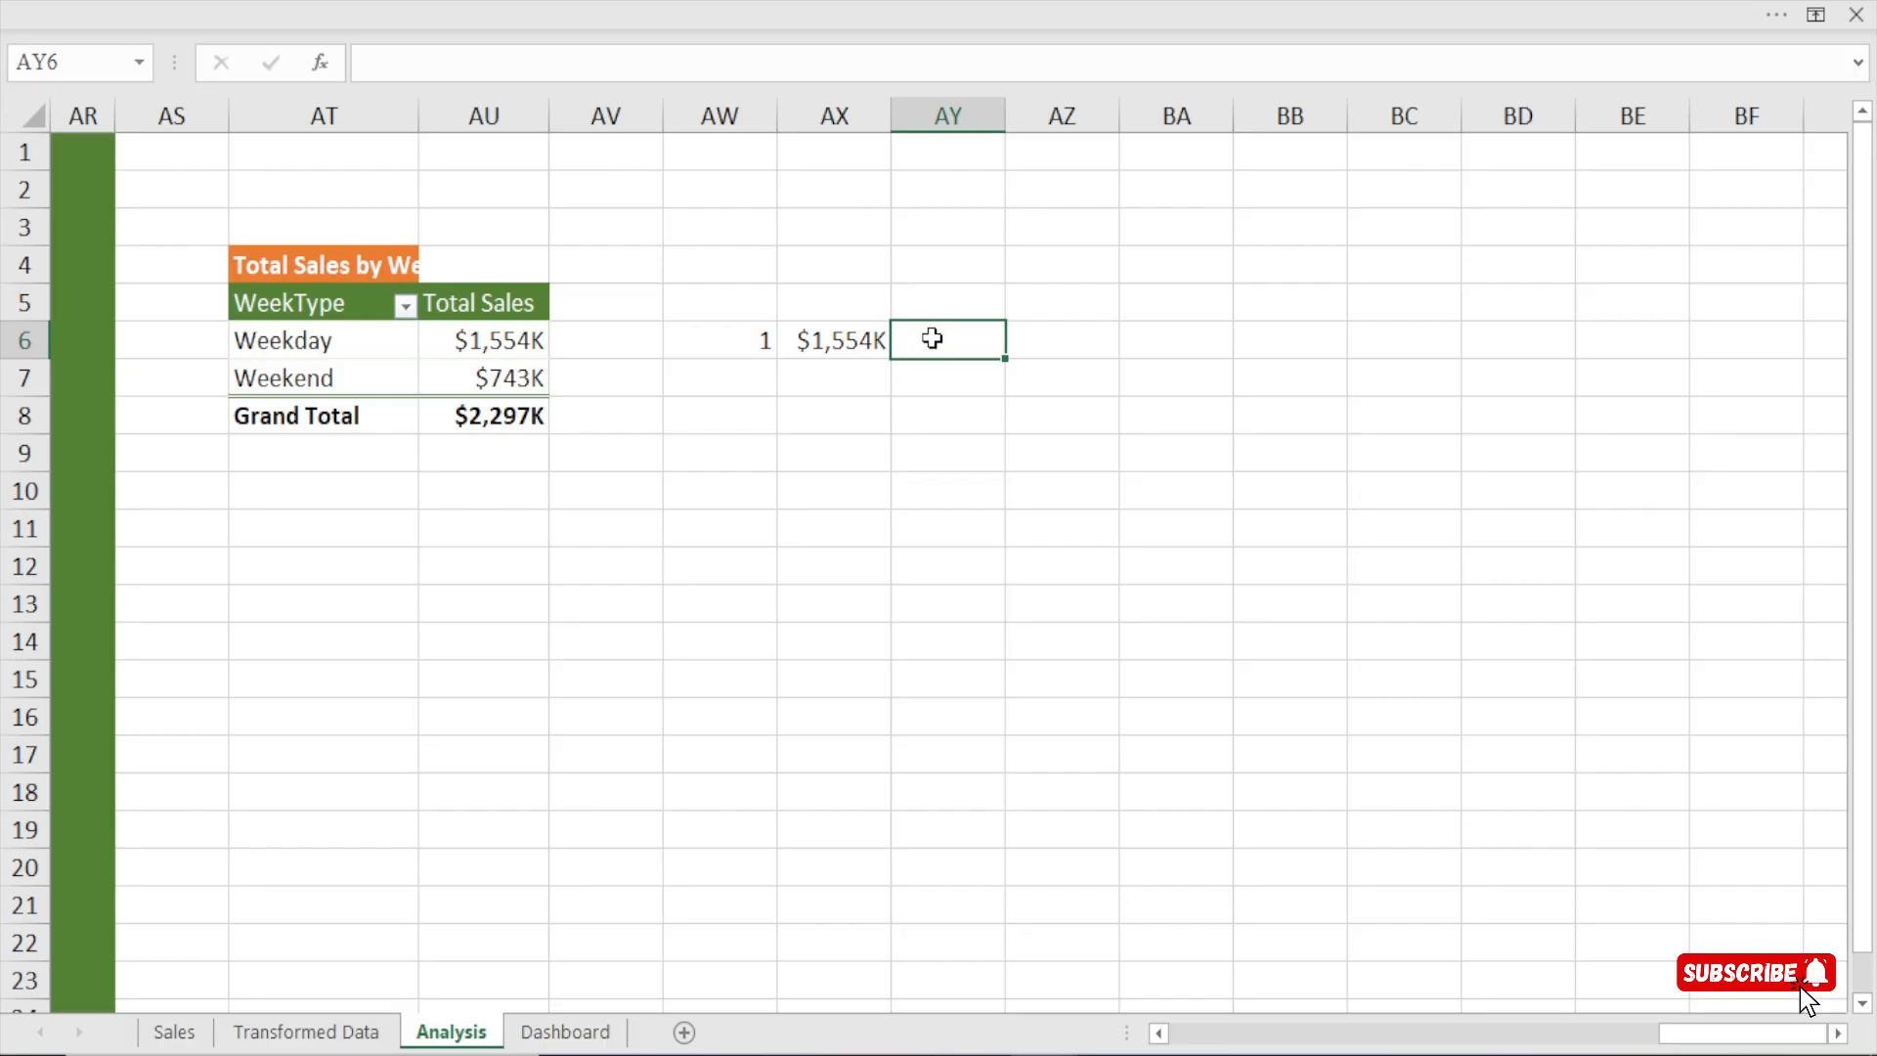
click(742, 338)
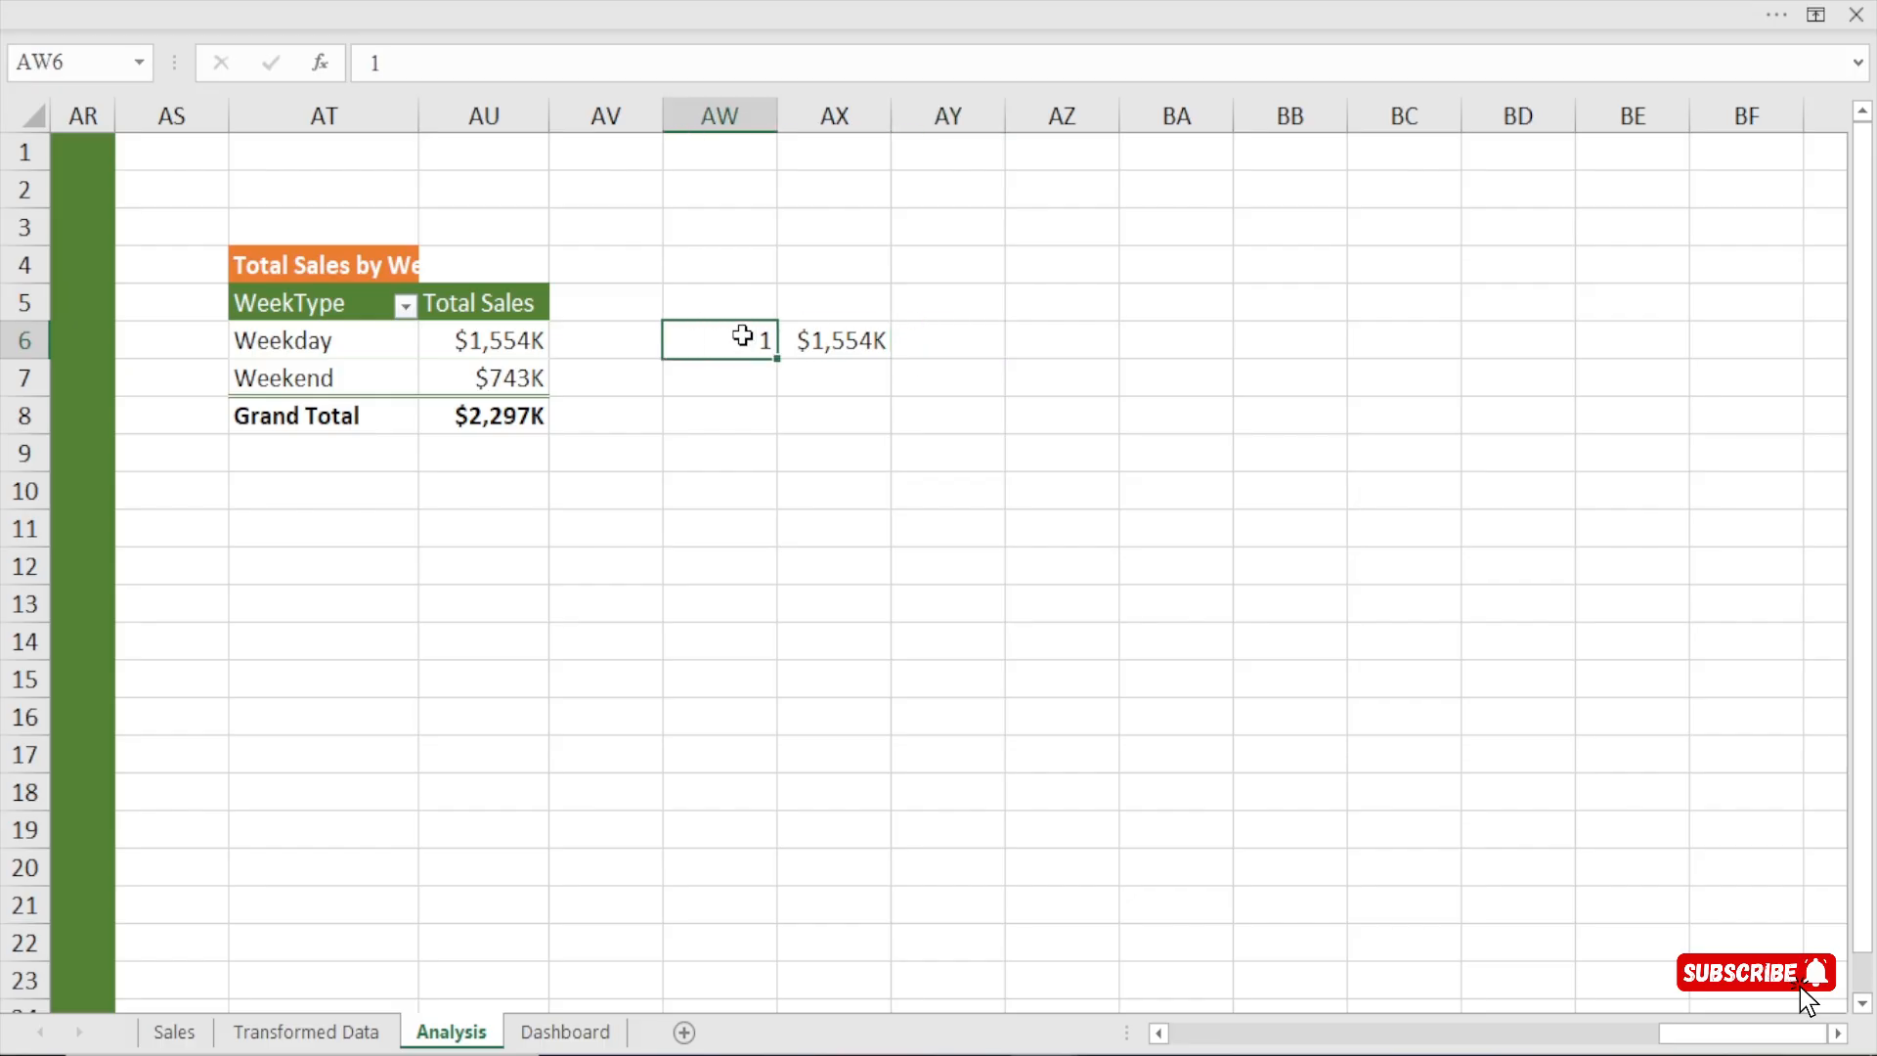
click(832, 348)
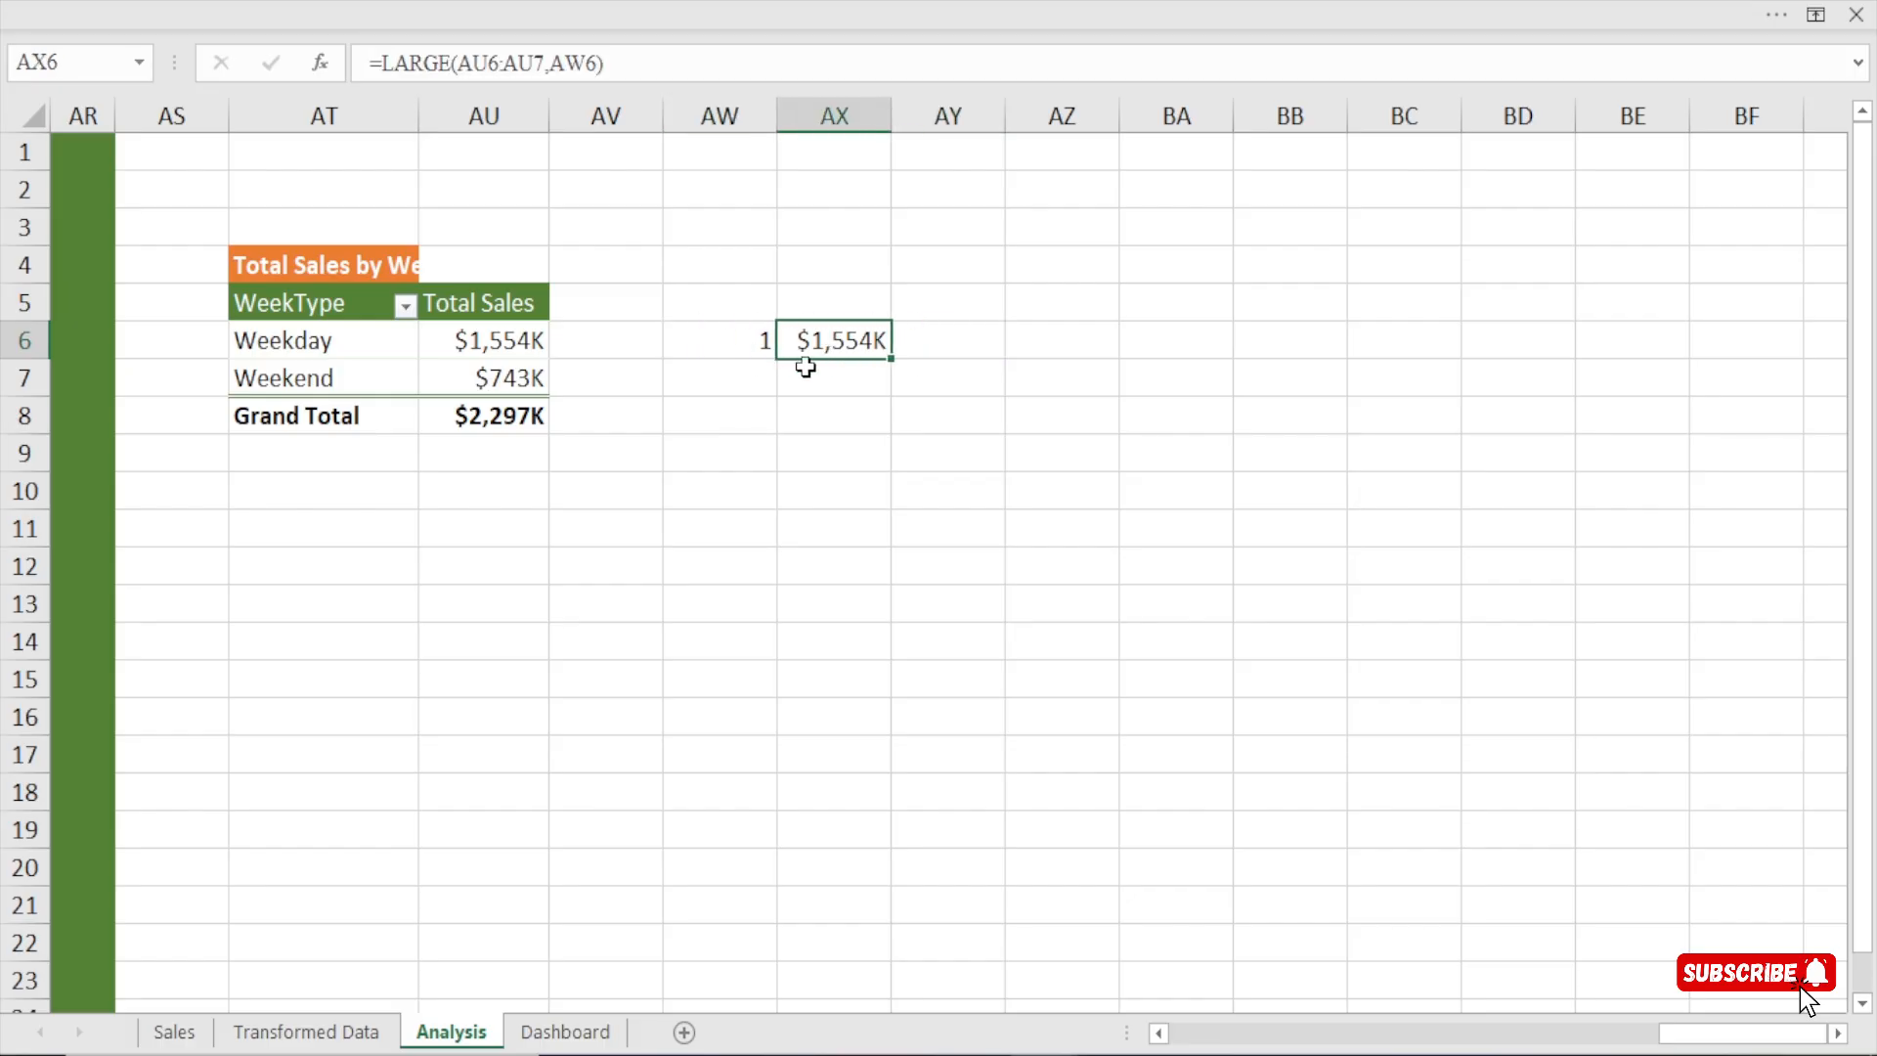
Try the formula =INDEX(AT6:AT7,1,2) in cell AY6 to return the week type for the highest sales.
click(948, 343)
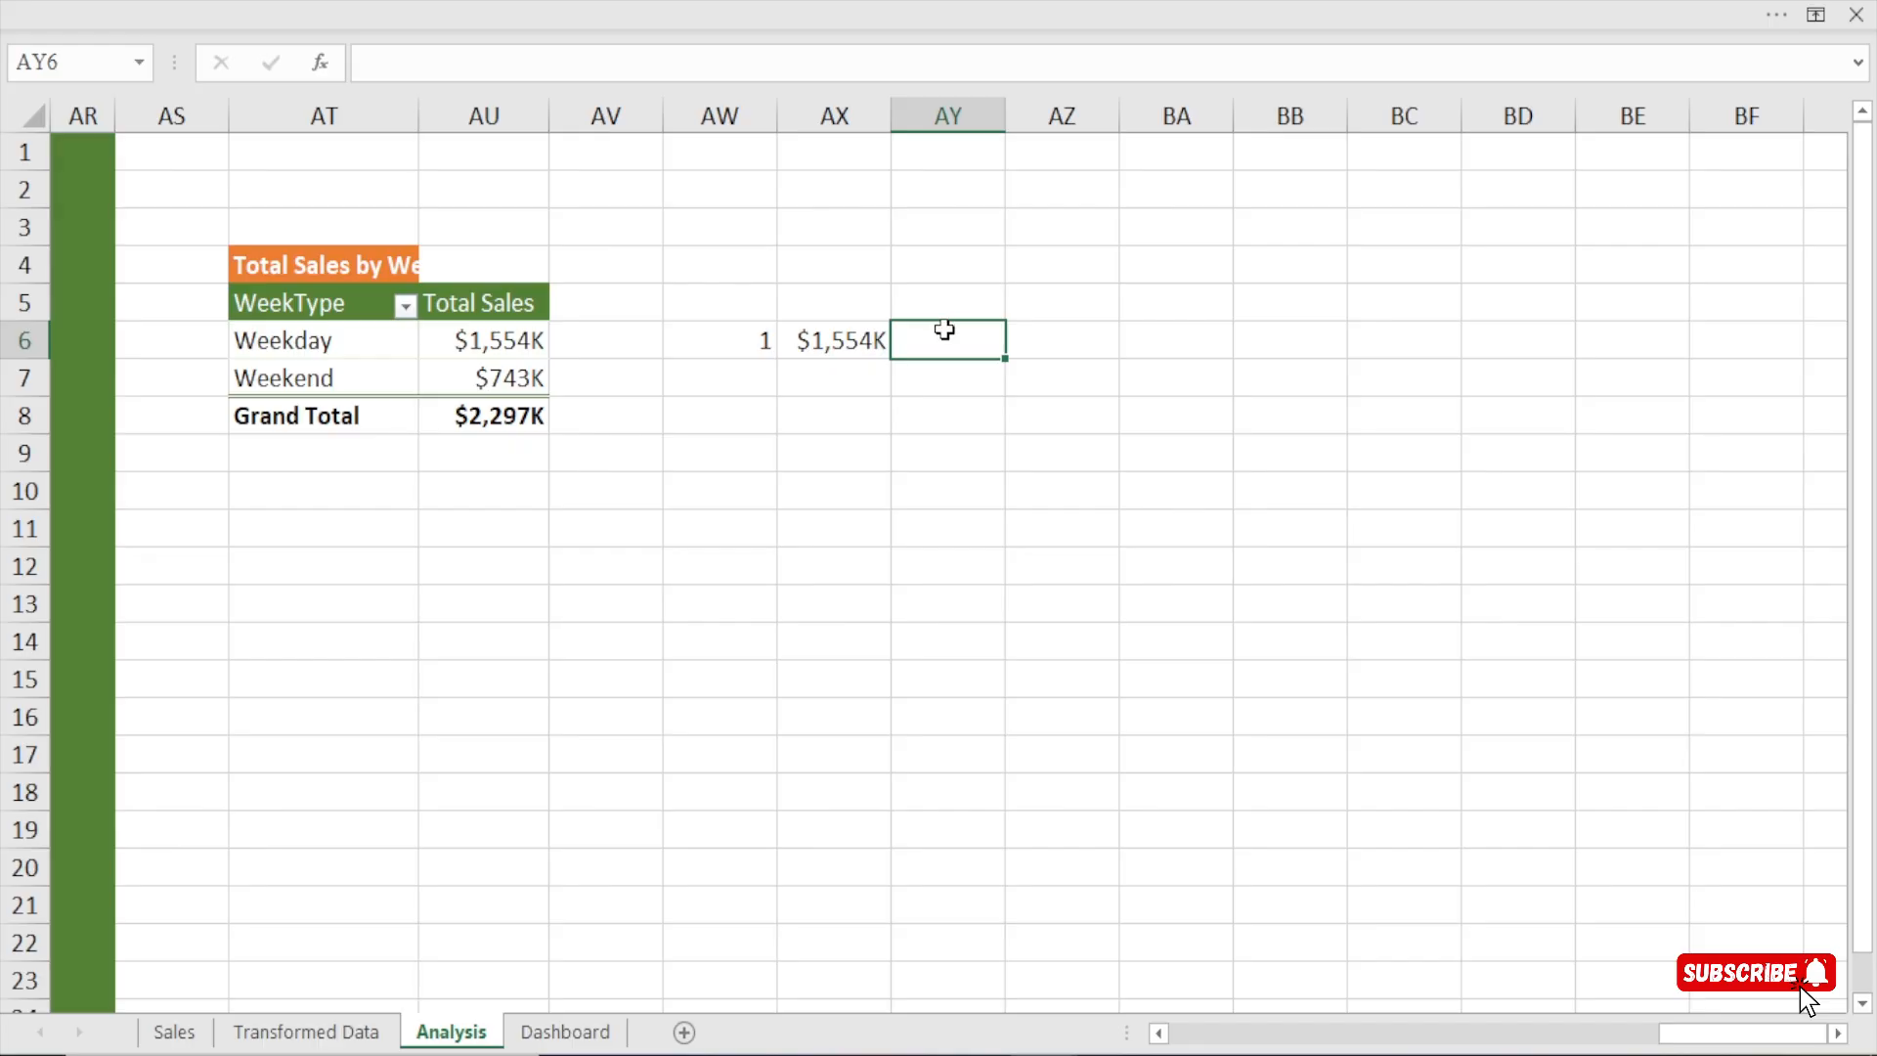
text(=ind)
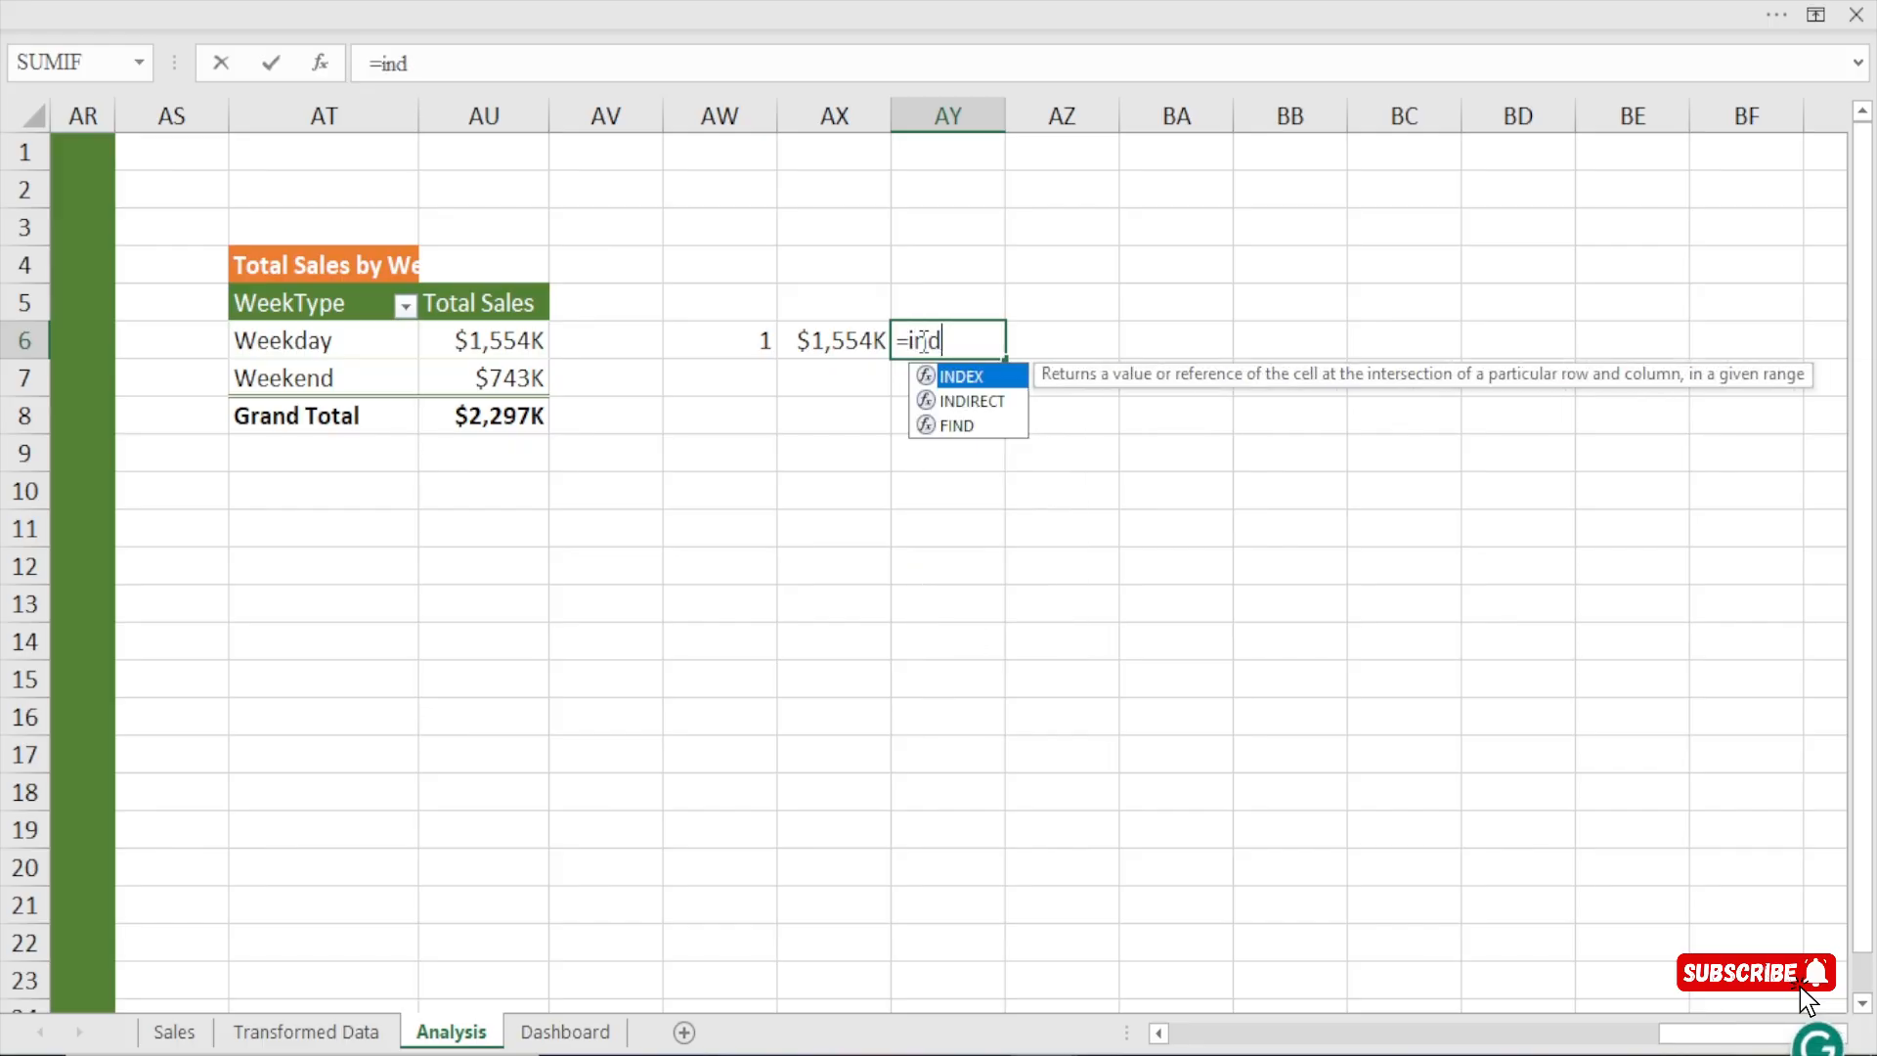
key(Tab)
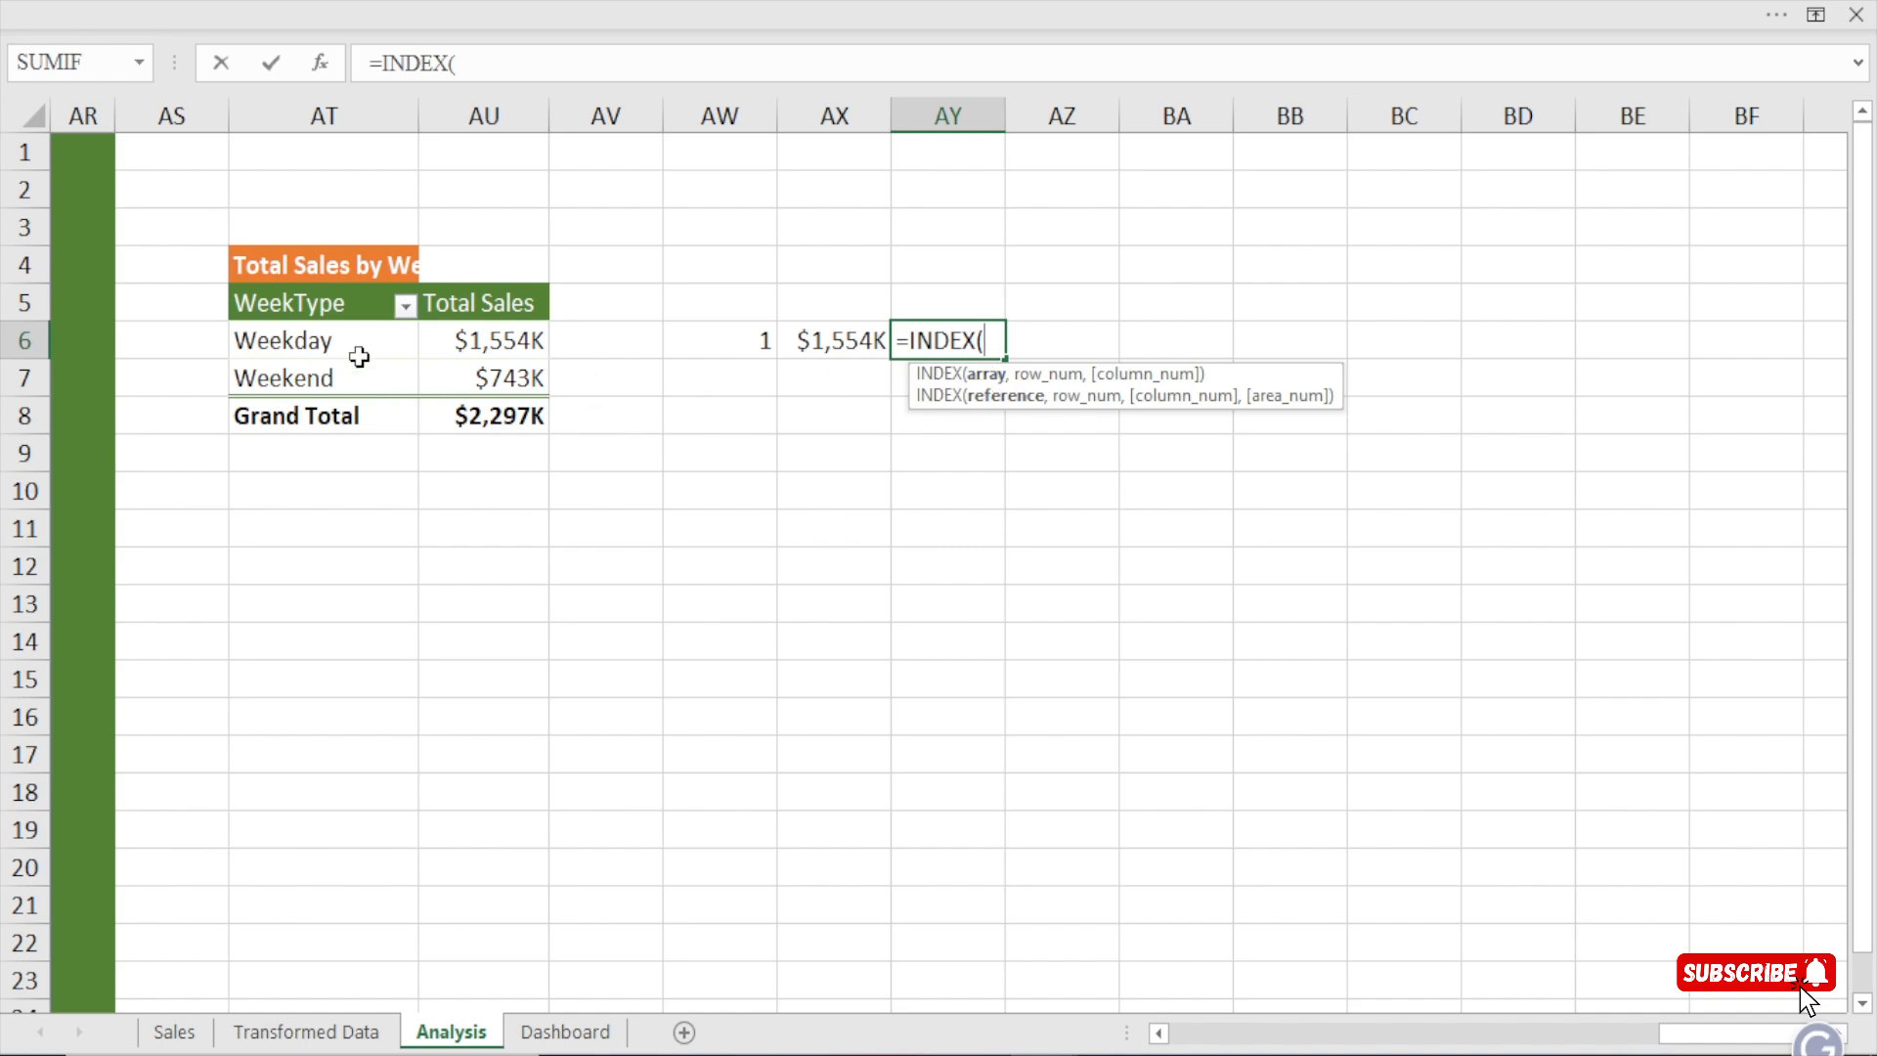
drag(335, 342, 328, 367)
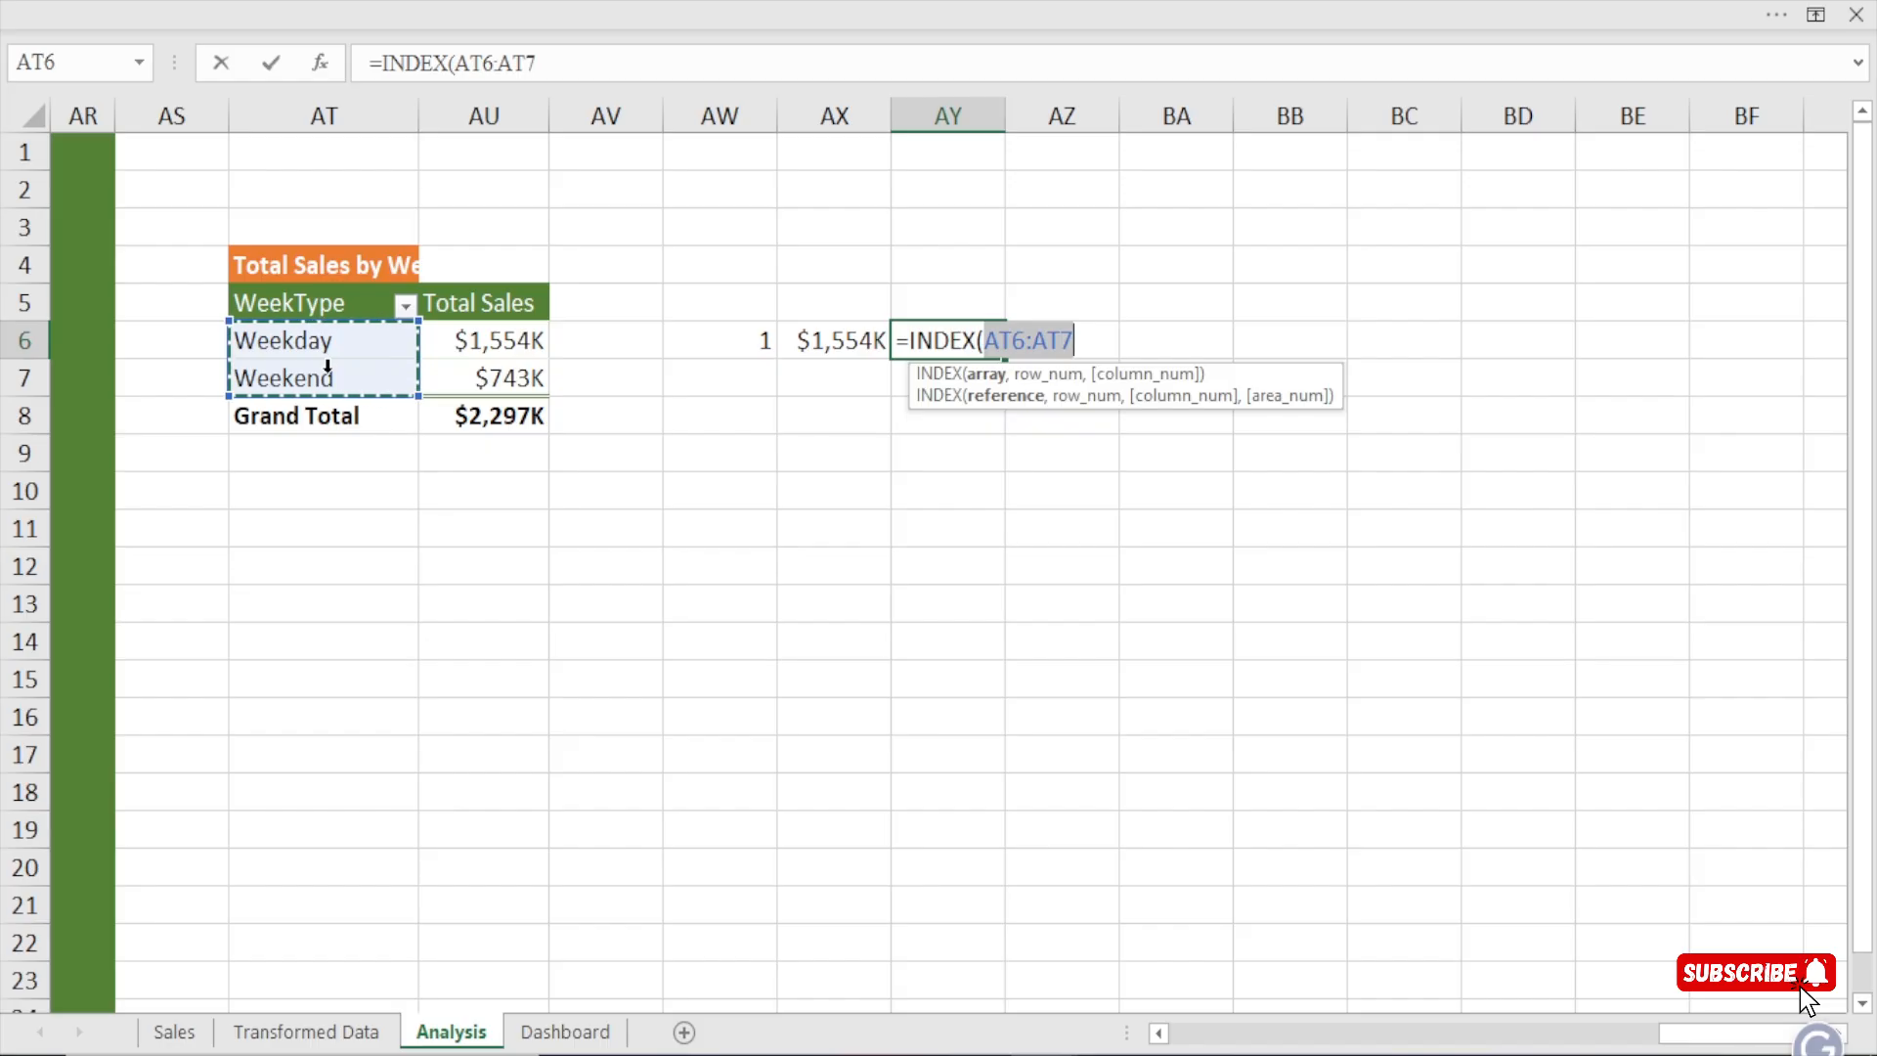
text(,1)
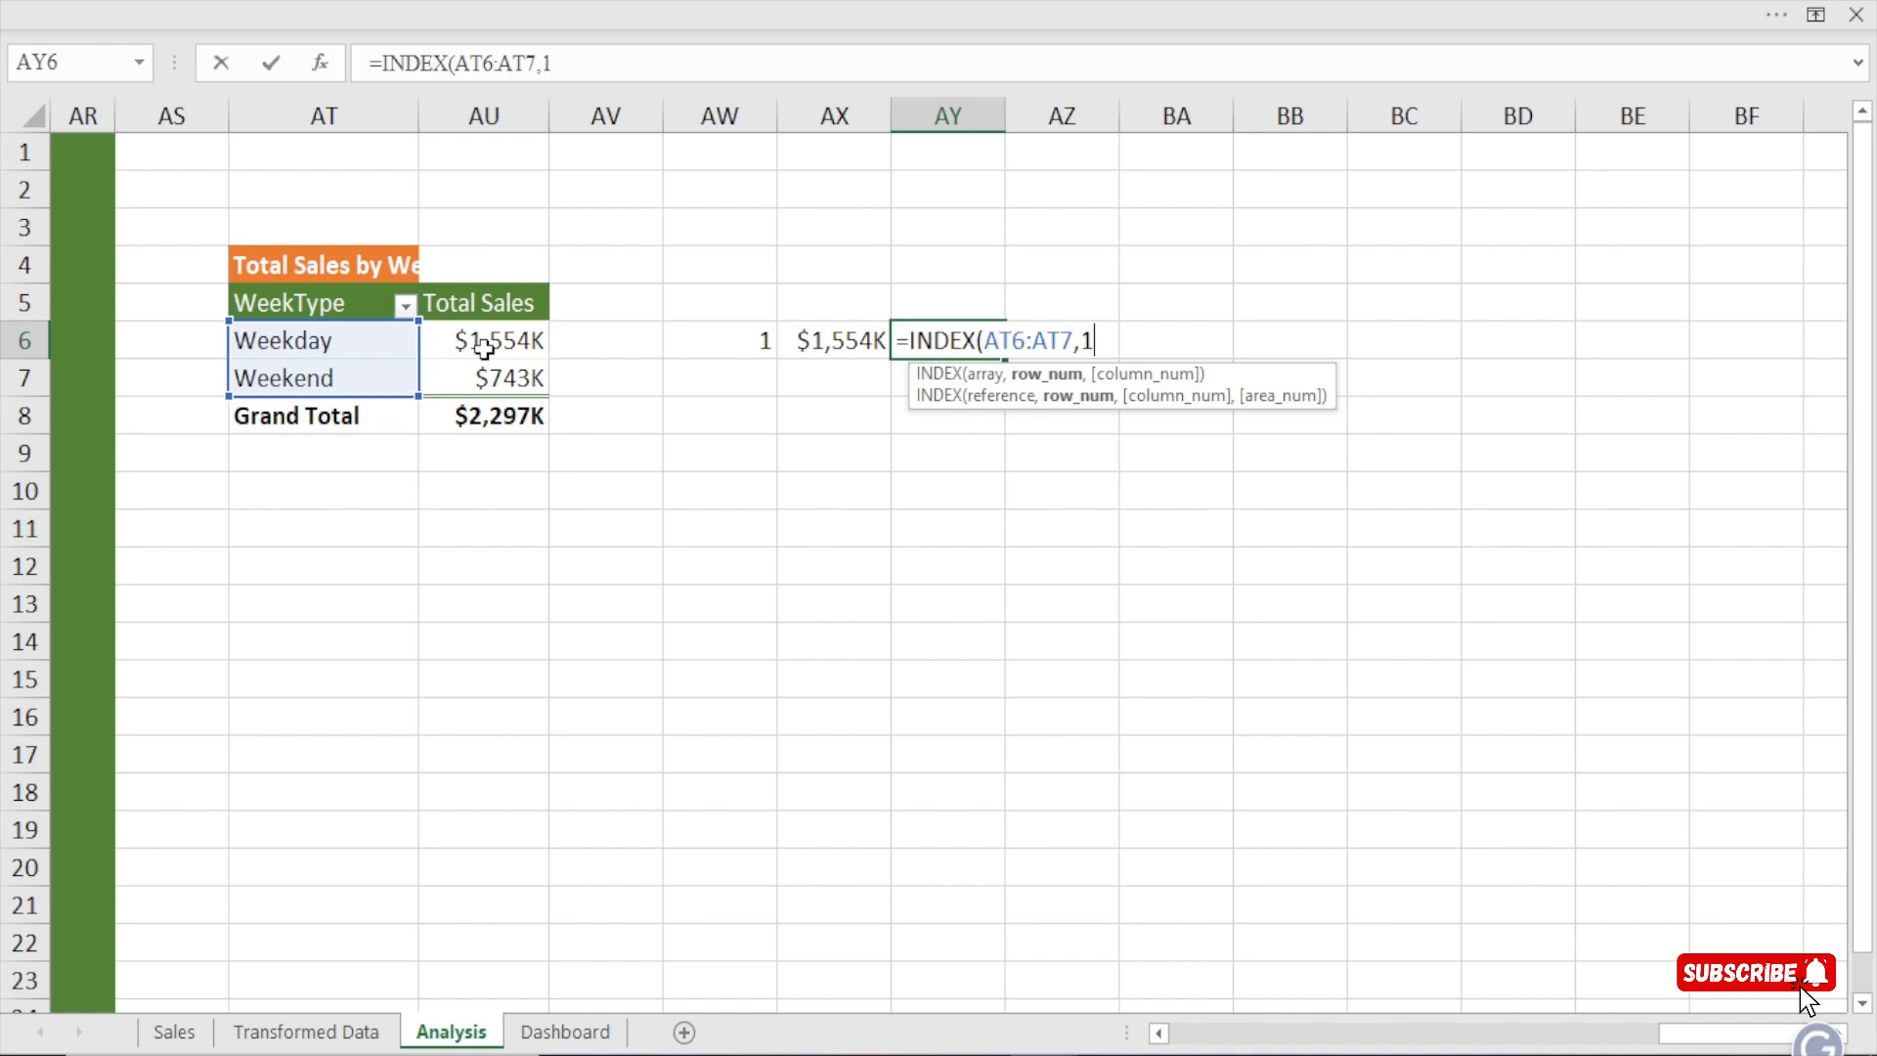
text(,)
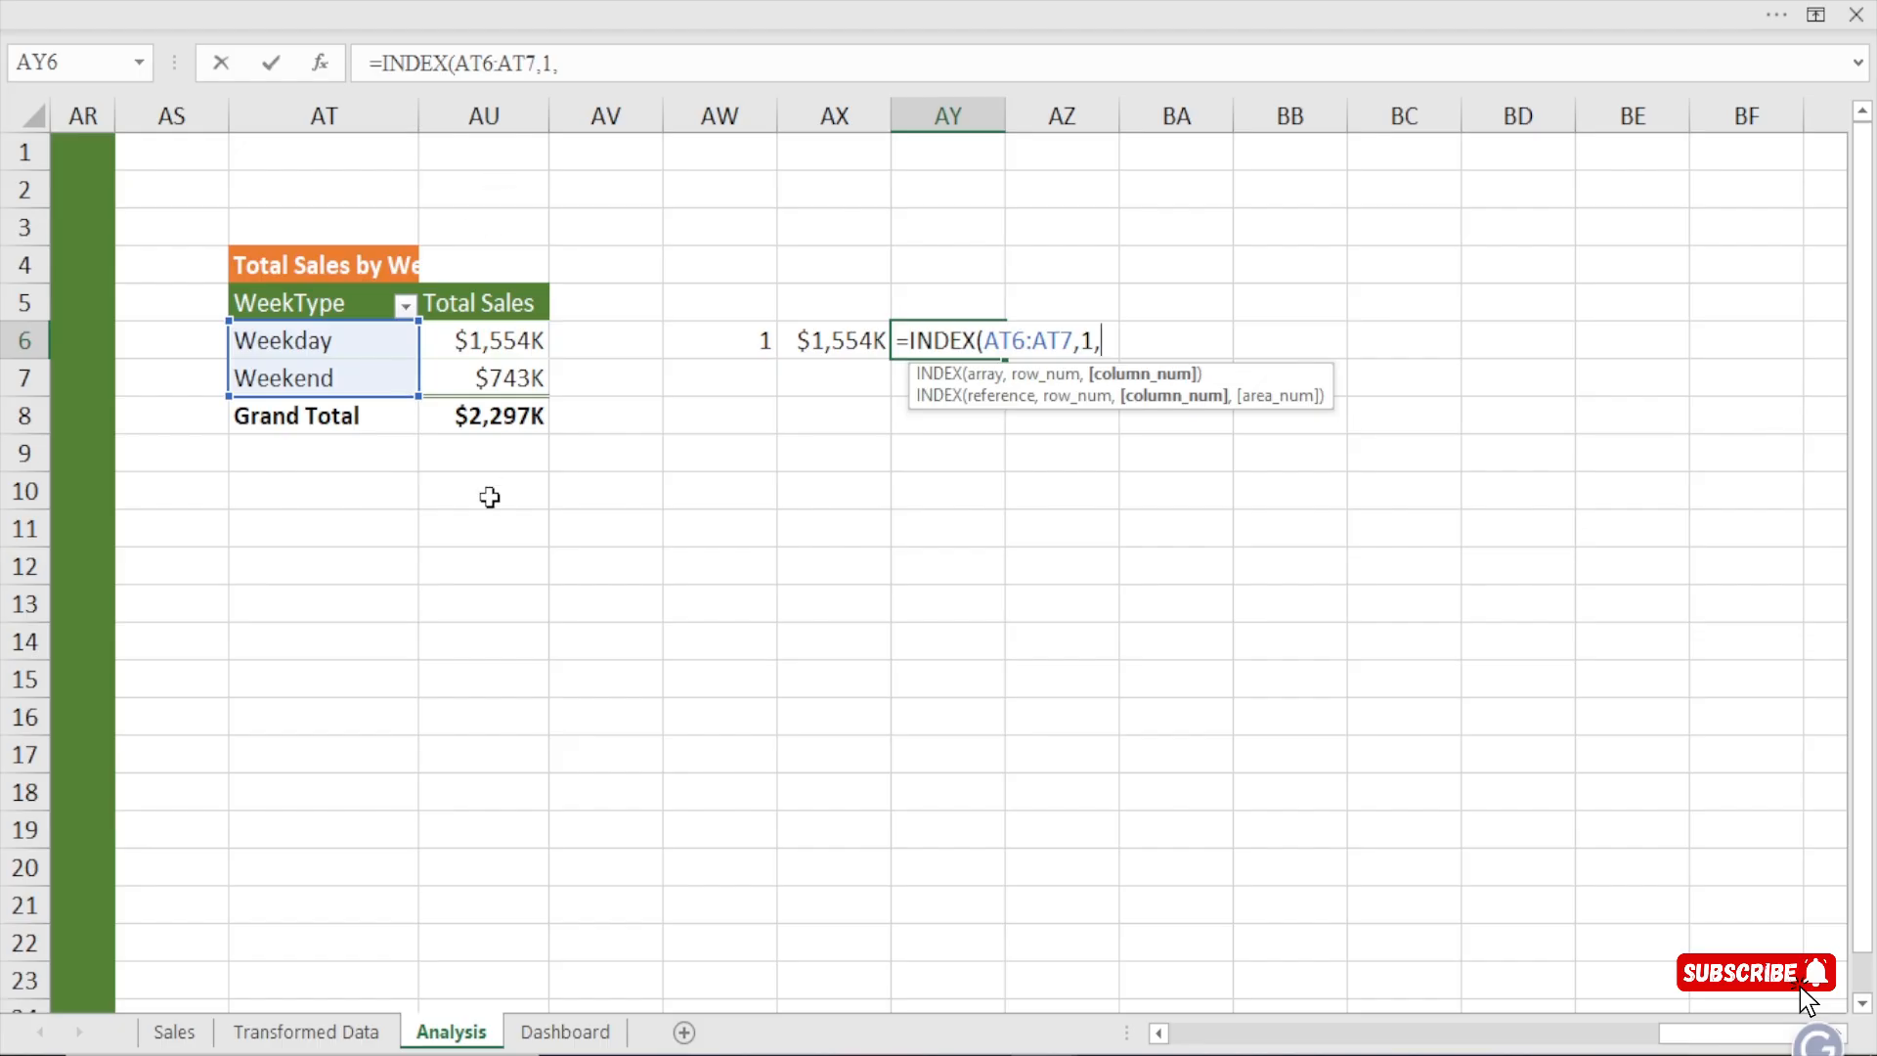
text(2))
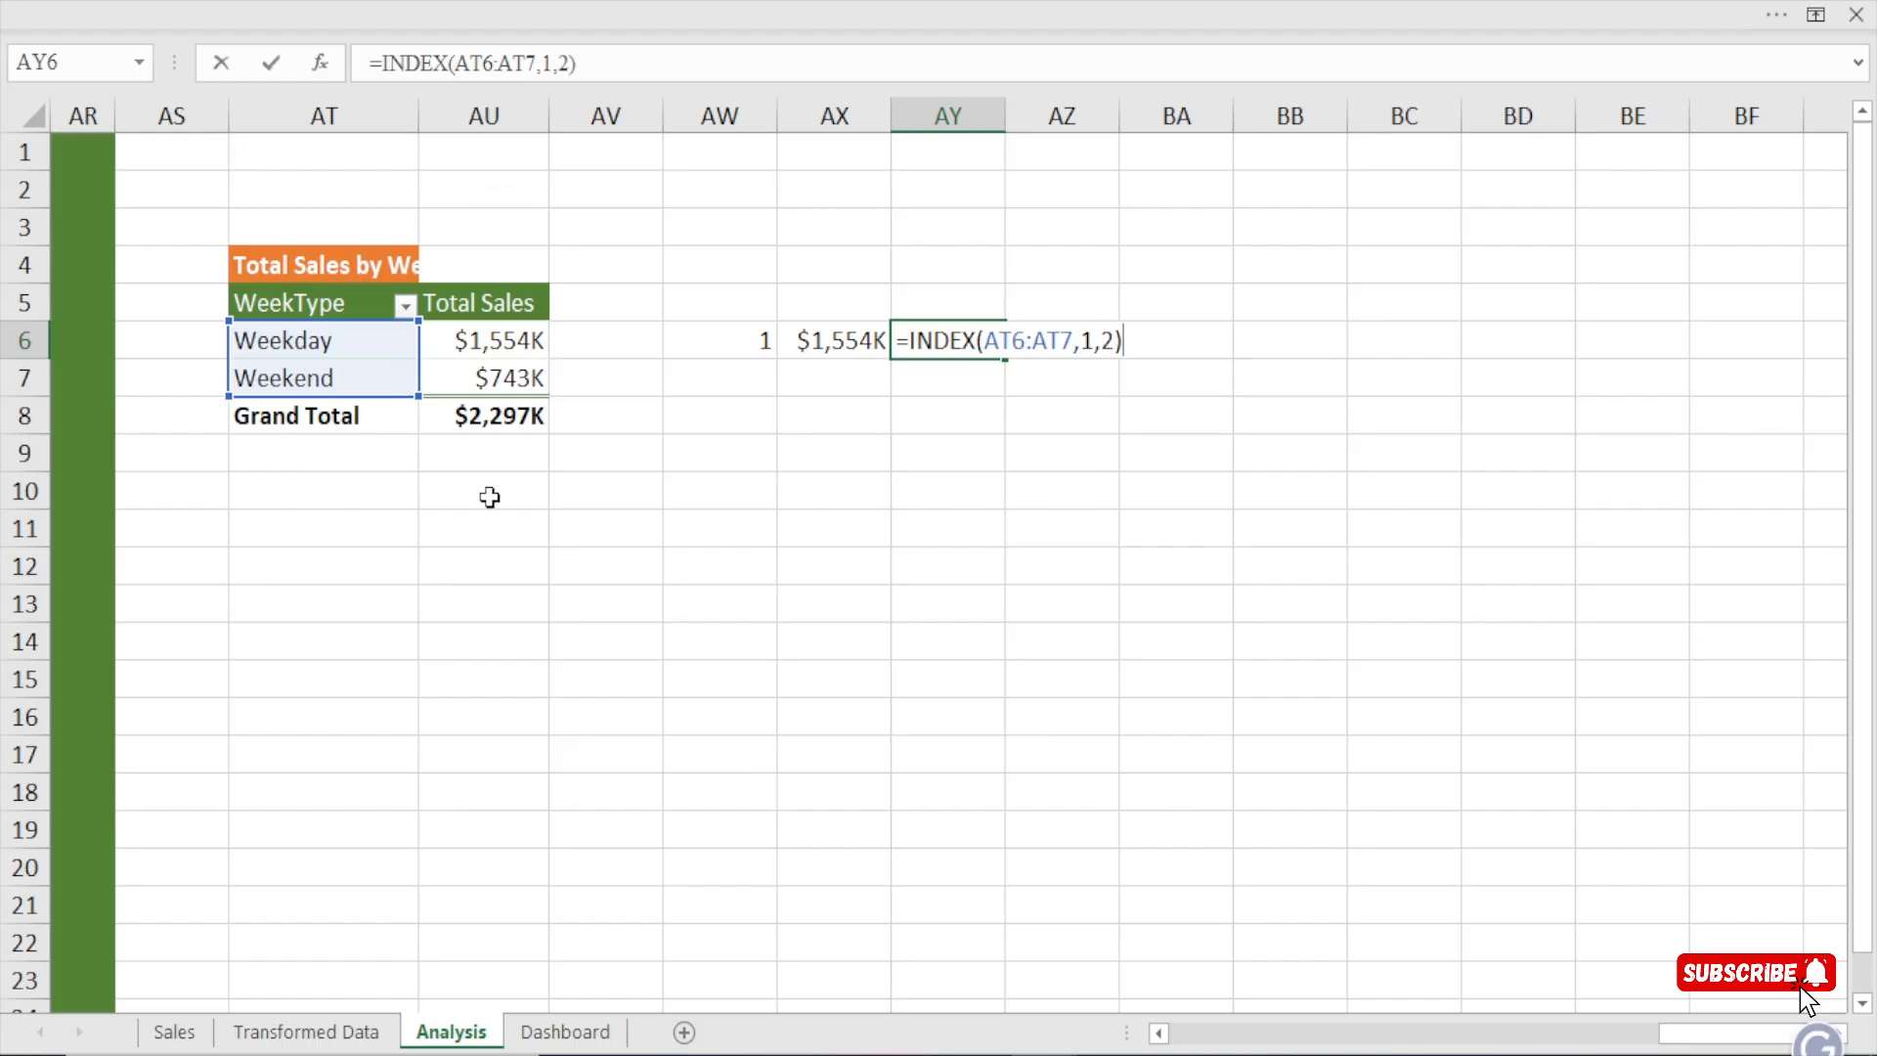
key(Return)
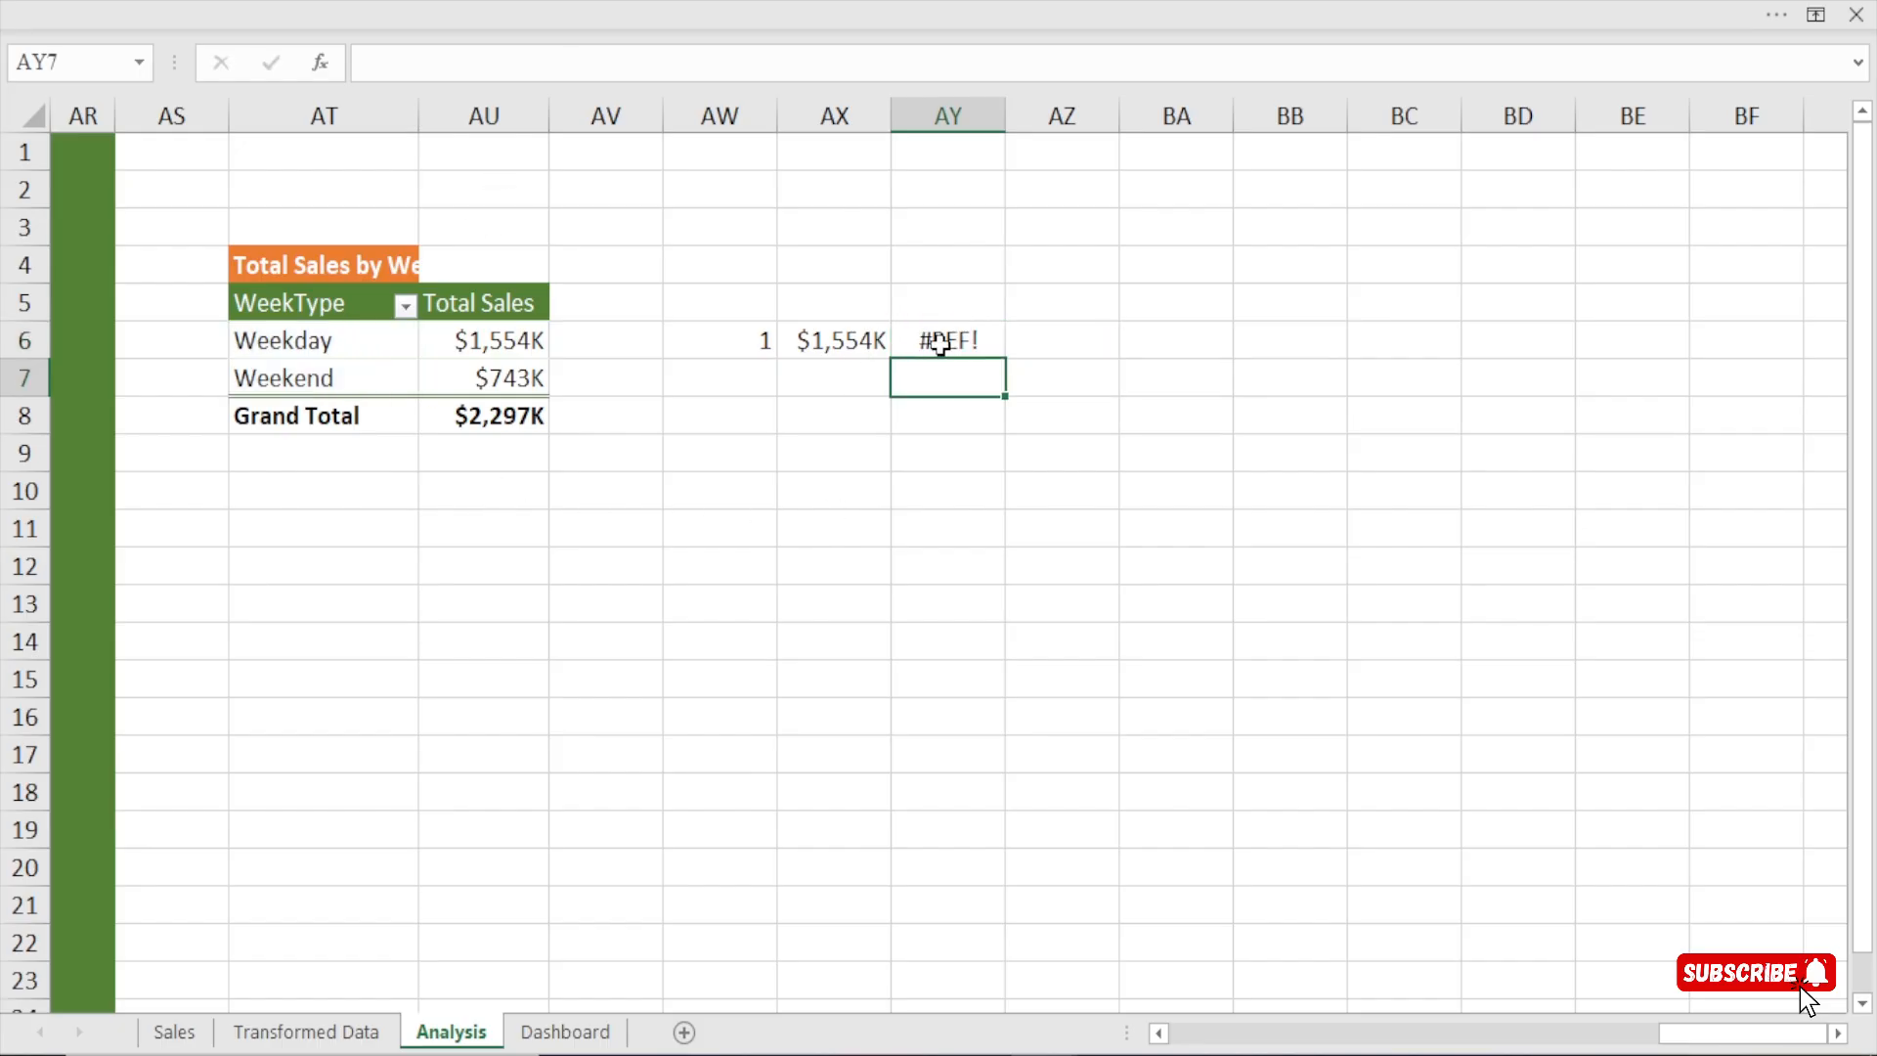
Set the column number of the INDEX formula in AY6 to 1 and inspect its row number argument.
click(939, 342)
double_click(939, 342)
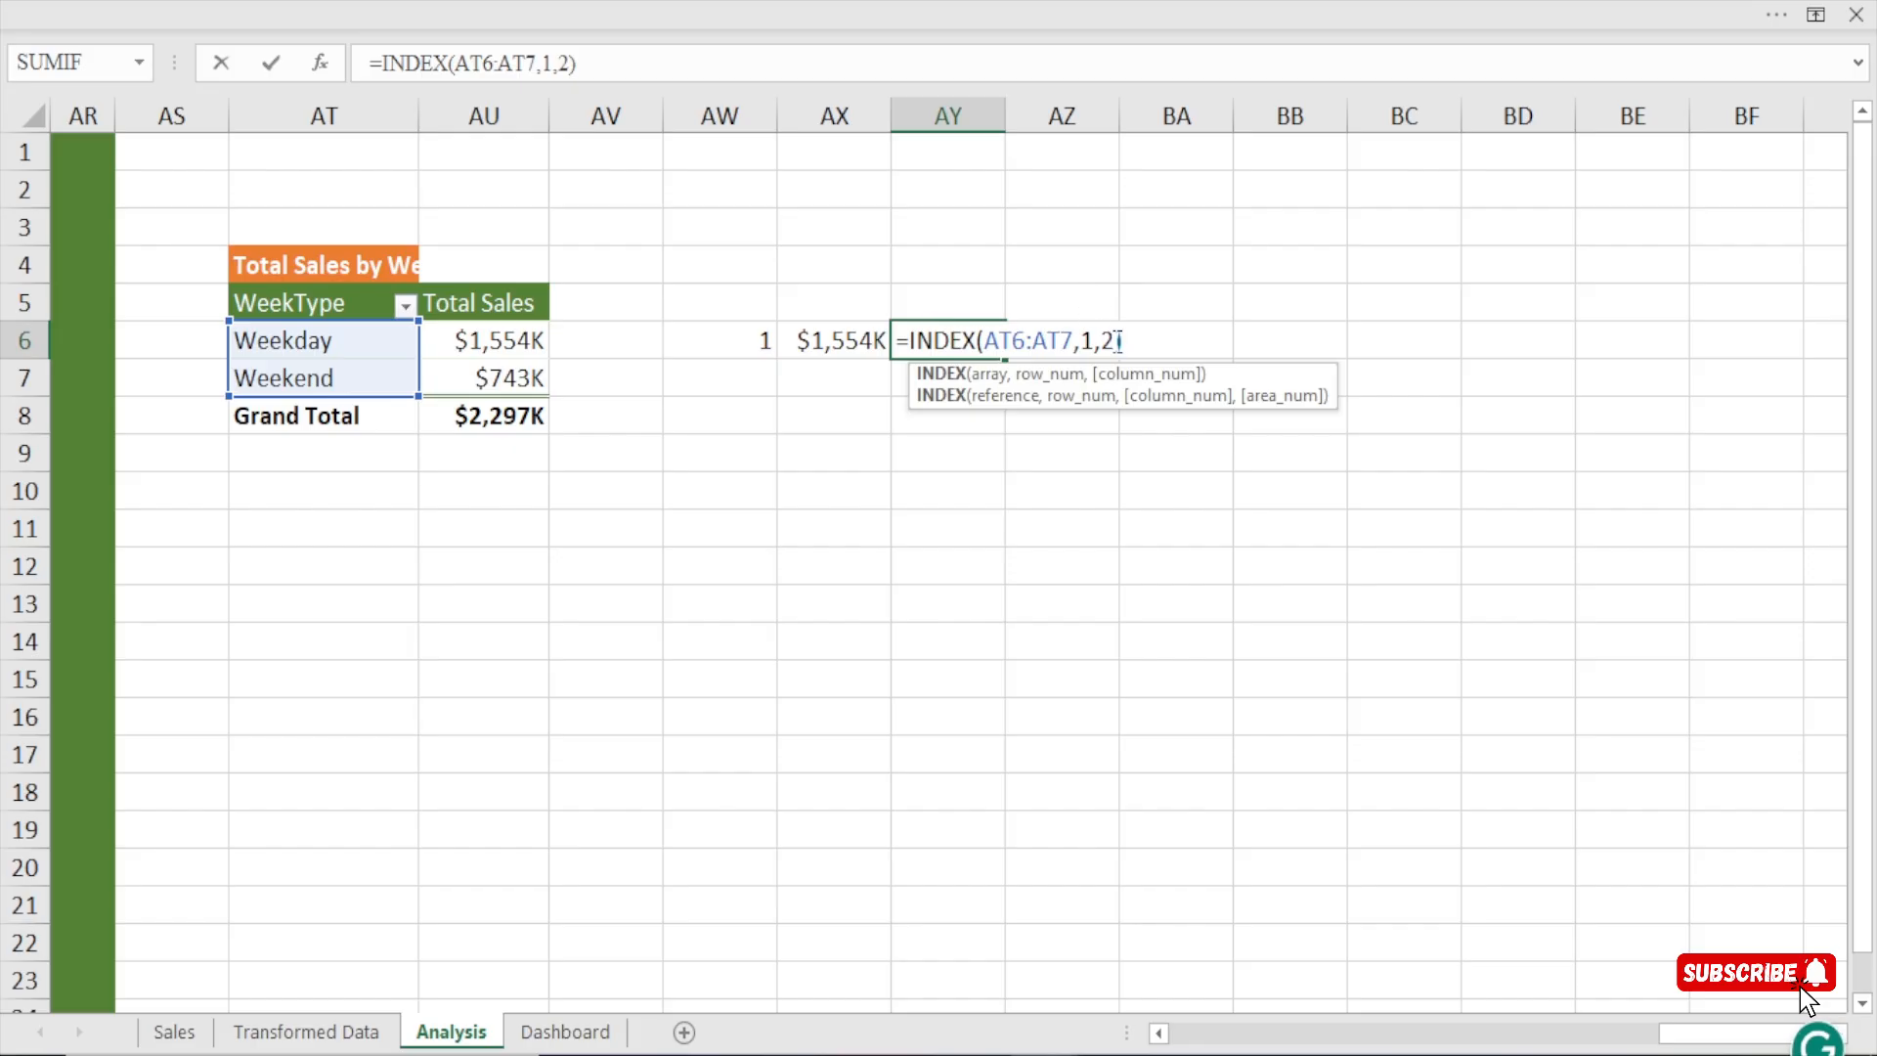
key(BackSpace)
text(1)
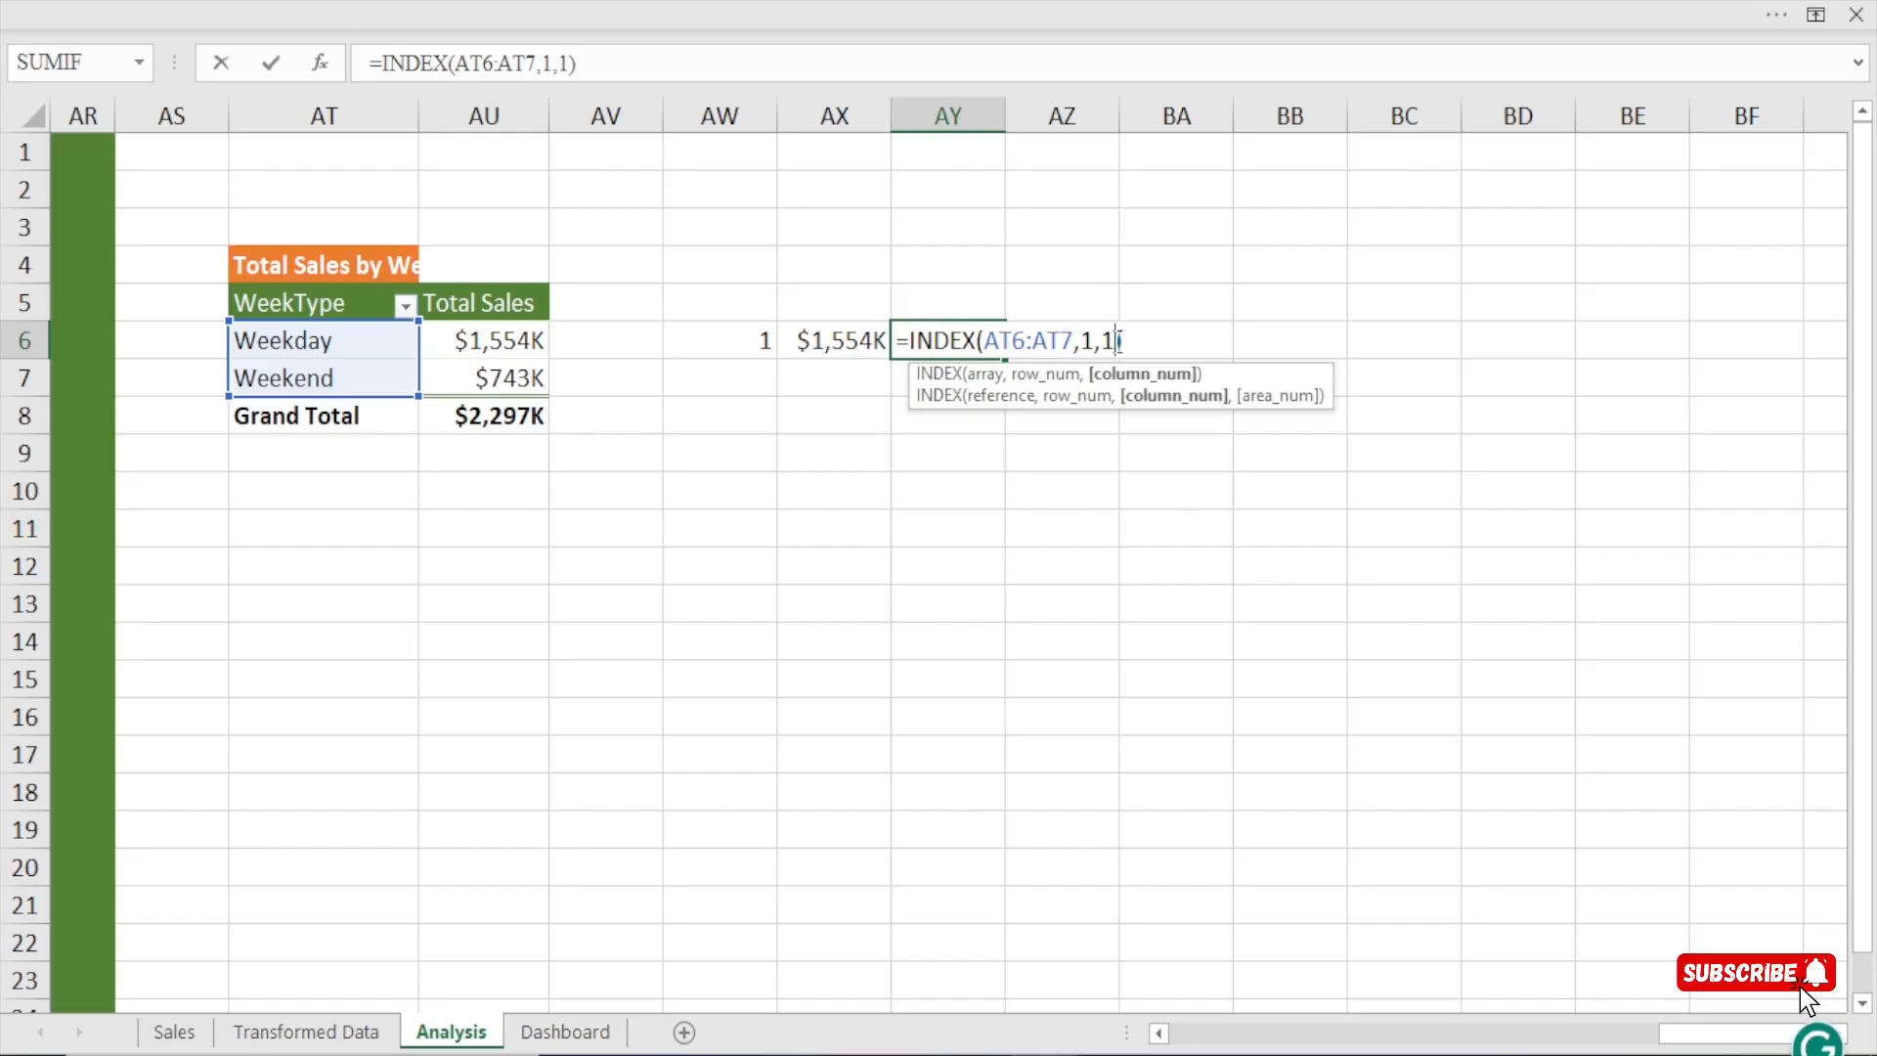
key(Return)
click(951, 337)
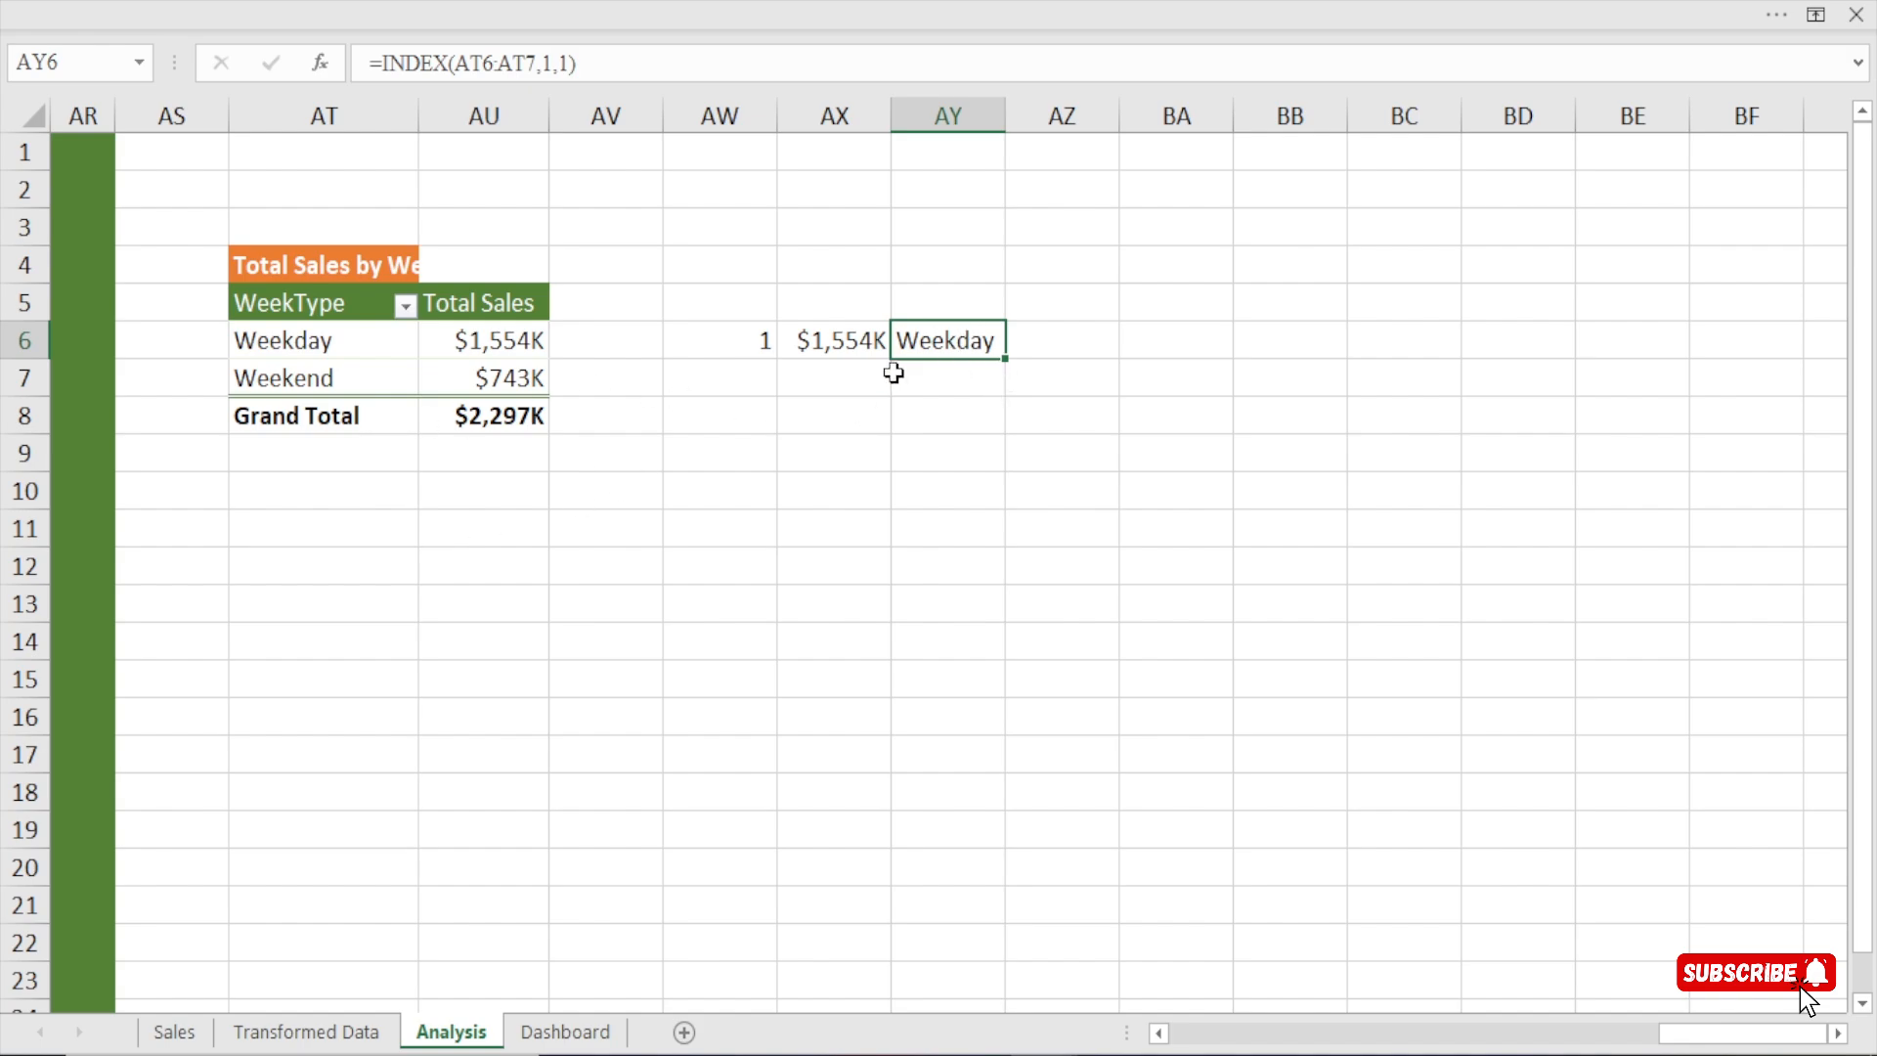
click(553, 62)
double_click(547, 63)
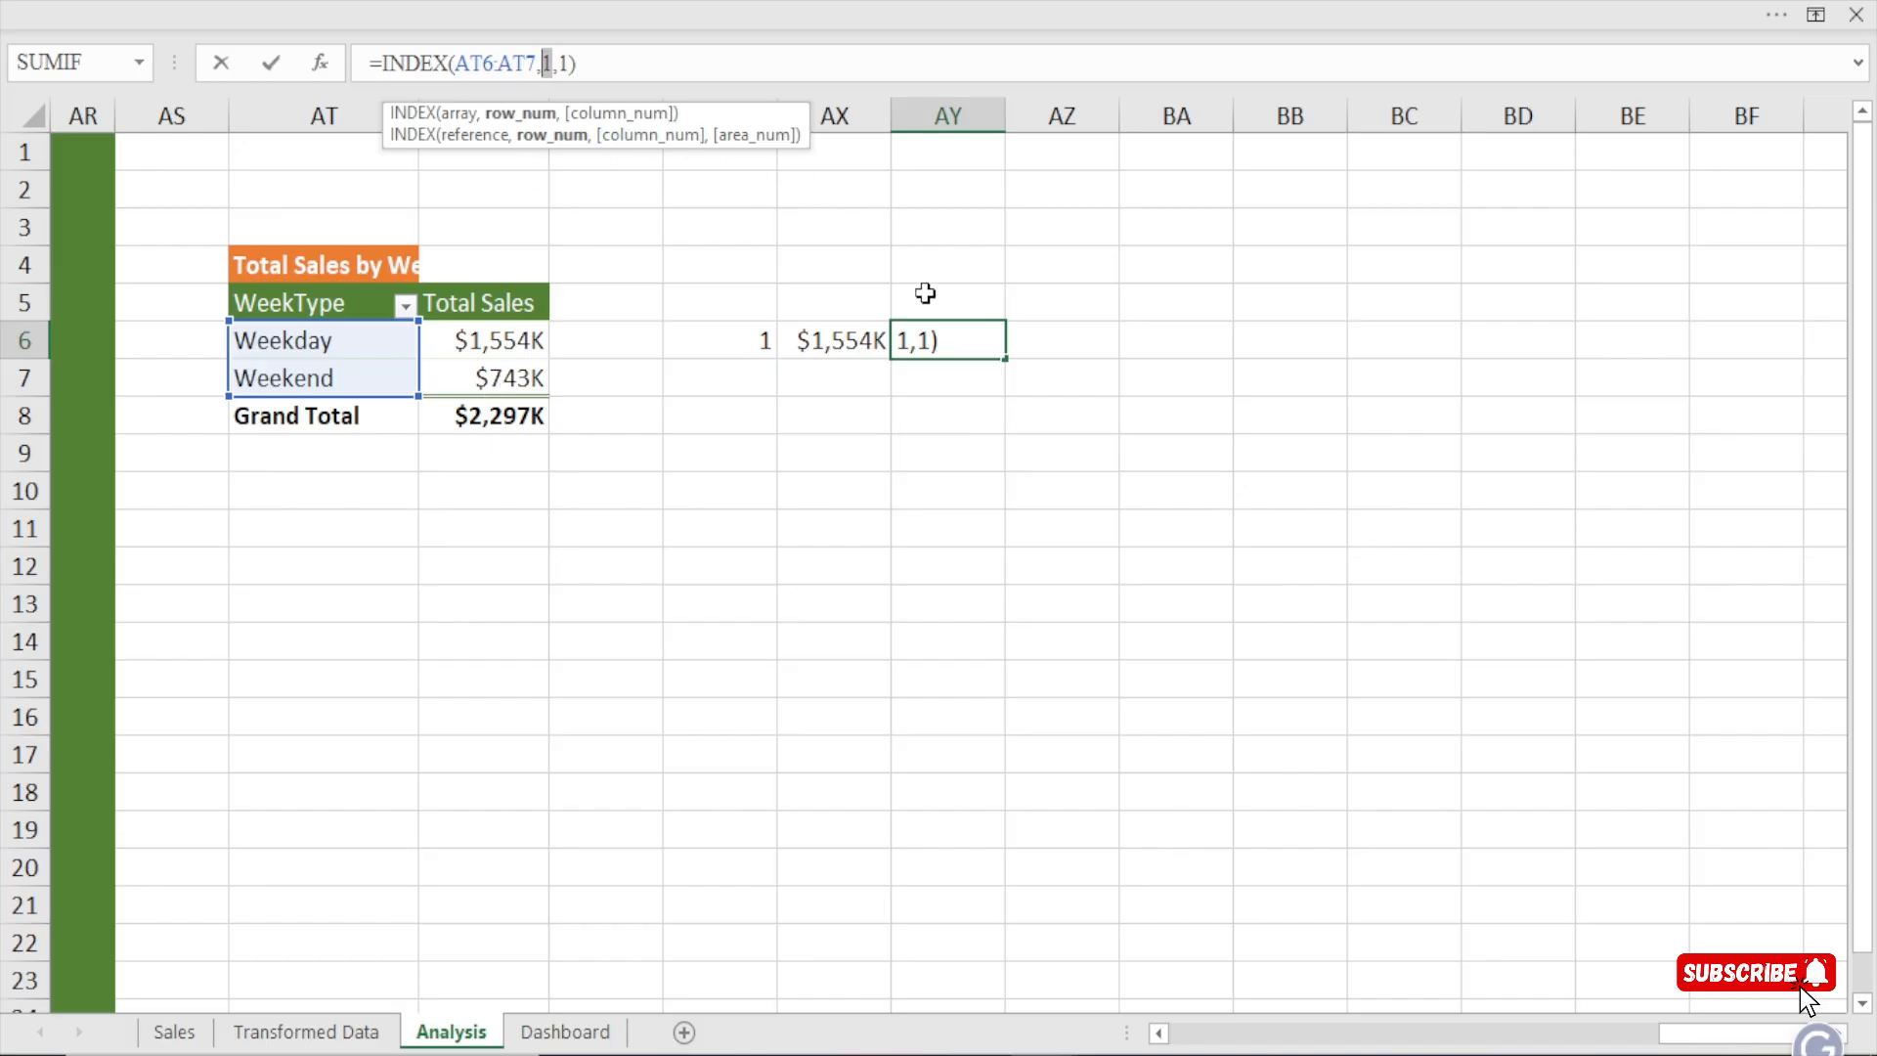
key(ctrl+Return)
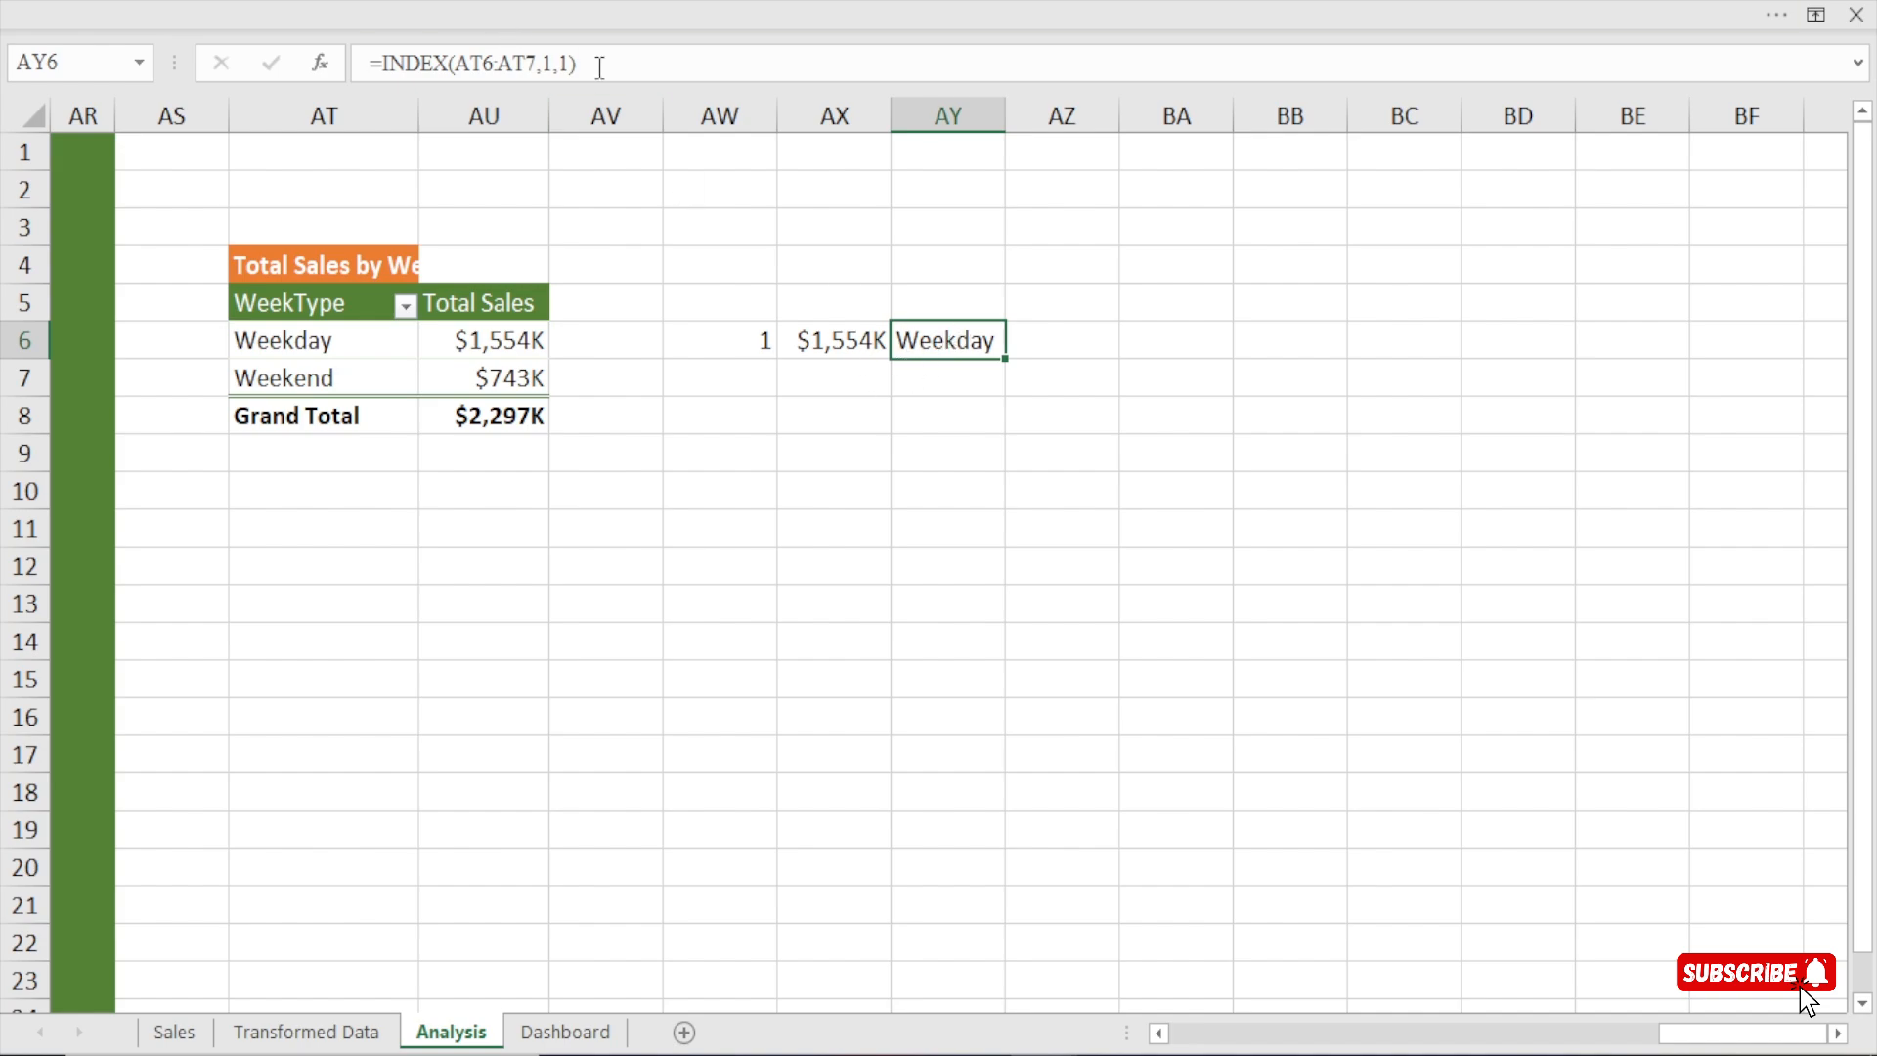
Replace the formula in AY6 with an INDEX over week types AT6:AT7 that uses a nested MATCH as its row number.
drag(596, 62, 371, 65)
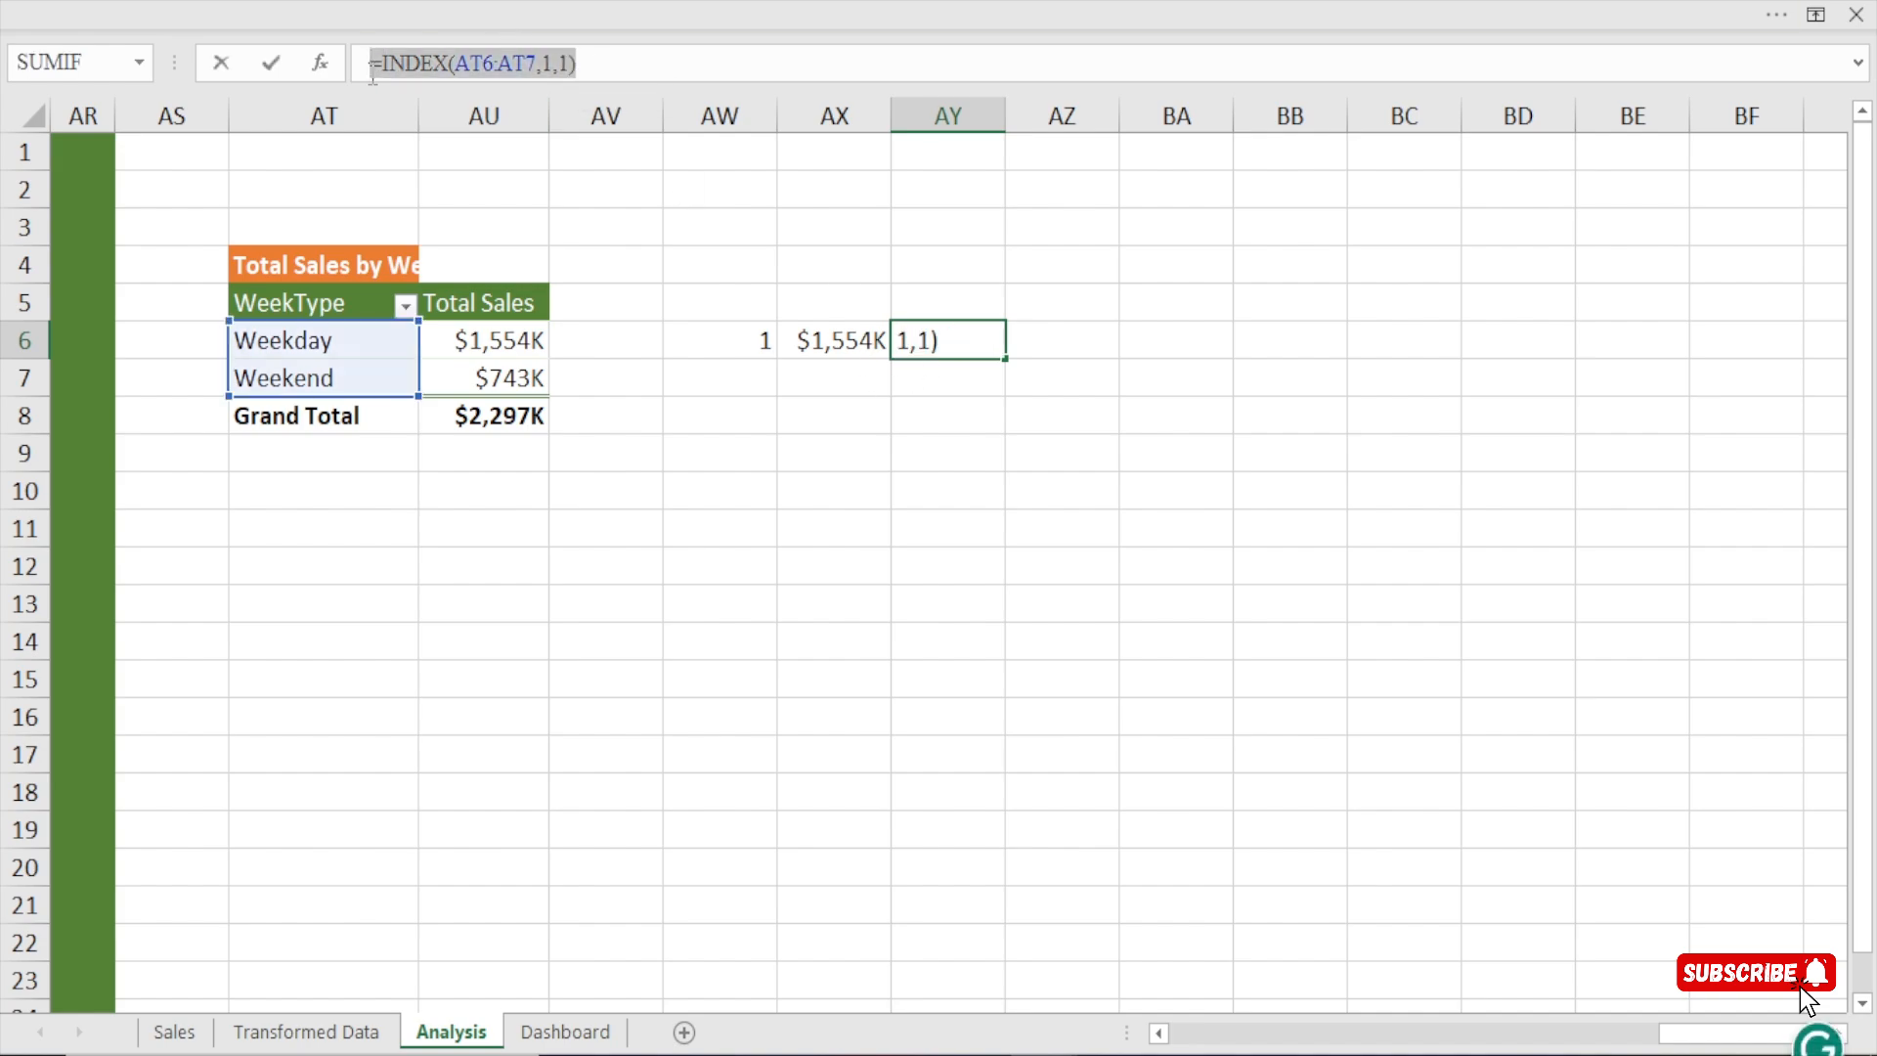
key(BackSpace)
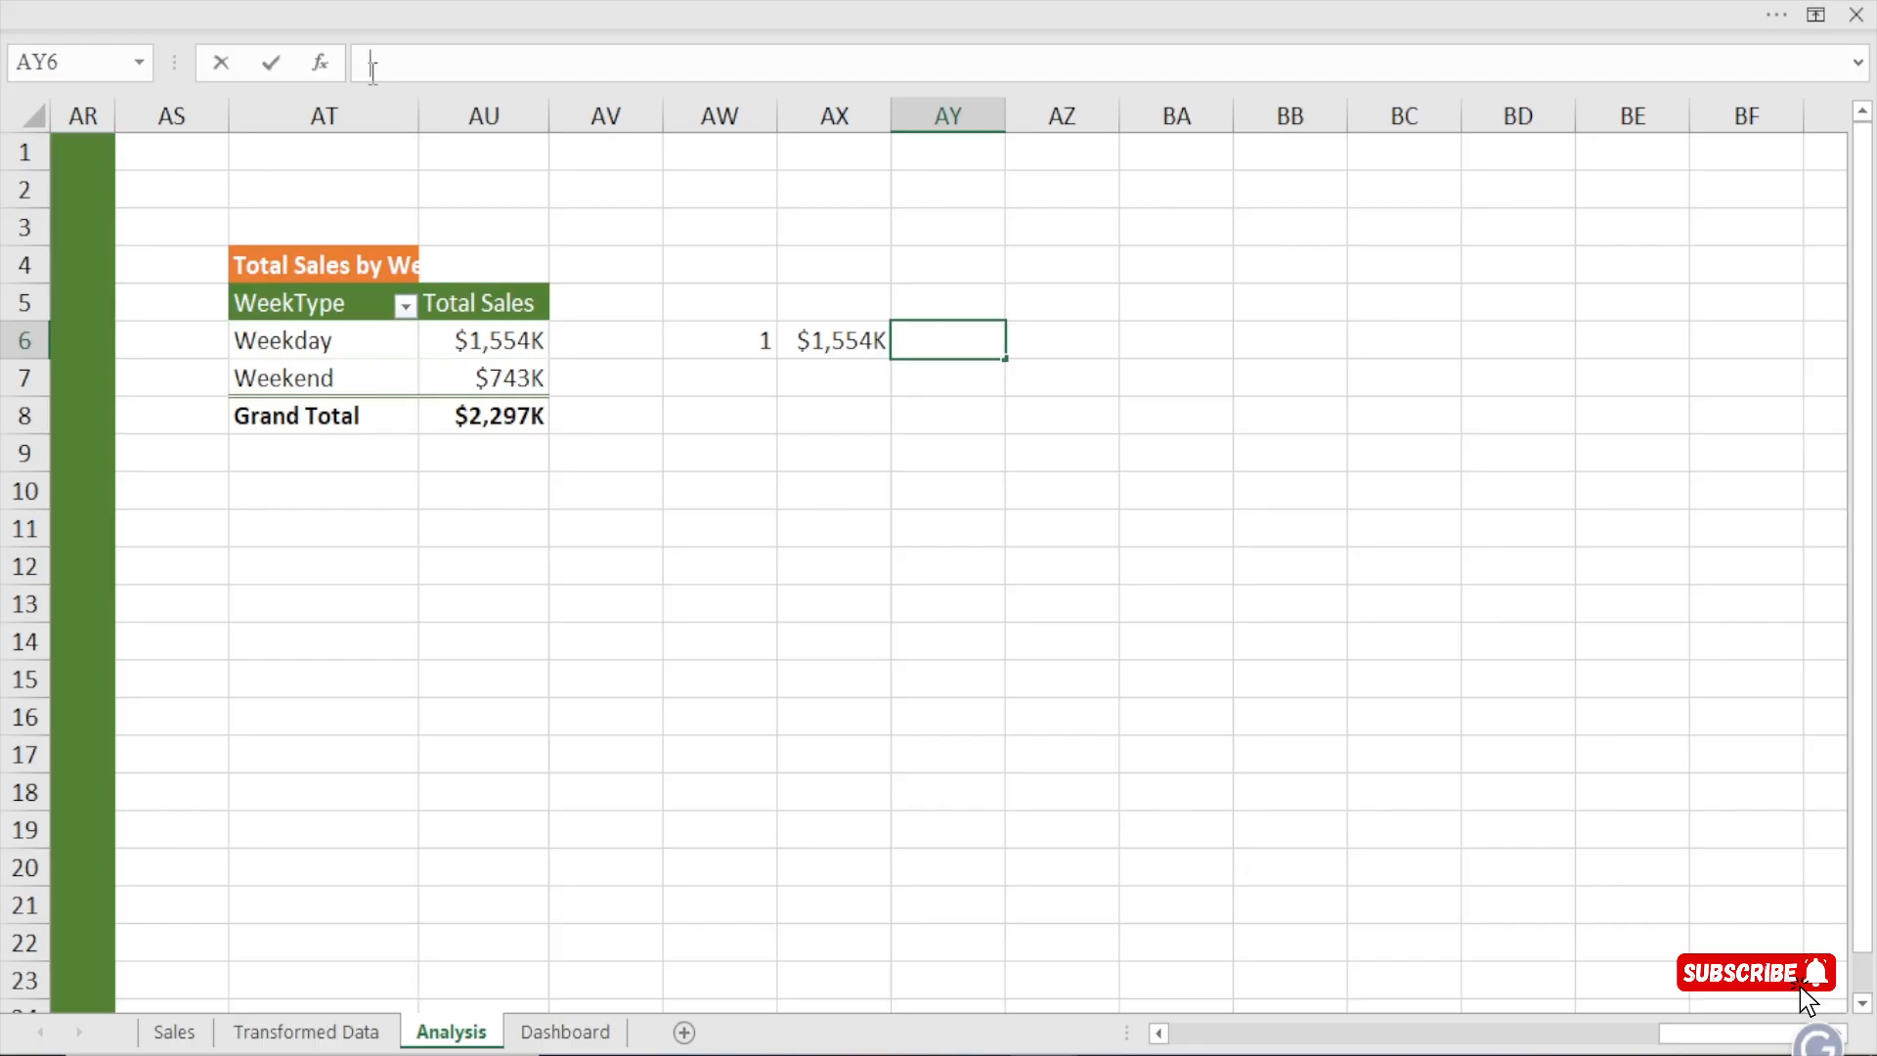
text(=INDEX()
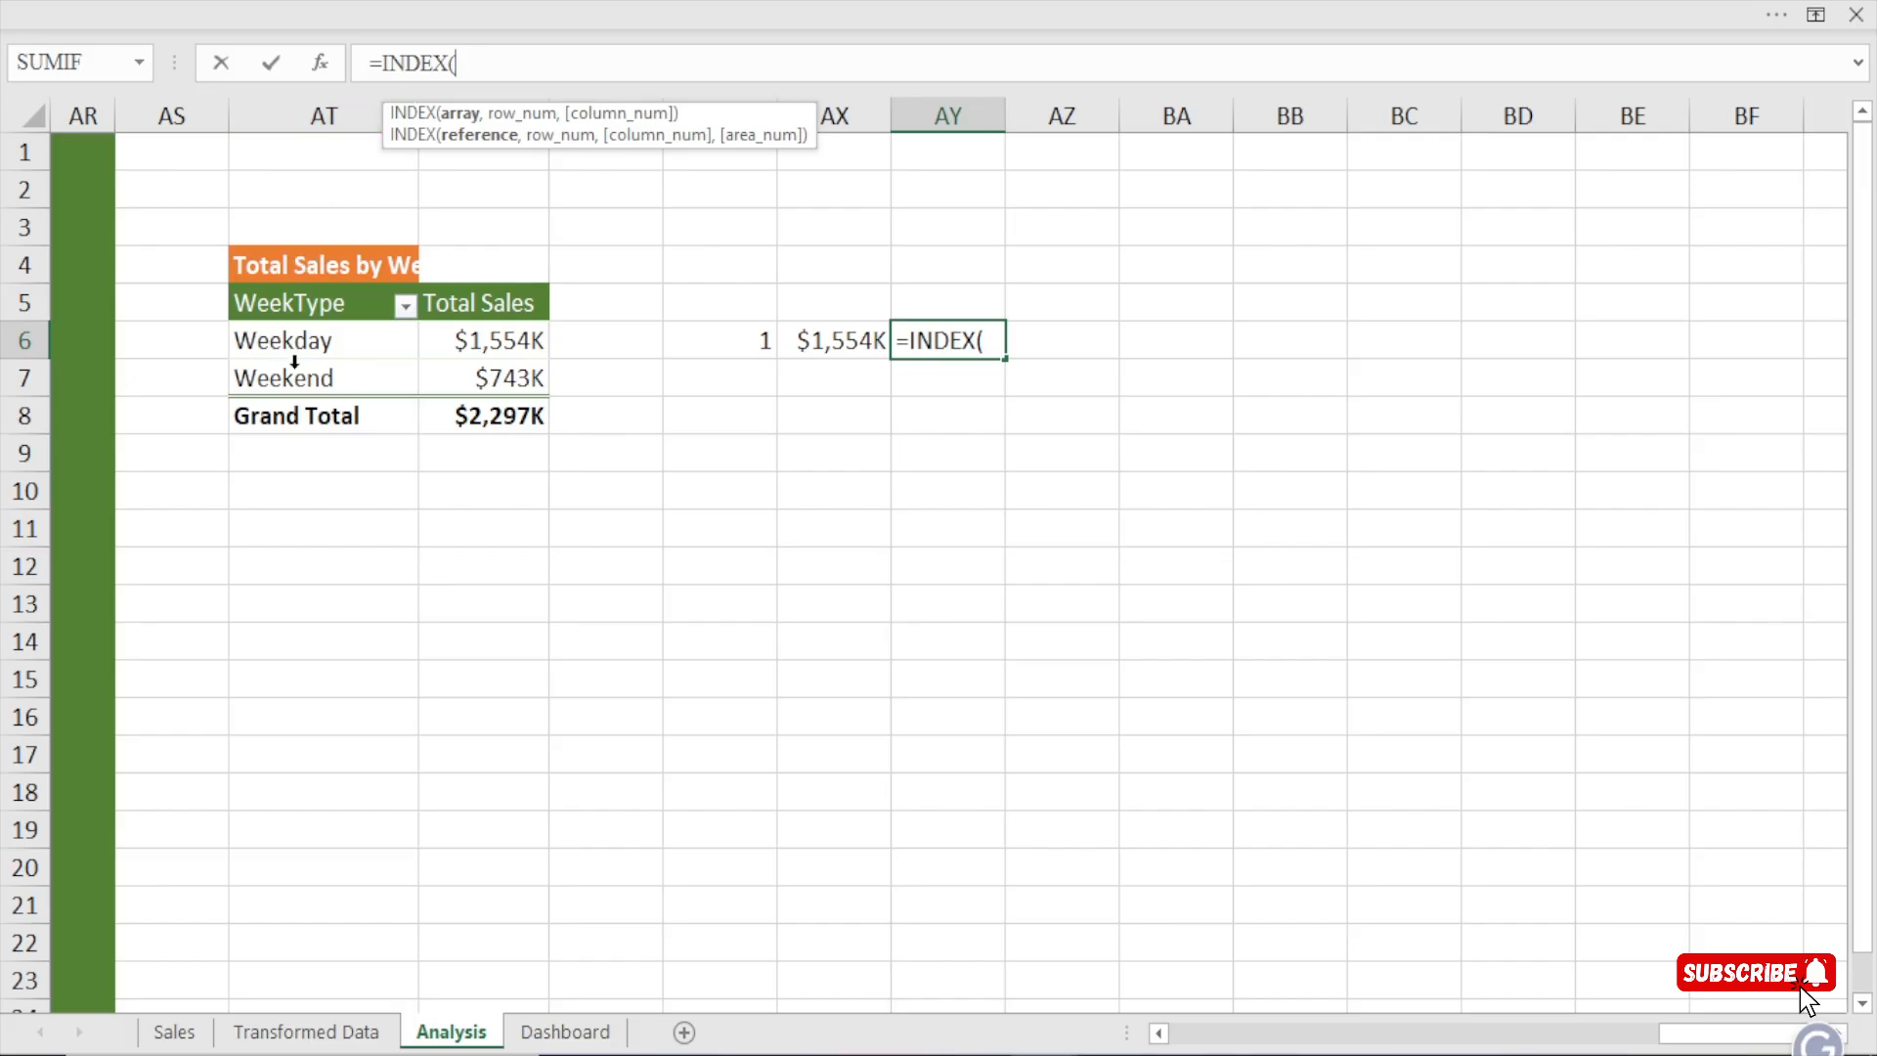
drag(320, 343, 321, 377)
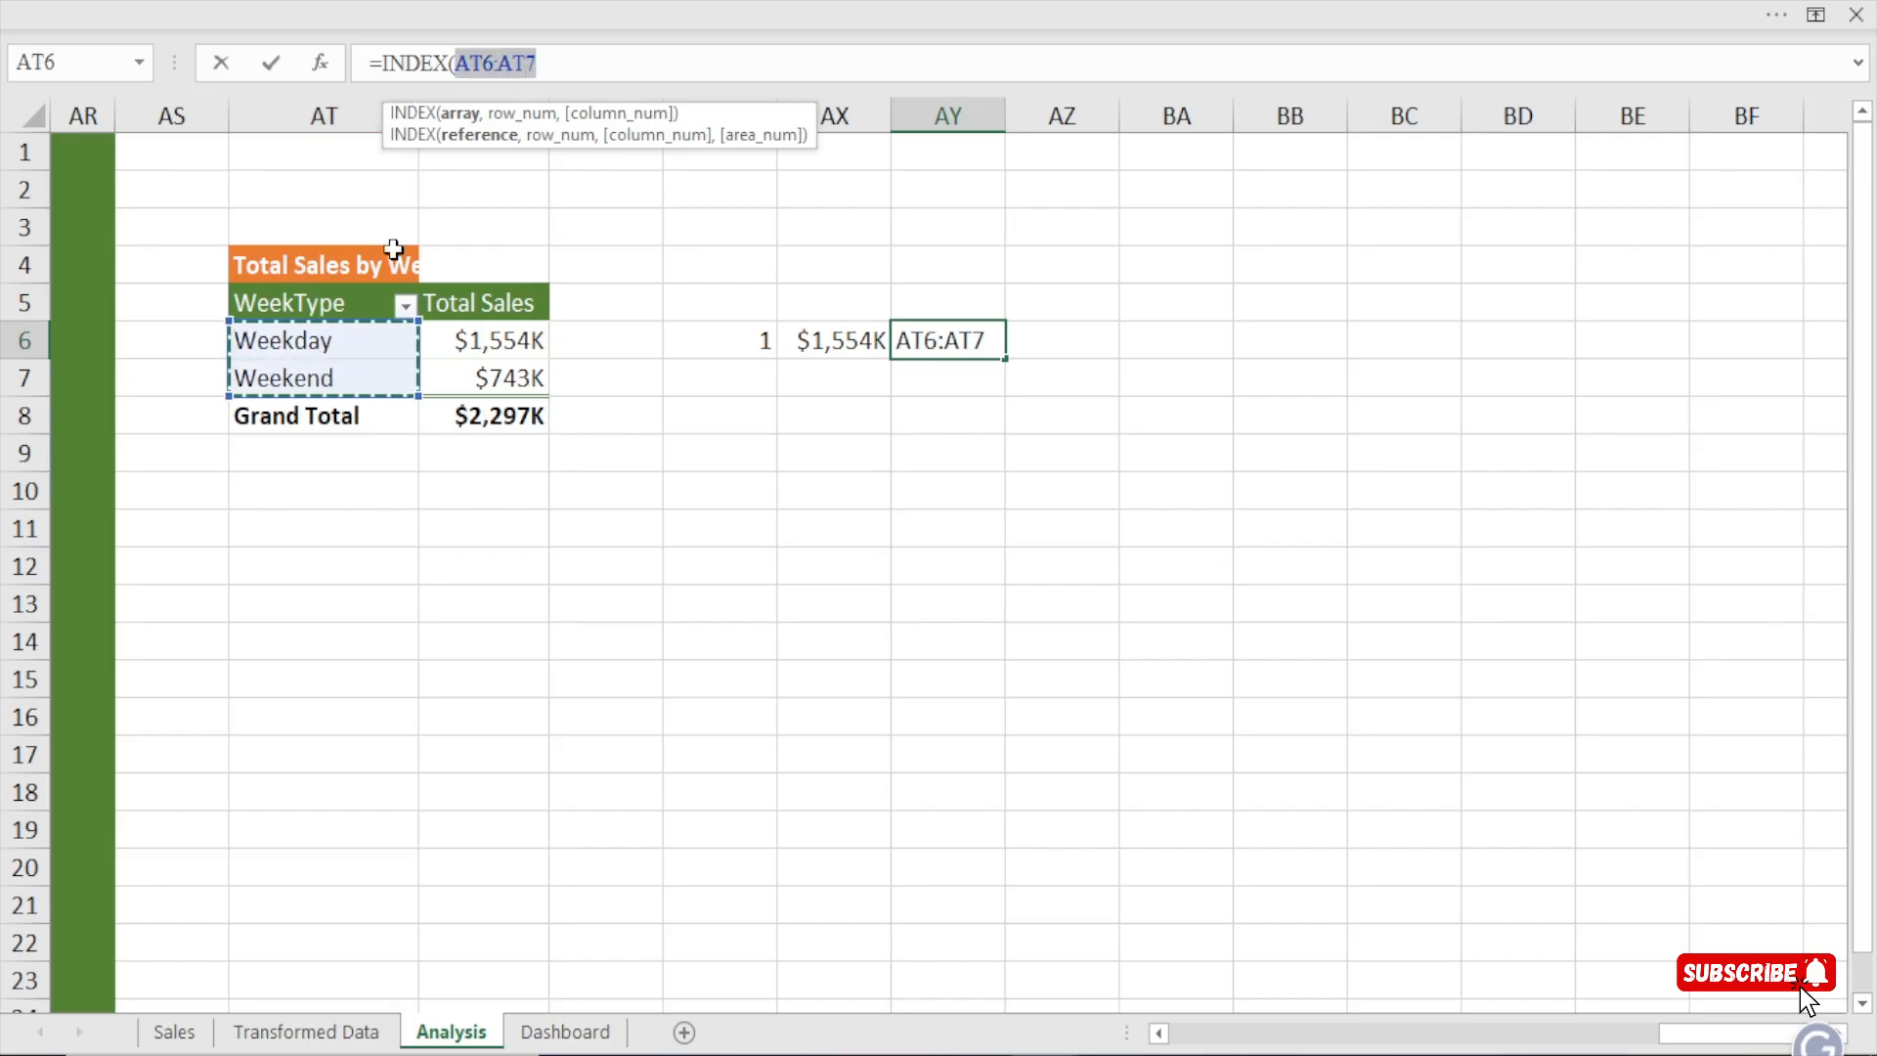
text(,)
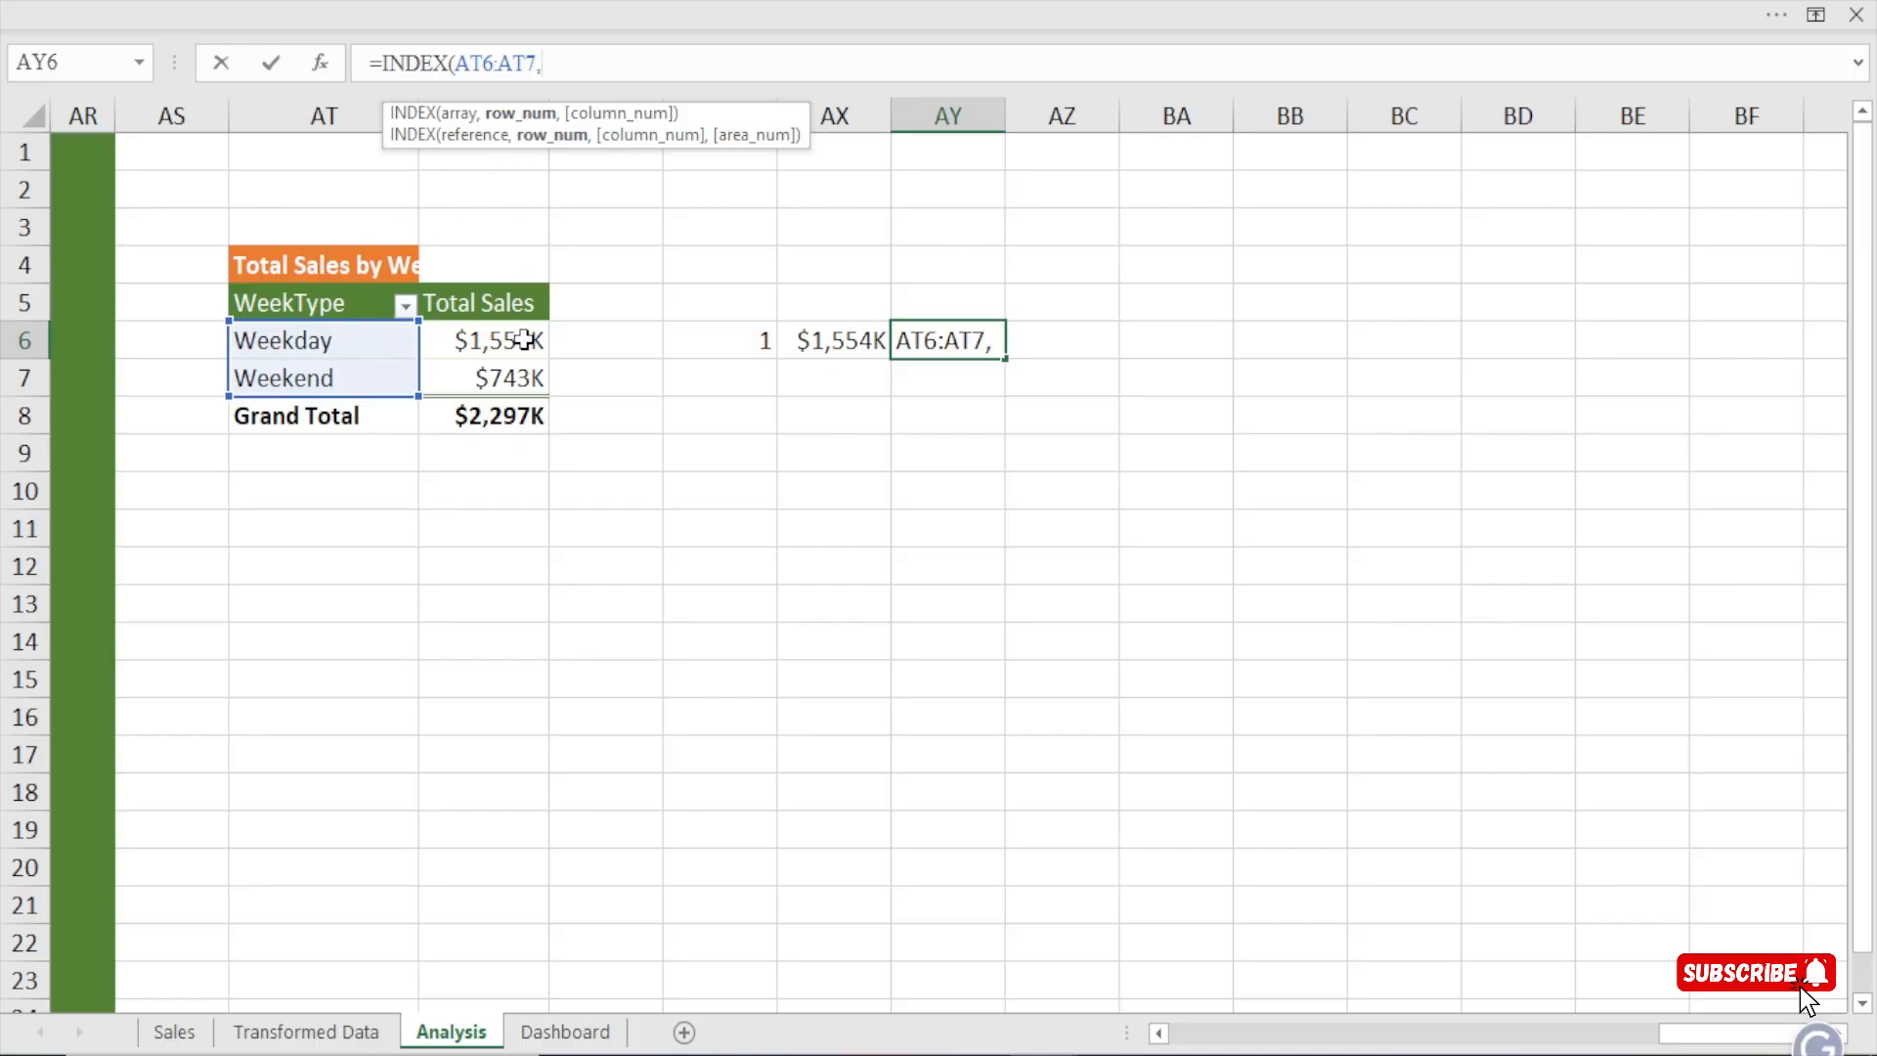
text(1)
key(BackSpace)
text(ma)
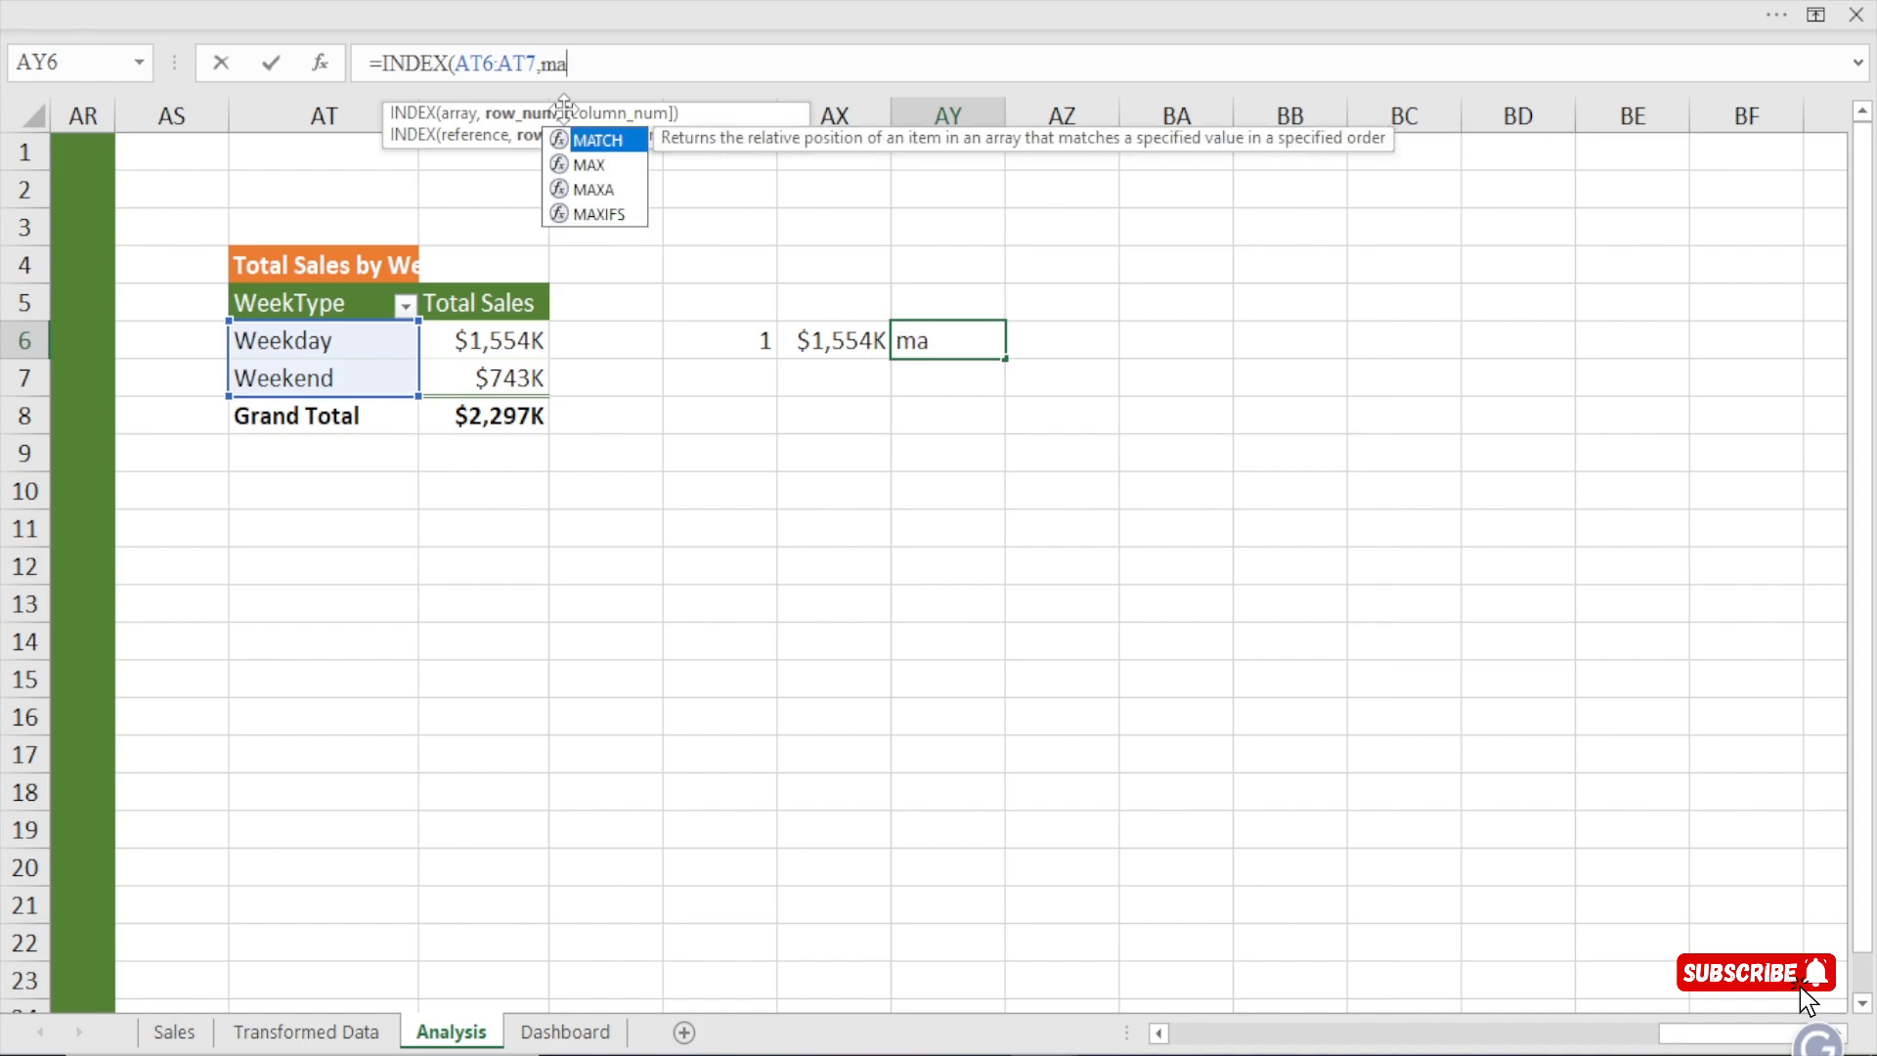
key(Tab)
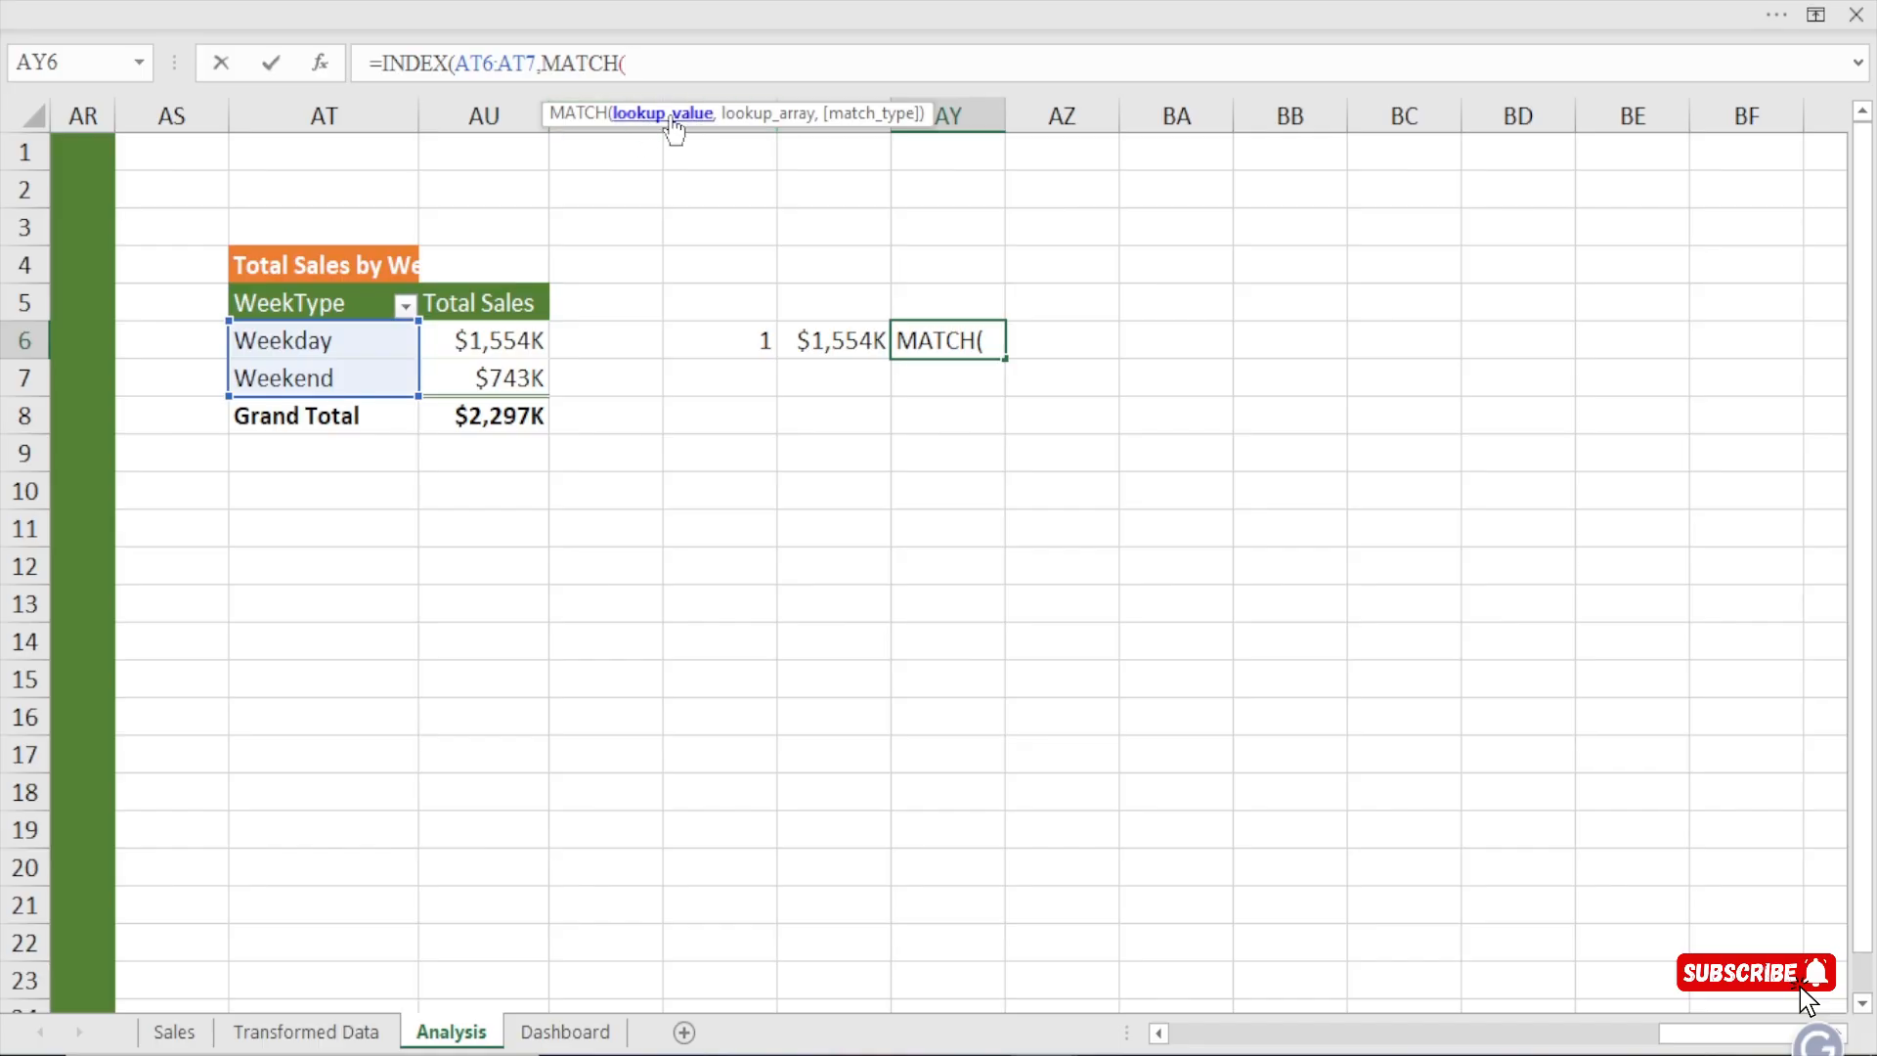
Complete the nested MATCH in AY6 with lookup value AX6, lookup array AU6:AU7 and exact match 0.
click(854, 339)
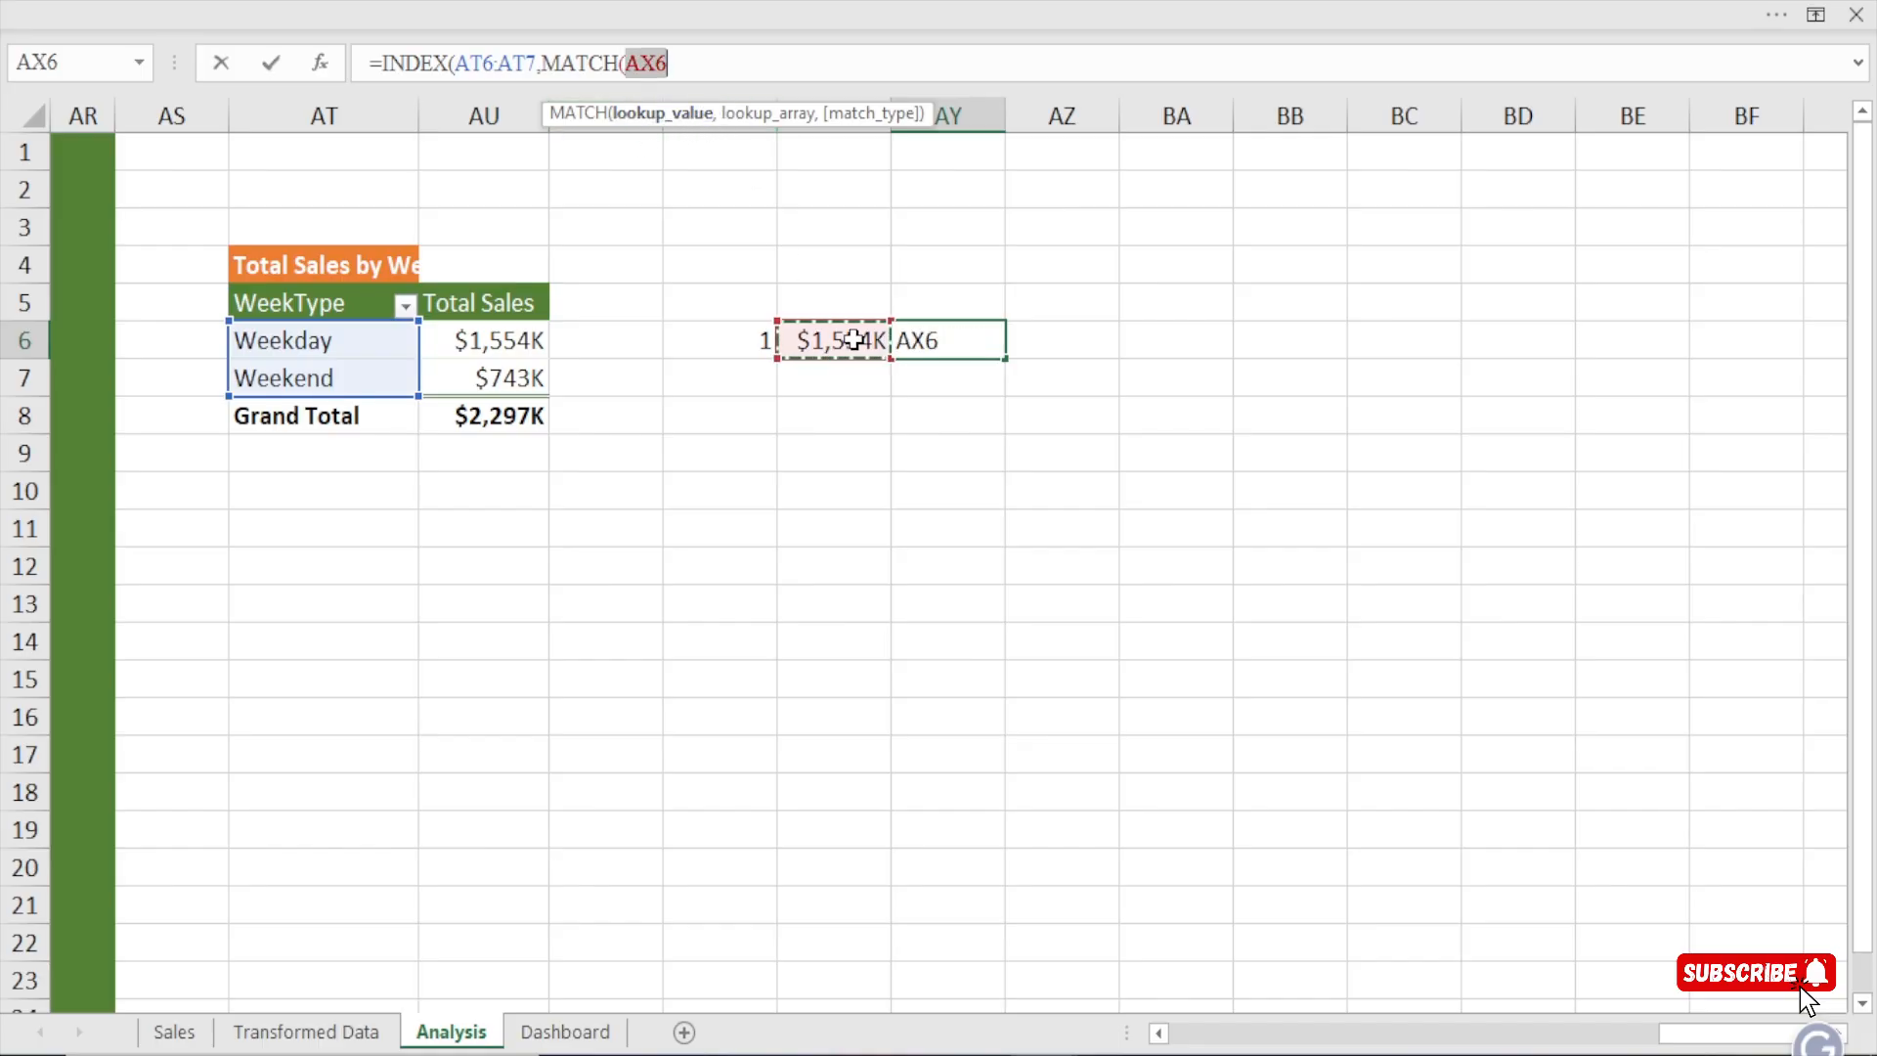
text(,)
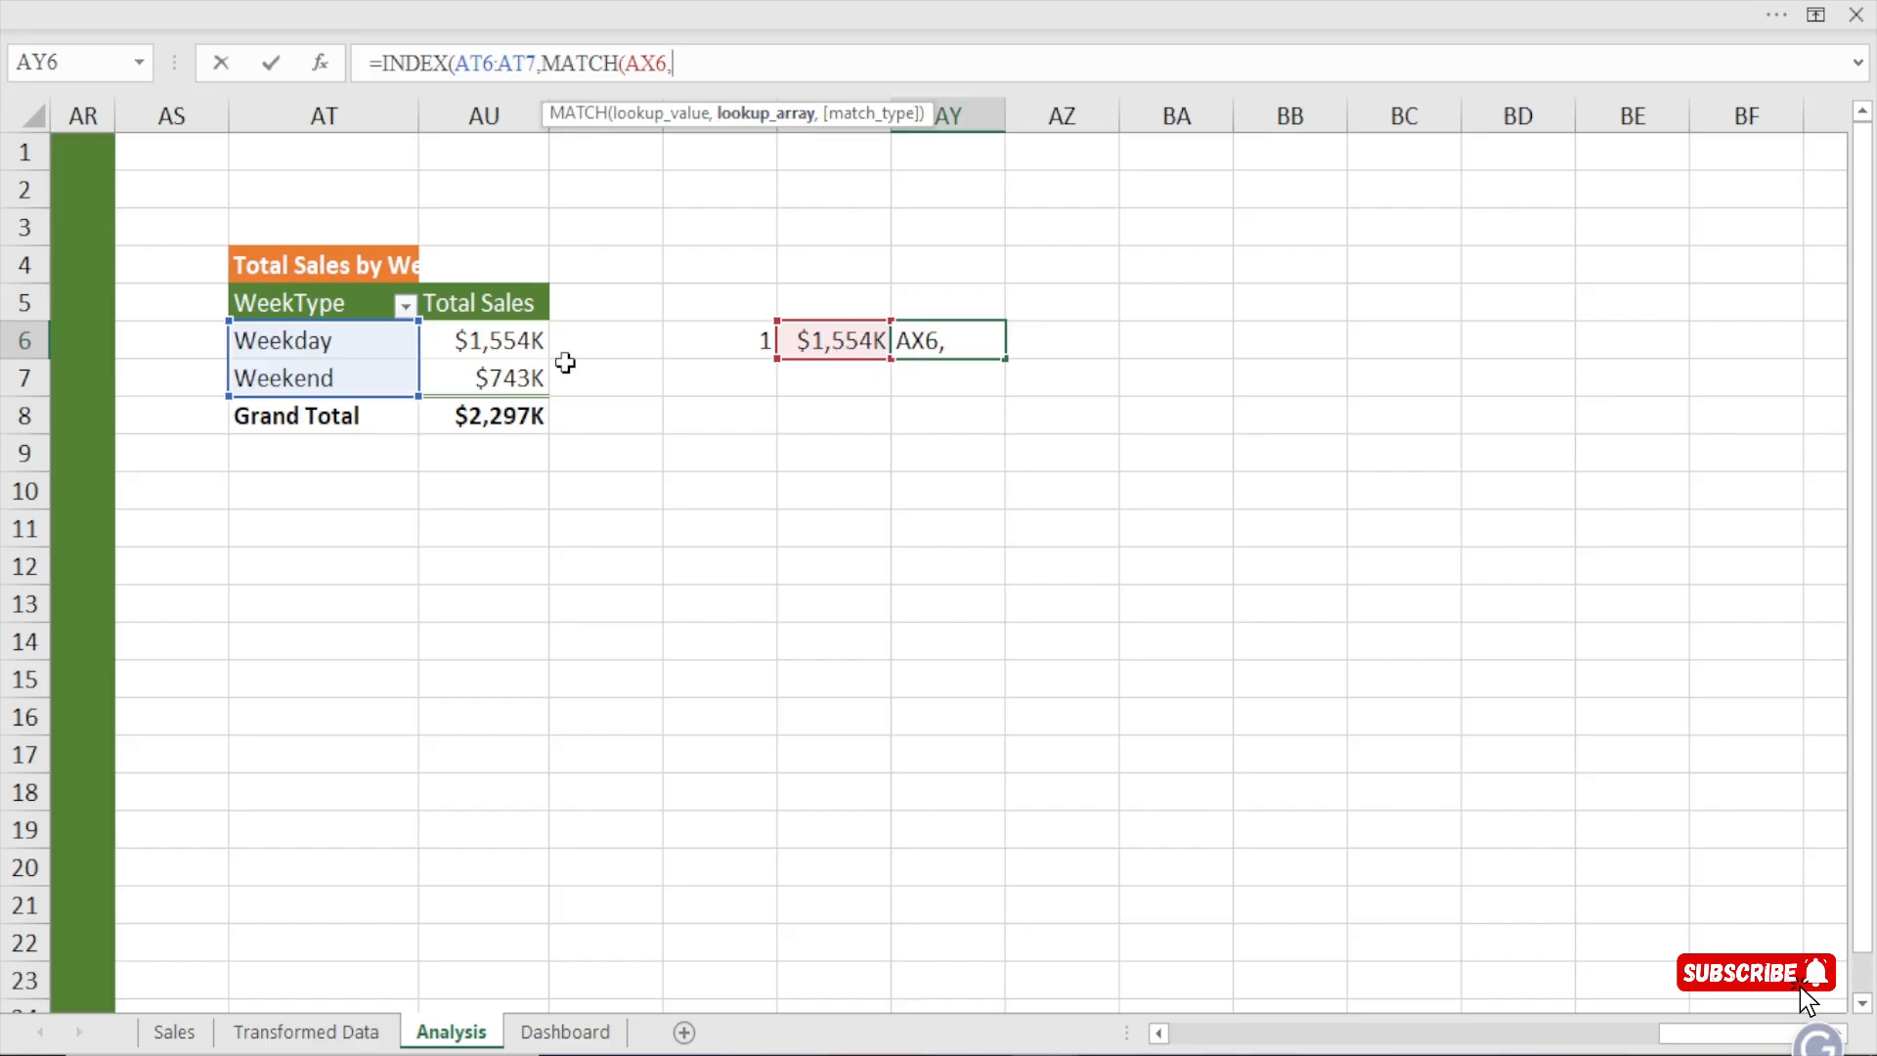
drag(513, 339, 515, 370)
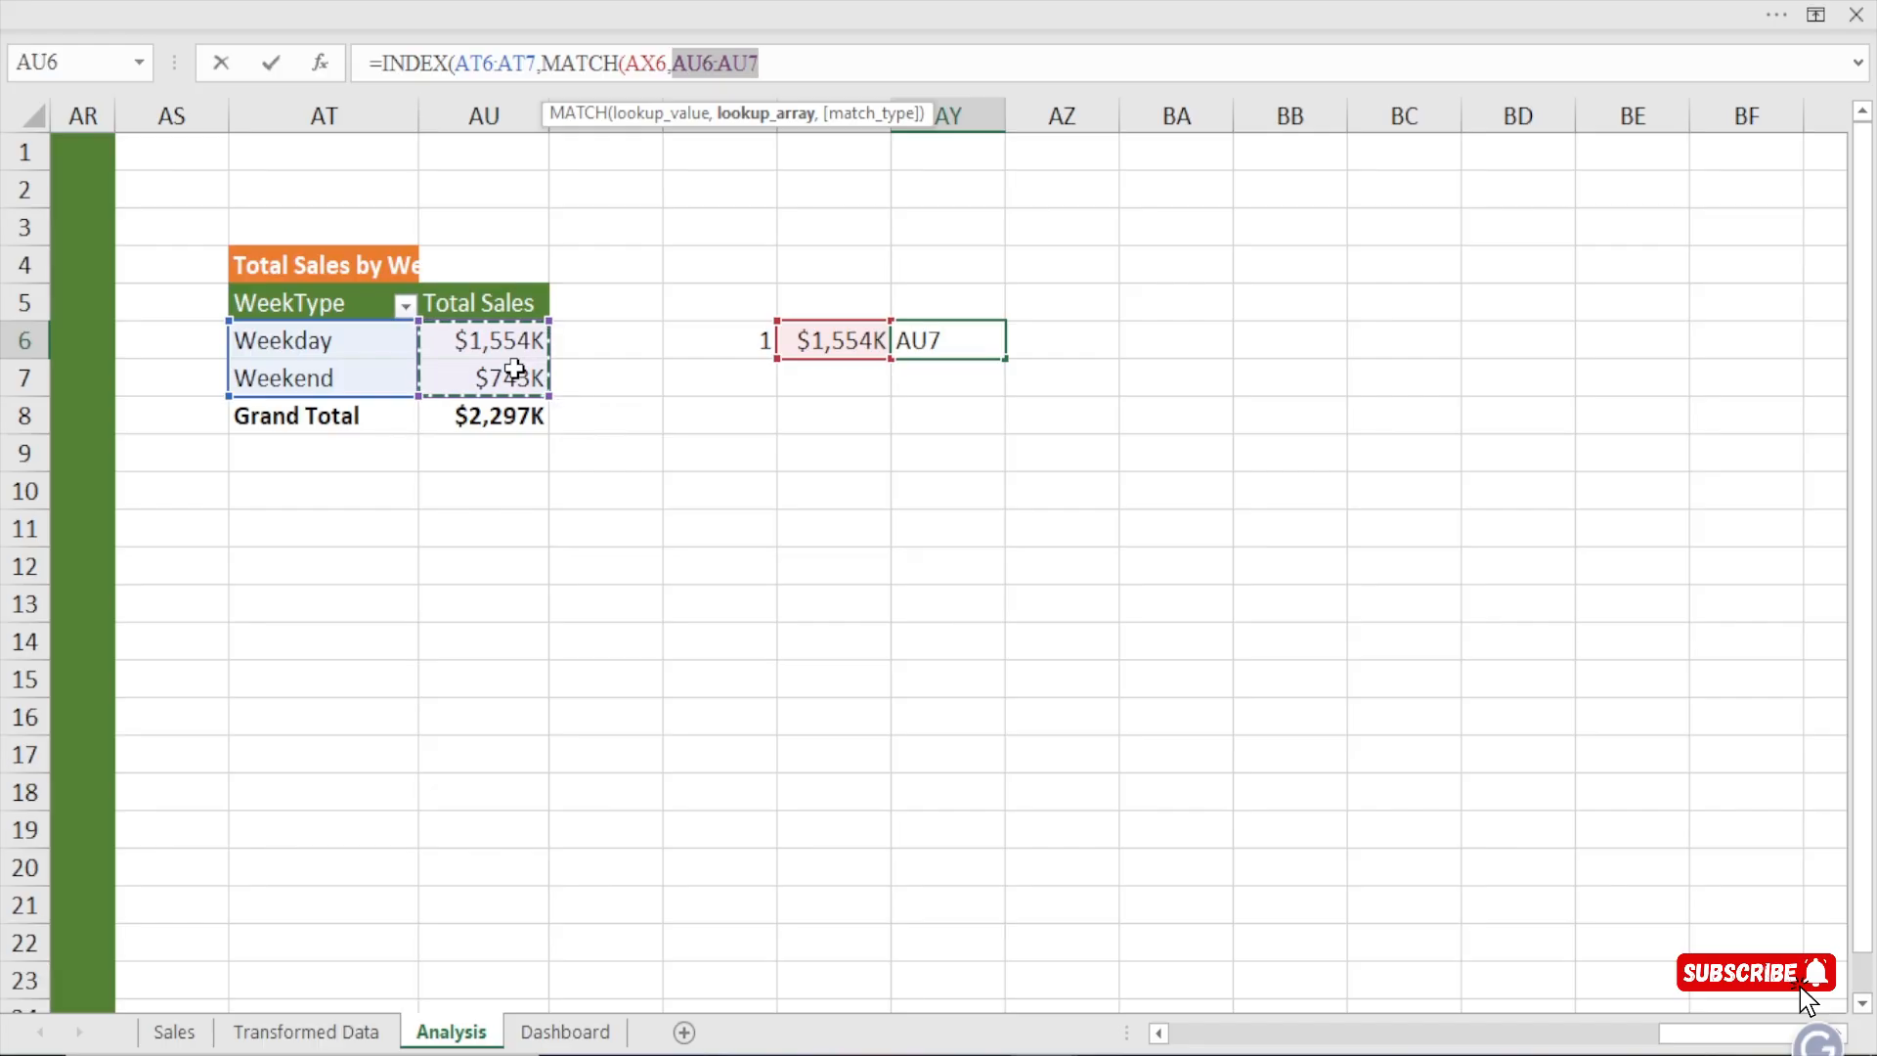
text(,)
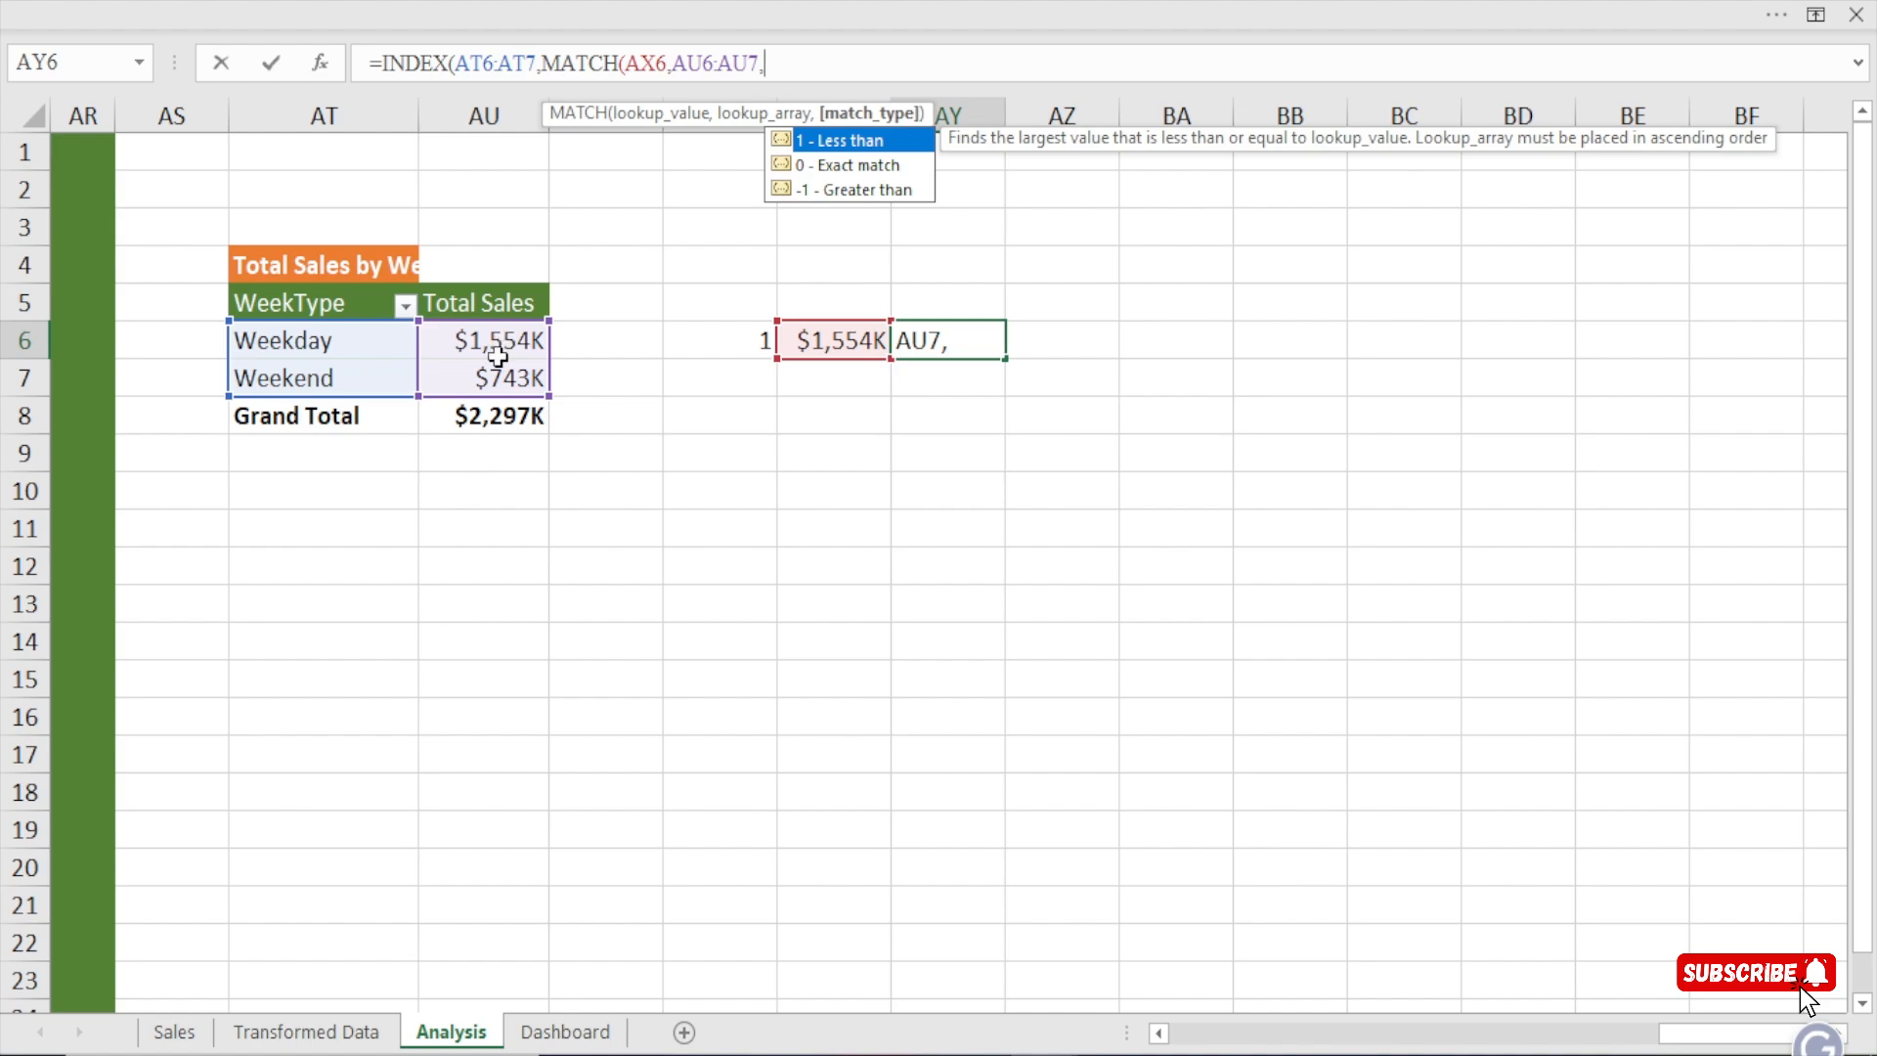
double_click(866, 165)
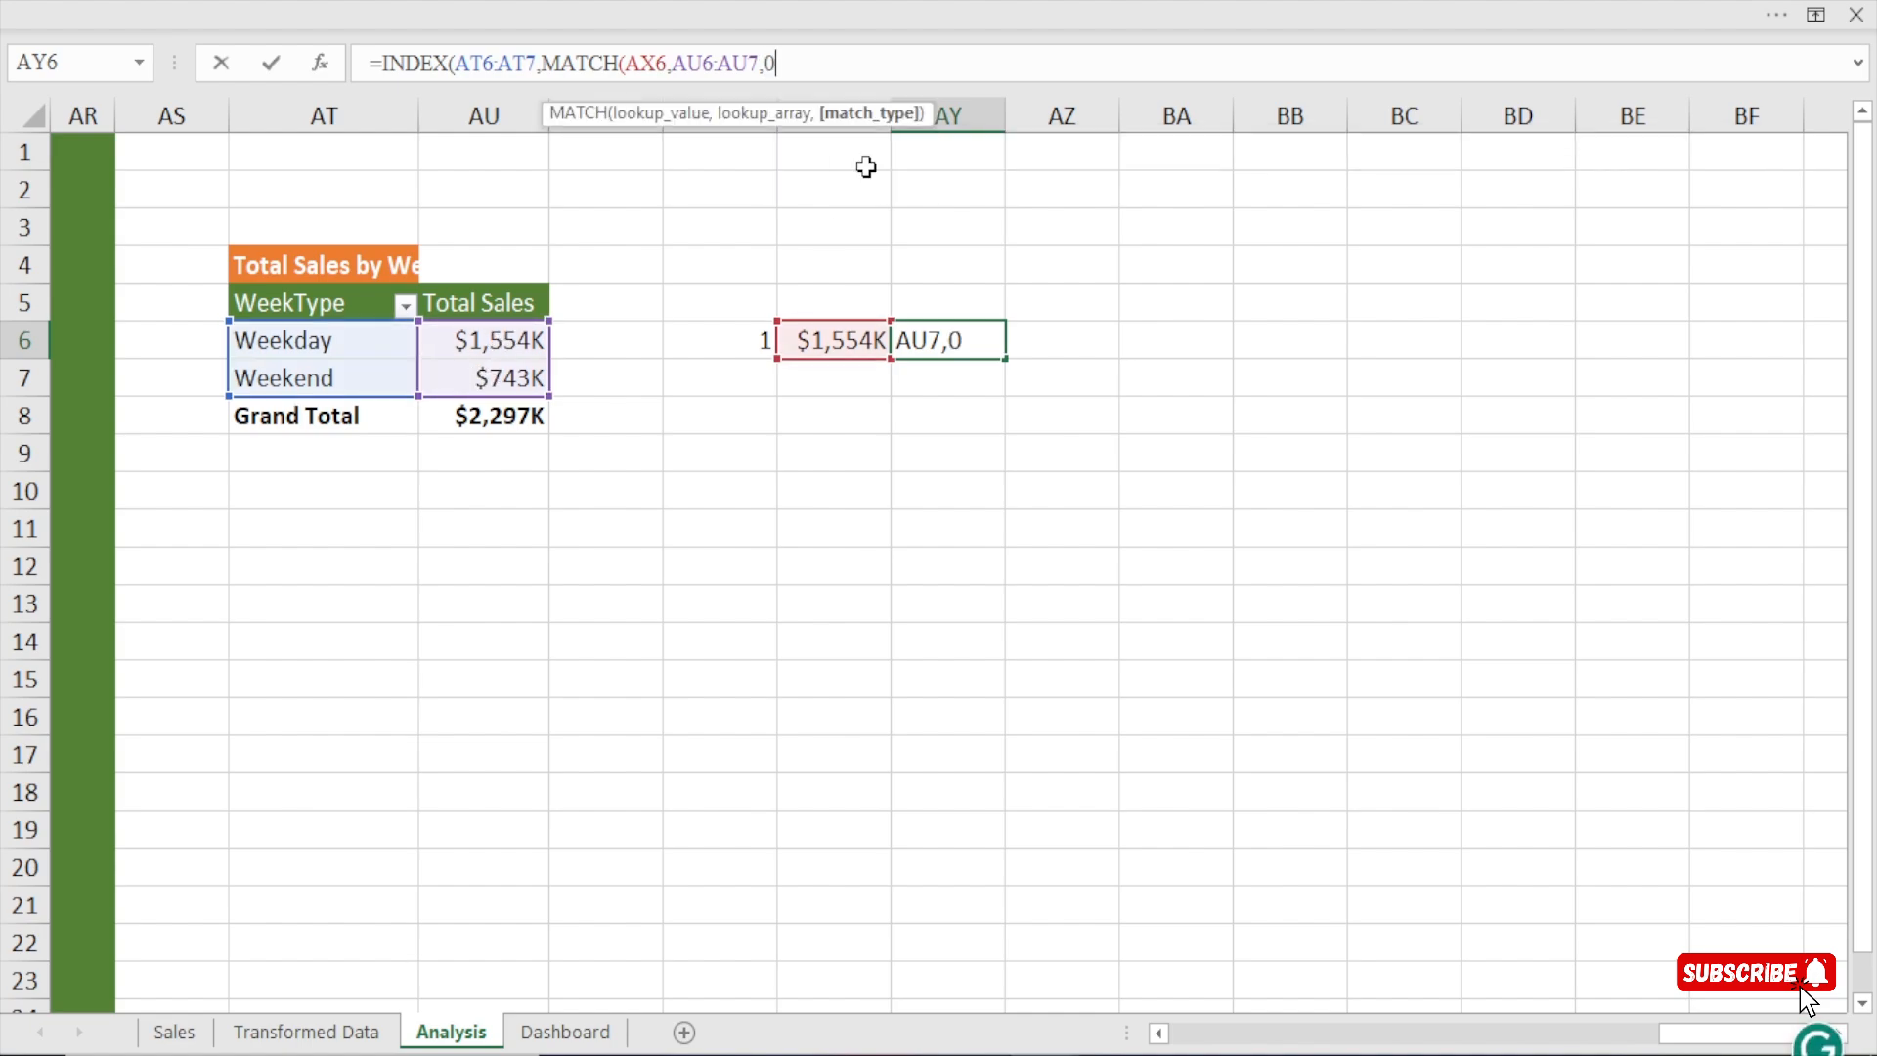
text()))
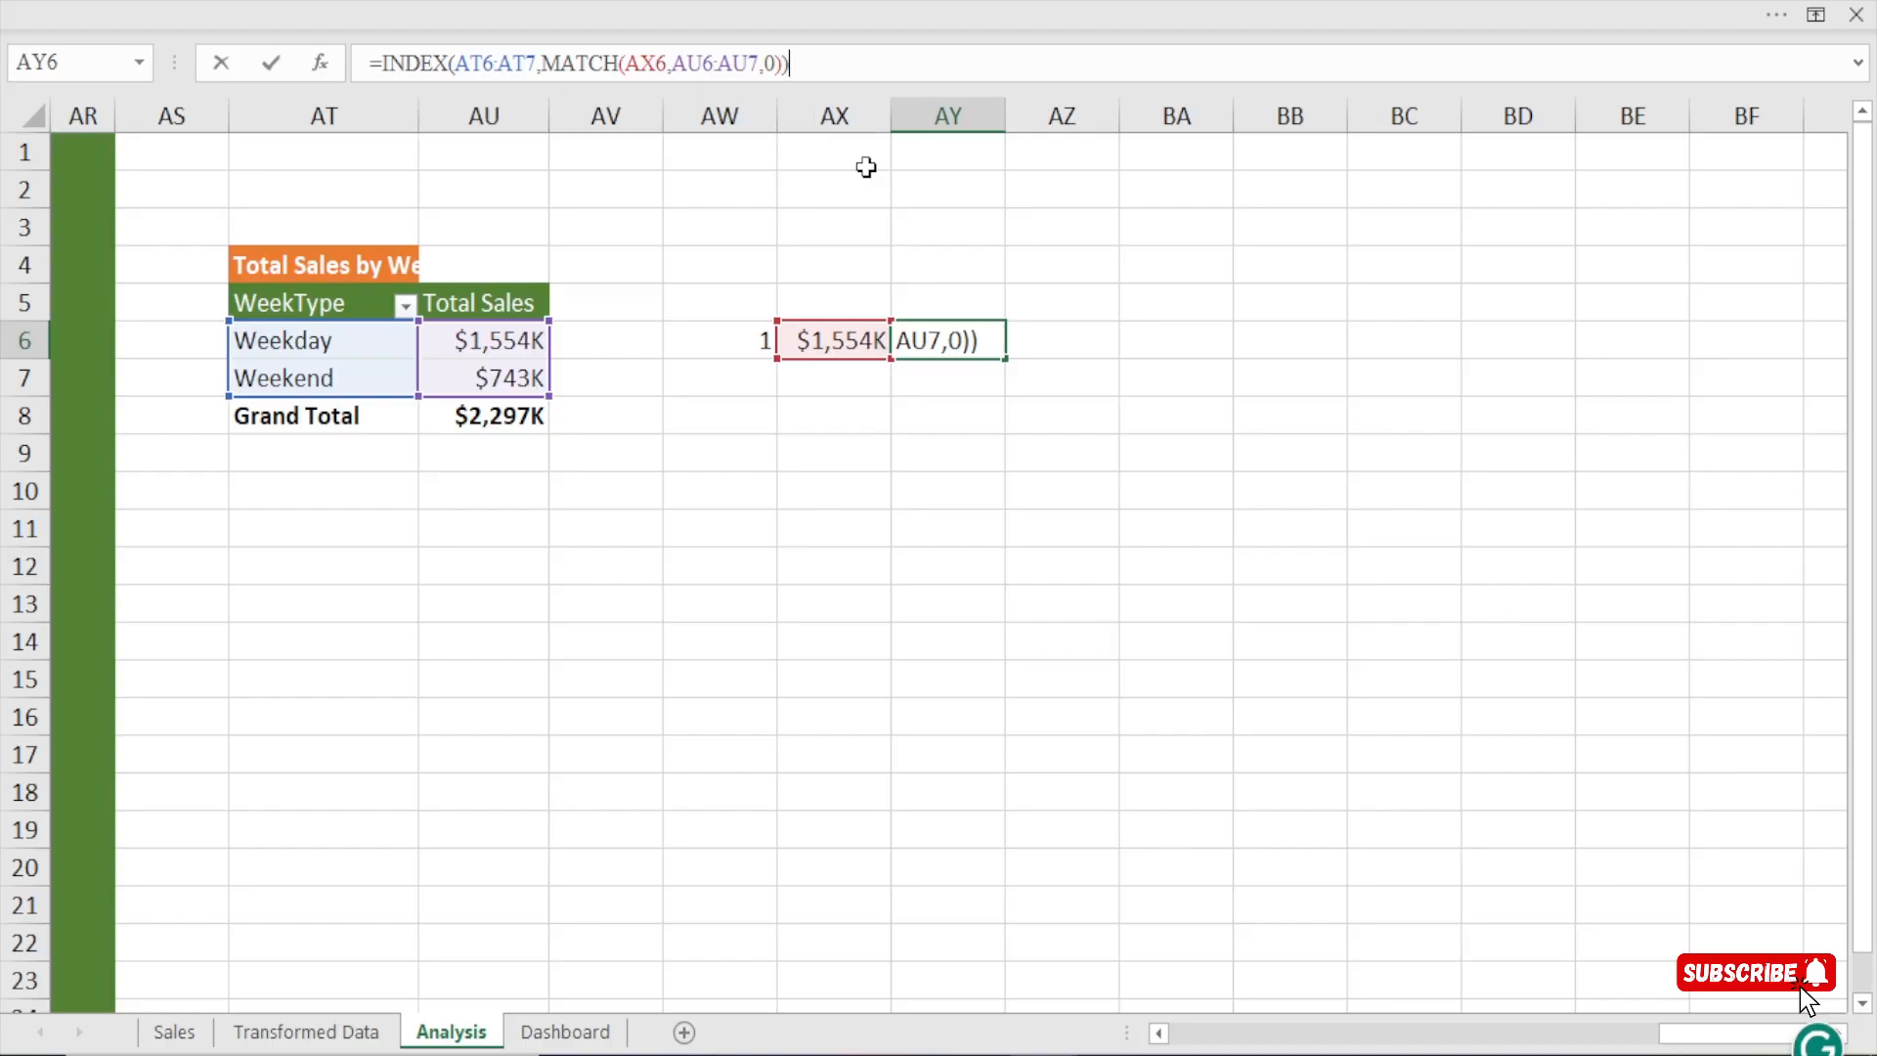
key(Return)
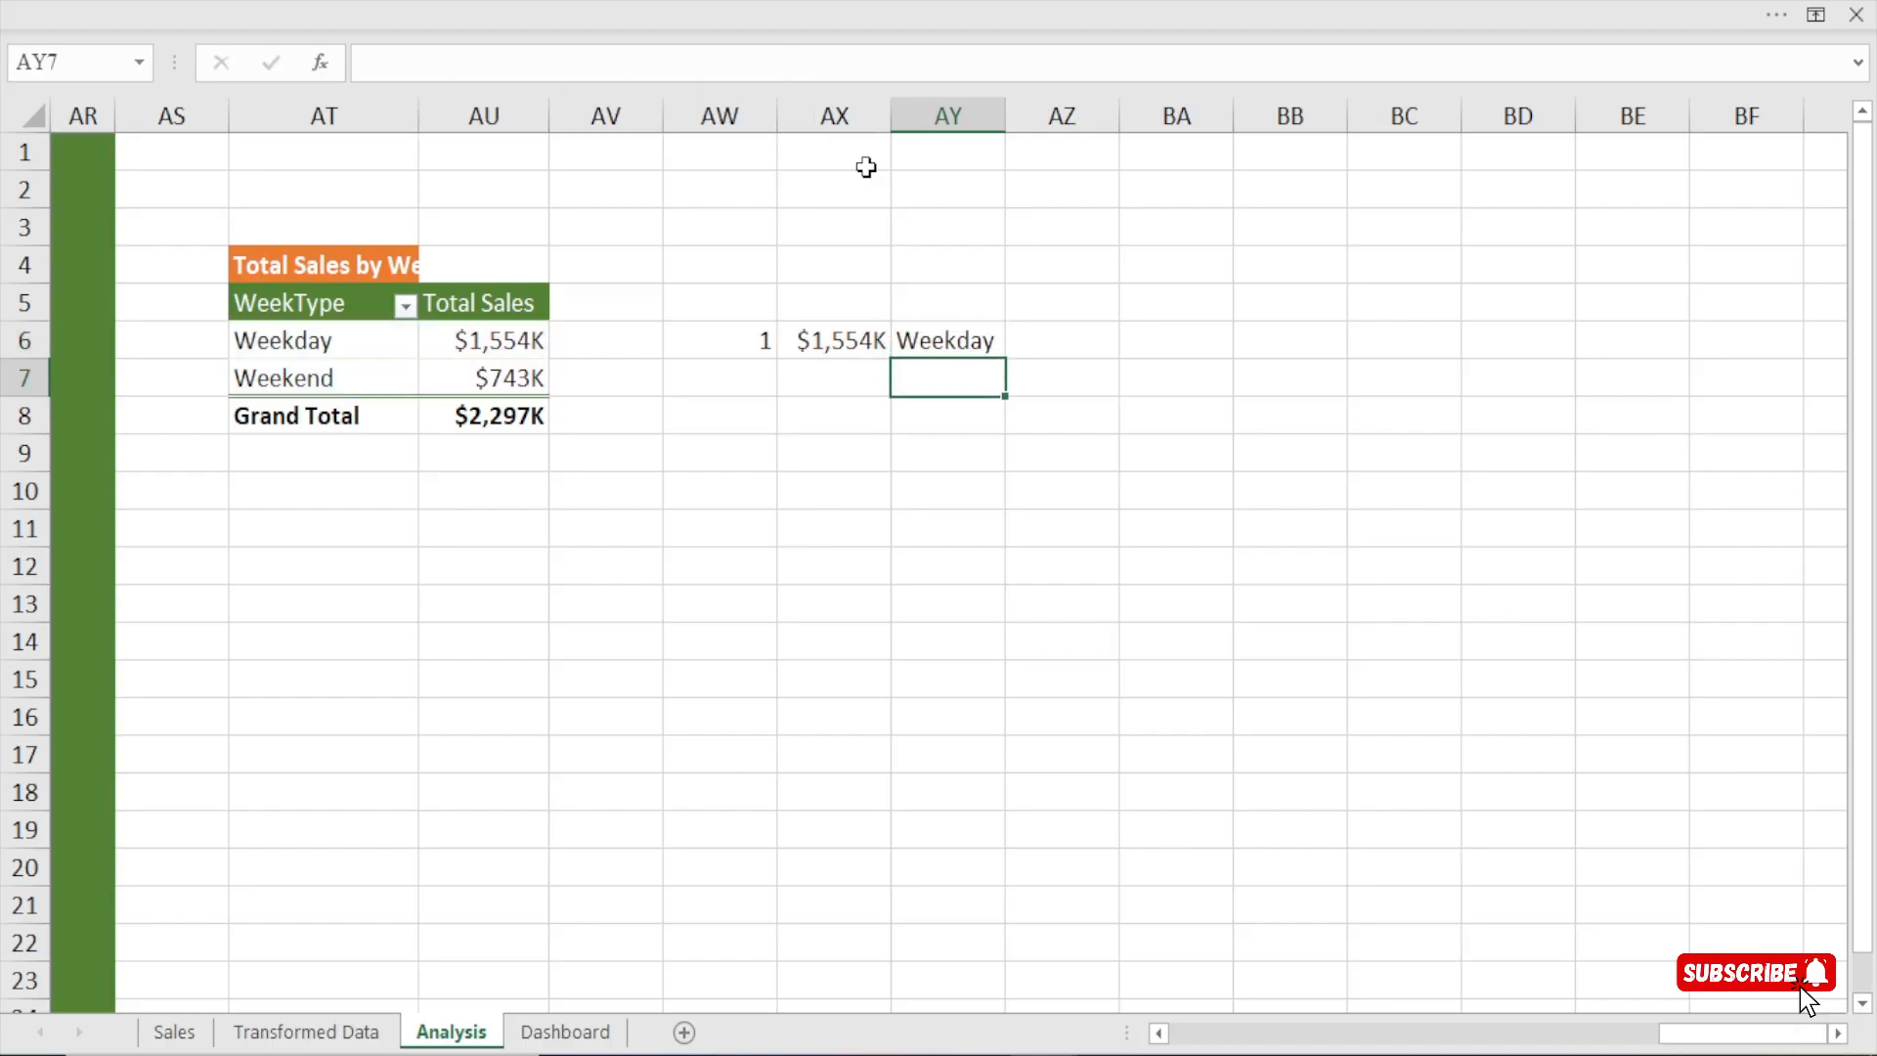
Check the INDEX-MATCH result in AY6 against the week types and sales in the pivot table.
click(958, 341)
click(250, 342)
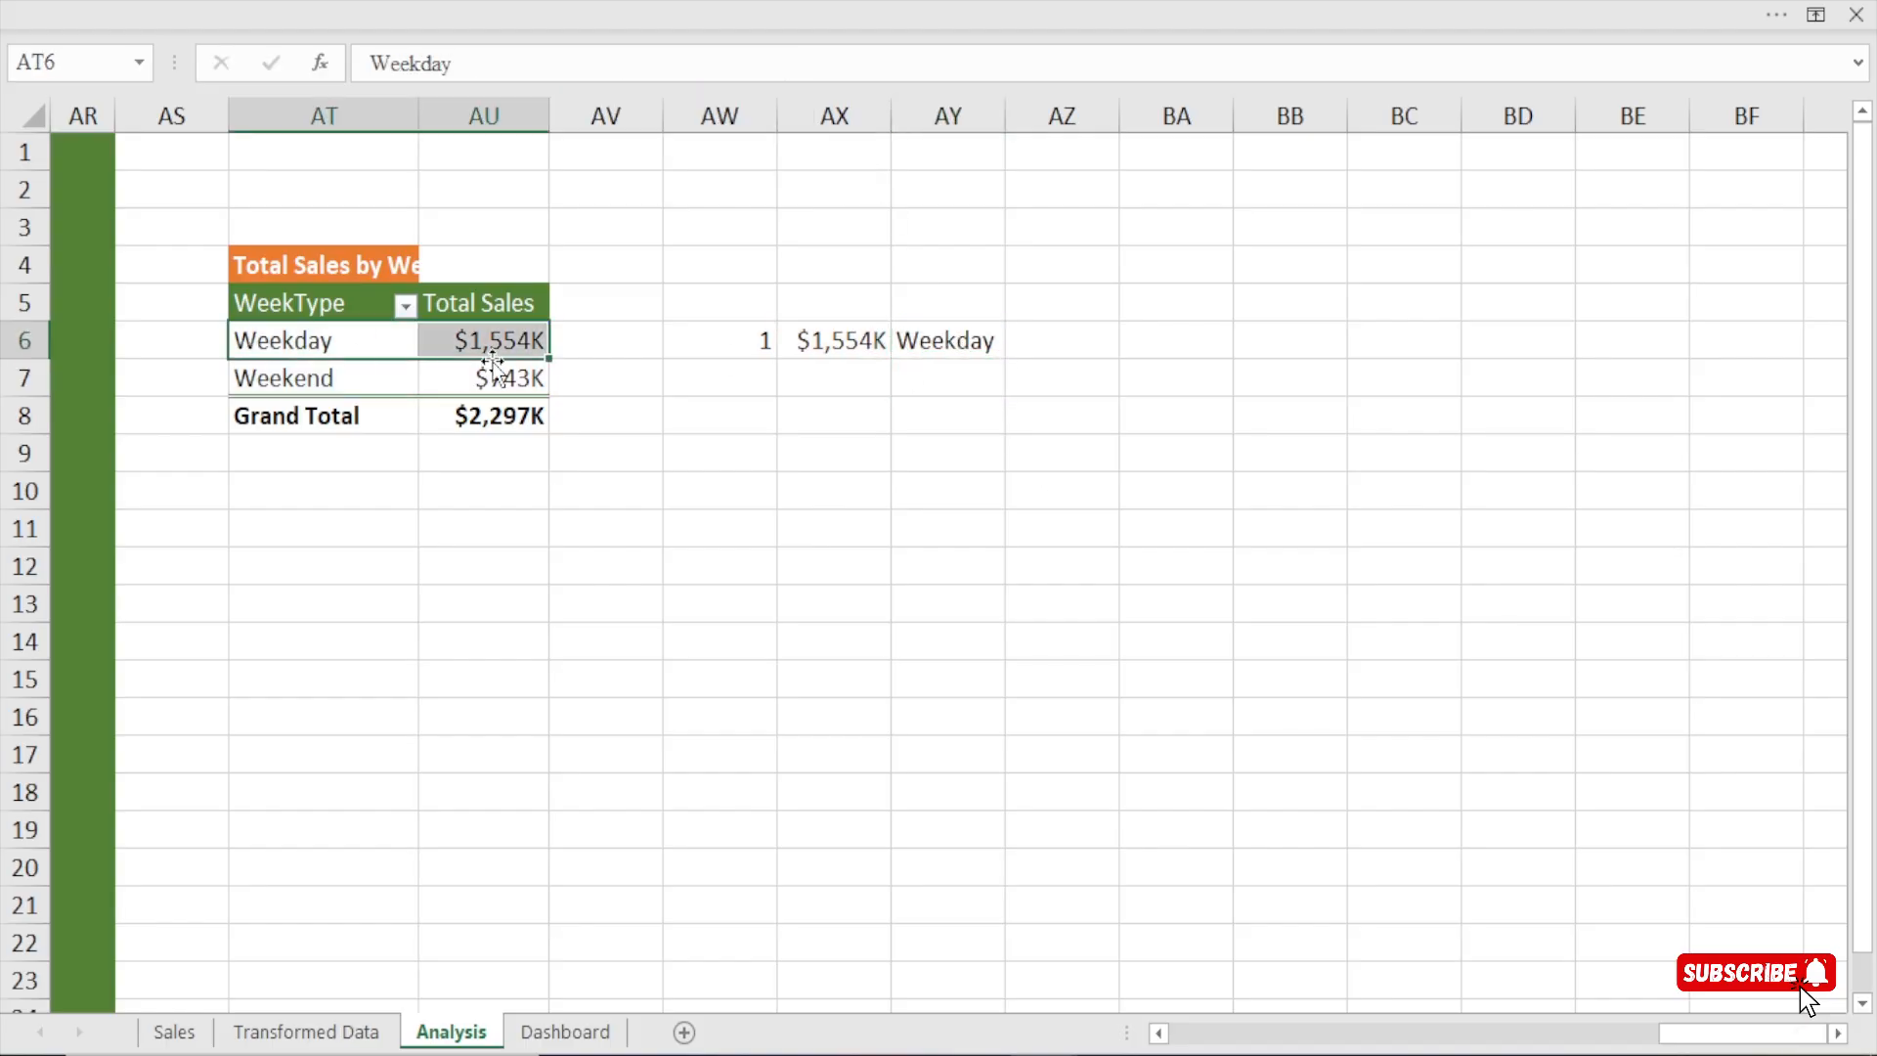
click(510, 342)
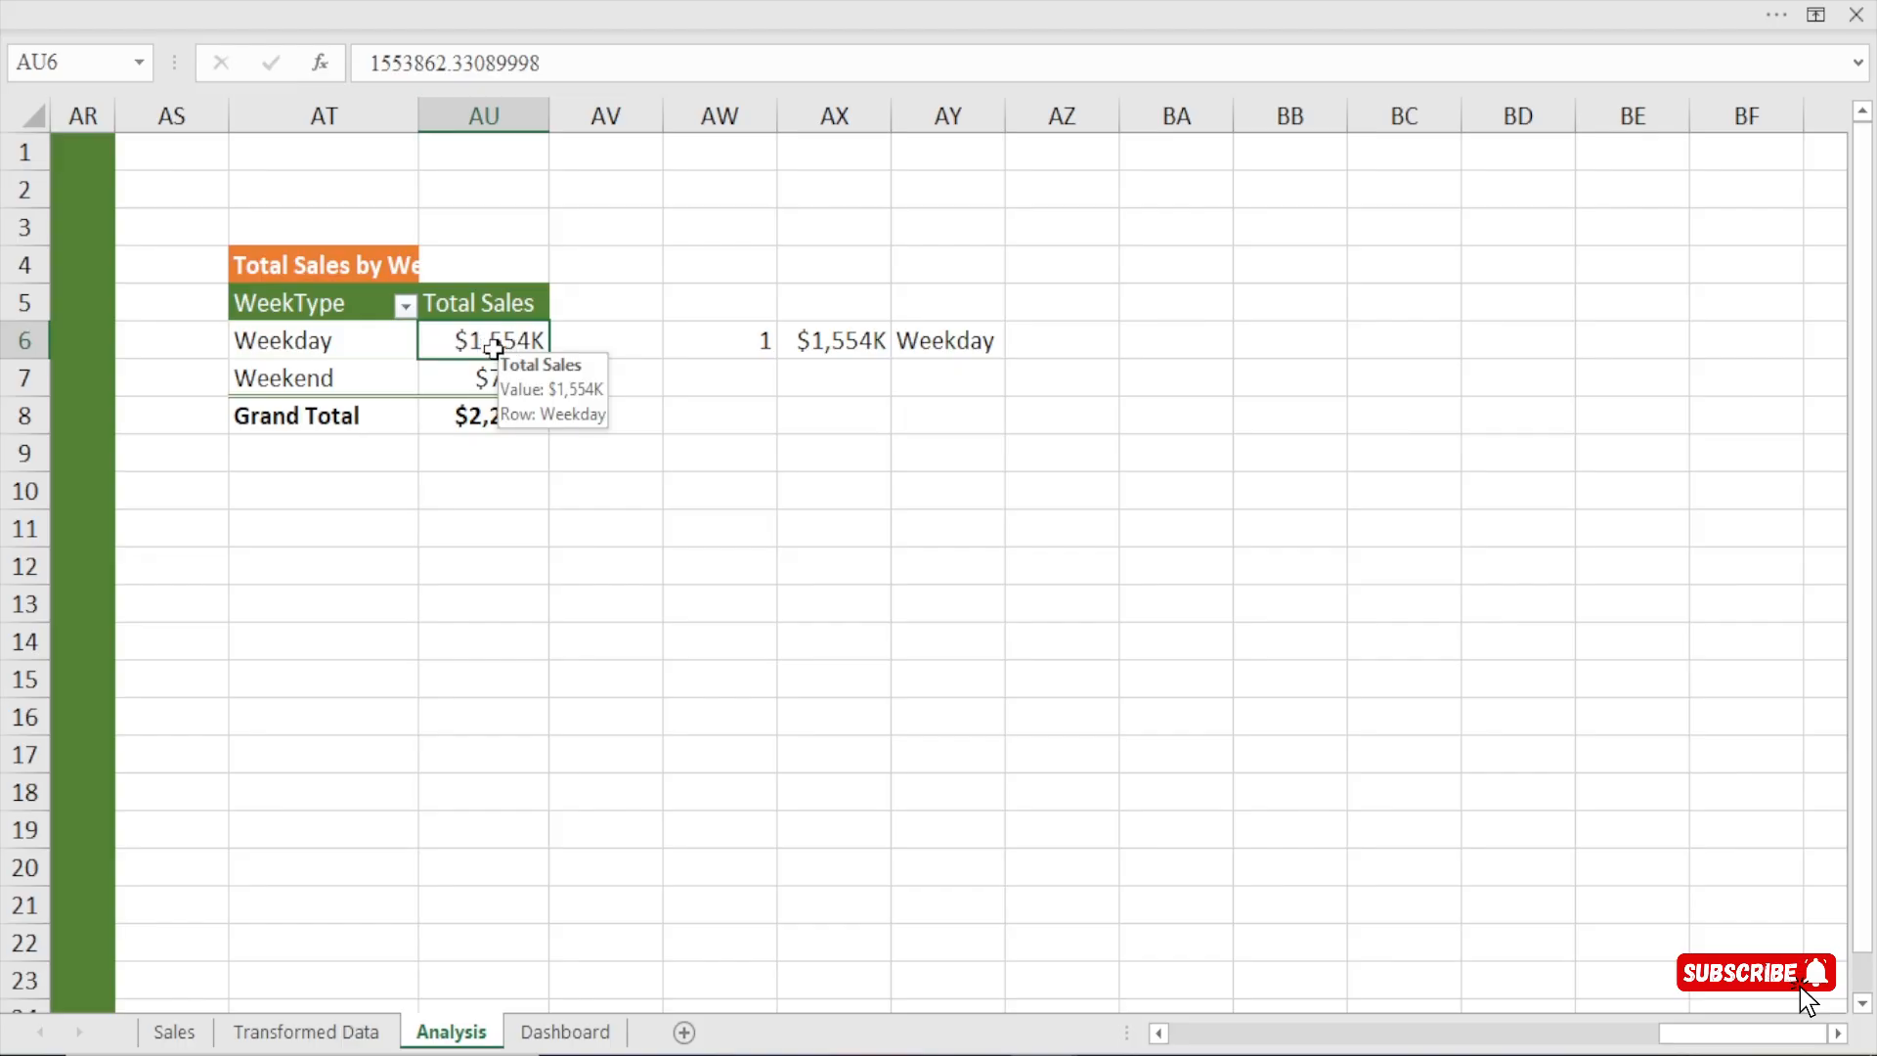
click(344, 340)
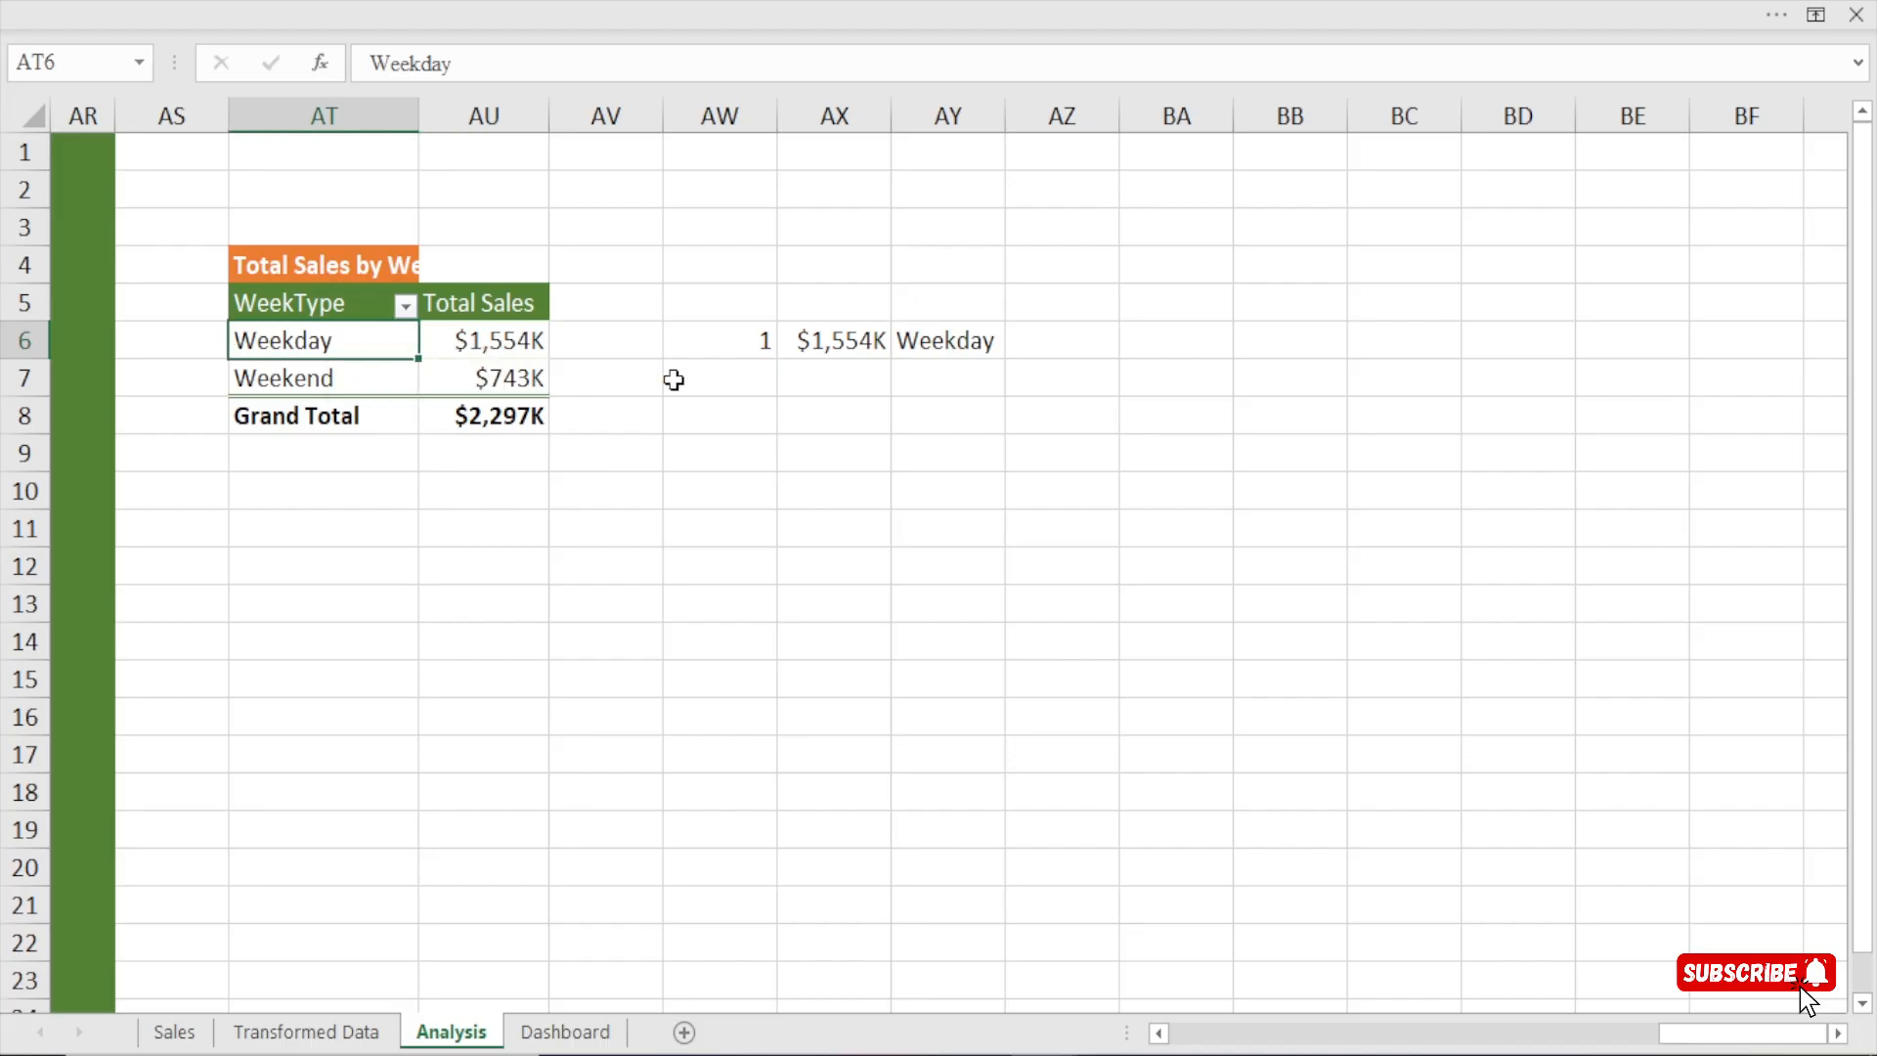
click(860, 342)
click(937, 333)
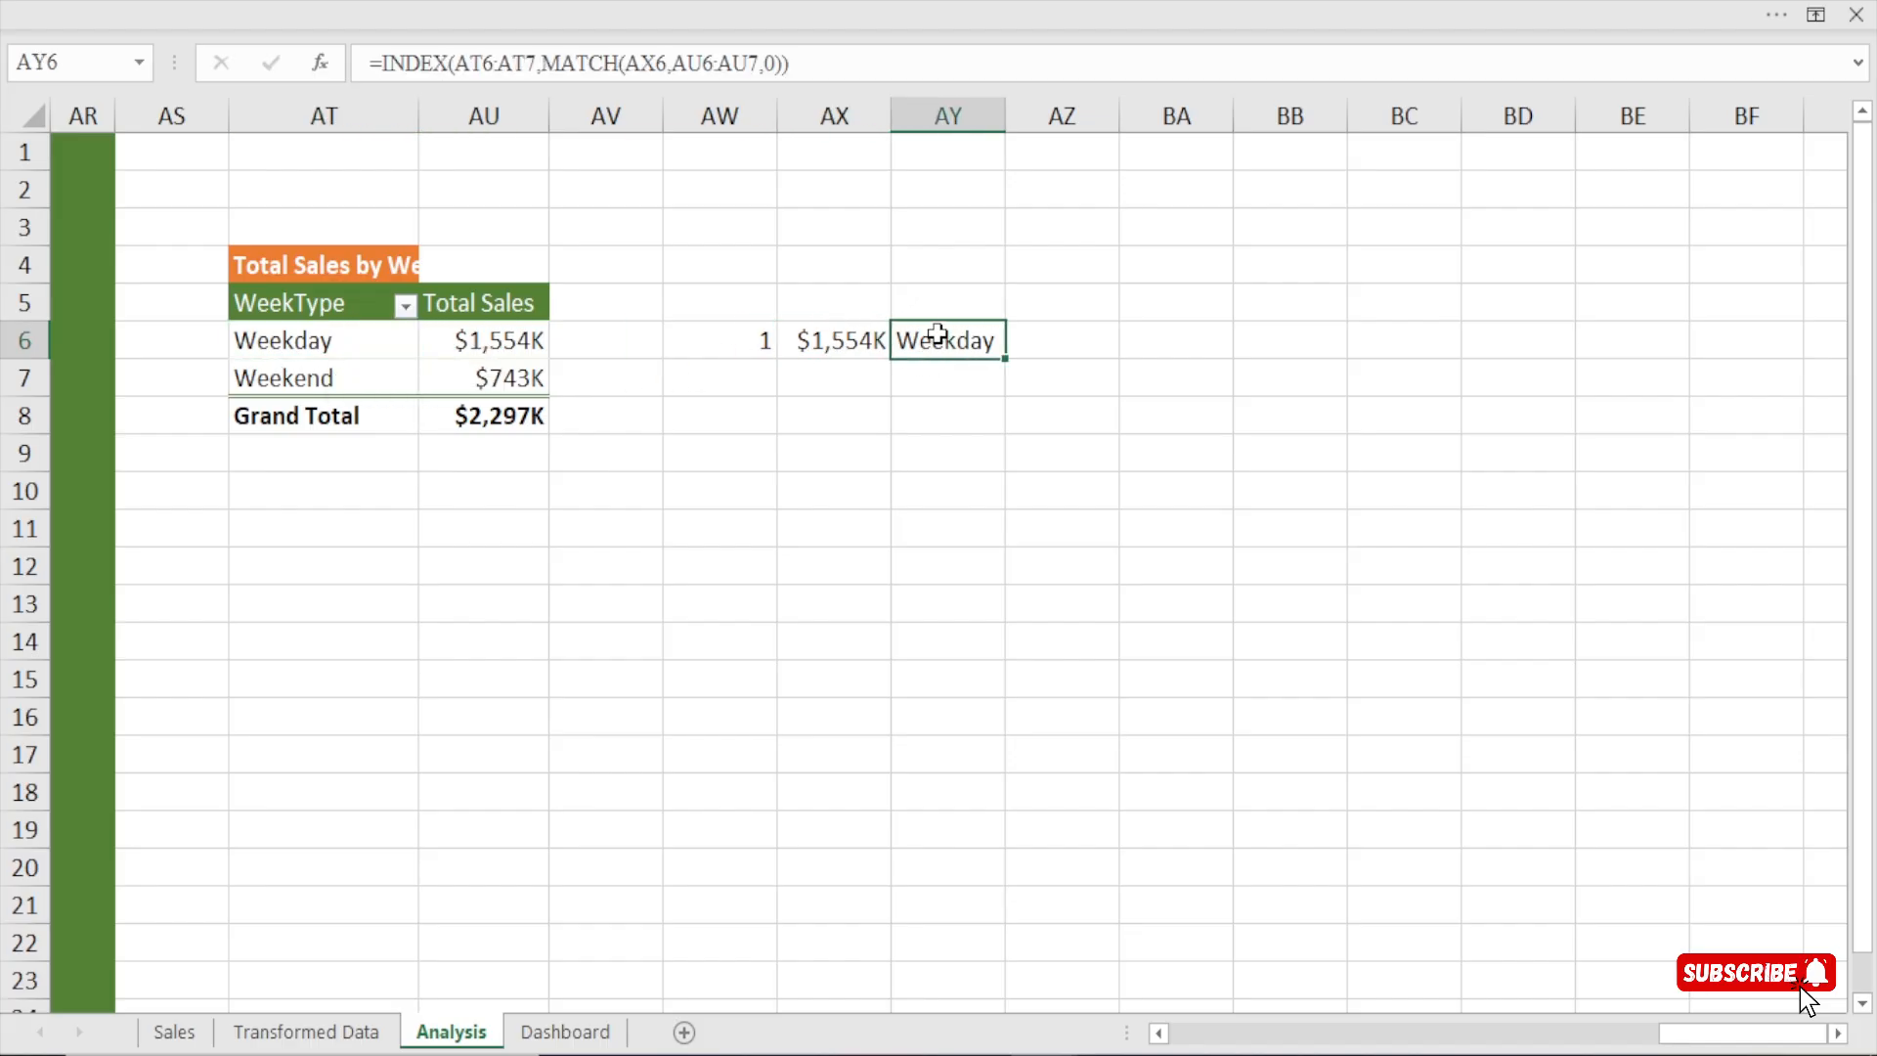
Calculate the top week type's share of total sales in AX9 by dividing AX6 by the SUM of AU6:AU7.
click(858, 452)
text(=)
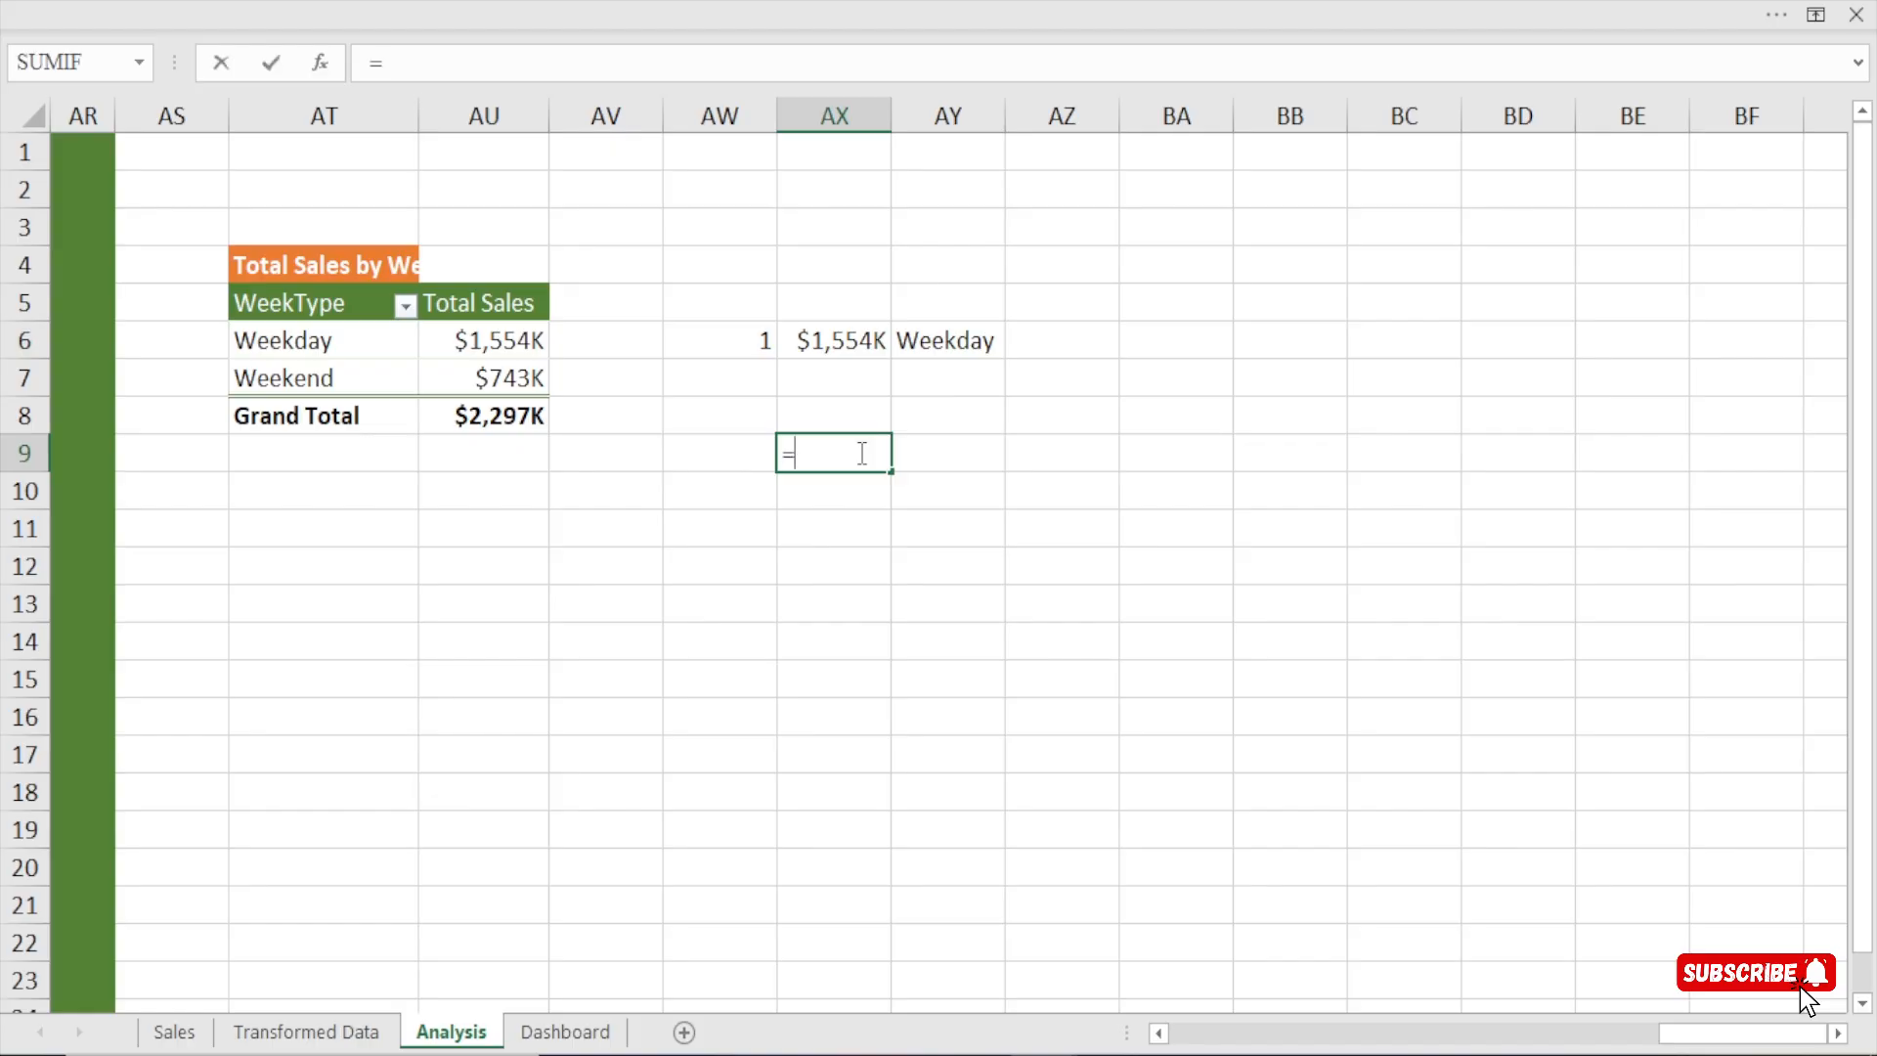
click(850, 344)
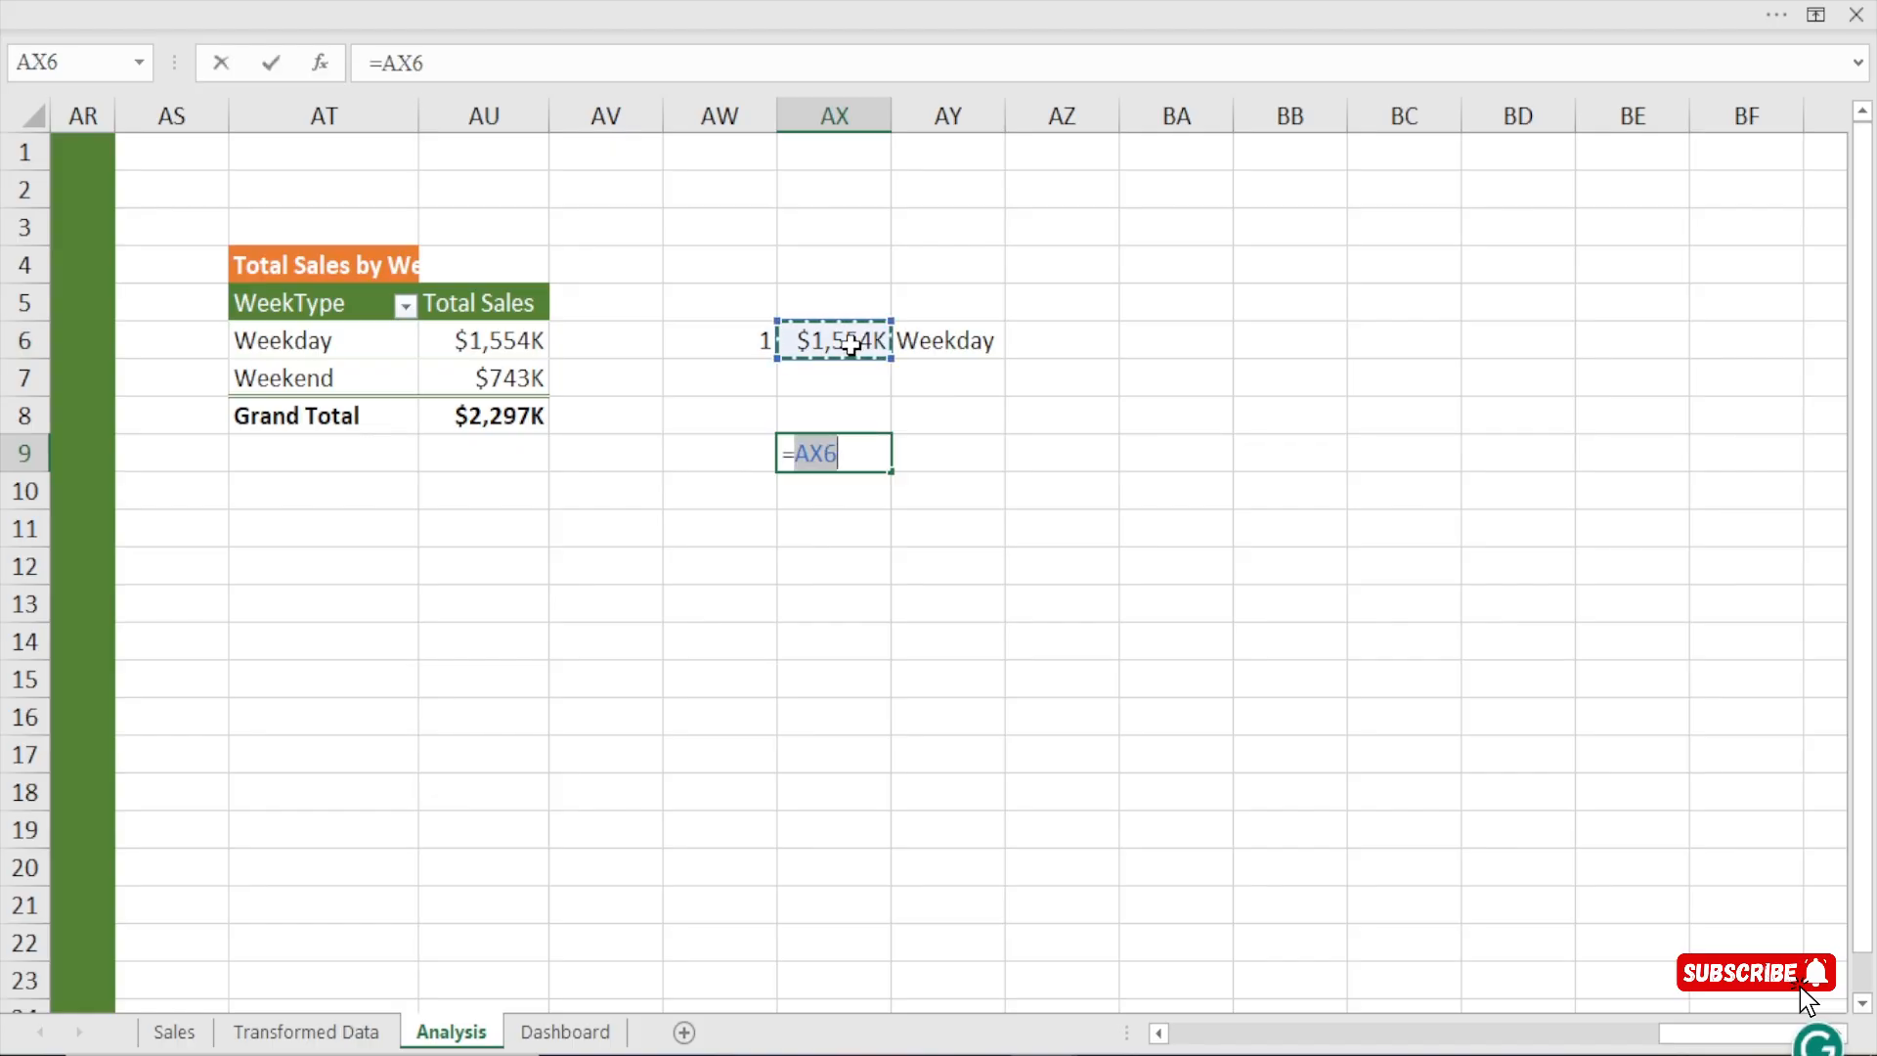
text(/)
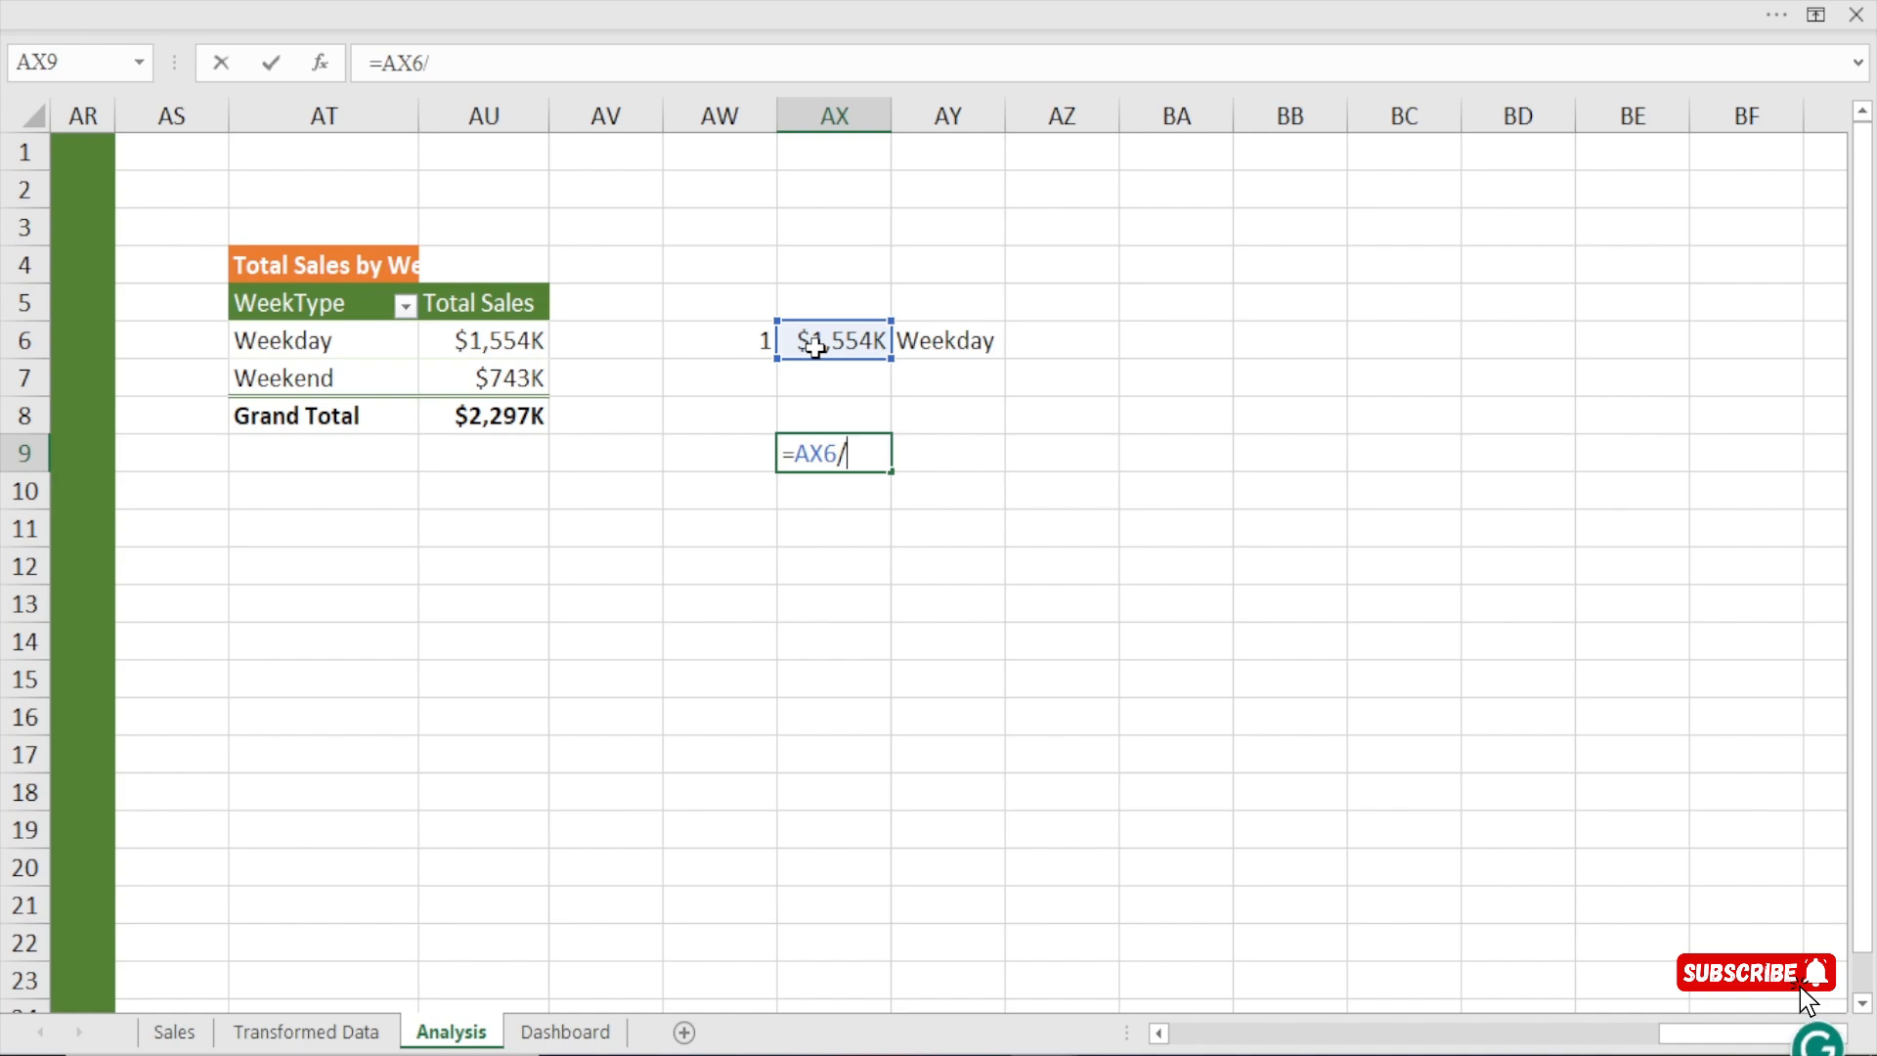
text(sum)
key(Tab)
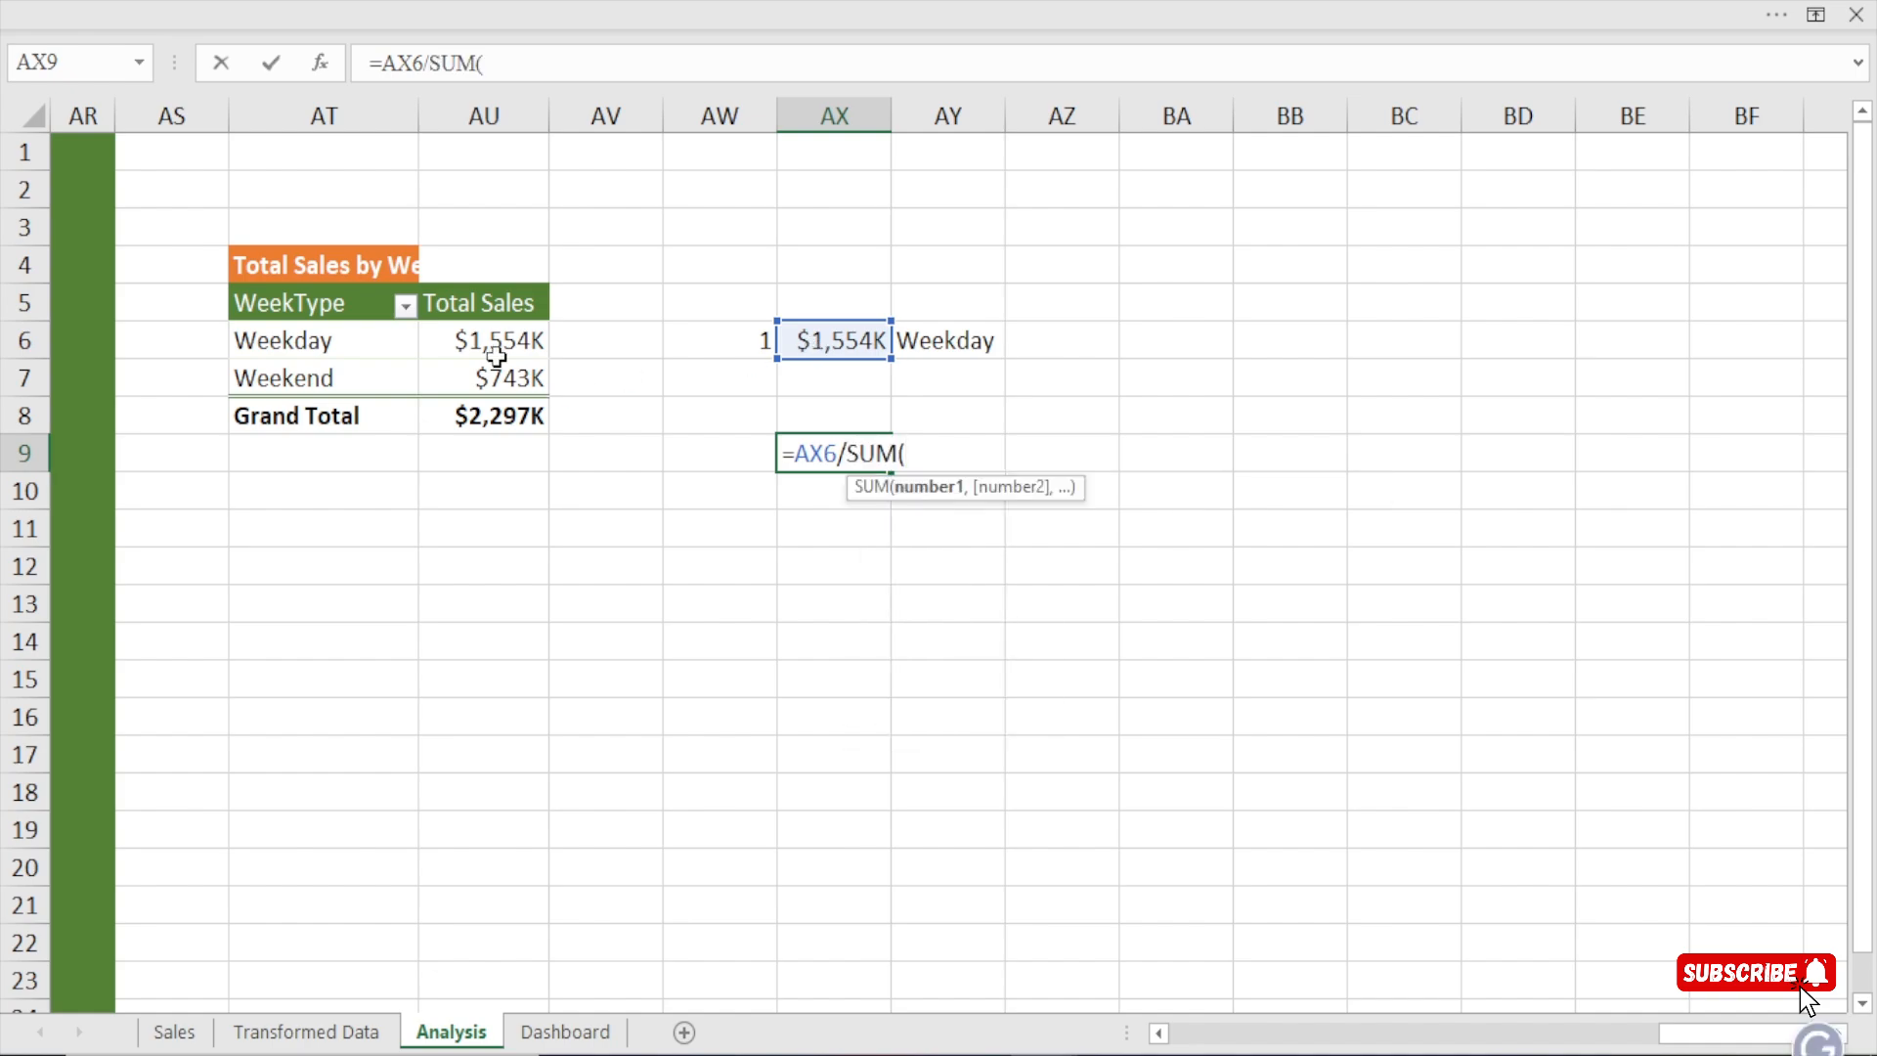
drag(505, 341, 505, 379)
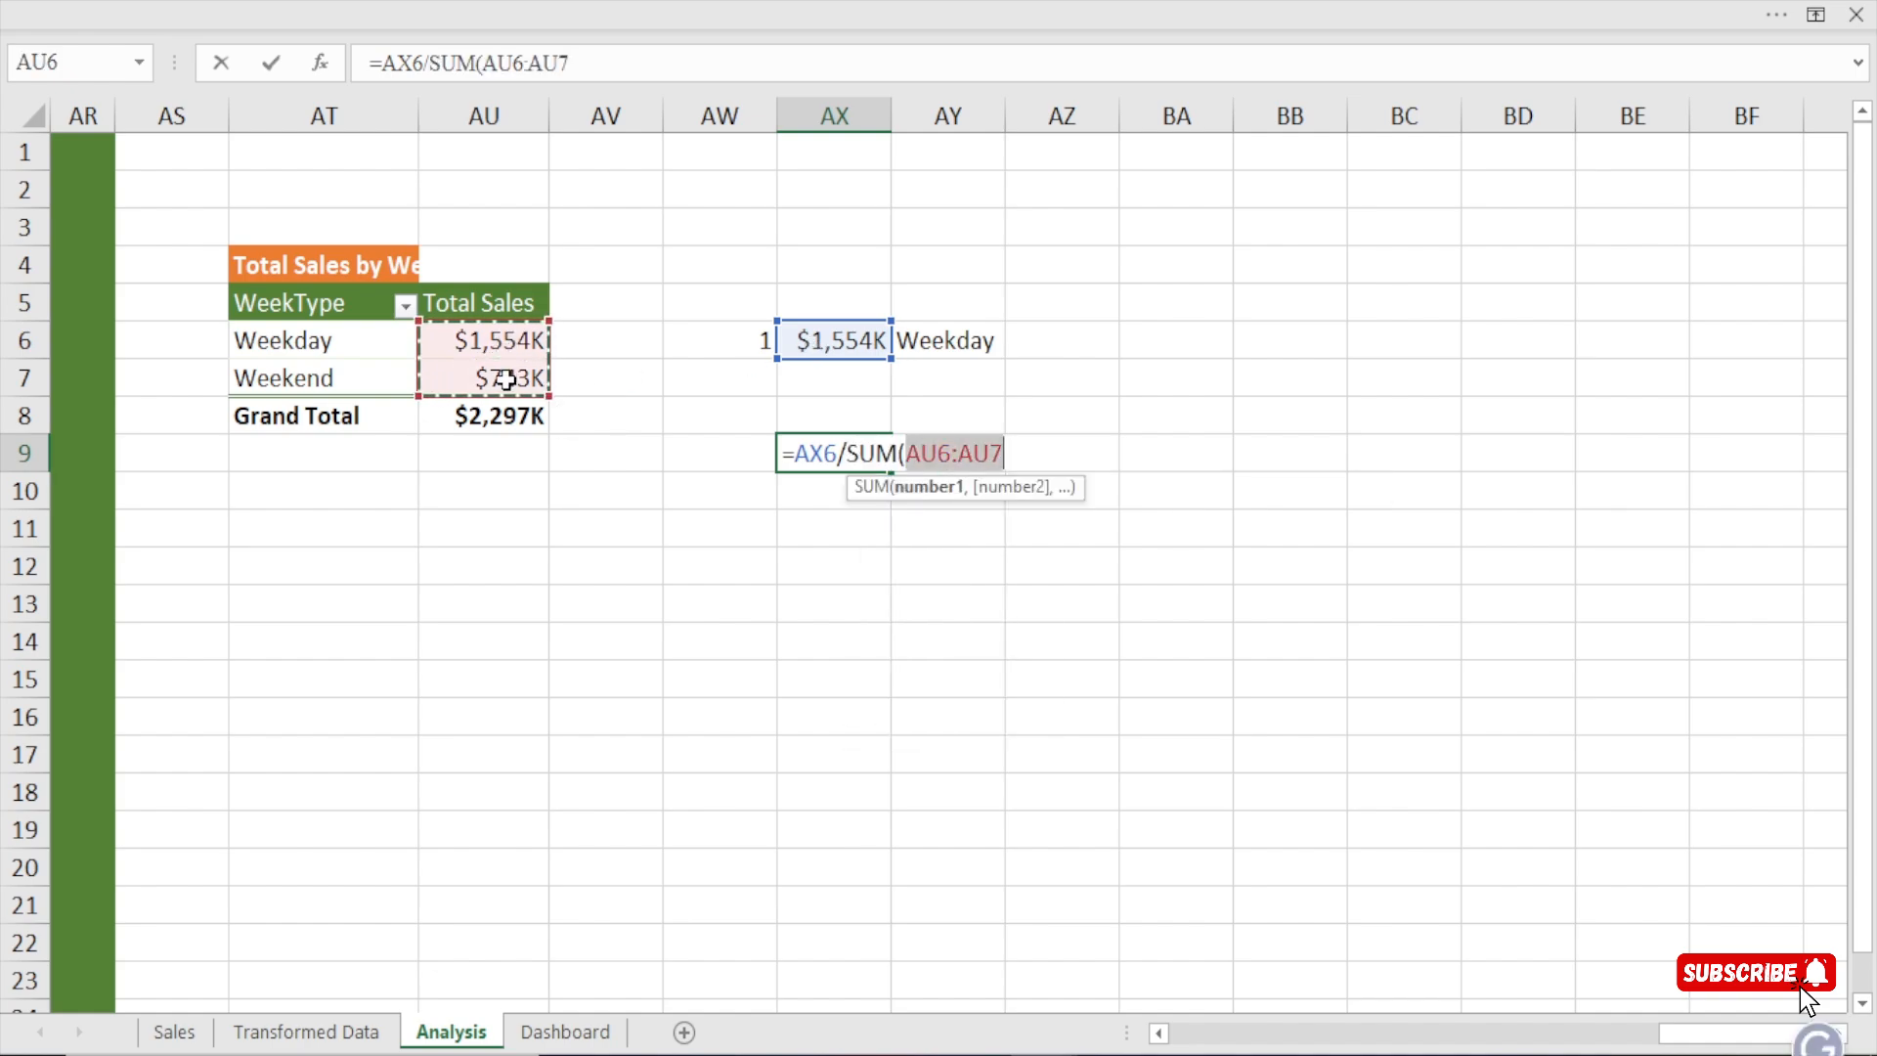
text())
key(Return)
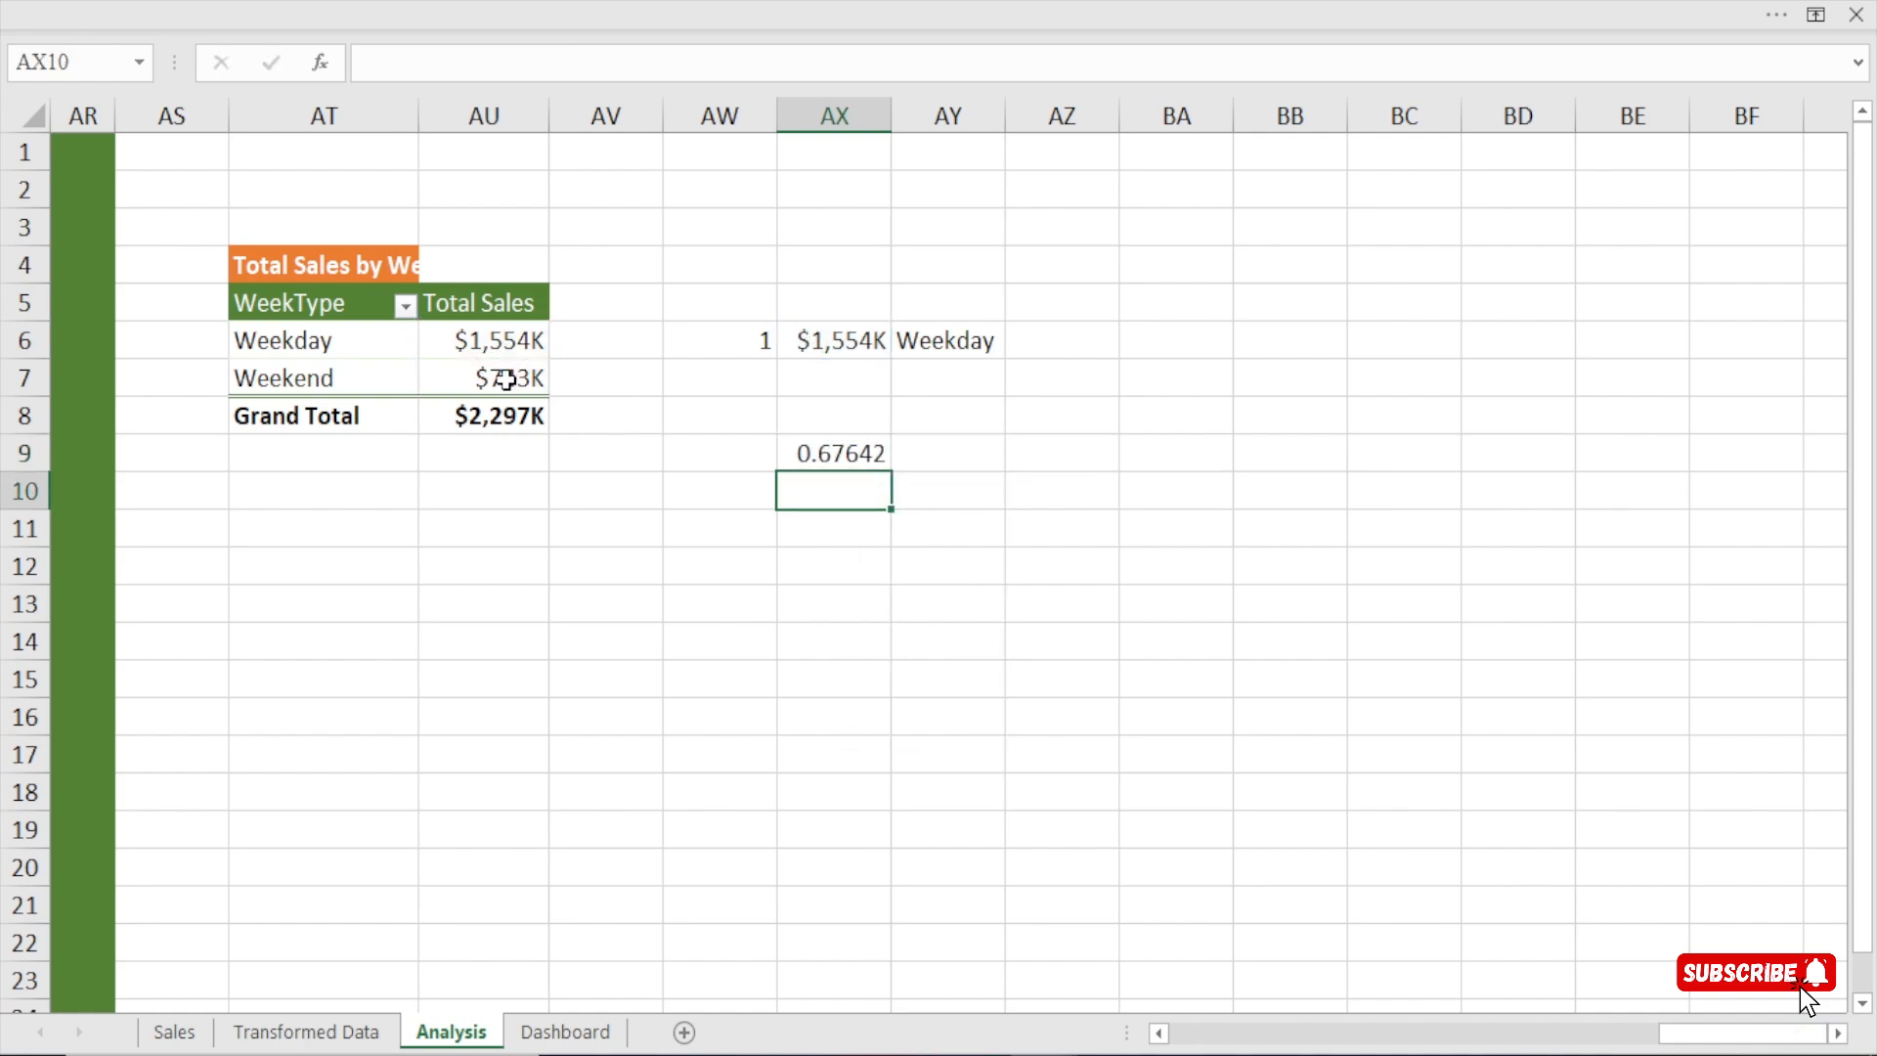
Format the share in AX9 as a percentage with no decimal places and review it with the week type in AY6.
click(848, 445)
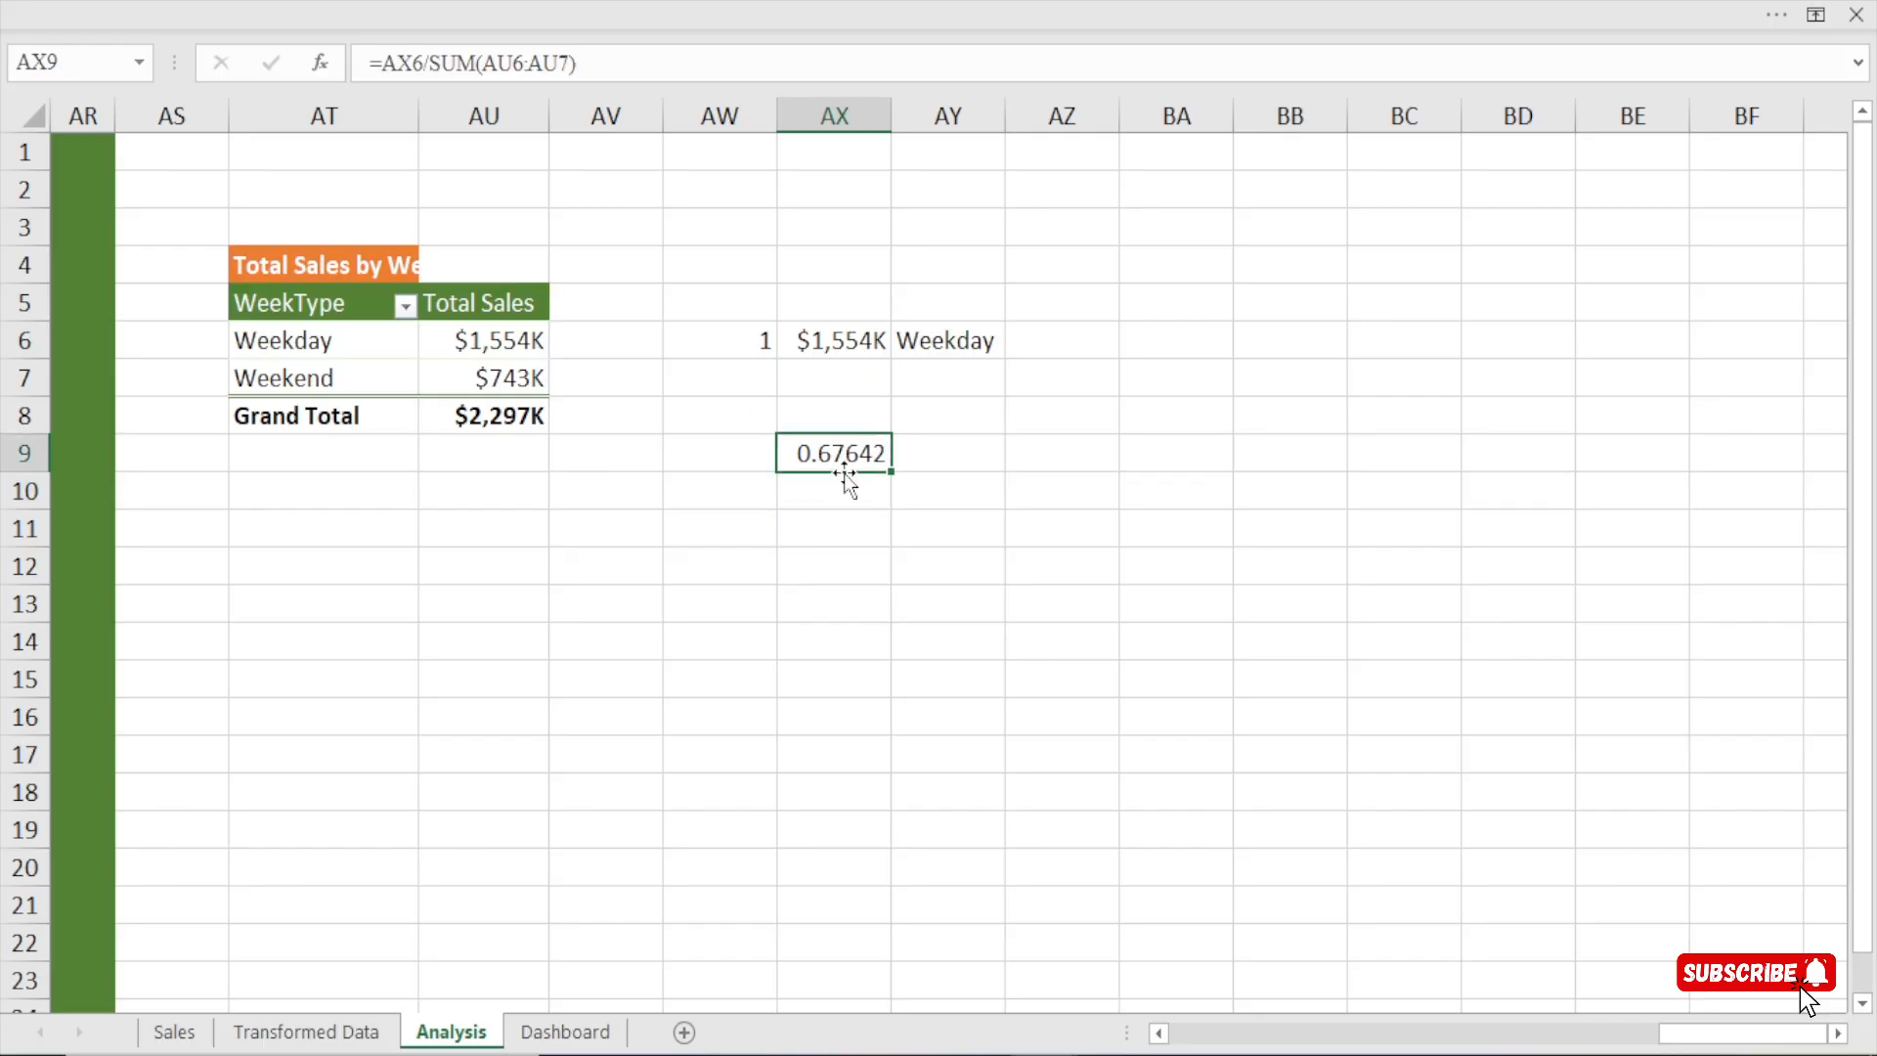
key(ctrl+1)
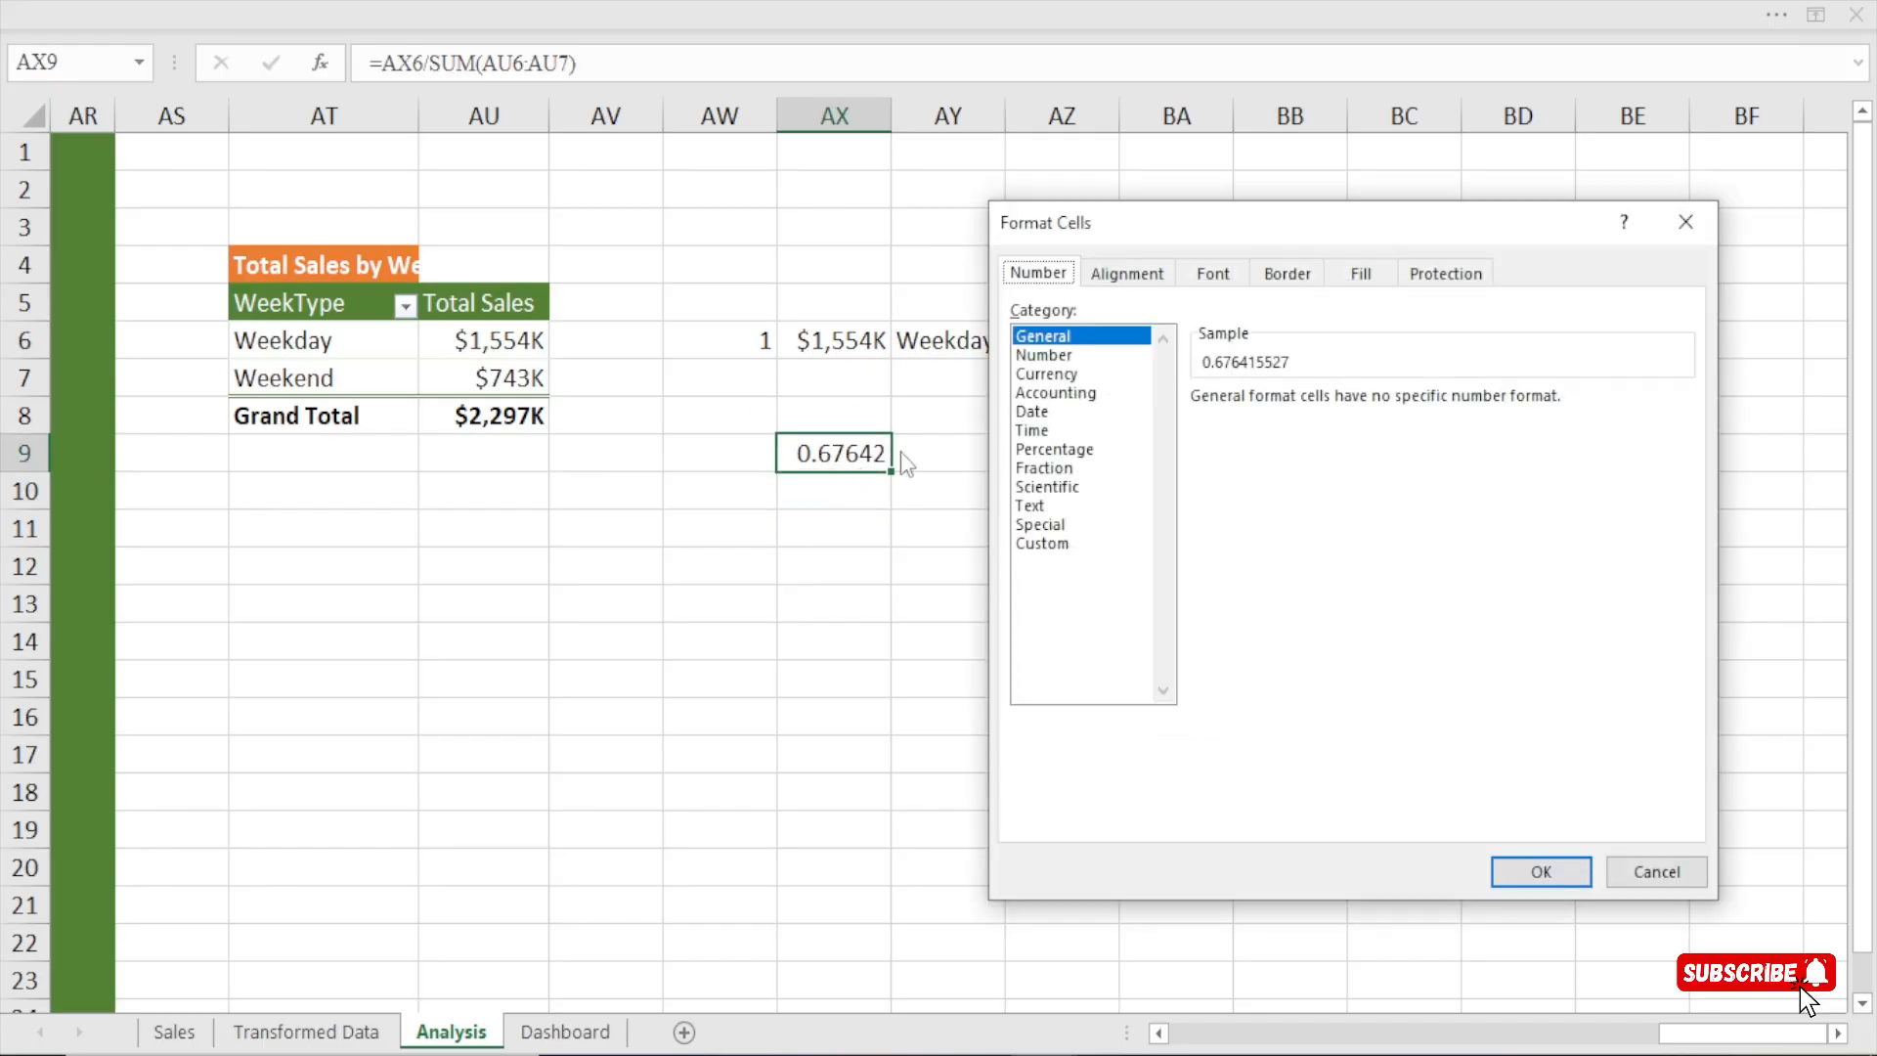
click(1028, 450)
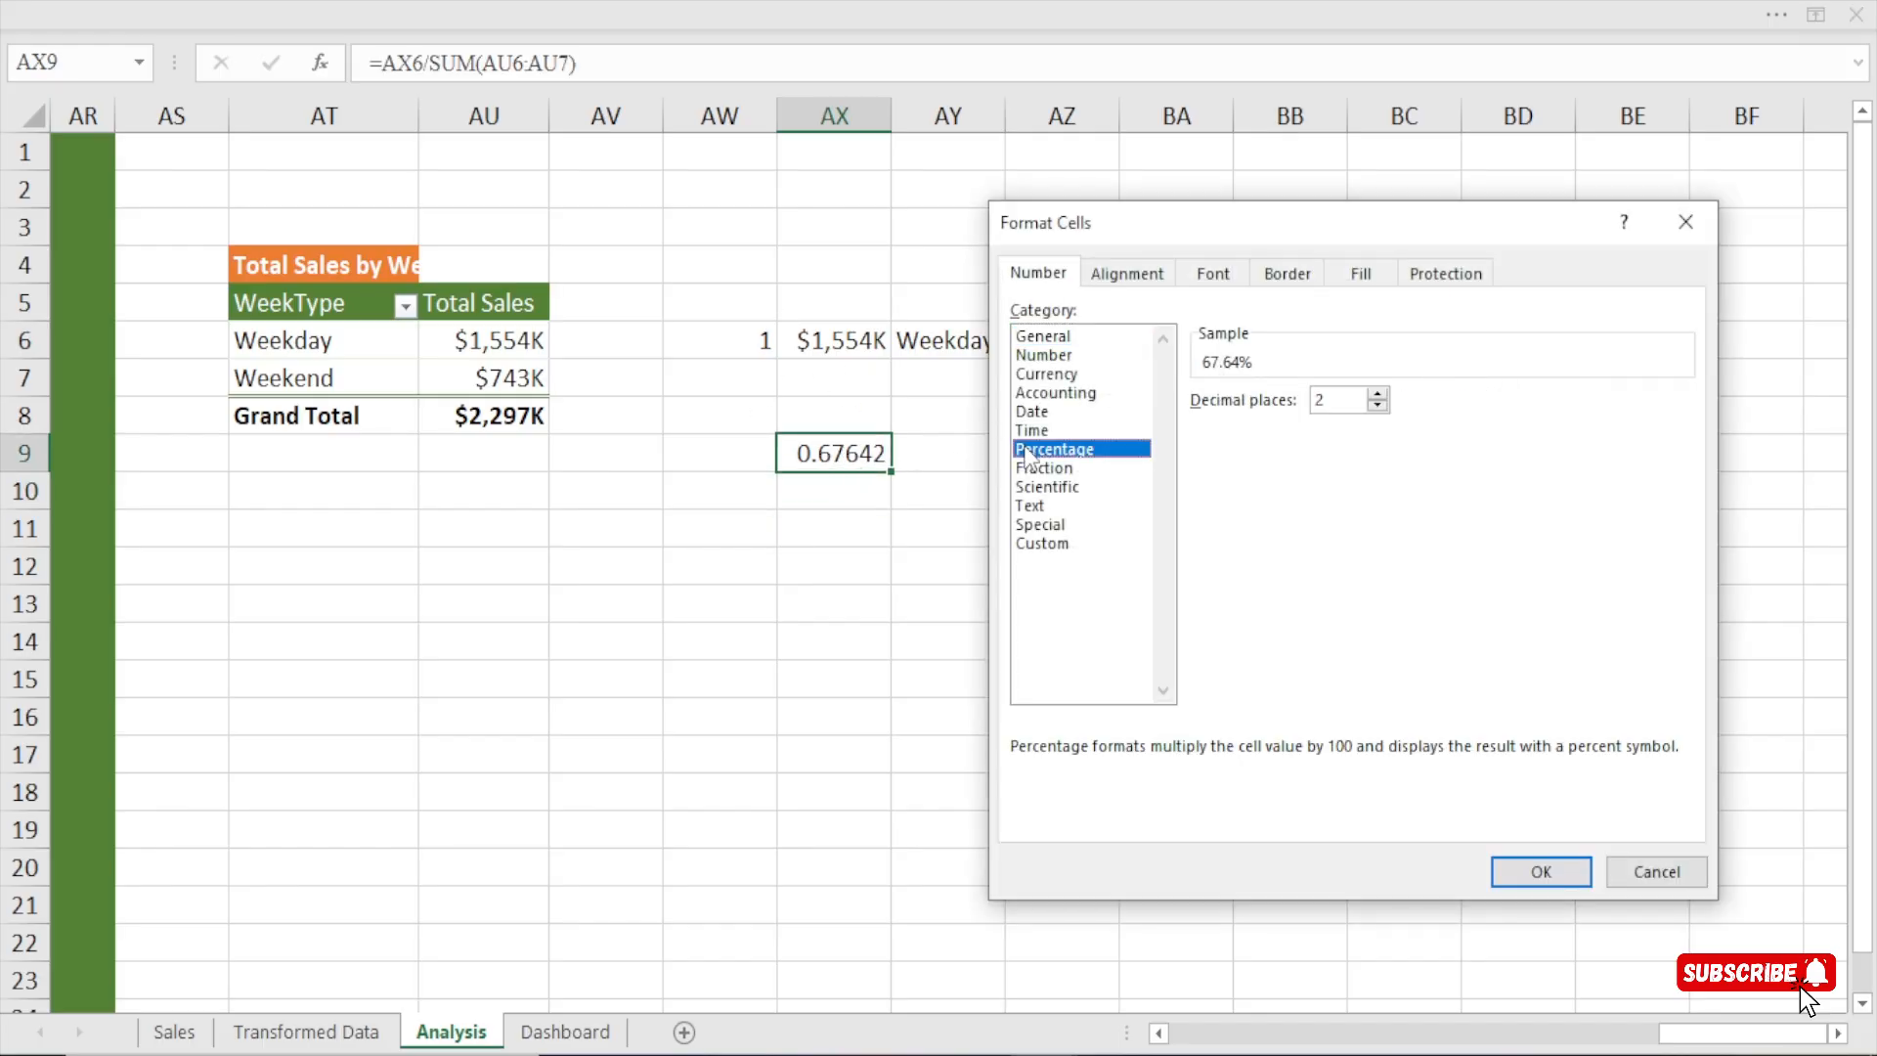
click(1377, 404)
click(1554, 868)
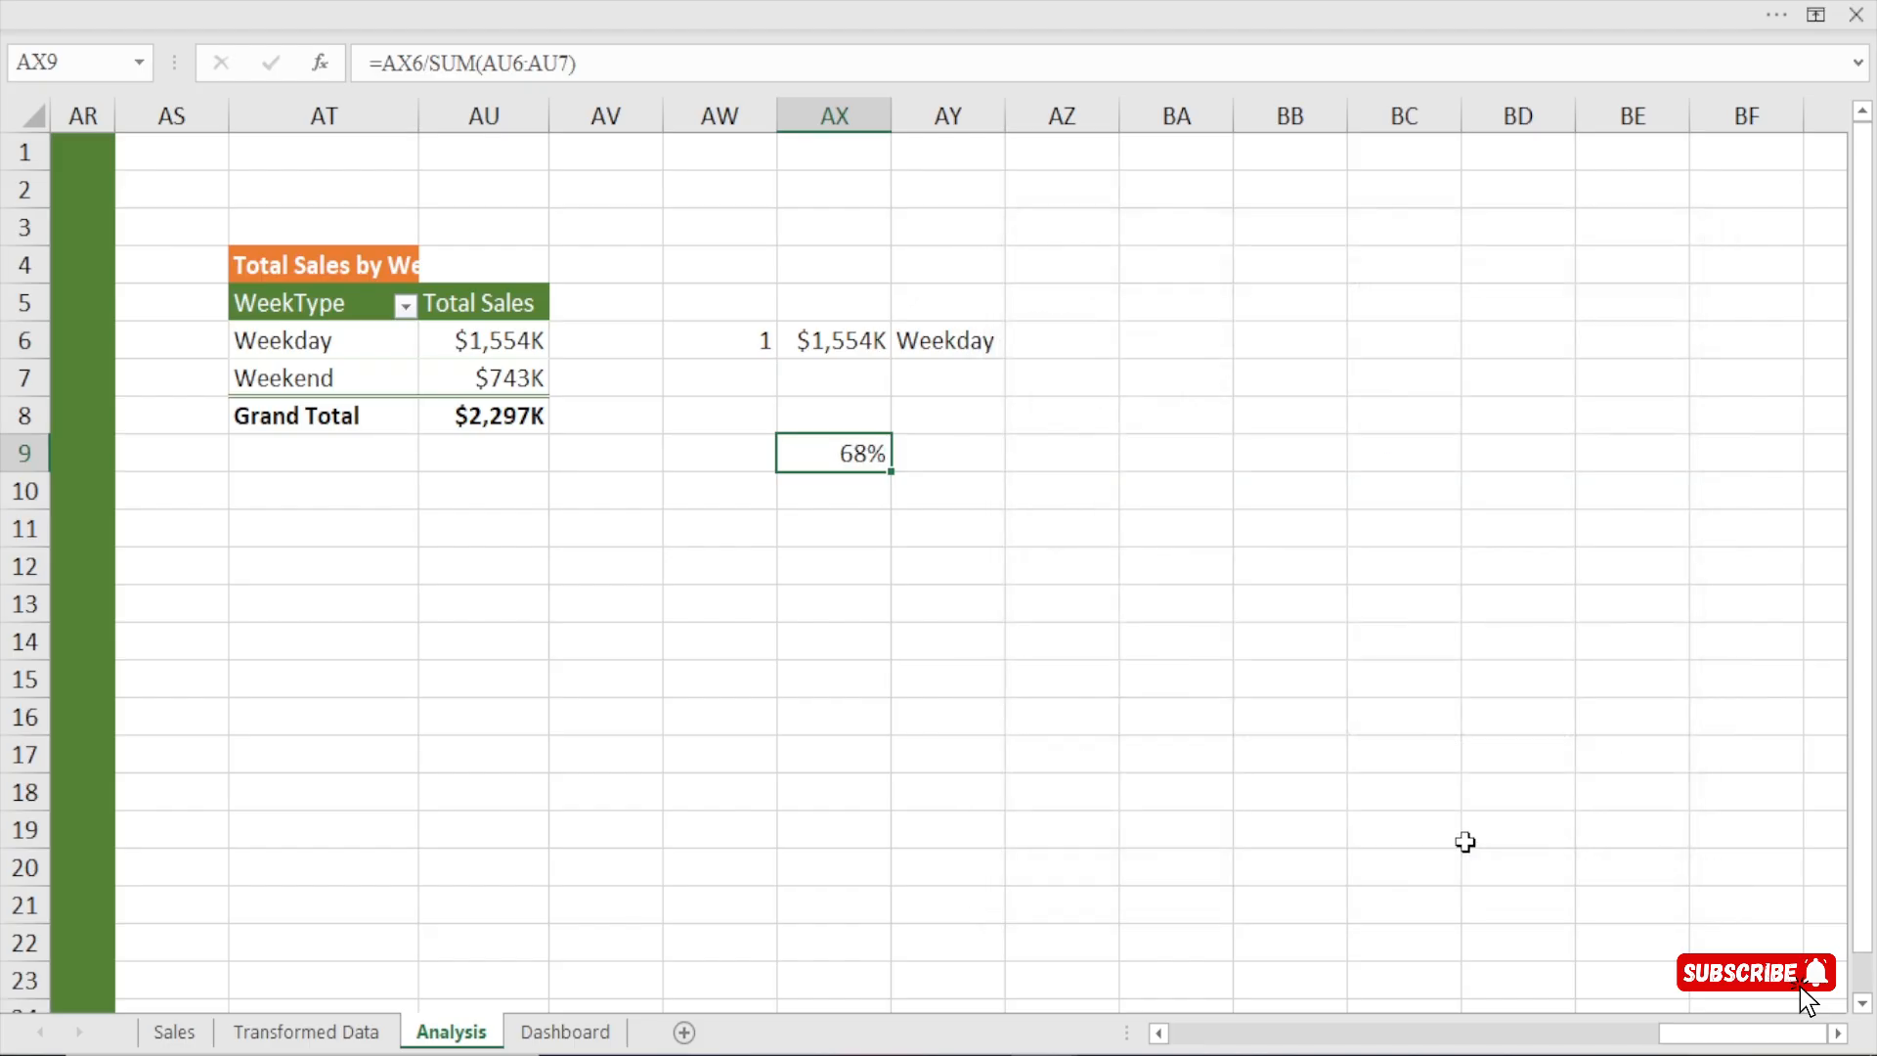
click(963, 340)
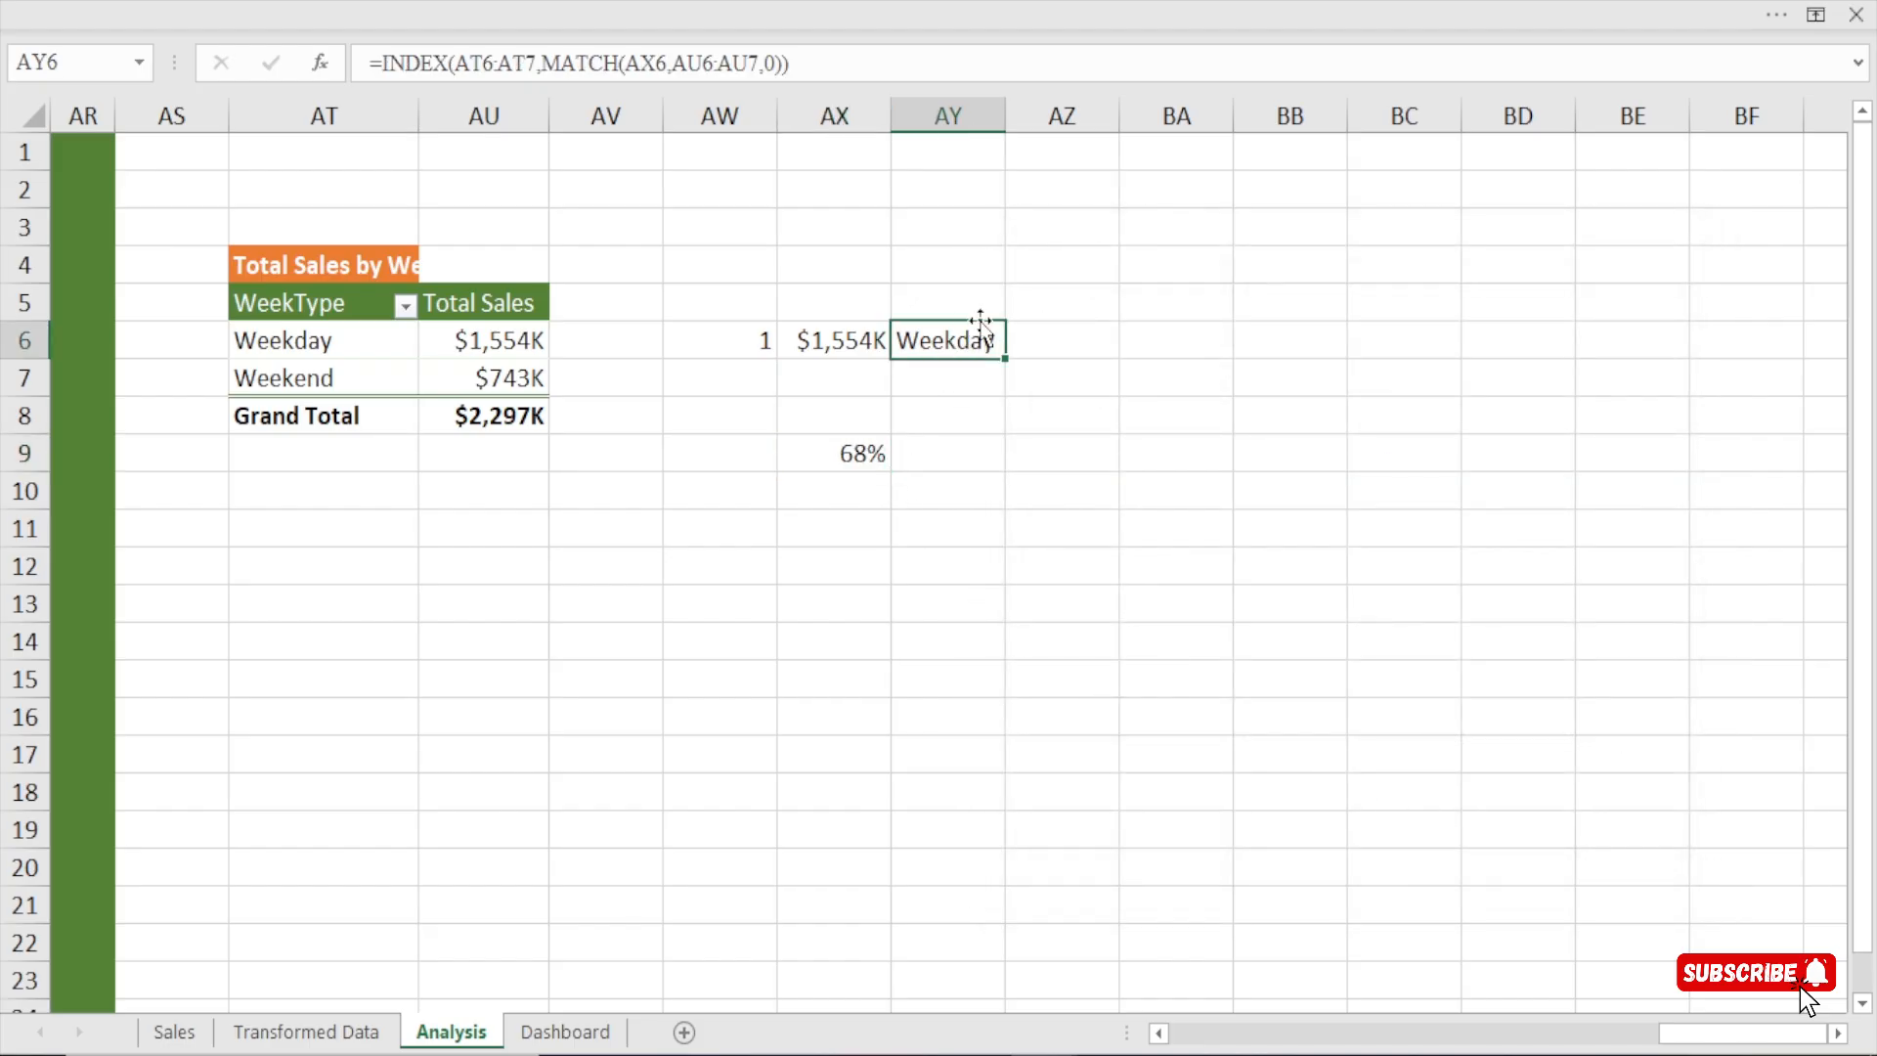
click(851, 453)
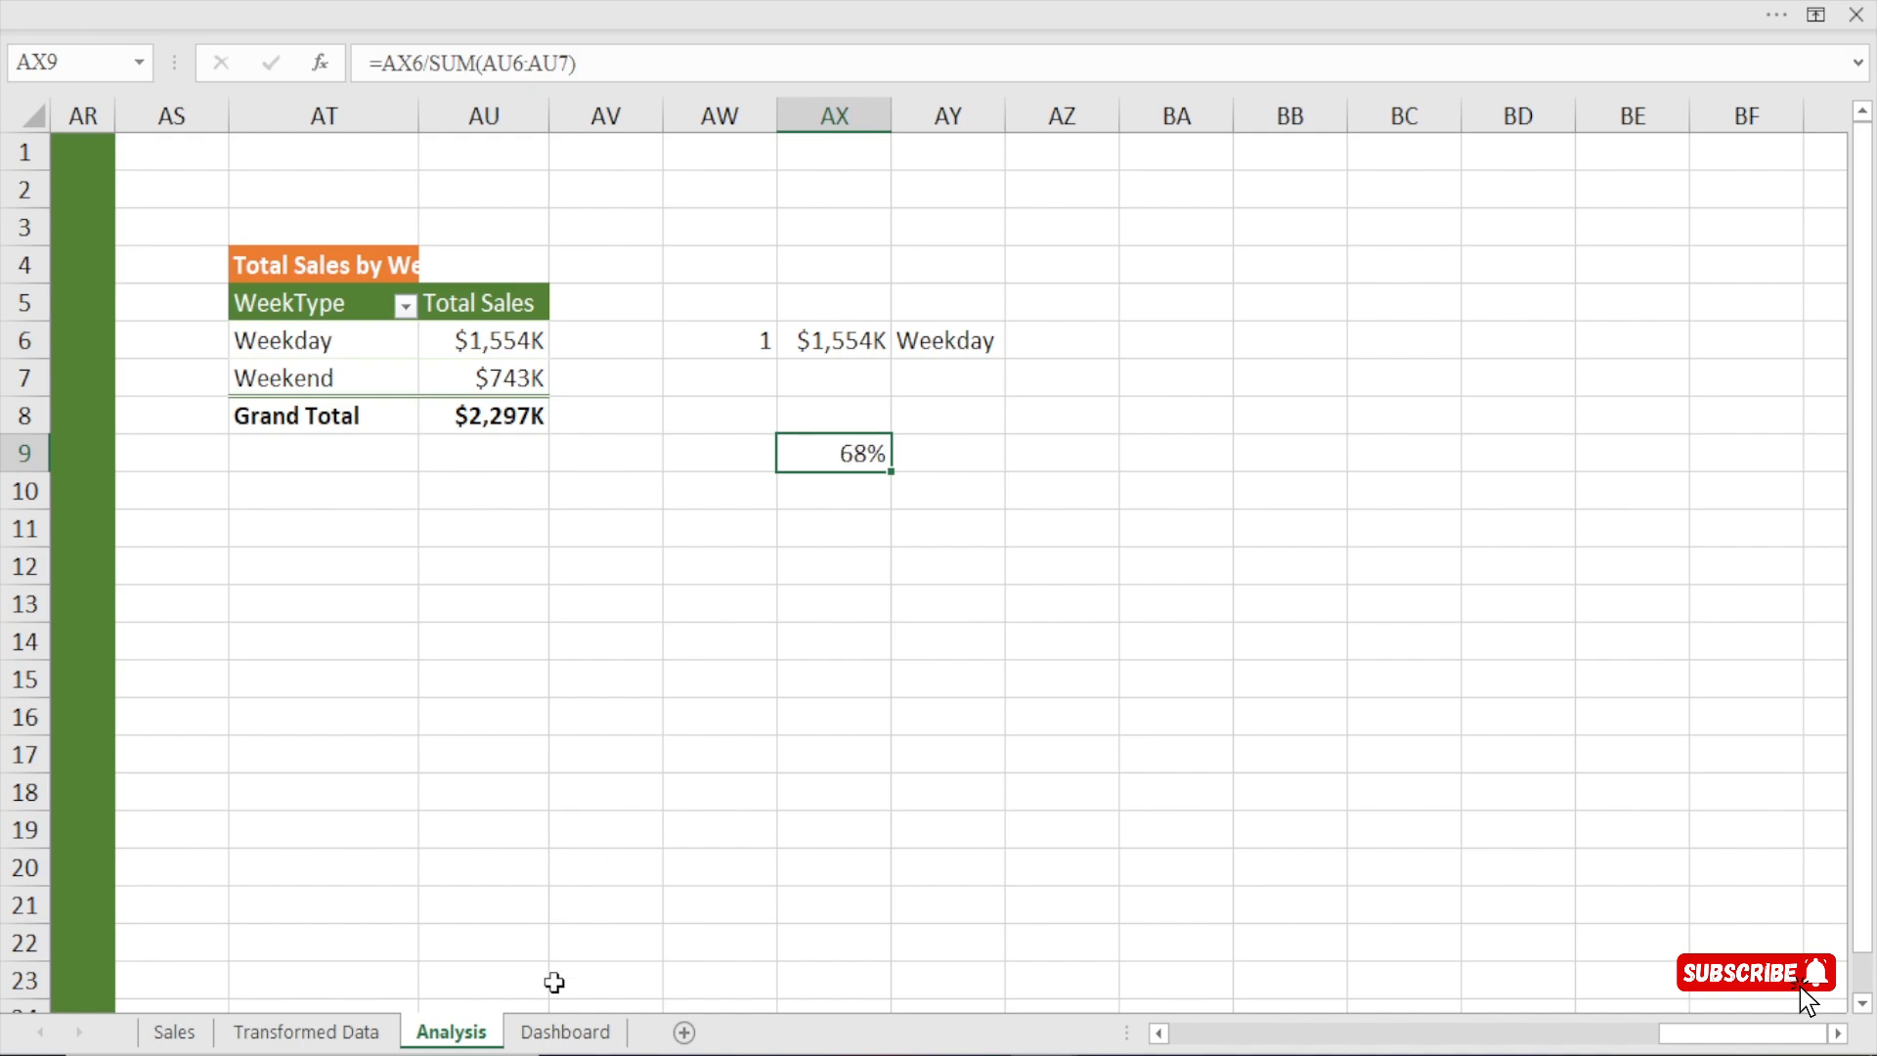
On the Dashboard sheet, duplicate the orange 37% text box and place the copy beside the Total Sales by WeekType title.
click(557, 1031)
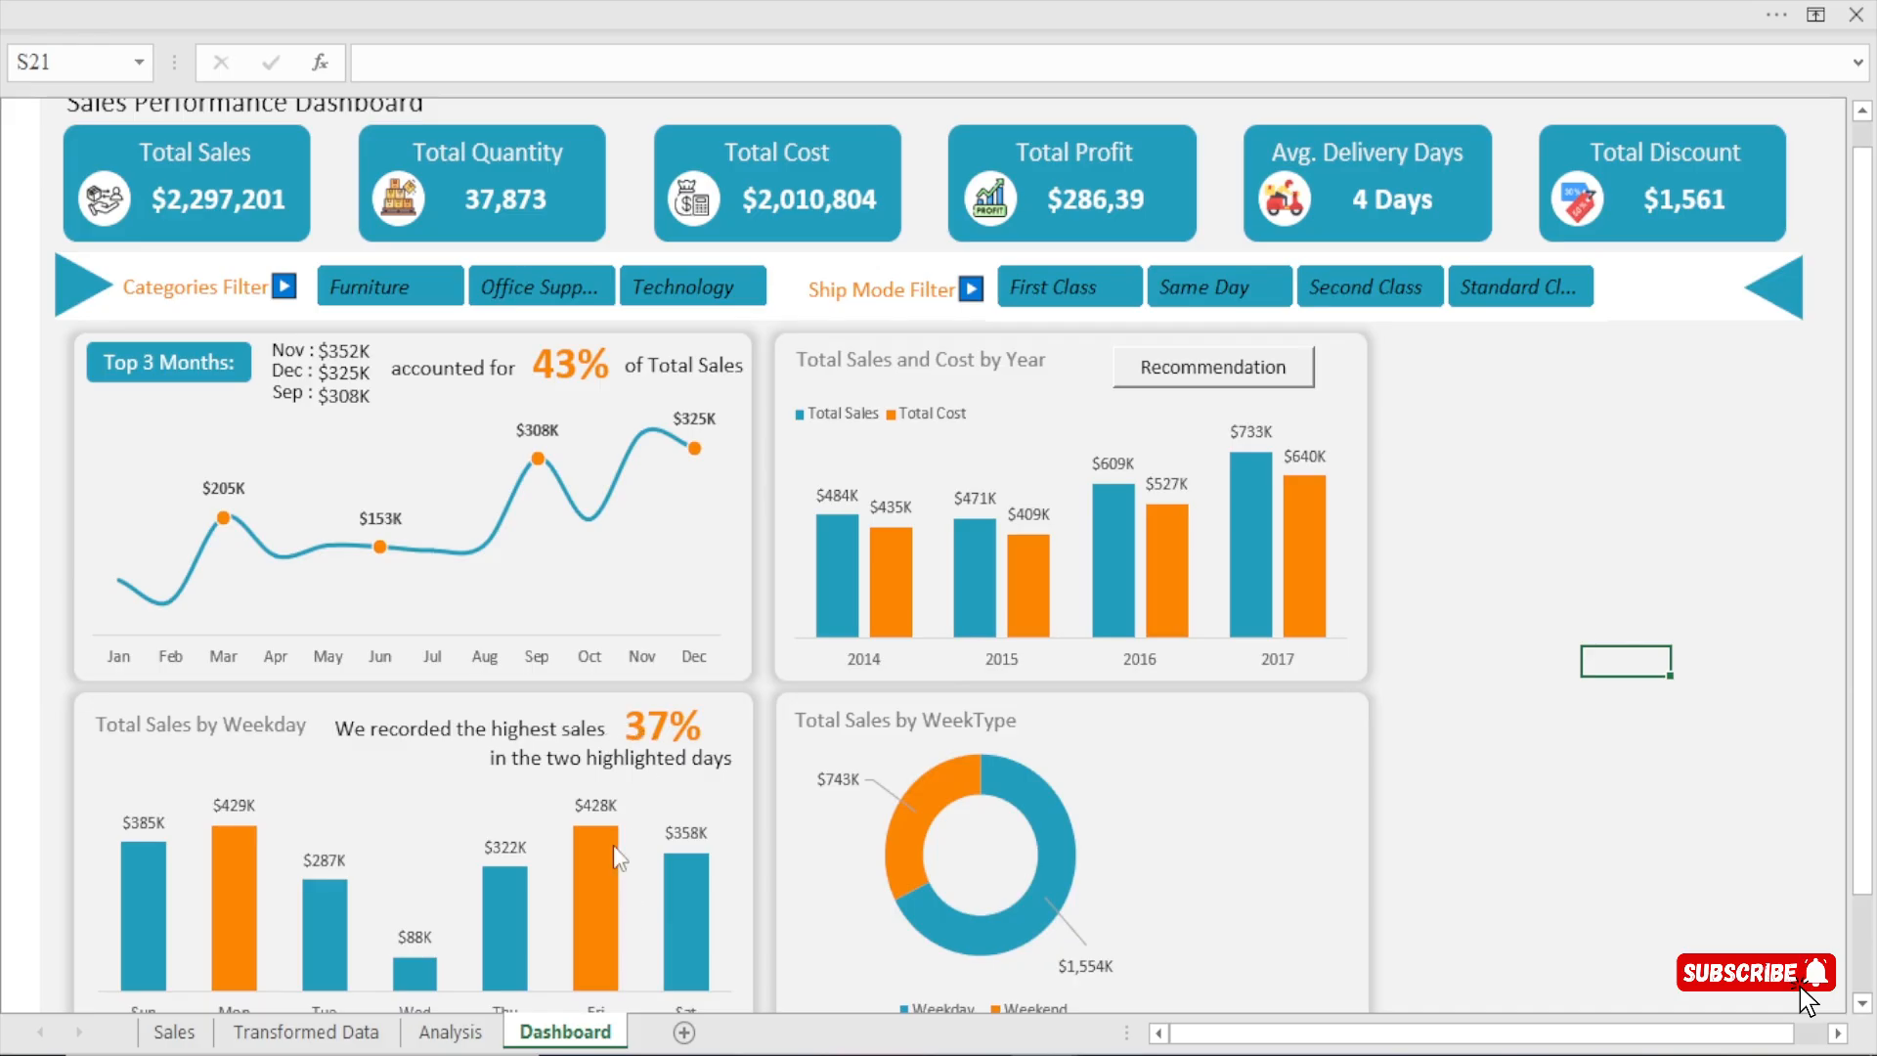
click(649, 725)
key(ctrl+d)
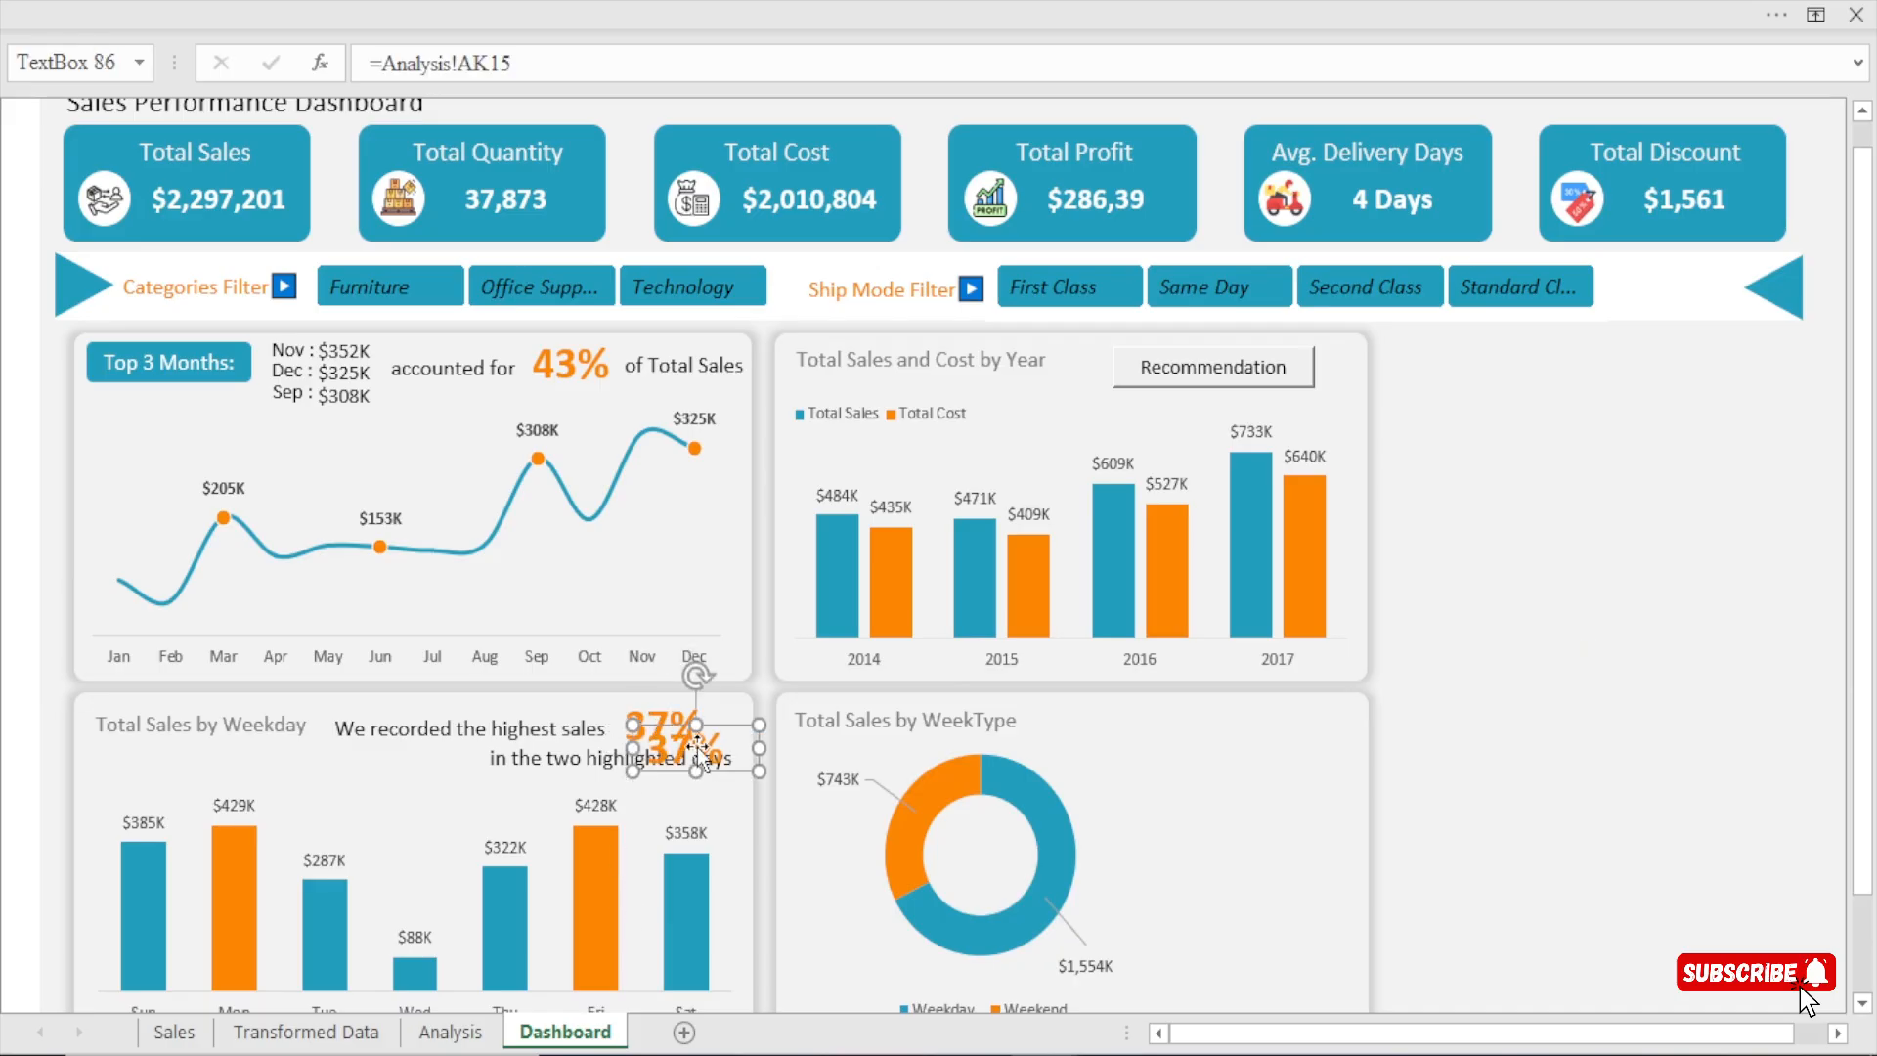
drag(714, 753, 1261, 727)
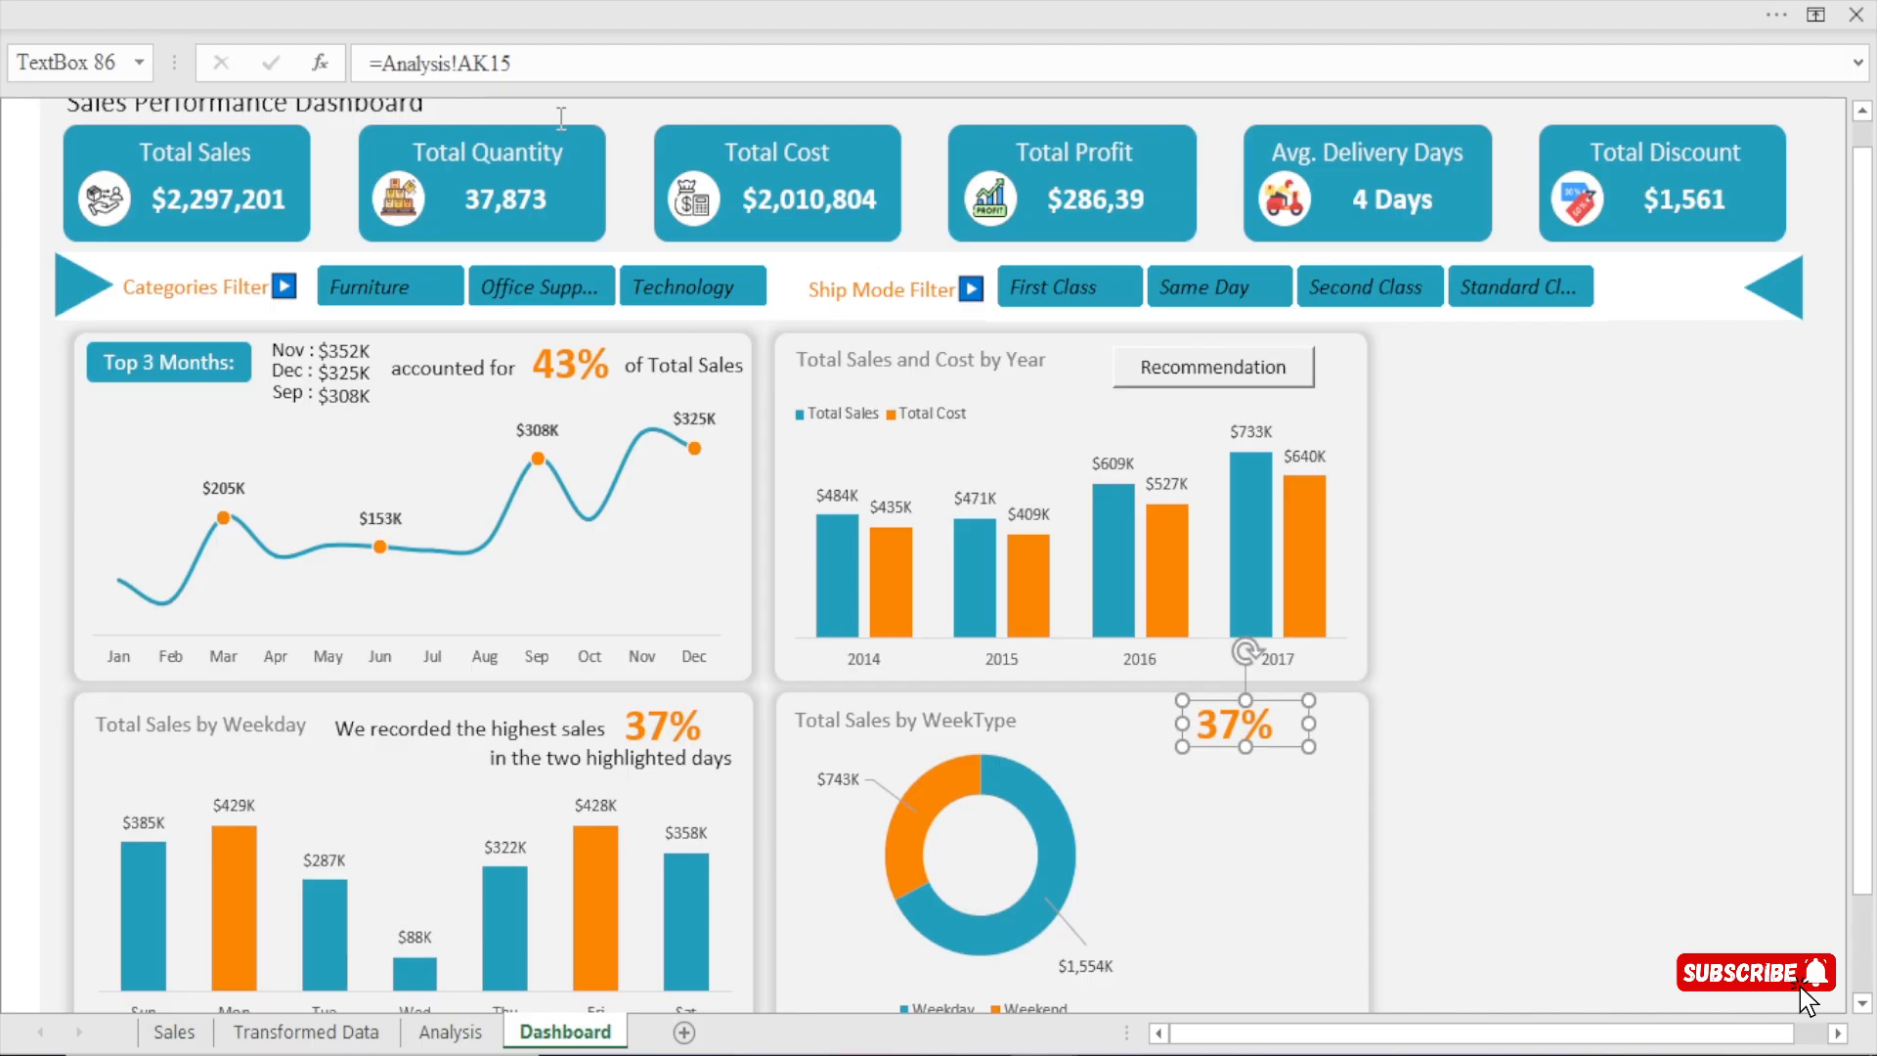
Link the copied percentage text box in the WeekType card to cell AX9 of the Analysis sheet.
drag(536, 62, 234, 93)
text(=)
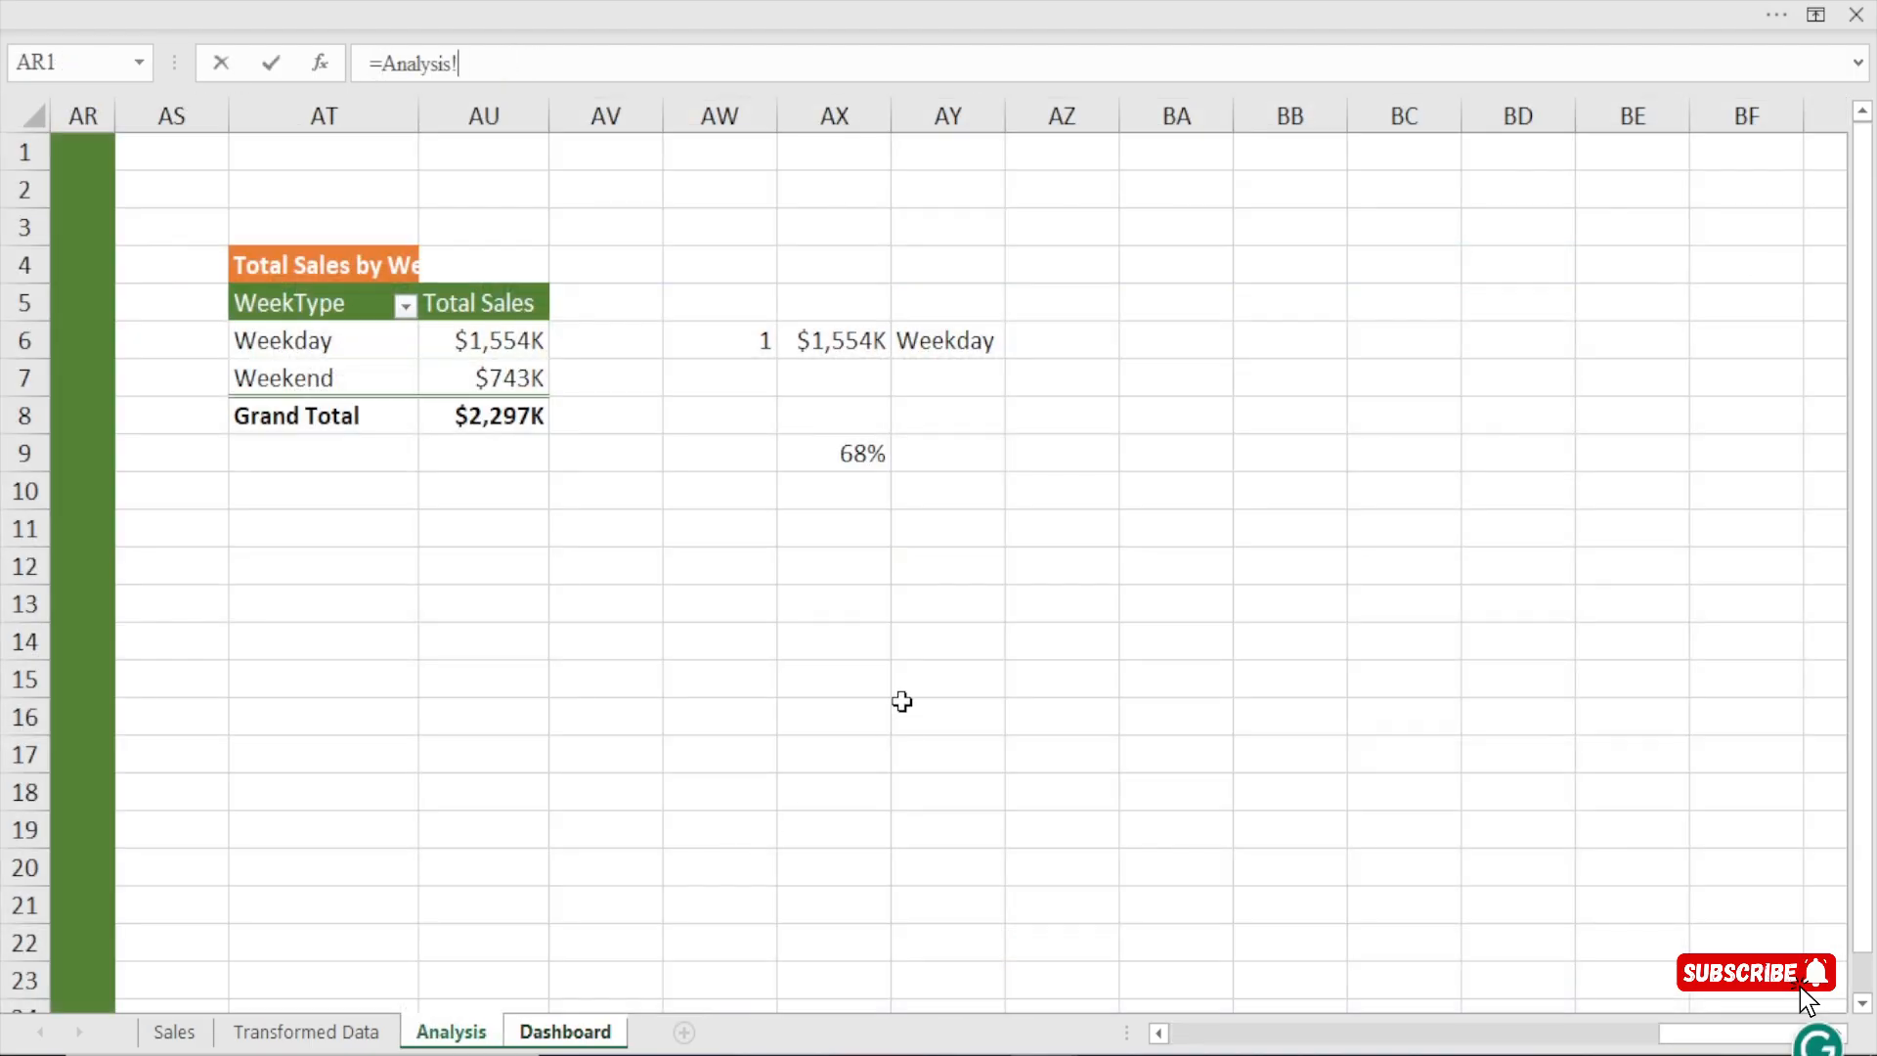
click(452, 1032)
click(839, 449)
key(Return)
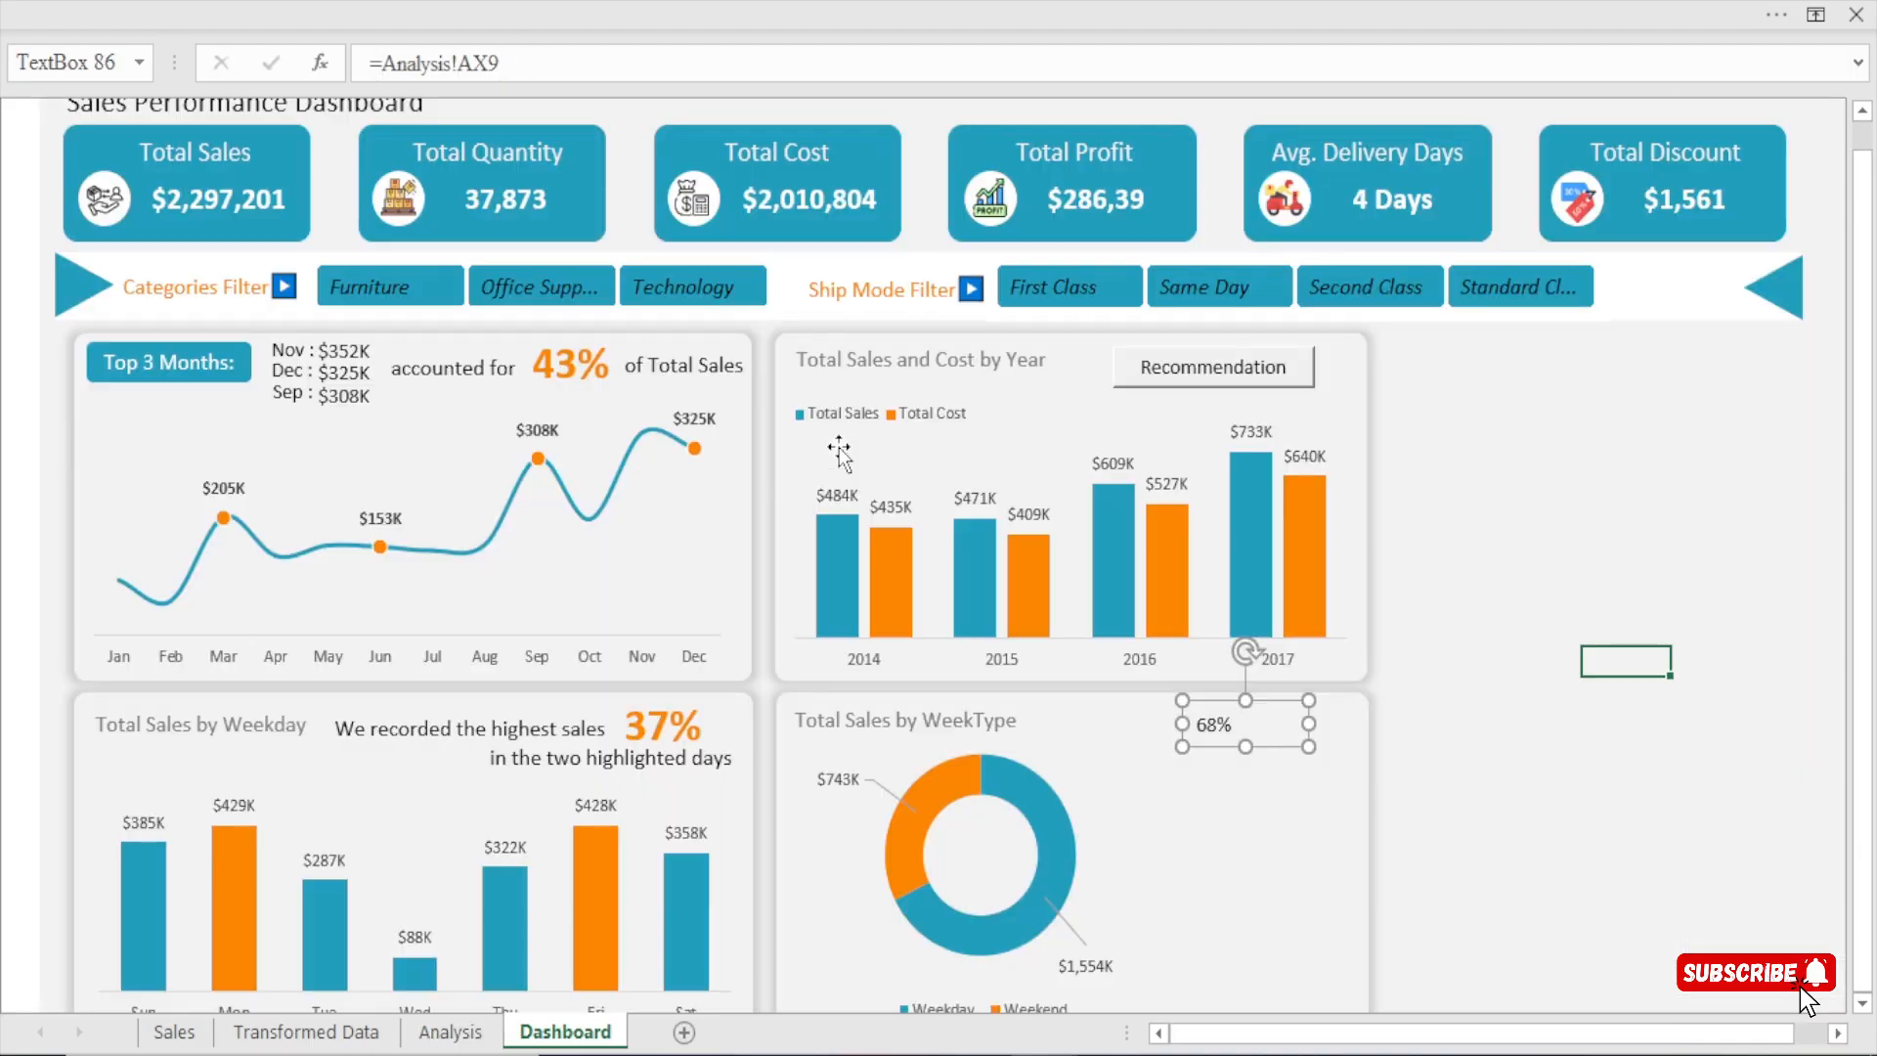
Copy the formatting of the 37% text box onto the percentage text box in the WeekType card with Format Painter.
click(659, 740)
click(326, 2)
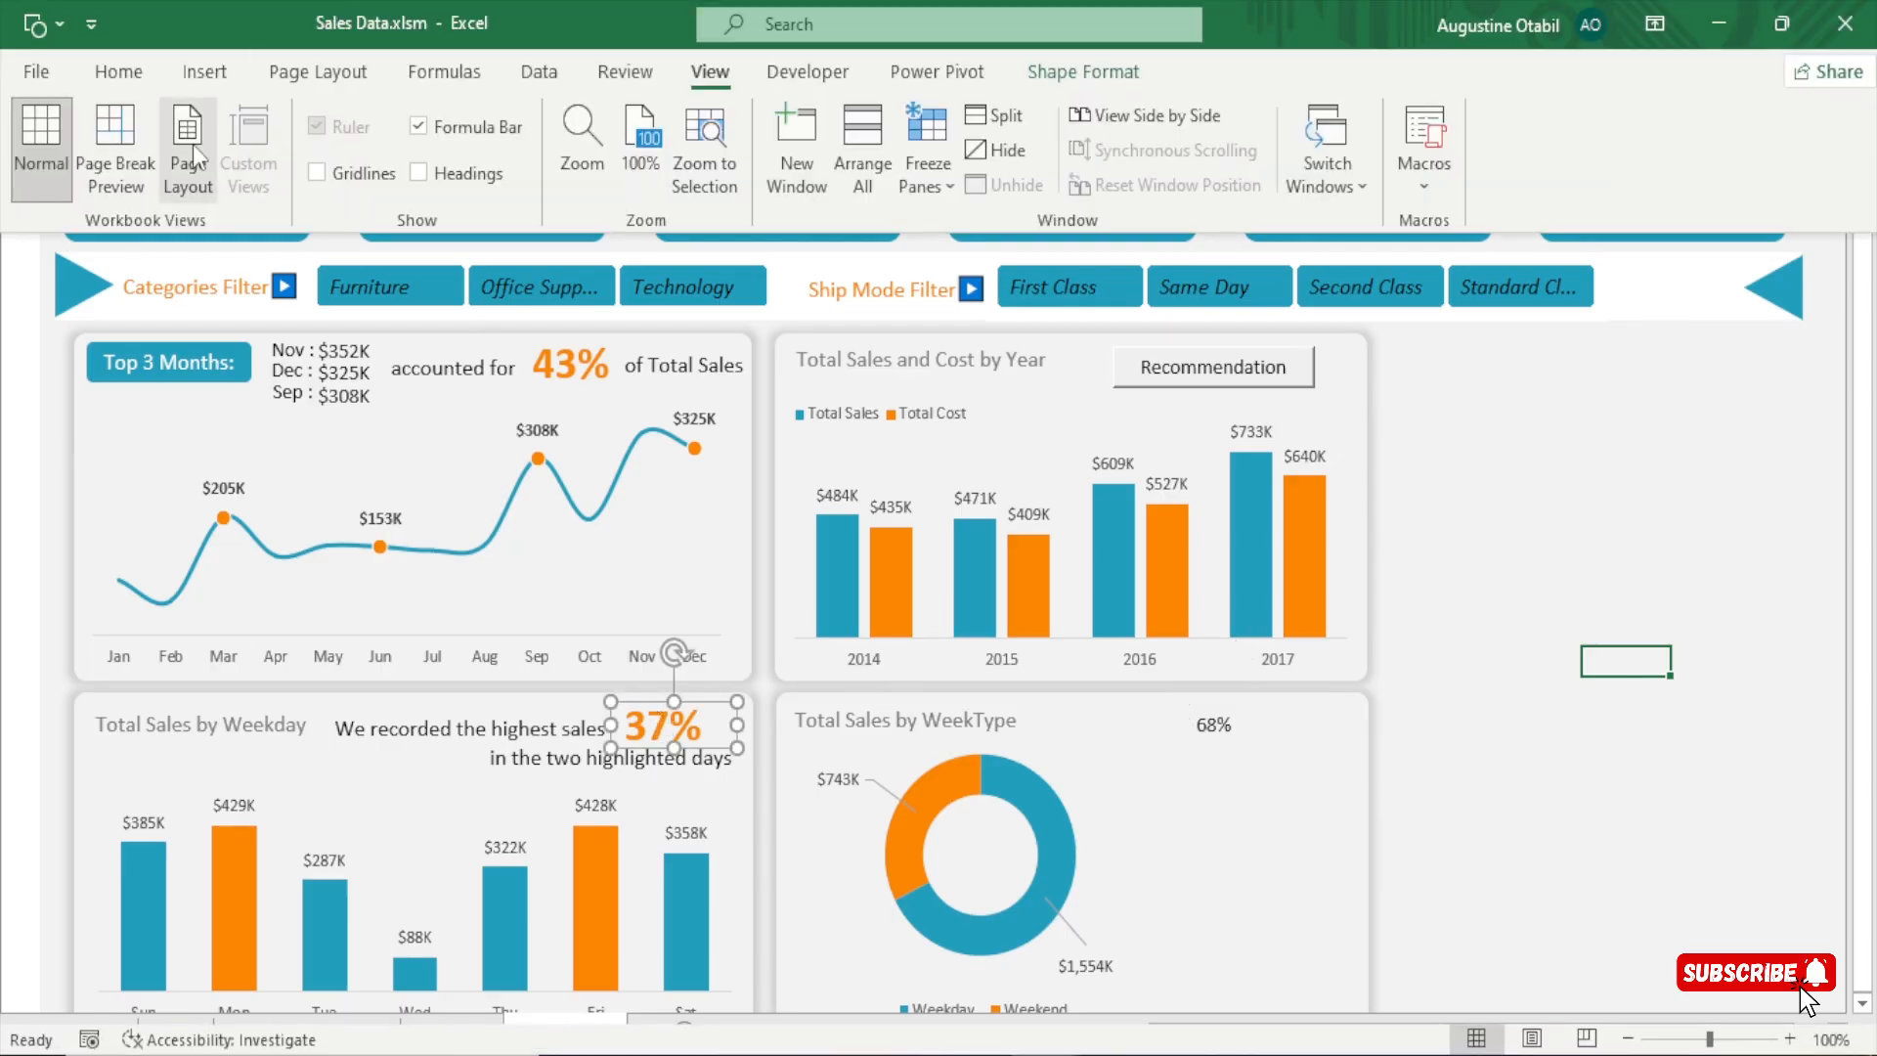
click(118, 72)
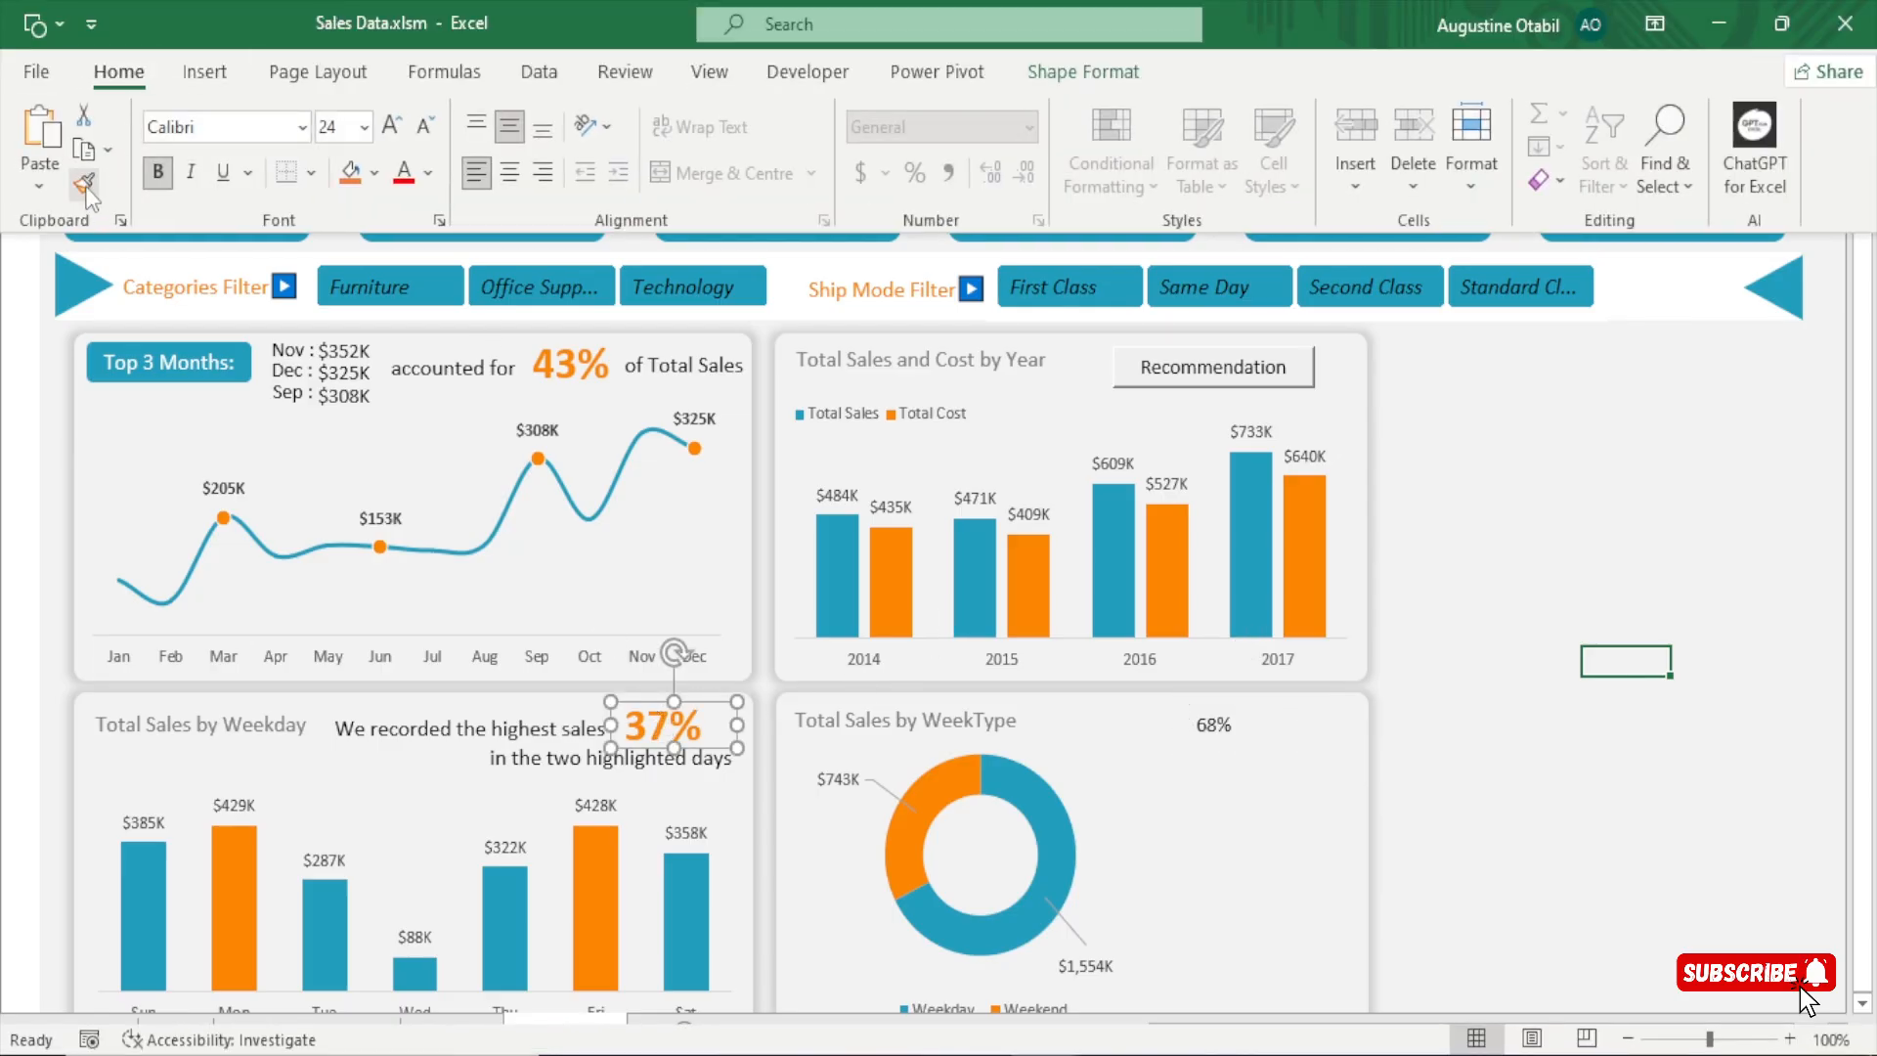
click(84, 184)
click(1236, 723)
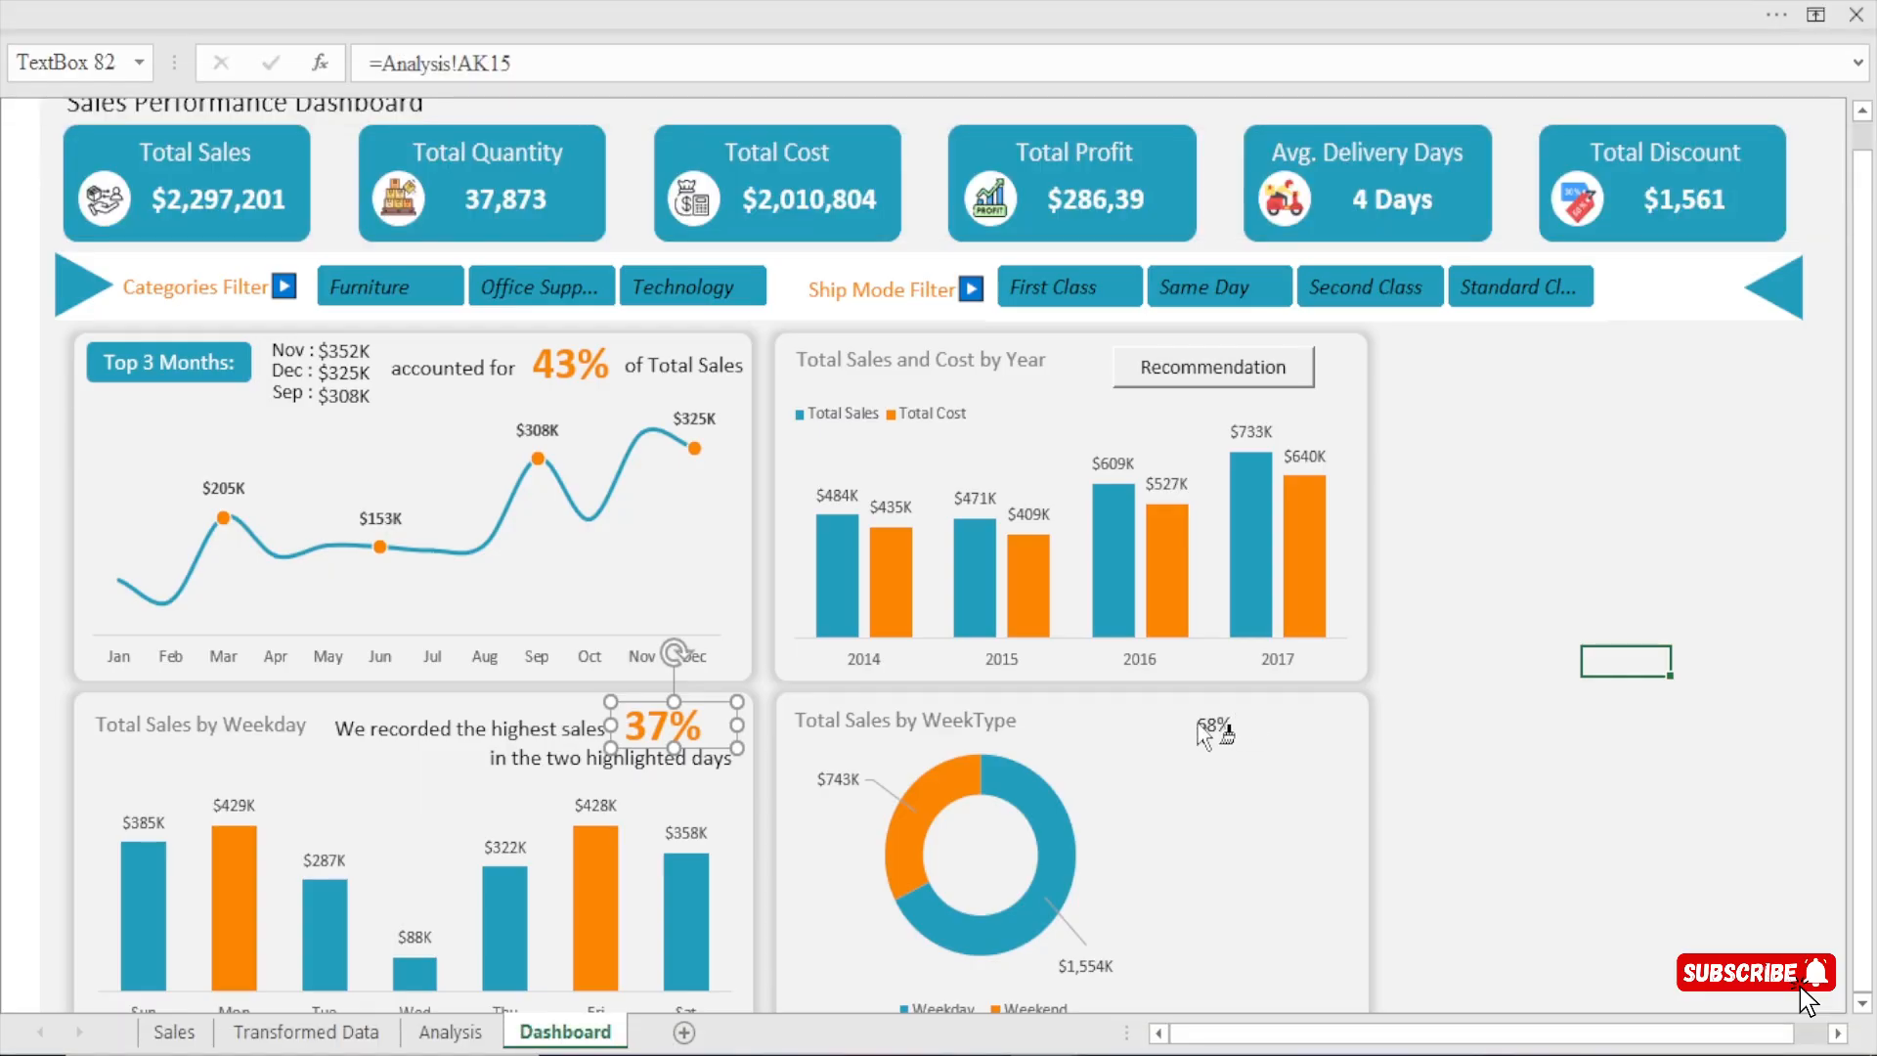
click(1212, 729)
Widen the WeekType doughnut chart slightly and reposition the percentage text box near the card's upper-right corner.
click(1114, 817)
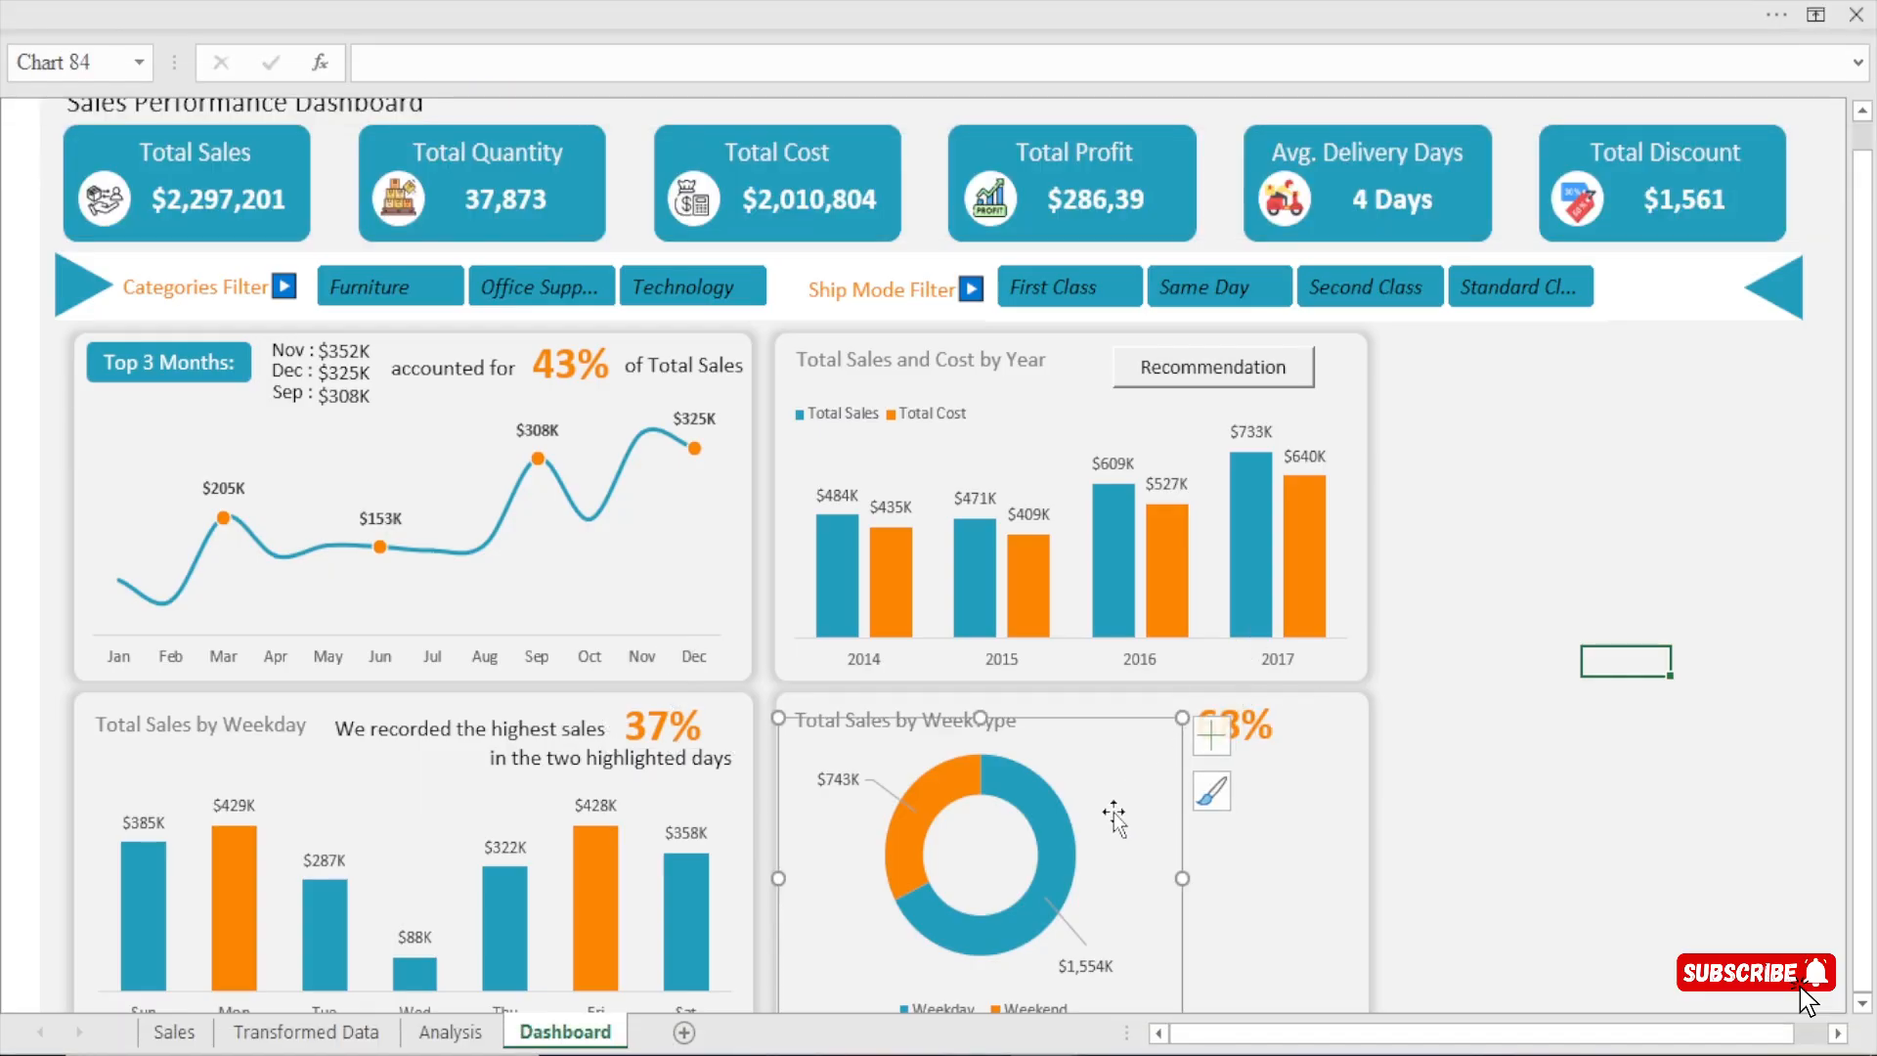
drag(1184, 878, 1237, 864)
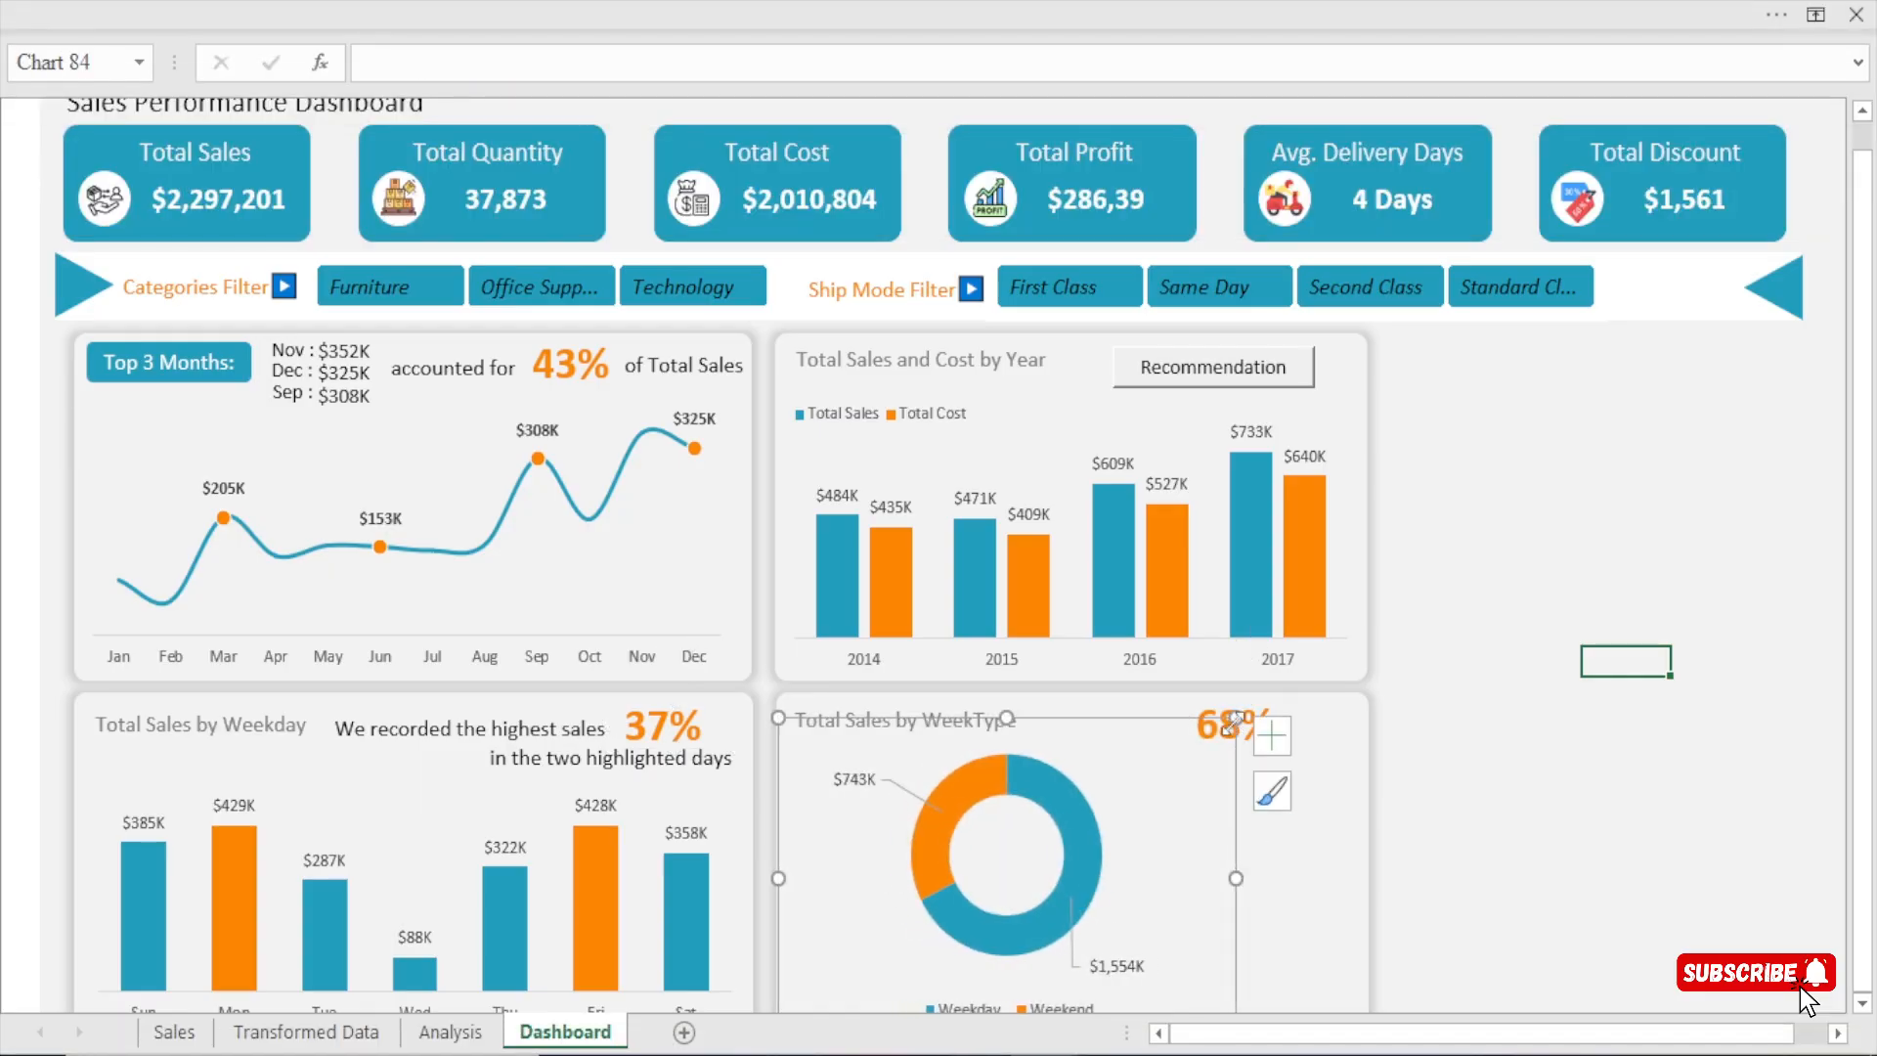
click(1258, 707)
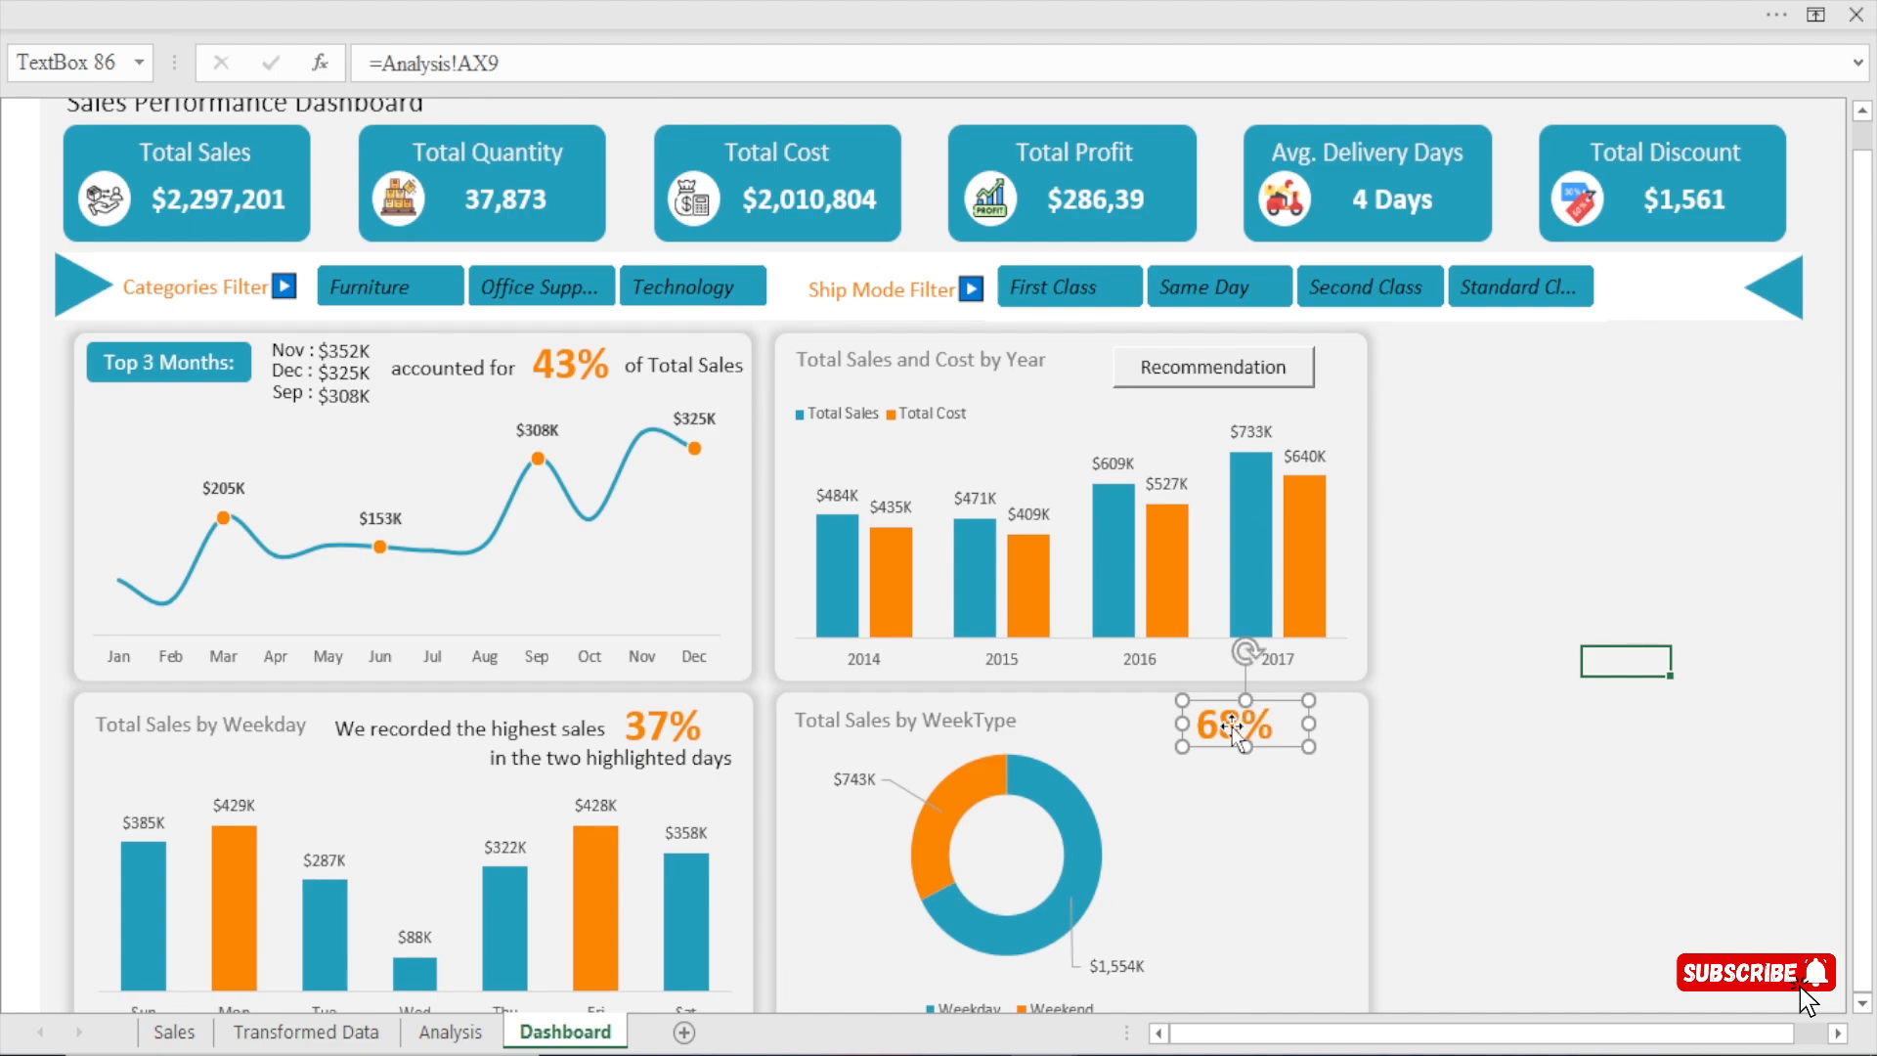
mouse_move(1232, 726)
mouse_down()
mouse_move(1274, 736)
mouse_move(1263, 725)
mouse_up()
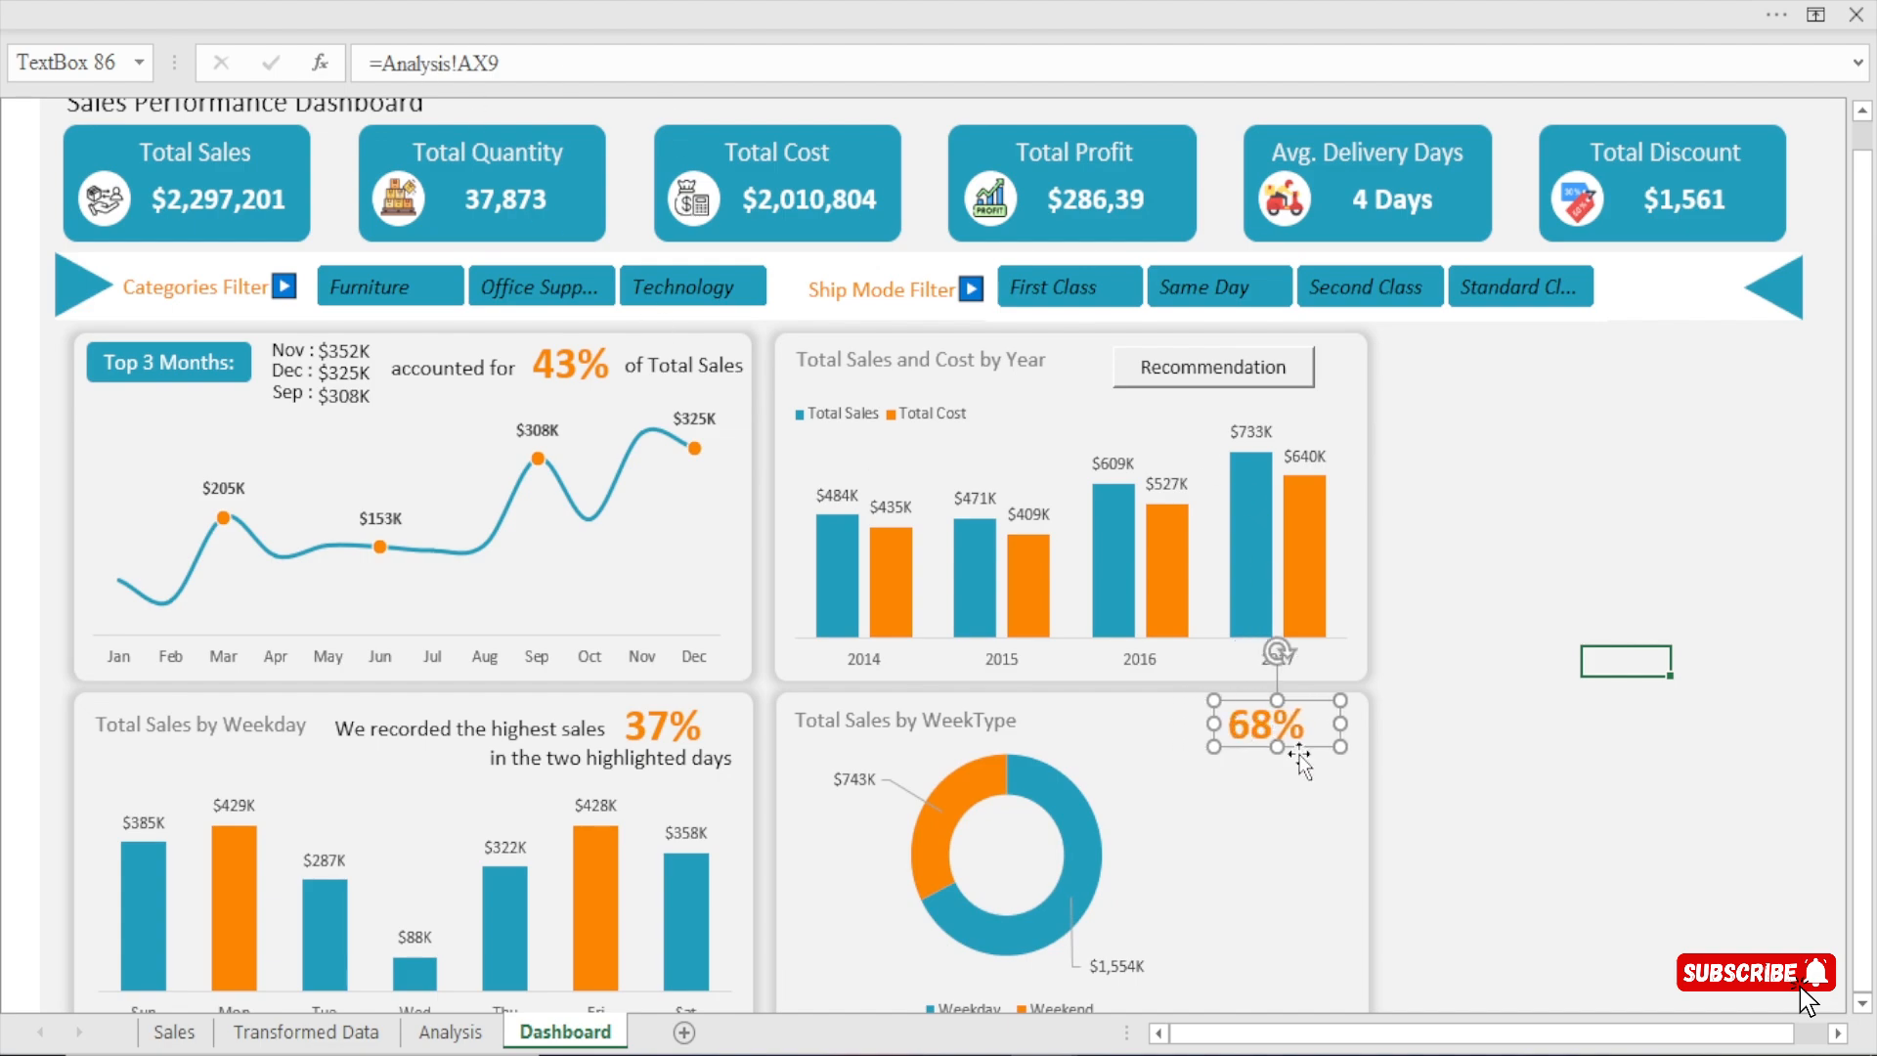
click(1480, 597)
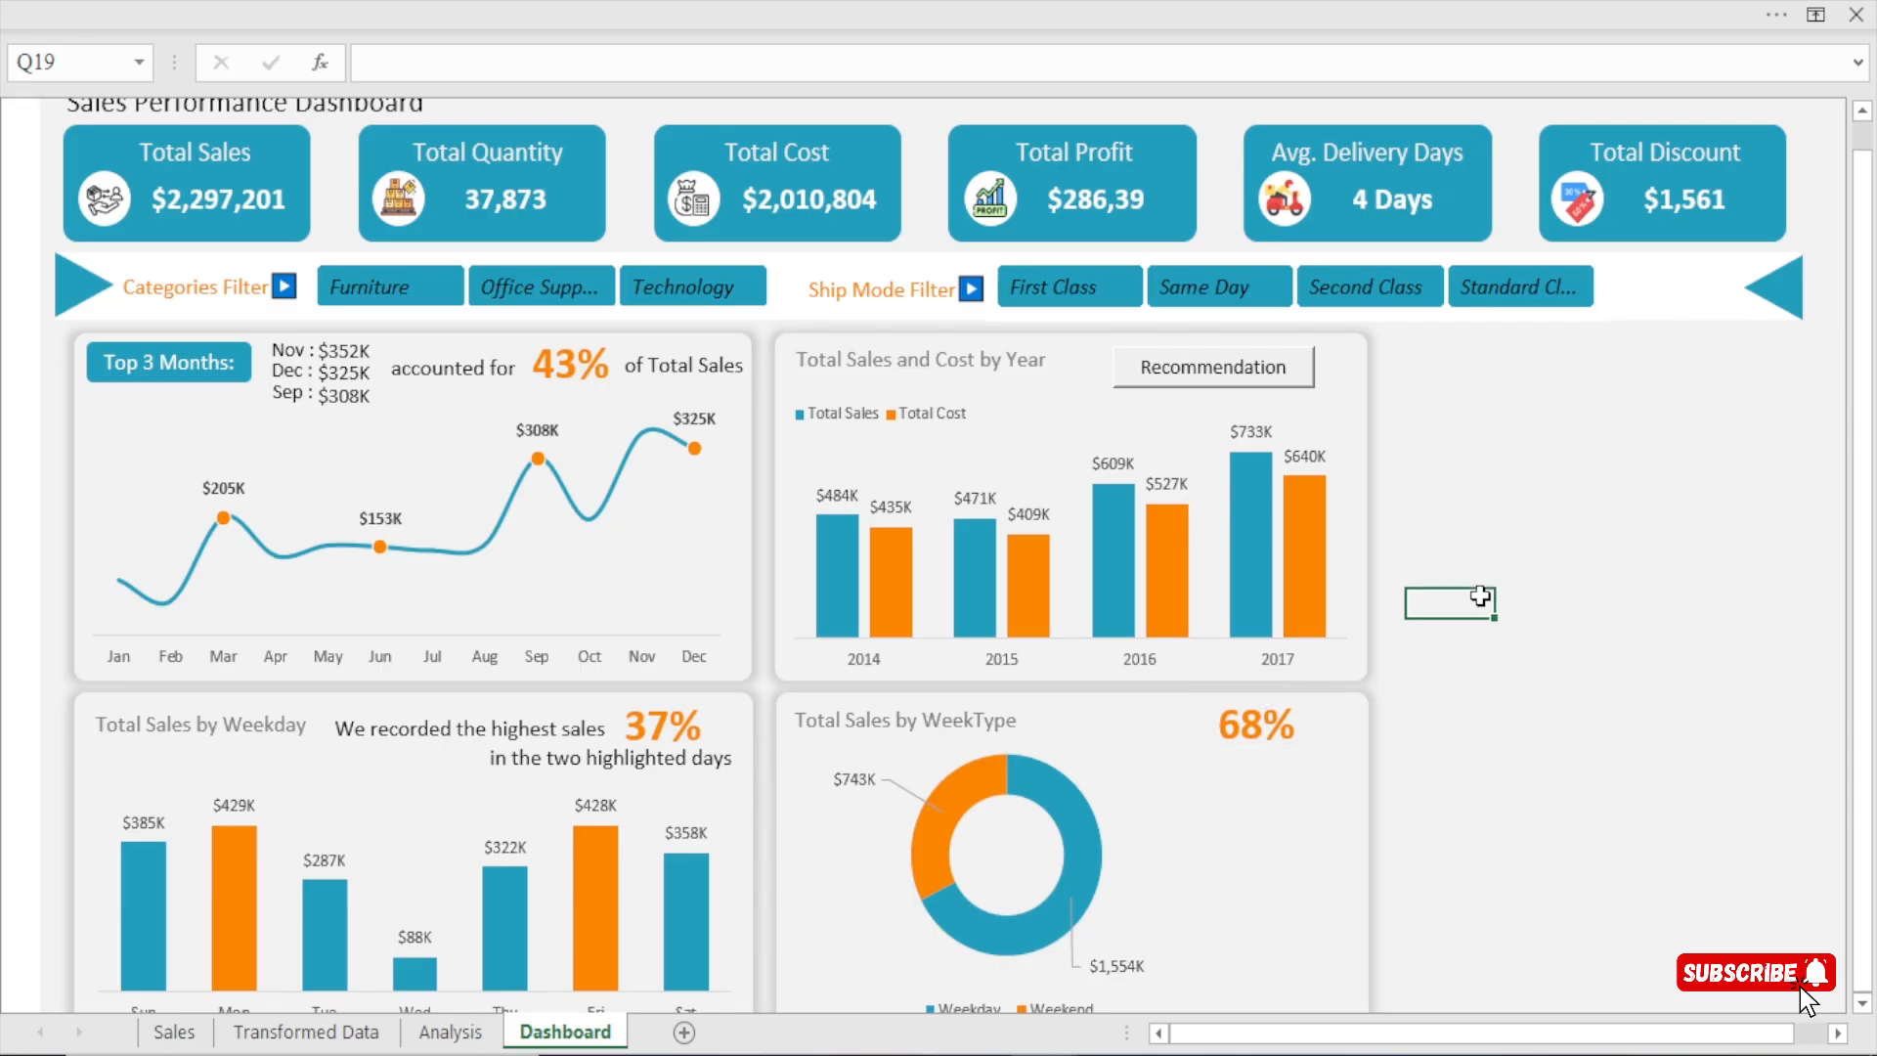
click(1223, 733)
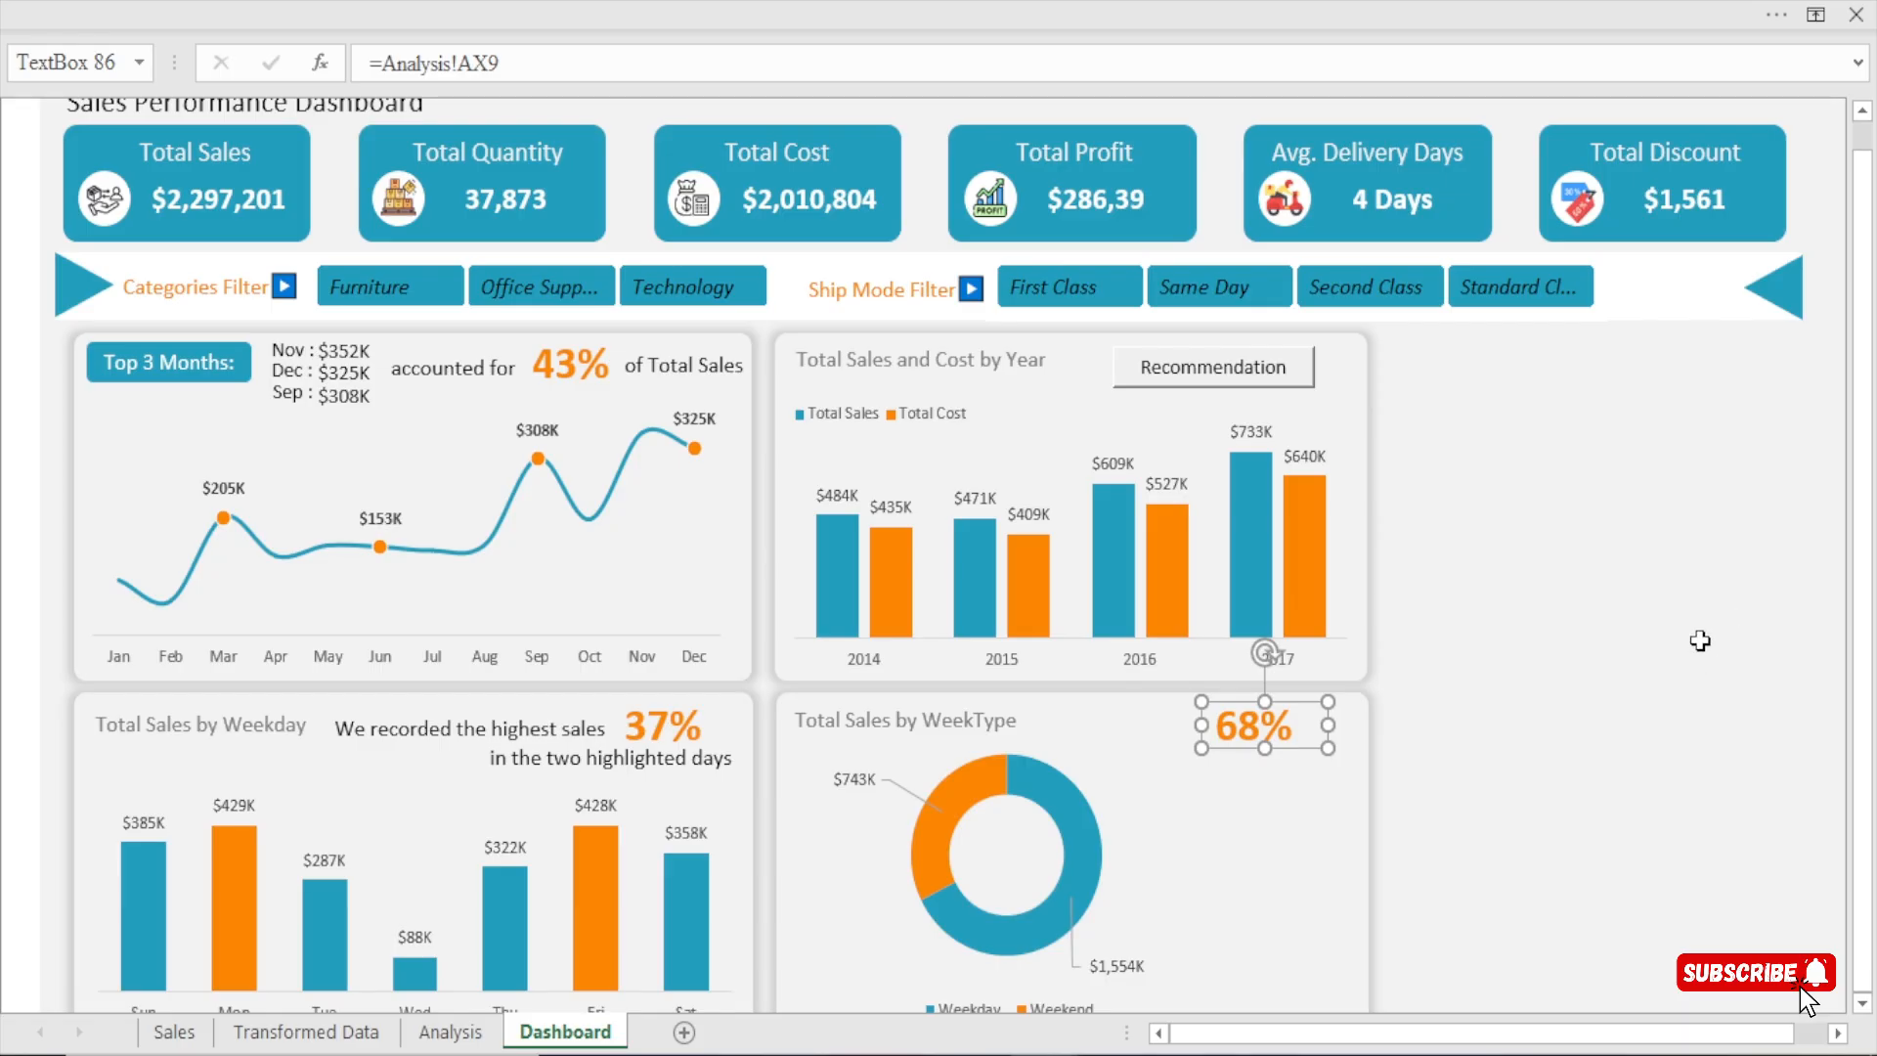
Duplicate the "We recorded the highest sales" text box, place the copy below the WeekType percentage and clear its text.
click(450, 731)
key(ctrl+d)
drag(512, 758, 1232, 771)
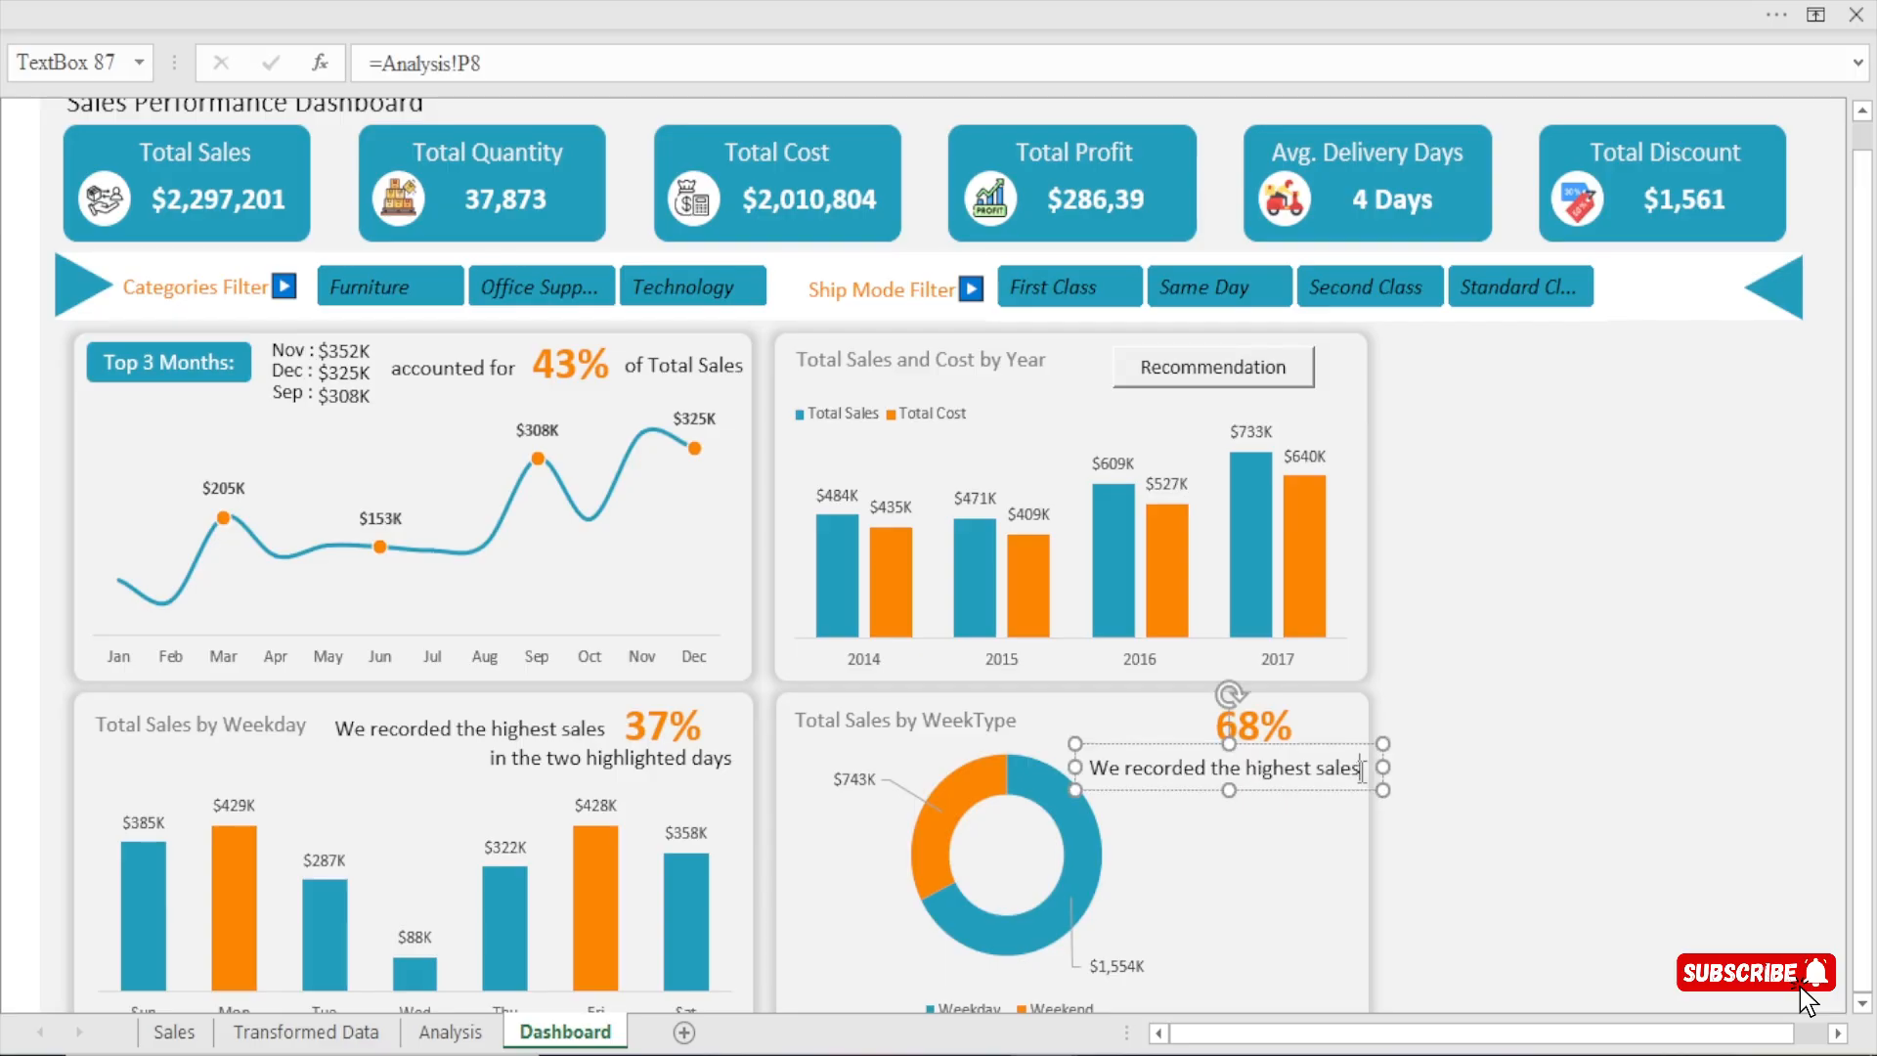
key(BackSpace)
key(BackSpace)
key(BackSpace)
key(BackSpace)
key(BackSpace)
key(BackSpace)
key(BackSpace)
key(BackSpace)
key(BackSpace)
key(BackSpace)
key(BackSpace)
key(BackSpace)
key(BackSpace)
key(BackSpace)
key(BackSpace)
key(BackSpace)
key(BackSpace)
key(BackSpace)
key(BackSpace)
key(BackSpace)
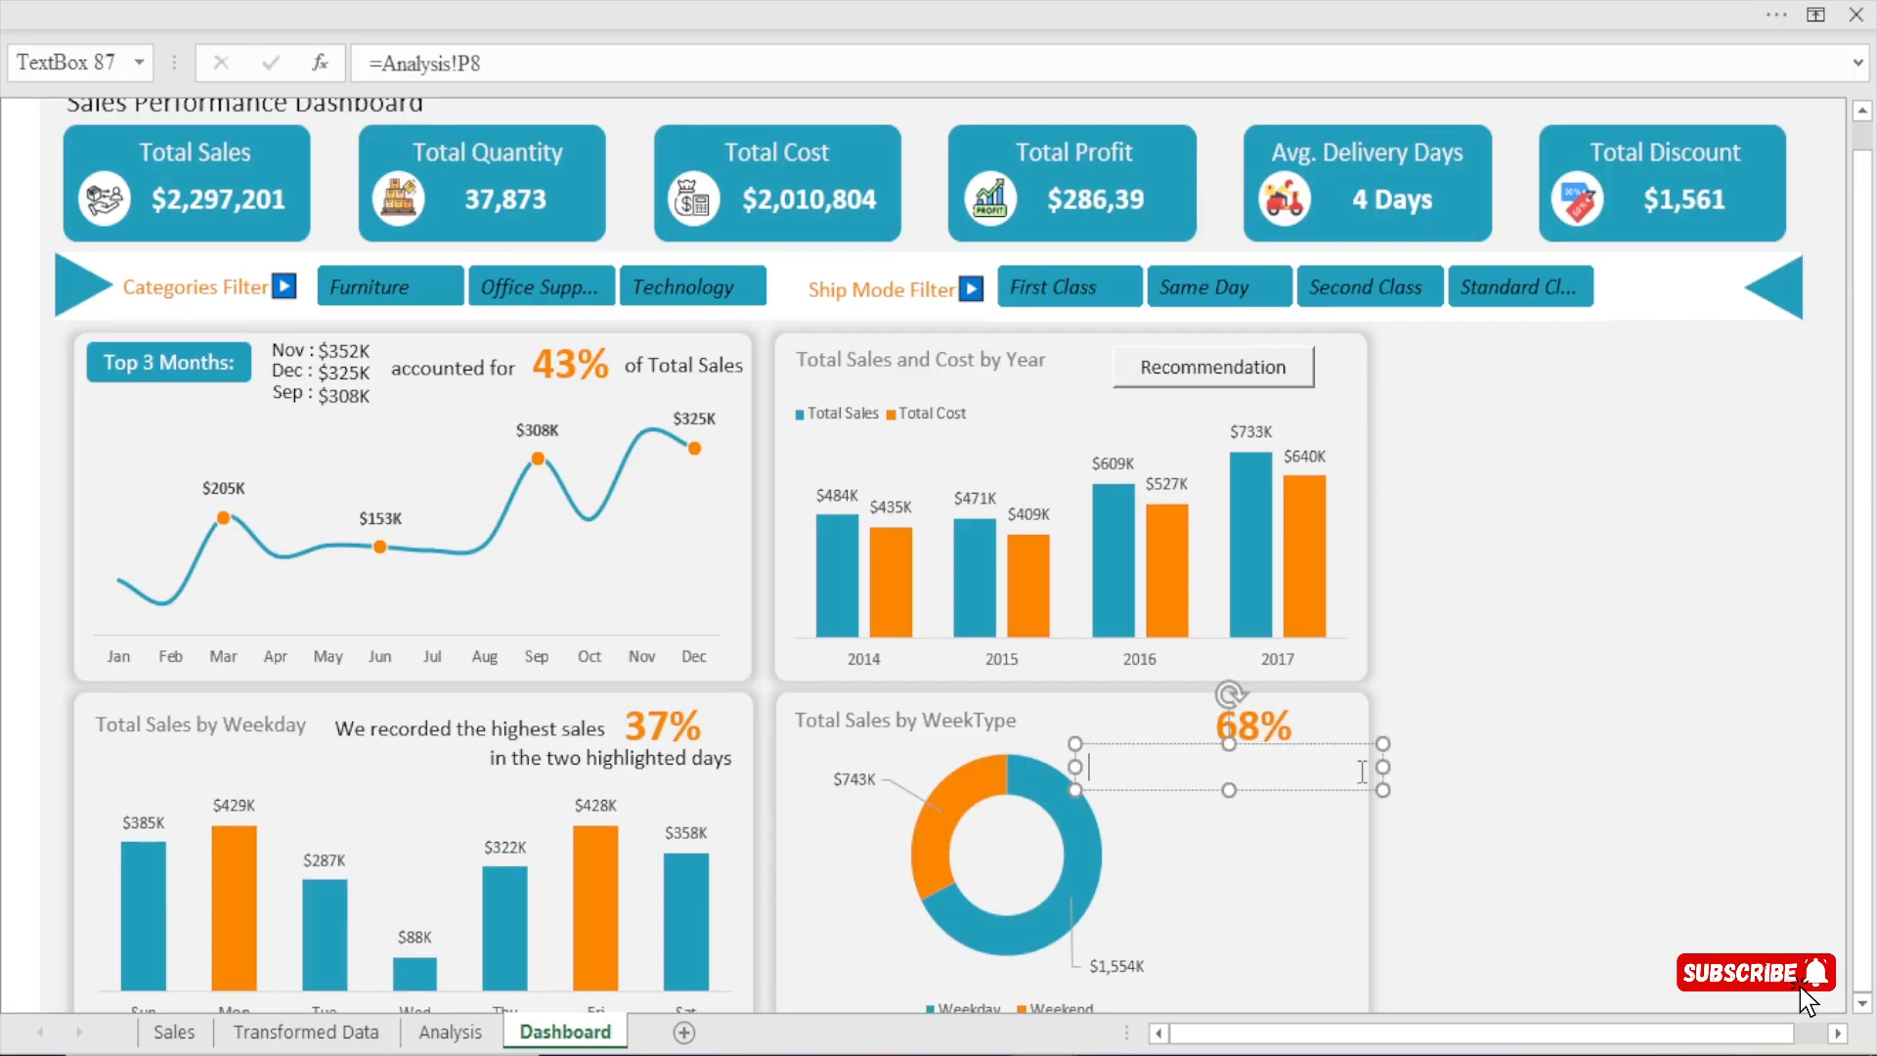
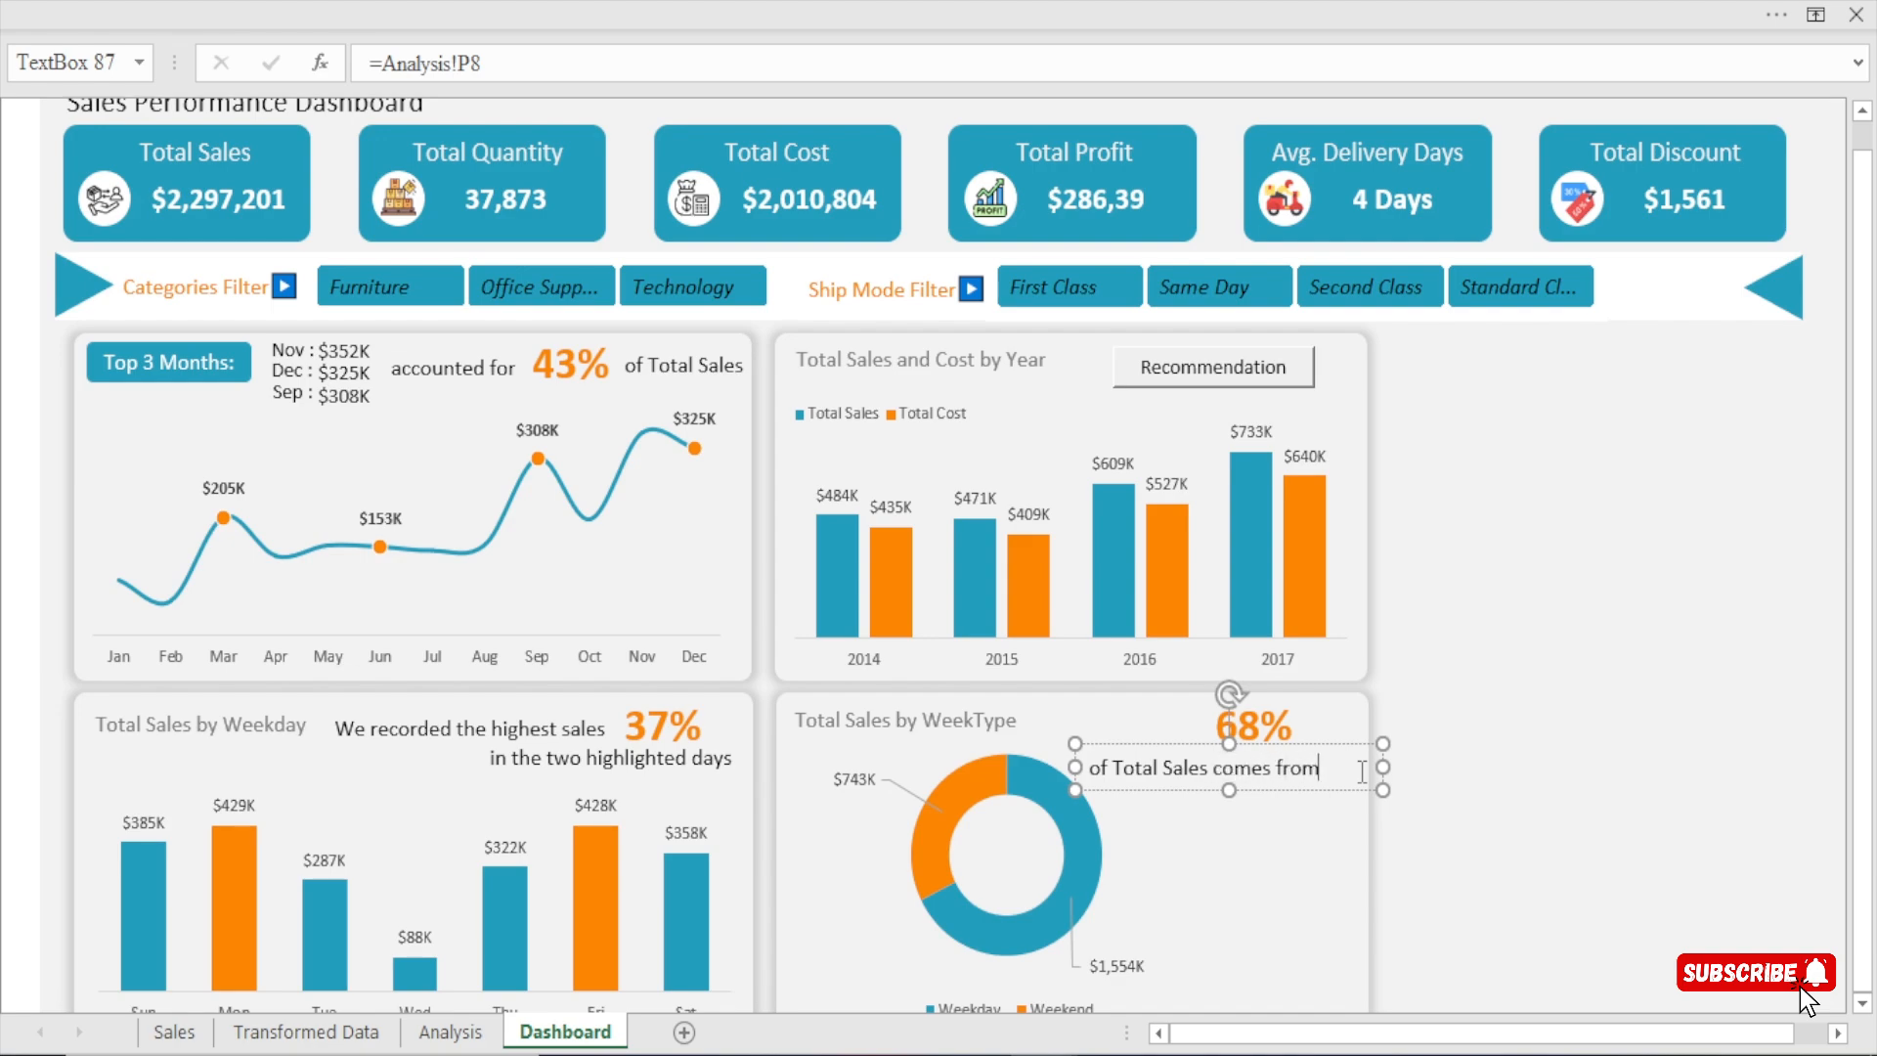
Fit the "of Total Sales comes from" text box under the WeekType percentage and place a duplicate of it directly below.
drag(1380, 767, 1311, 774)
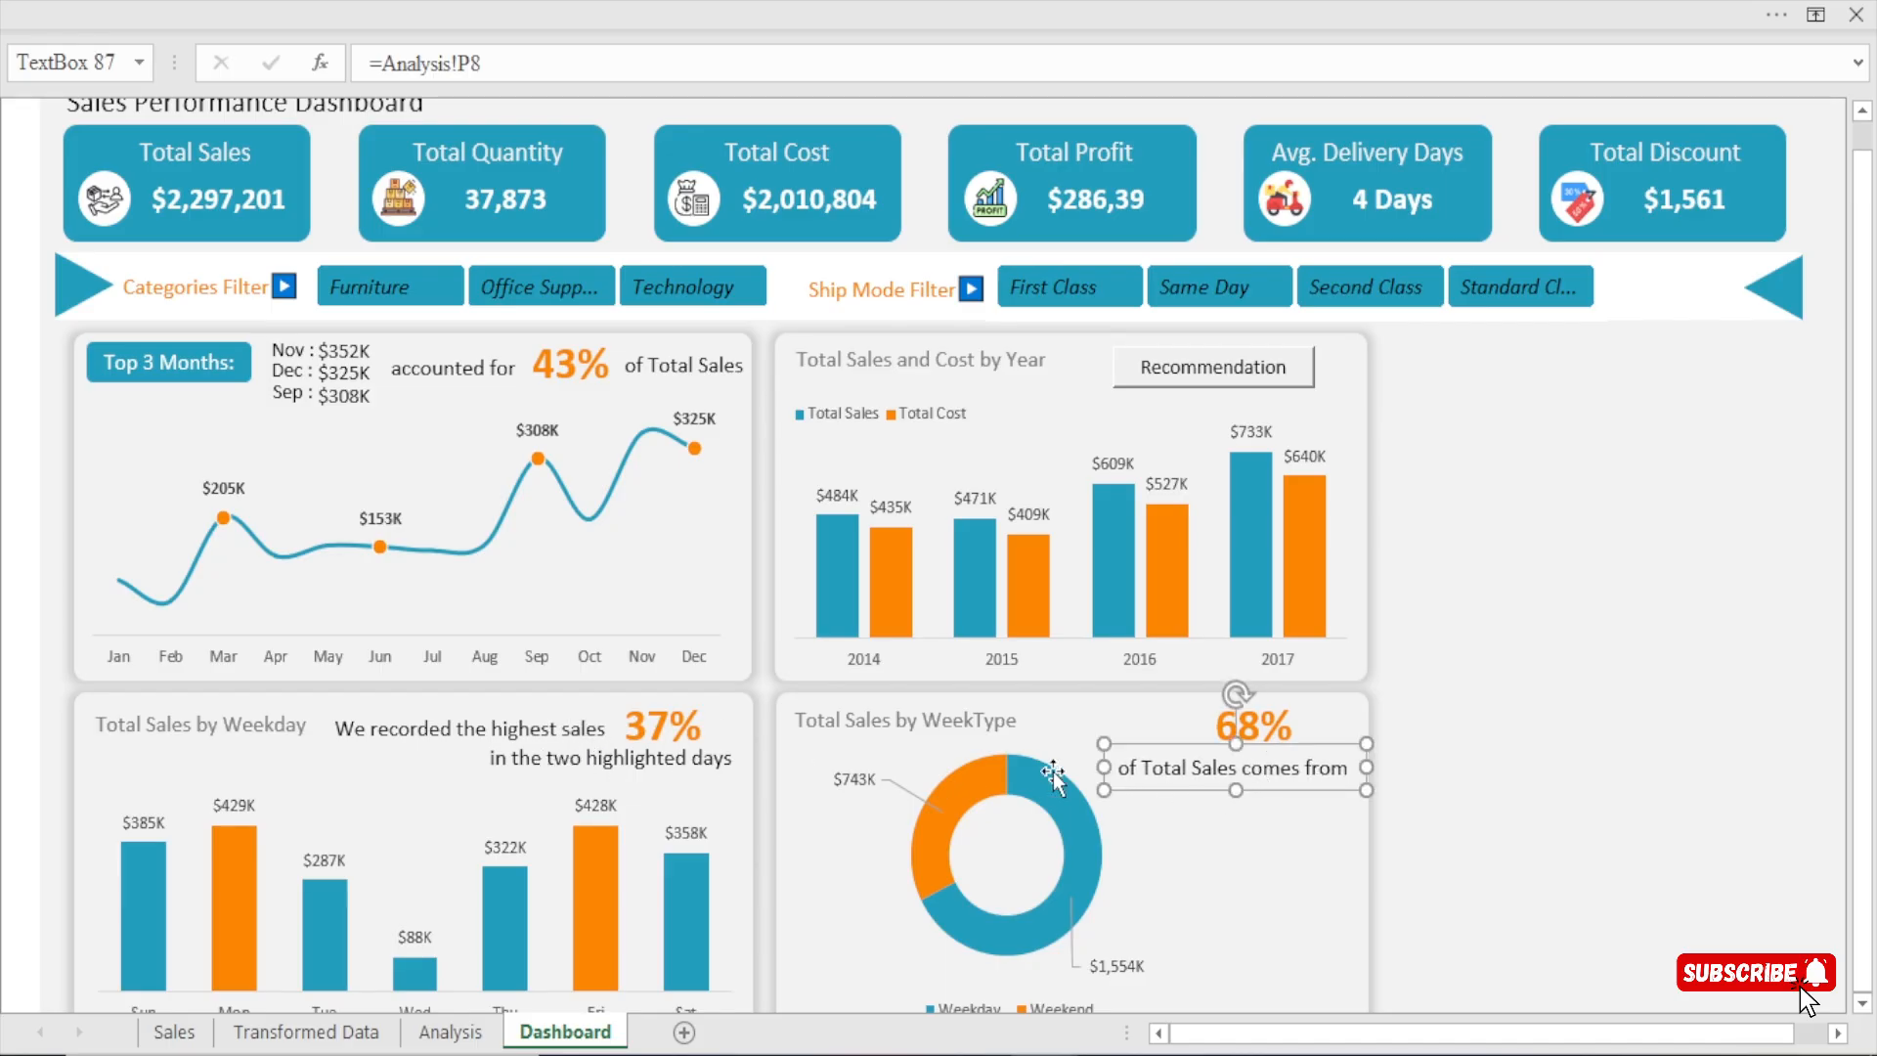
key(ctrl+v)
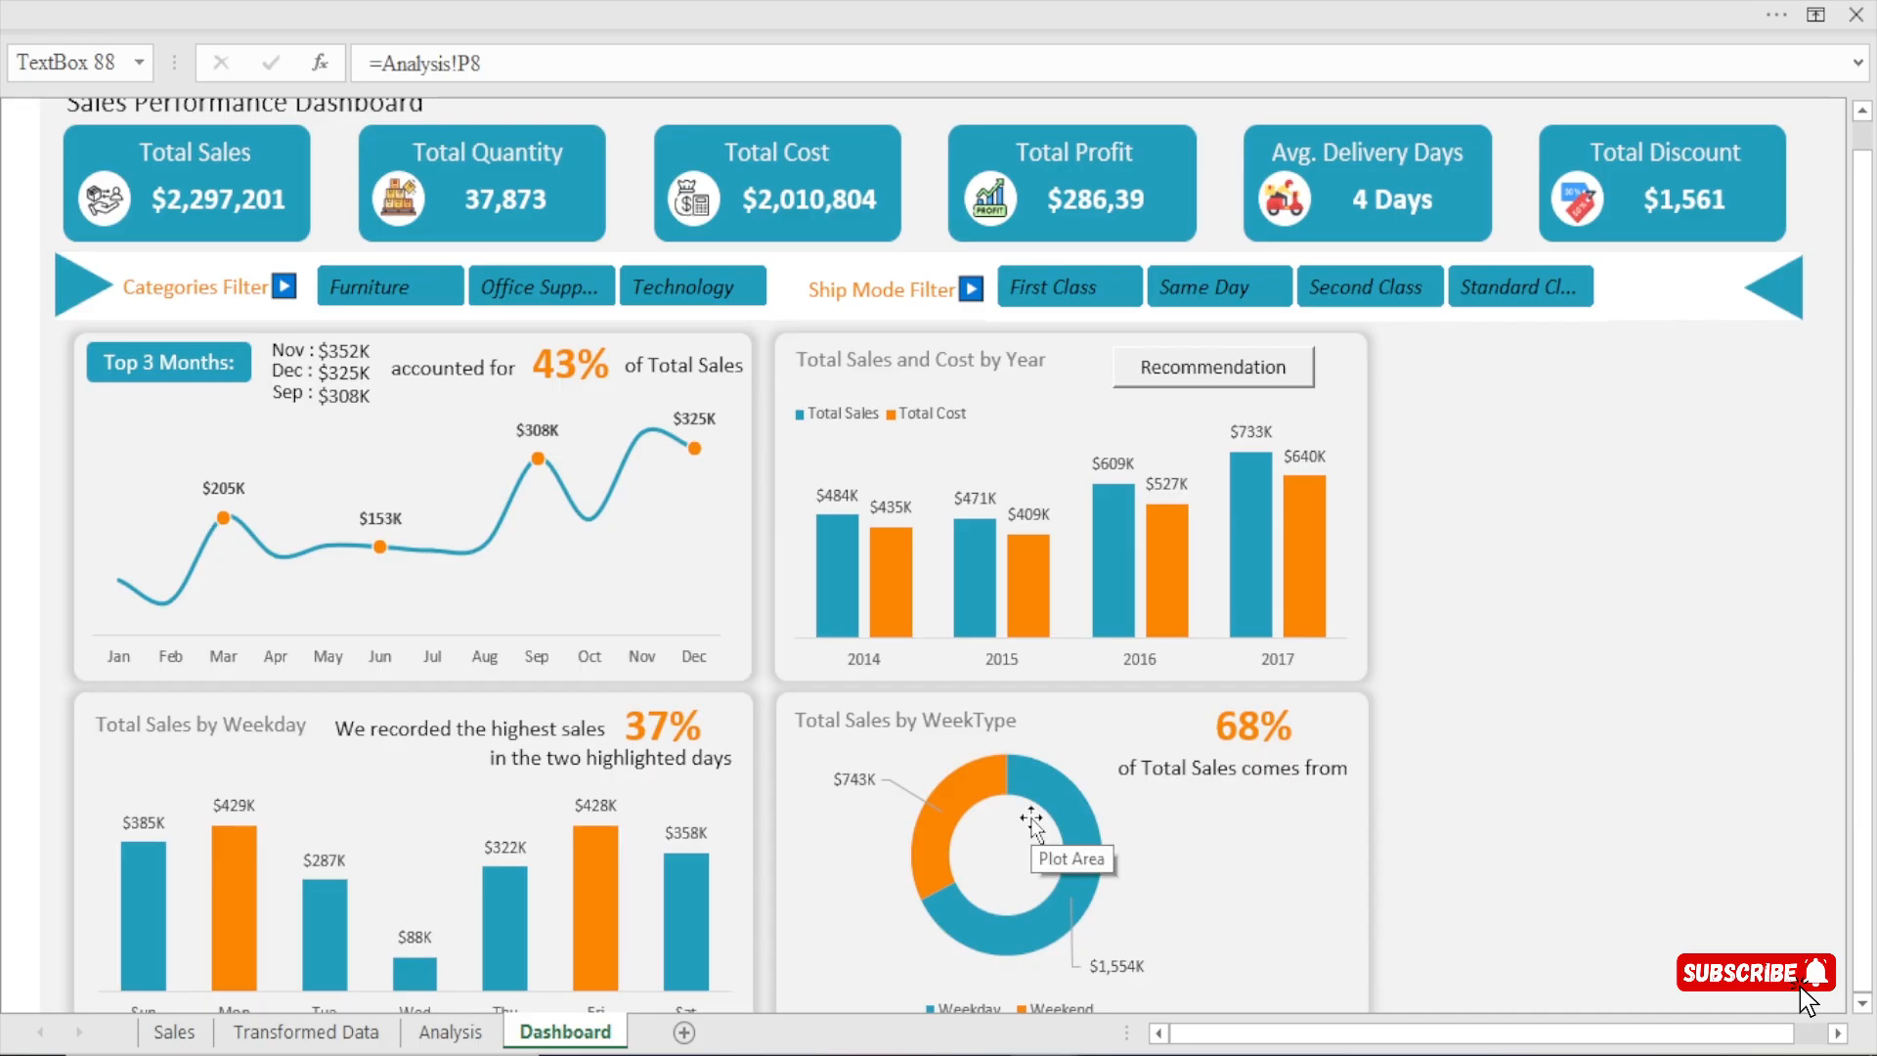
key(Right)
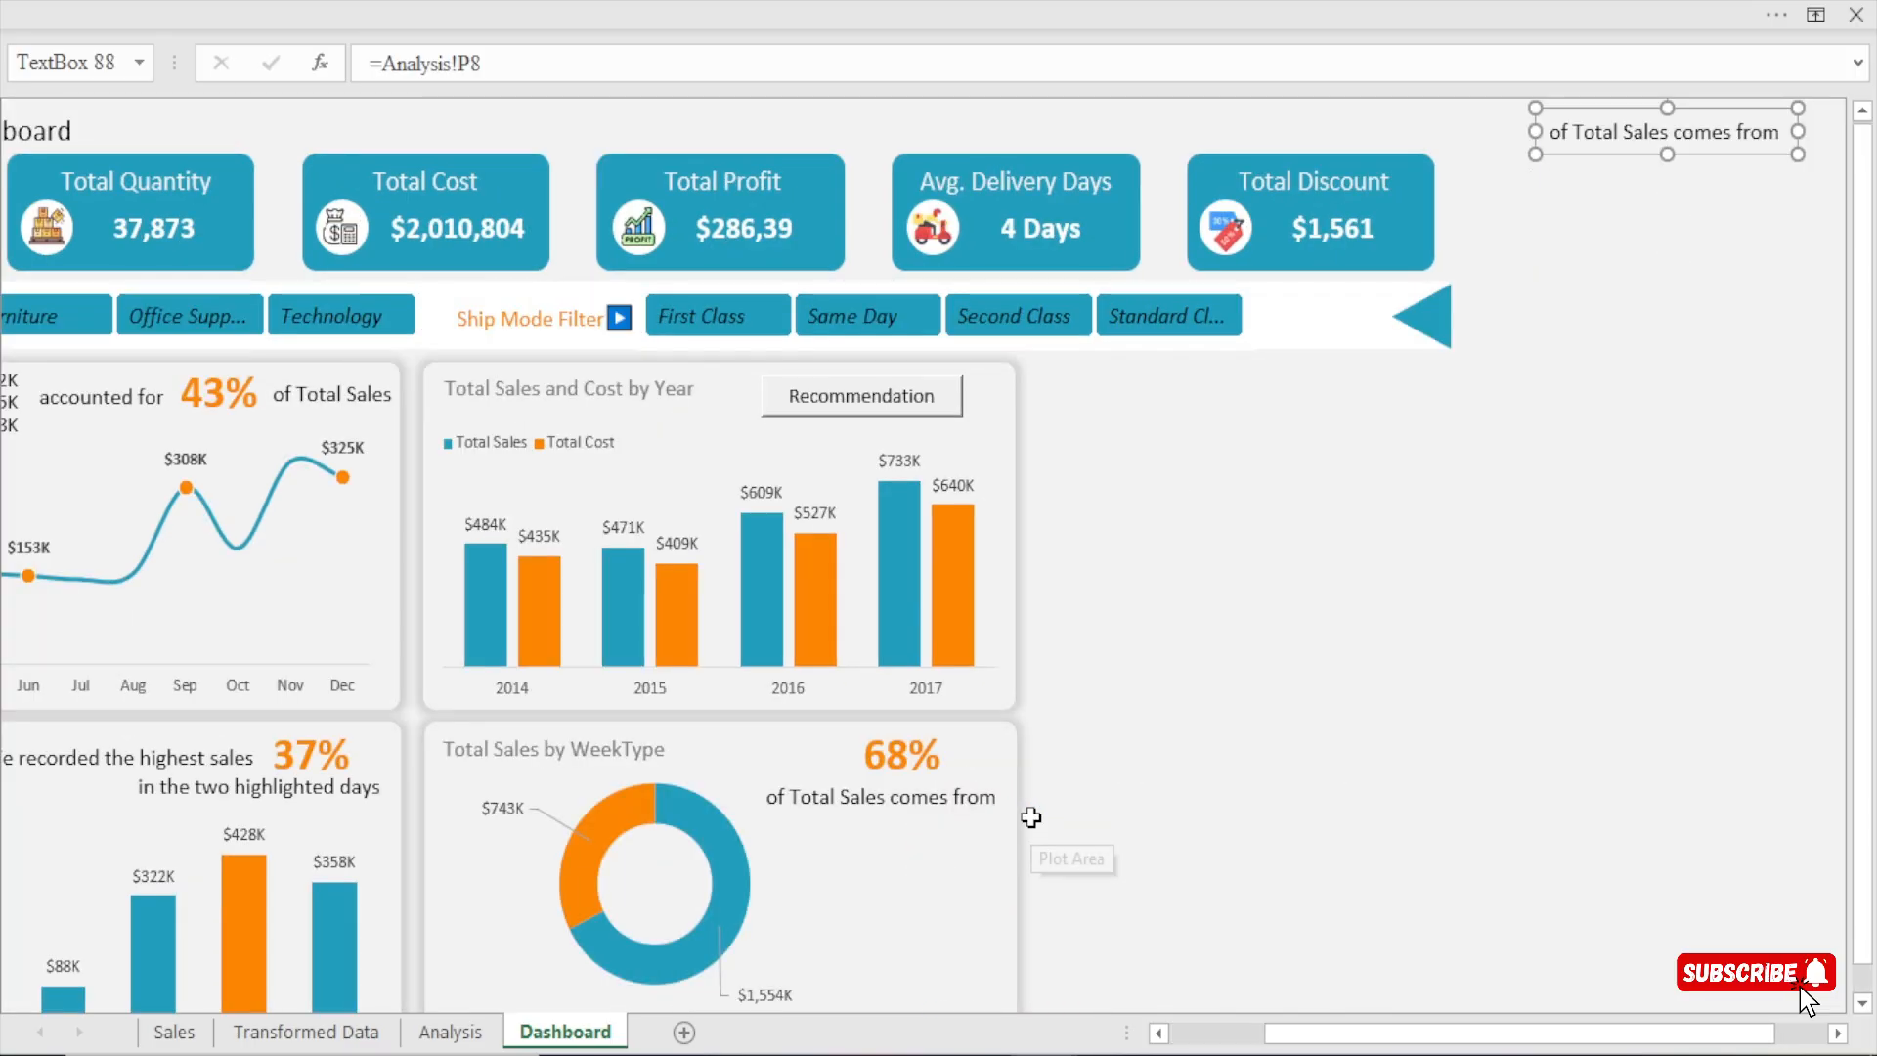
drag(1619, 142, 883, 861)
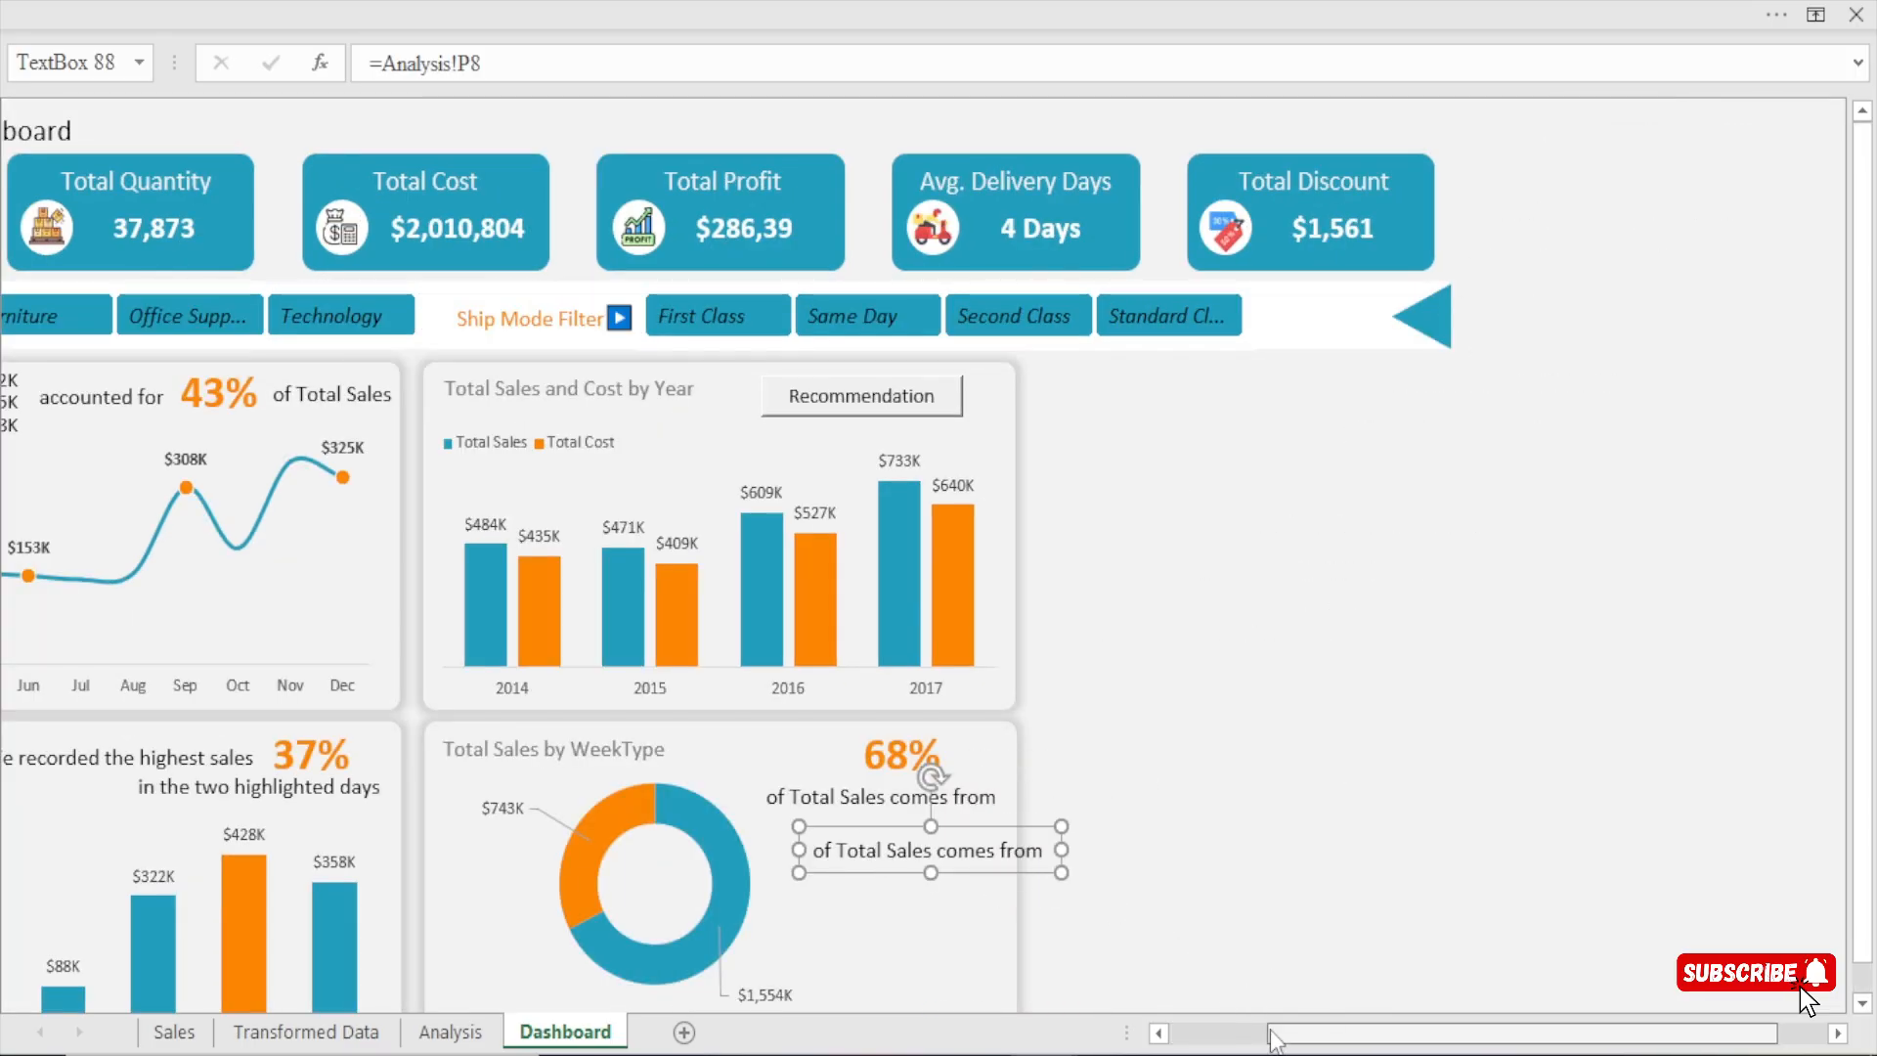
click(1239, 1026)
drag(1179, 835, 1172, 825)
Link the duplicated text box in the WeekType card to cell AY6 of the Analysis sheet.
drag(506, 64, 293, 88)
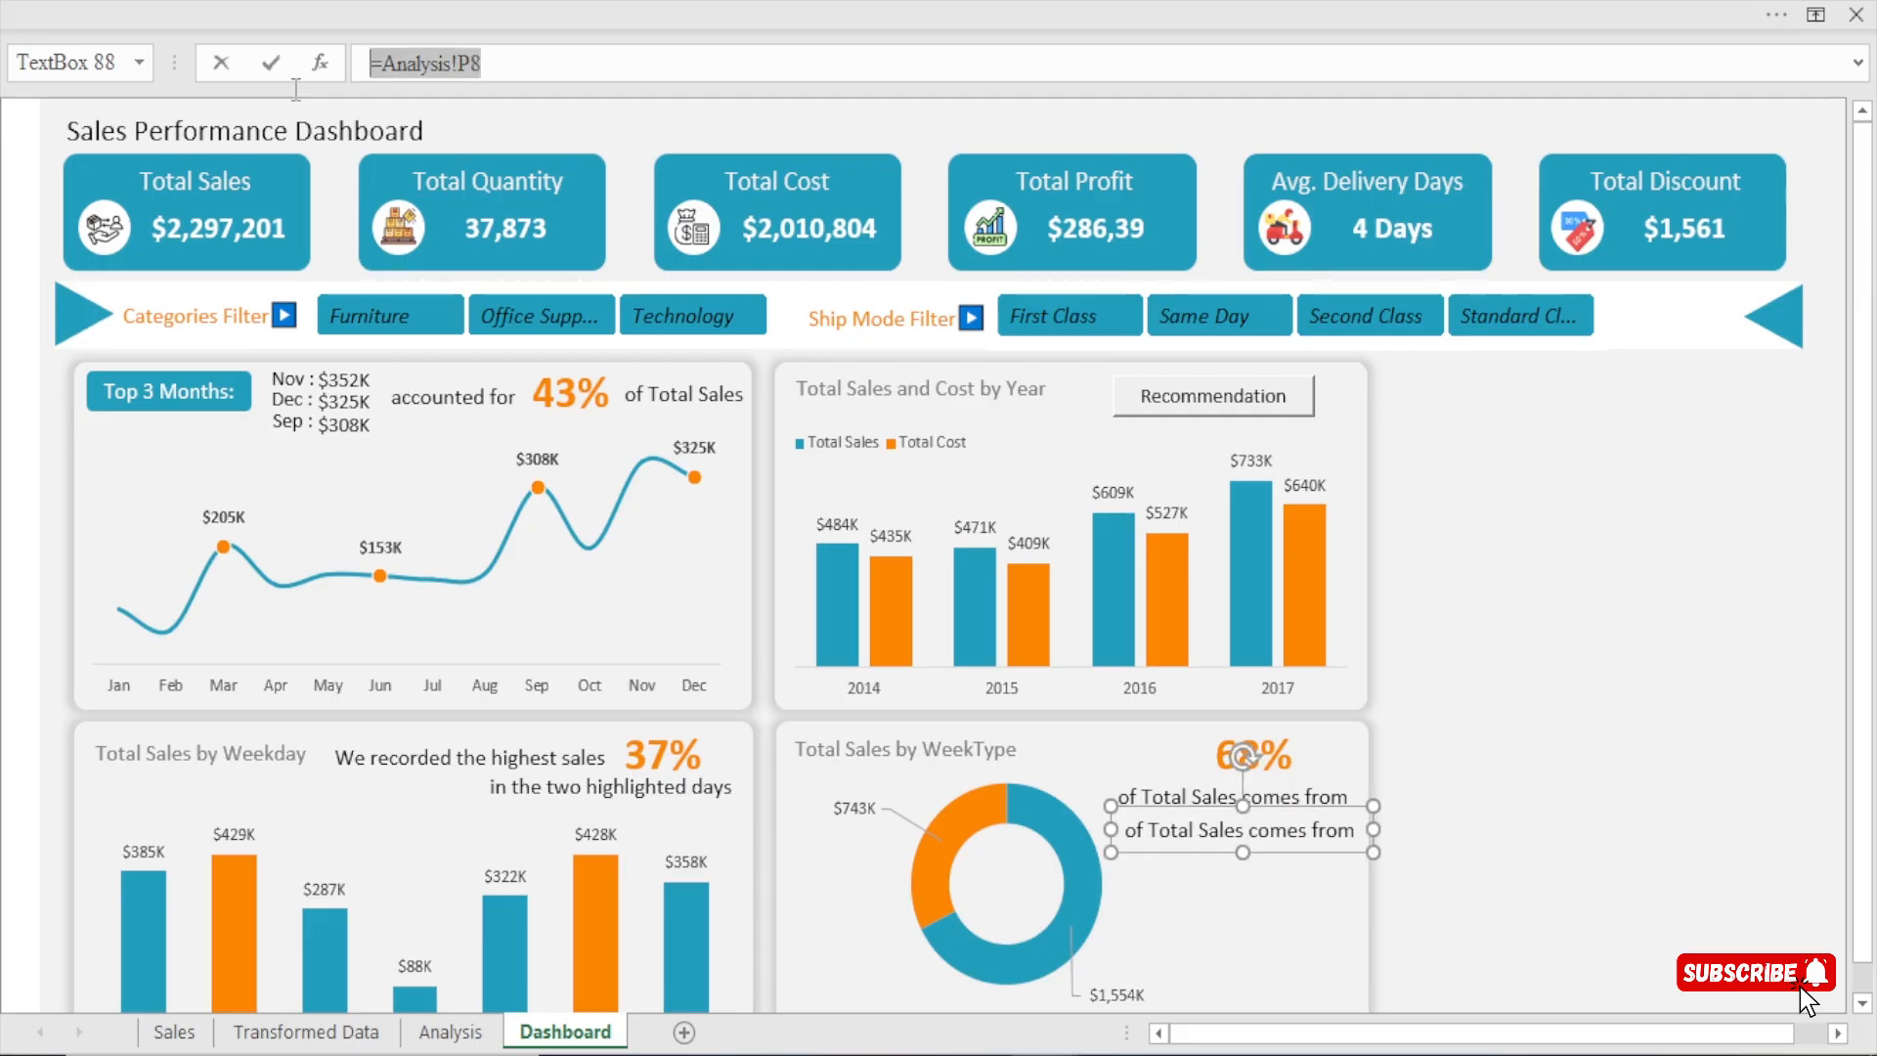
text(=)
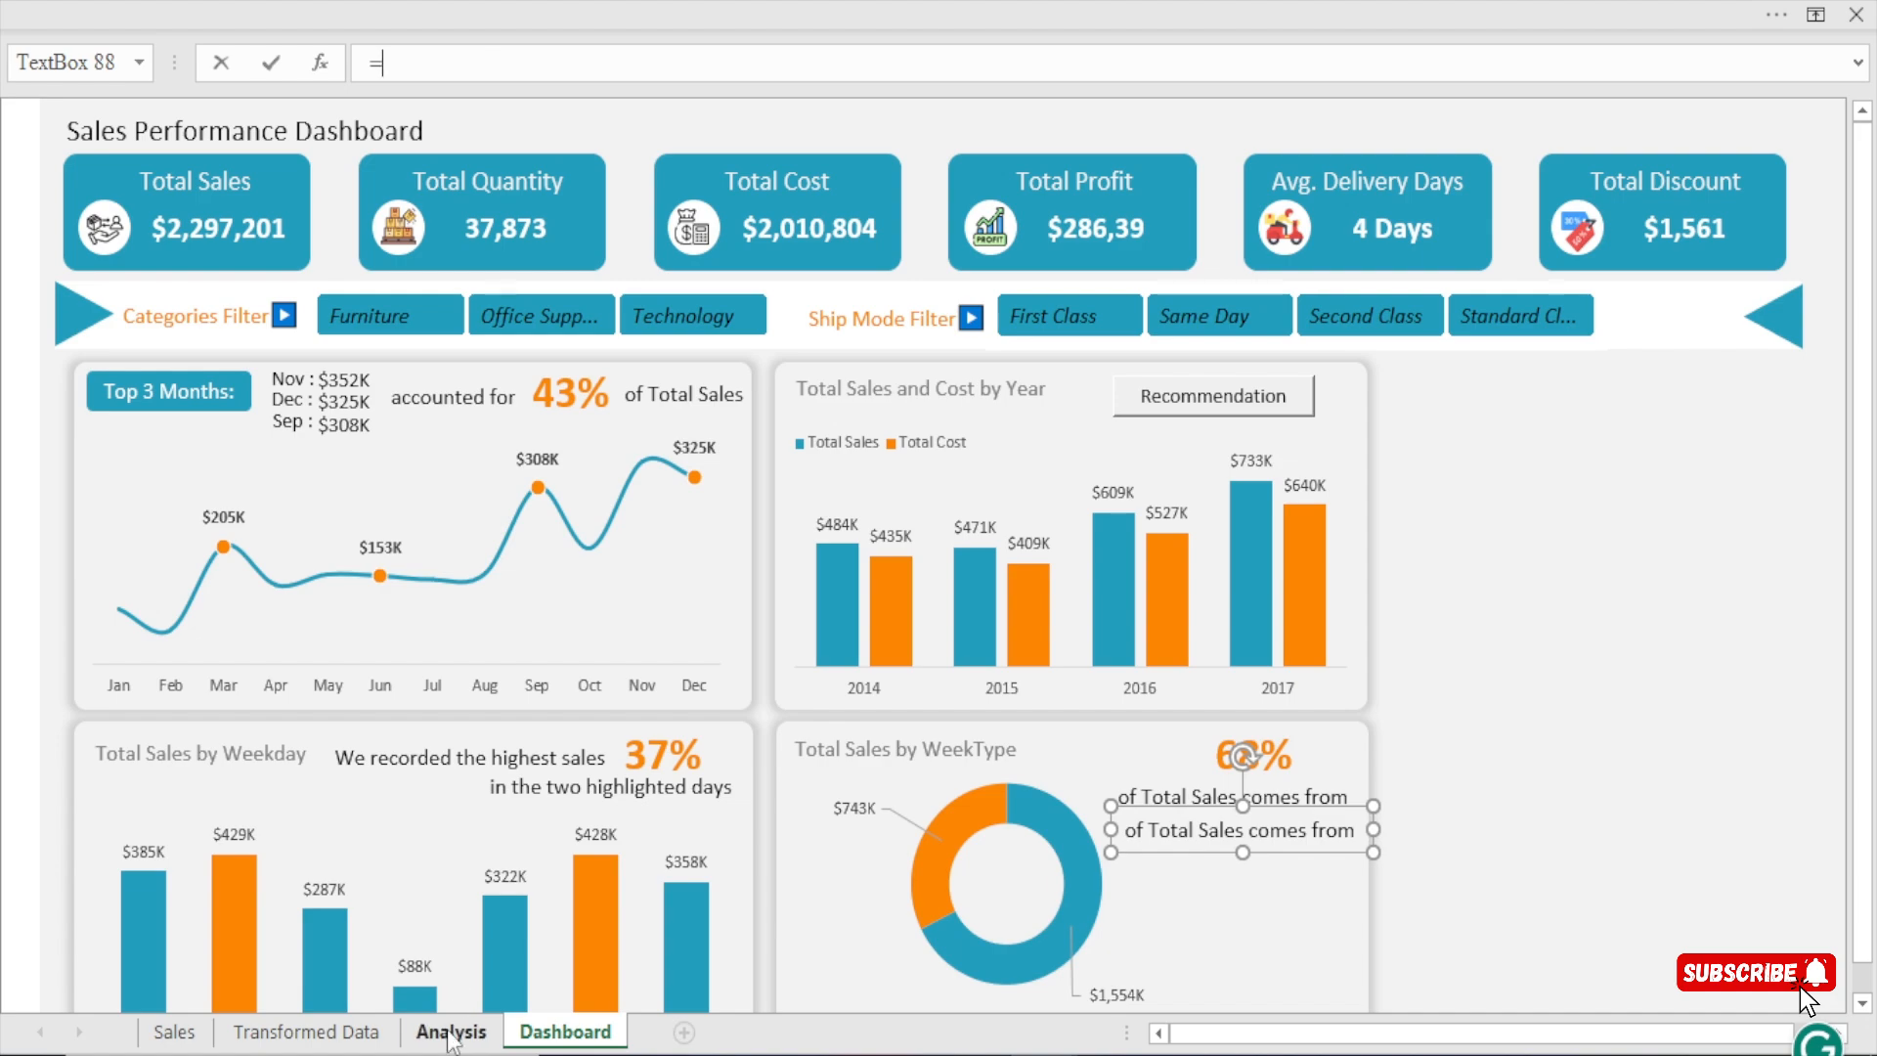
click(450, 1031)
click(966, 341)
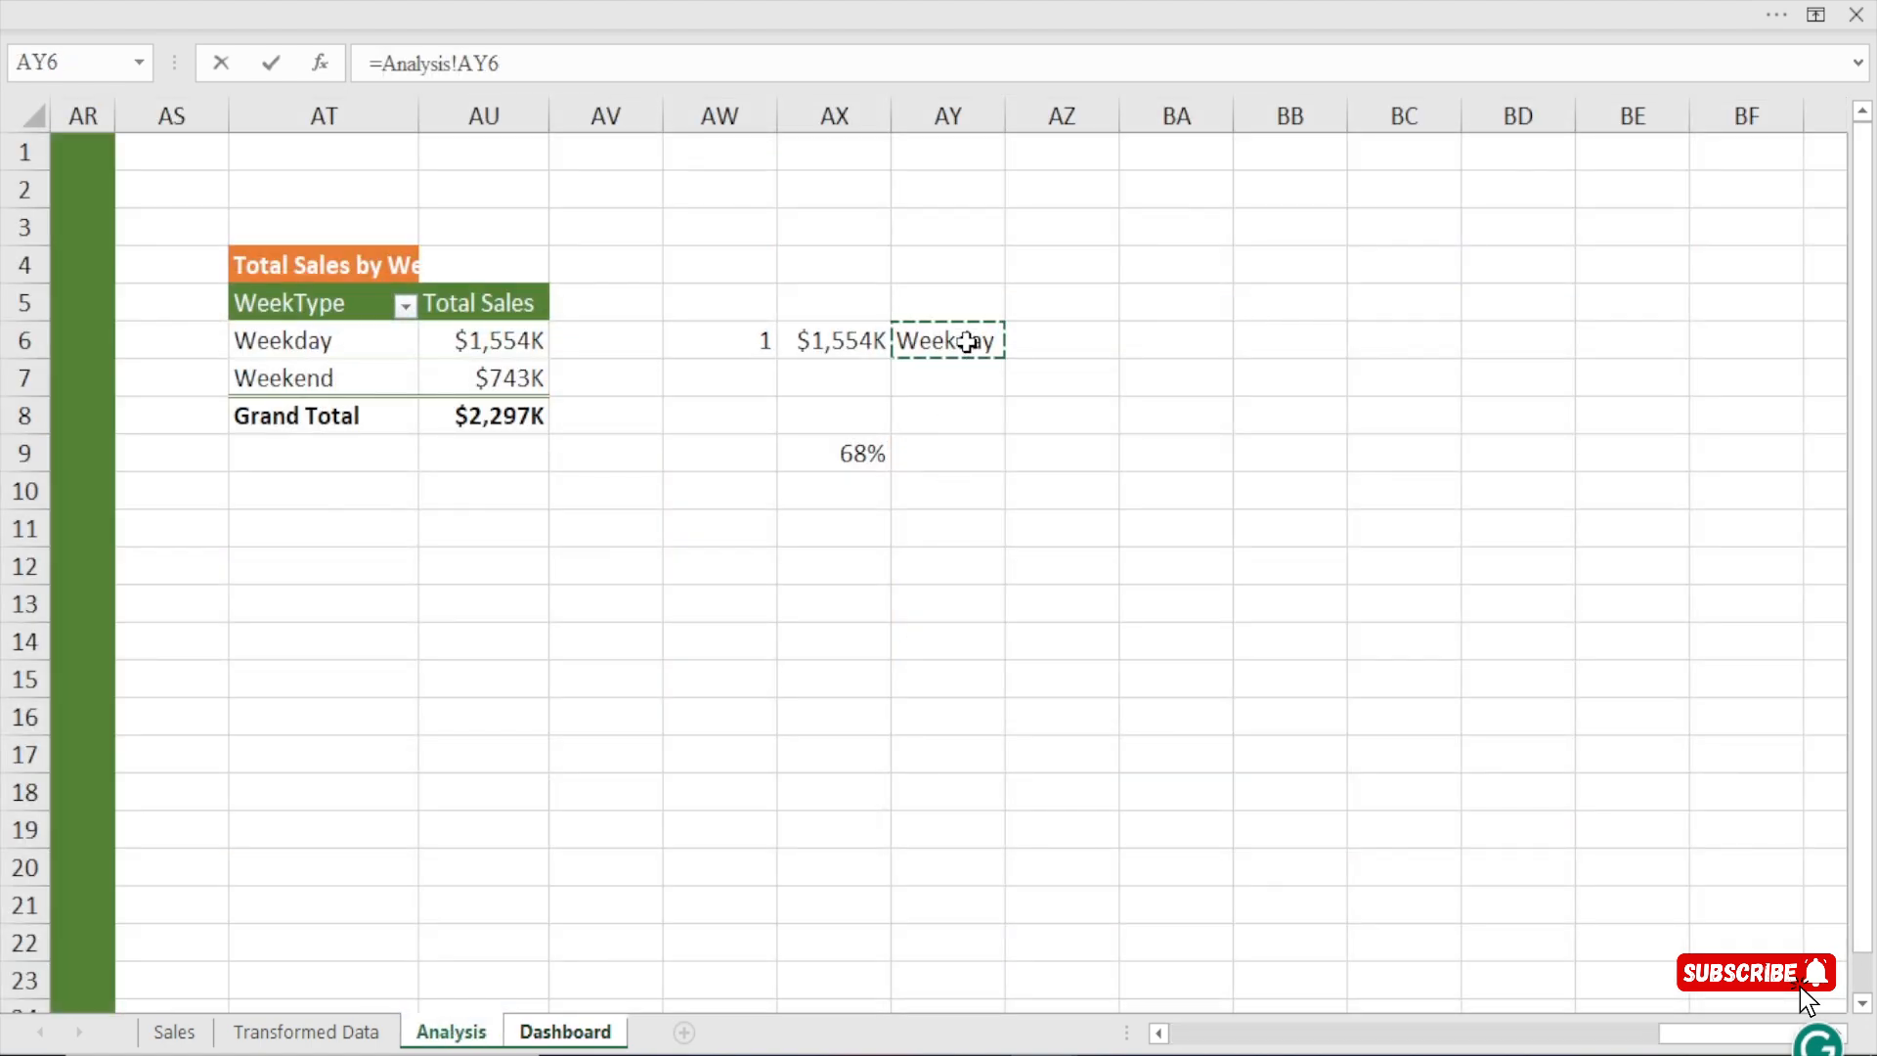
key(Return)
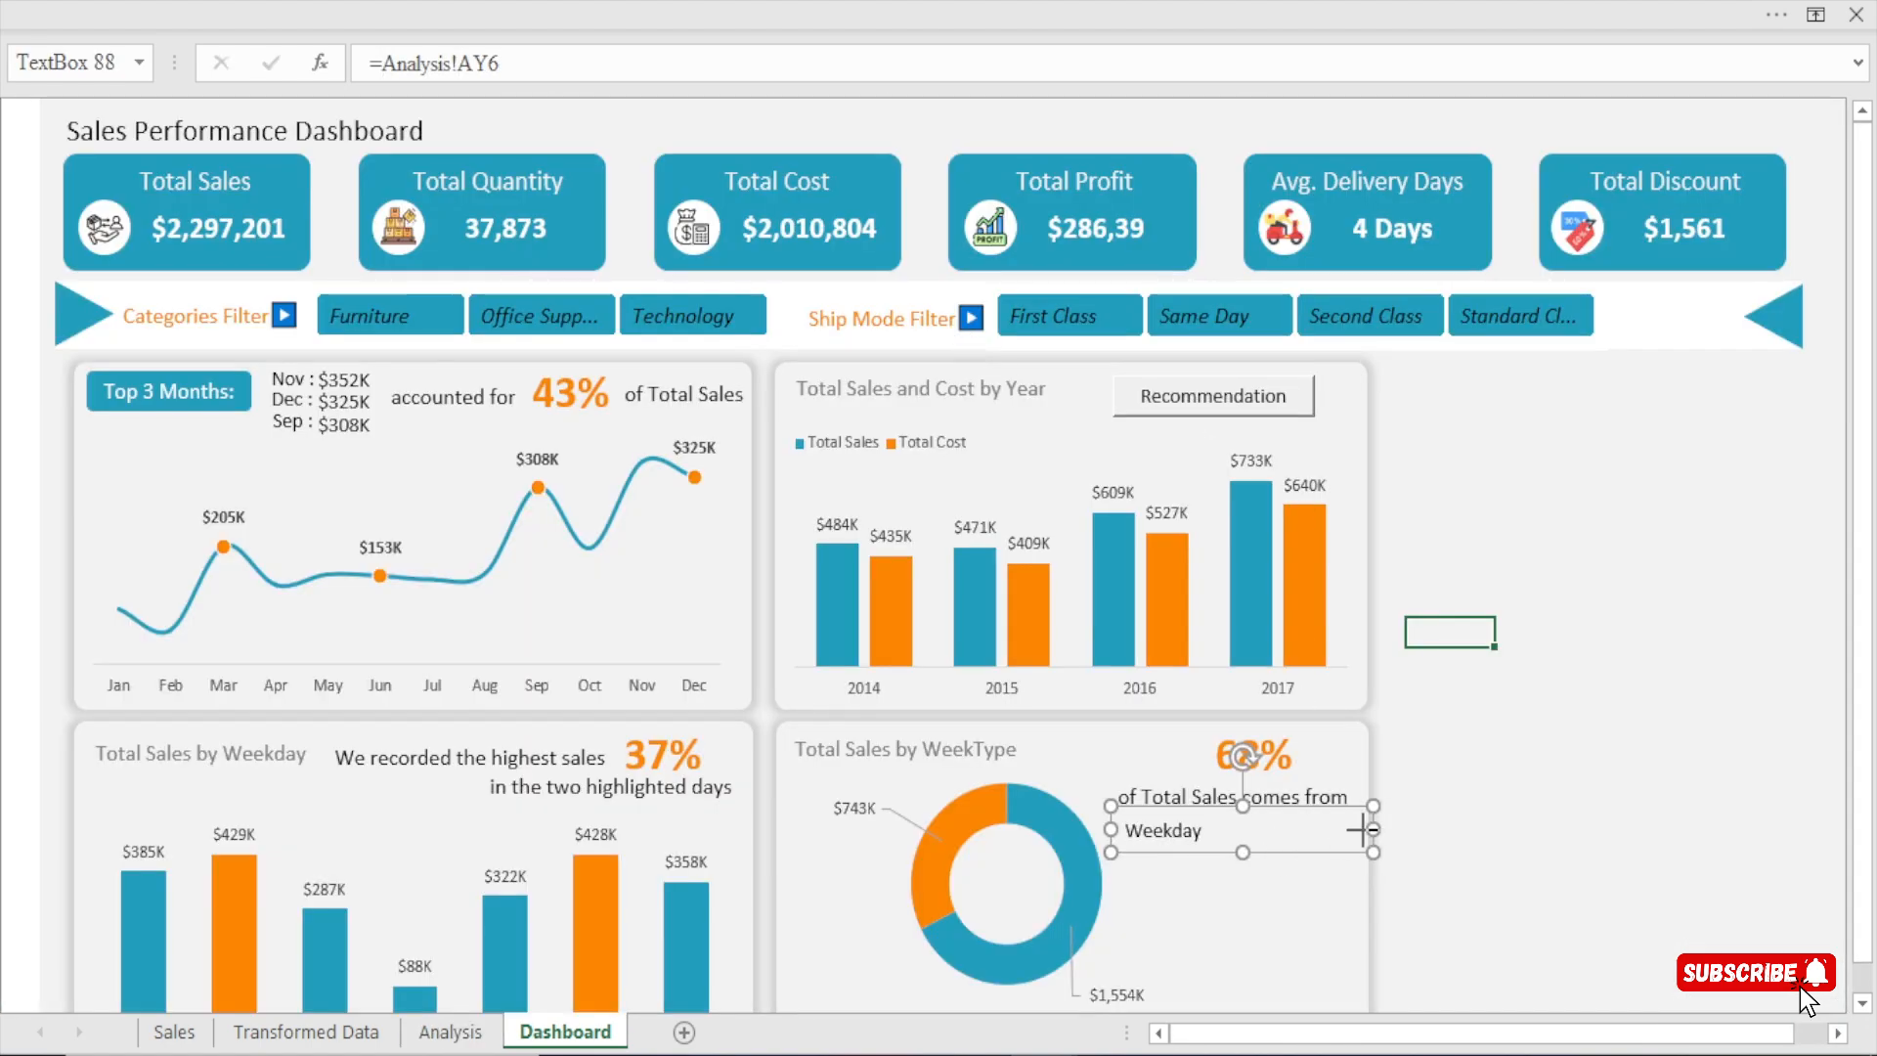
Copy the WeekType percentage's formatting onto the Weekday text box with Format Painter, then widen and centre the box under the caption.
drag(1365, 830, 1298, 833)
click(1243, 760)
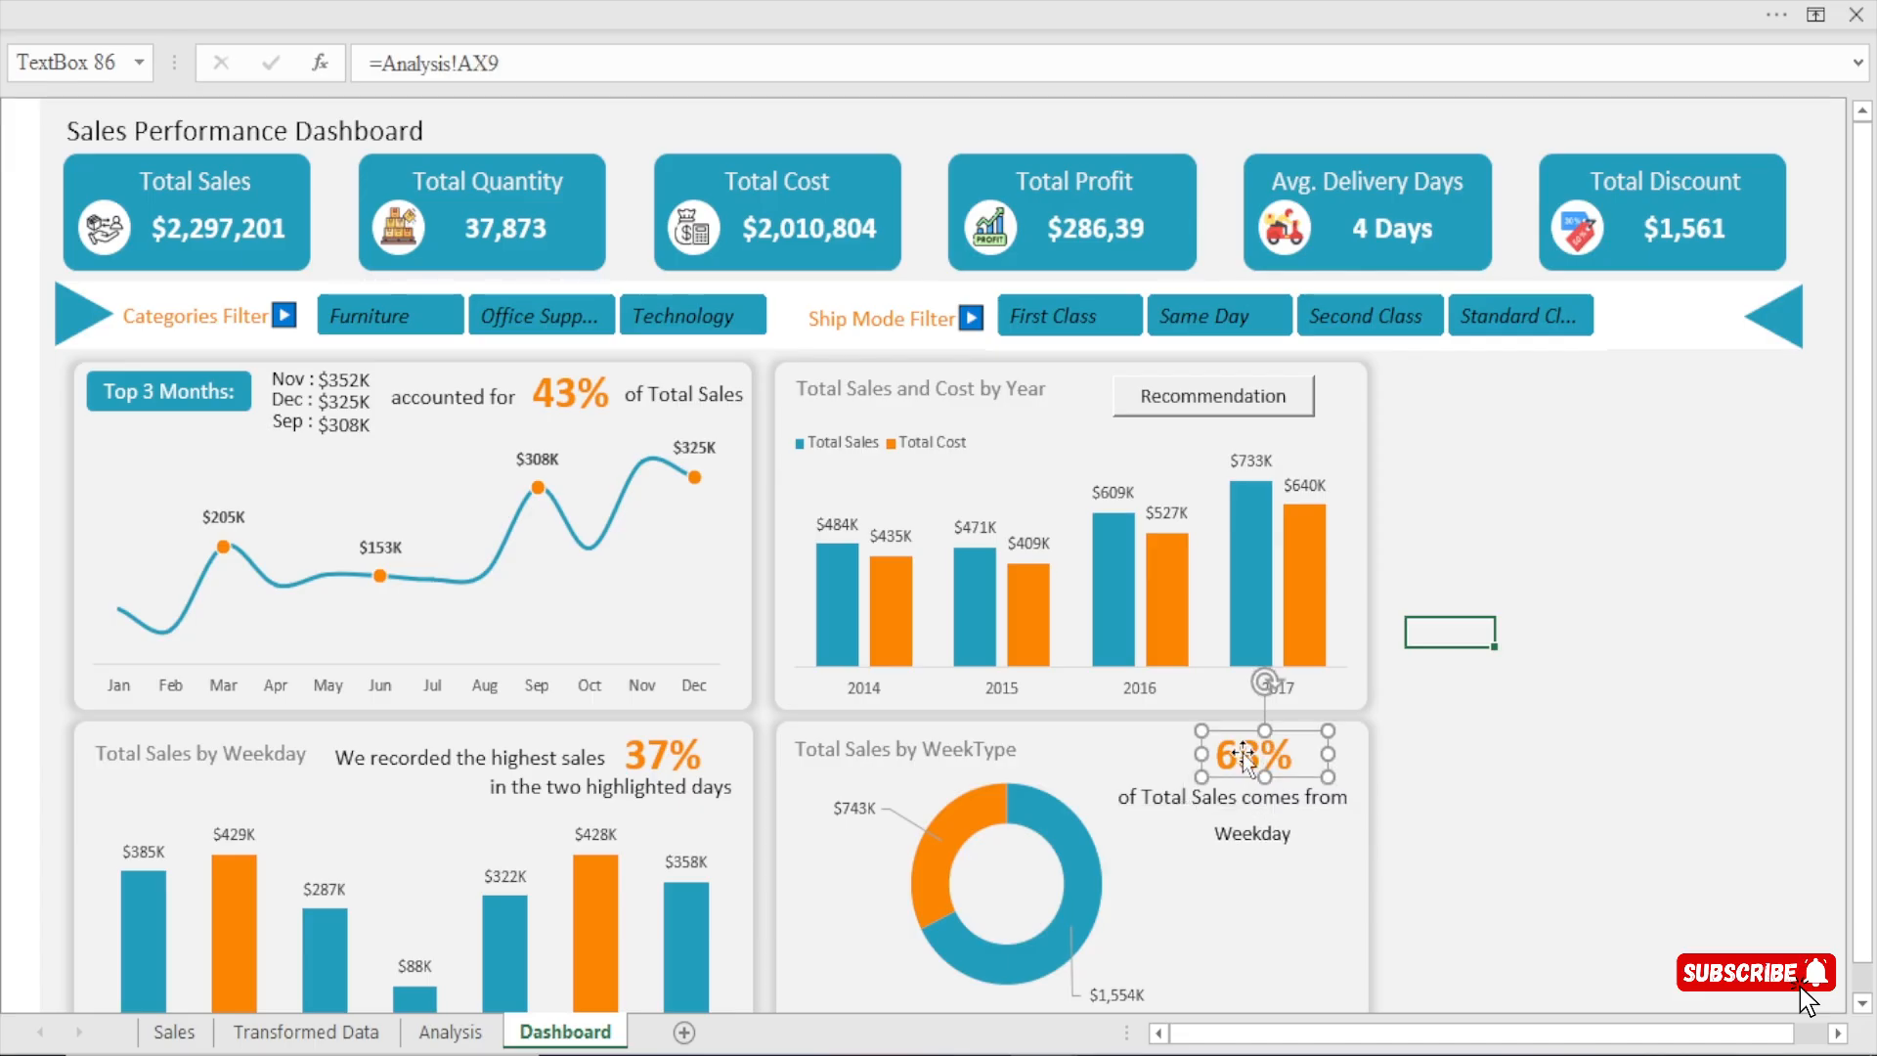
click(403, 2)
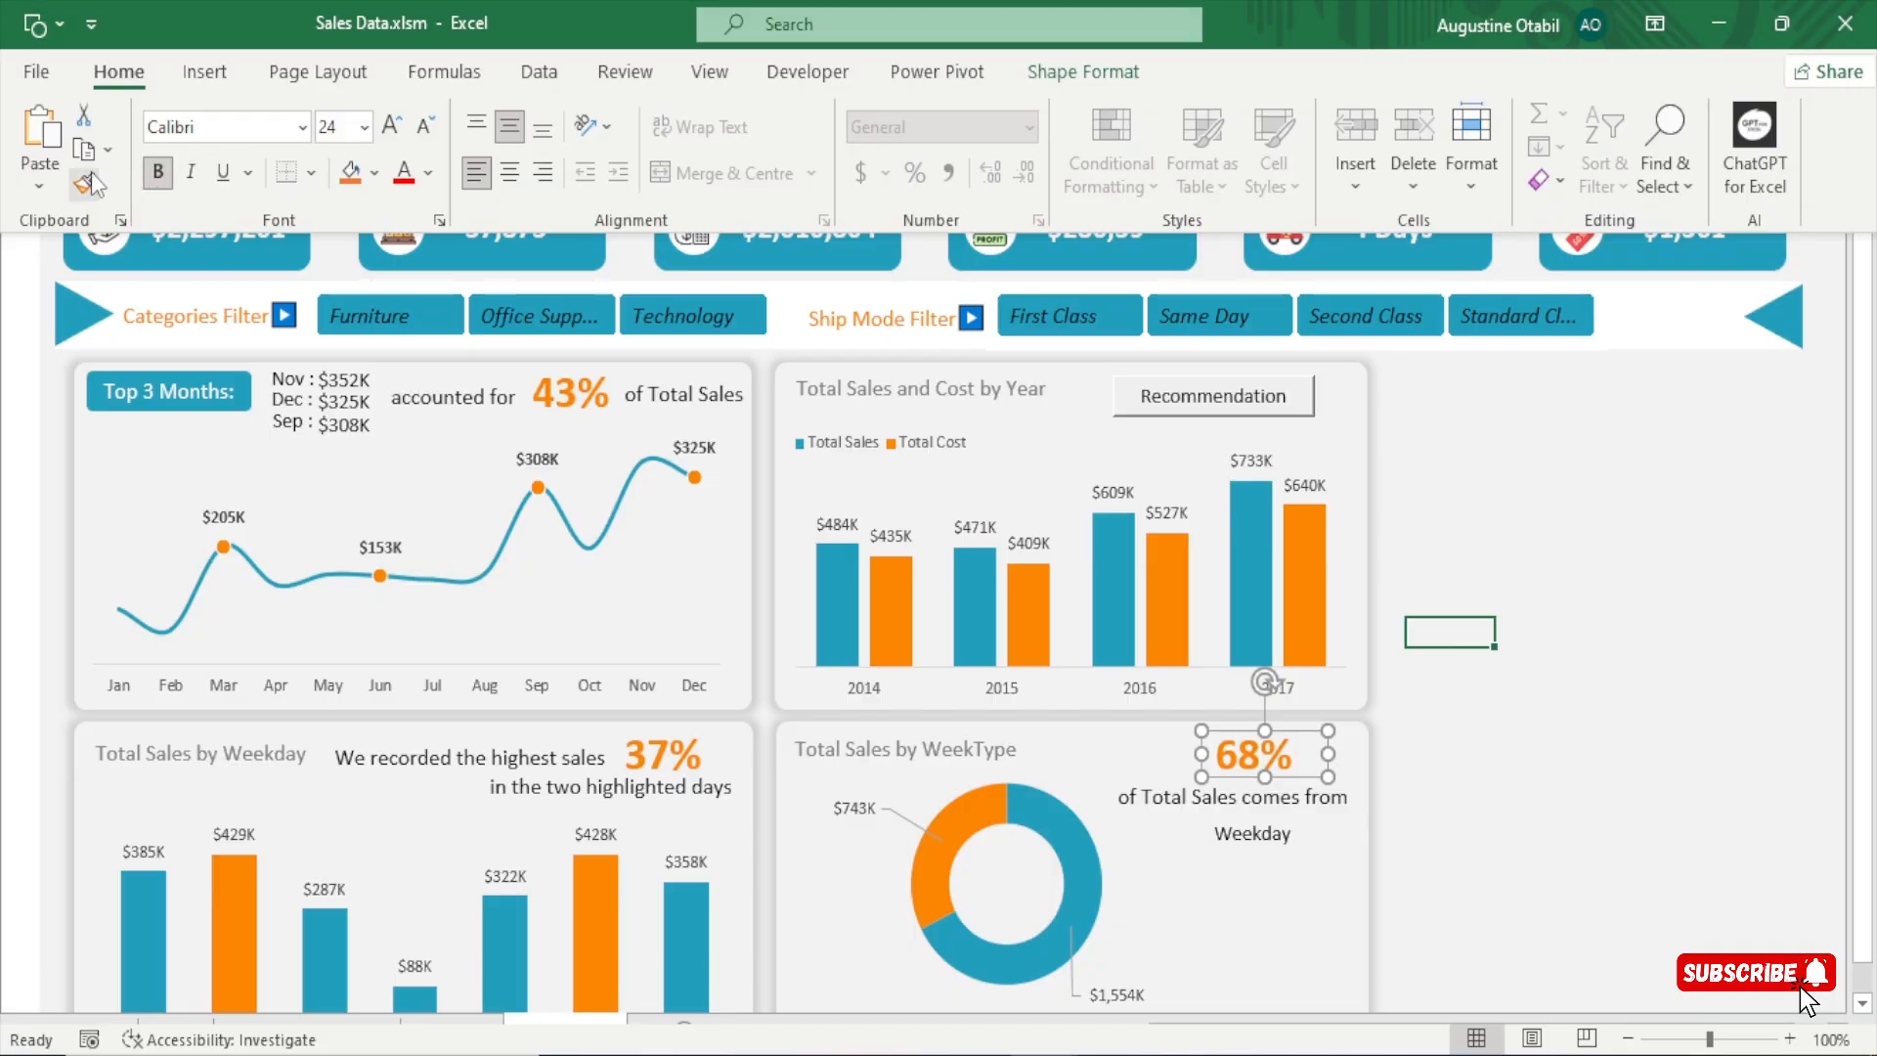
click(84, 183)
click(1270, 839)
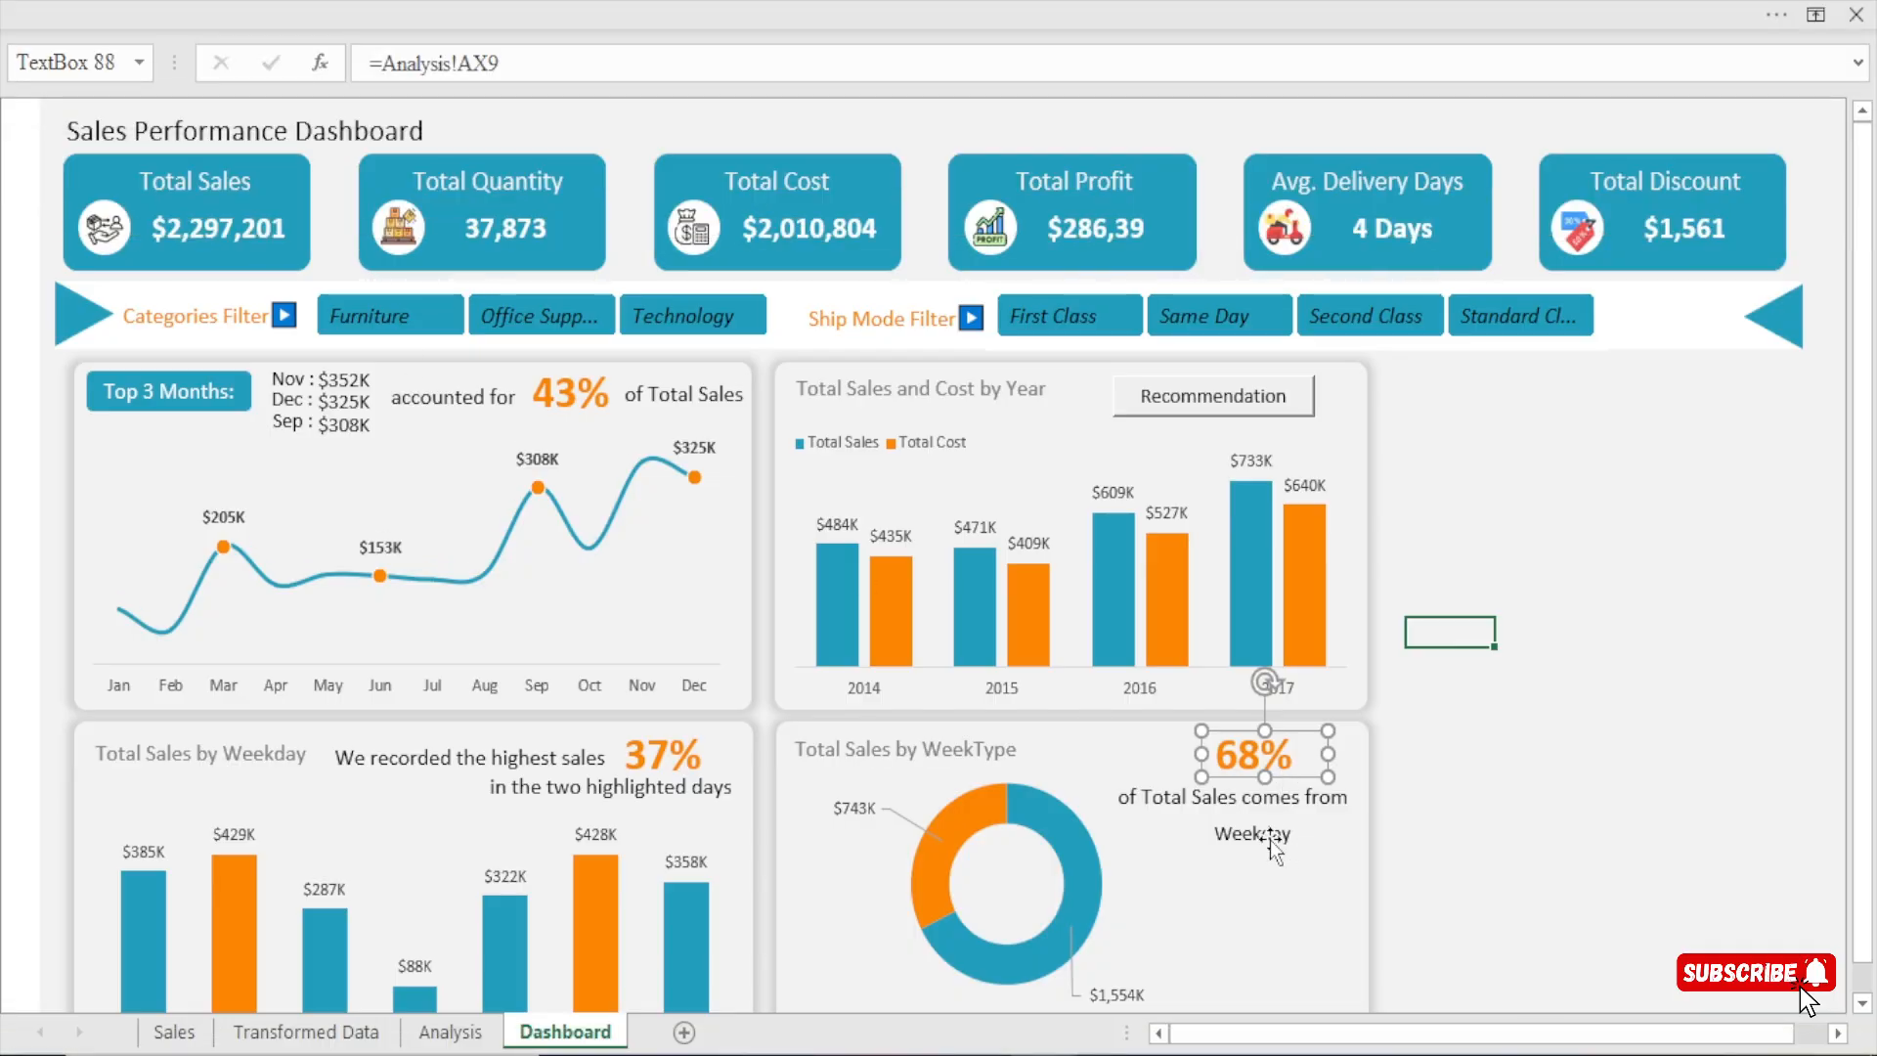
drag(1194, 832, 1137, 831)
key(Right)
key(Right)
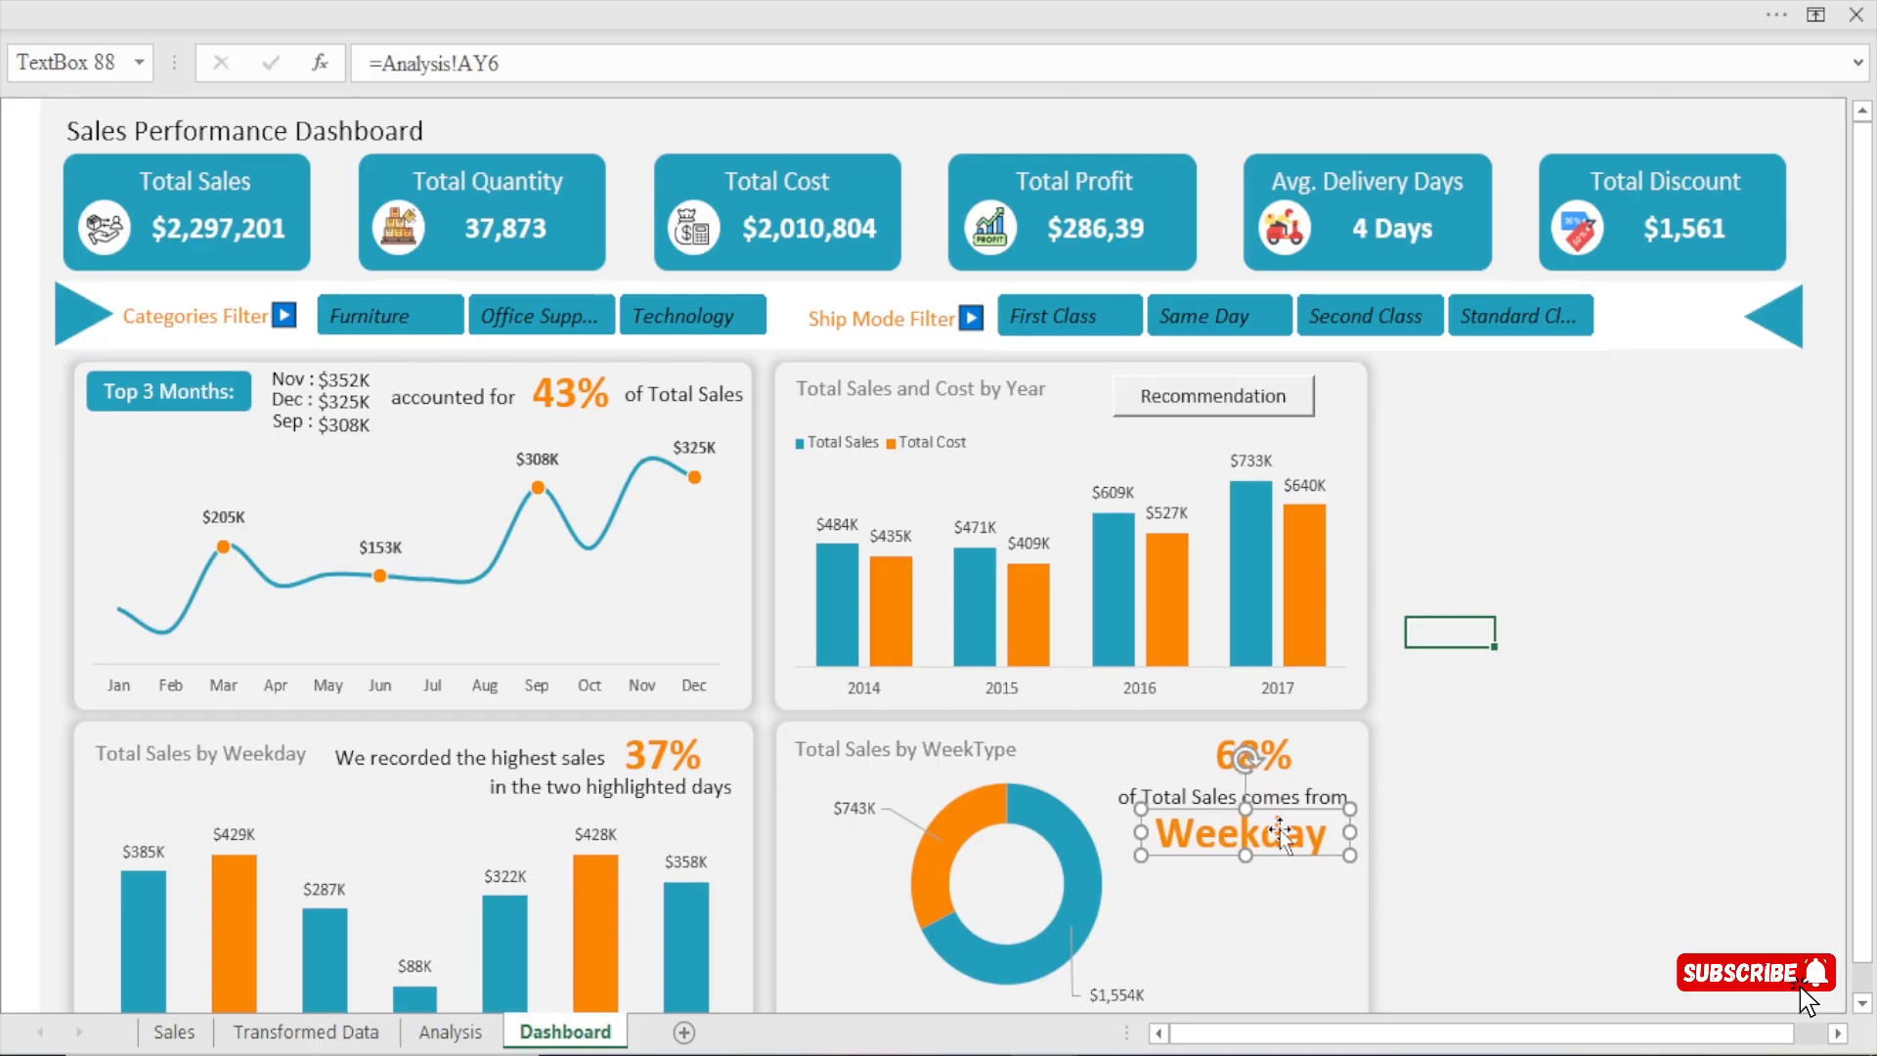
Nudge the WeekType percentage text box slightly down and to the left so it sits centred above the caption.
click(1226, 758)
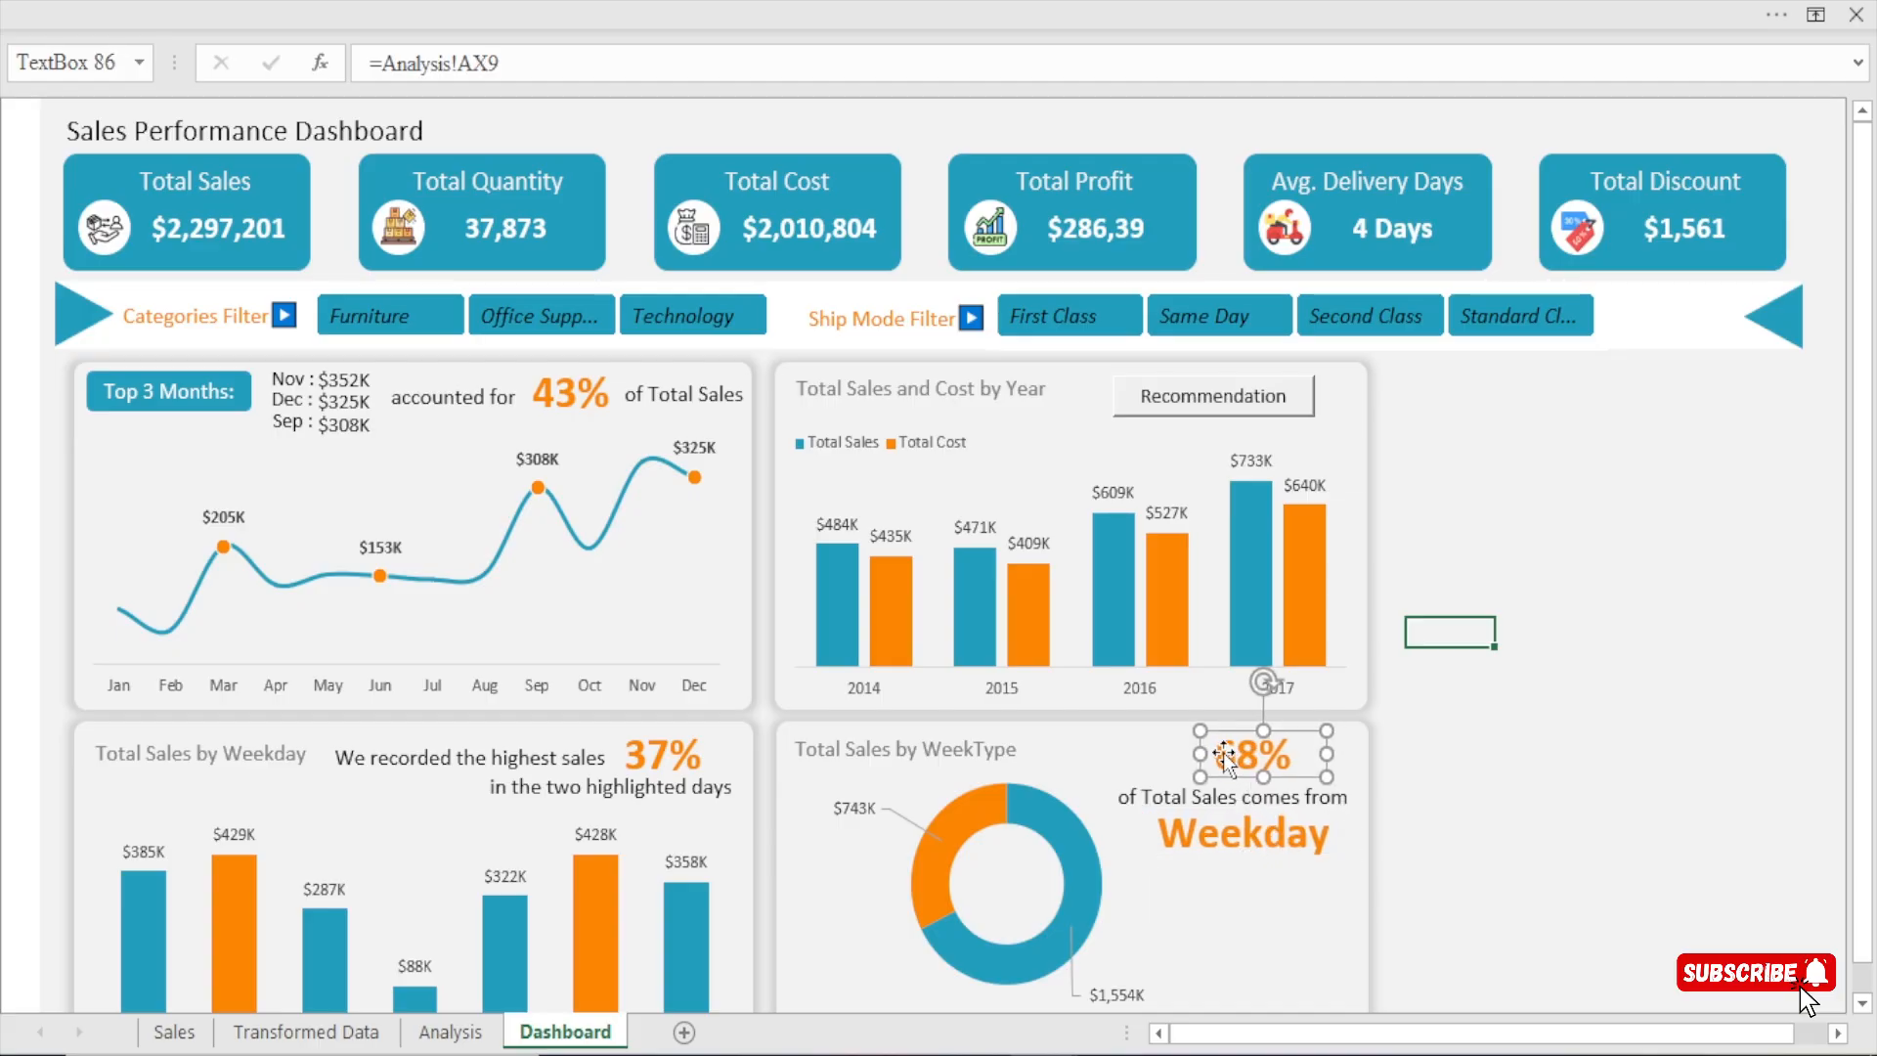
key(Down)
key(Down)
key(Left)
key(Left)
key(Left)
key(Left)
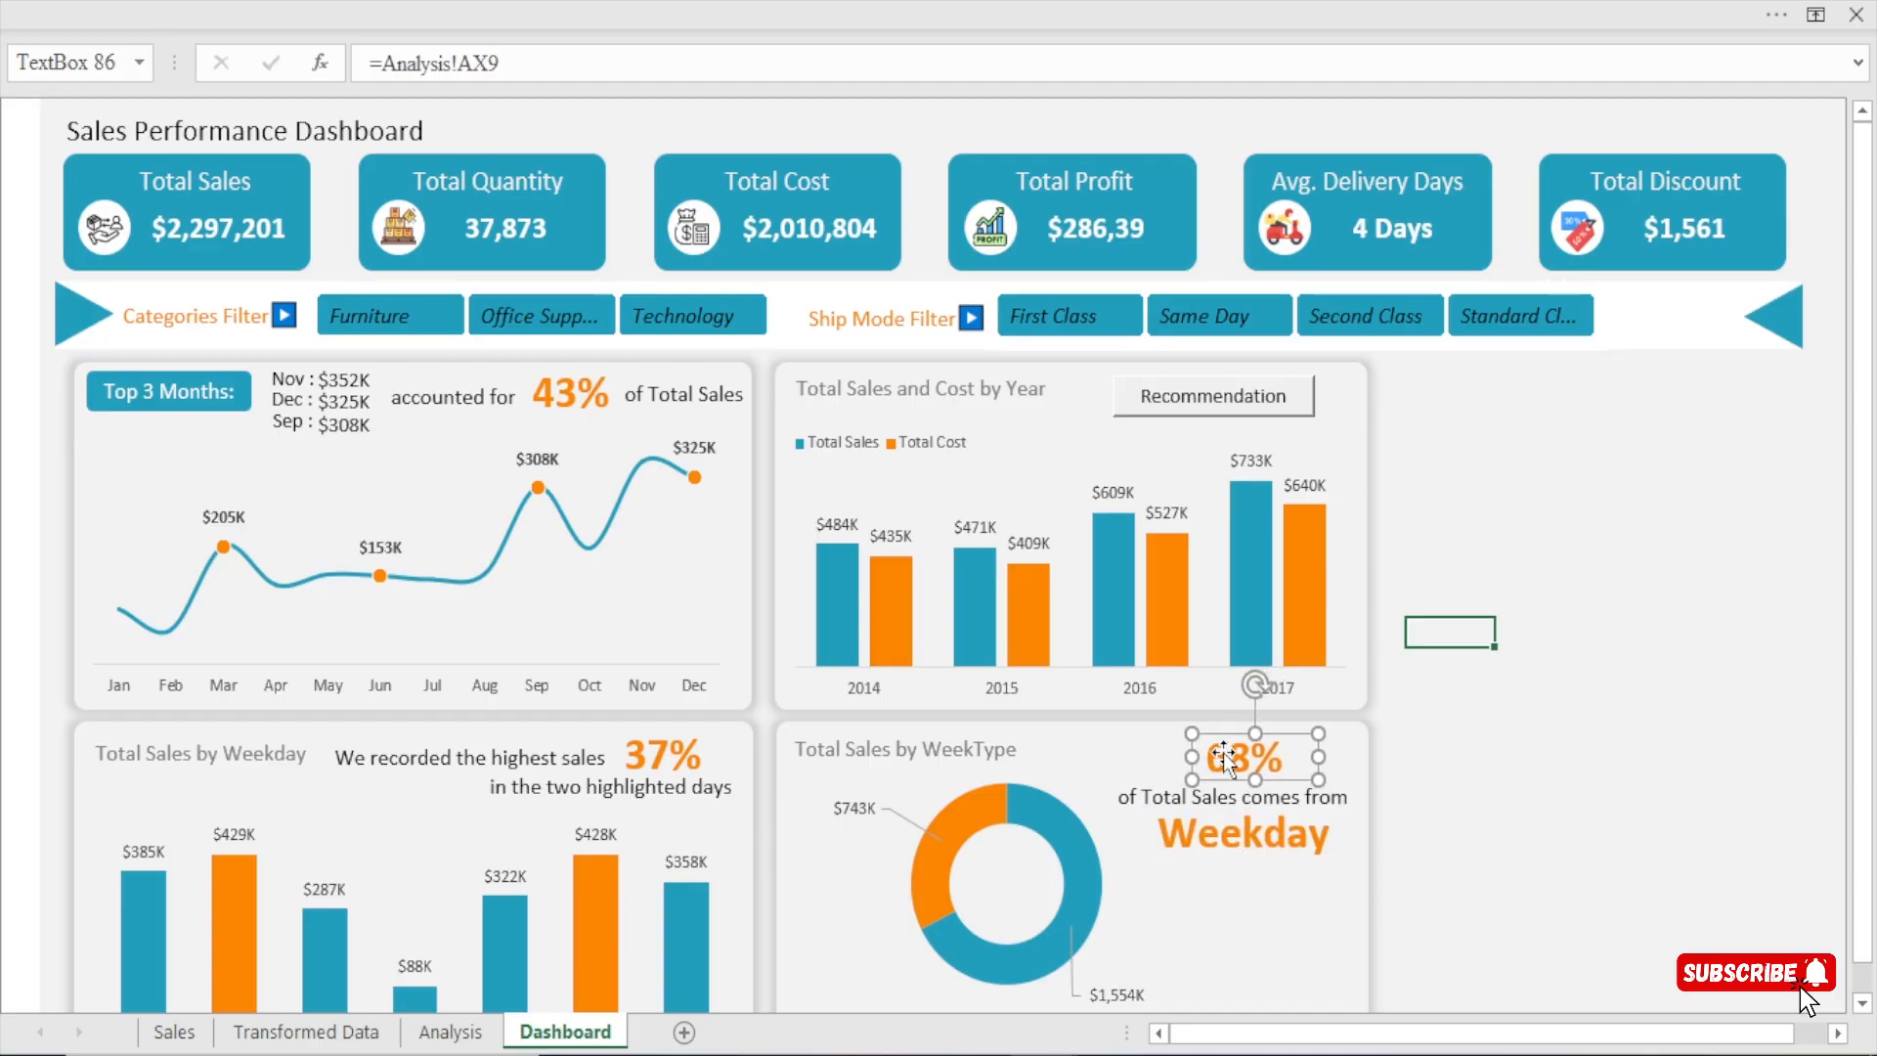
Change the font colour of the Weekday text box to the dashboard's teal from the recent colours.
click(1260, 856)
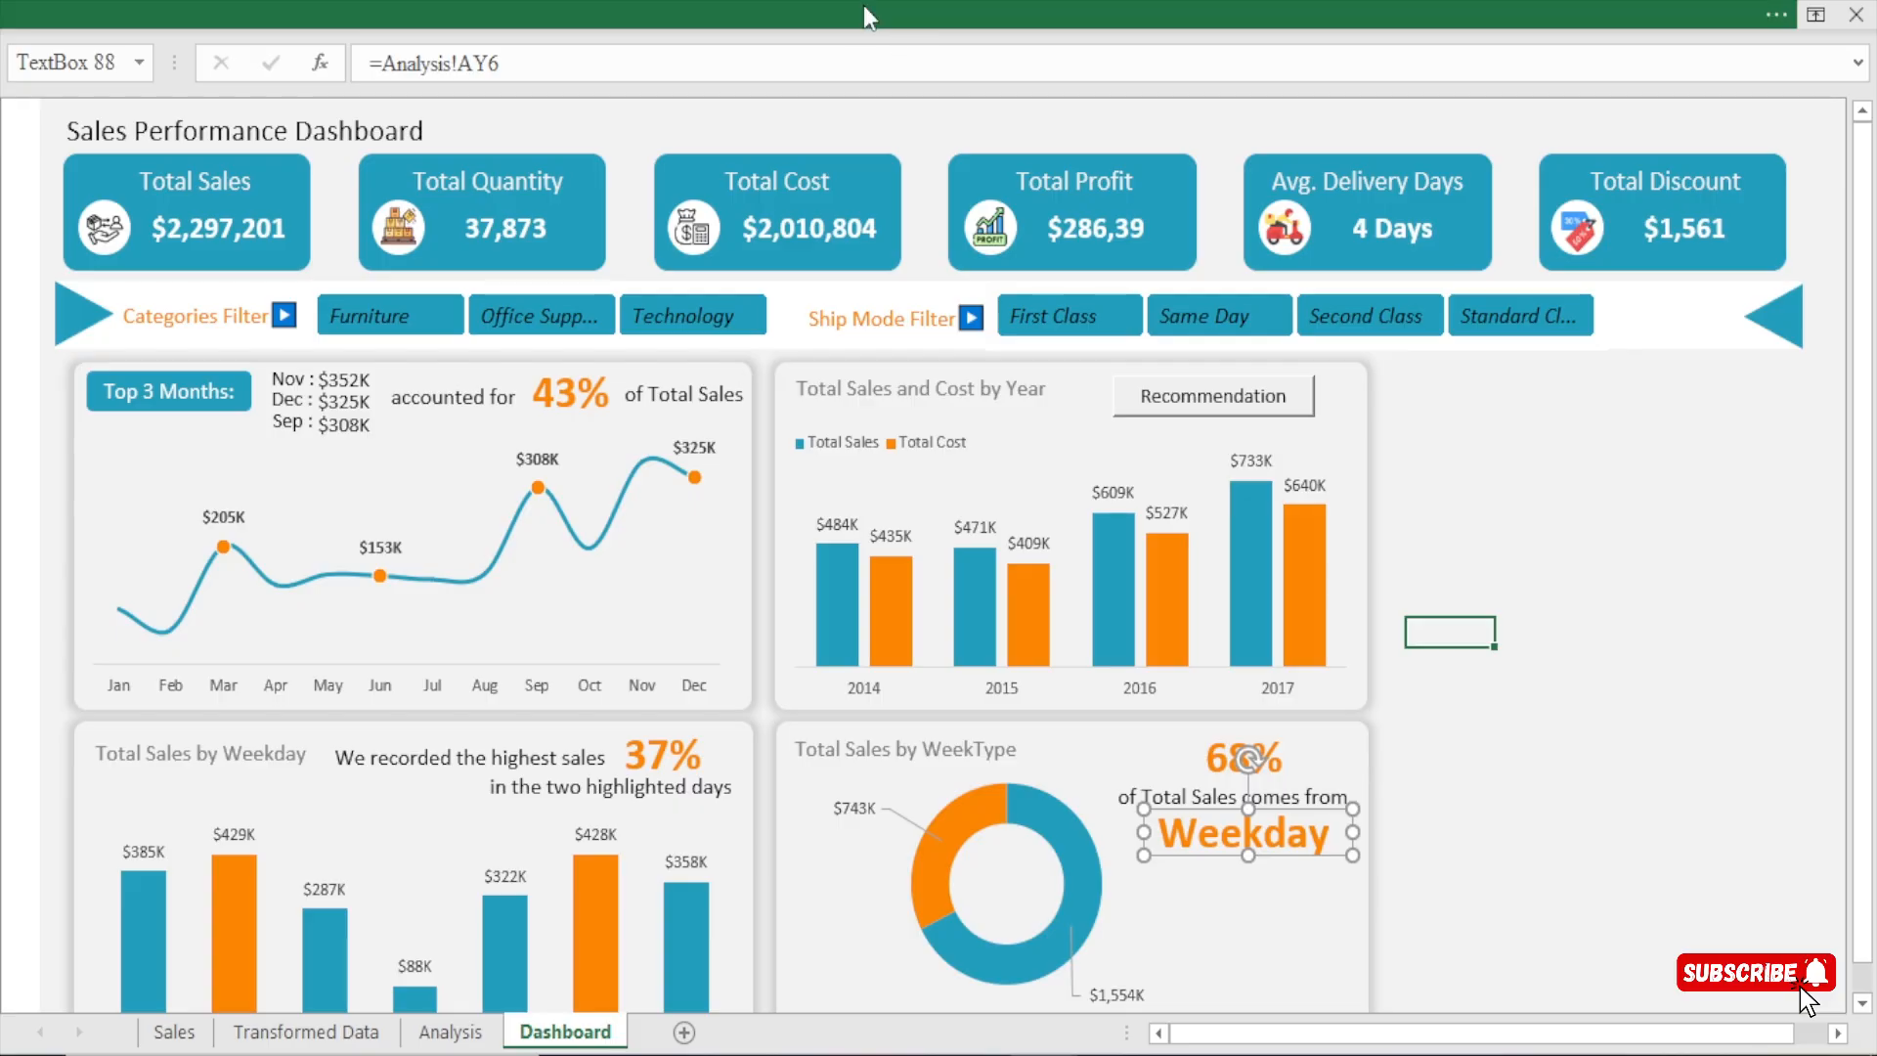
click(864, 8)
click(430, 173)
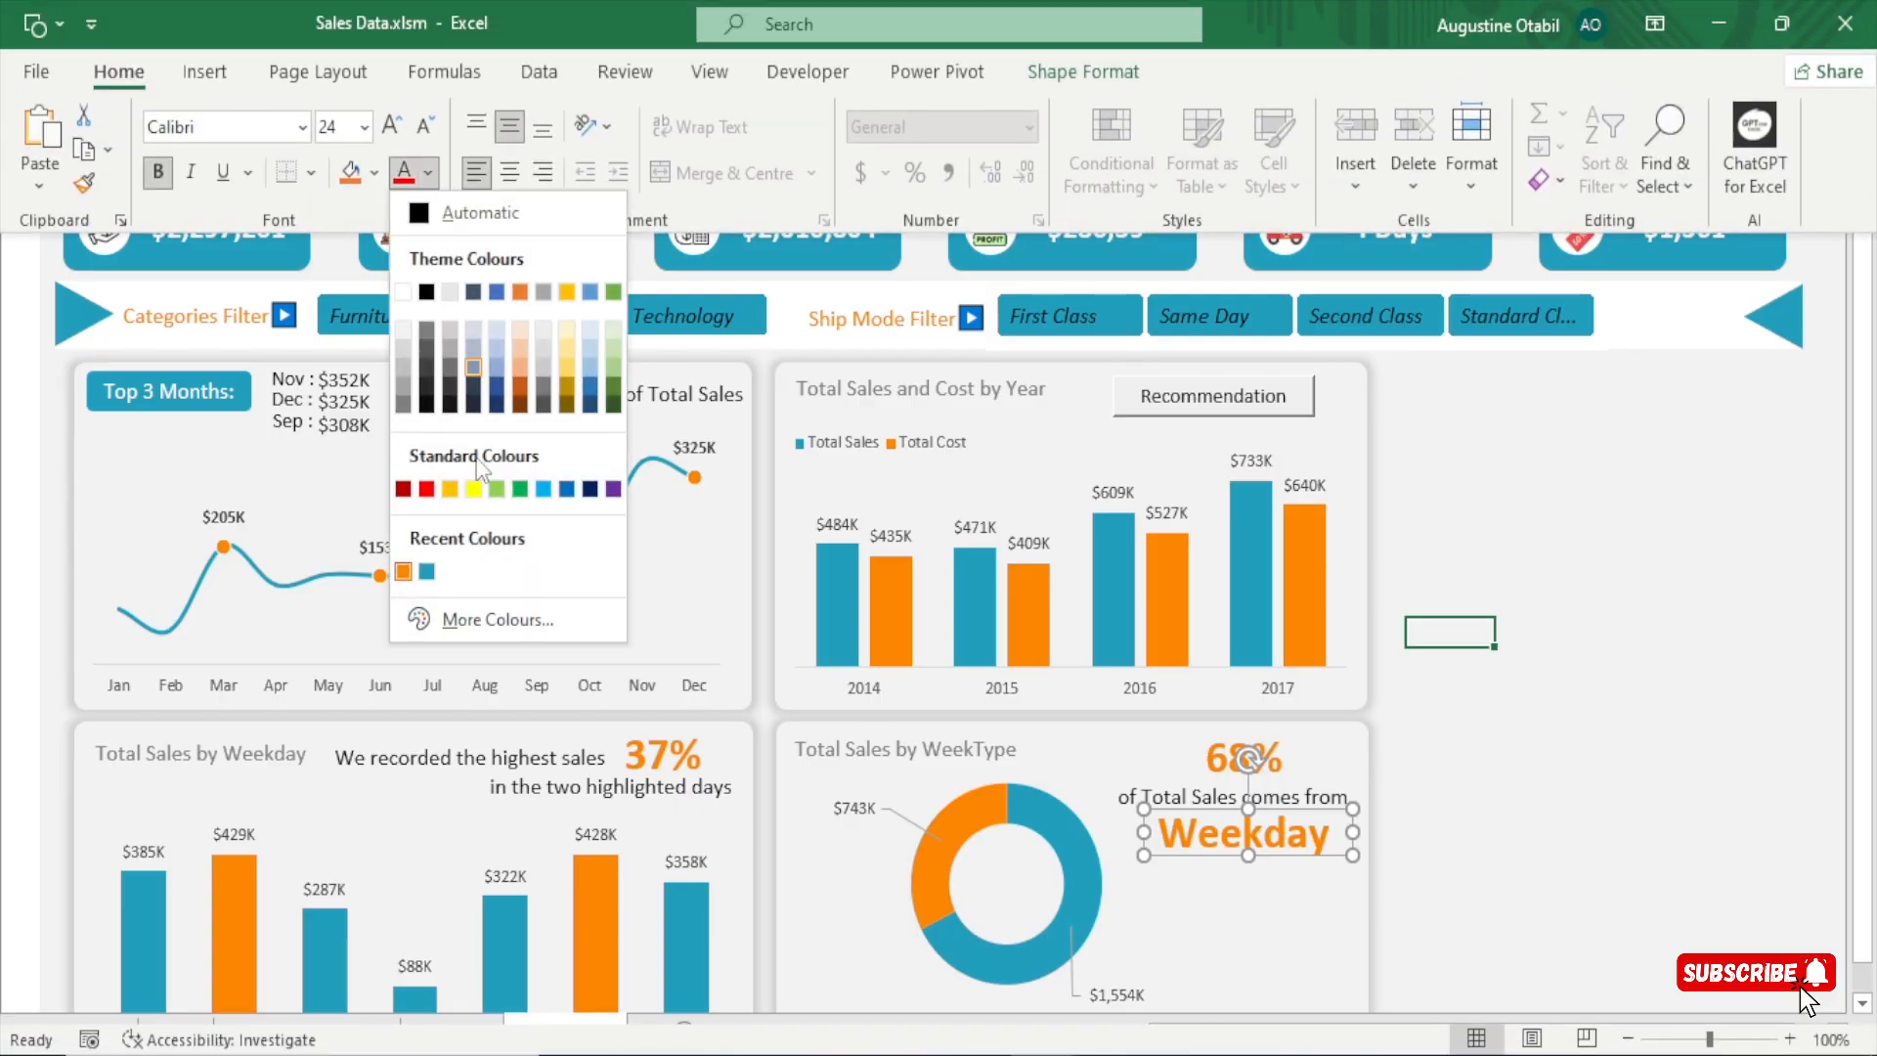
click(422, 574)
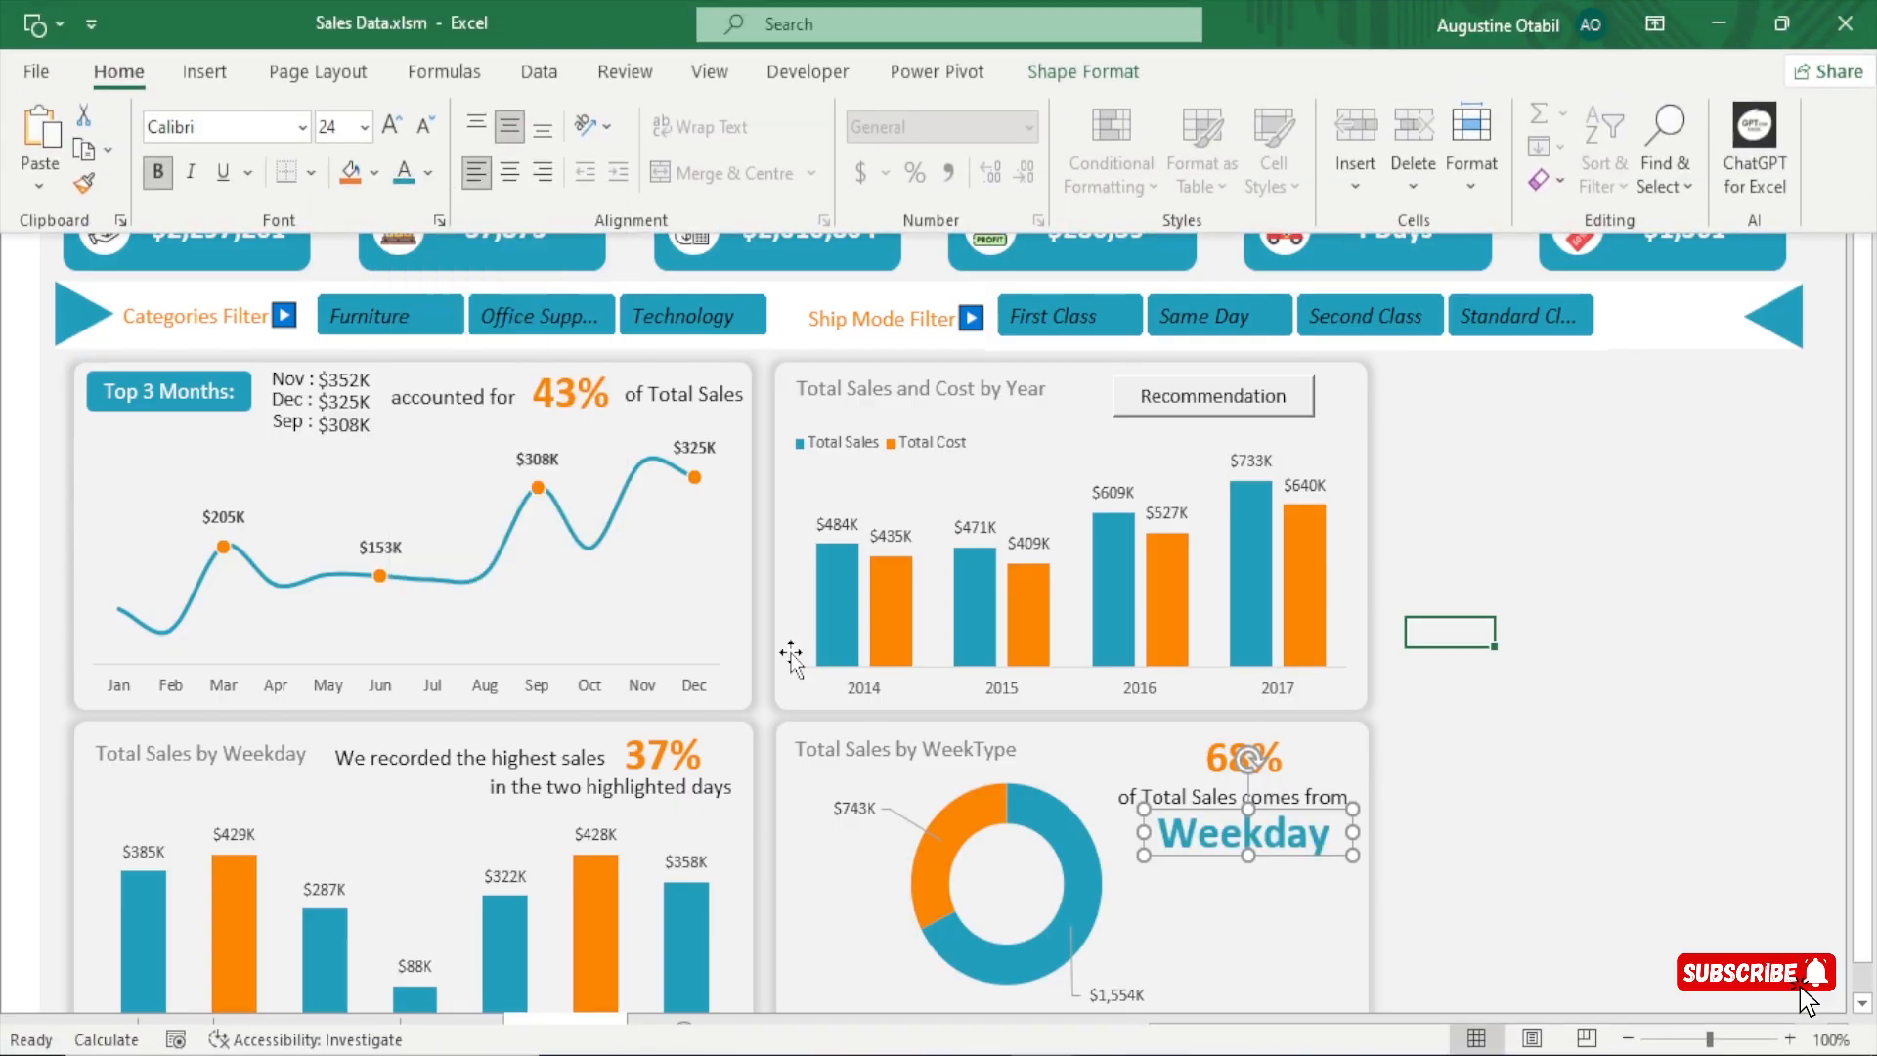
click(1522, 669)
click(1596, 684)
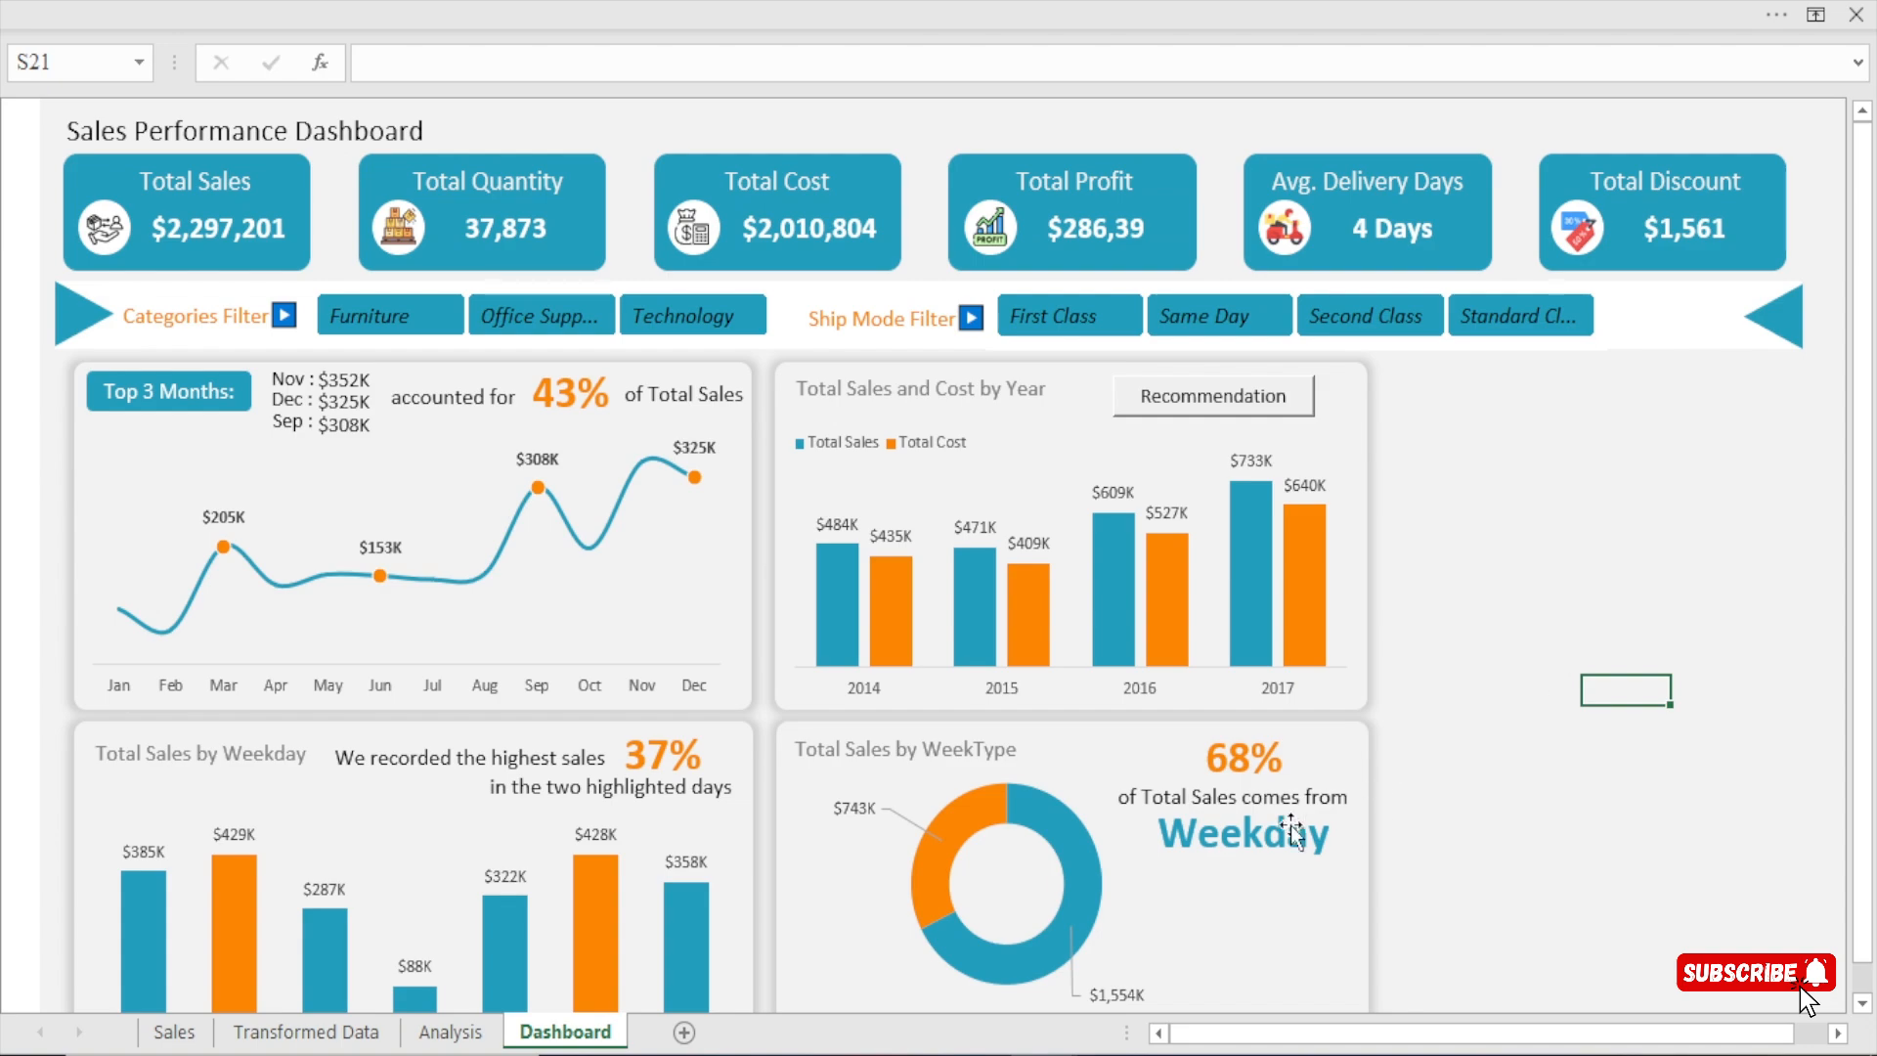
Move the Weekday text box slightly up, closer to the "of Total Sales comes from" caption.
click(1259, 834)
drag(1258, 835, 1254, 831)
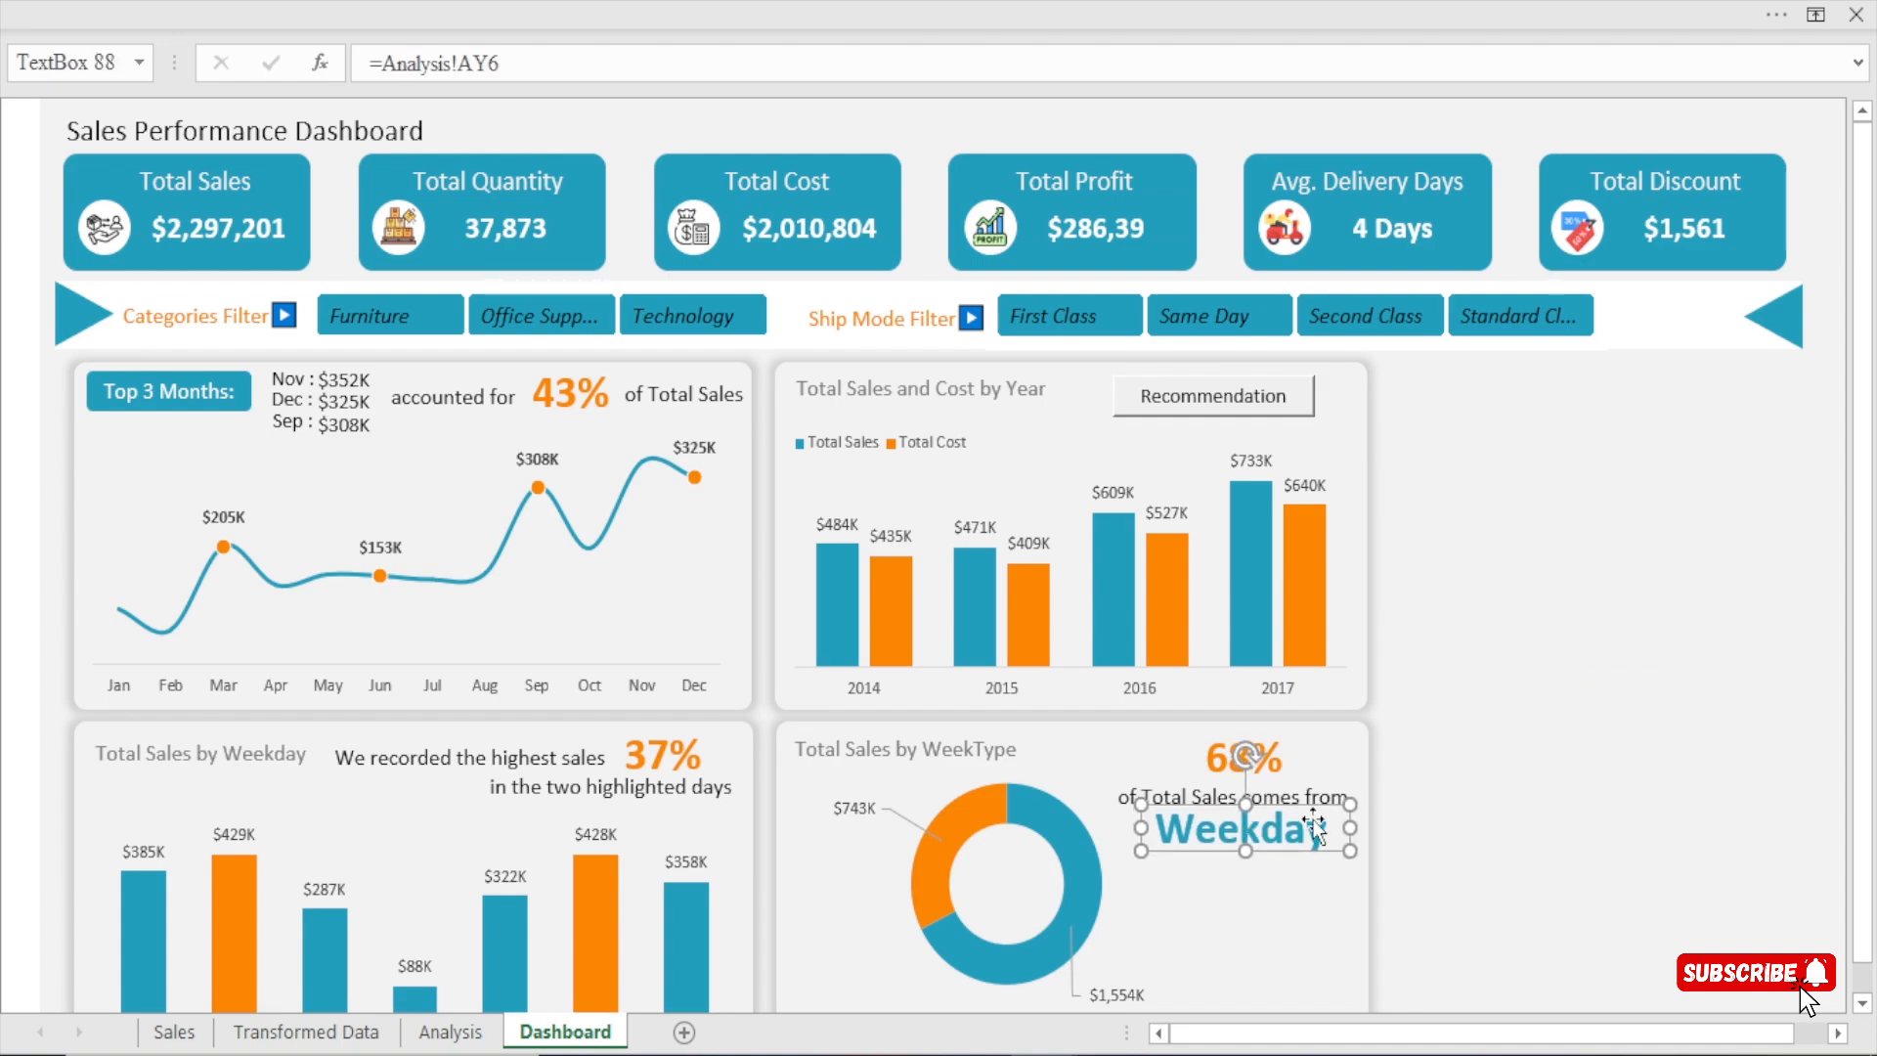
click(1627, 756)
click(1146, 804)
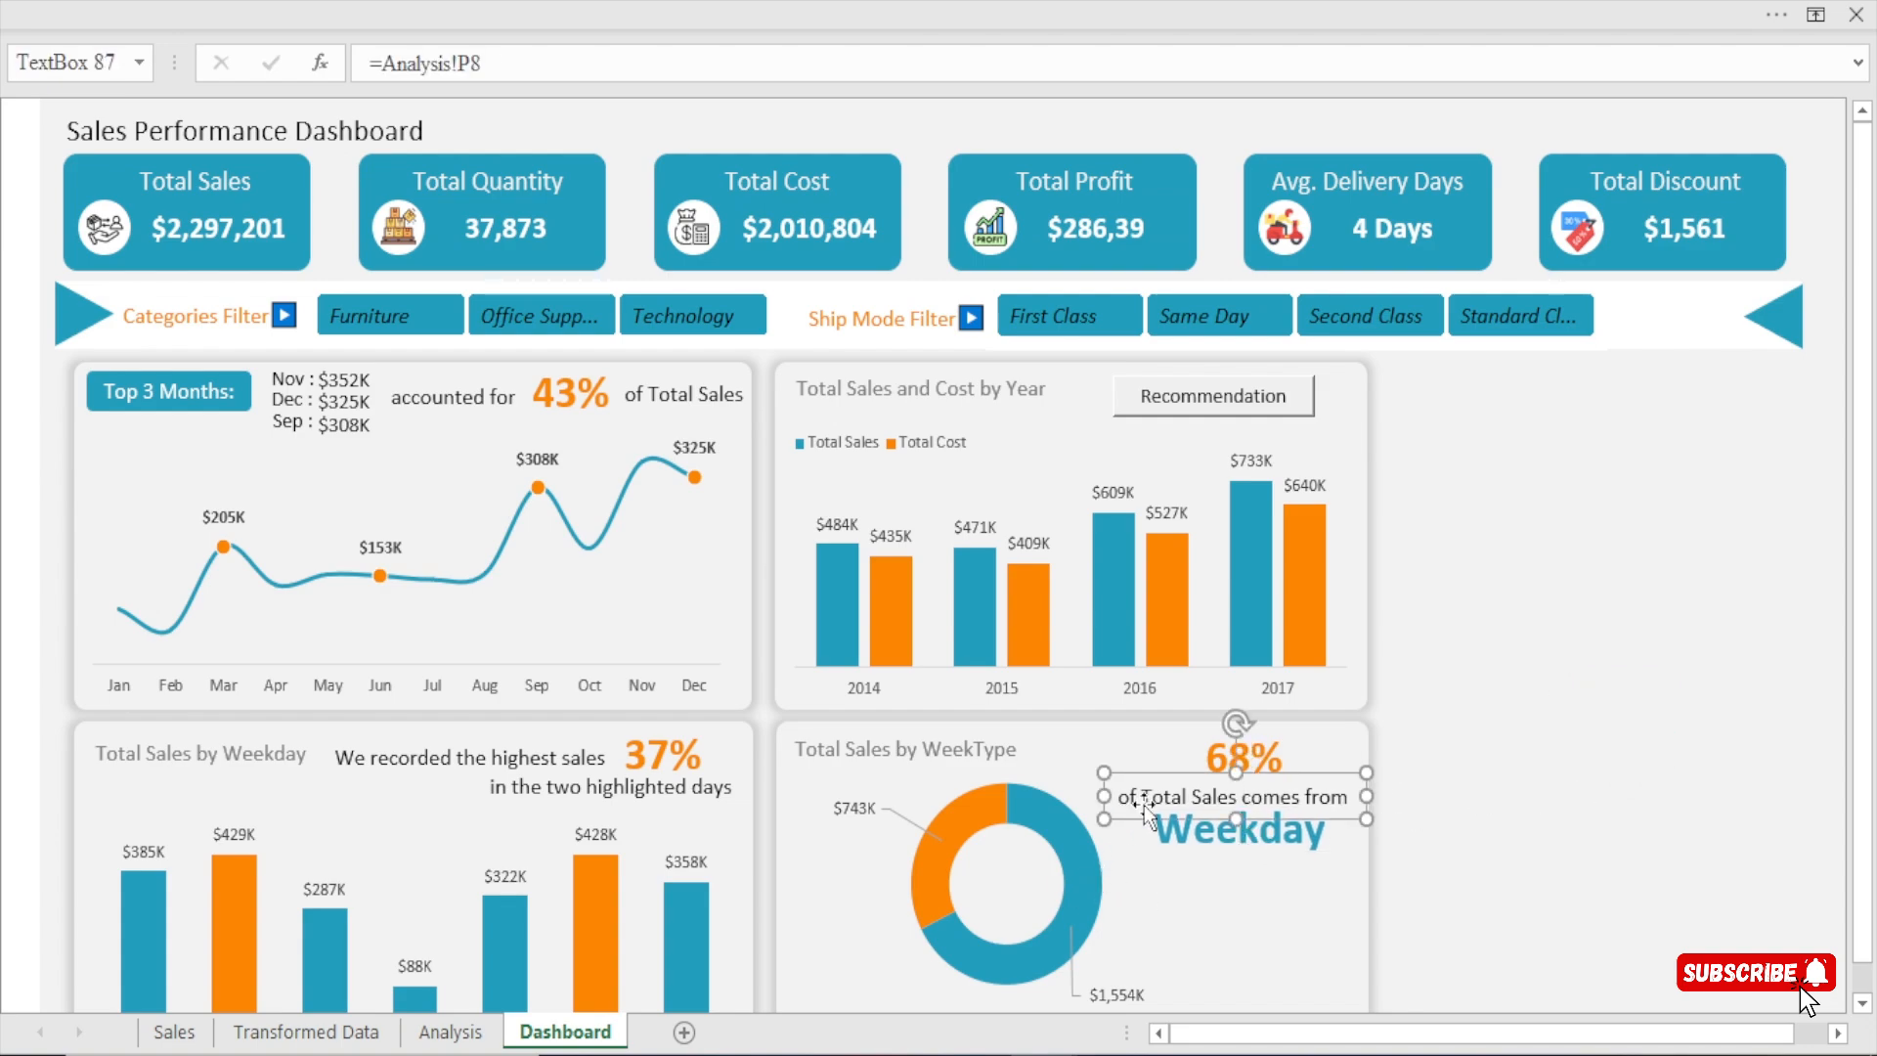
Widen the WeekType doughnut chart toward the card's right edge.
click(1080, 762)
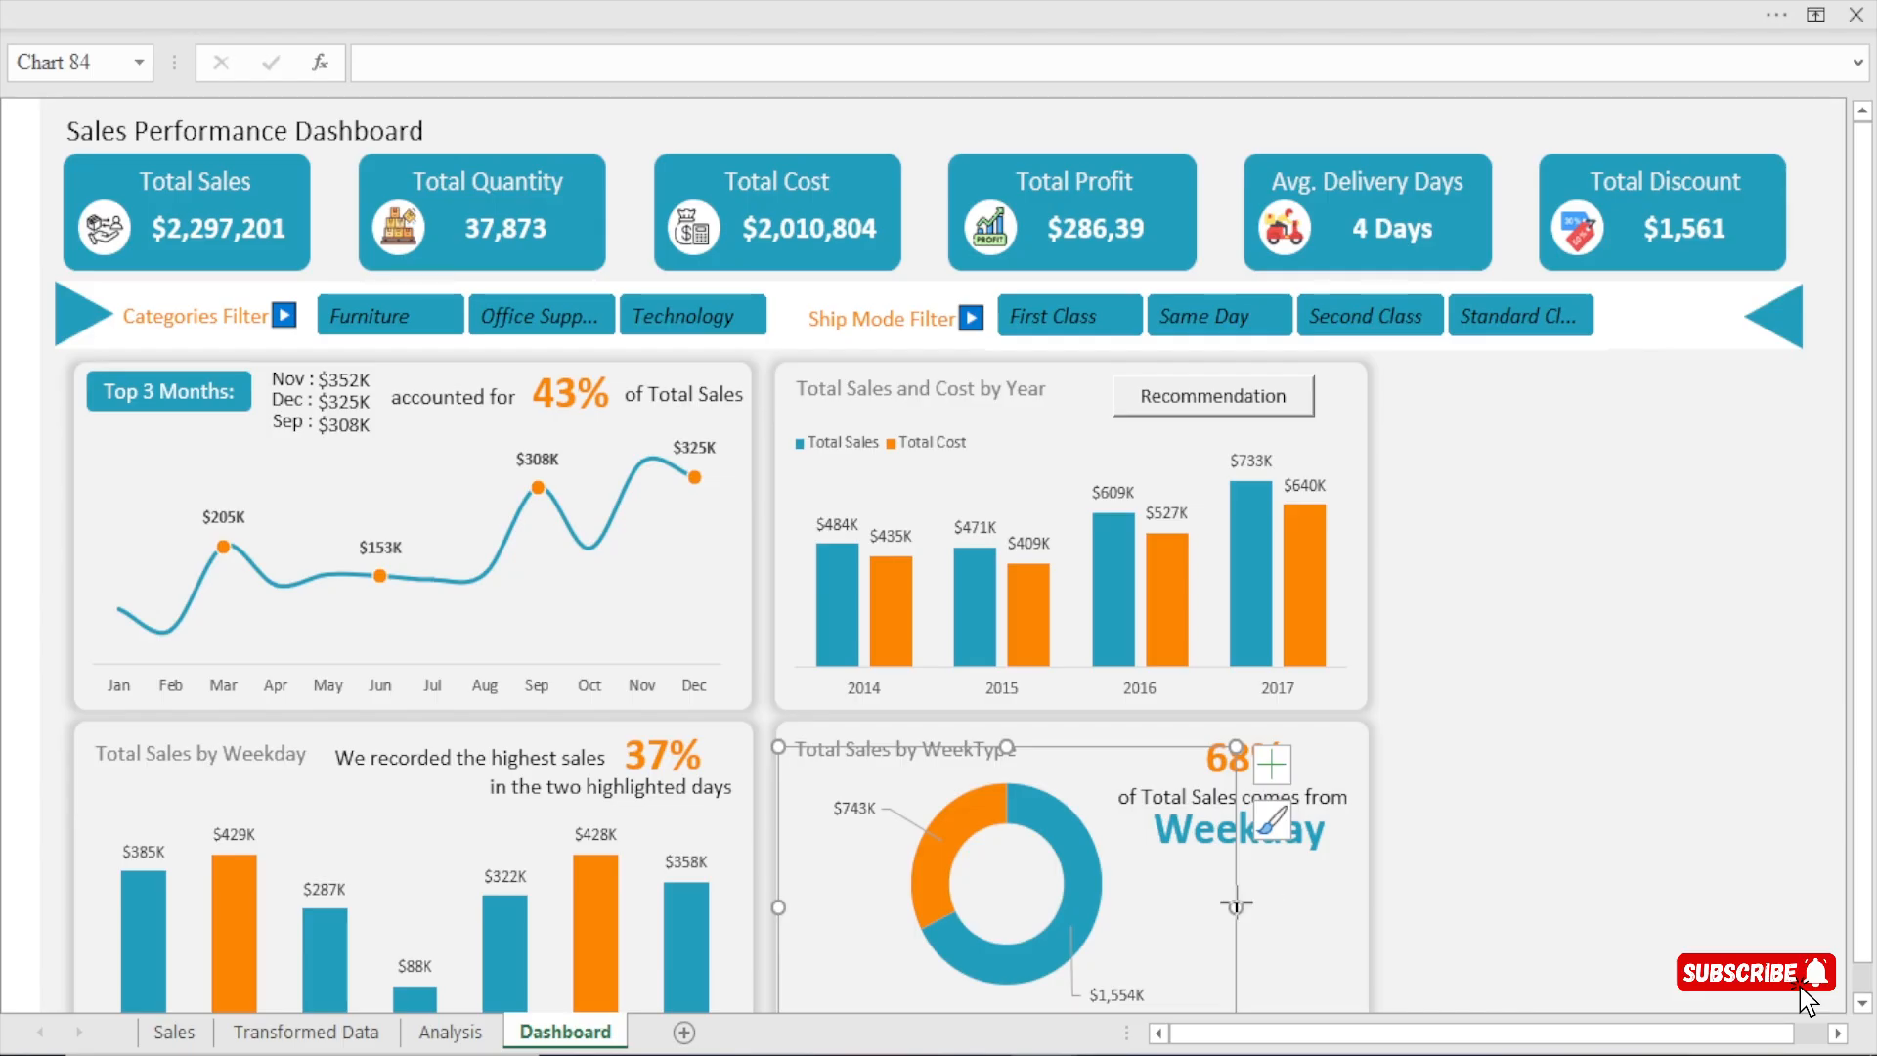
drag(1237, 906, 1297, 906)
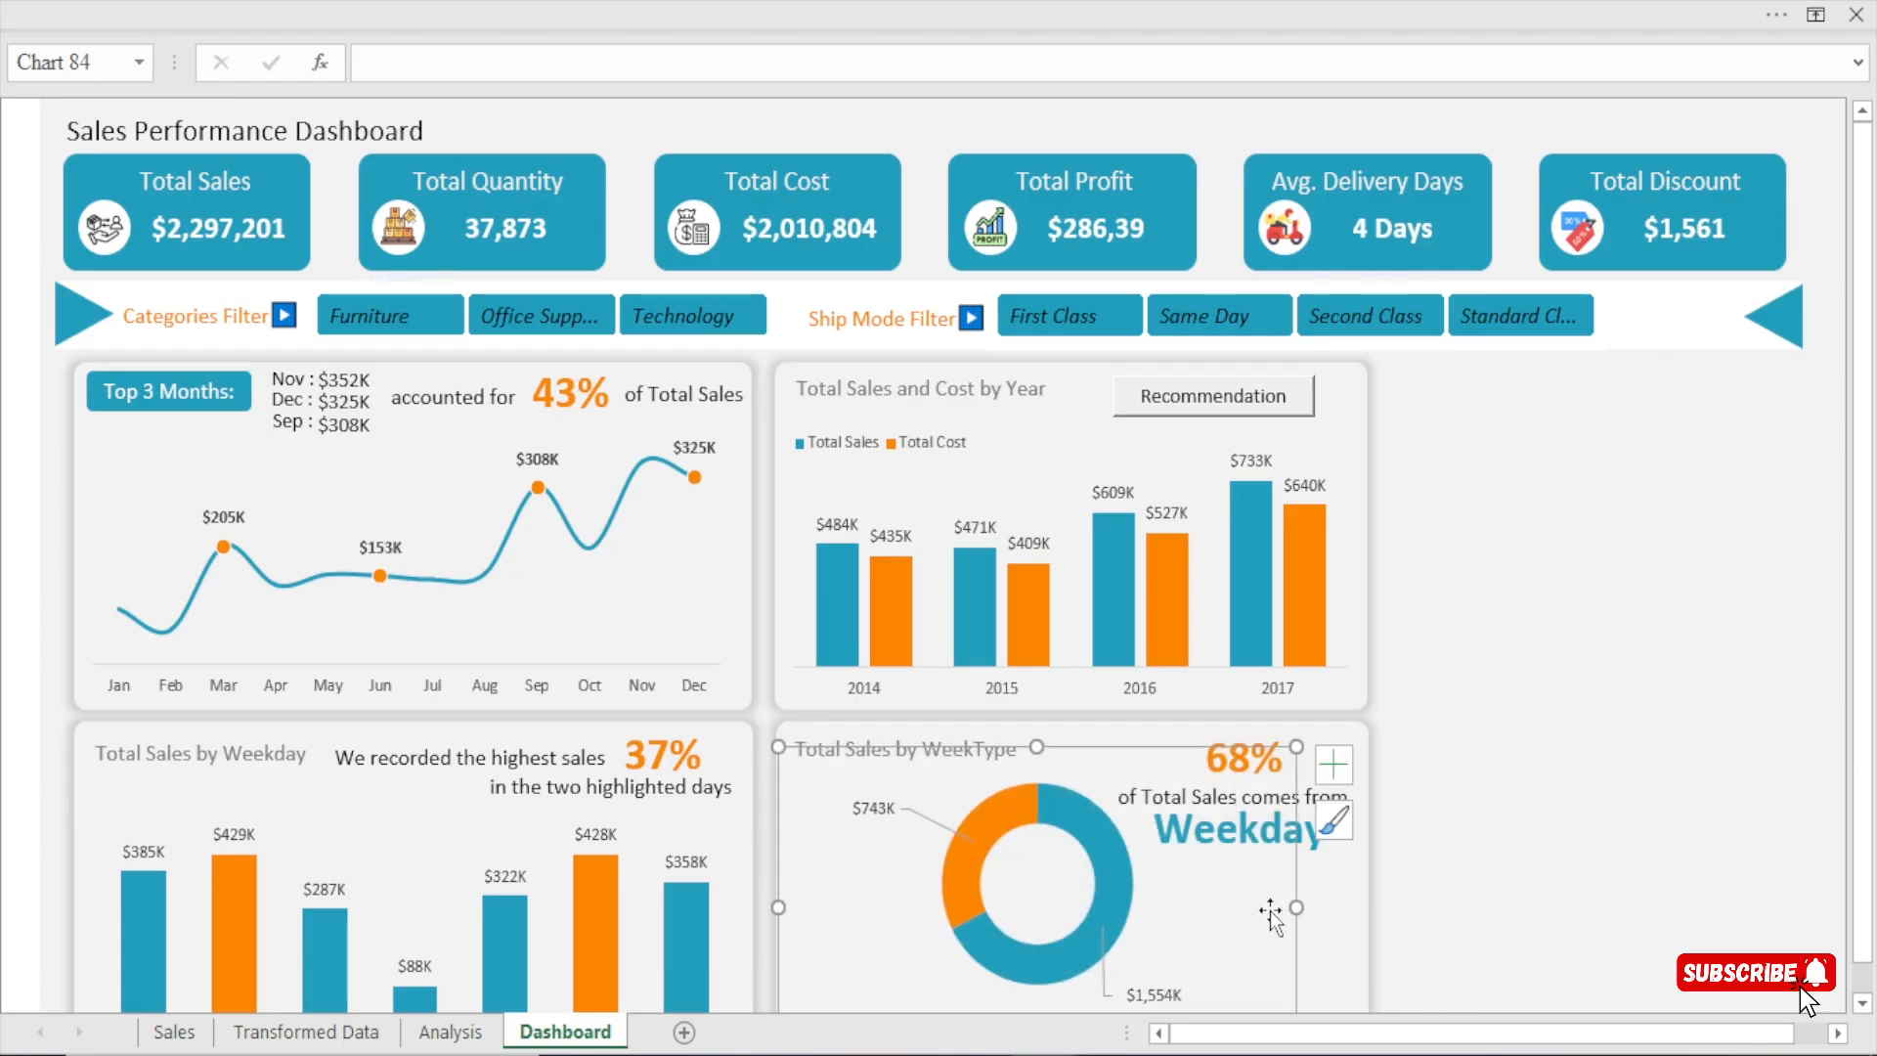
click(1705, 777)
Hide the formula bar so that more of the dashboard fits in the window.
click(1060, 25)
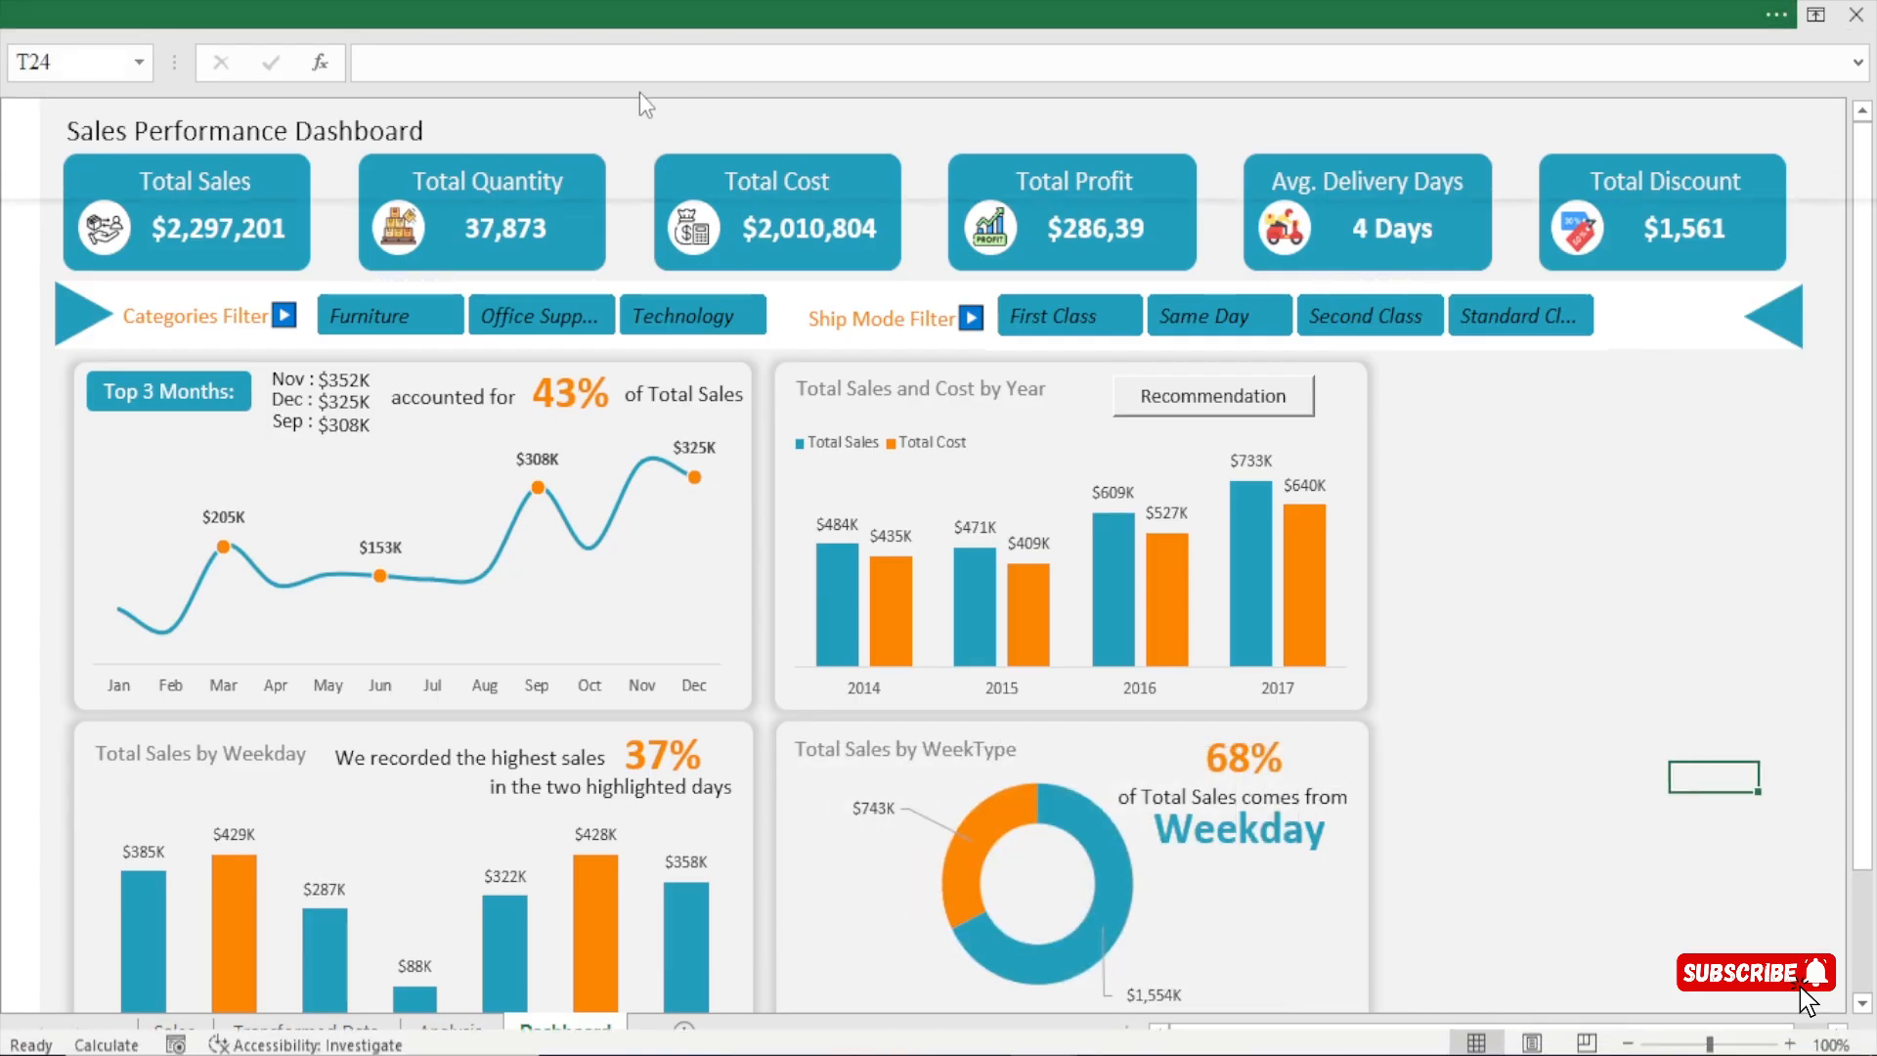
click(728, 78)
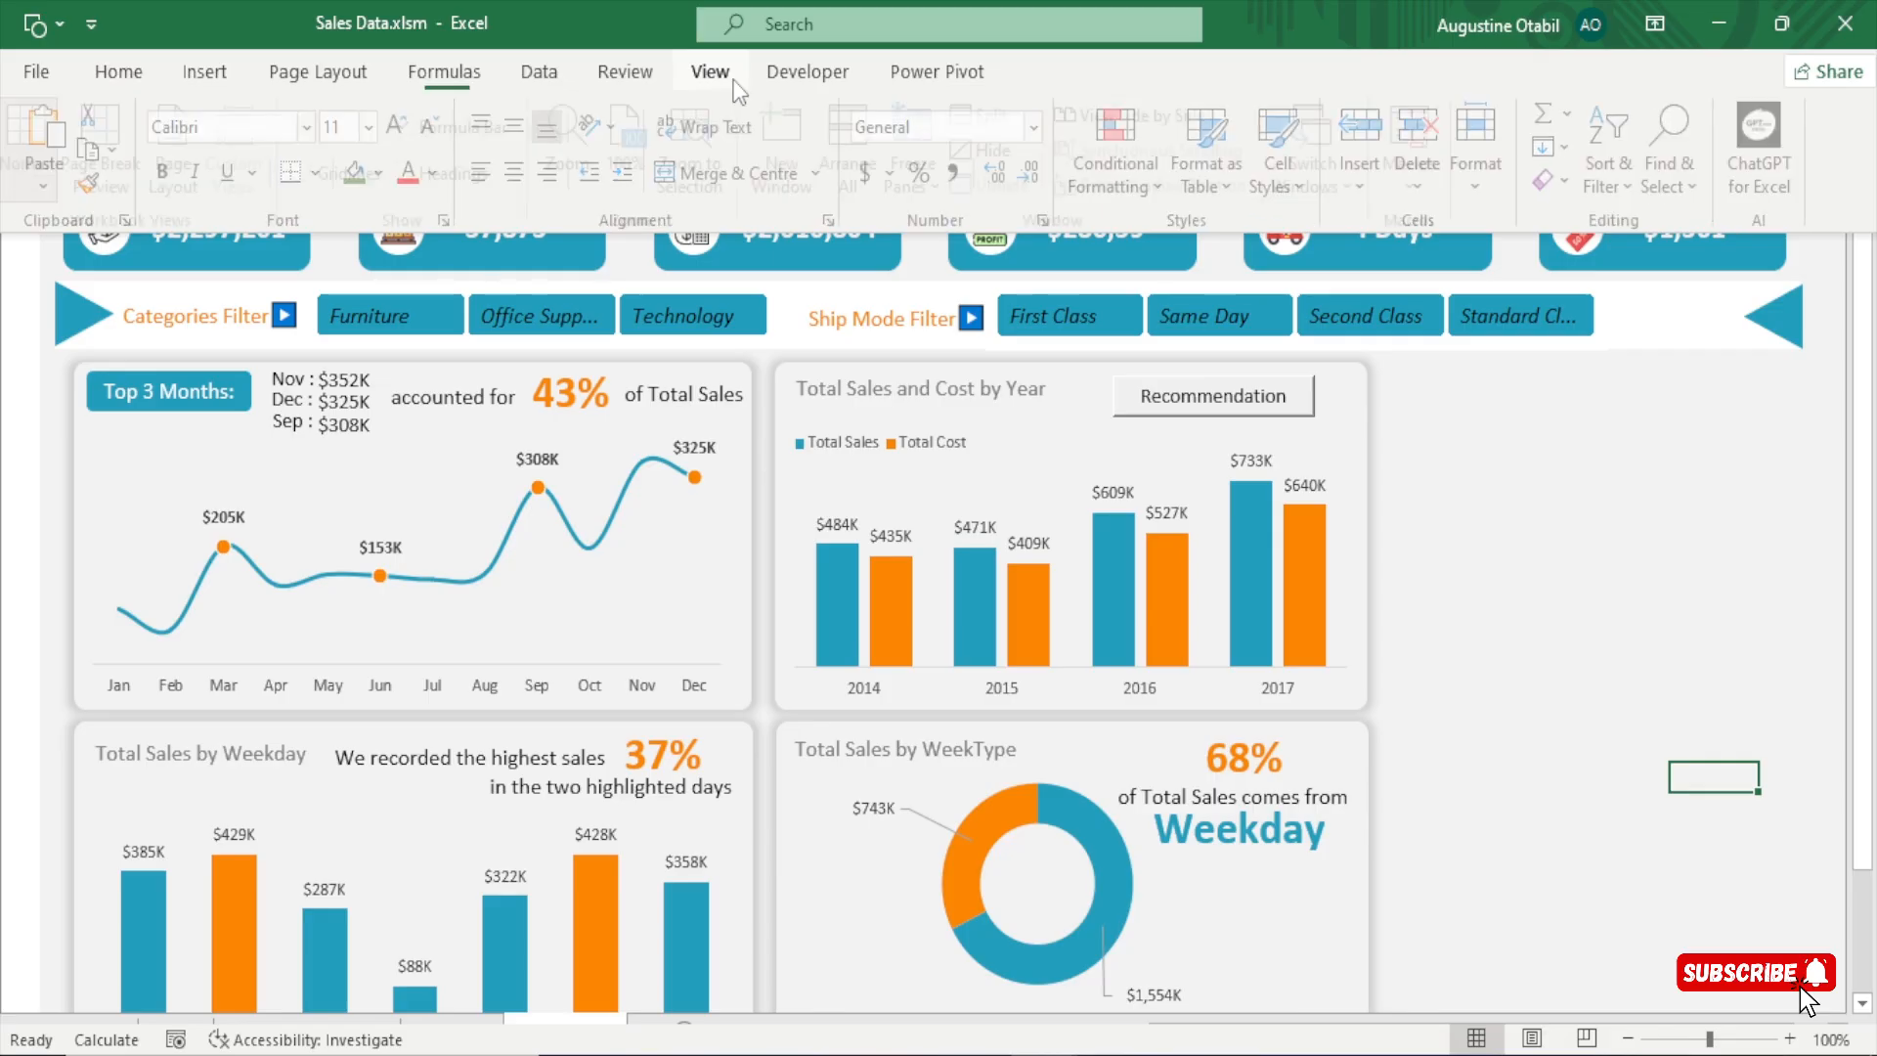
scroll(1787, 658, down, 1)
key(ctrl+shift+F1)
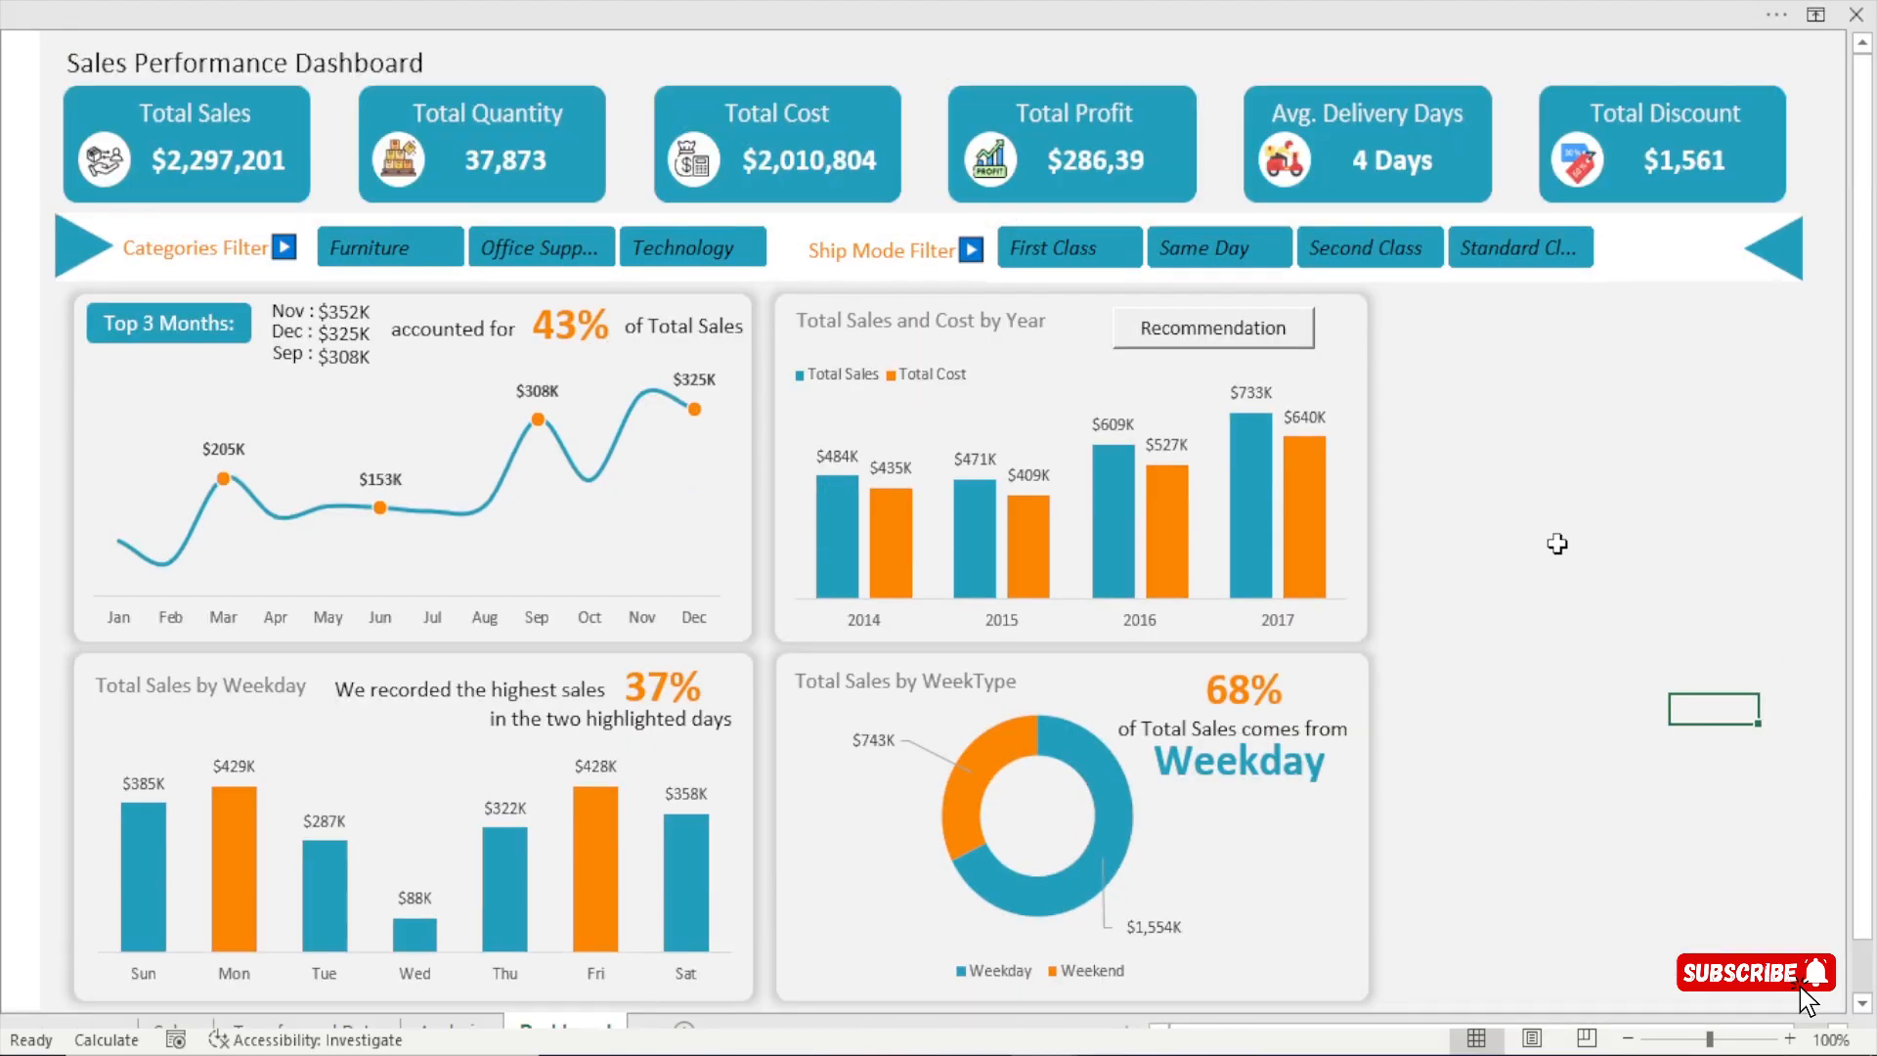
Narrow the WeekType doughnut chart slightly so the ring sits farther from the percentage and caption text.
click(1064, 705)
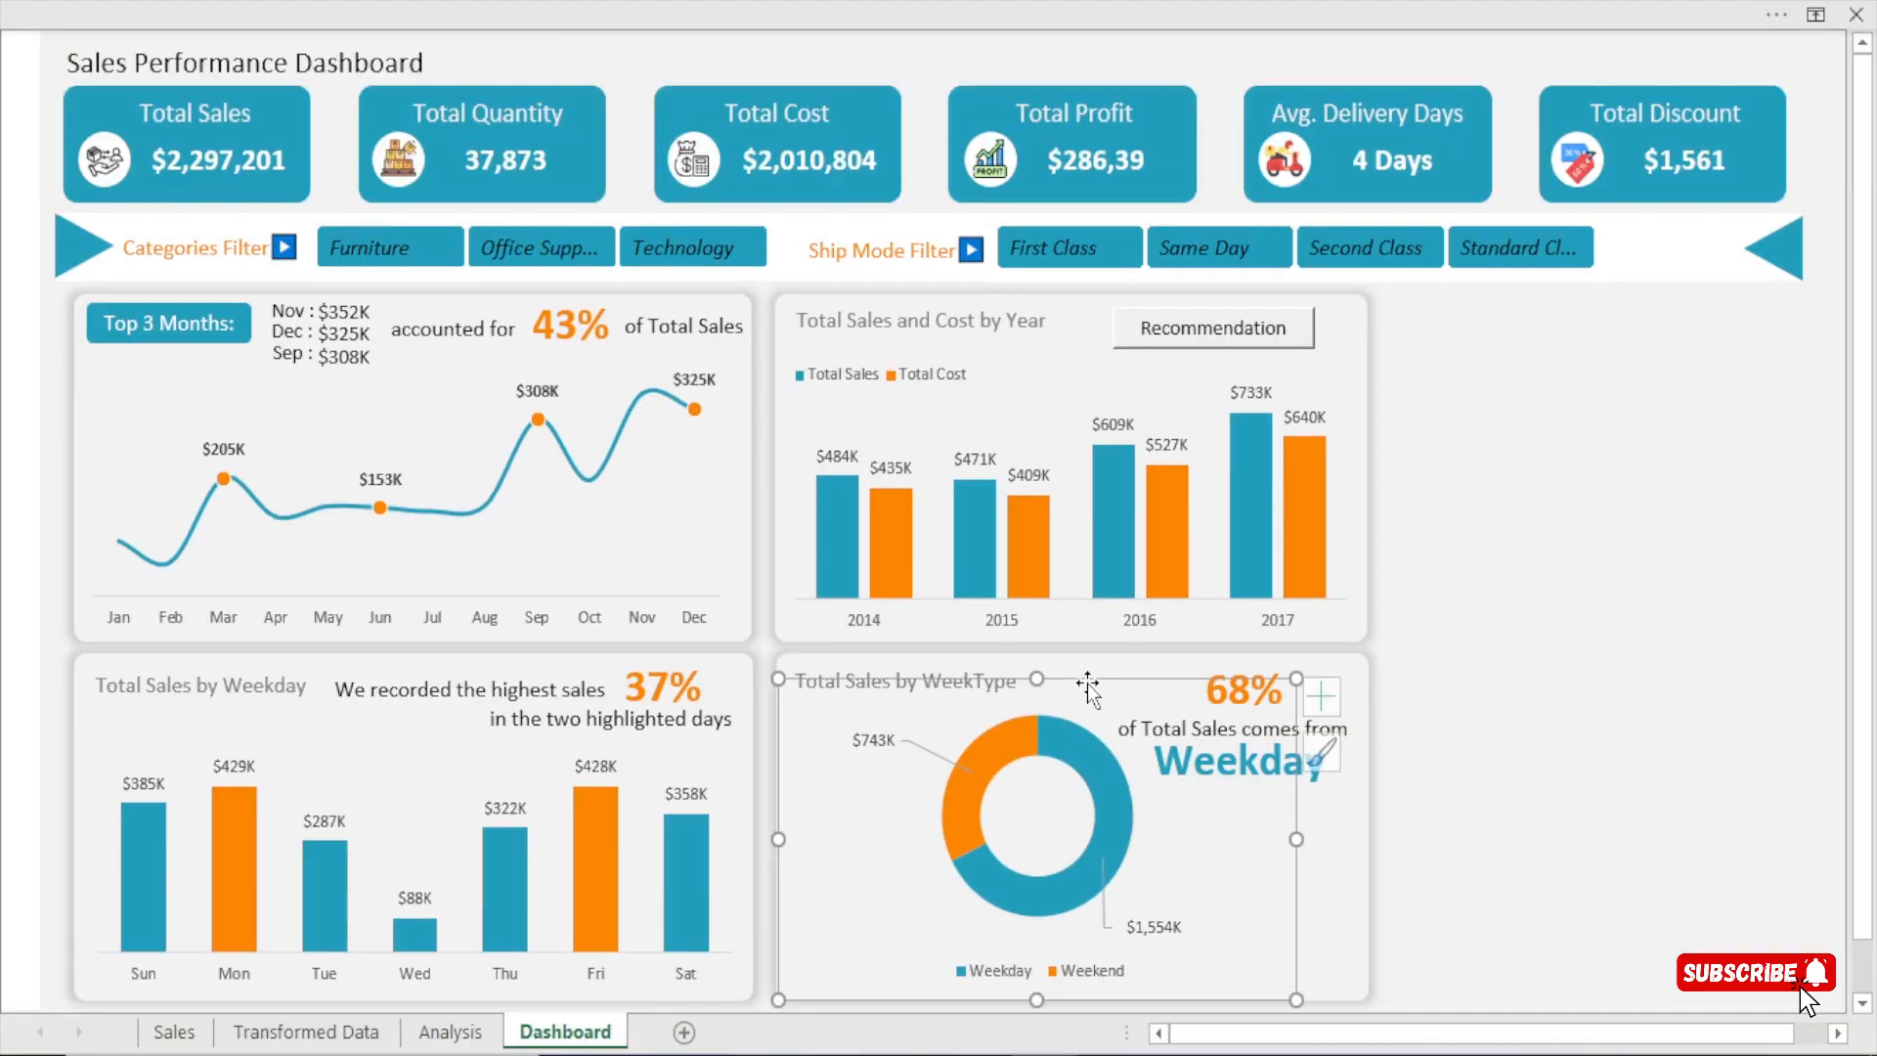
click(1823, 712)
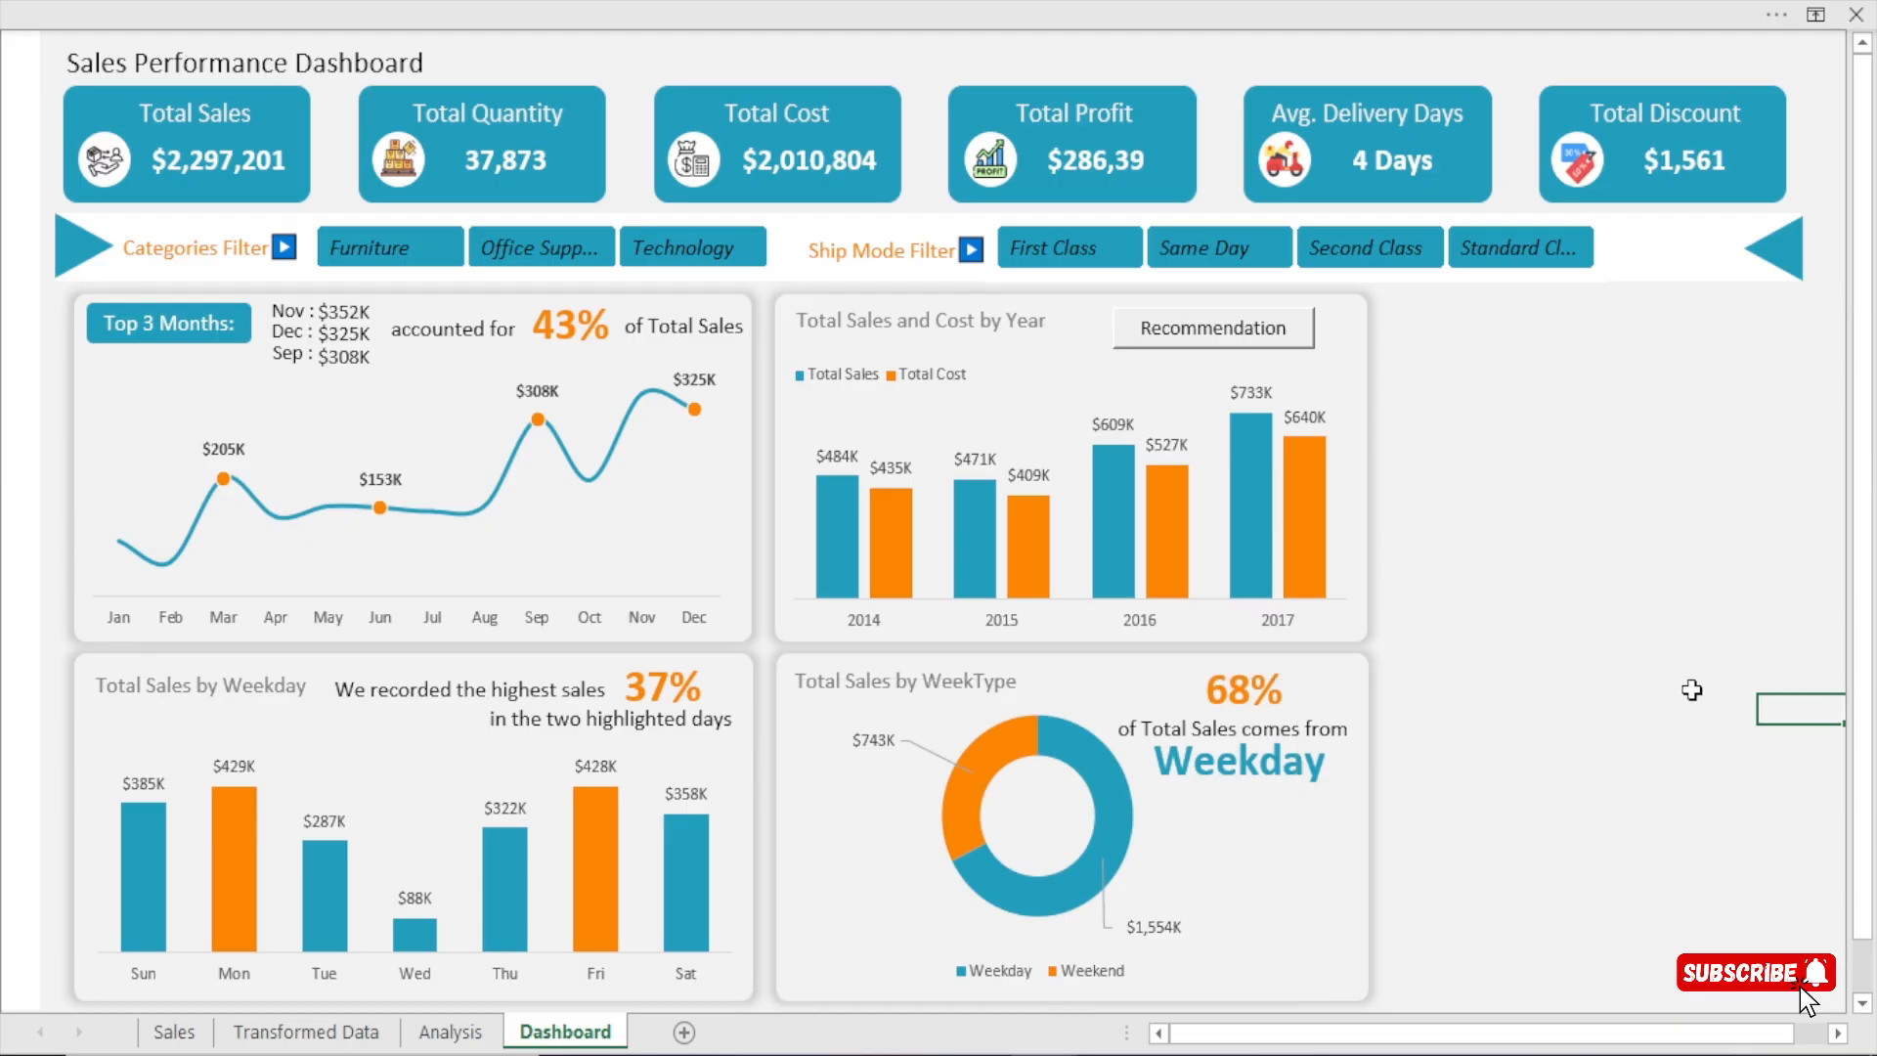
click(1087, 686)
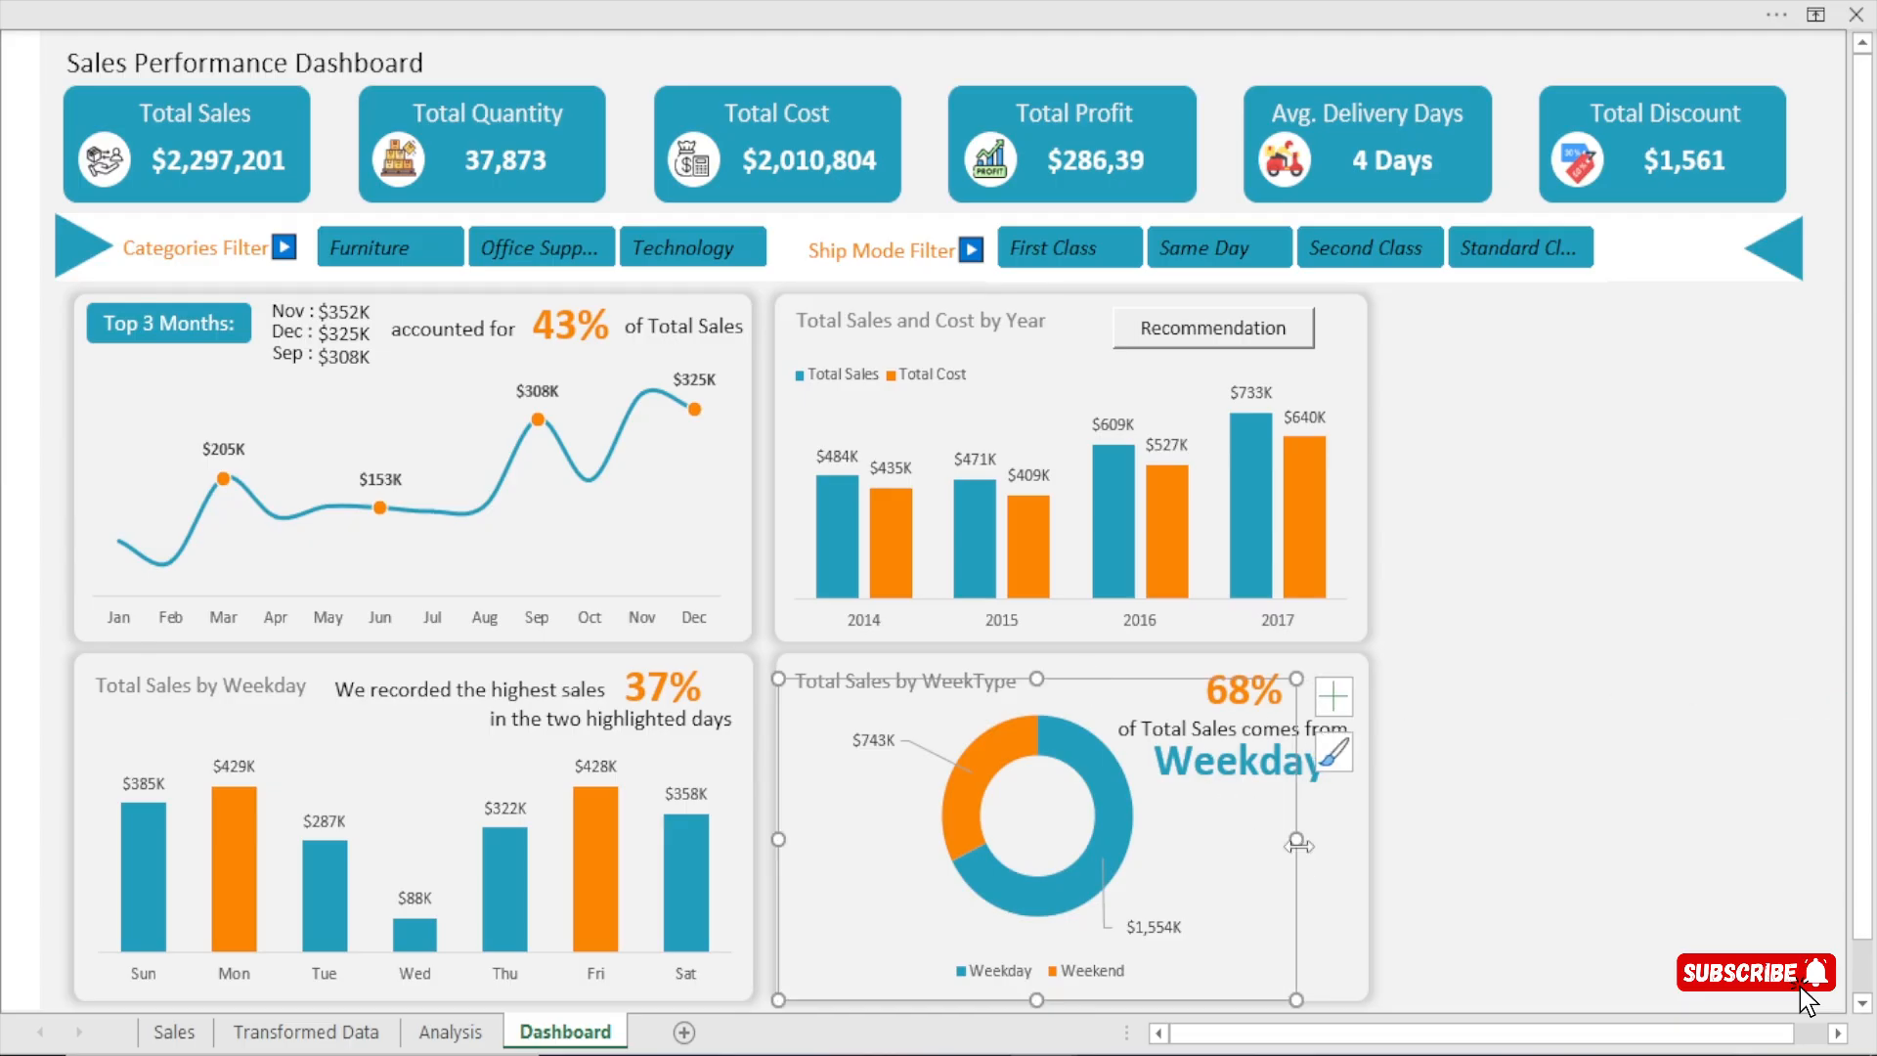
drag(1298, 848, 1256, 851)
click(1602, 656)
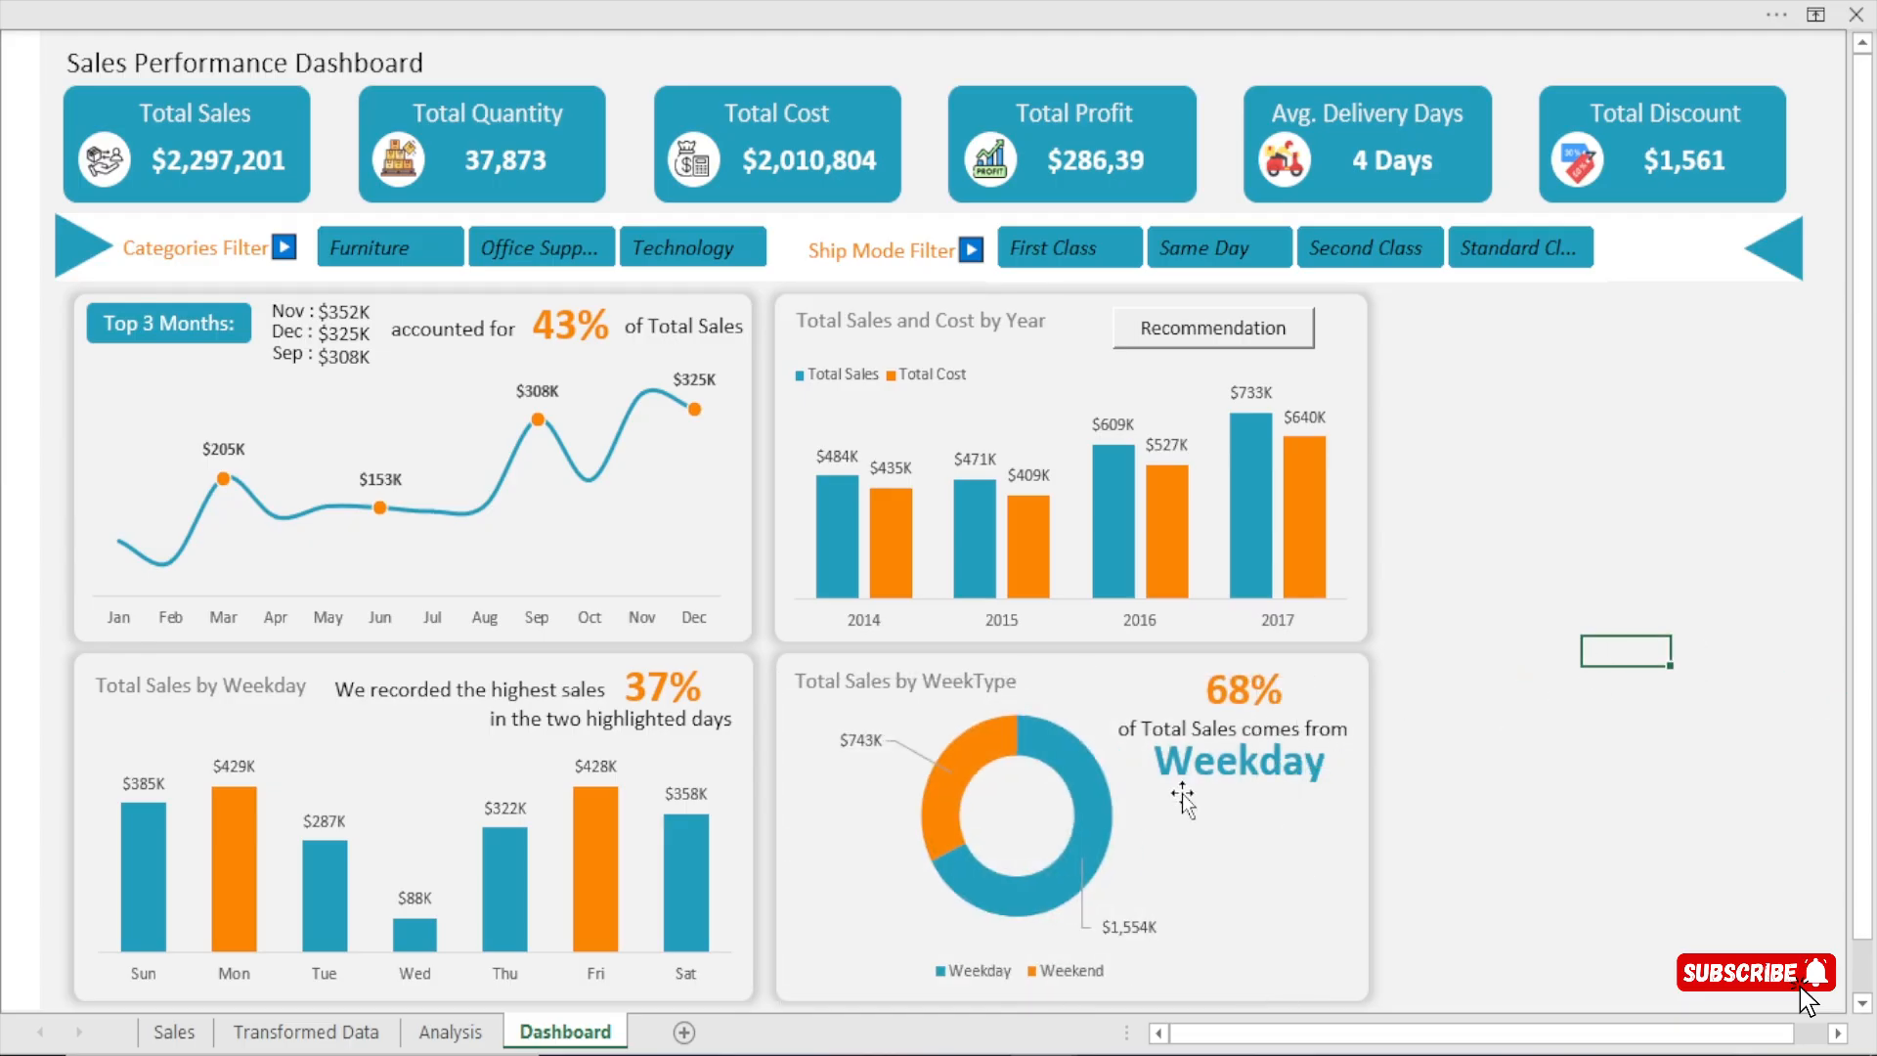
click(1252, 686)
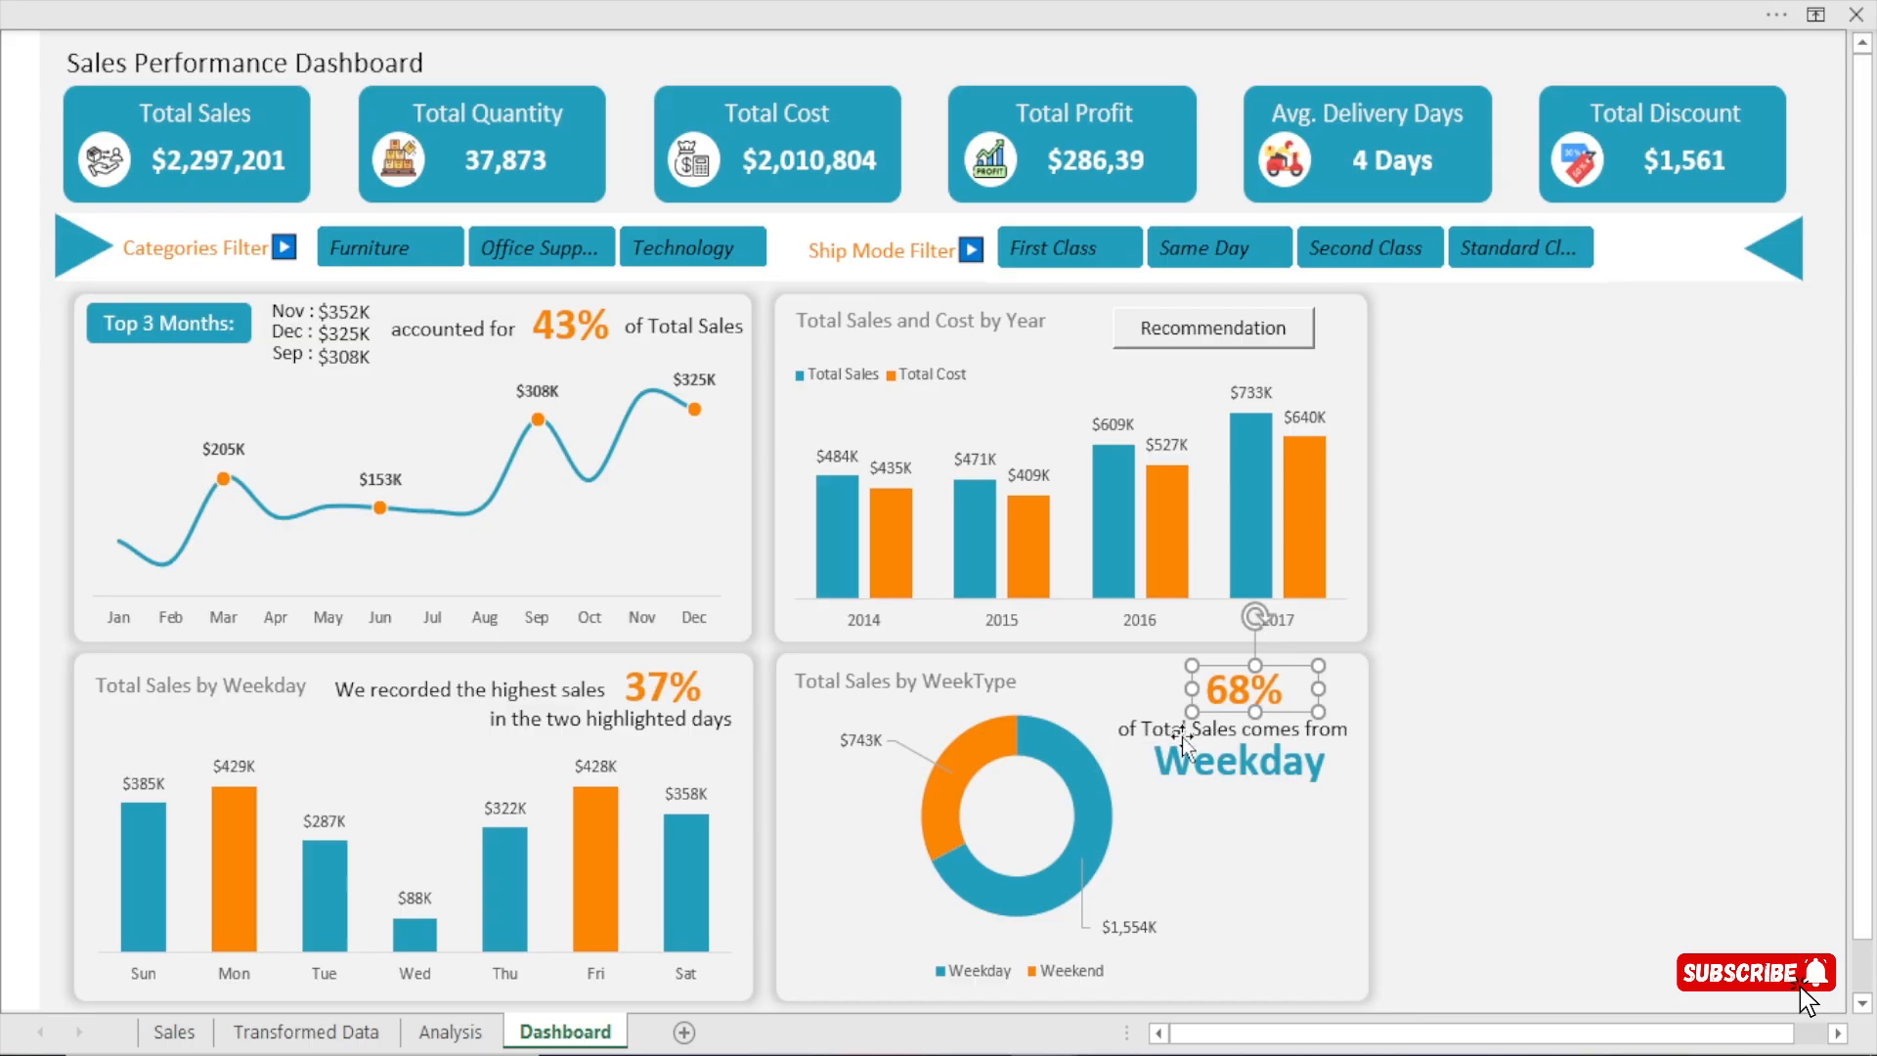
click(1252, 754)
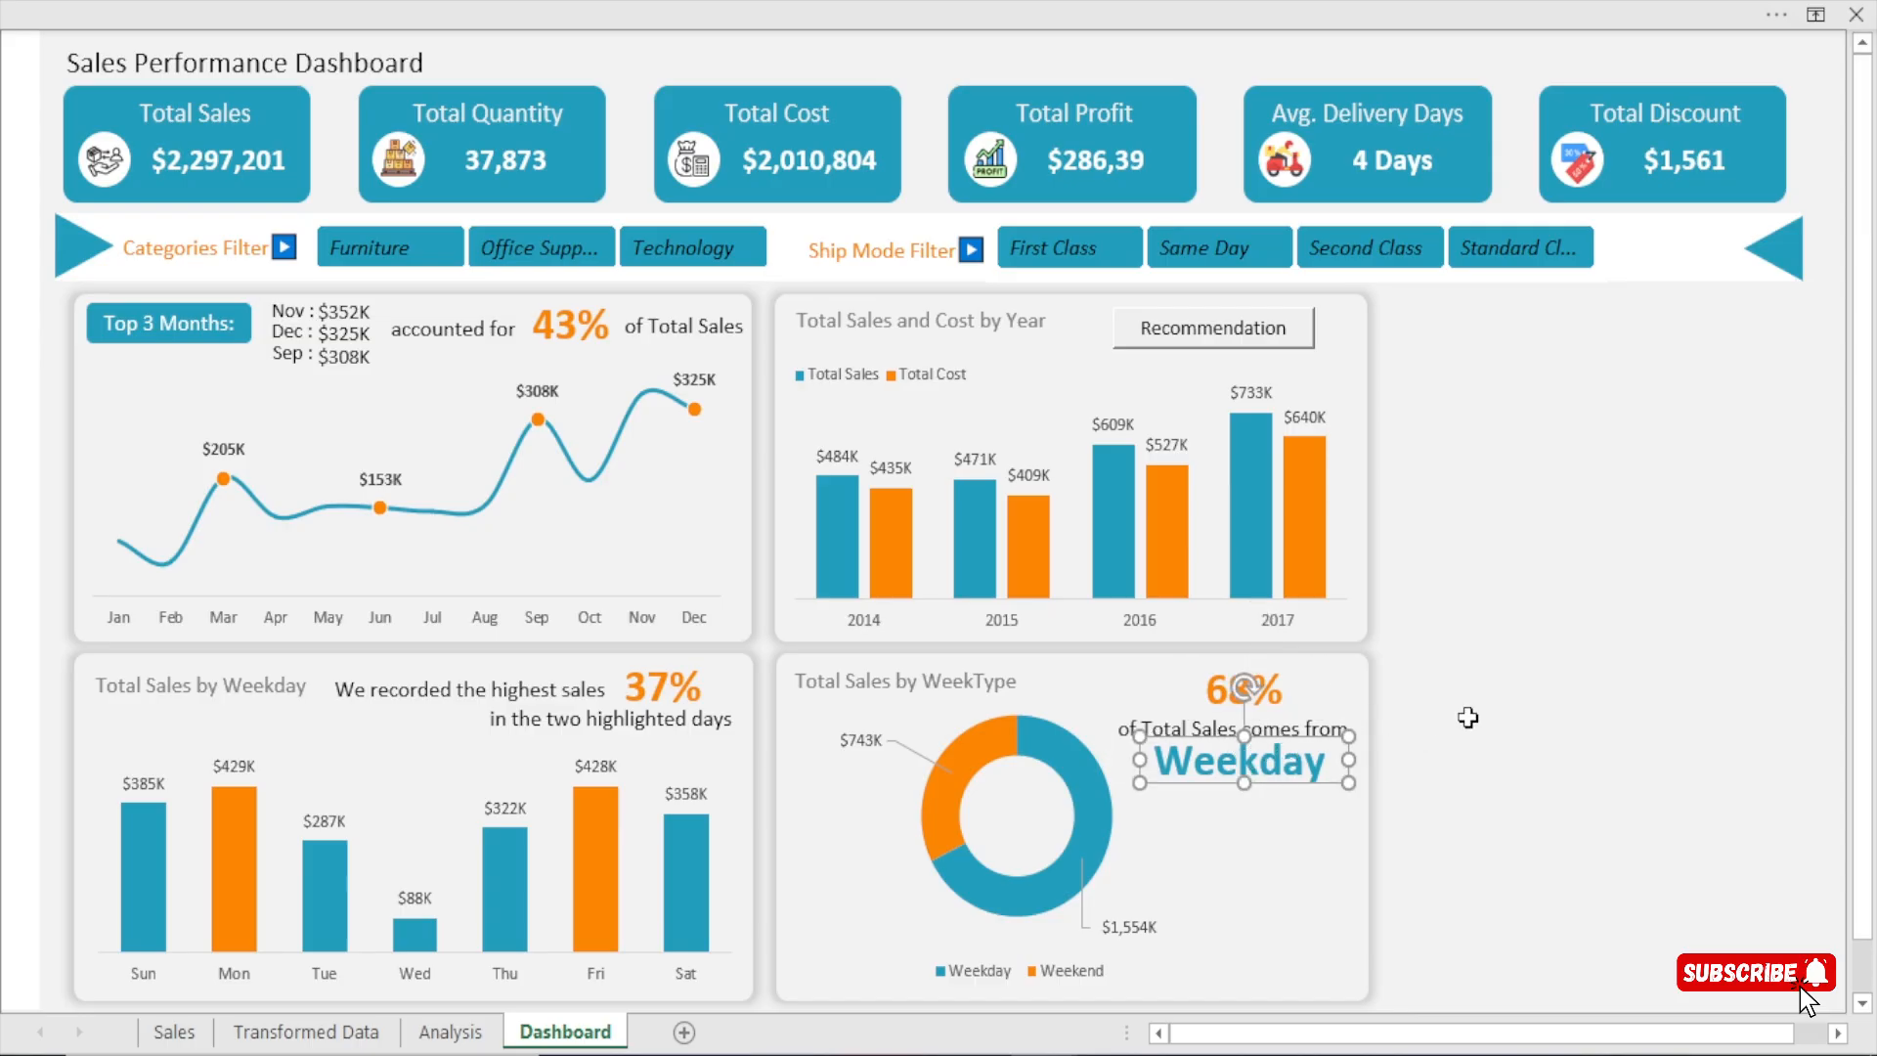
click(1469, 718)
Test the WeekType card by filtering the dashboard by First Class, Same Day, Second Class and Standard Class in turn.
click(1094, 259)
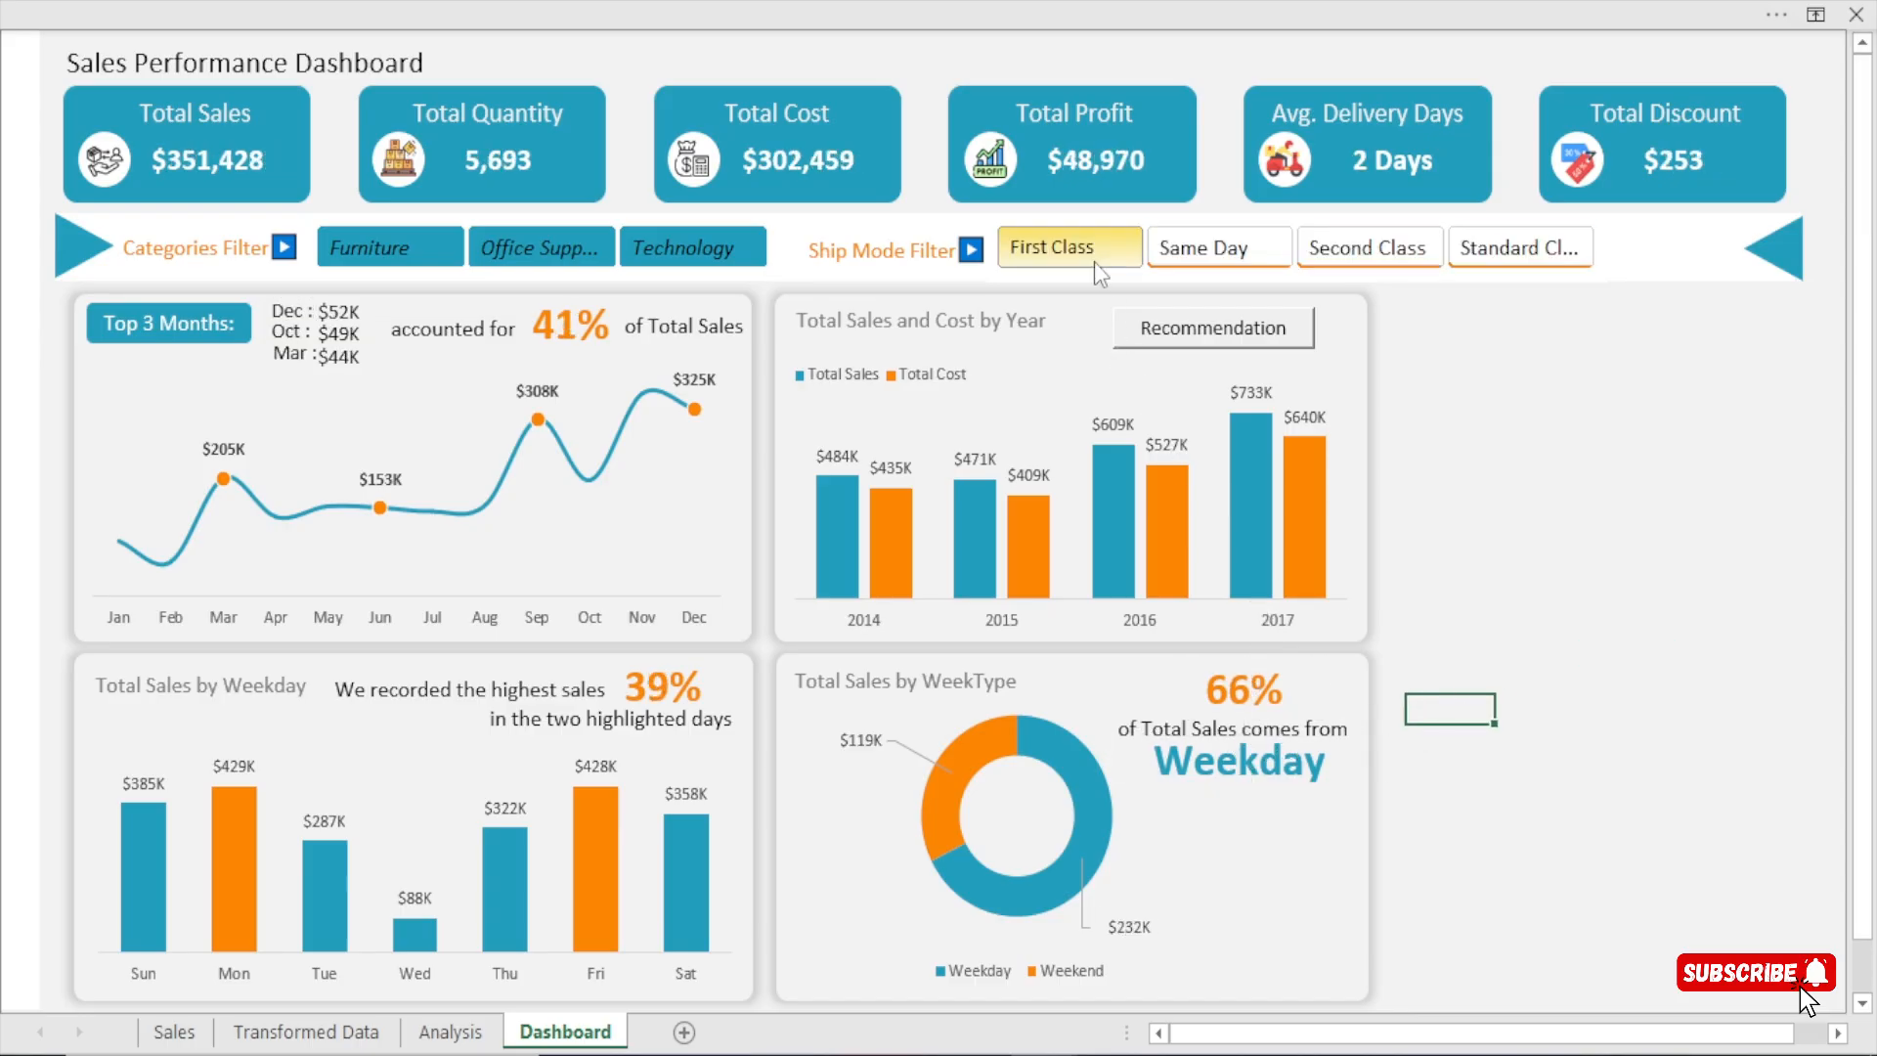
click(1229, 256)
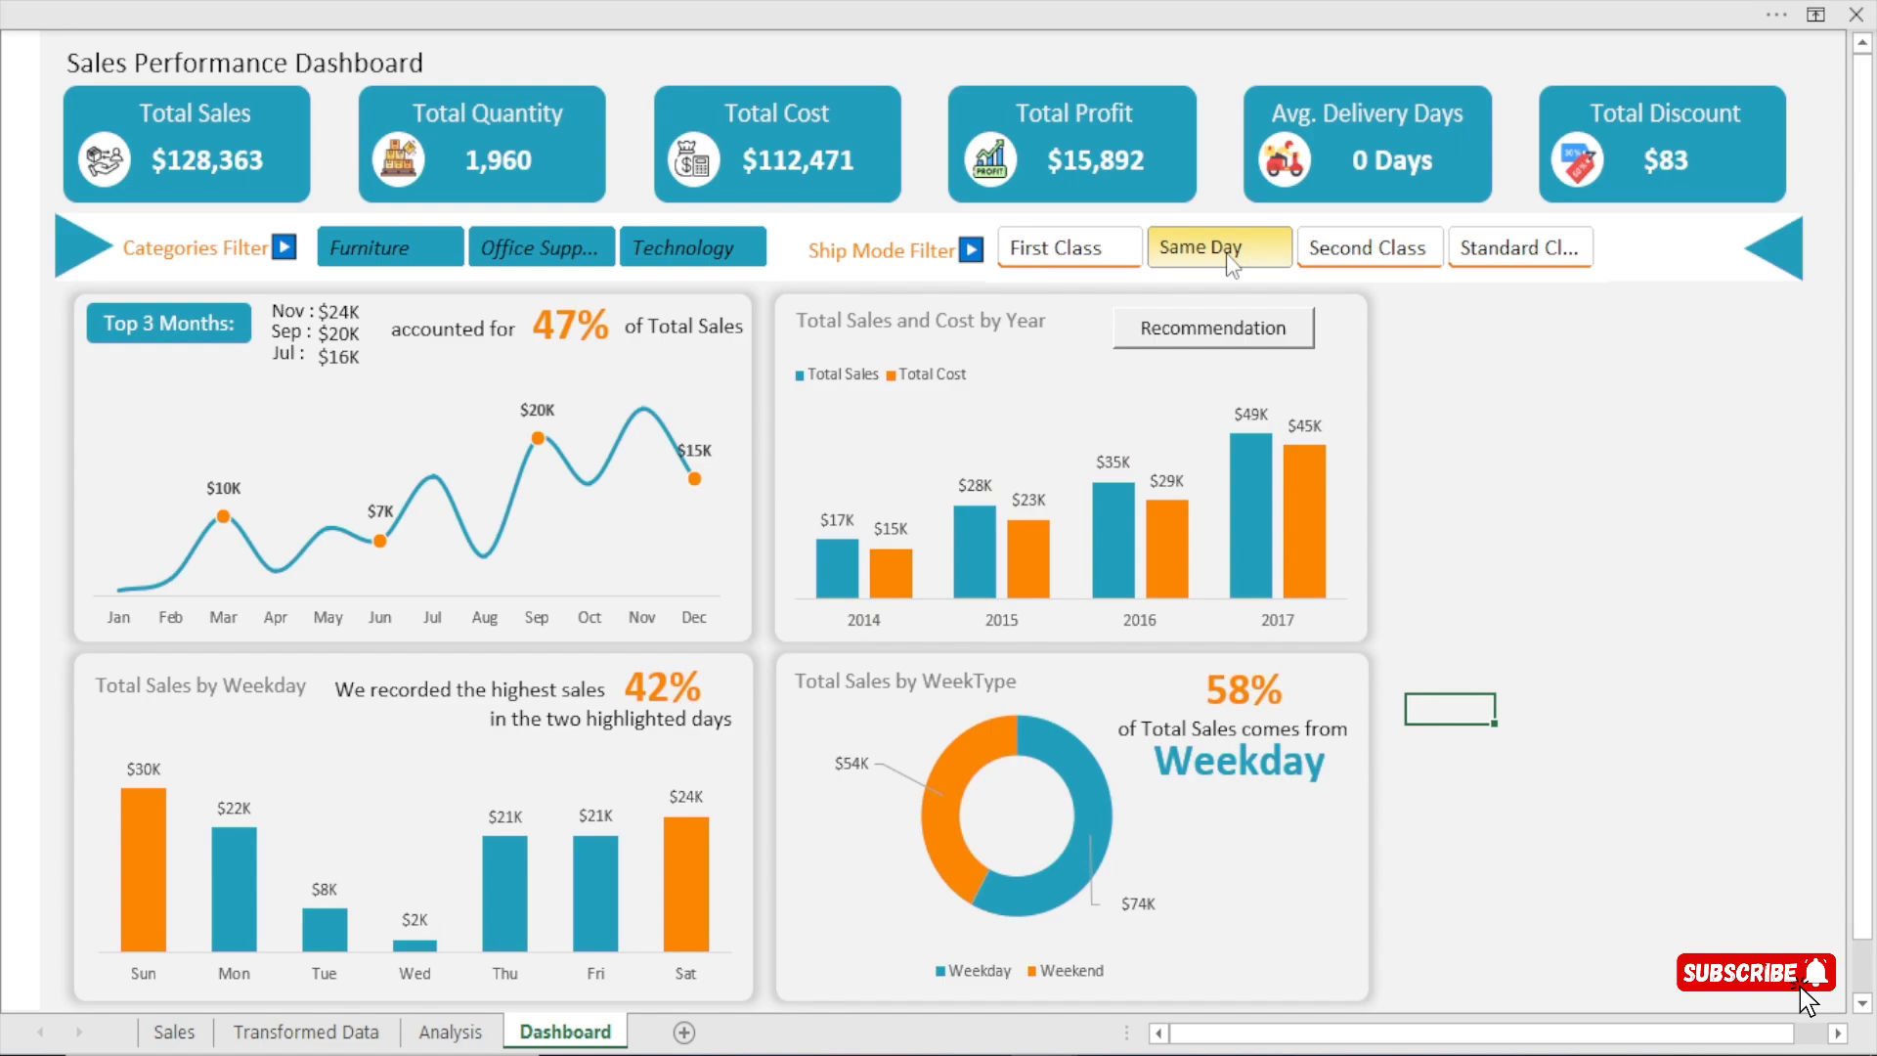
click(1363, 250)
click(1496, 257)
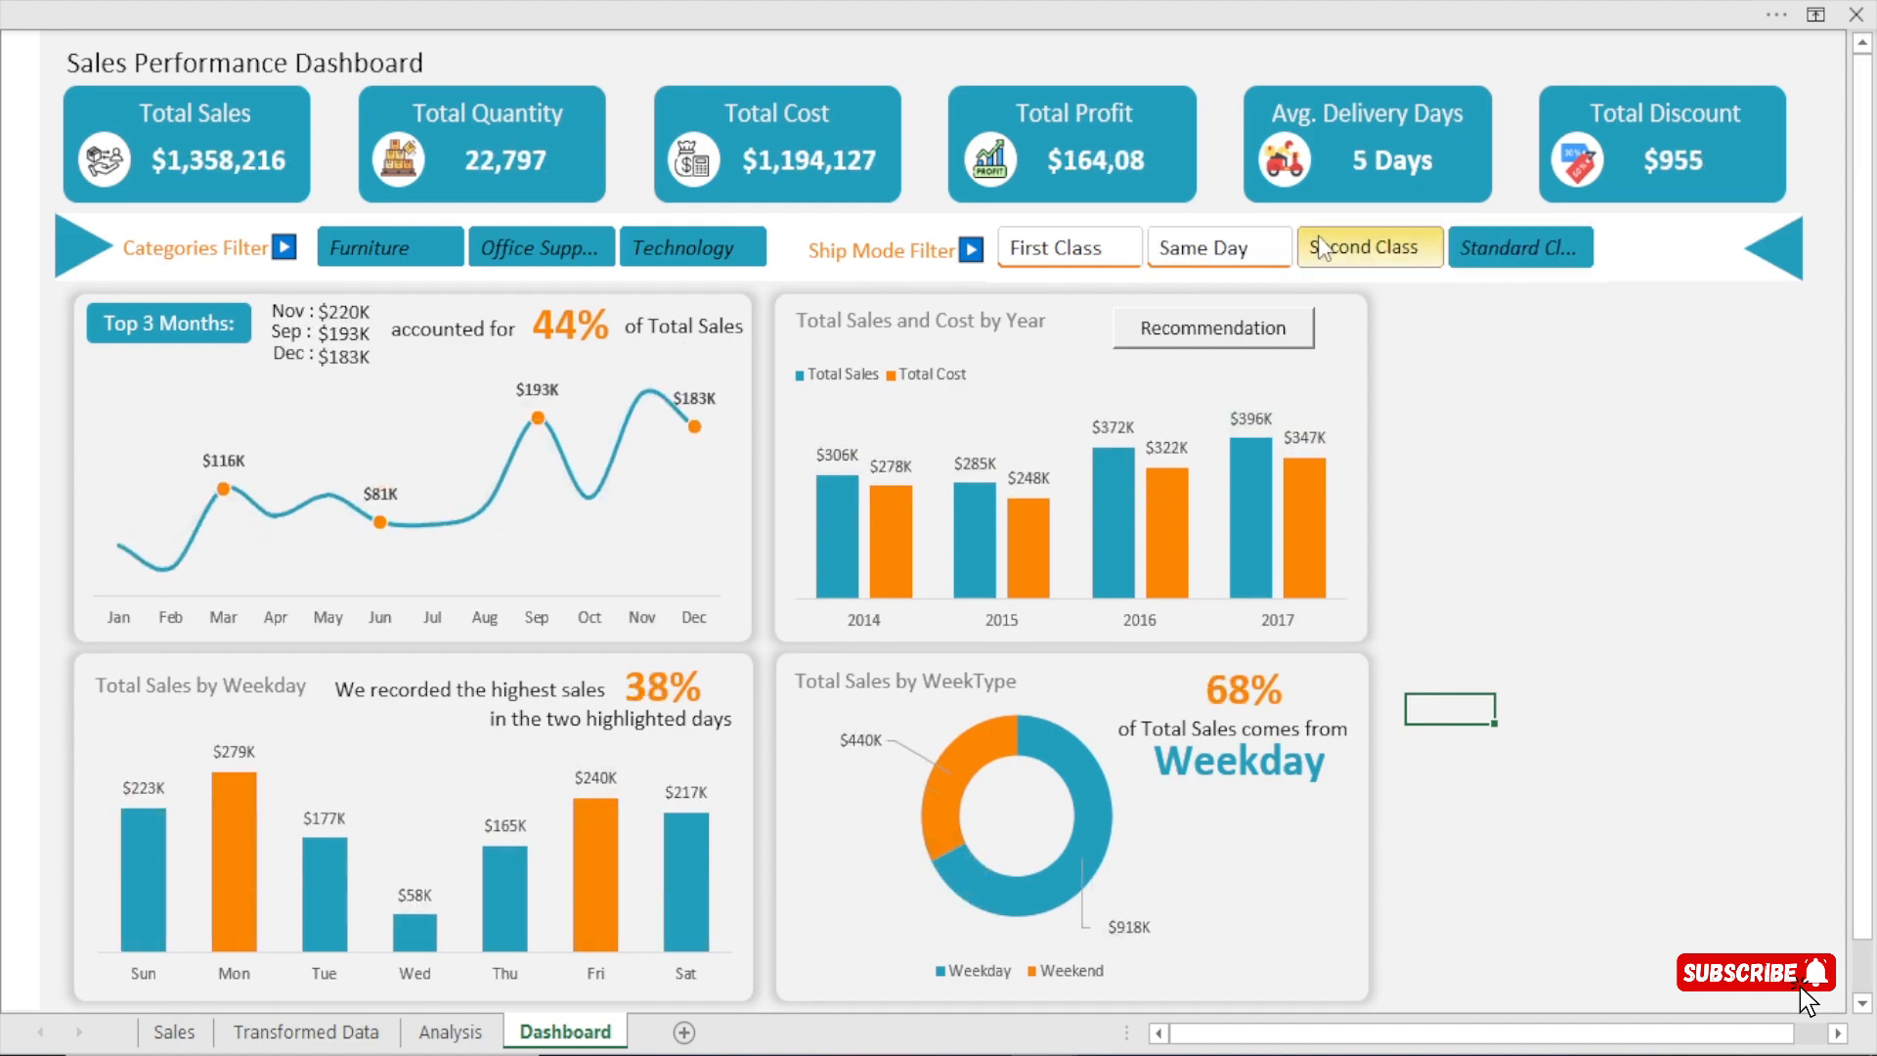
Switch the category filter between Technology, Office Supplies and Furniture, ending on Technology, to check the WeekType card.
click(743, 244)
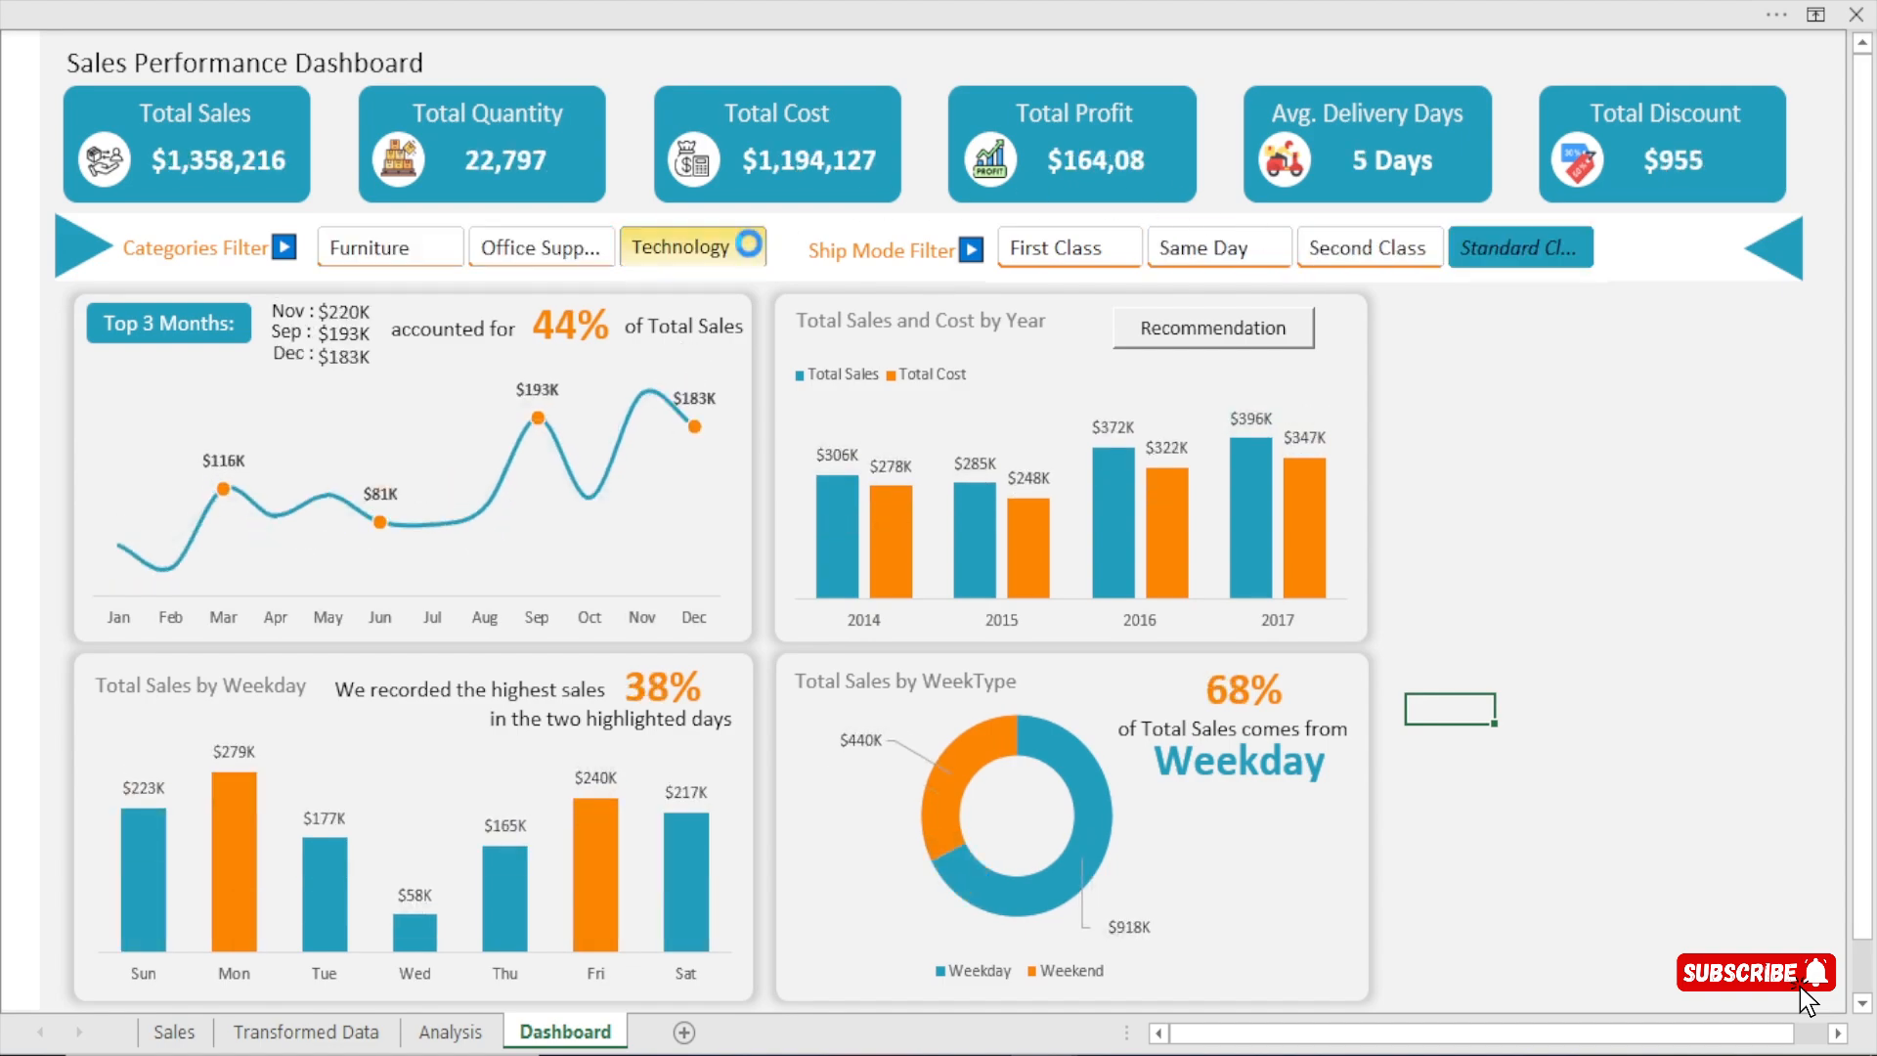
click(578, 246)
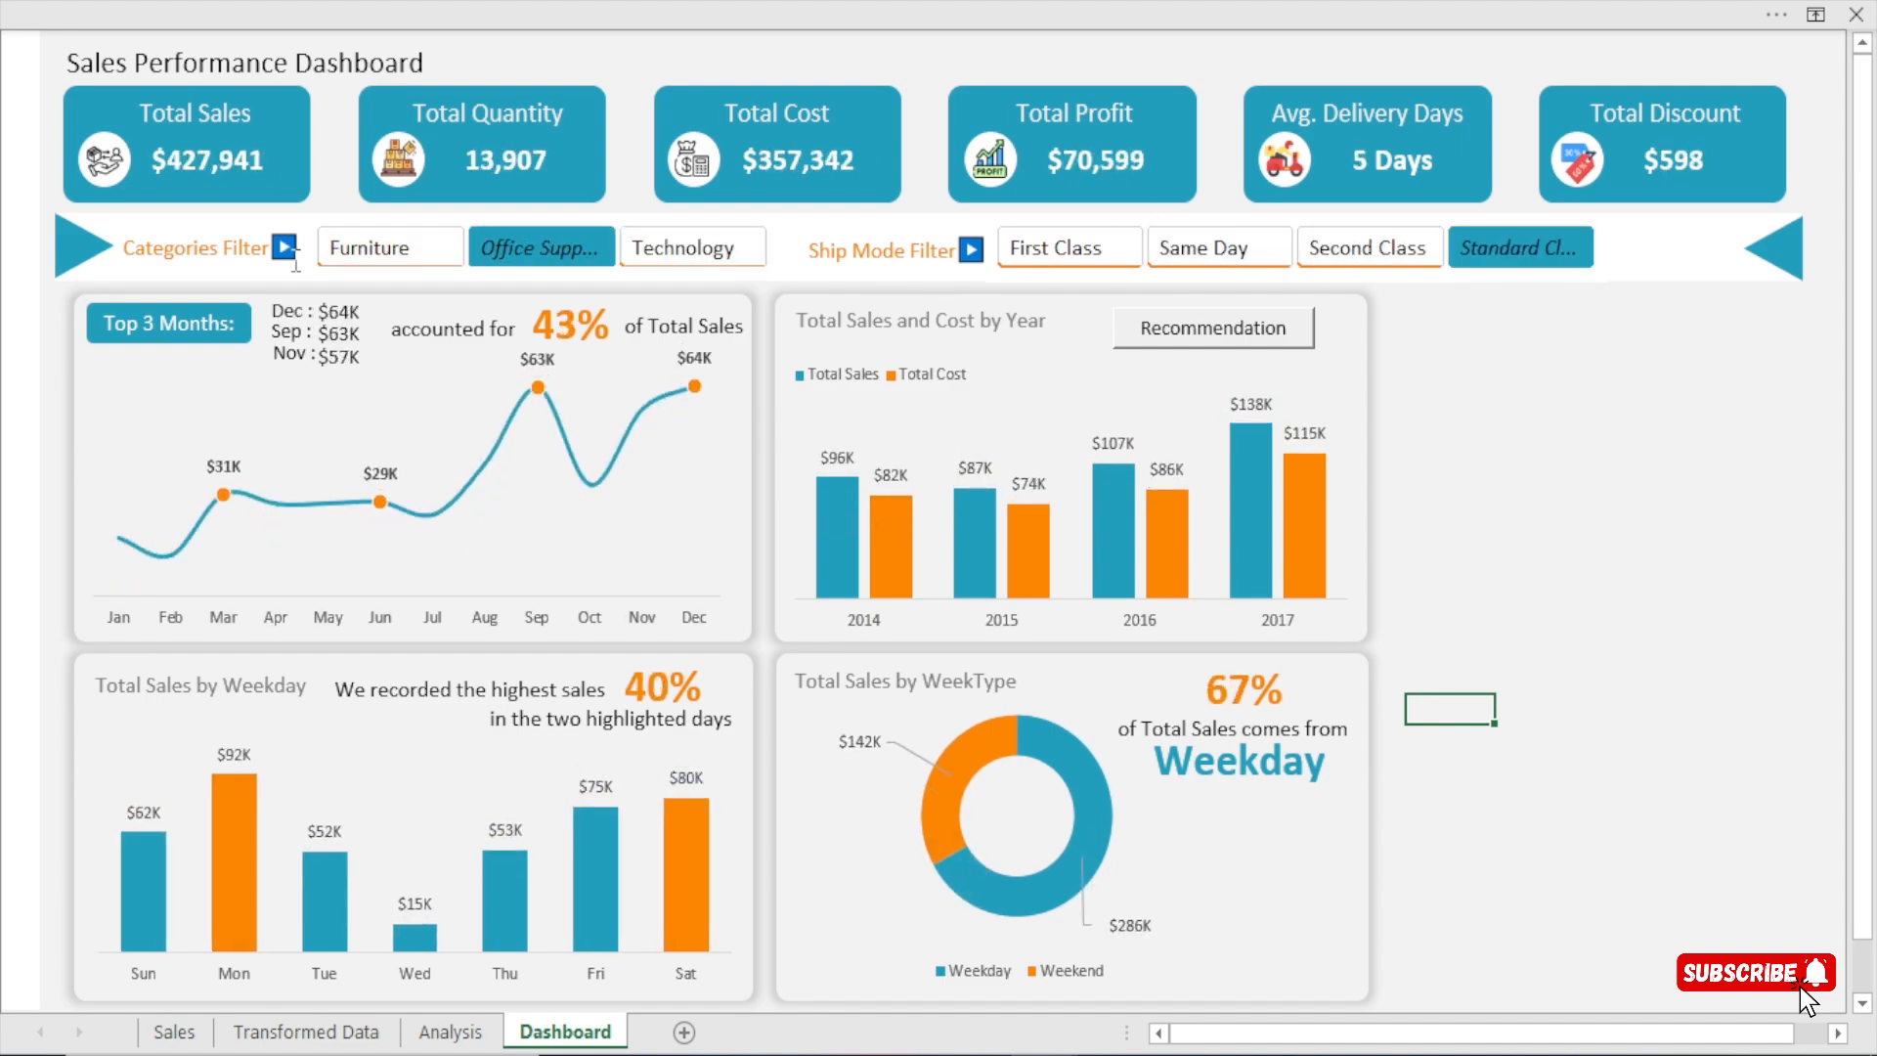
click(385, 251)
click(569, 256)
click(684, 248)
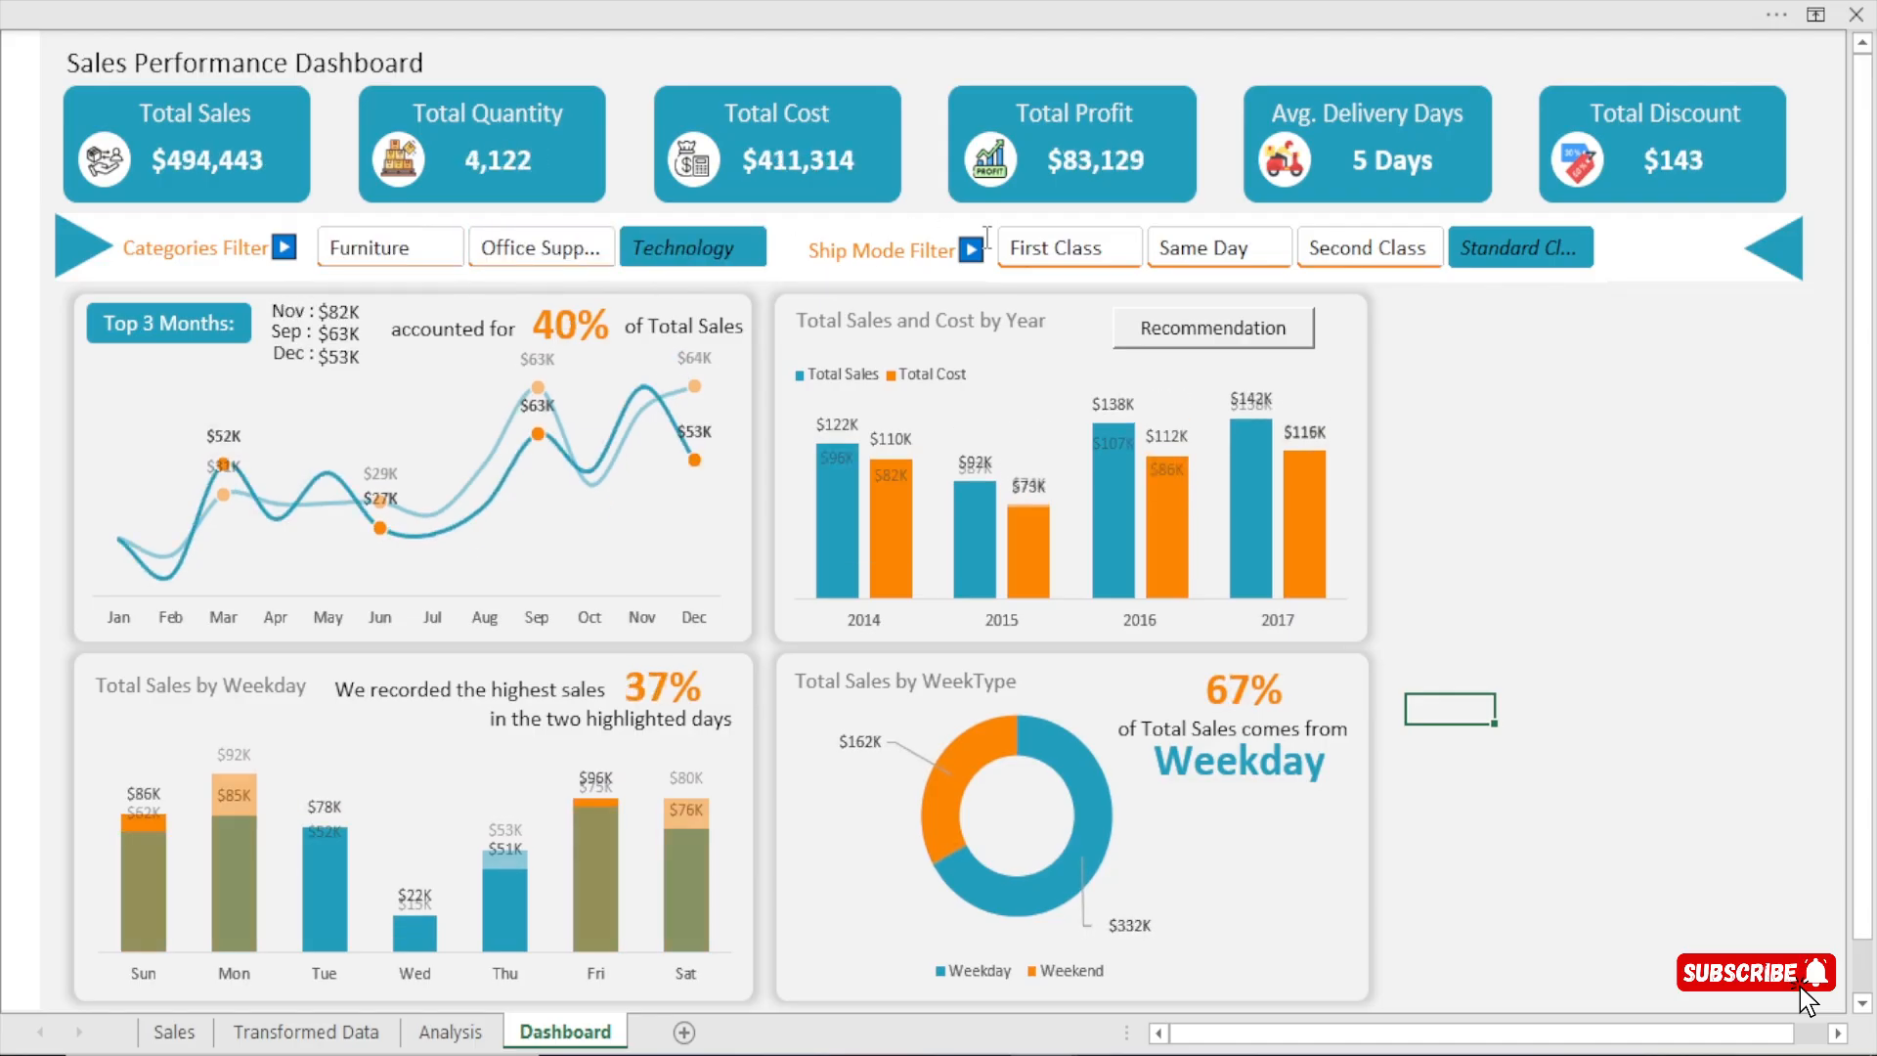
Within Technology, filter by First Class, Same Day and Second Class in turn, then return to Same Day.
click(1061, 247)
click(1177, 248)
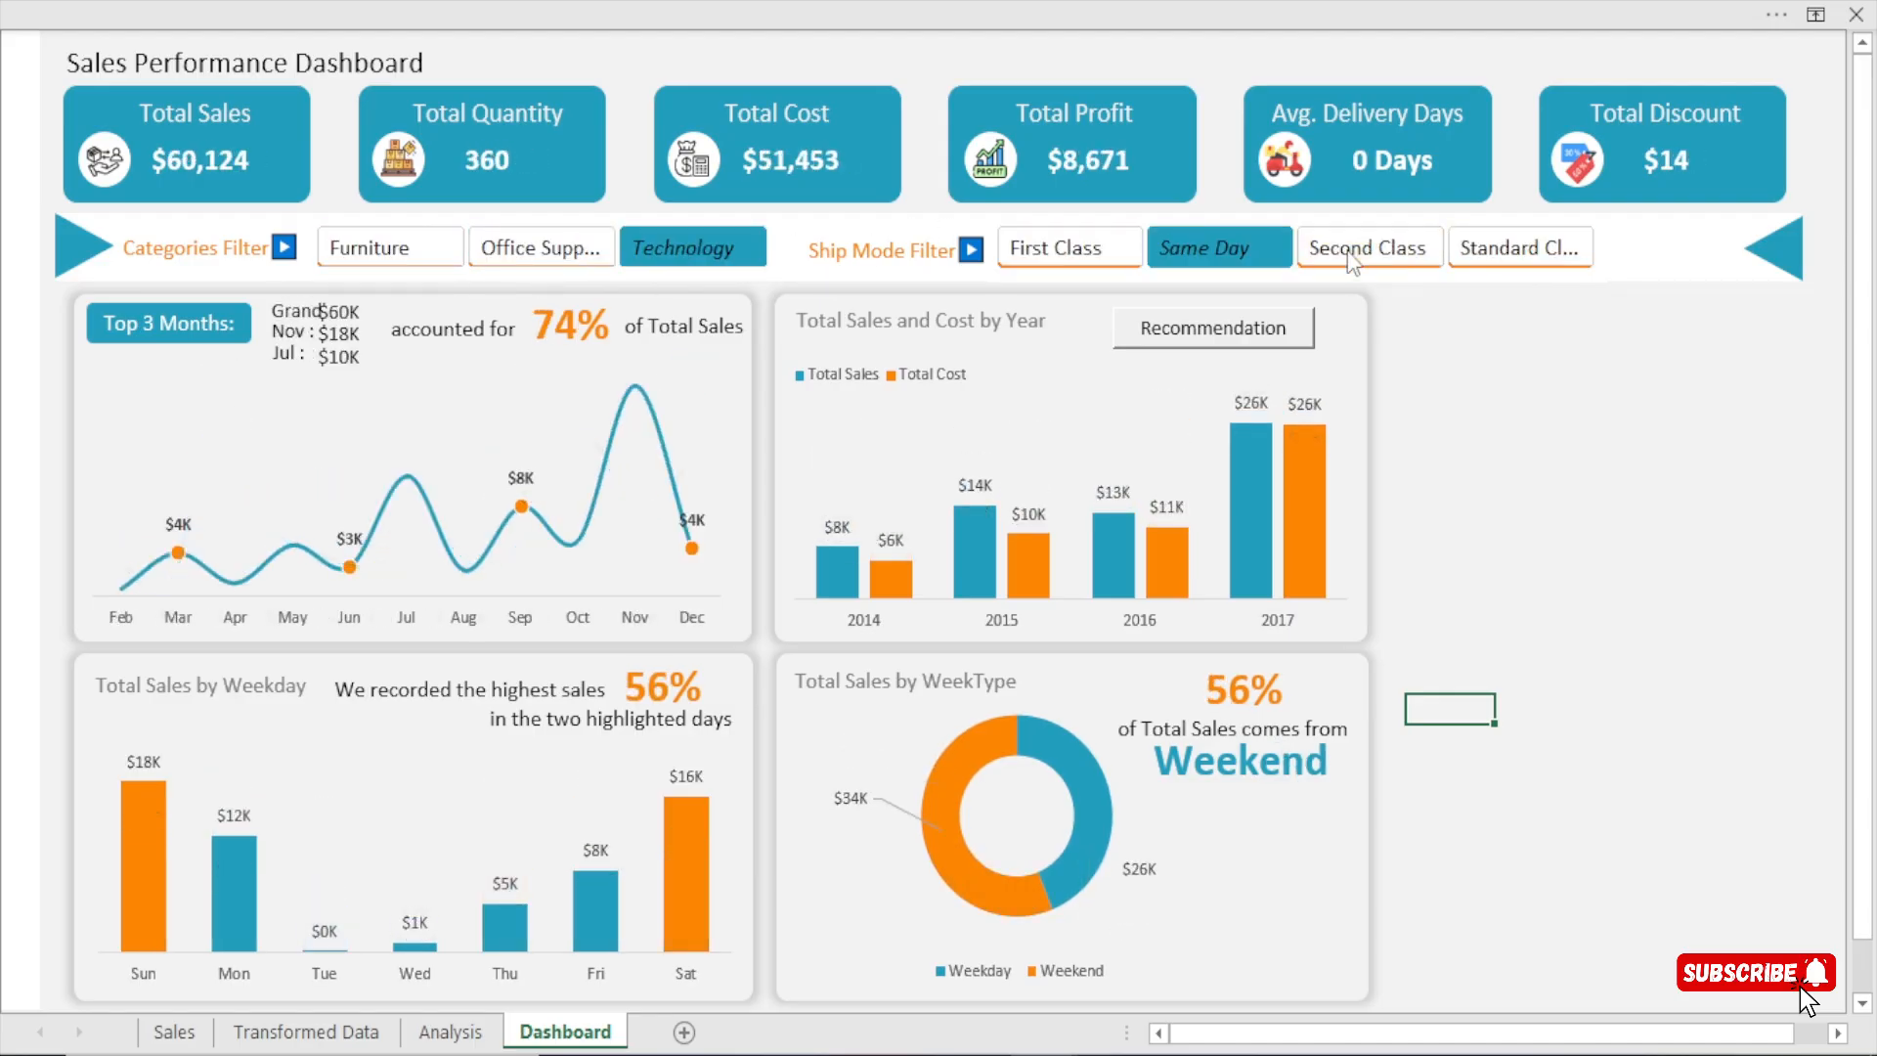
click(1378, 252)
click(1233, 256)
Check the WeekType pivot and percentage calculation on the Analysis sheet, then return to the Dashboard and reapply the Same Day filter.
click(449, 1039)
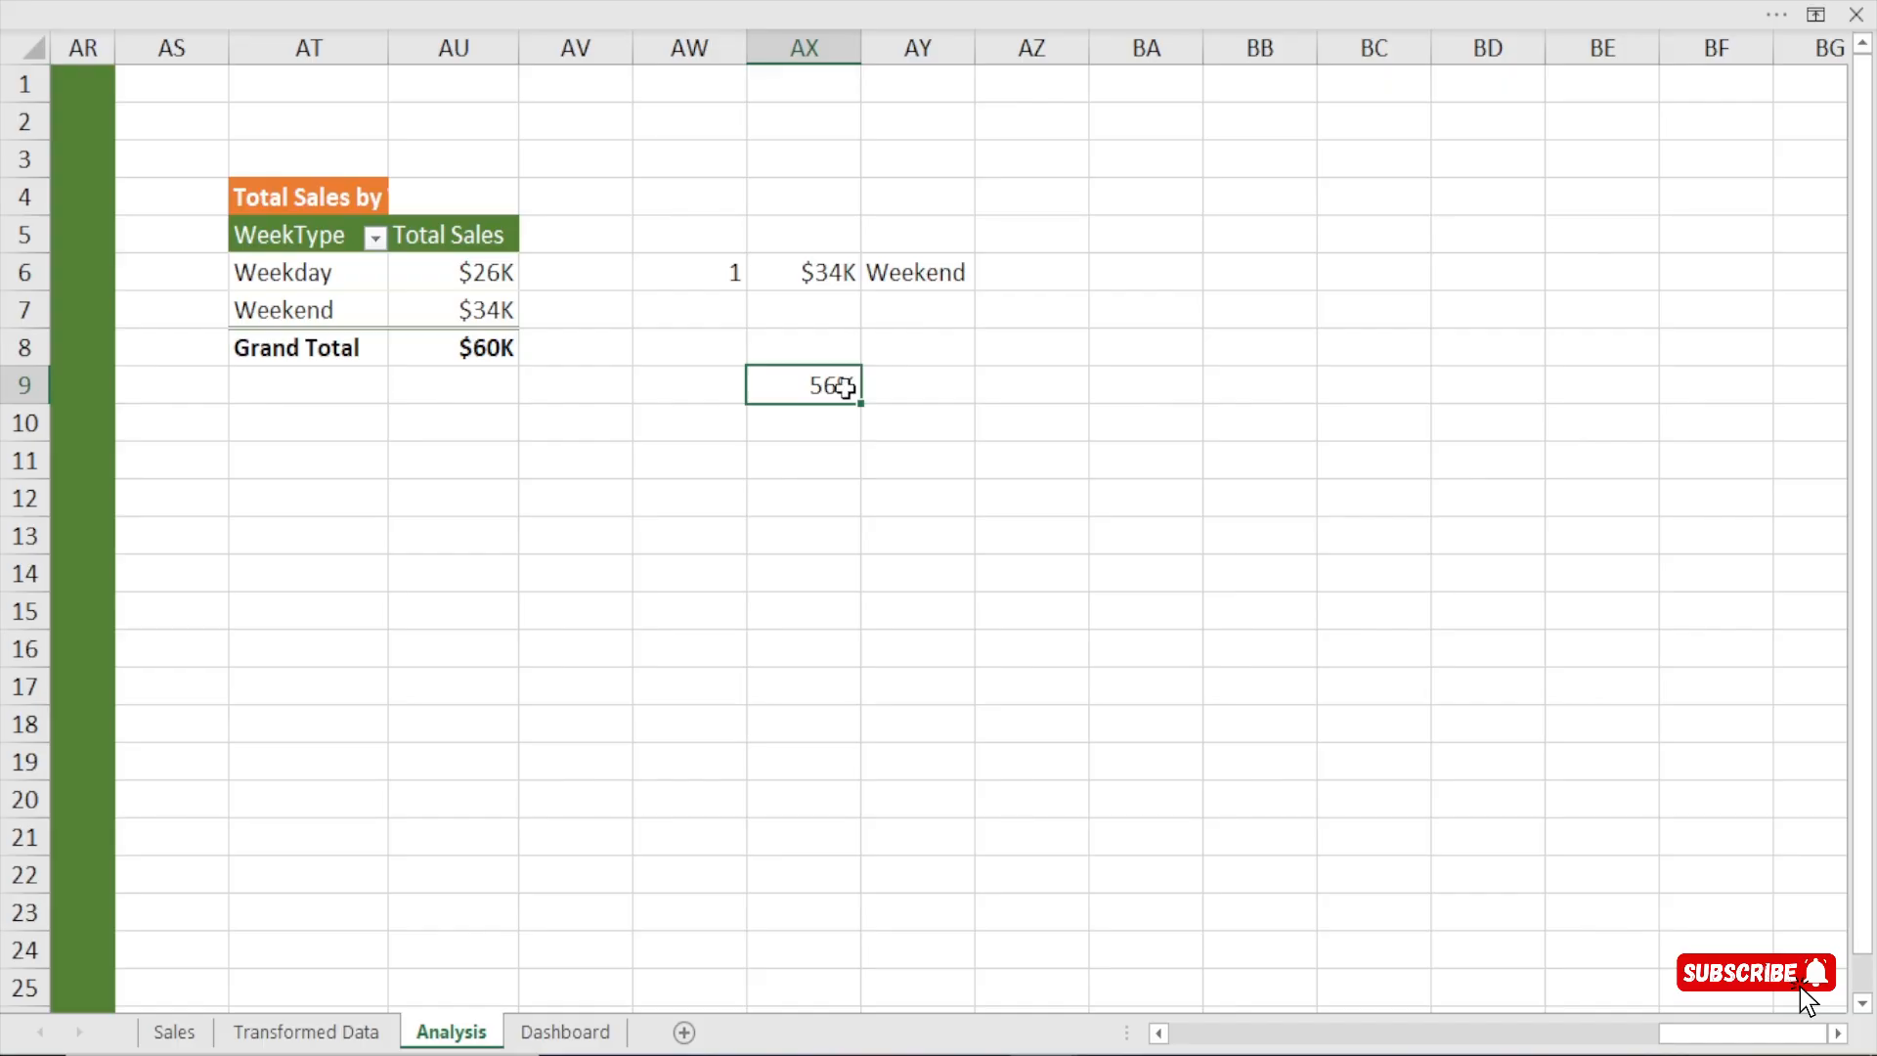
click(538, 1038)
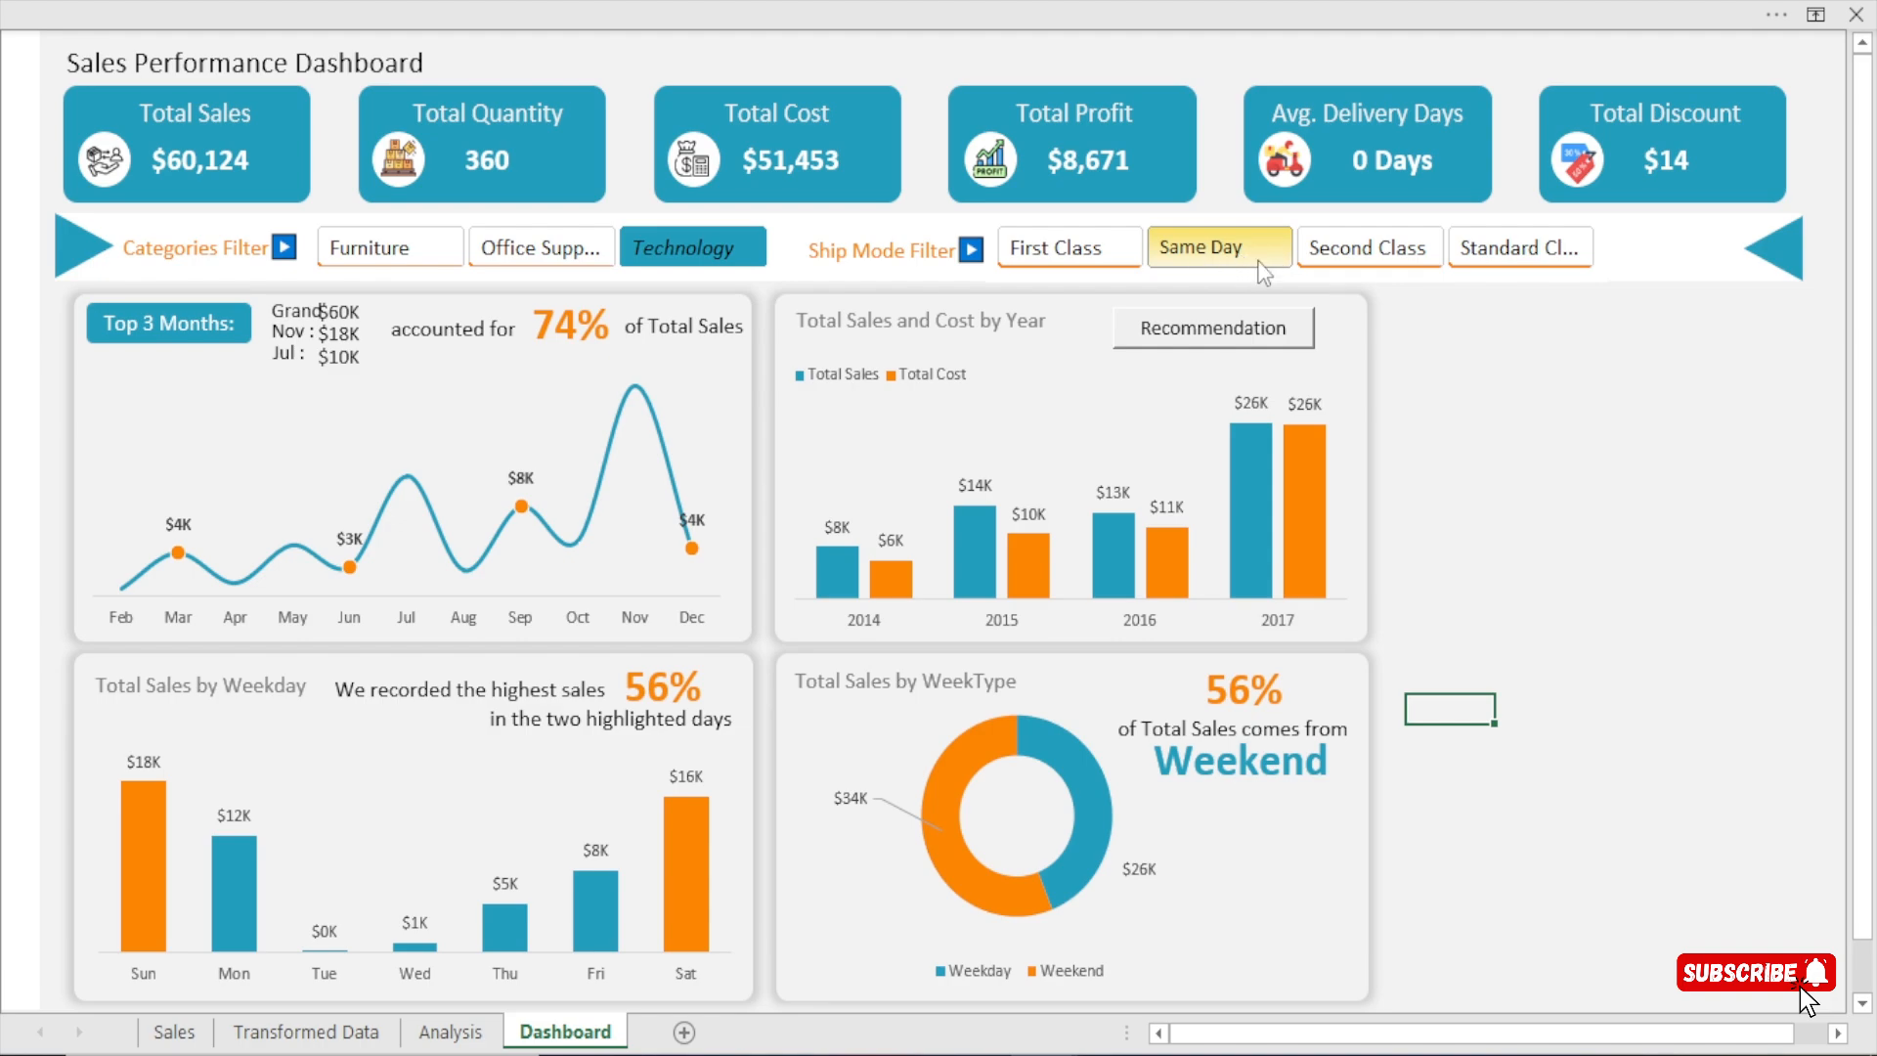
click(1193, 258)
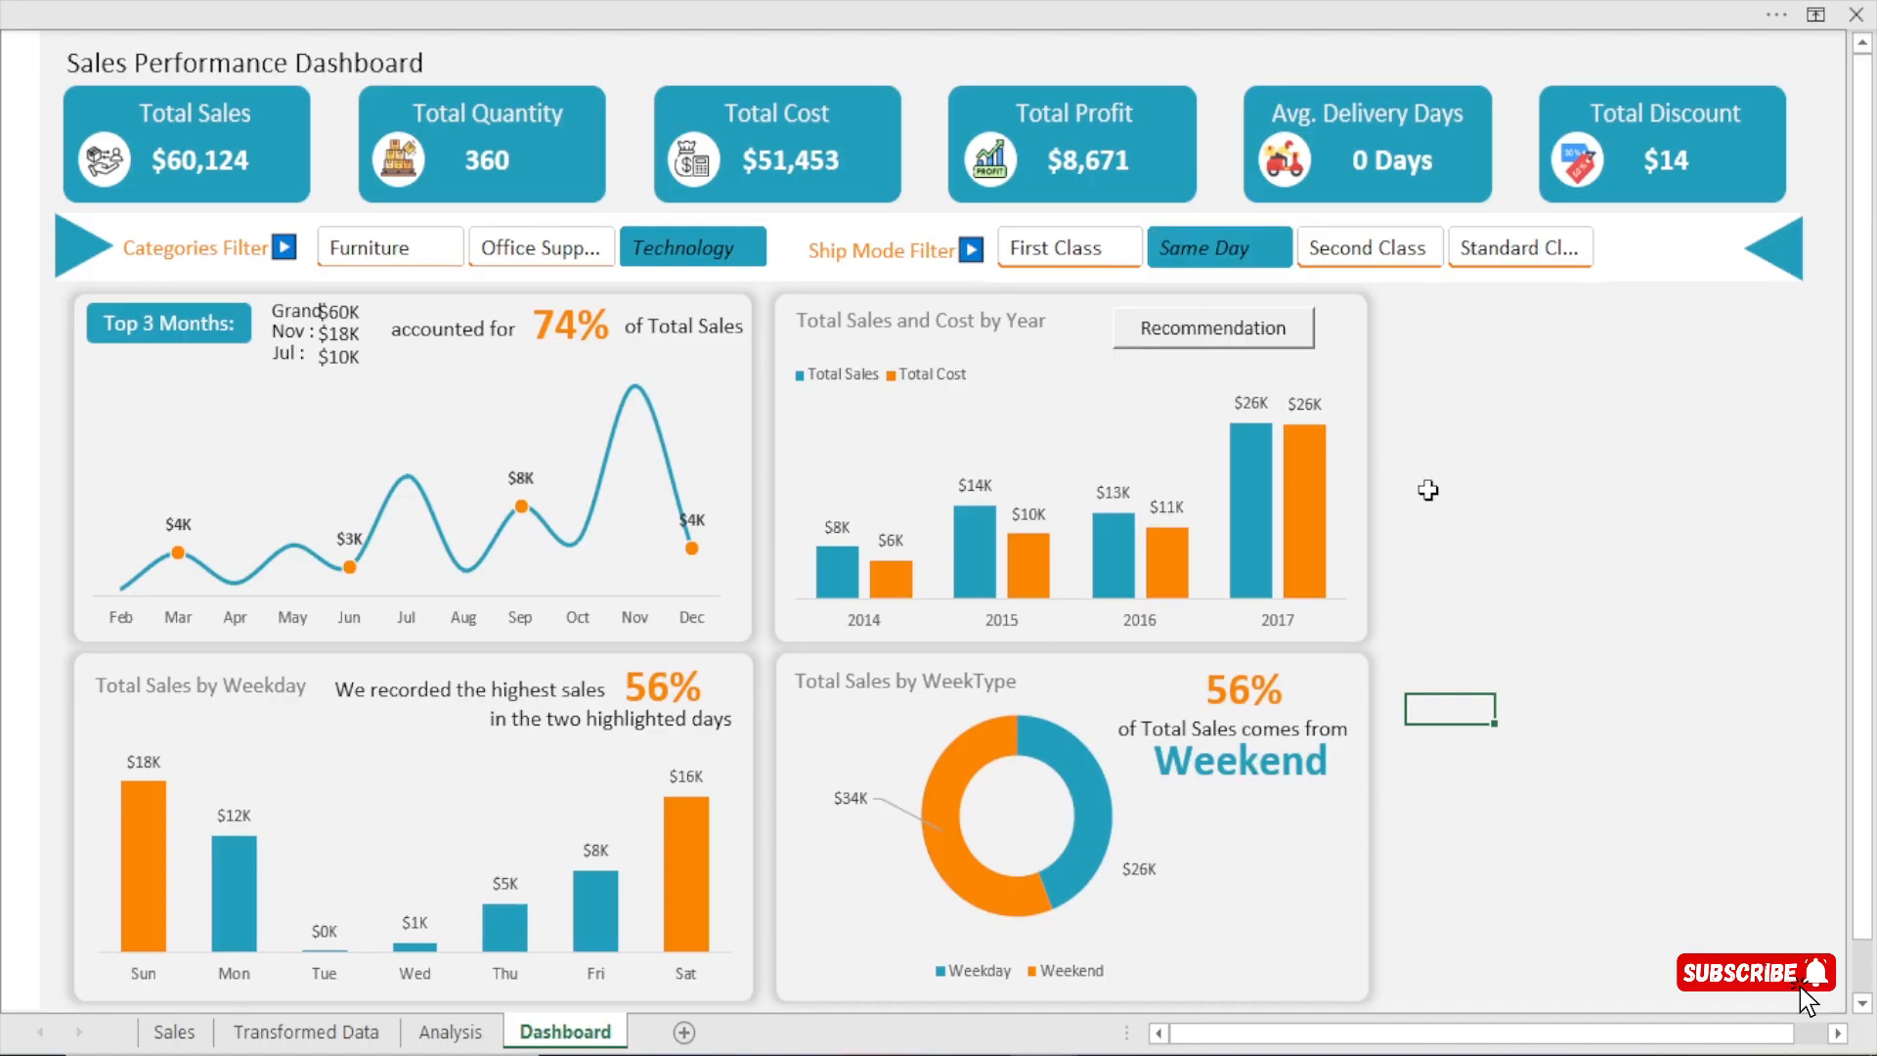
Add First Class, Second Class, Standard Class, Furniture and Office Supplies to the filters so every slicer item is selected.
ctrl+click(1100, 254)
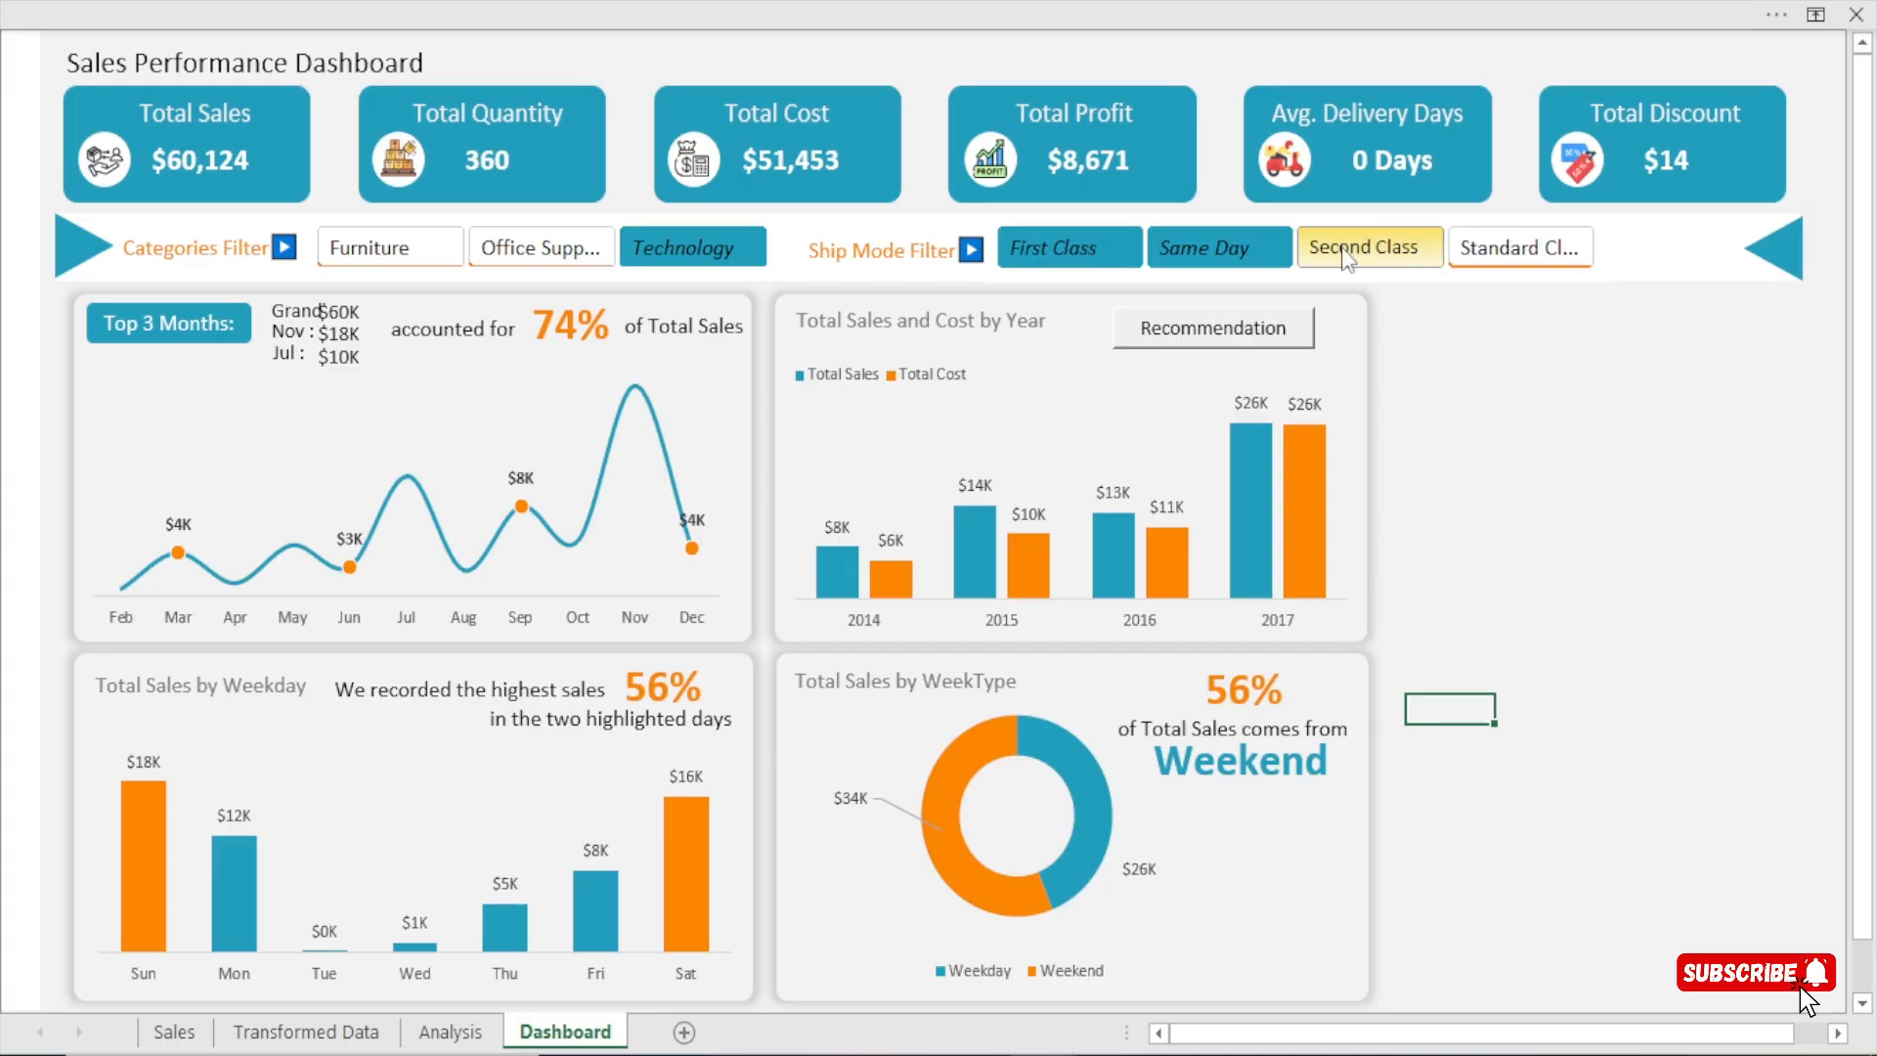
ctrl+click(1366, 248)
ctrl+click(1520, 248)
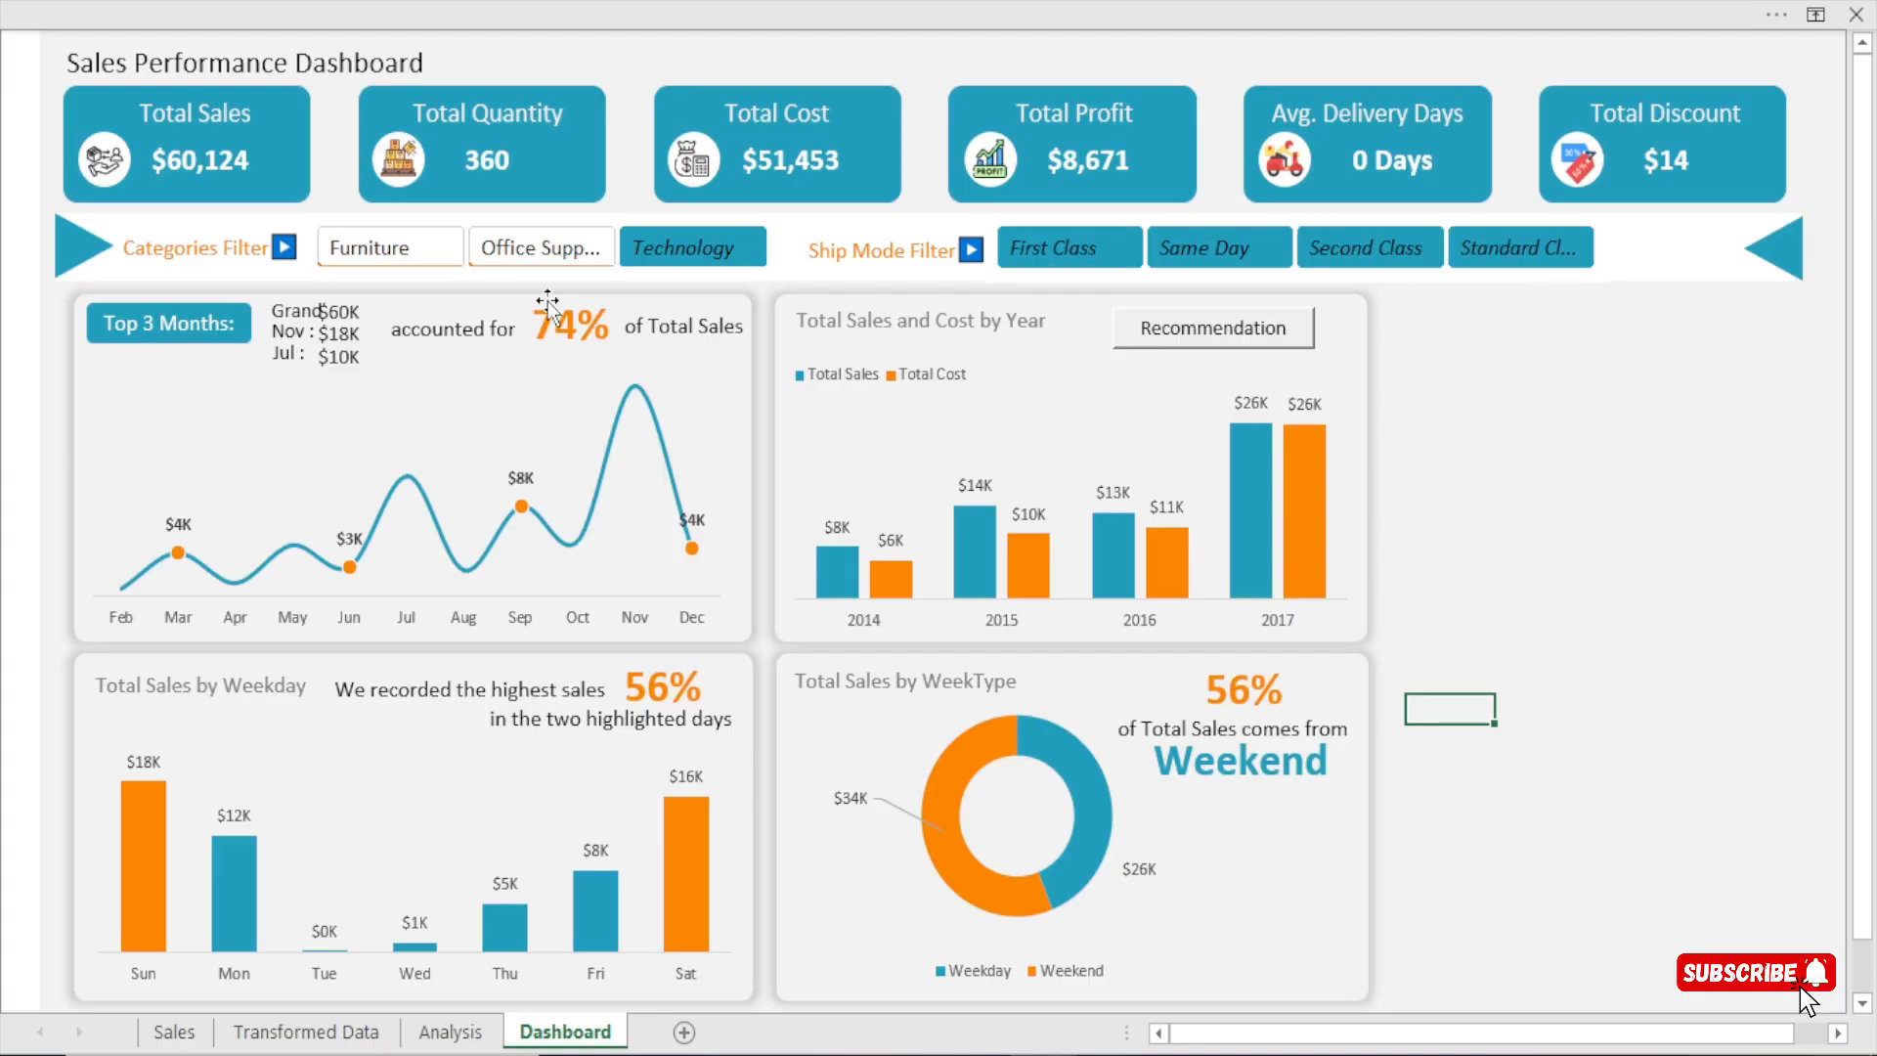
ctrl+click(397, 256)
ctrl+click(696, 255)
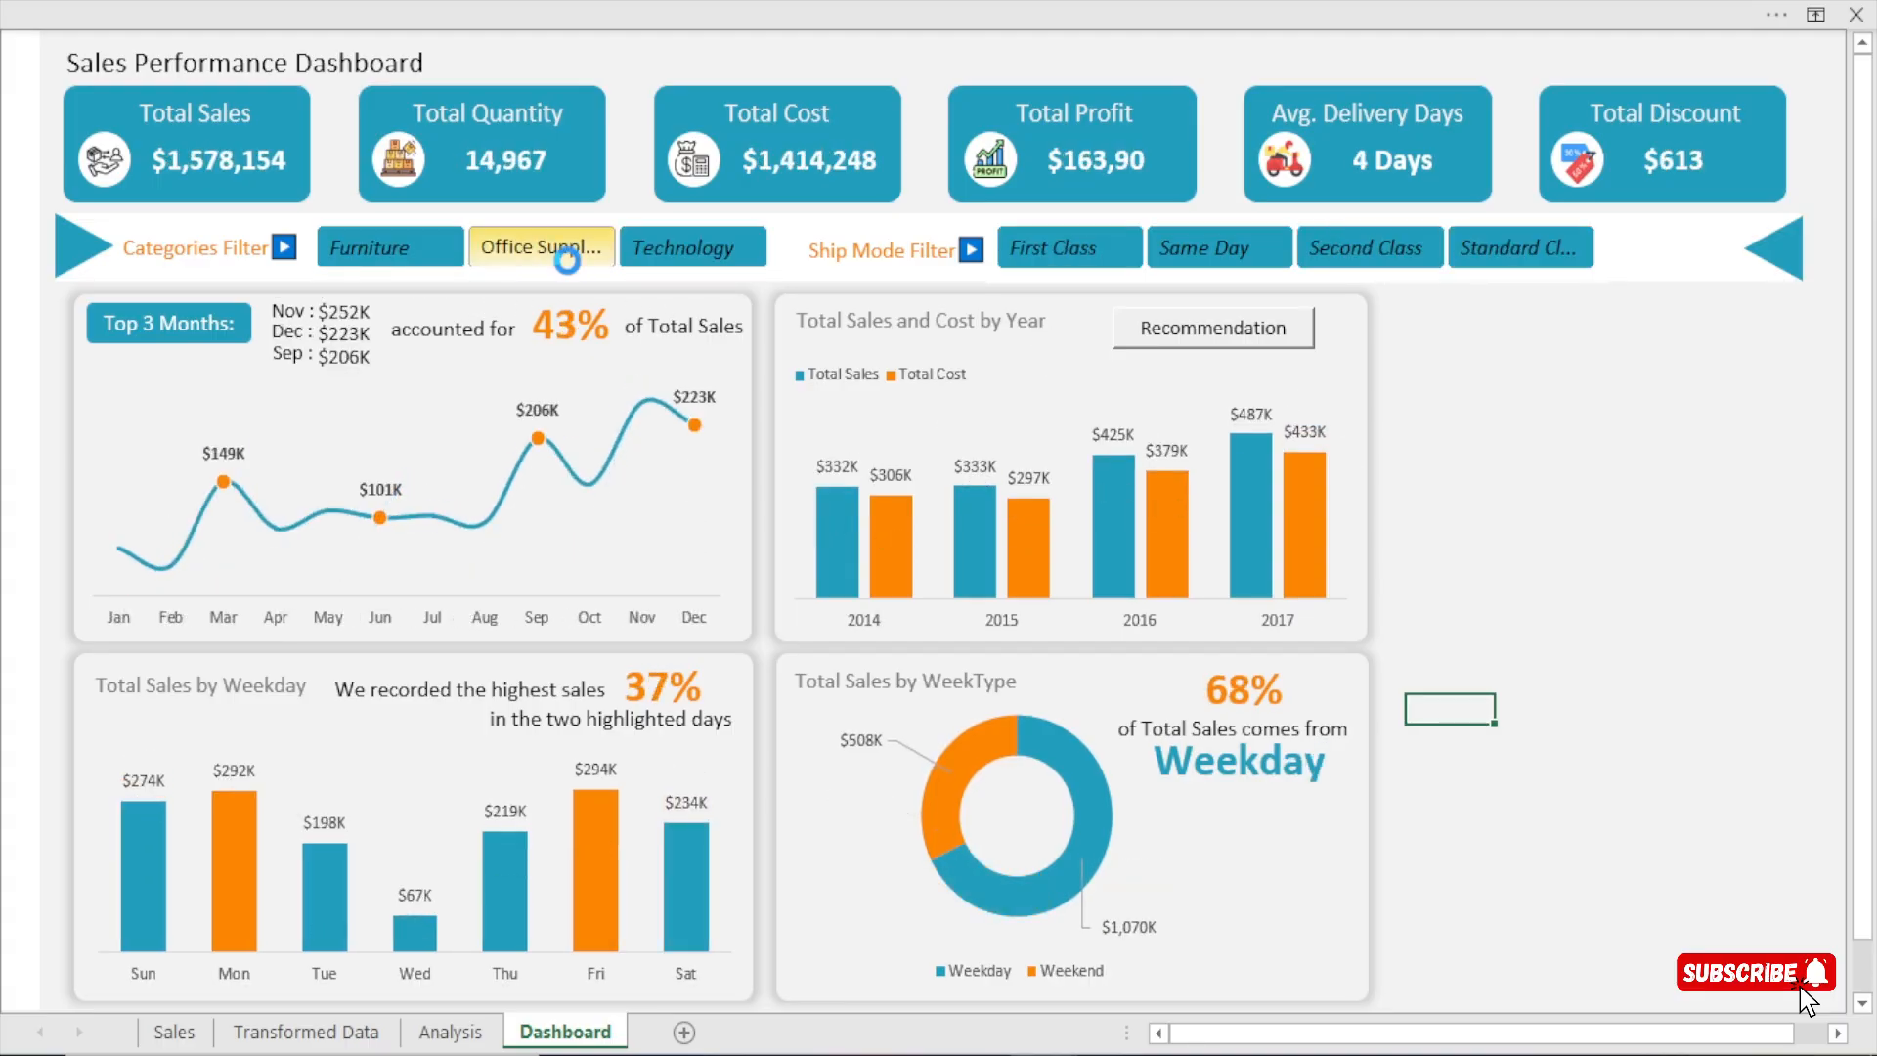
ctrl+click(541, 248)
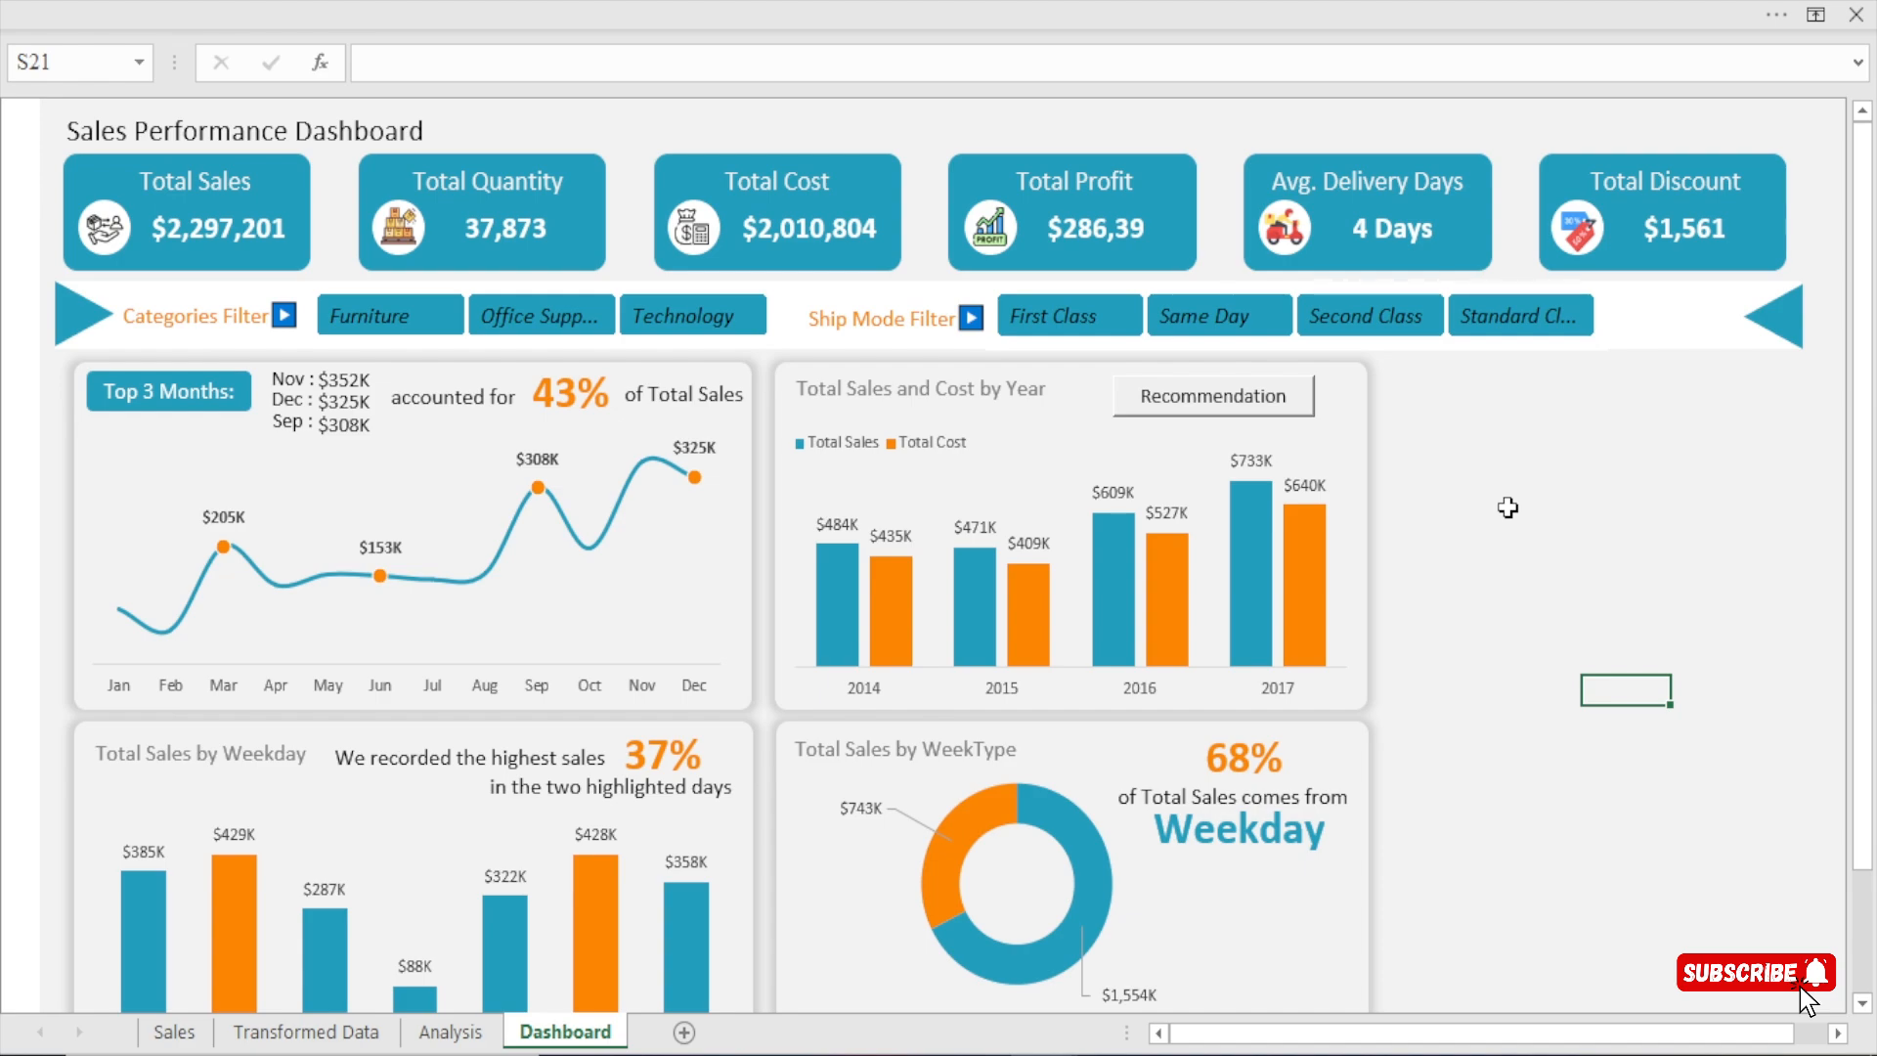
Nudge the background card behind the WeekType doughnut chart slightly to line it up with the card above.
click(1353, 735)
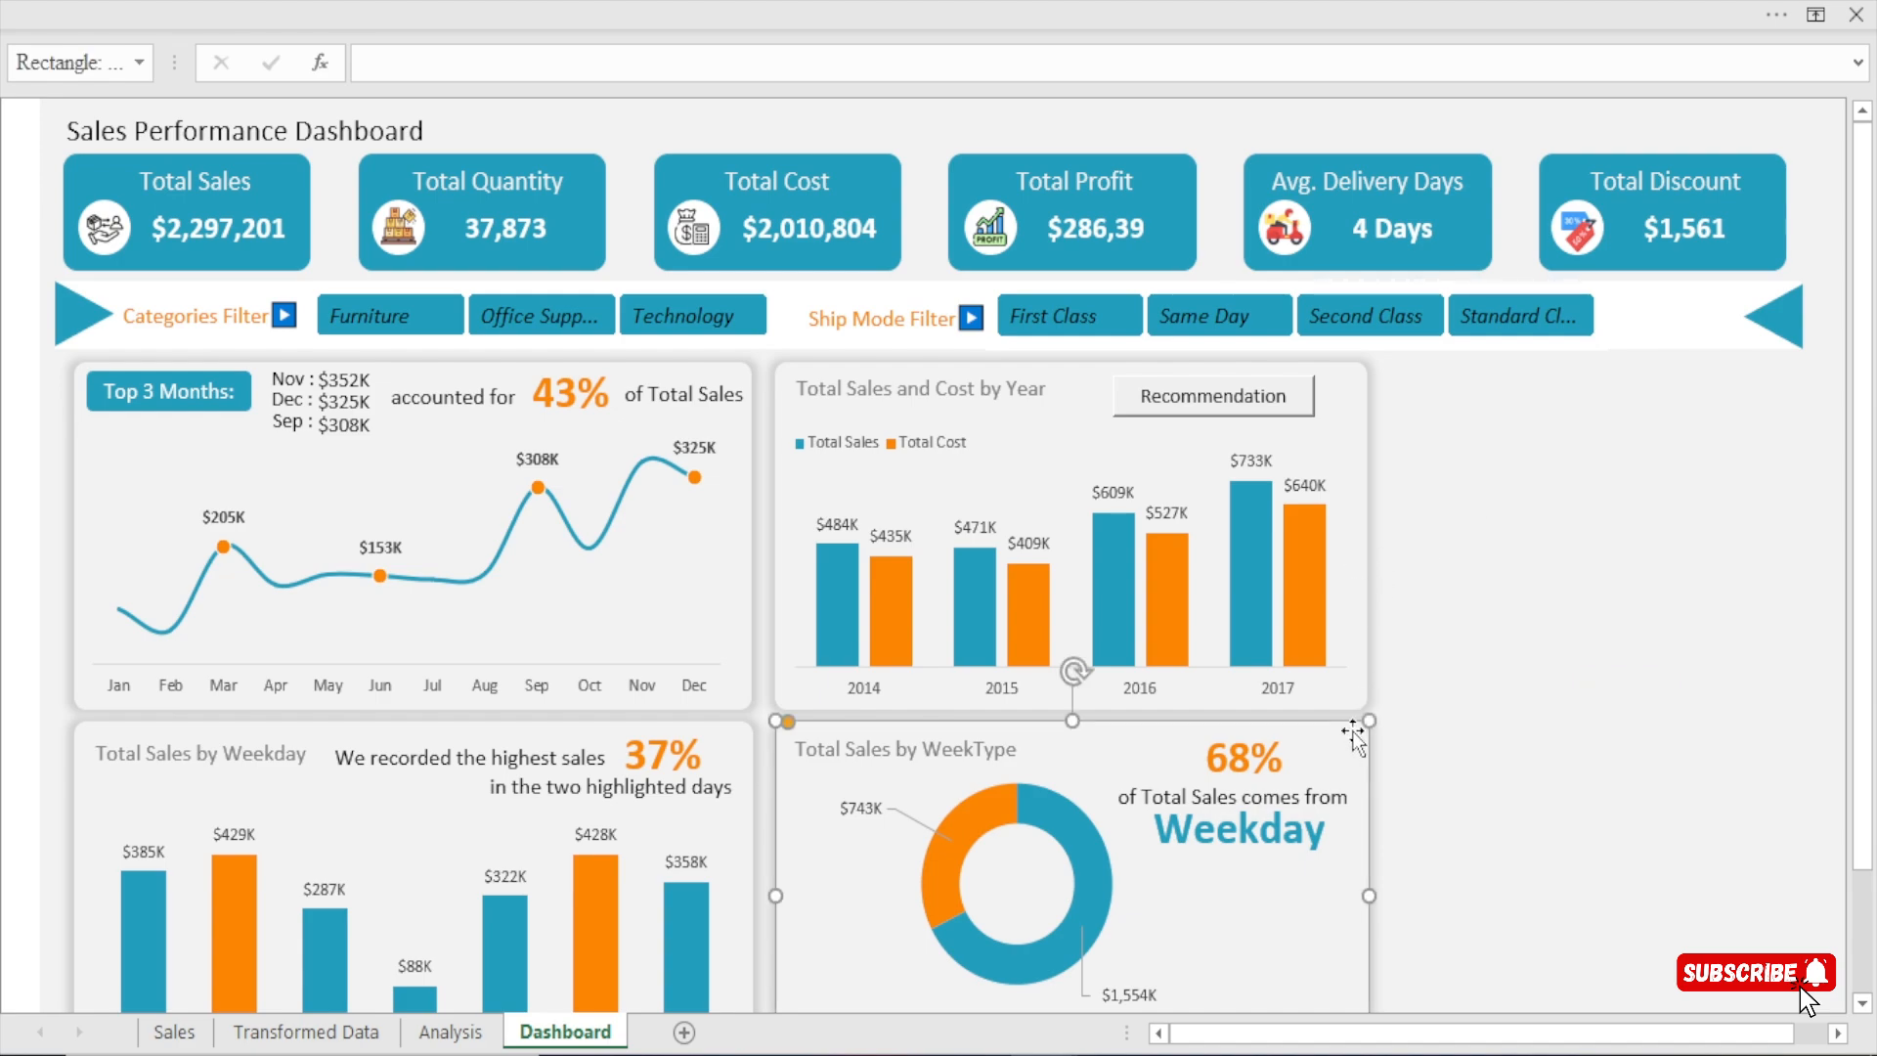
key(Down)
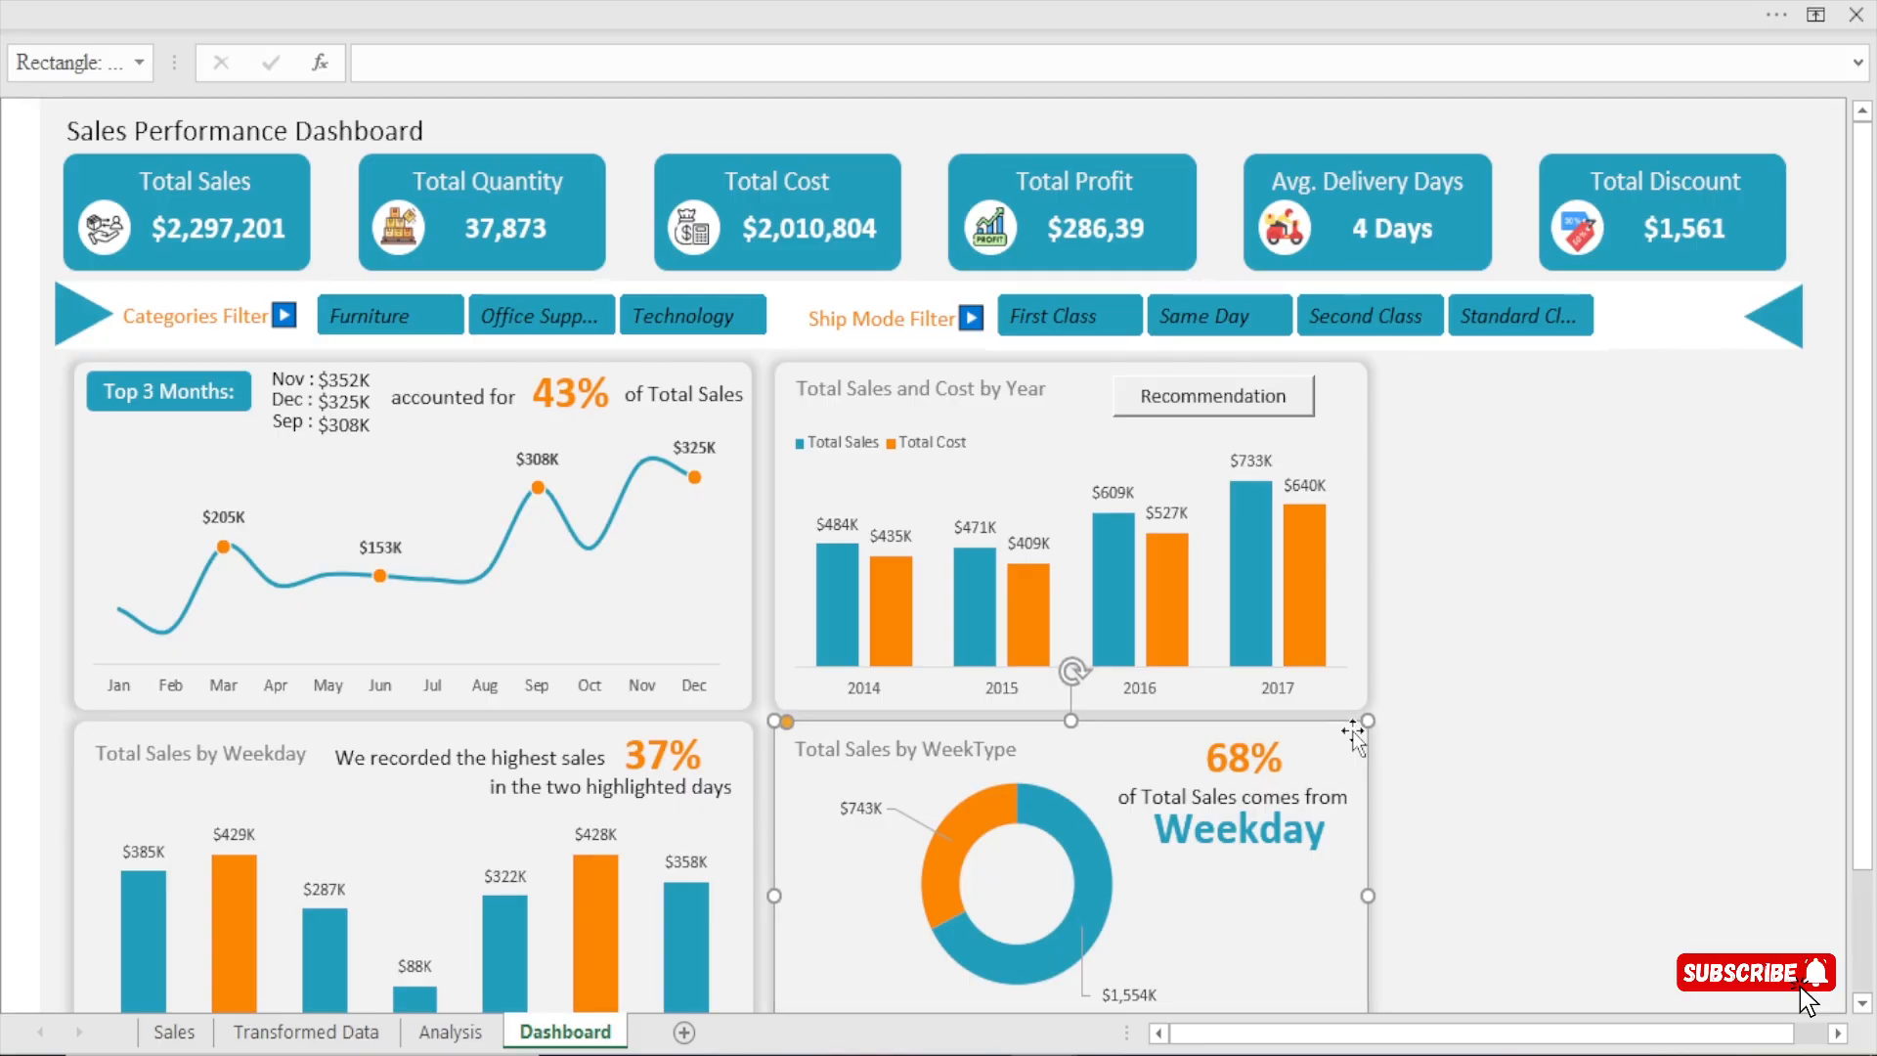
click(1763, 601)
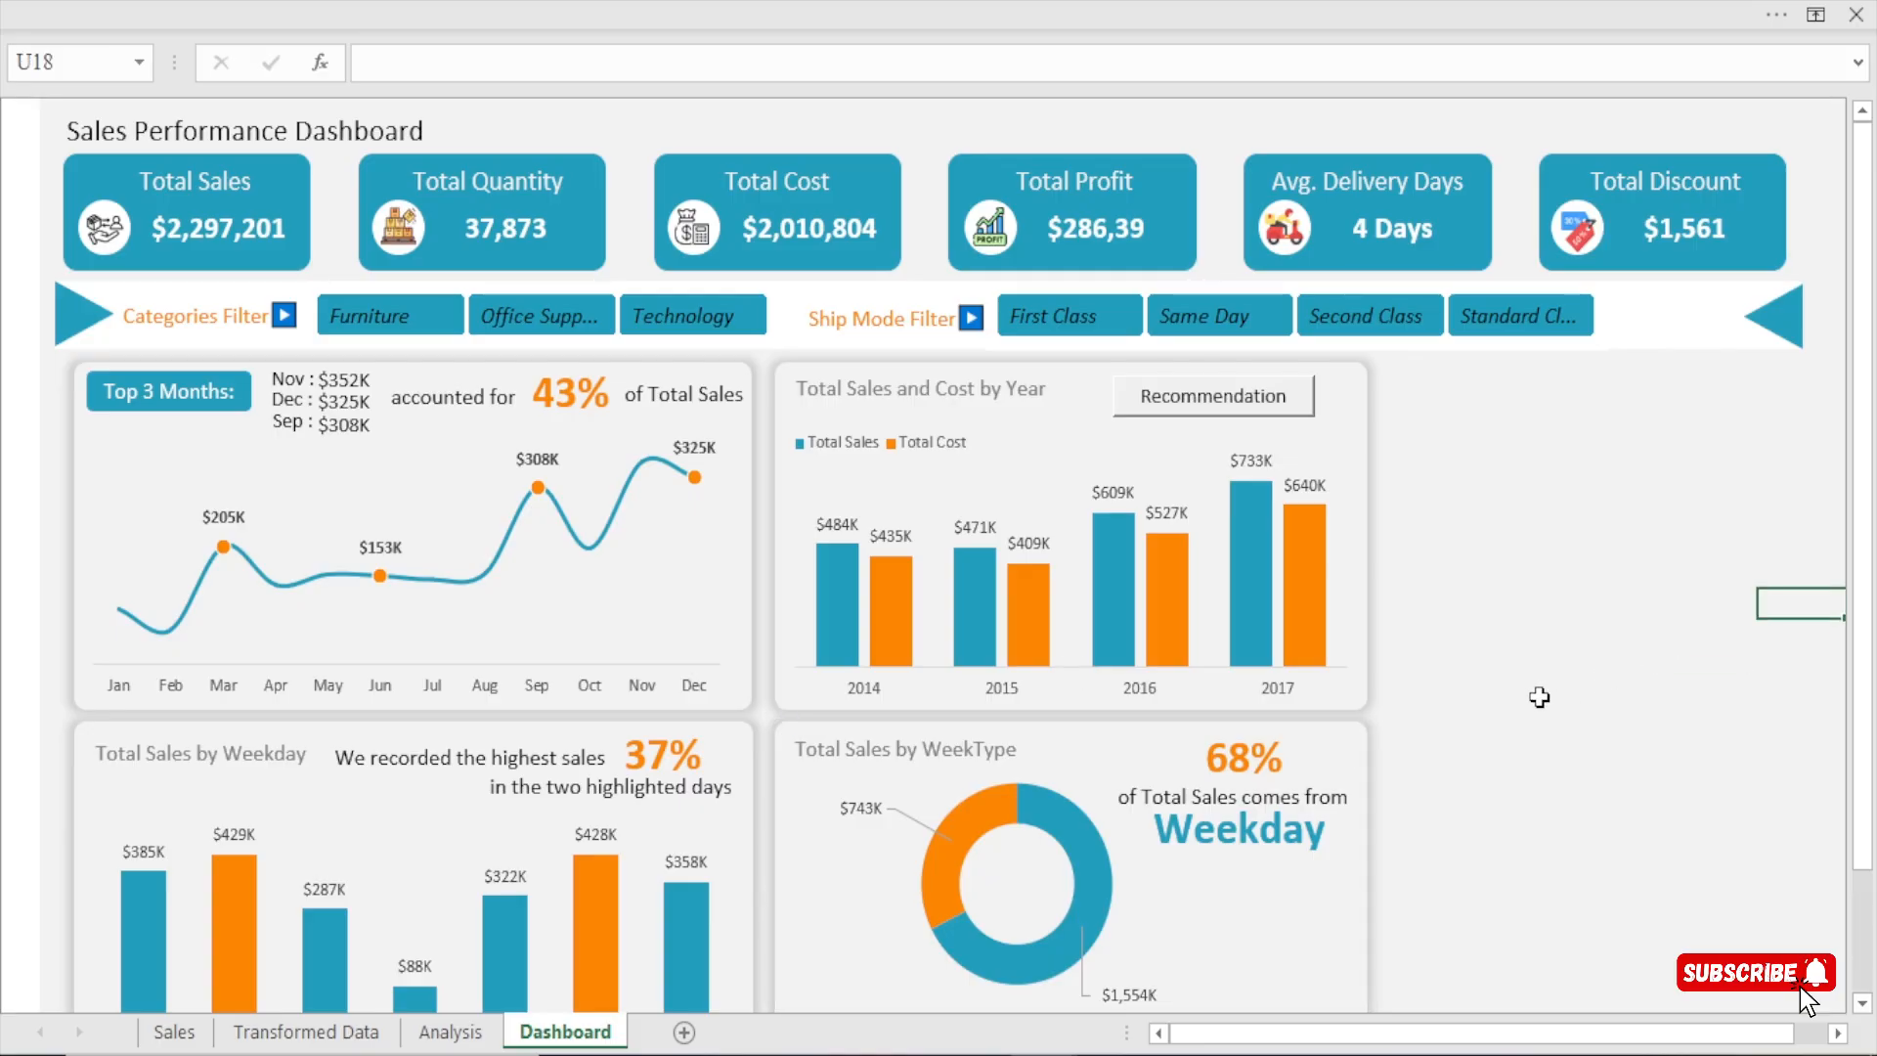
Select the background card of Total Sales and Cost by Year and hide the formula bar.
click(1364, 372)
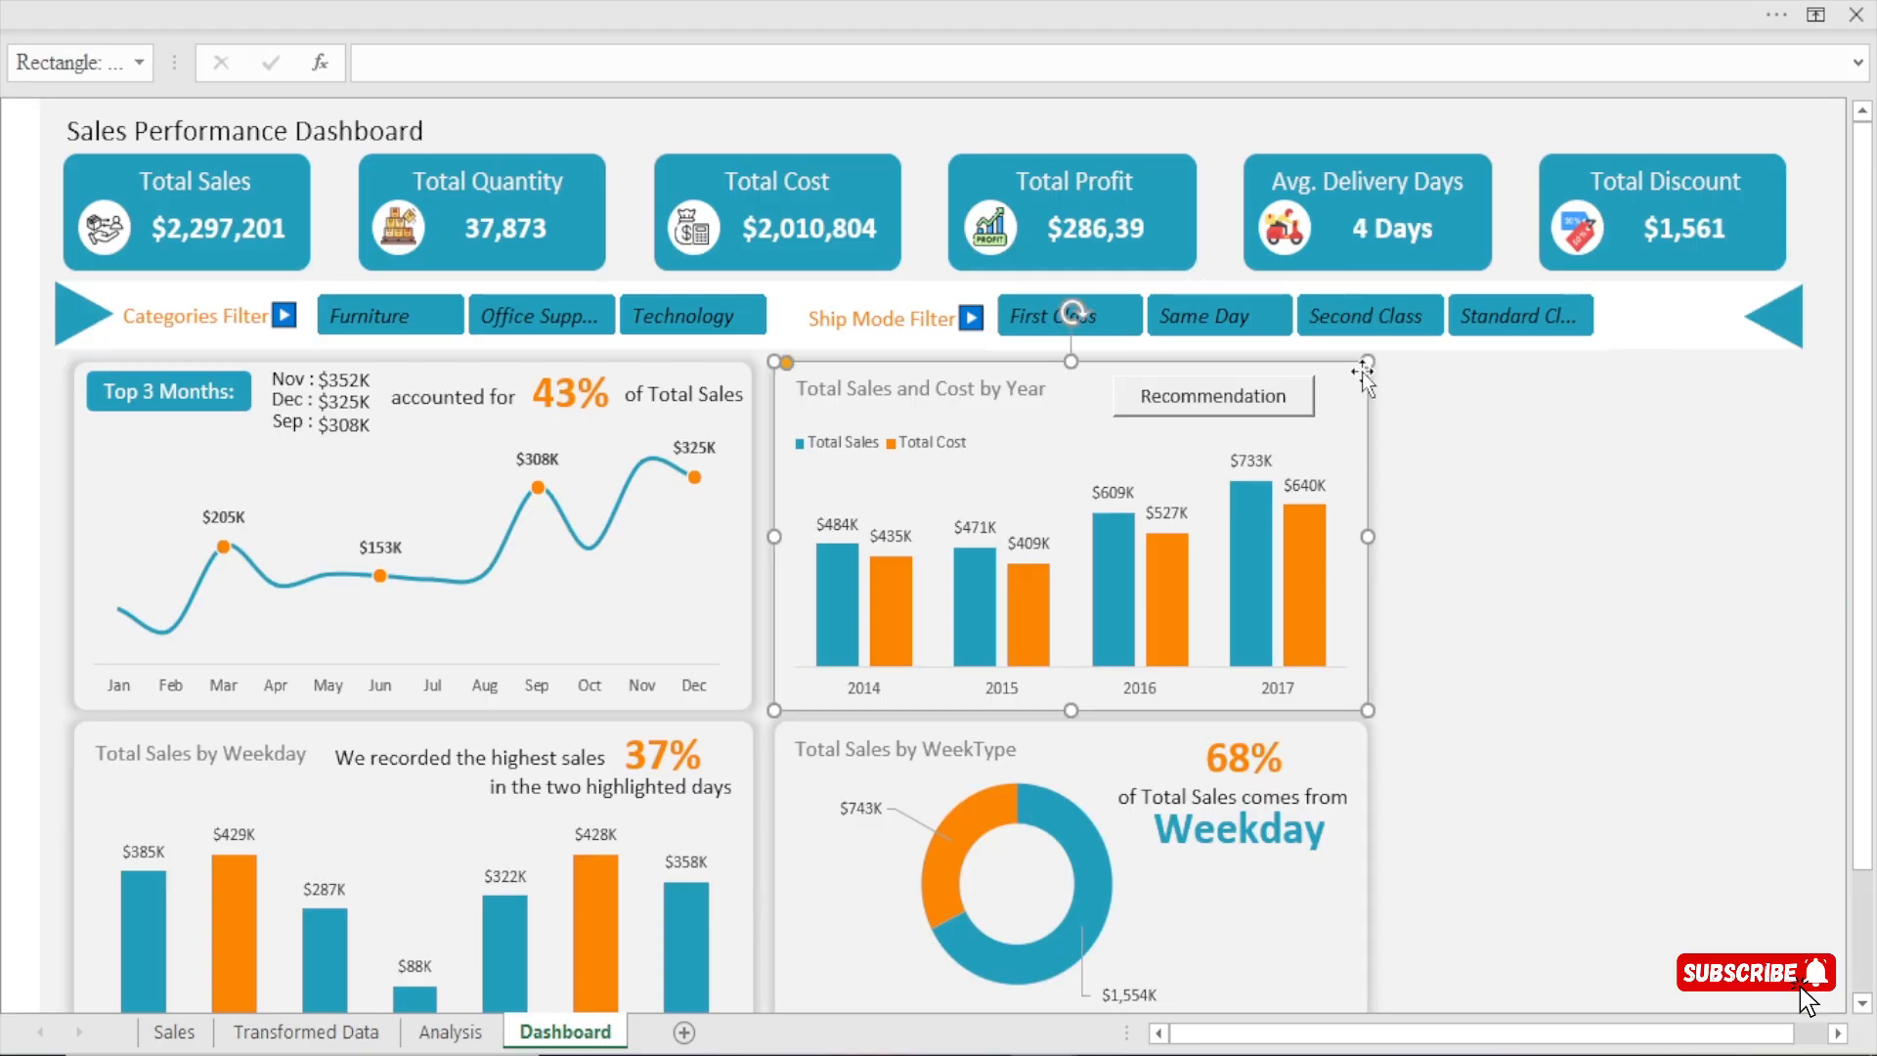
click(1087, 2)
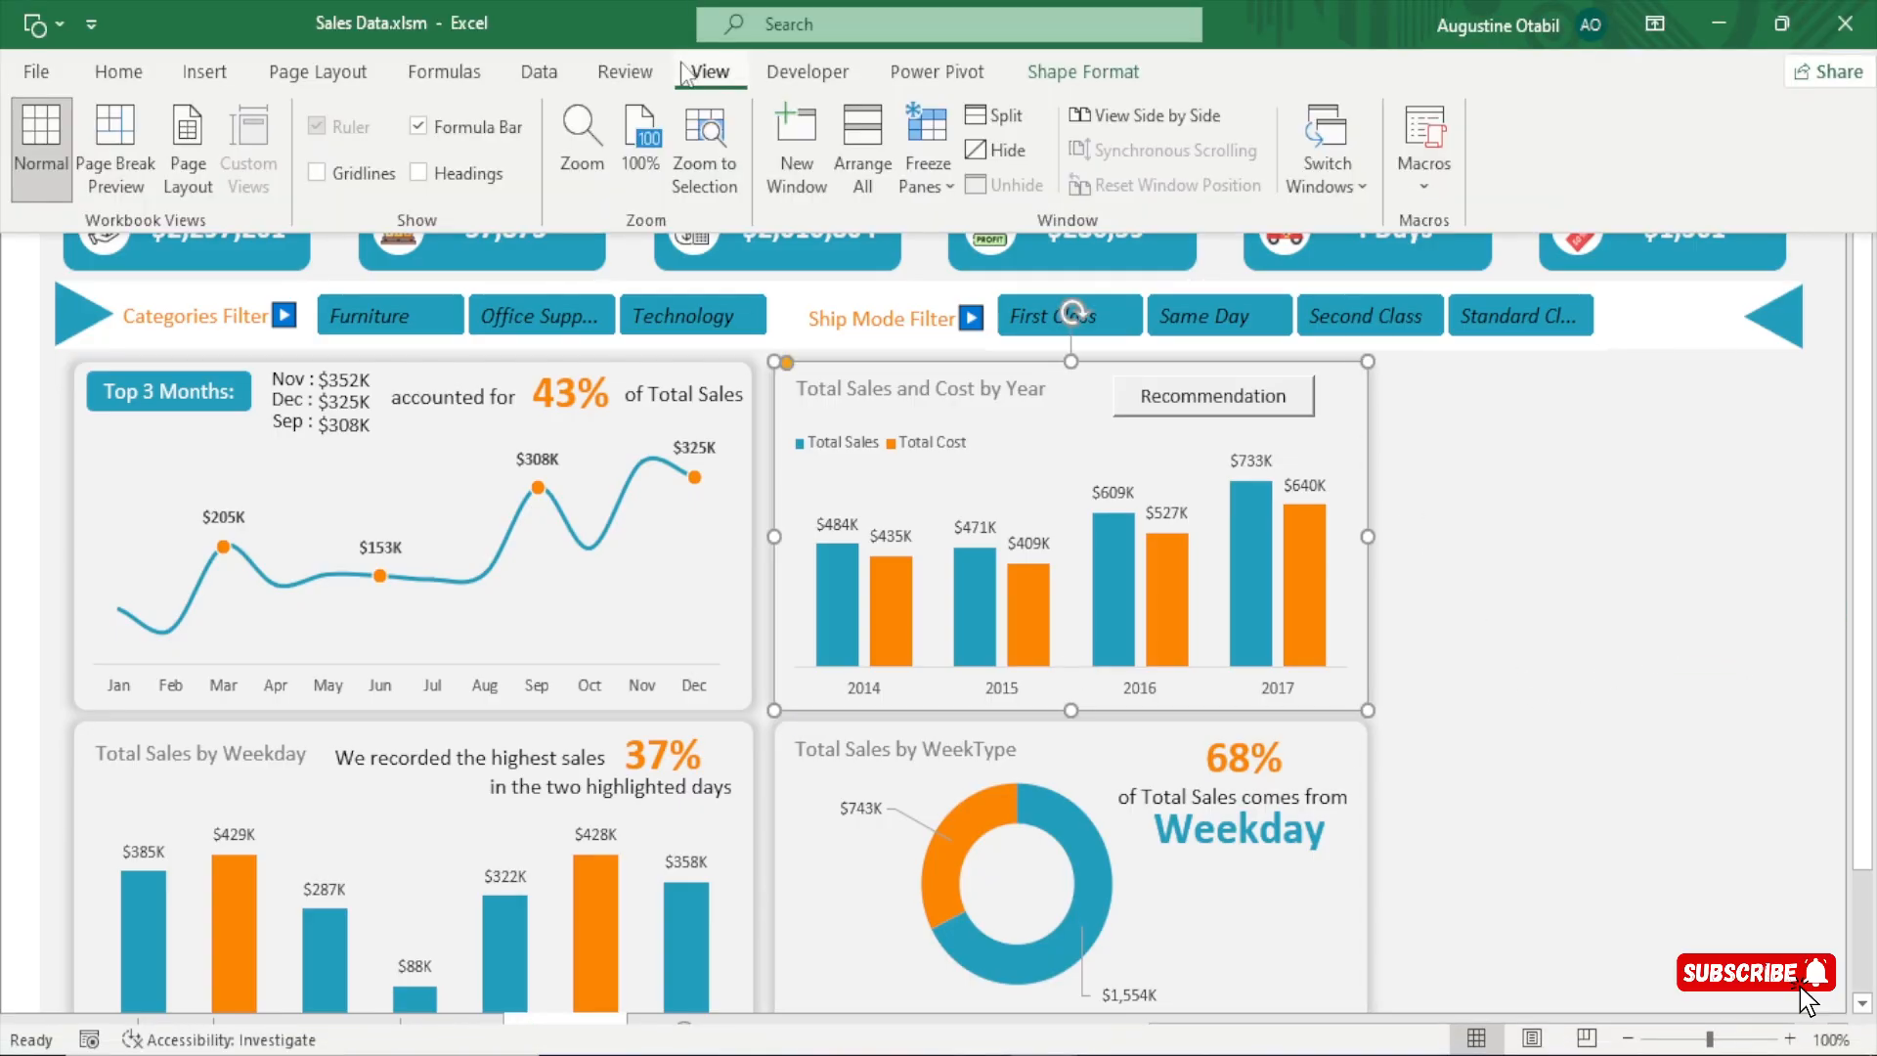
click(479, 121)
click(1577, 458)
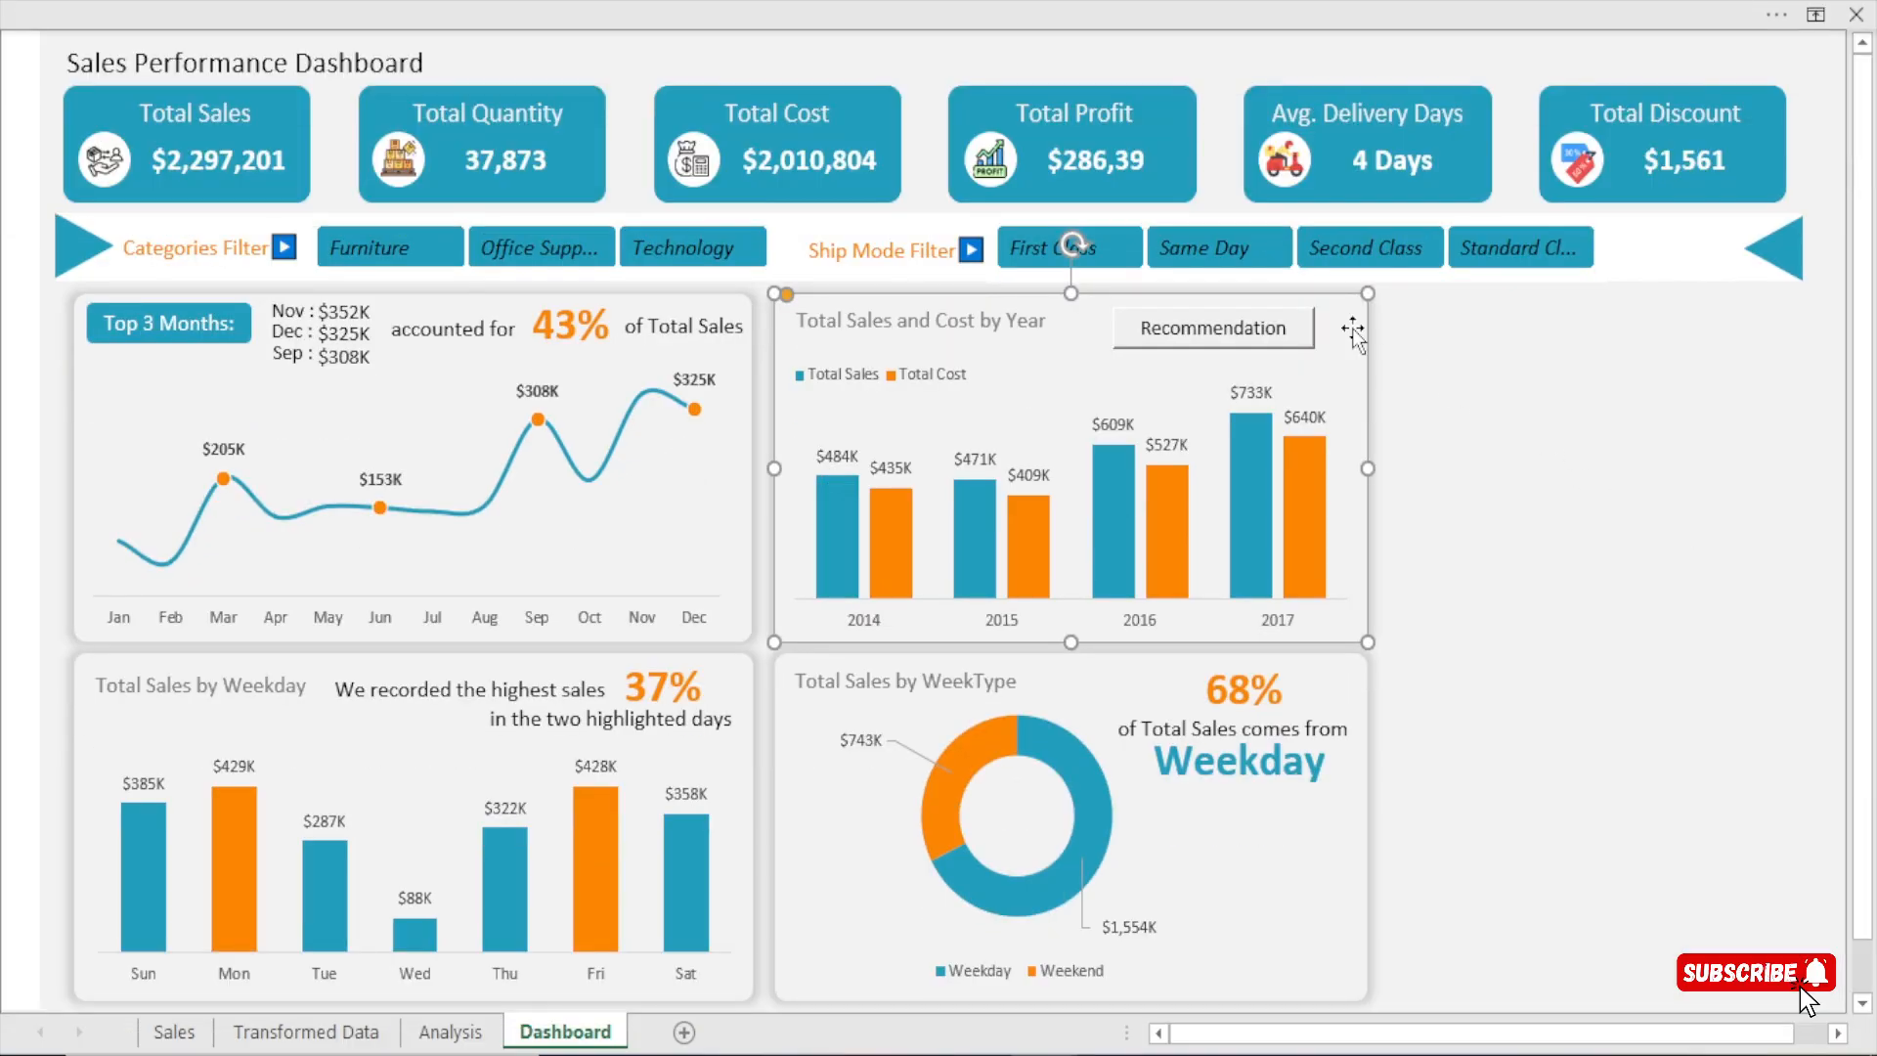
Duplicate the Total Sales and Cost by Year background card into the empty space beside it and narrow it to the dashboard's edge.
drag(1353, 330, 1617, 369)
drag(1724, 466, 1671, 467)
drag(1790, 479, 1801, 479)
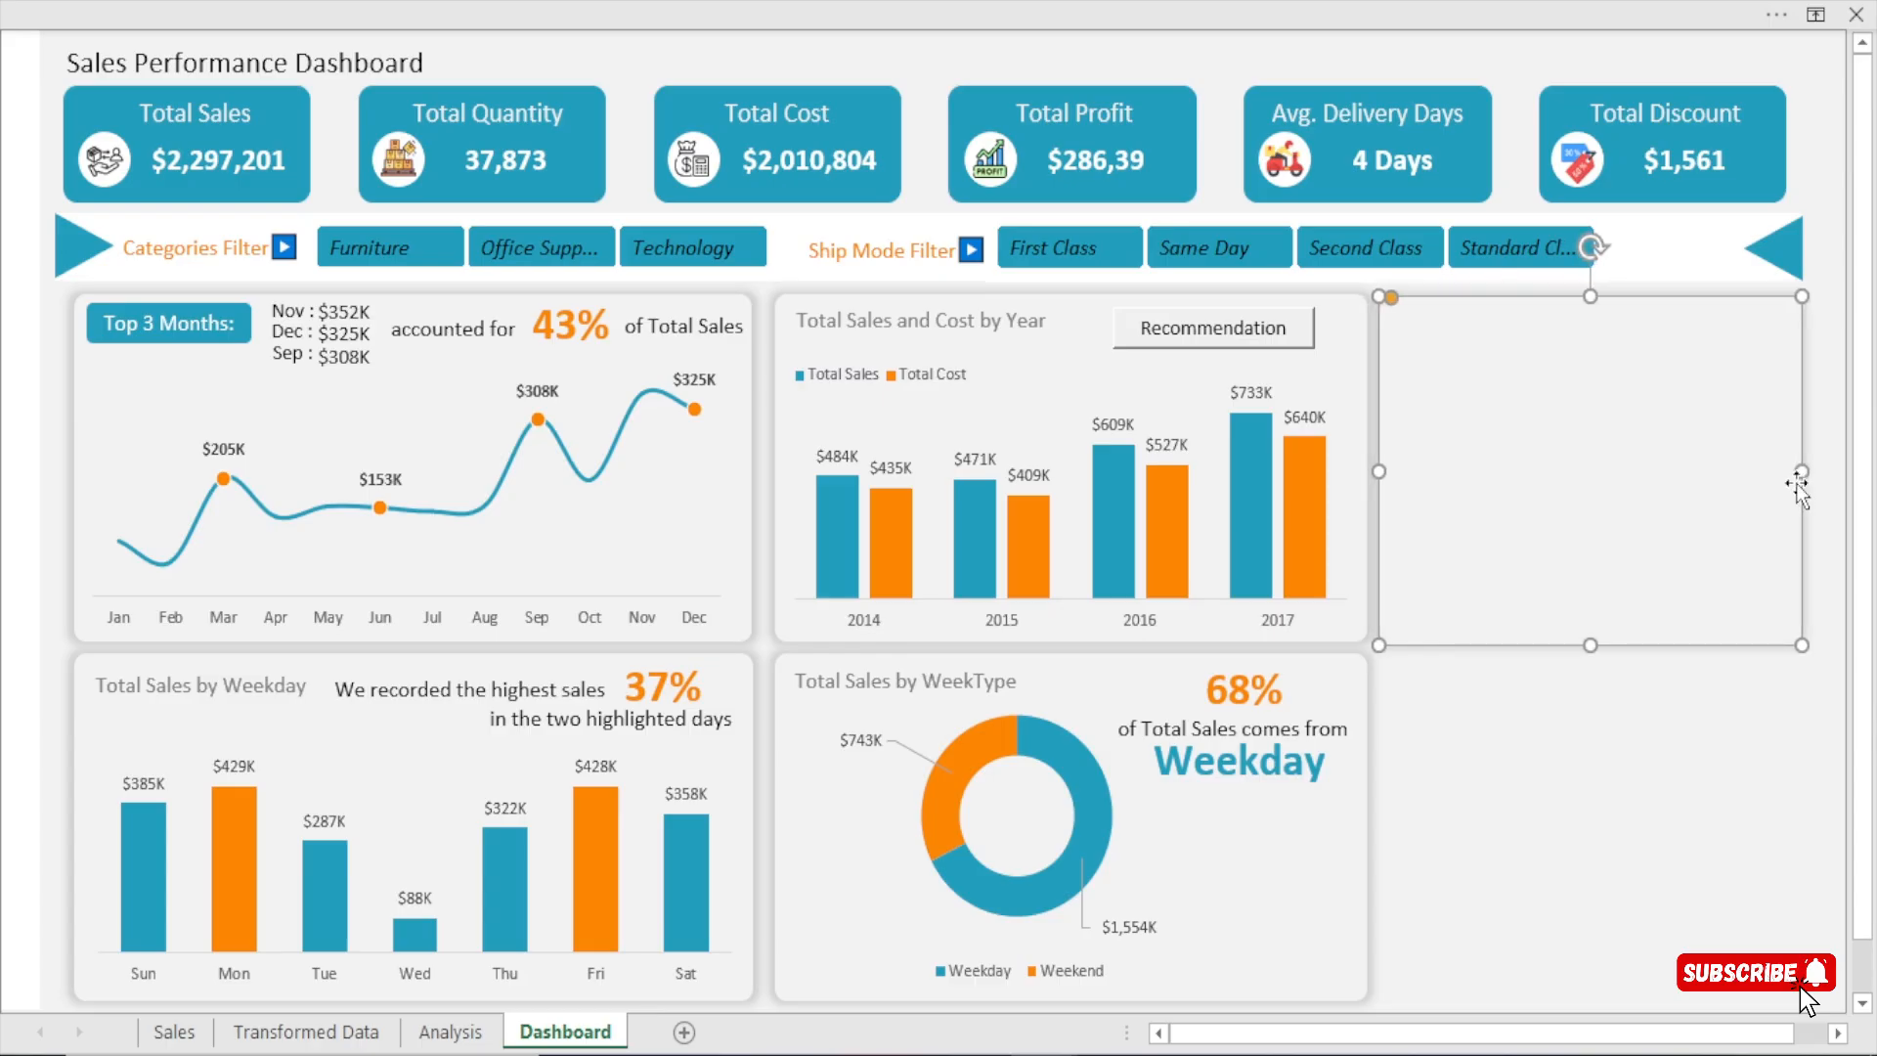
click(1807, 472)
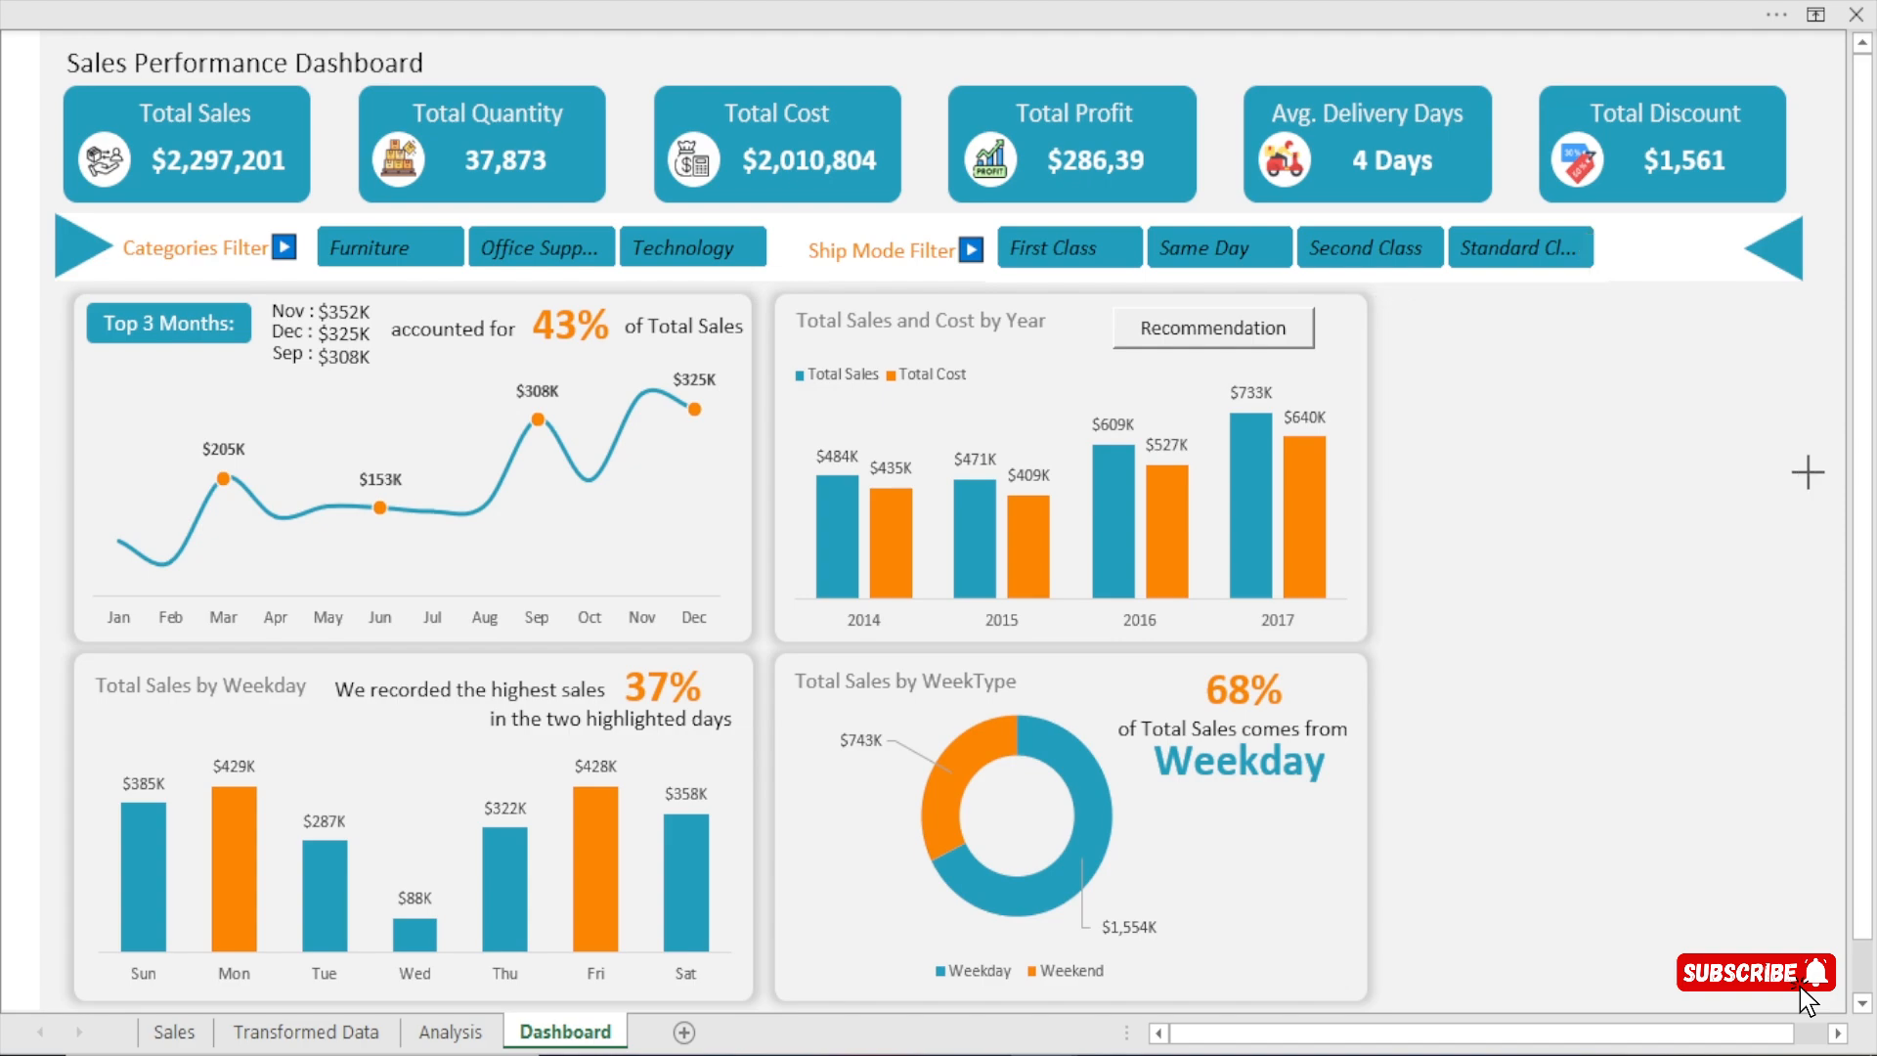
click(1802, 476)
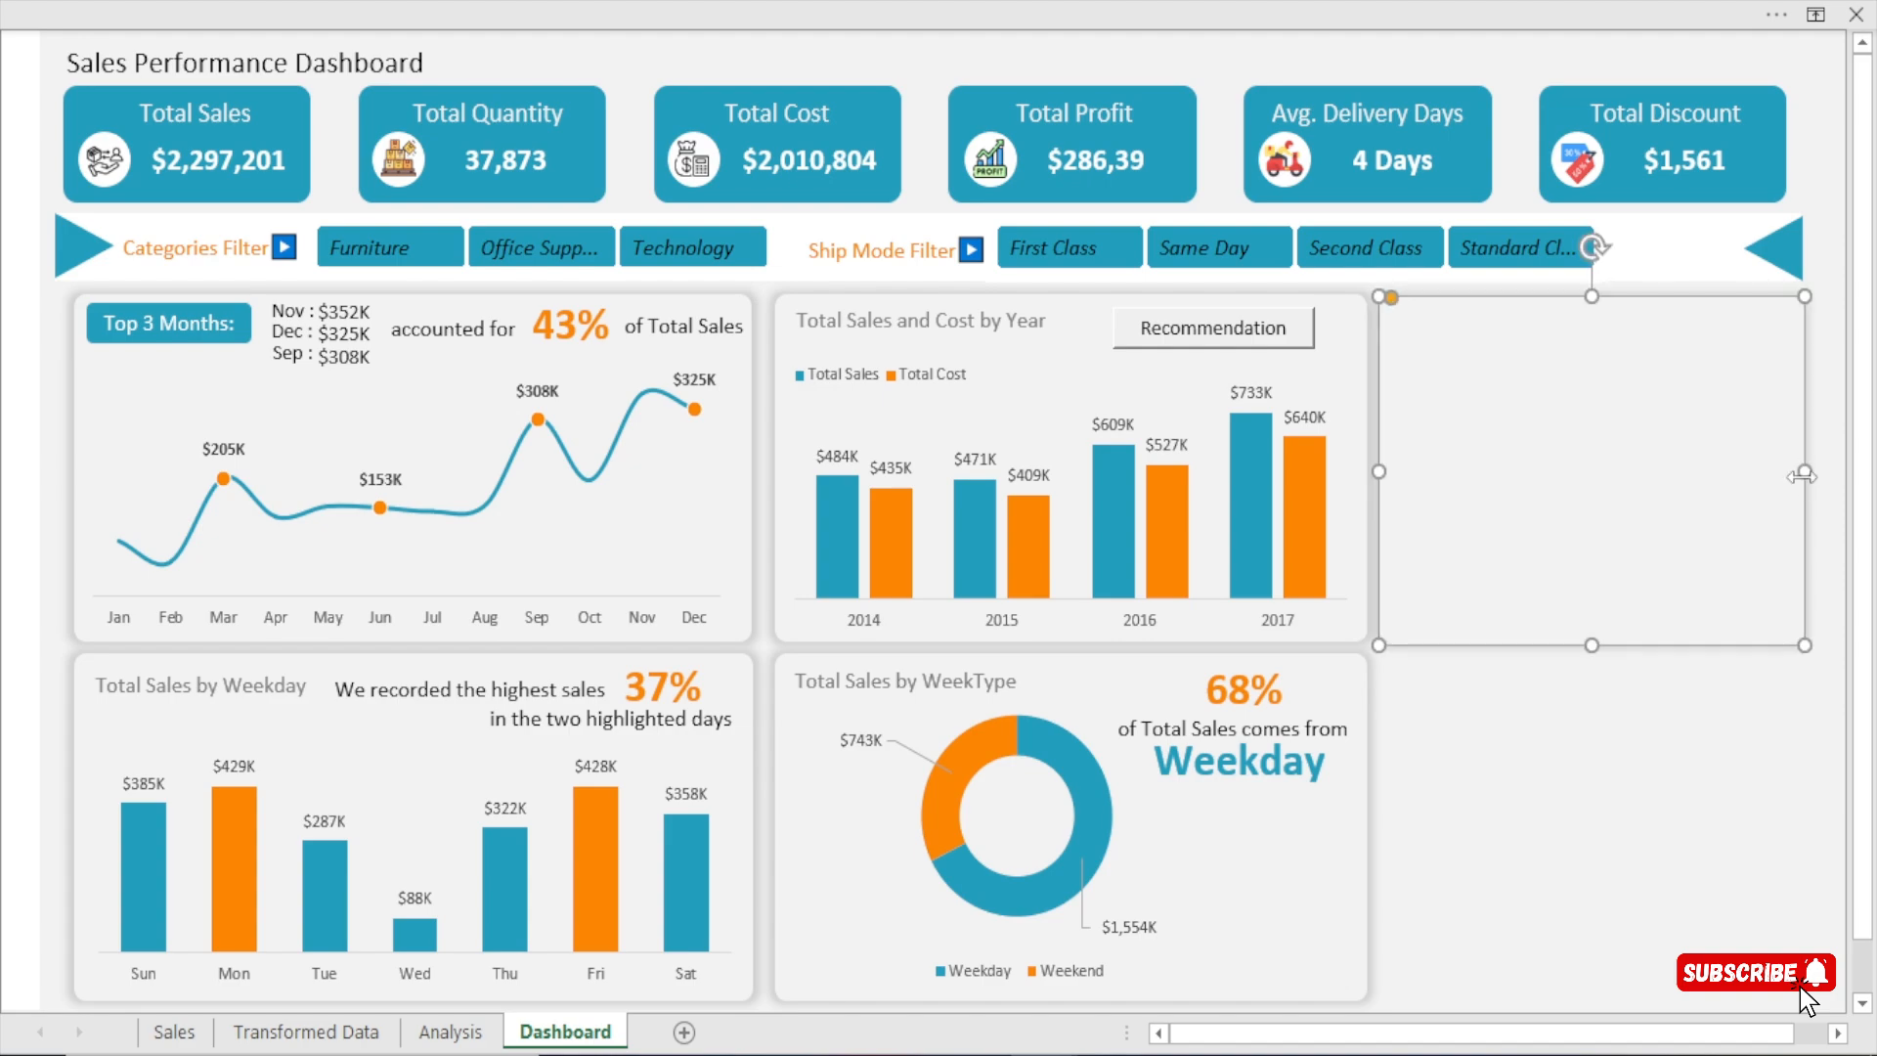
Stretch the new empty card downward so it spans the height of both chart rows.
drag(1593, 647, 1595, 981)
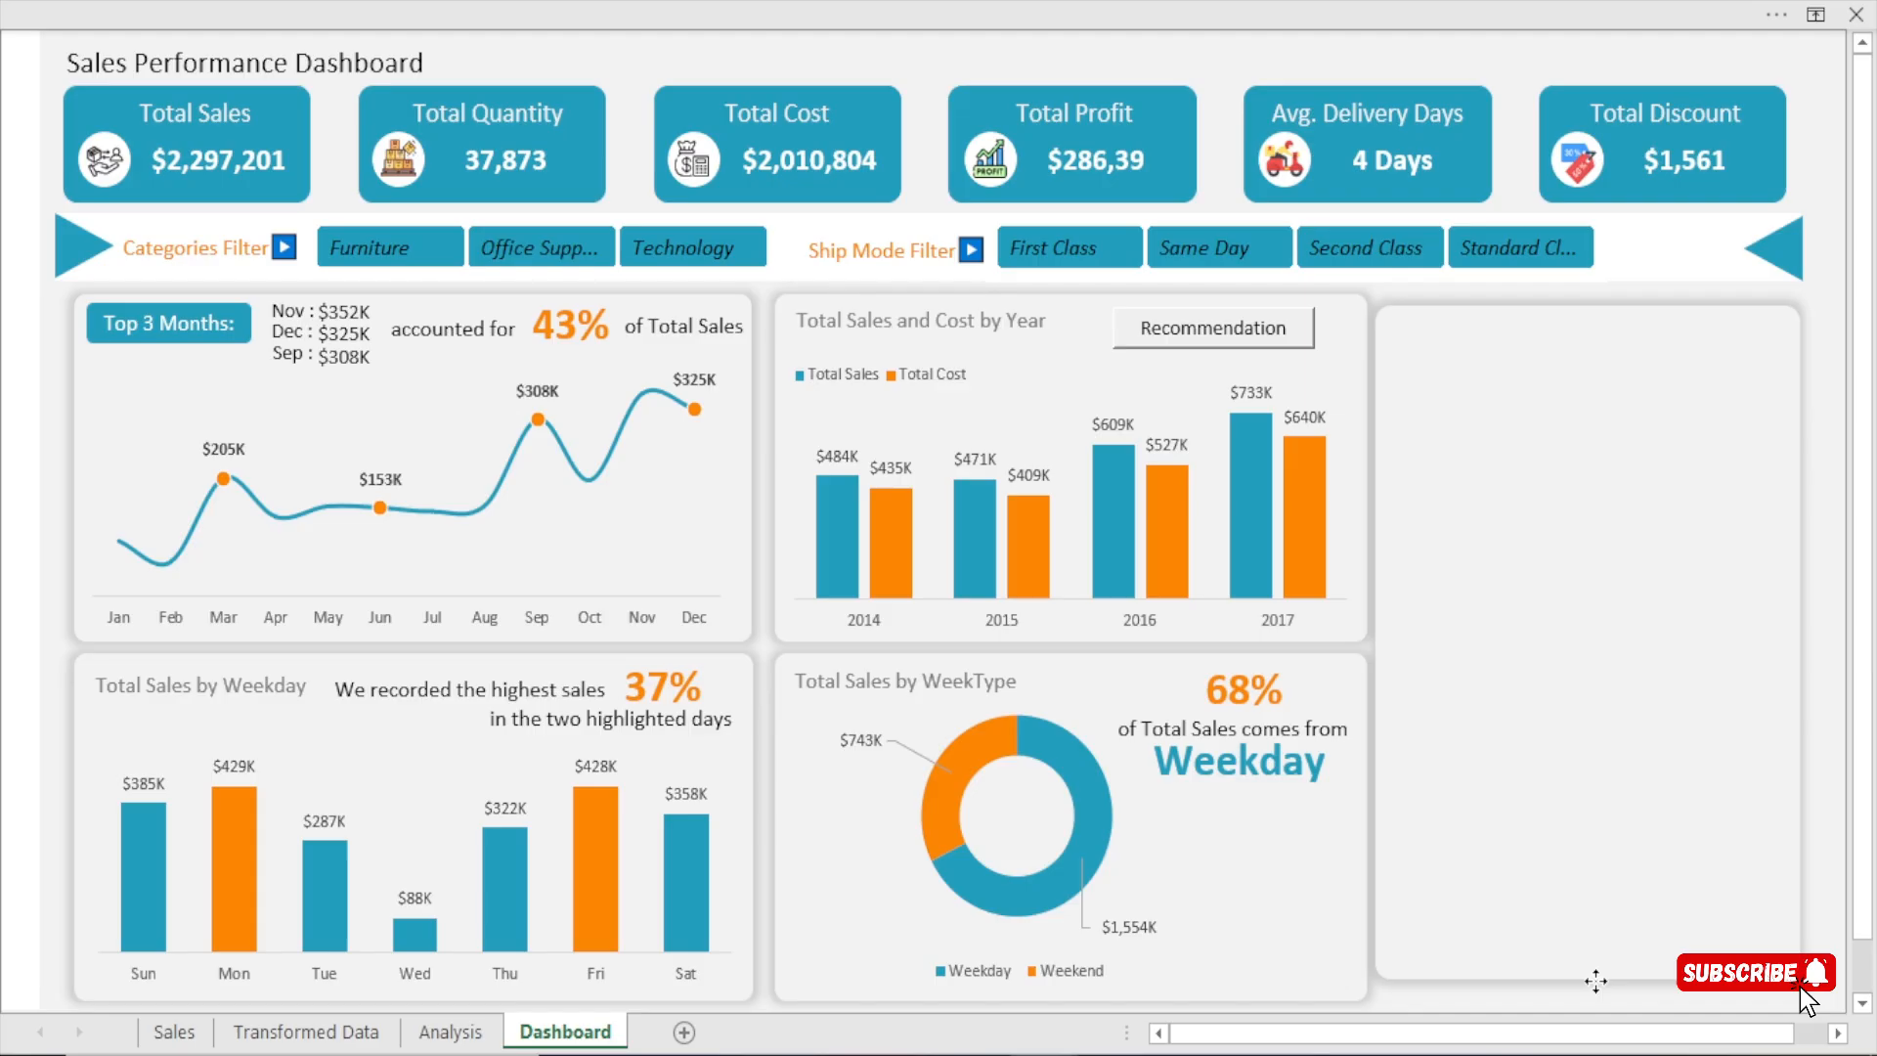
click(1595, 980)
key(ctrl+z)
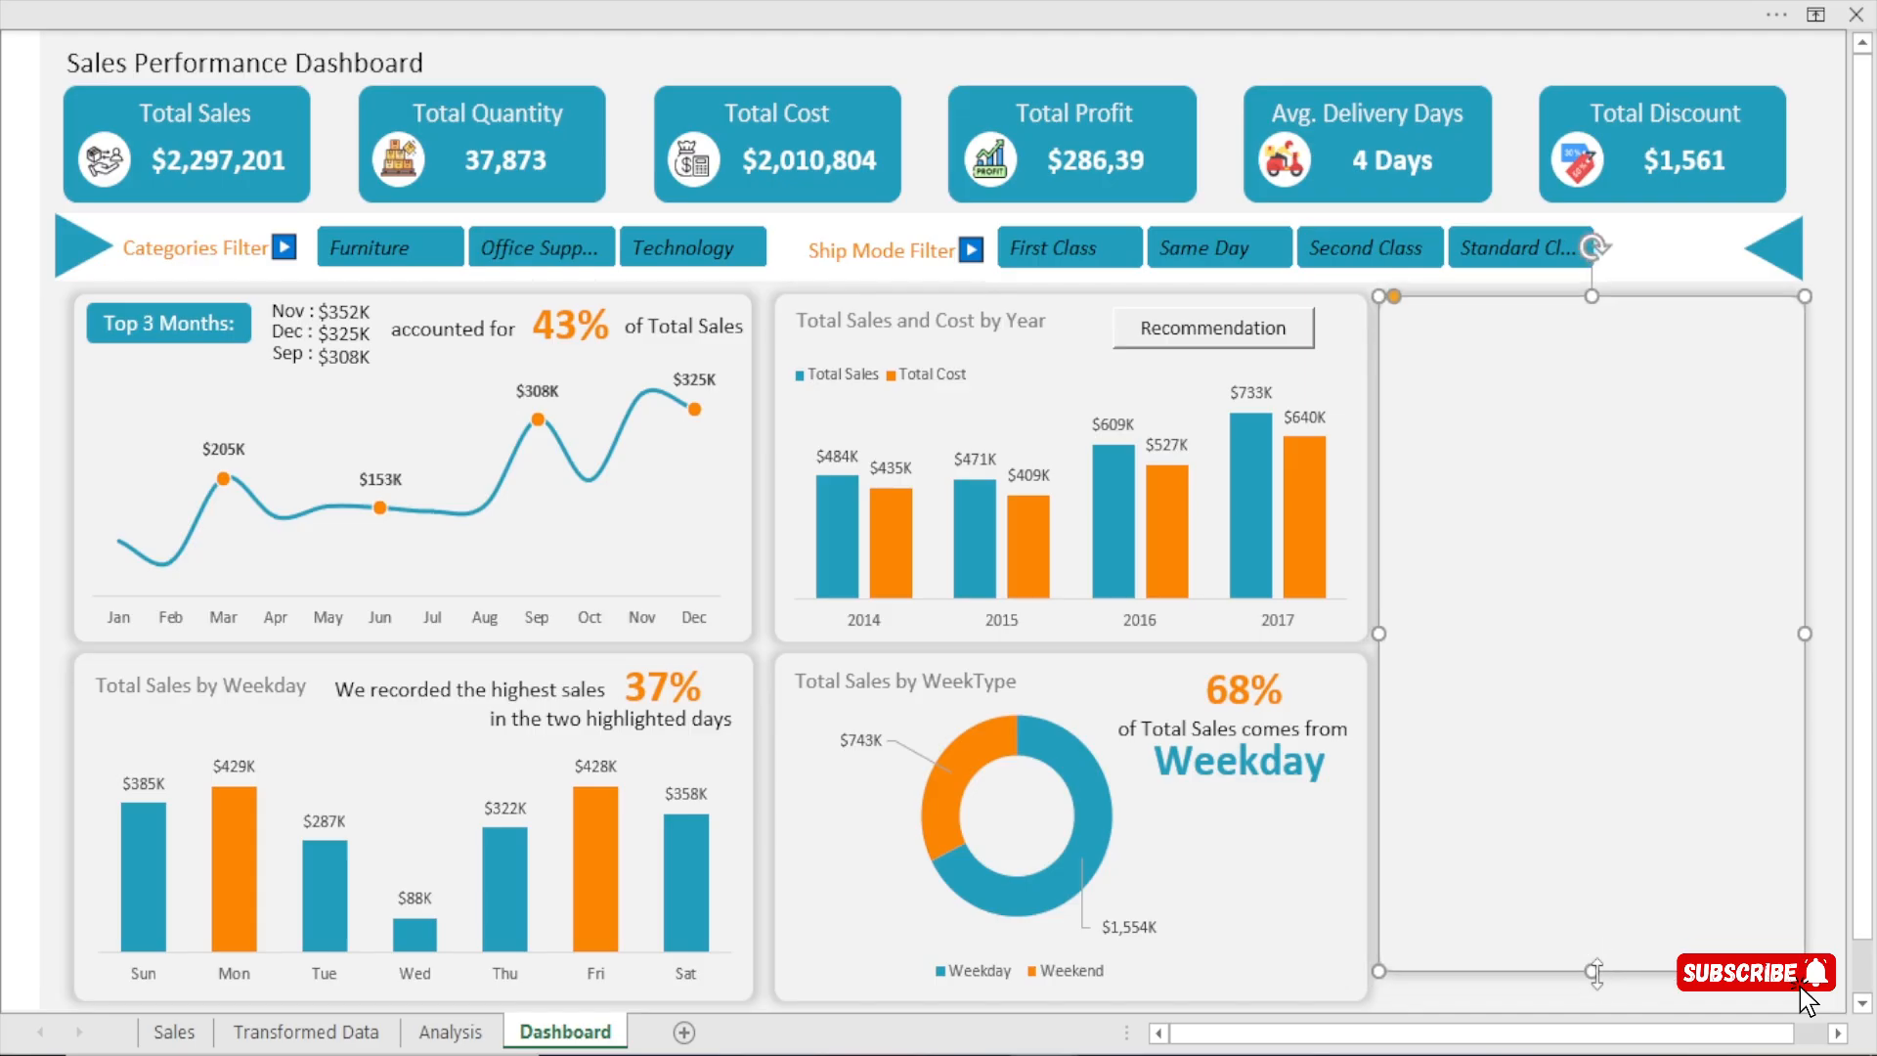
mouse_move(1595, 972)
mouse_down()
mouse_move(1592, 997)
mouse_move(1595, 946)
mouse_up()
scroll(1516, 1005, up, 1)
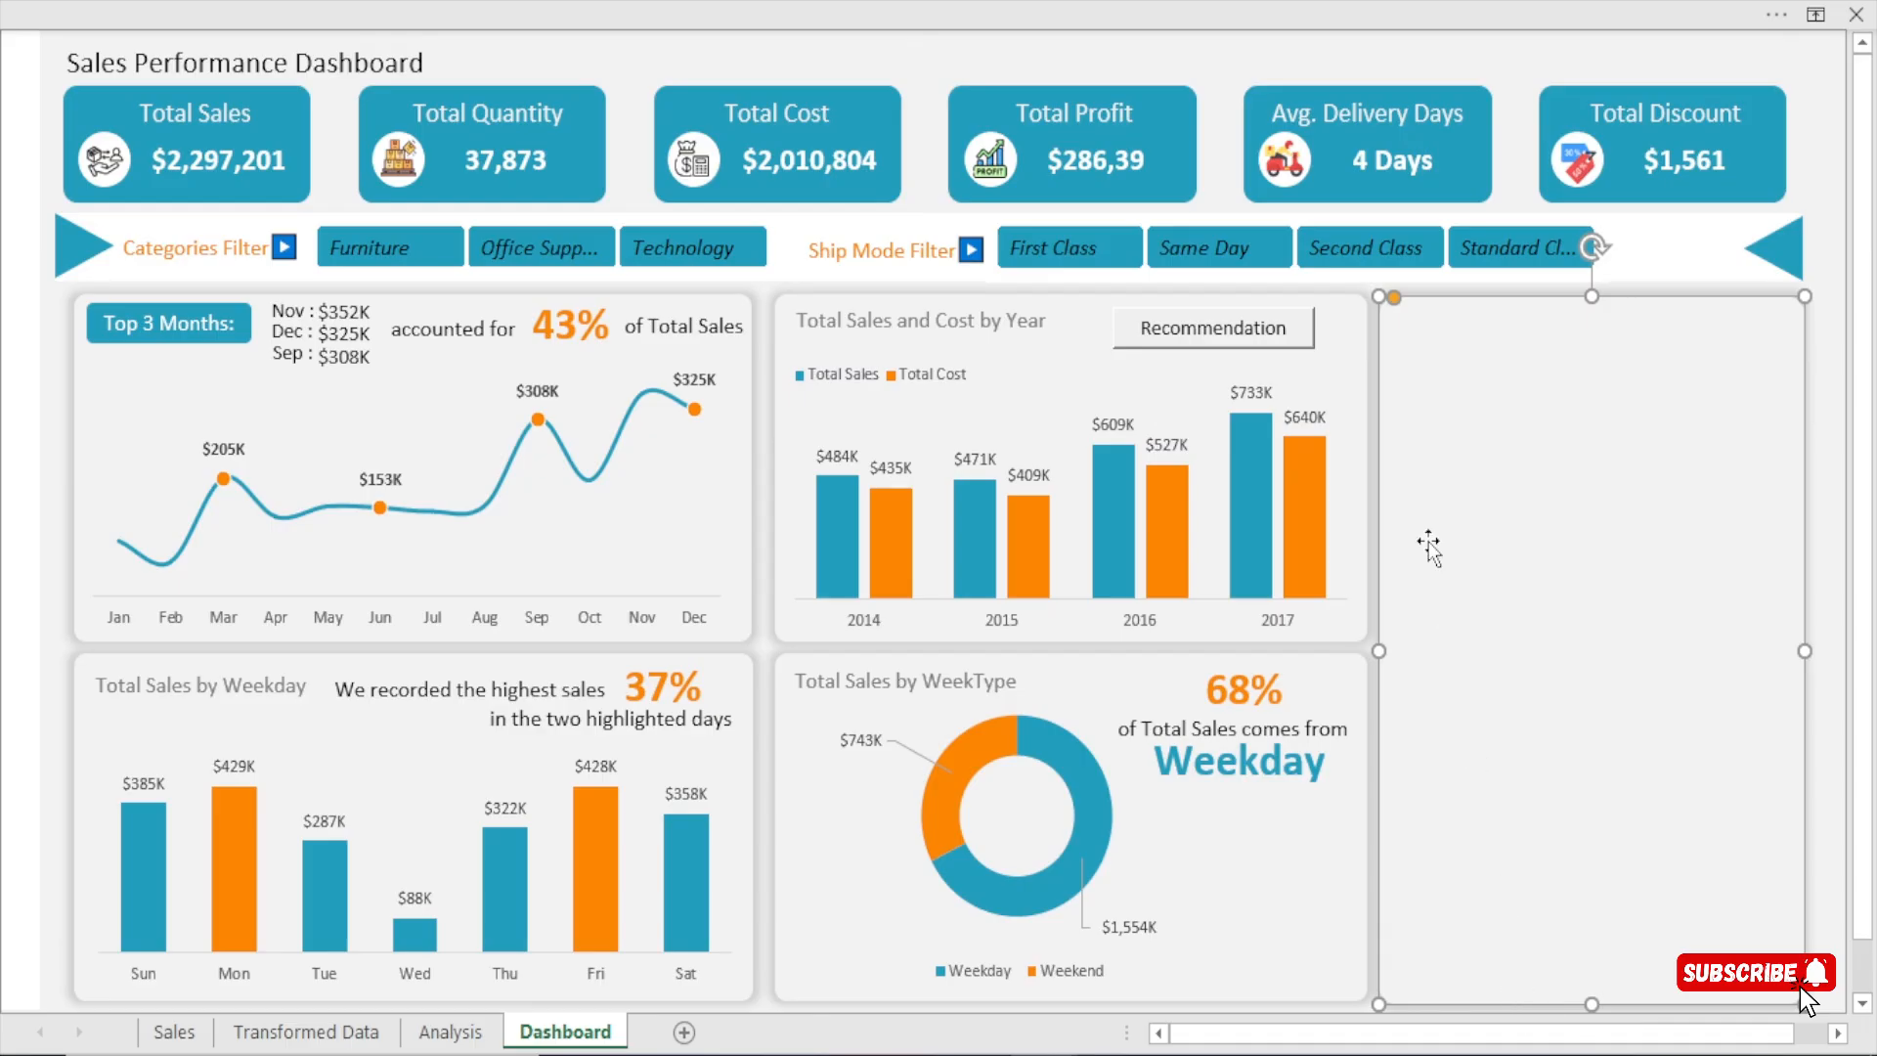
Fine-tune the new card's height so its lower edge lines up with the WeekType card's lower edge.
click(1521, 119)
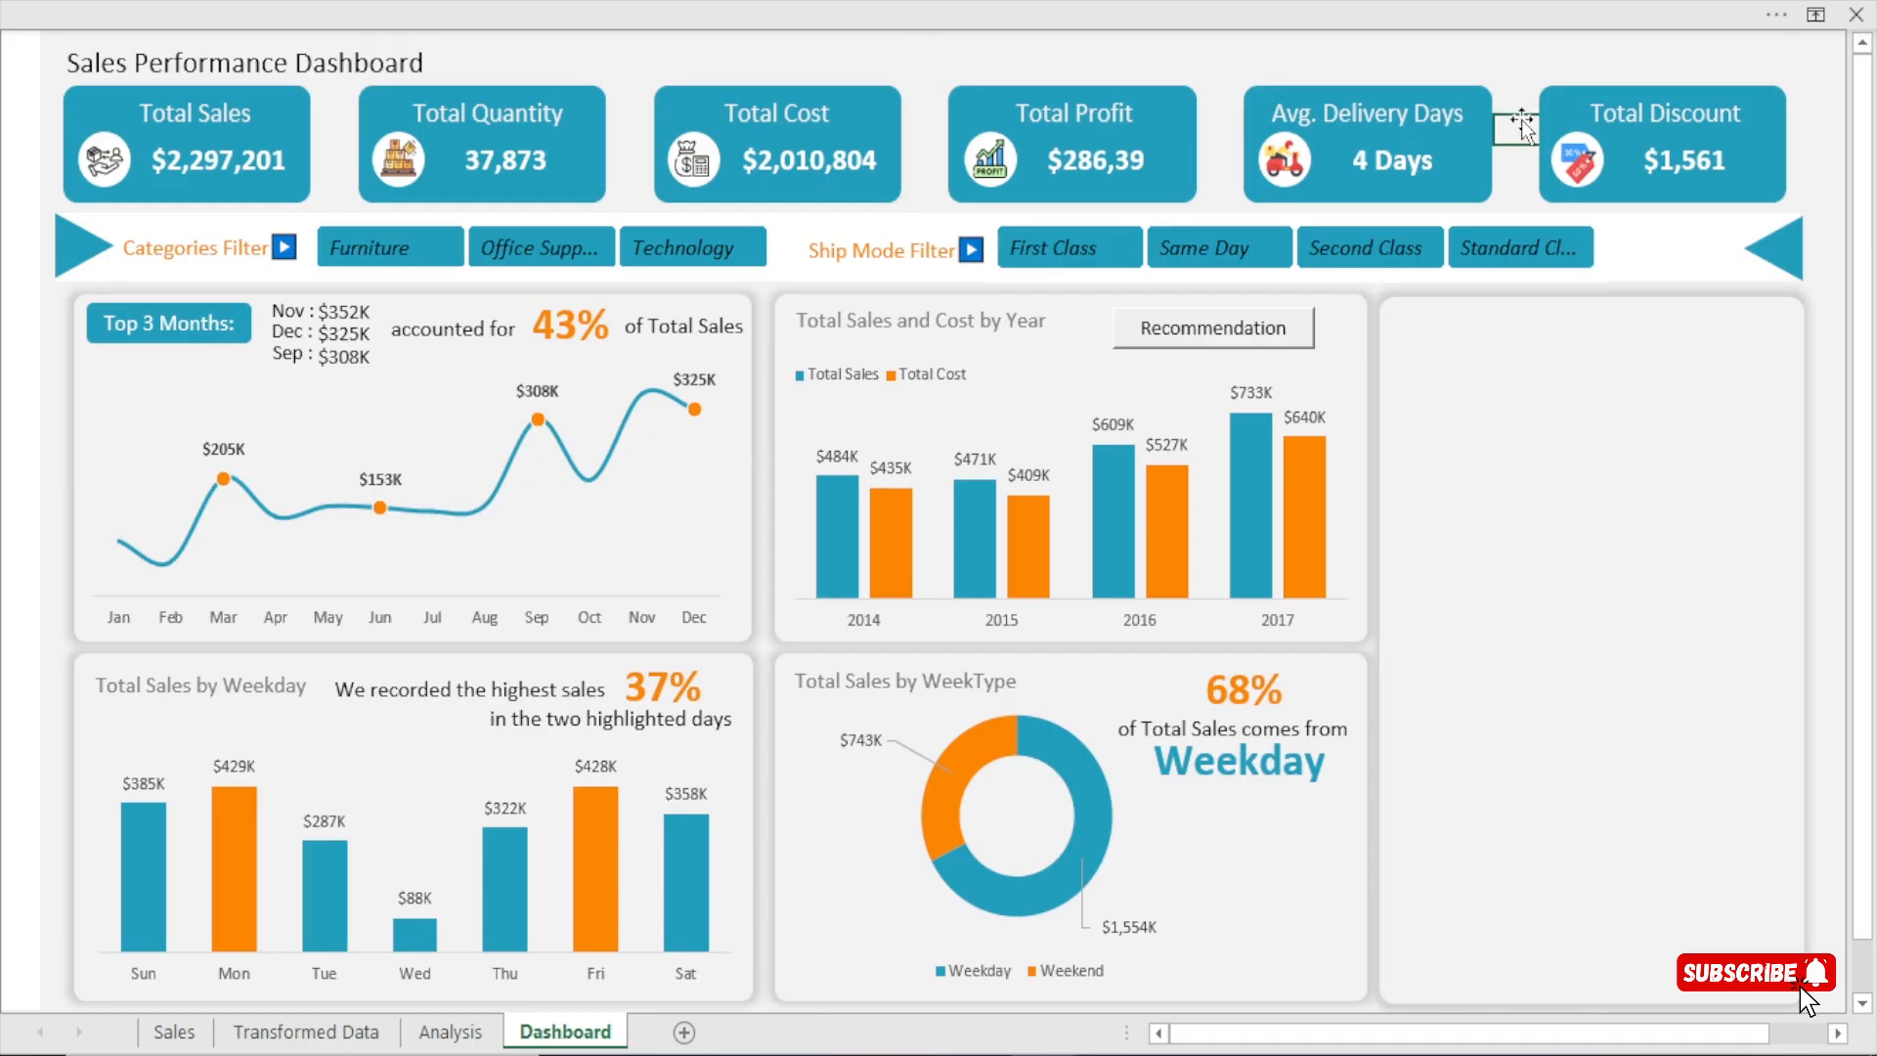
click(1611, 621)
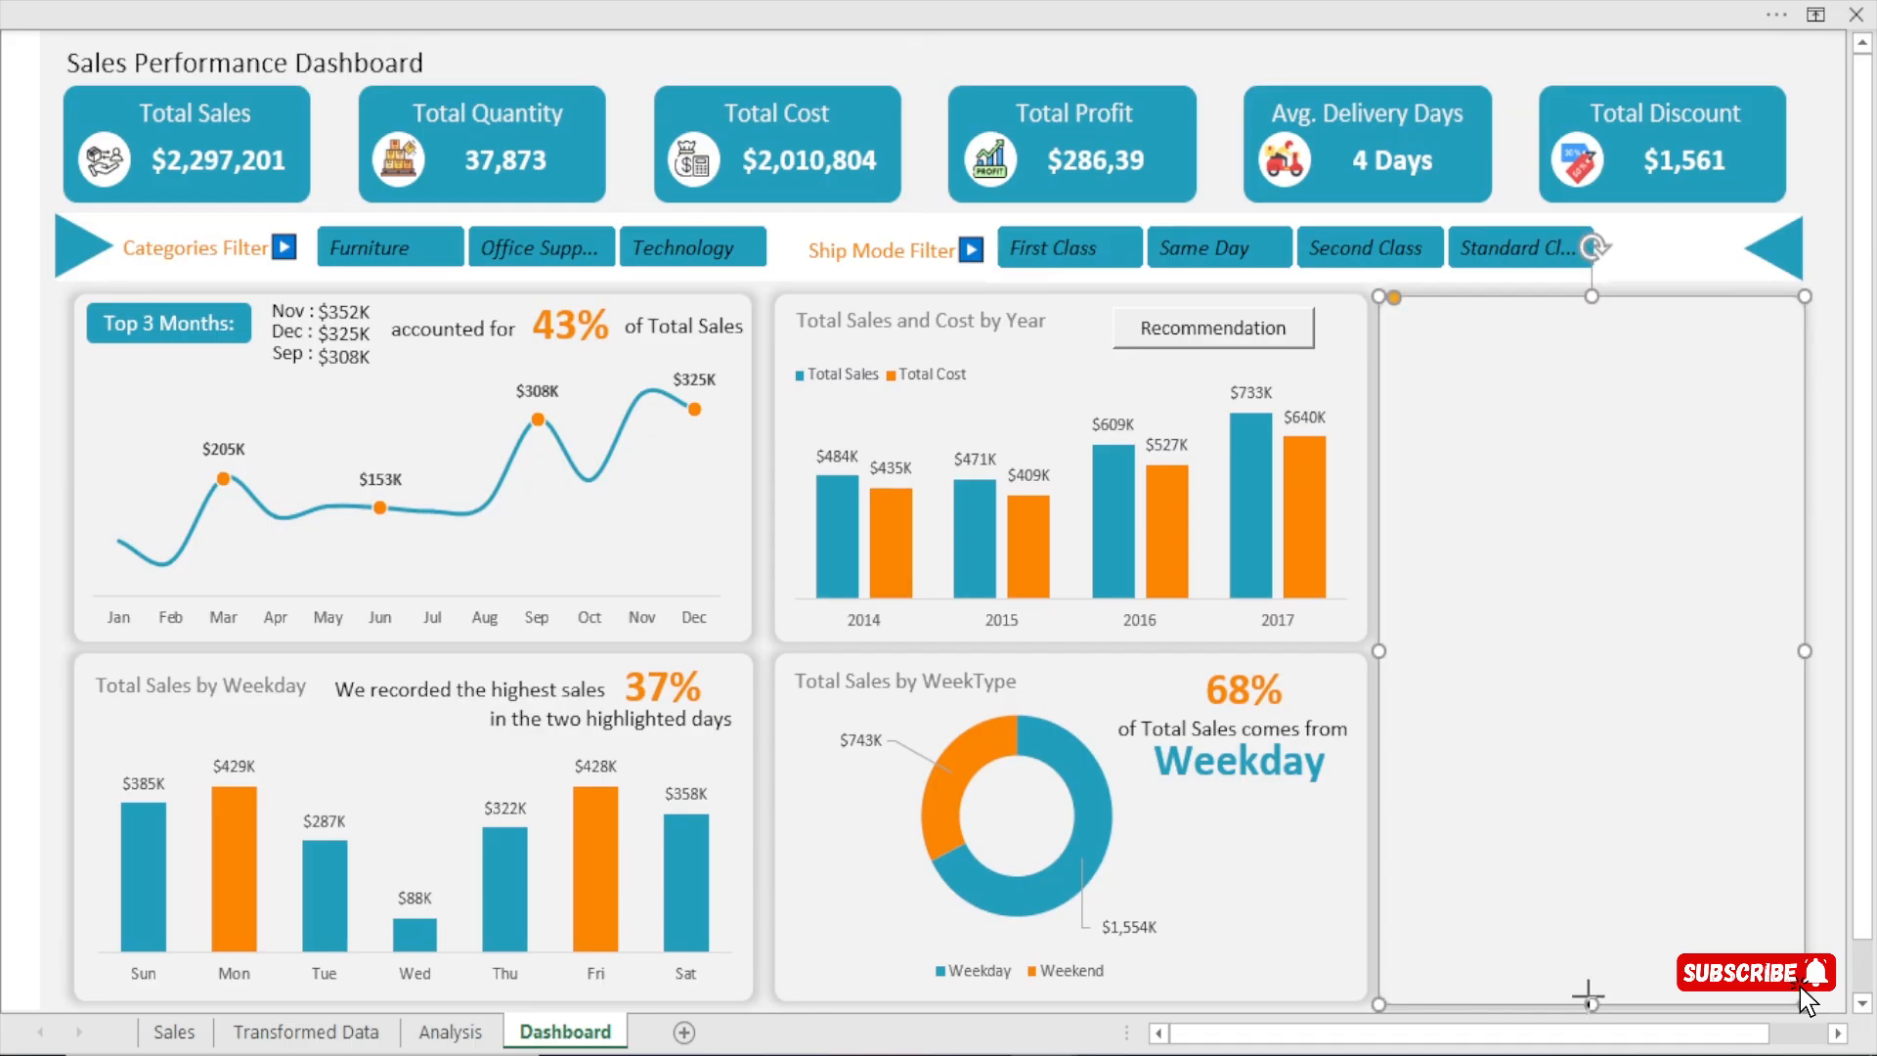
key(Delete)
key(ctrl+z)
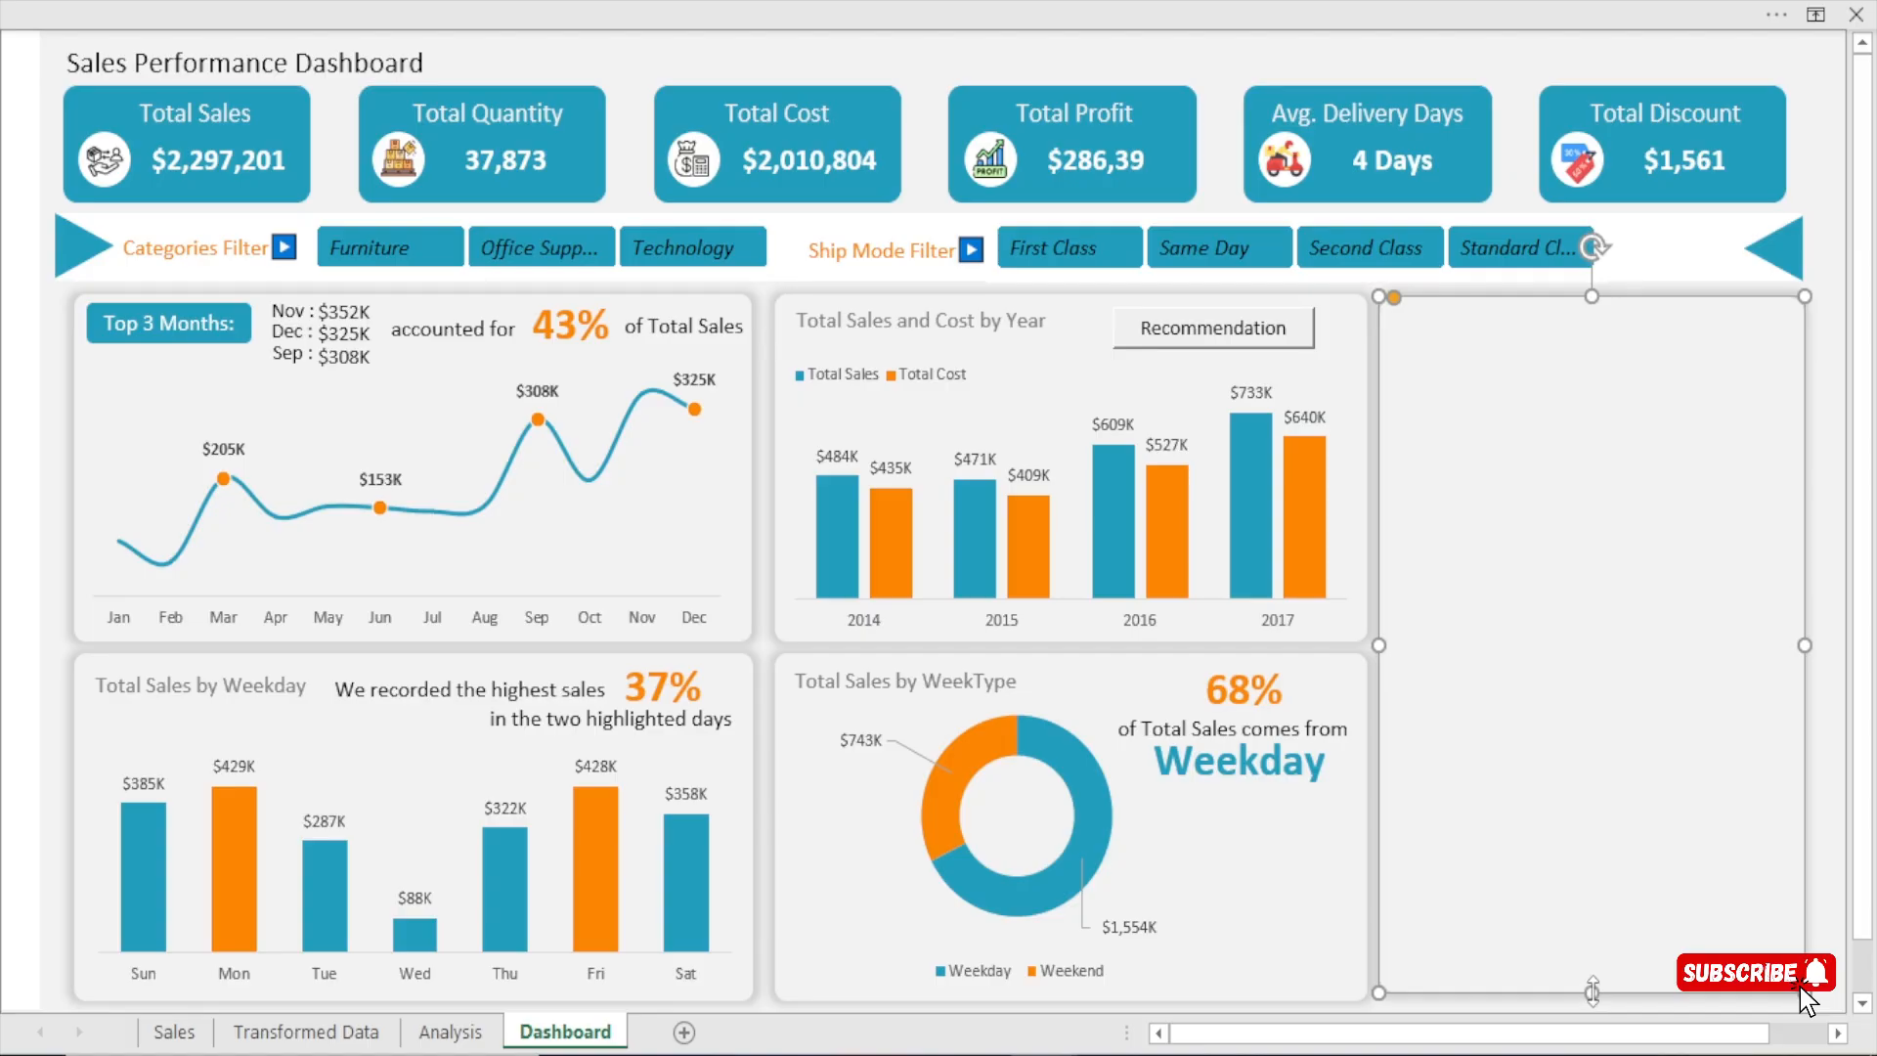
drag(1592, 991, 1590, 946)
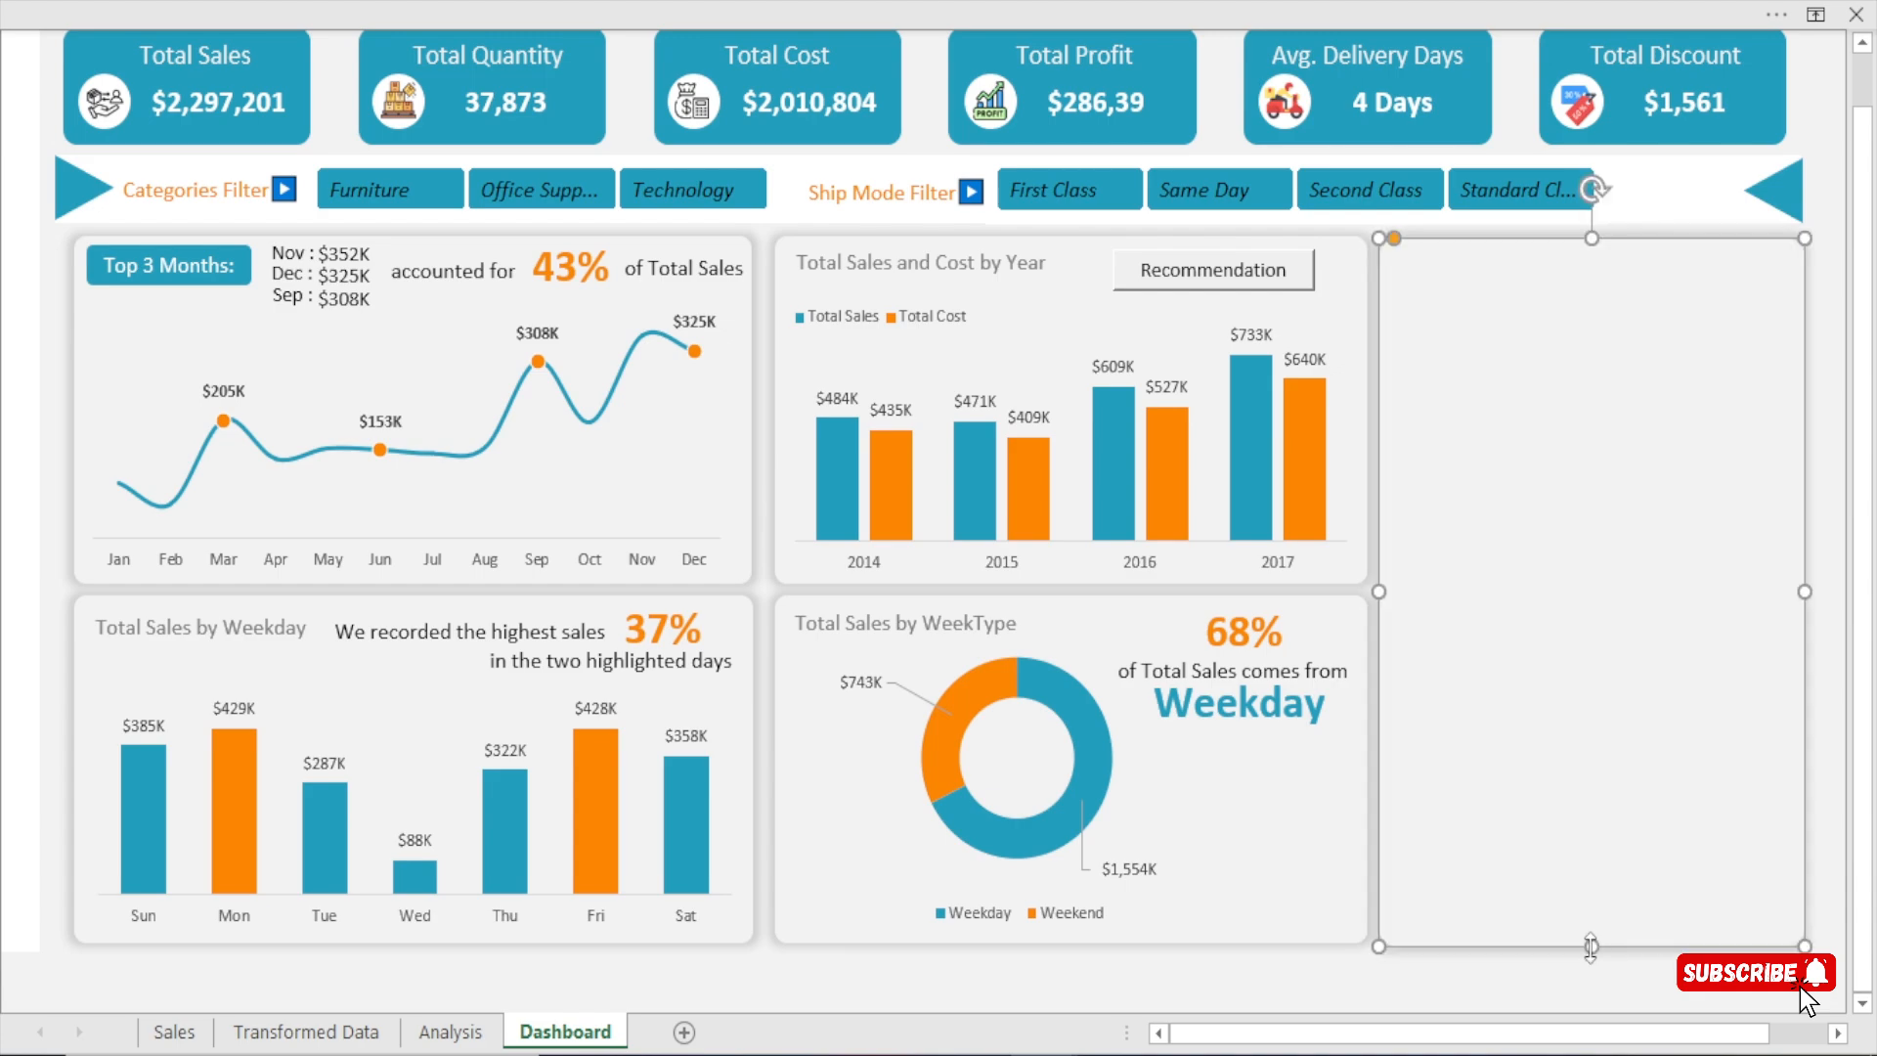
scroll(1536, 933, up, 1)
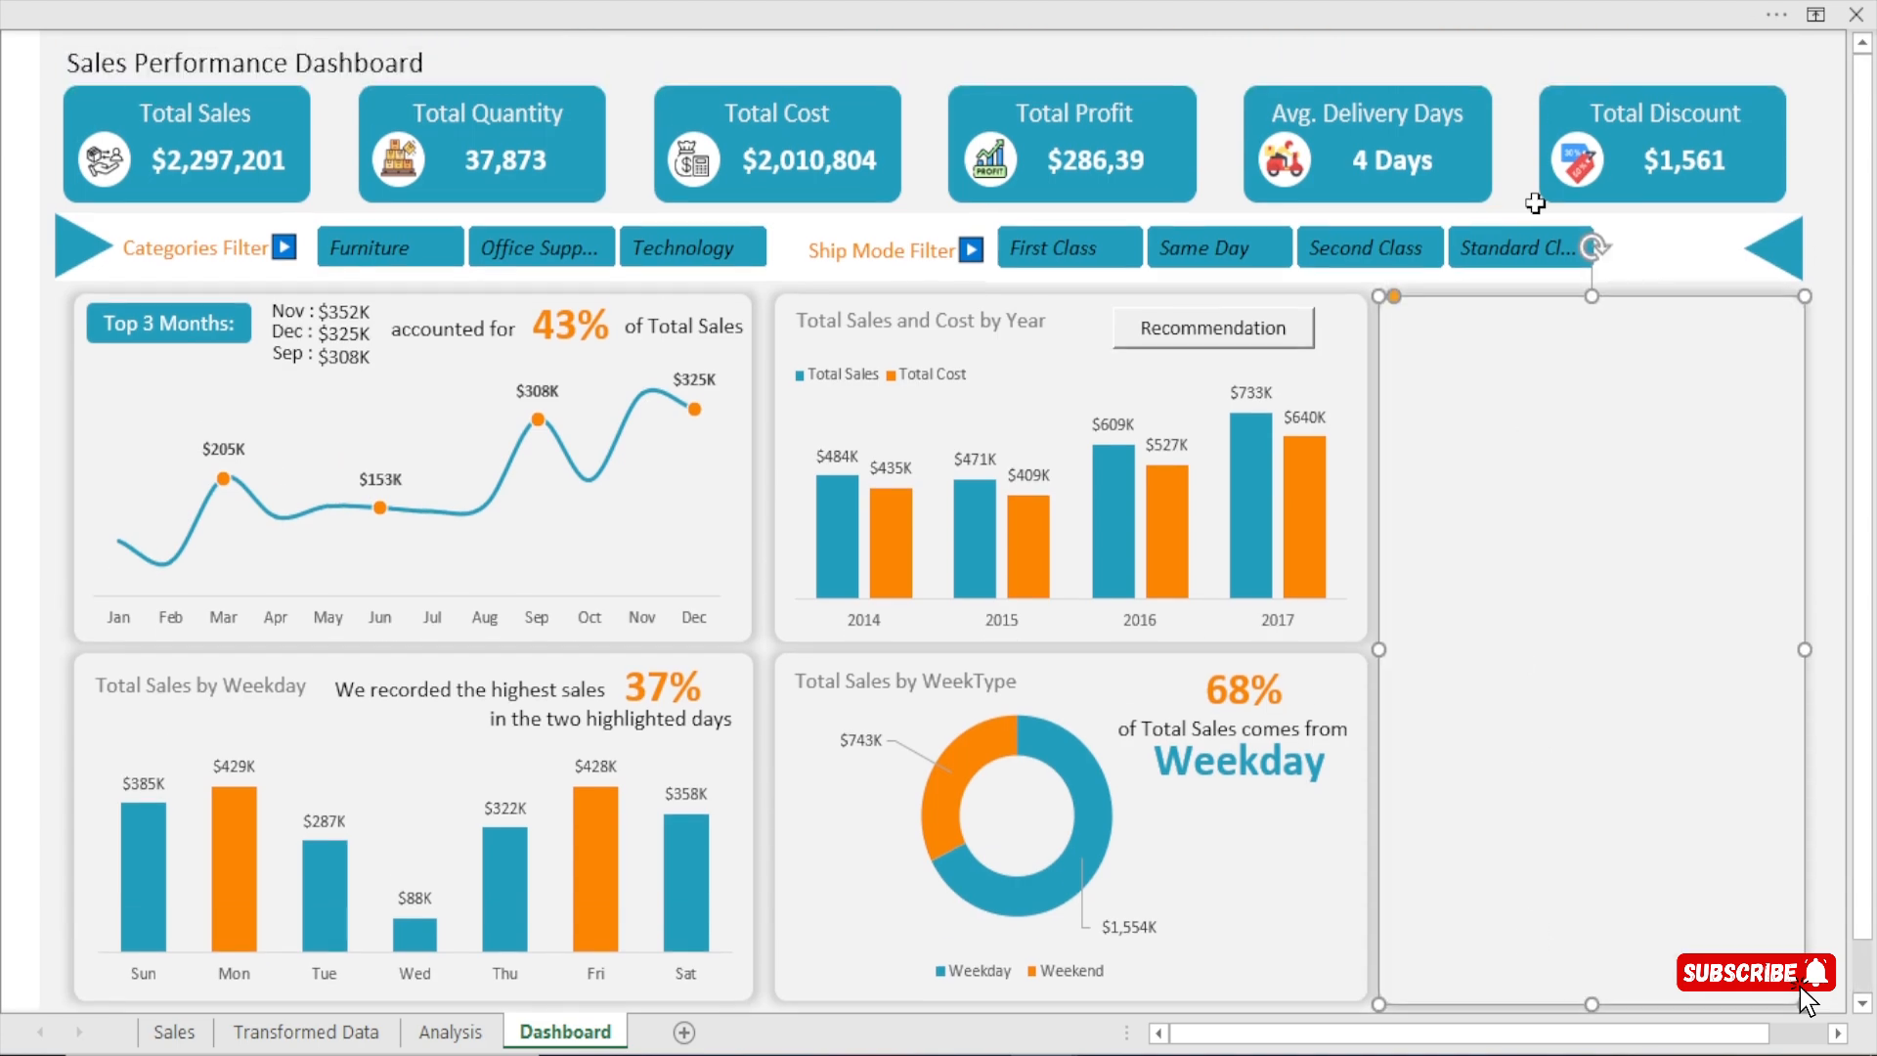
Copy the Total Sales by WeekType pivot table on the Analysis sheet and paste it at cell BC5.
click(1540, 162)
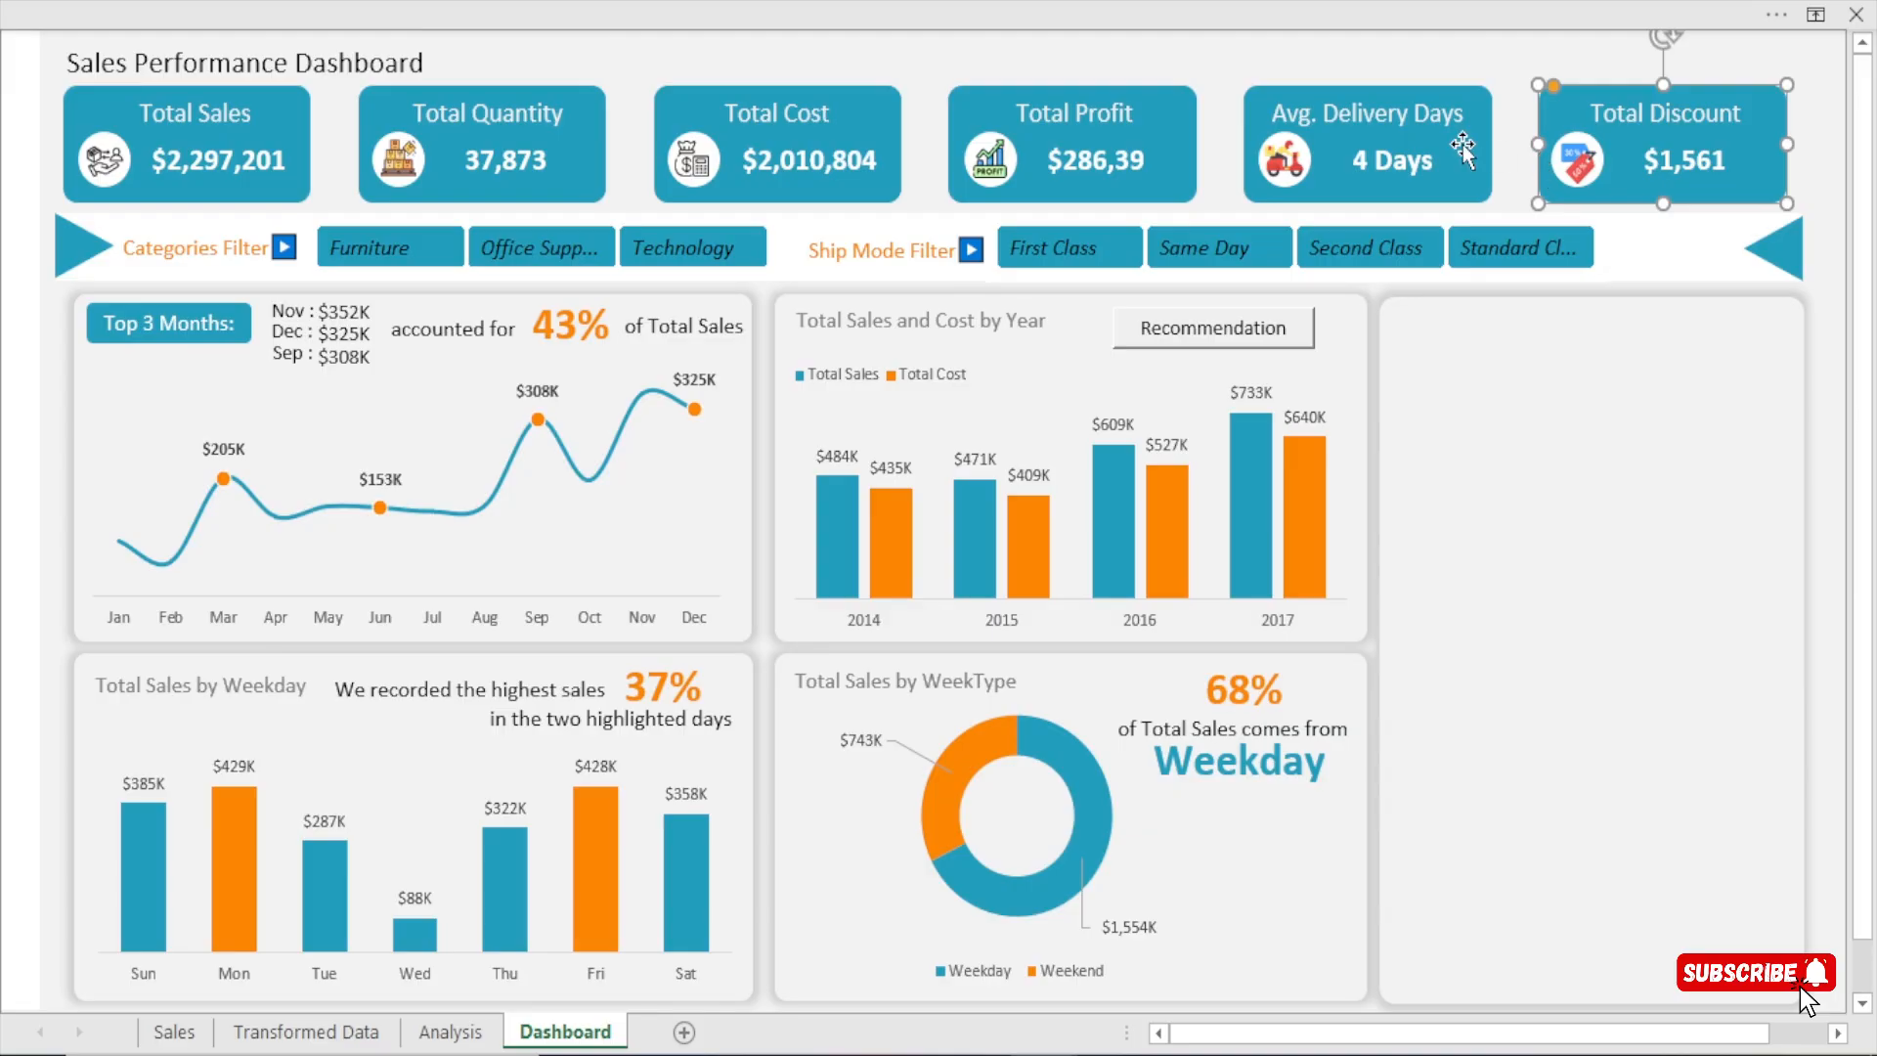
click(1510, 130)
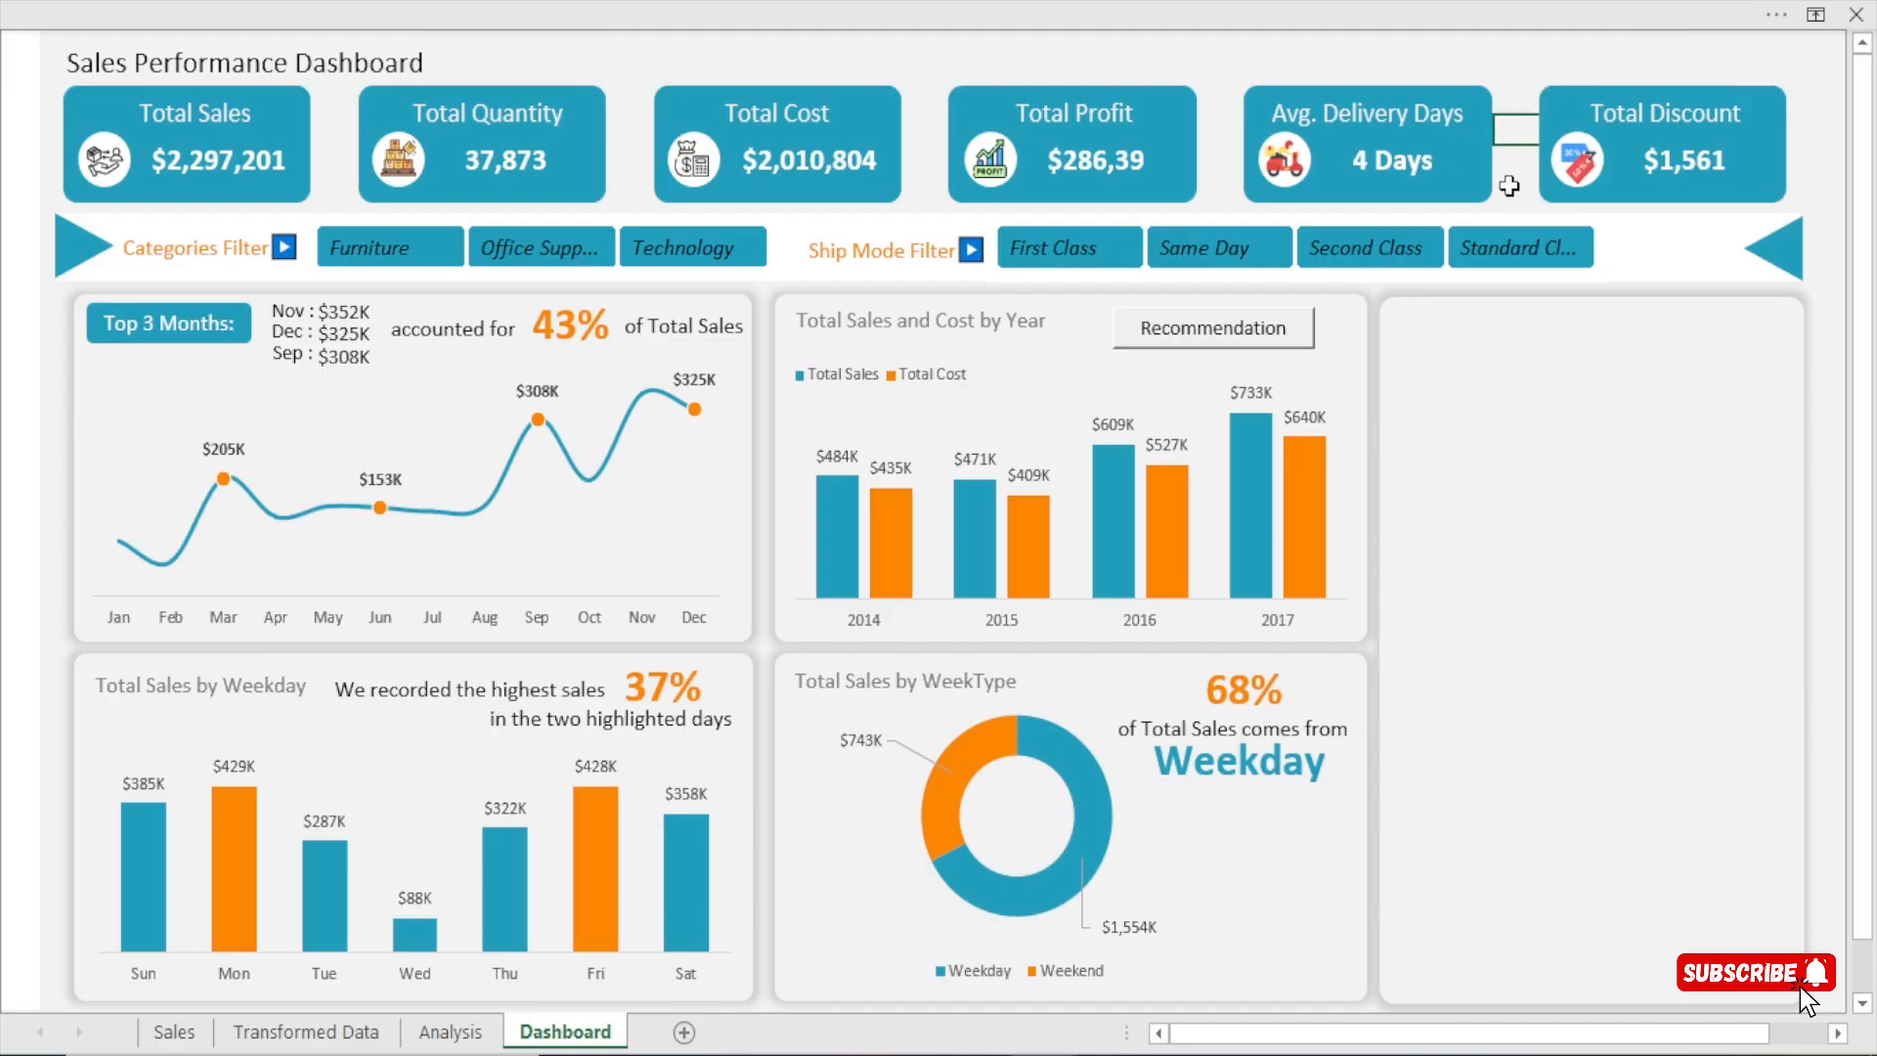
click(450, 1033)
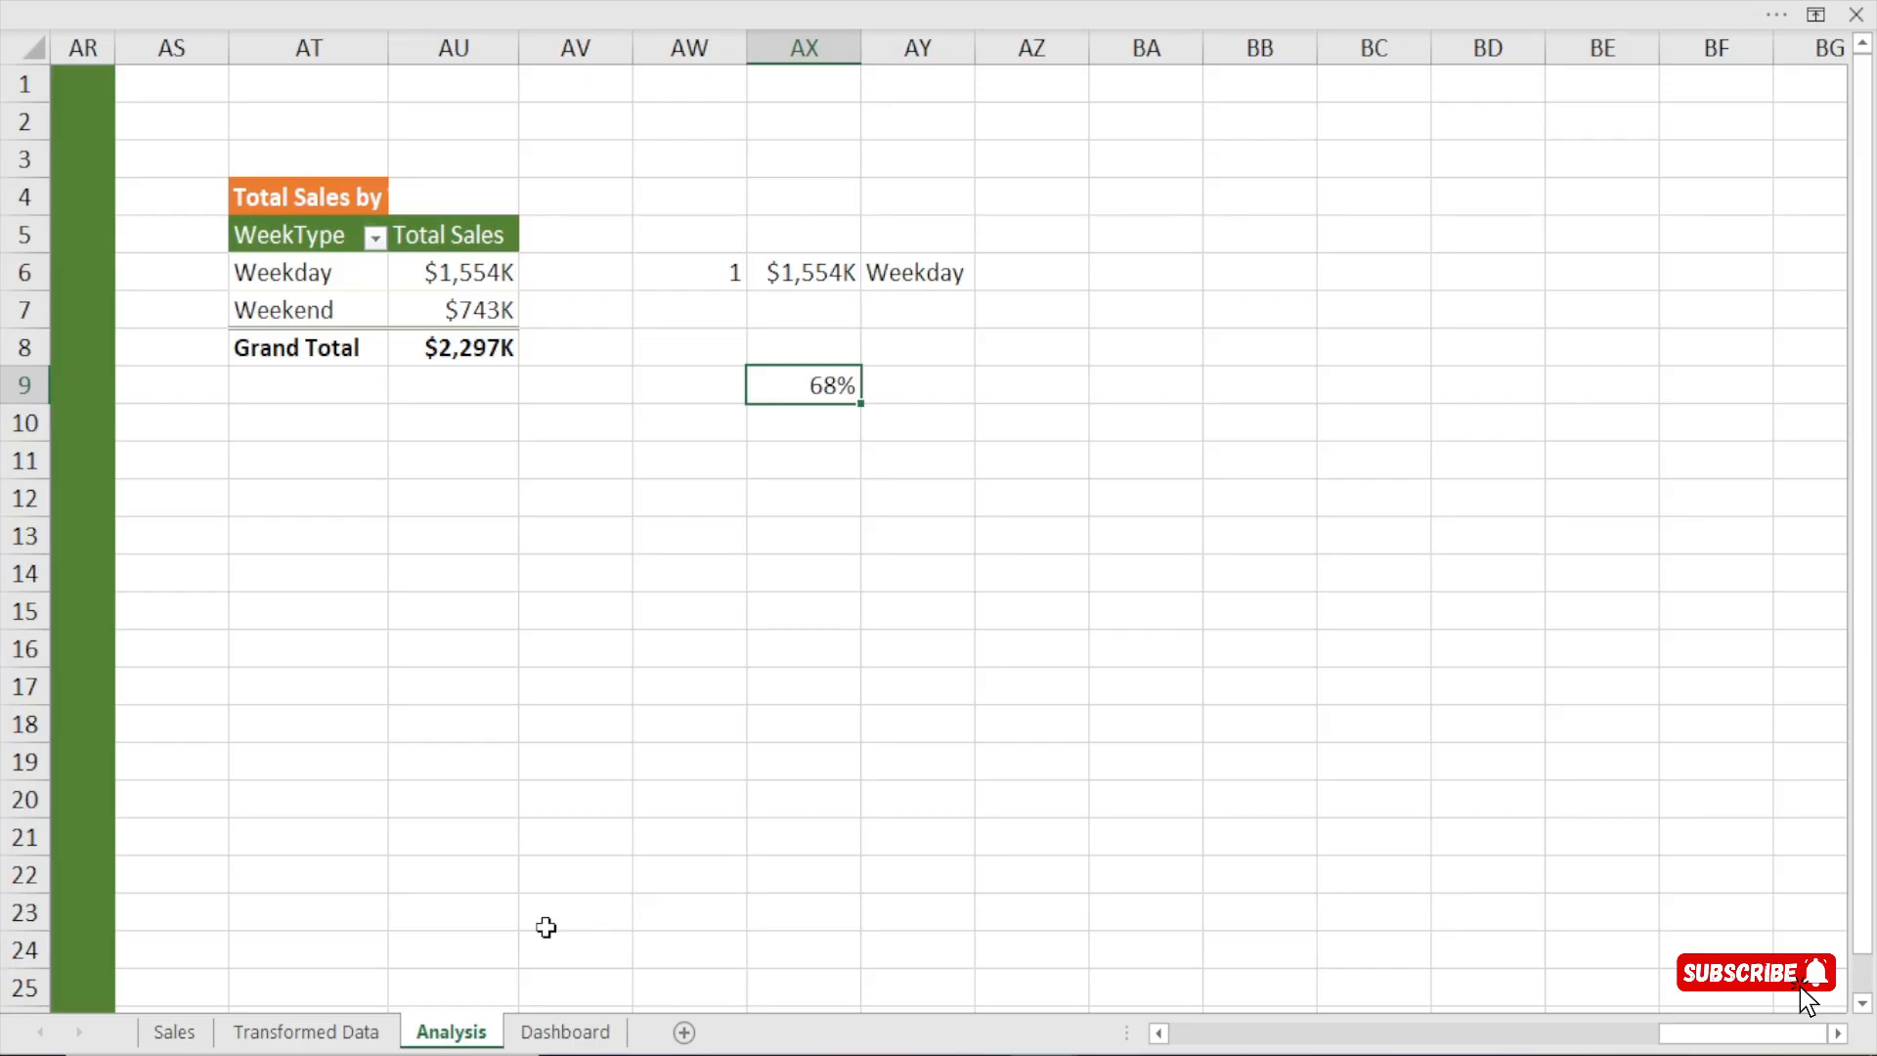
click(258, 198)
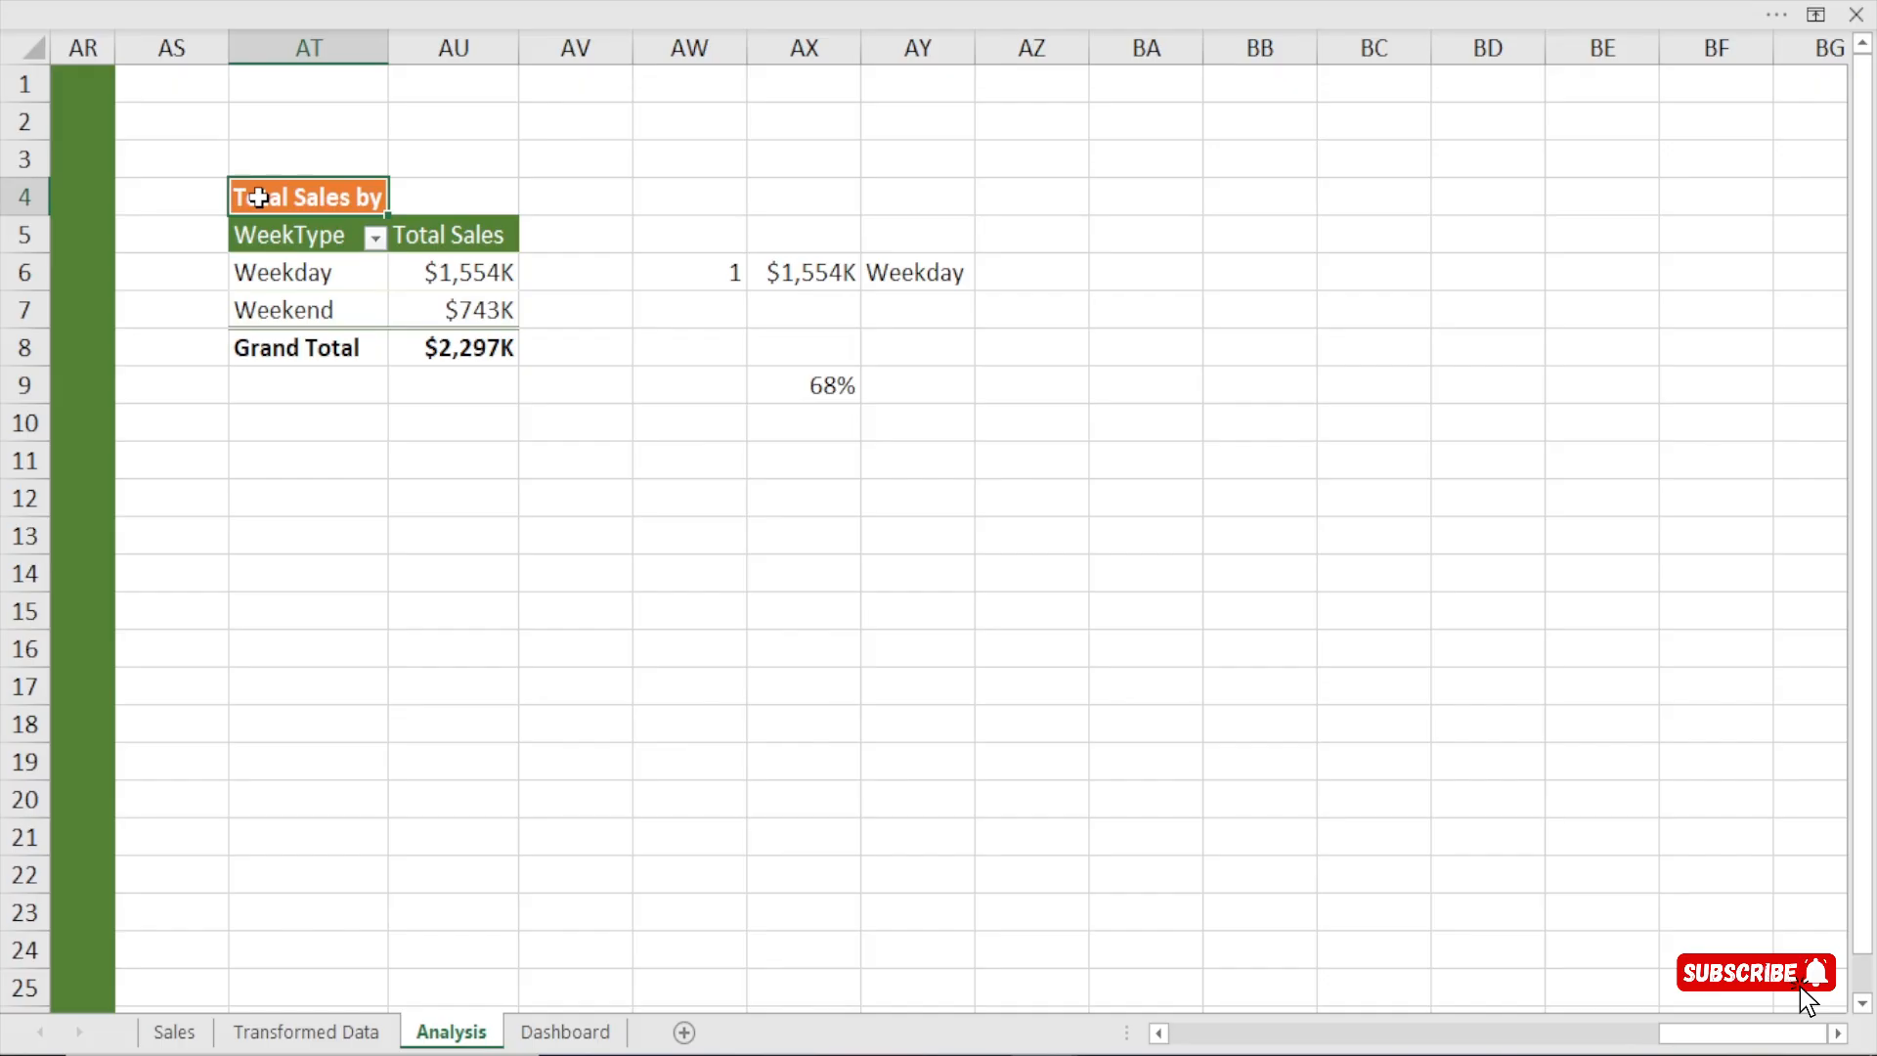
key(ctrl+a)
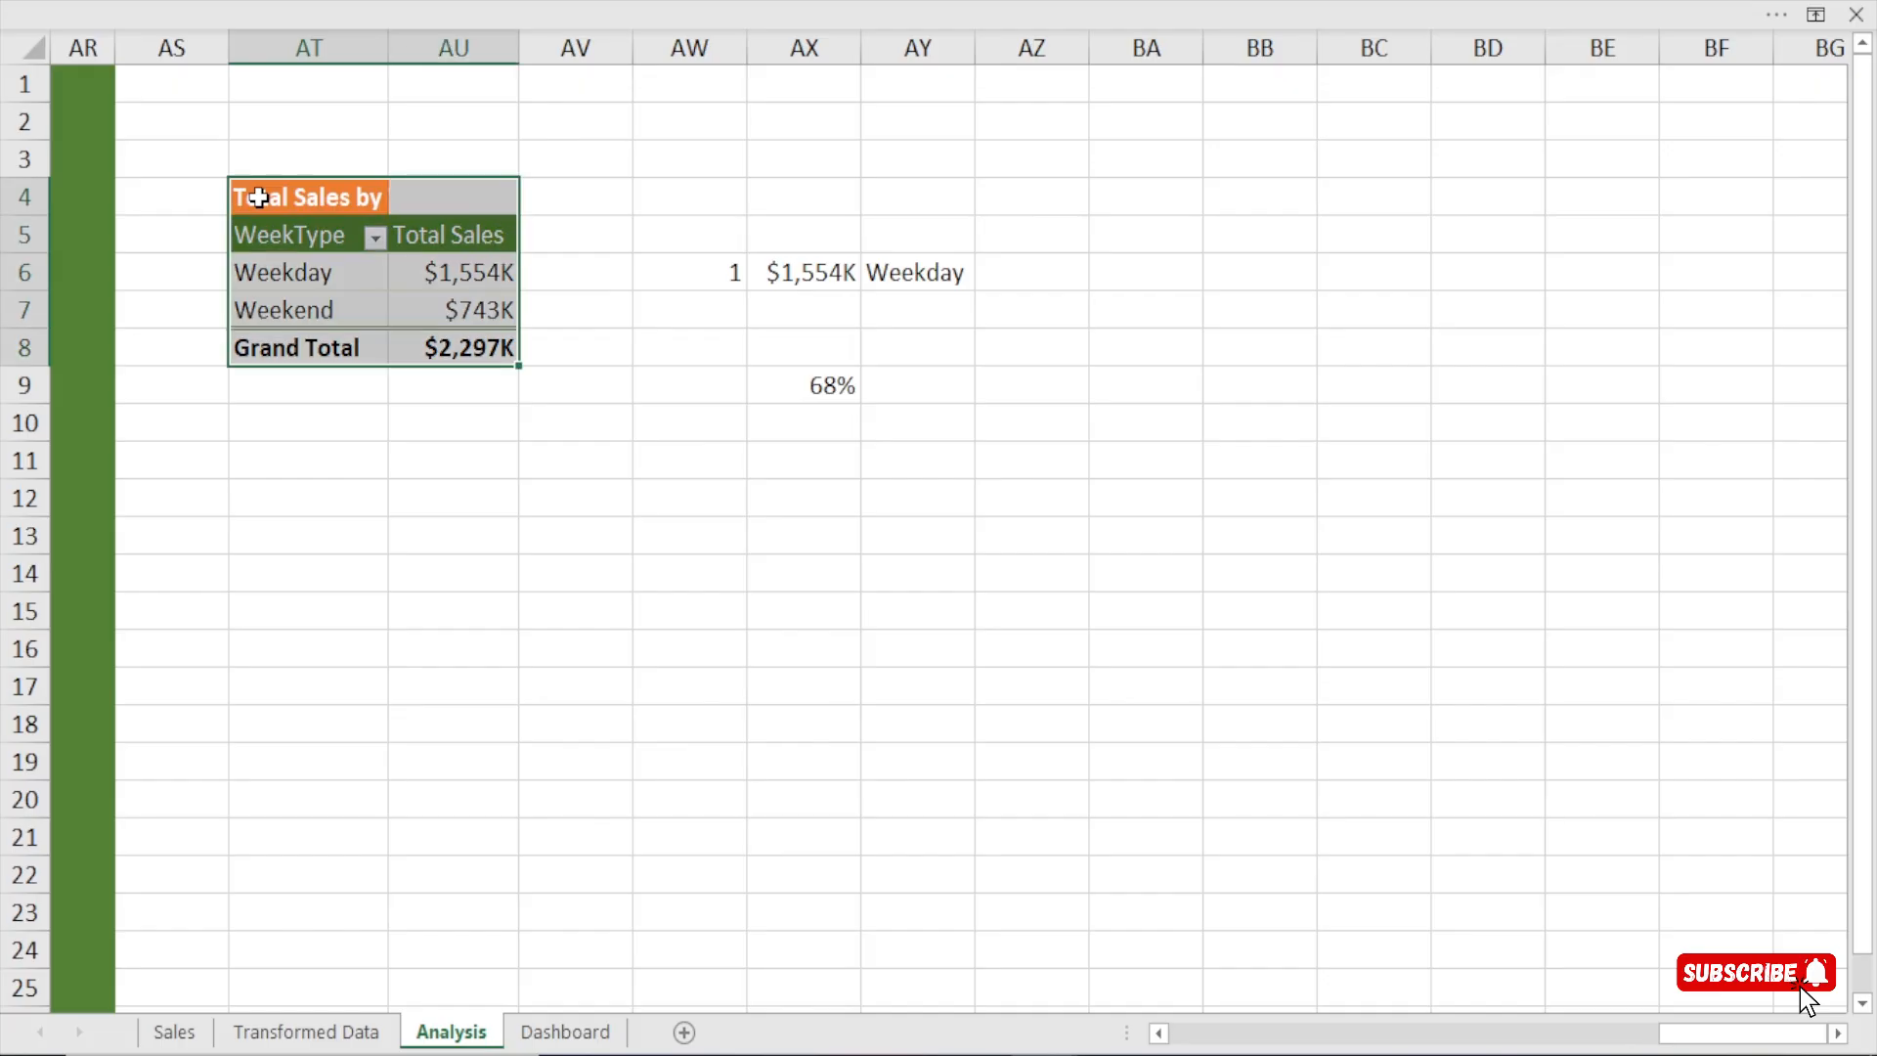
key(ctrl+c)
click(1838, 1033)
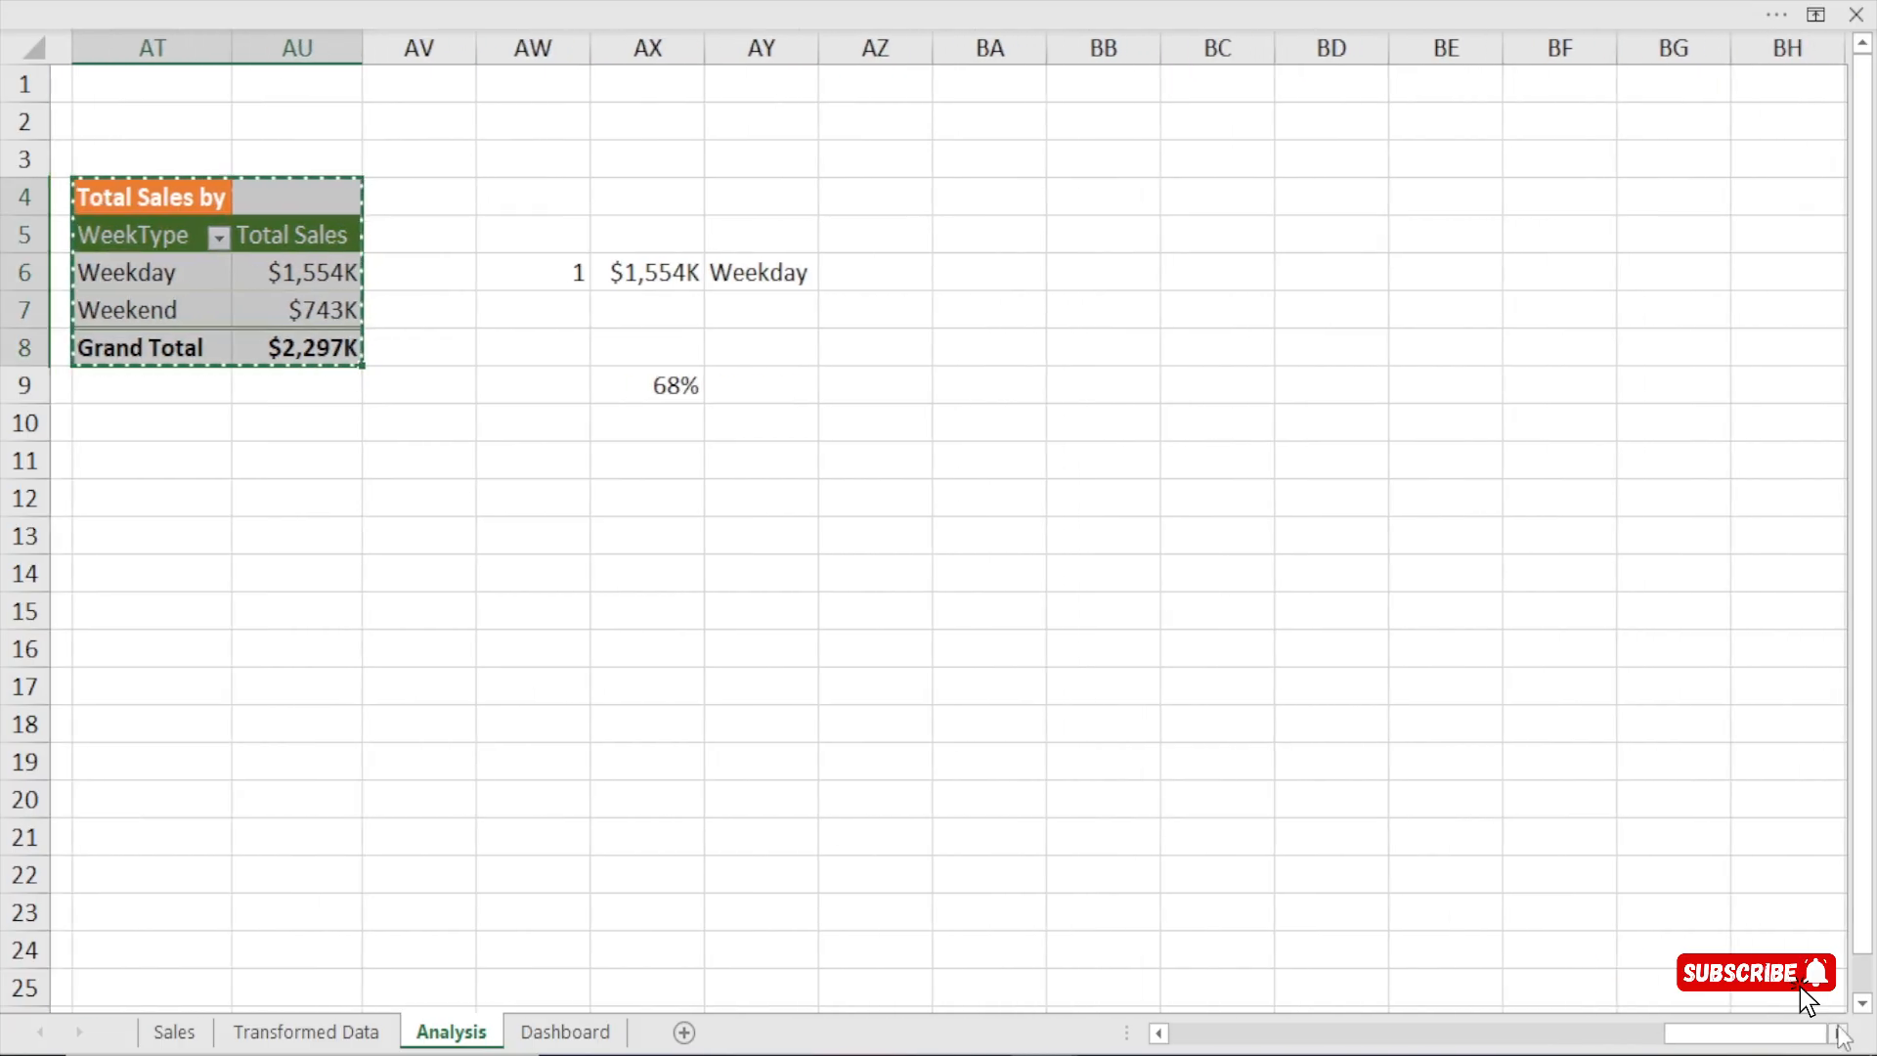
click(1838, 1033)
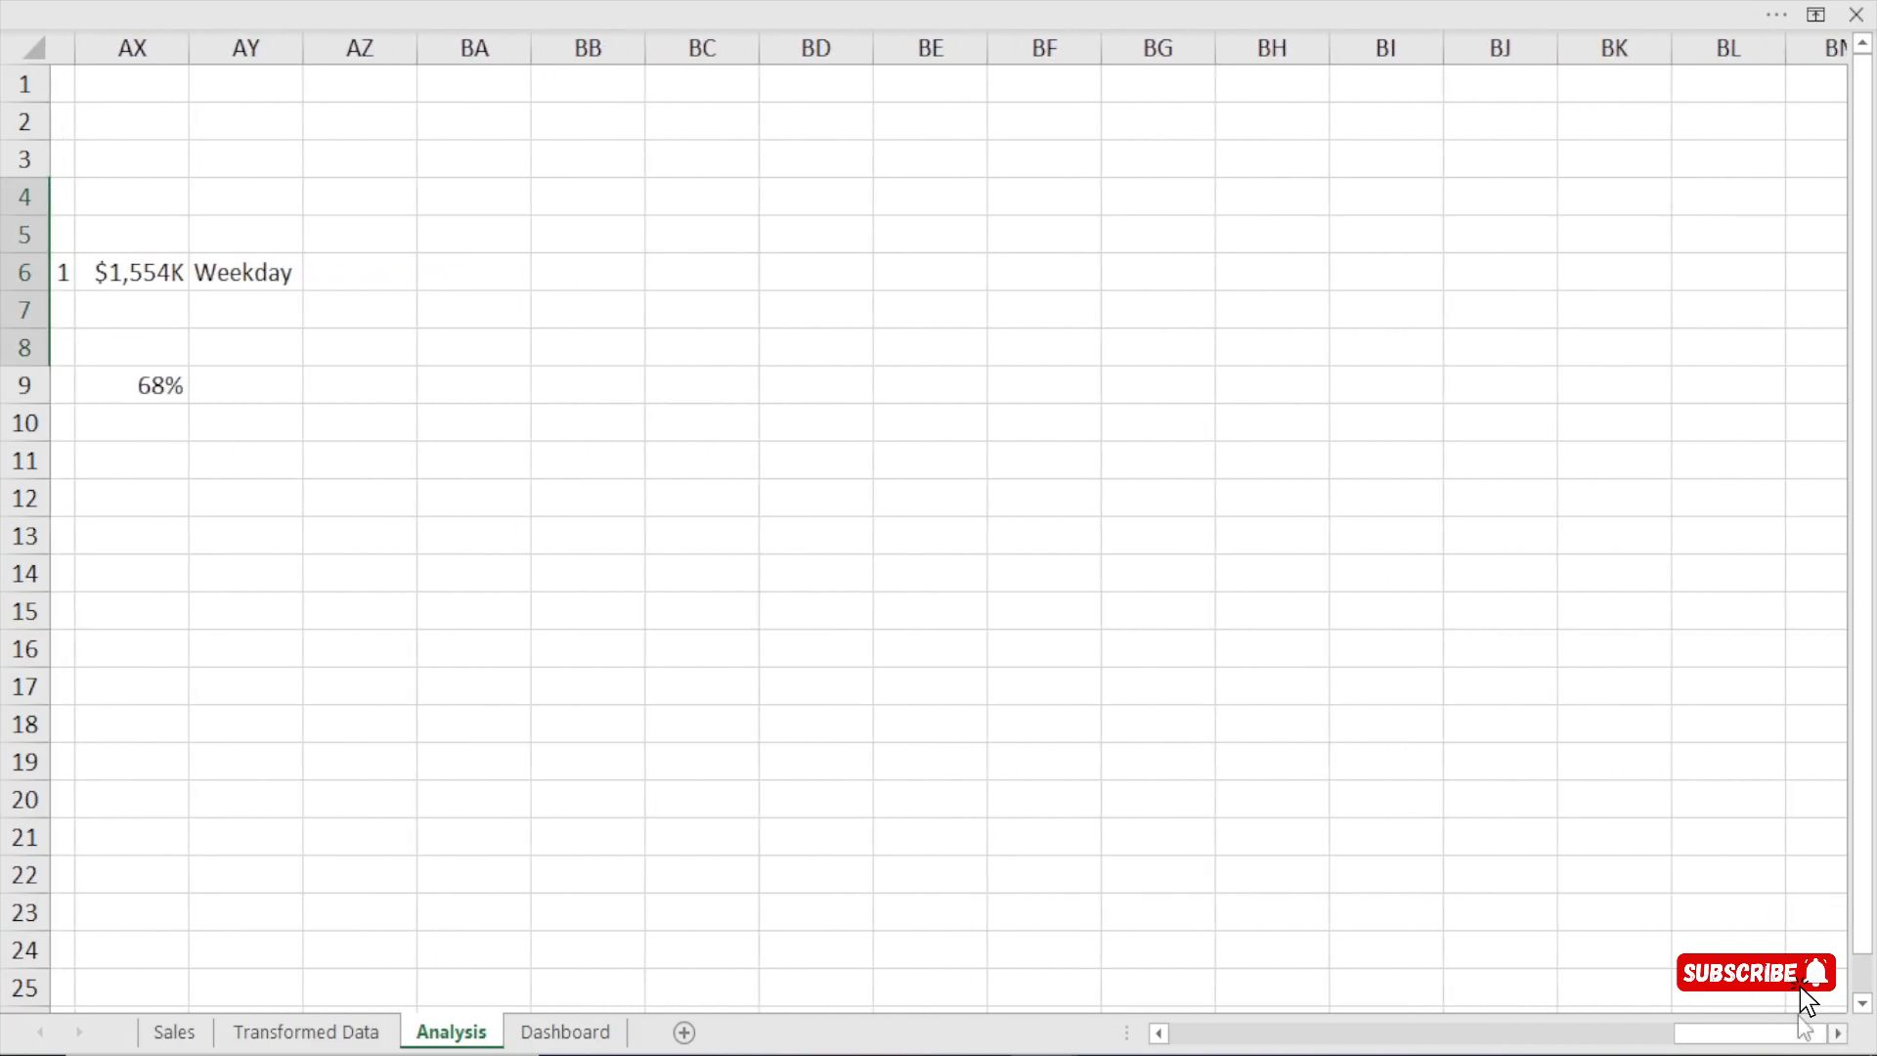
click(657, 231)
key(ctrl+v)
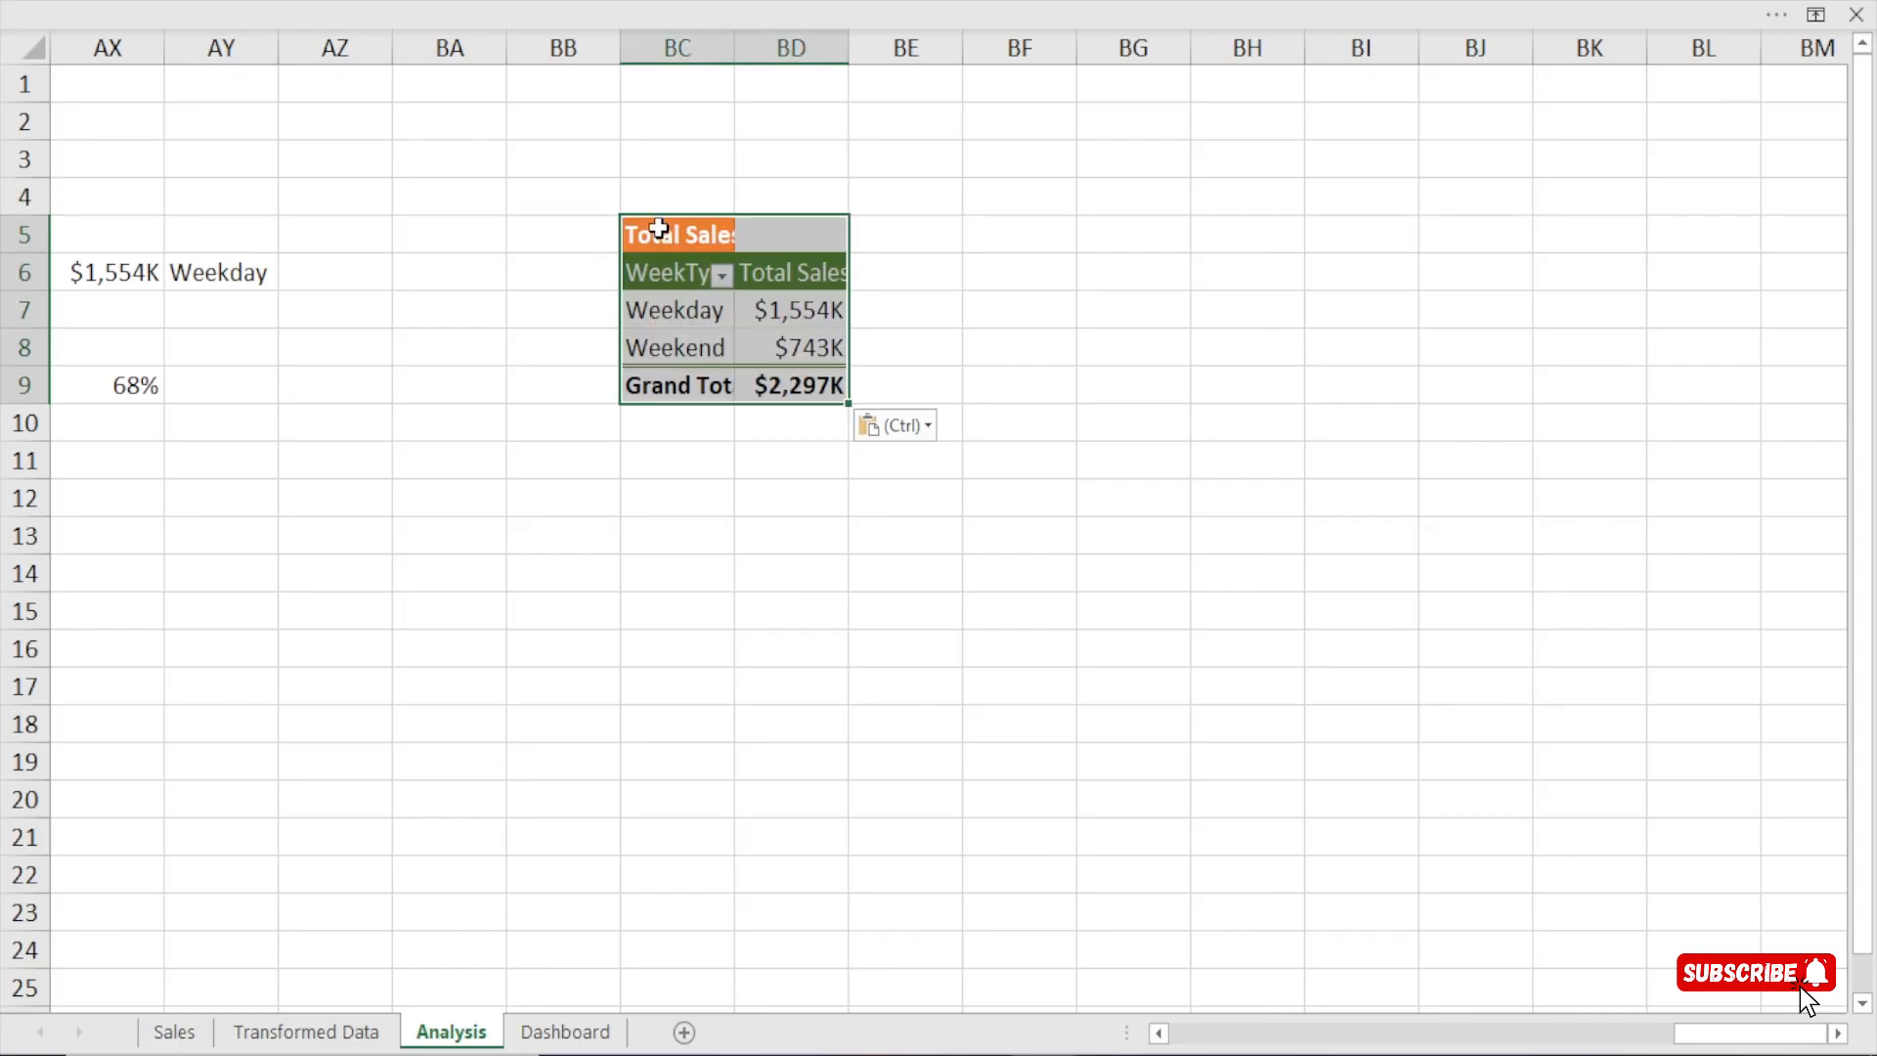
Fill column BA with the green divider colour and narrow it to a thin separator strip.
click(445, 47)
click(266, 2)
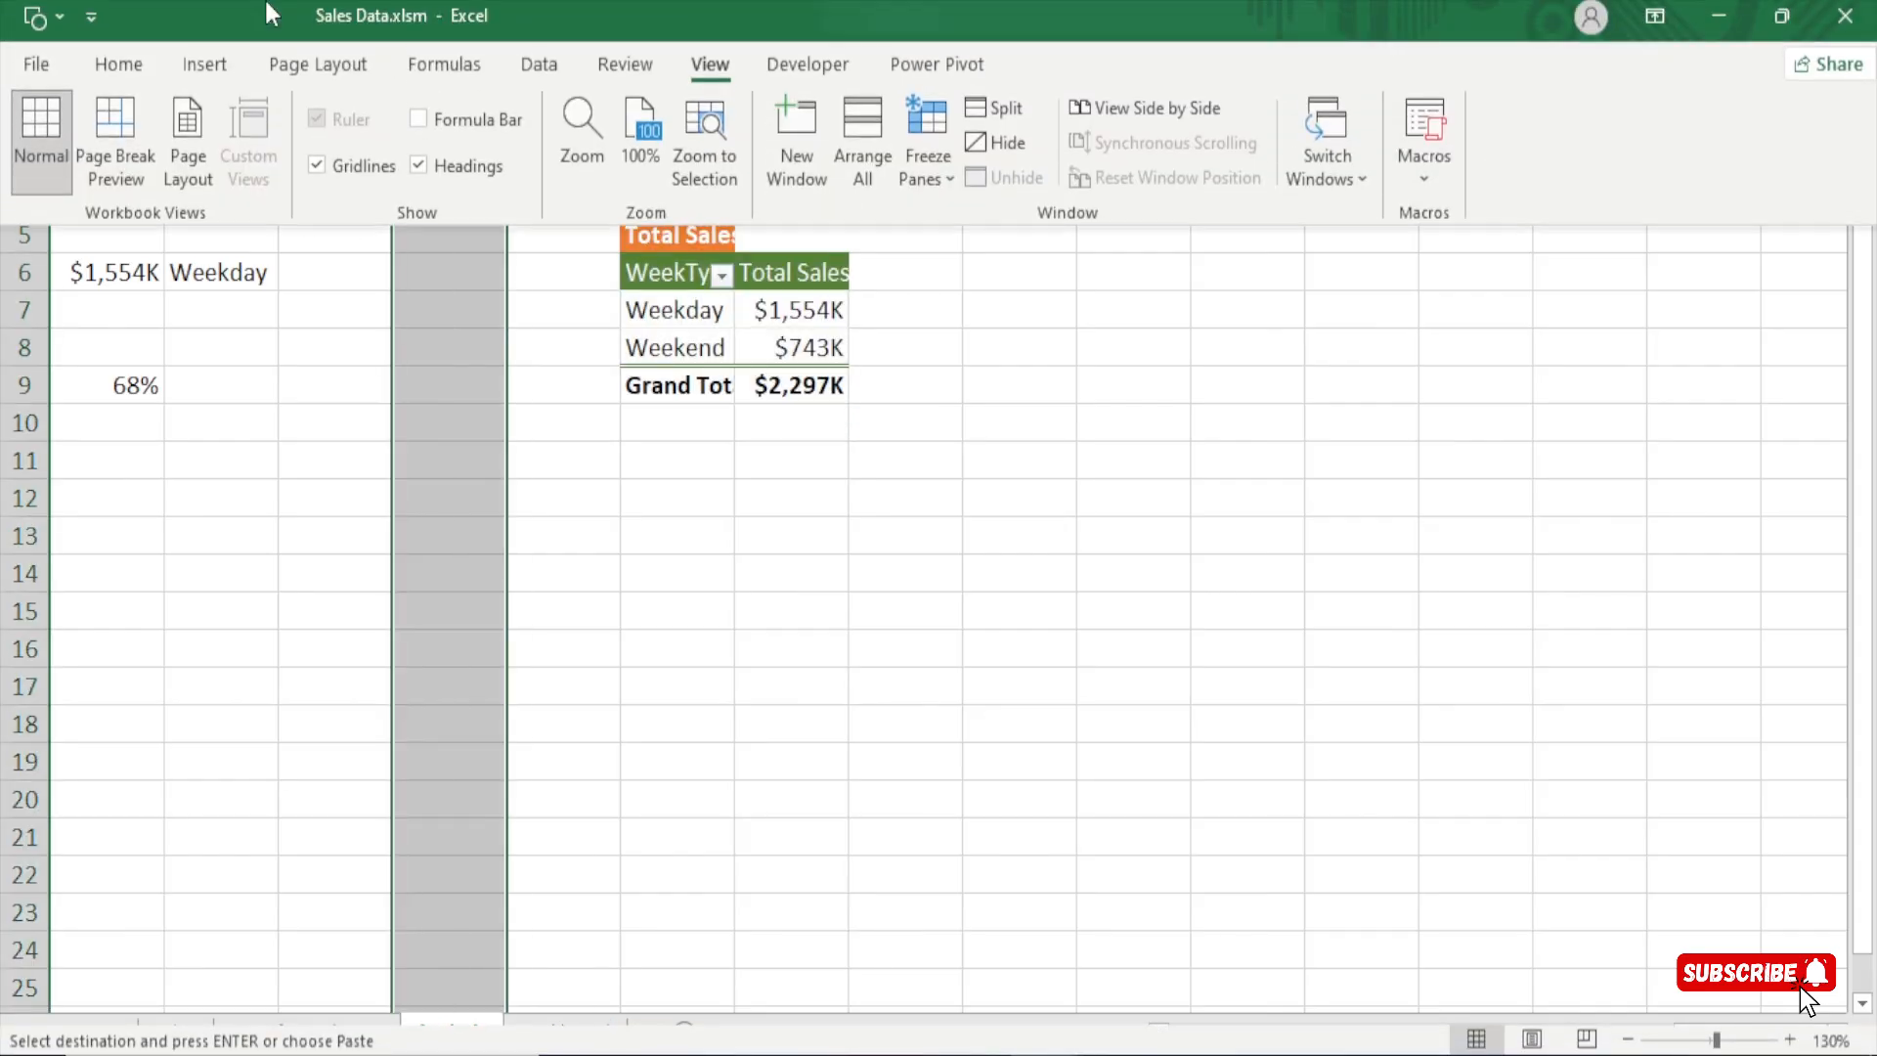
click(118, 76)
click(352, 172)
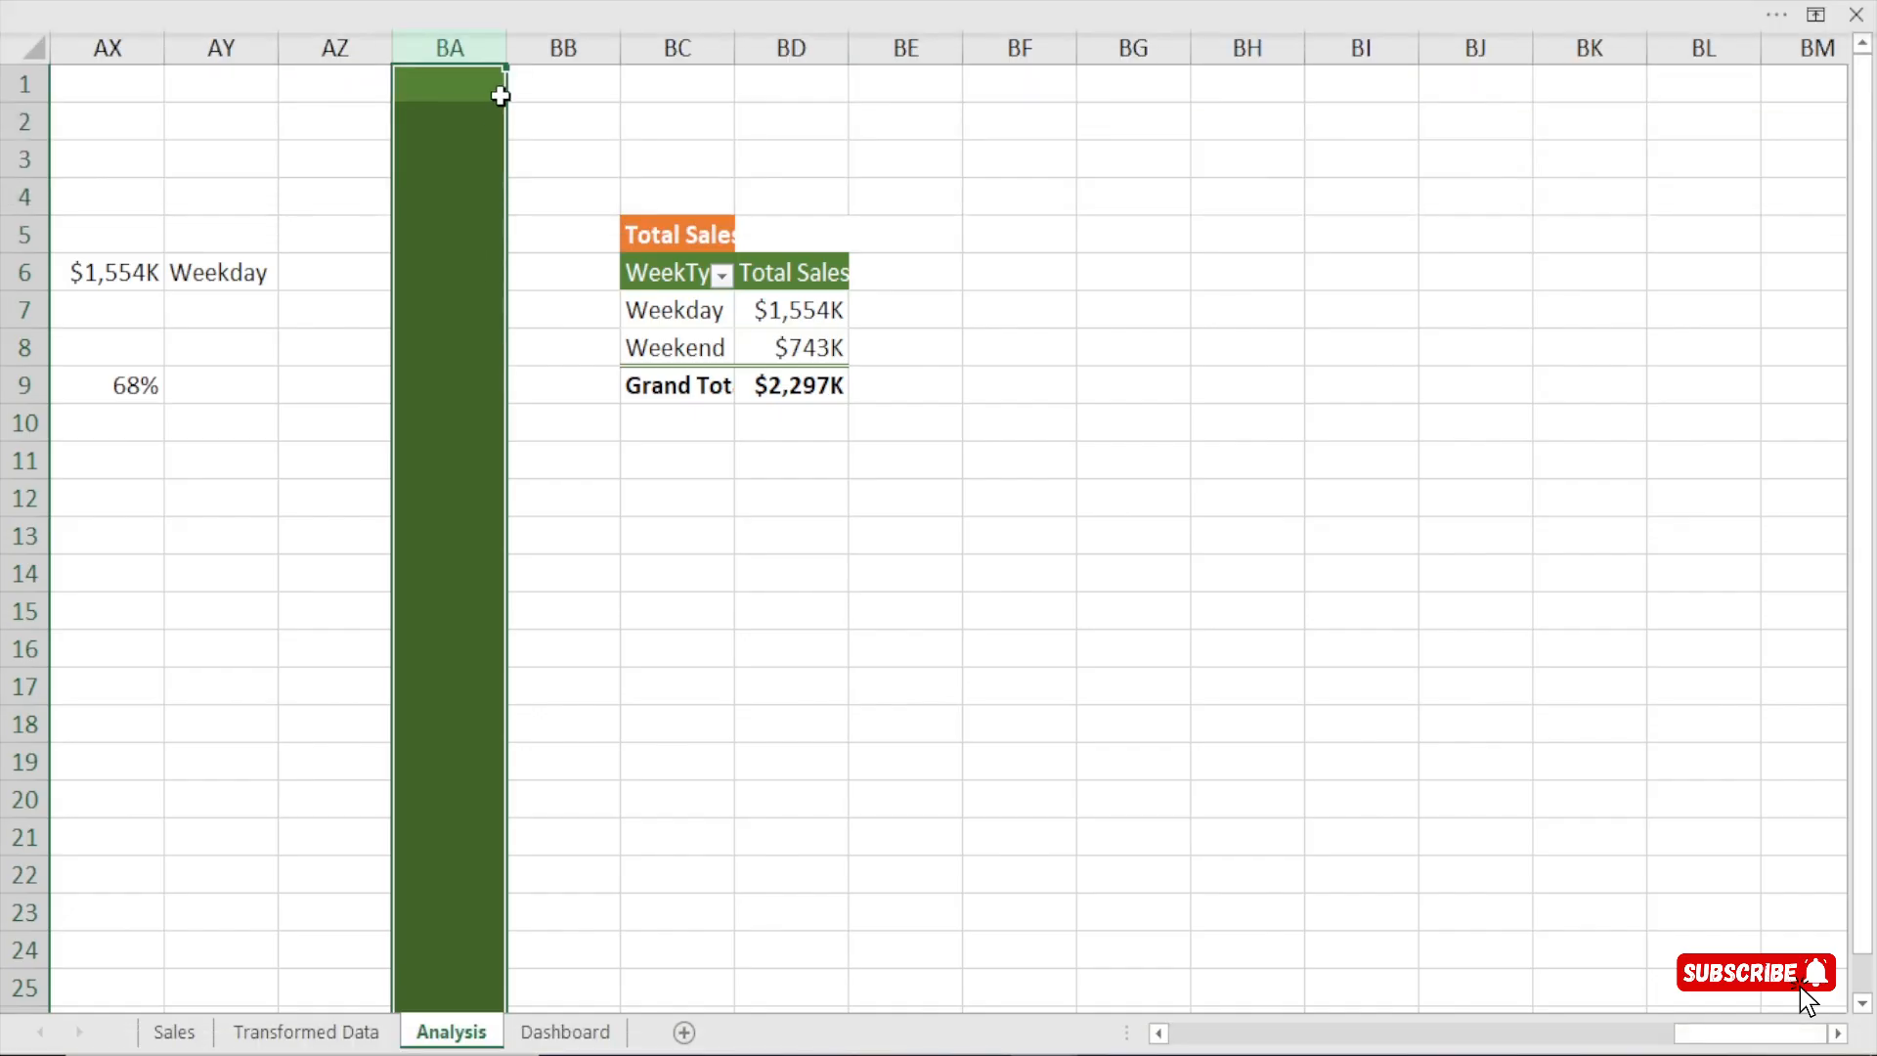
drag(506, 47, 456, 50)
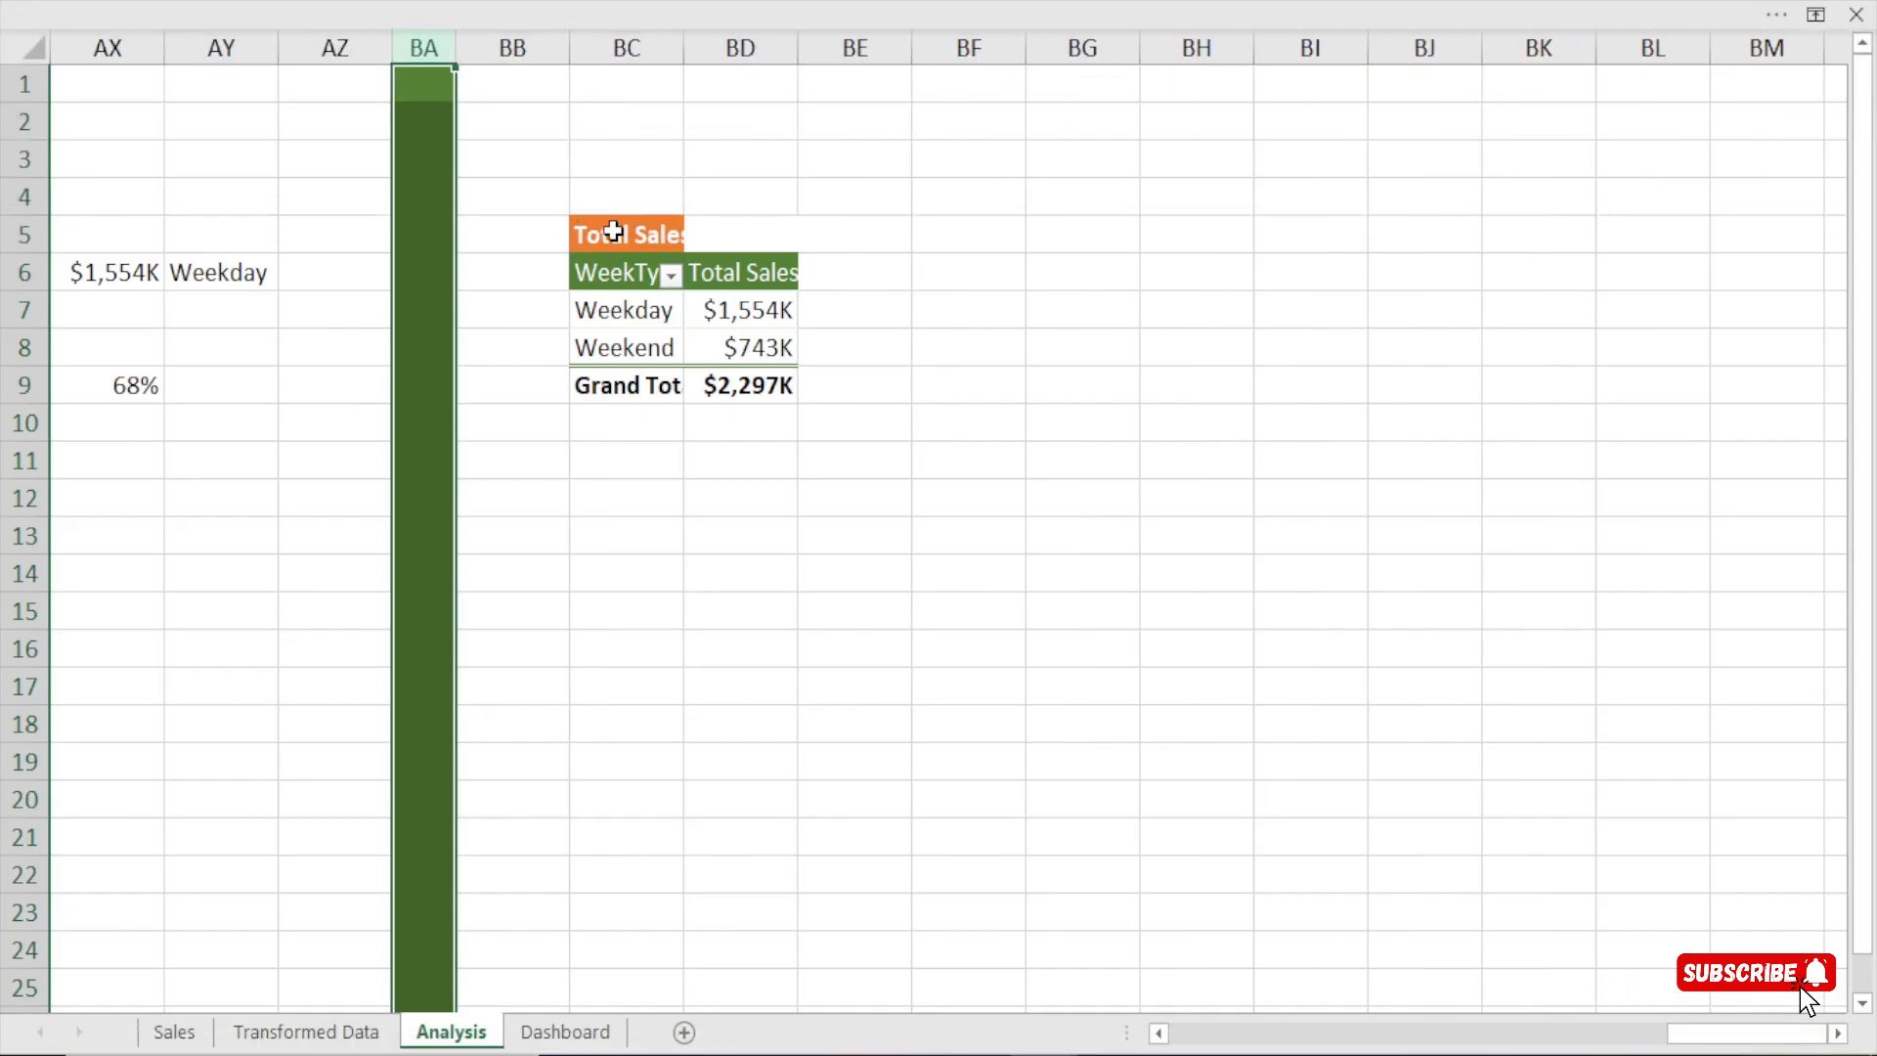
Retitle the pasted table as total sales by product sub-category and adjust column BC to a moderate width.
double_click(684, 49)
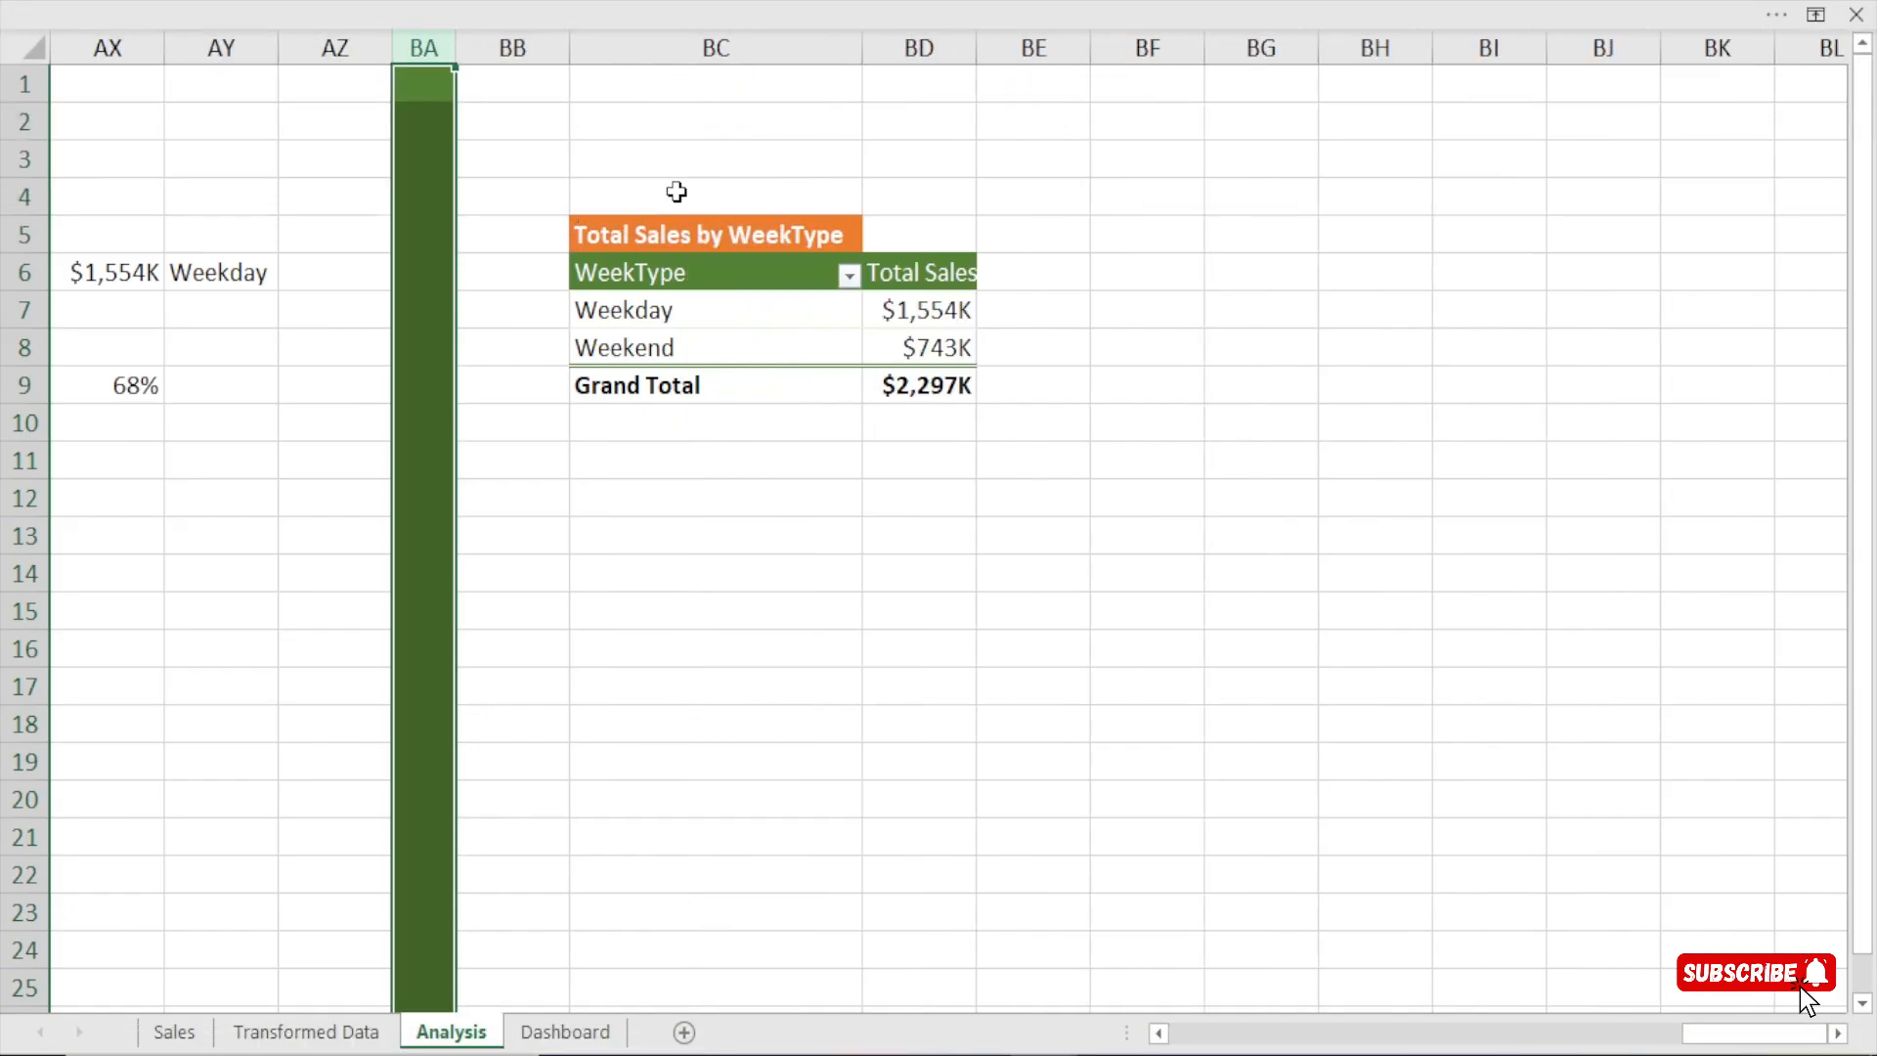
double_click(838, 240)
key(BackSpace)
key(BackSpace)
key(BackSpace)
key(BackSpace)
key(BackSpace)
key(BackSpace)
key(BackSpace)
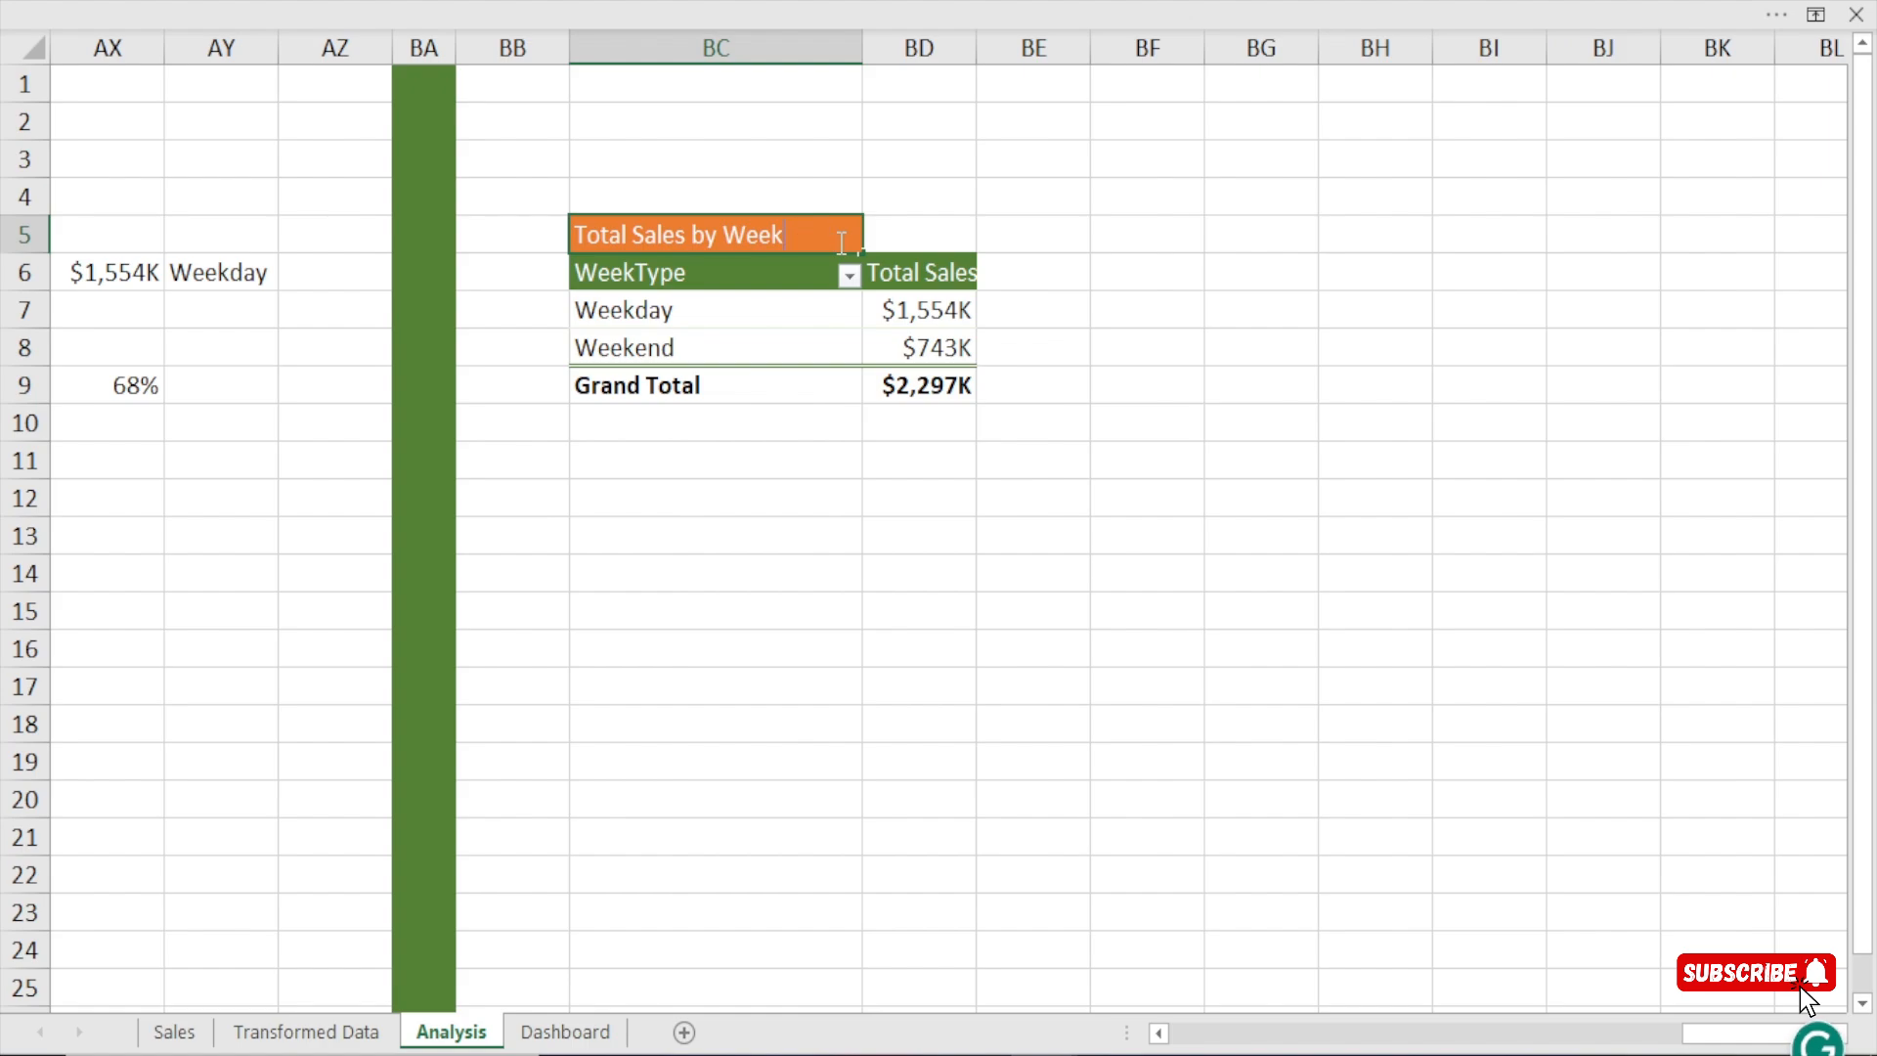
text(Product Sub-Cat)
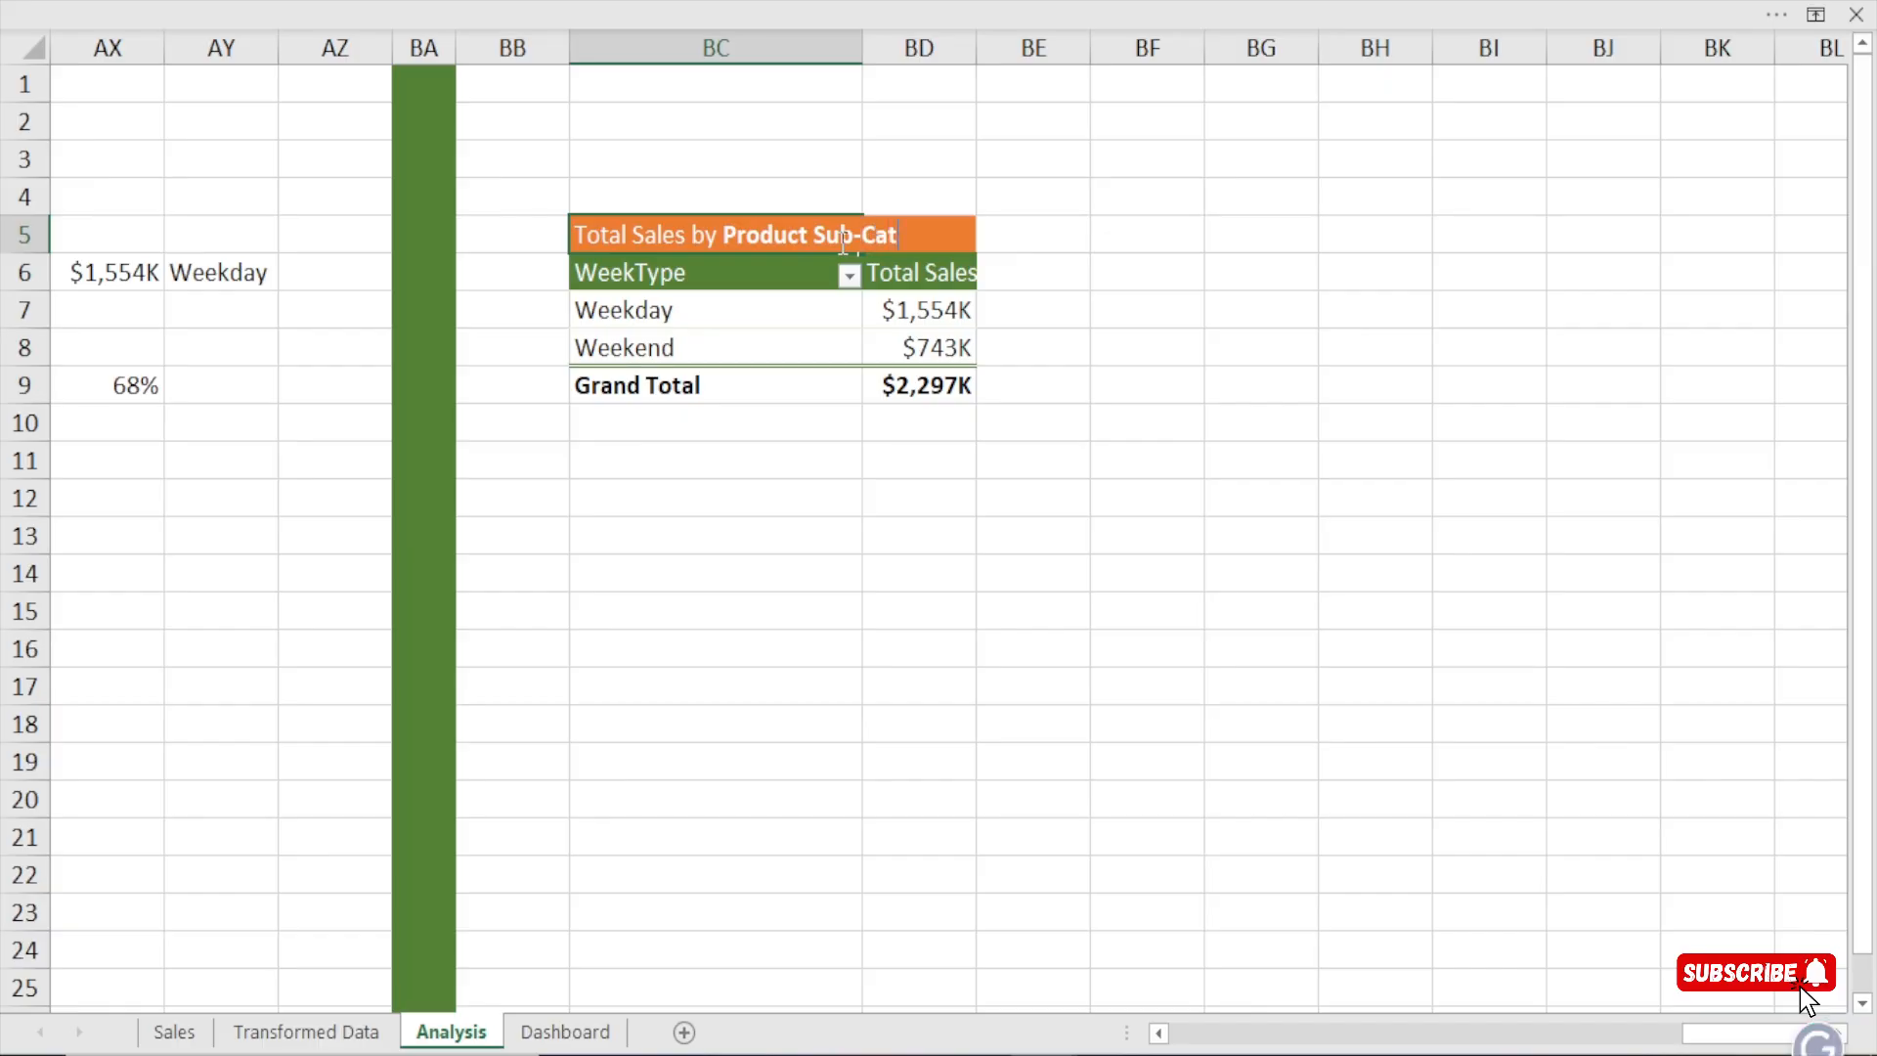
key(Return)
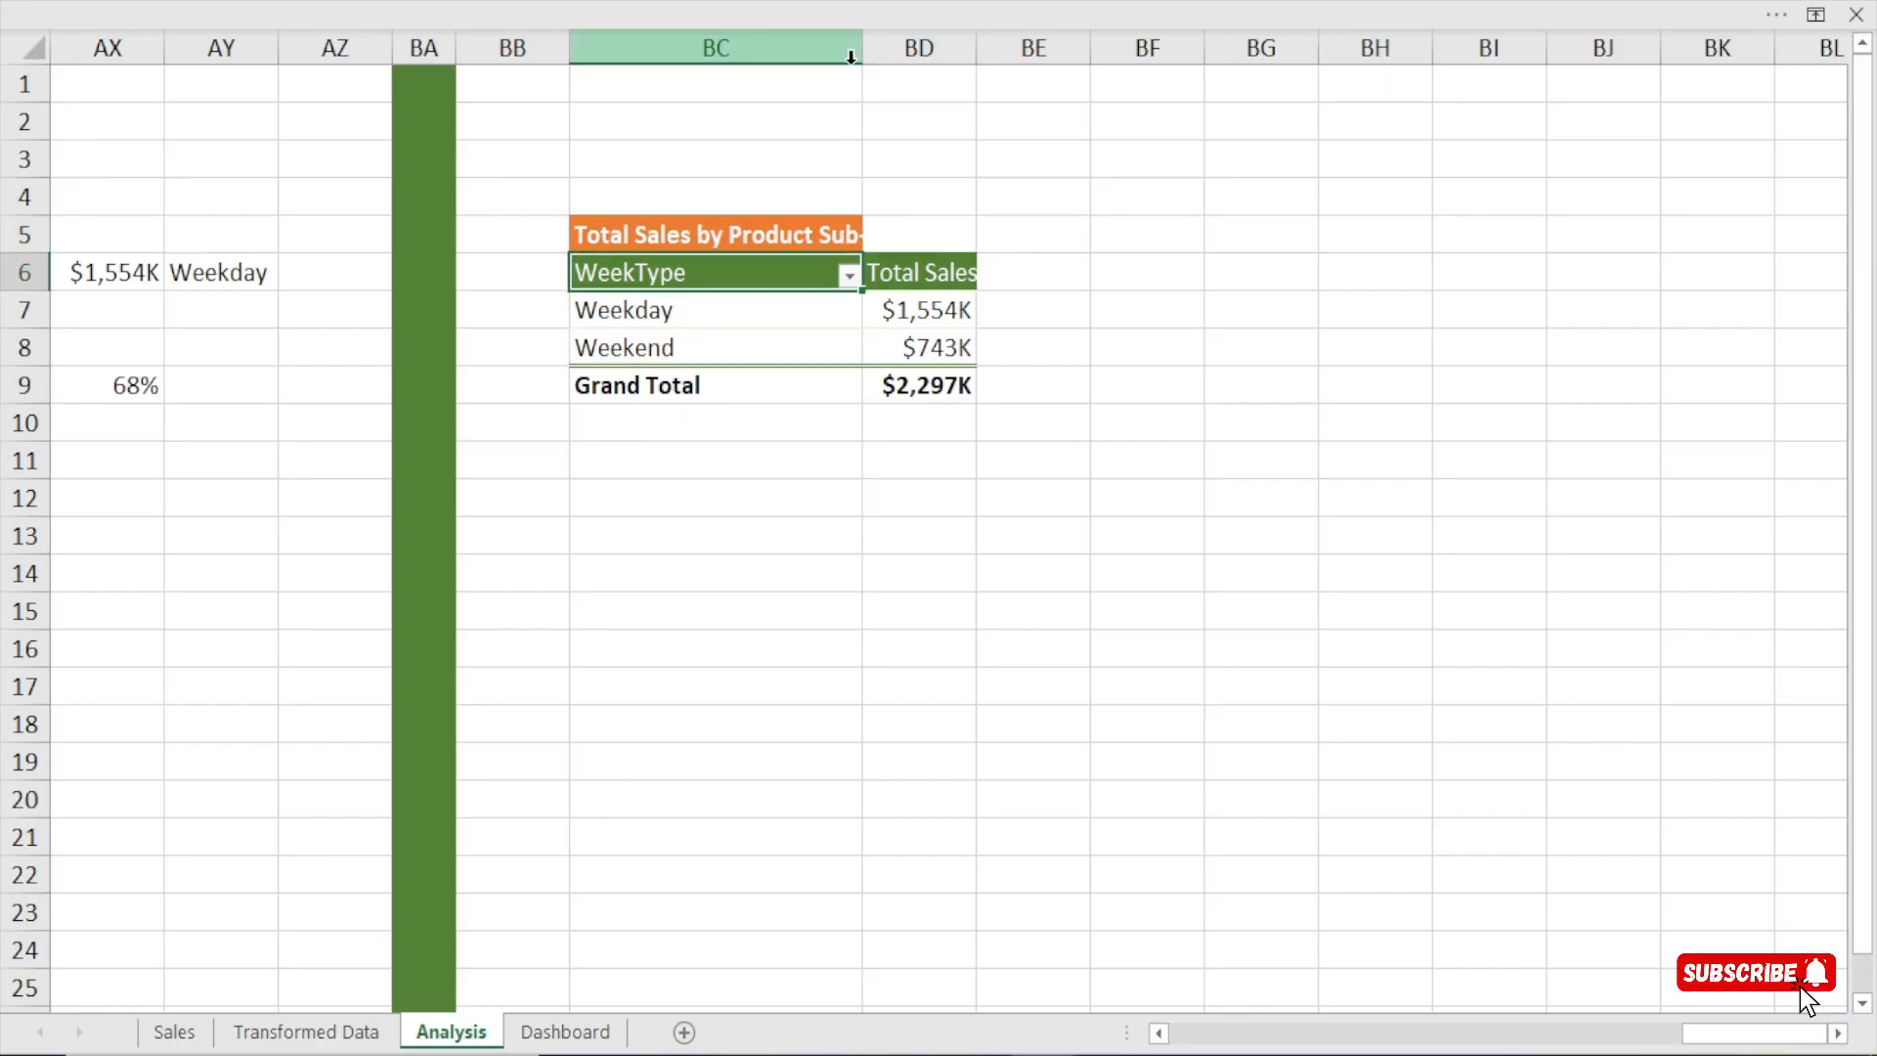
drag(861, 48, 760, 59)
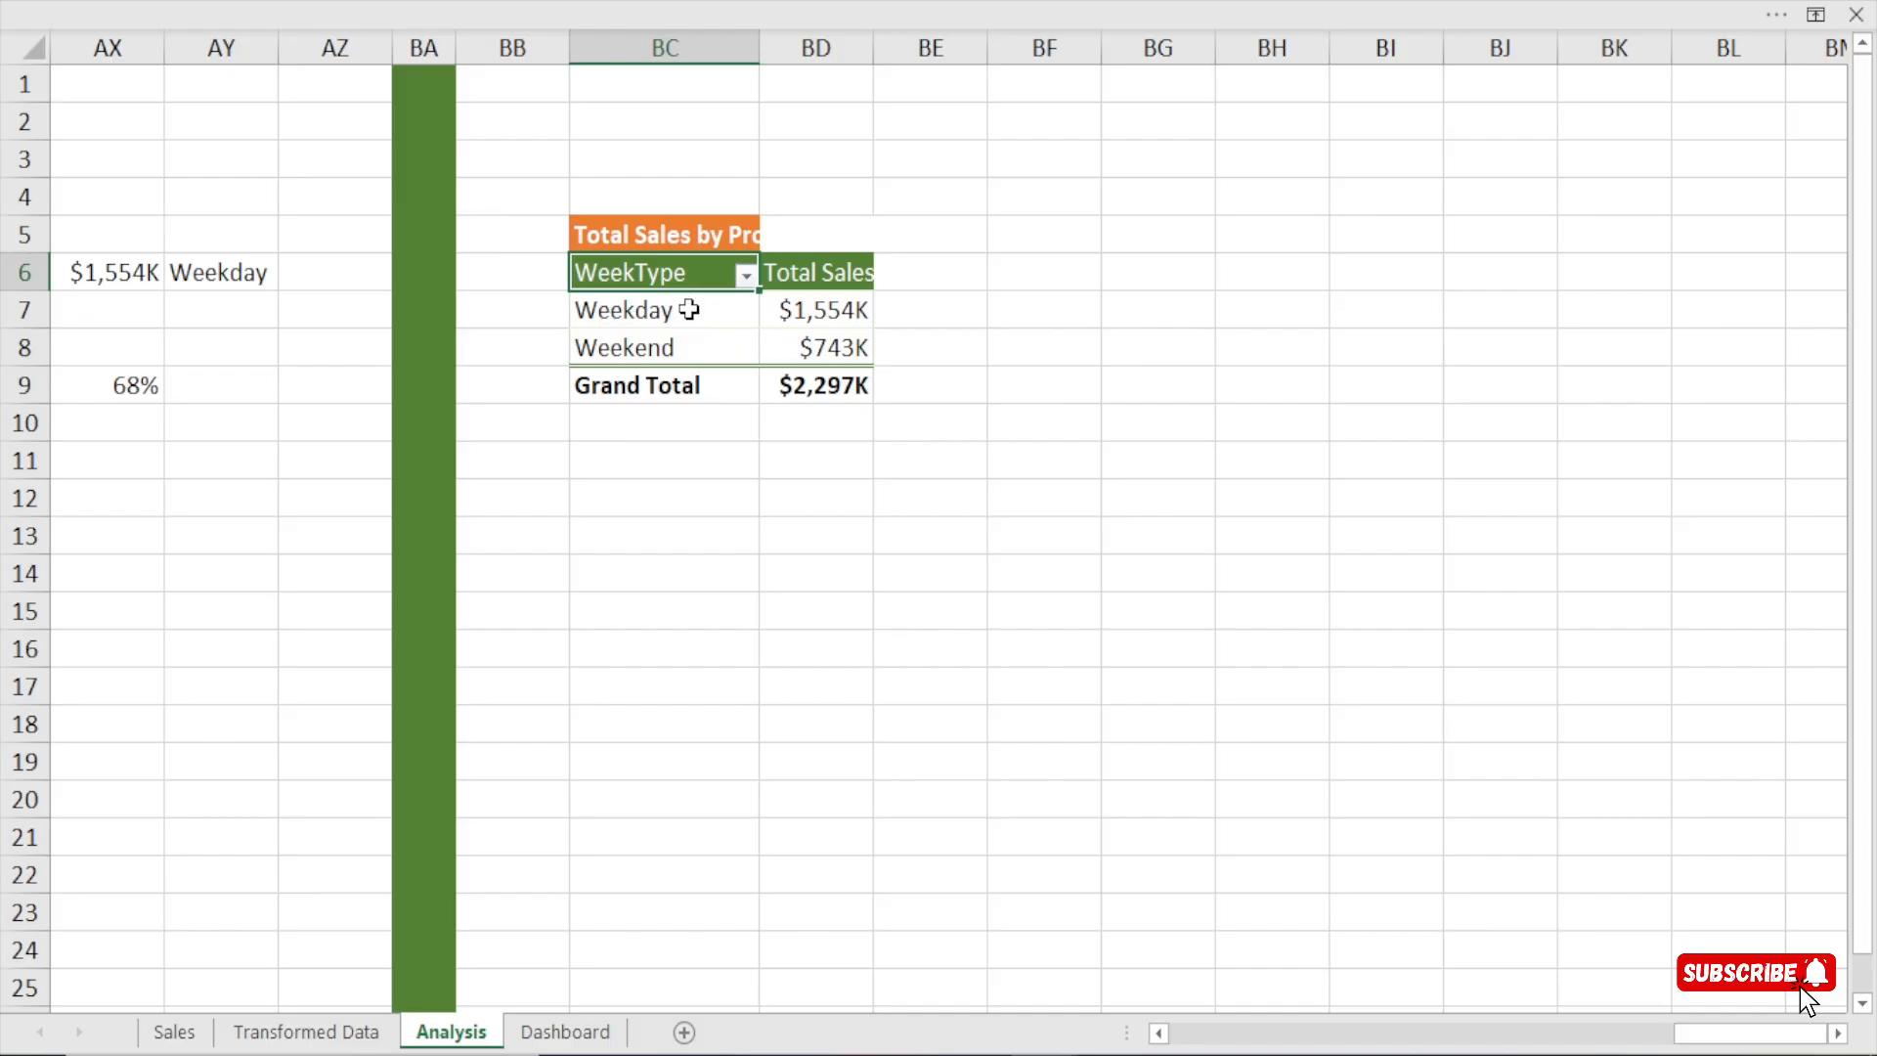
Replace the WeekType row field of the copied pivot table with Sub-Category.
click(689, 310)
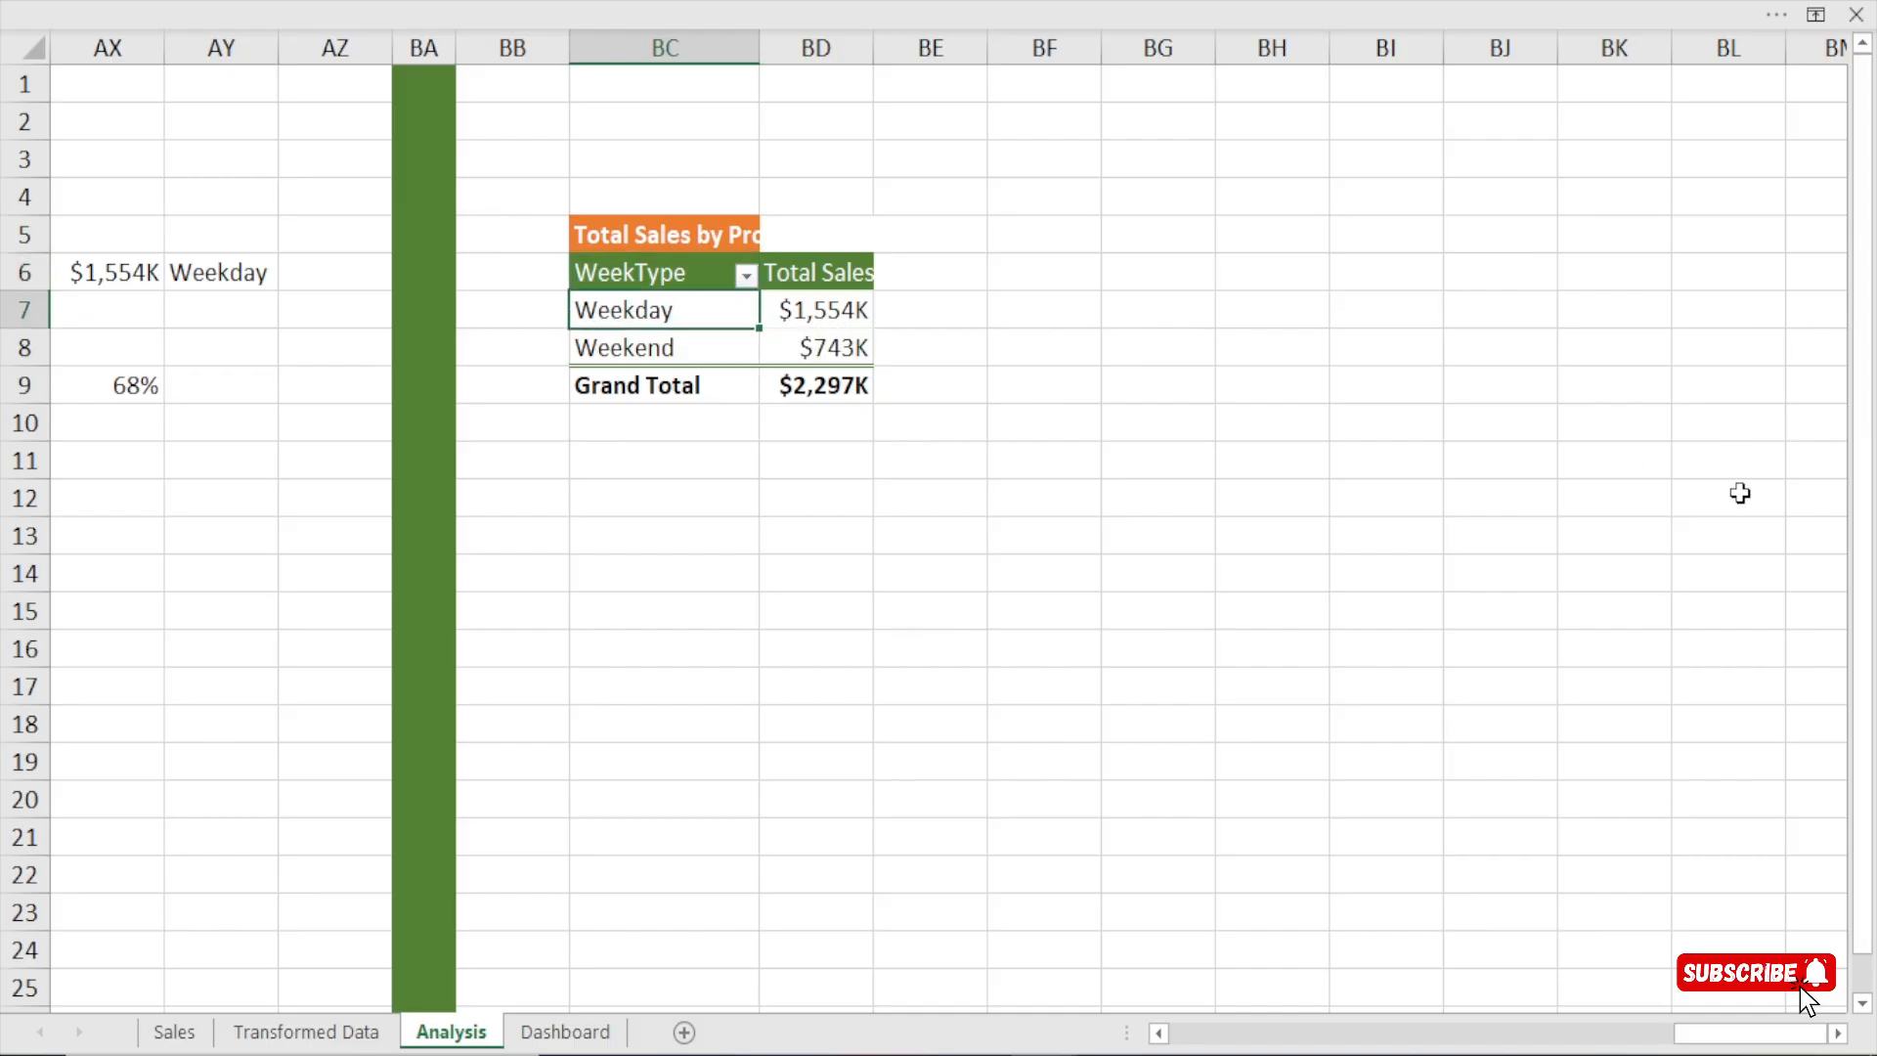
right_click(697, 313)
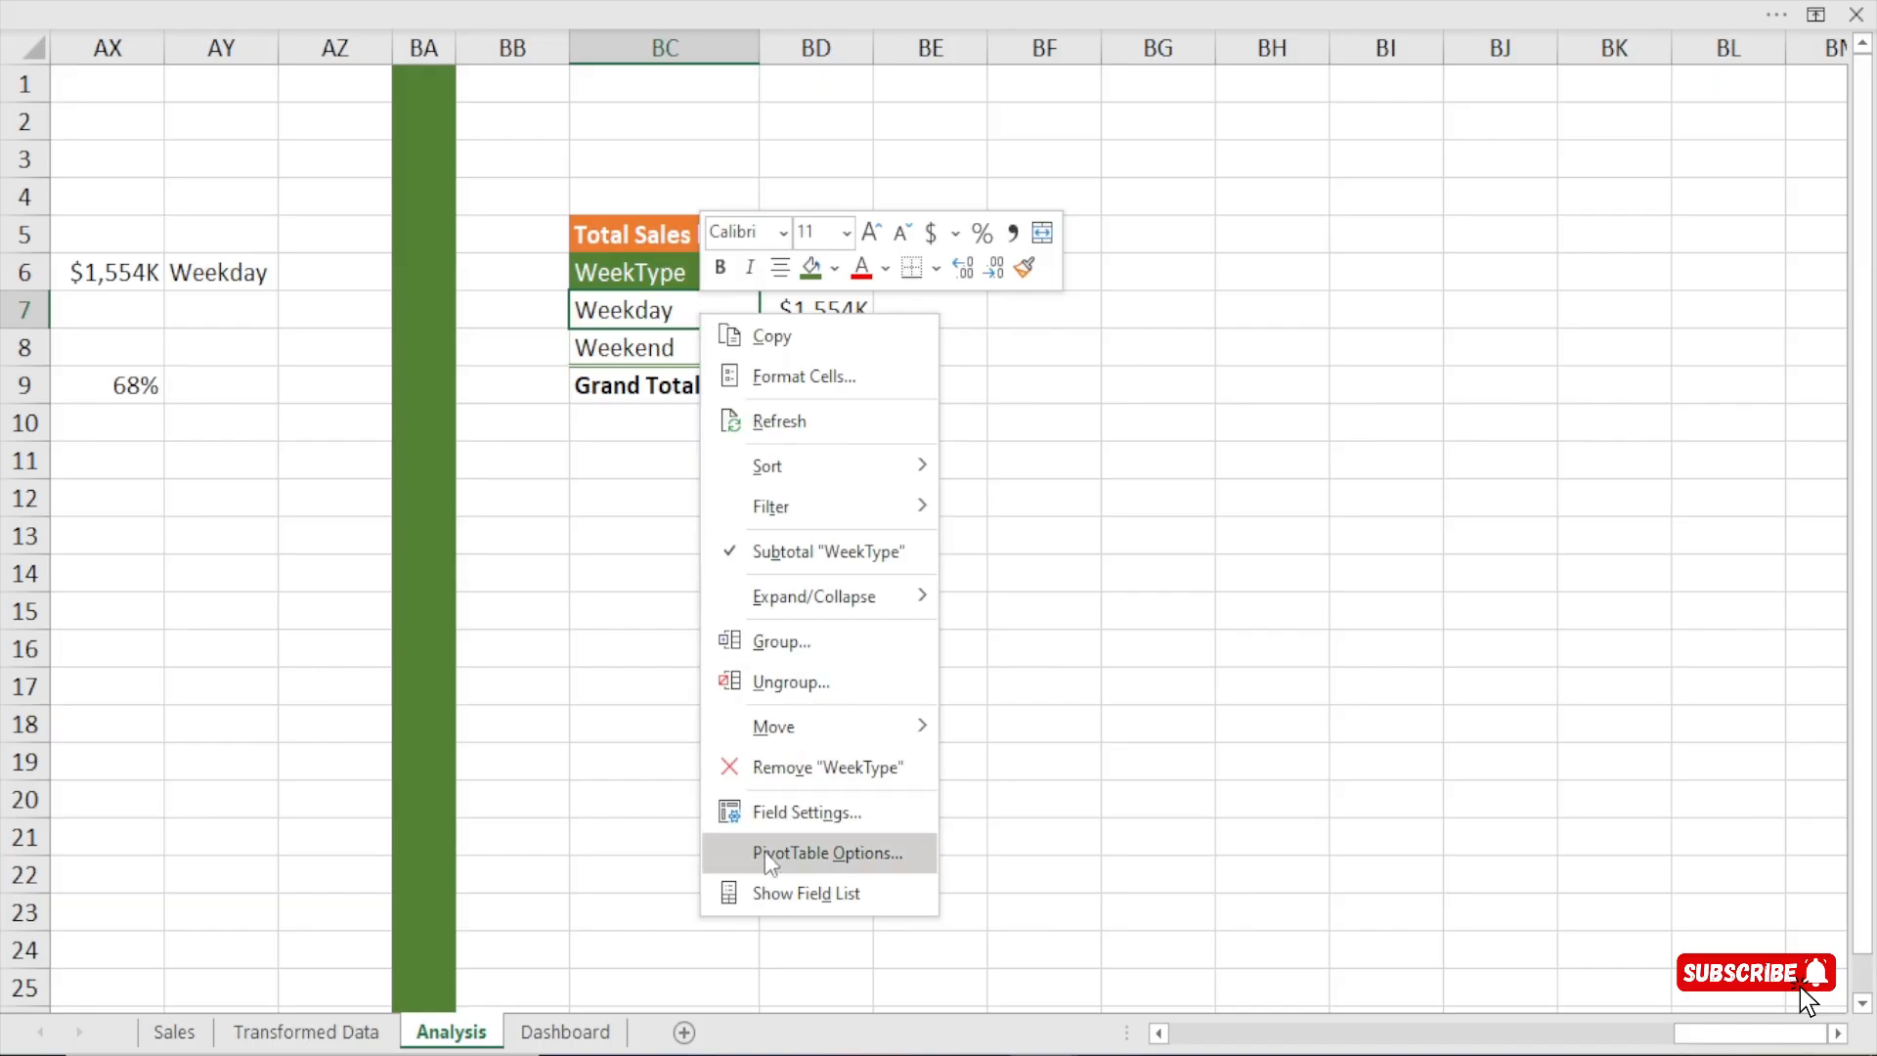
click(793, 887)
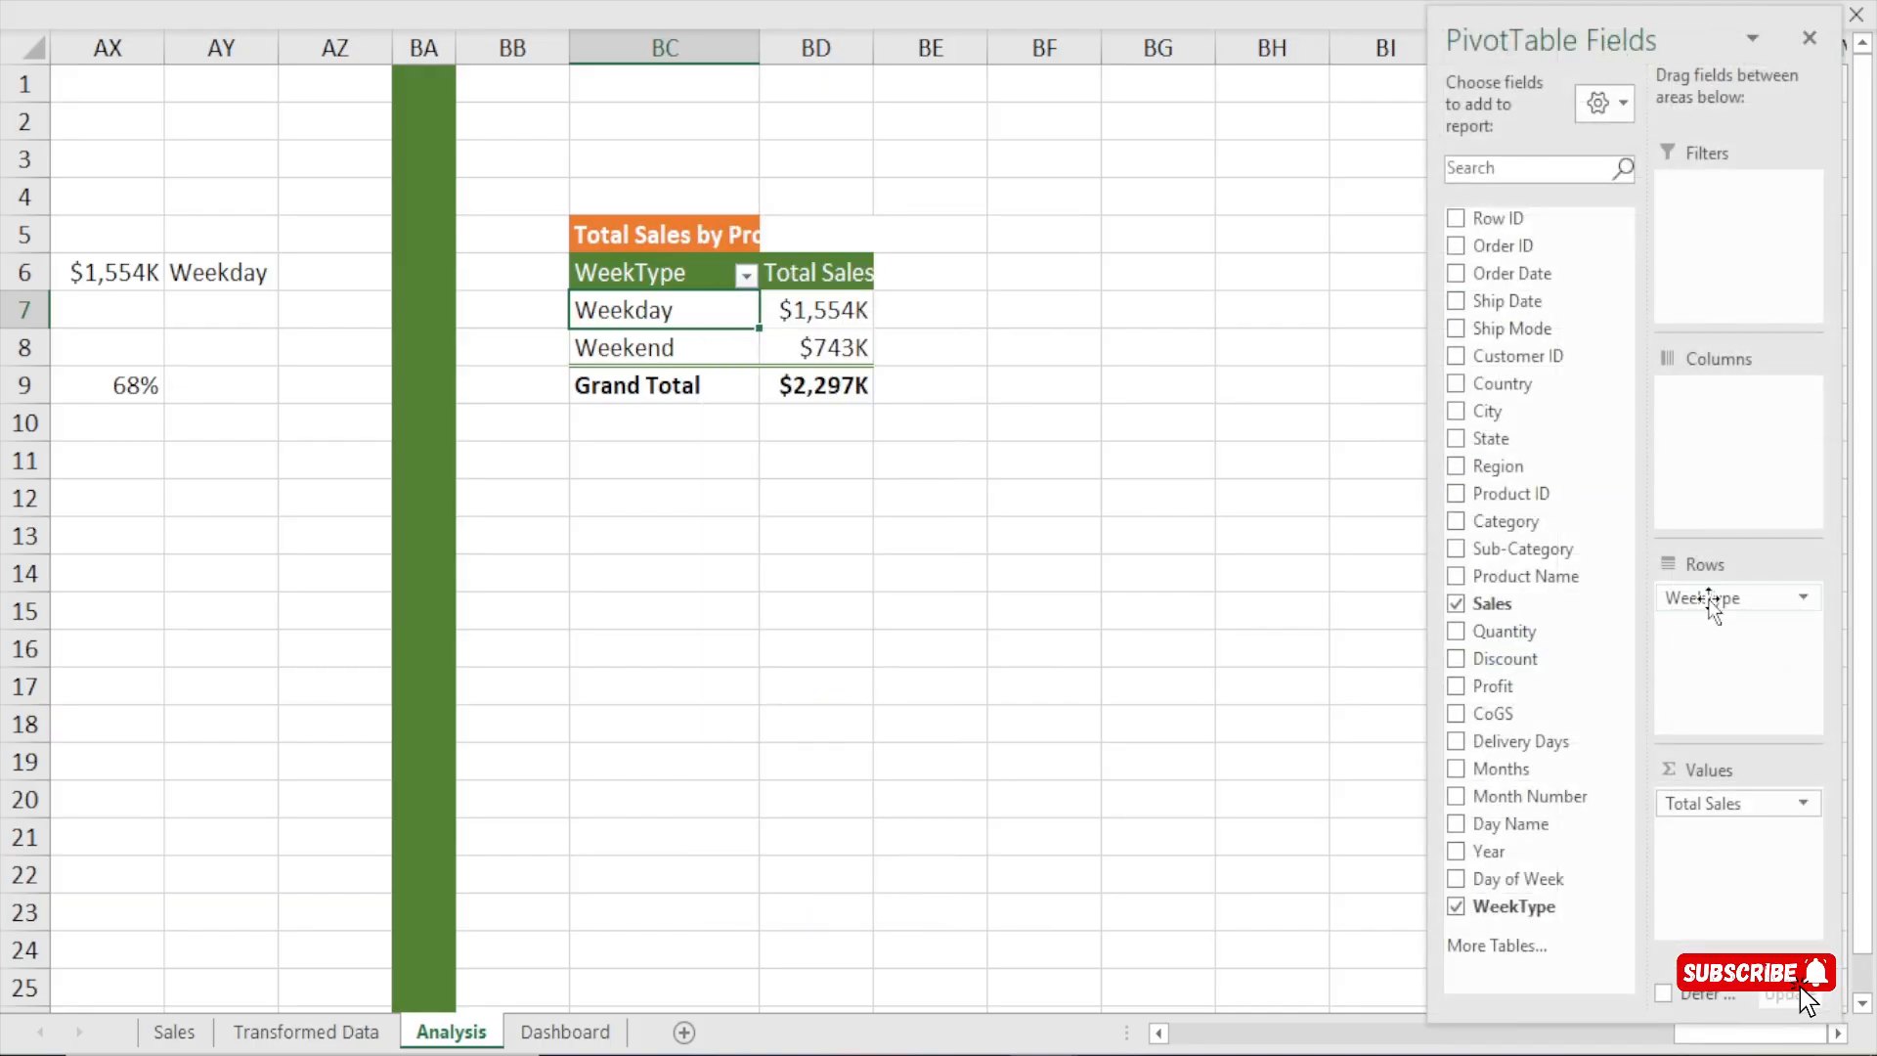
drag(1712, 606, 1495, 768)
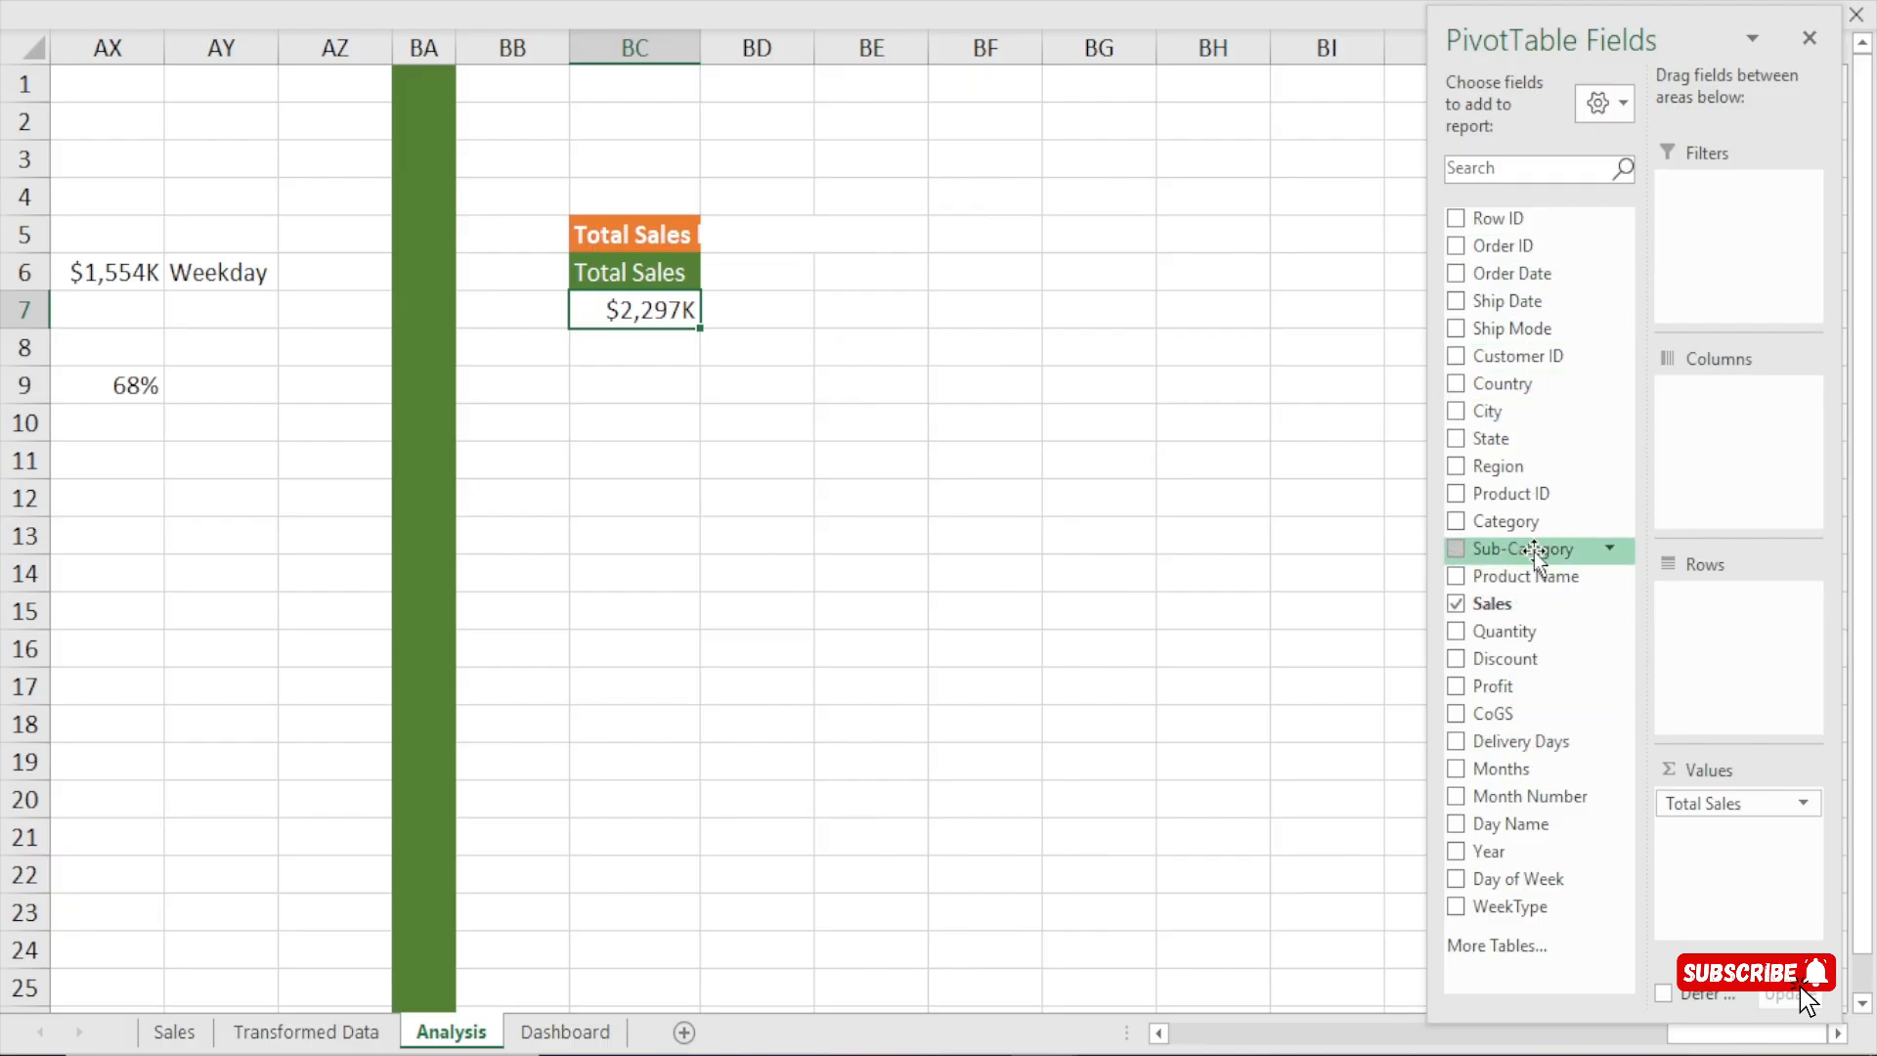
drag(1517, 555, 1741, 640)
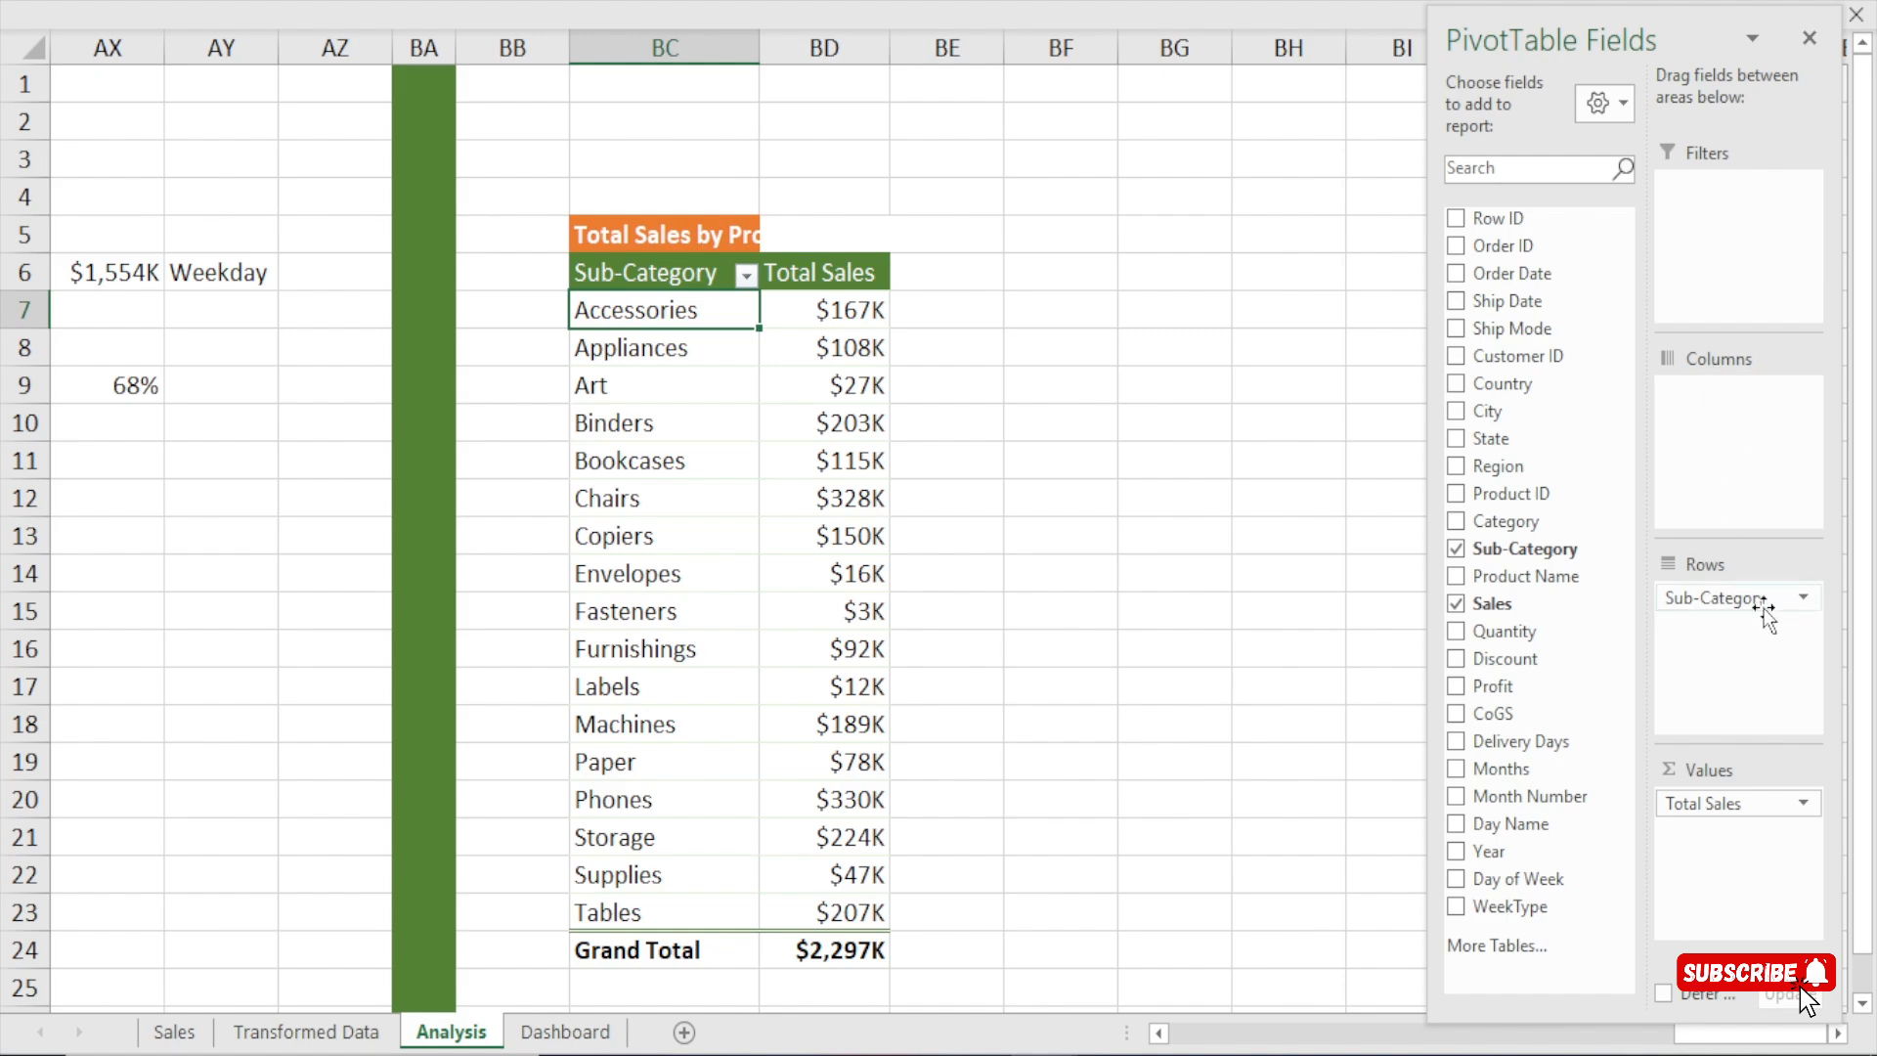
Try Sub-Category in the pivot table's columns to compare the horizontal layout, and move it back to the rows.
drag(1765, 611, 1759, 442)
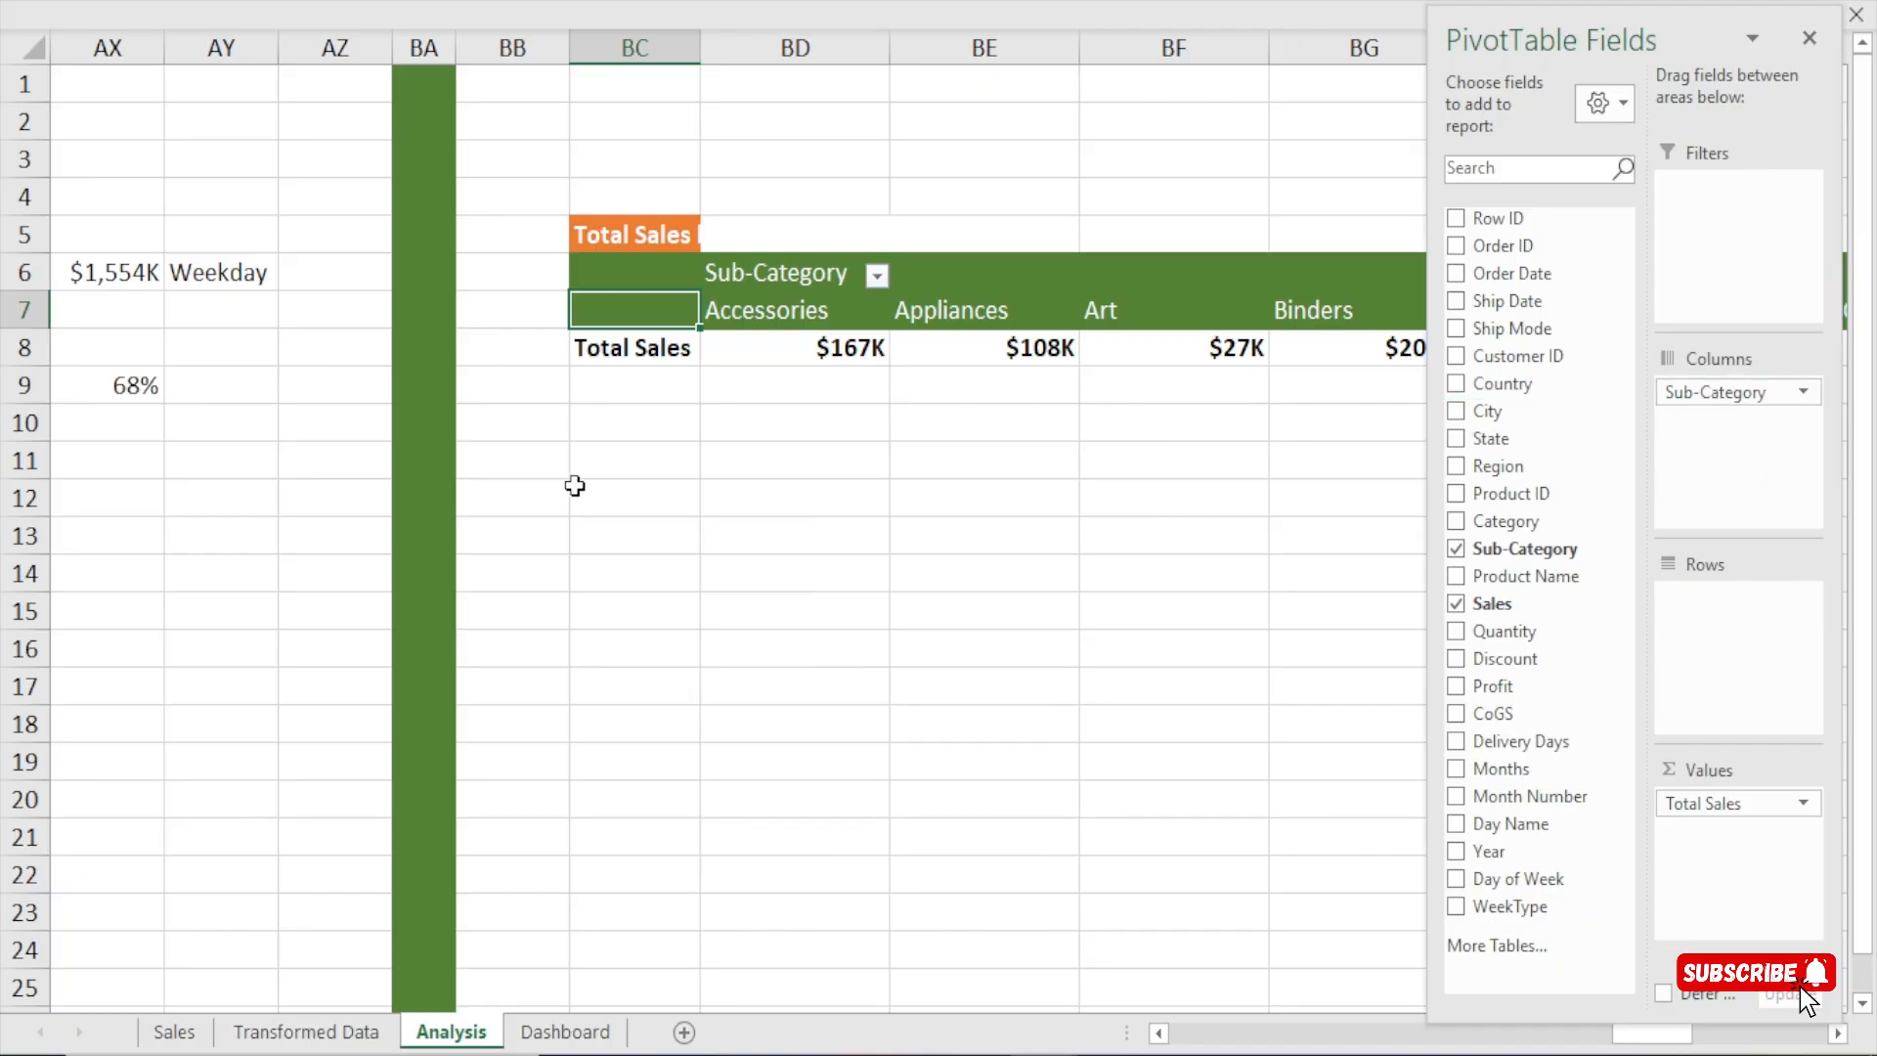
drag(594, 499, 1322, 507)
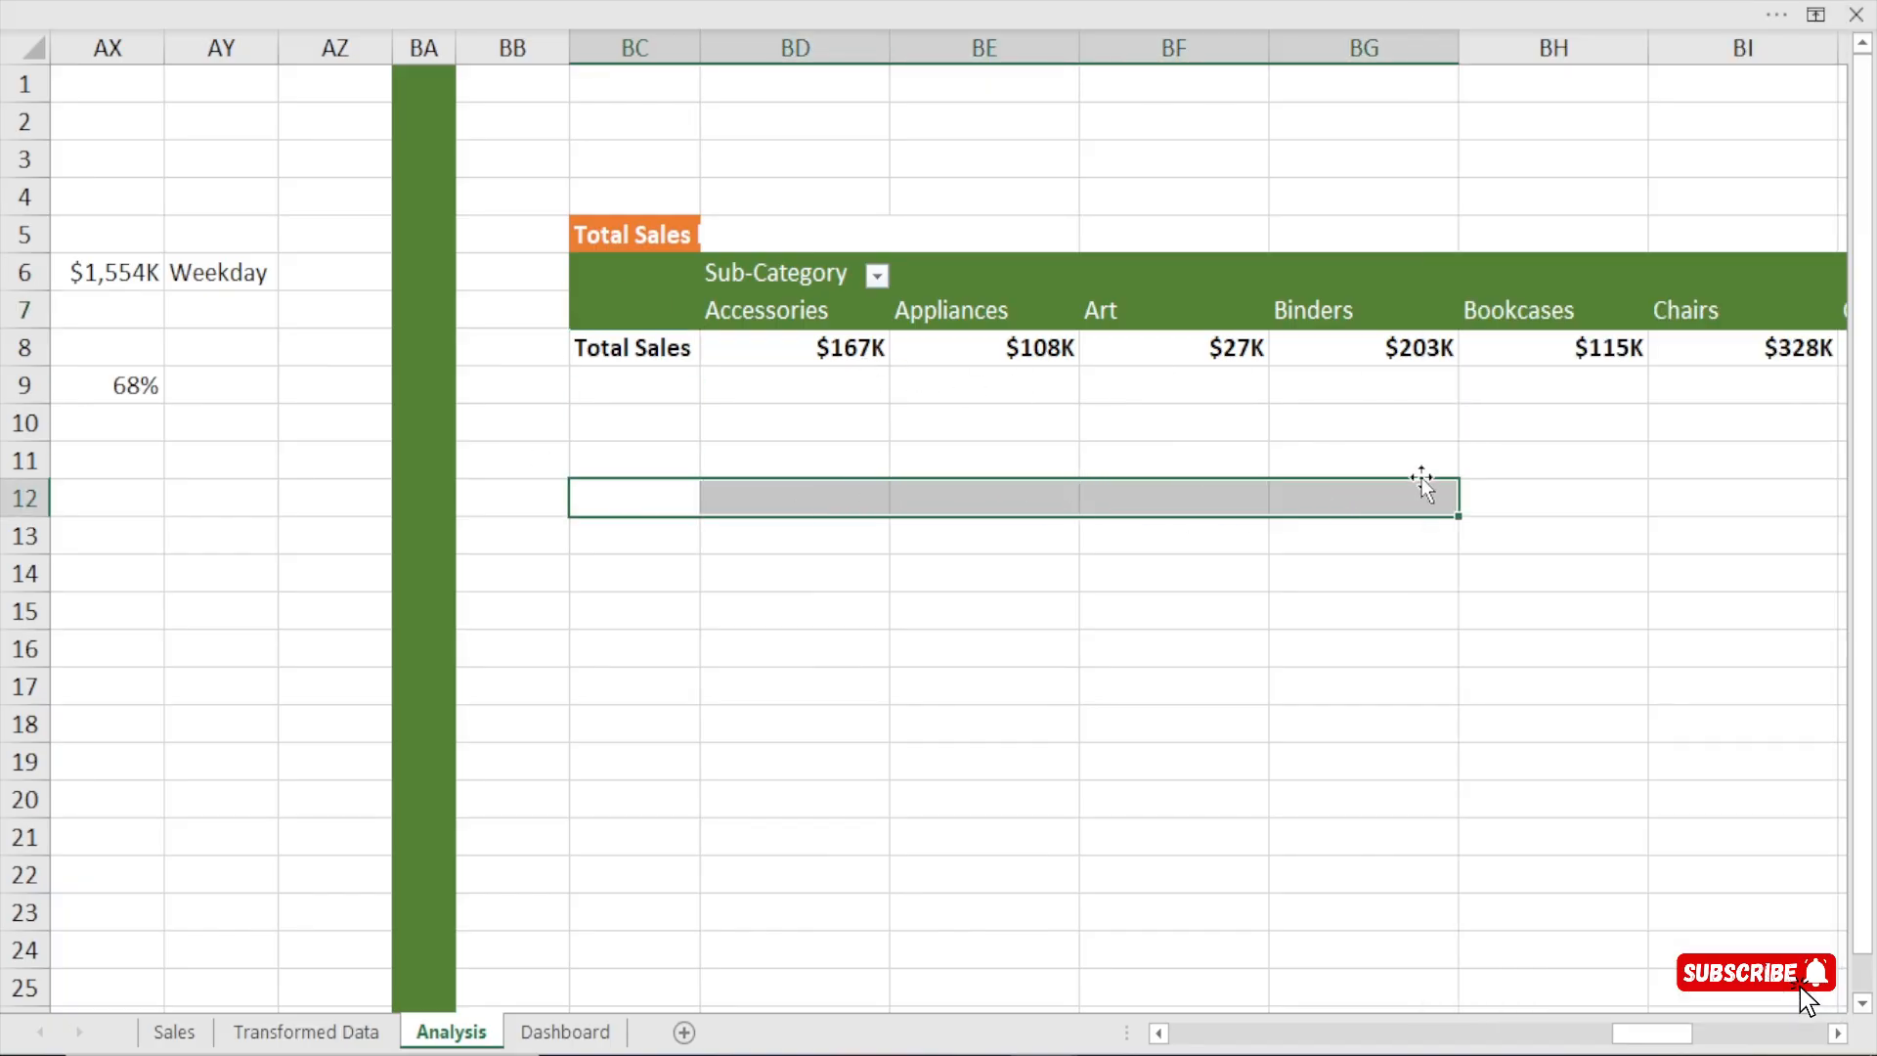
click(831, 272)
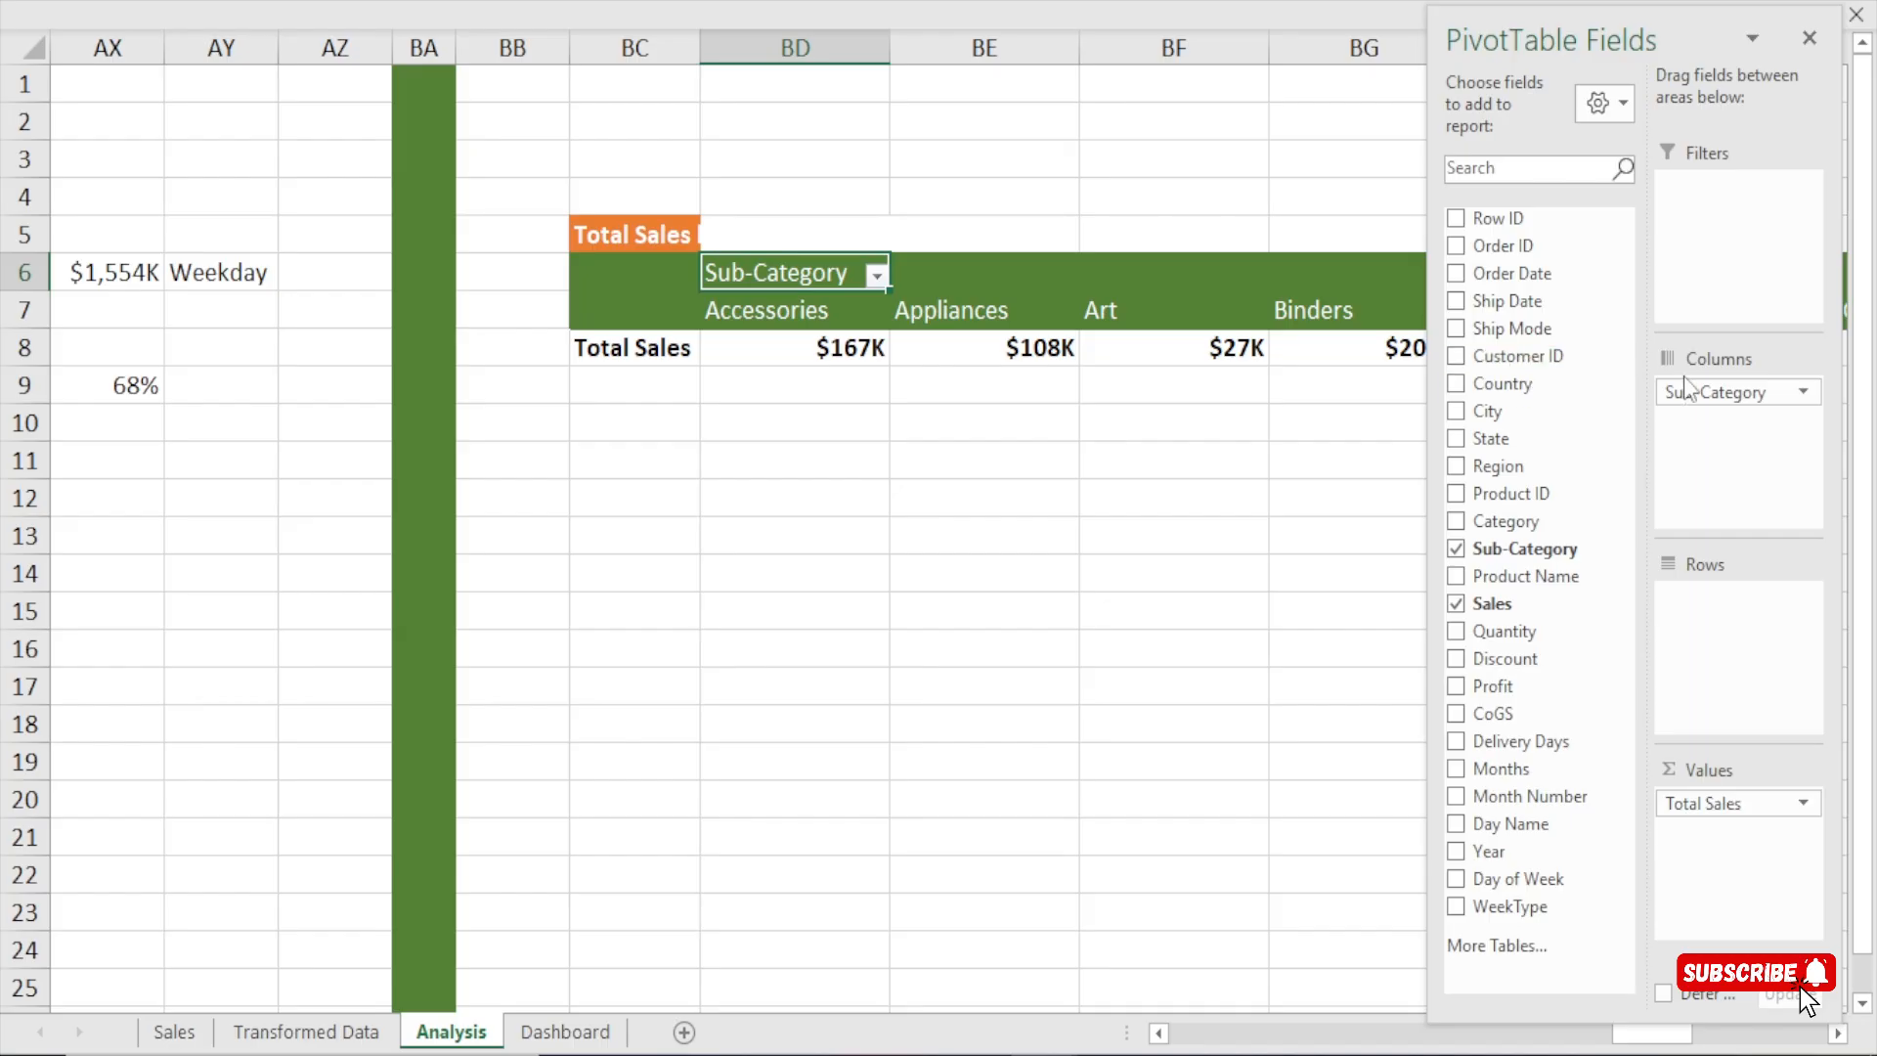
drag(1681, 391, 1735, 626)
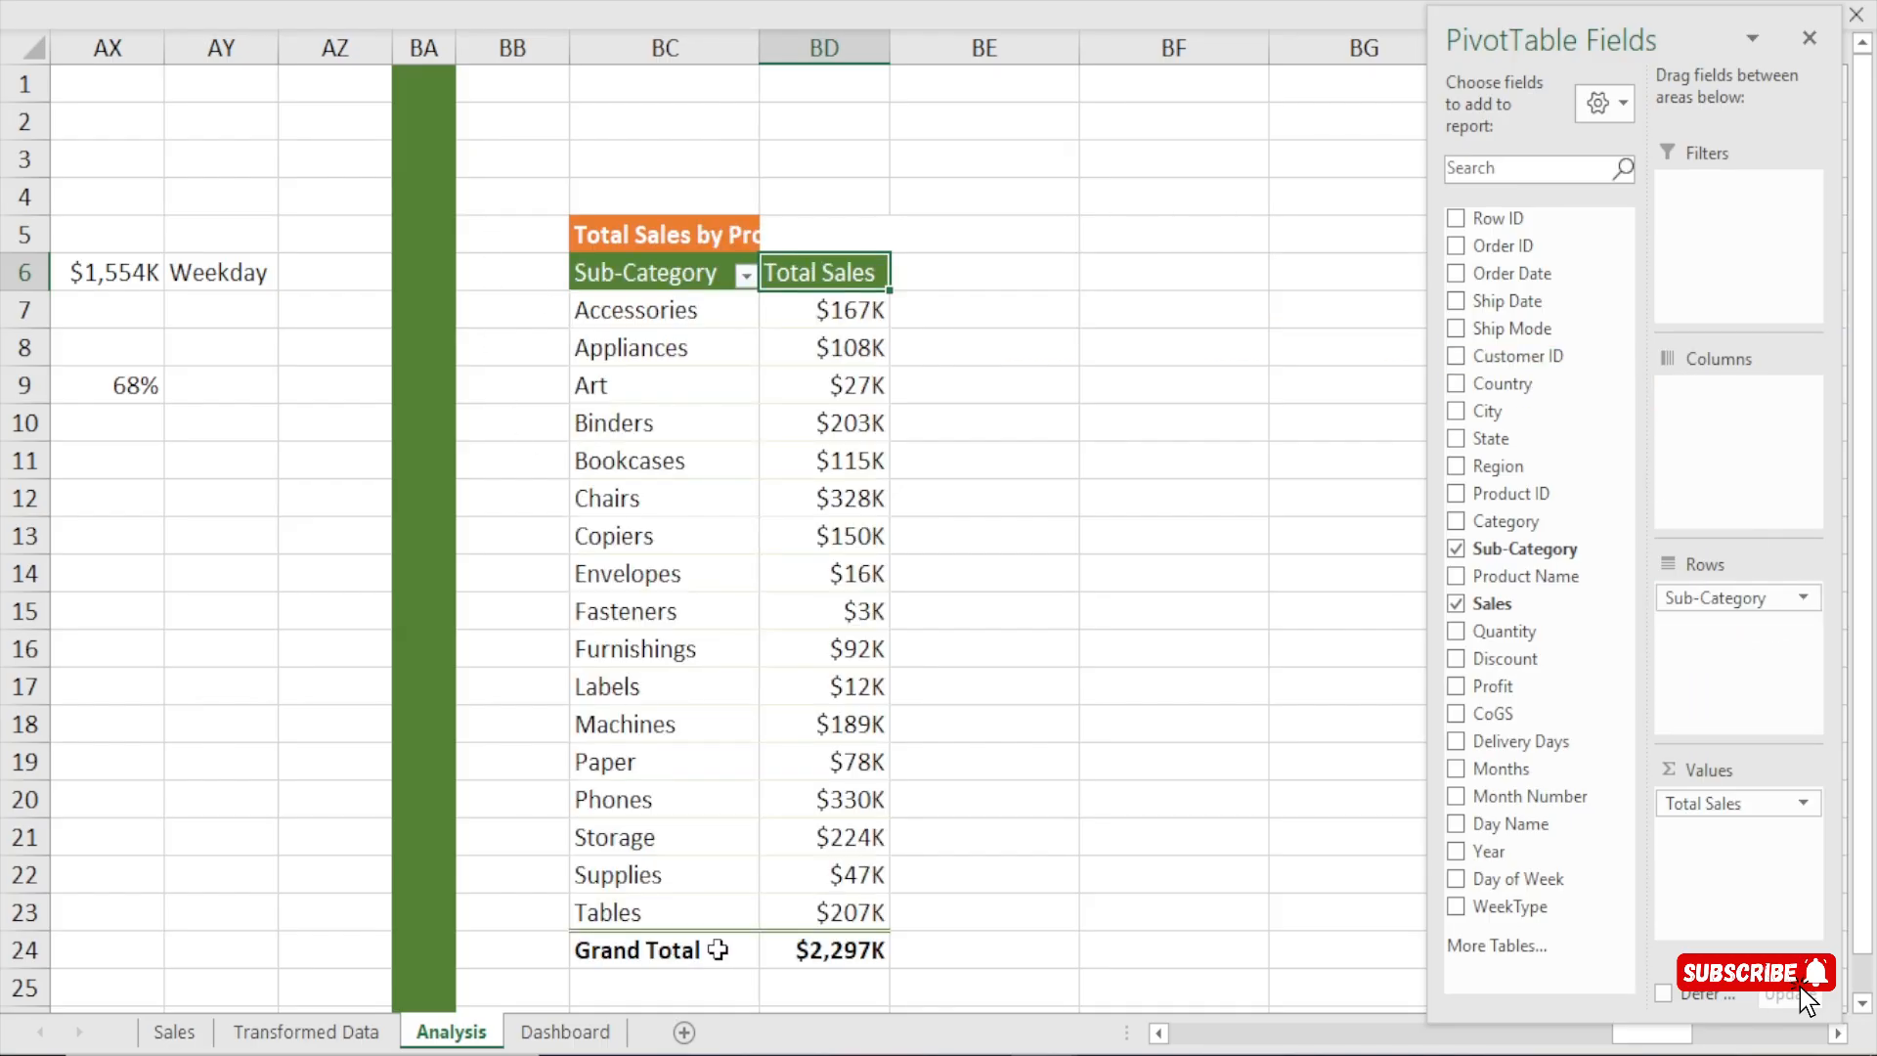
click(1048, 416)
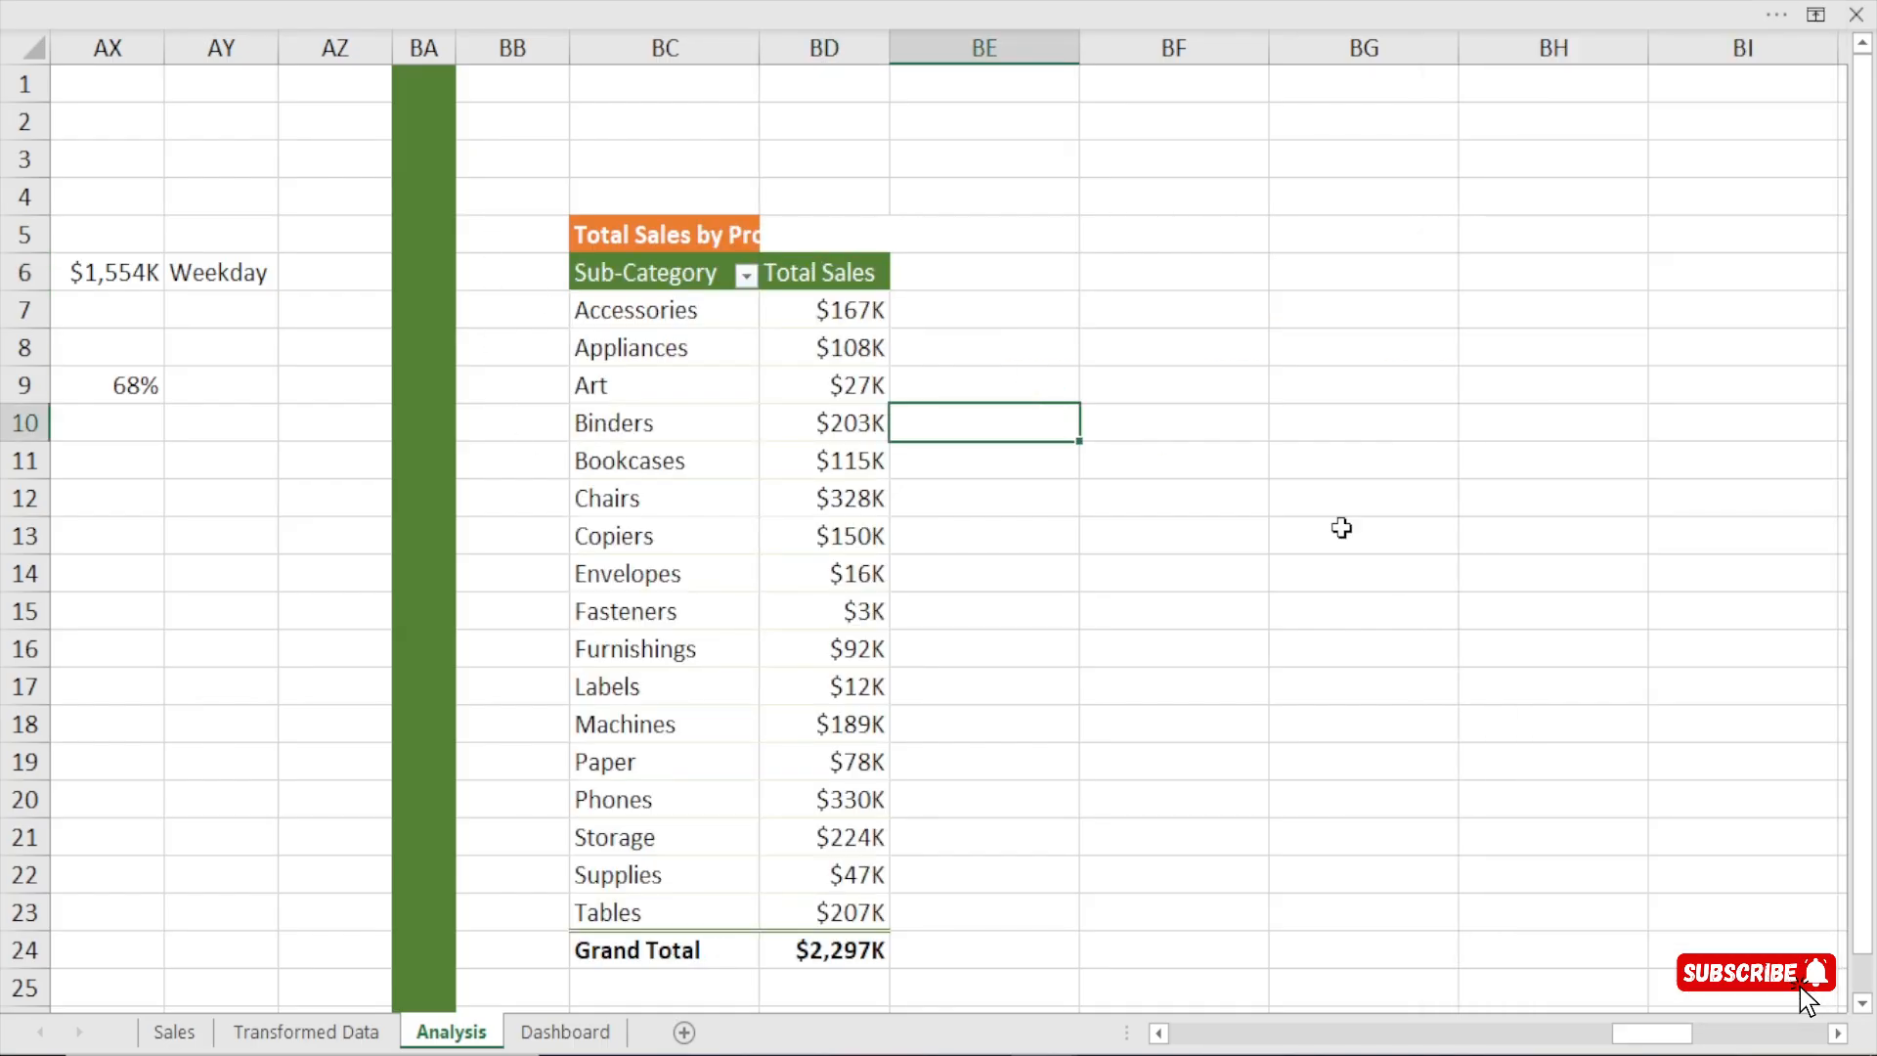
Close the pivot field list and sort the sub-categories by Total Sales from largest to smallest.
click(1838, 1033)
click(1838, 1033)
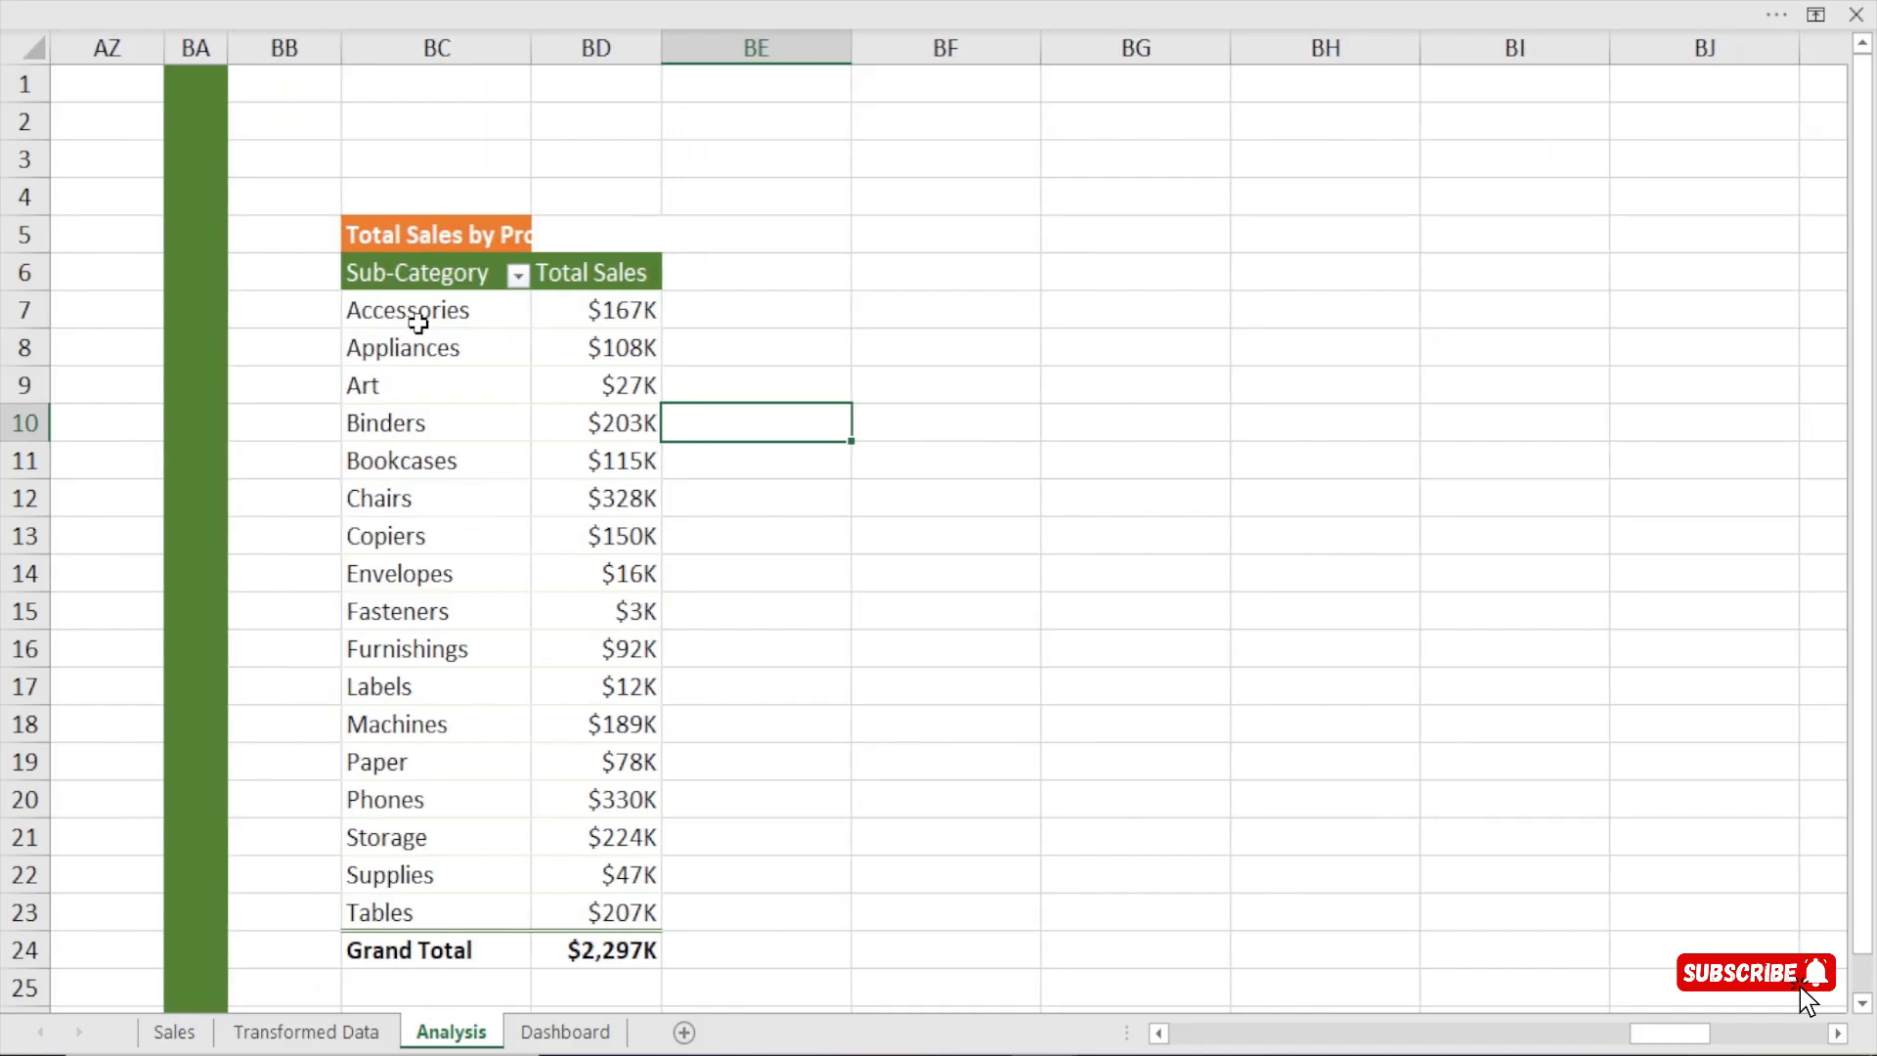
drag(418, 323, 424, 819)
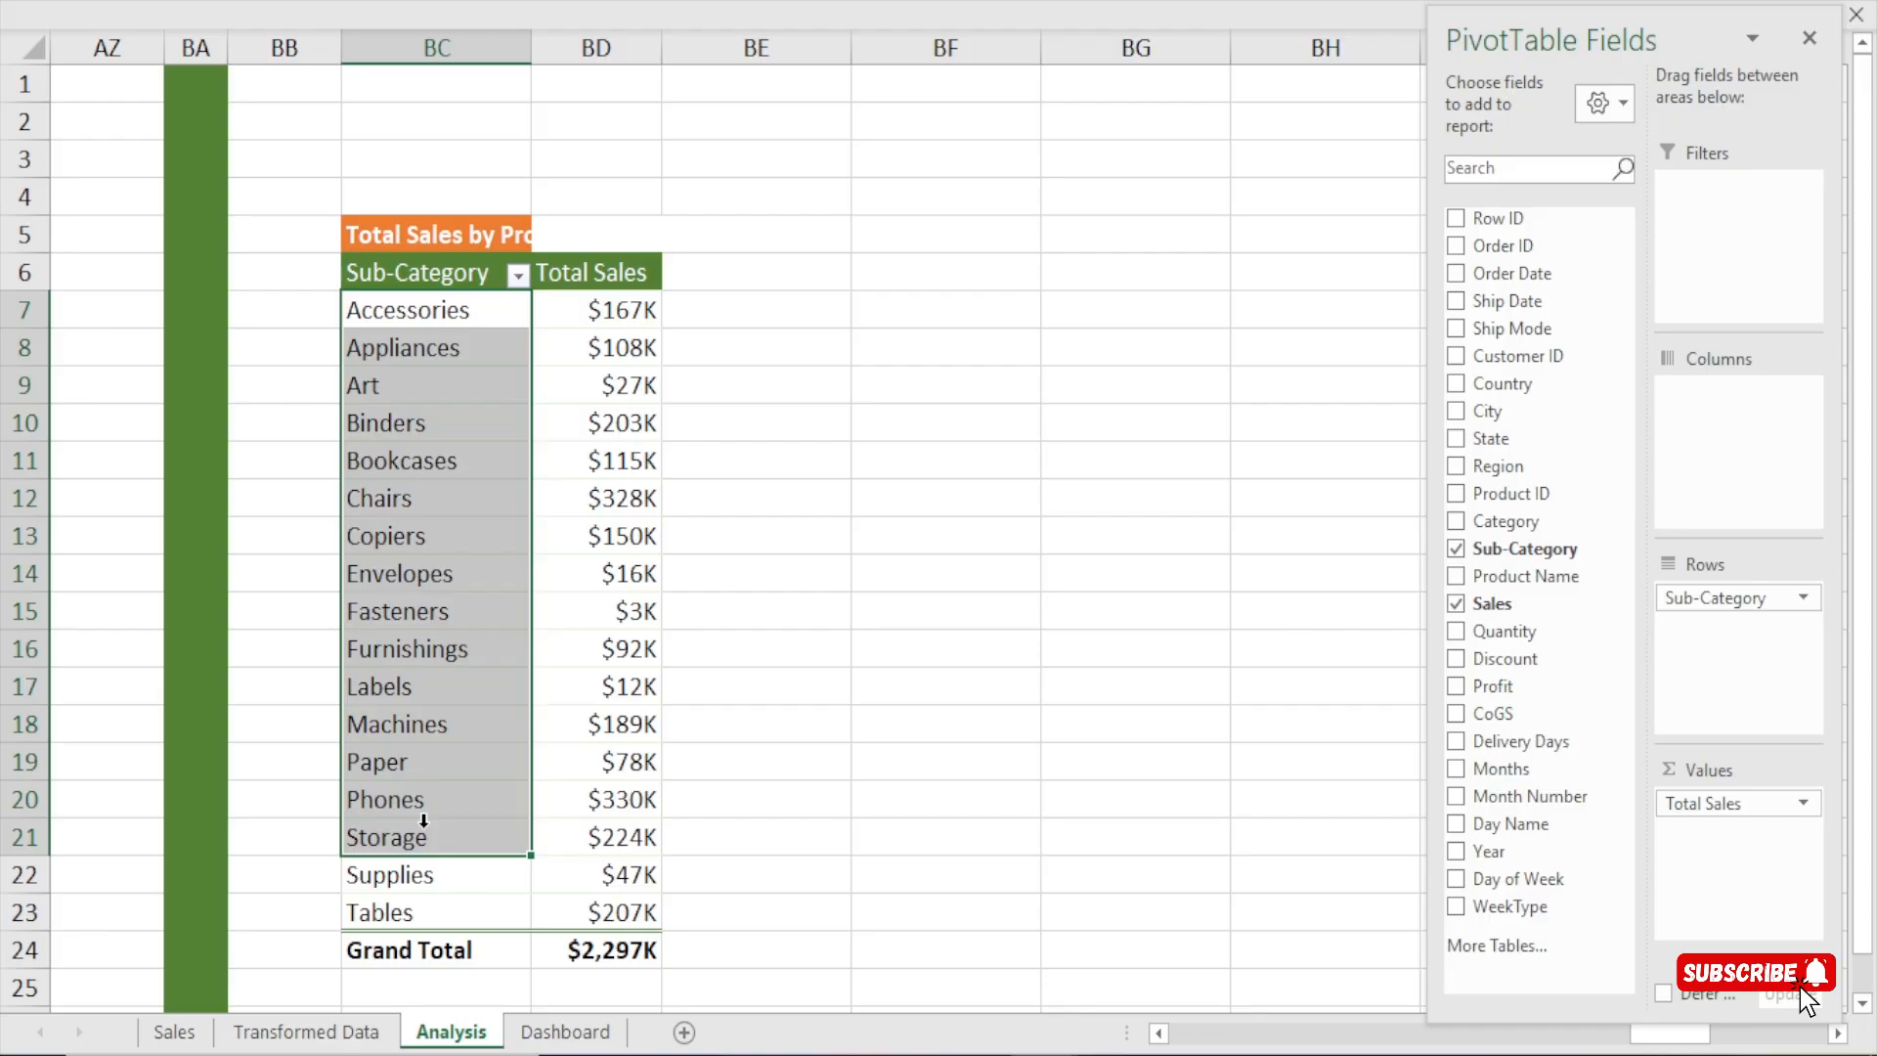
click(1809, 37)
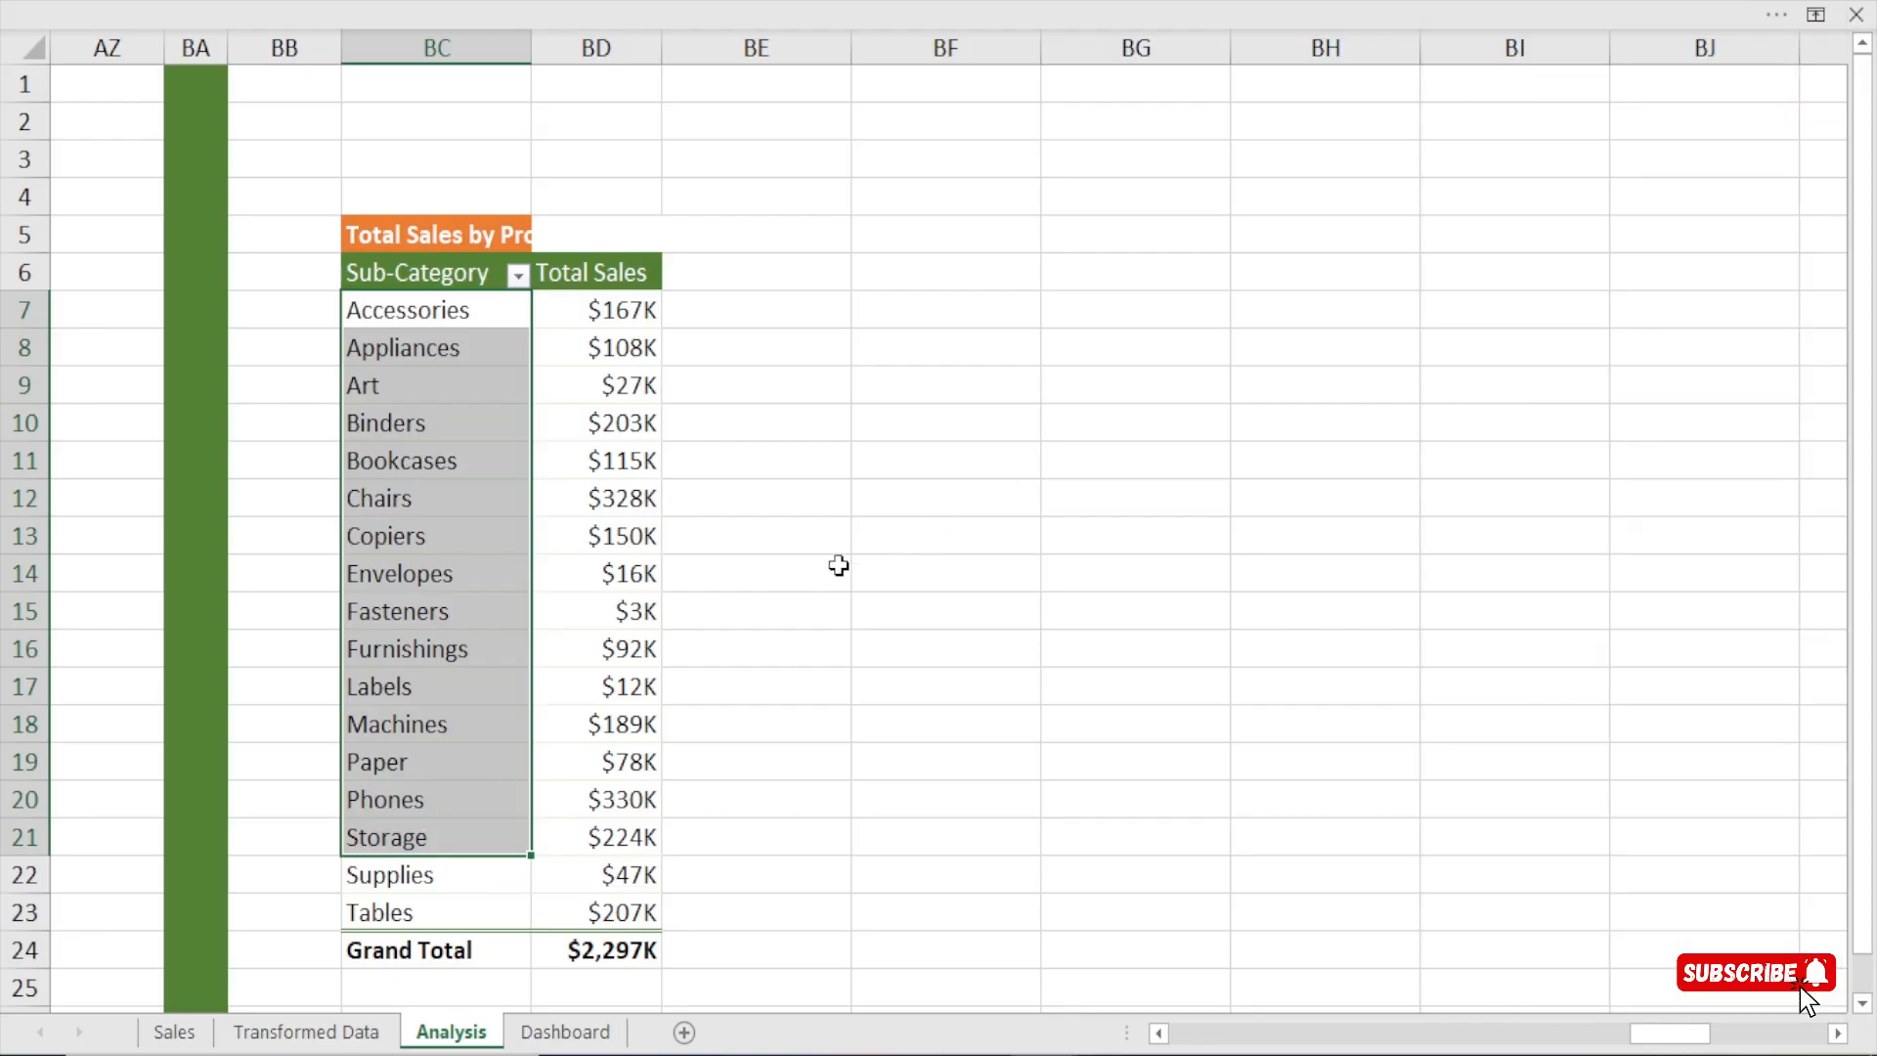
click(594, 308)
right_click(596, 309)
mouse_move(729, 523)
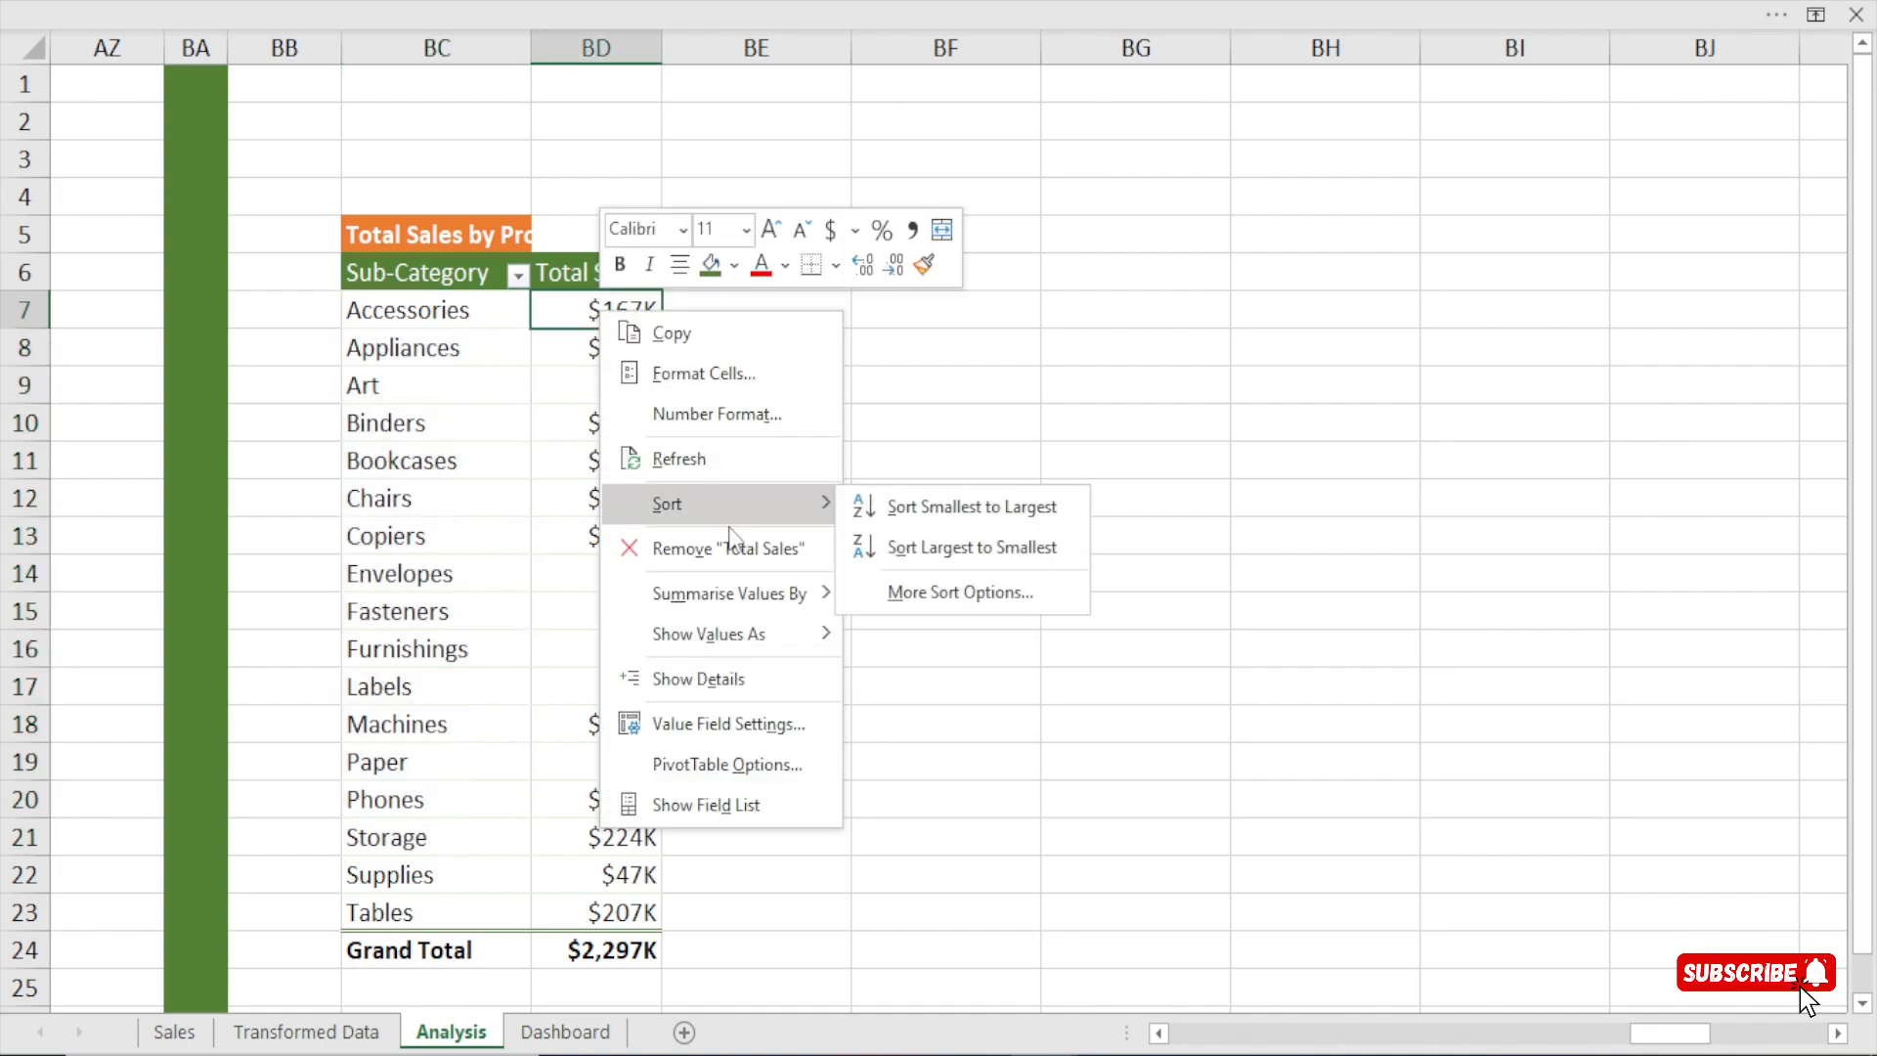
click(907, 544)
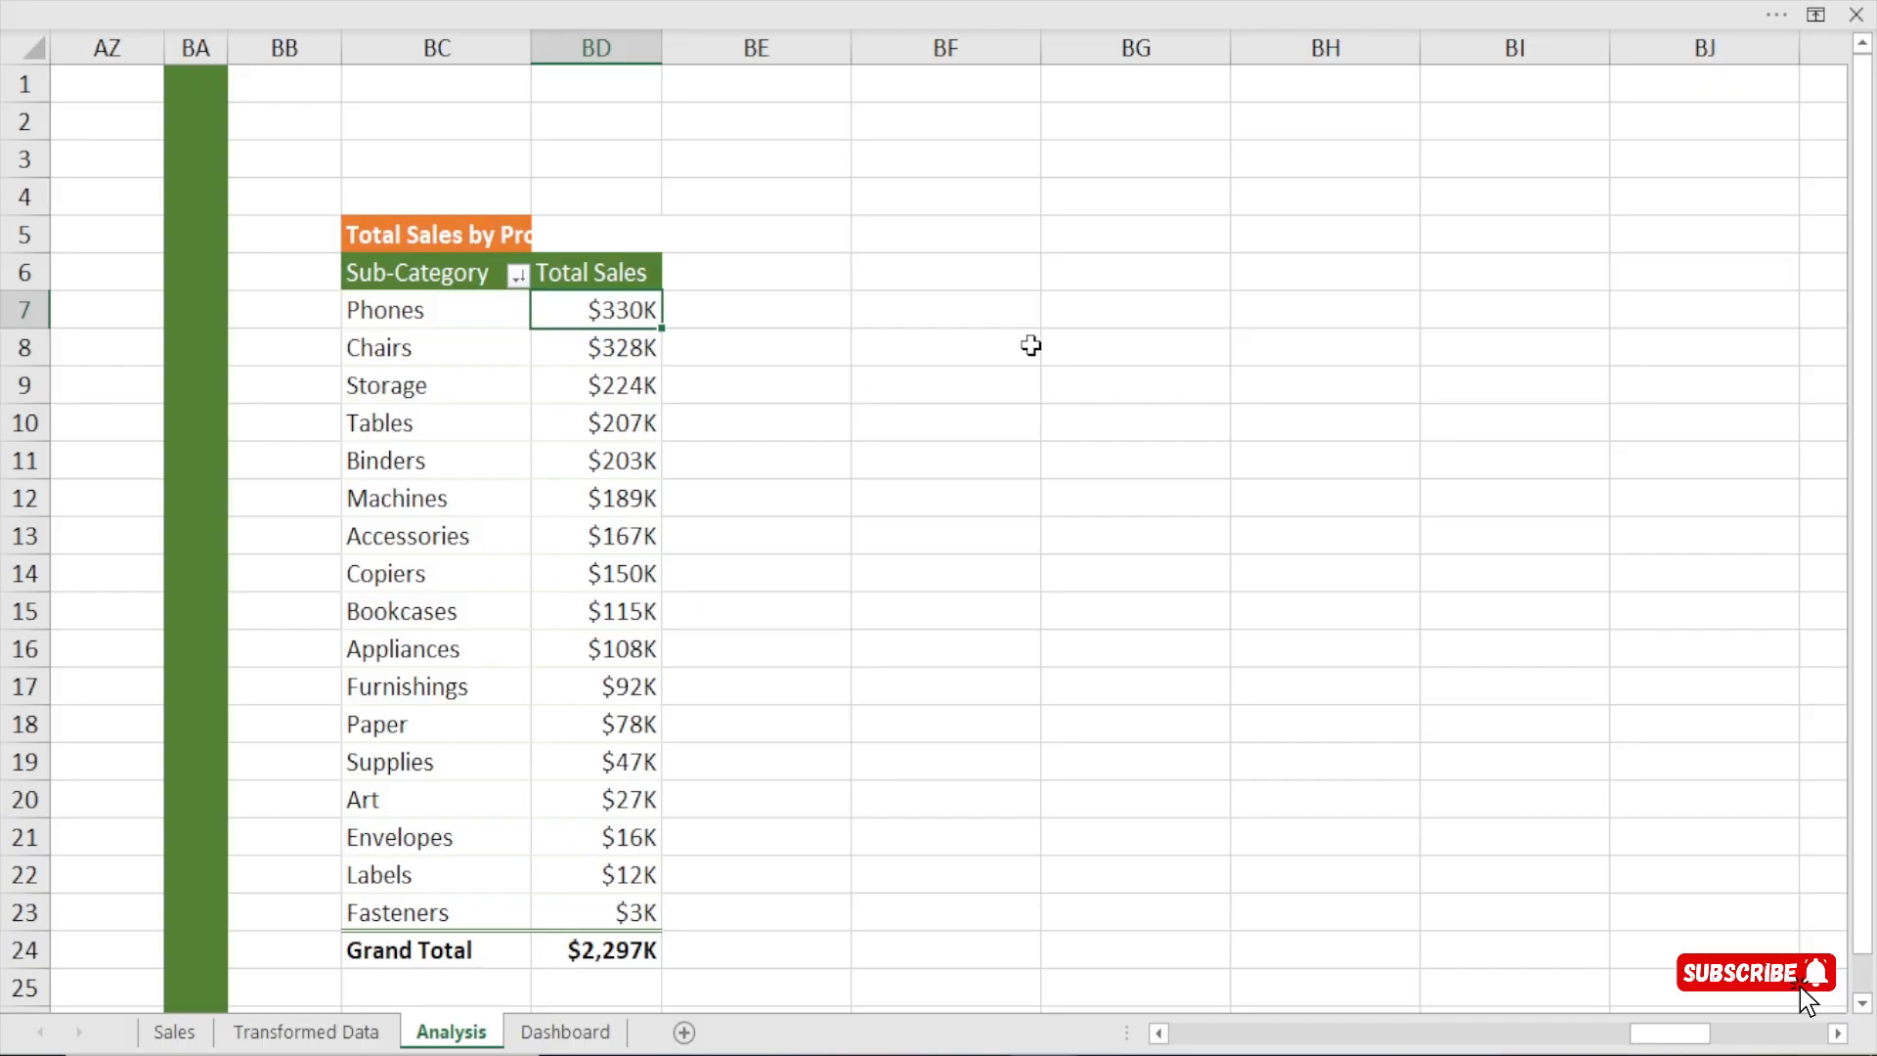
click(937, 162)
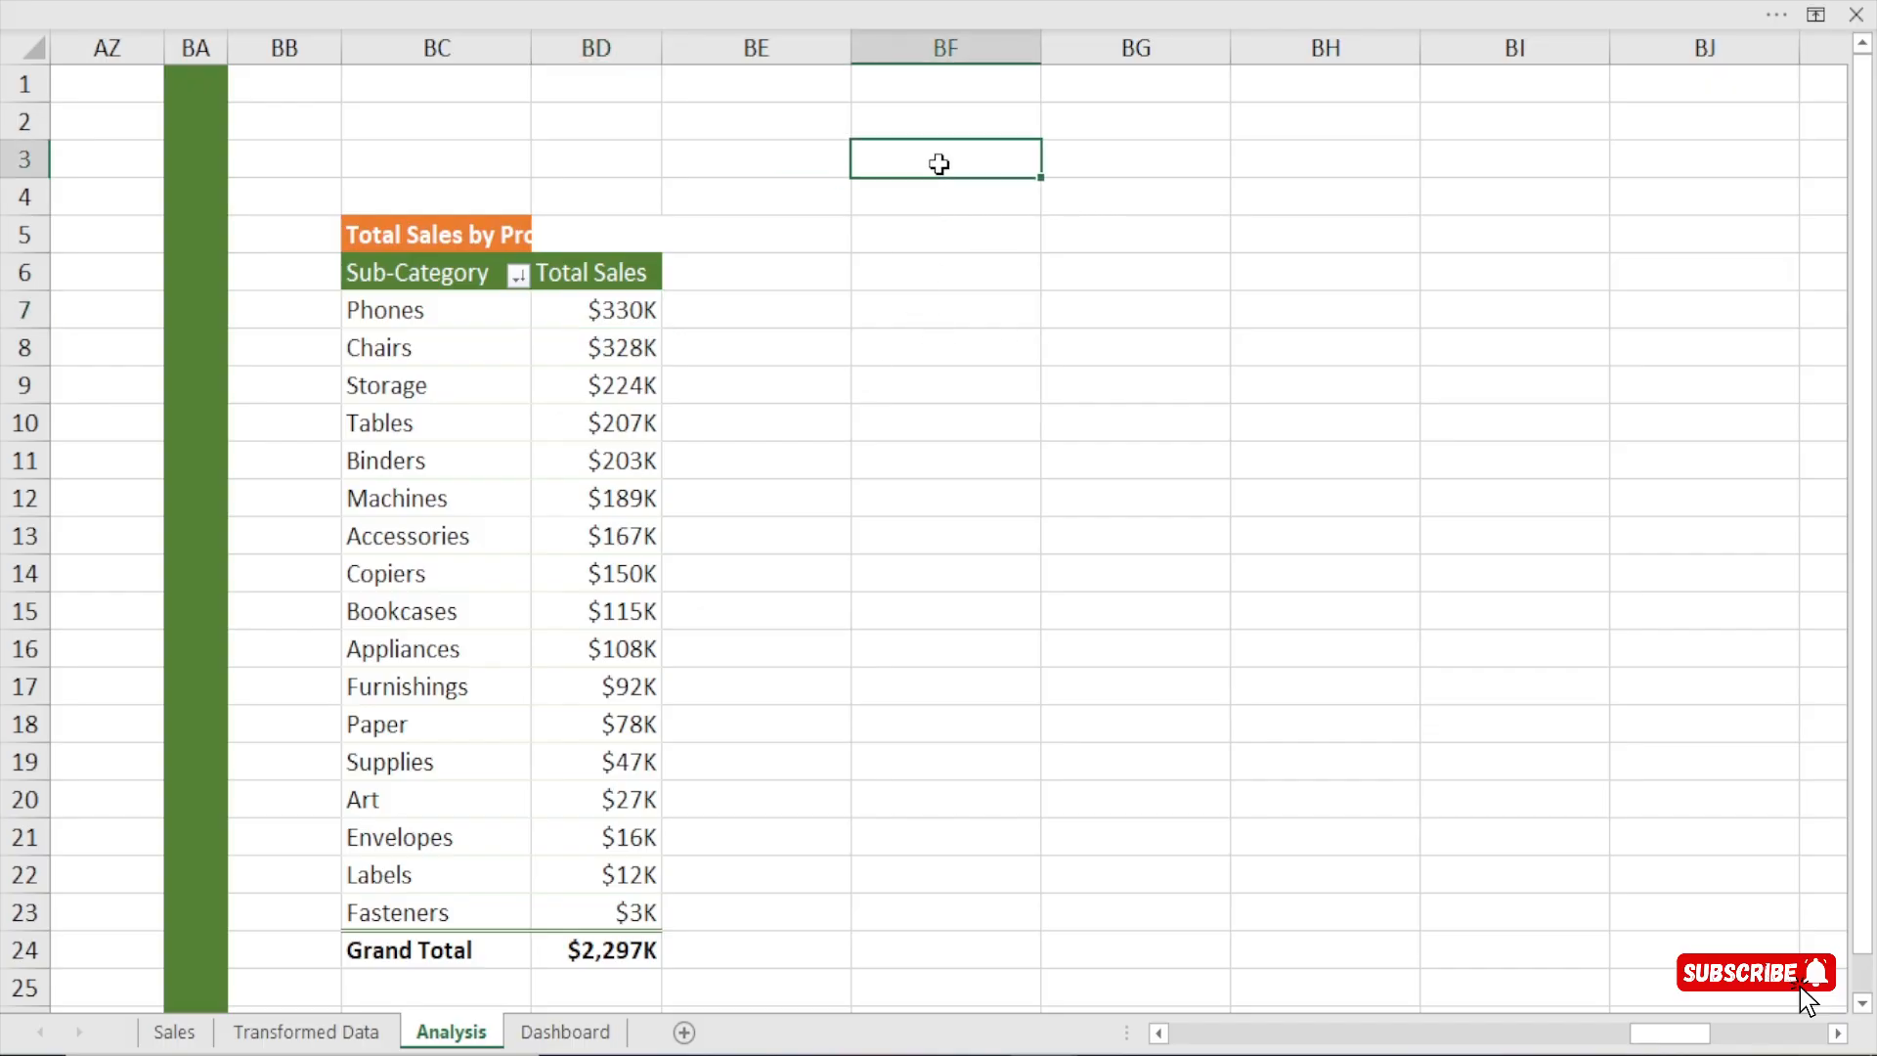
Switch to the Dashboard sheet containing the empty tall card.
click(565, 1031)
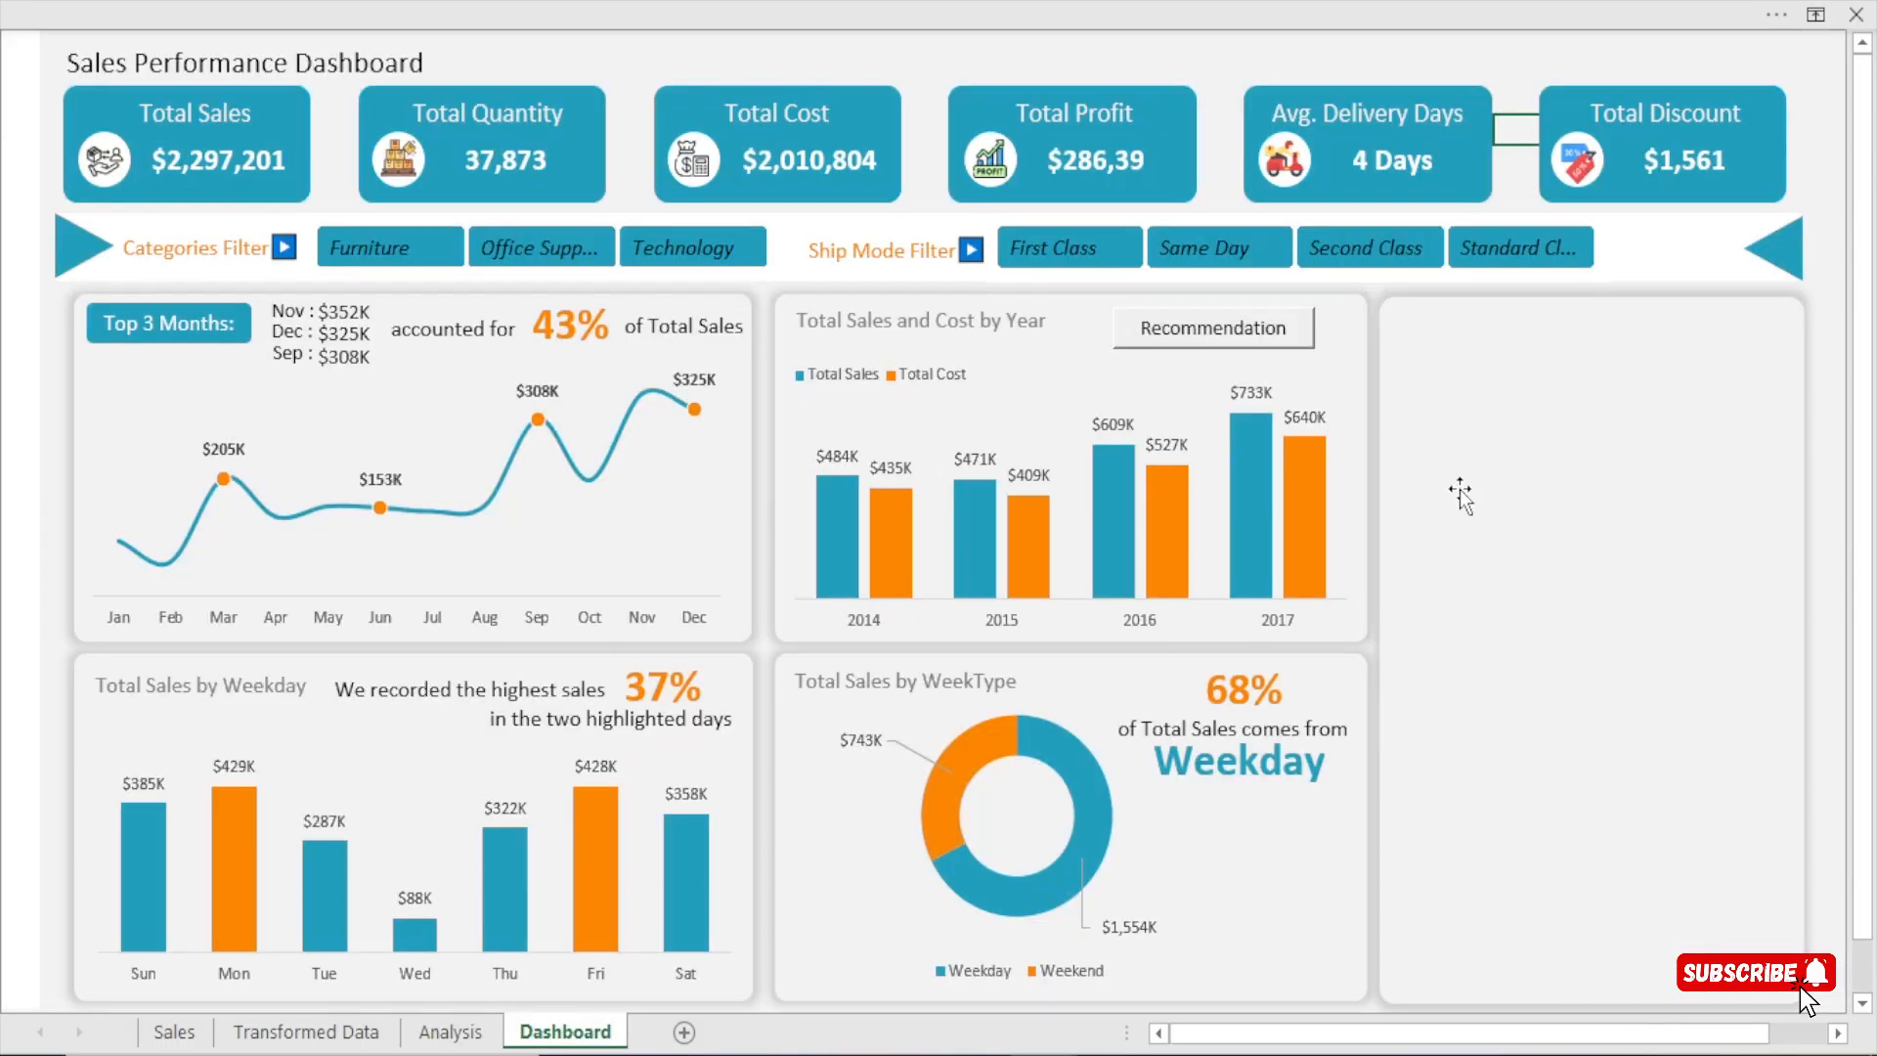
click(923, 2)
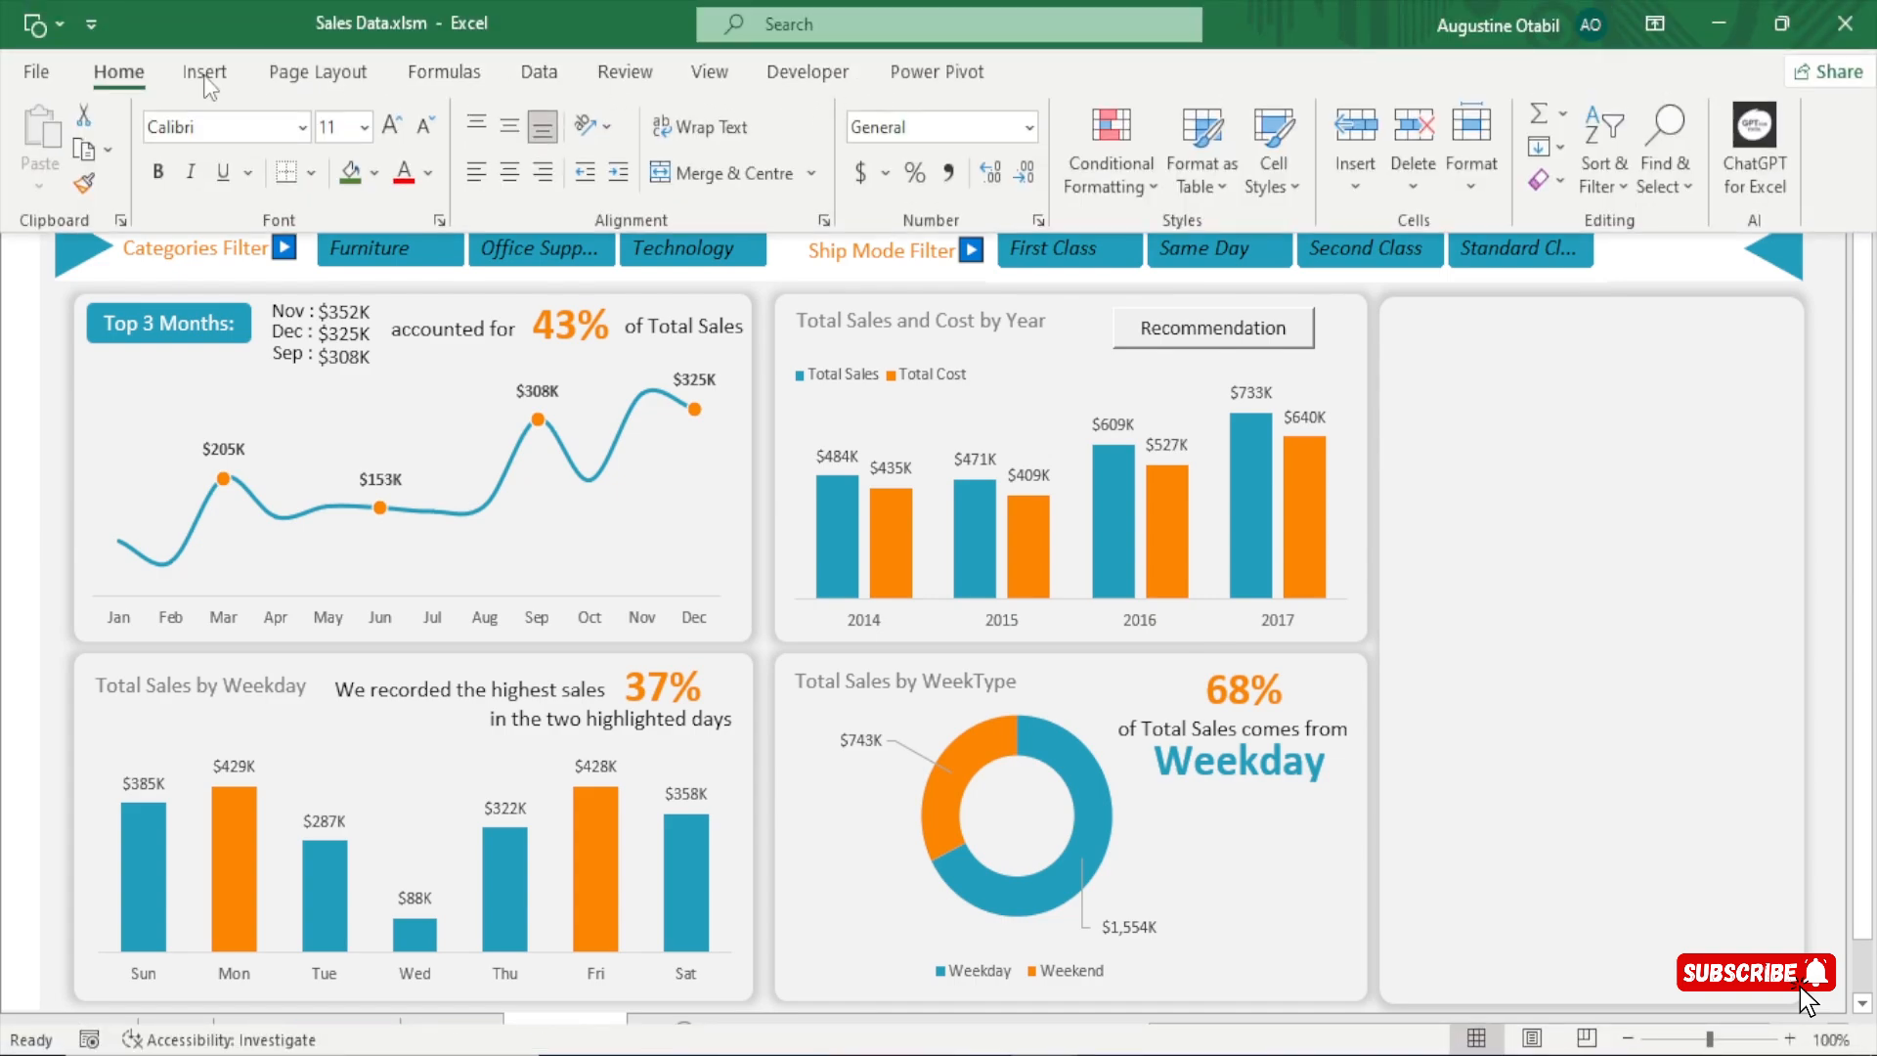
key(ctrl+shift+F1)
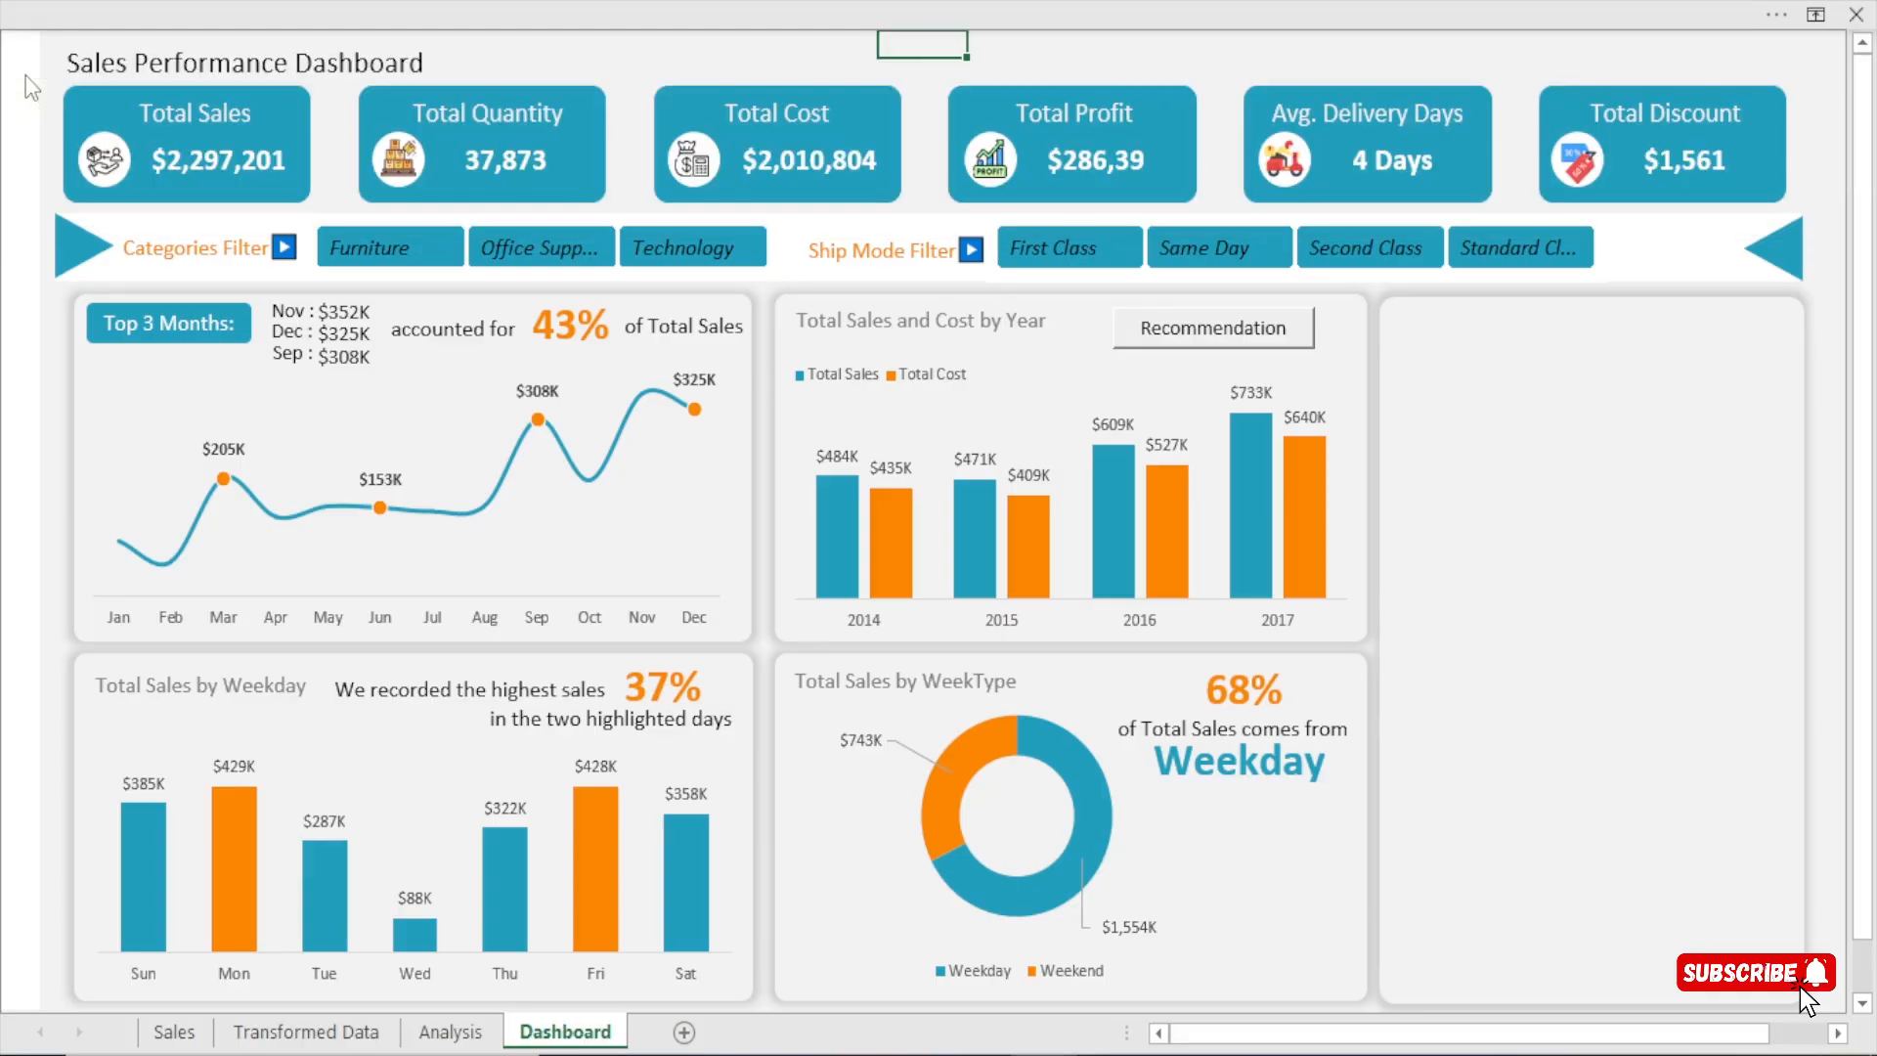
Check in the ribbon customisation options that the Developer tab is enabled, and close the options without changes.
key(alt+f)
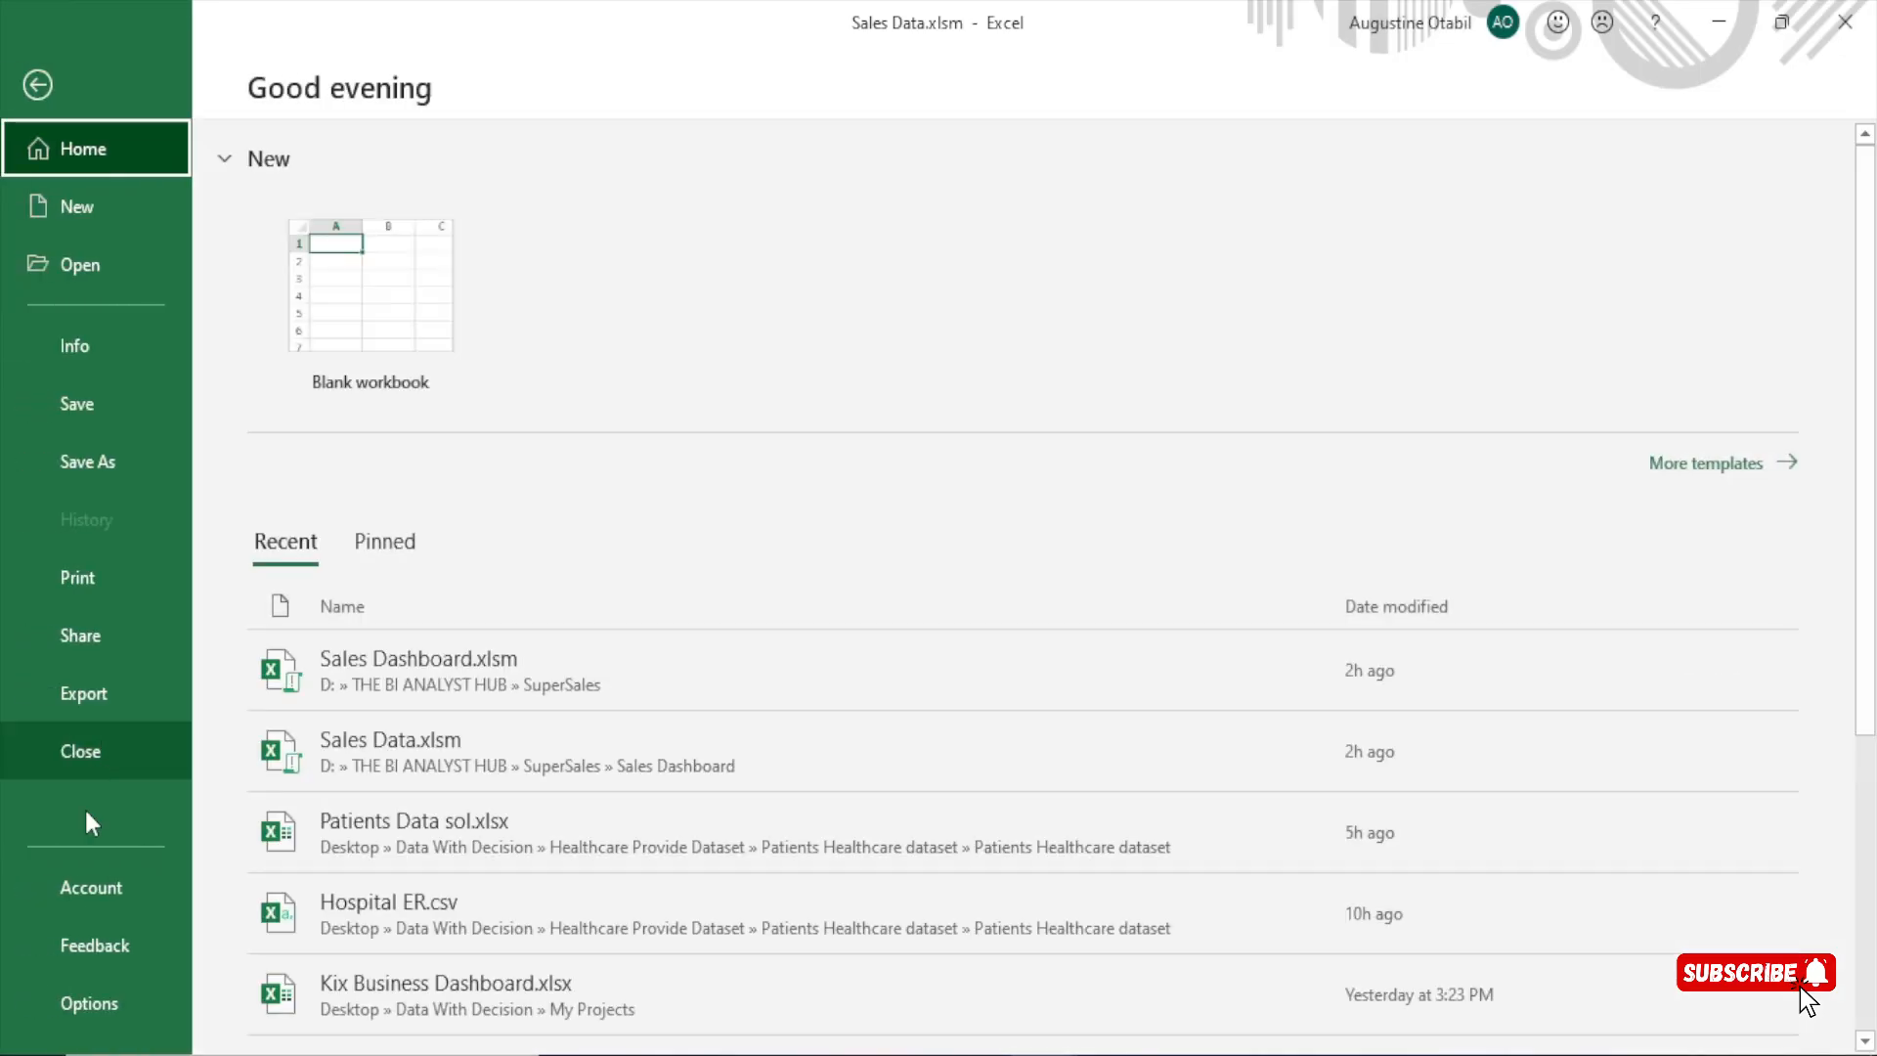
click(86, 1006)
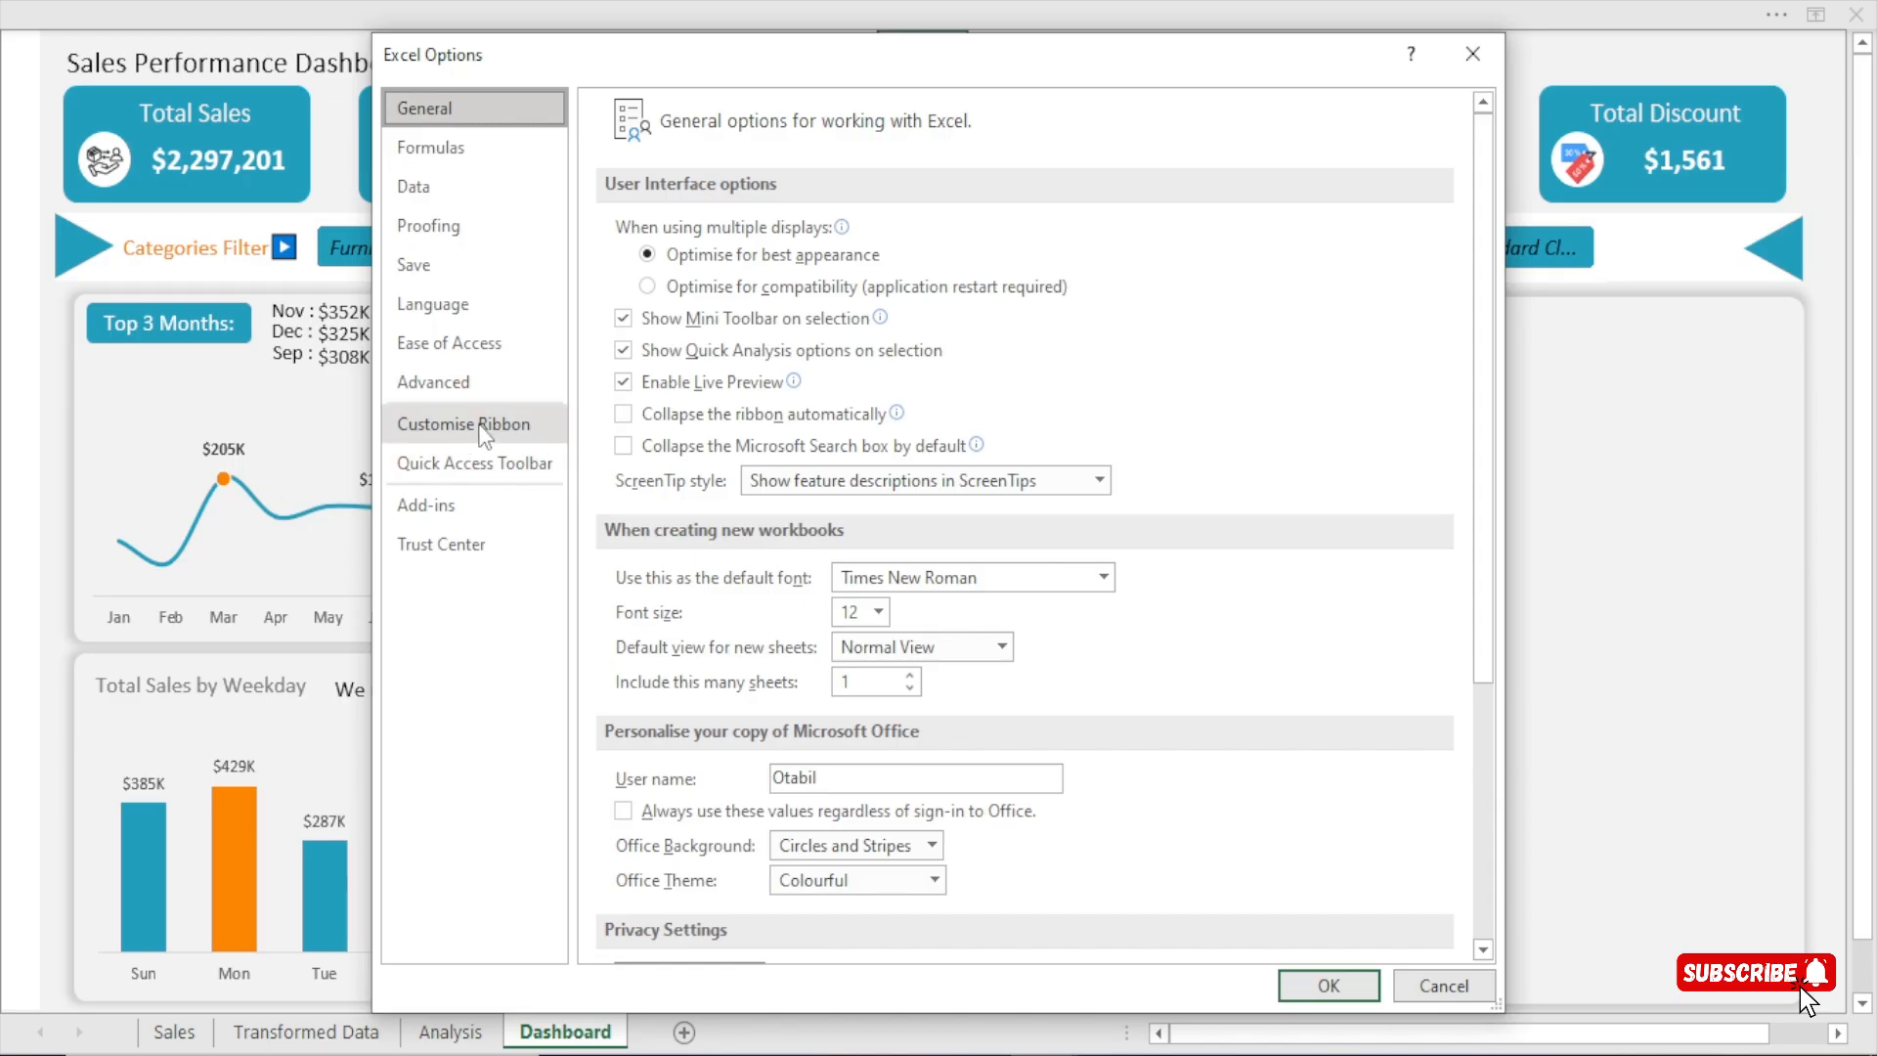
click(473, 422)
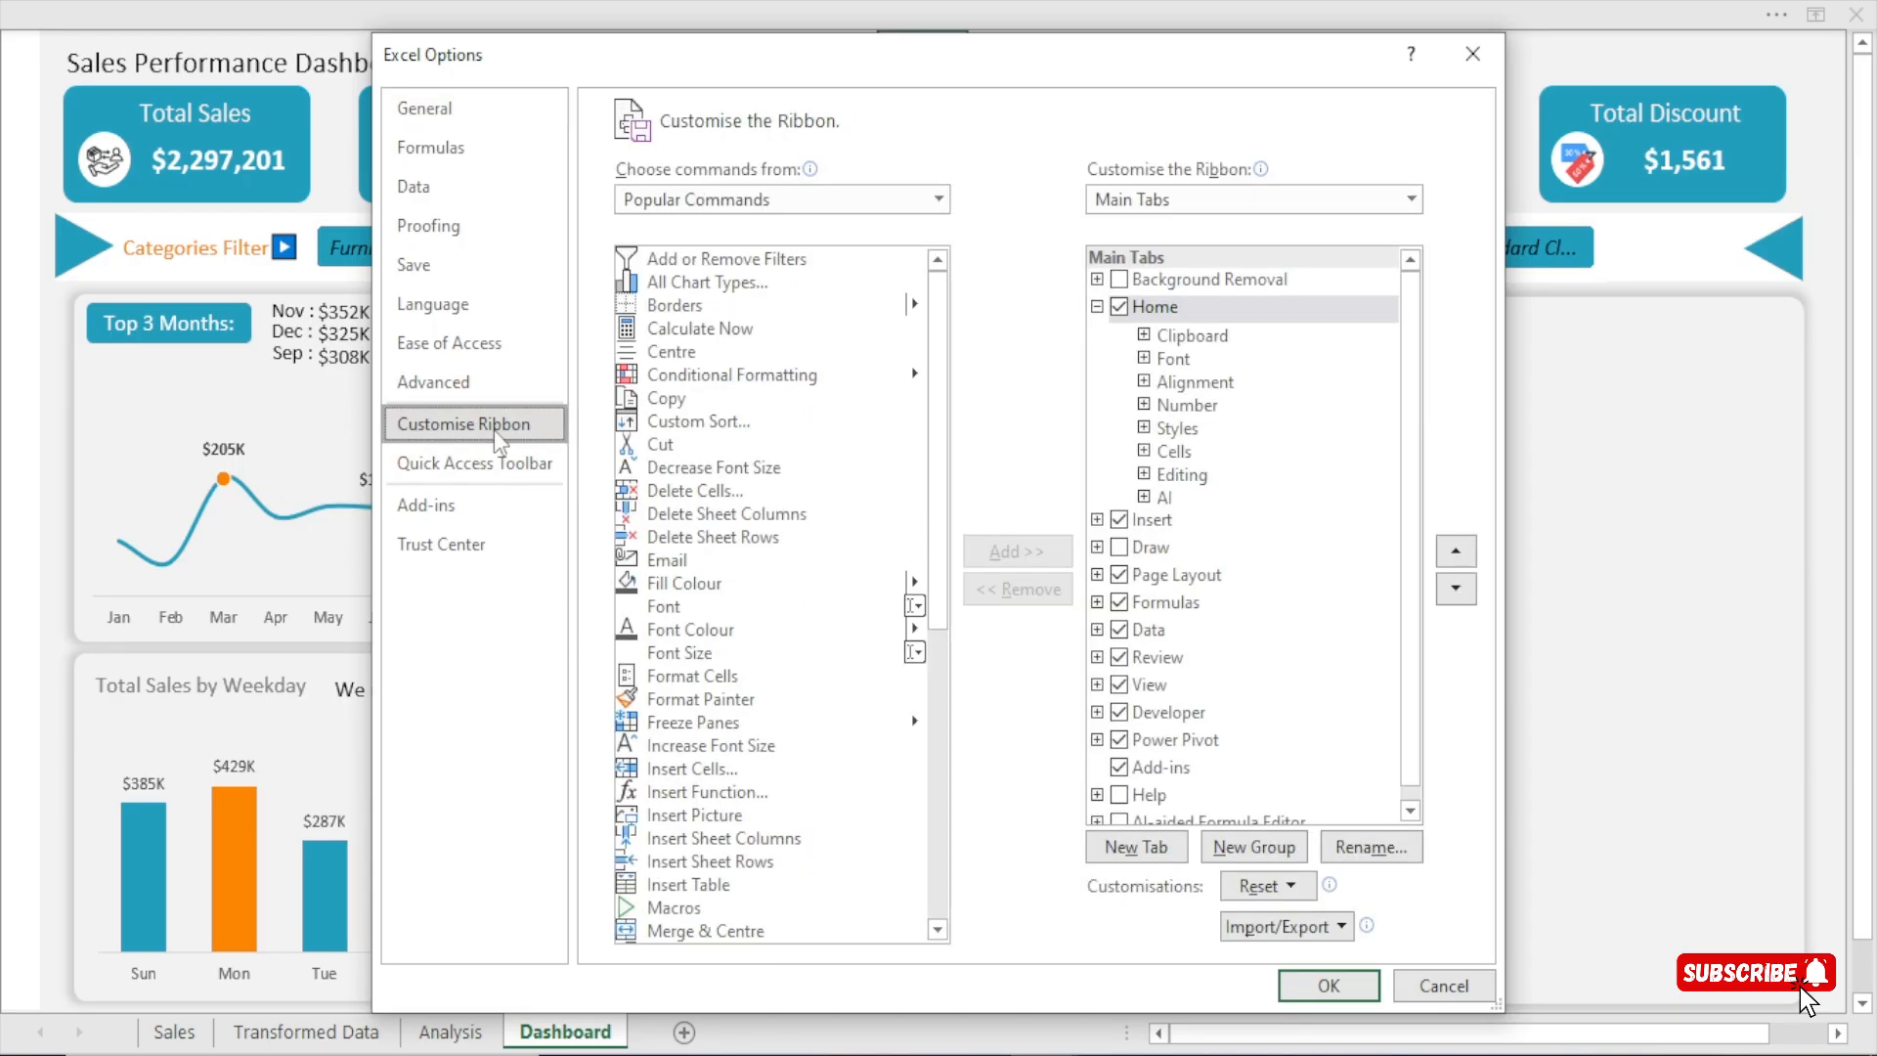
scroll(1188, 577, down, 1)
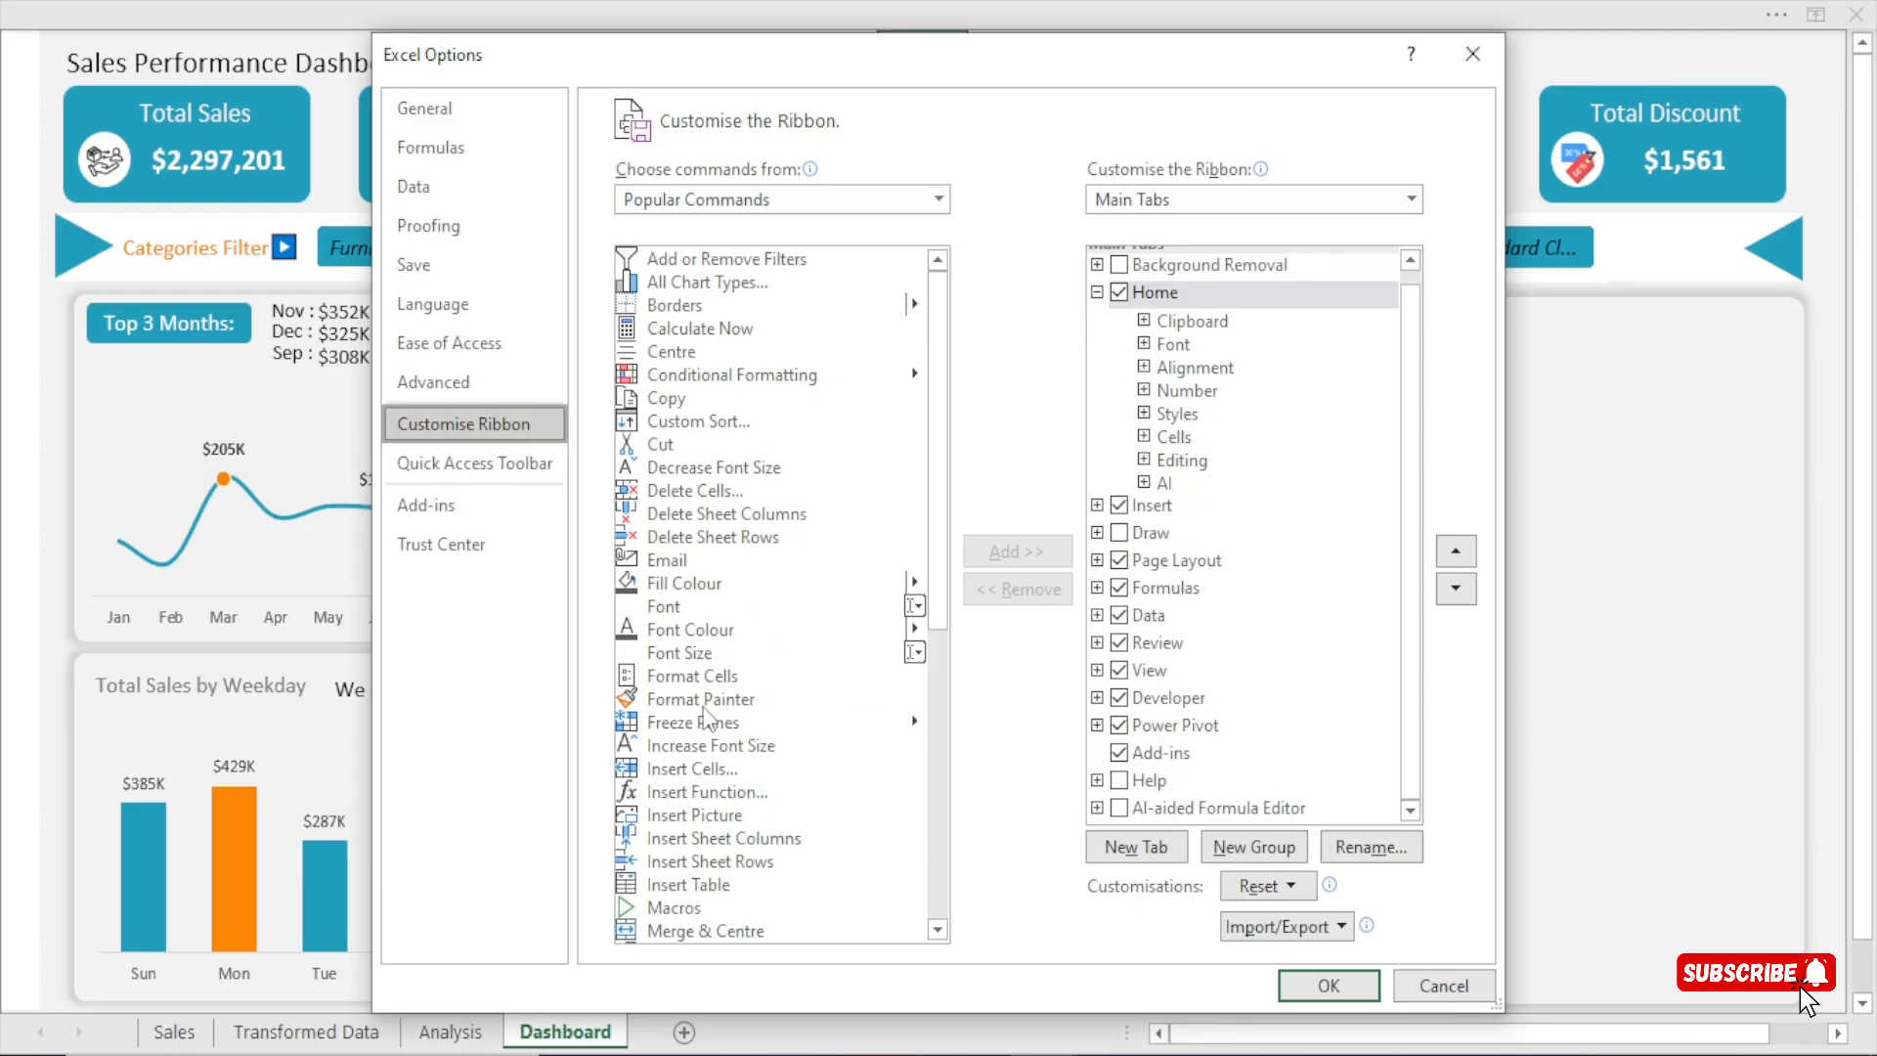
click(700, 676)
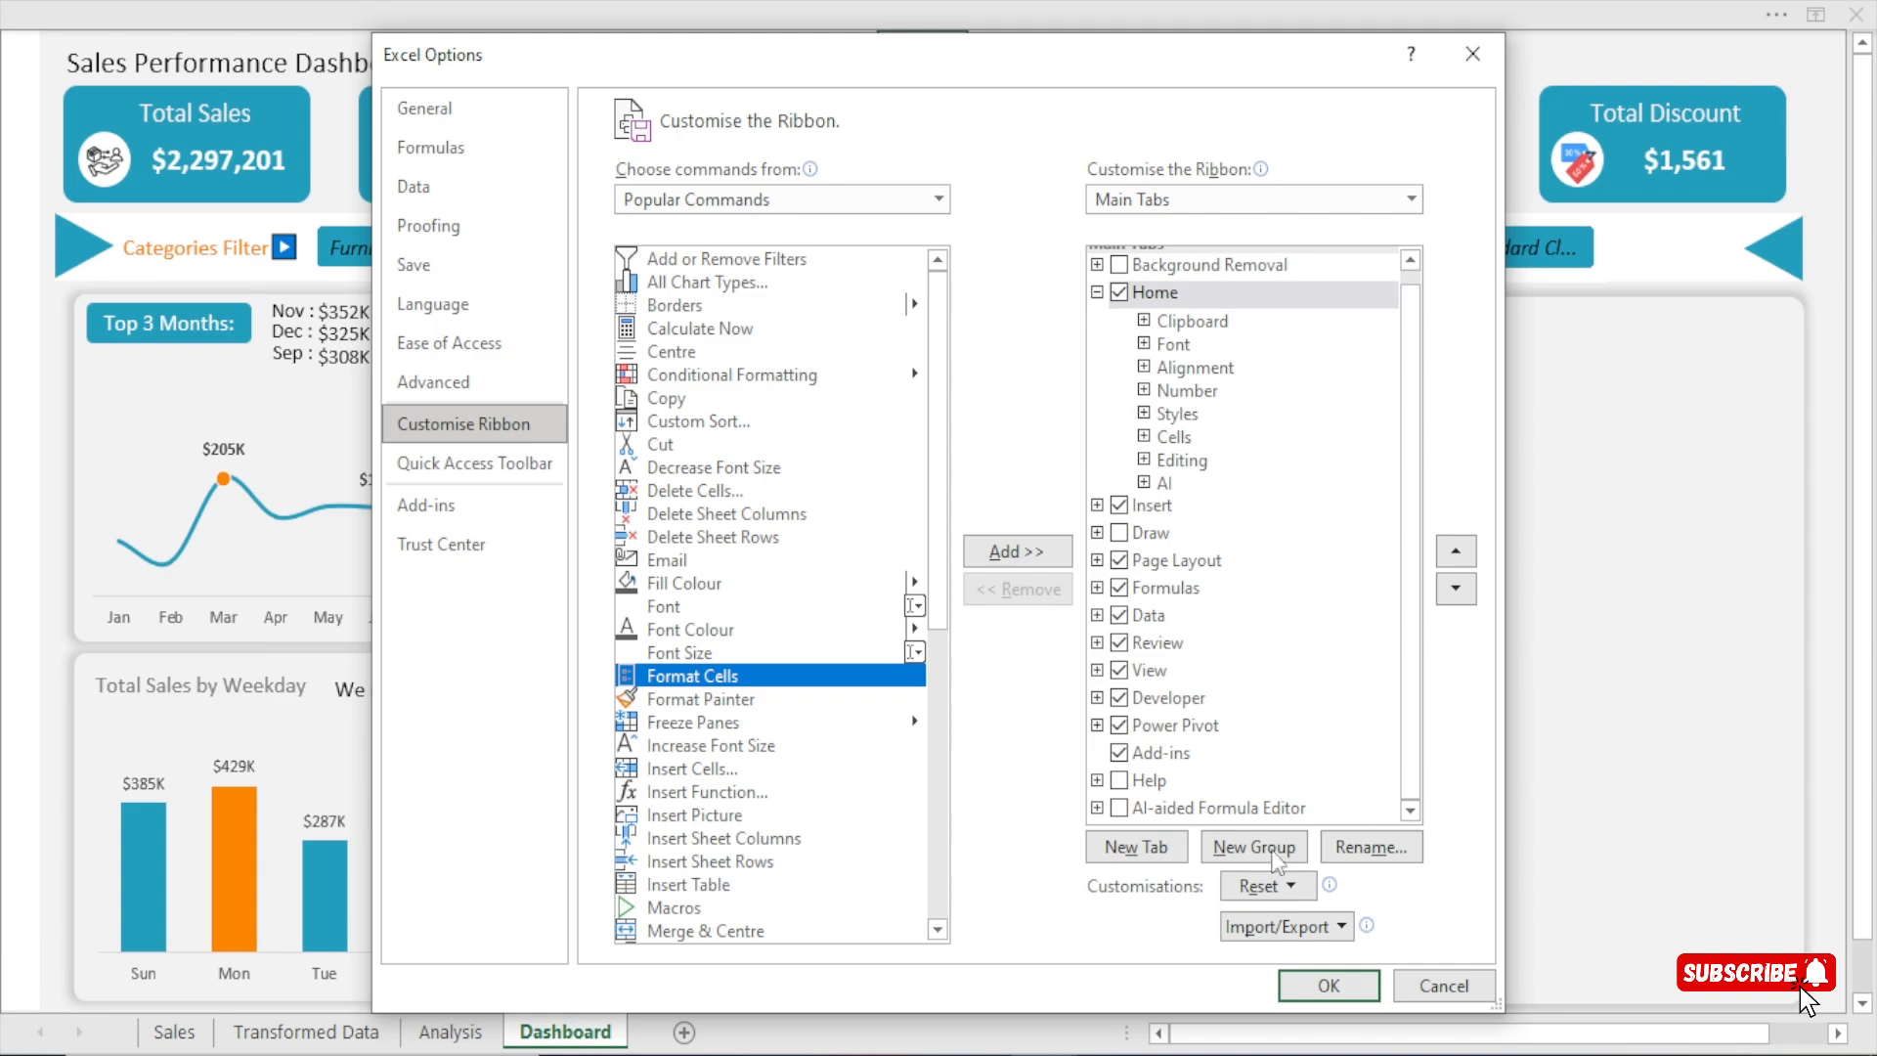
click(1472, 54)
Insert a Spin Button form control in the upper-right corner of the empty tall card on the dashboard.
click(1025, 46)
click(963, 16)
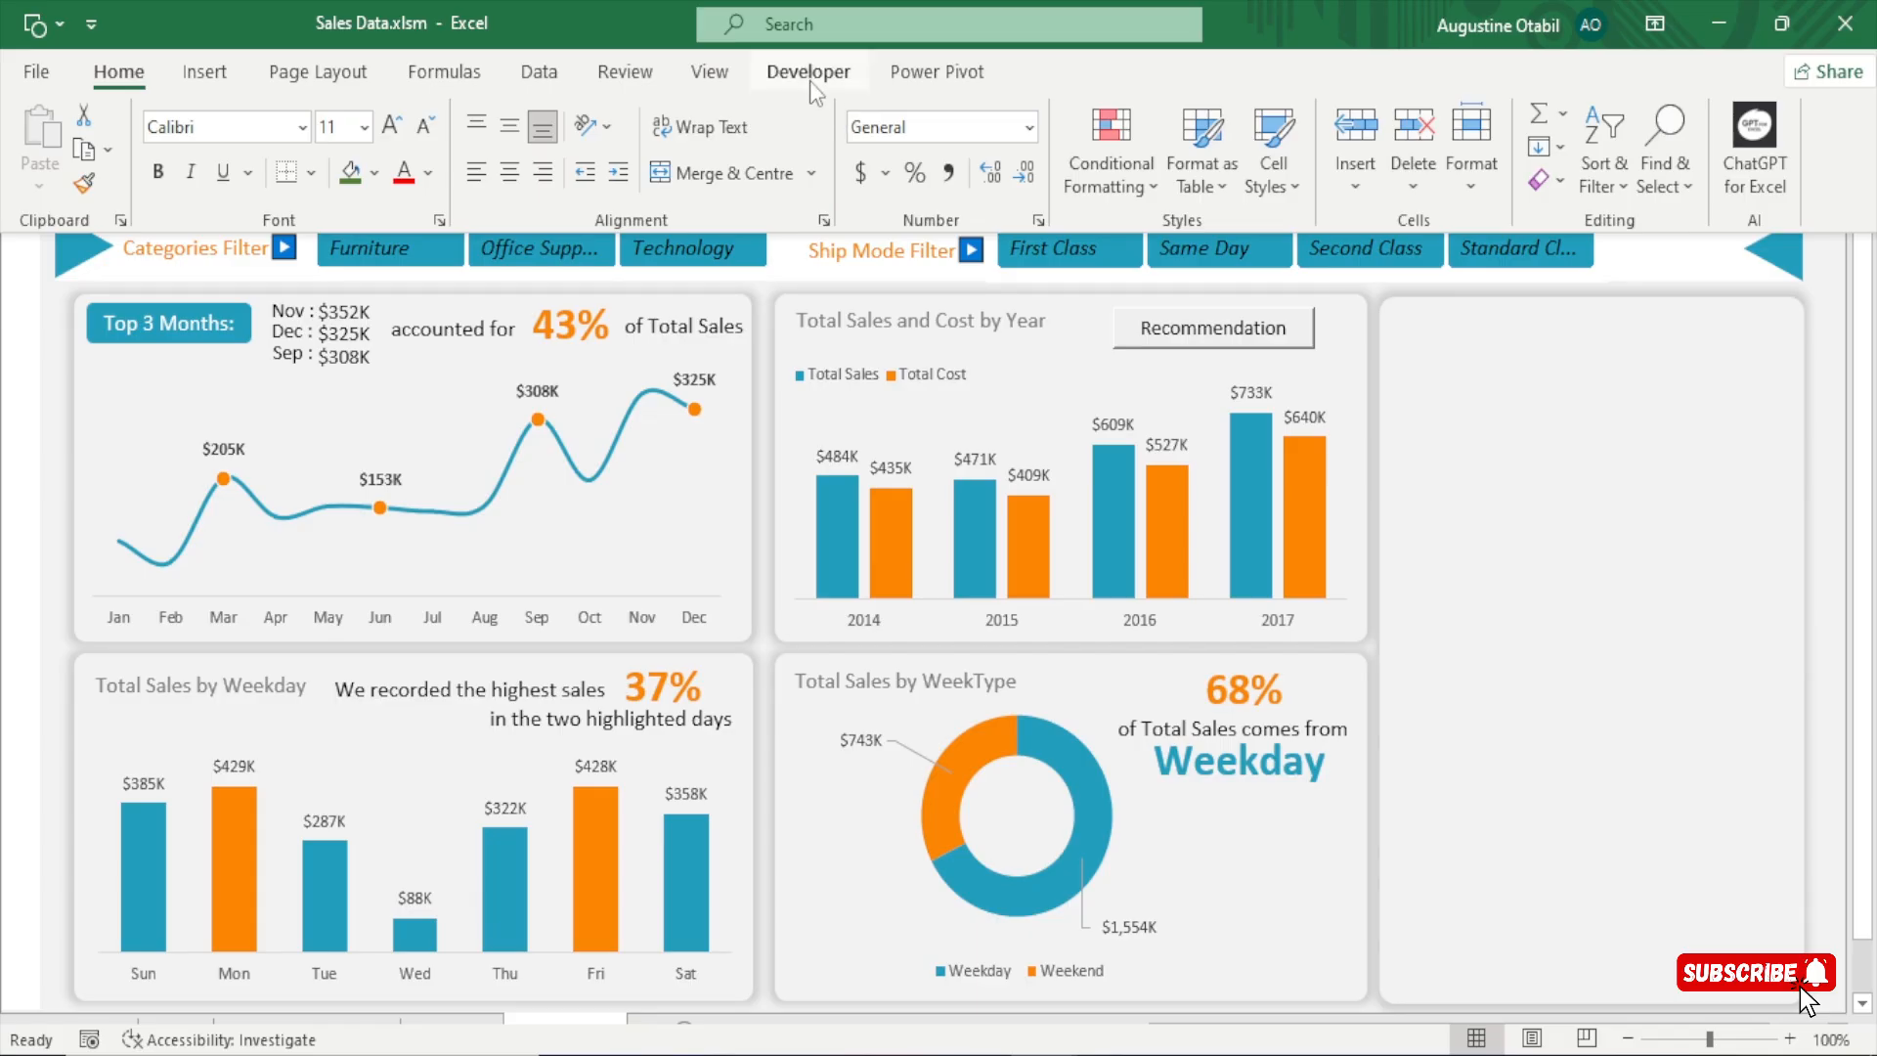
click(809, 80)
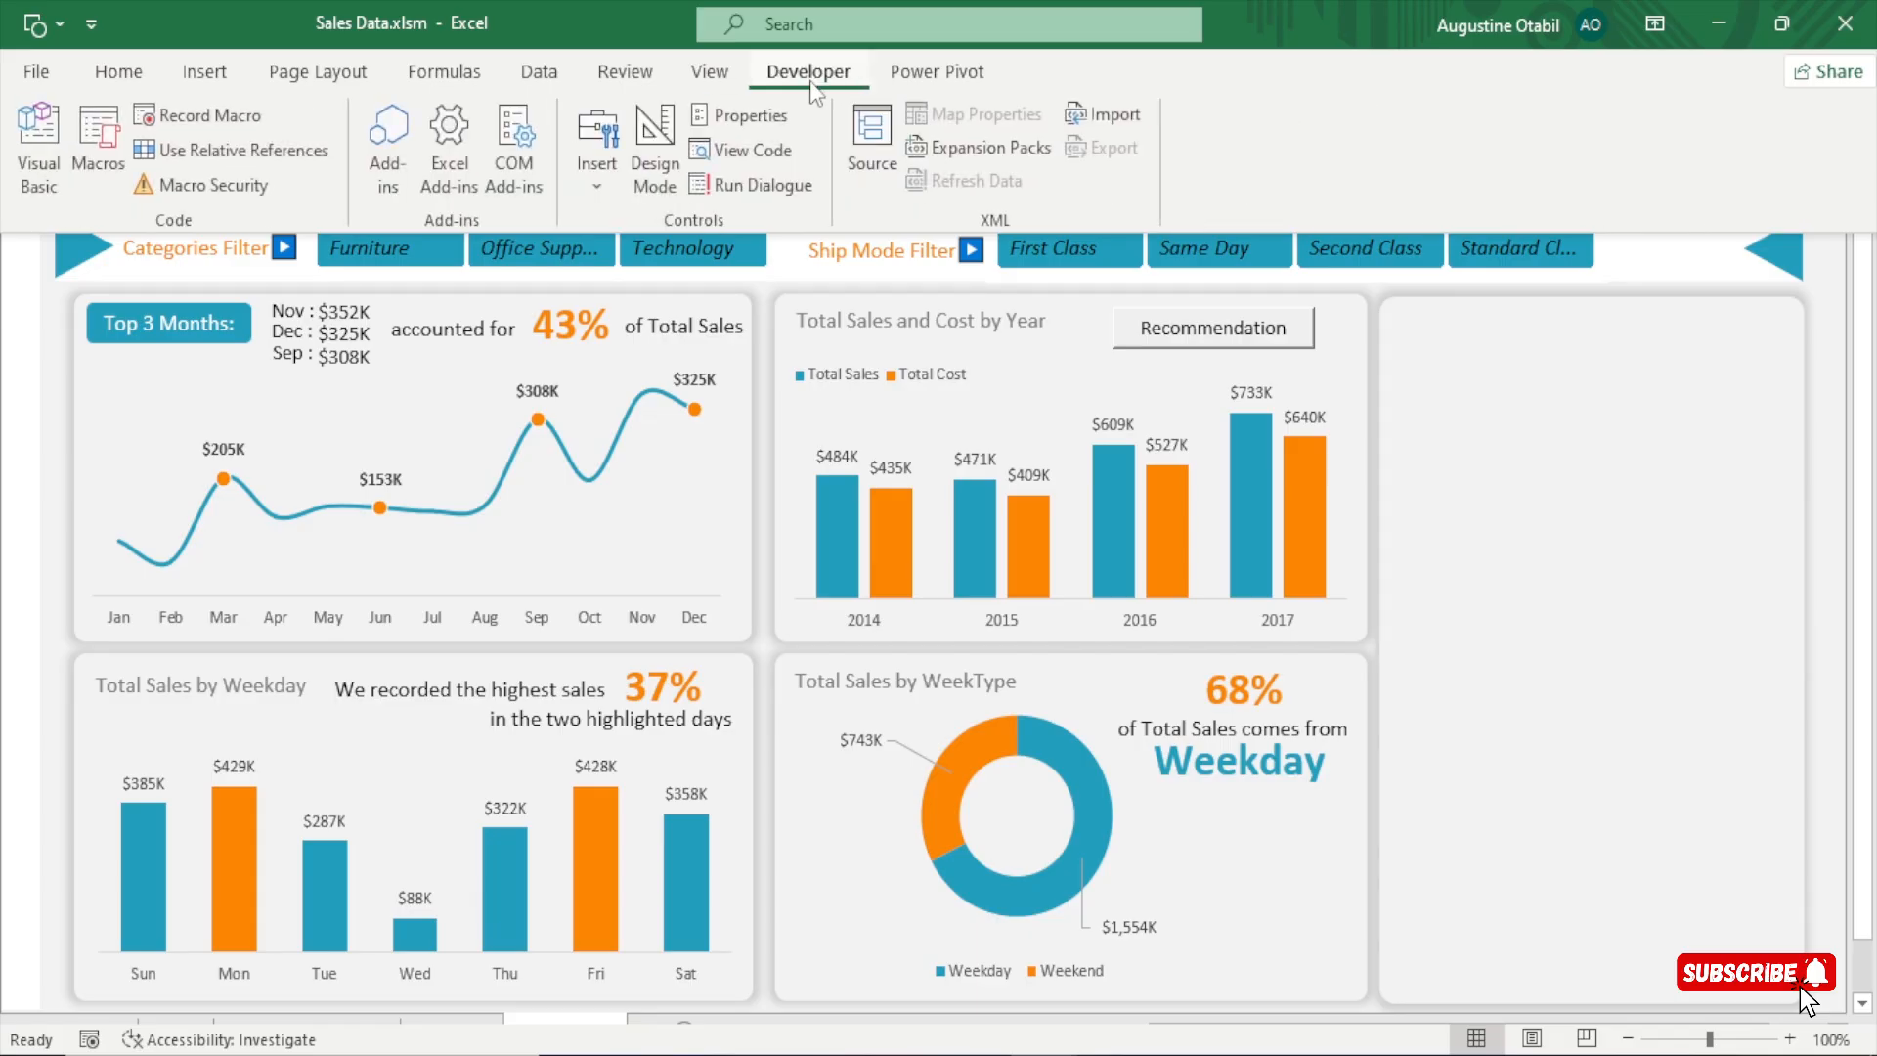
click(596, 186)
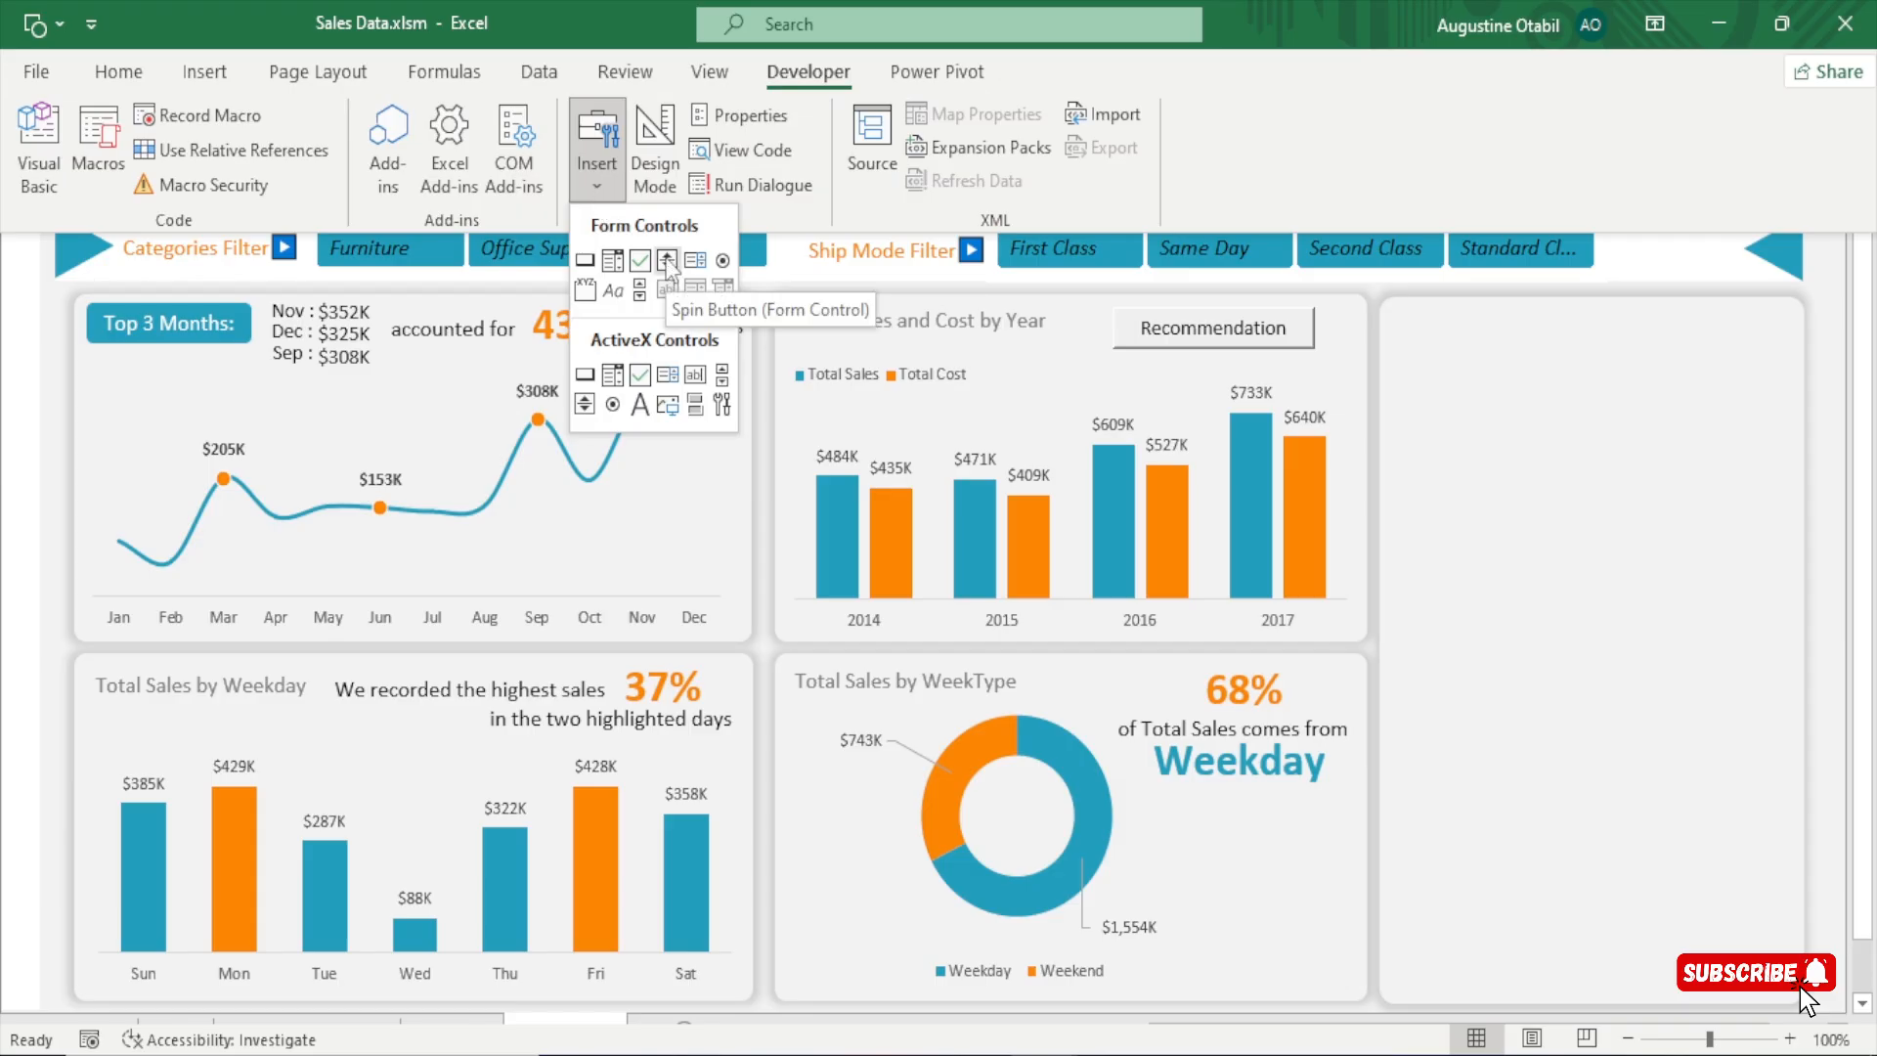
click(668, 263)
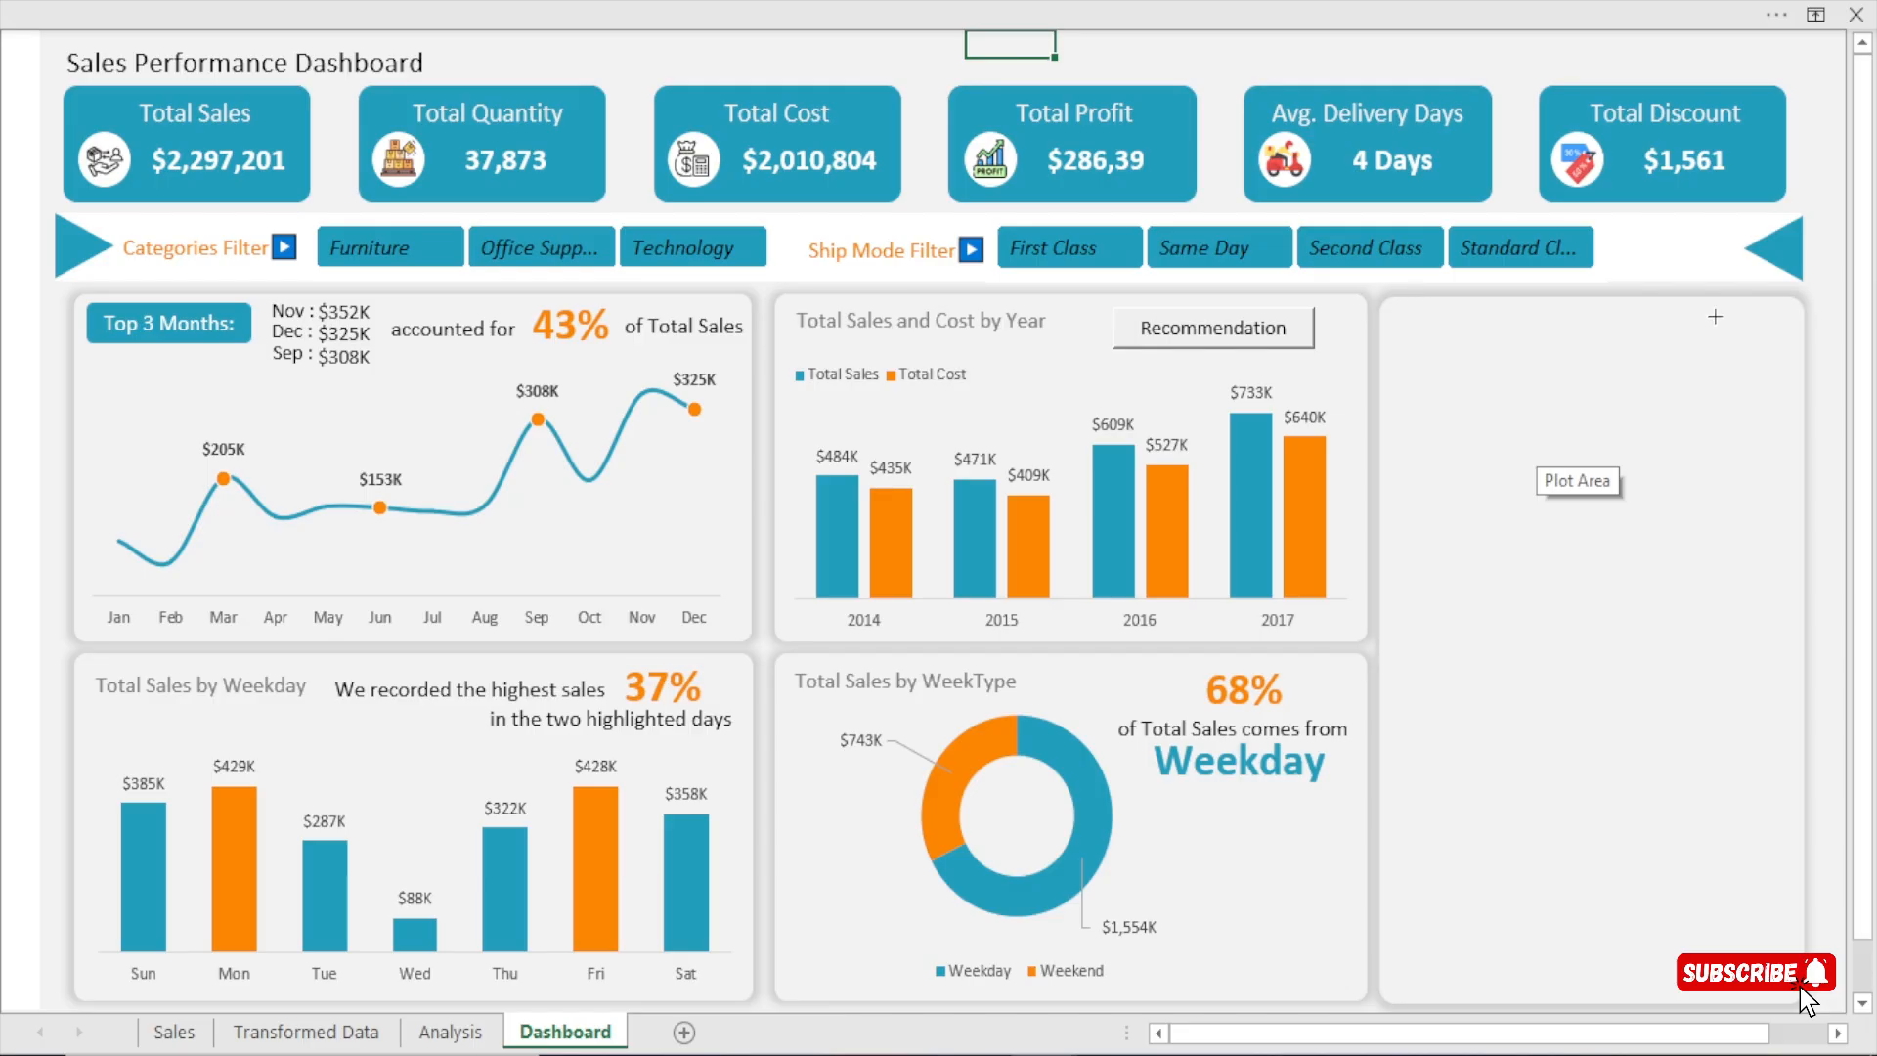
drag(1714, 317, 1794, 379)
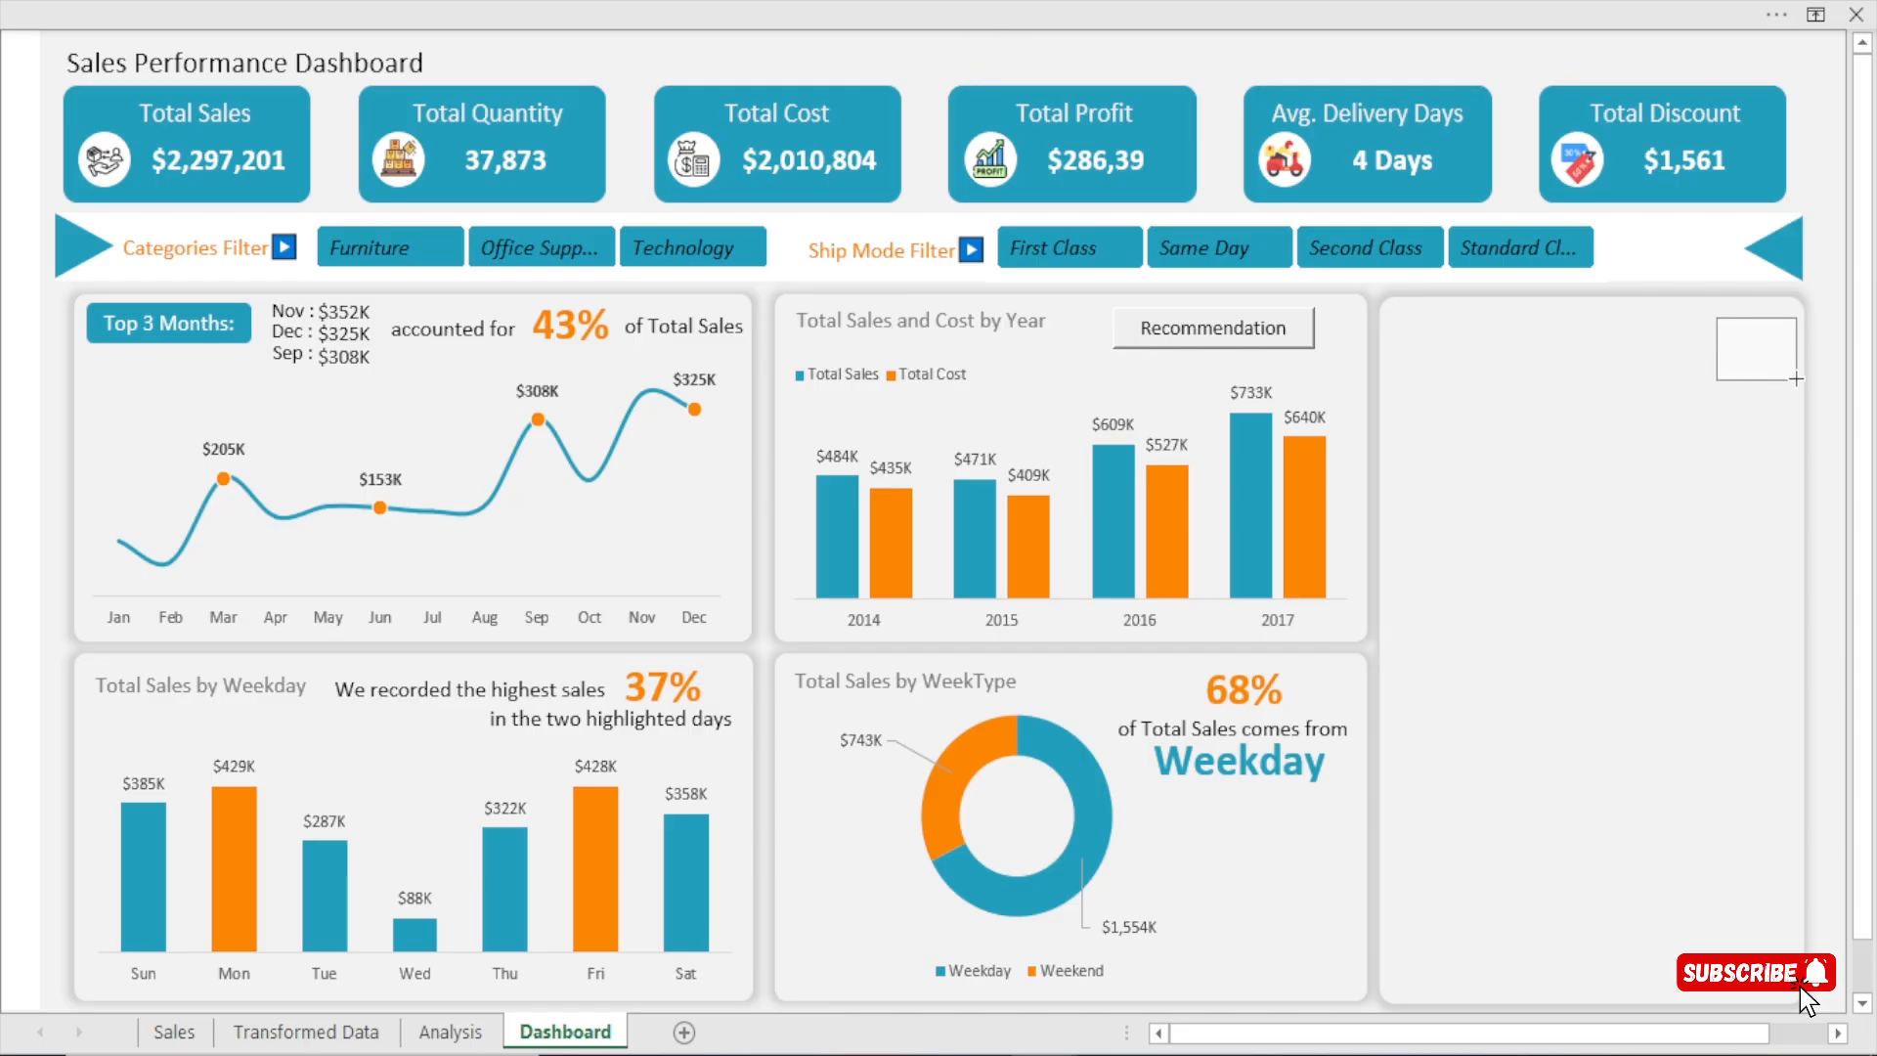
drag(1795, 379, 1796, 380)
Narrow the spin button slightly, nudge it into the tall card's upper-right corner, and deselect it.
key(Up)
key(Up)
key(Up)
key(Up)
key(Up)
key(Up)
key(Up)
key(Up)
key(Up)
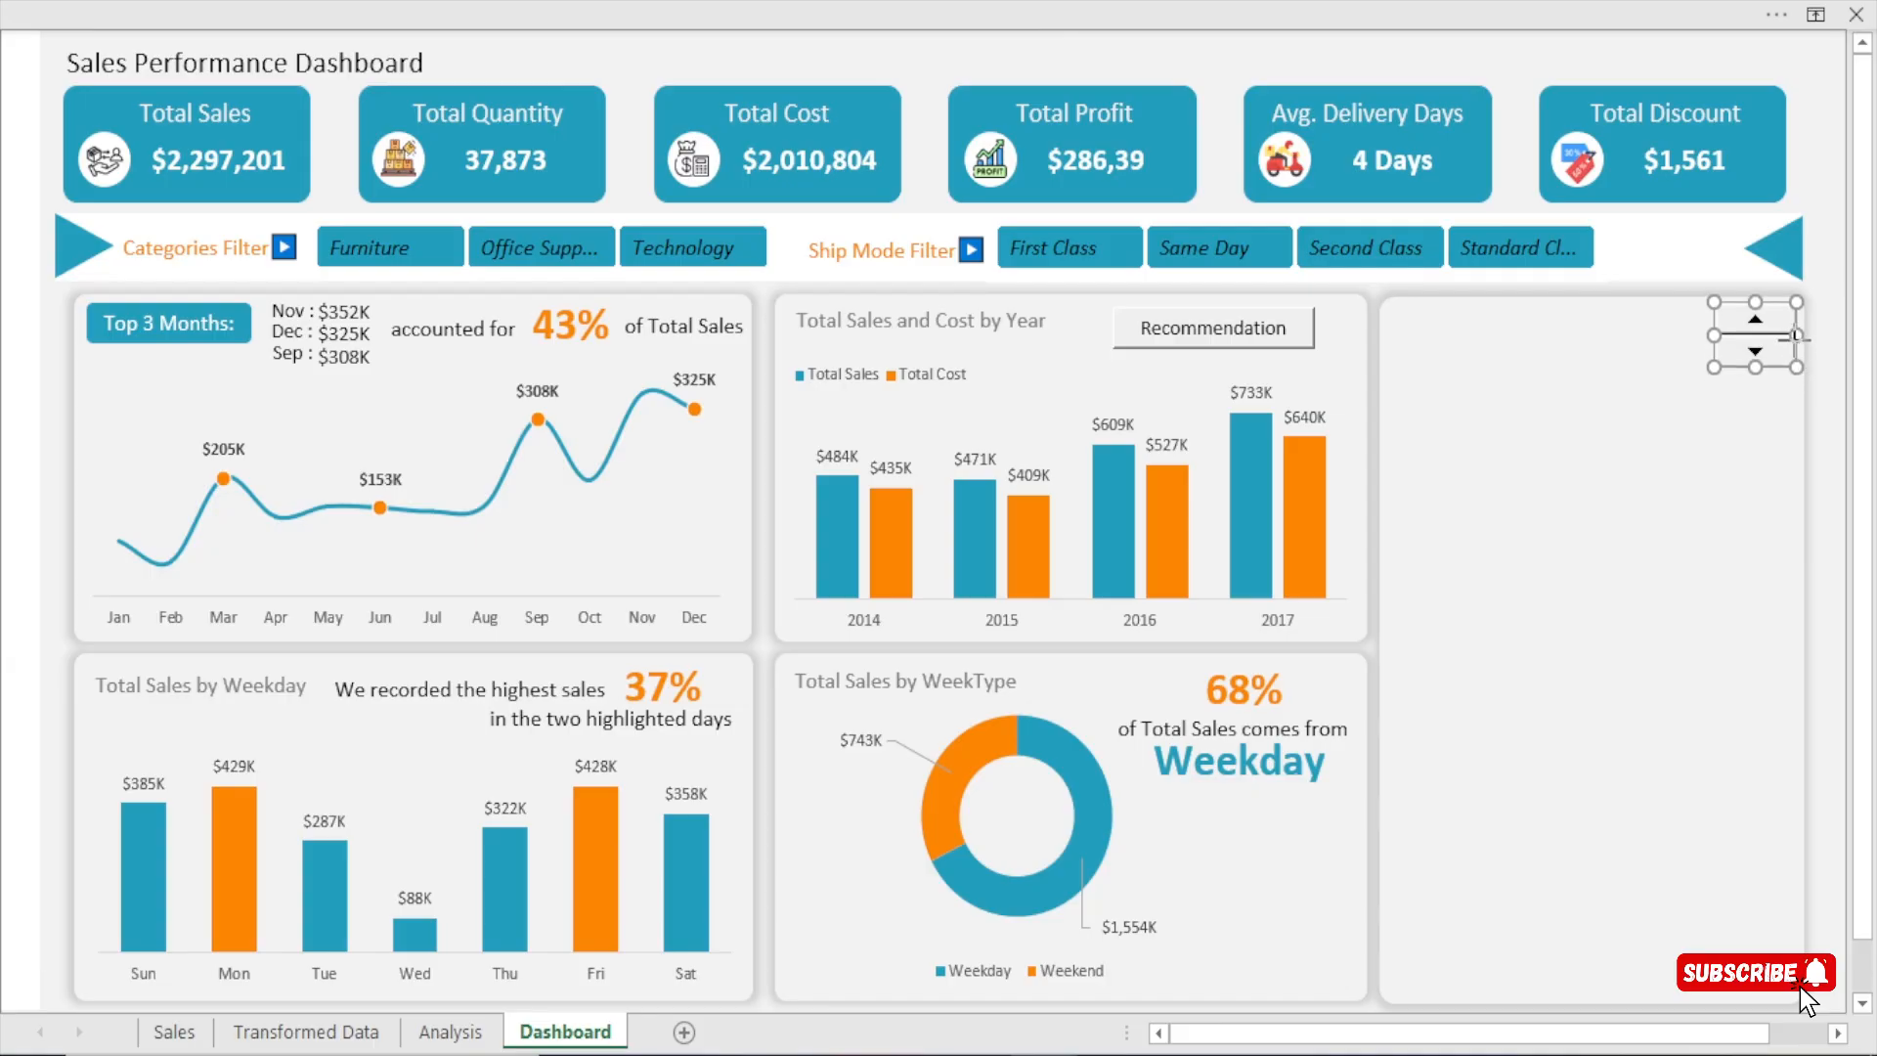
drag(1796, 335, 1777, 344)
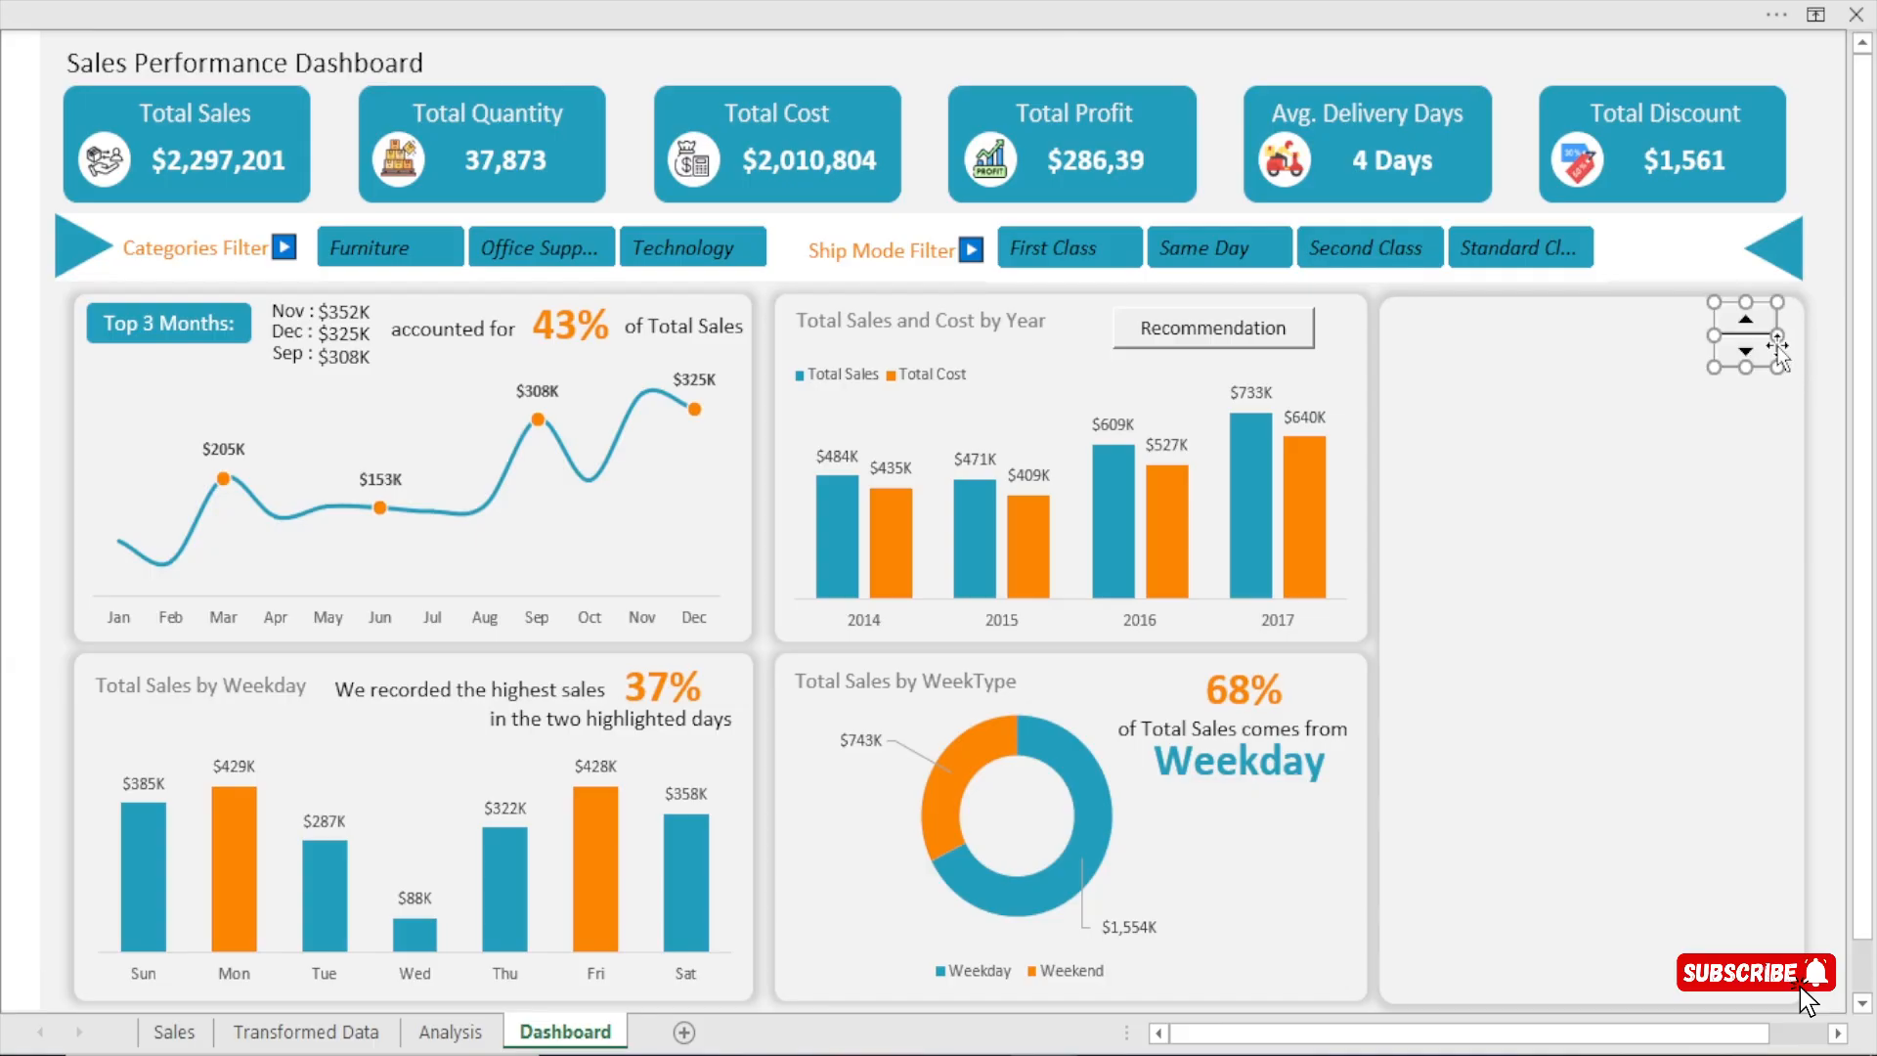
key(Right)
key(Right)
key(Right)
key(Right)
key(Right)
key(Right)
key(Right)
key(Right)
key(Right)
key(Right)
key(Right)
key(Right)
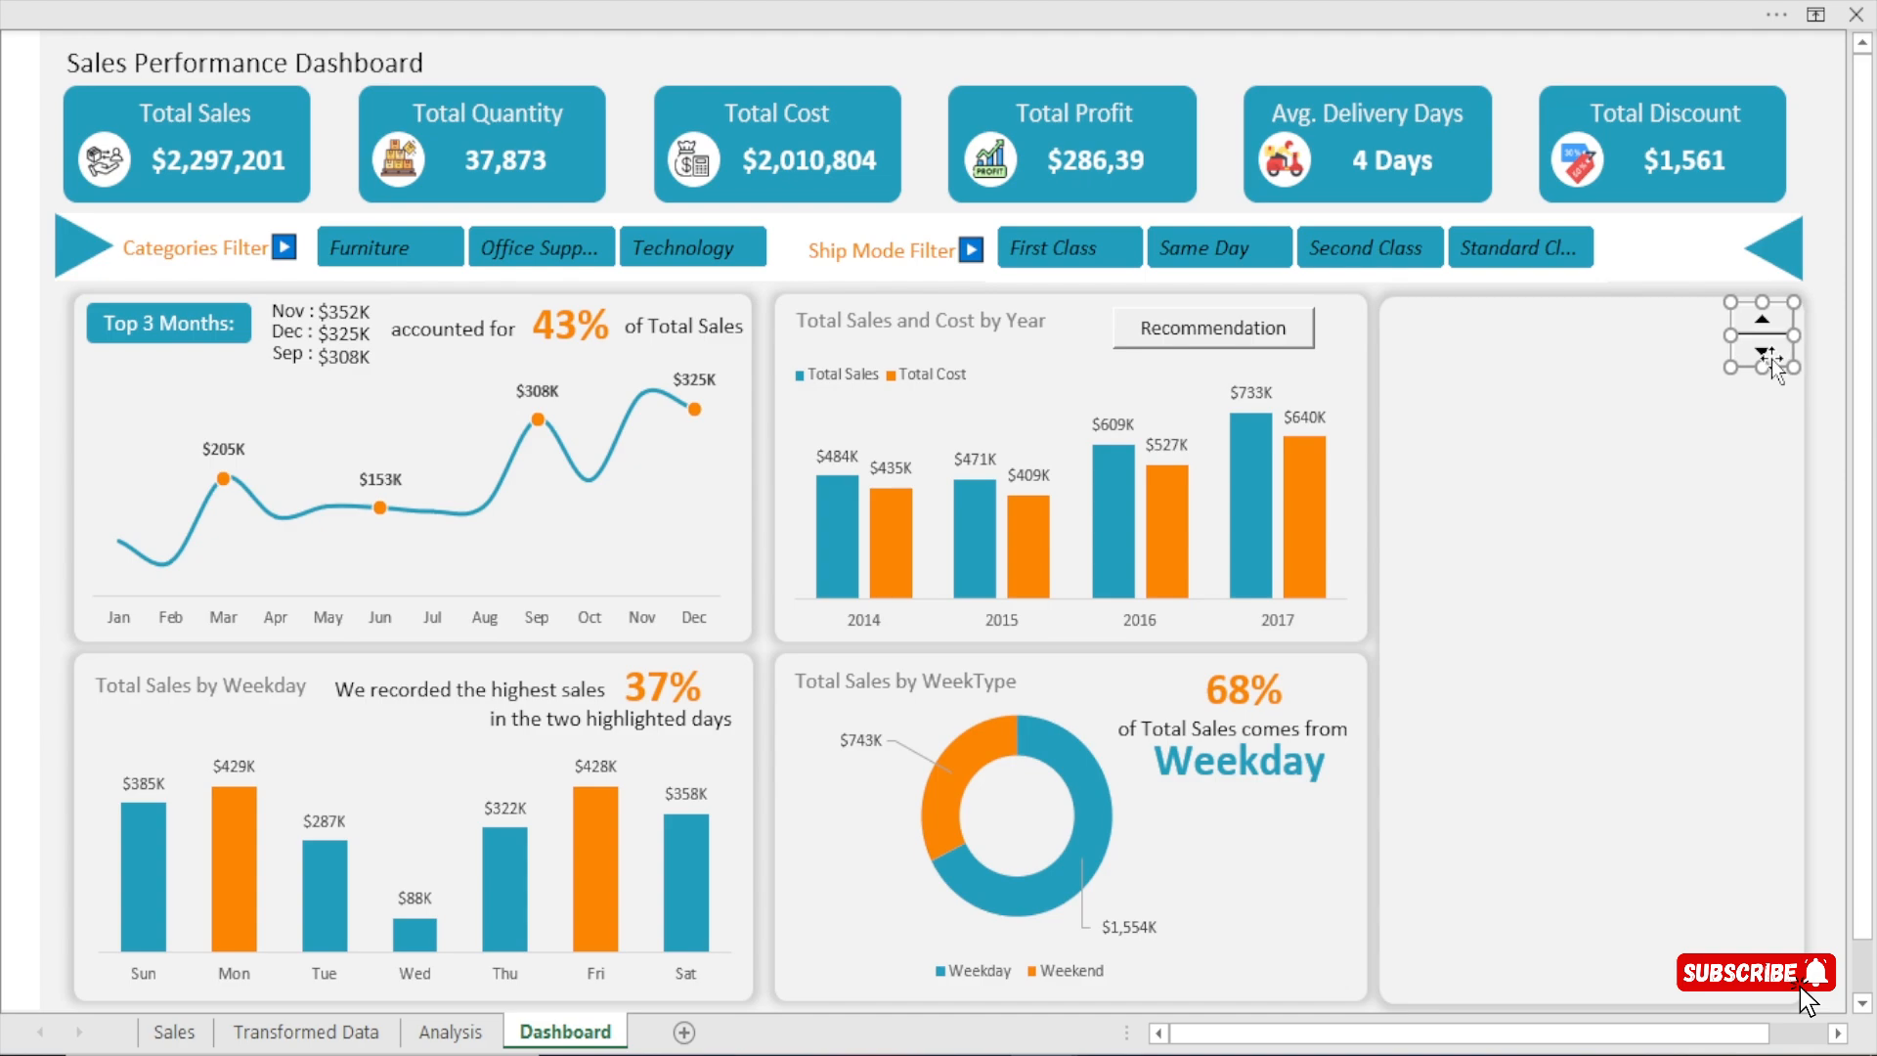
key(Down)
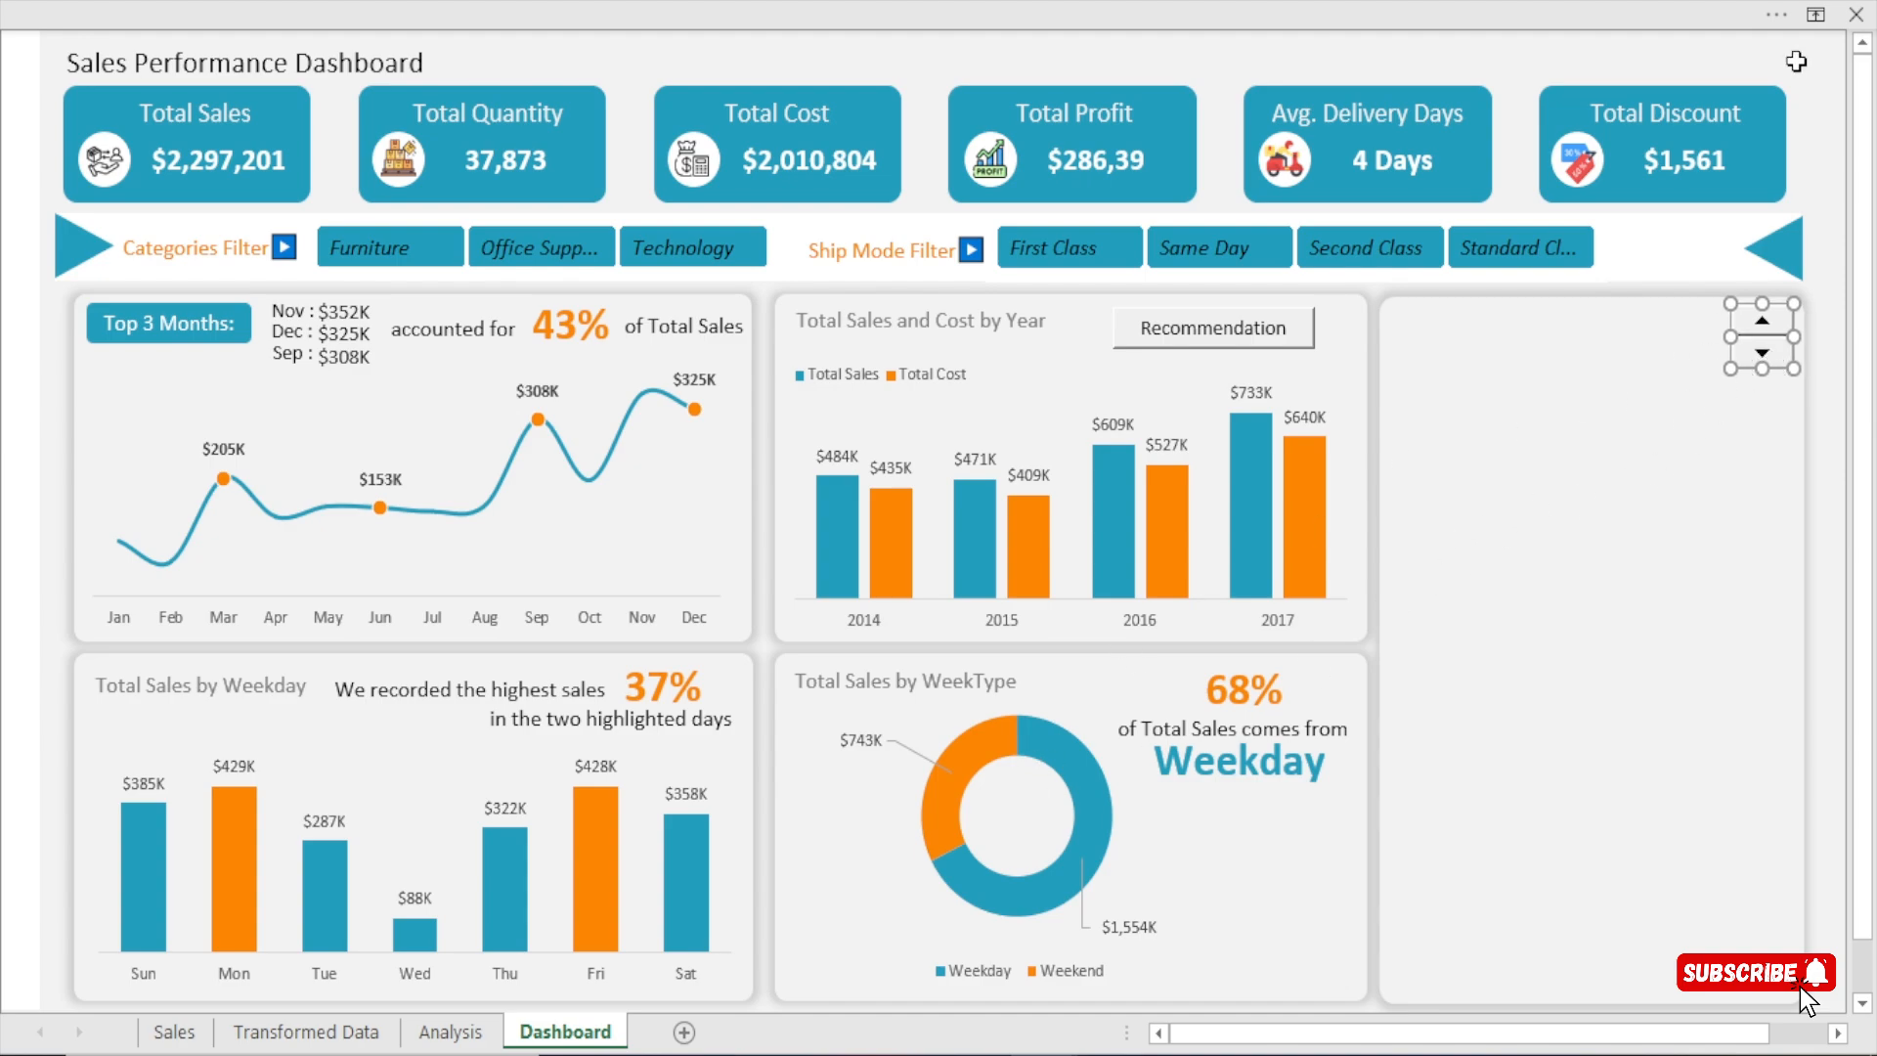
click(1798, 98)
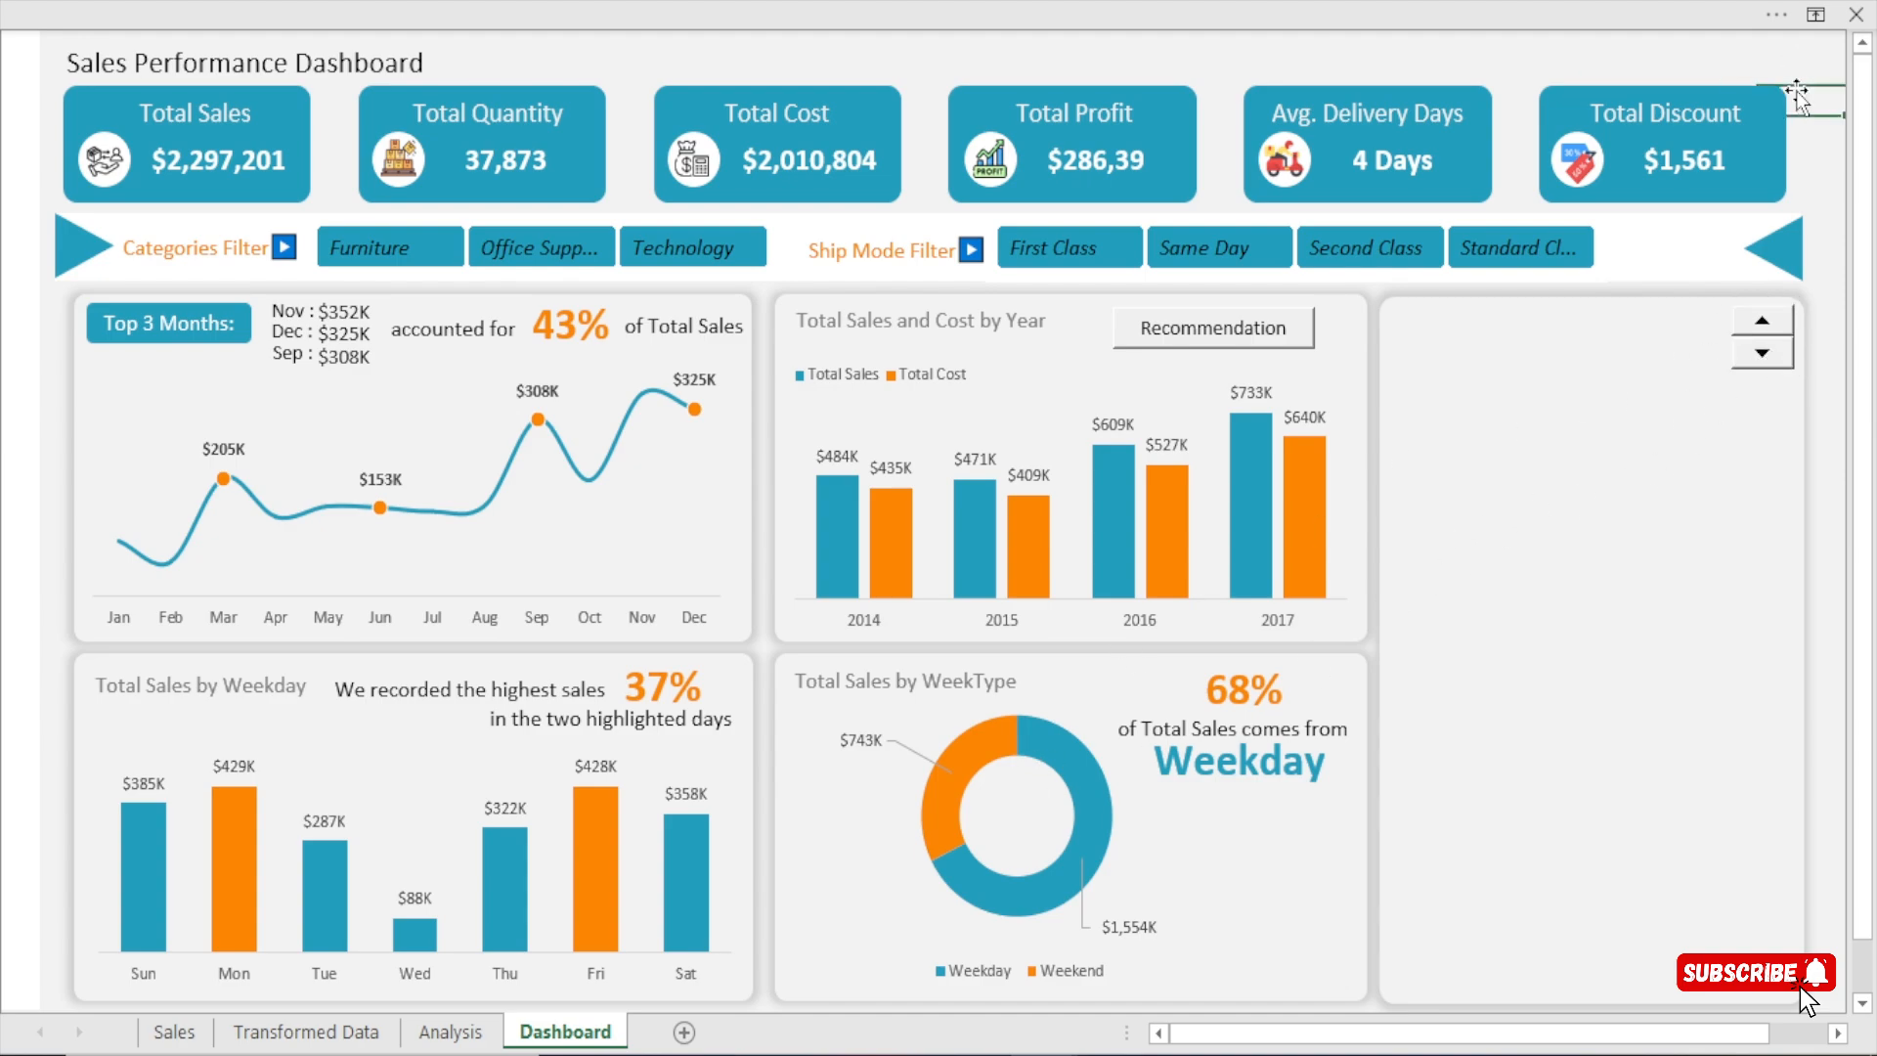
Link the spin button to cell BH2 on the Analysis sheet through its Format Control settings.
ctrl+click(1785, 339)
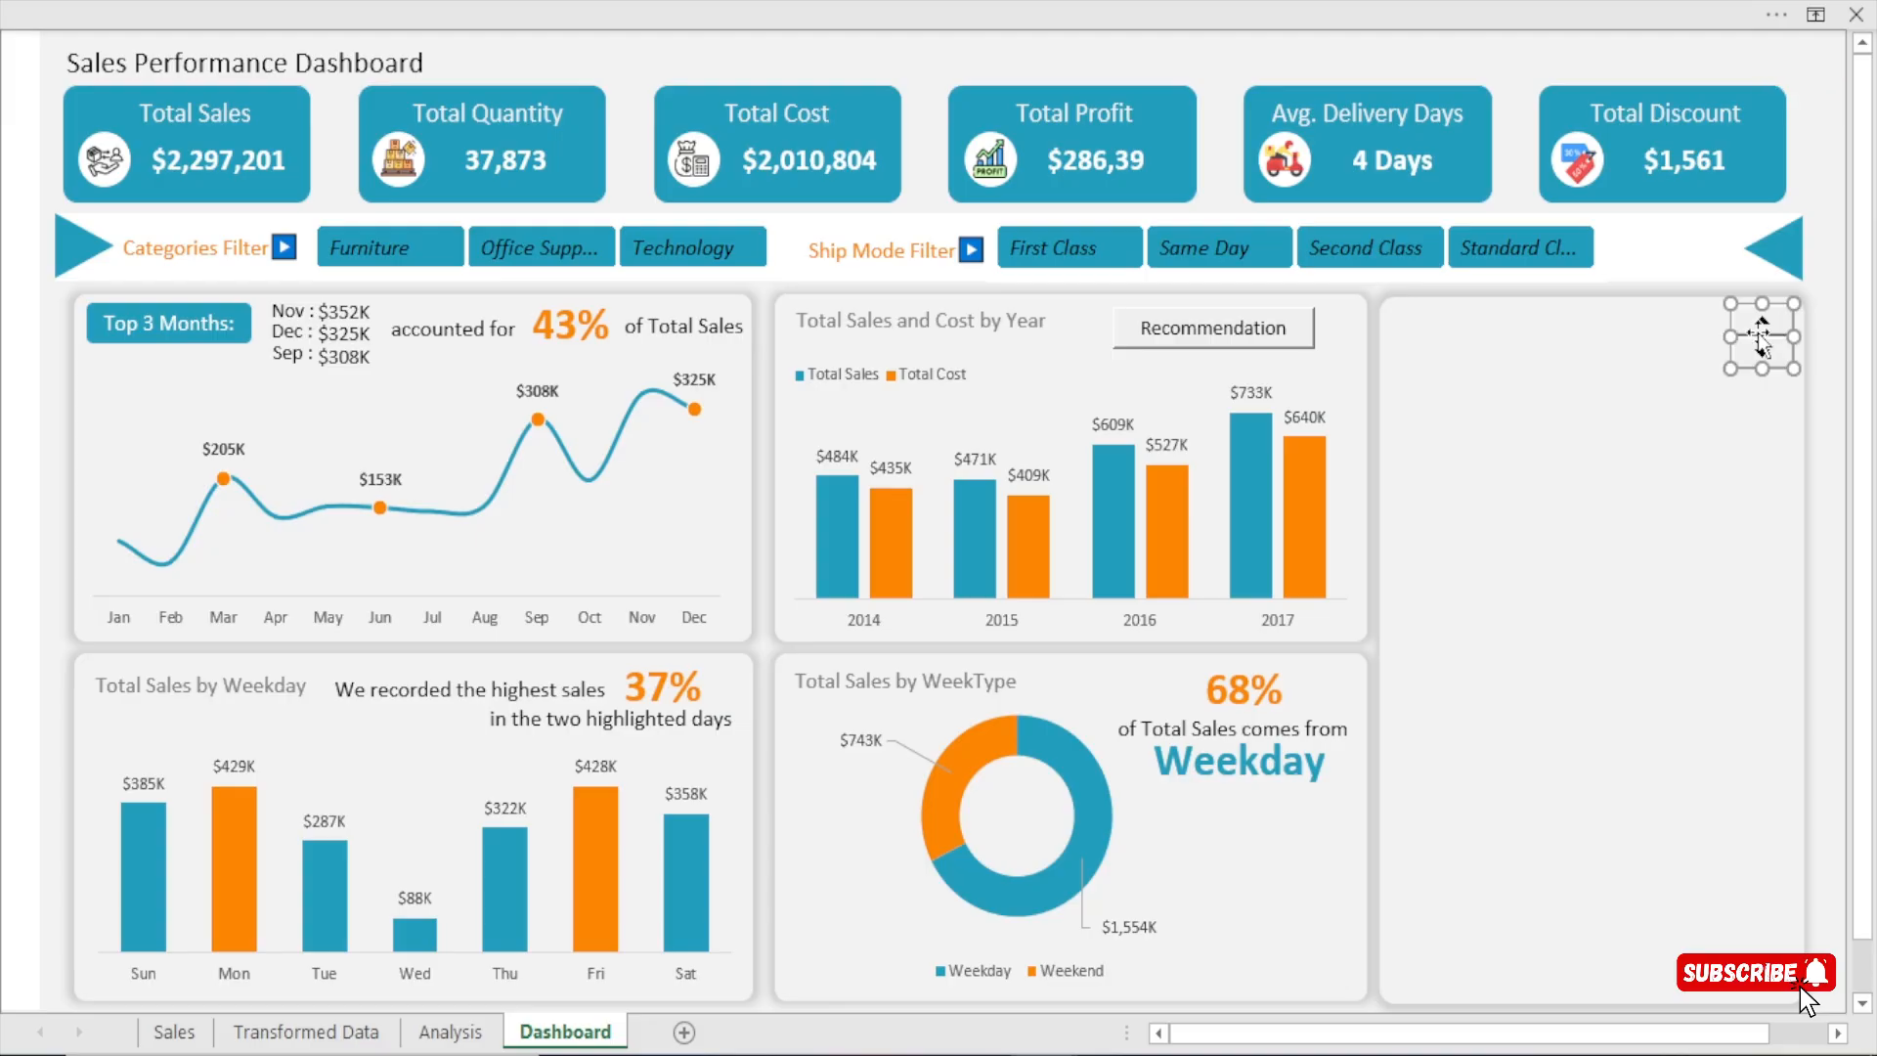
right_click(1757, 332)
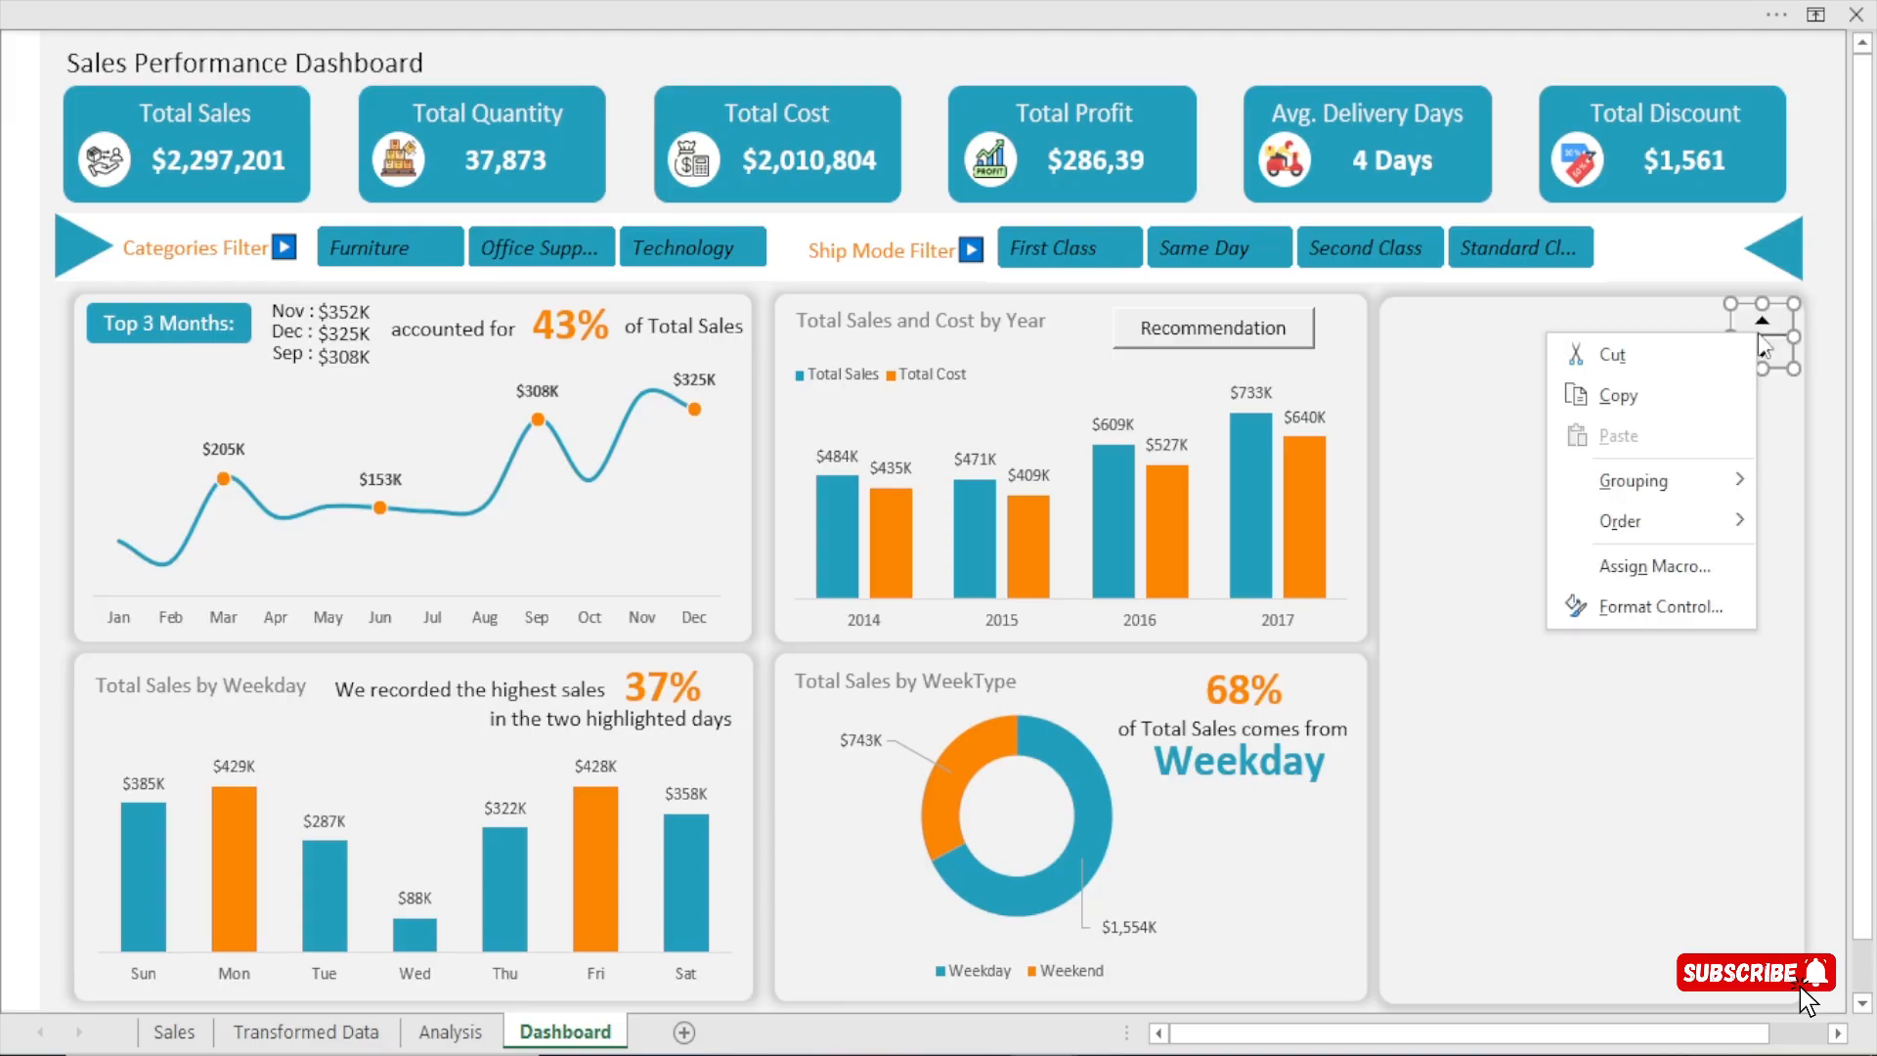
click(1652, 602)
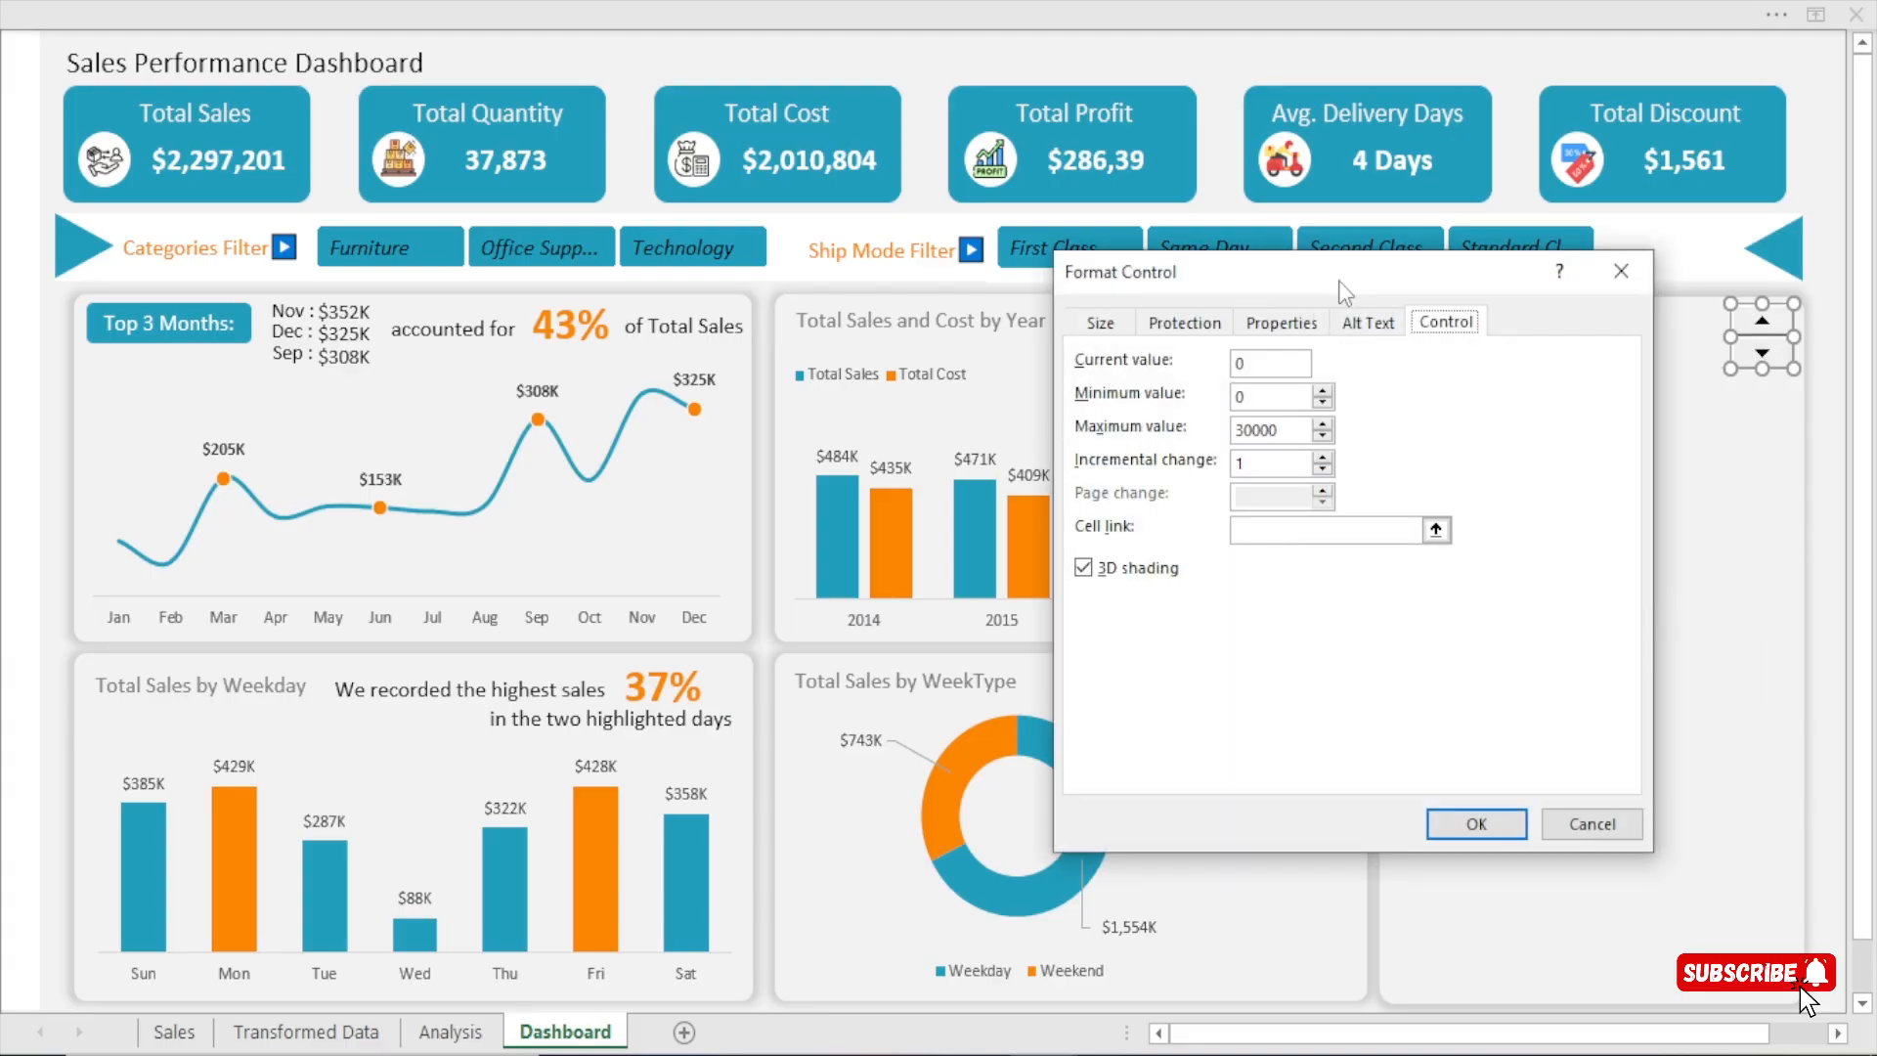
drag(1343, 291, 947, 294)
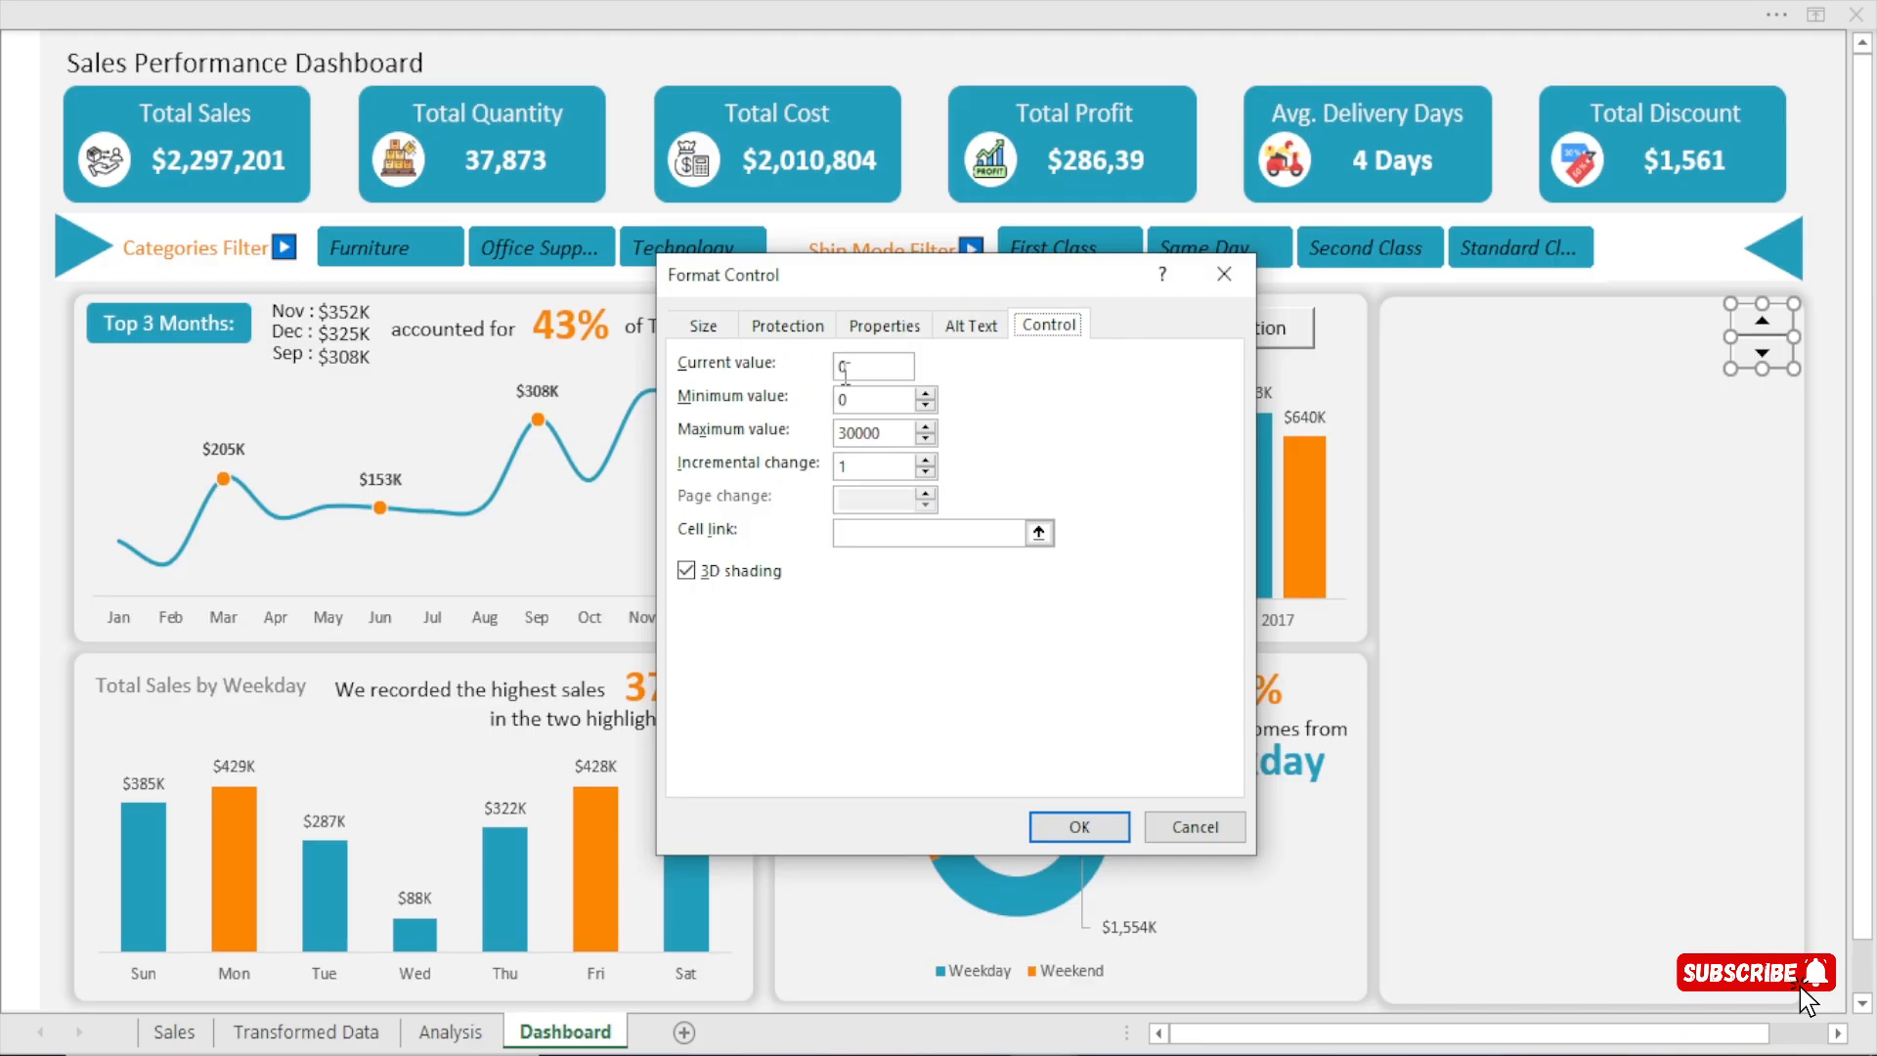
double_click(846, 370)
click(869, 534)
click(444, 1039)
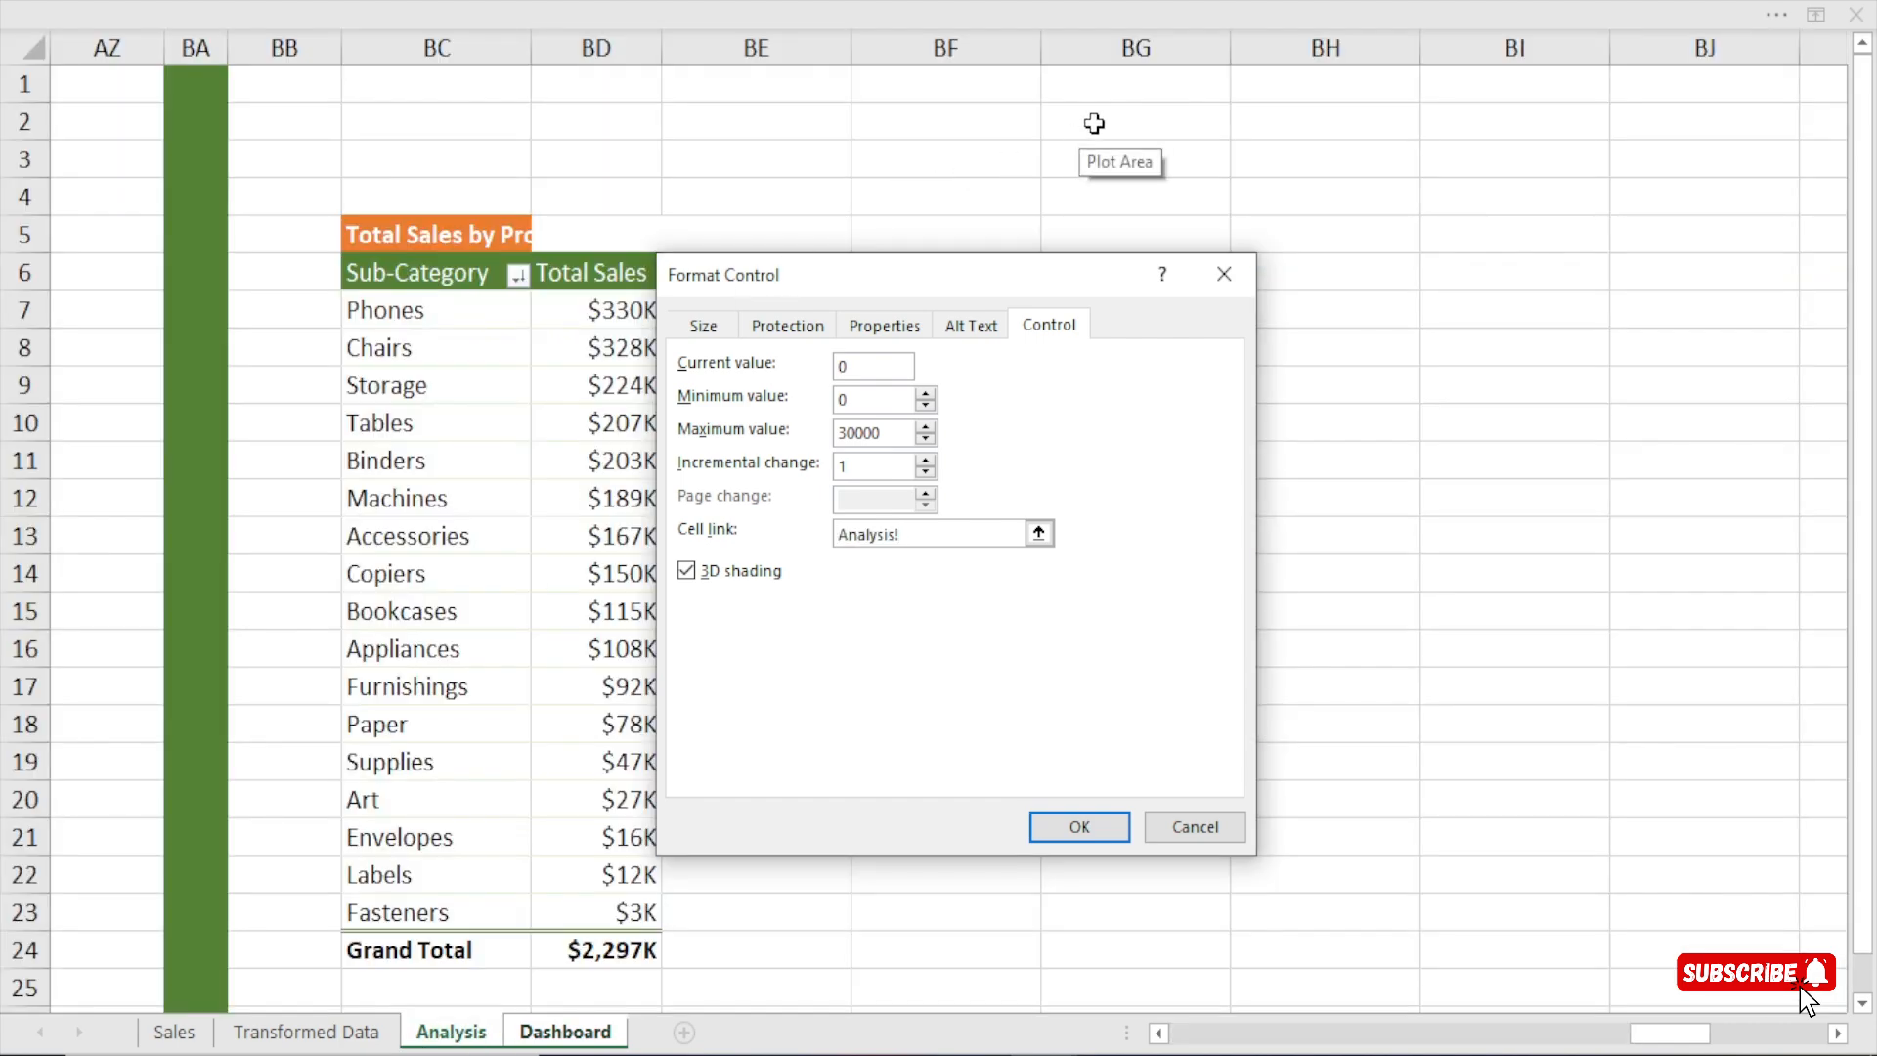
click(1281, 118)
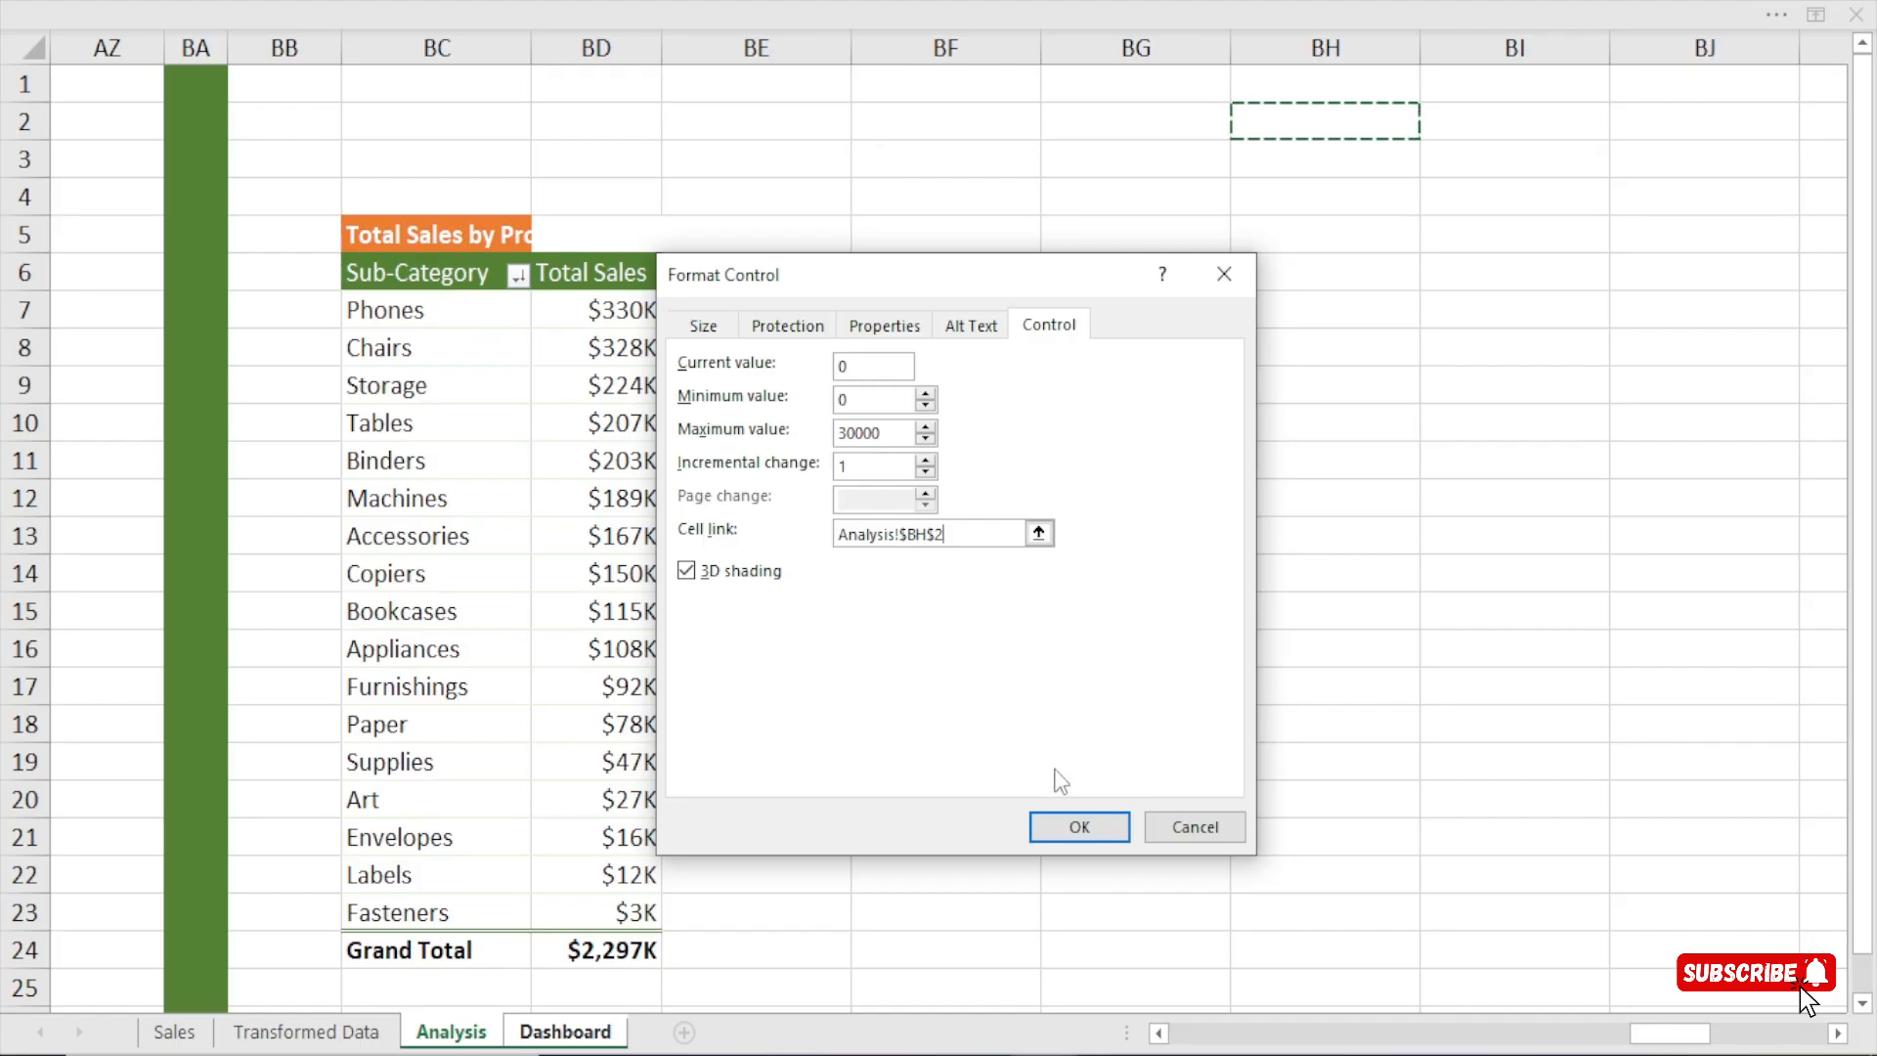
click(1078, 829)
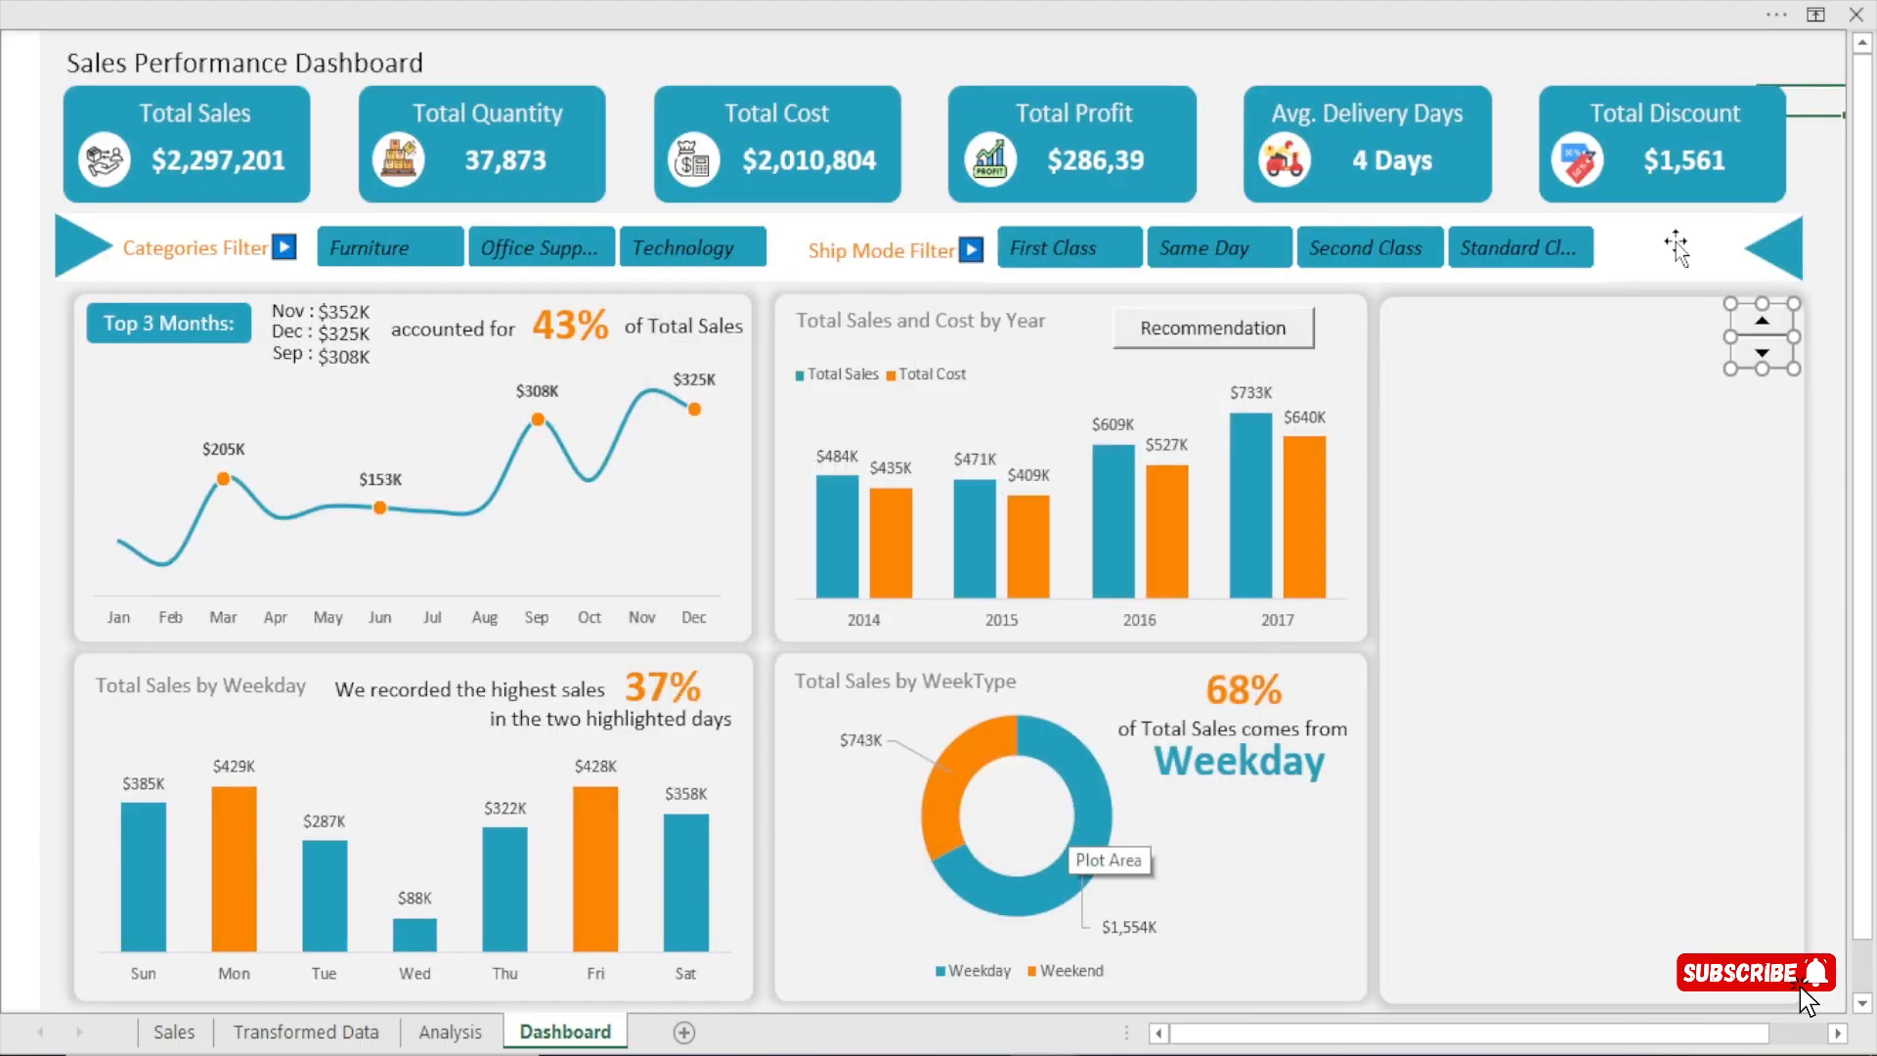
Test the spin button by stepping it up and down to 1, checking linked cell BH2 on the Analysis sheet.
click(1514, 135)
click(452, 1031)
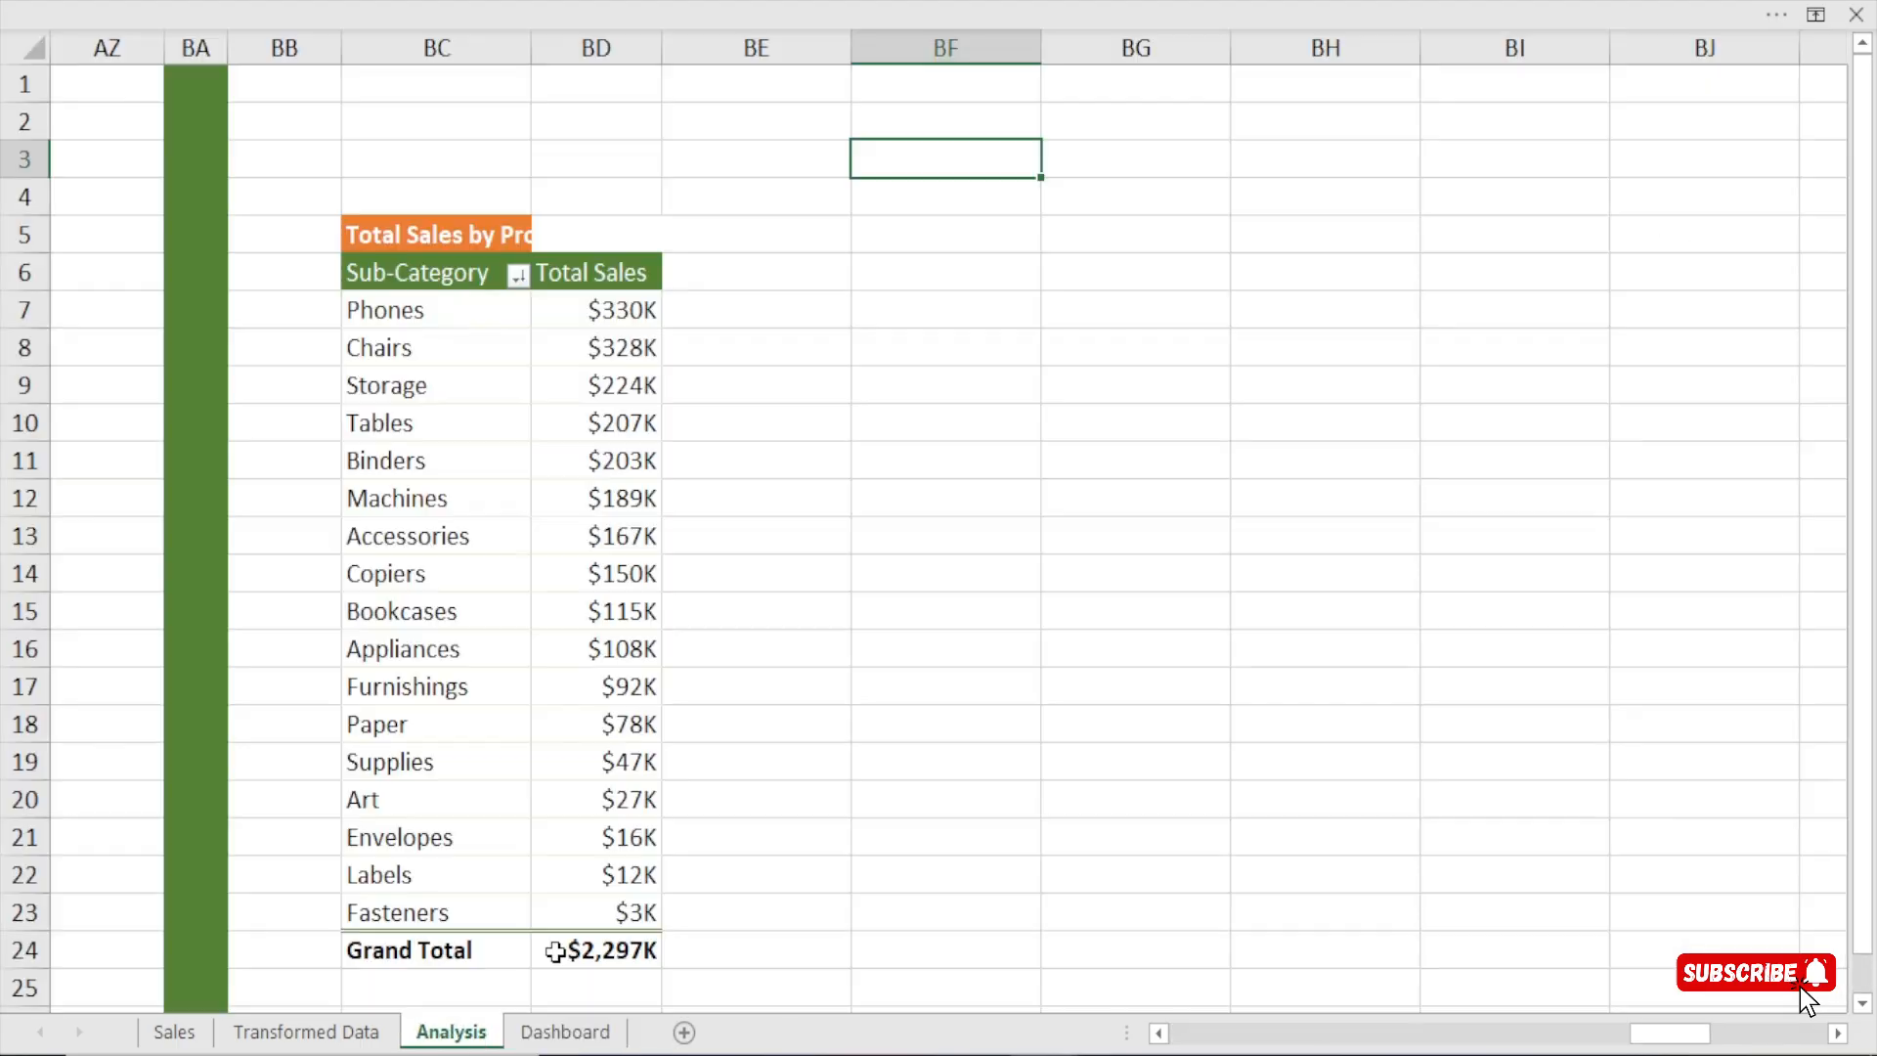
click(1292, 153)
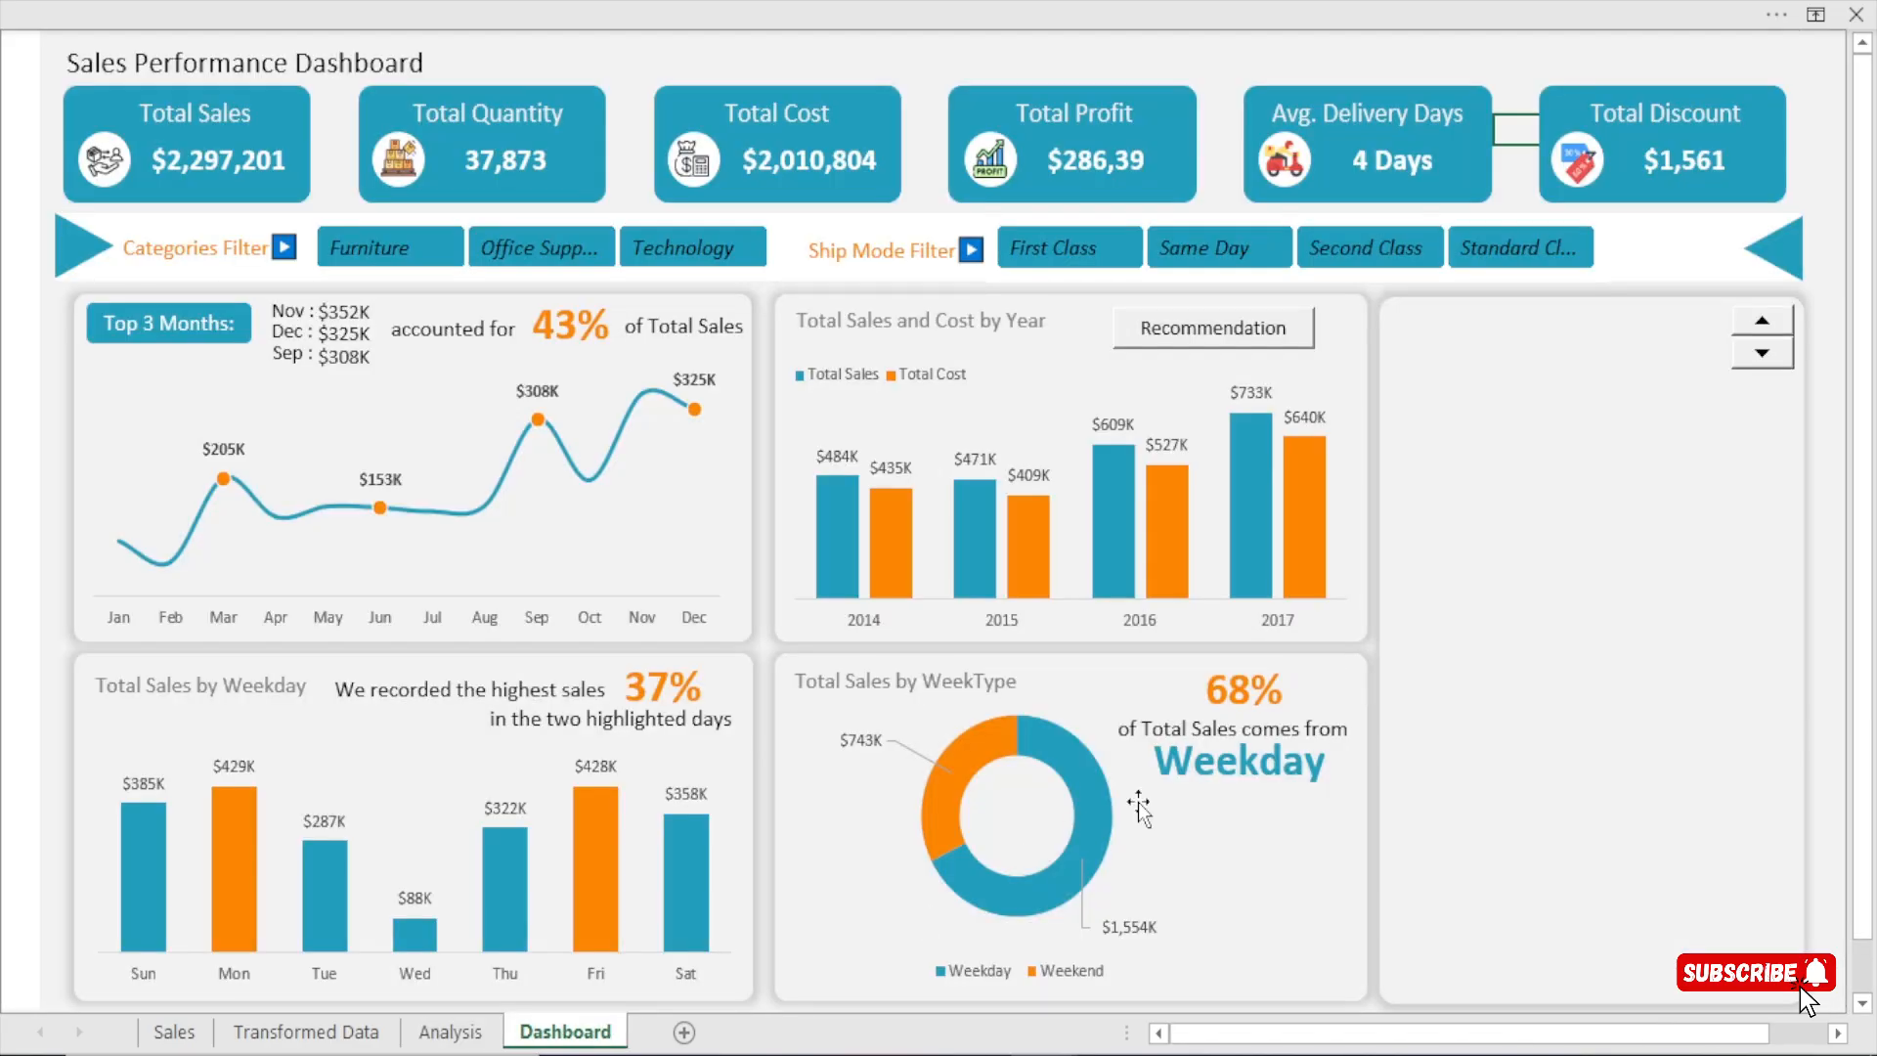
click(565, 1031)
click(471, 1031)
click(1386, 127)
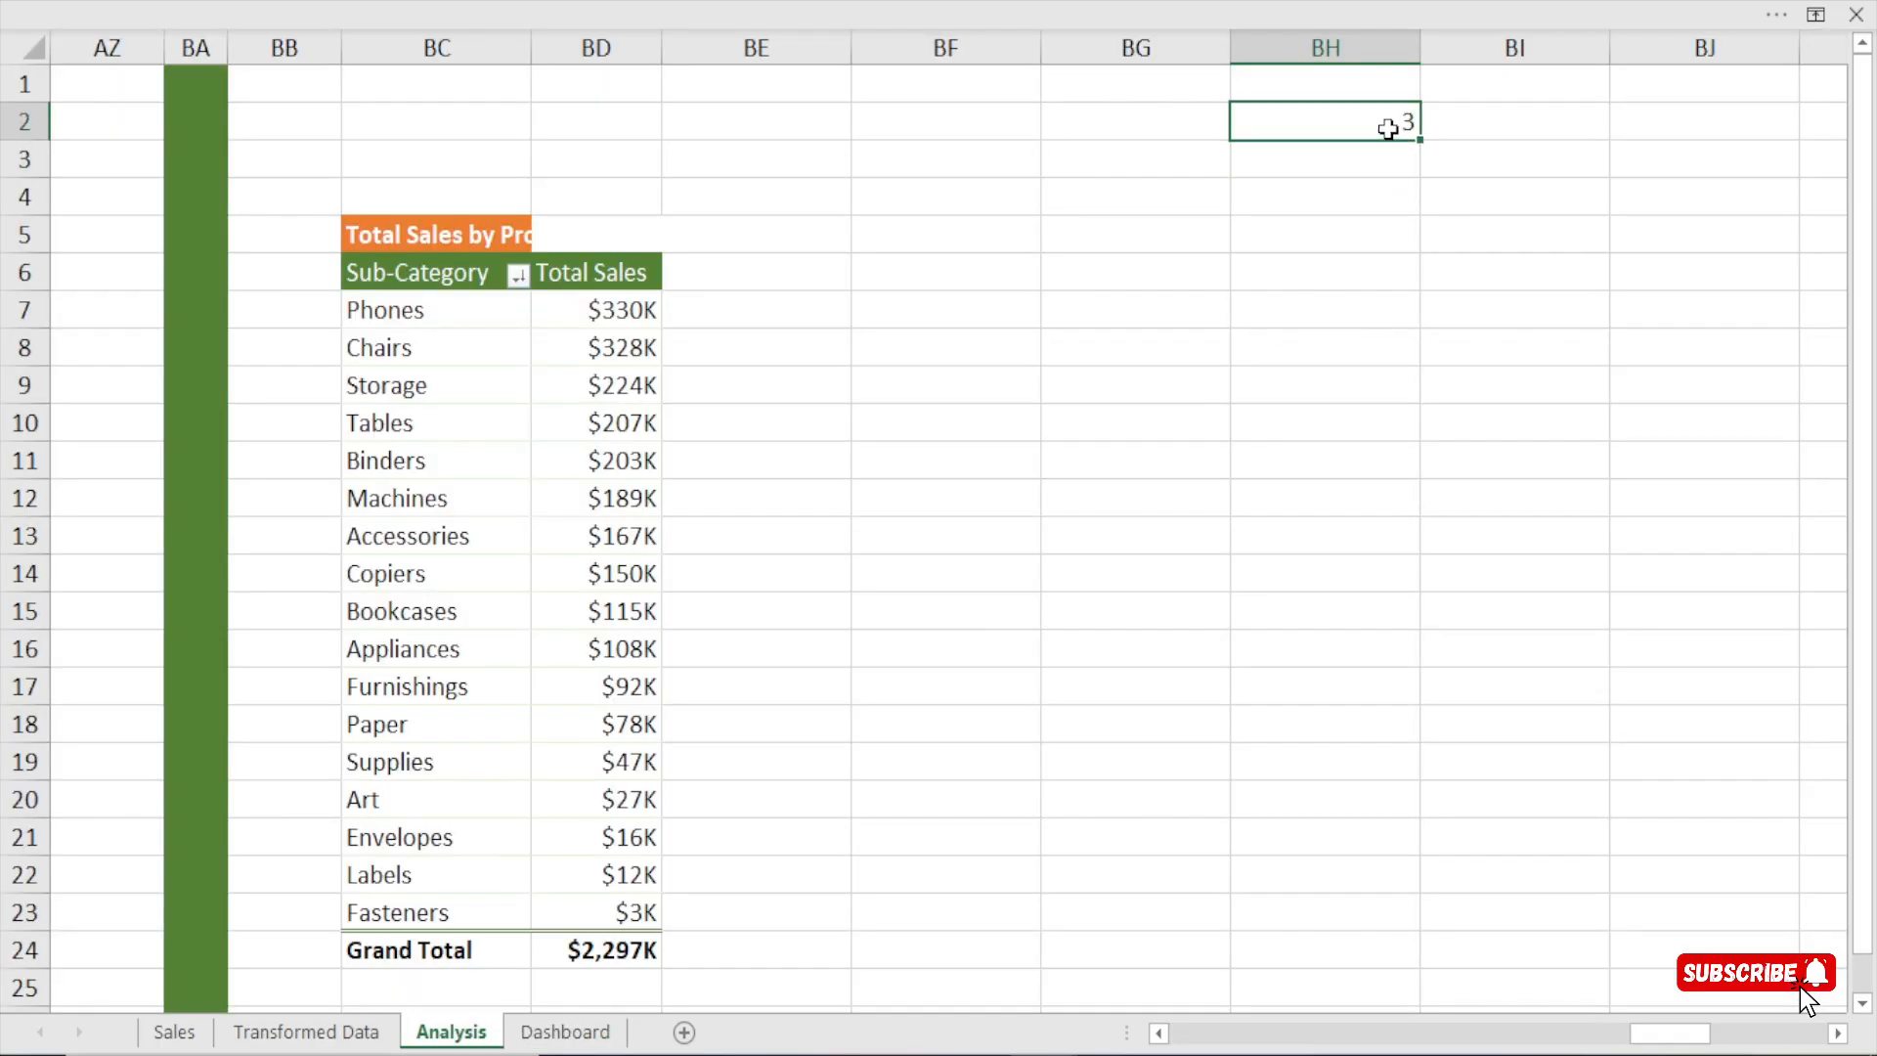
click(611, 1030)
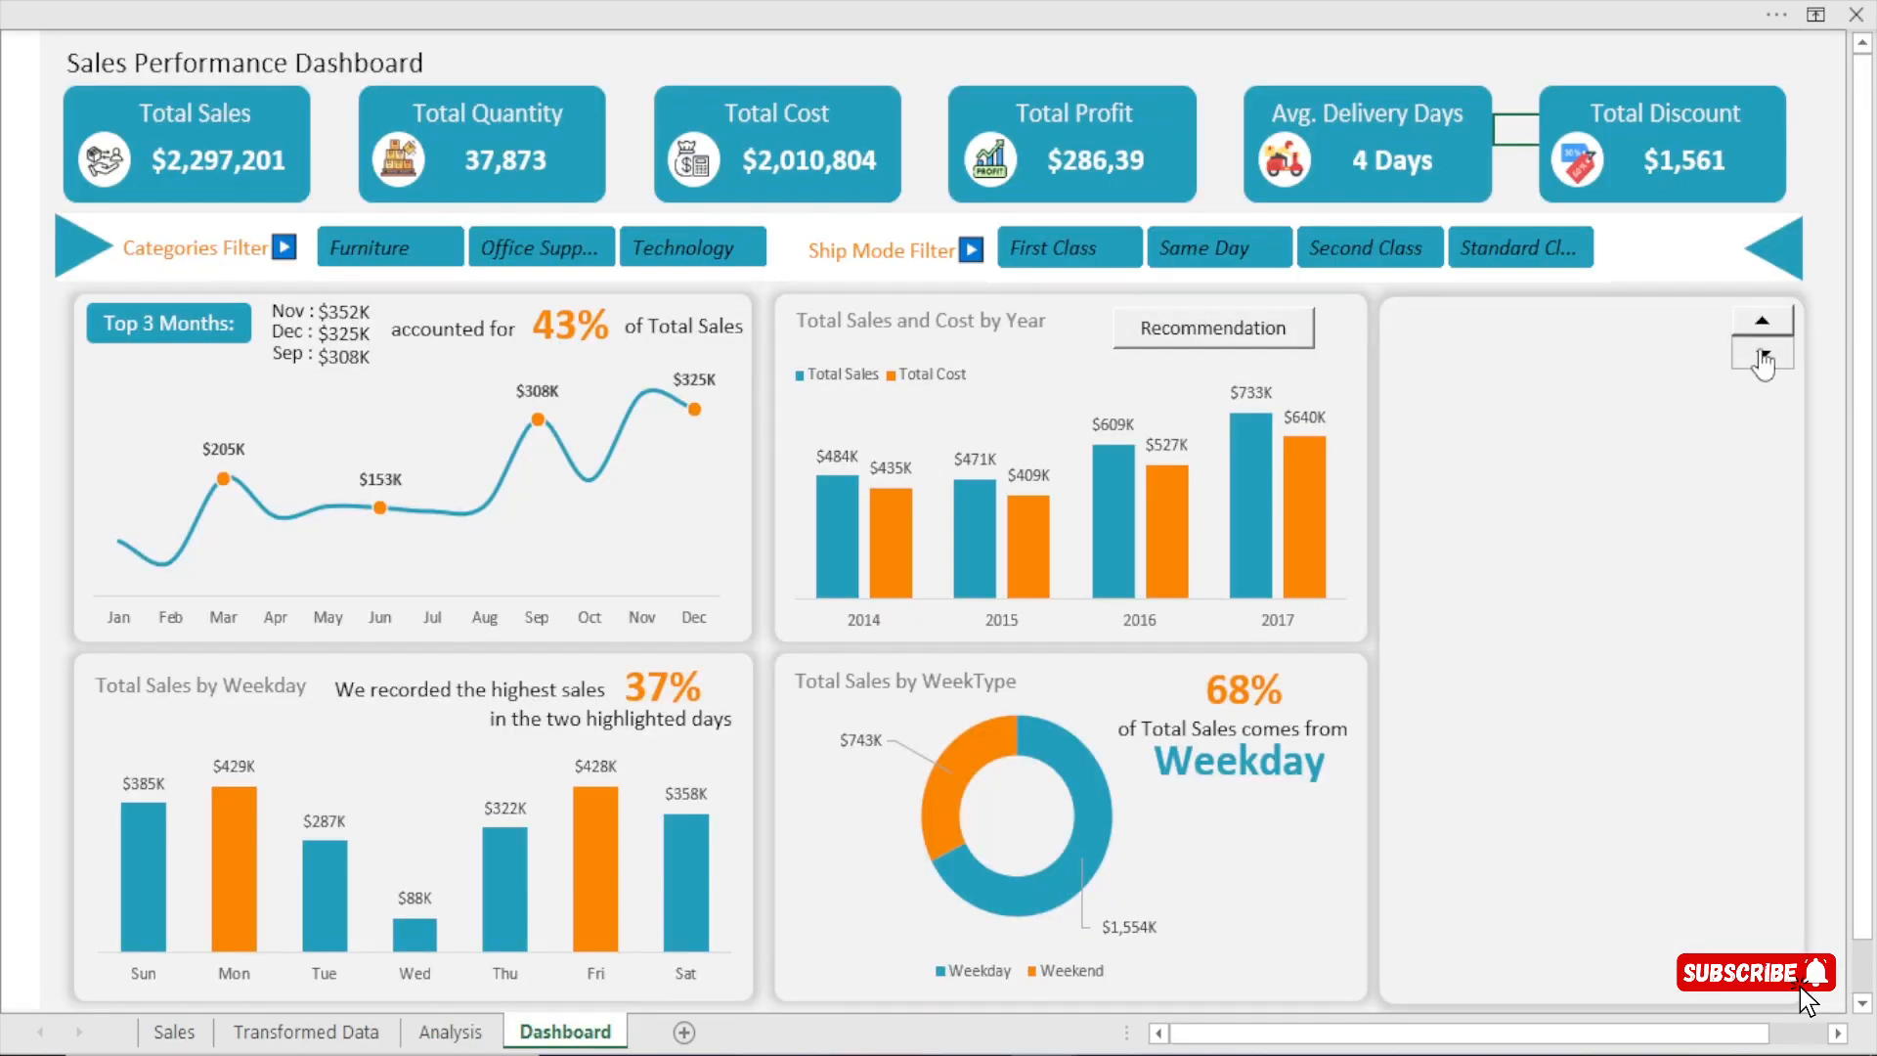
click(450, 1031)
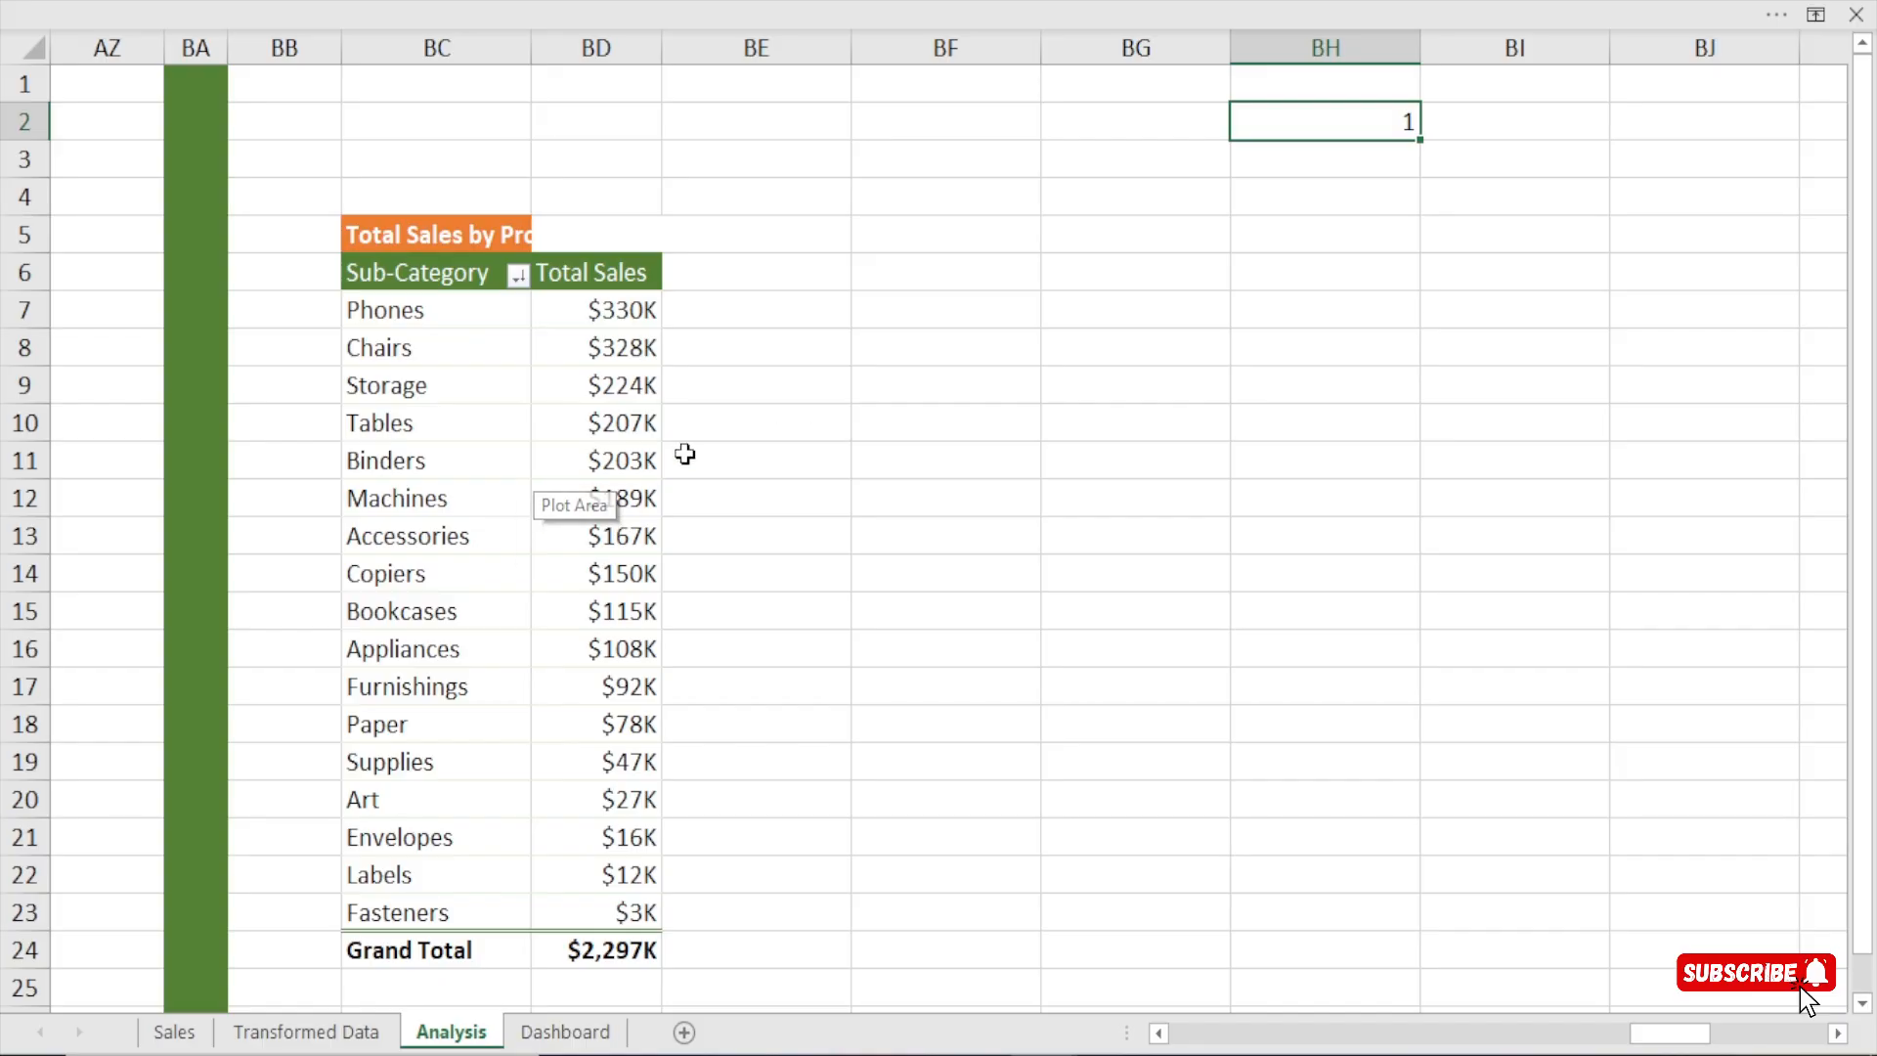
Reference the pivot table's Sub-Category header in BF6 and fill it across to BG6 for the Total Sales header.
click(954, 262)
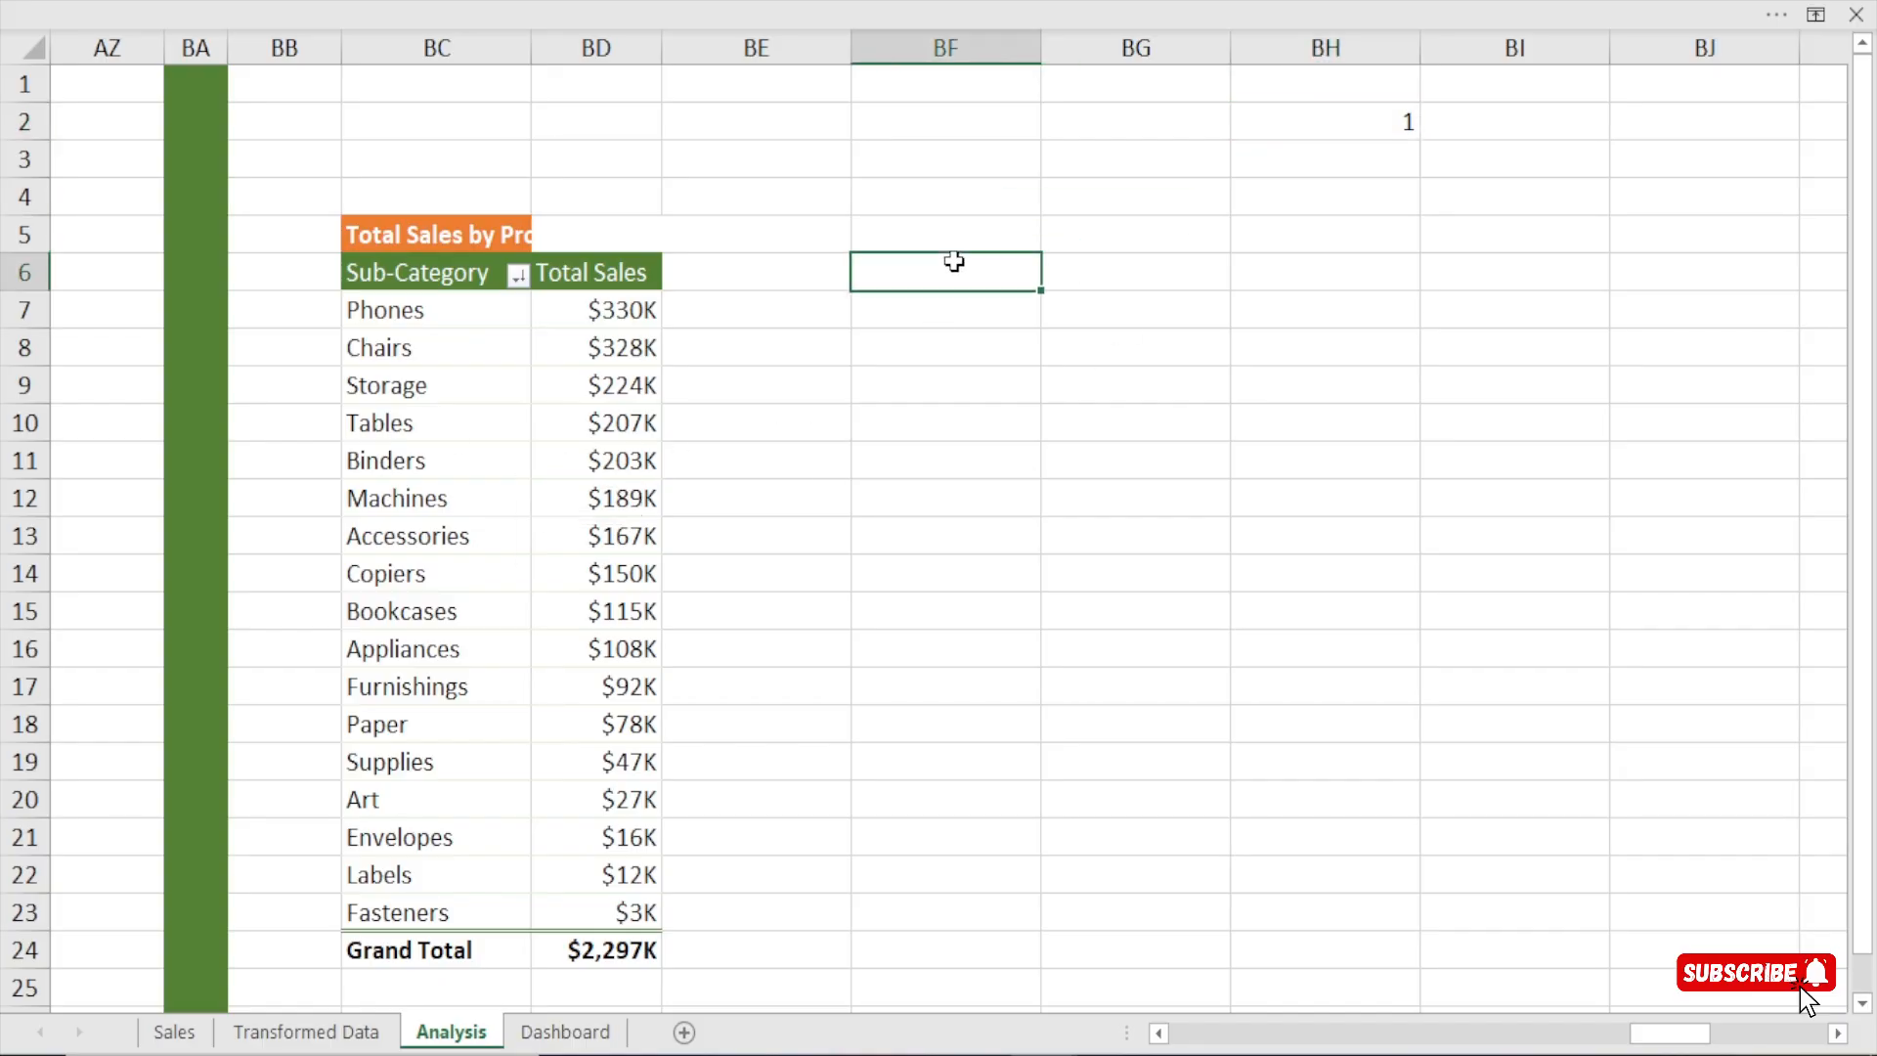
text(=)
click(449, 272)
key(Return)
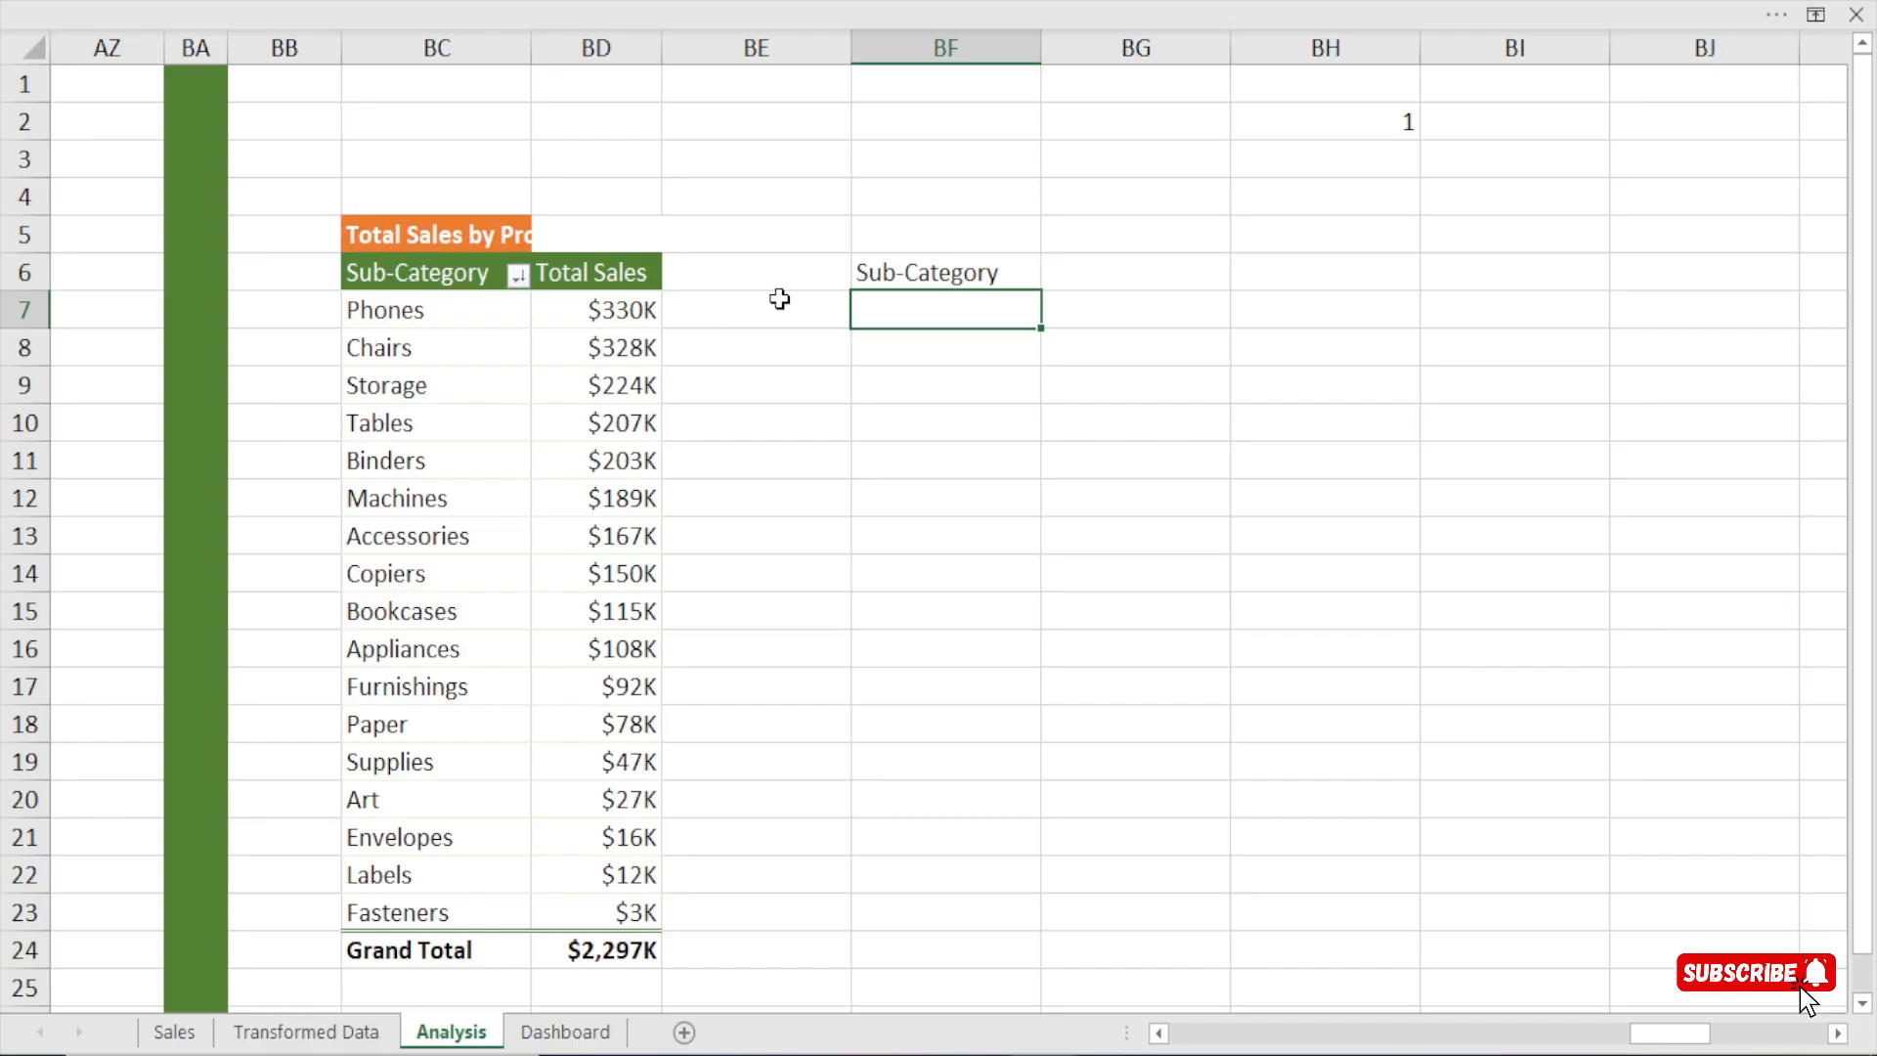
click(951, 276)
drag(1044, 292, 1177, 306)
click(927, 319)
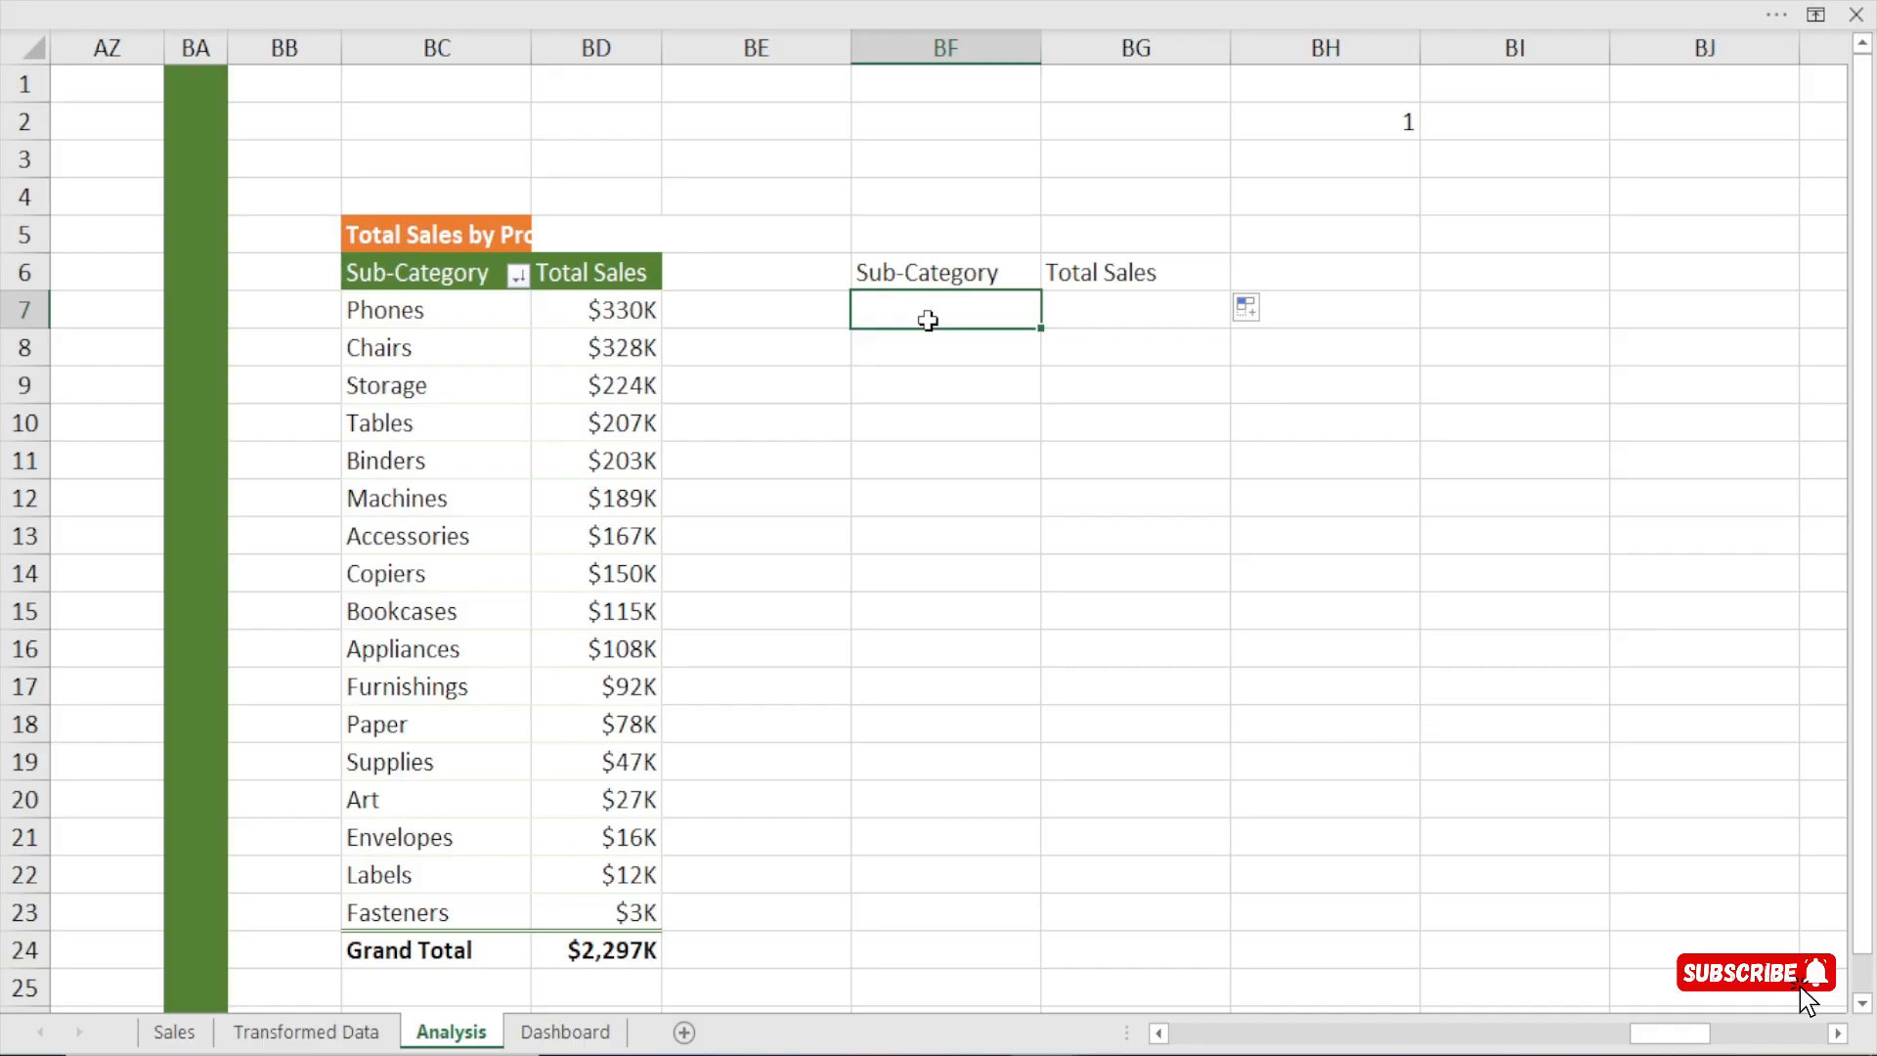
Enter =OFFSET(BC7,$BH$2,,,) in BF7 and compare its result with the first sub-categories in the pivot table.
text(=)
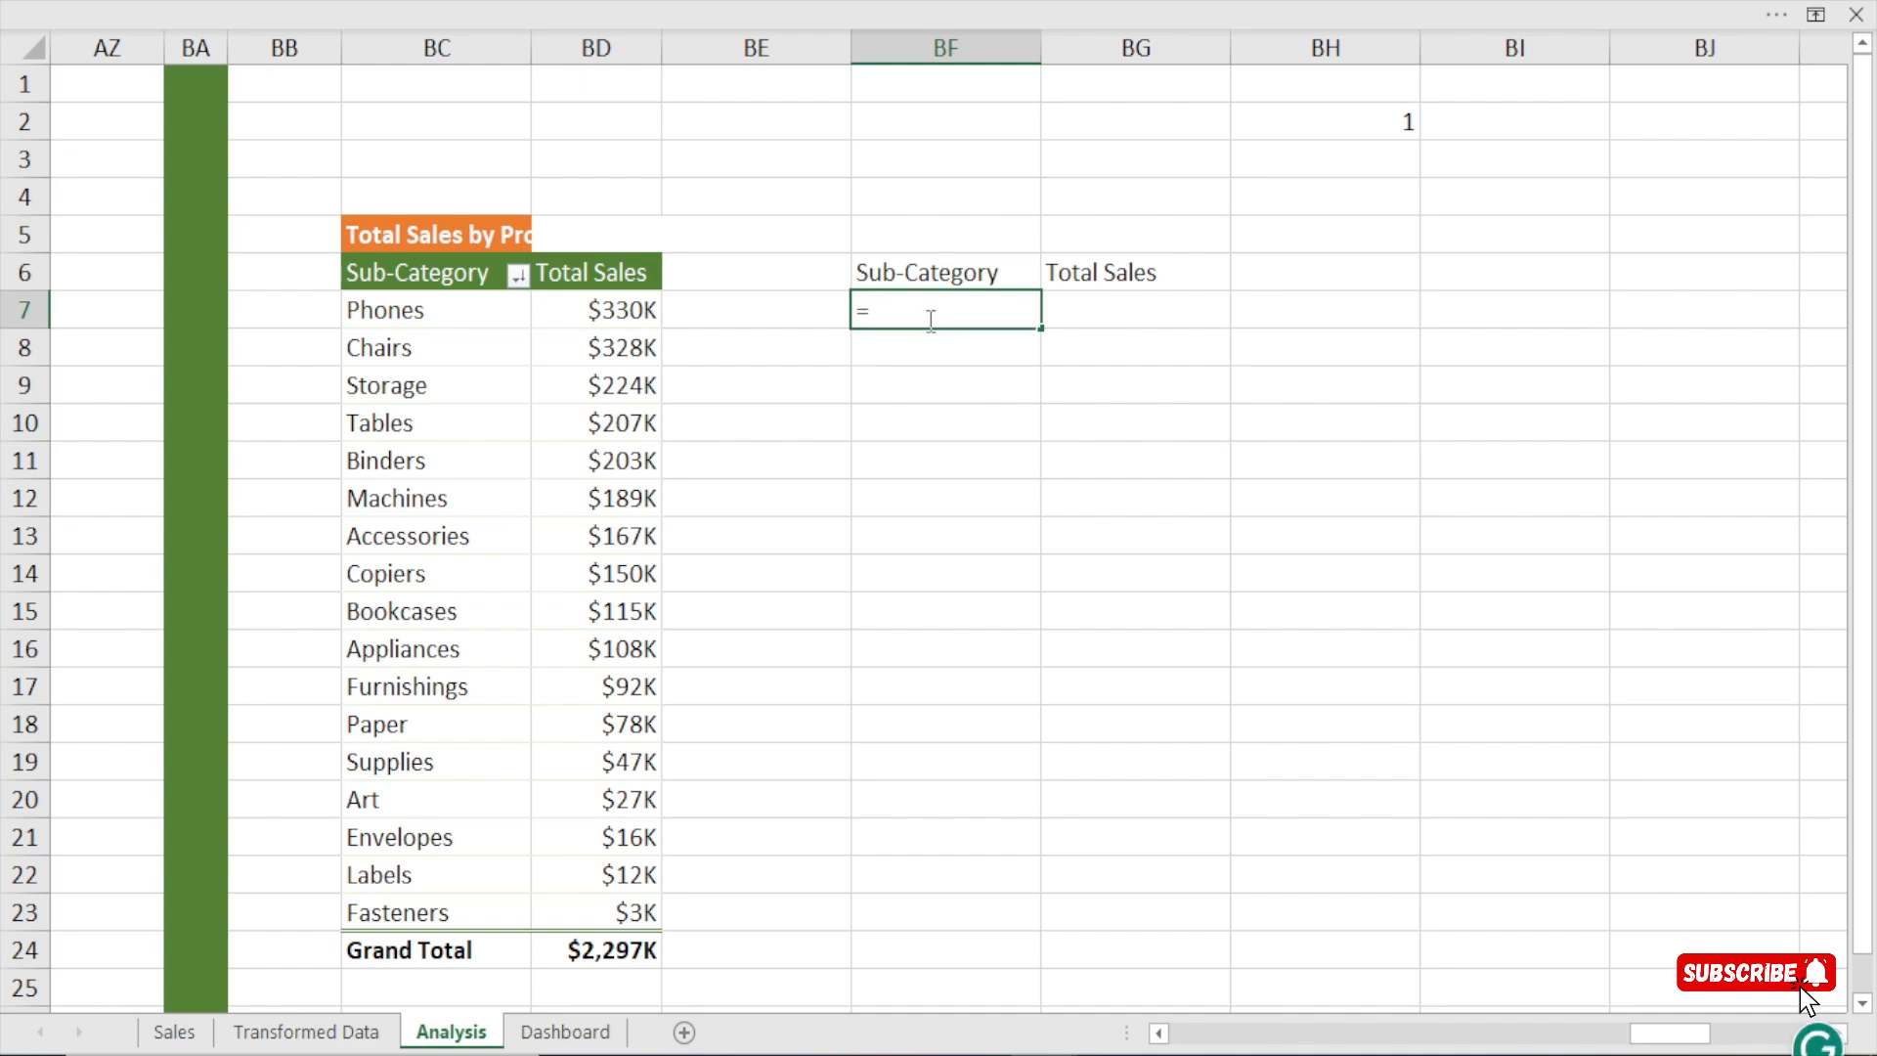
text(off)
key(Tab)
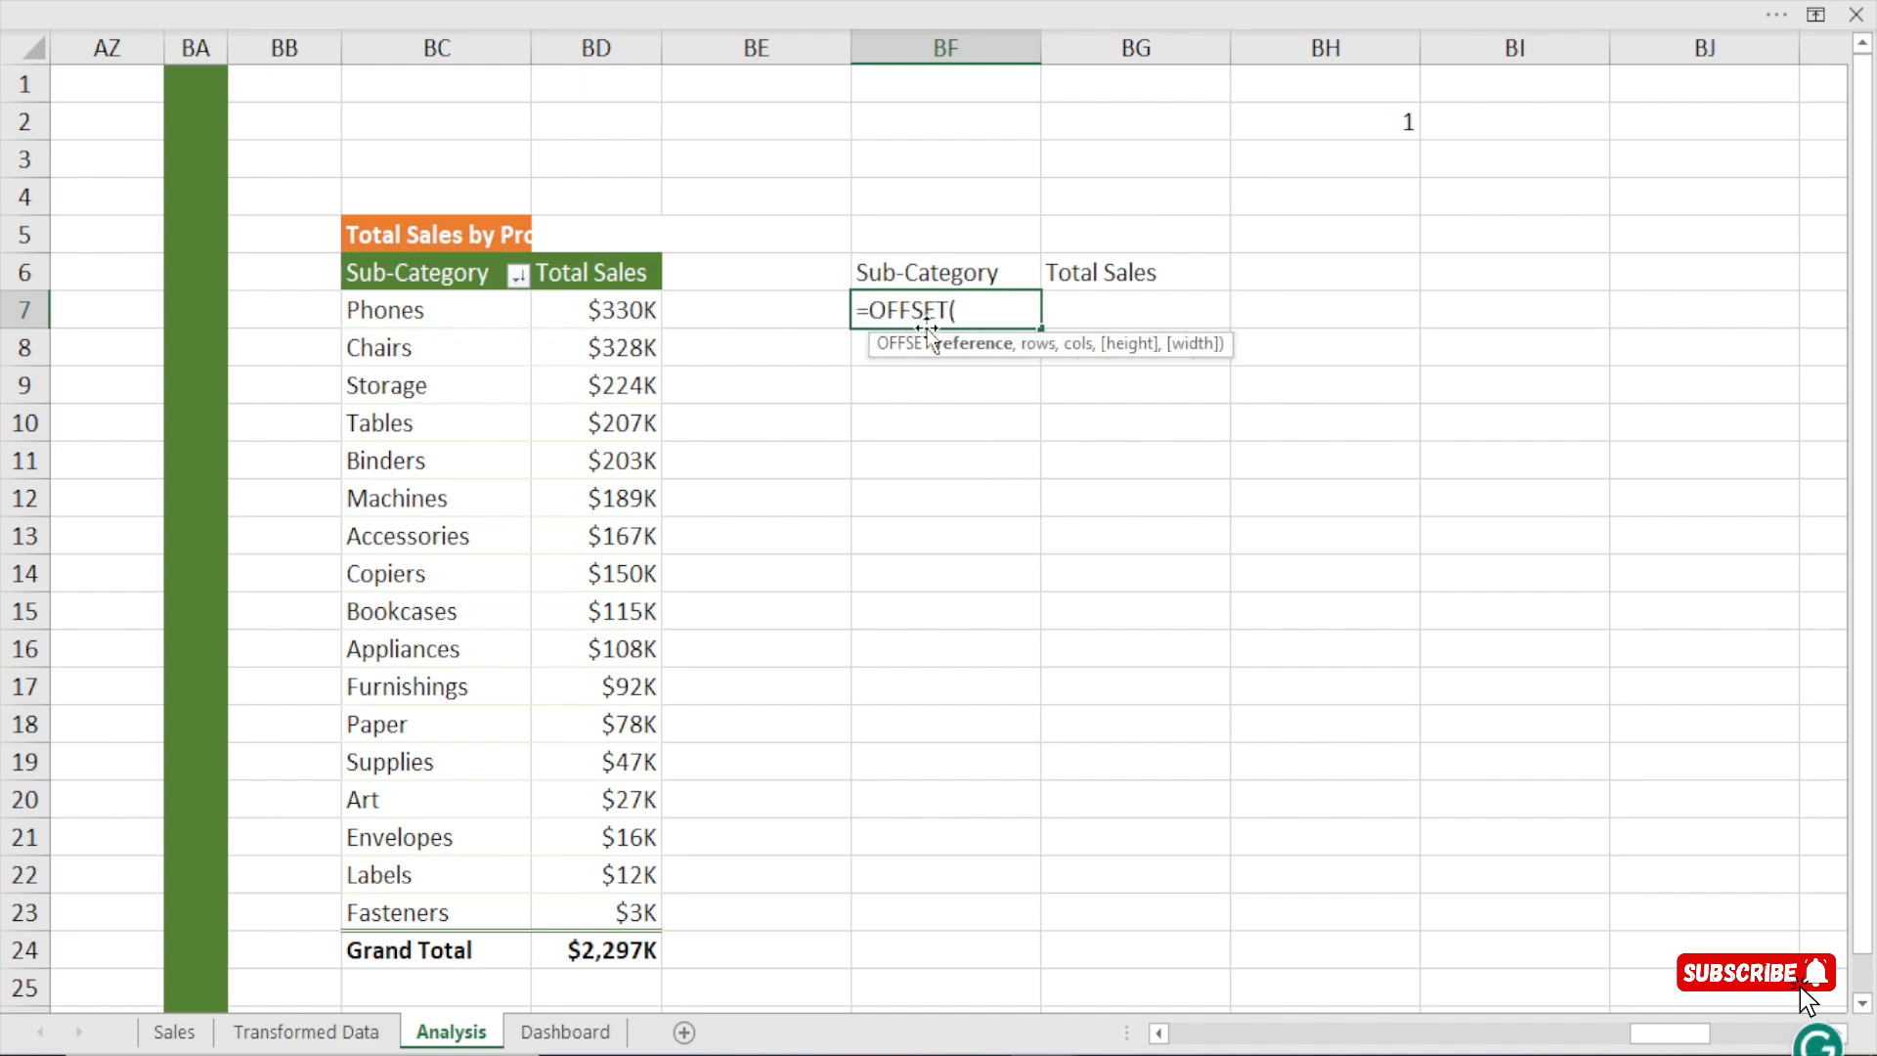
key(BackSpace)
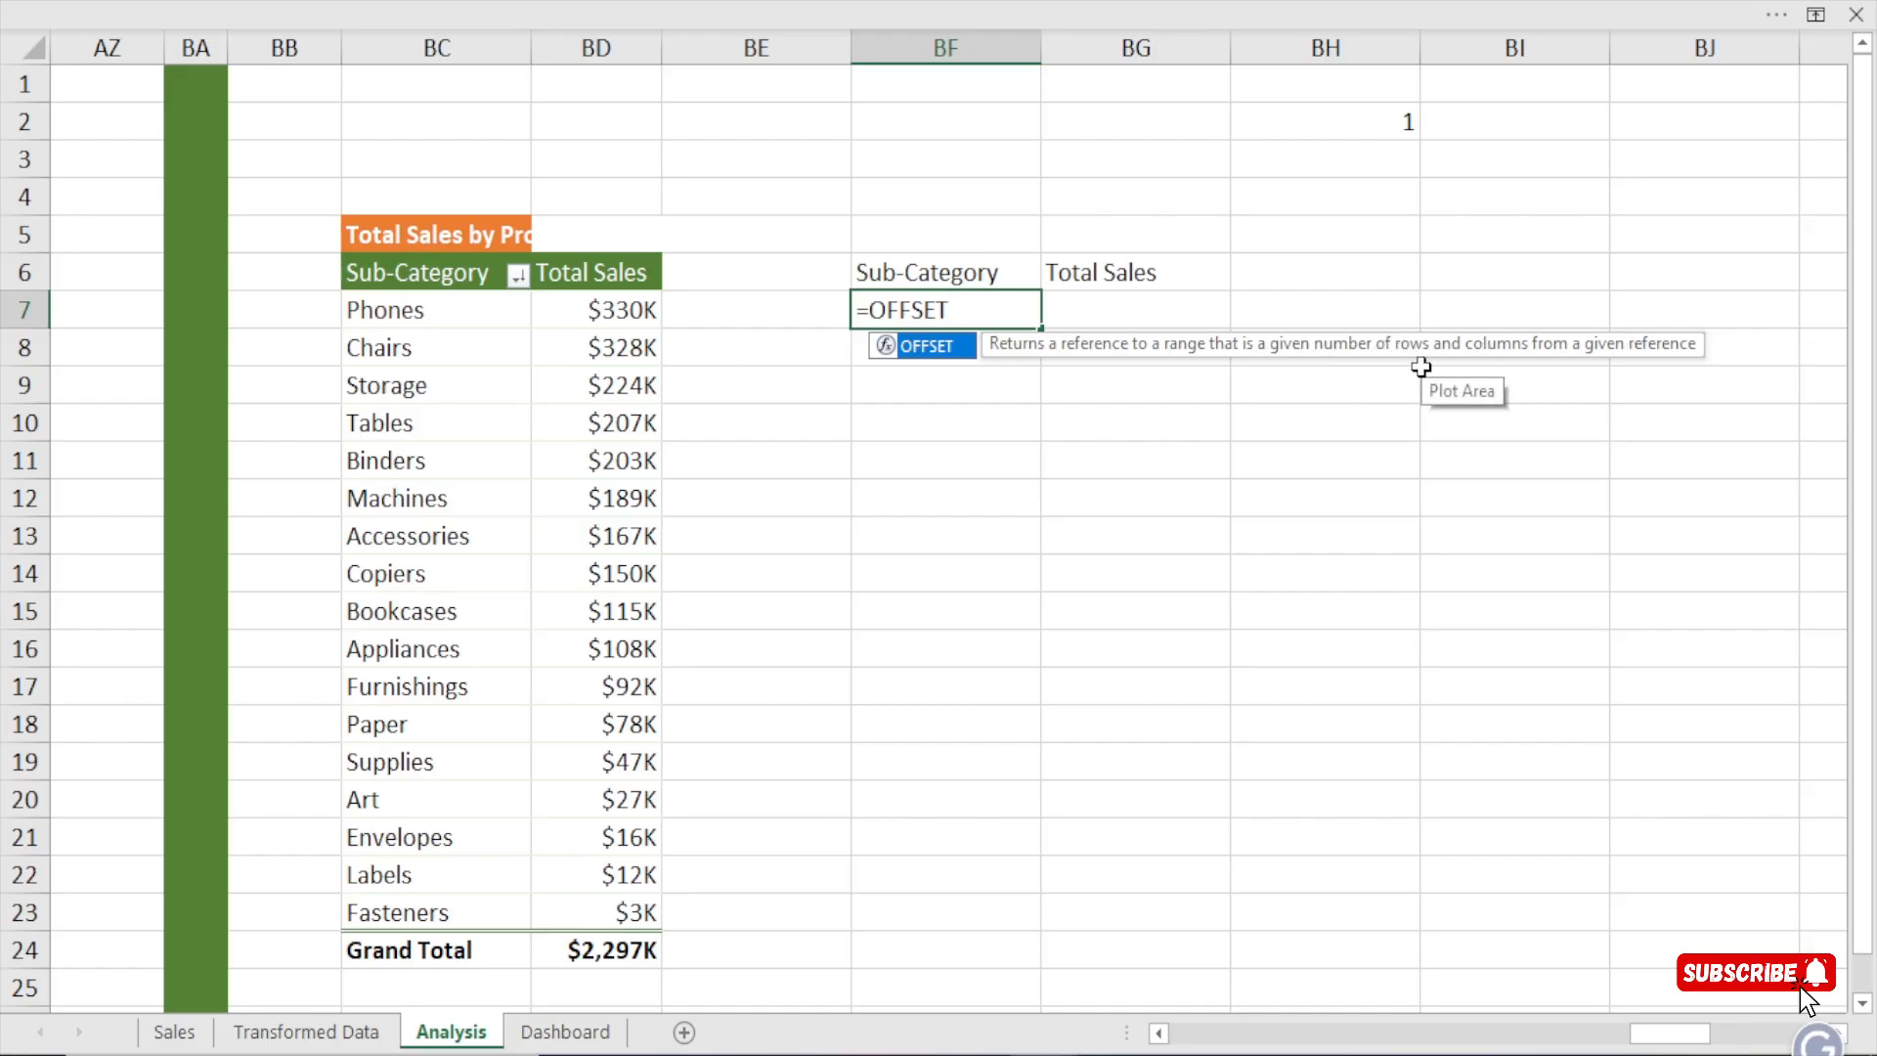
text(()
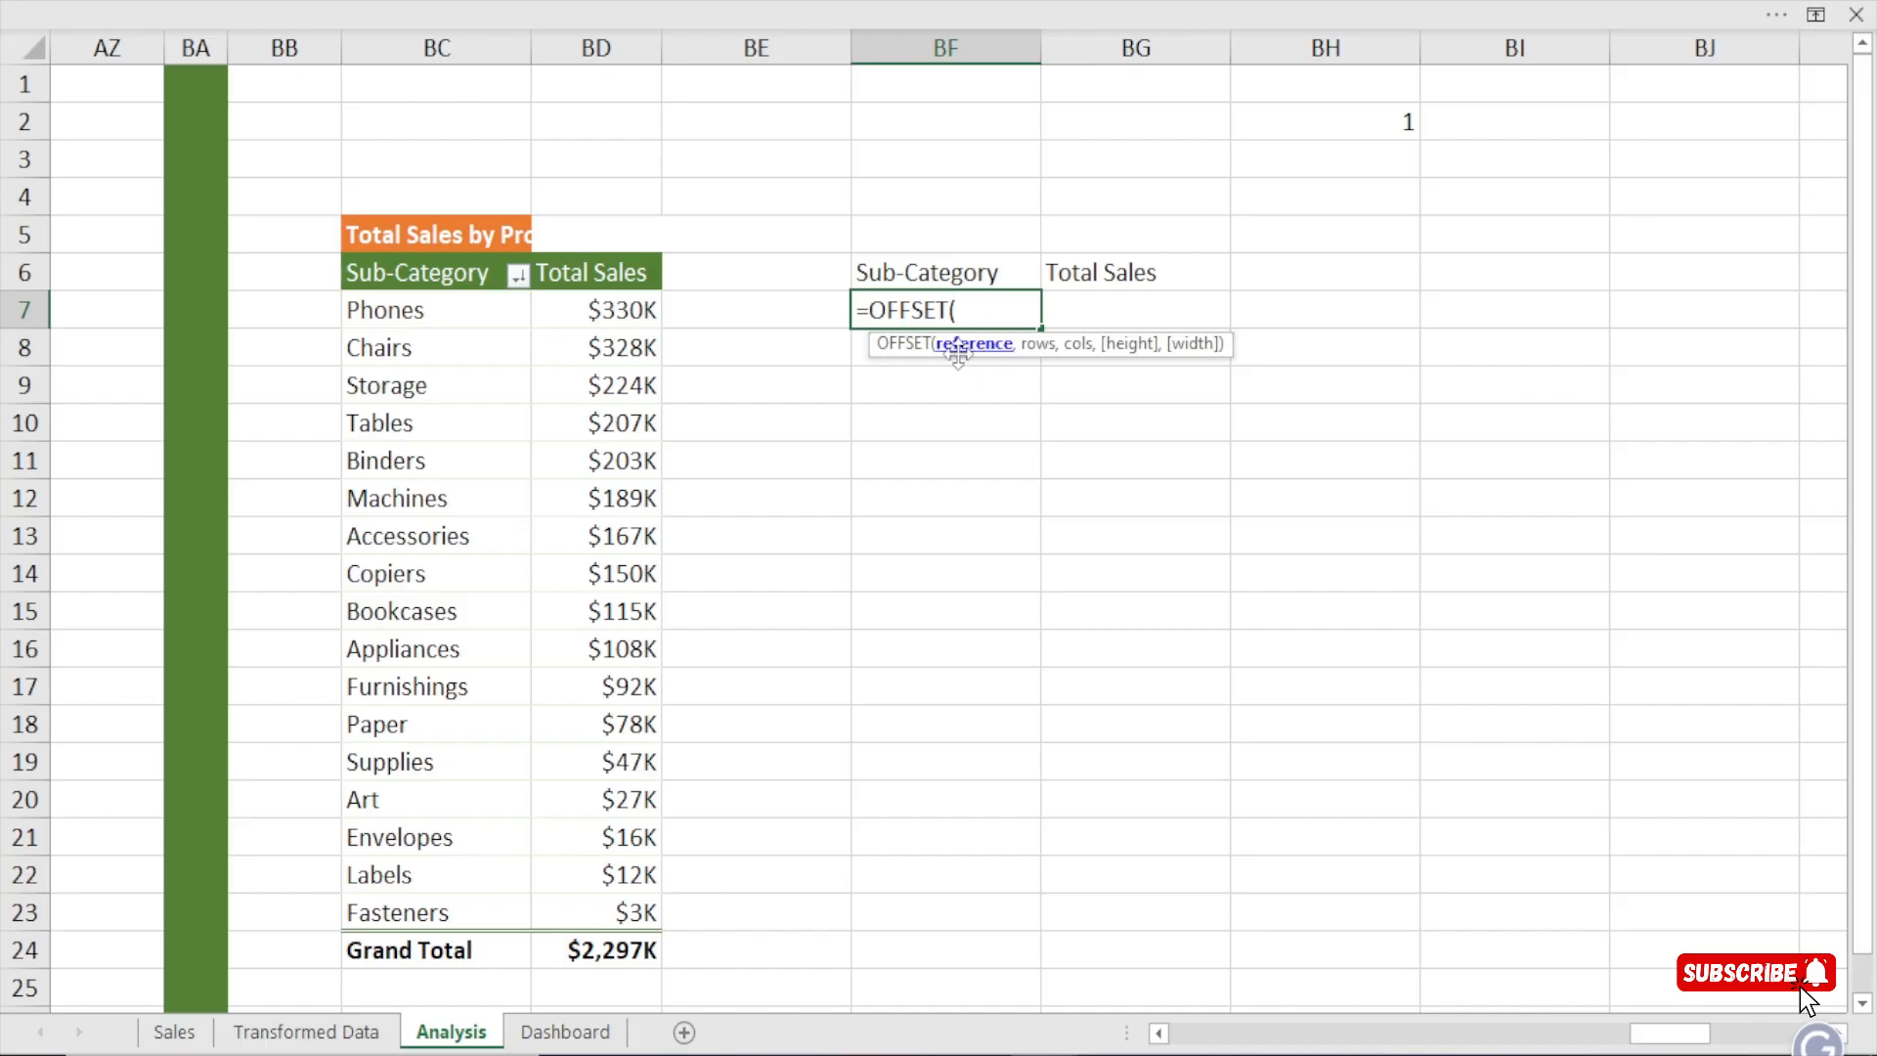
click(421, 314)
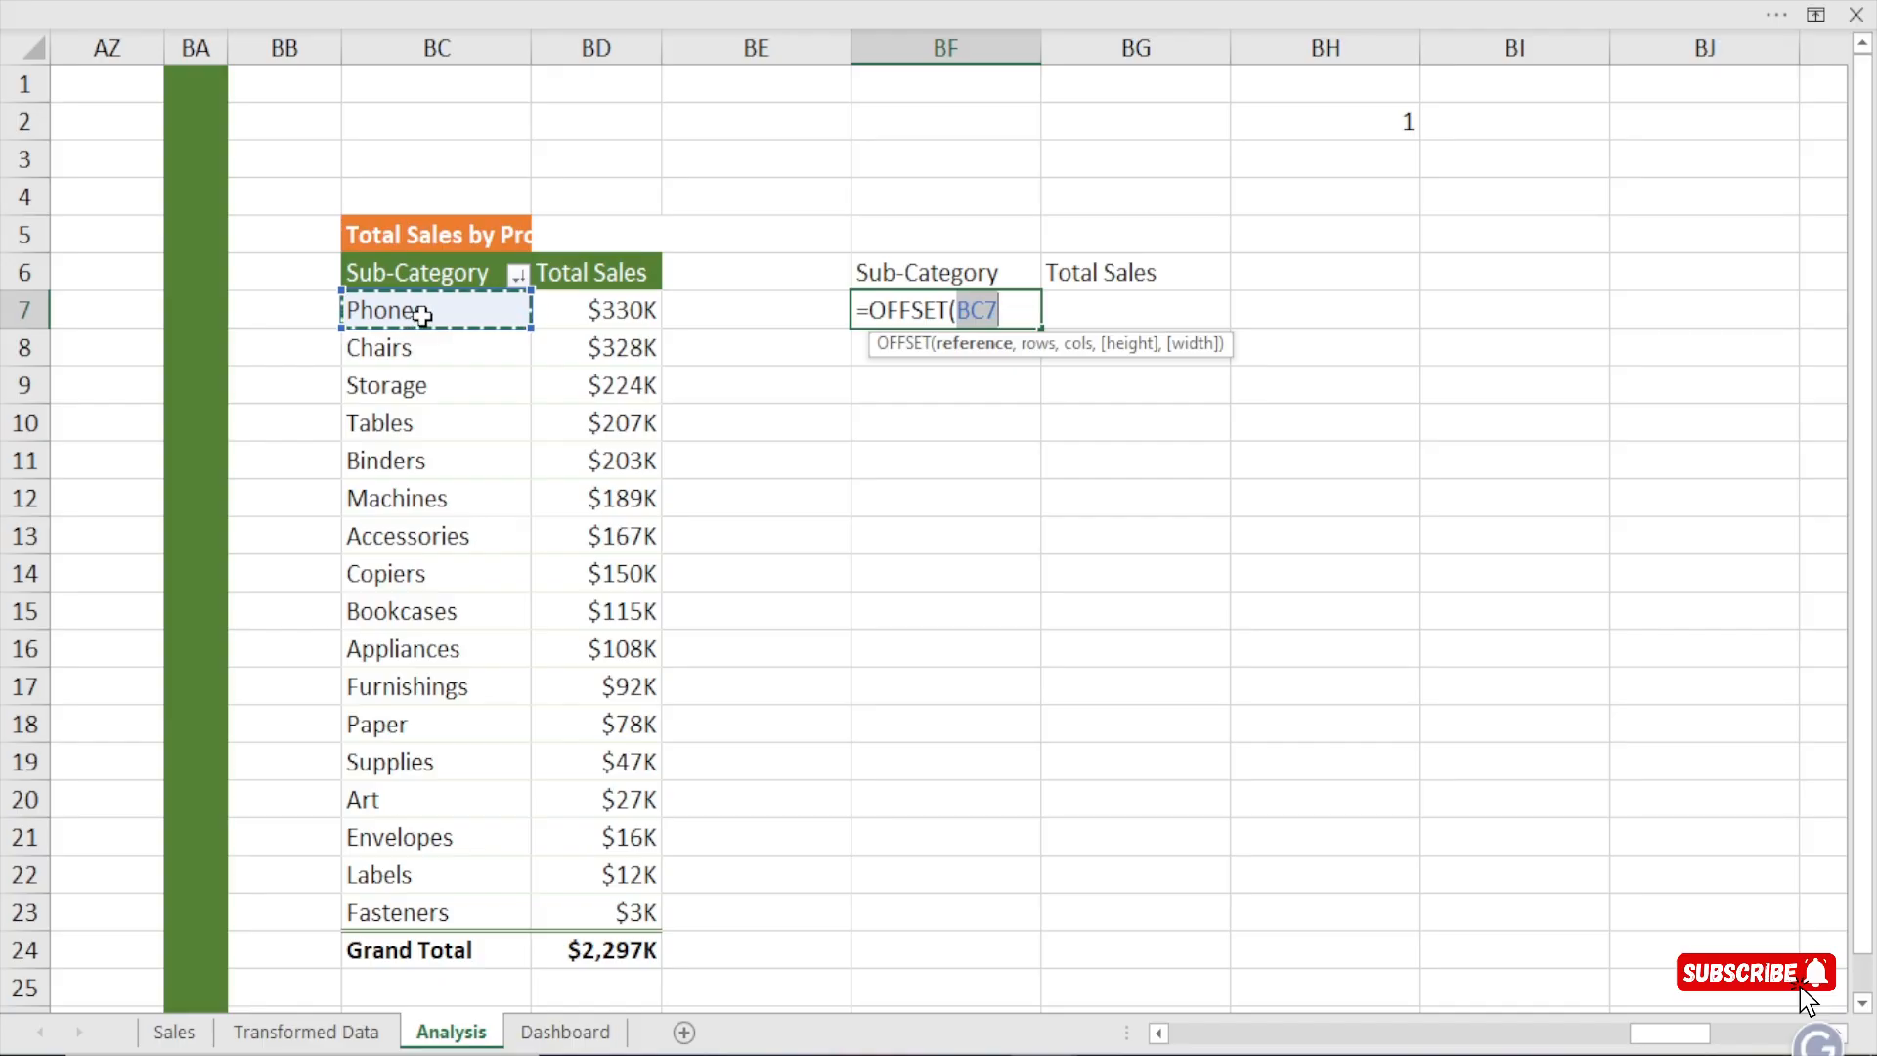
text(,)
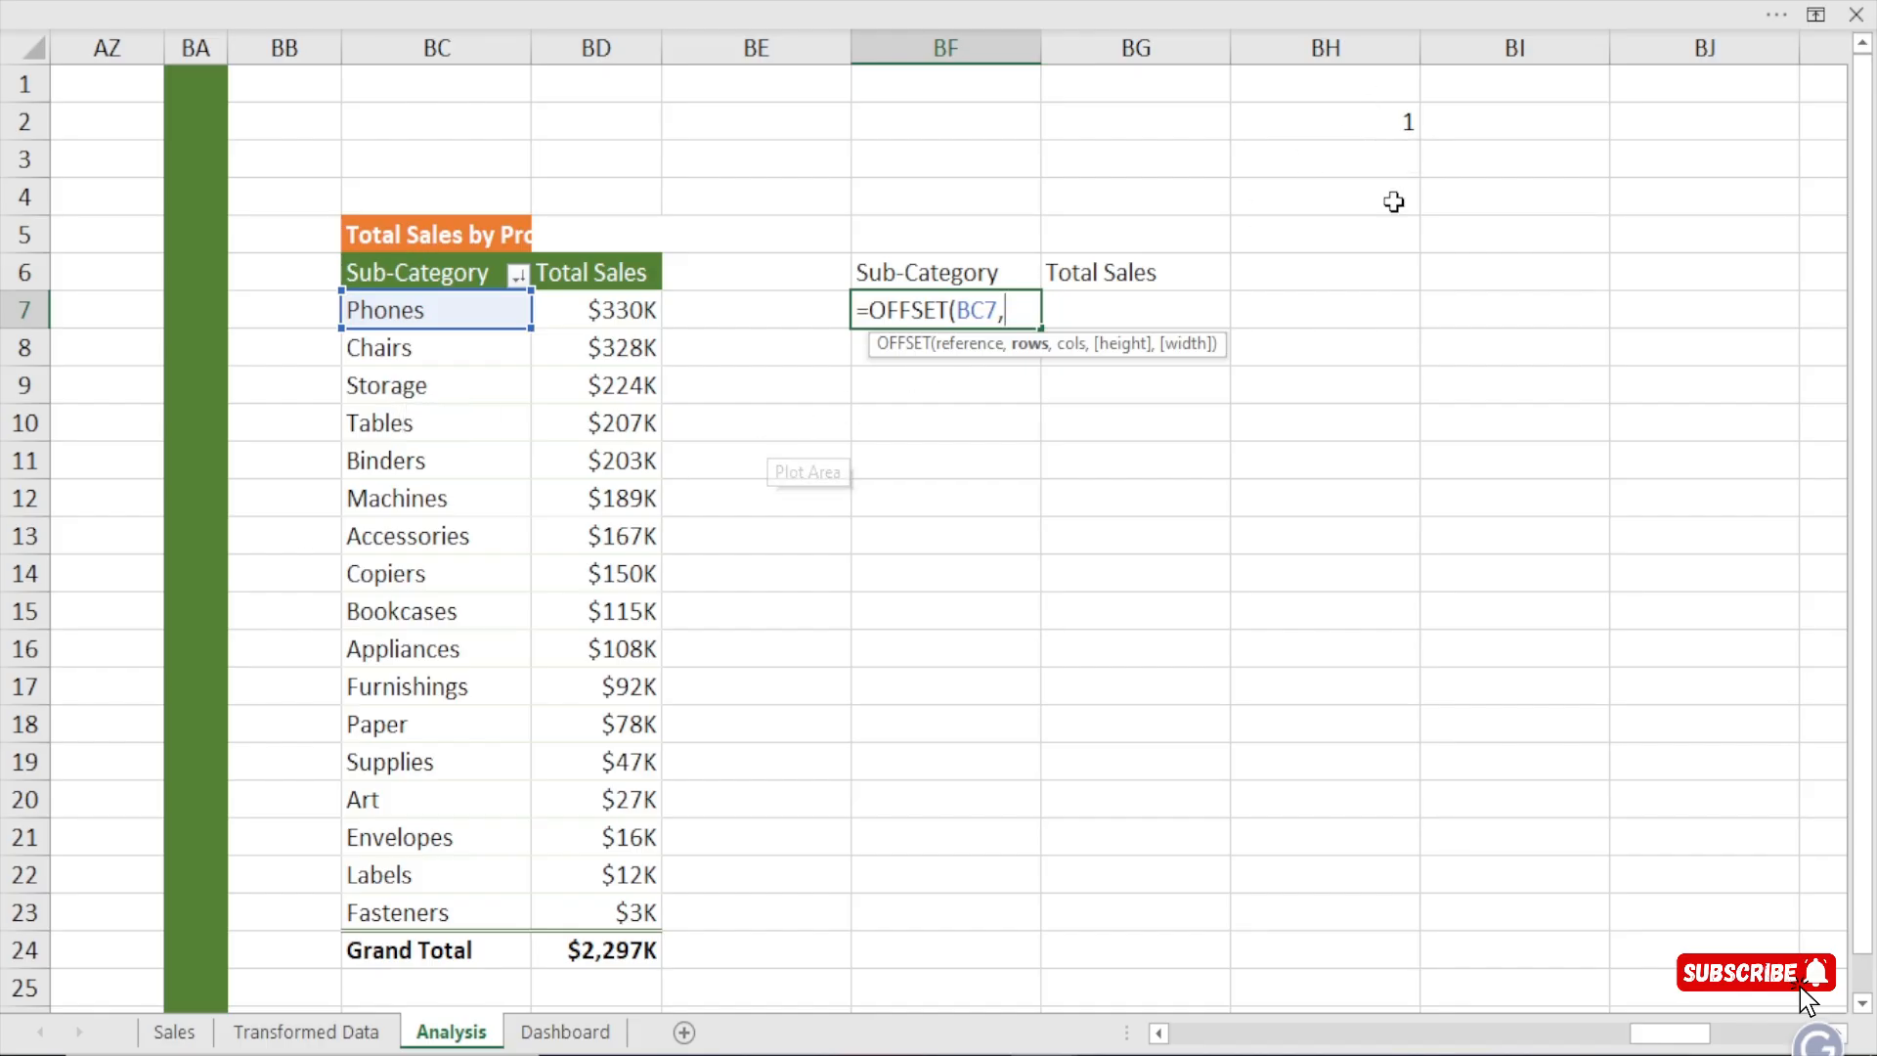
click(1361, 124)
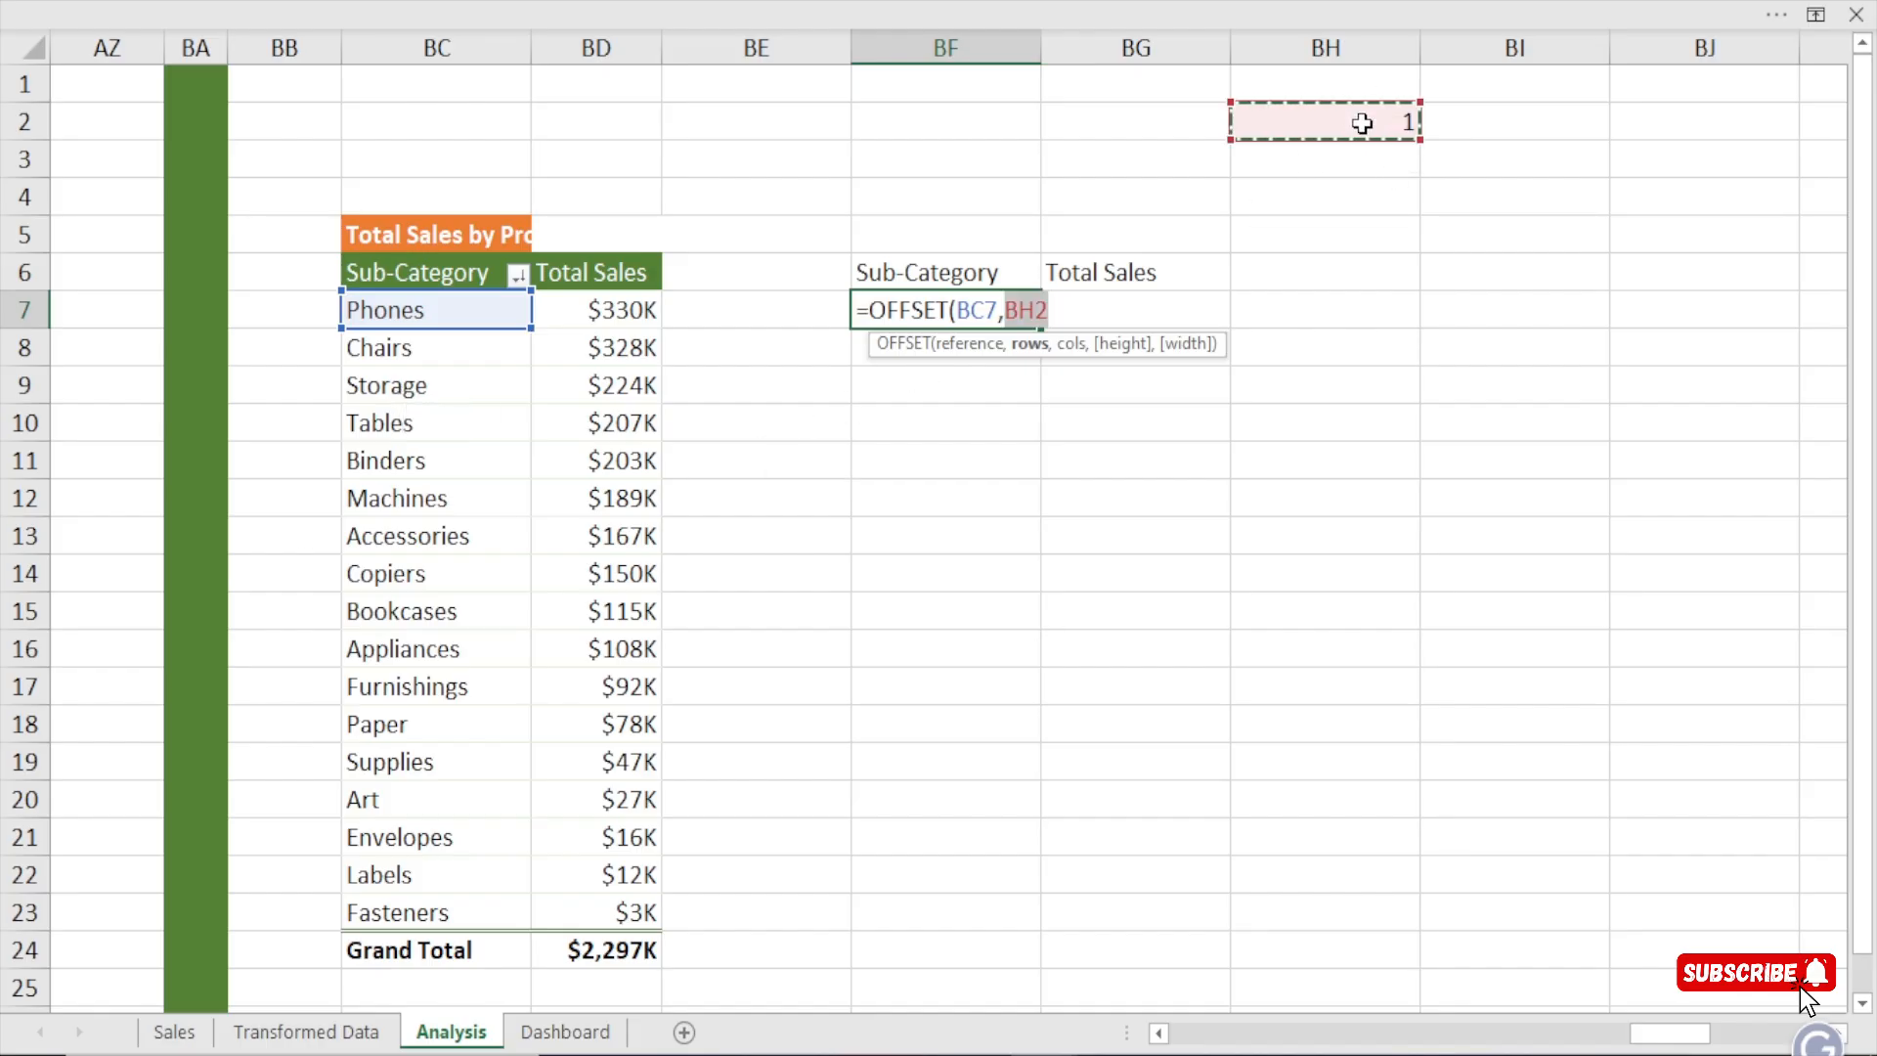
key(F4)
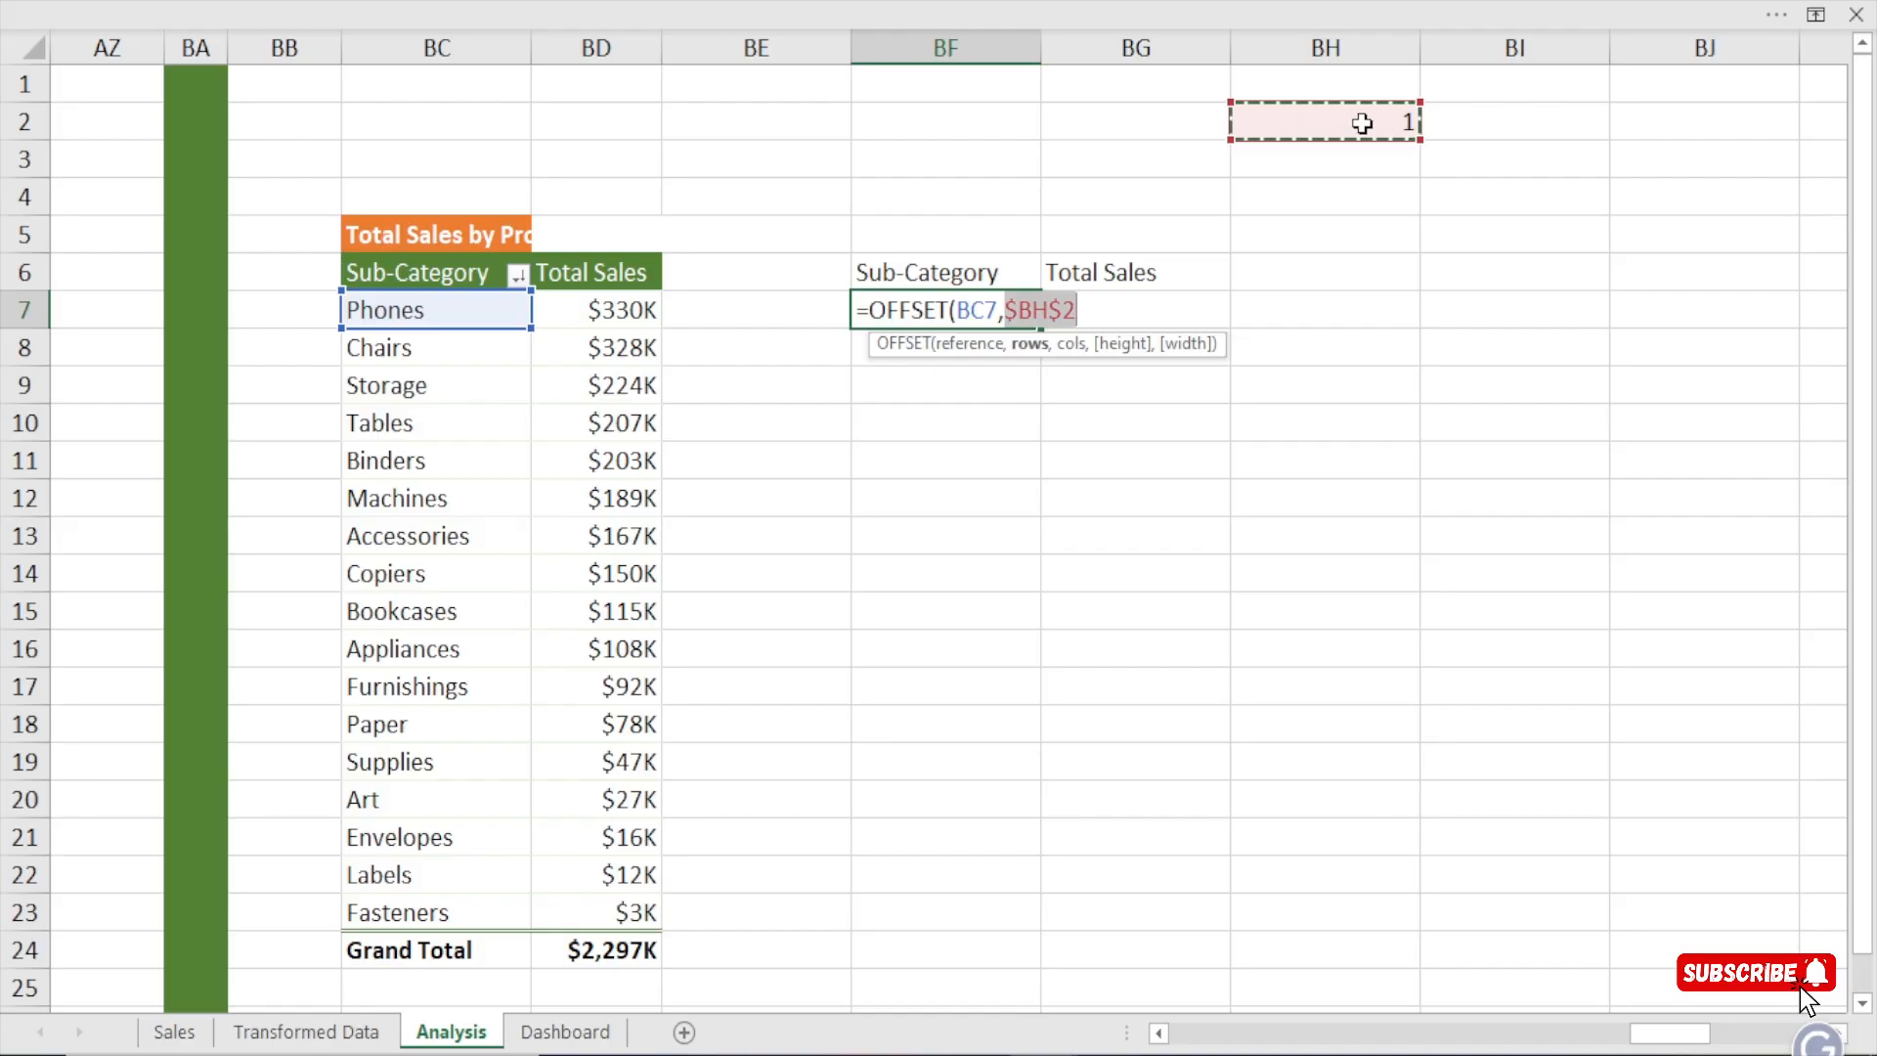
text(,)
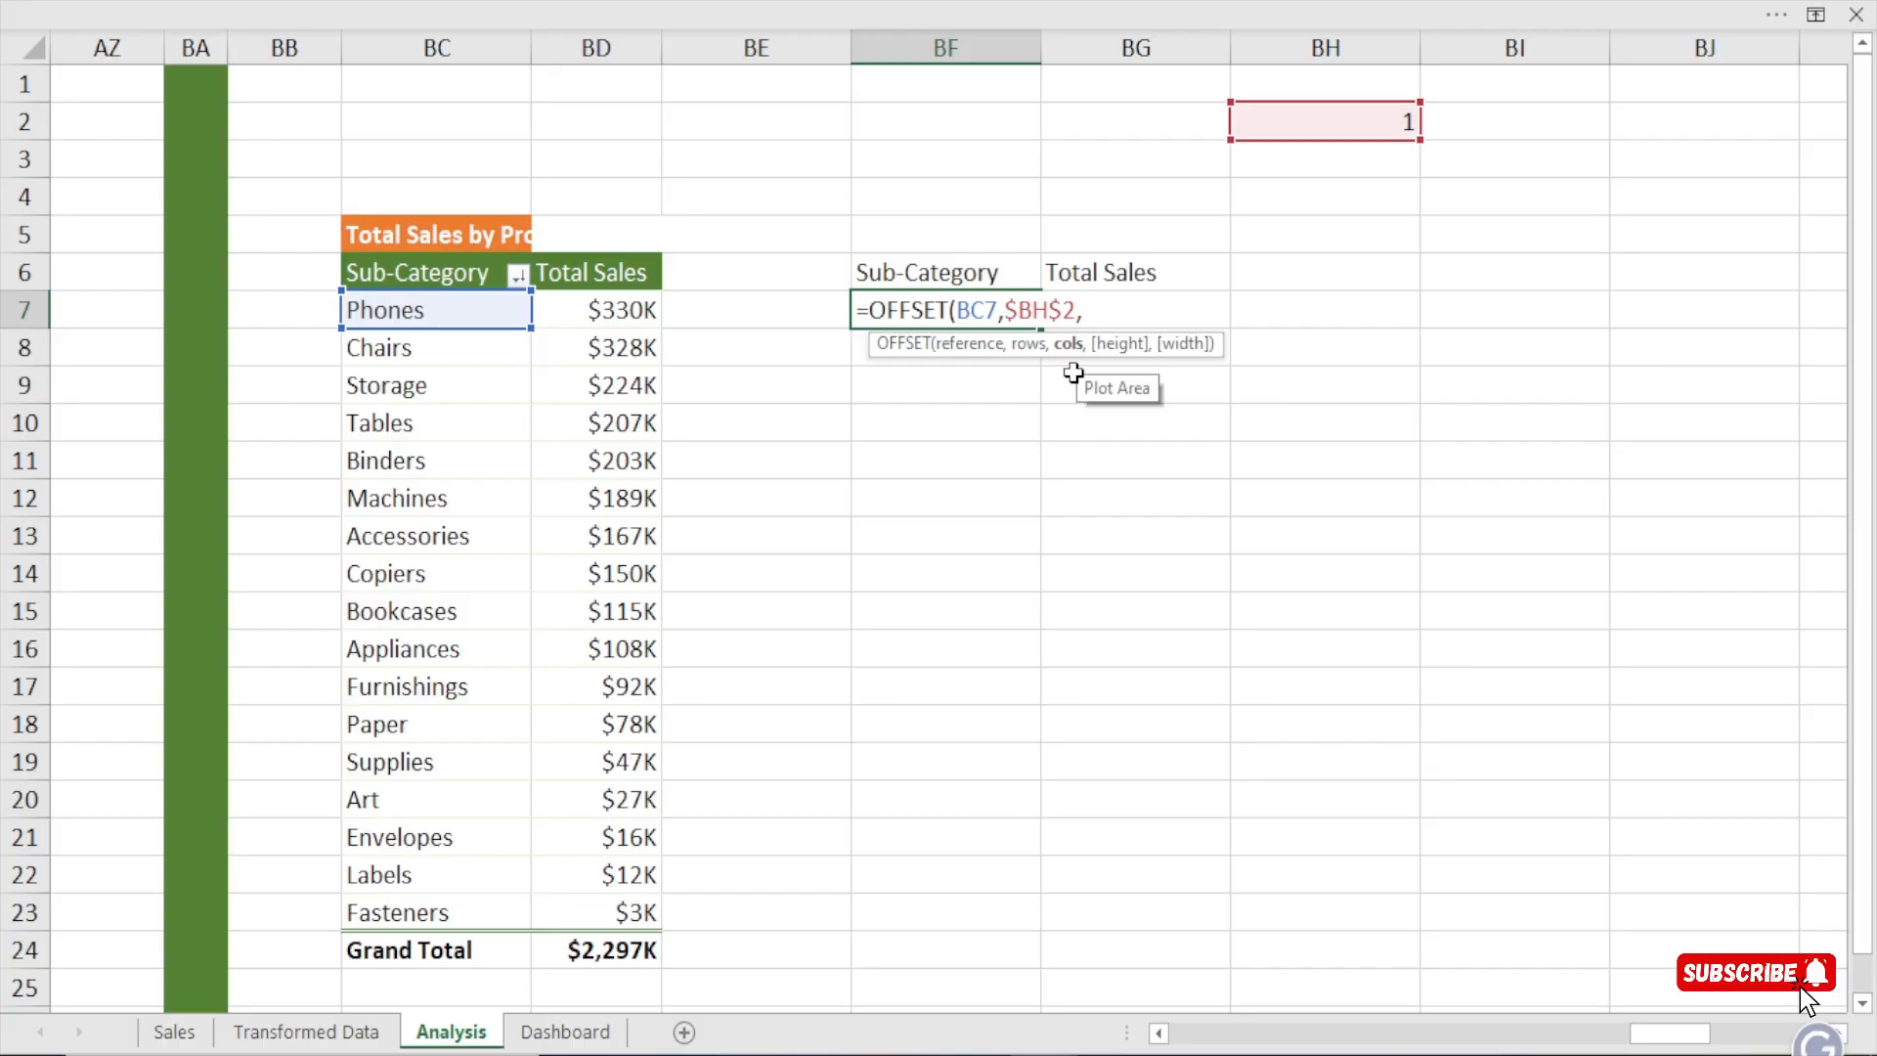
text(,,))
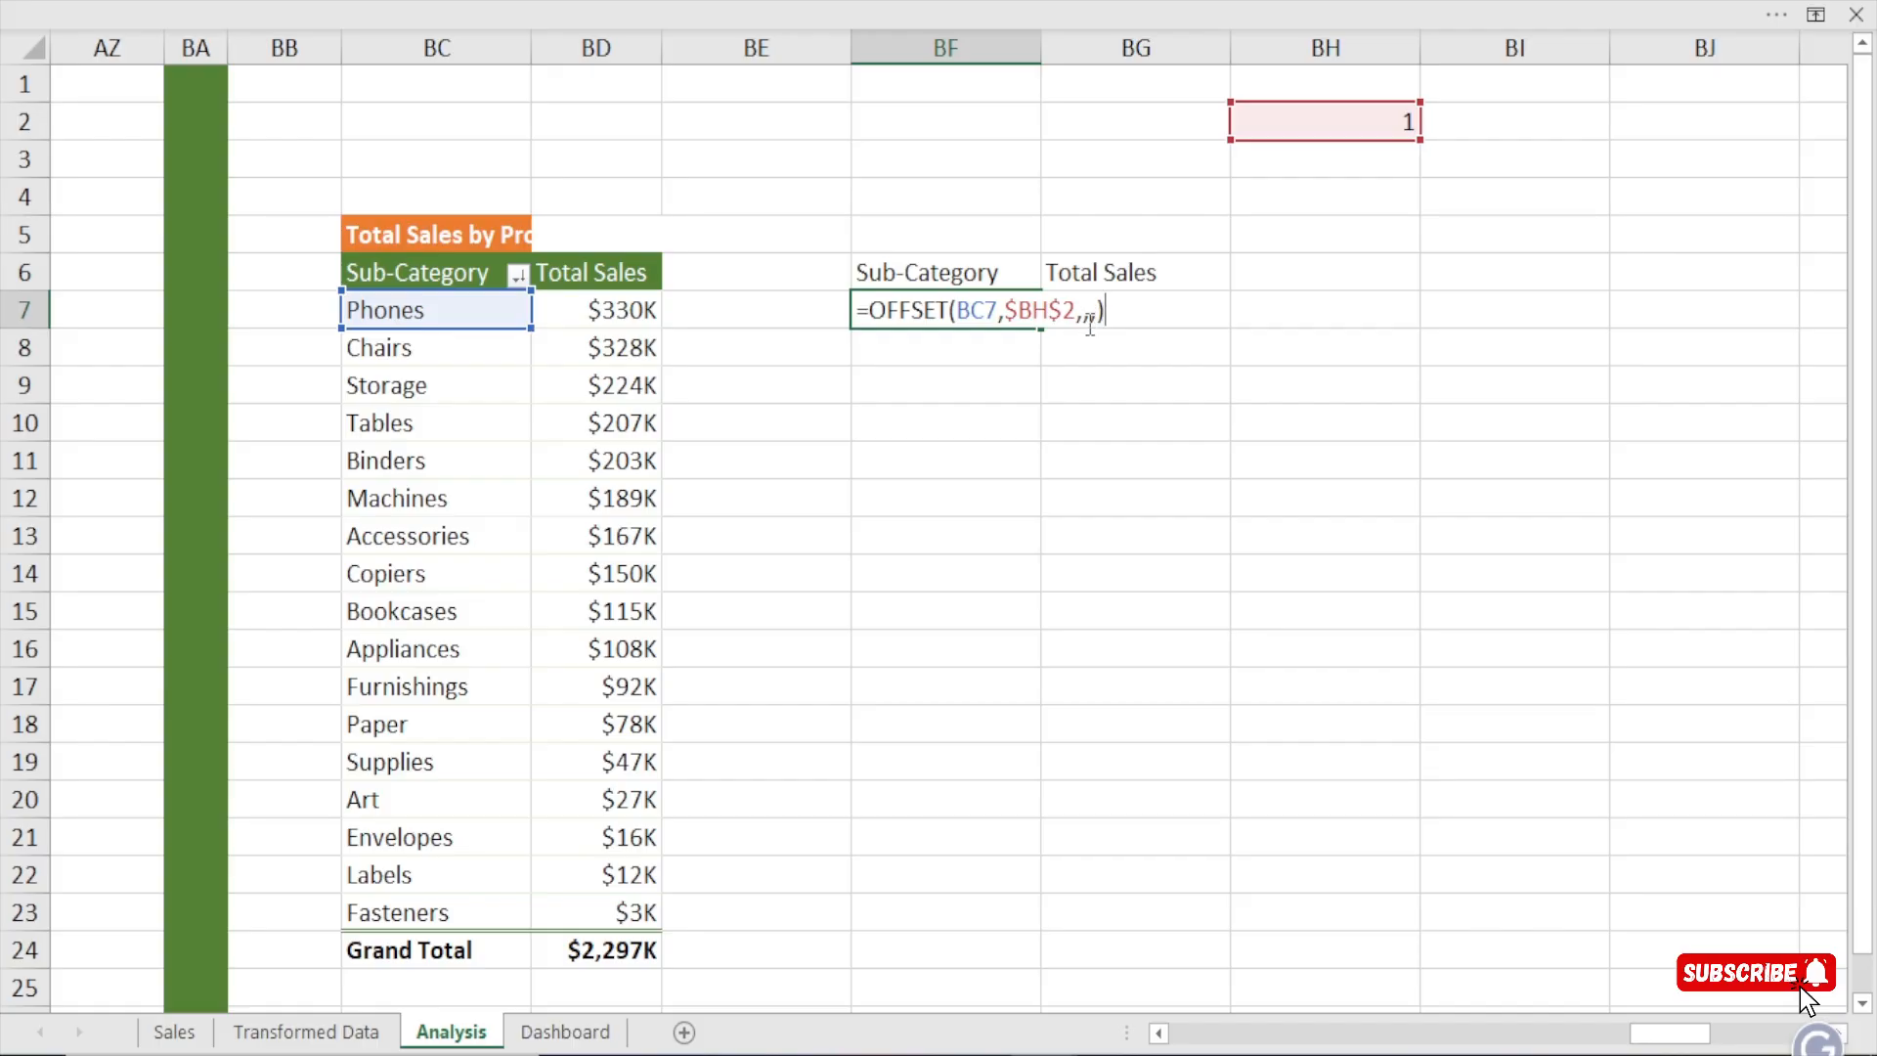
key(Return)
click(932, 308)
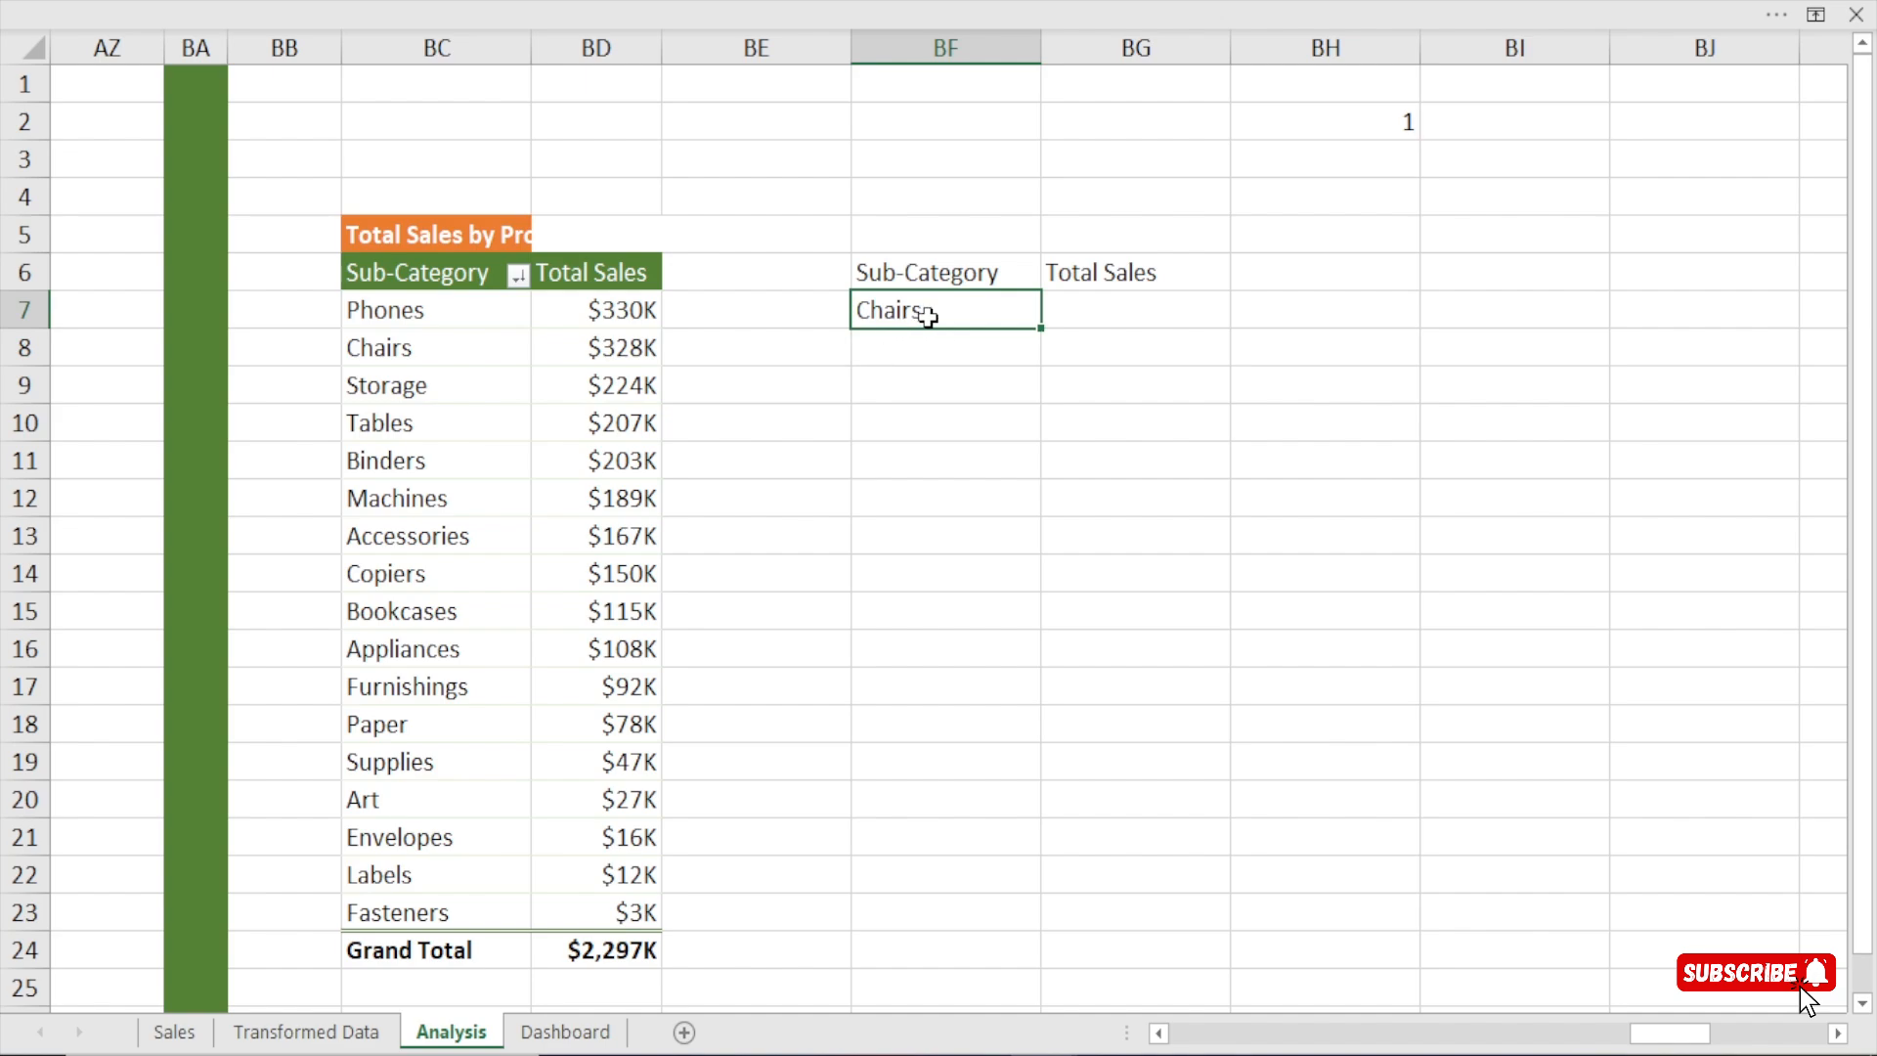
click(440, 357)
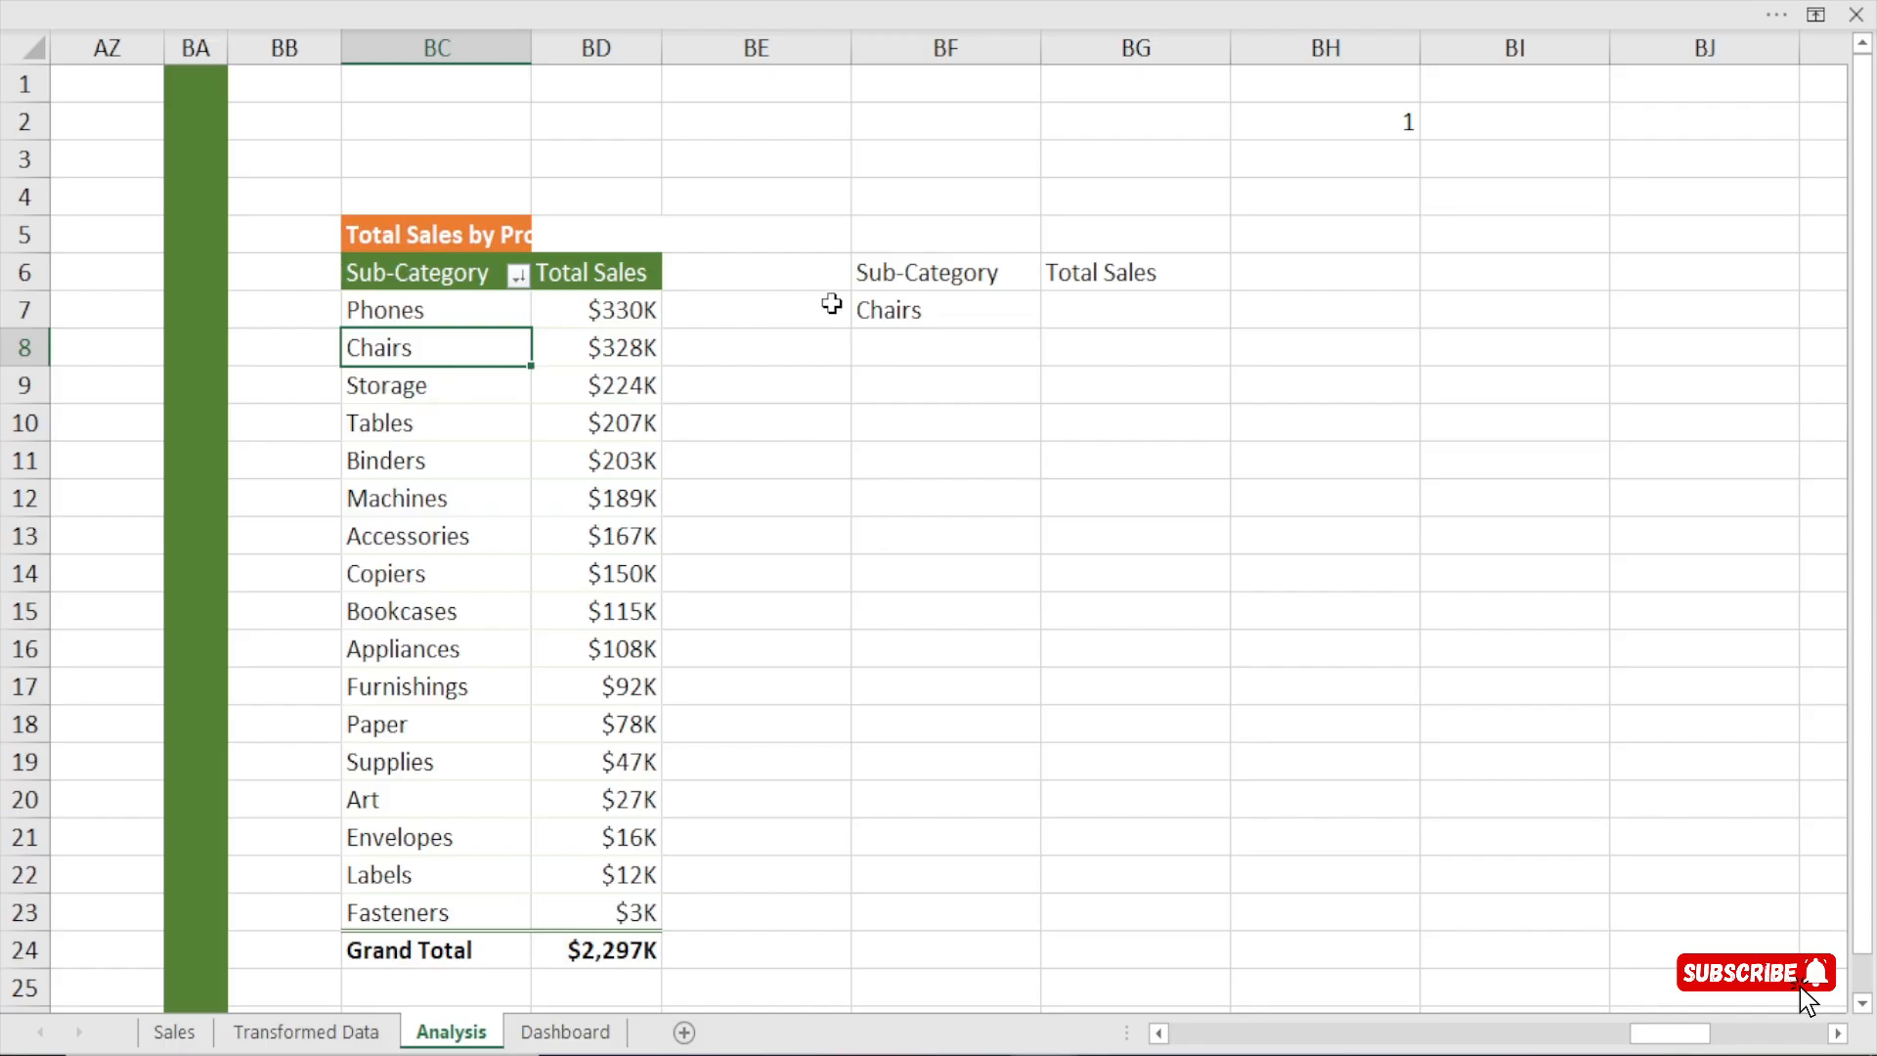
click(465, 307)
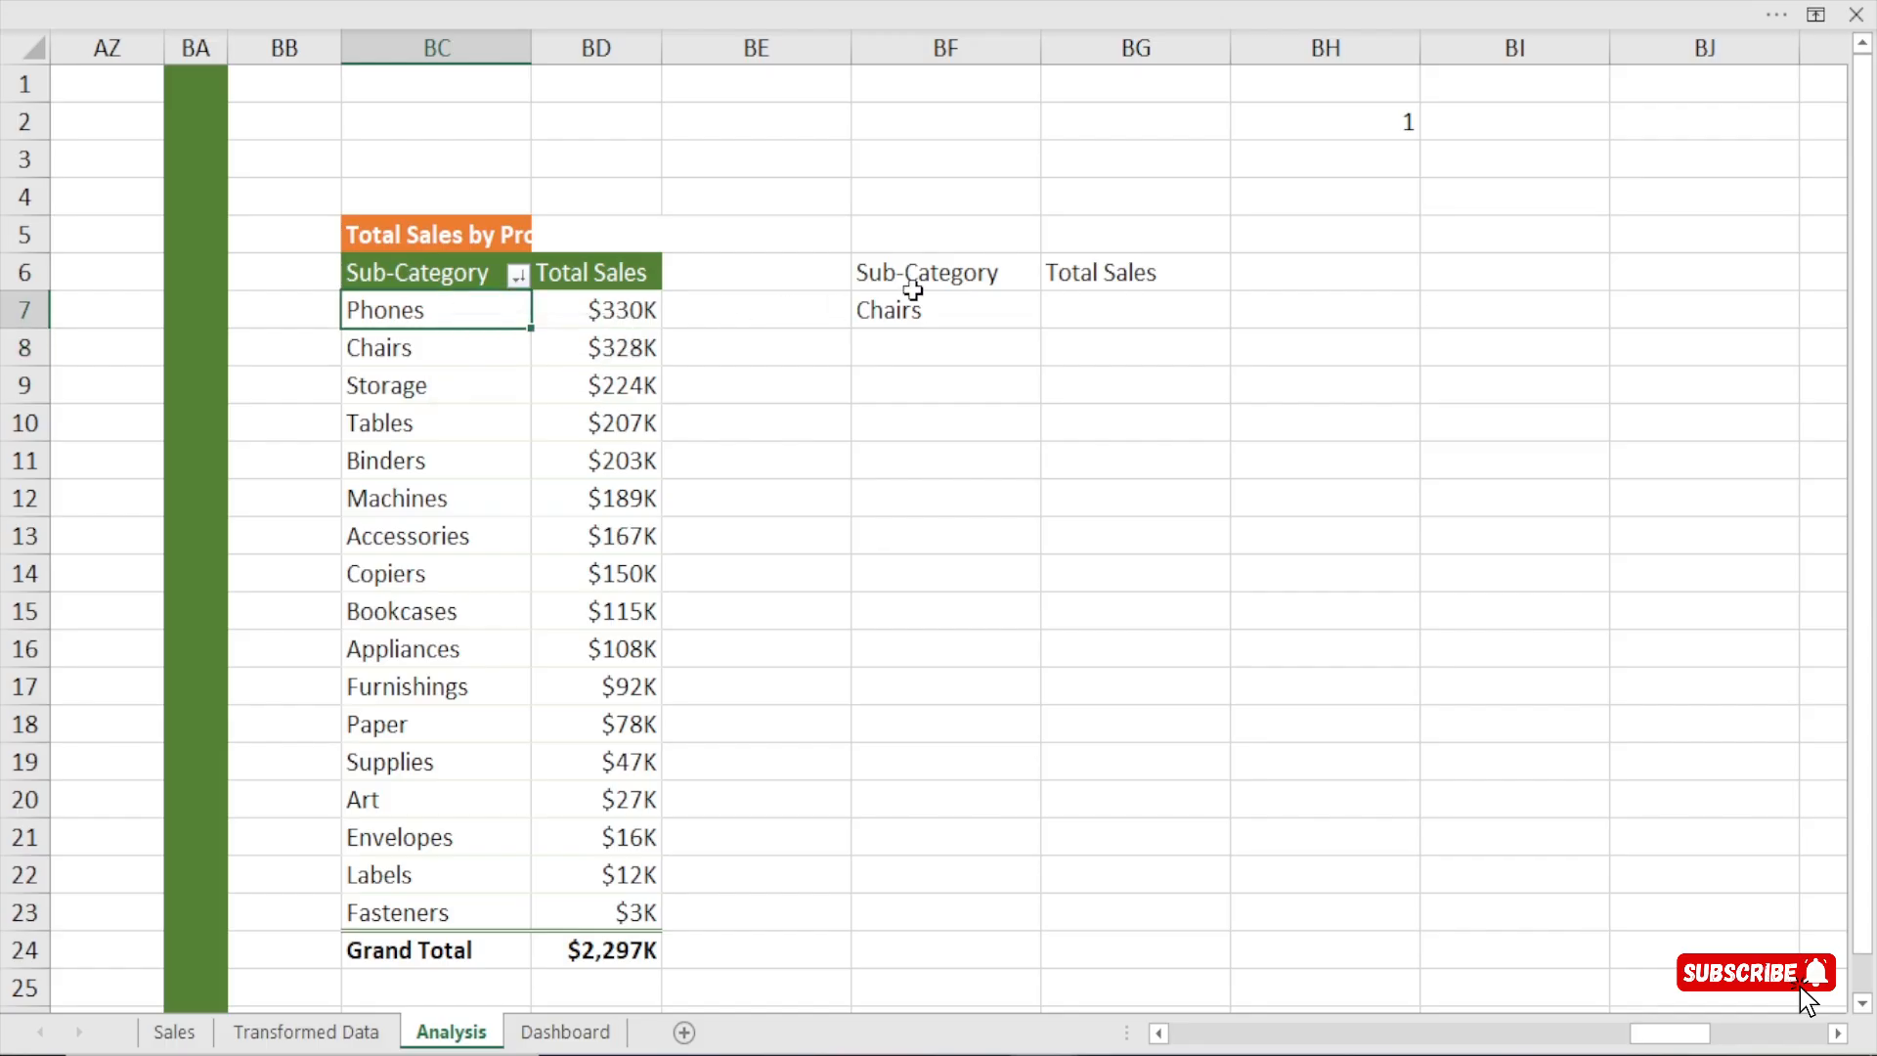
Replace the OFFSET reference in BF7 with the pivot table's Sub-Category header cell, BC6.
double_click(959, 318)
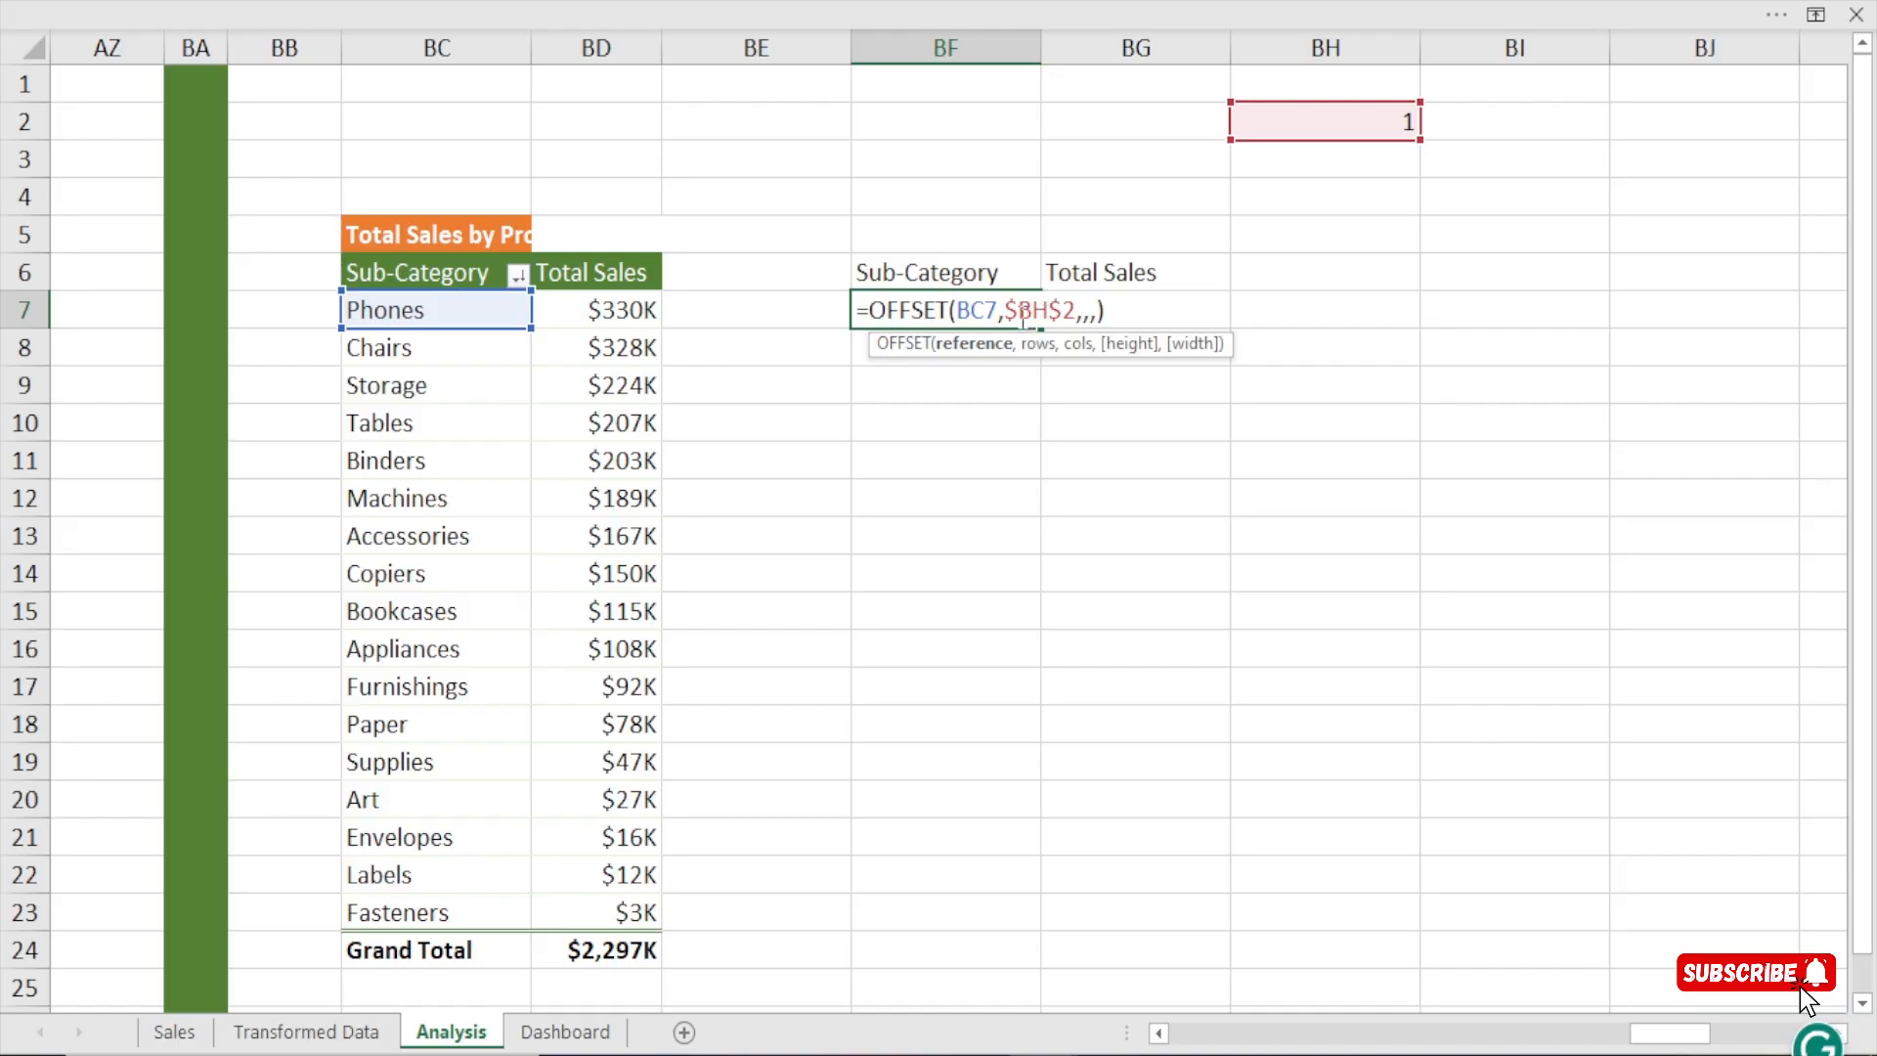
mouse_move(995, 310)
mouse_down()
mouse_move(934, 310)
mouse_move(968, 309)
mouse_up()
key(BackSpace)
key(BackSpace)
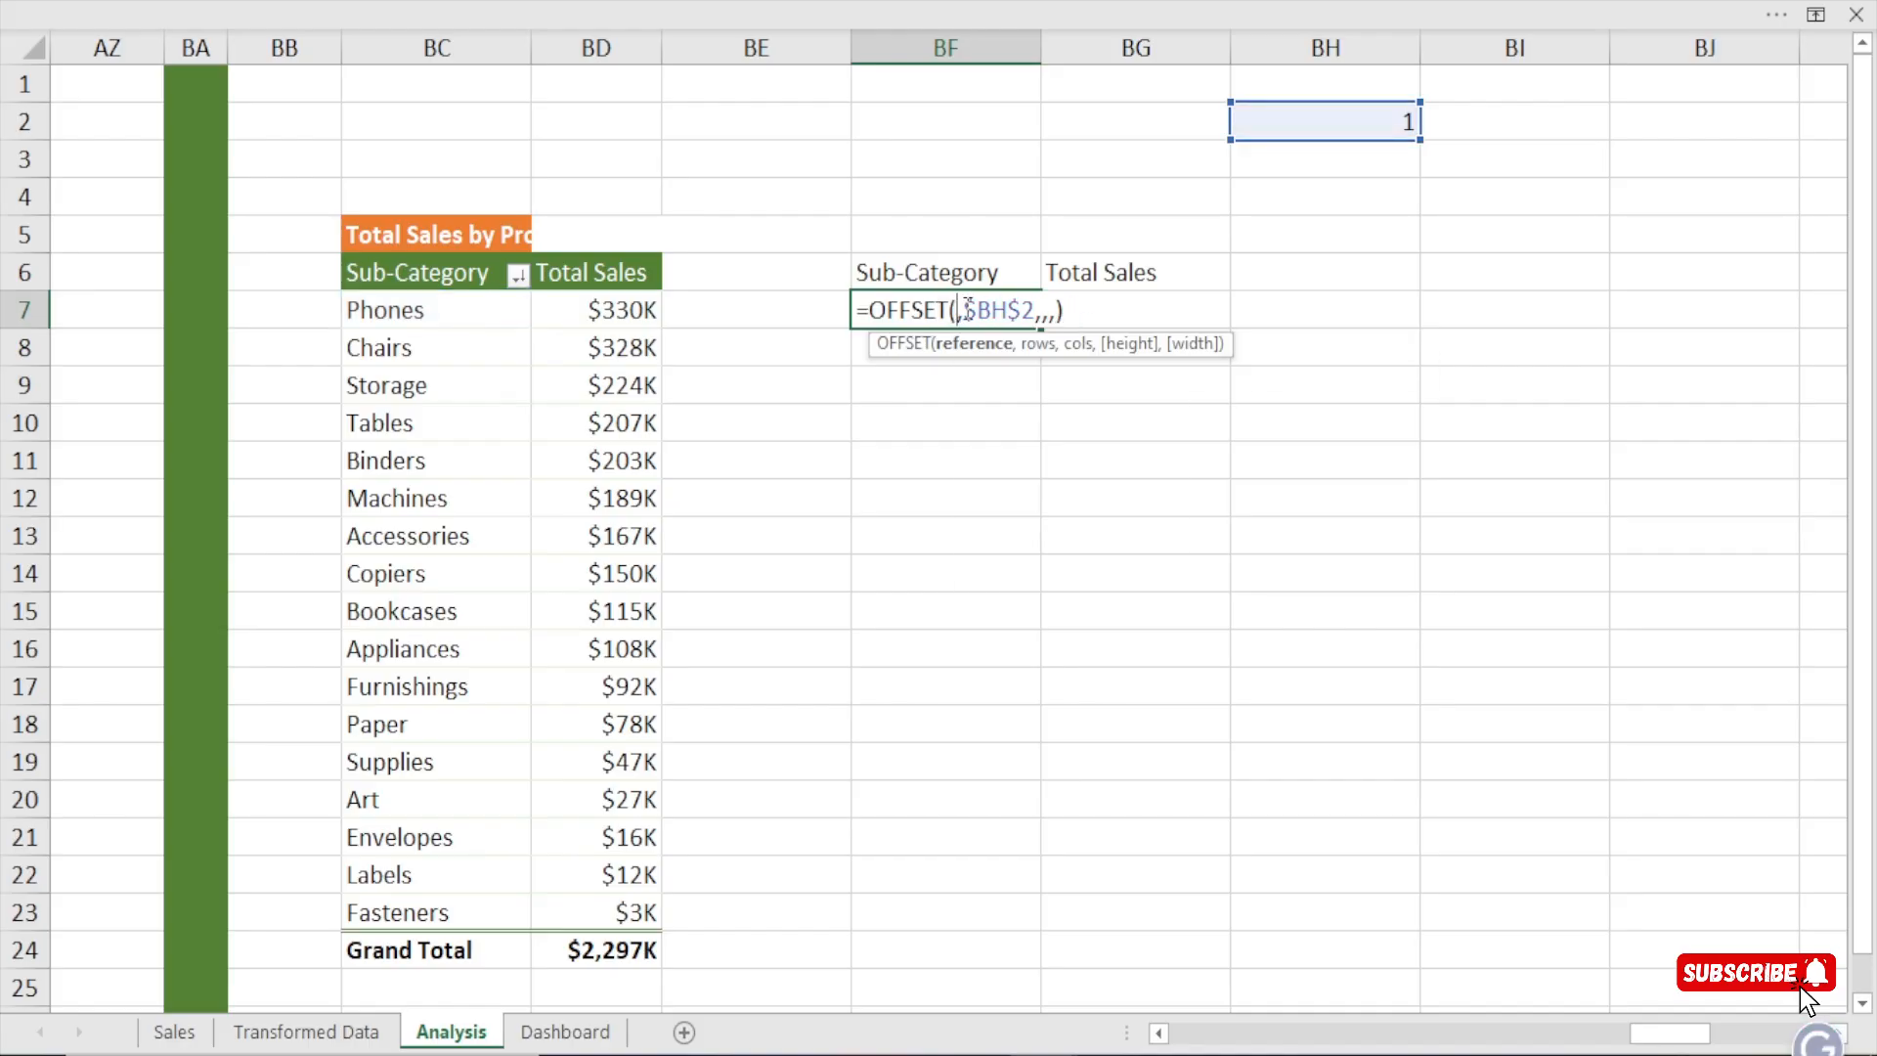
click(436, 279)
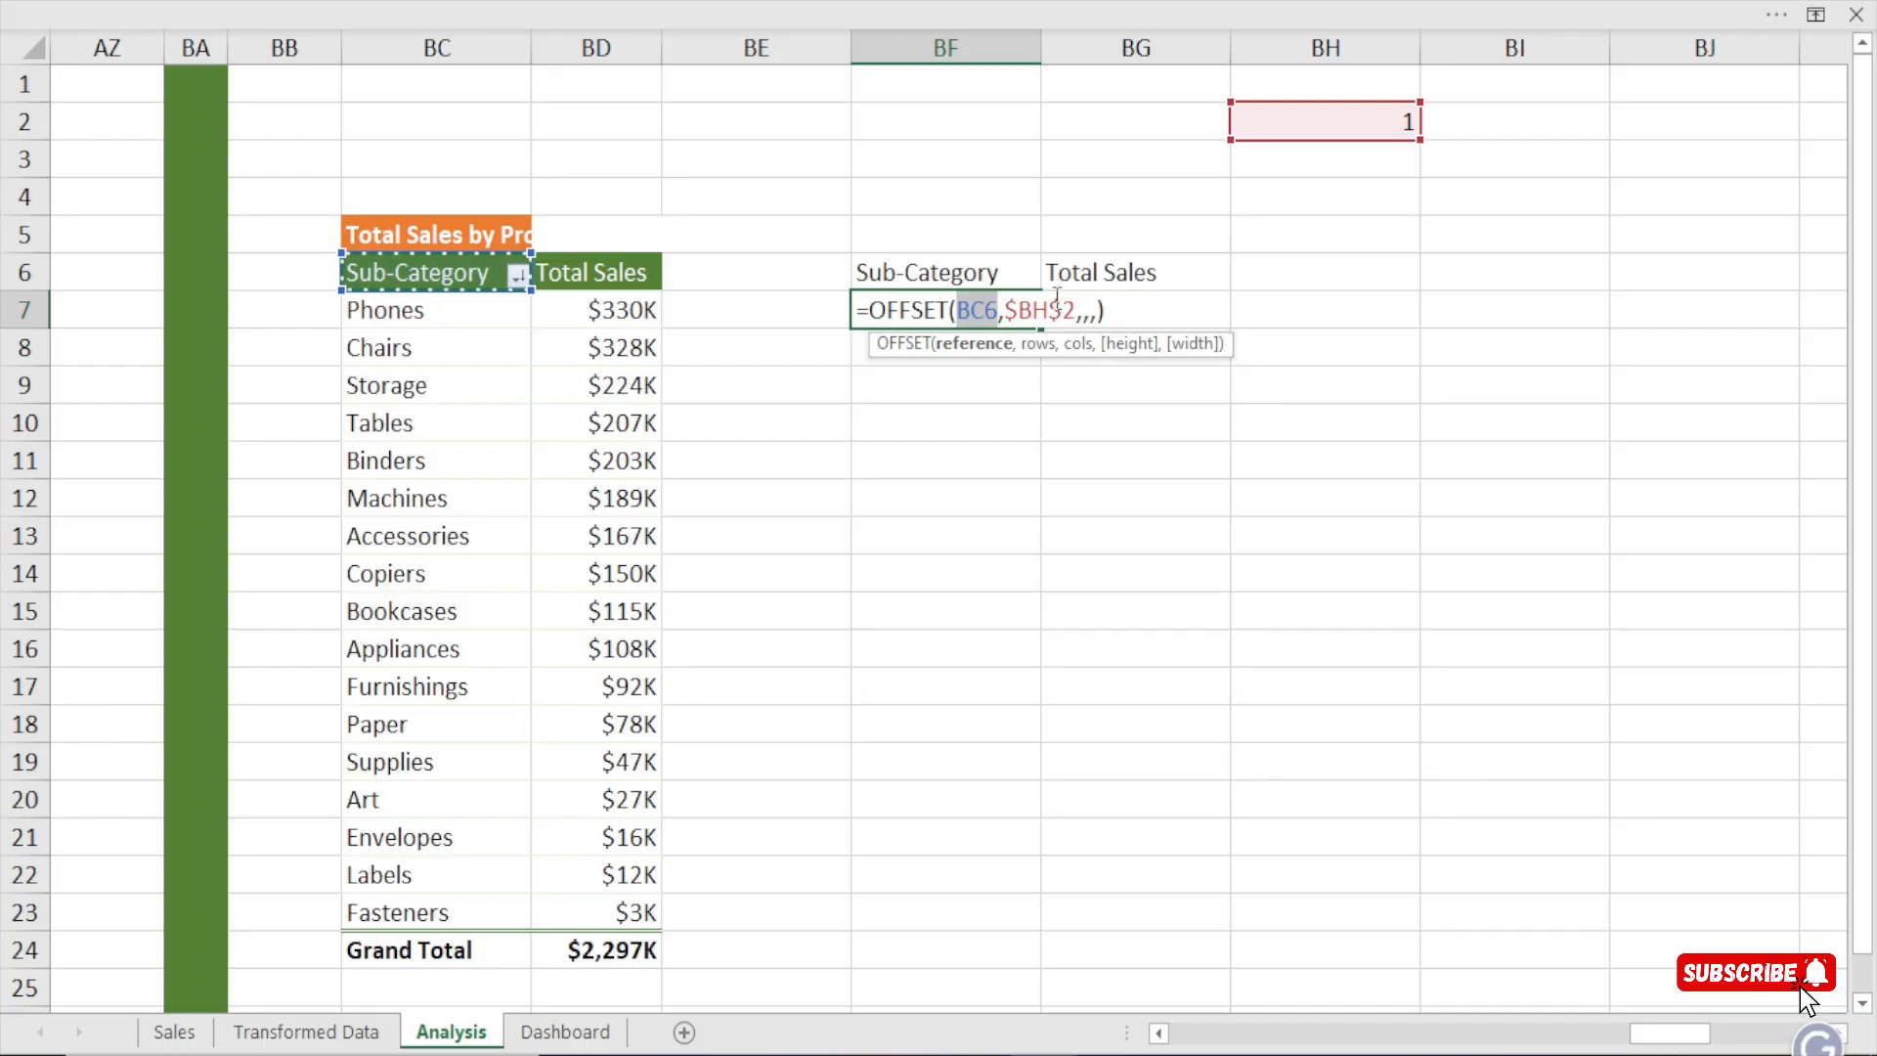
key(Return)
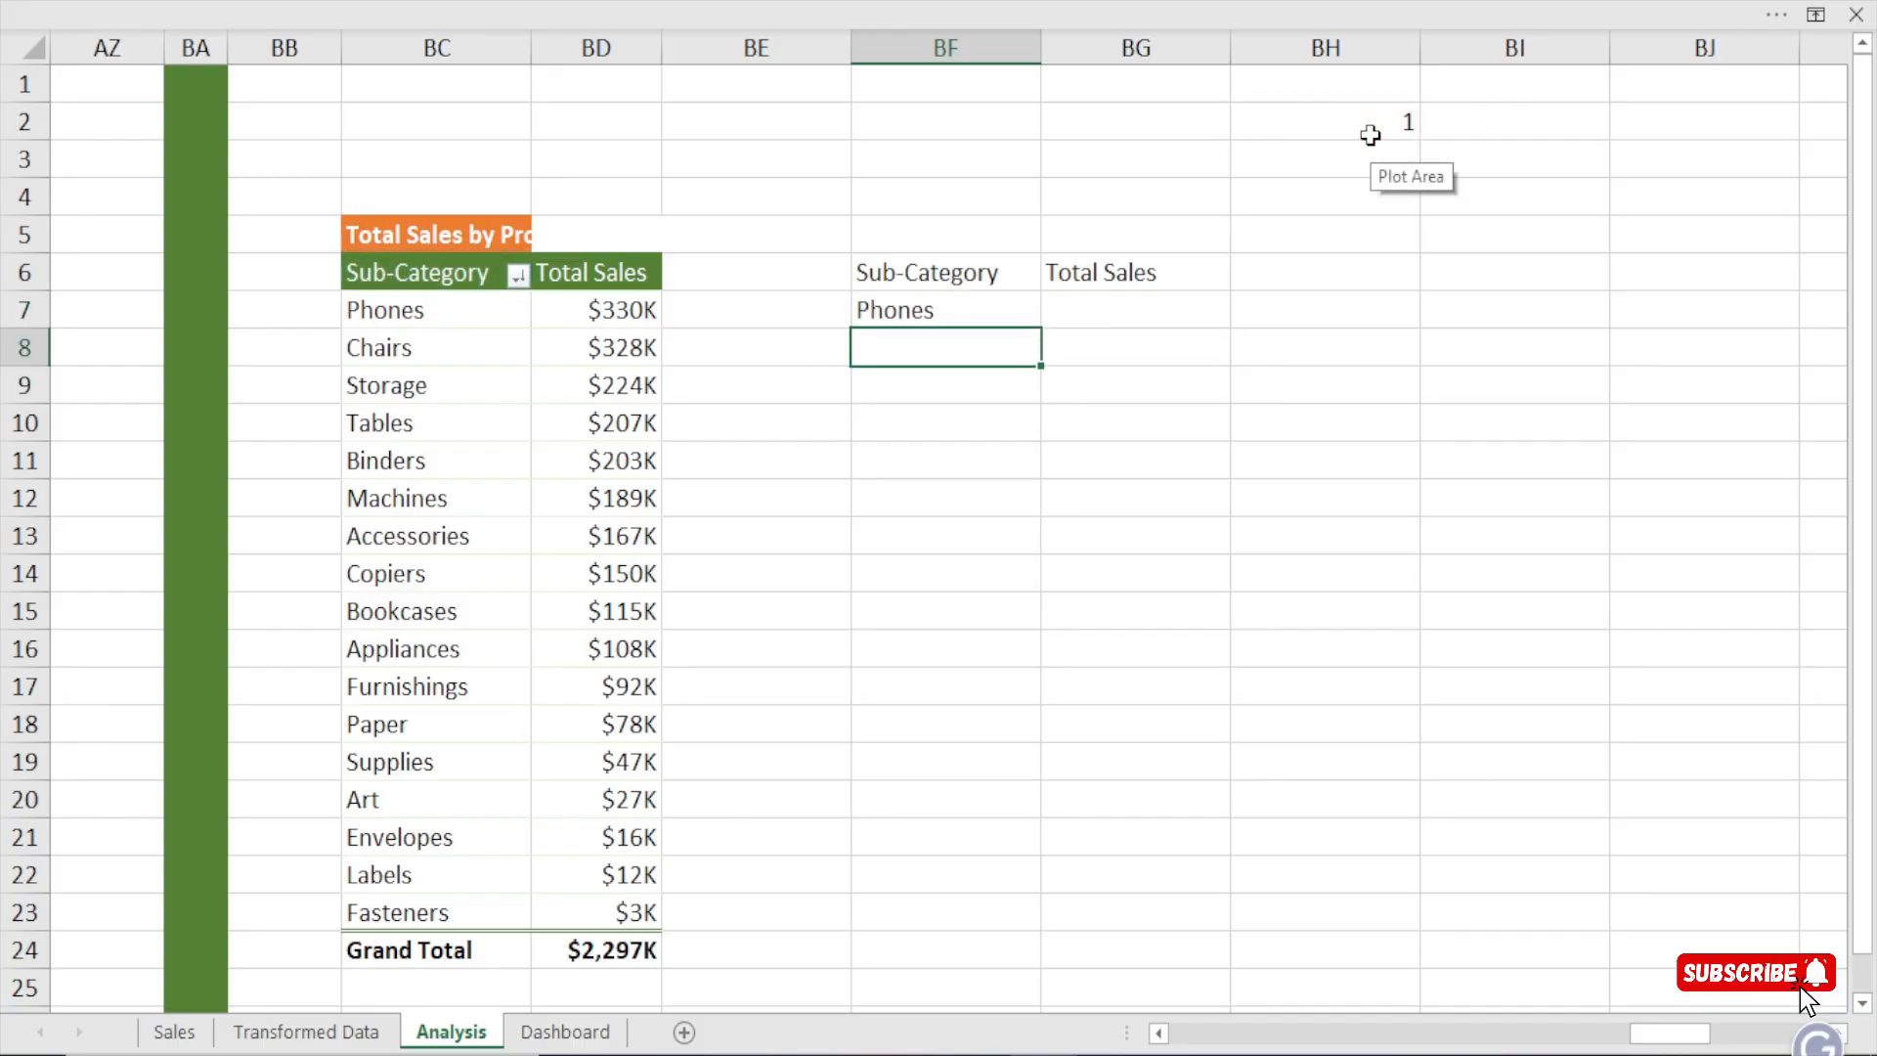
click(435, 322)
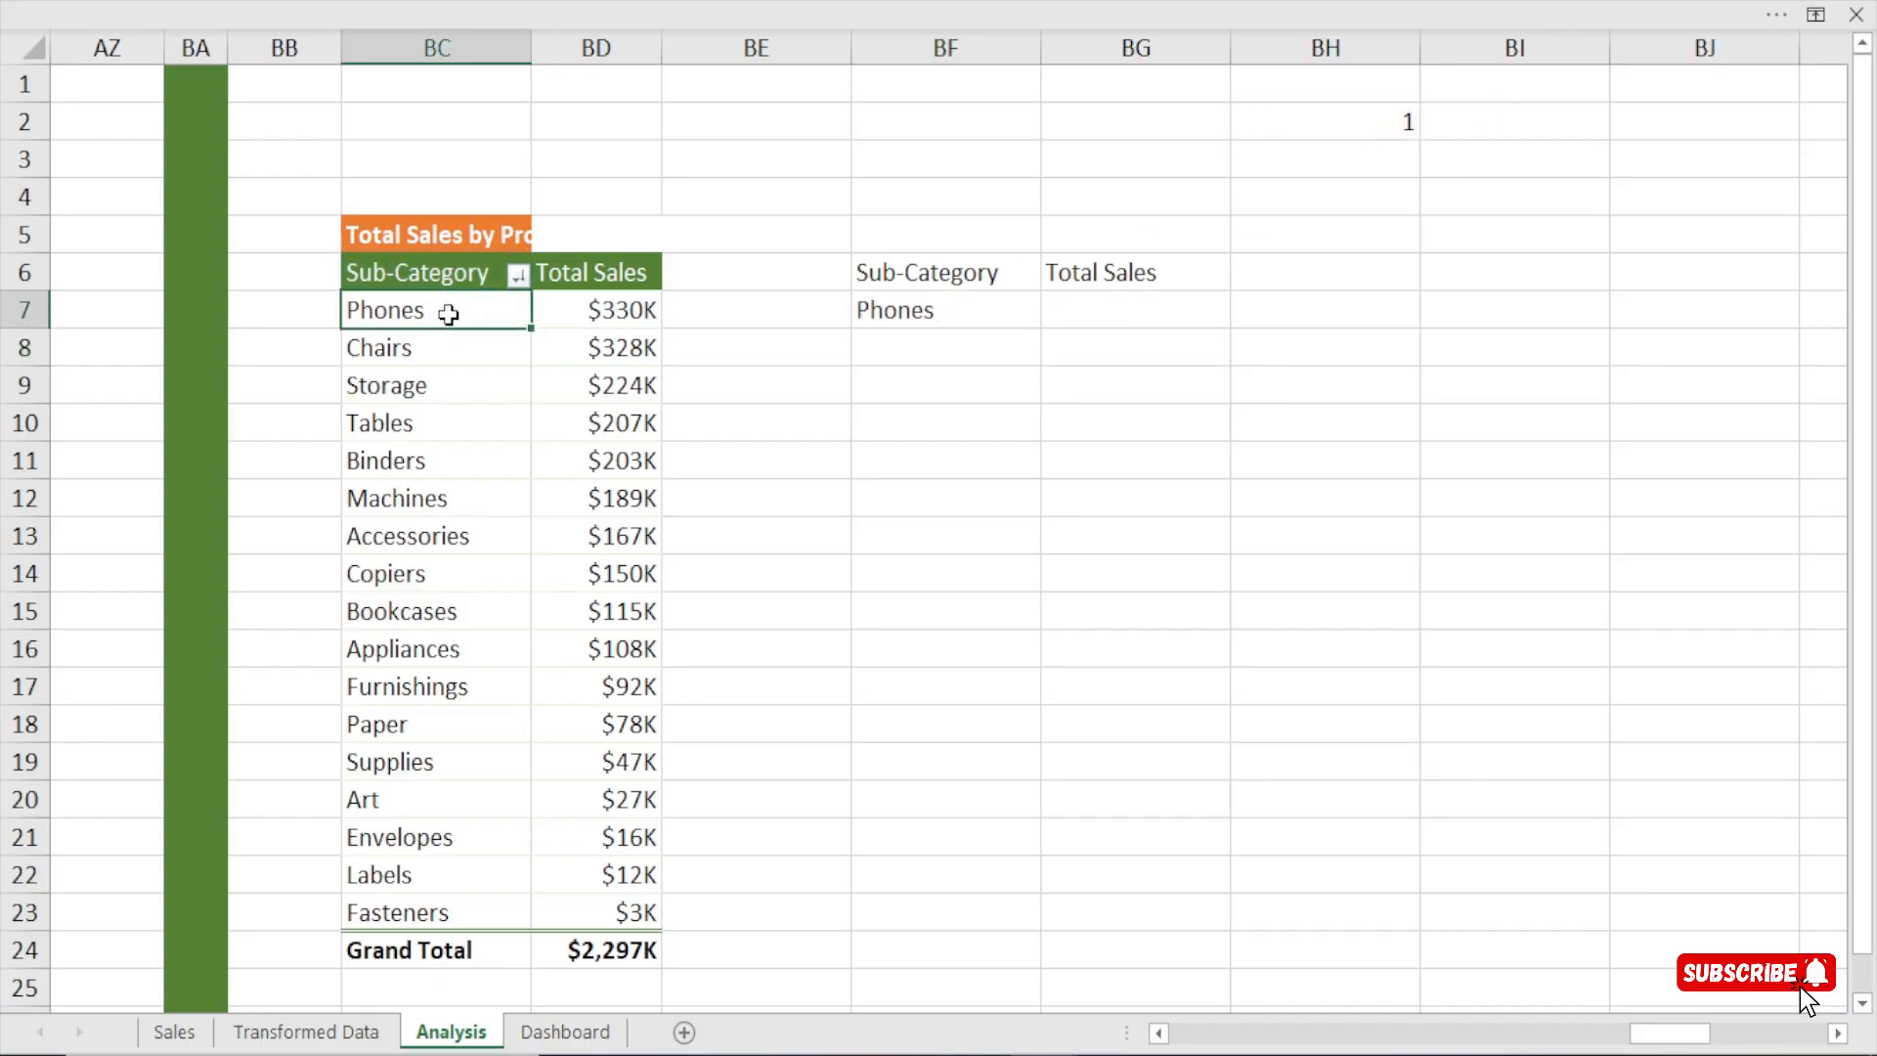
Clear BF7 and rebuild its formula as =OFFSET(BC6,$BH$2,,,), checking the result against the pivot table's first sub-category.
click(919, 310)
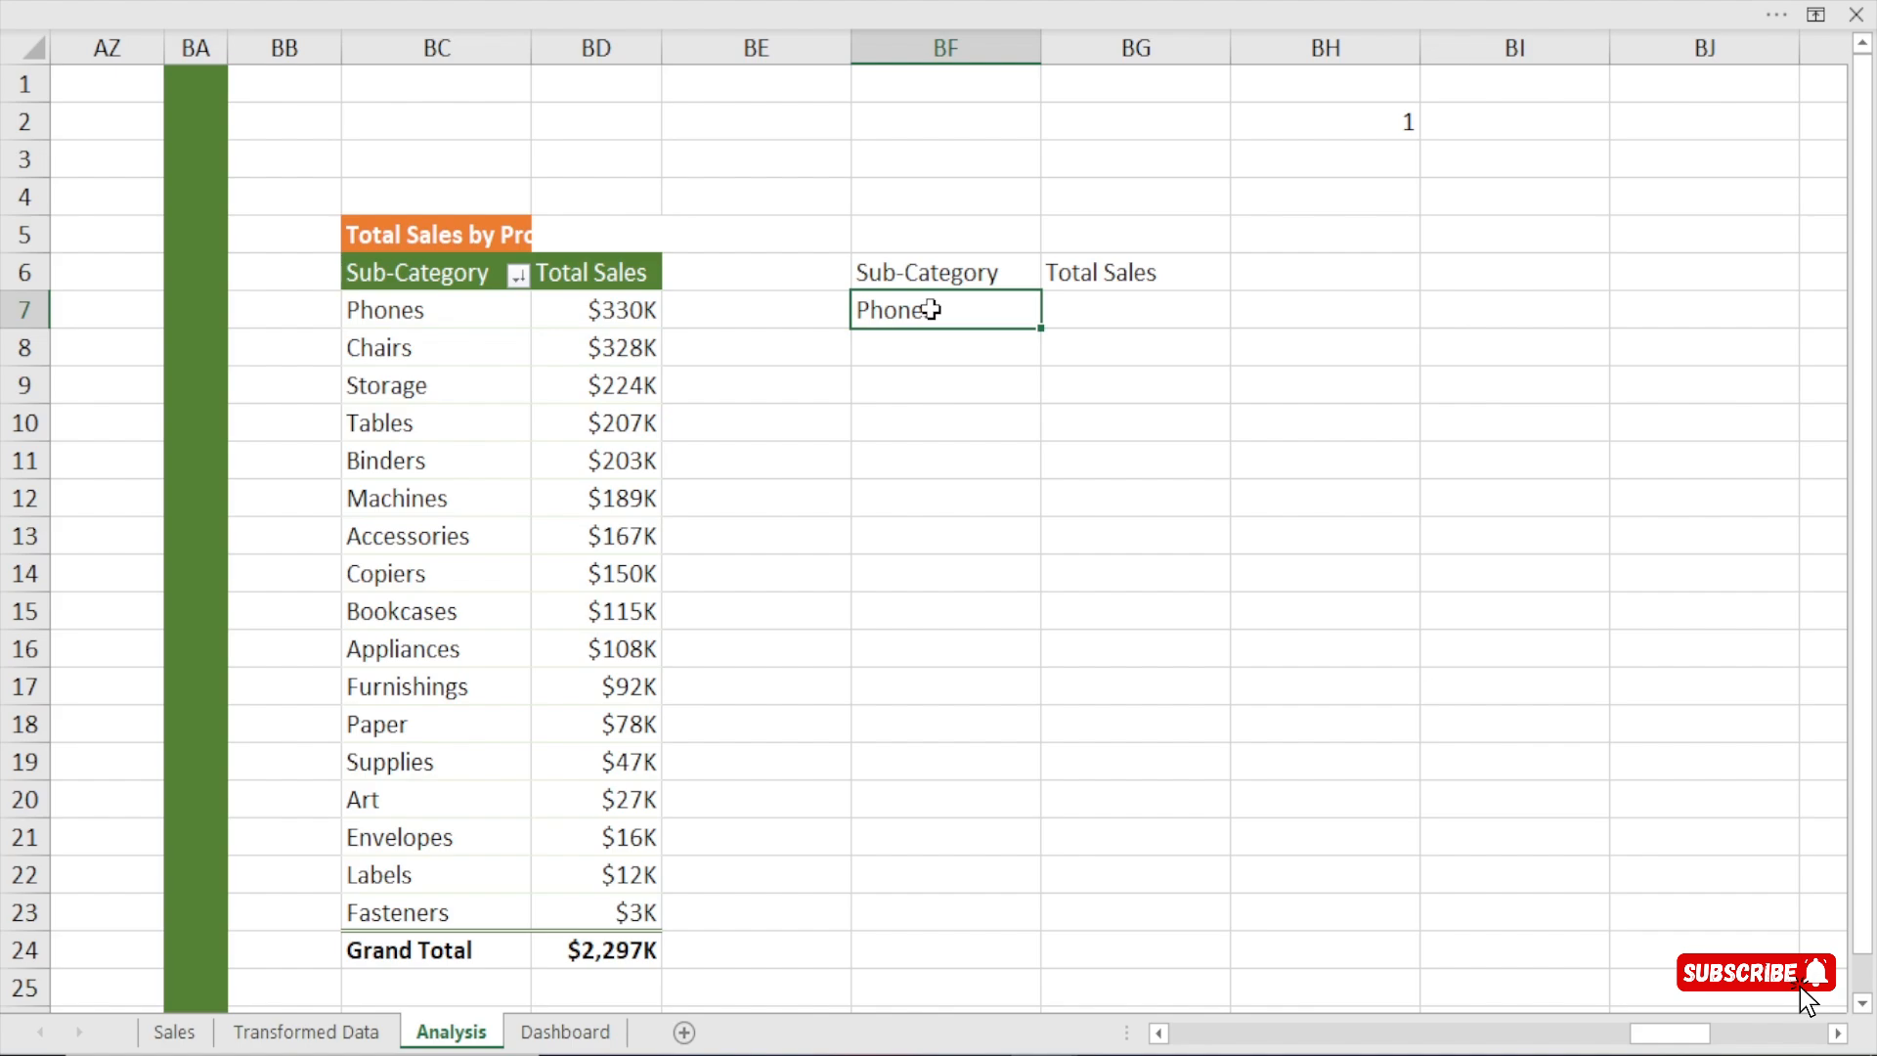
key(Delete)
text(=off)
key(Tab)
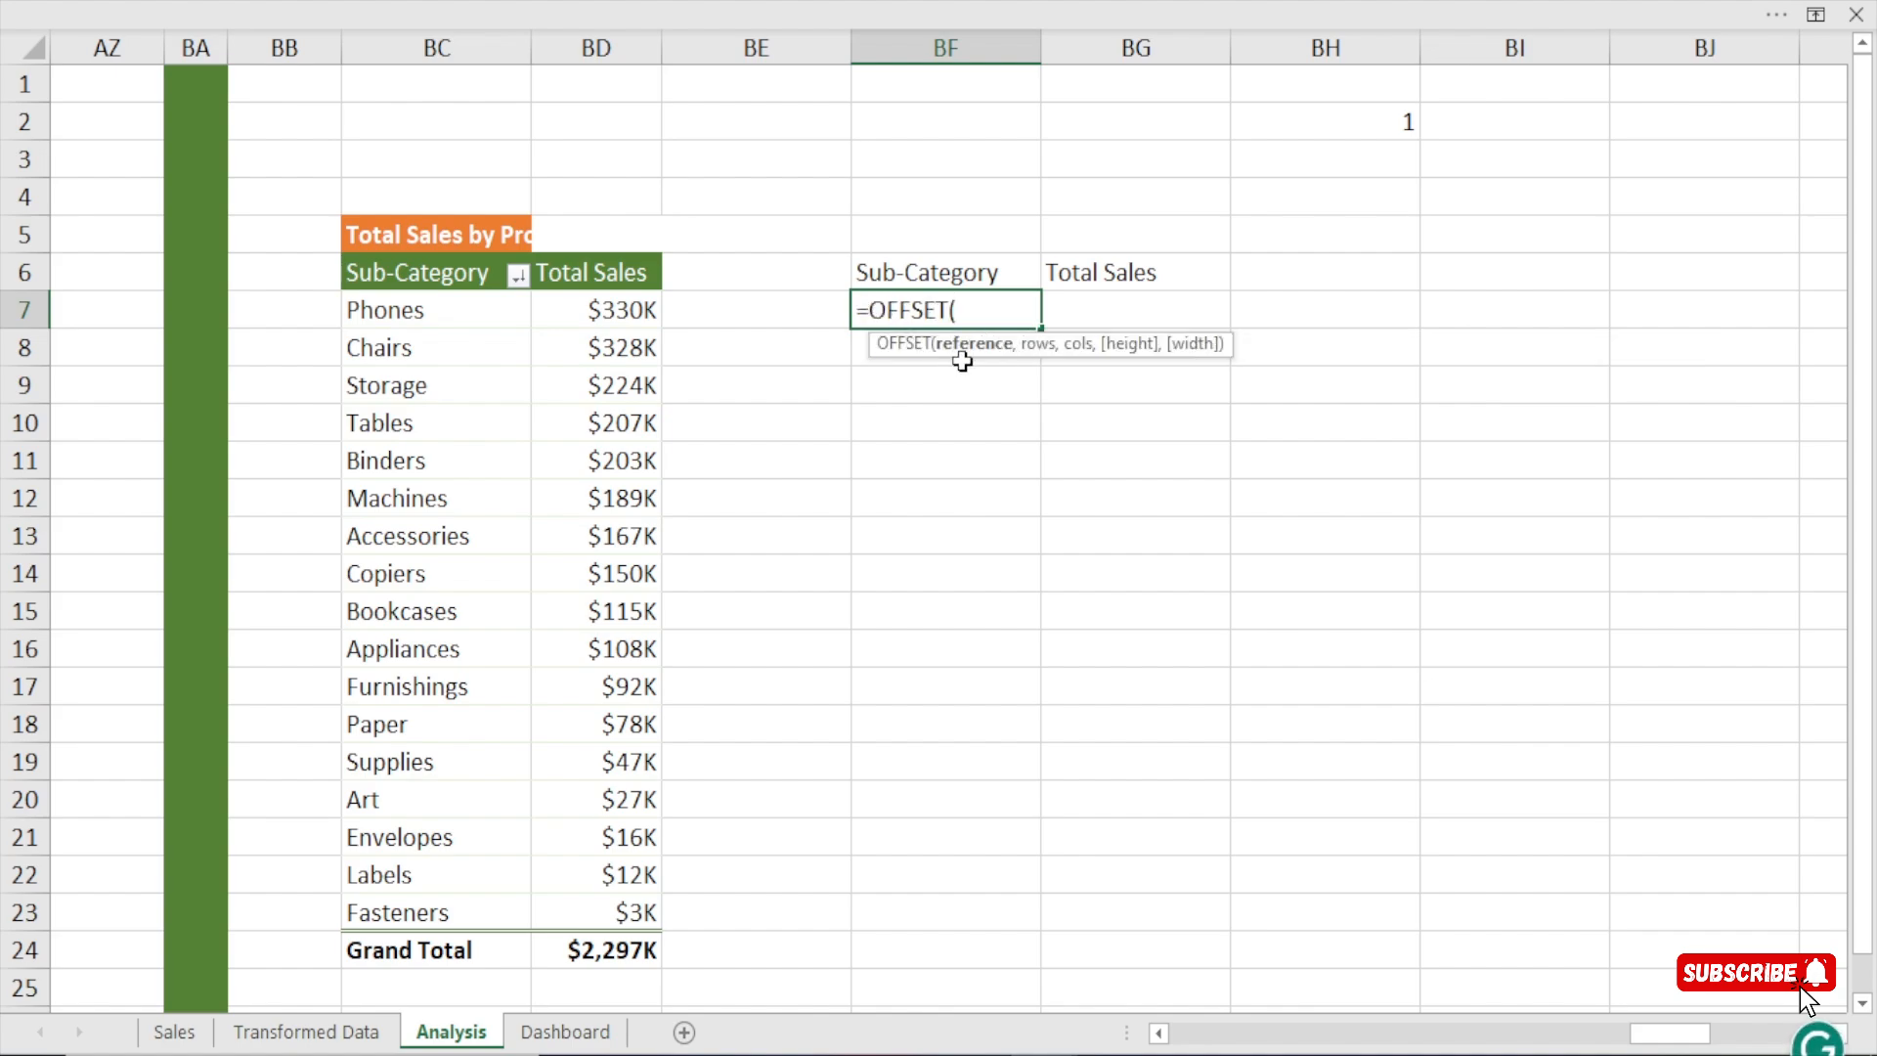
click(450, 281)
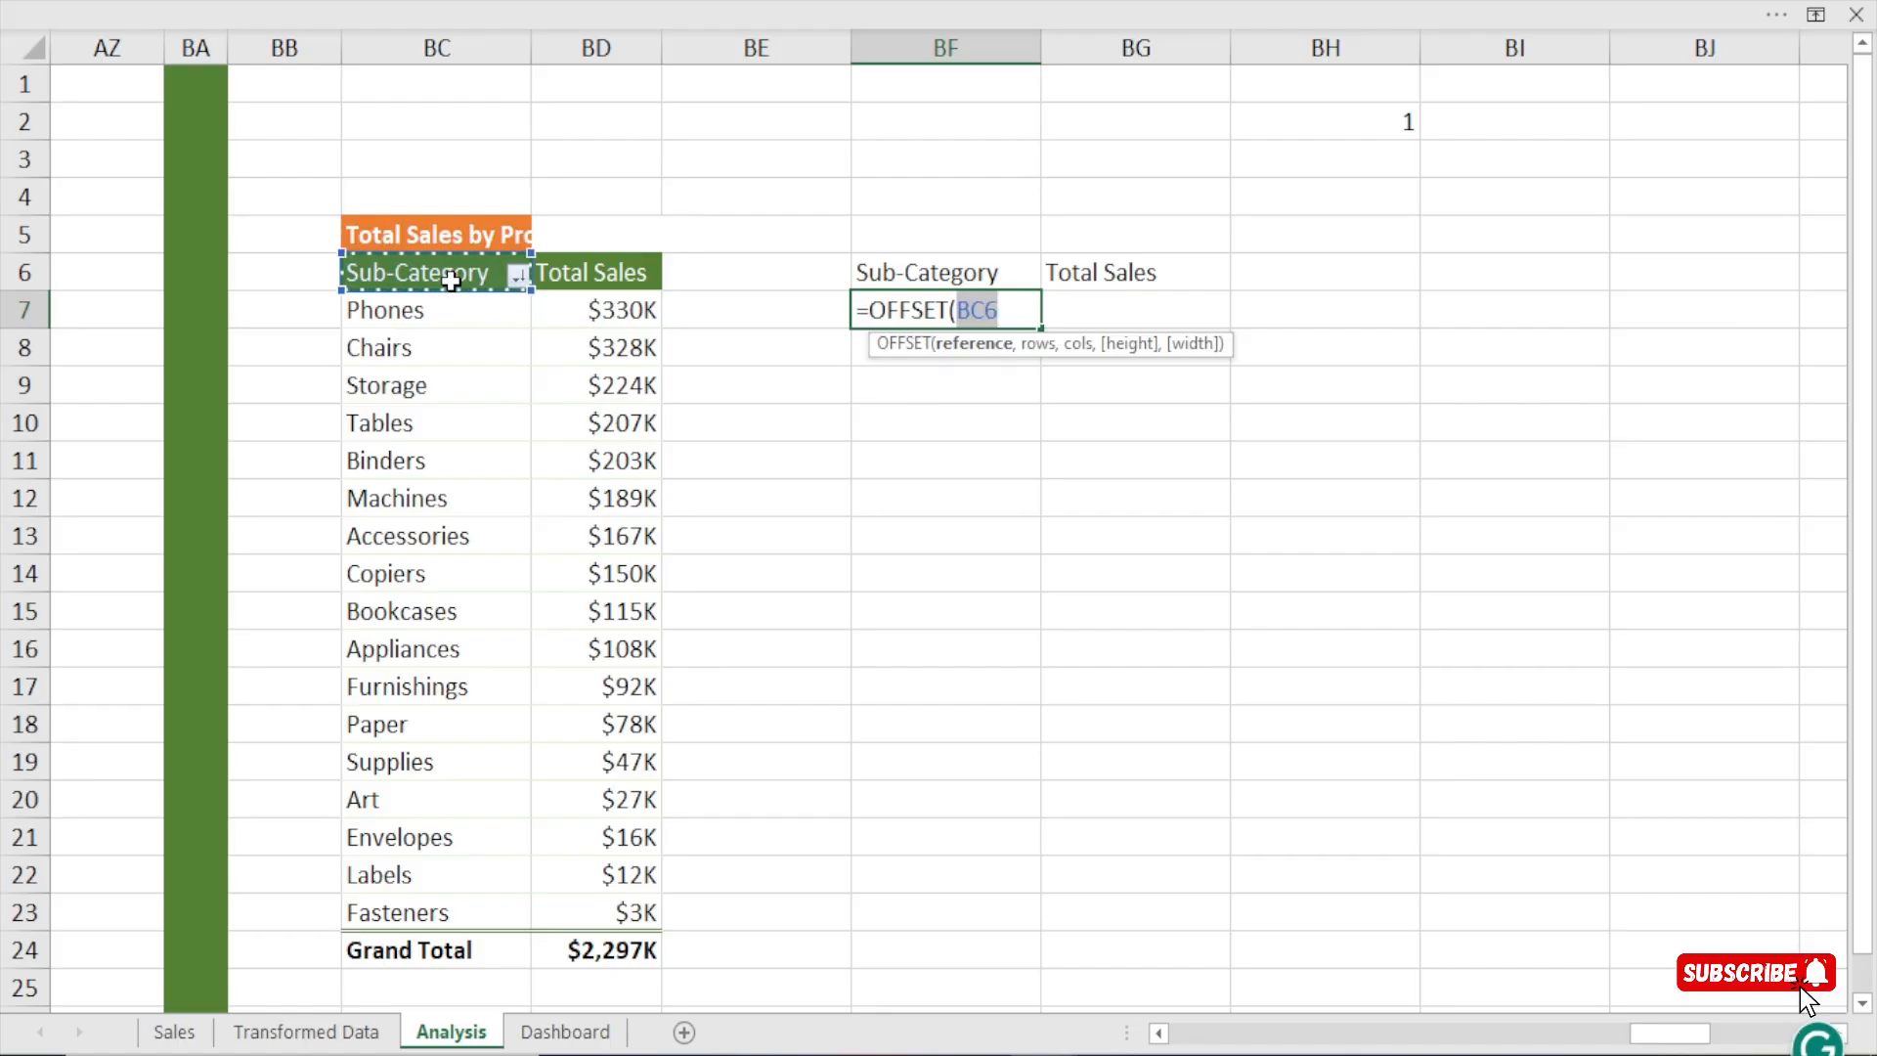
text(,)
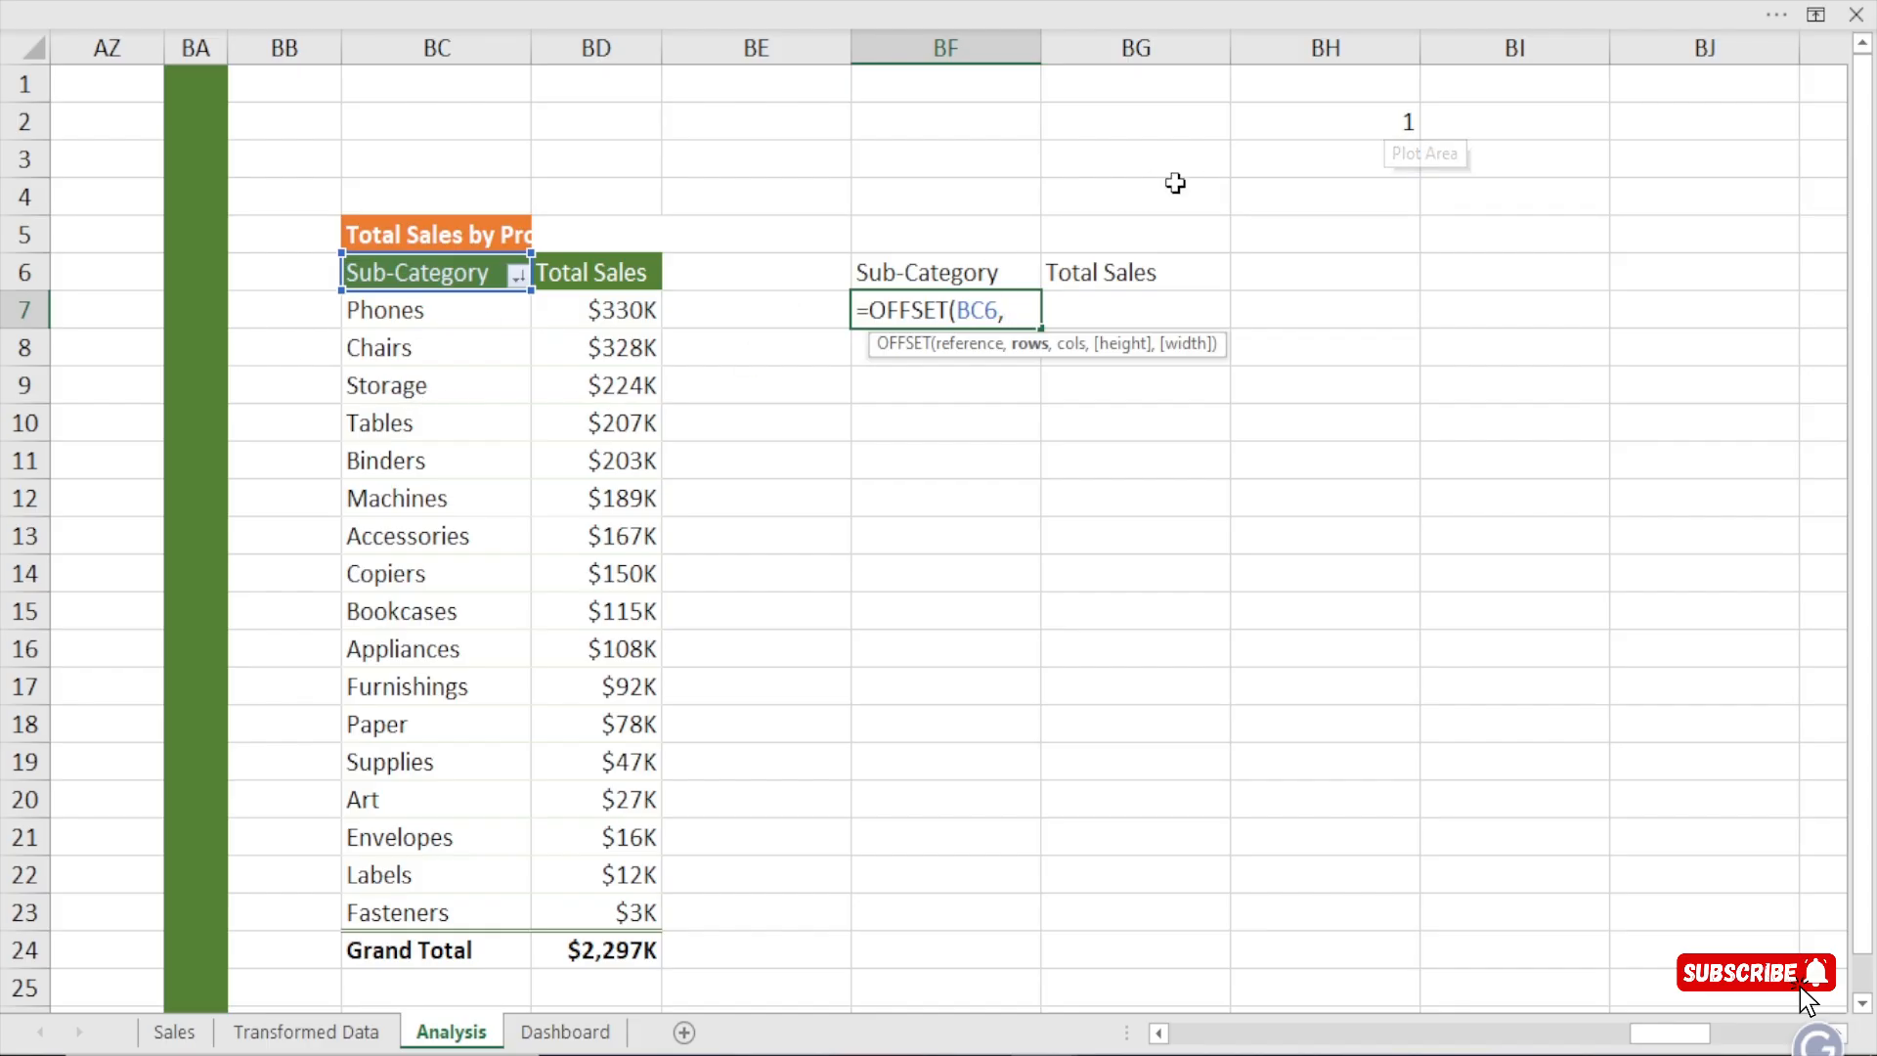
click(1334, 119)
key(F4)
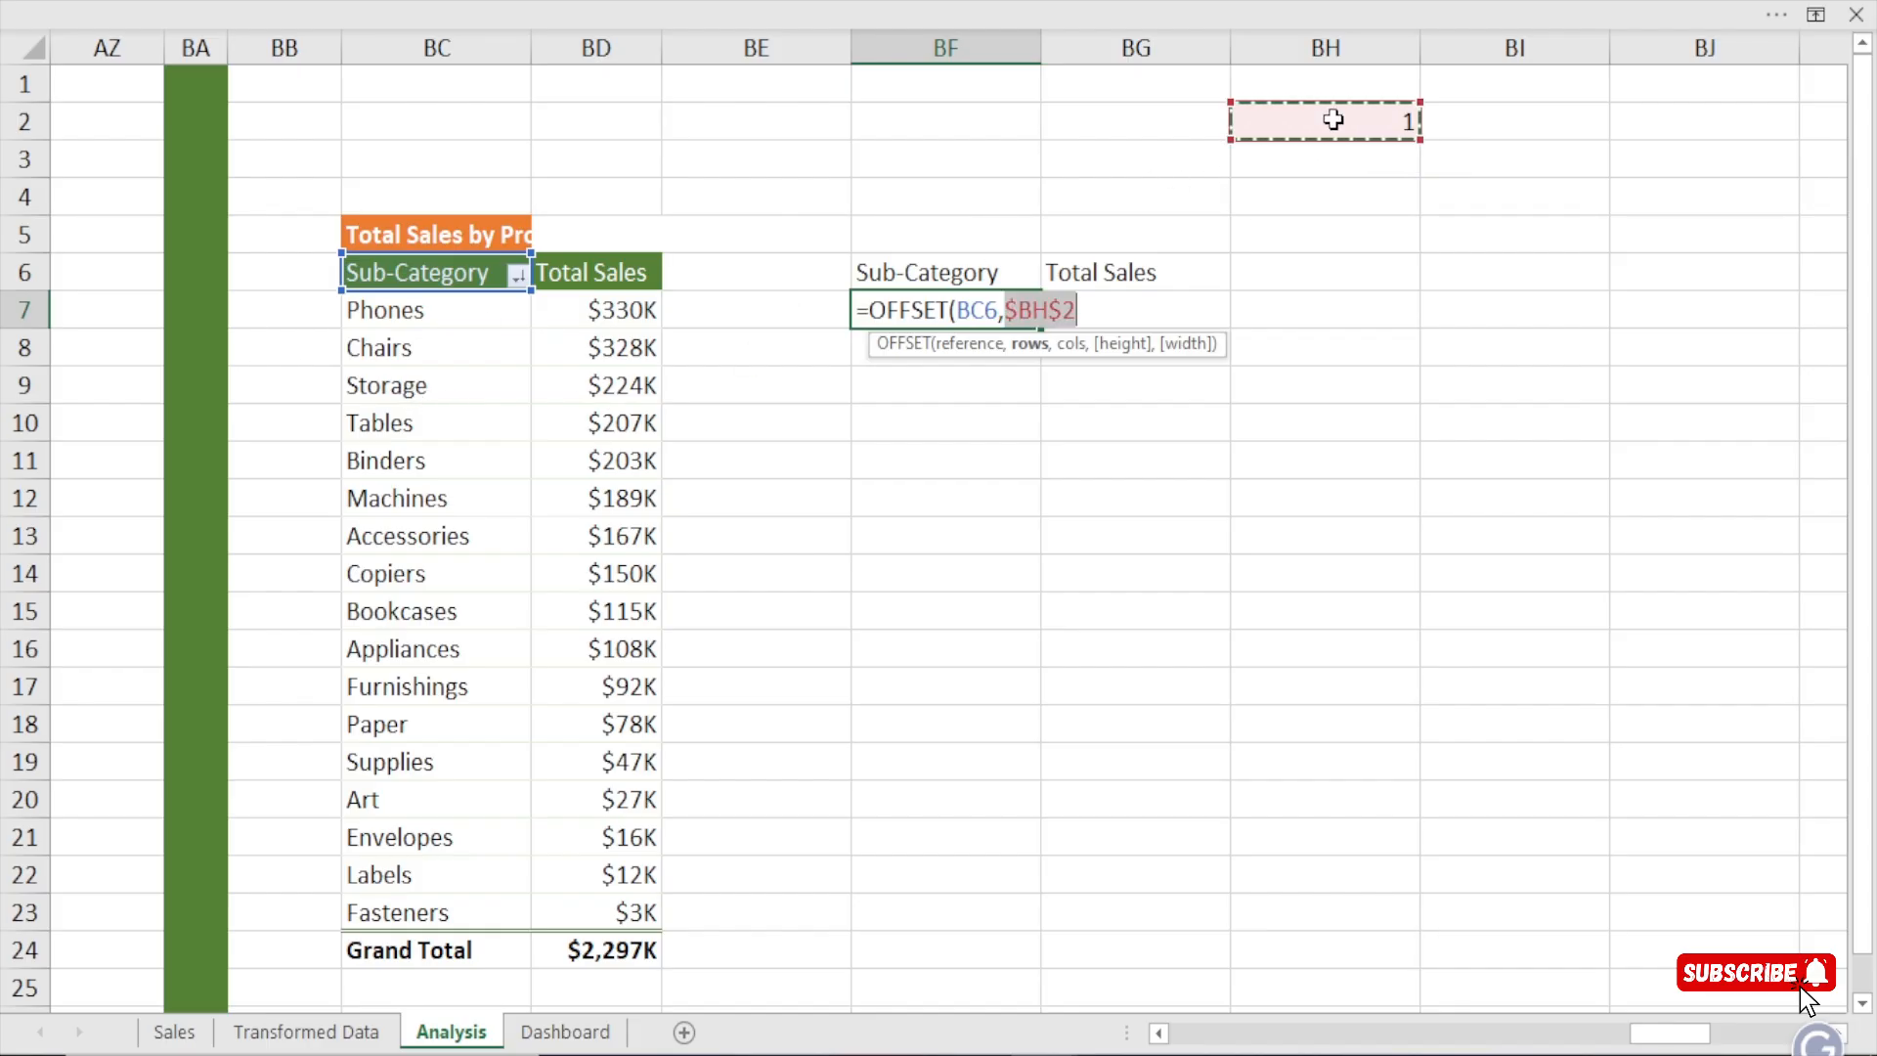
text(,)
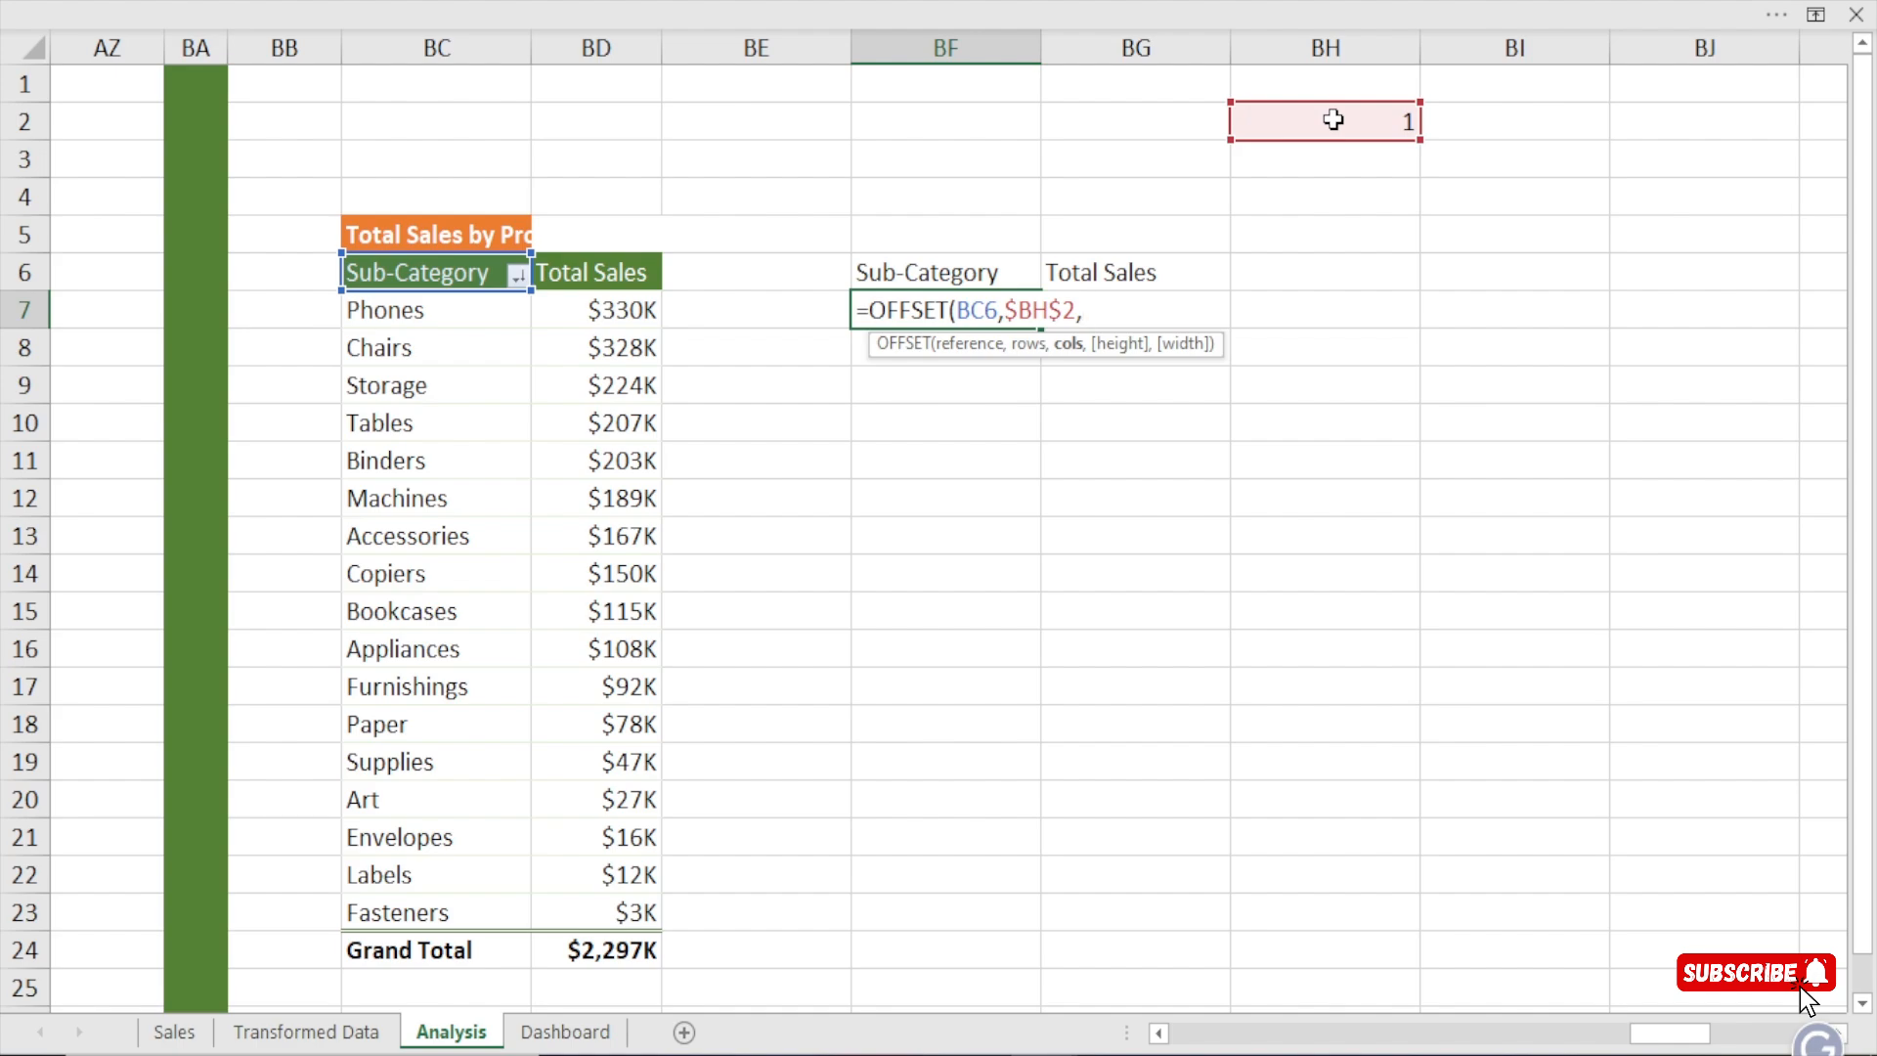
text(,,))
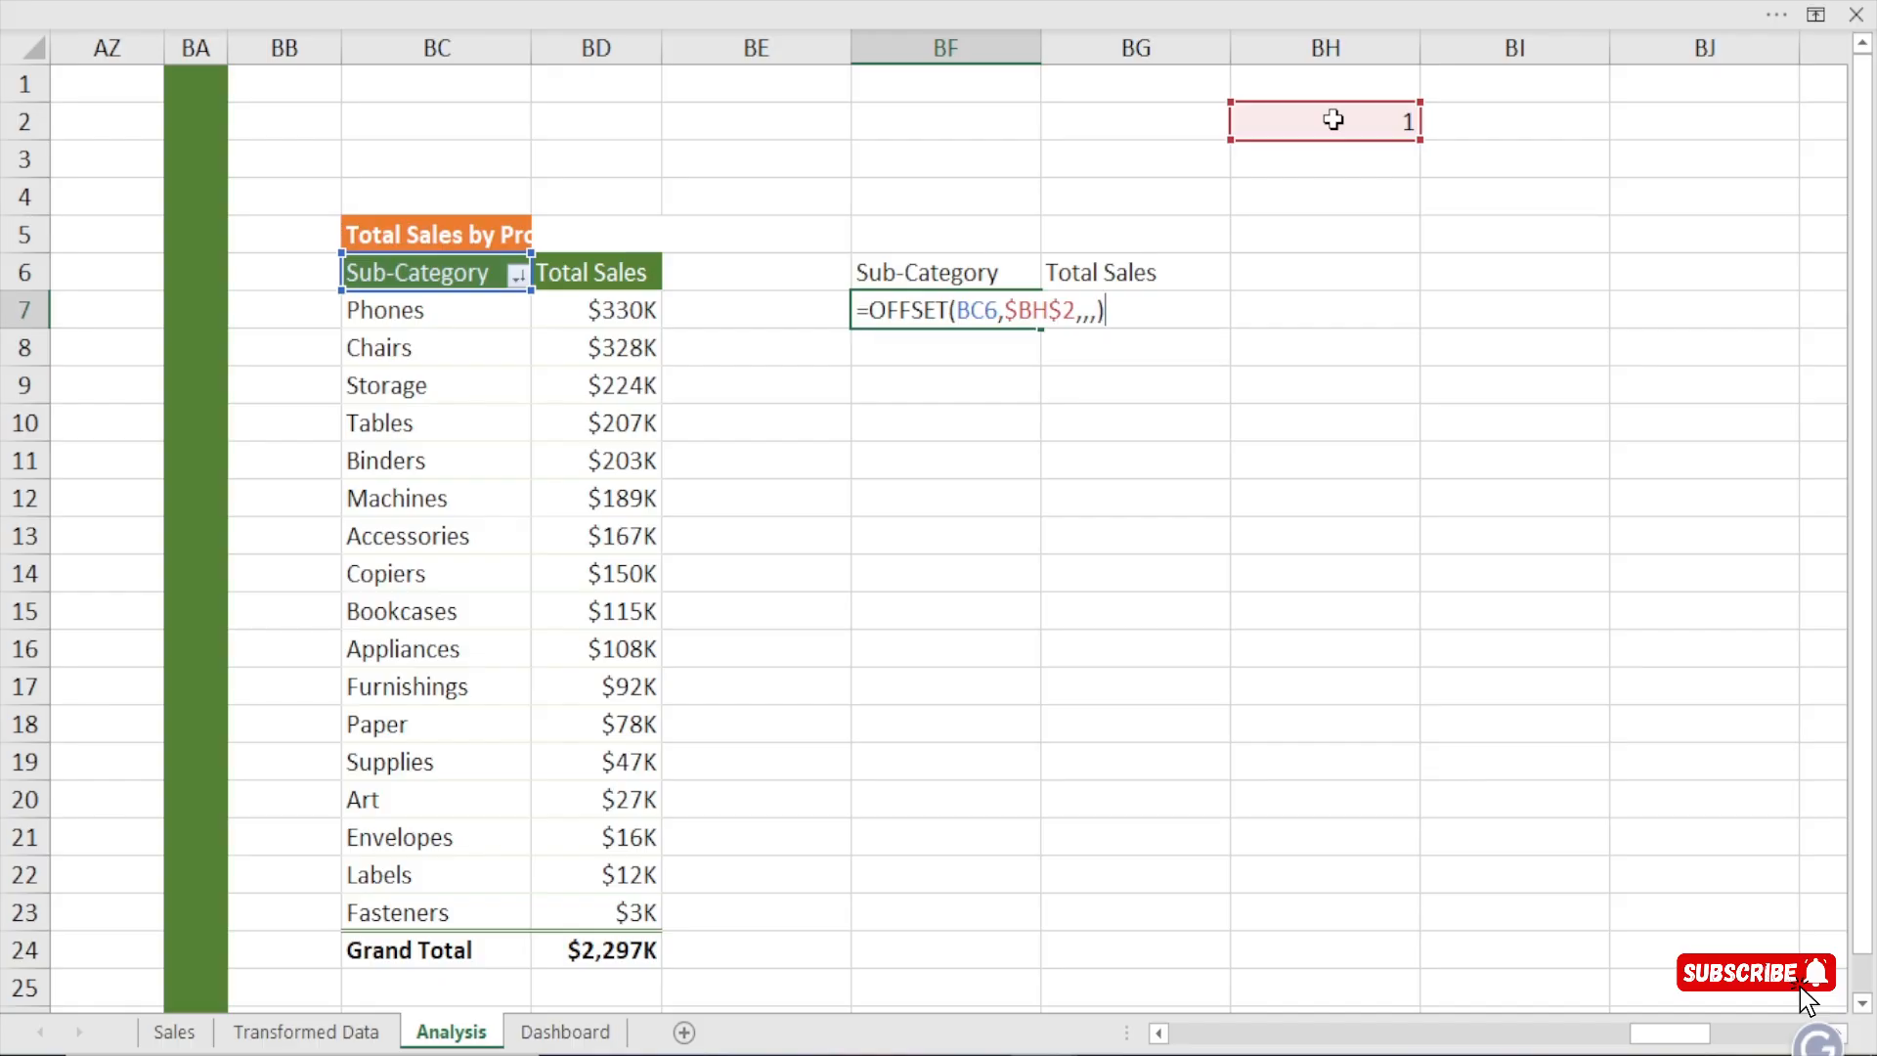
key(Return)
click(873, 315)
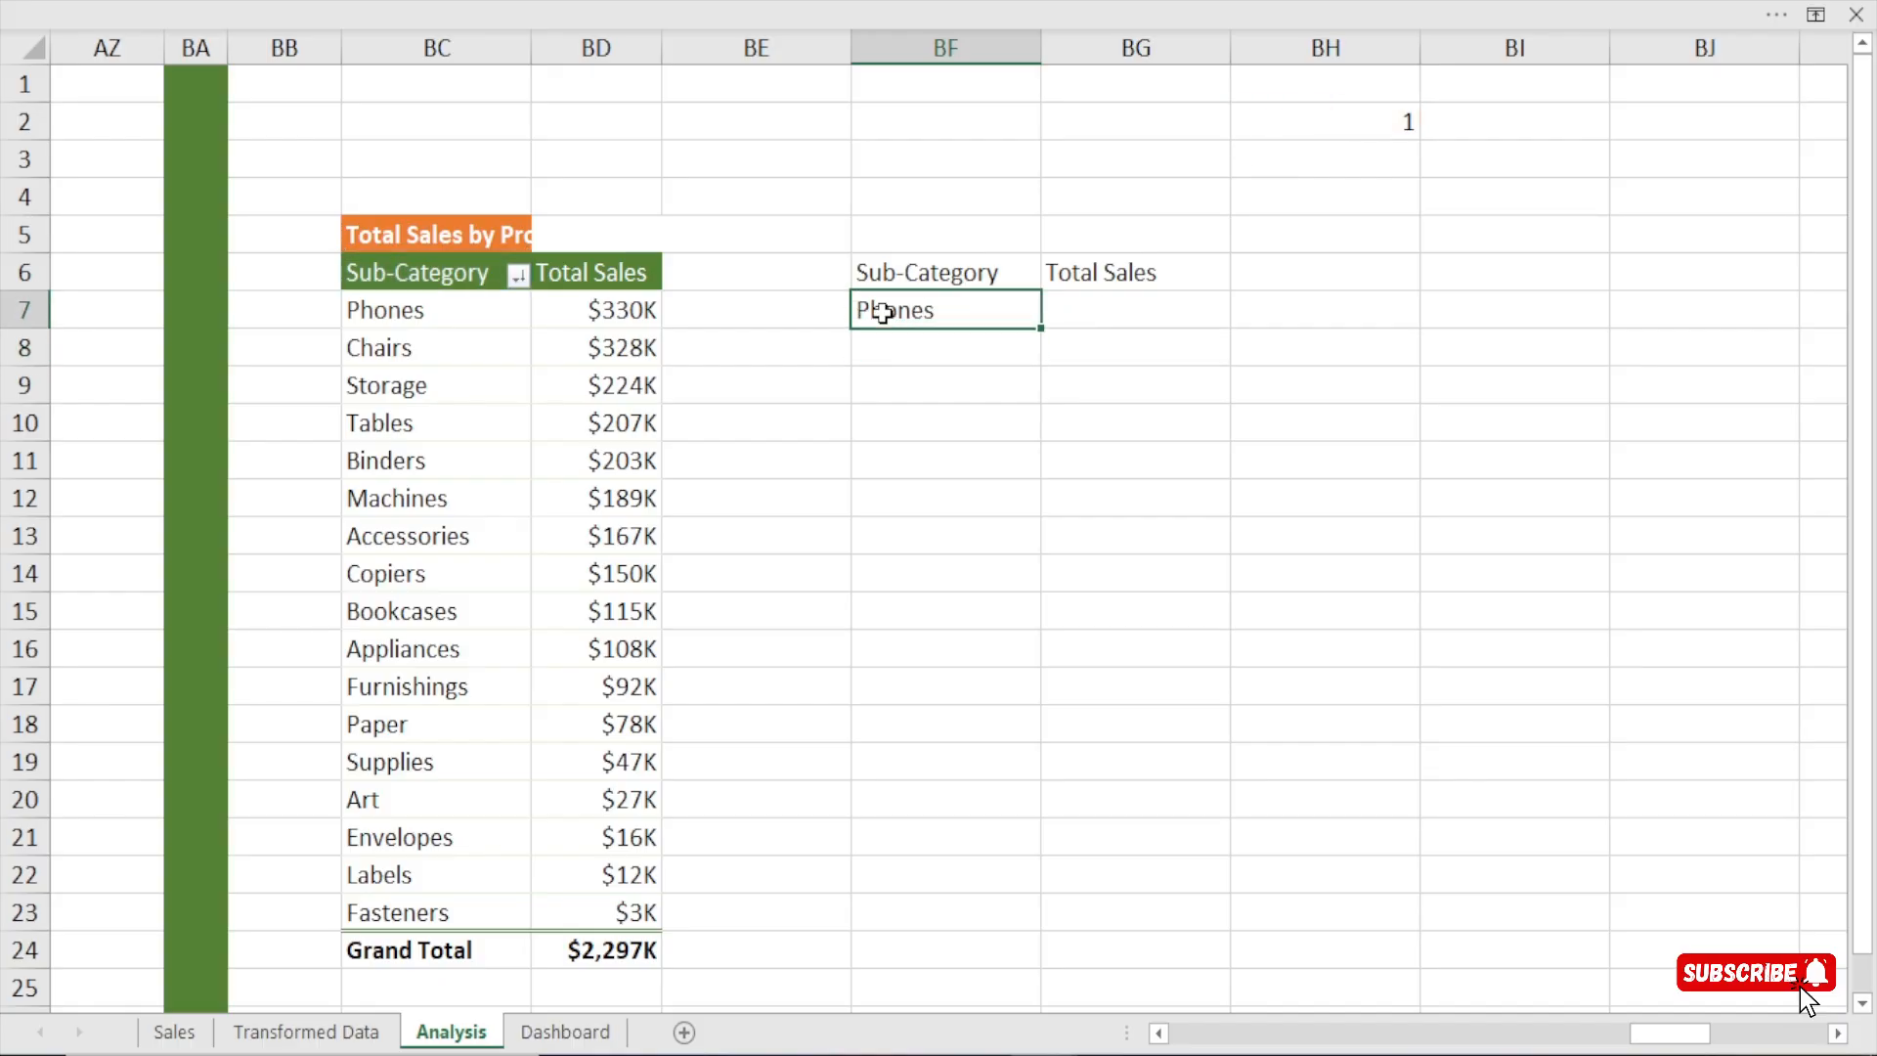
click(414, 317)
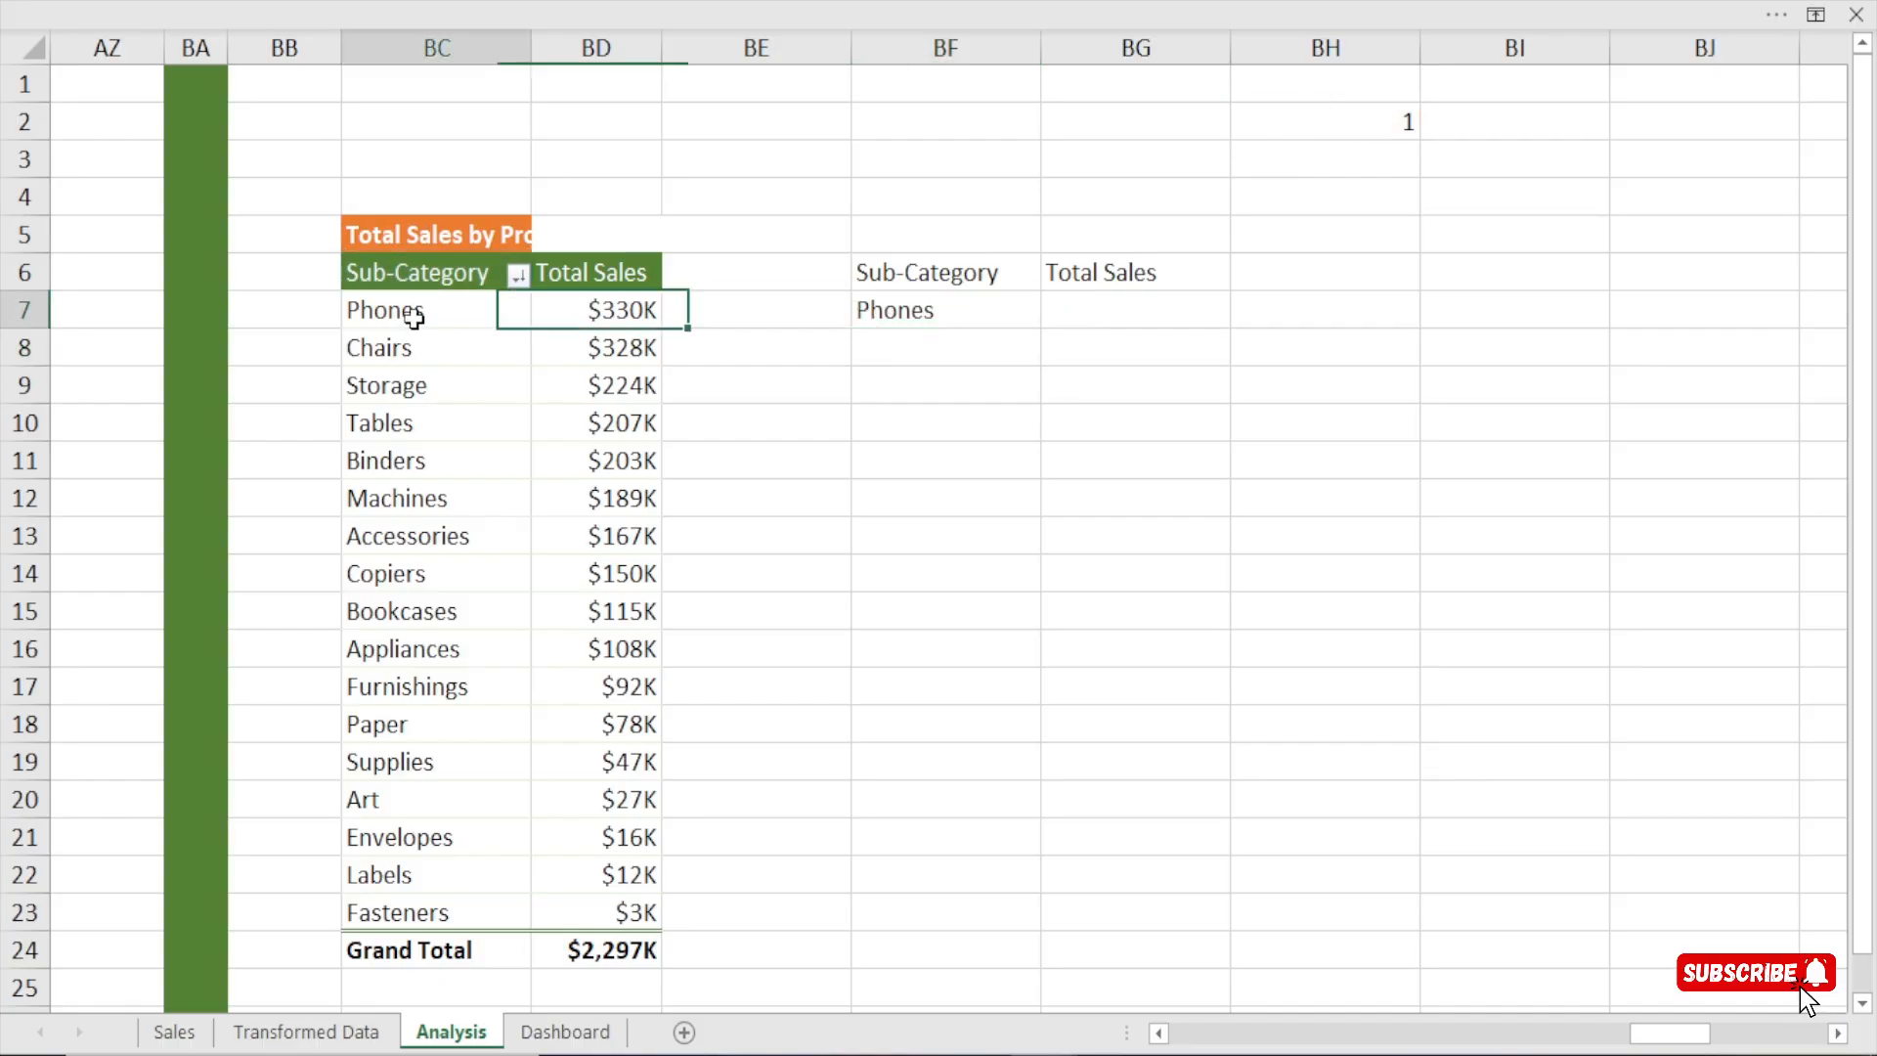
Fill the BF7 formula across to BG7 and down through row 11, comparing the sub-categories with the pivot table.
click(865, 314)
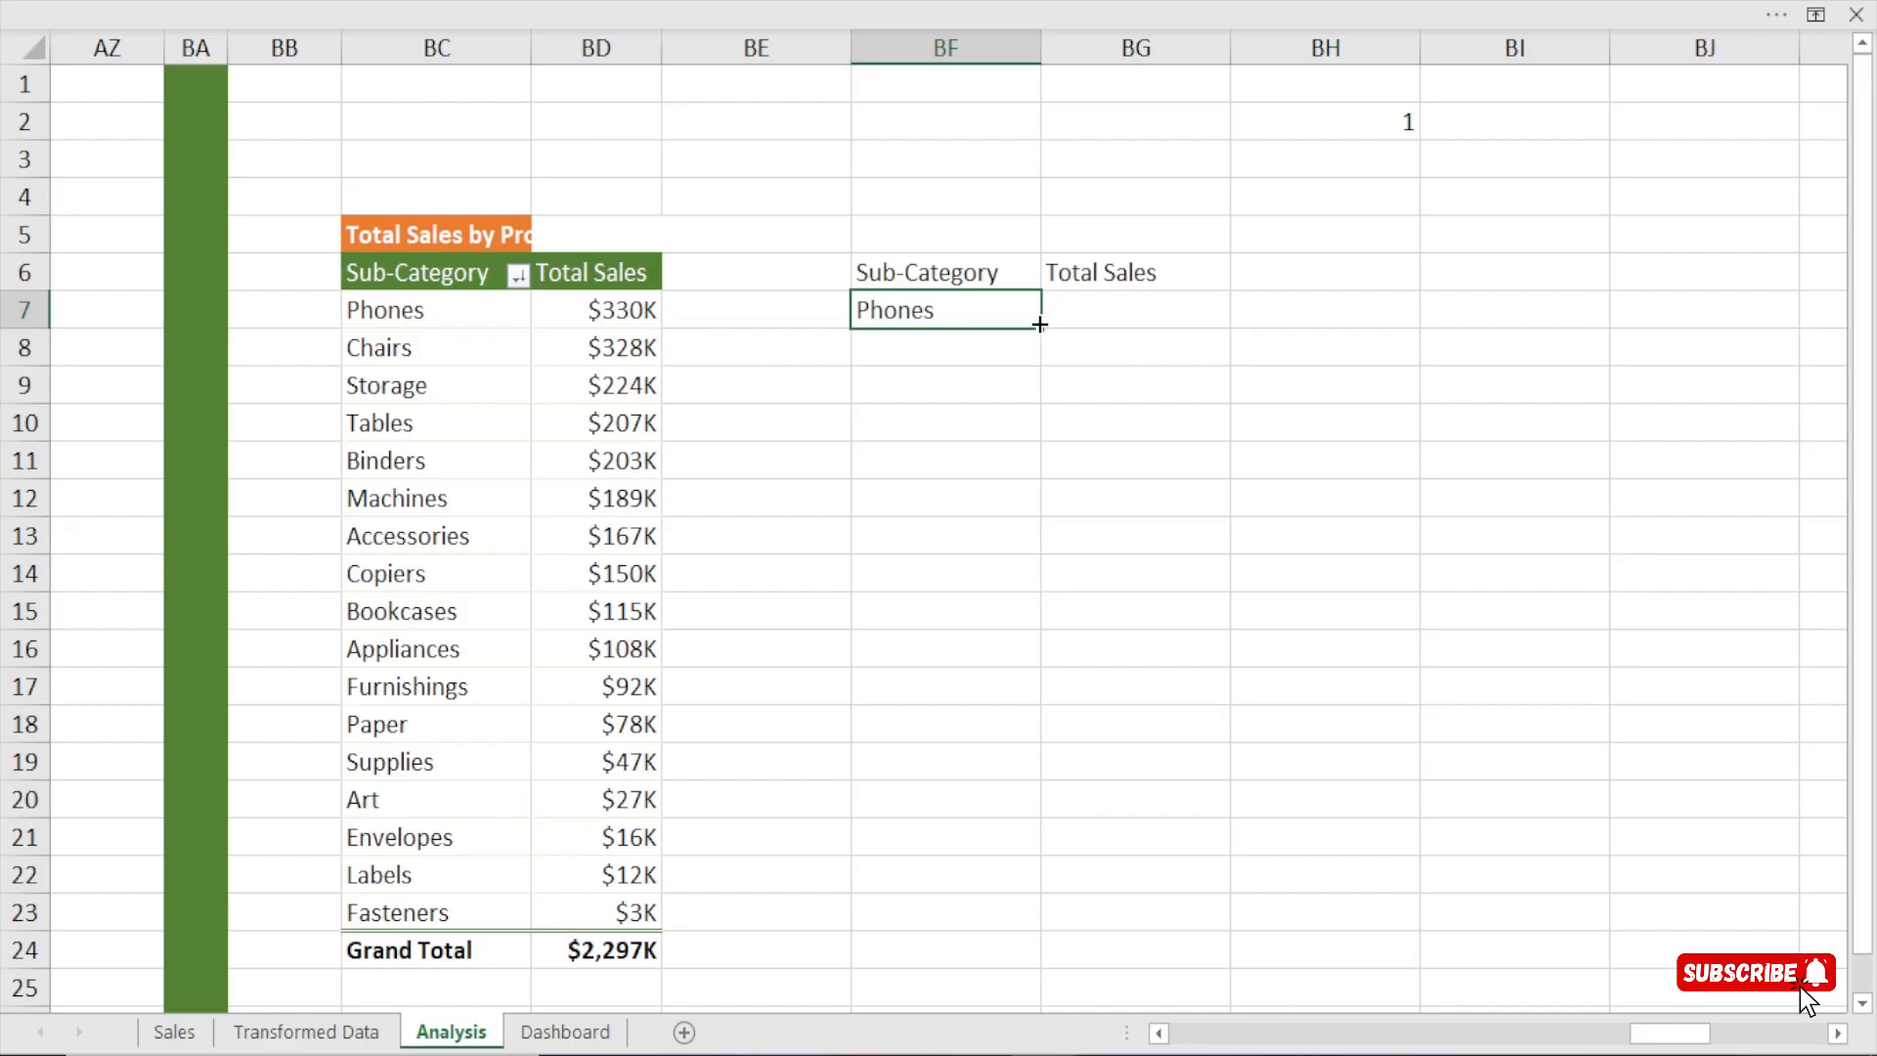
drag(1045, 329, 1222, 330)
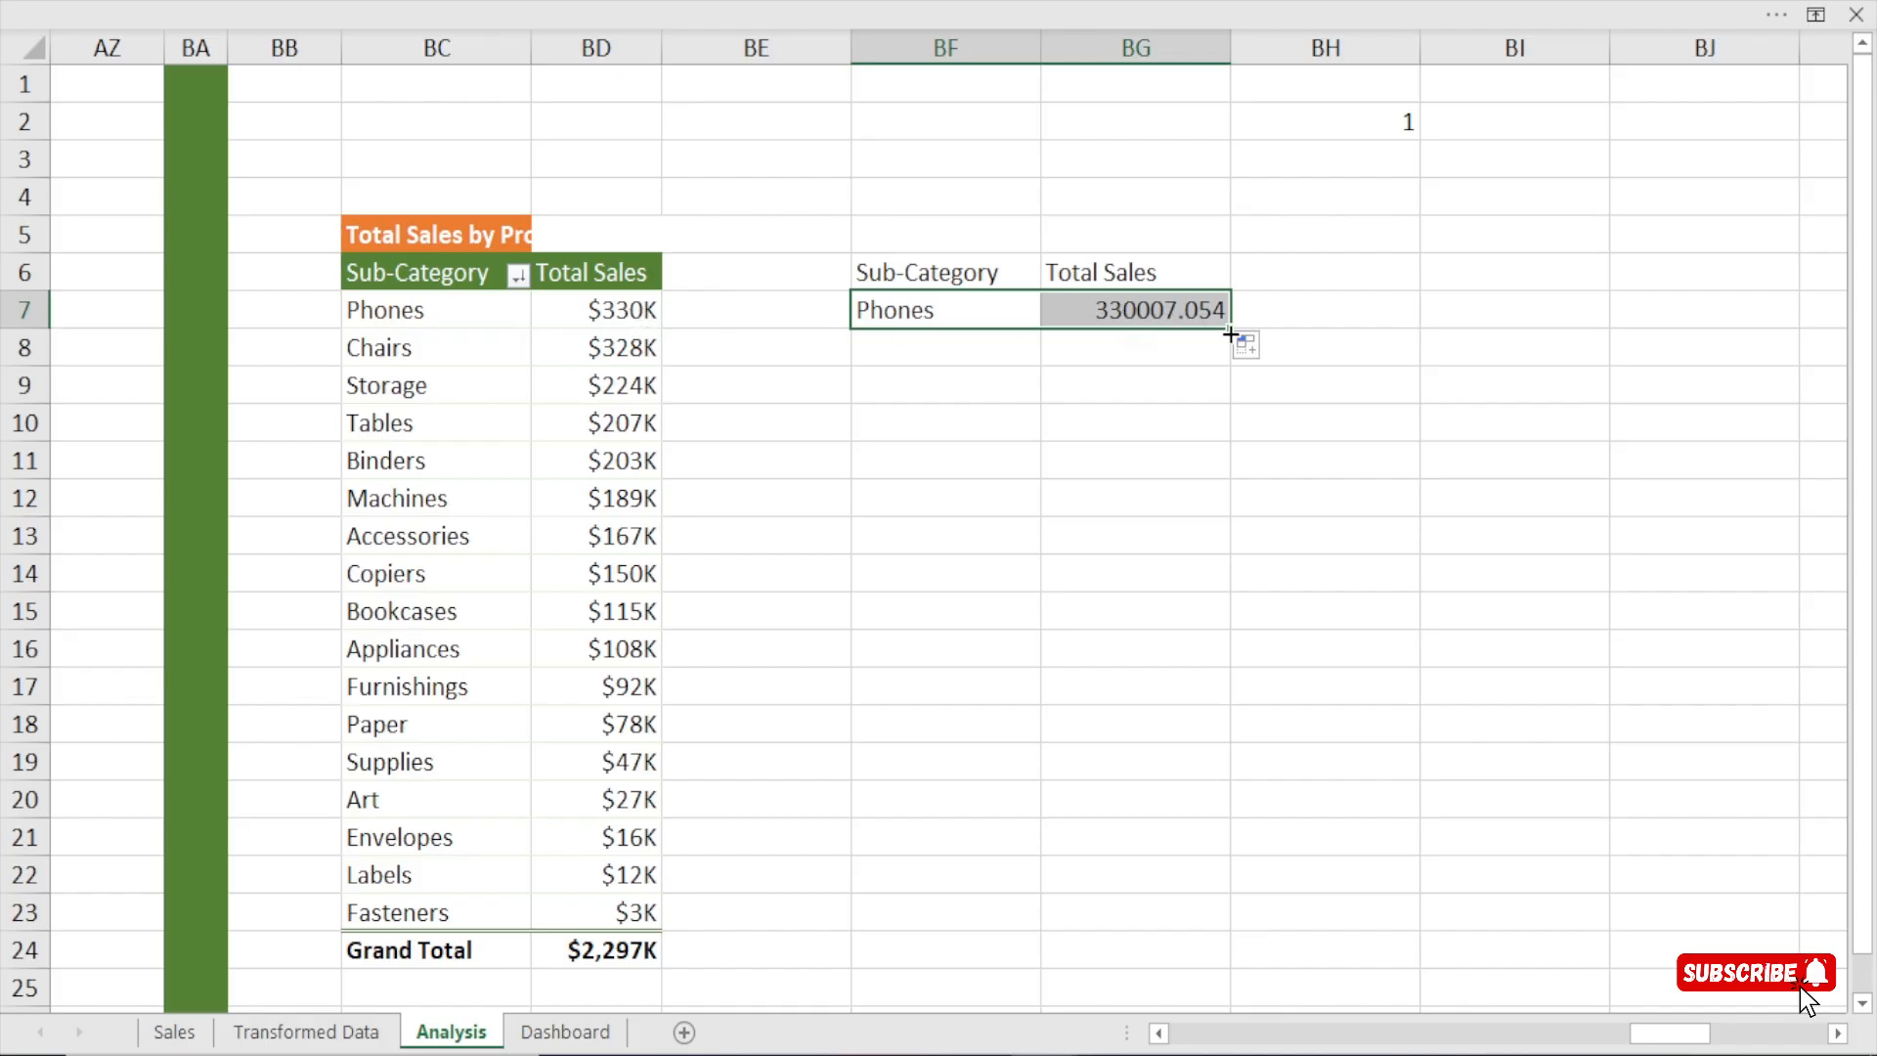
drag(1230, 334, 1217, 479)
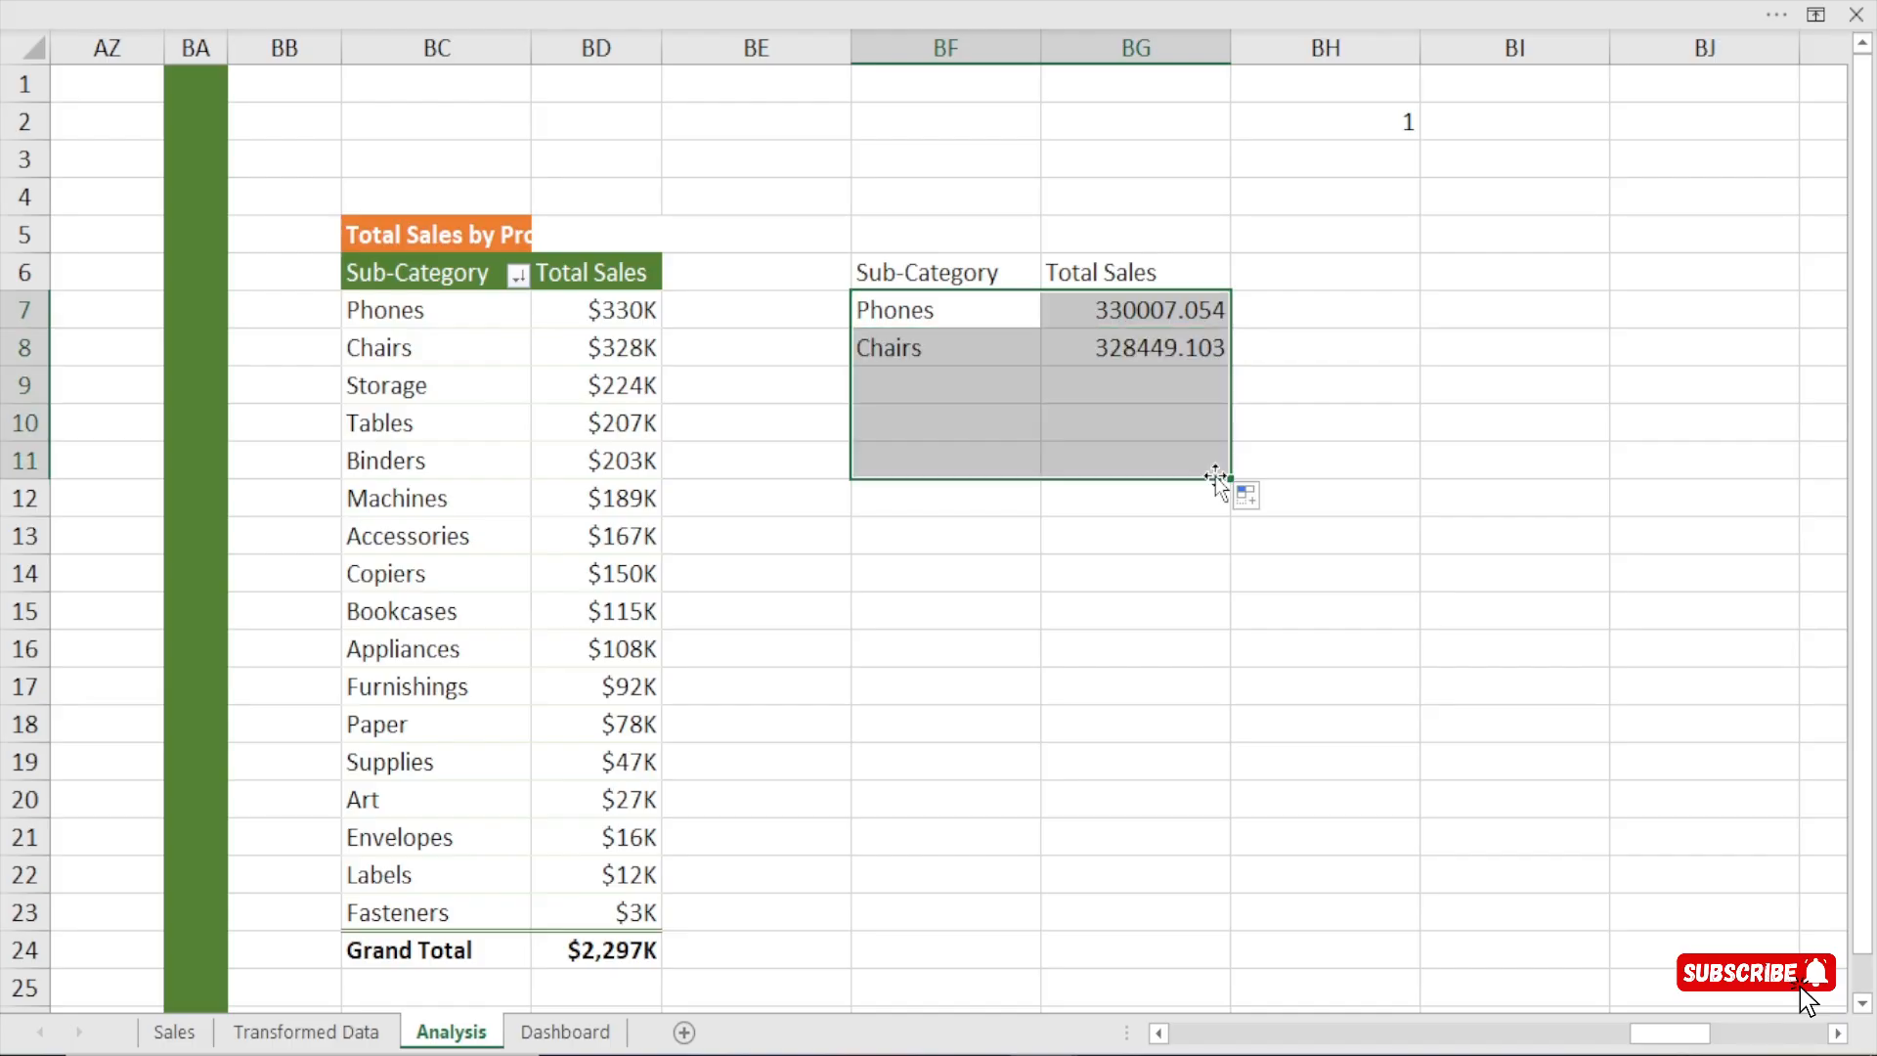
click(382, 312)
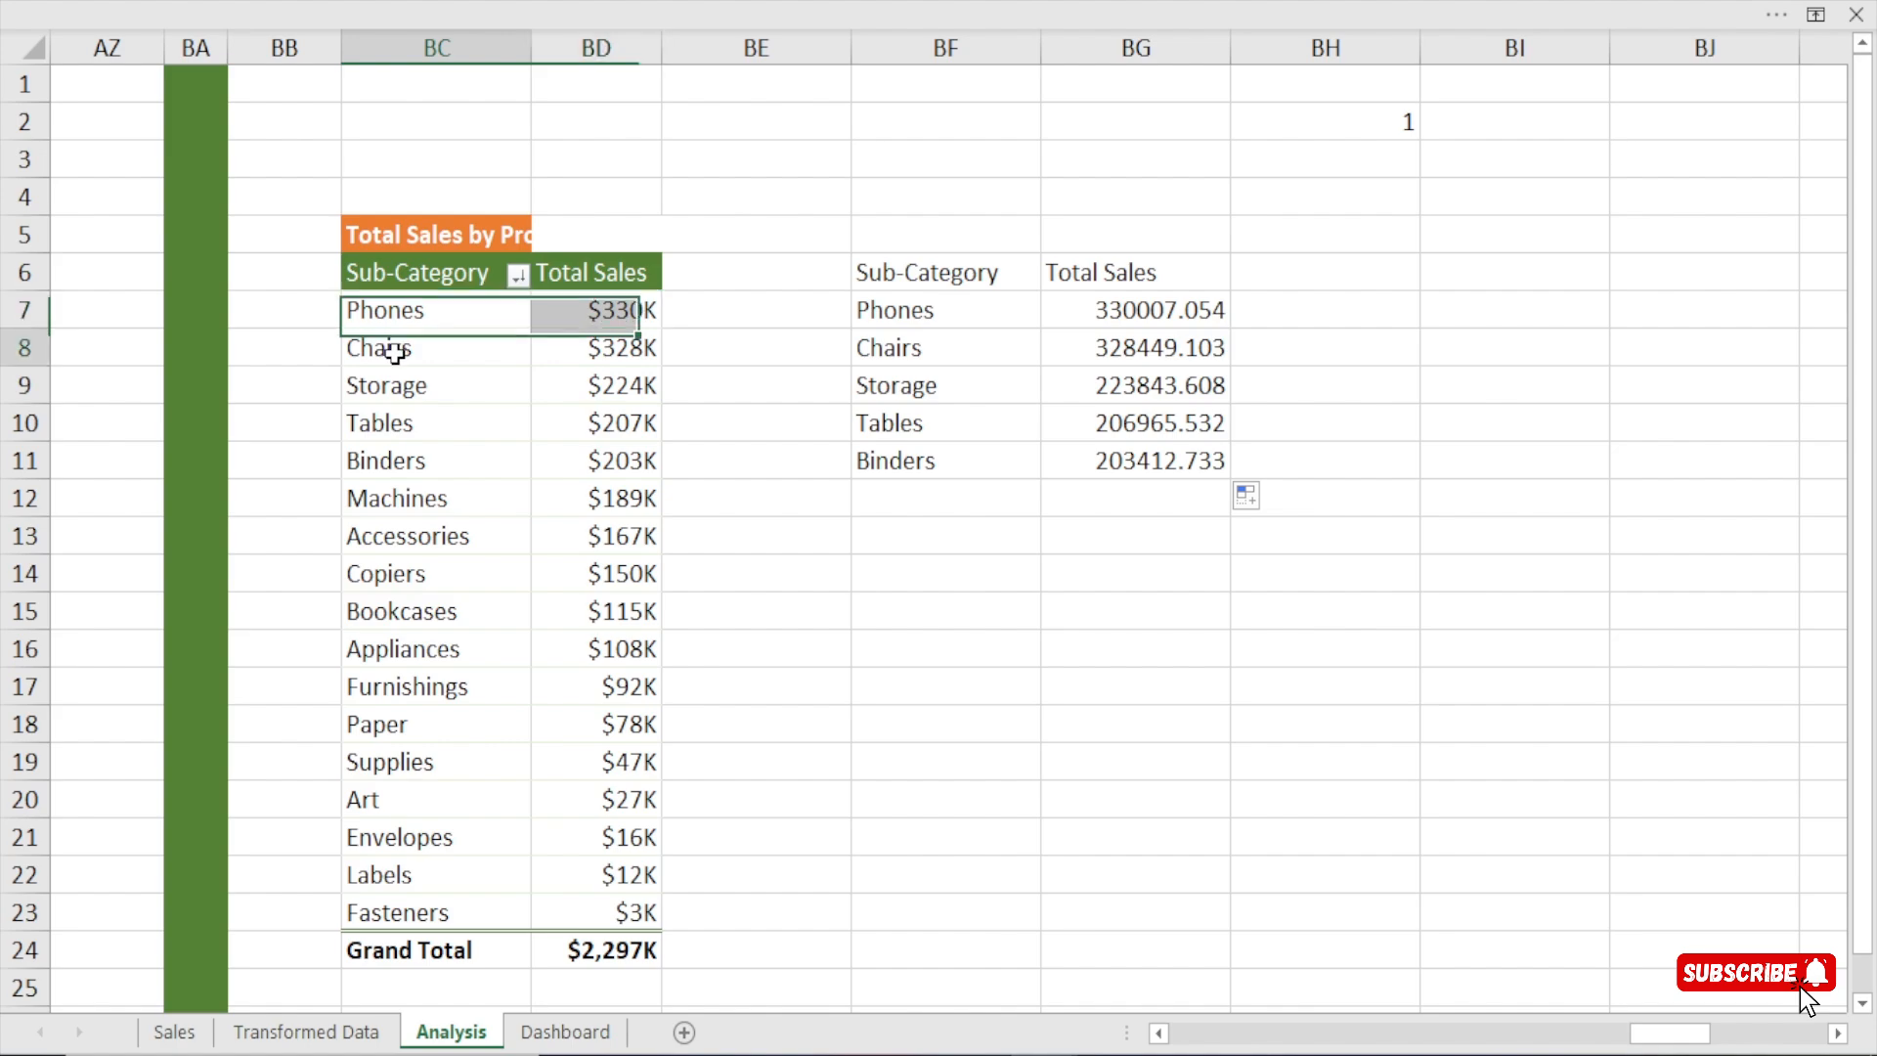
click(396, 350)
click(399, 391)
click(396, 423)
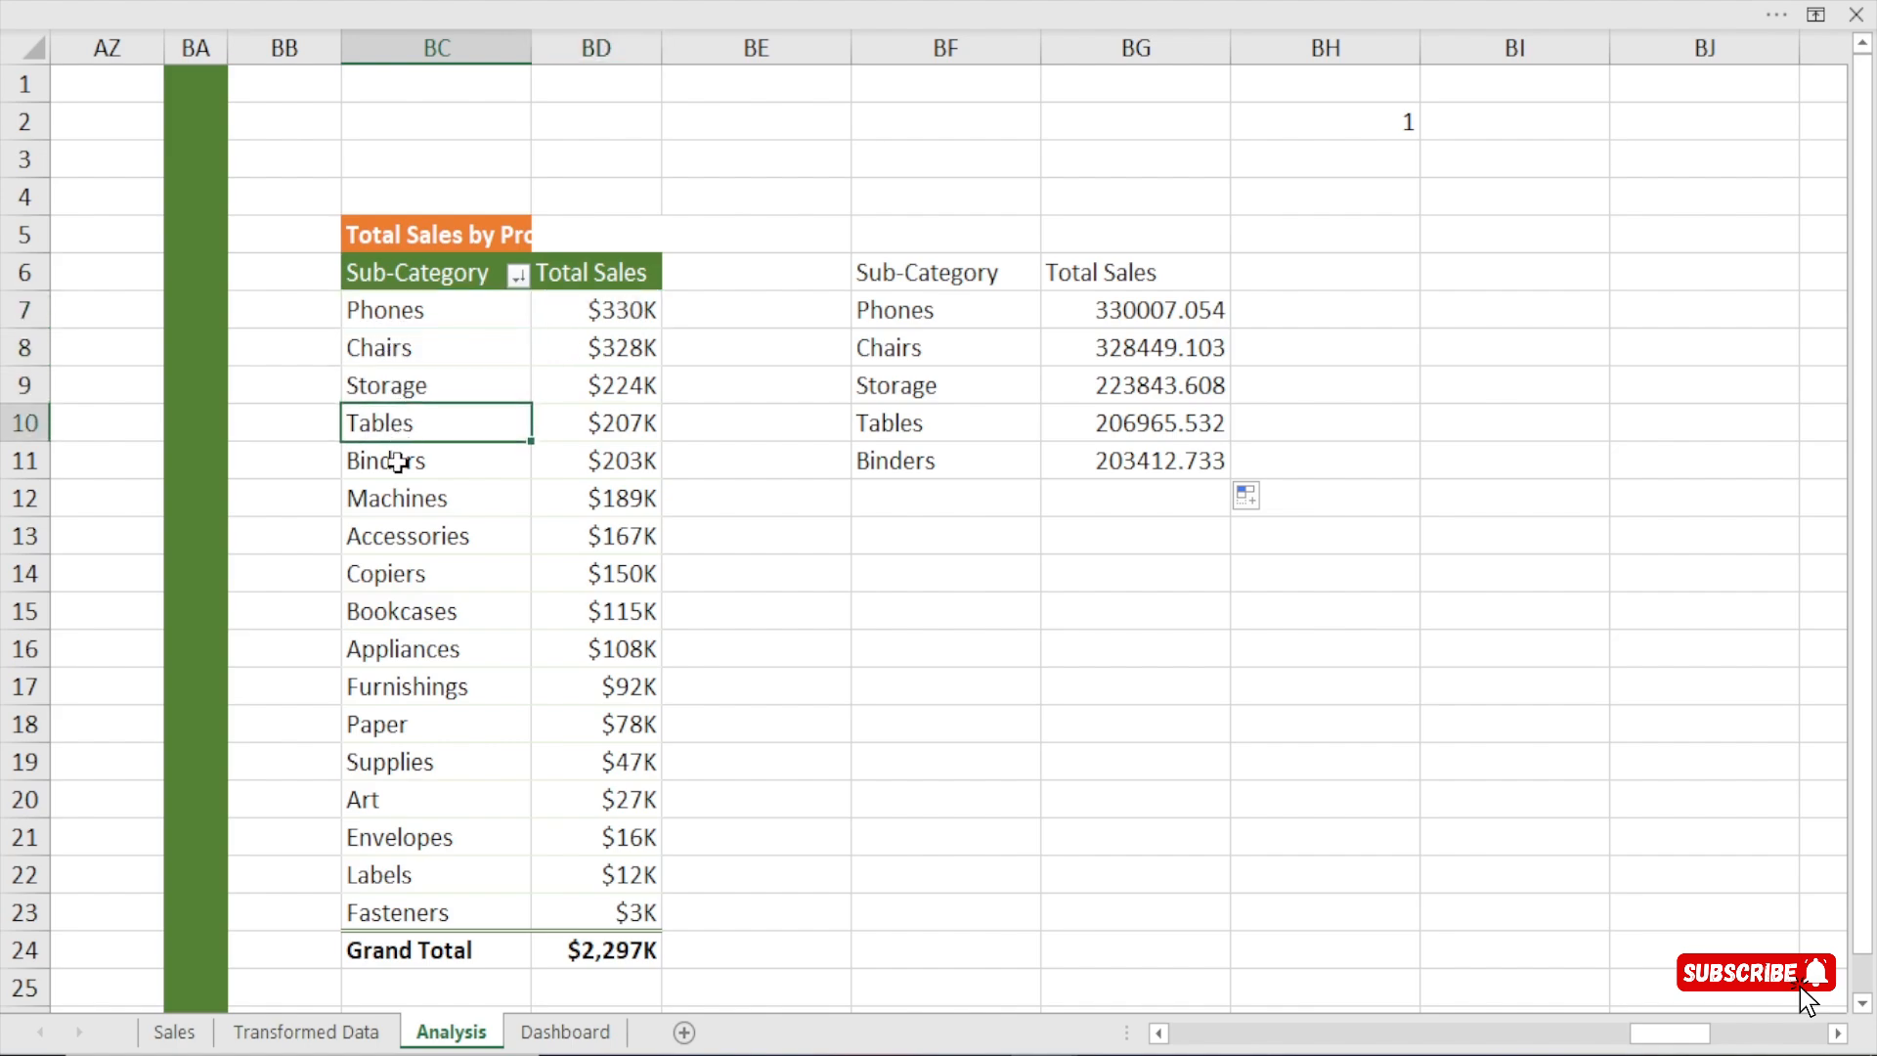
click(396, 460)
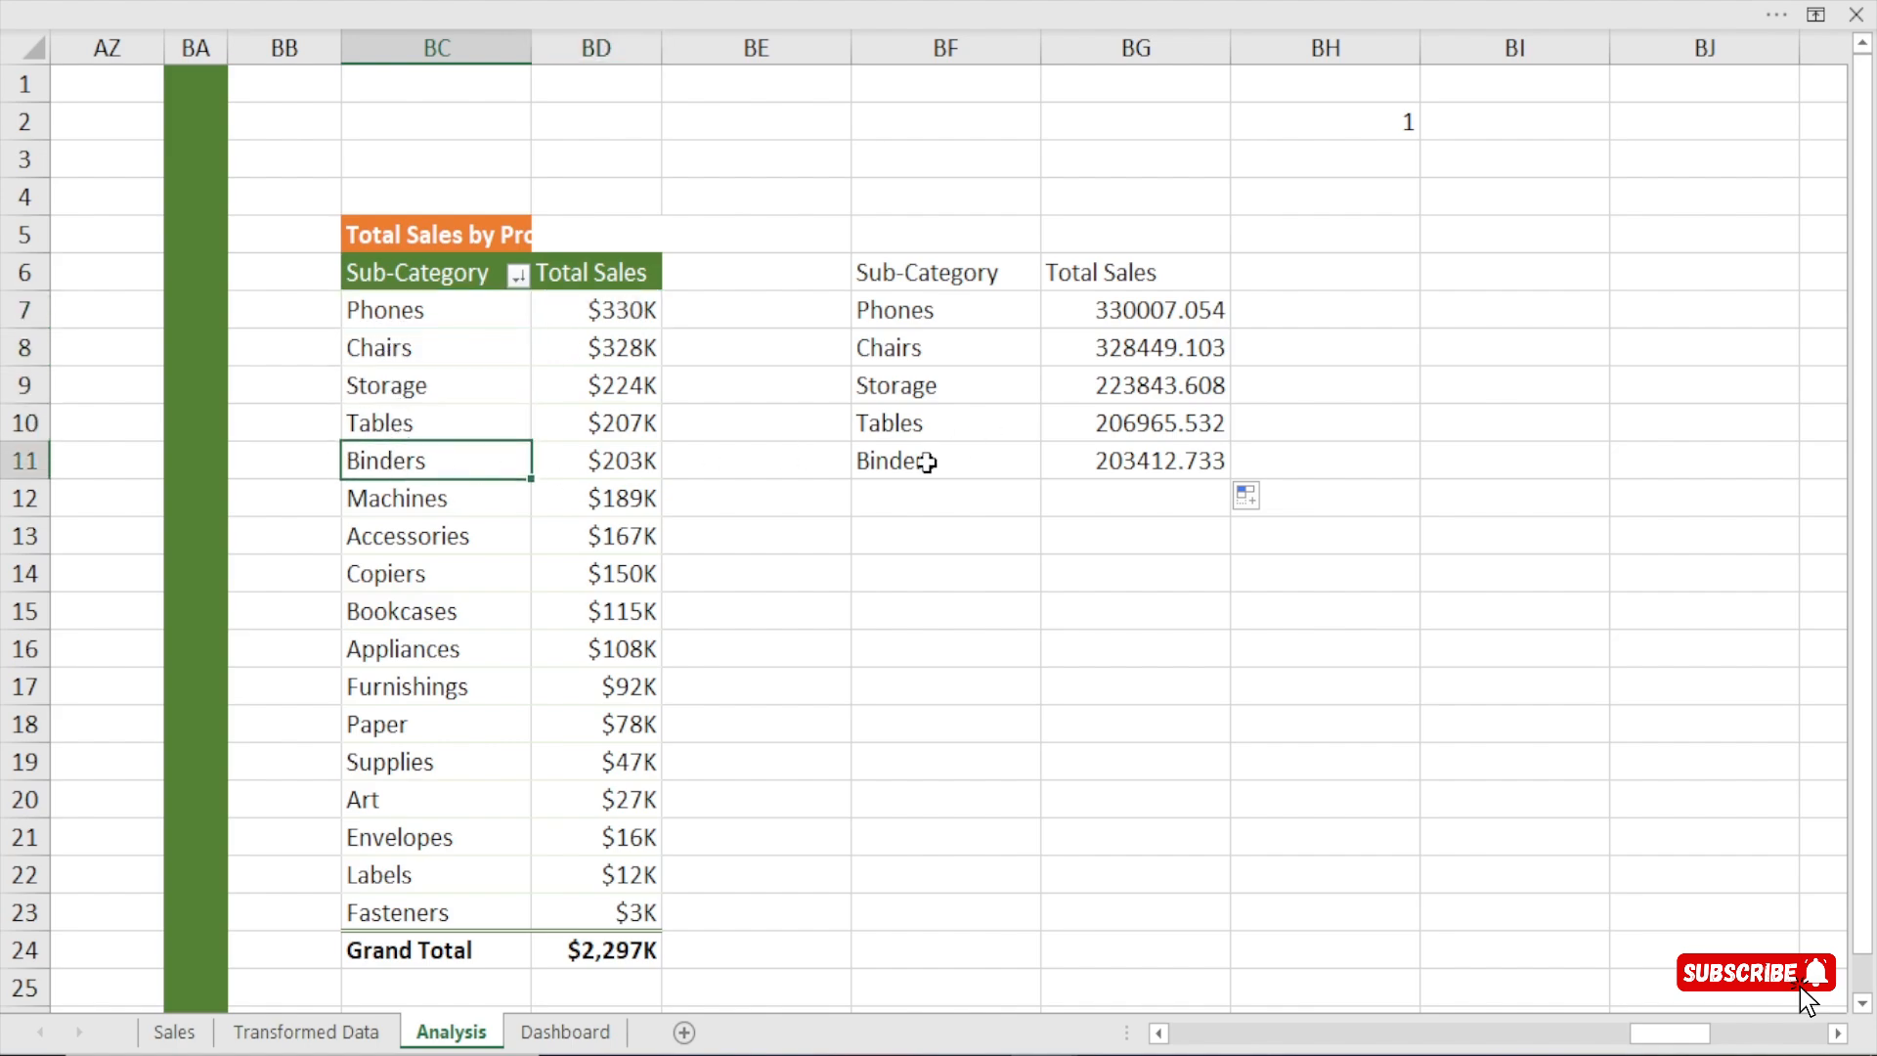
Copy the pivot table's Total Sales number format from BD7 onto BG7:BG11 and narrow columns BF and BG.
click(567, 311)
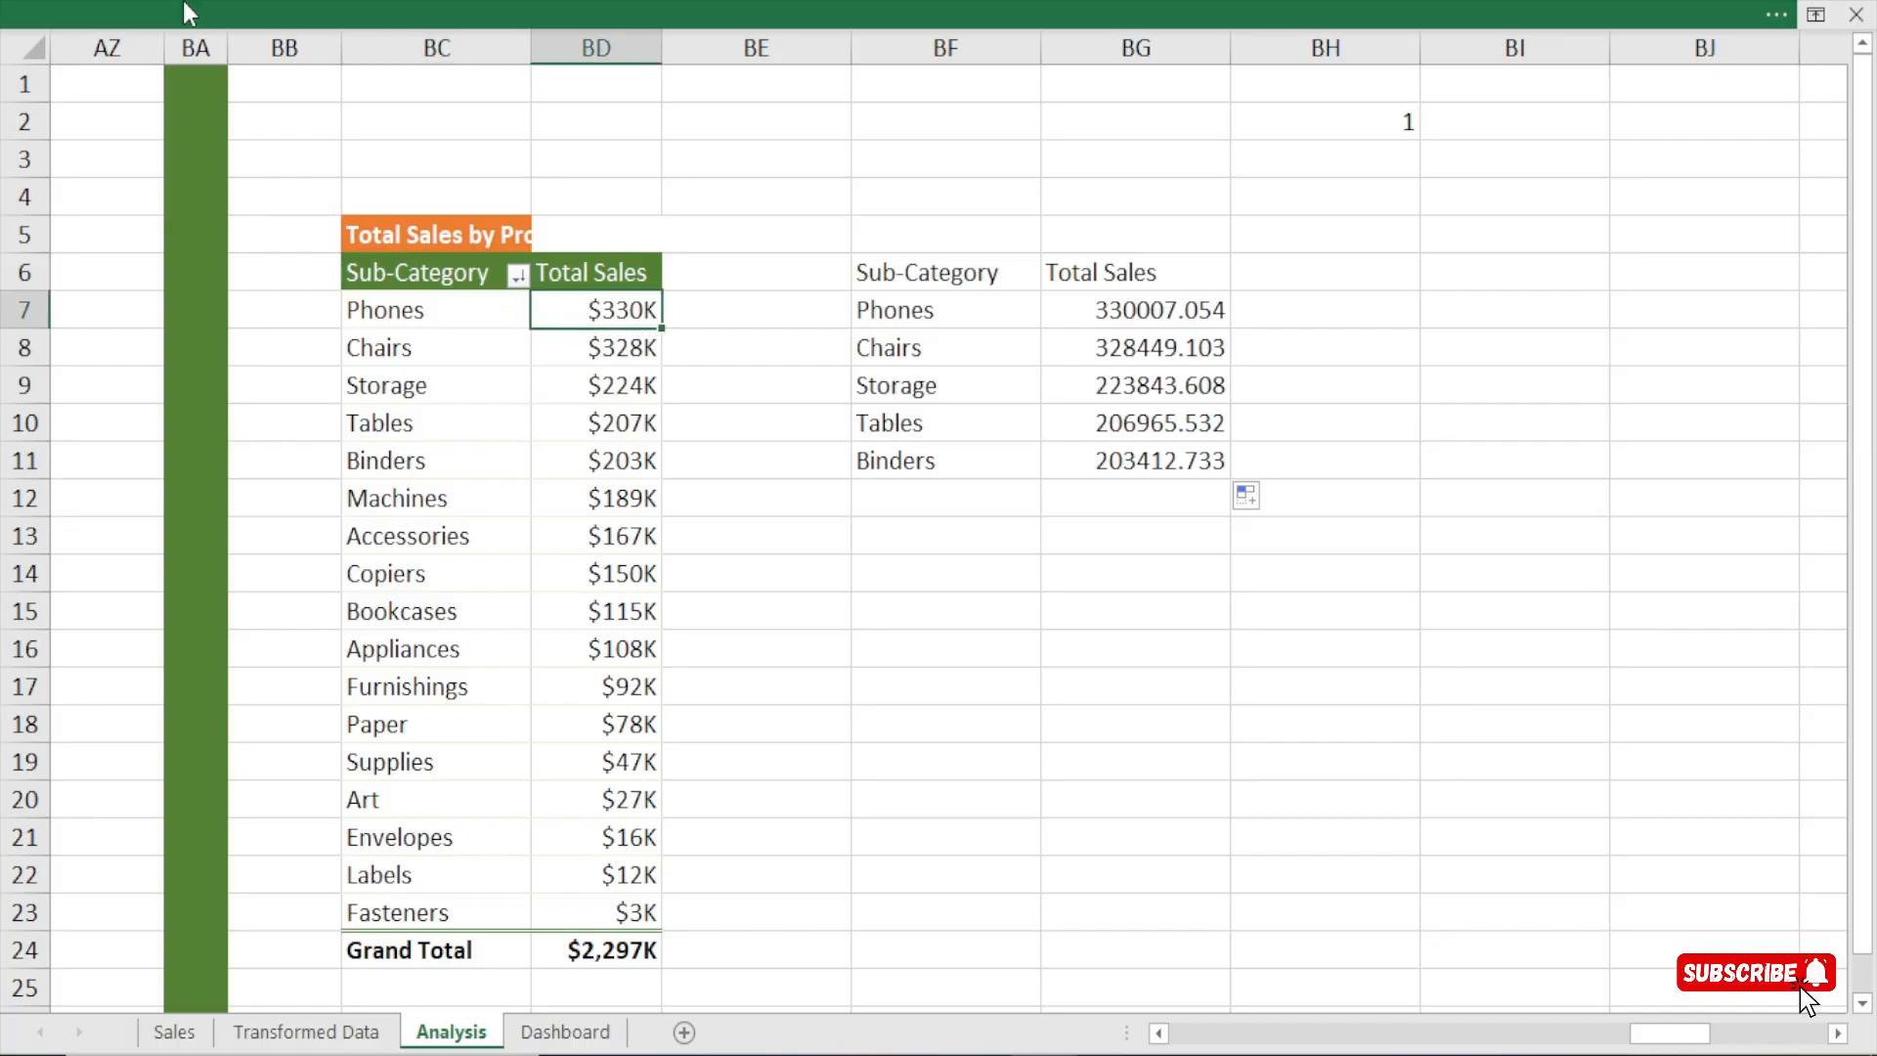
click(184, 3)
click(112, 74)
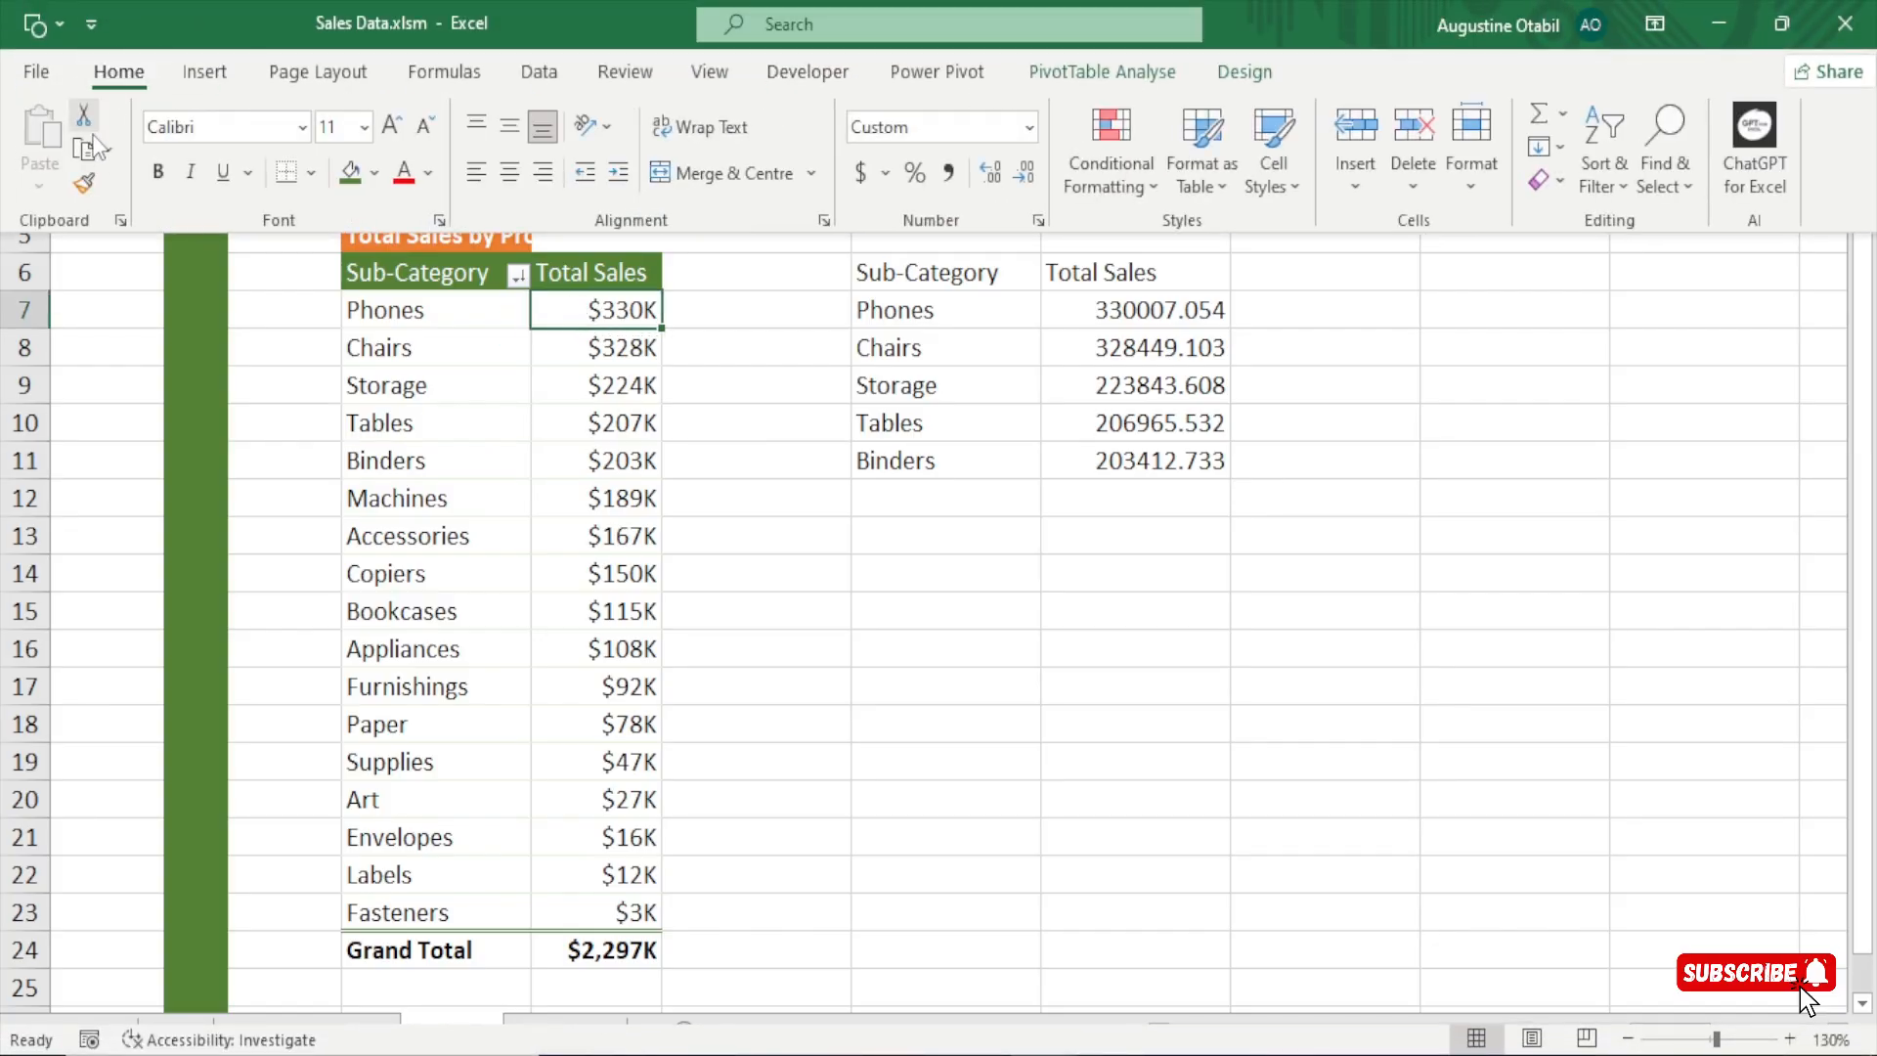
click(84, 183)
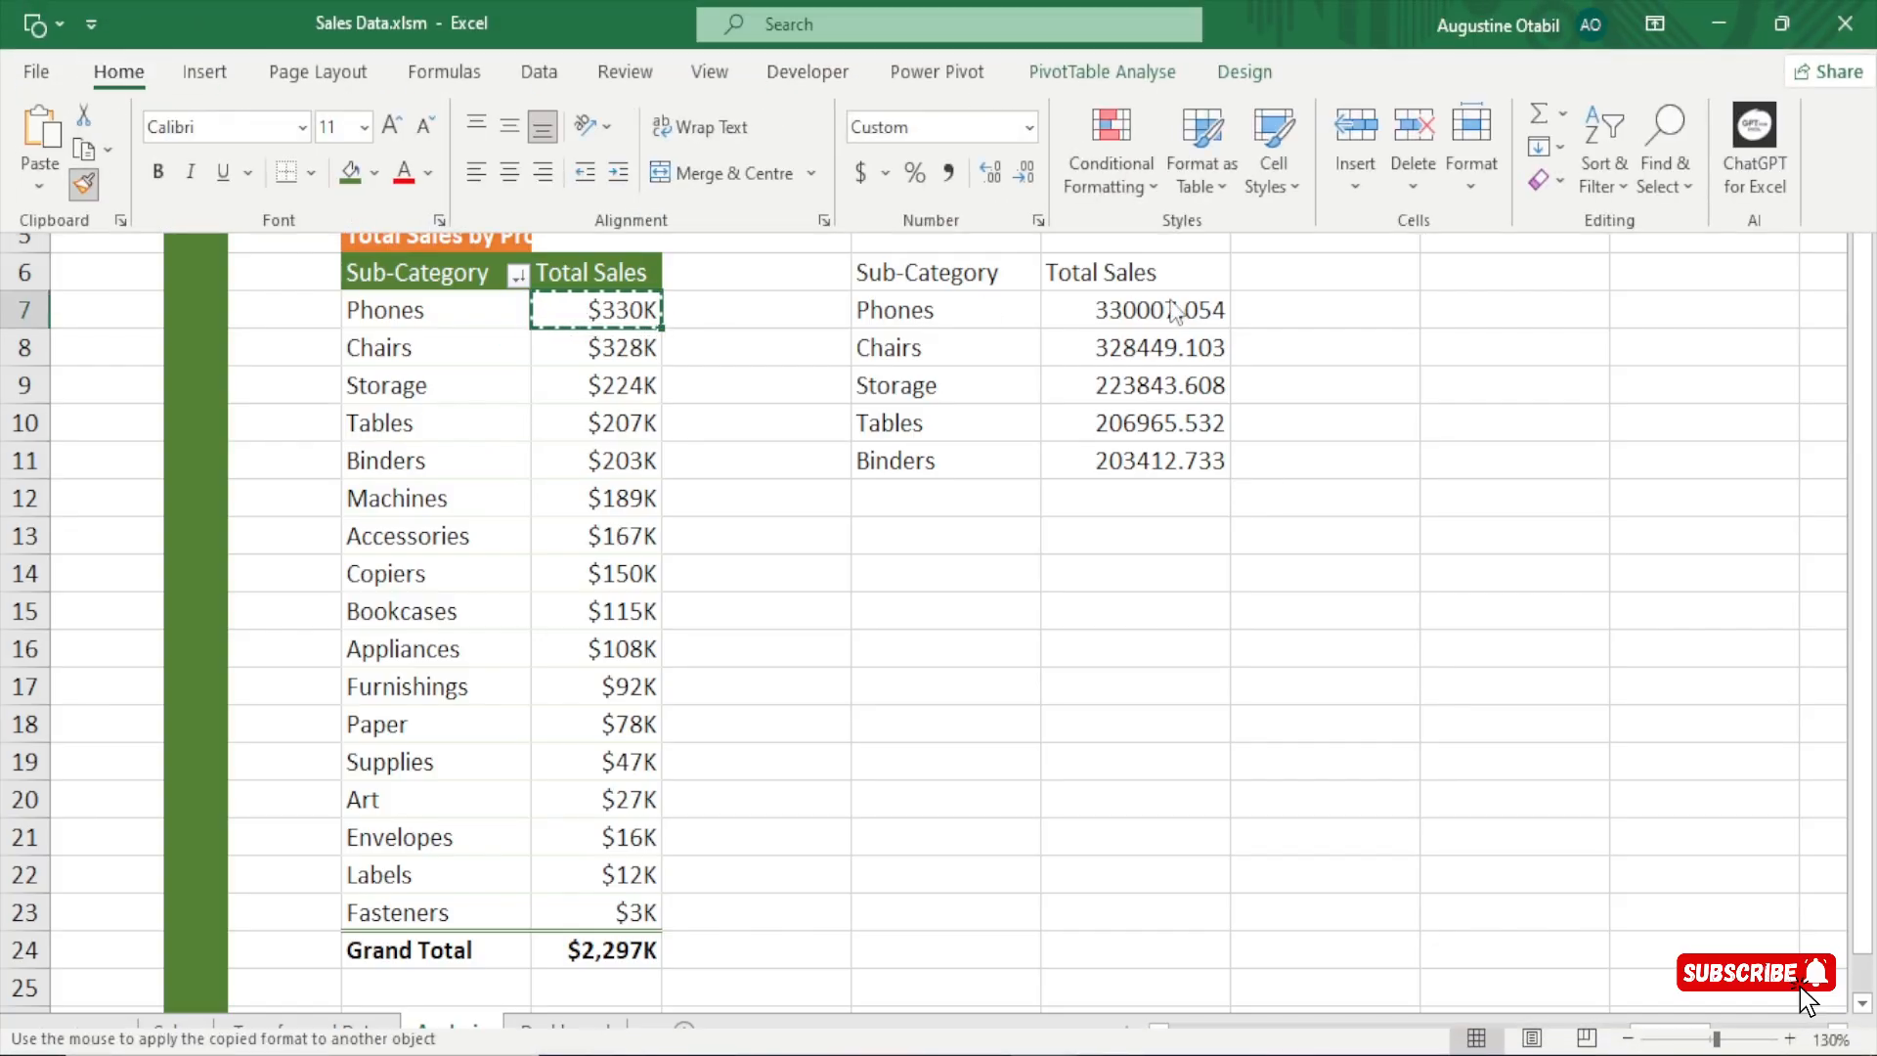
mouse_move(1093, 312)
mouse_down()
mouse_move(1198, 352)
mouse_move(1206, 431)
mouse_move(1181, 446)
mouse_up()
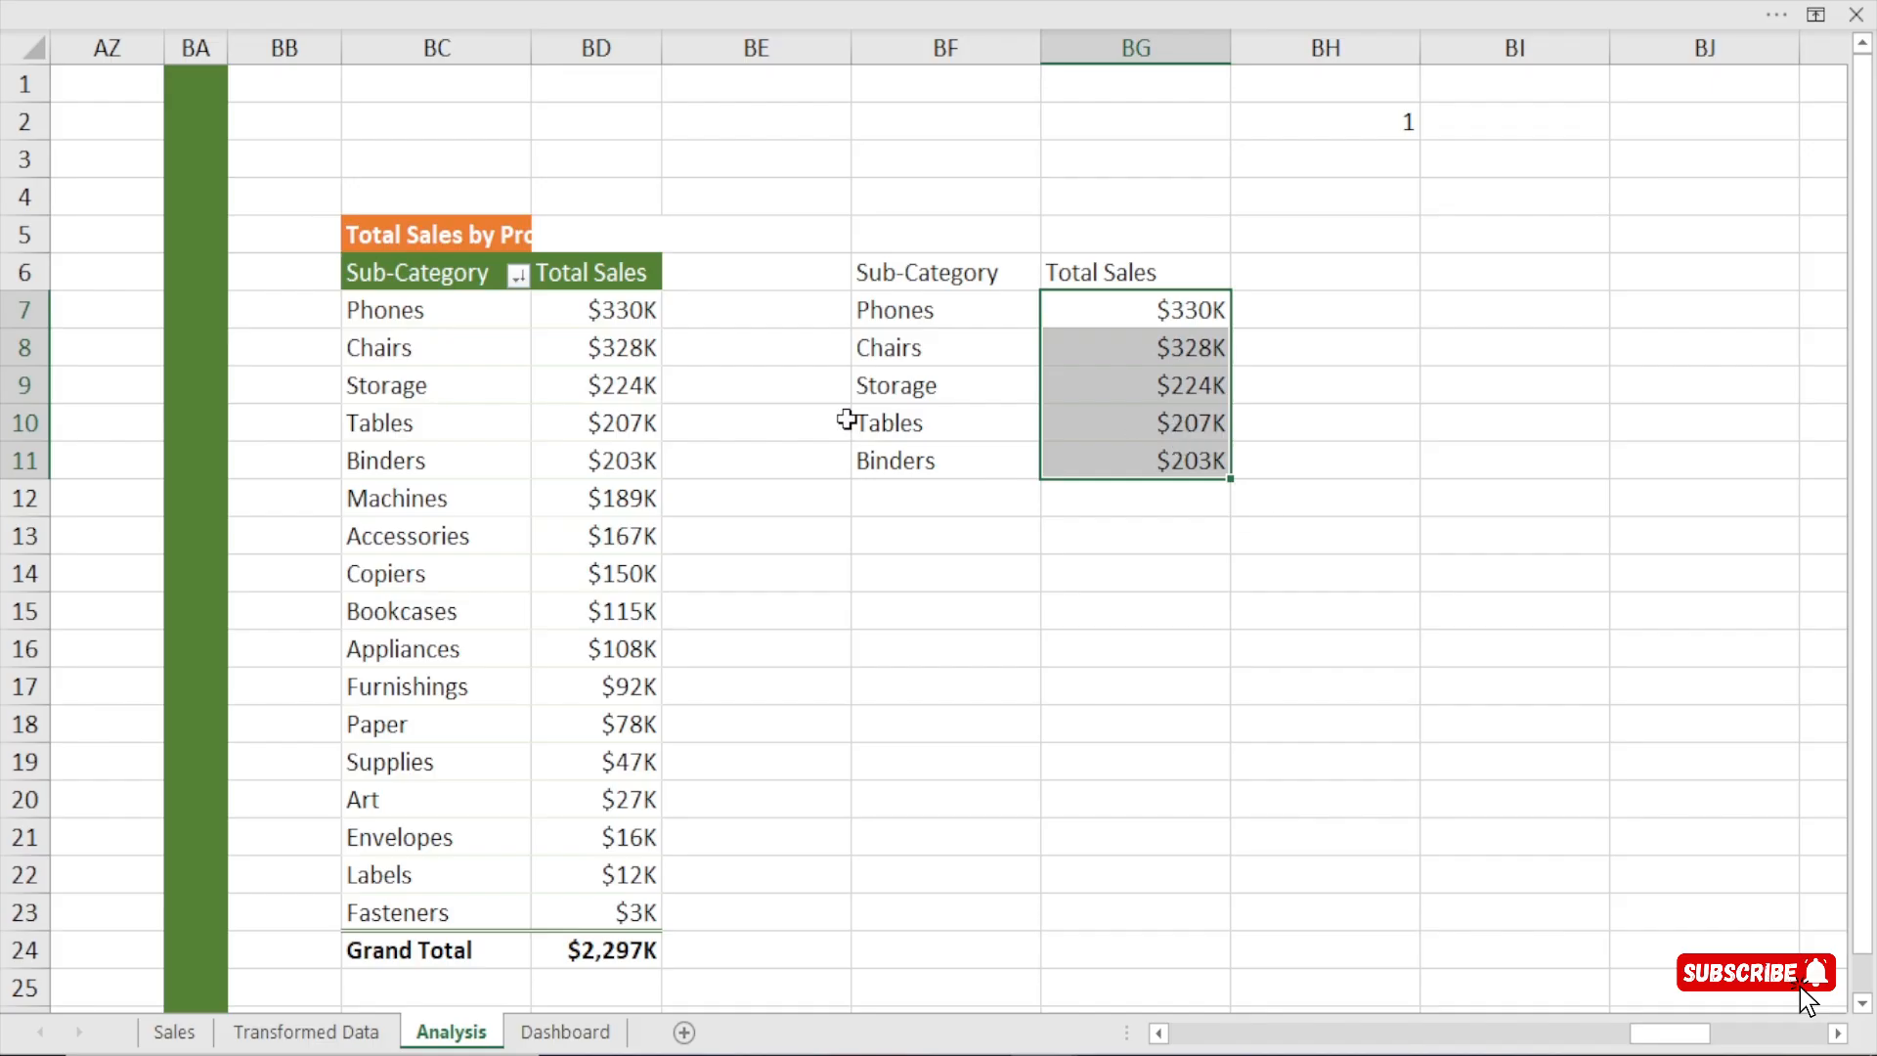
drag(1038, 45, 998, 47)
drag(1189, 40, 1162, 55)
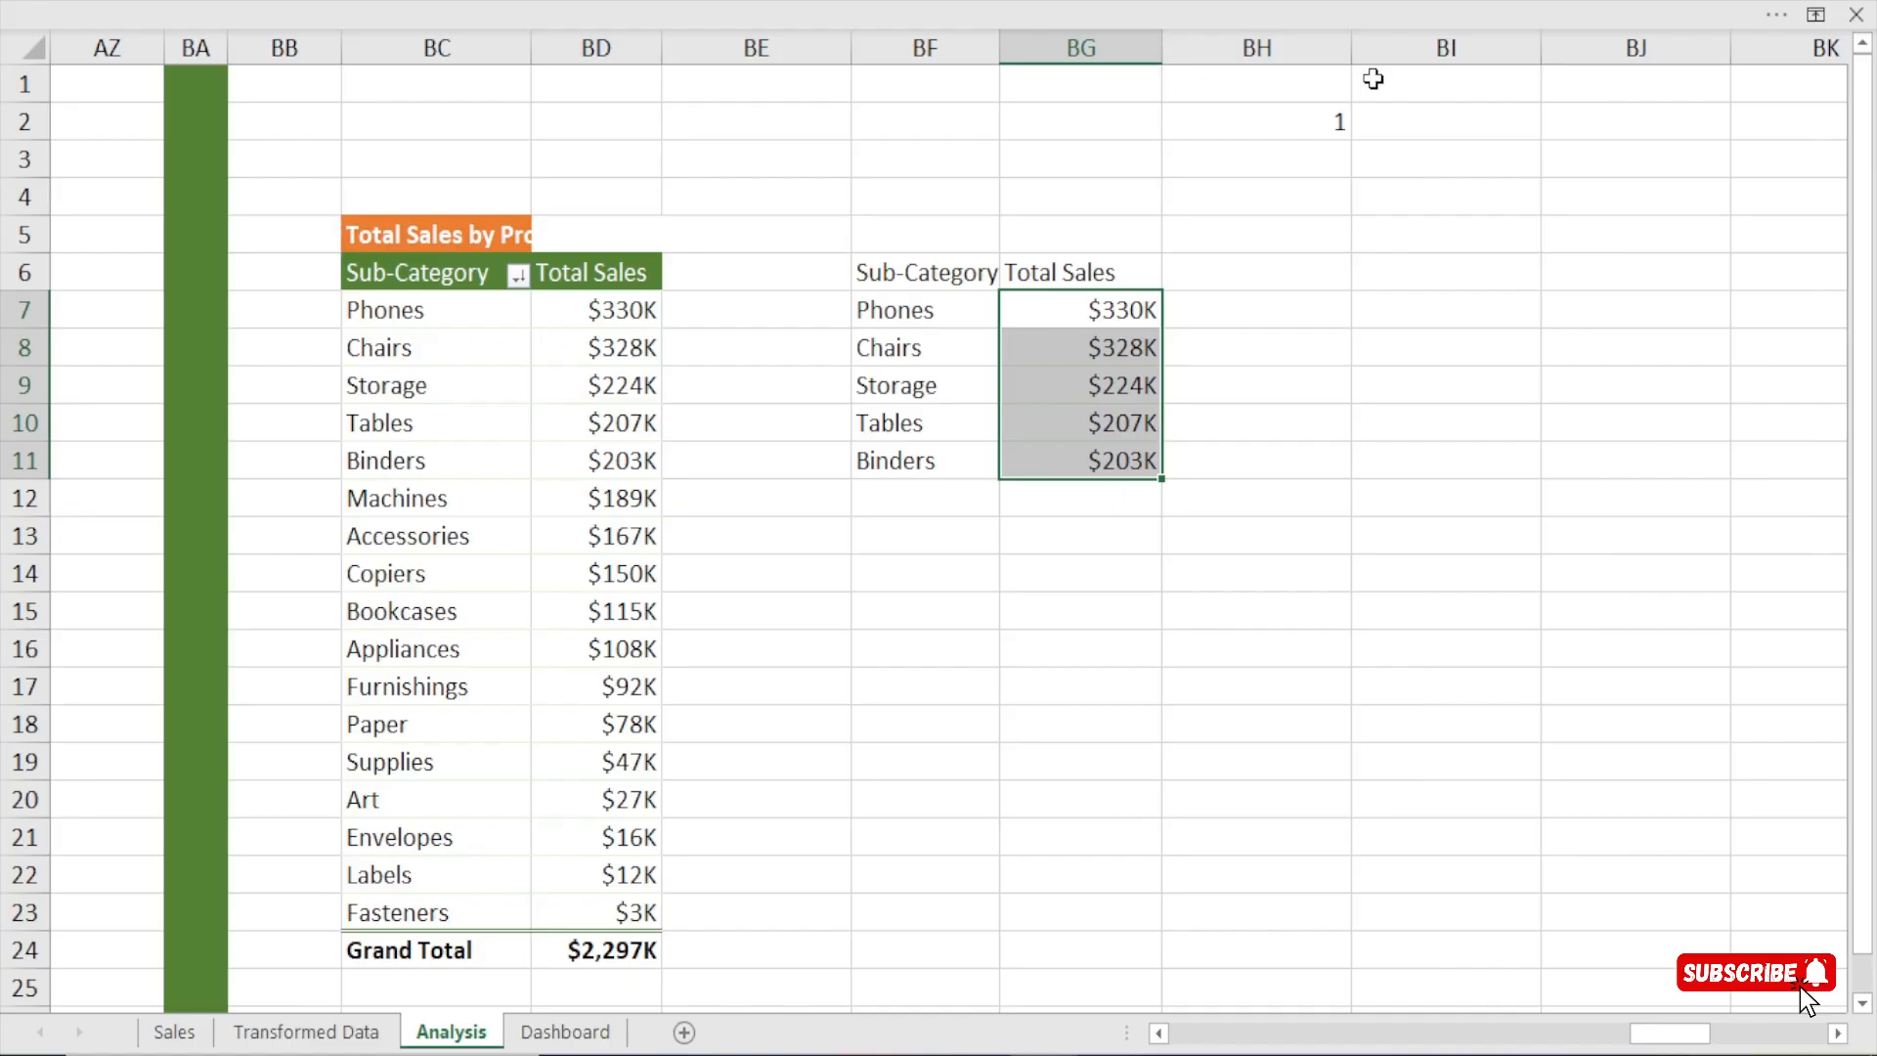
Compare the linked value in BH2 with the pivot table's first sub-categories and the formula result in BF7.
click(1254, 134)
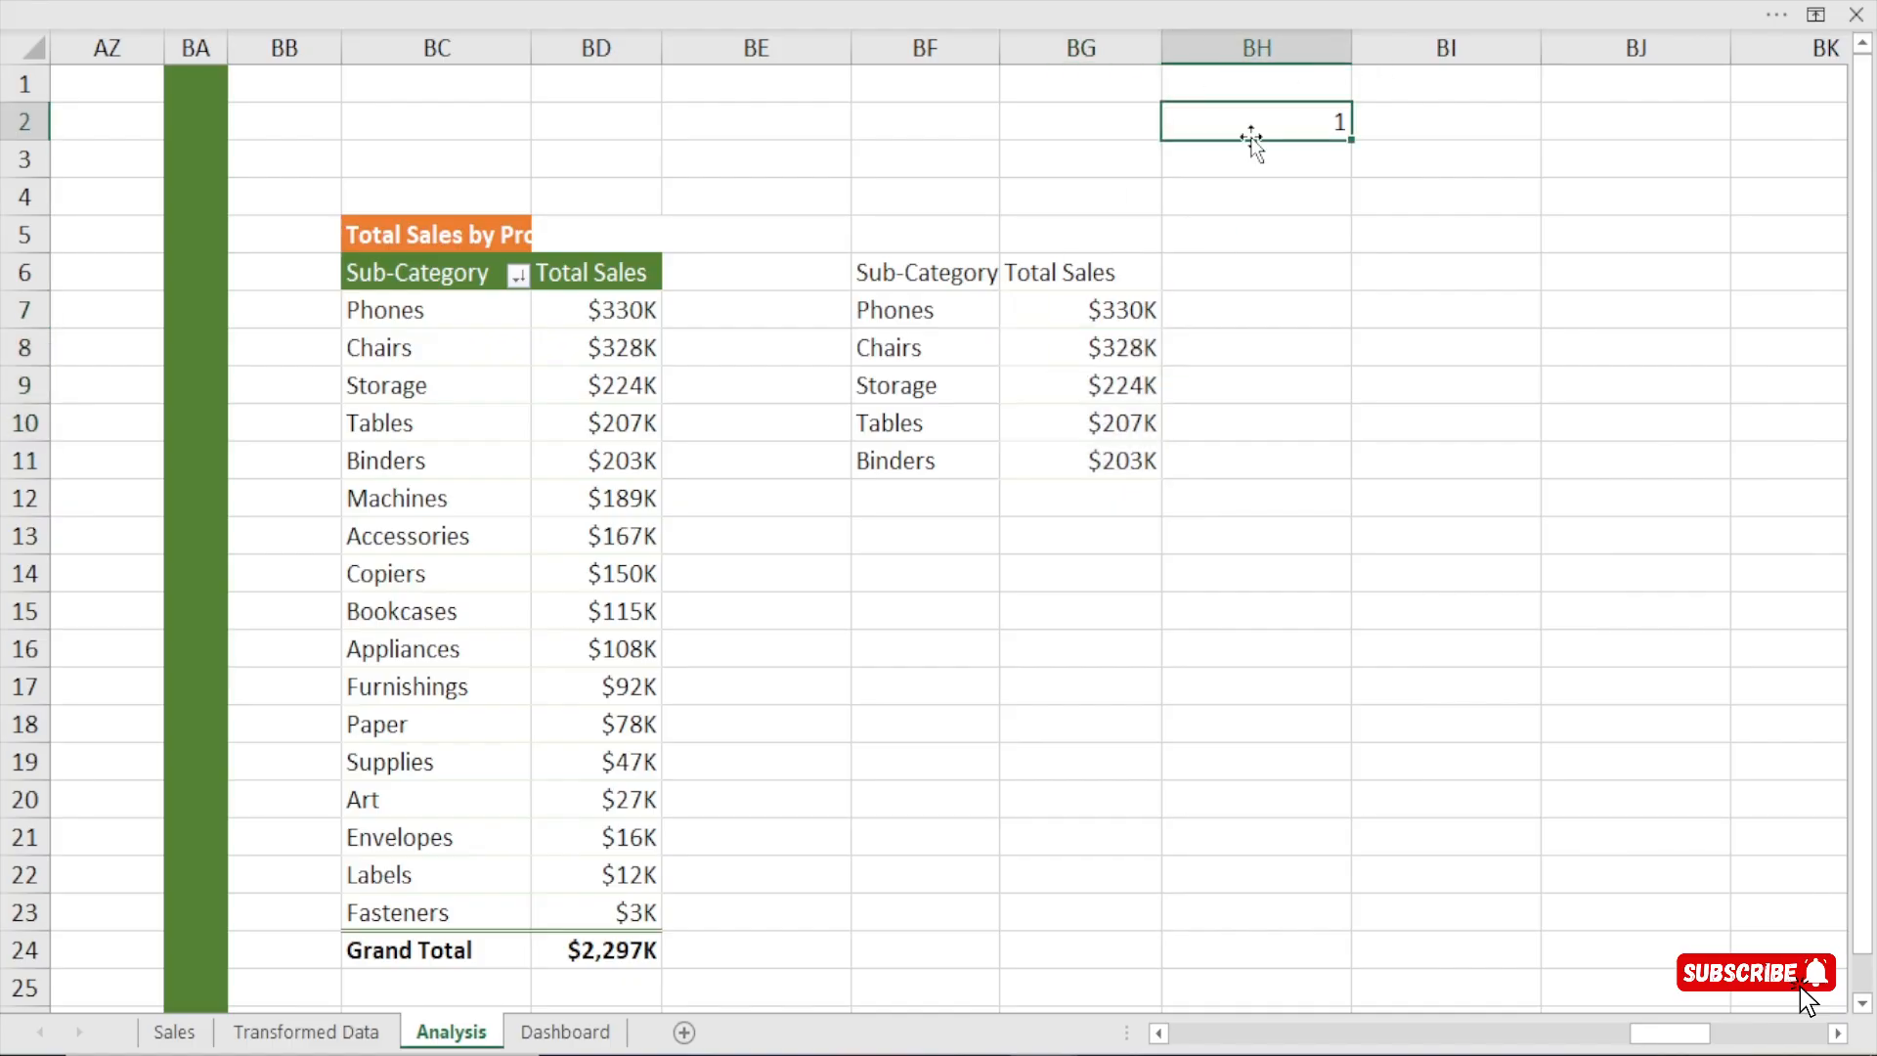
click(381, 307)
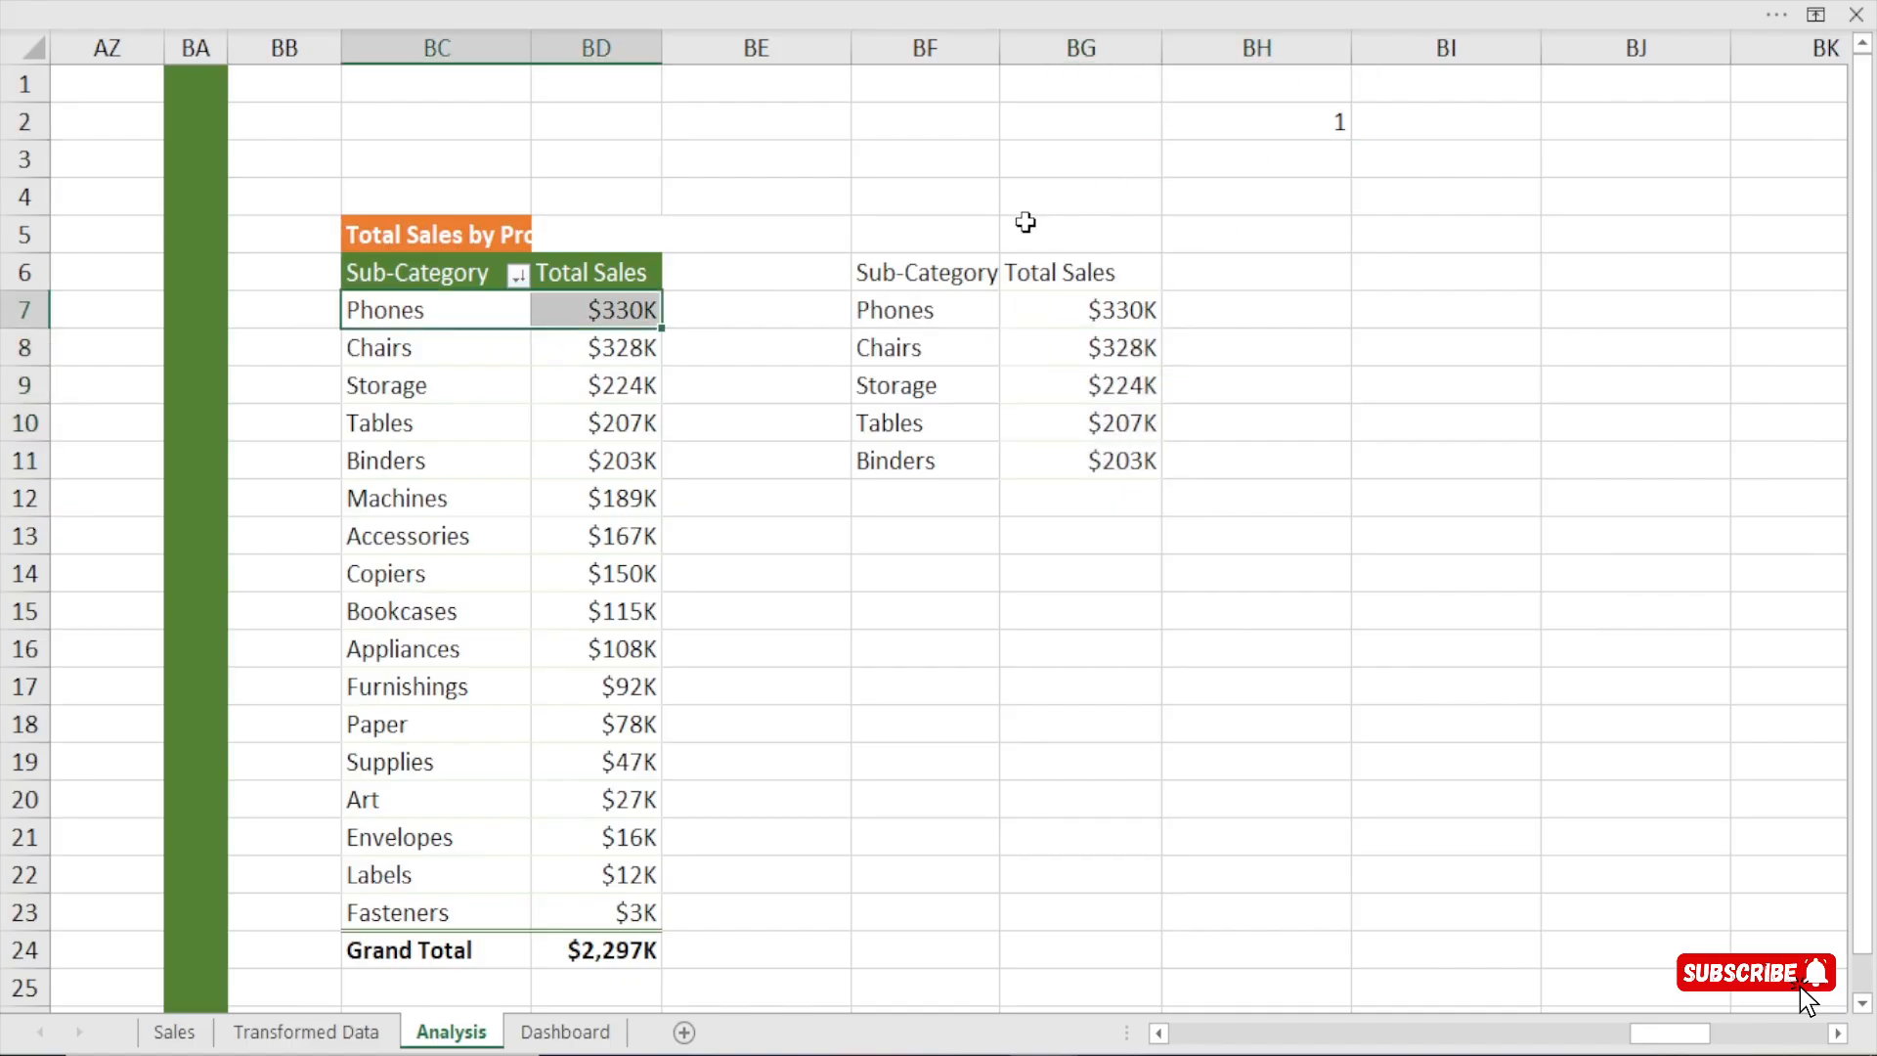
click(1271, 125)
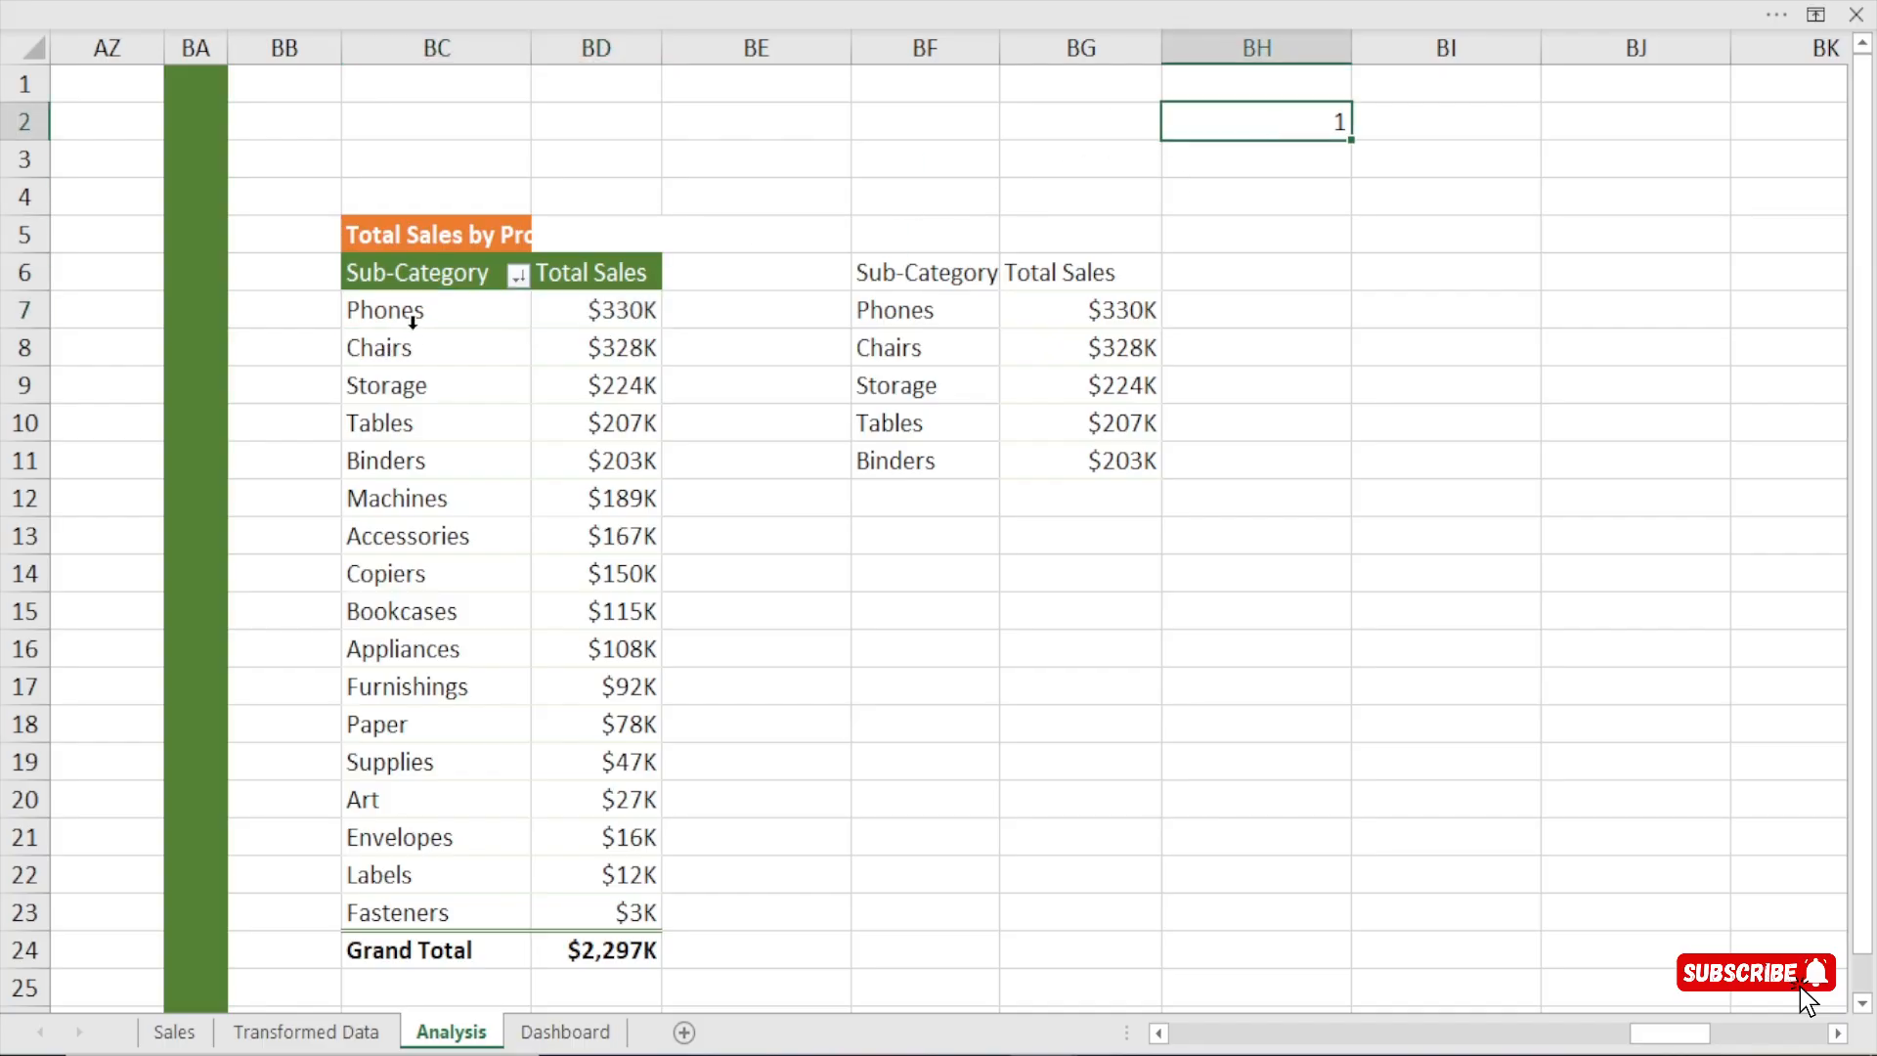
click(905, 308)
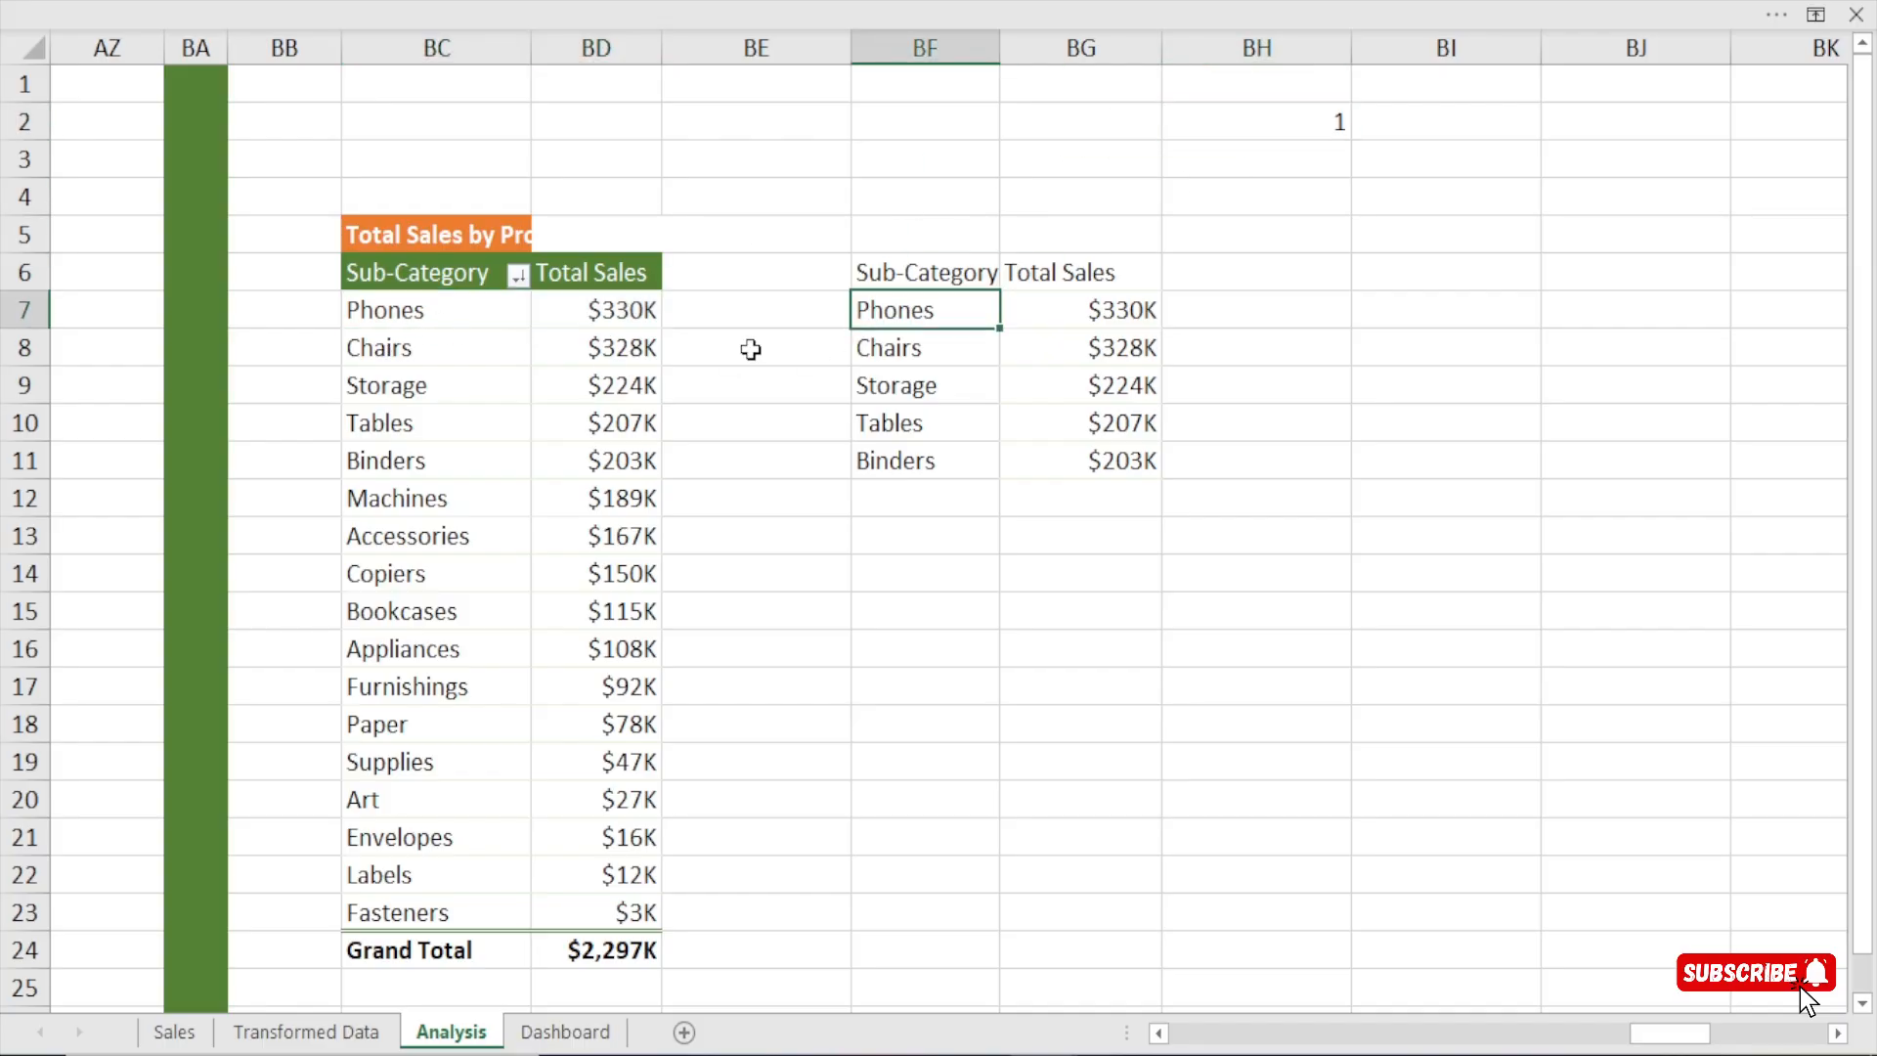
click(383, 349)
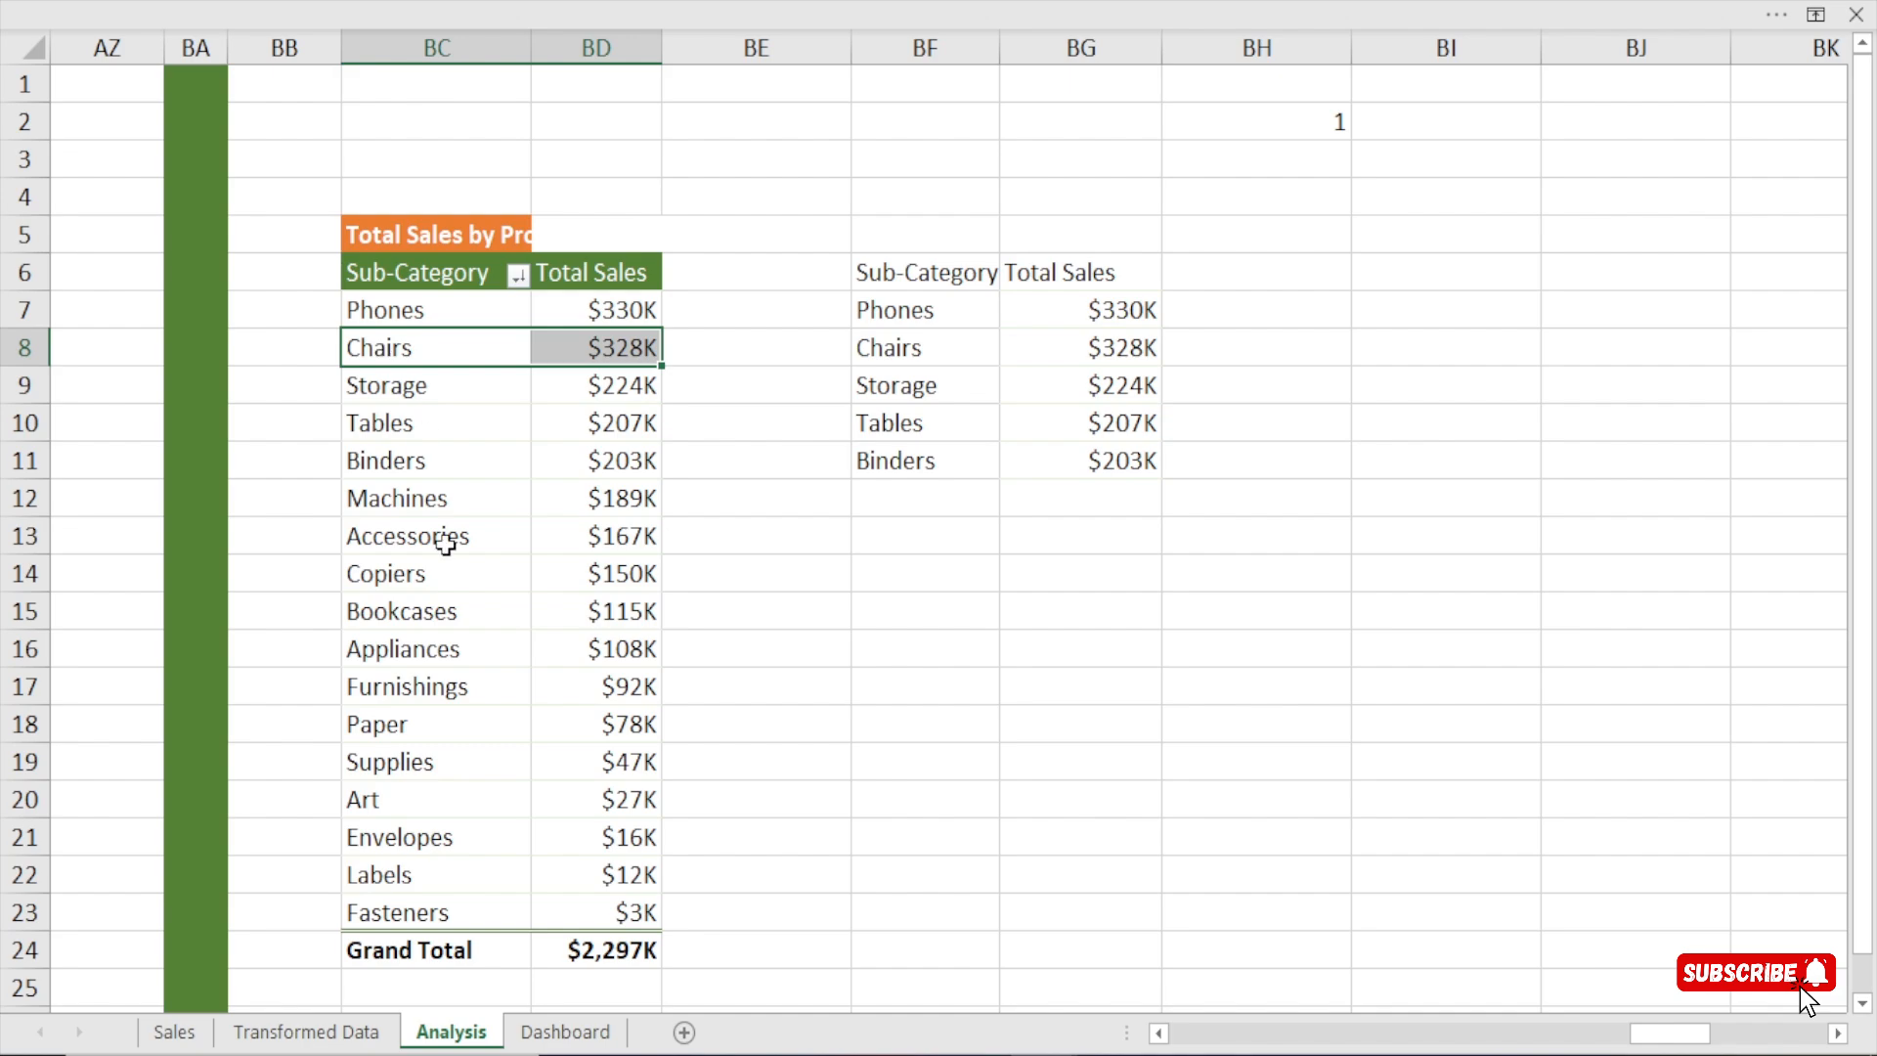
Advance the Dashboard sheet's spin button until its linked cell BH2 reads 3, and return to the Analysis sheet.
click(565, 1031)
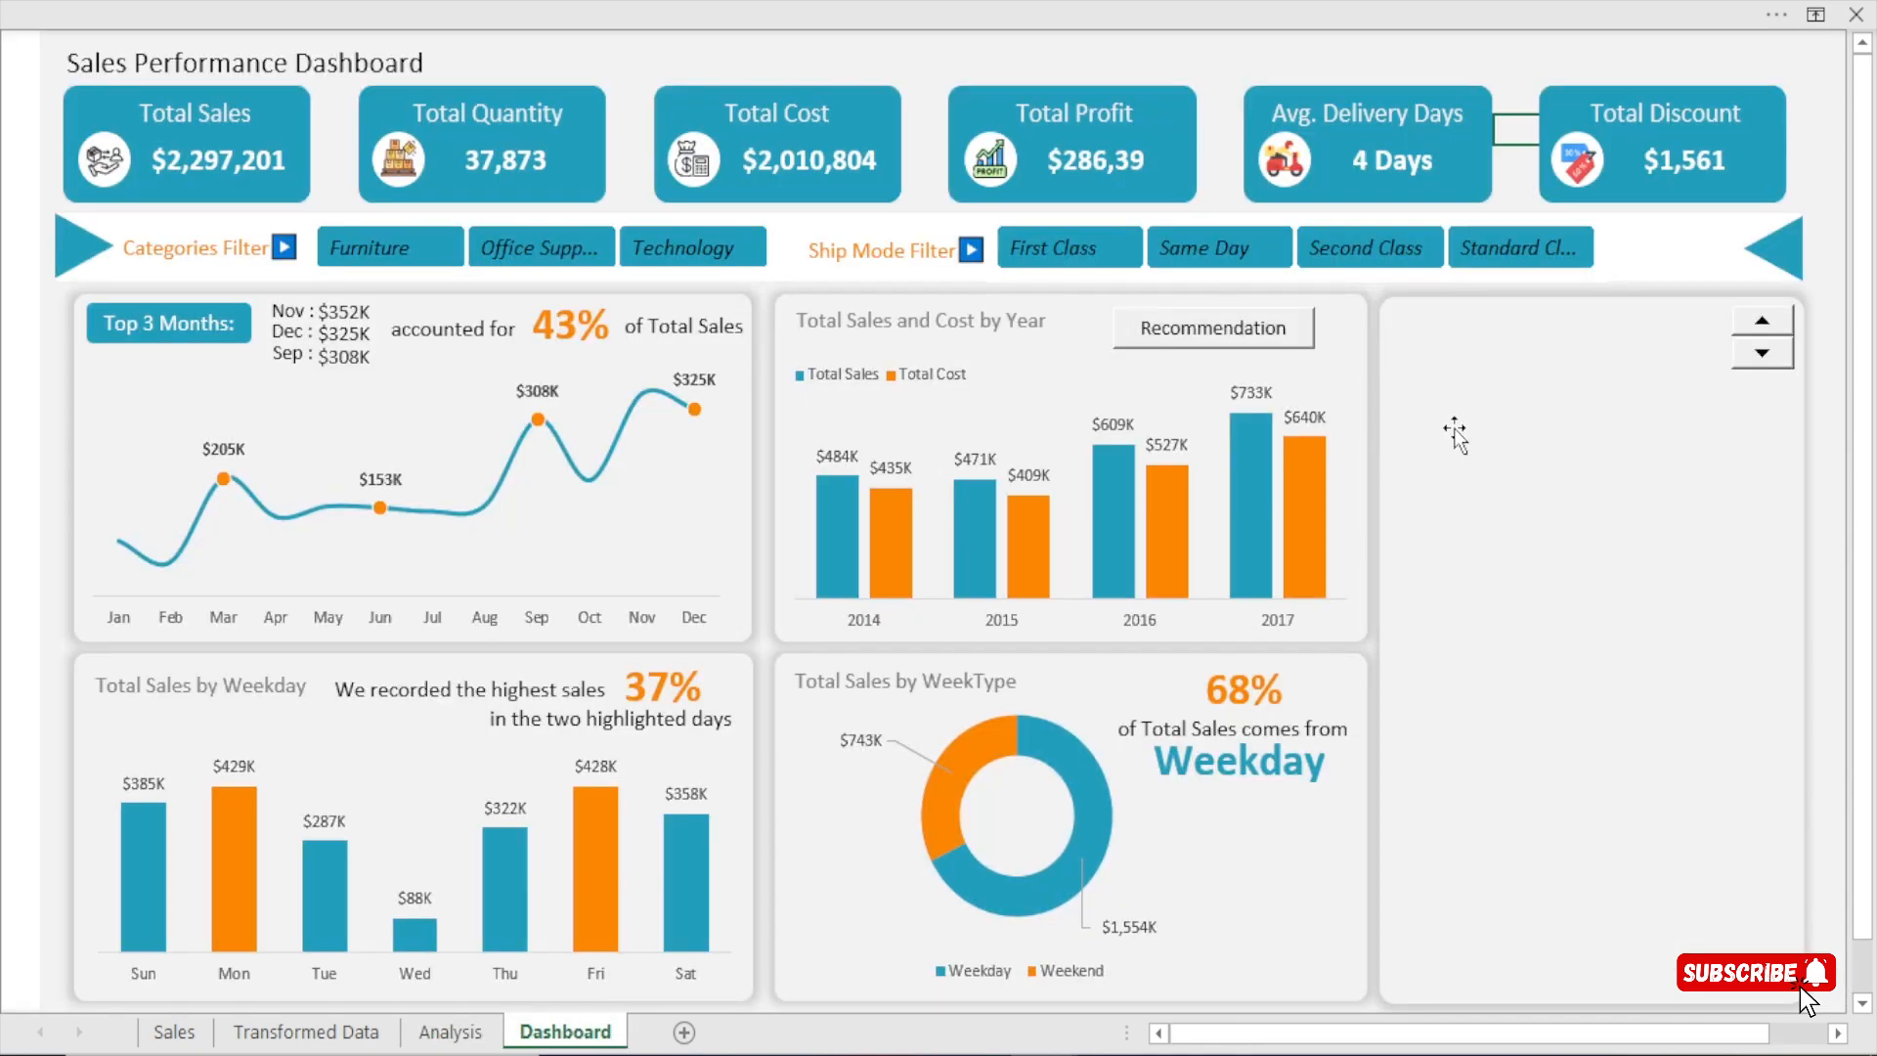
click(450, 1031)
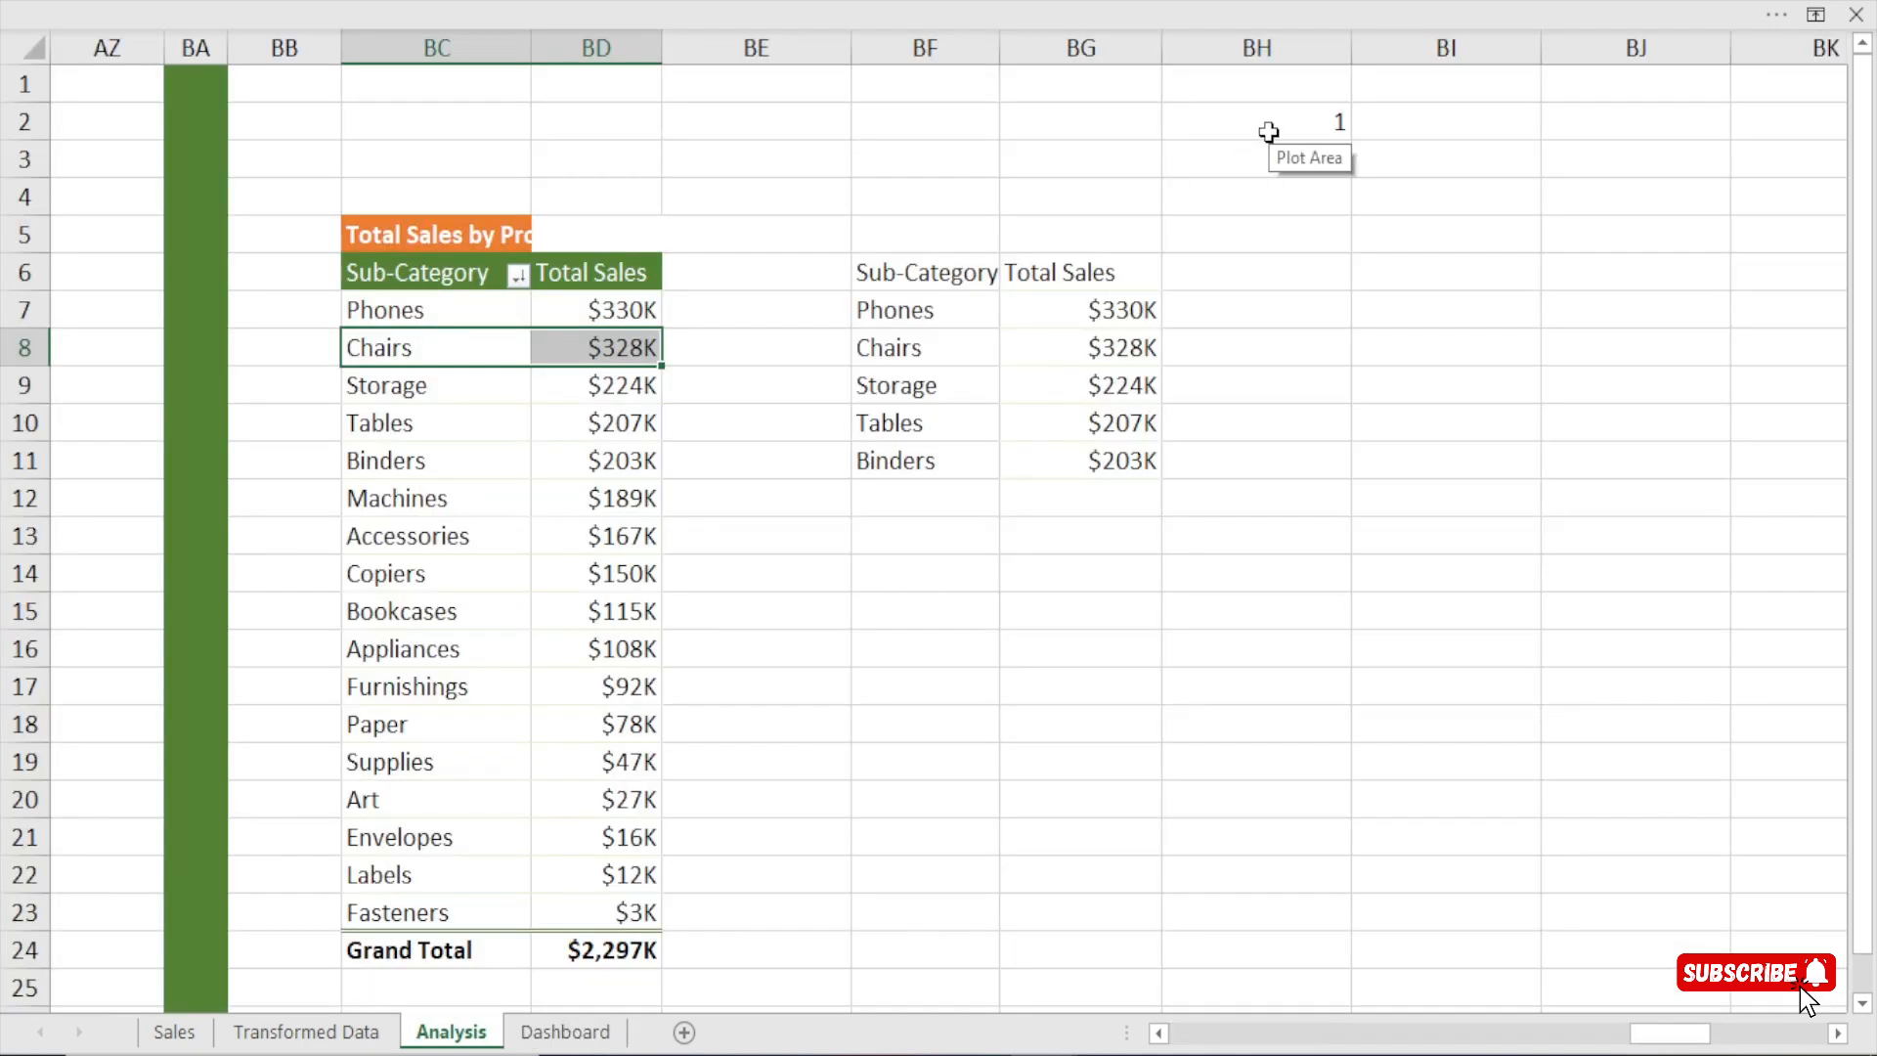
click(572, 1030)
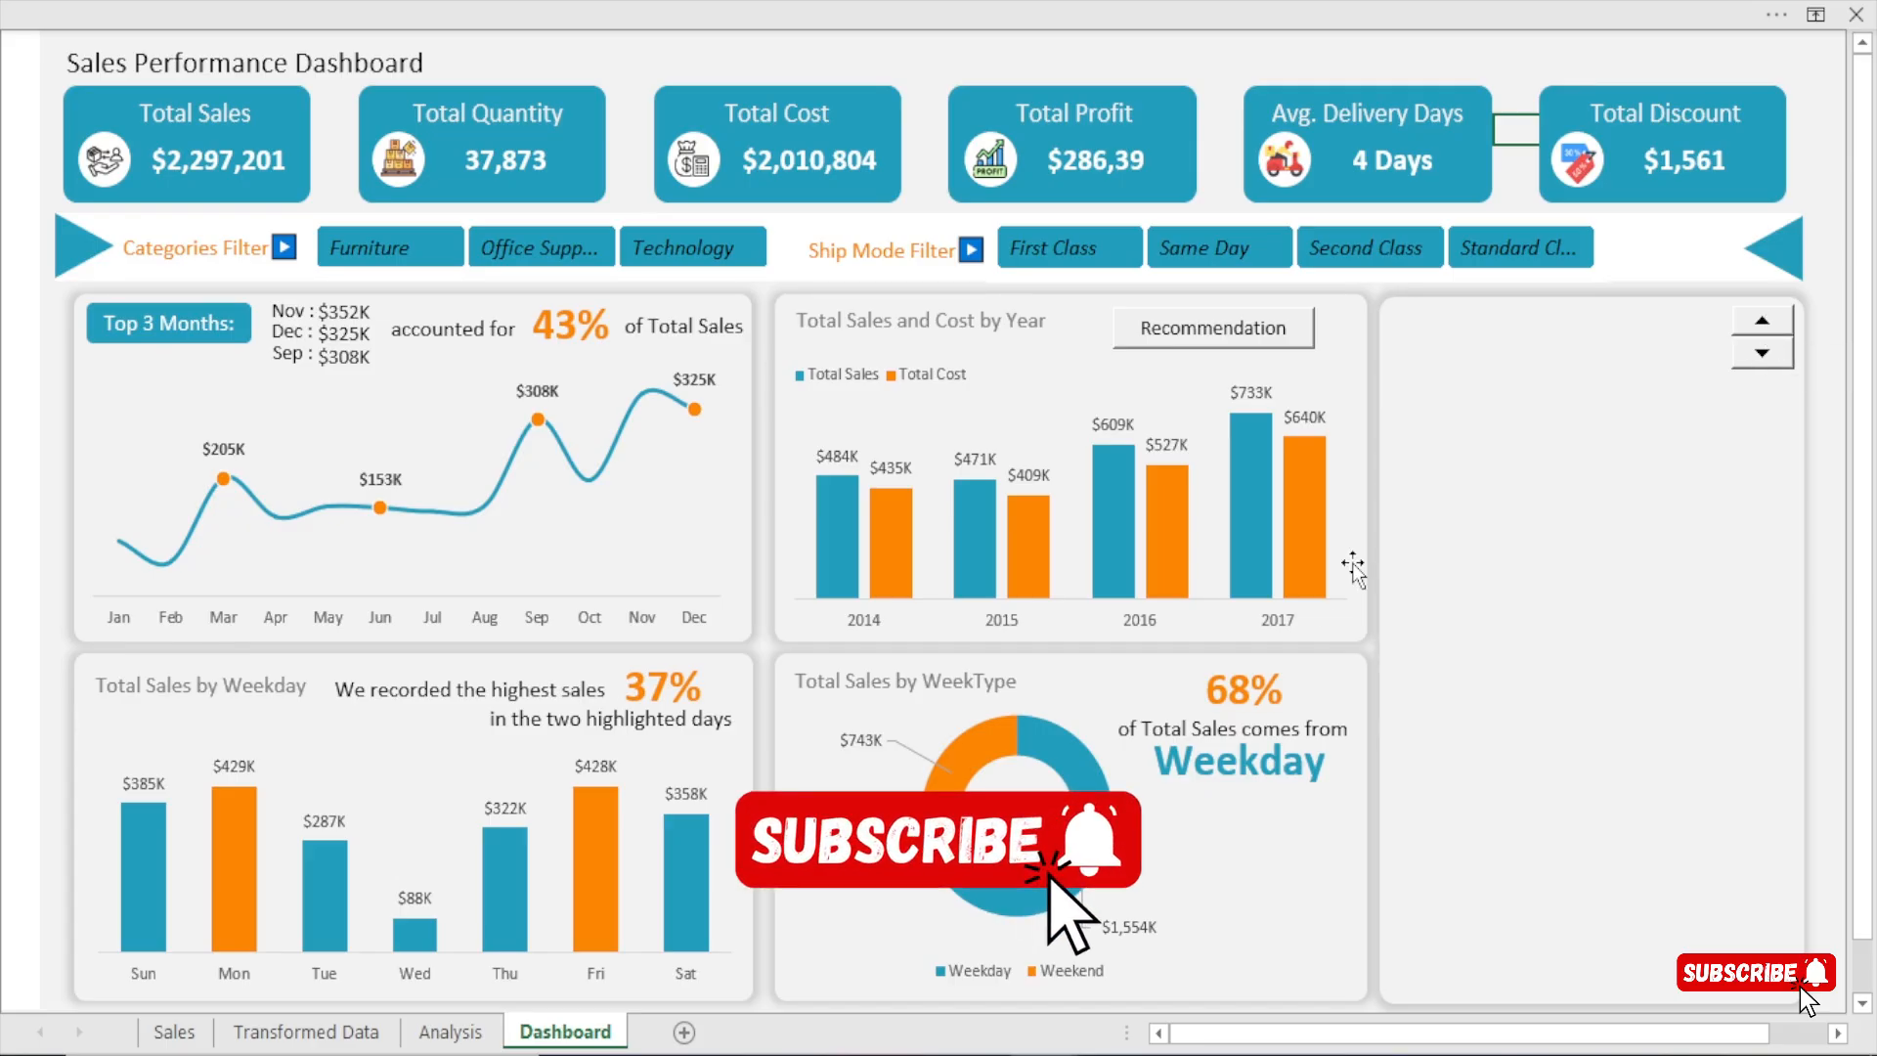
click(452, 1032)
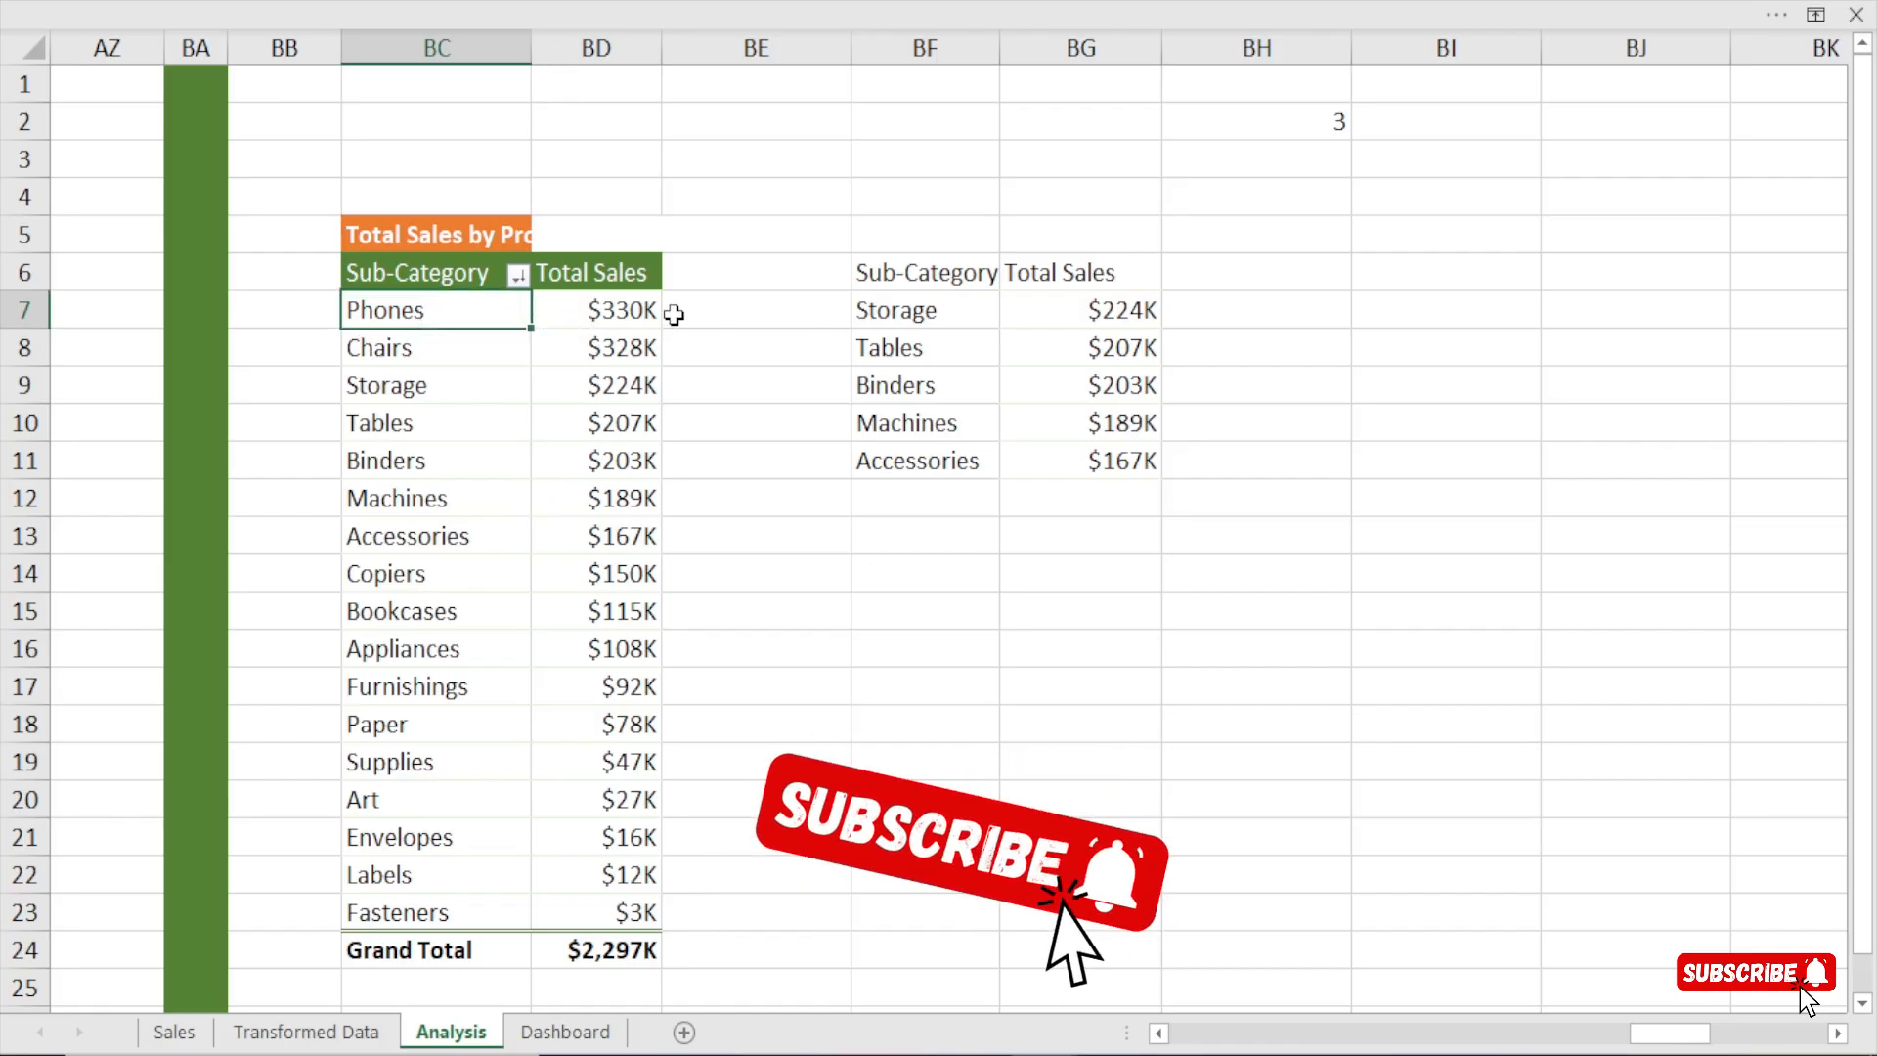
Compare the sub-categories in BF7:BF11 with the pivot table's sub-categories, checking them against BC9:BC13.
click(882, 311)
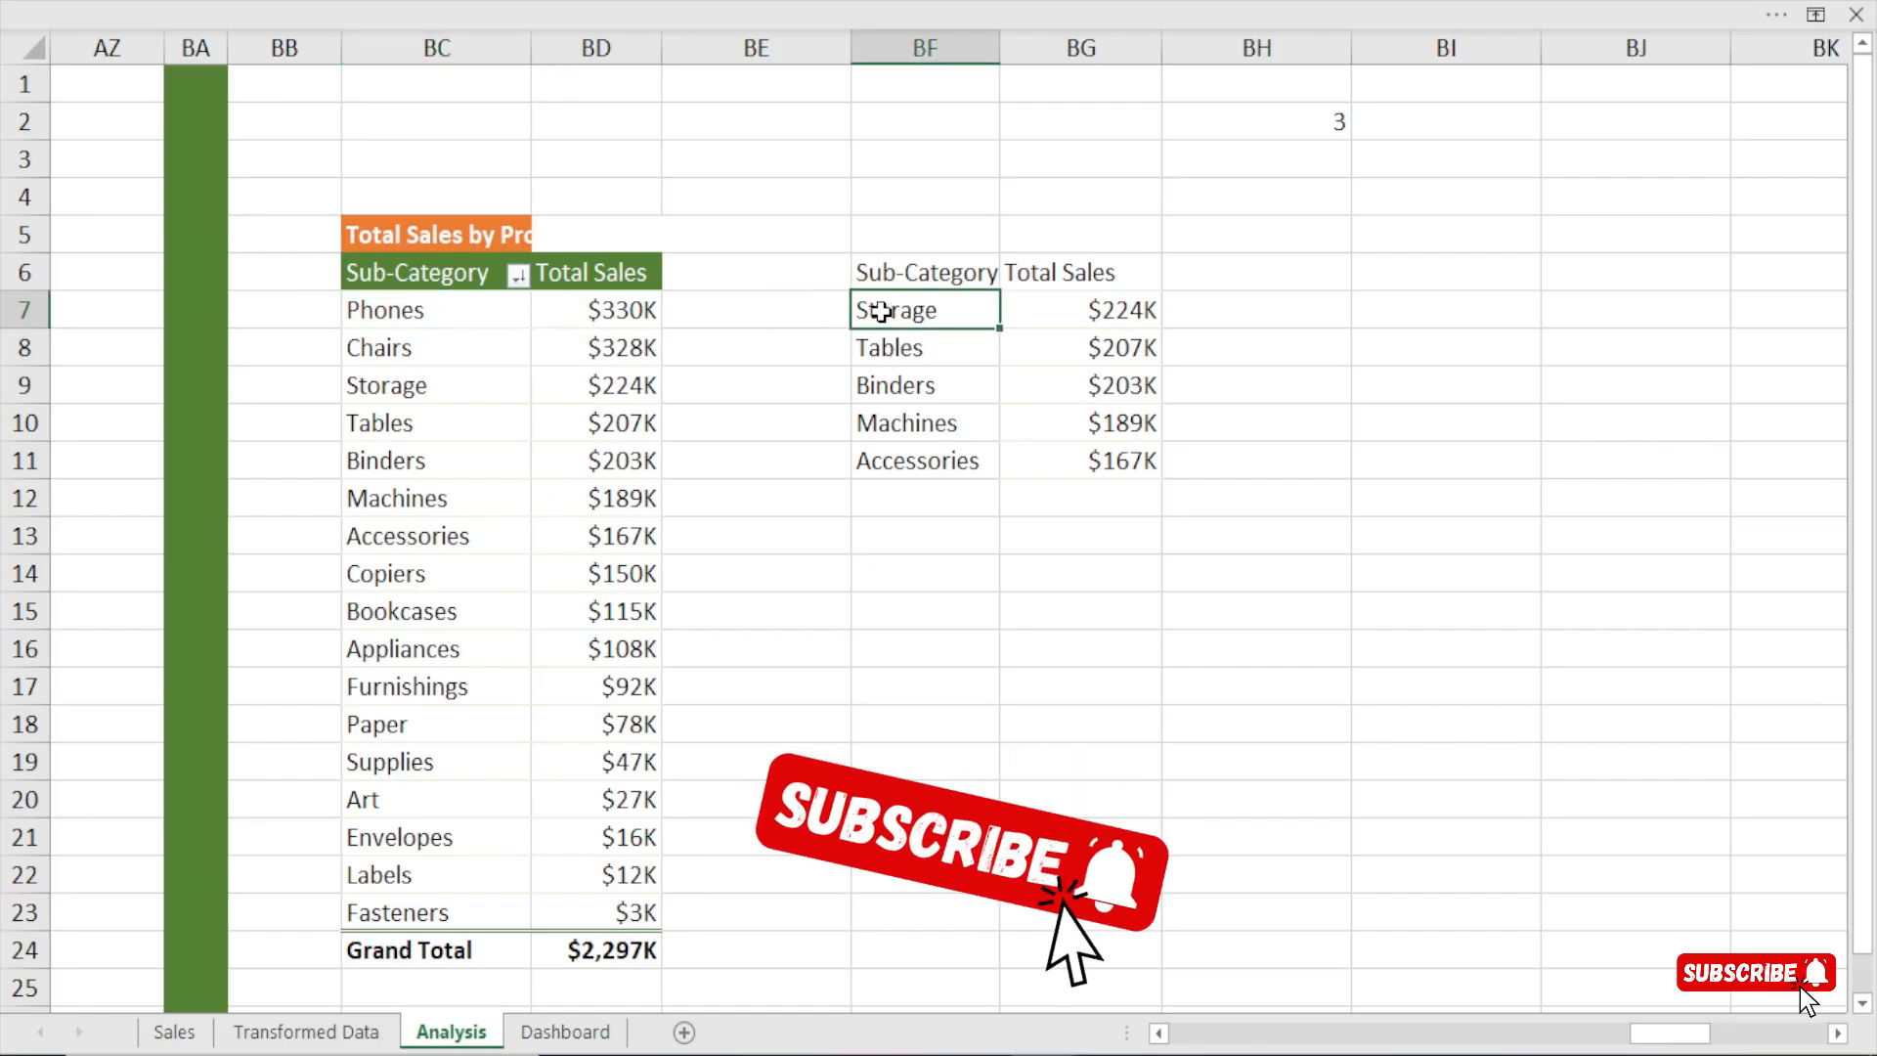
click(392, 308)
click(372, 348)
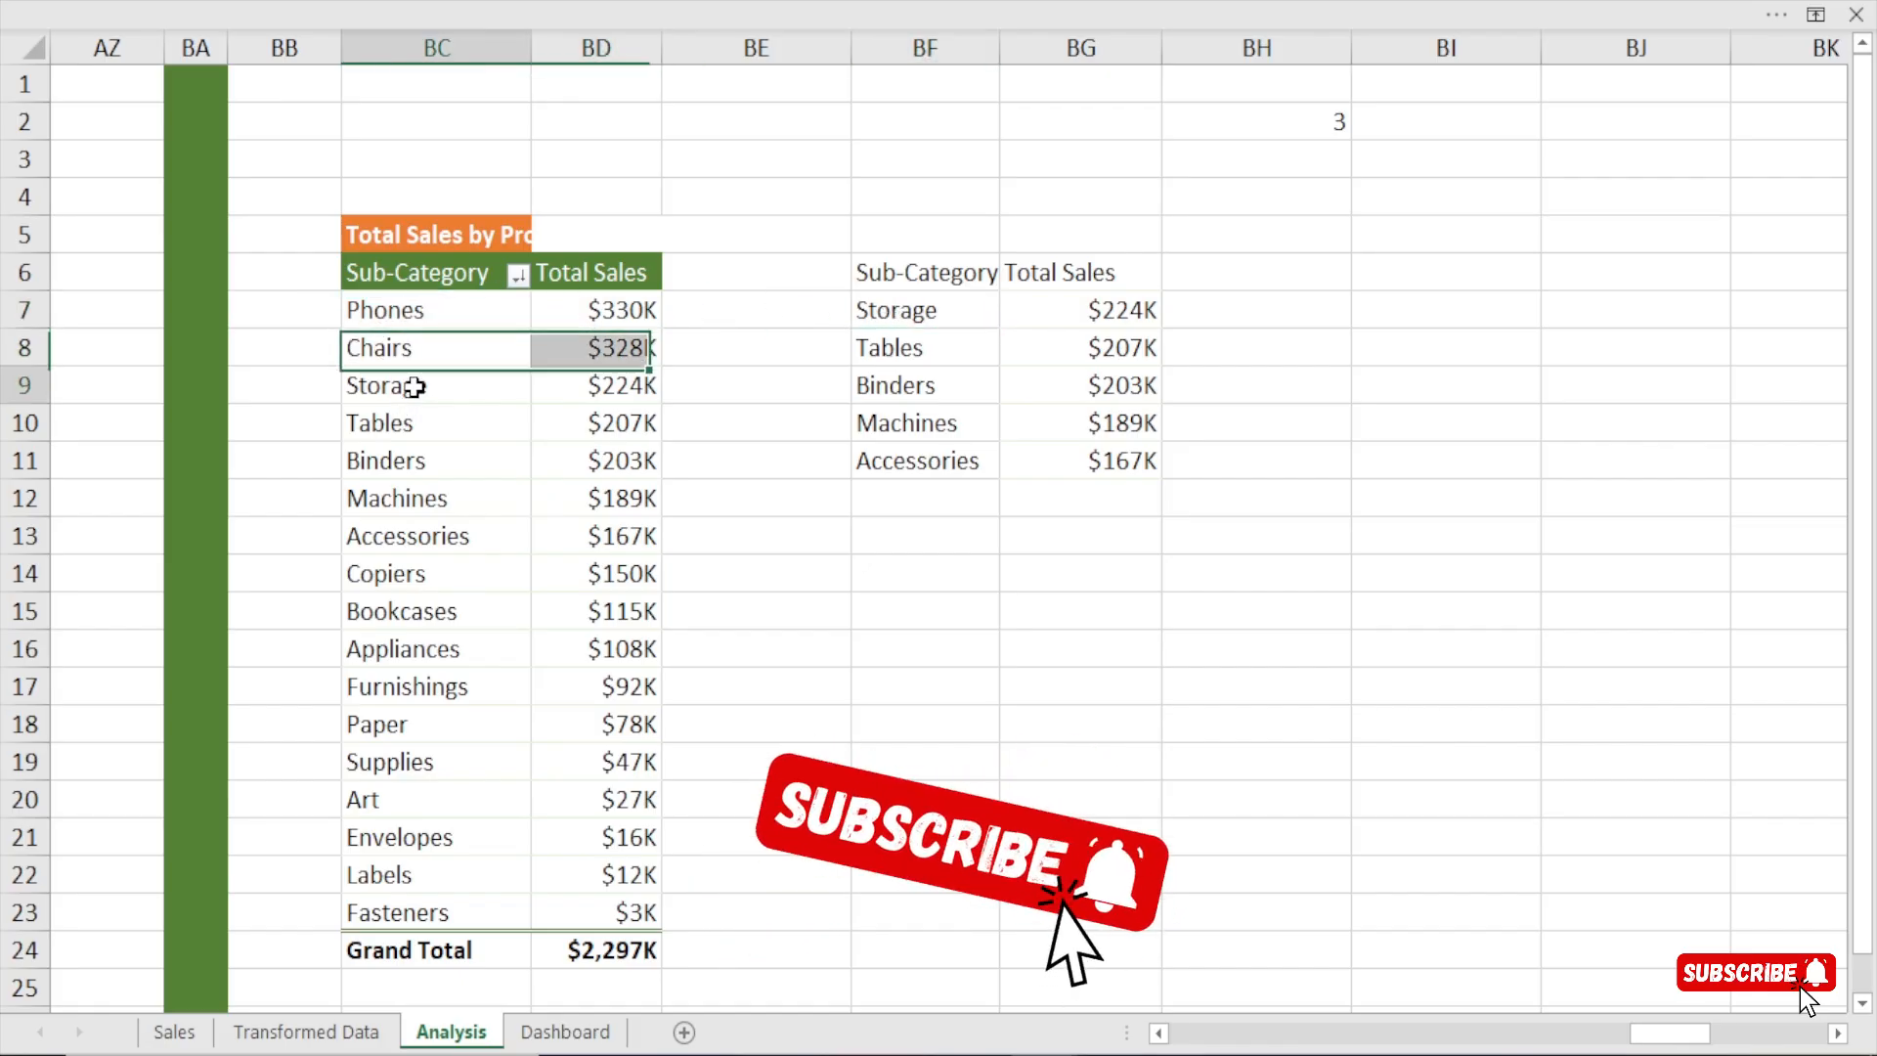
click(410, 384)
click(935, 305)
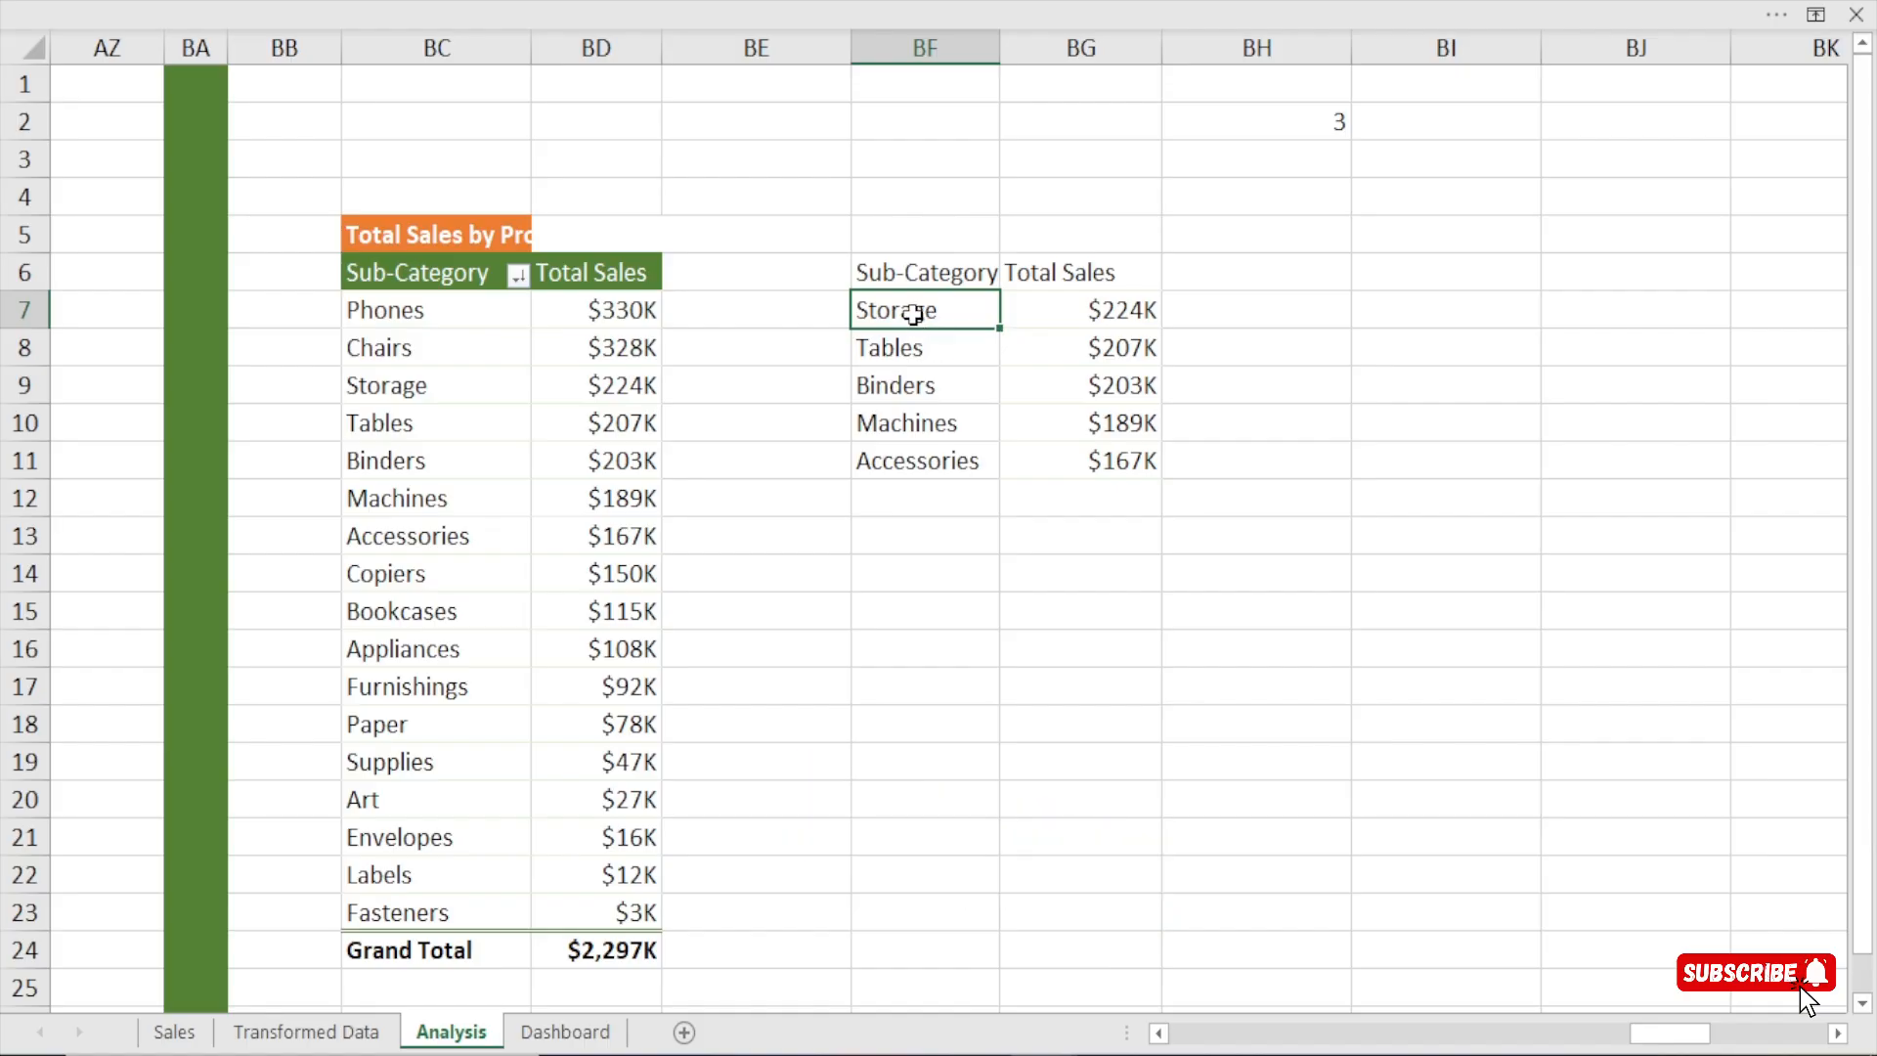
drag(919, 313, 929, 459)
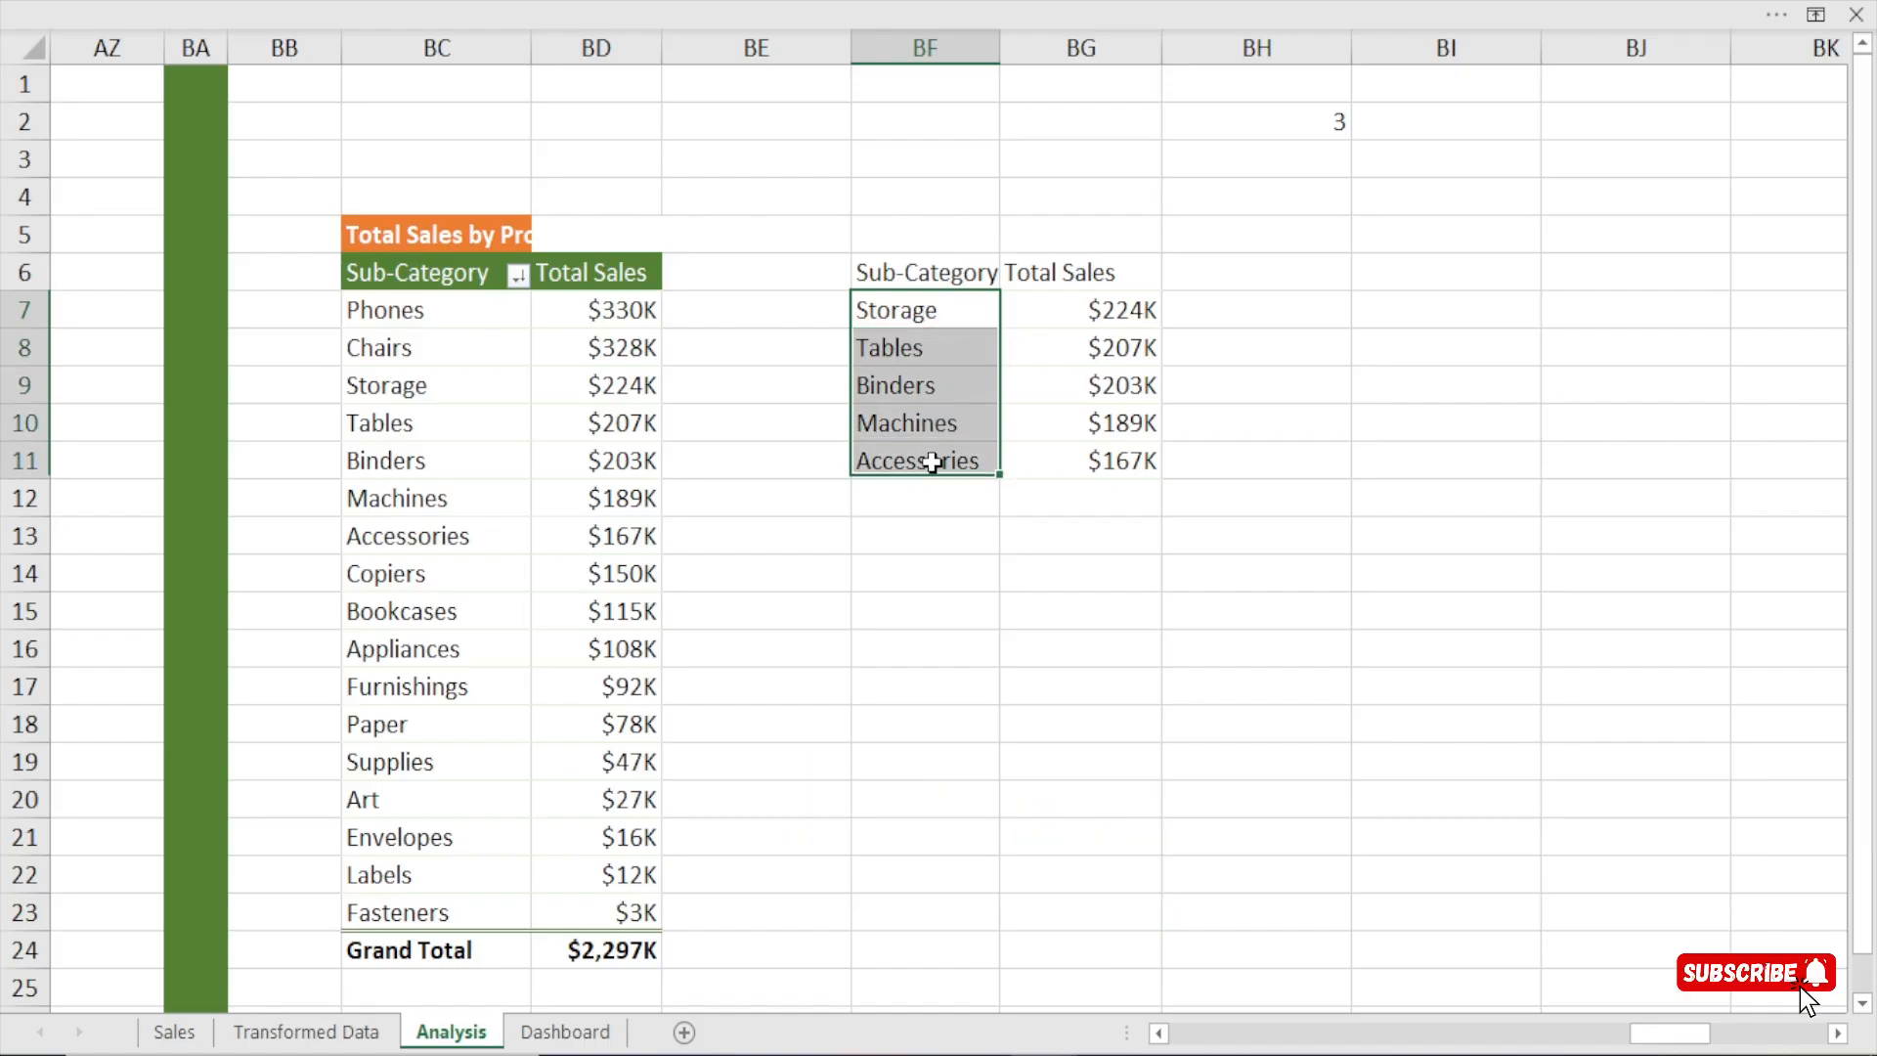
click(383, 310)
key(ctrl+shift+Down)
click(405, 319)
click(377, 347)
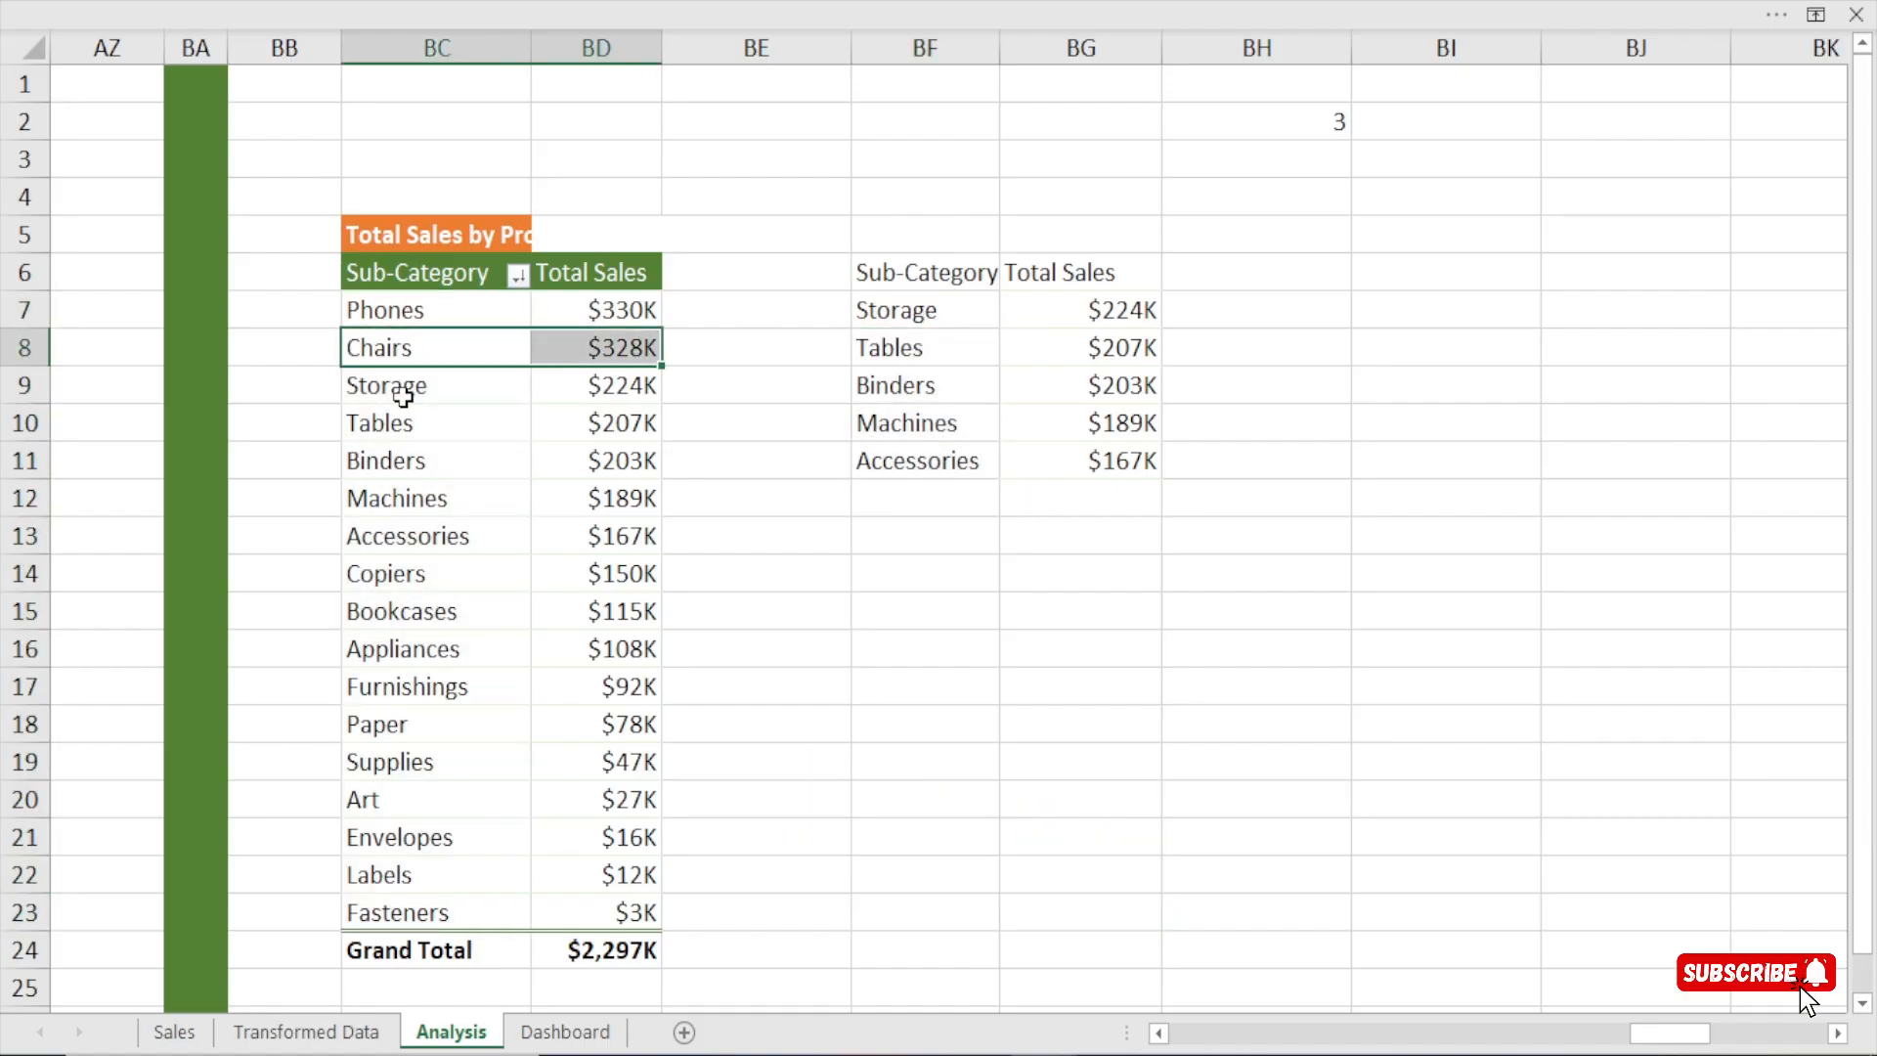
click(402, 391)
drag(410, 385, 436, 536)
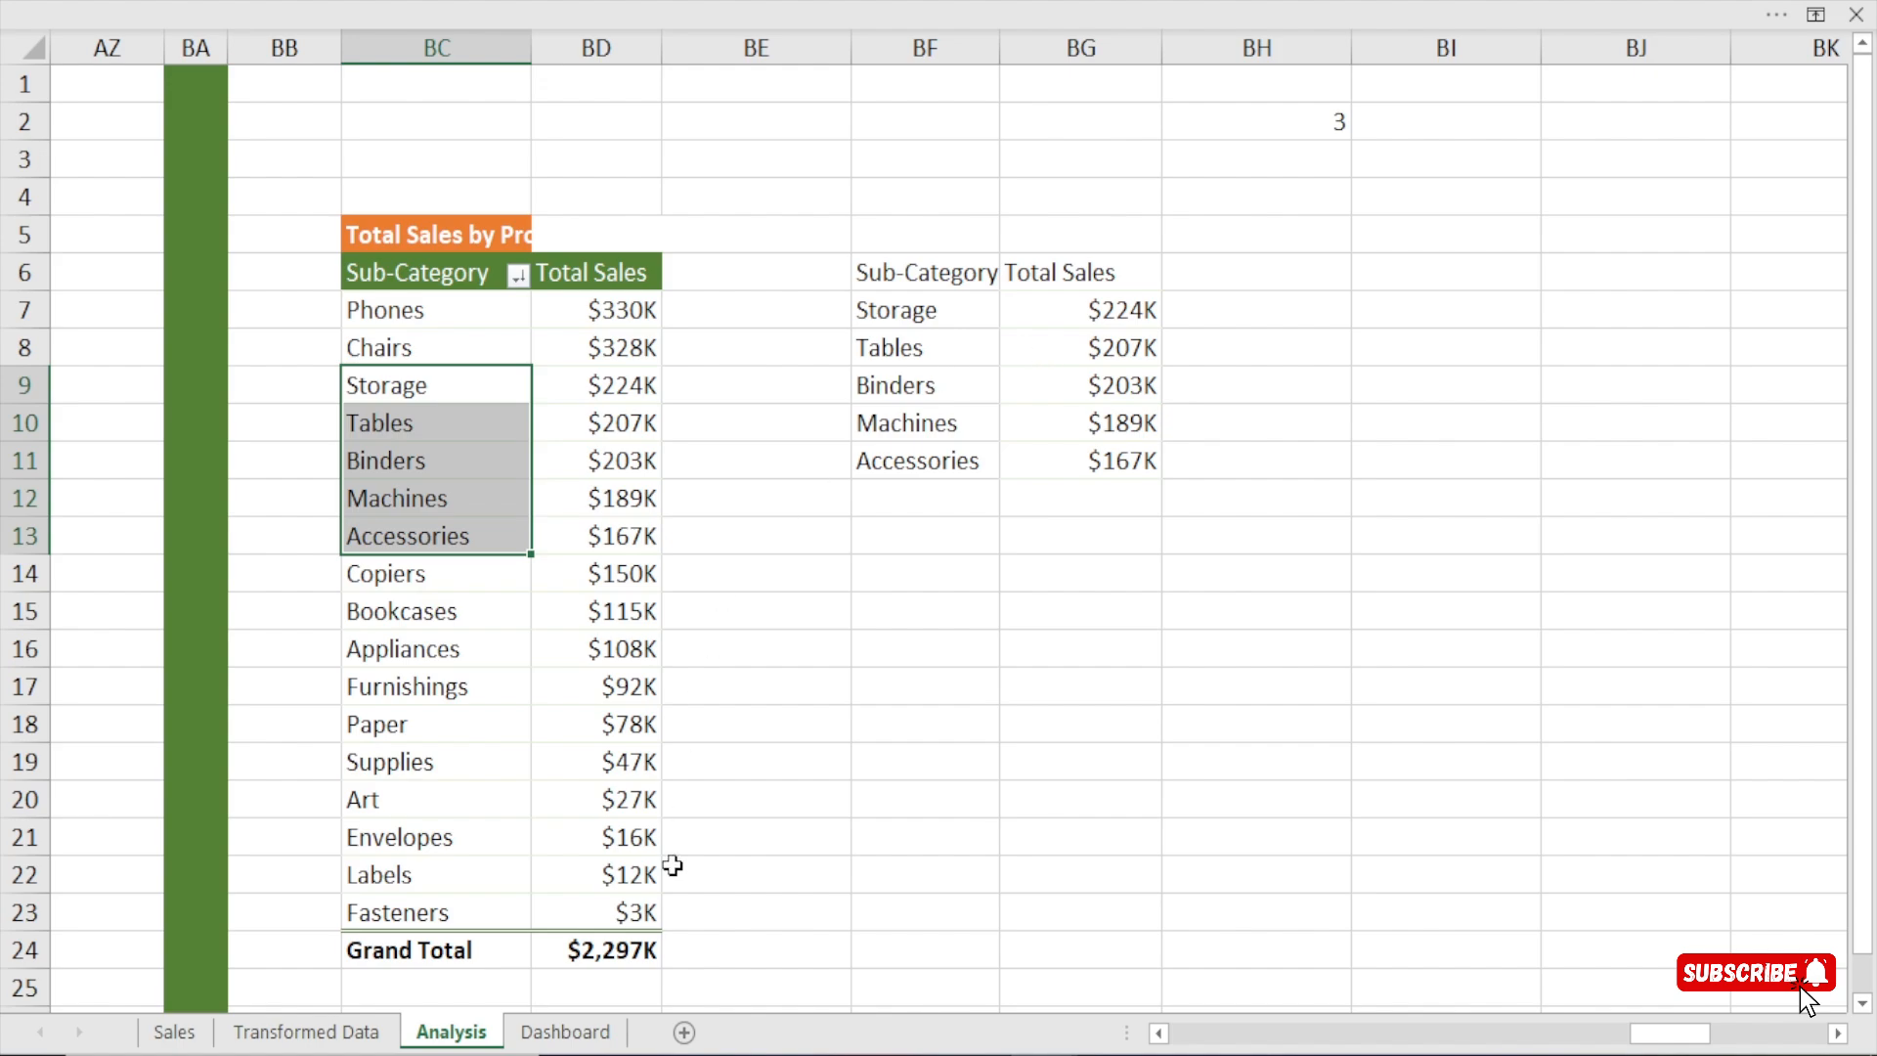
Set the minimum value of the Dashboard sheet's spin button to 1.
click(567, 1031)
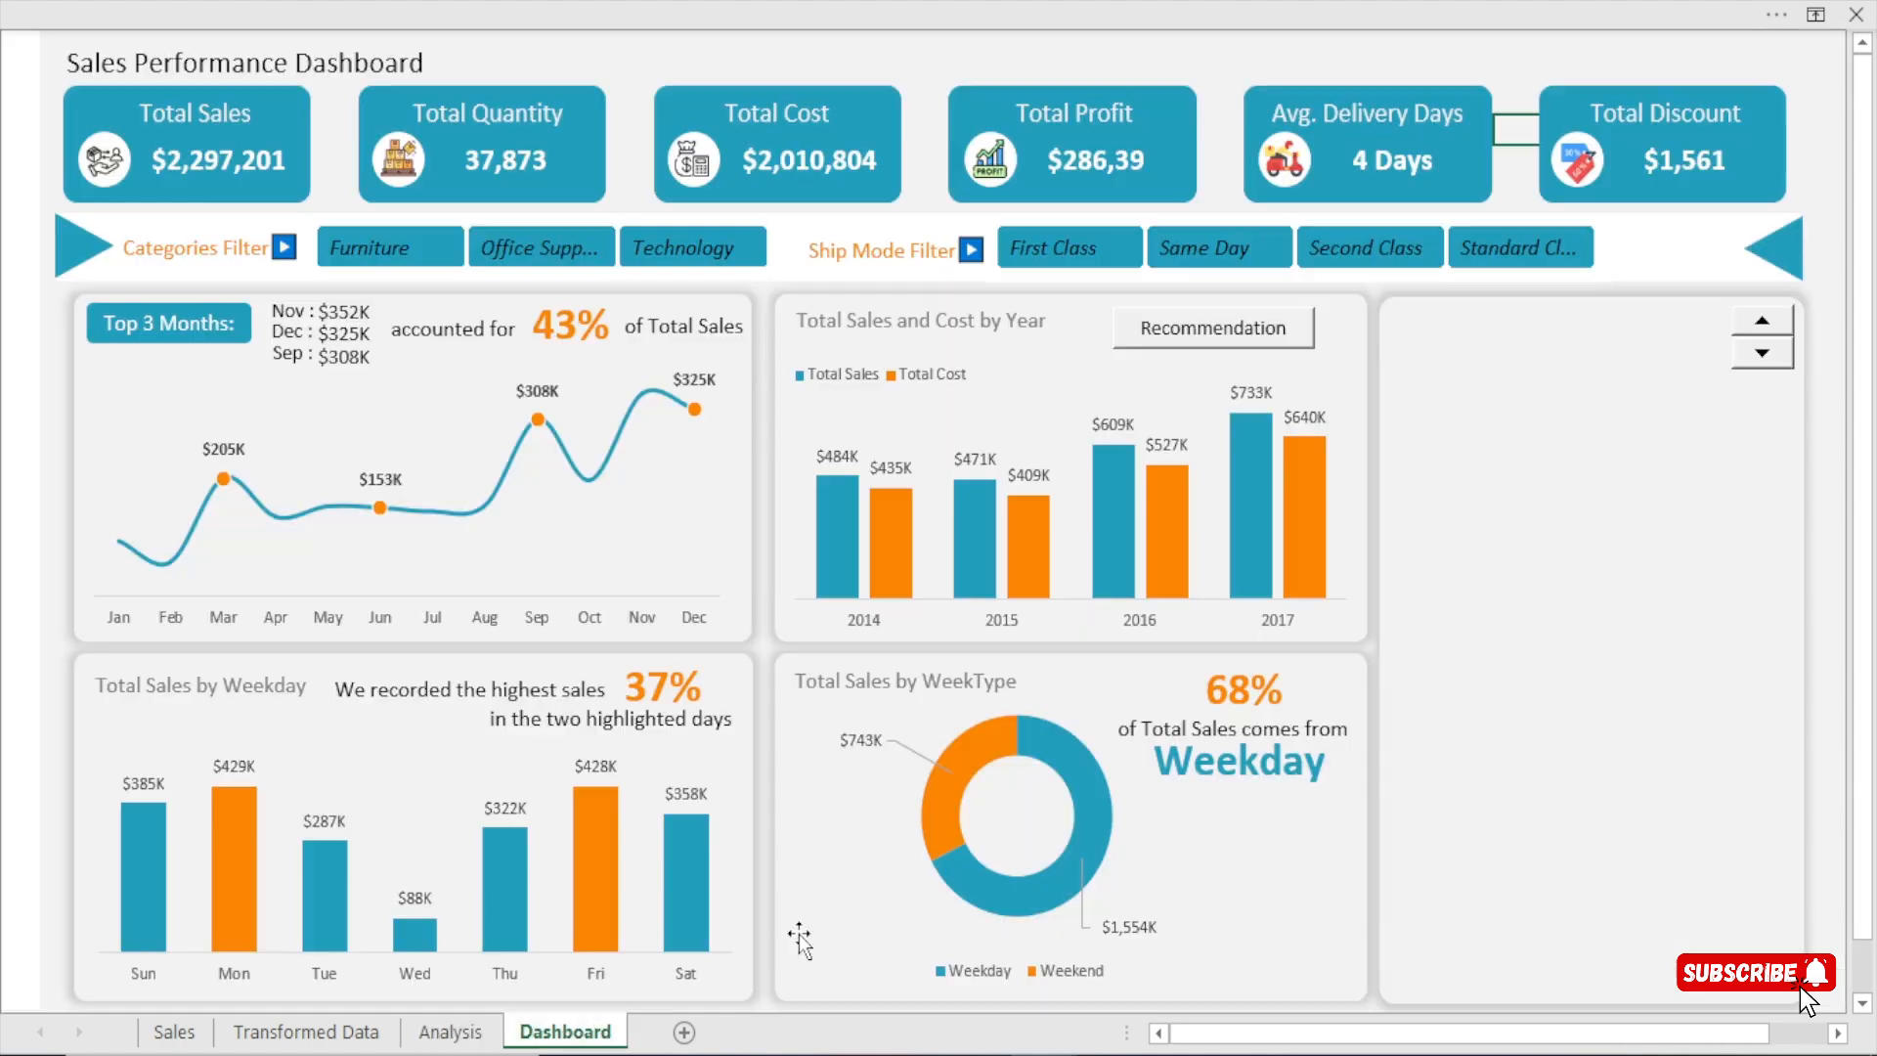
right_click(1774, 358)
click(1661, 628)
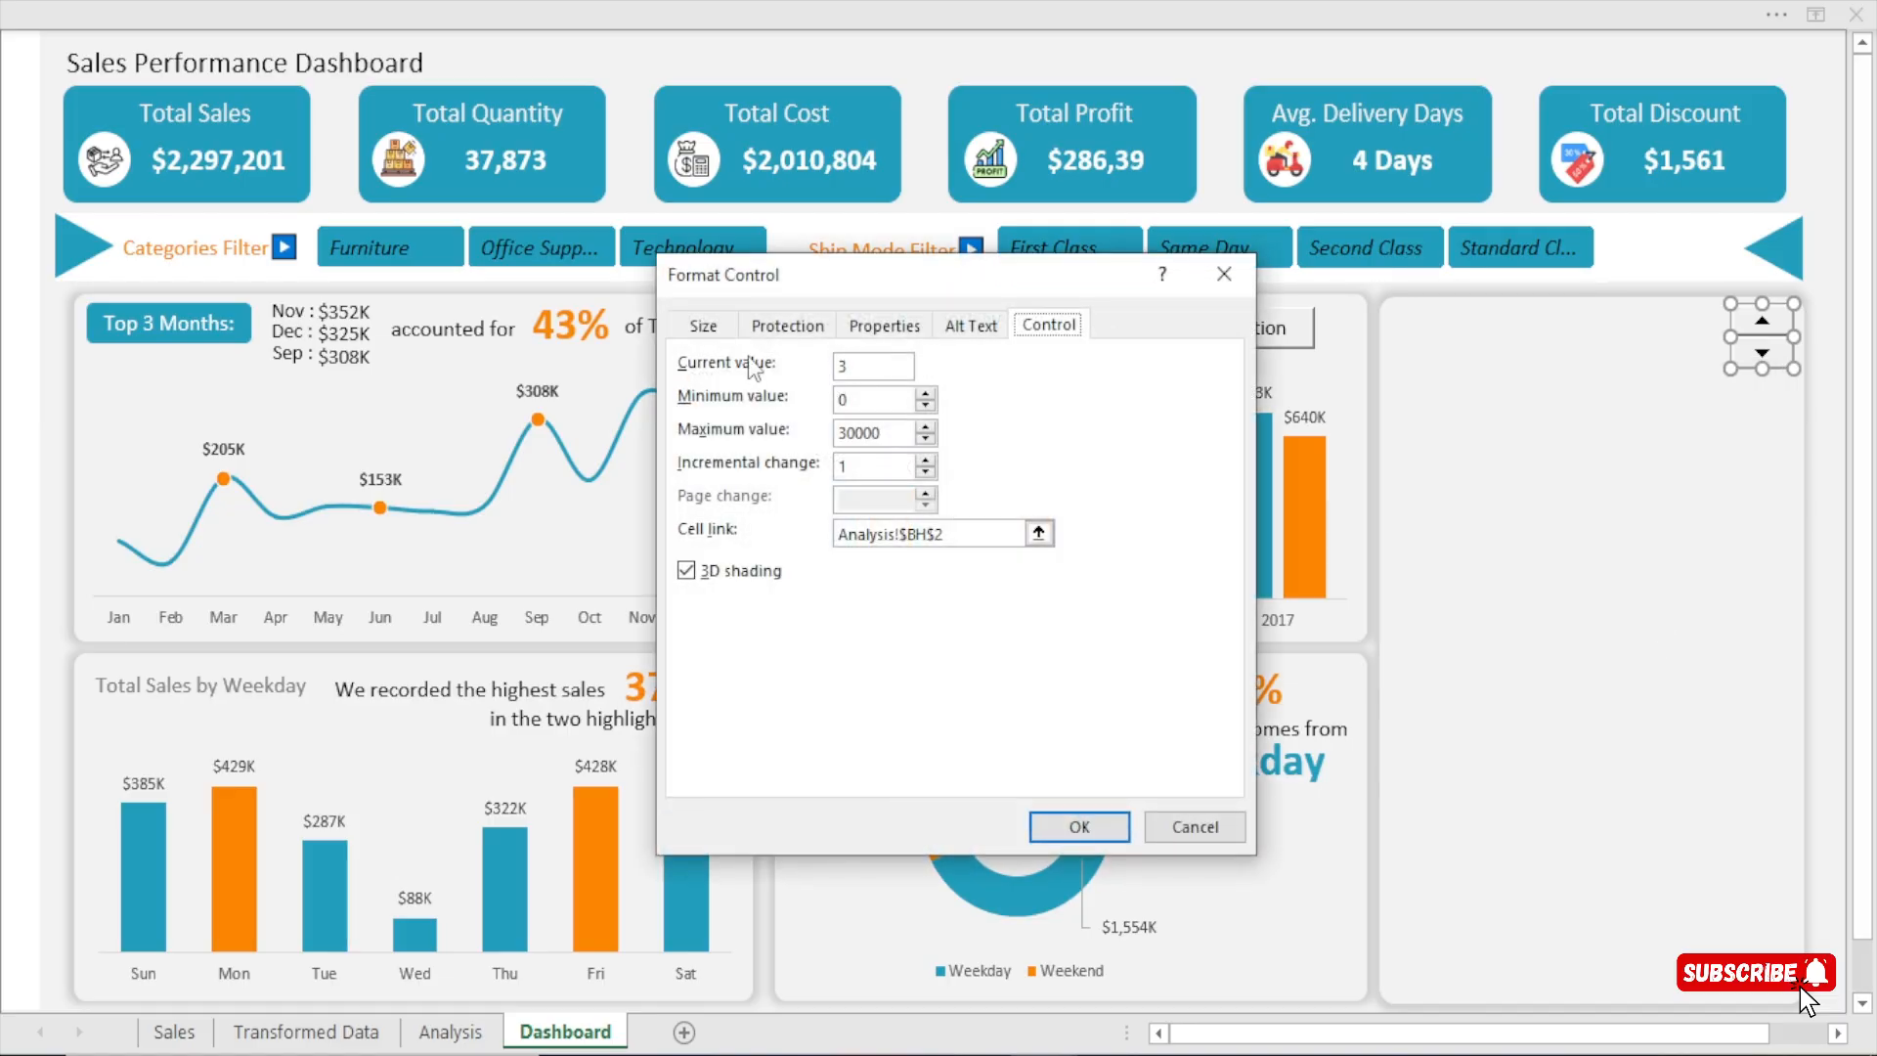
double_click(854, 401)
click(1075, 825)
Count the pivot table's sub-categories on the Analysis sheet, going from Phones in BC7 down to Fasteners in BC23.
click(486, 1034)
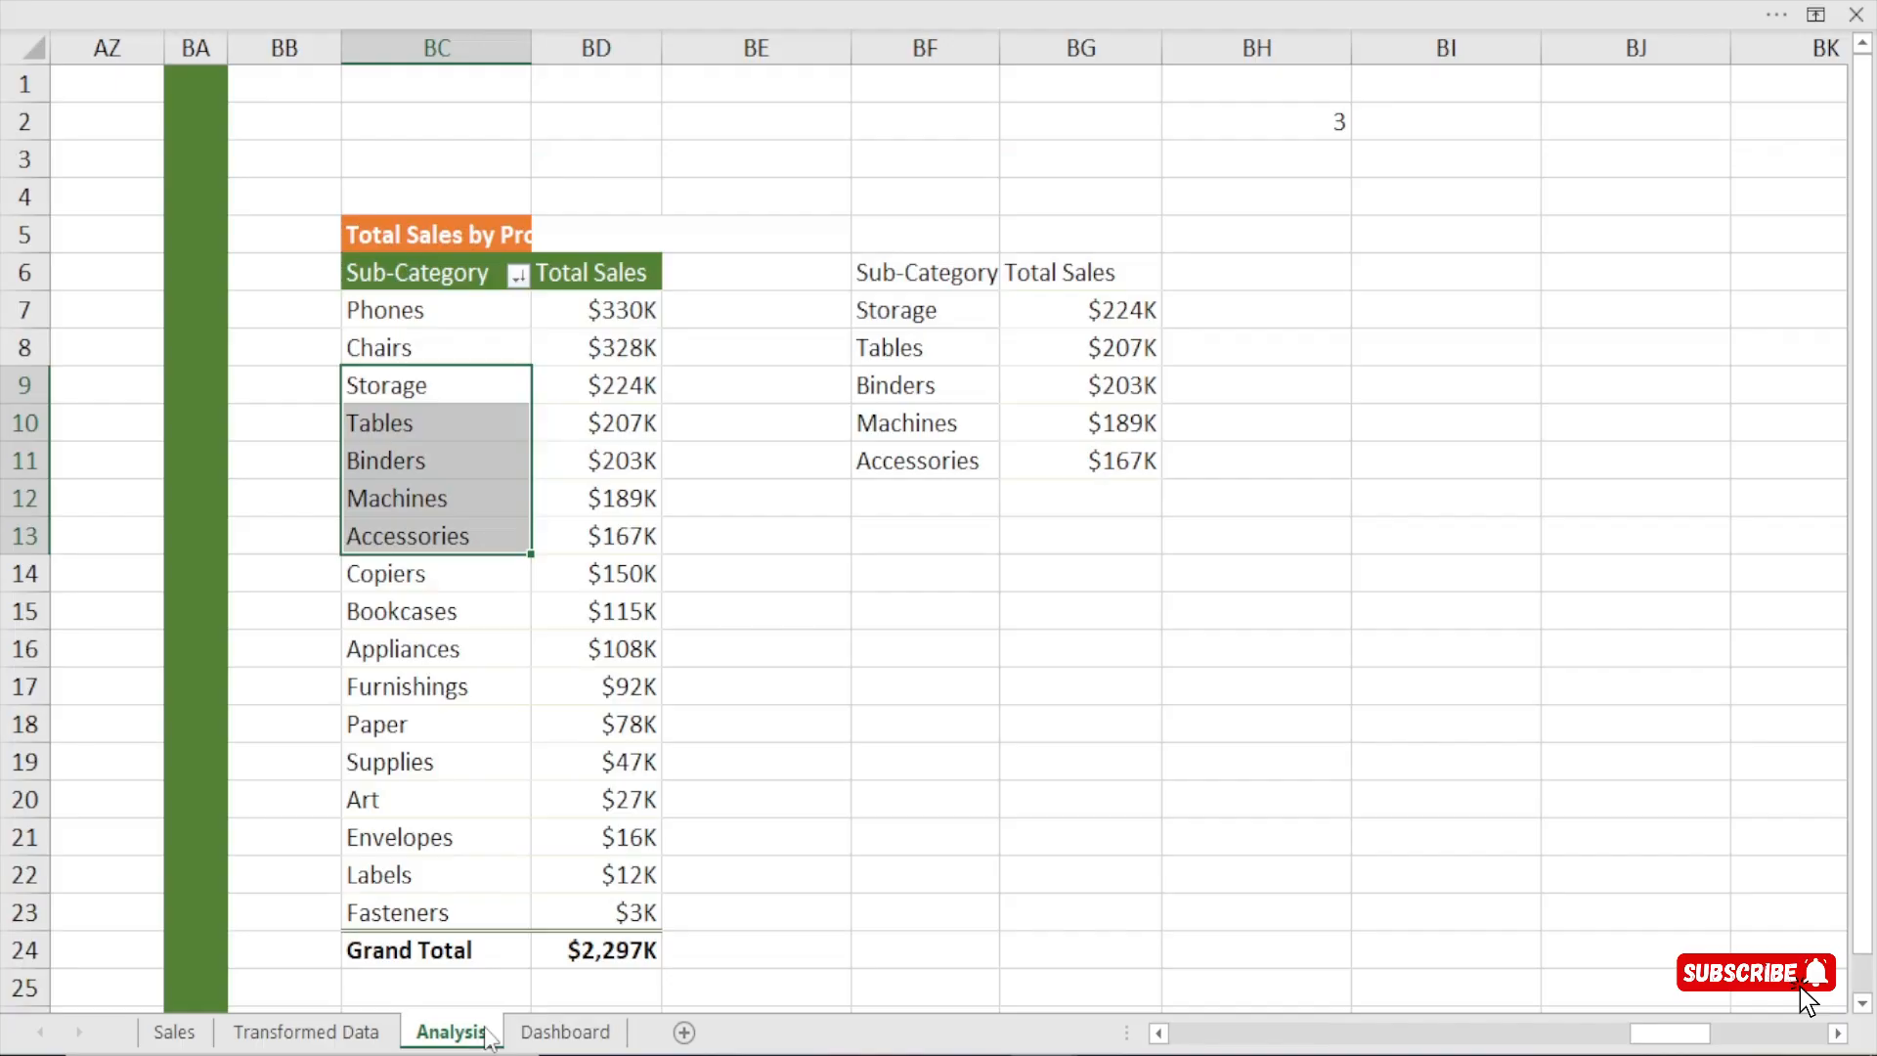
click(433, 309)
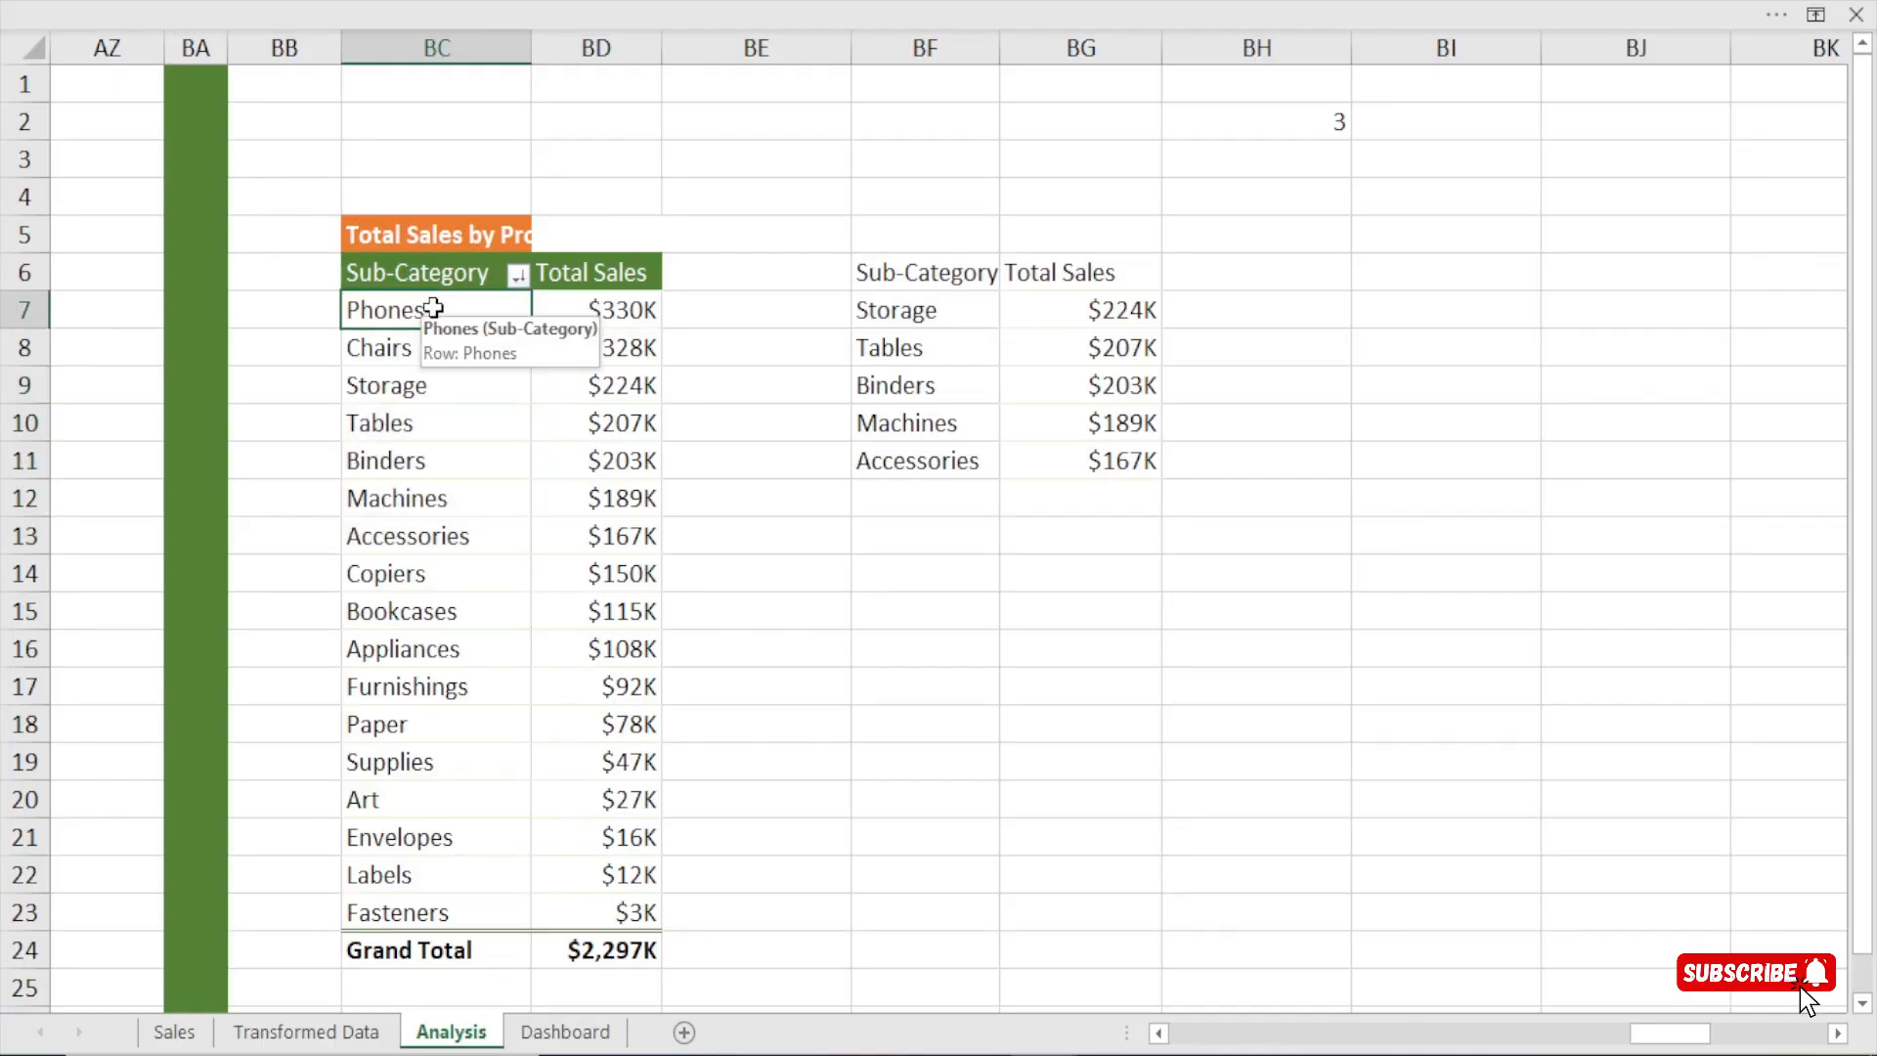
key(Down)
key(Down)
key(Down)
key(Down)
key(Down)
key(Down)
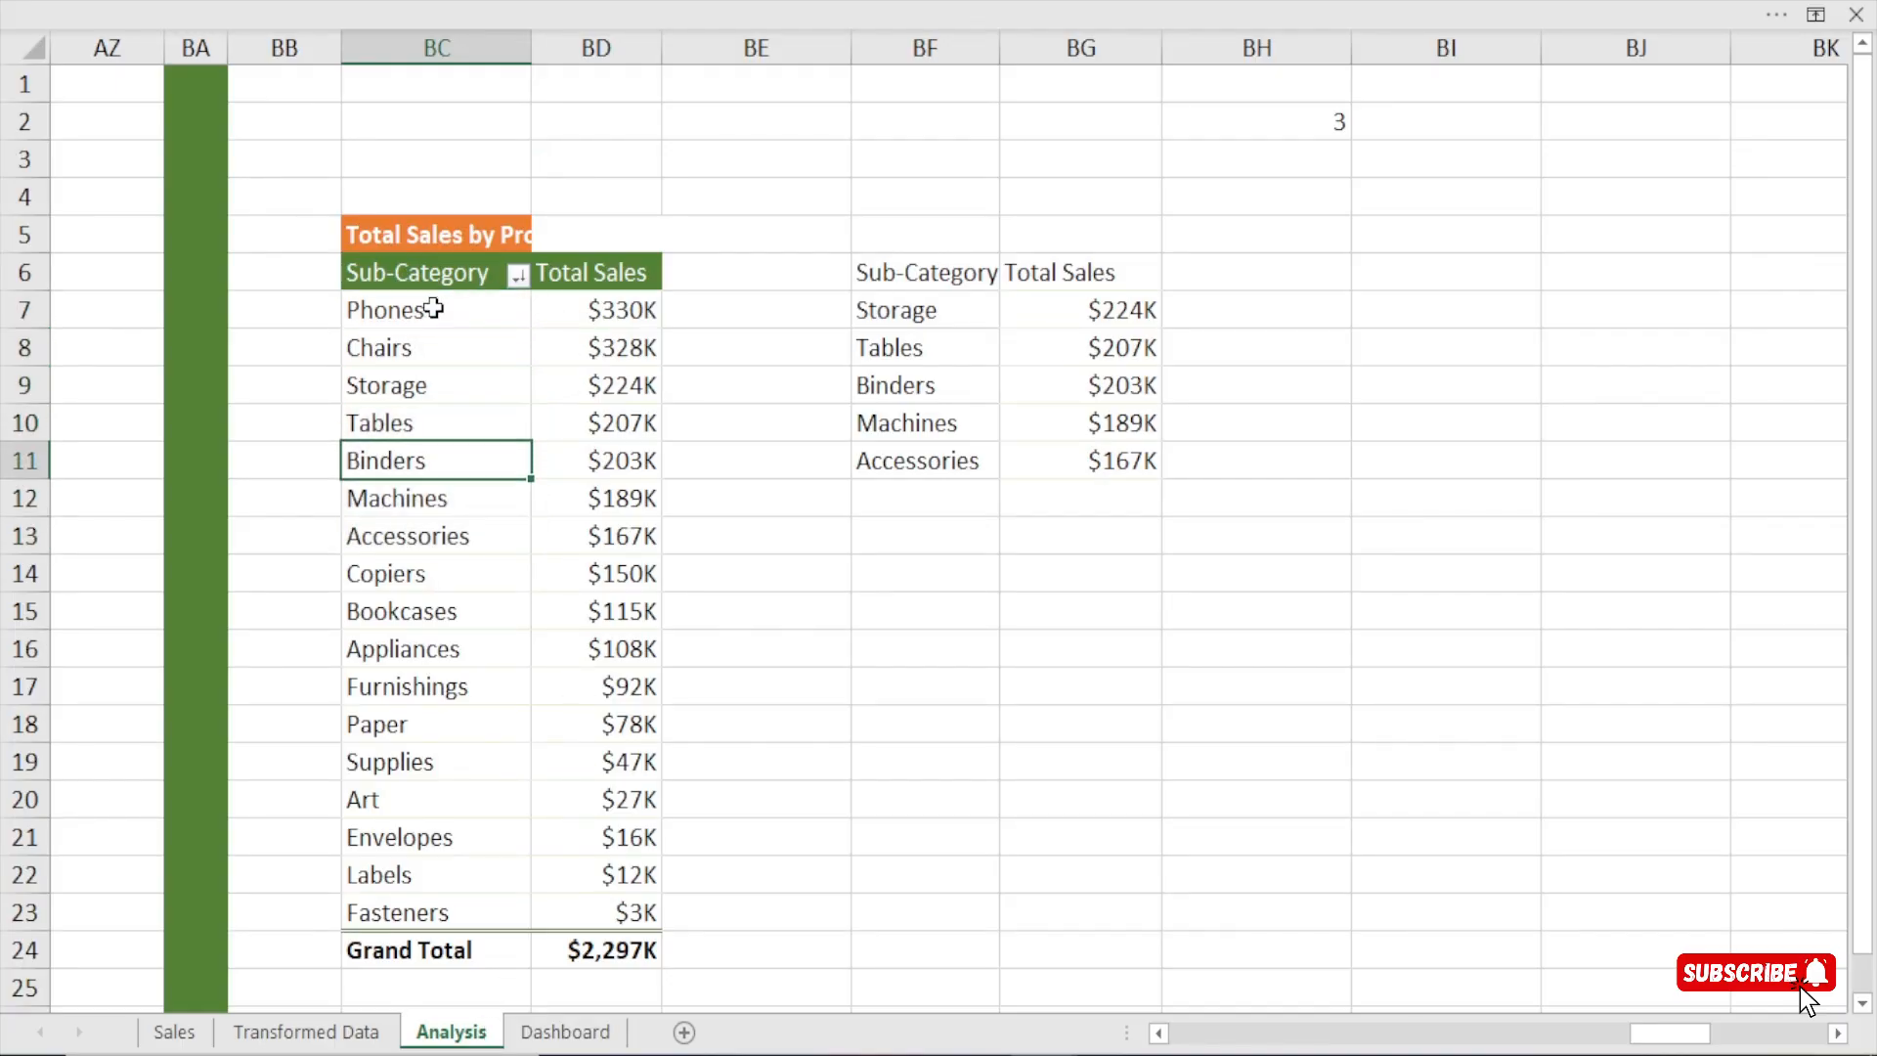
key(Down)
key(Down)
key(Down)
key(Down)
key(Down)
key(Down)
key(Down)
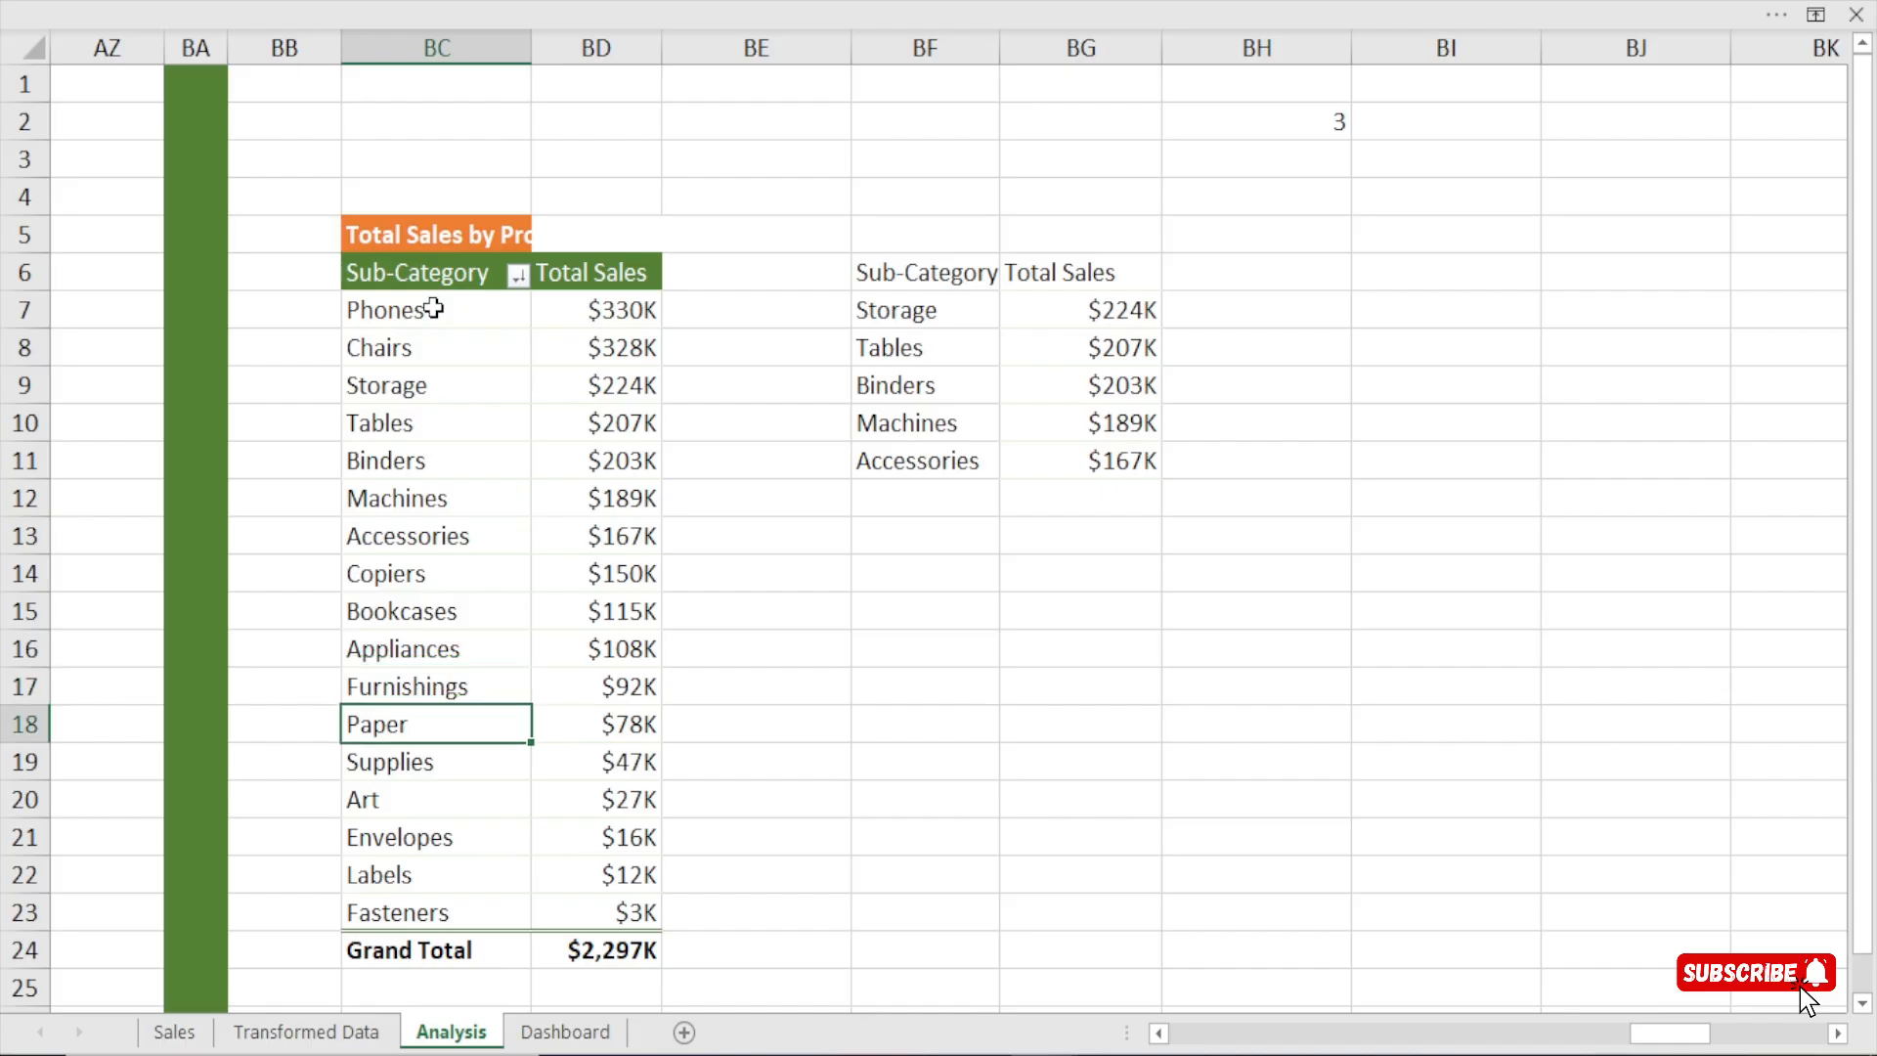
key(Down)
key(Down)
key(Down)
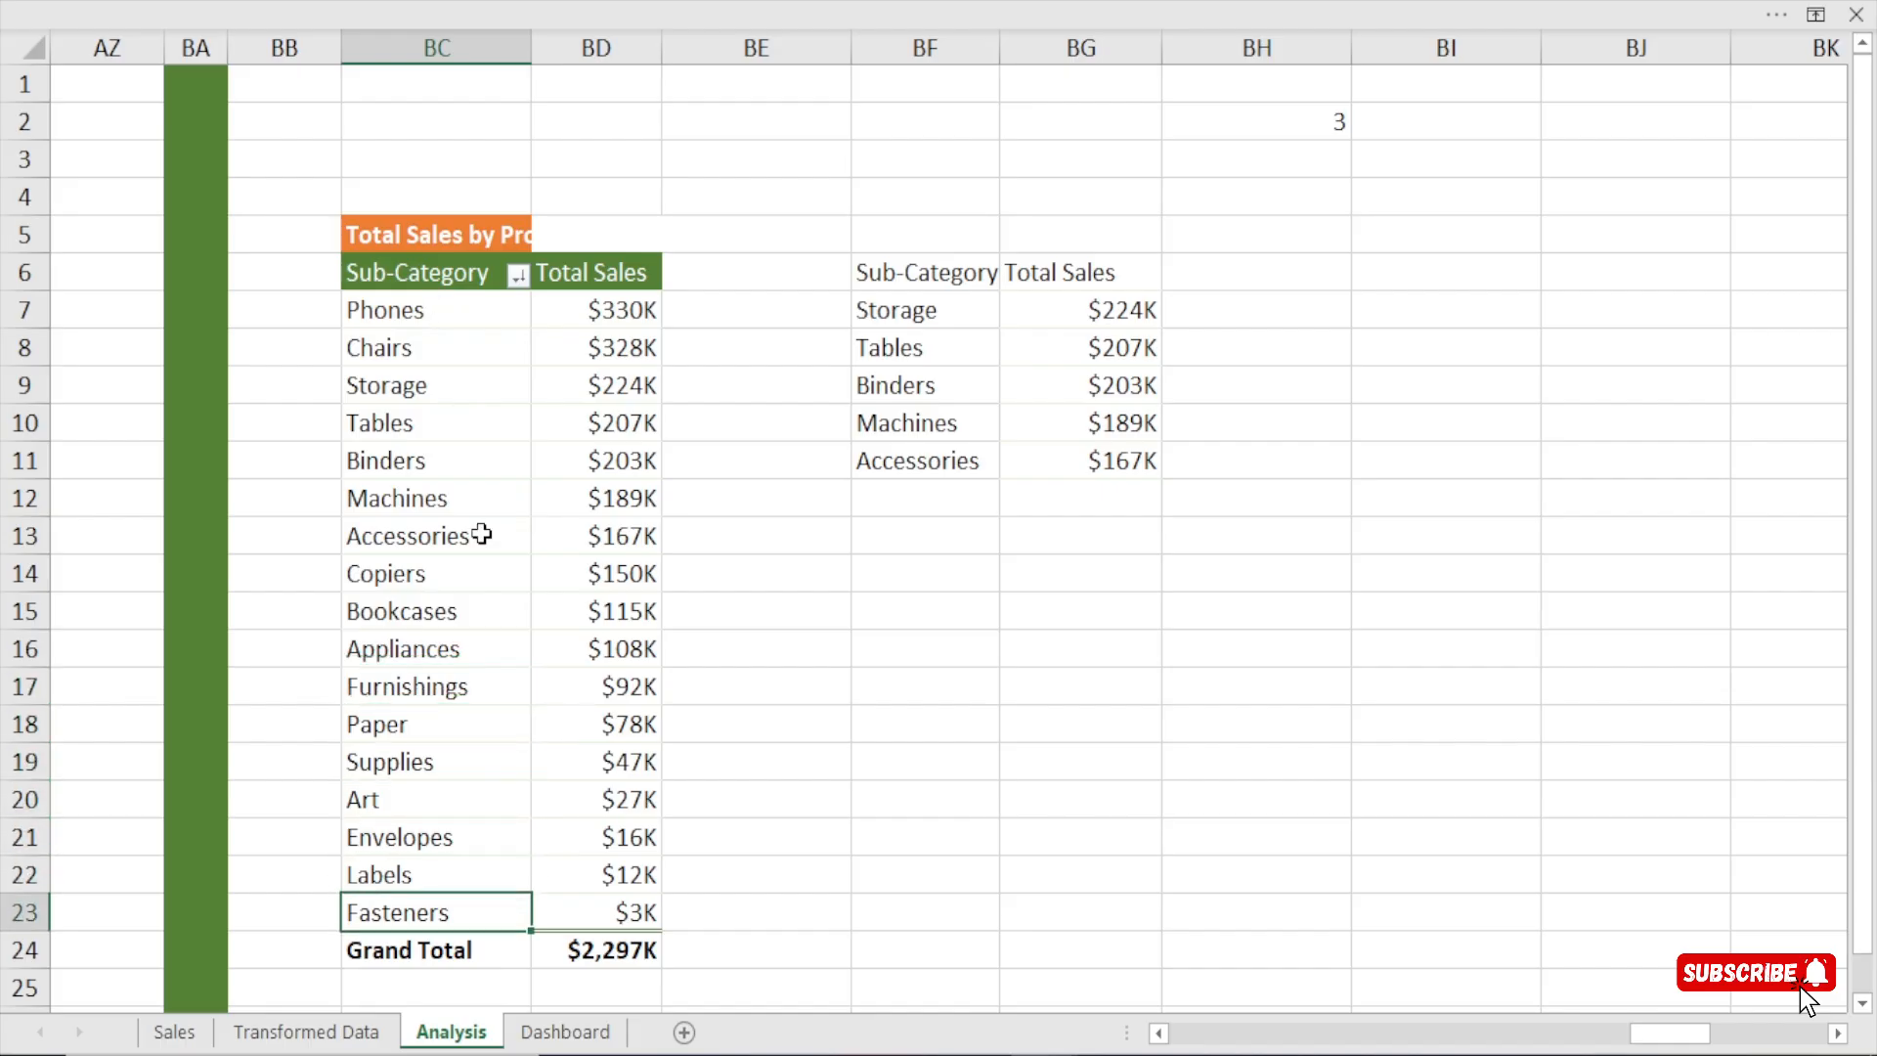
Set the maximum value of the Dashboard sheet's spin button to 17 and deselect the control.
click(565, 1031)
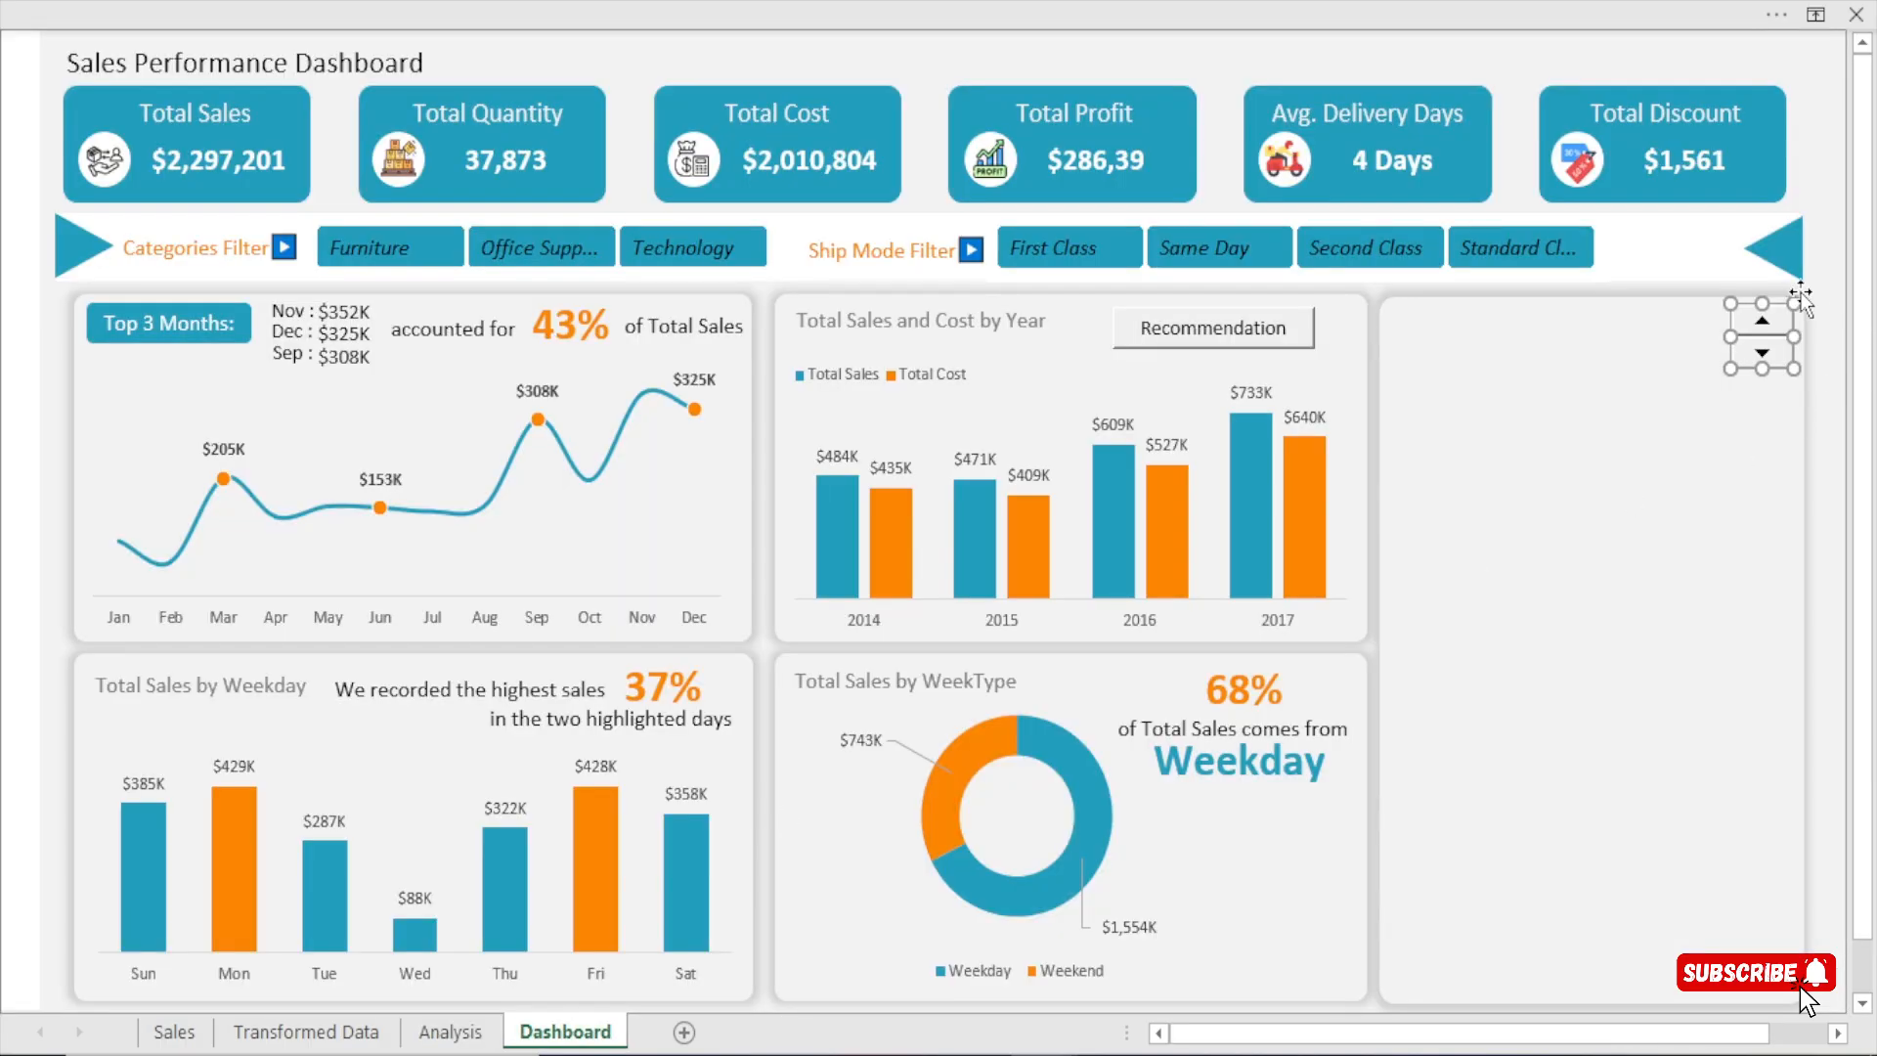
right_click(1752, 342)
click(1631, 633)
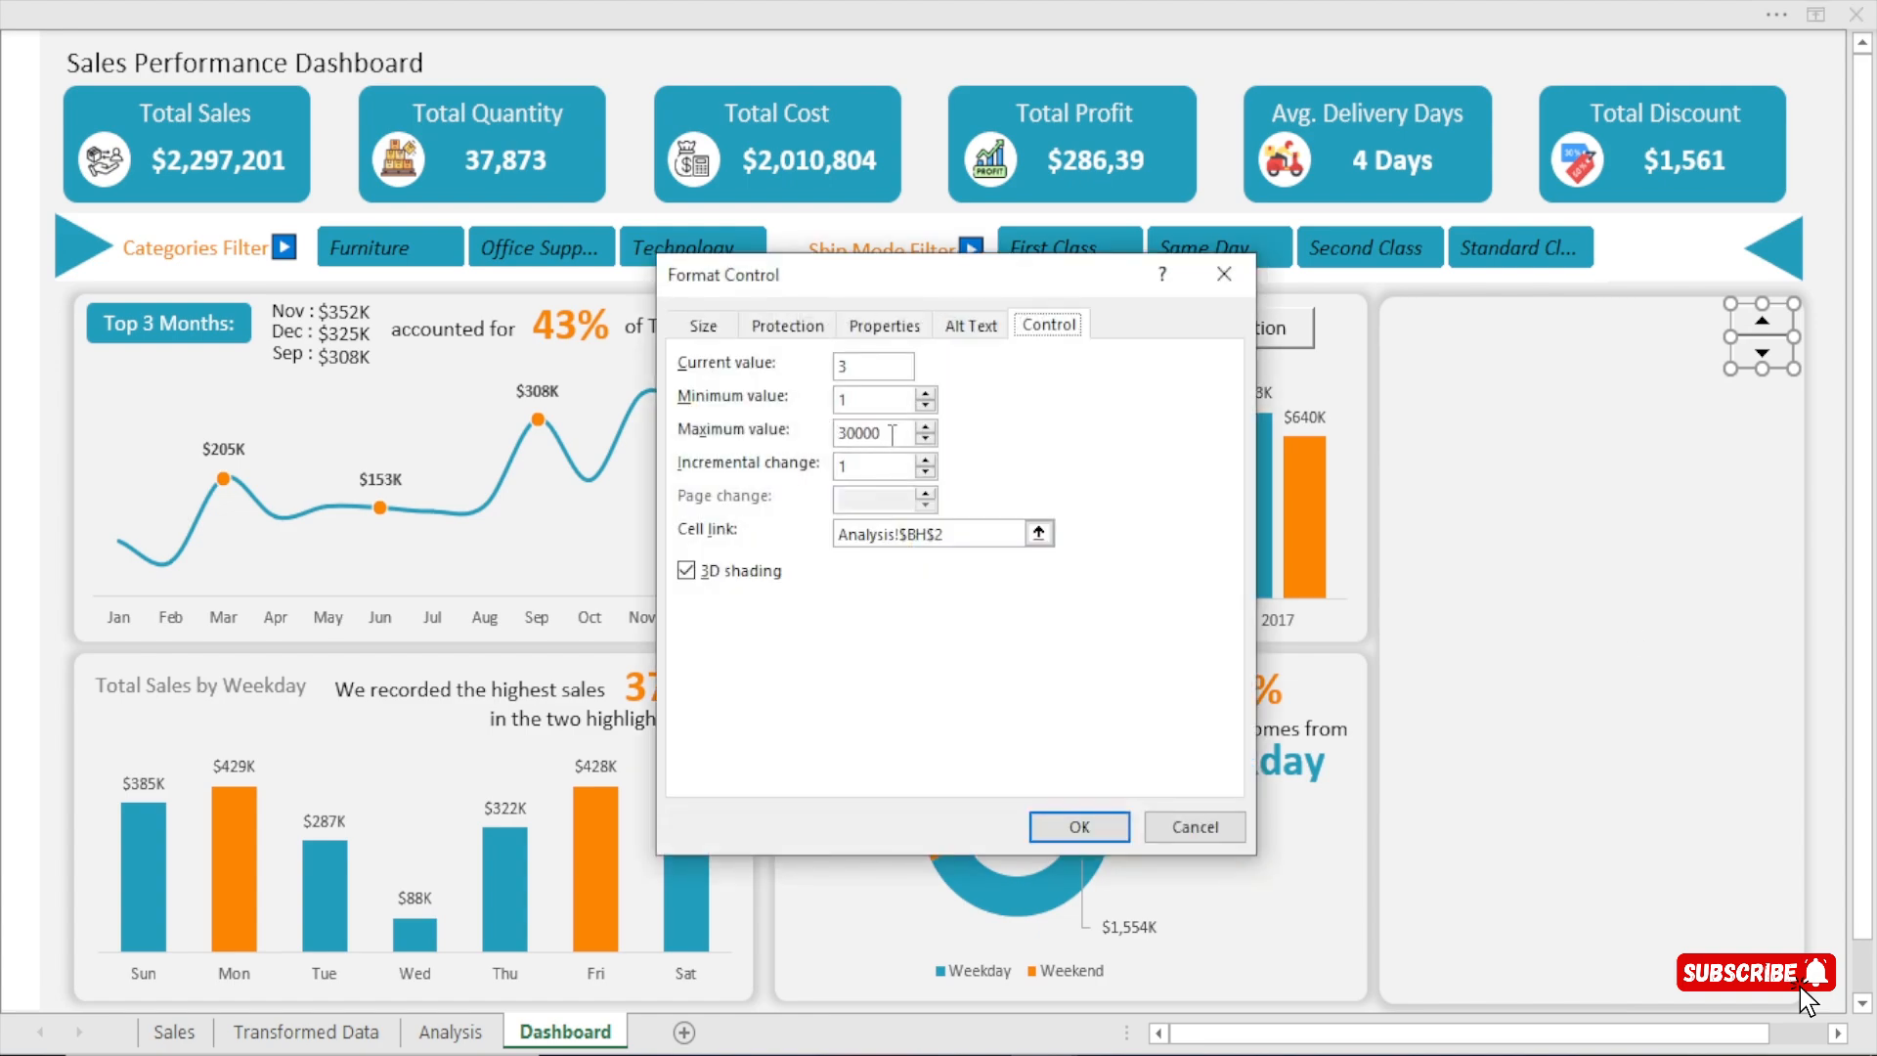
drag(893, 434, 832, 447)
text(17)
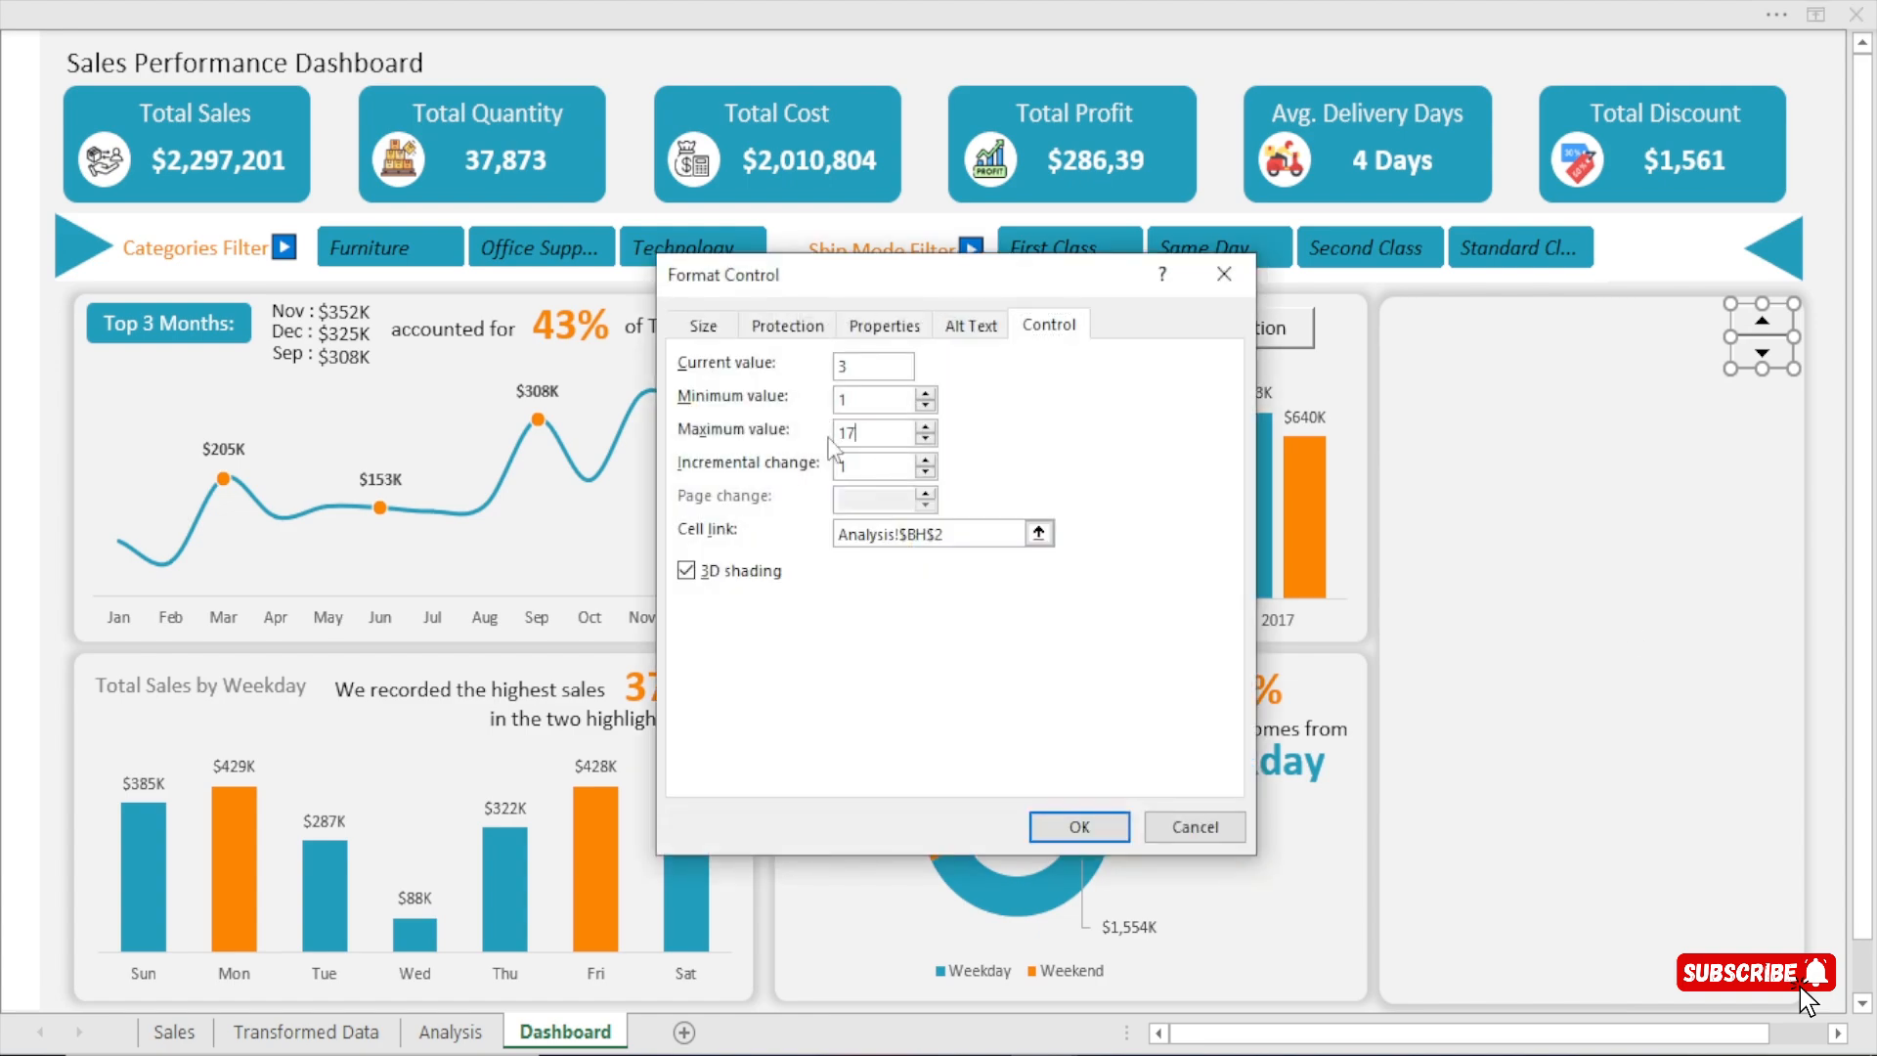
click(1076, 827)
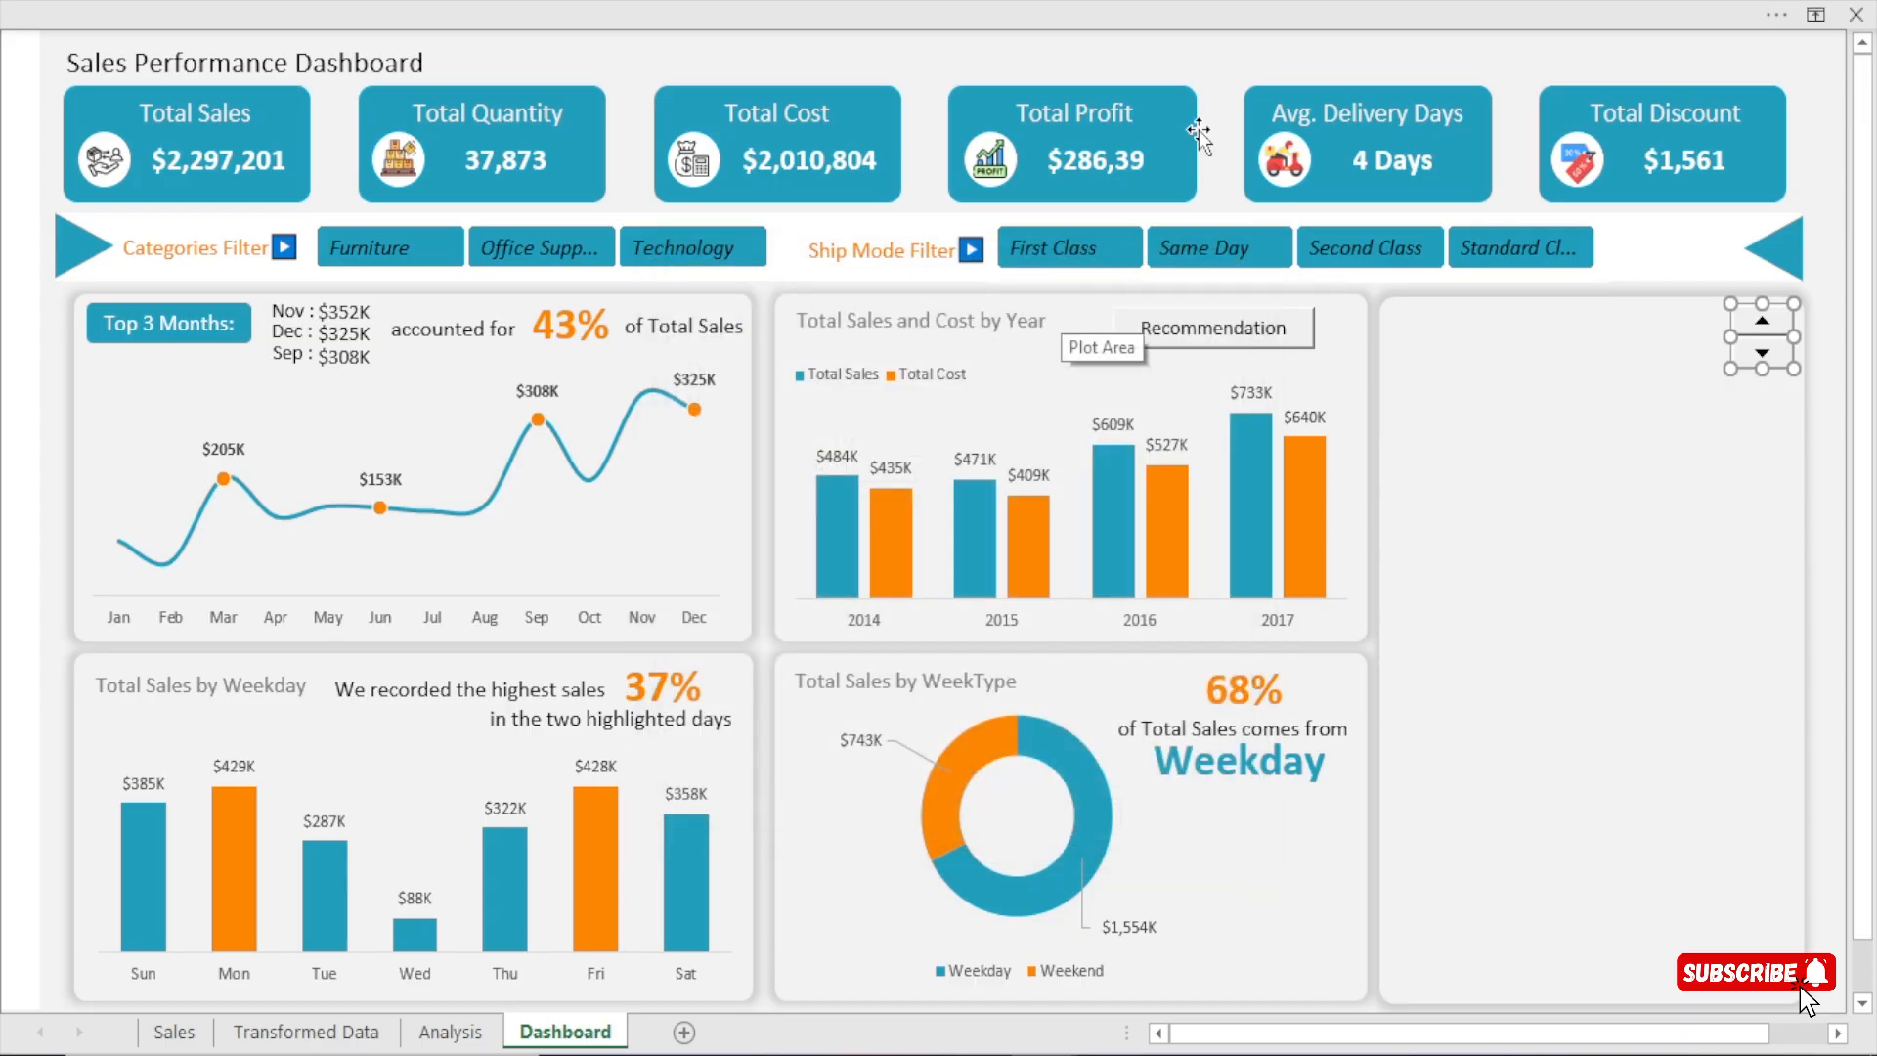
click(1206, 125)
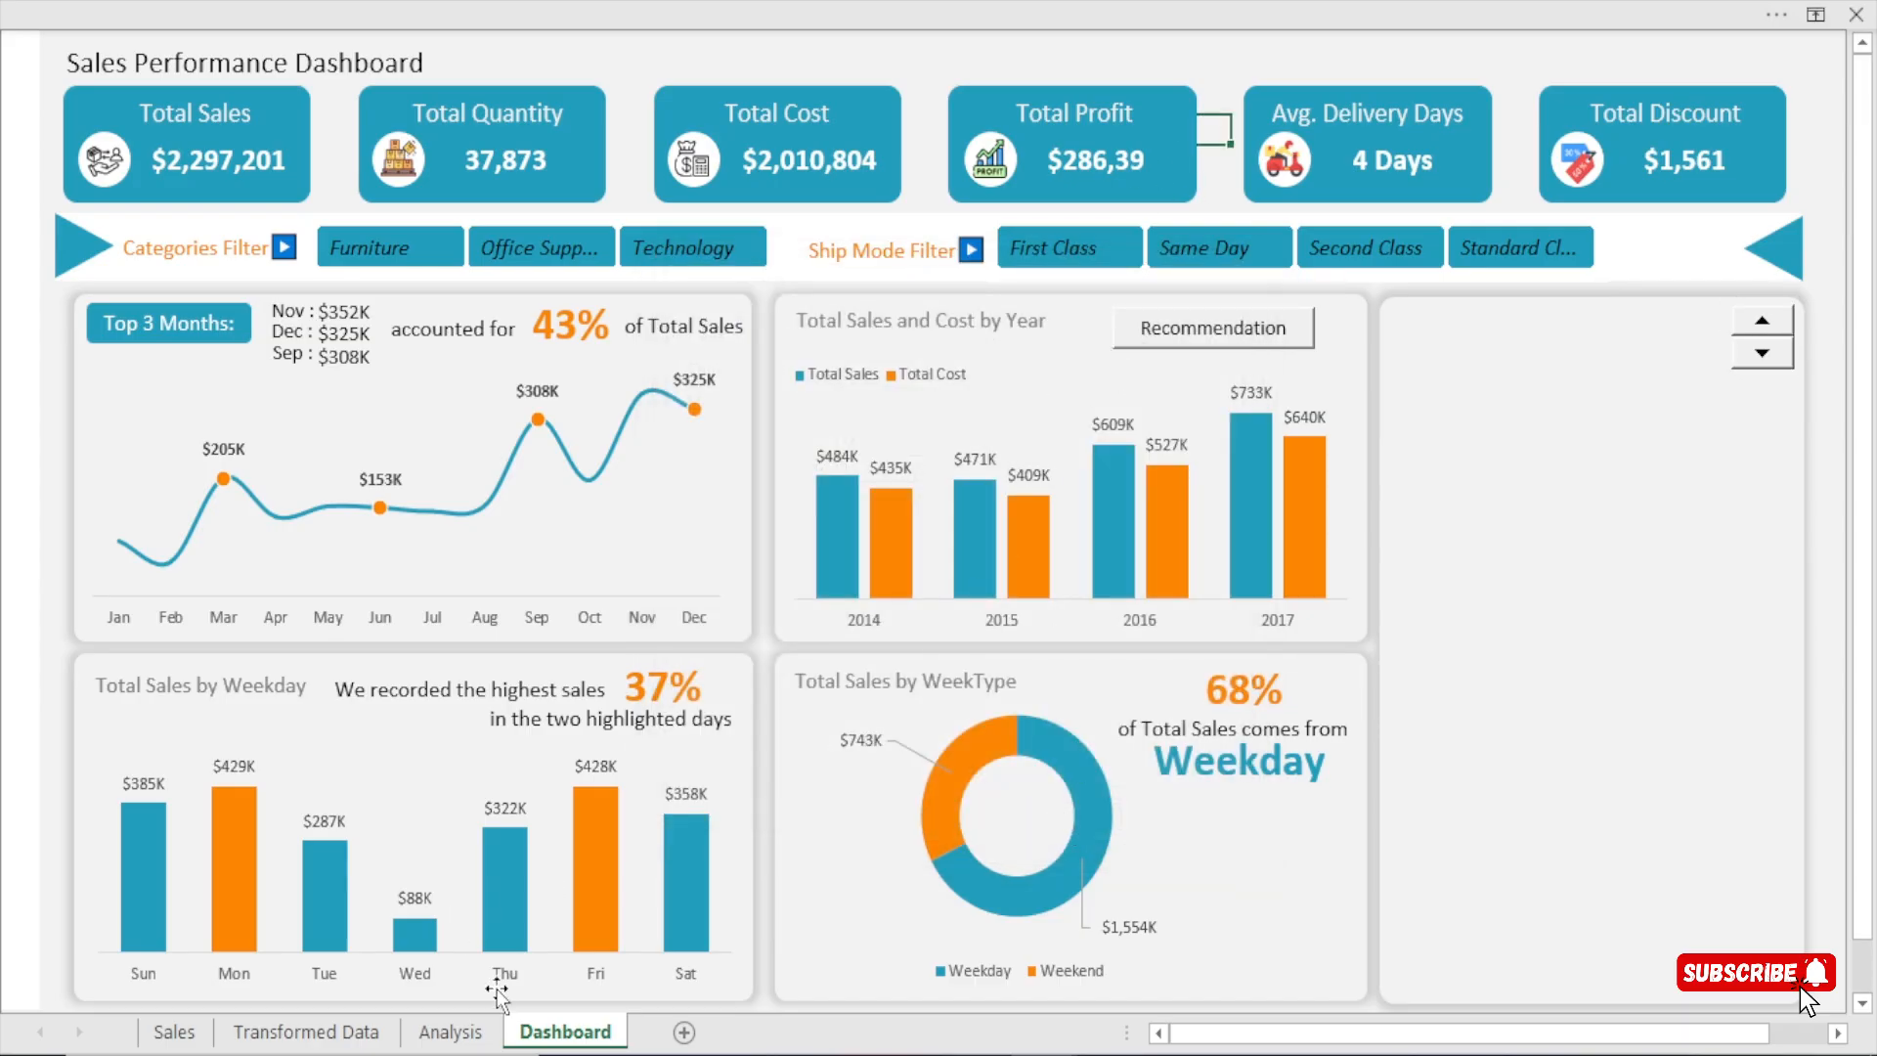
Bold the Sub-Category and Total Sales headers in BF6:BG6 on the Analysis sheet.
click(477, 1031)
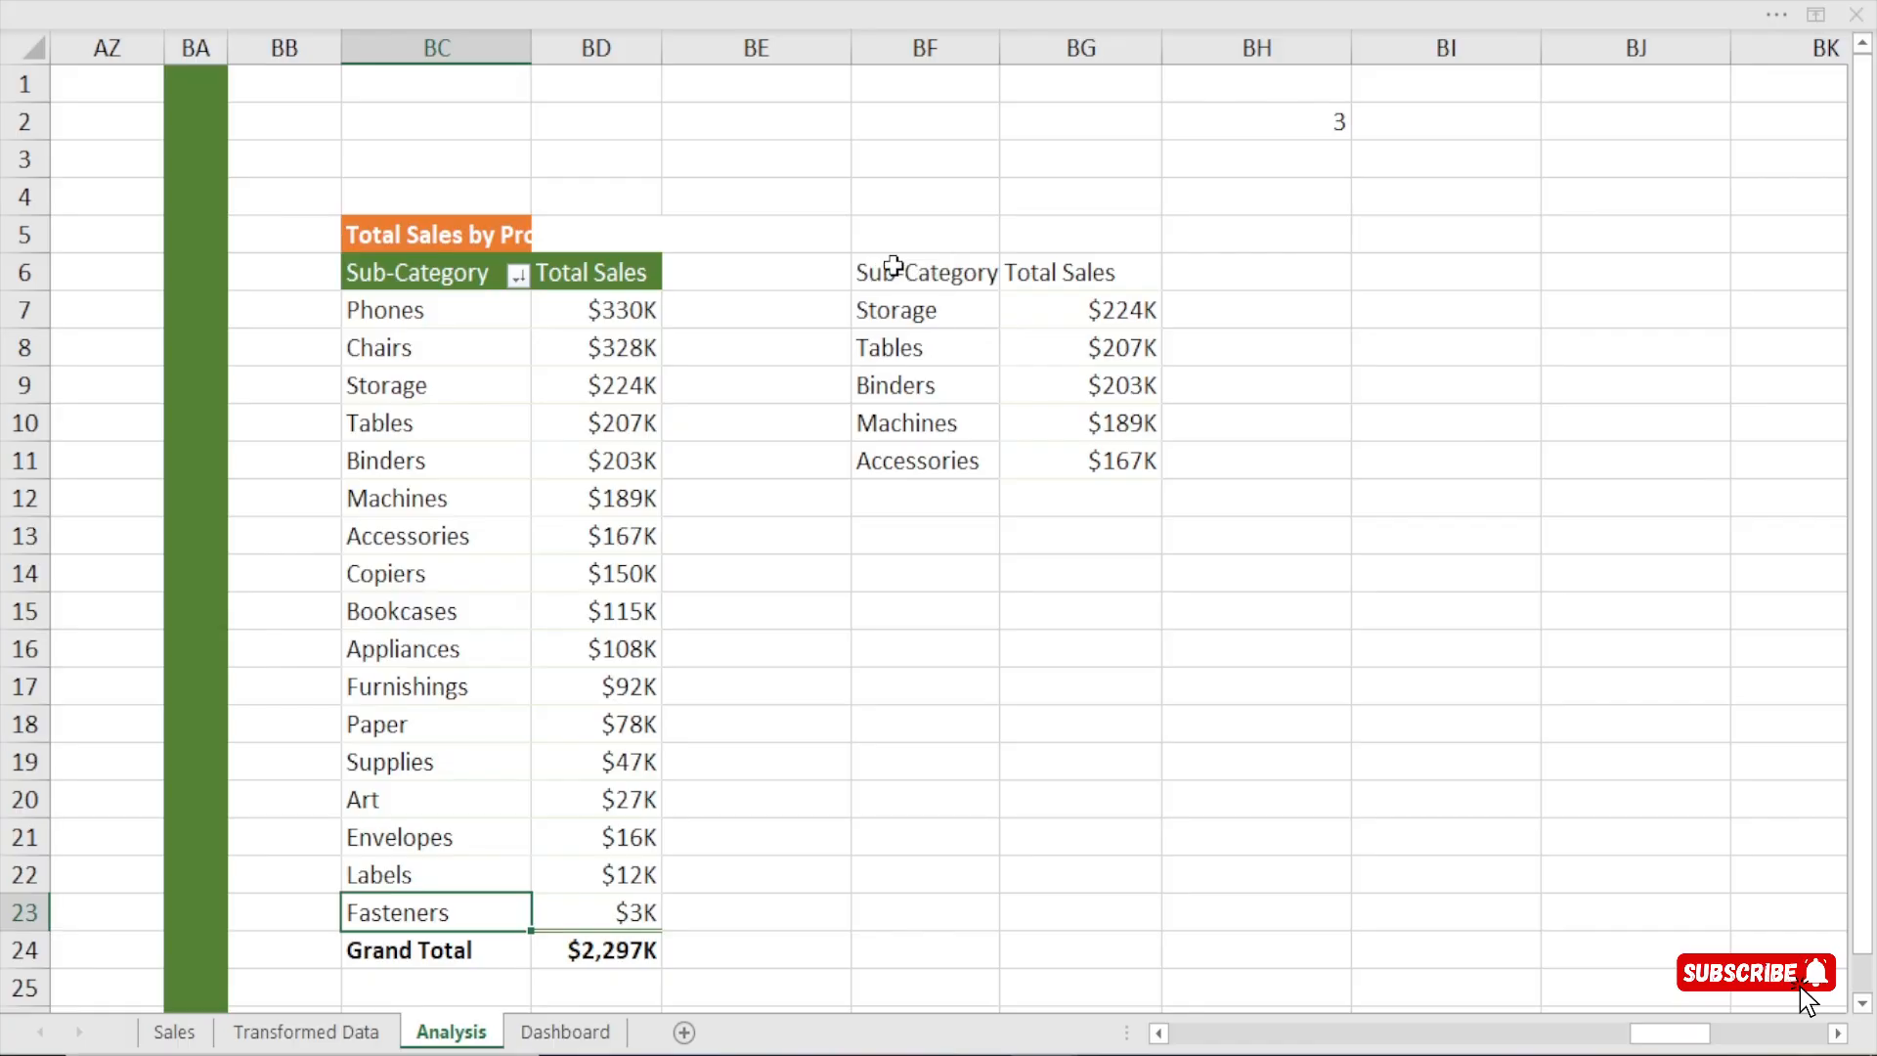
drag(929, 271, 1087, 272)
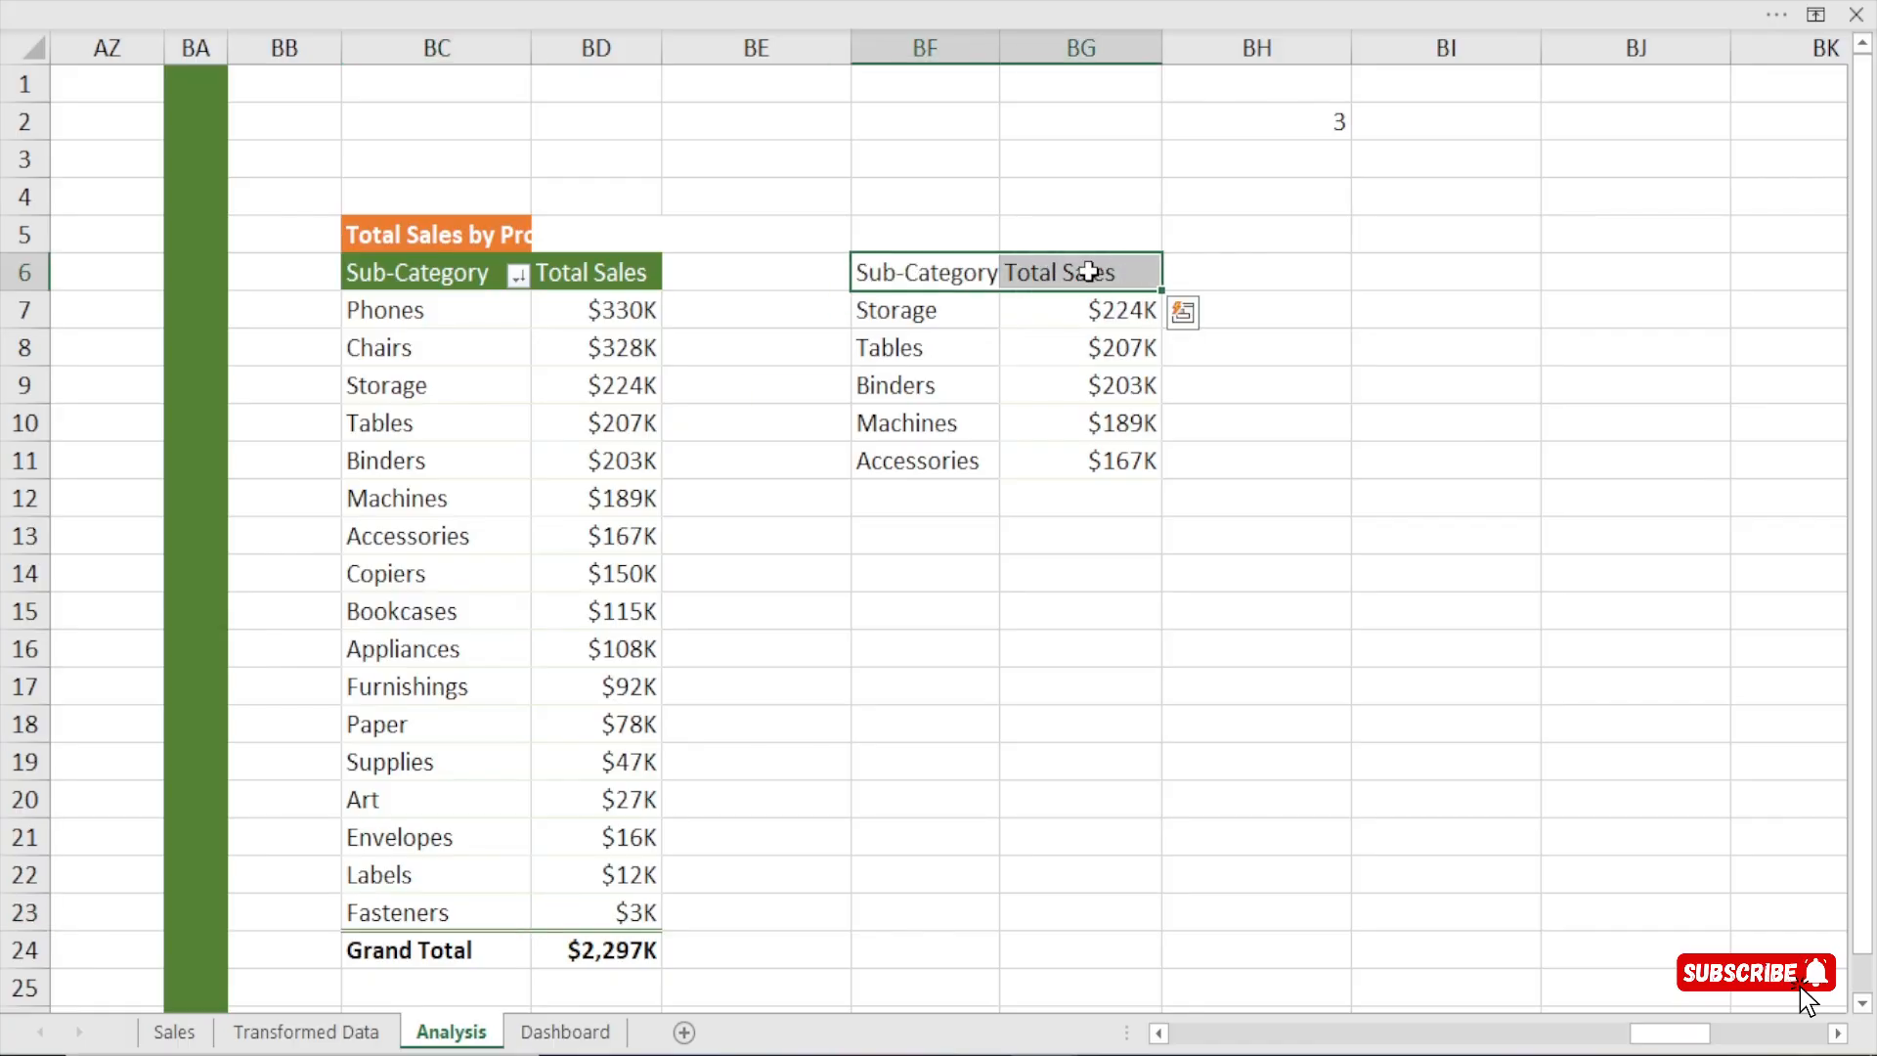
key(ctrl+b)
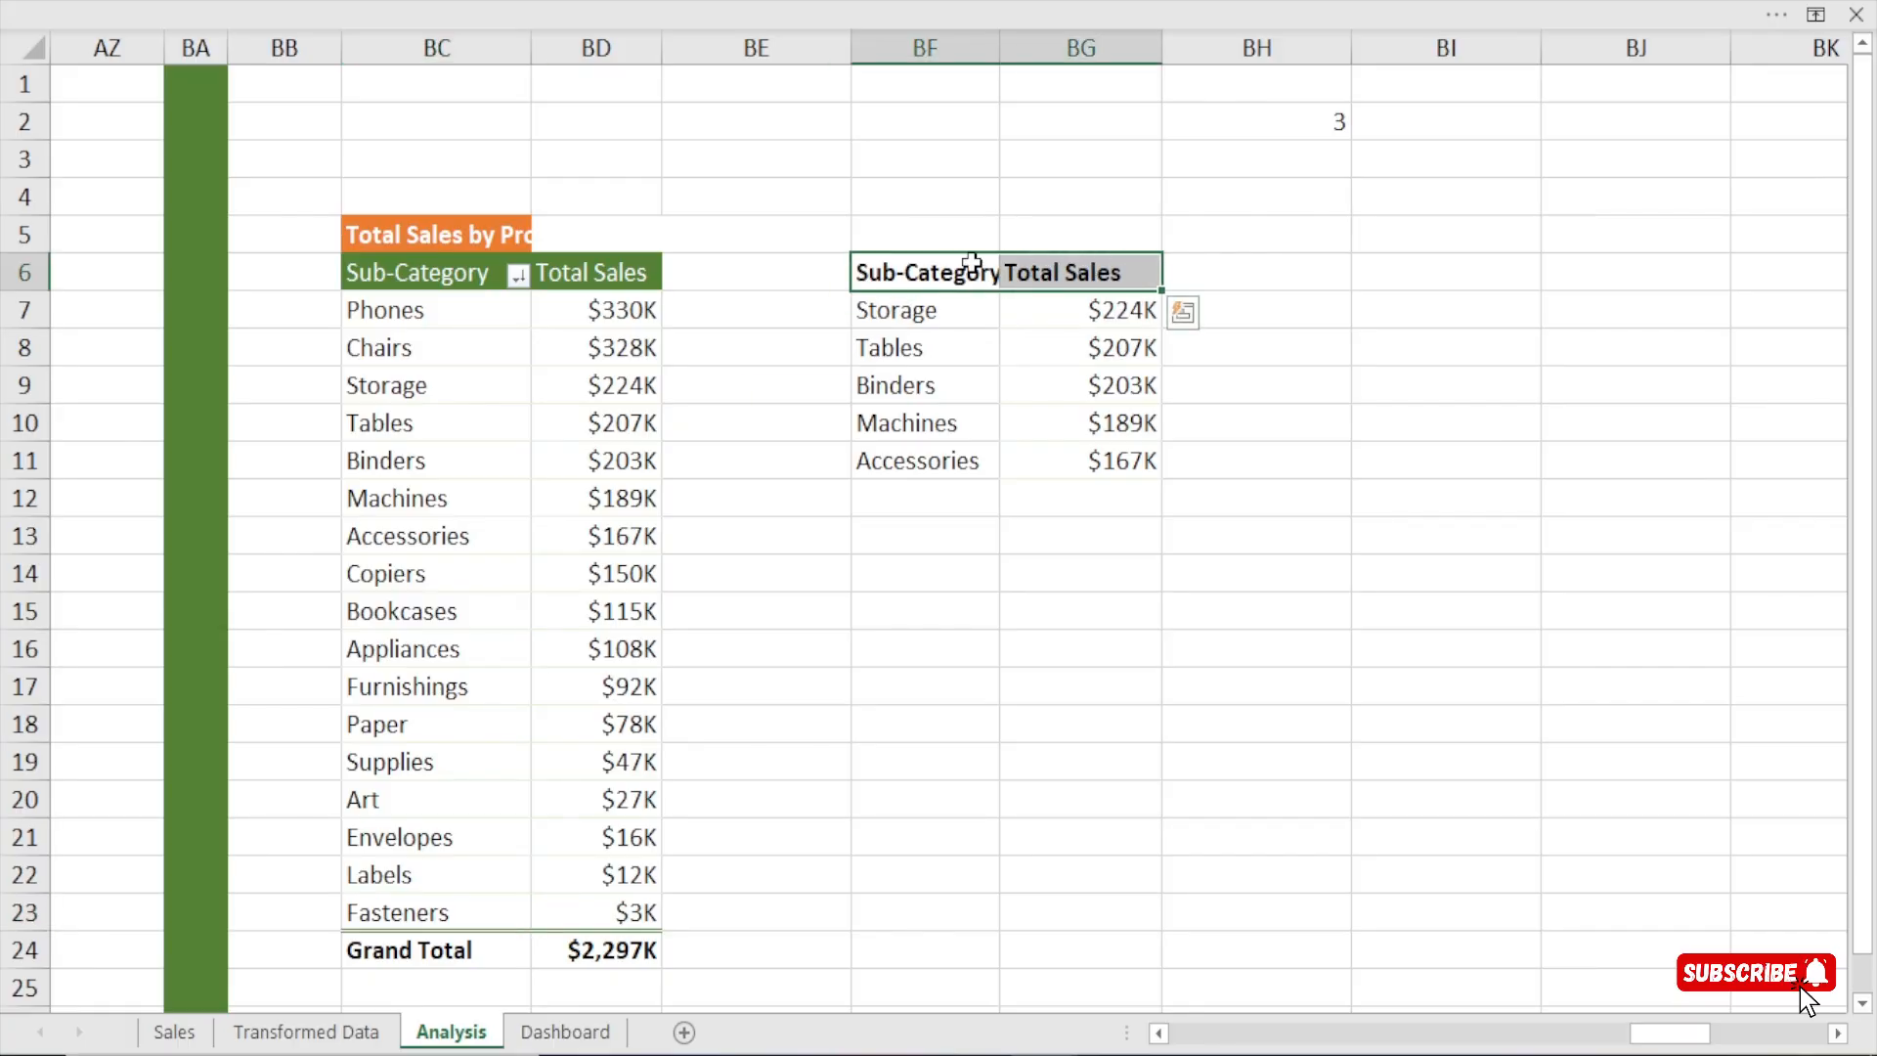
Insert a 2-D clustered bar chart from BF6:BG11 and move it down beside the pivot table.
drag(954, 262, 1107, 458)
click(544, 2)
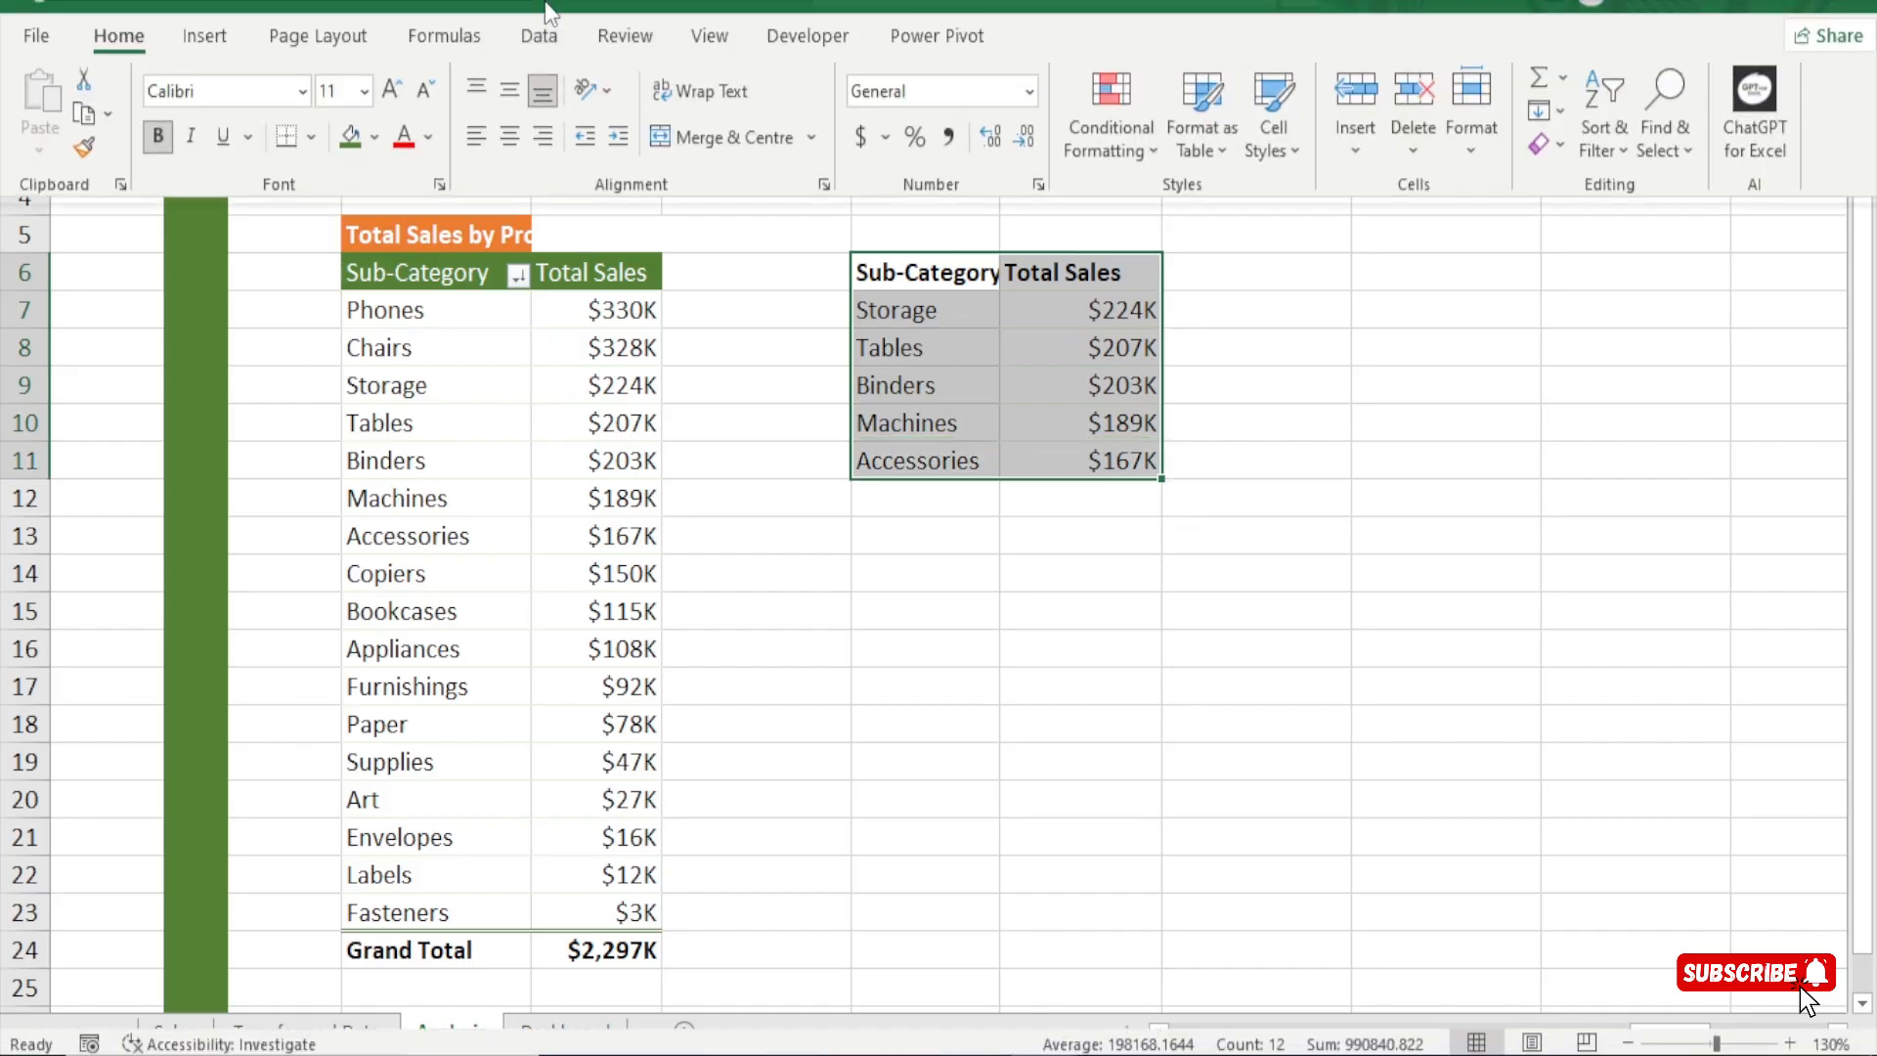
click(220, 71)
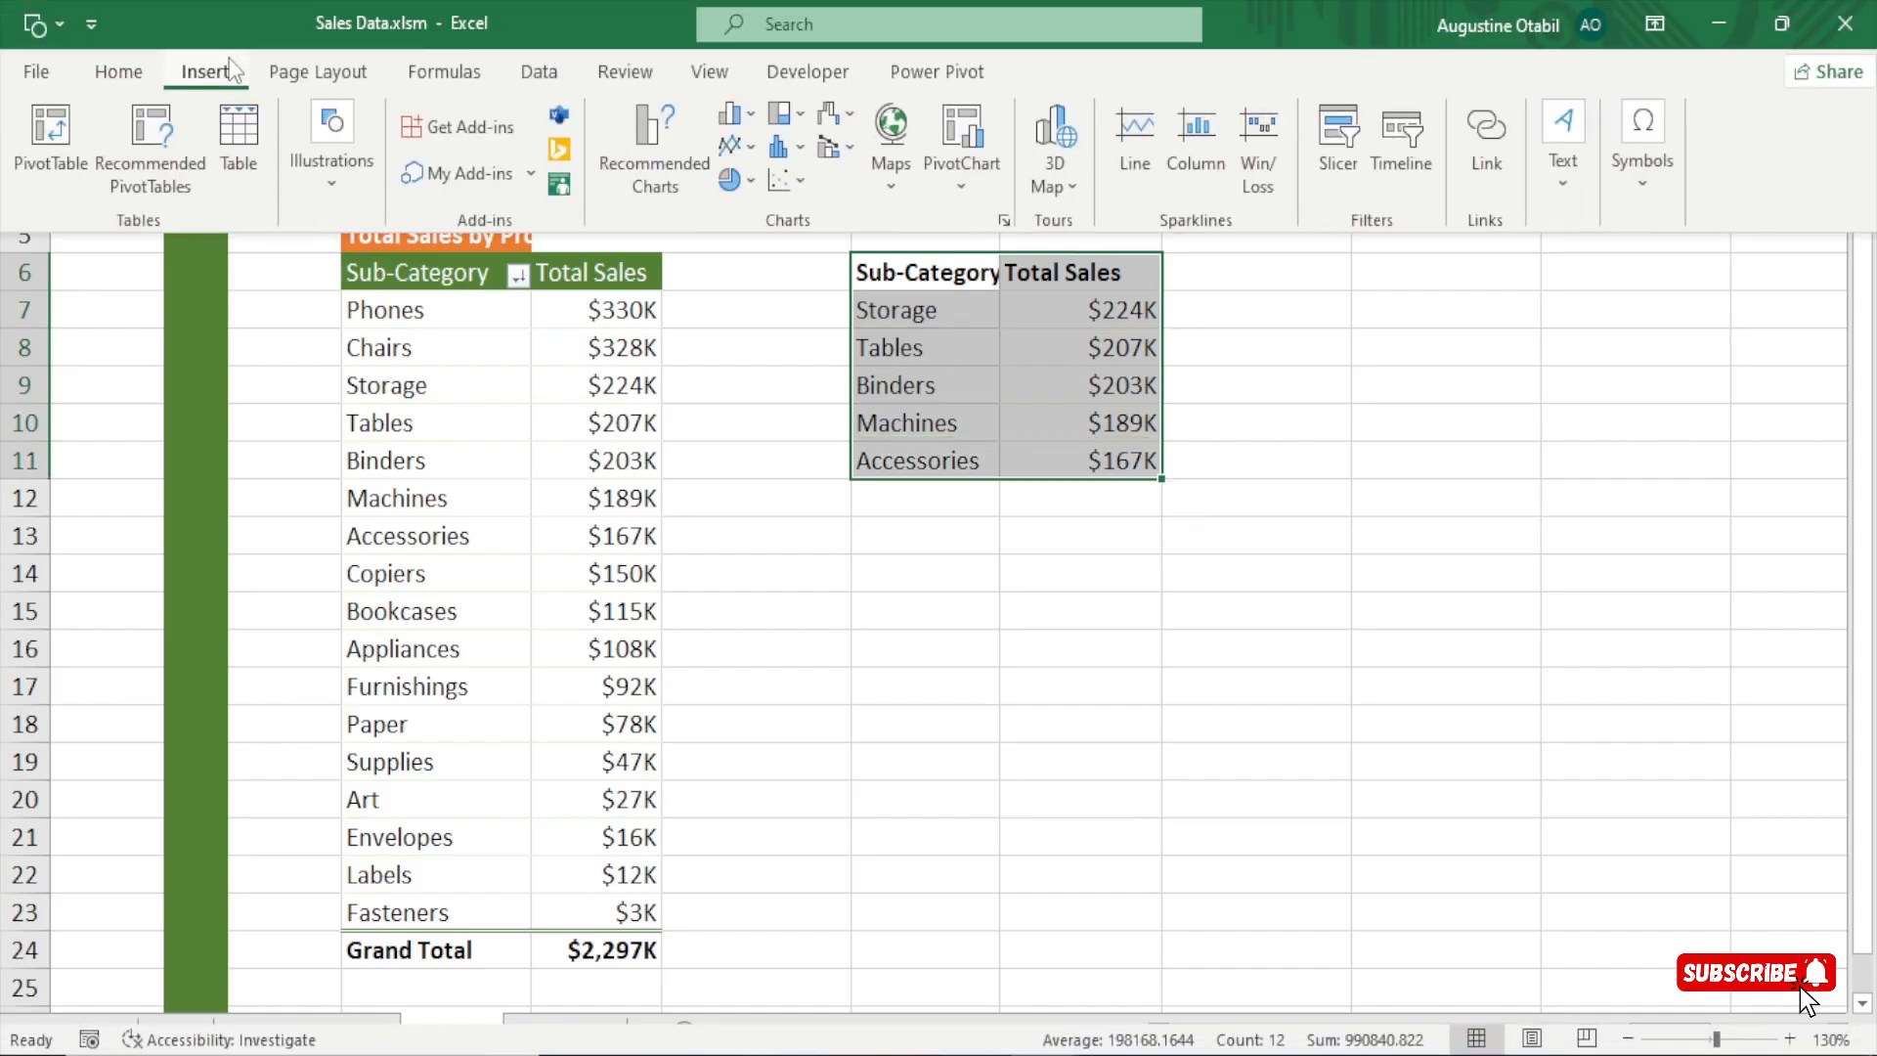
click(752, 116)
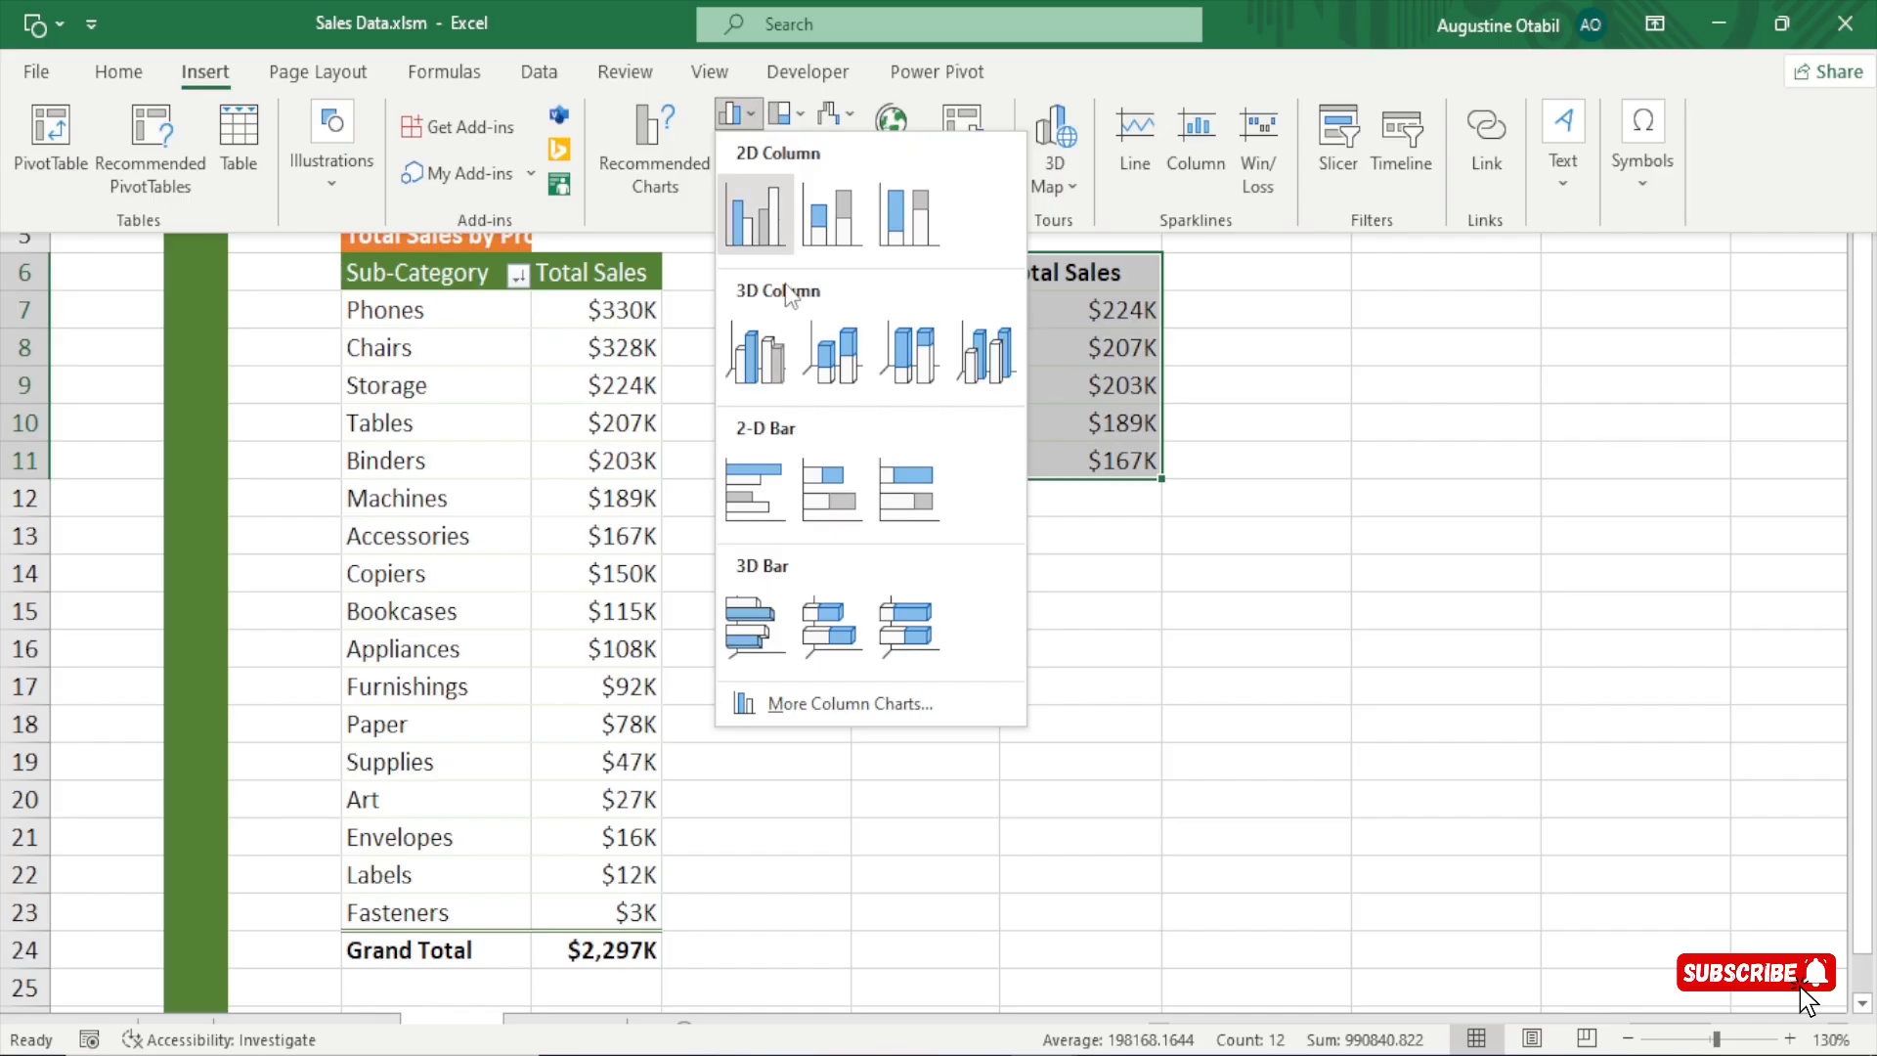
click(757, 493)
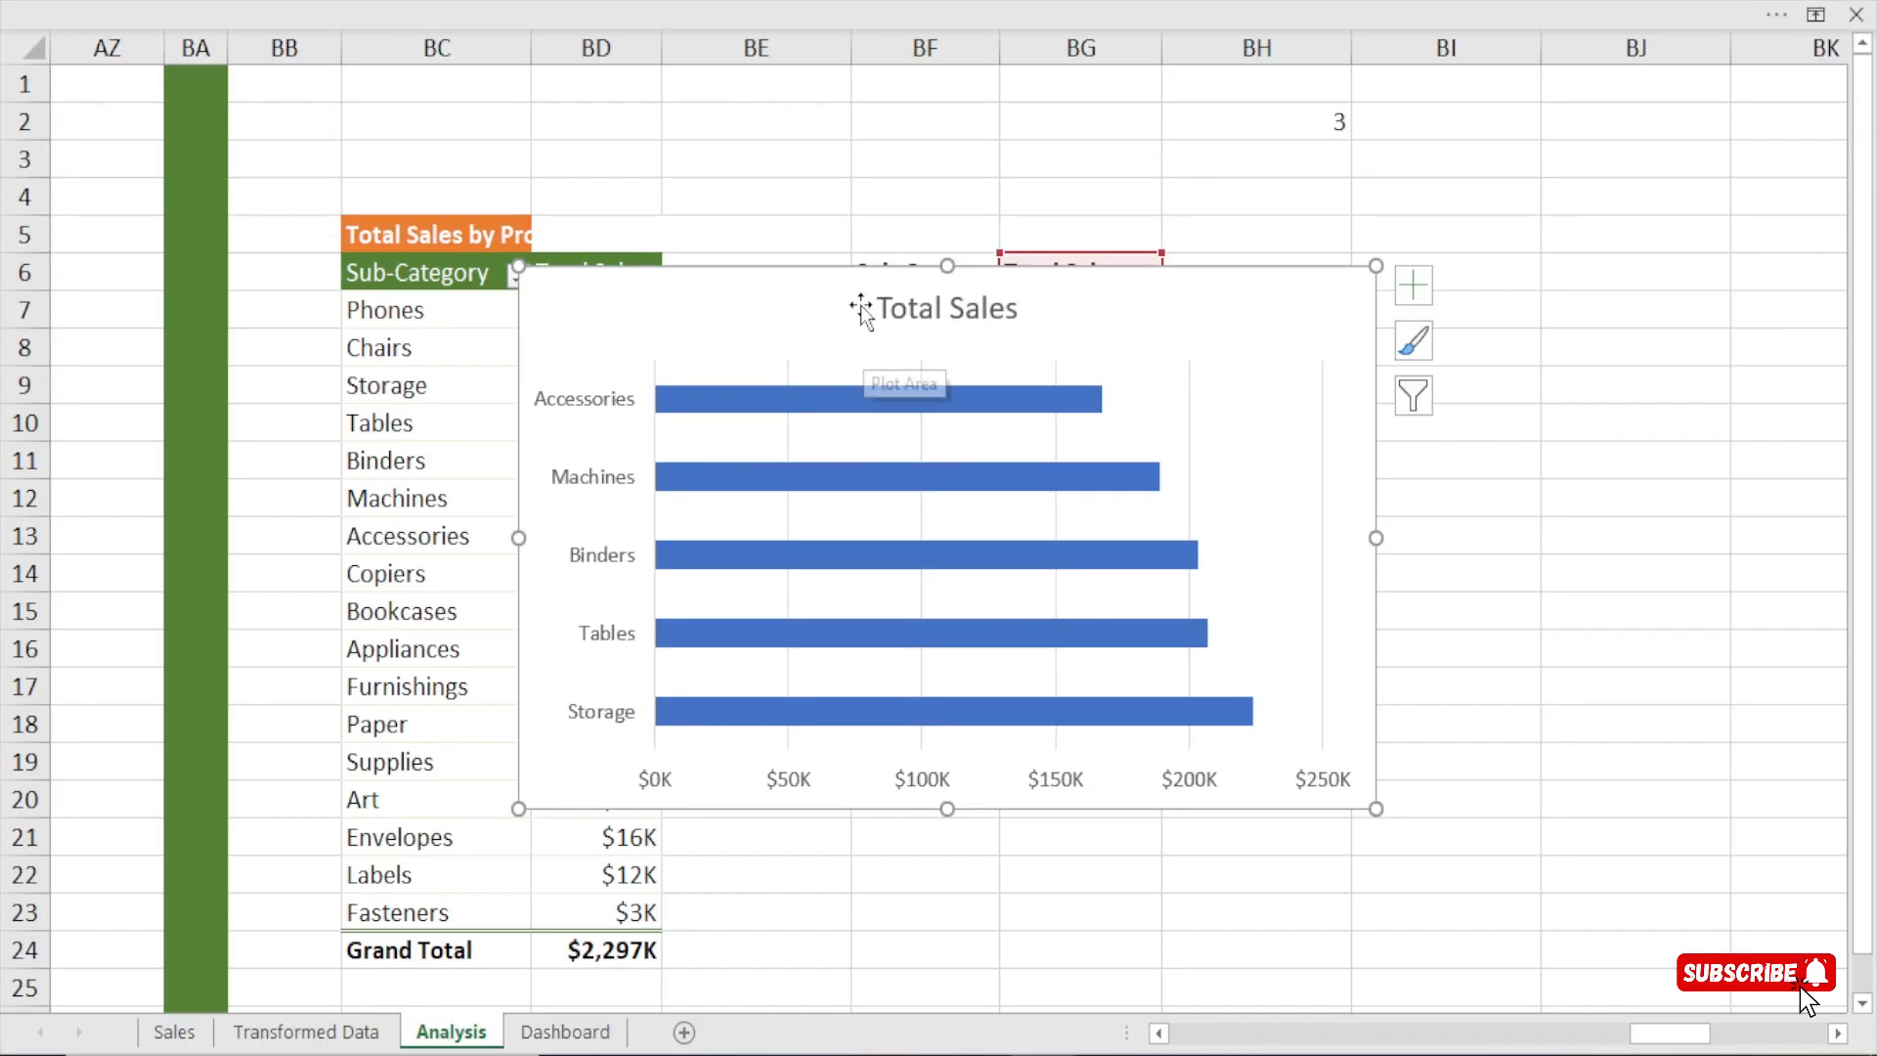
drag(821, 289, 1035, 414)
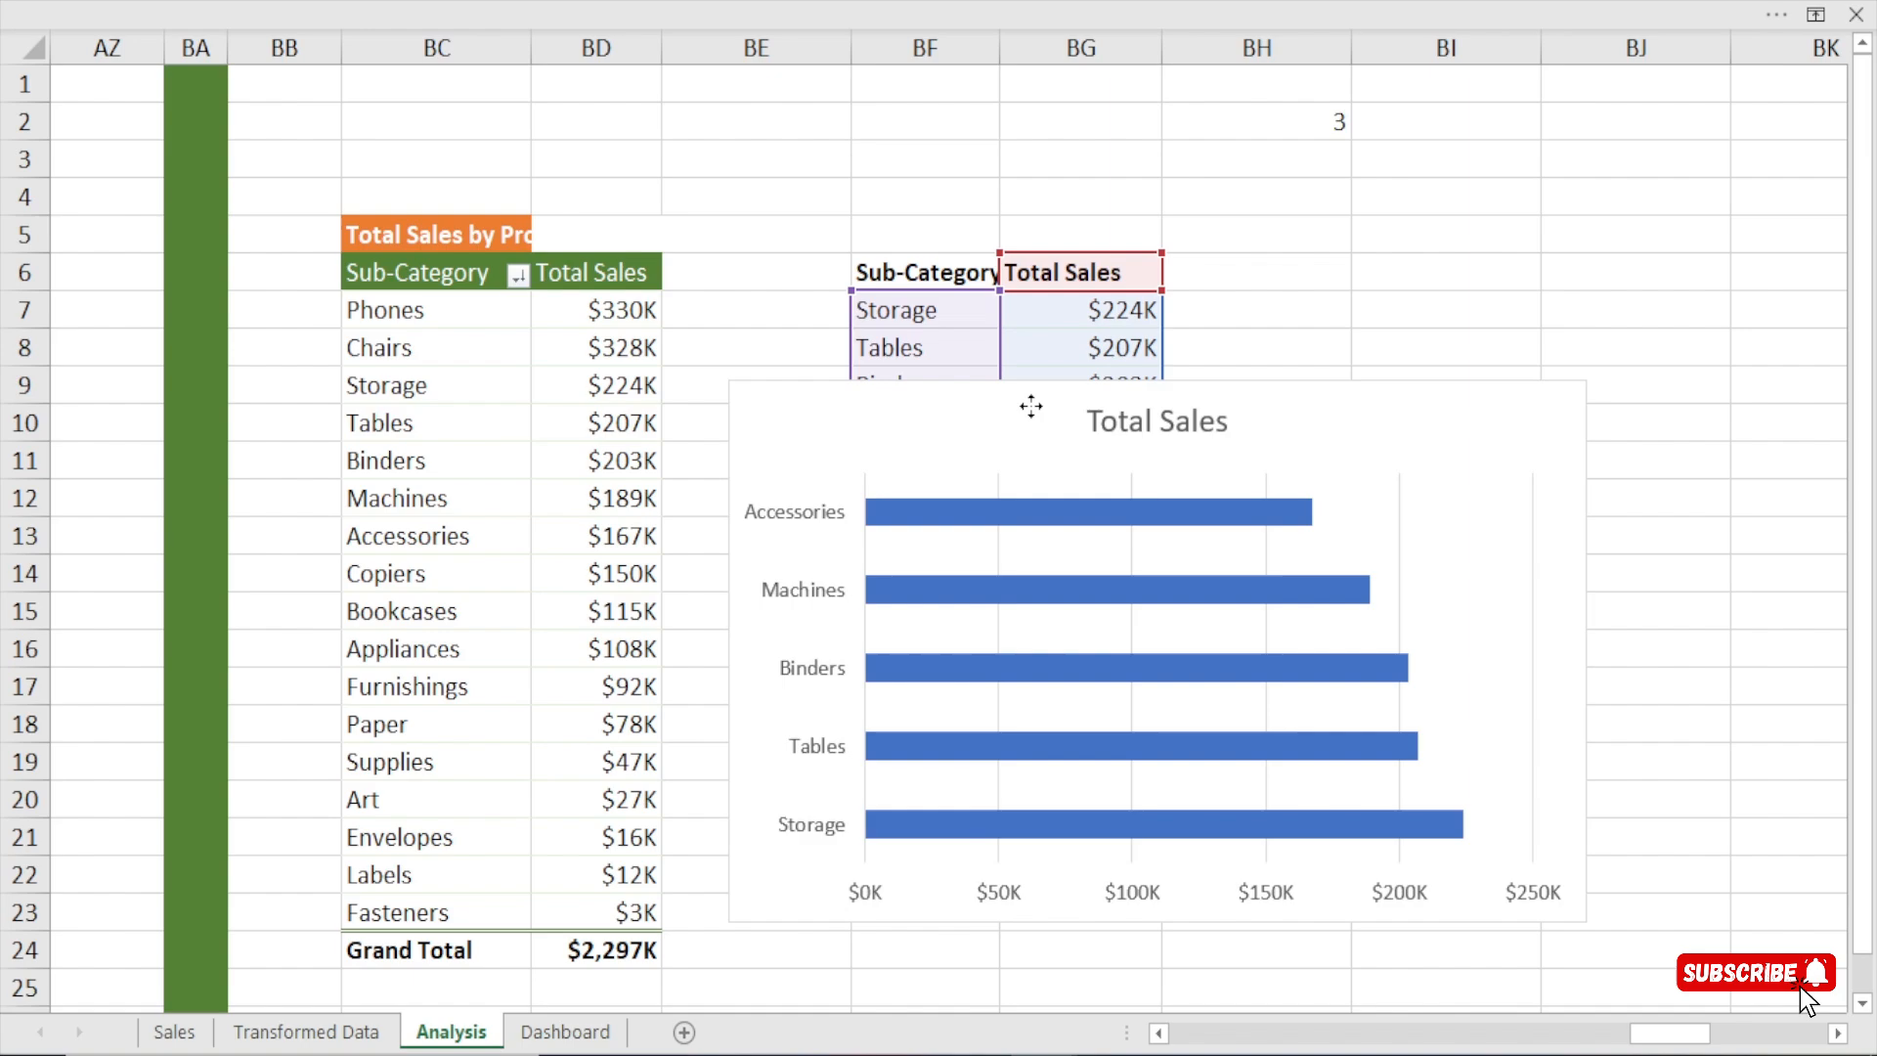
Remove the bar chart's title, gridlines and horizontal value axis.
click(1123, 425)
key(Delete)
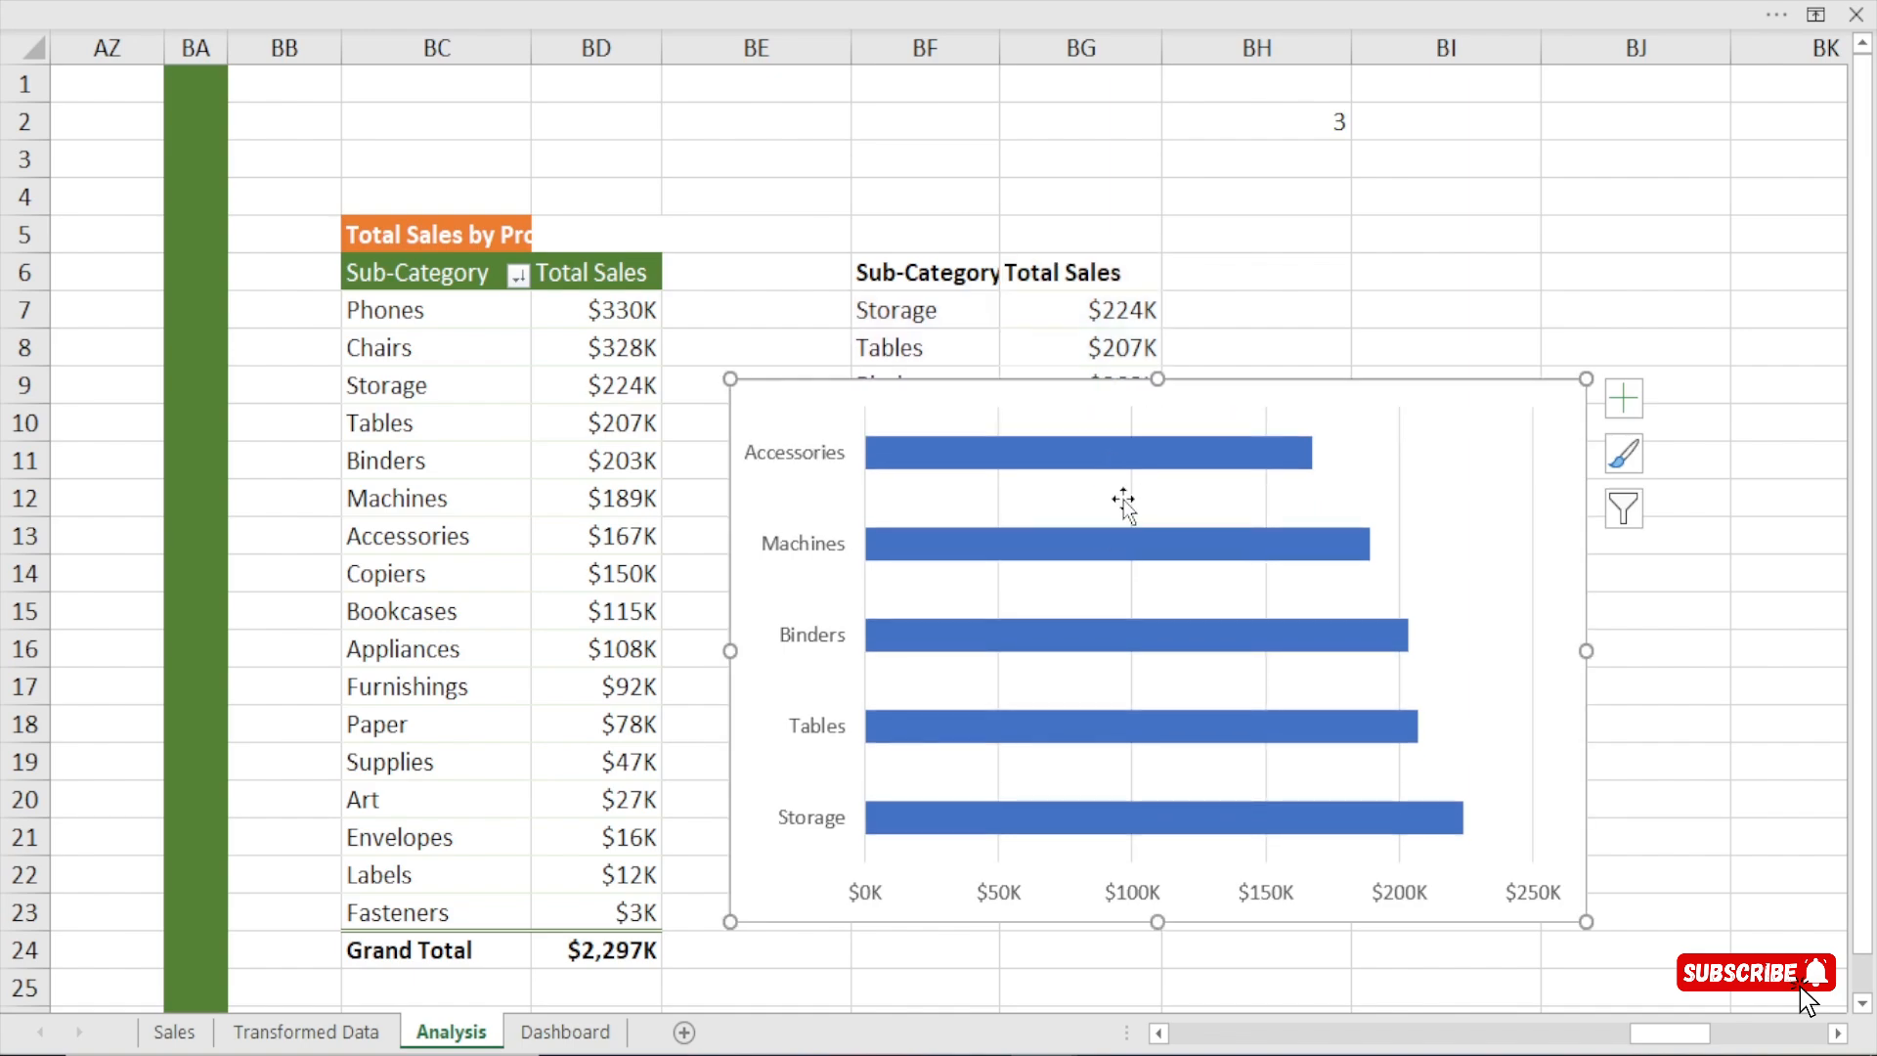
click(1258, 901)
key(Delete)
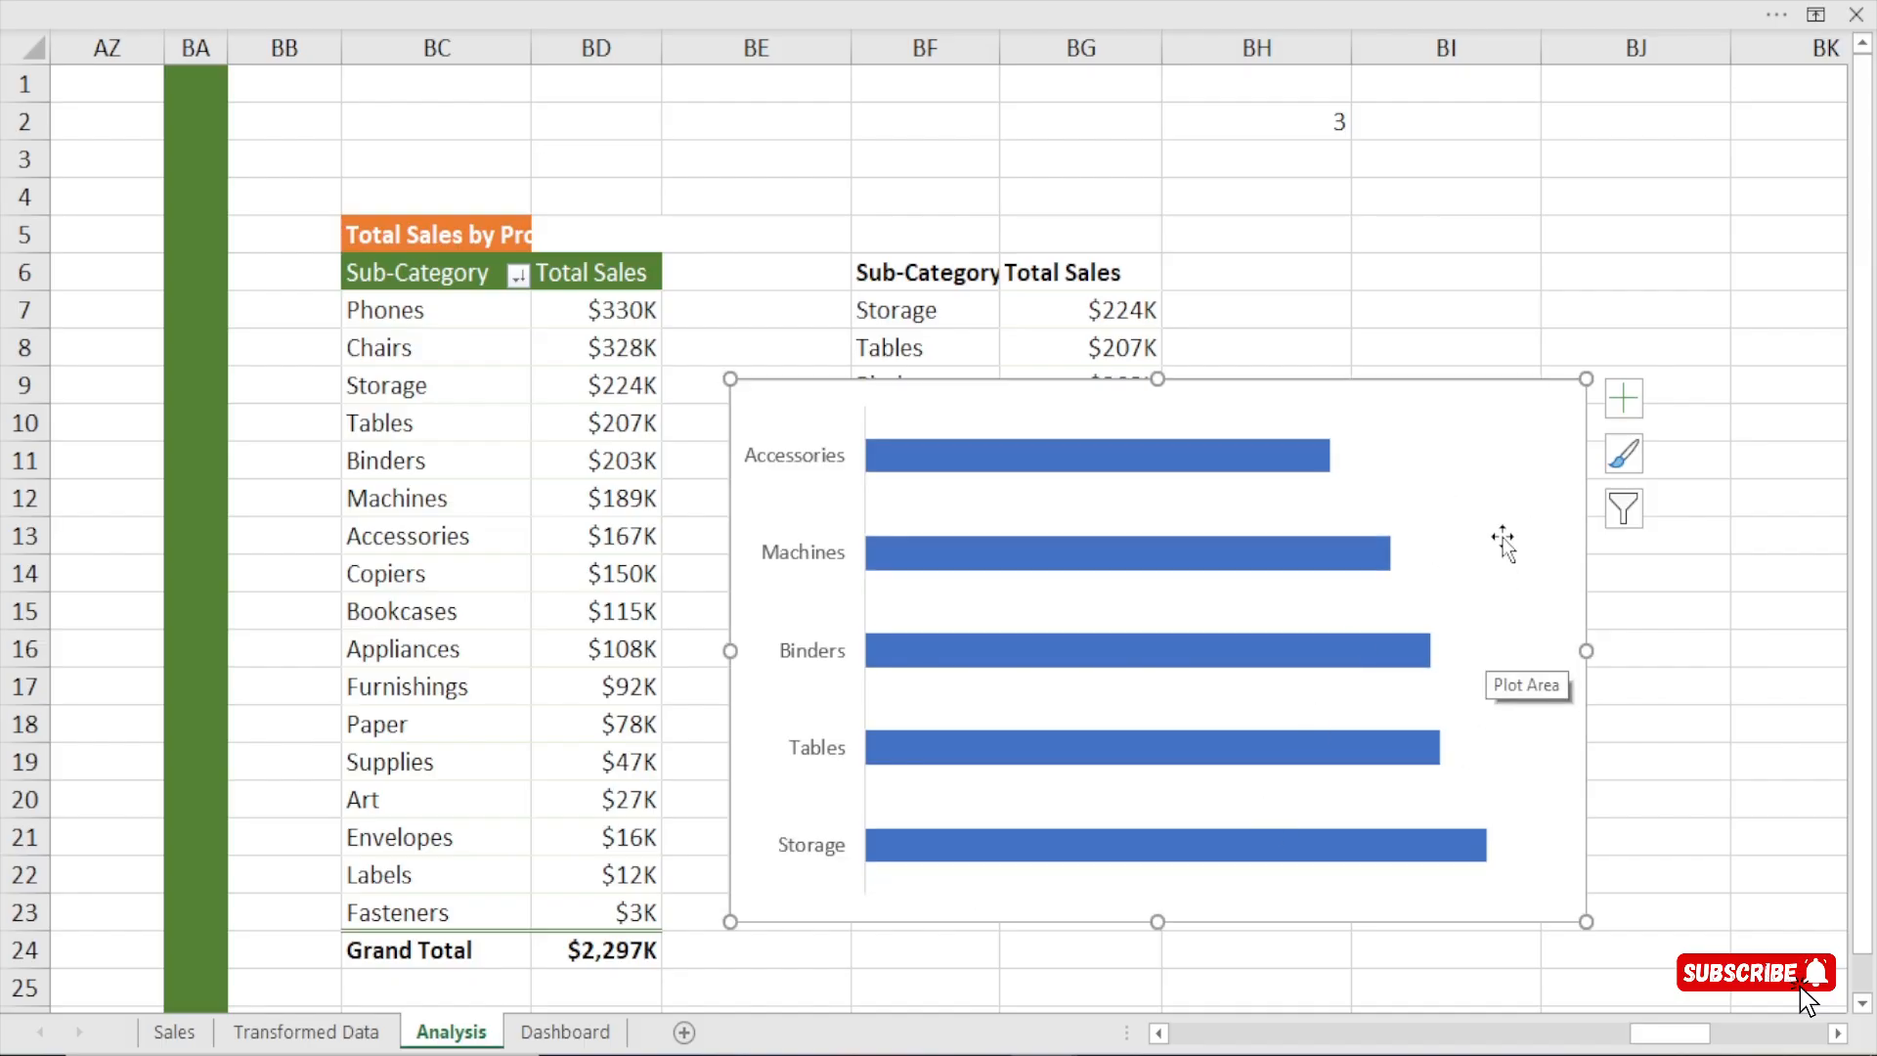
Shrink the bar chart and move it over the upper rows of the pivot table.
mouse_move(1310, 390)
mouse_down()
mouse_move(1441, 314)
mouse_move(1387, 515)
mouse_up()
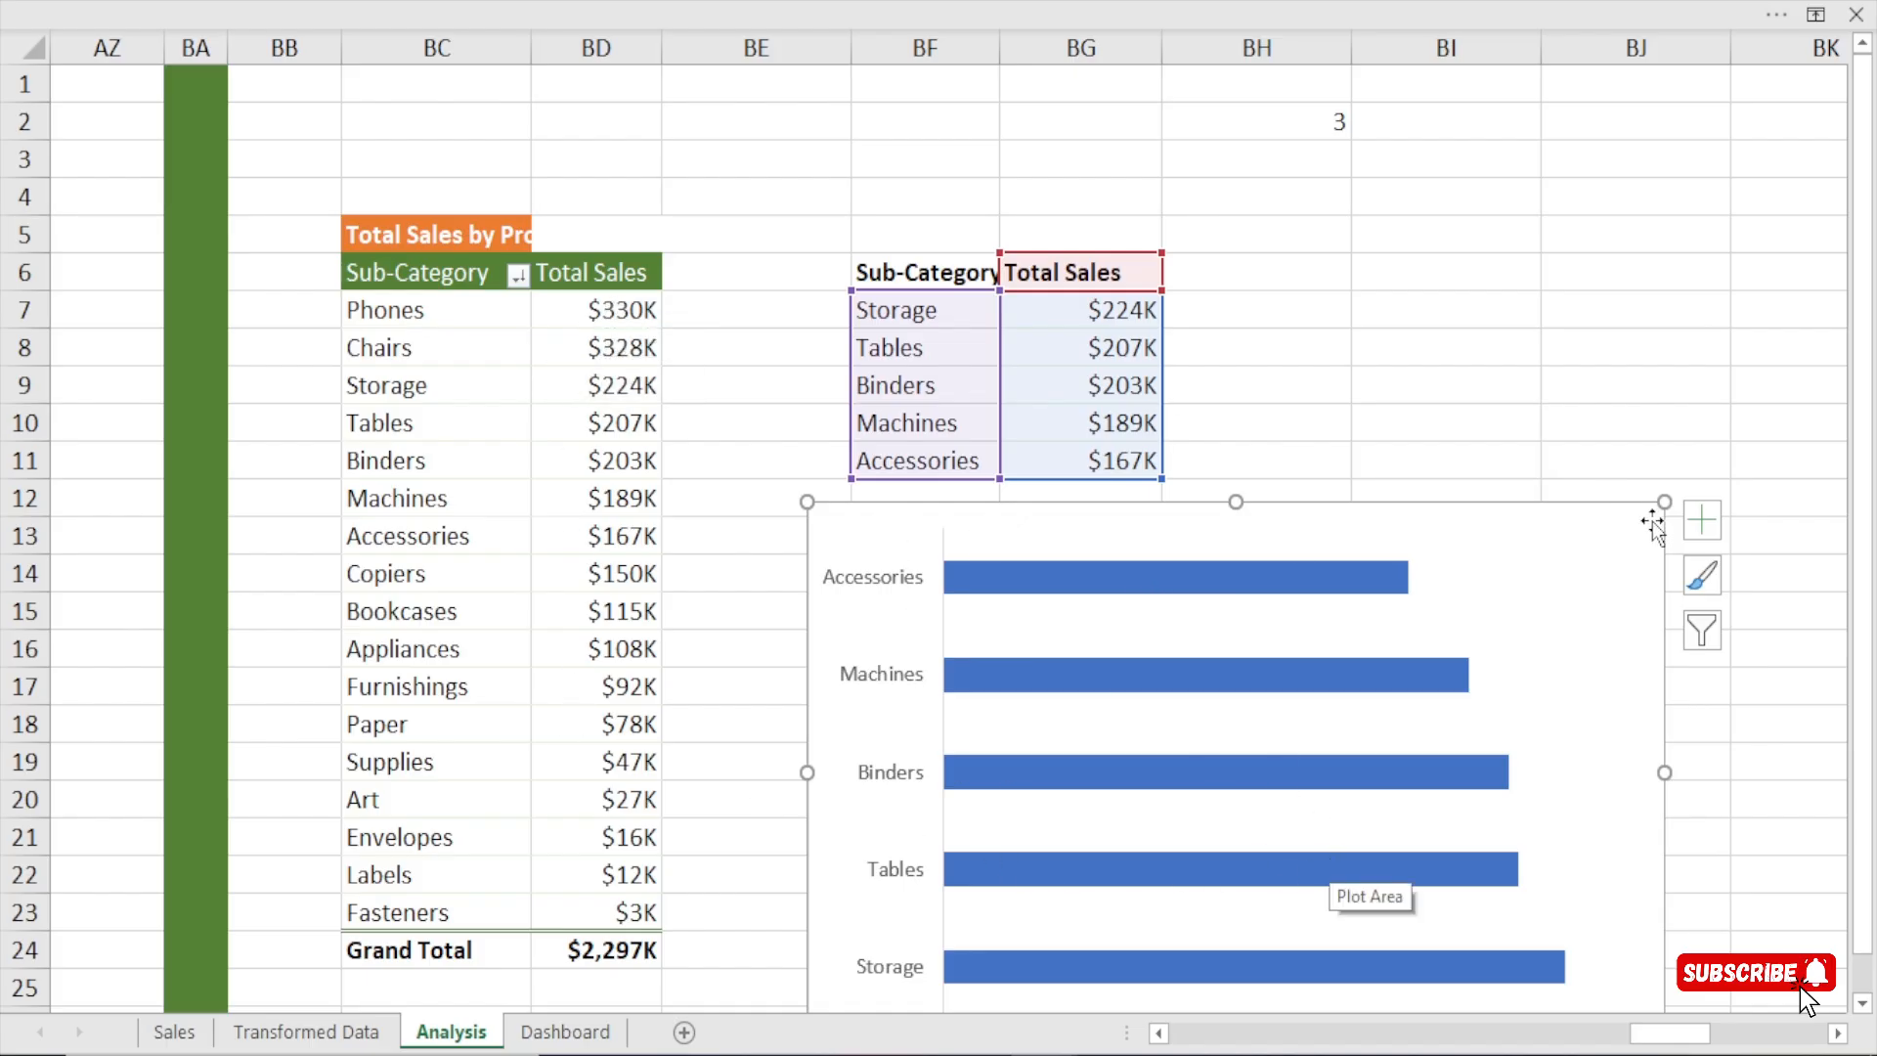
drag(1665, 501, 1433, 541)
drag(1231, 562, 583, 217)
Show the categories on the bar chart's vertical axis in reverse order and close the axis formatting.
click(333, 271)
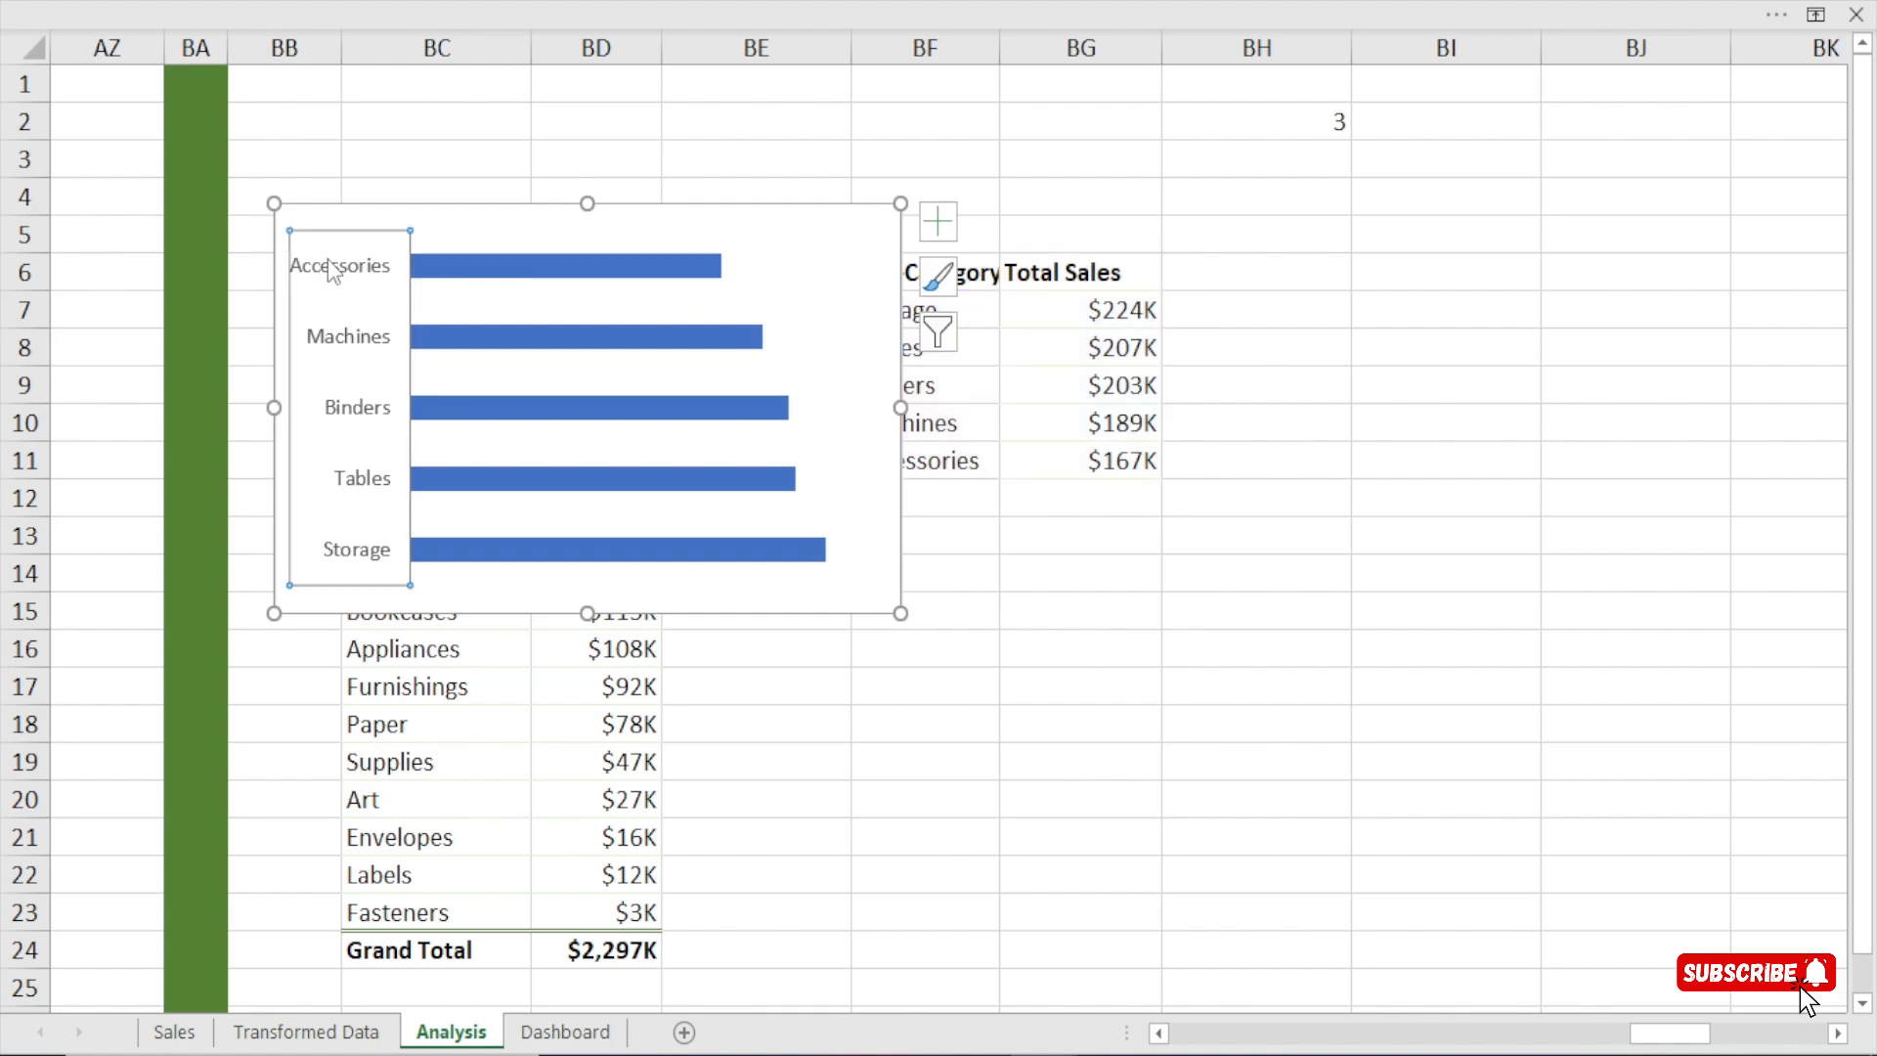
double_click(336, 415)
scroll(1287, 639, down, 3)
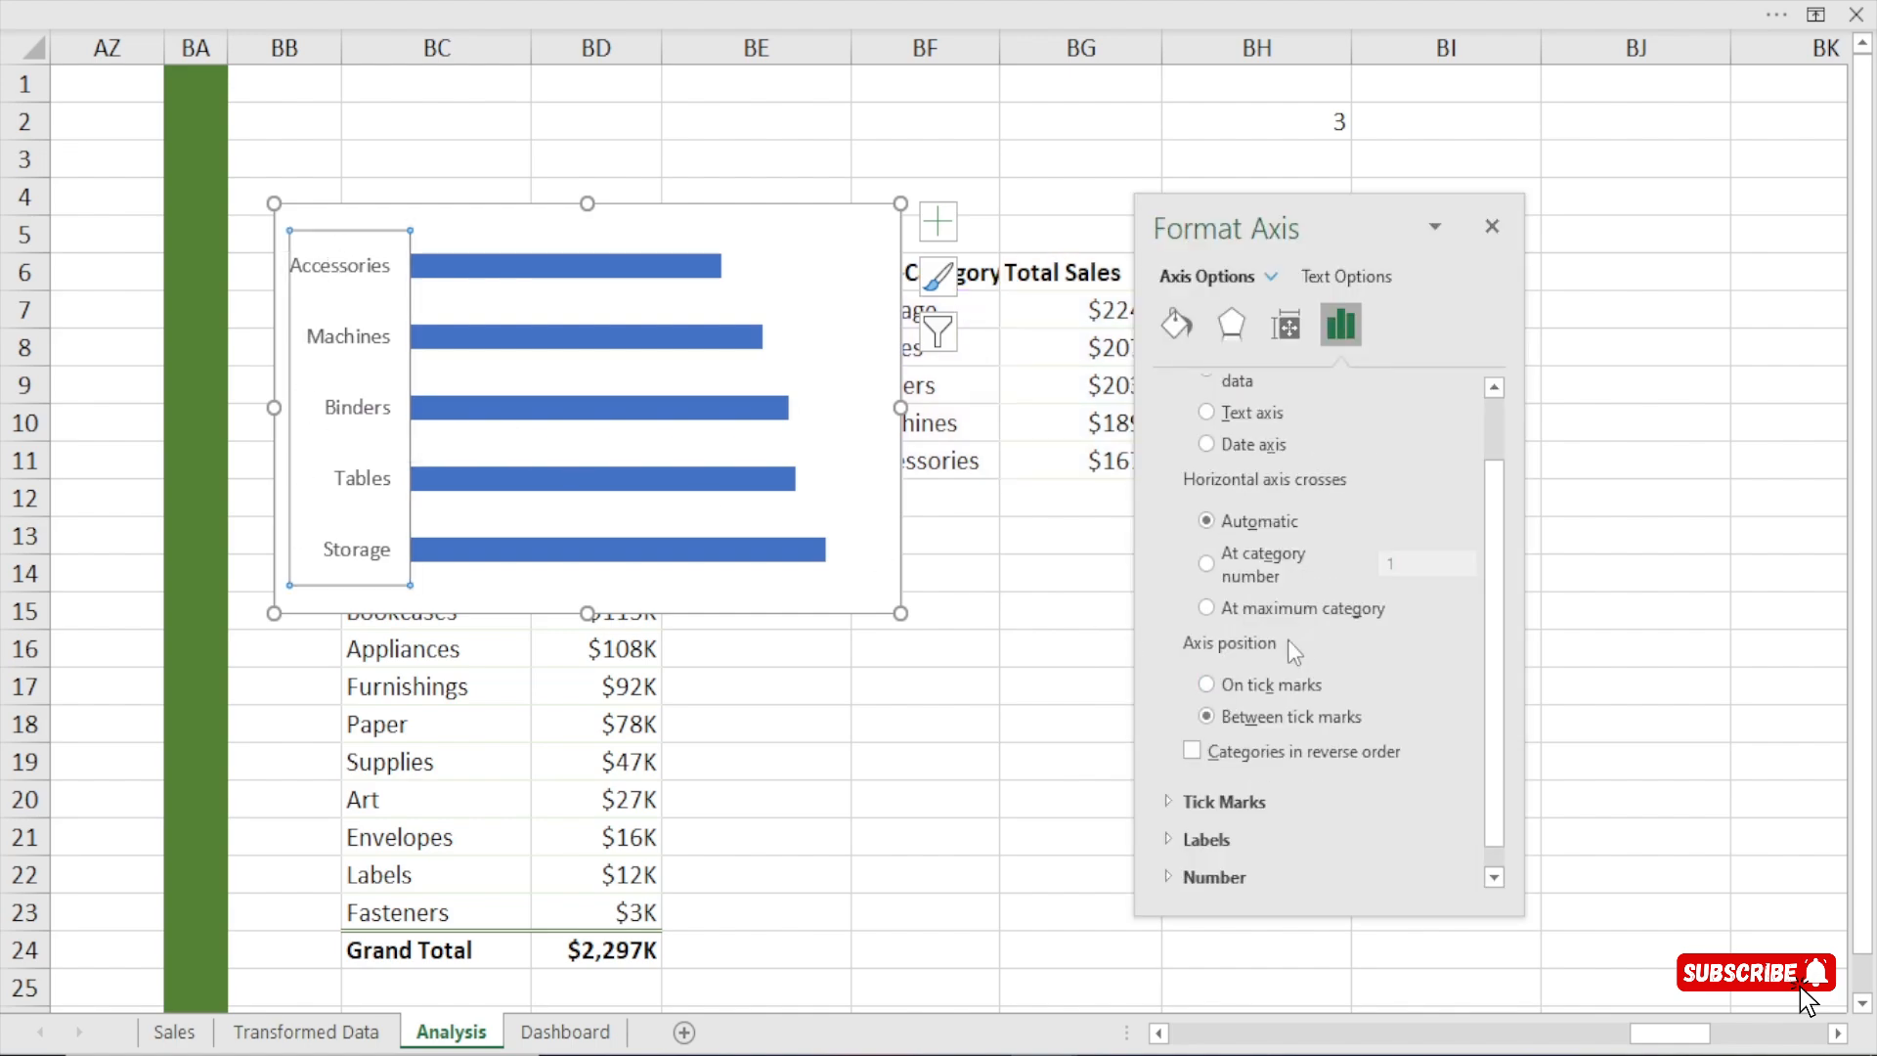
scroll(1341, 590, up, 3)
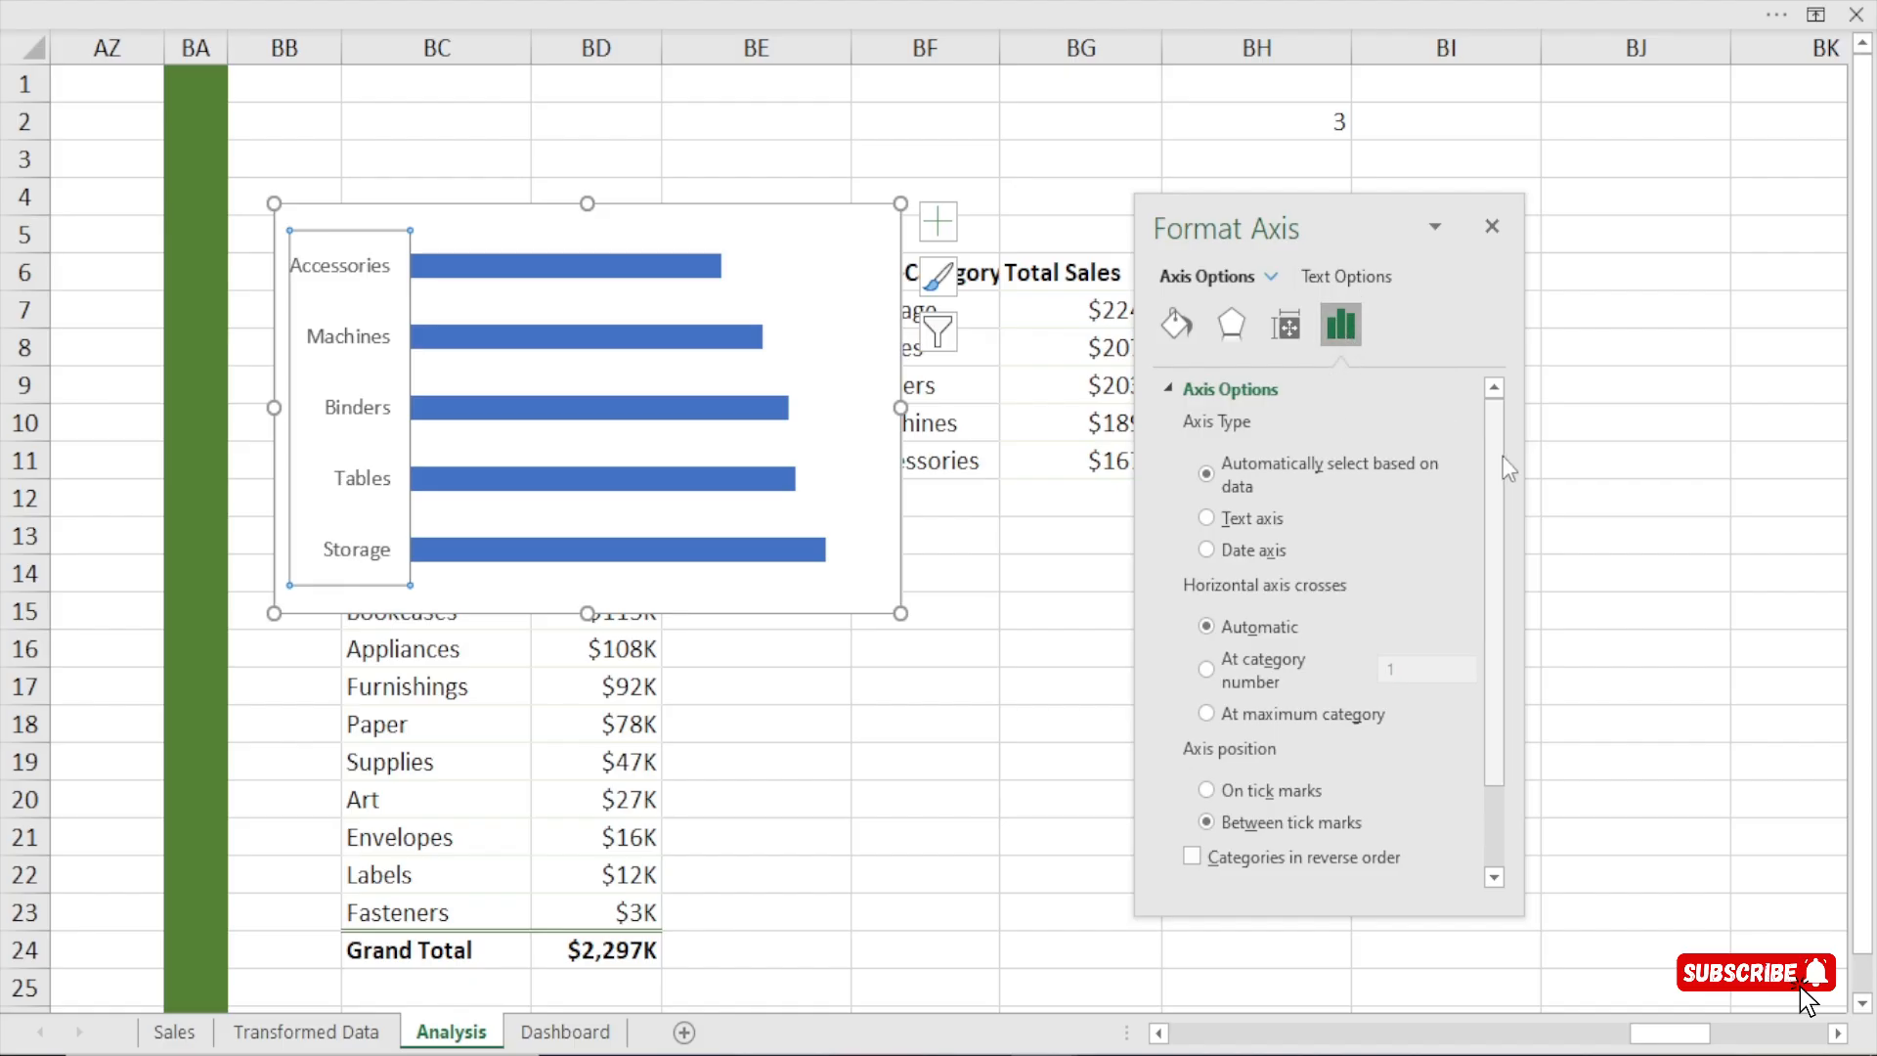
scroll(1491, 547, down, 3)
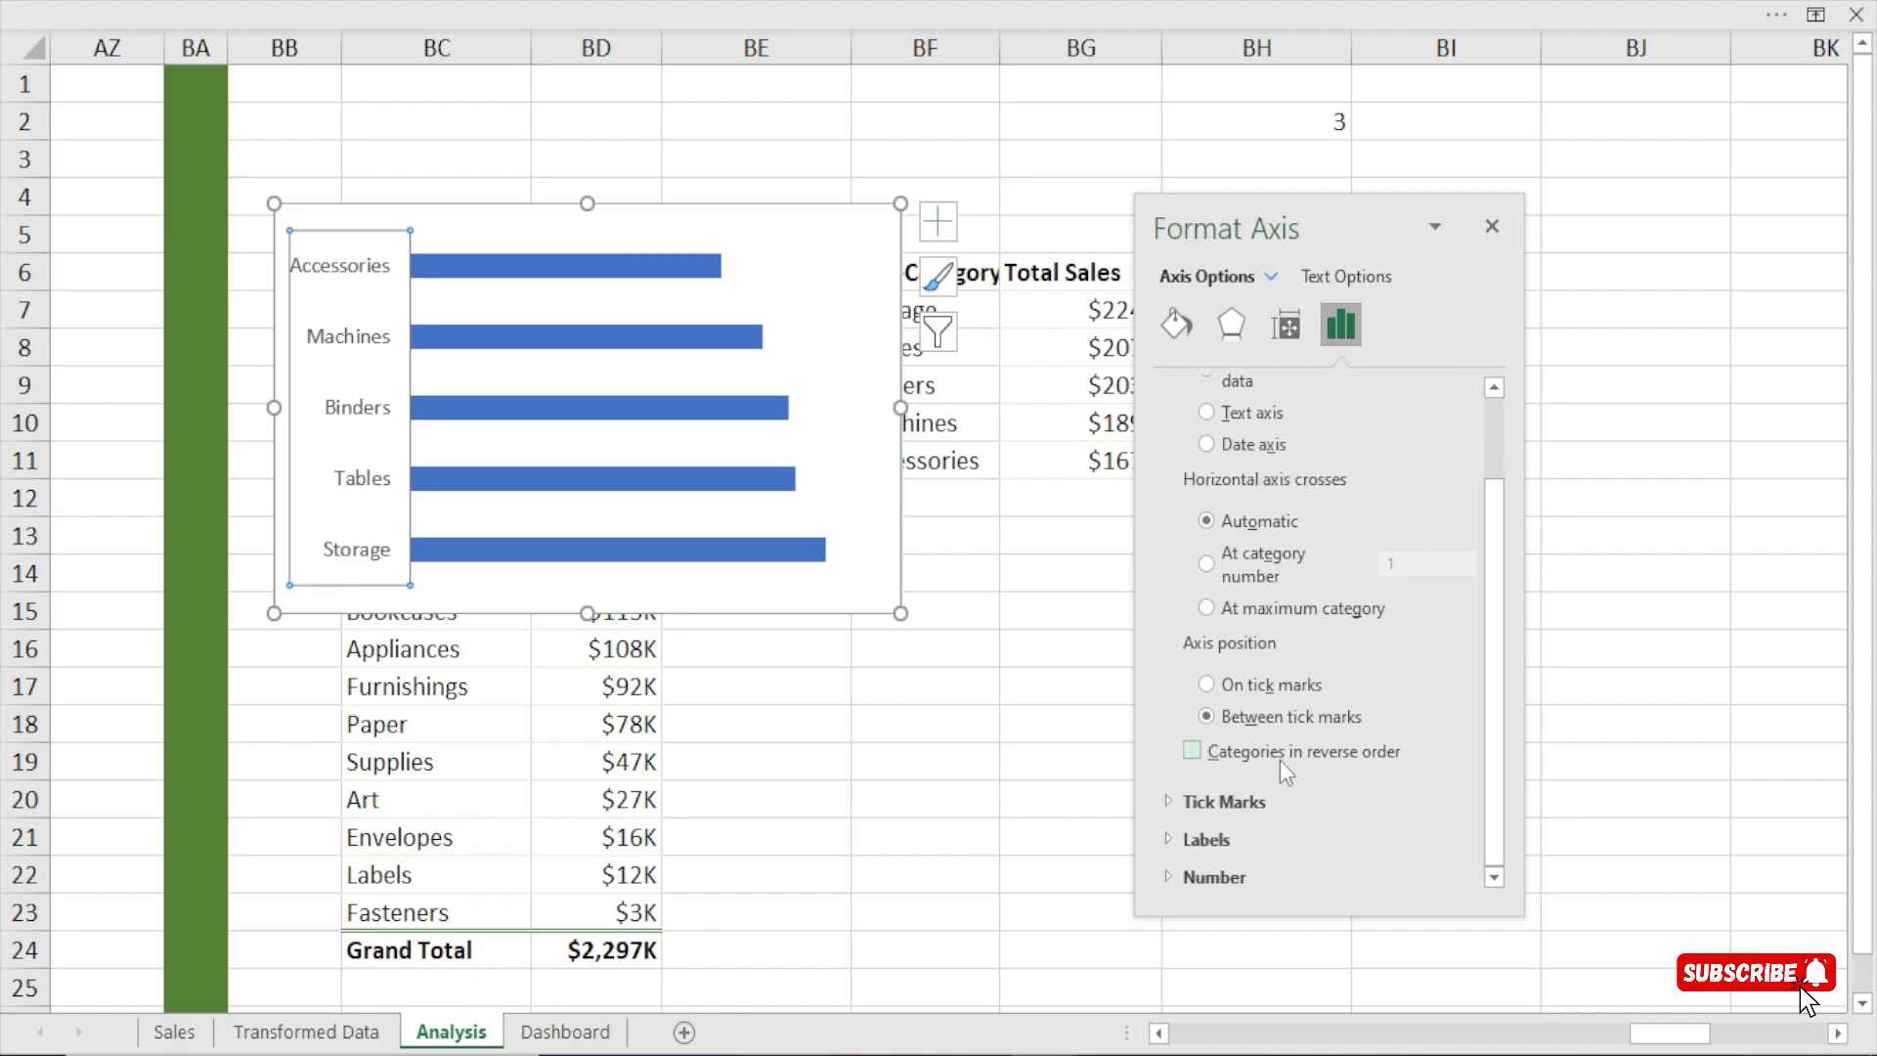
click(1191, 750)
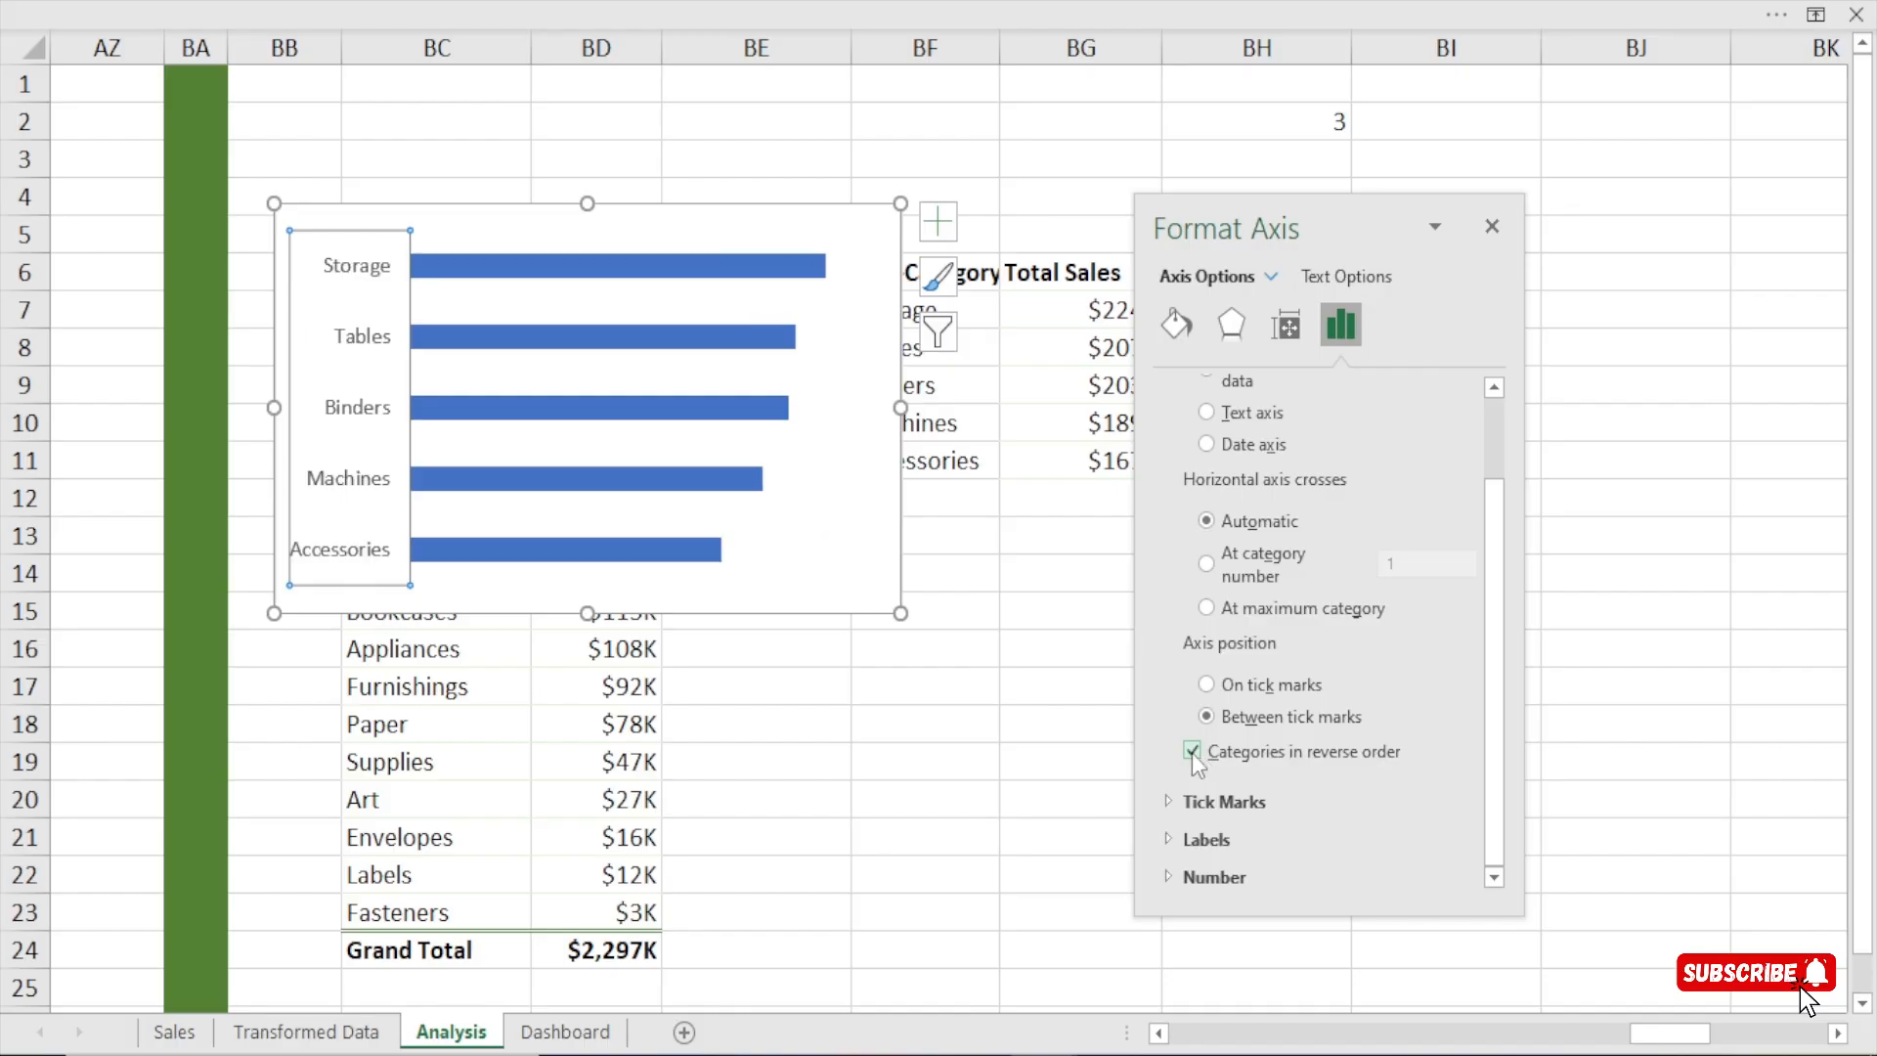
click(1246, 751)
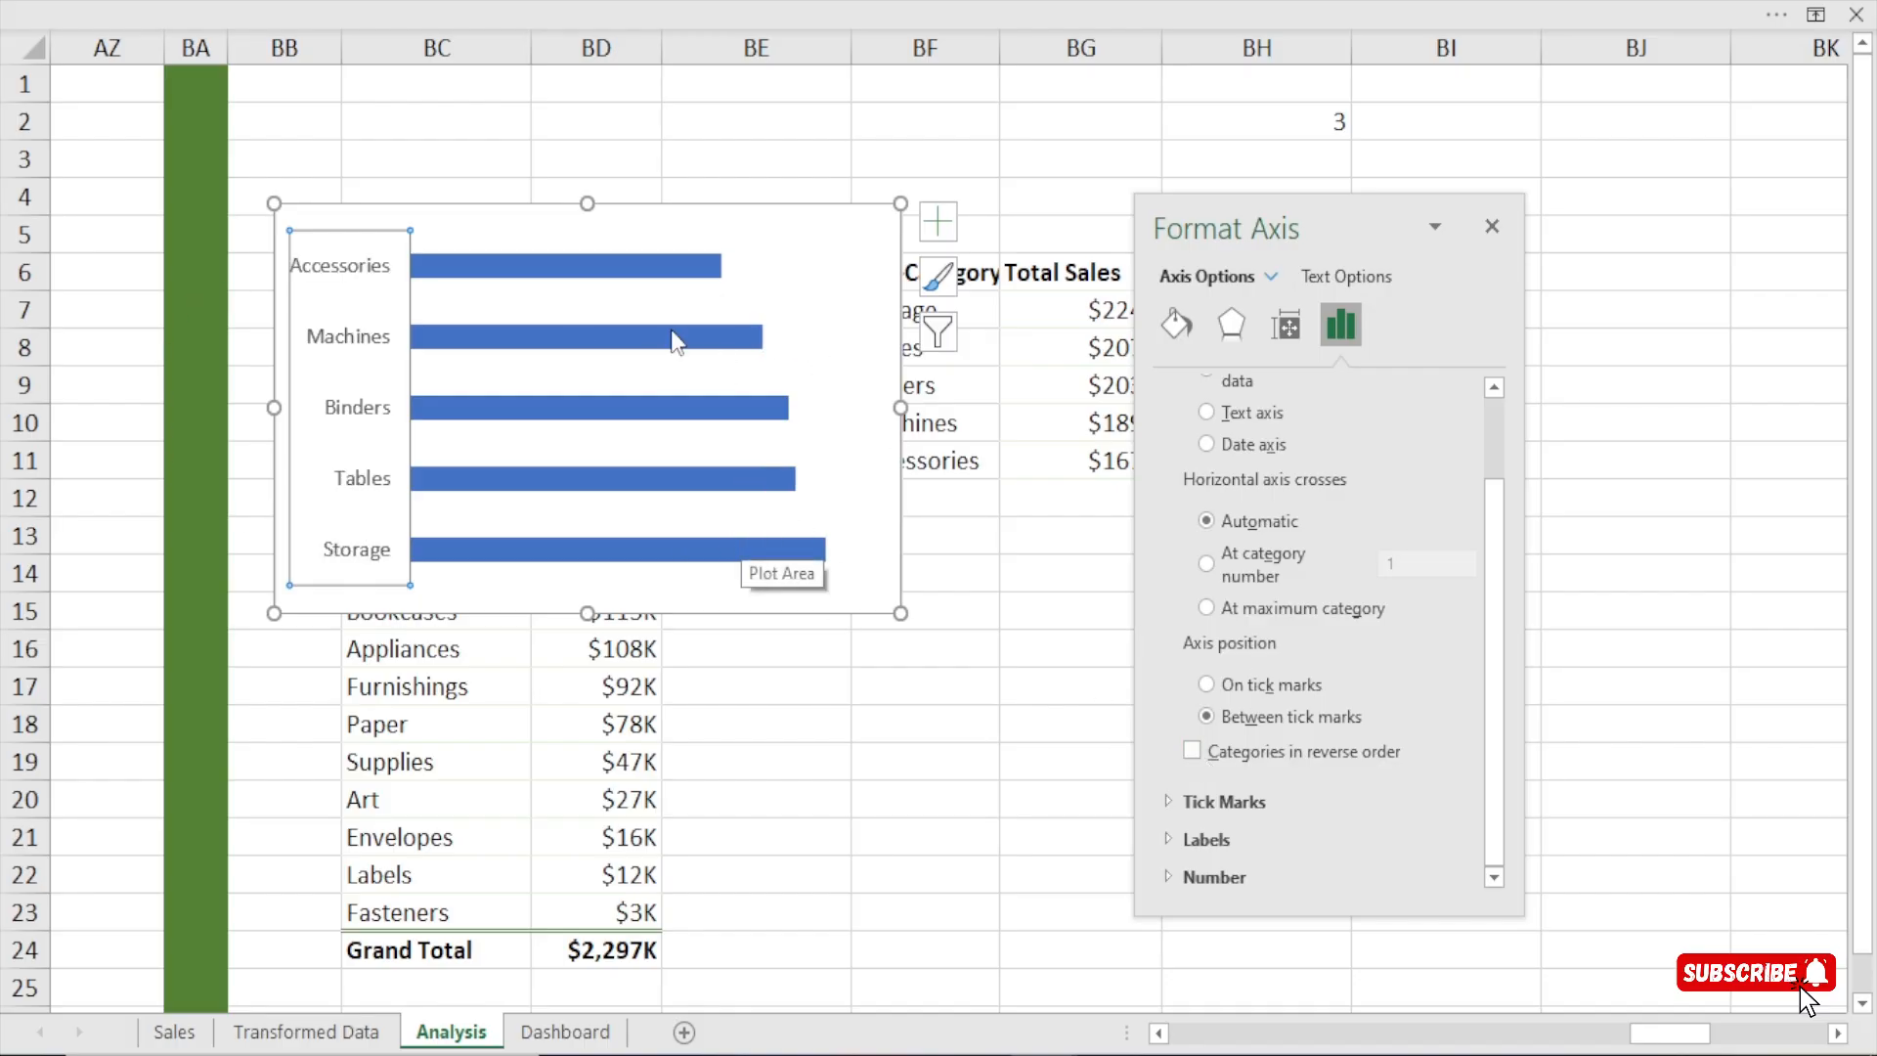
click(1232, 753)
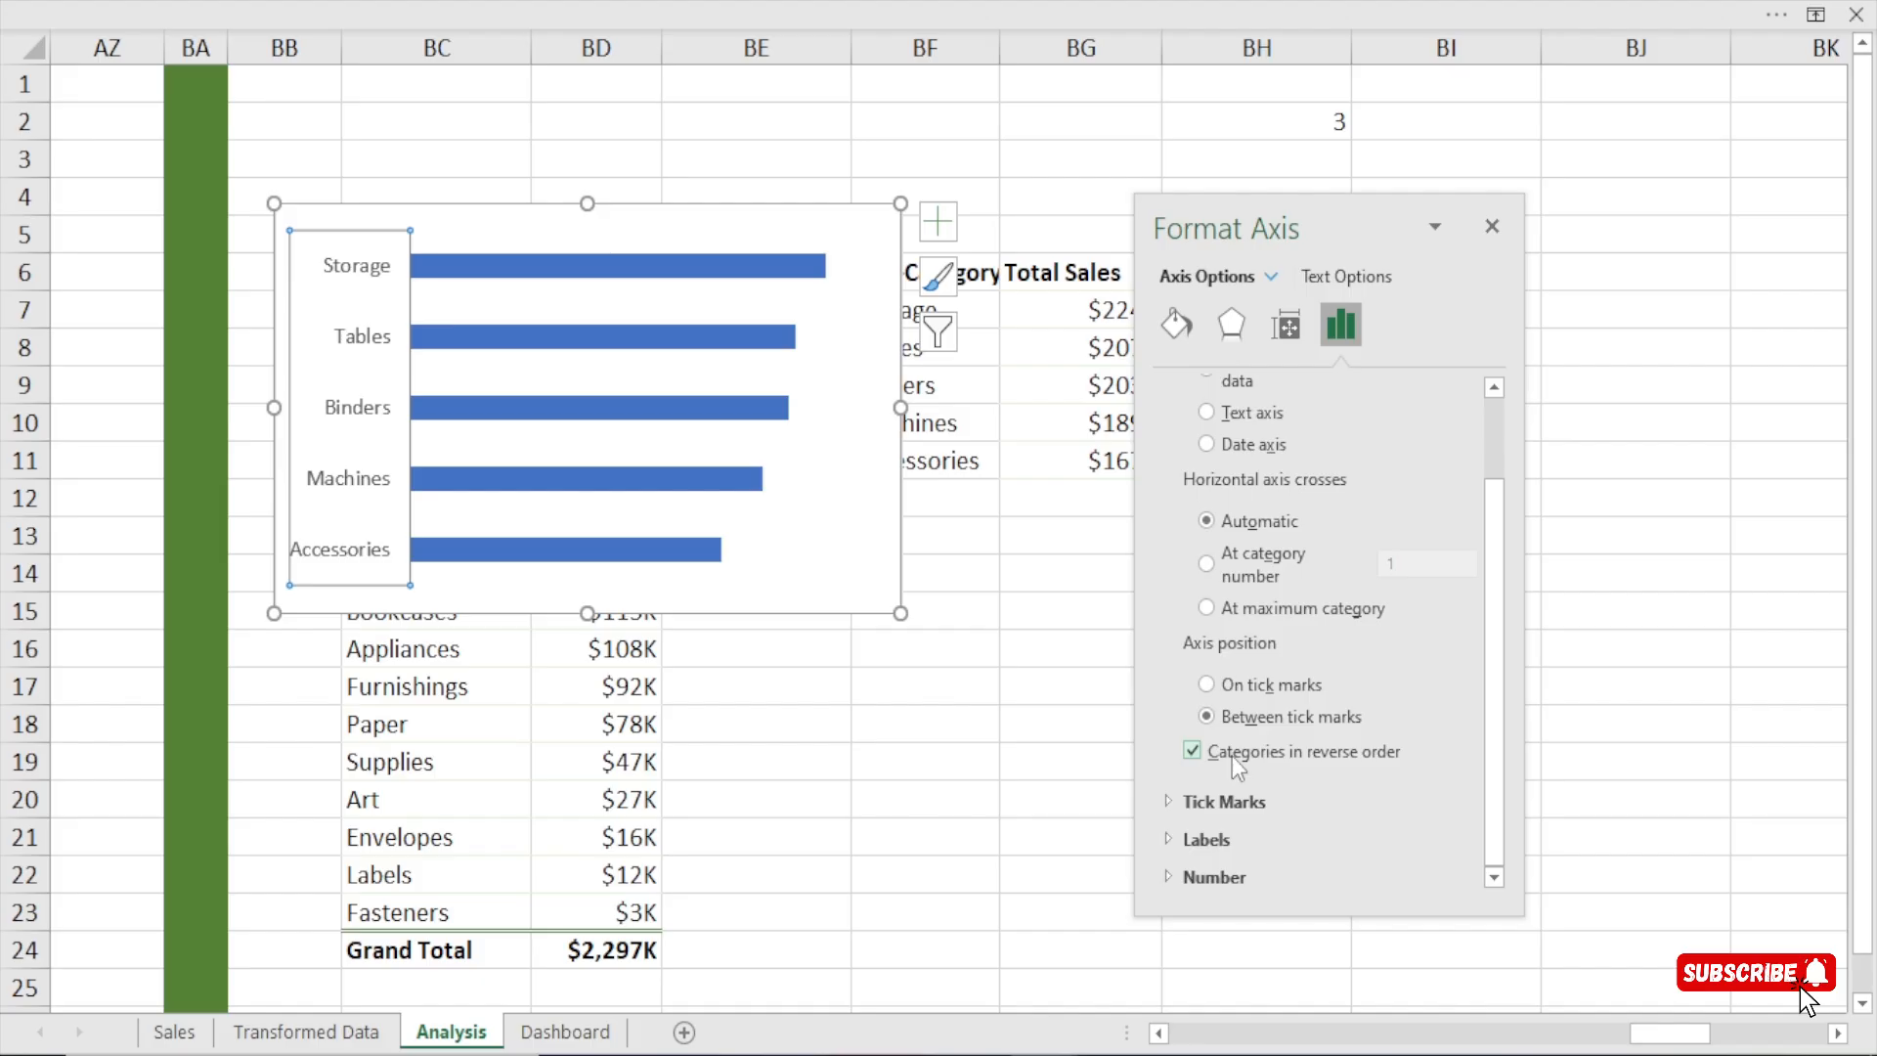
click(1491, 226)
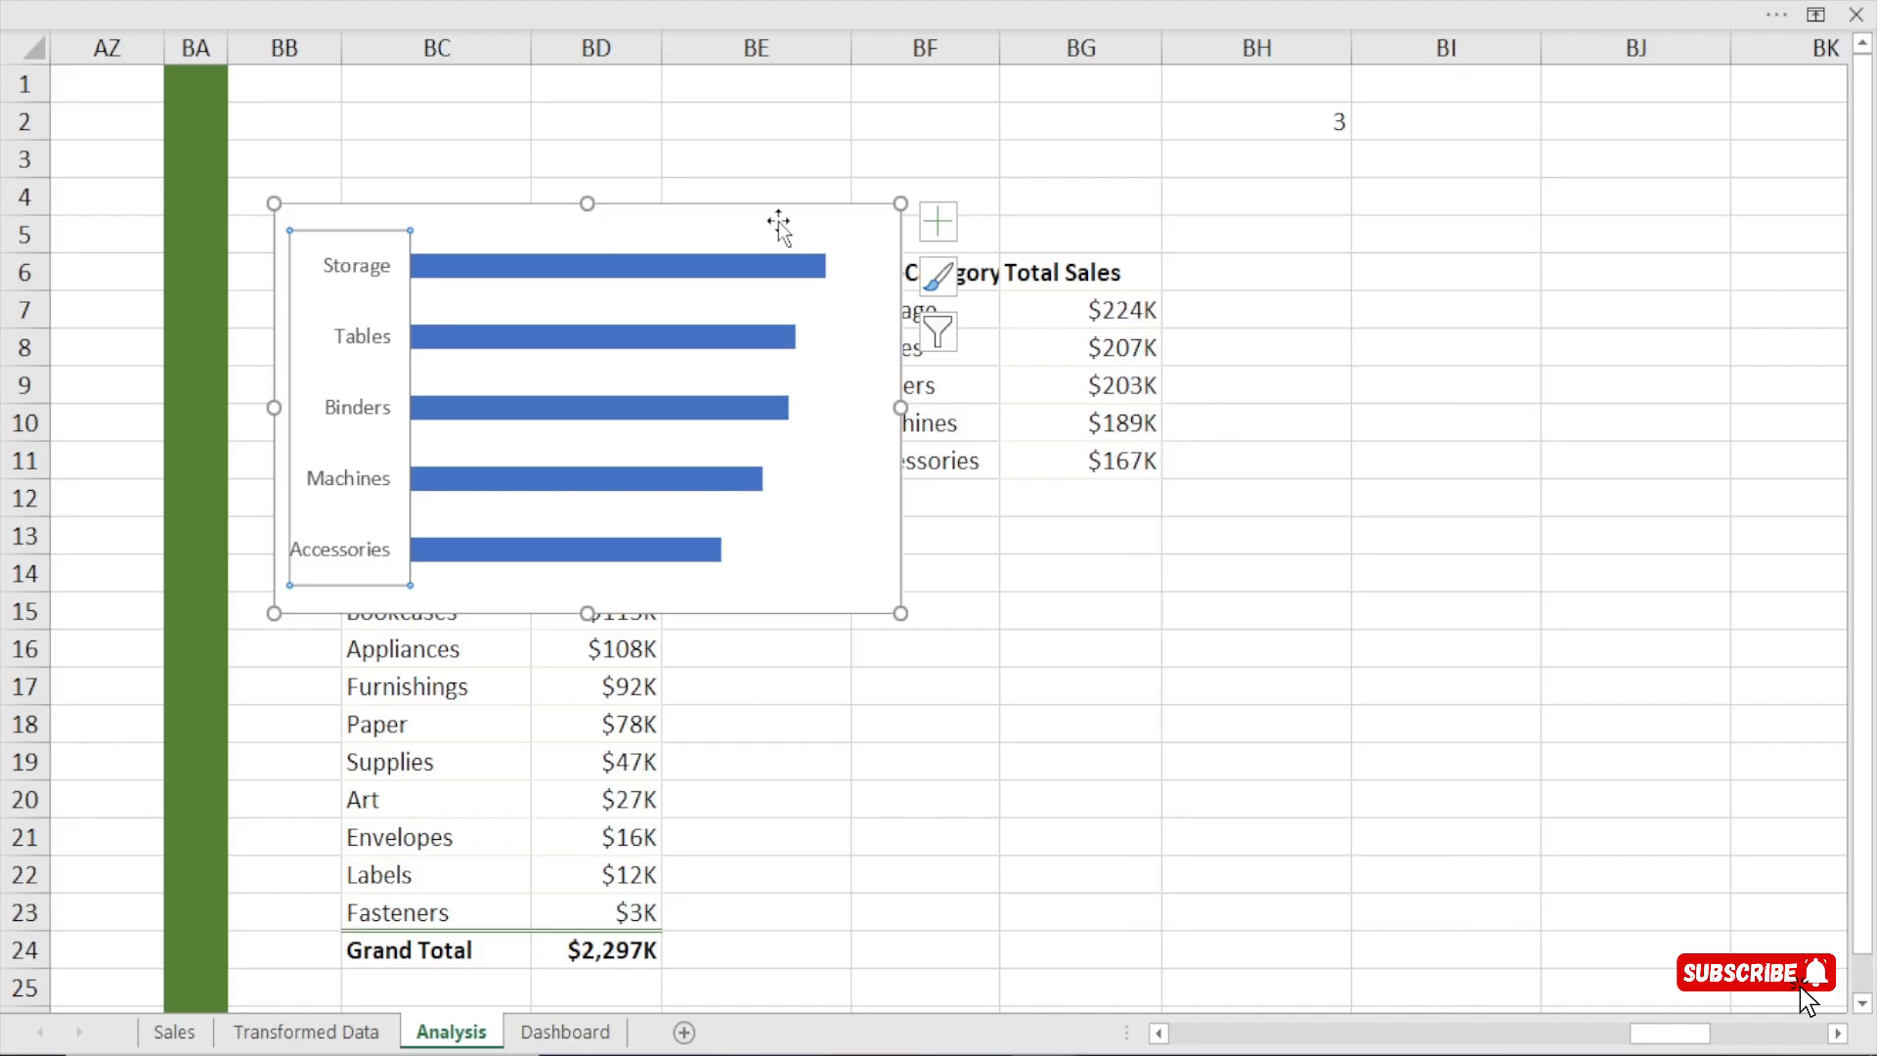
Move the bar chart below the BF6:BG11 range and reduce its width and height.
drag(788, 233, 1407, 528)
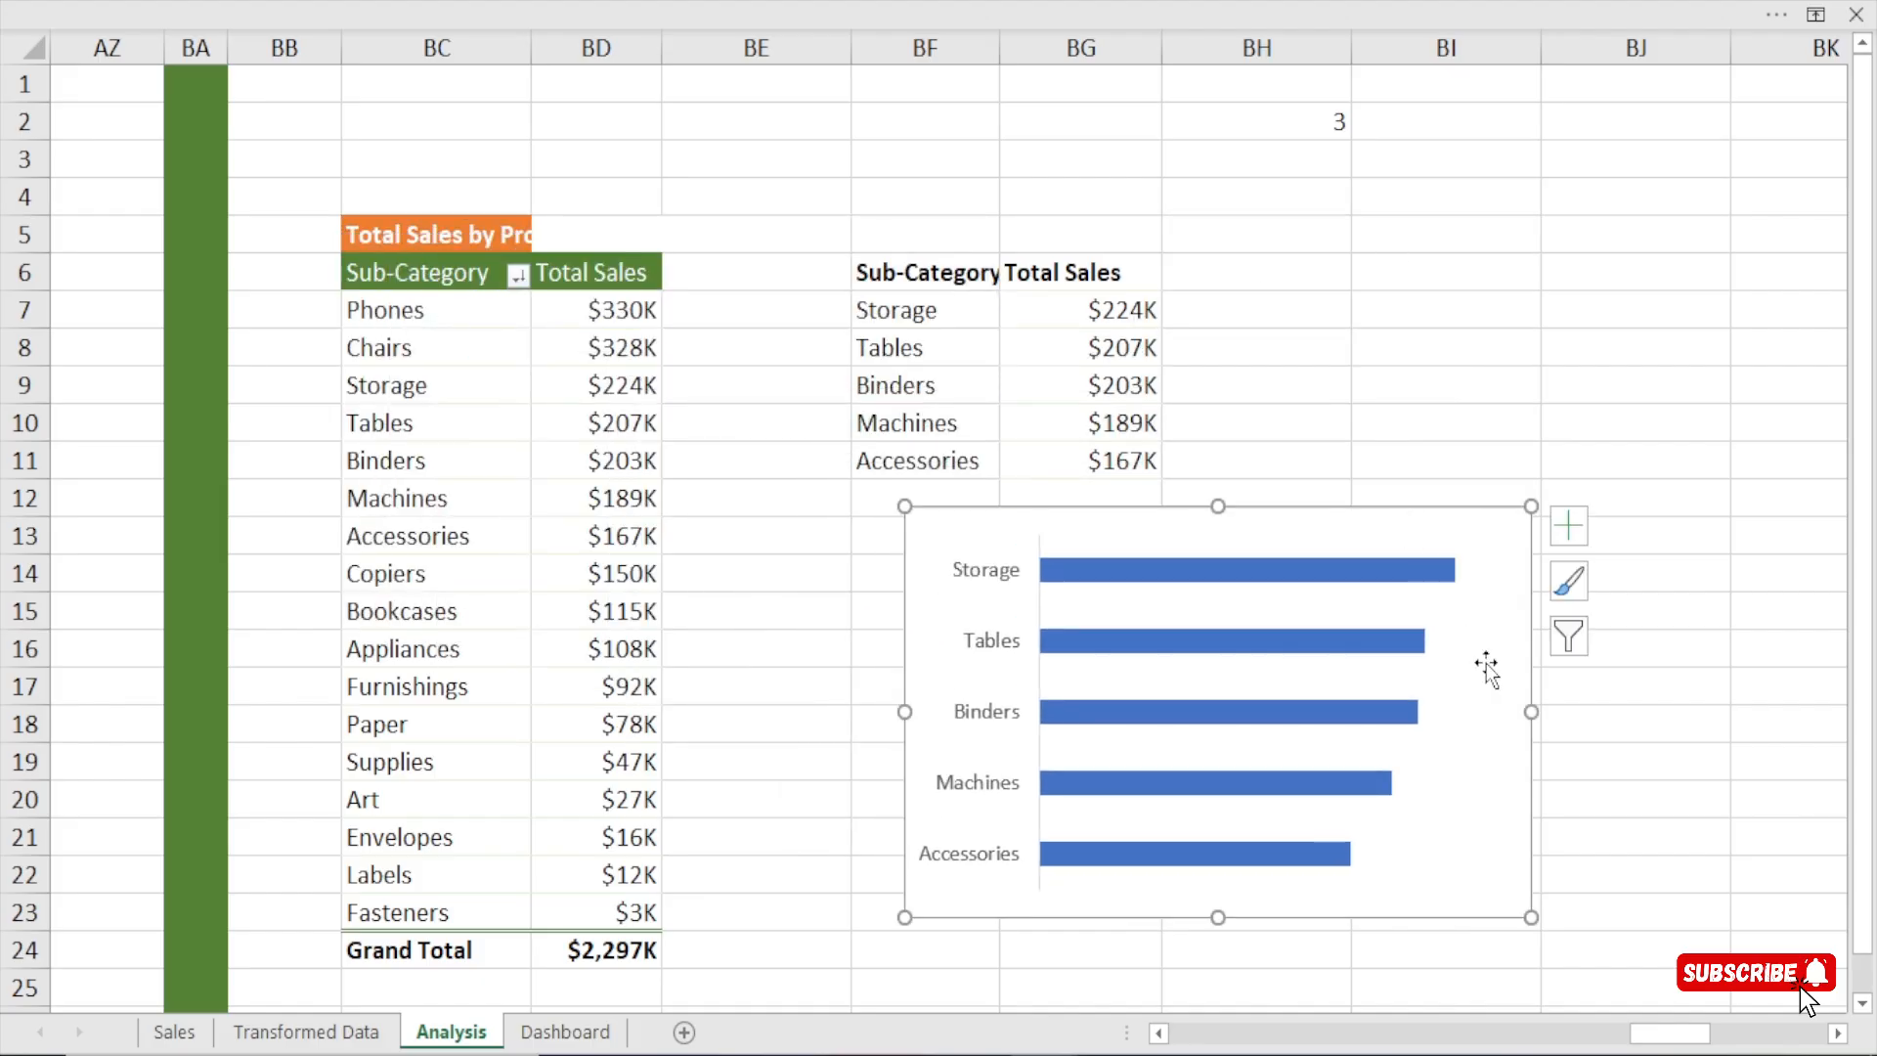
drag(1531, 712, 1392, 730)
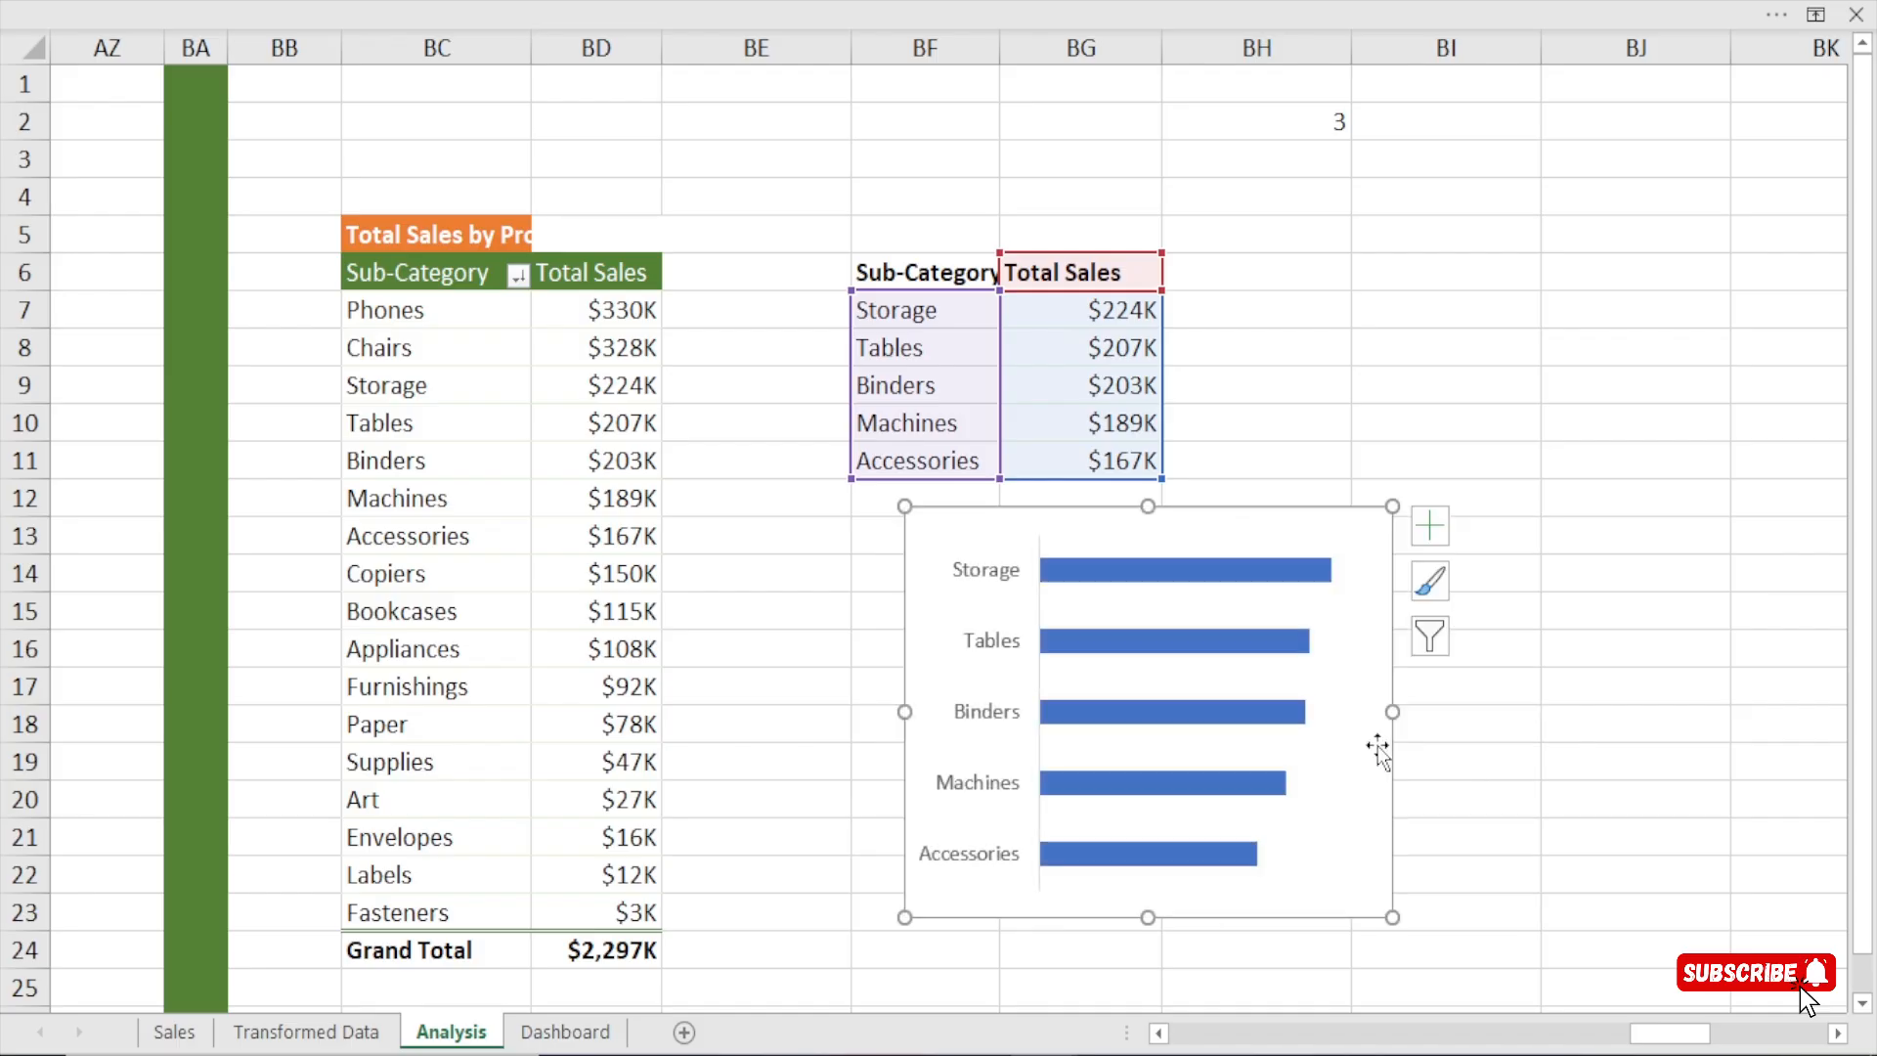
drag(1146, 919, 1145, 895)
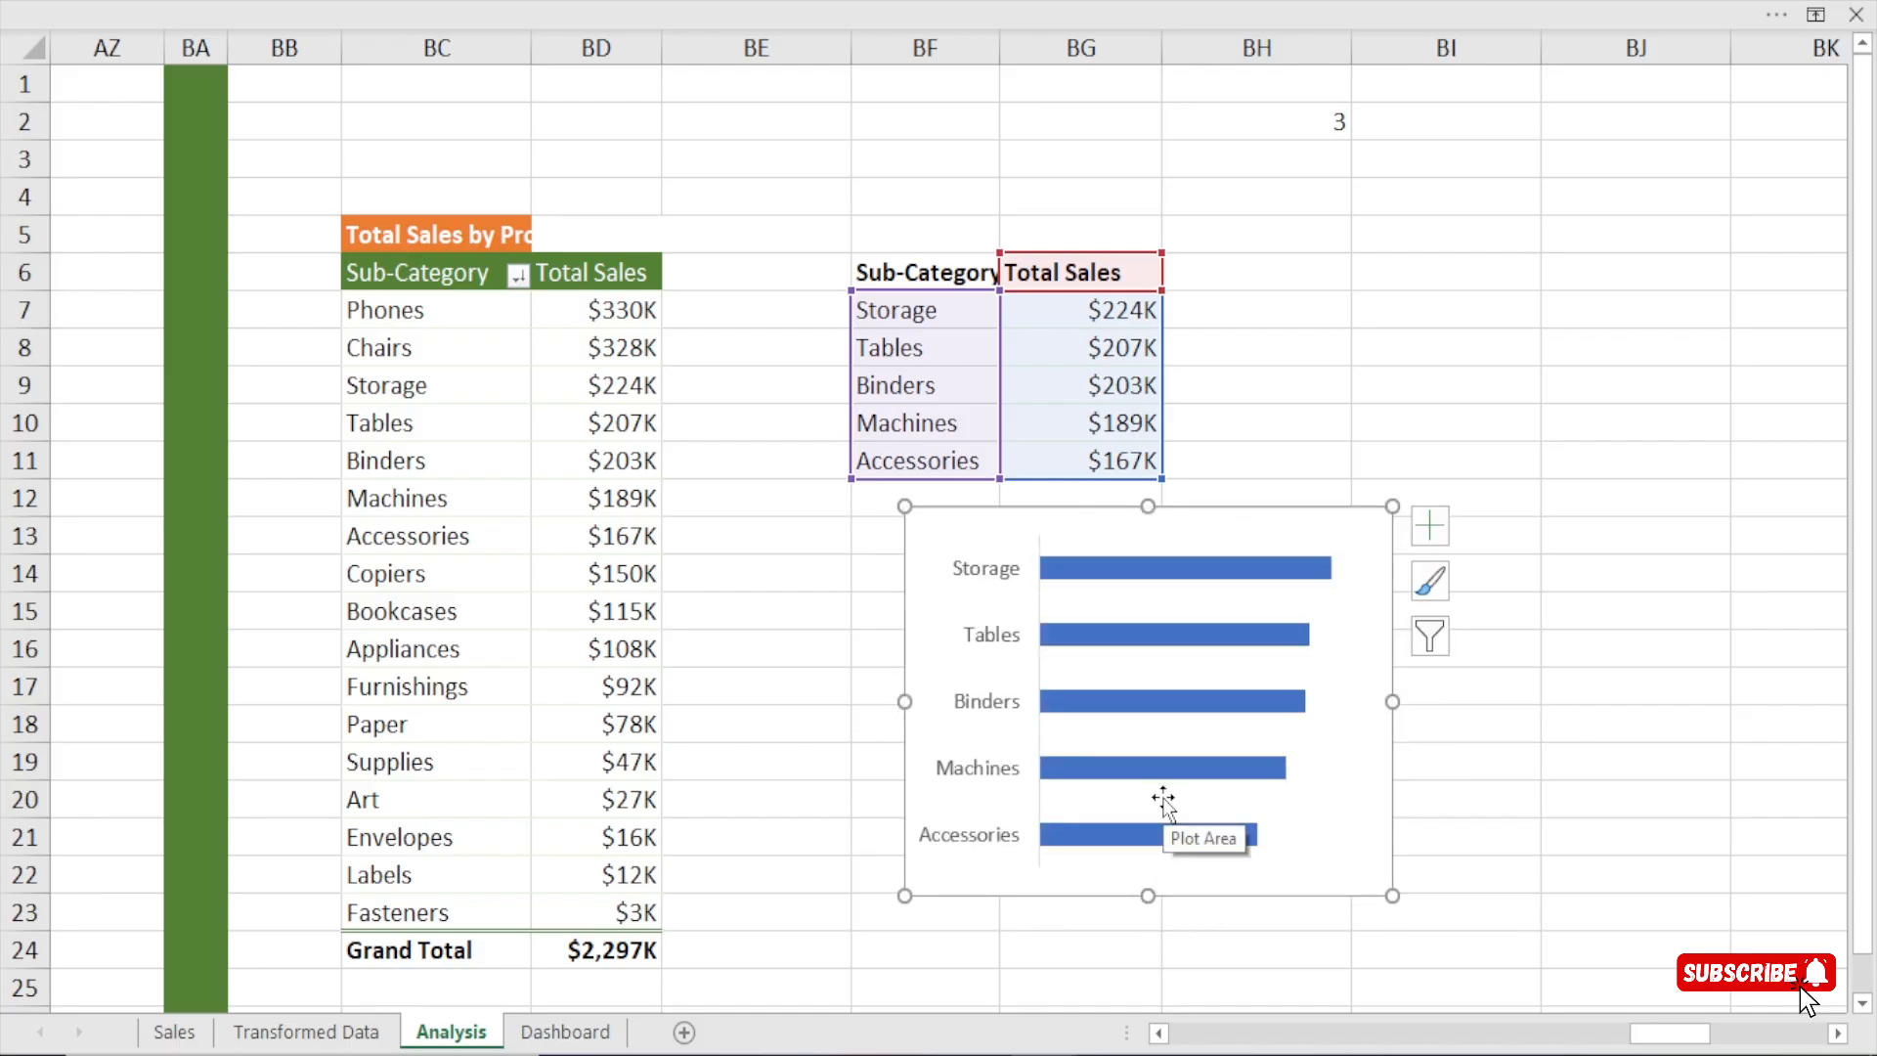
Reduce the gap width of the Total Sales series to thicken the bars, and move the formatting pane clear of the chart.
click(1202, 579)
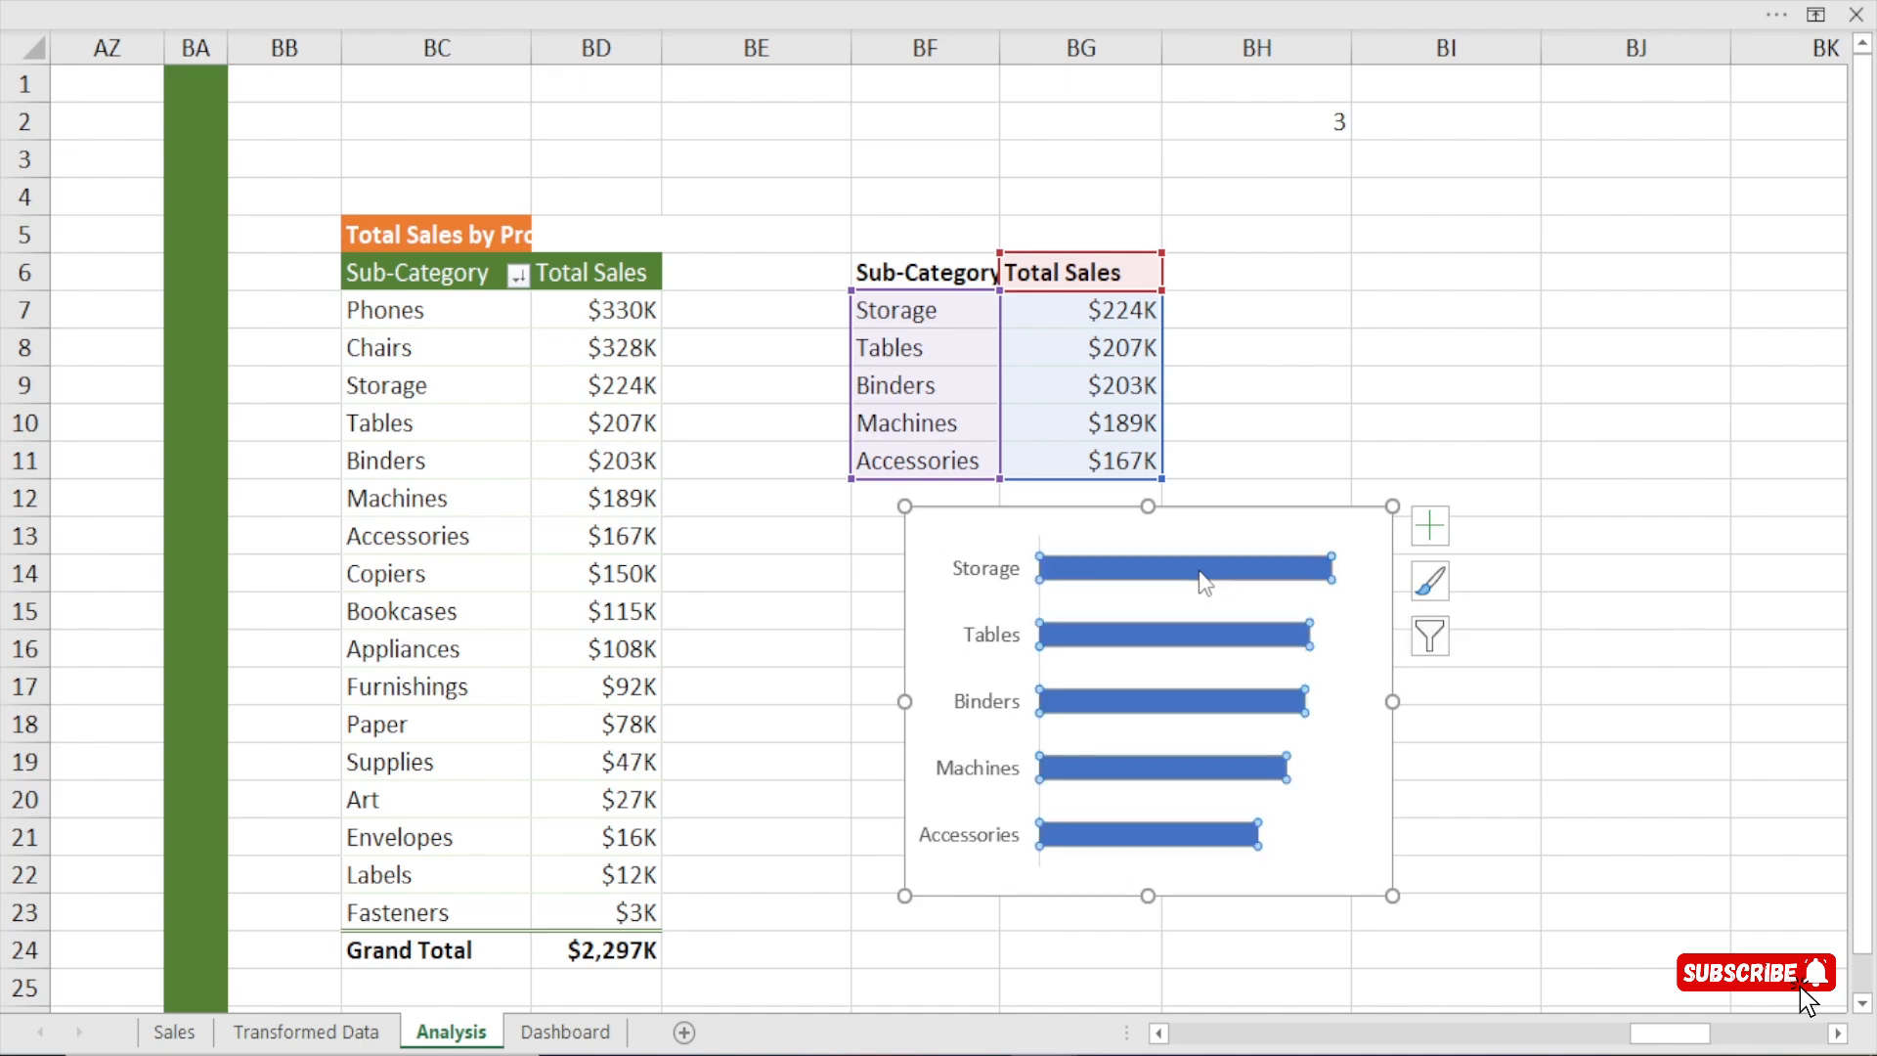
double_click(1200, 573)
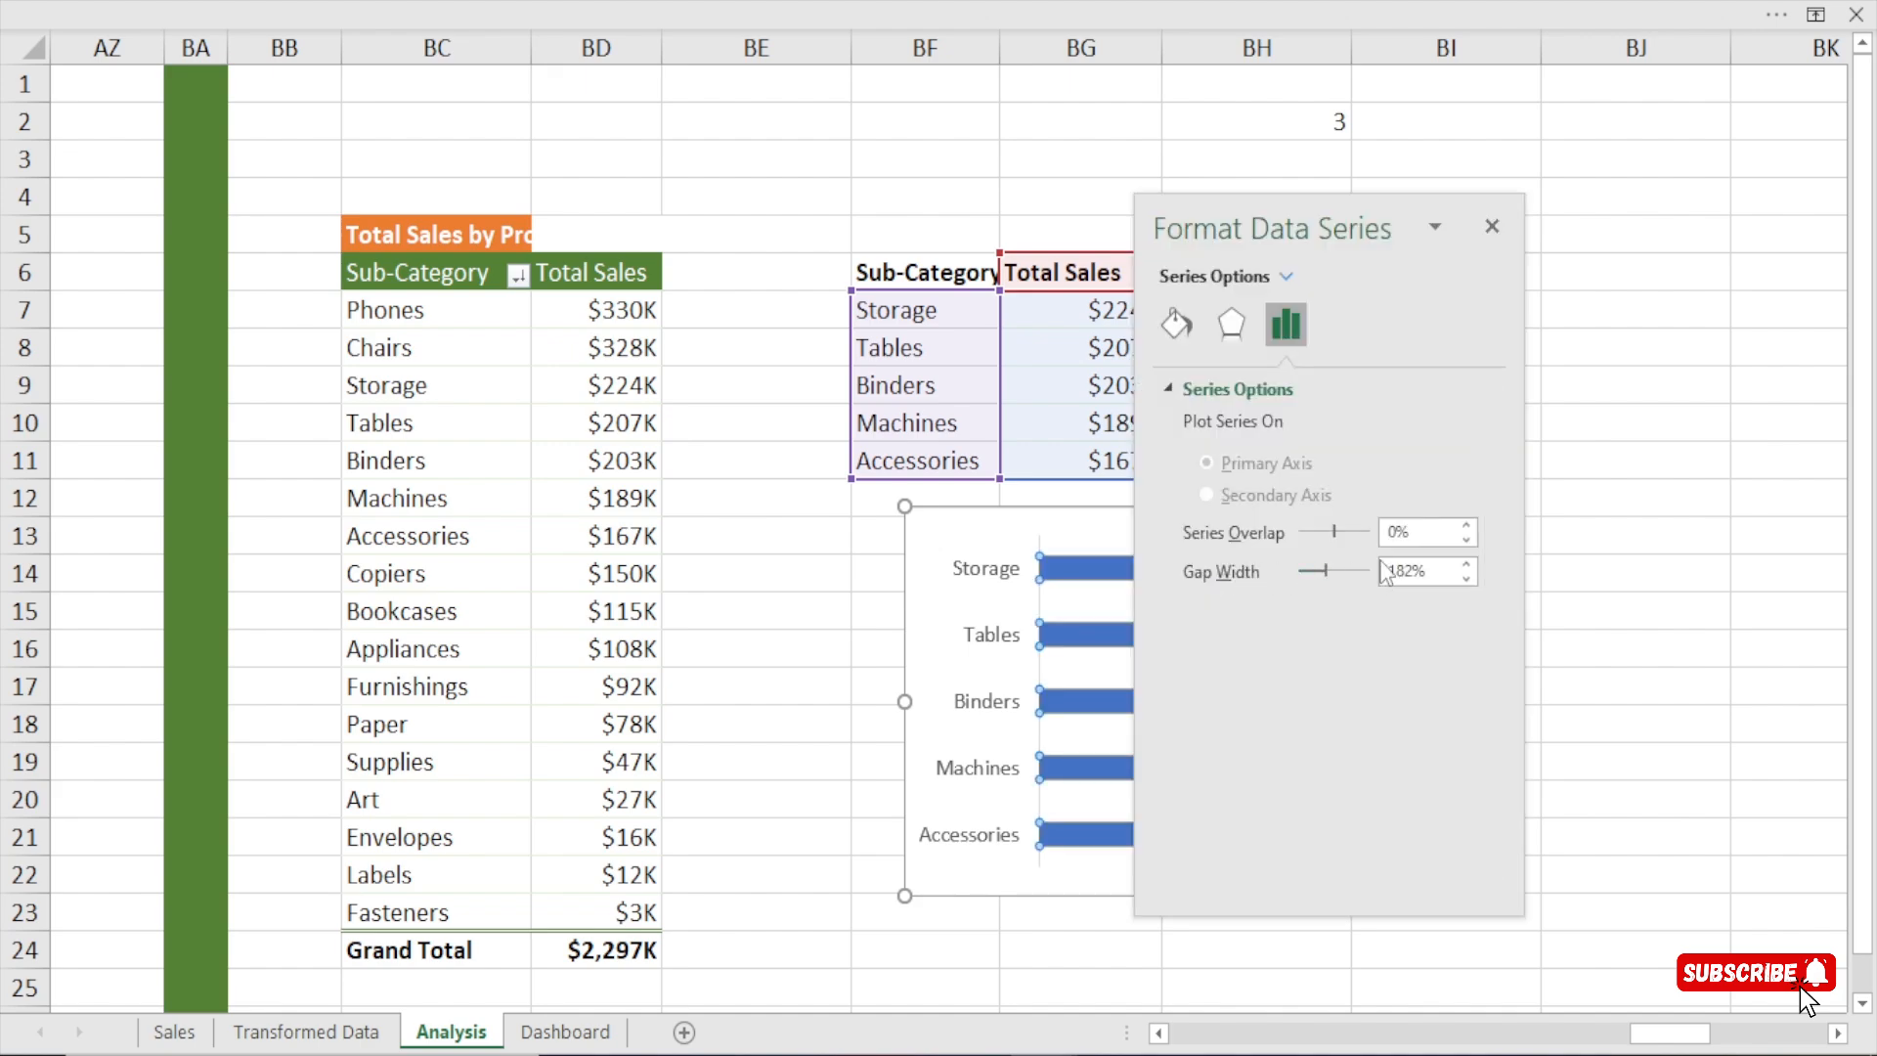
click(1417, 571)
click(1767, 631)
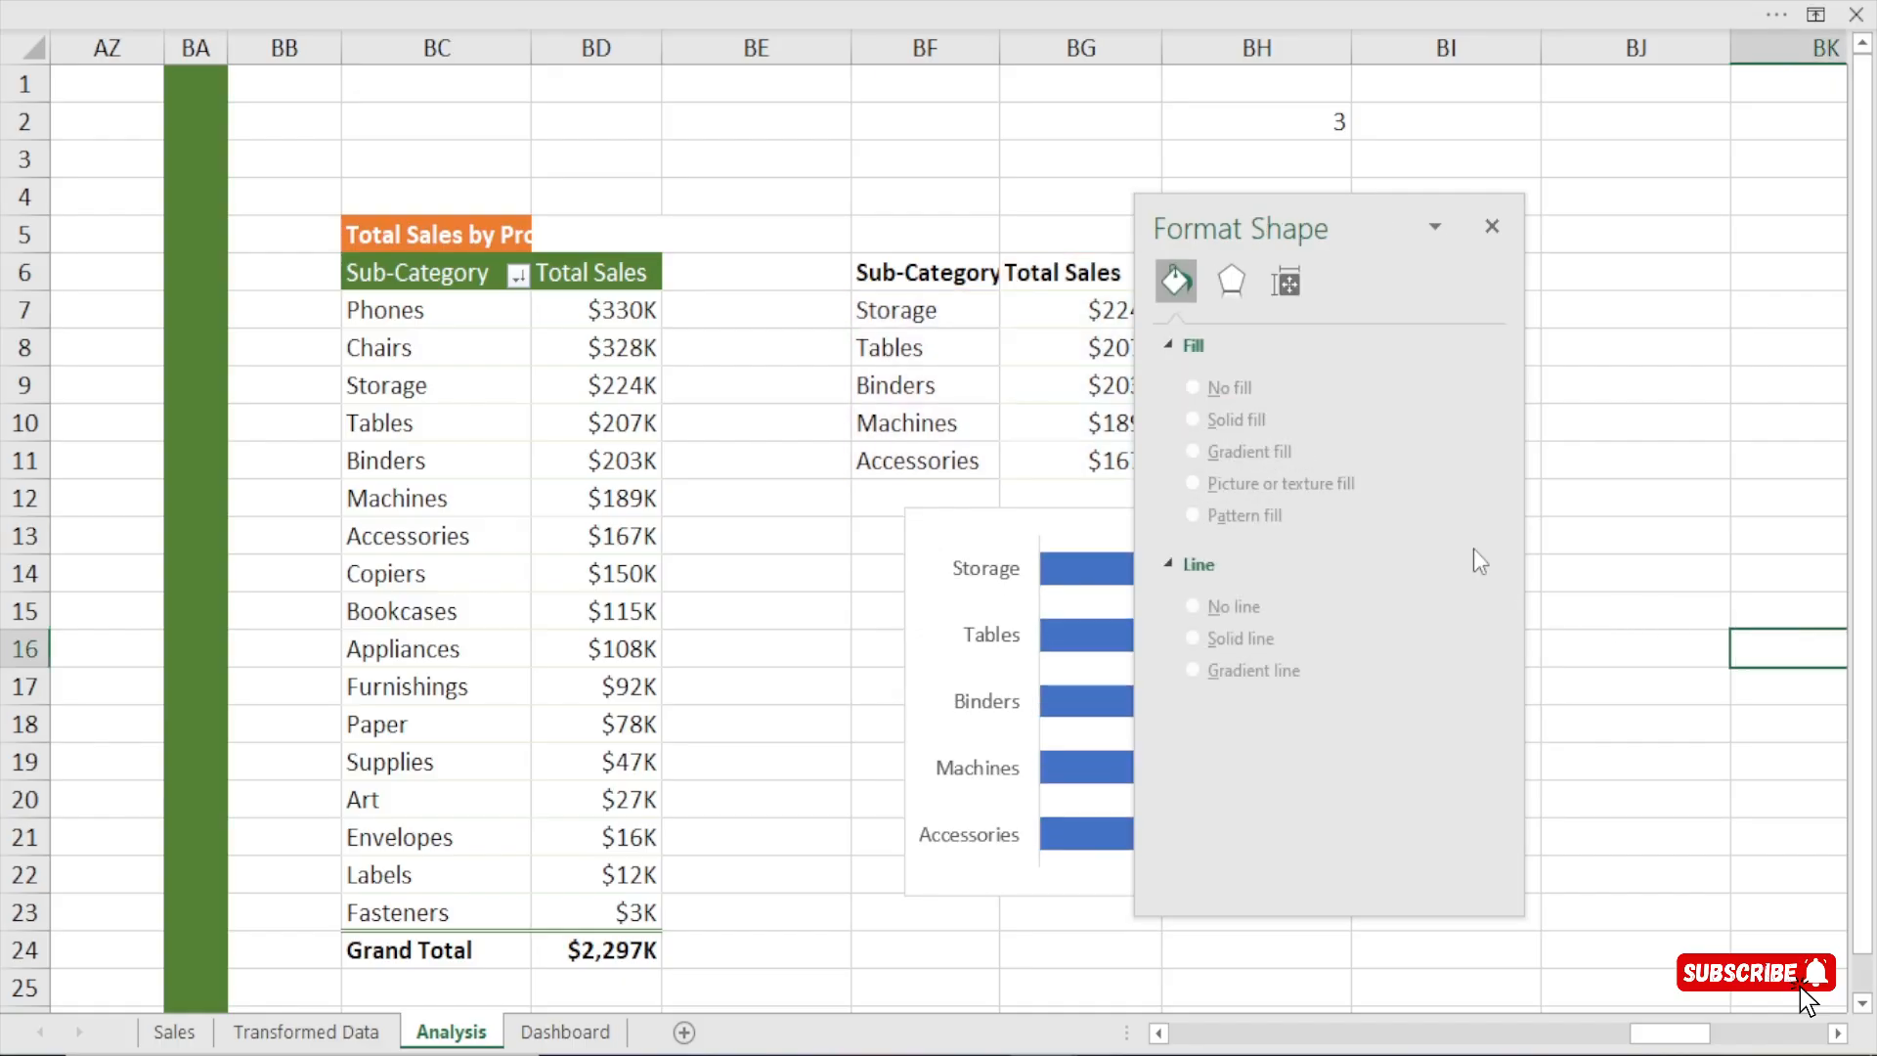
drag(1347, 239, 1645, 227)
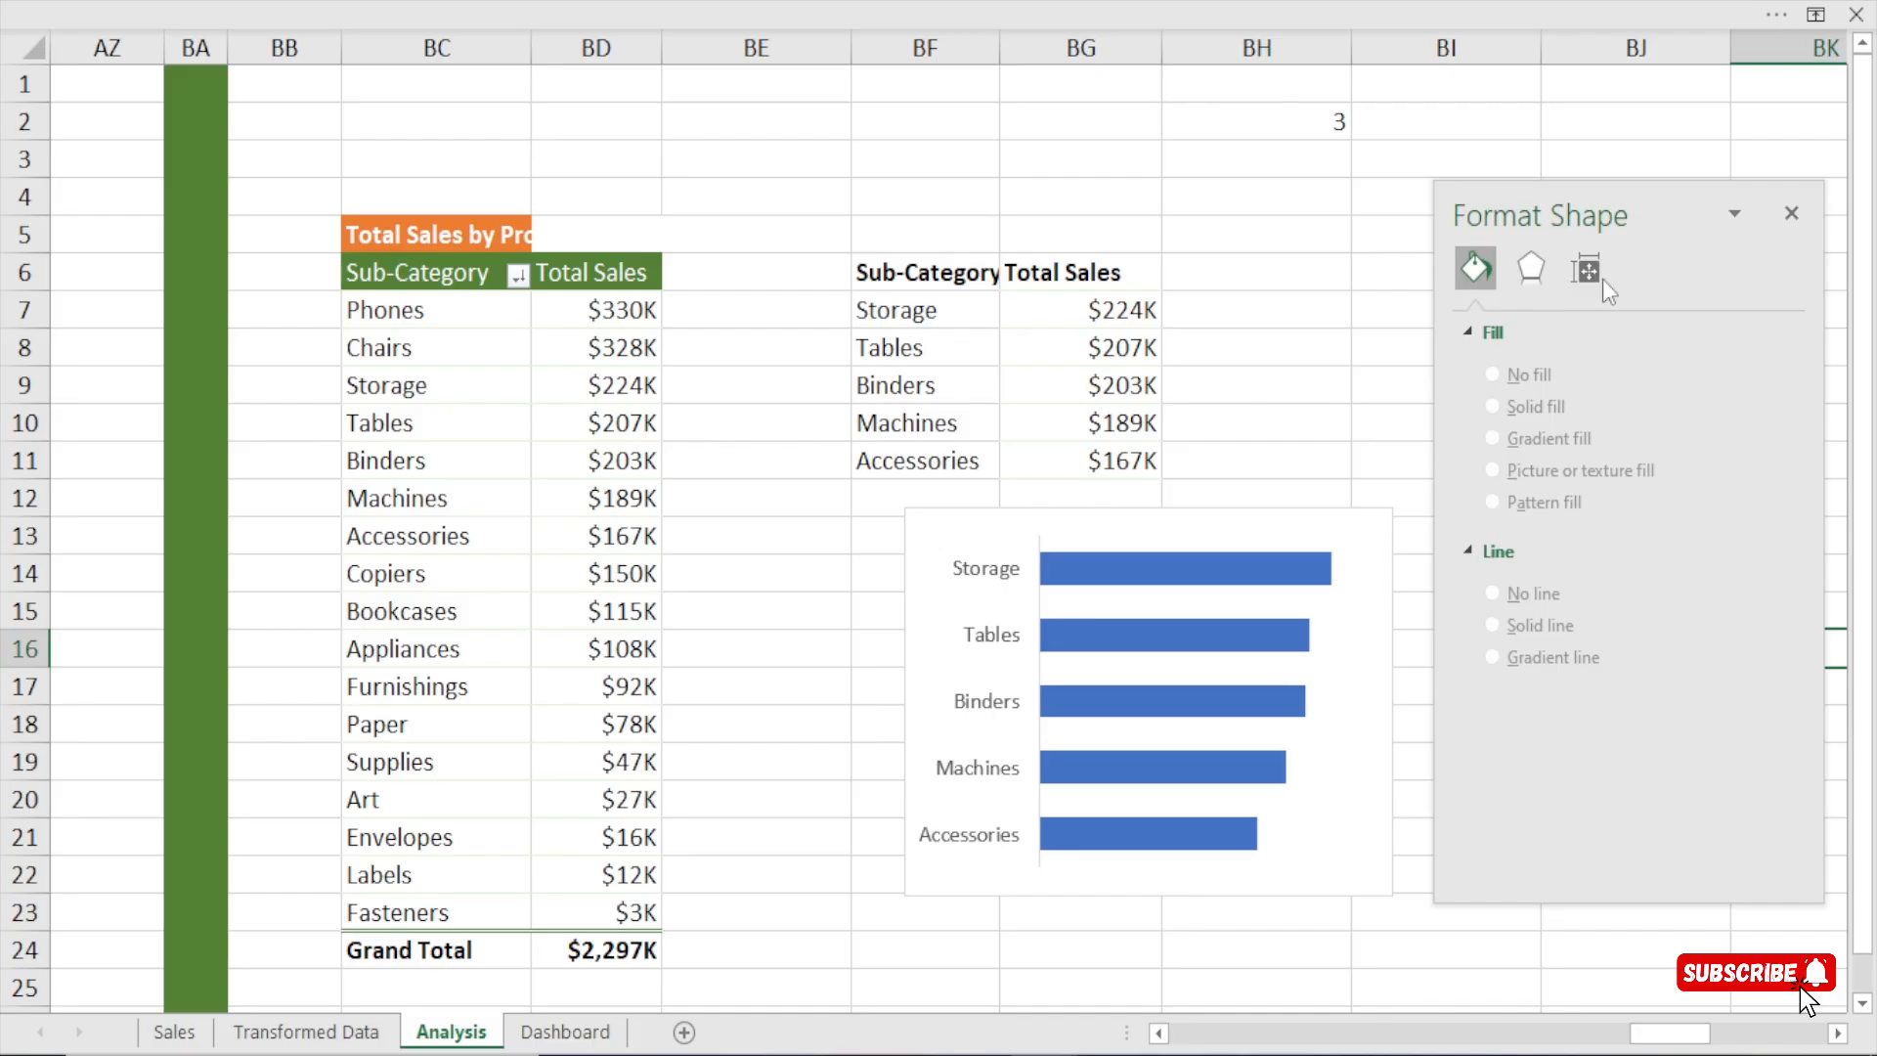
Cut the bar chart from the Analysis sheet, paste it on the Dashboard sheet and close the formatting pane.
drag(1165, 519, 967, 460)
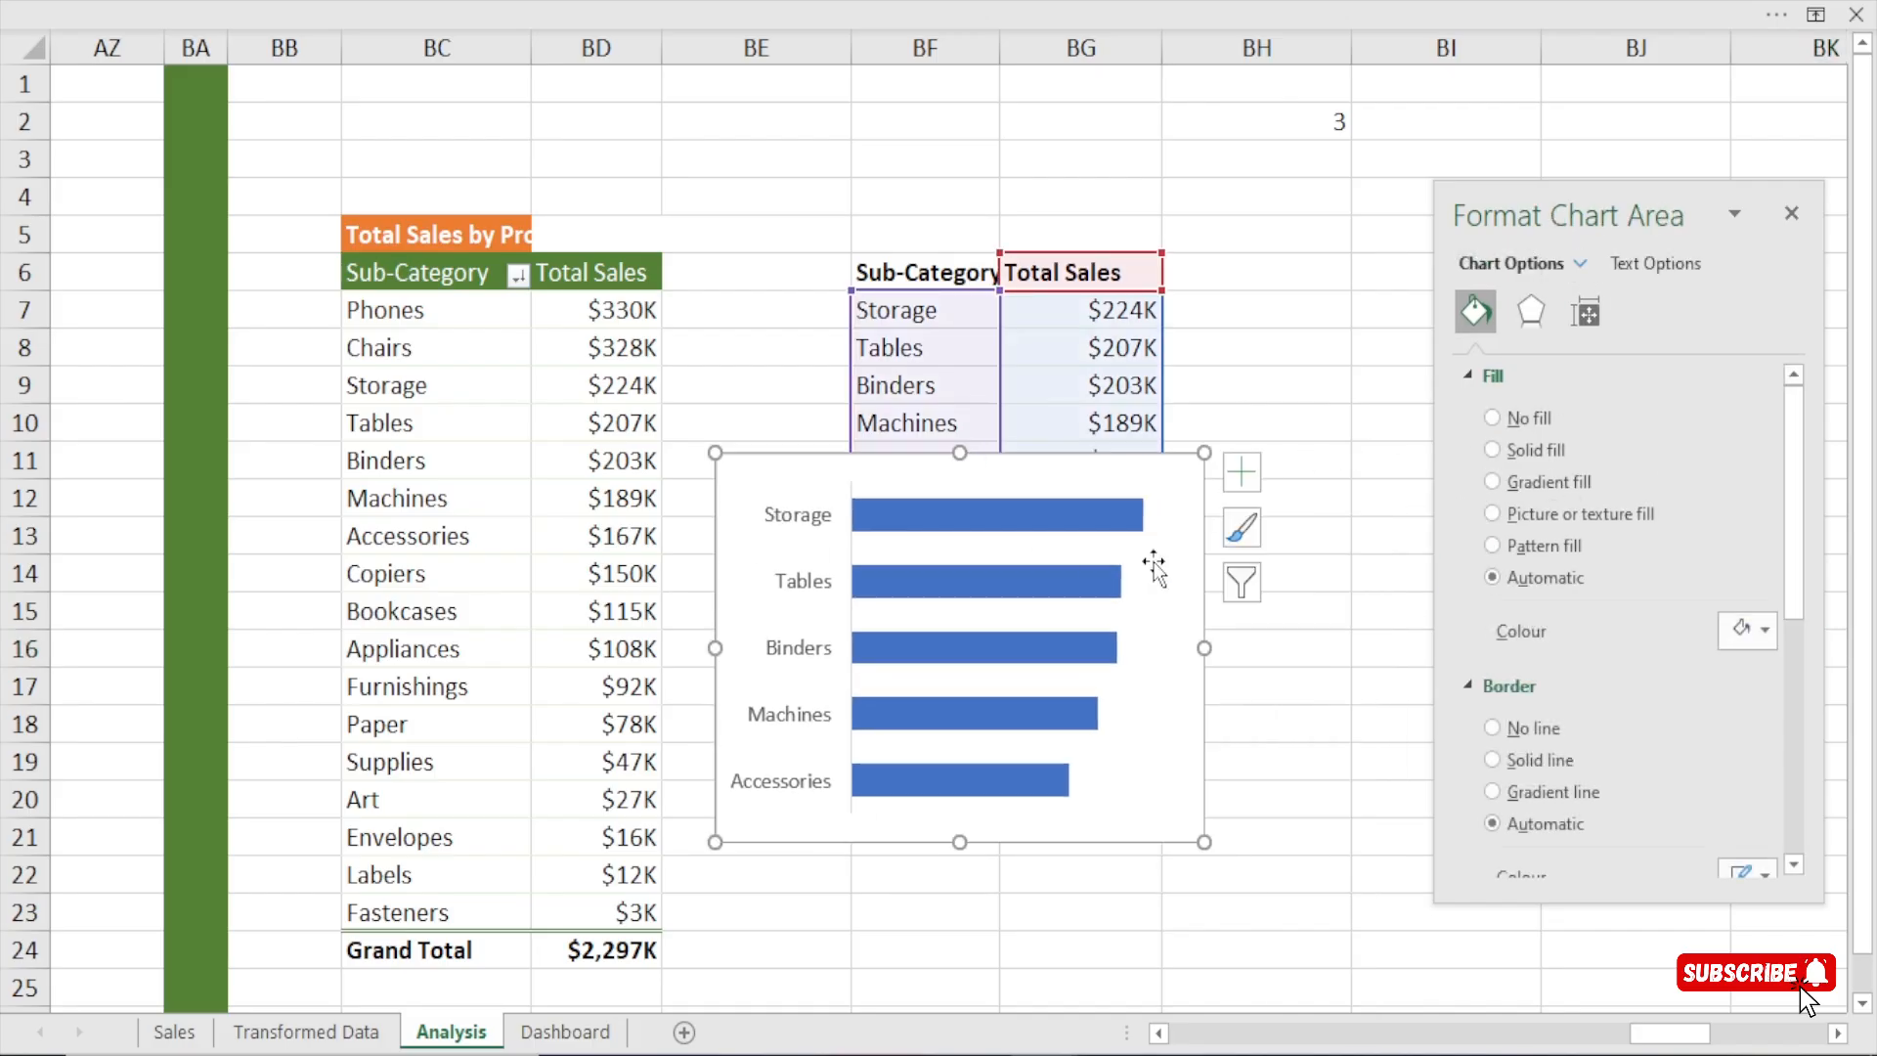
mouse_move(1130, 536)
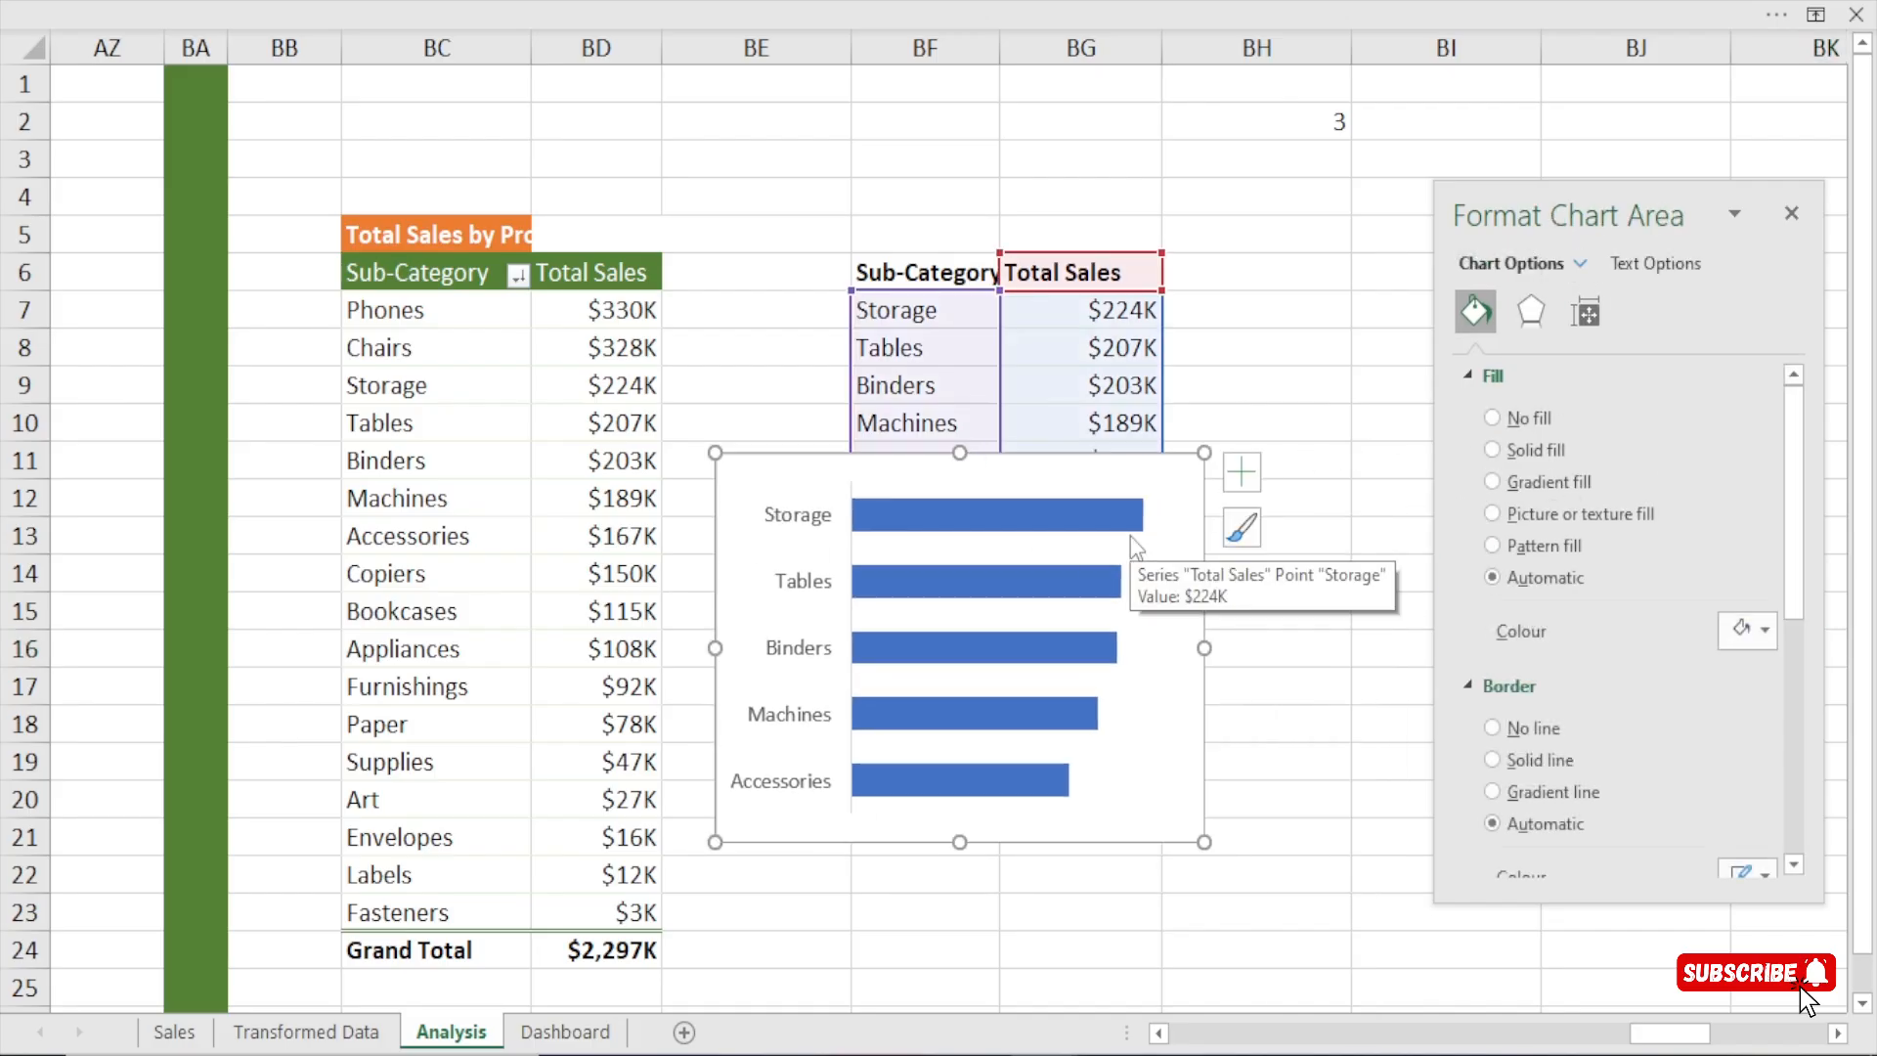
key(ctrl)
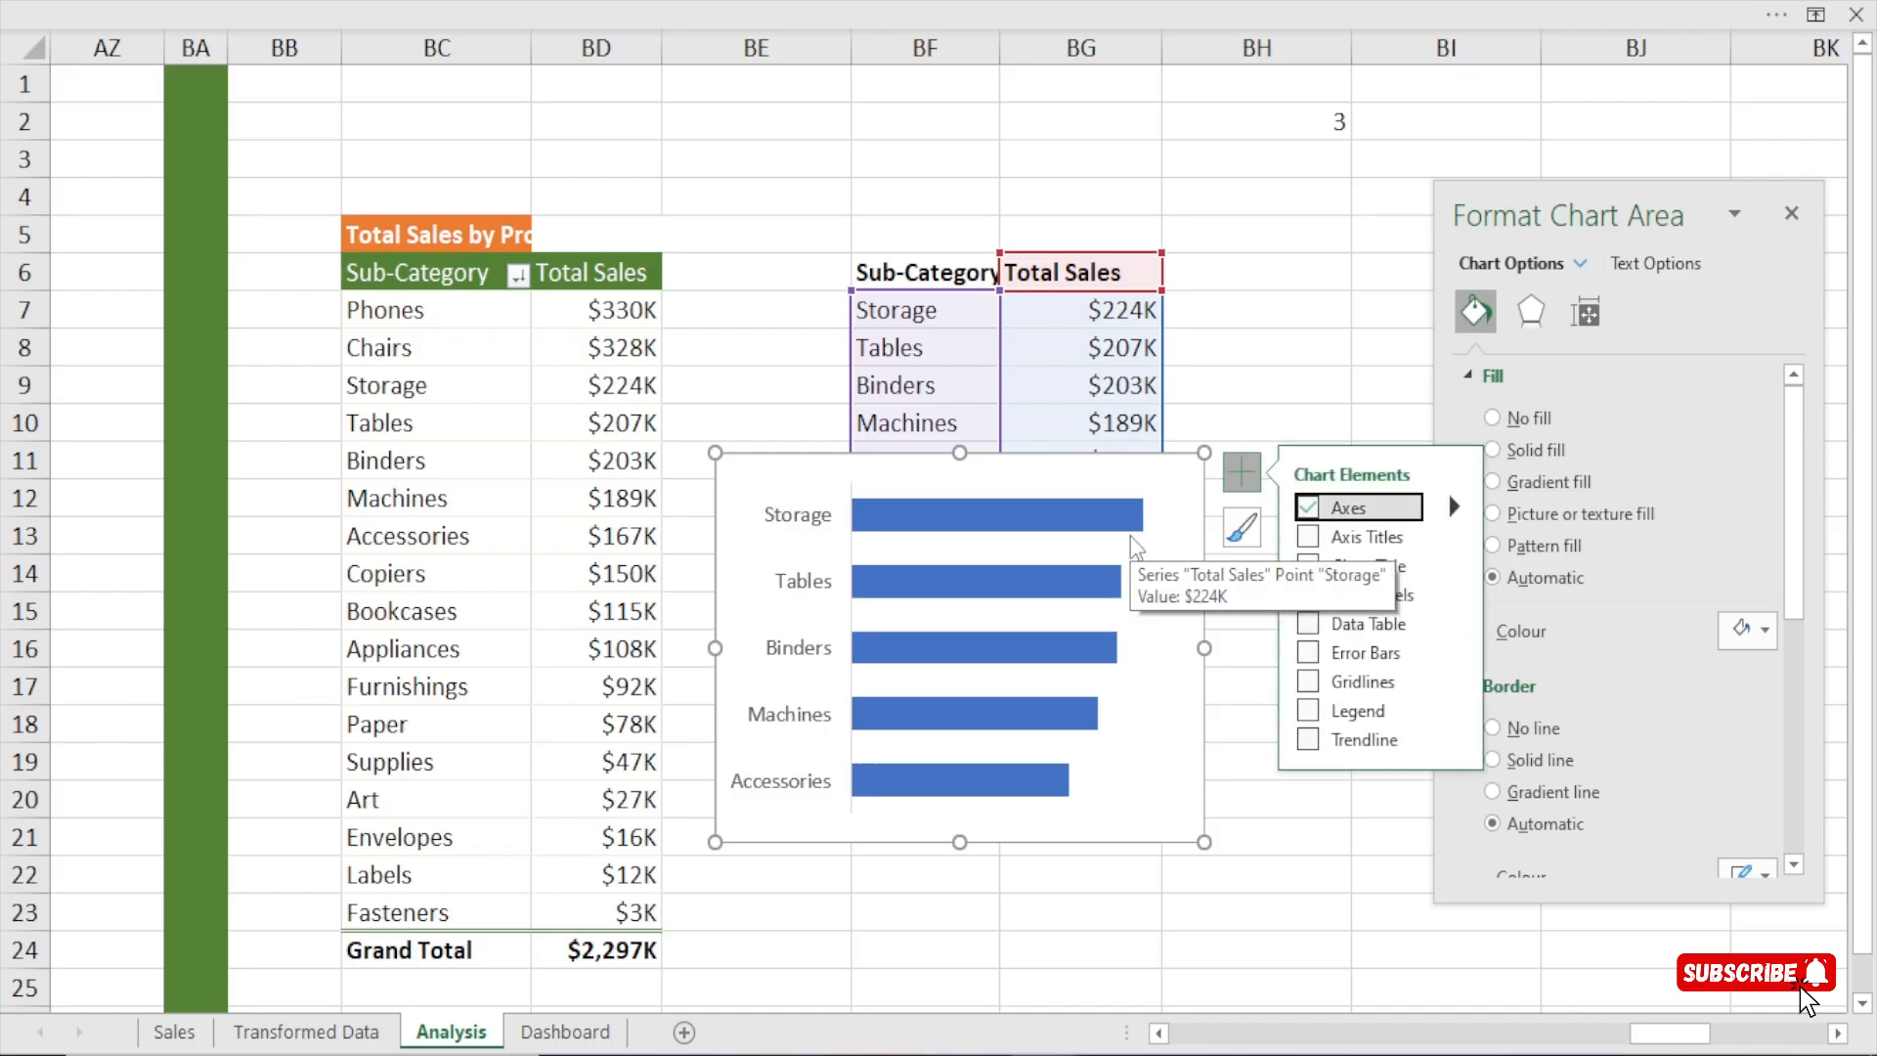
click(1241, 527)
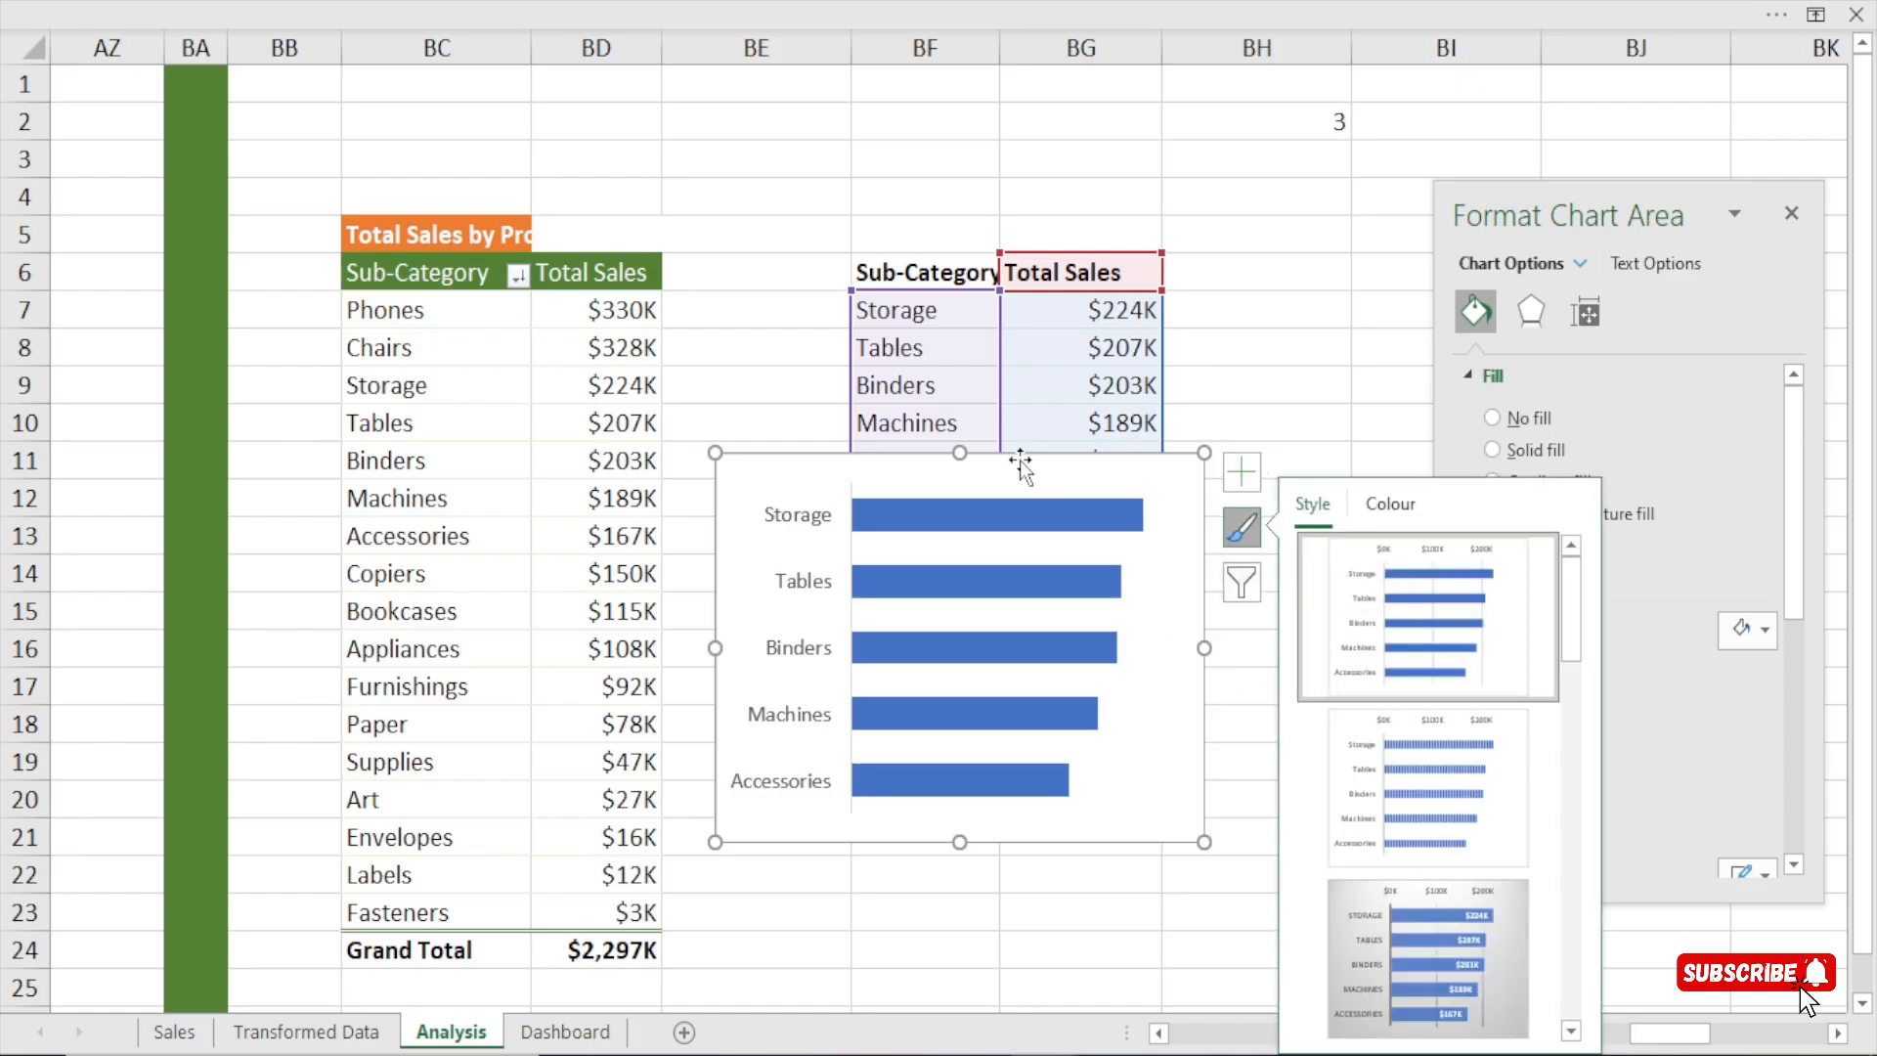
key(Delete)
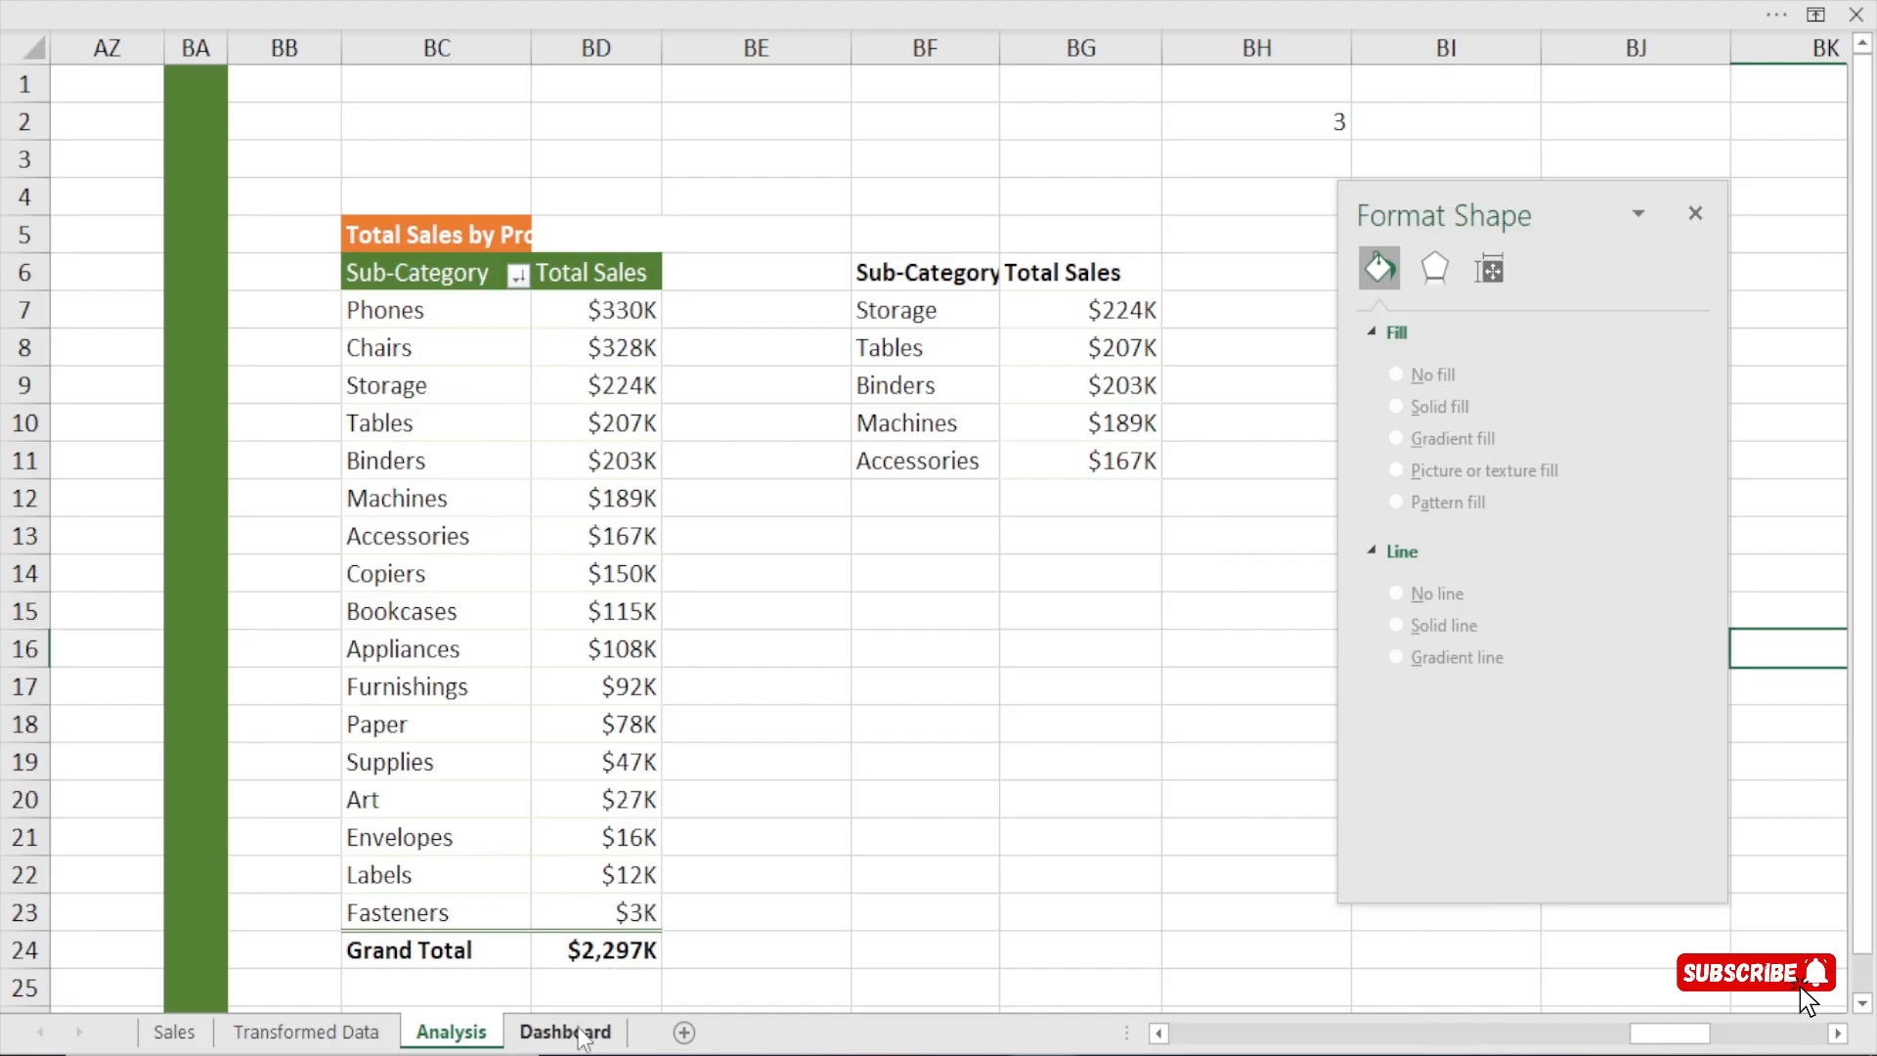
click(581, 1034)
click(1702, 217)
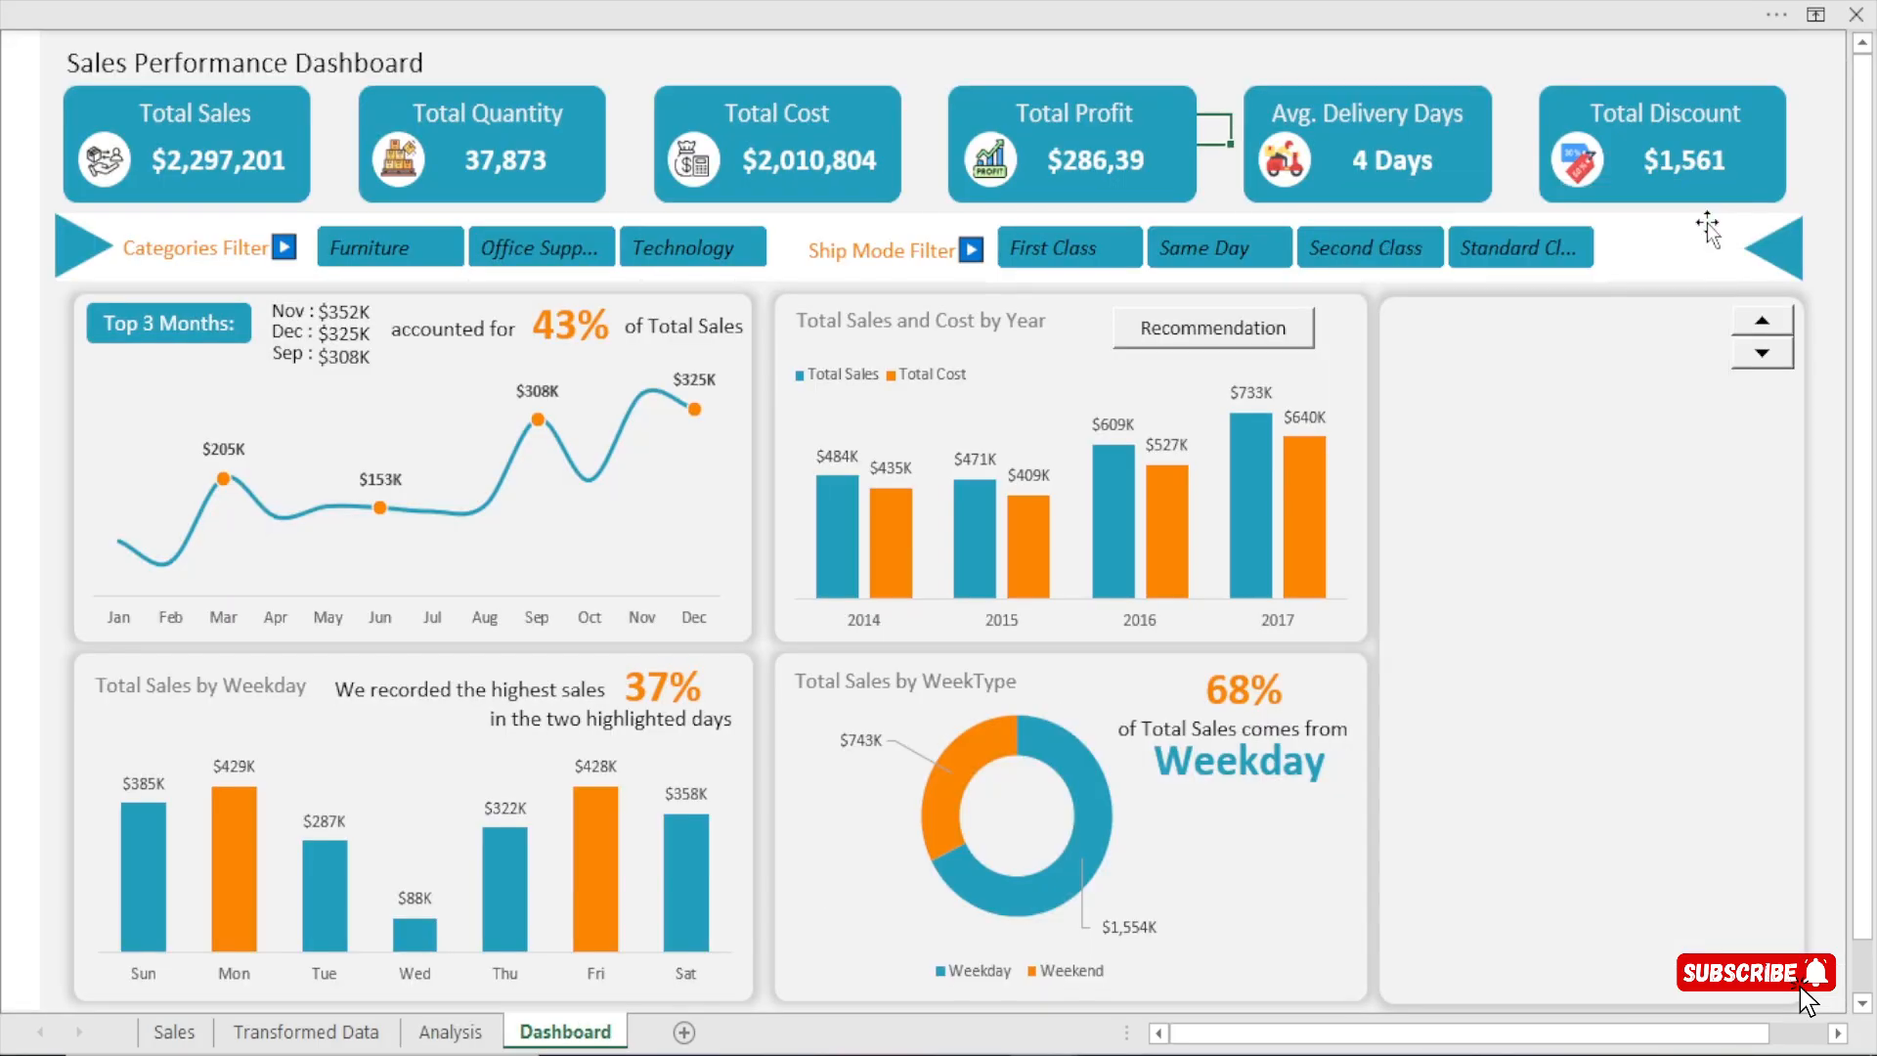
key(ctrl+v)
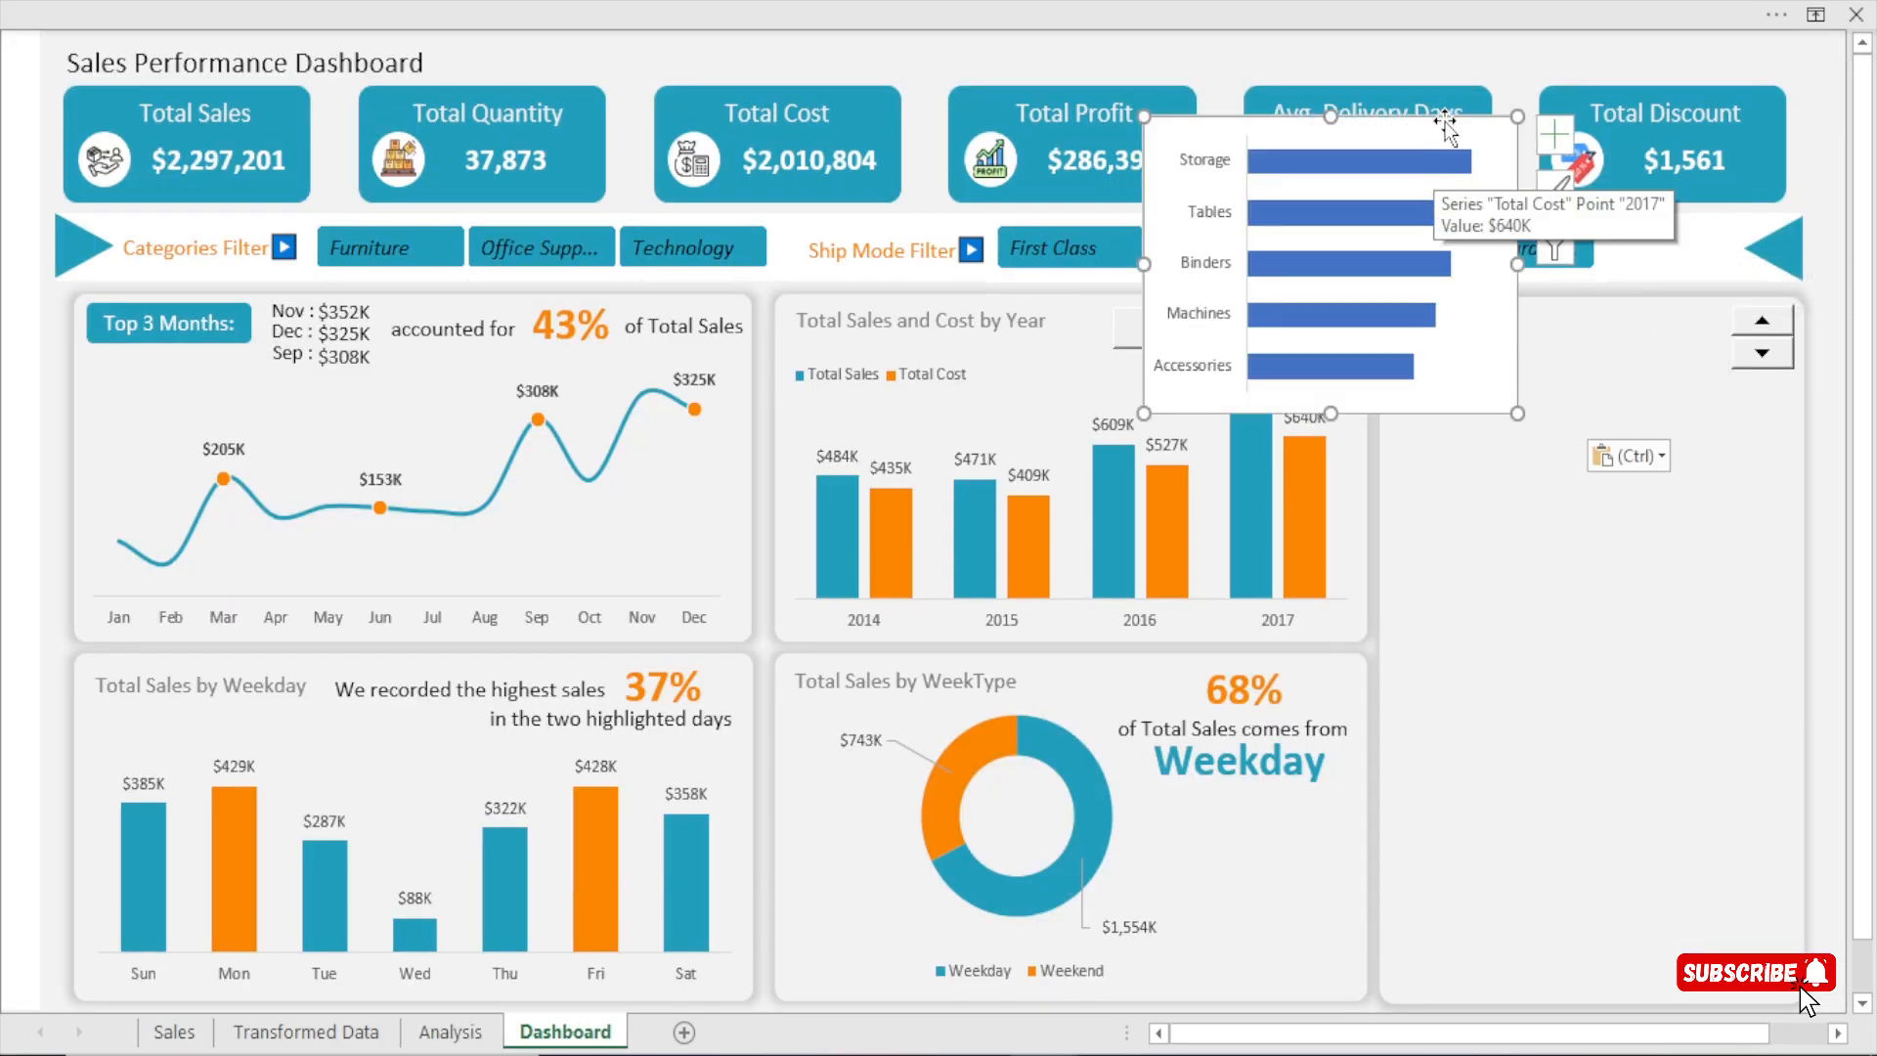
Position the pasted bar chart in the empty dashboard panel below the spin button and widen it to the panel's width.
drag(1446, 127, 1696, 410)
drag(1771, 548, 1799, 547)
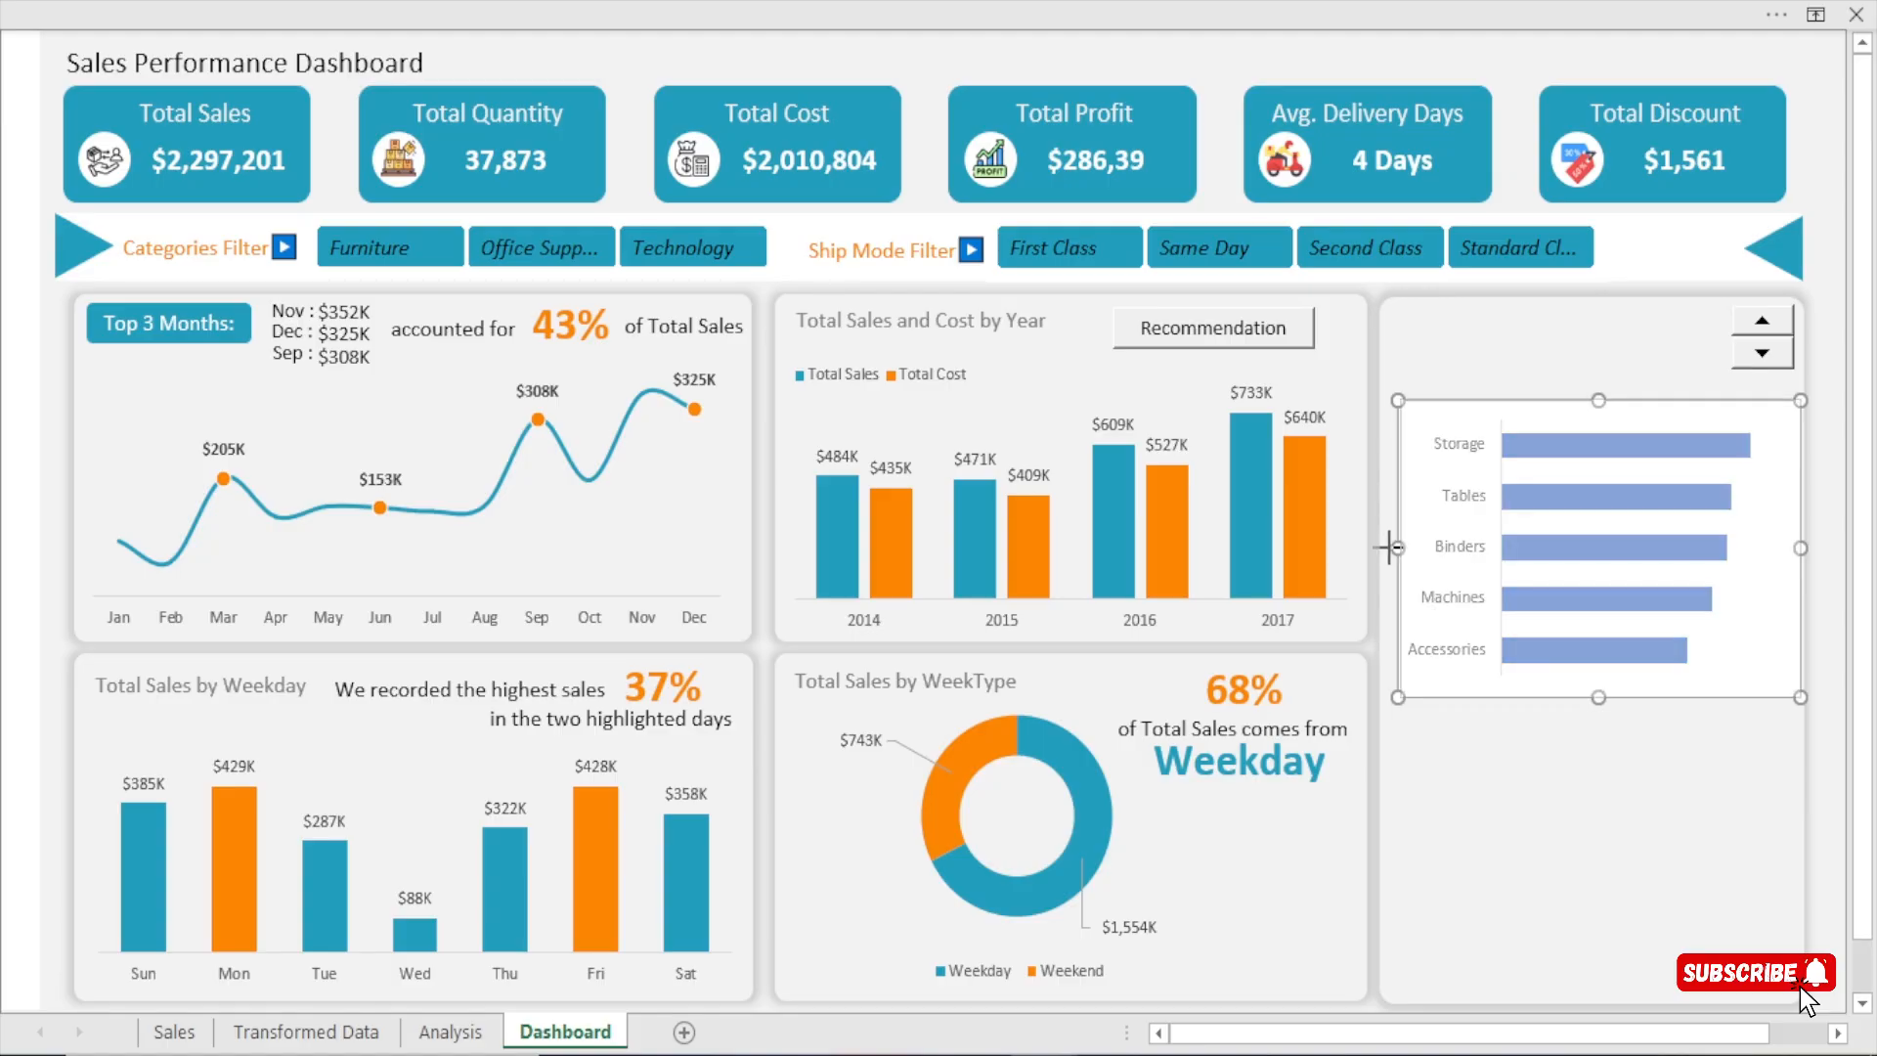
drag(1389, 548, 1376, 547)
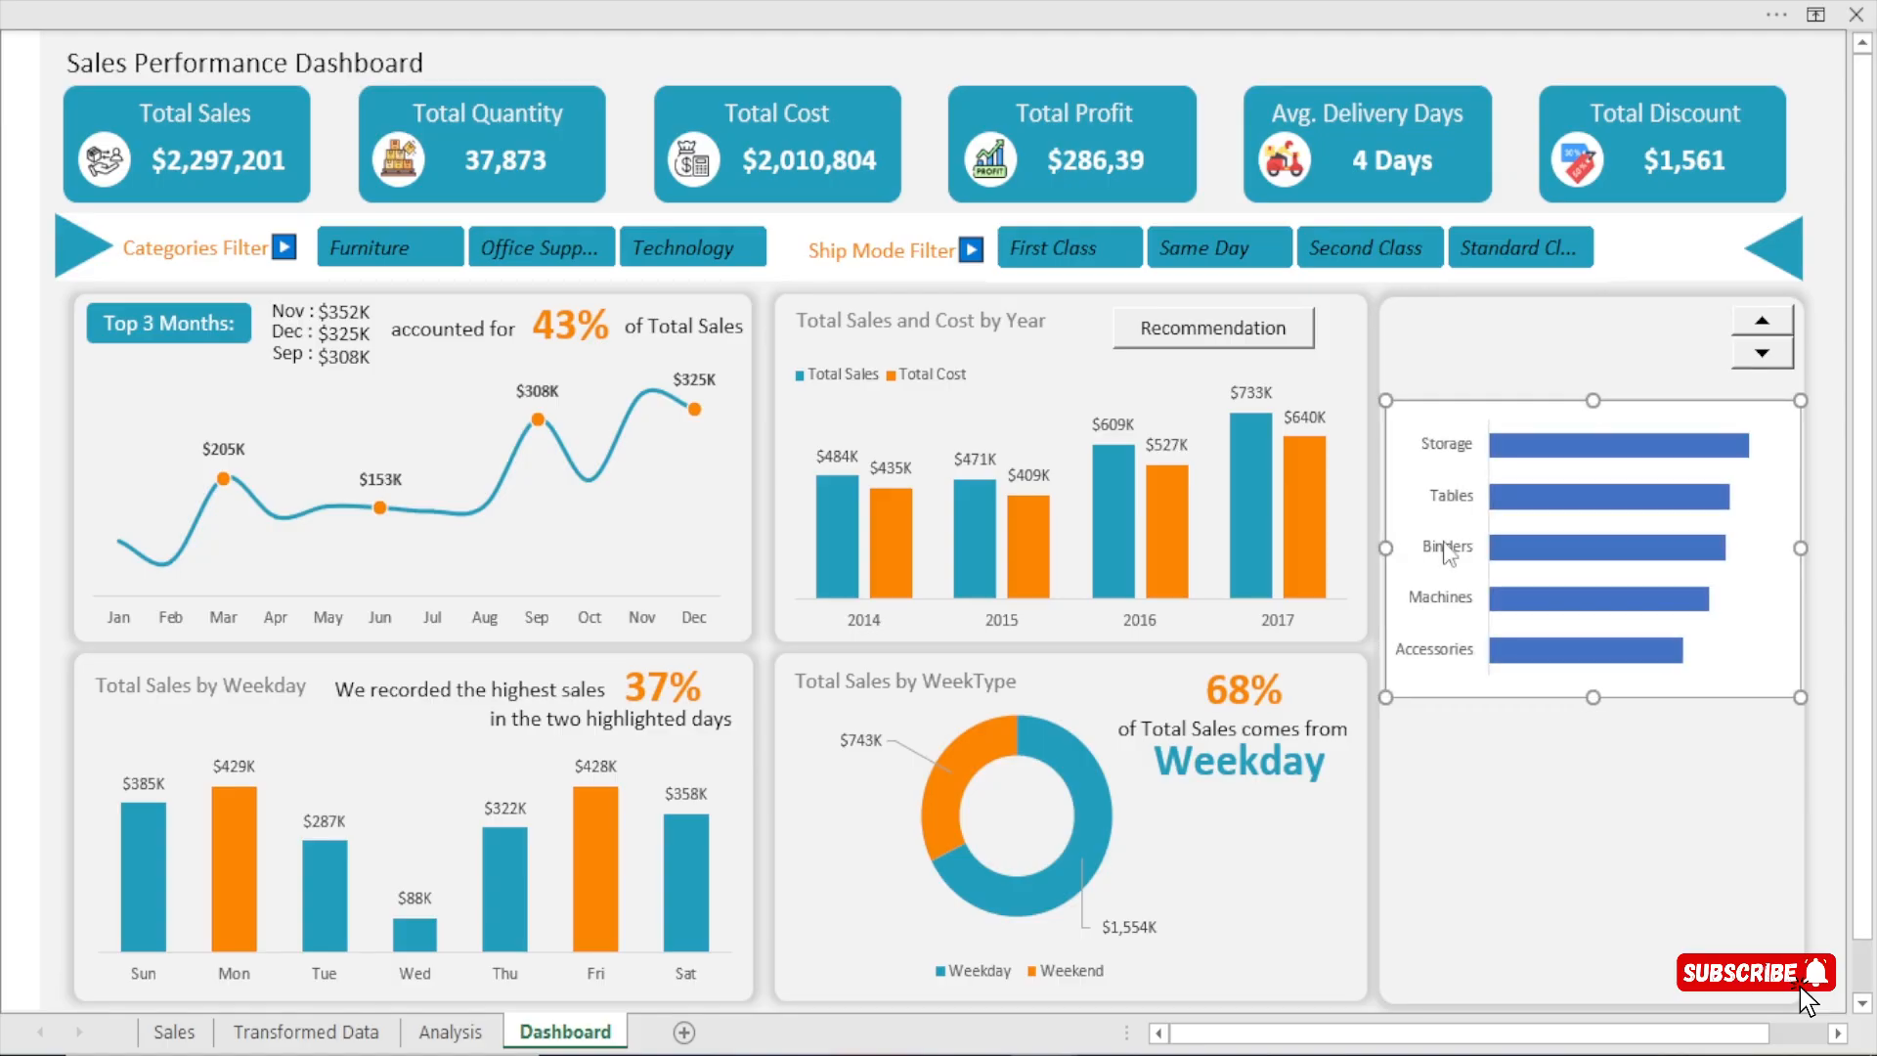
Remove the fill and border from the sub-category bar chart's area, and move the formatting pane clear of the chart.
click(1617, 435)
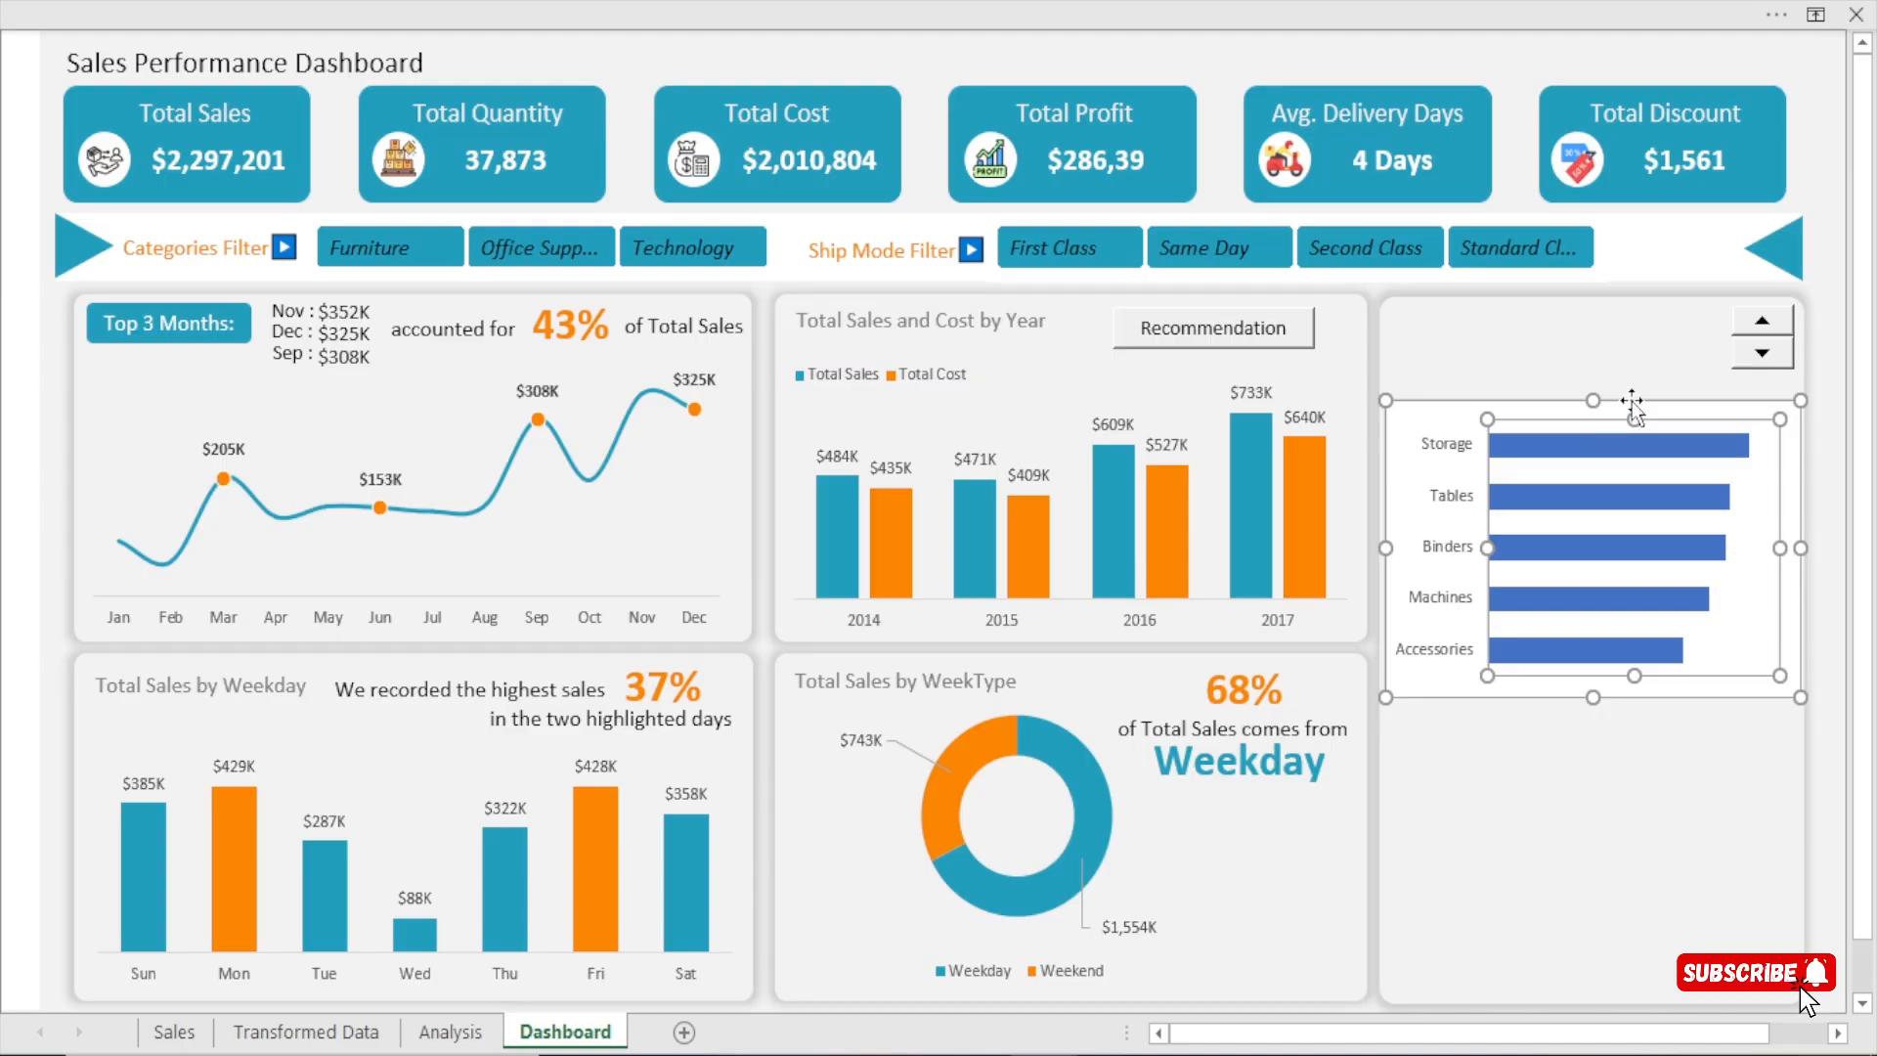
click(1615, 407)
double_click(1616, 407)
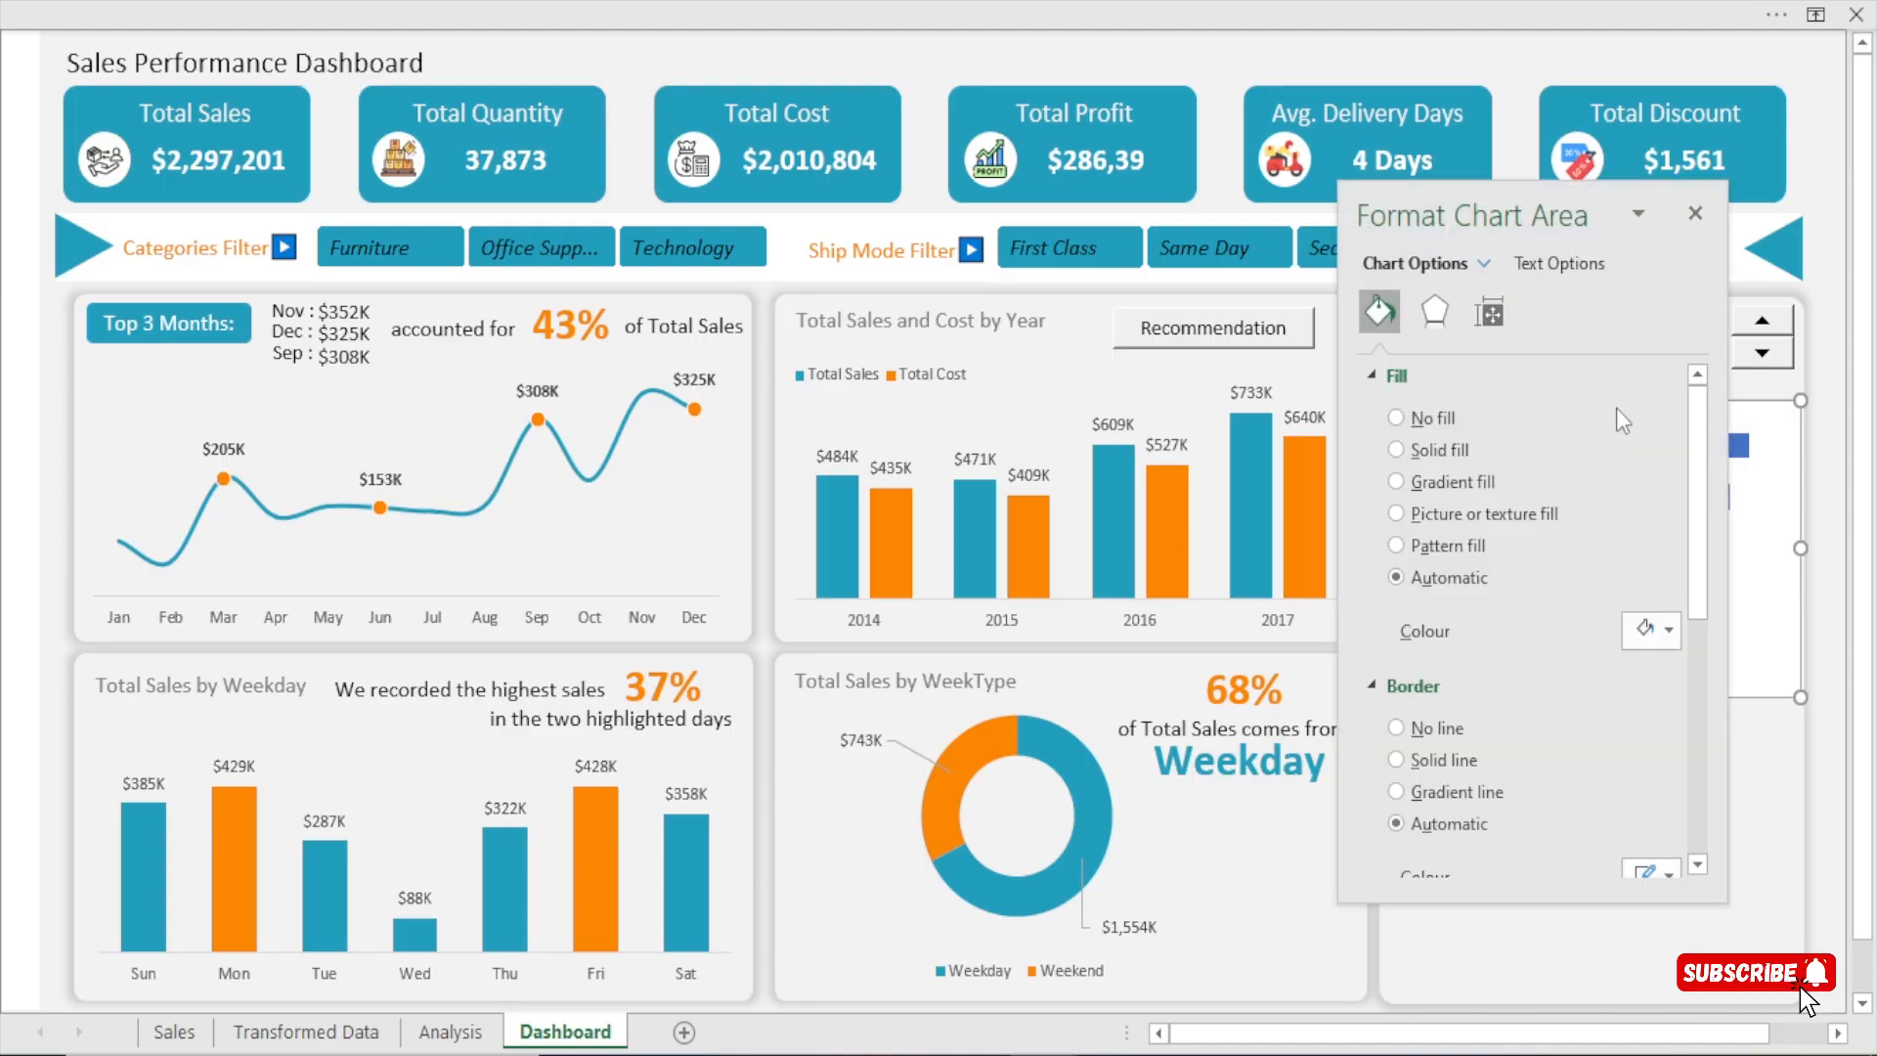
click(1422, 420)
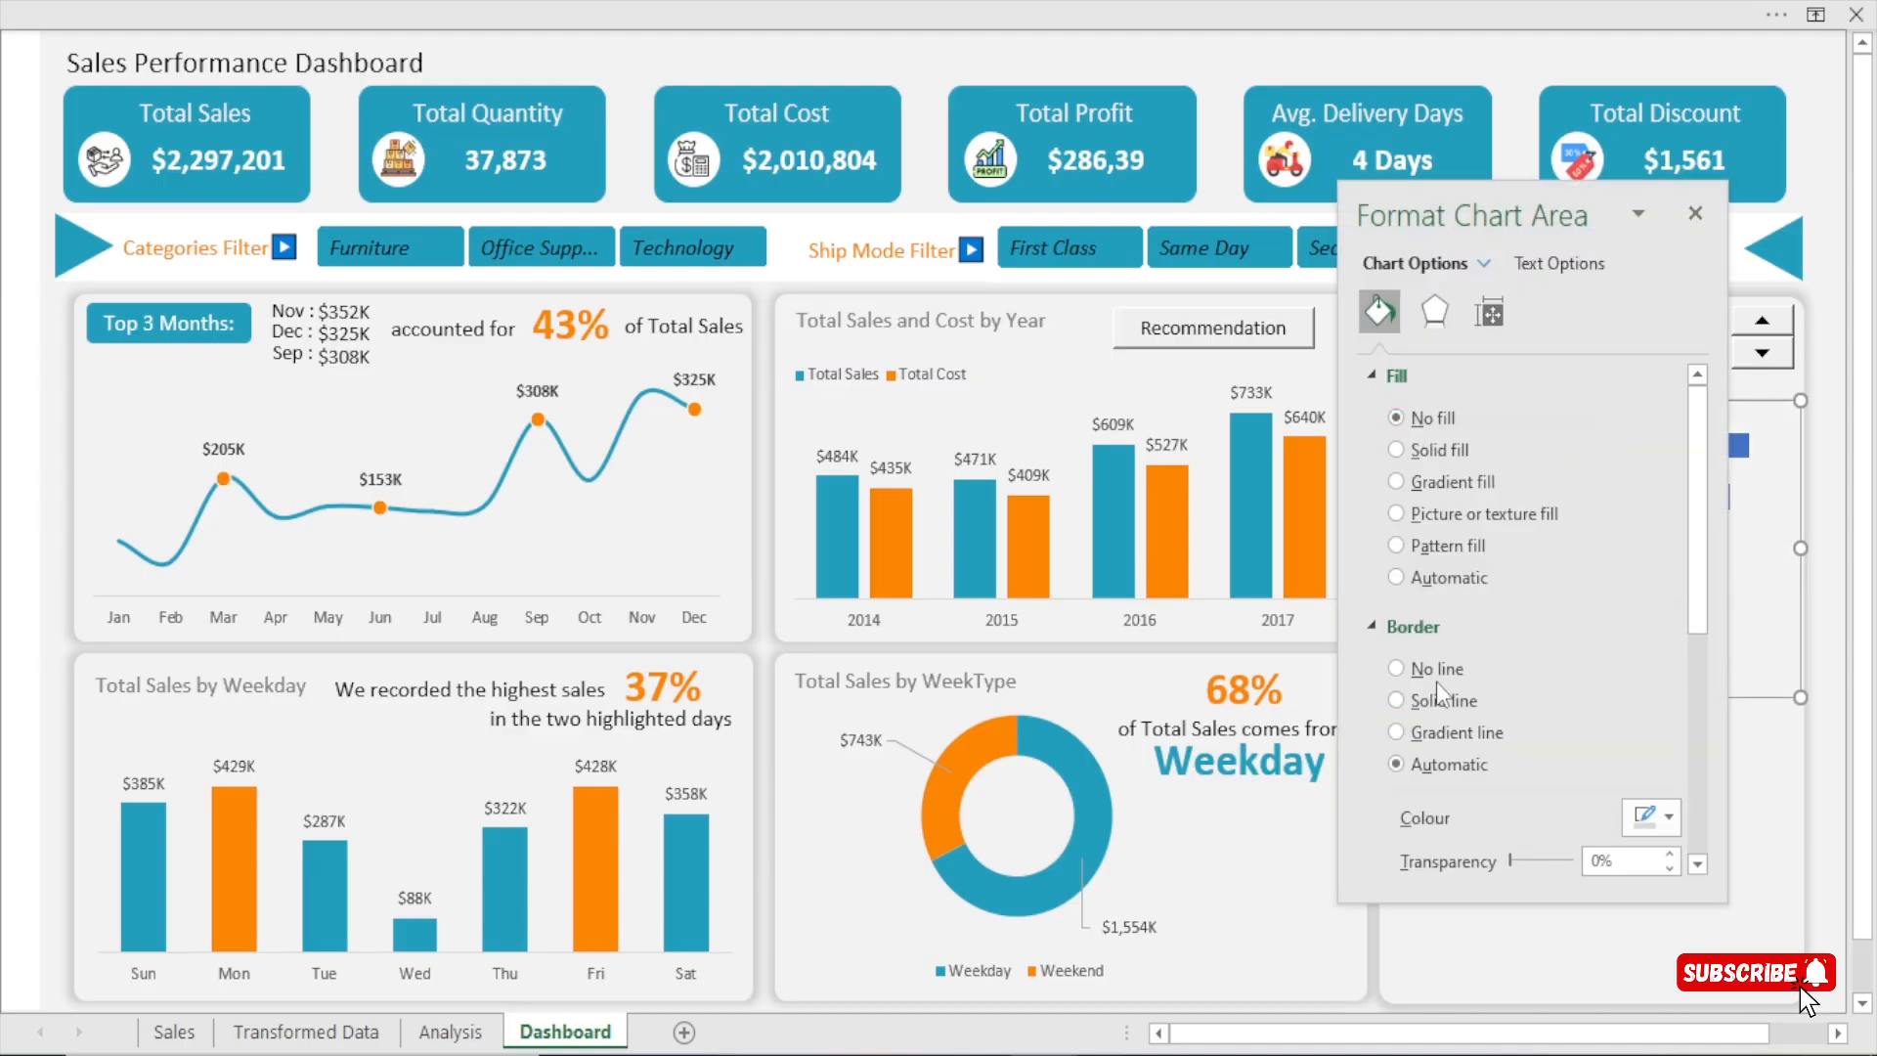
click(1432, 673)
drag(1481, 217, 903, 276)
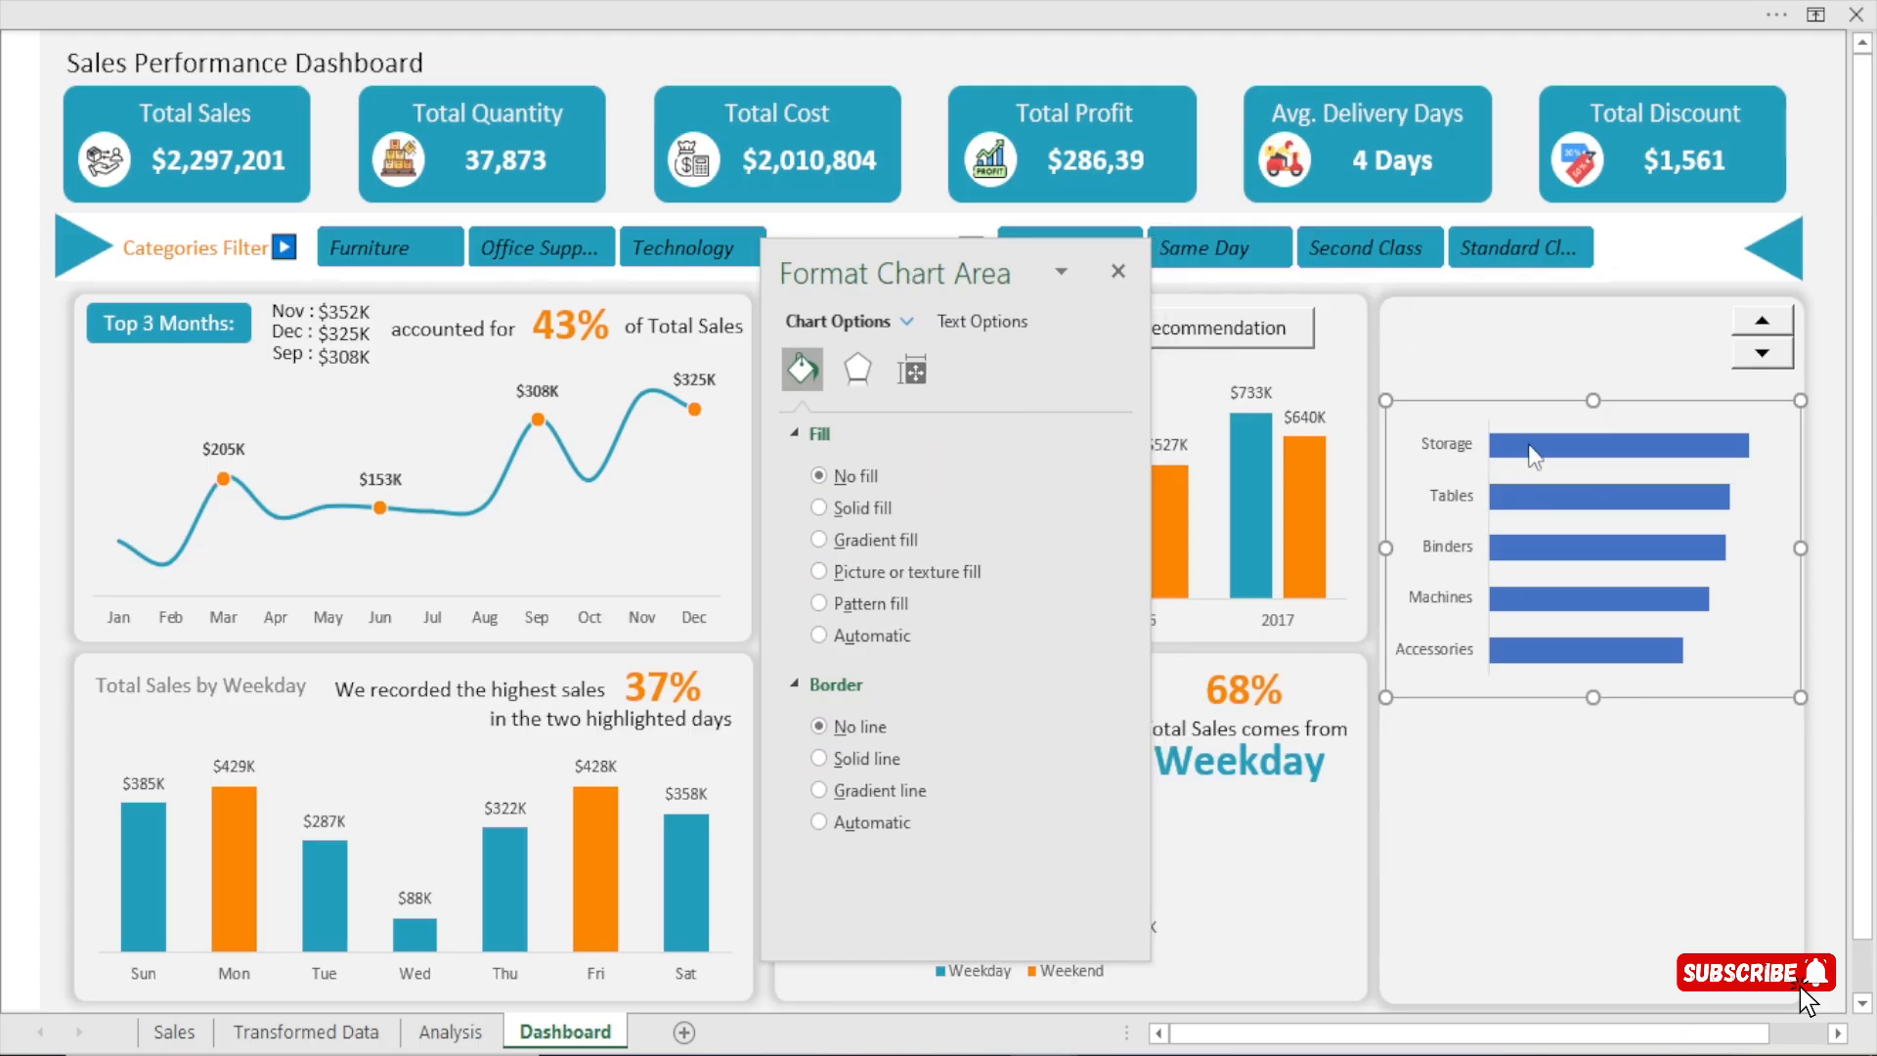
Reduce the gap width of the sub-category bars to 60%.
click(1588, 455)
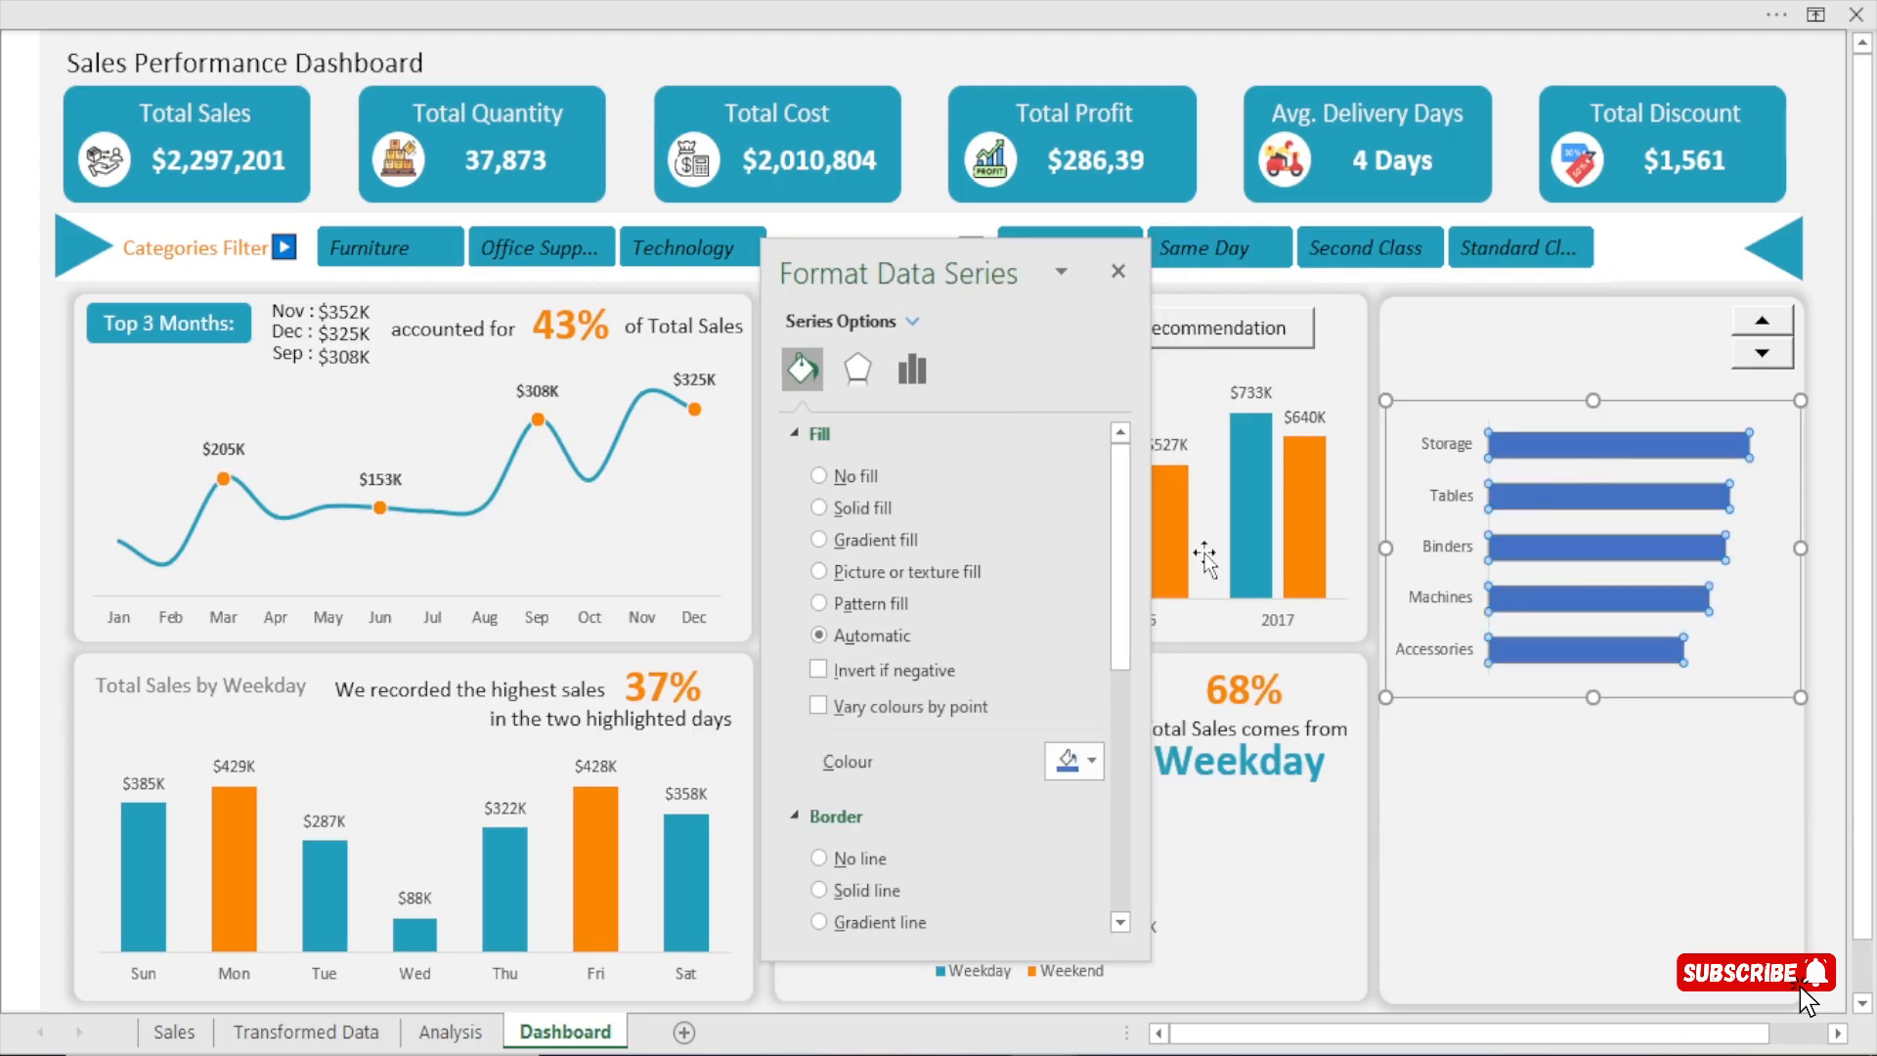
click(912, 369)
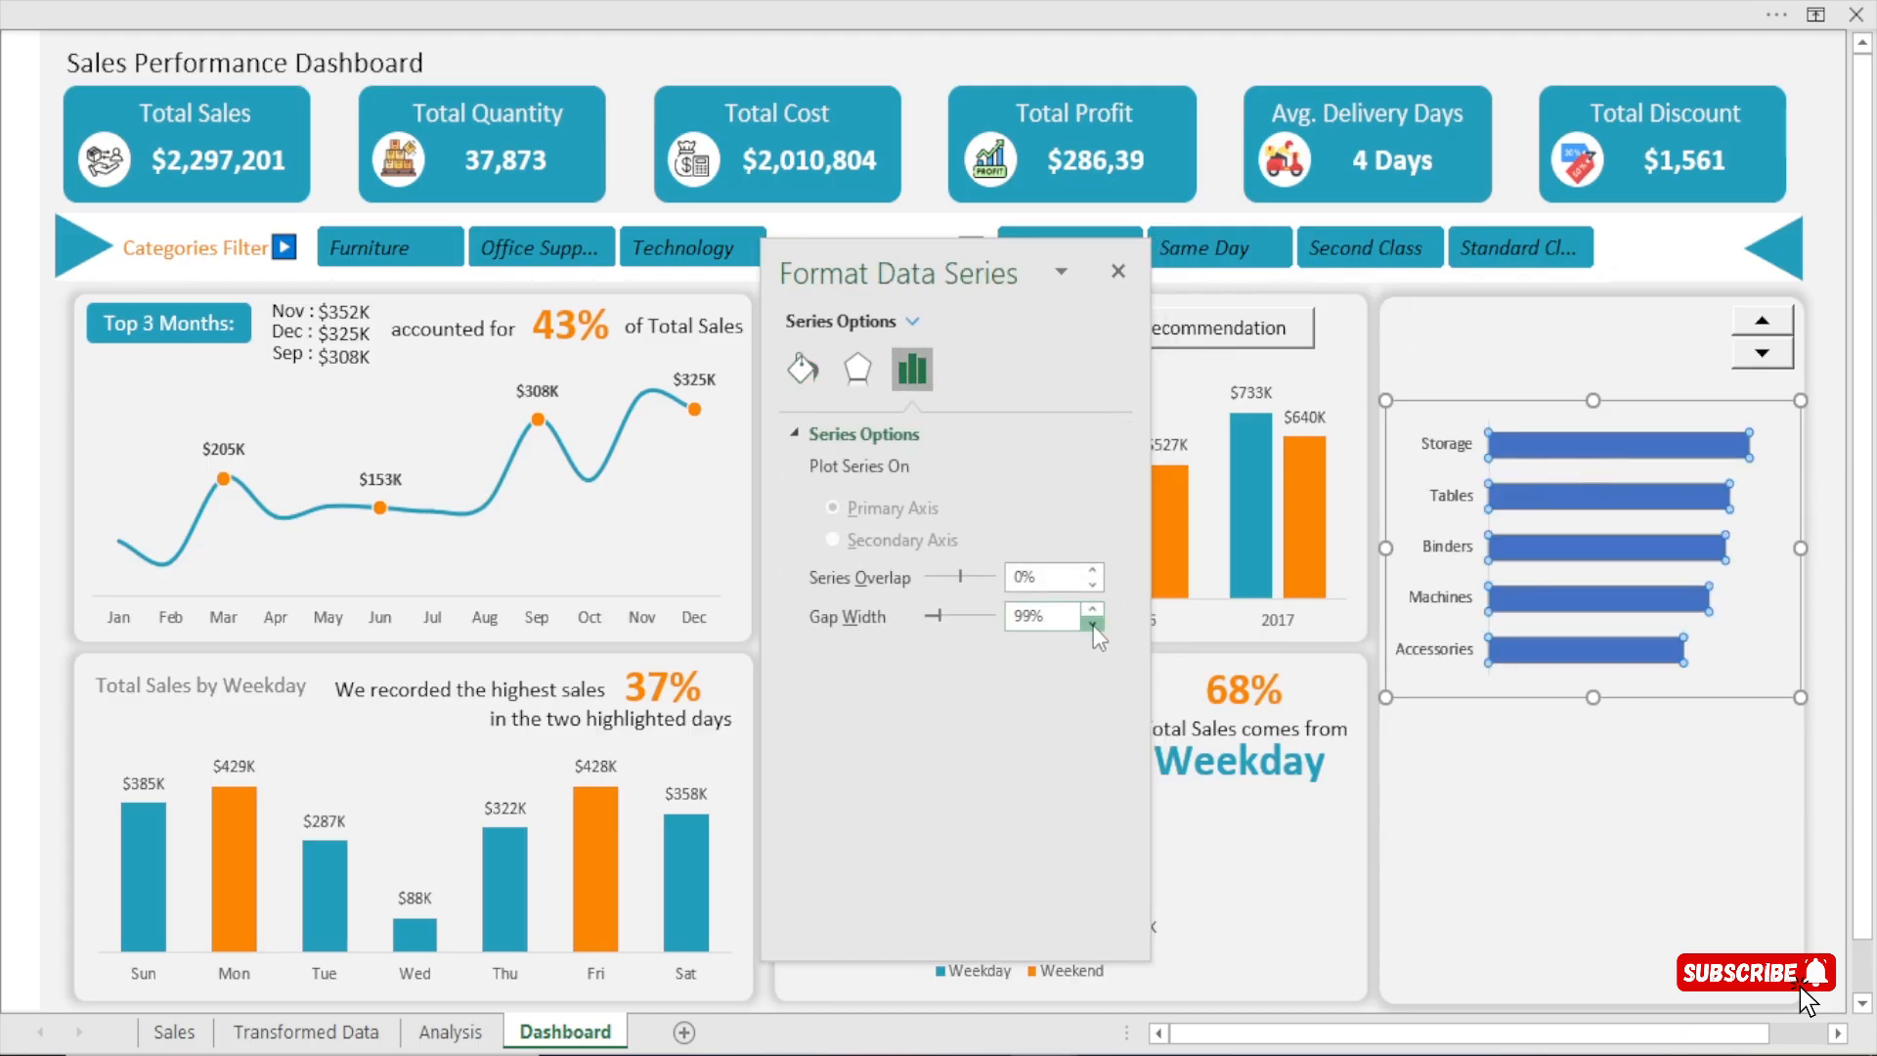
click(1092, 624)
click(1092, 625)
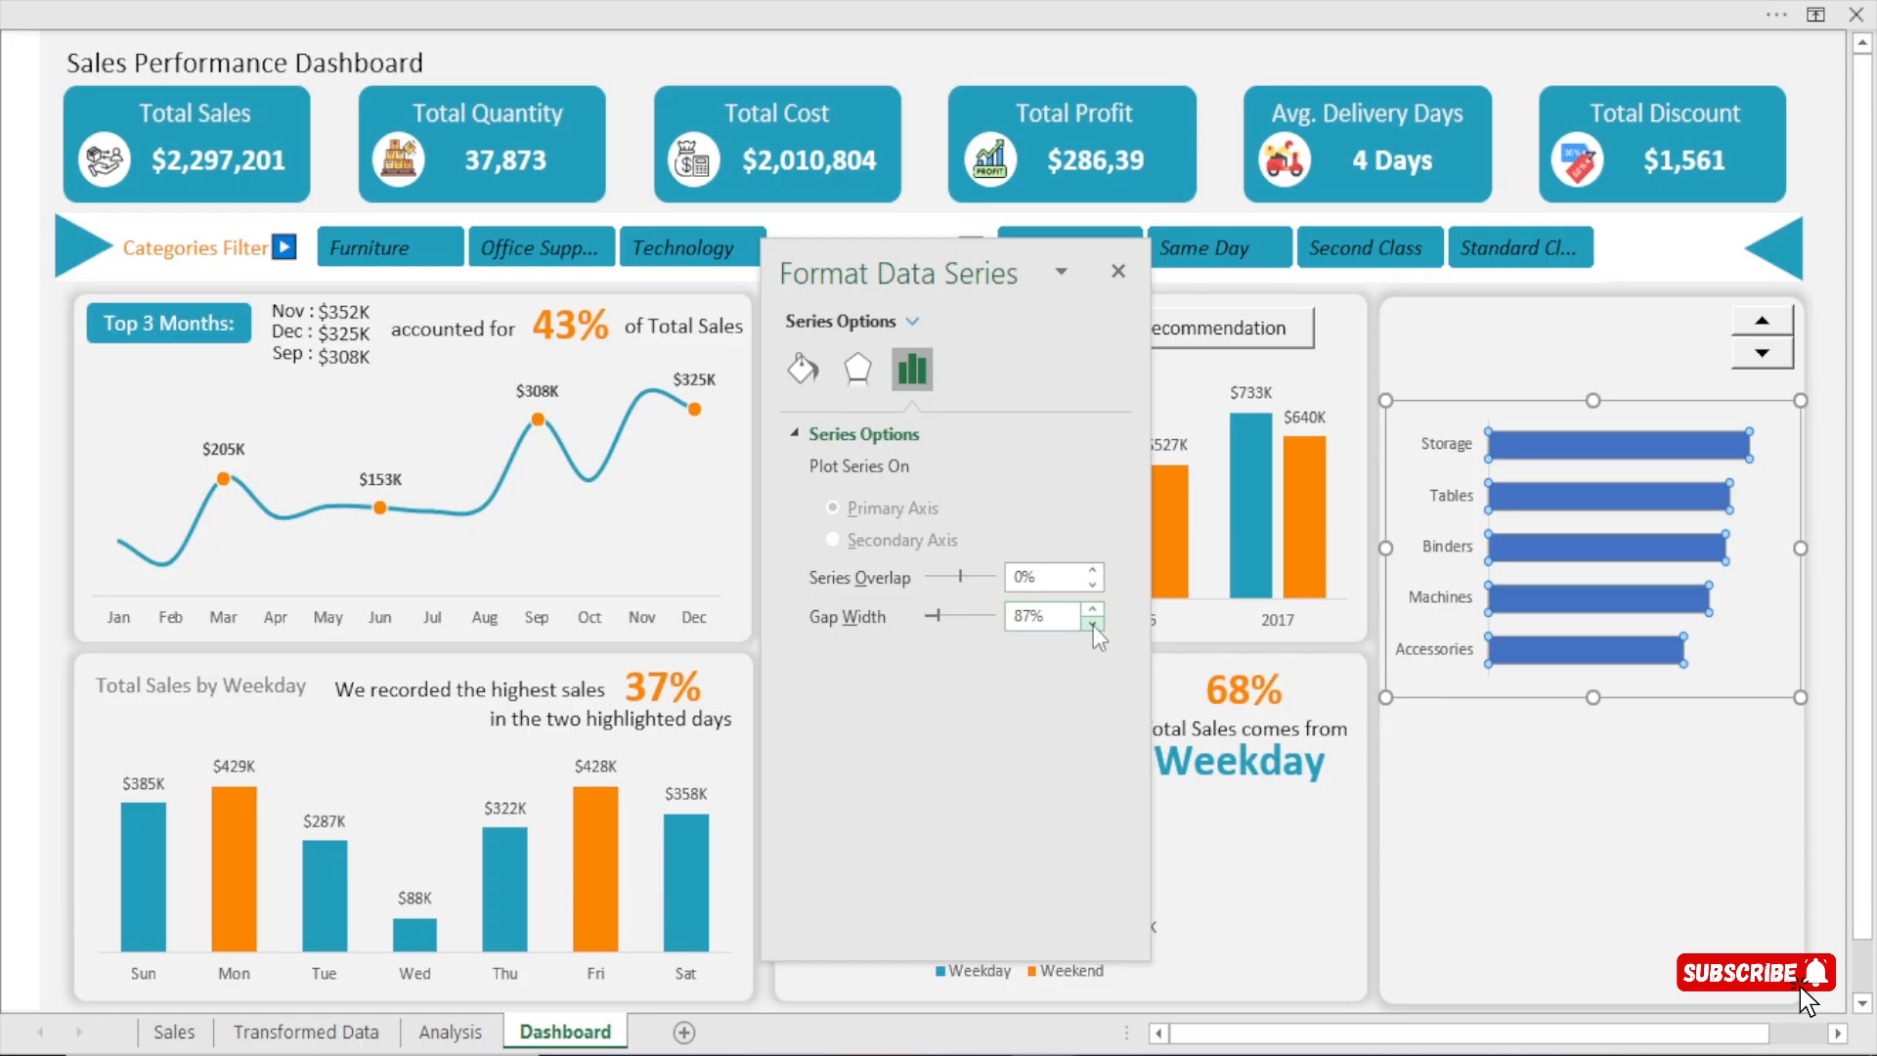
drag(1093, 625, 1092, 625)
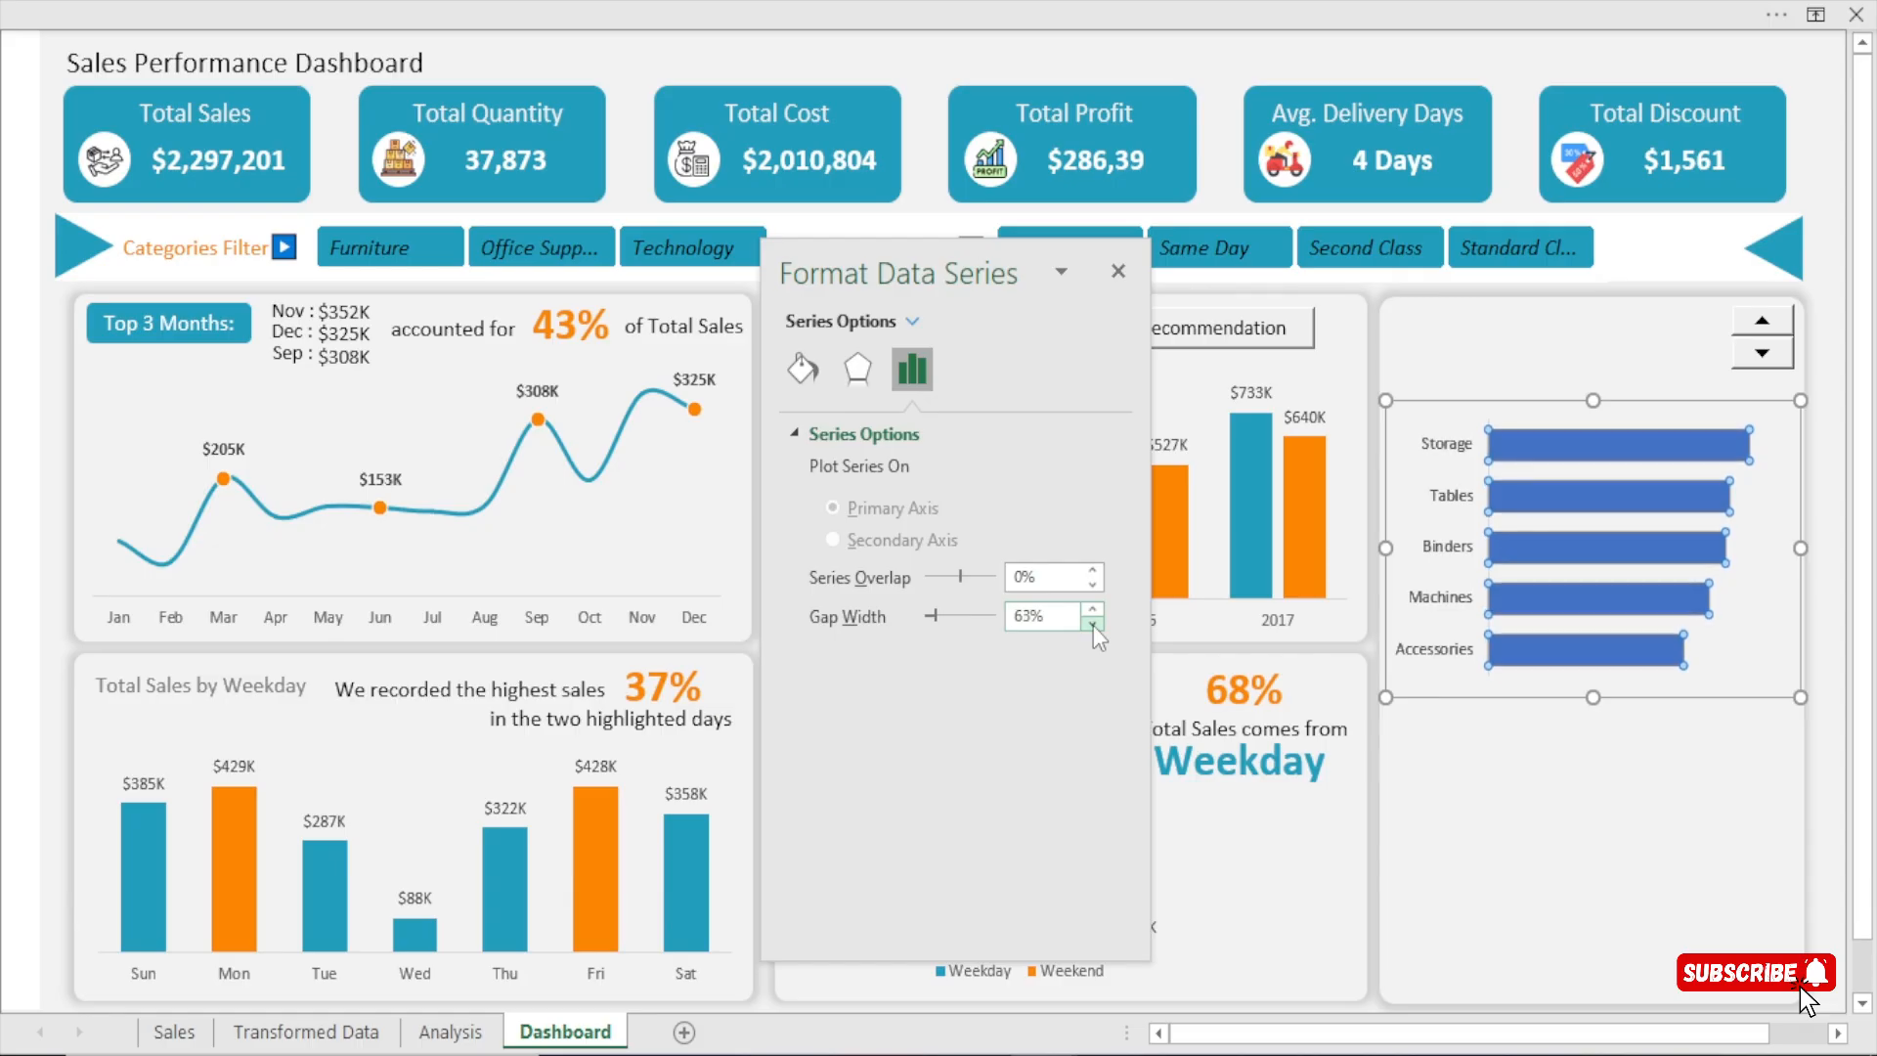
click(1093, 624)
click(1092, 625)
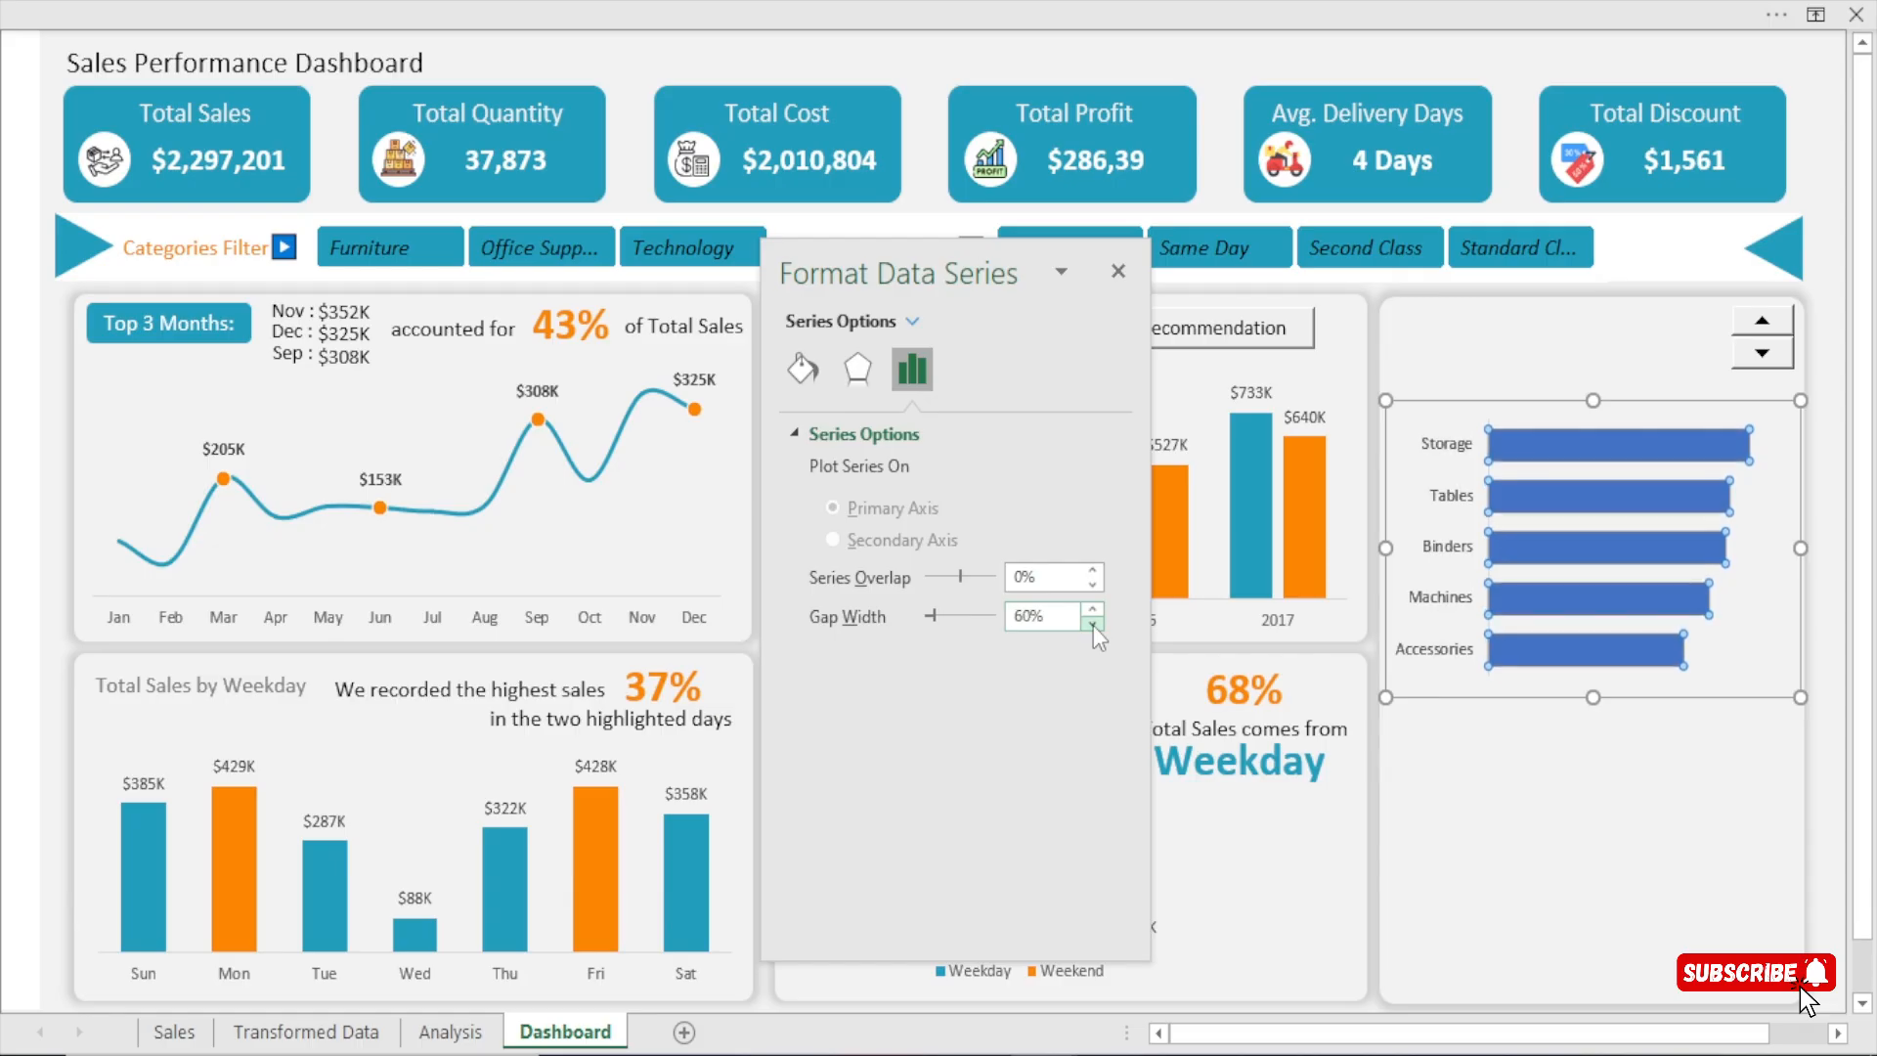
Fill the sub-category bars with the recently used teal colour.
click(794, 368)
click(1096, 763)
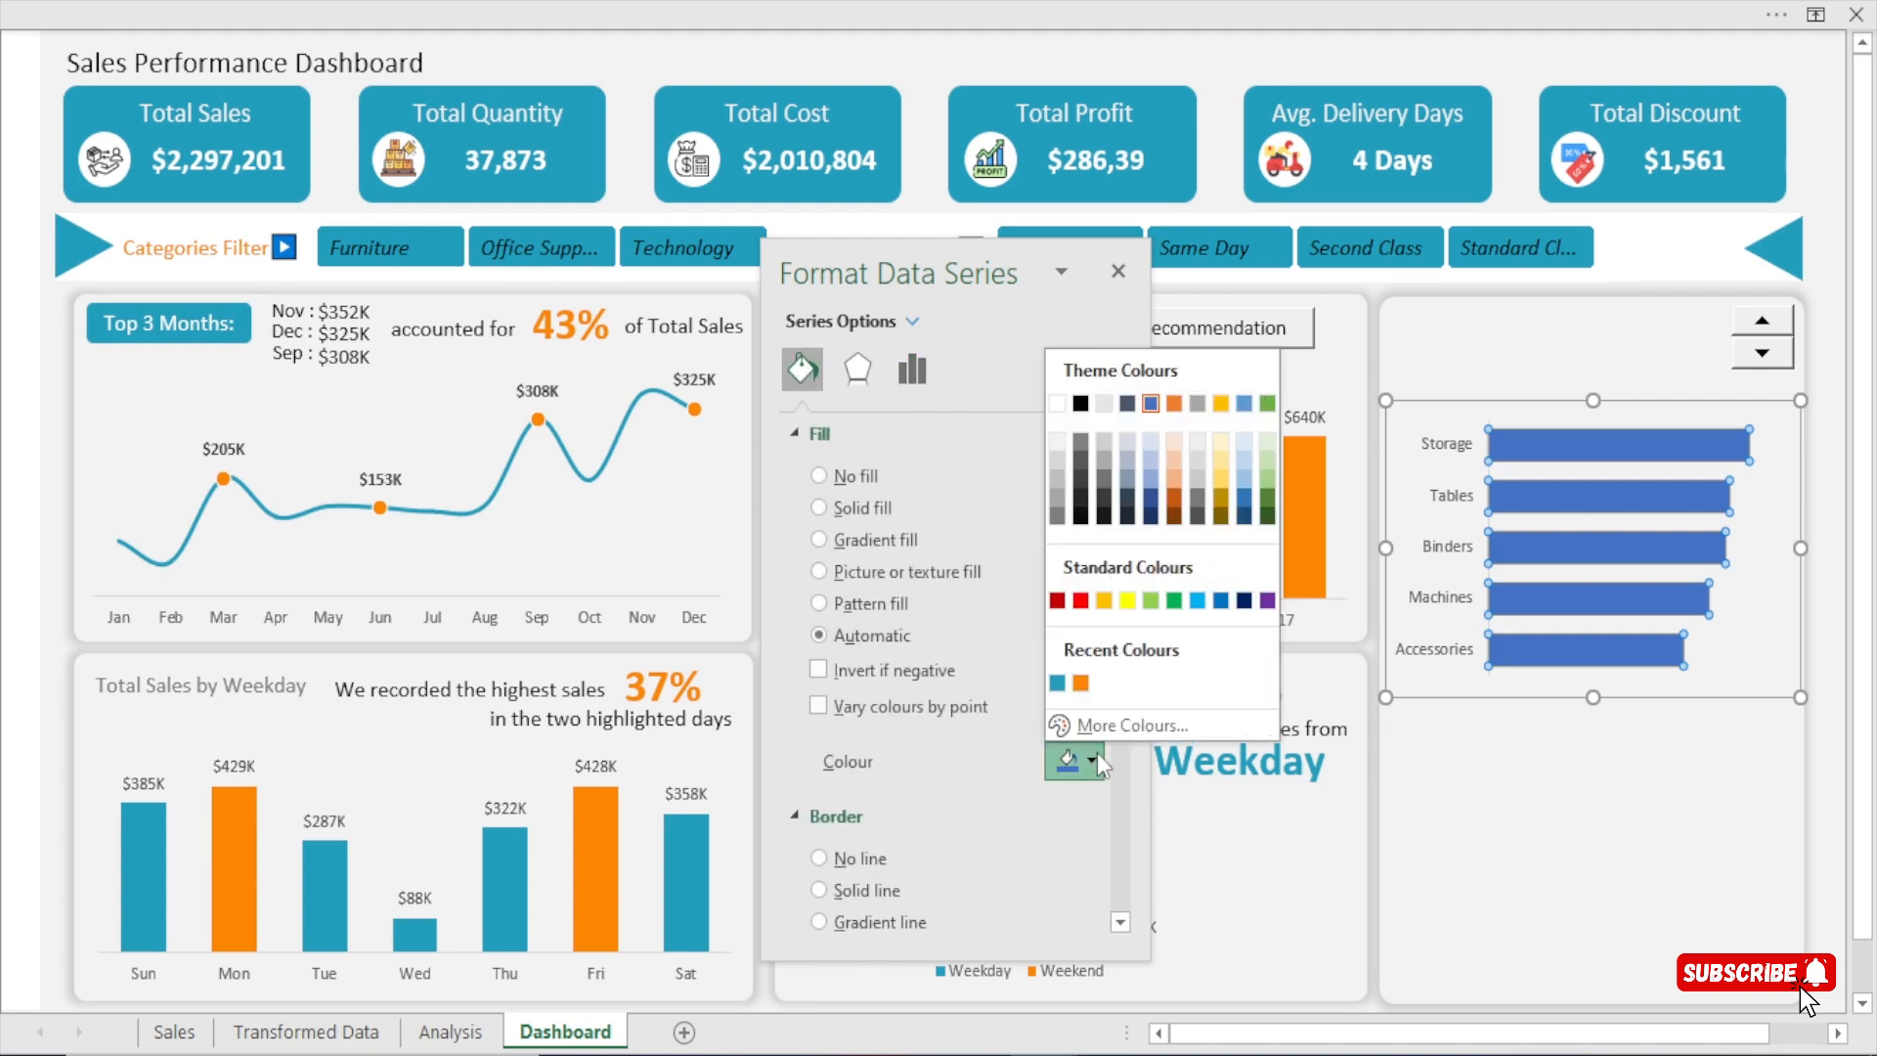
click(1059, 684)
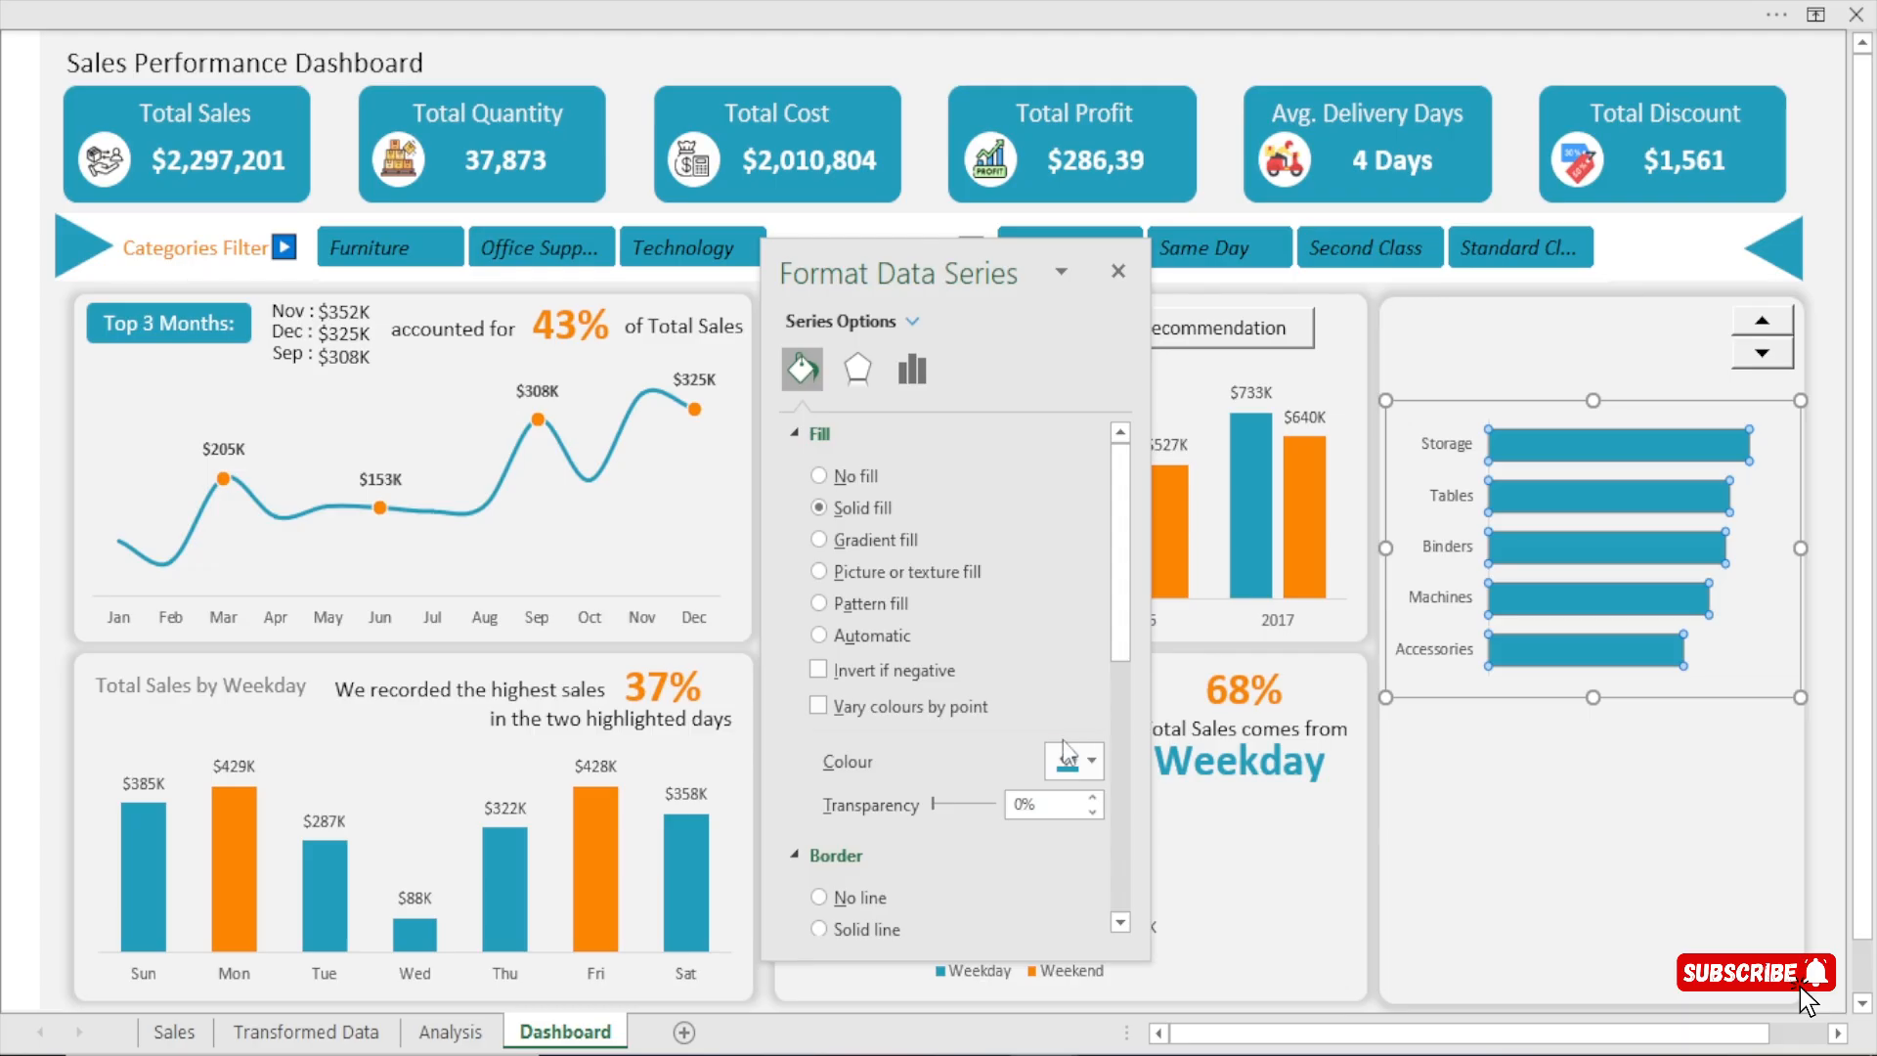
Try the recently used orange on the sub-category bars and restore their teal fill.
click(1075, 761)
click(1079, 683)
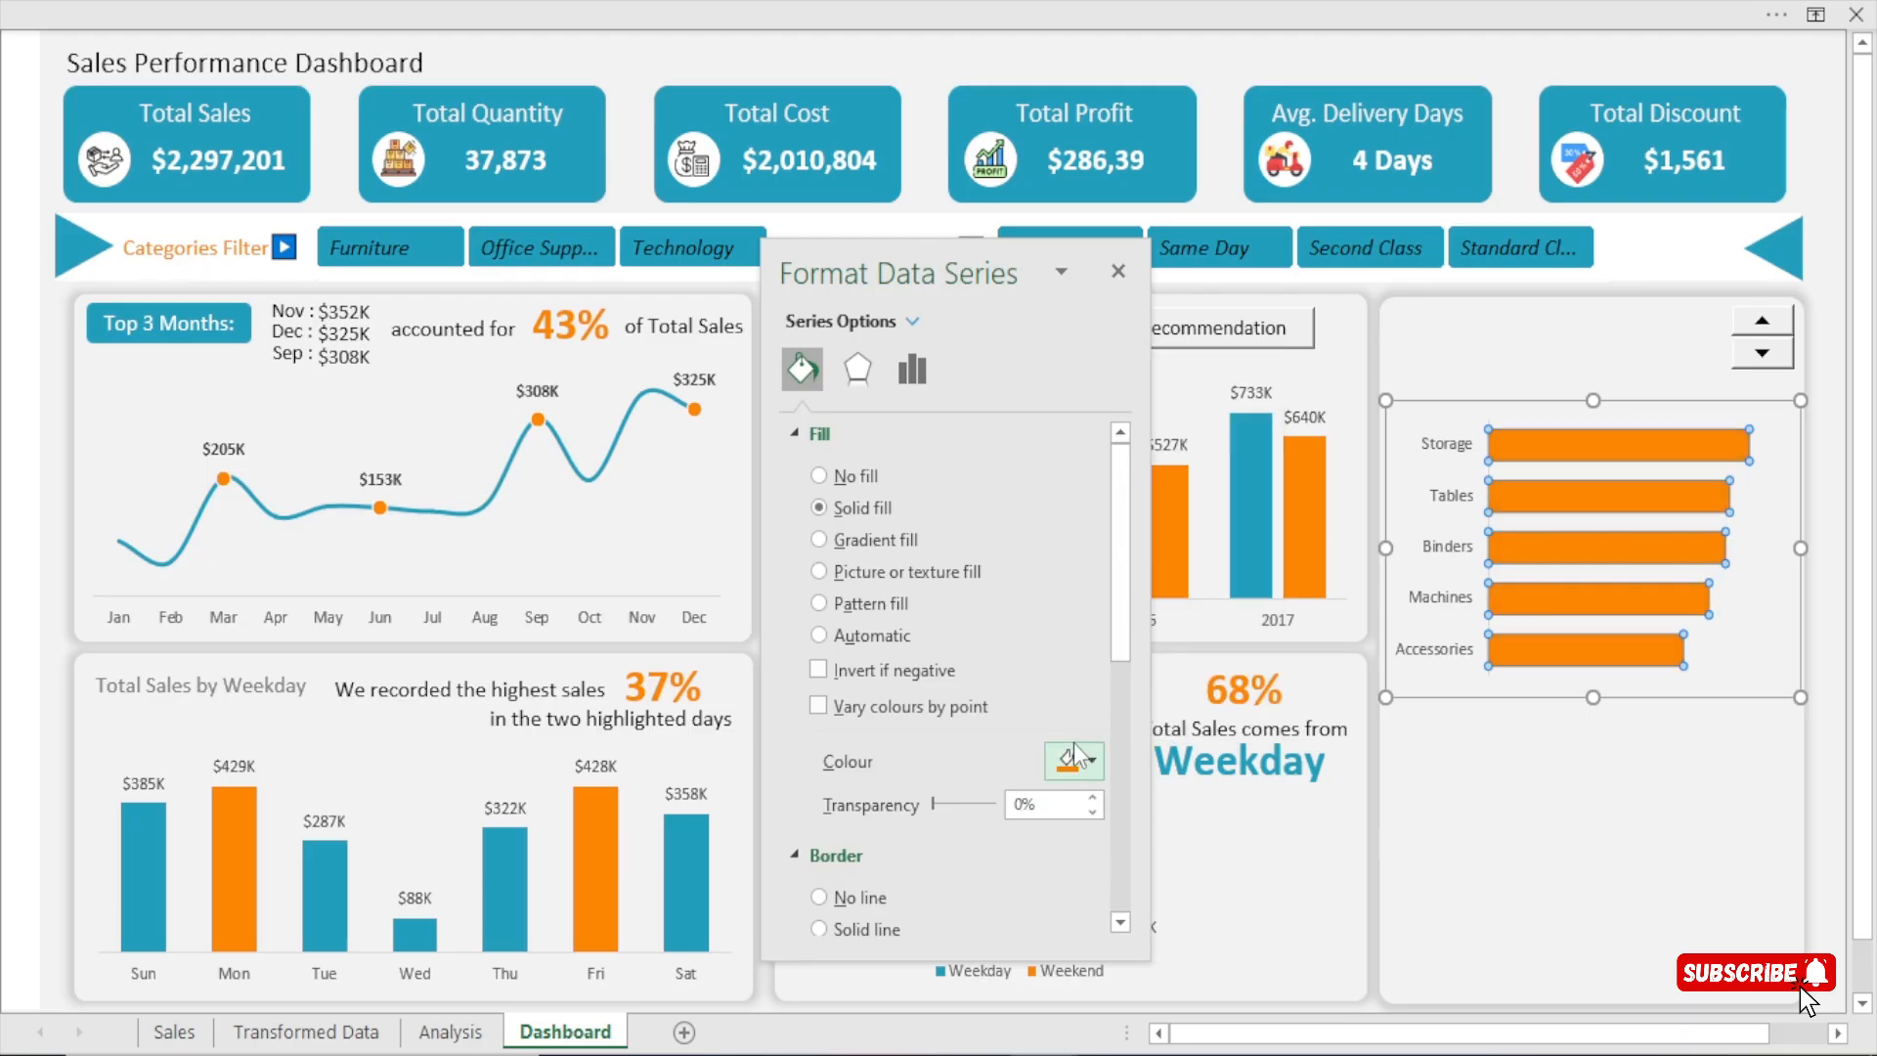
click(1075, 762)
click(1055, 683)
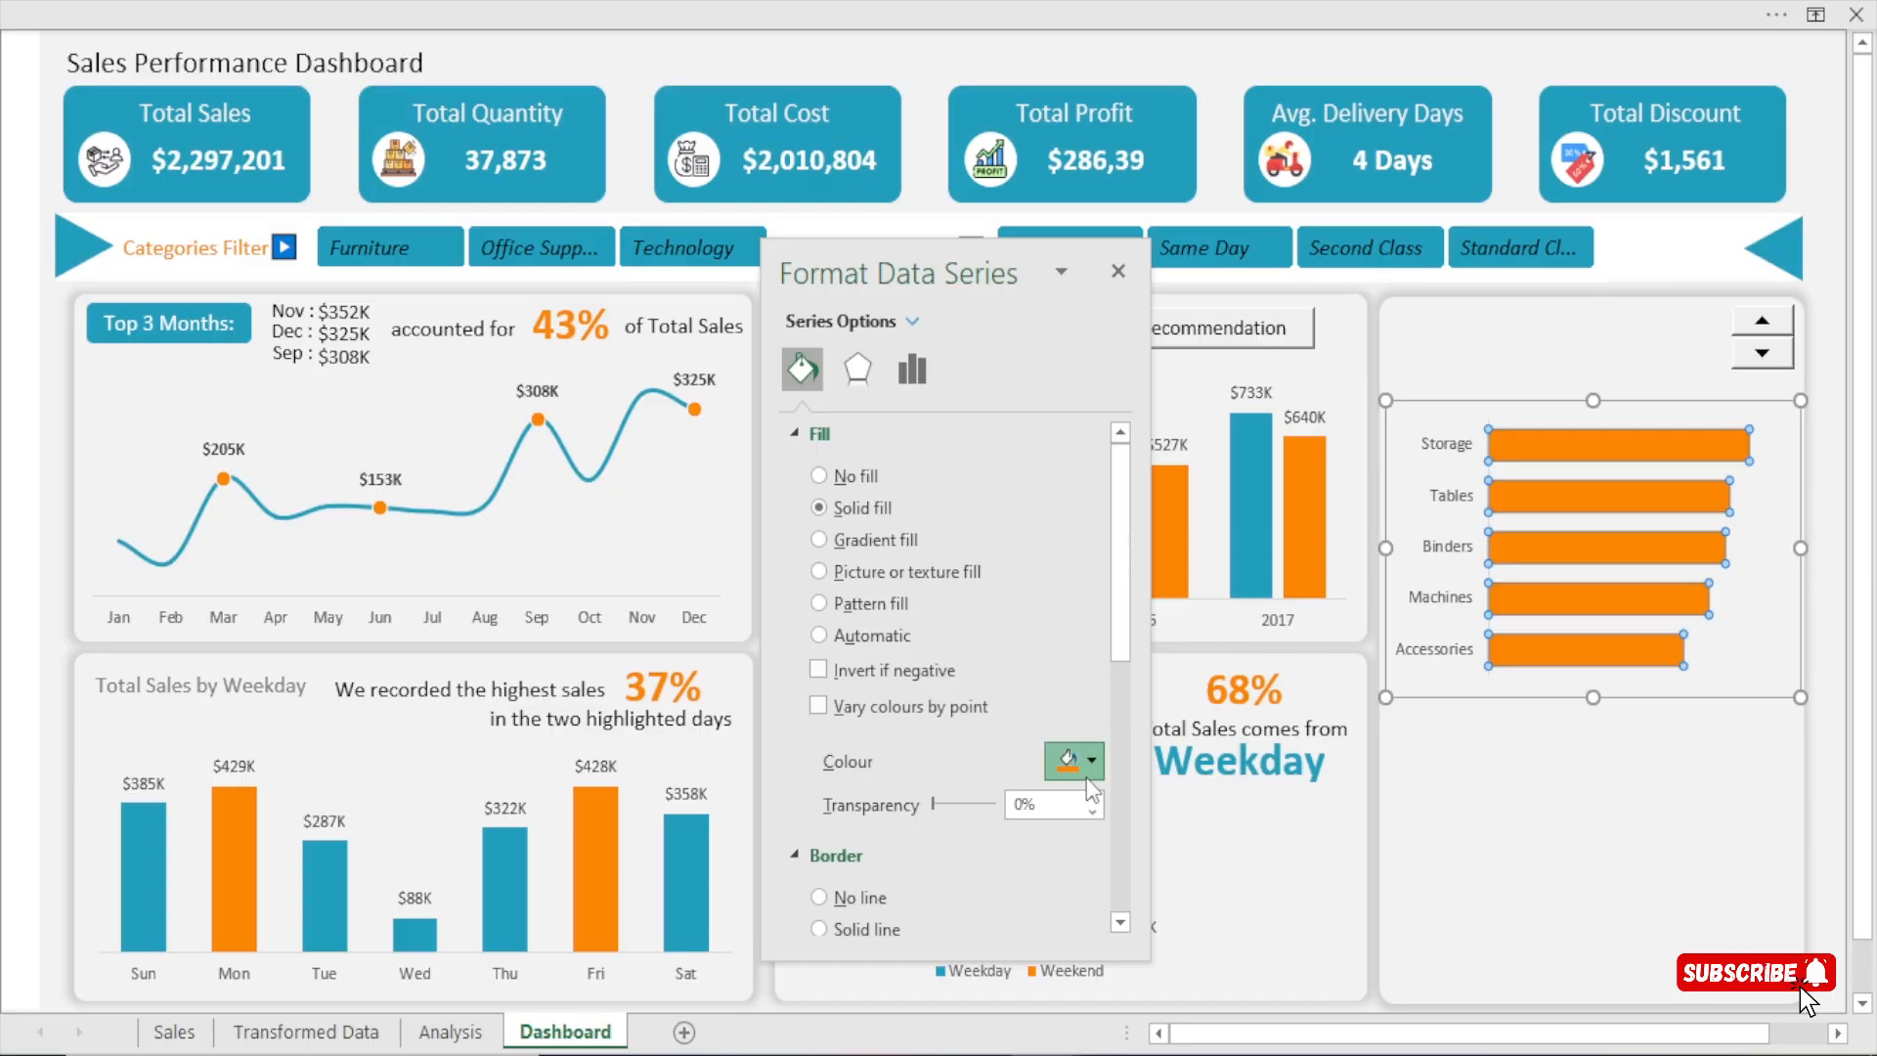
click(1075, 761)
click(1080, 683)
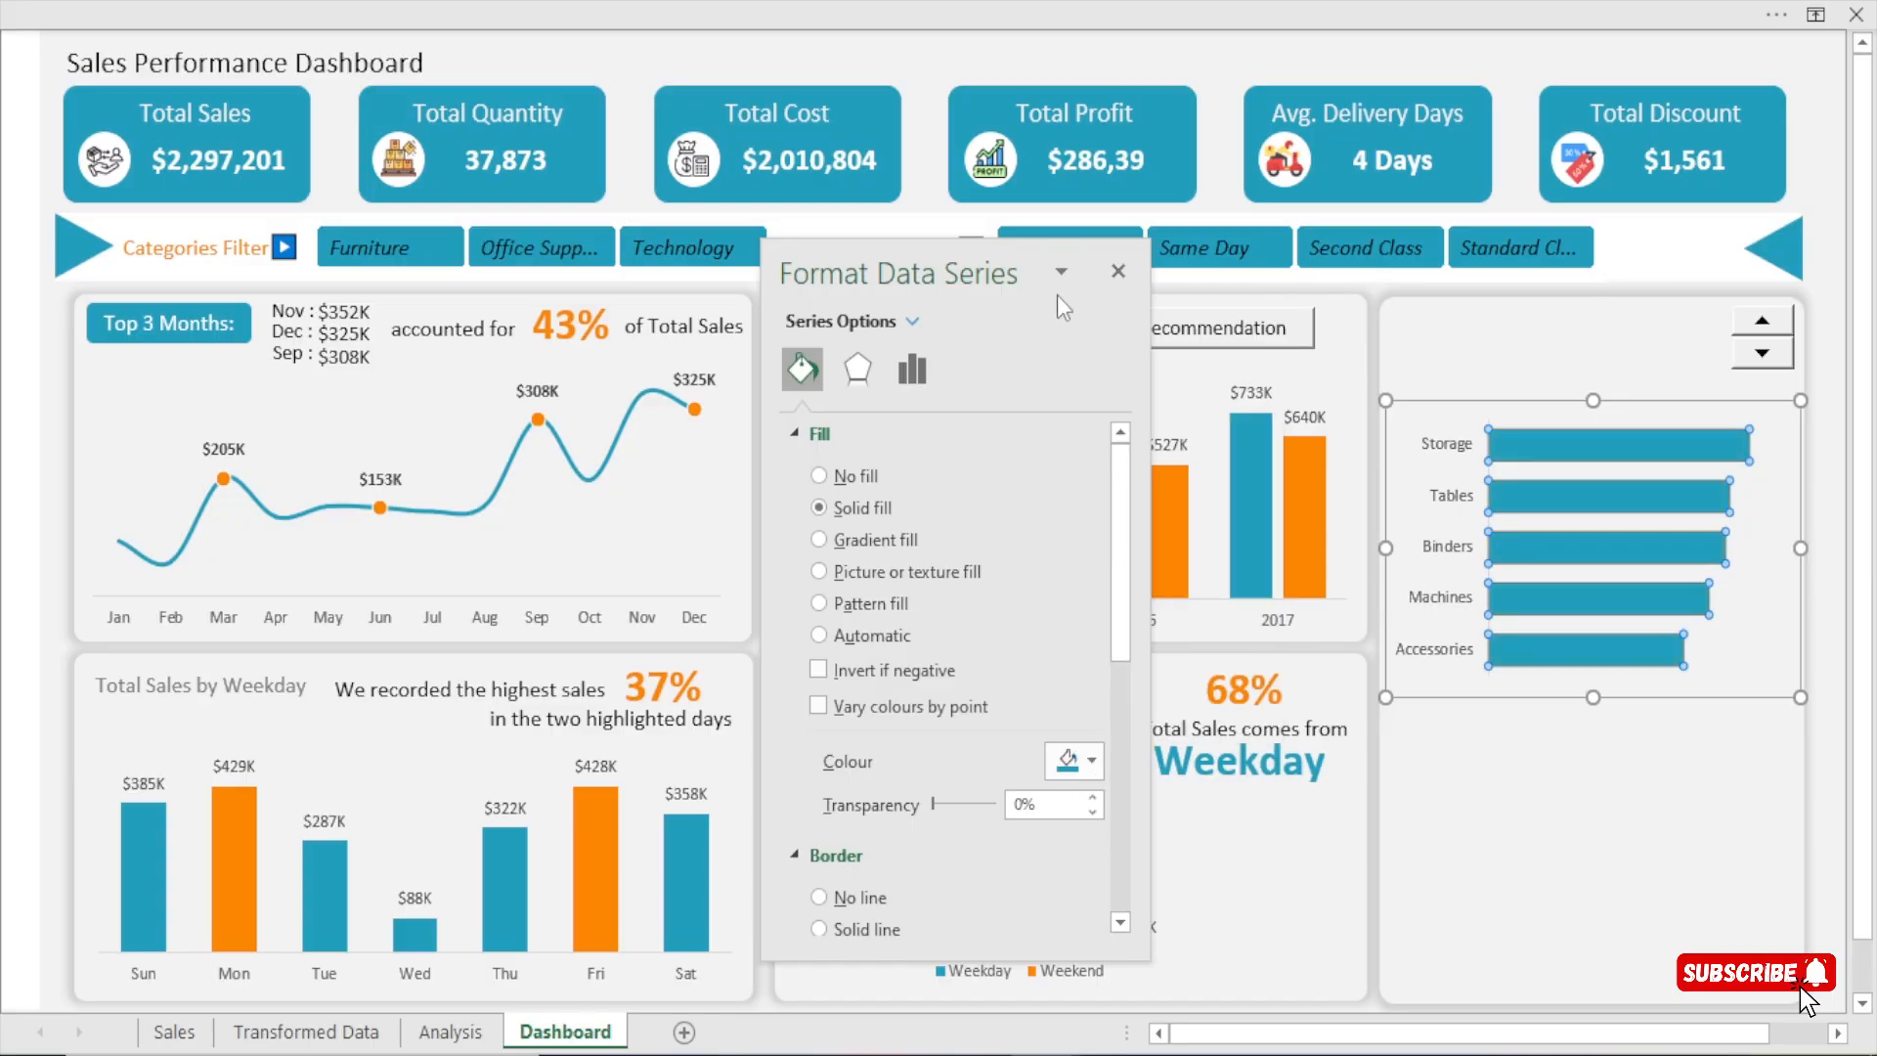
Close the formatting pane, add data labels to the sub-category bar chart and place it in its panel just below the spin button.
click(1116, 273)
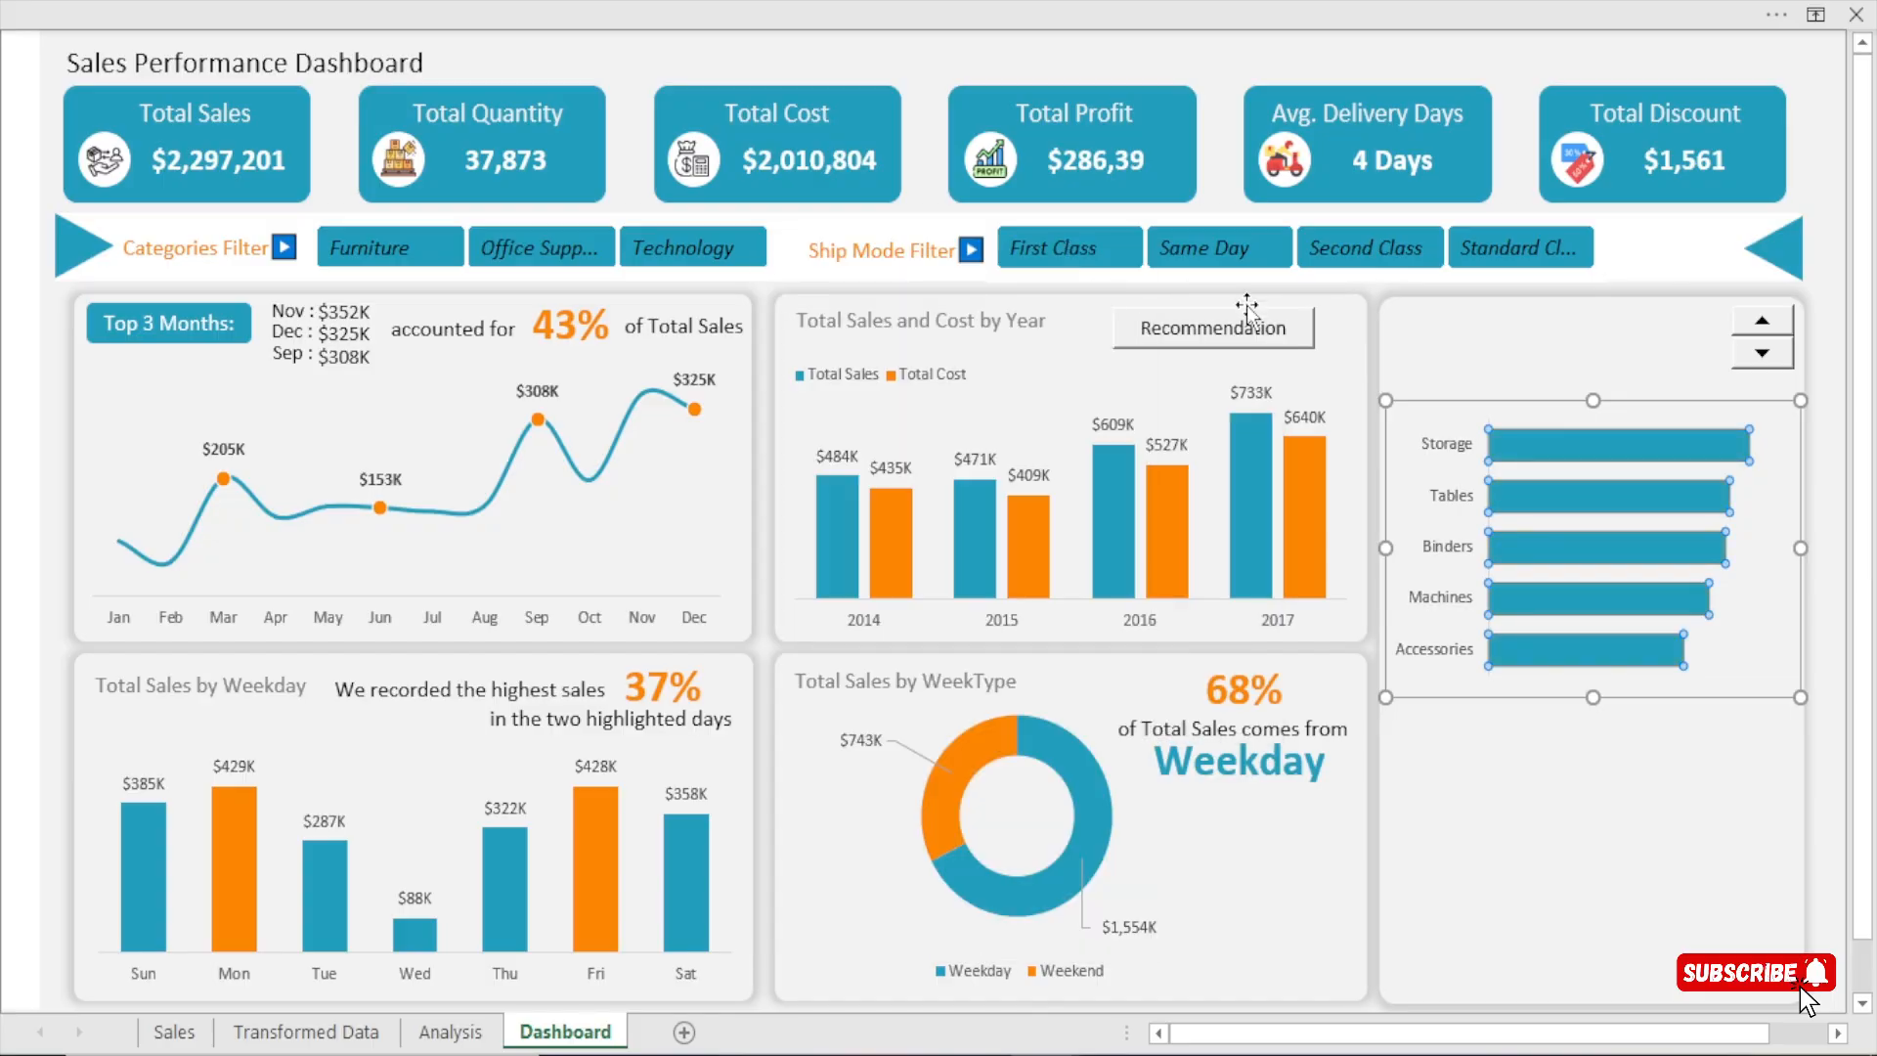
click(1632, 411)
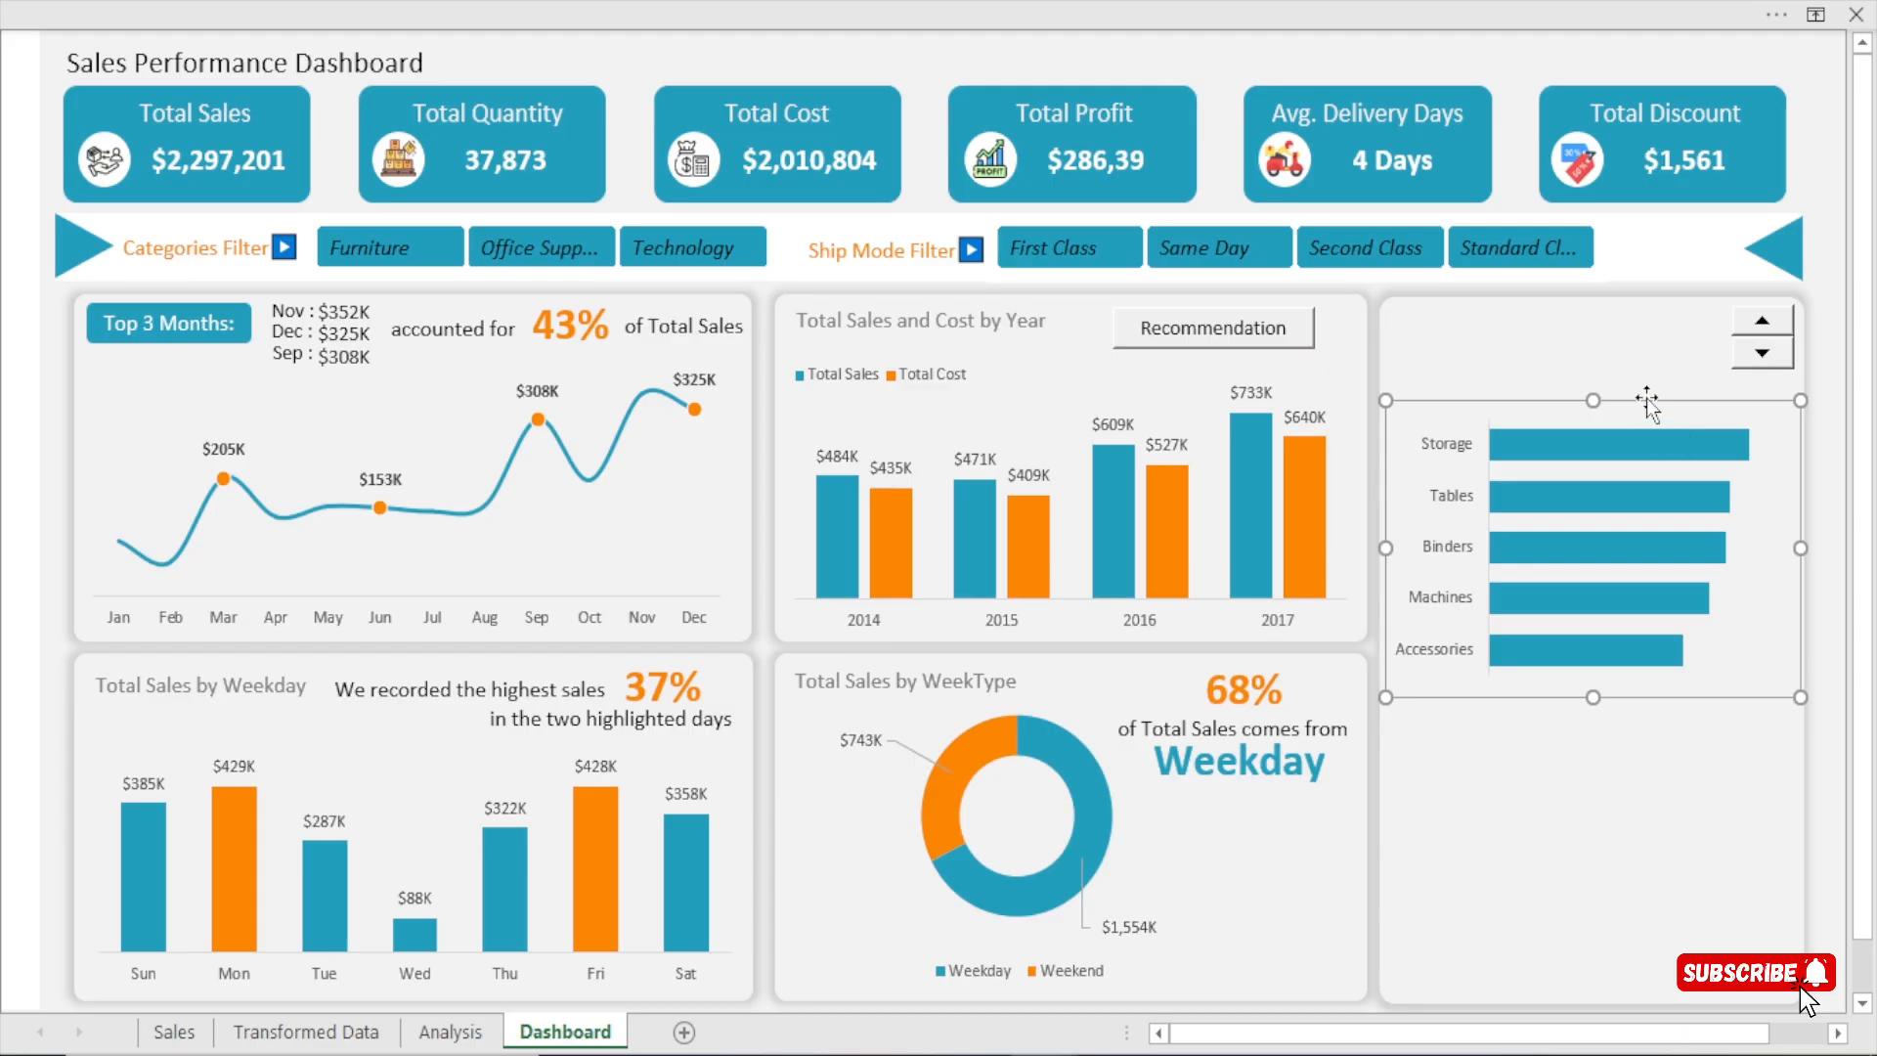
drag(1646, 405, 1544, 407)
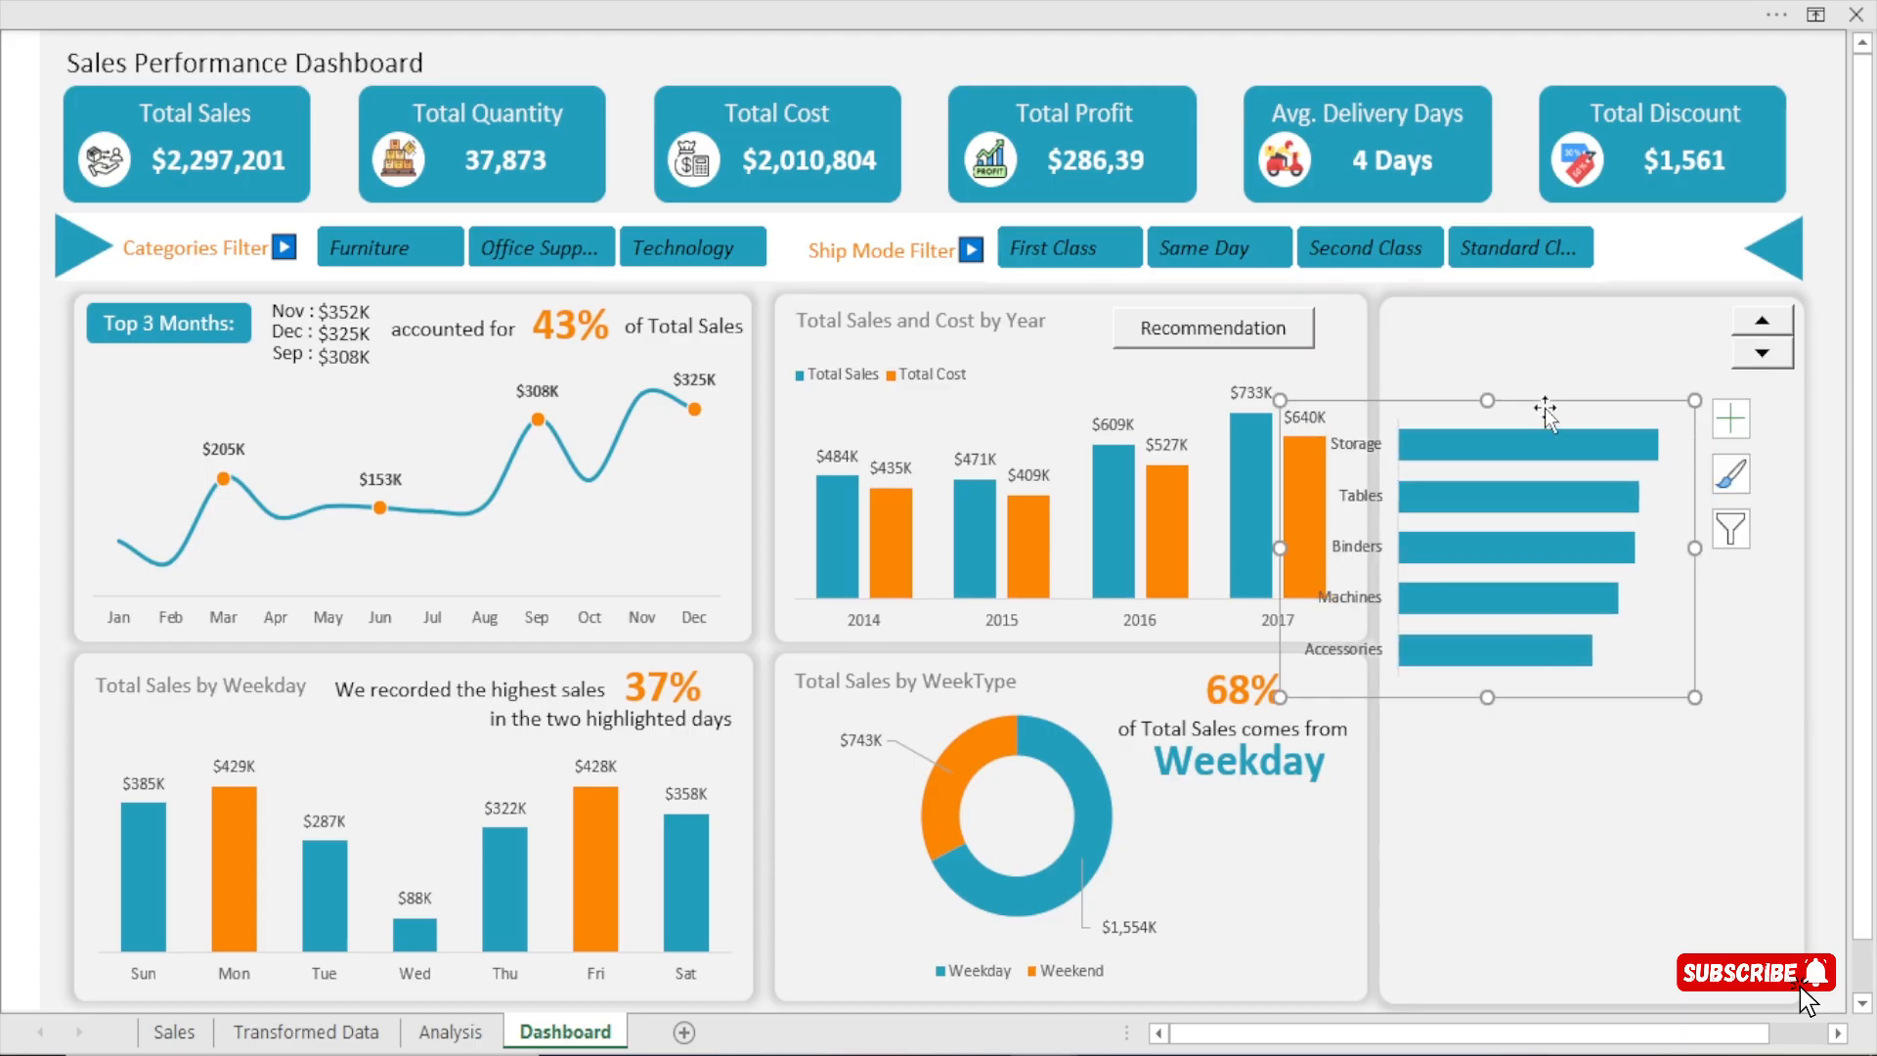
click(1728, 420)
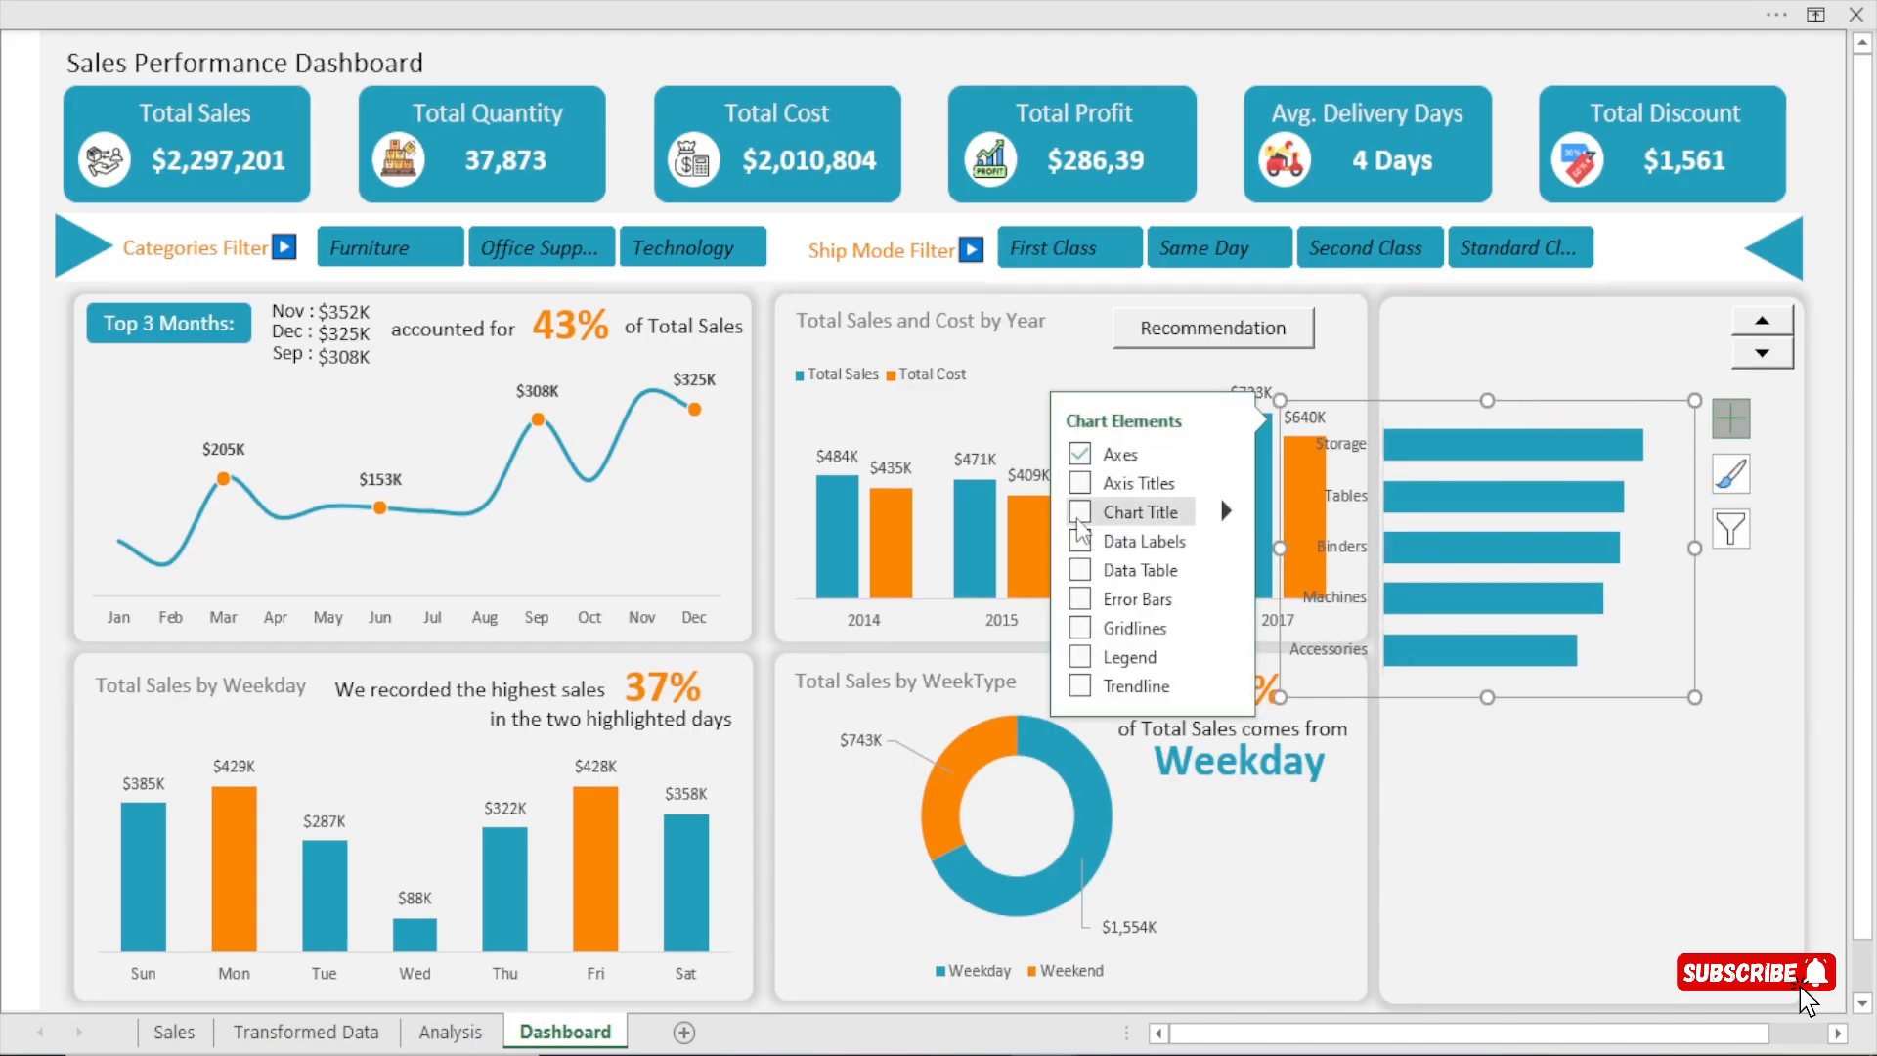
click(1124, 541)
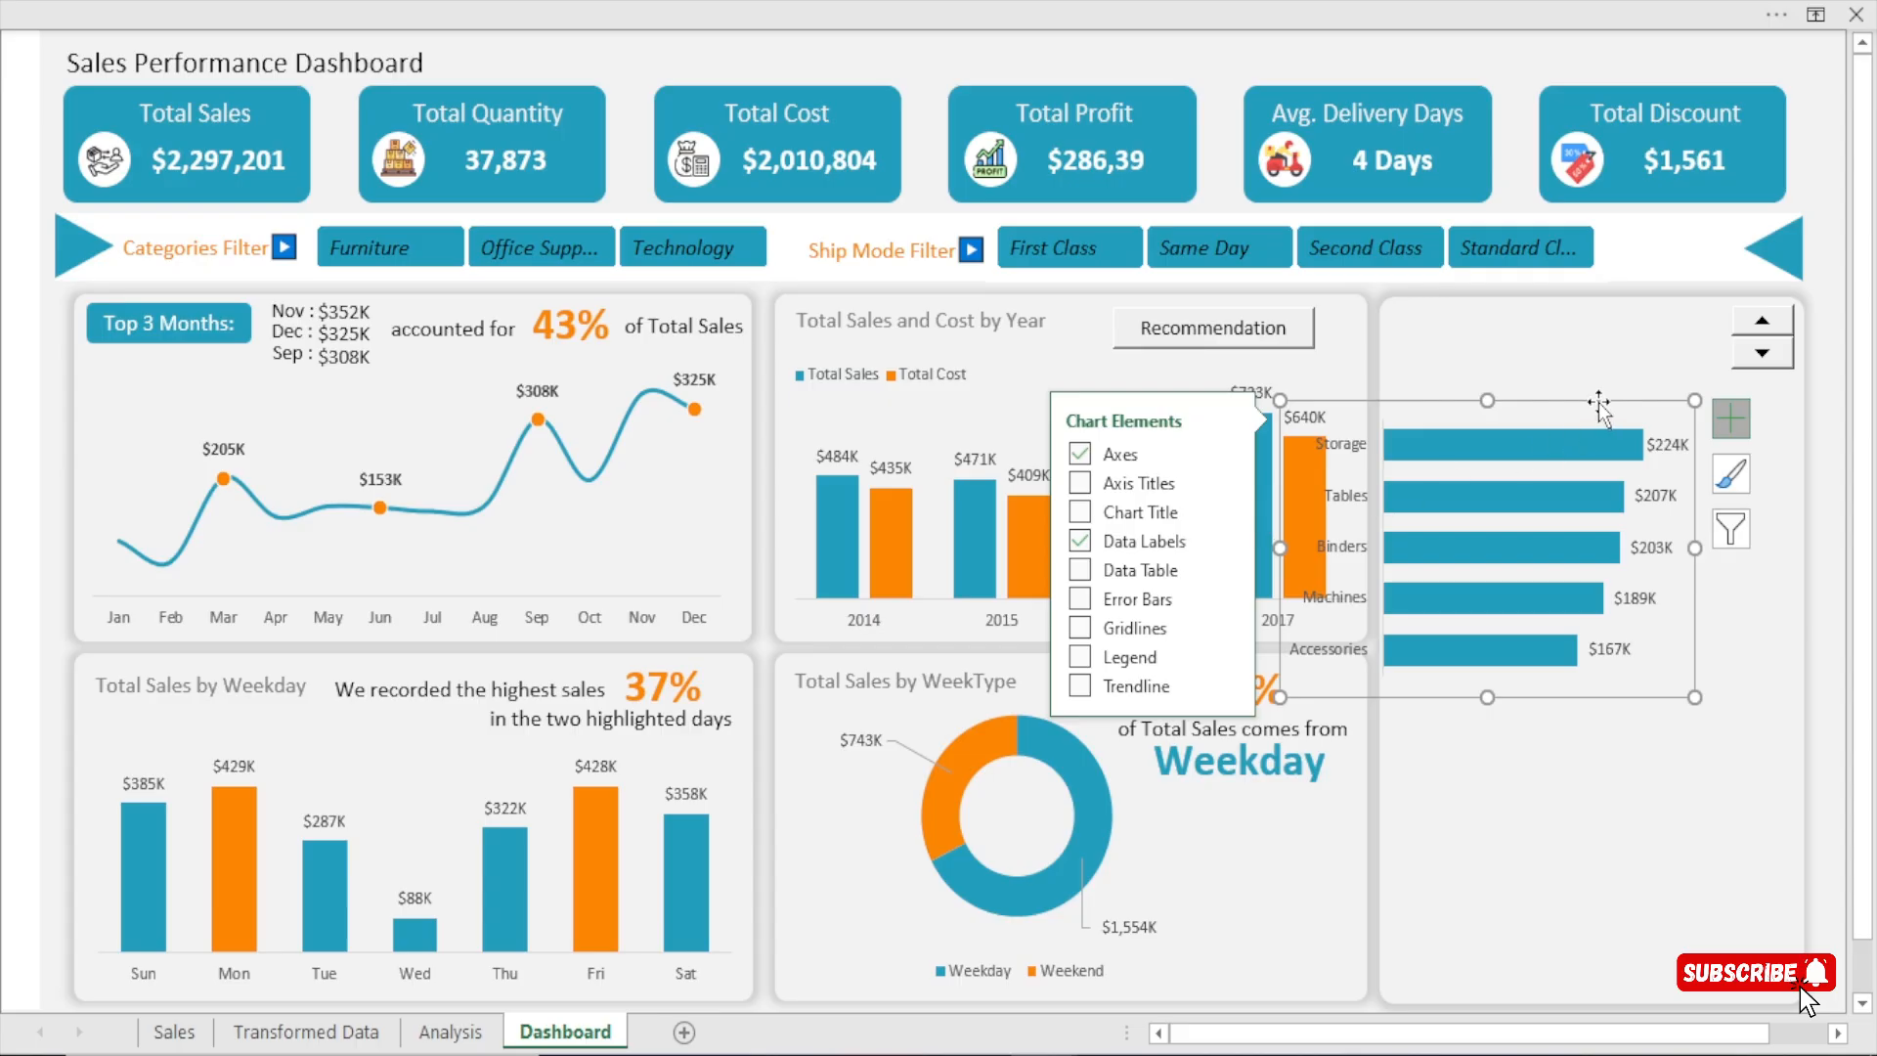
drag(1564, 411, 1666, 400)
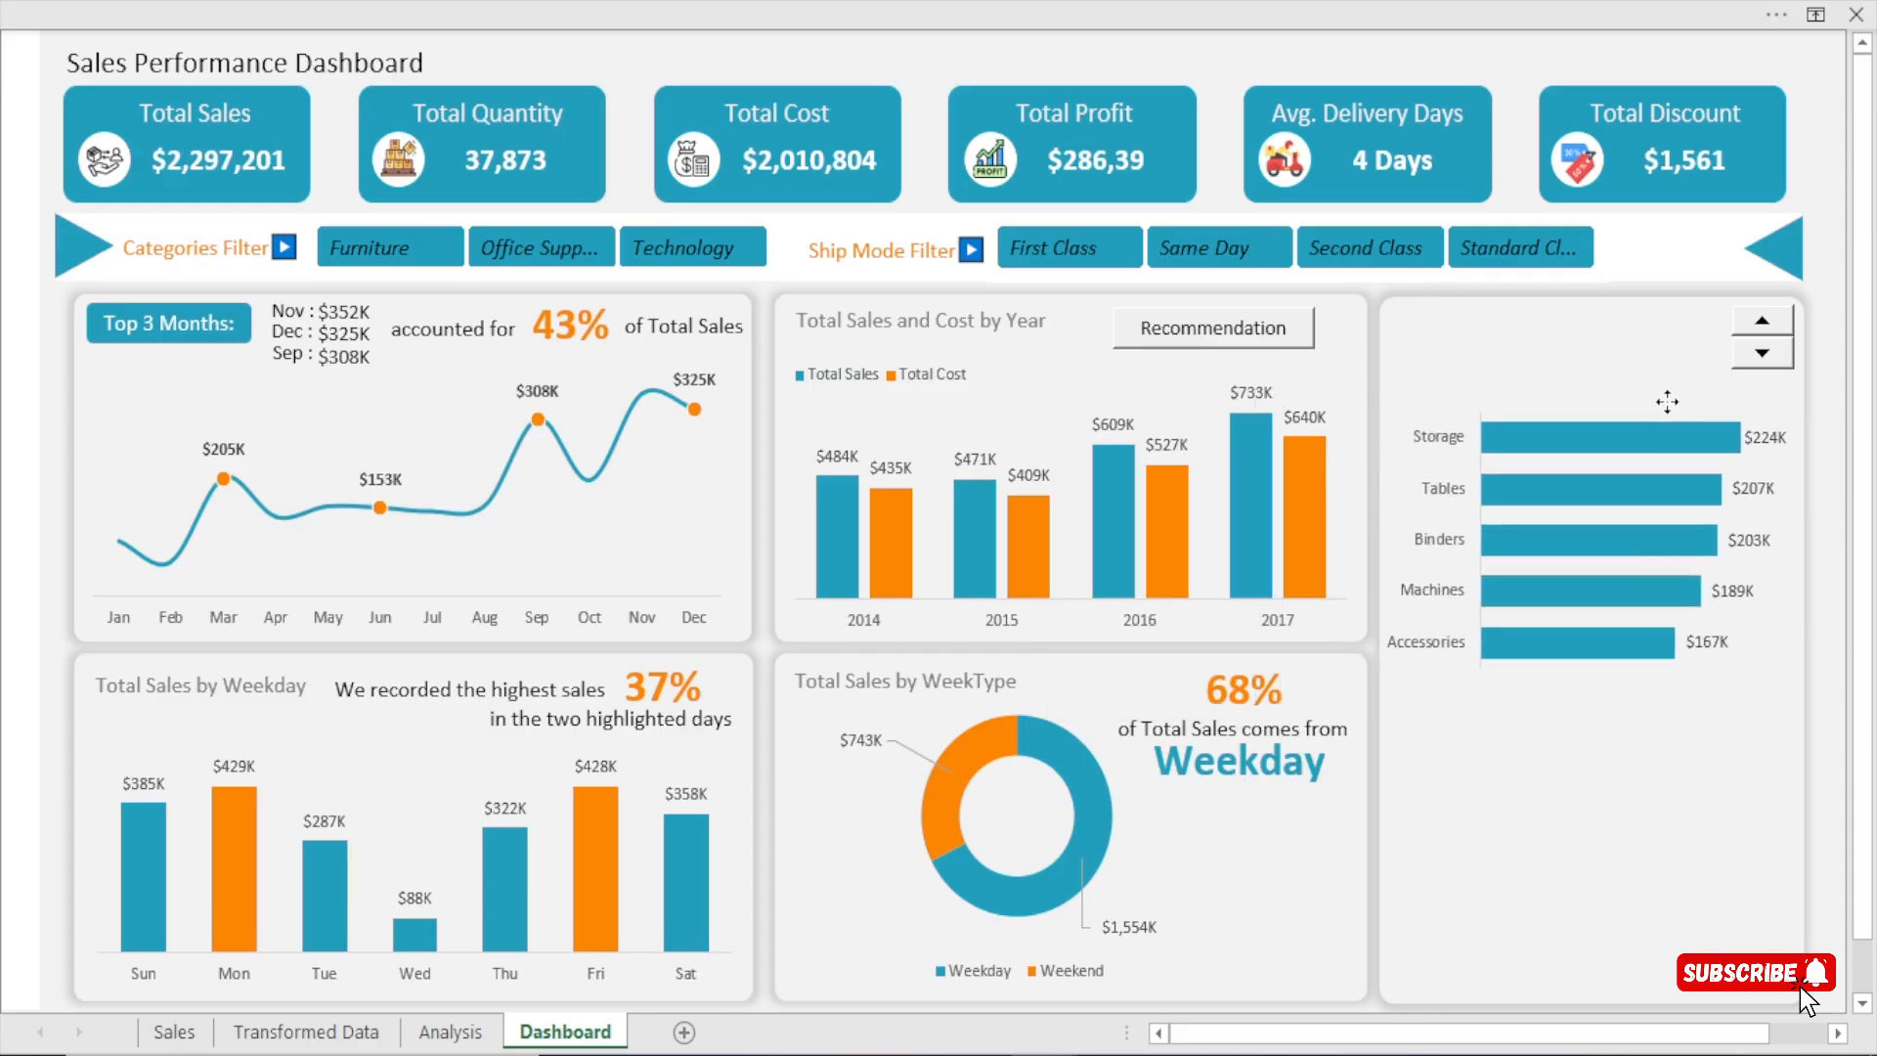
Widen the bar chart's plot area to the chart's outer edge so the data labels fit beside the bars.
click(1754, 444)
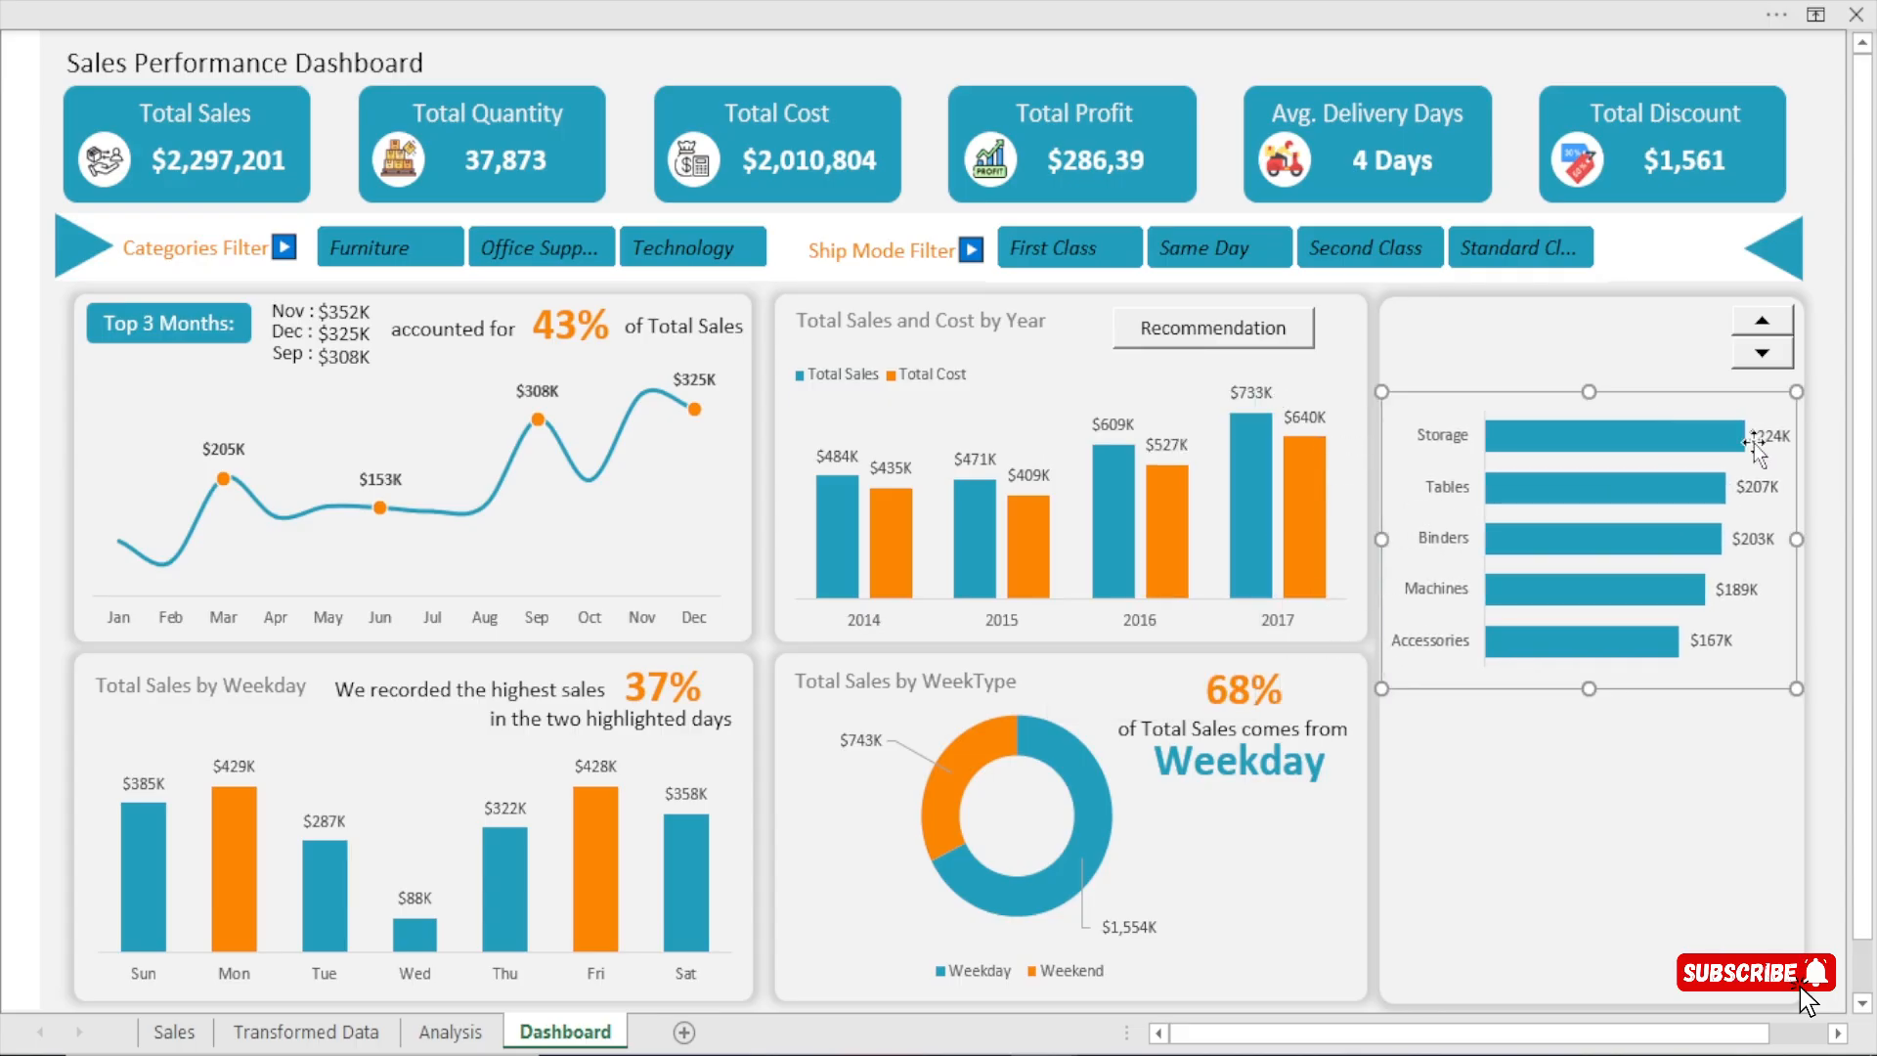
click(1675, 414)
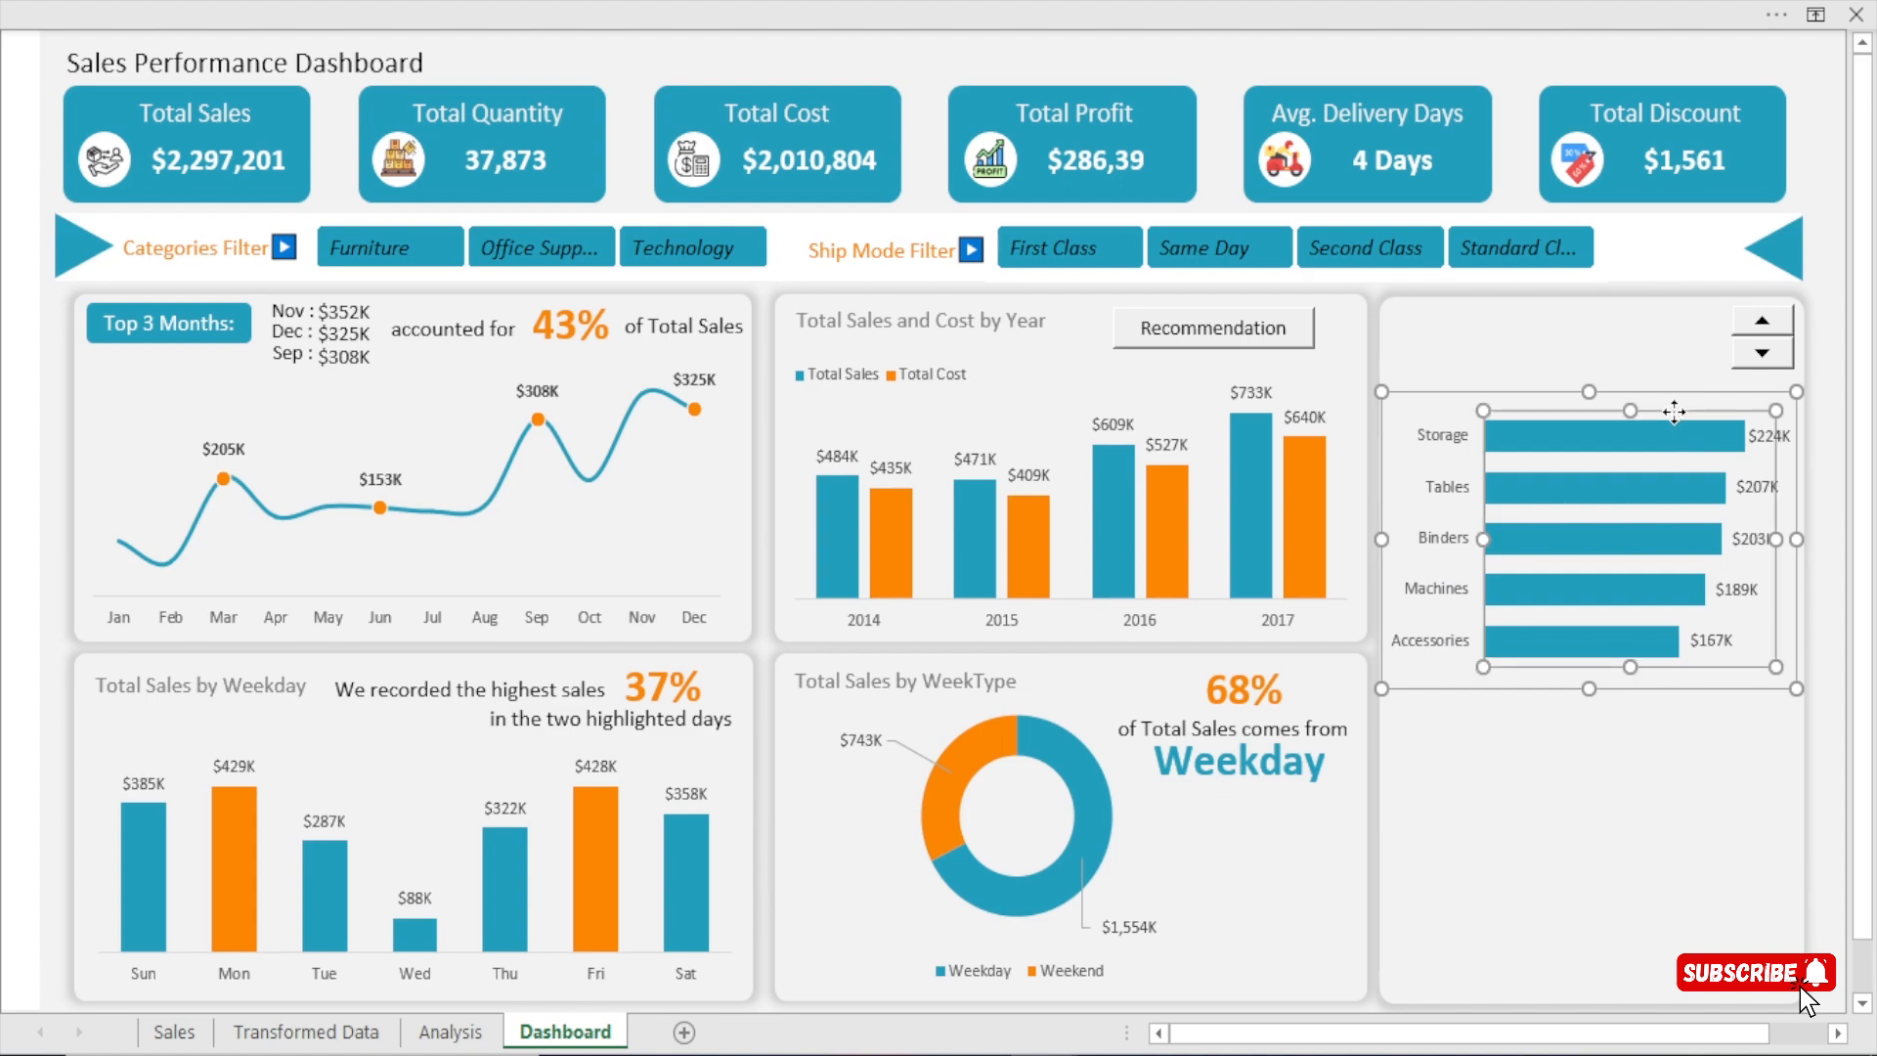
mouse_move(1774, 539)
mouse_down()
mouse_move(1743, 539)
mouse_move(1794, 538)
mouse_up()
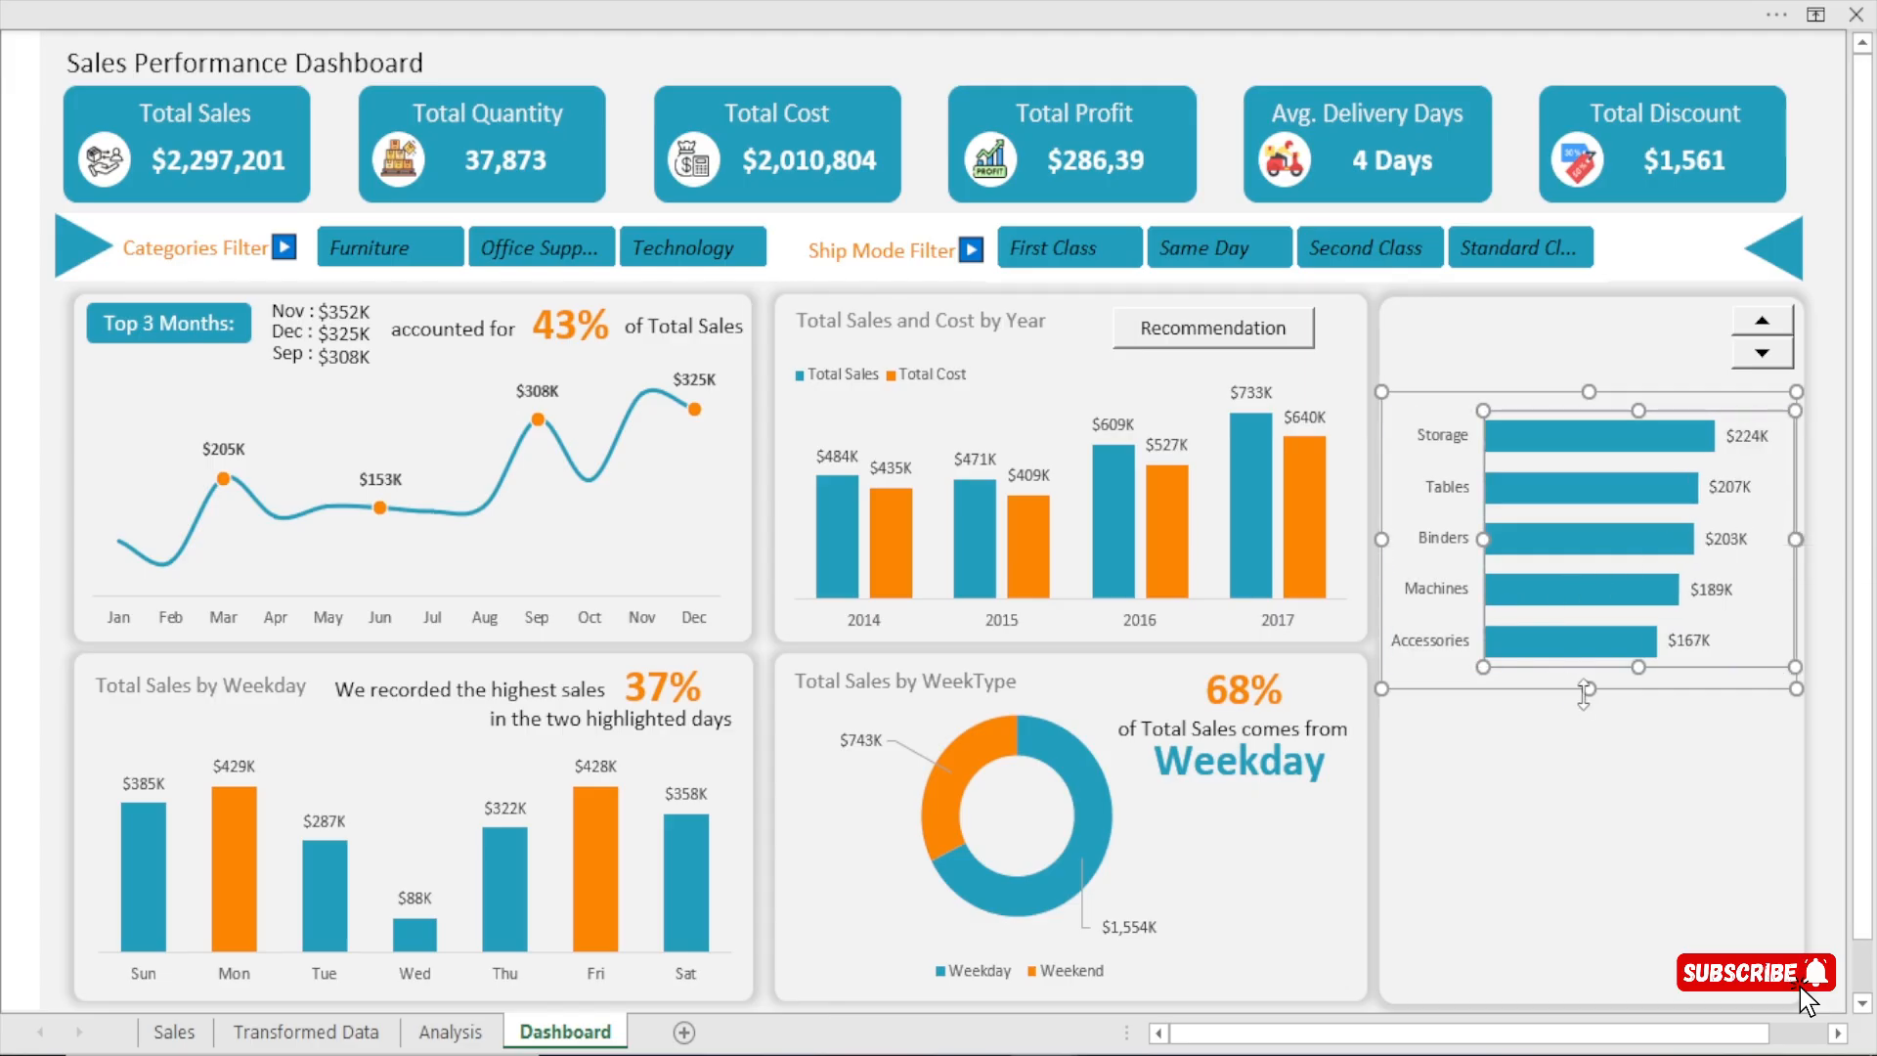
click(1804, 124)
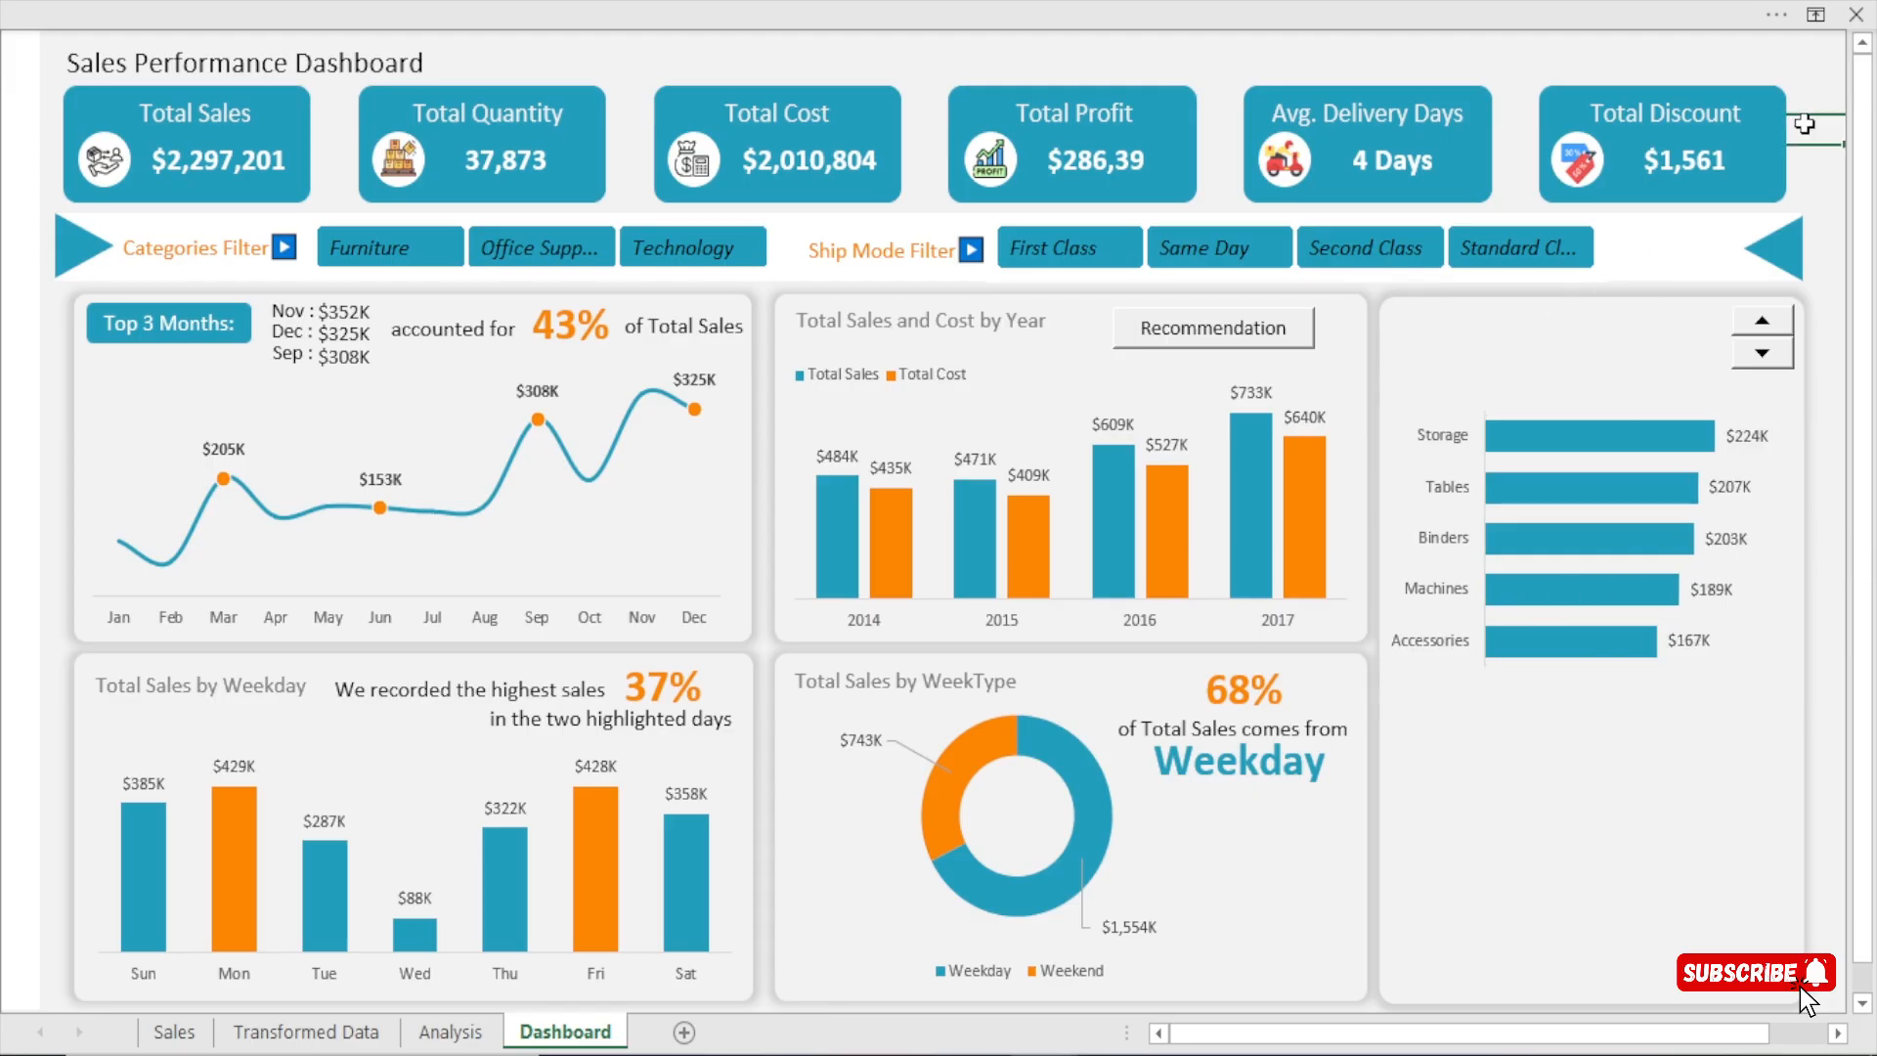
click(1574, 403)
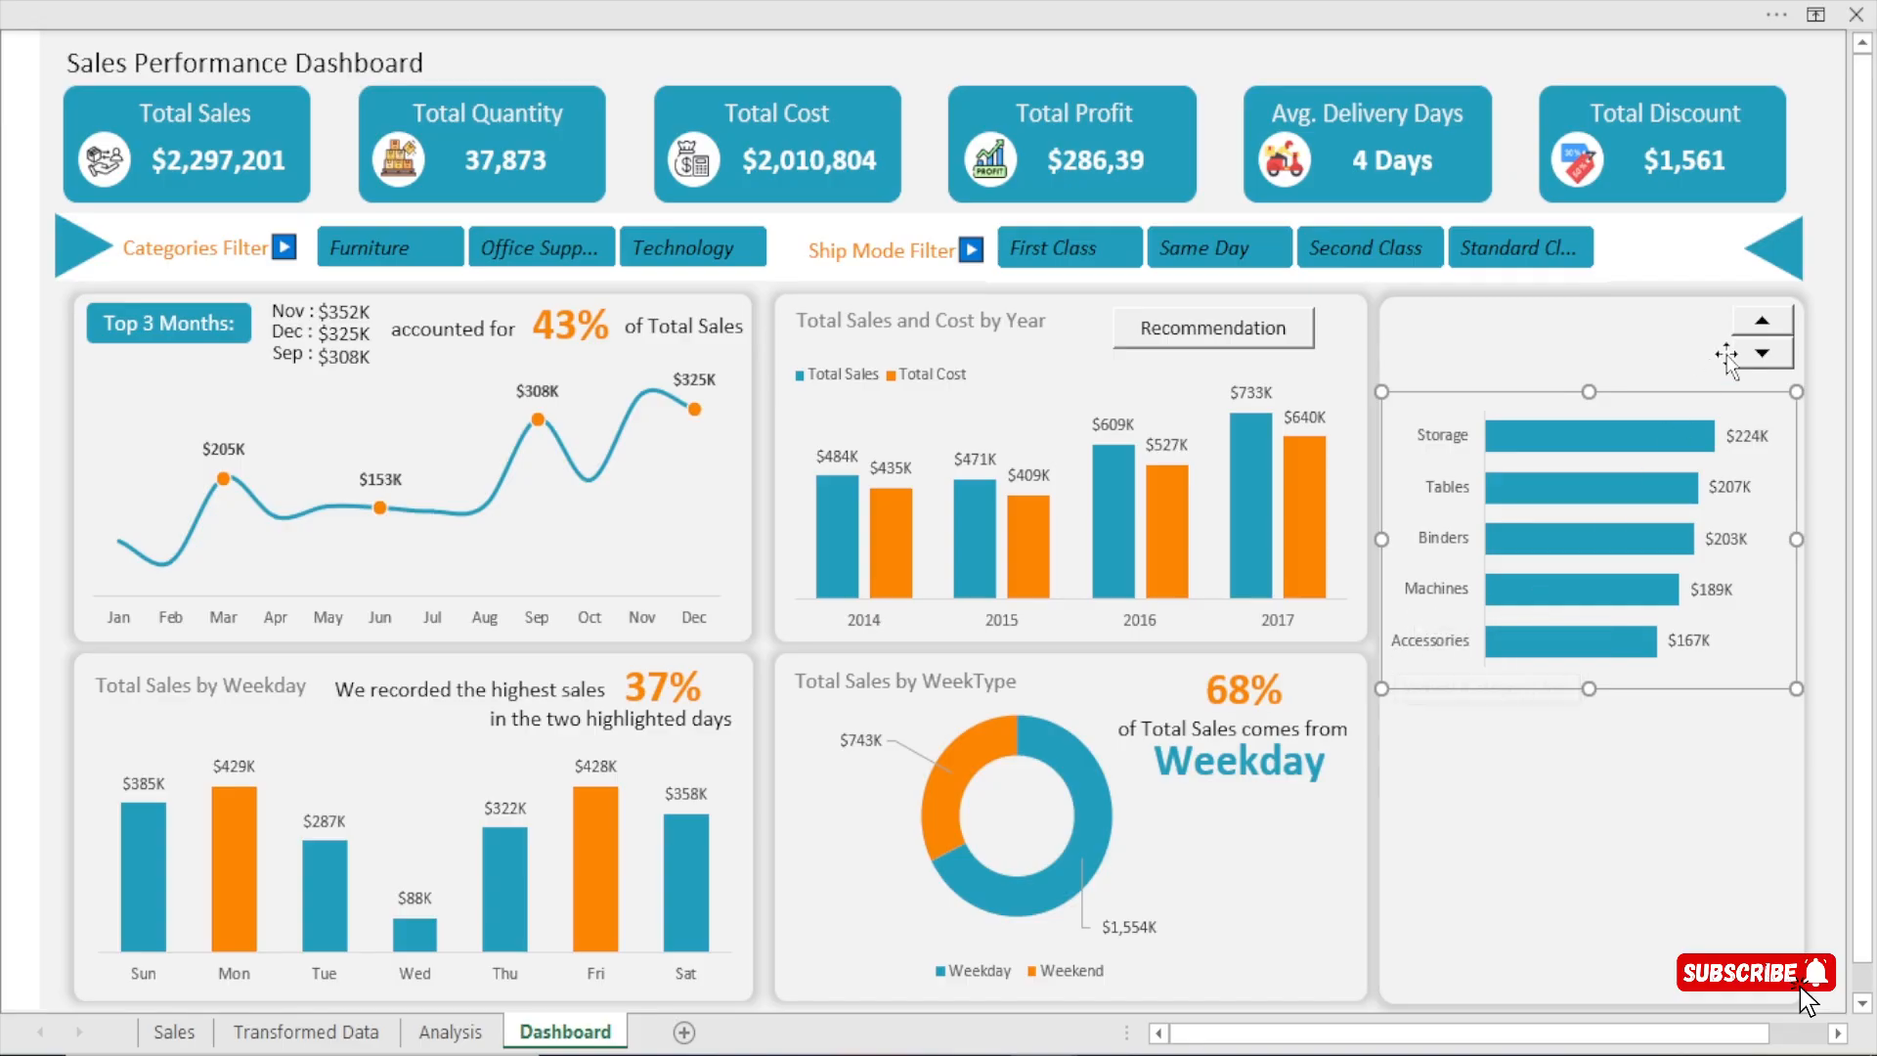
Step the spin button through the sub-category chart past the end of the list and back until Fasteners is the last bar.
click(1759, 323)
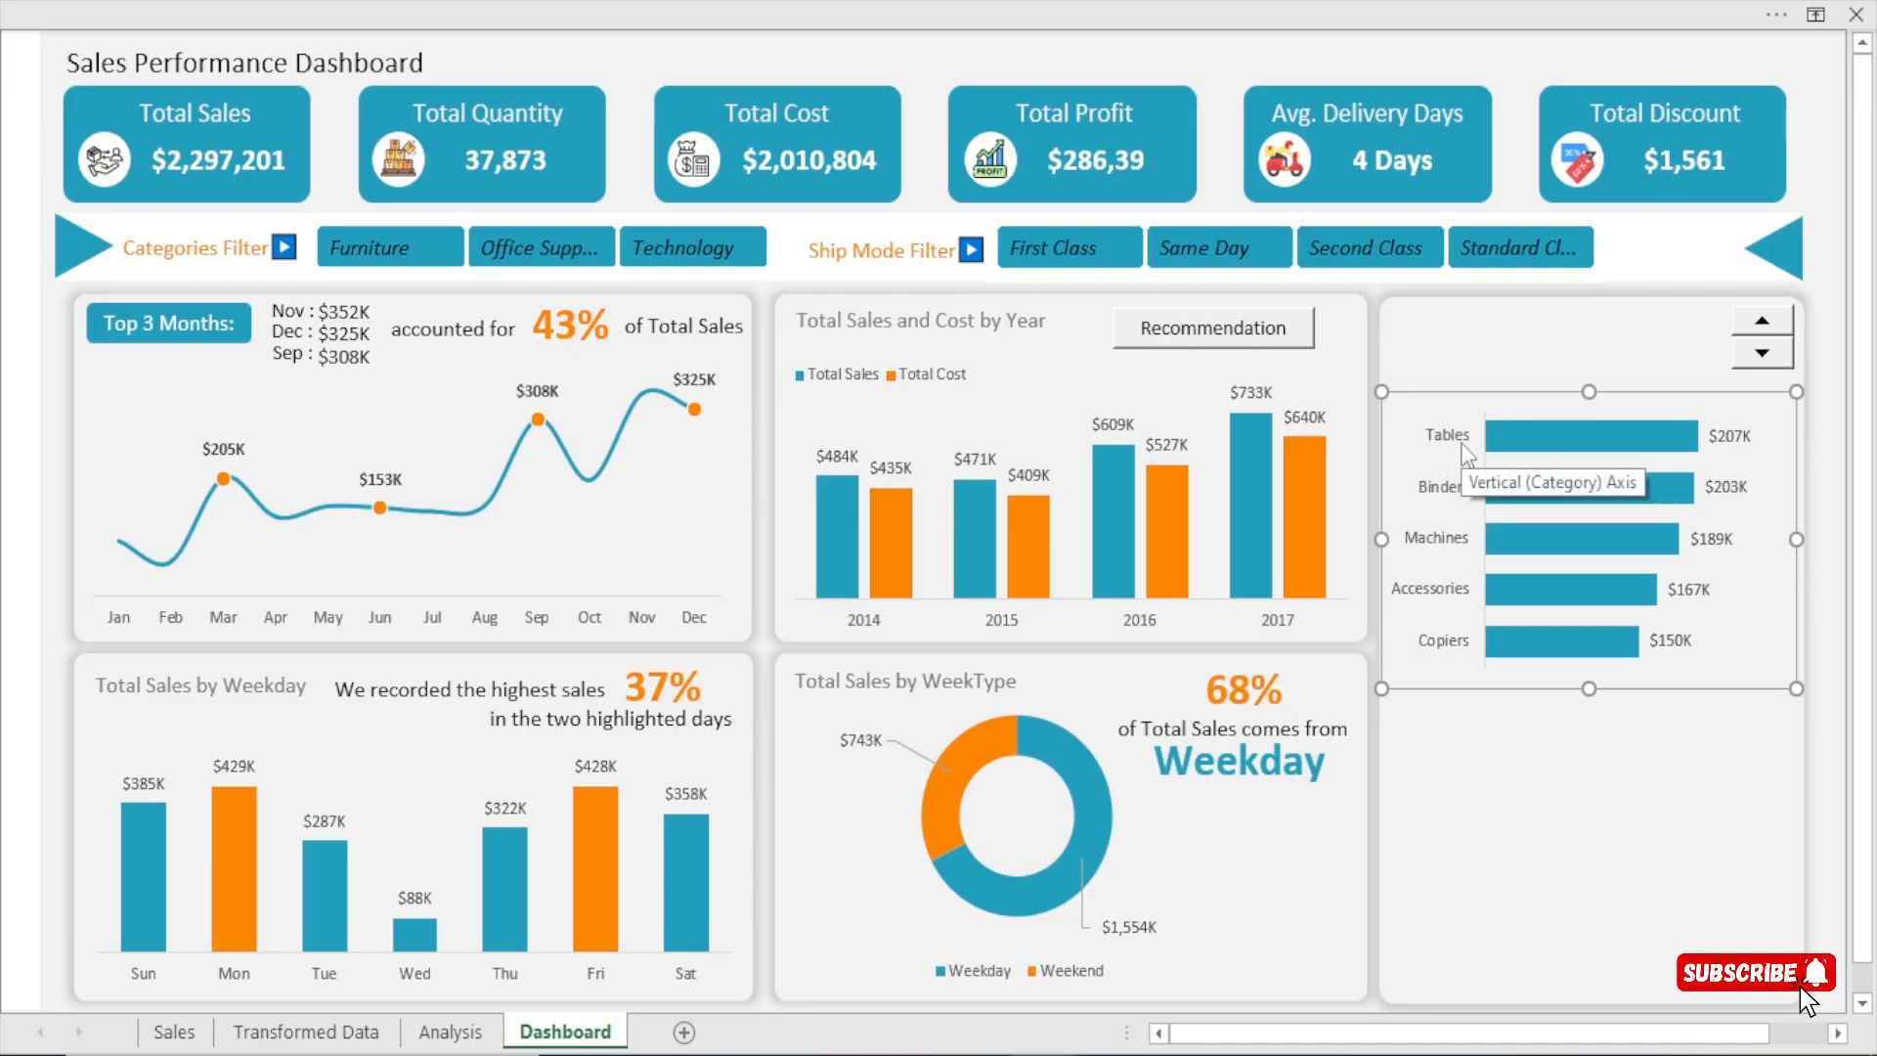
click(1764, 328)
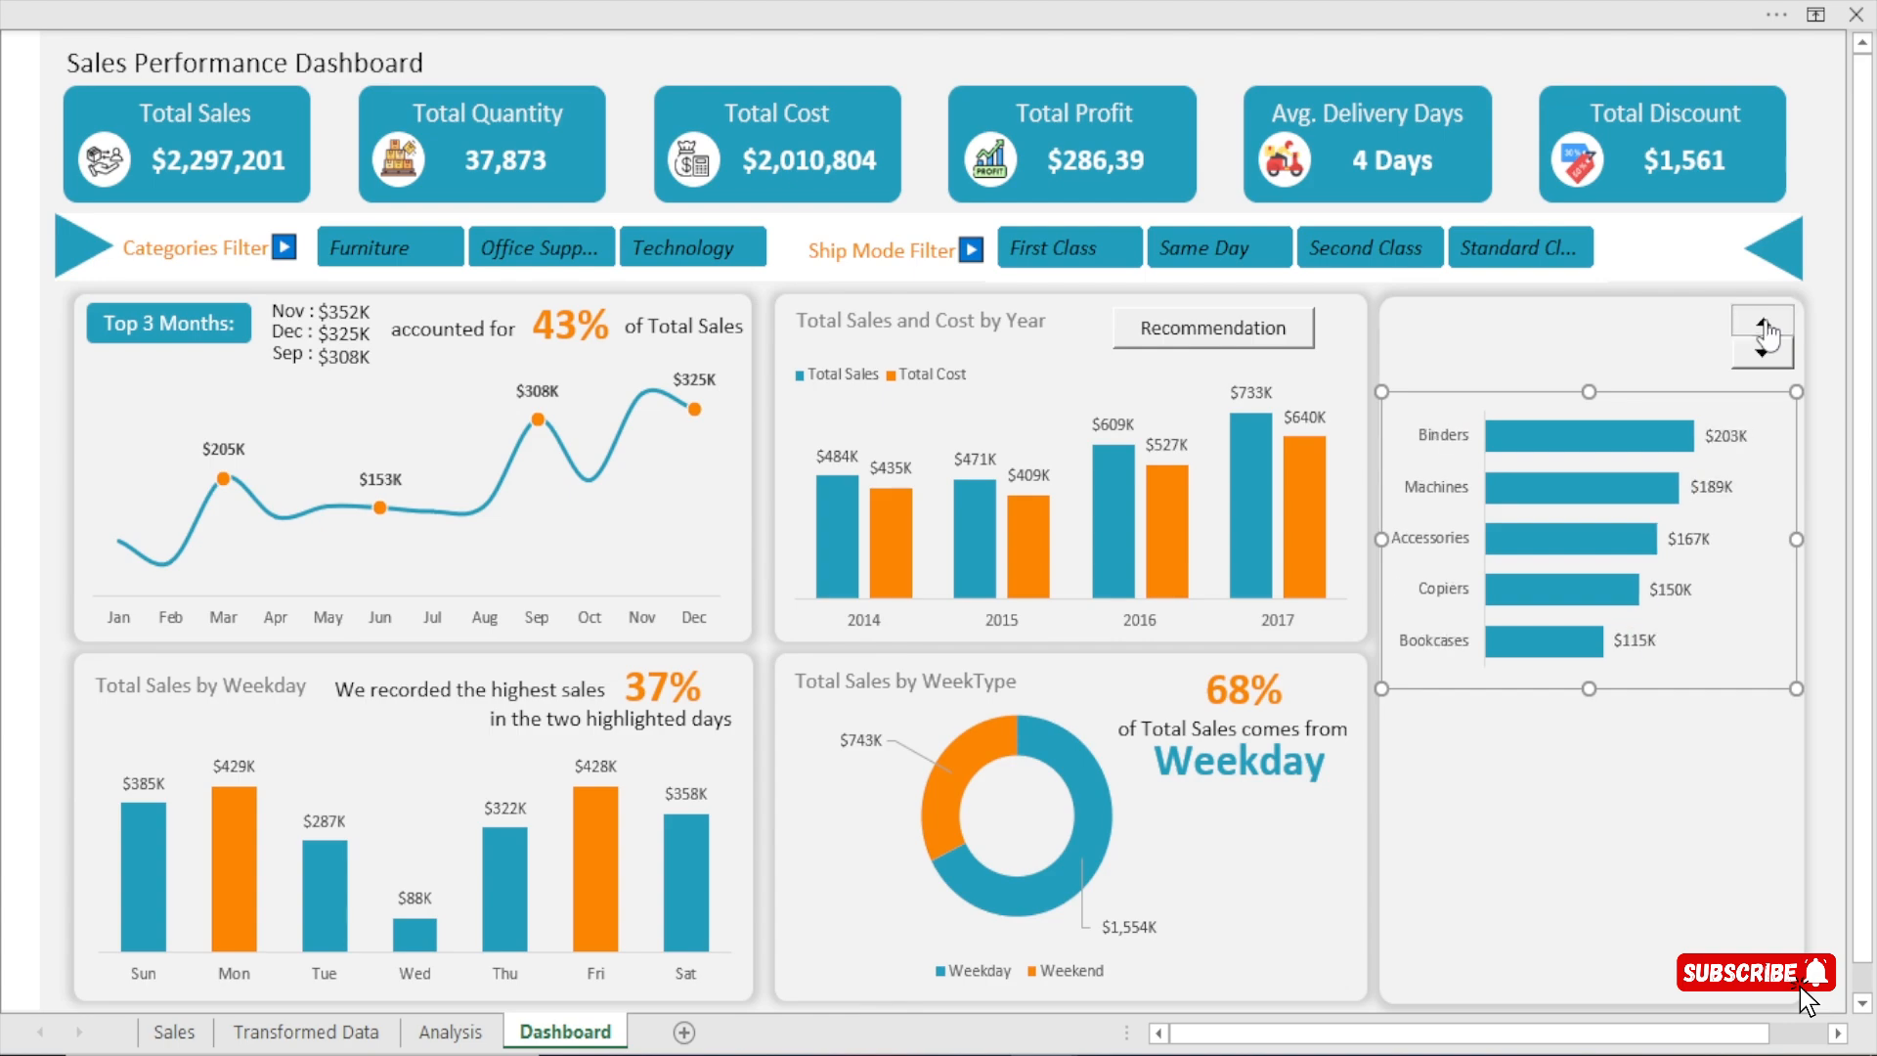
click(1764, 328)
click(1765, 330)
drag(1765, 330, 1765, 330)
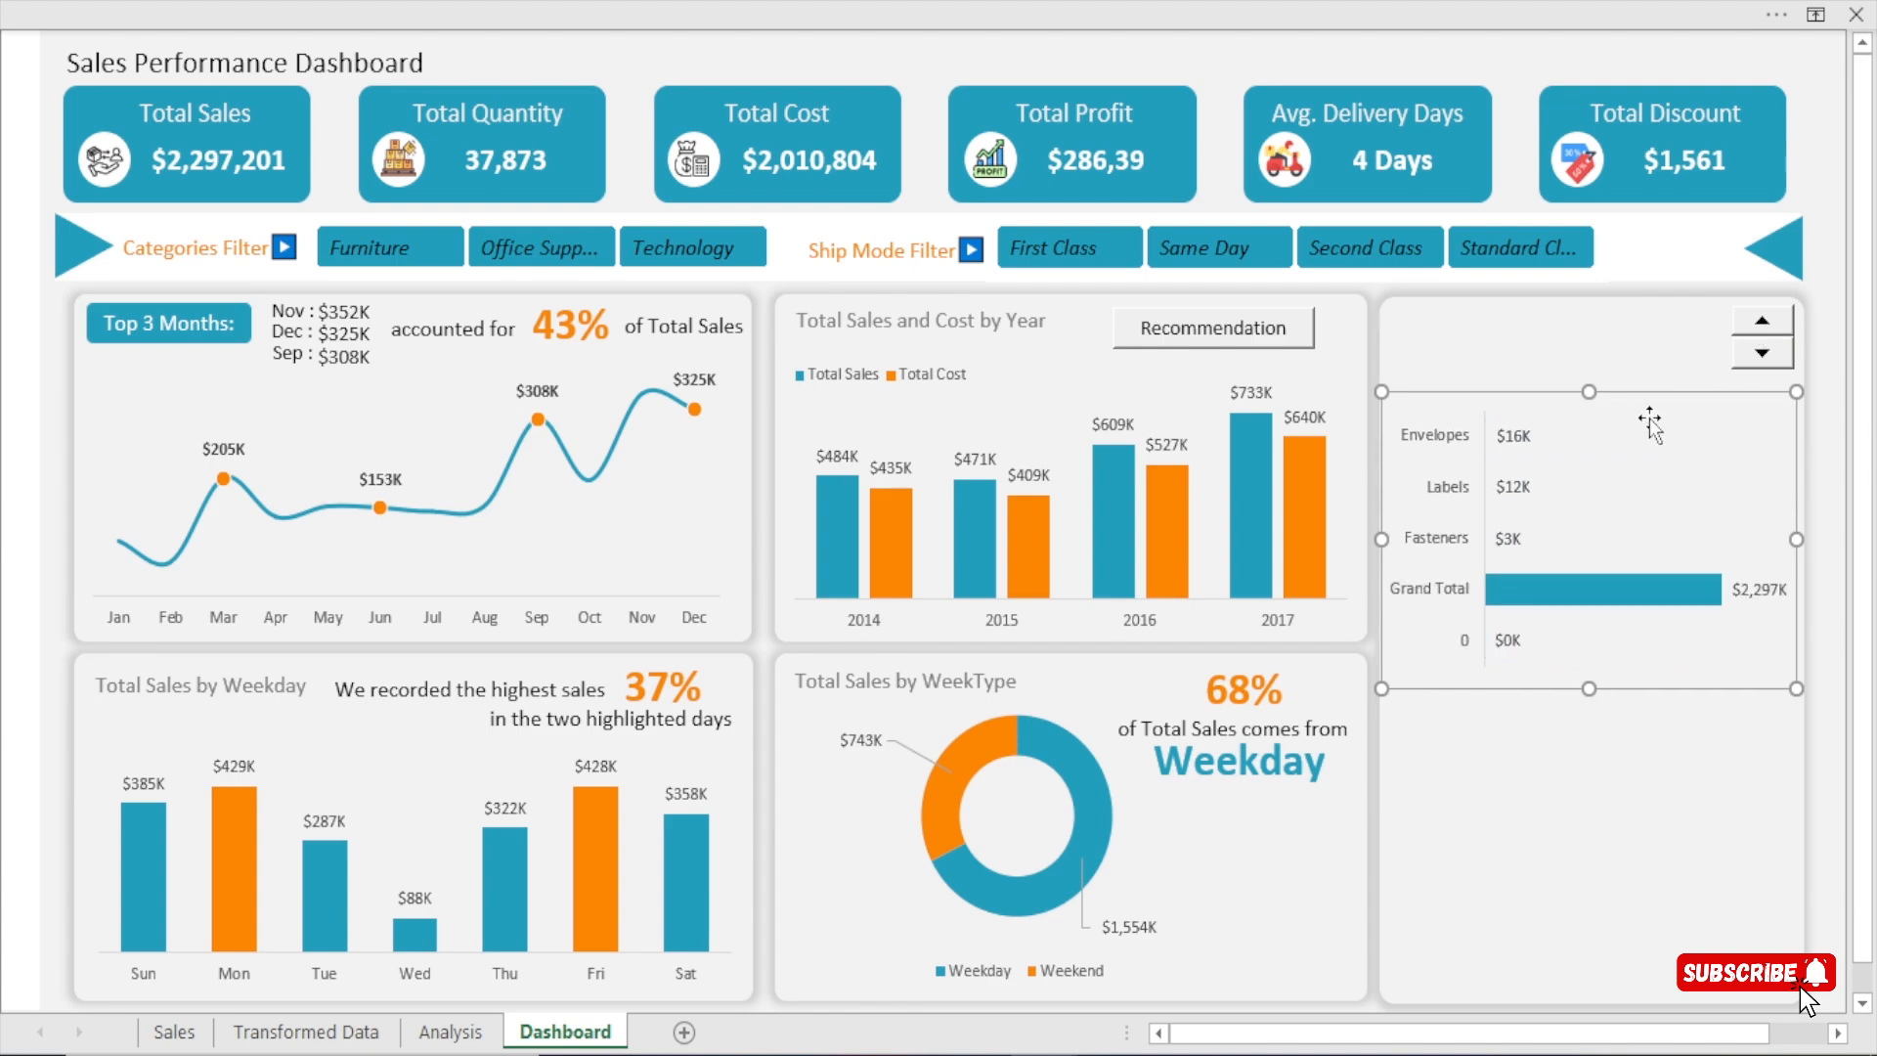
click(1760, 361)
click(1760, 361)
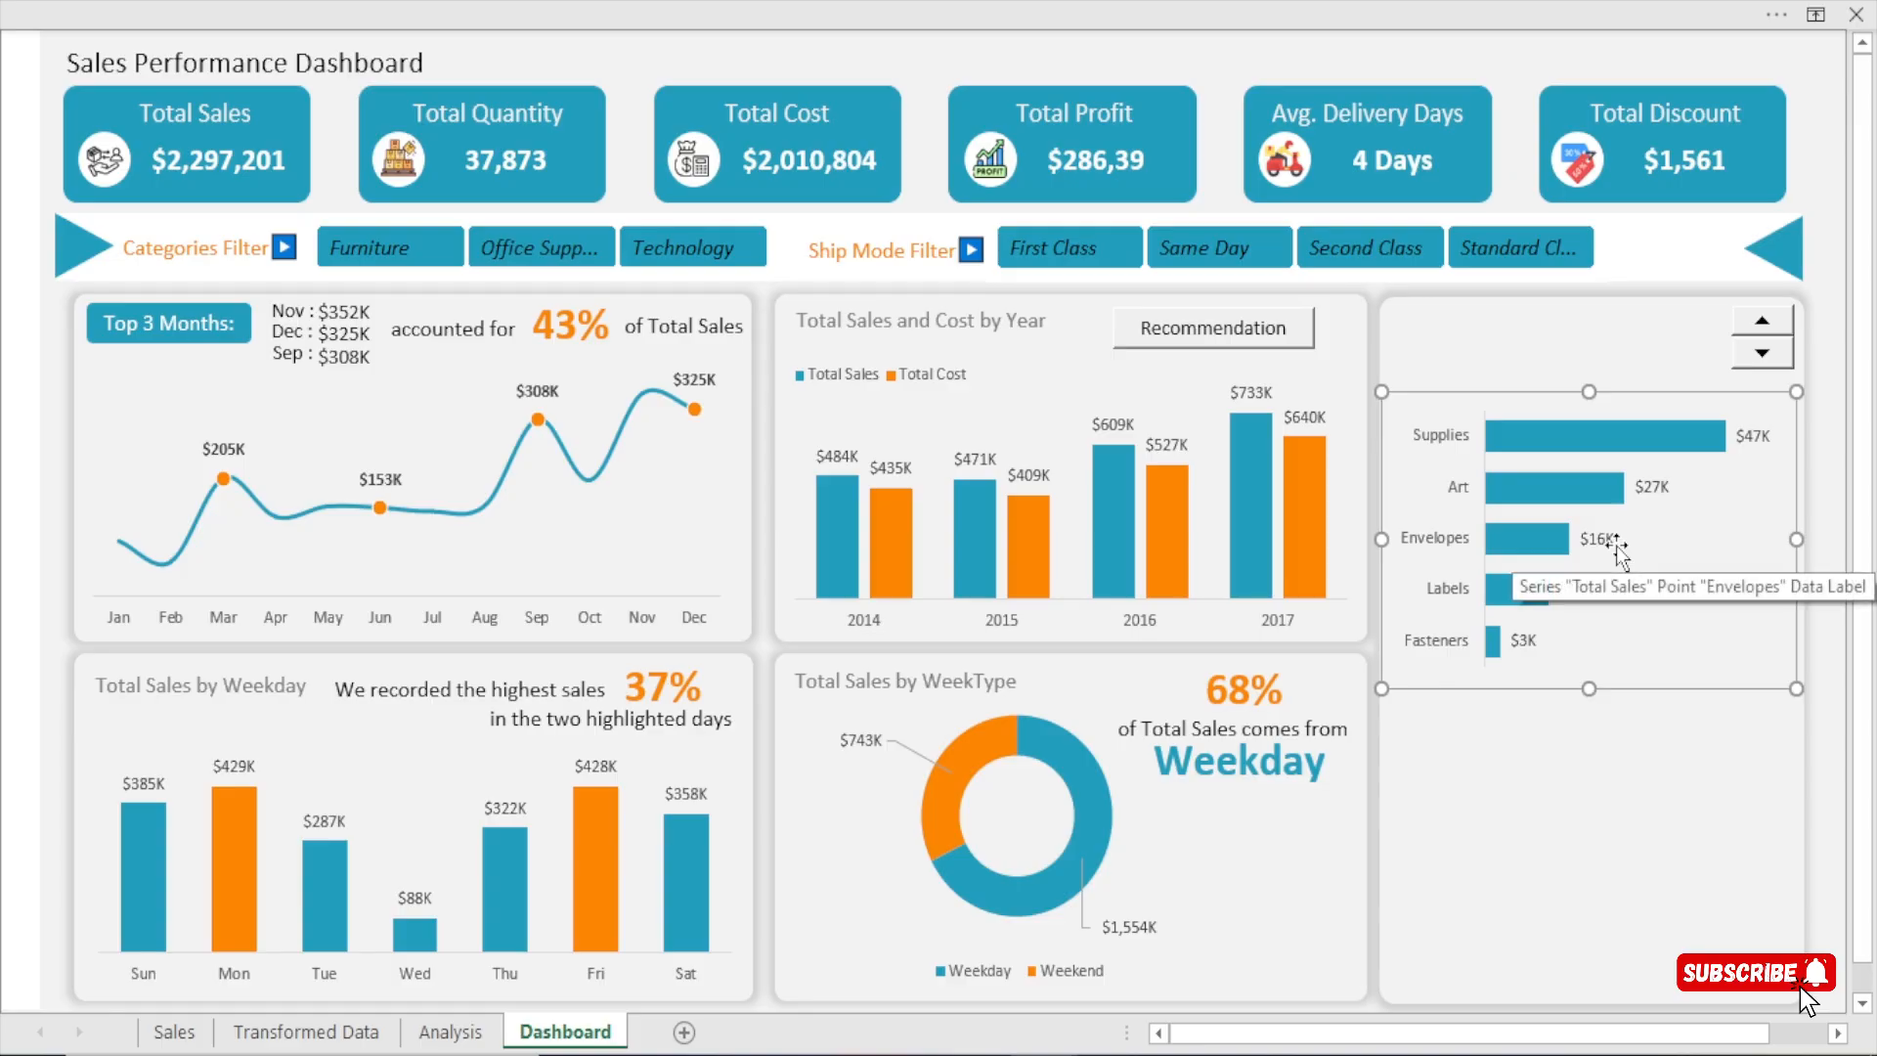
Check the spin button's linked cell BH2 on the Analysis sheet against the last valid position of the sub-category chart.
click(477, 1034)
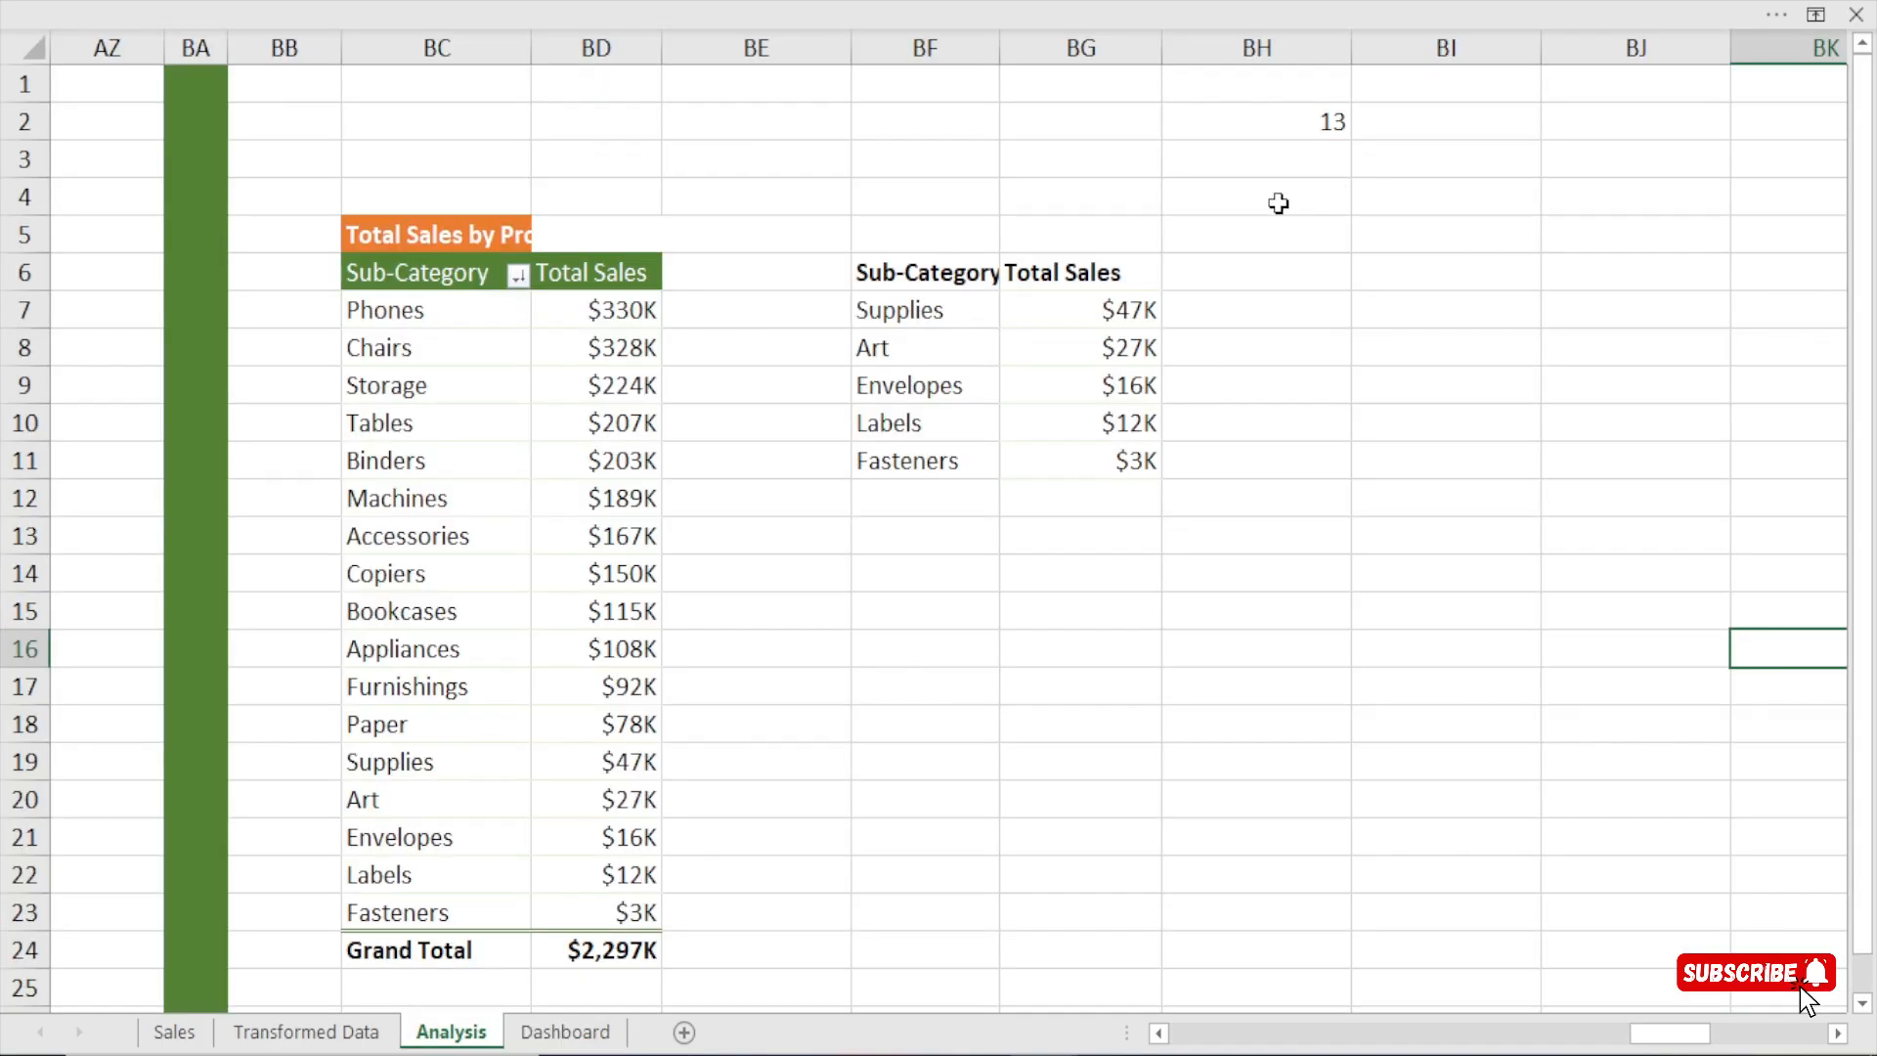
click(567, 1035)
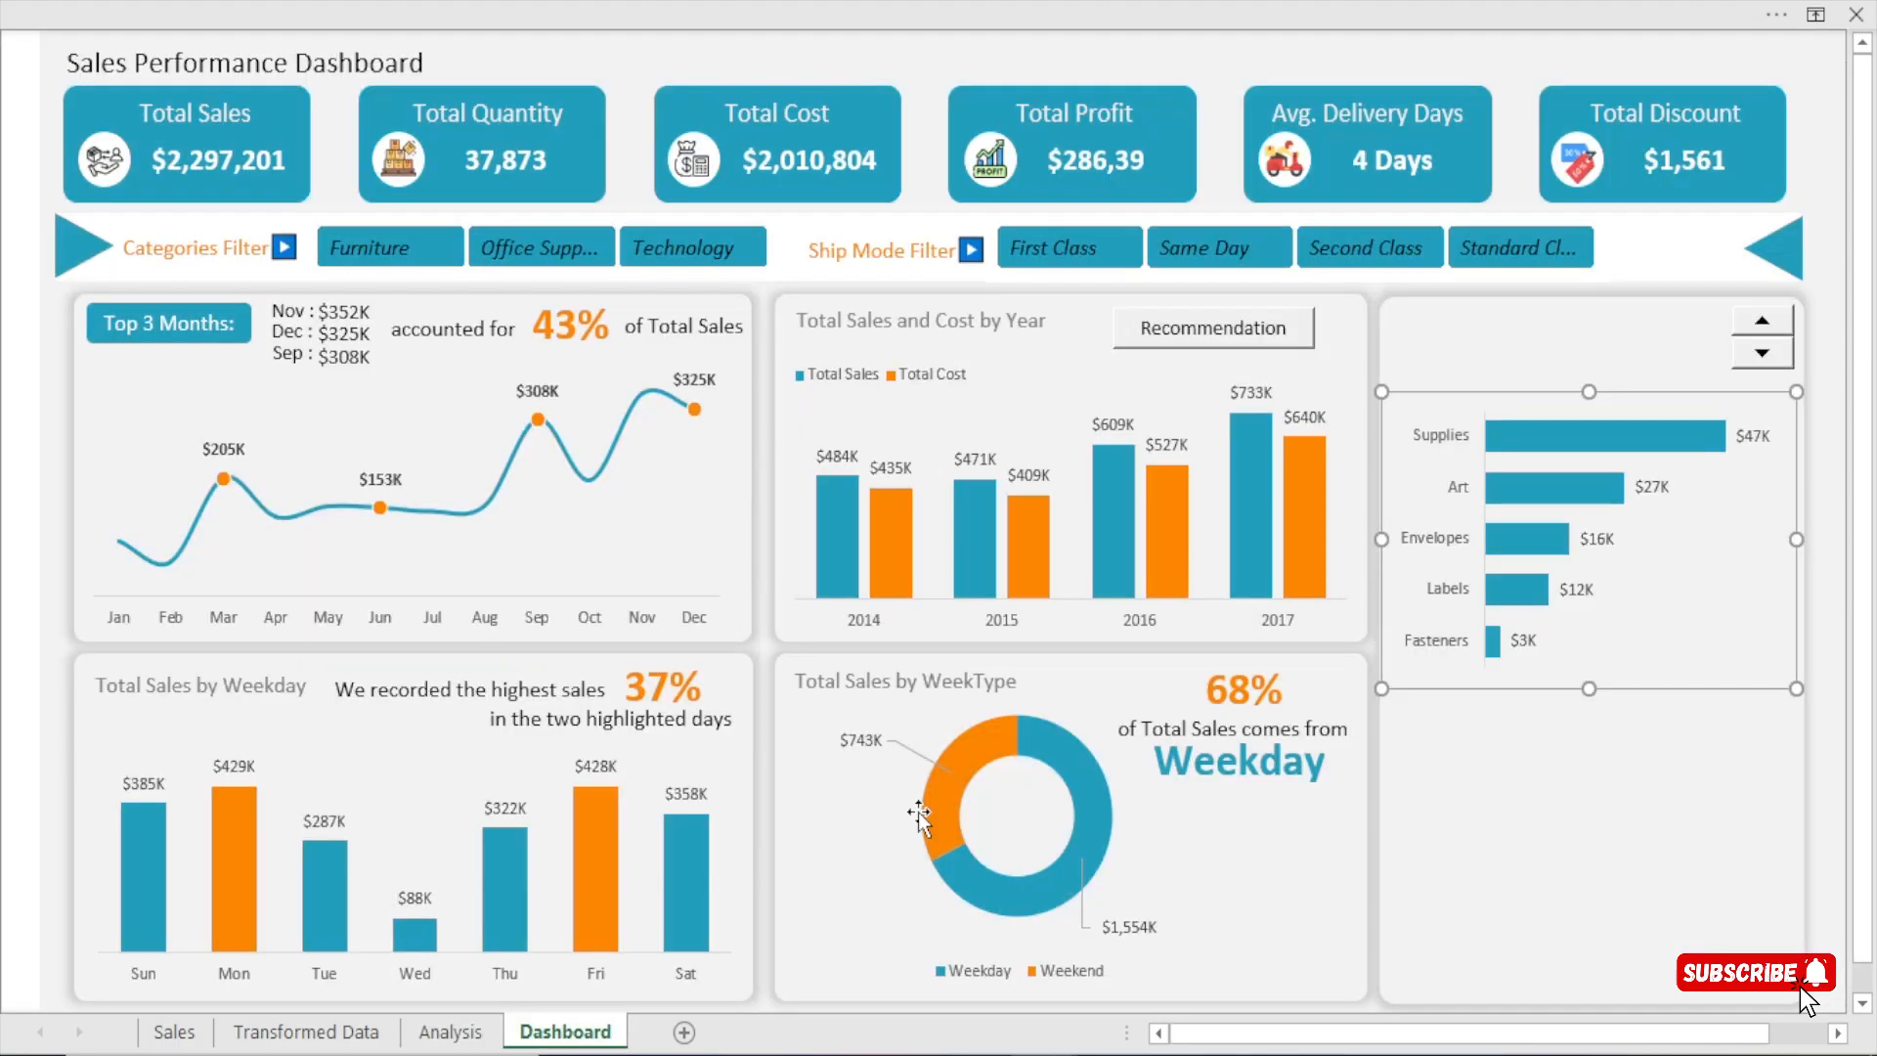
click(1759, 352)
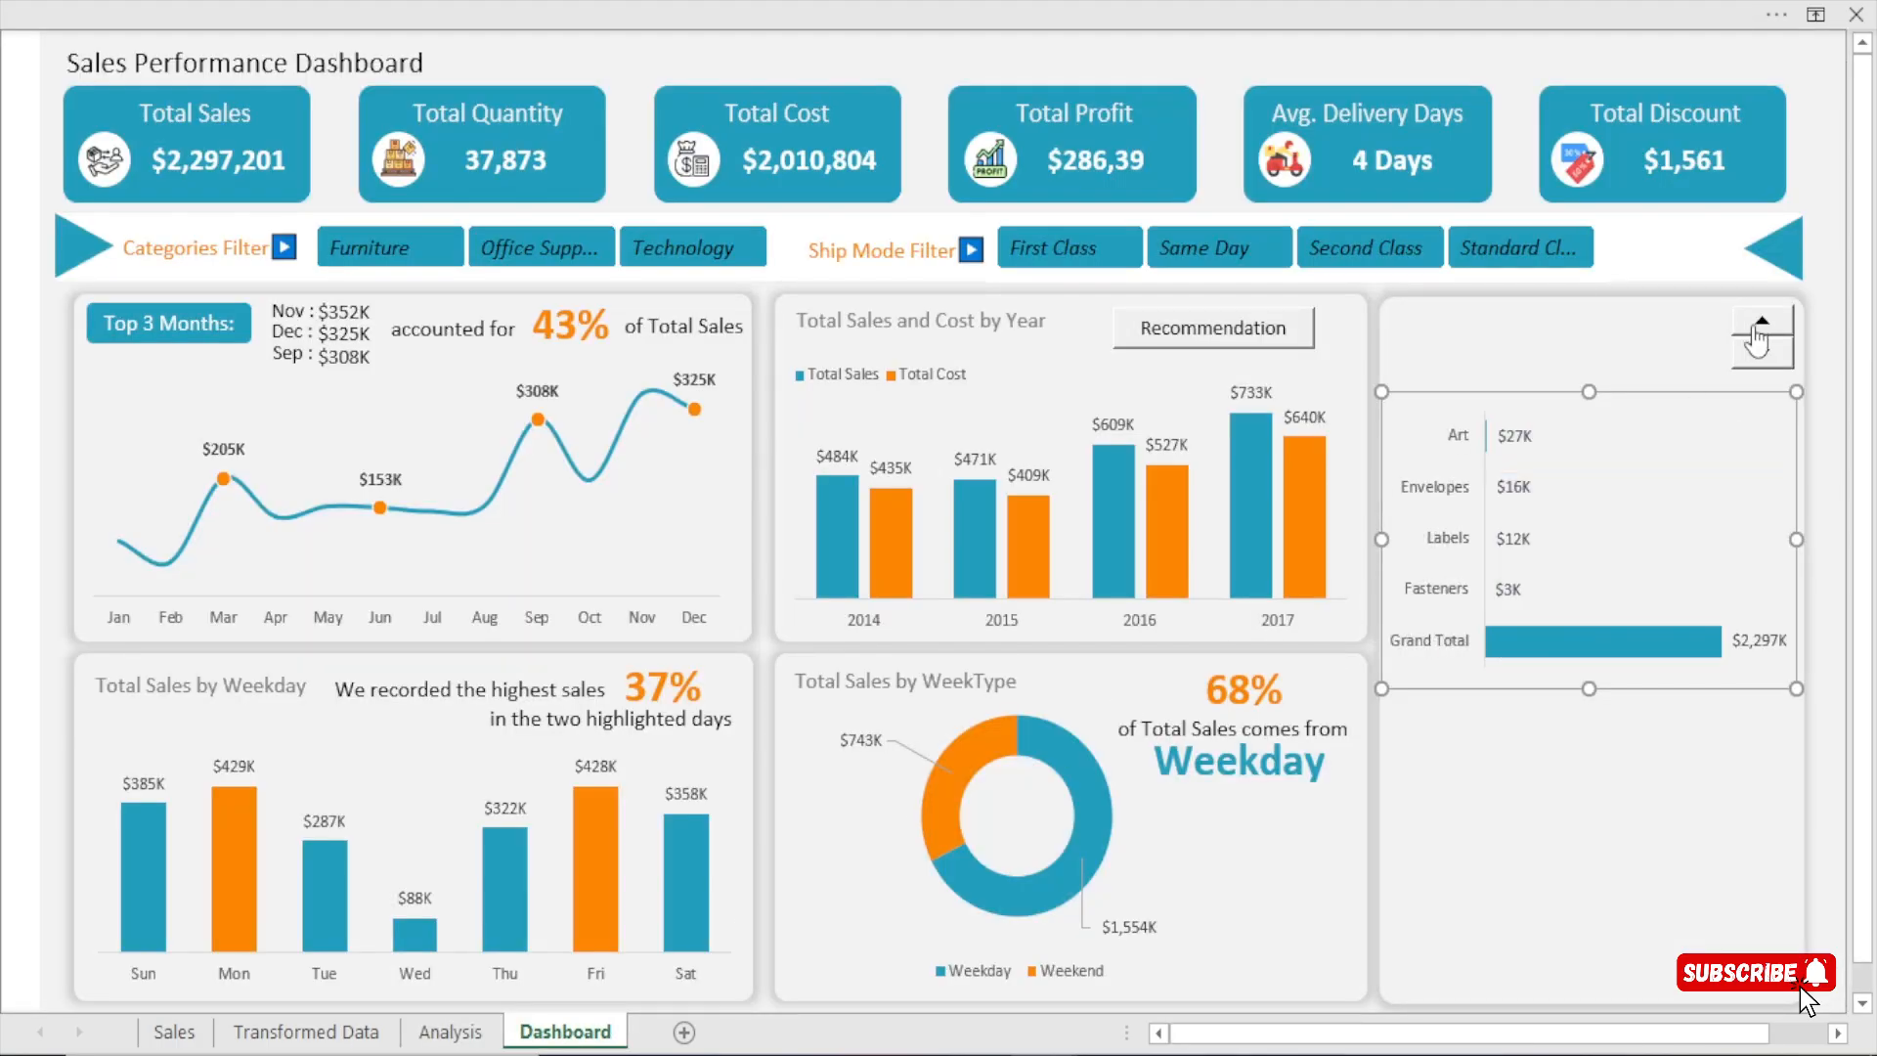
click(1762, 321)
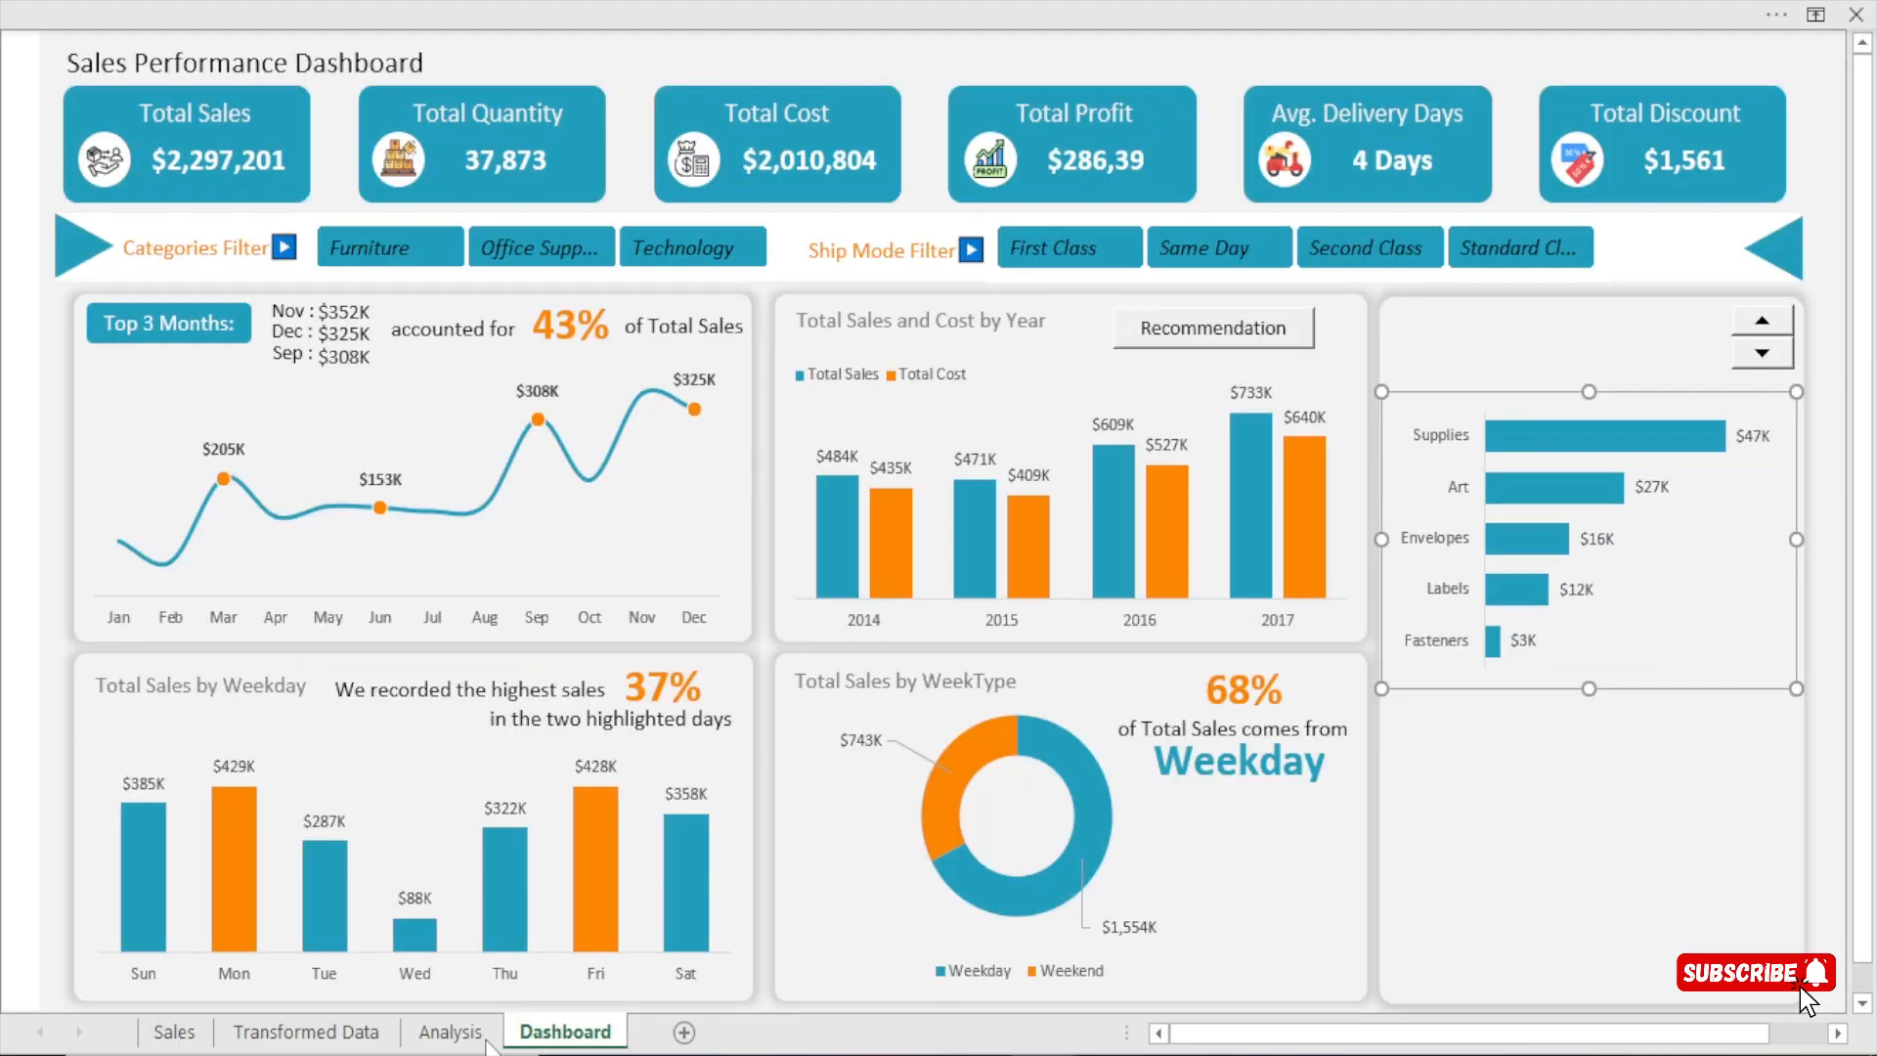
click(451, 1034)
click(1335, 121)
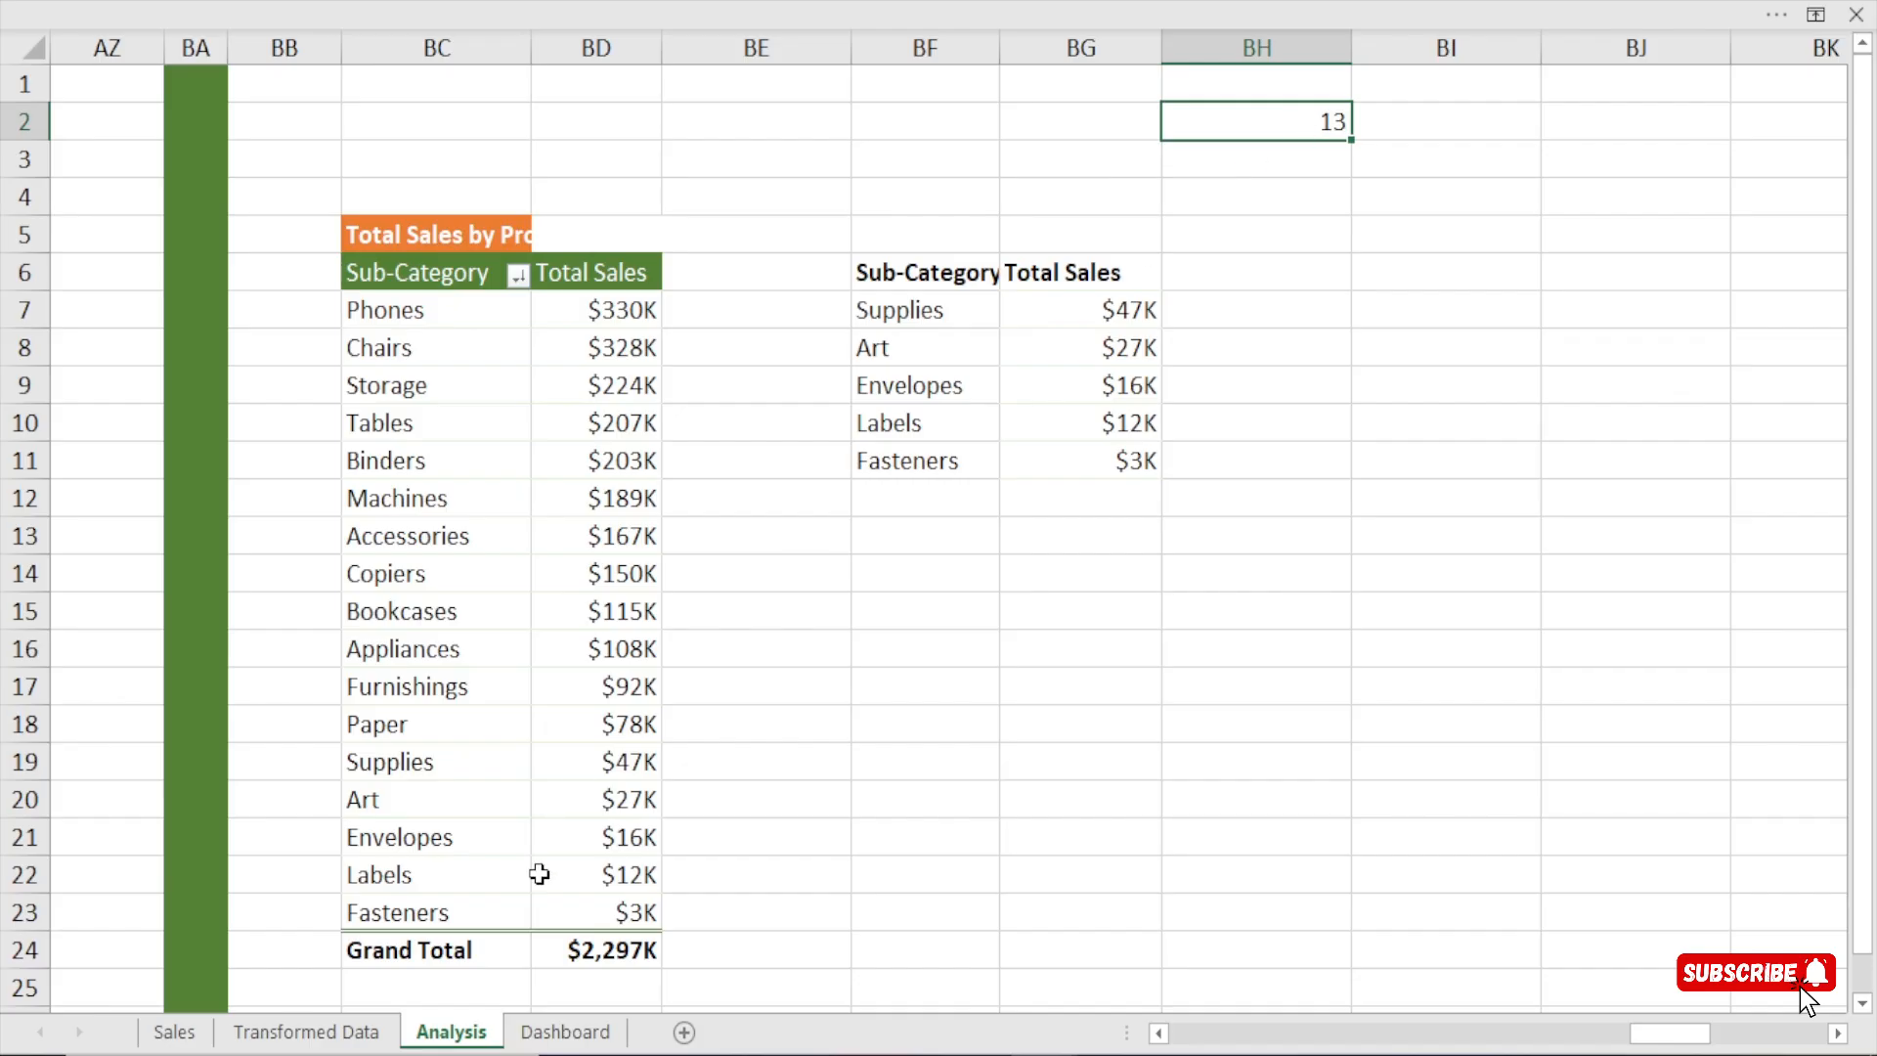
click(567, 1033)
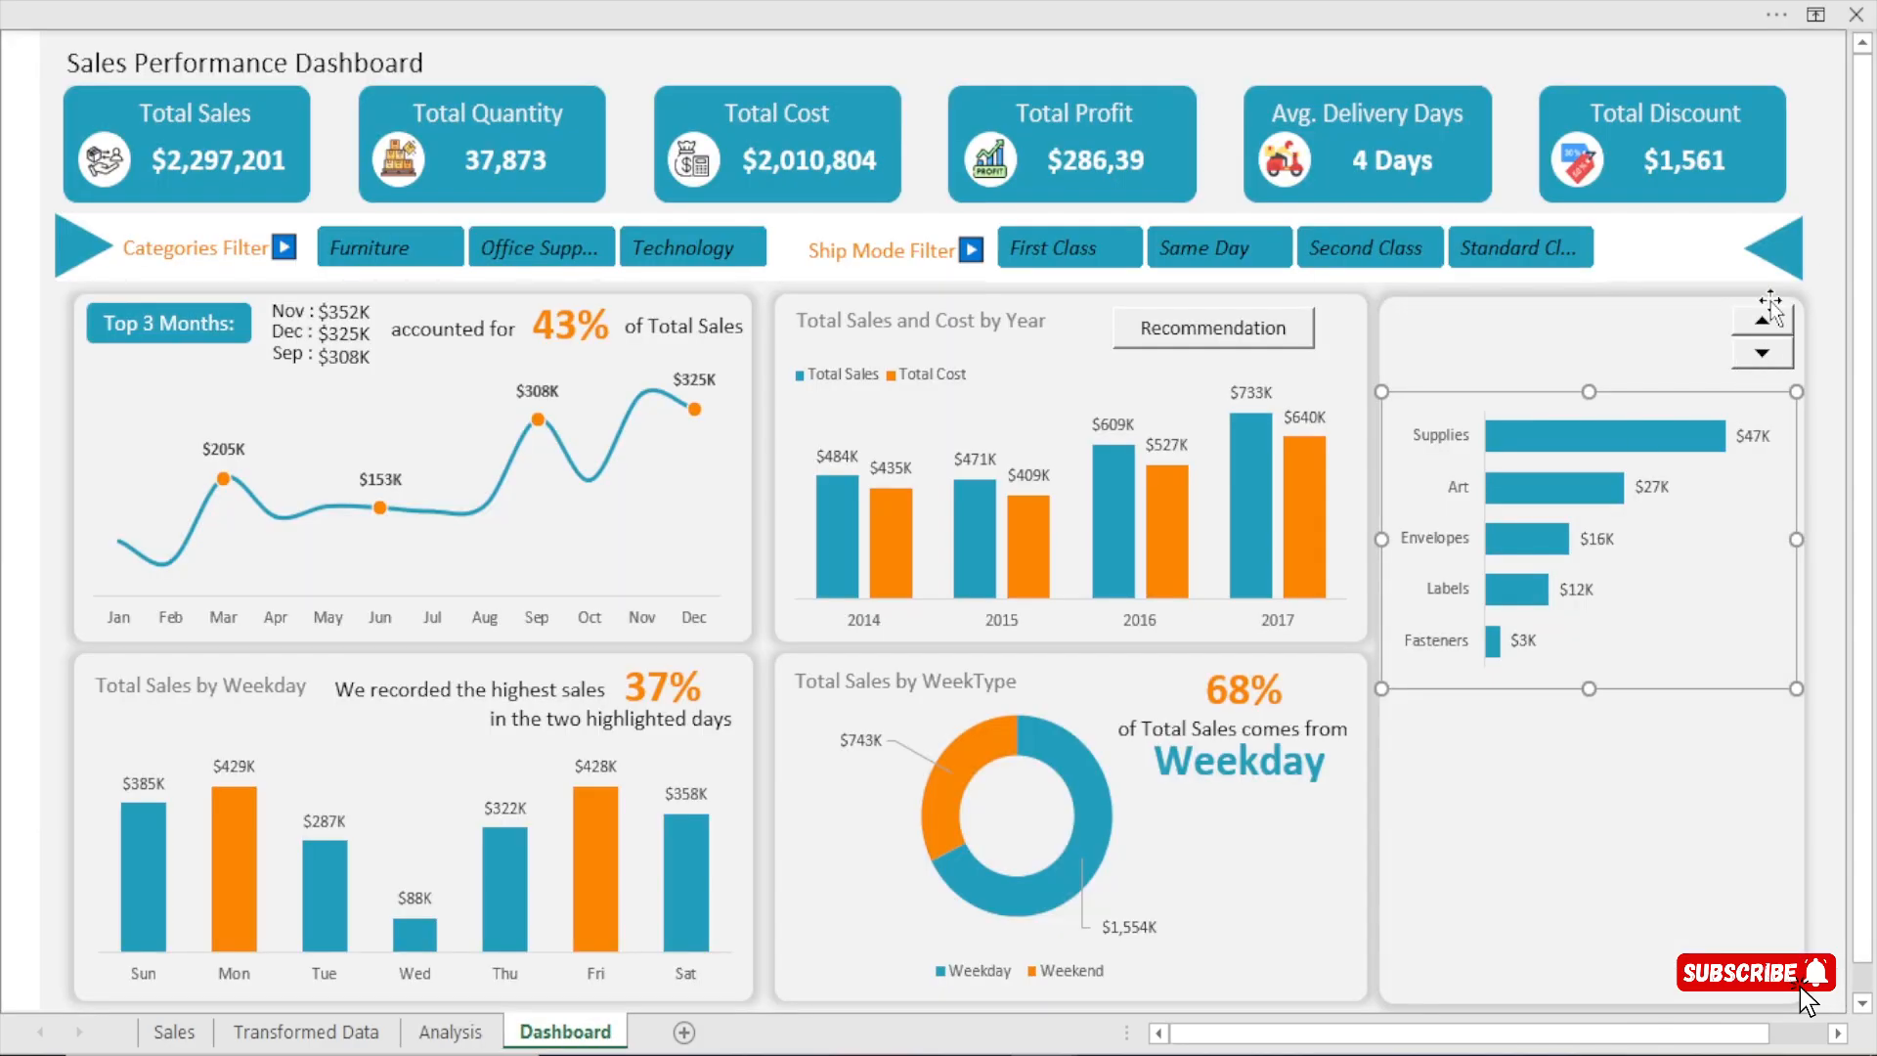
Edit the spin button's maximum value in its control settings and apply the change.
right_click(1777, 337)
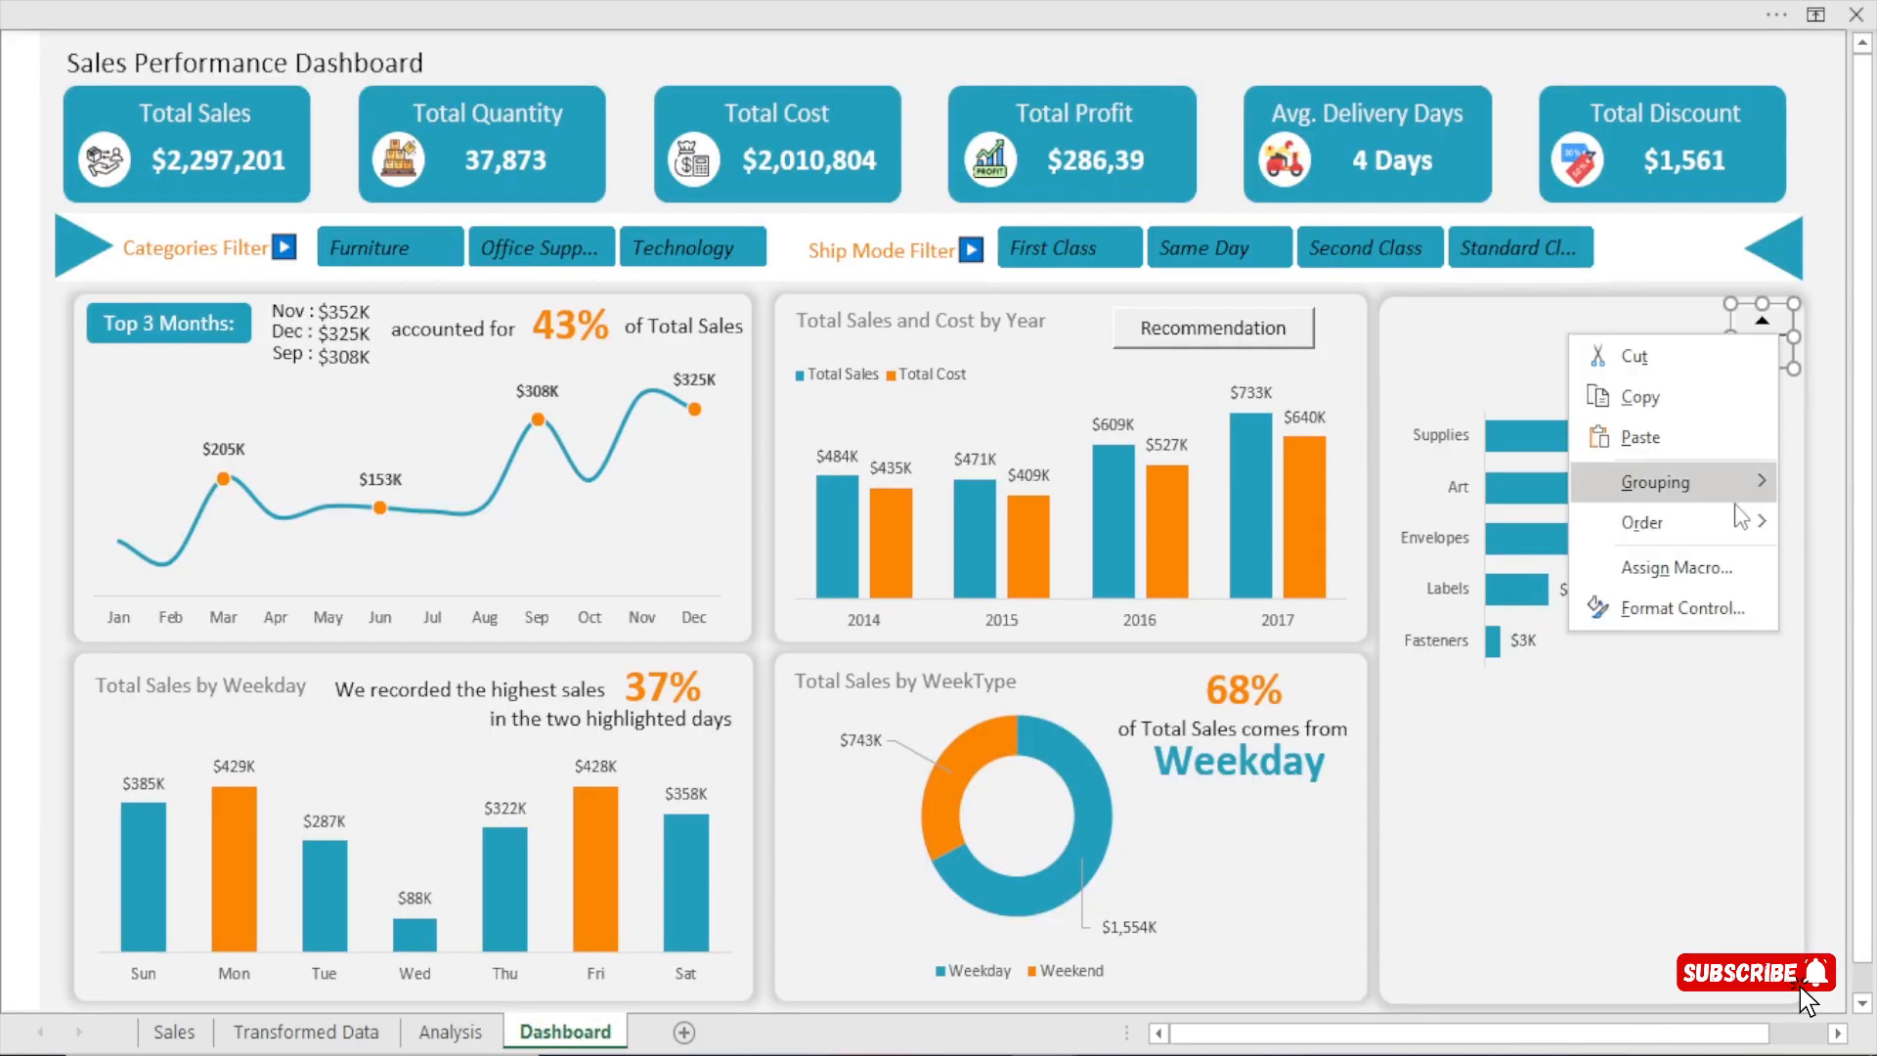
click(1701, 608)
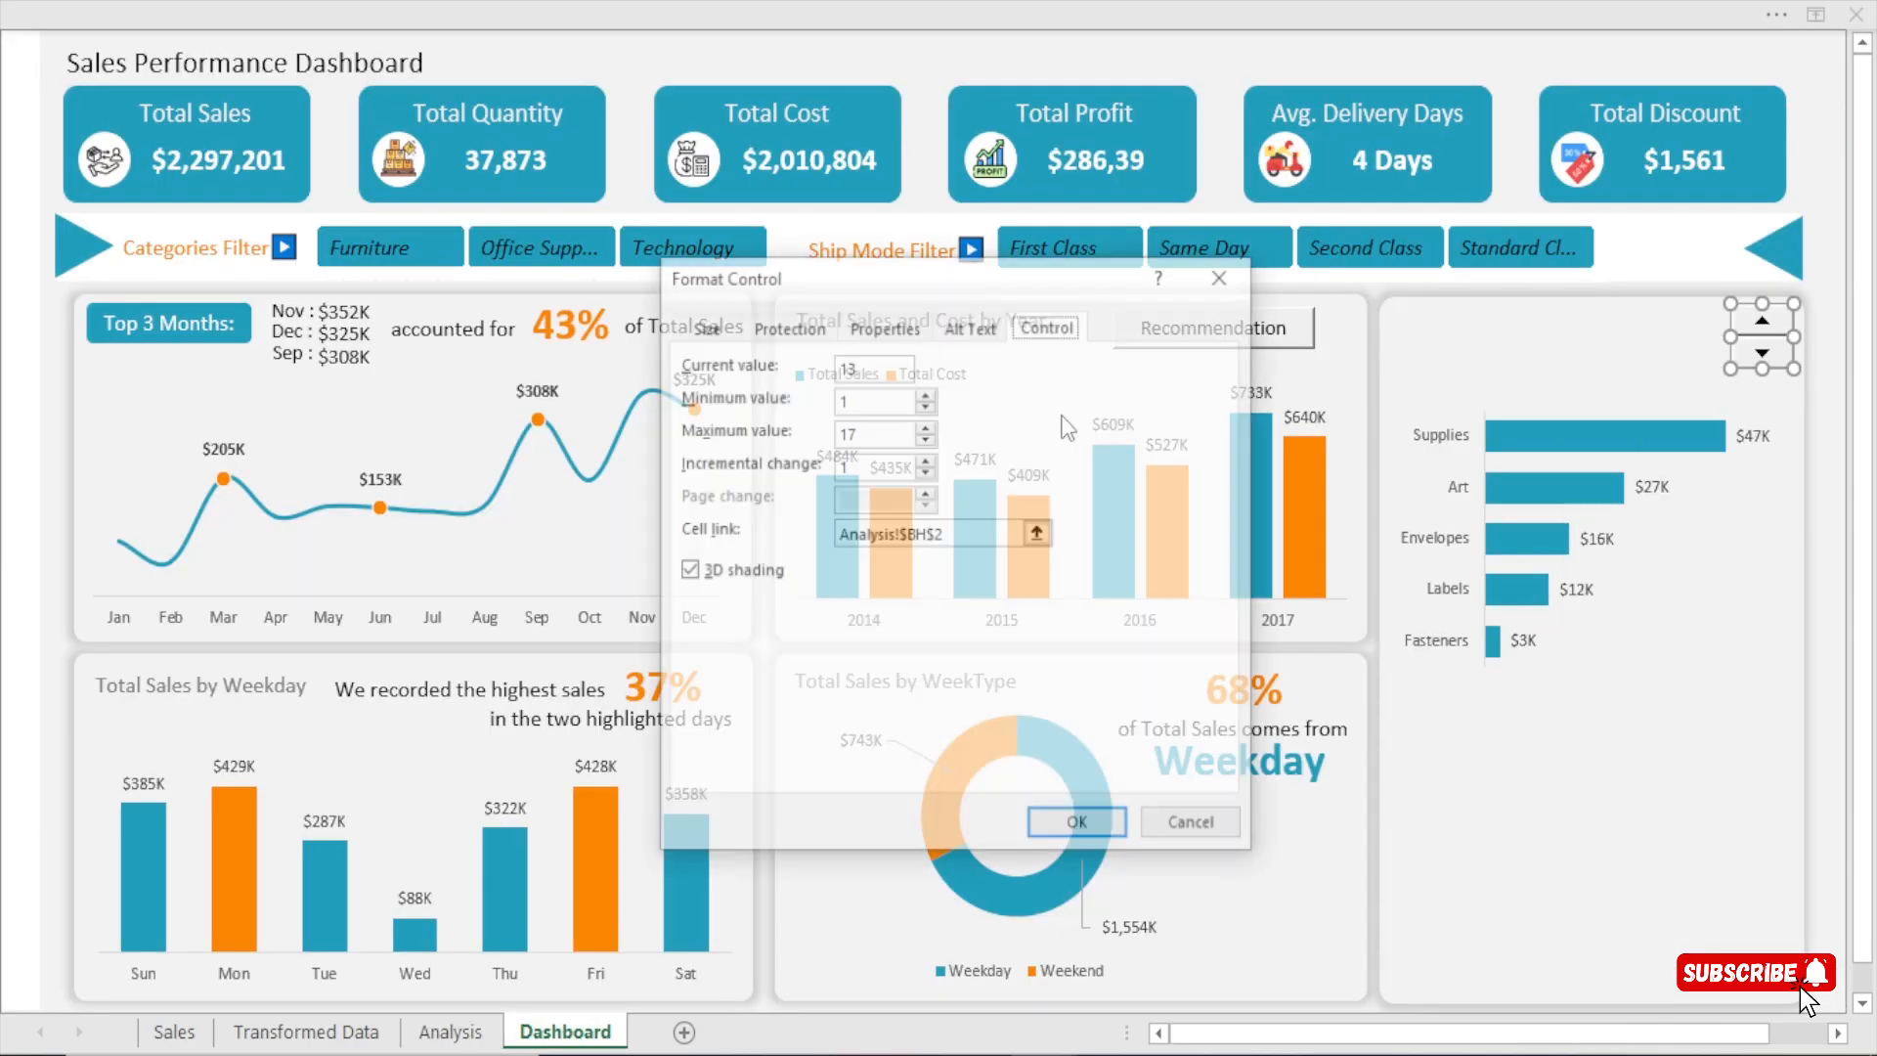
click(863, 434)
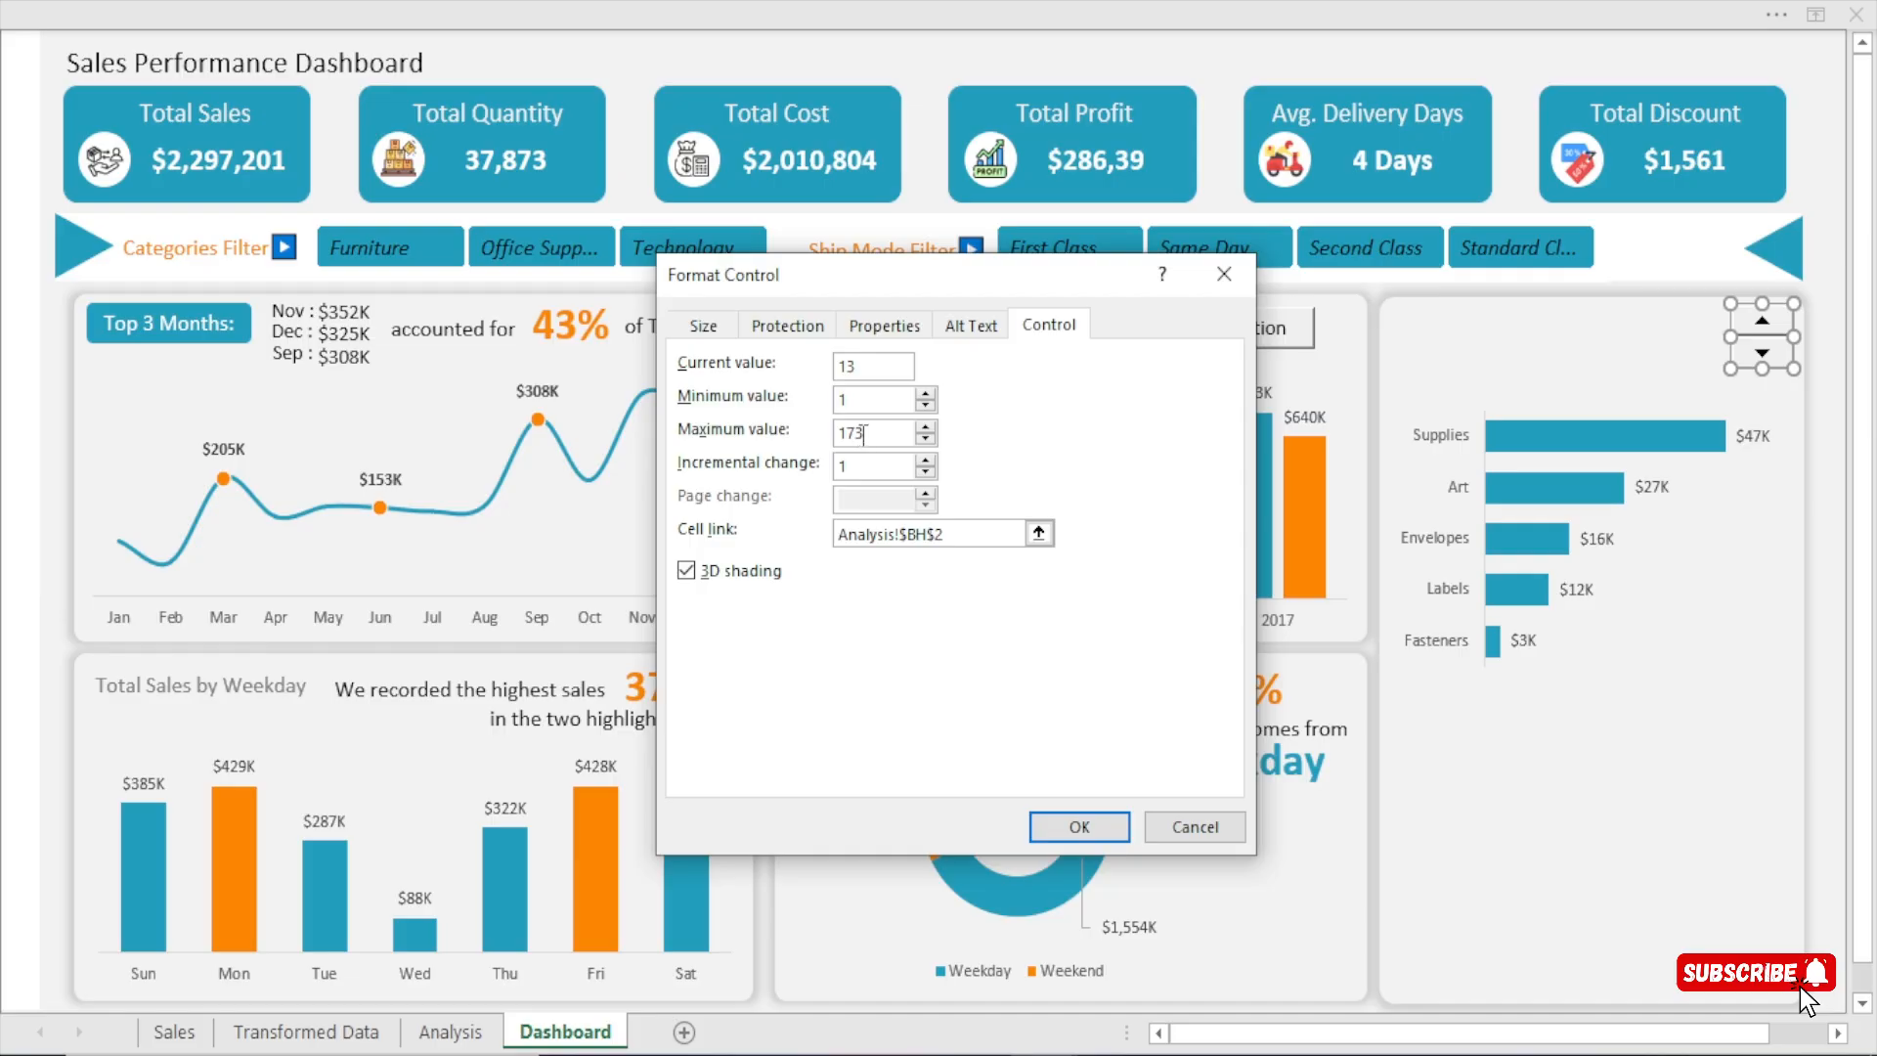
click(1104, 827)
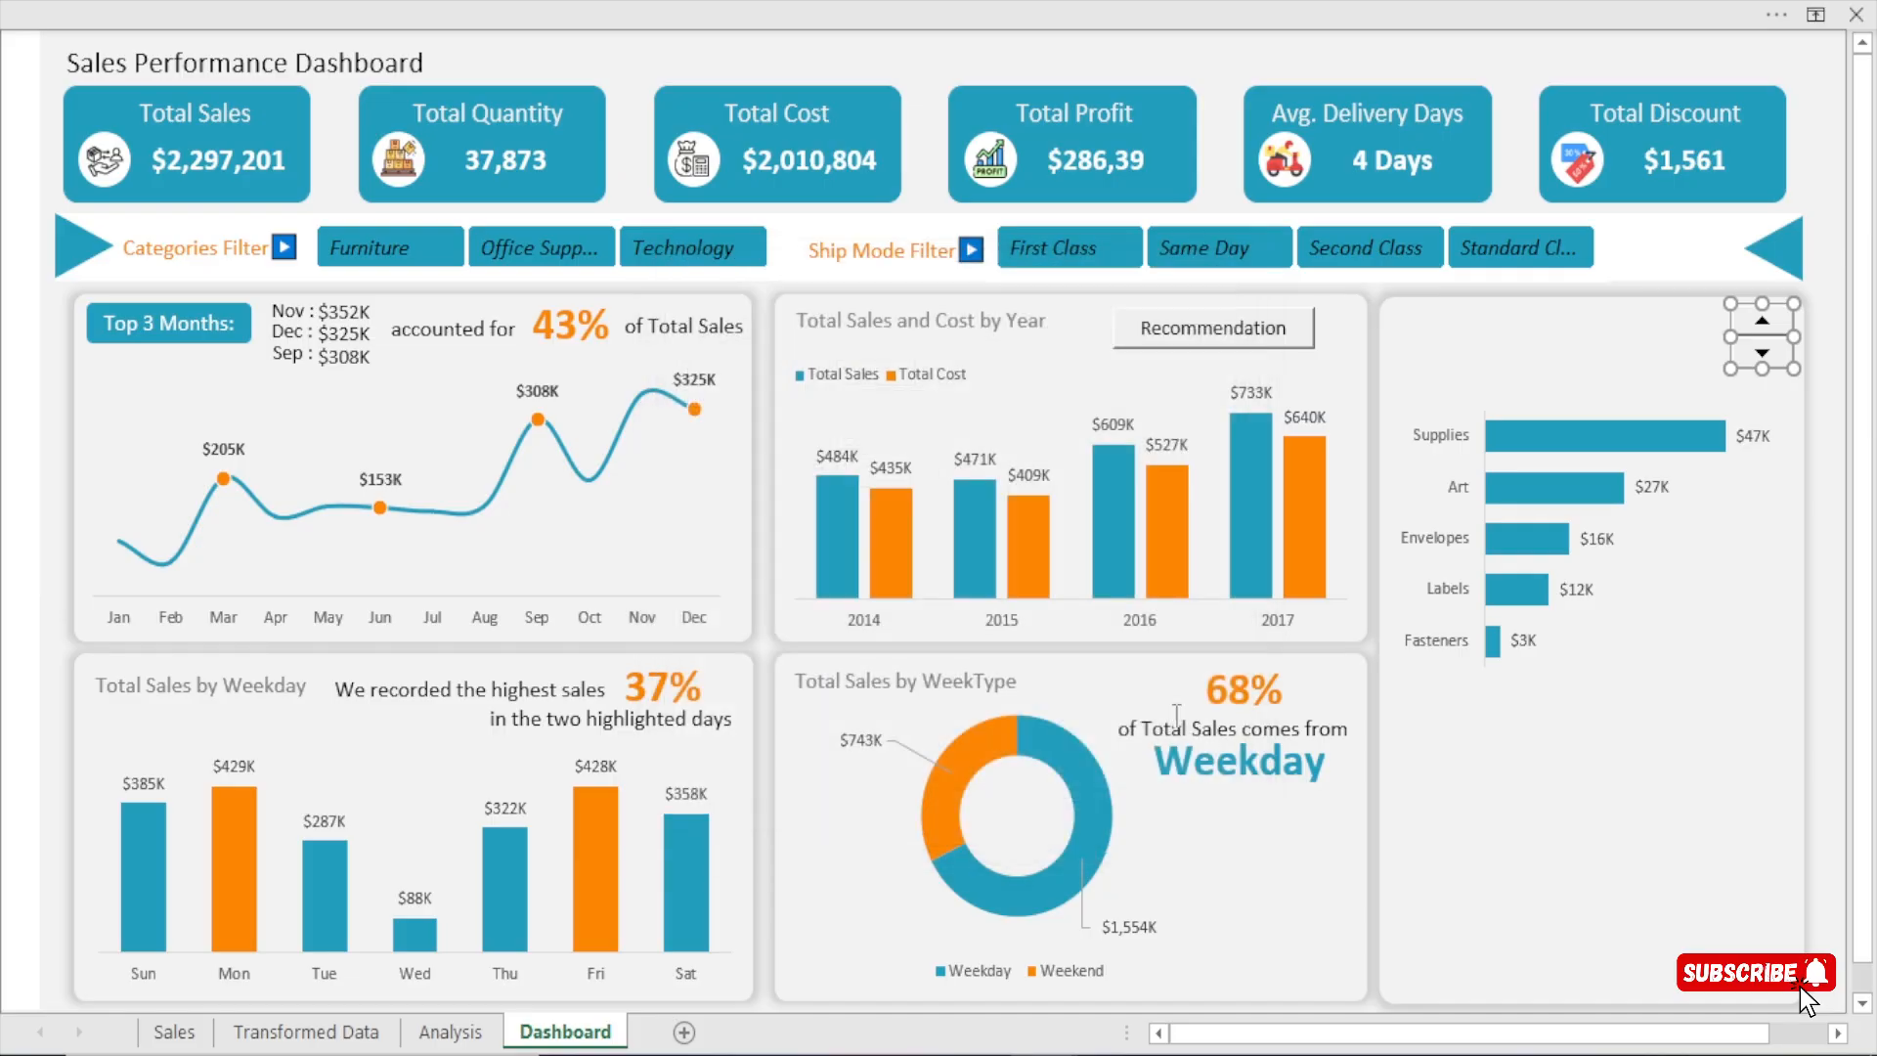
click(1554, 74)
click(451, 1032)
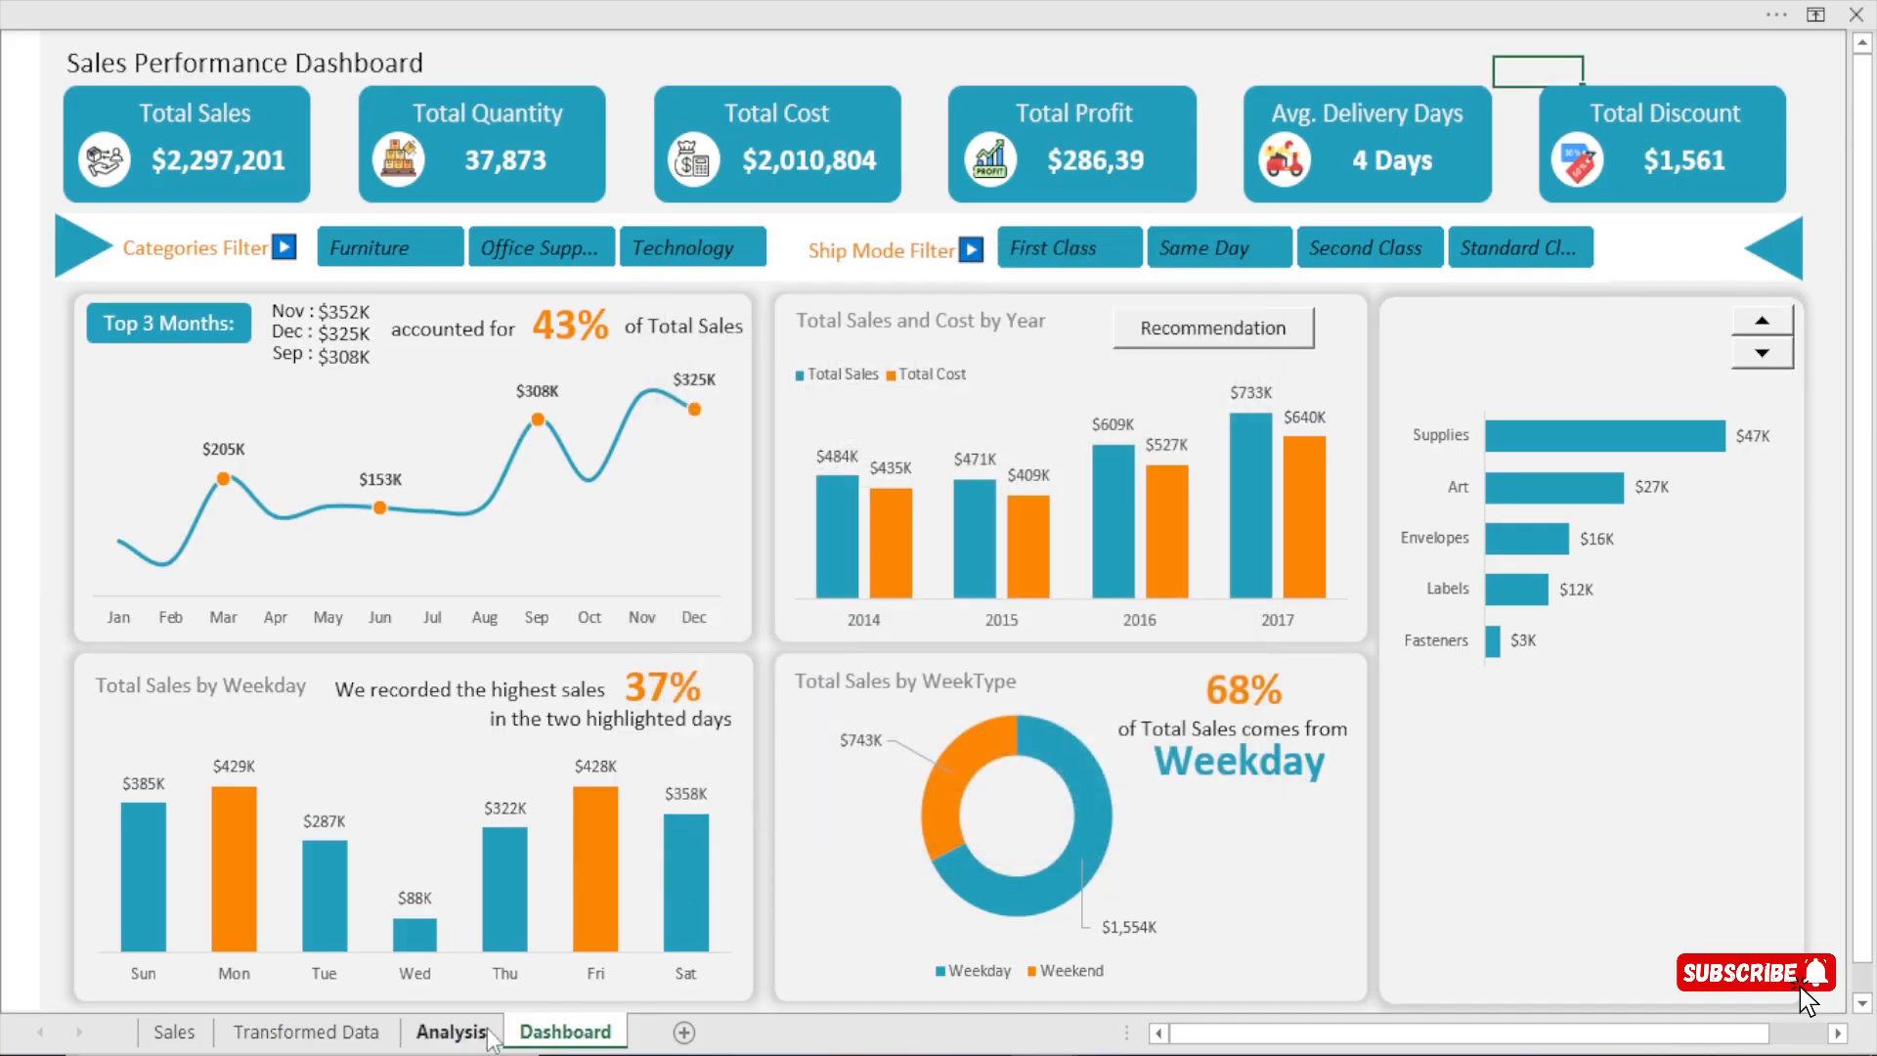
click(587, 1036)
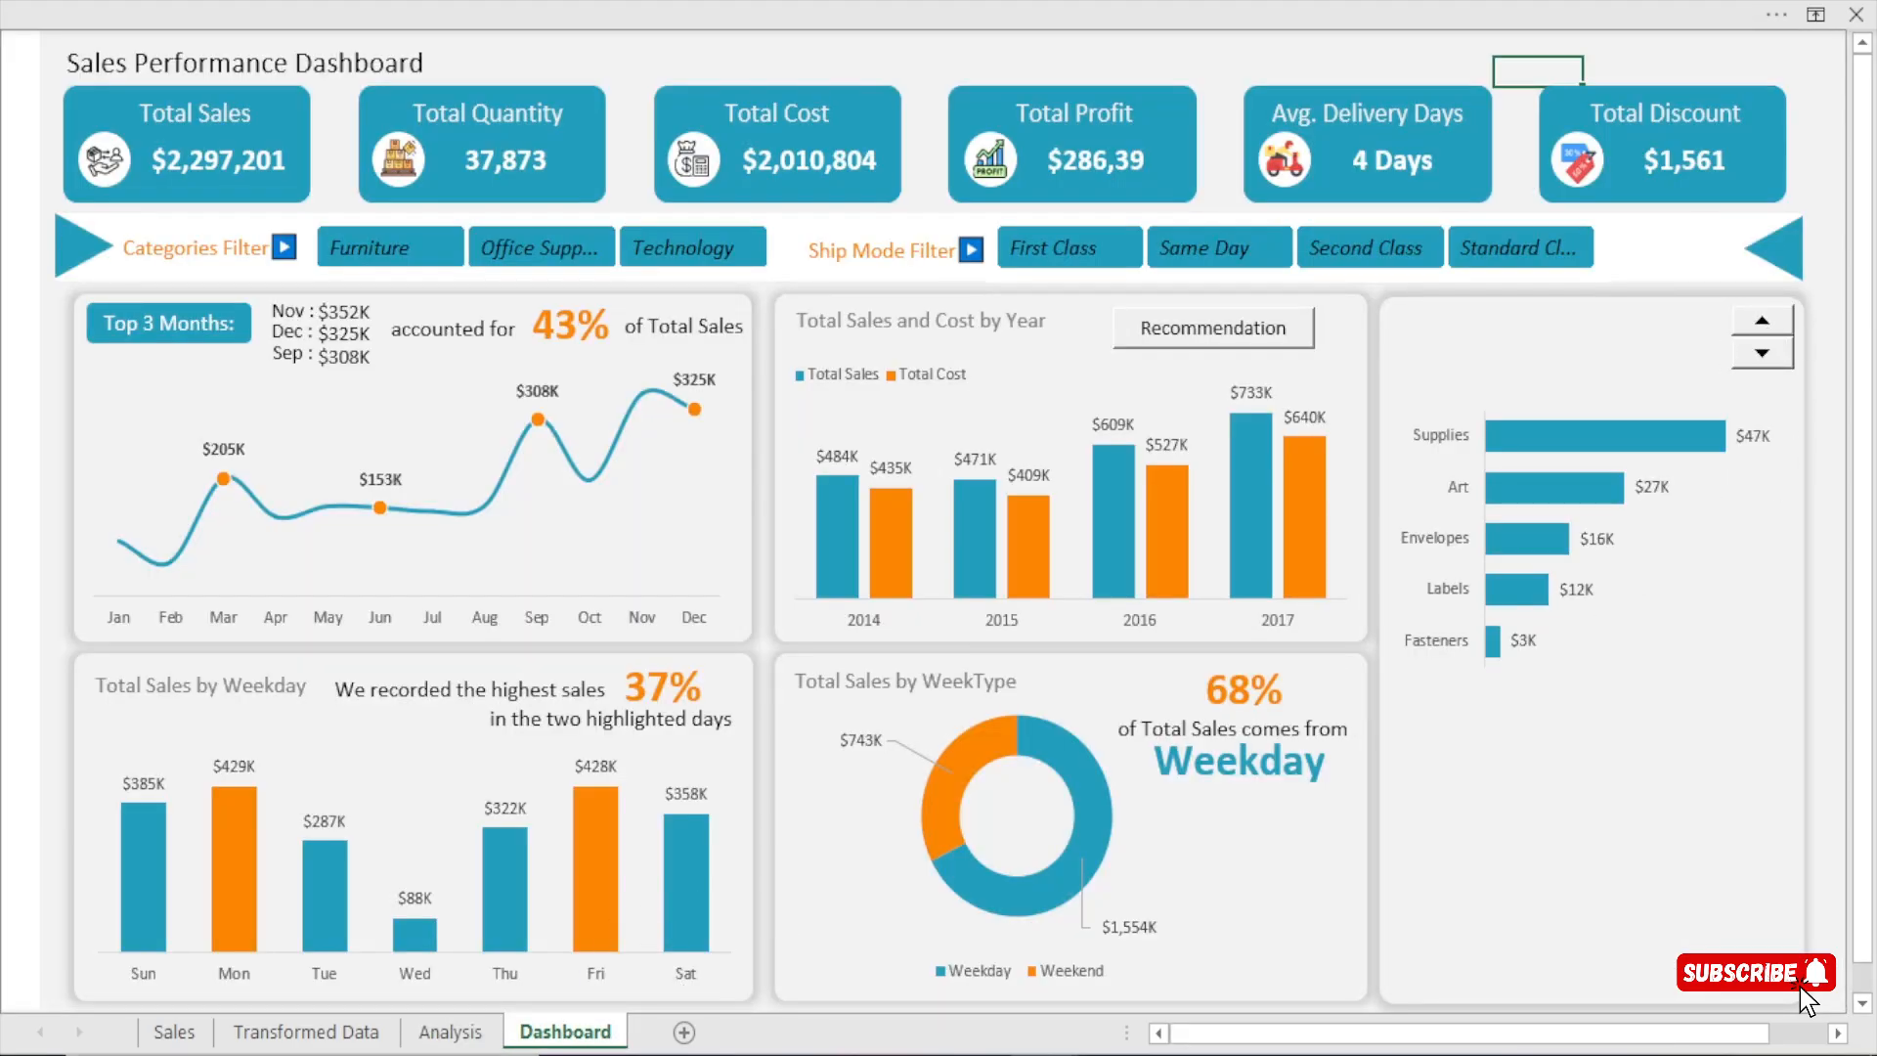
click(477, 1038)
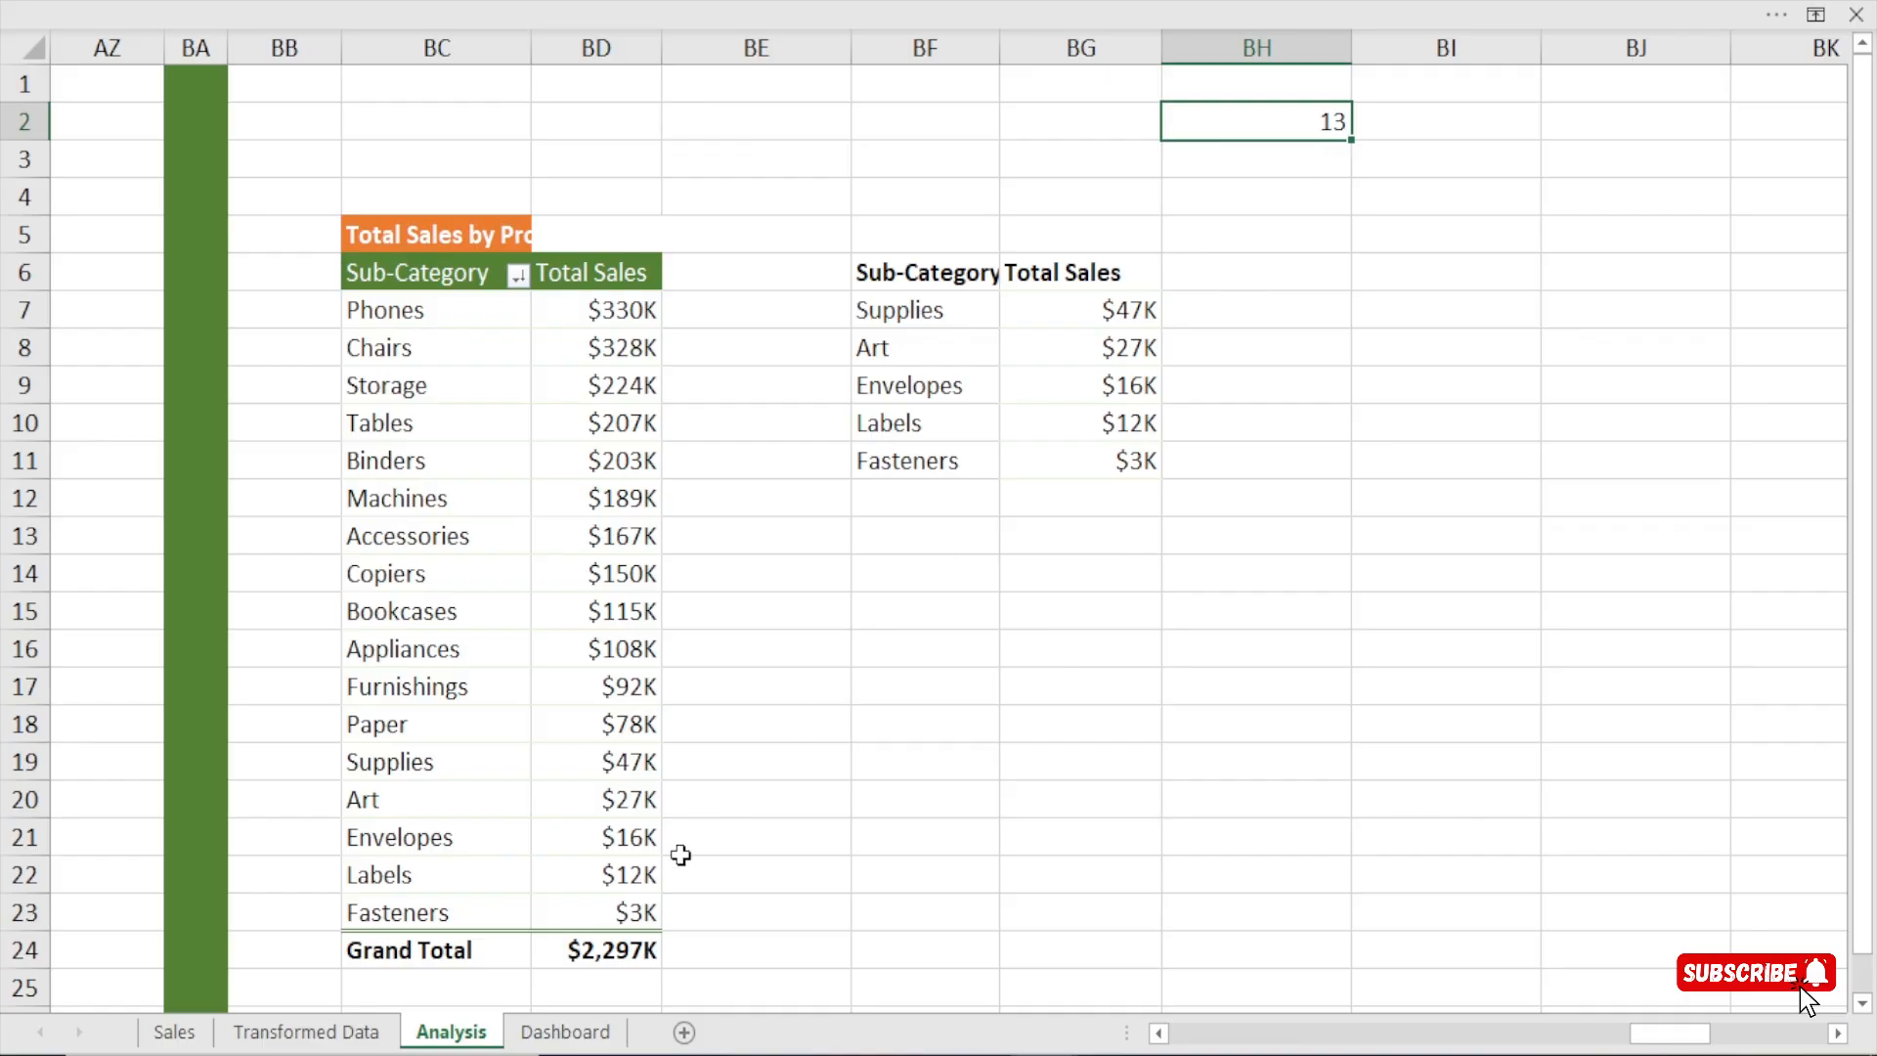
click(565, 1032)
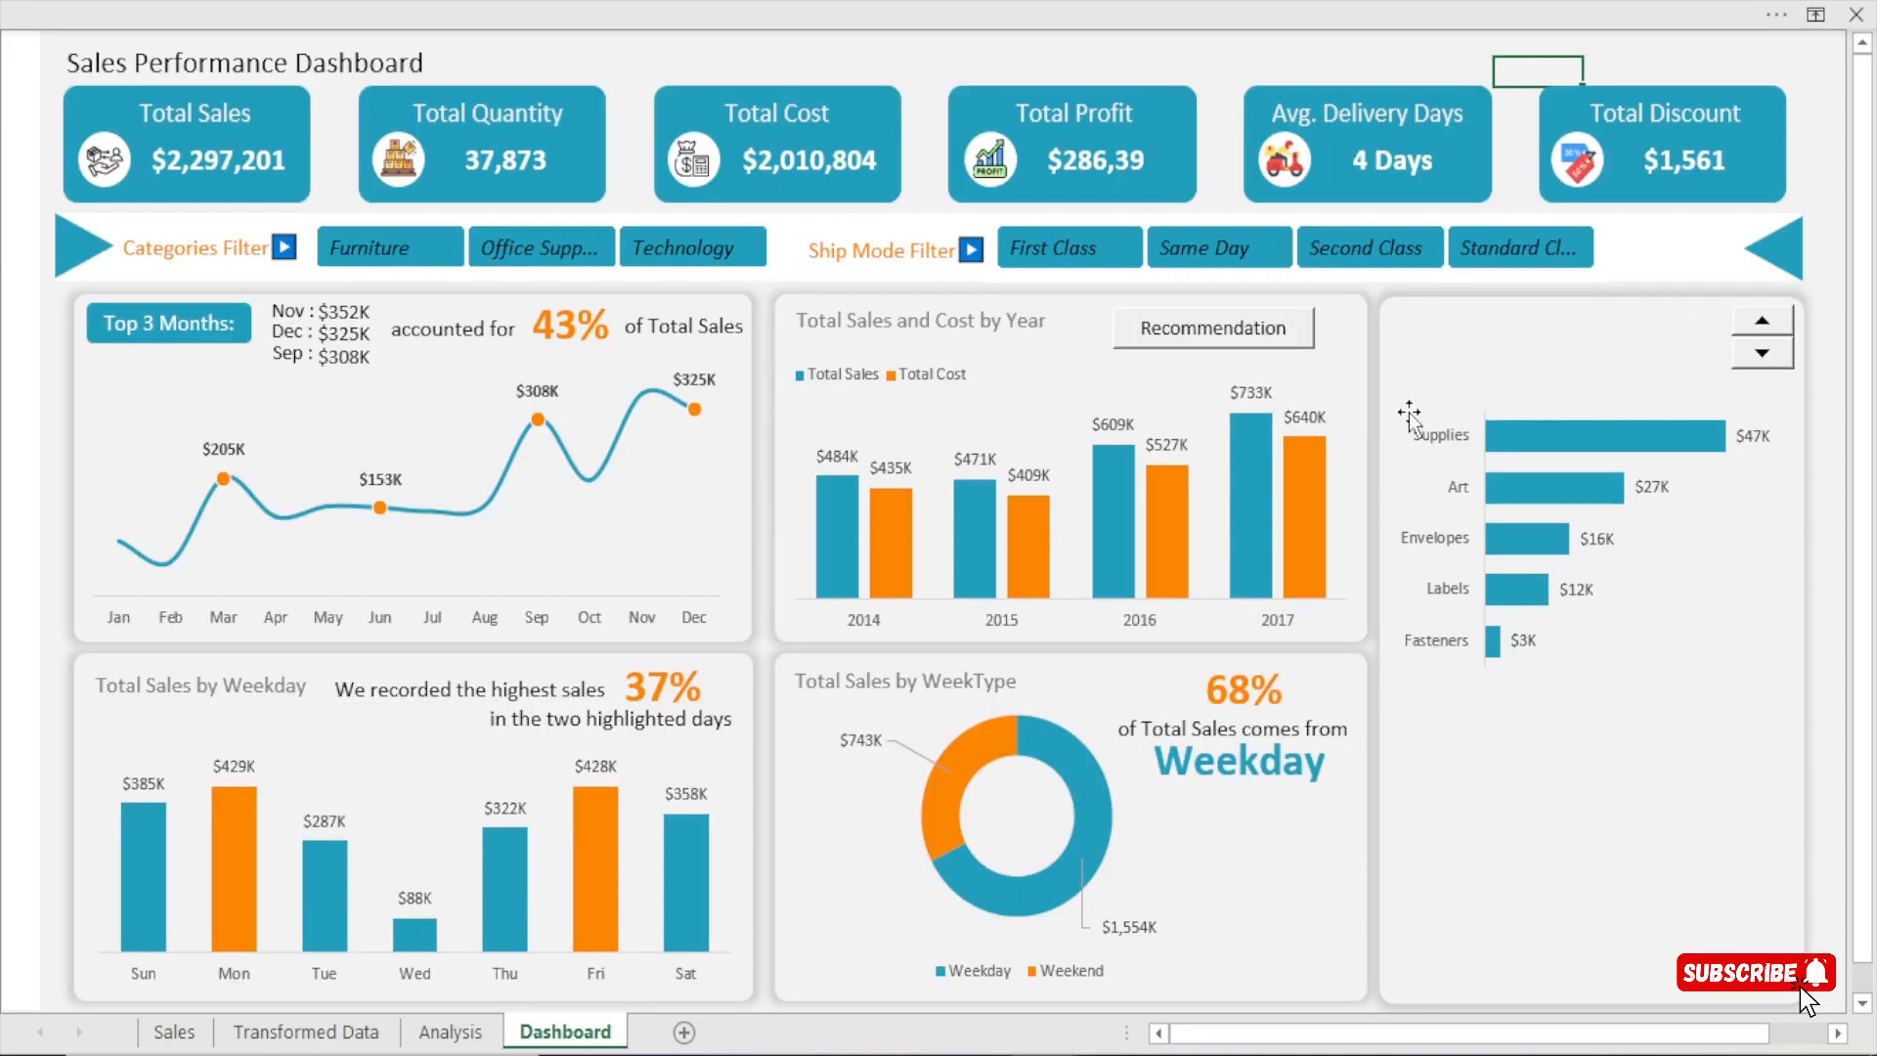
Copy the Total Sales by WeekType title into the sub-category panel above the bar chart and widen its text box.
click(838, 681)
drag(846, 708, 1458, 347)
drag(1639, 333, 1720, 325)
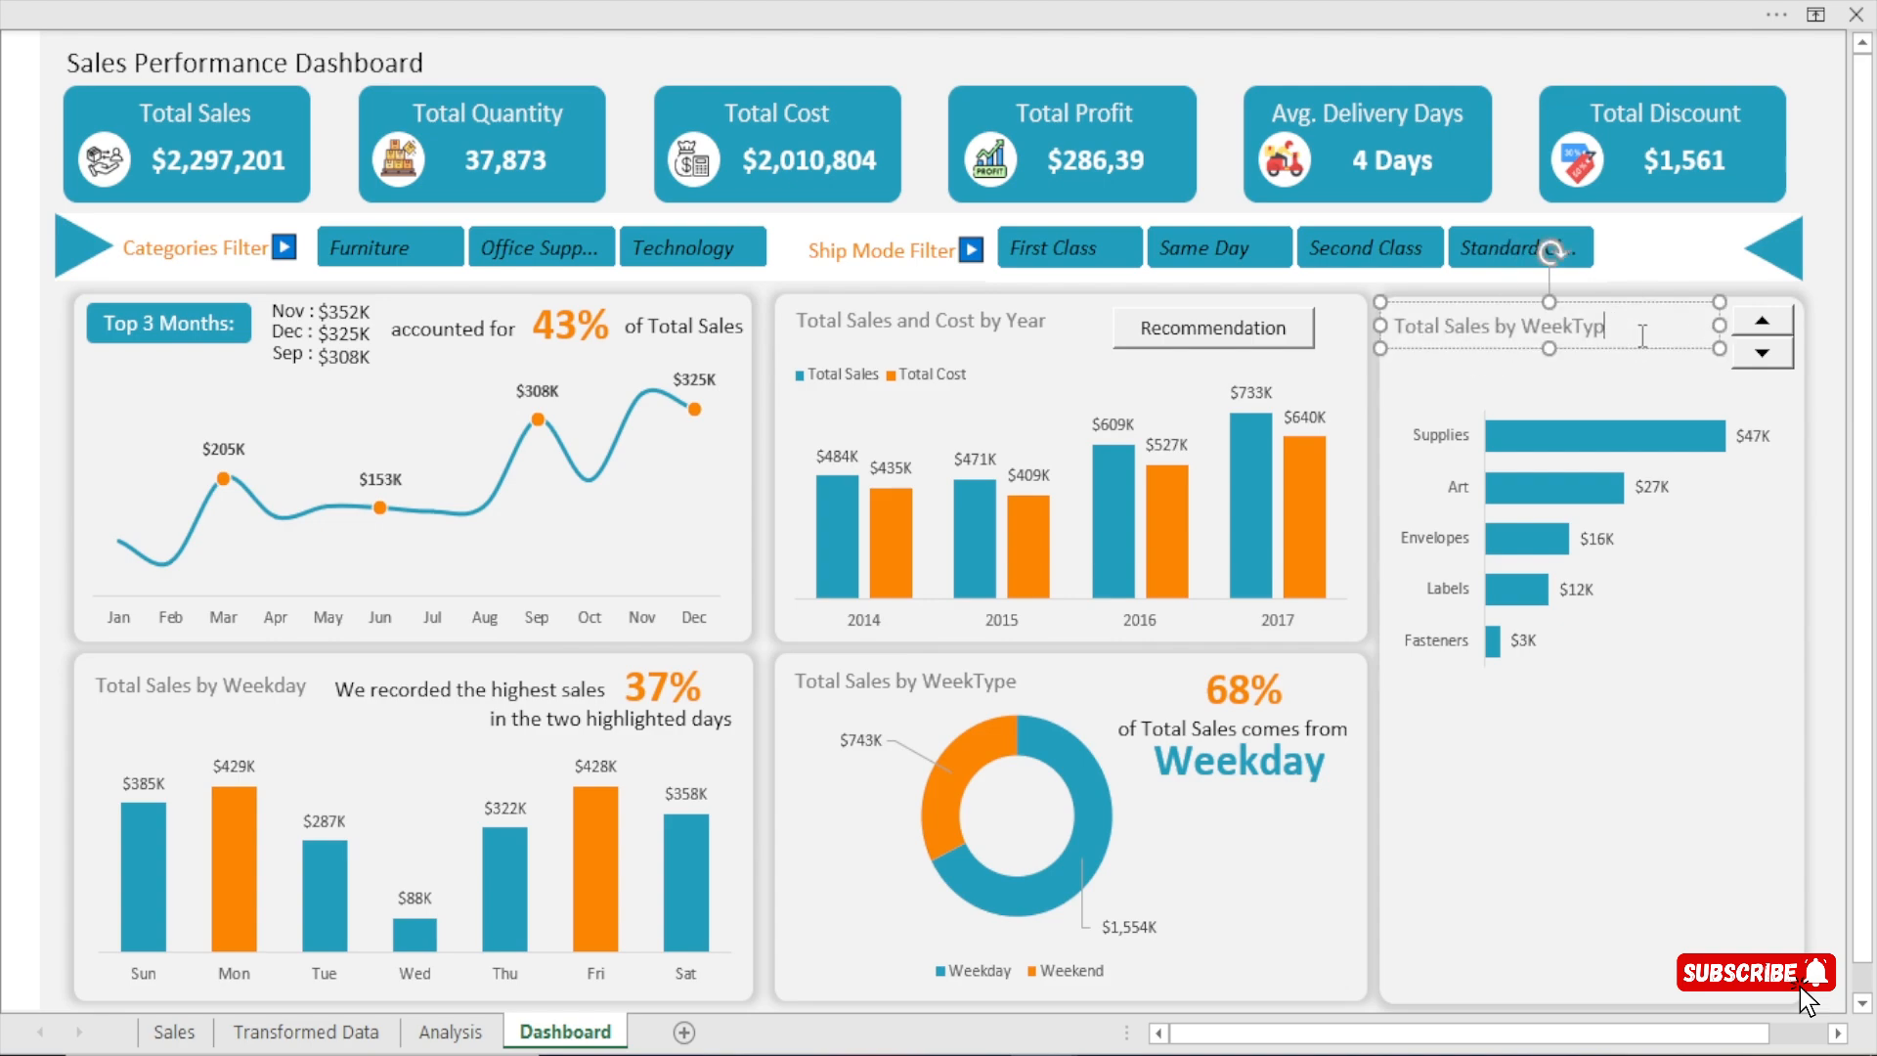
Change the copied title to "Total Sales by Product Sub-Categories".
key(BackSpace)
key(BackSpace)
key(BackSpace)
key(BackSpace)
key(BackSpace)
key(BackSpace)
key(BackSpace)
key(BackSpace)
text(Product S)
text(ub-Categories)
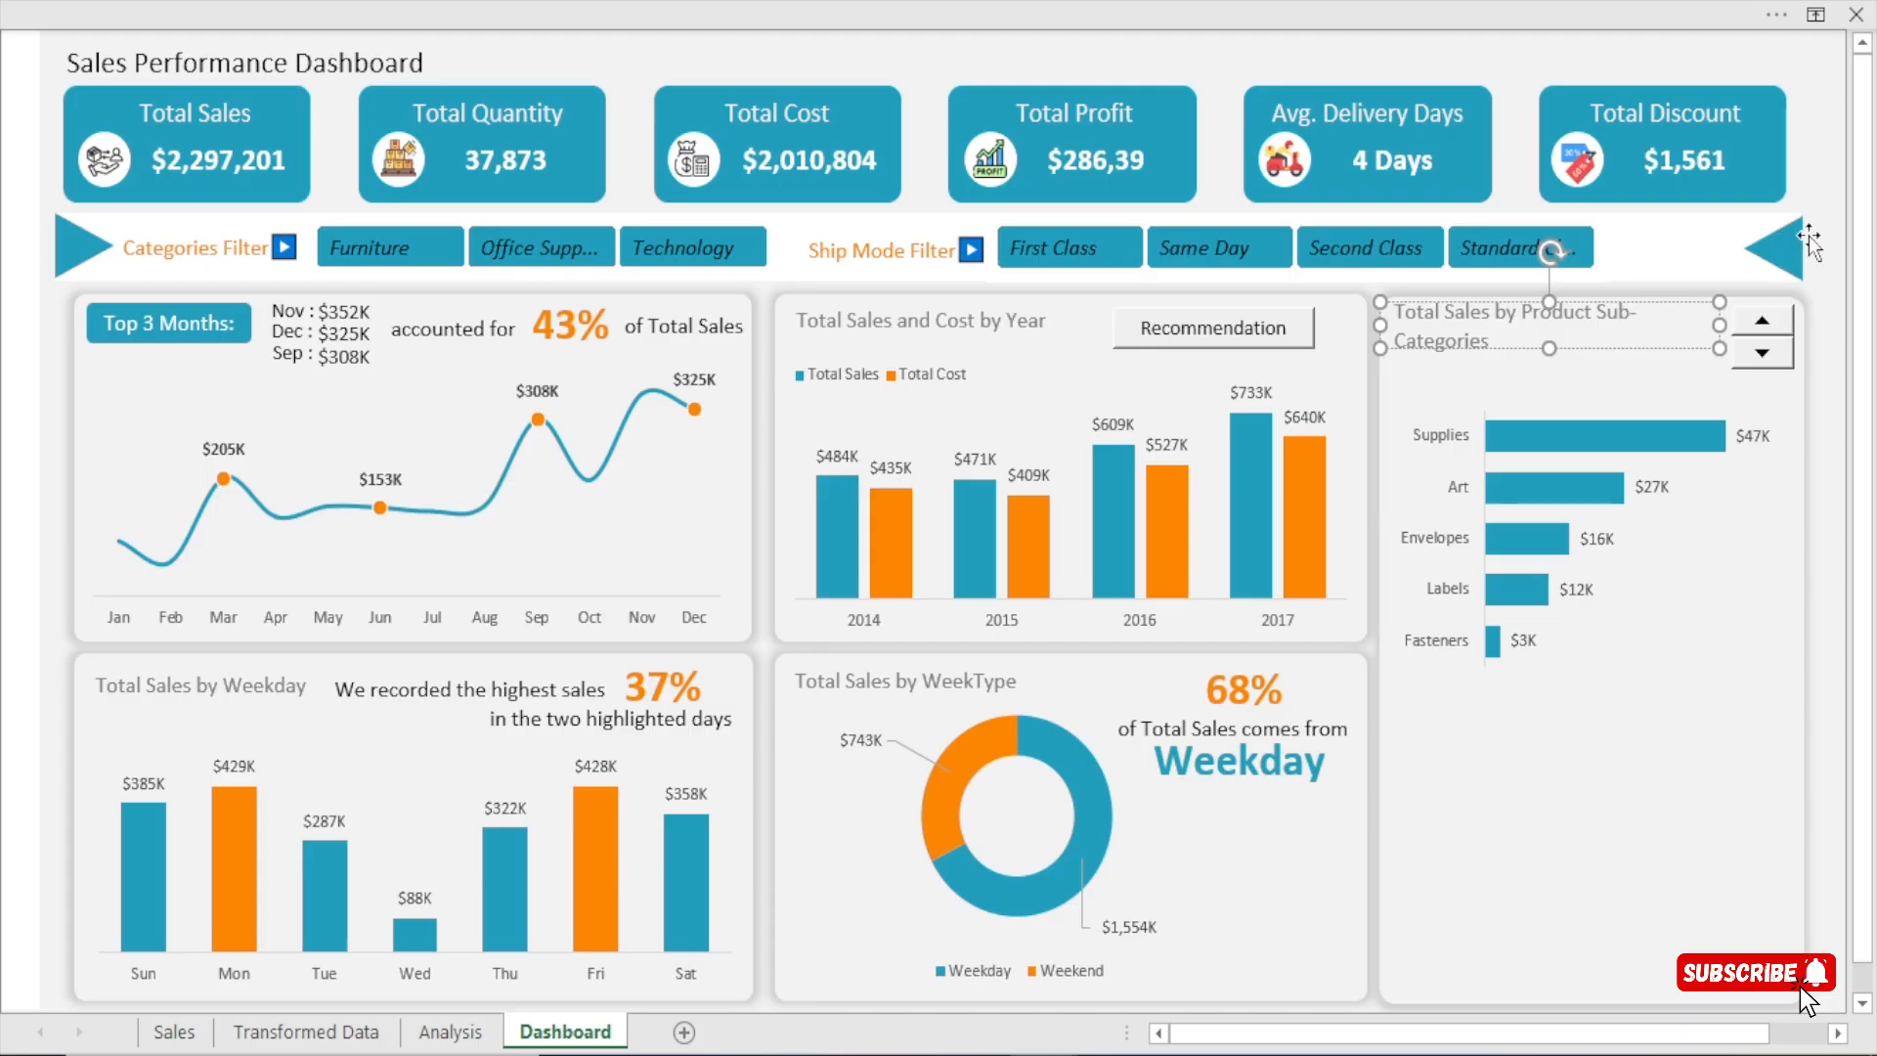
click(1808, 236)
click(1812, 77)
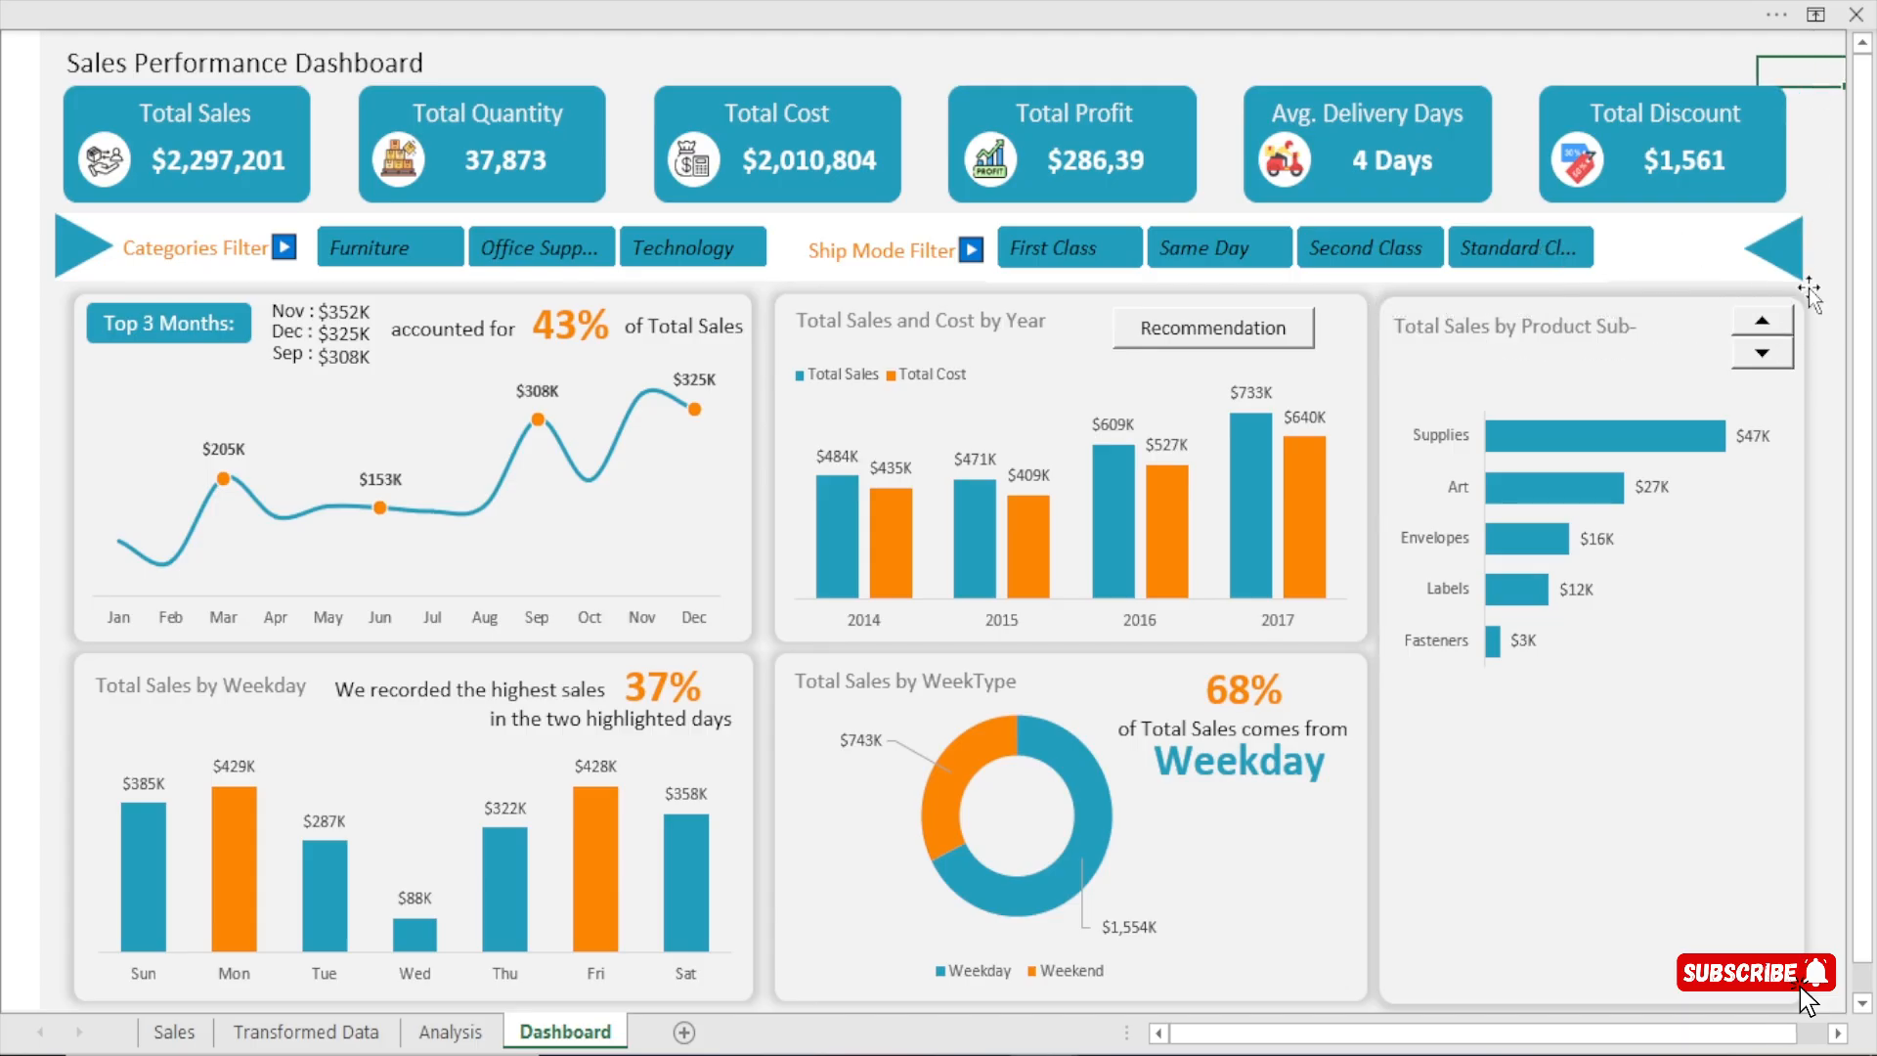
Shift the spin button to the panel's upper-right corner and make it narrower to leave room for the title.
ctrl+click(1766, 364)
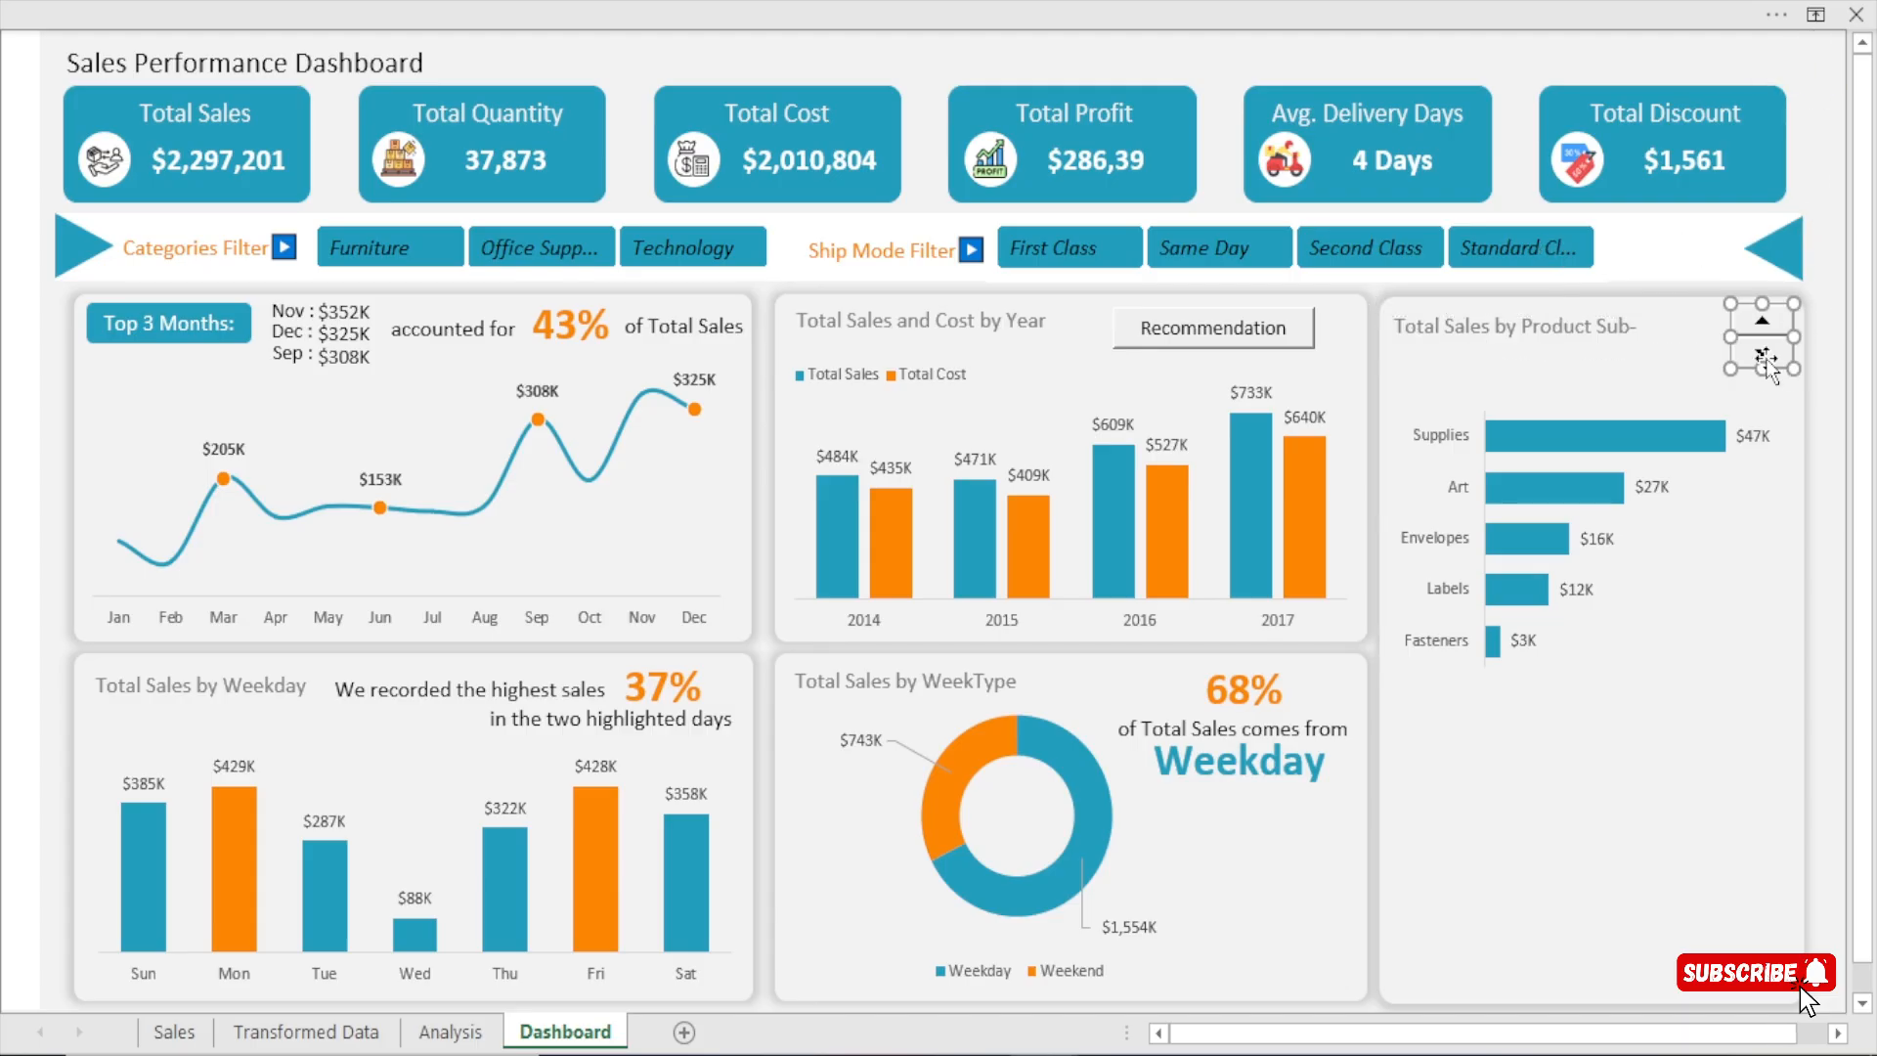
key(Right)
key(Right)
key(Right)
key(Right)
key(Right)
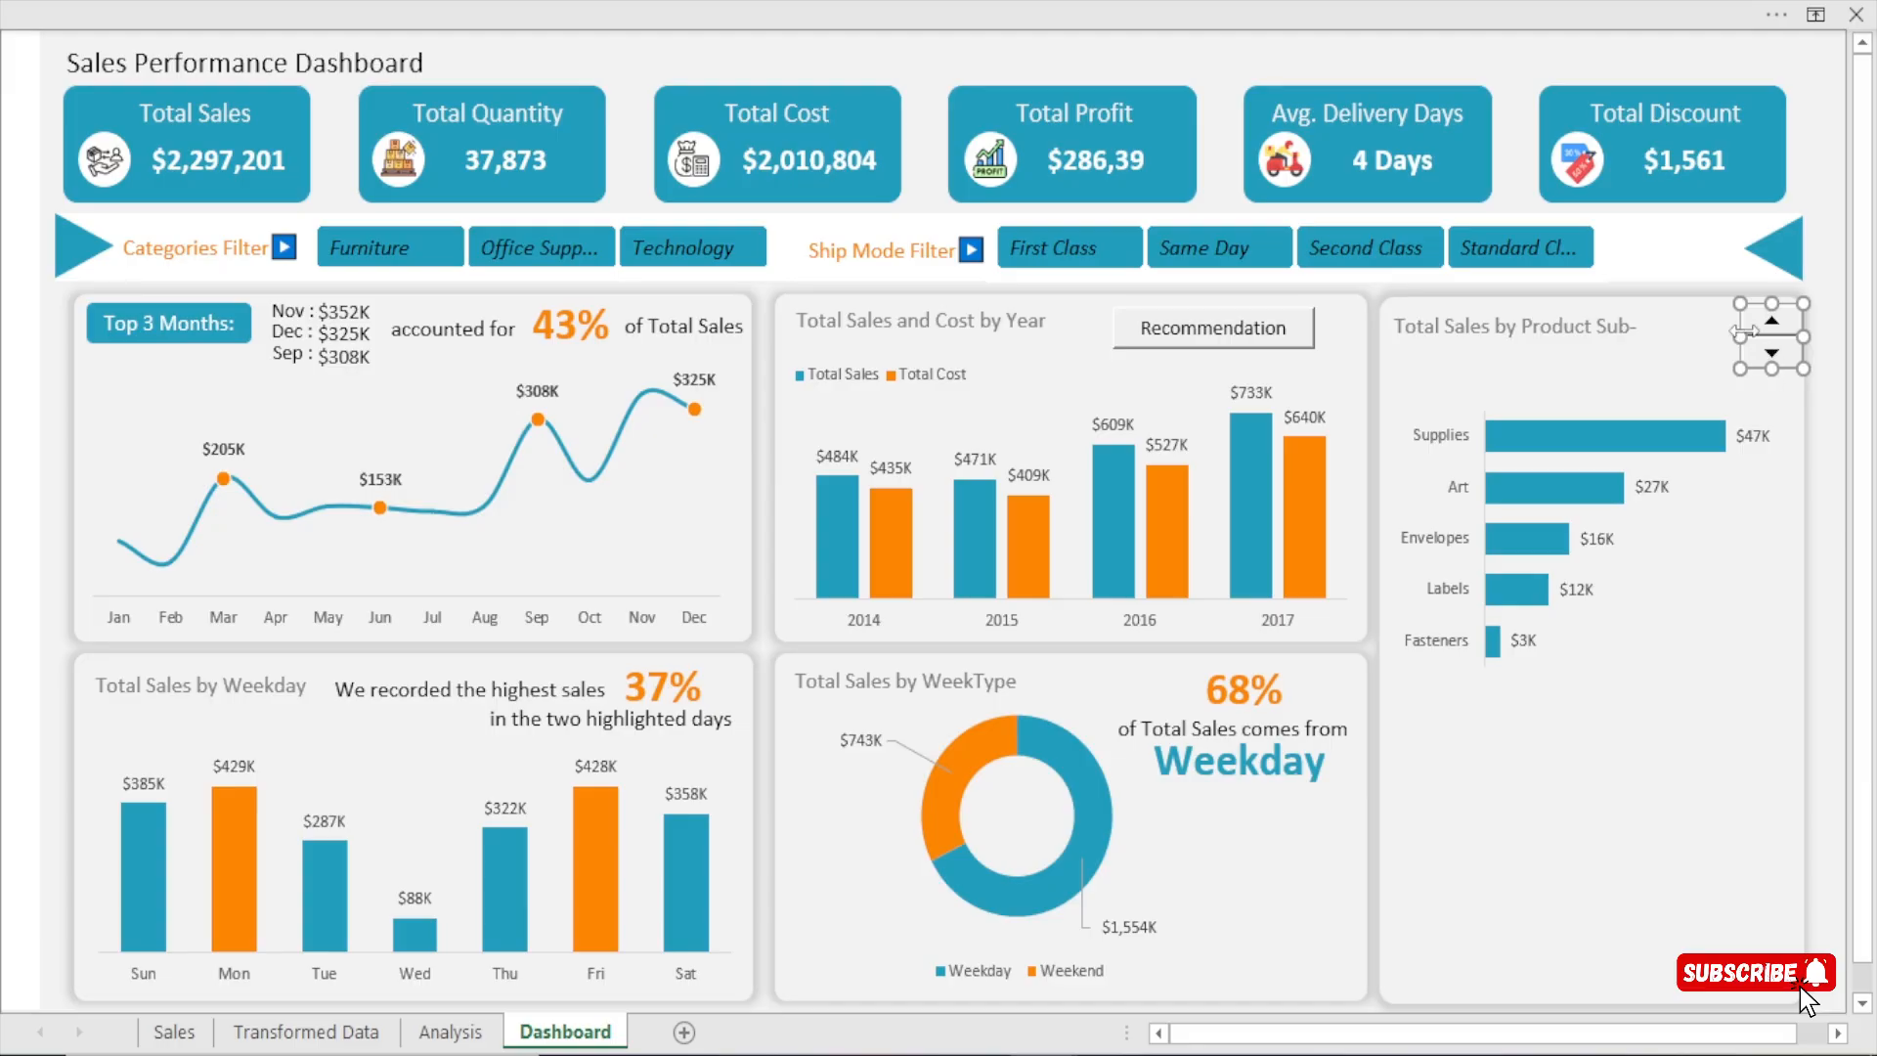
drag(1741, 335, 1756, 337)
key(Left)
key(Up)
key(Right)
key(Up)
key(Up)
click(1808, 159)
Widen the sub-category title's text box so the whole title fits on one line.
click(1609, 340)
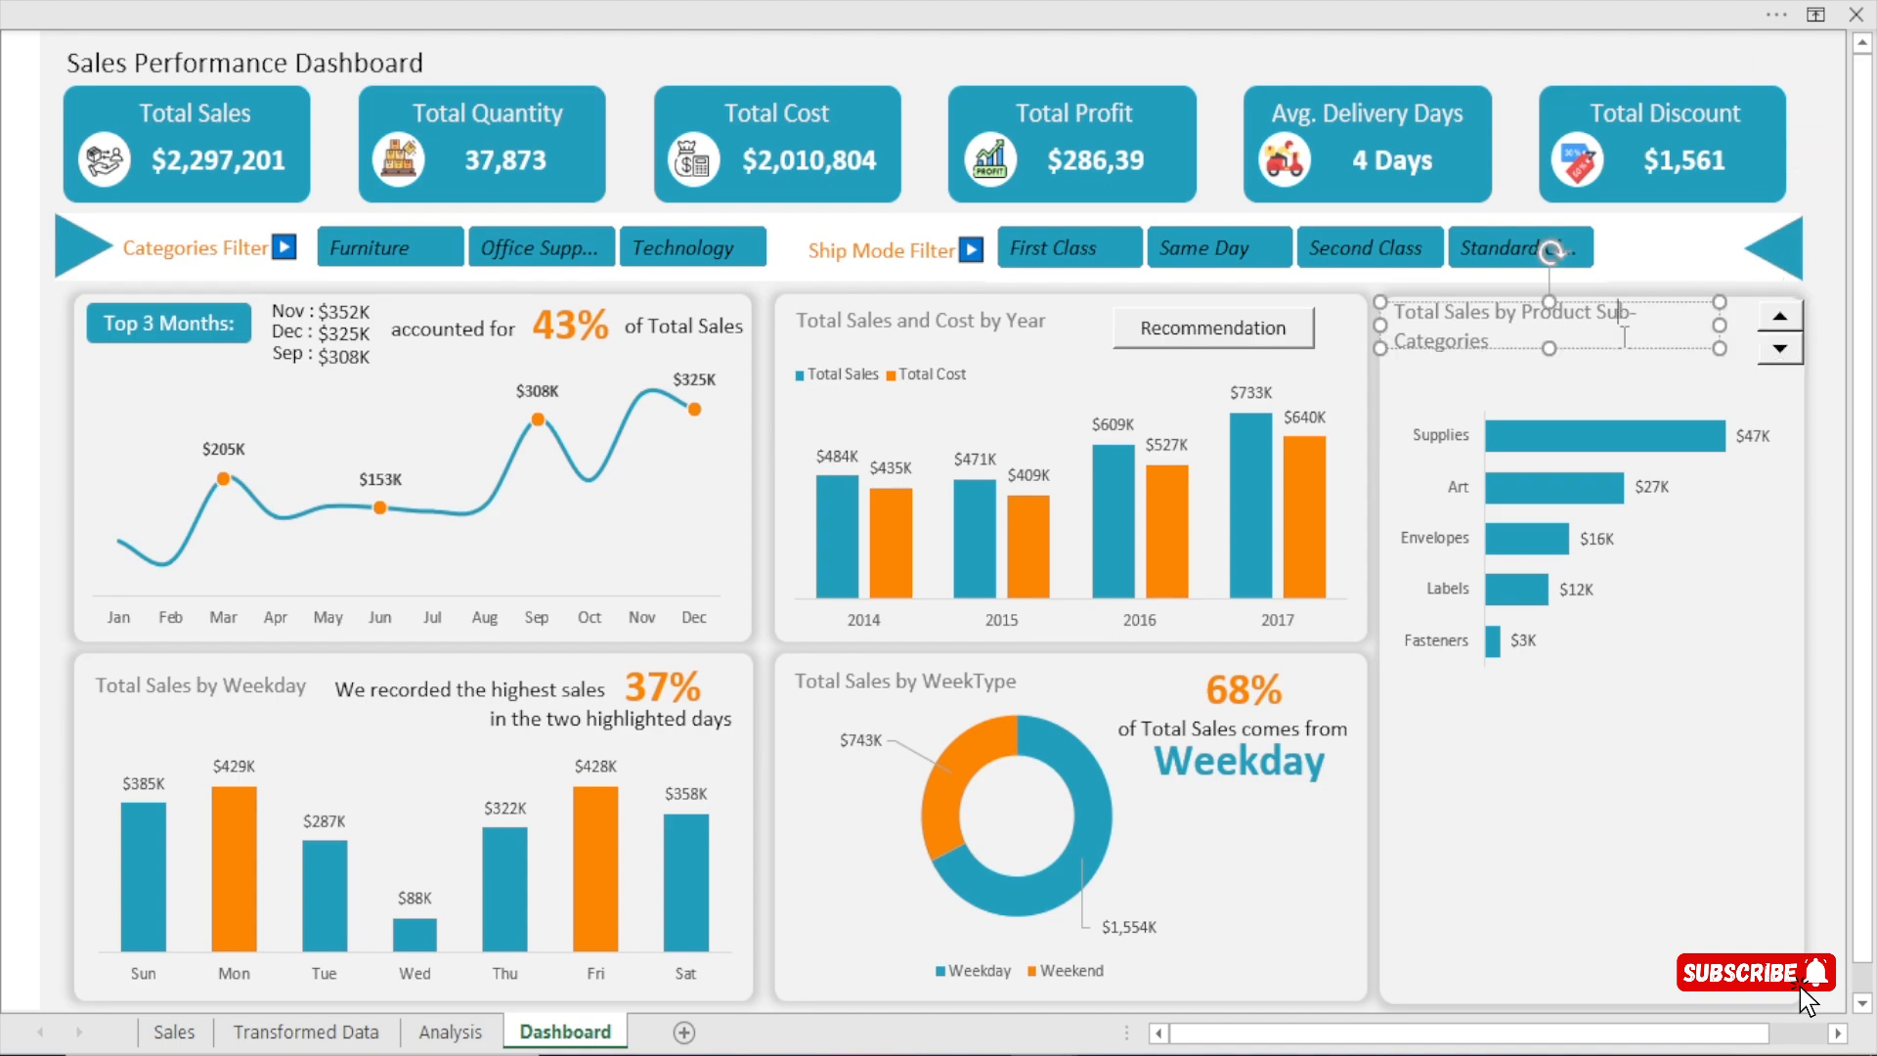
drag(1665, 337, 1751, 322)
click(1818, 98)
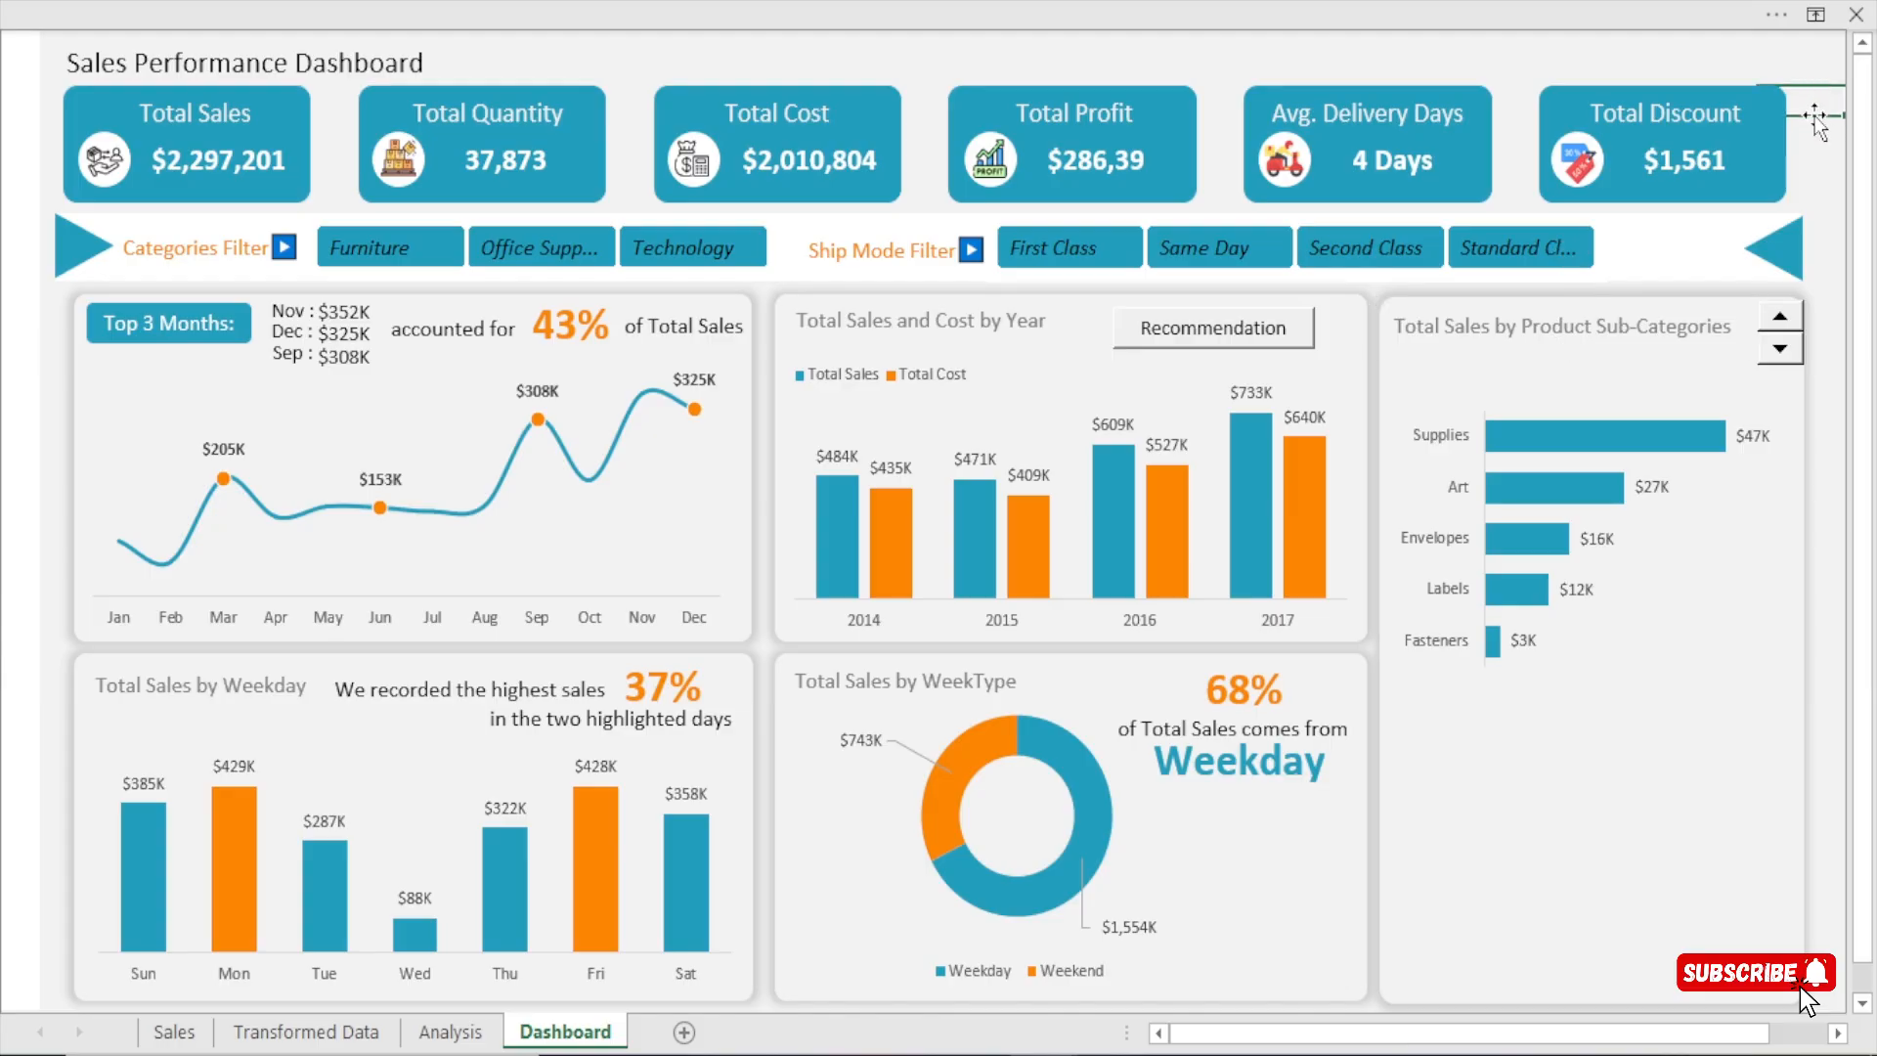
Widen the spin button slightly toward the sub-category title.
ctrl+click(1767, 335)
drag(1757, 333, 1747, 332)
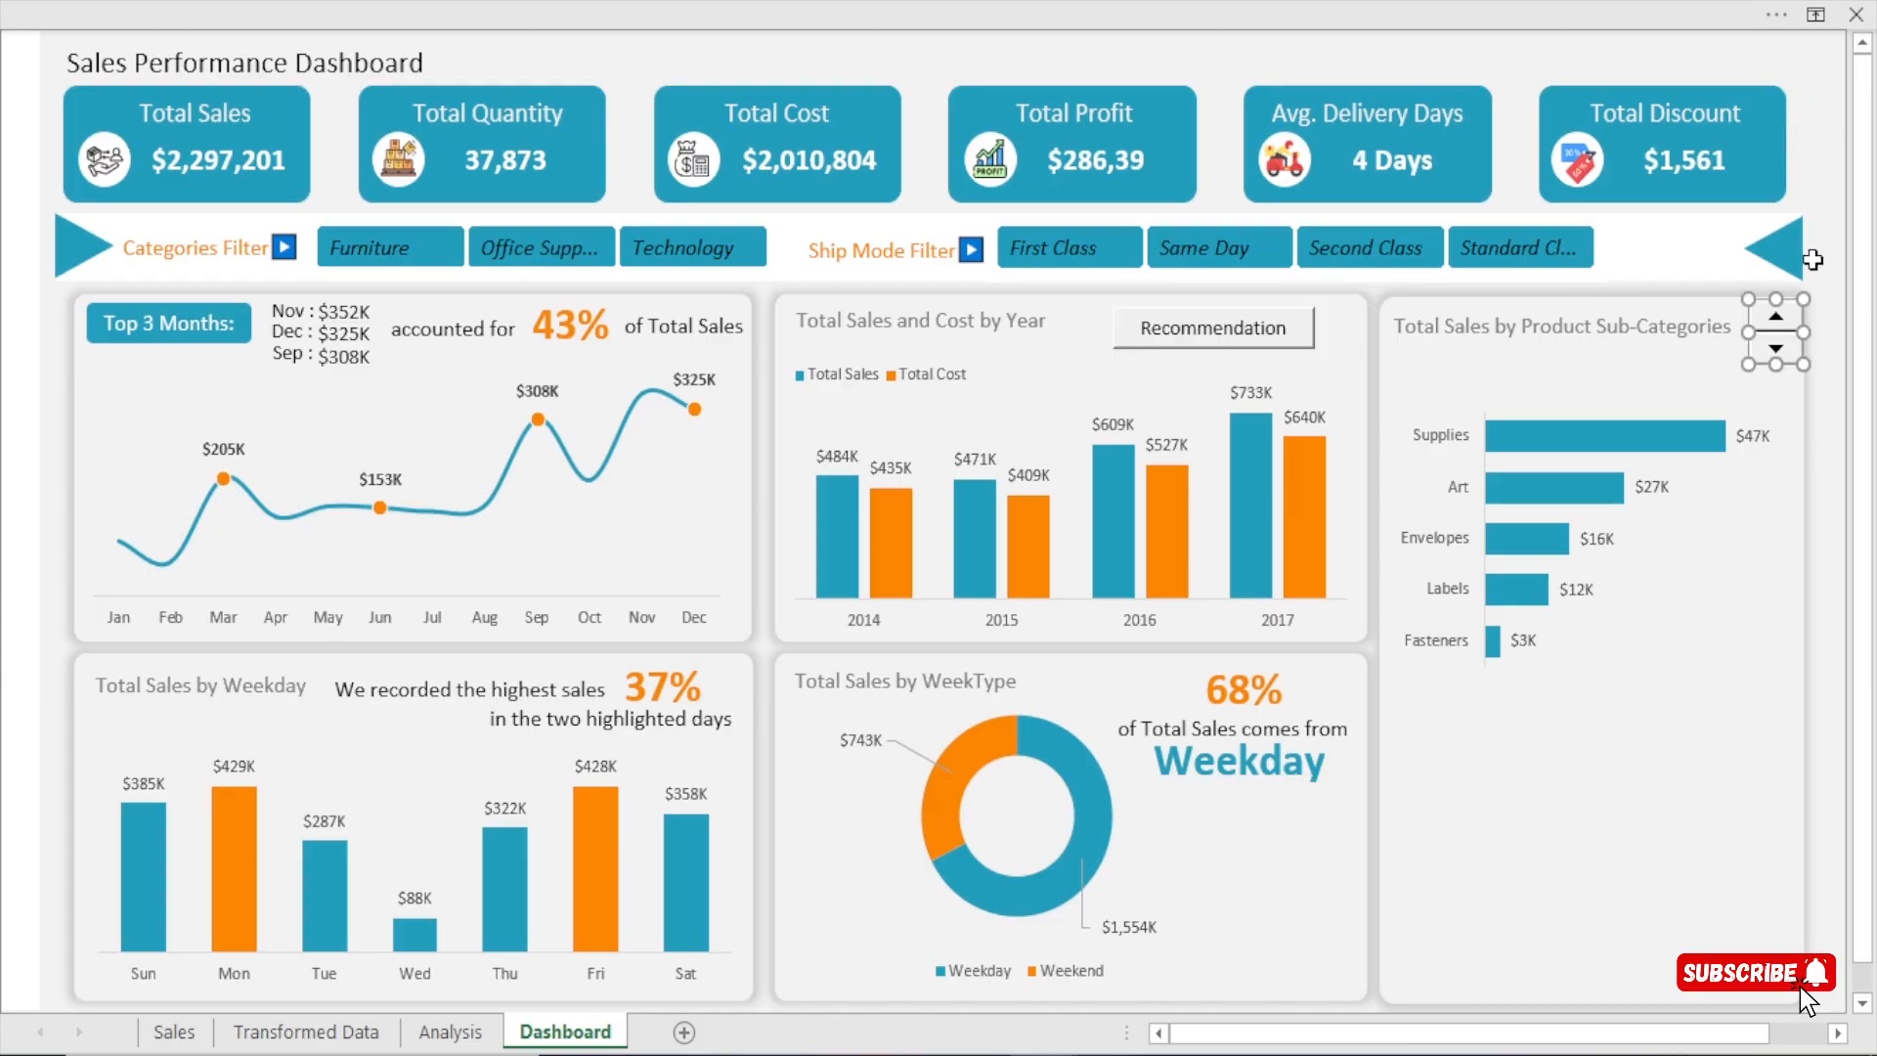
click(1815, 180)
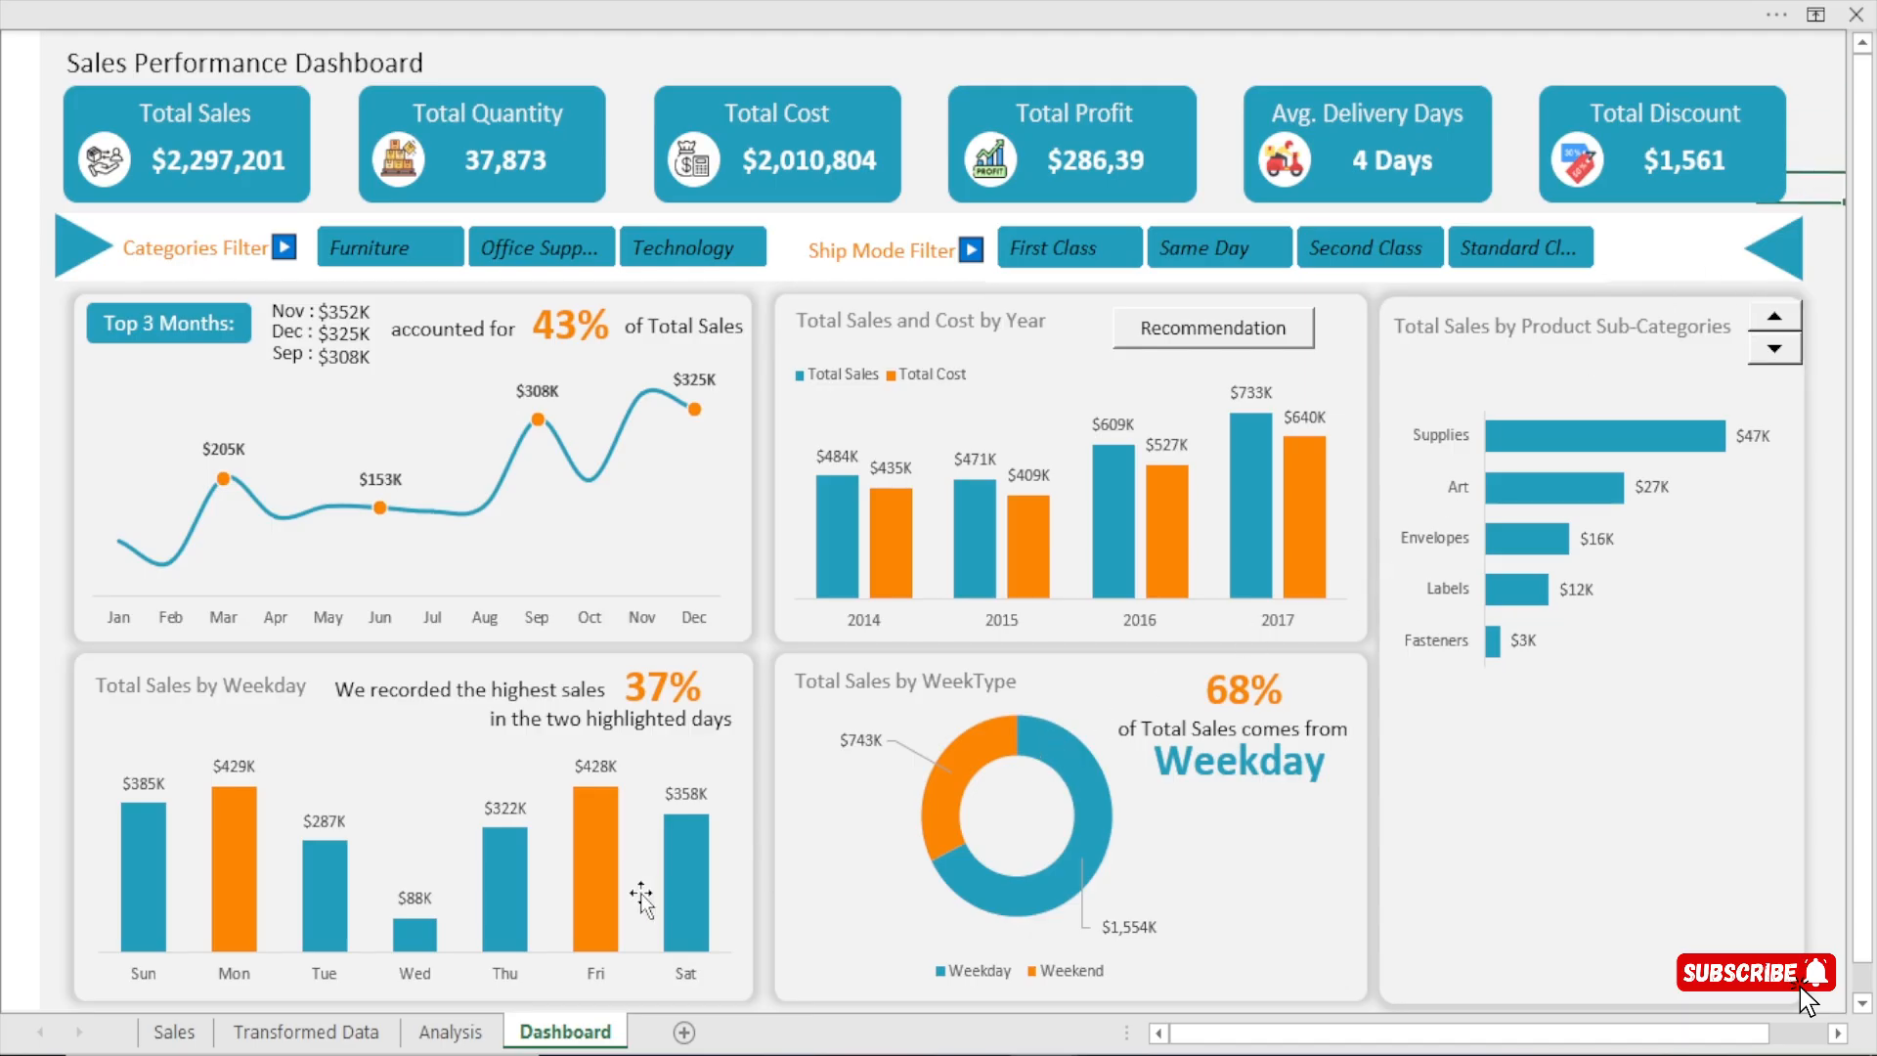
Review the top five sub-categories in BC7:BC11 on the Analysis sheet.
click(476, 1028)
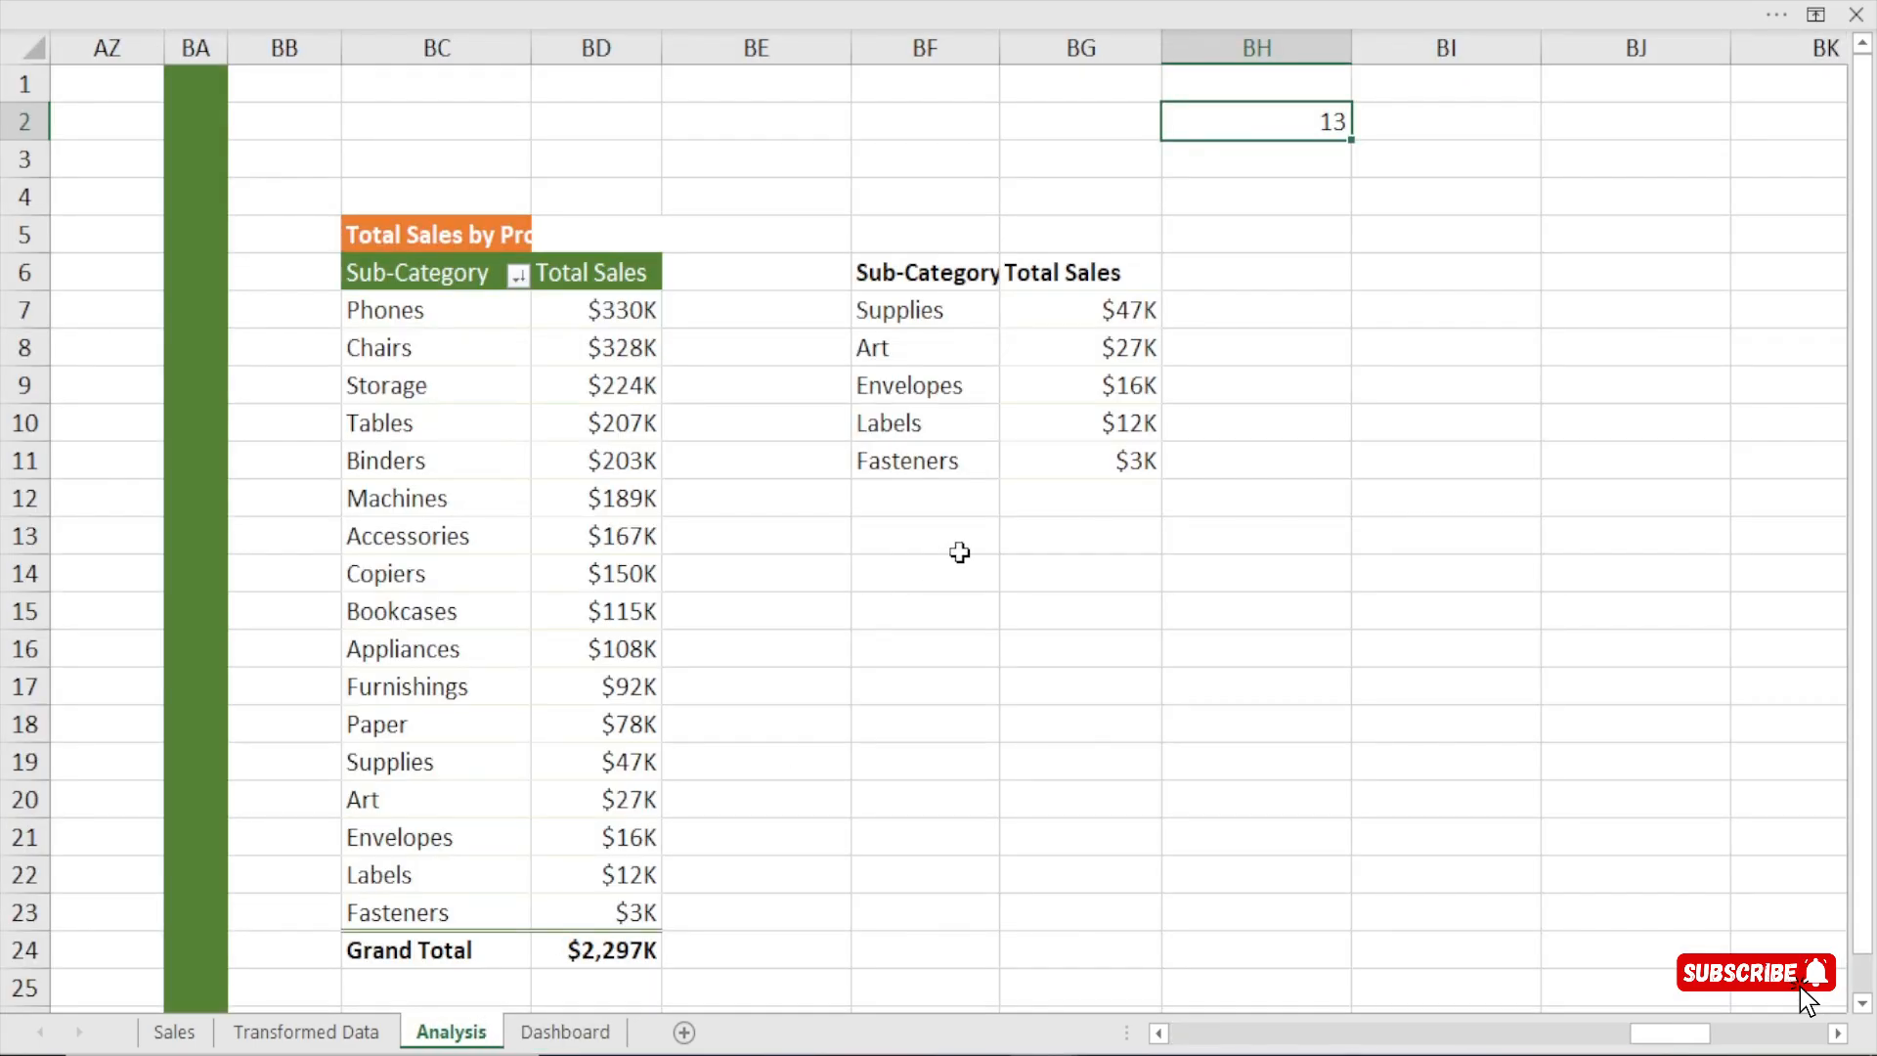
click(915, 625)
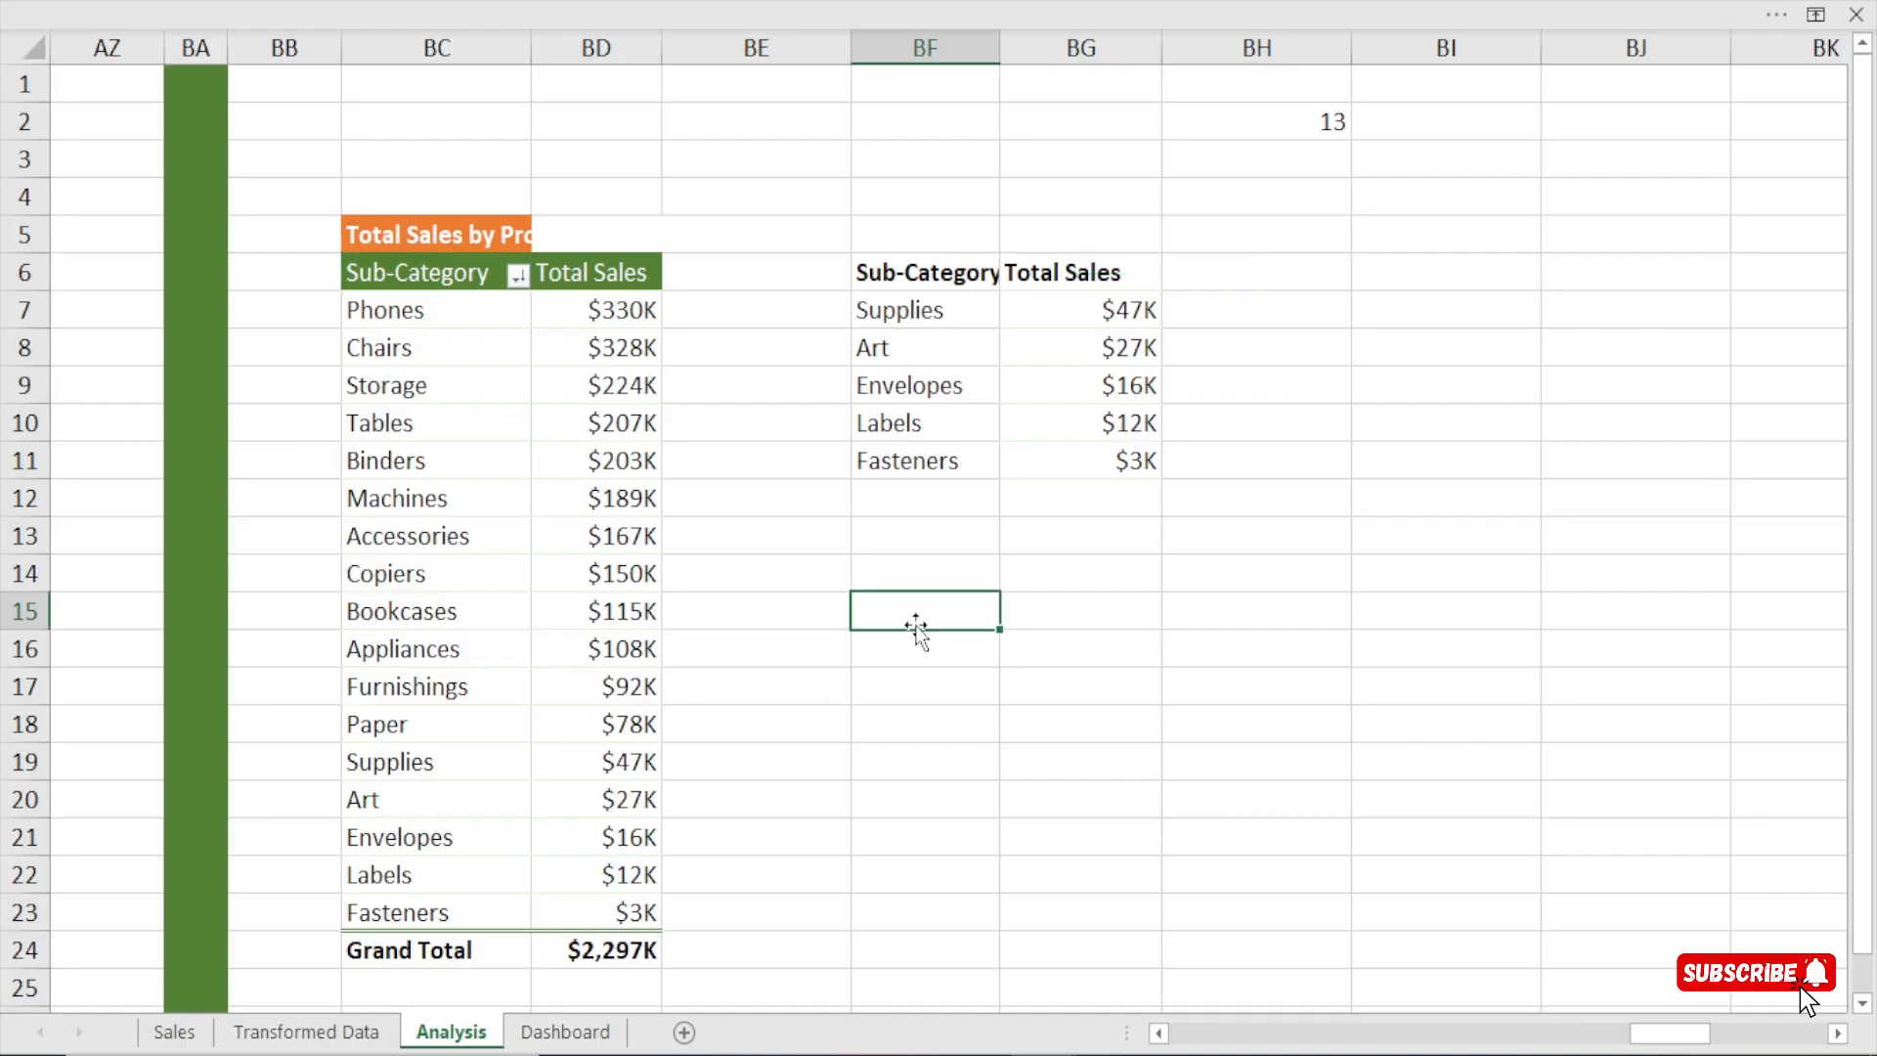
click(406, 309)
drag(406, 309, 401, 447)
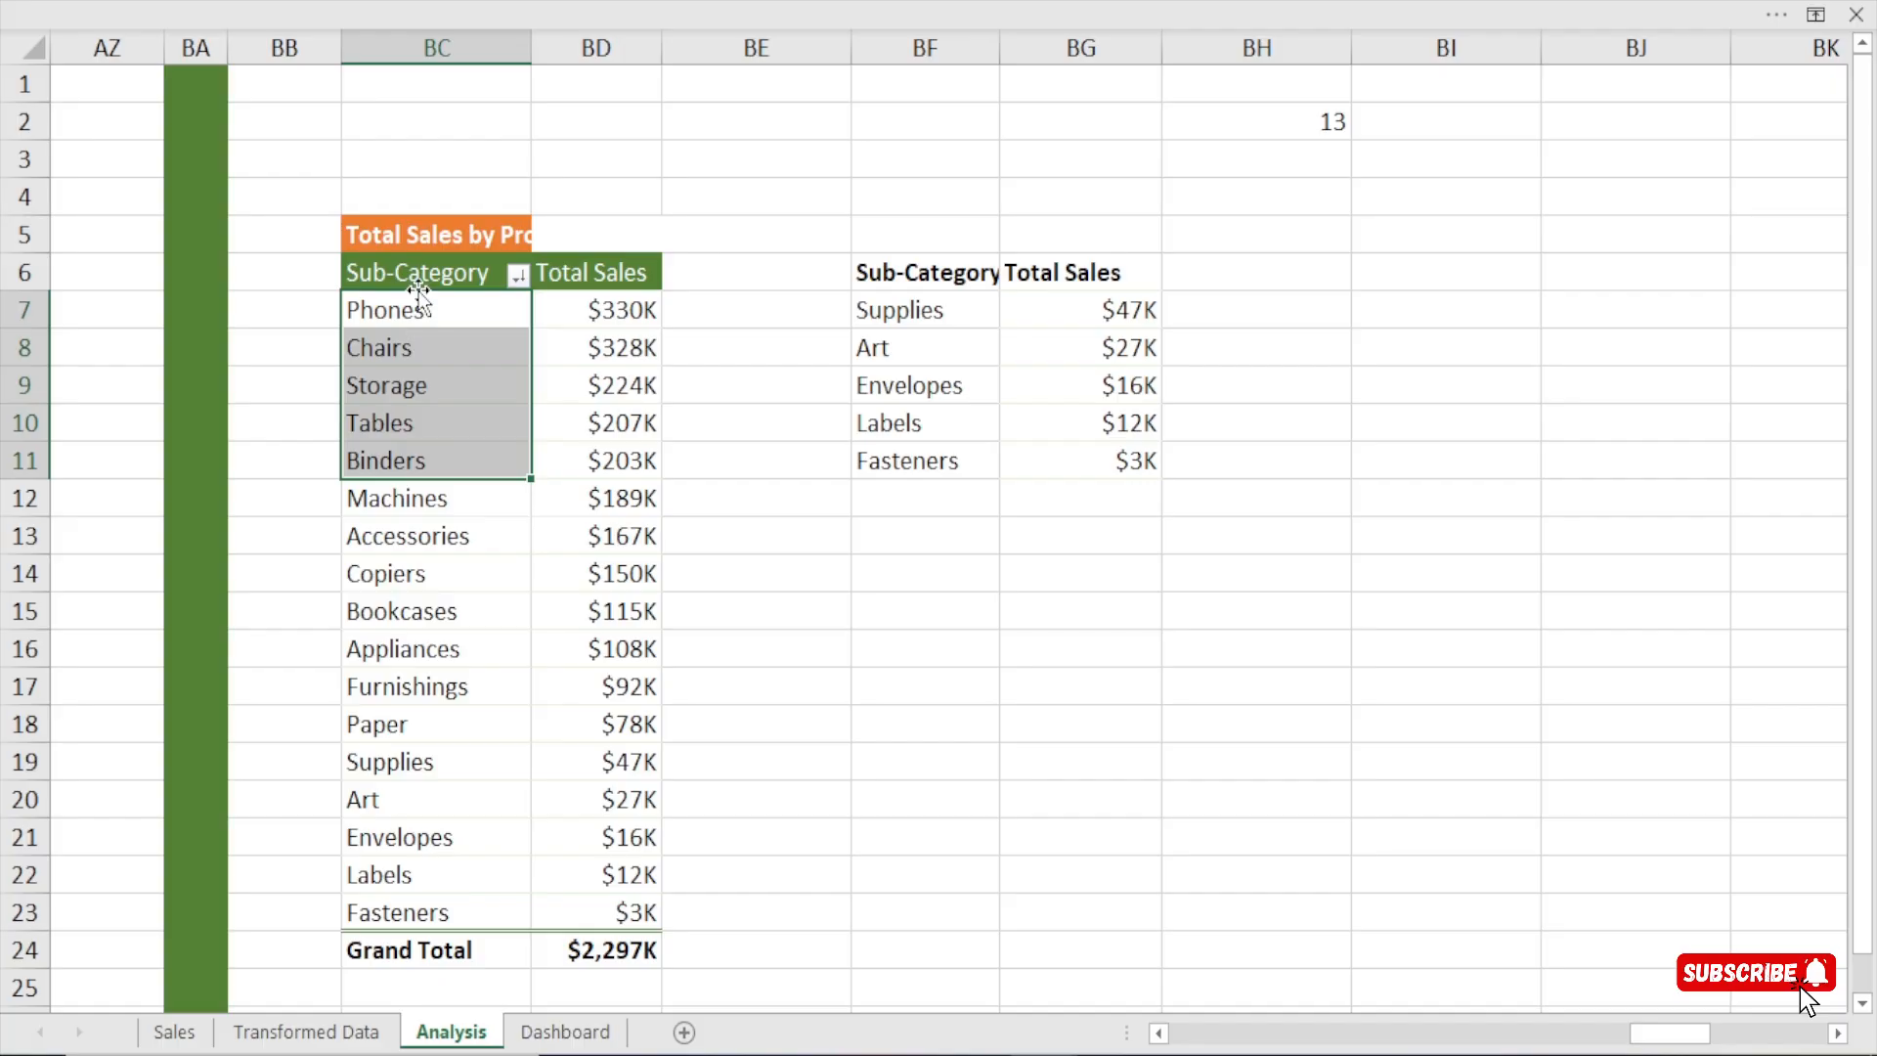
drag(417, 307, 405, 472)
Try to list the top five sub-categories in BF14 with a formula that separates references BC7 to BC11 by plain commas.
click(909, 578)
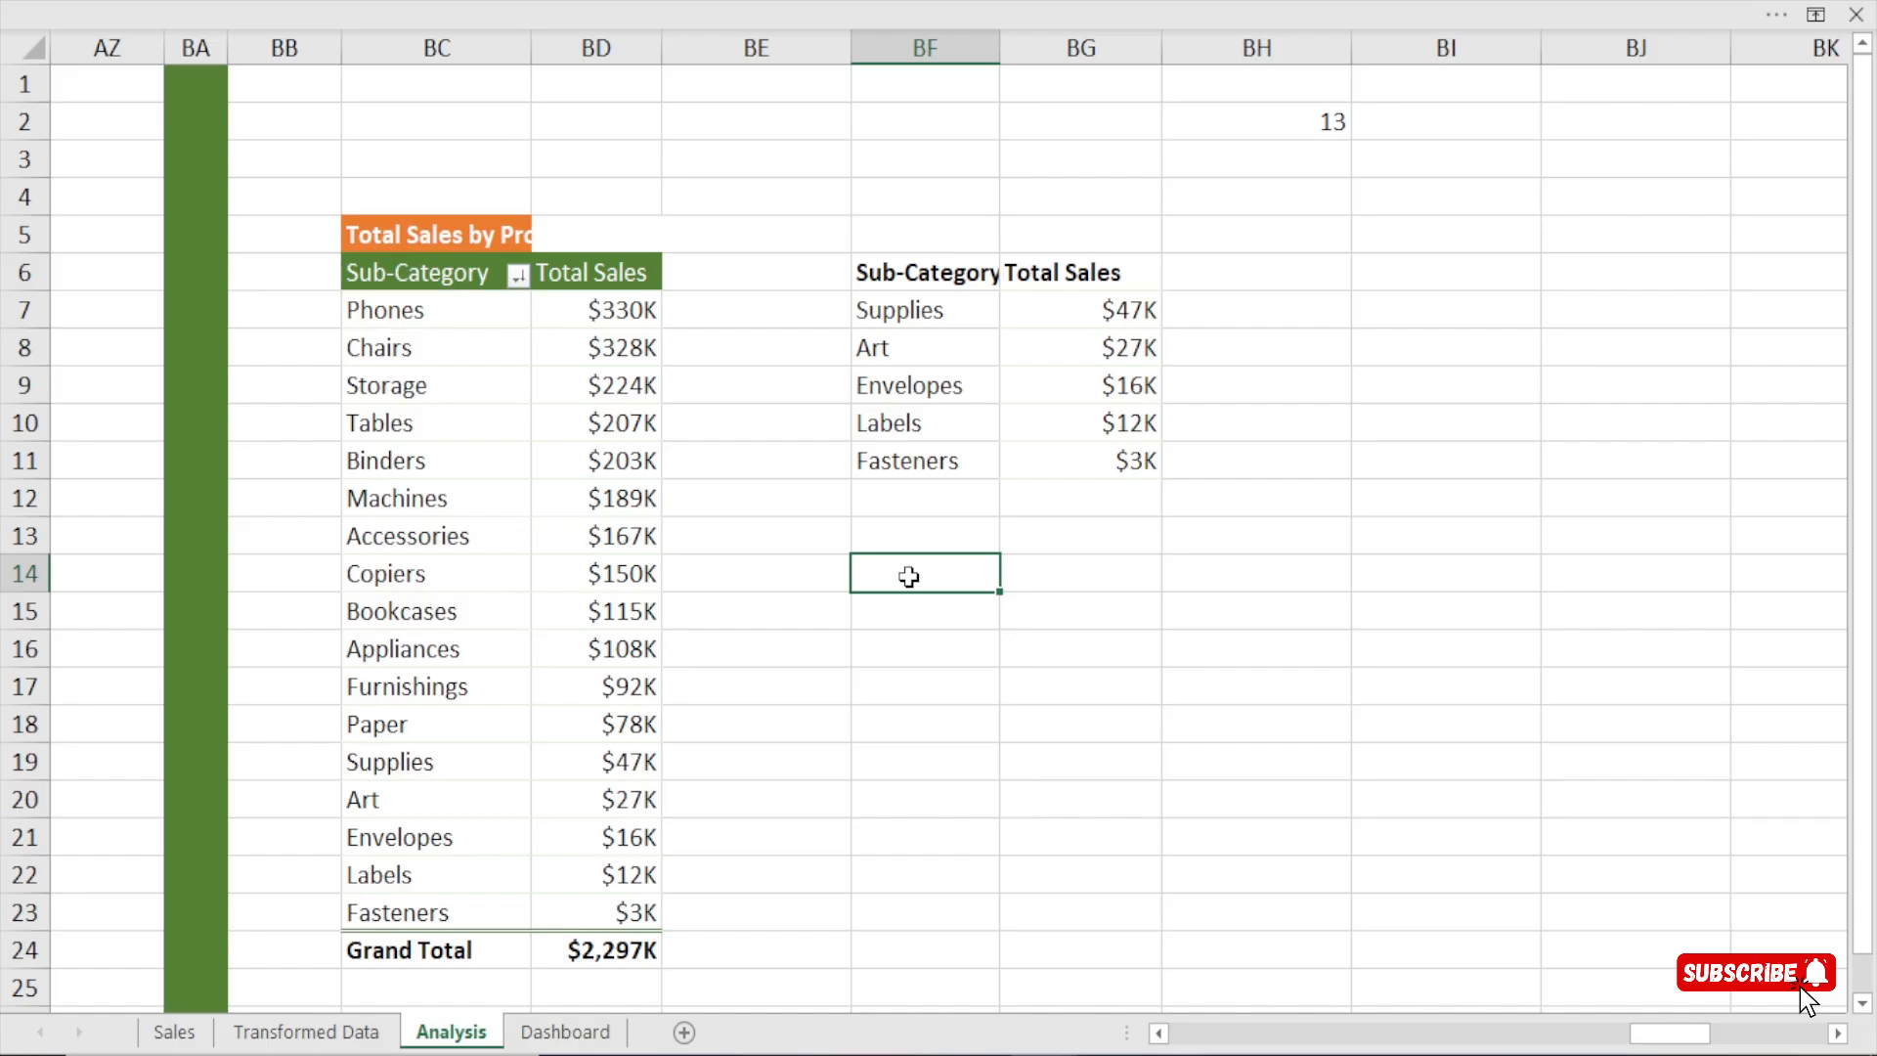
text(=)
click(423, 319)
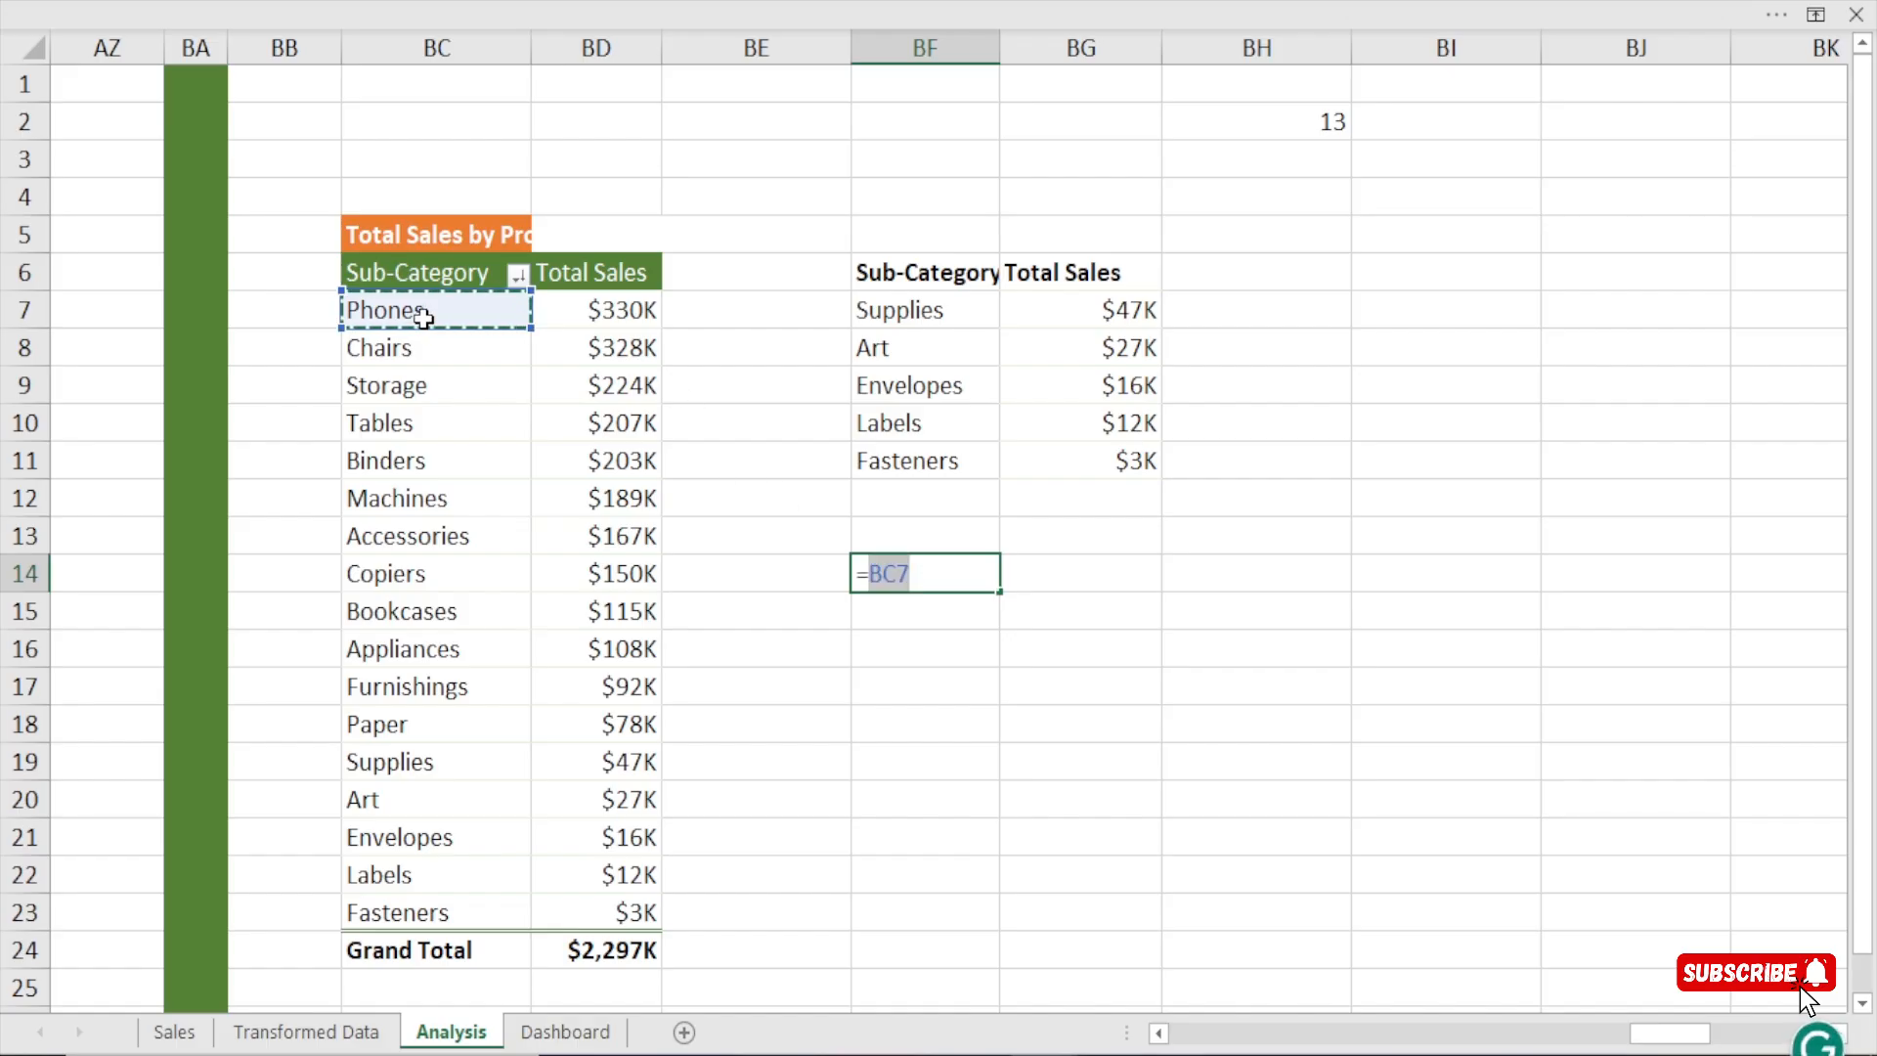
text(,)
click(413, 350)
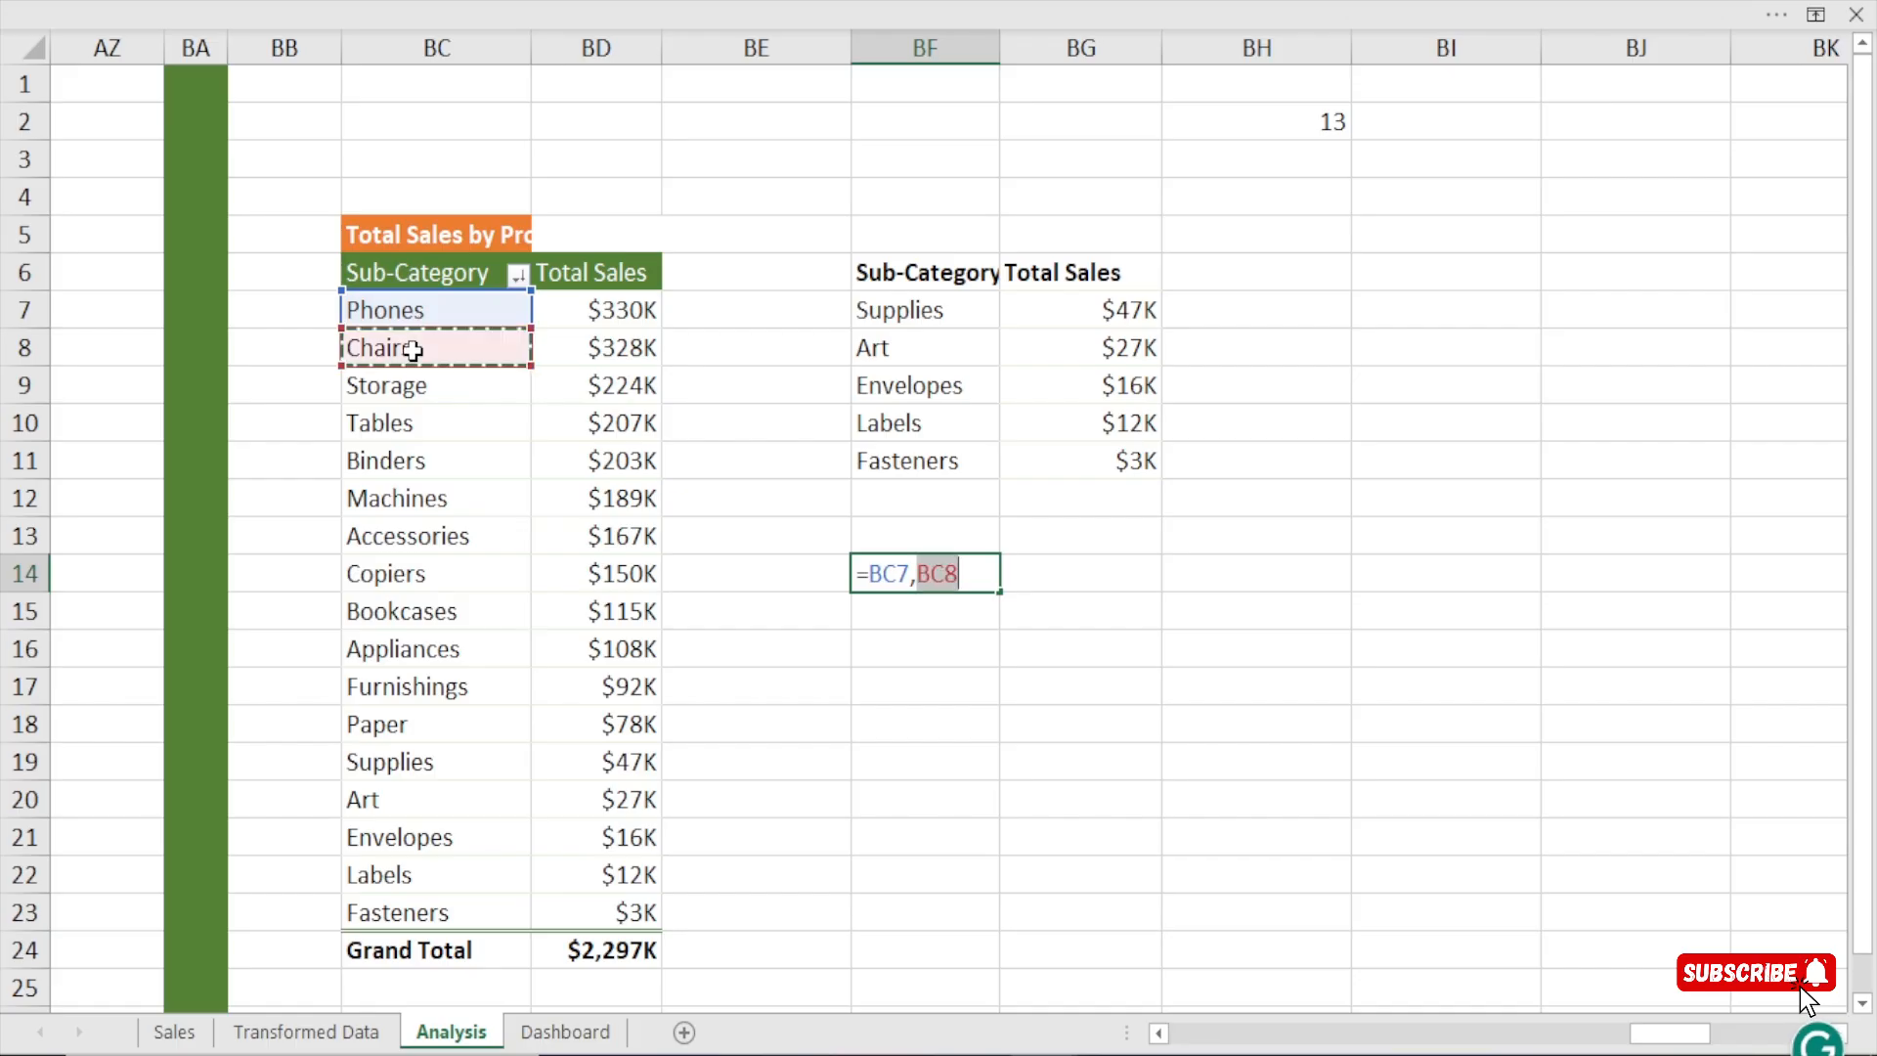
text(,)
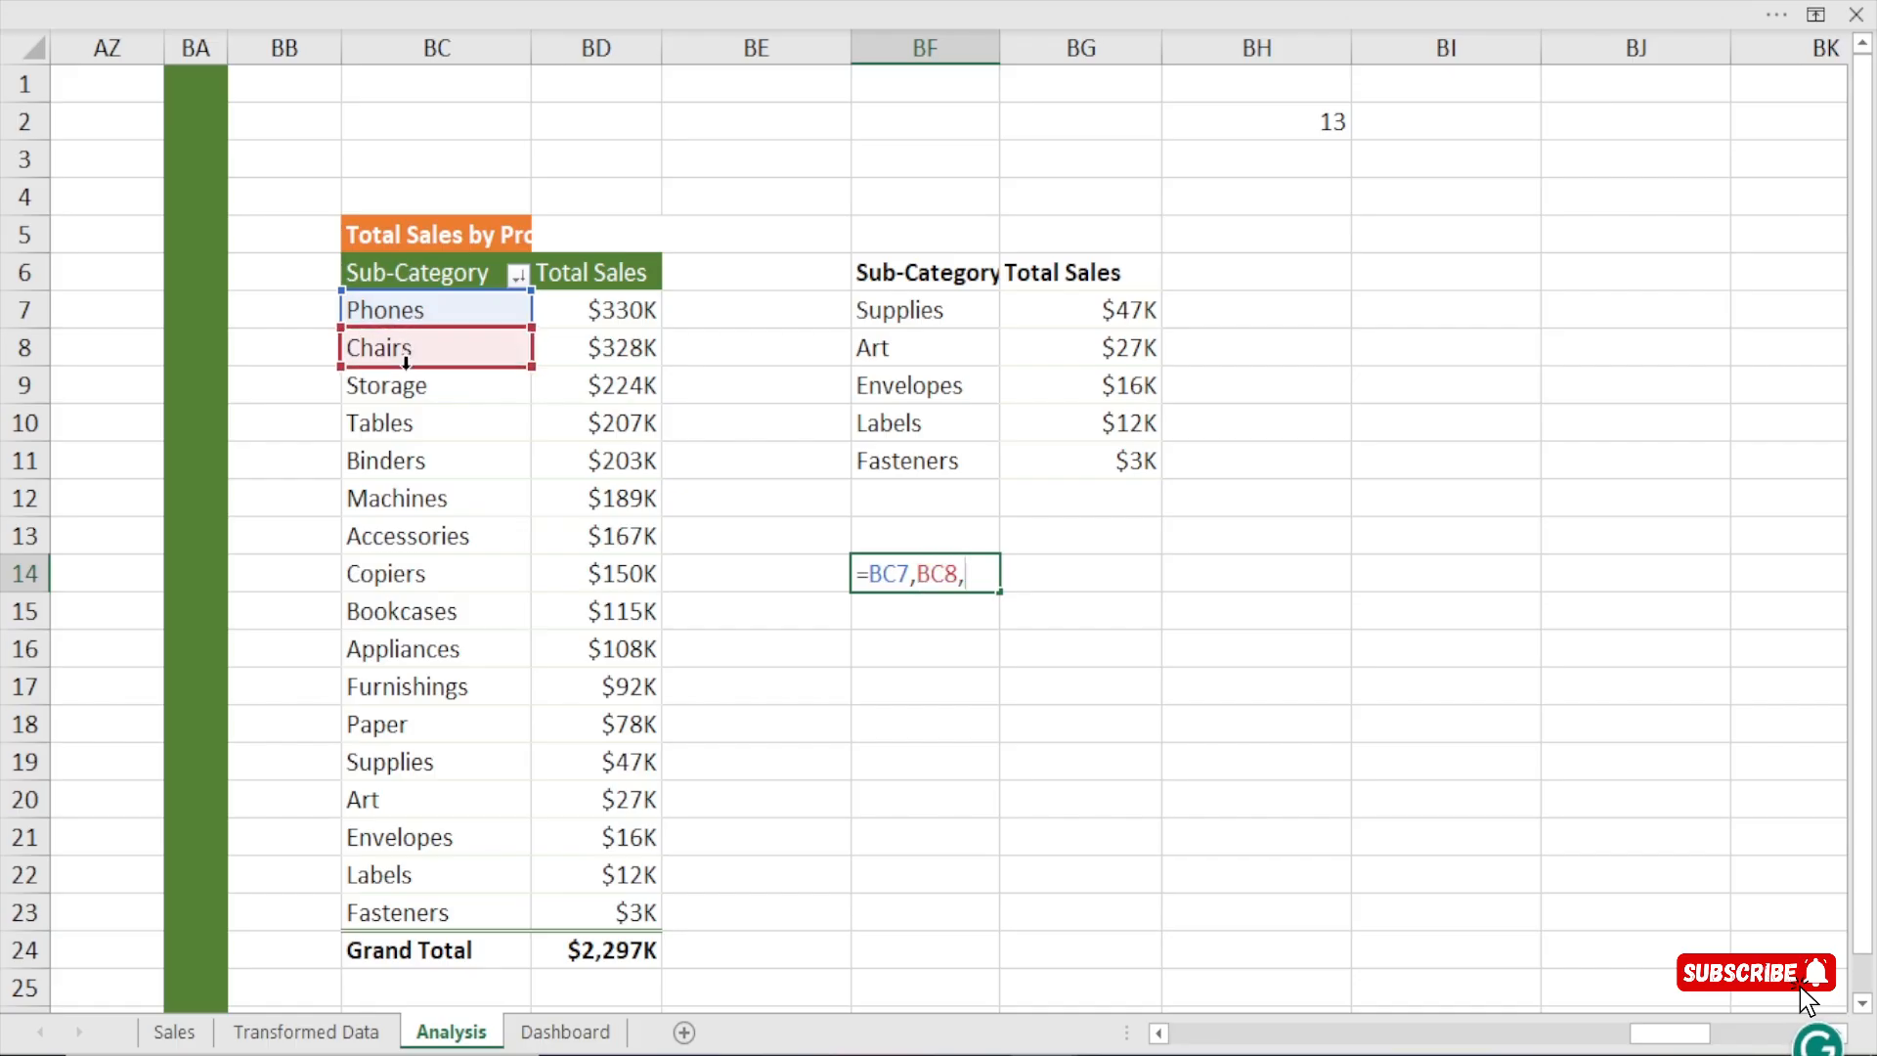
click(396, 393)
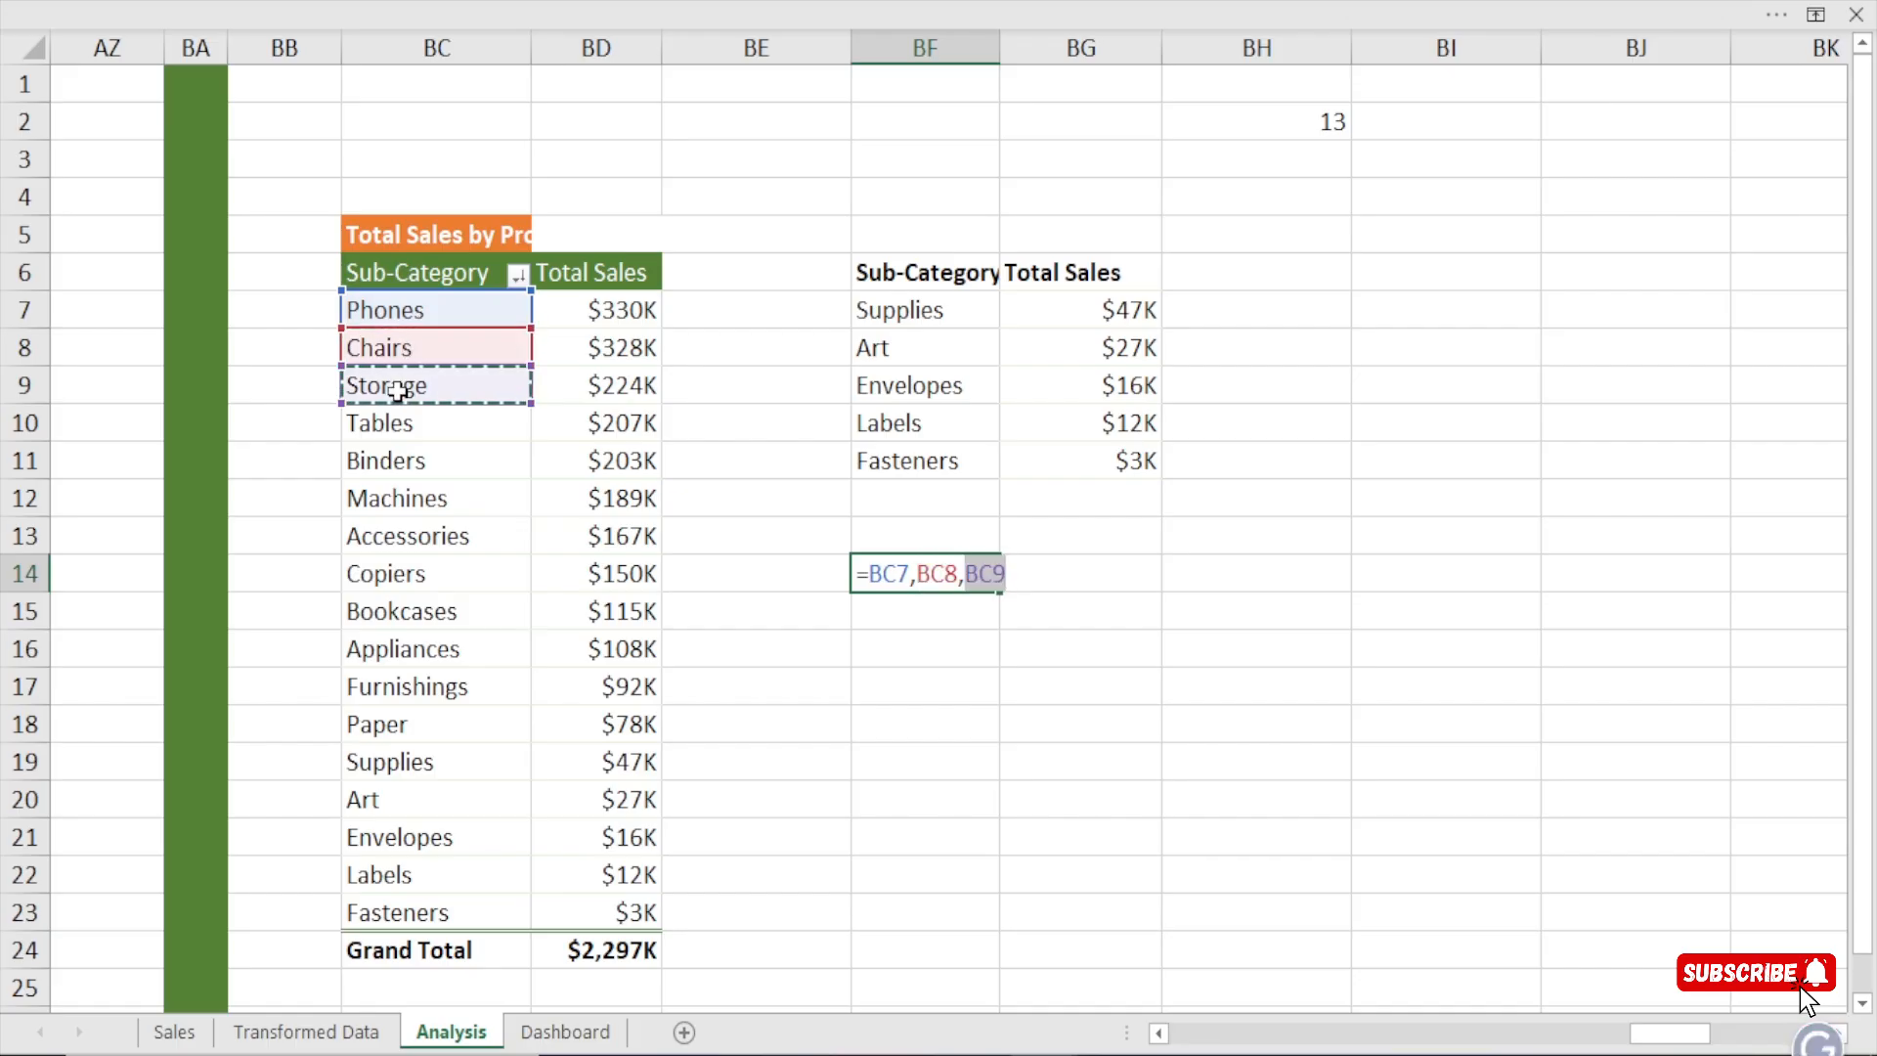
text(,)
click(400, 428)
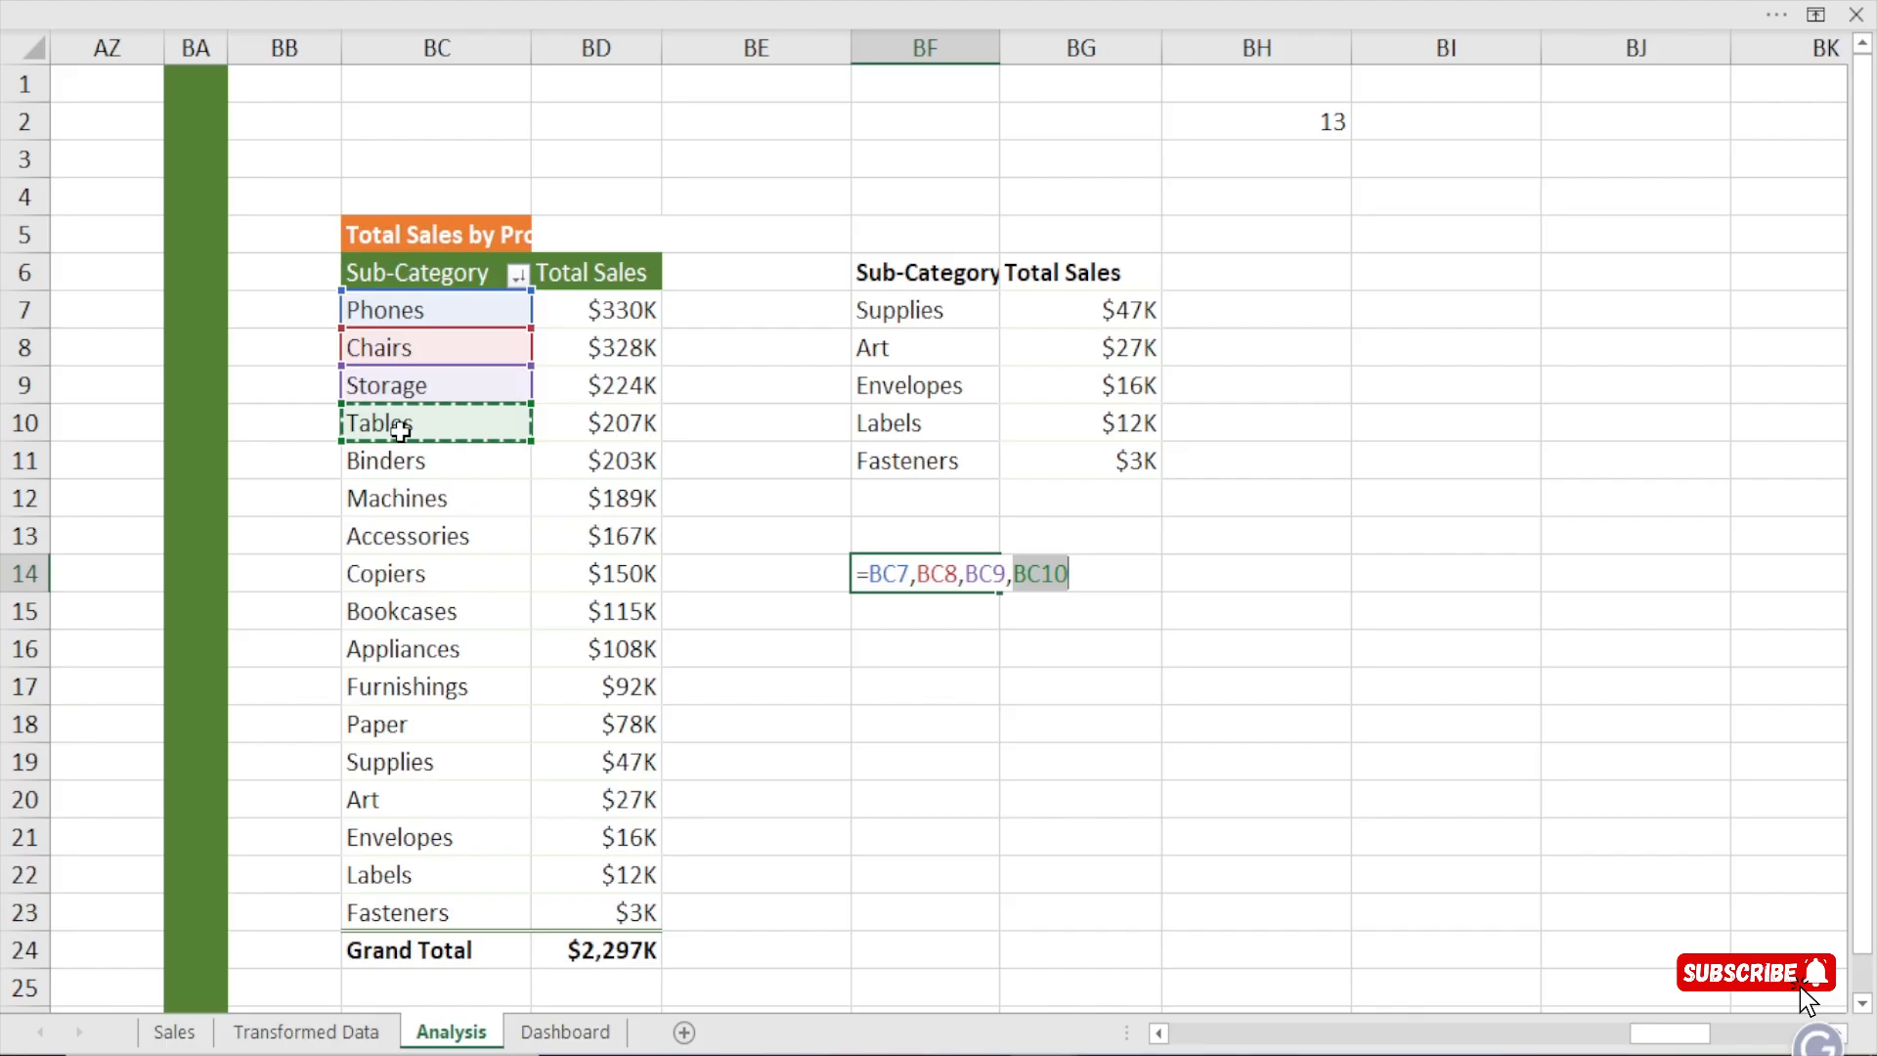
text(,)
click(412, 460)
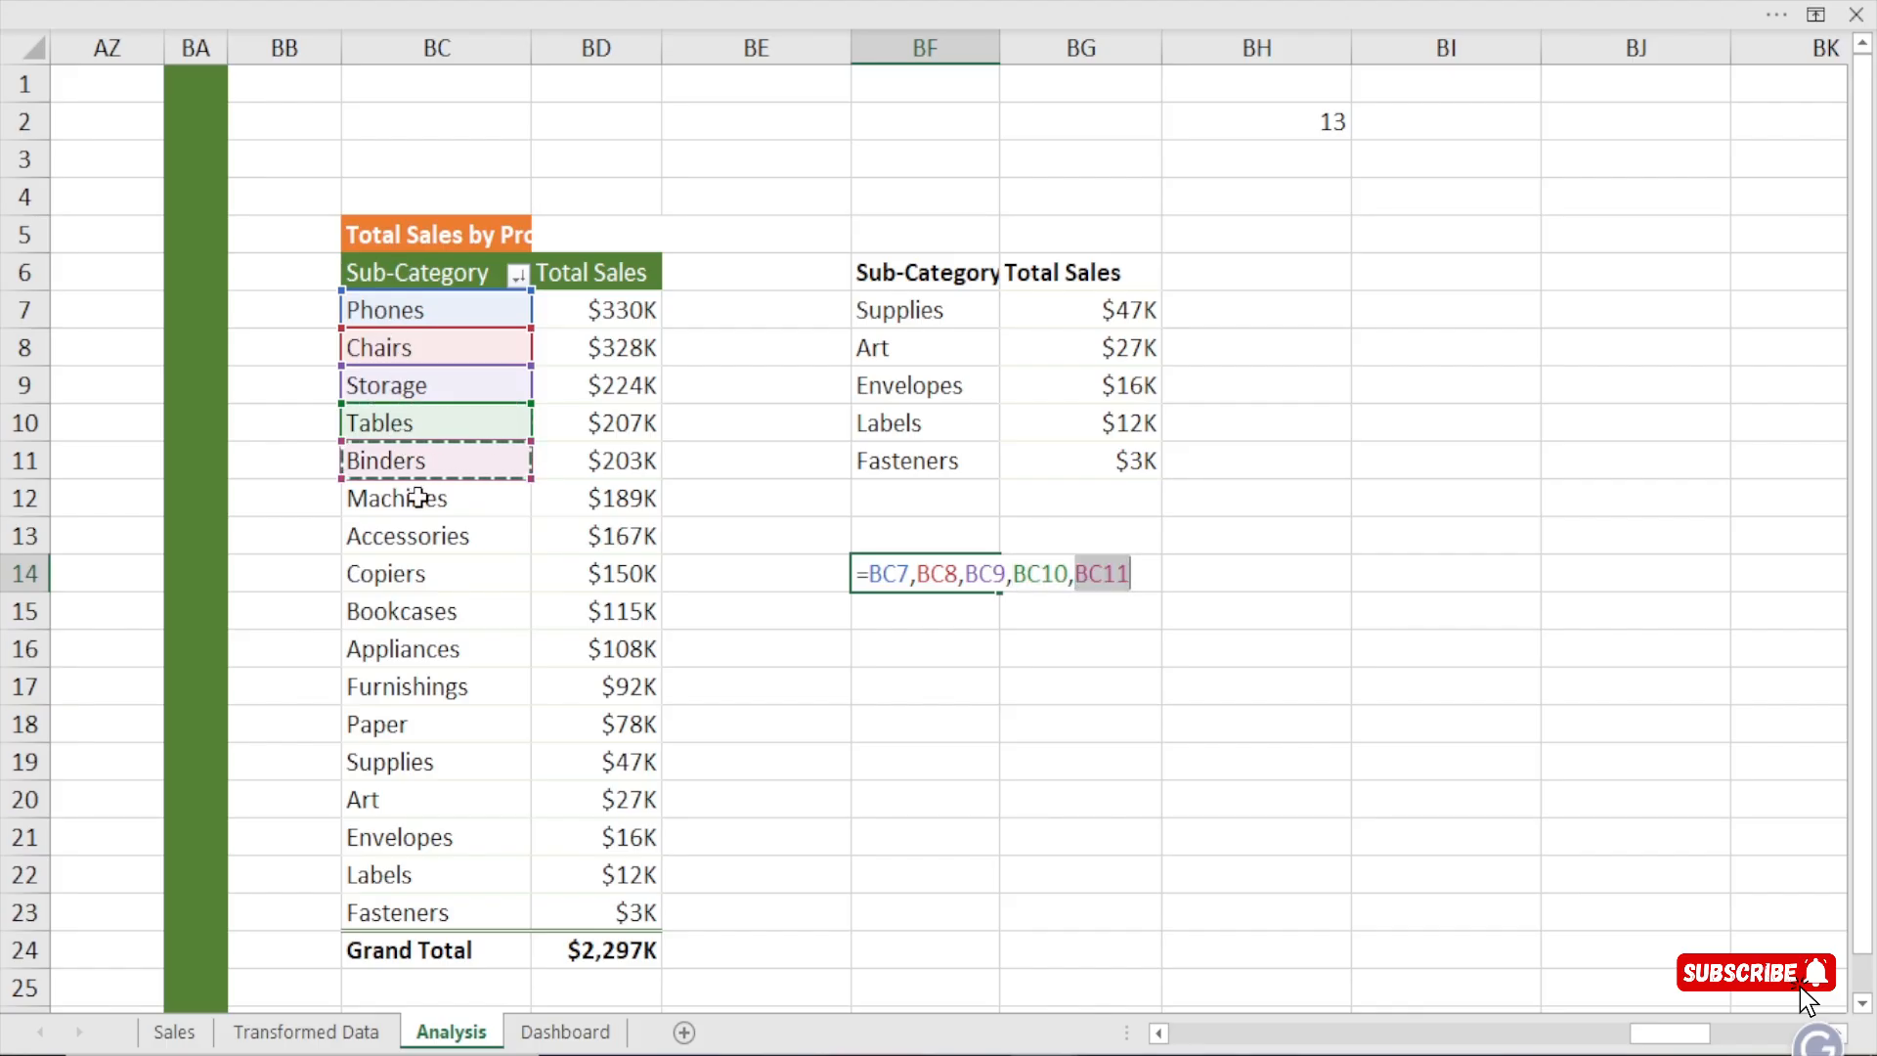
text(()
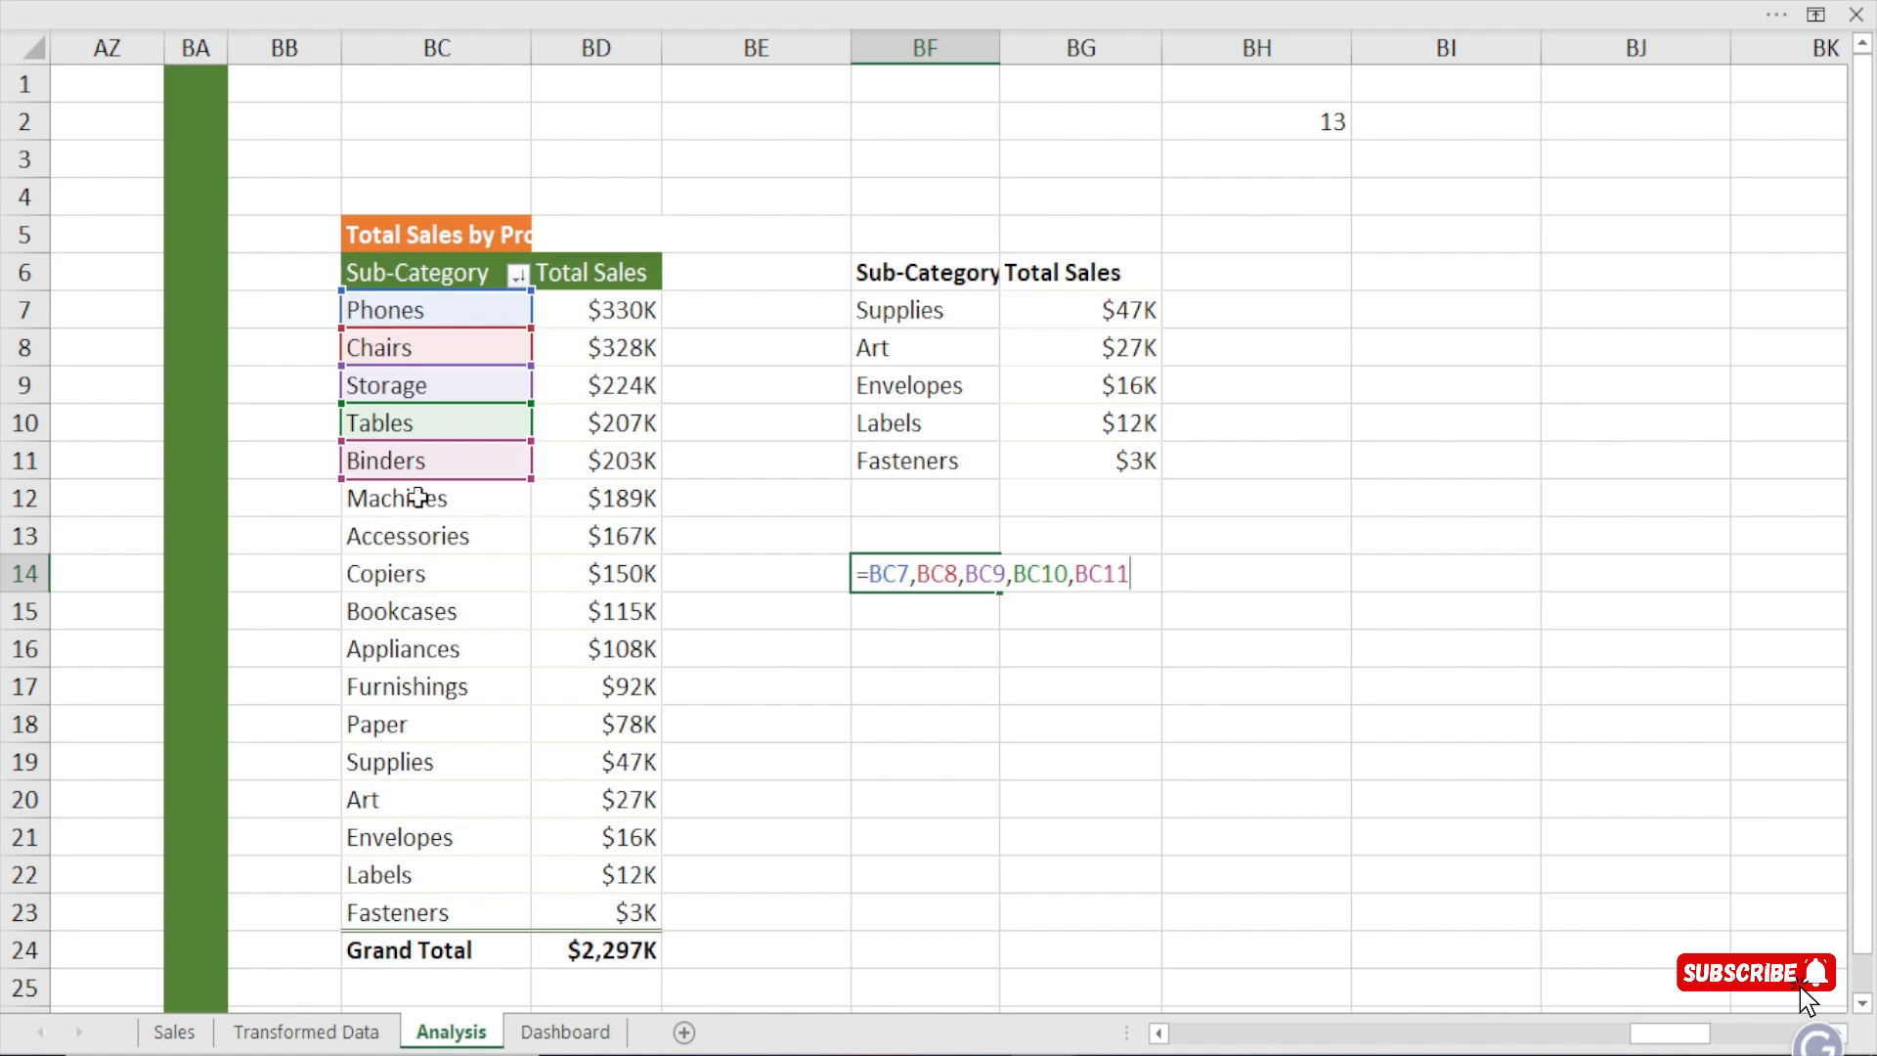
key(Return)
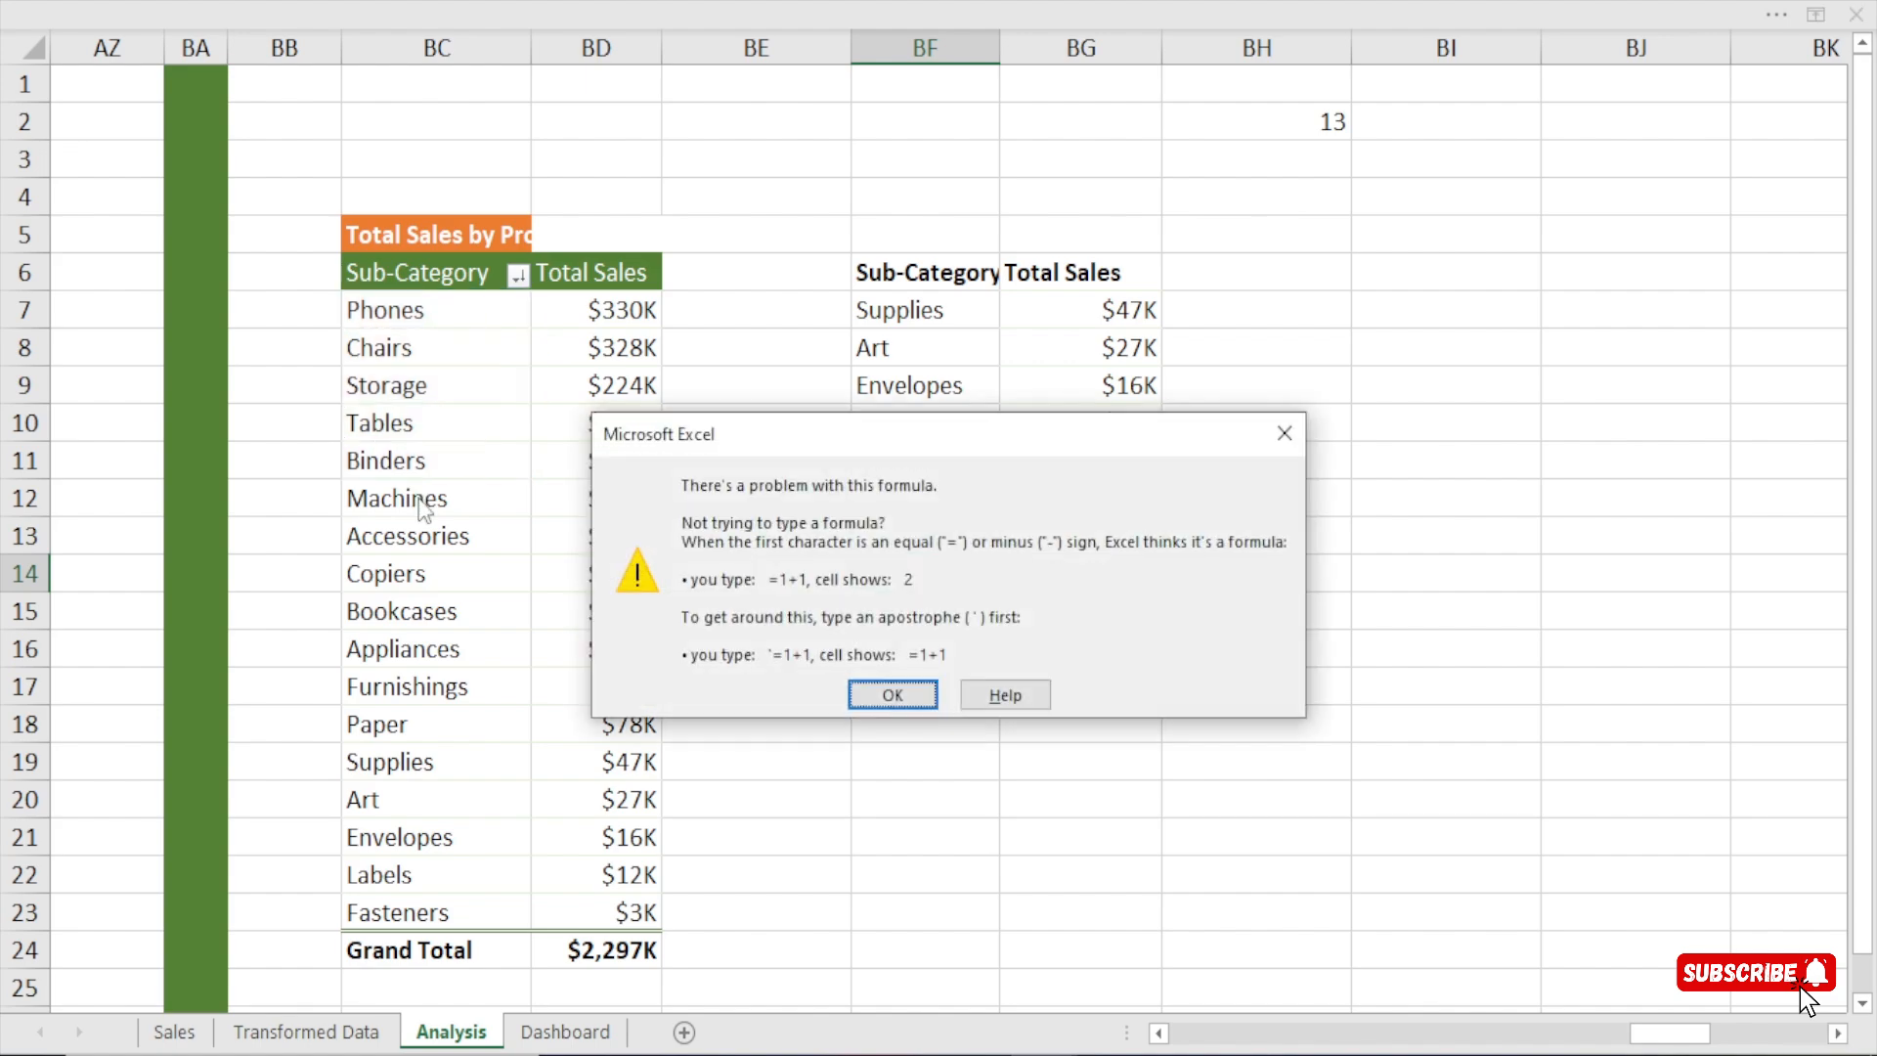
click(871, 689)
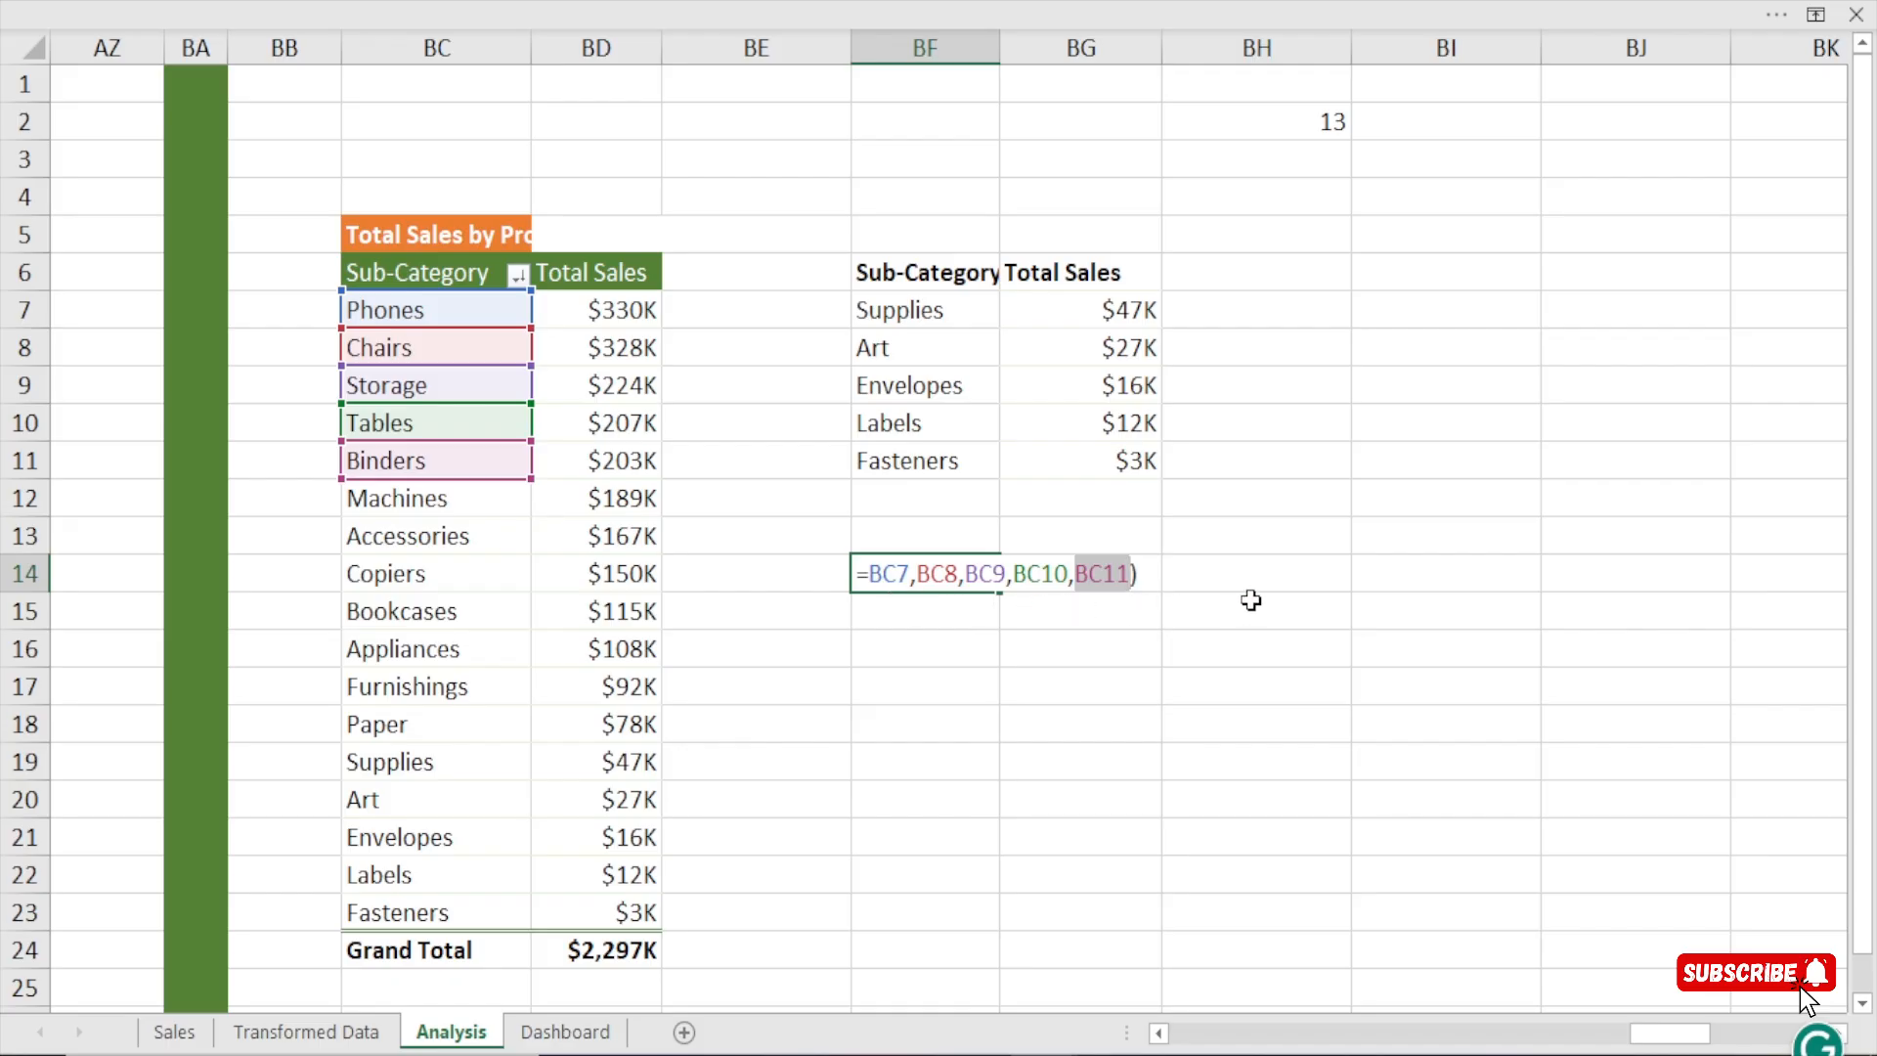
click(1151, 581)
key(Return)
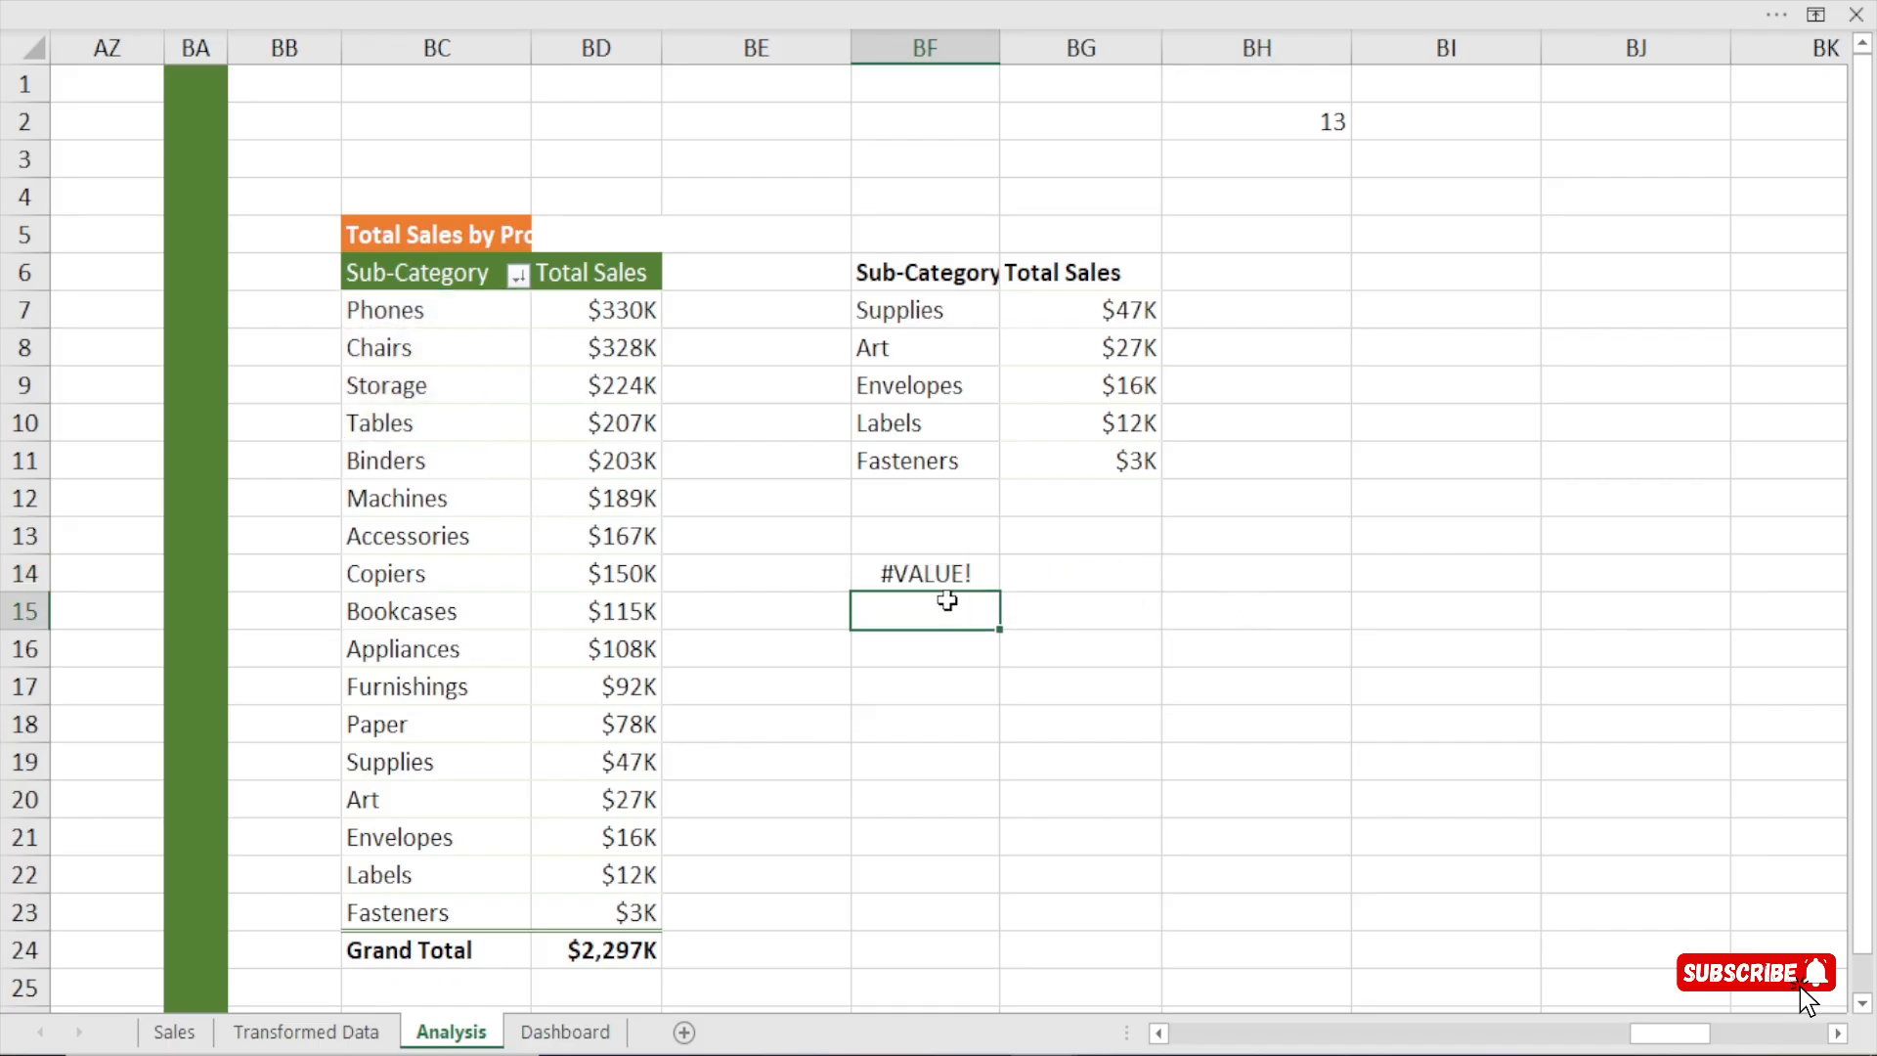
Clear the comma-separated formula from BF14.
click(945, 576)
key(Return)
click(945, 576)
key(Delete)
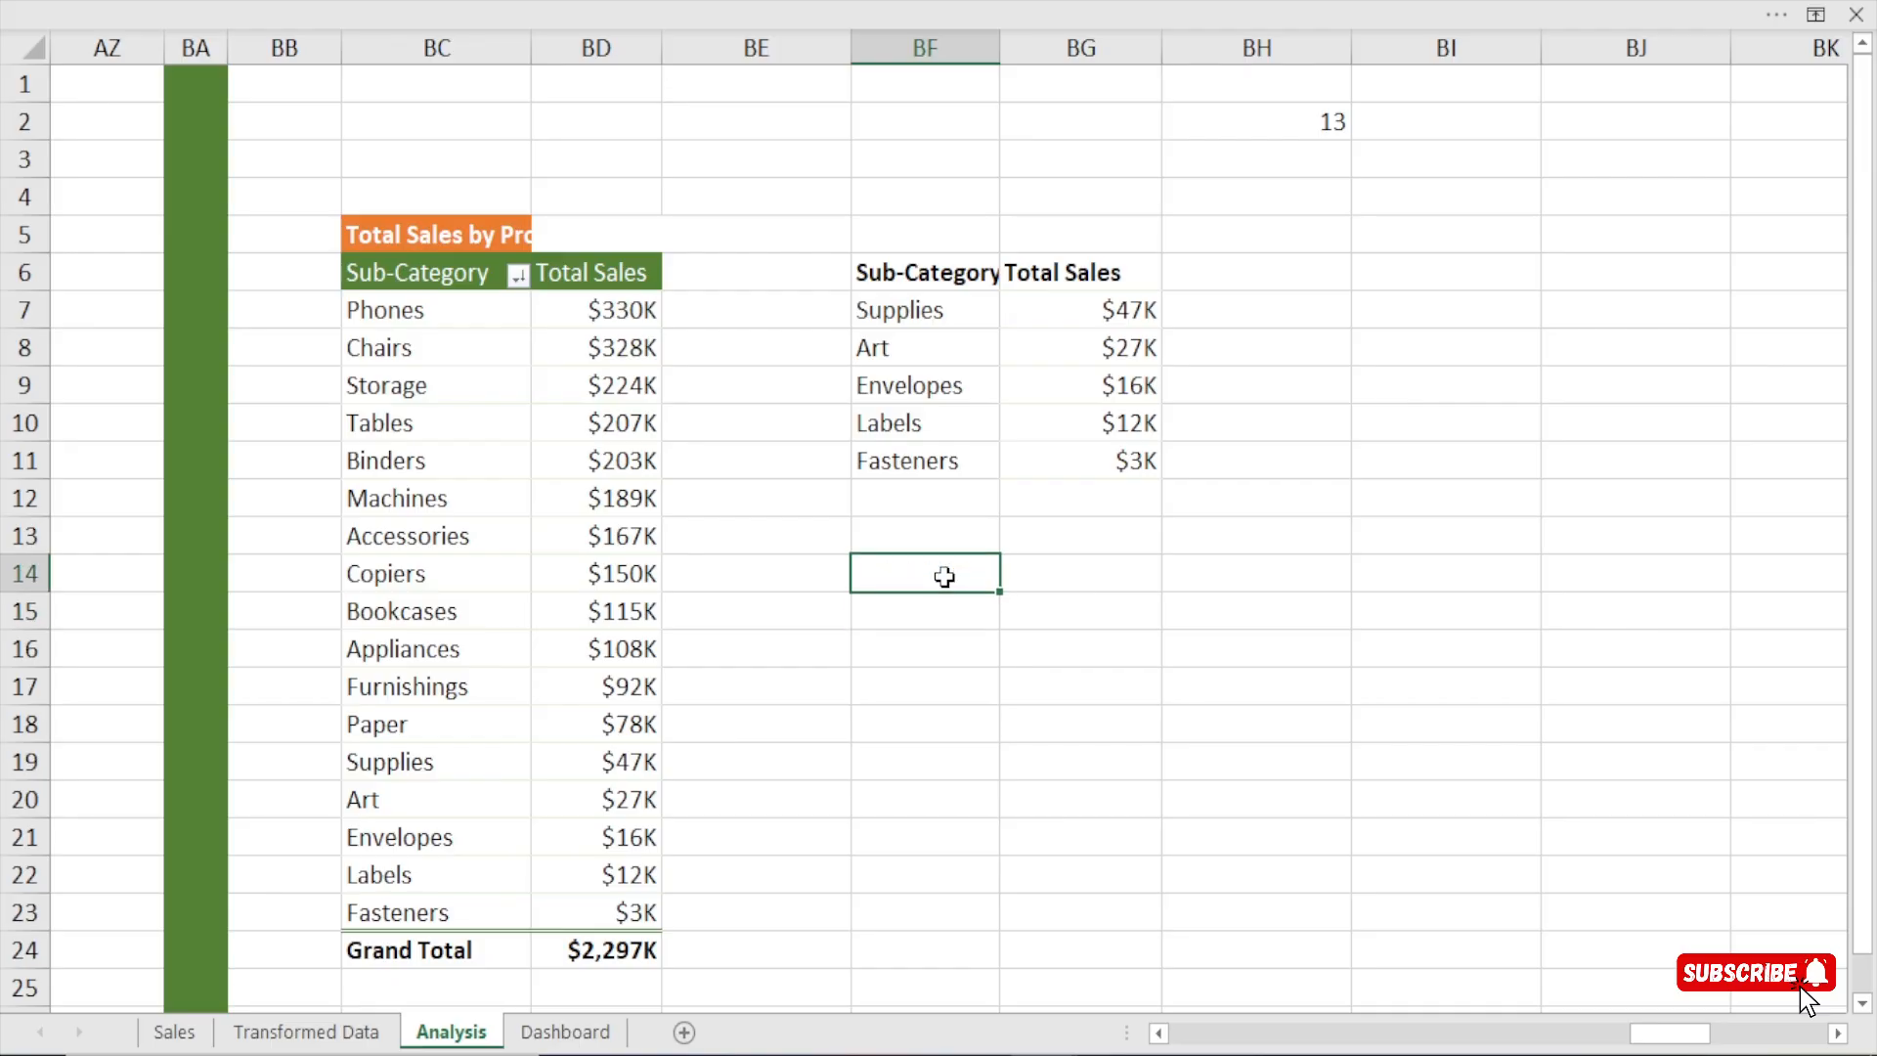
Start a formula in BF14 that joins BC7, BC8 and BC9 with & and the separator " ,".
text(=)
click(440, 317)
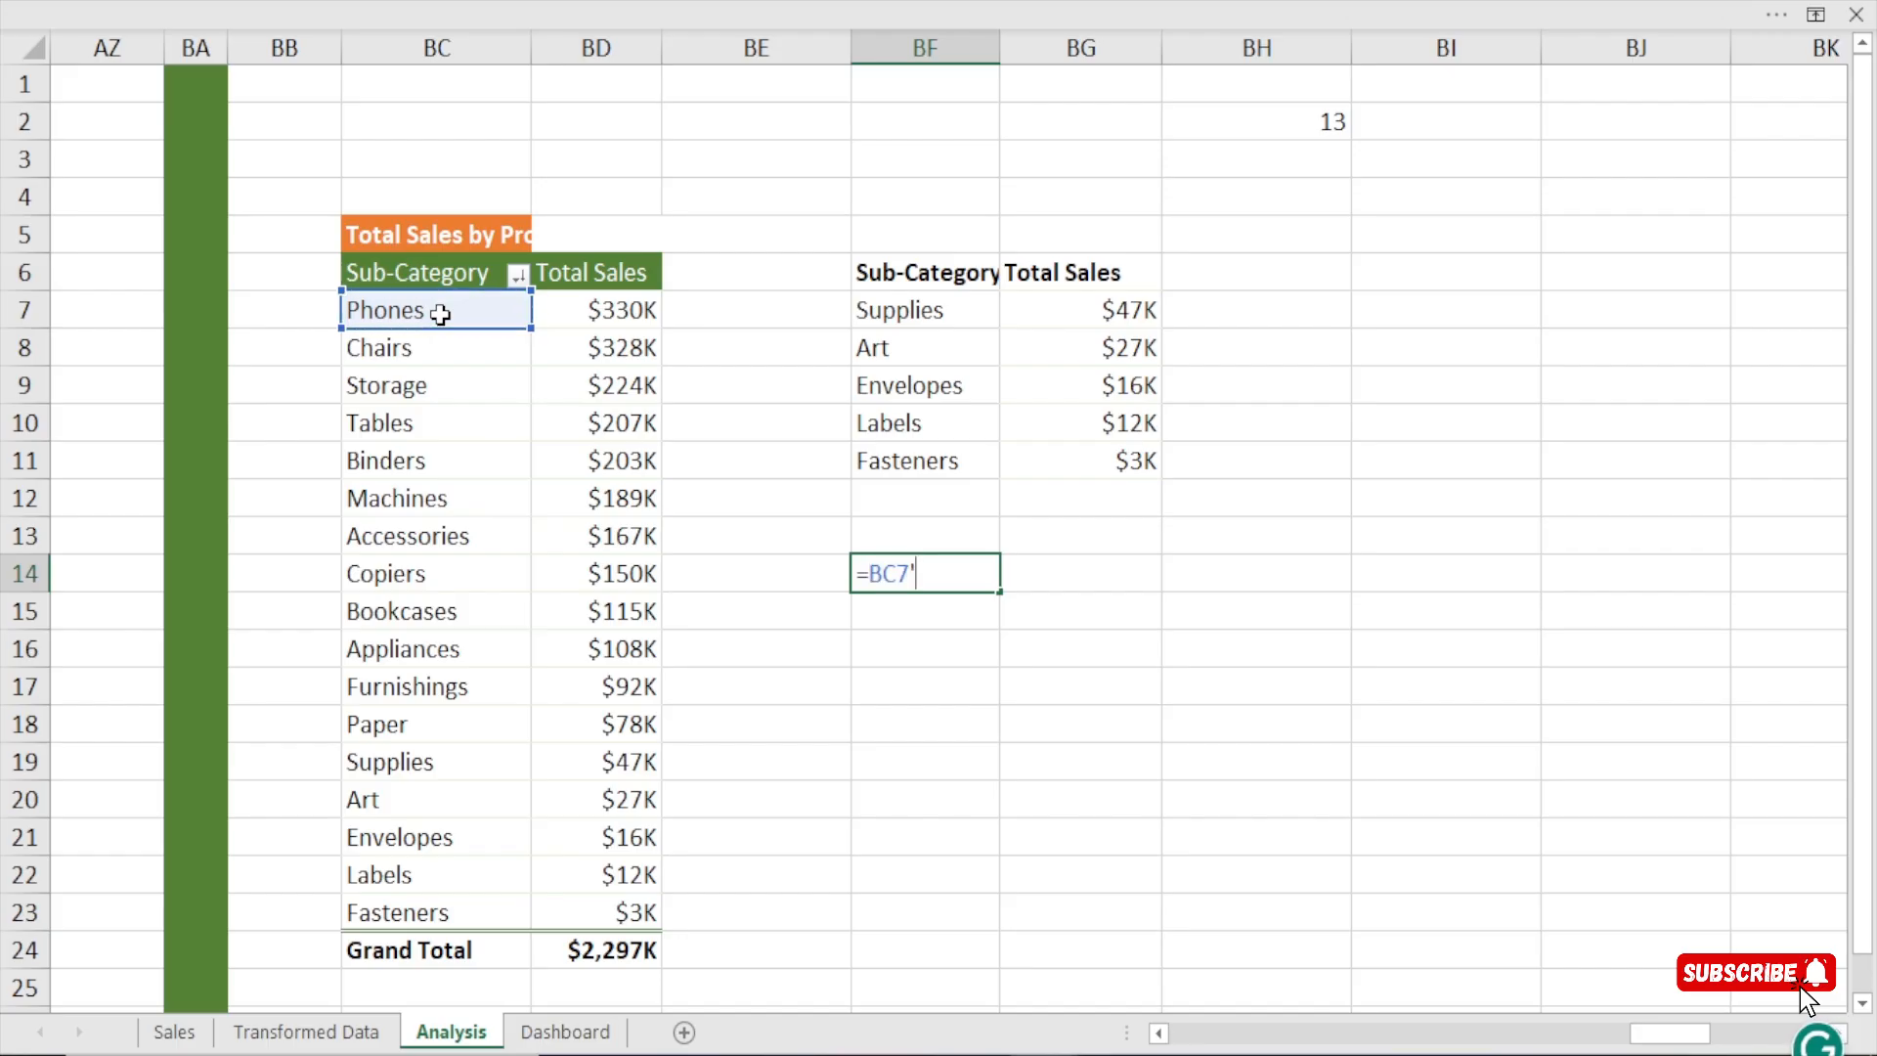
key(BackSpace)
text(")
key(BackSpace)
text(&" ,)
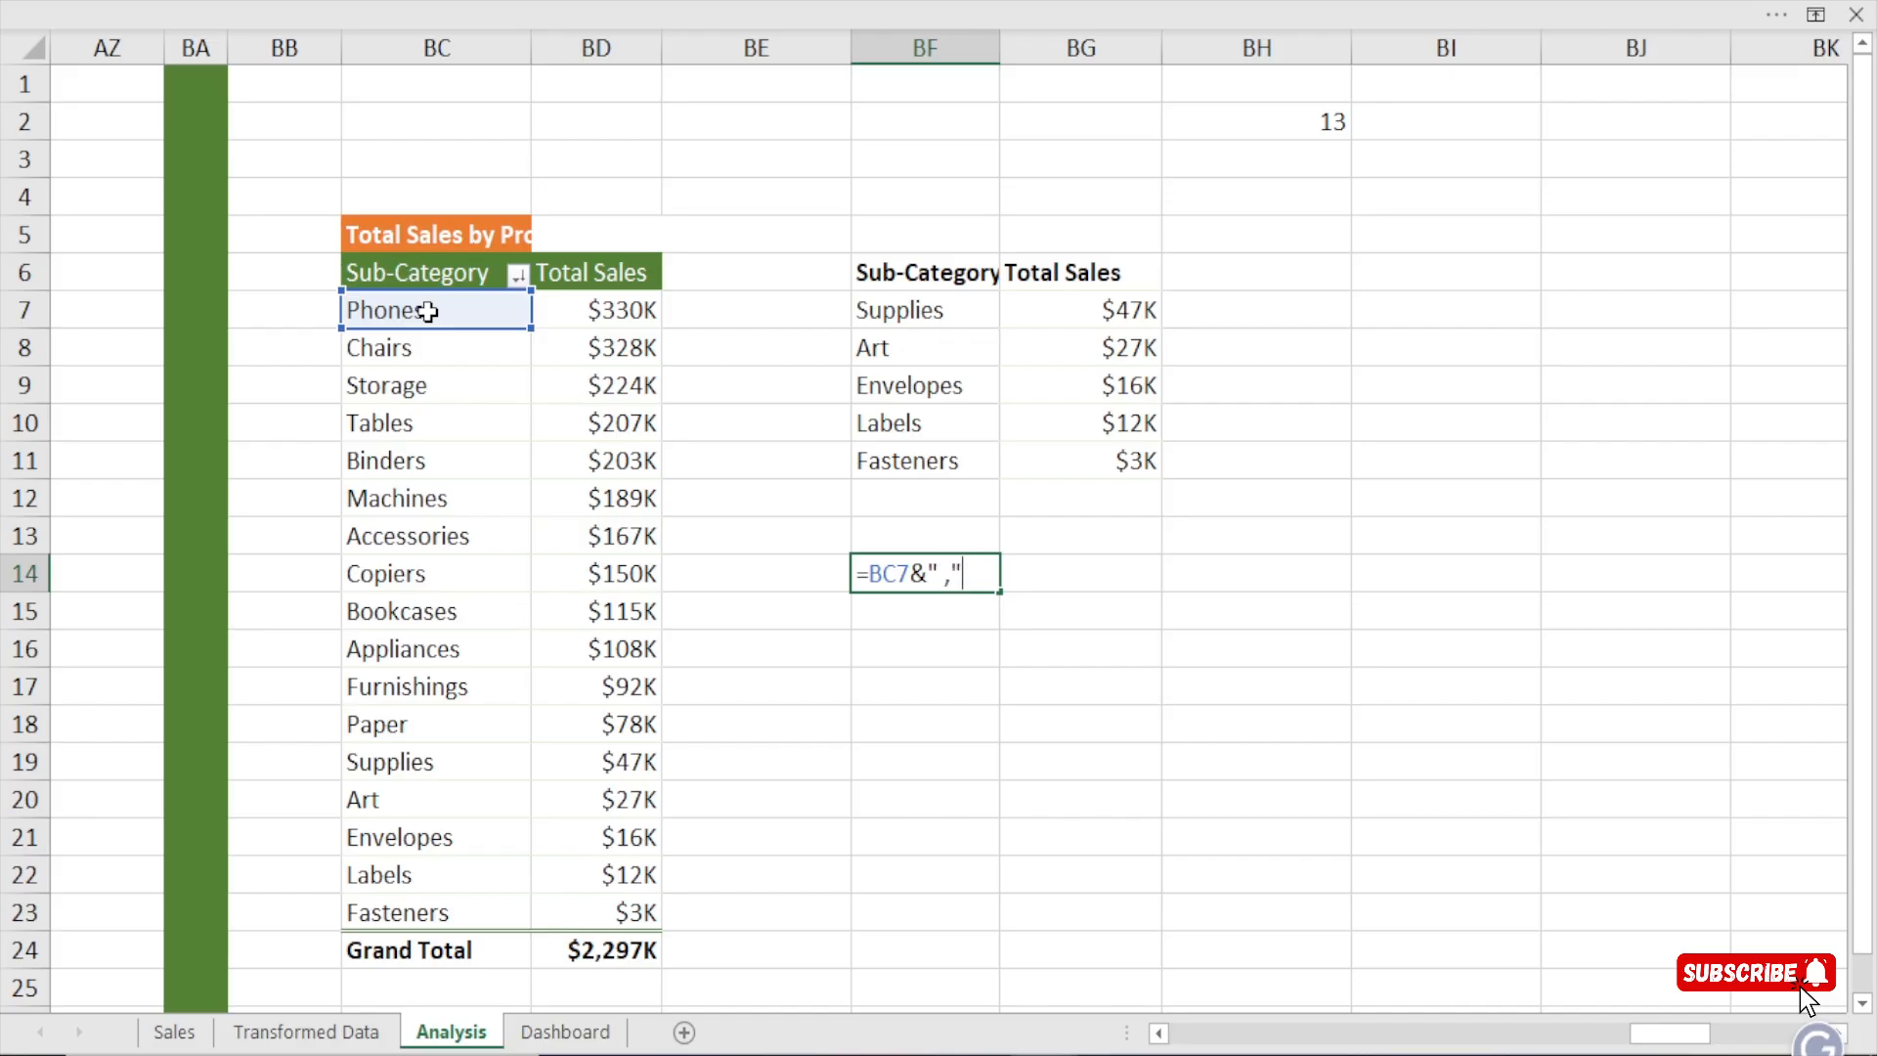
text(&)
click(404, 349)
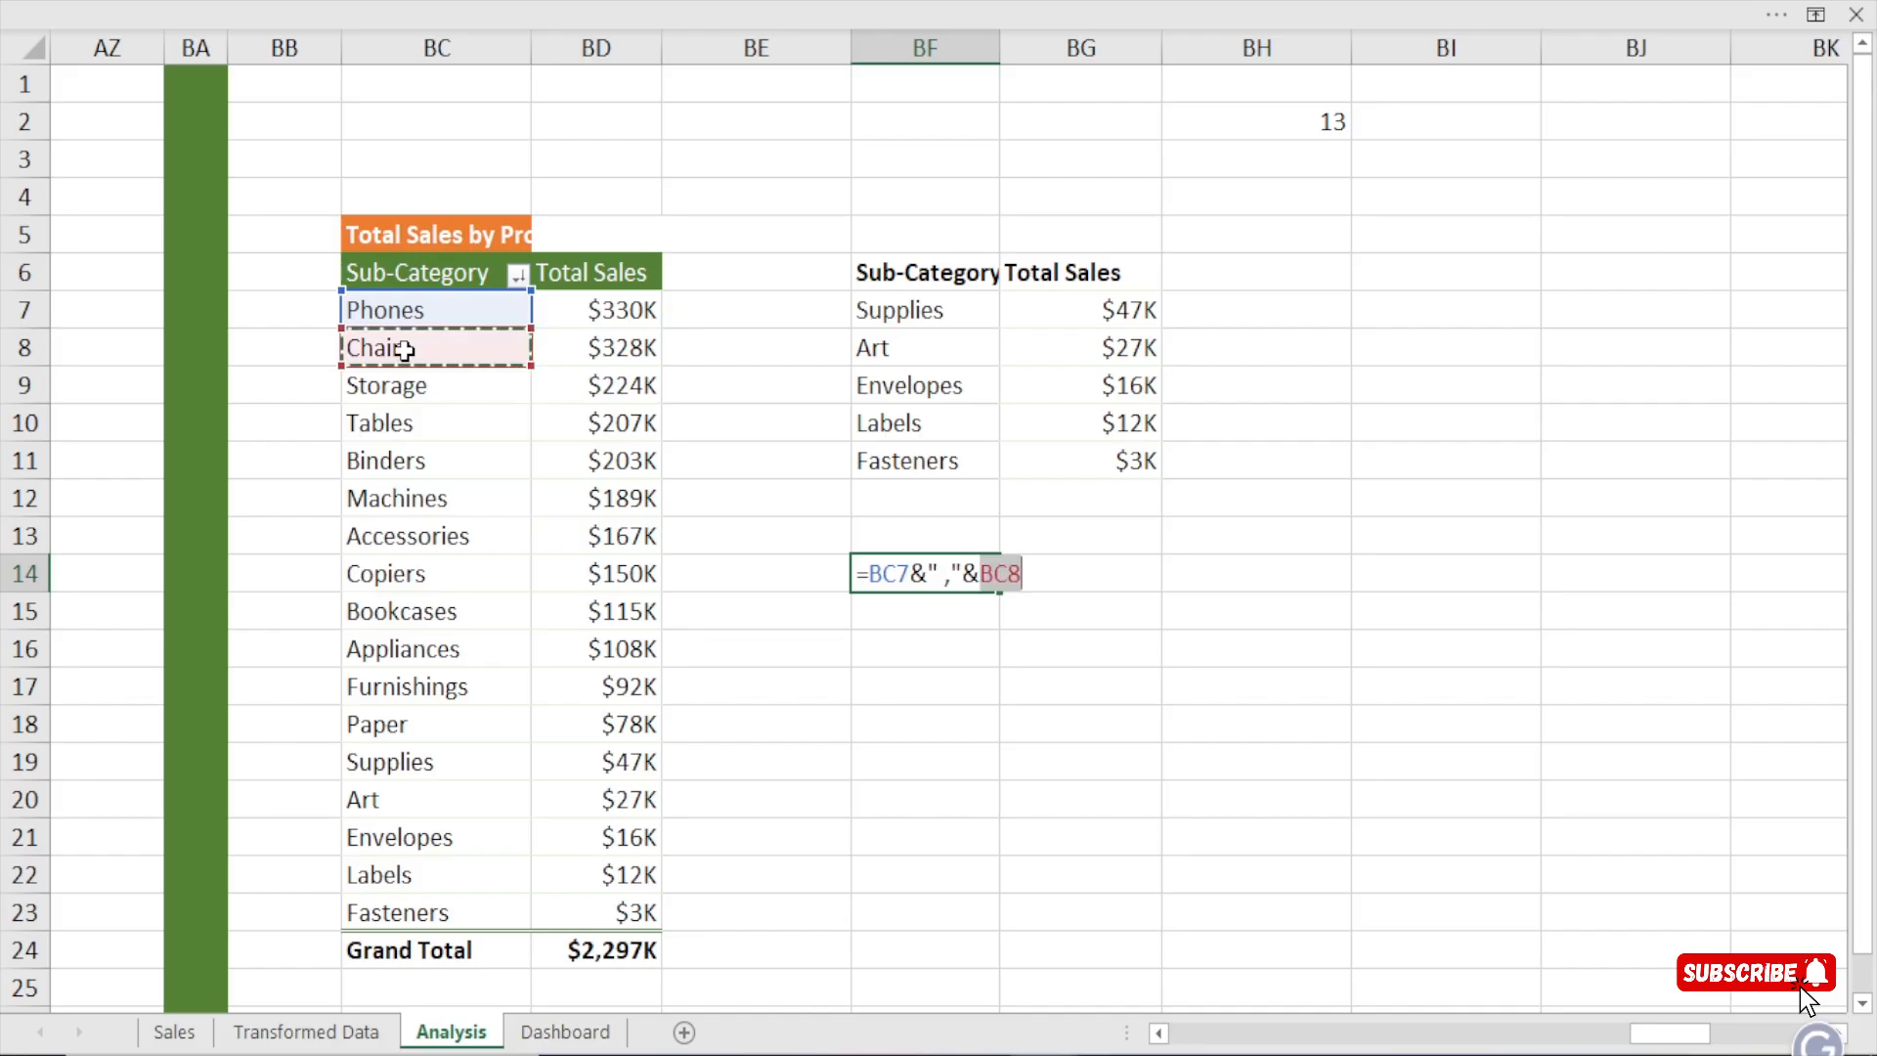
text(")
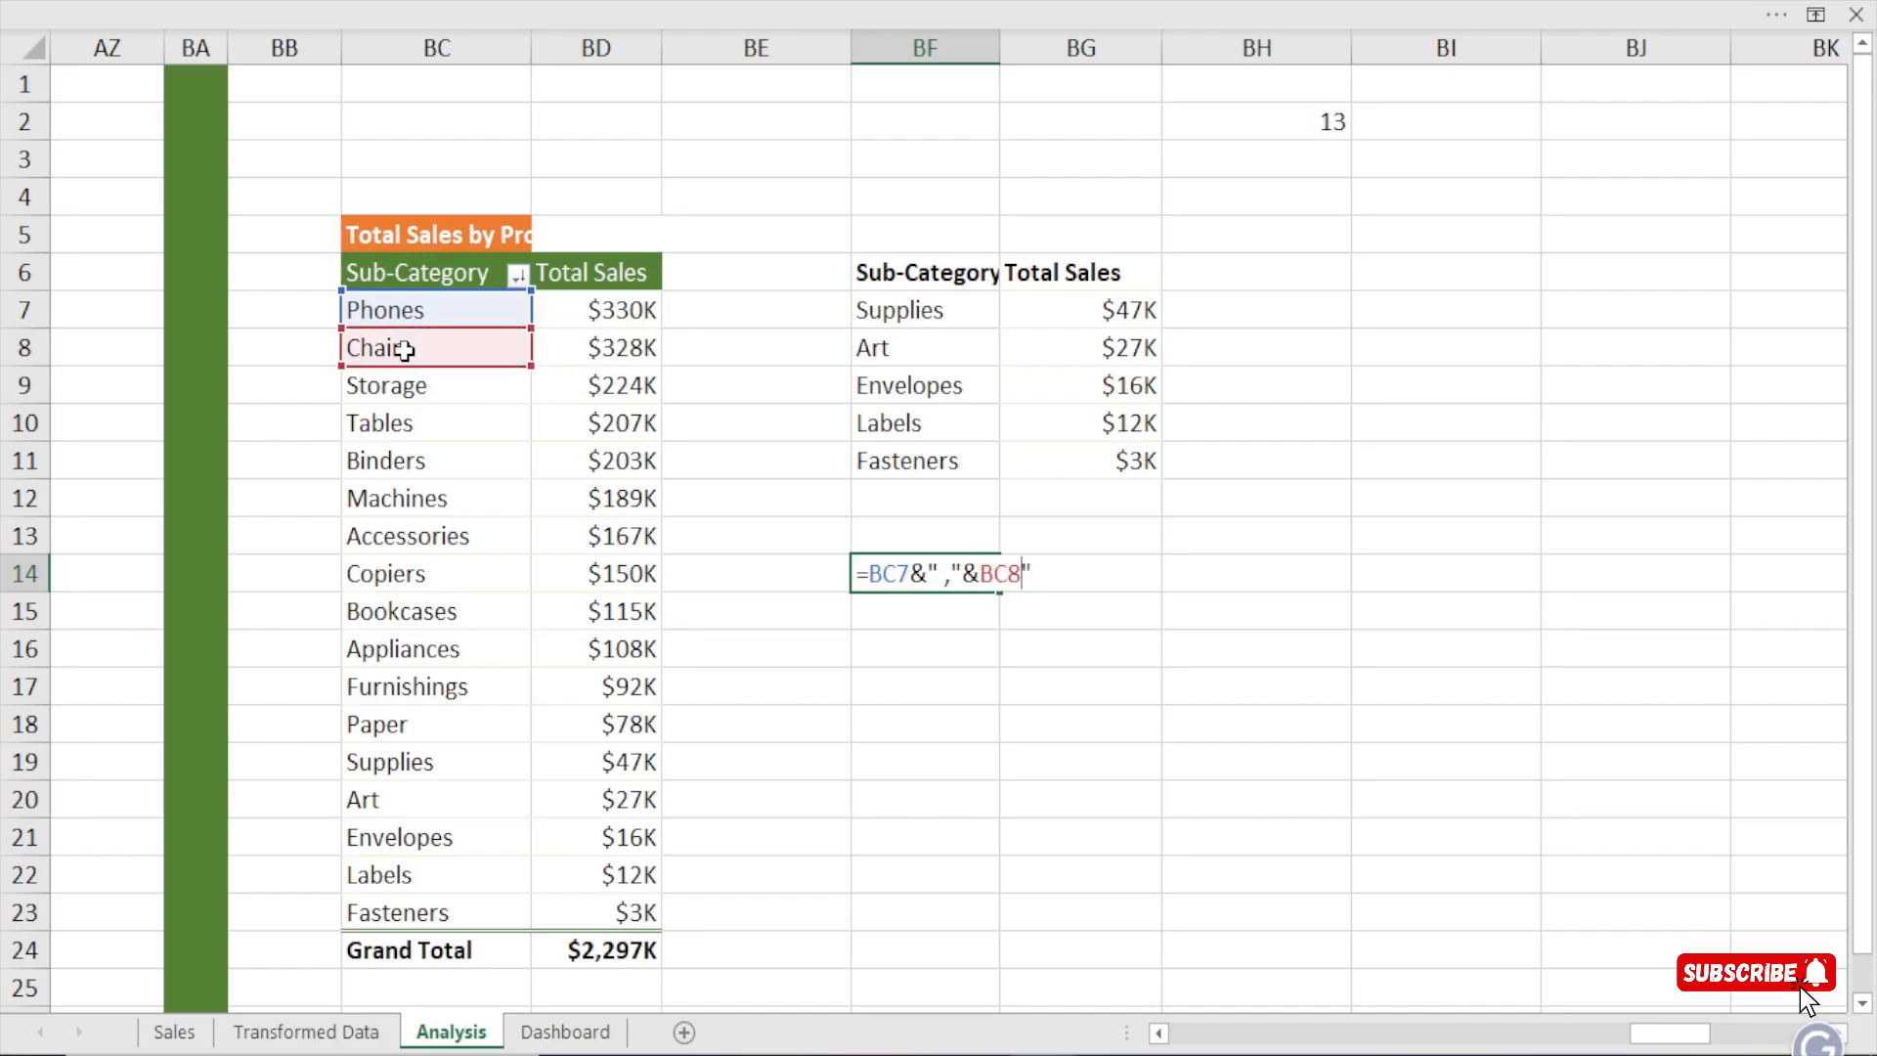
text(&)
text(" ,"&)
click(399, 386)
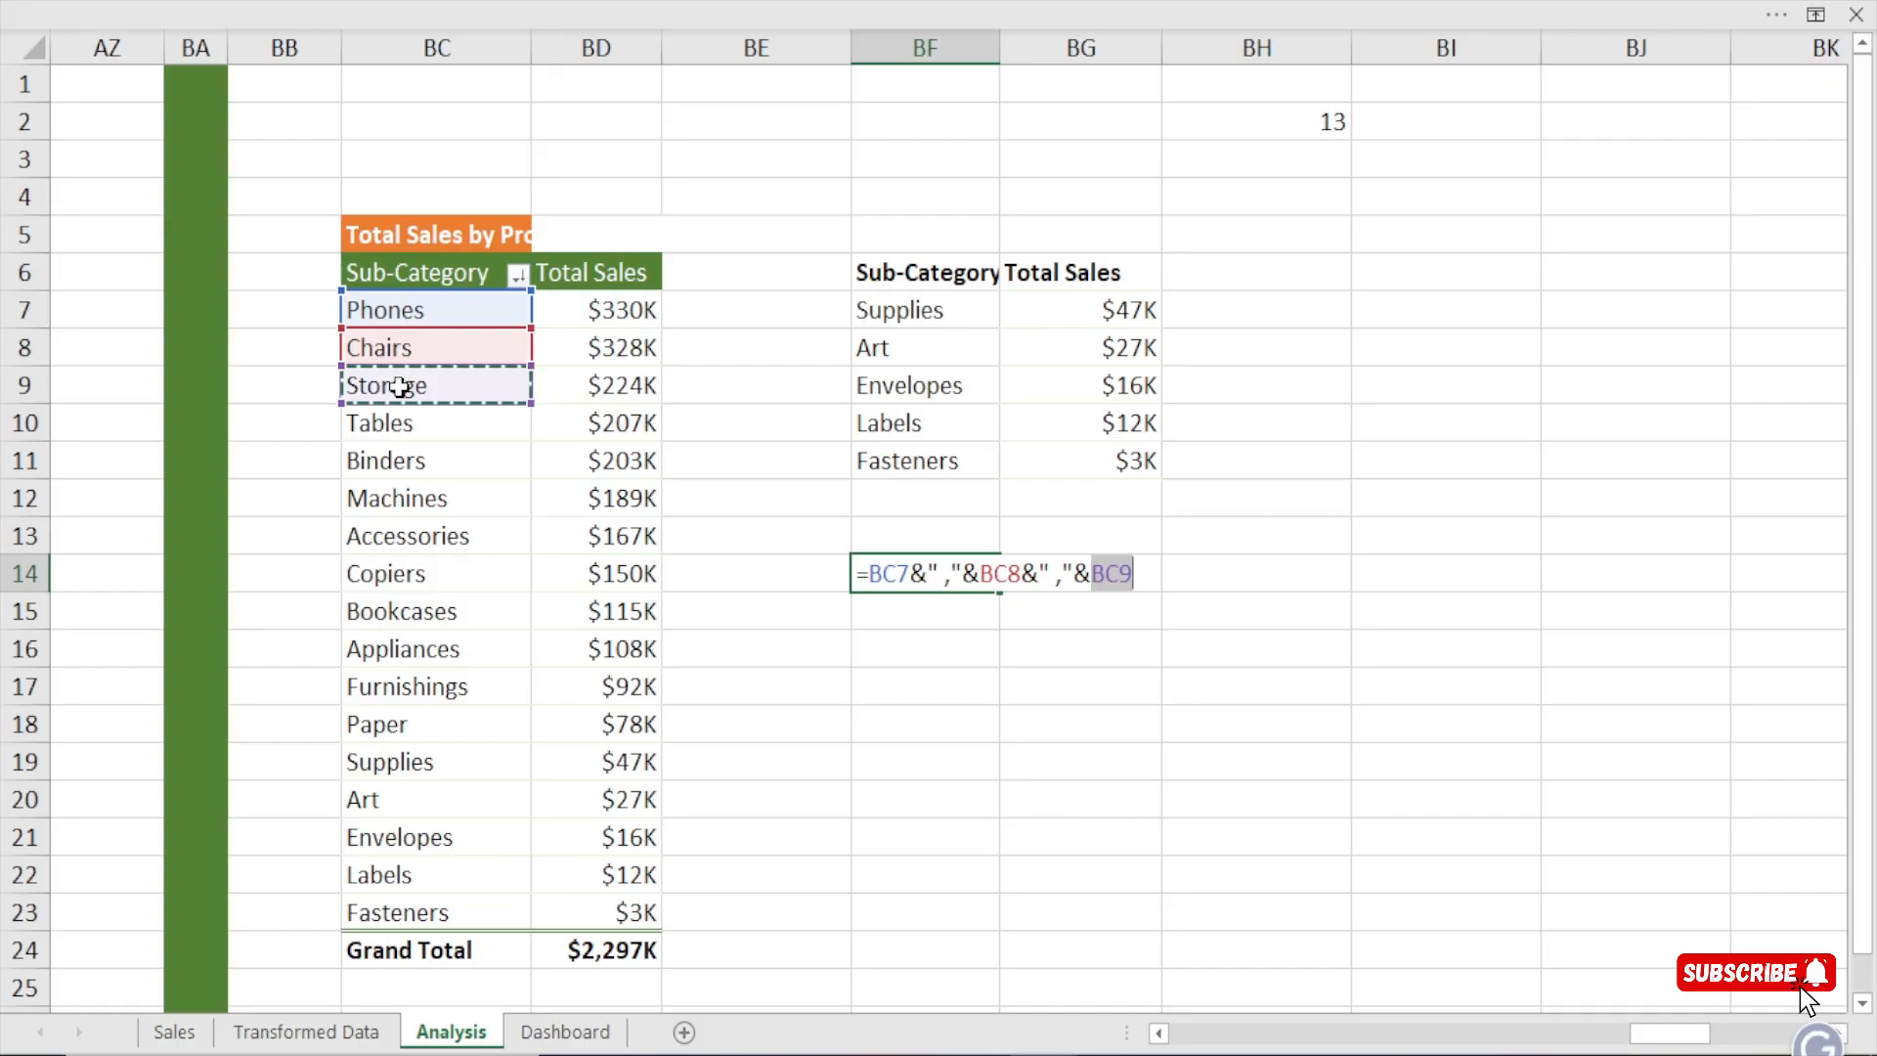
text(&" ,)
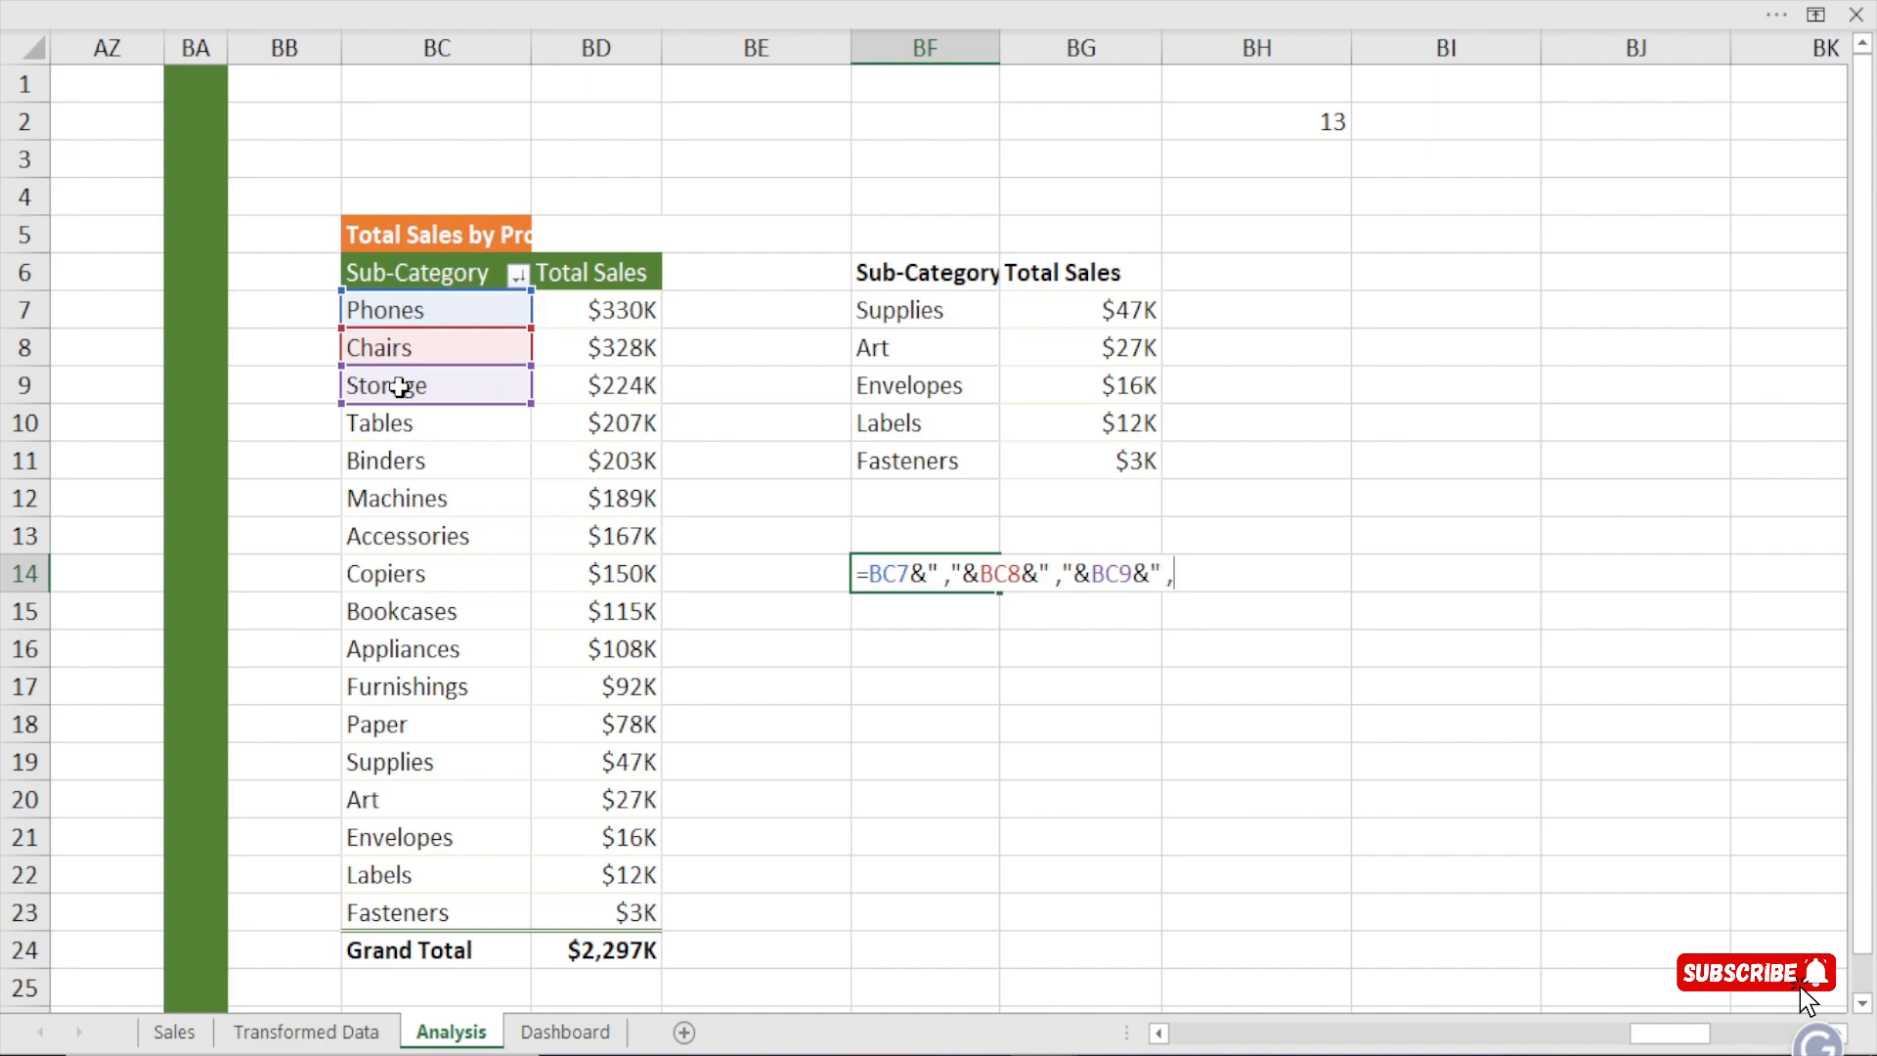
Extend the BF14 formula with BC10 and BC11, using the same " ," separator, and enter it.
text("&)
click(393, 423)
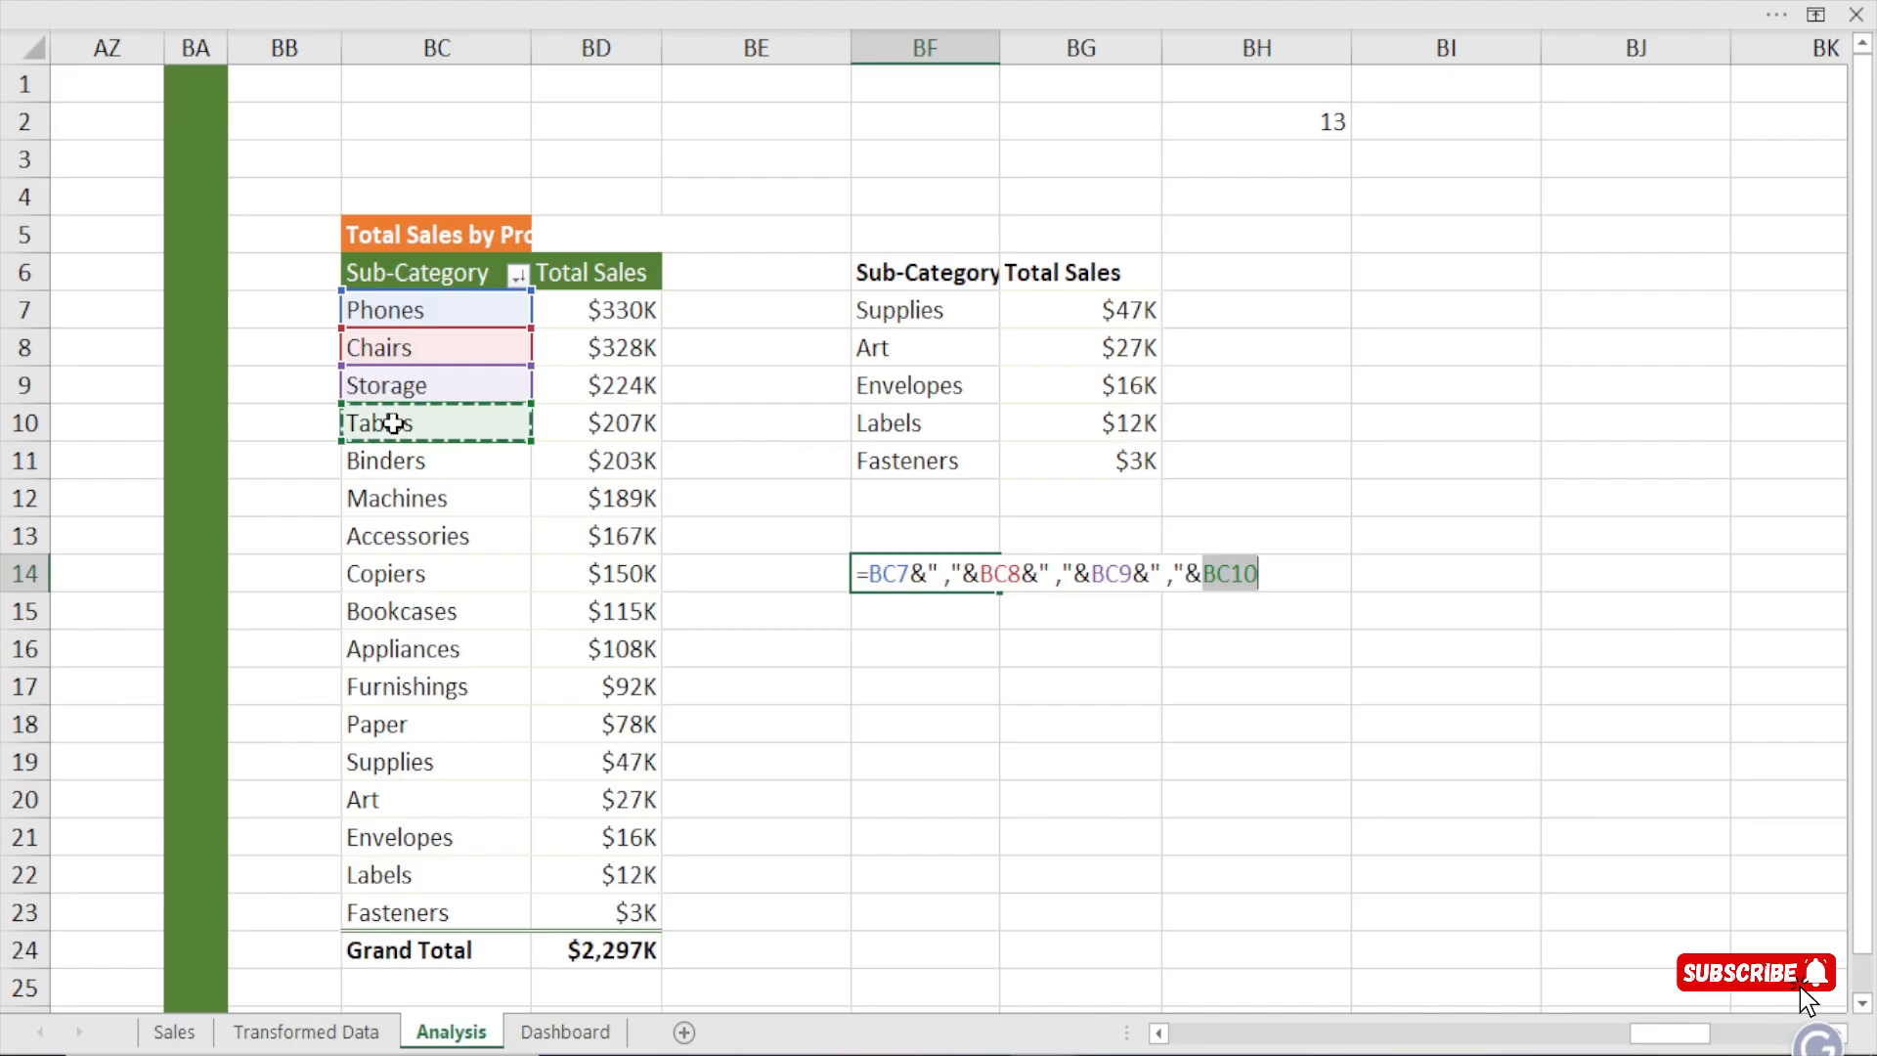
text(&" ,)
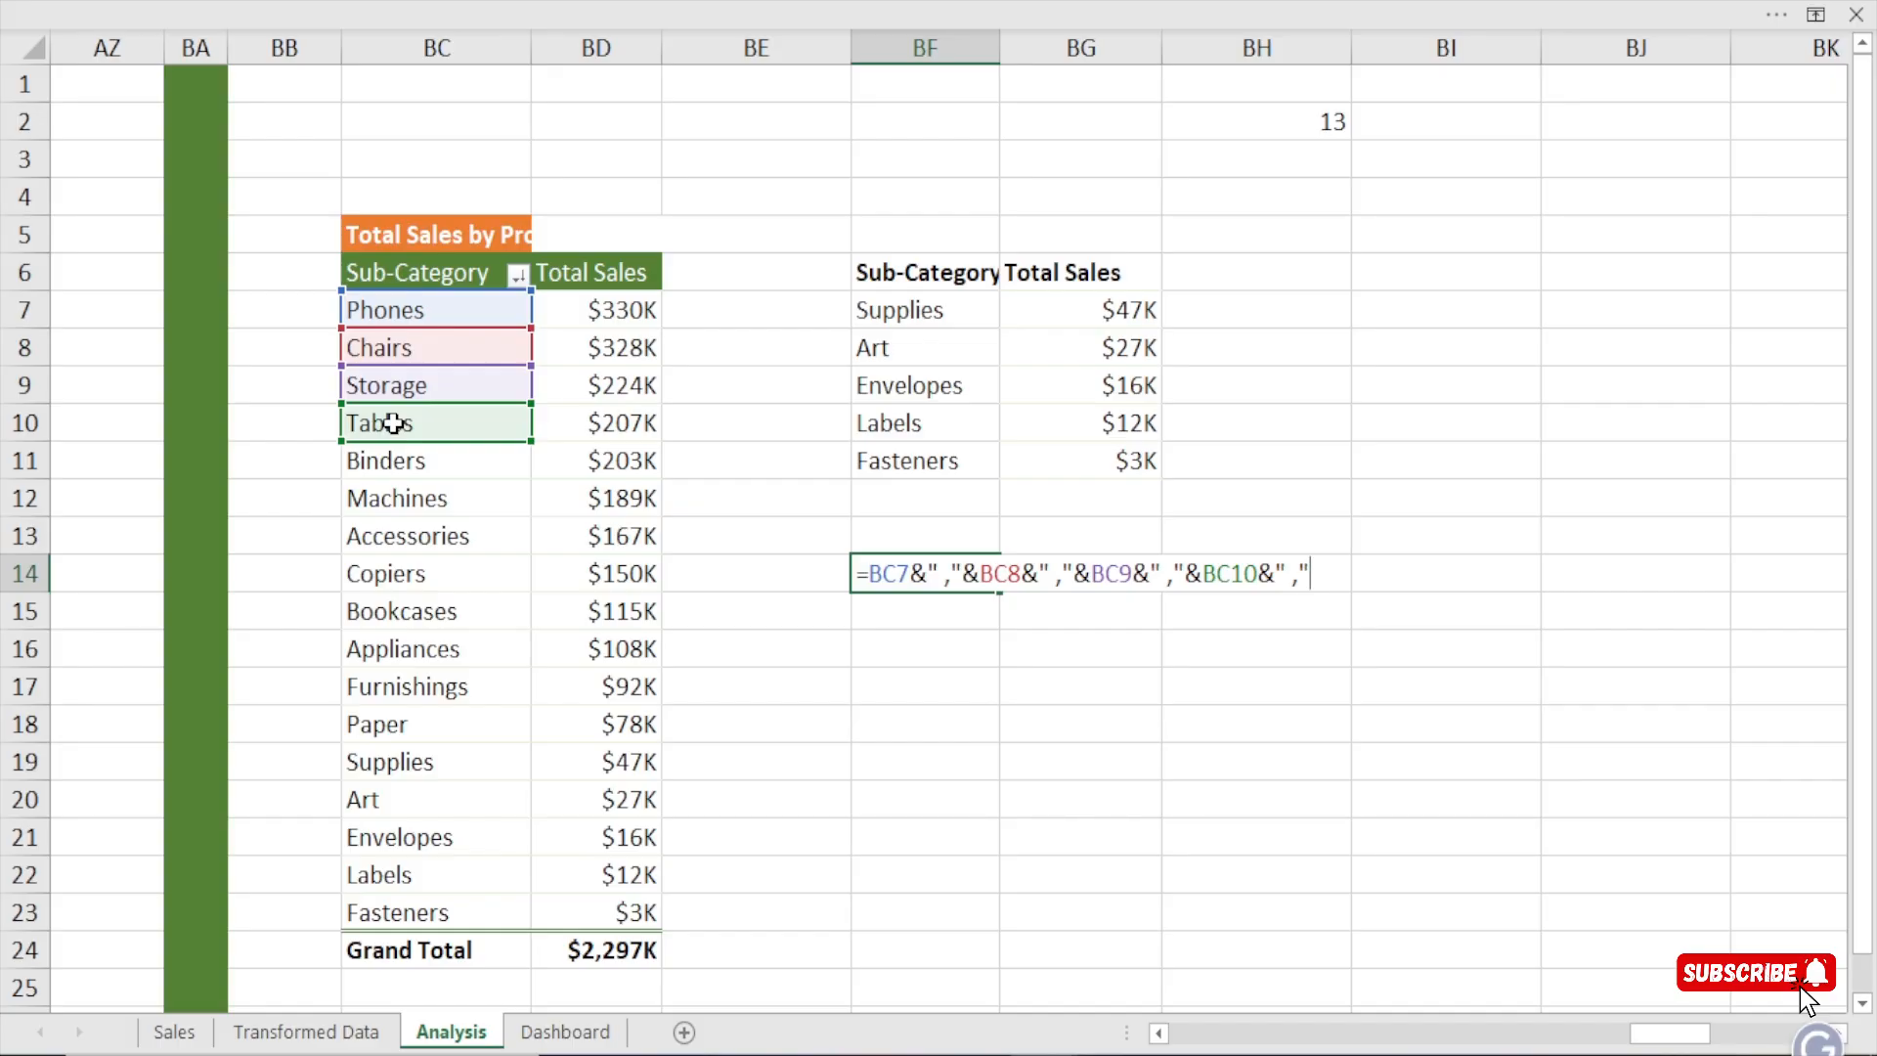
text(&)
click(398, 463)
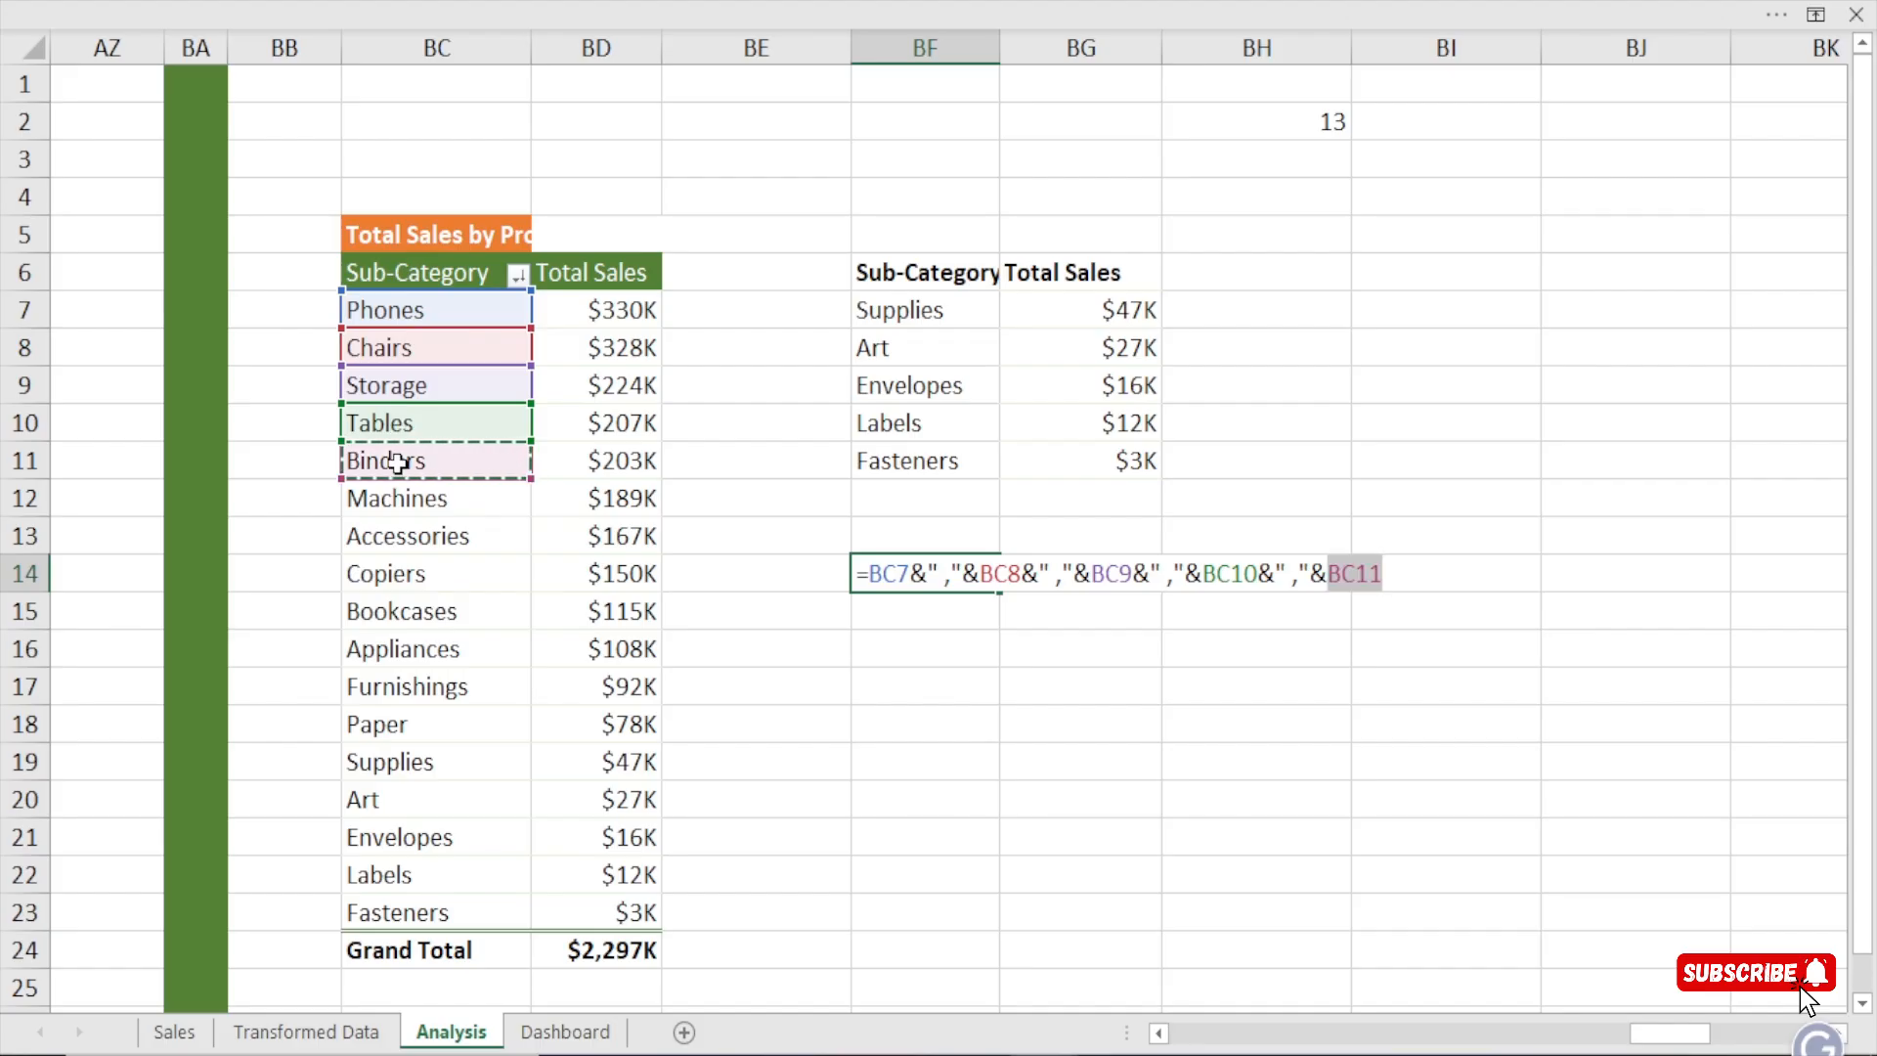
key(Return)
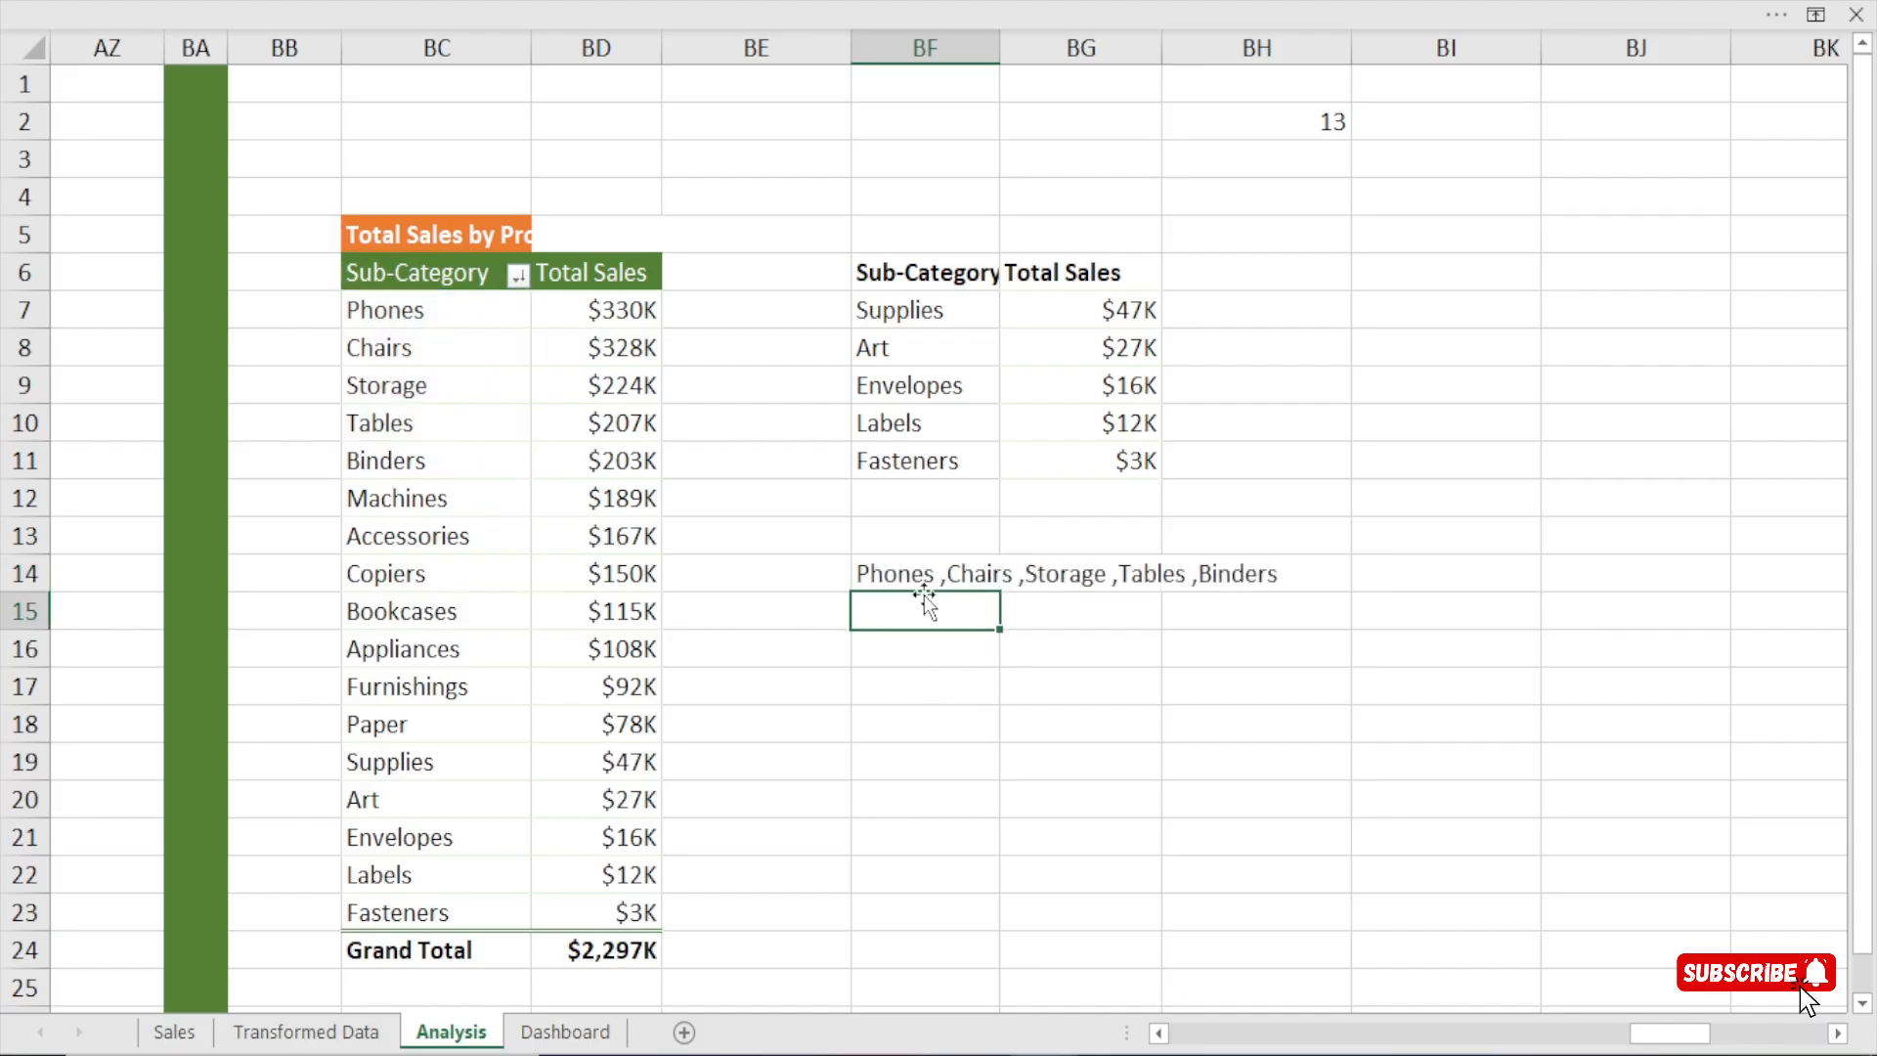
click(909, 571)
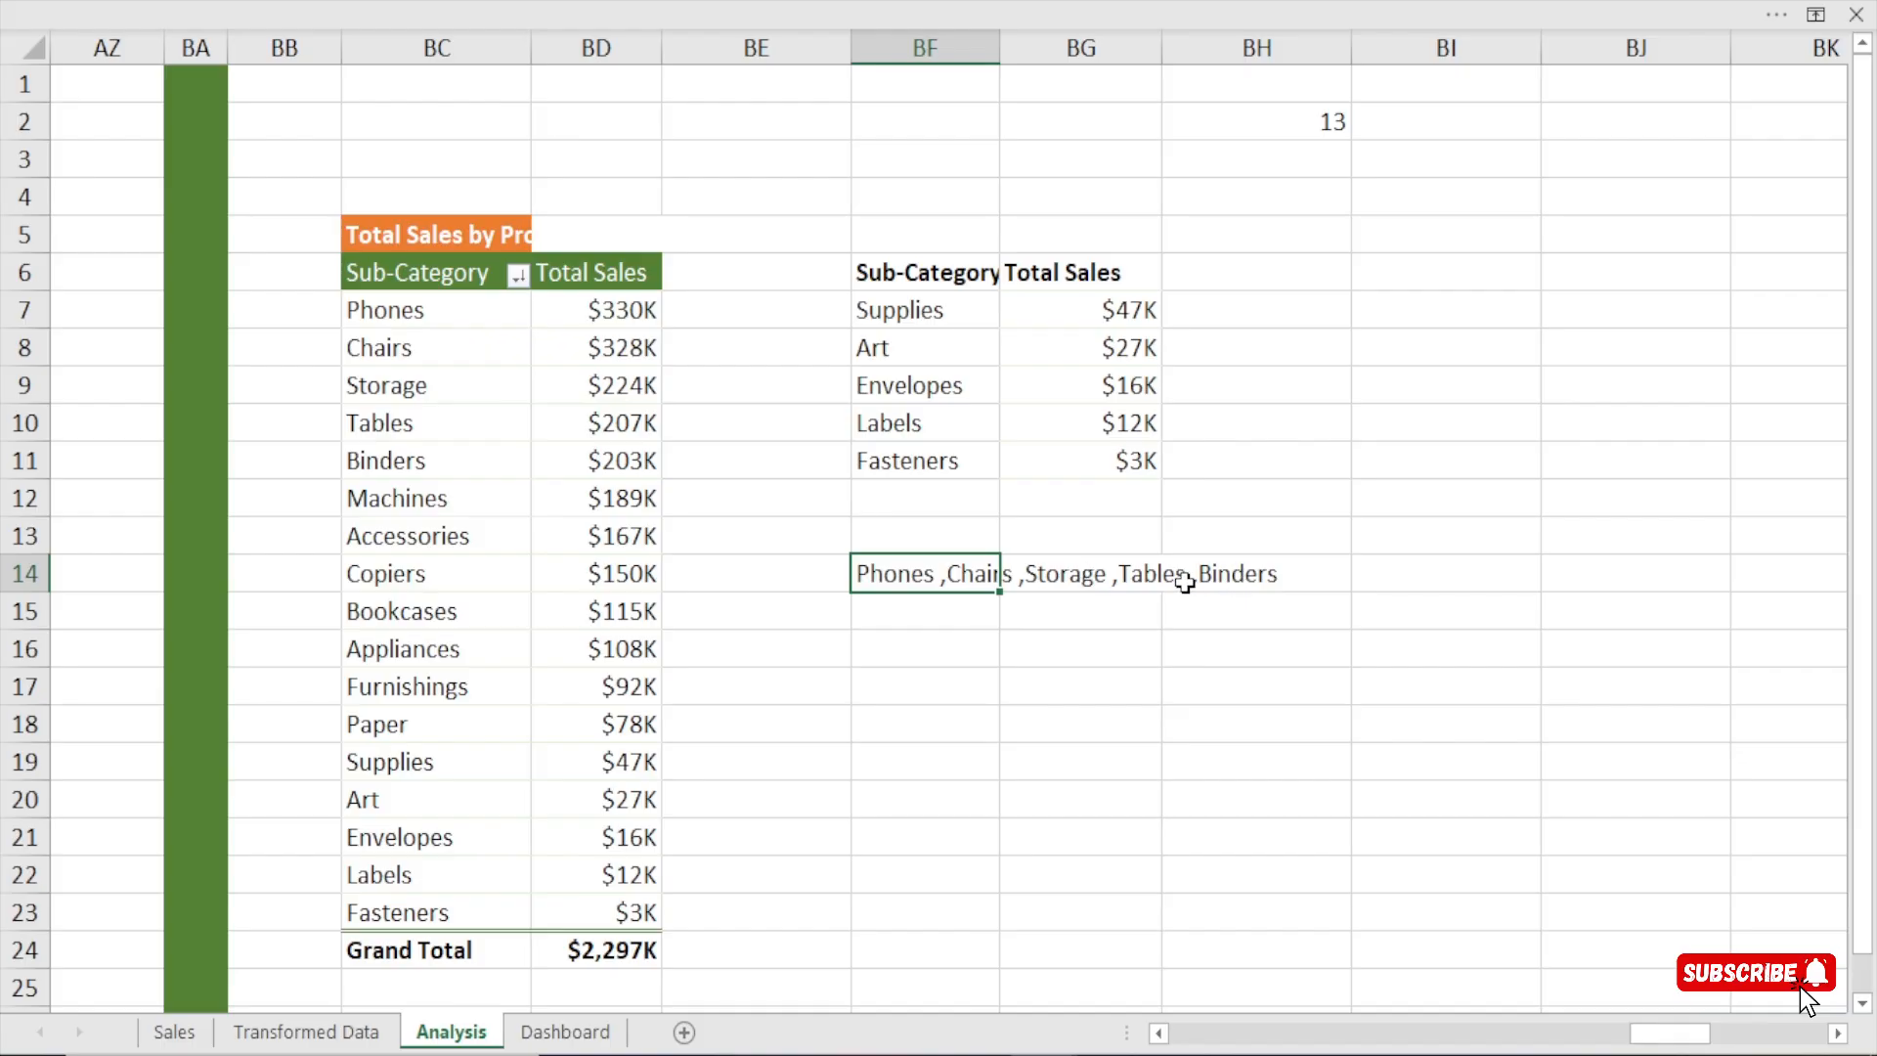
Duplicate the Total Sales by Product Sub-Categories title on the Dashboard sheet and place the copy just below the original.
click(596, 1035)
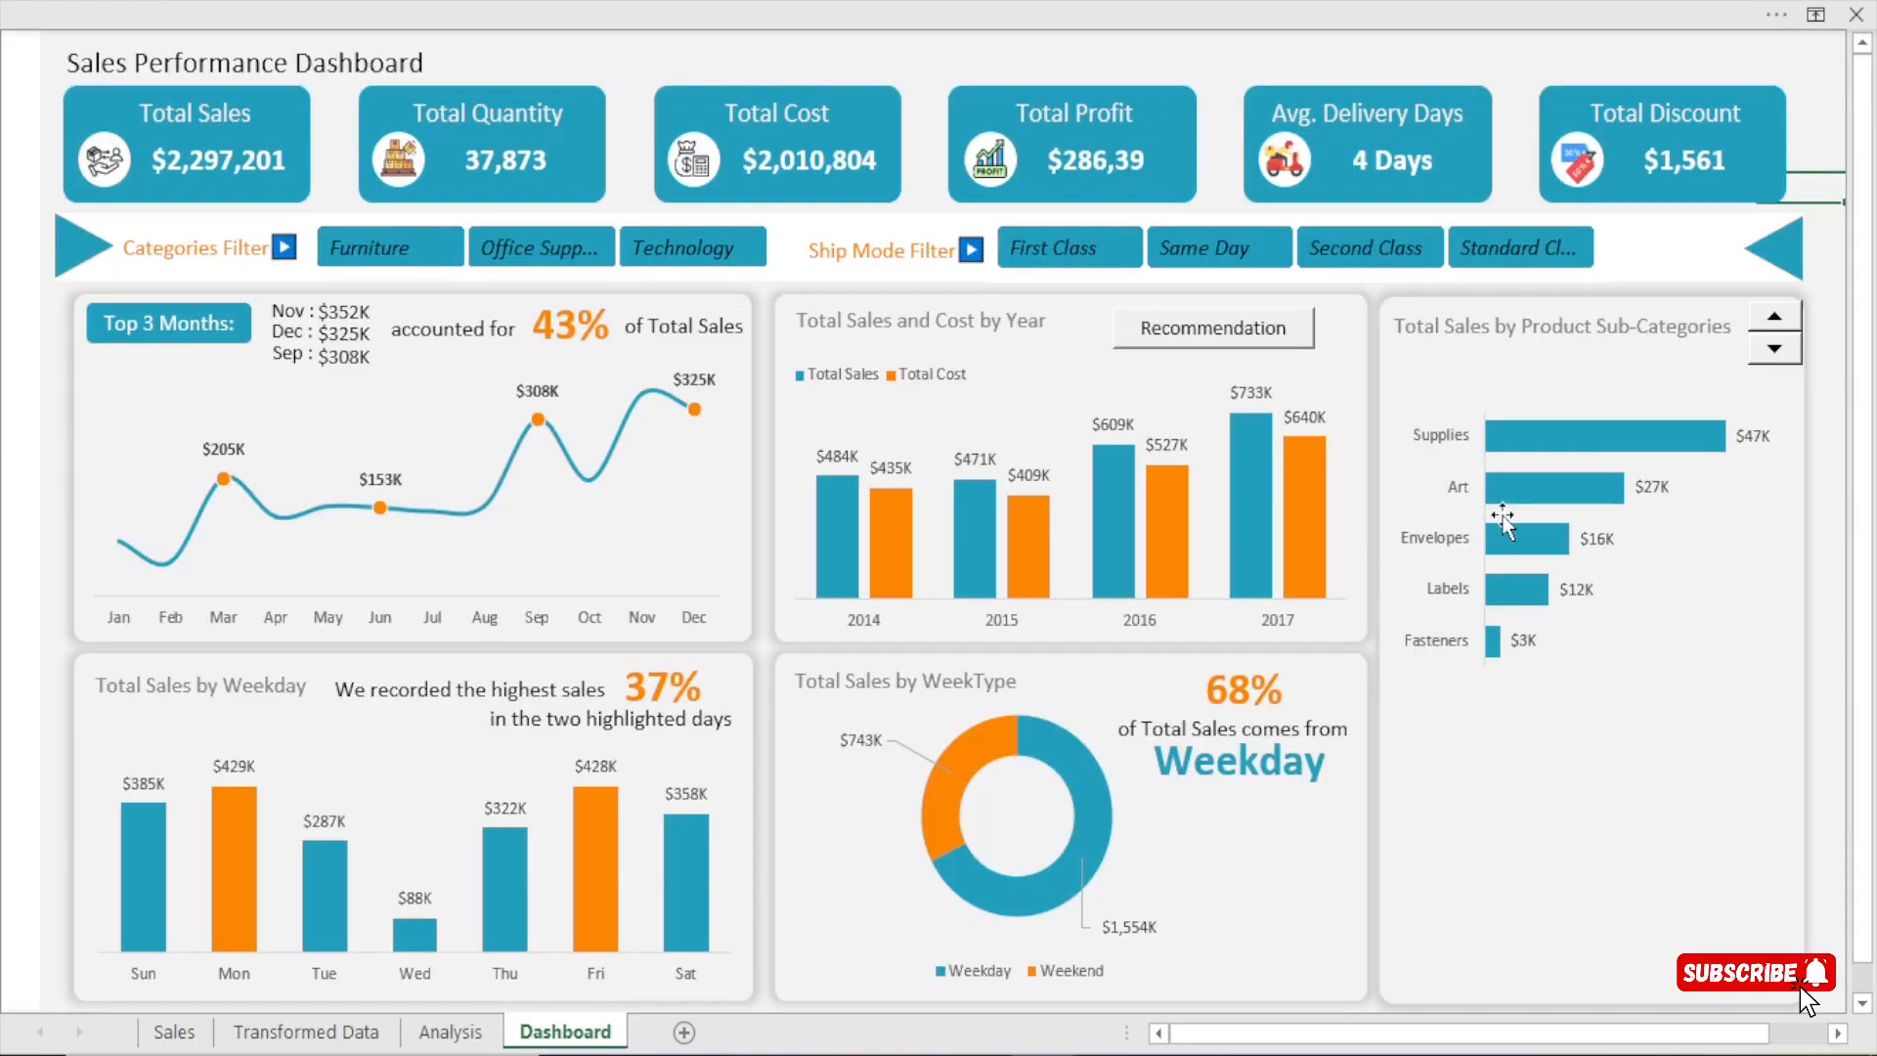
click(1481, 330)
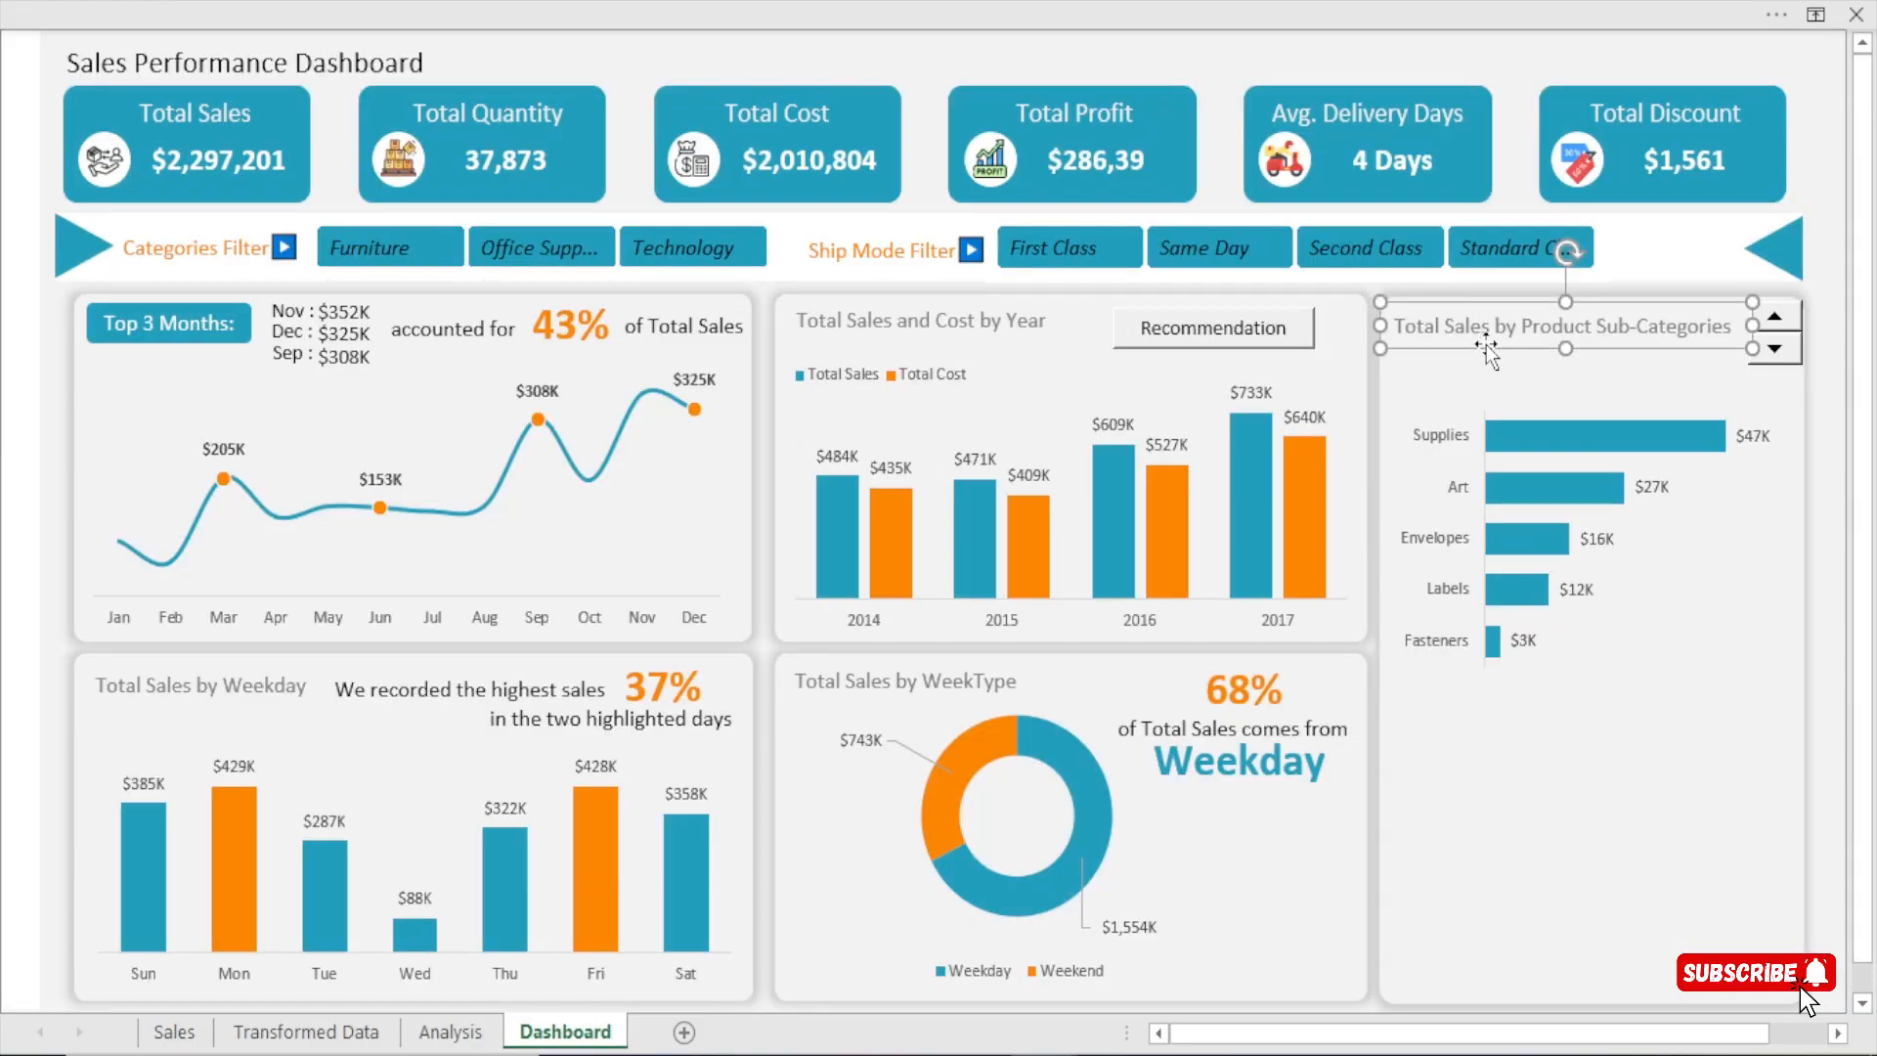
key(ctrl+d)
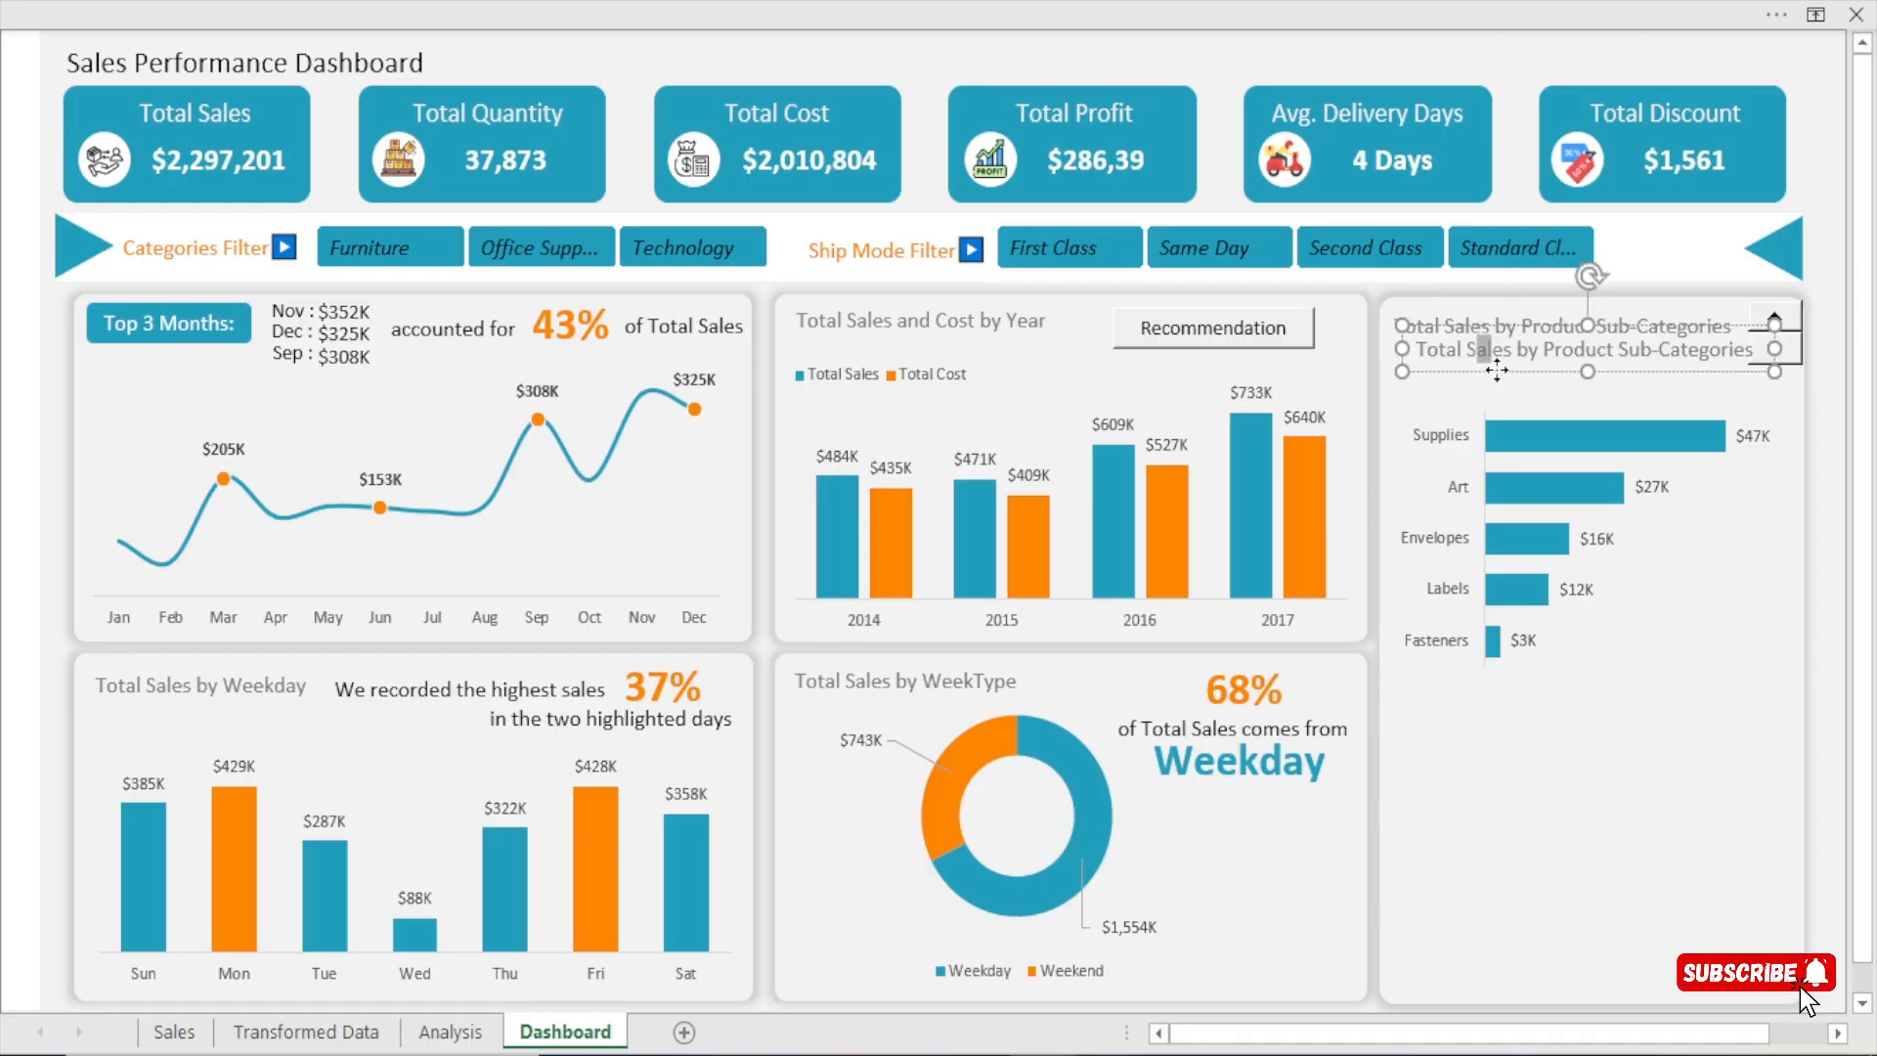
drag(1492, 374, 1471, 379)
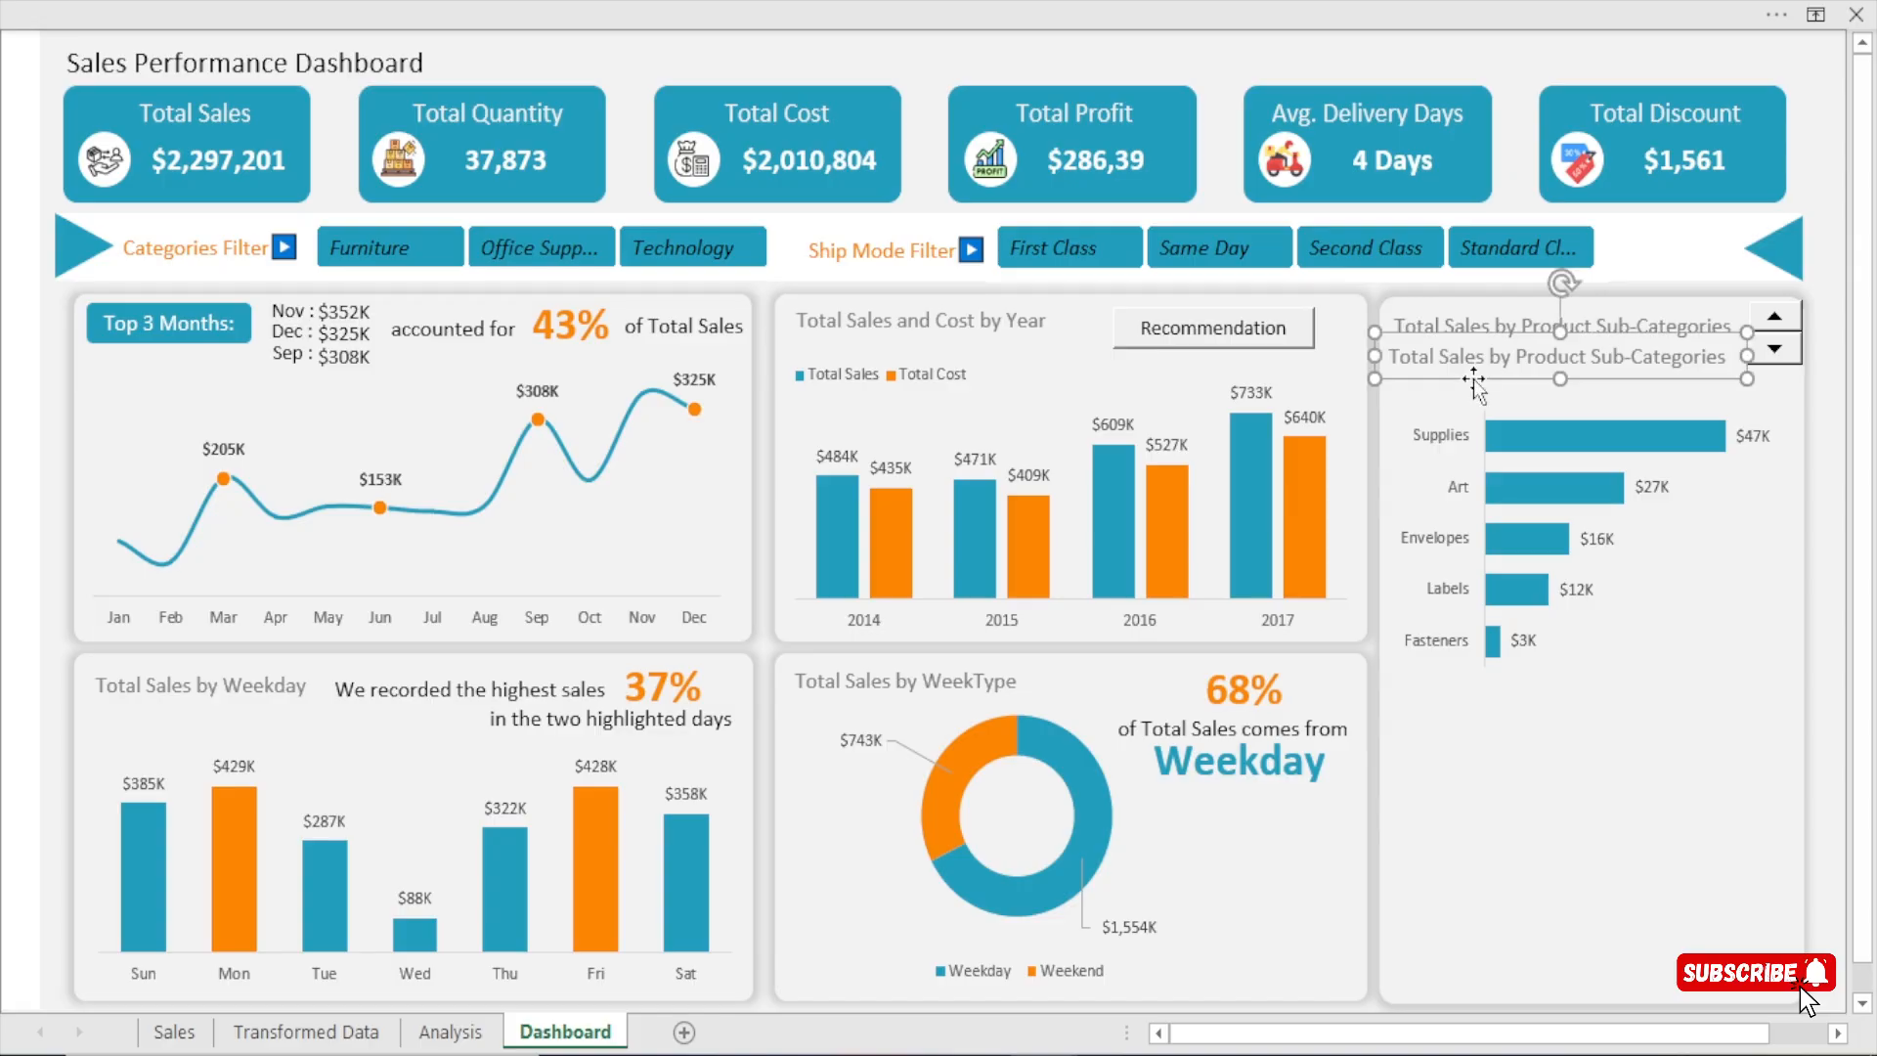
Show the formula bar above the dashboard.
click(829, 26)
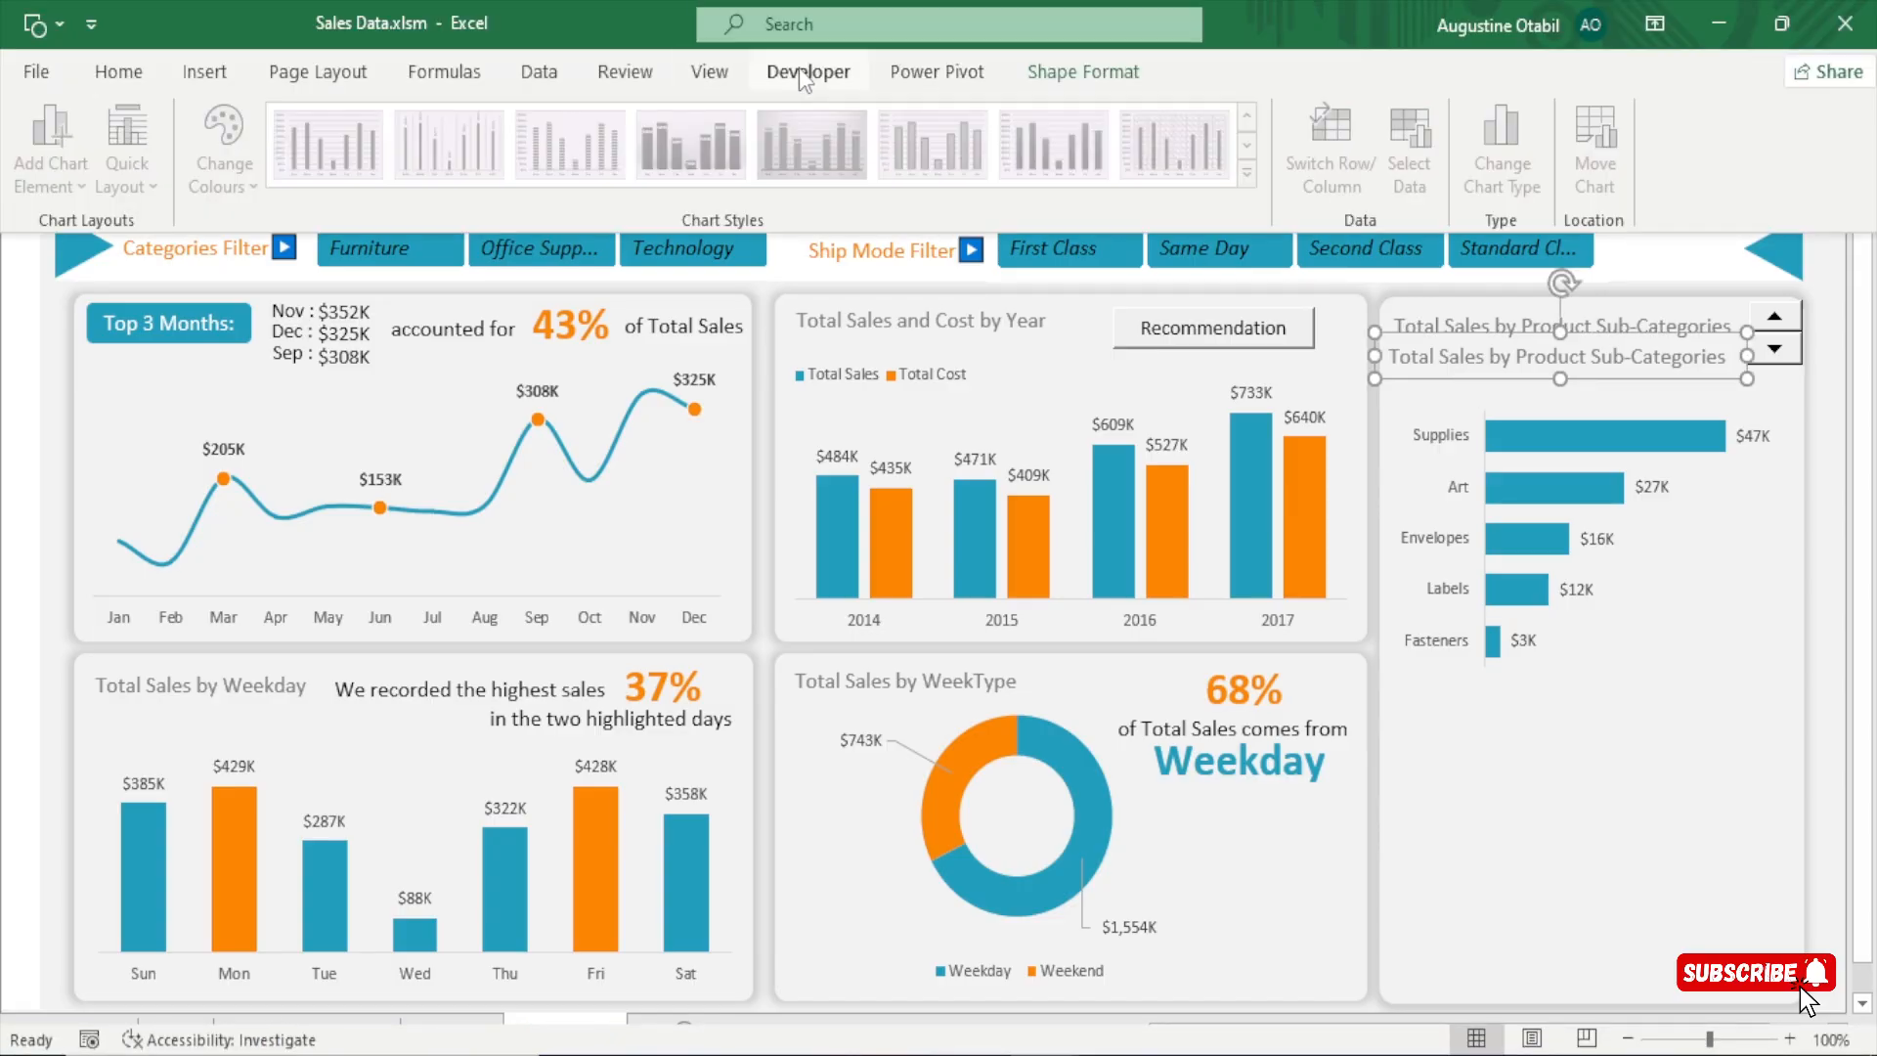
click(709, 71)
scroll(1310, 467, up, 1)
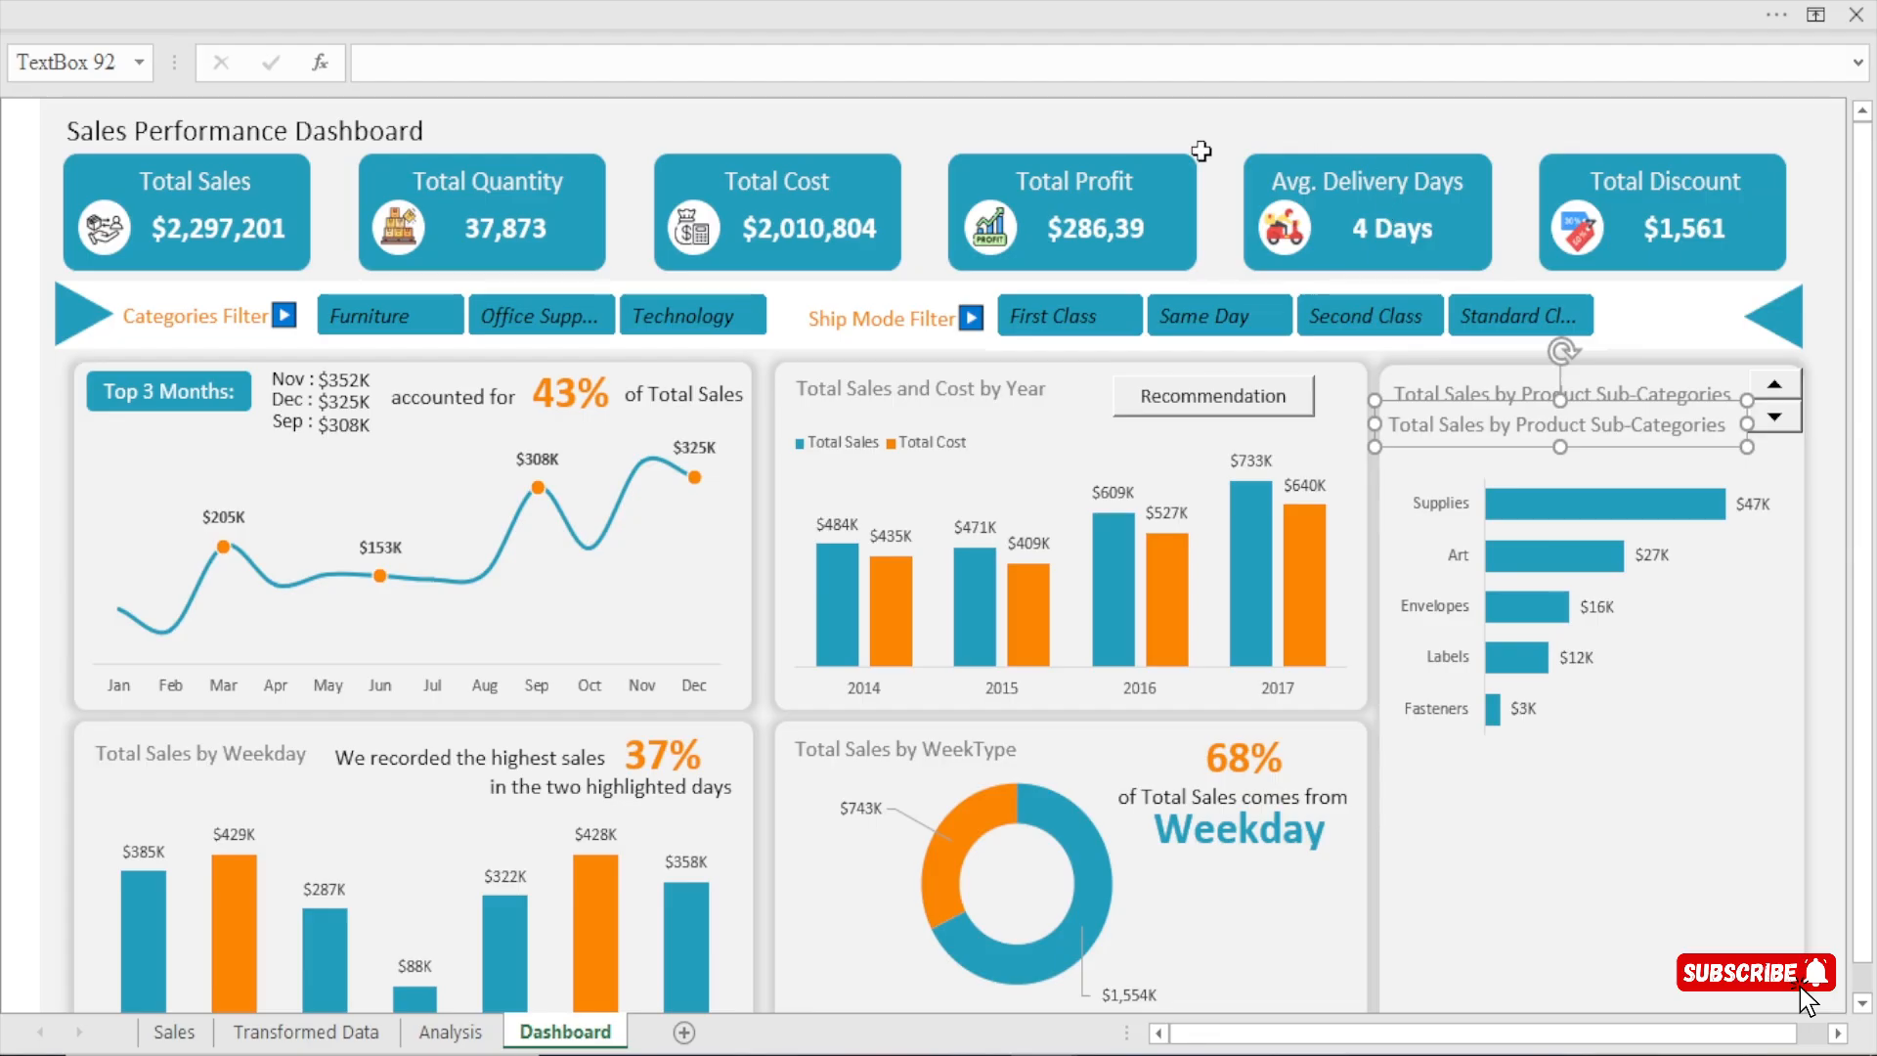
click(1228, 150)
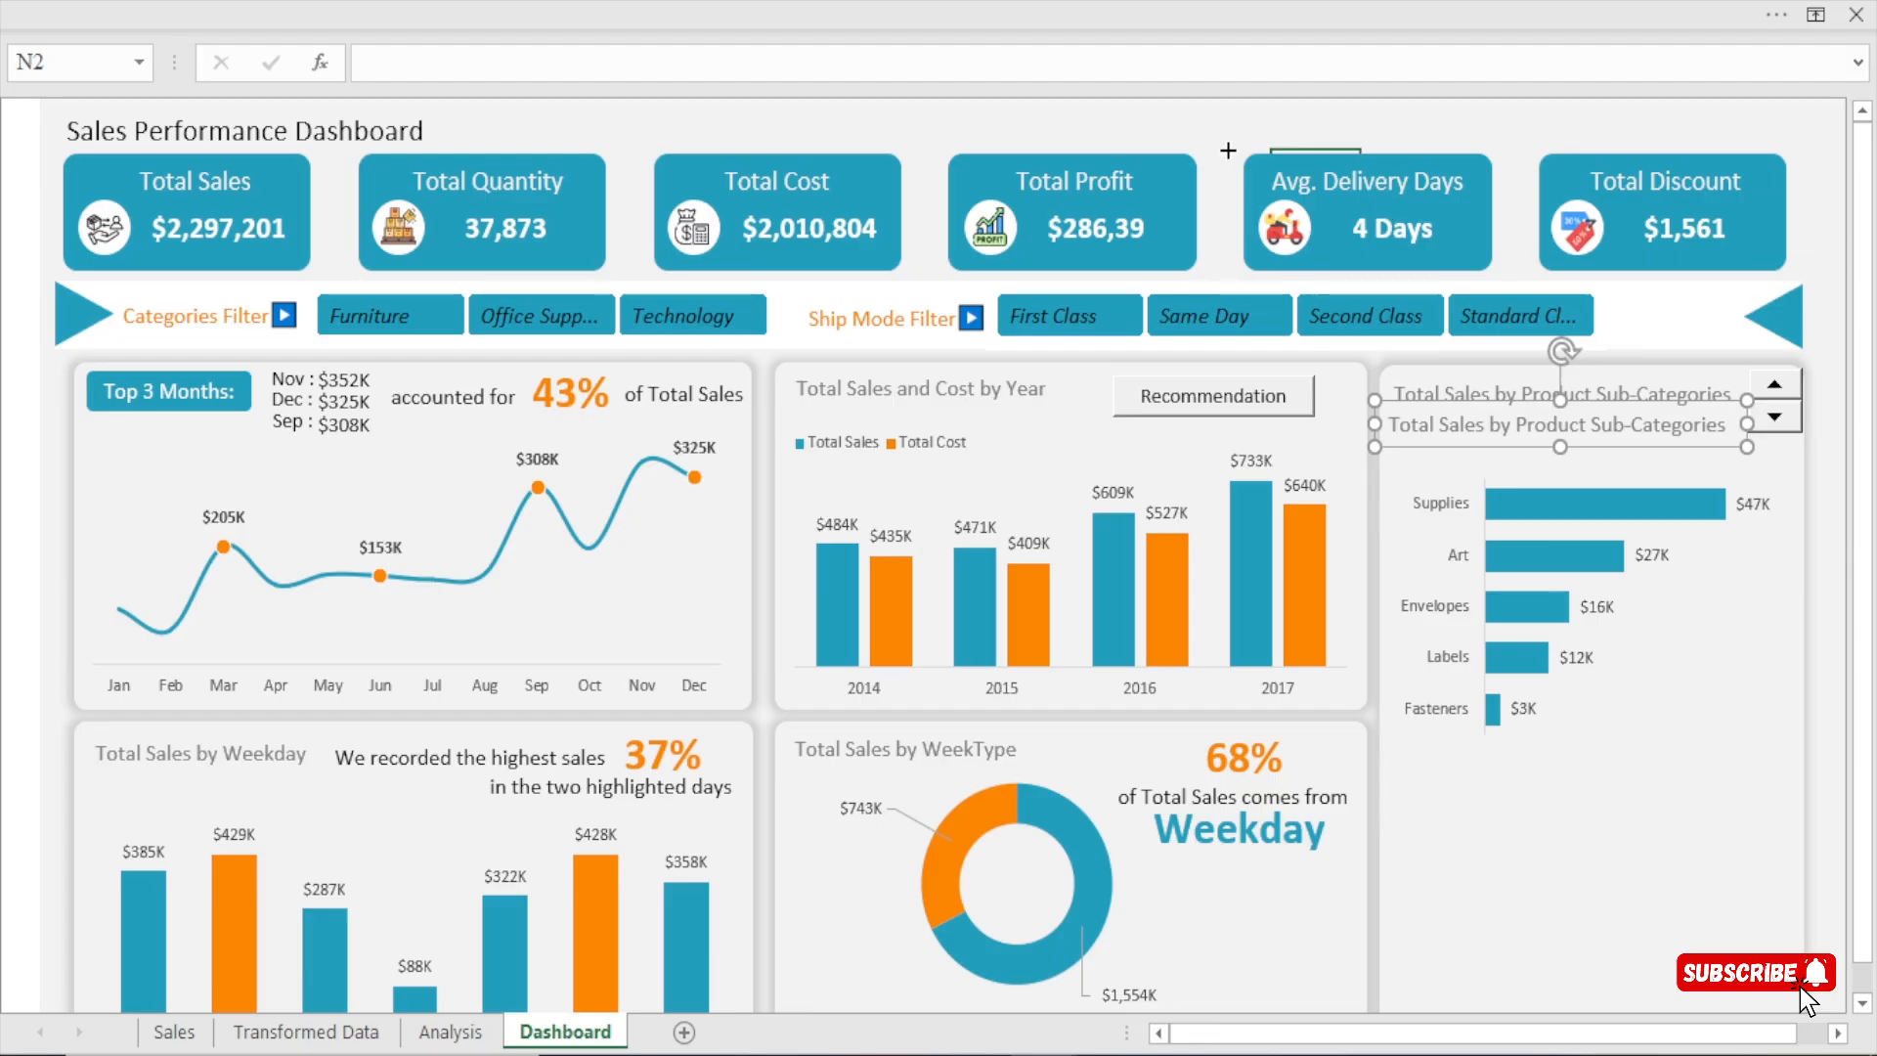
Link the duplicated title text box to the combined sub-category list with =Analysis!BF14.
click(1460, 424)
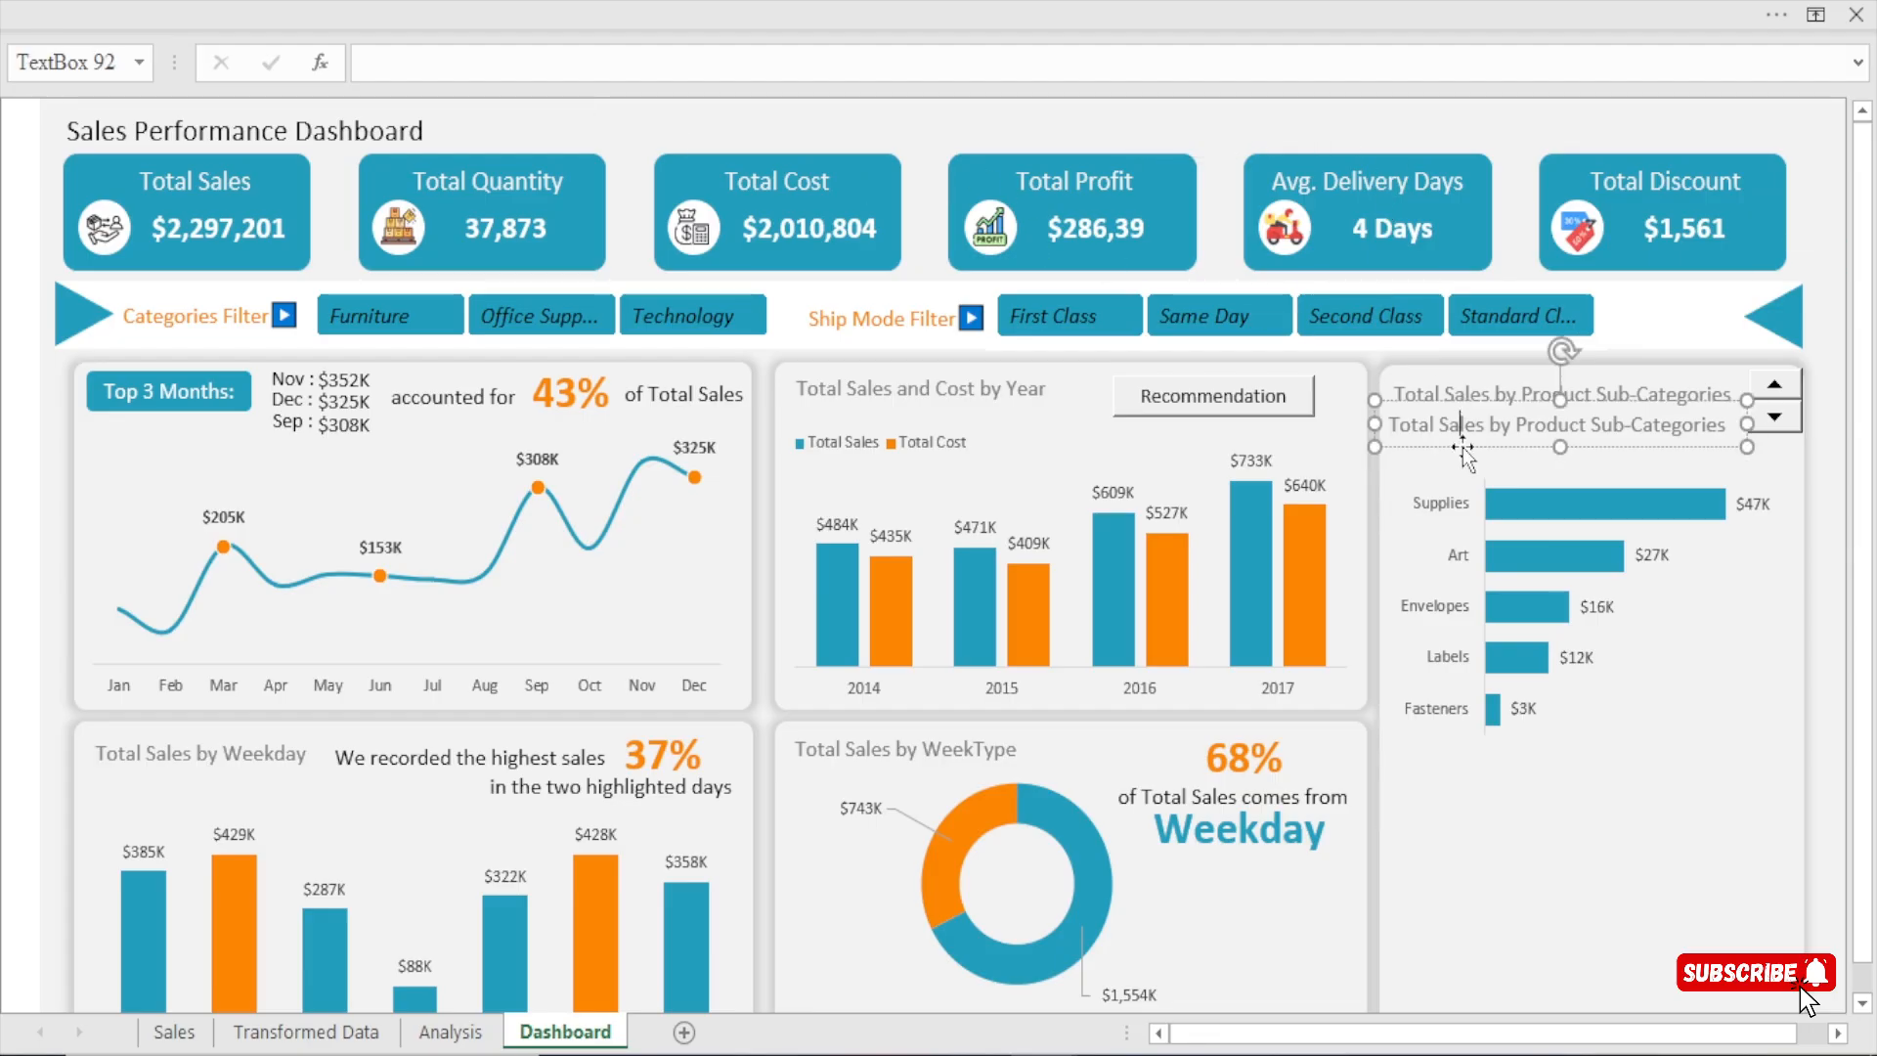
click(374, 61)
text(=)
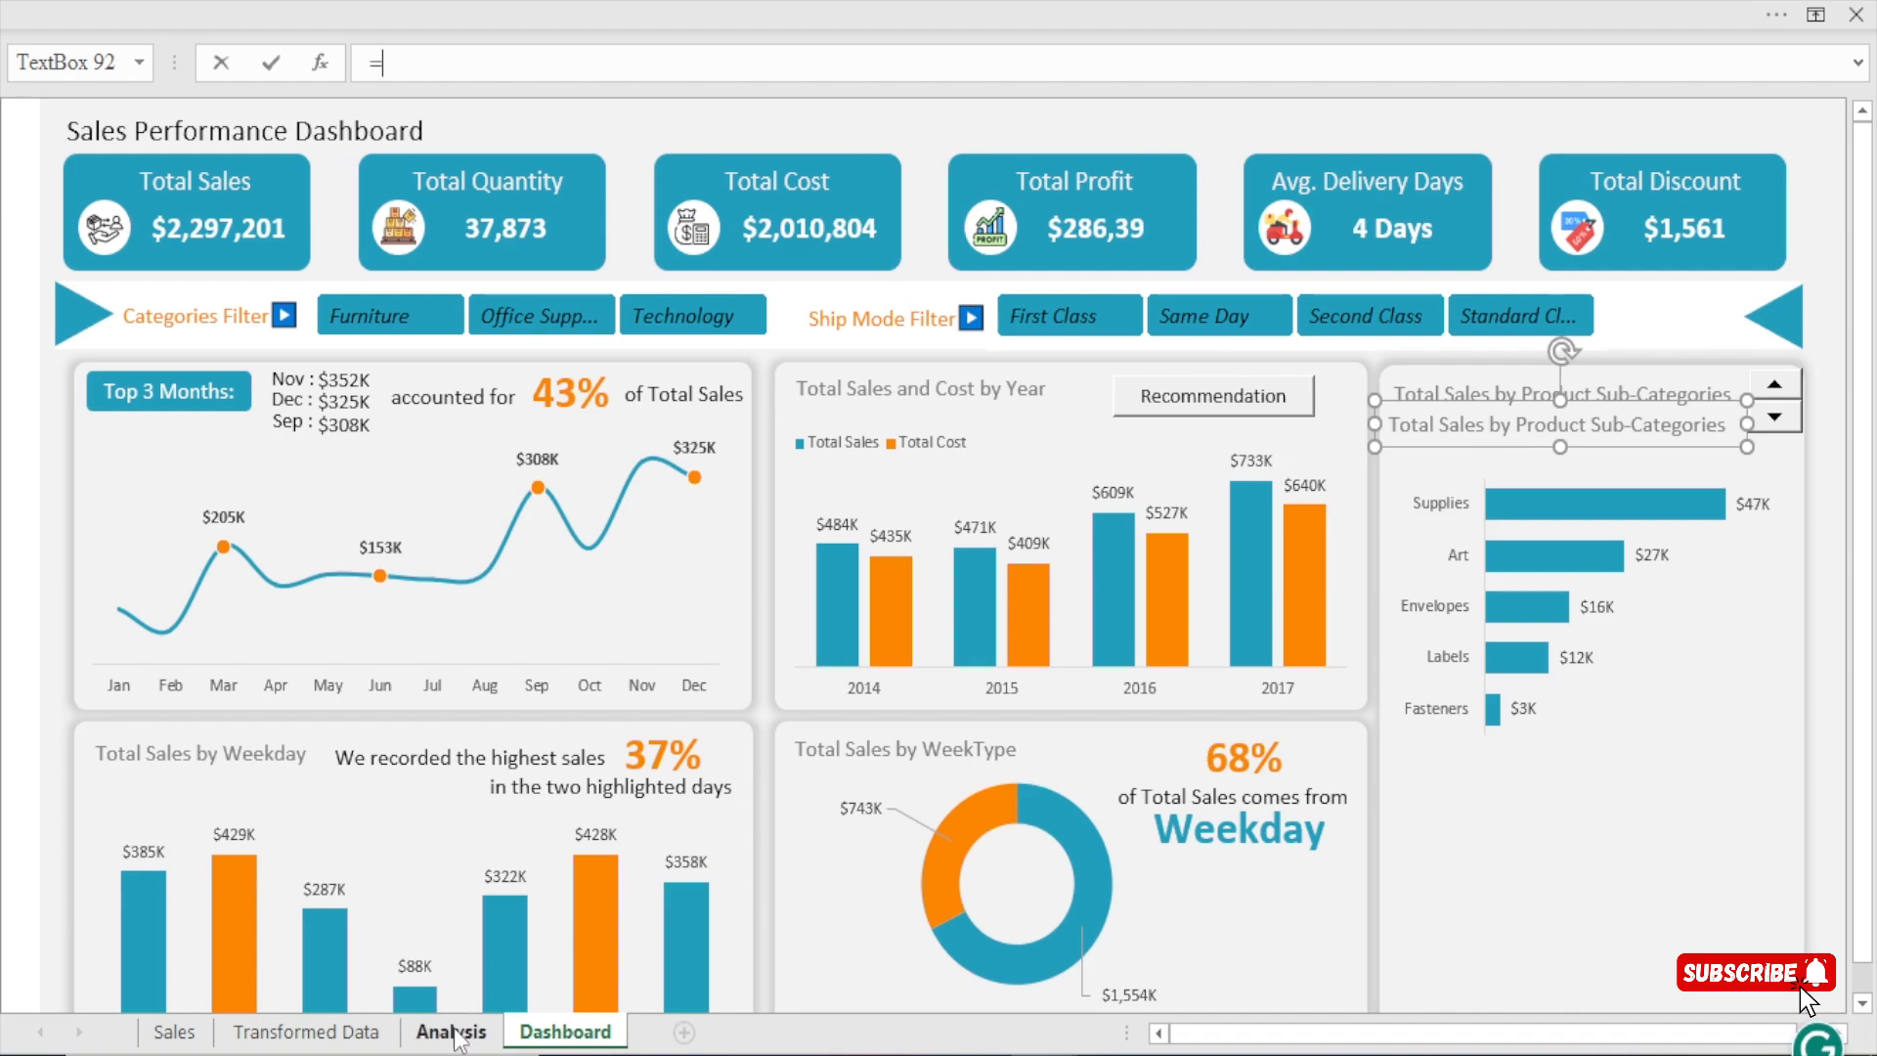
click(456, 1036)
click(883, 635)
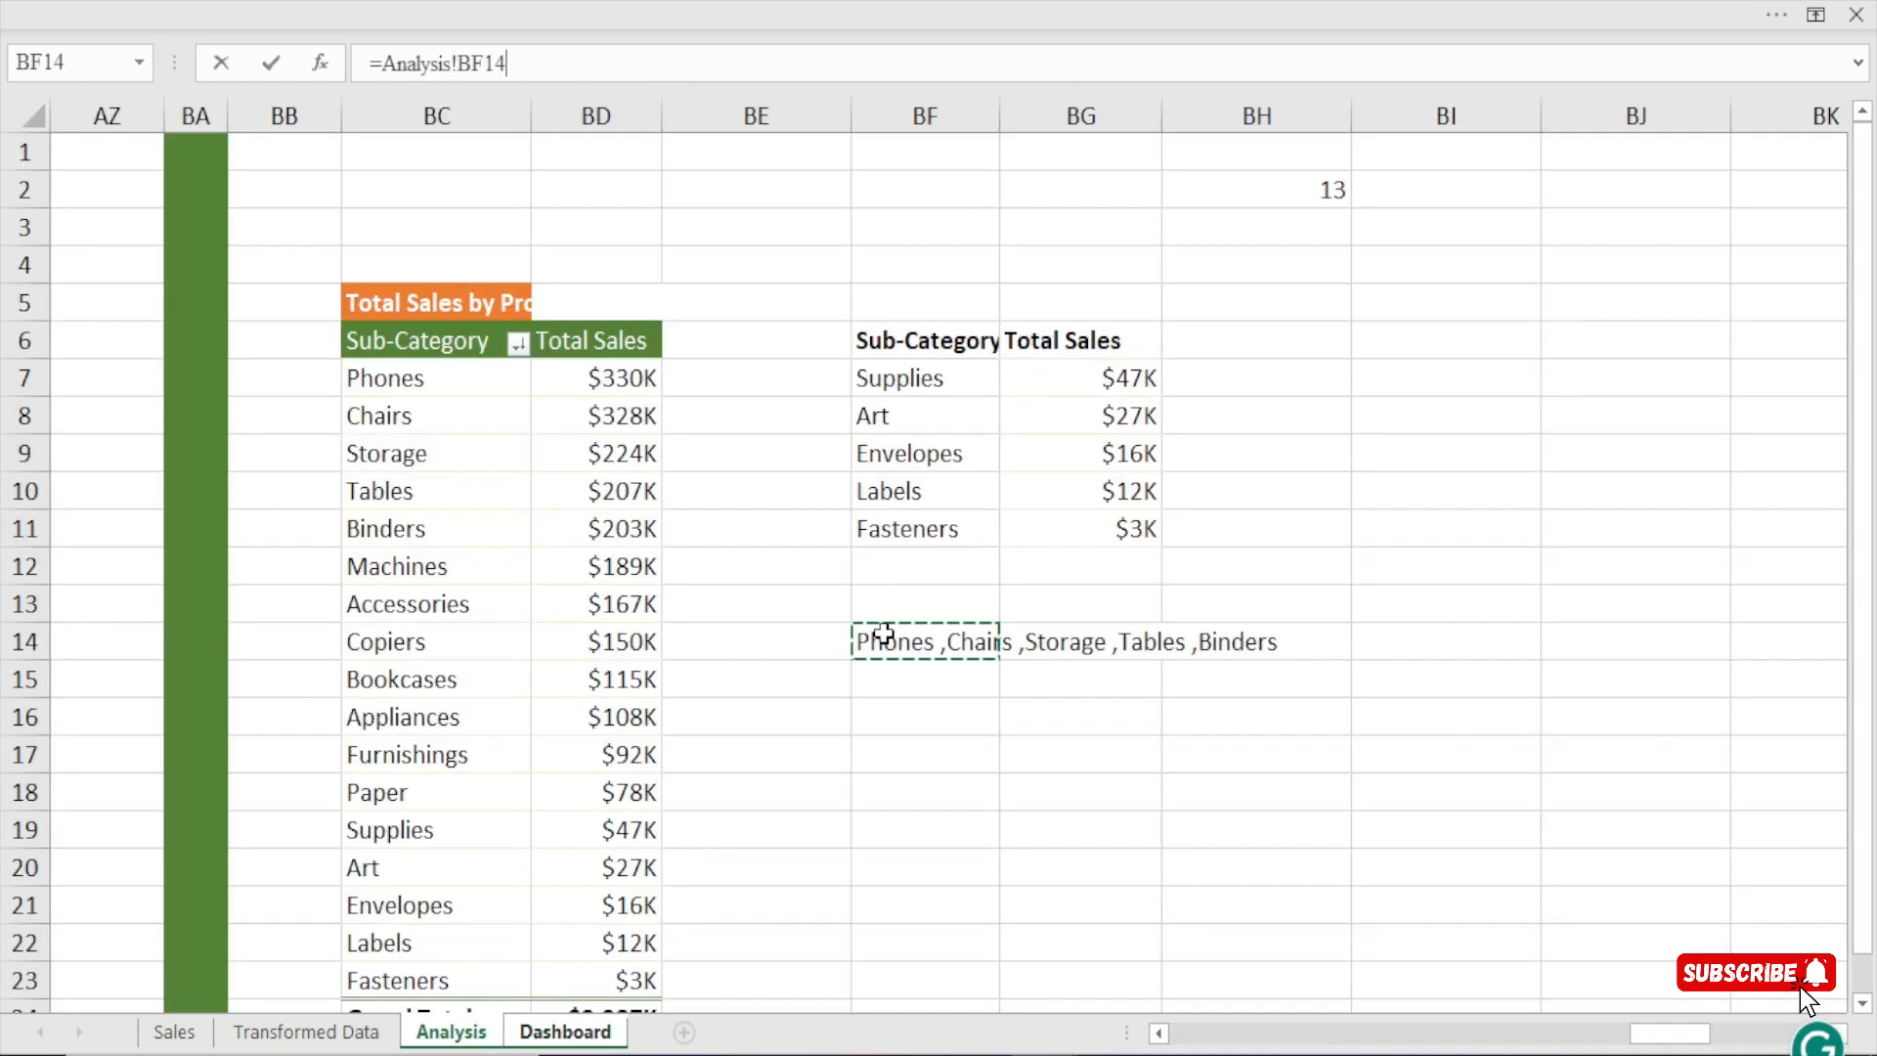
key(Return)
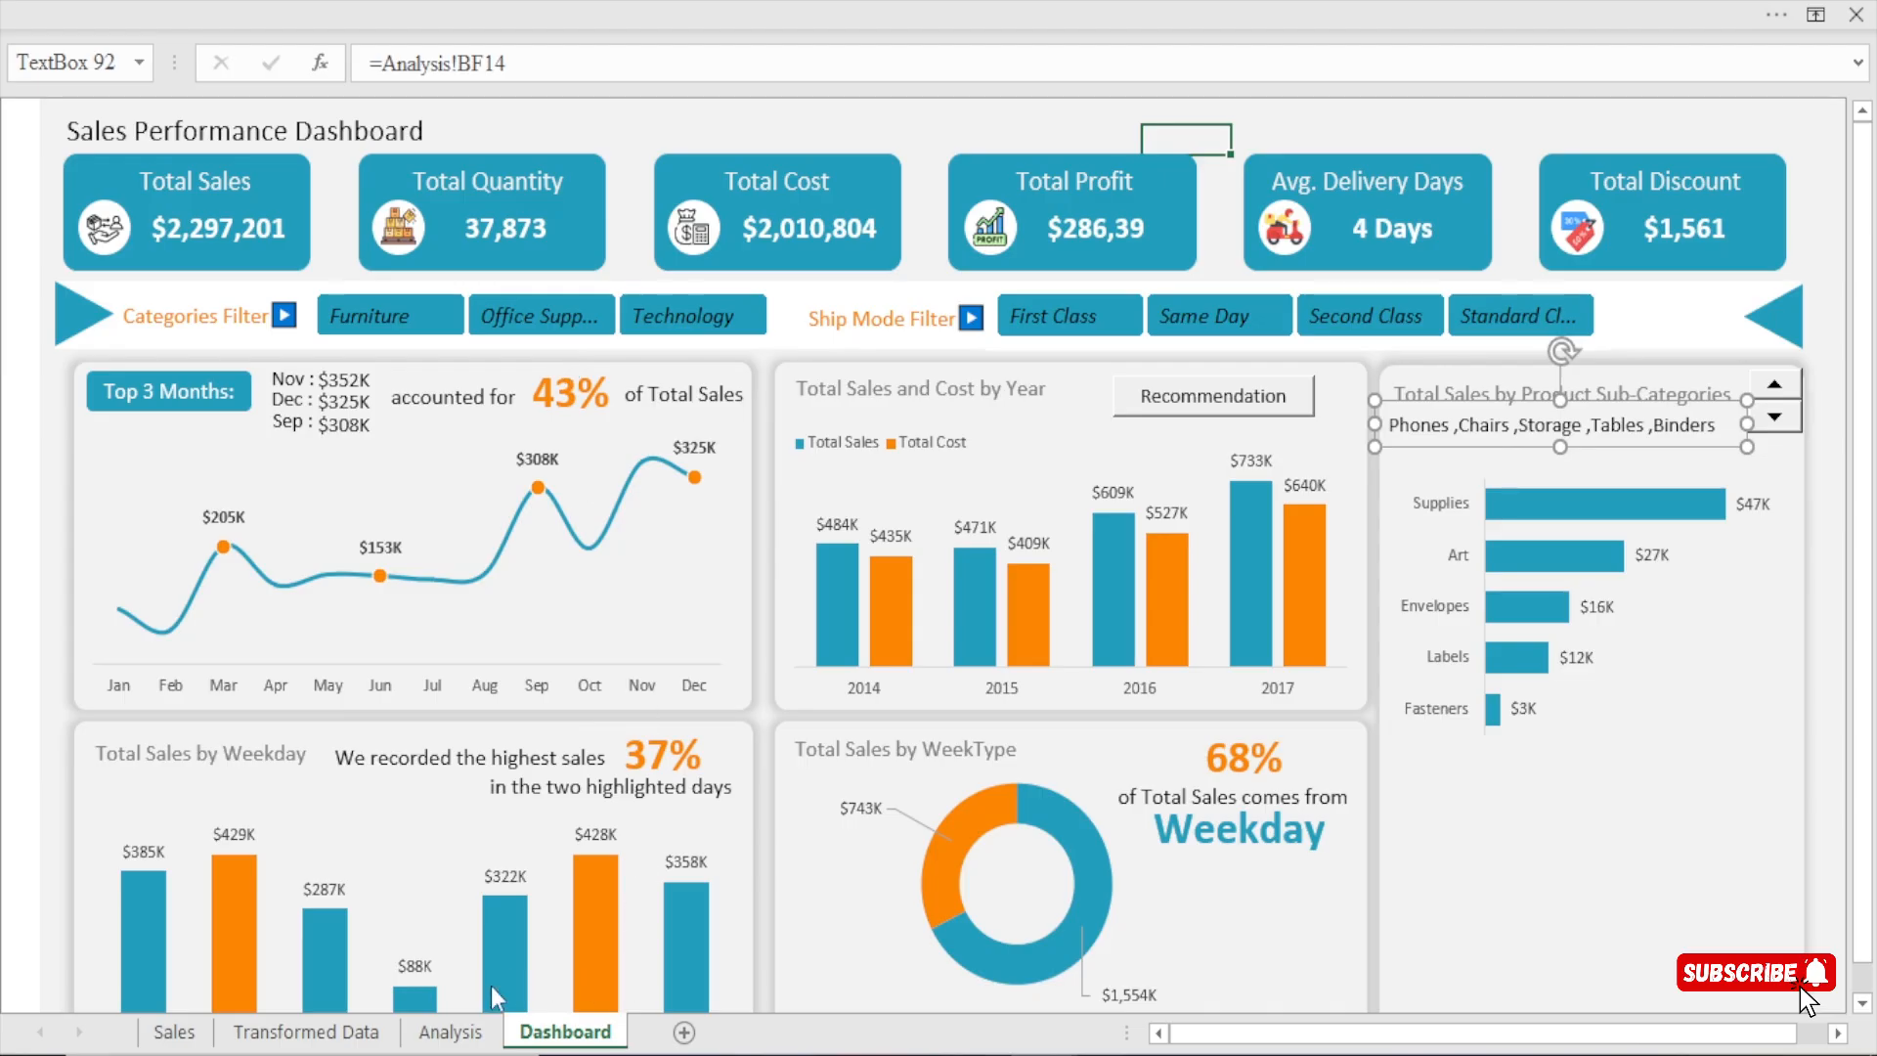
Edit the BF14 formula on the Analysis sheet so every separator is "," without the space before the comma.
click(451, 1032)
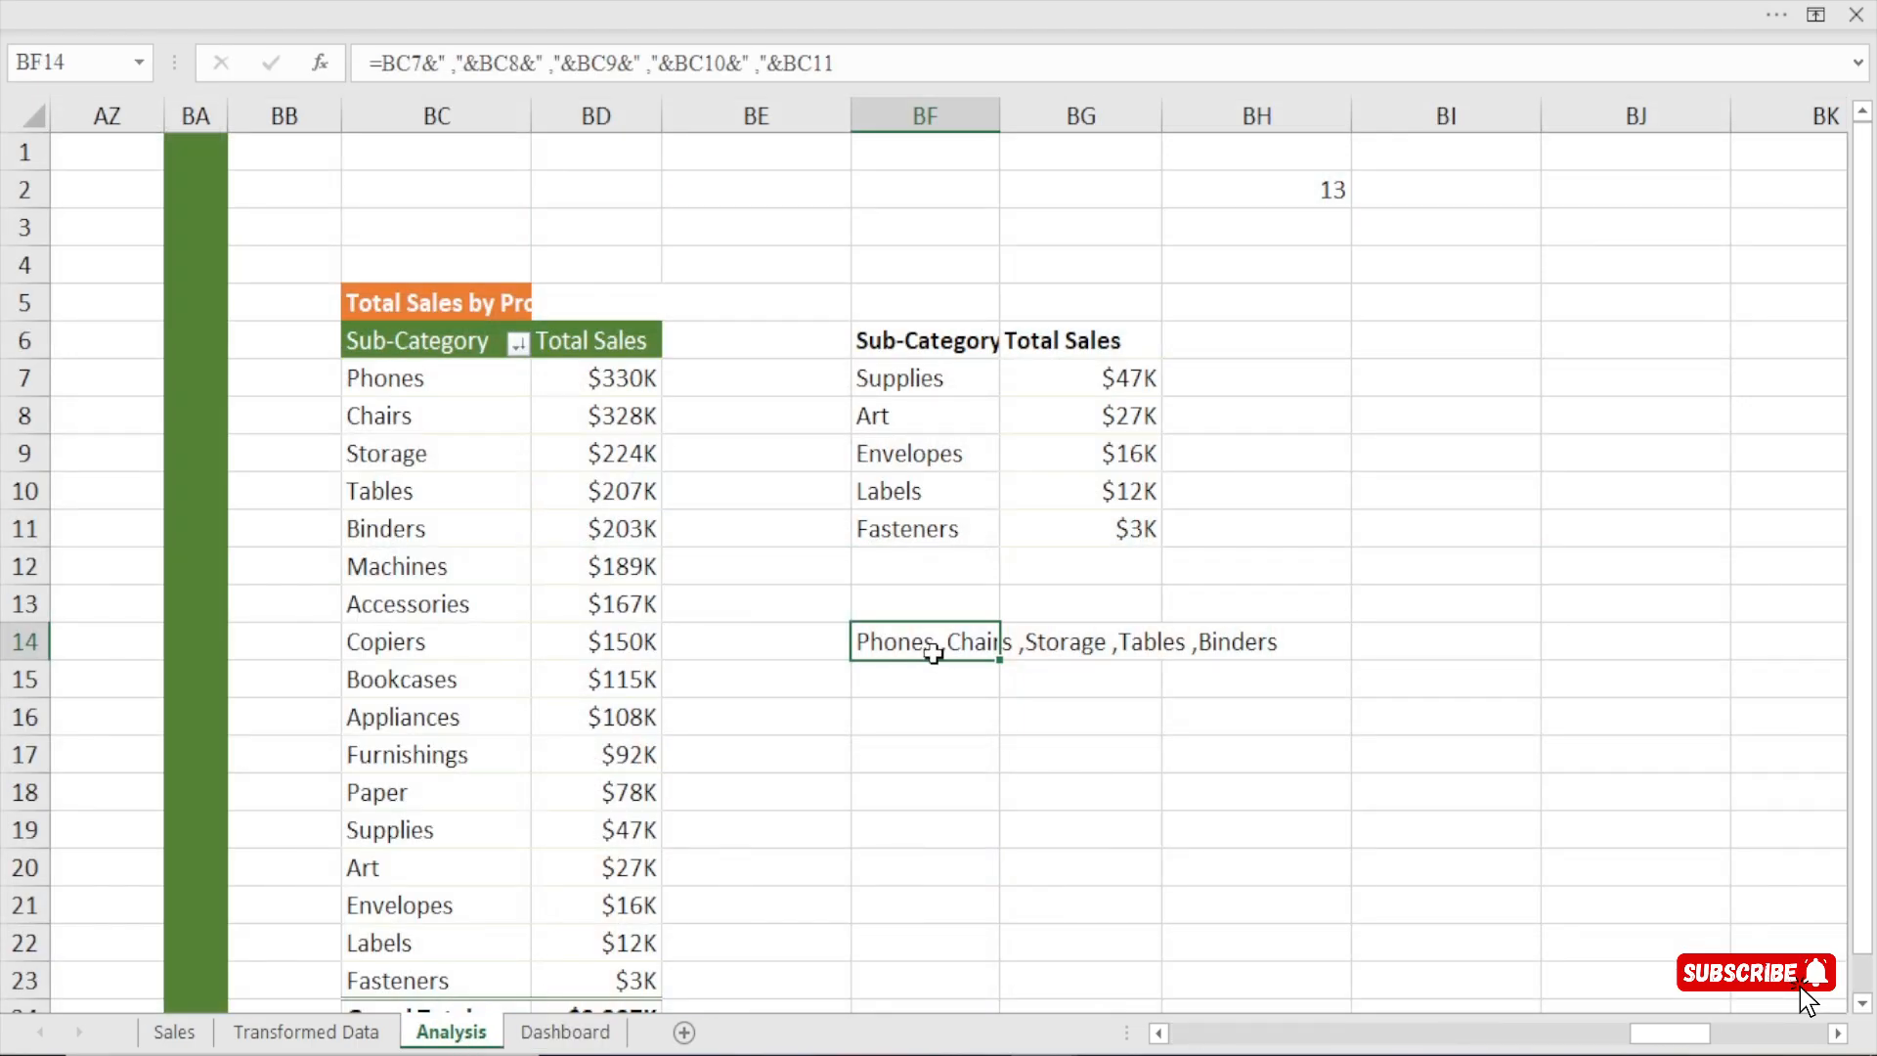
click(454, 70)
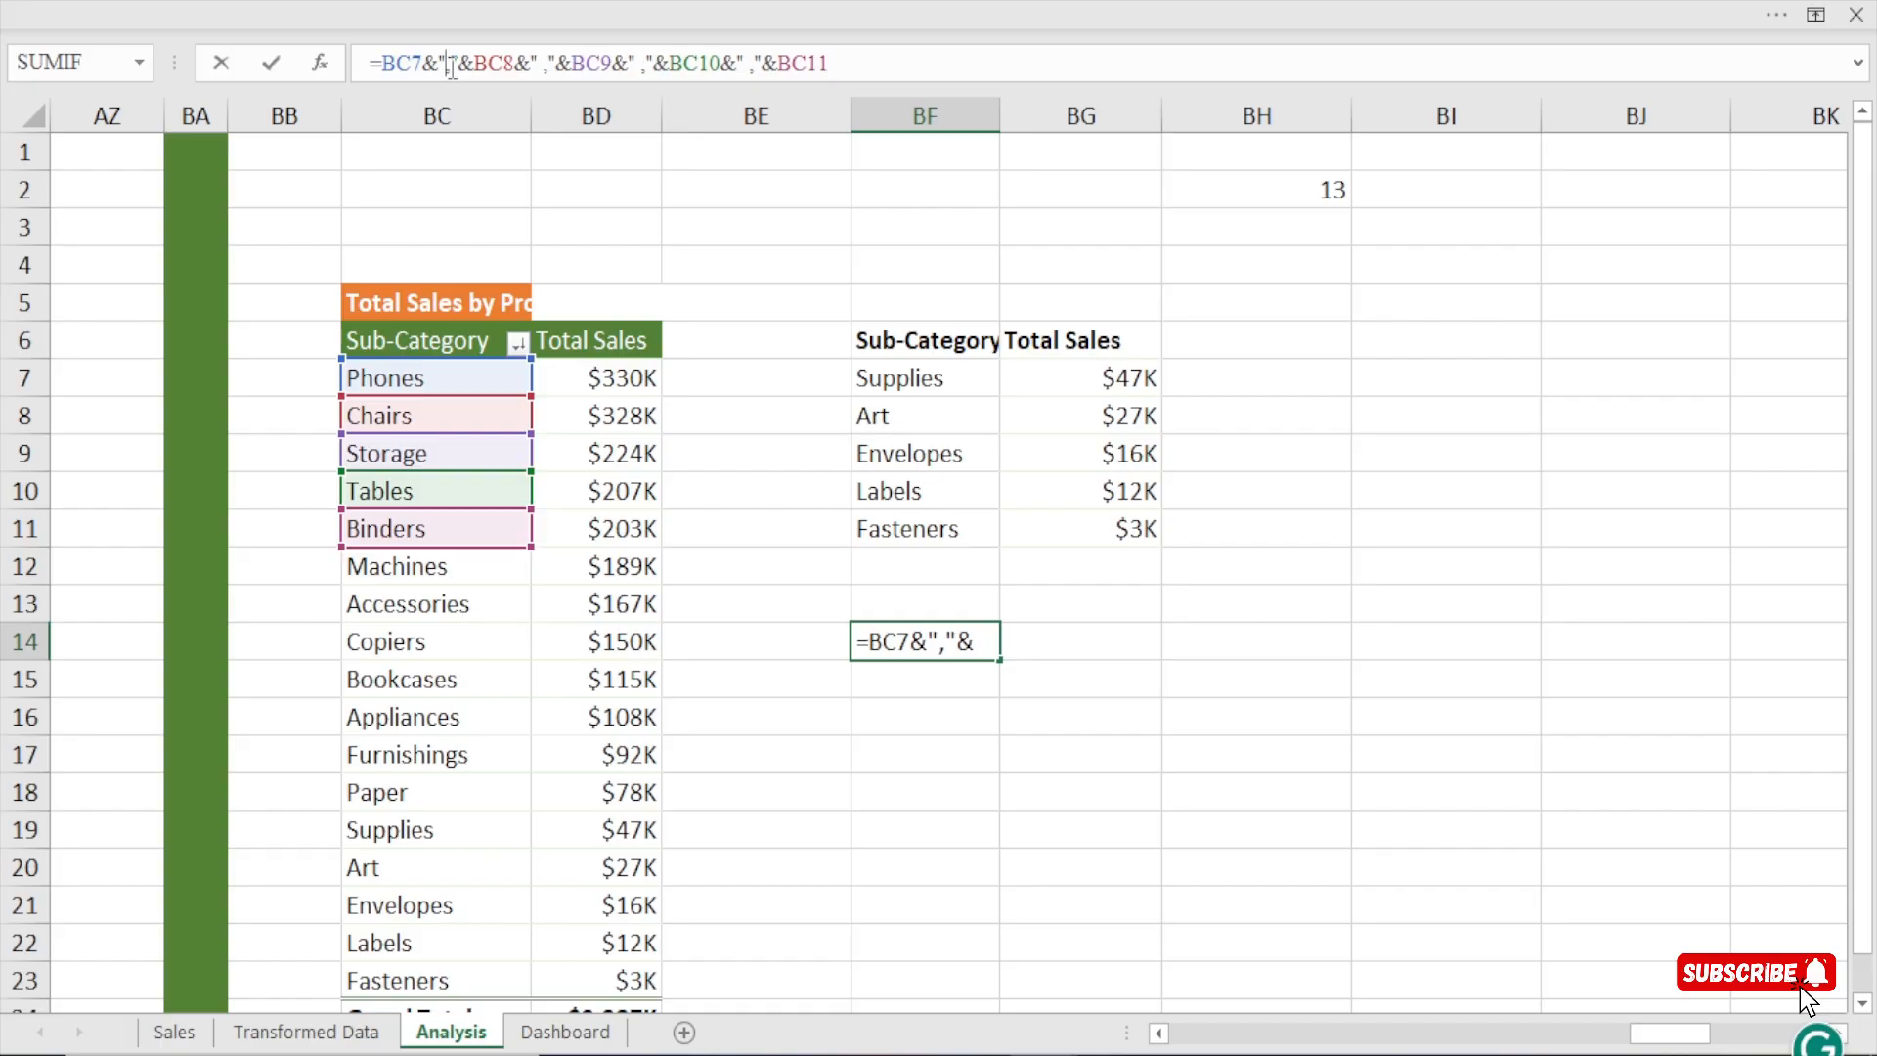
click(546, 65)
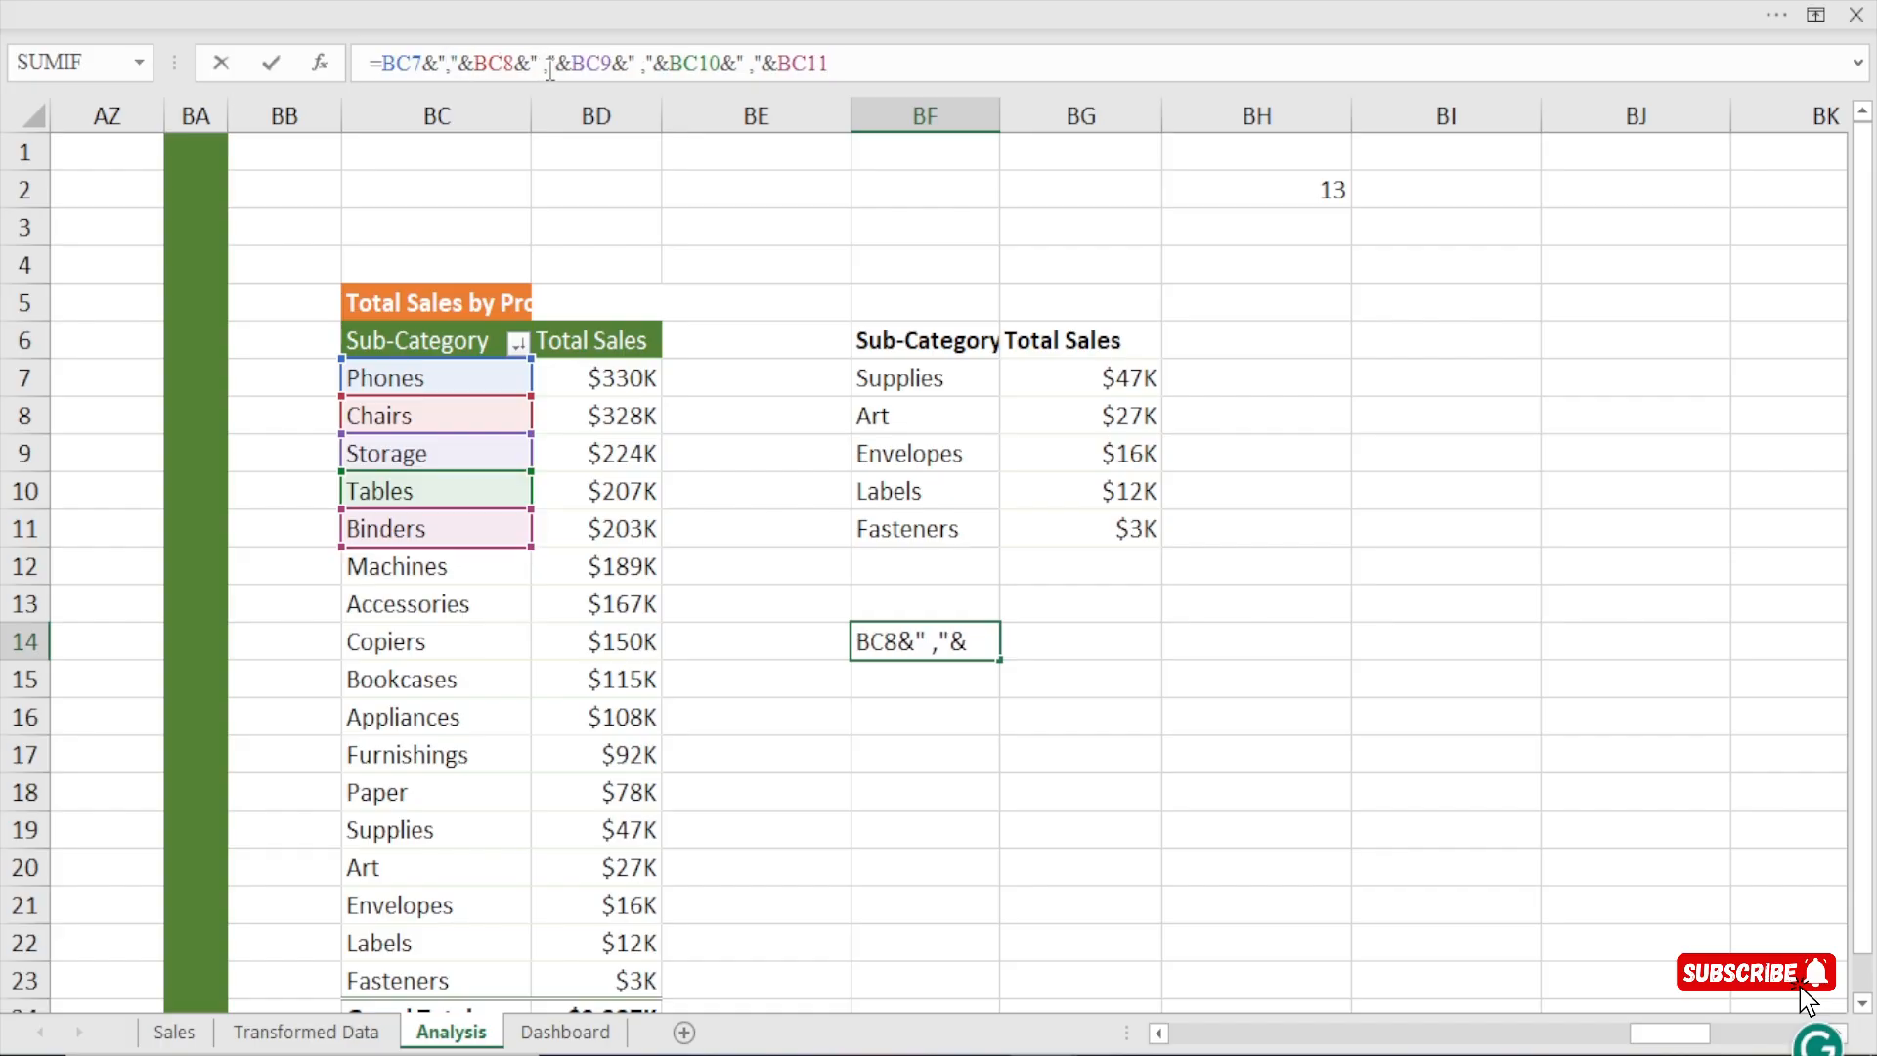
key(BackSpace)
key(BackSpace)
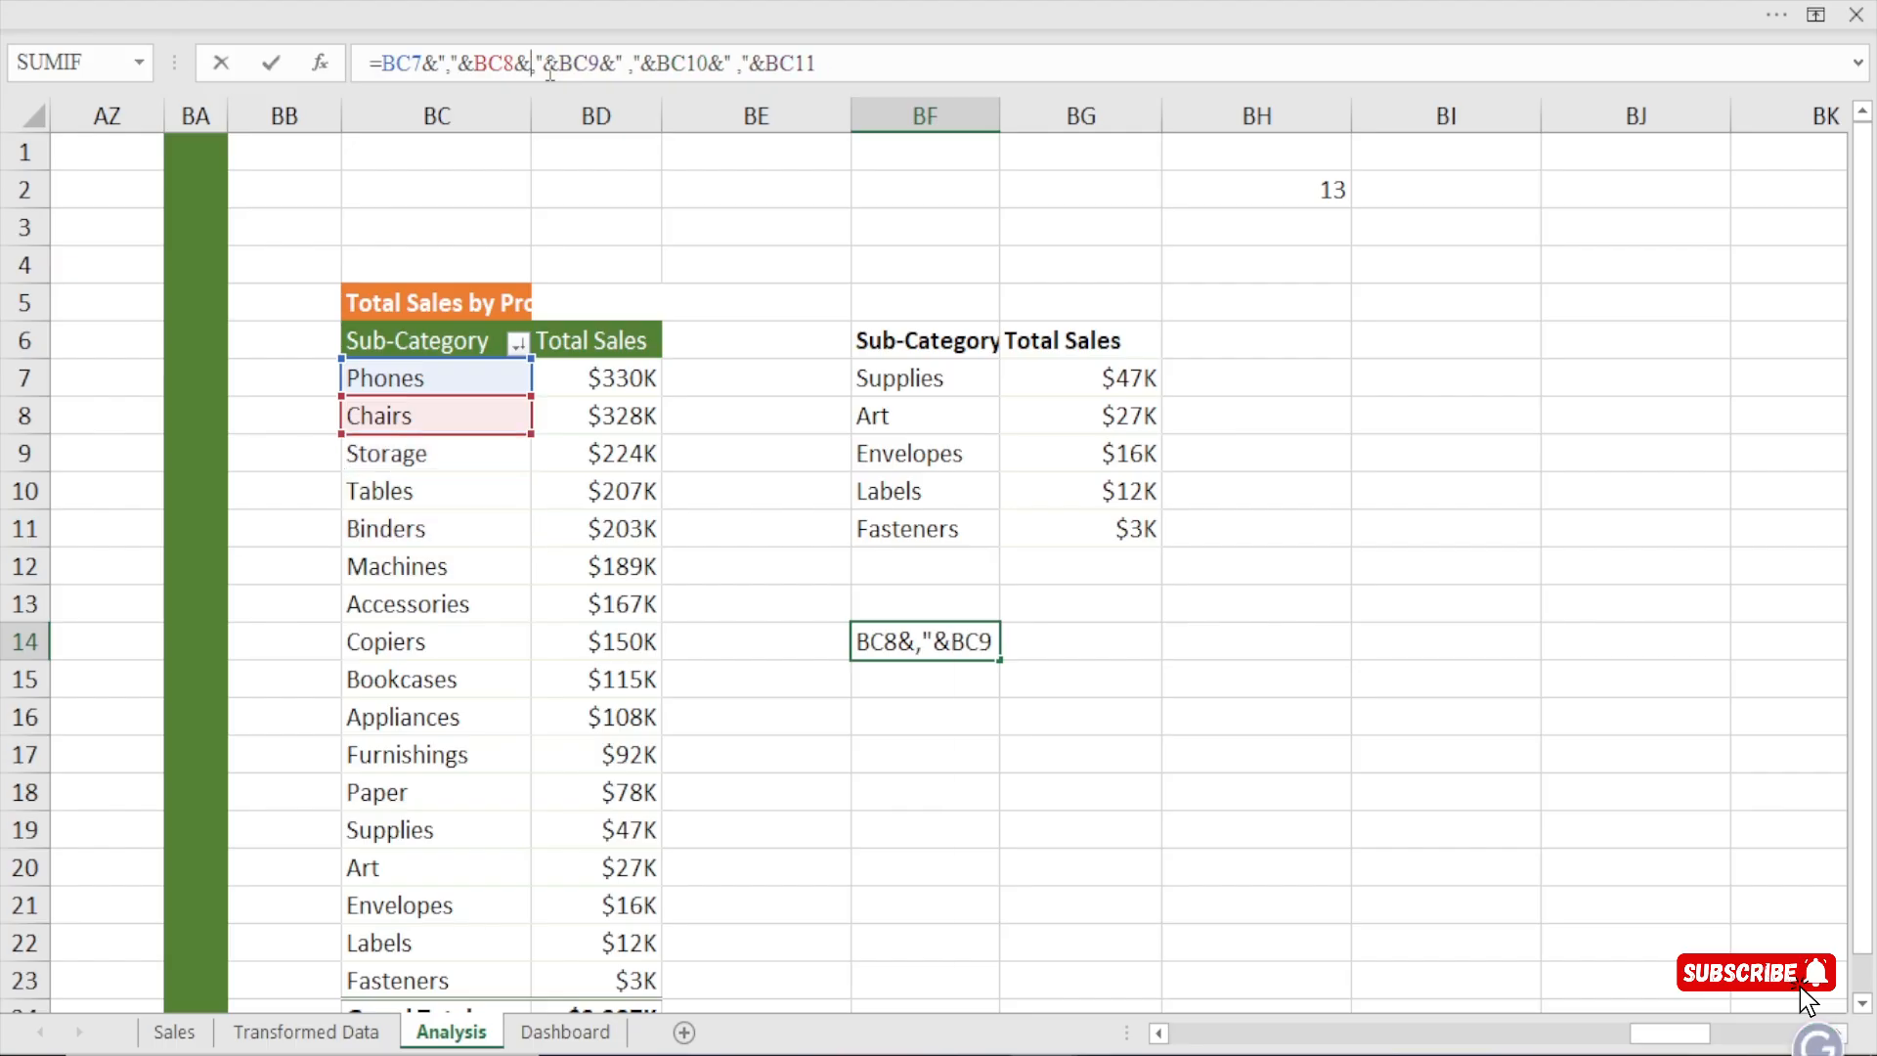
text(")
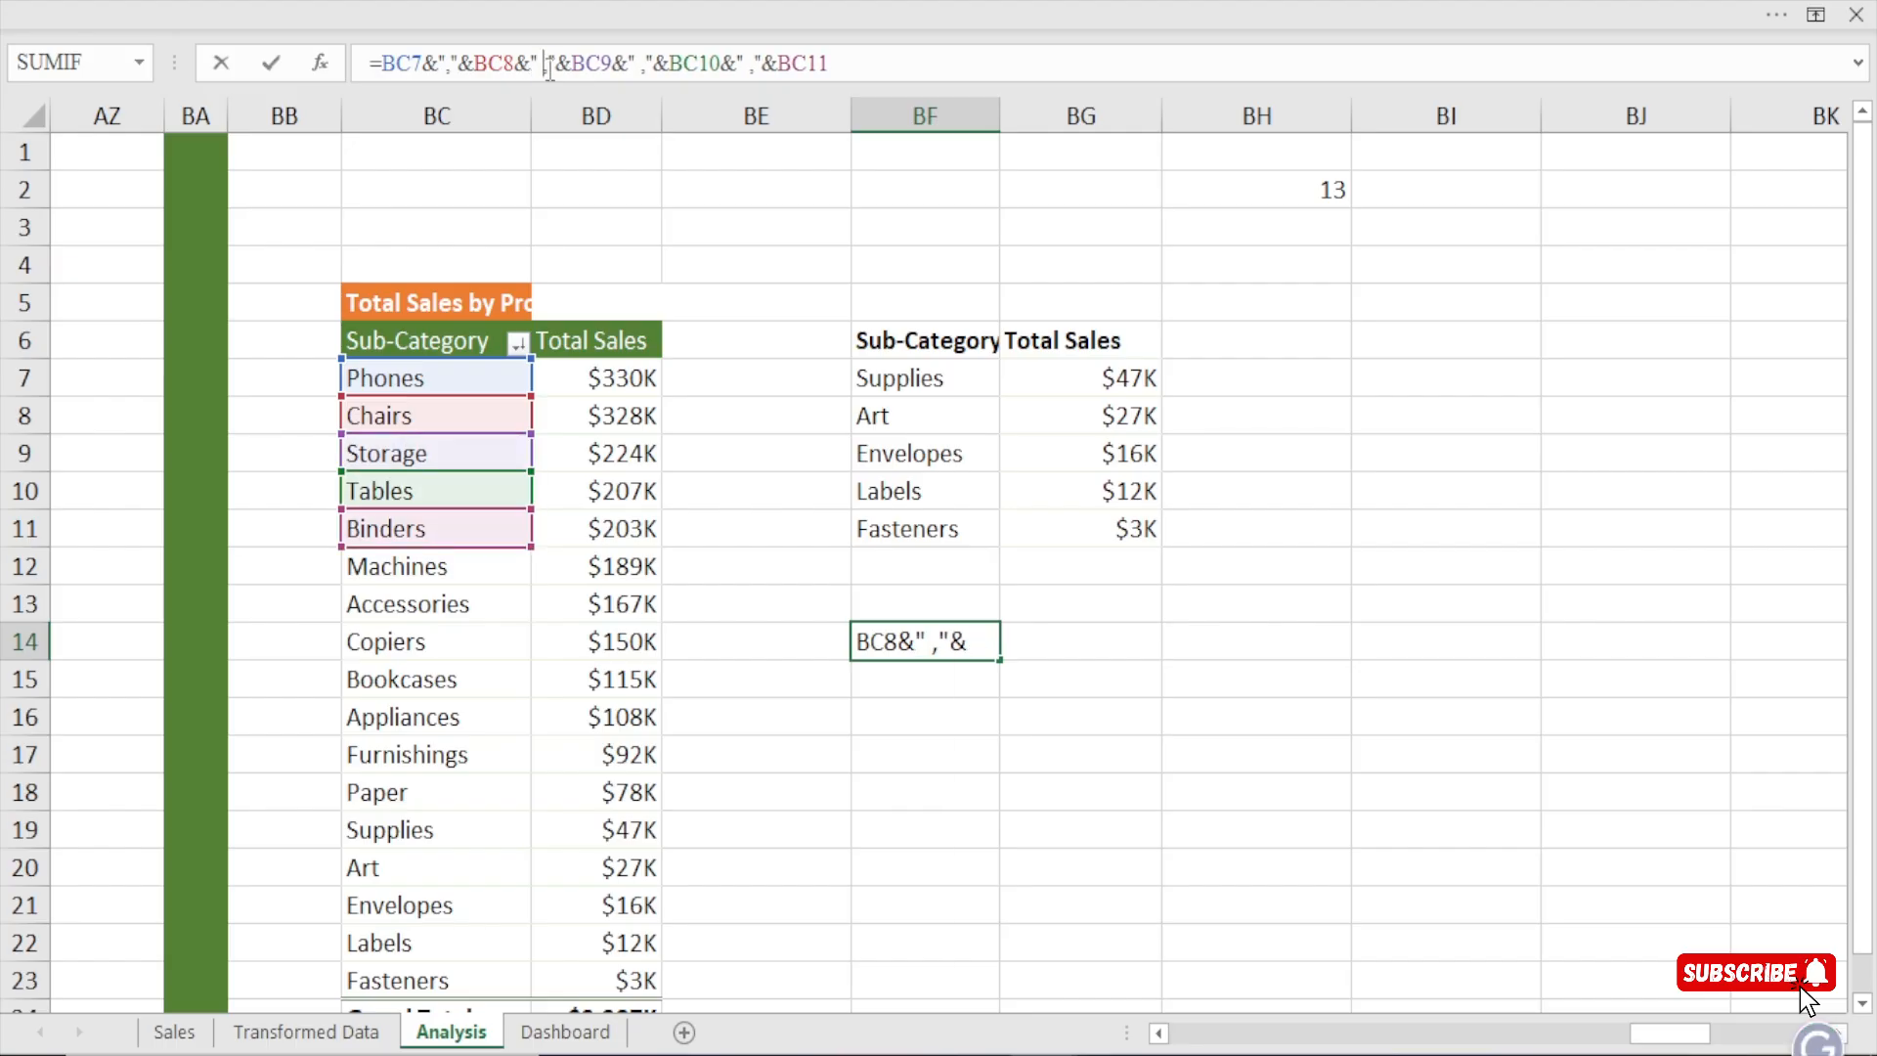
key(BackSpace)
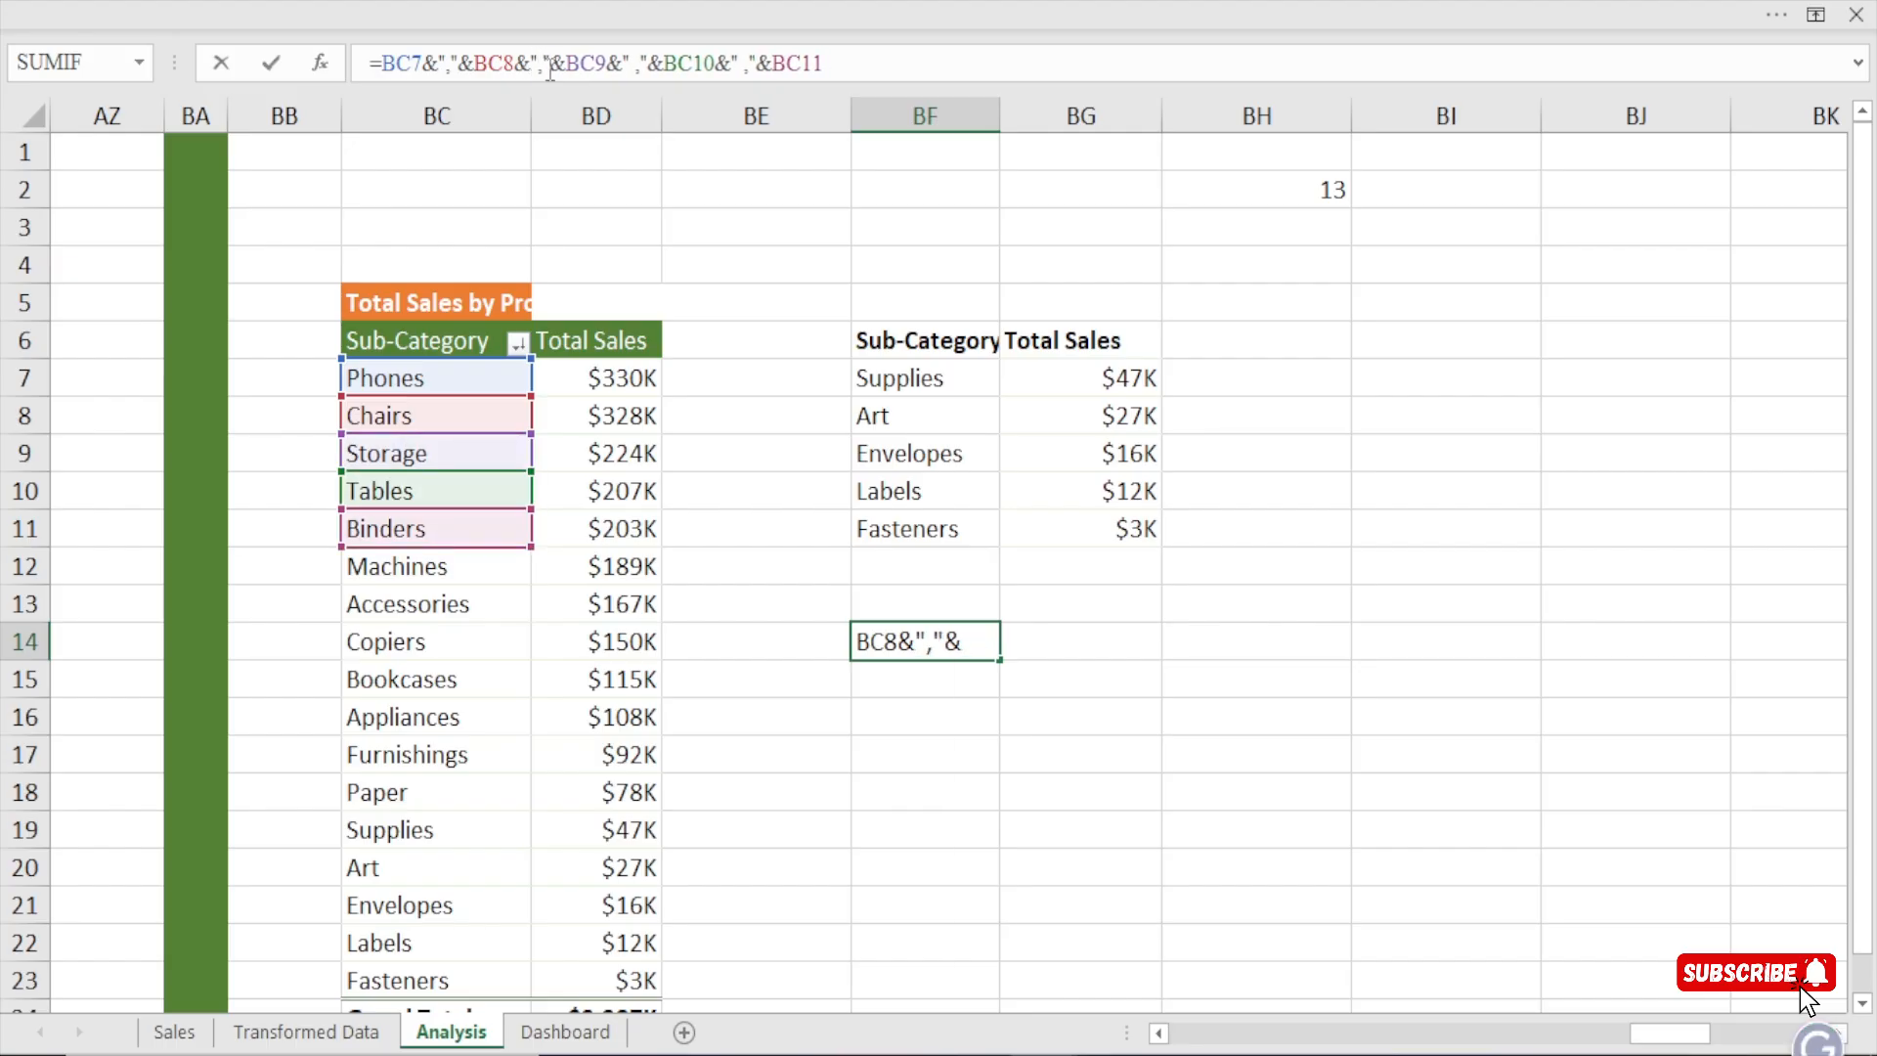
click(632, 65)
key(BackSpace)
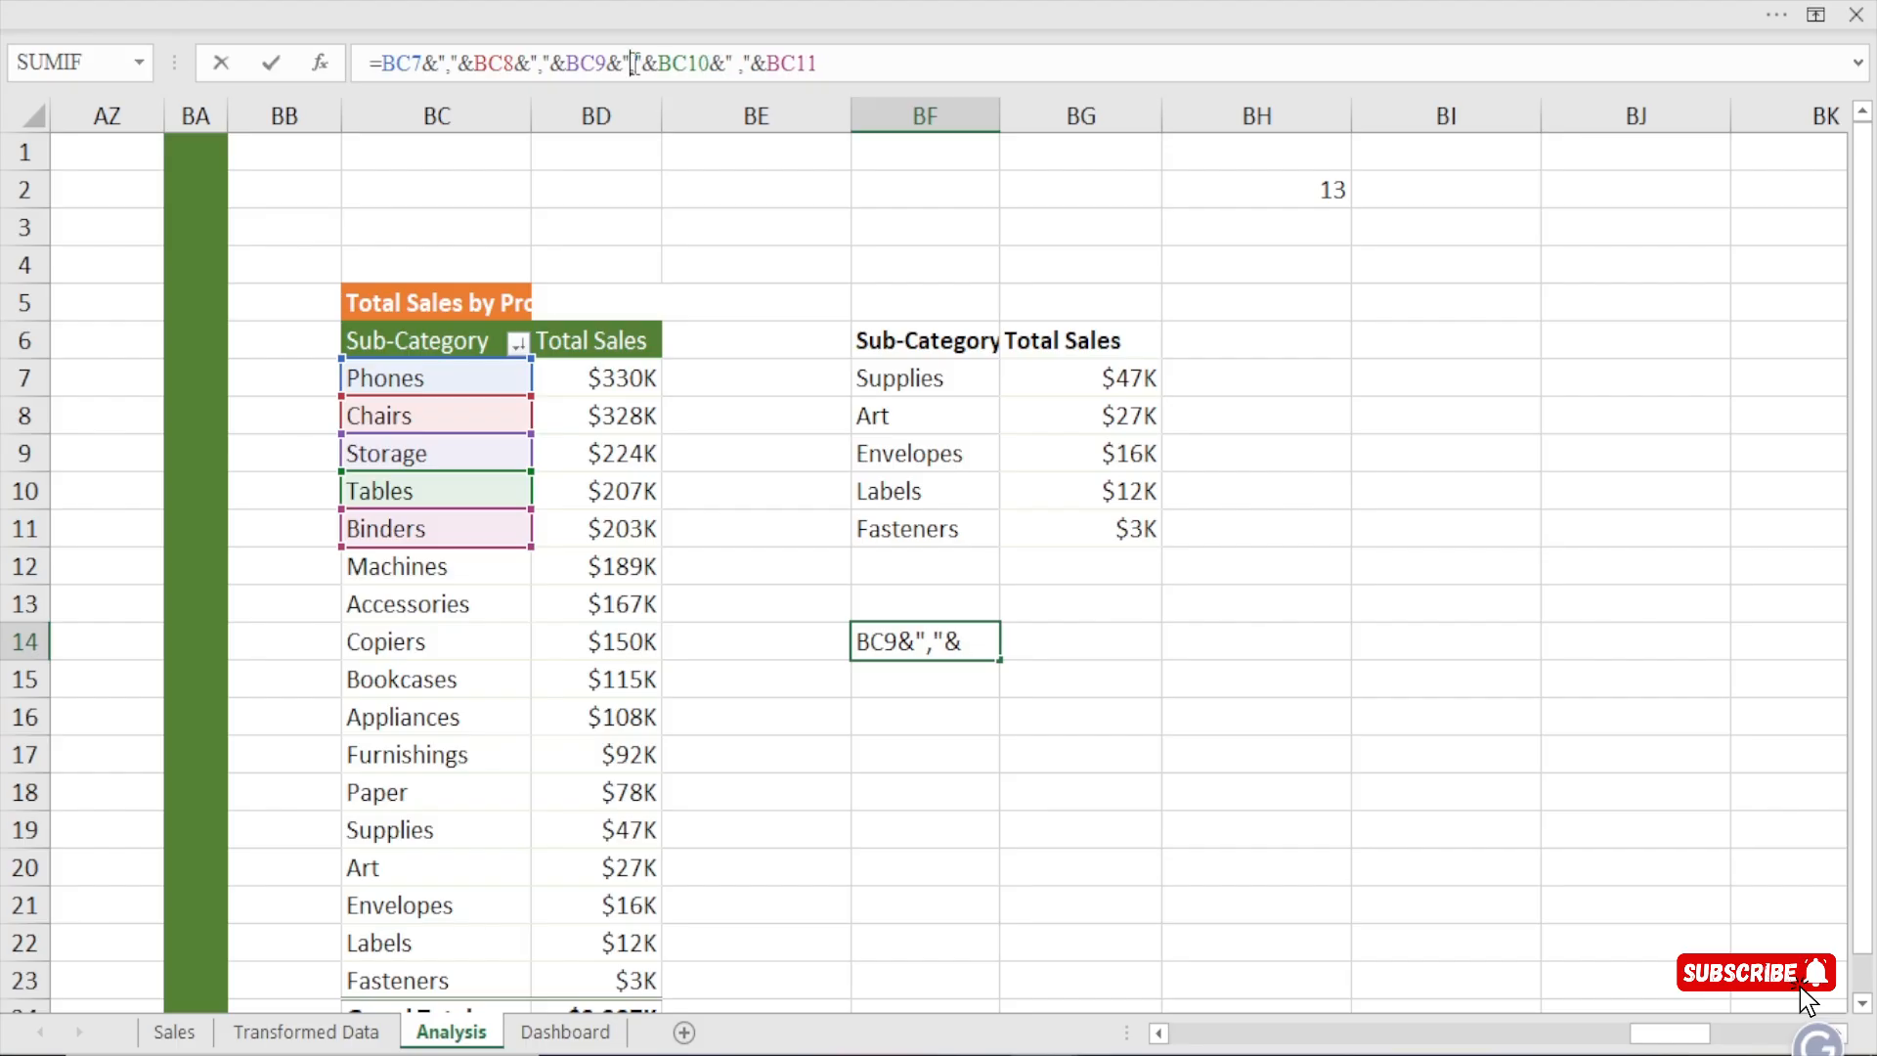
click(740, 65)
key(BackSpace)
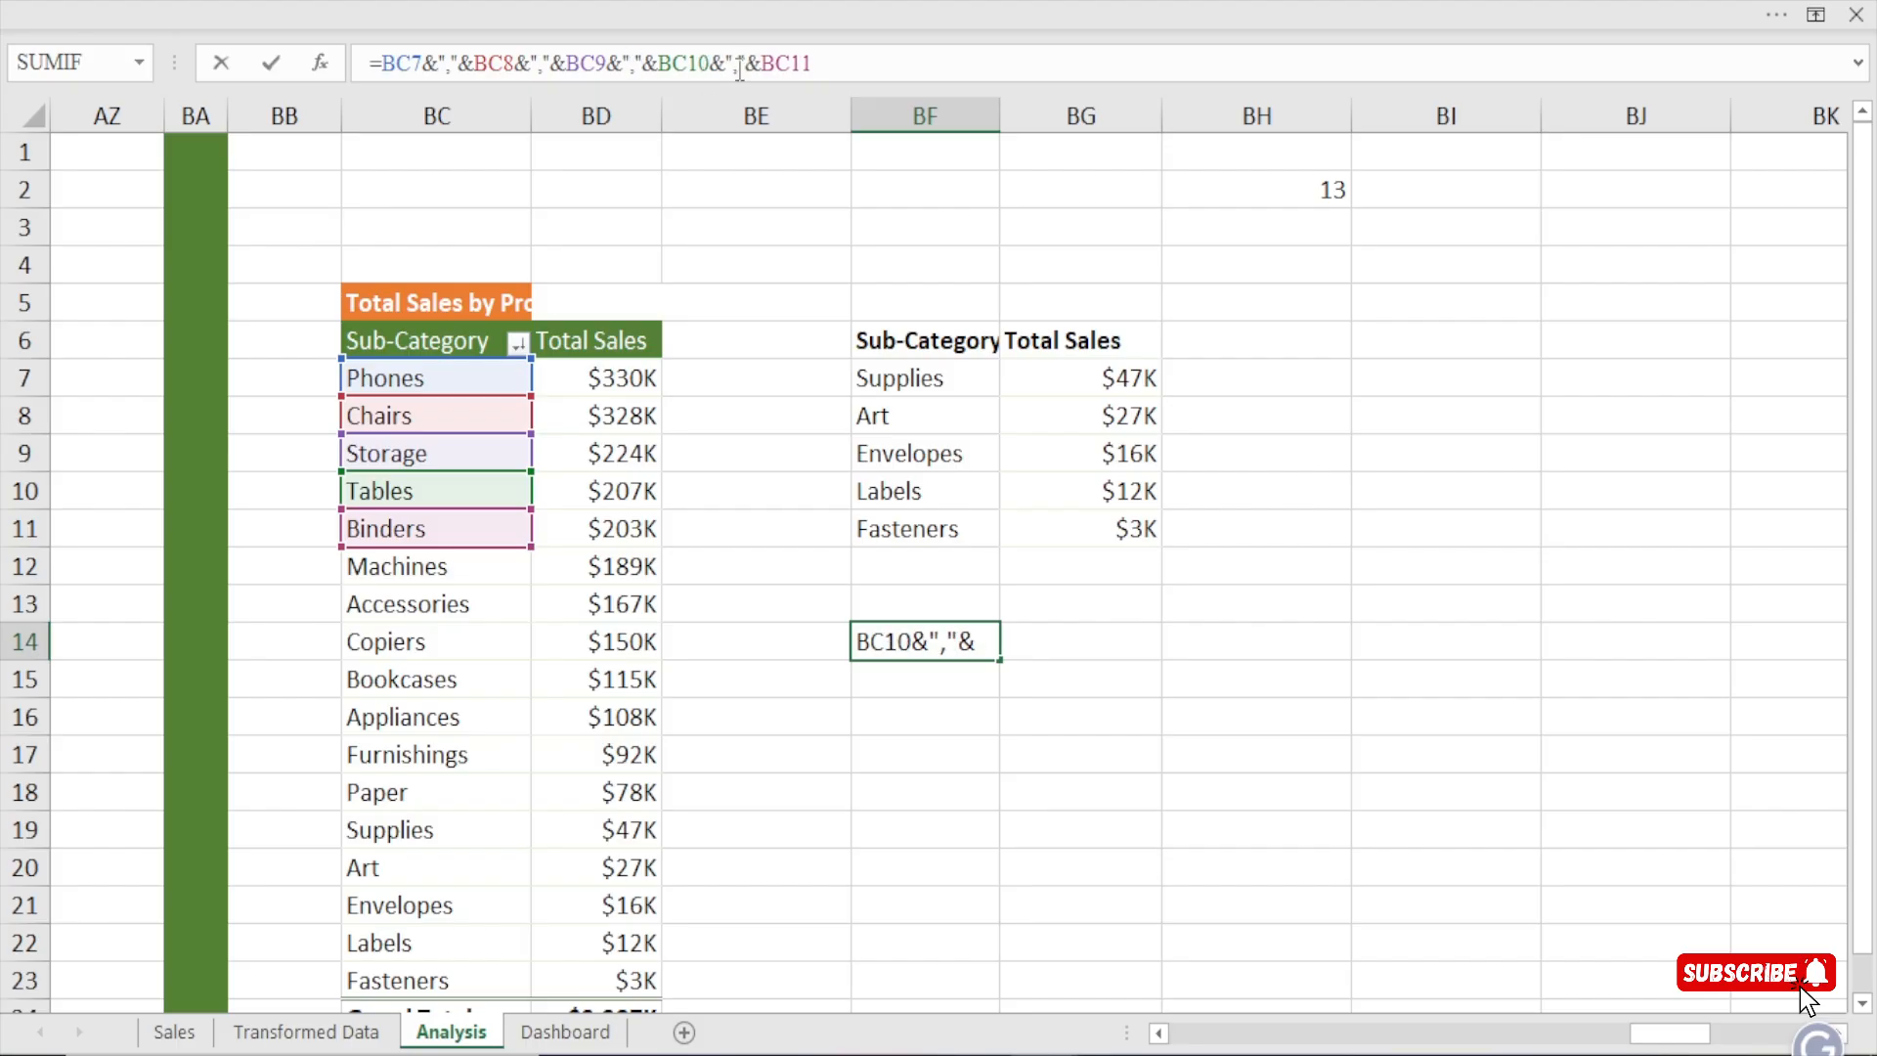
key(Return)
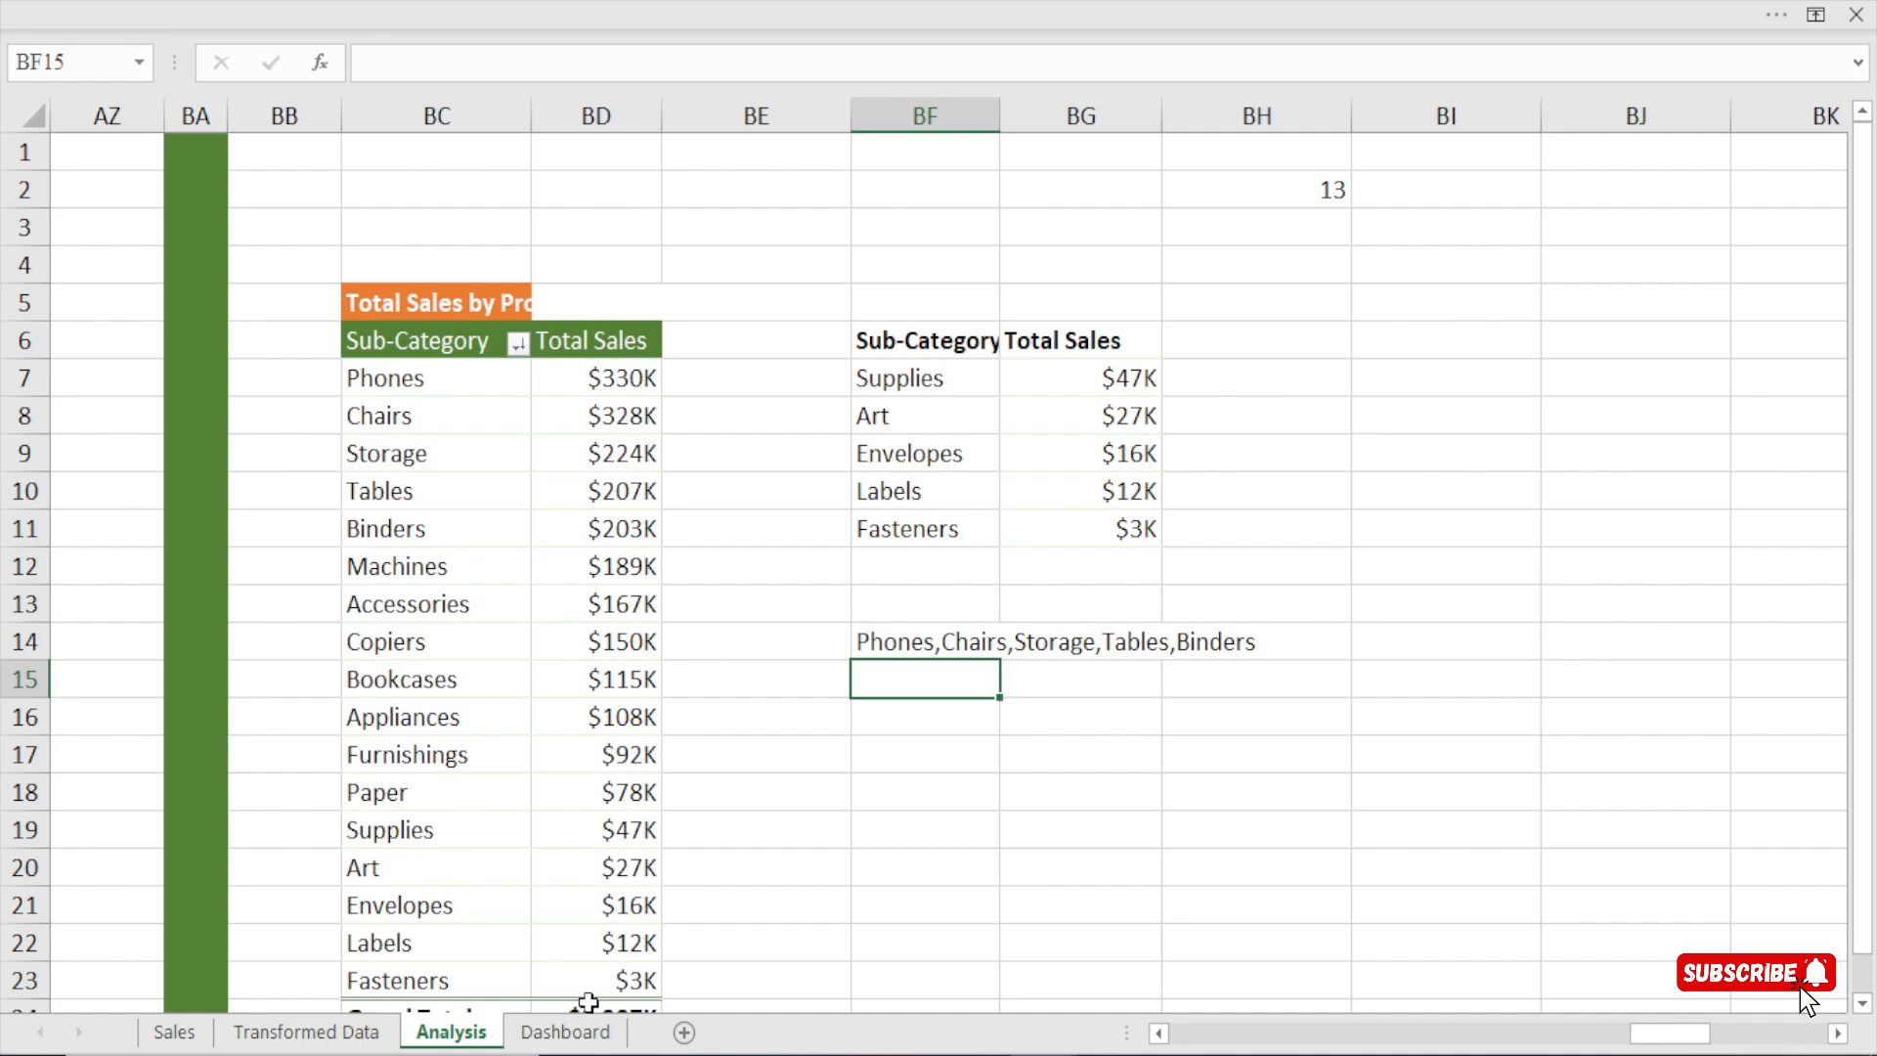
Widen the linked sub-category list text box on the Dashboard sheet and give its text the blue font color without bold.
click(577, 1031)
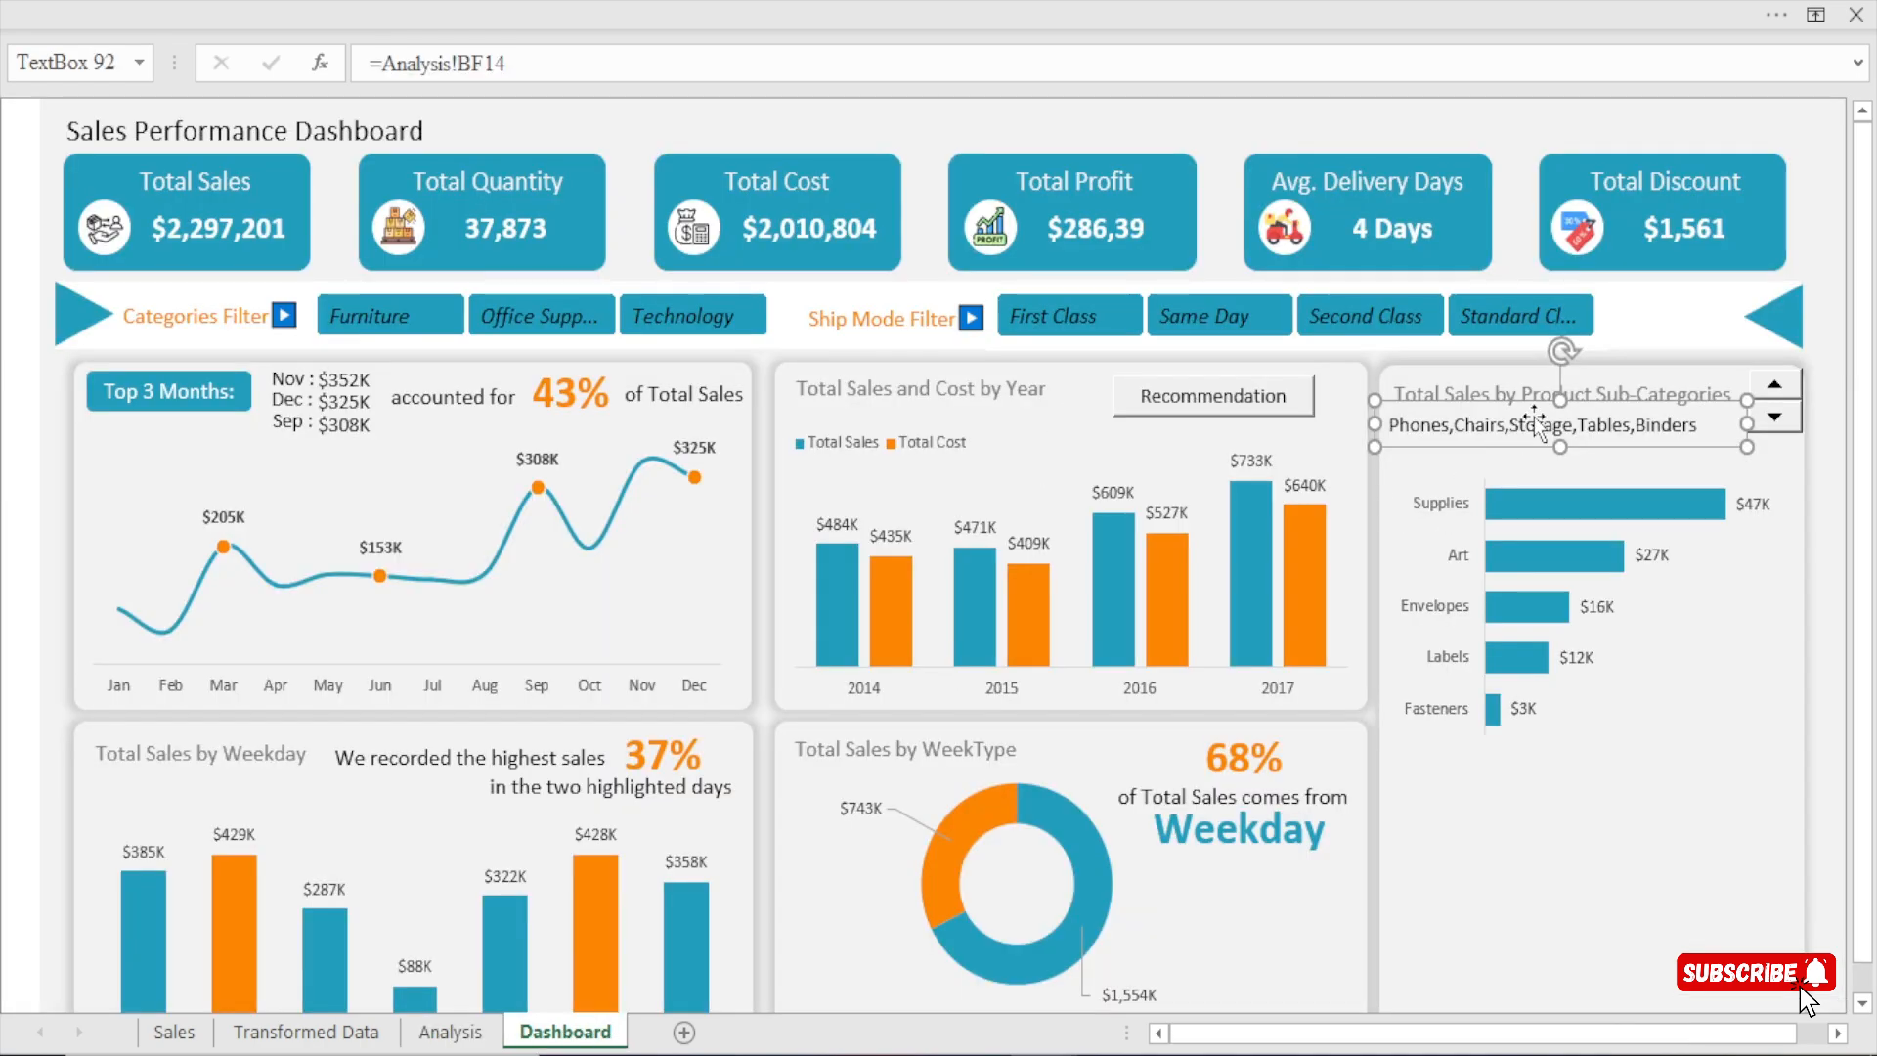
drag(1746, 425, 1797, 421)
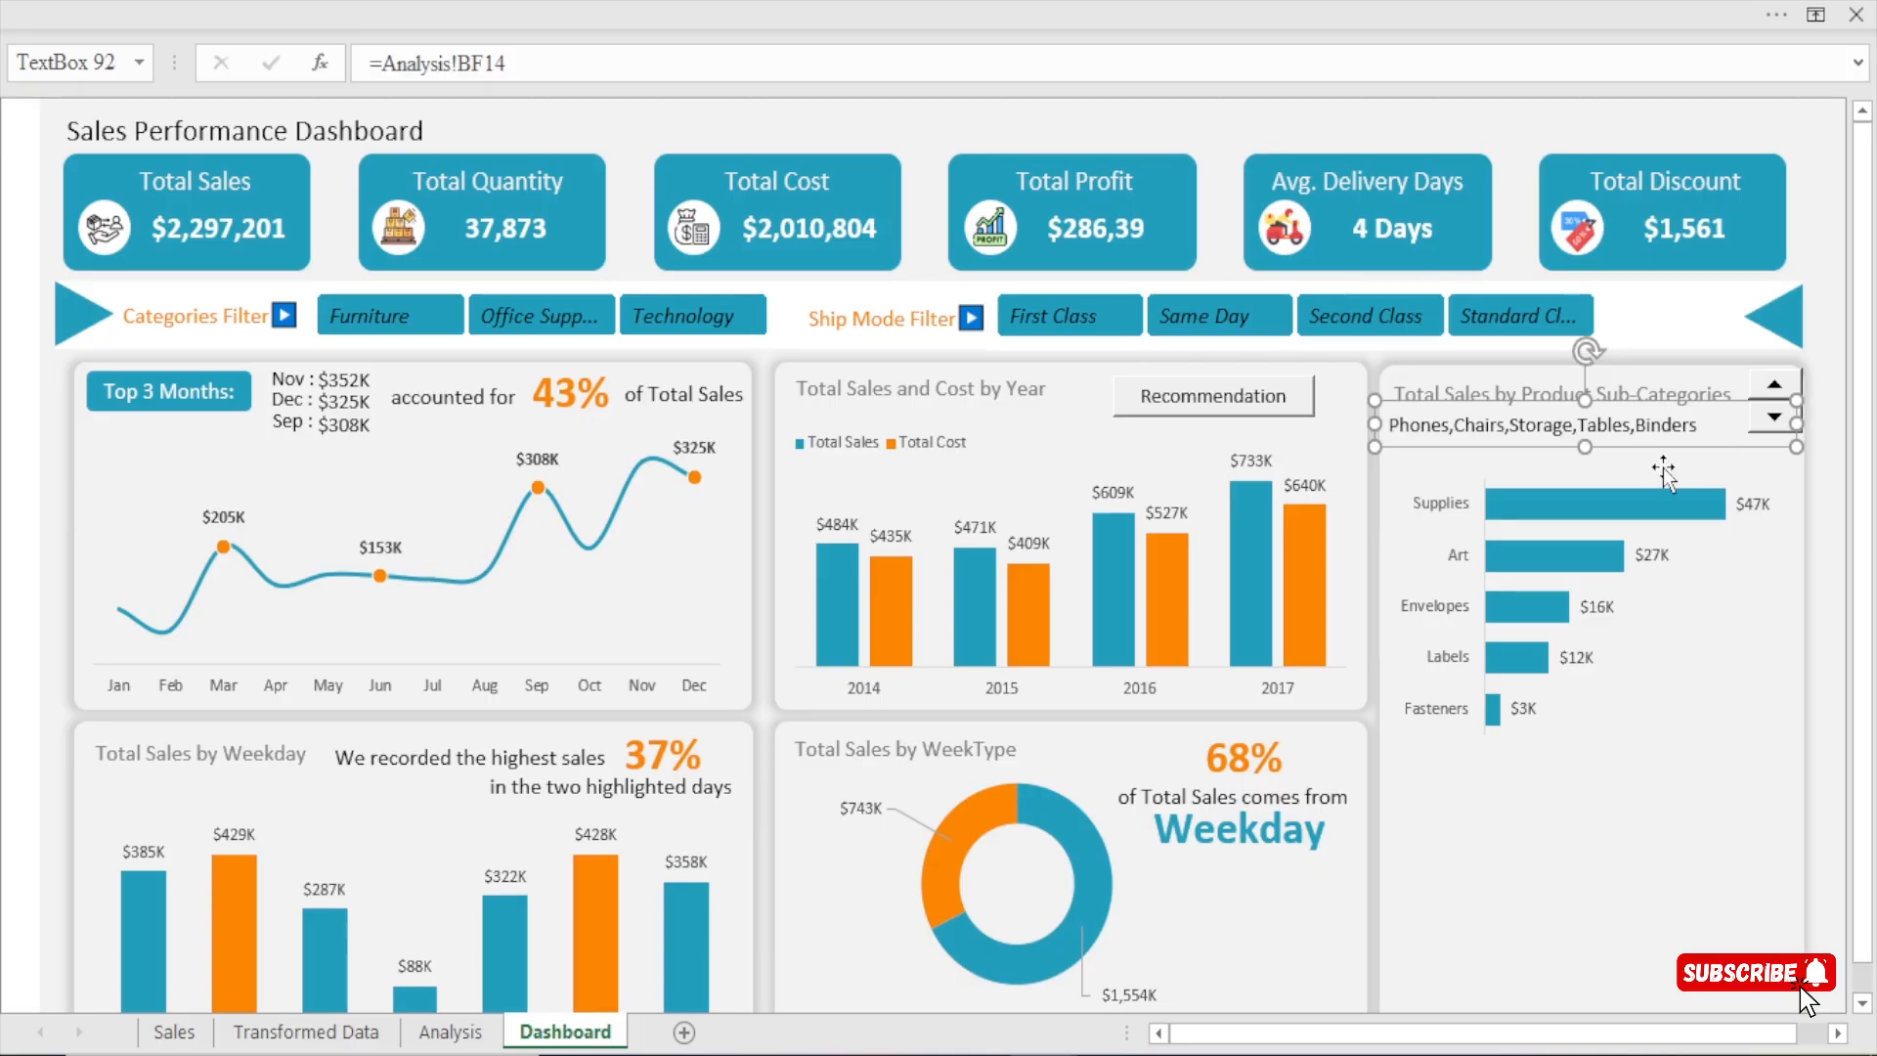
click(671, 2)
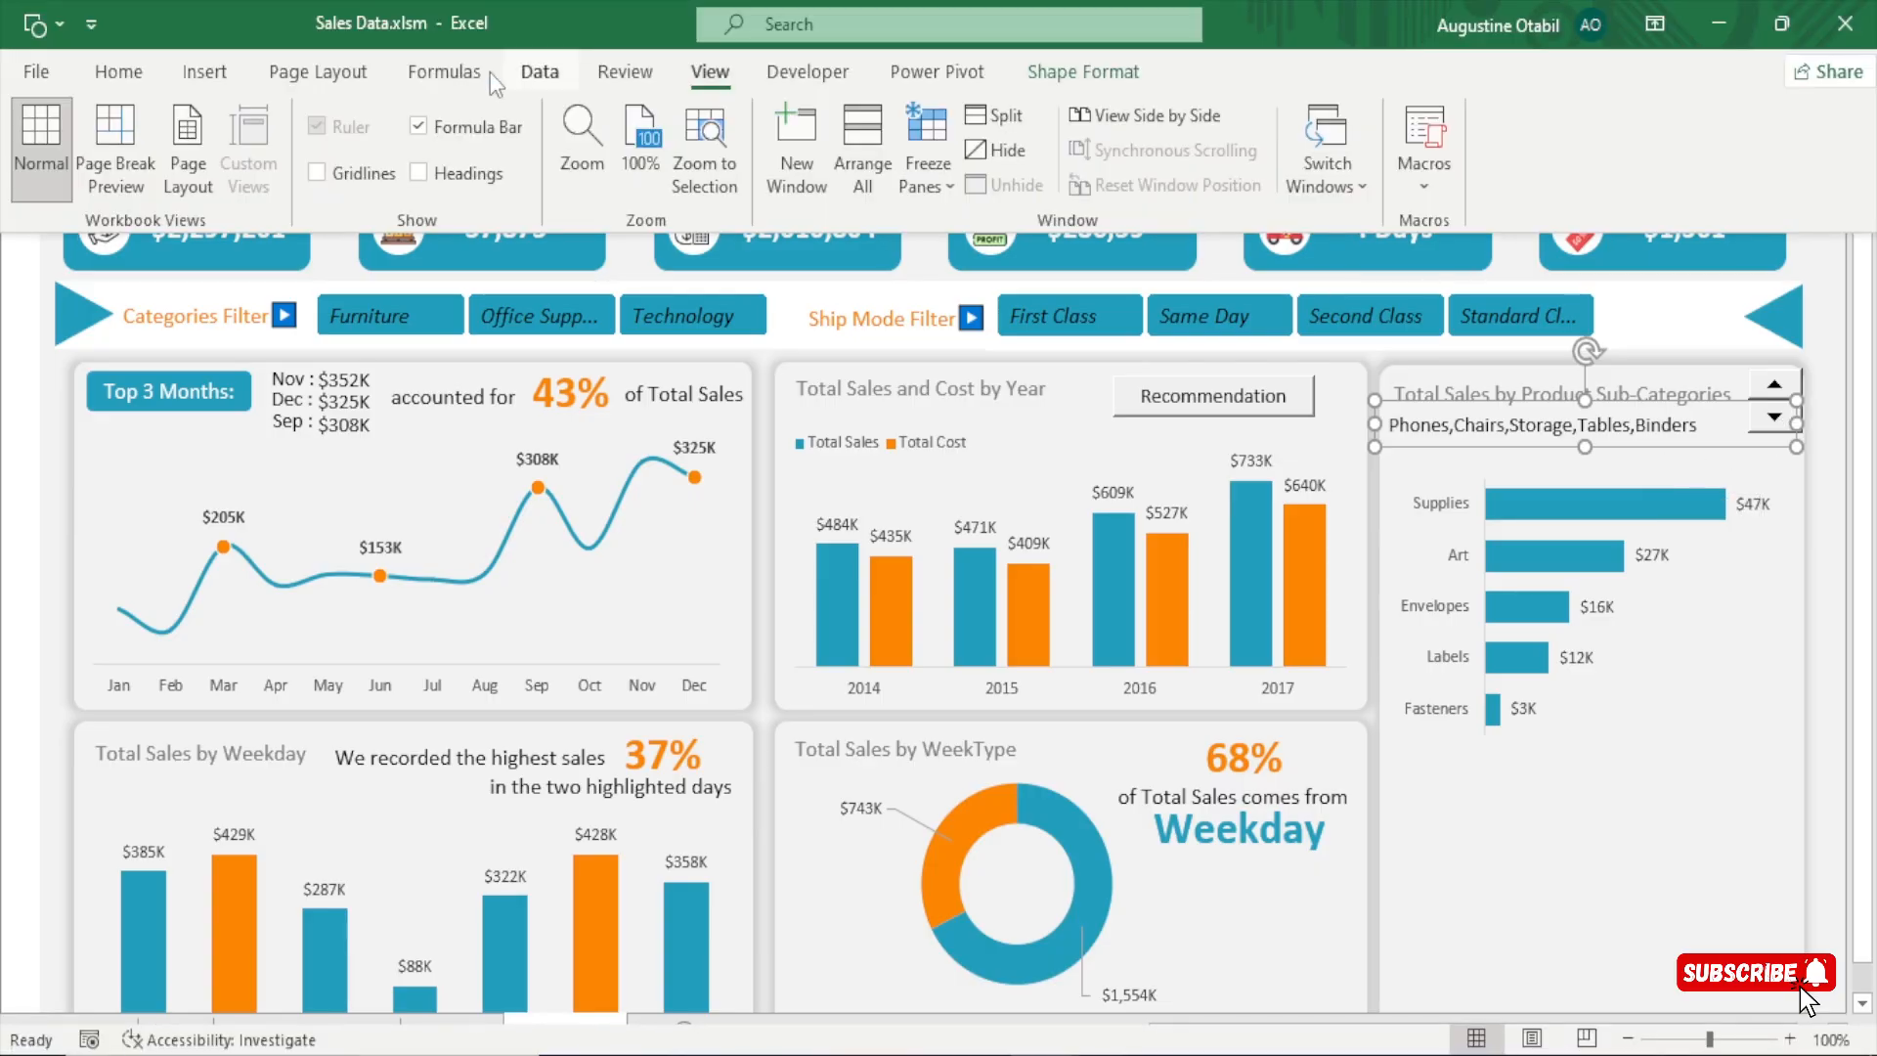
click(117, 73)
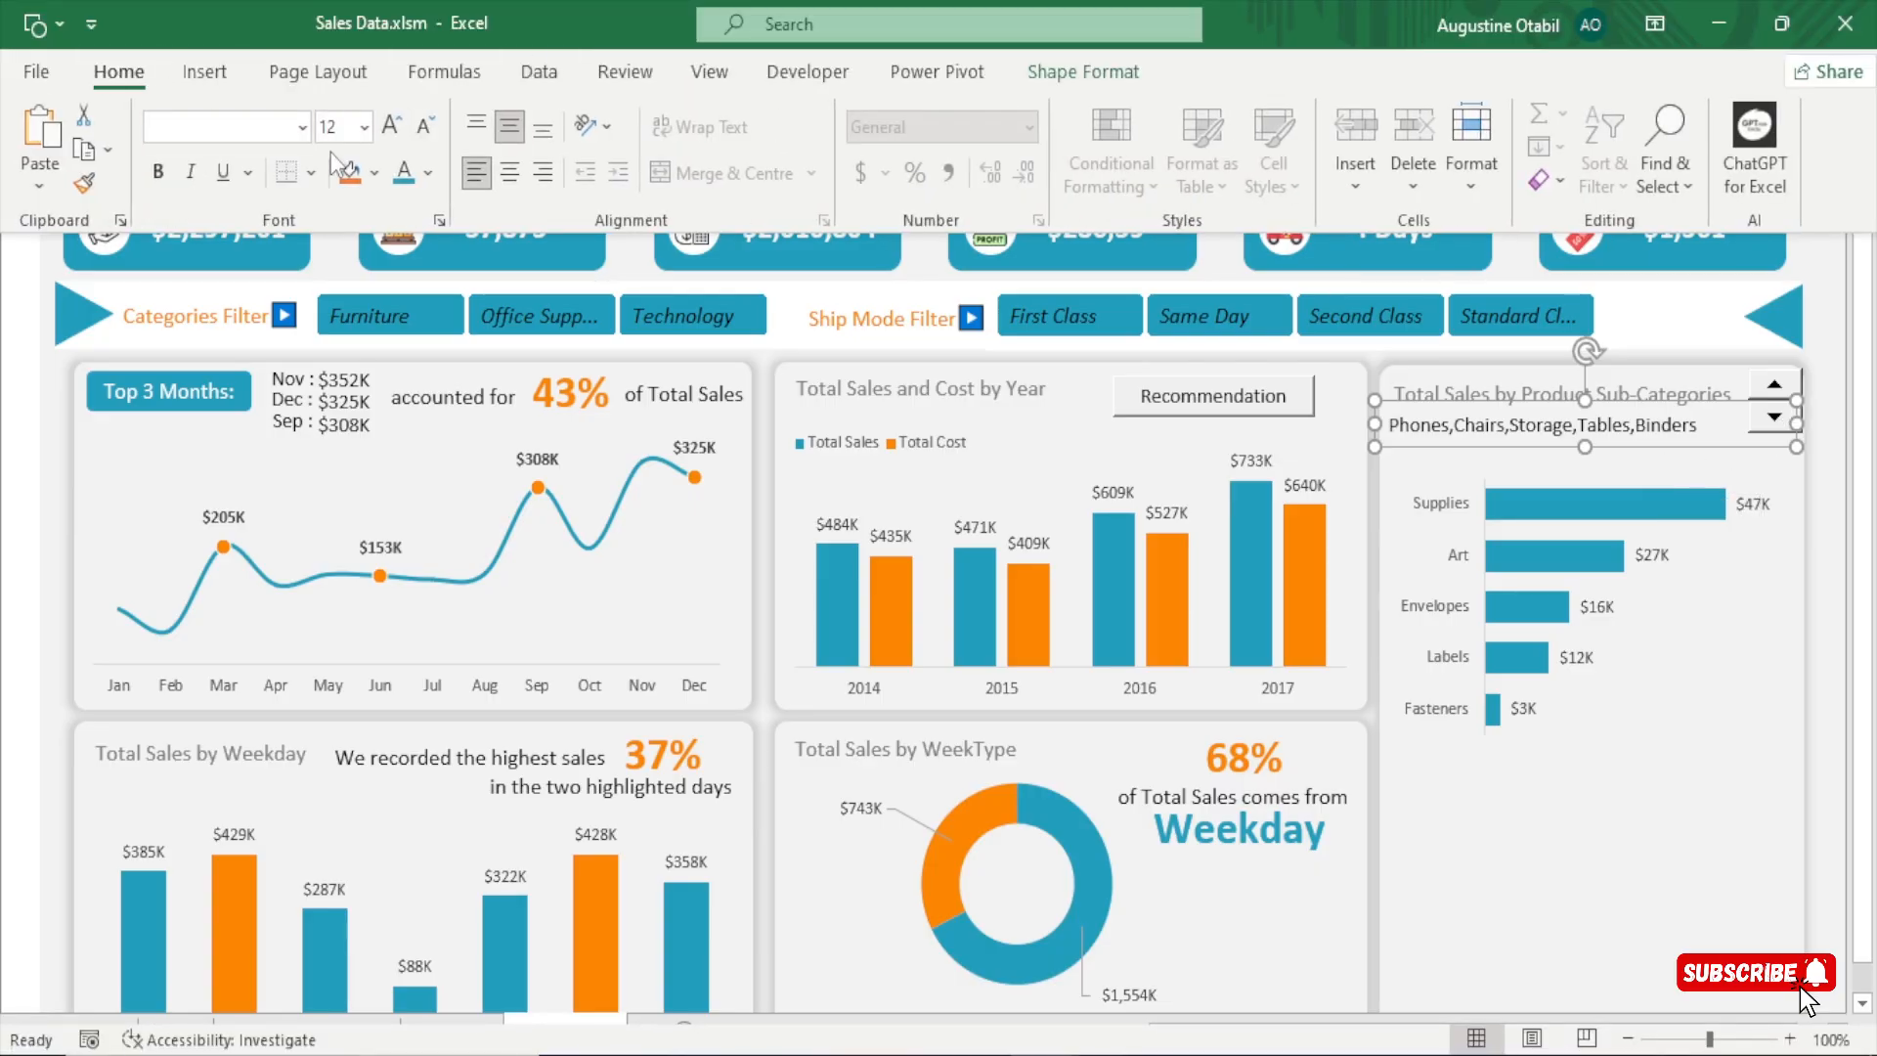
click(404, 174)
click(158, 173)
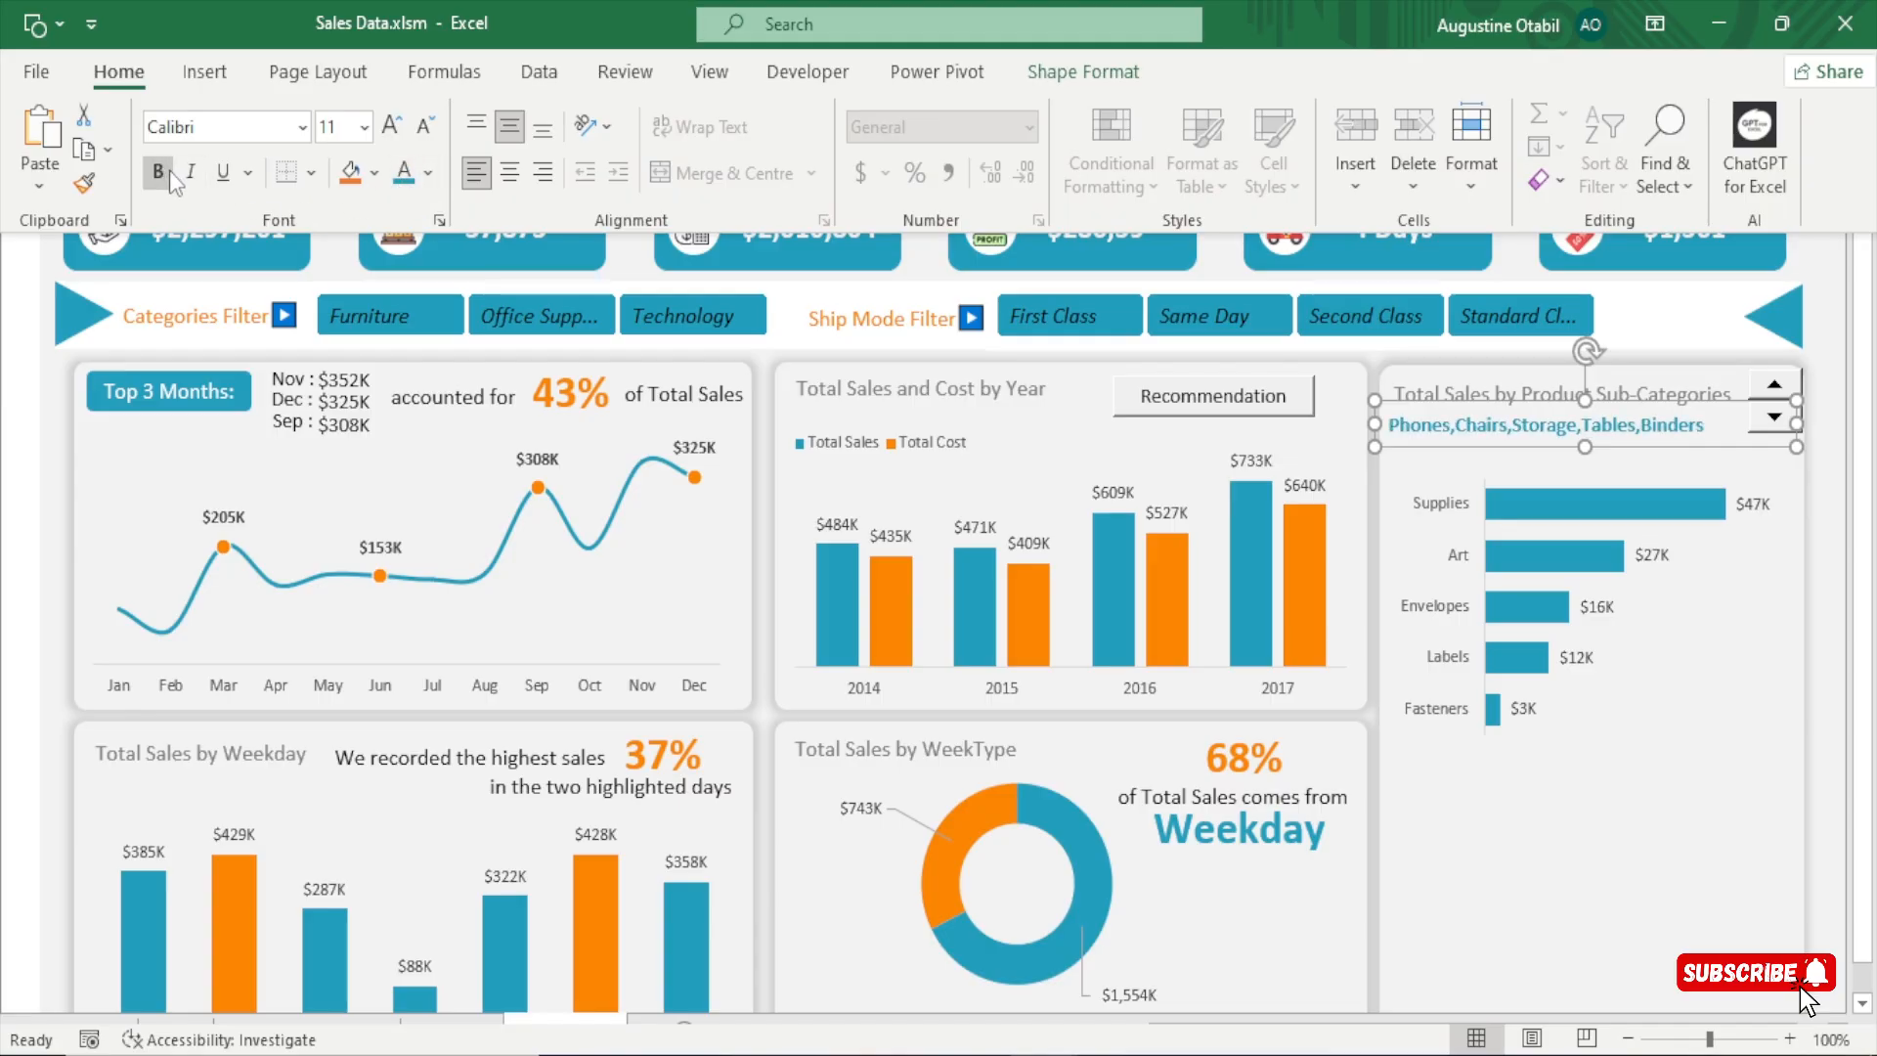
click(157, 172)
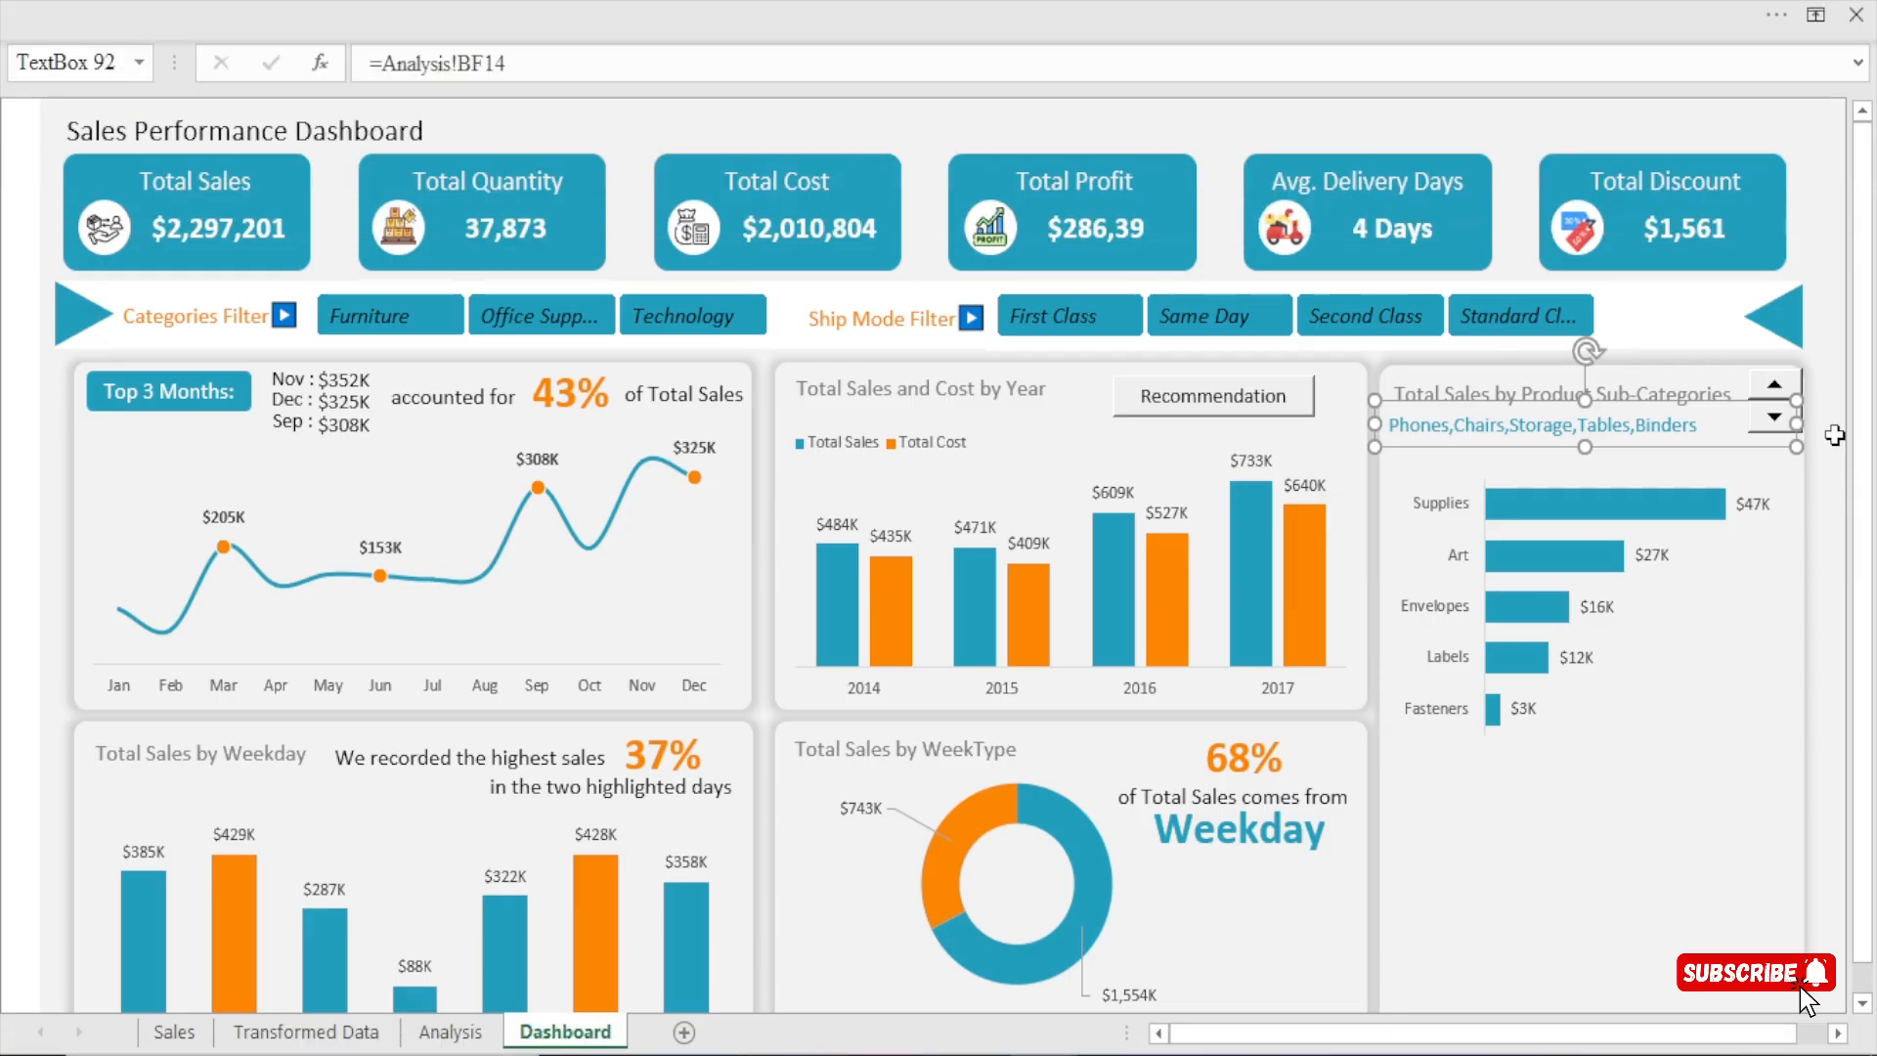
key(Escape)
Test the linked list with the First Class, Second Class, Standard Class and Same Day ship mode filters, ending on First Class, and compare it with the Analysis sheet.
click(1055, 299)
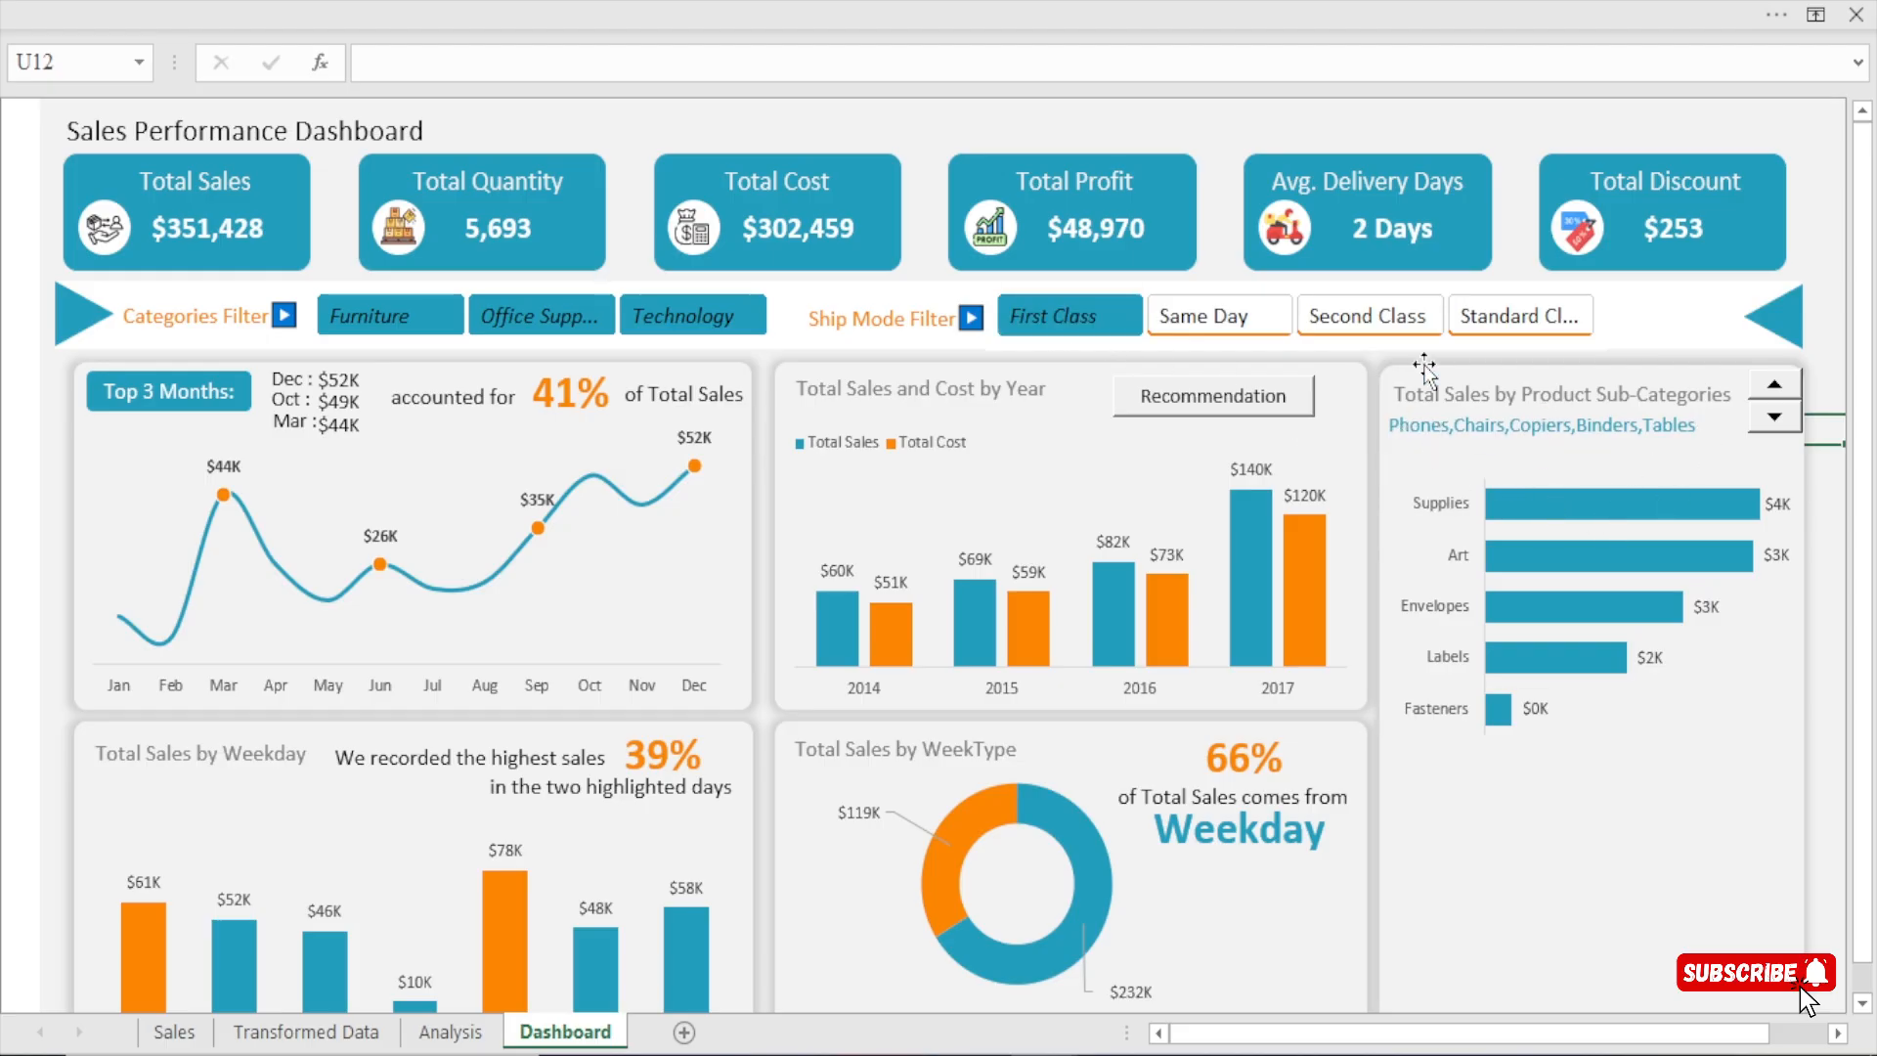
click(1400, 330)
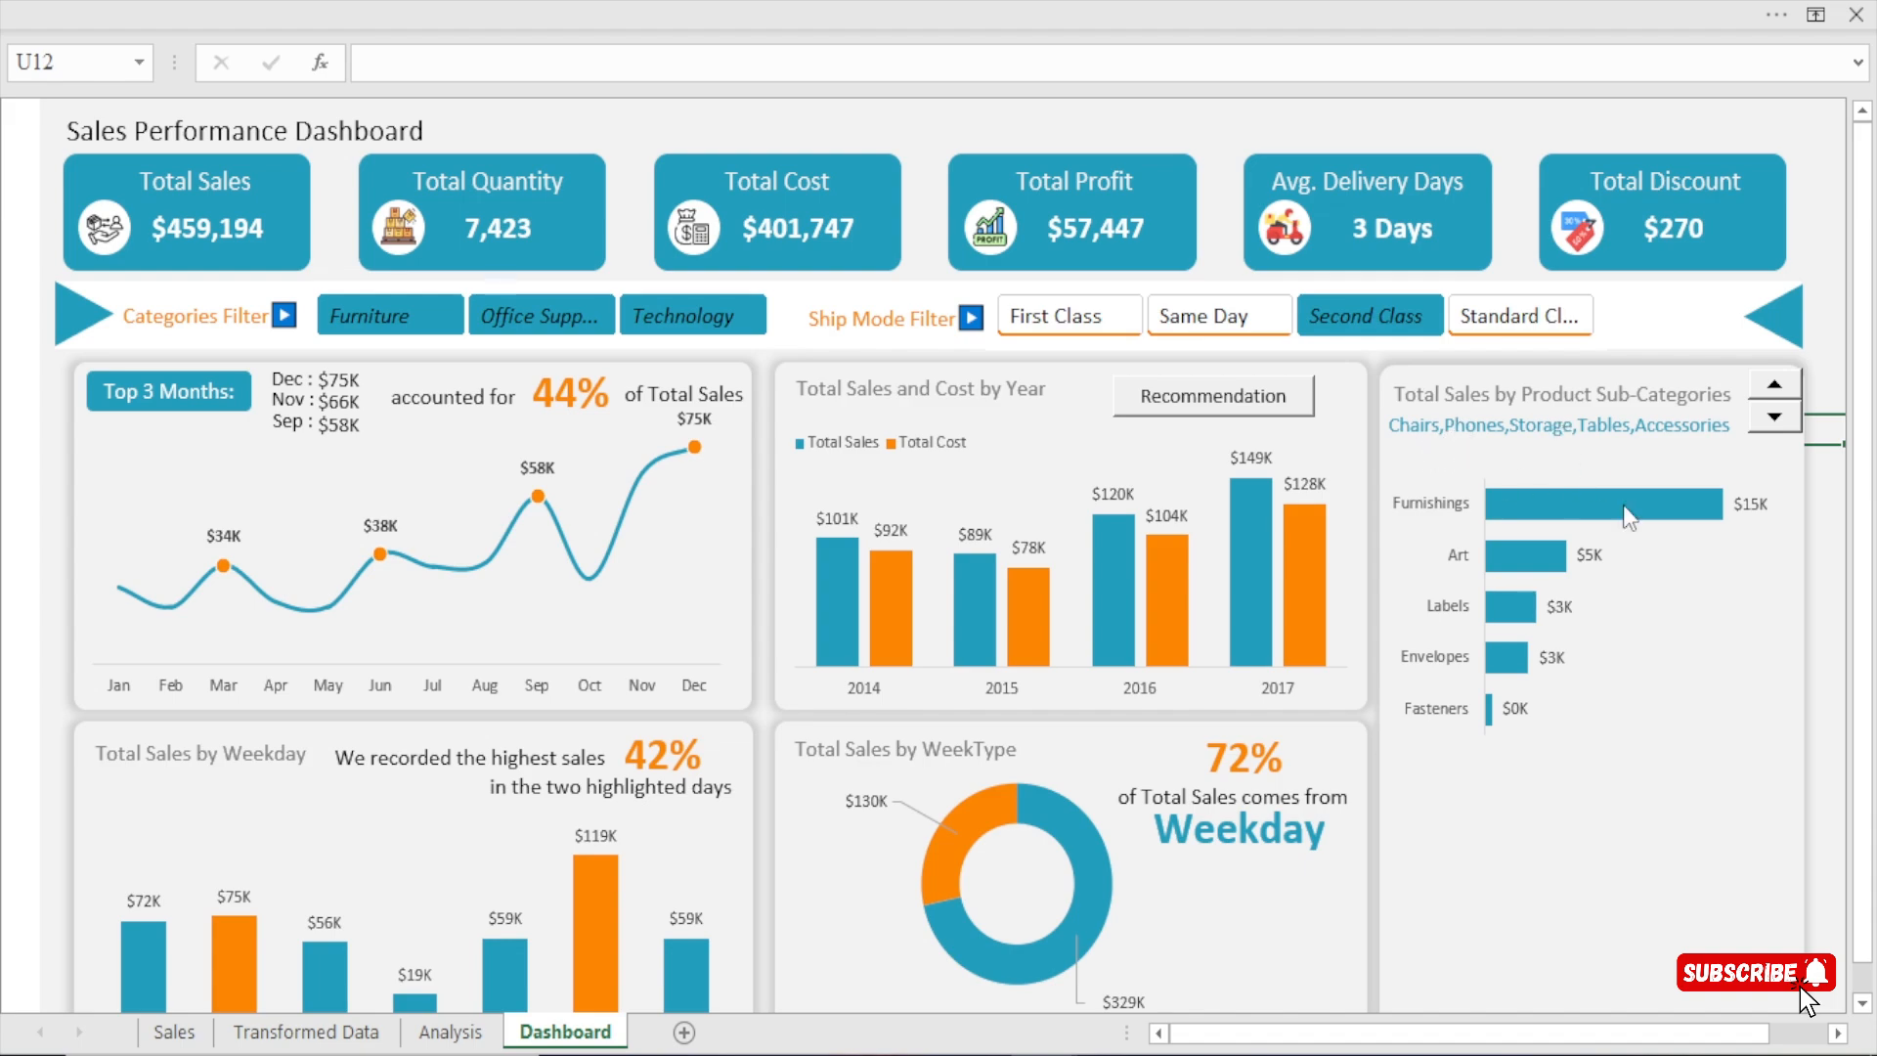
click(1520, 316)
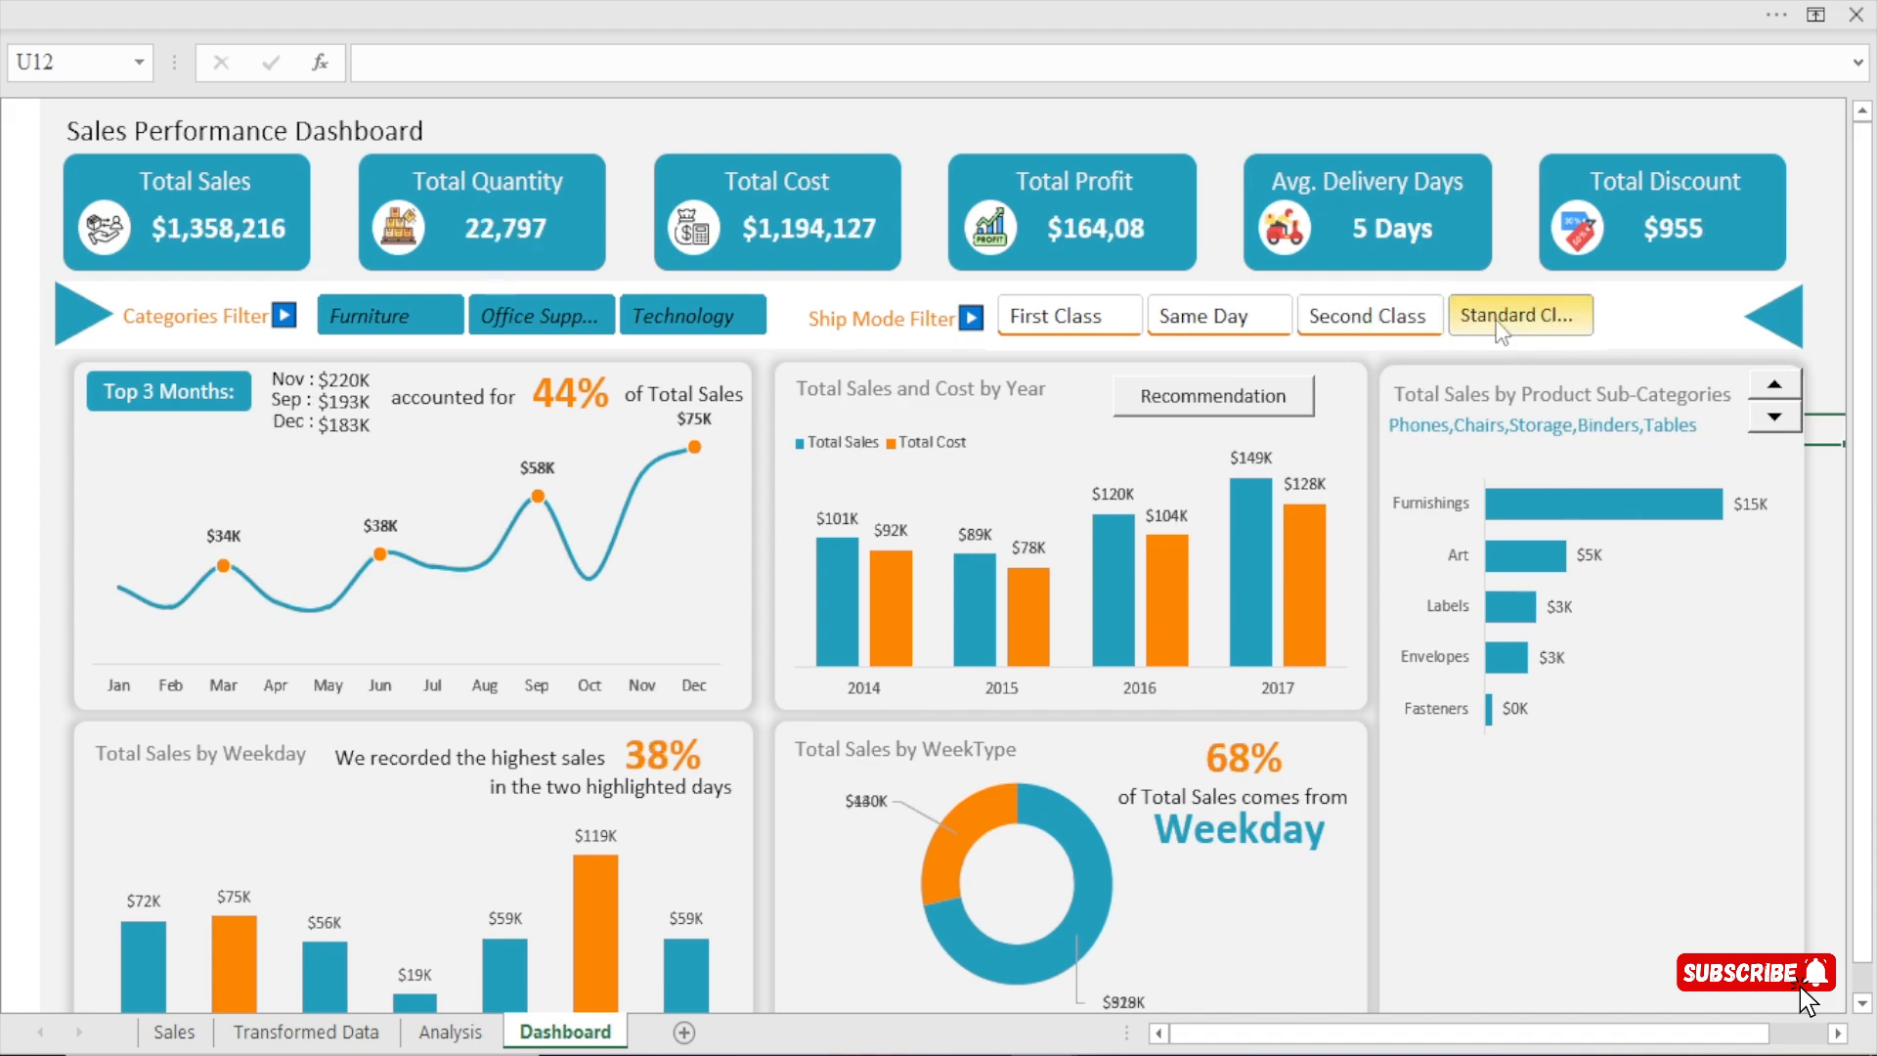
click(1347, 326)
click(1230, 327)
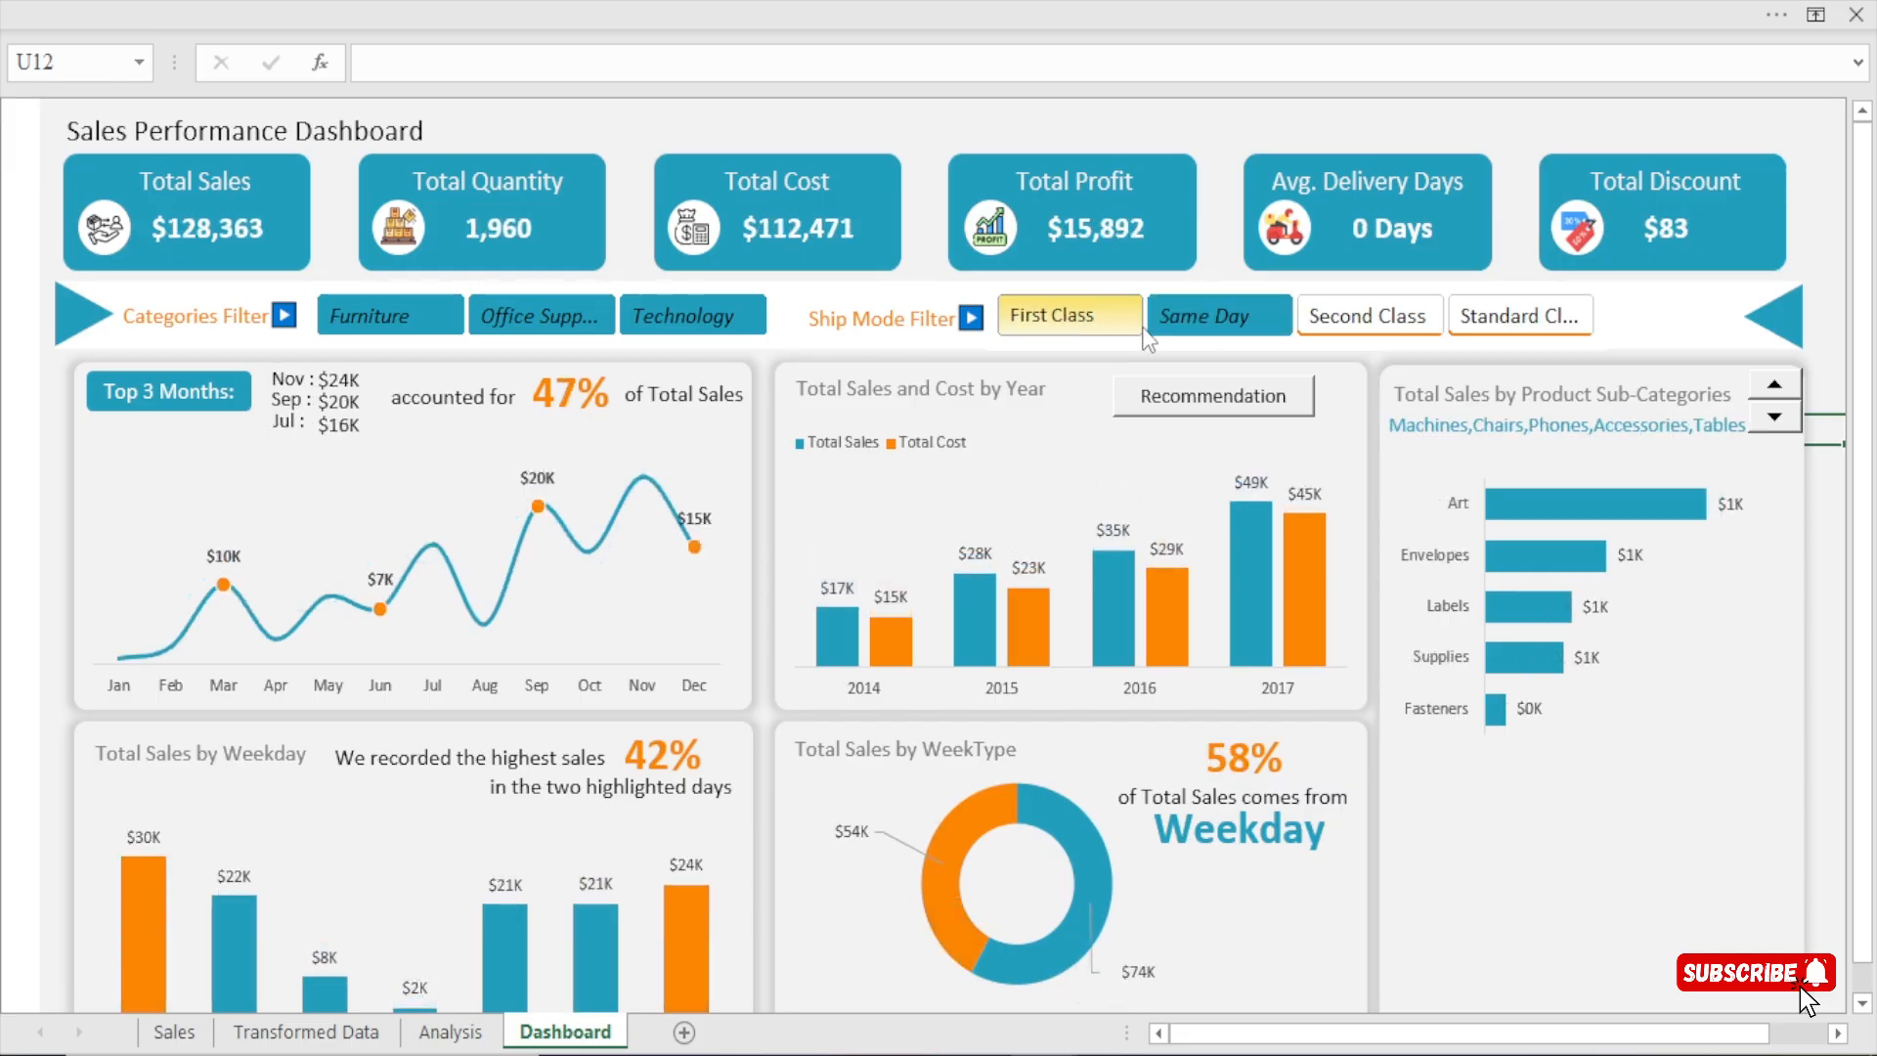
click(1083, 333)
click(450, 1031)
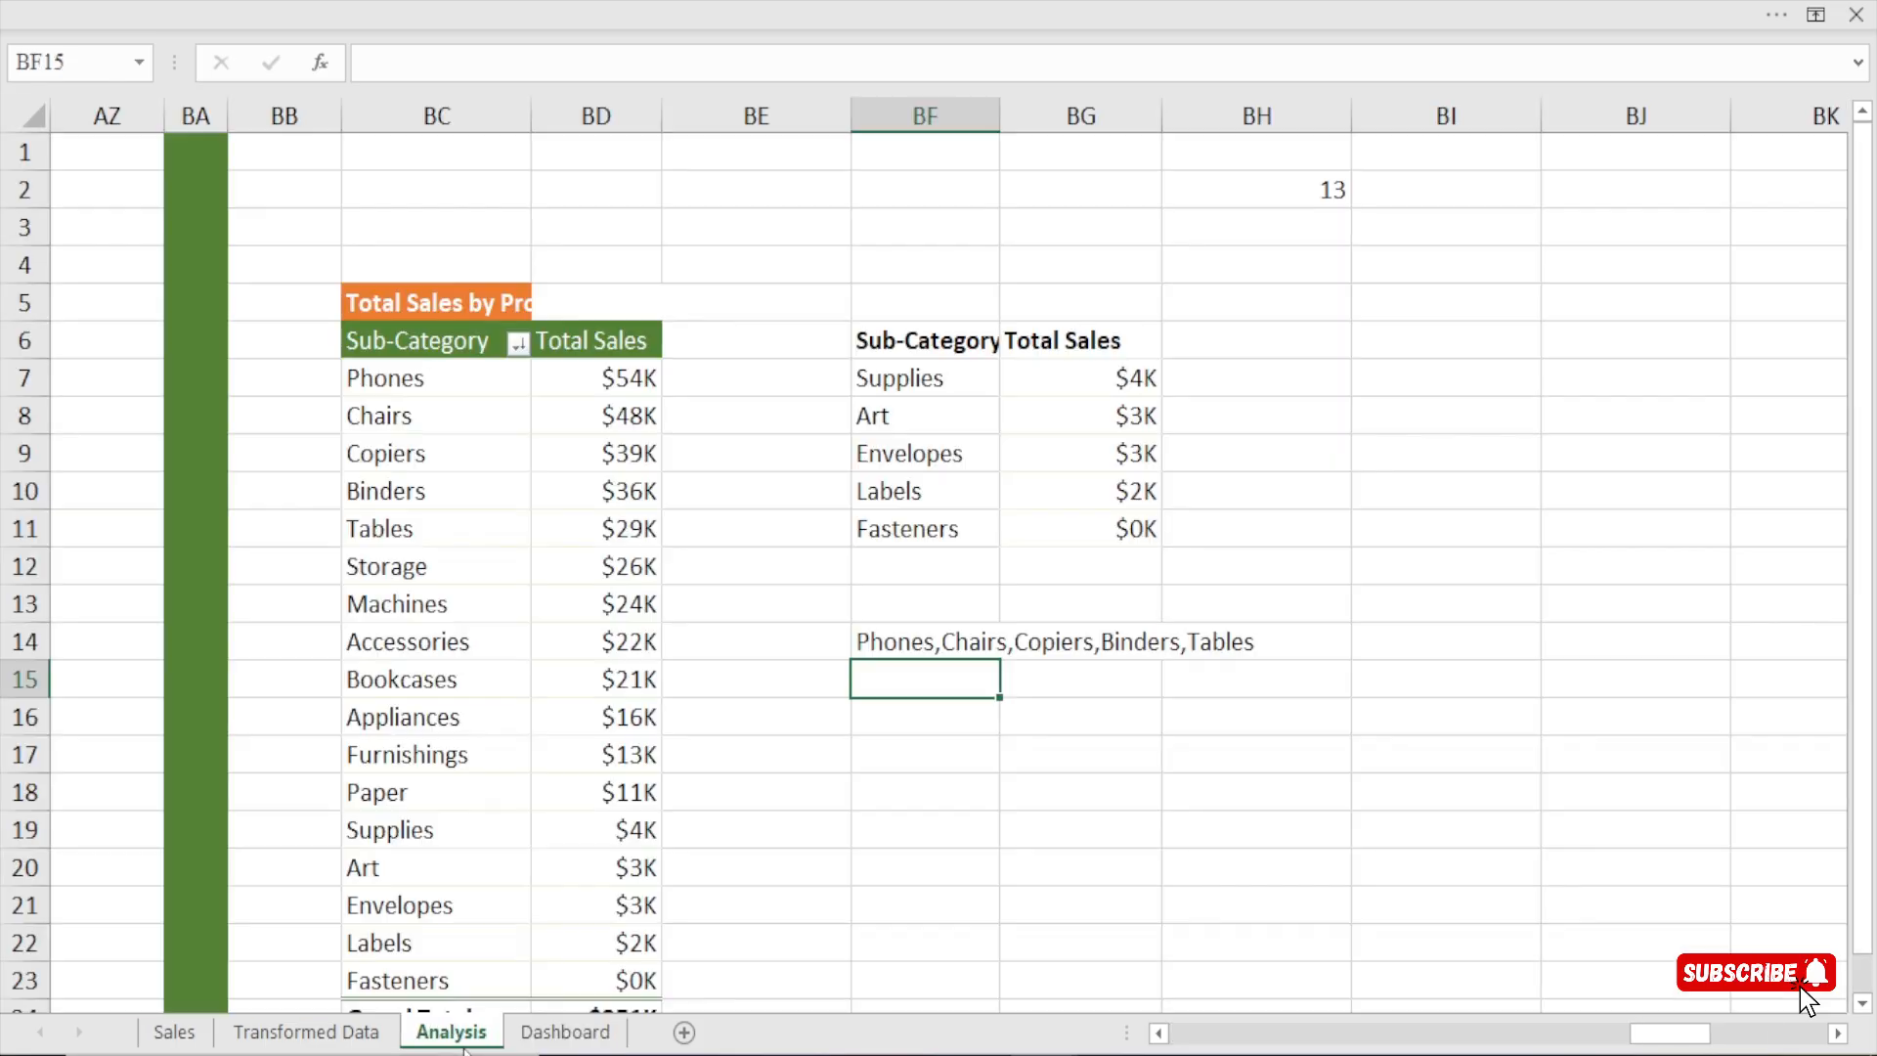
click(565, 1031)
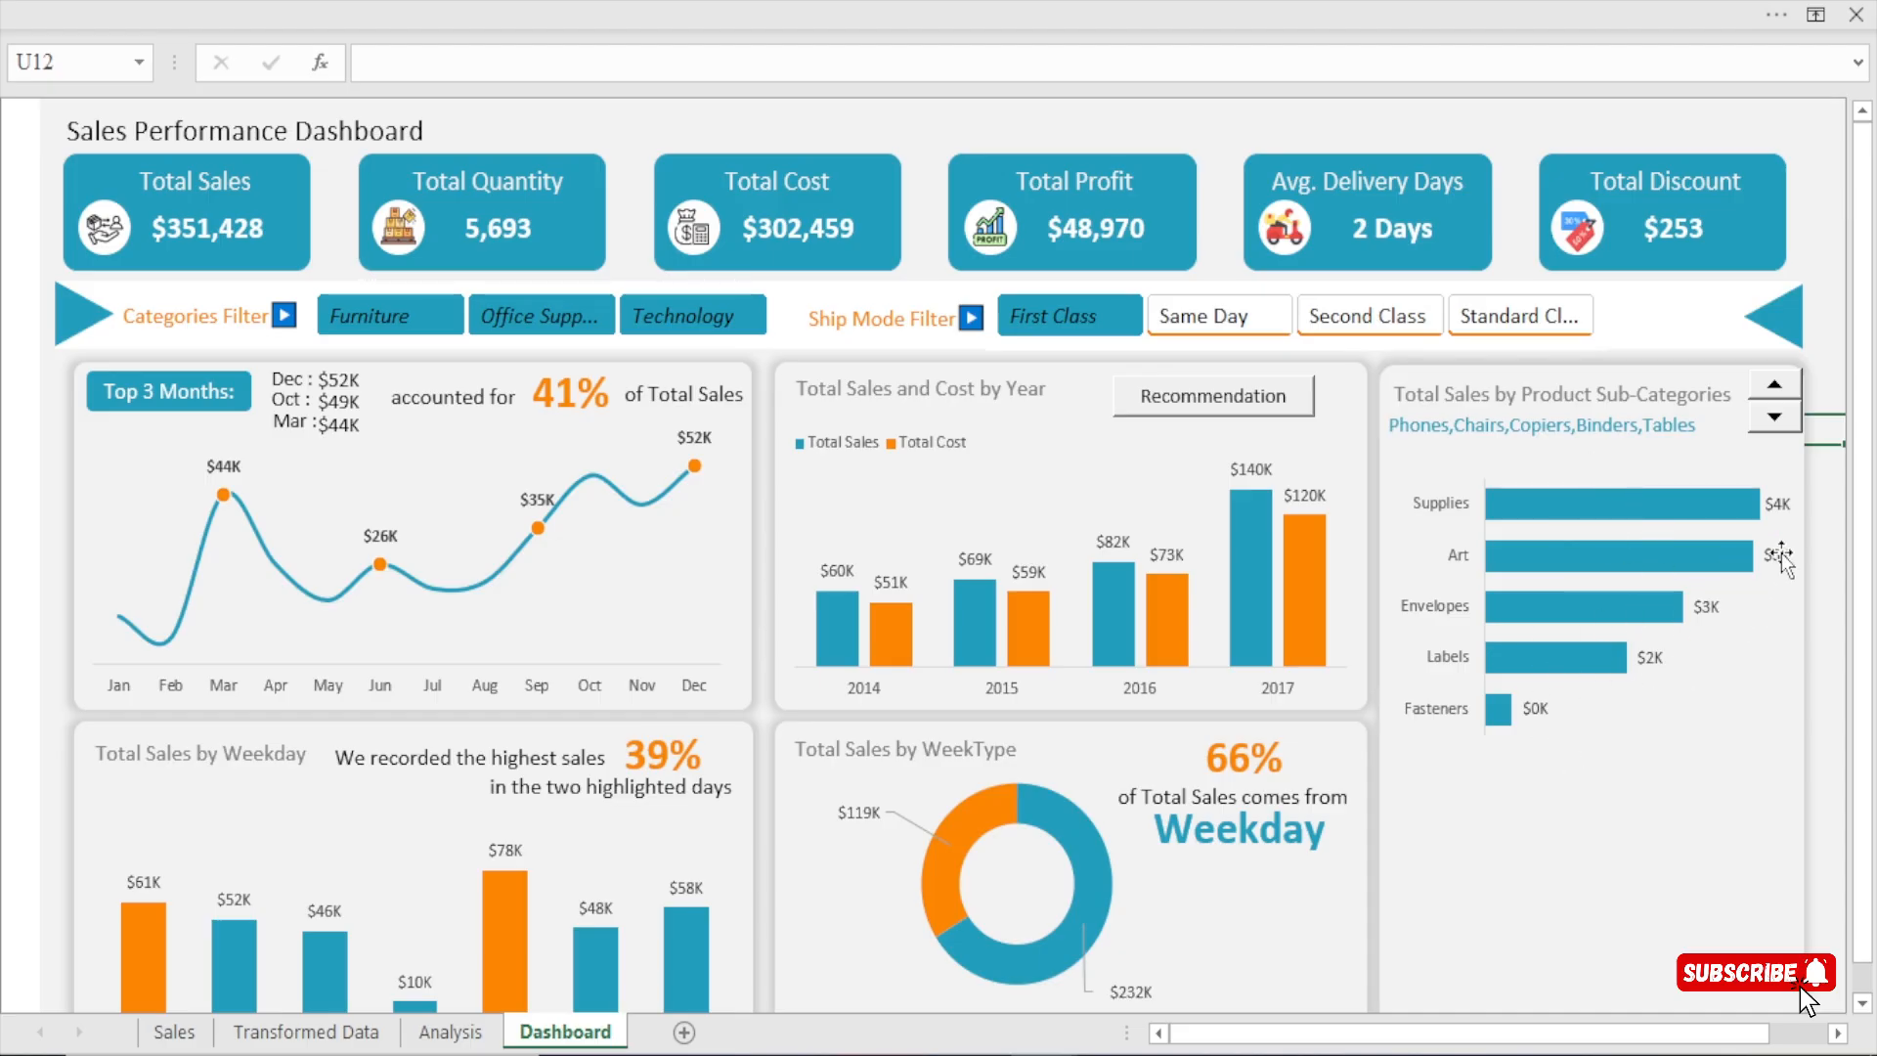
Move the sub-category bar chart slightly down to make room beneath the linked list.
mouse_move(1603, 620)
click(1686, 445)
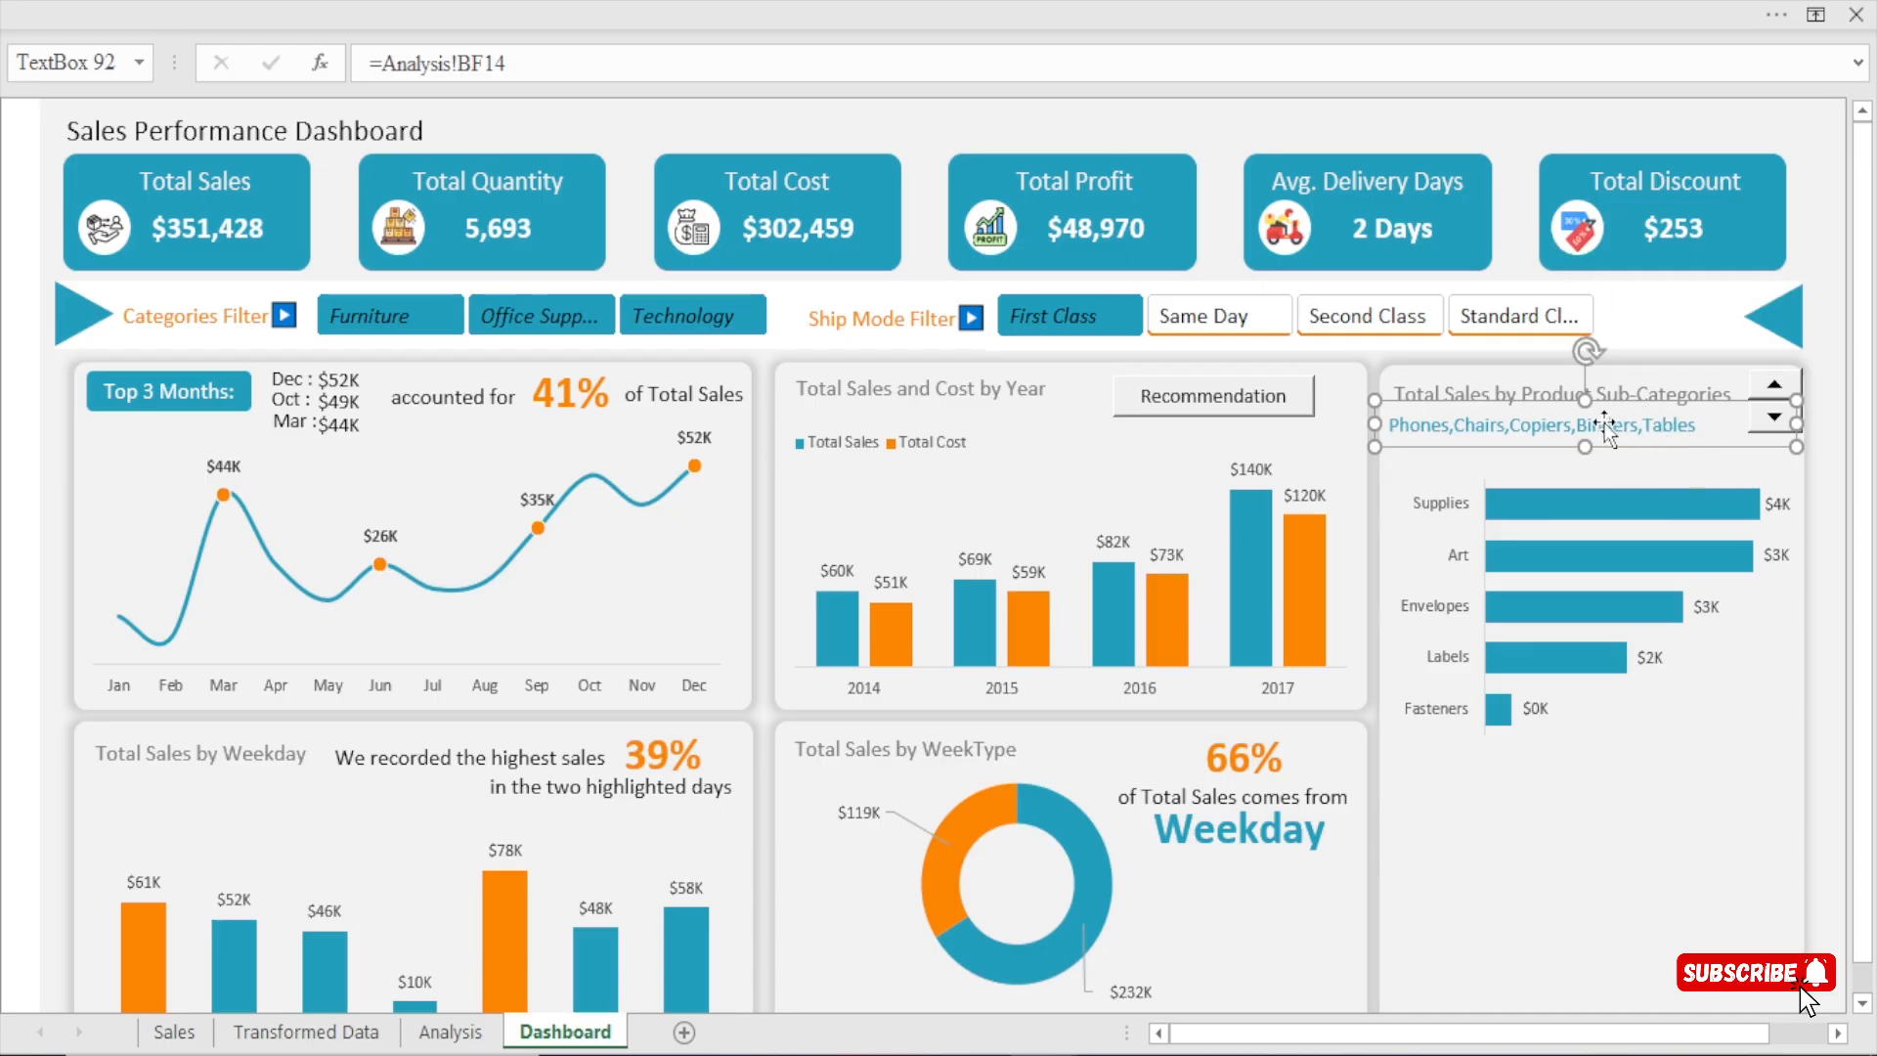
click(1510, 173)
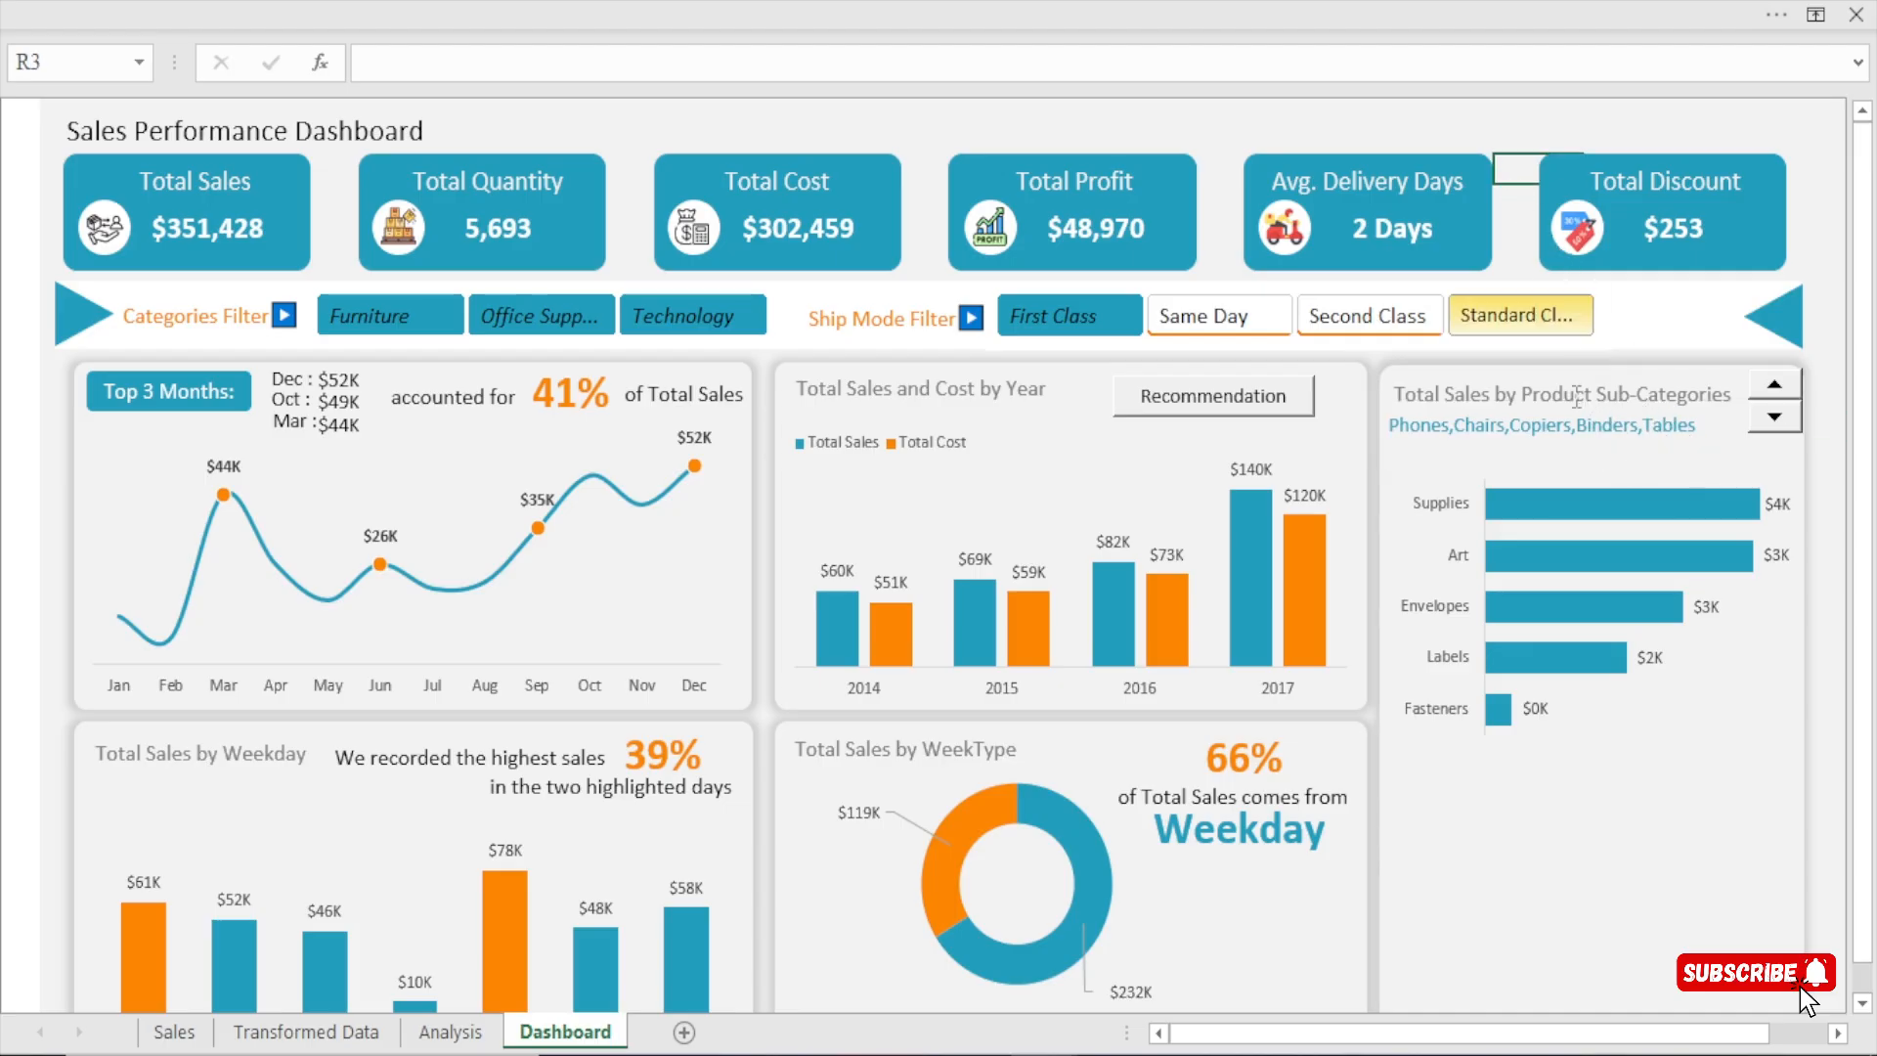
click(1574, 479)
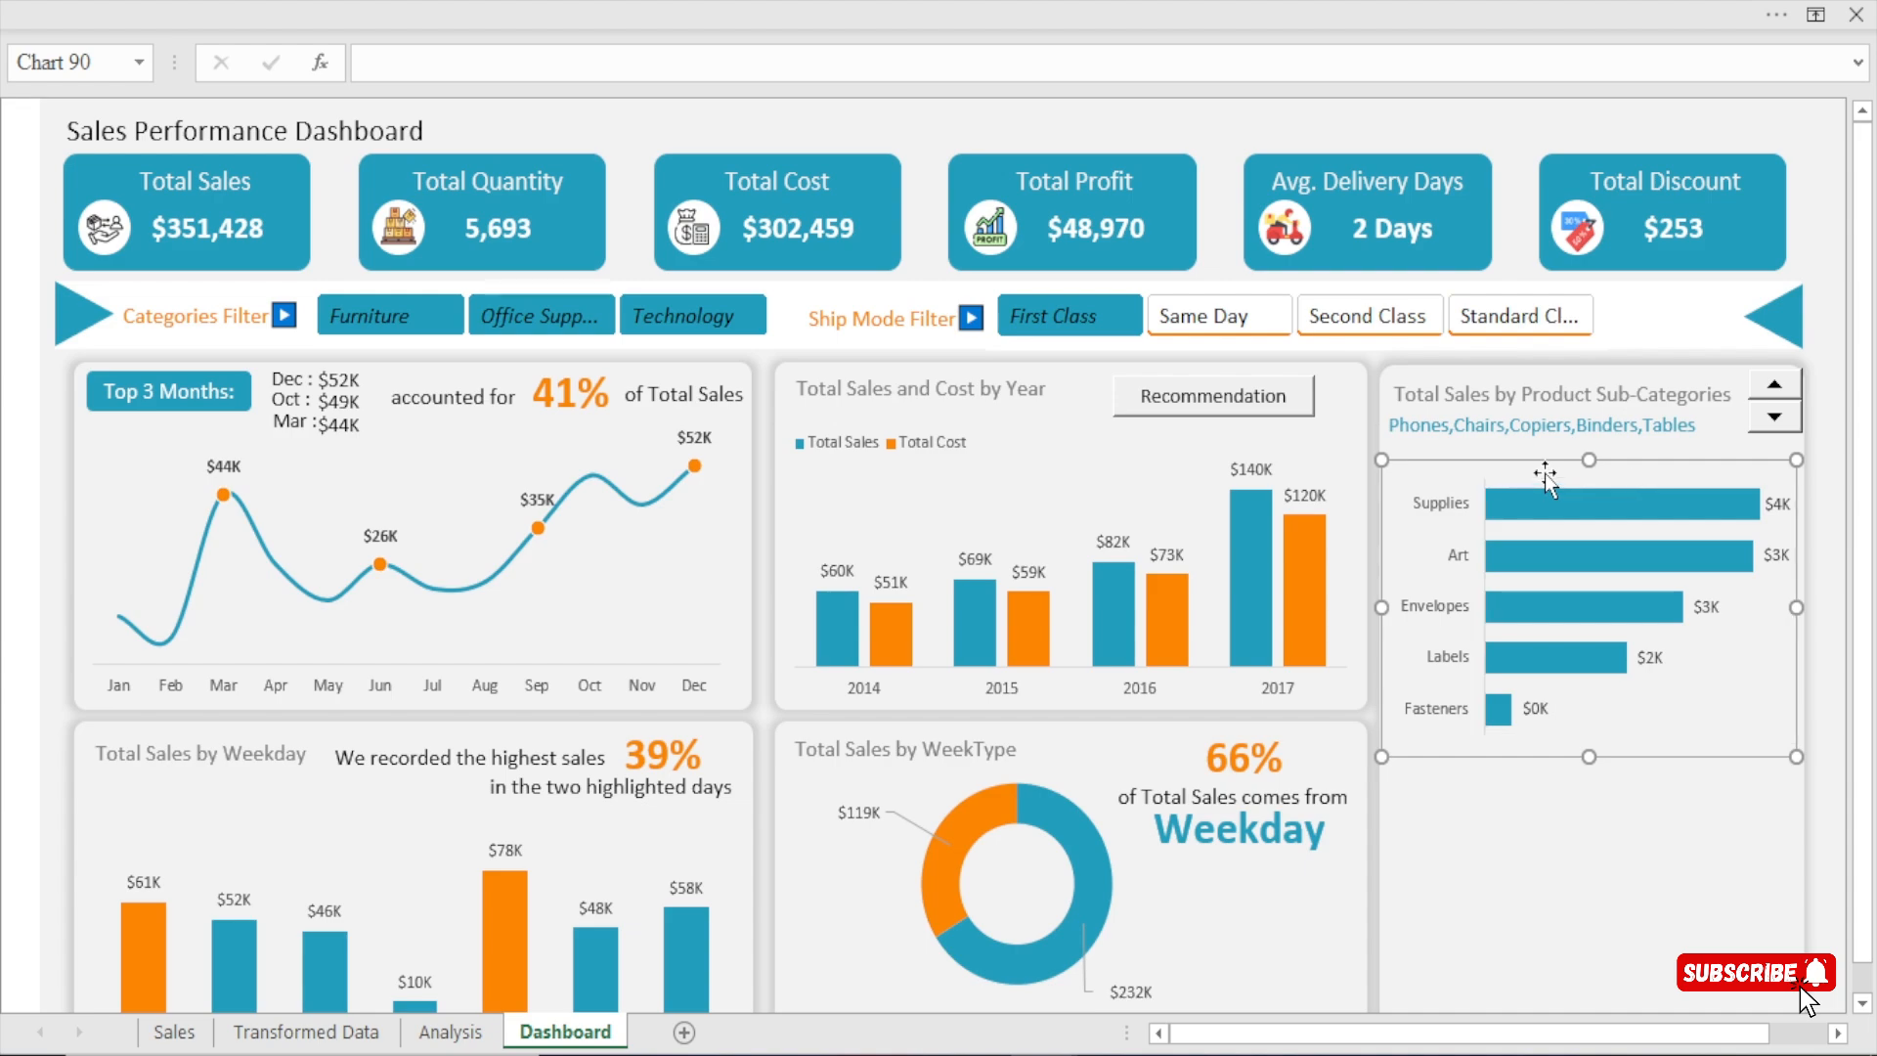
click(1497, 392)
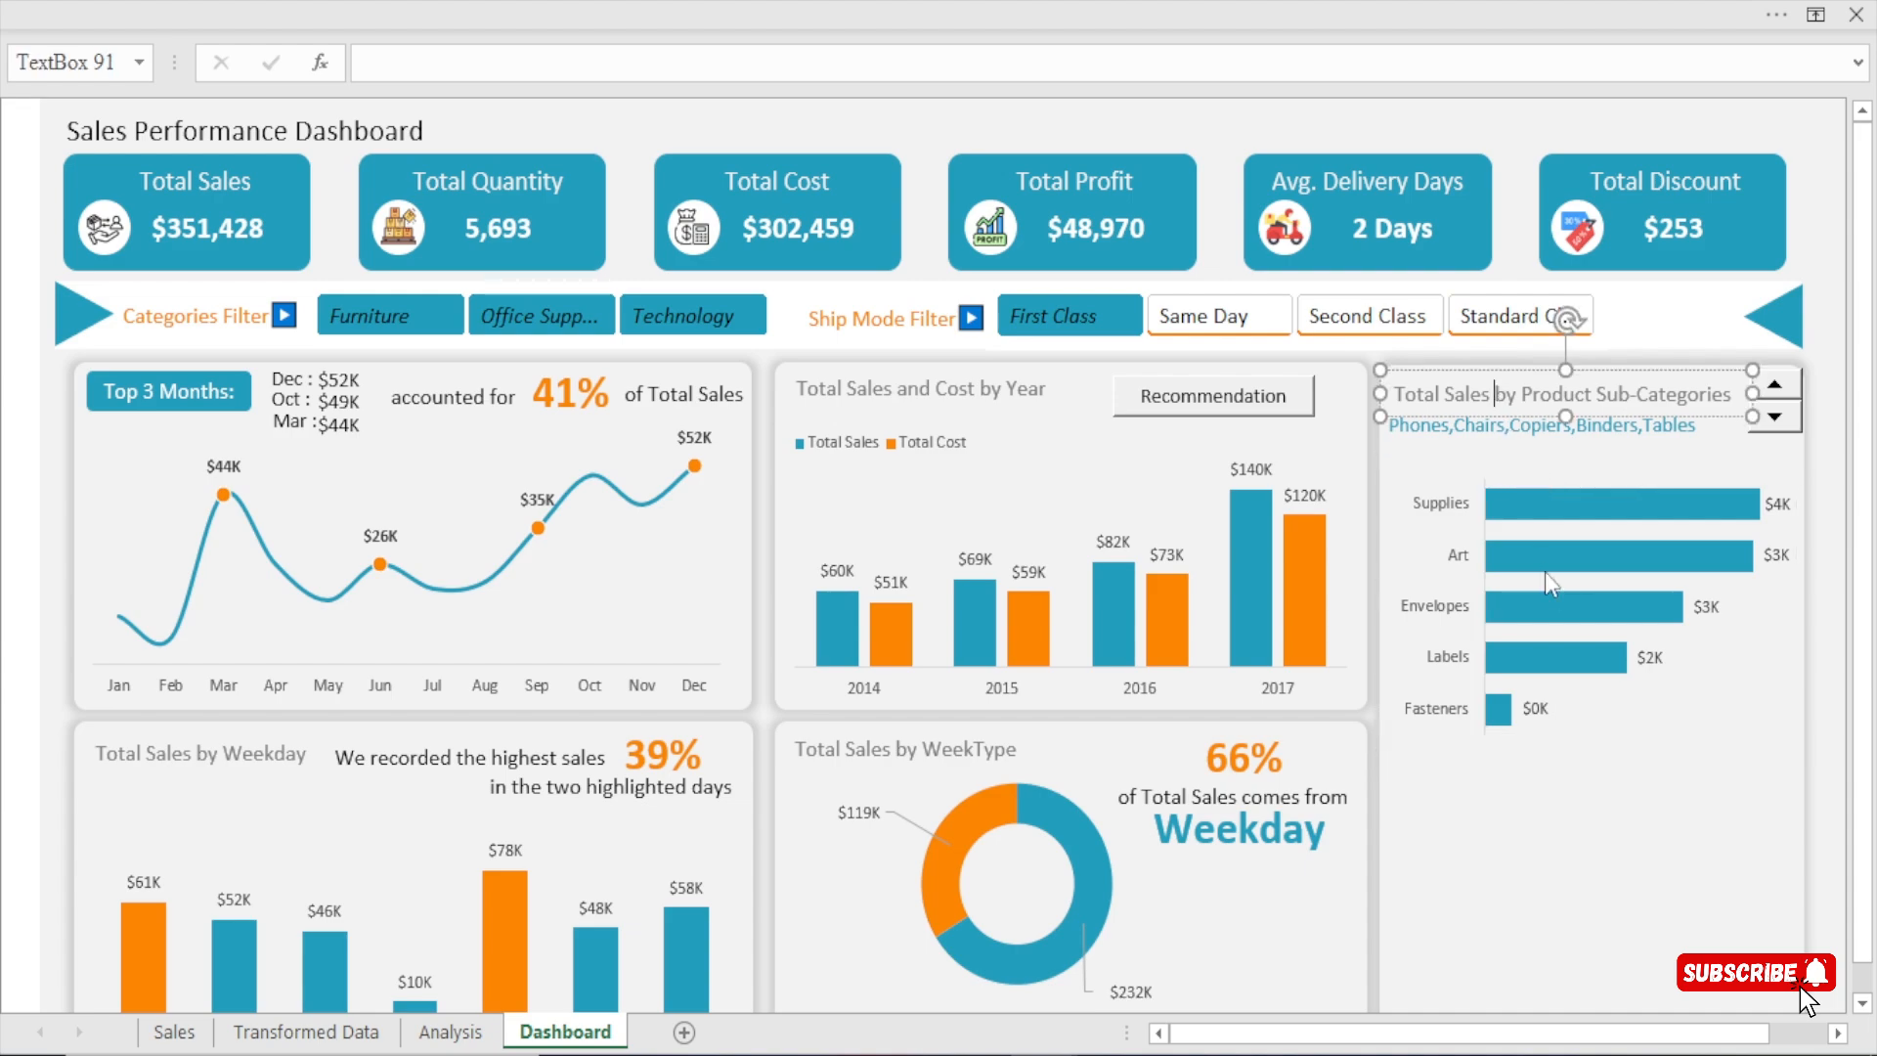
click(1517, 471)
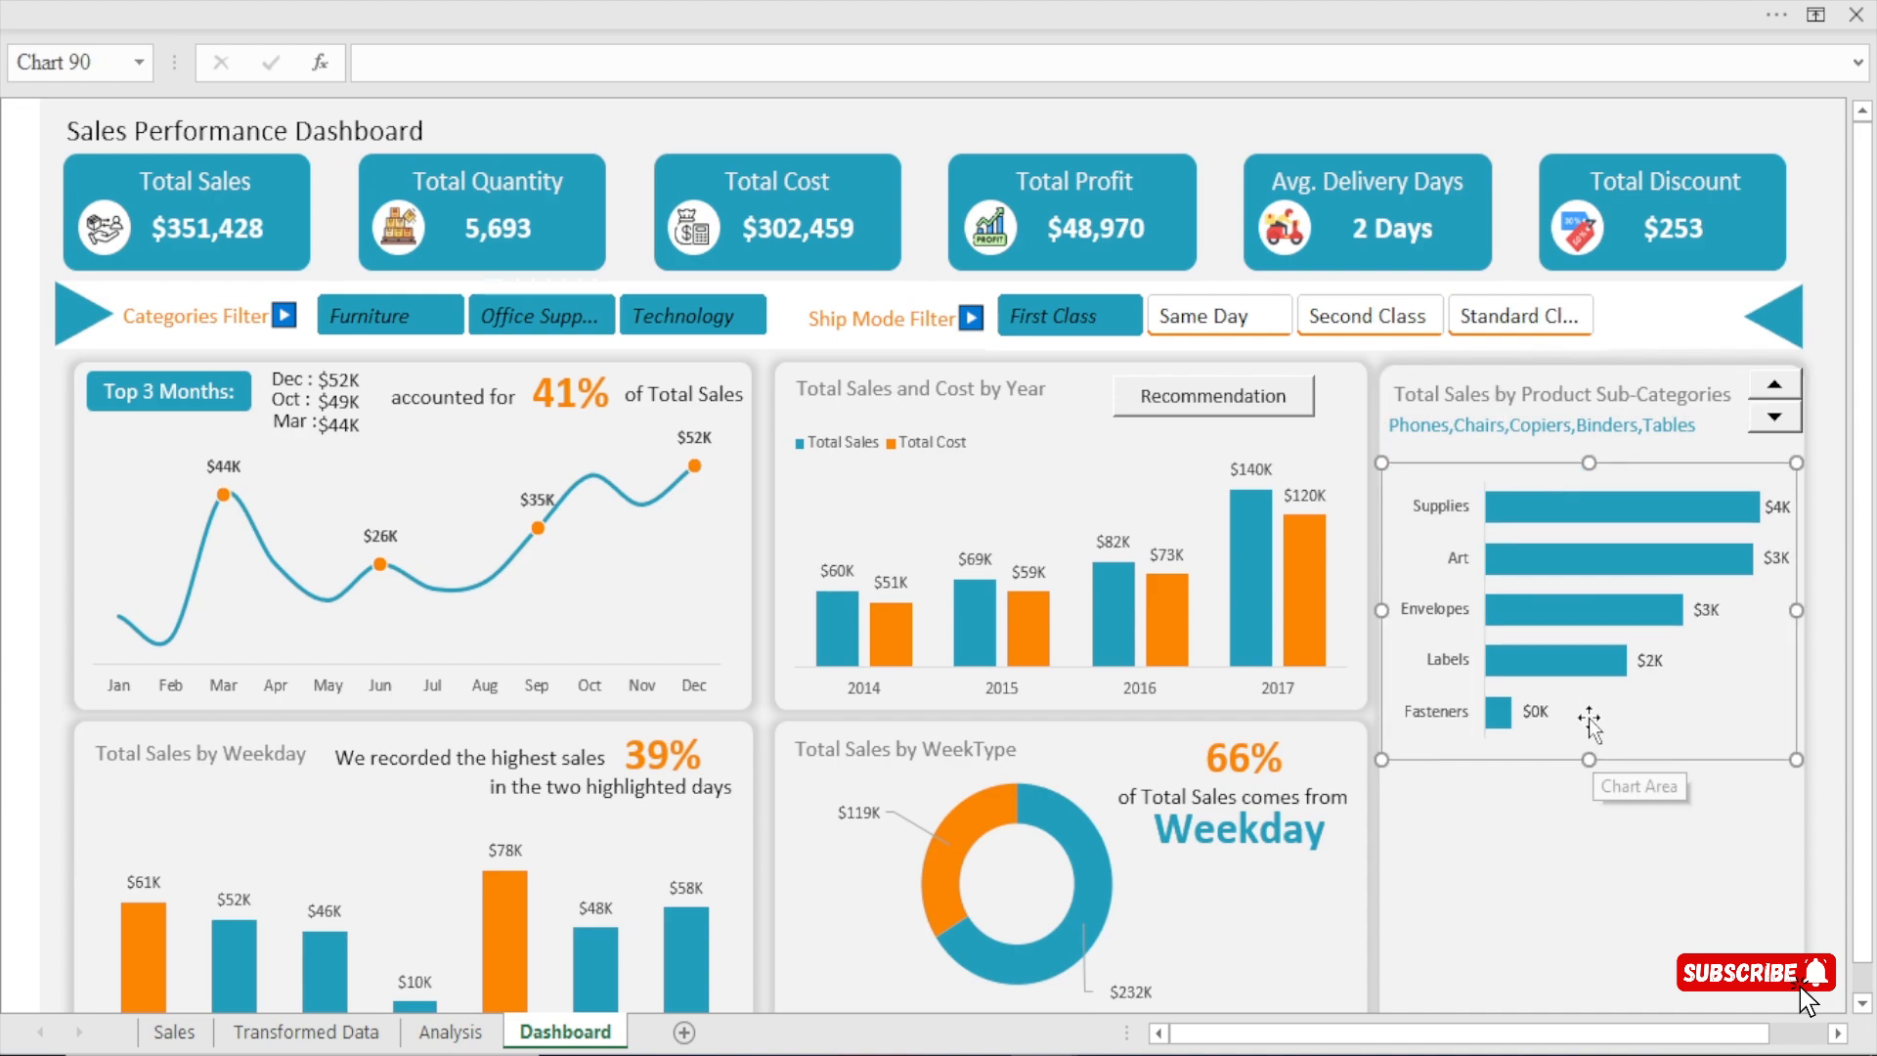
Duplicate the Total Sales by Product Sub-Categories title beneath the linked list and change the copy's text to "drove the highest sales representing".
click(1497, 393)
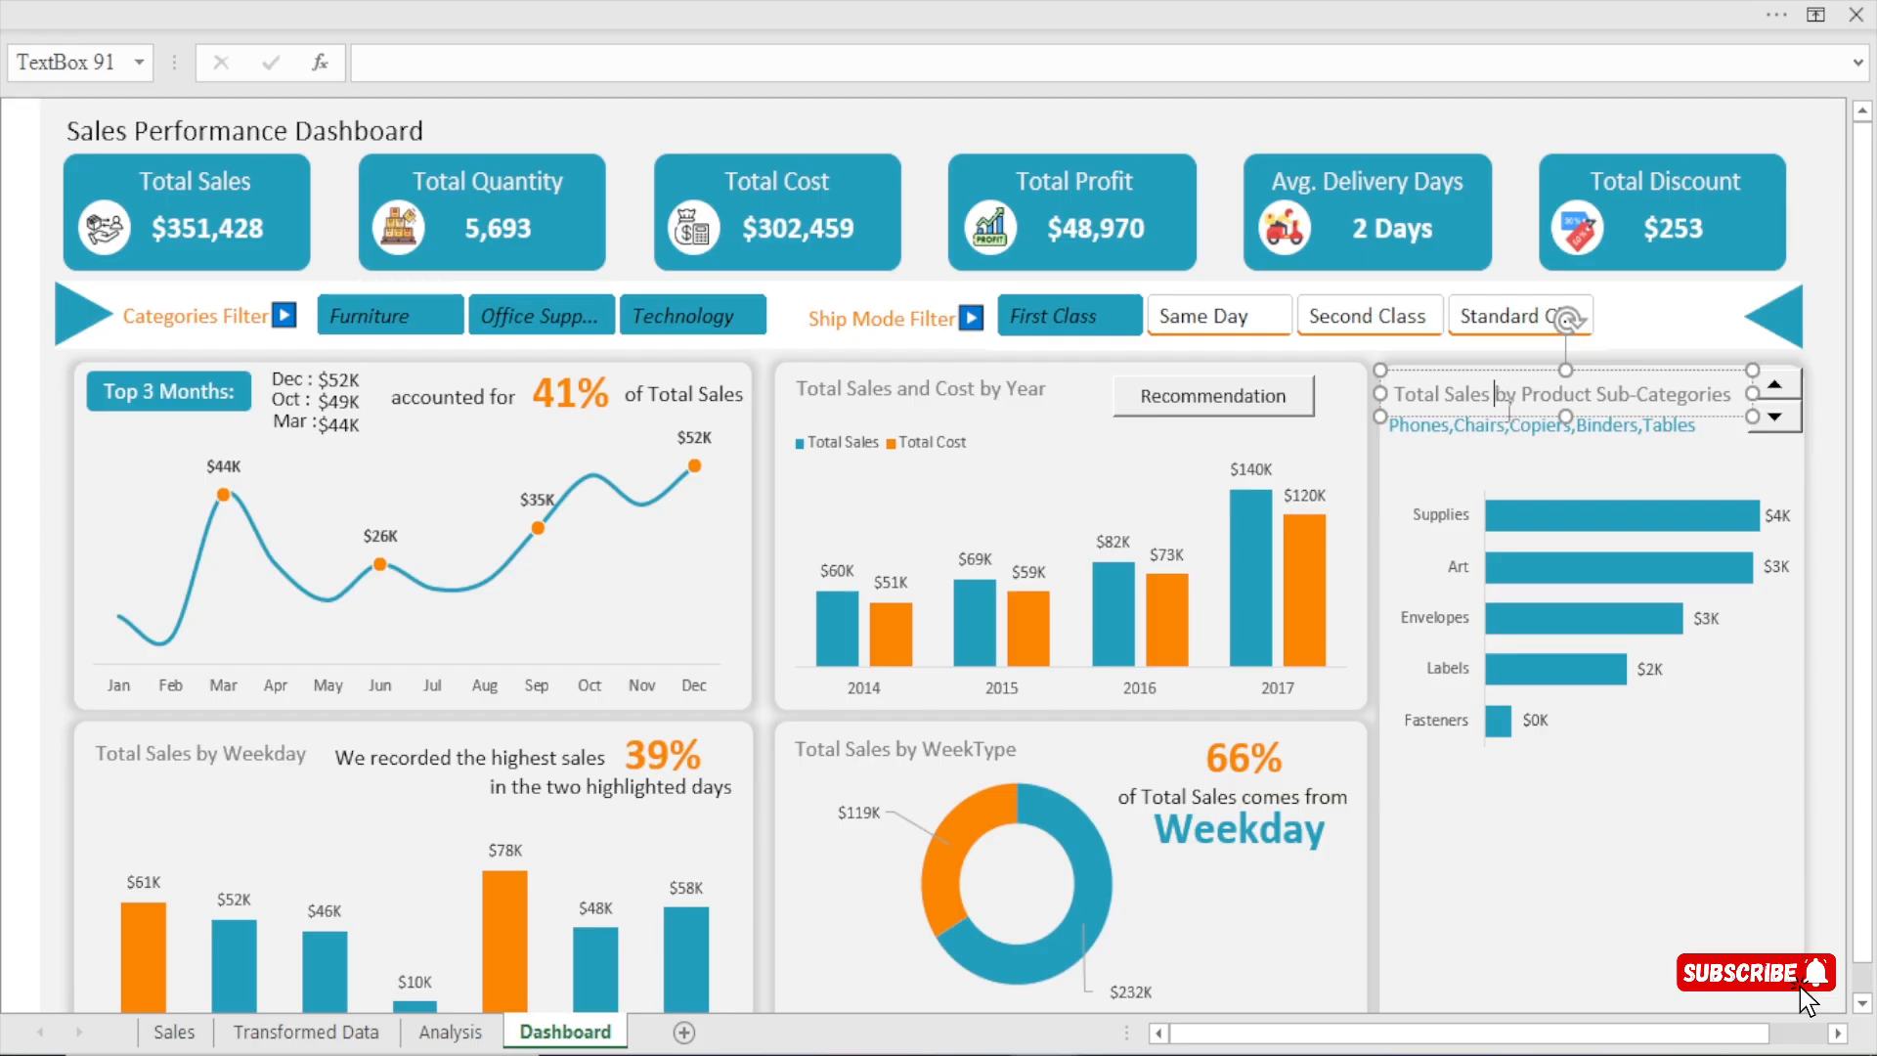
drag(1512, 425, 1502, 473)
click(1729, 457)
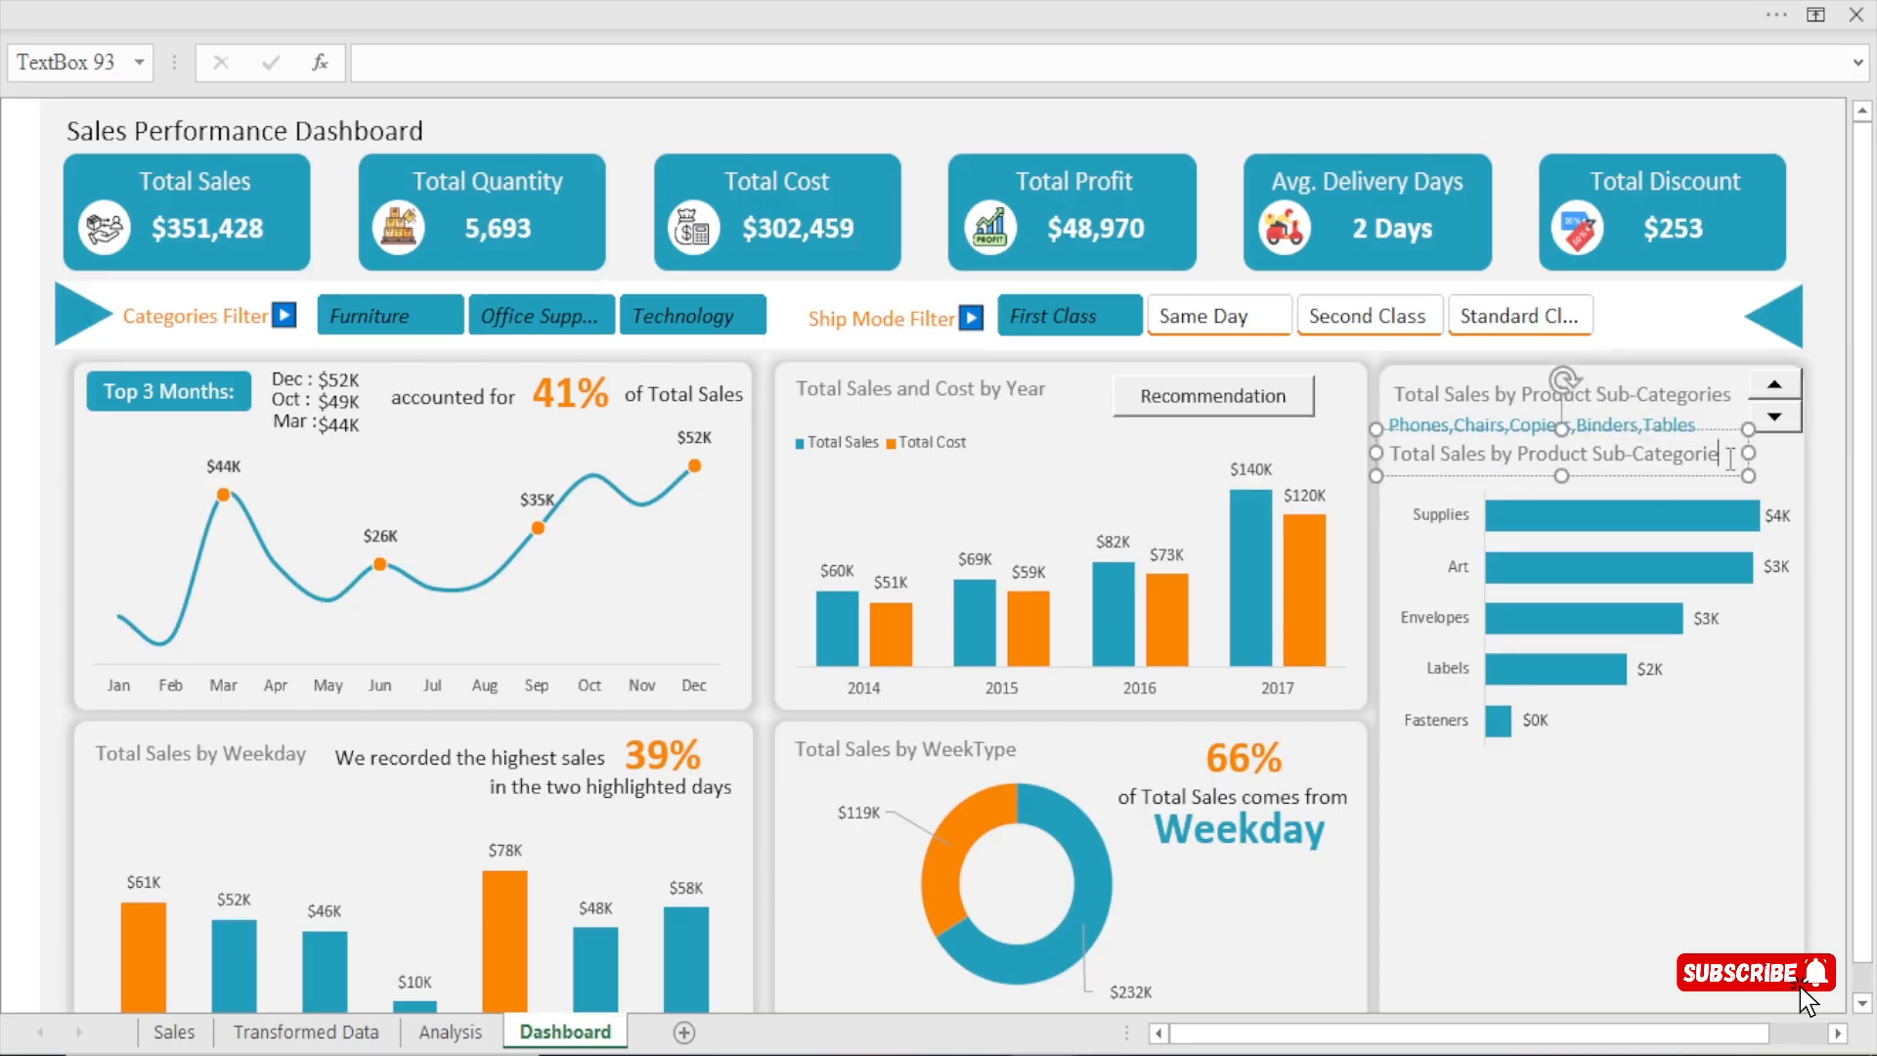
key(BackSpace)
key(BackSpace)
key(BackSpace)
key(BackSpace)
key(BackSpace)
key(BackSpace)
key(BackSpace)
key(BackSpace)
key(BackSpace)
key(BackSpace)
key(BackSpace)
key(BackSpace)
key(BackSpace)
key(BackSpace)
key(BackSpace)
key(BackSpace)
key(BackSpace)
key(BackSpace)
key(BackSpace)
key(BackSpace)
key(BackSpace)
key(BackSpace)
key(BackSpace)
key(BackSpace)
key(BackSpace)
key(BackSpace)
key(BackSpace)
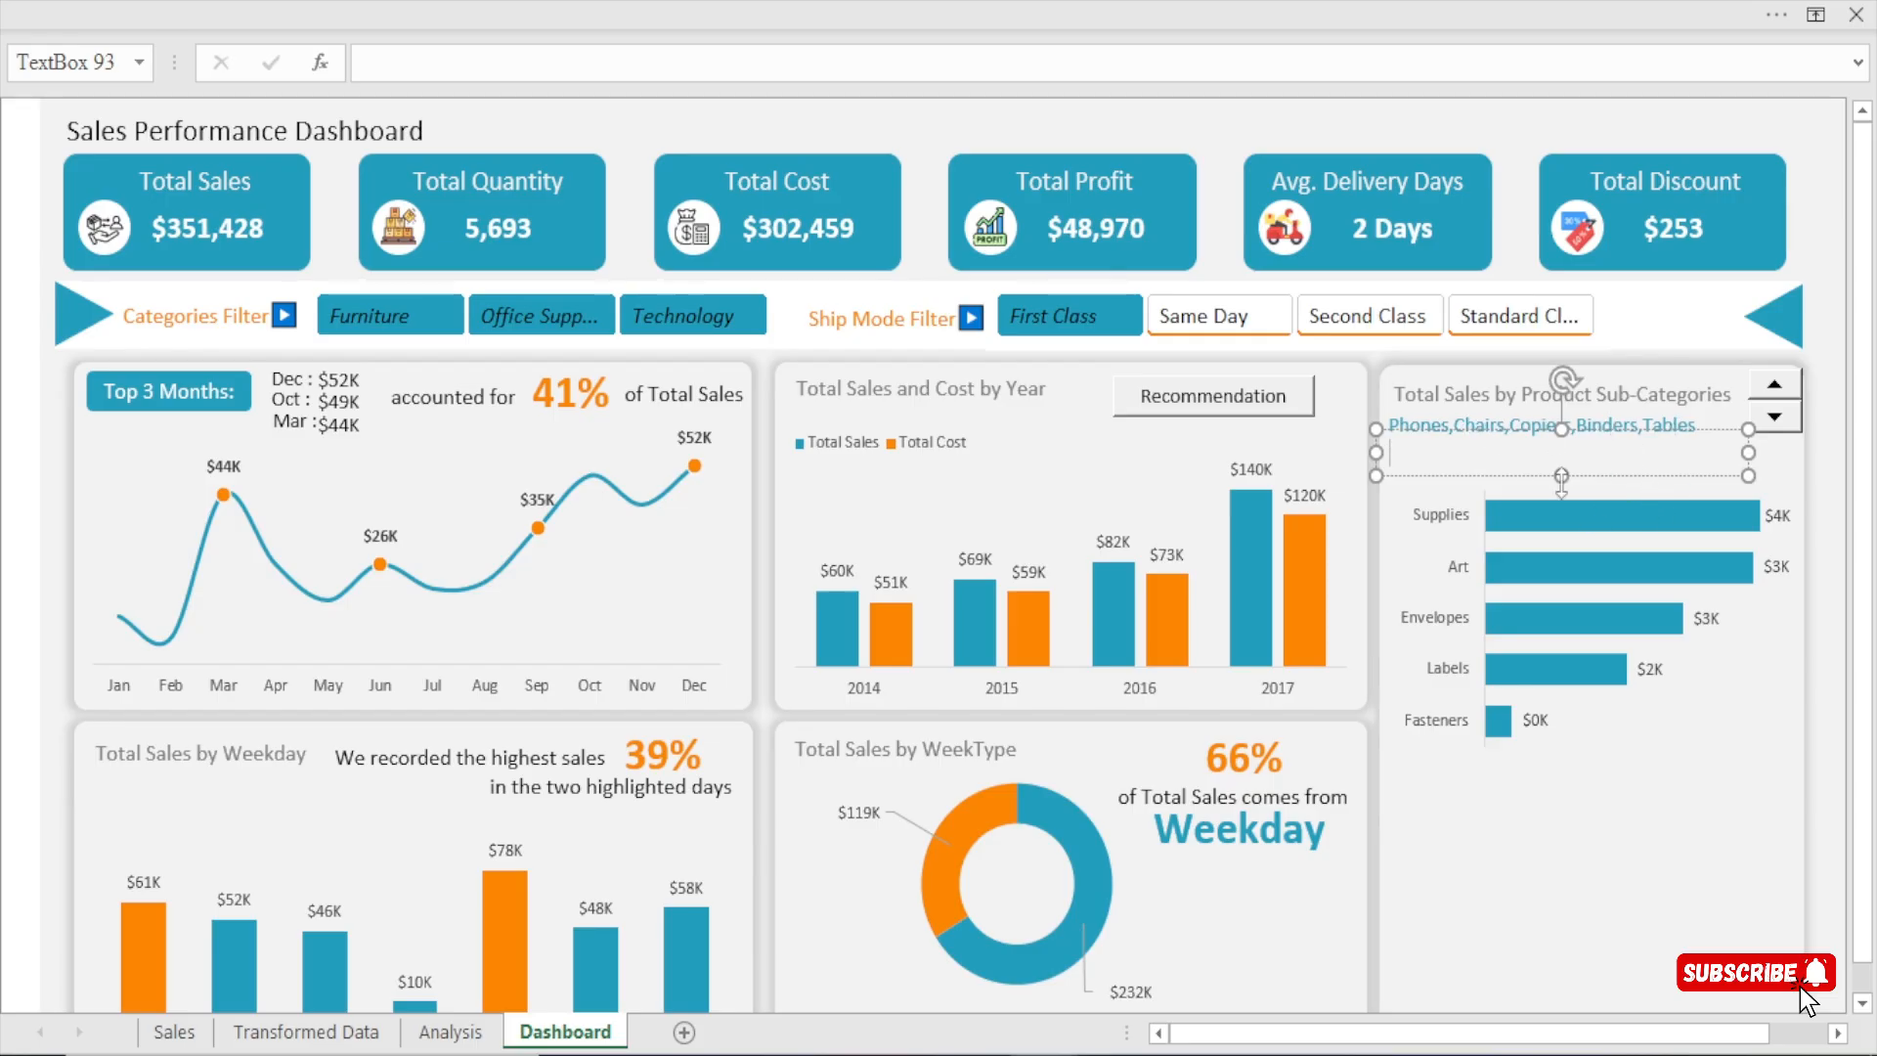
text(the highest sales representing)
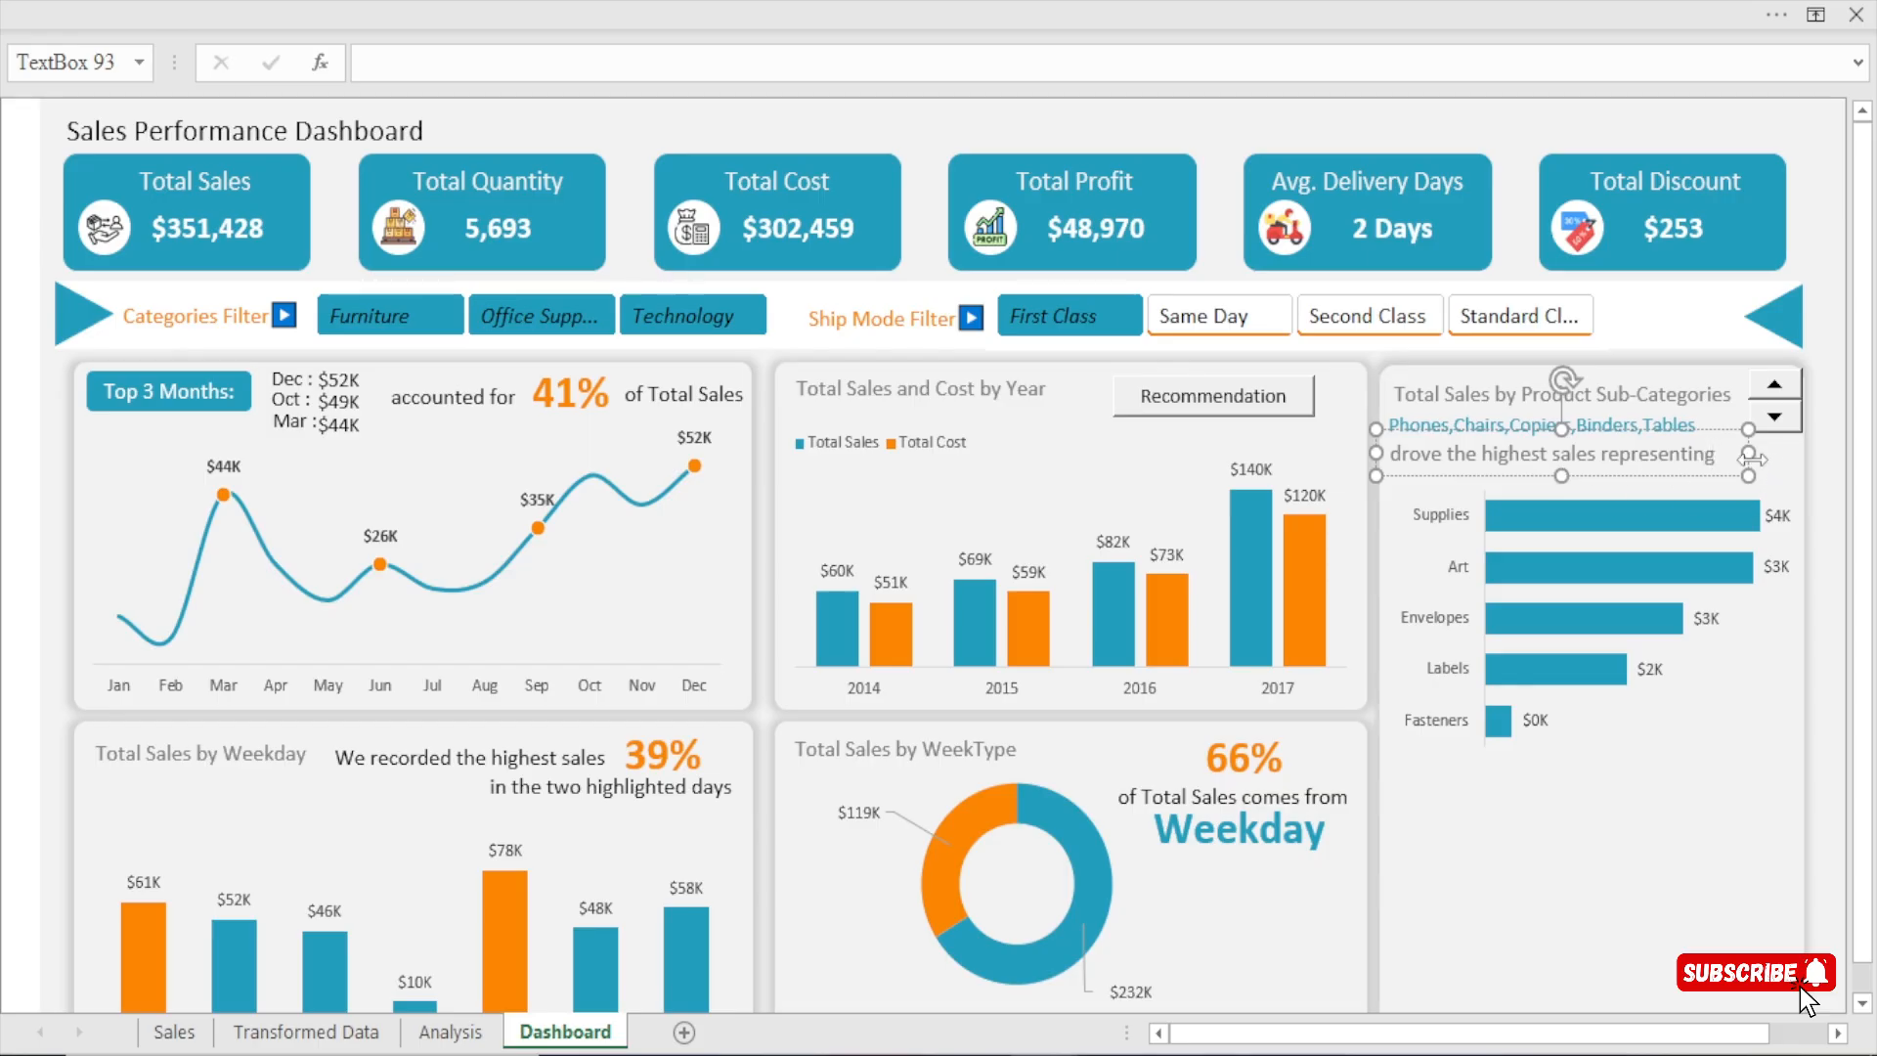
drag(1748, 452, 1732, 465)
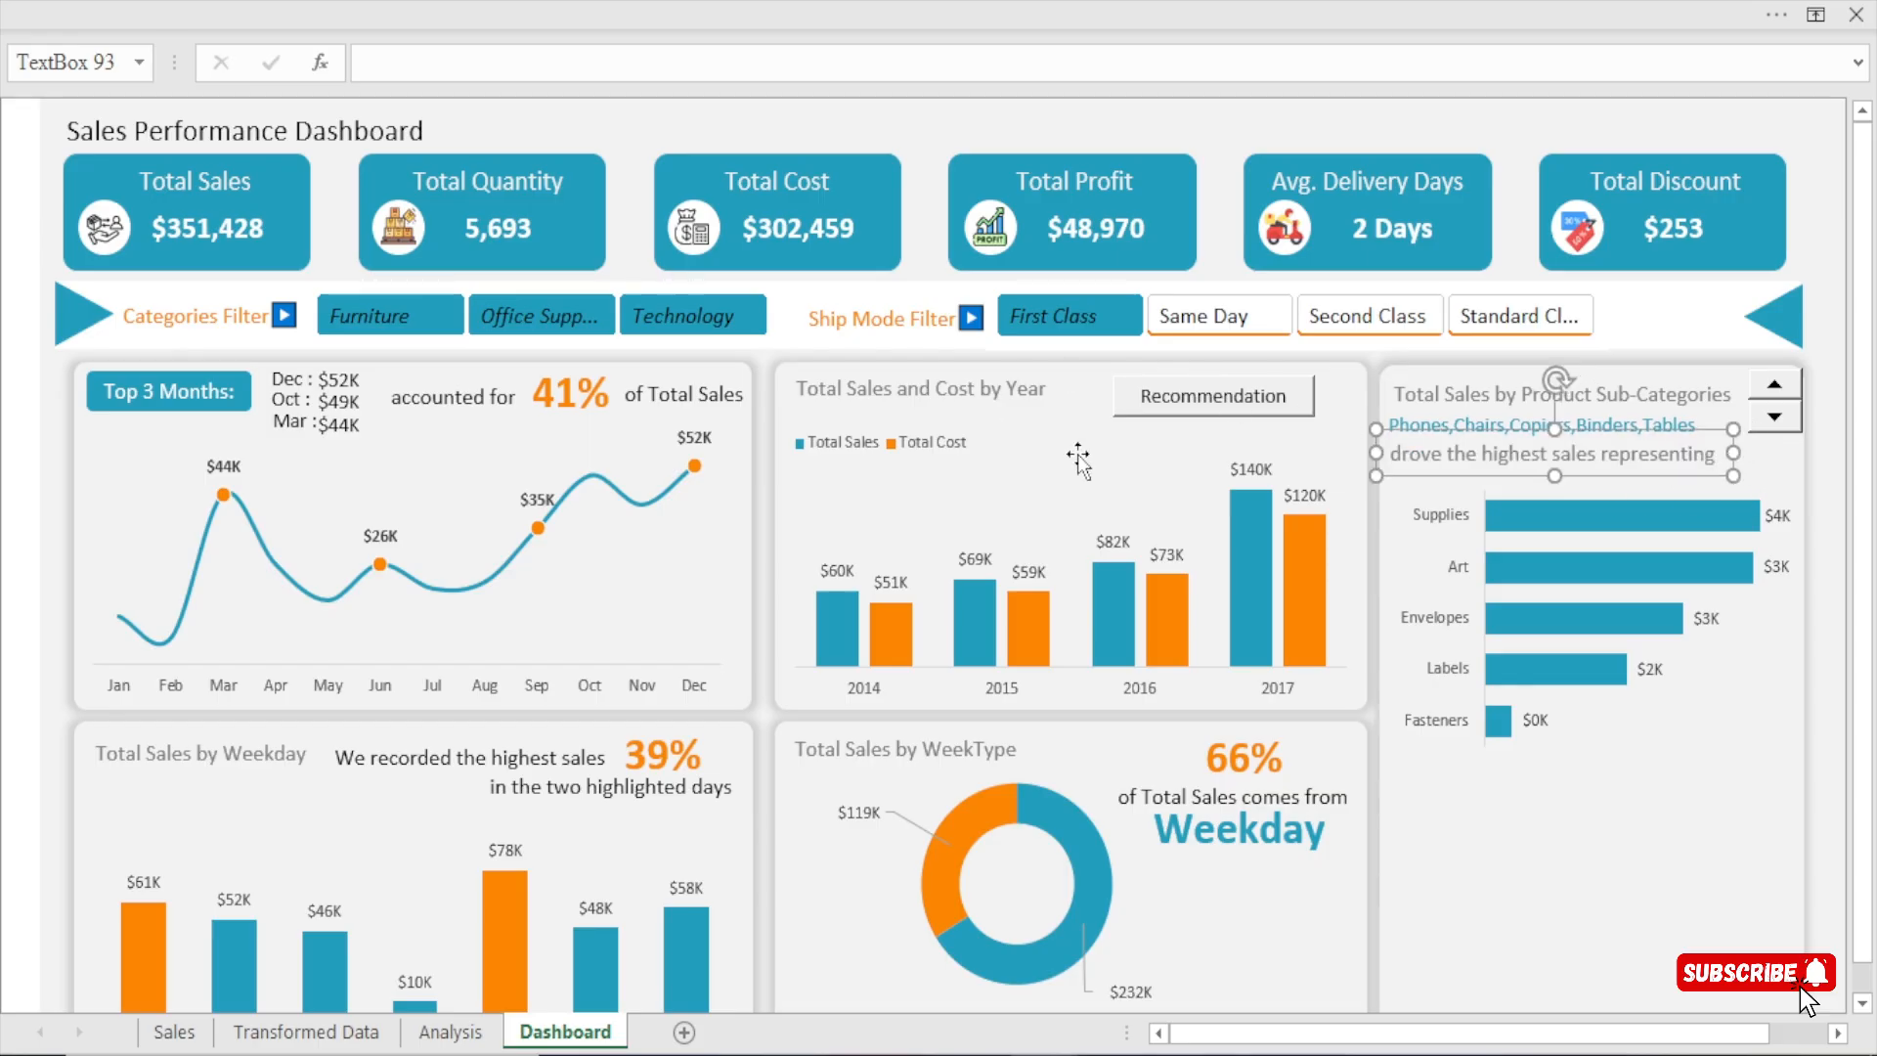
Duplicate the orange percentage from the Top 3 Months chart, place it at the end of the "drove the highest sales representing" line, and nudge that line left.
click(574, 397)
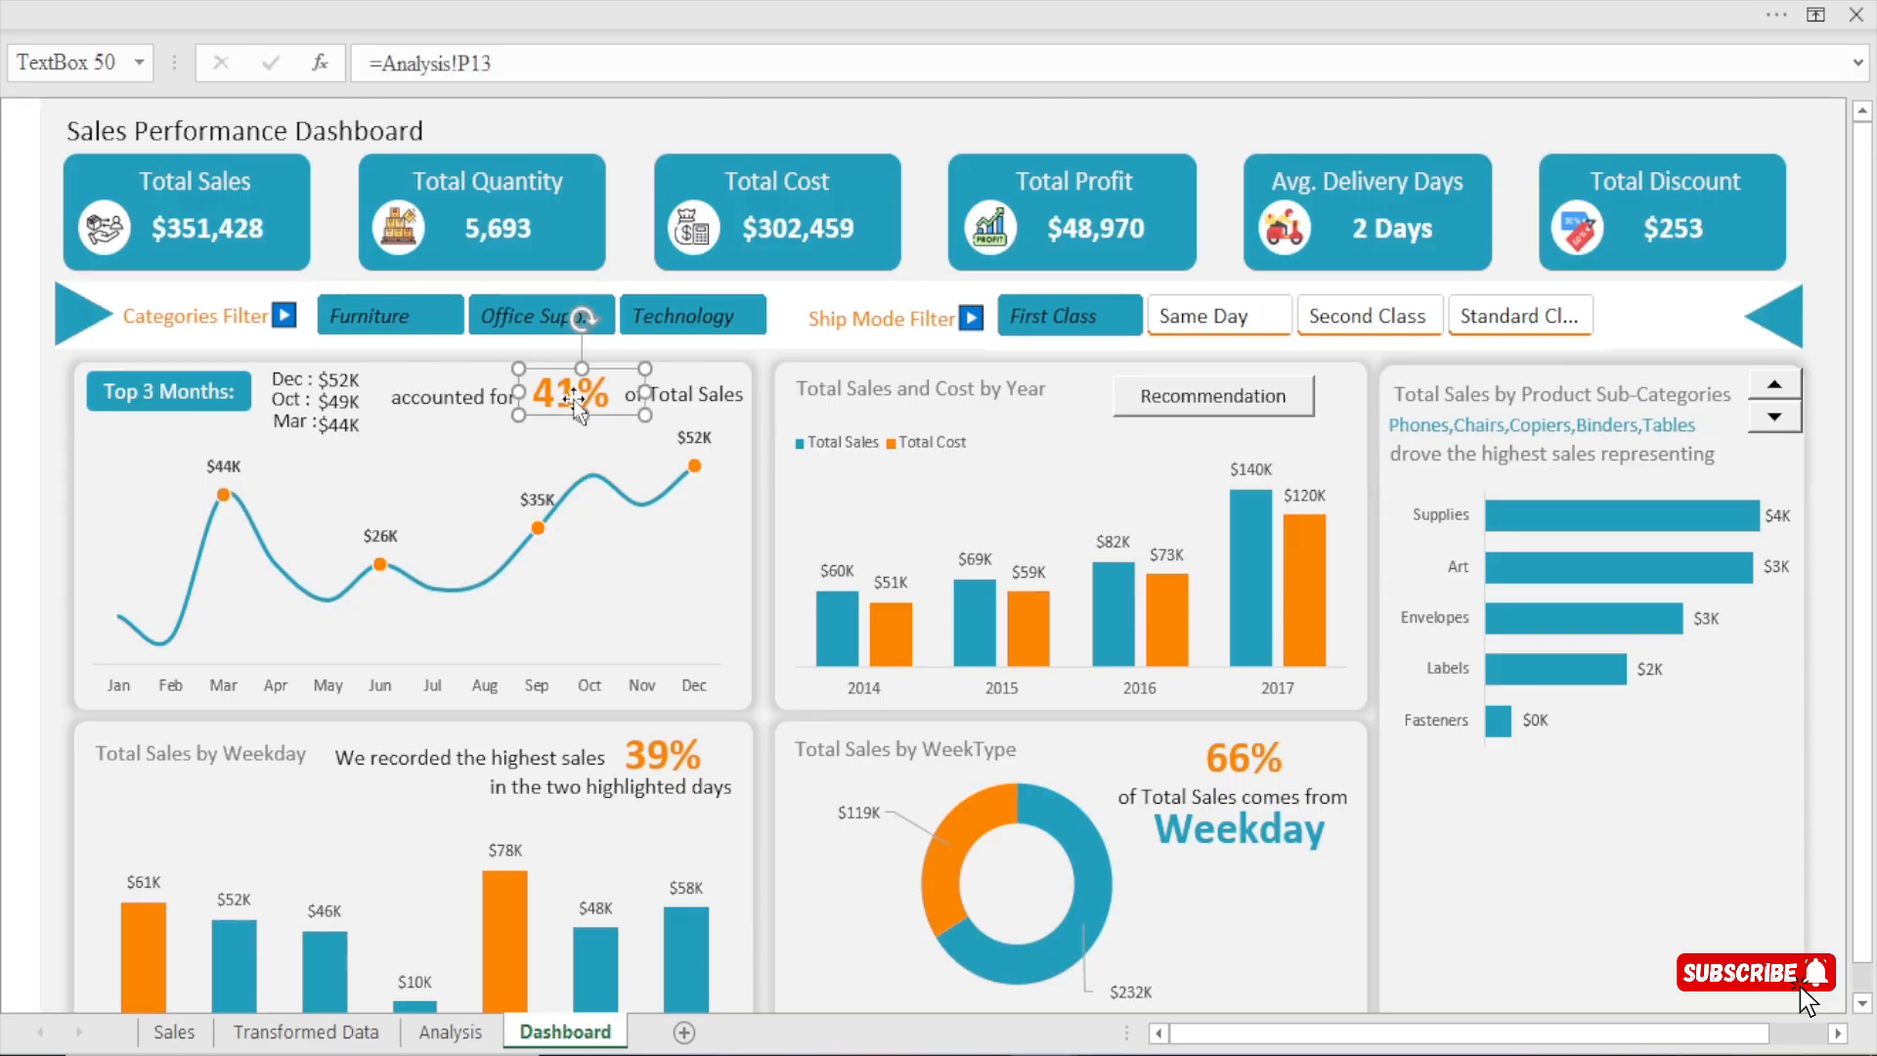
key(ctrl+d)
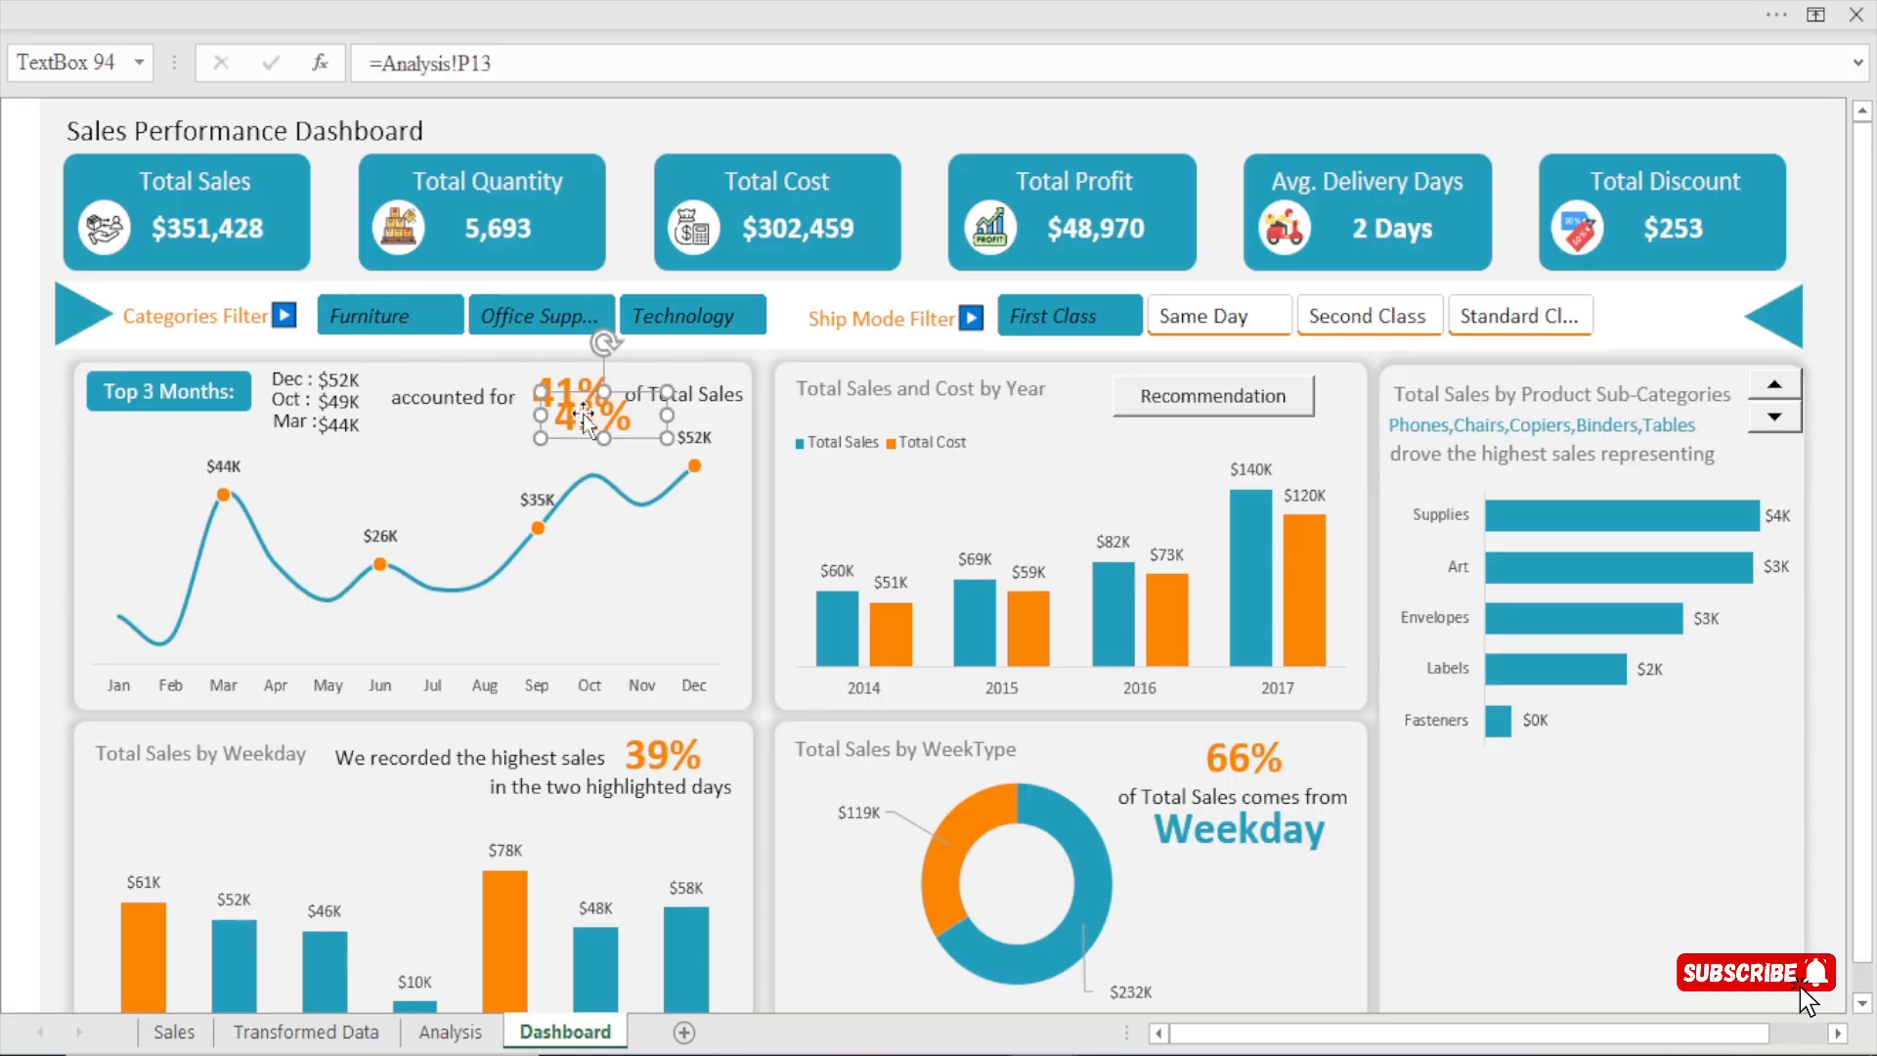
drag(582, 414, 1743, 467)
click(1540, 454)
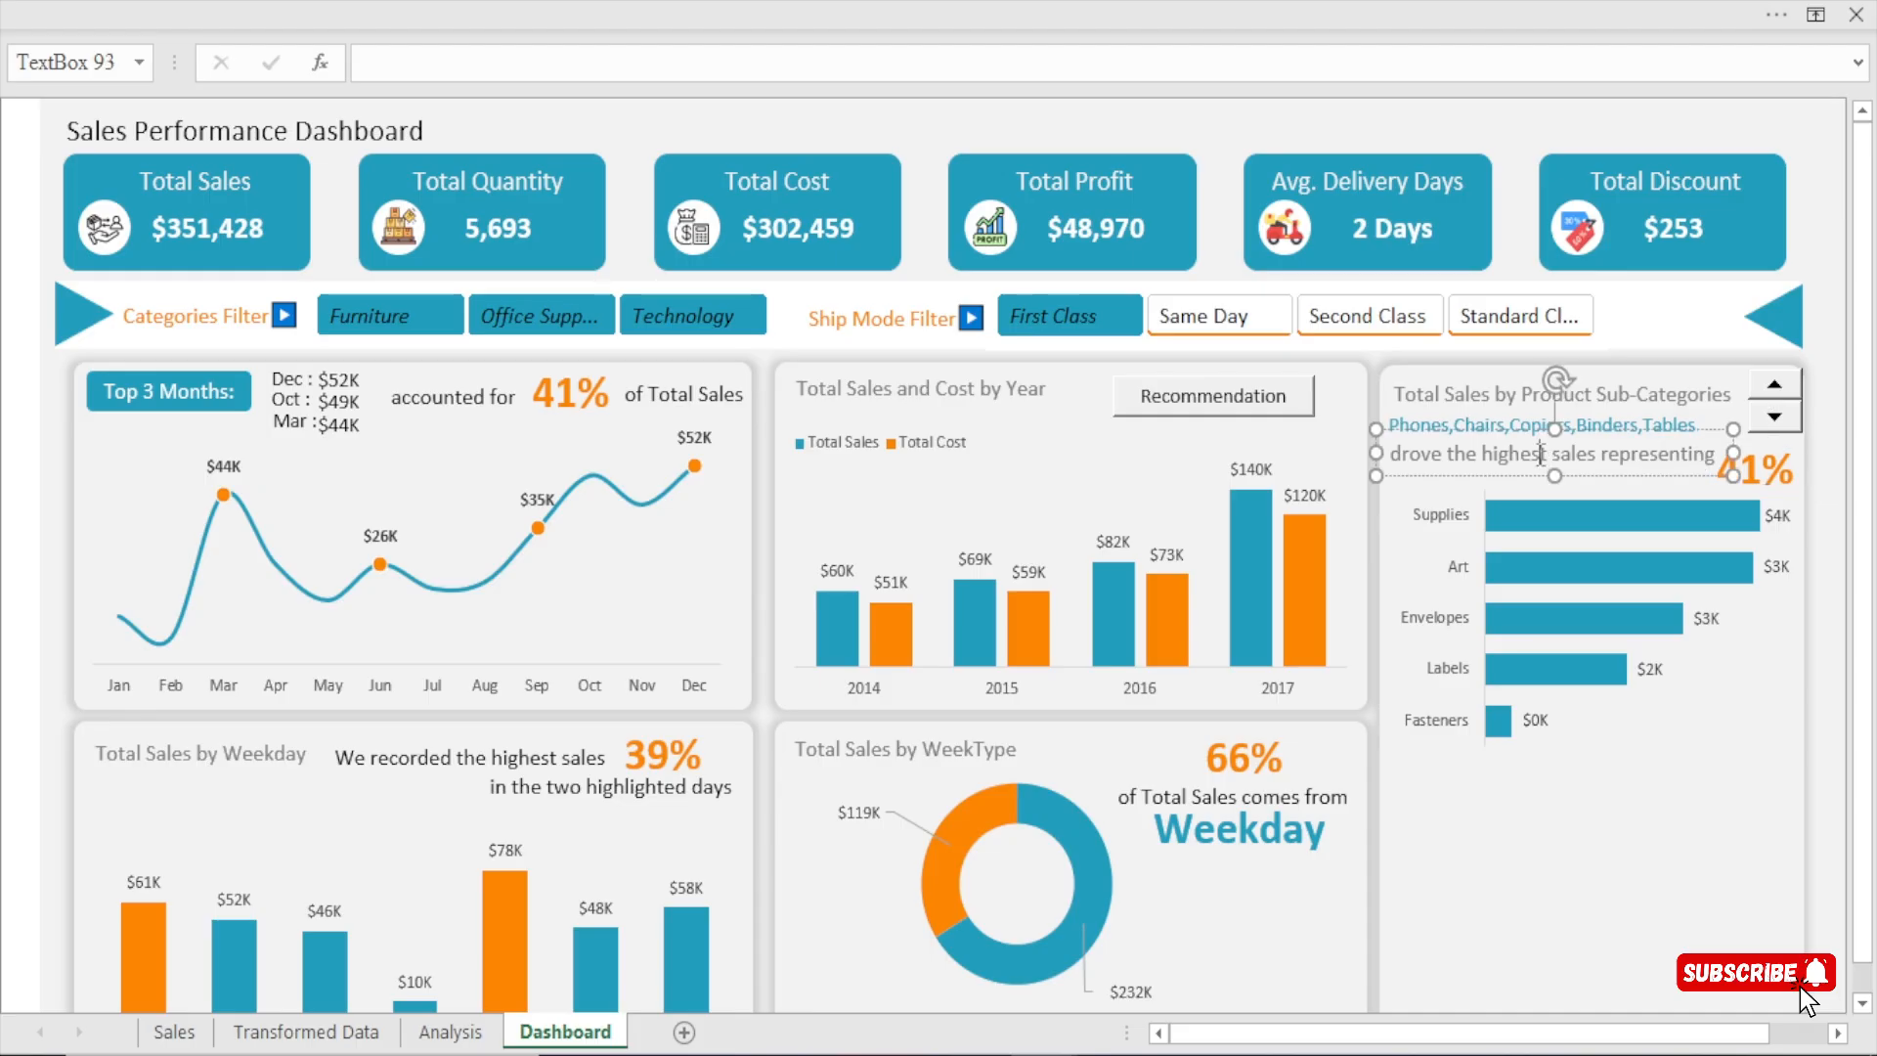
drag(1537, 477, 1531, 479)
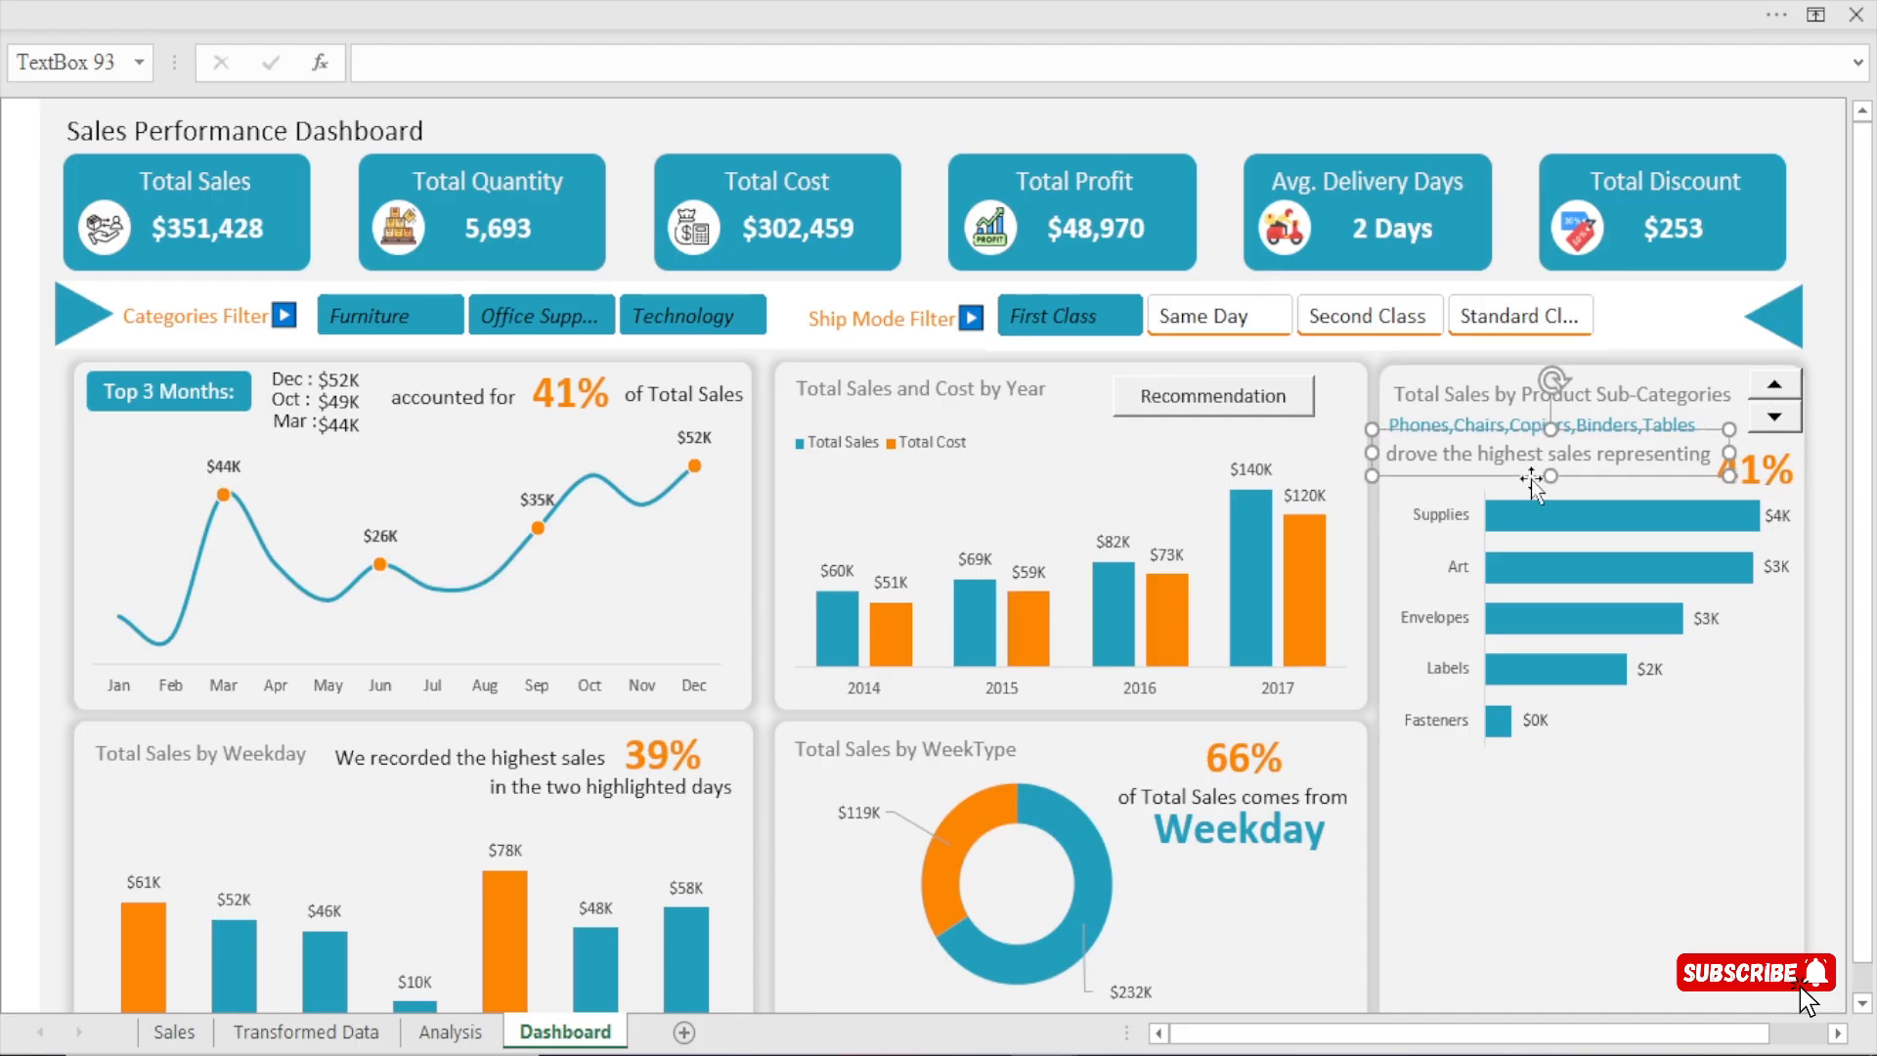
Nudge the "drove the highest sales representing" line right and the orange percentage after it slightly left, and adjust the percentage text box's width.
key(Right)
click(1775, 473)
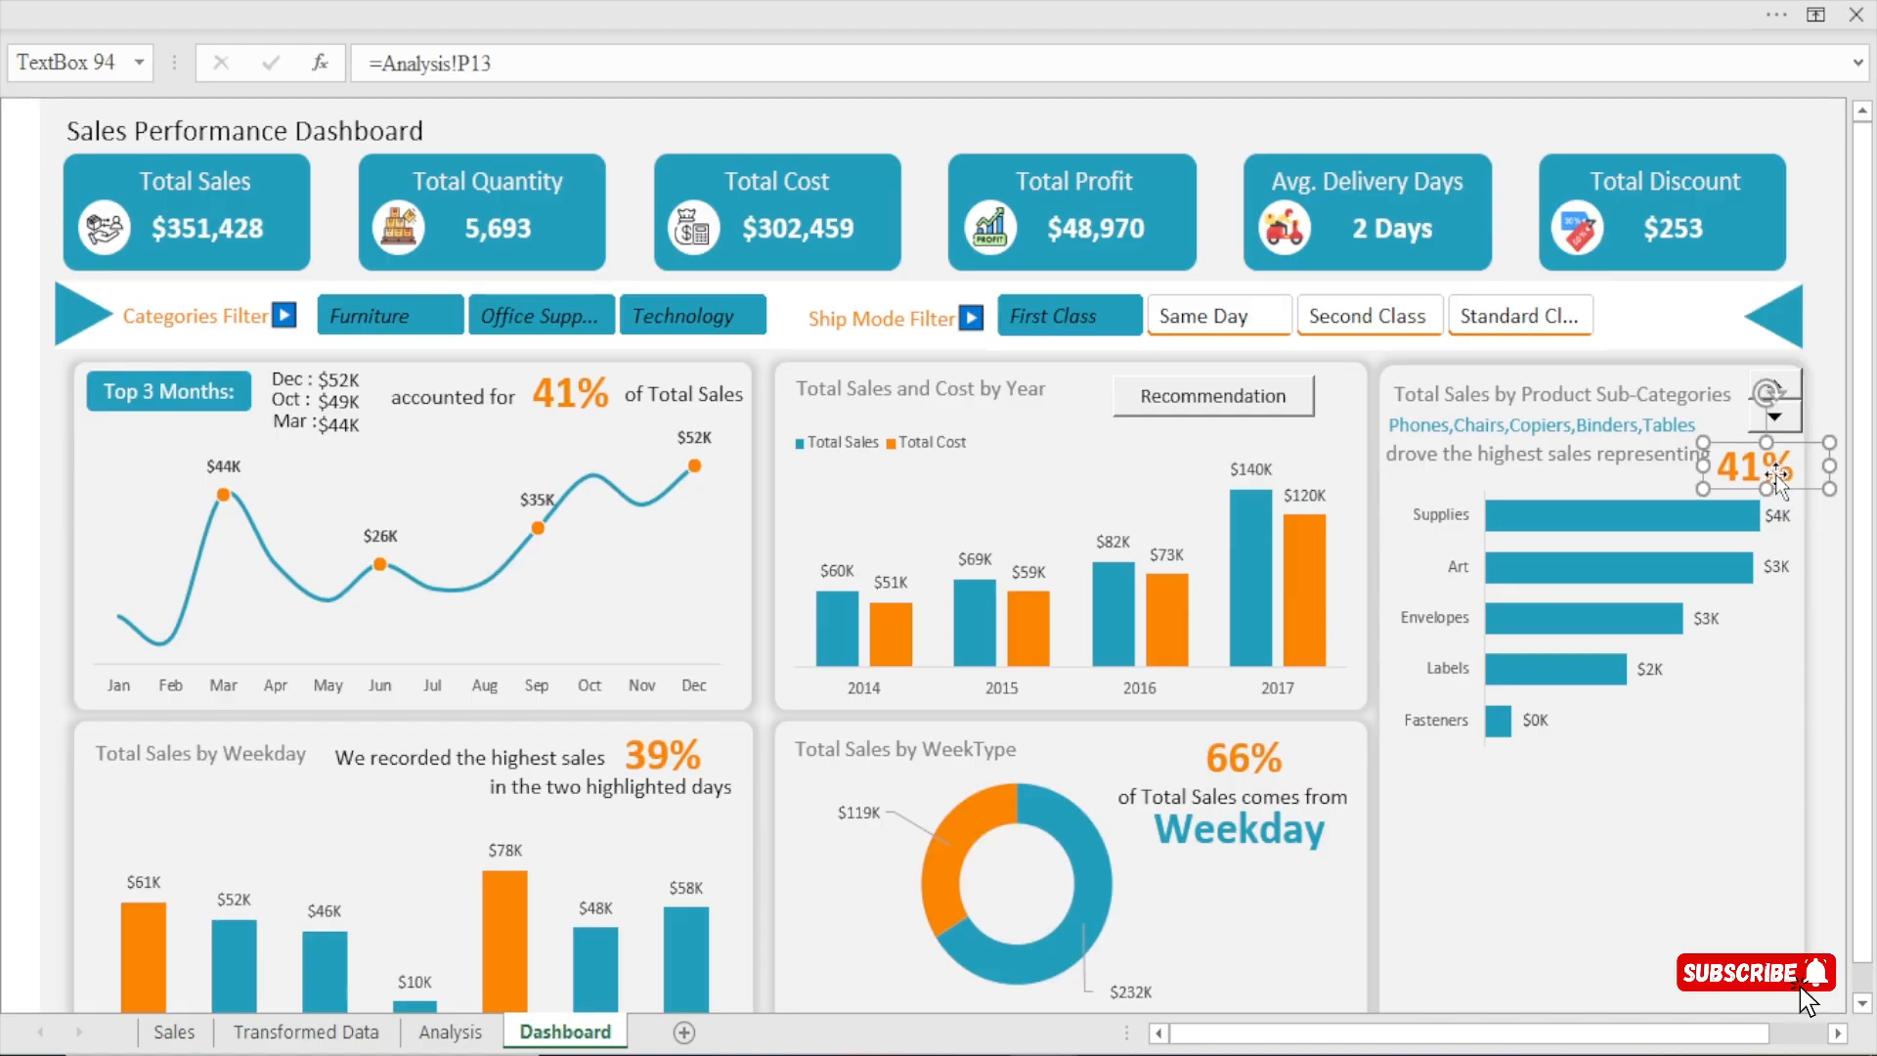
key(Left)
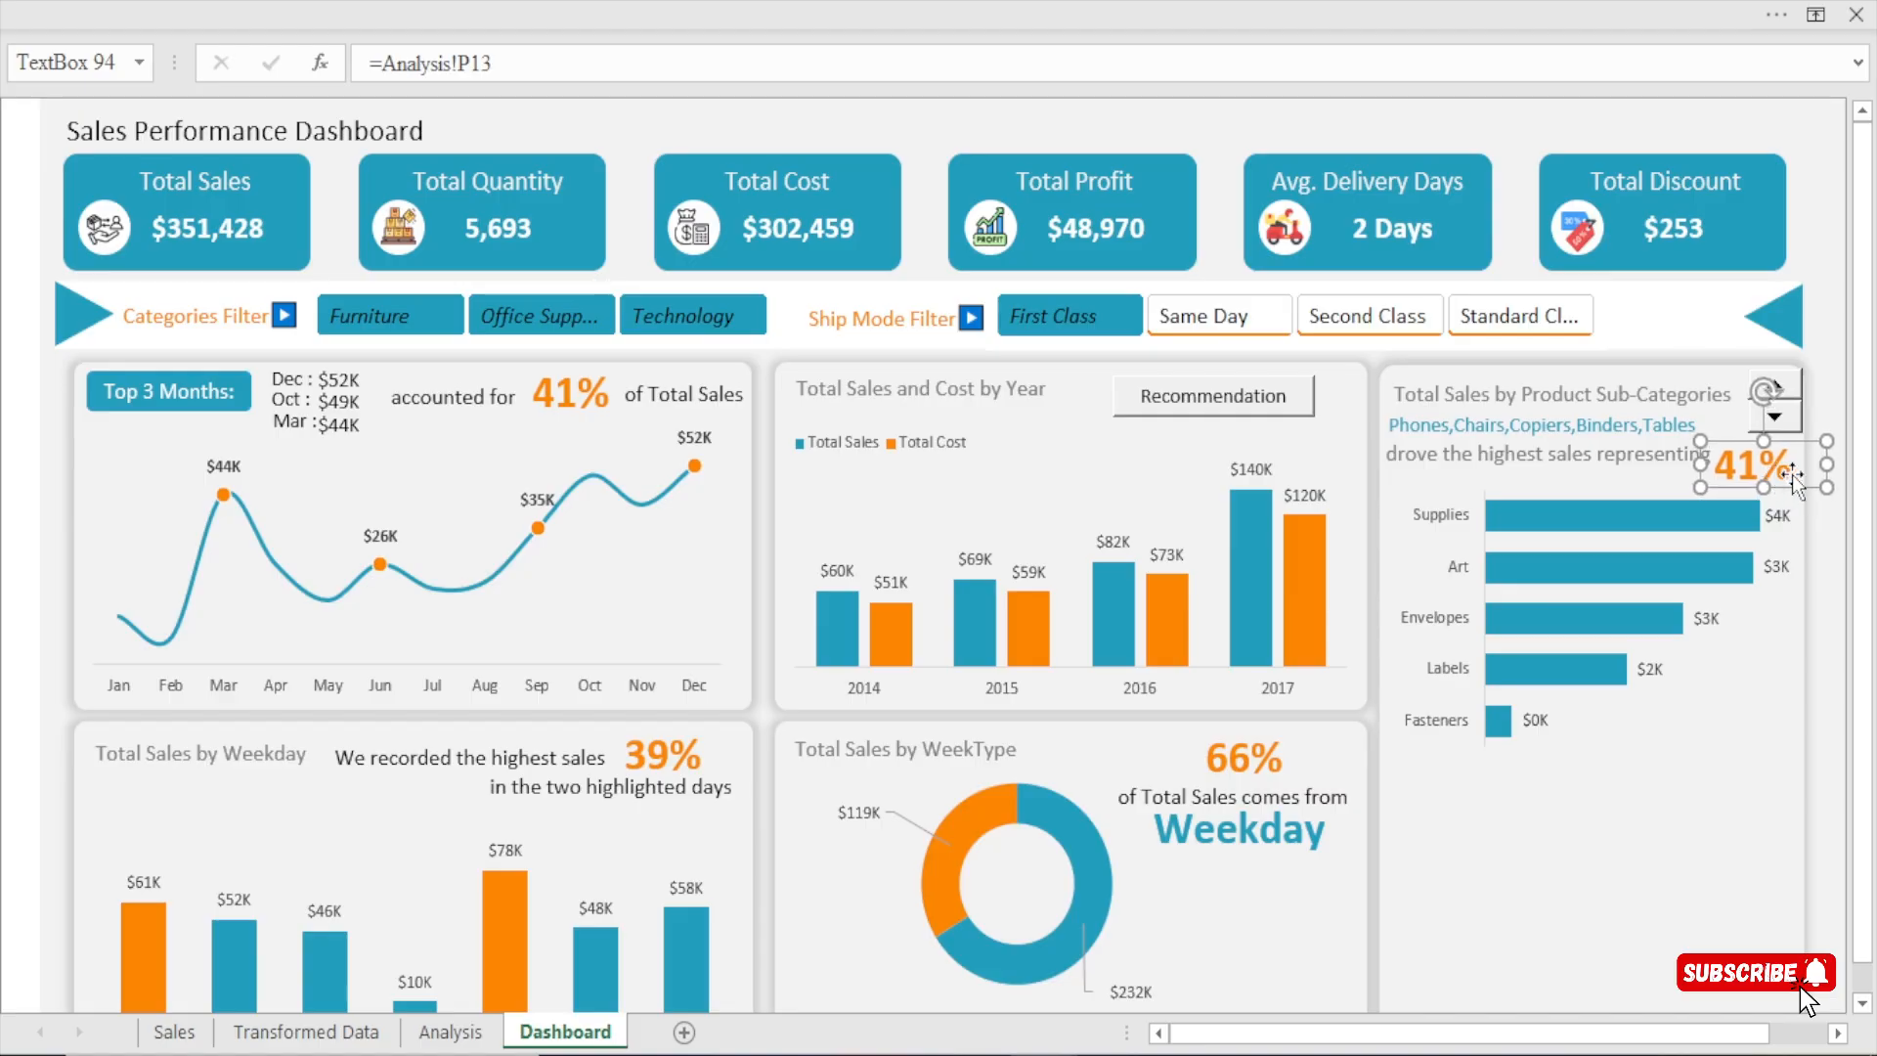
key(shift+Left)
key(shift+Left)
key(shift+Left)
key(shift+Left)
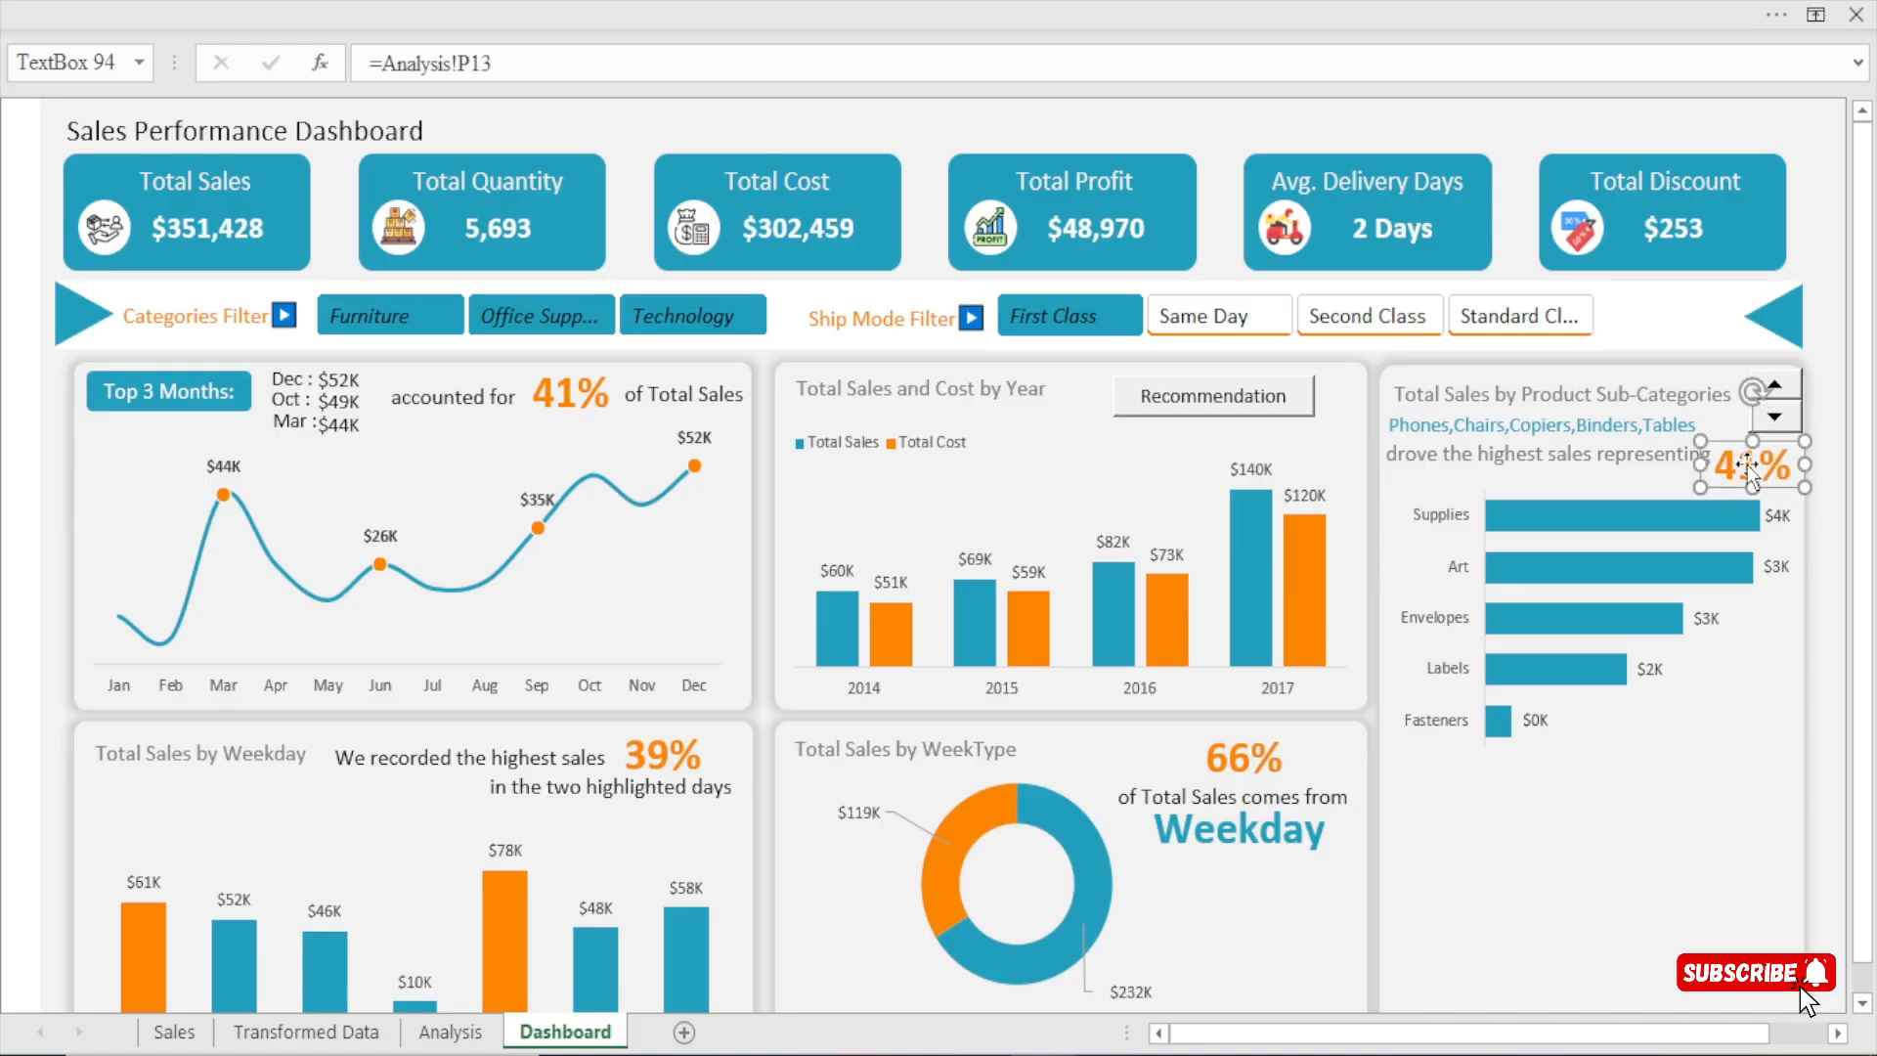
drag(1804, 467, 1826, 467)
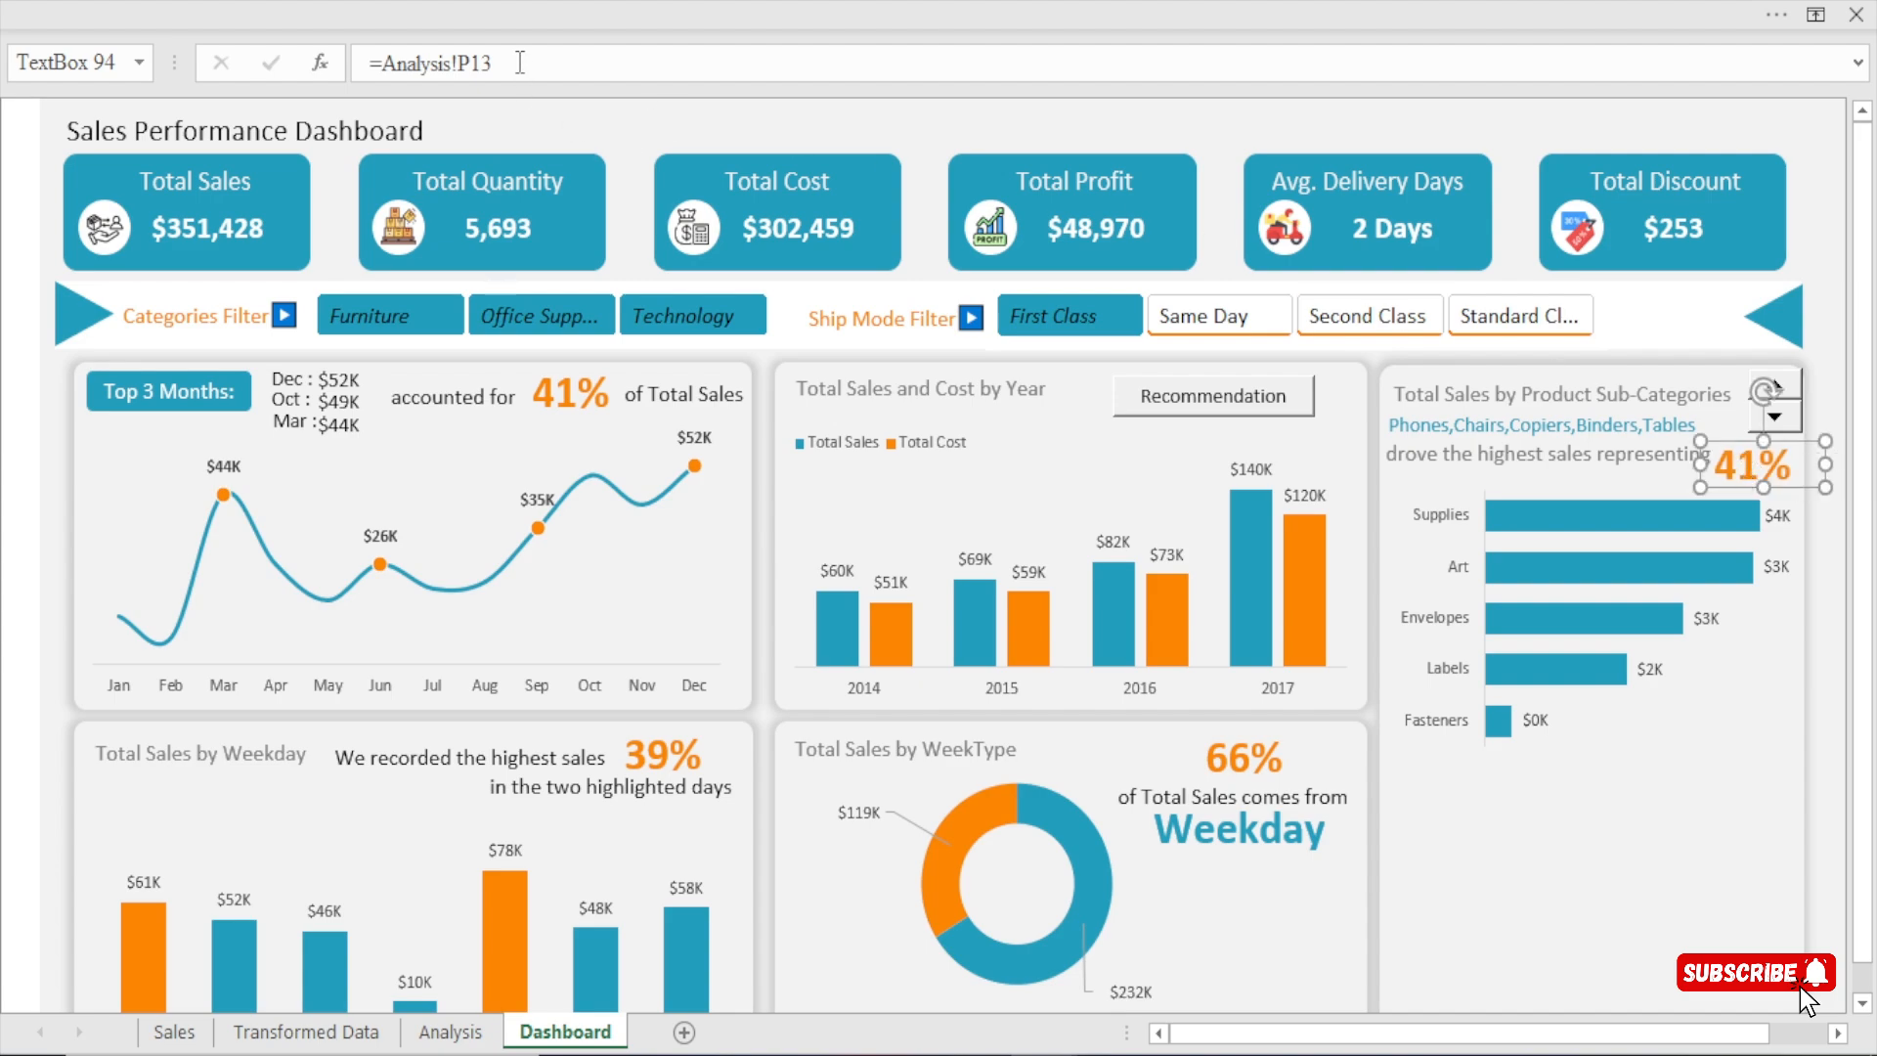
drag(500, 62, 296, 56)
text(=)
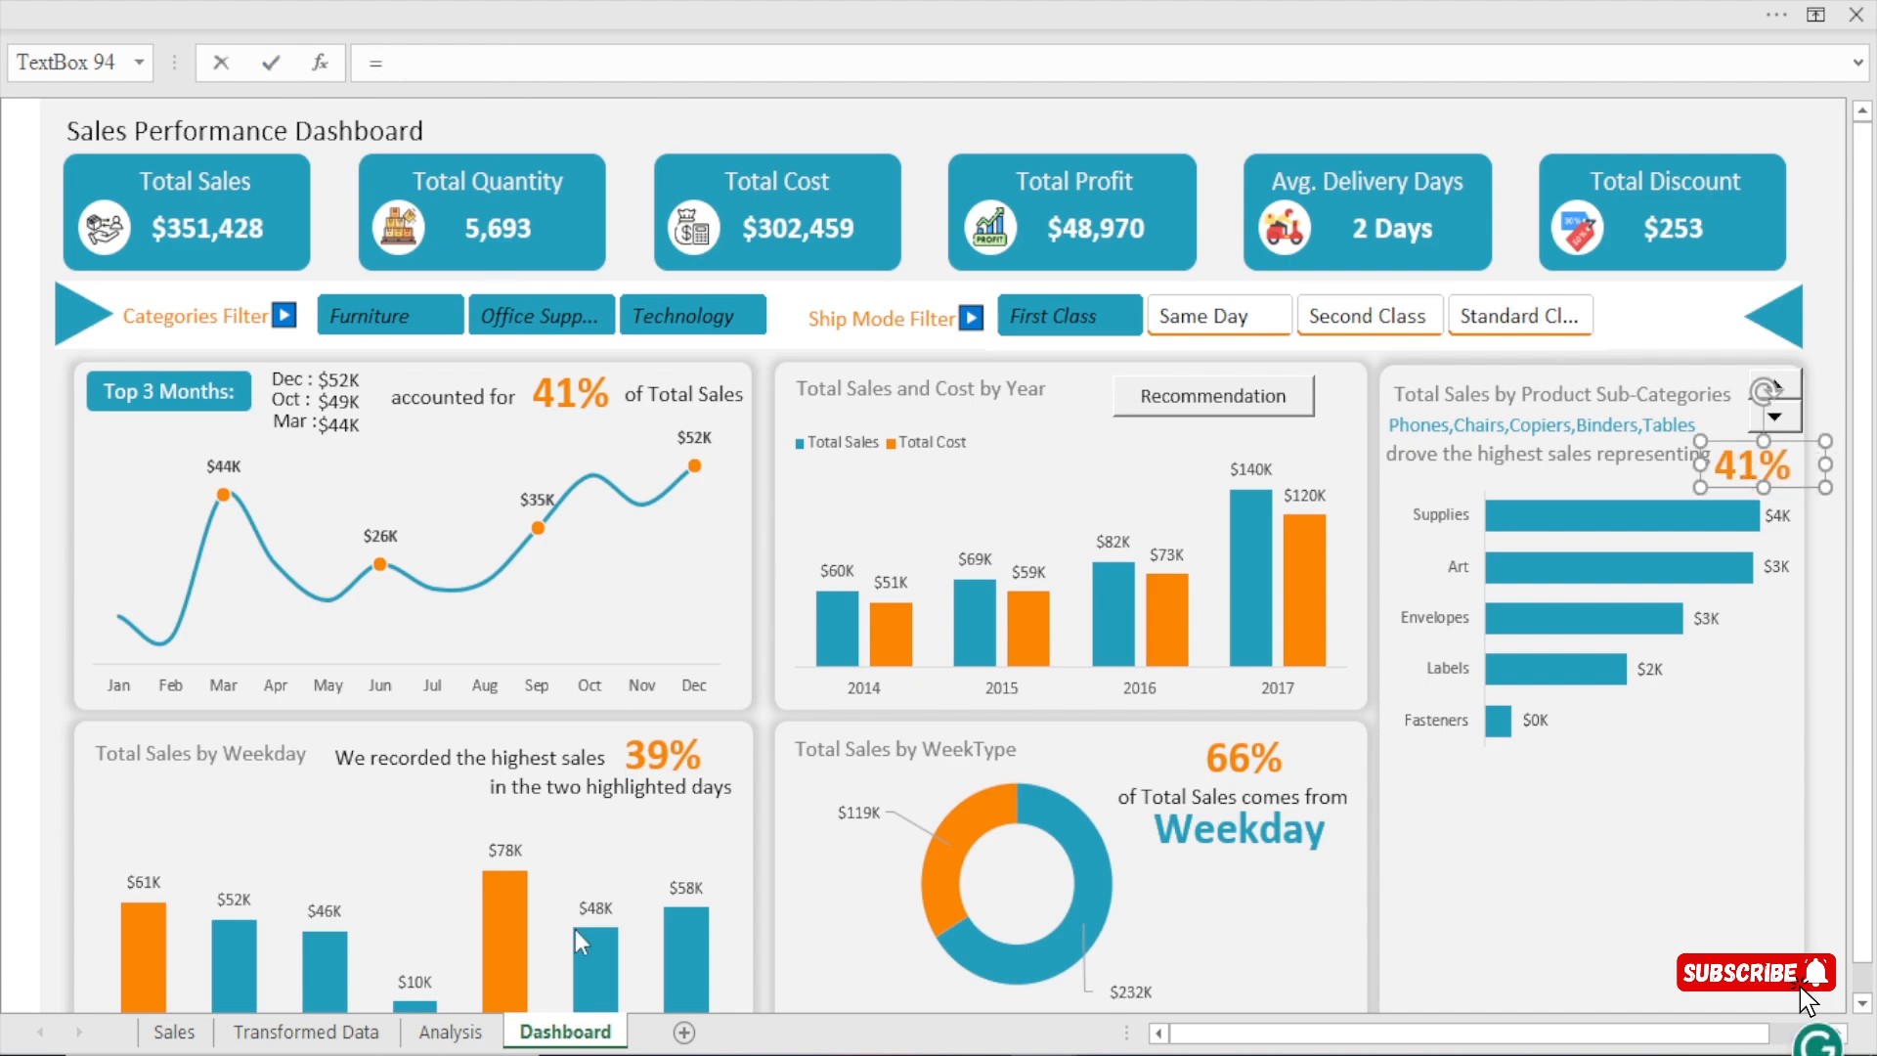
click(479, 1030)
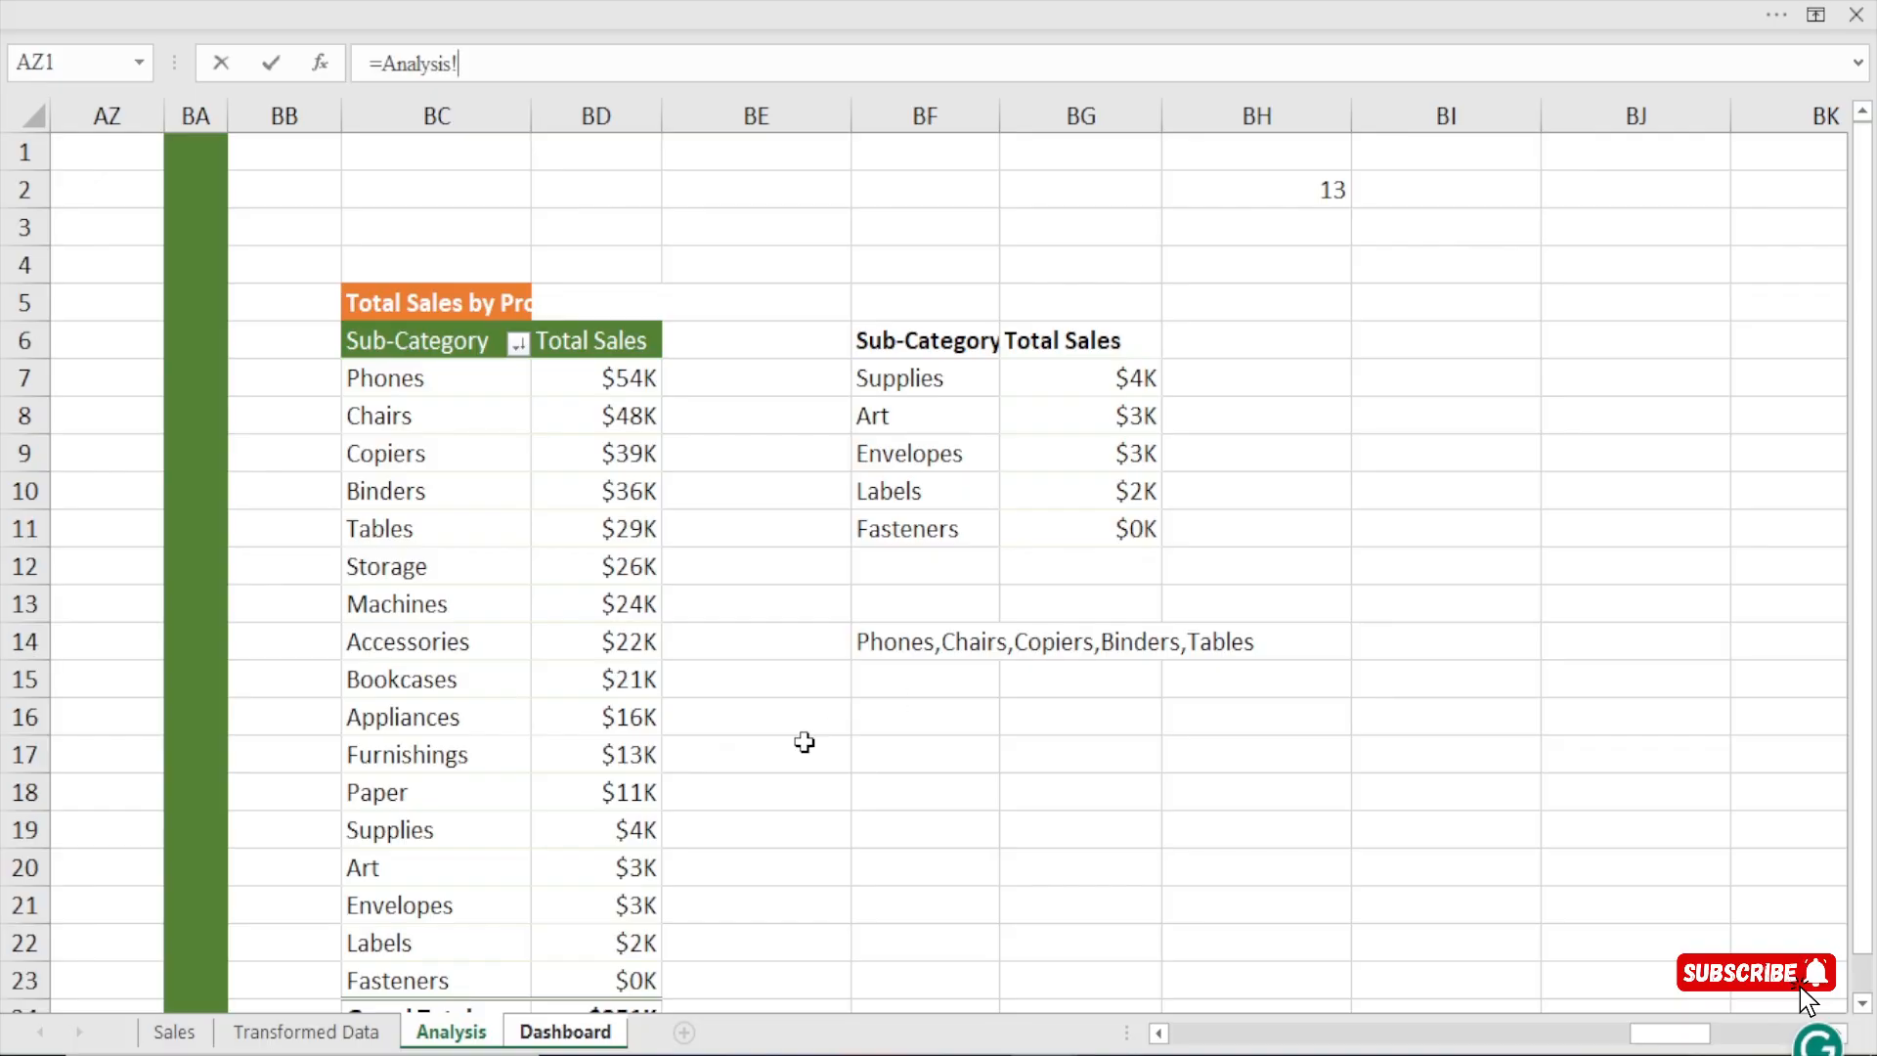
key(Escape)
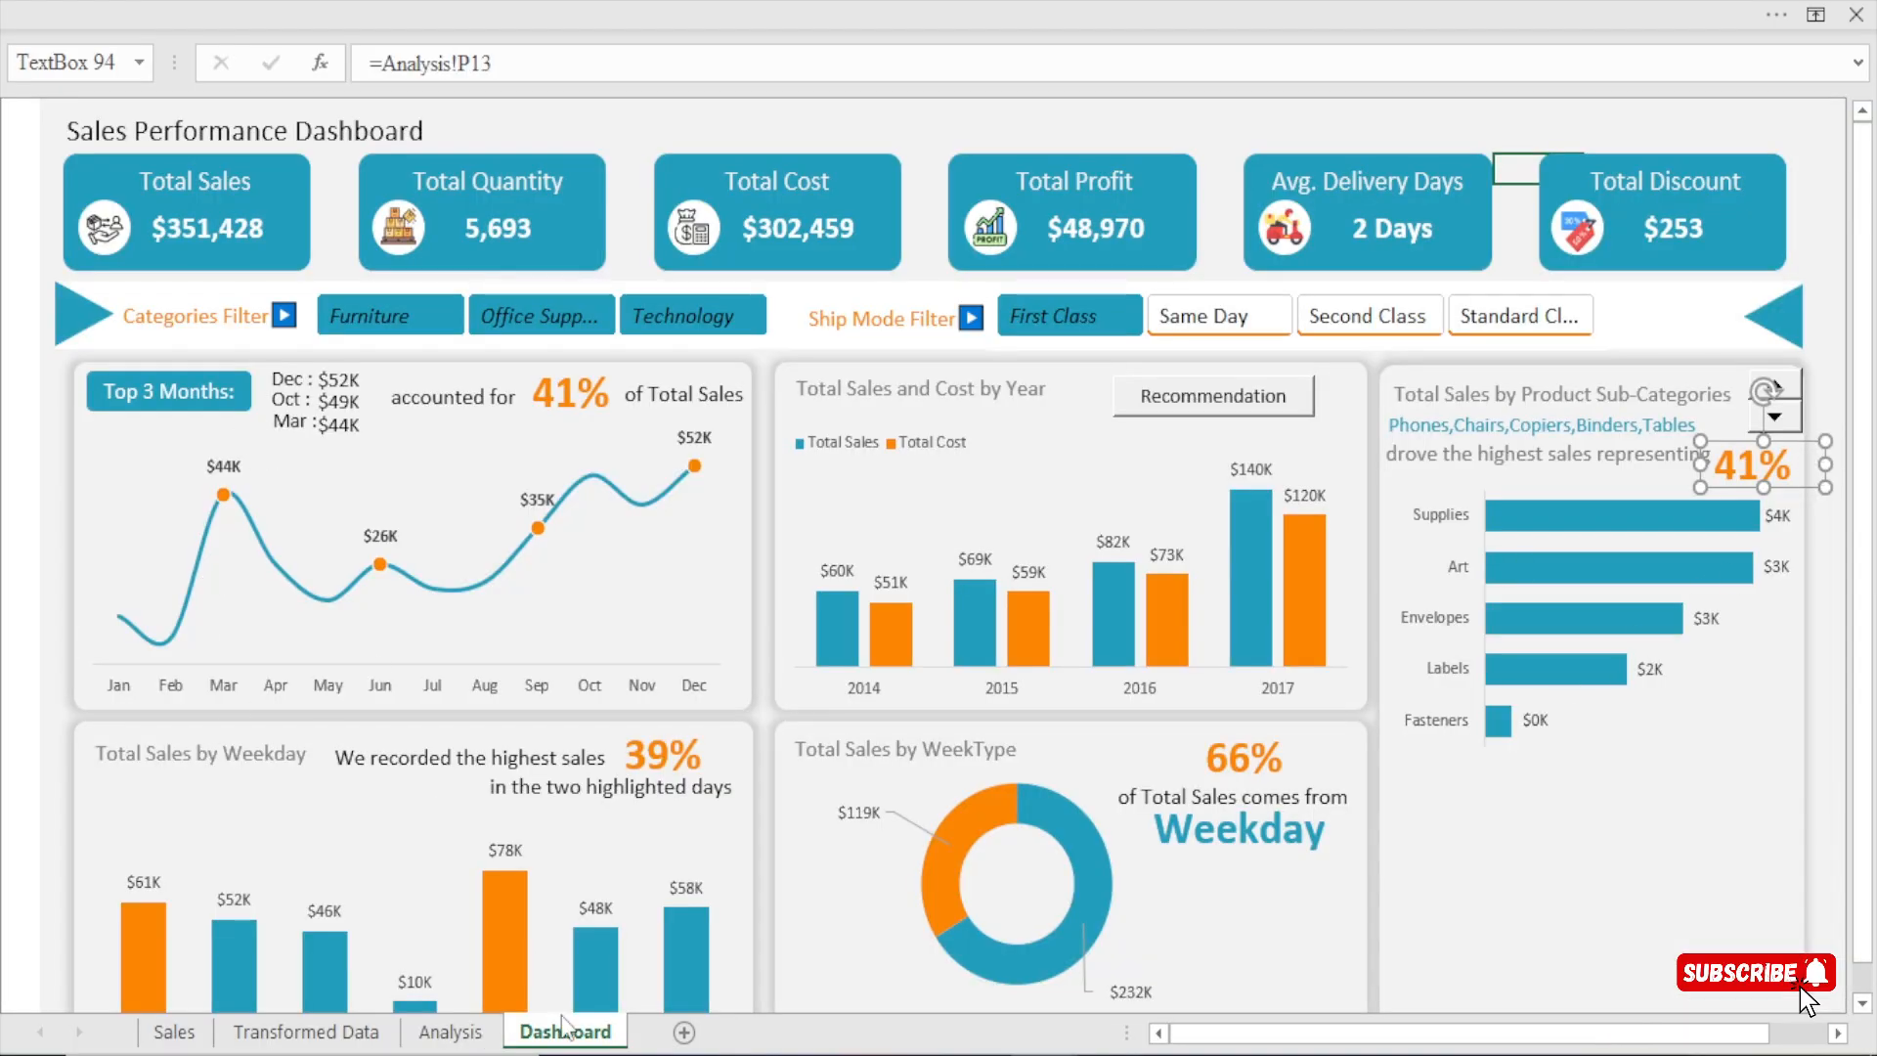
Open the Analysis sheet and check the formula of the first Total Sales value in the five-row list, leaving it unedited.
click(450, 1033)
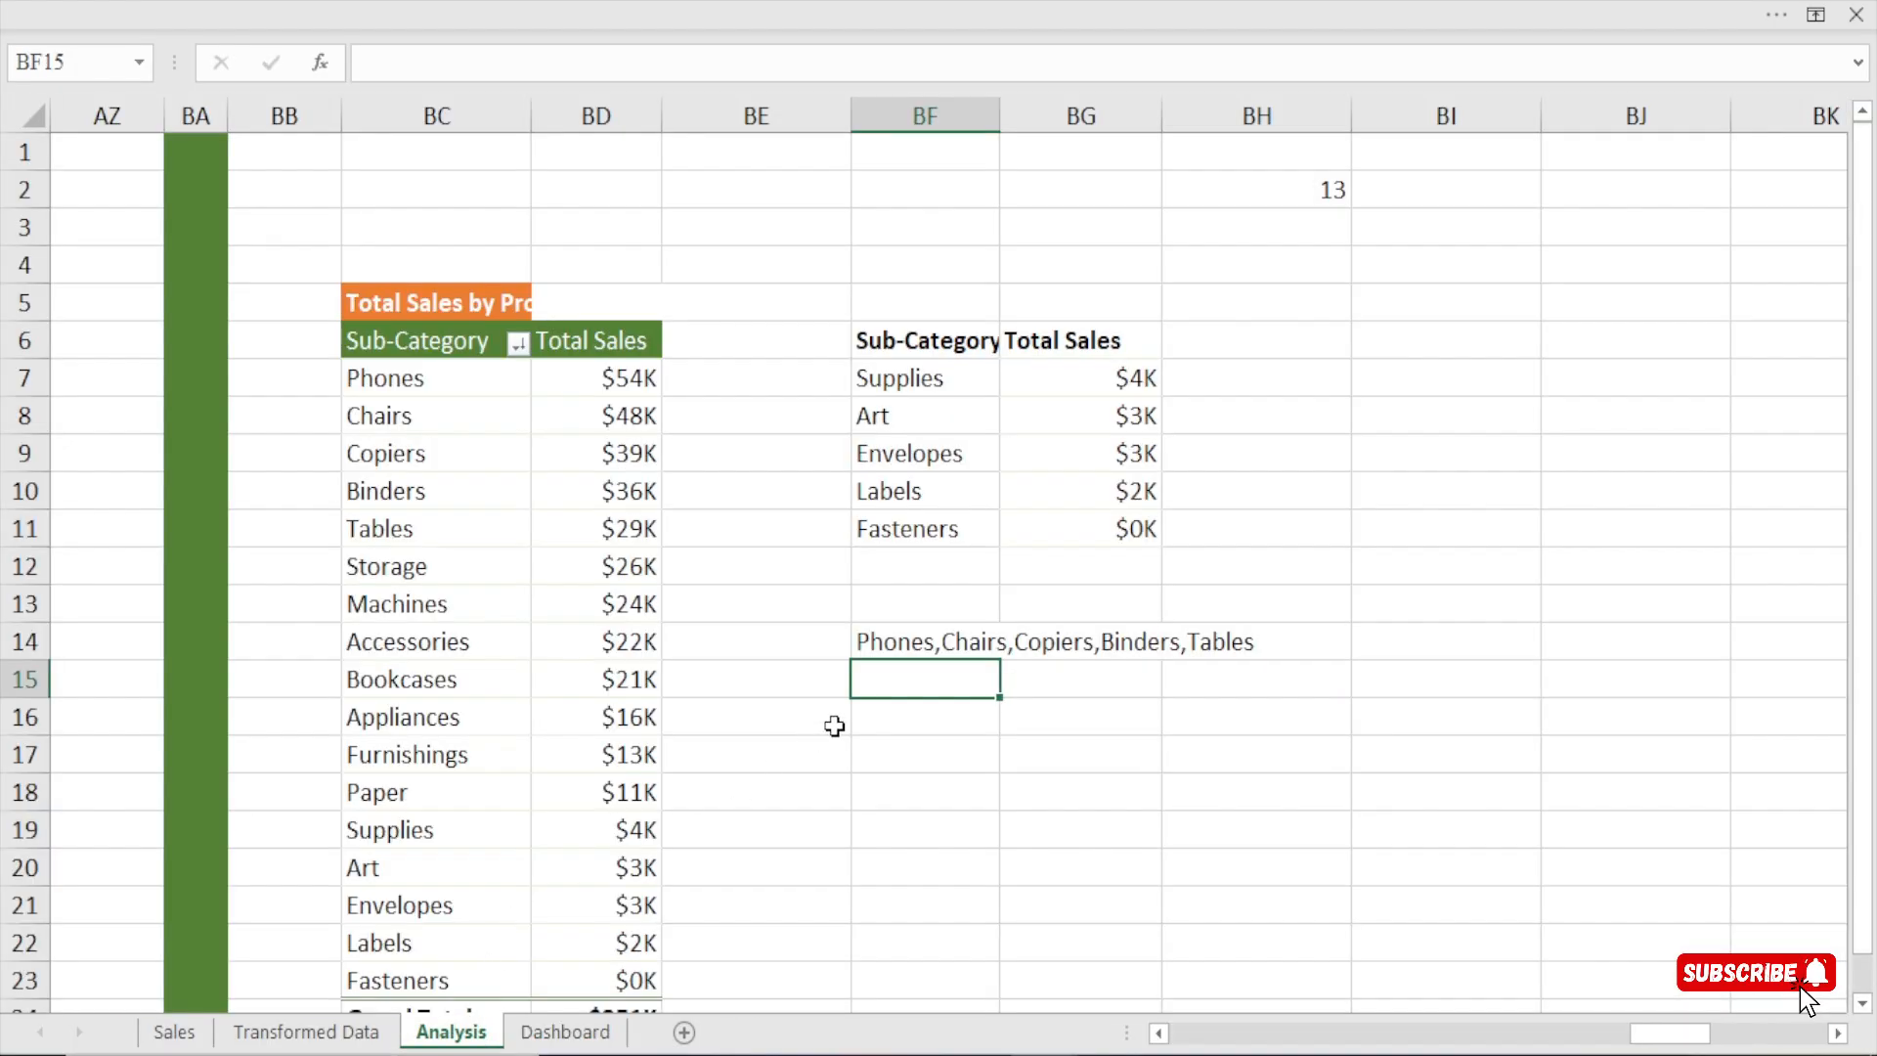
click(899, 733)
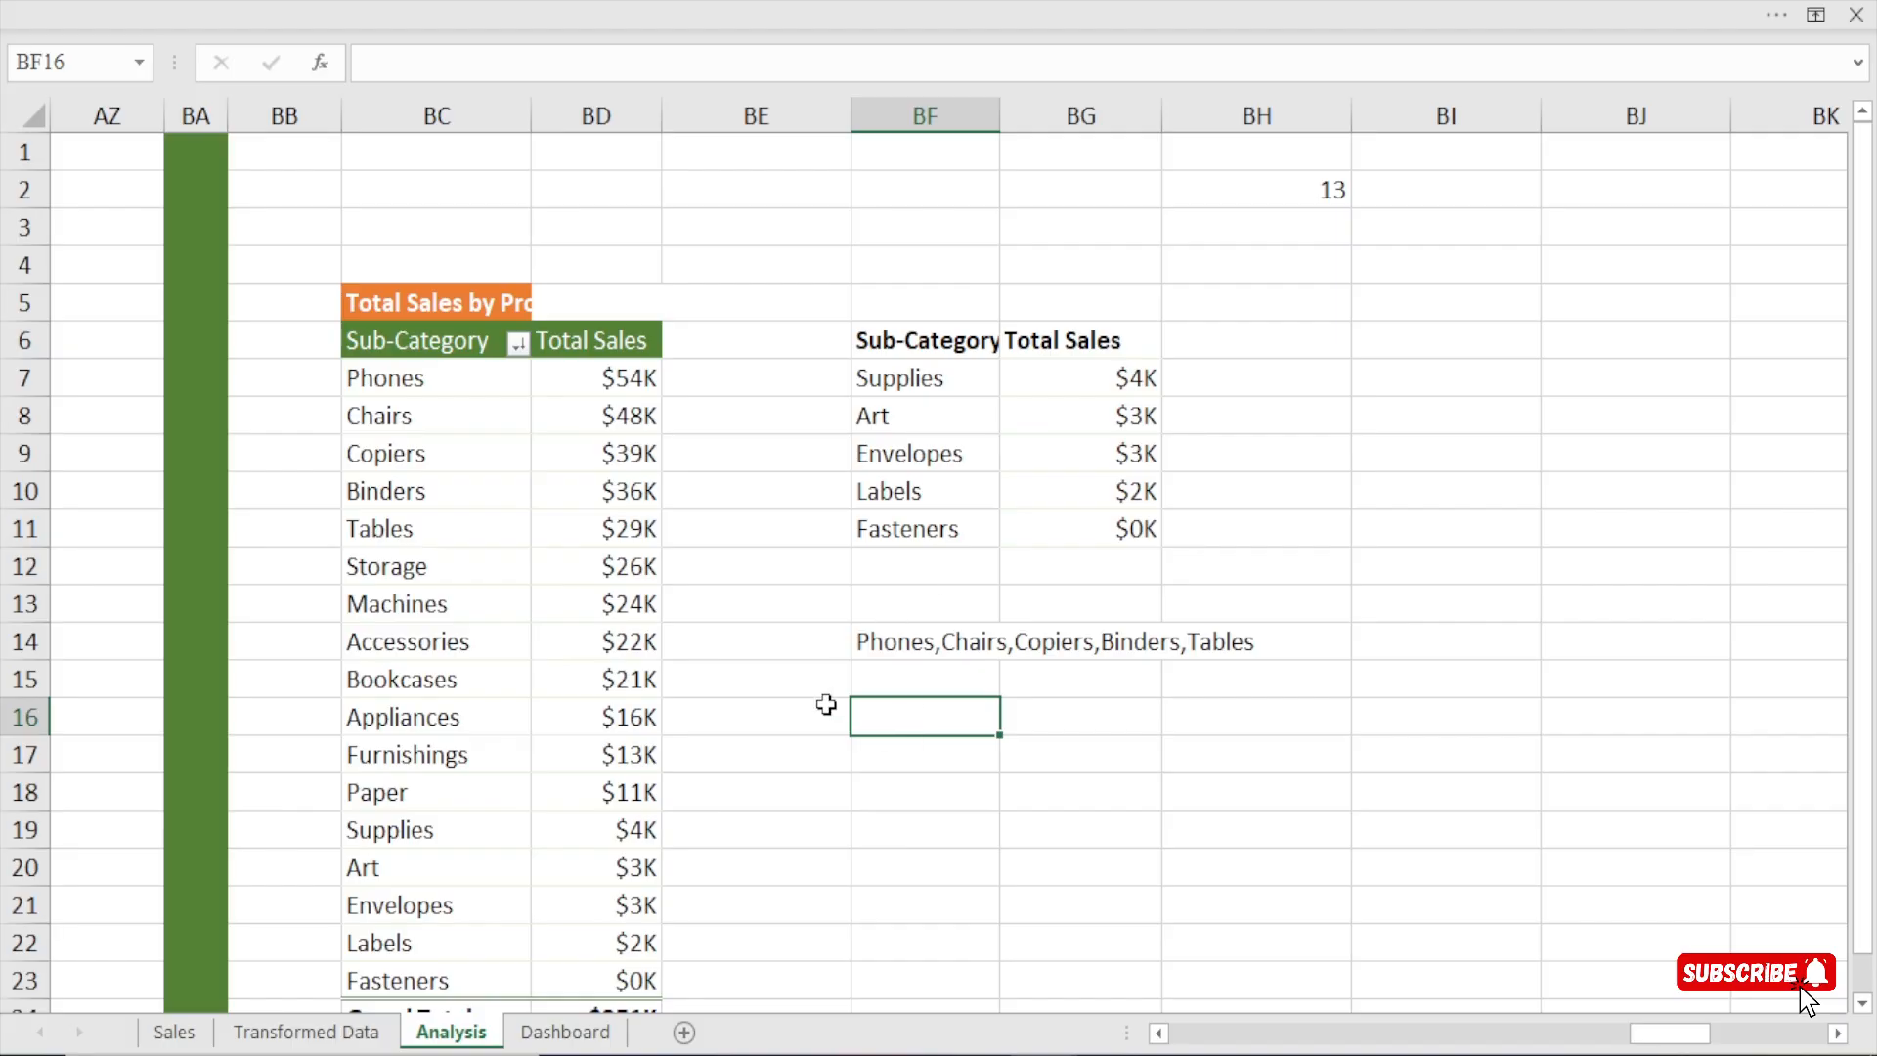
click(1136, 388)
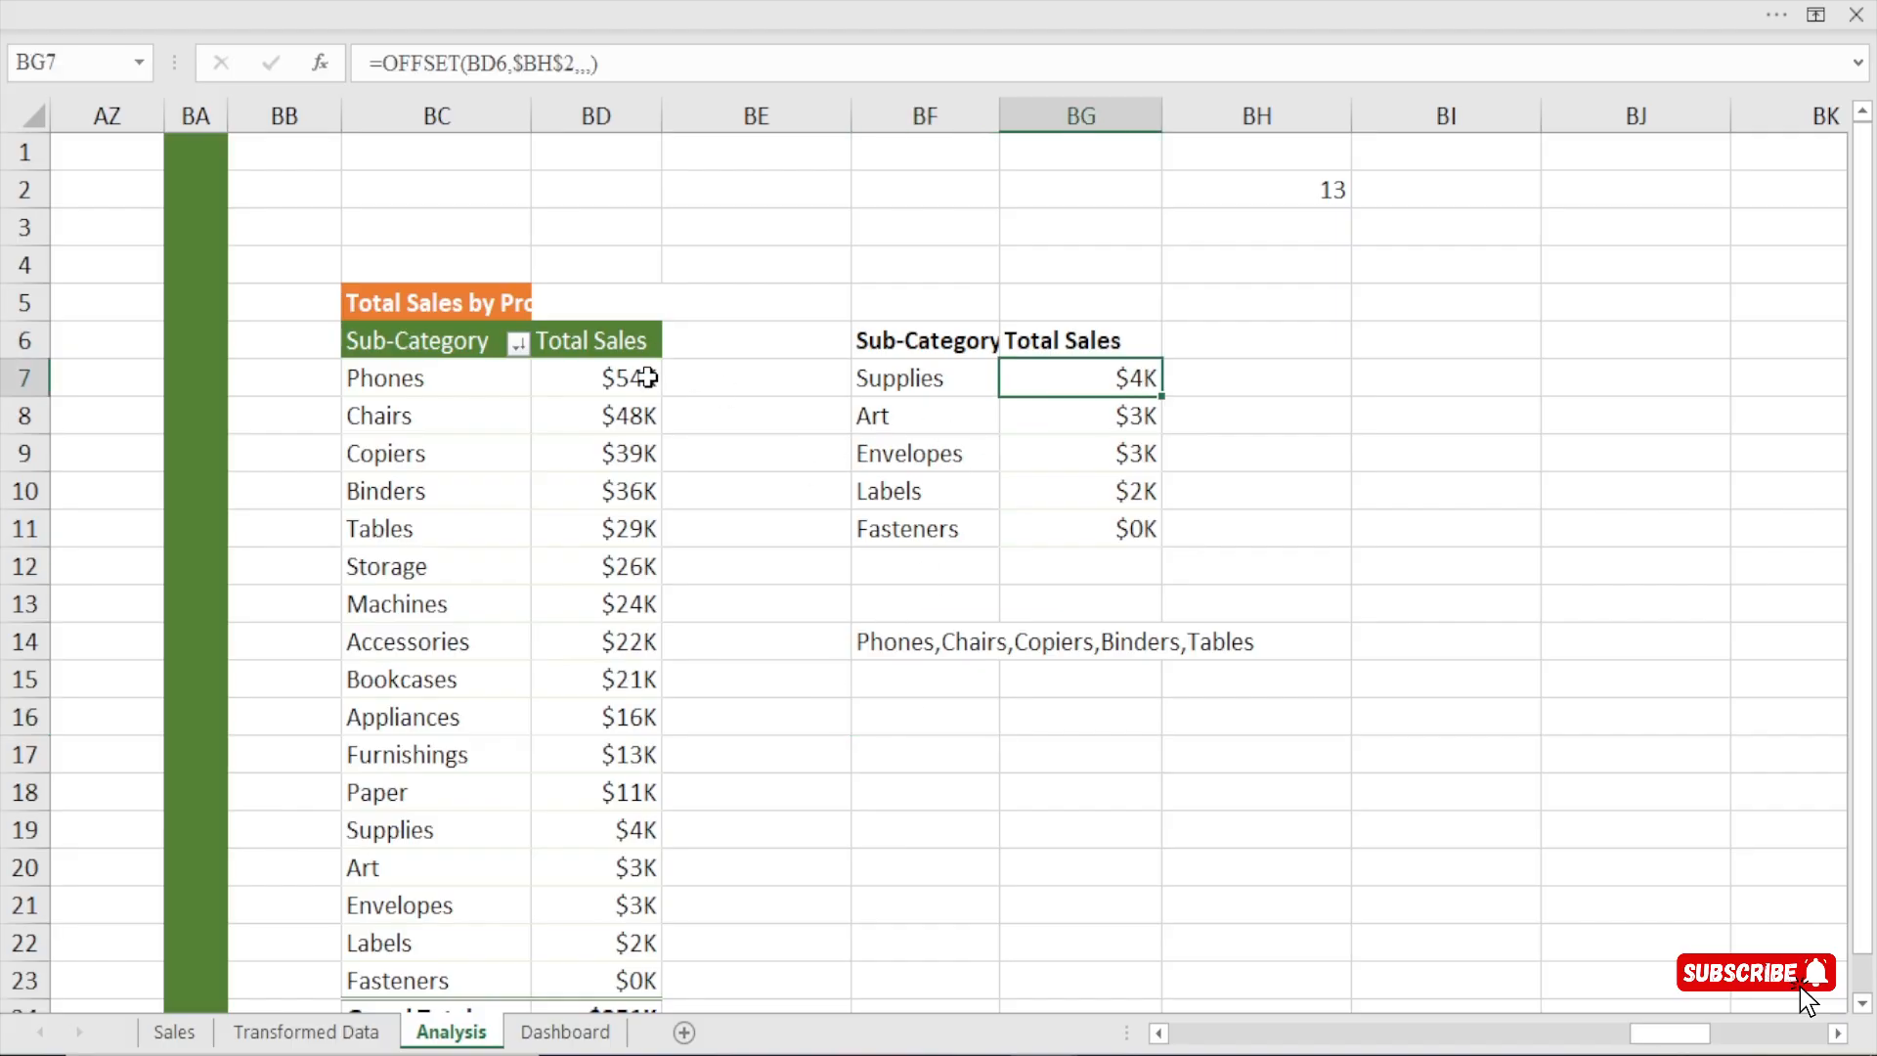
key(F2)
key(ctrl+Delete)
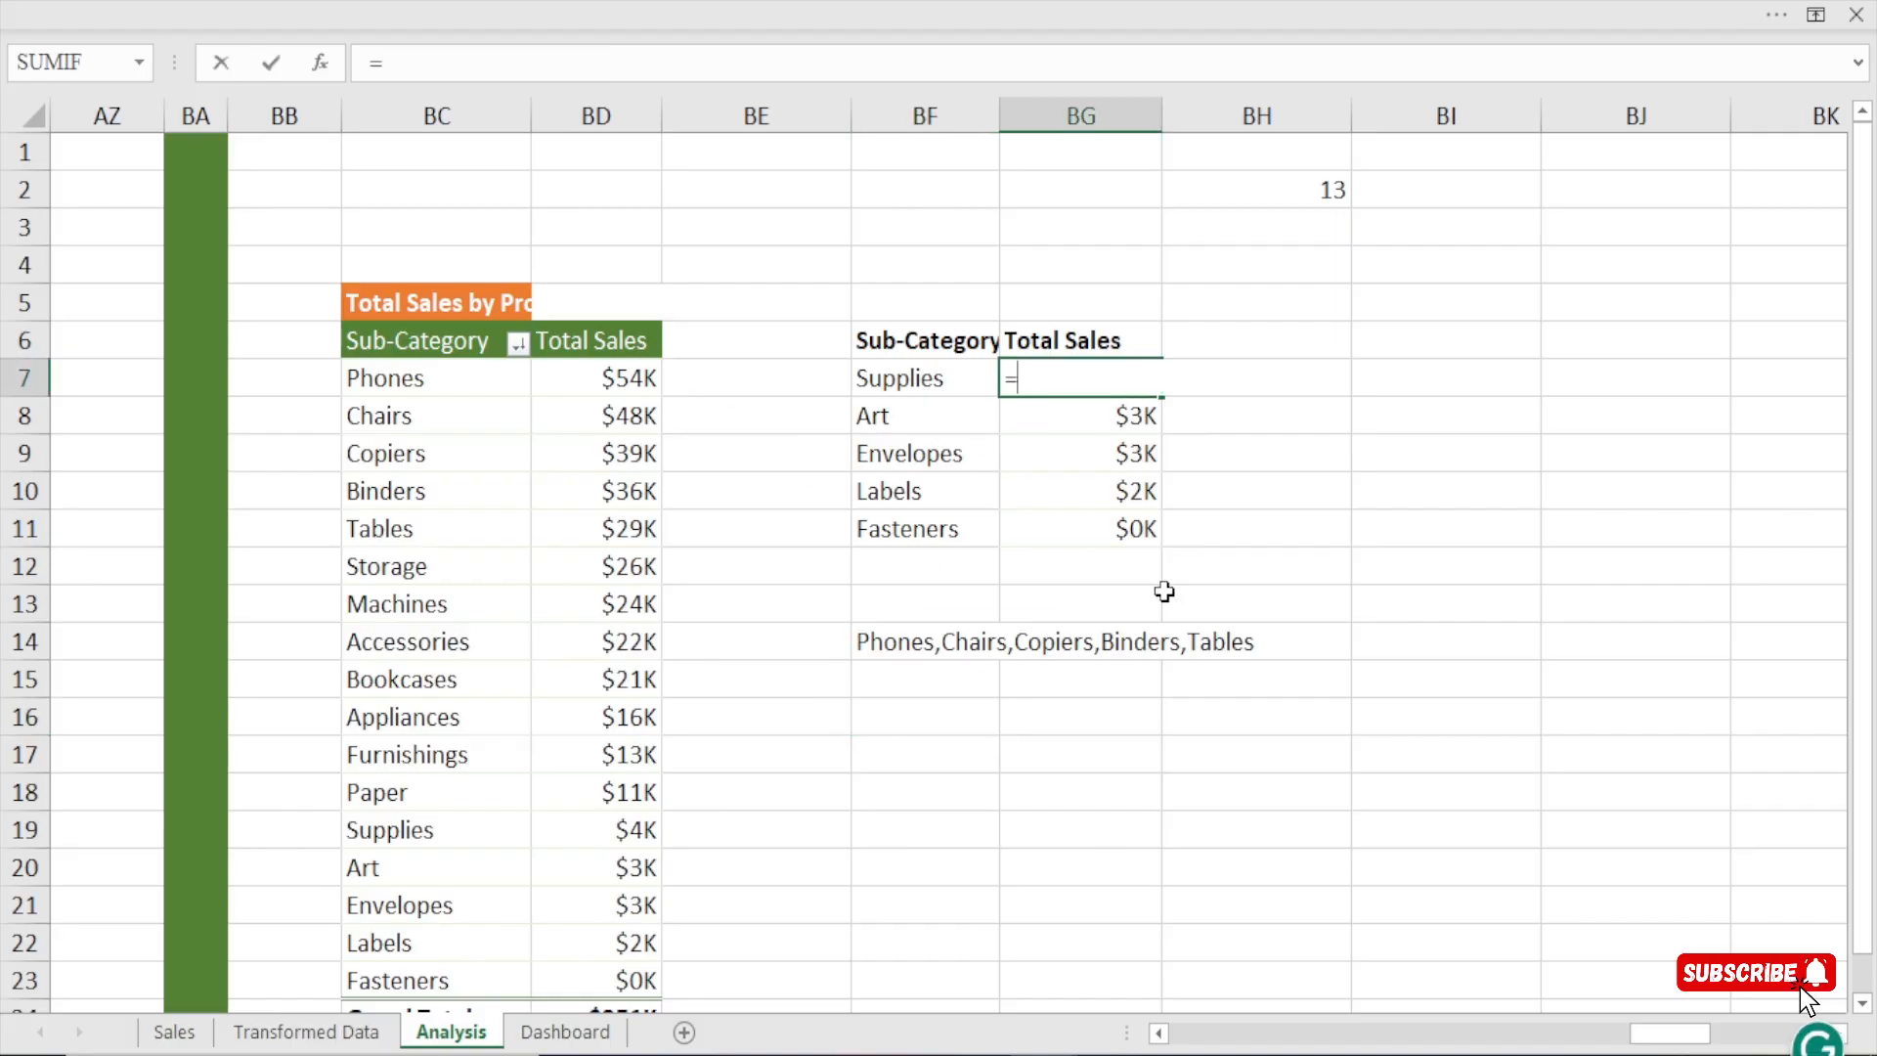
key(Escape)
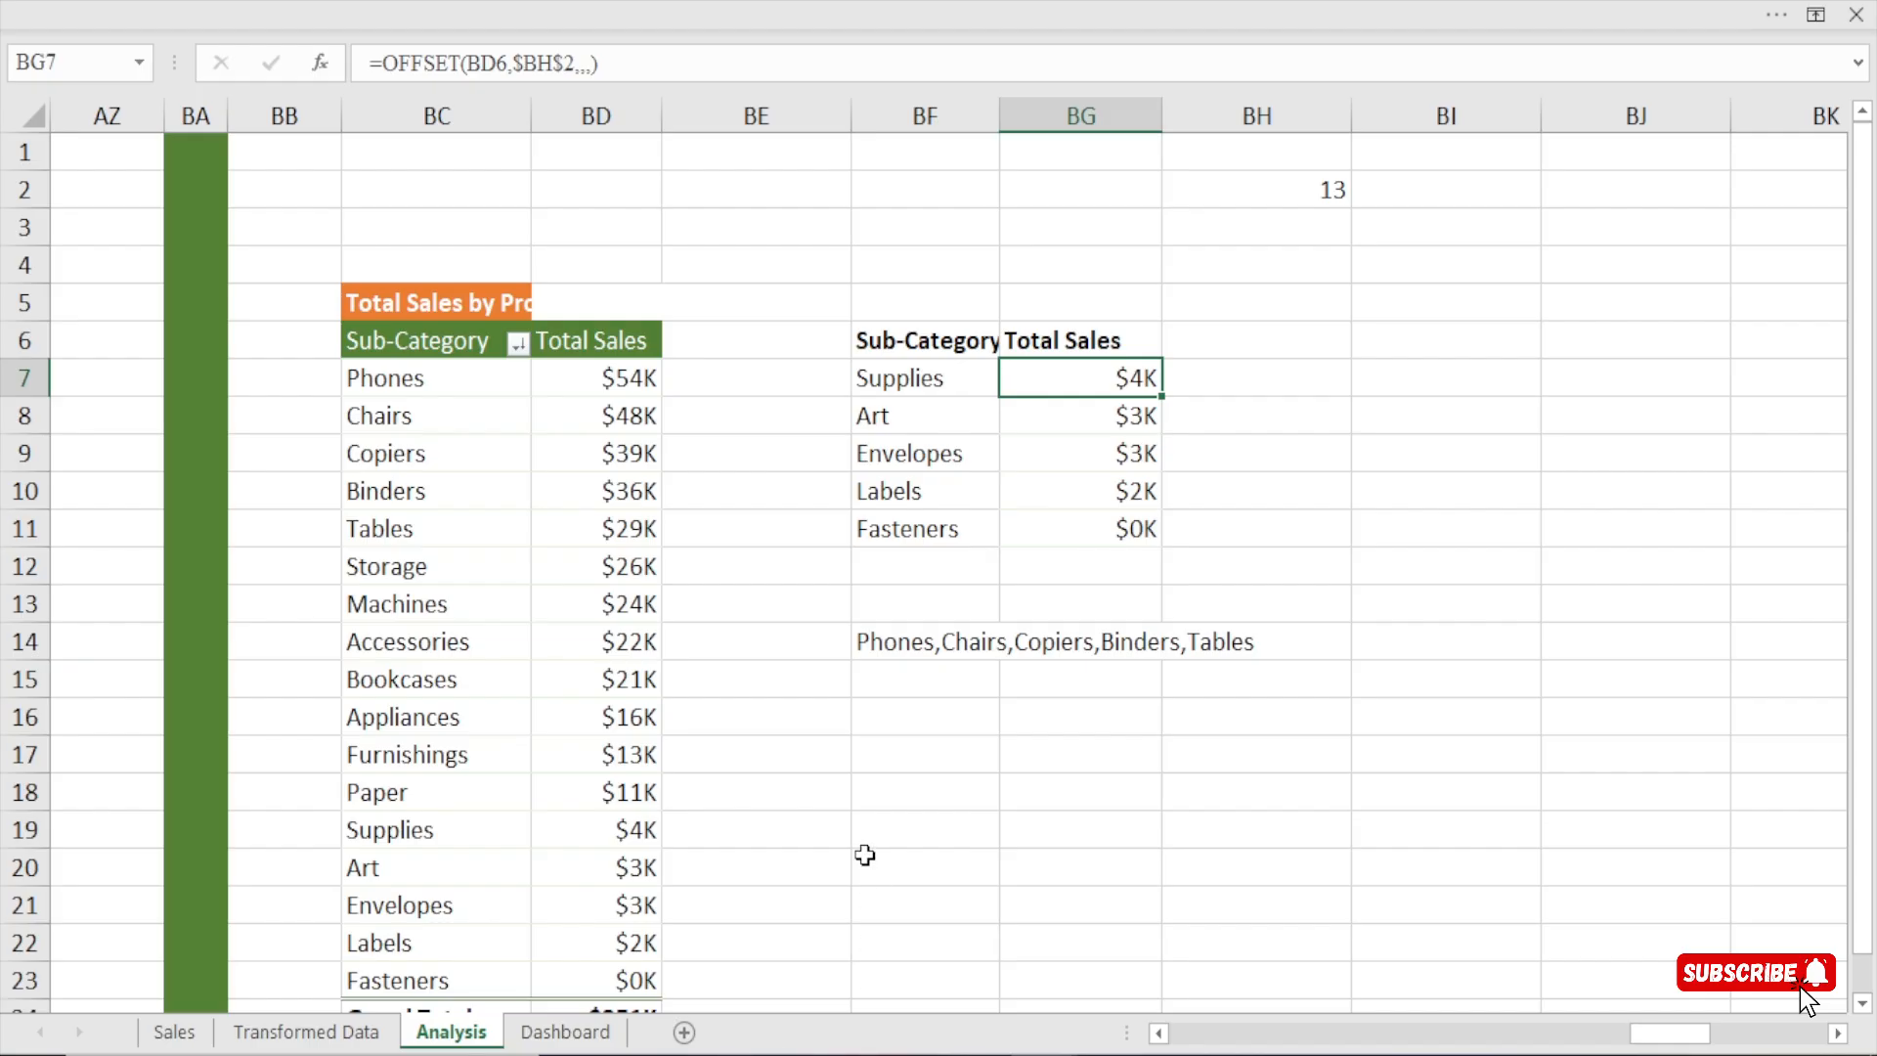
Try calculating the five-row list's share of all sub-category sales in cell BF17 with =SUM(BG7:BG11)/SUM(BD7:BD23).
click(927, 757)
text(=sum)
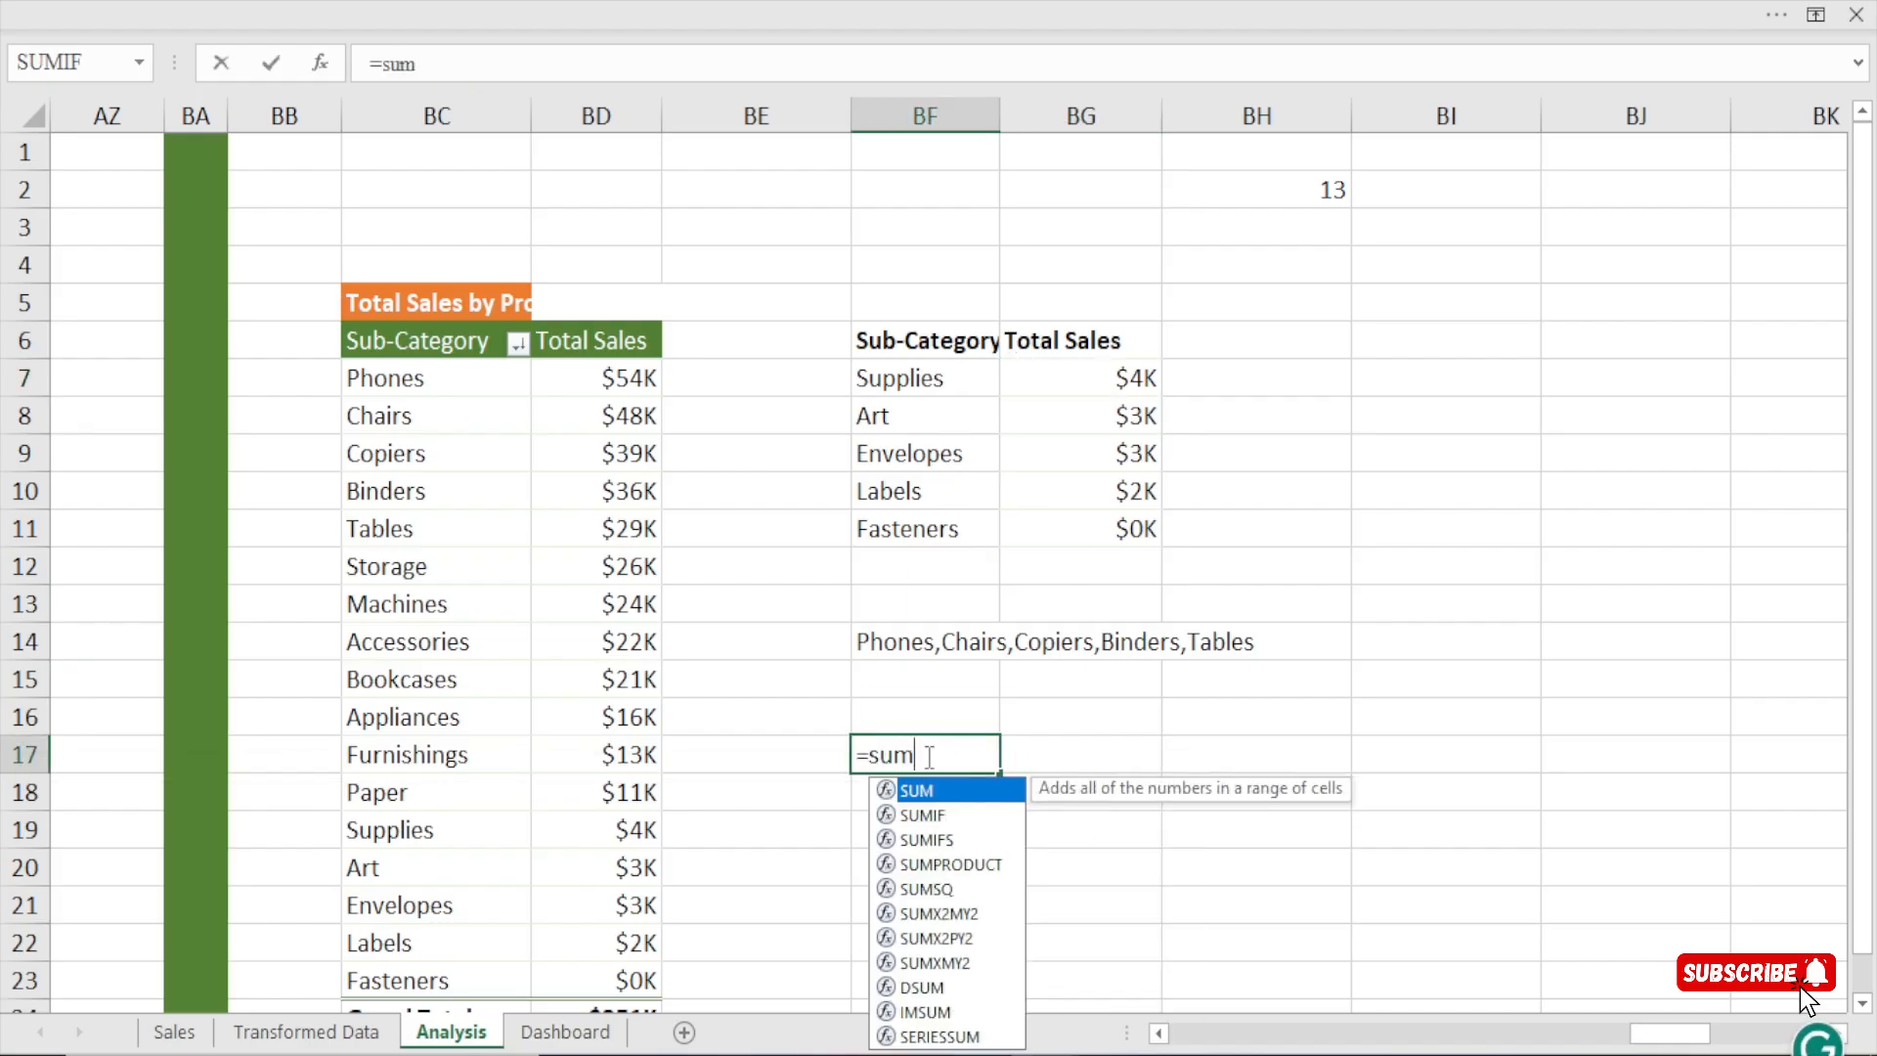
key(Tab)
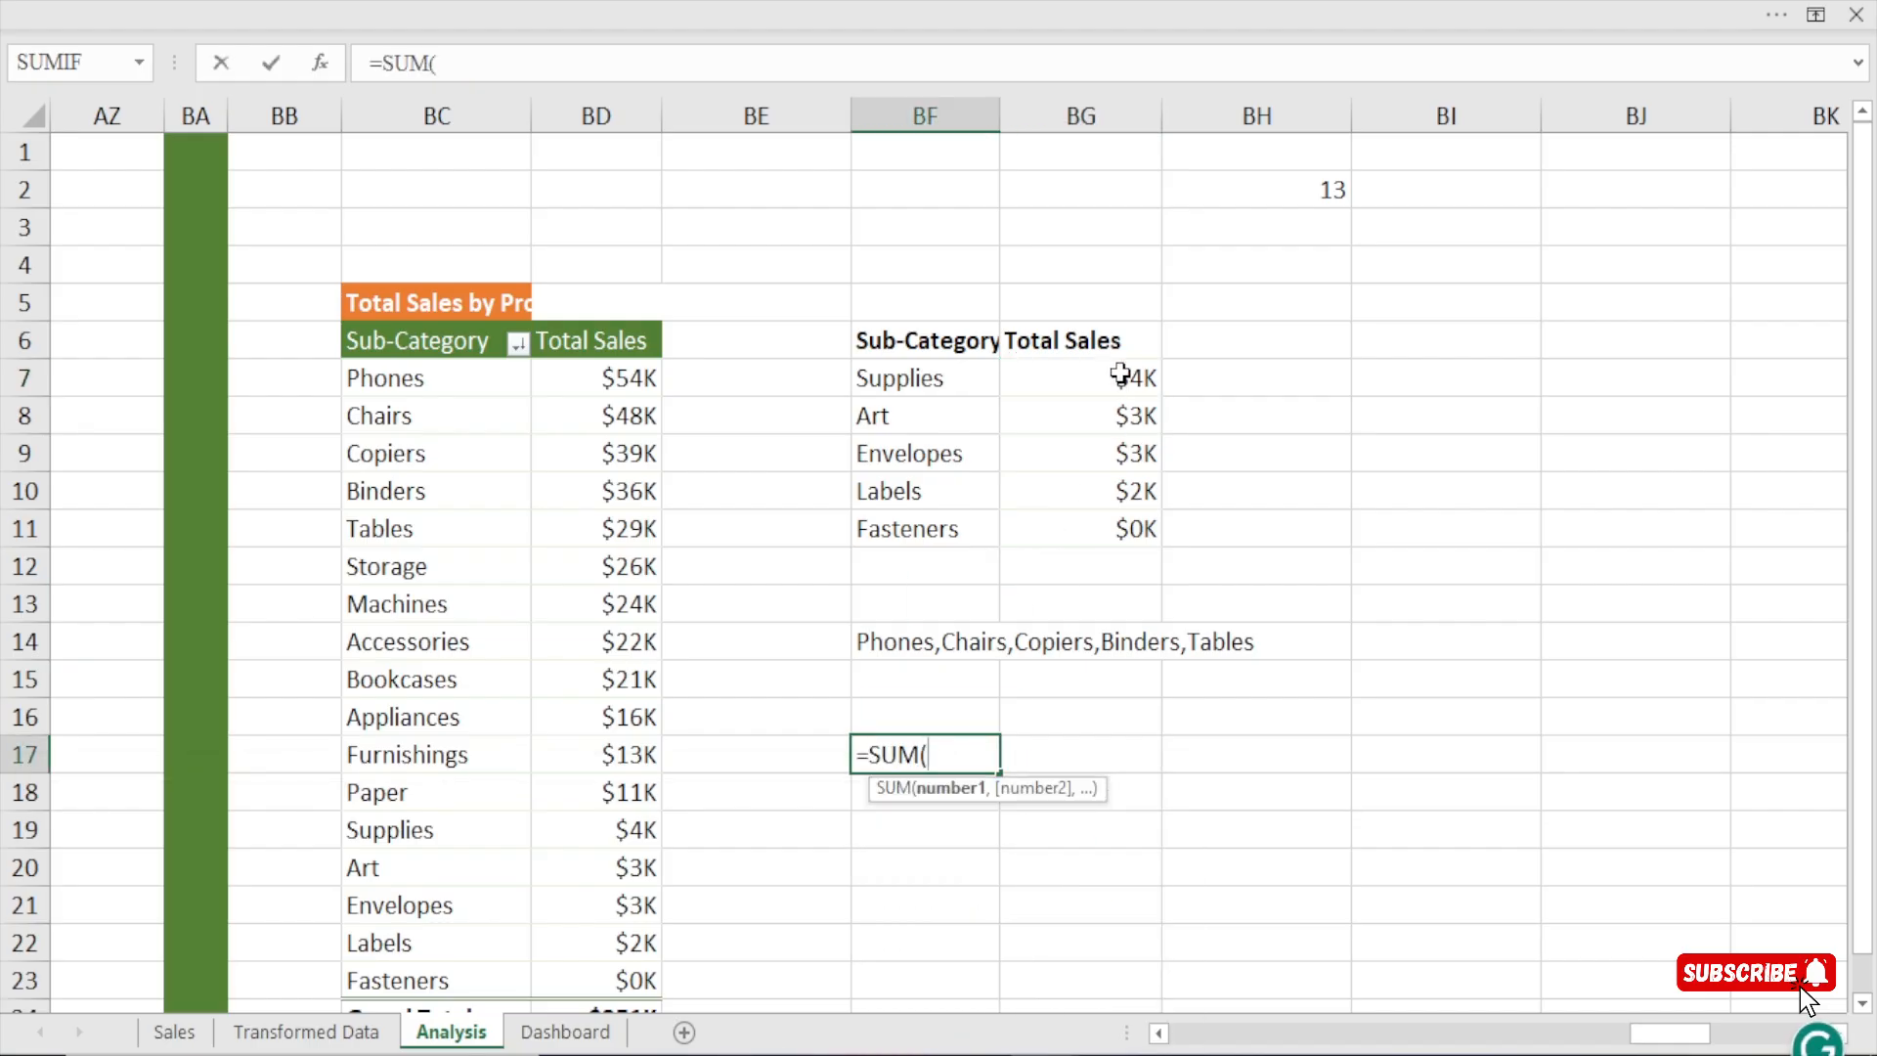
drag(1118, 376, 1113, 529)
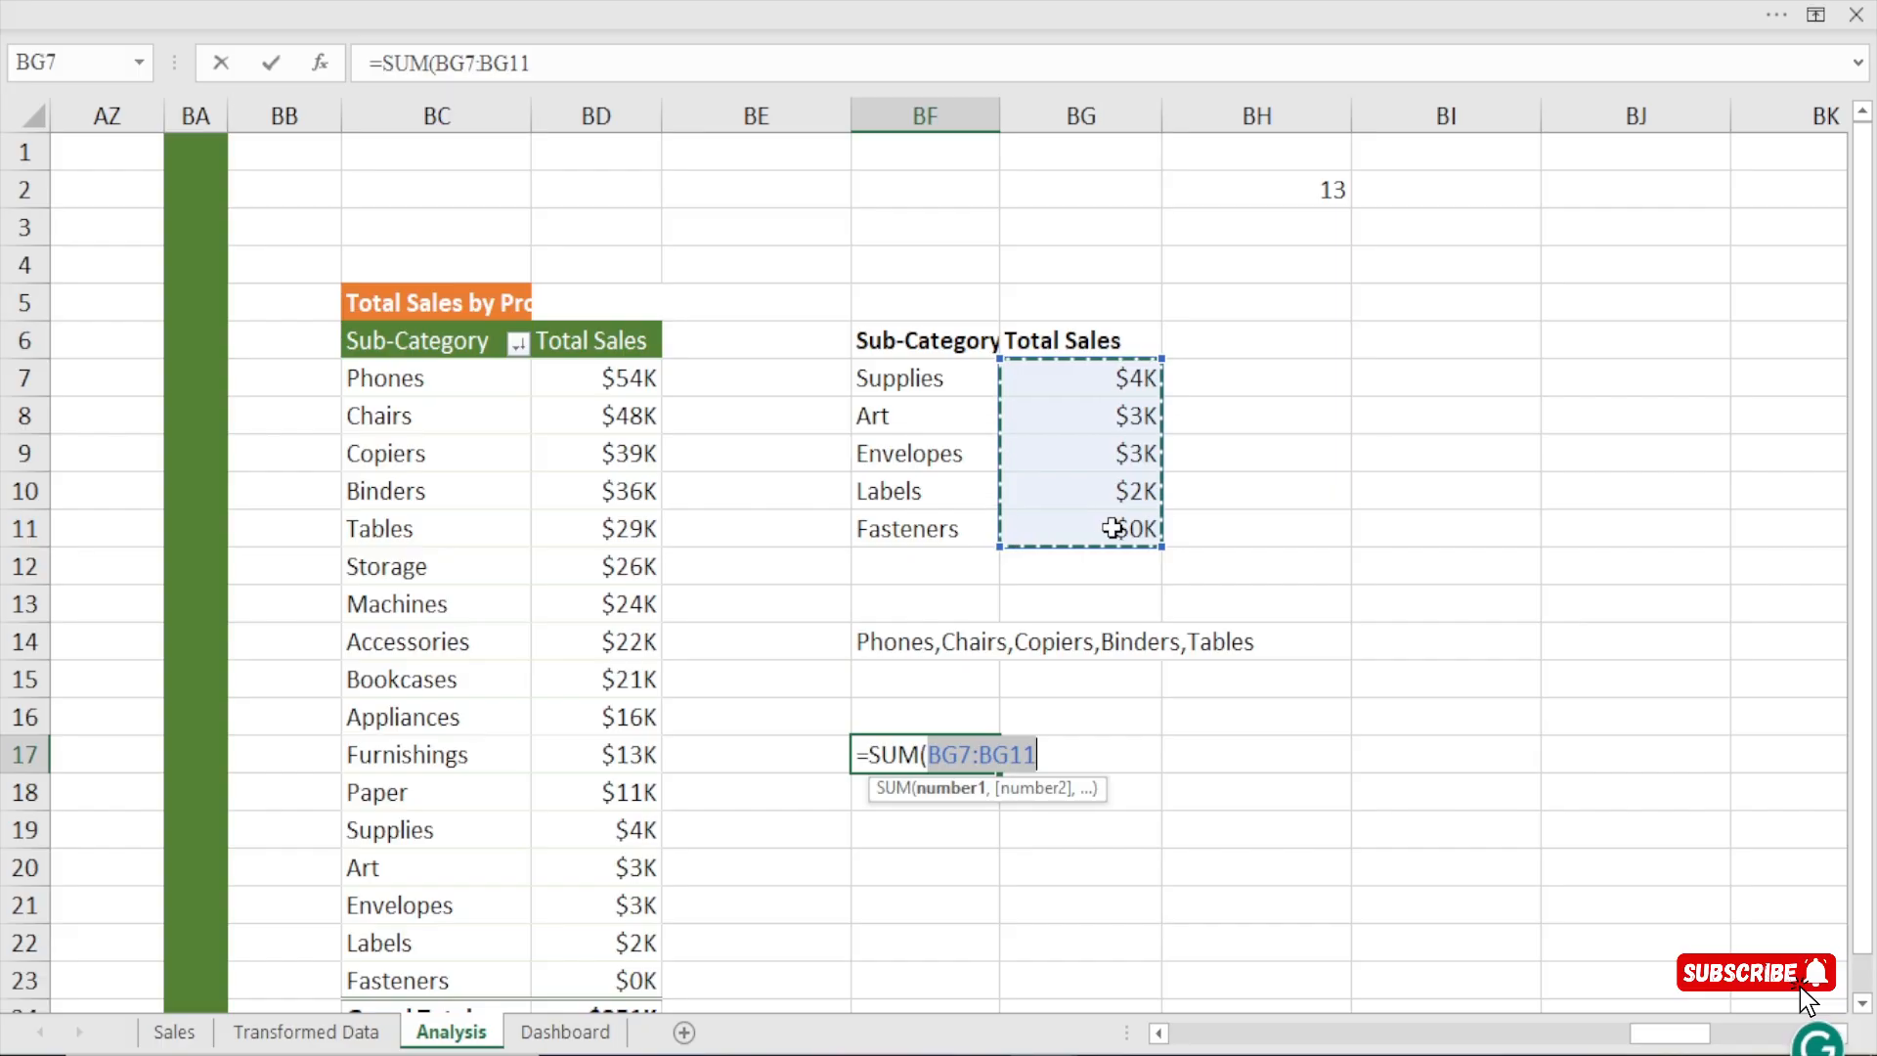
text()/sum)
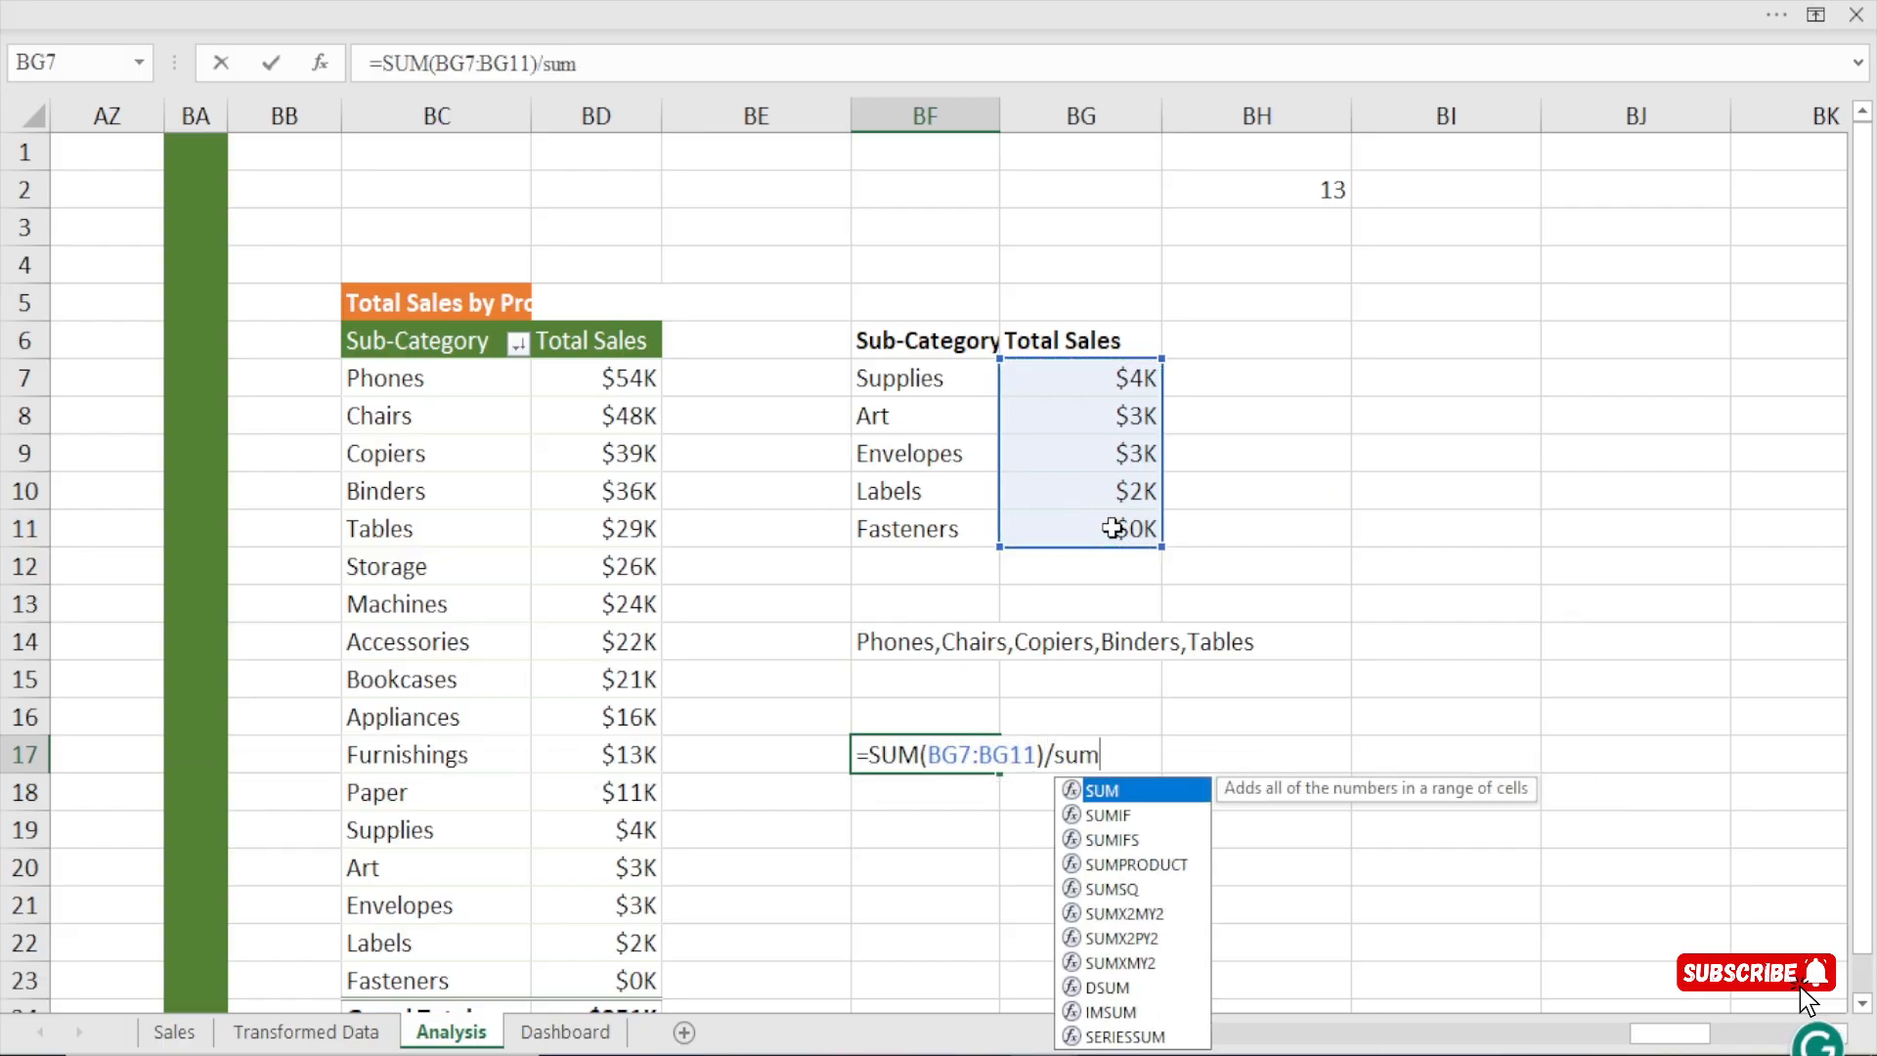
key(Tab)
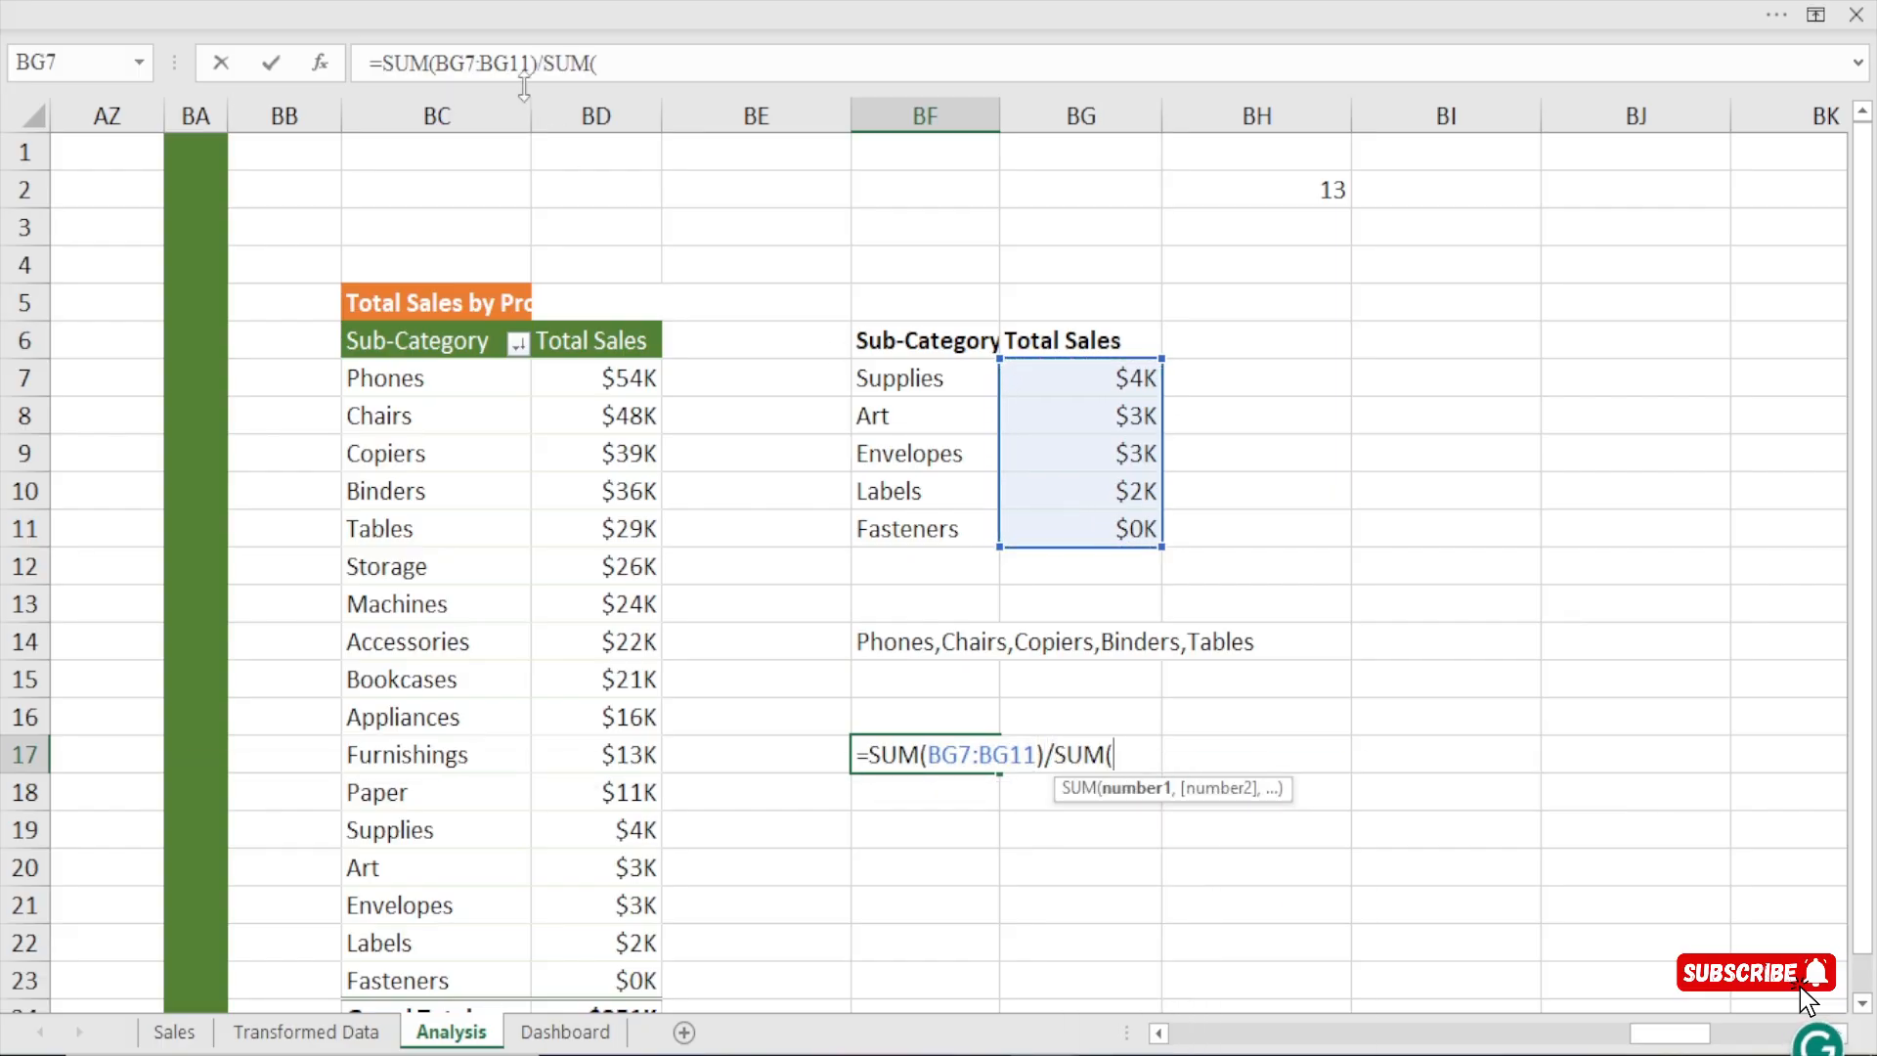
drag(627, 374, 621, 970)
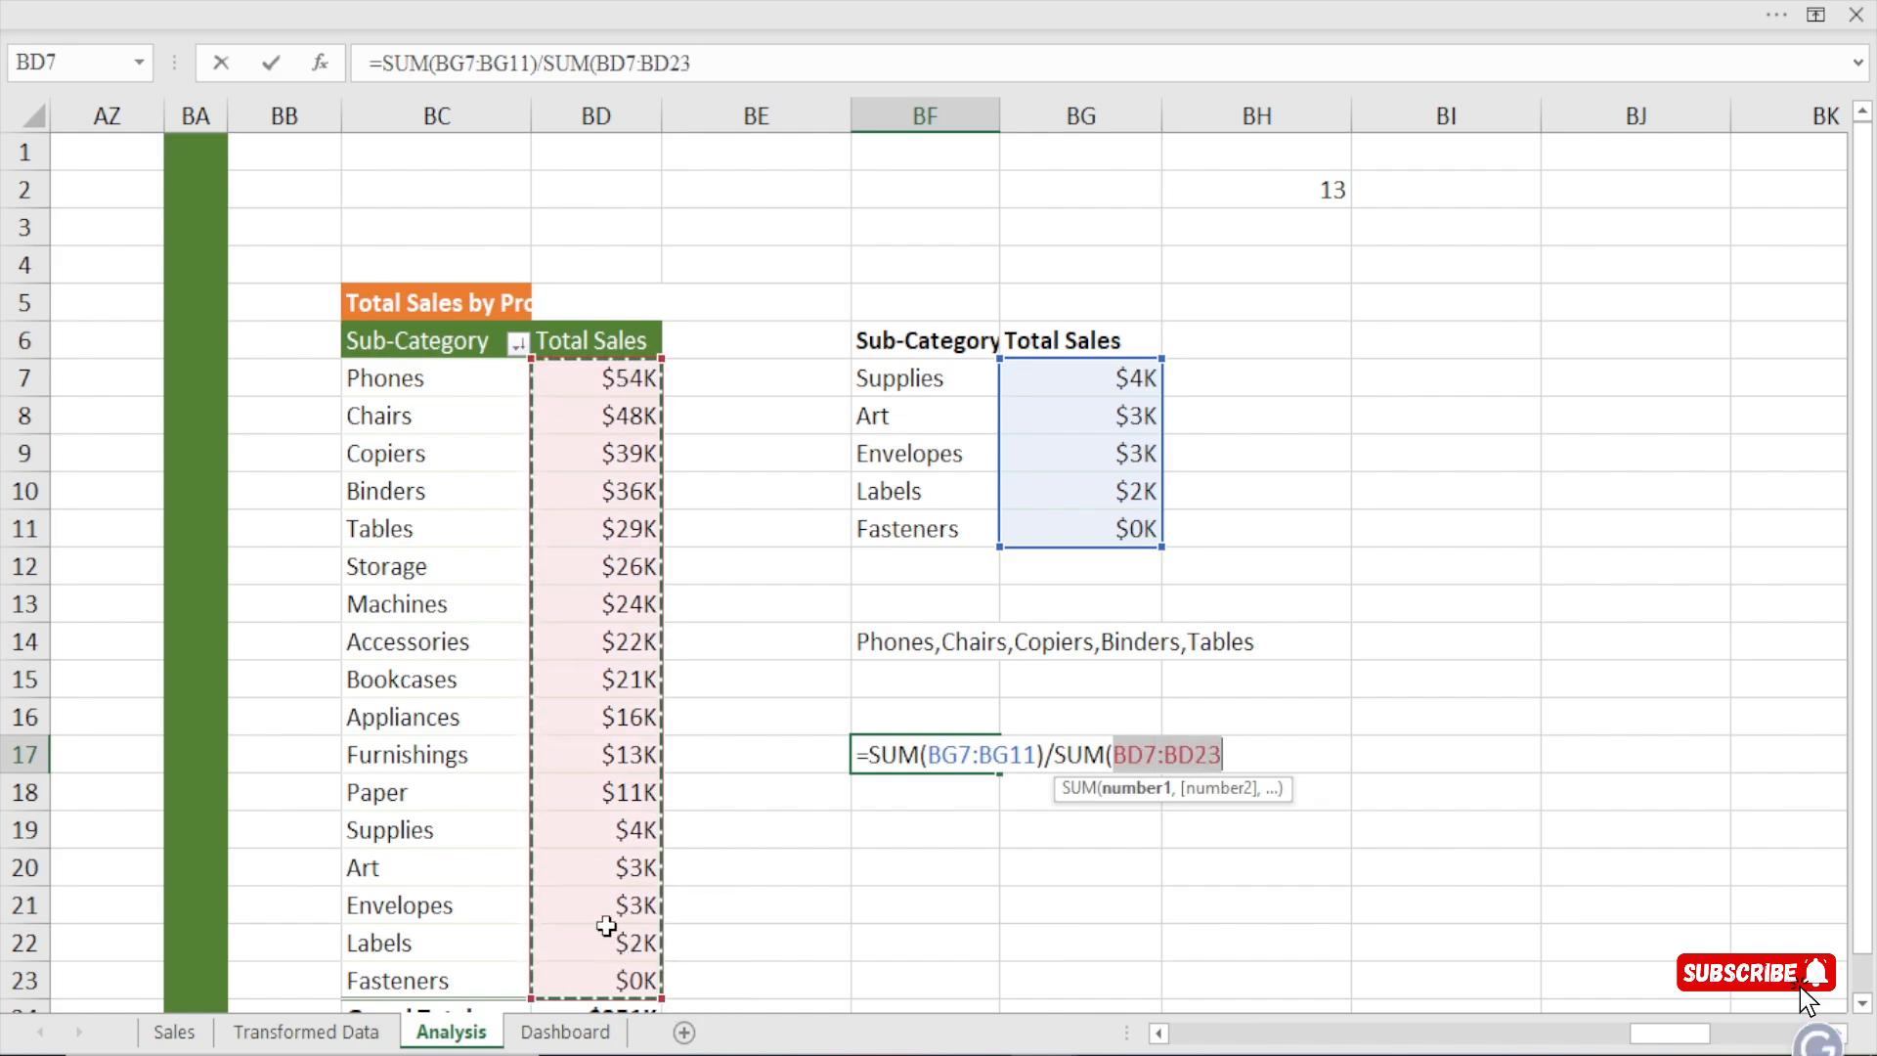
text())
key(Return)
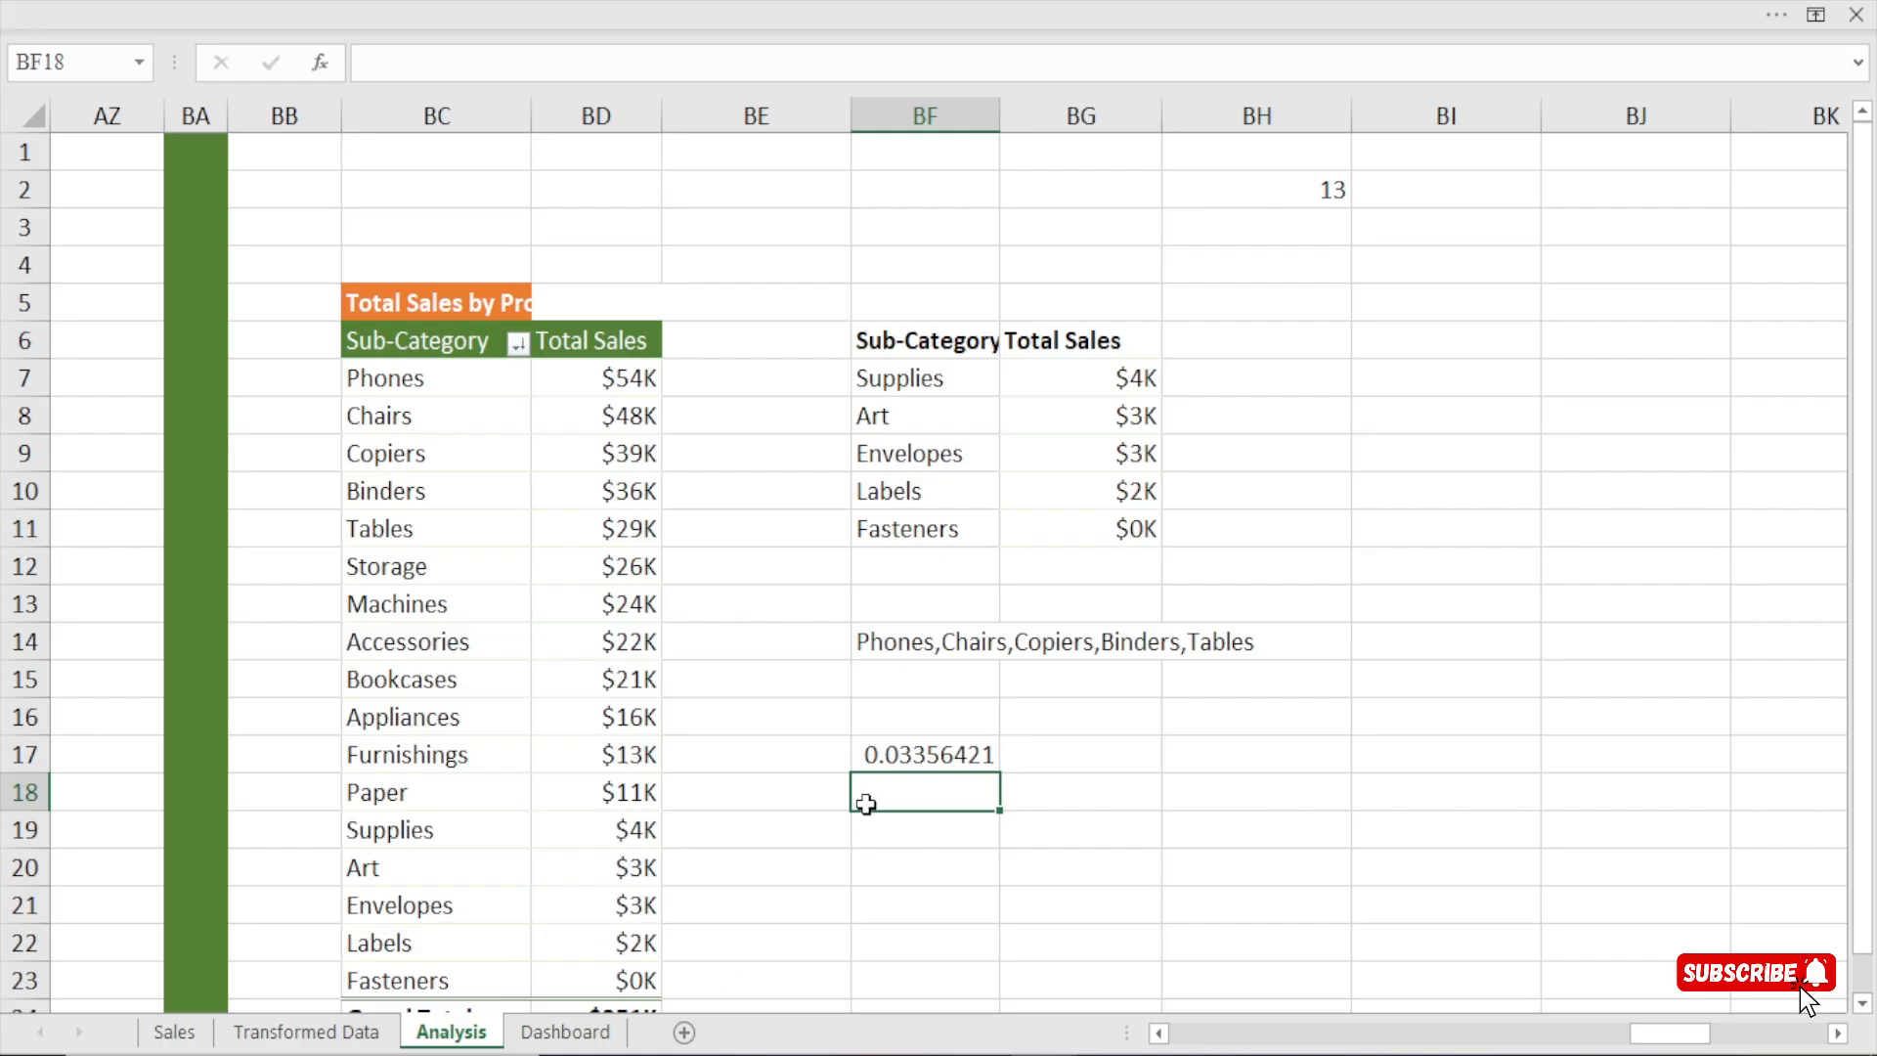
Format cell BF17 on the Analysis sheet as a percentage with 0 decimal places.
click(915, 762)
key(ctrl+1)
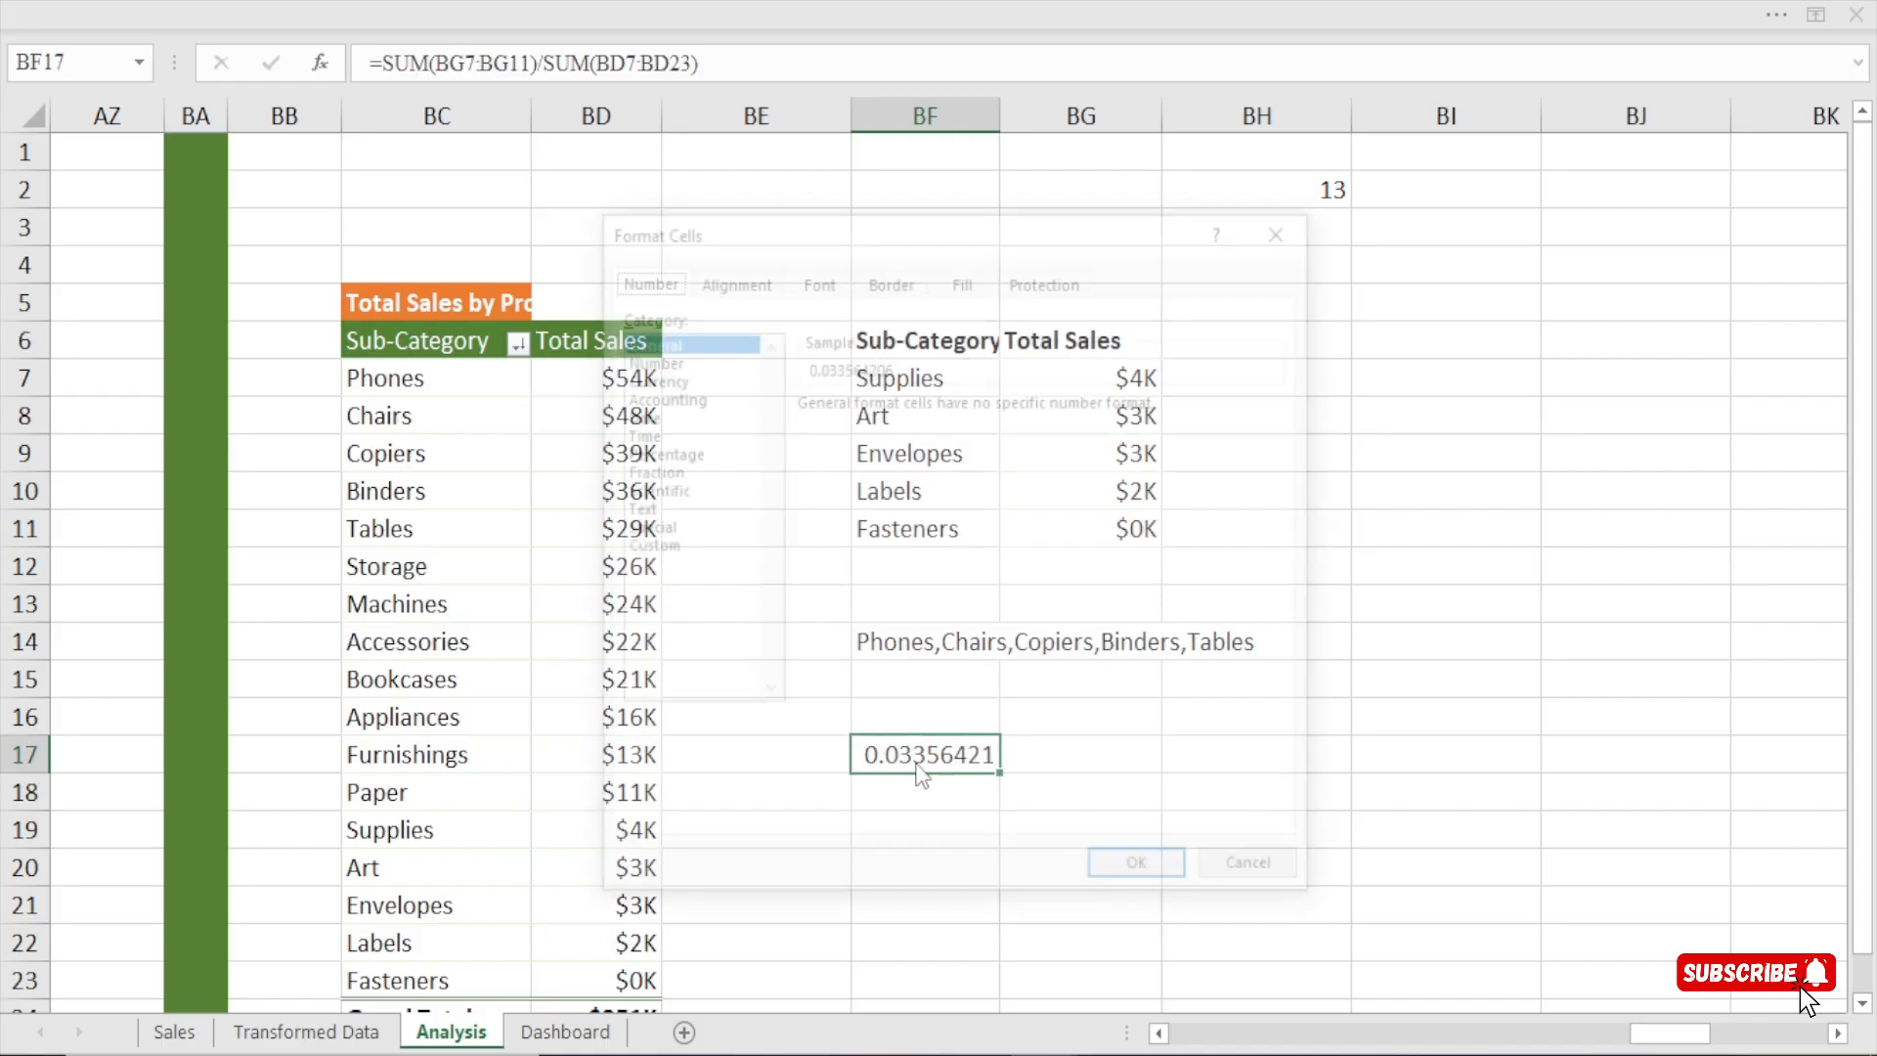
click(682, 452)
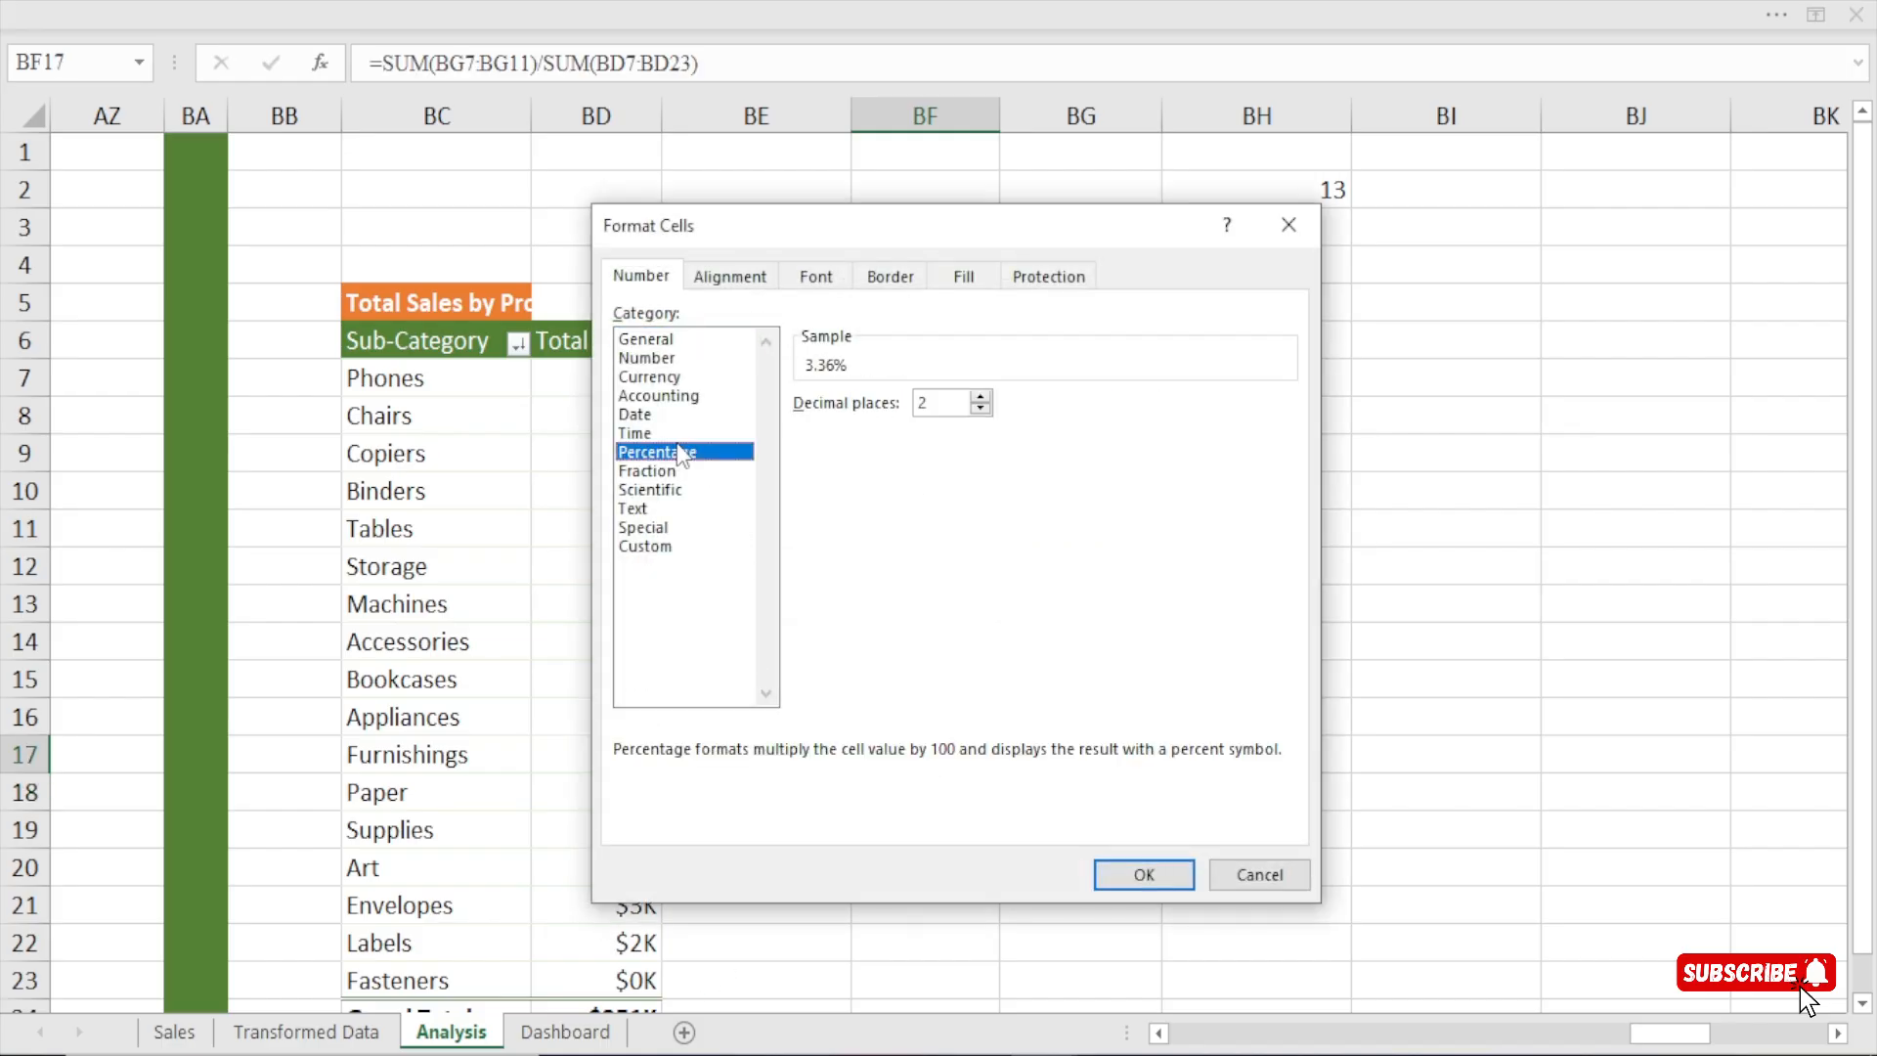
click(980, 408)
click(981, 409)
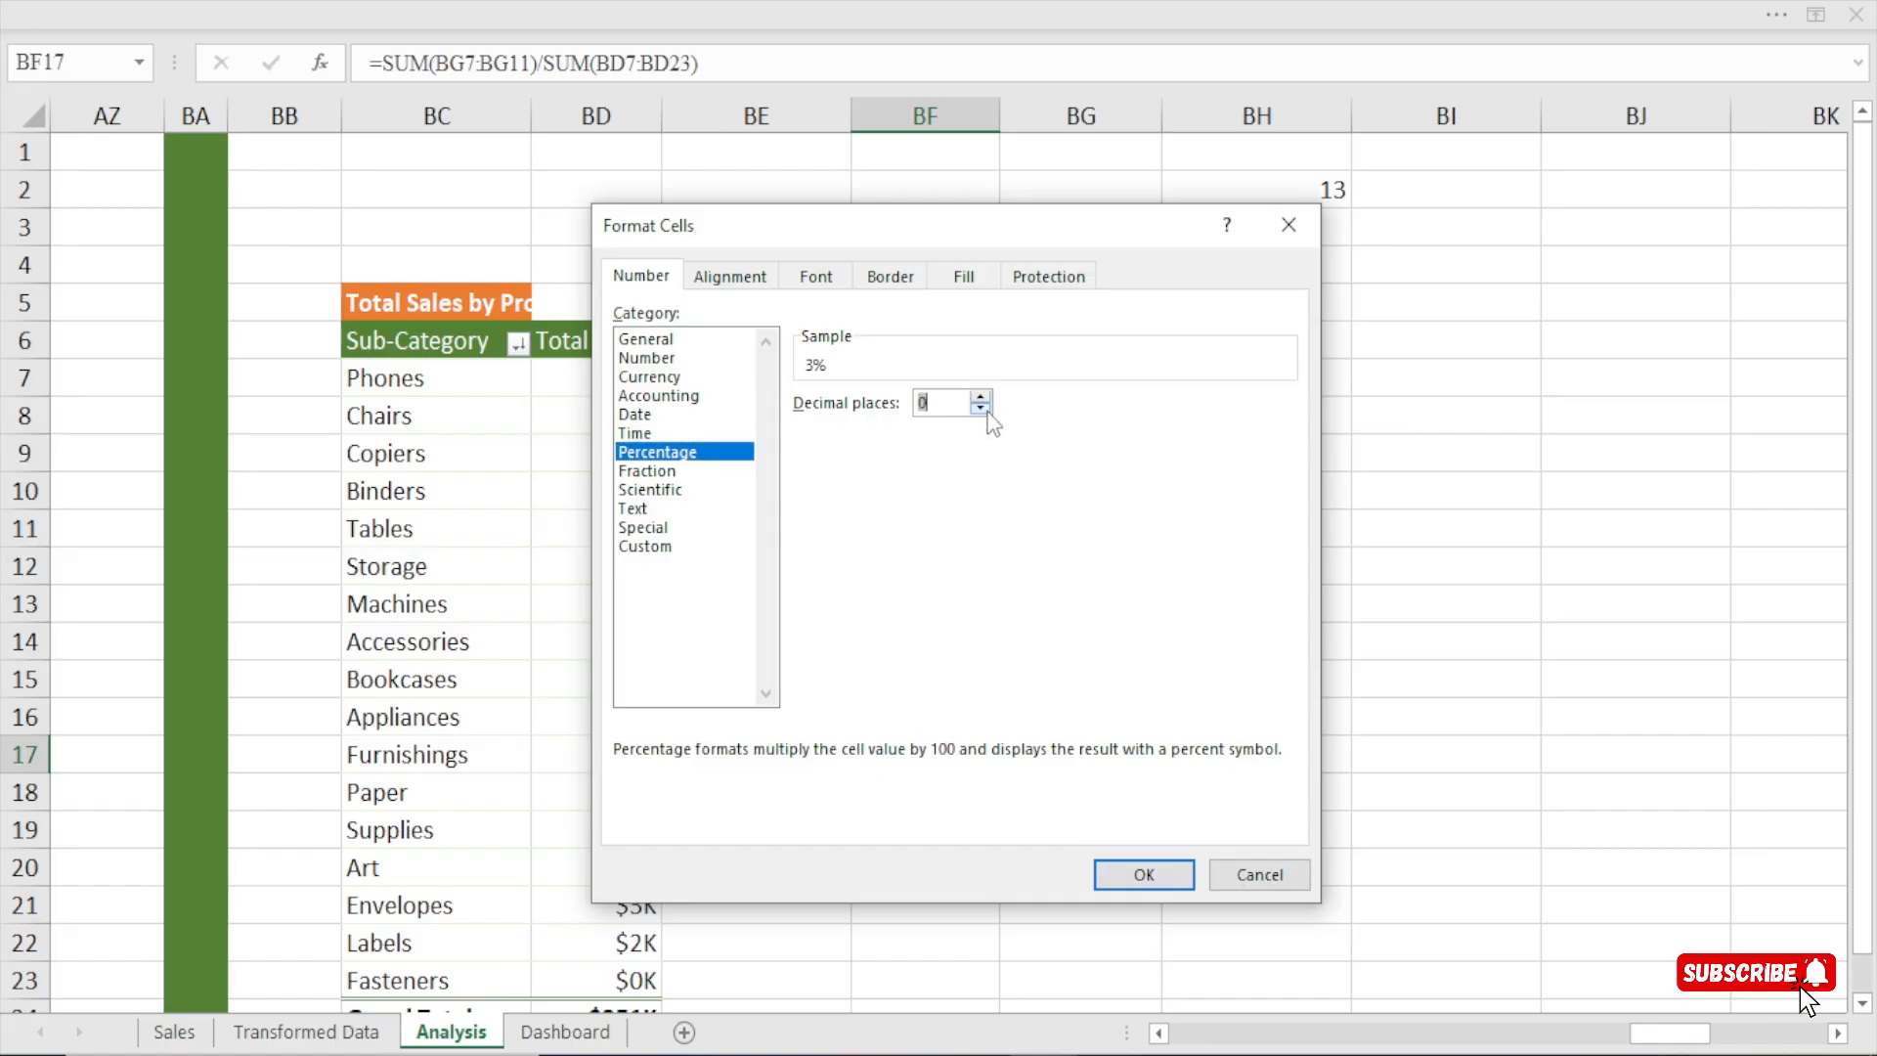
click(1137, 880)
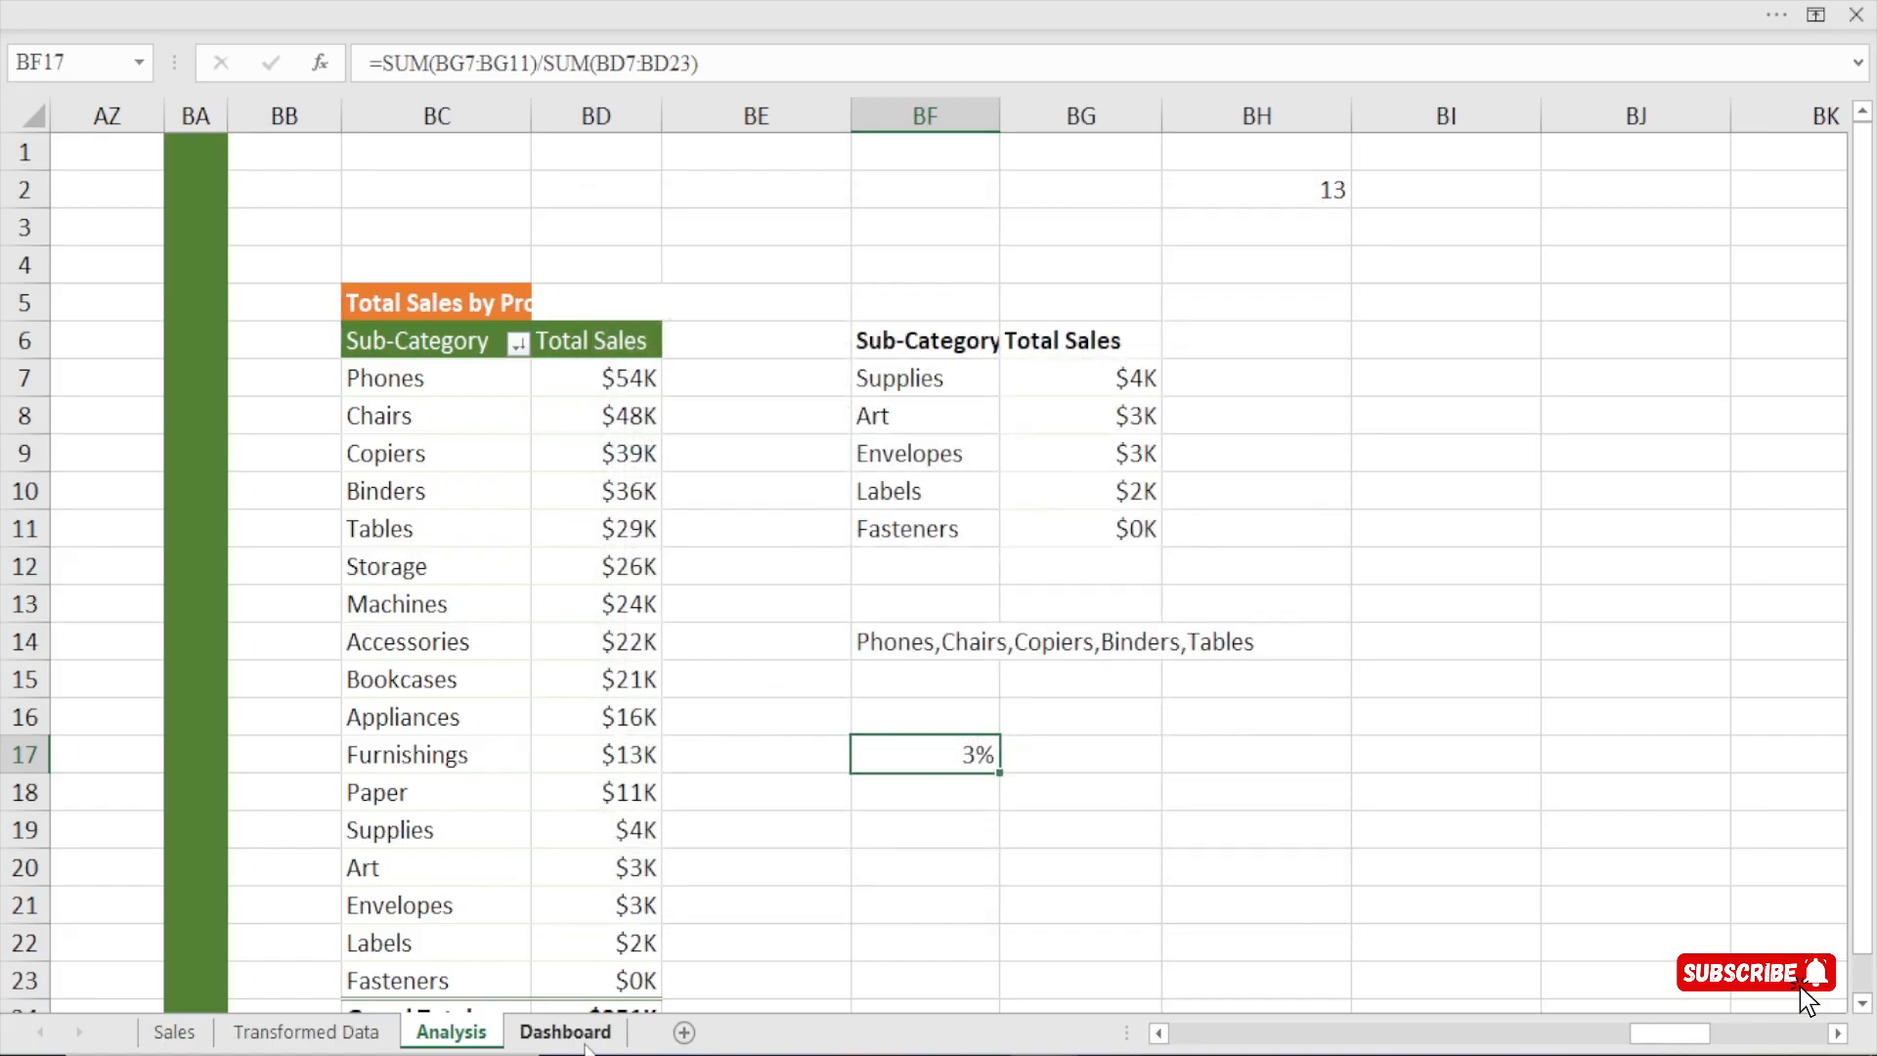
Select all four ship modes, First Class through Standard Class, in the Dashboard's Ship Mode filter and return to the Analysis sheet.
click(565, 1031)
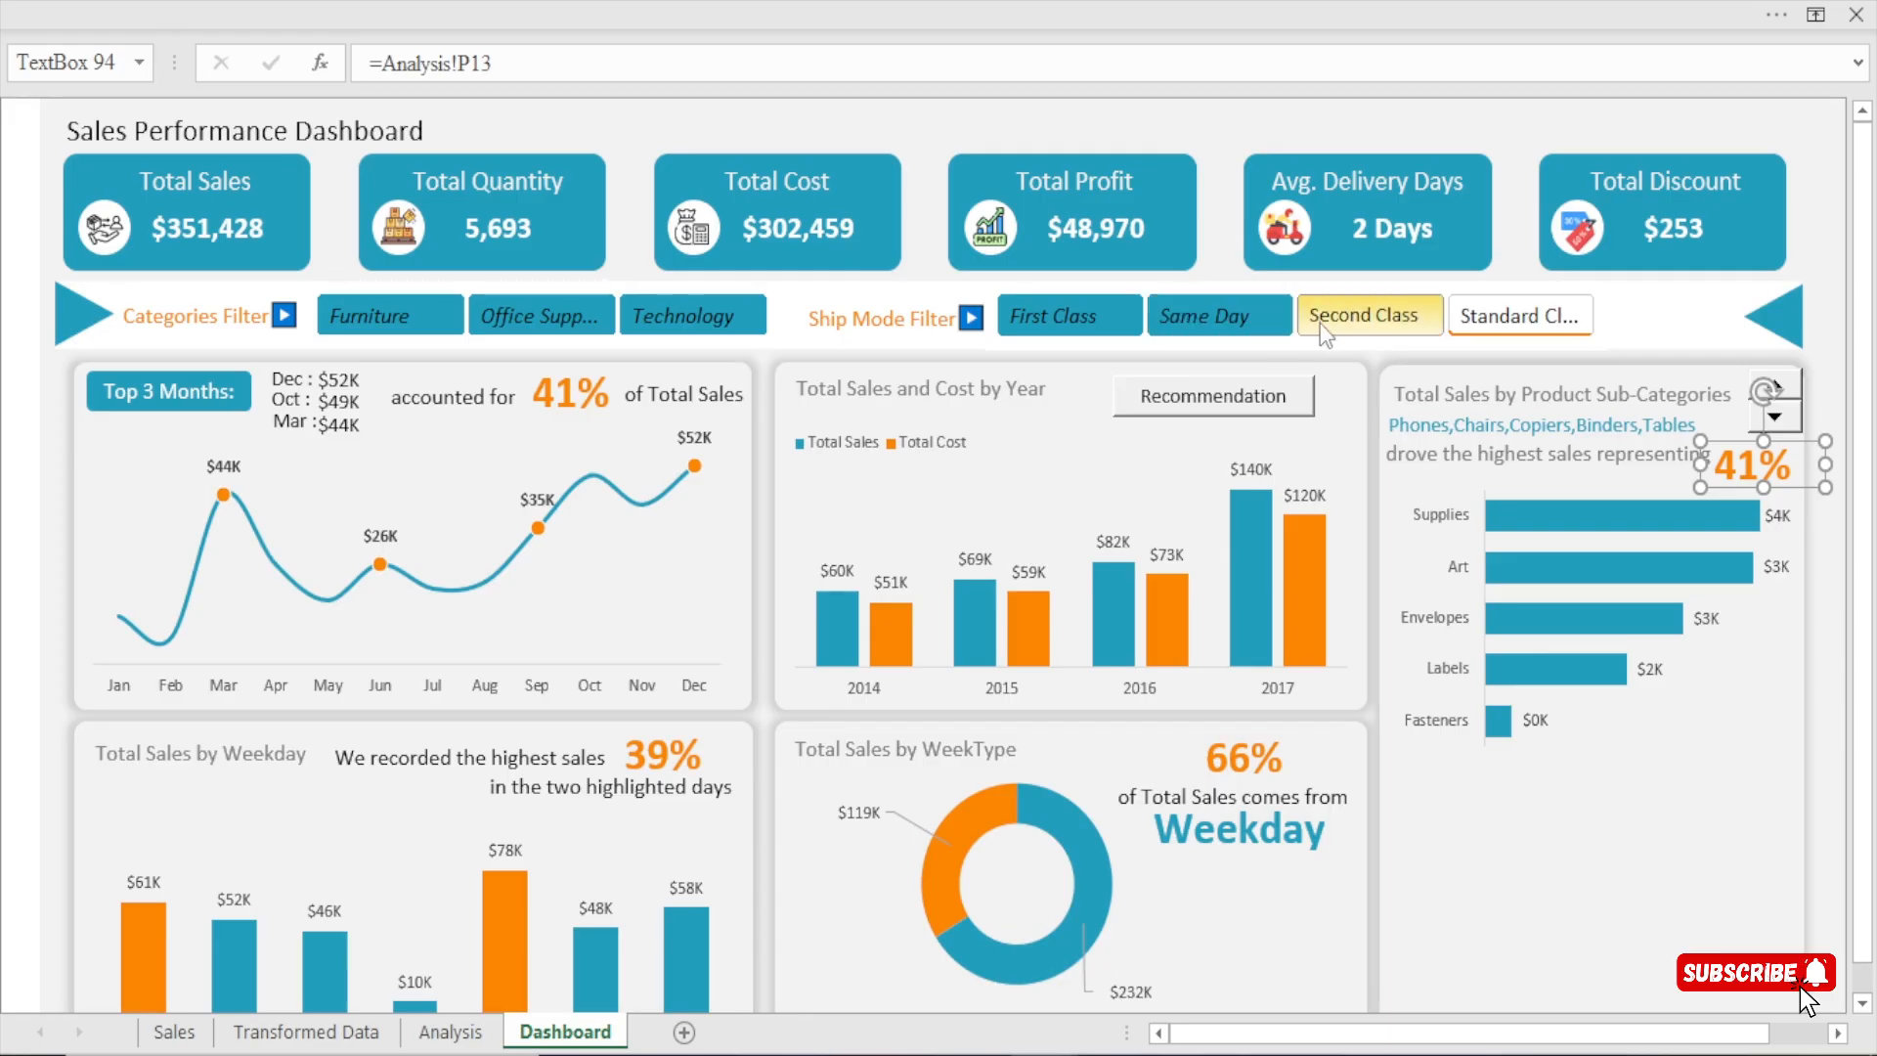
click(1492, 328)
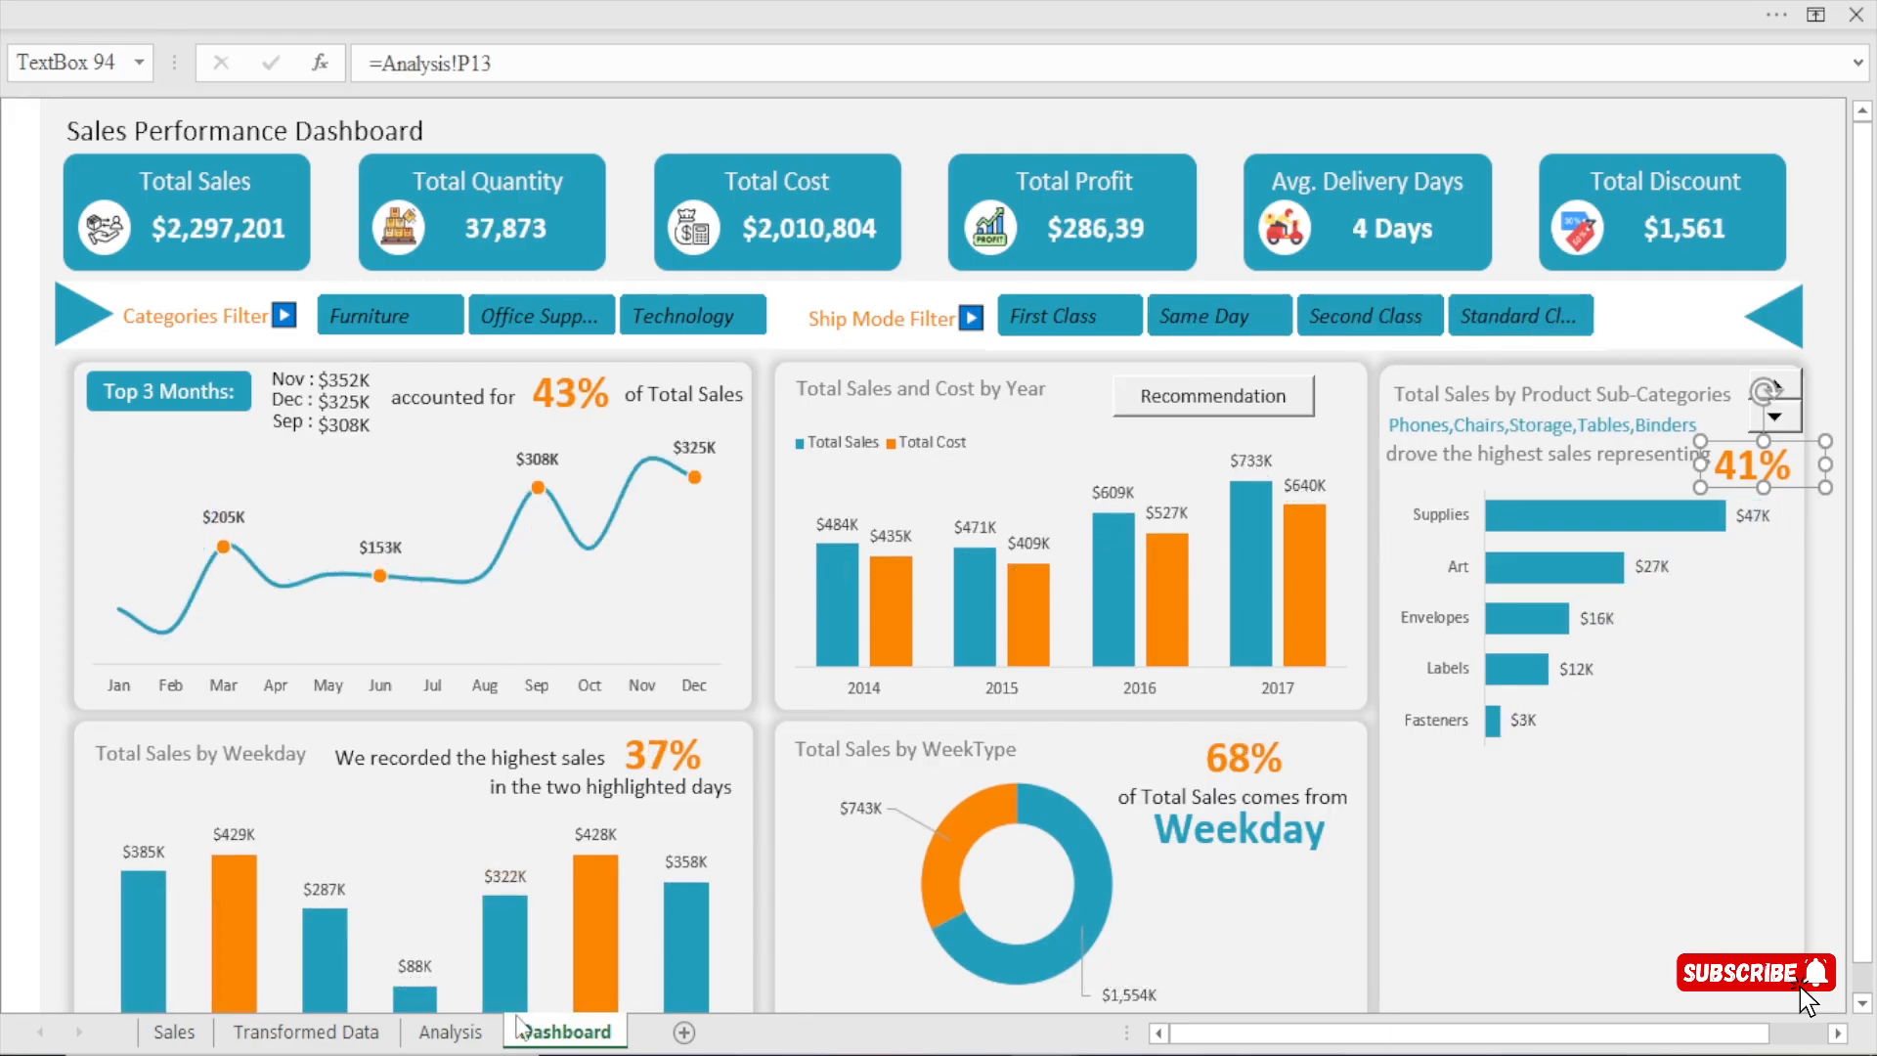
click(450, 1034)
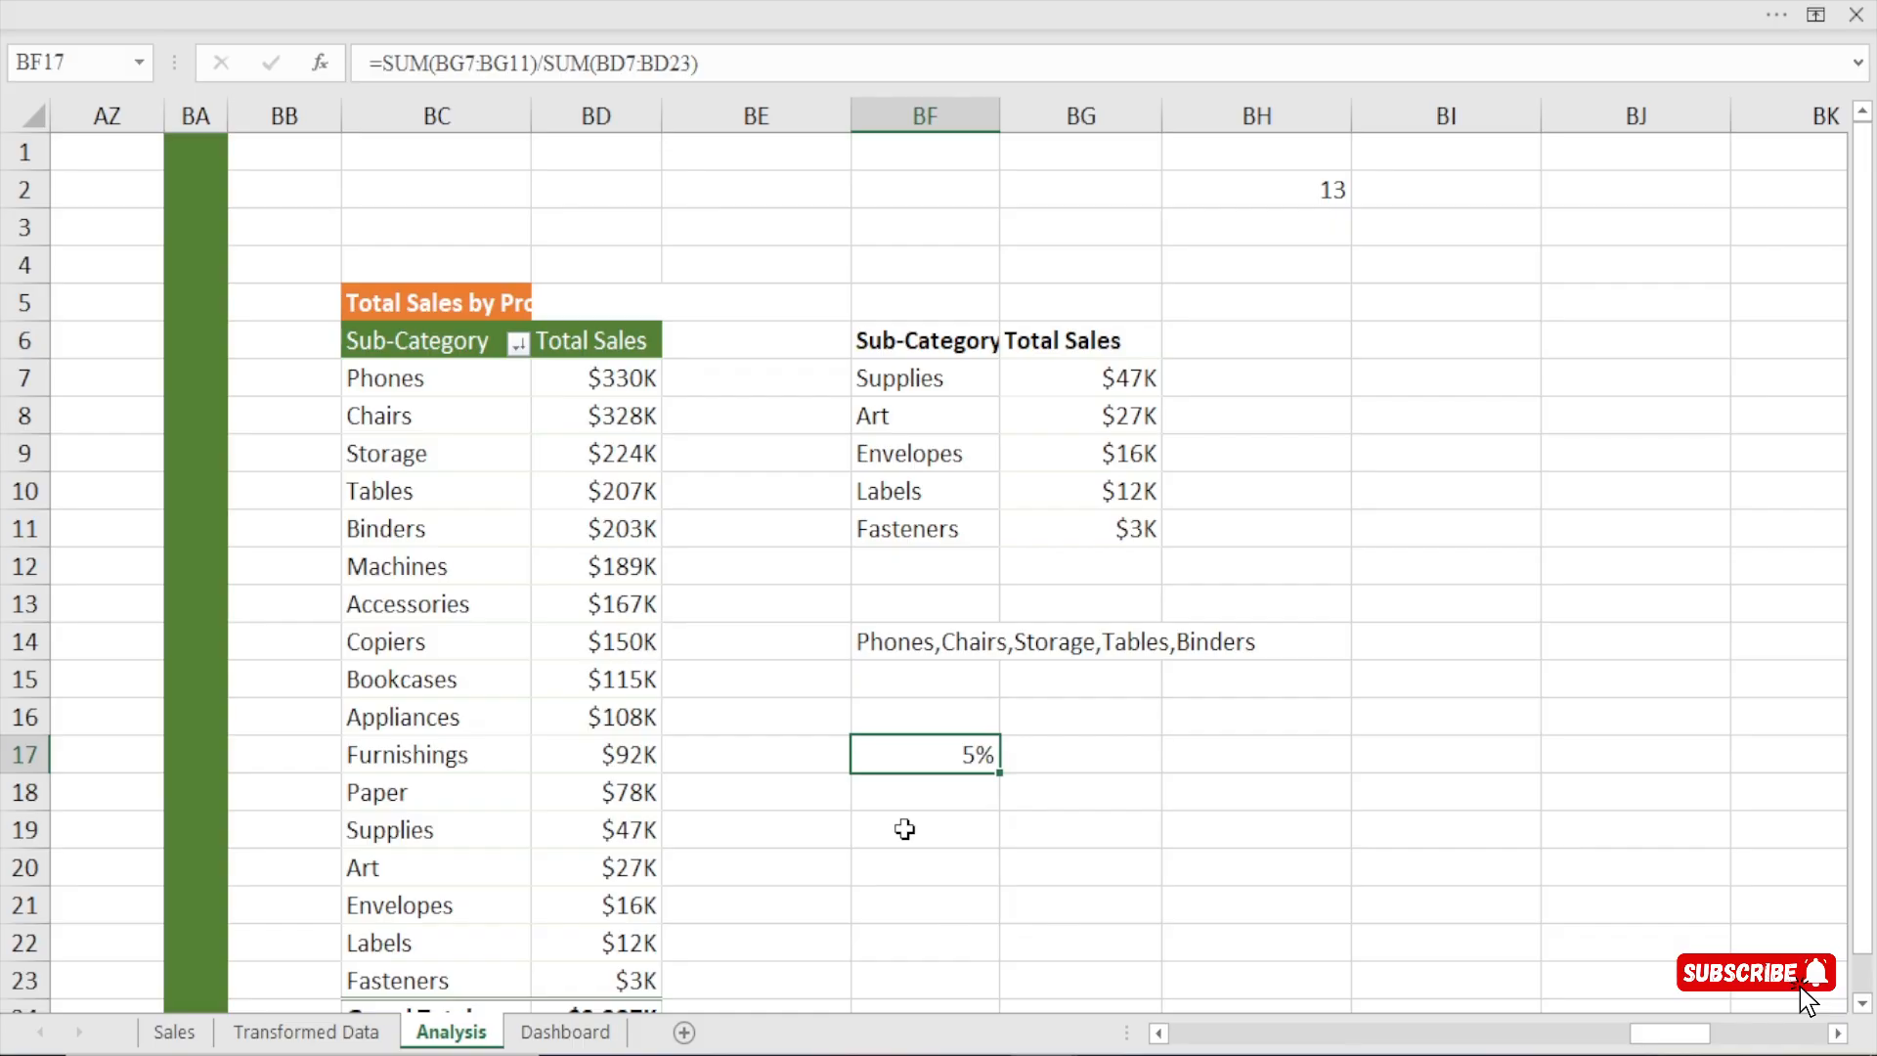
Inspect the ranges used by the share formula in cell BF17 and clear the cell.
double_click(930, 754)
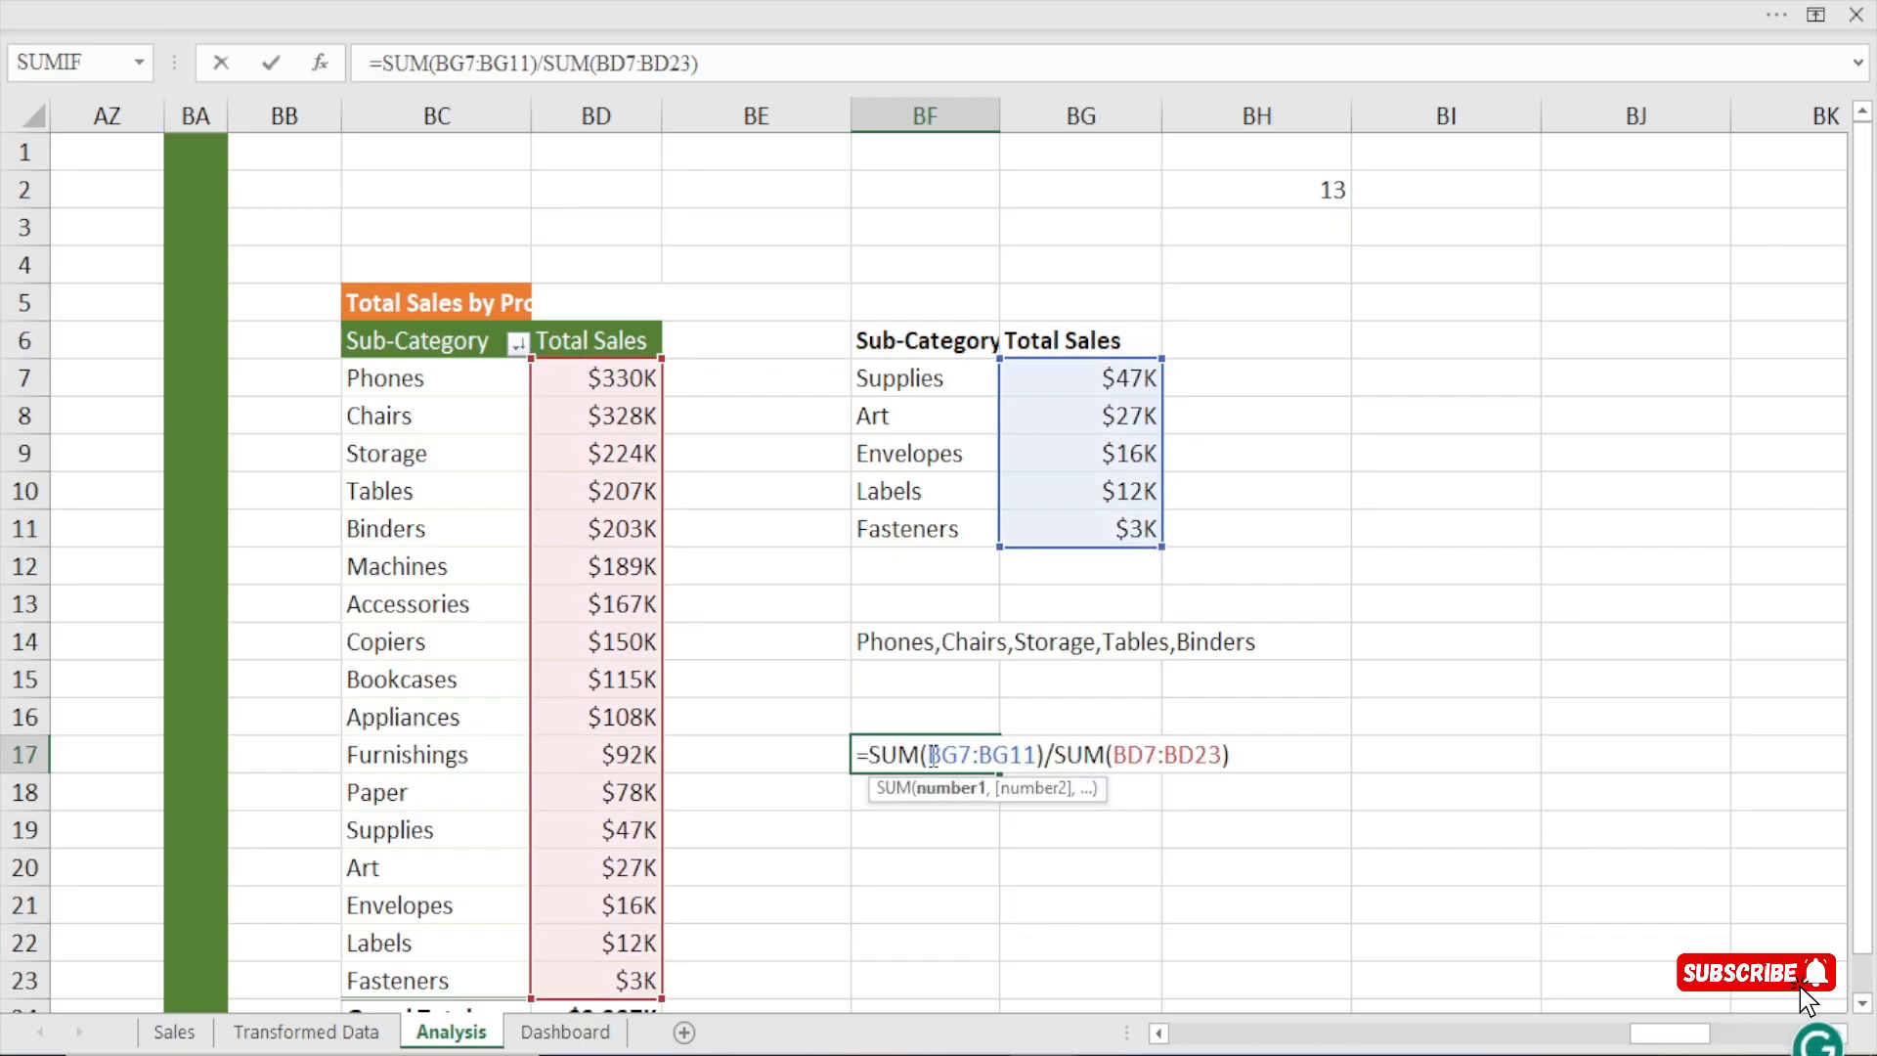
click(881, 862)
key(Escape)
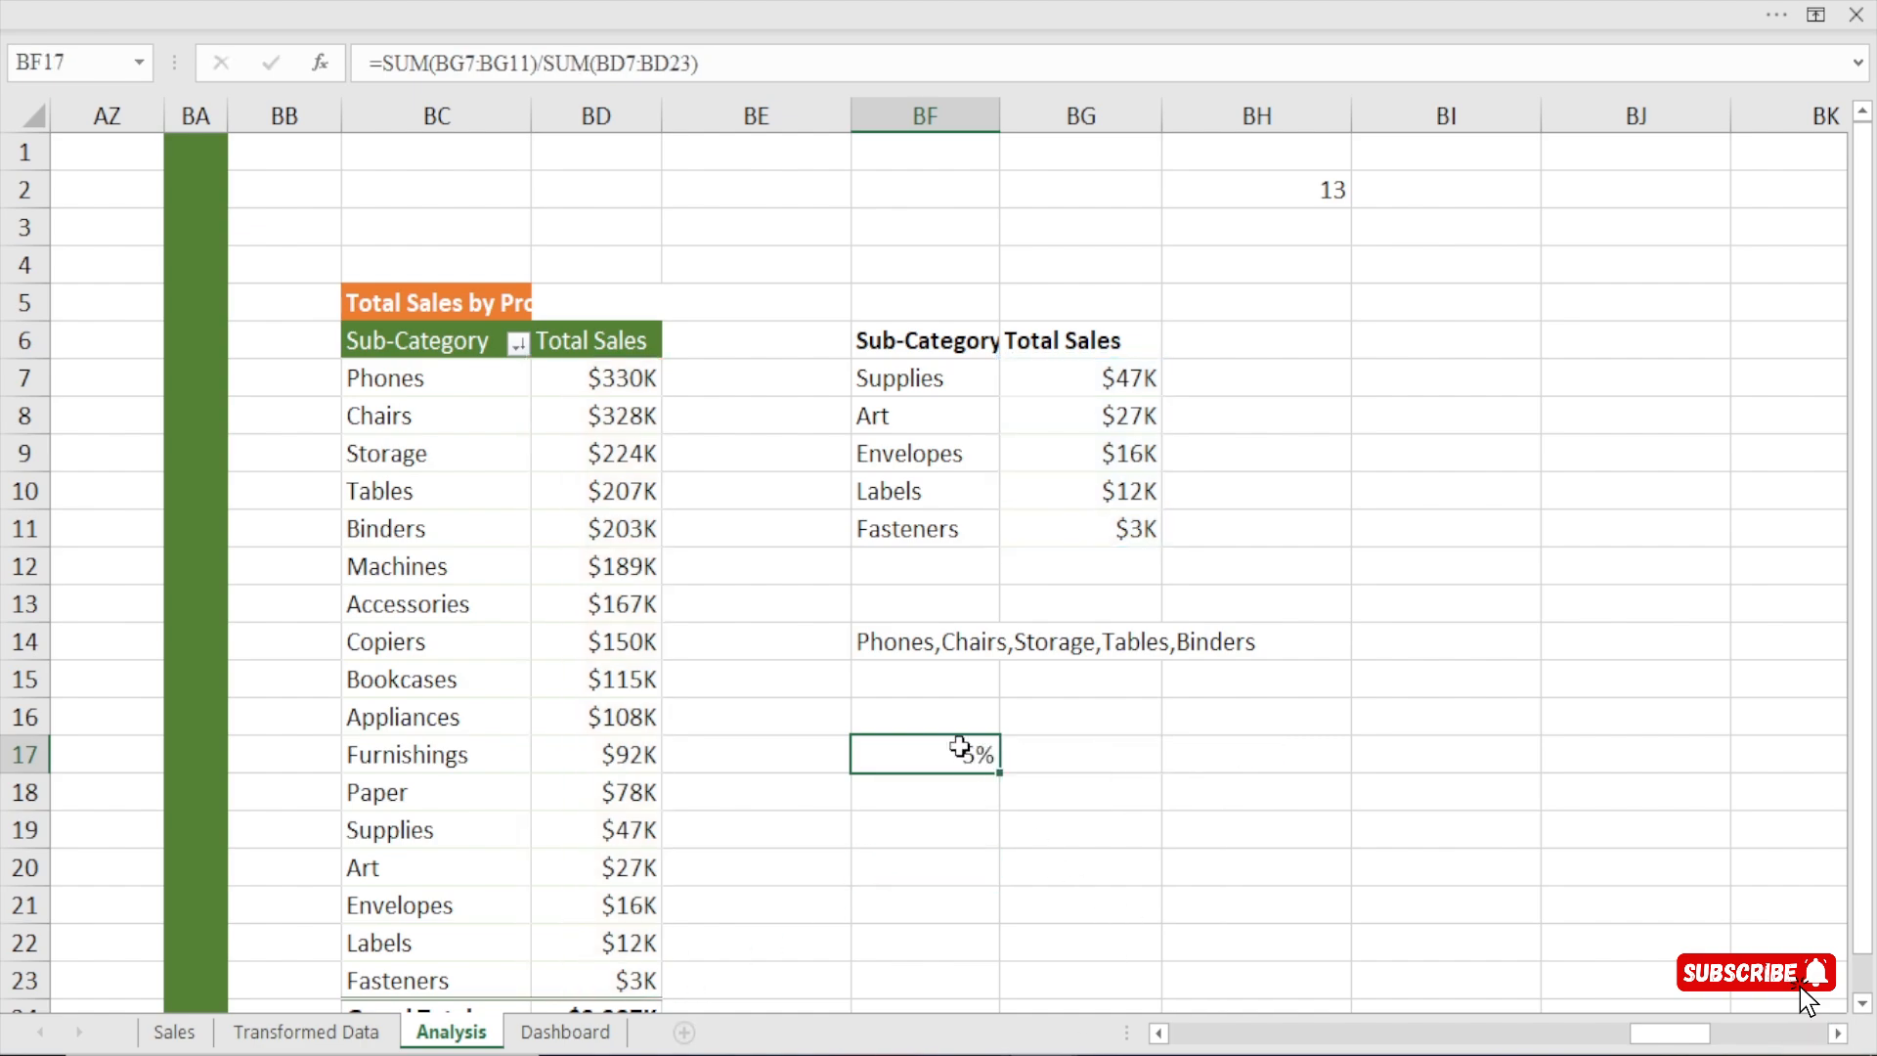
click(584, 1036)
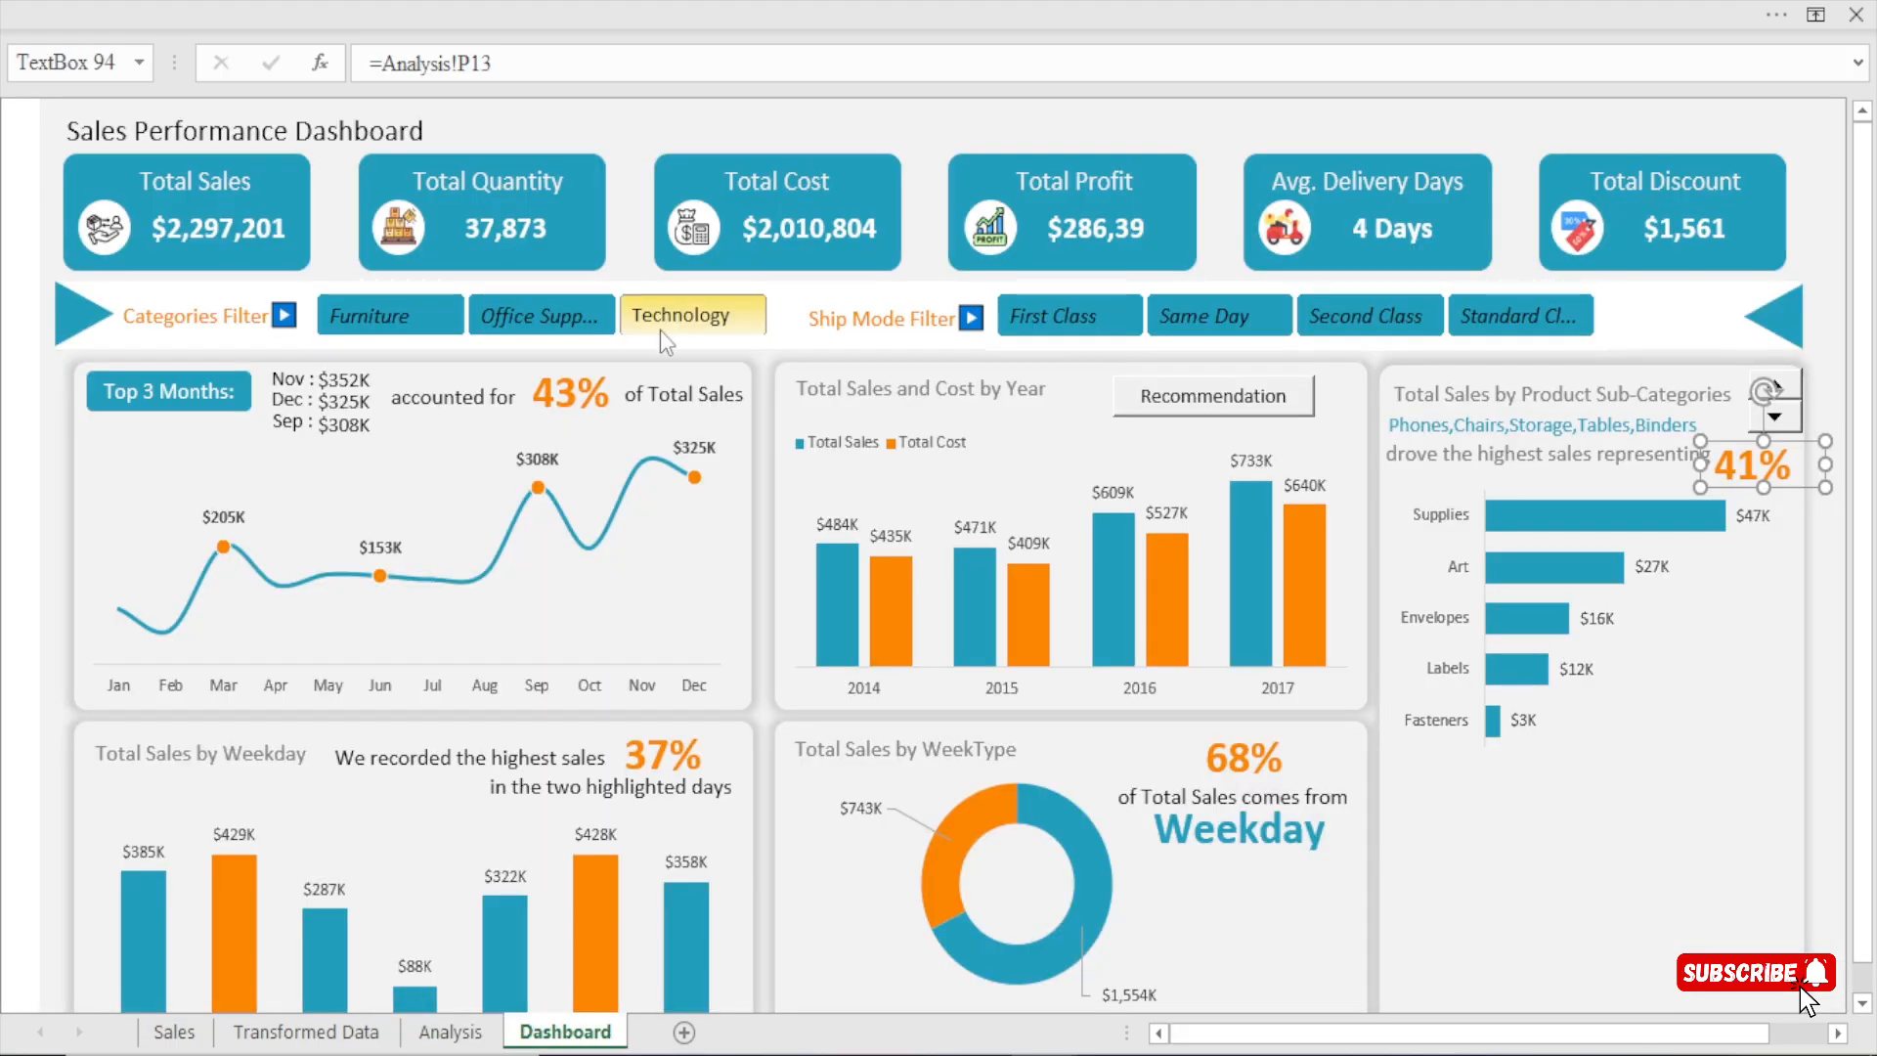
click(451, 1033)
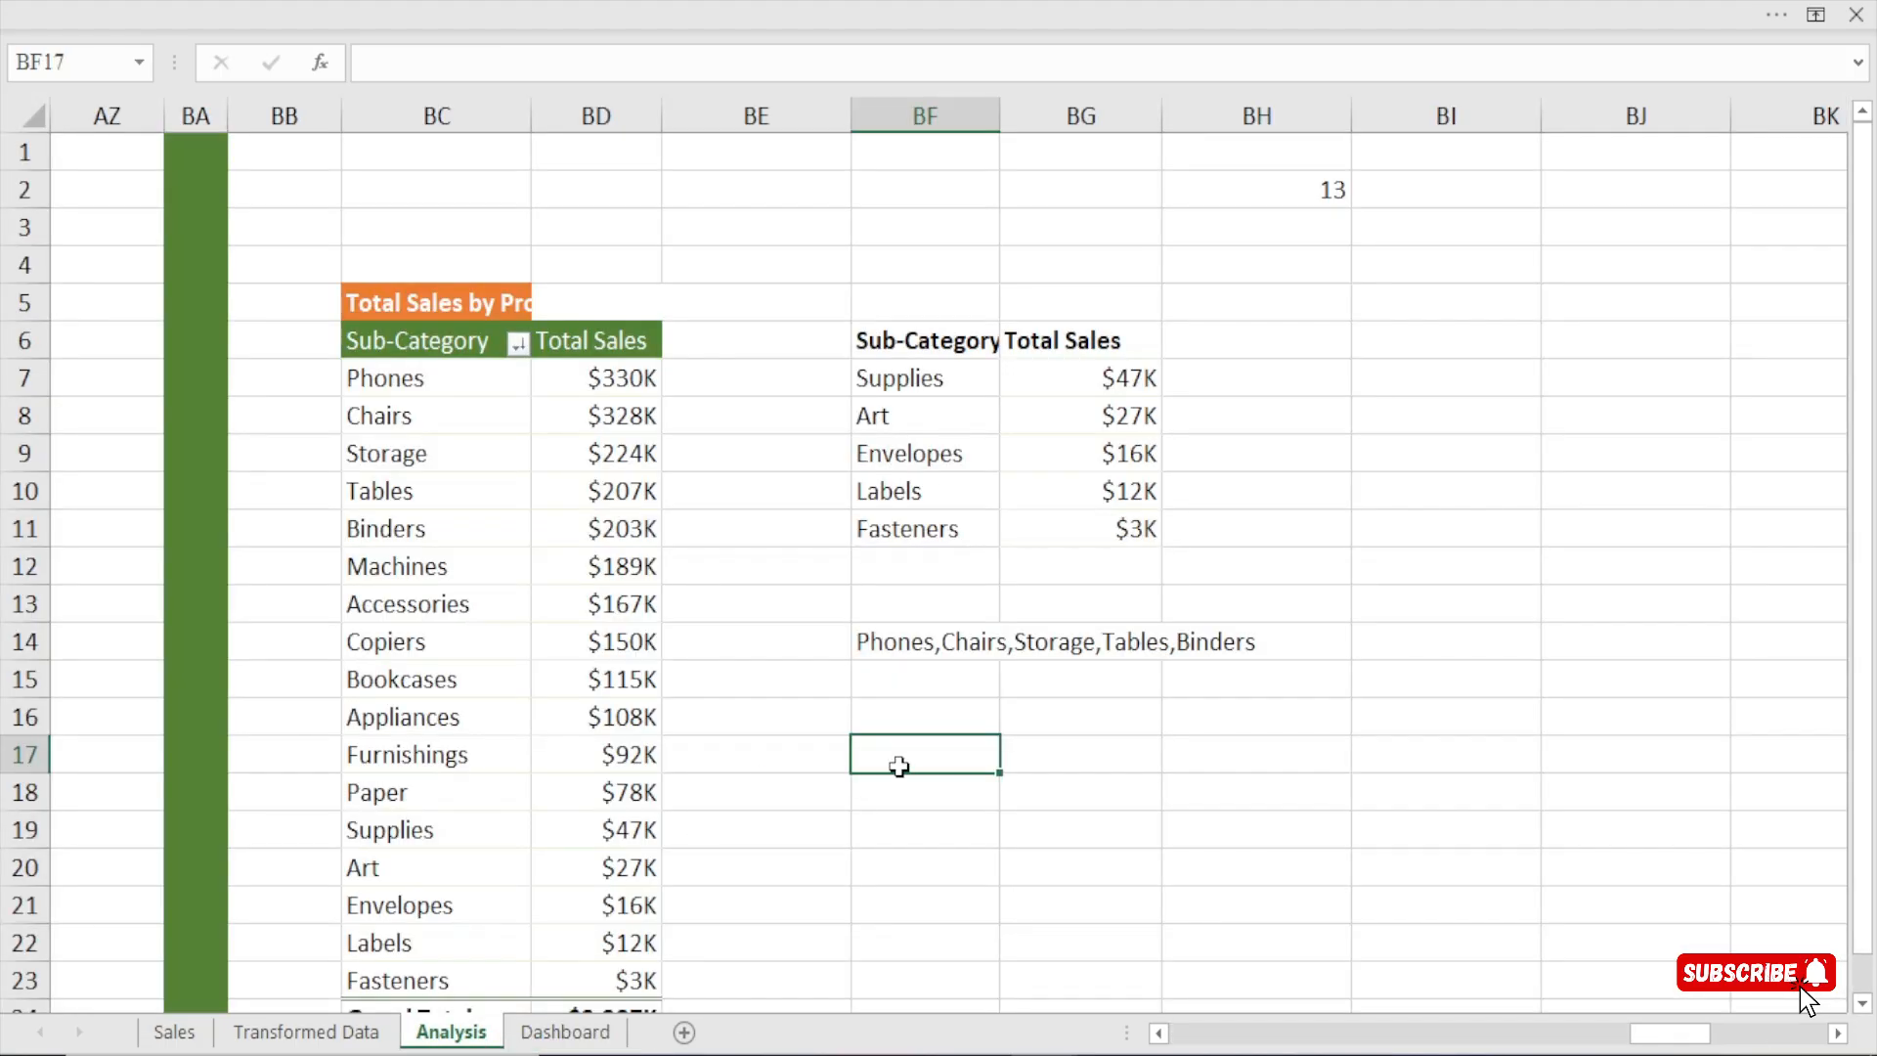
Try calculating the five-row list's share of total sub-category sales in cell BF17 with =SUM(BG7:BG11)/SUM(BD7:BD23).
text(=sumq)
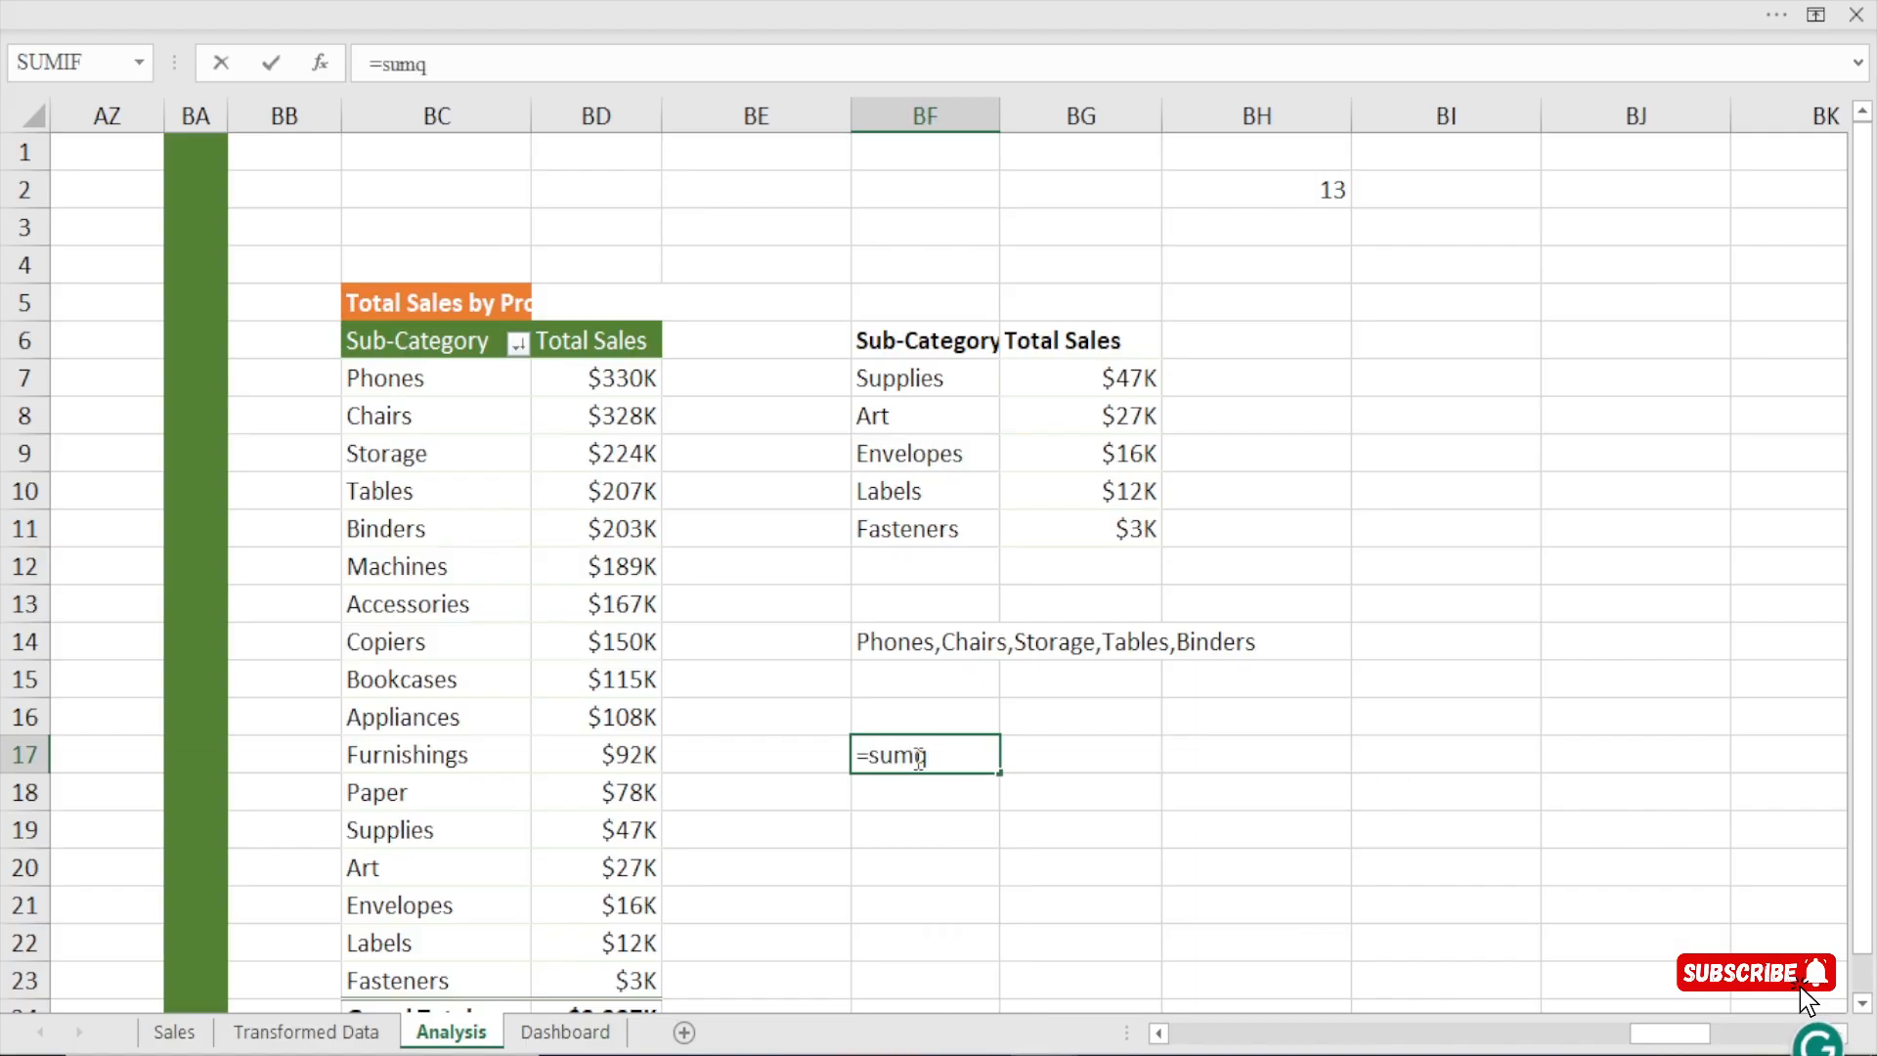
key(BackSpace)
key(Tab)
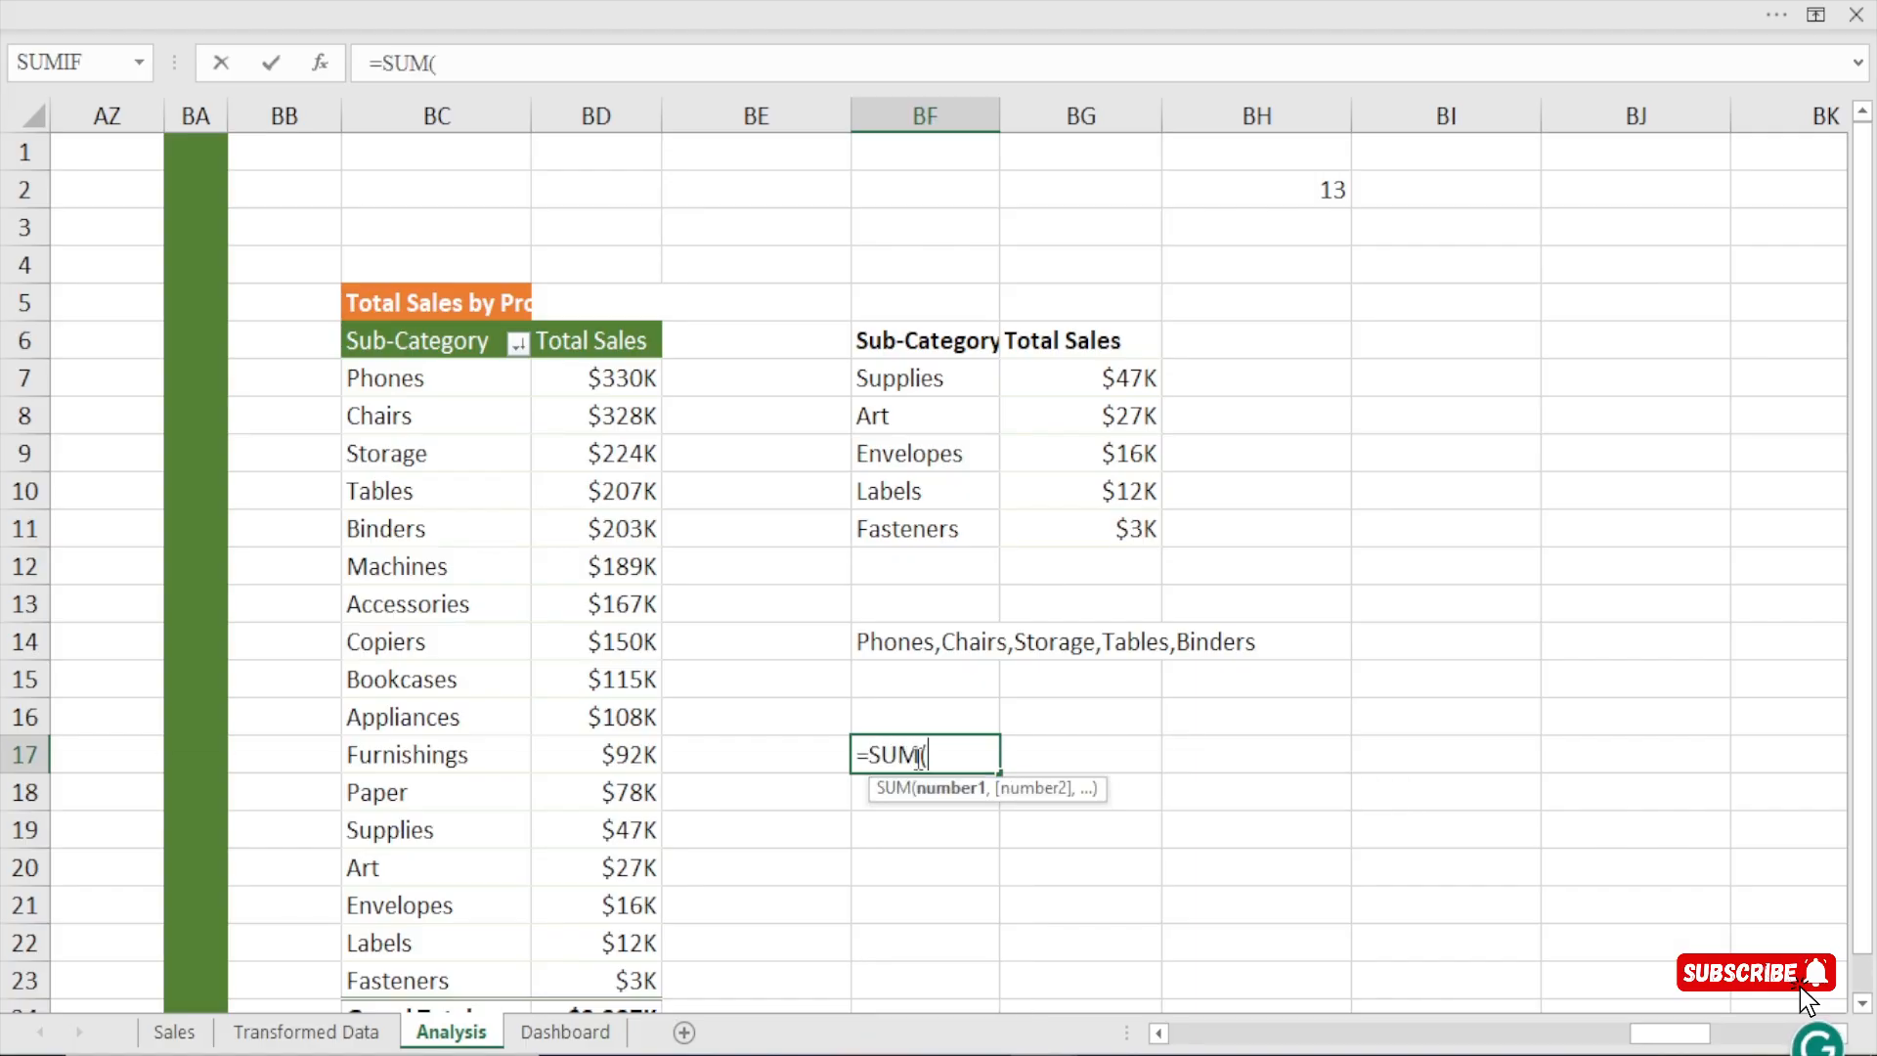
drag(1088, 377, 1089, 528)
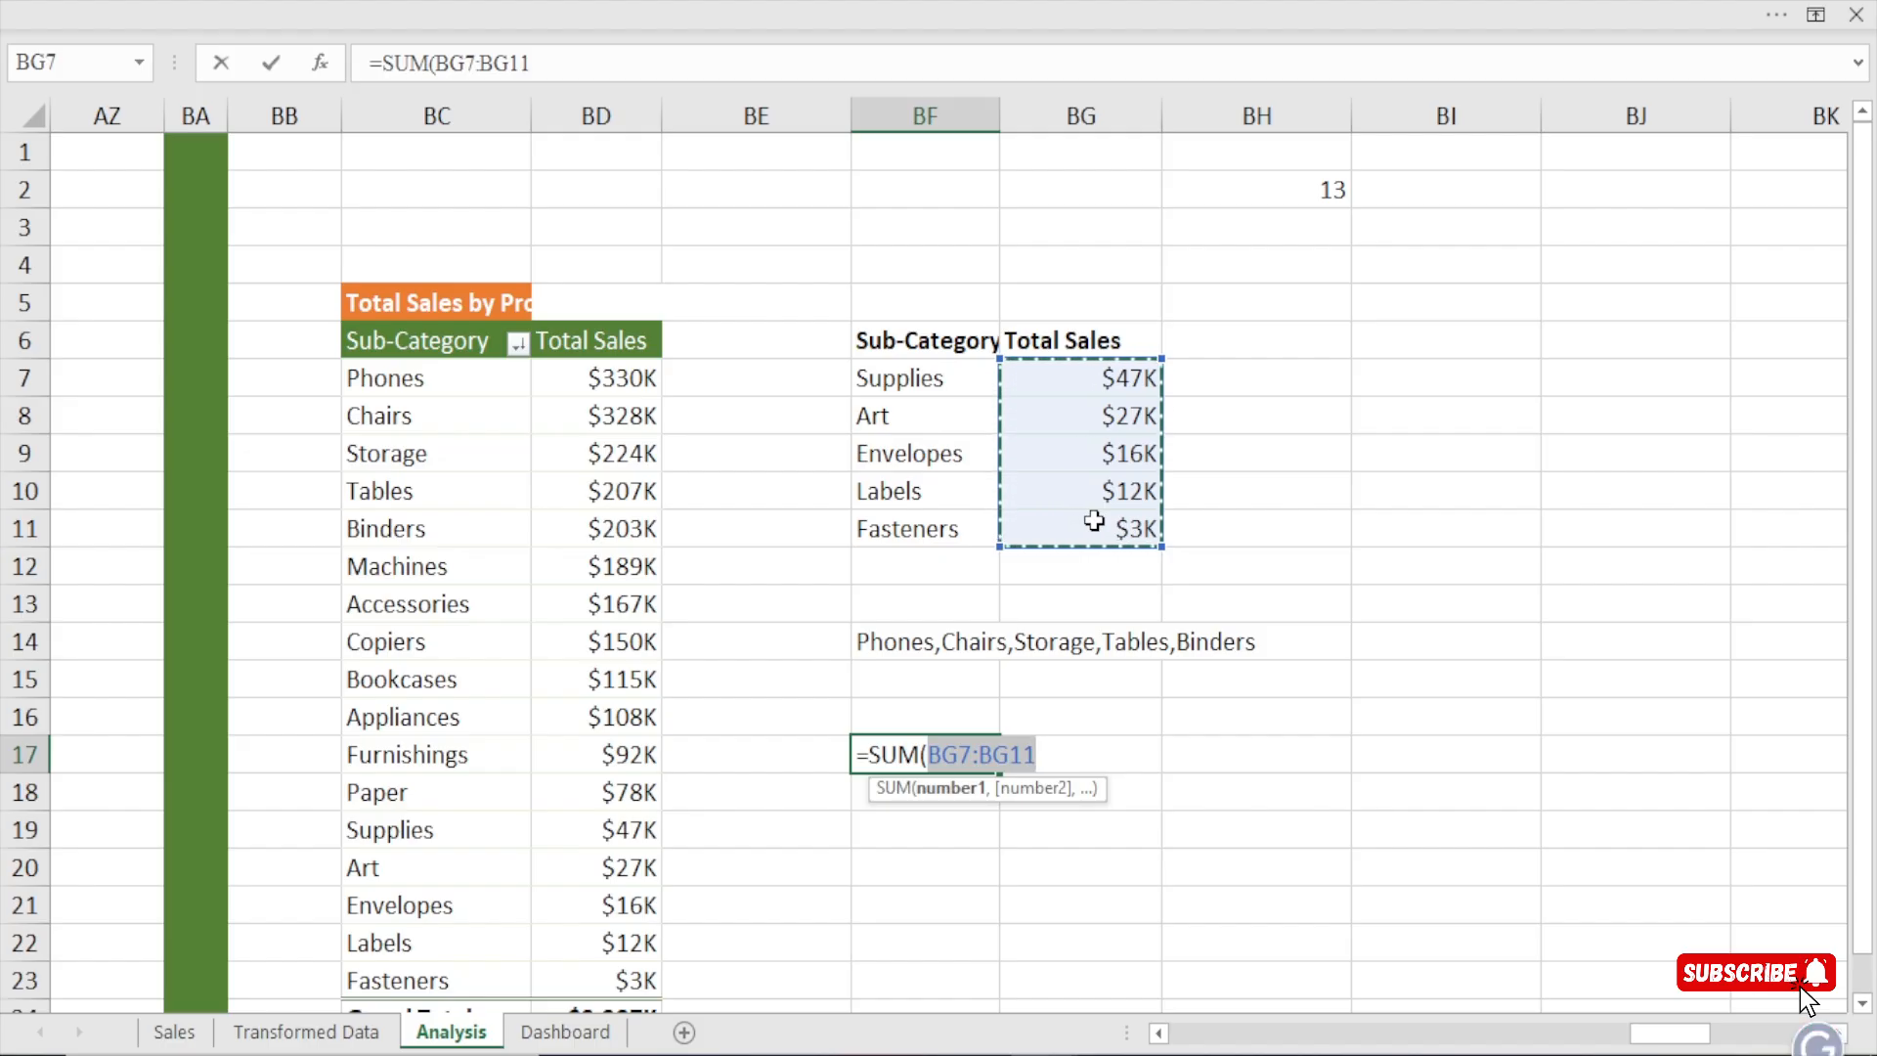
text()/)
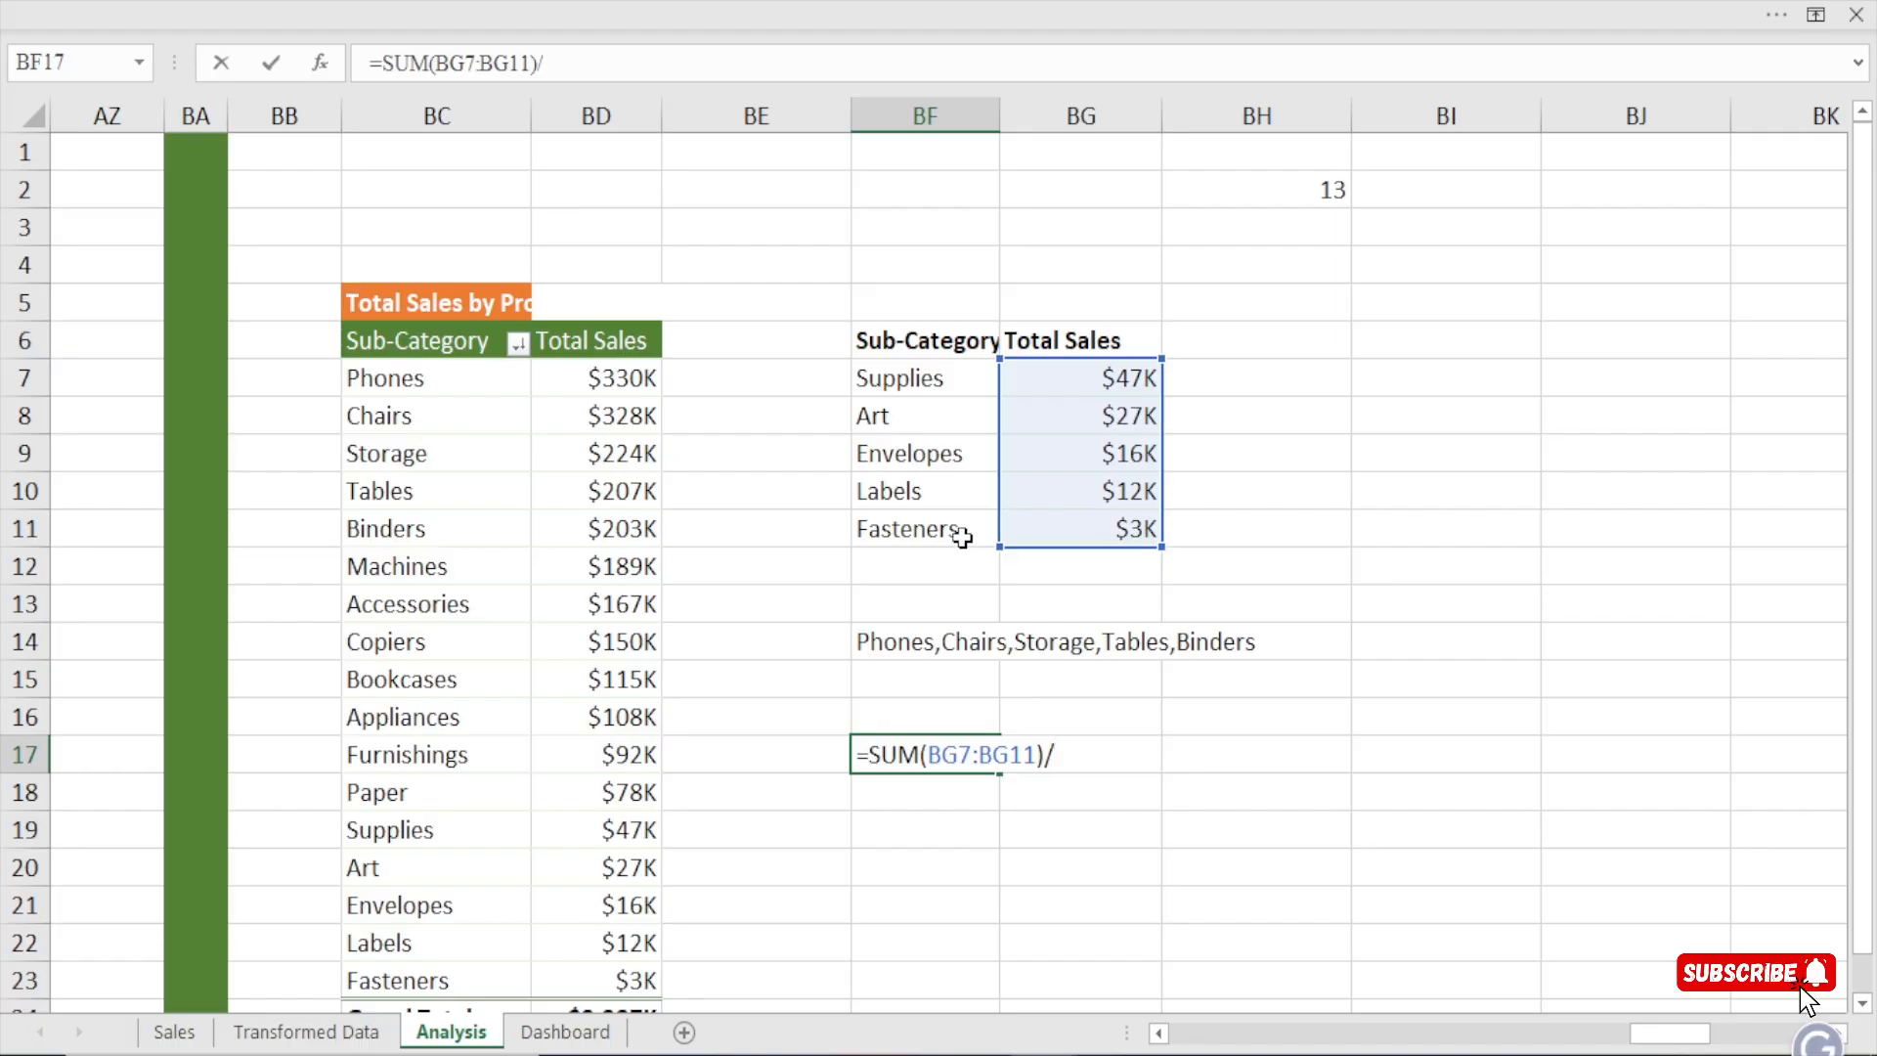
text(sum)
key(Tab)
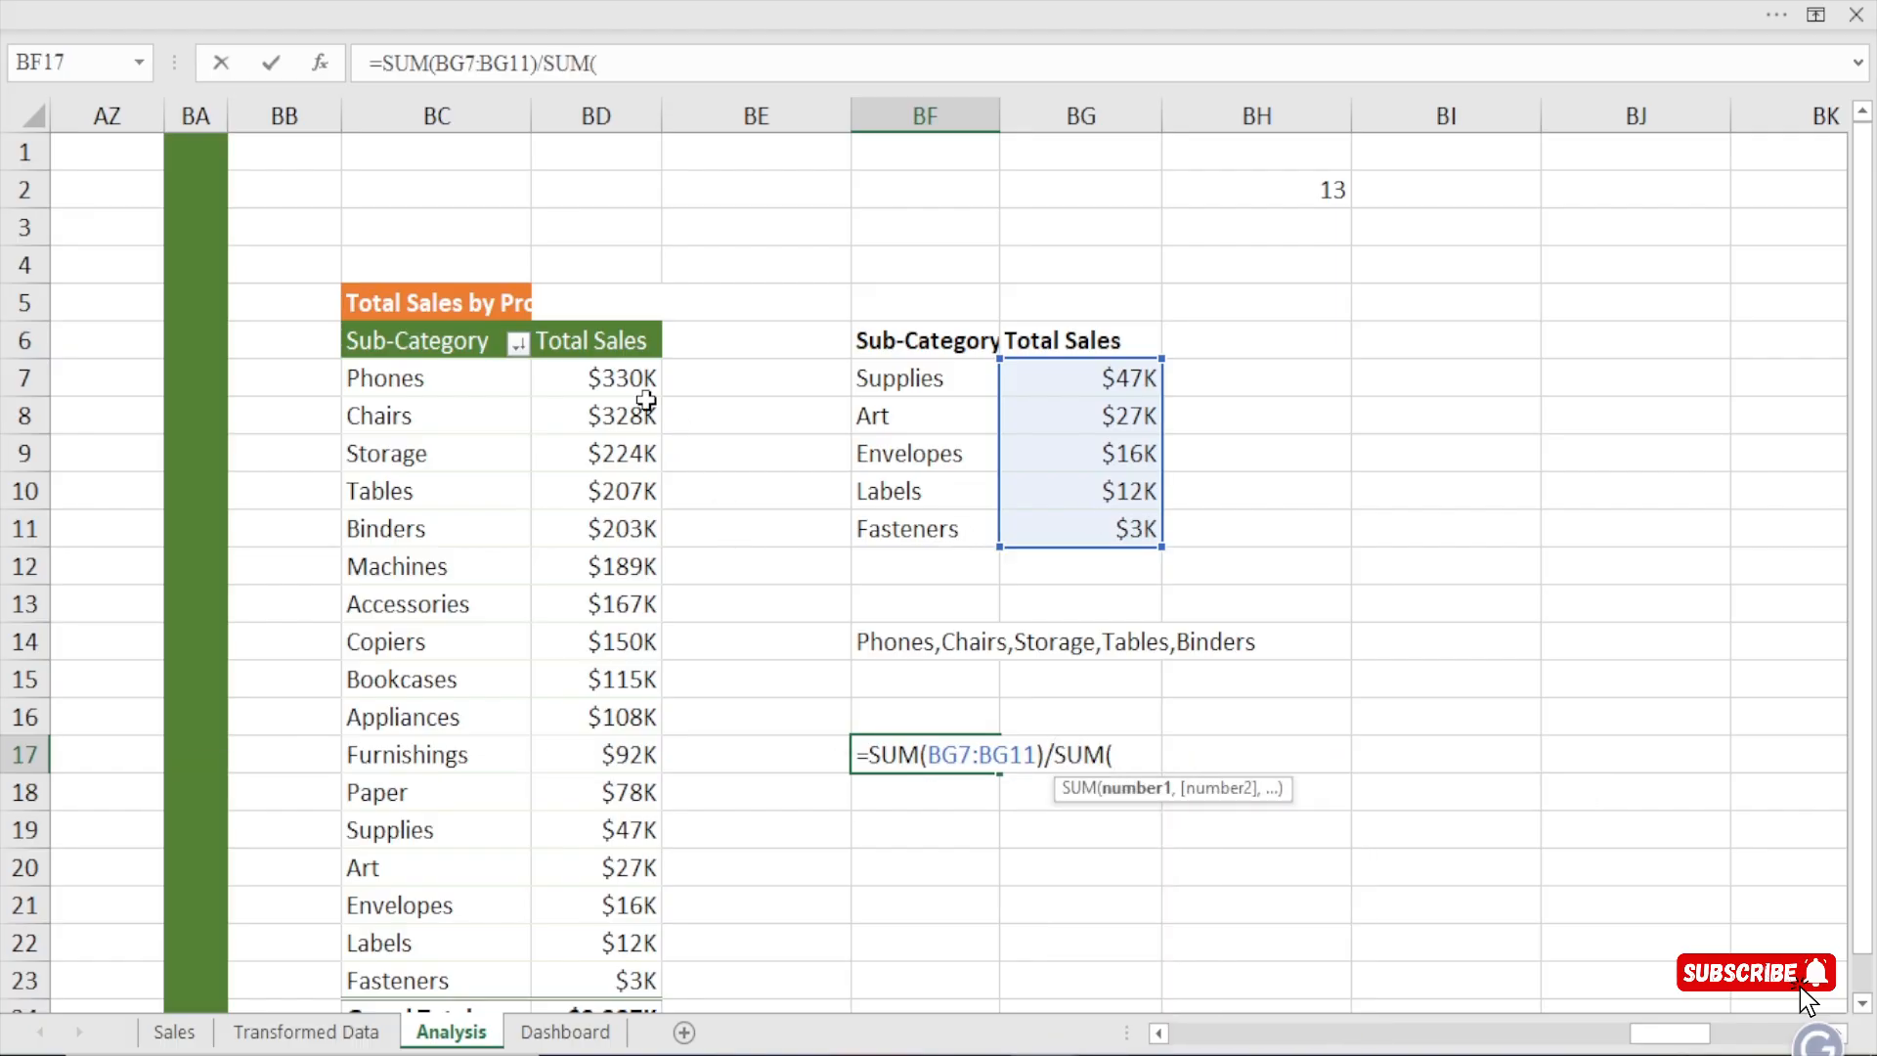
drag(630, 386, 624, 971)
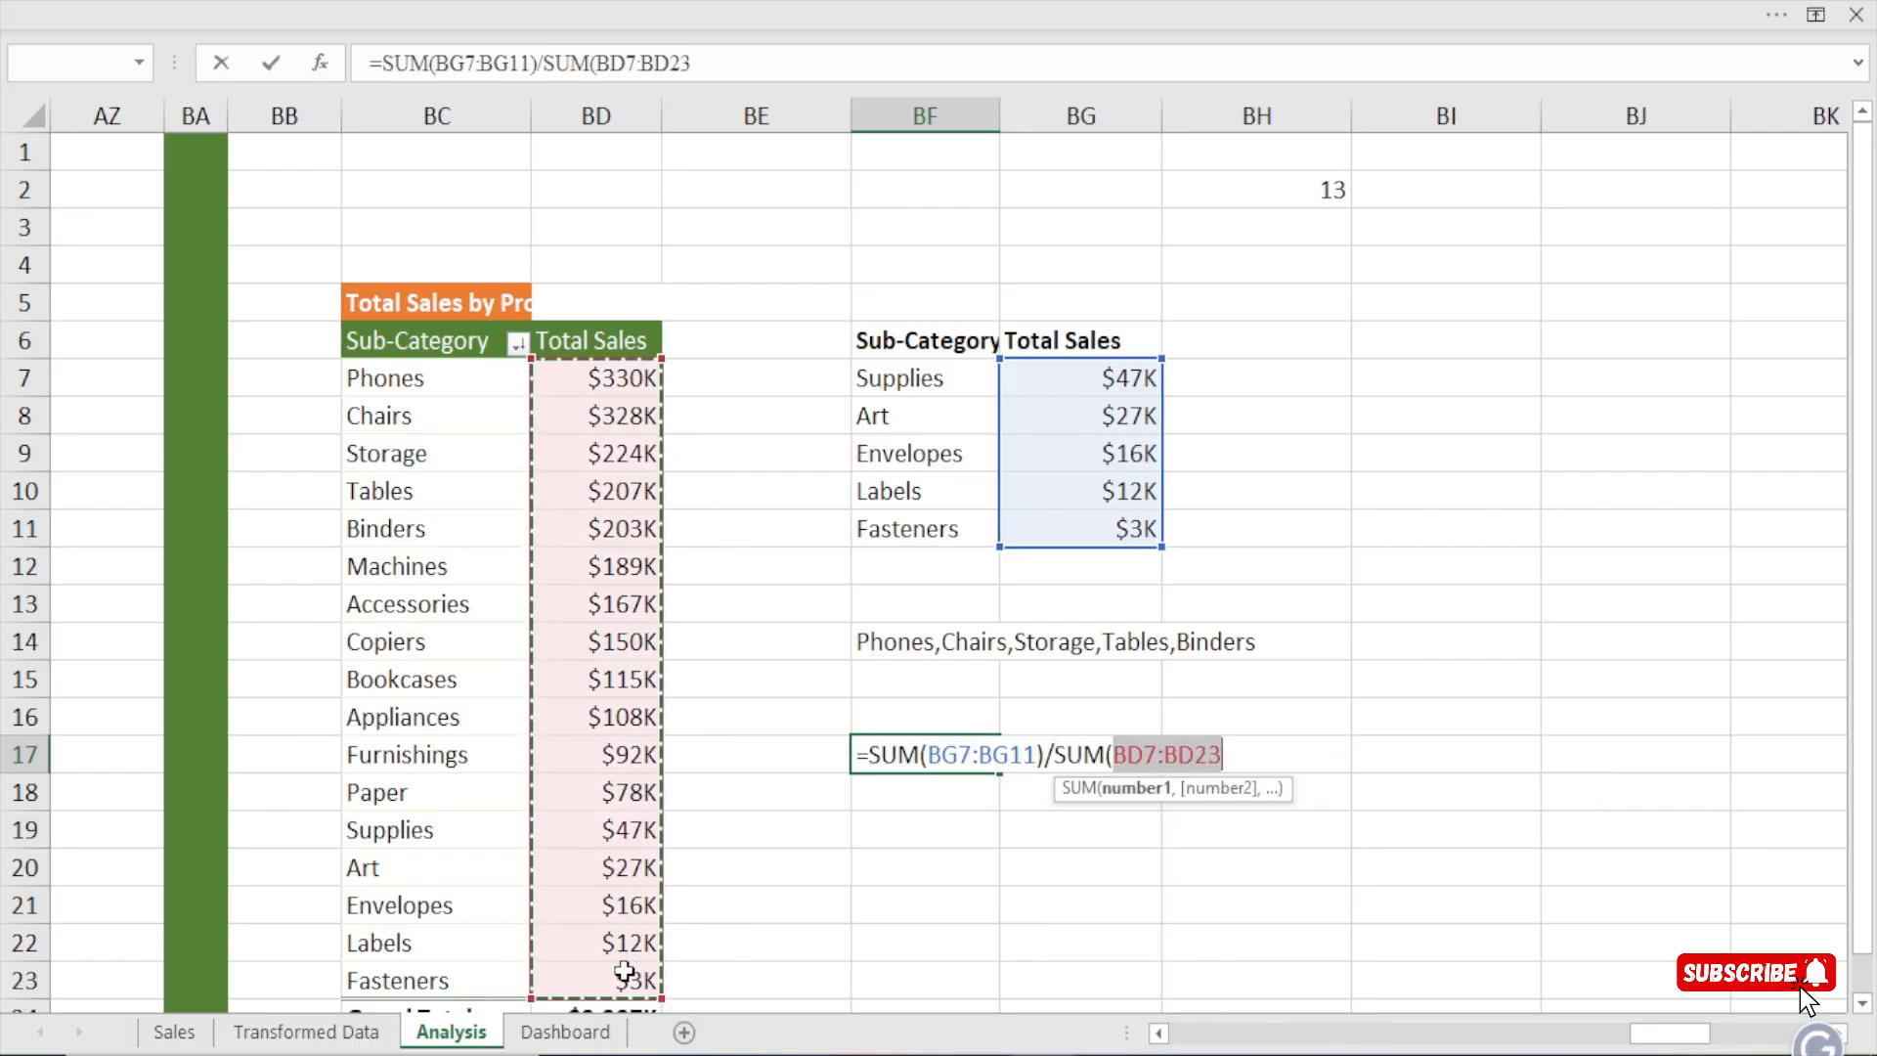
text())
key(Return)
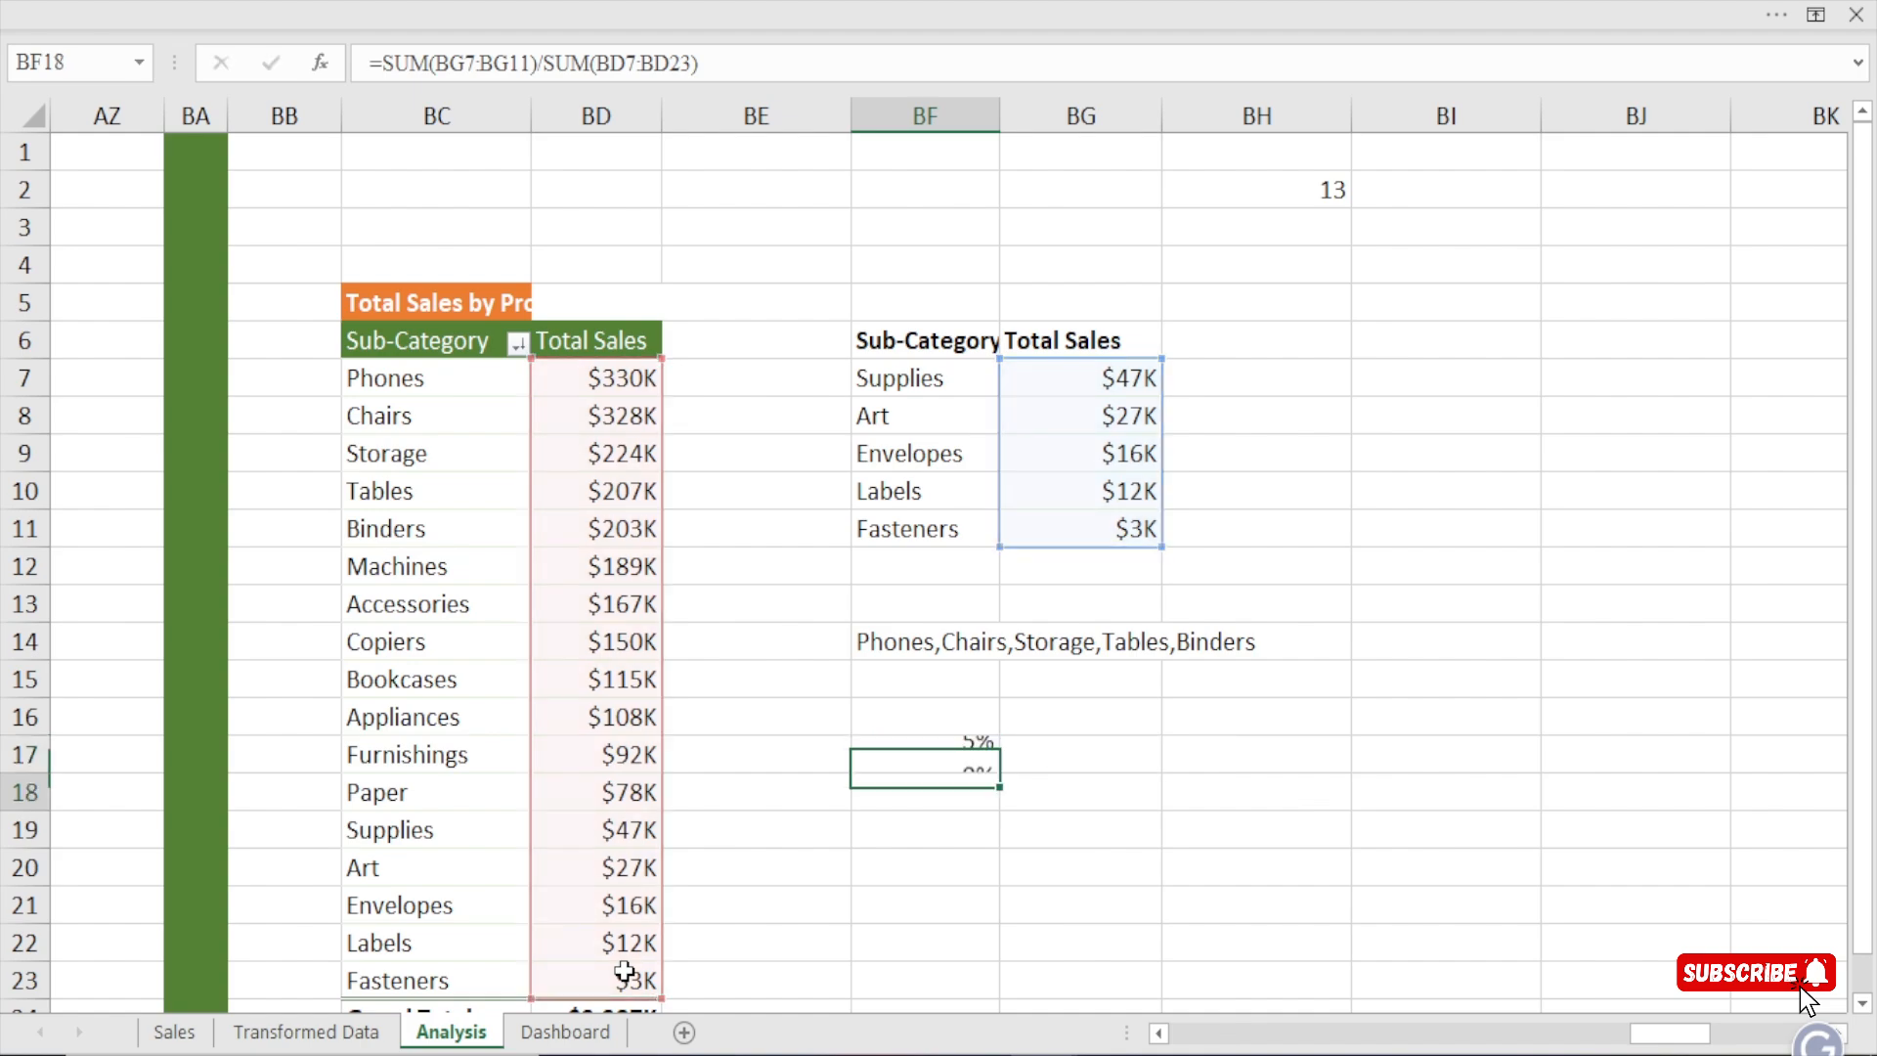
Check the ranges of the share formula in BF17 against the list in BF7:BG11 and the Dashboard's sub-category chart.
click(936, 759)
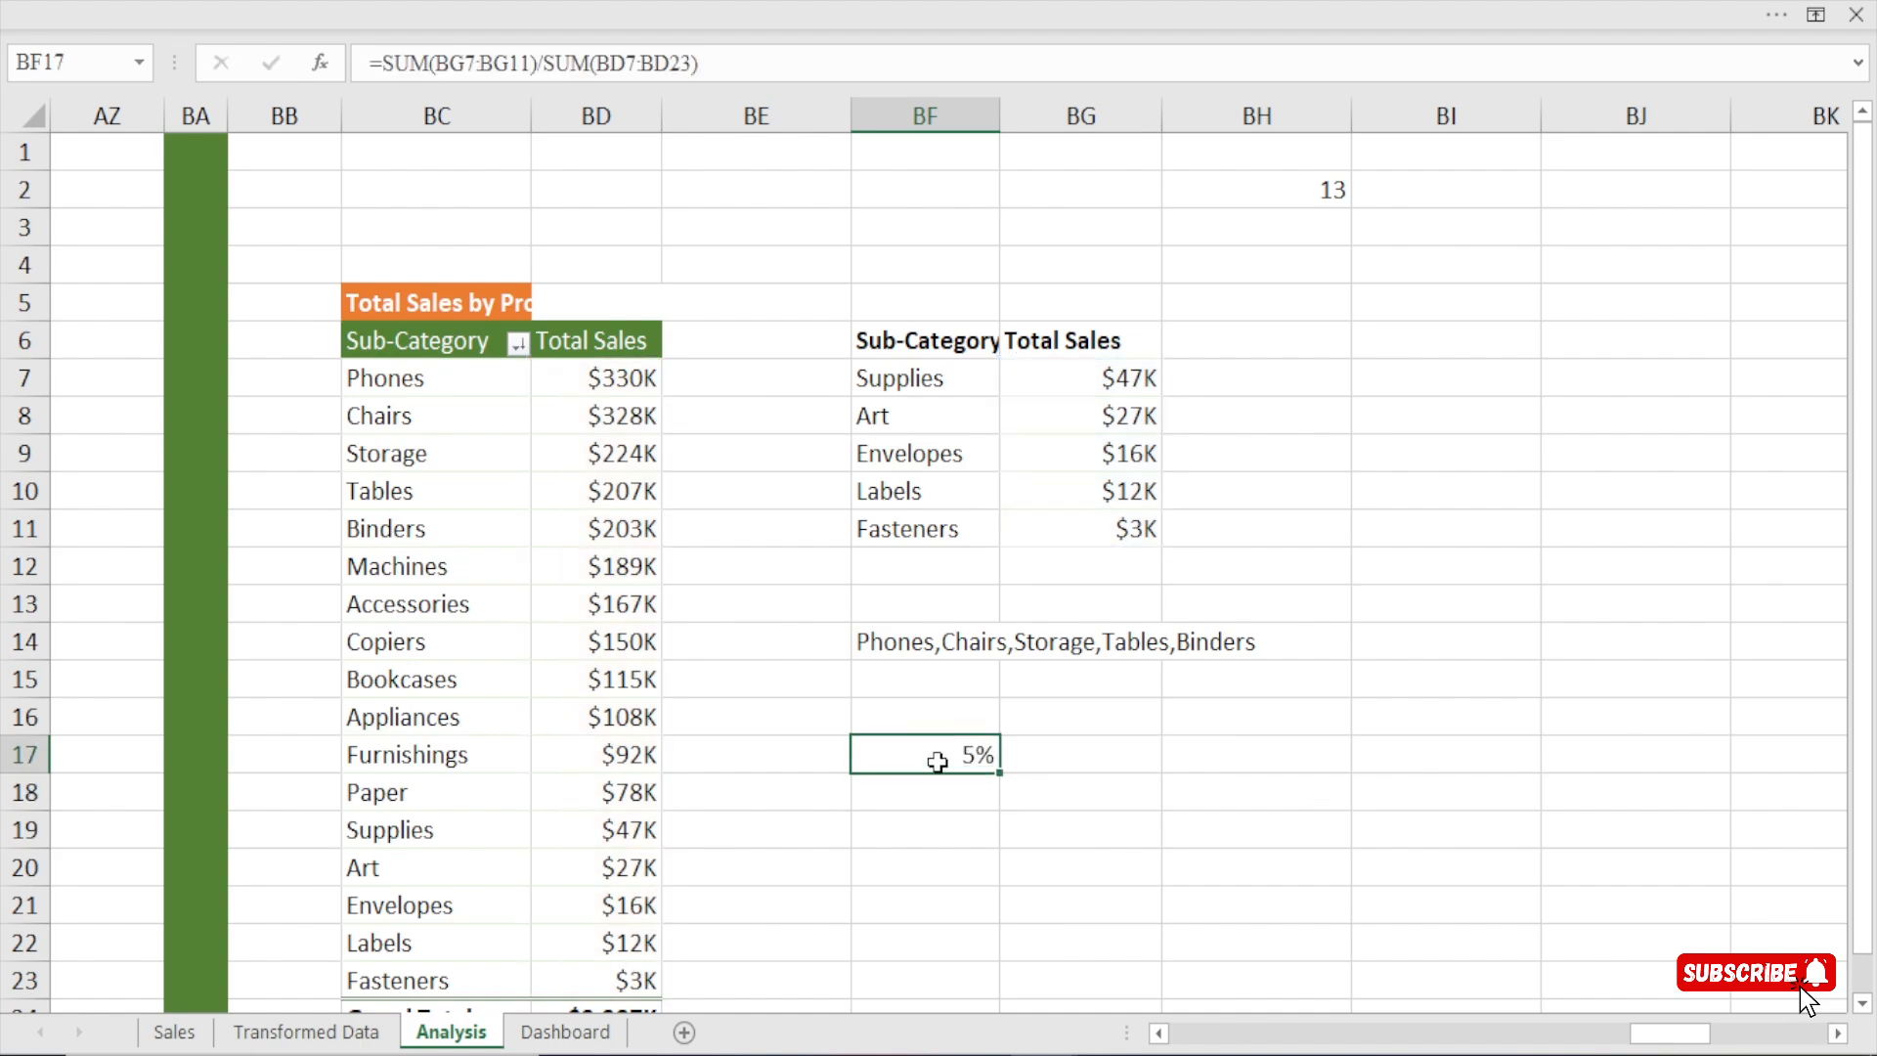
double_click(941, 757)
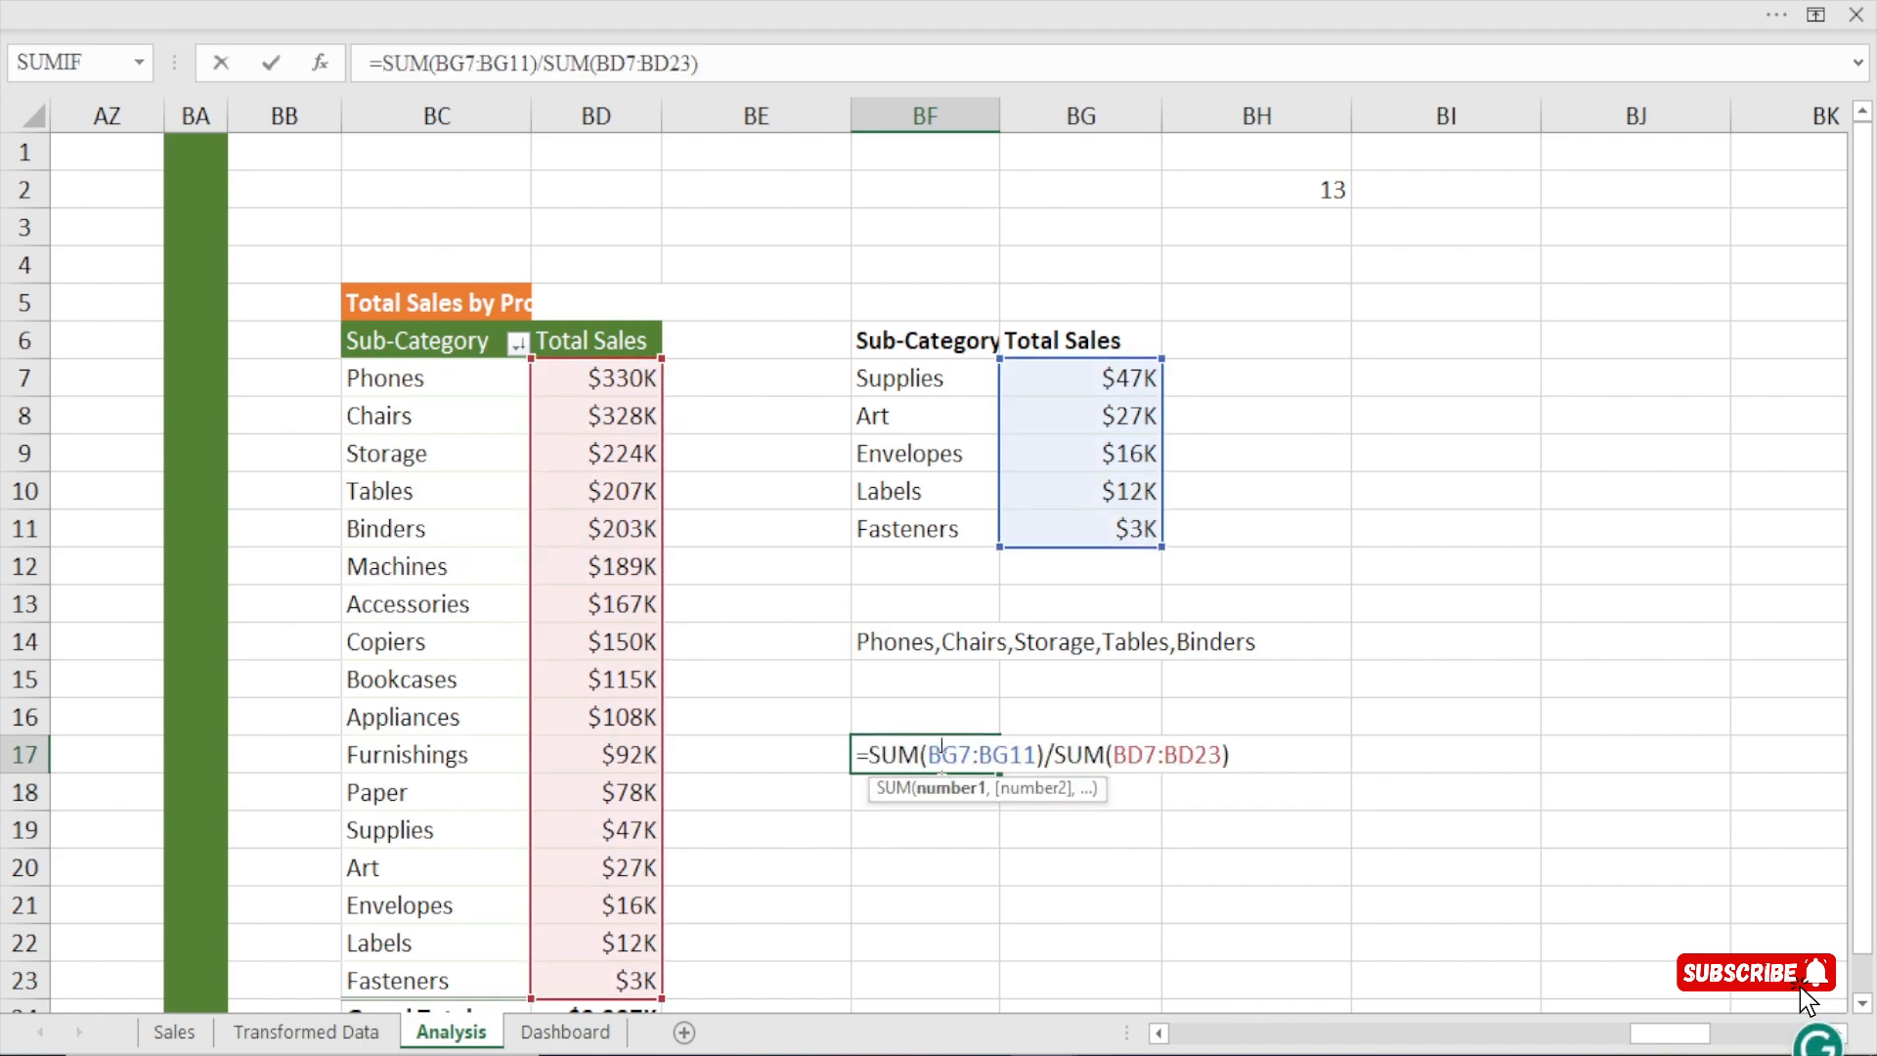
key(Return)
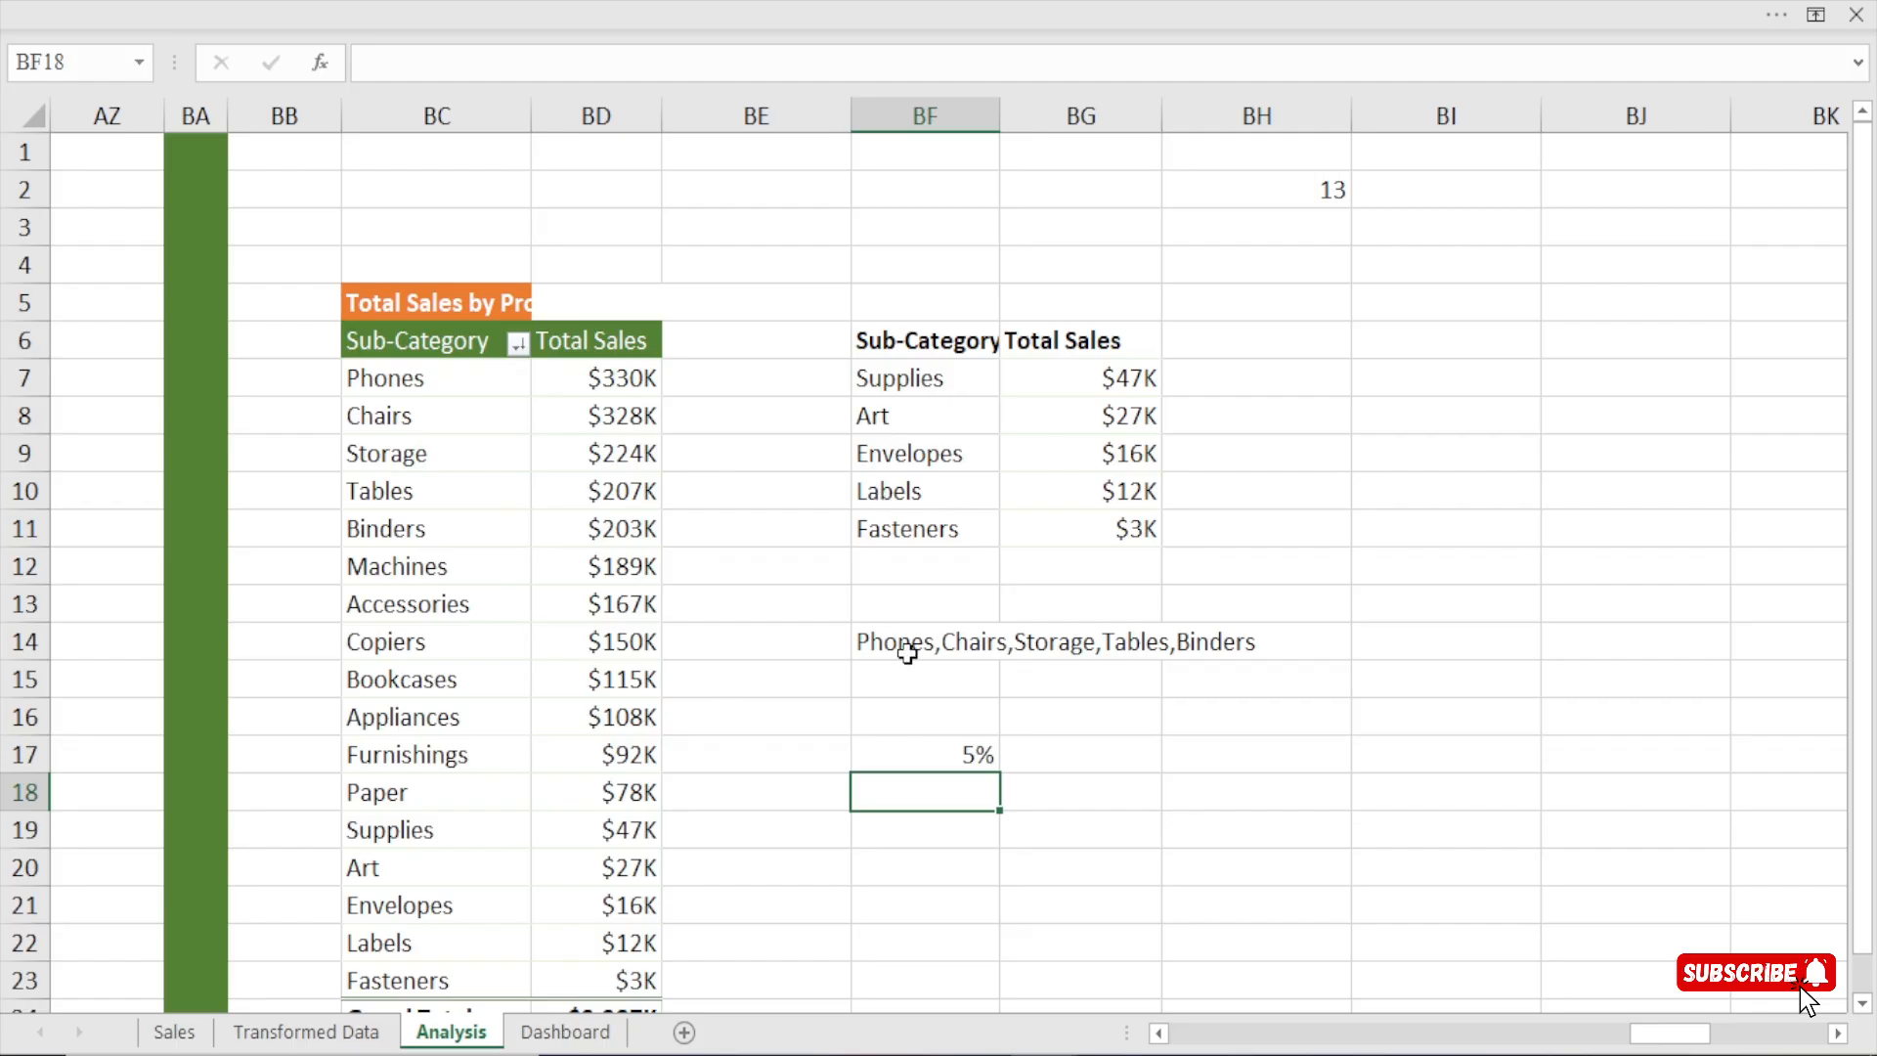
click(960, 764)
drag(1081, 378, 1094, 528)
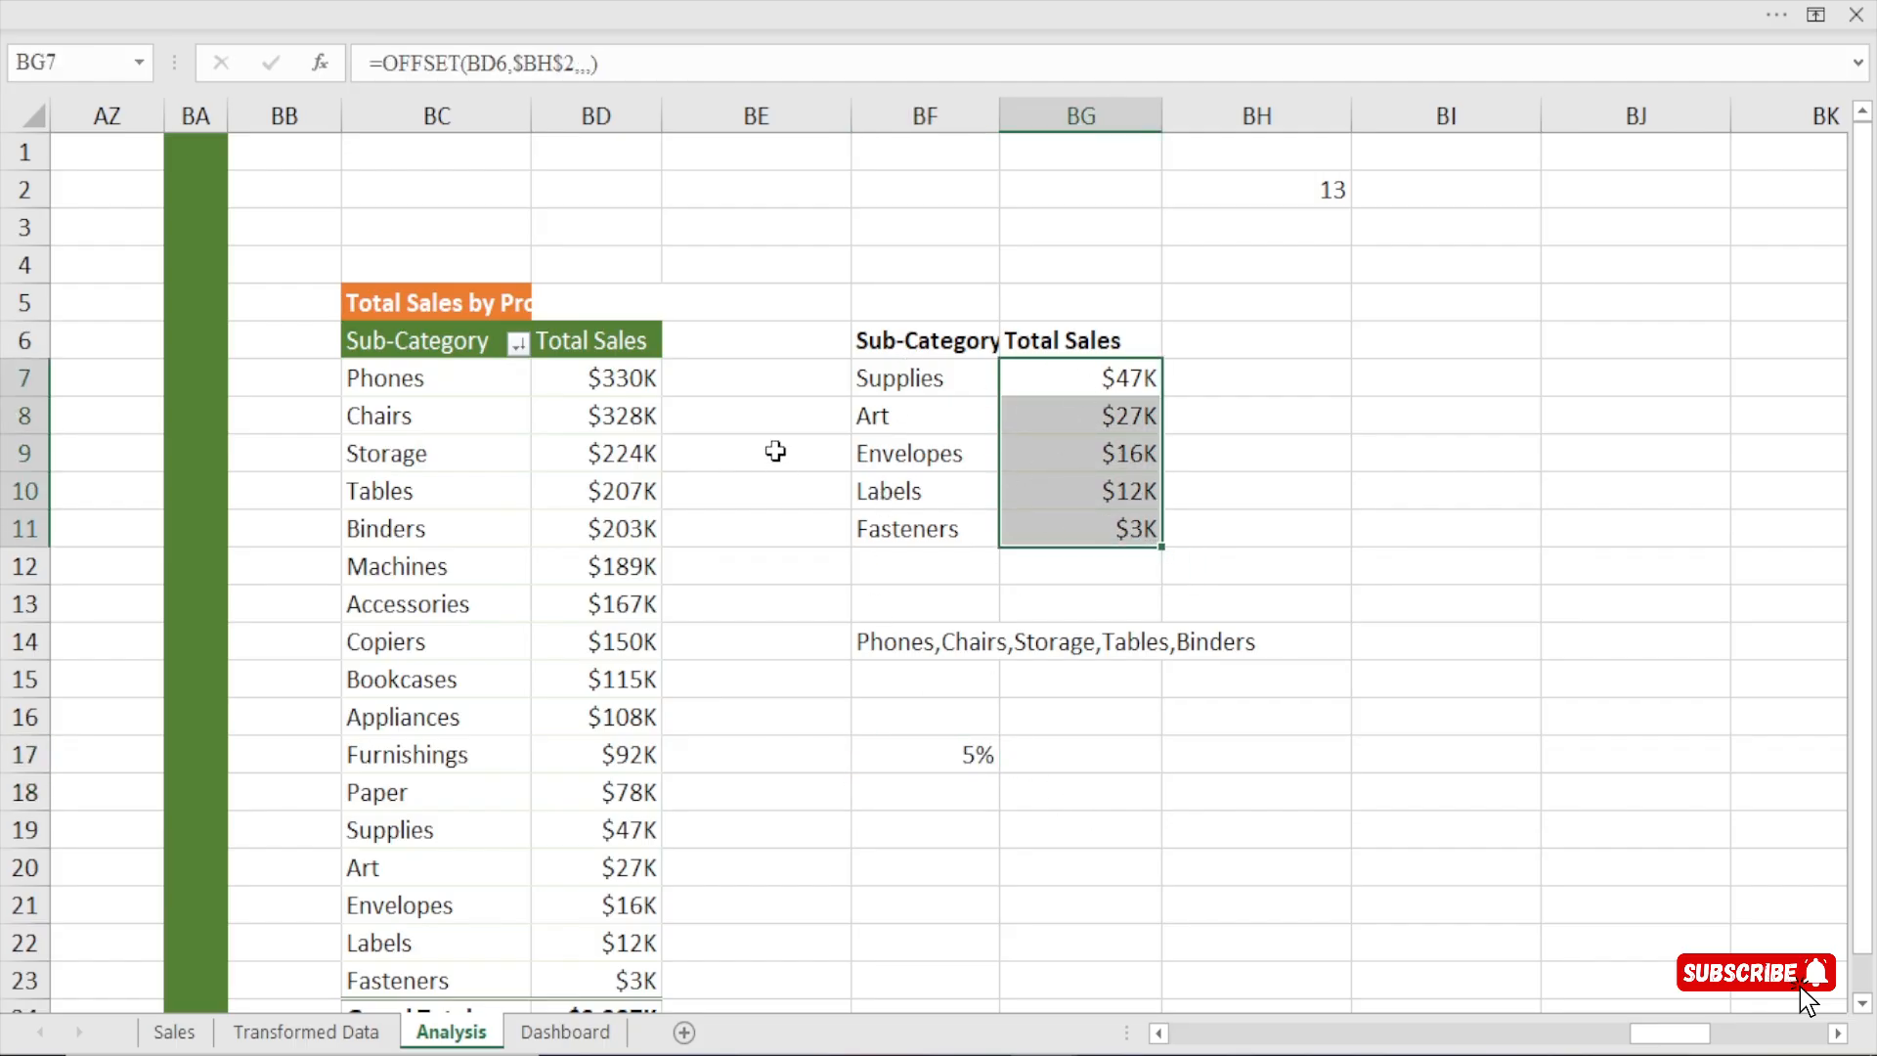
drag(890, 381, 1098, 532)
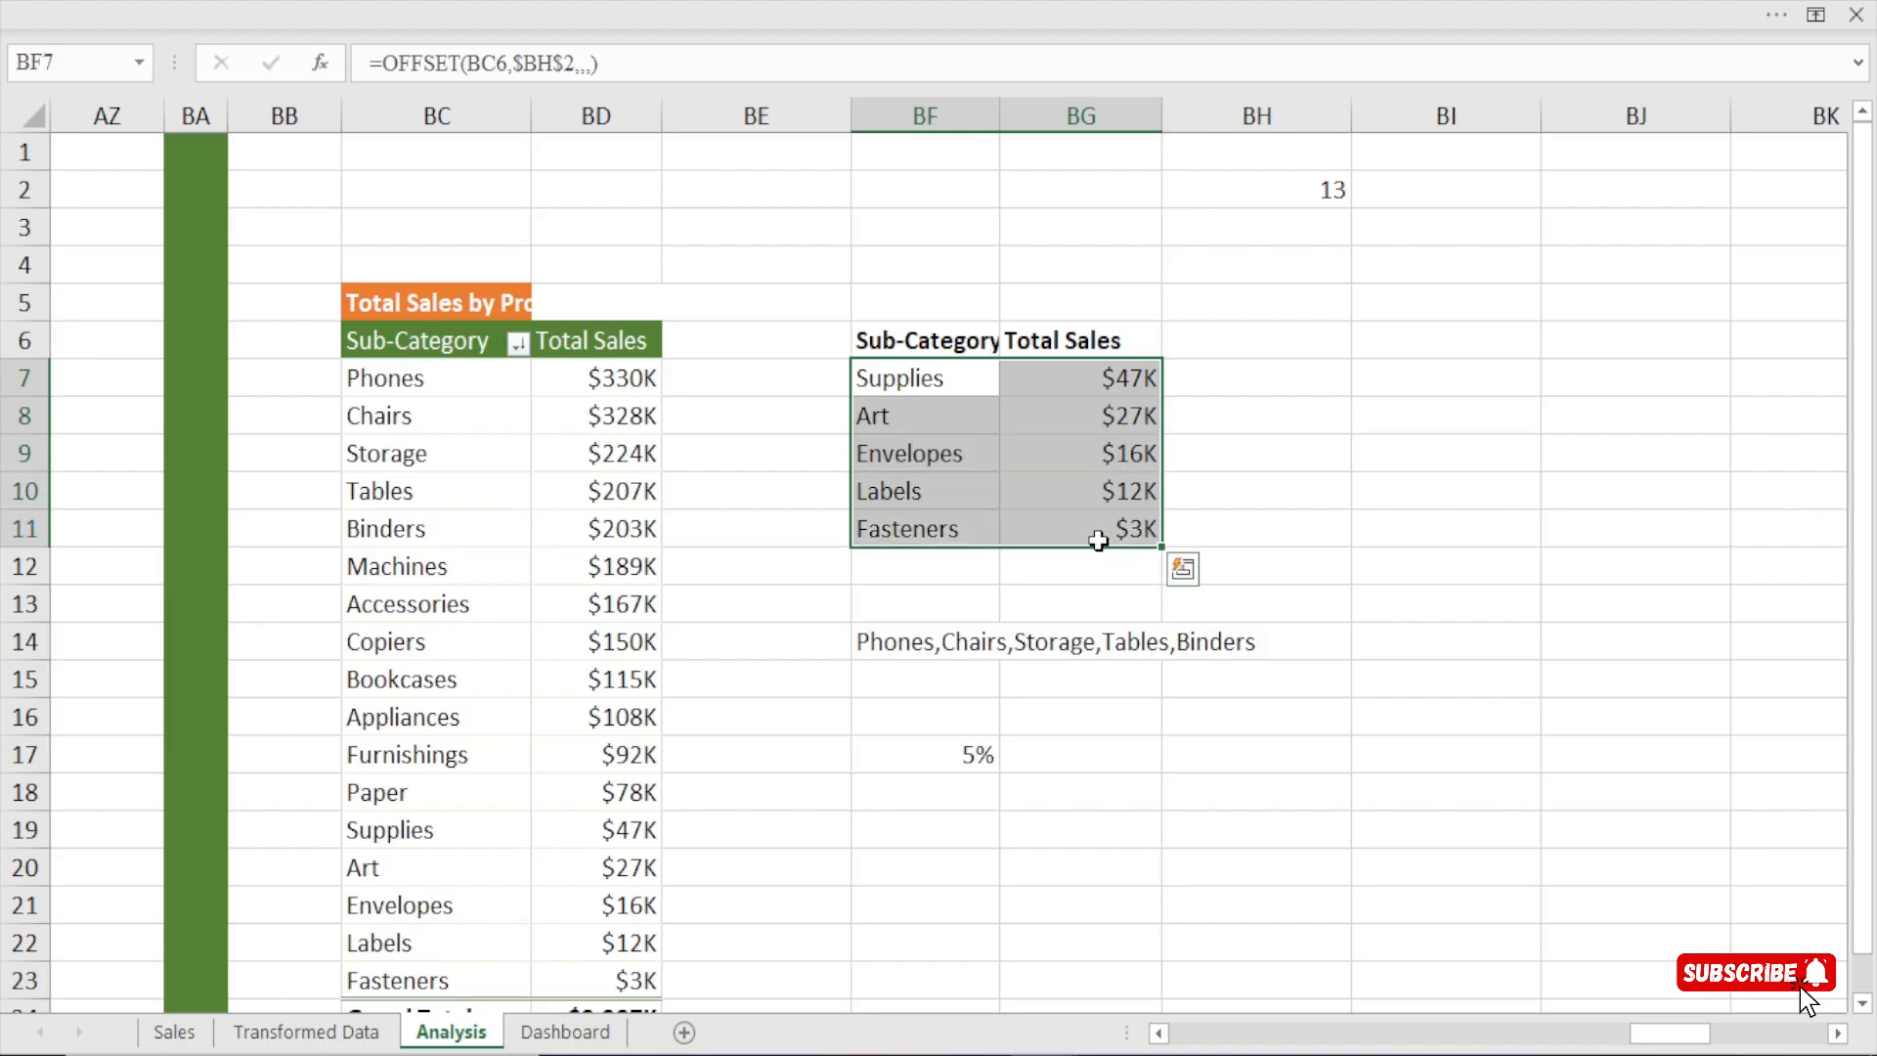
click(572, 1032)
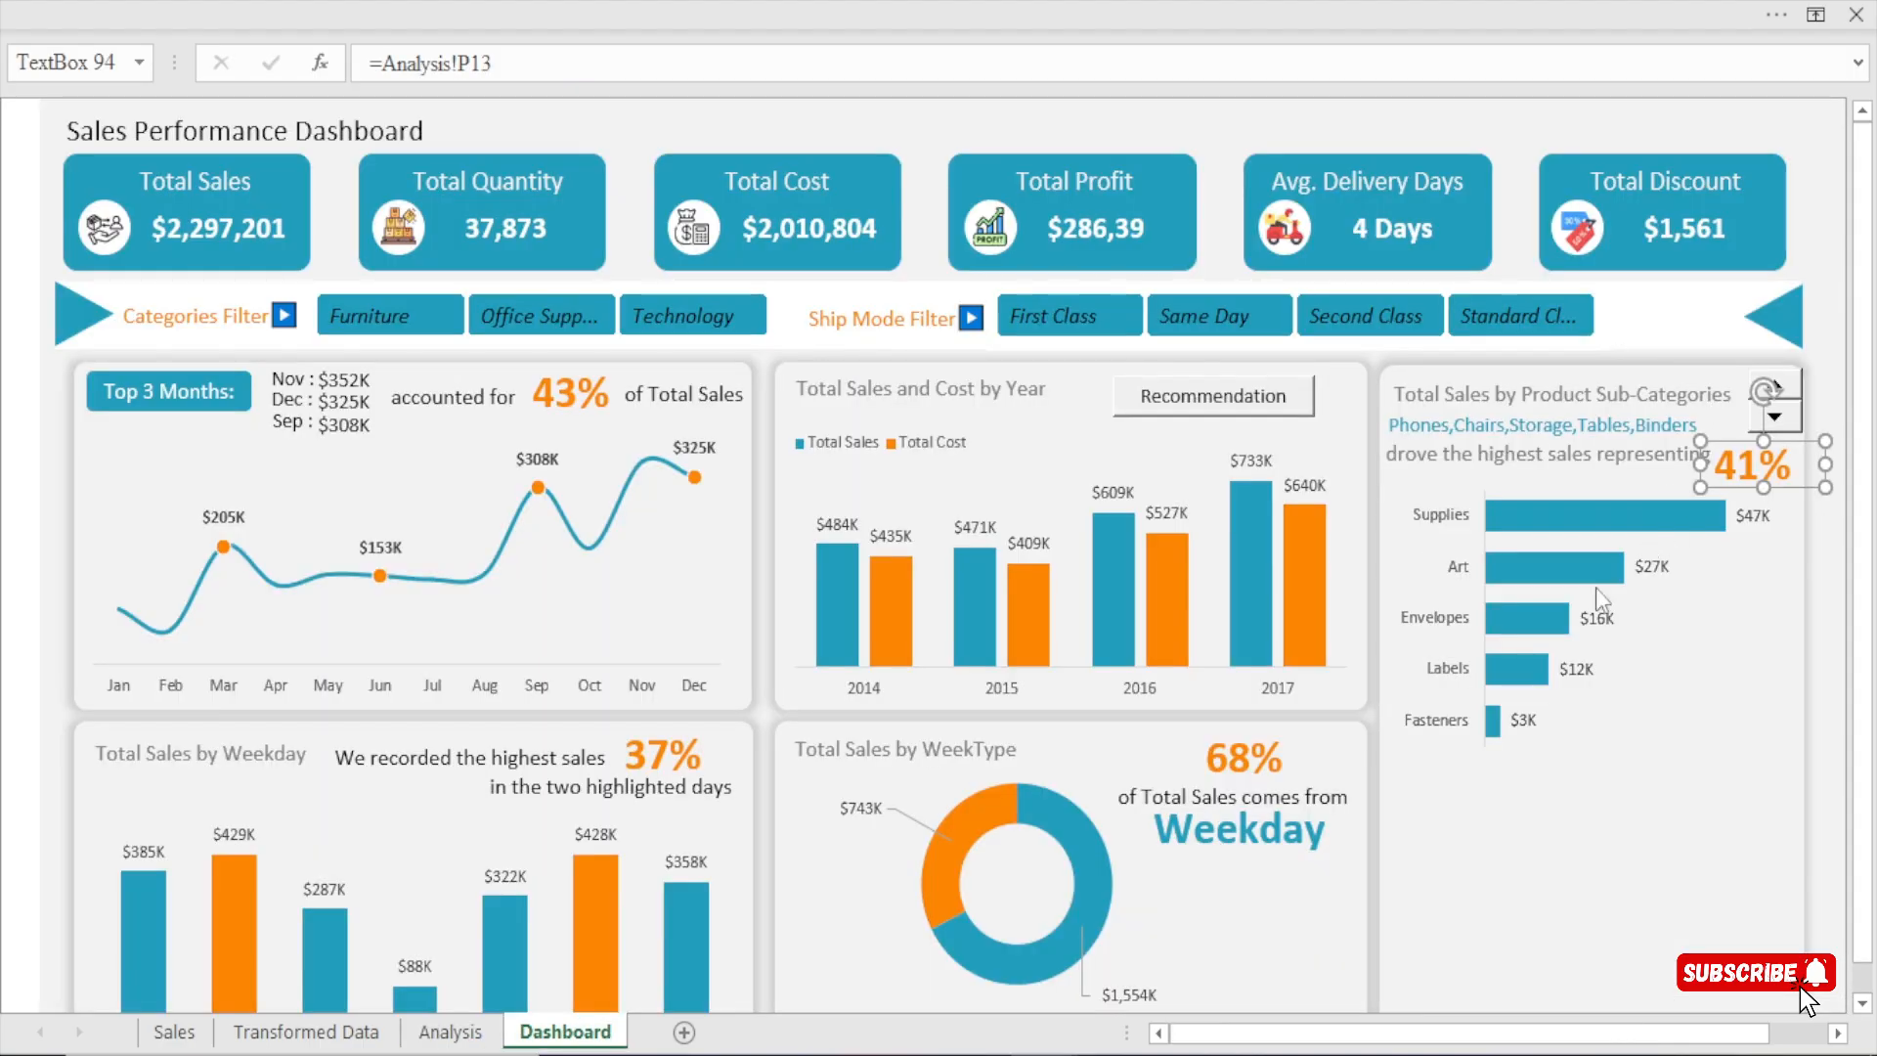
On the Analysis sheet, link BE7:BE11 to the first five Total Sales values by entering =BD7 and filling it down.
click(450, 1031)
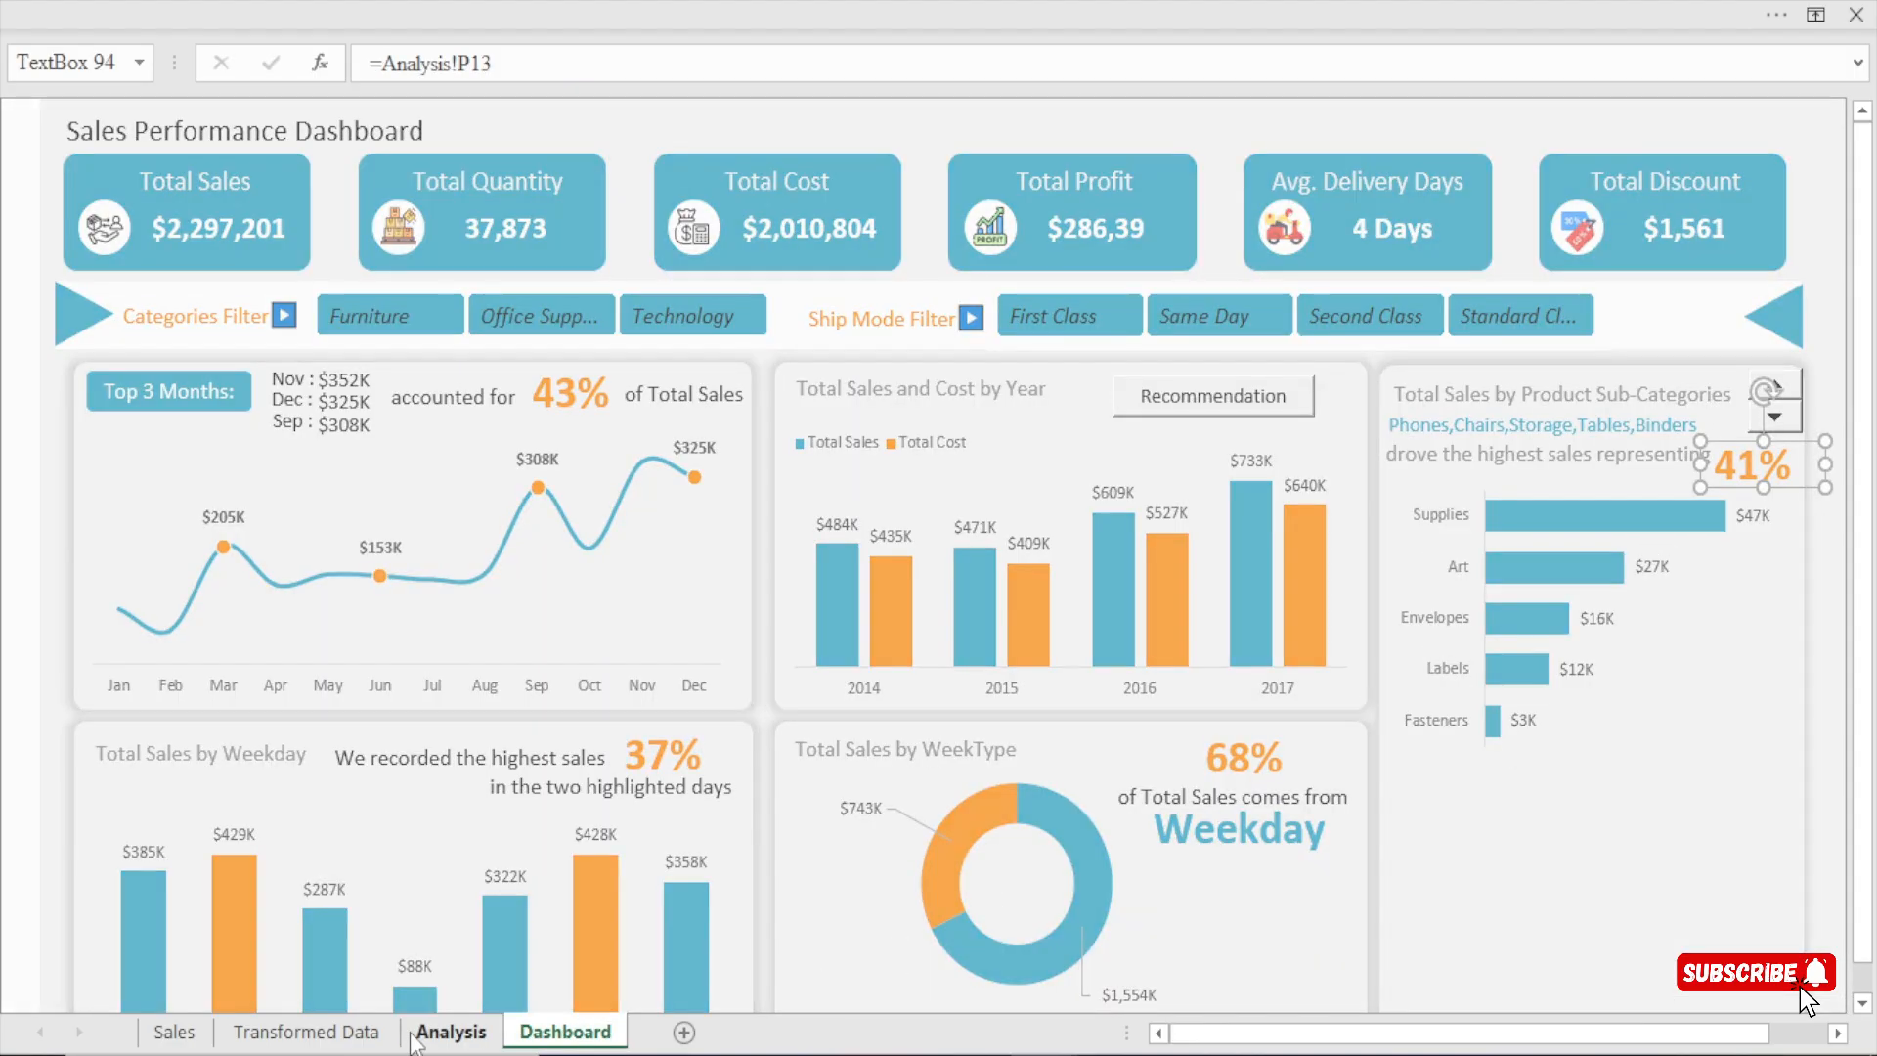
click(720, 381)
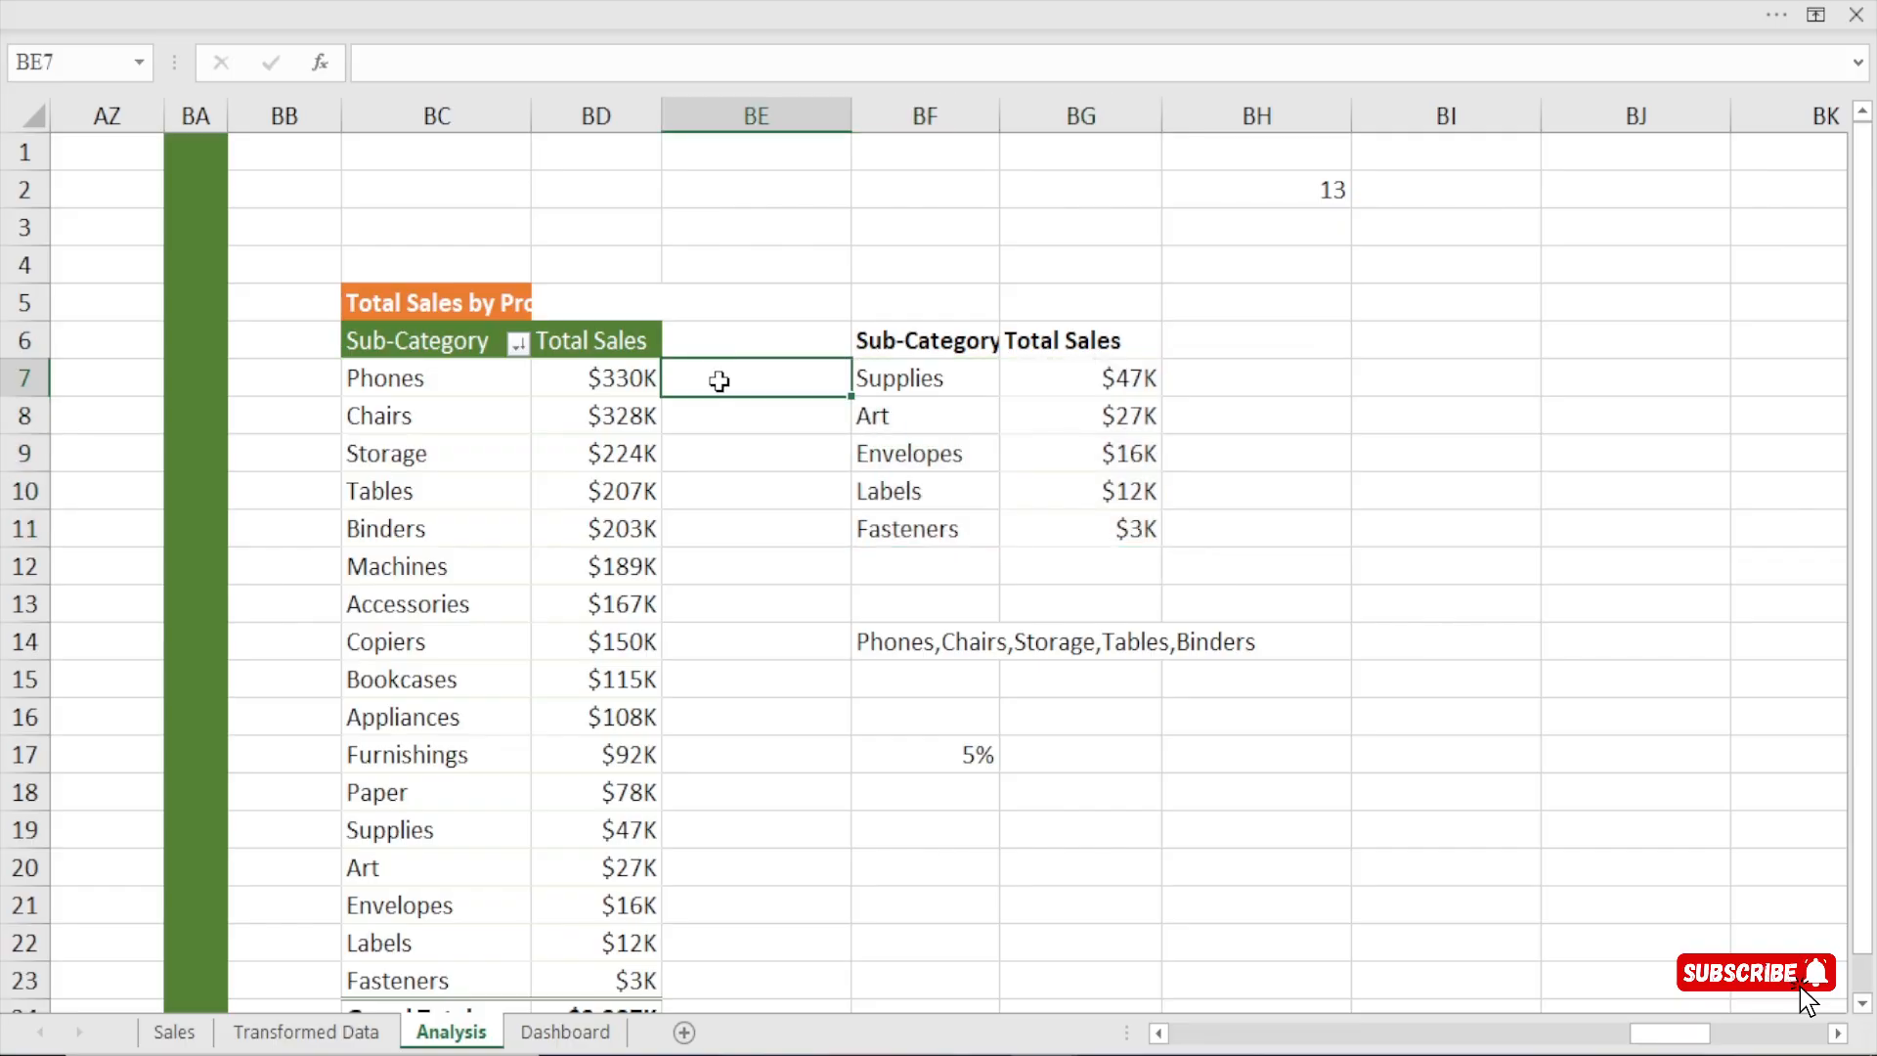
text(=)
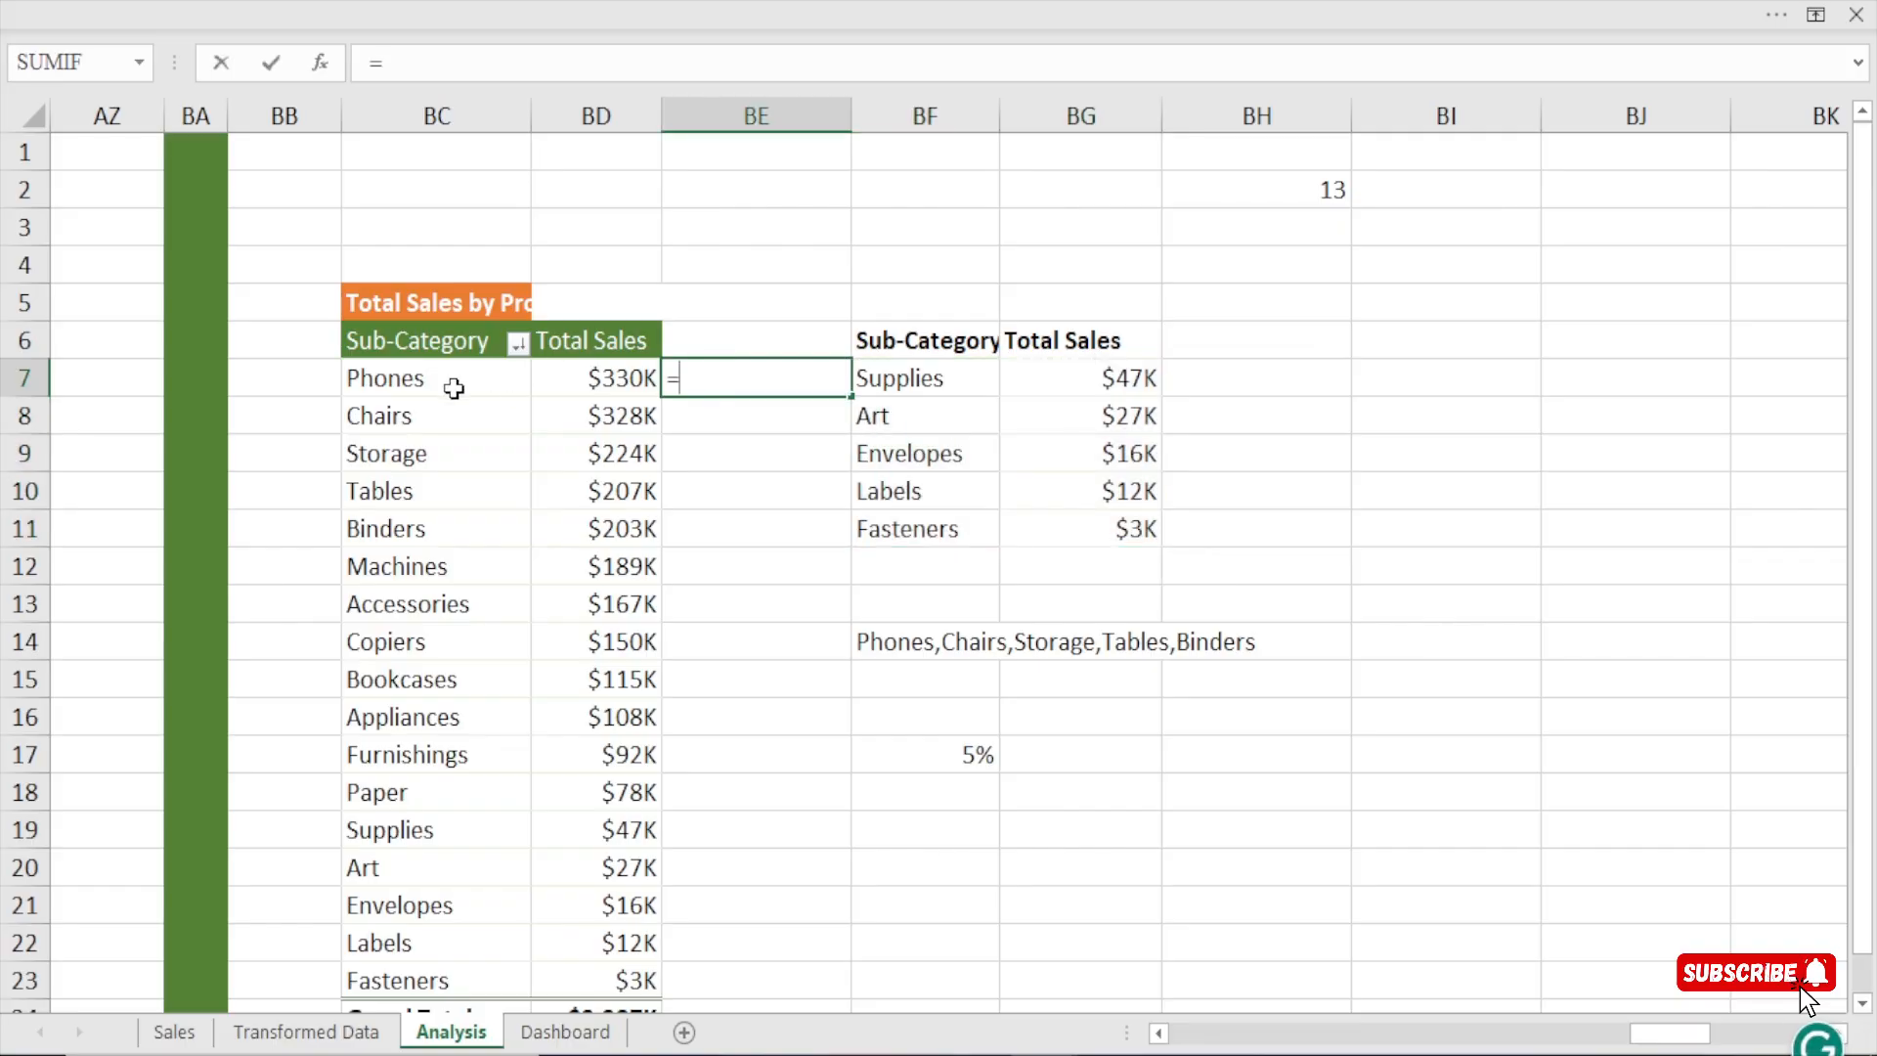
click(598, 381)
key(Return)
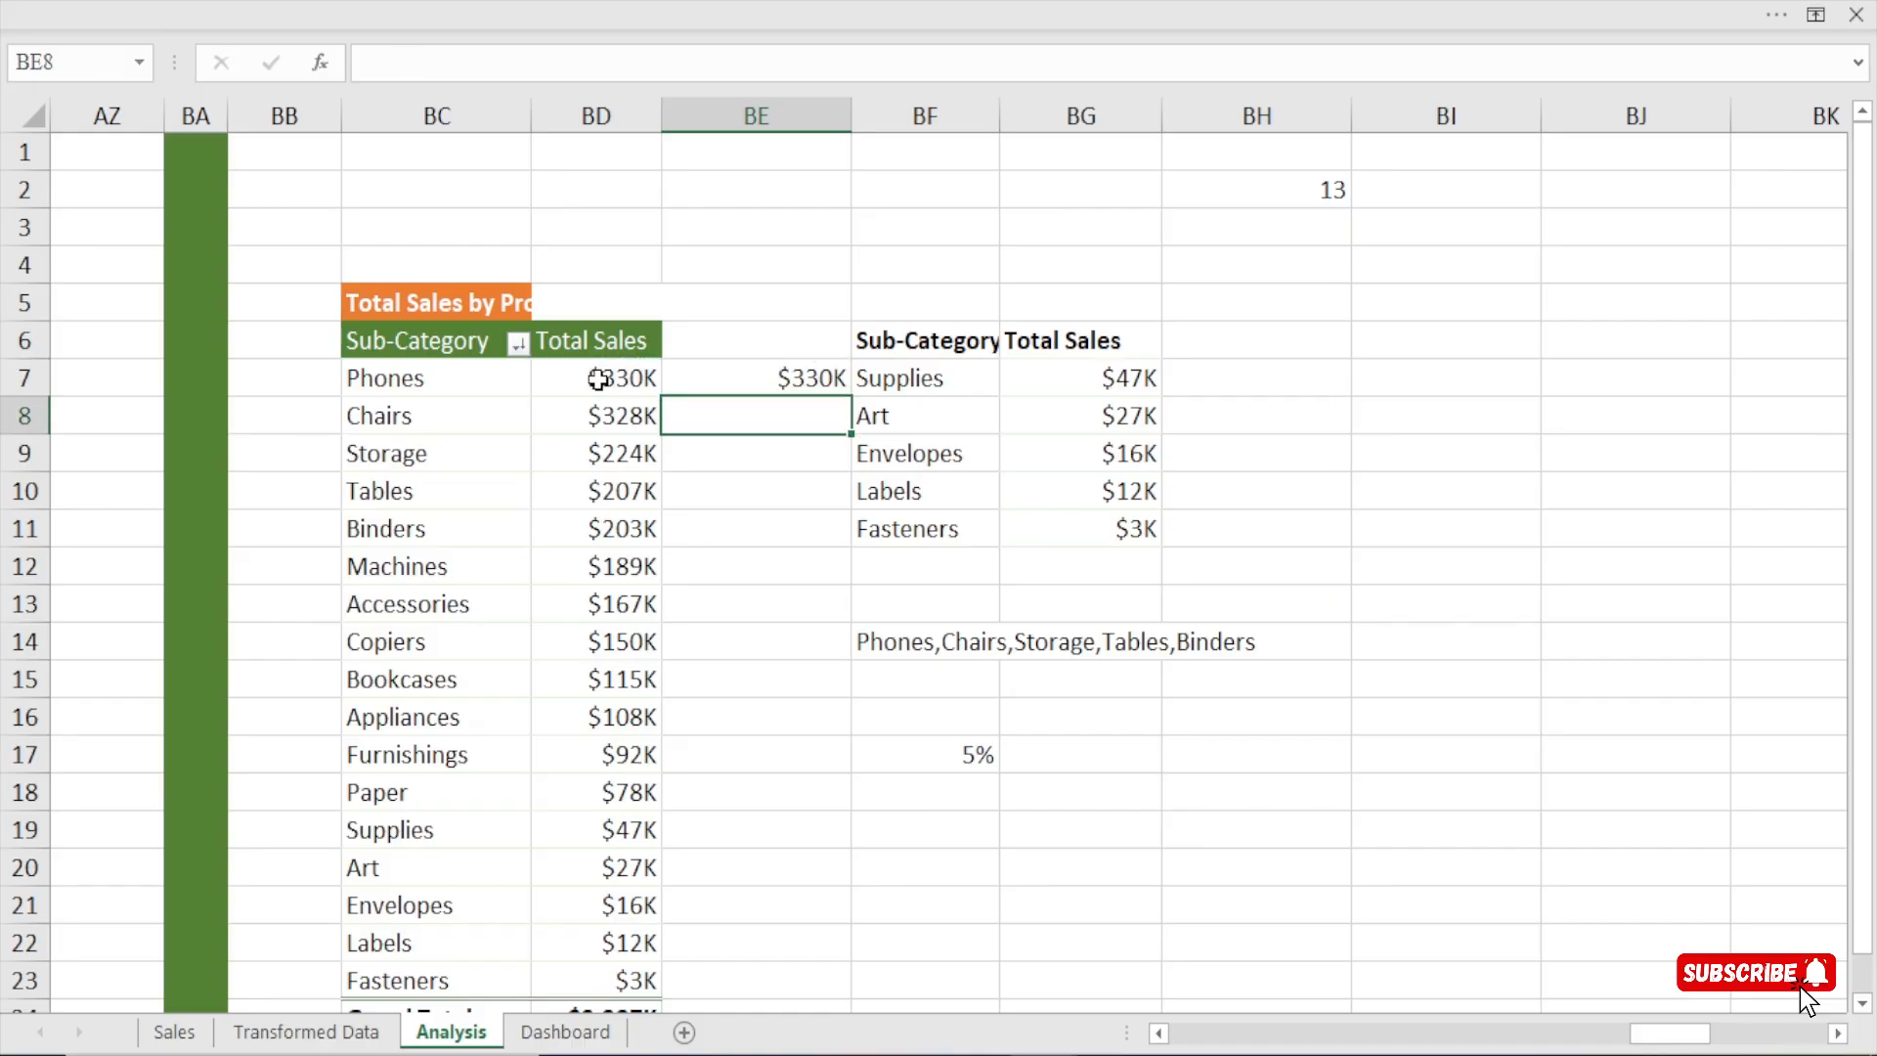
click(719, 380)
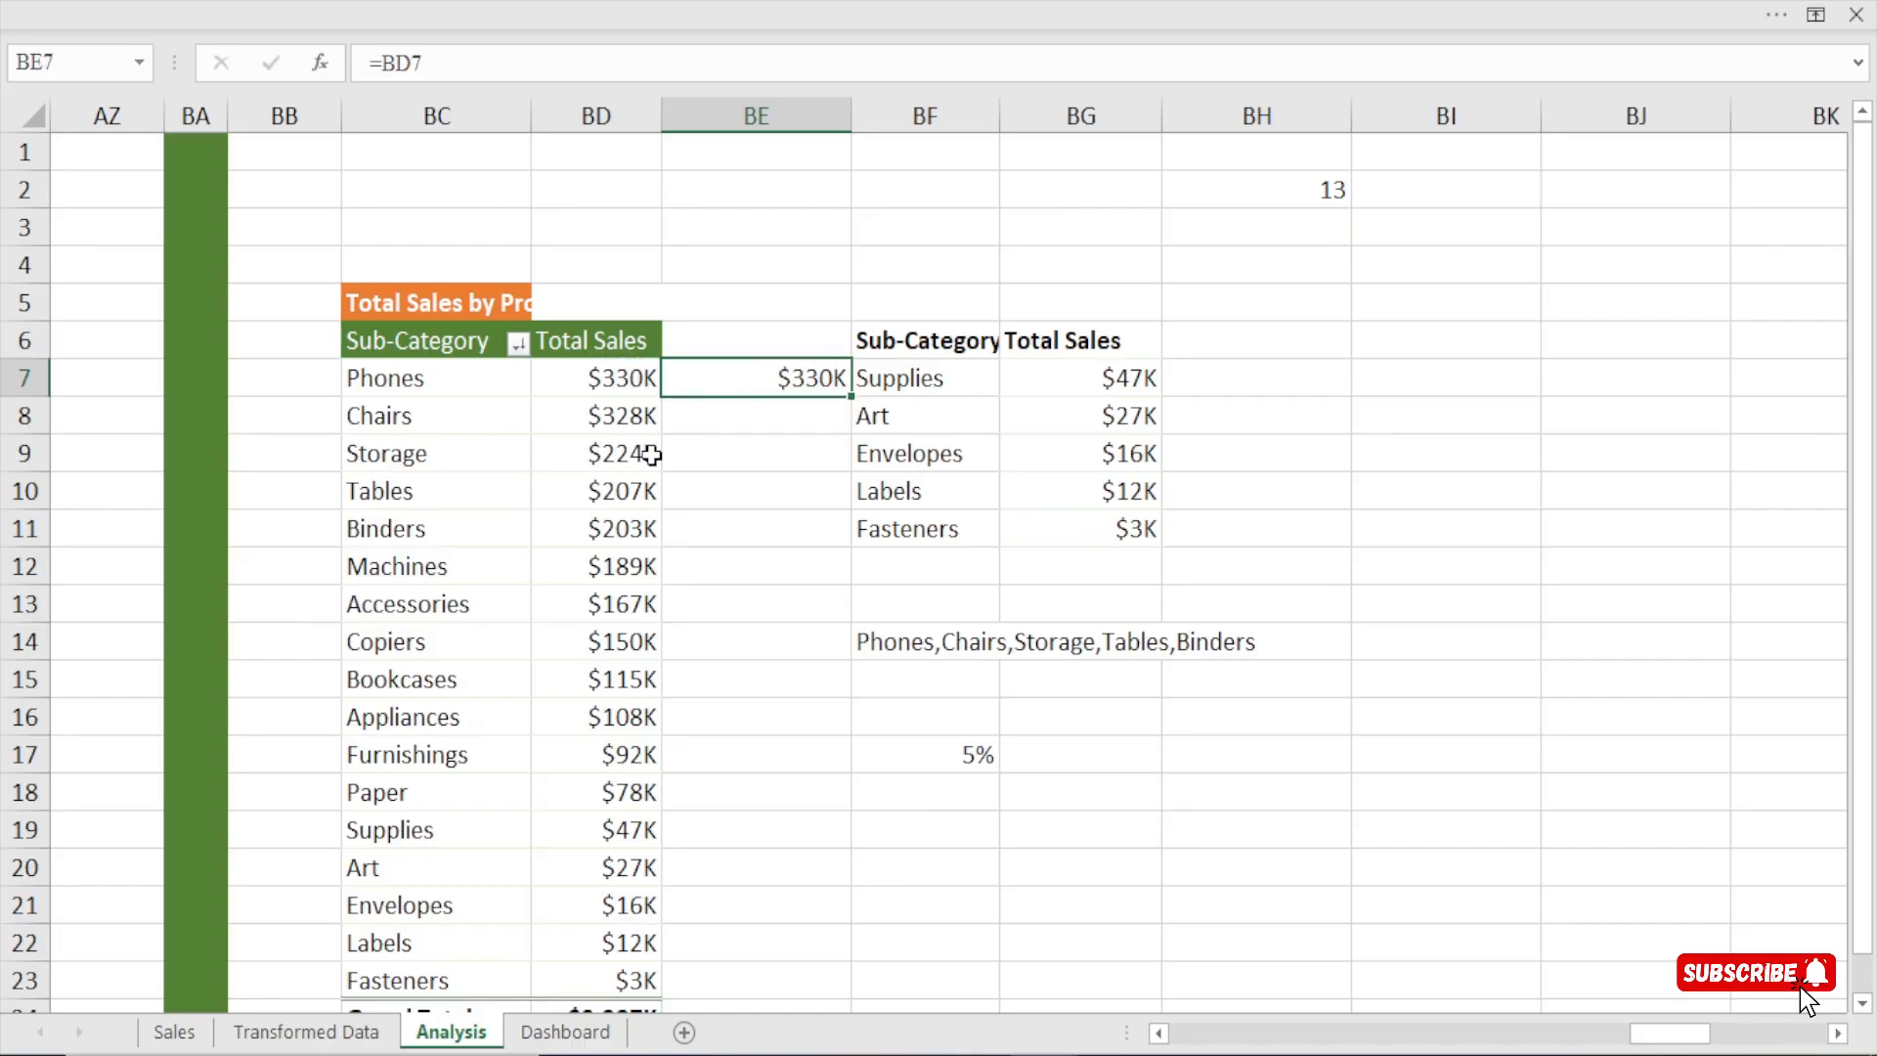
drag(848, 398, 846, 499)
drag(843, 542, 846, 546)
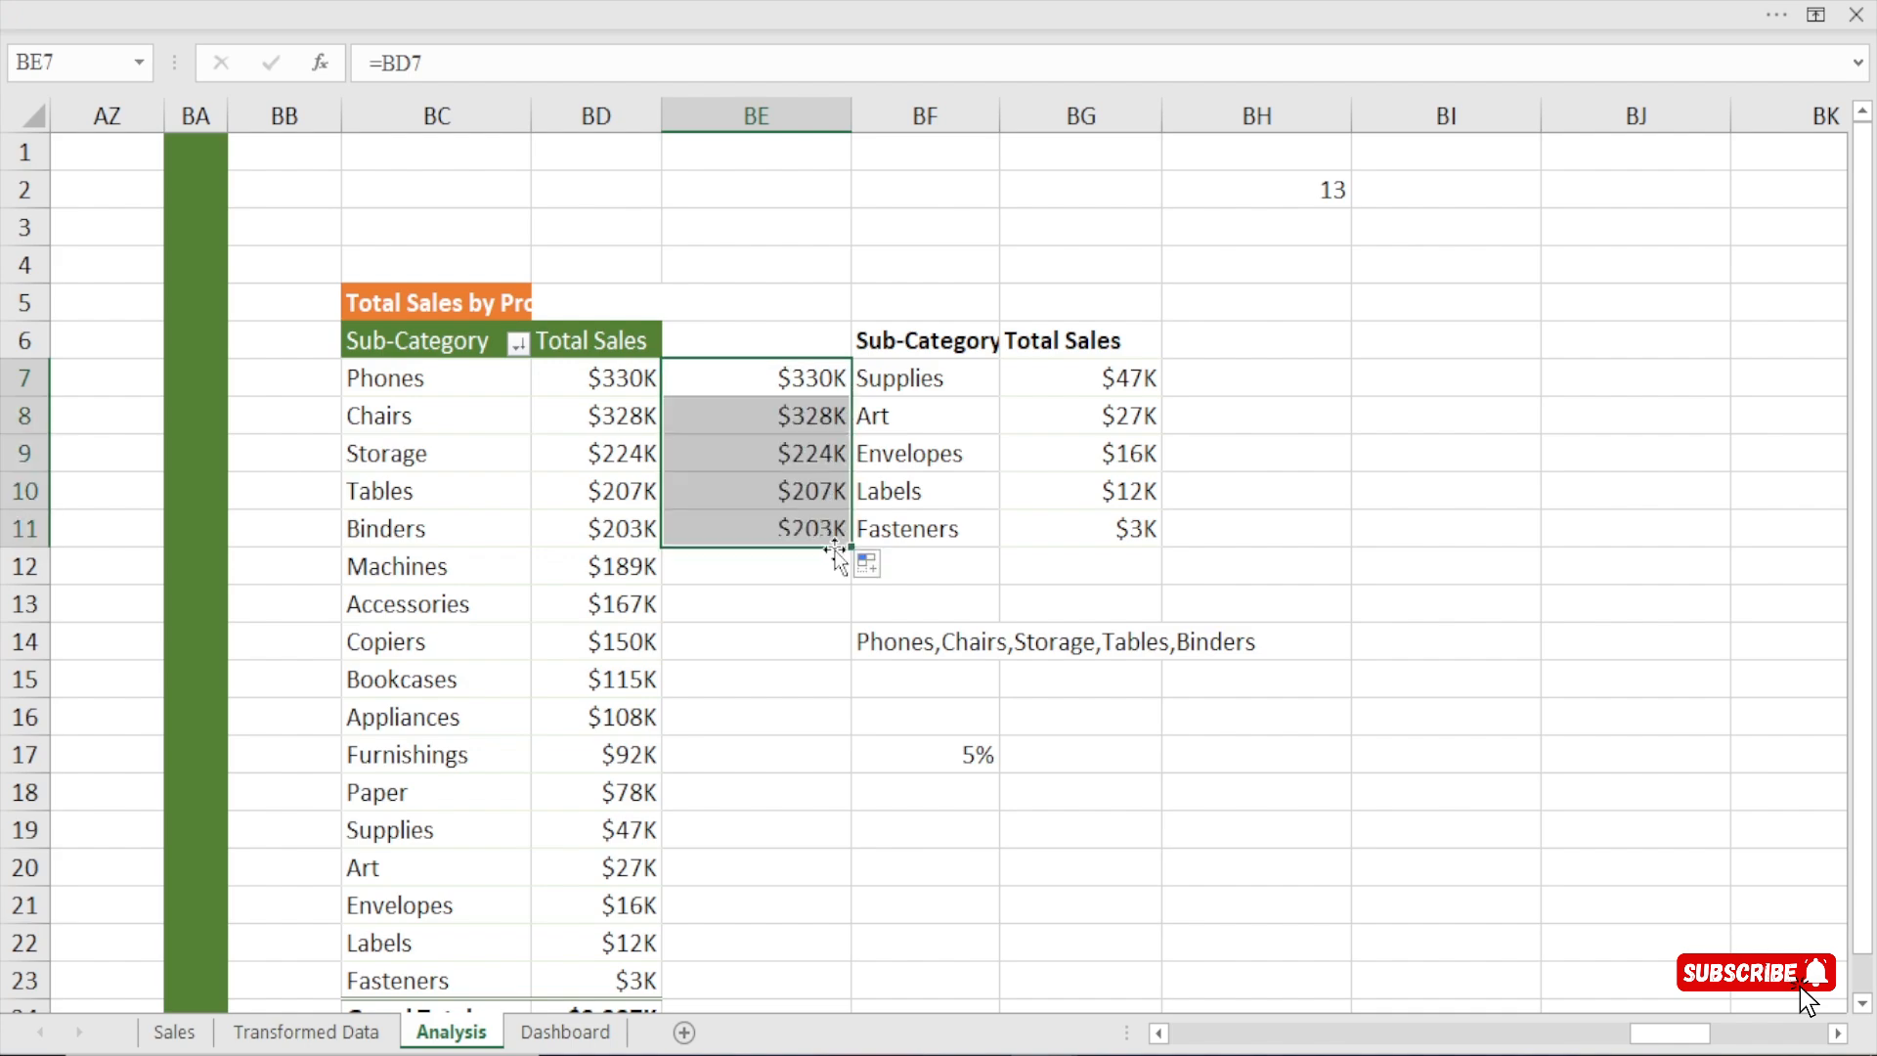
Clear the share formula from BF17 and move the five-row list with its headers from BF6:BG11 to BG6:BH11.
click(941, 774)
click(955, 754)
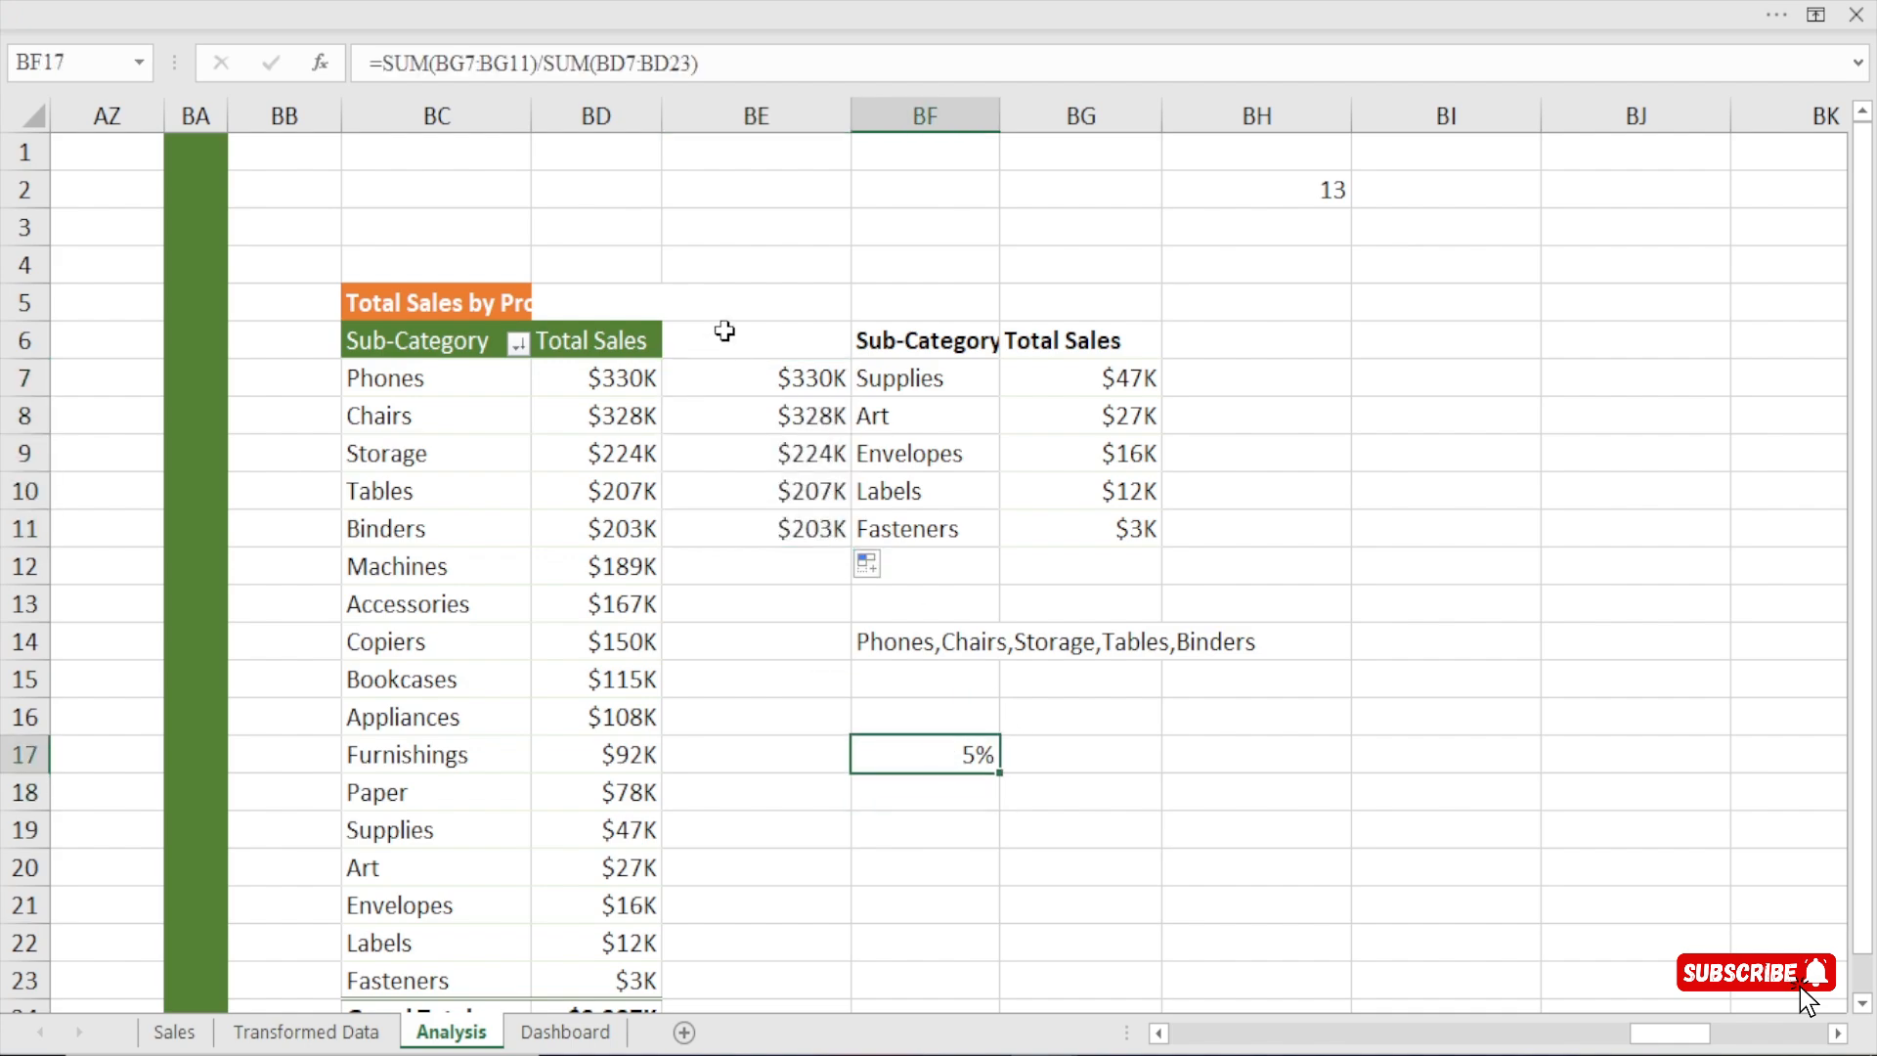
key(Delete)
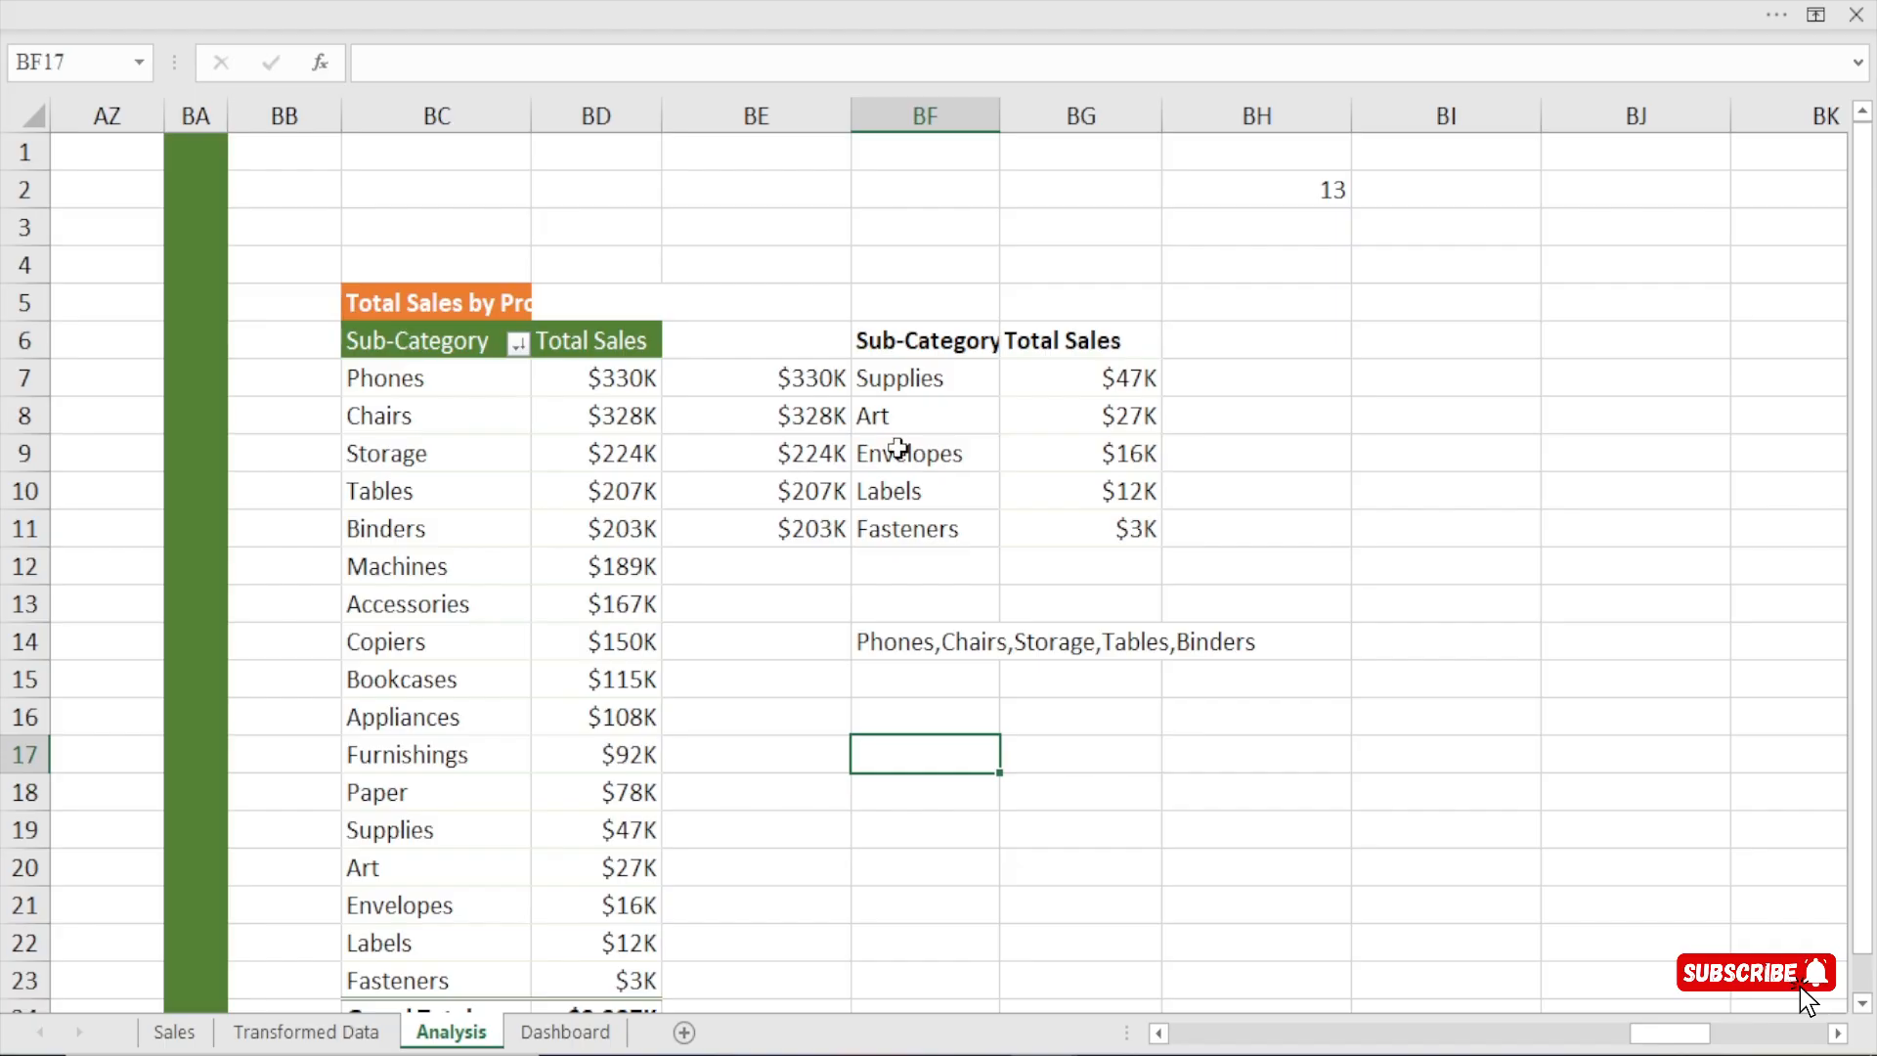
drag(906, 356, 1135, 525)
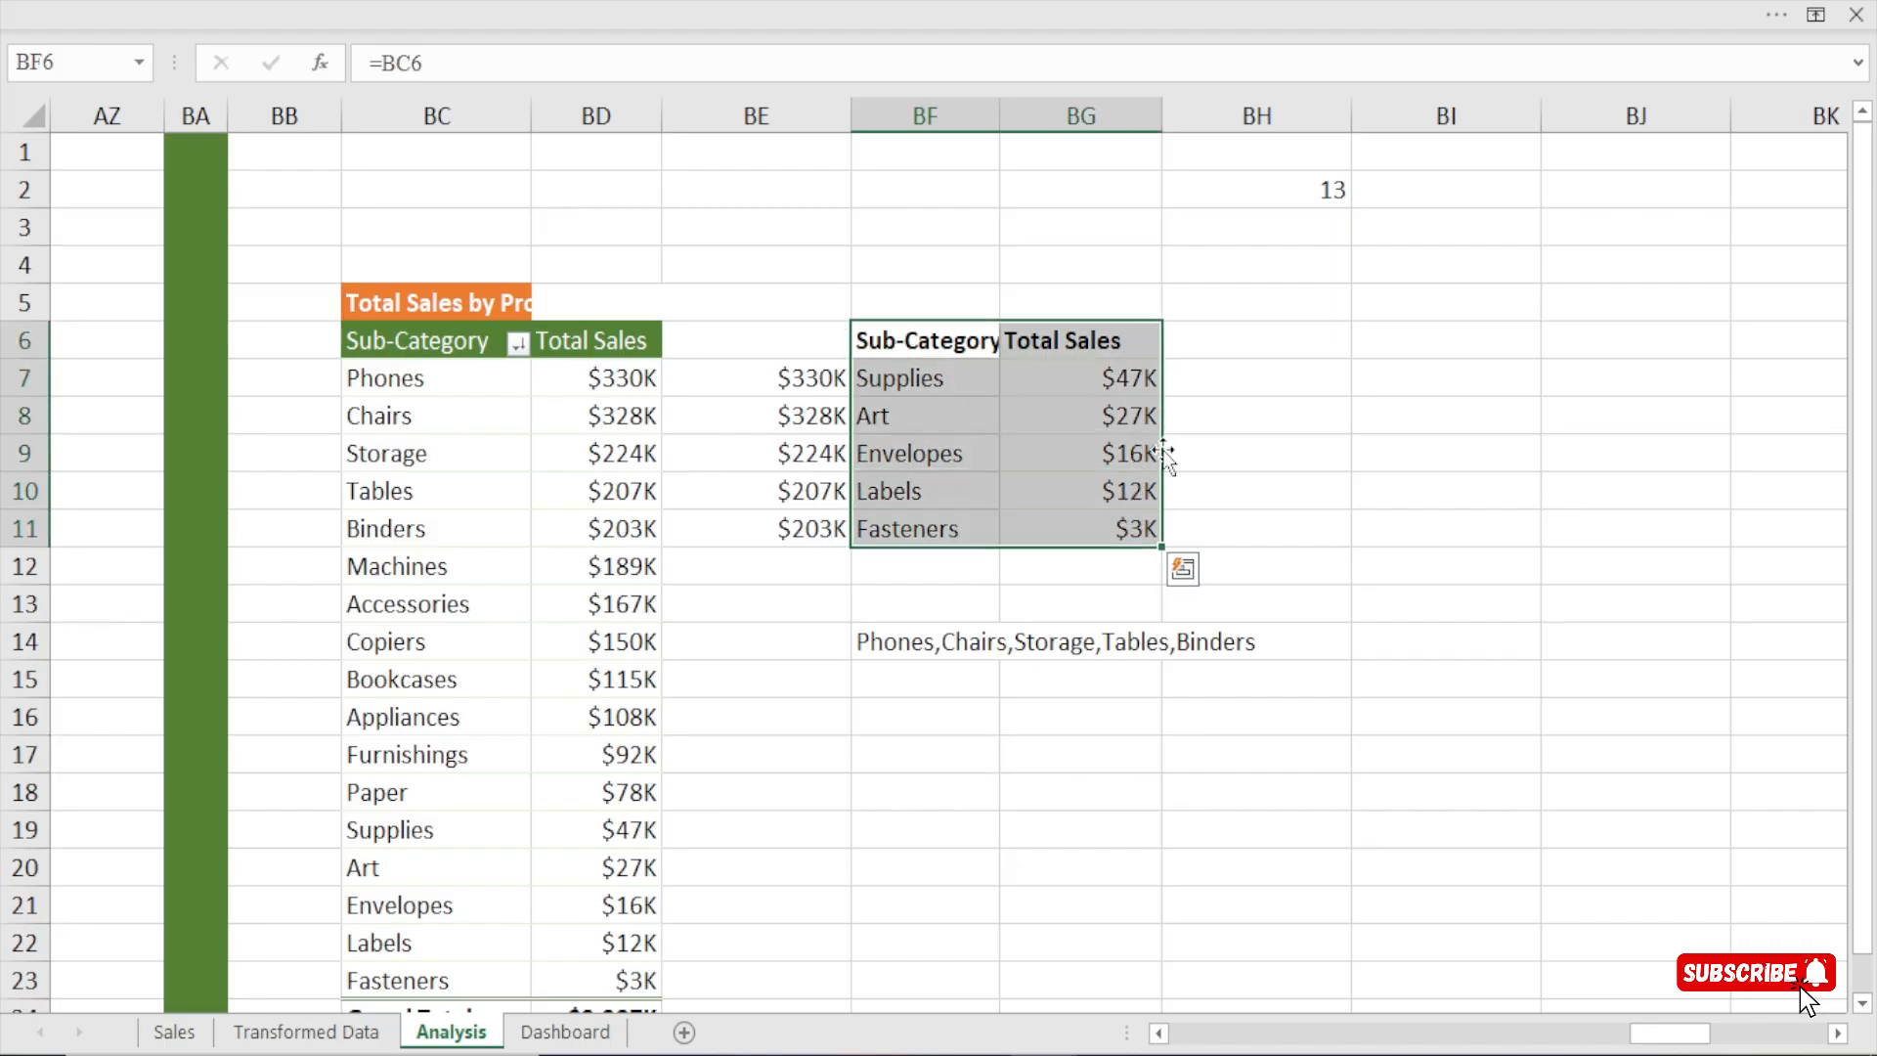
drag(1162, 446, 1248, 465)
Calculate the top five sub-categories' share of total sales in cell BF16 with =SUM(BE7:BE11)/SUM(BD7:BD23).
click(901, 725)
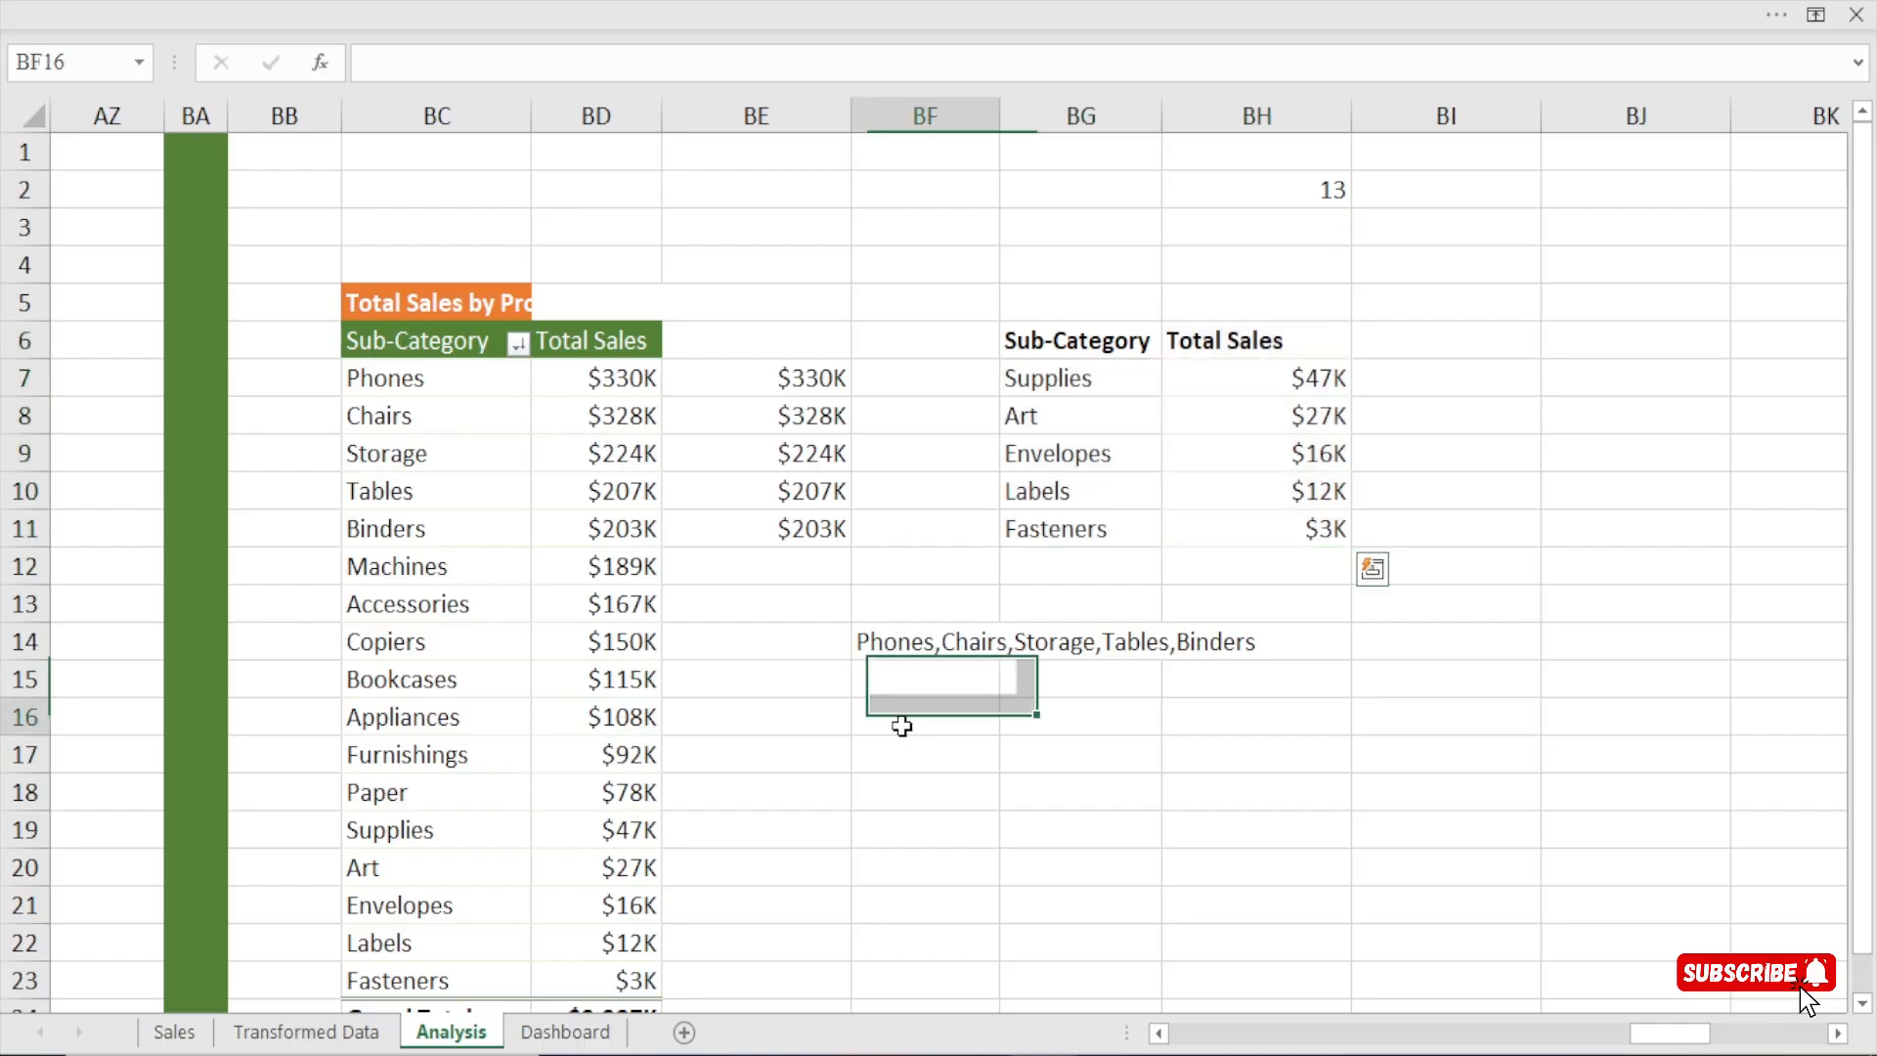
text(=sum()
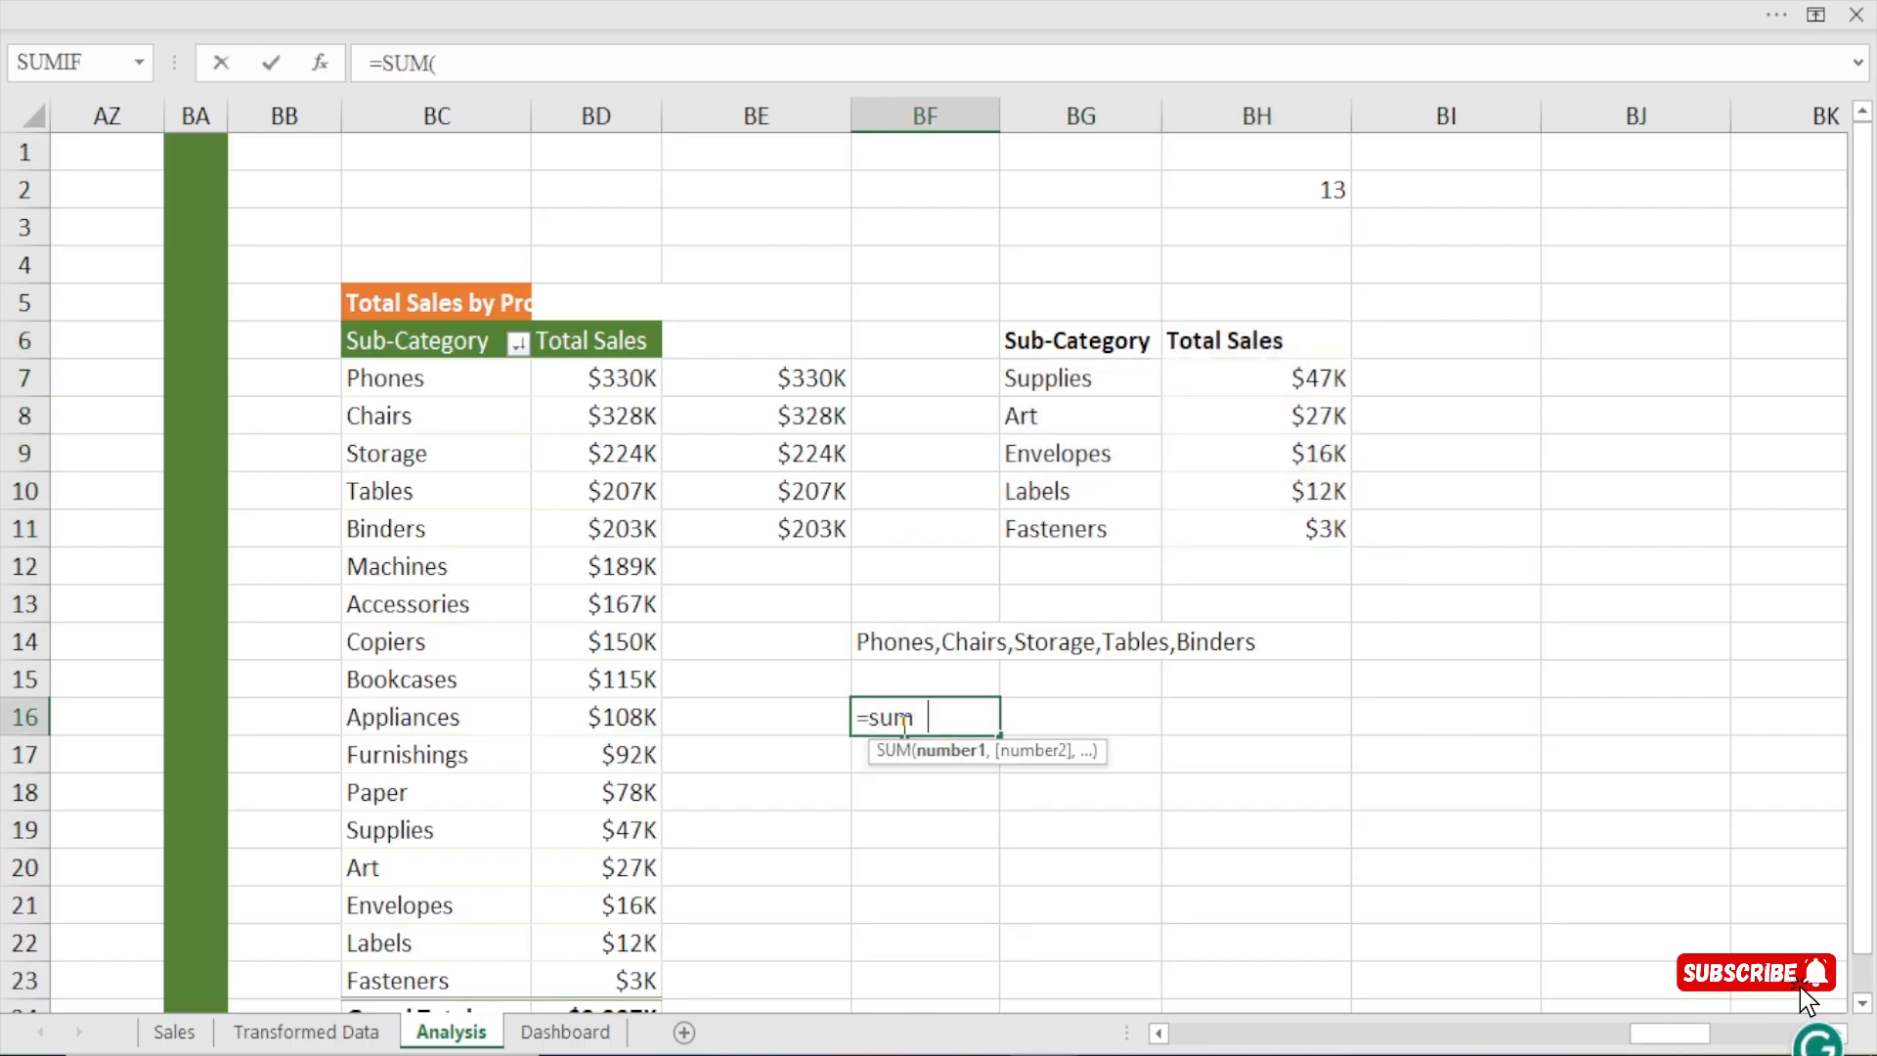
key(Tab)
drag(804, 377, 795, 534)
text())
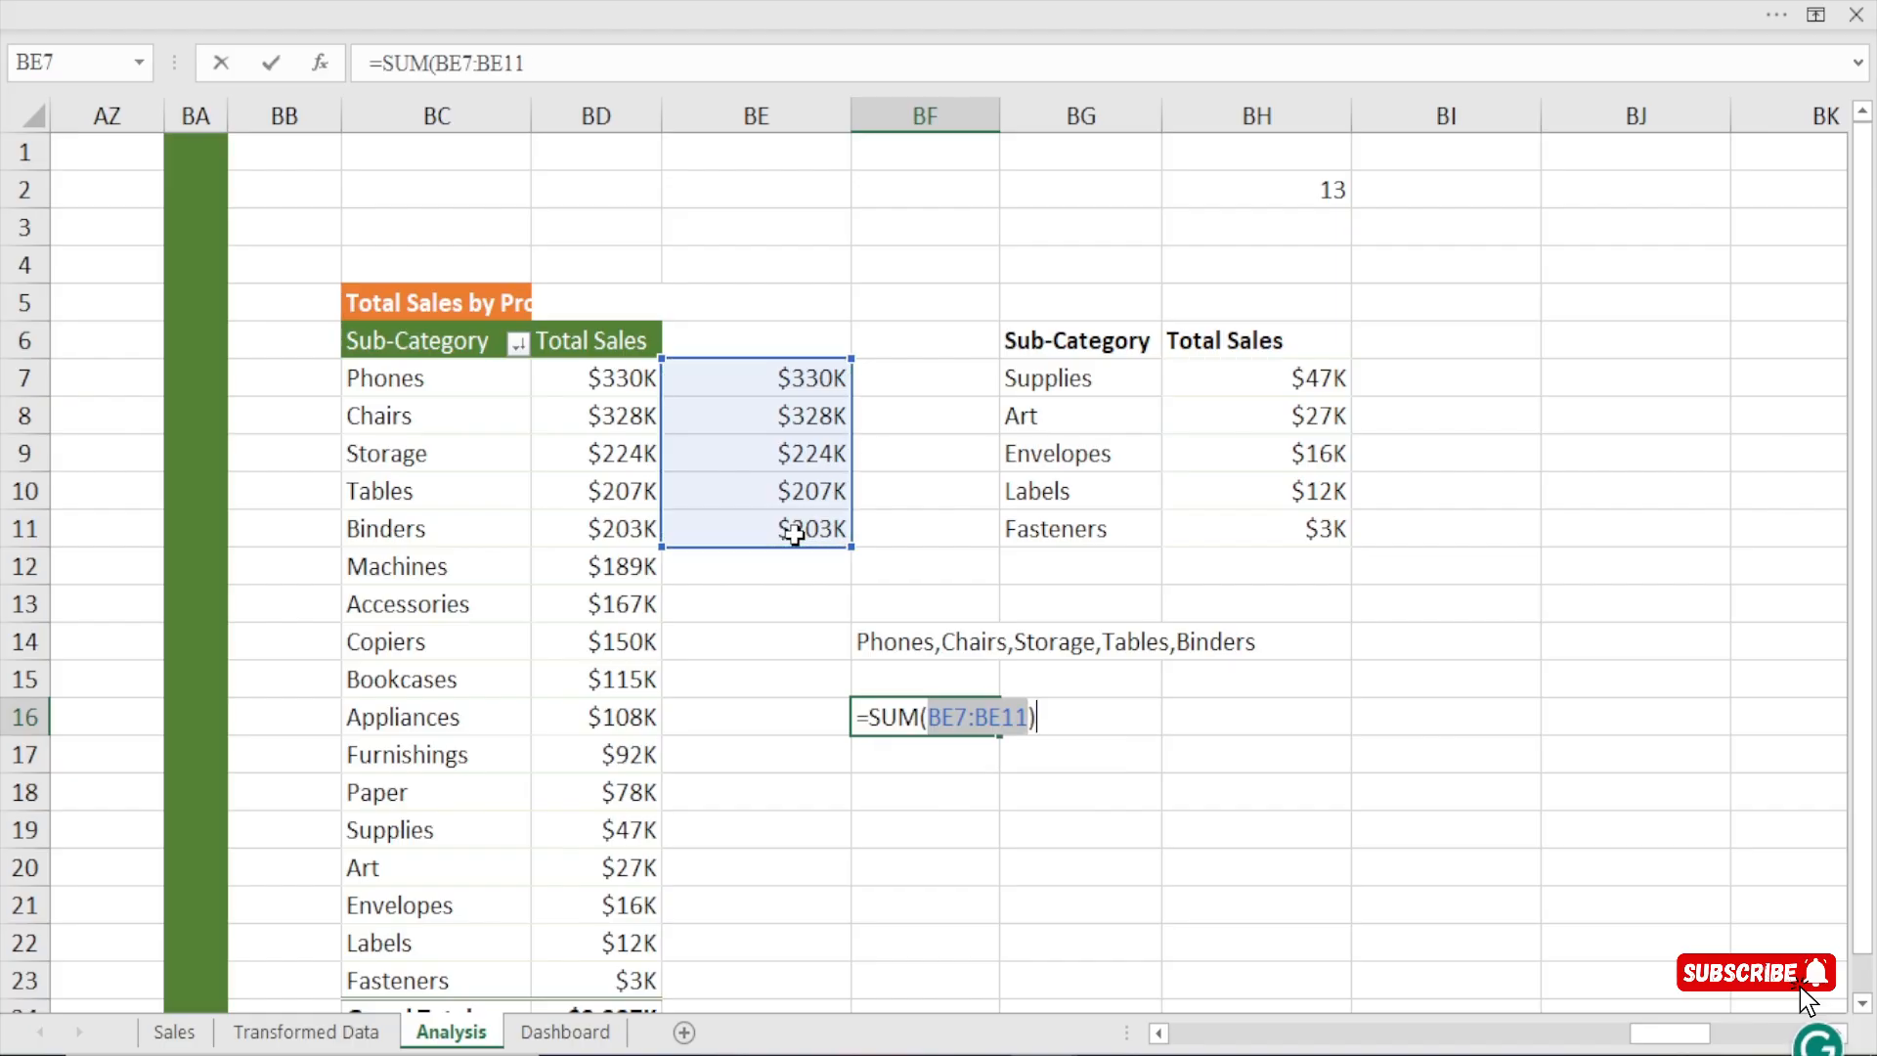
text(/sum)
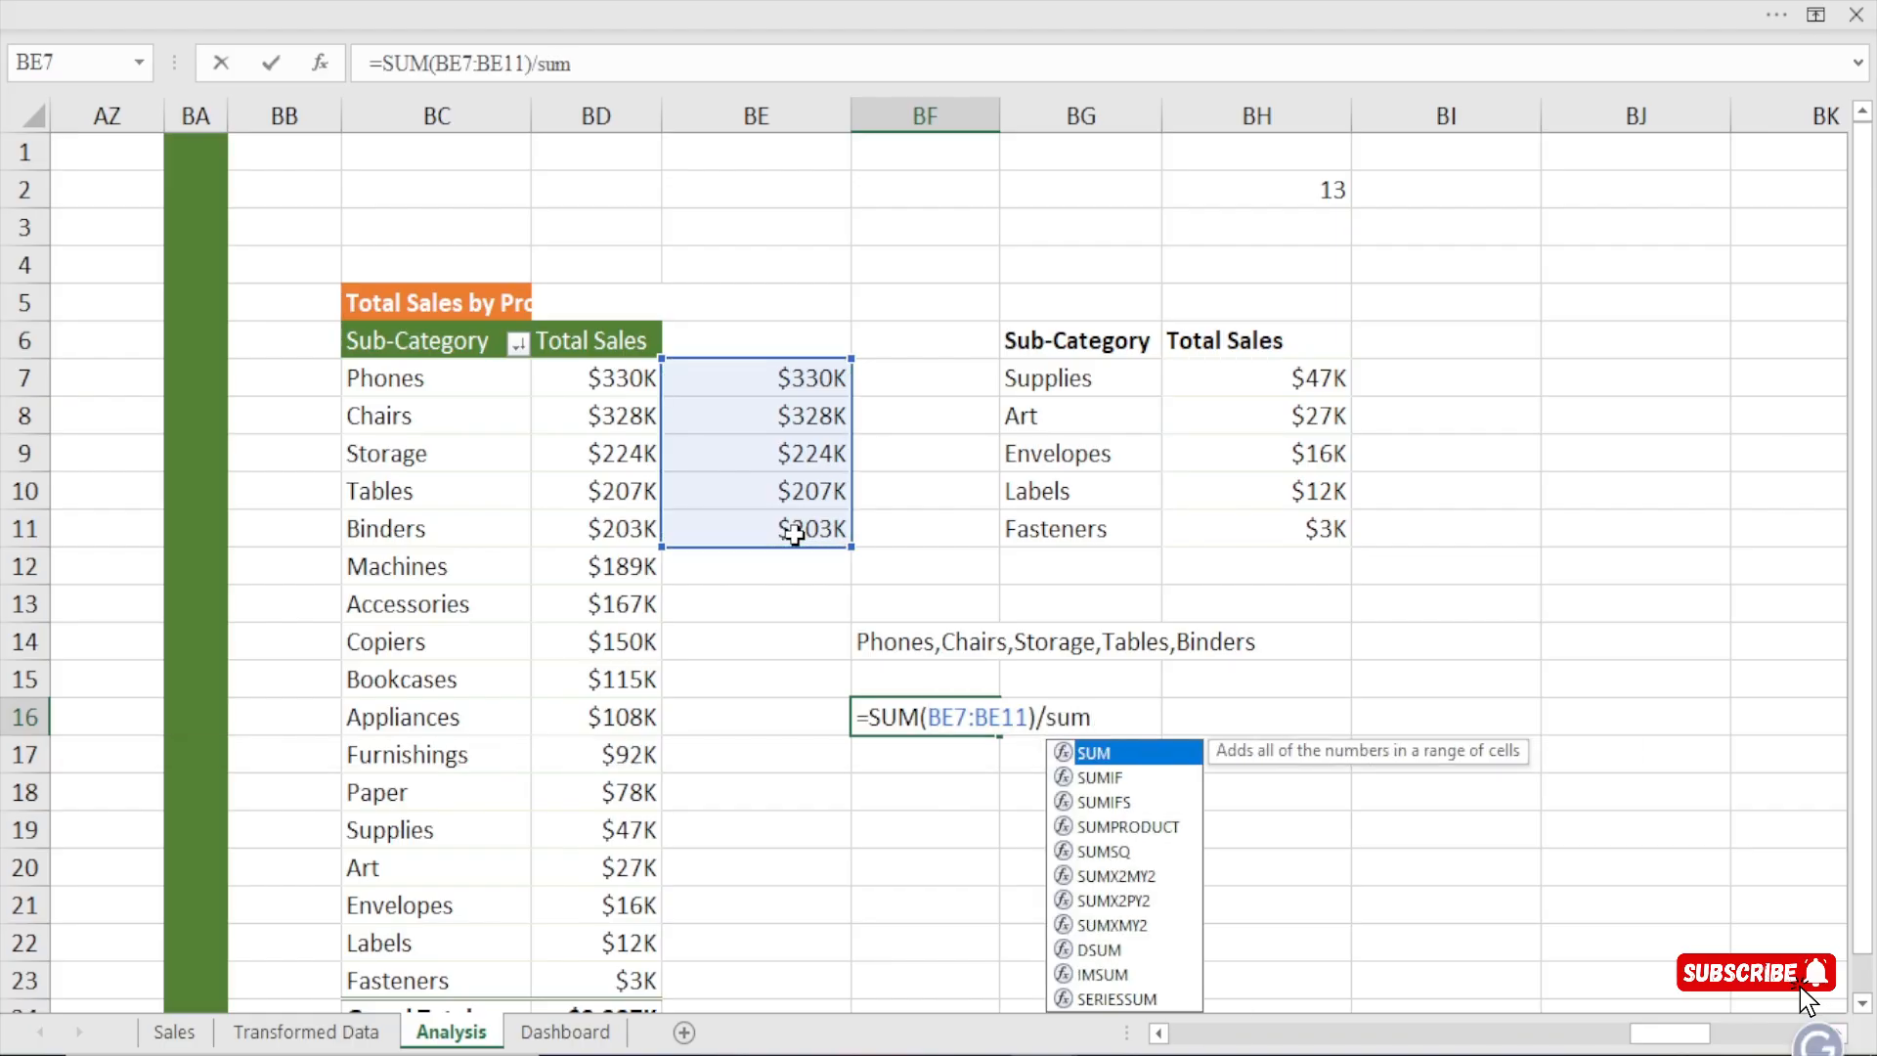
key(Tab)
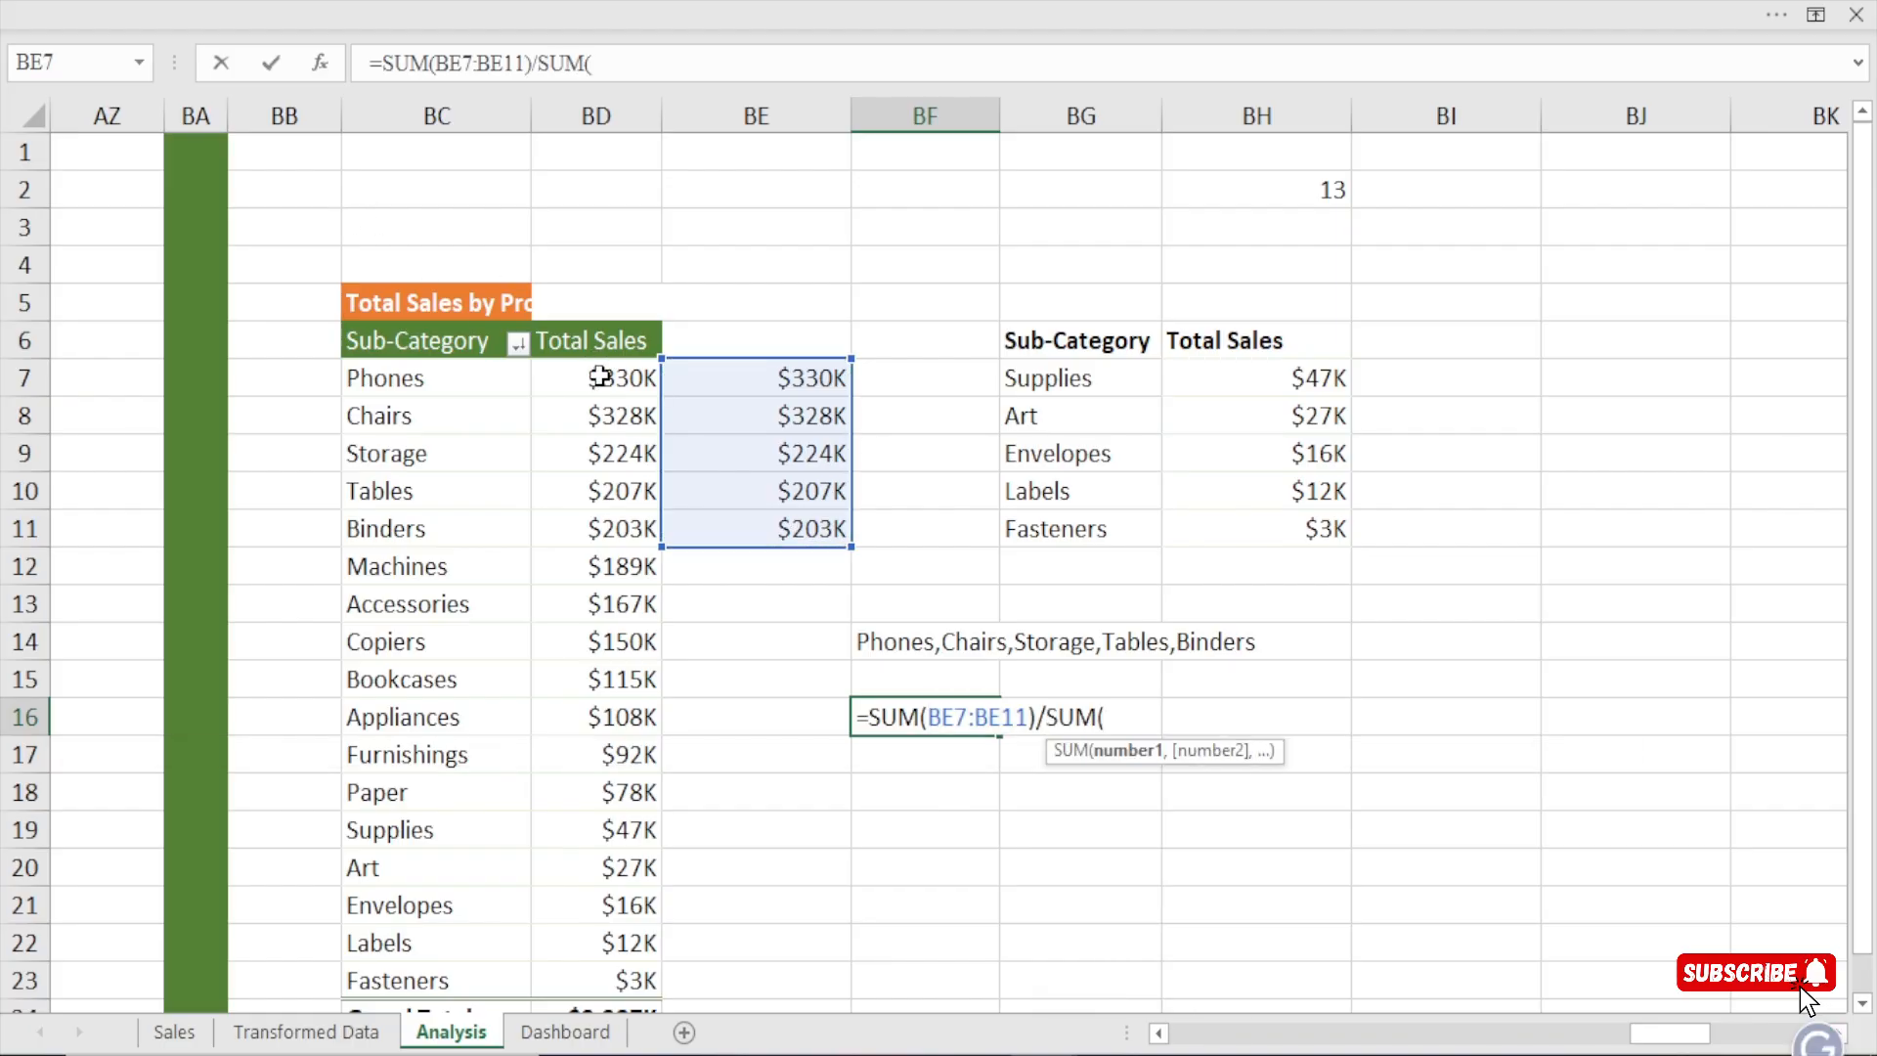
drag(601, 375, 619, 966)
text())
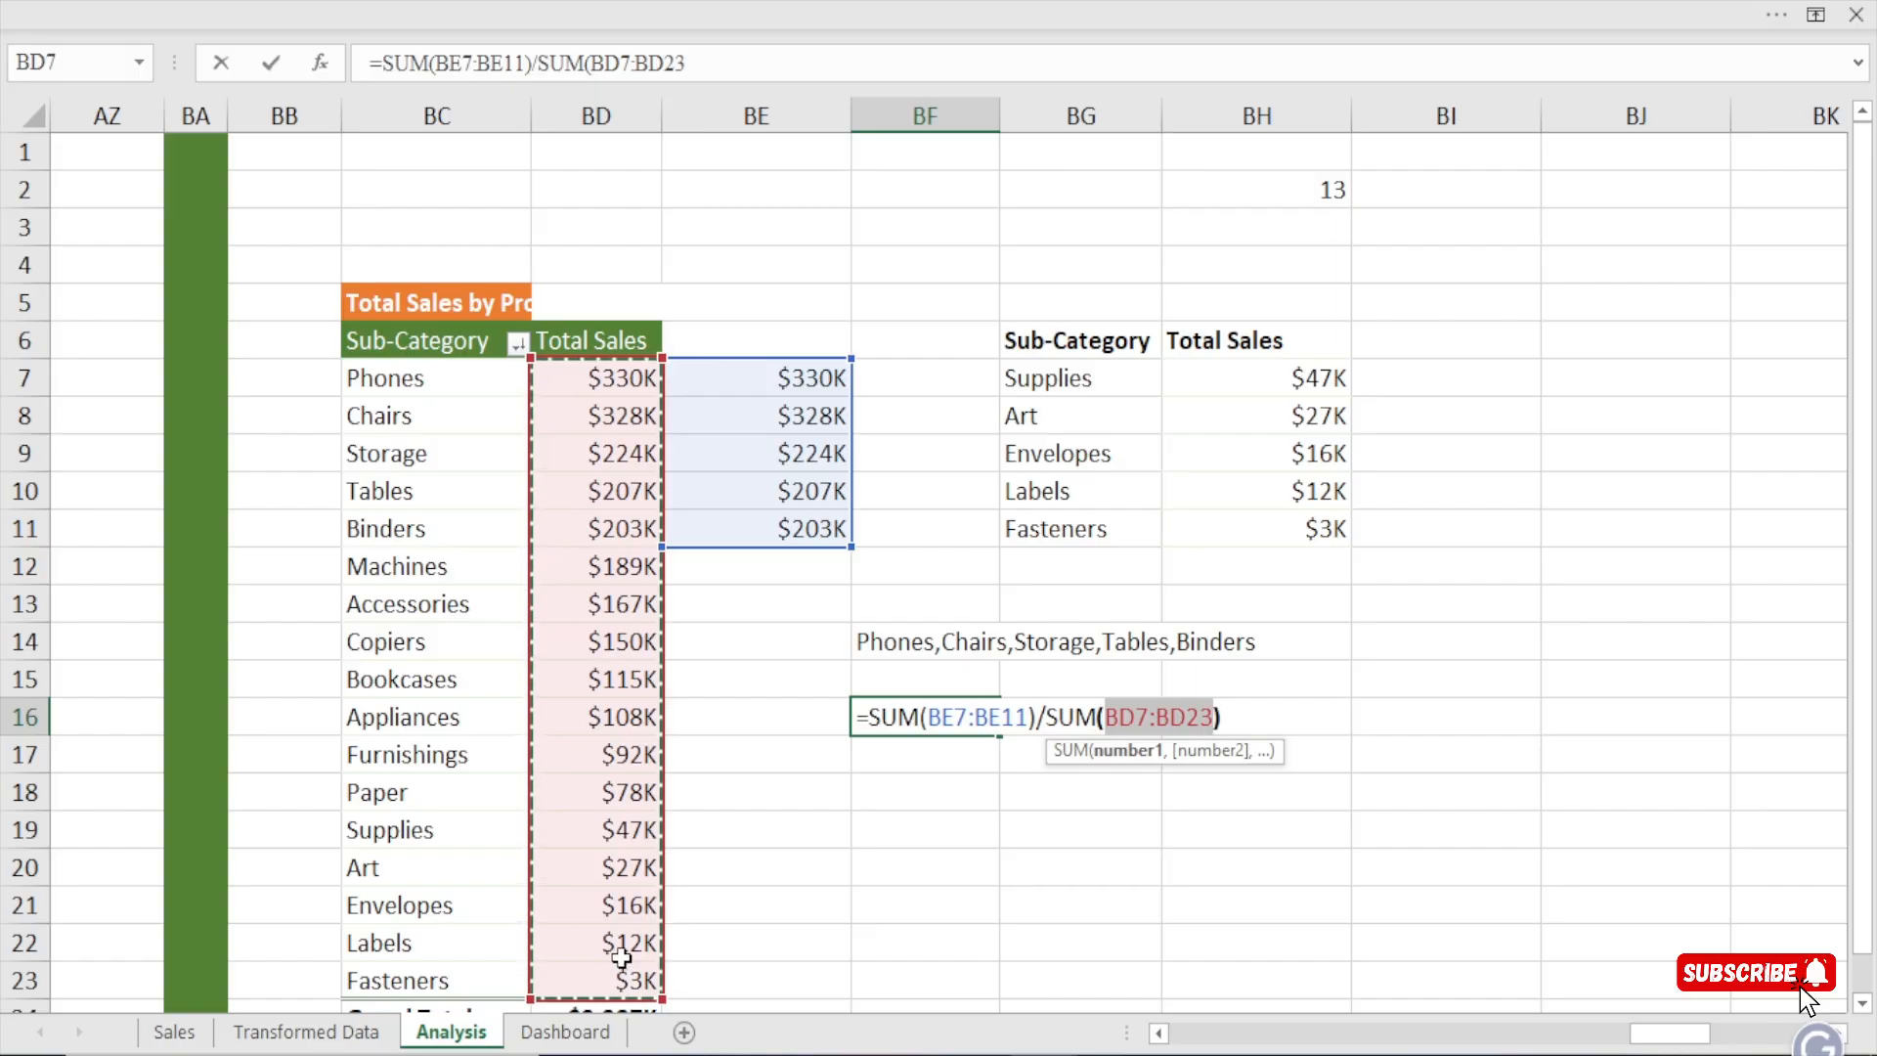
key(Return)
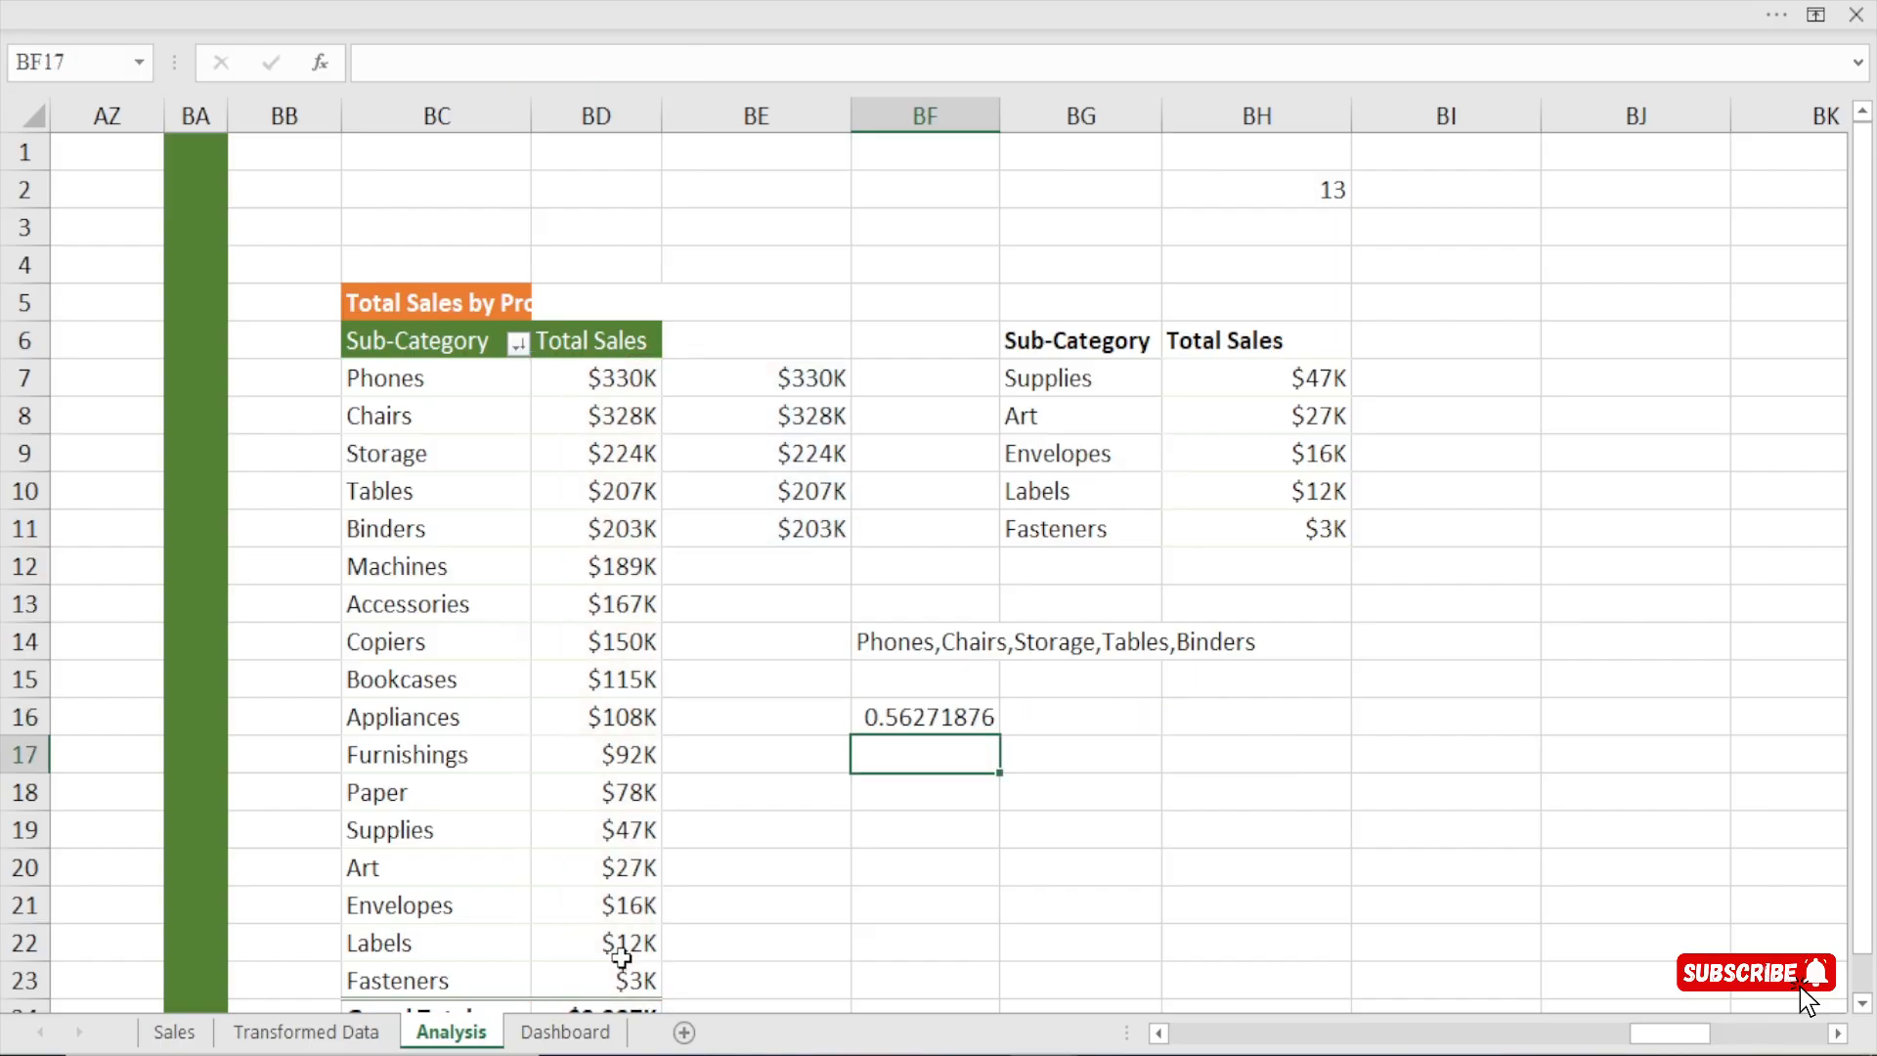
Format cell BF16 as a percentage with 0 decimal places.
click(921, 718)
key(ctrl+1)
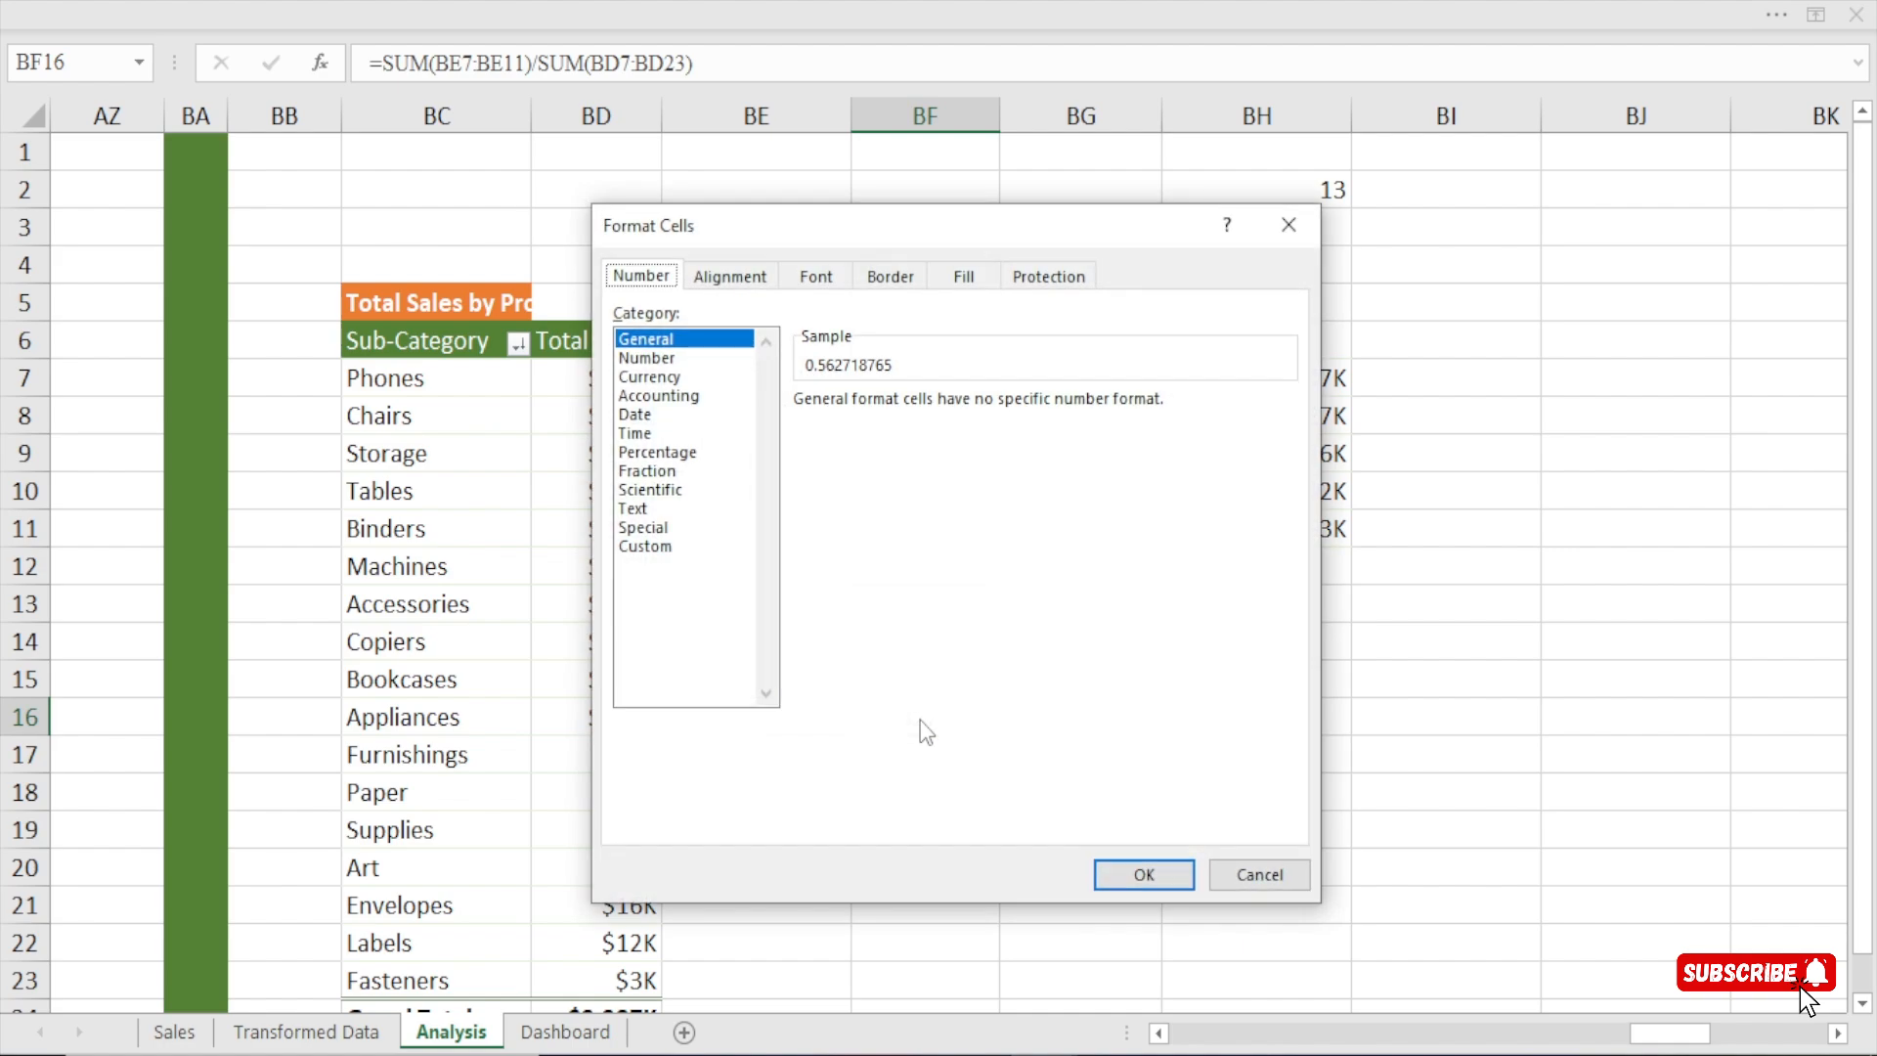
click(657, 452)
click(979, 407)
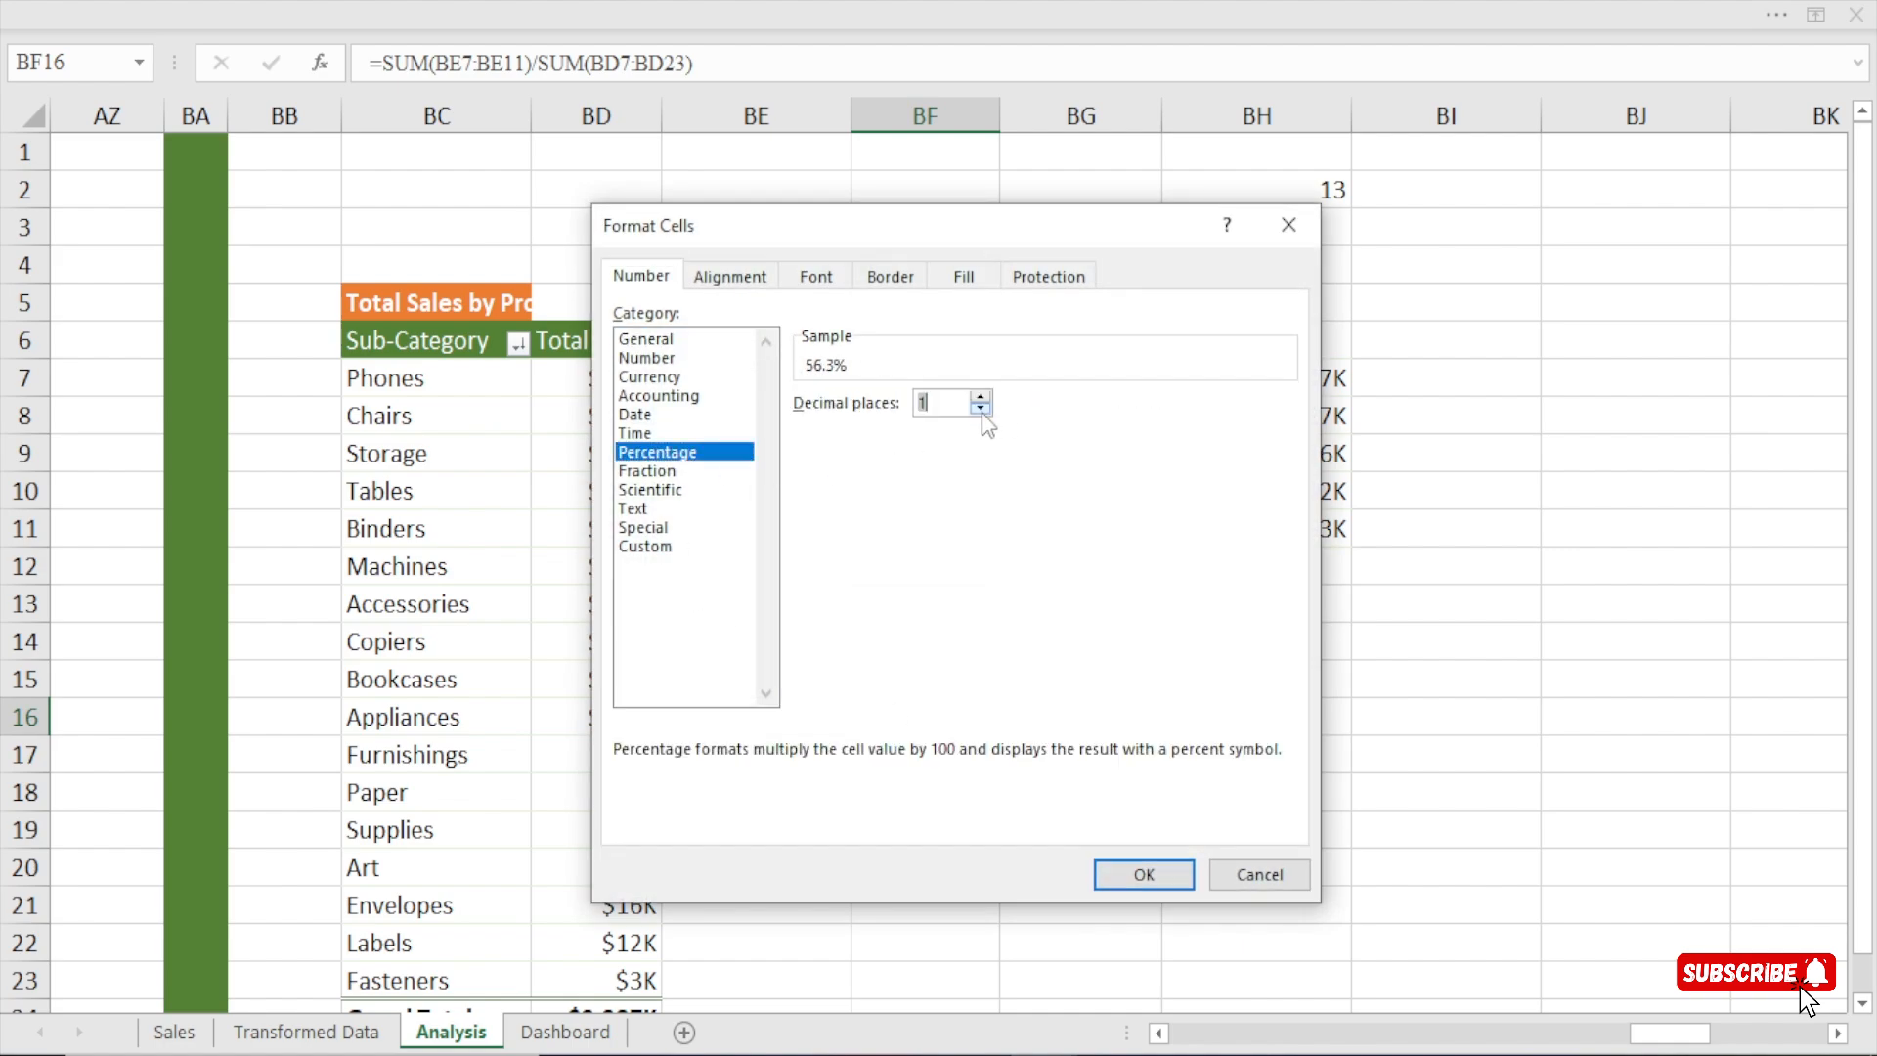
click(979, 408)
click(1129, 868)
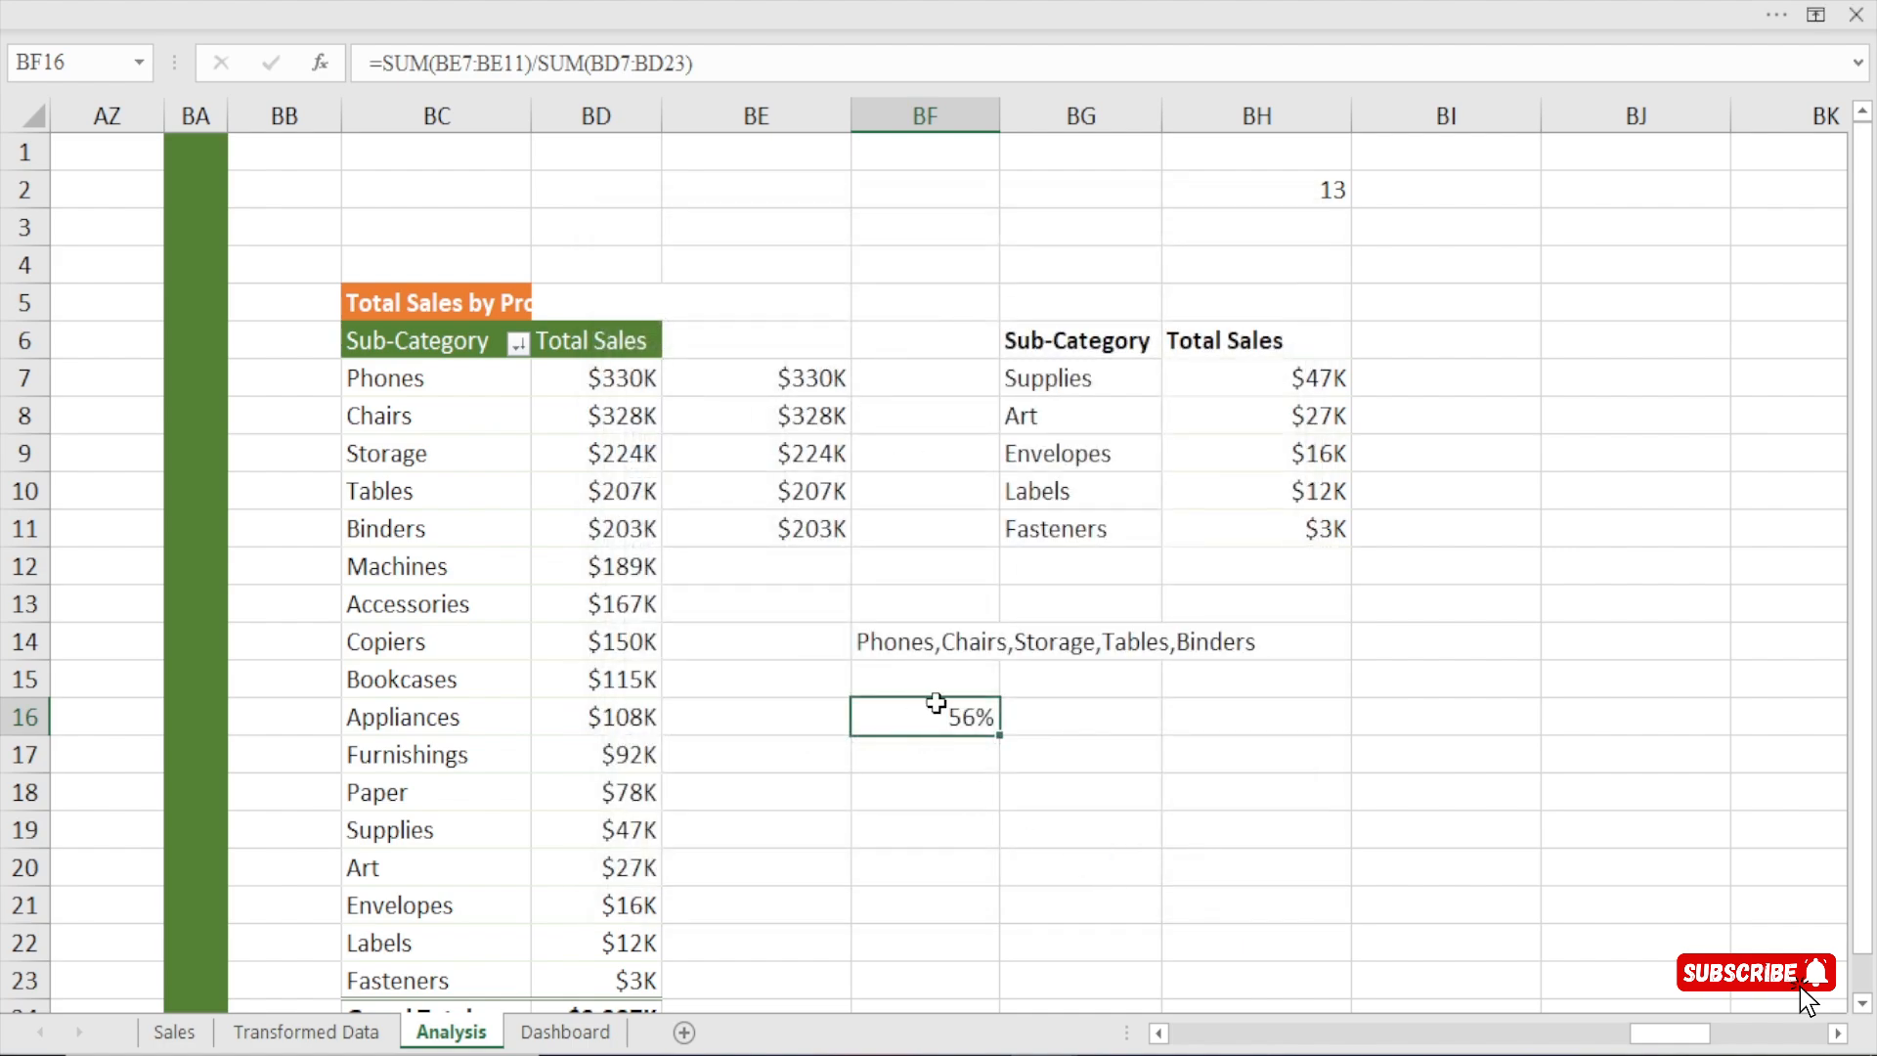
Enter the heading "Top 5" in cell BE6 above the linked sales values.
click(735, 346)
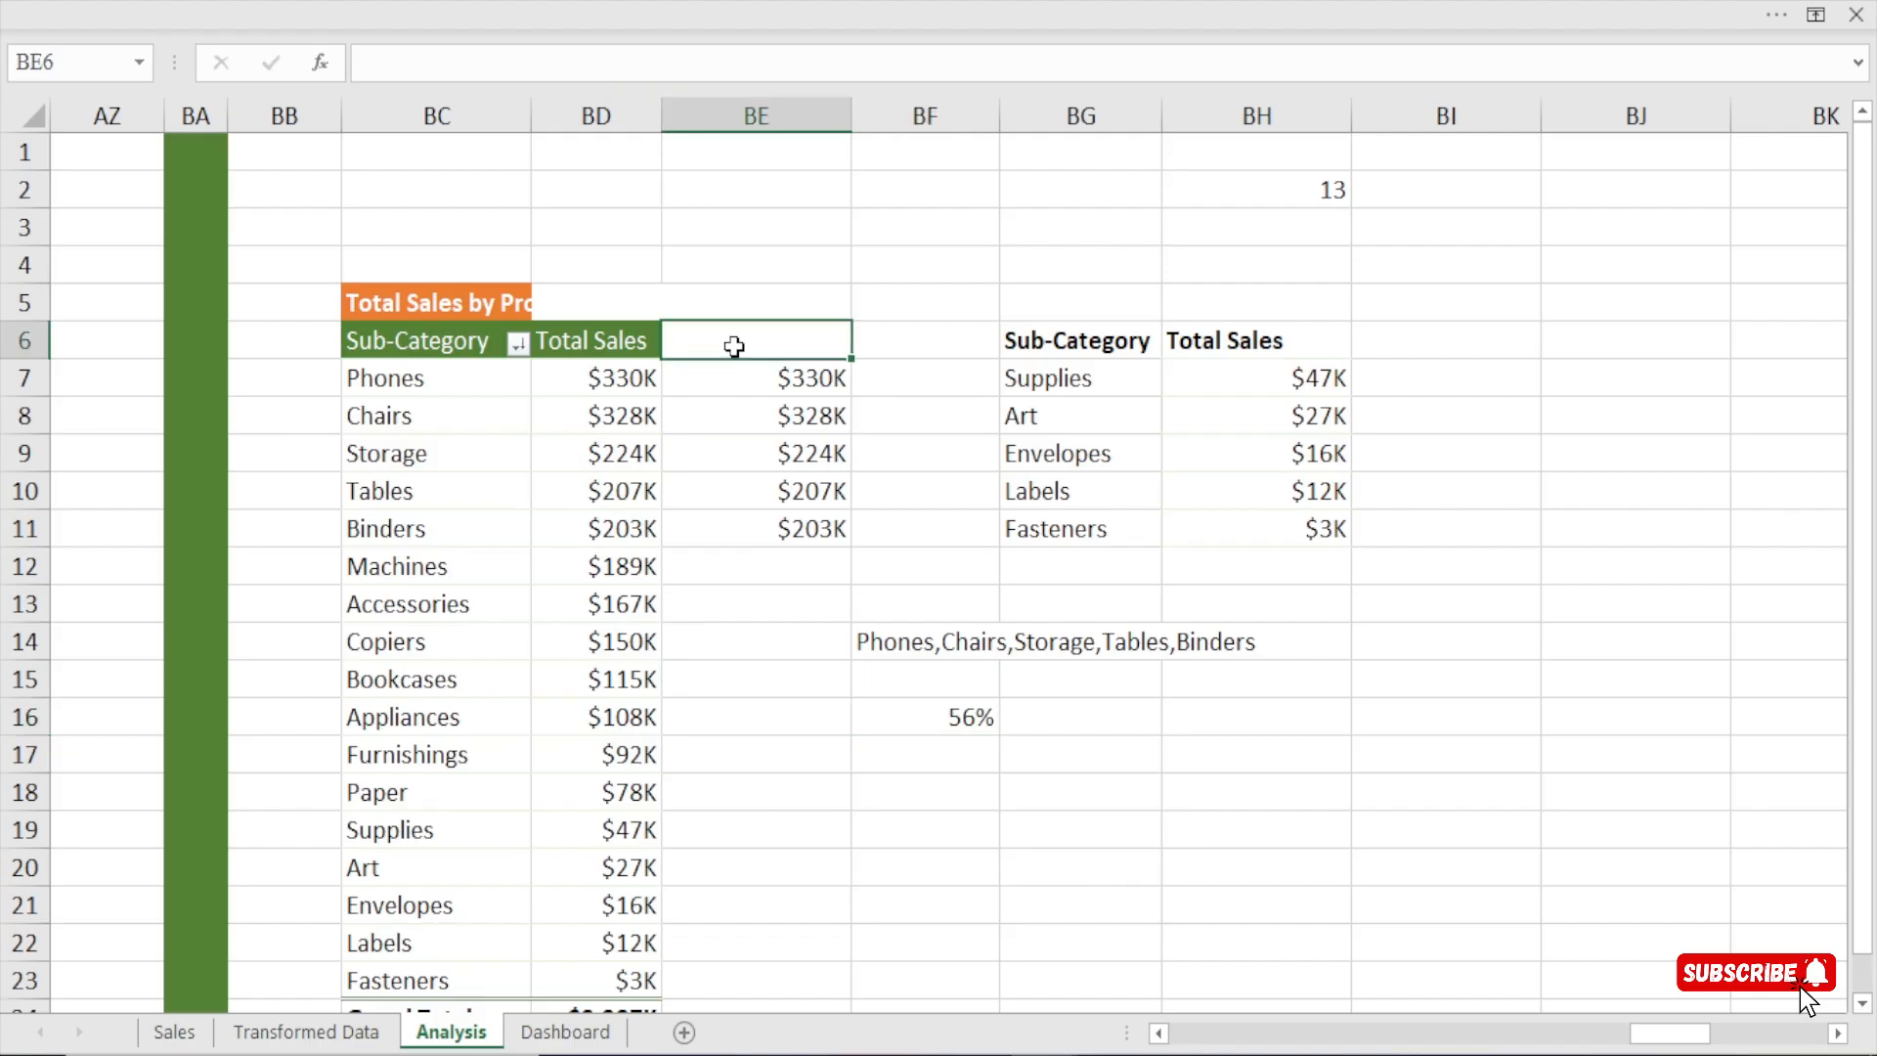
text(Top 5)
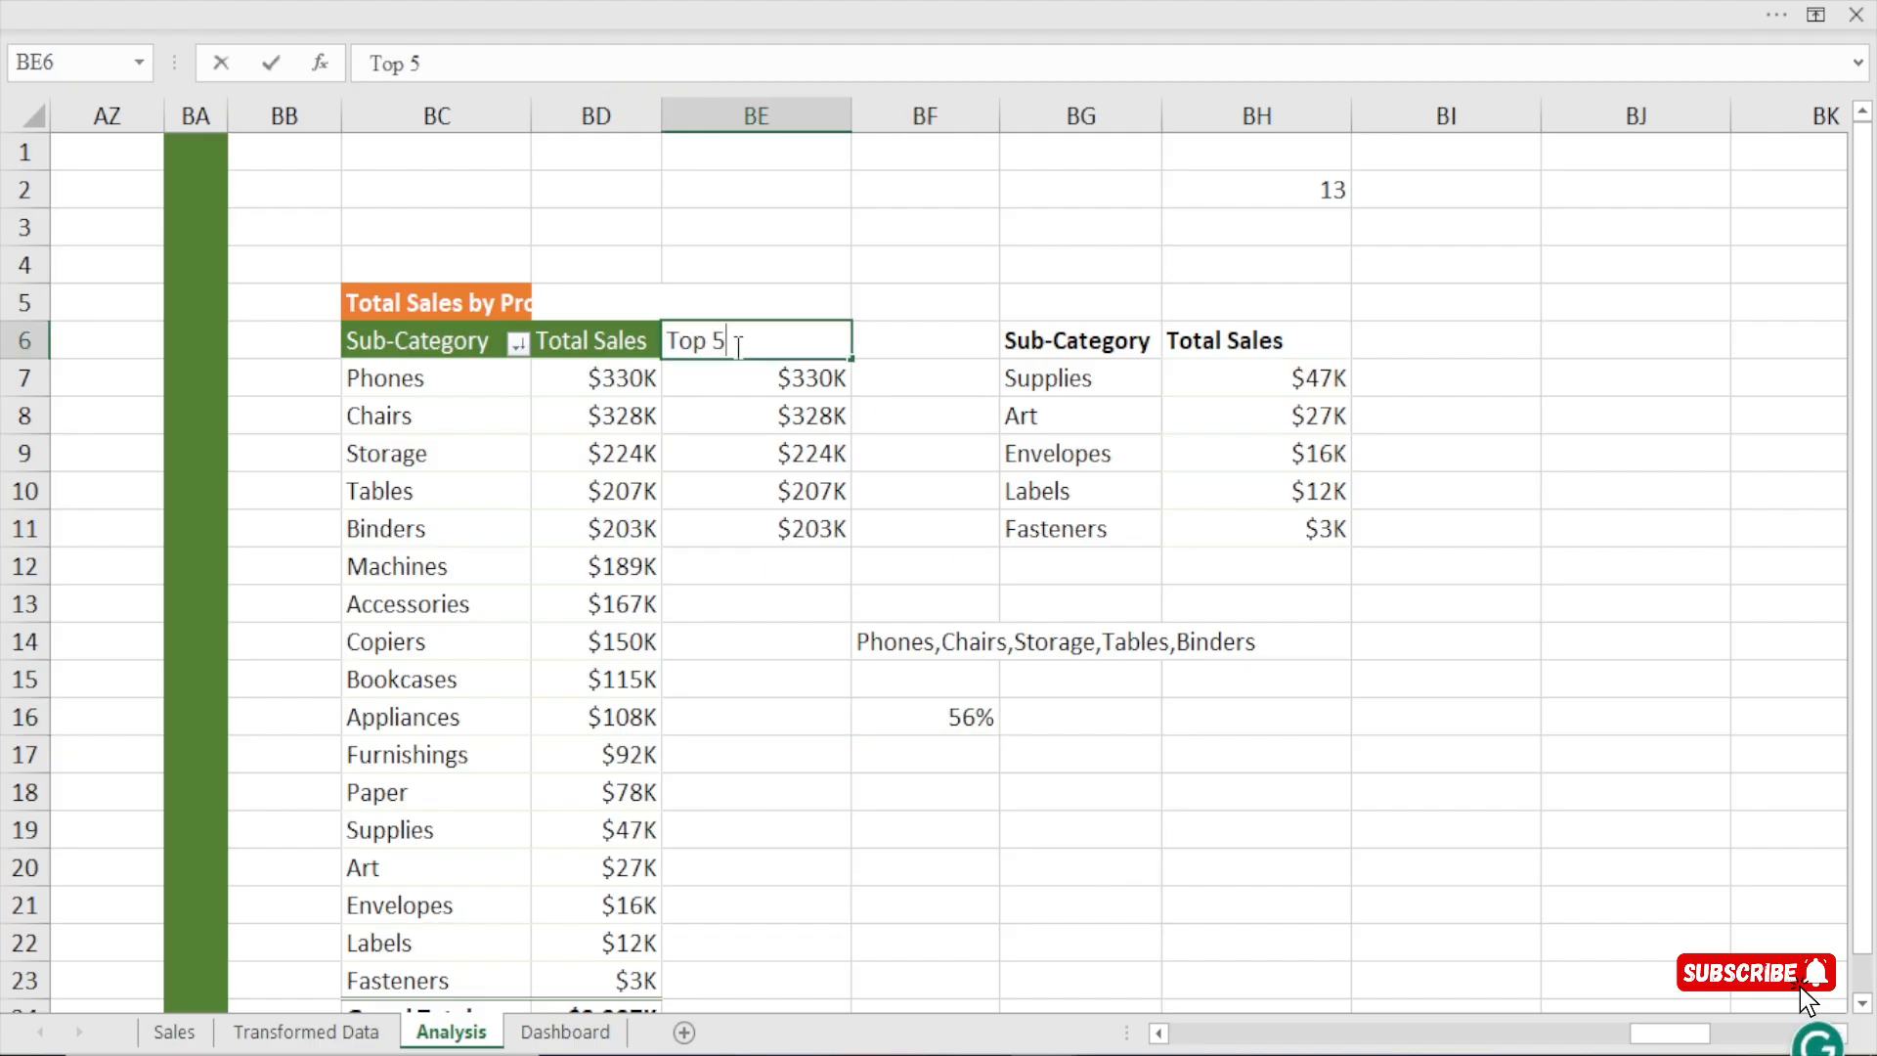
key(Return)
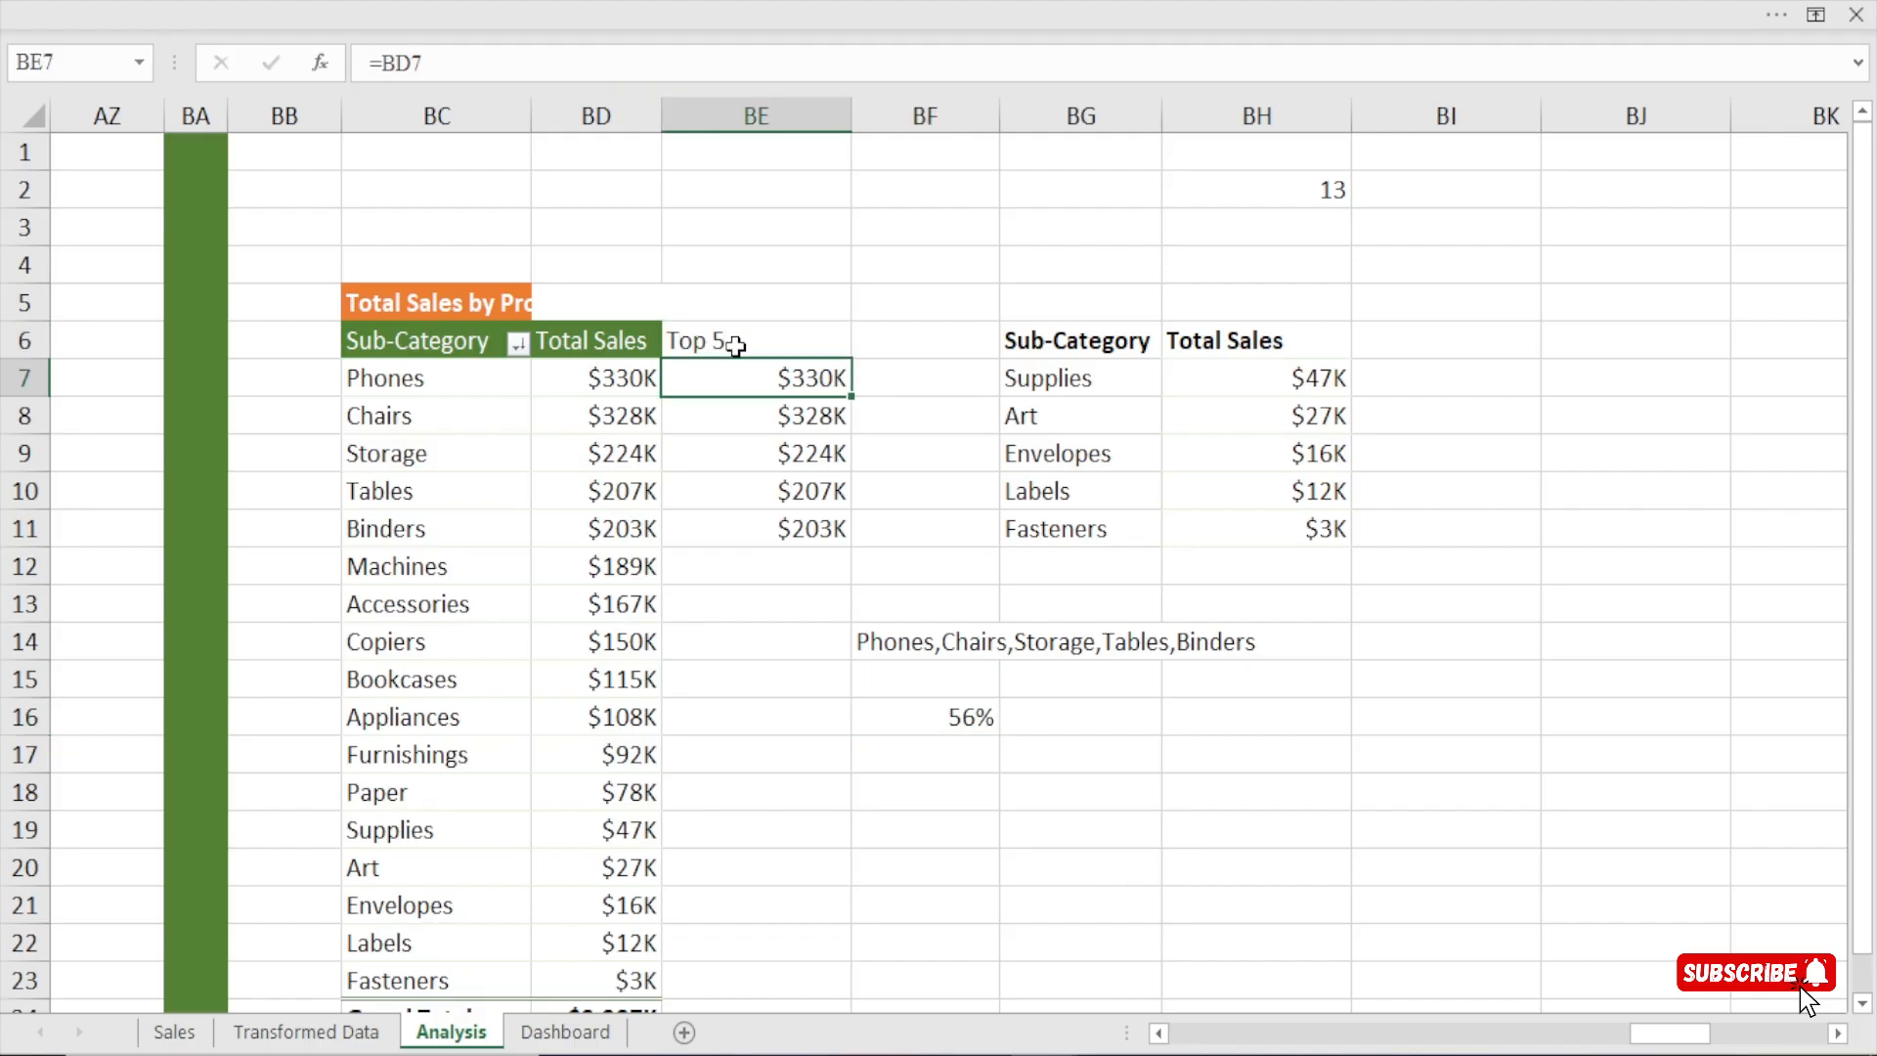
Link the percentage text box beside the sub-category summary on the Dashboard to cell BF16 of the Analysis sheet.
drag(735, 367, 744, 525)
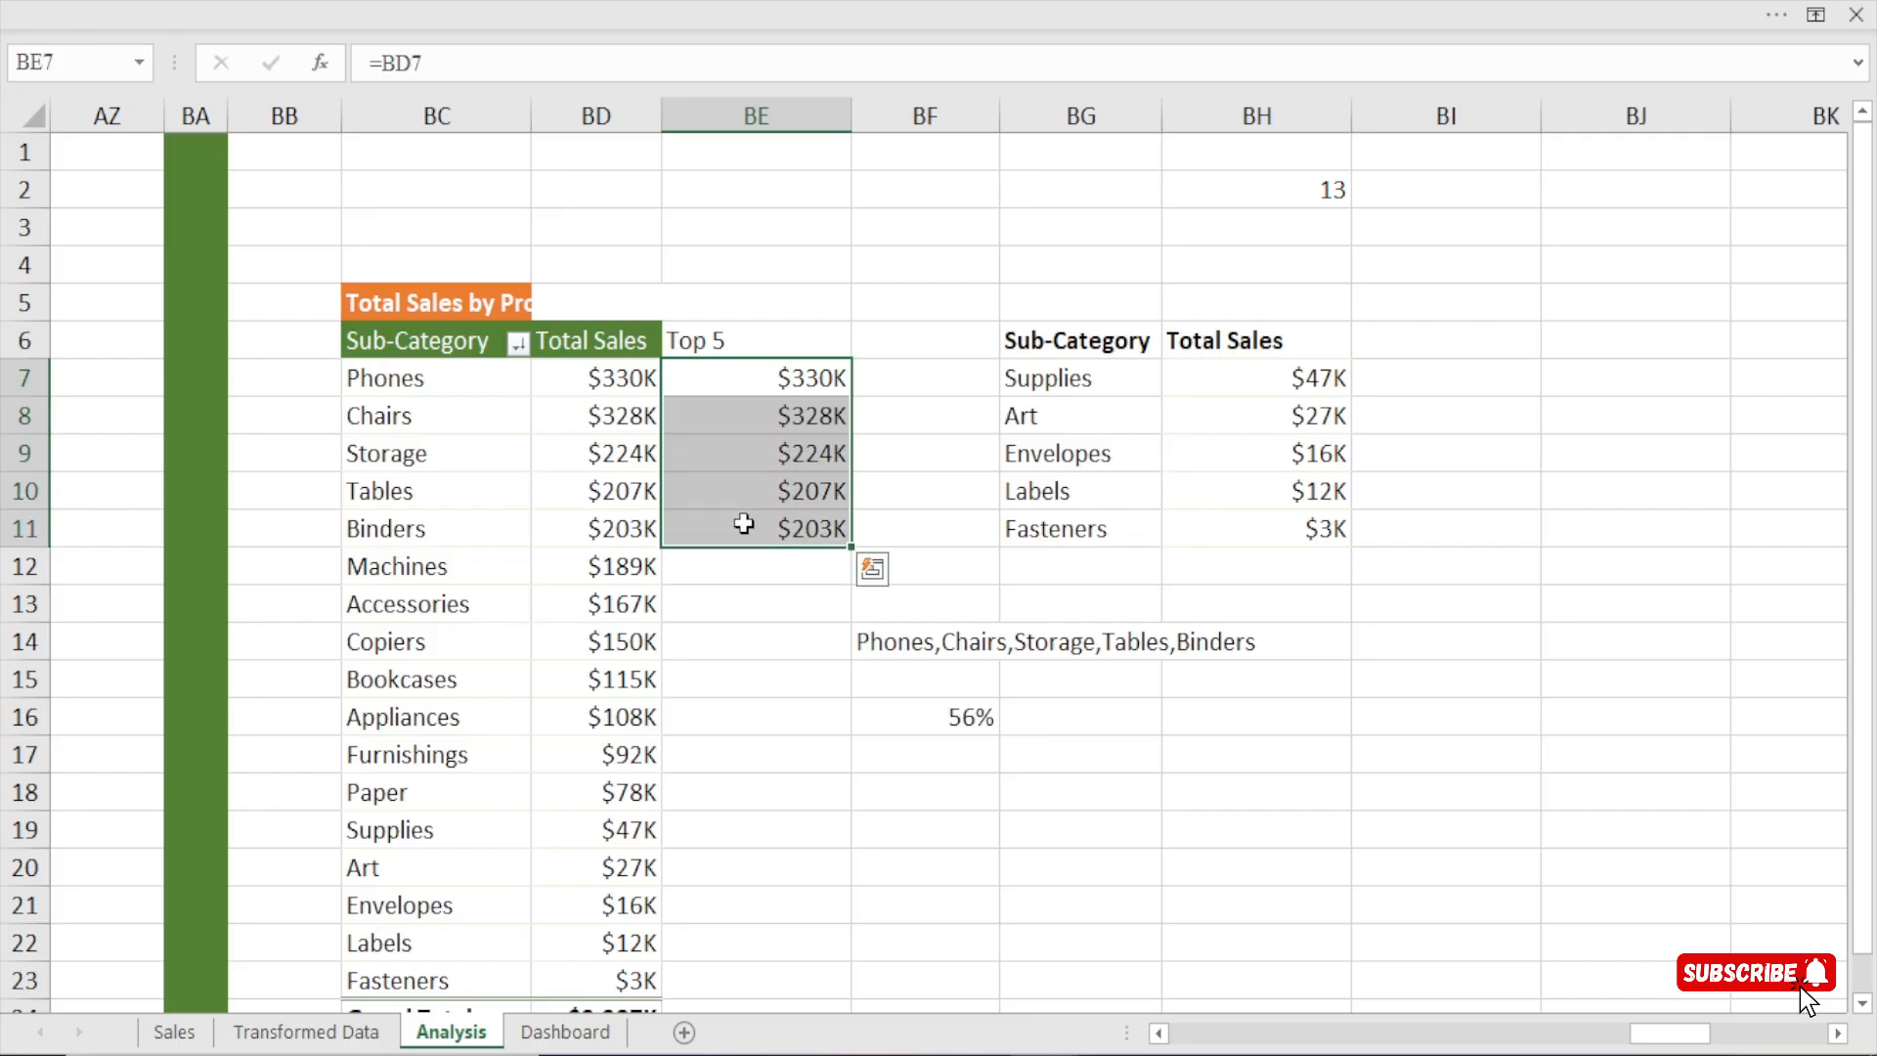
click(565, 1033)
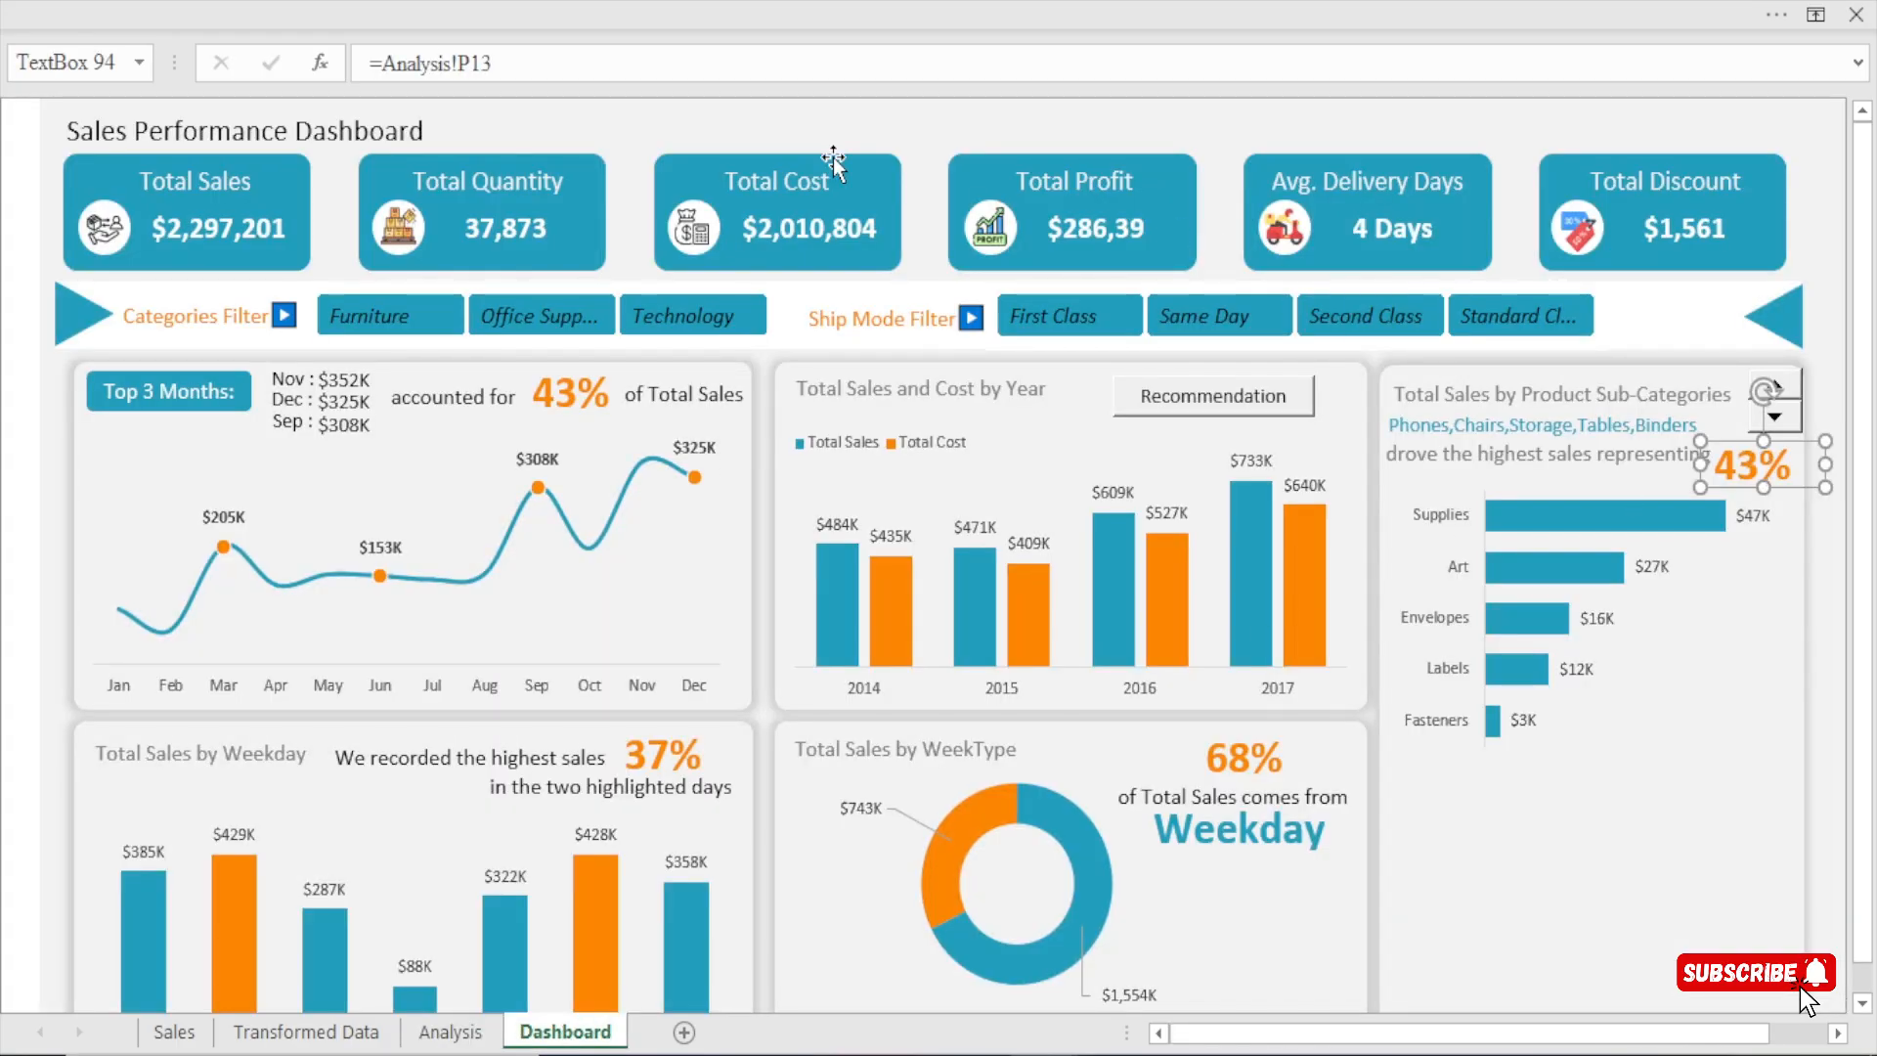
drag(493, 65, 301, 78)
text(=)
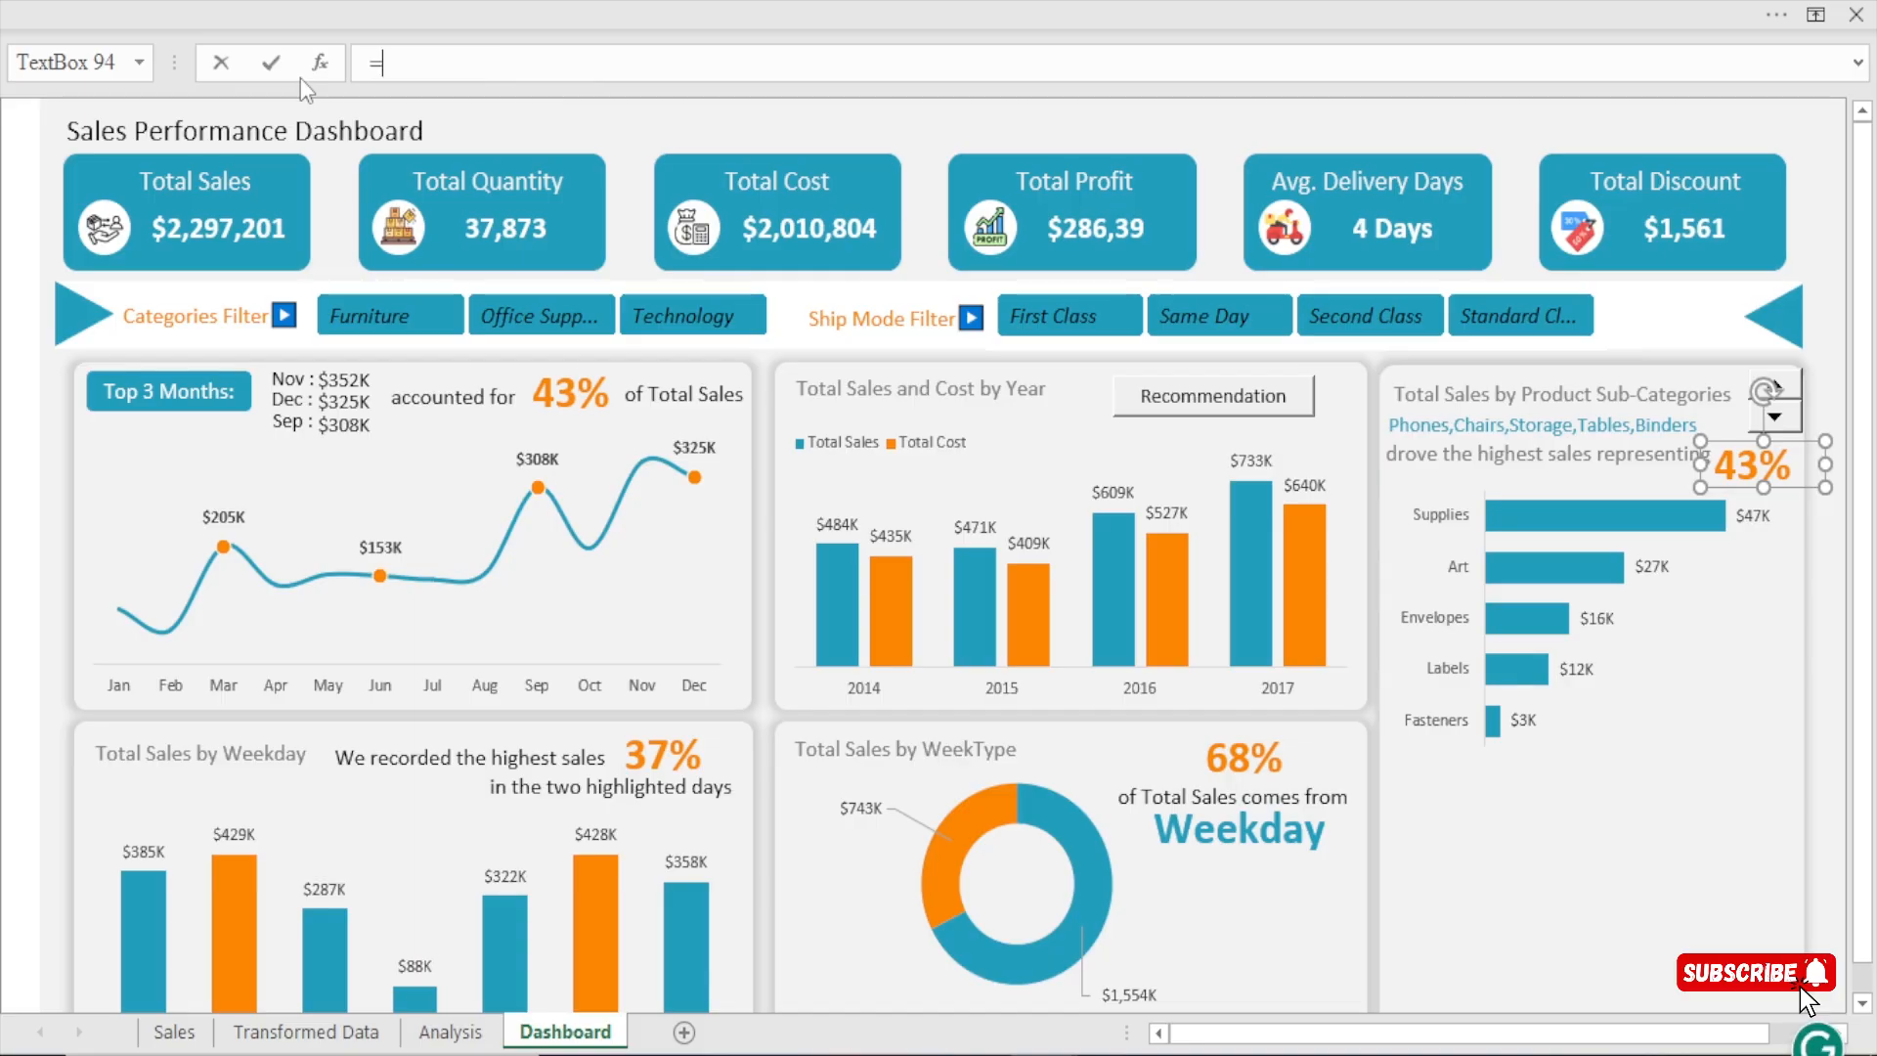
click(450, 1032)
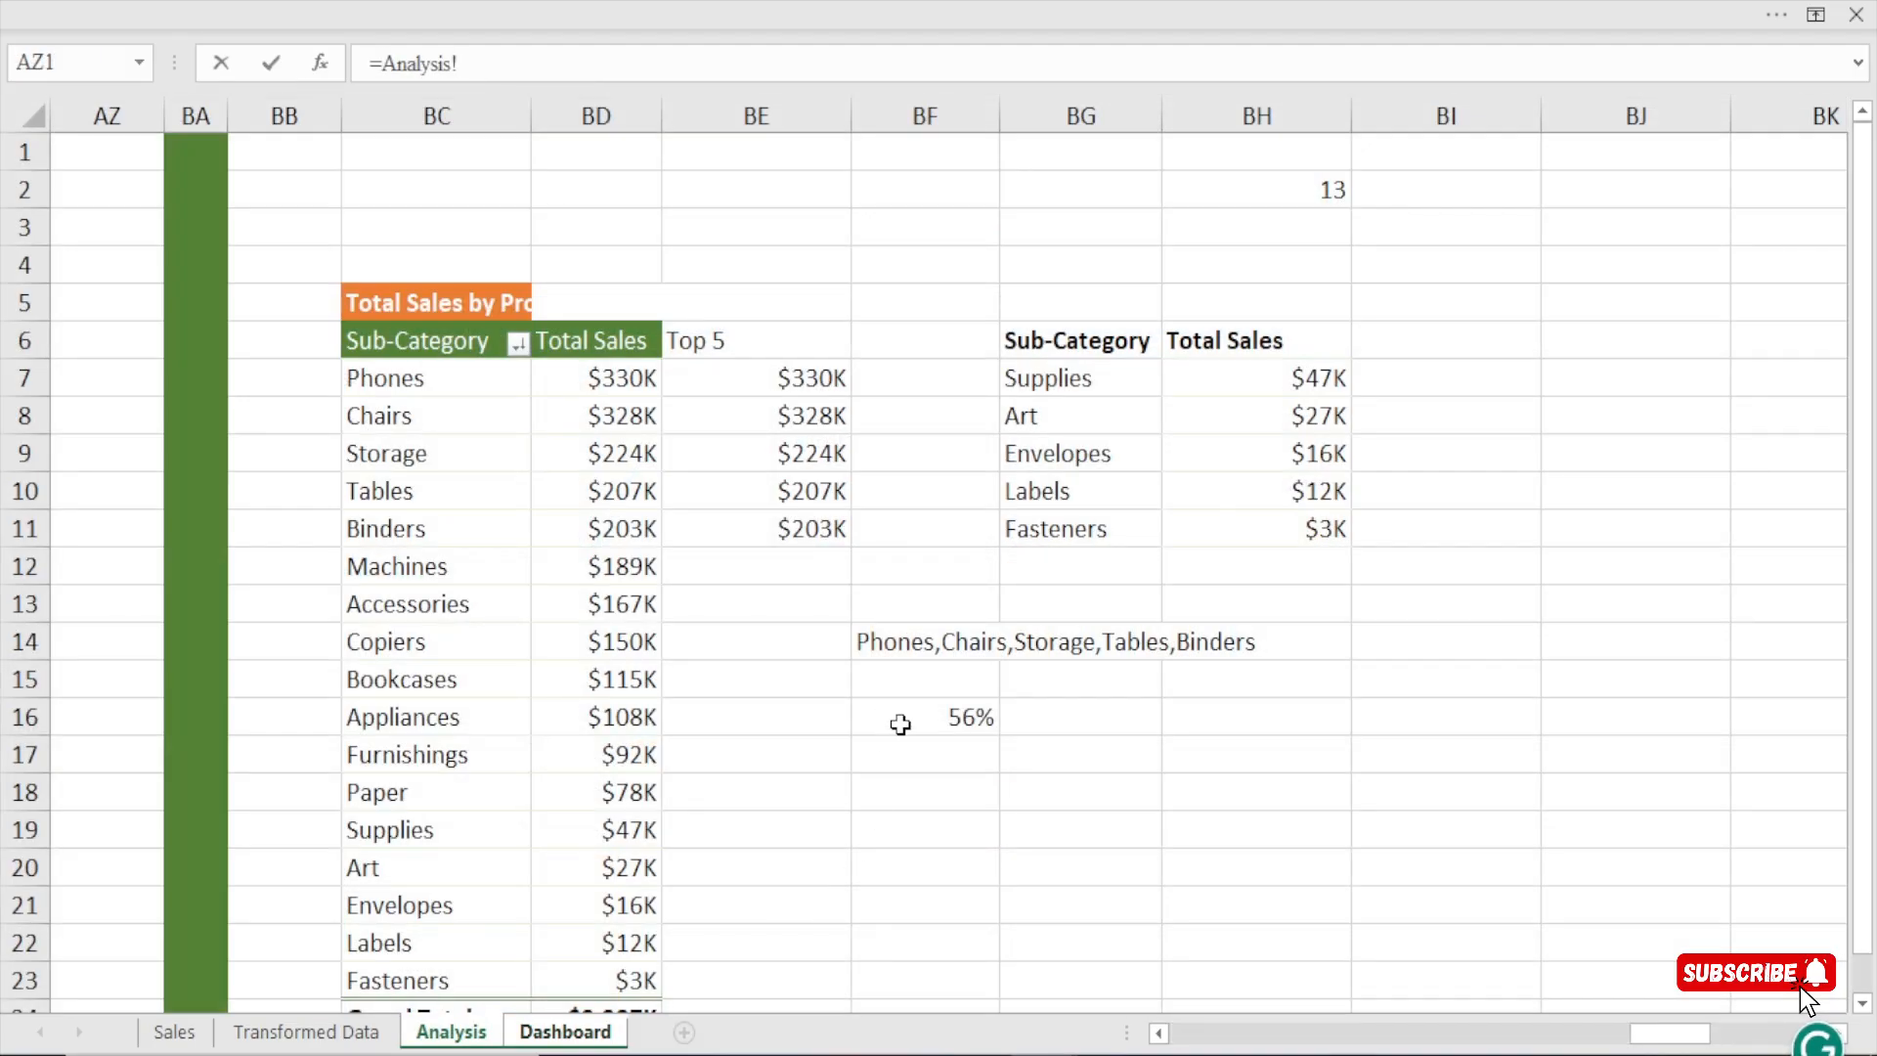
click(901, 723)
key(Return)
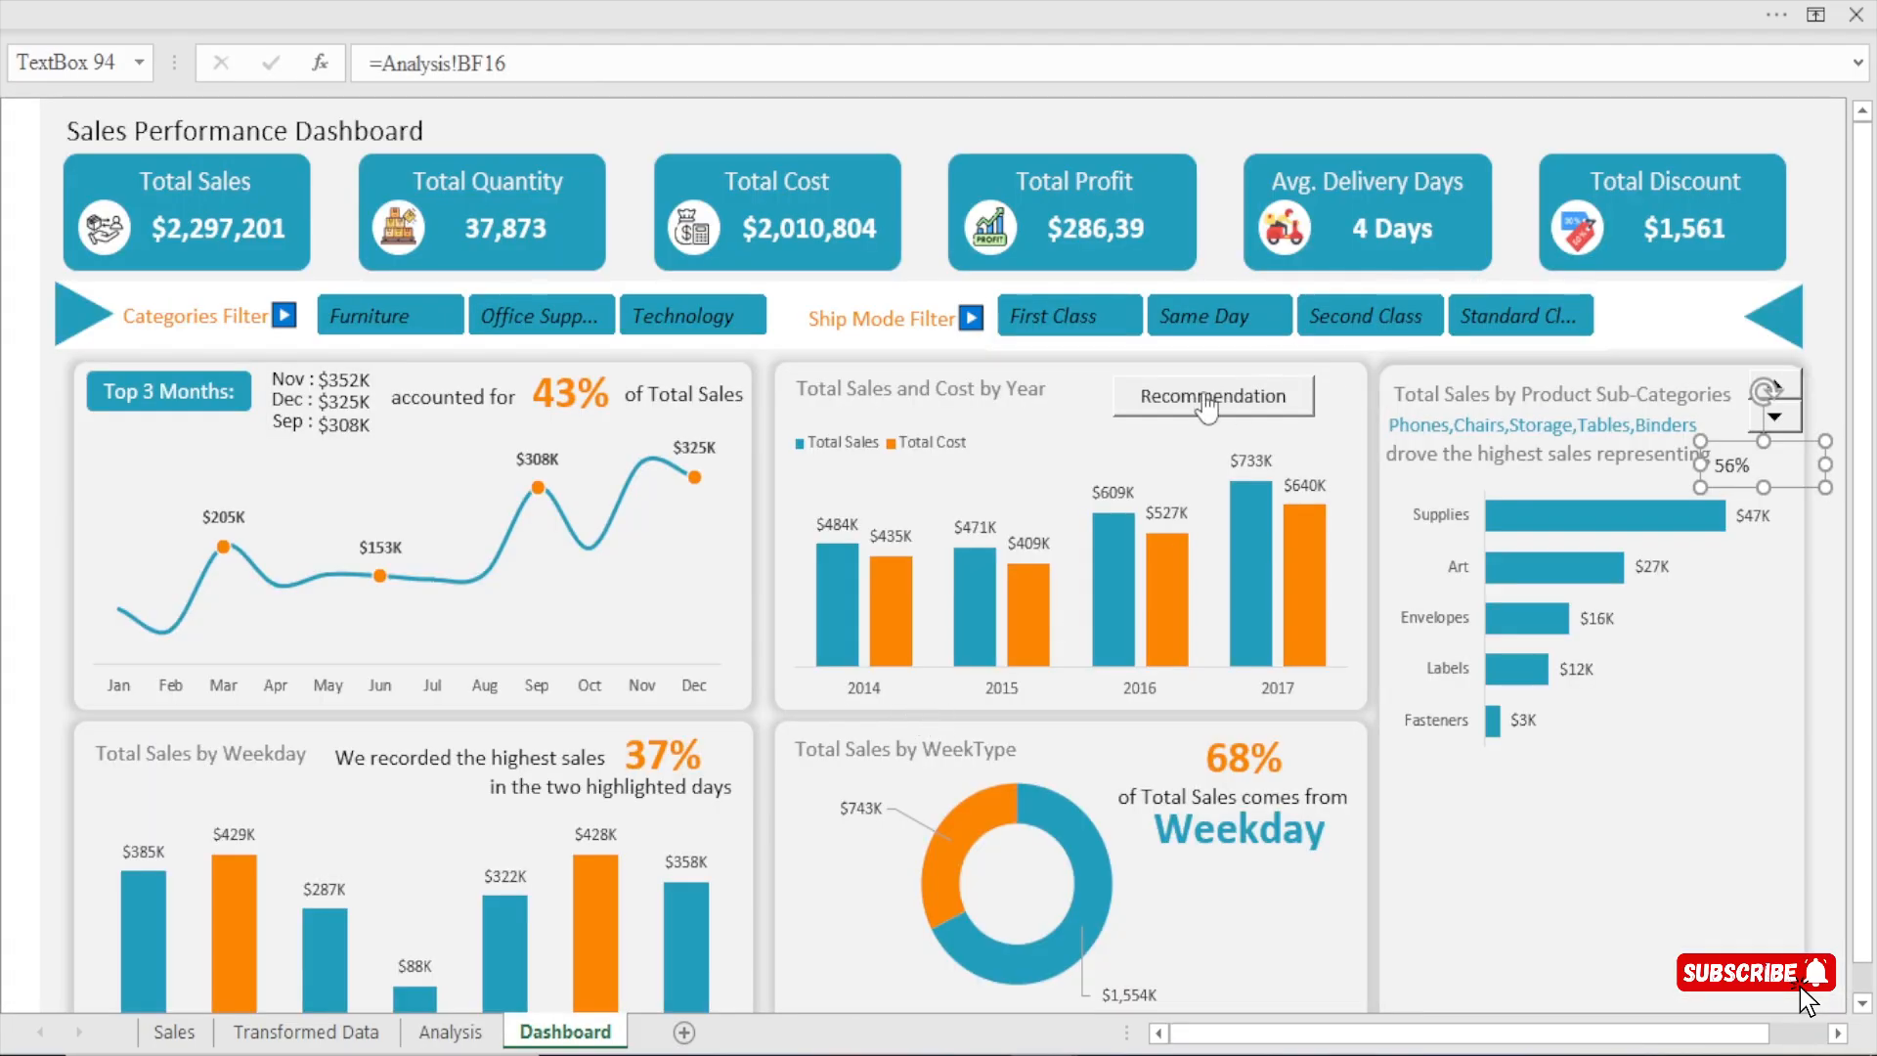
Copy the formatting of the Top 3 Months percentage to the sub-category percentage text box.
click(553, 398)
click(301, 2)
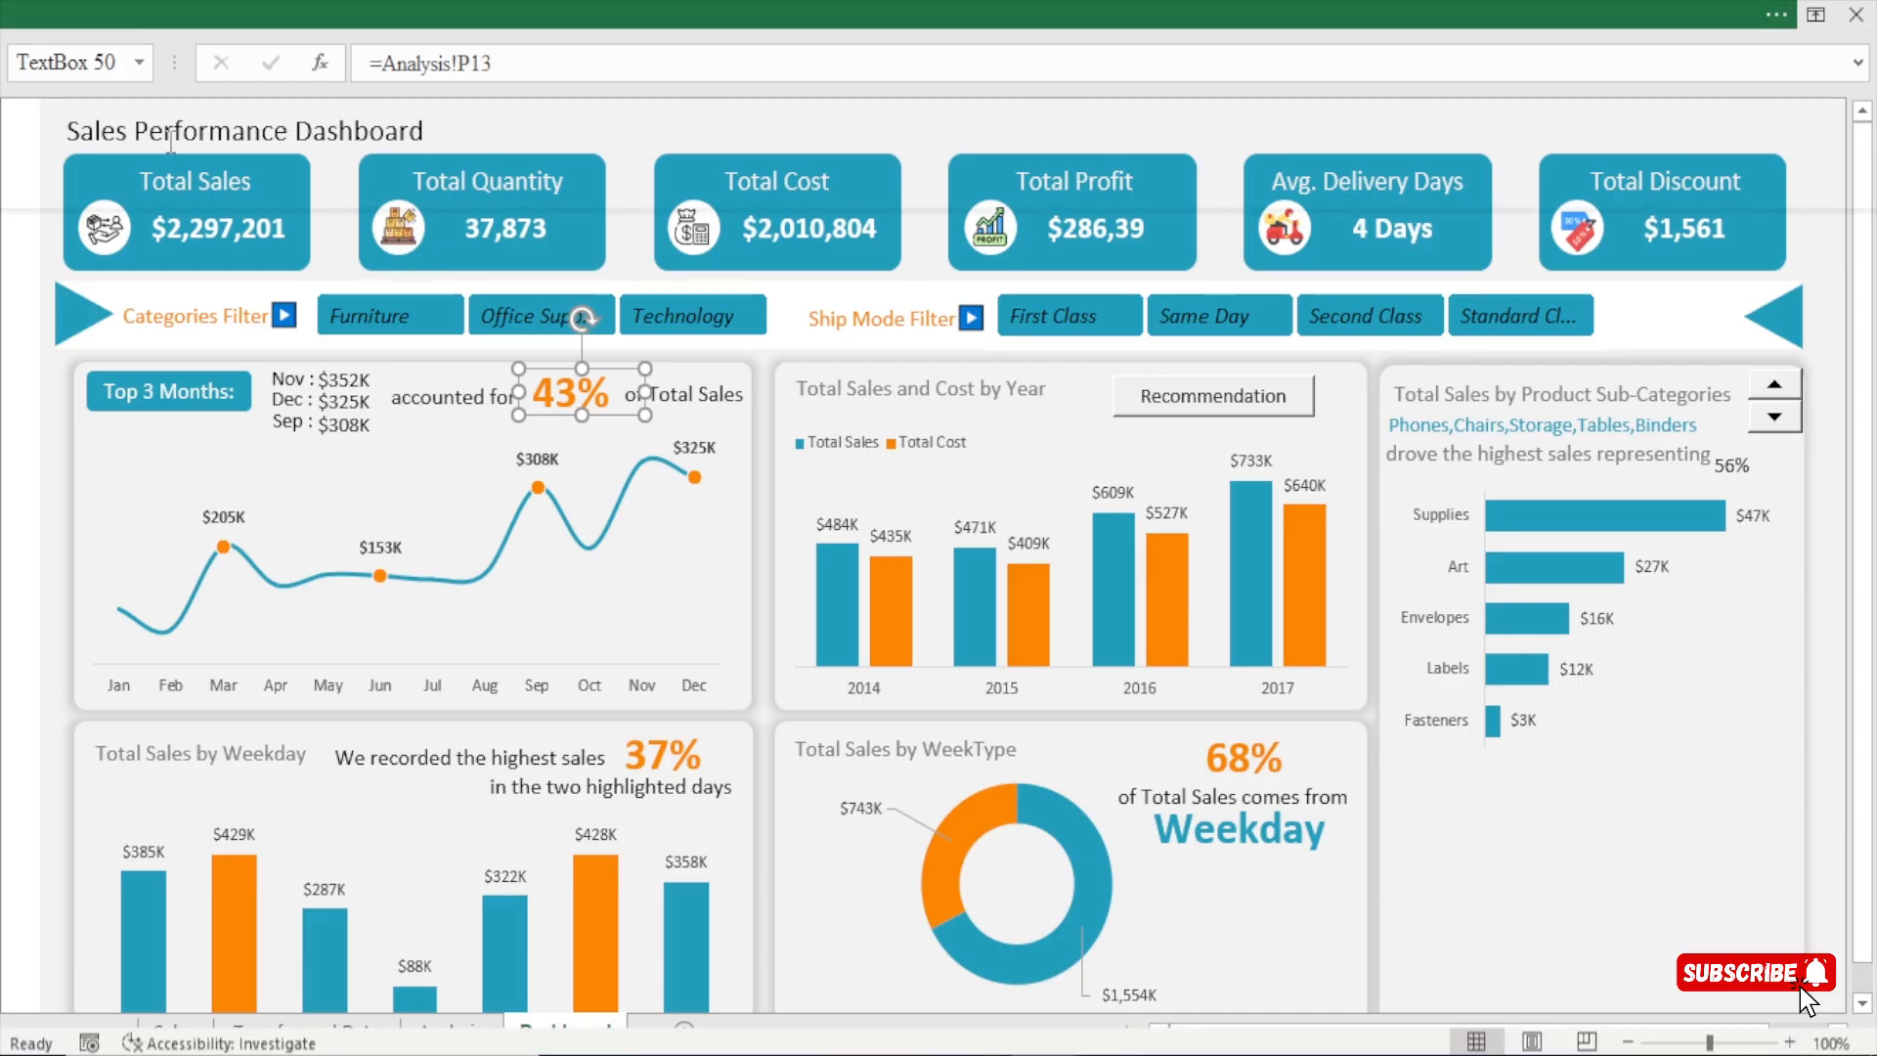
click(84, 183)
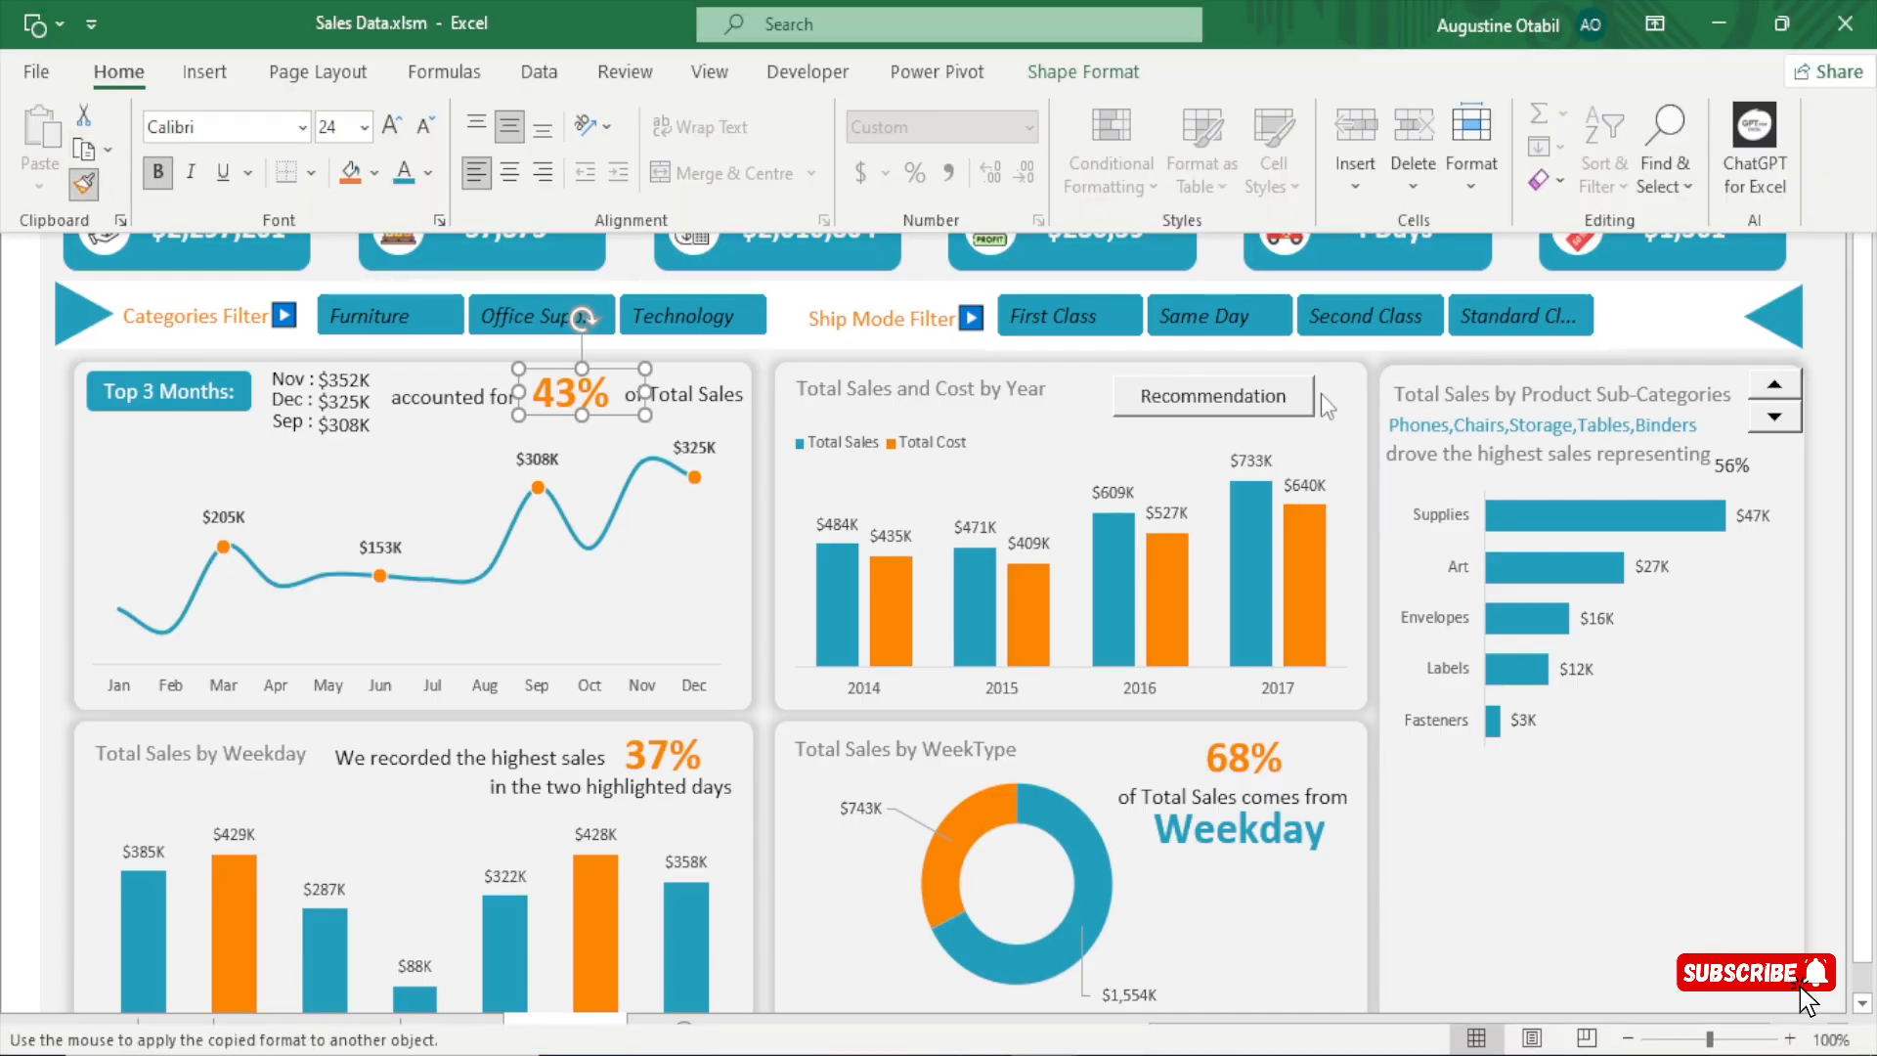
click(1732, 469)
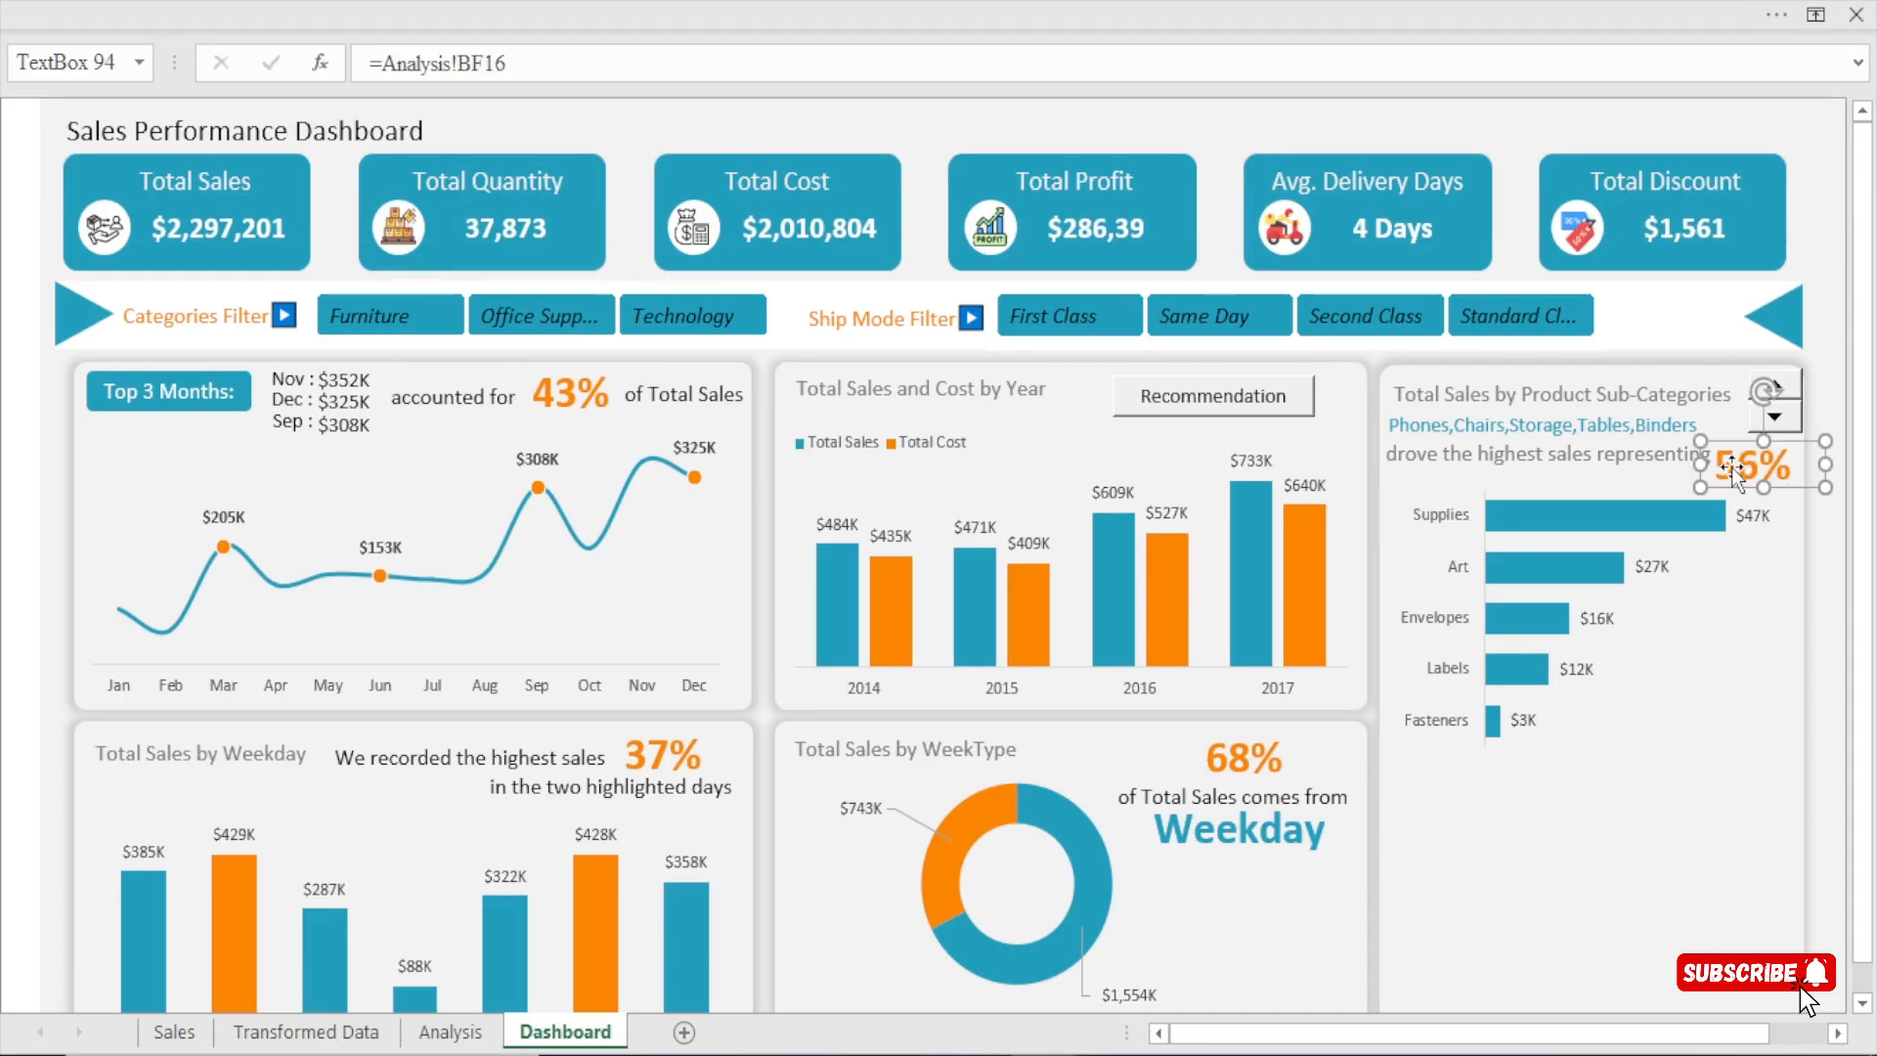
click(1819, 193)
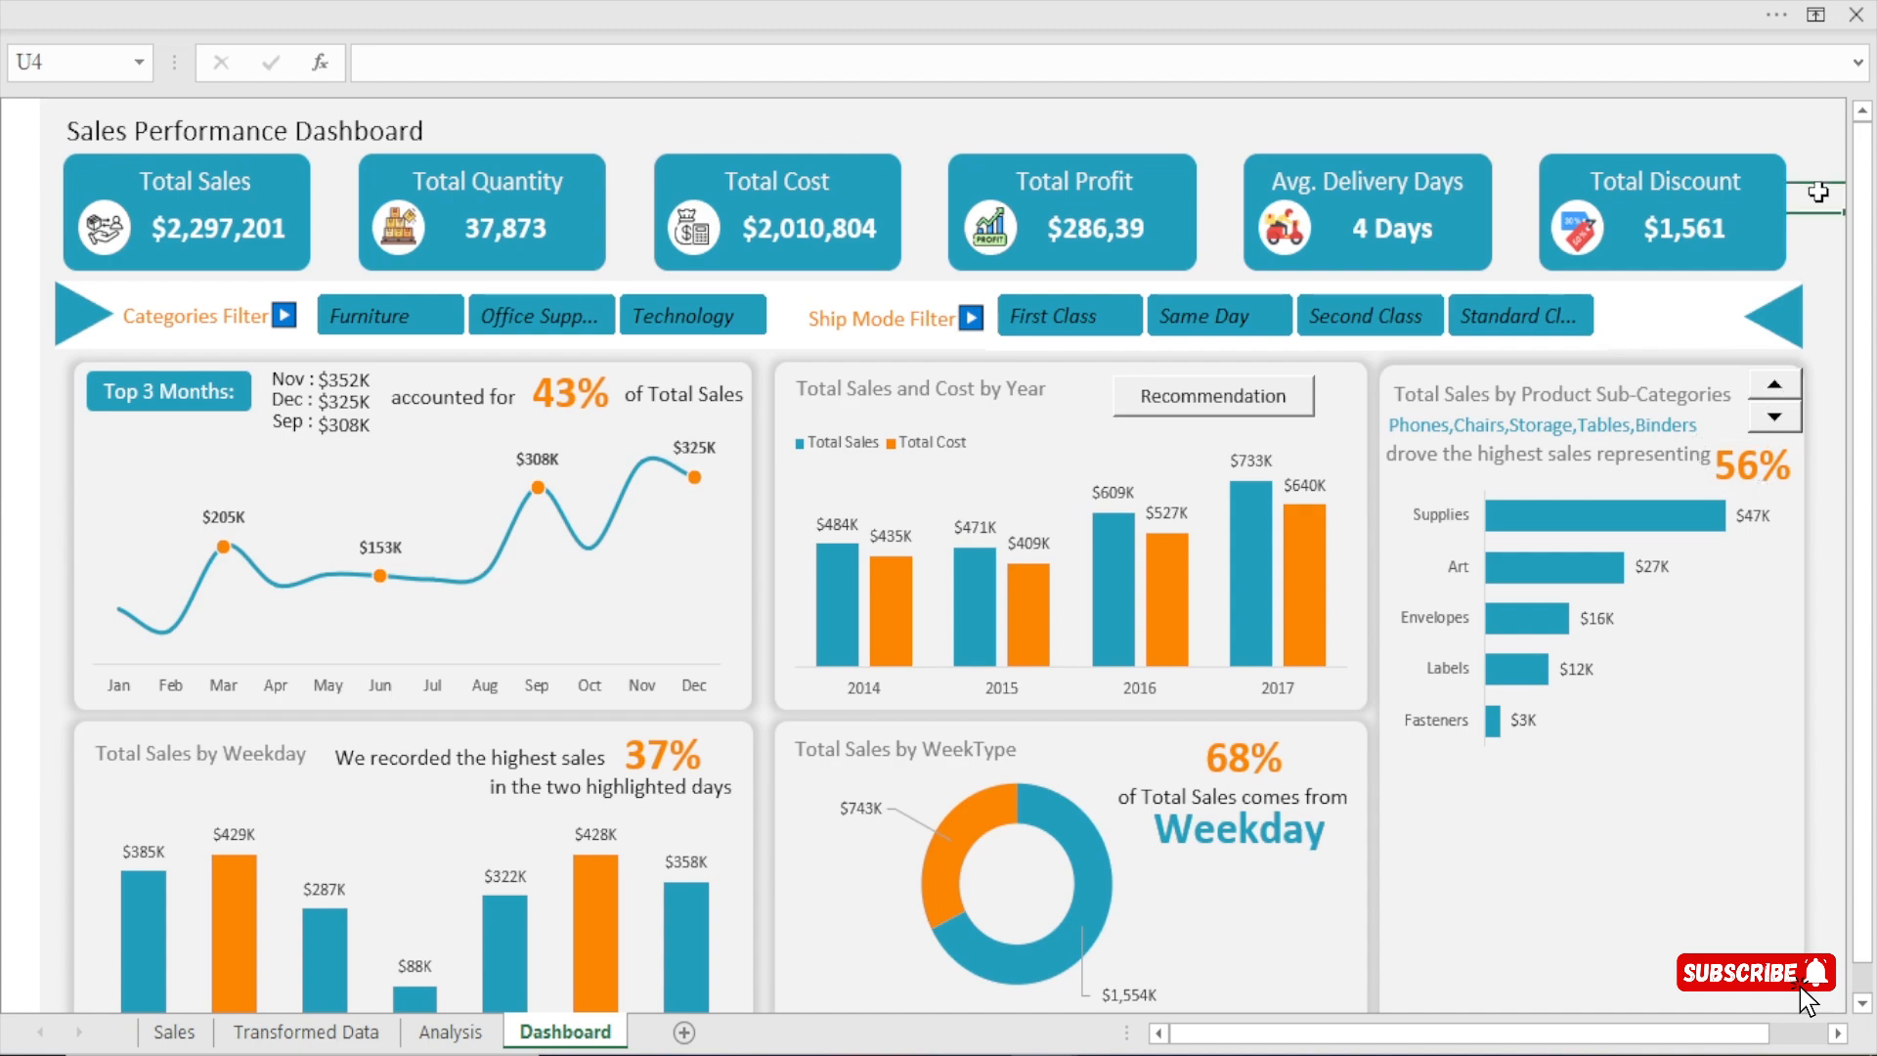
Hide the formula bar to give the dashboard more room.
click(965, 2)
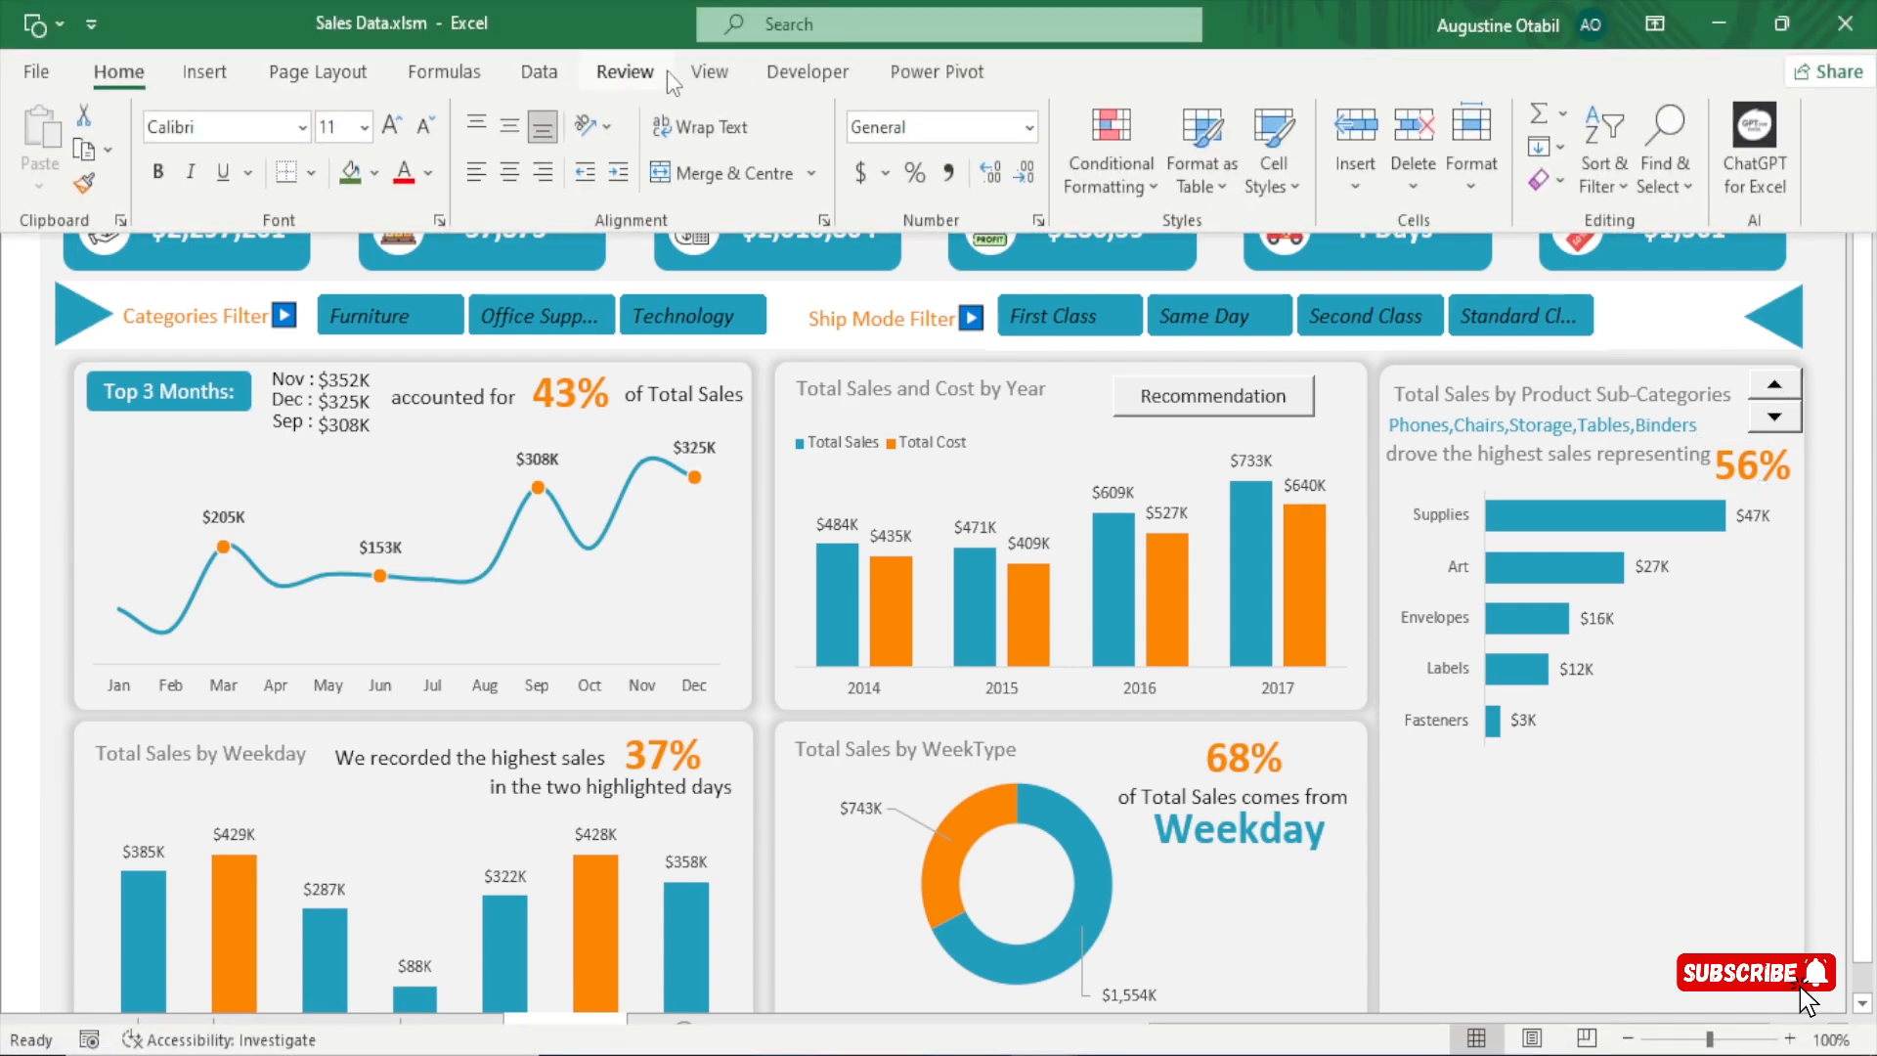
click(710, 72)
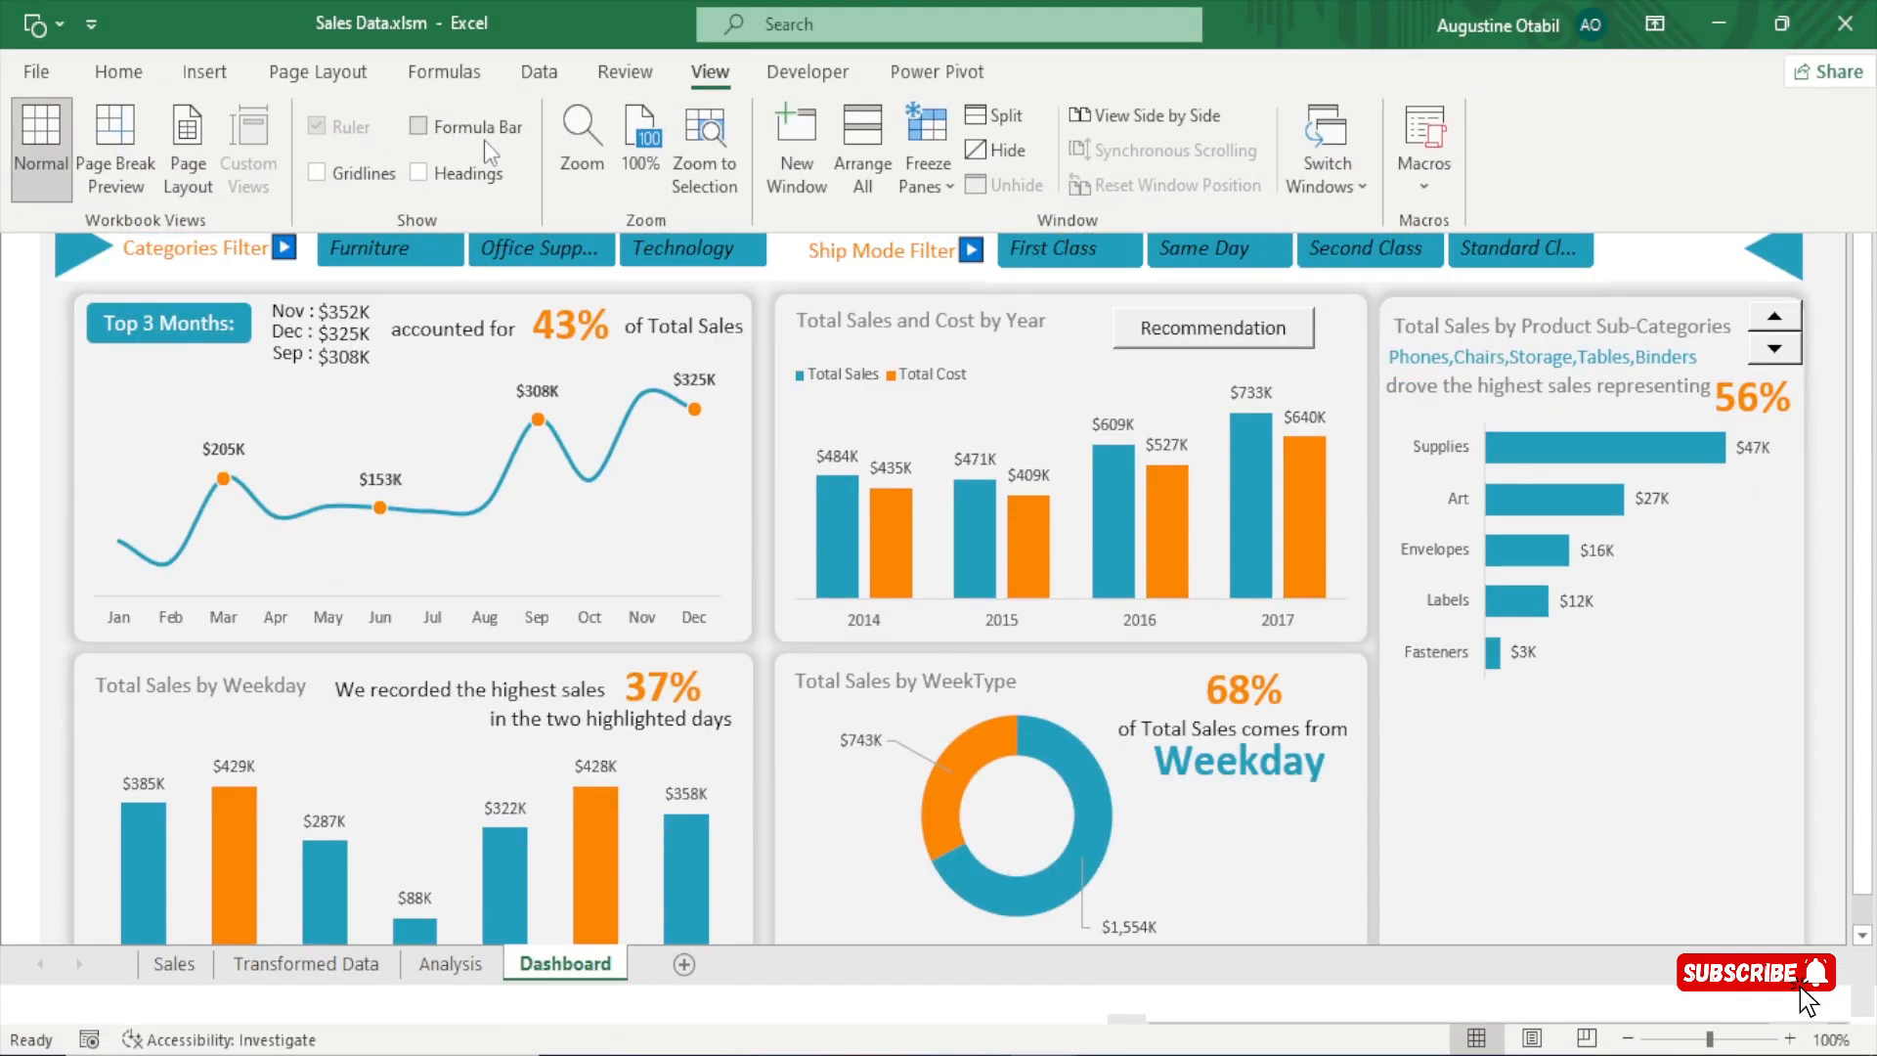
click(1621, 291)
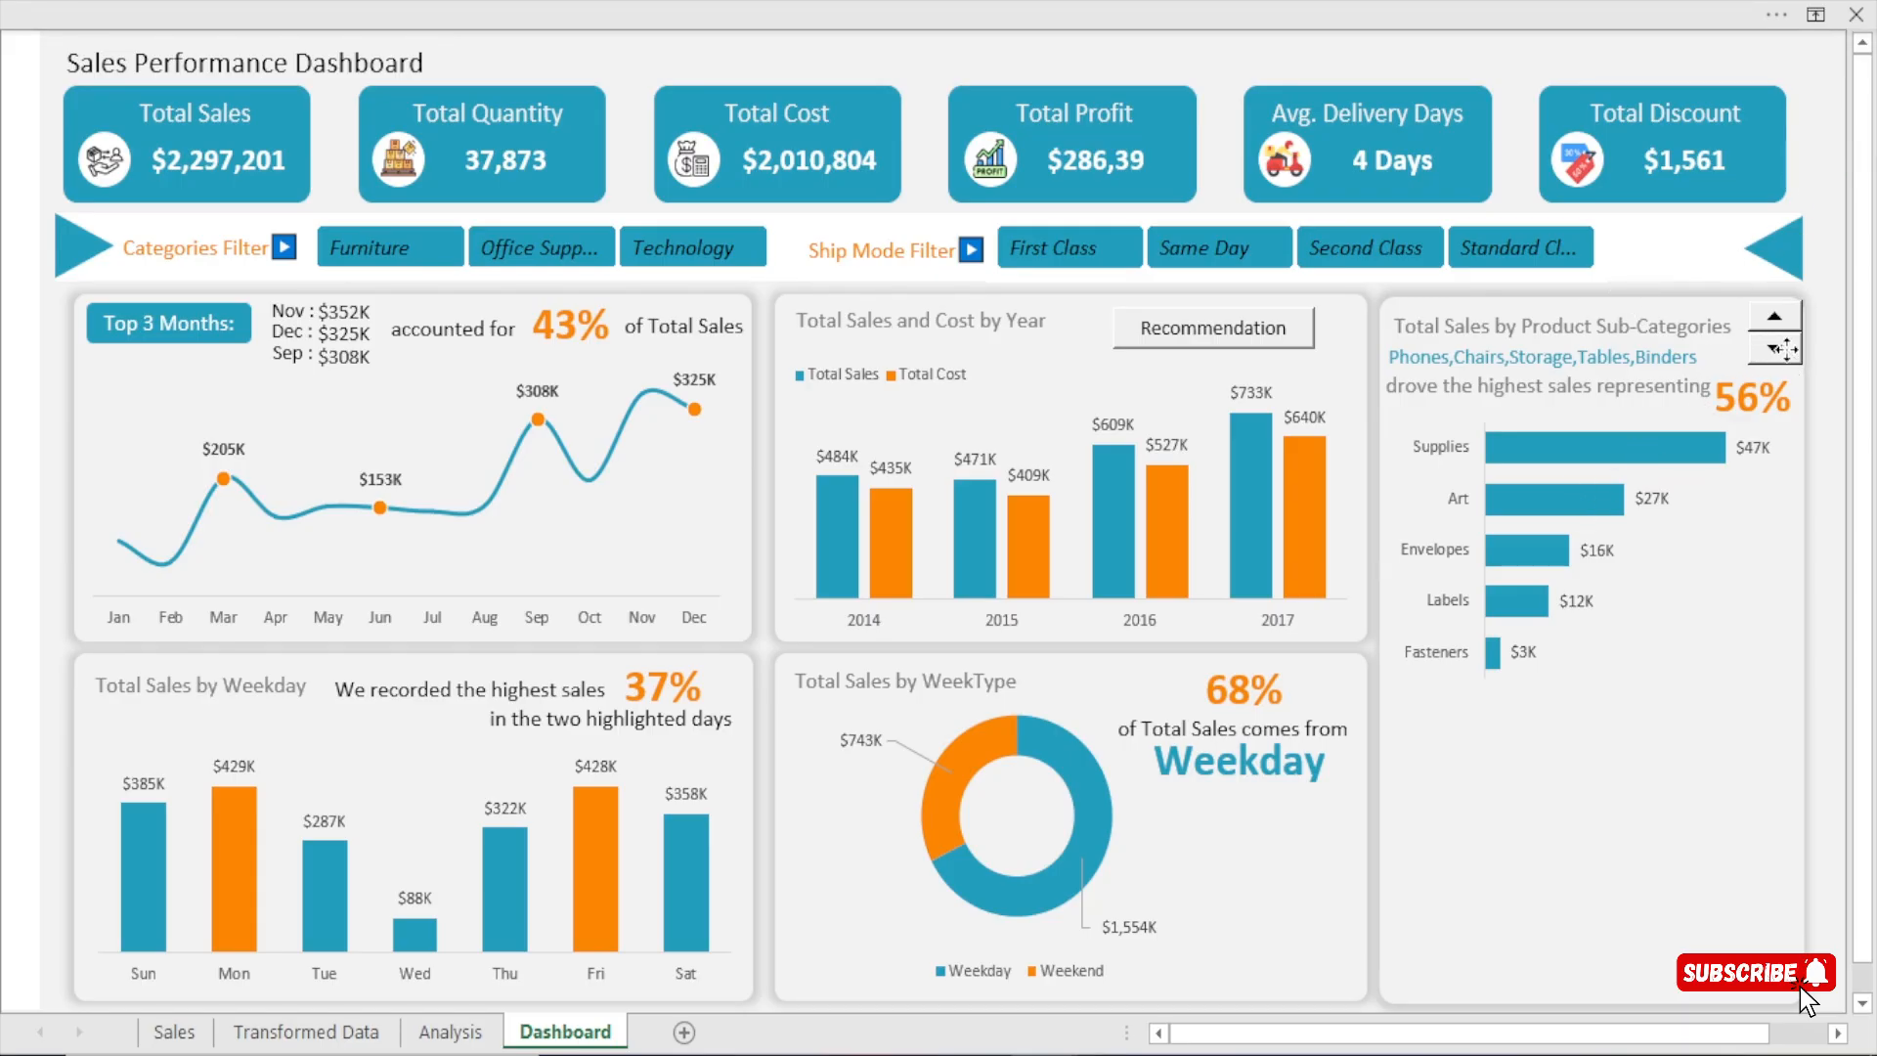
Narrow the text box listing the top five sub-categories from its right edge so it clears the chart's spin control.
click(1781, 358)
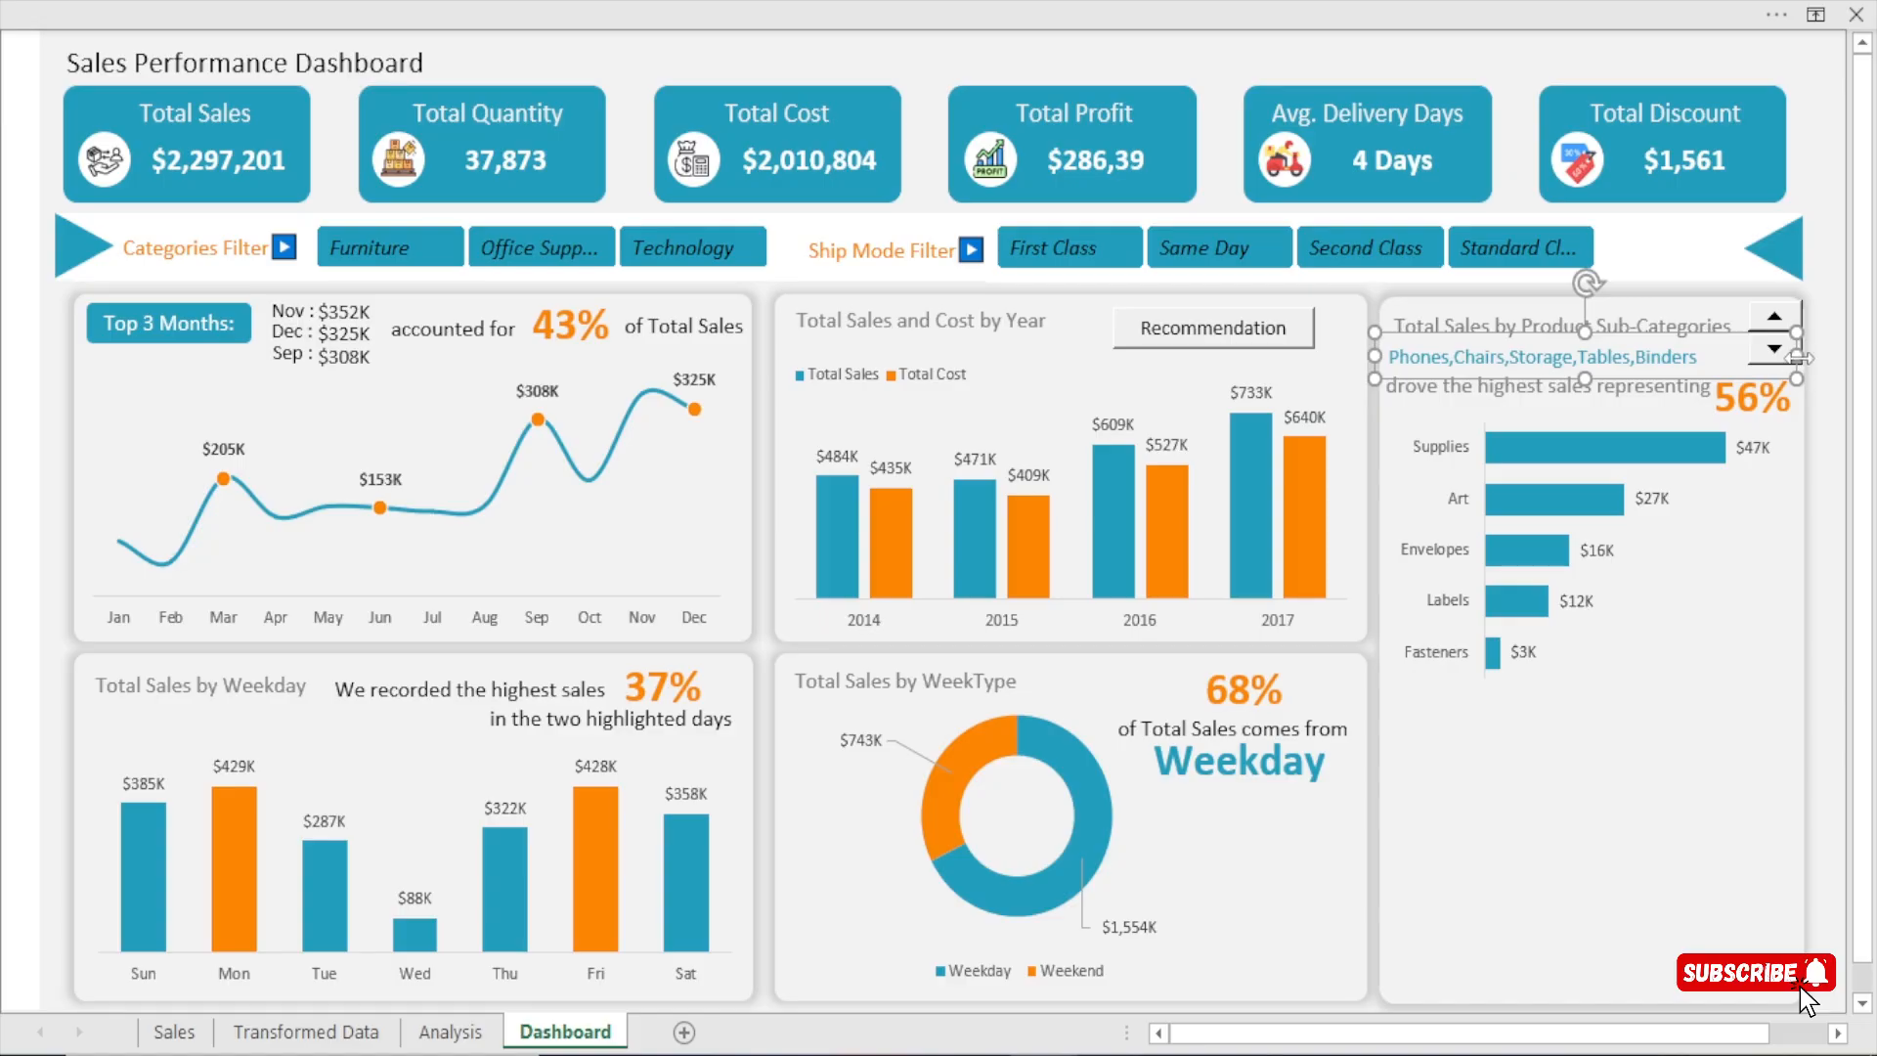
drag(1796, 357, 1757, 354)
click(1815, 156)
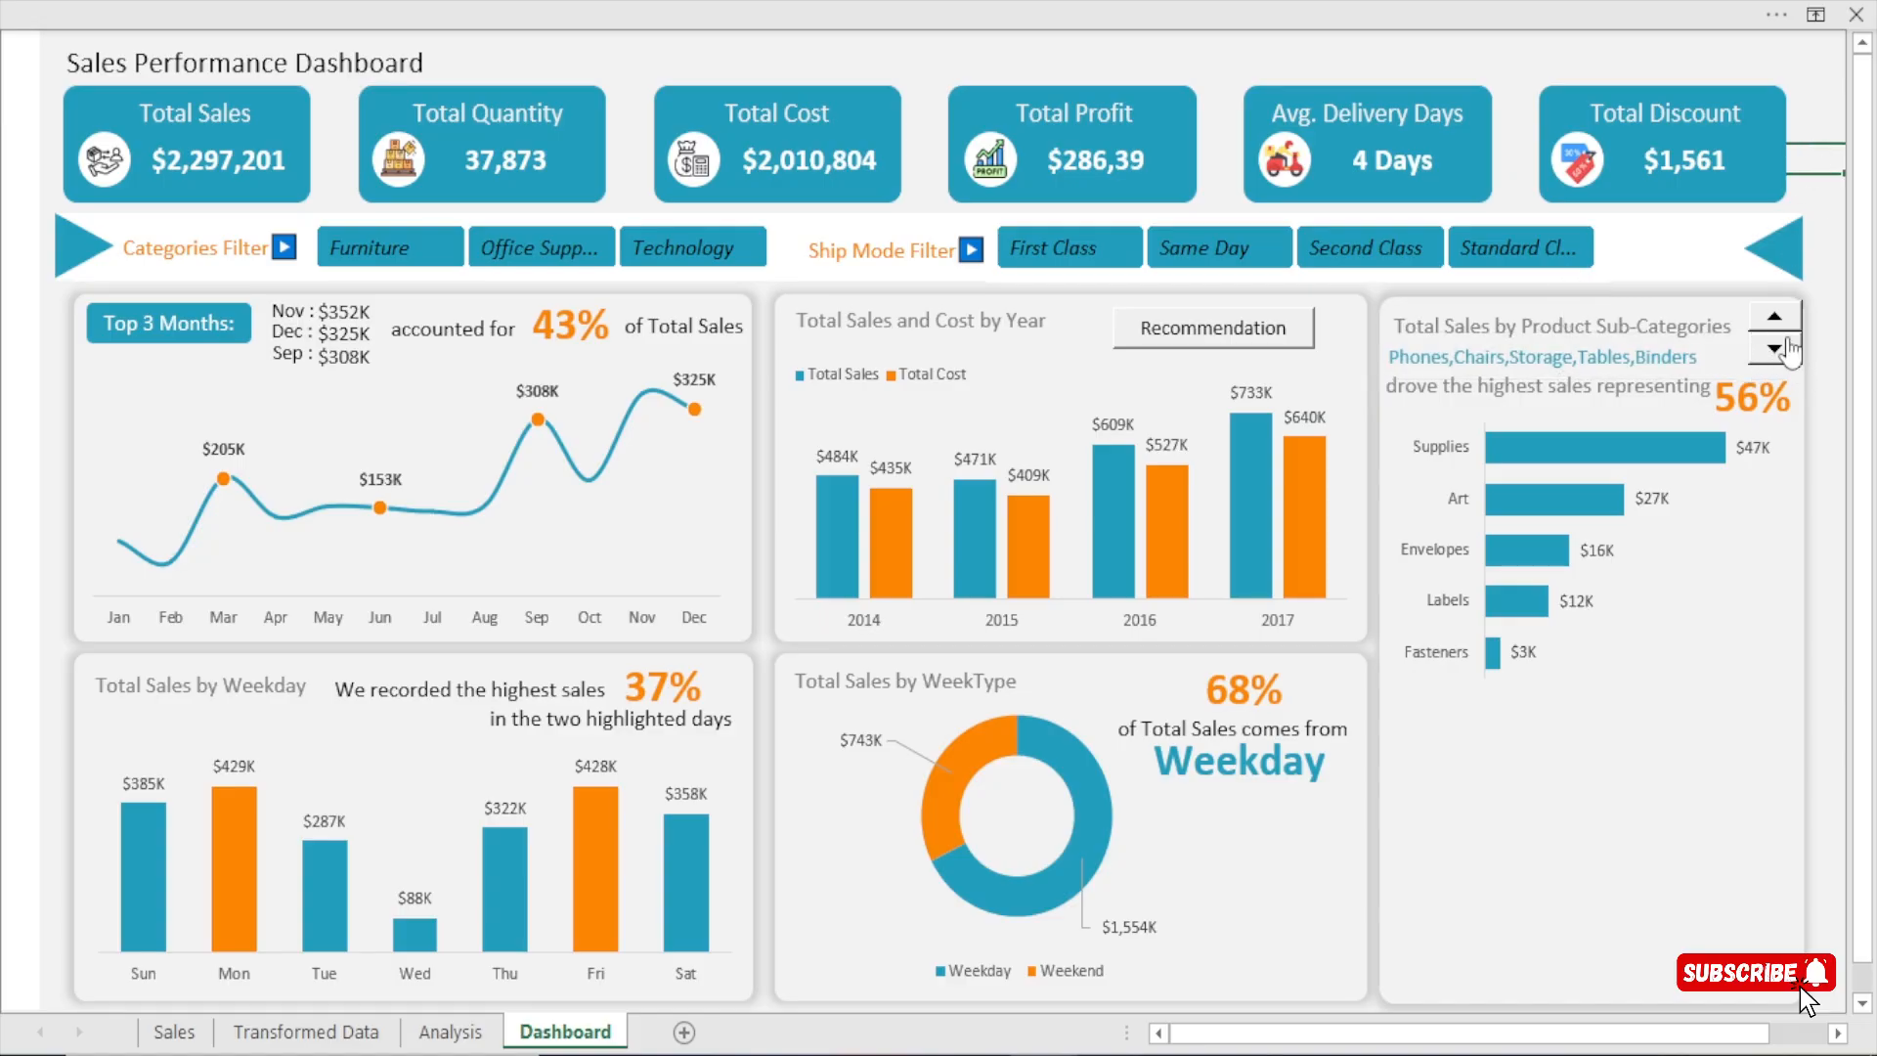
Step the sub-category chart with its spin control to the five entries from Bookcases to Supplies.
click(1774, 350)
click(1774, 350)
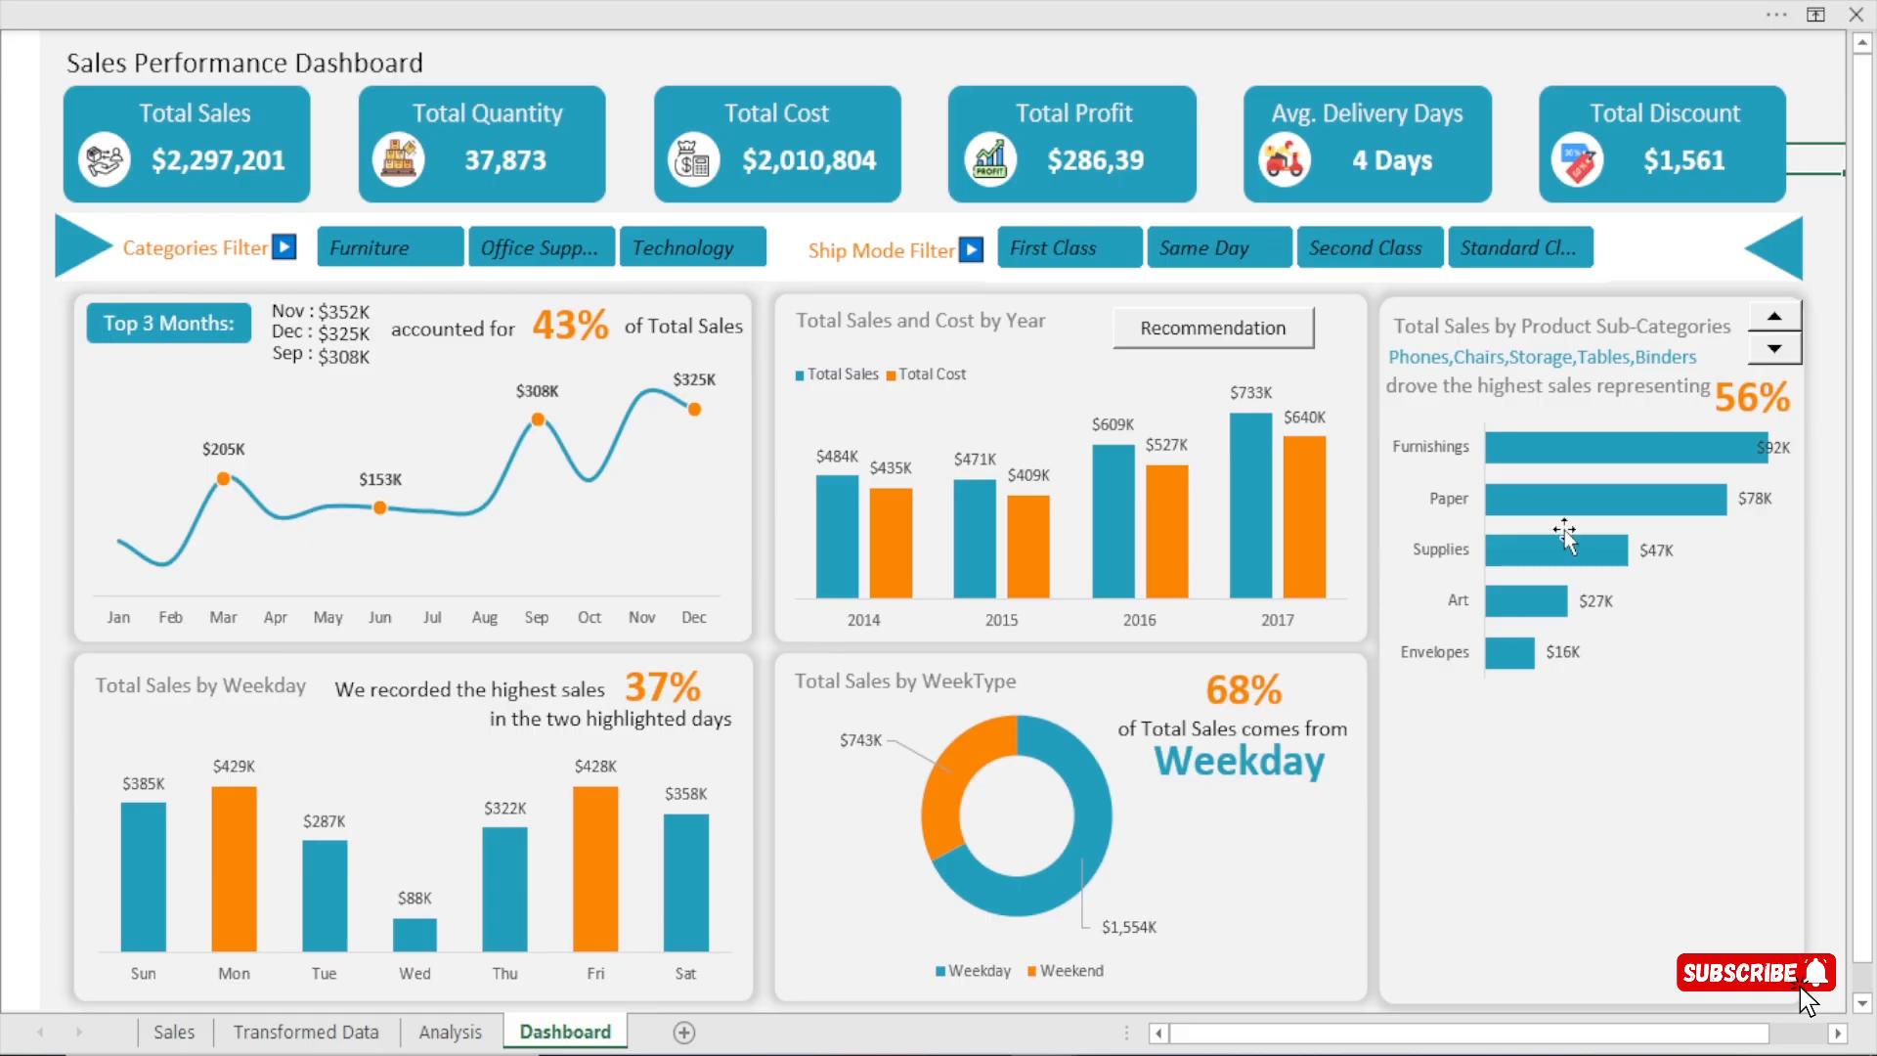
click(1766, 350)
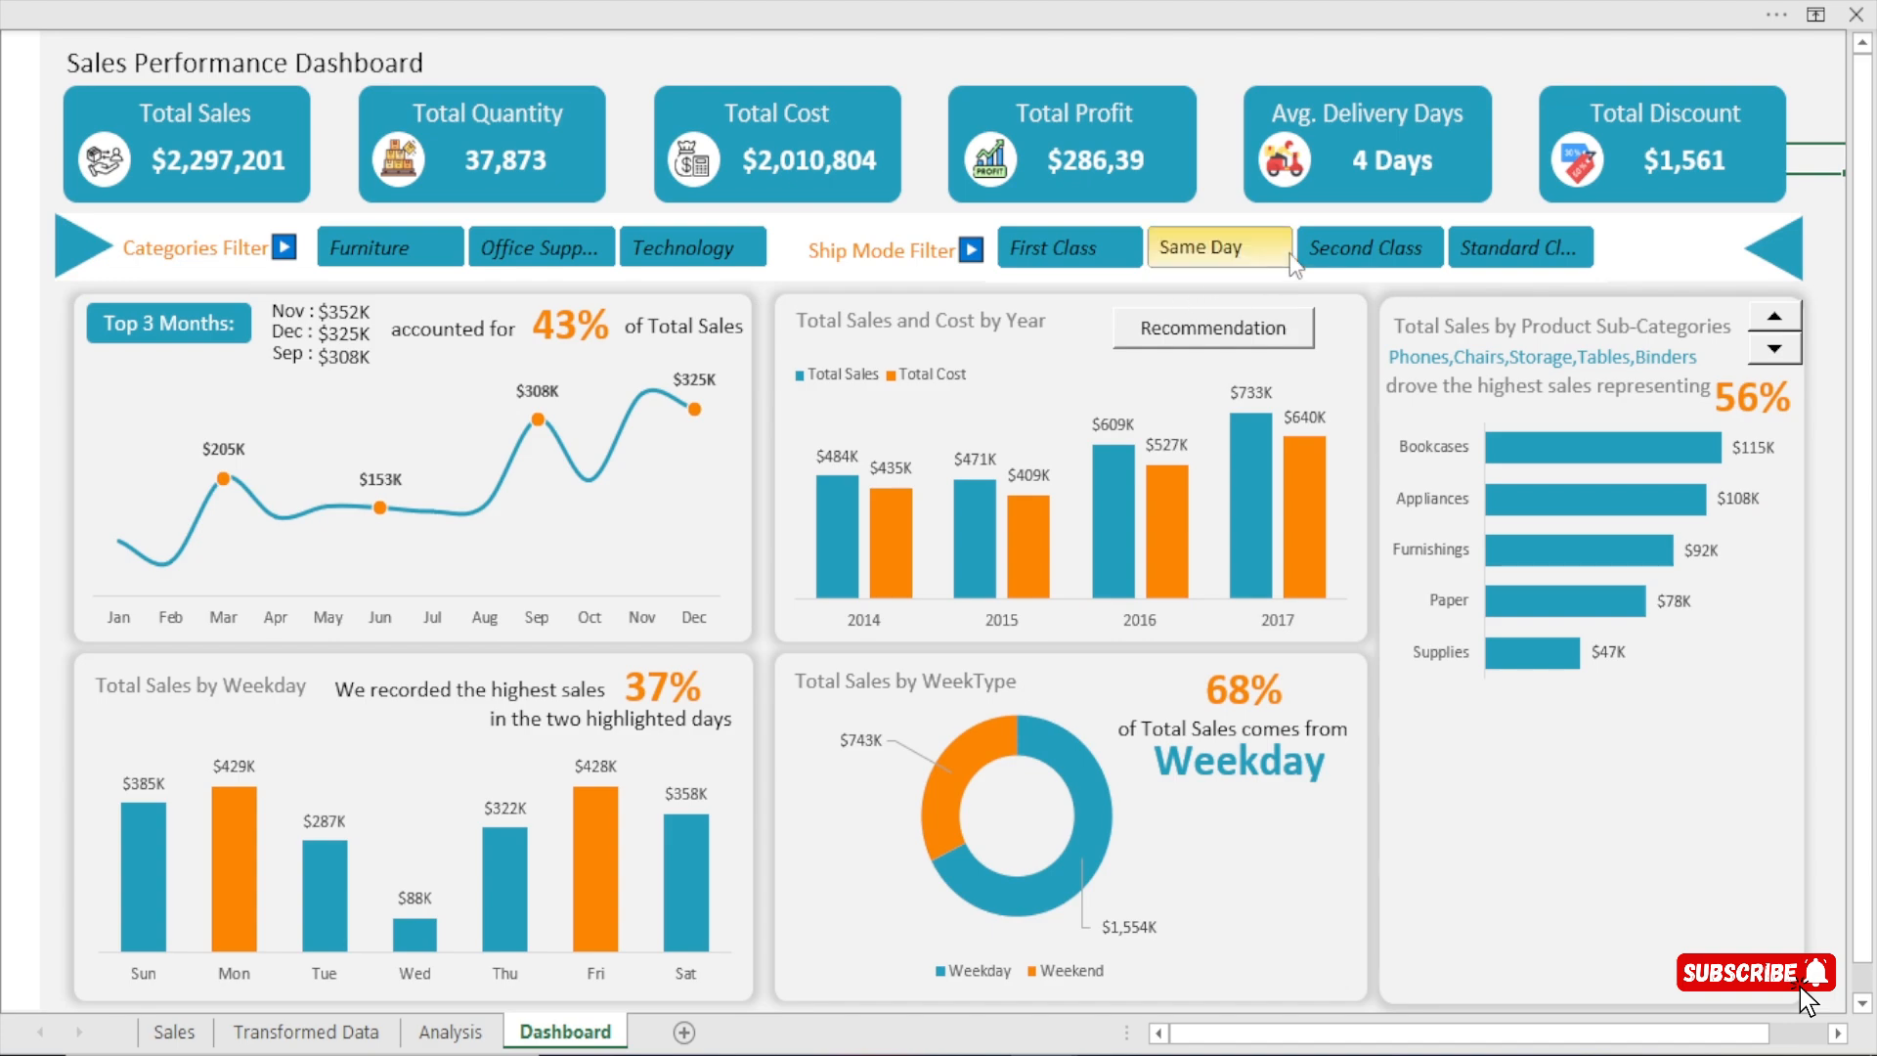
Test the Ship Mode filter with Standard Class, Second Class and First Class, and reselect all ship modes.
click(1518, 247)
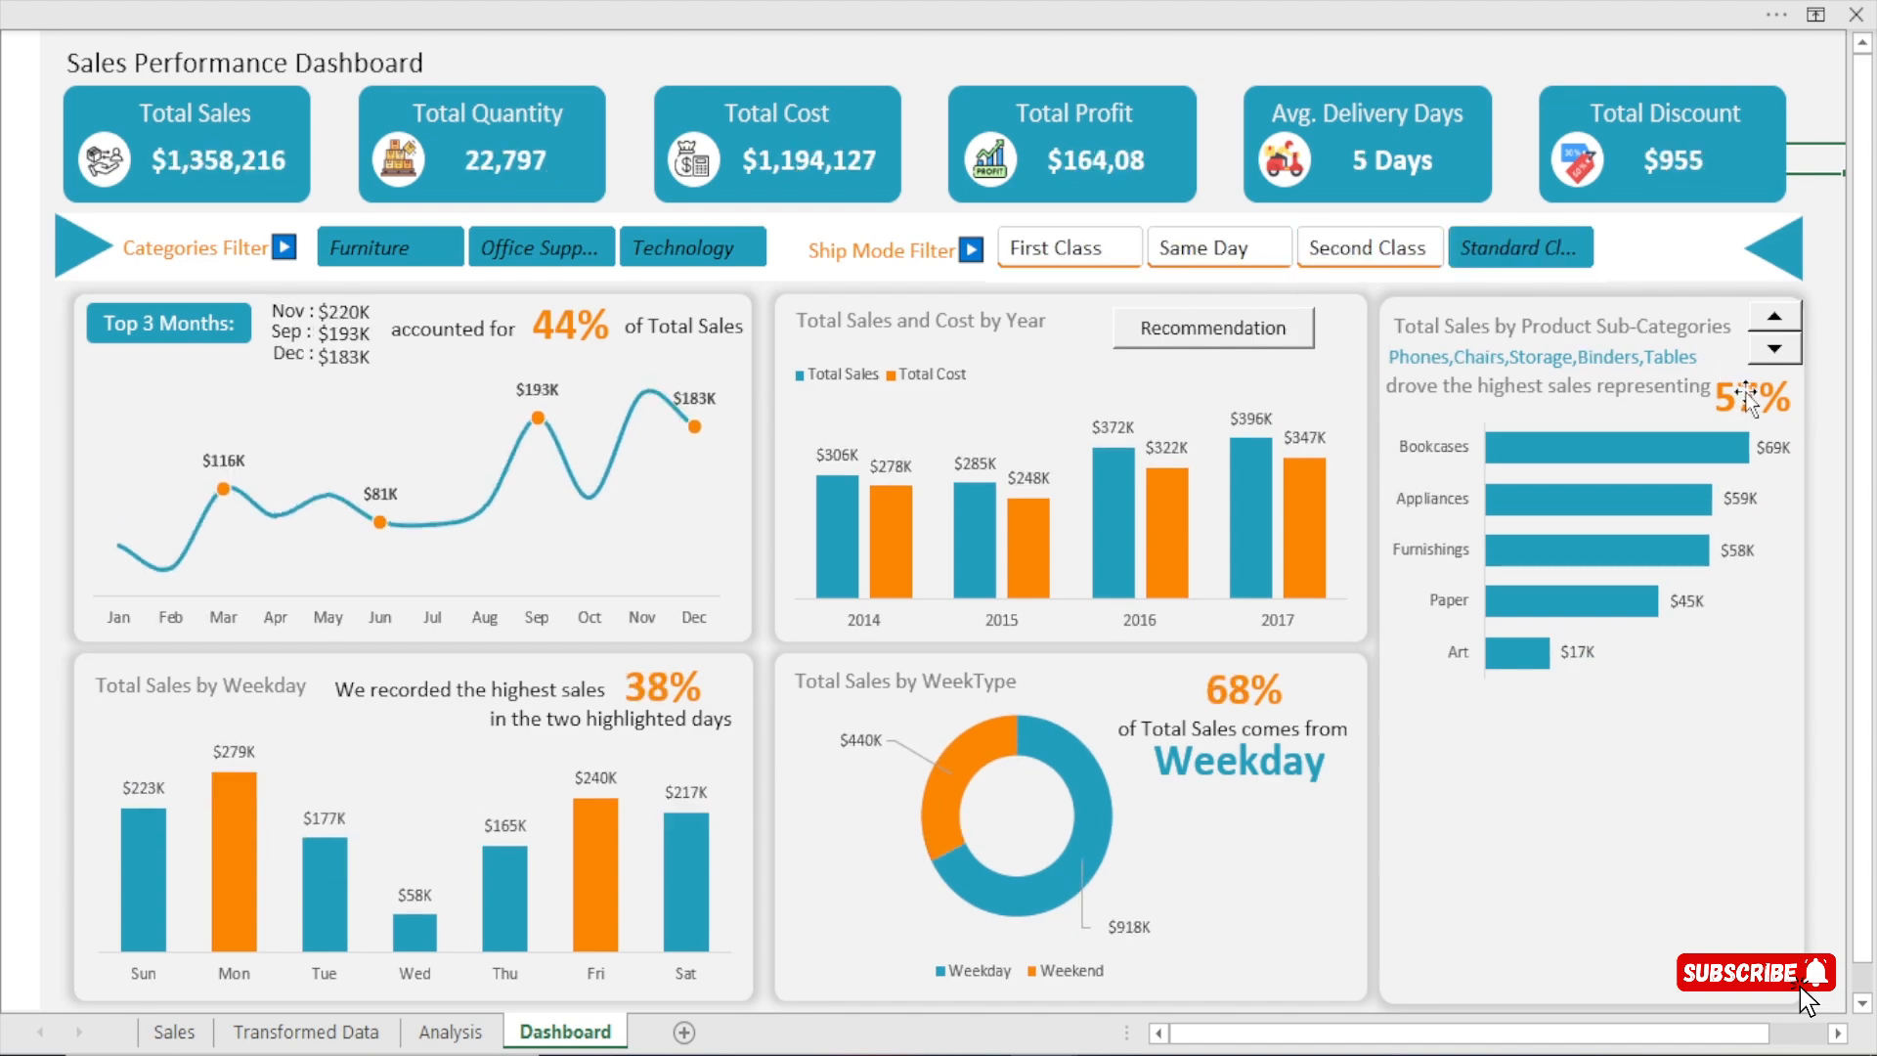
click(1368, 249)
click(1097, 253)
drag(1096, 252, 1515, 244)
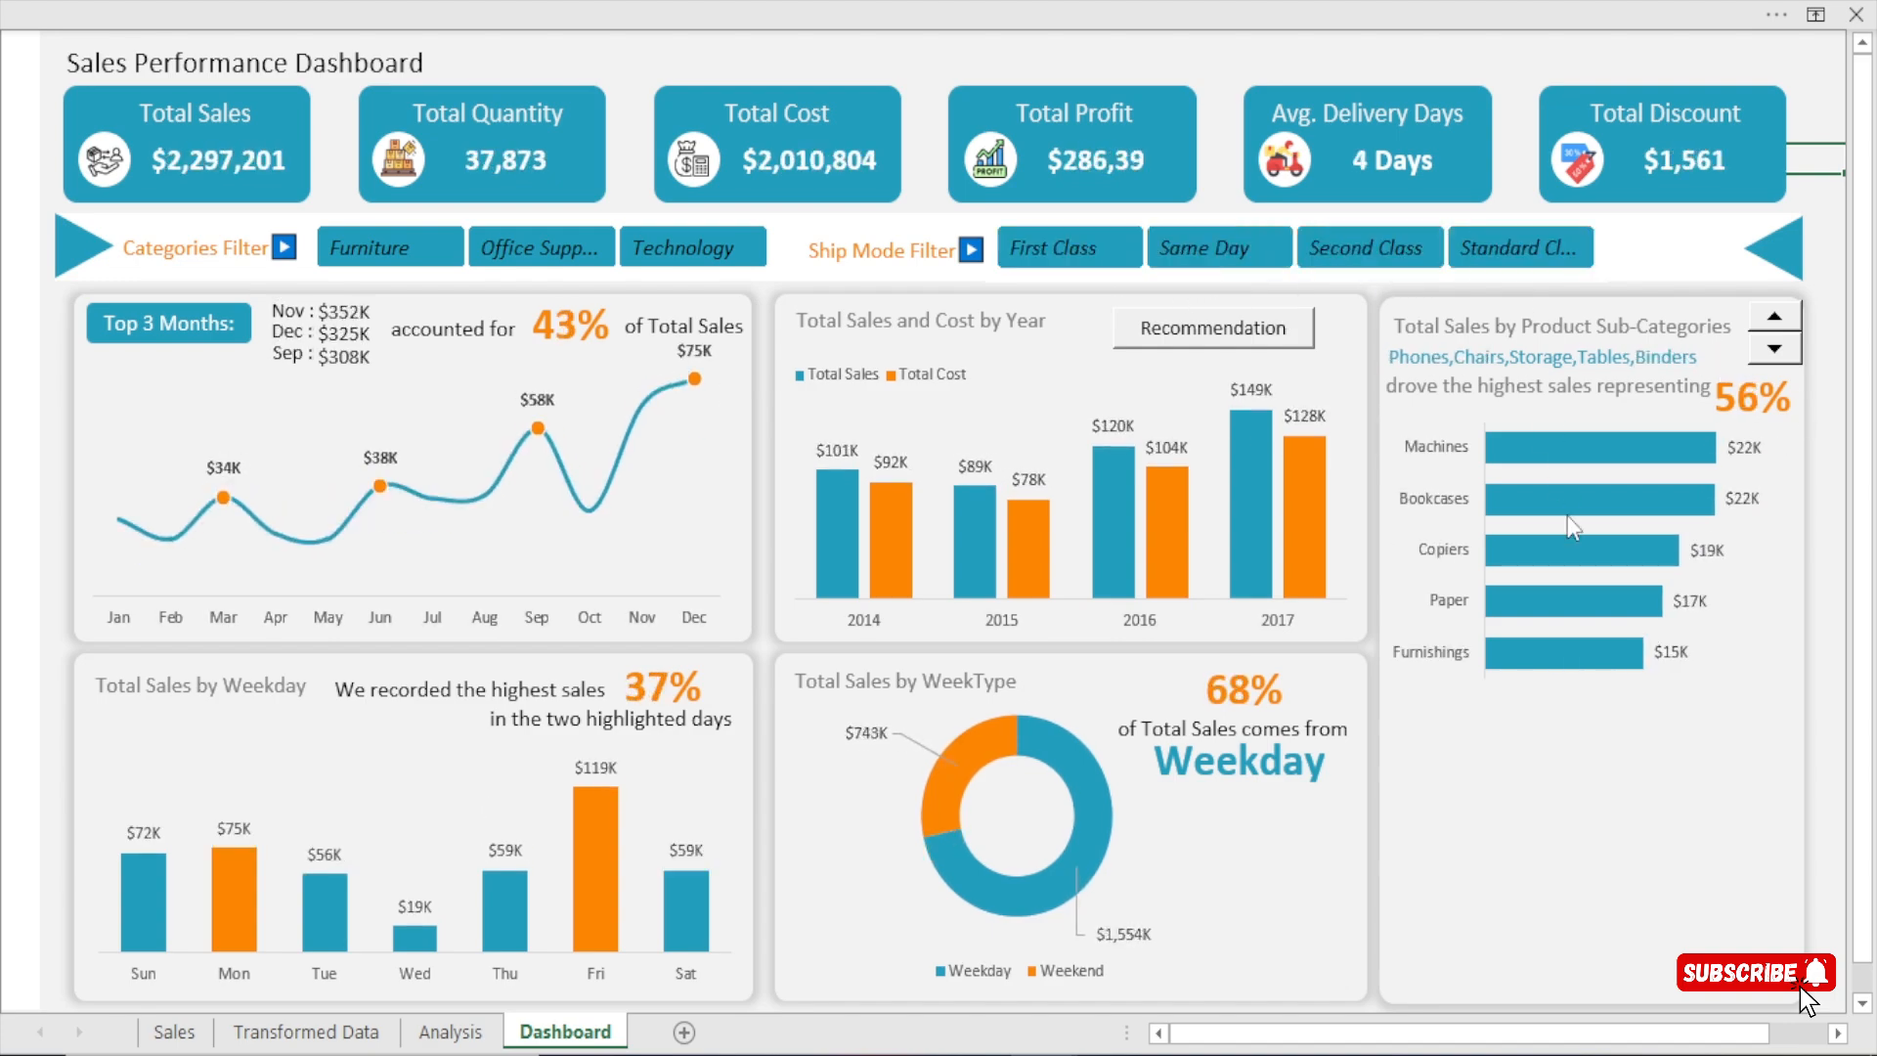
Nudge the sub-category bar chart slightly right and up beneath its summary text.
click(1570, 414)
key(Right)
key(Right)
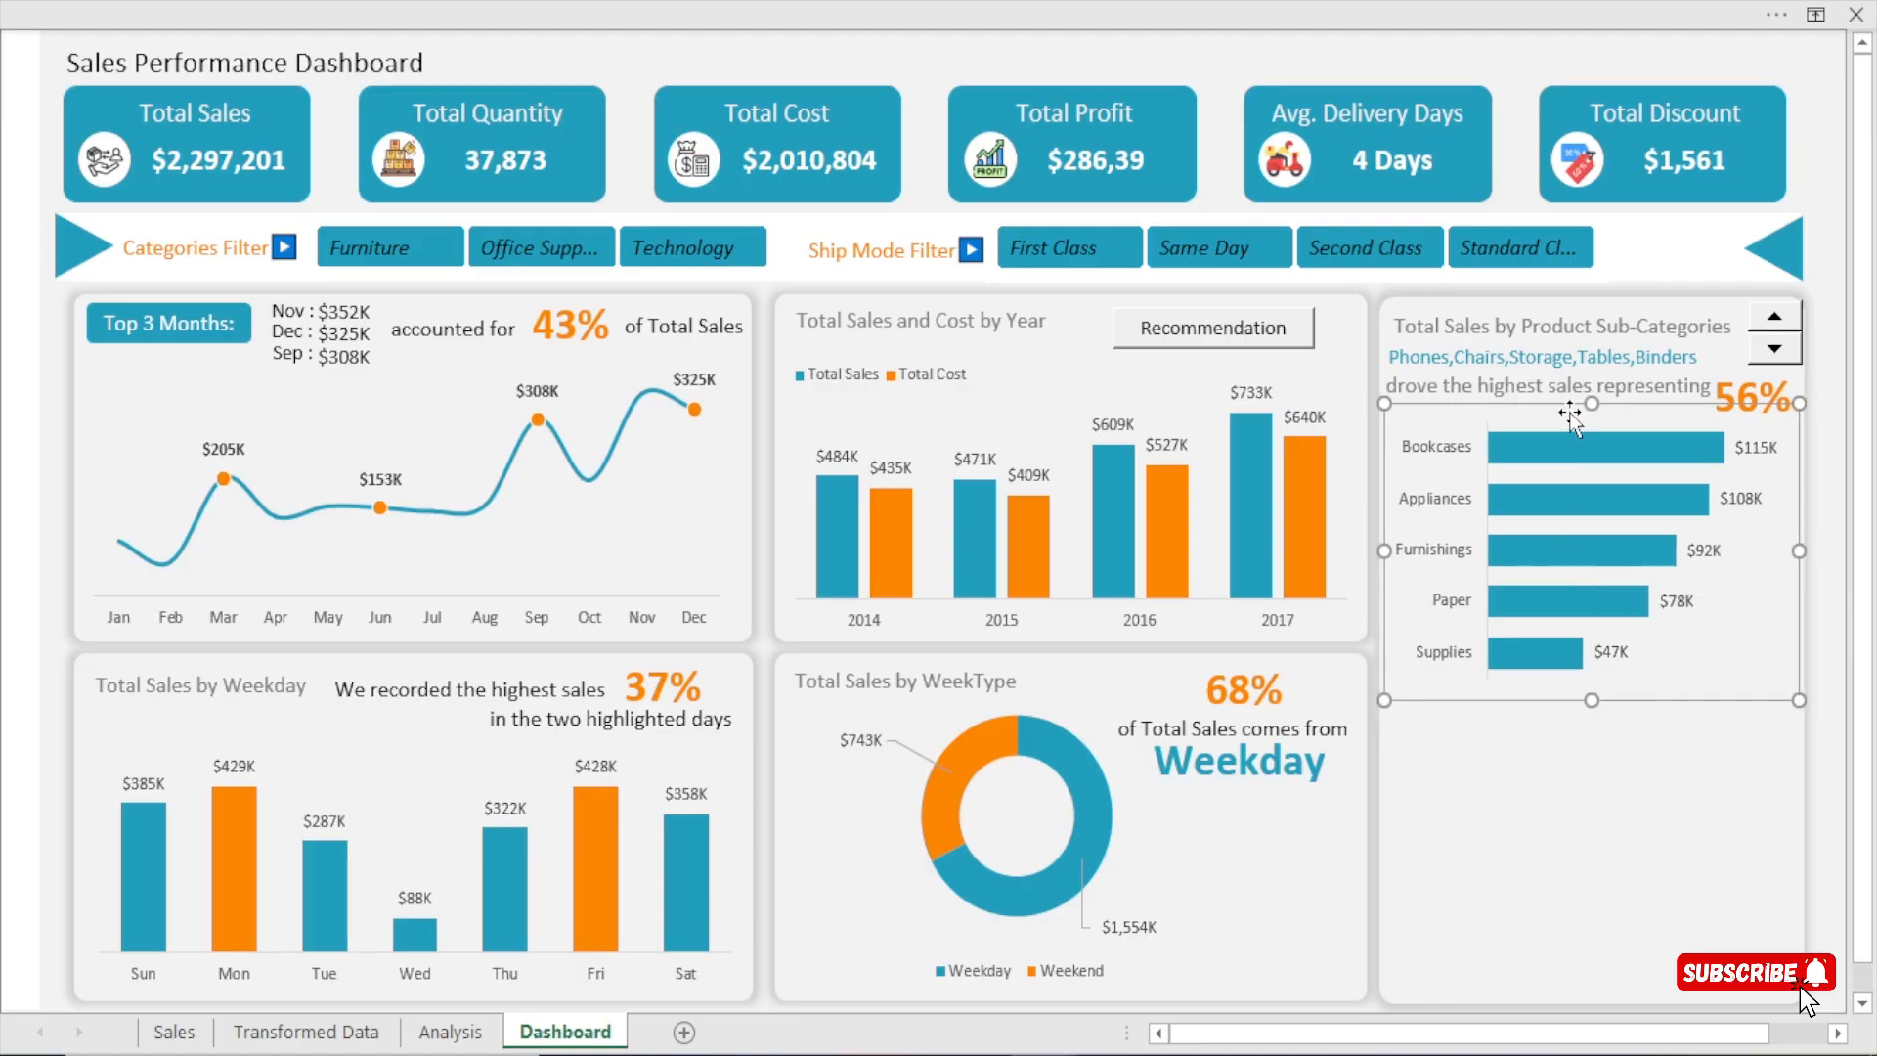
key(Up)
key(Up)
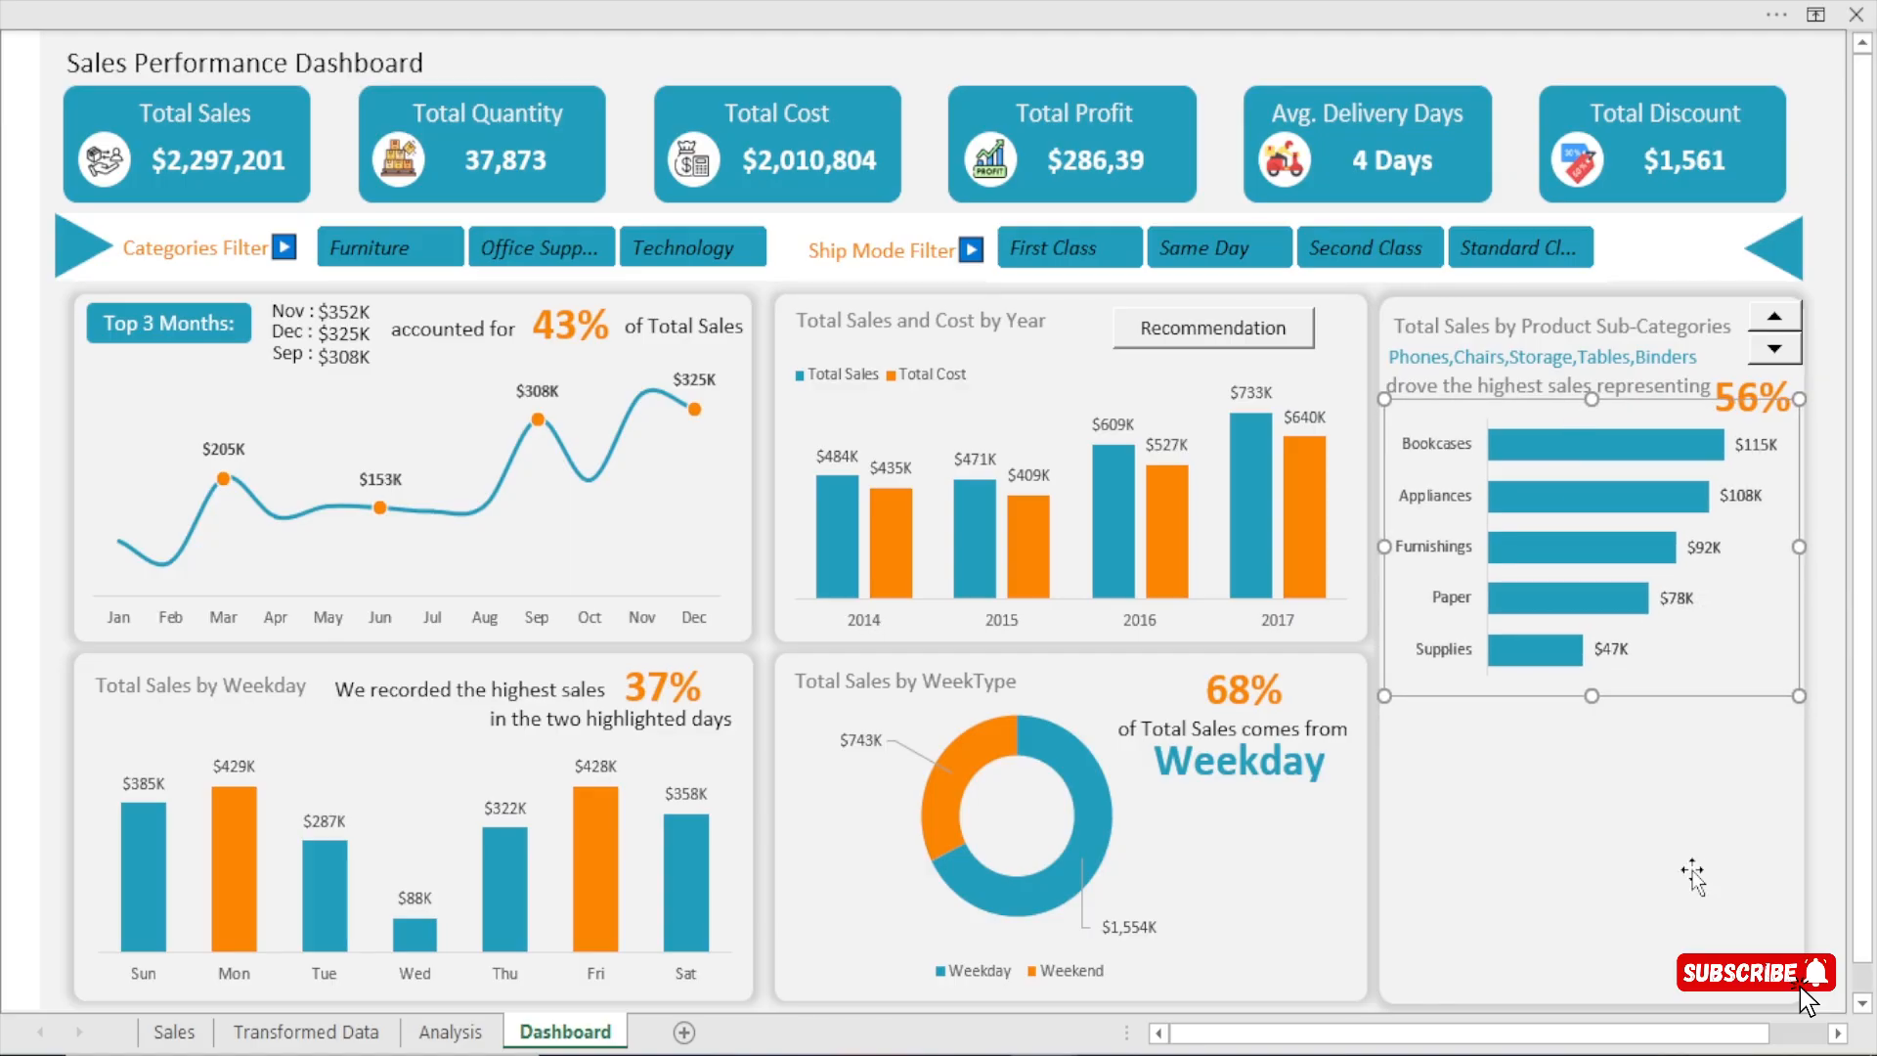
key(Escape)
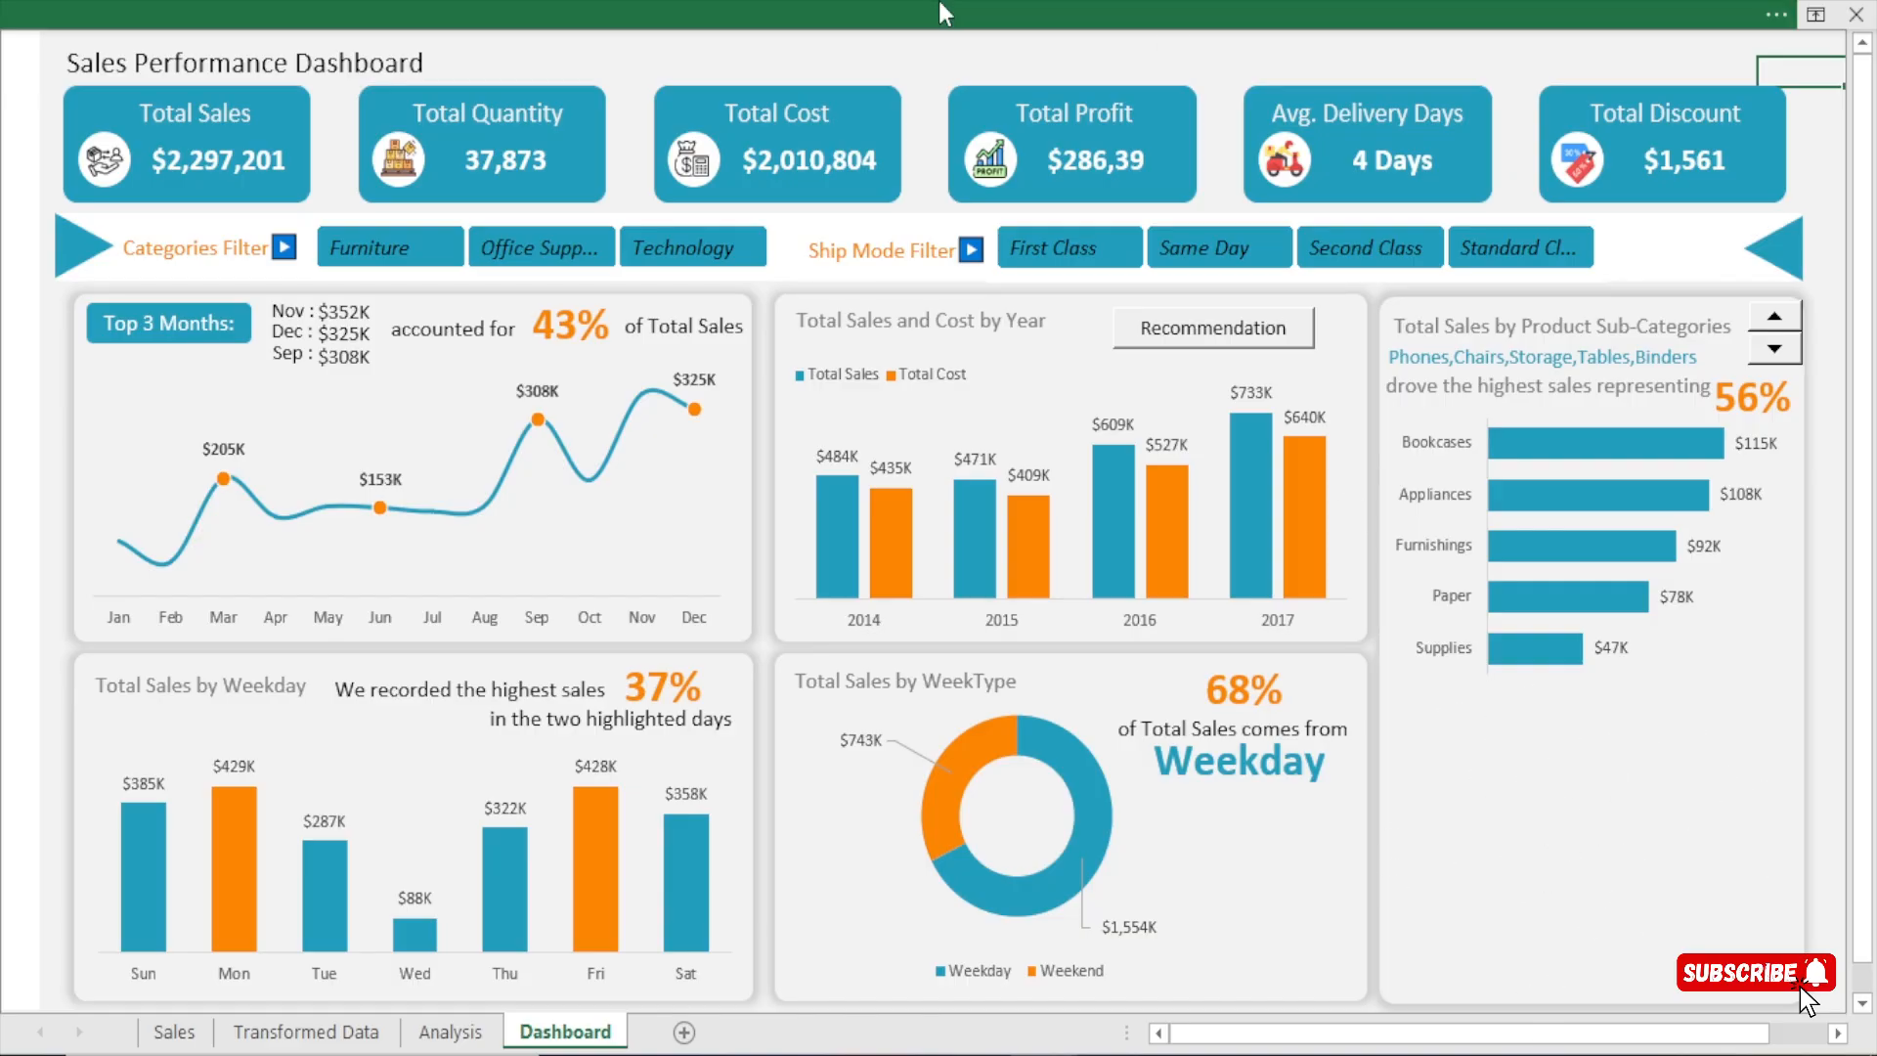
Insert slicers for Months and Year from the sub-category pivot table on the Analysis sheet.
click(448, 1031)
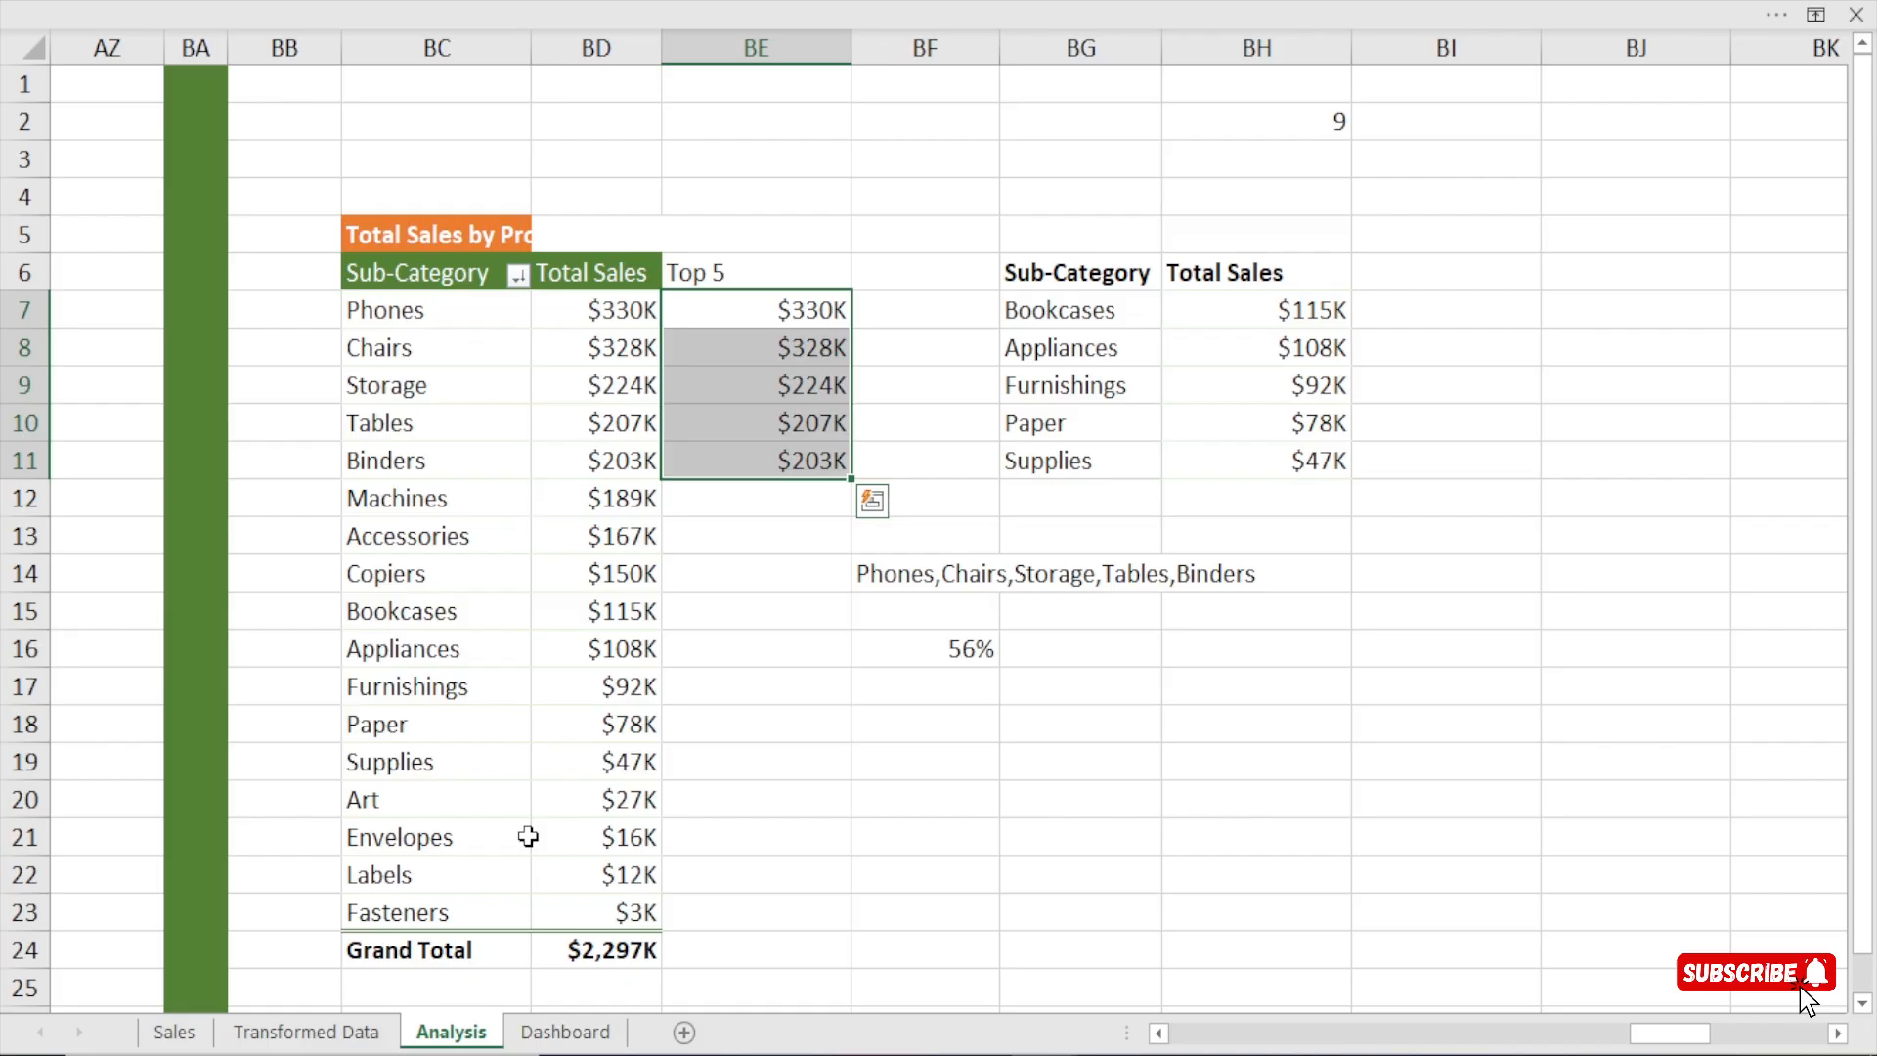
click(540, 500)
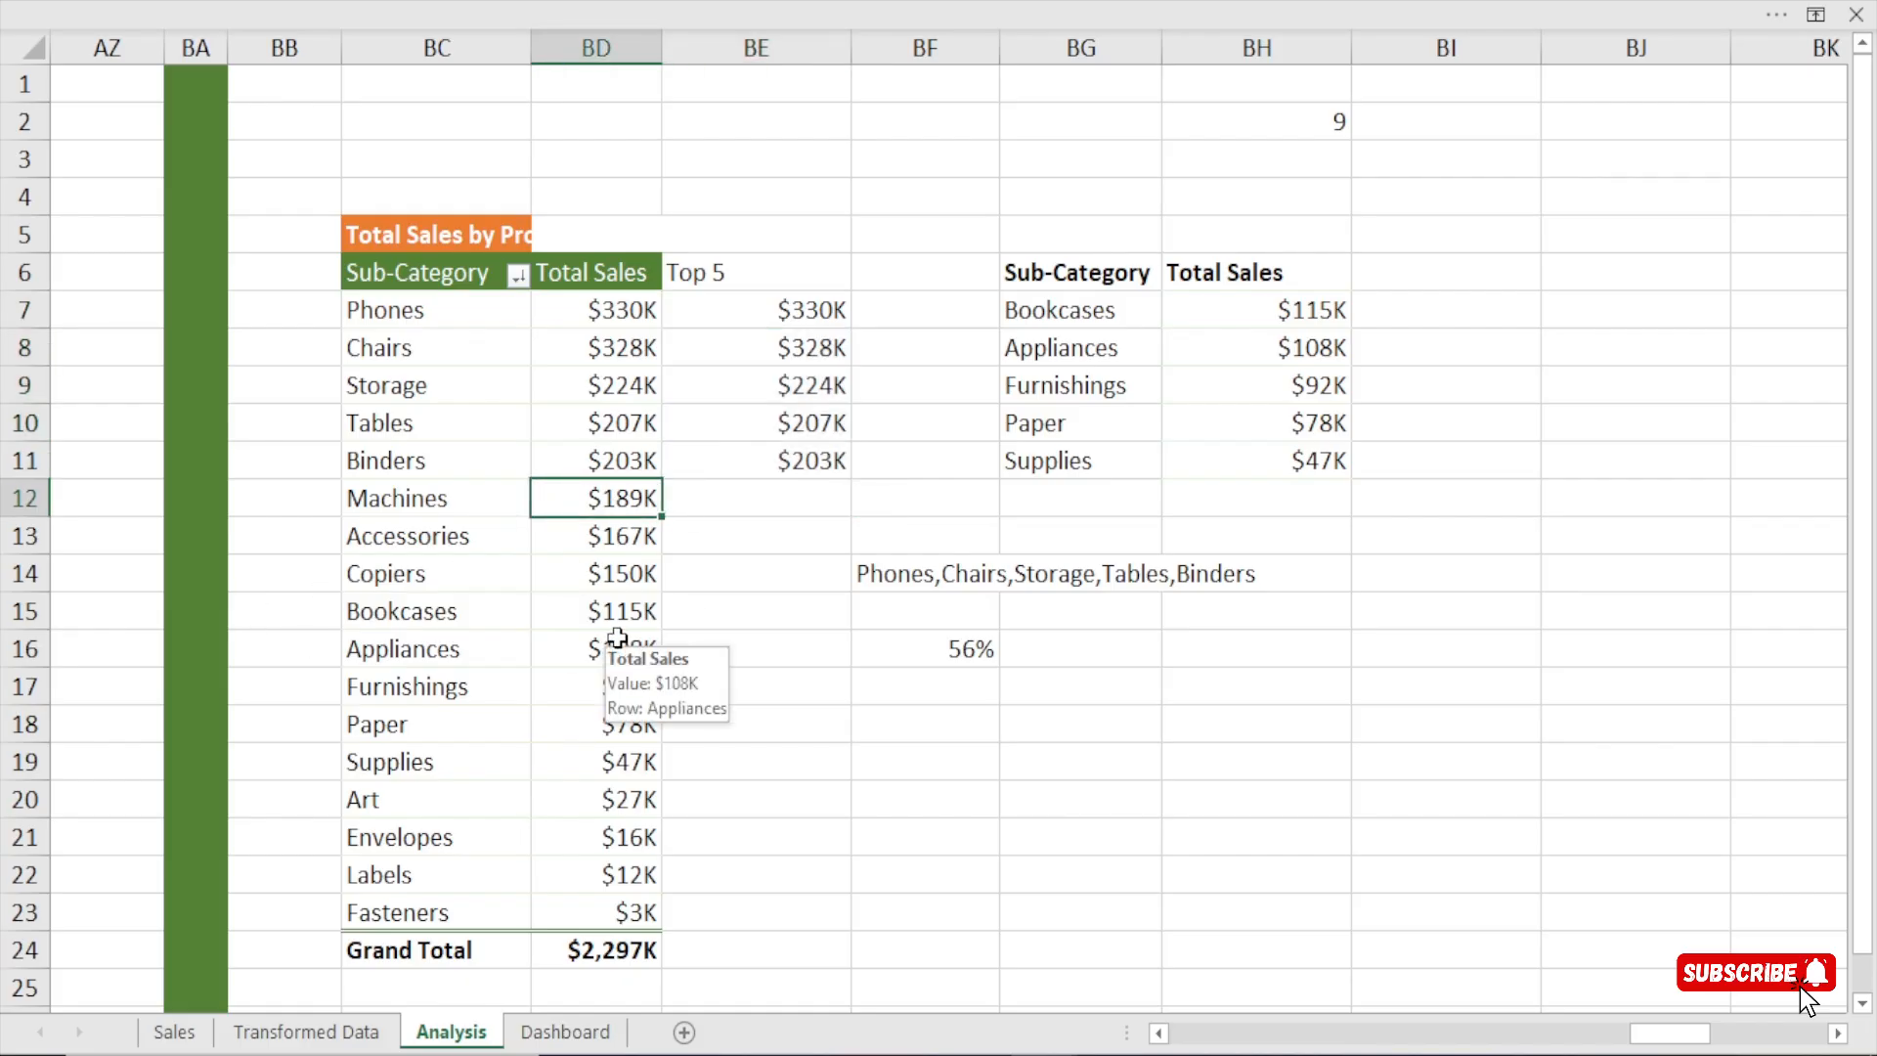
click(900, 2)
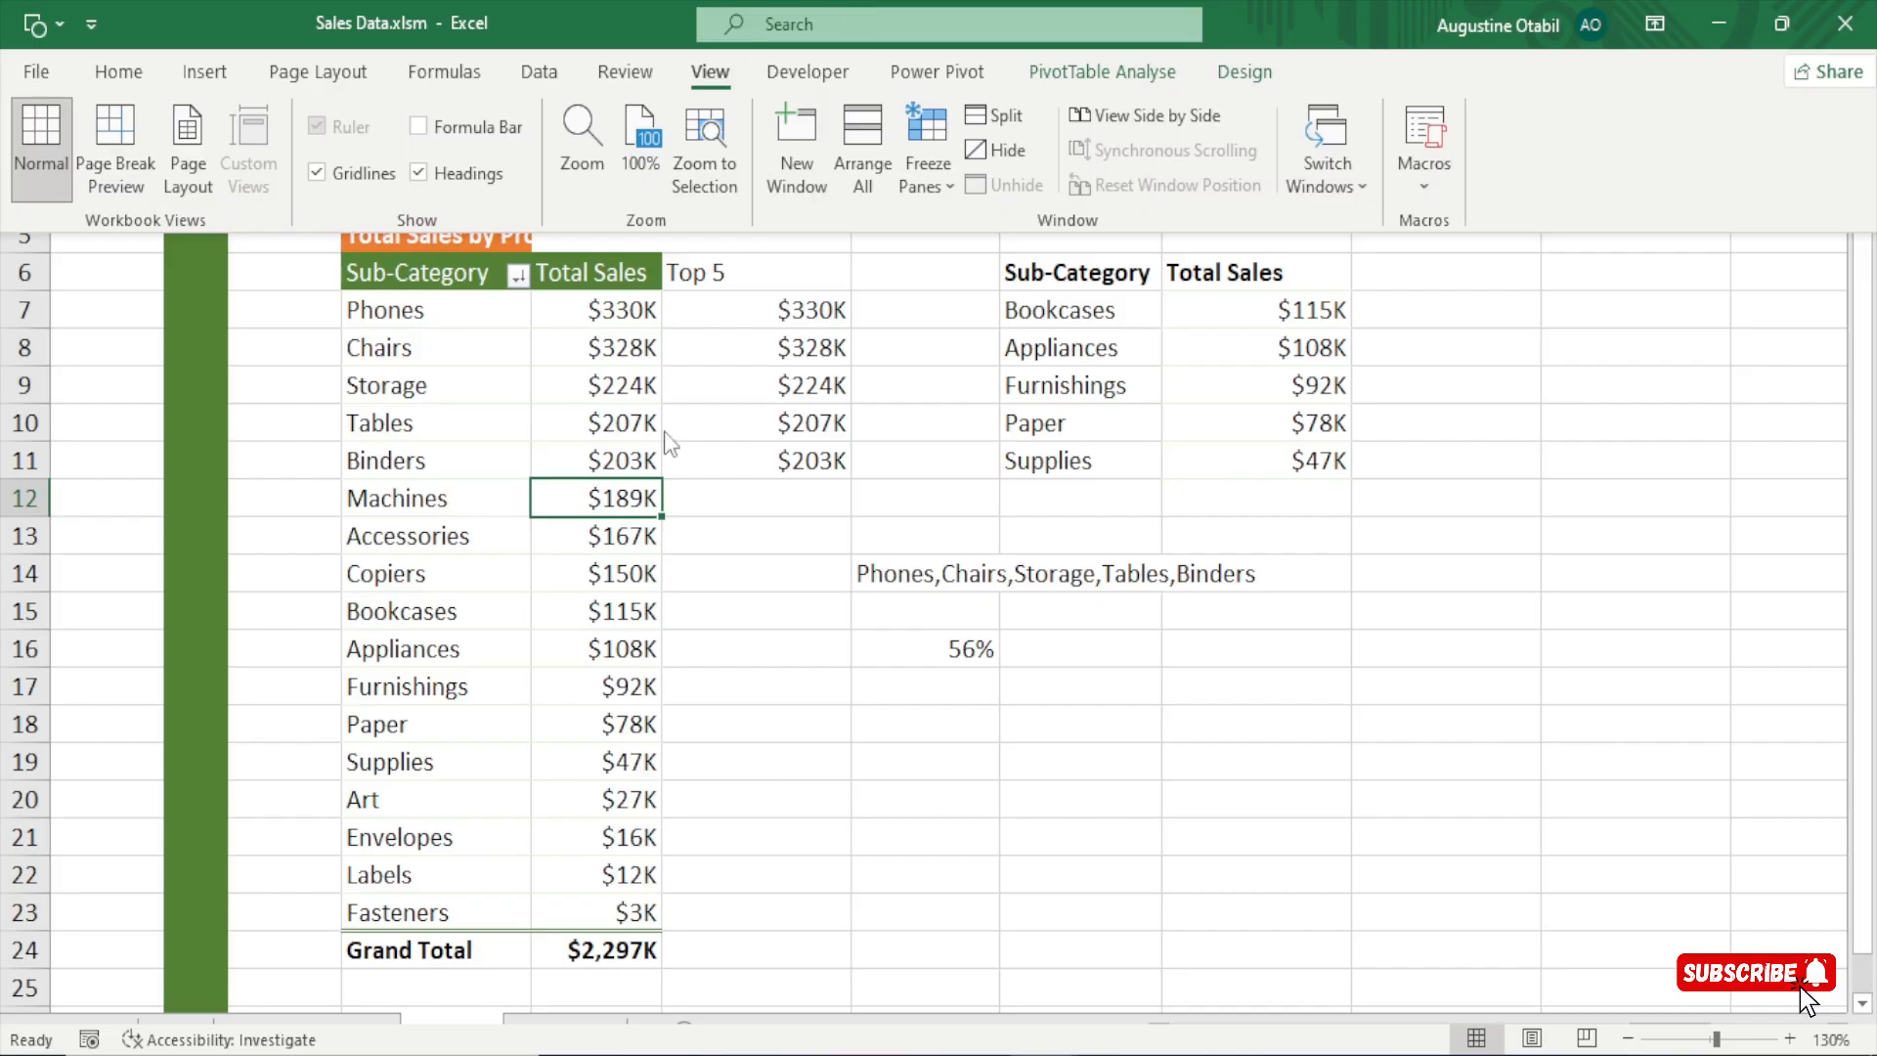
click(1113, 78)
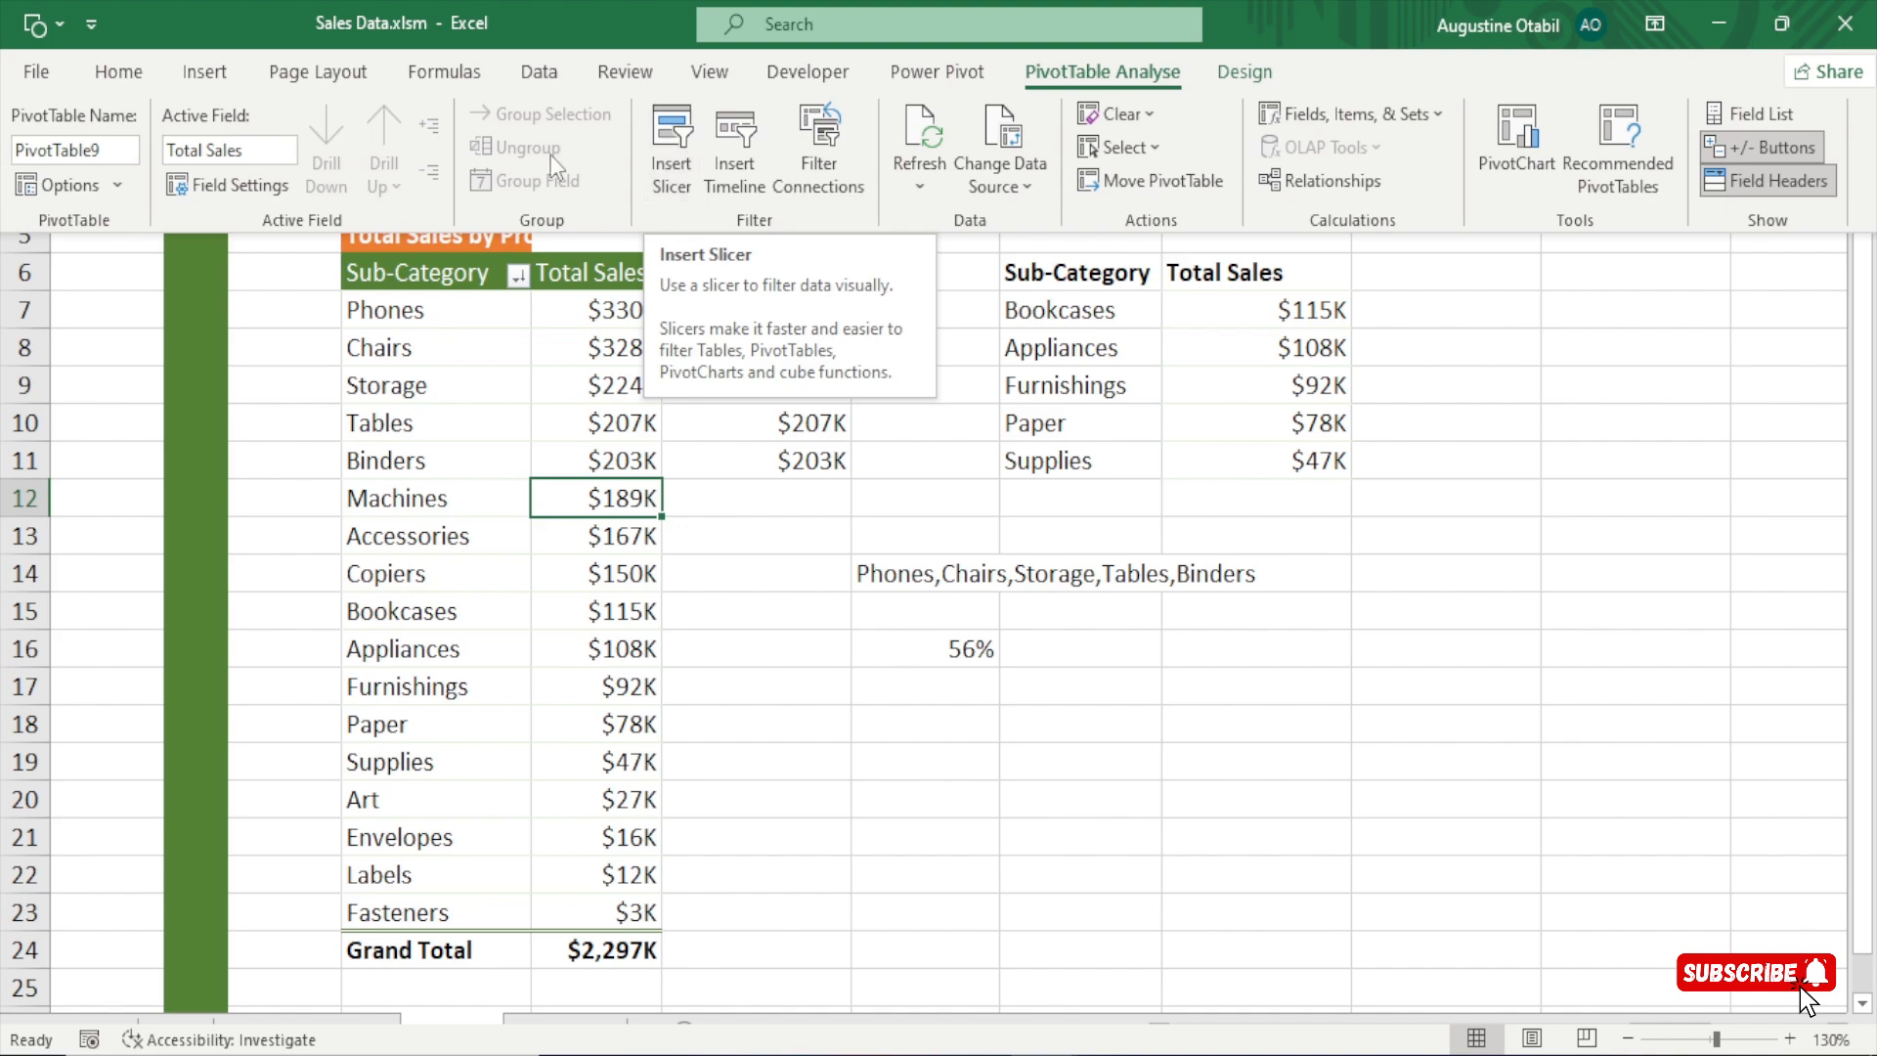
click(196, 77)
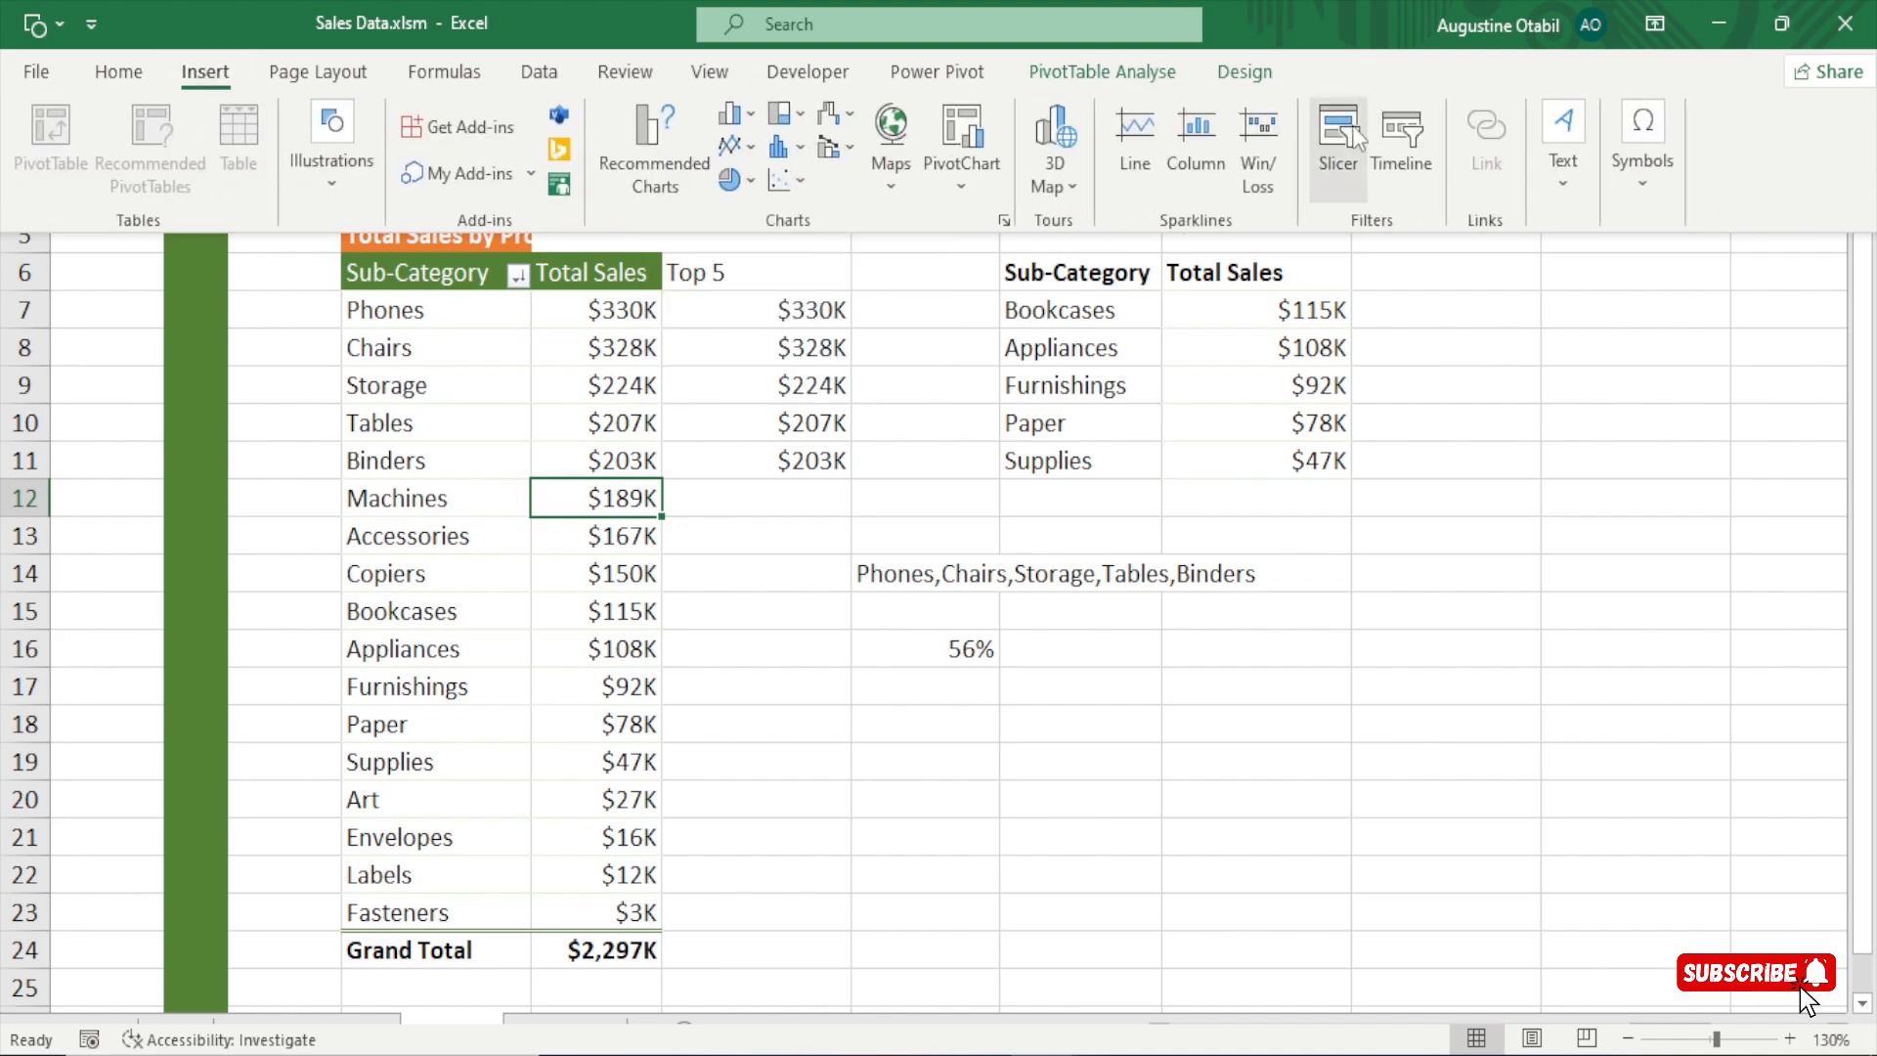
click(1334, 156)
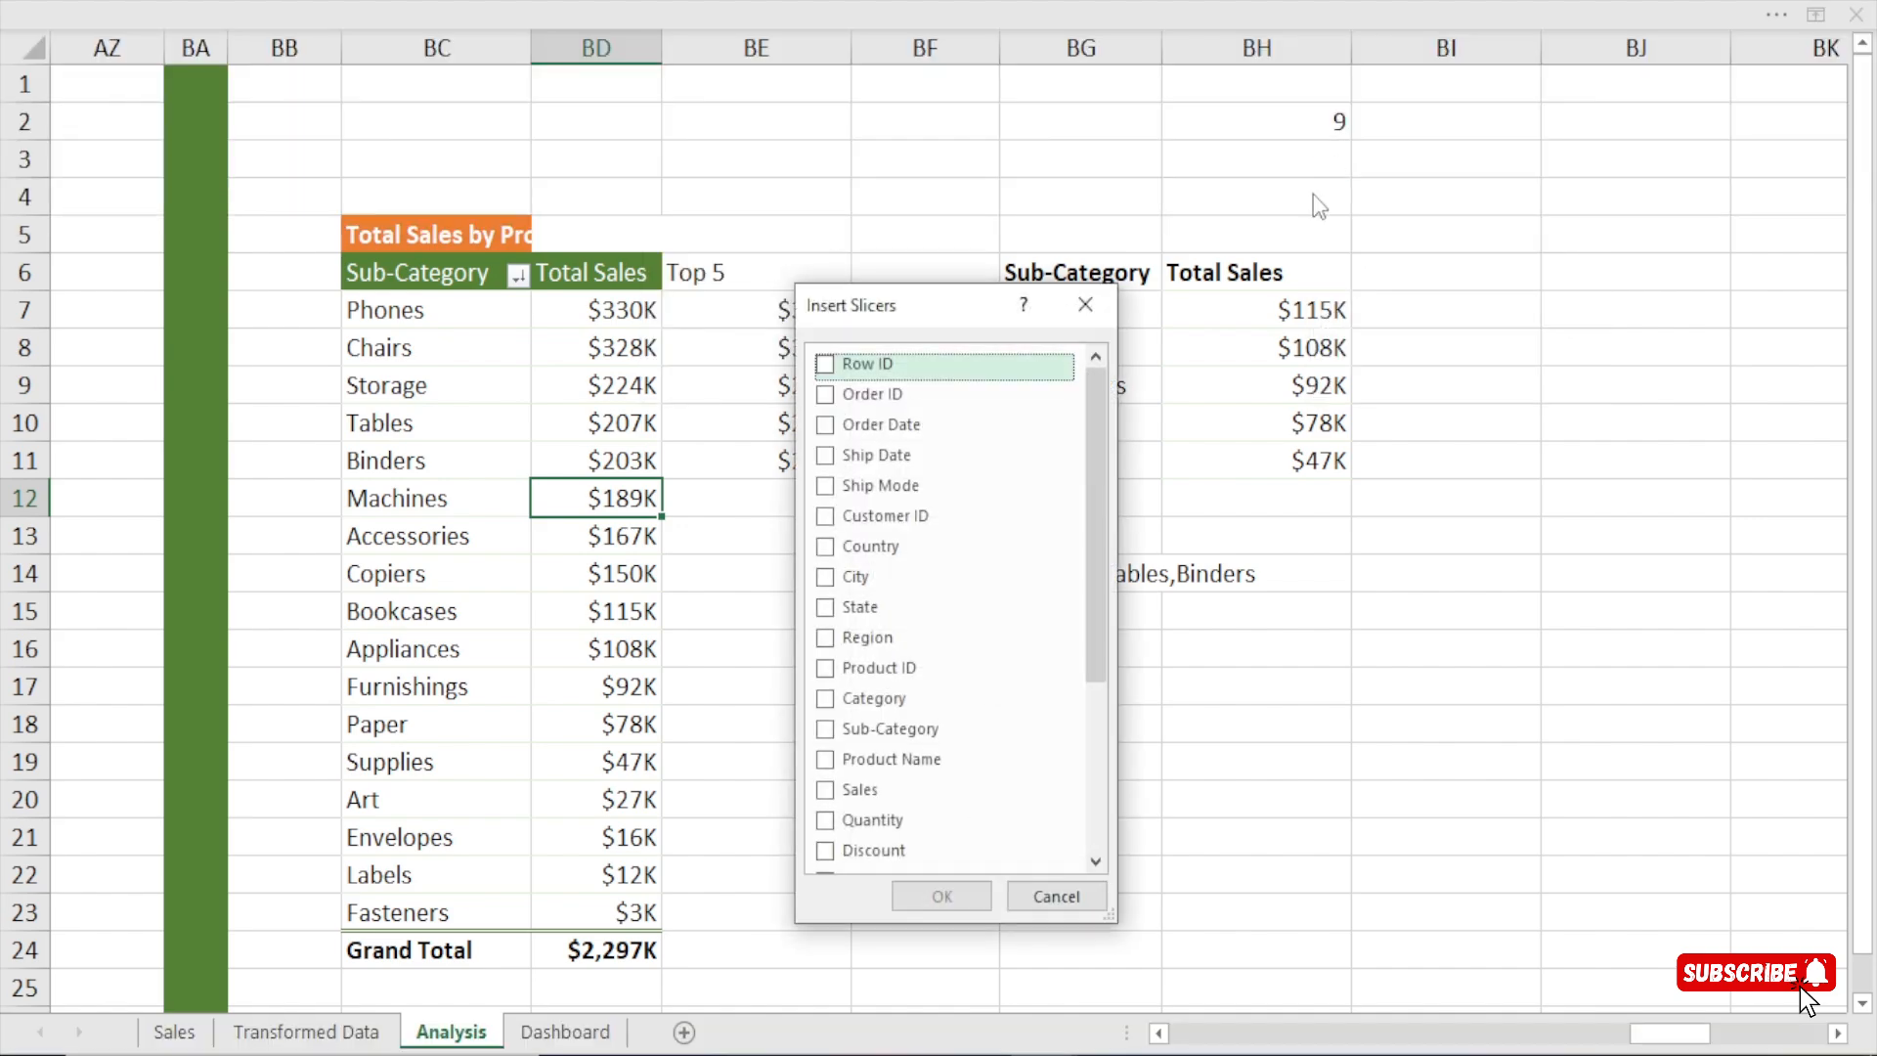
drag(967, 321, 1200, 261)
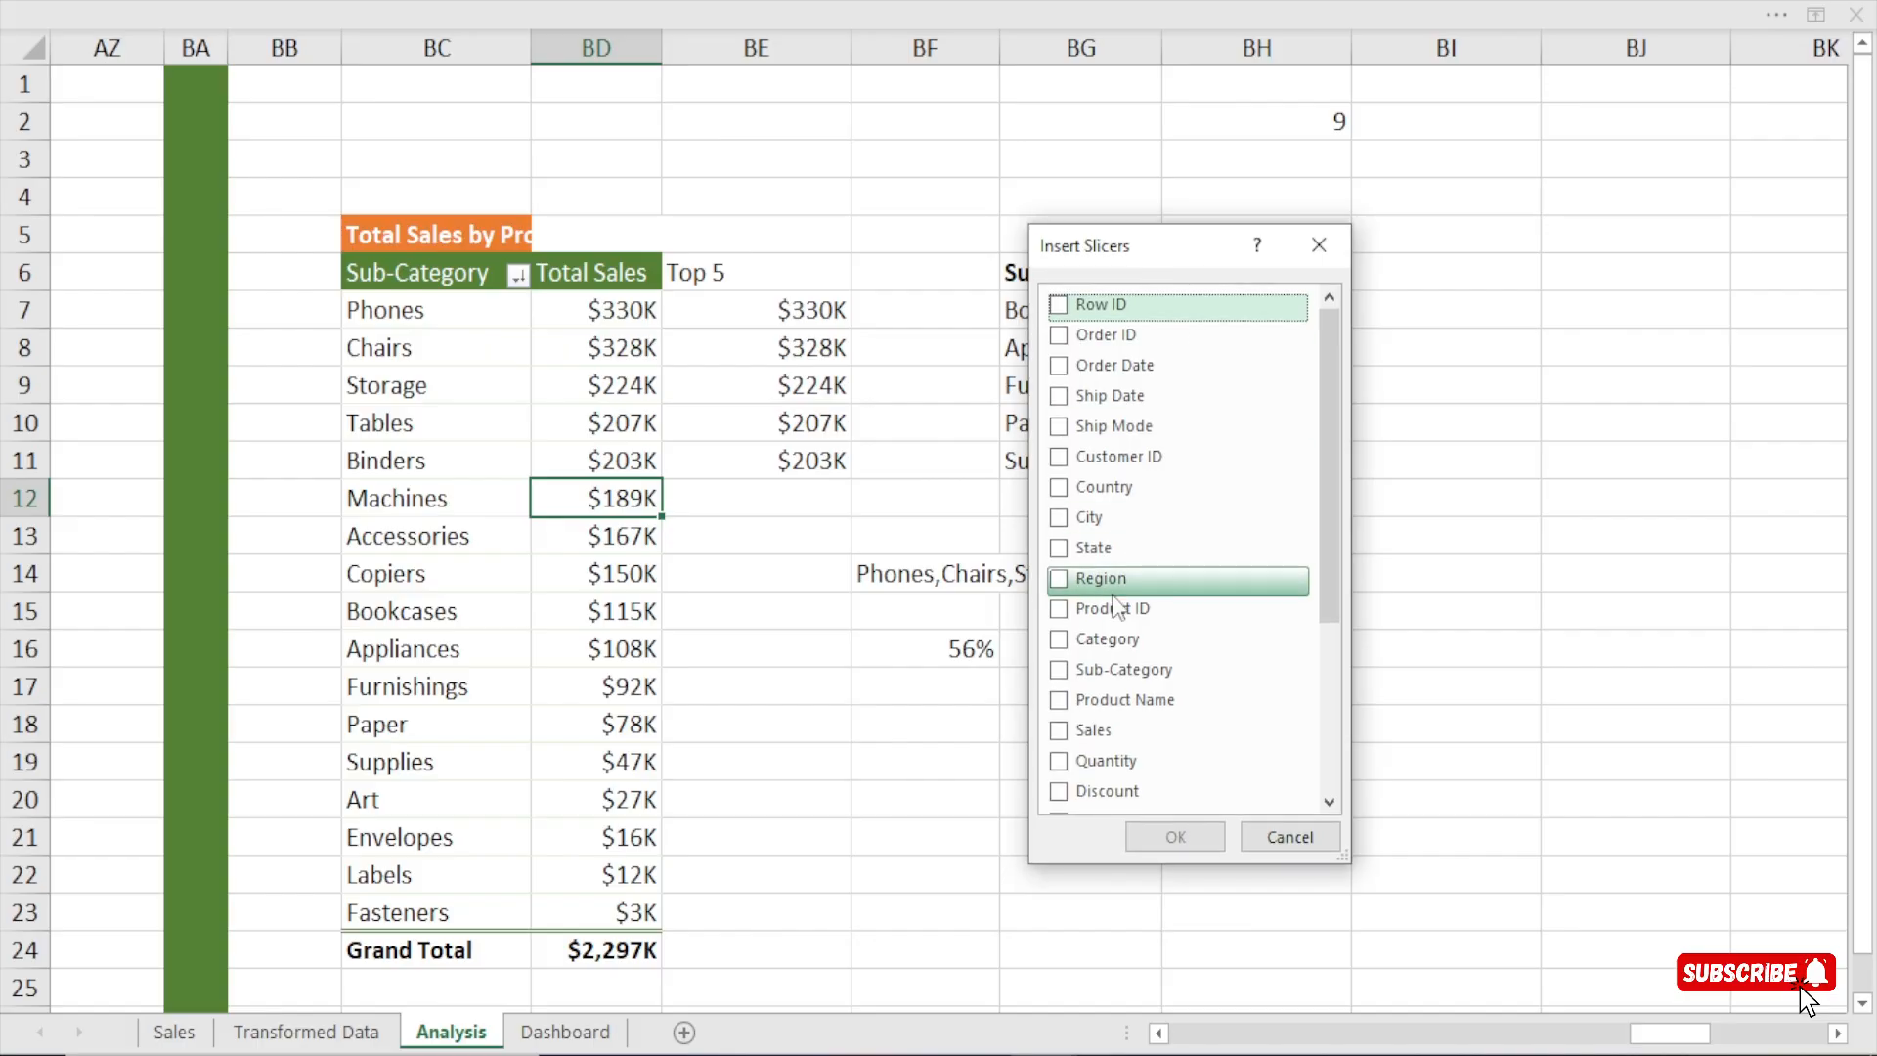
scroll(1124, 603, down, 3)
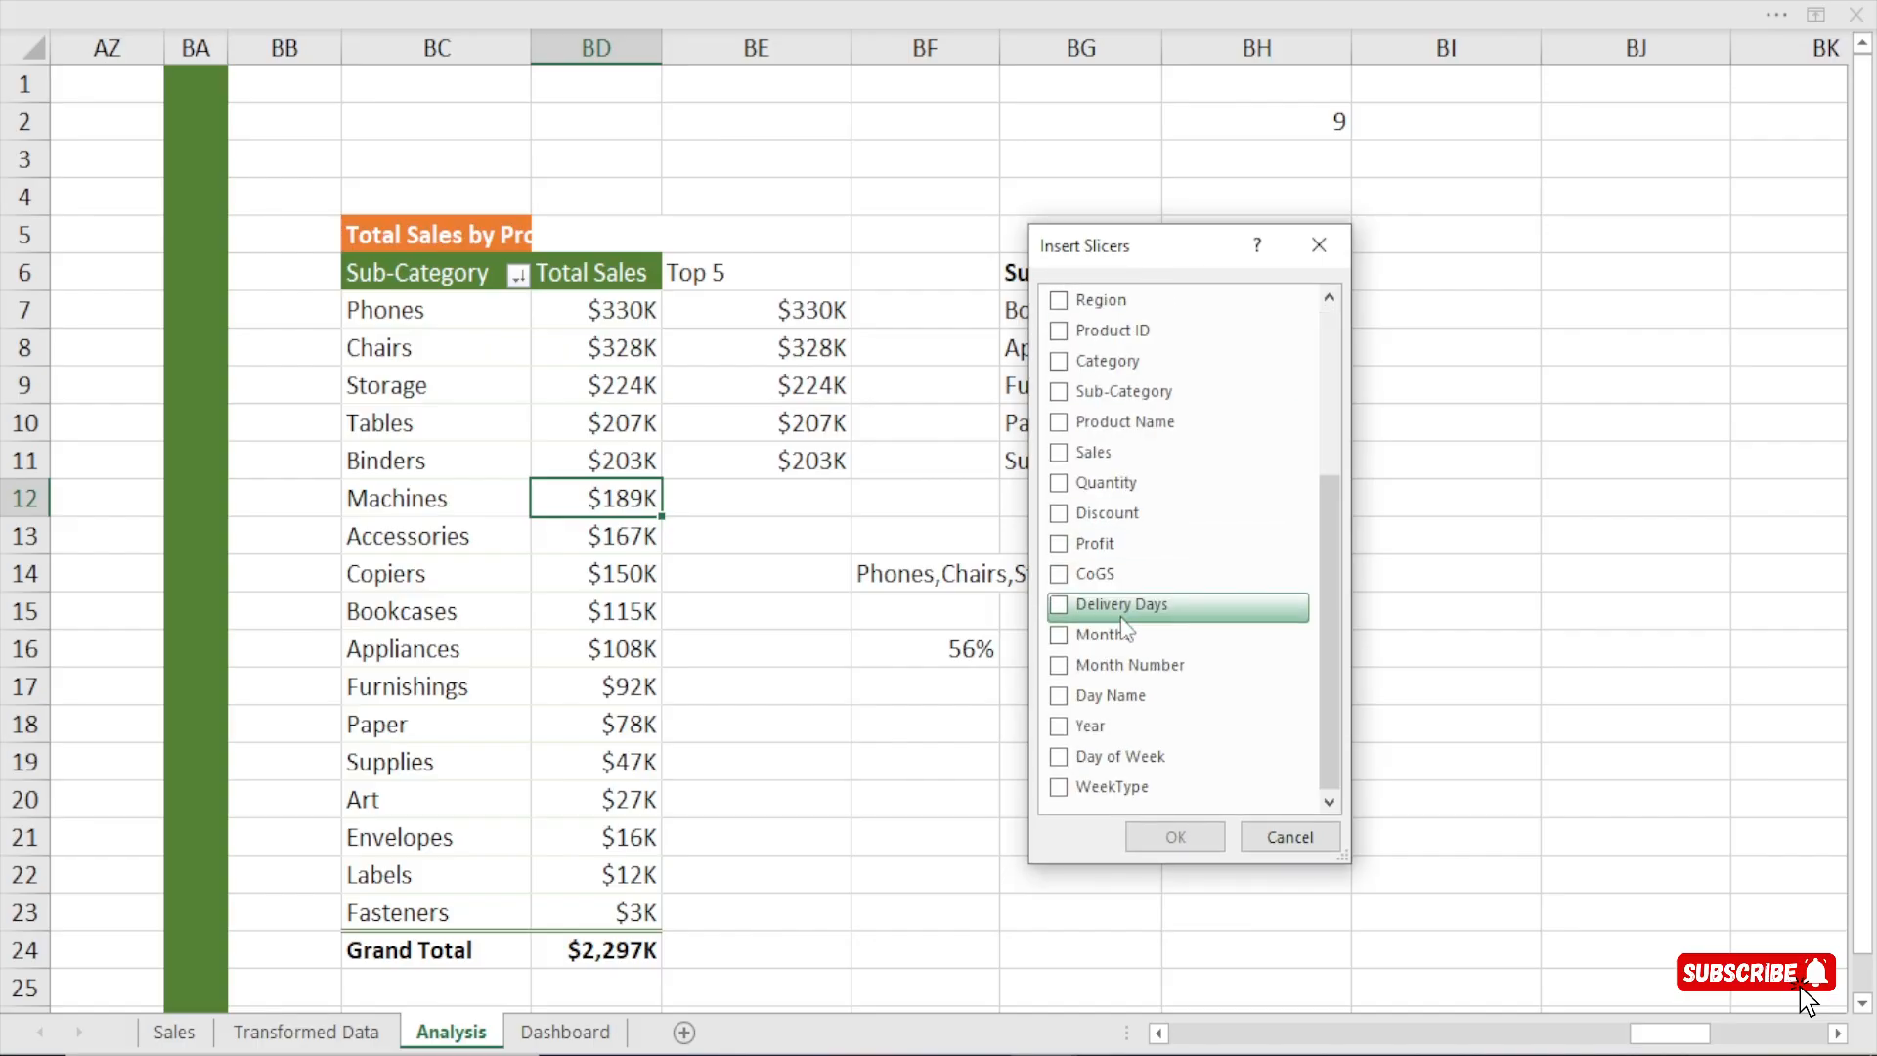
click(1056, 633)
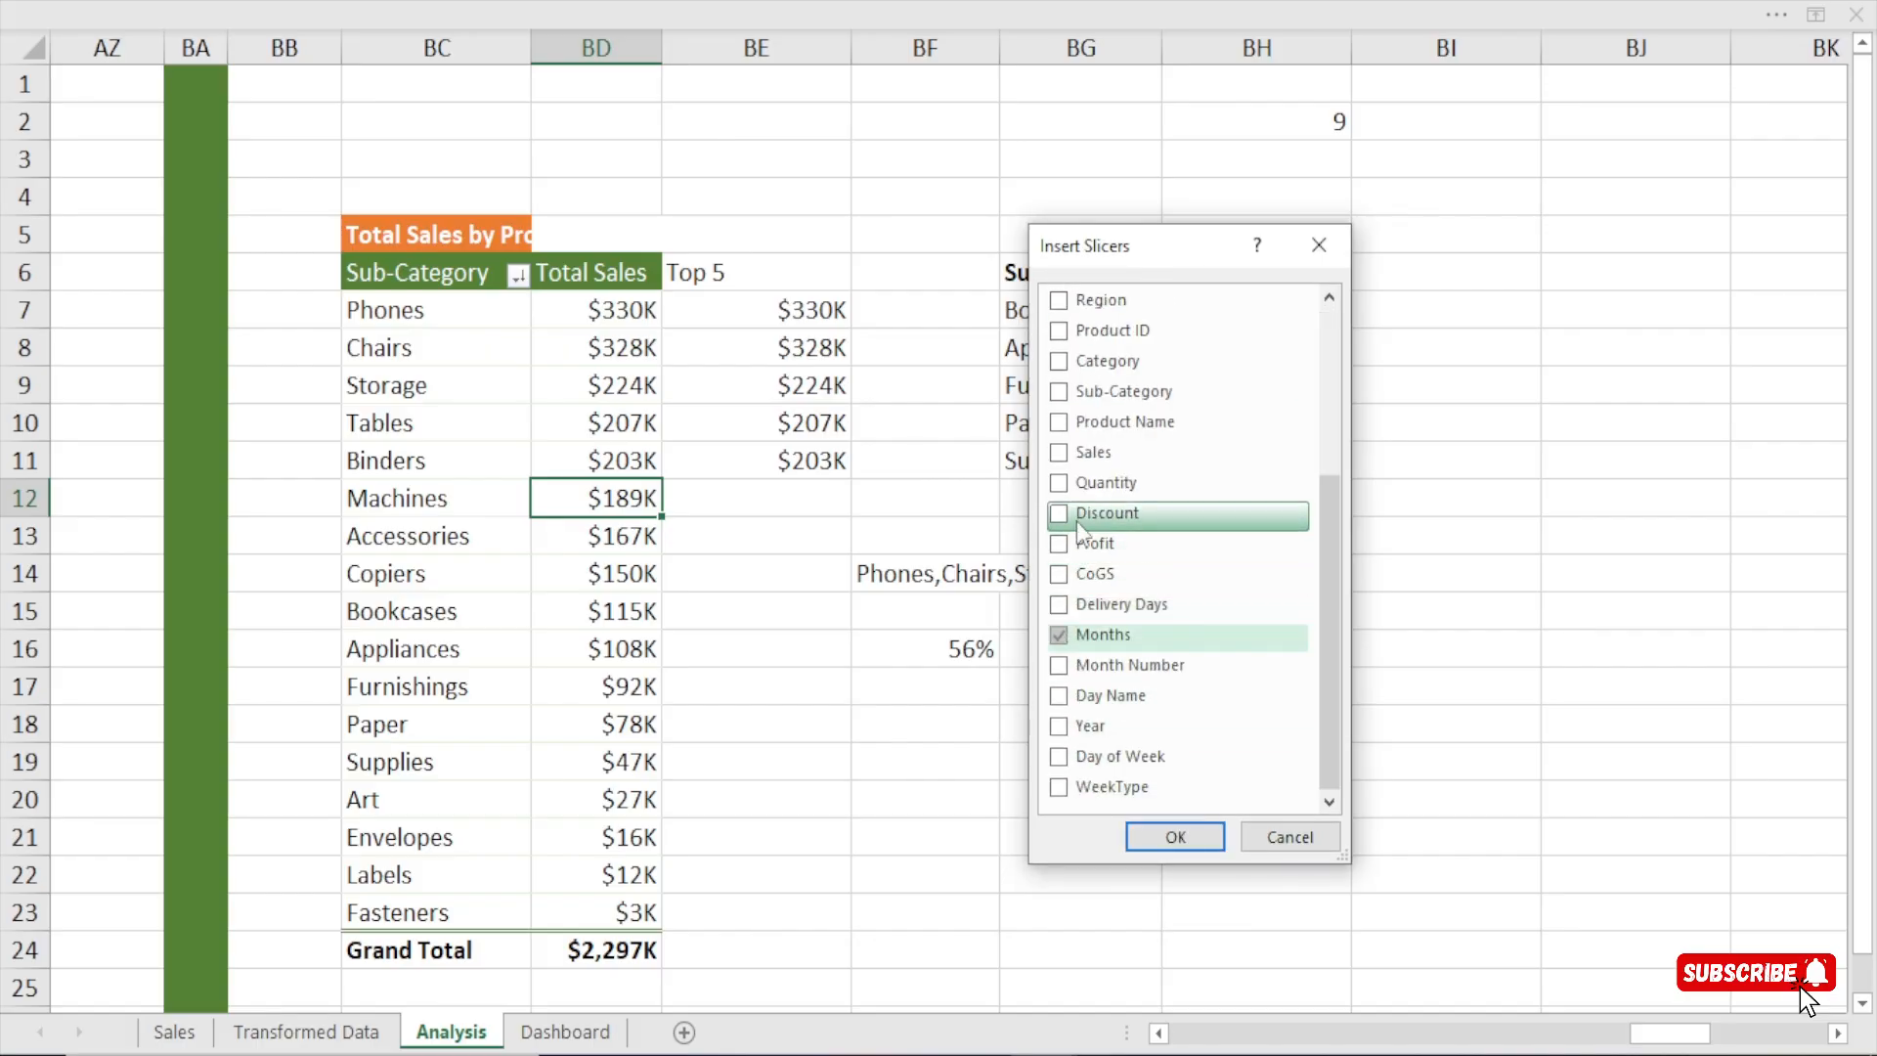
click(1060, 729)
click(1175, 847)
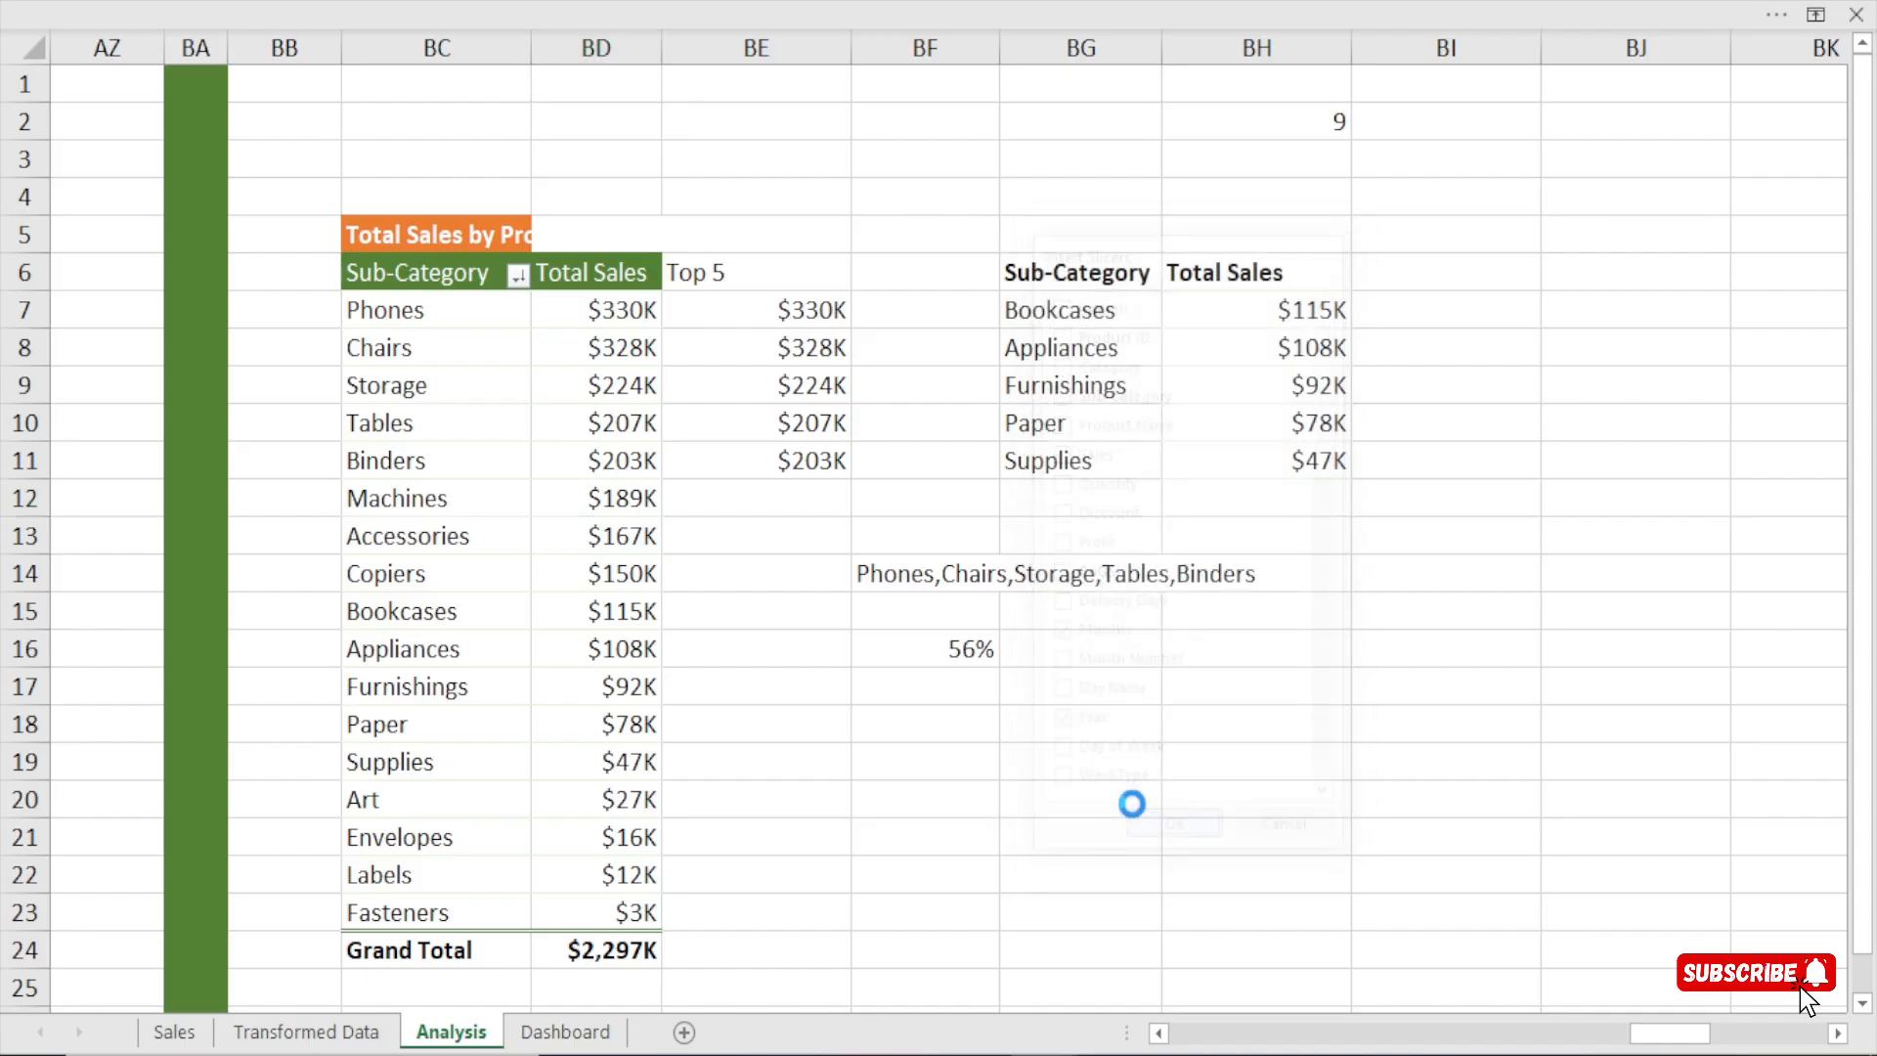
Move the Months and Year slicers together from the Analysis sheet onto the charts area of the Dashboard sheet.
drag(971, 372, 1324, 340)
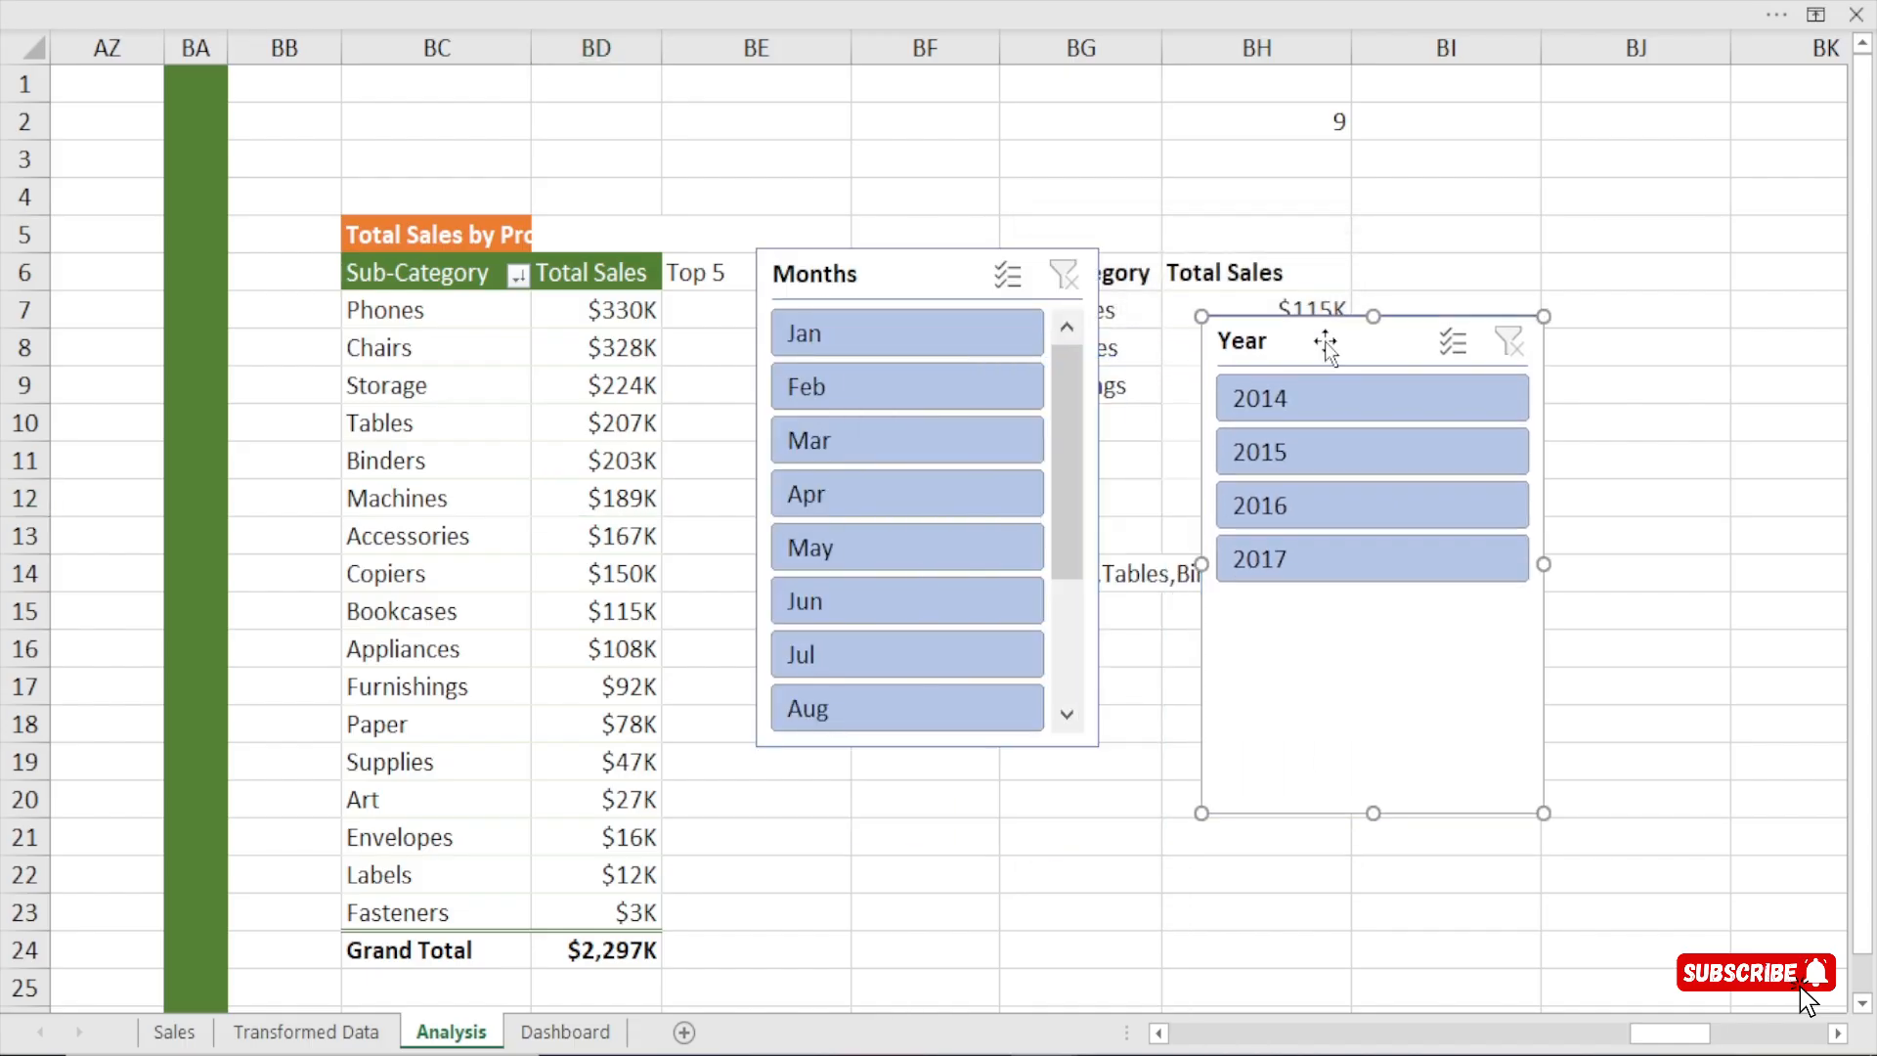
click(918, 280)
ctrl+click(1286, 344)
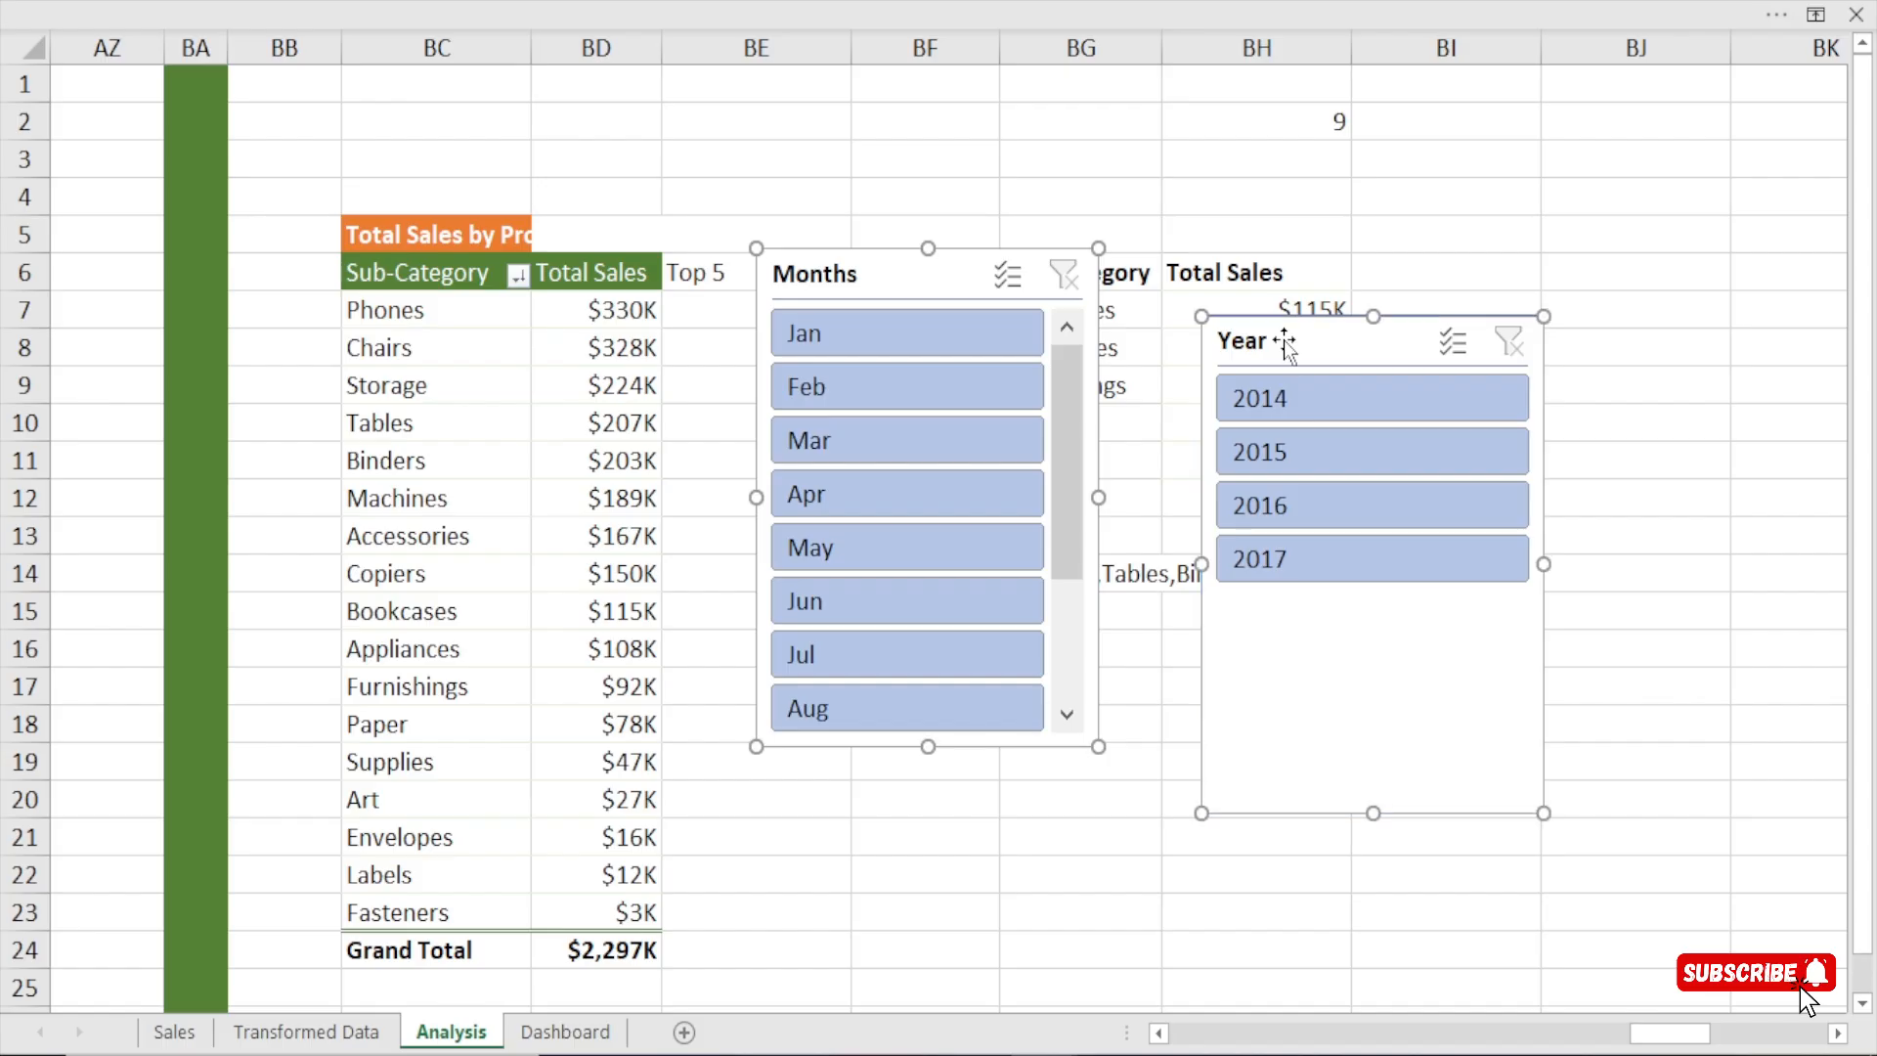
key(ctrl+x)
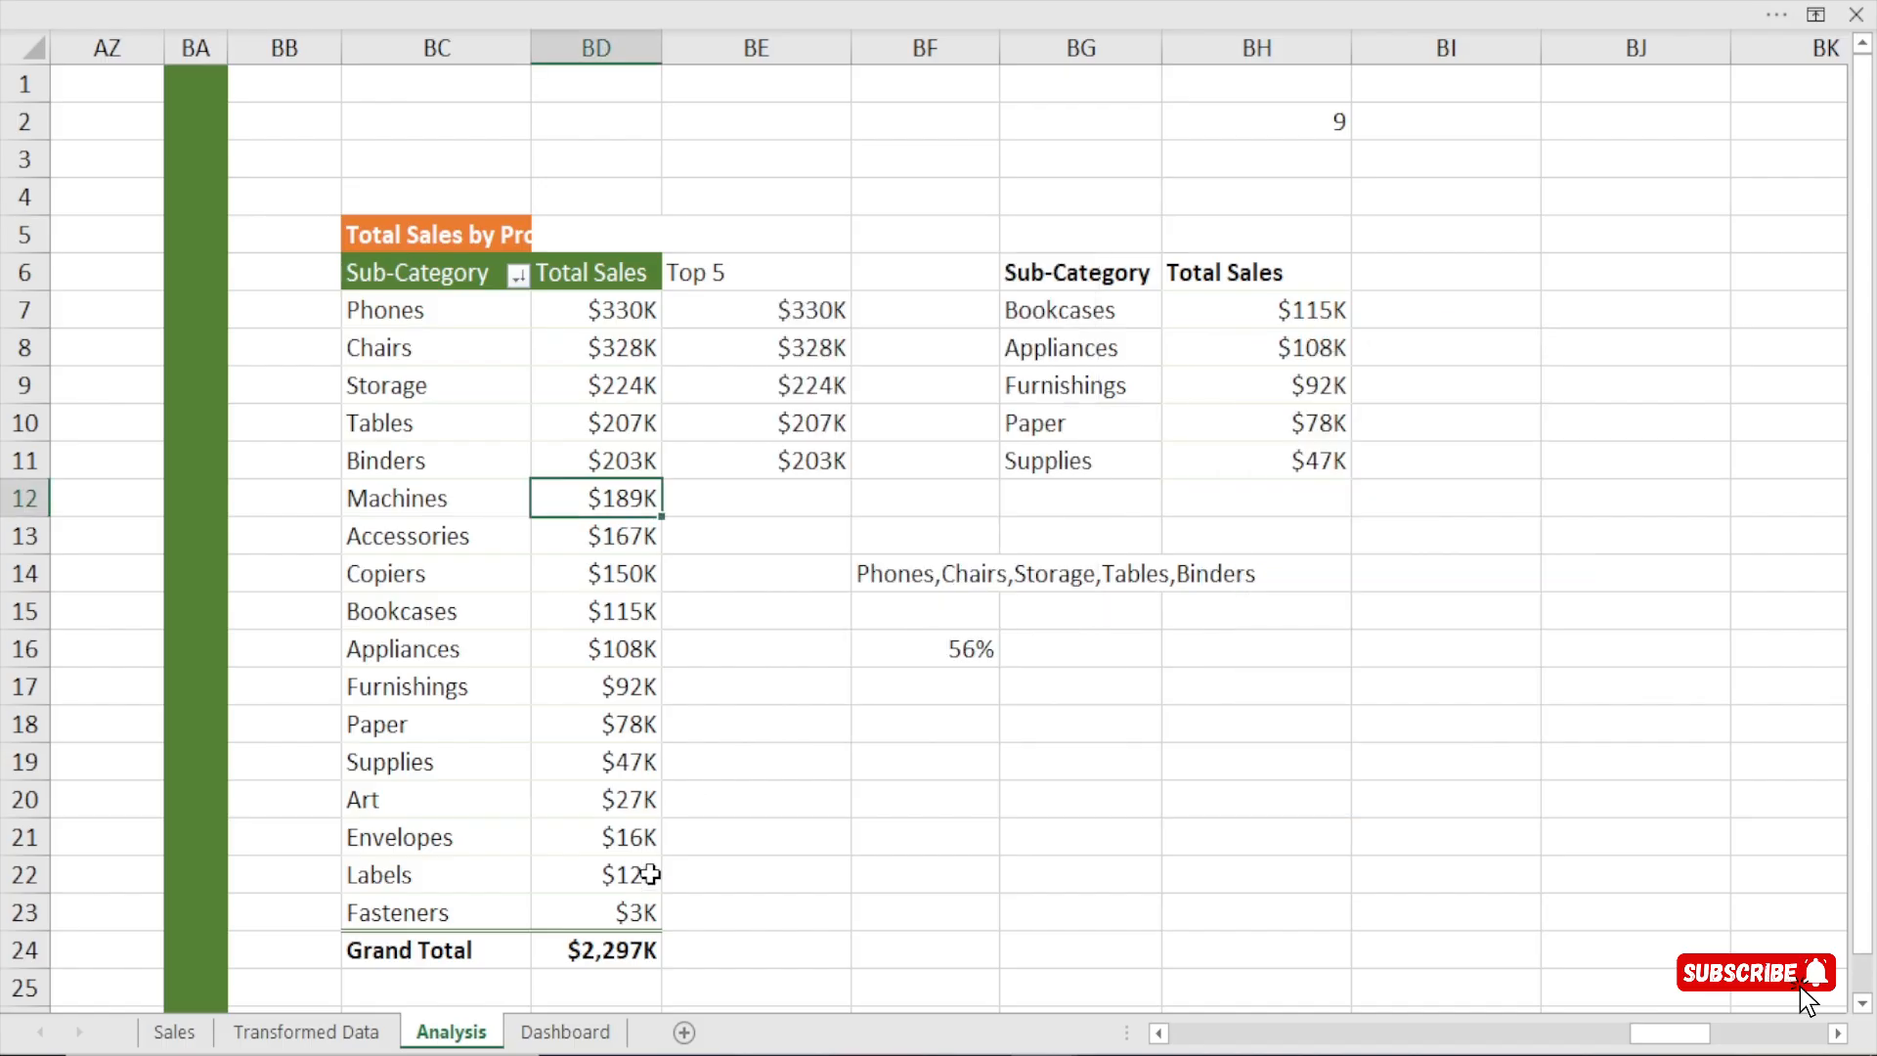
click(567, 1032)
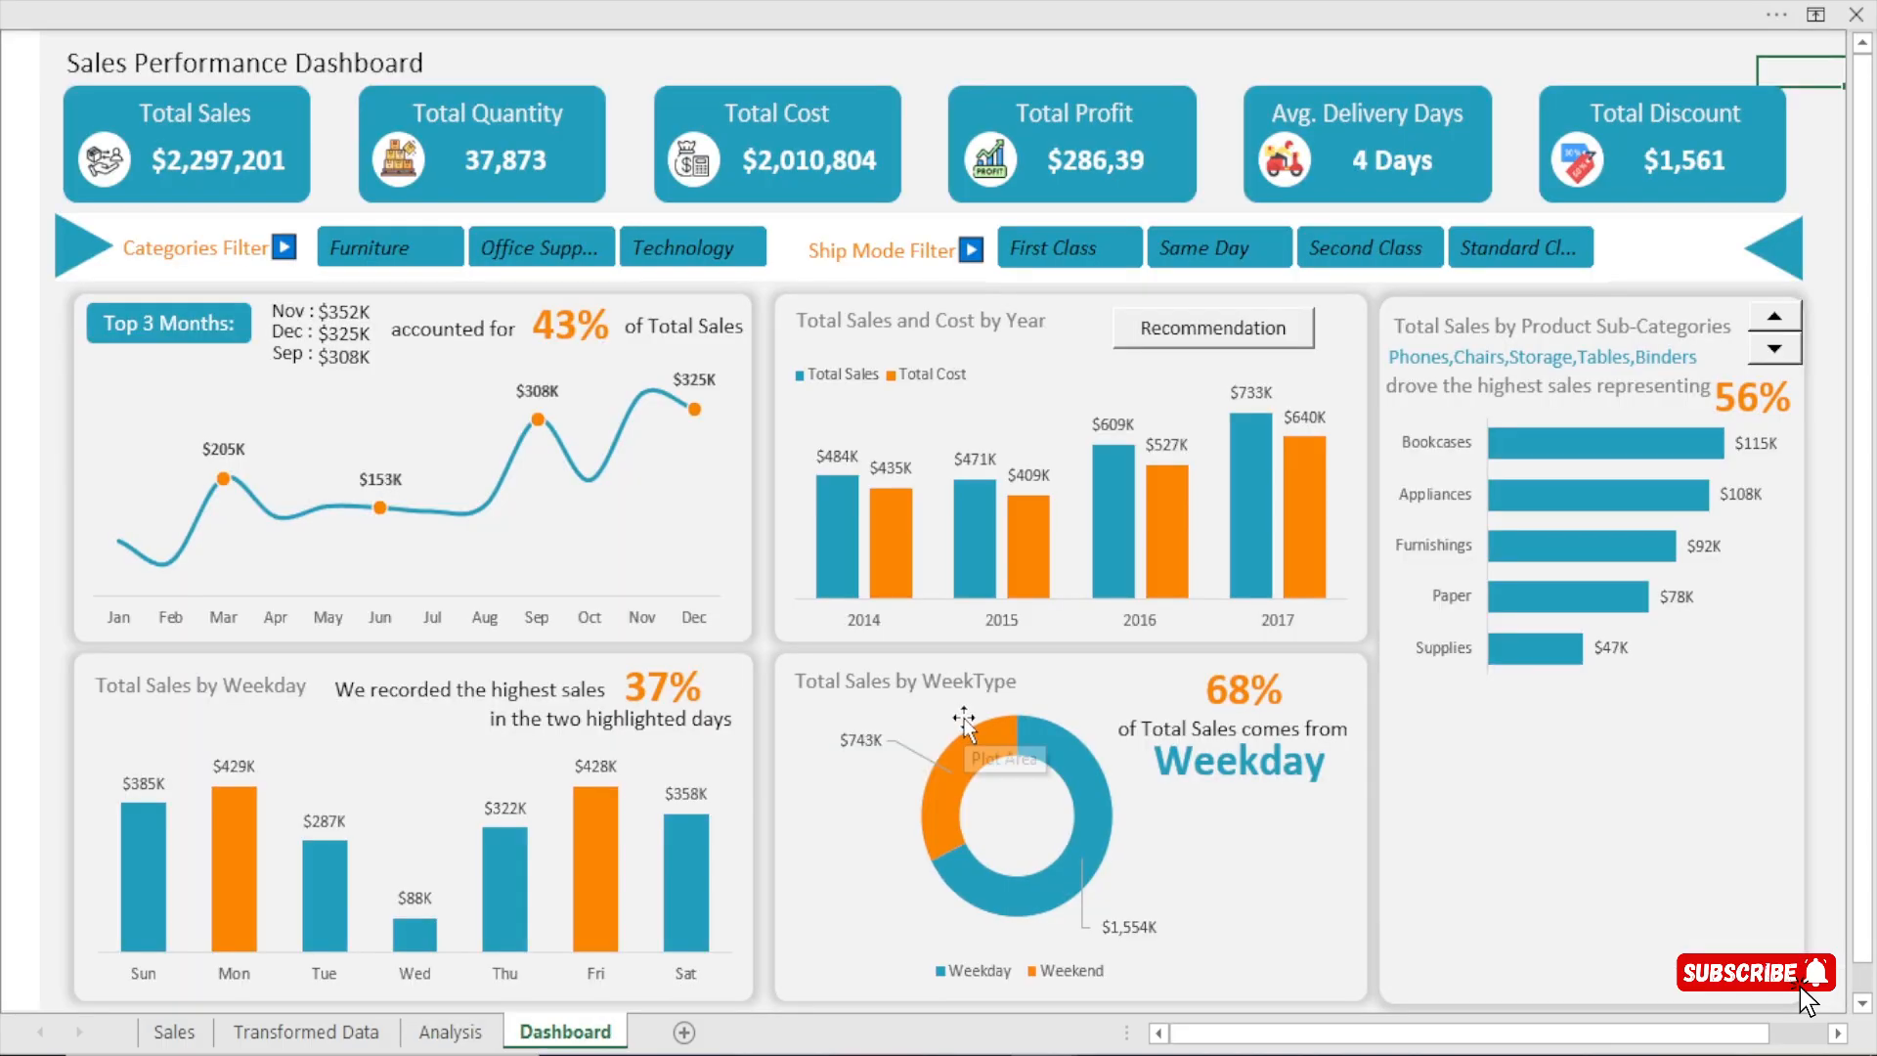
key(ctrl+v)
drag(1802, 105, 1092, 276)
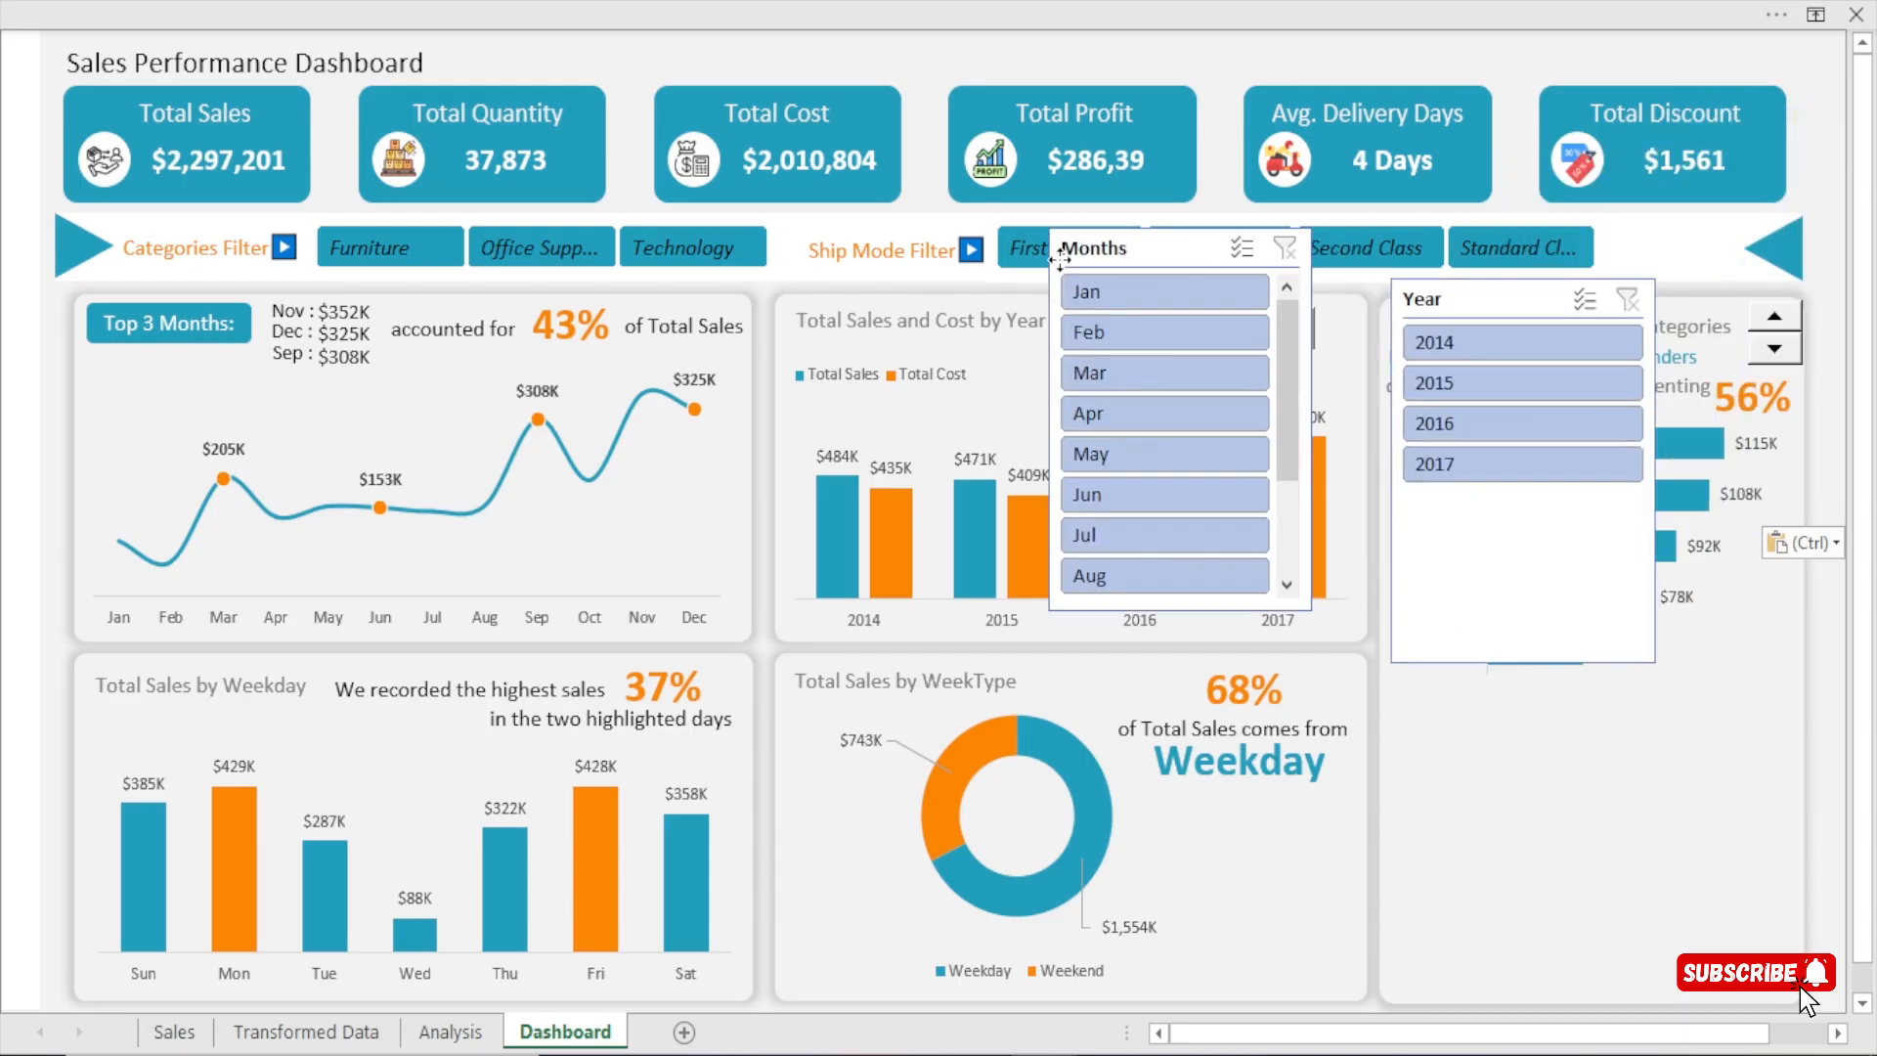
Arrange the Months slicer in 2 columns over the middle charts and shorten it to about 2.15" to fit its buttons.
click(1210, 132)
drag(1144, 247, 1015, 433)
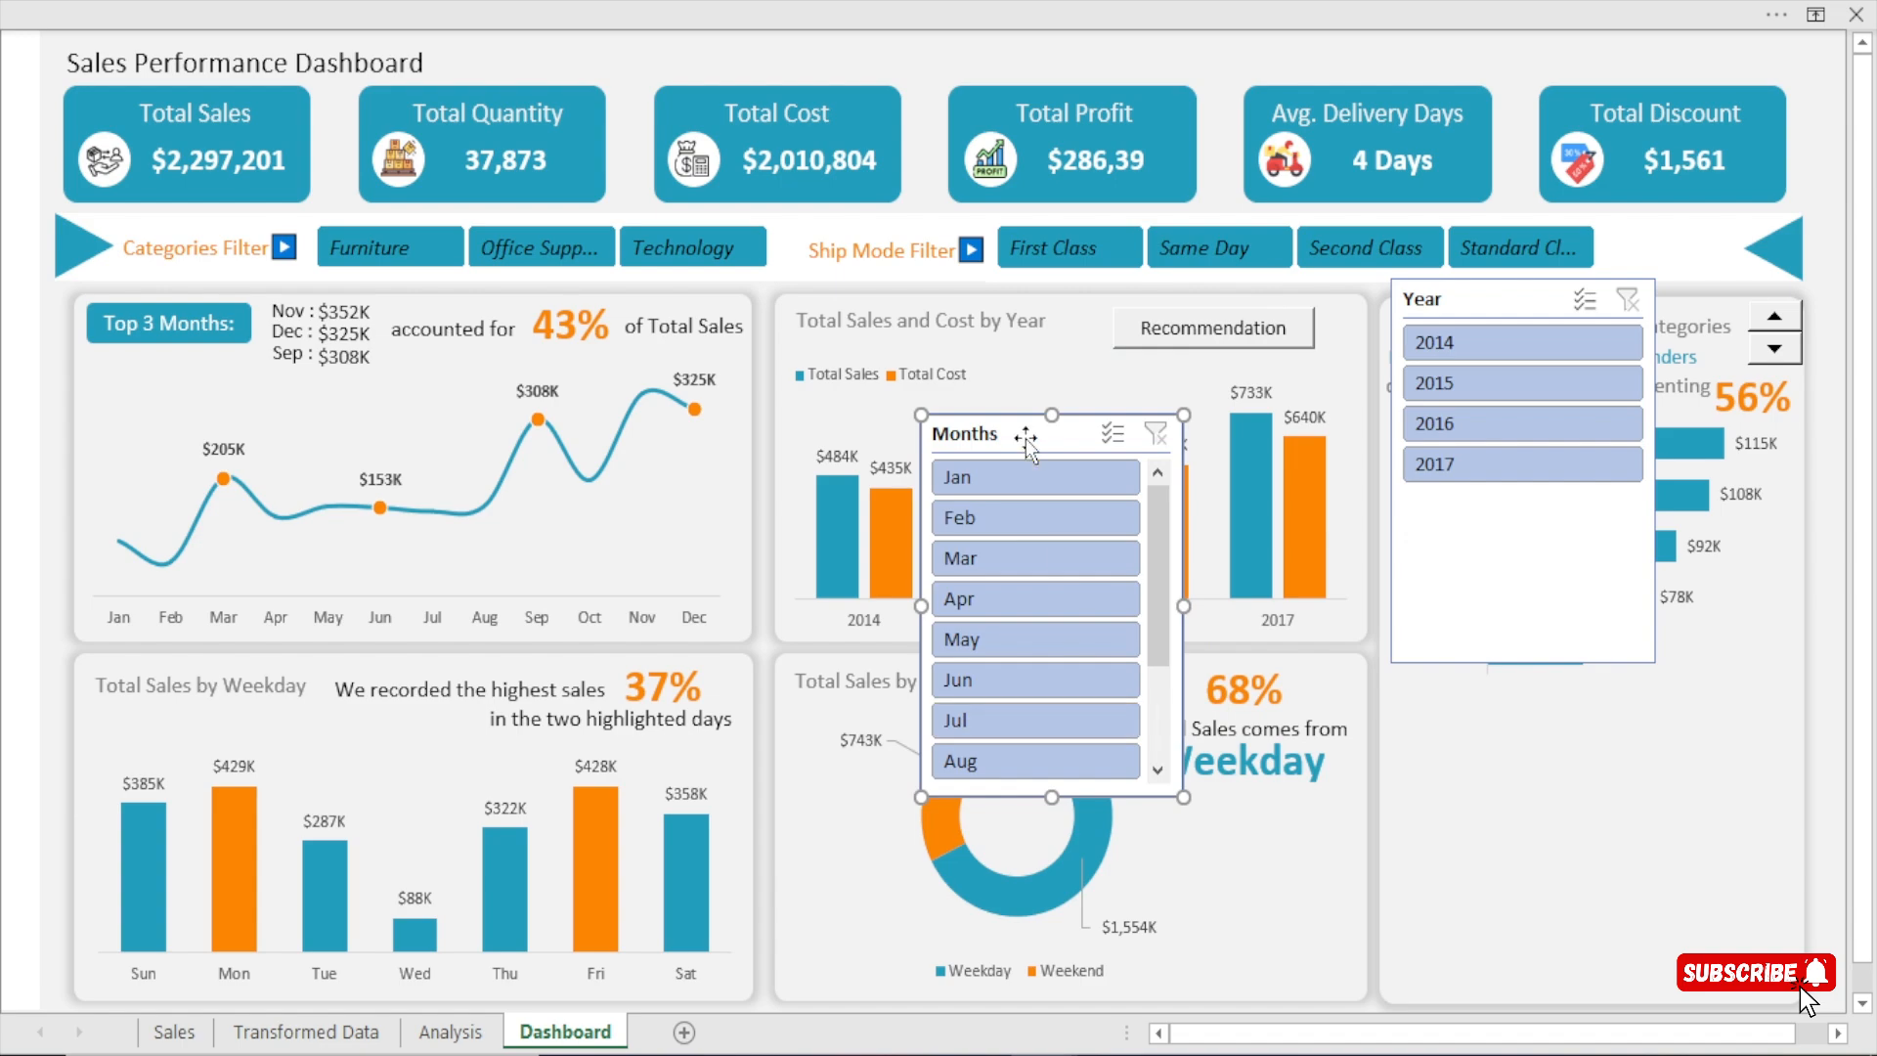
click(904, 2)
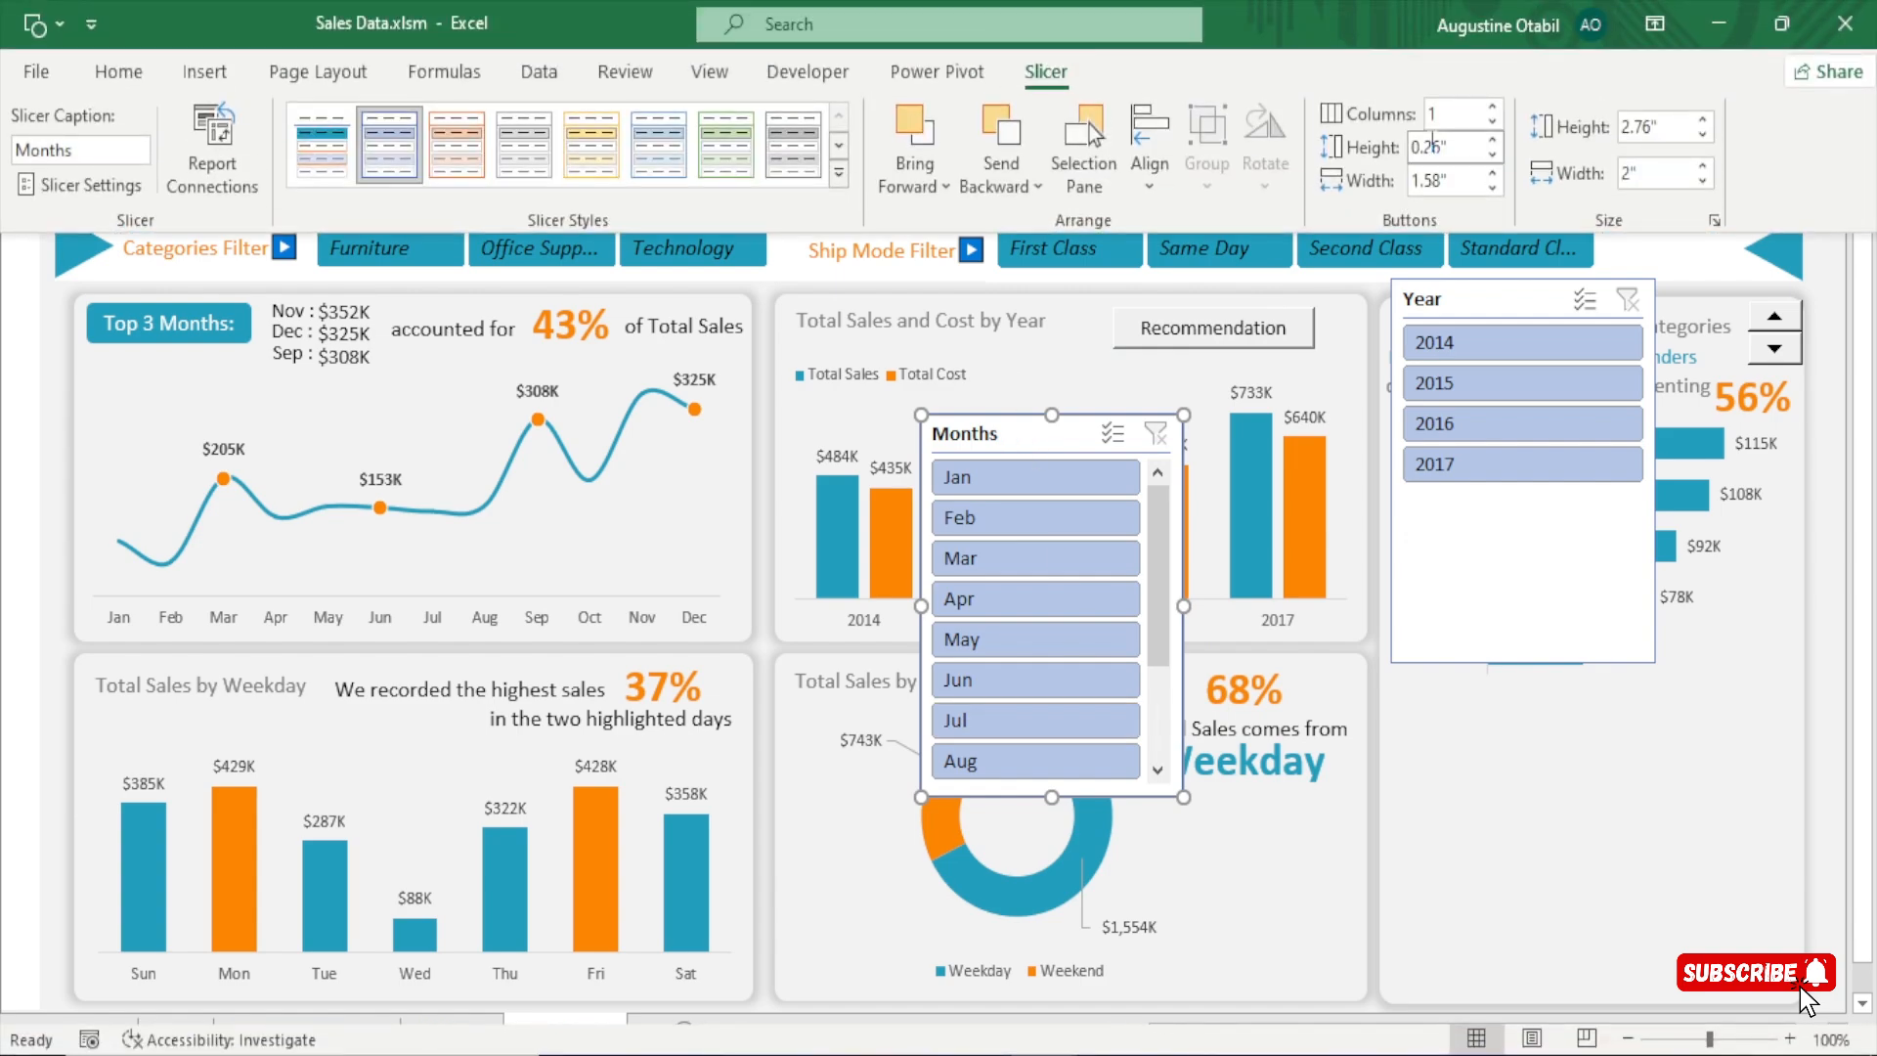
click(1491, 106)
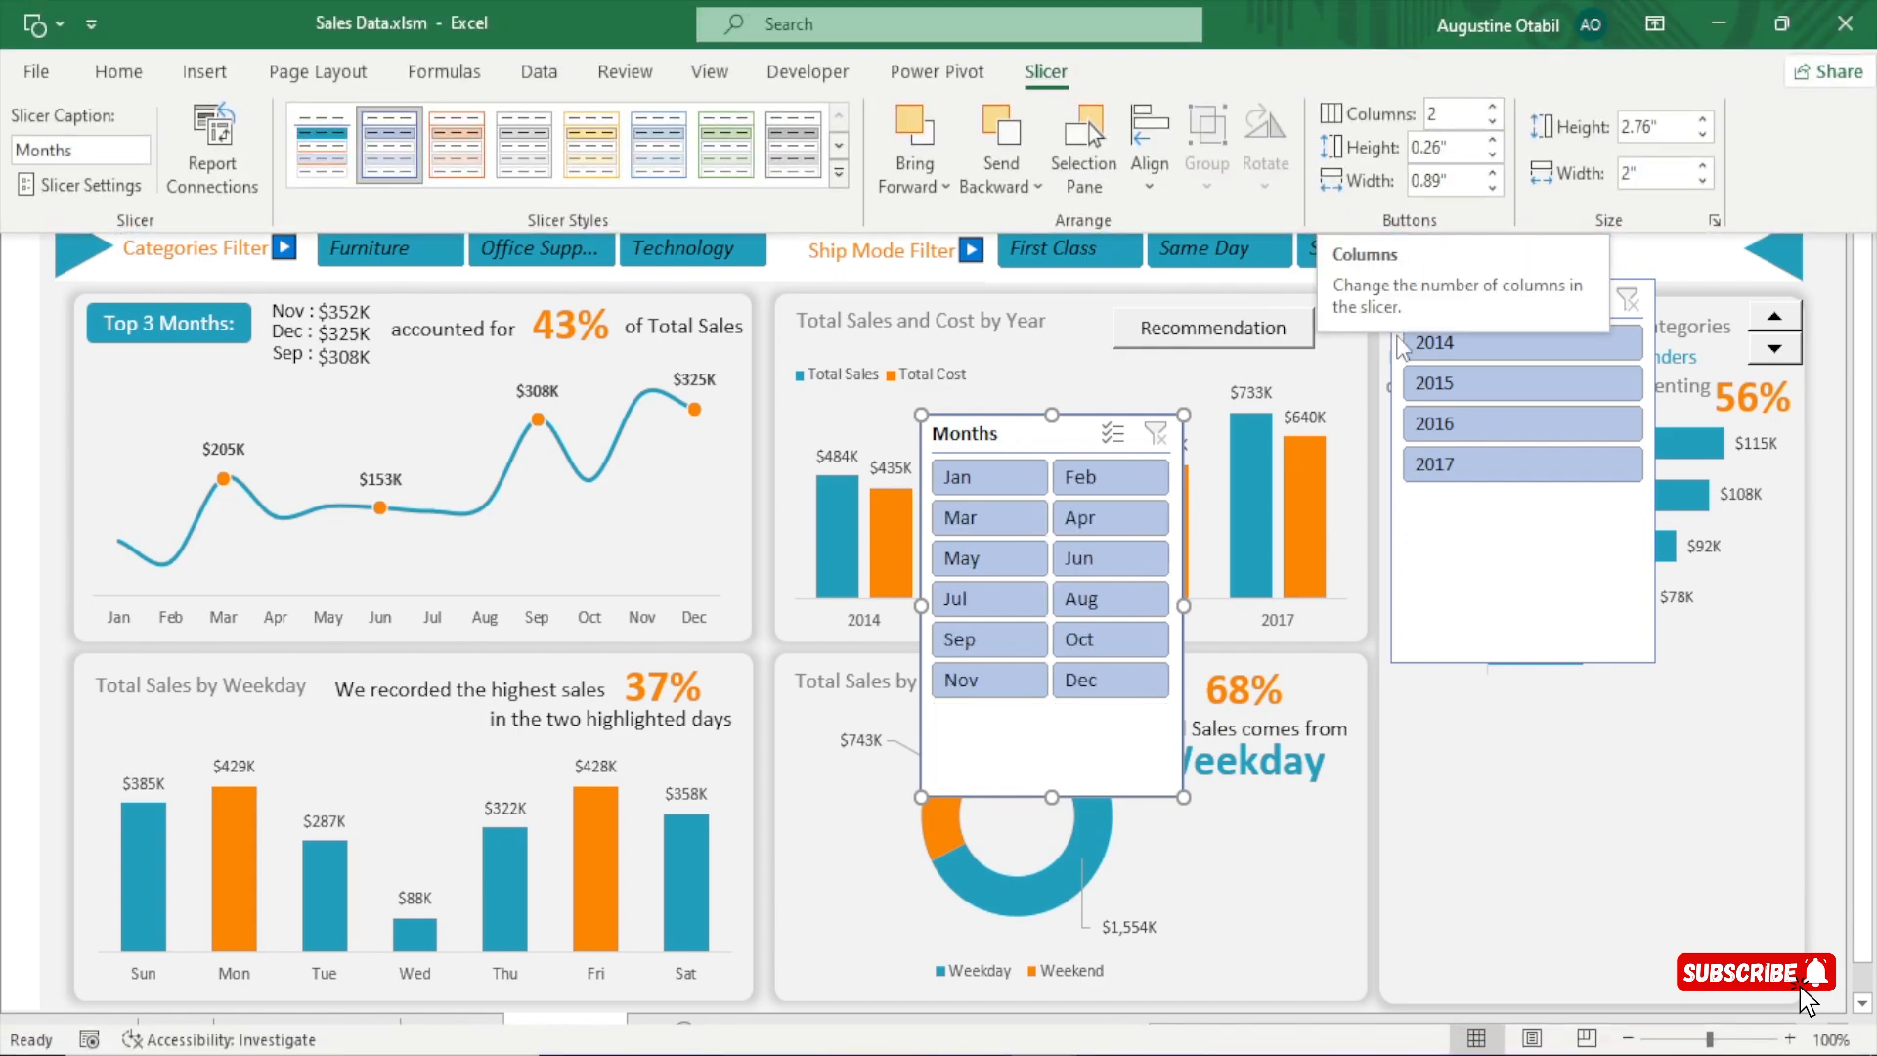
click(1052, 743)
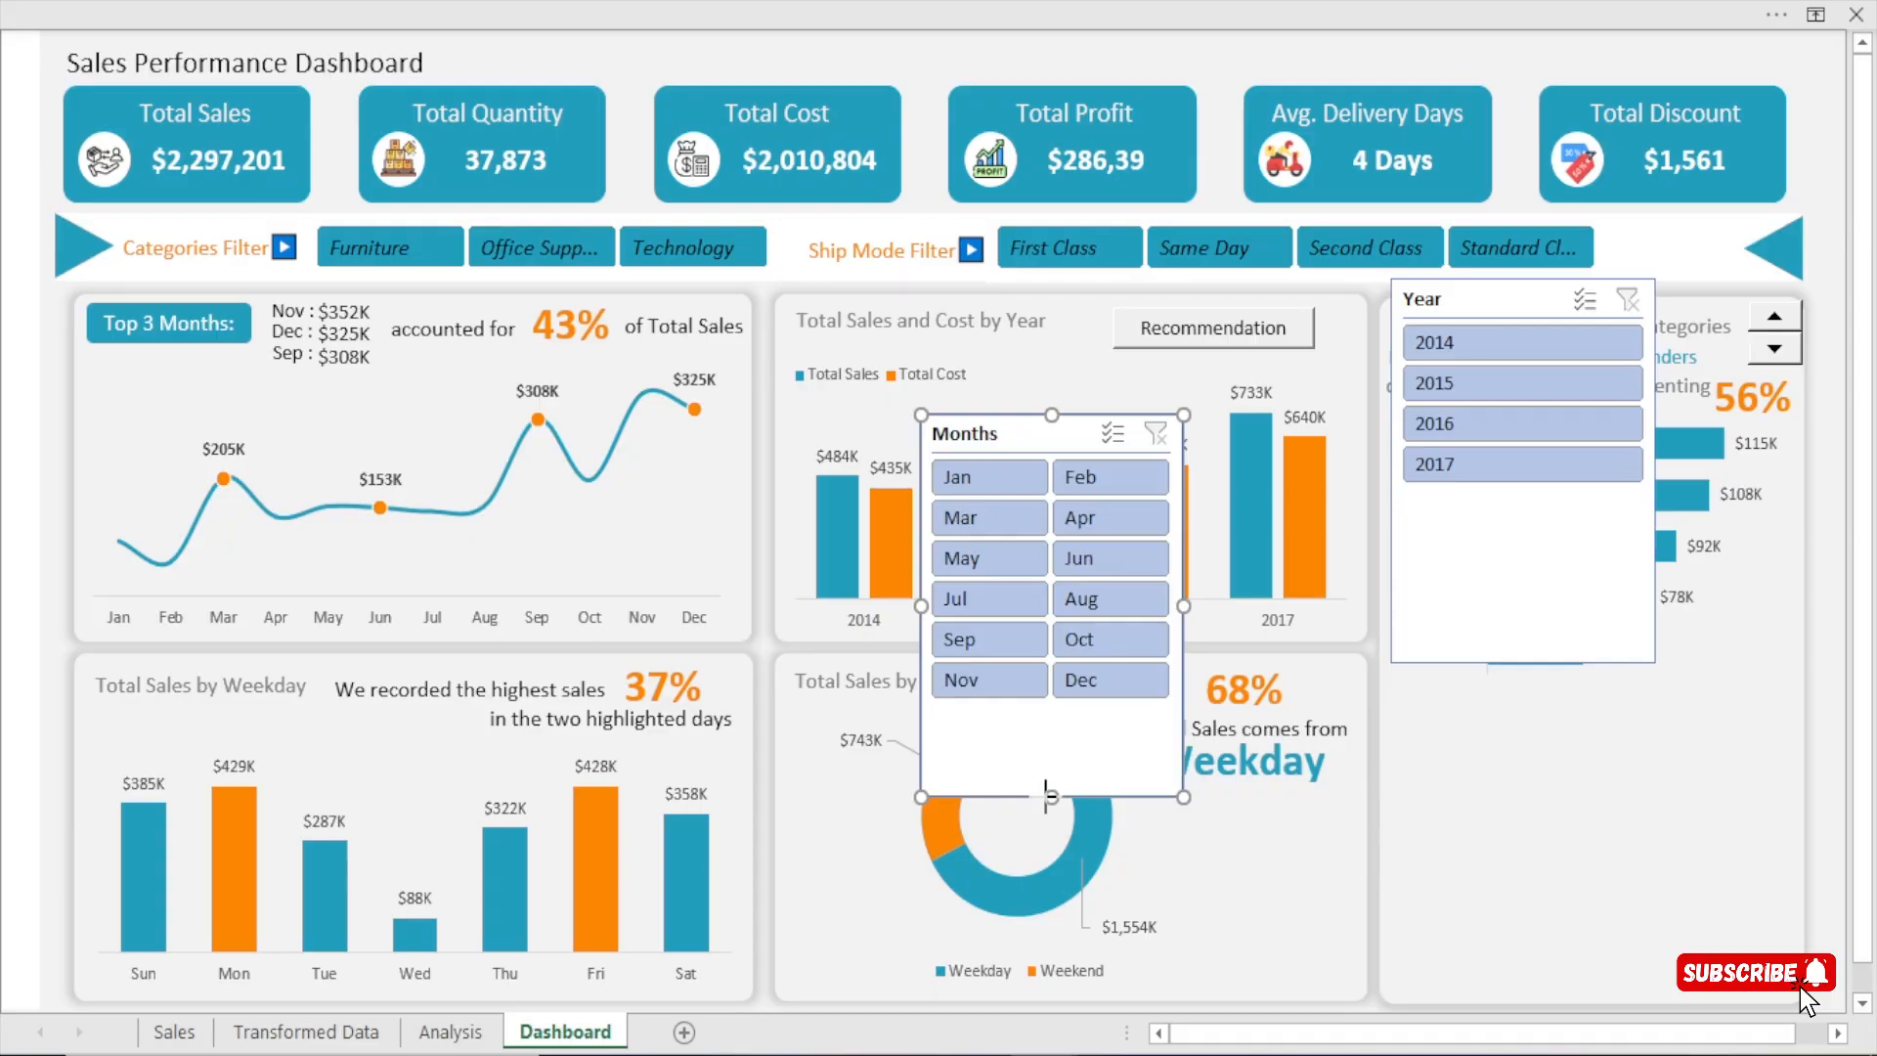
drag(1047, 796, 1050, 711)
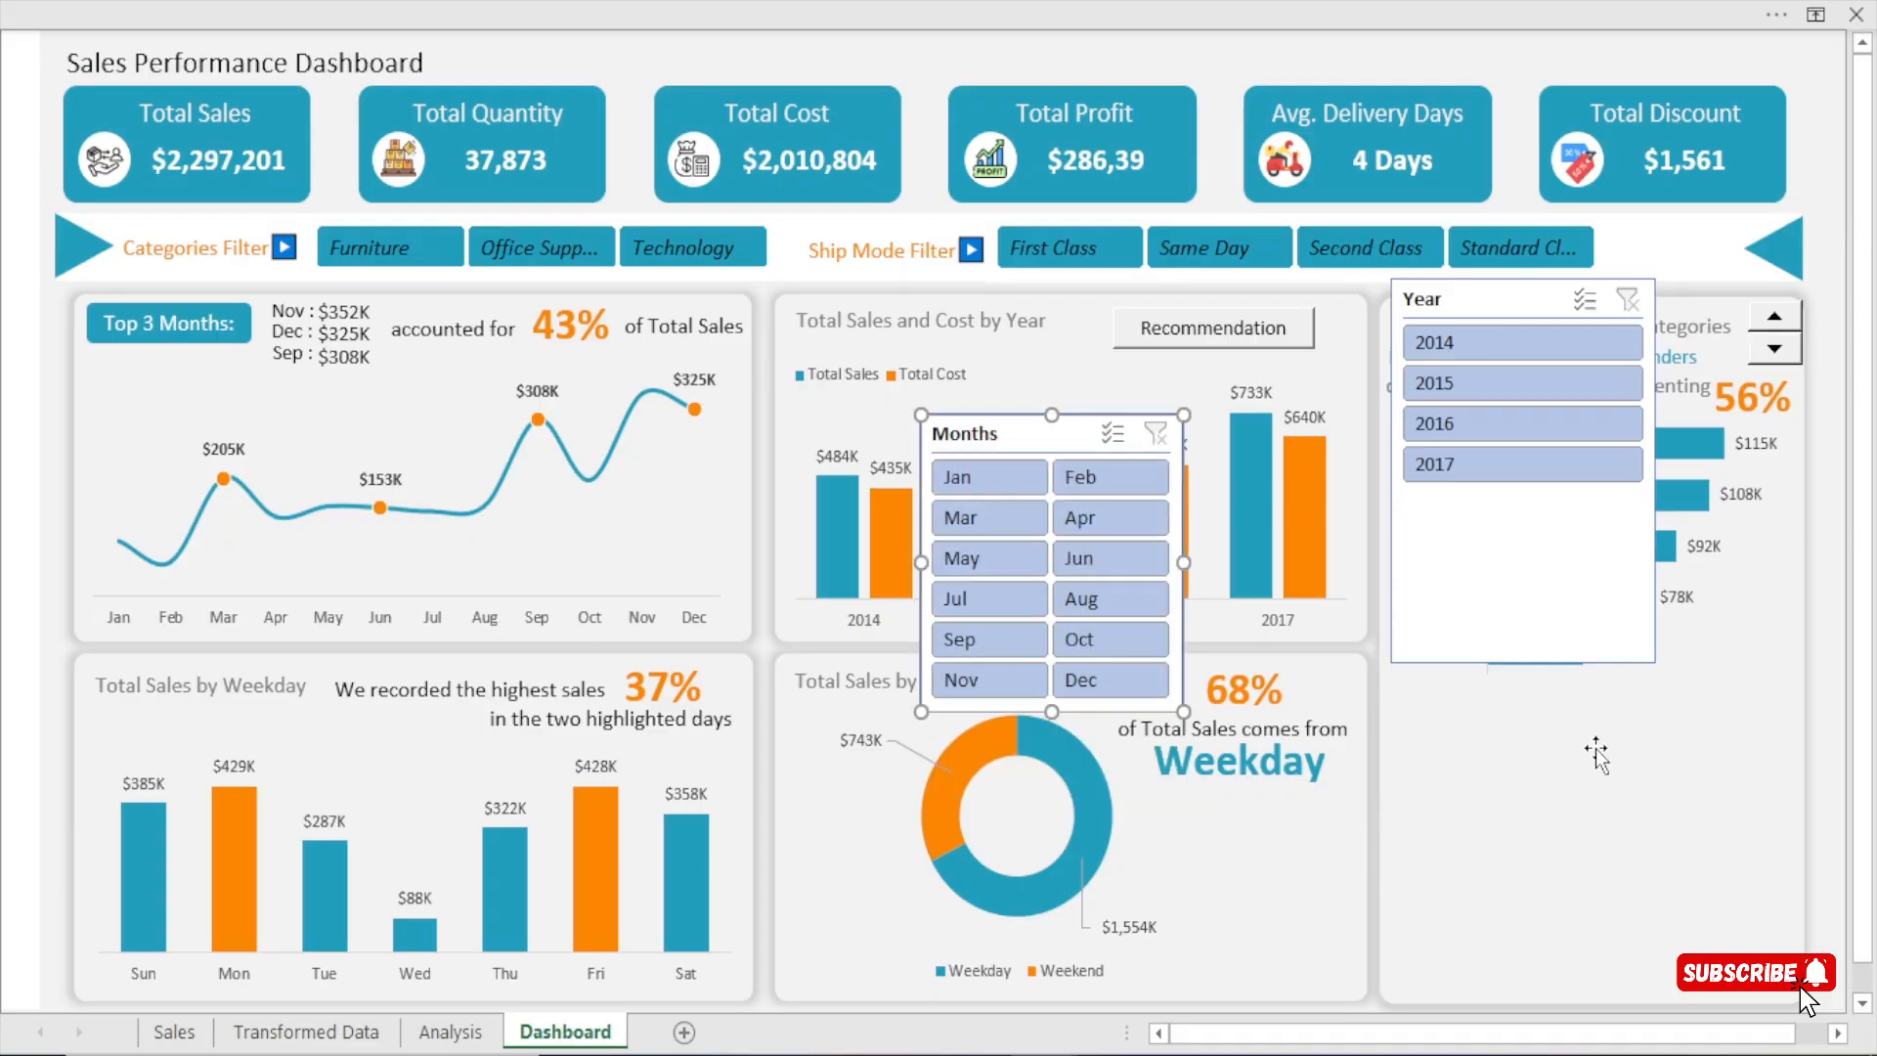
Resize the Year slicer to about 1.6" high and 1.33" wide so it fits closely around its four buttons.
click(1526, 572)
drag(1522, 662, 1534, 502)
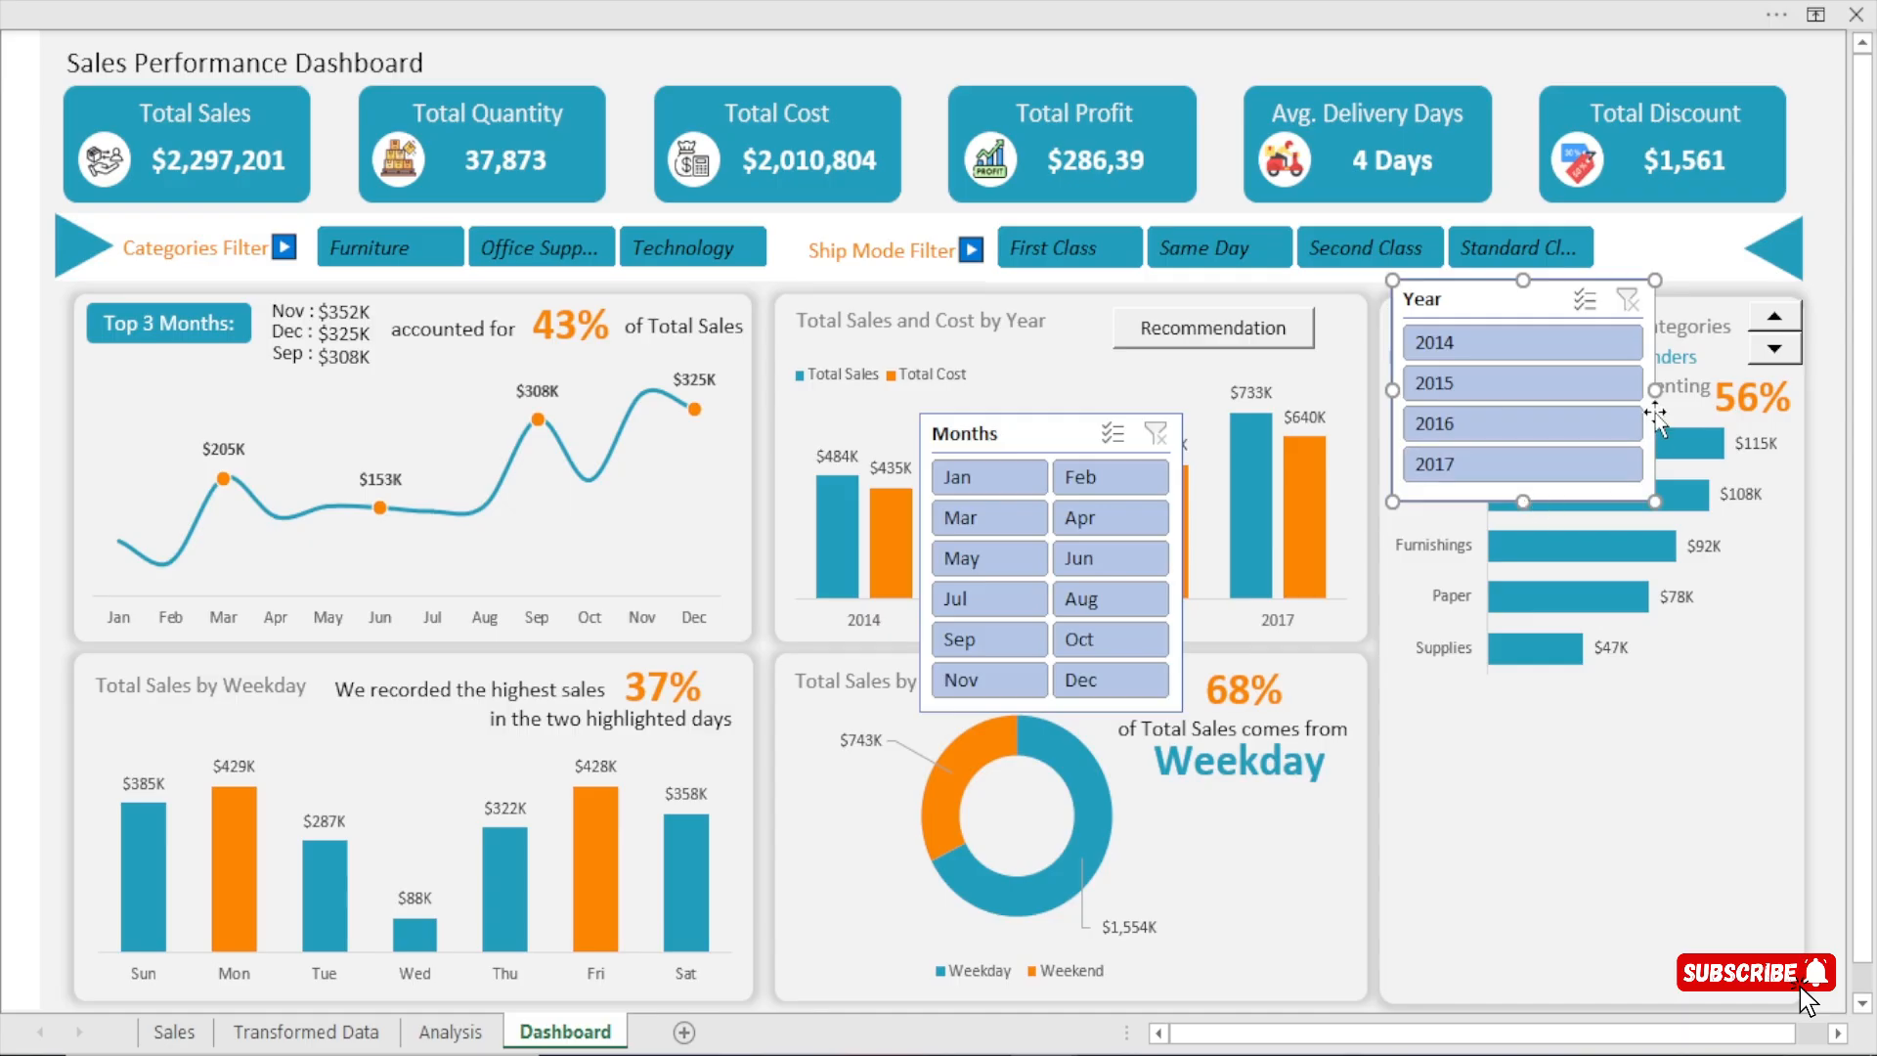
drag(1654, 393, 1566, 393)
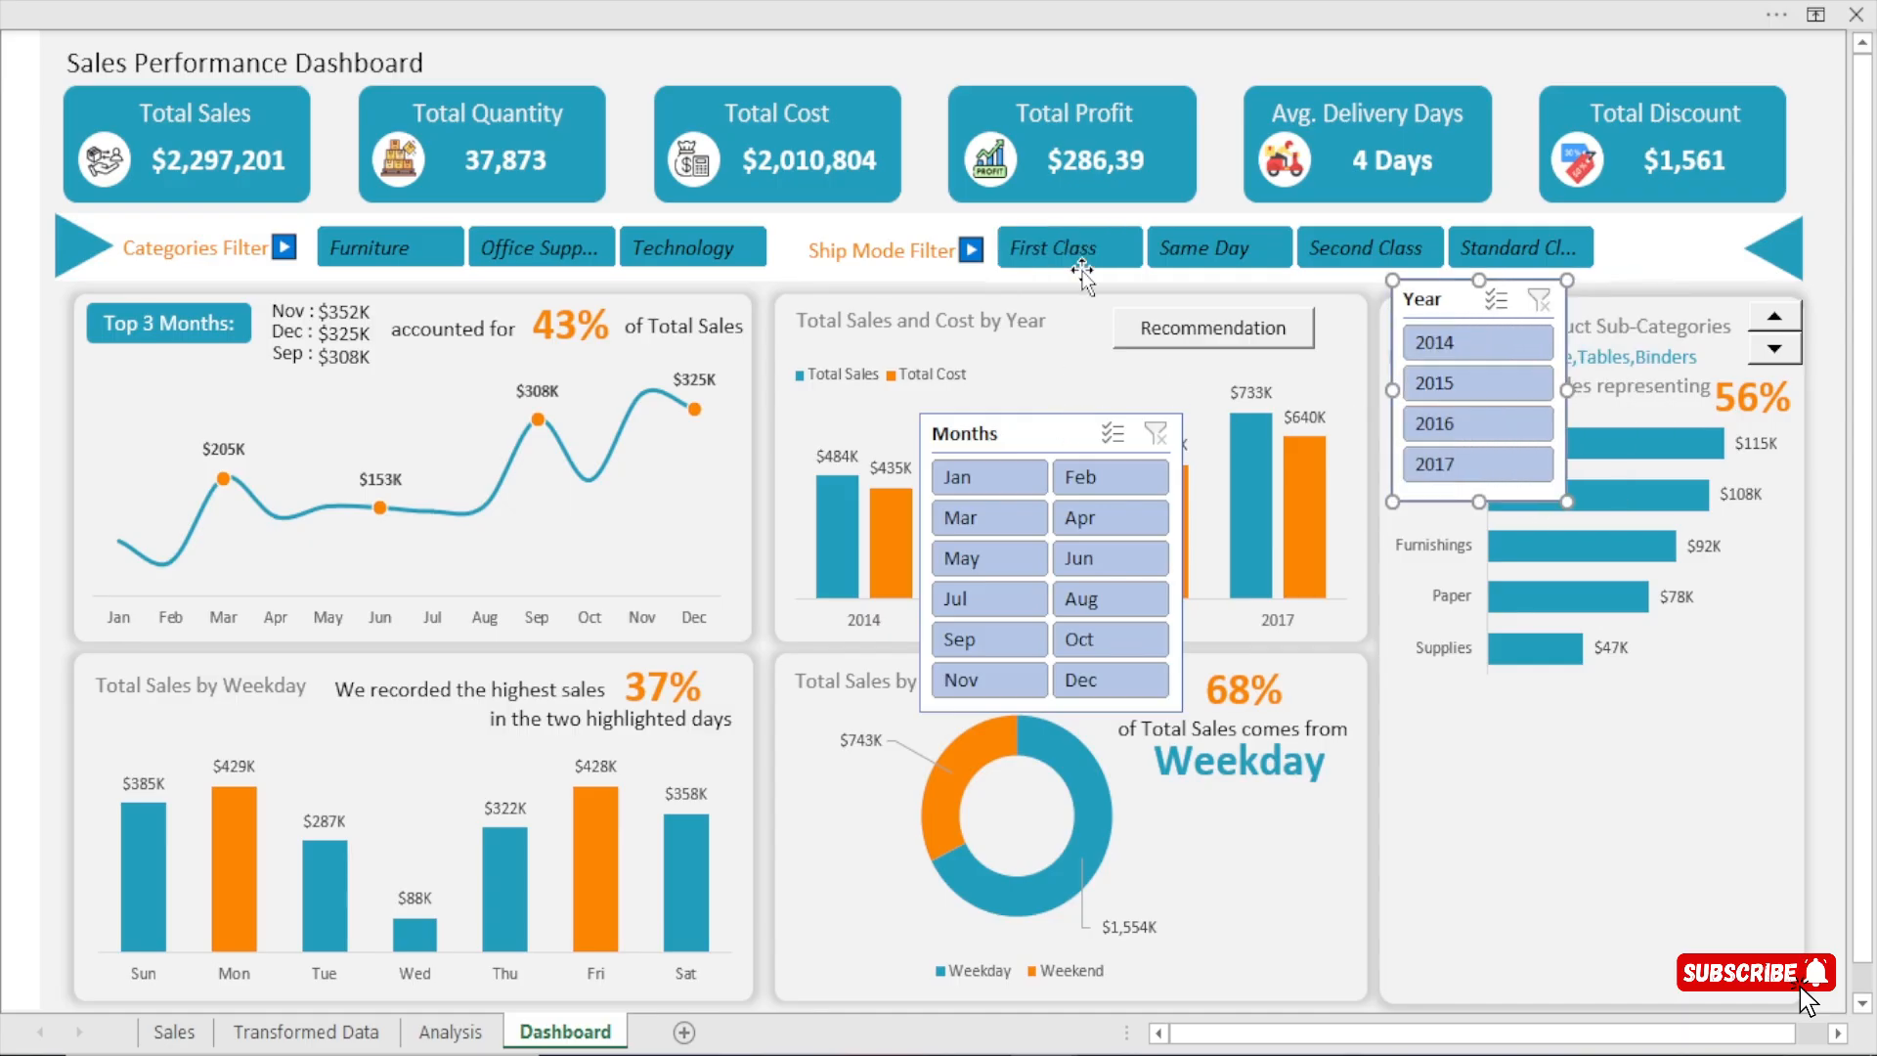
Apply the custom My Slicer style to both the Months slicer and the Year slicer.
click(1049, 438)
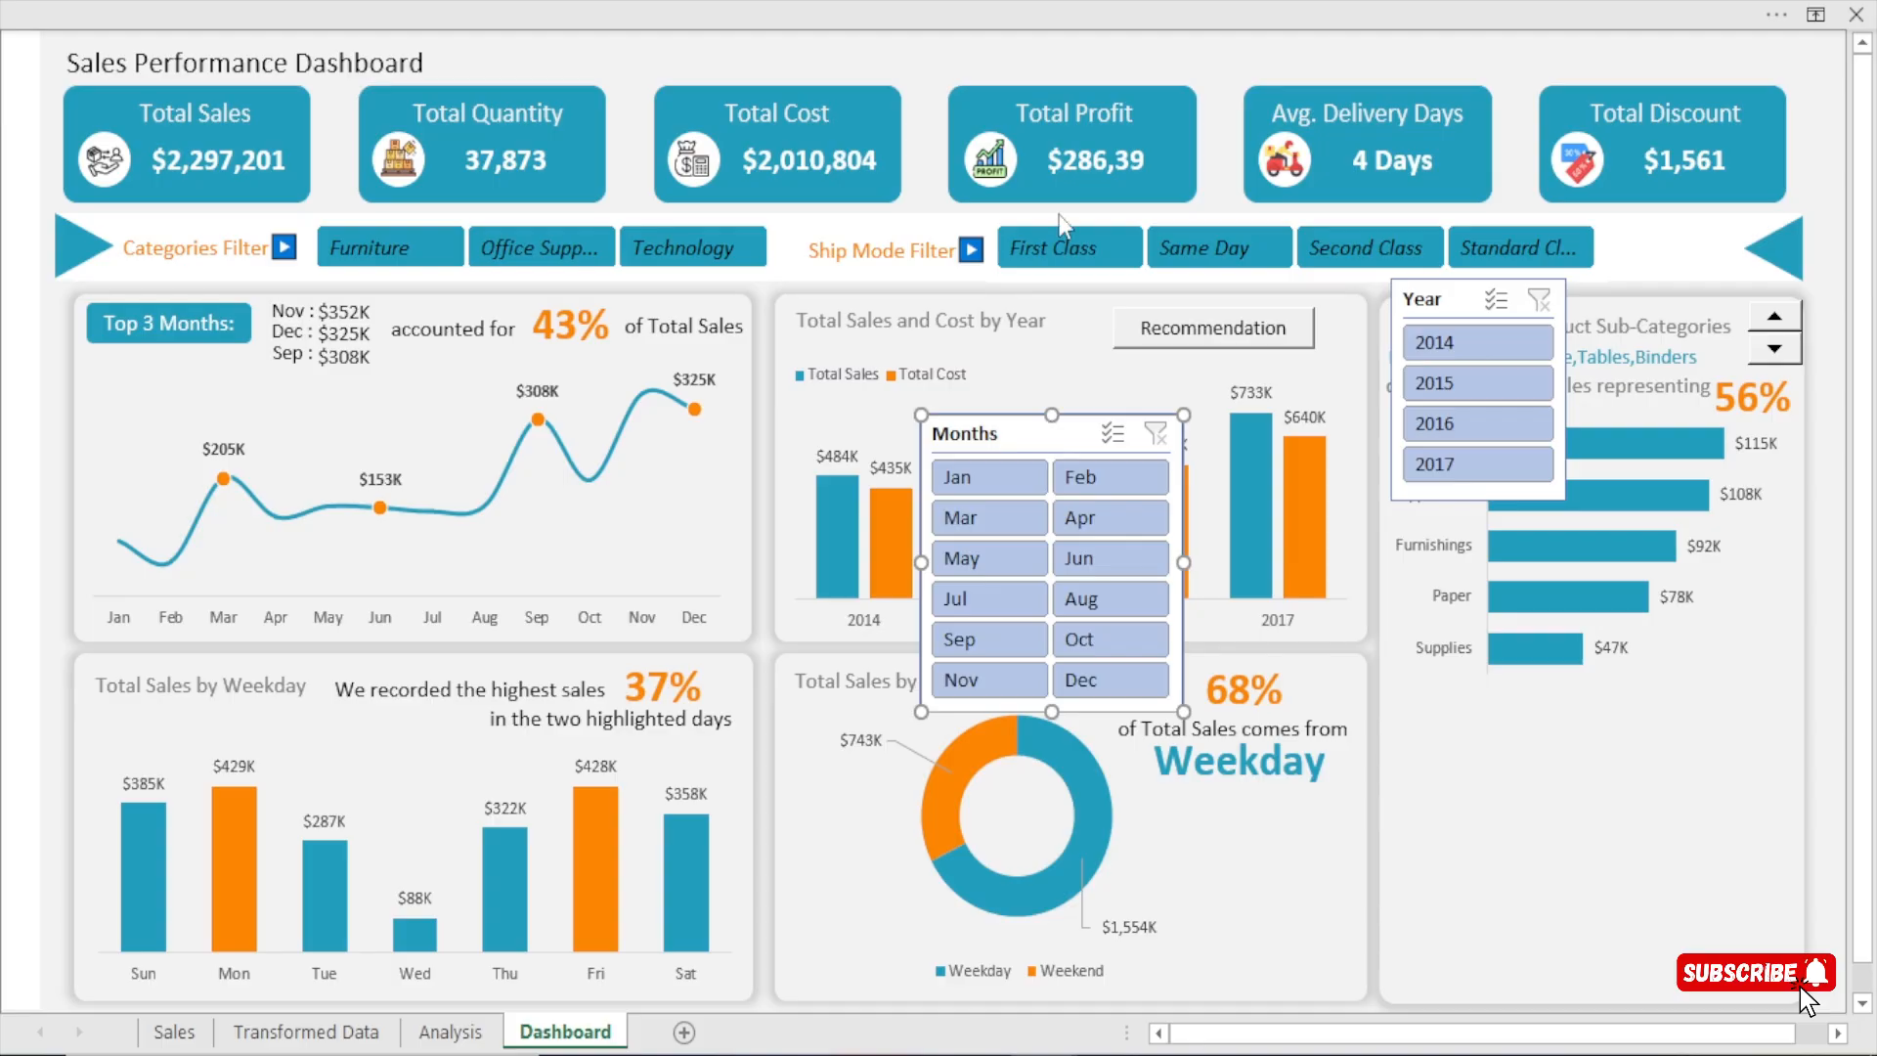
click(1006, 2)
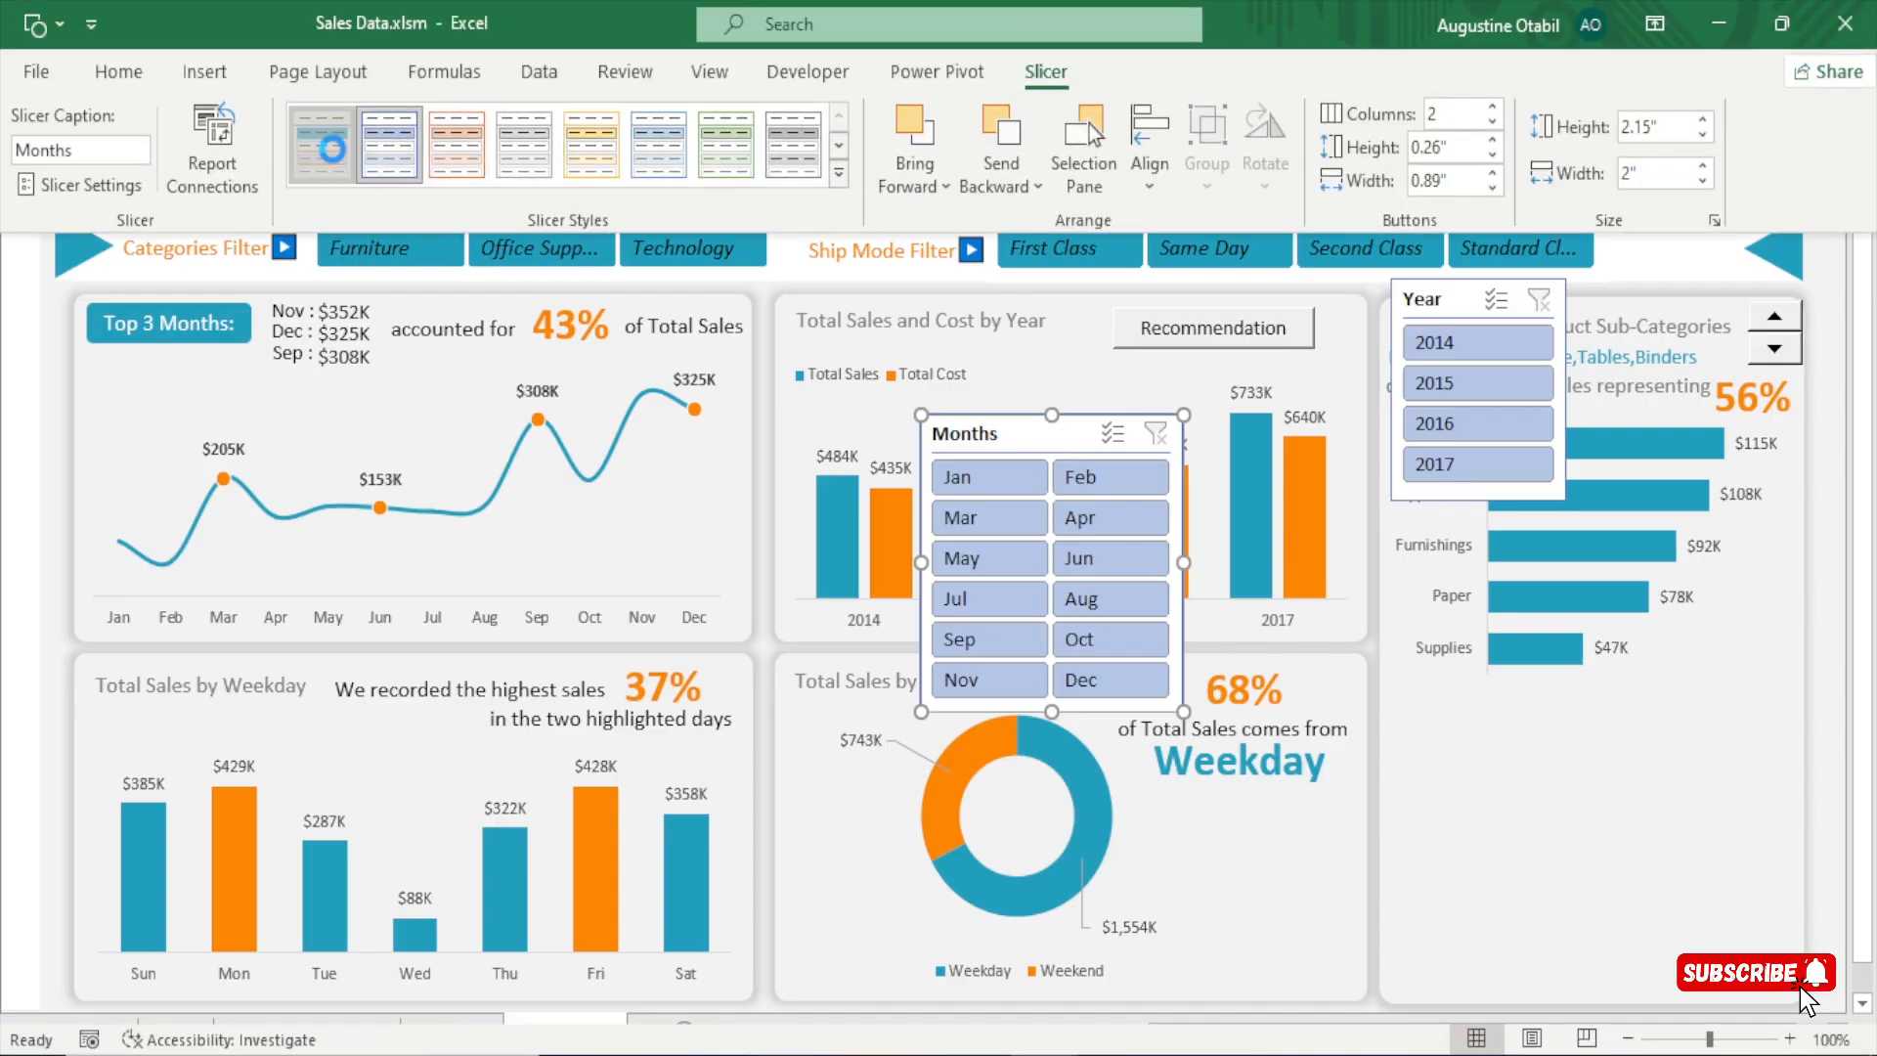
click(337, 162)
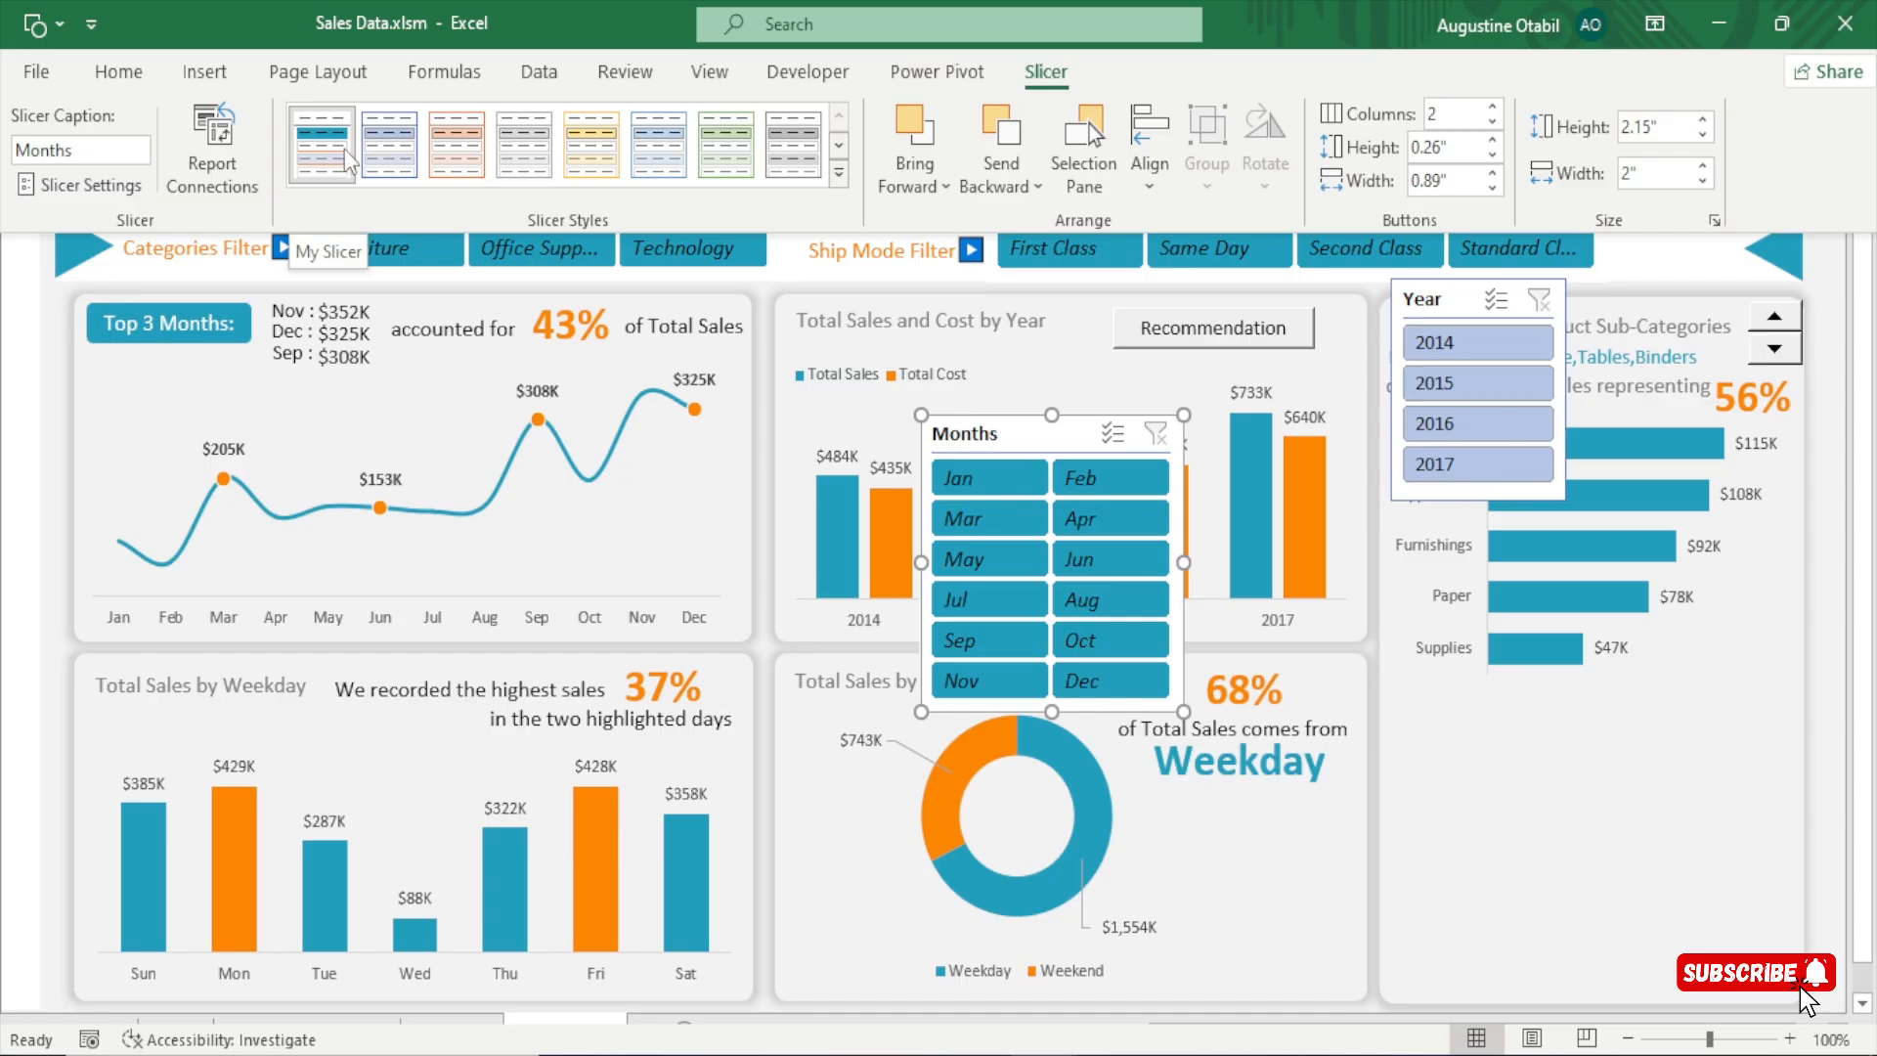
click(1432, 299)
key(ctrl+shift+F1)
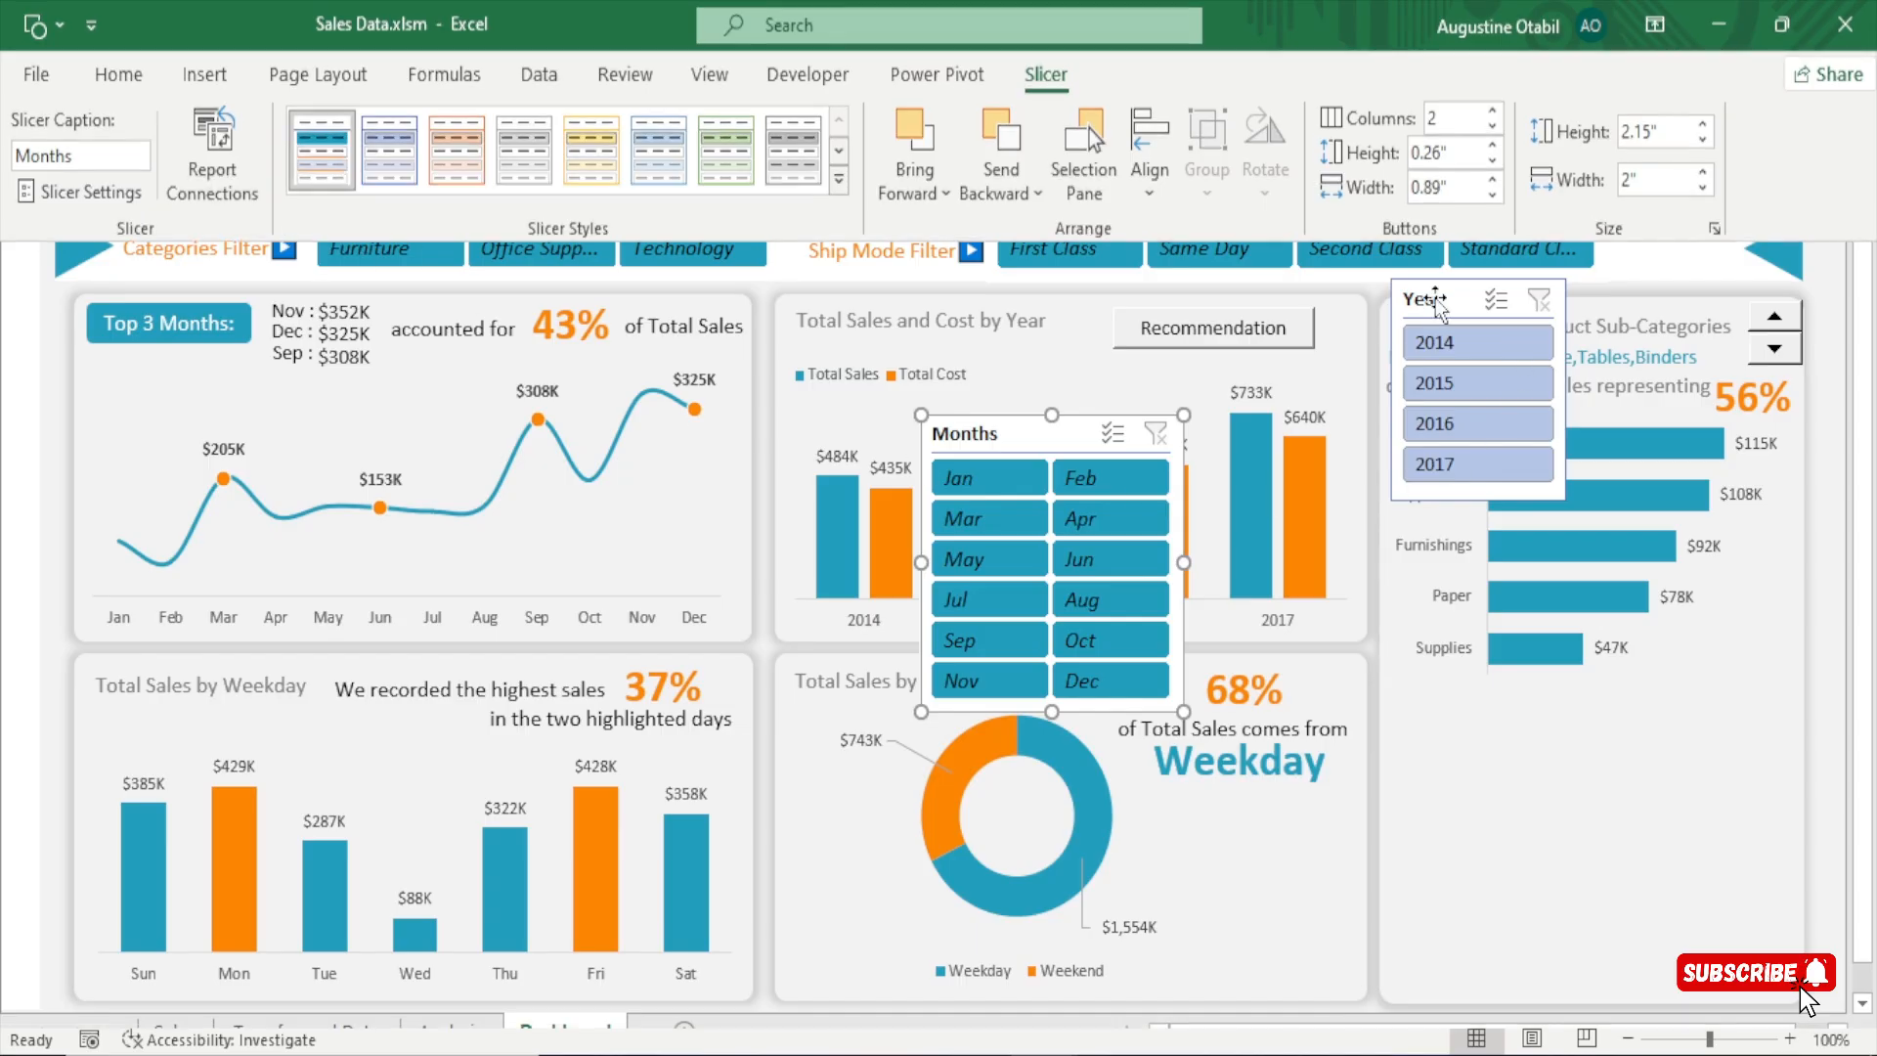
click(1124, 2)
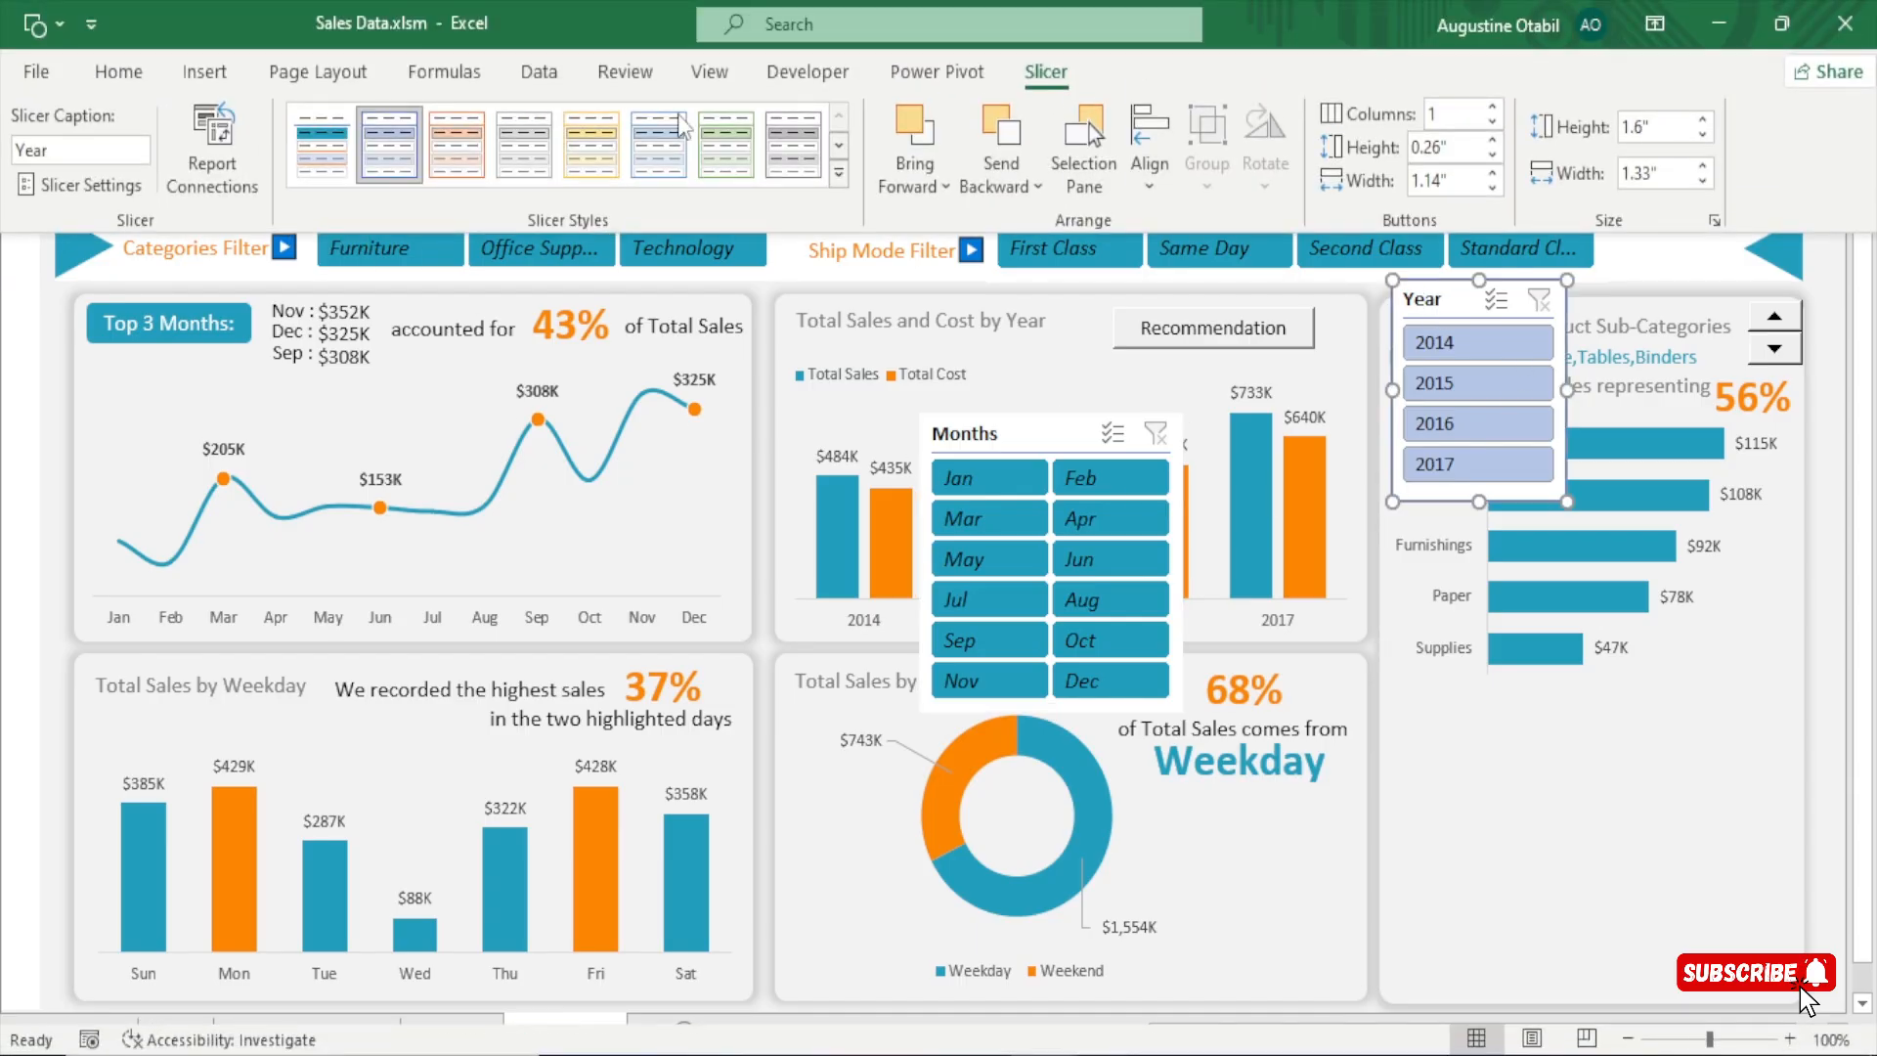
click(342, 144)
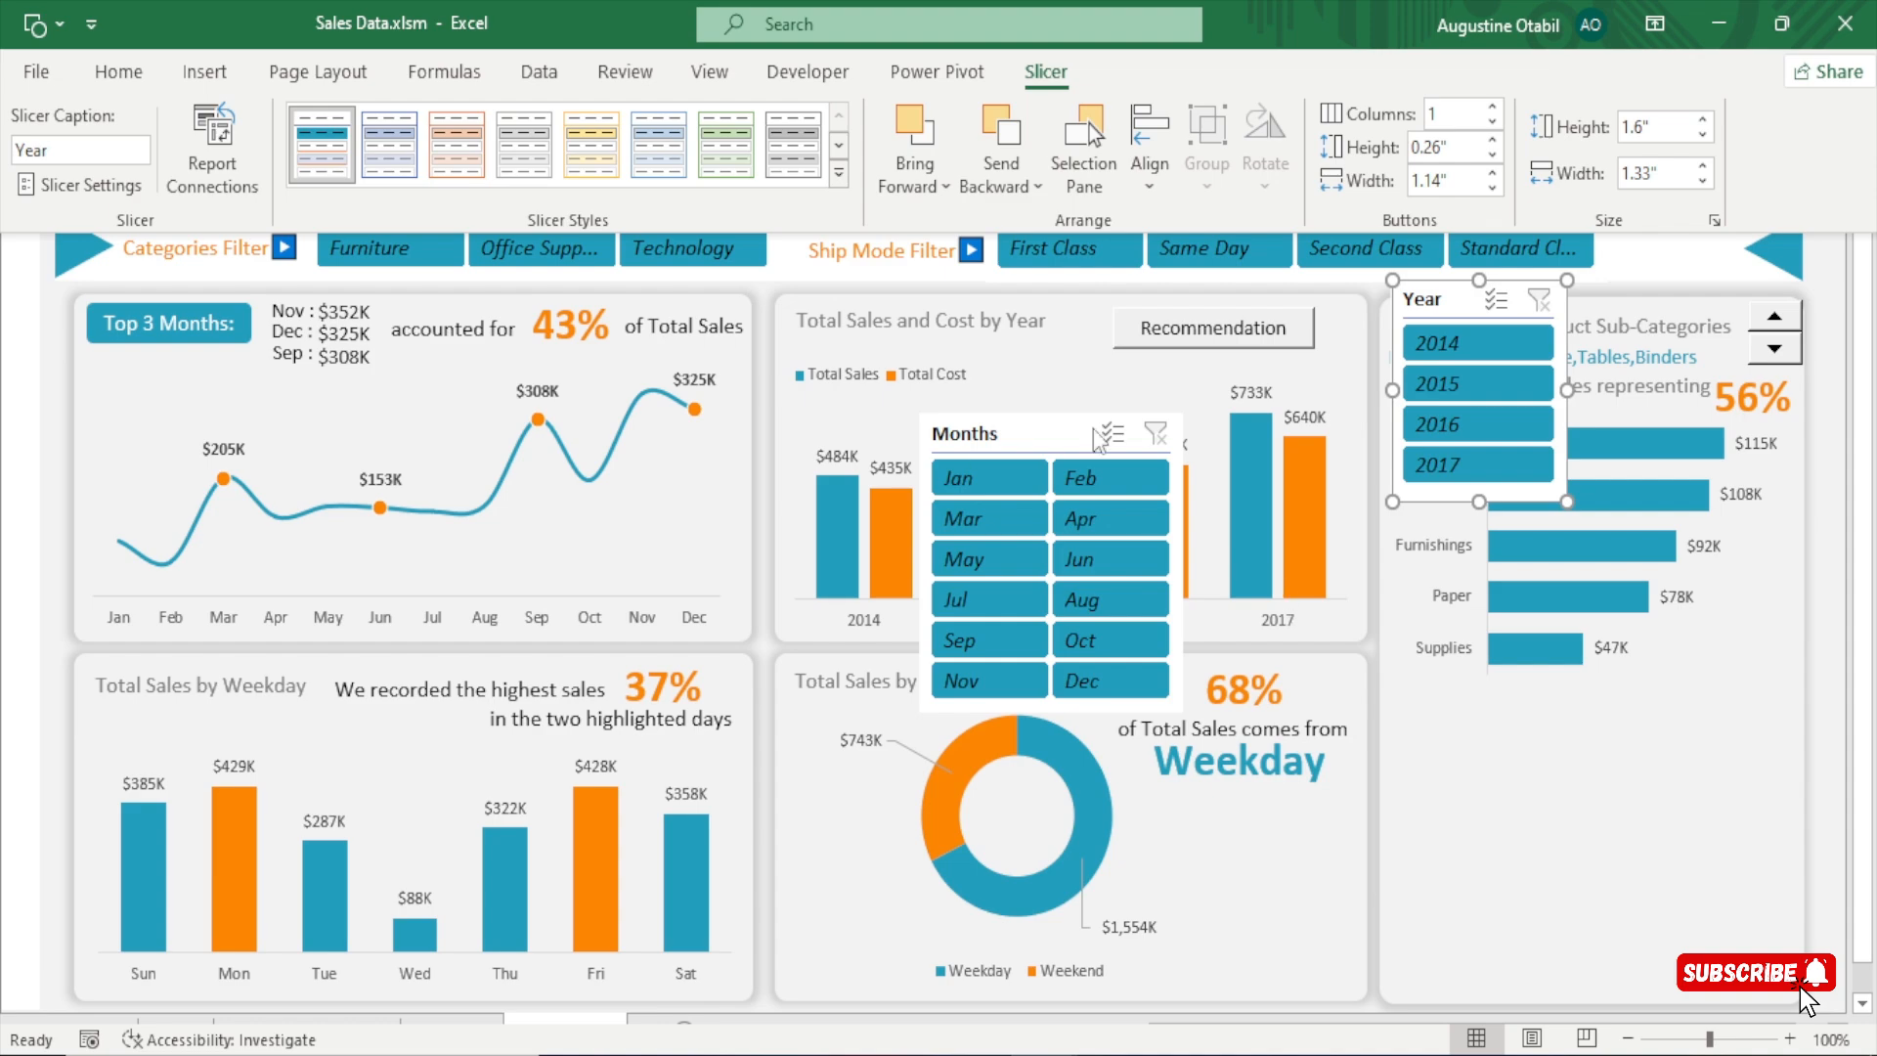
click(1016, 445)
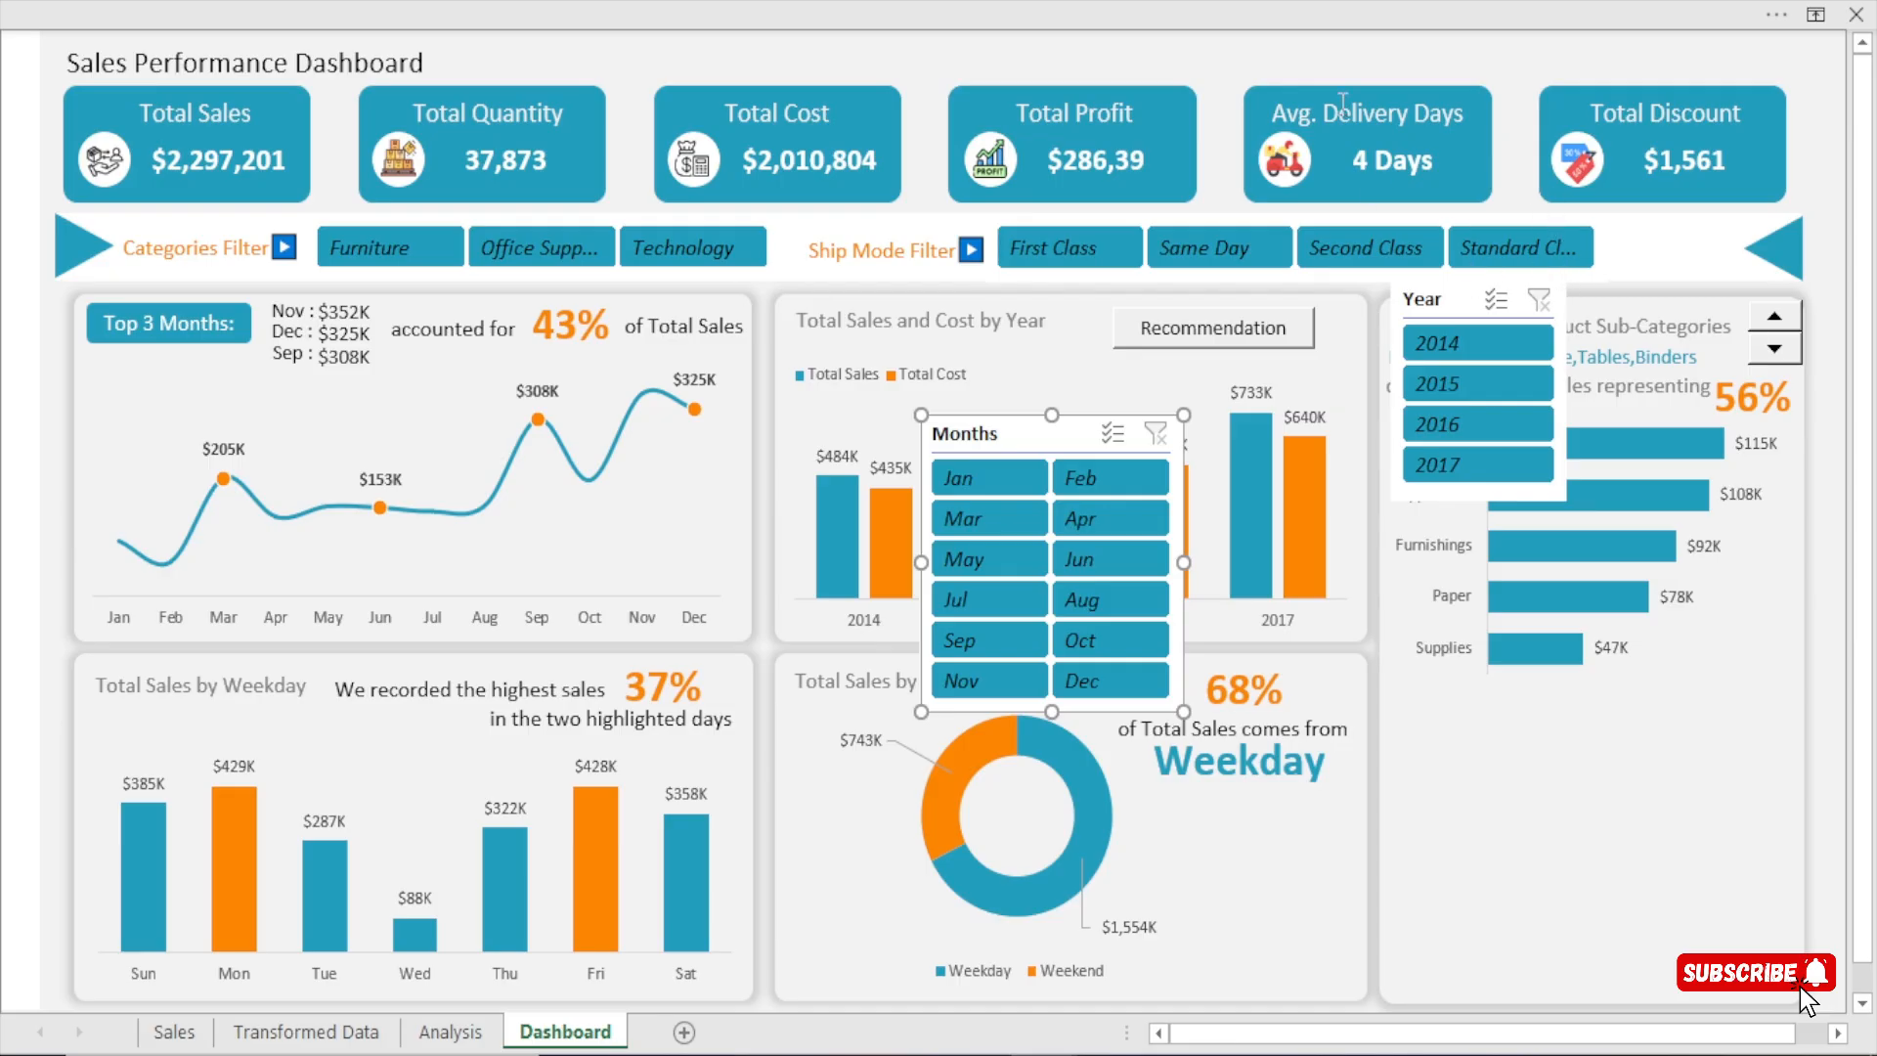
Hide the headers of the selected Months and Year slicers in the slicer settings.
ctrl+click(1456, 308)
click(1091, 2)
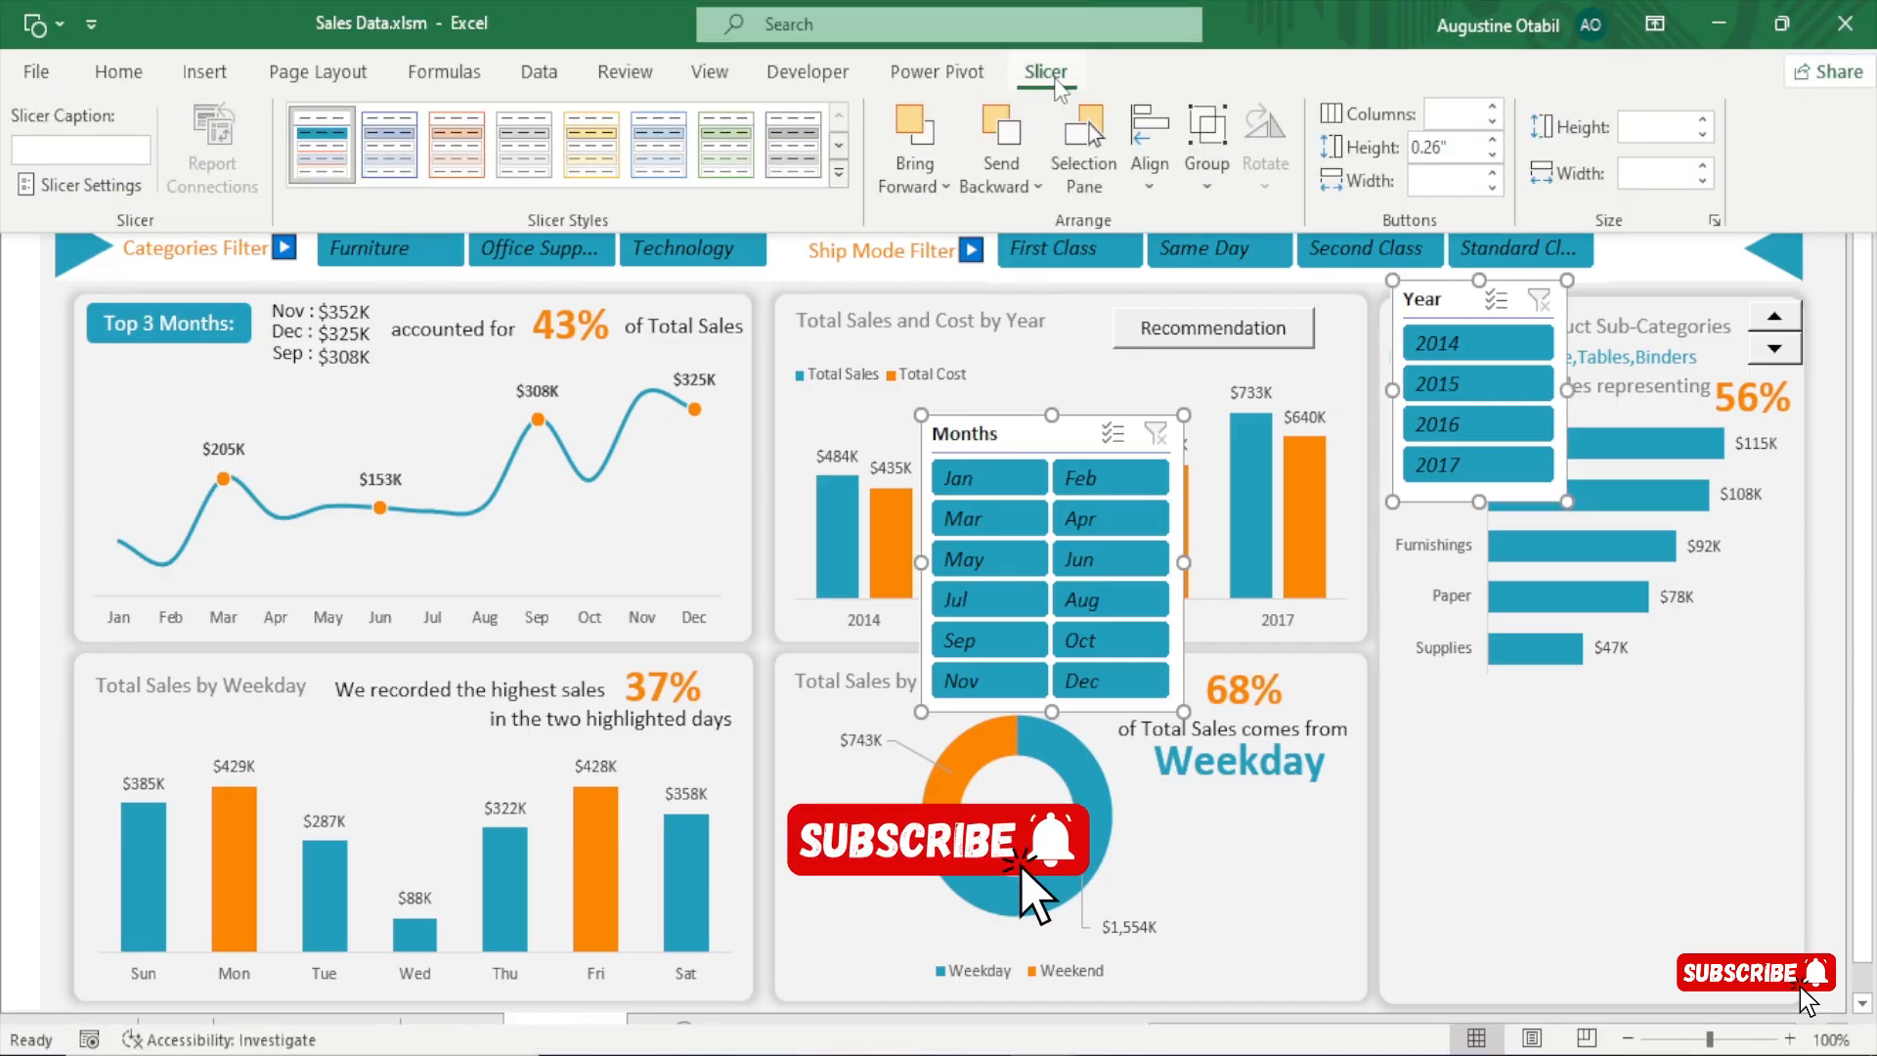
click(85, 191)
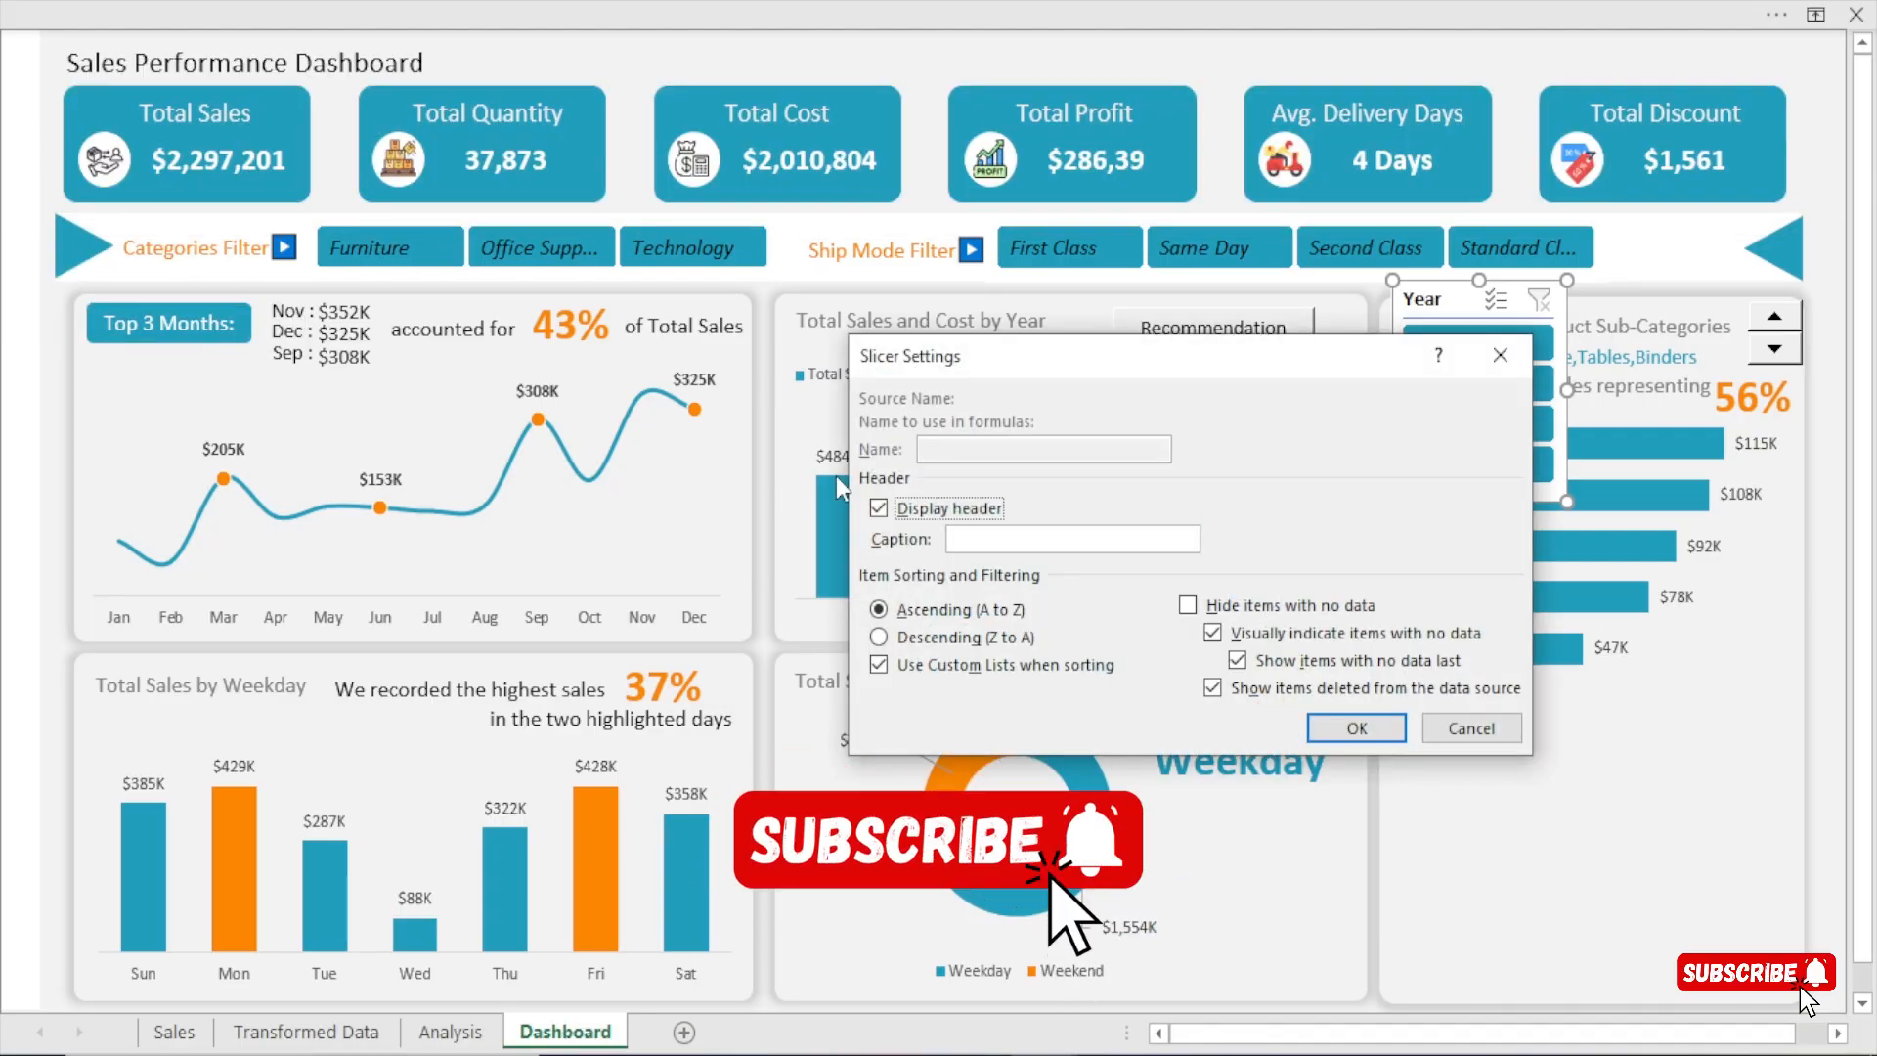
click(877, 508)
click(1337, 727)
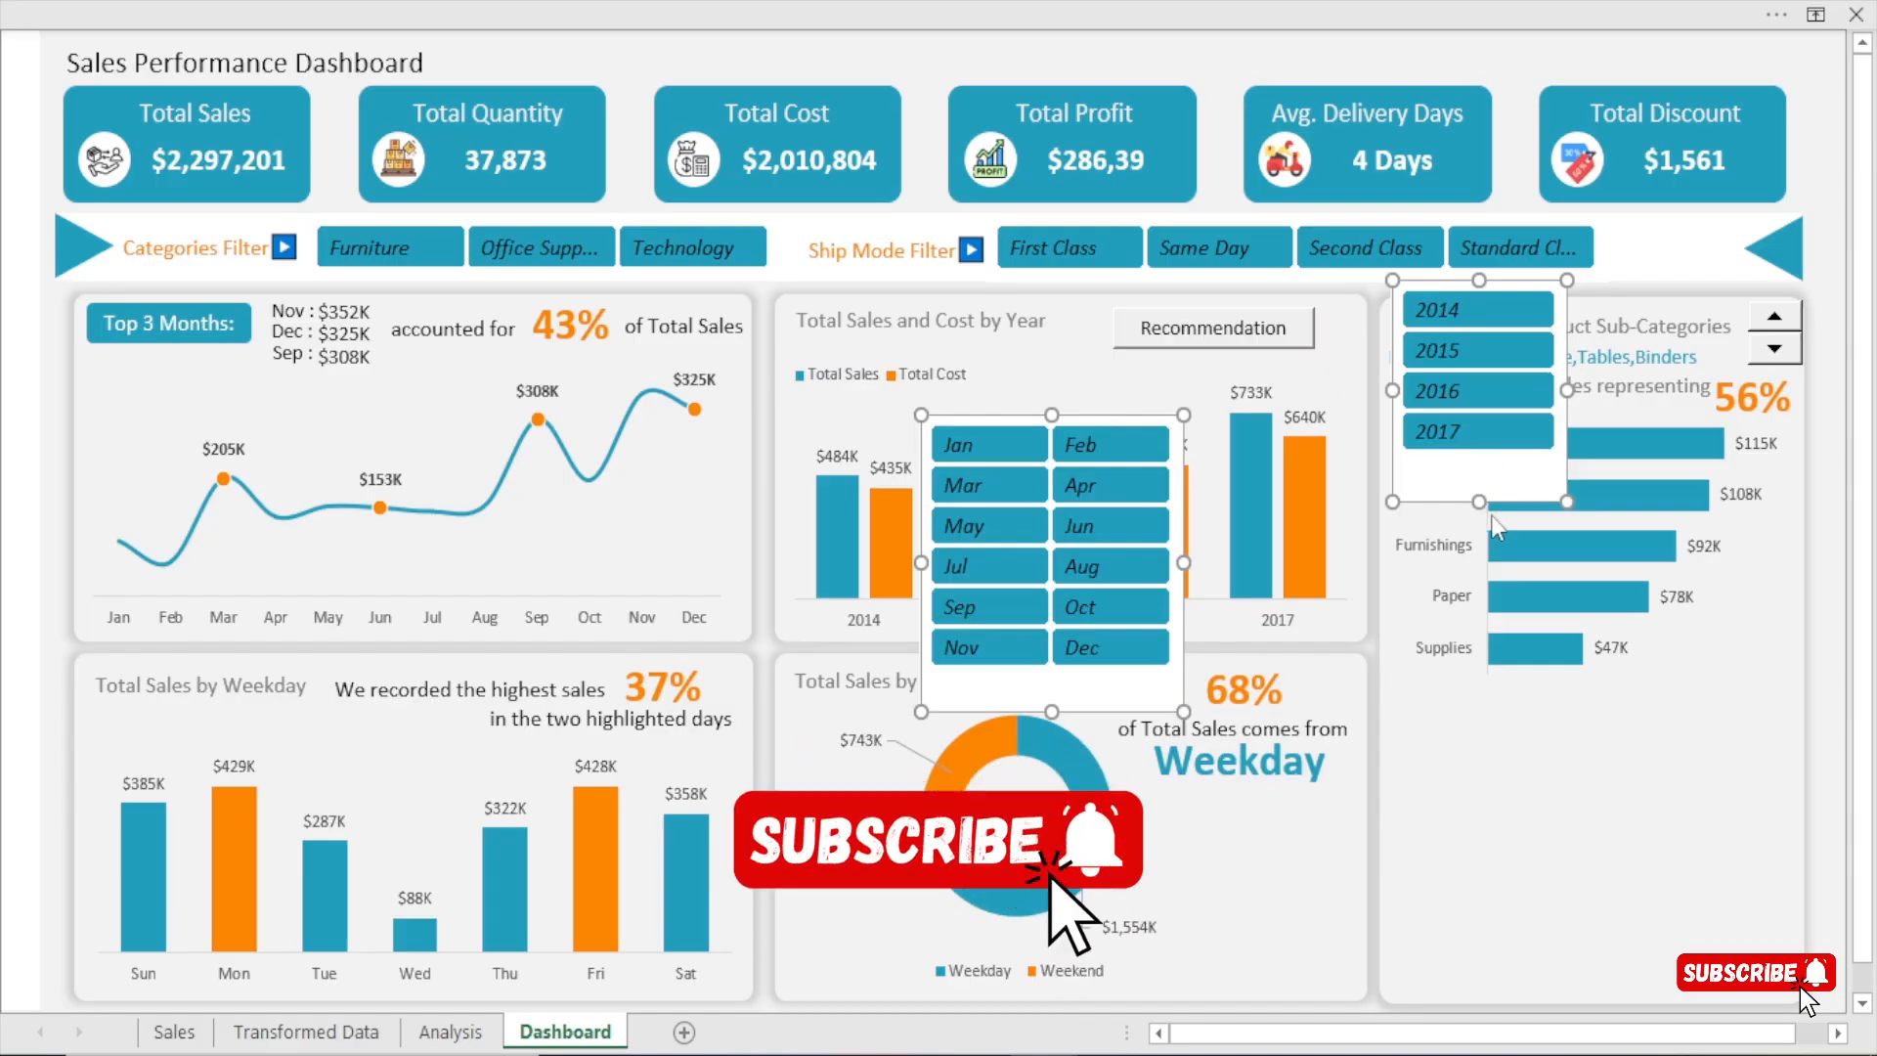
drag(1487, 501, 1484, 460)
drag(1484, 459, 1484, 460)
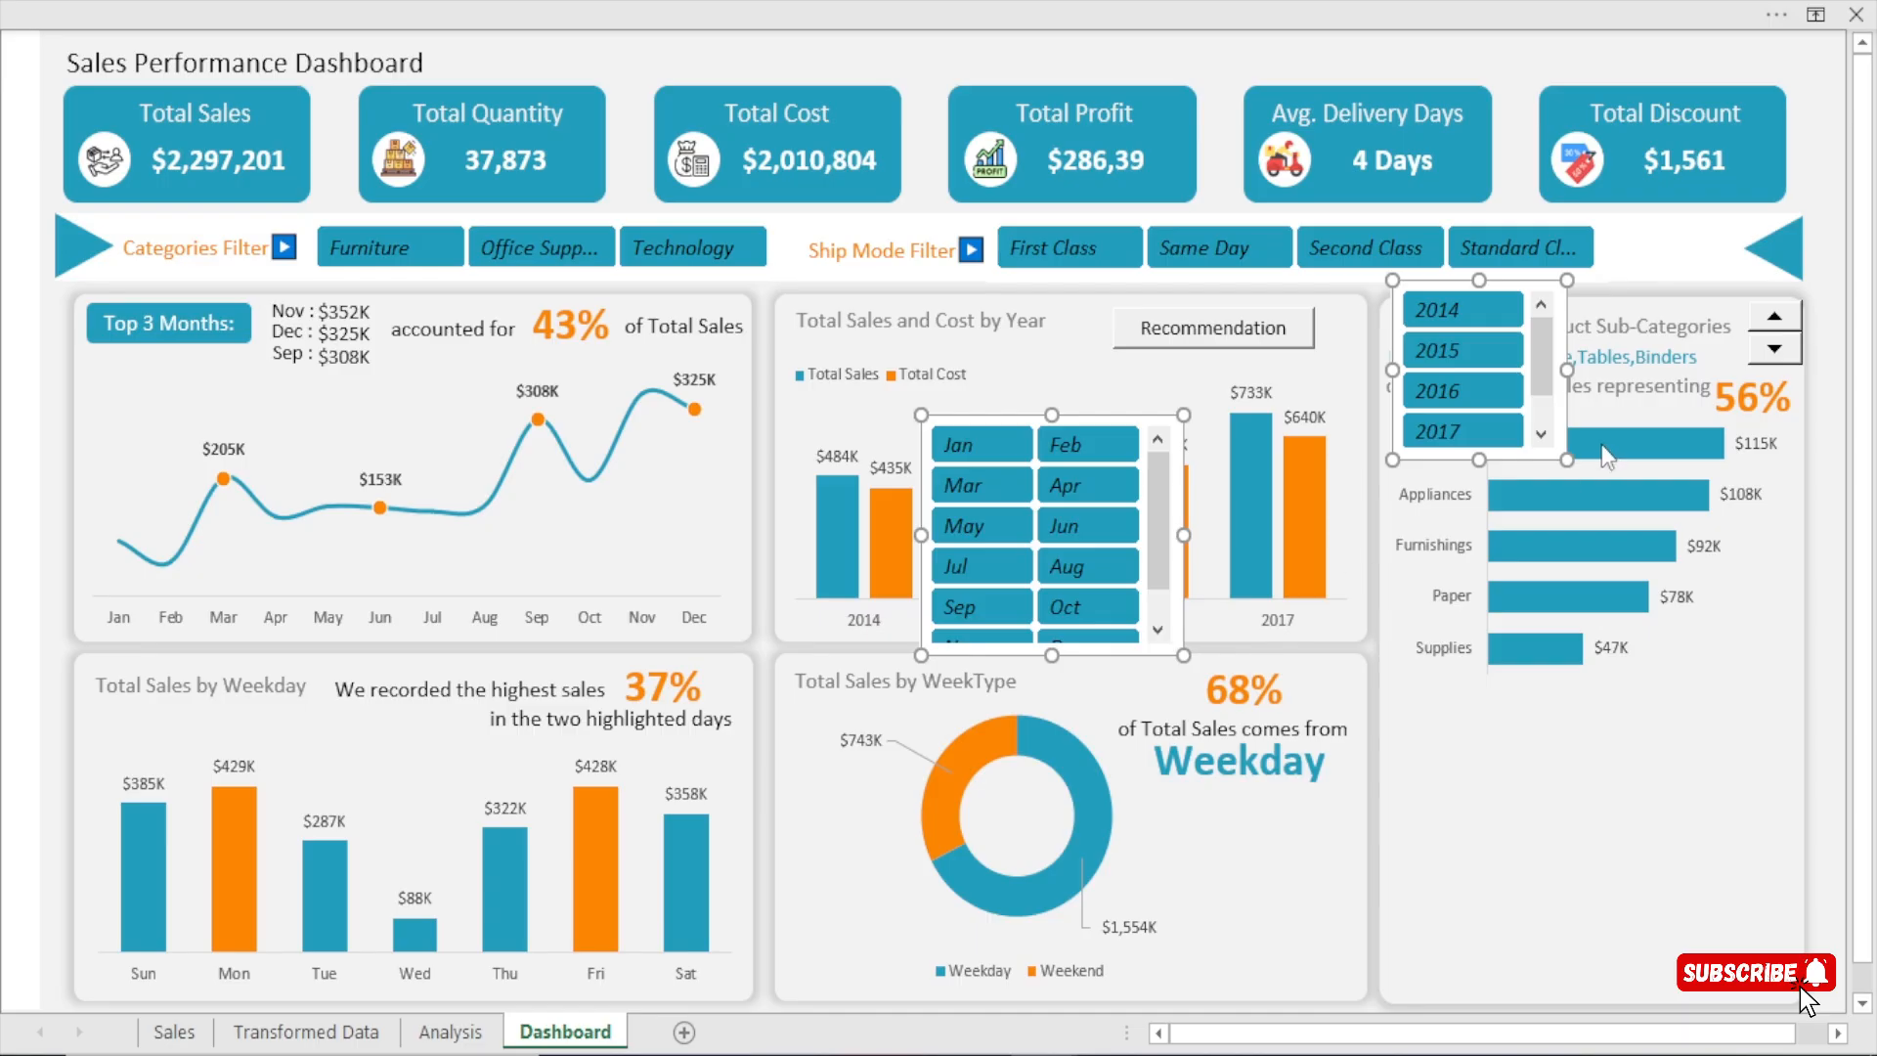
key(ctrl+z)
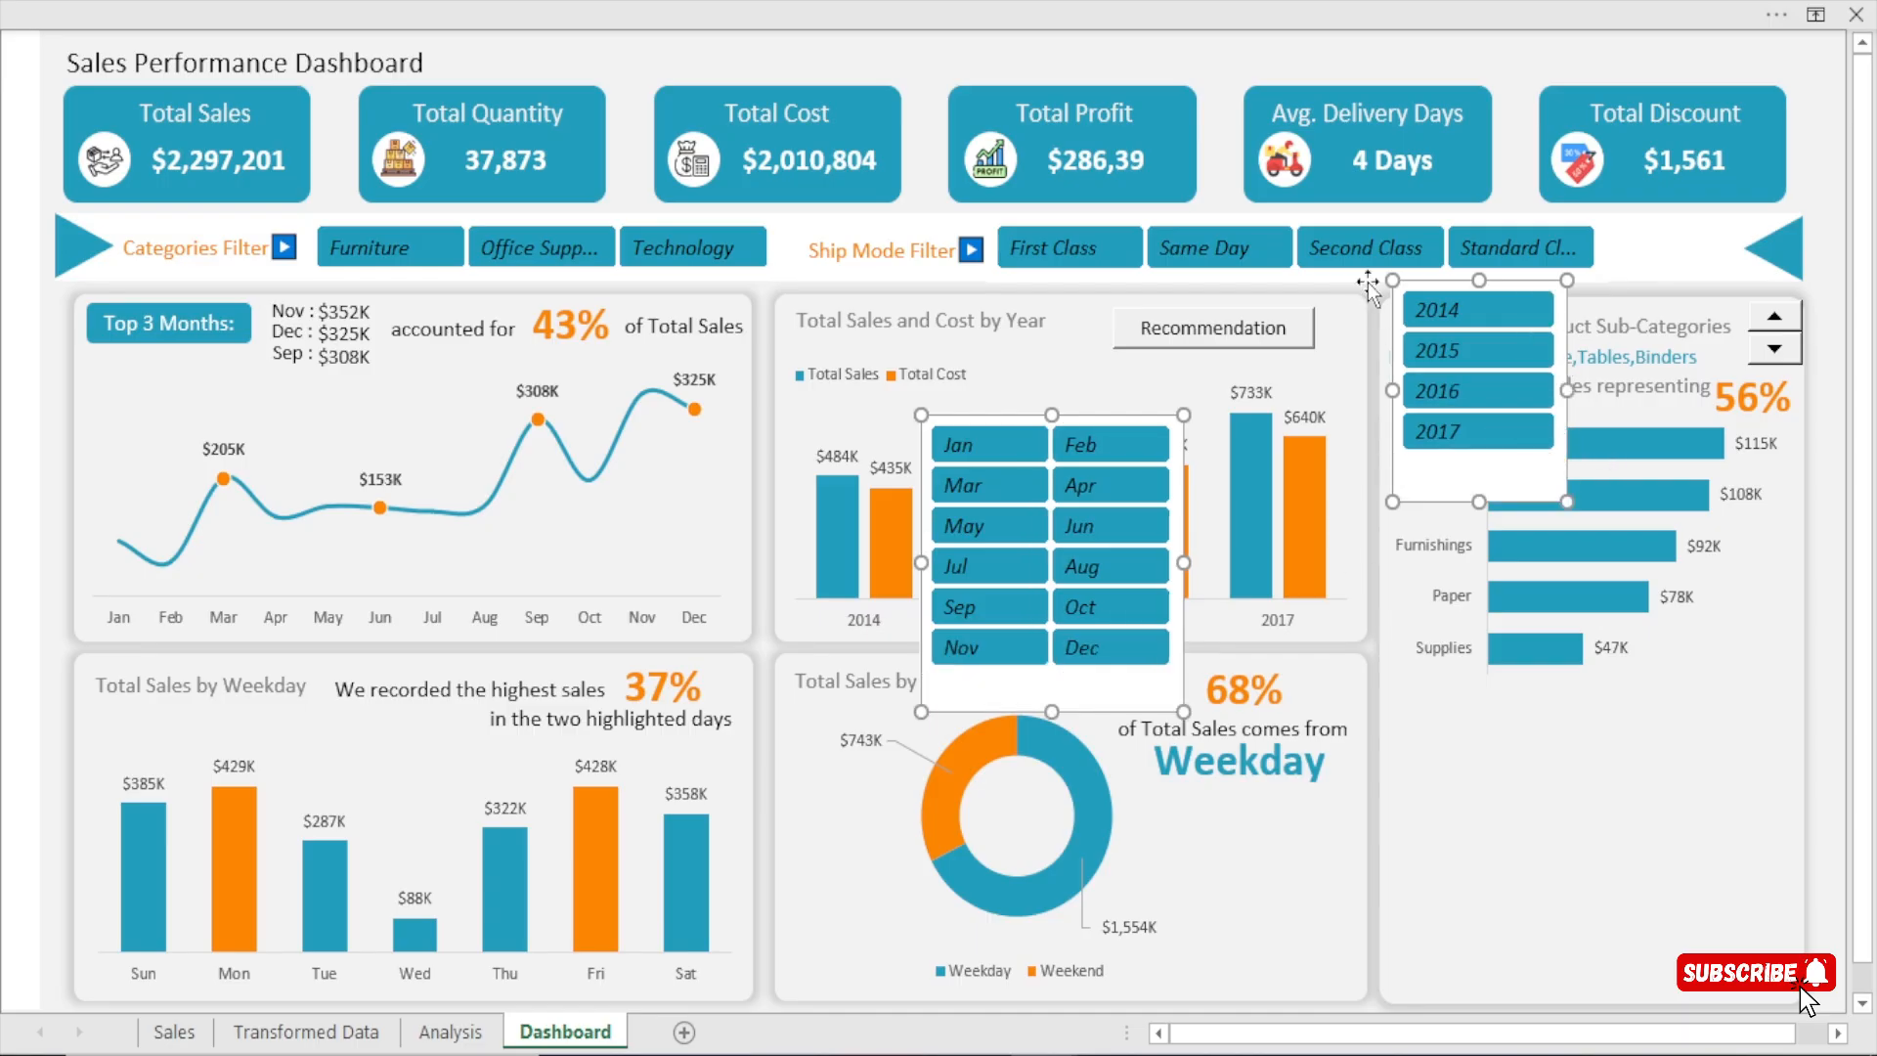
Shorten the Months and Year slicers individually so each frame fits closely around its buttons.
click(1225, 163)
click(1081, 710)
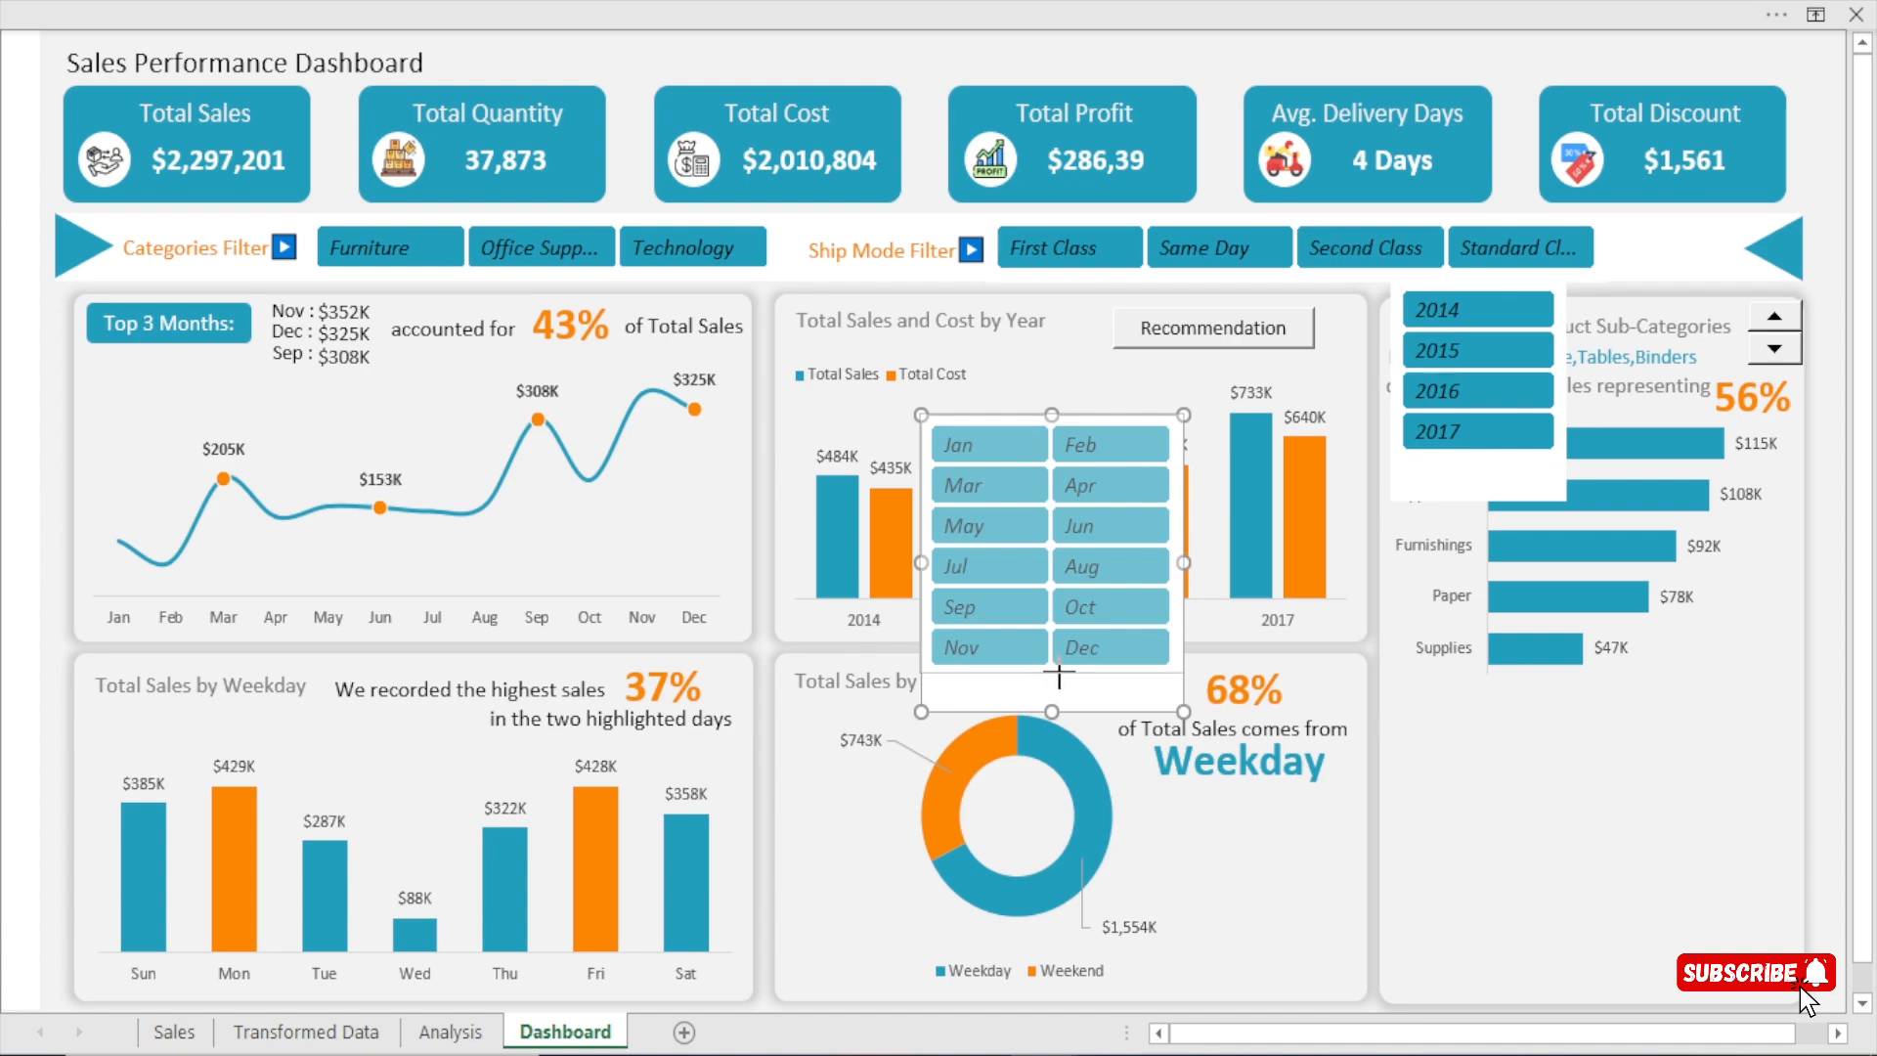
drag(1055, 676, 1054, 679)
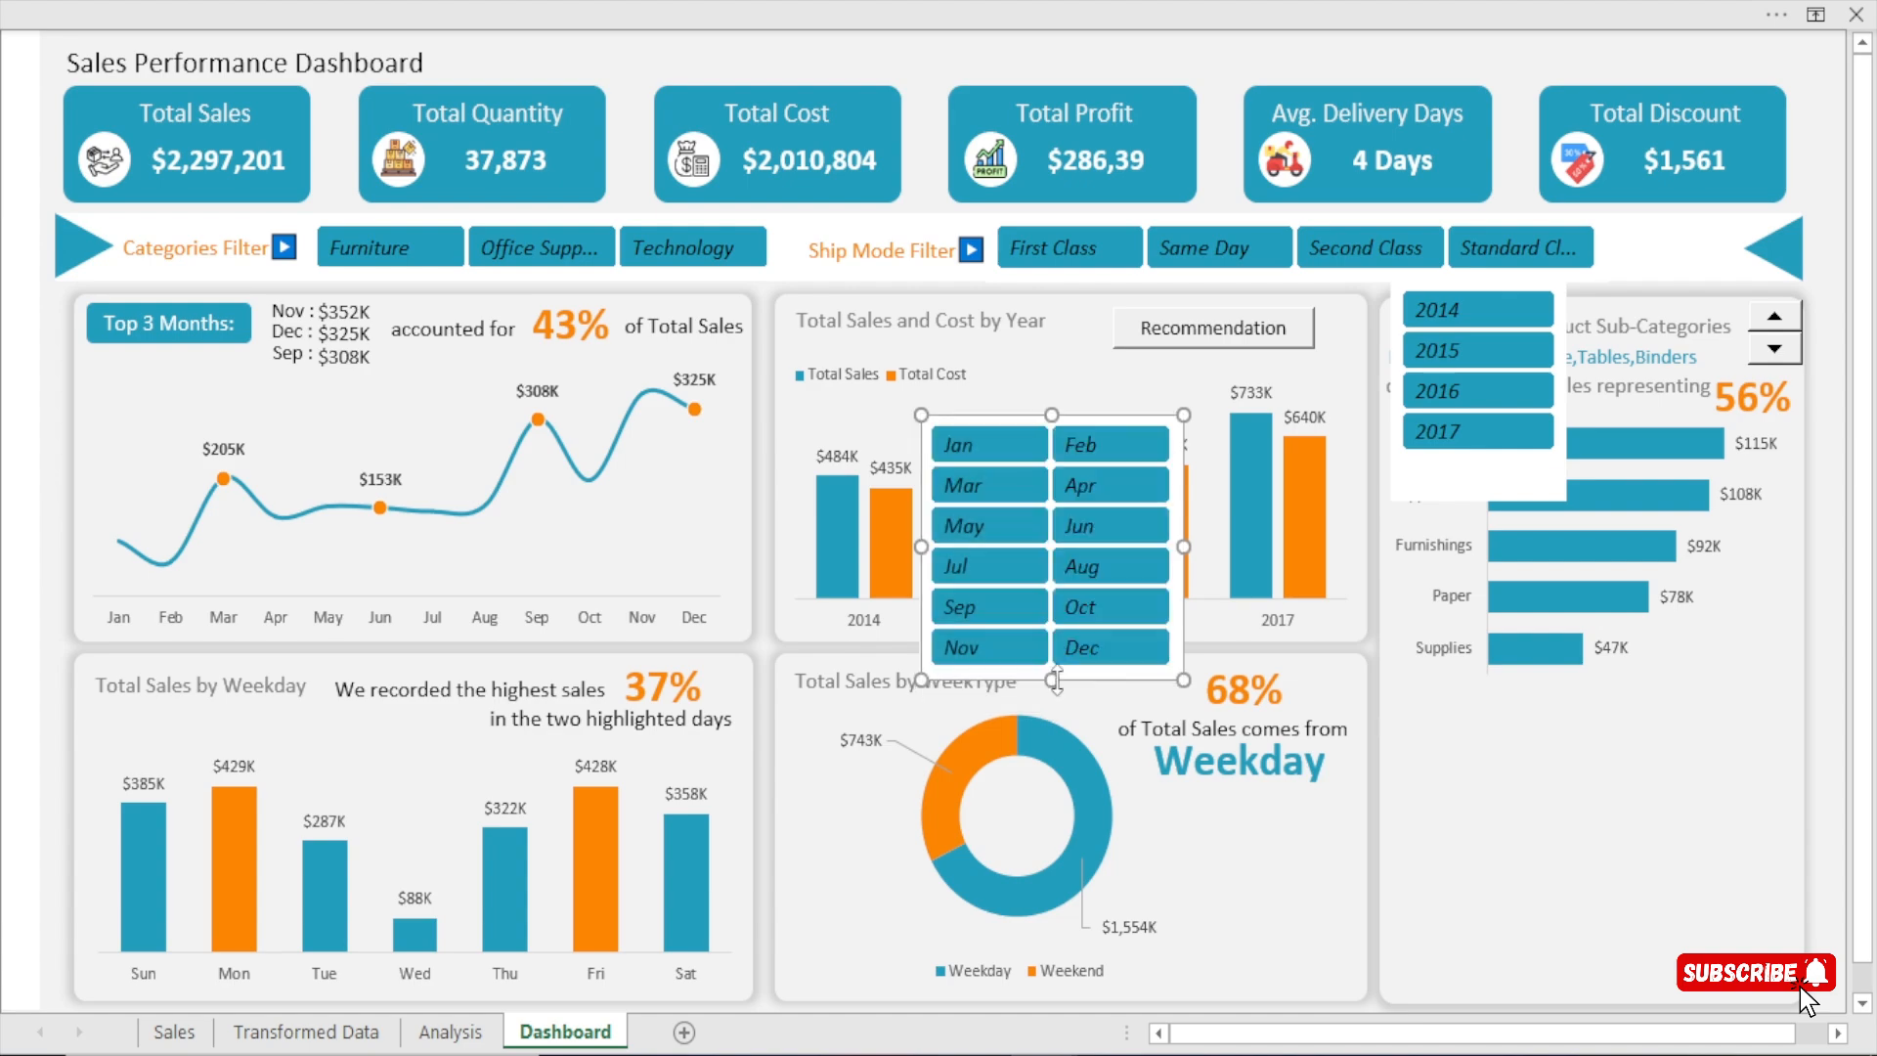
click(1486, 478)
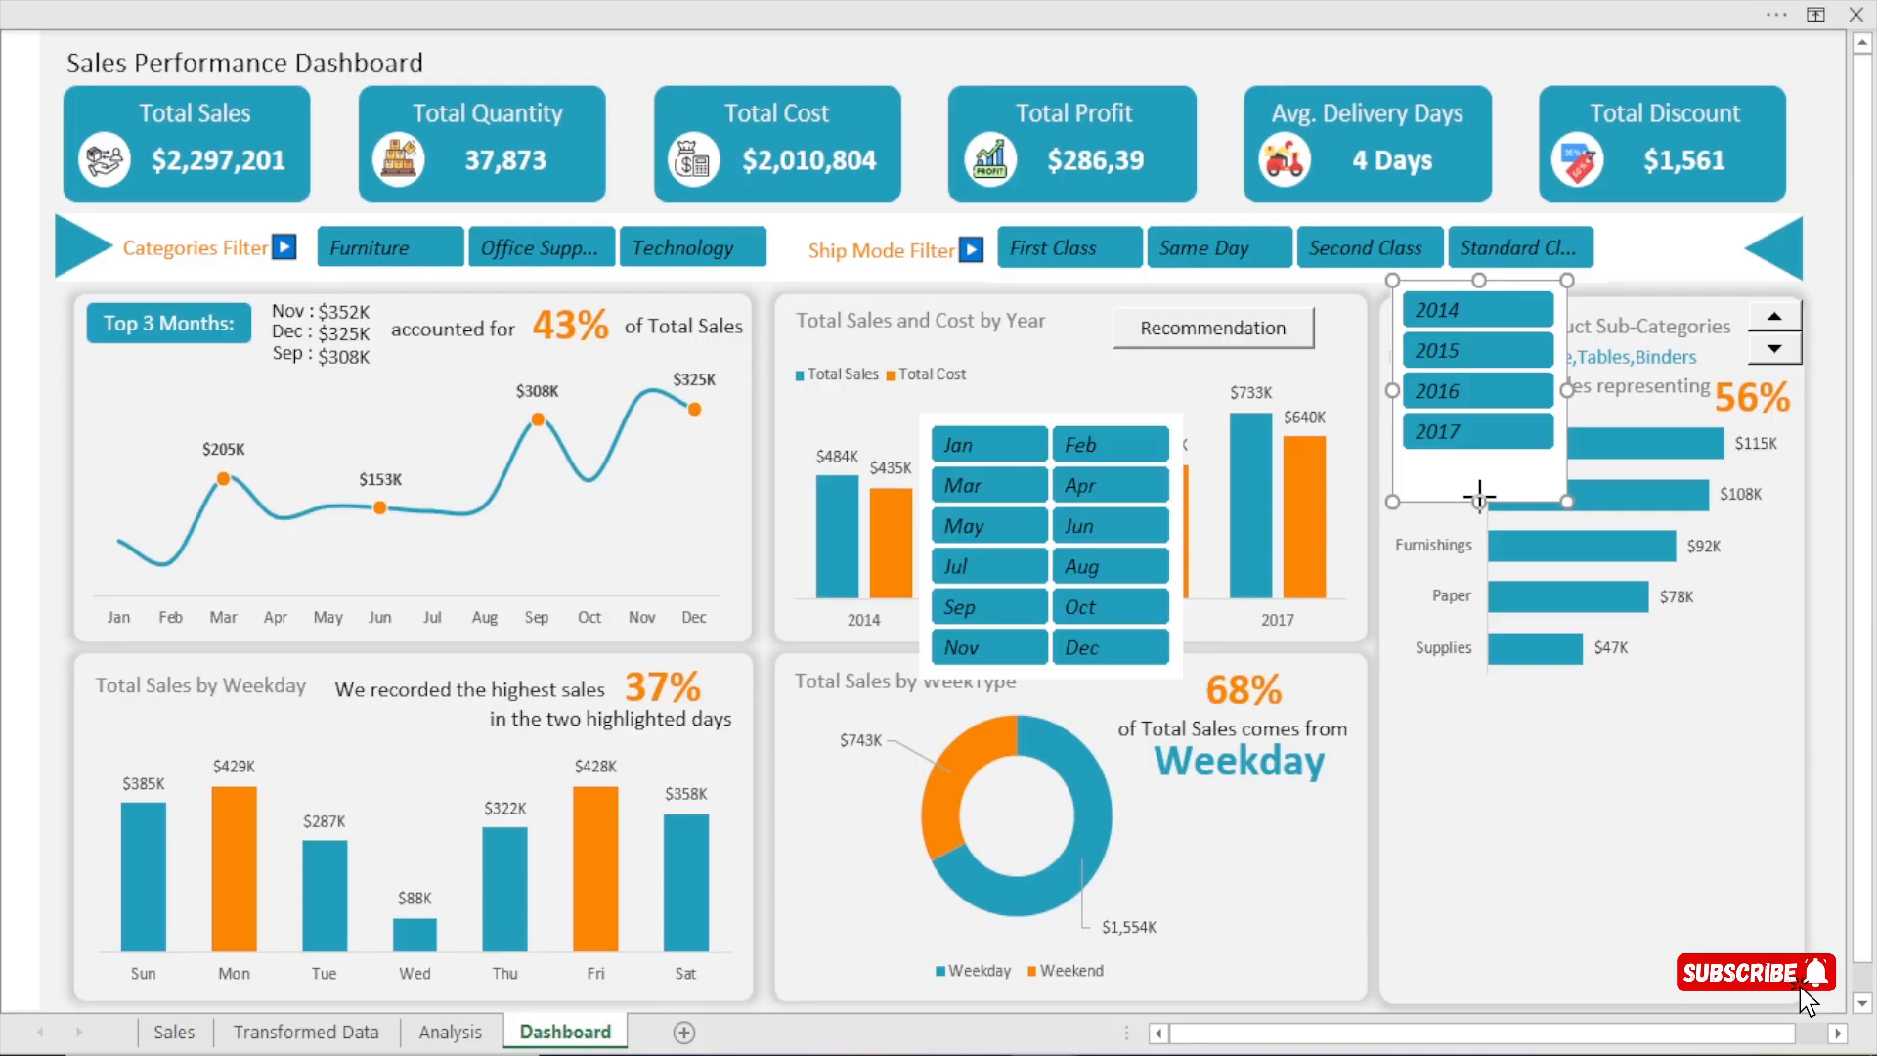
drag(1479, 500, 1480, 464)
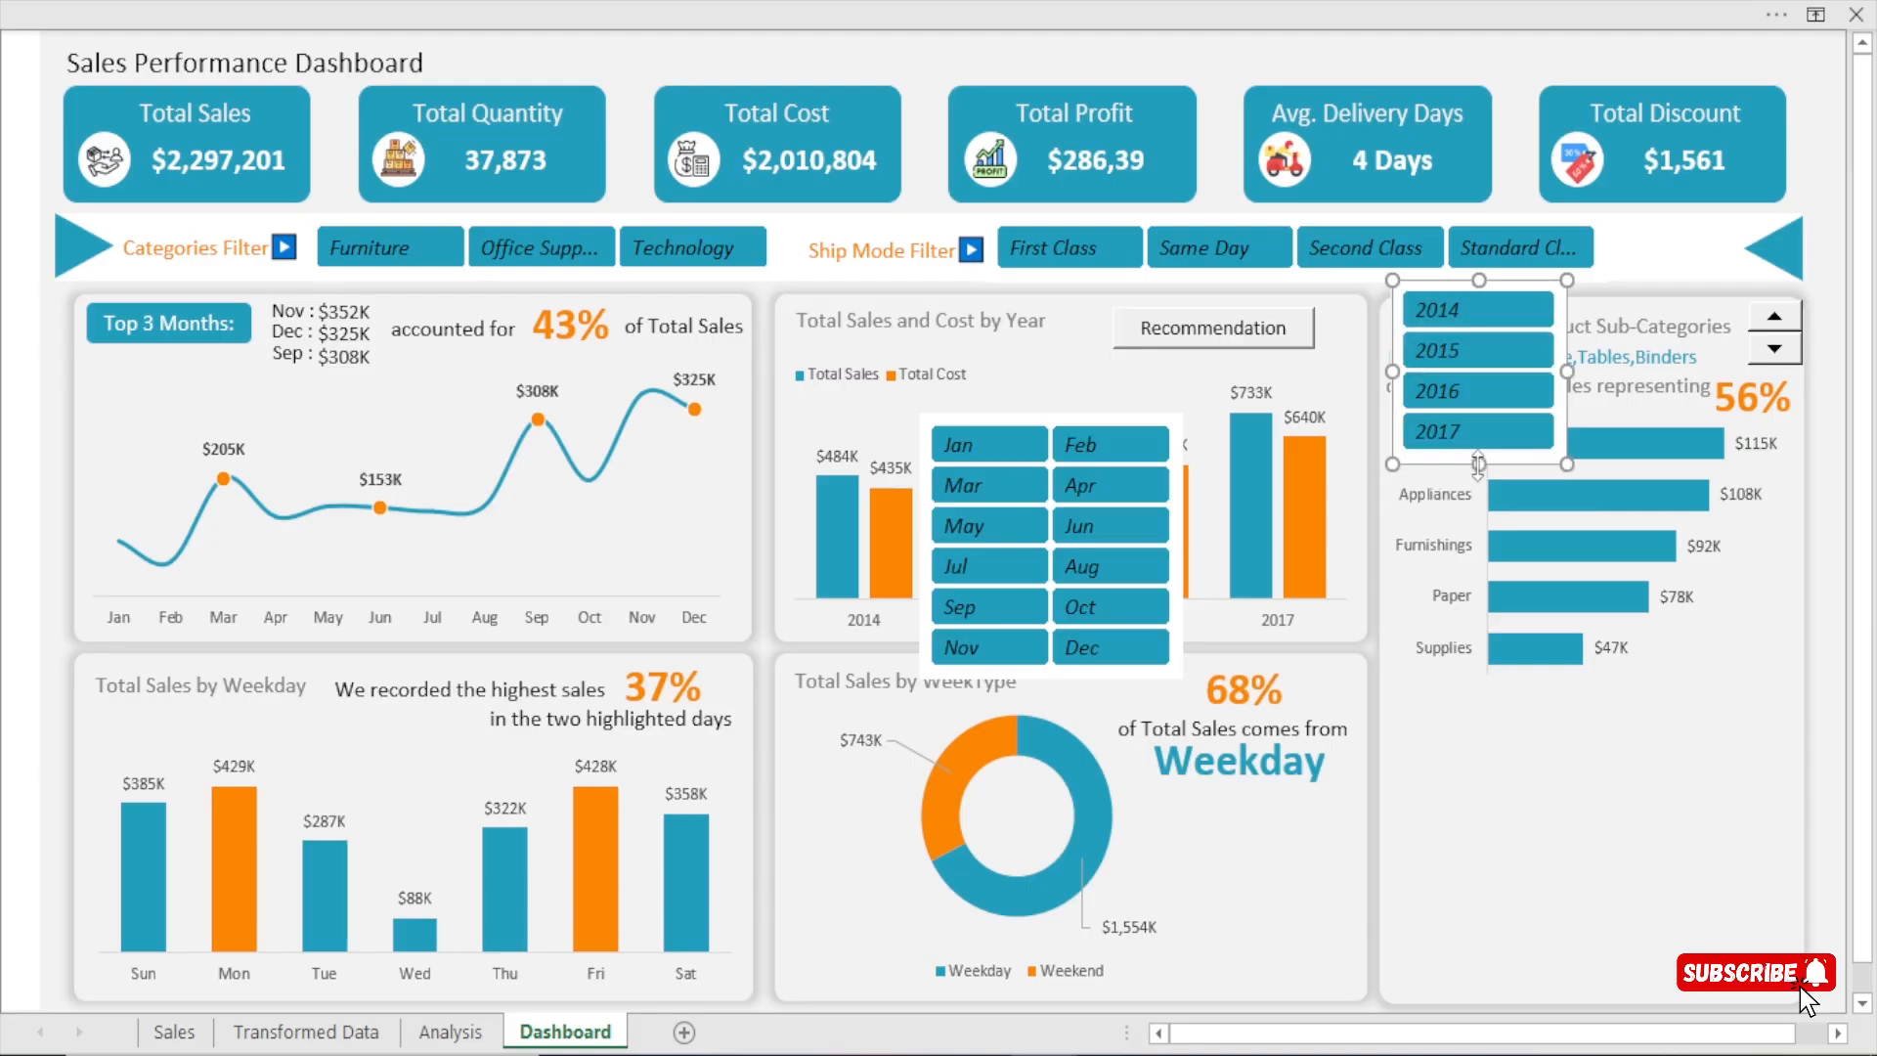
Move the Months and Year slicers side by side into the empty area below the product sub-categories chart.
drag(1012, 421, 1489, 727)
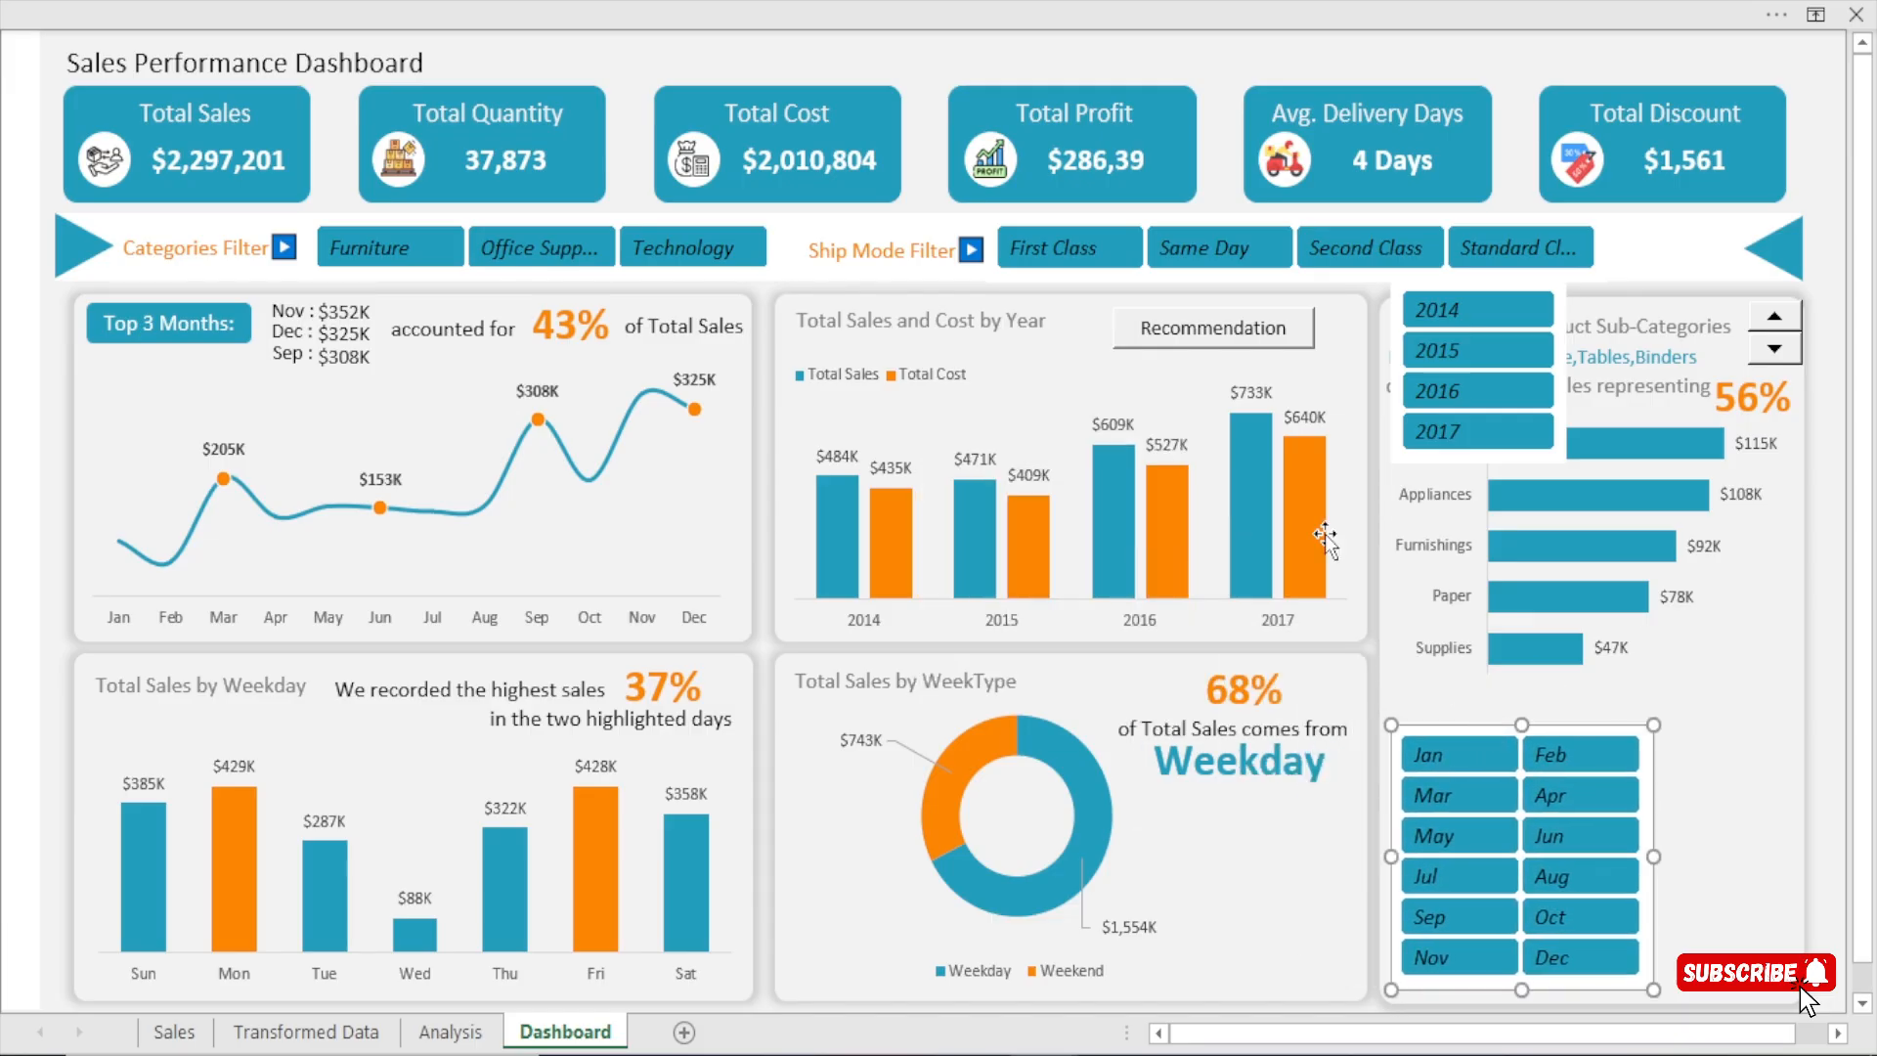
drag(1492, 285, 1765, 756)
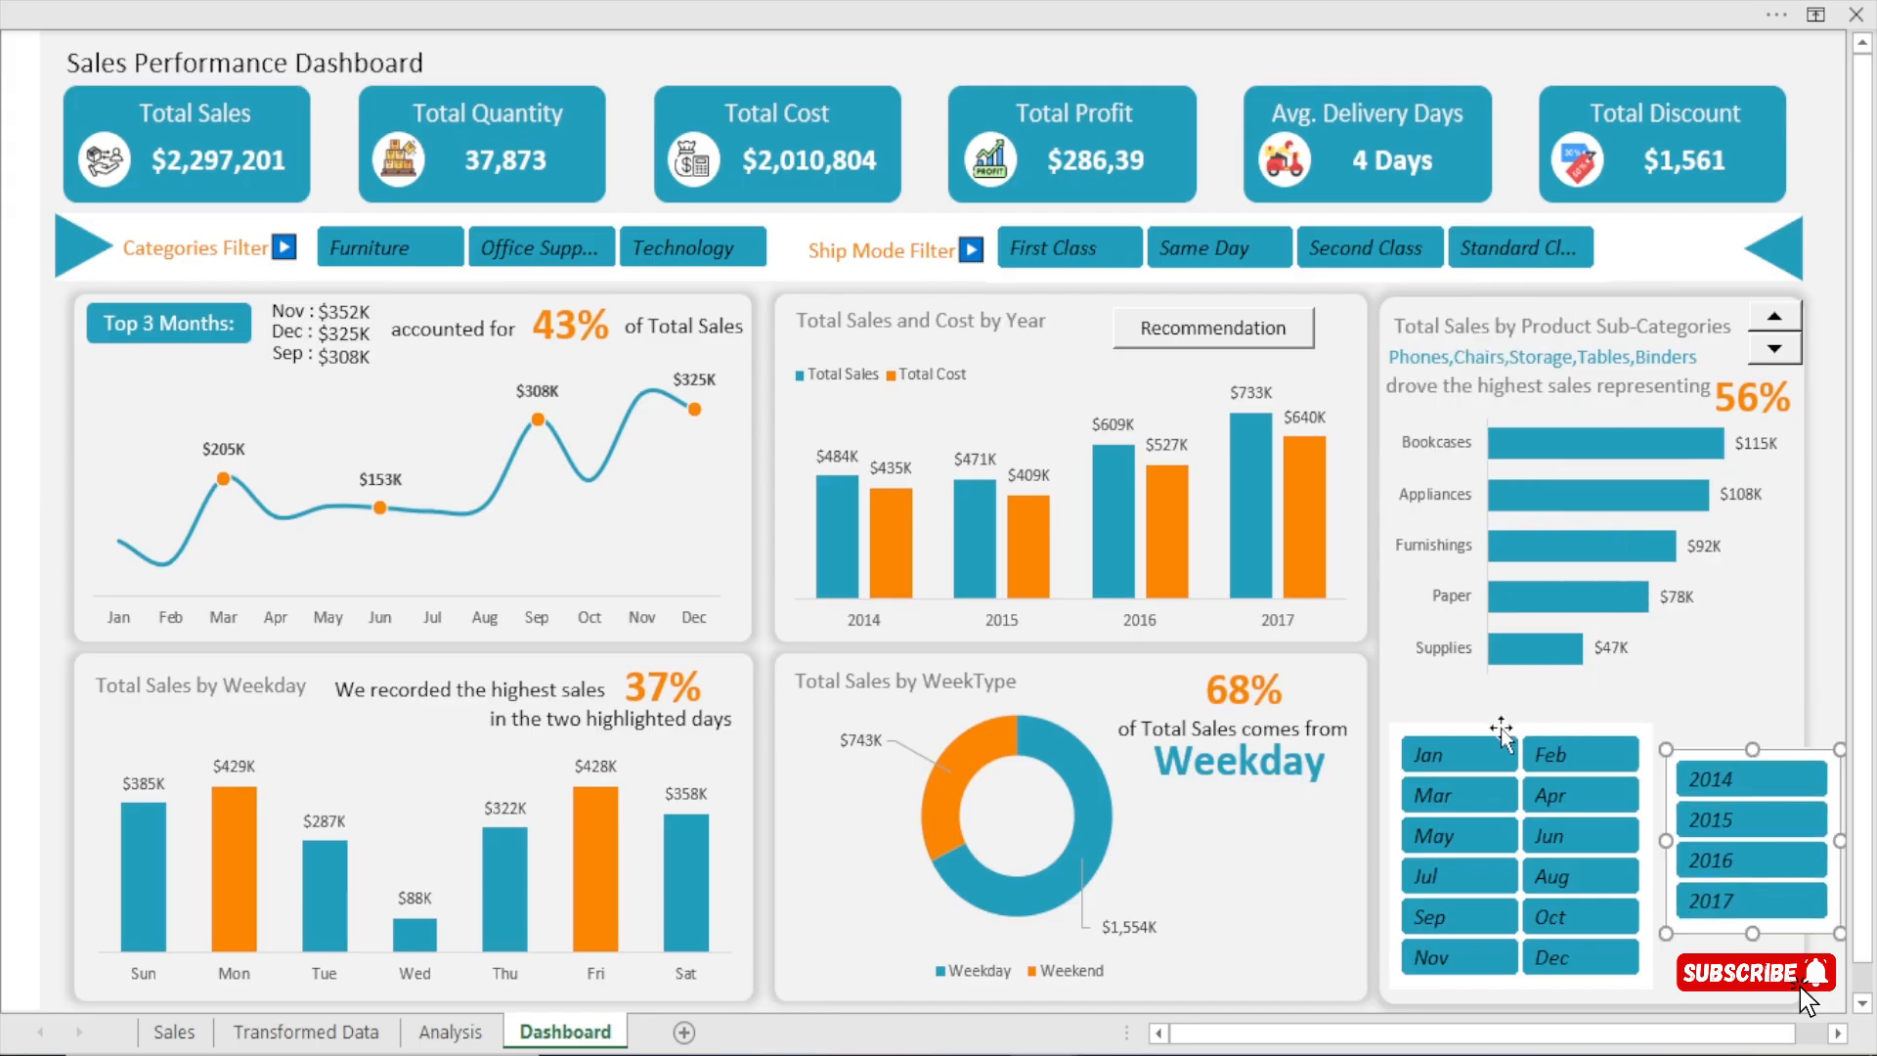
drag(1503, 724, 1499, 702)
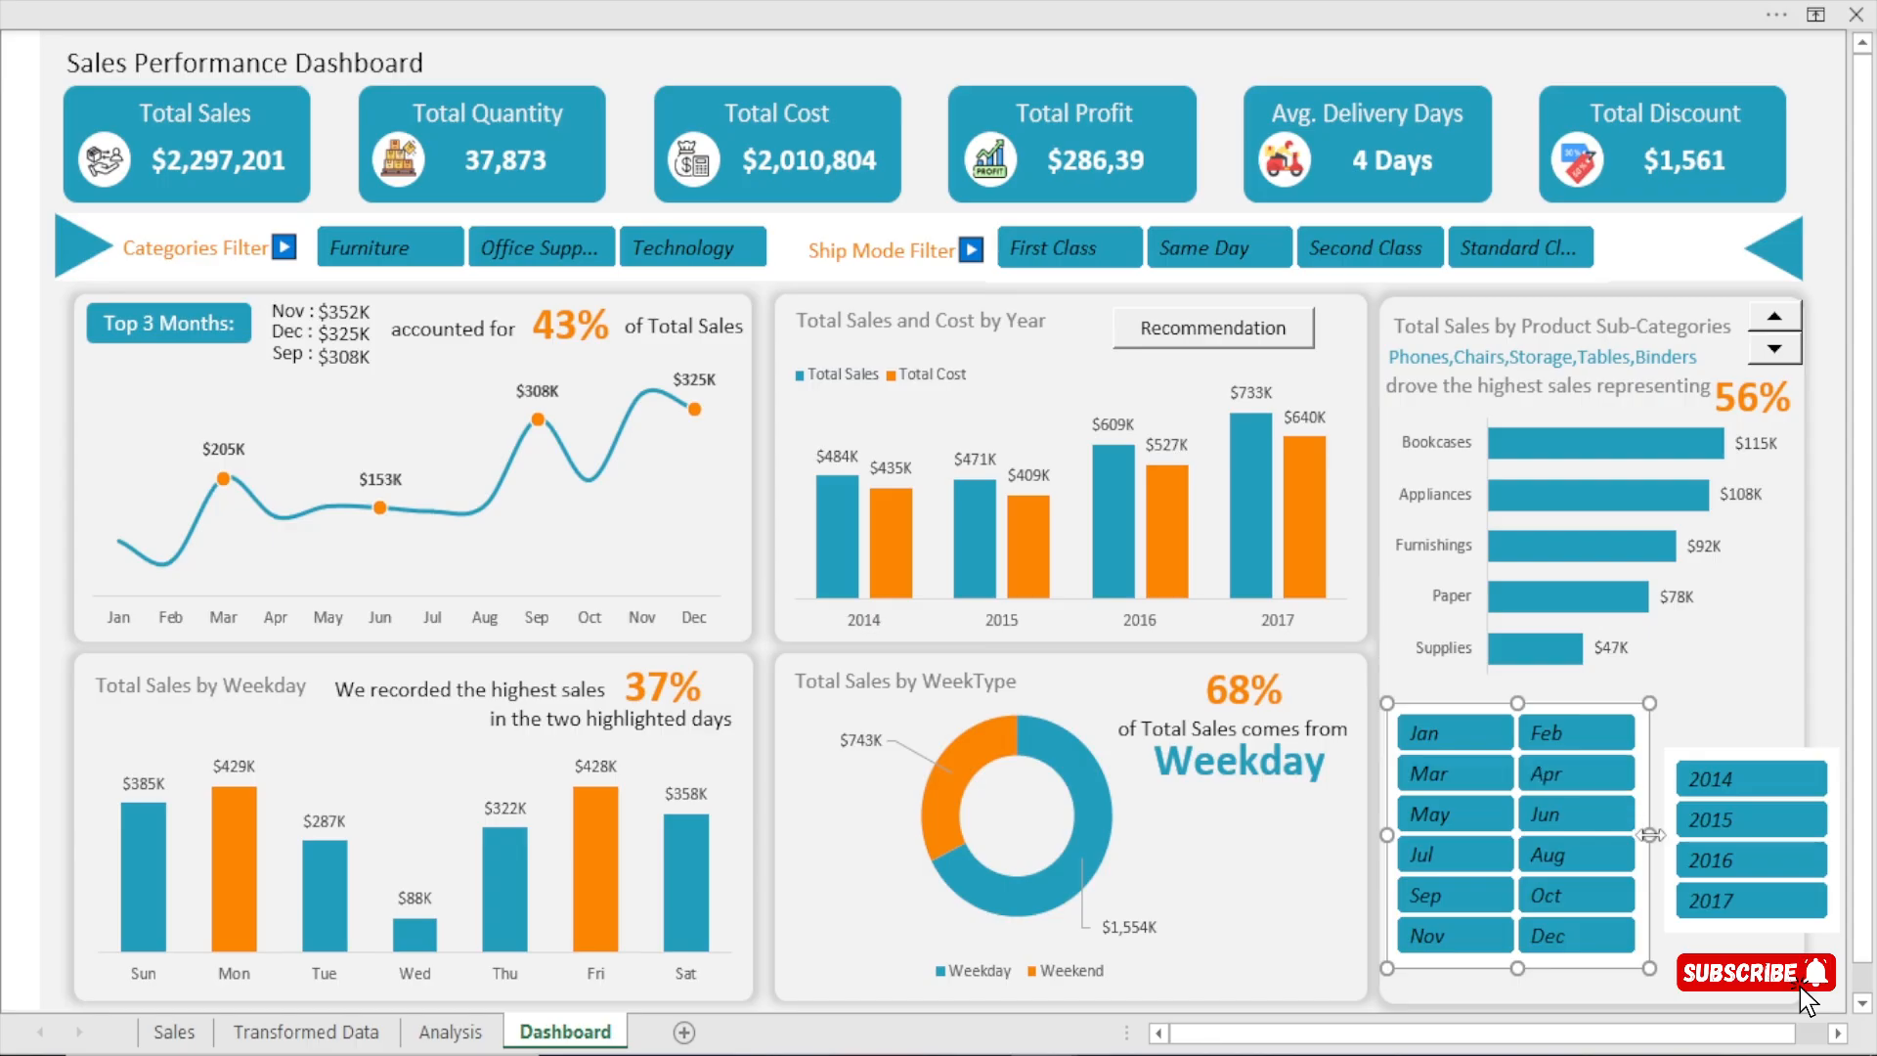
Narrow the Months slicer and nudge it slightly down and right within the sub-categories card.
drag(1649, 835, 1603, 839)
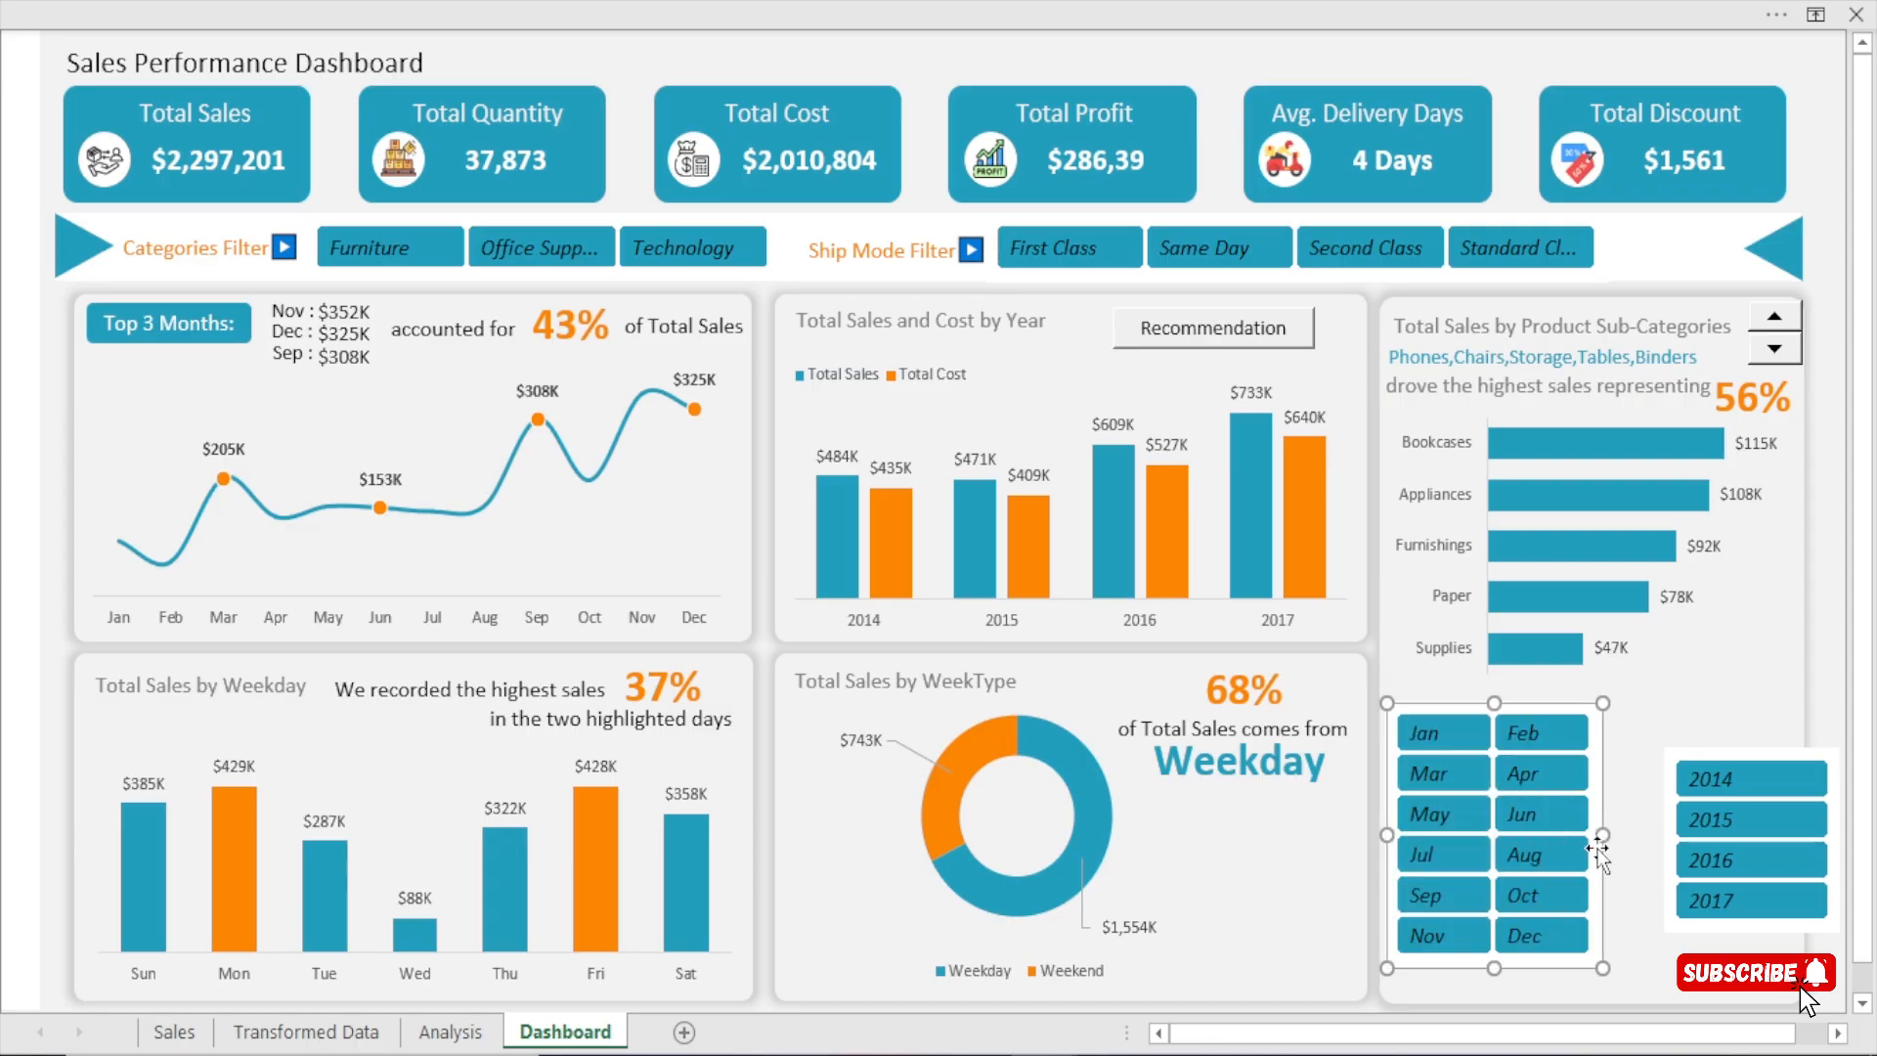
key(Down)
key(Down)
key(Down)
key(Down)
key(Down)
key(Down)
key(Down)
key(Down)
key(Down)
key(Down)
key(Down)
key(Down)
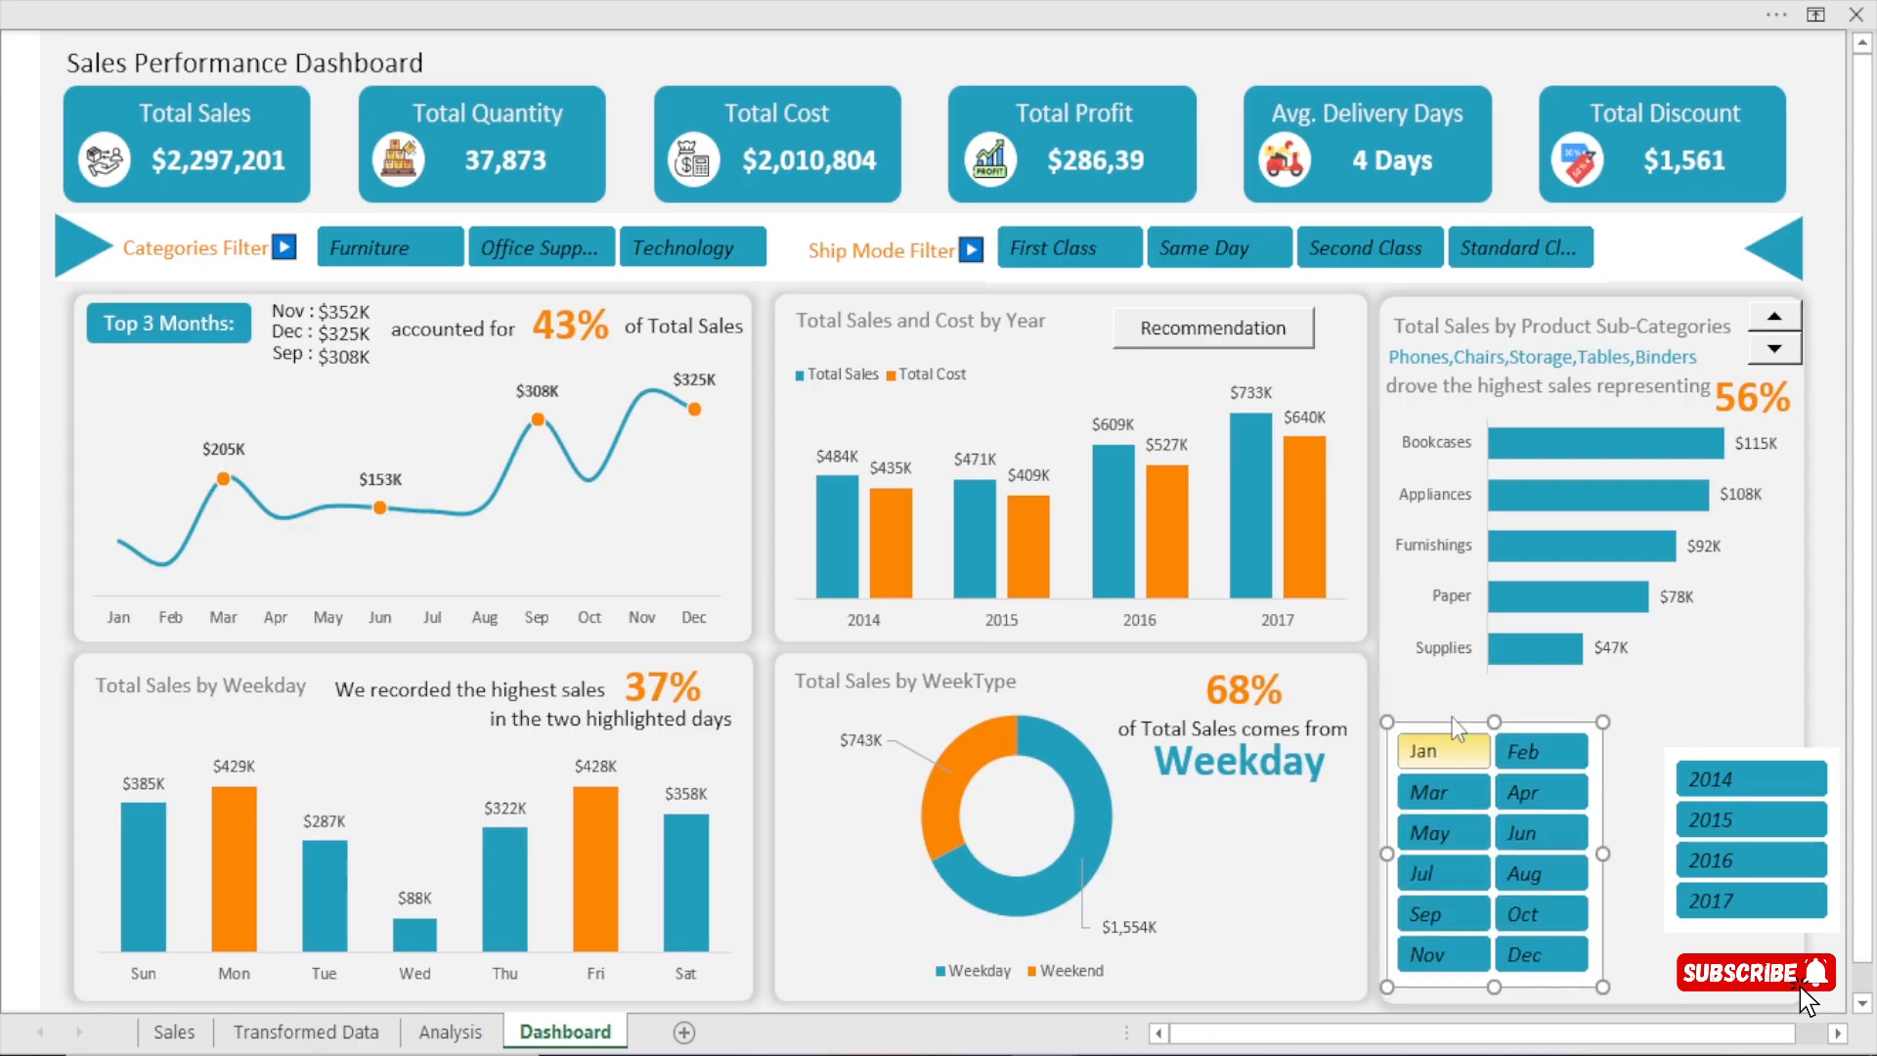
key(Up)
key(Up)
key(Right)
key(Right)
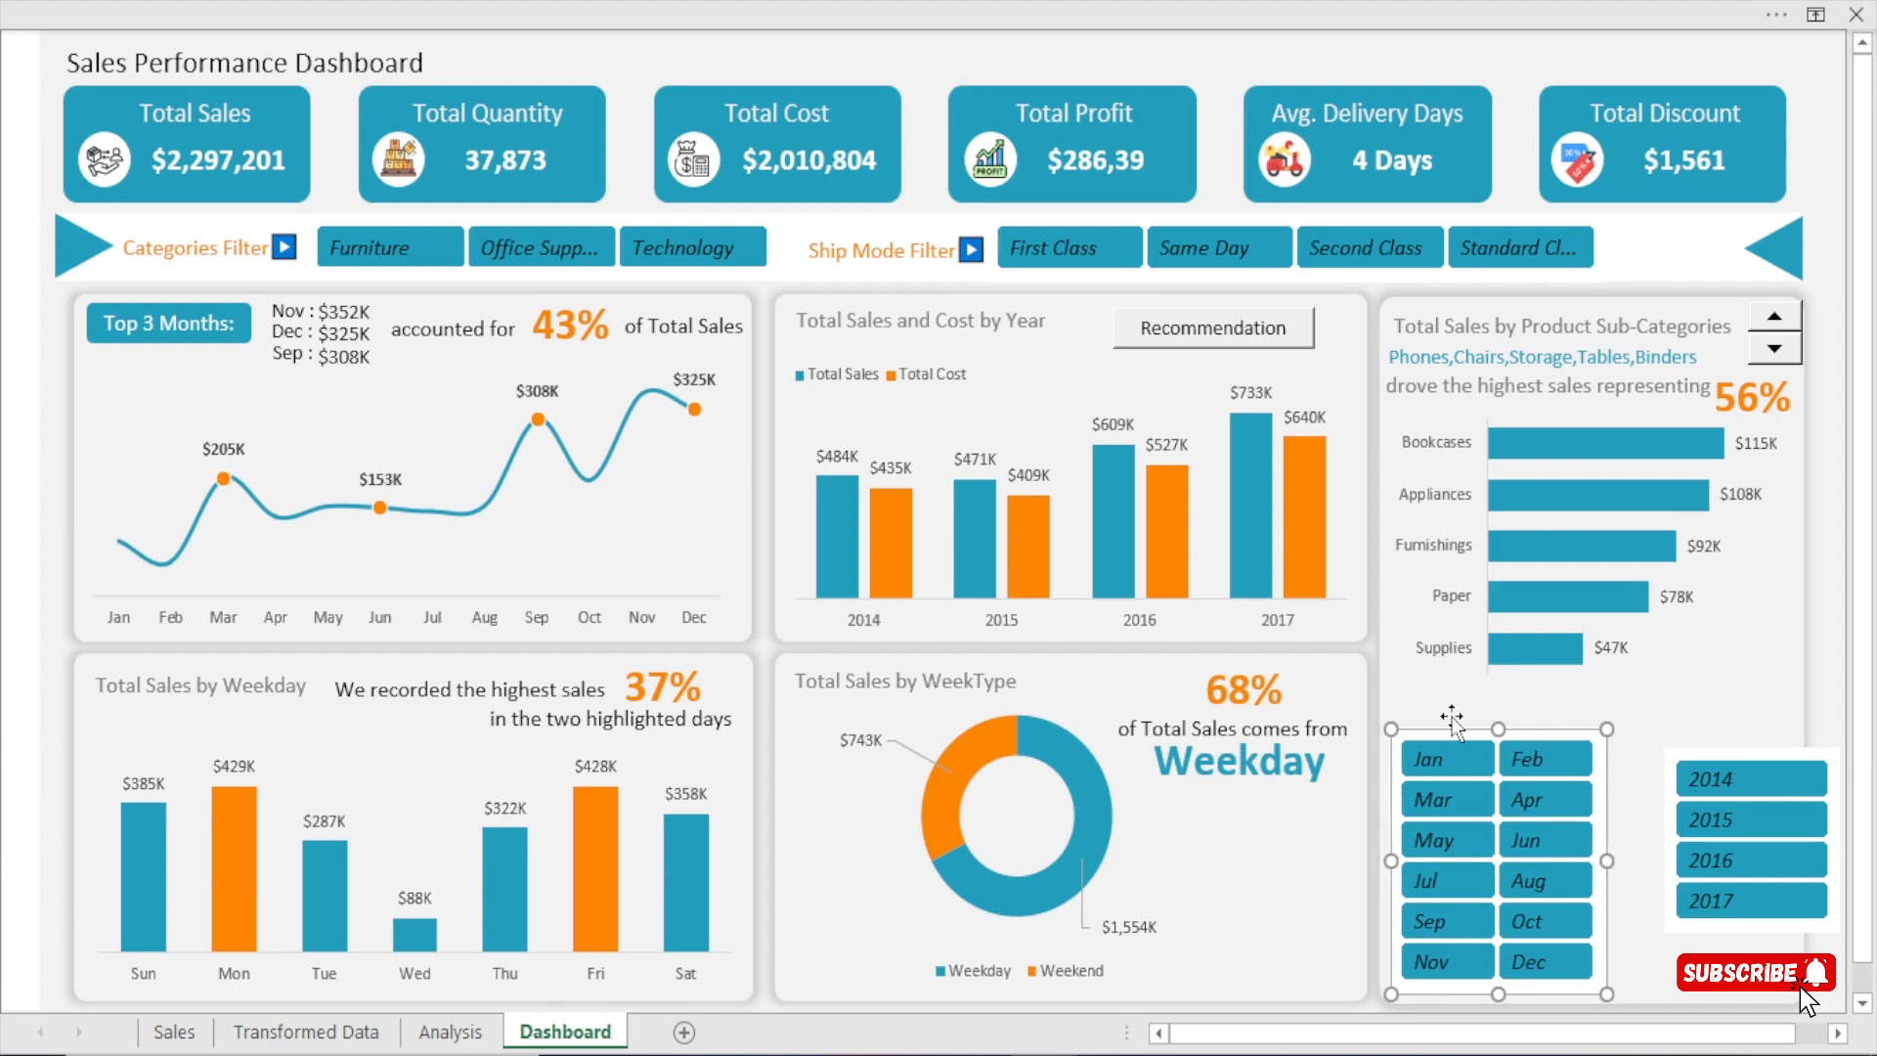
Narrow the Year slicer and place it beside the Months slicer, inside the right edge of the sub-categories card.
drag(1790, 752, 1752, 735)
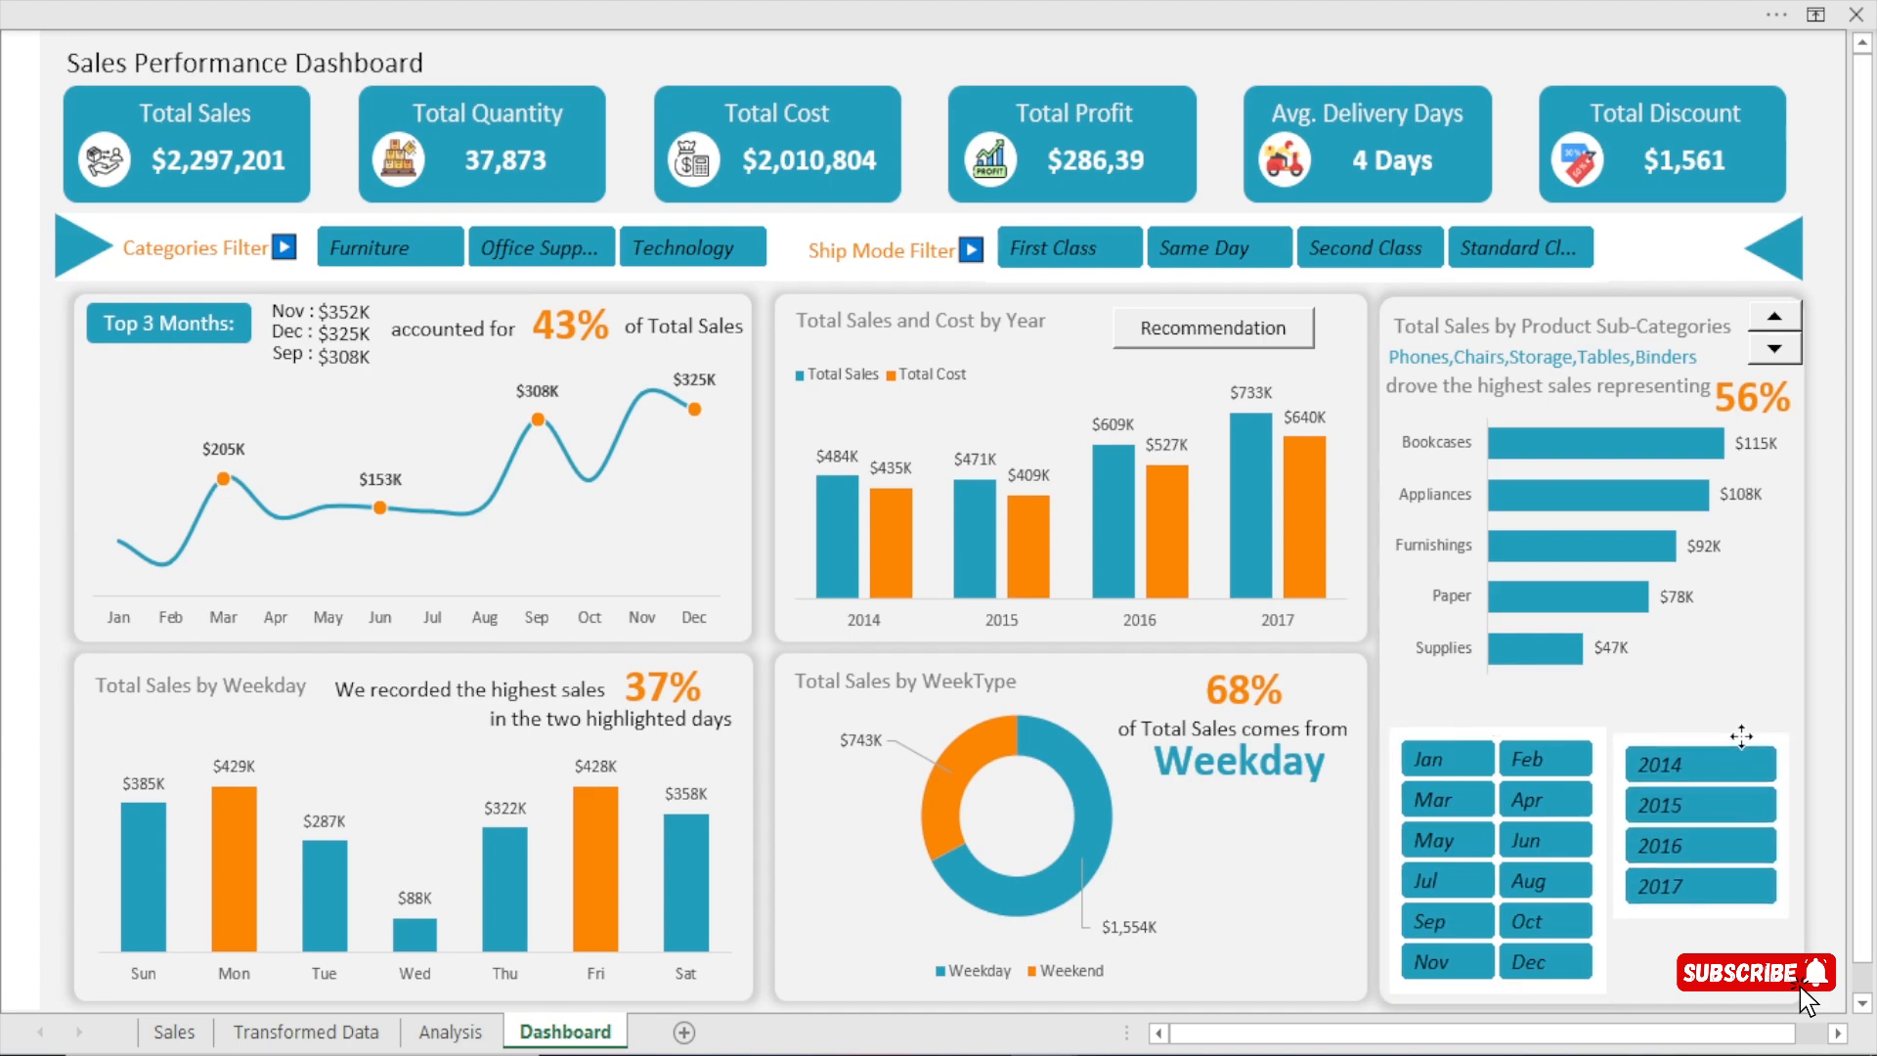
drag(1806, 827, 1725, 827)
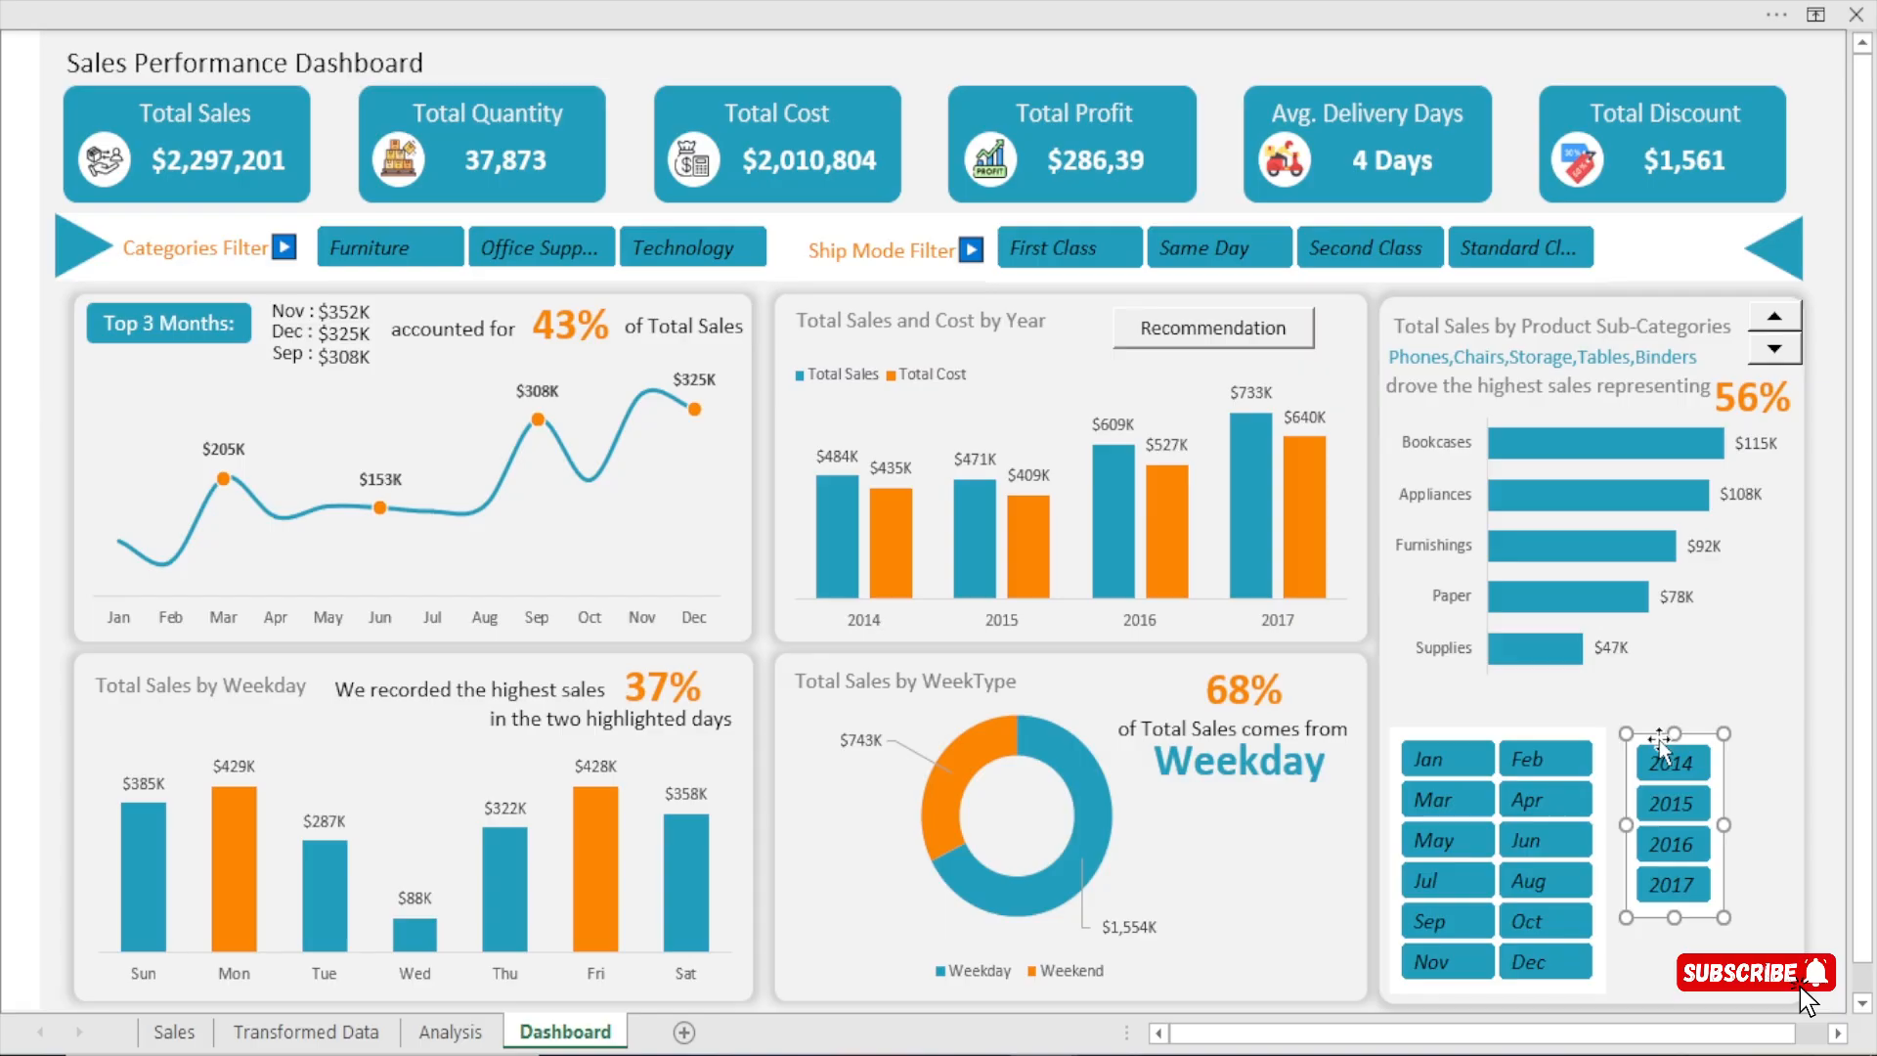
drag(1659, 735, 1723, 733)
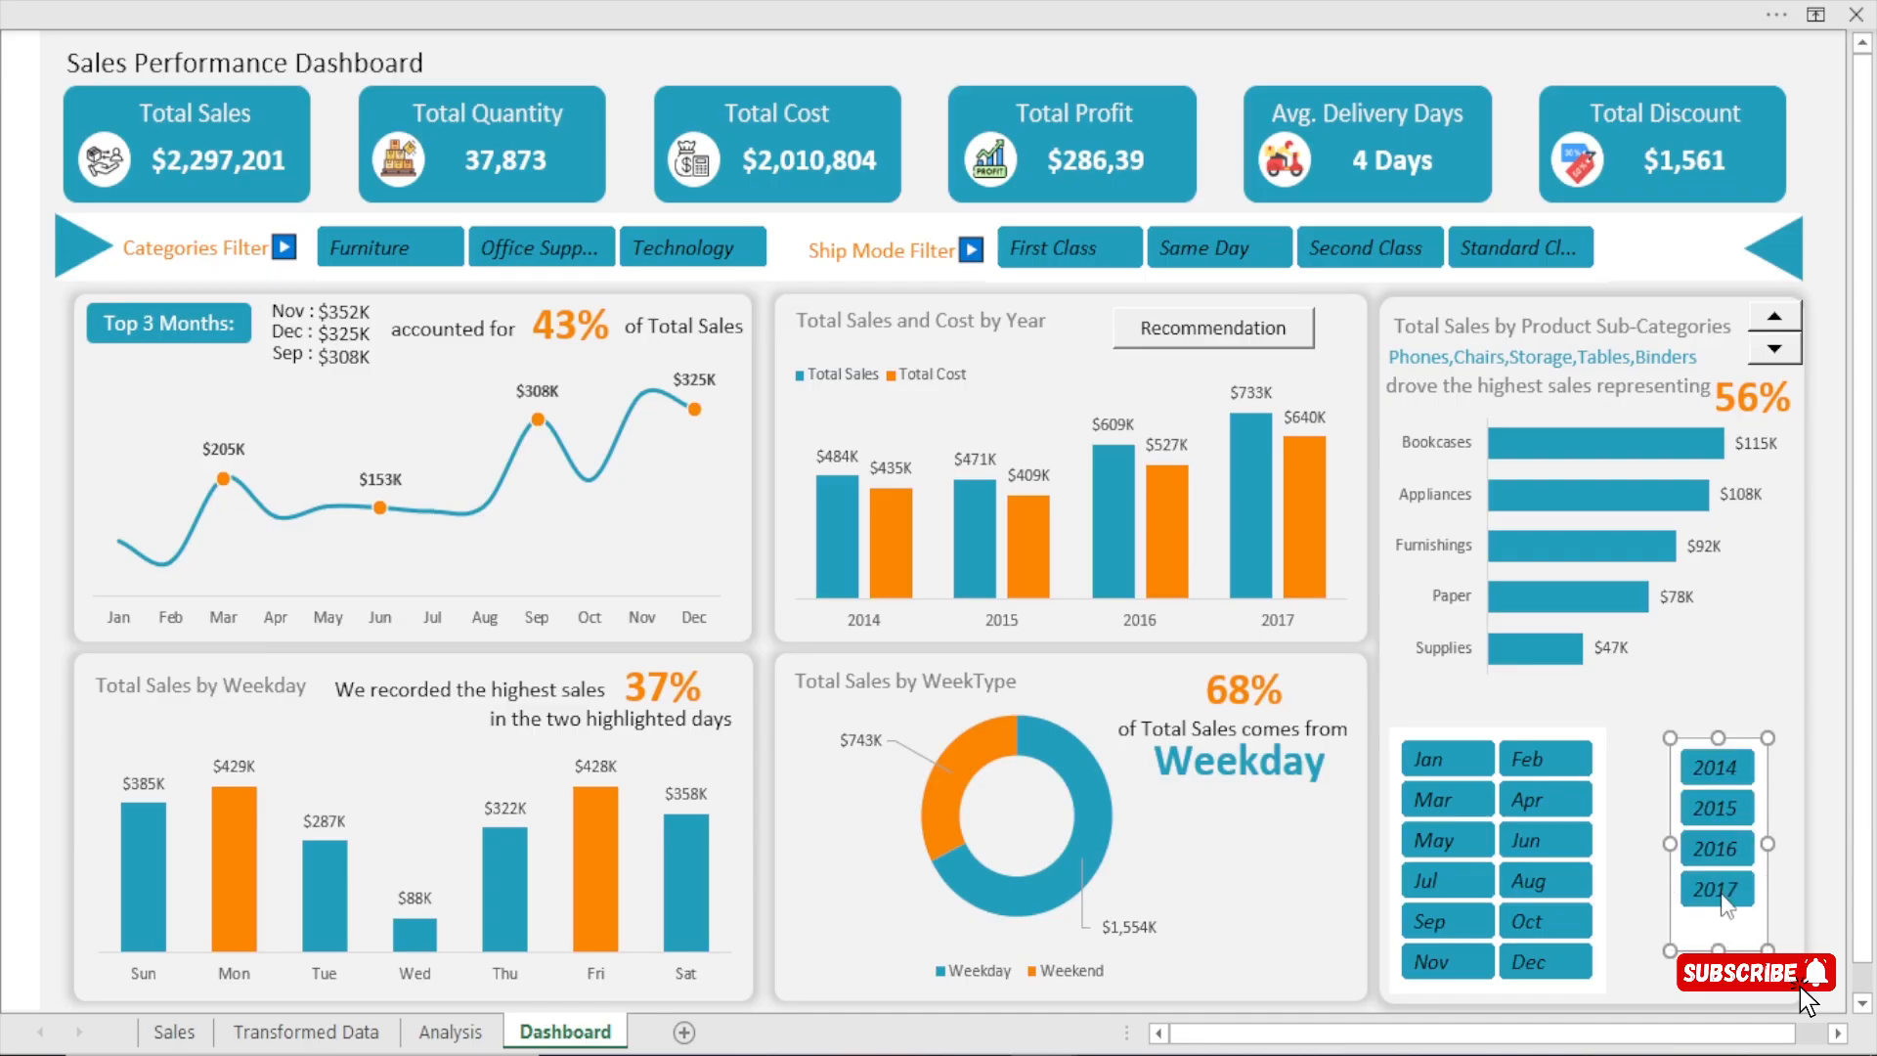
key(ctrl+z)
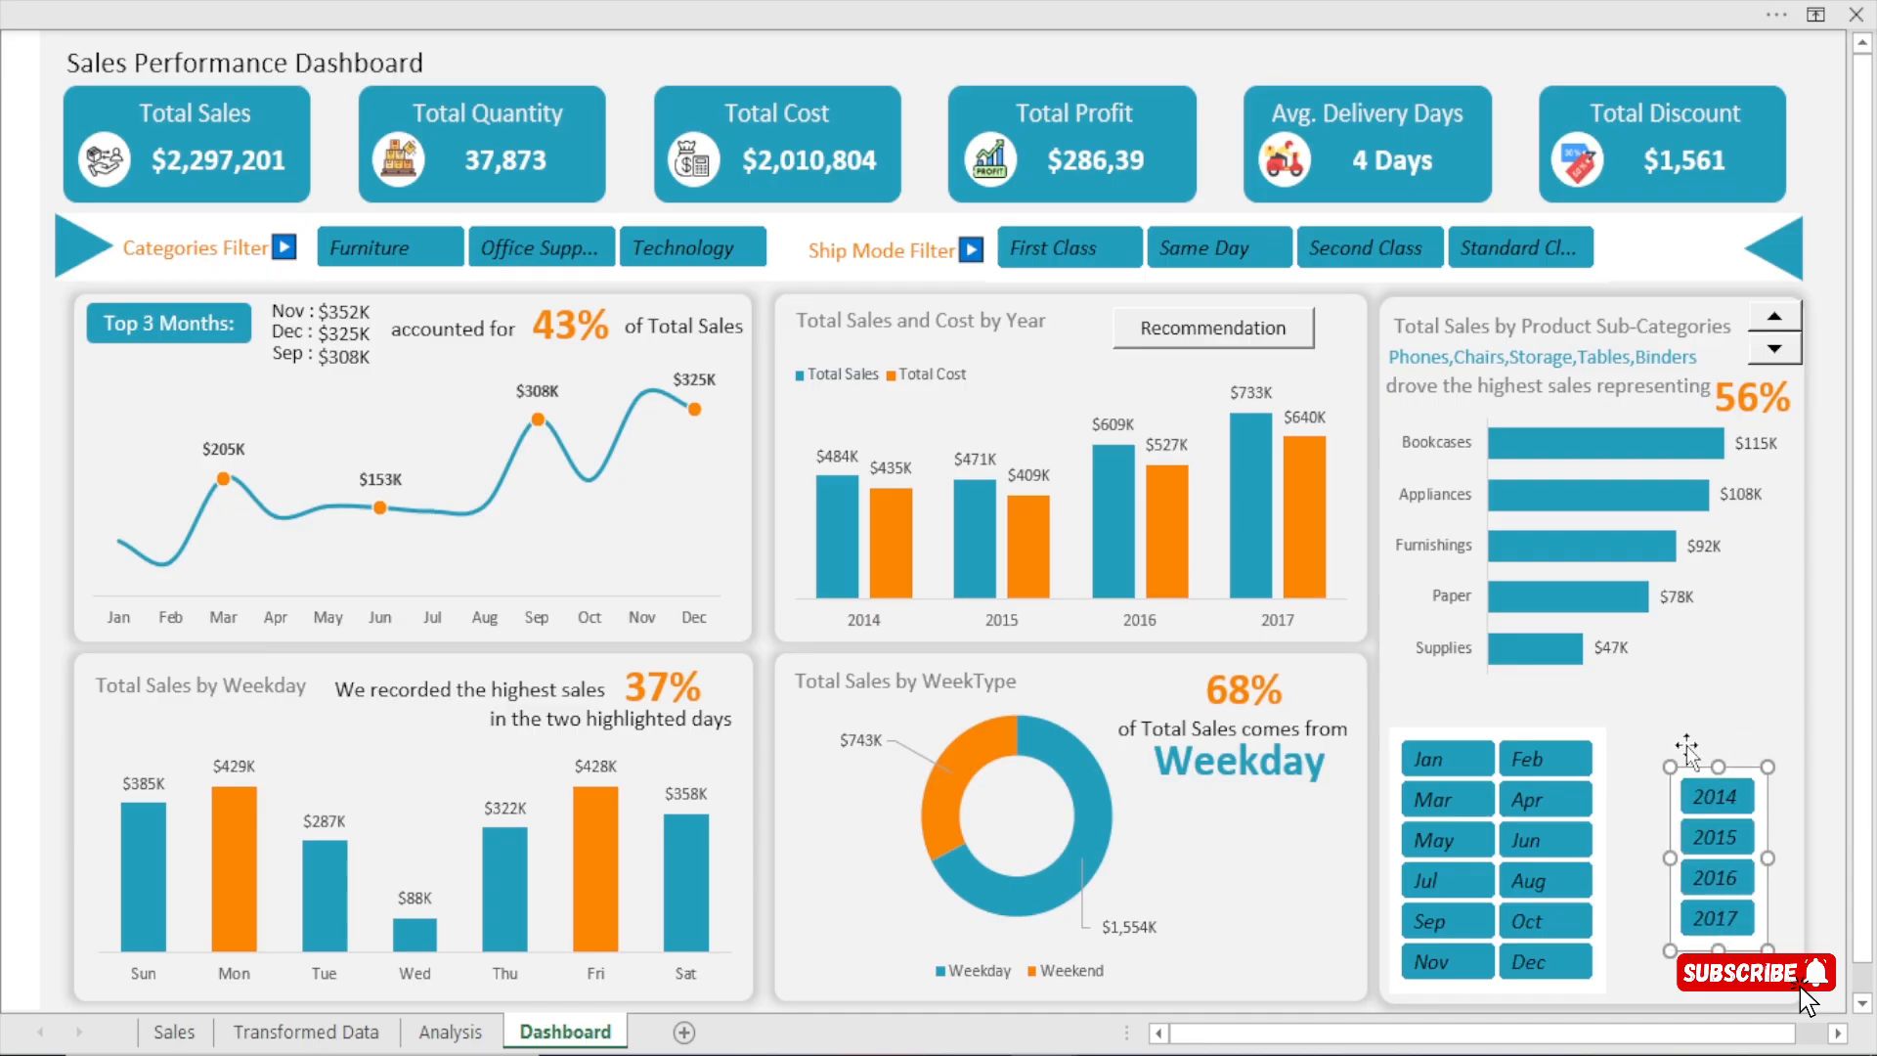
Shorten the Months slicer and shift it down so it lines up with the Year slicer.
click(1497, 987)
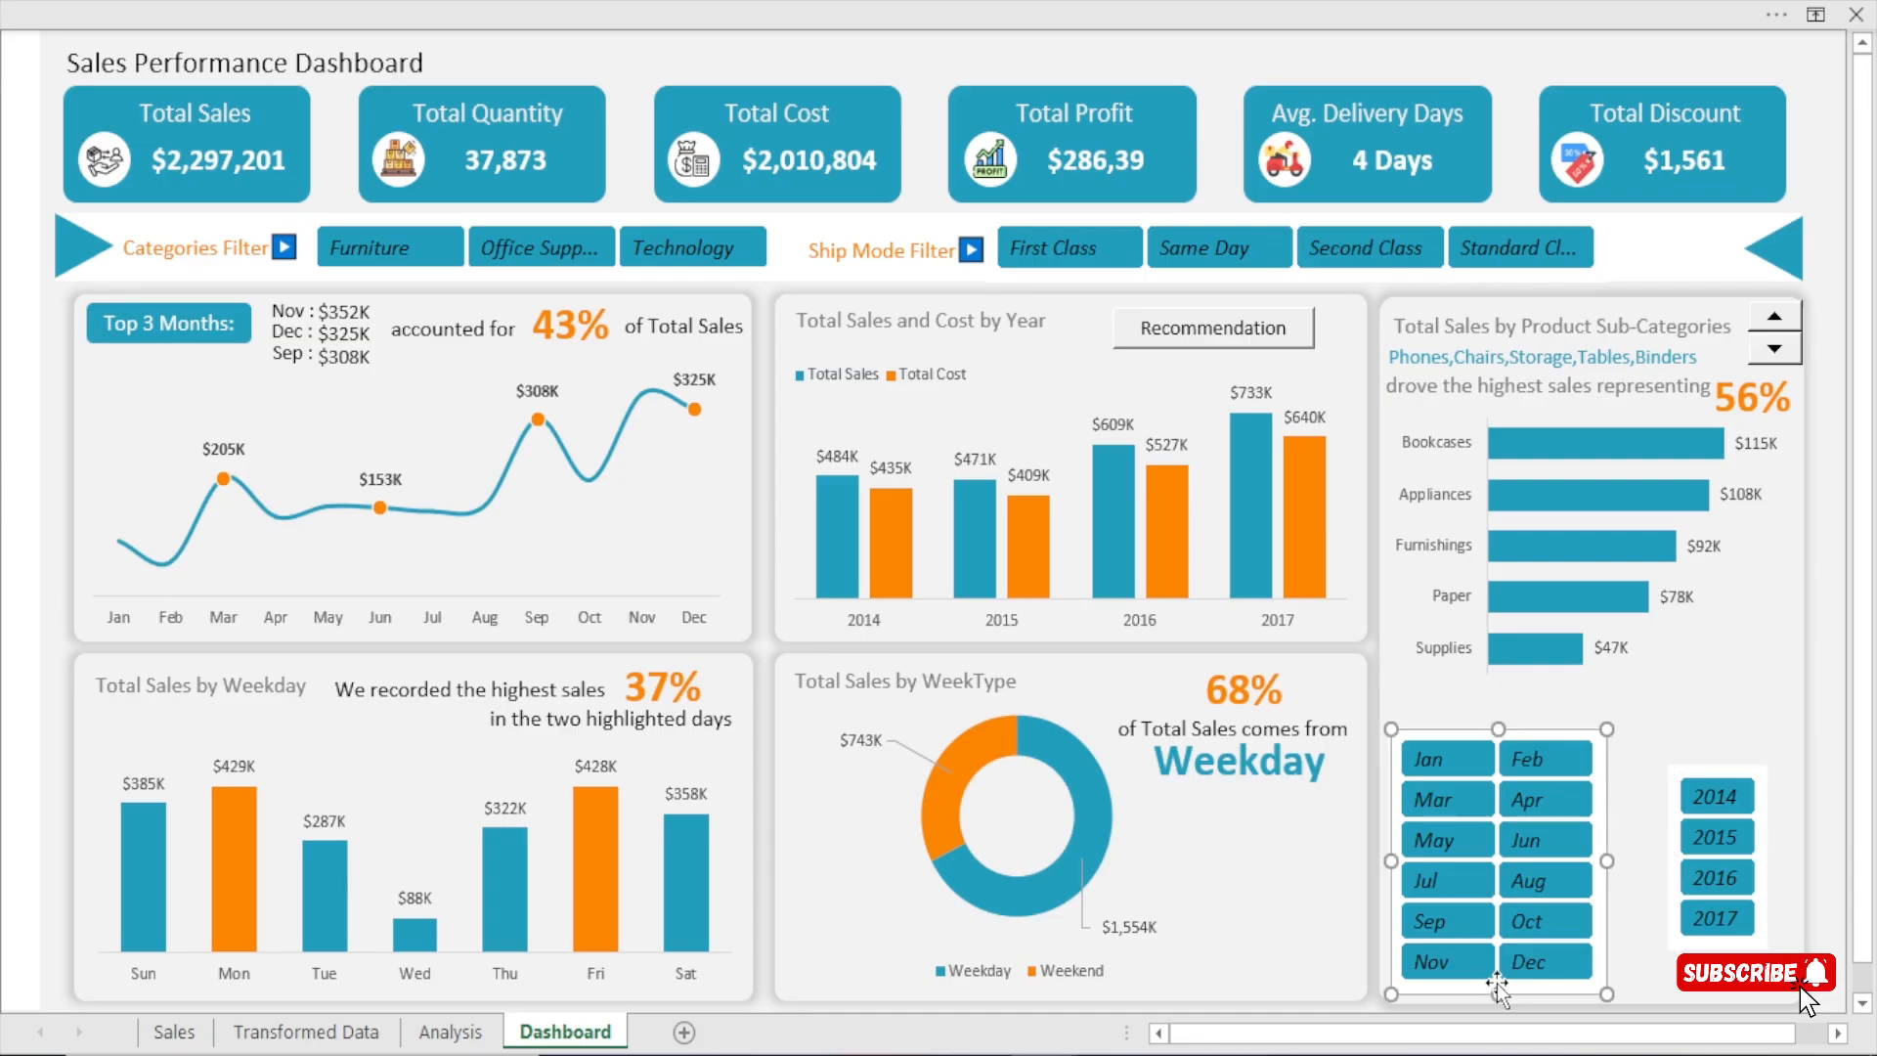
drag(1496, 992, 1498, 951)
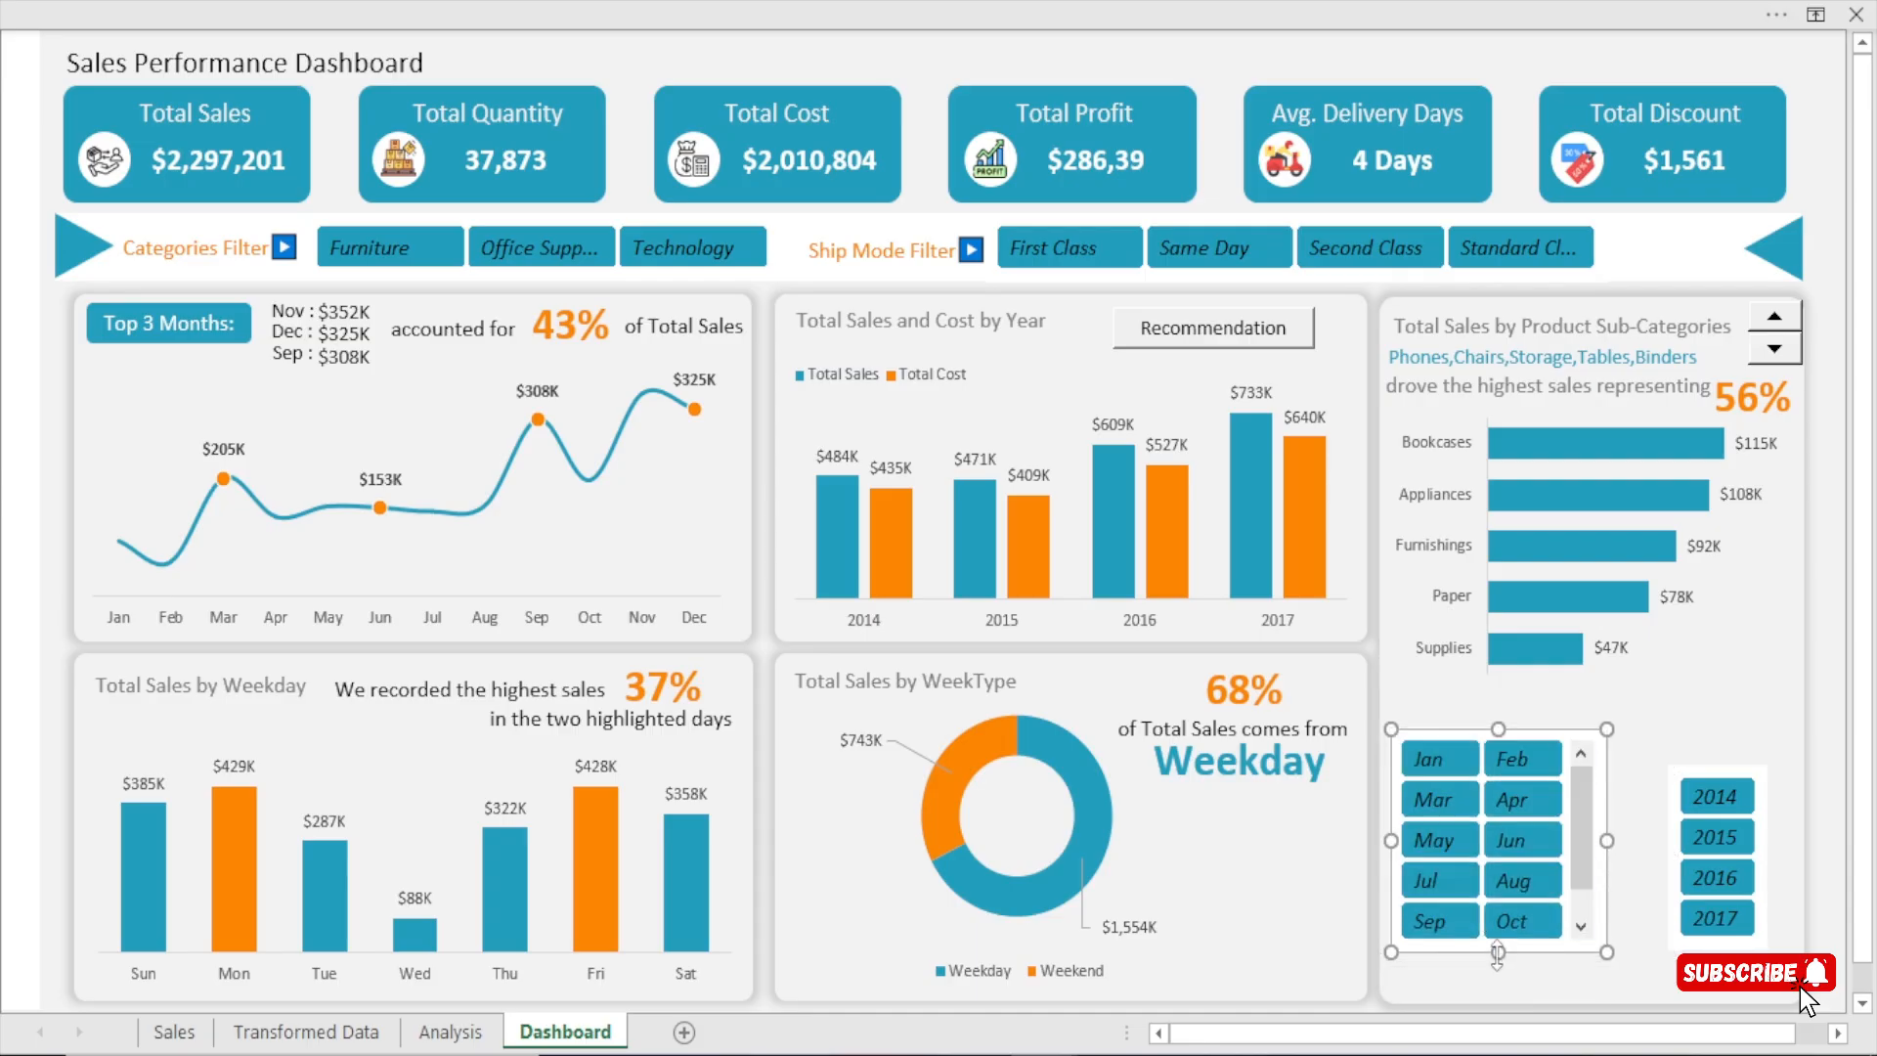
mouse_move(1483, 729)
mouse_down()
mouse_move(1476, 779)
mouse_move(1494, 760)
mouse_up()
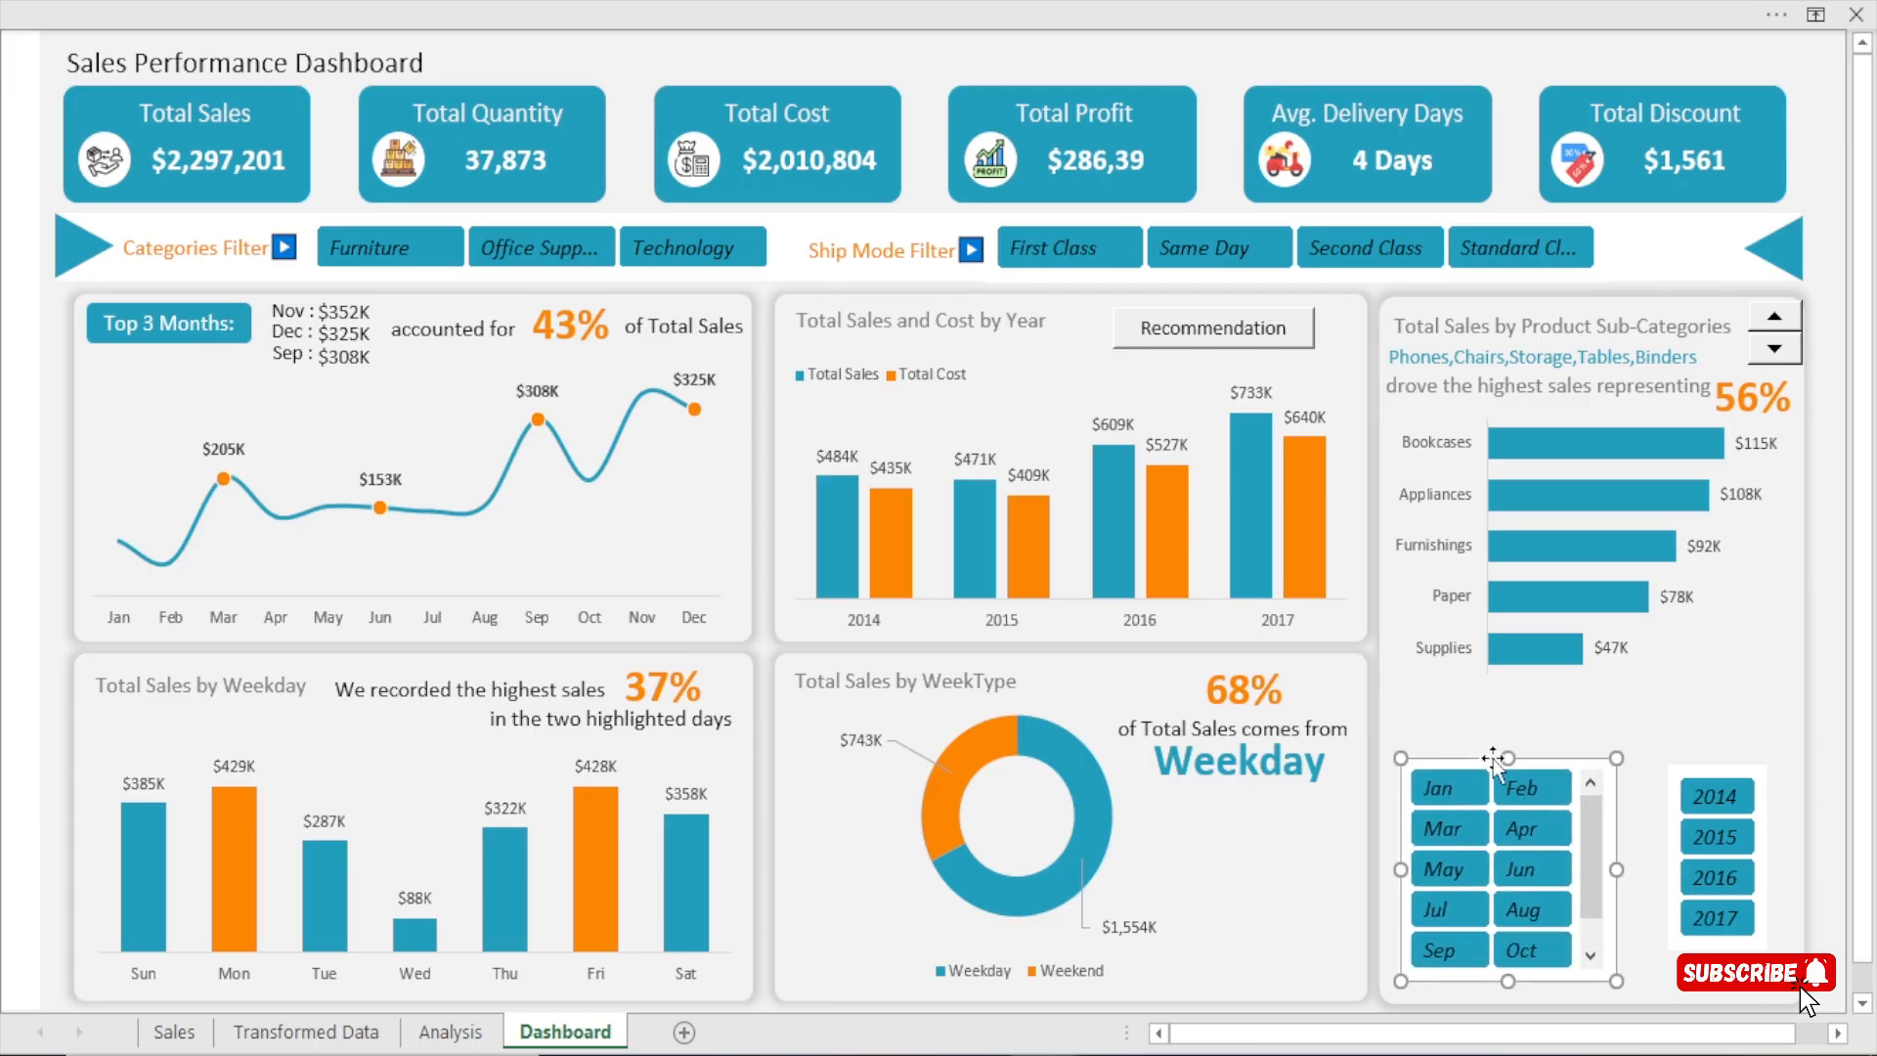
click(1672, 777)
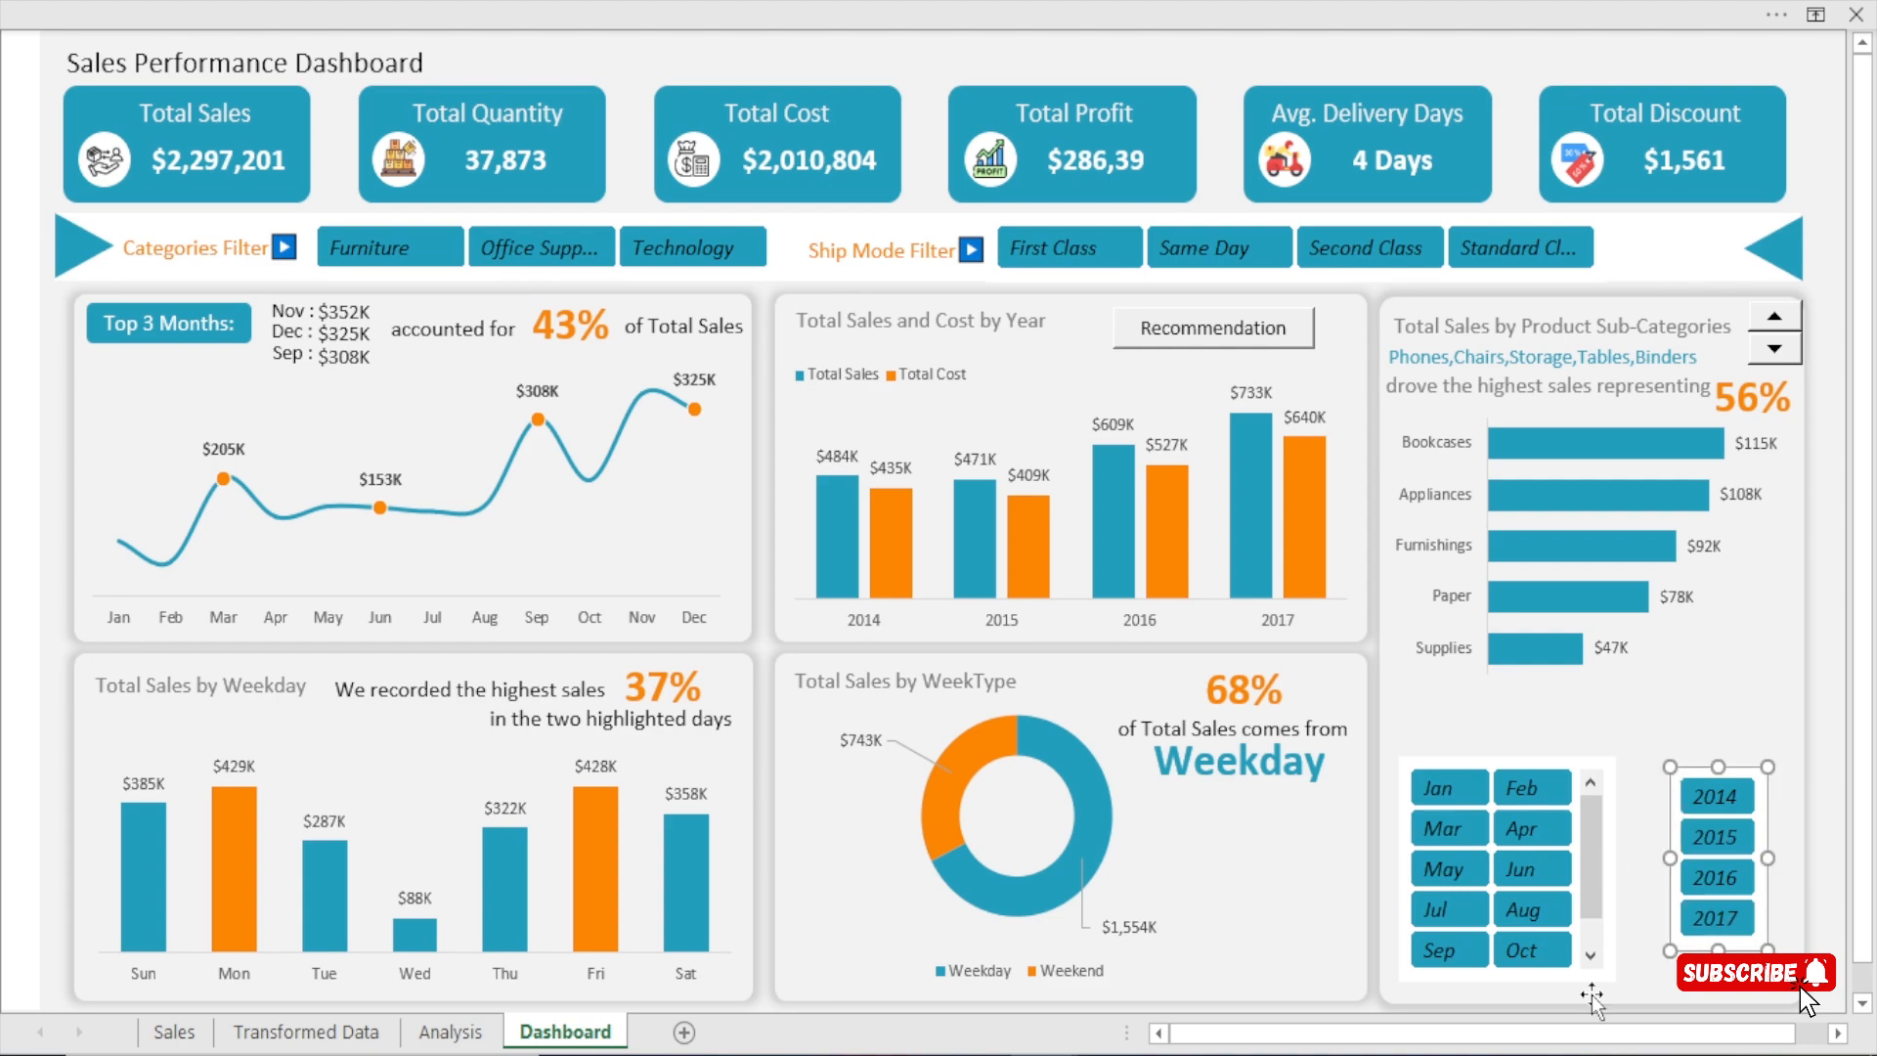
click(1509, 981)
drag(1509, 981, 1507, 948)
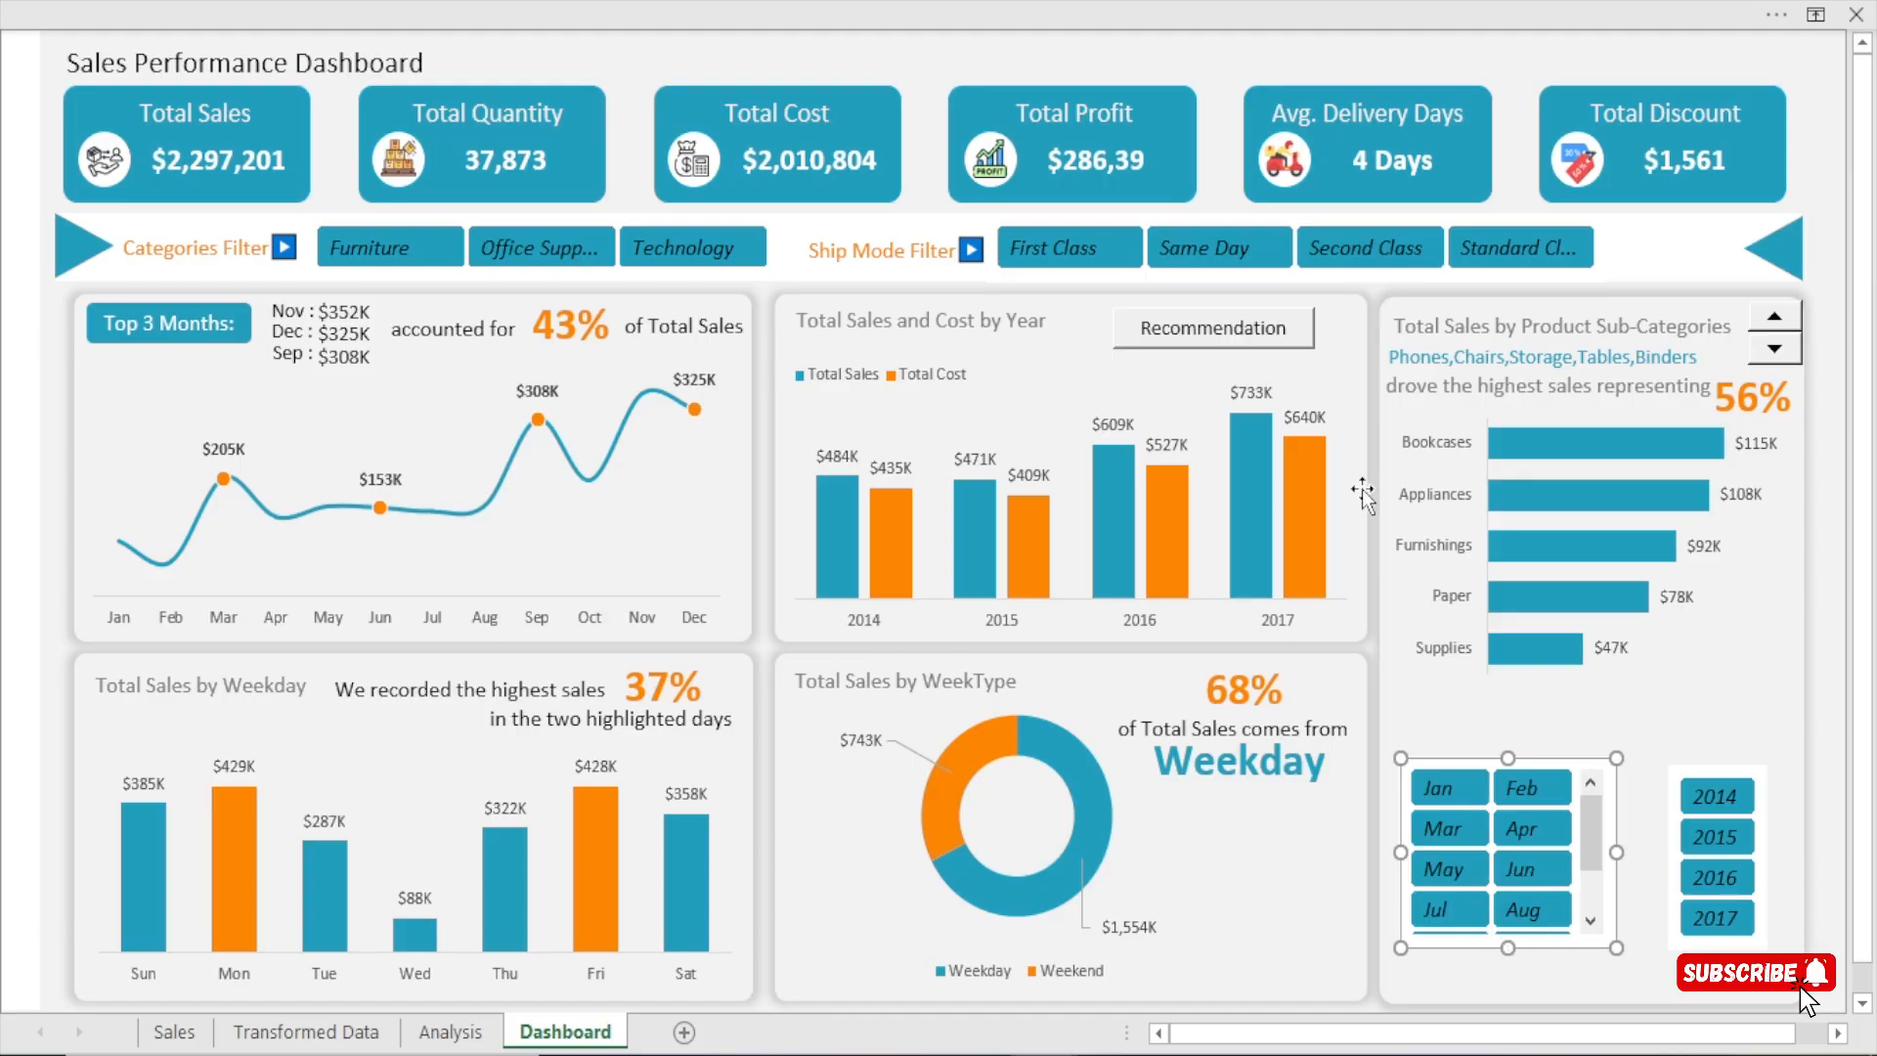
Test the Months slicer by filtering to Jan, and clear the filter again.
click(1537, 70)
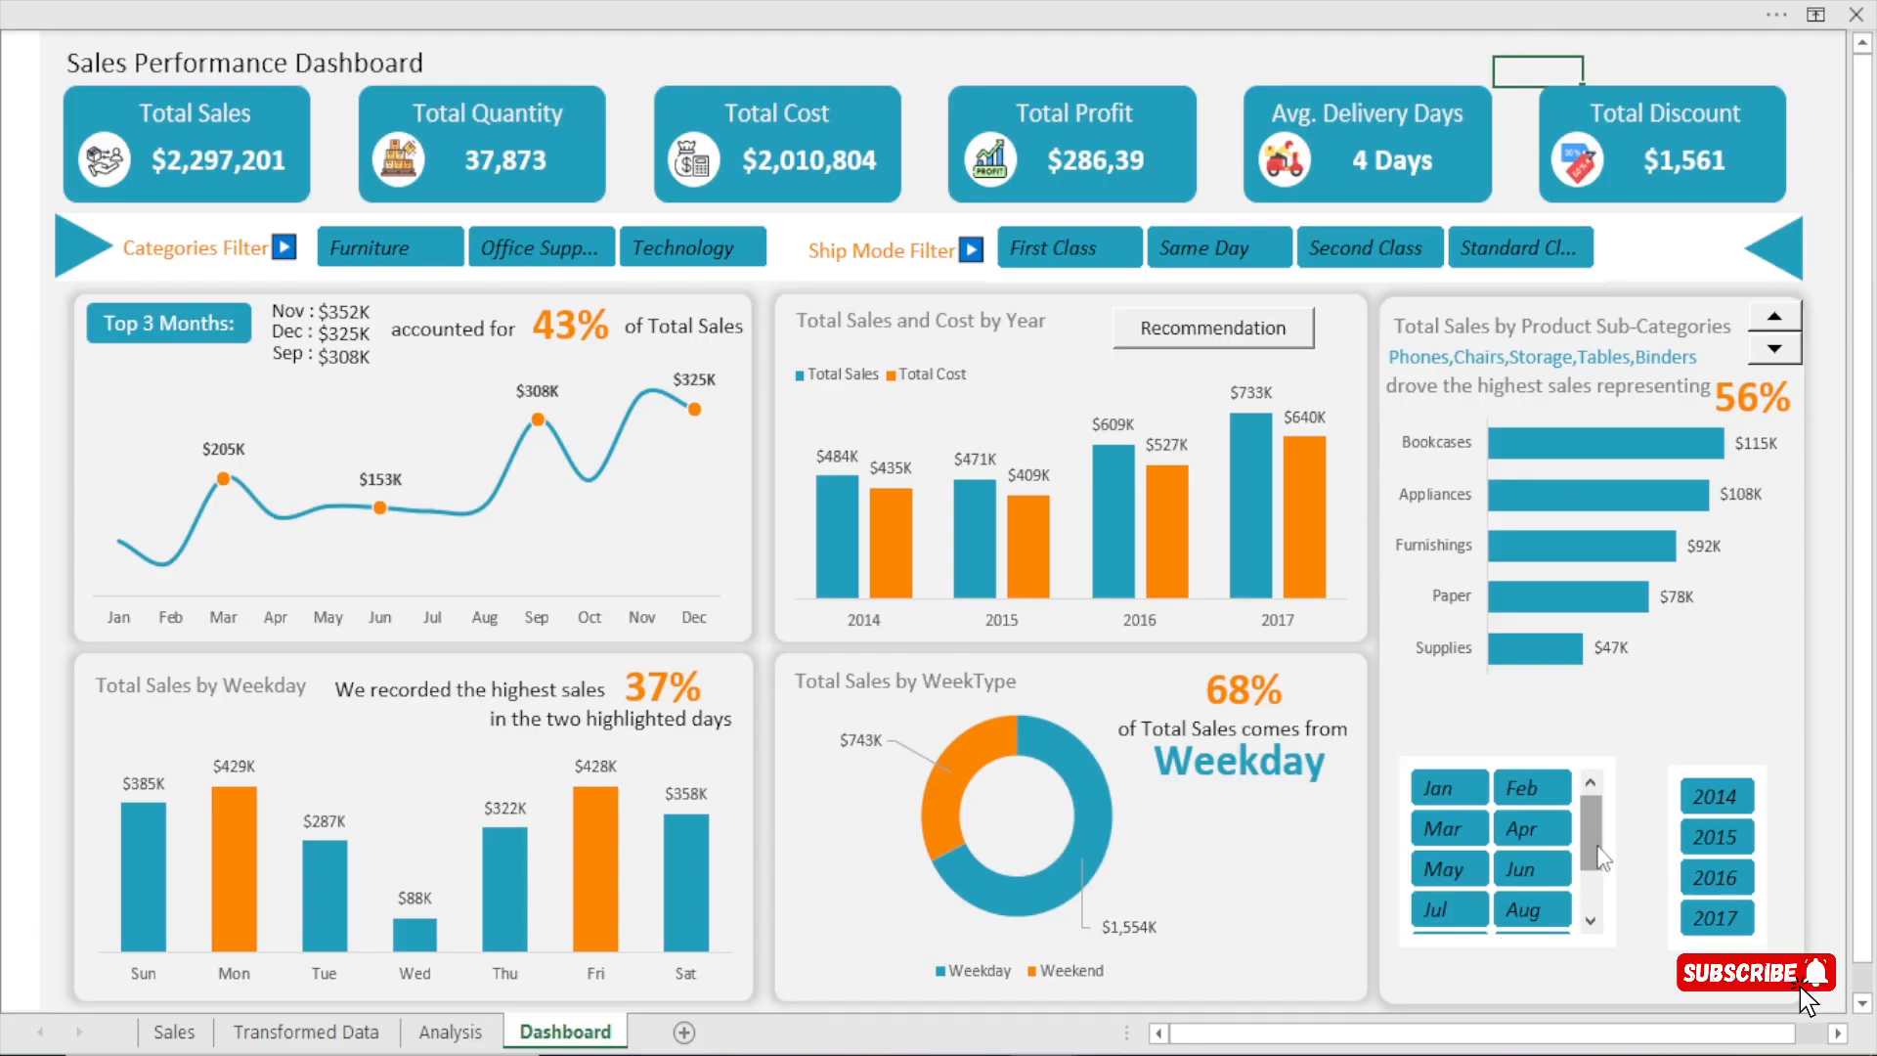
click(1526, 153)
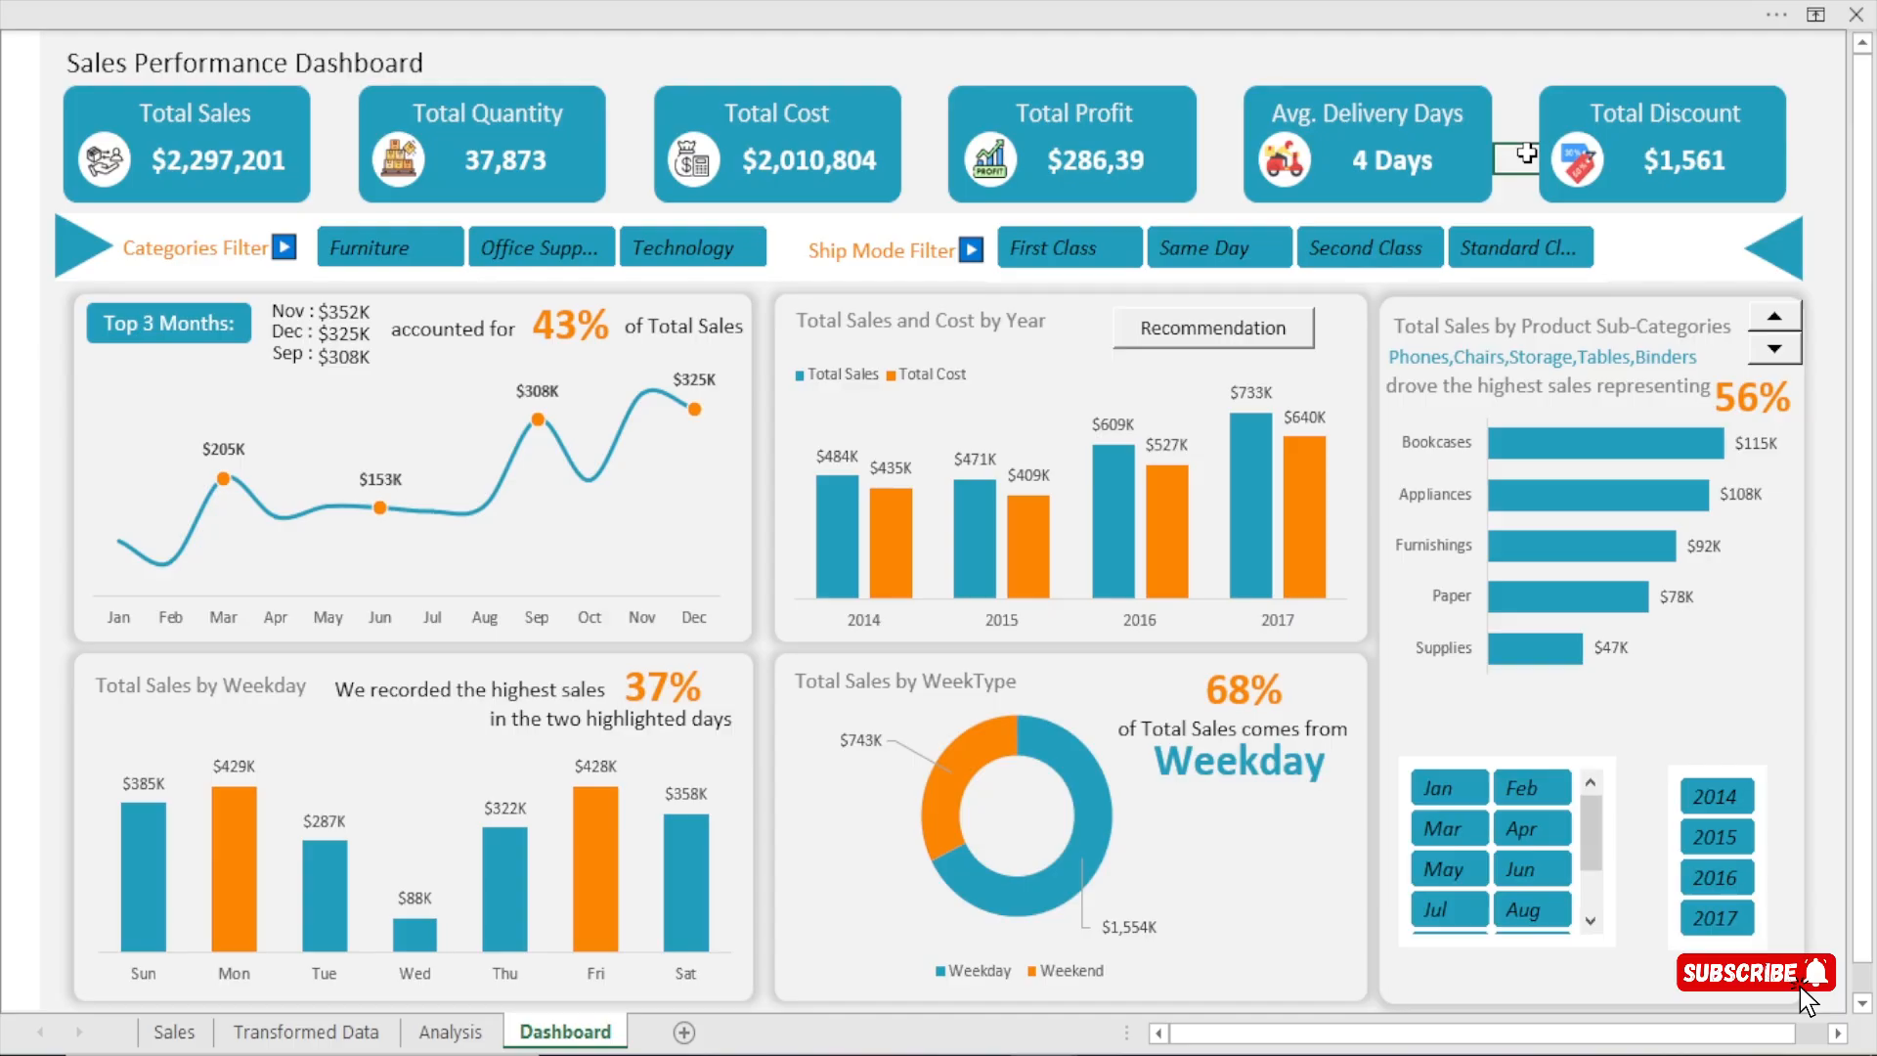
click(1438, 782)
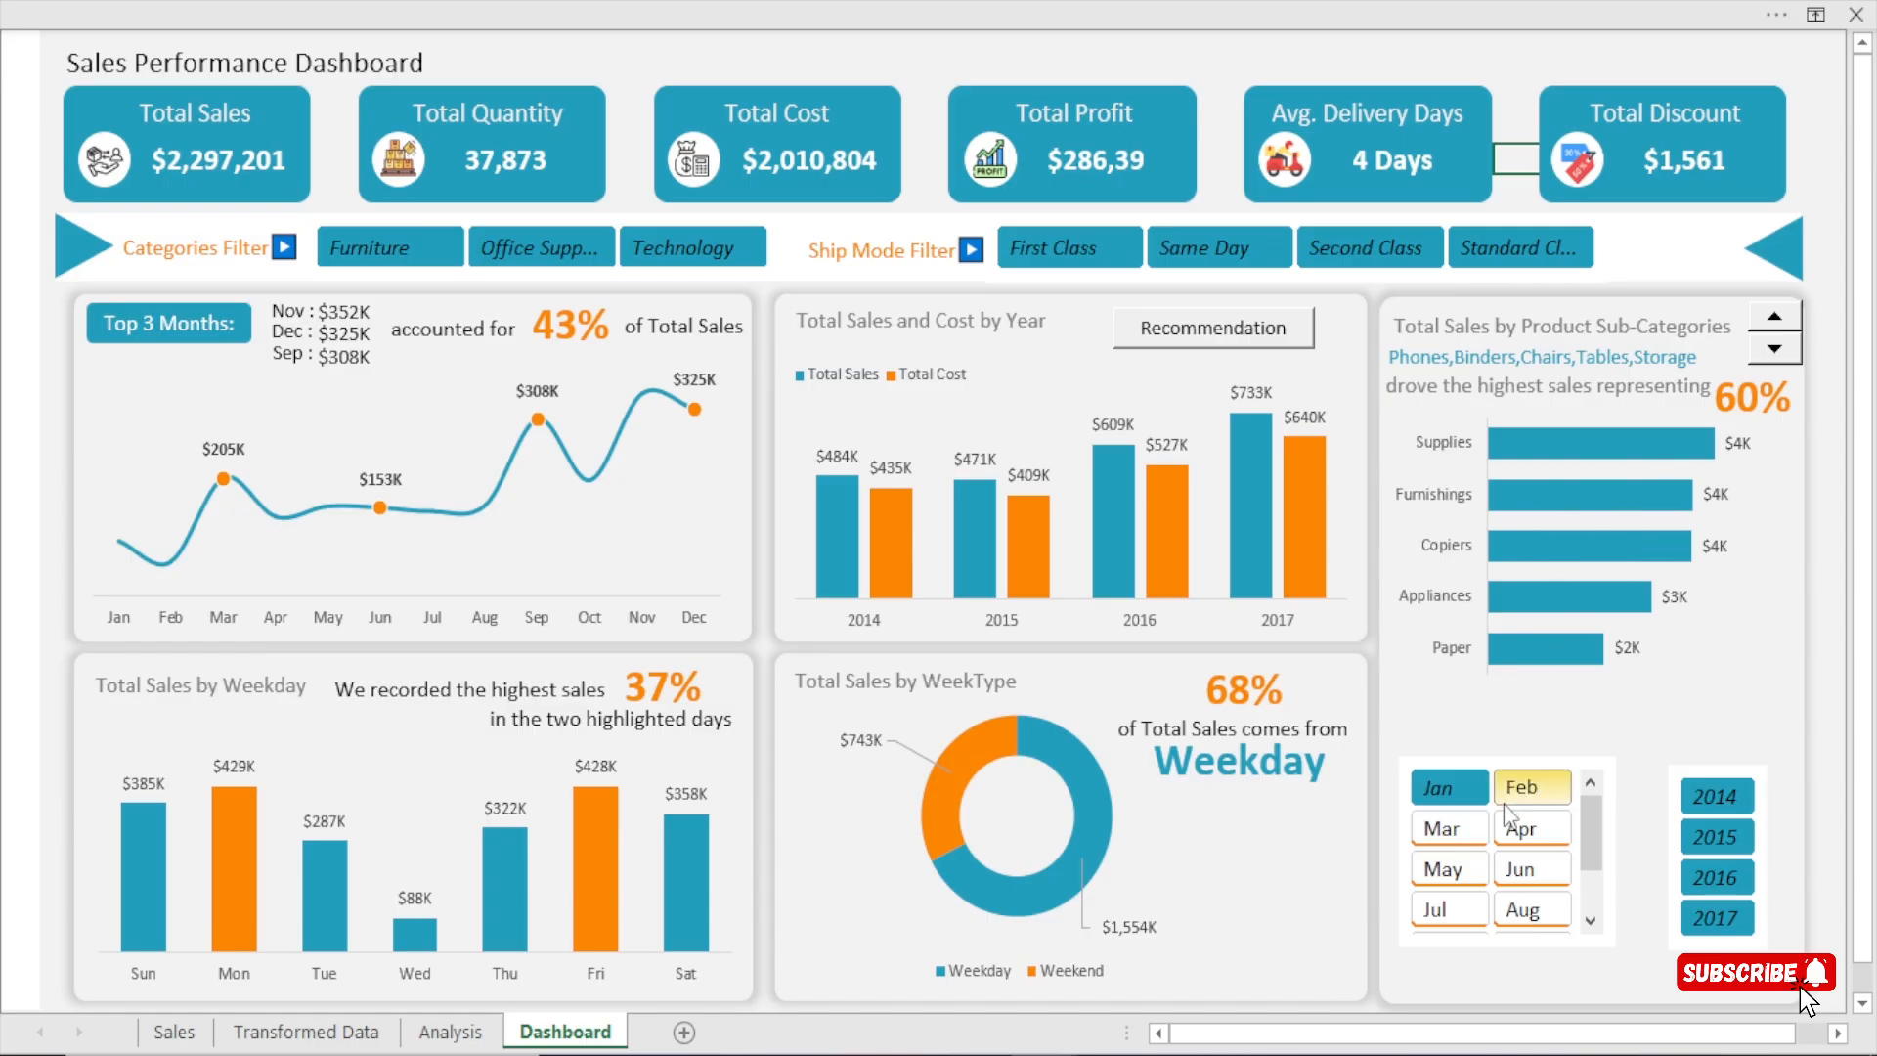
click(1466, 790)
click(1493, 768)
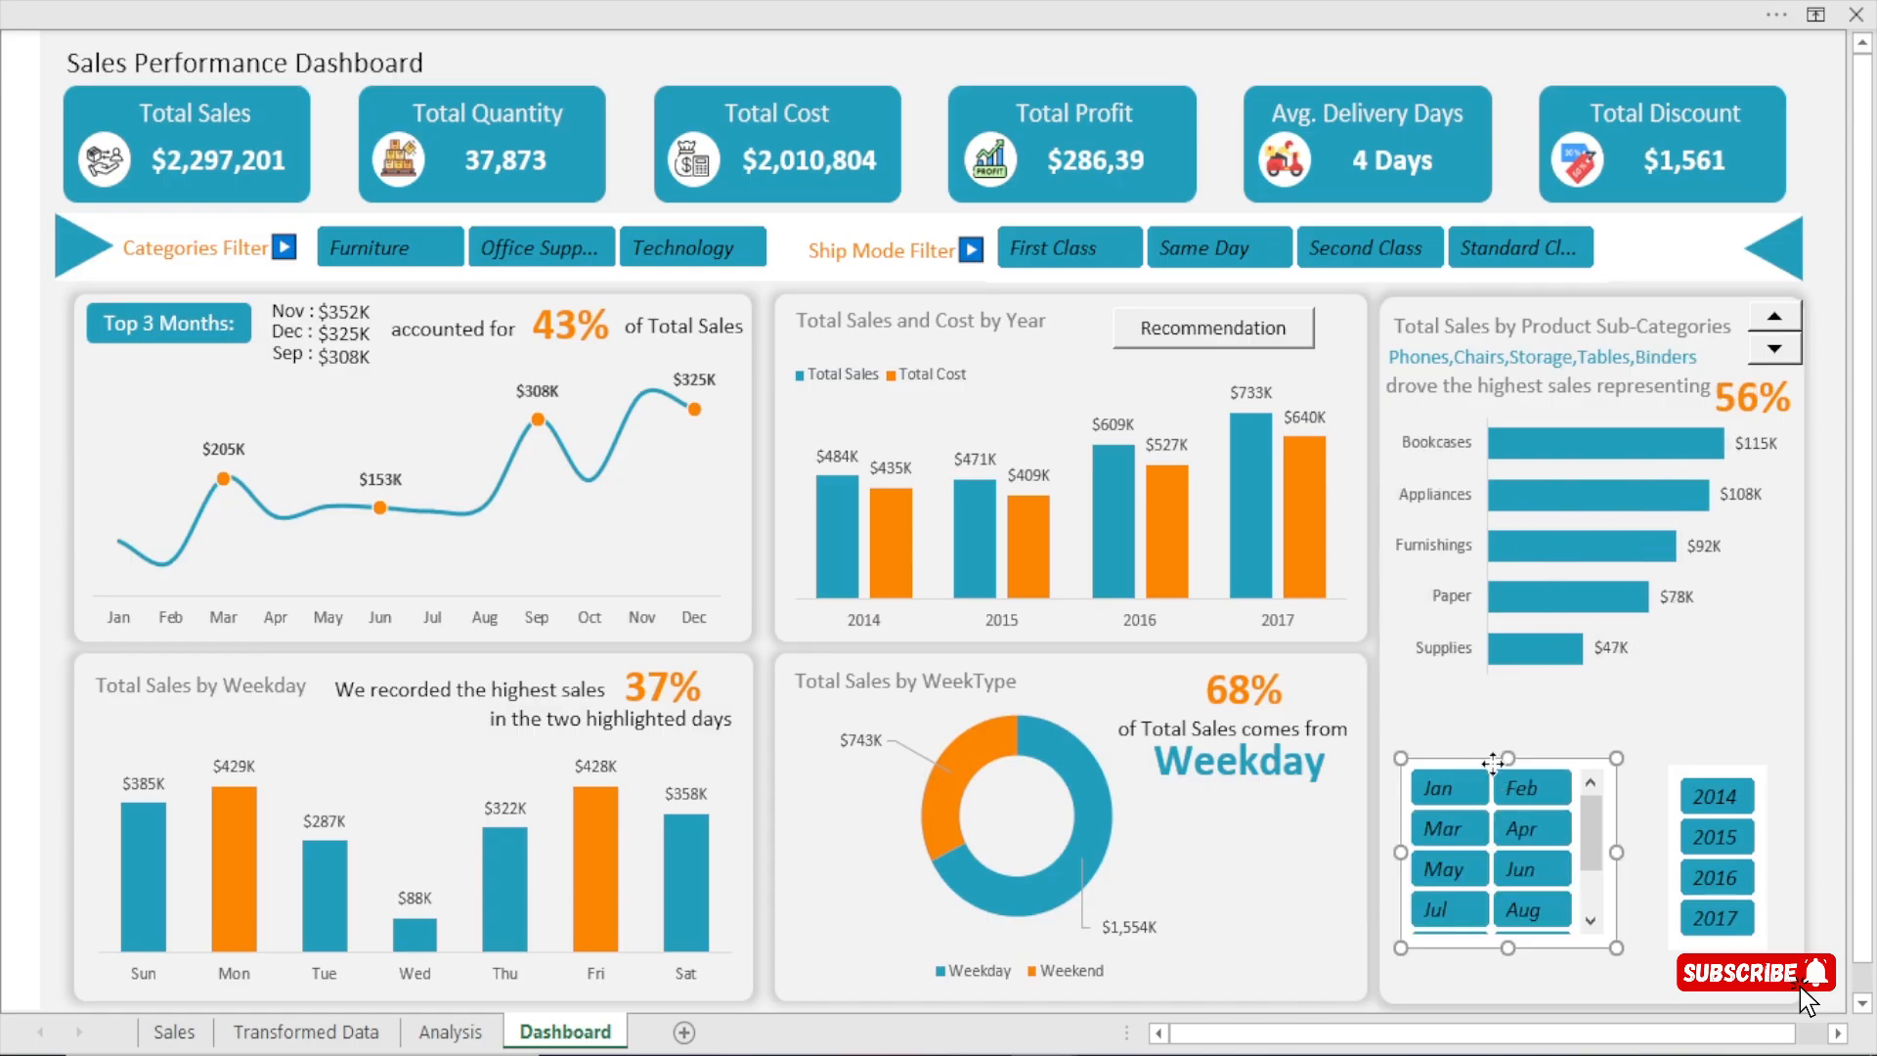
click(1188, 4)
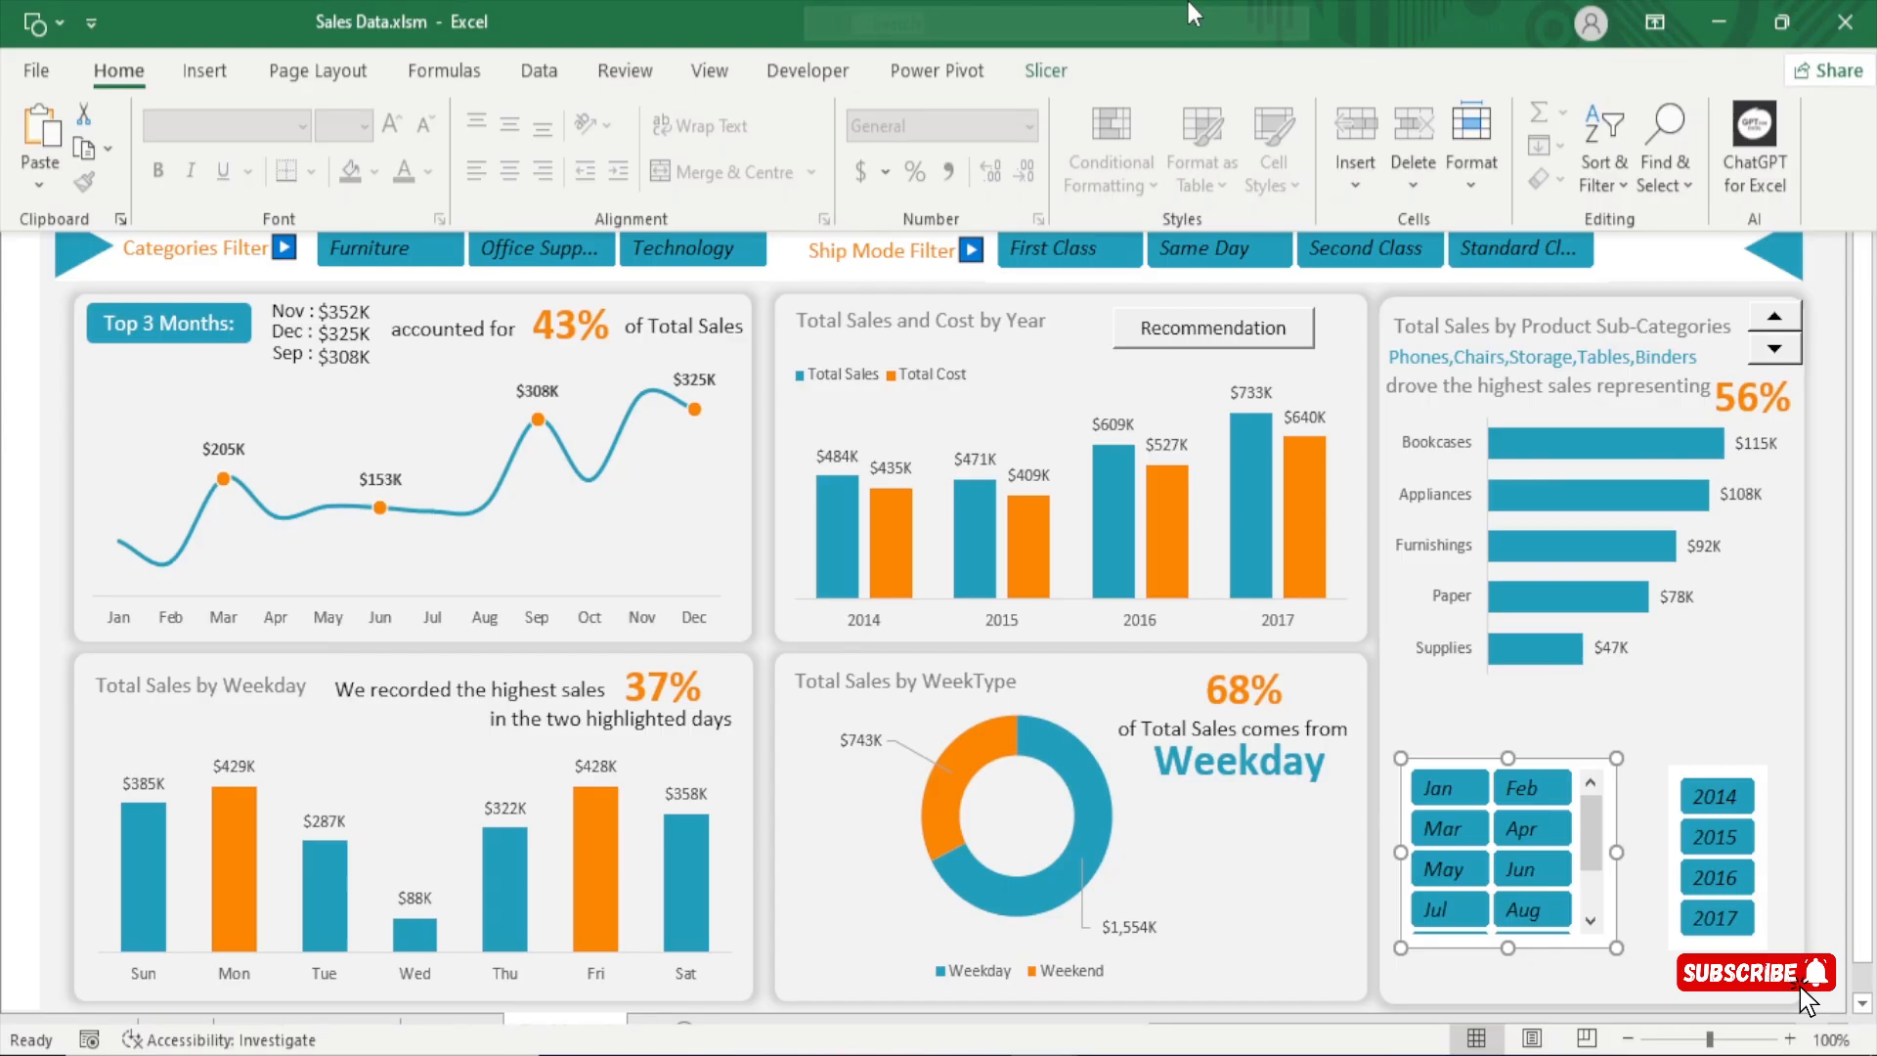
click(1063, 79)
click(221, 154)
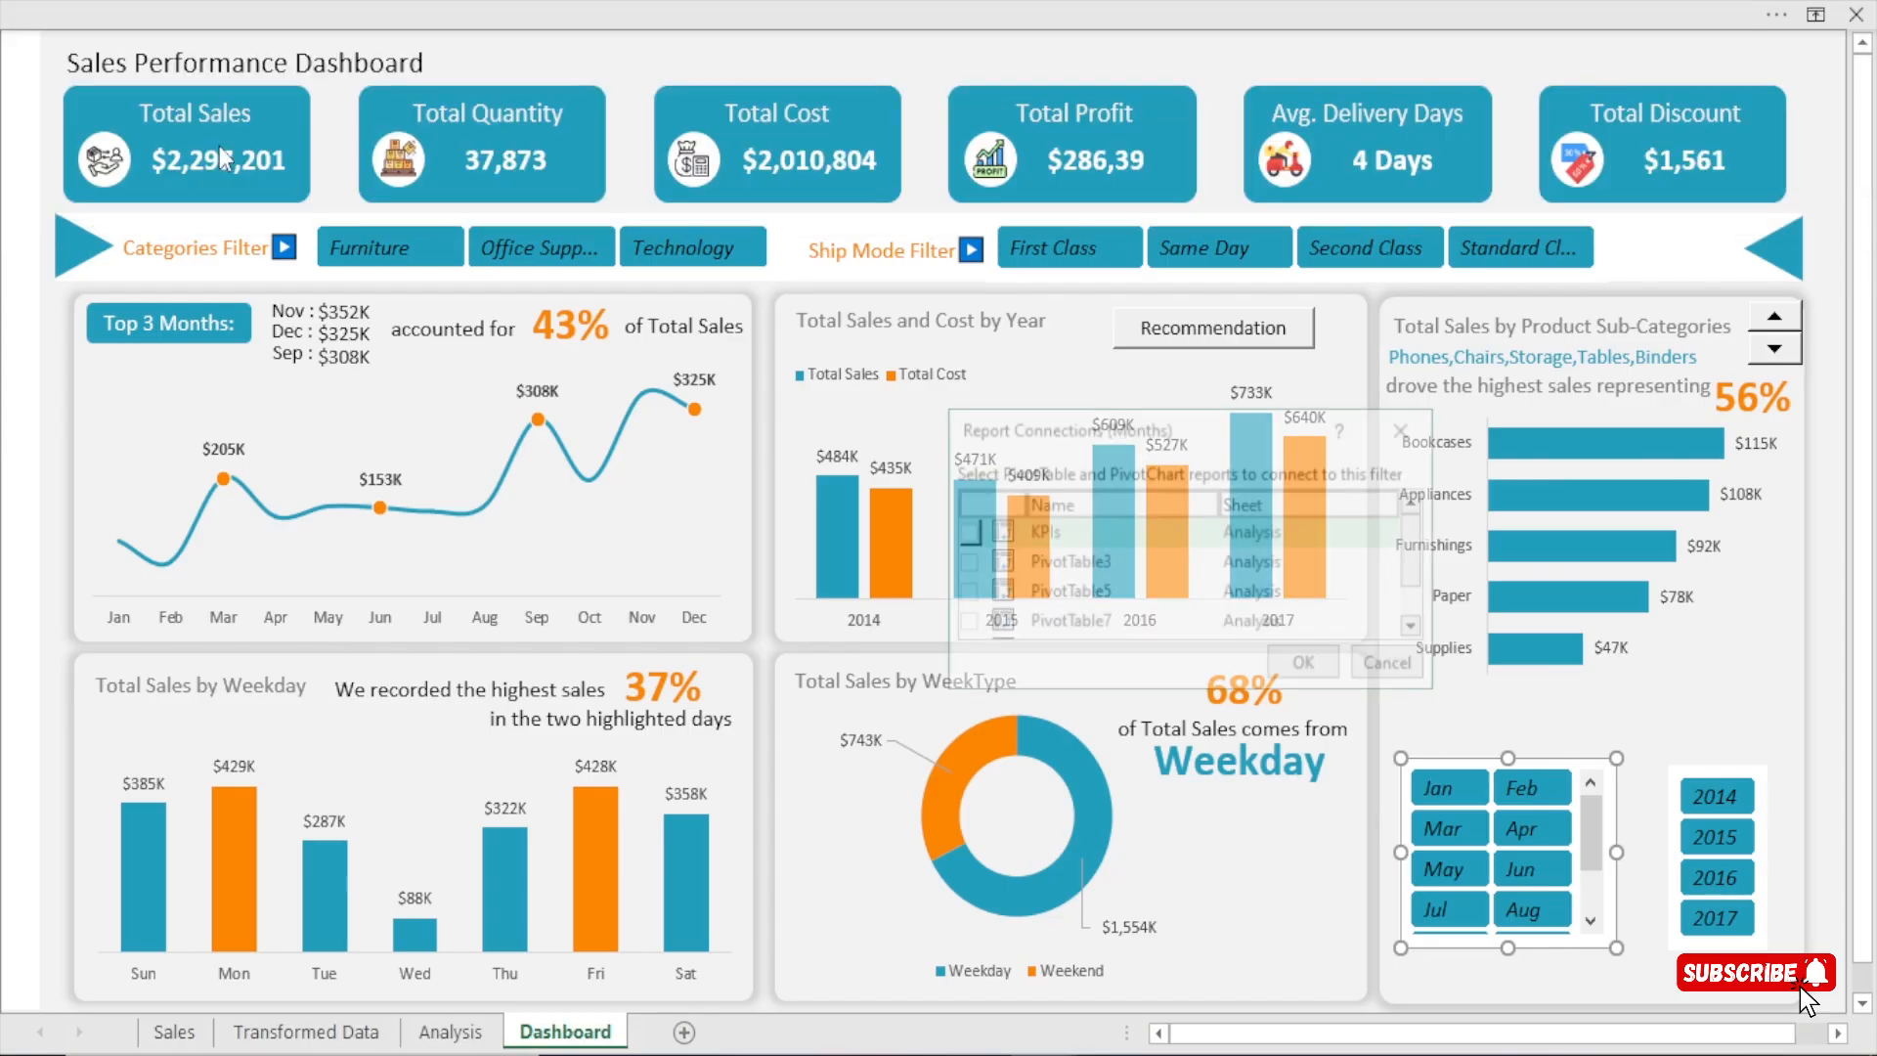
drag(1064, 437, 838, 336)
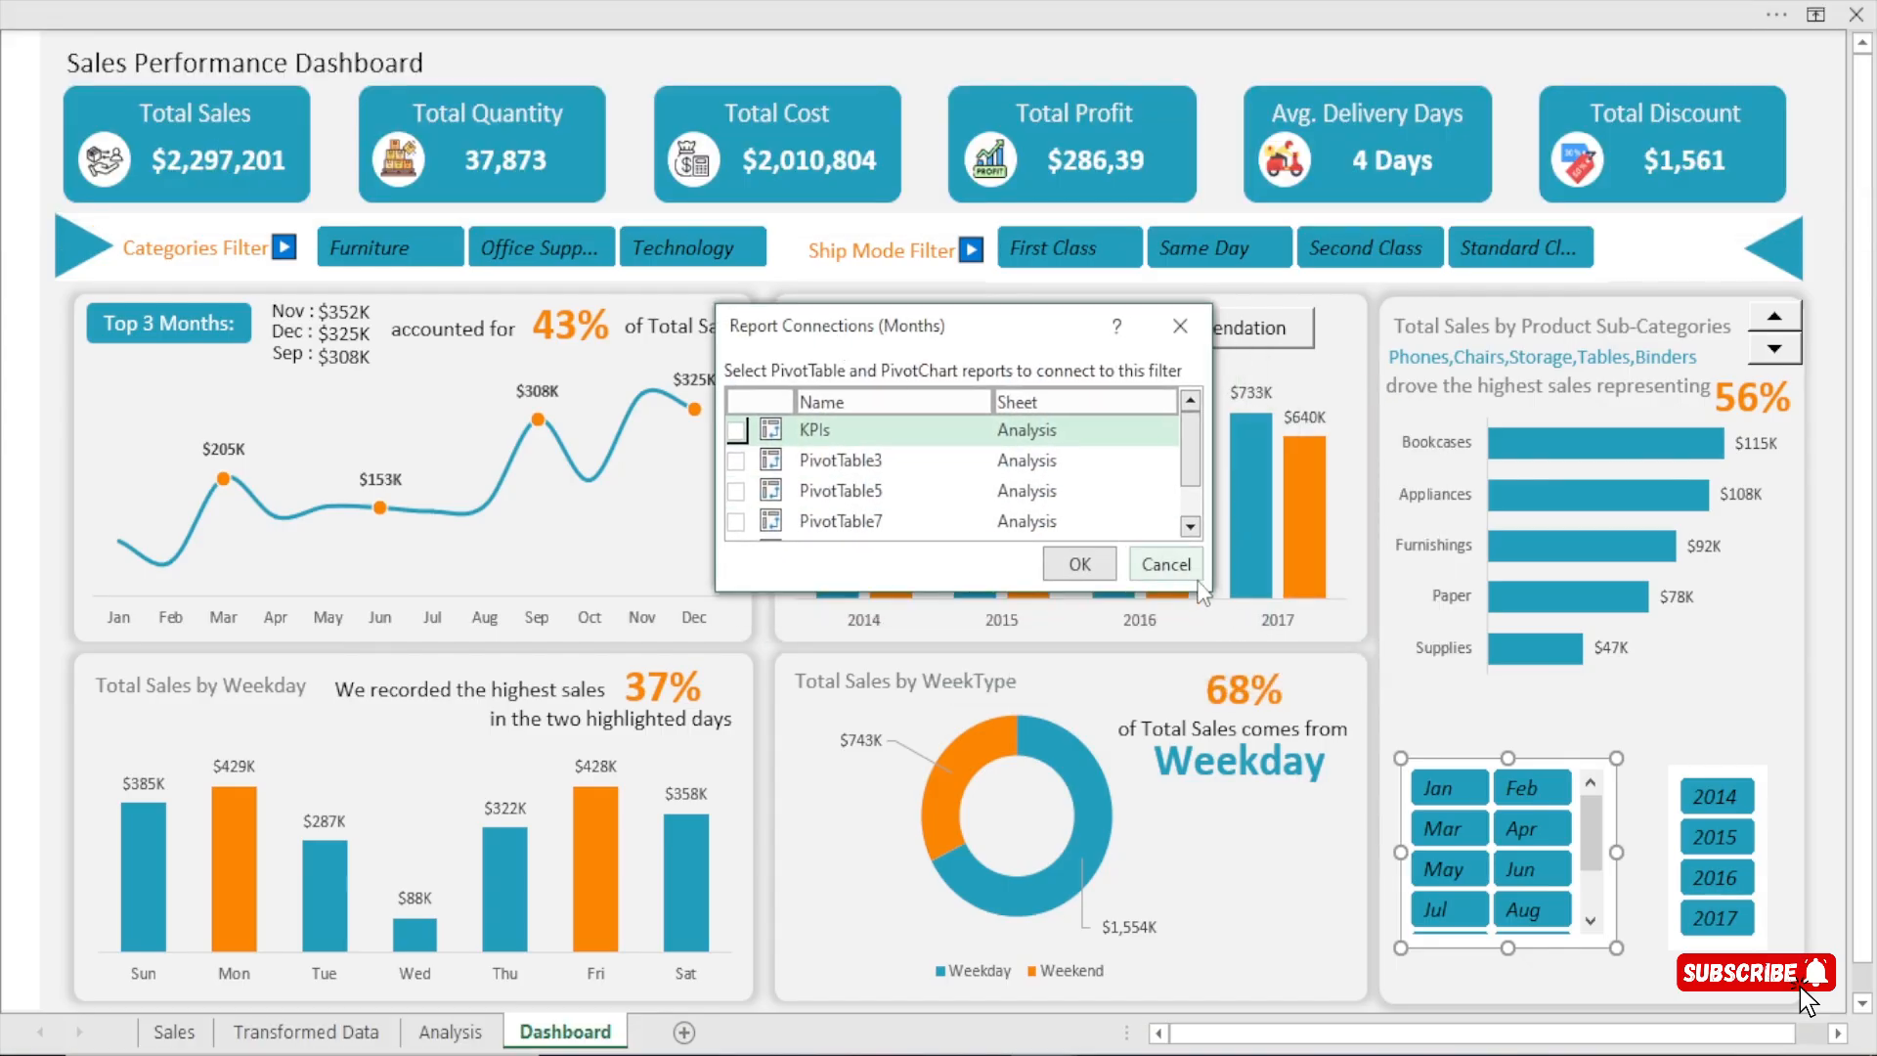
drag(1211, 590, 1329, 772)
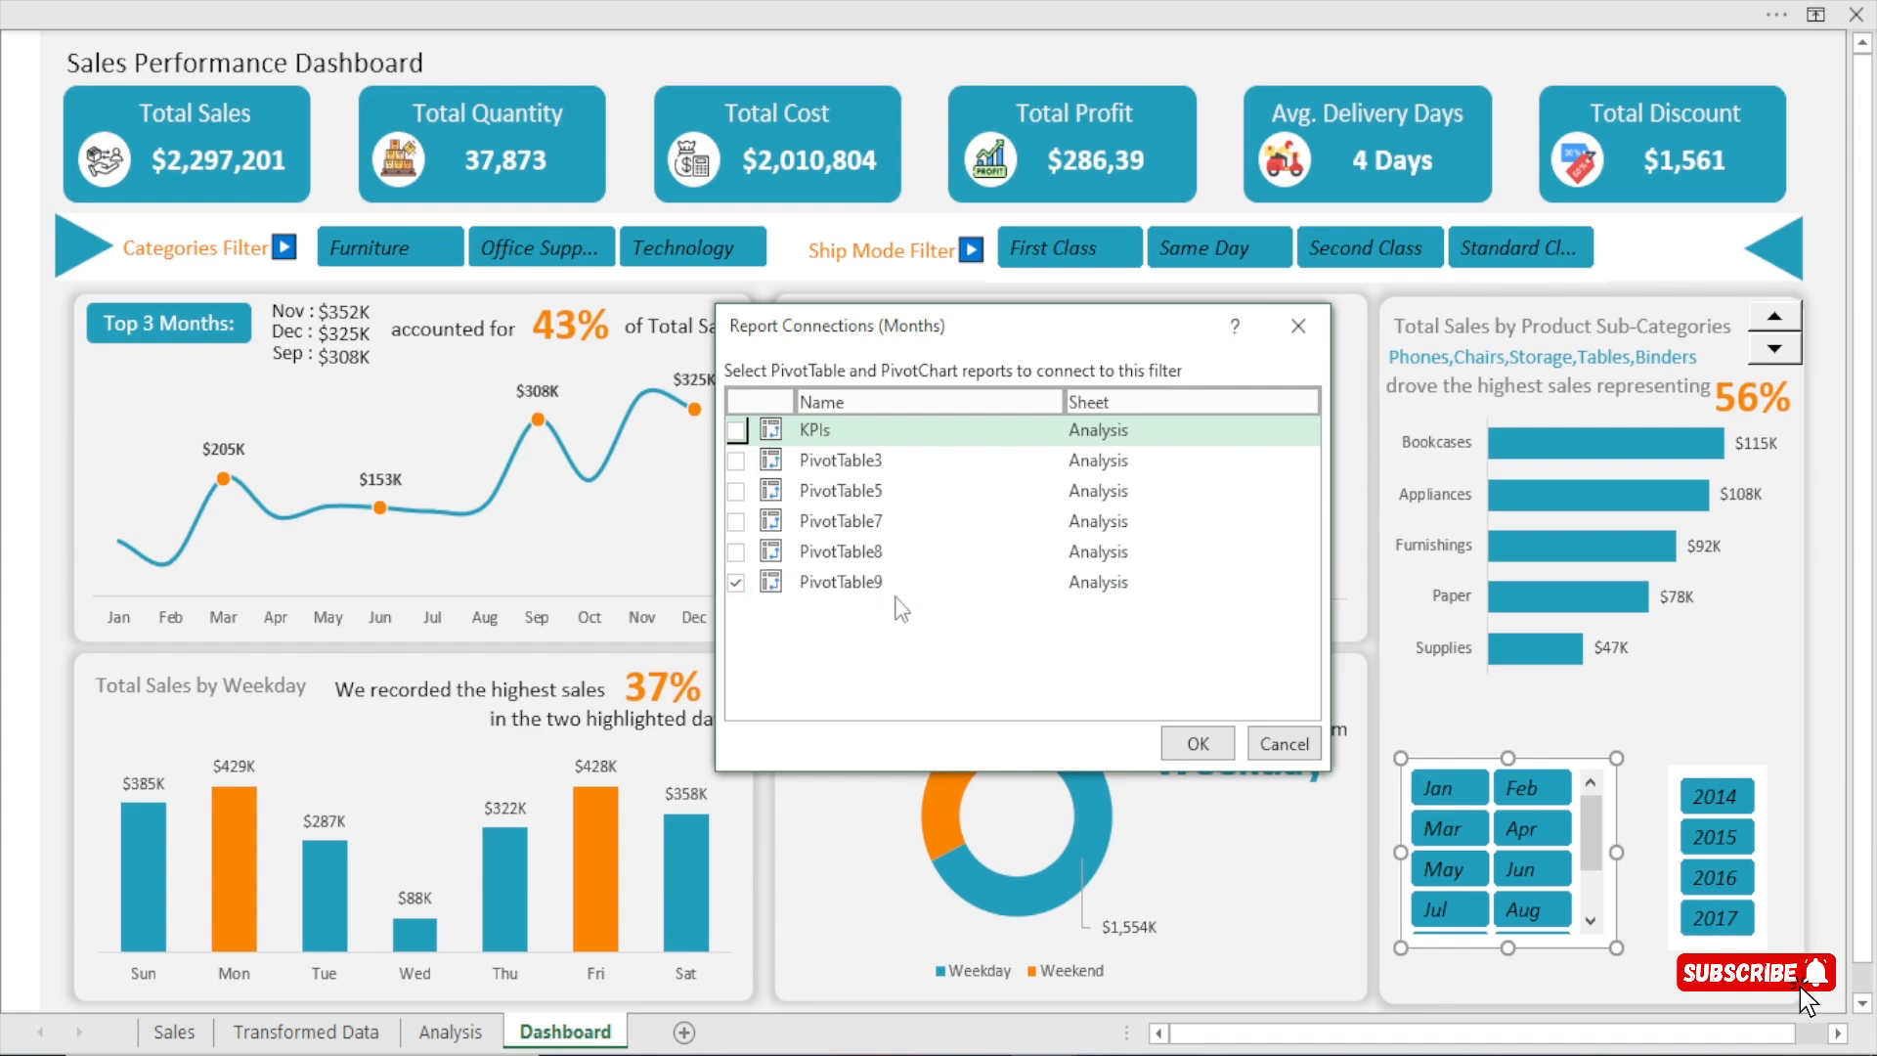
click(735, 583)
click(735, 552)
click(735, 522)
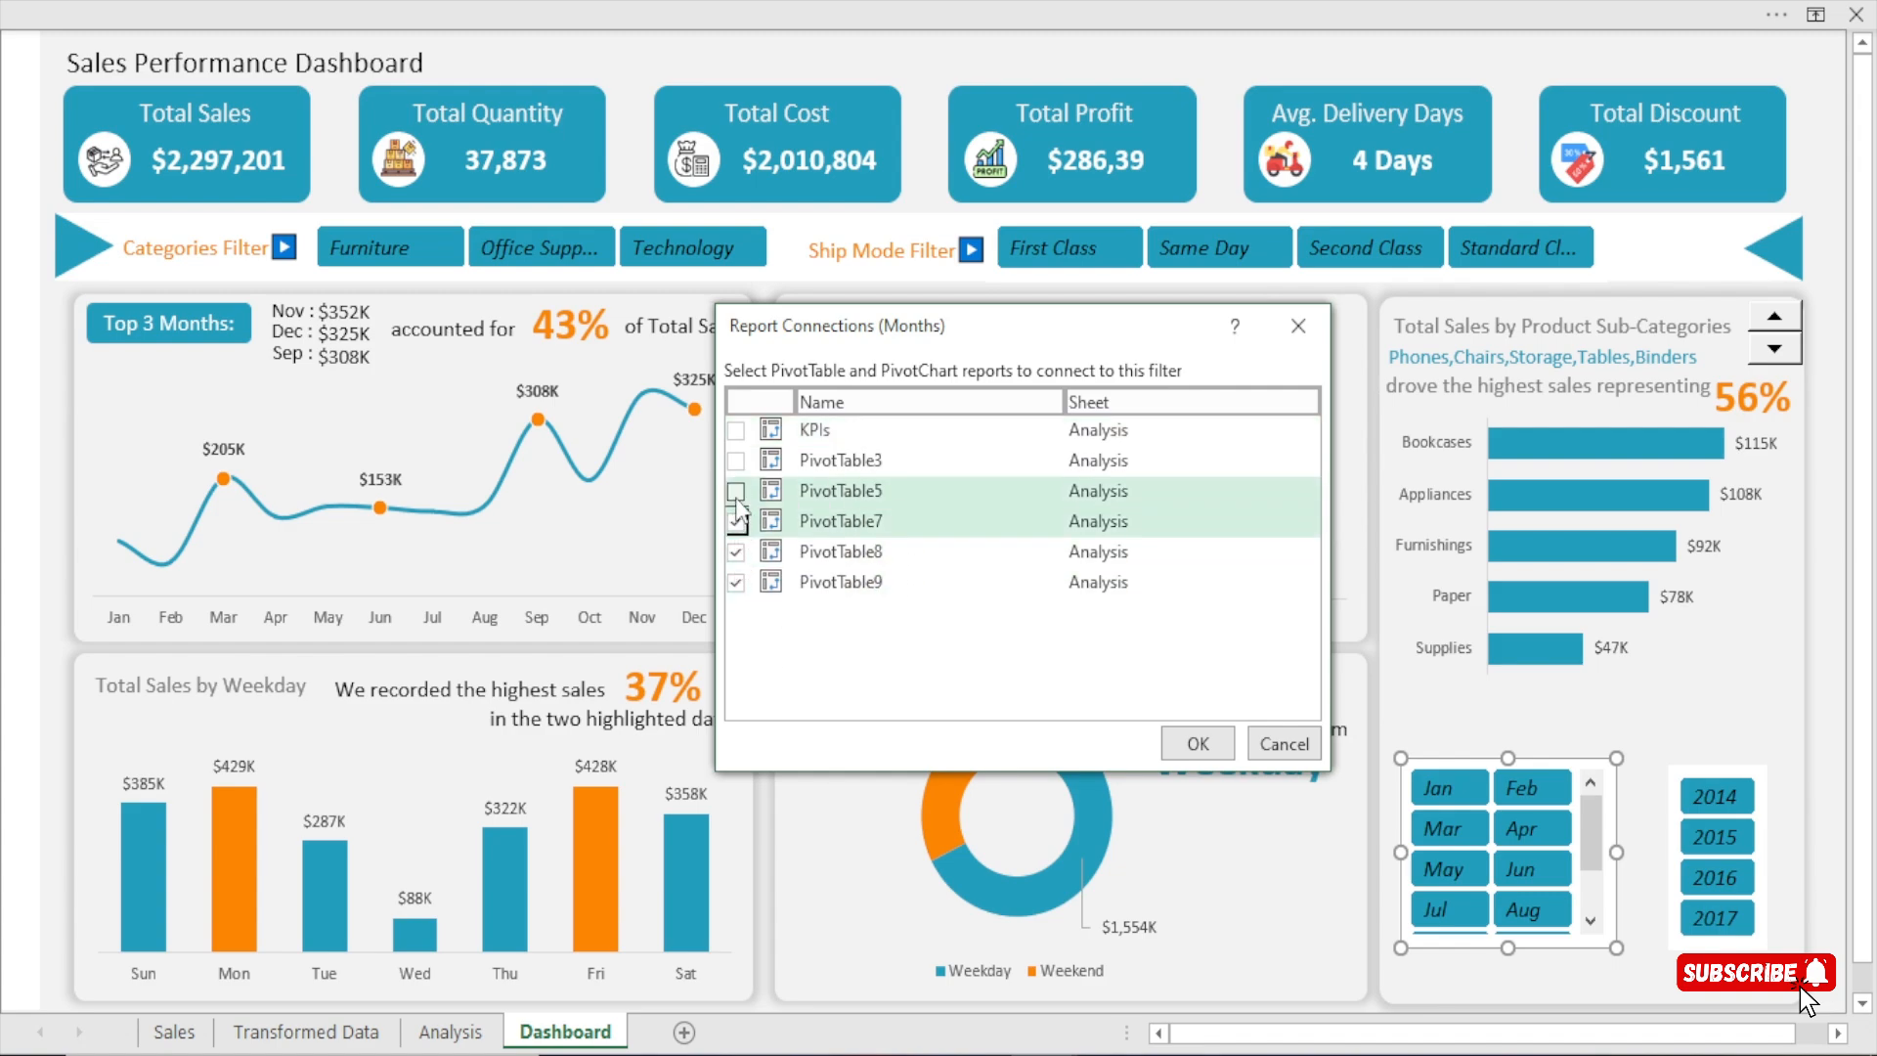
click(735, 492)
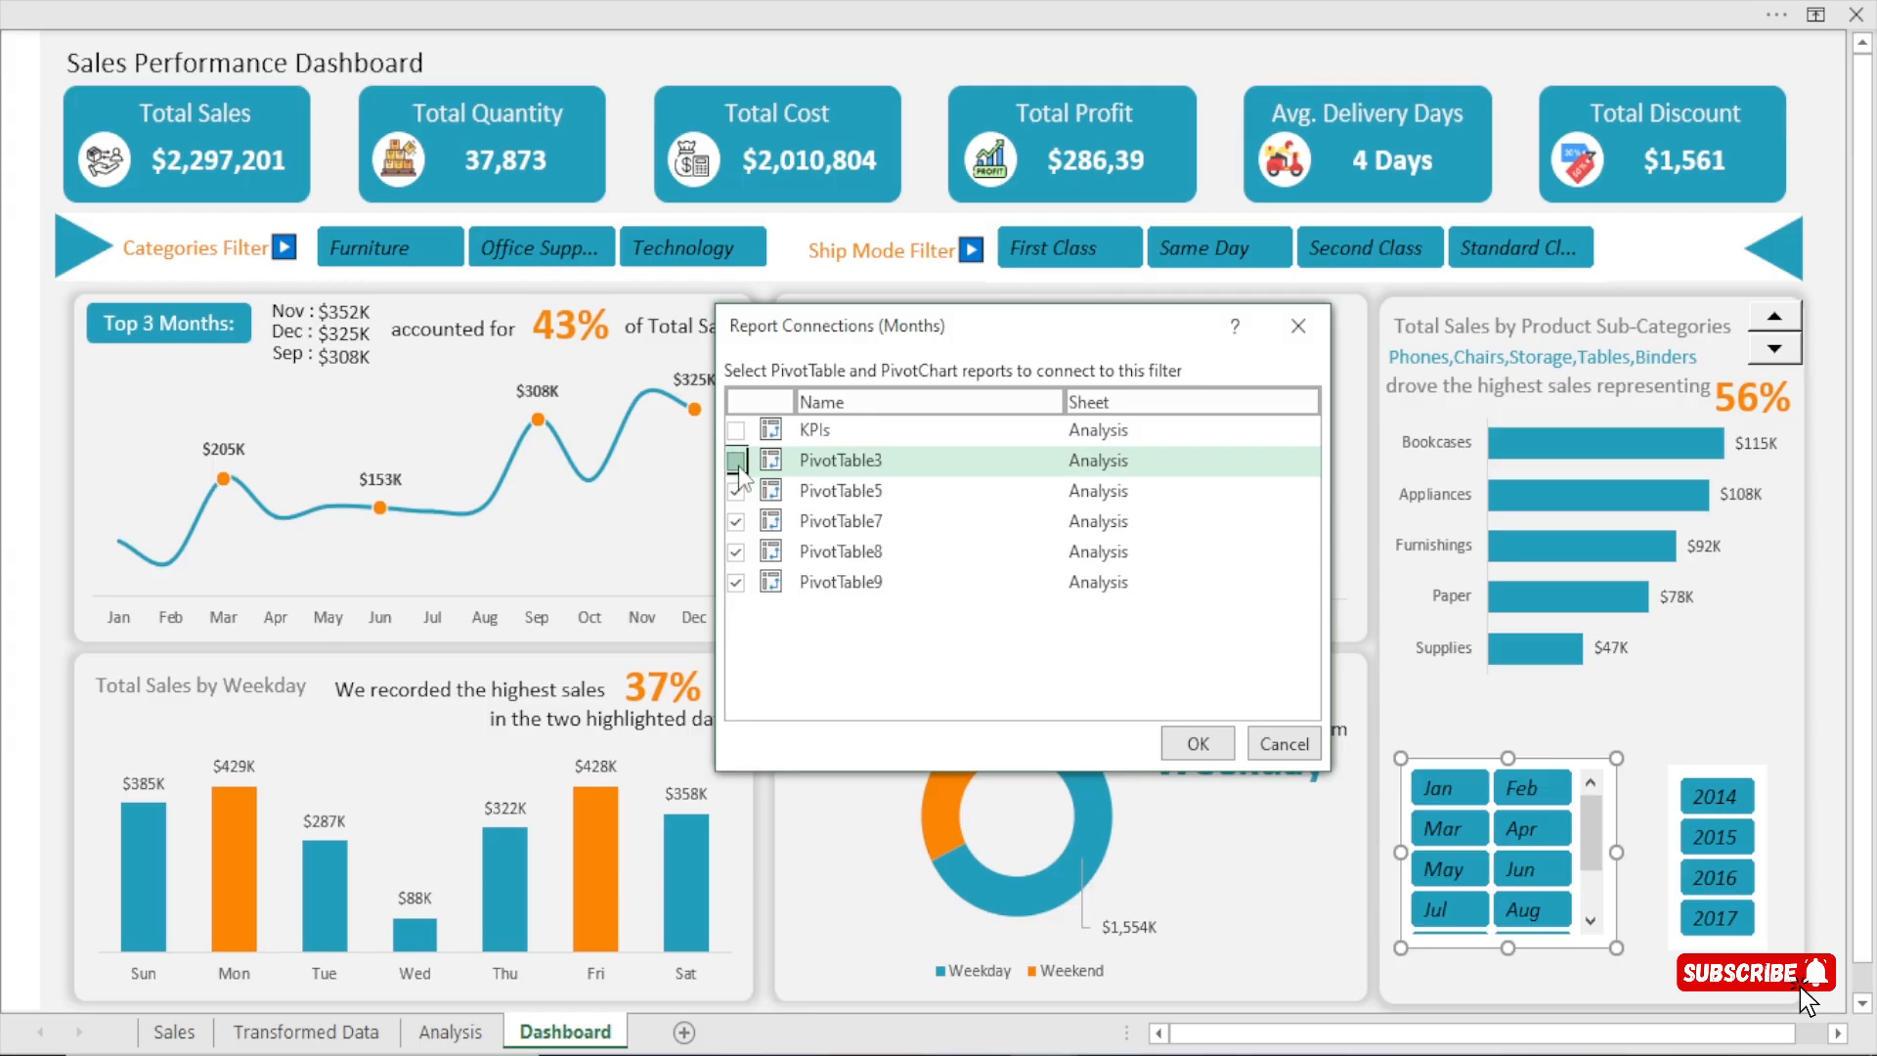
click(735, 430)
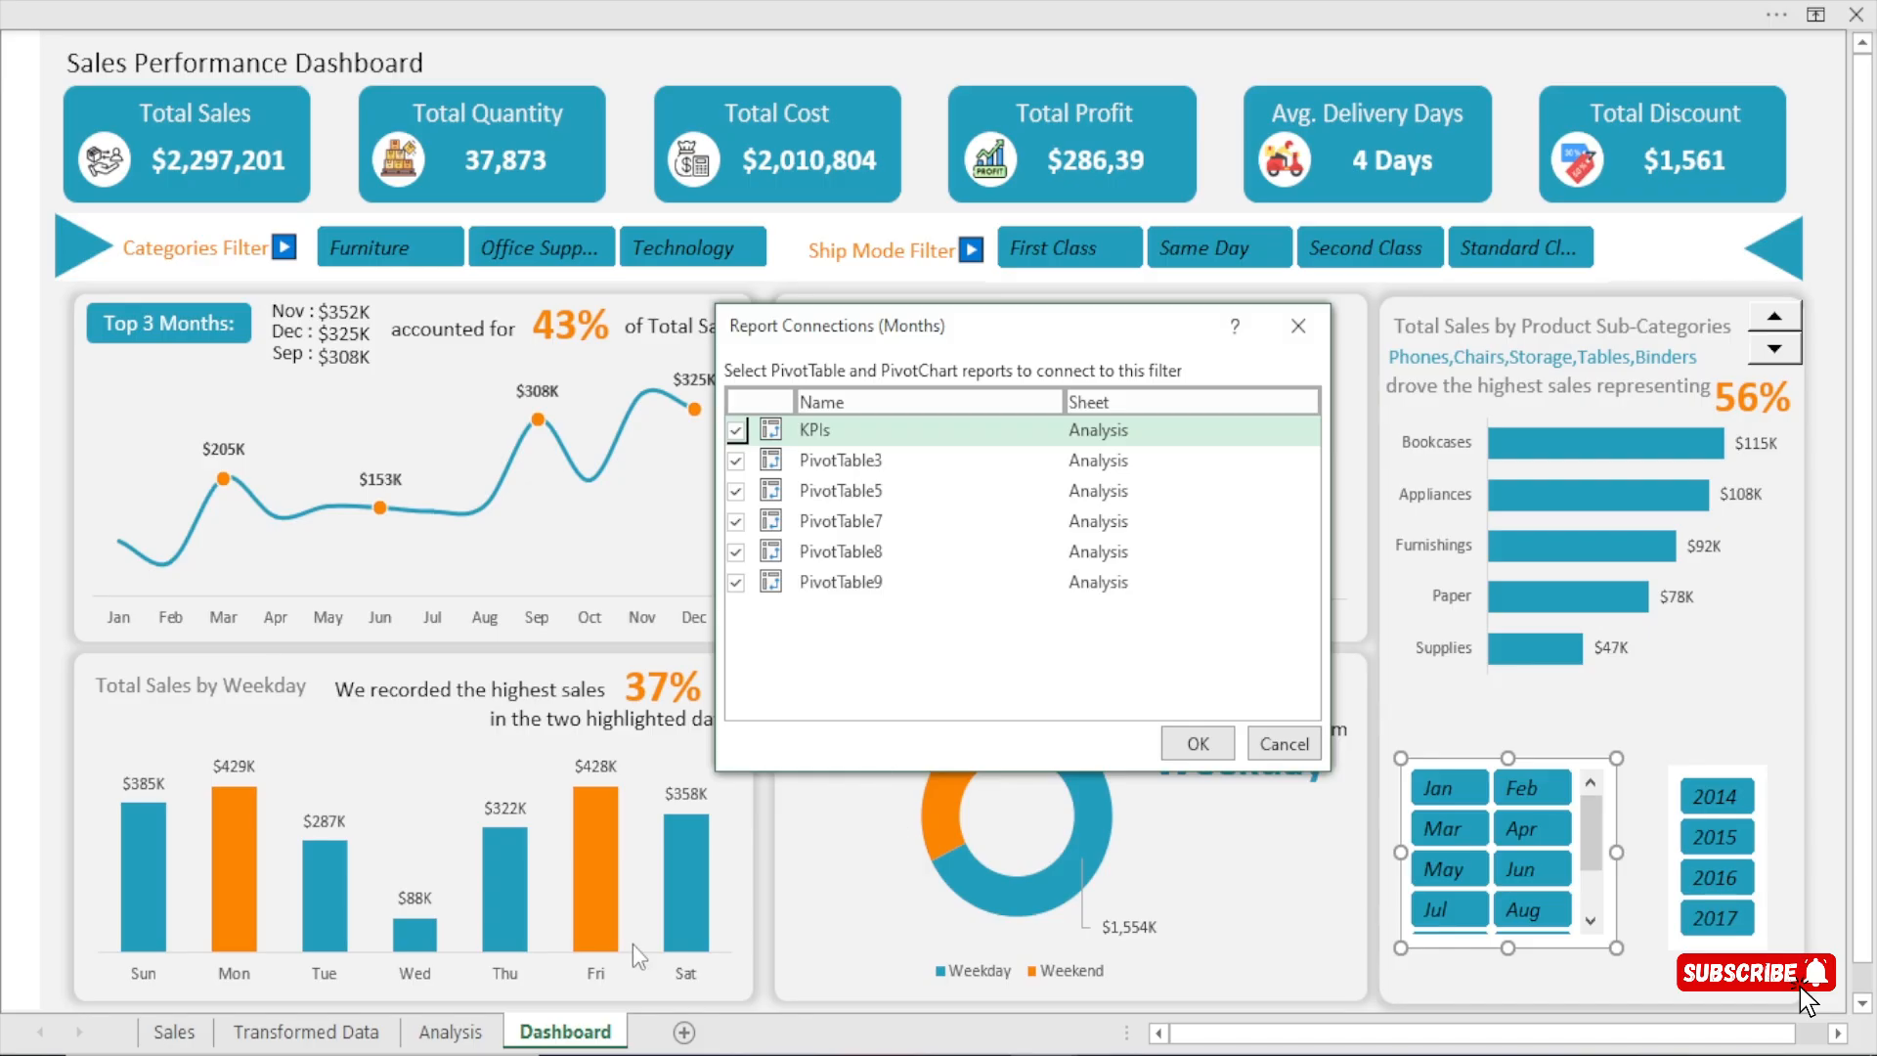
click(1294, 337)
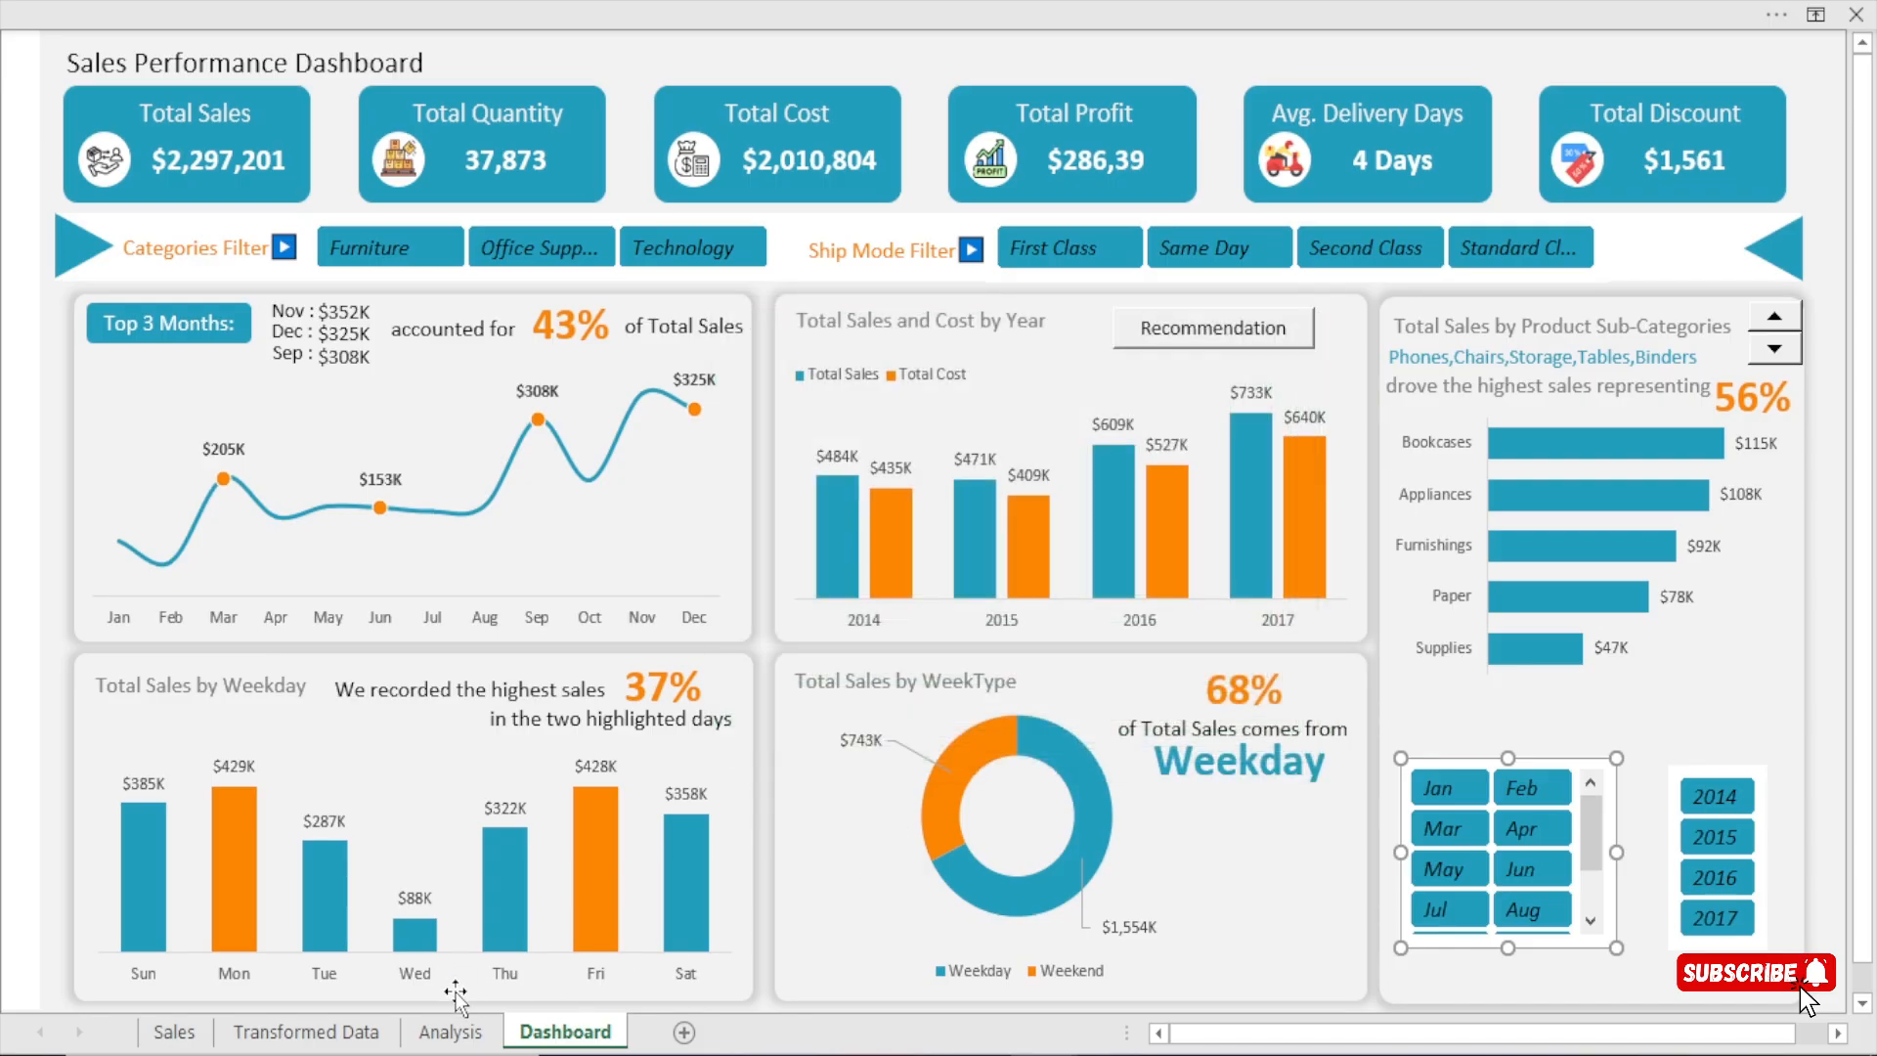
On the Analysis sheet, rename the monthly trend pivot table as months.
click(451, 1031)
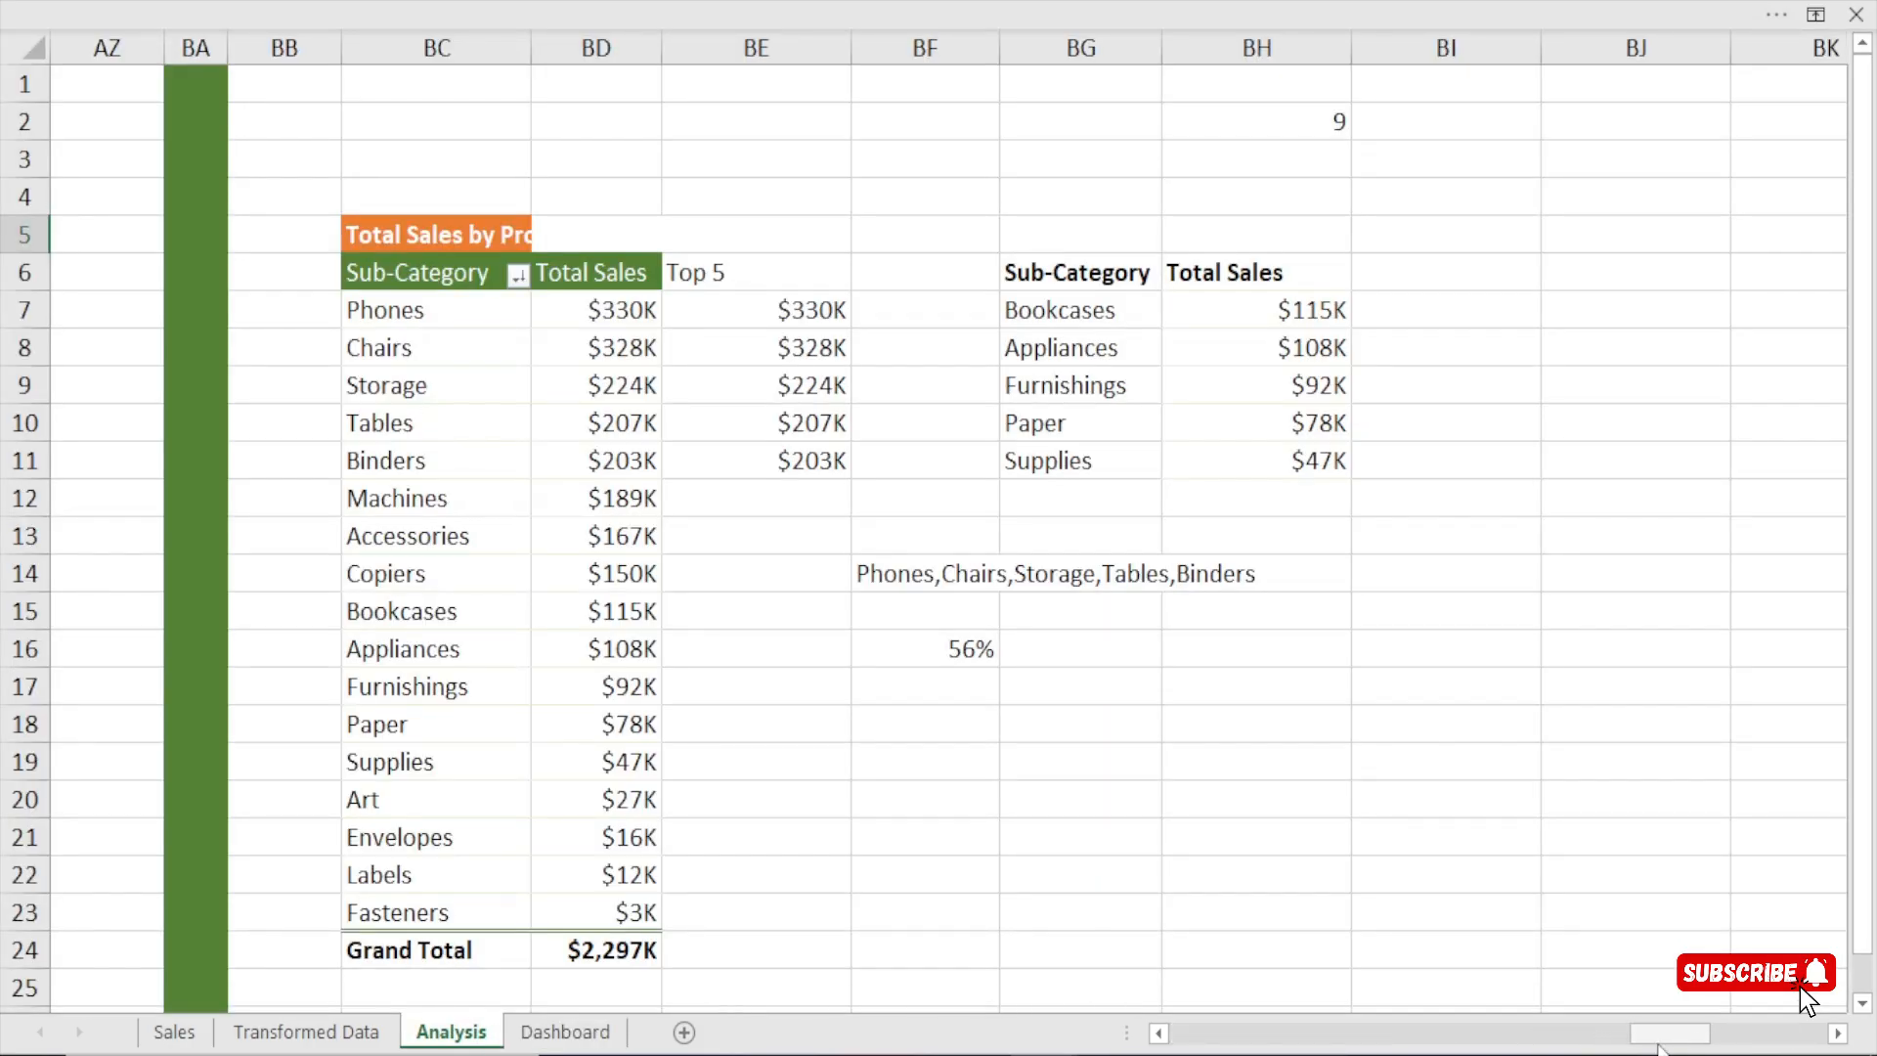
drag(1659, 1044, 1261, 1034)
click(727, 158)
click(674, 272)
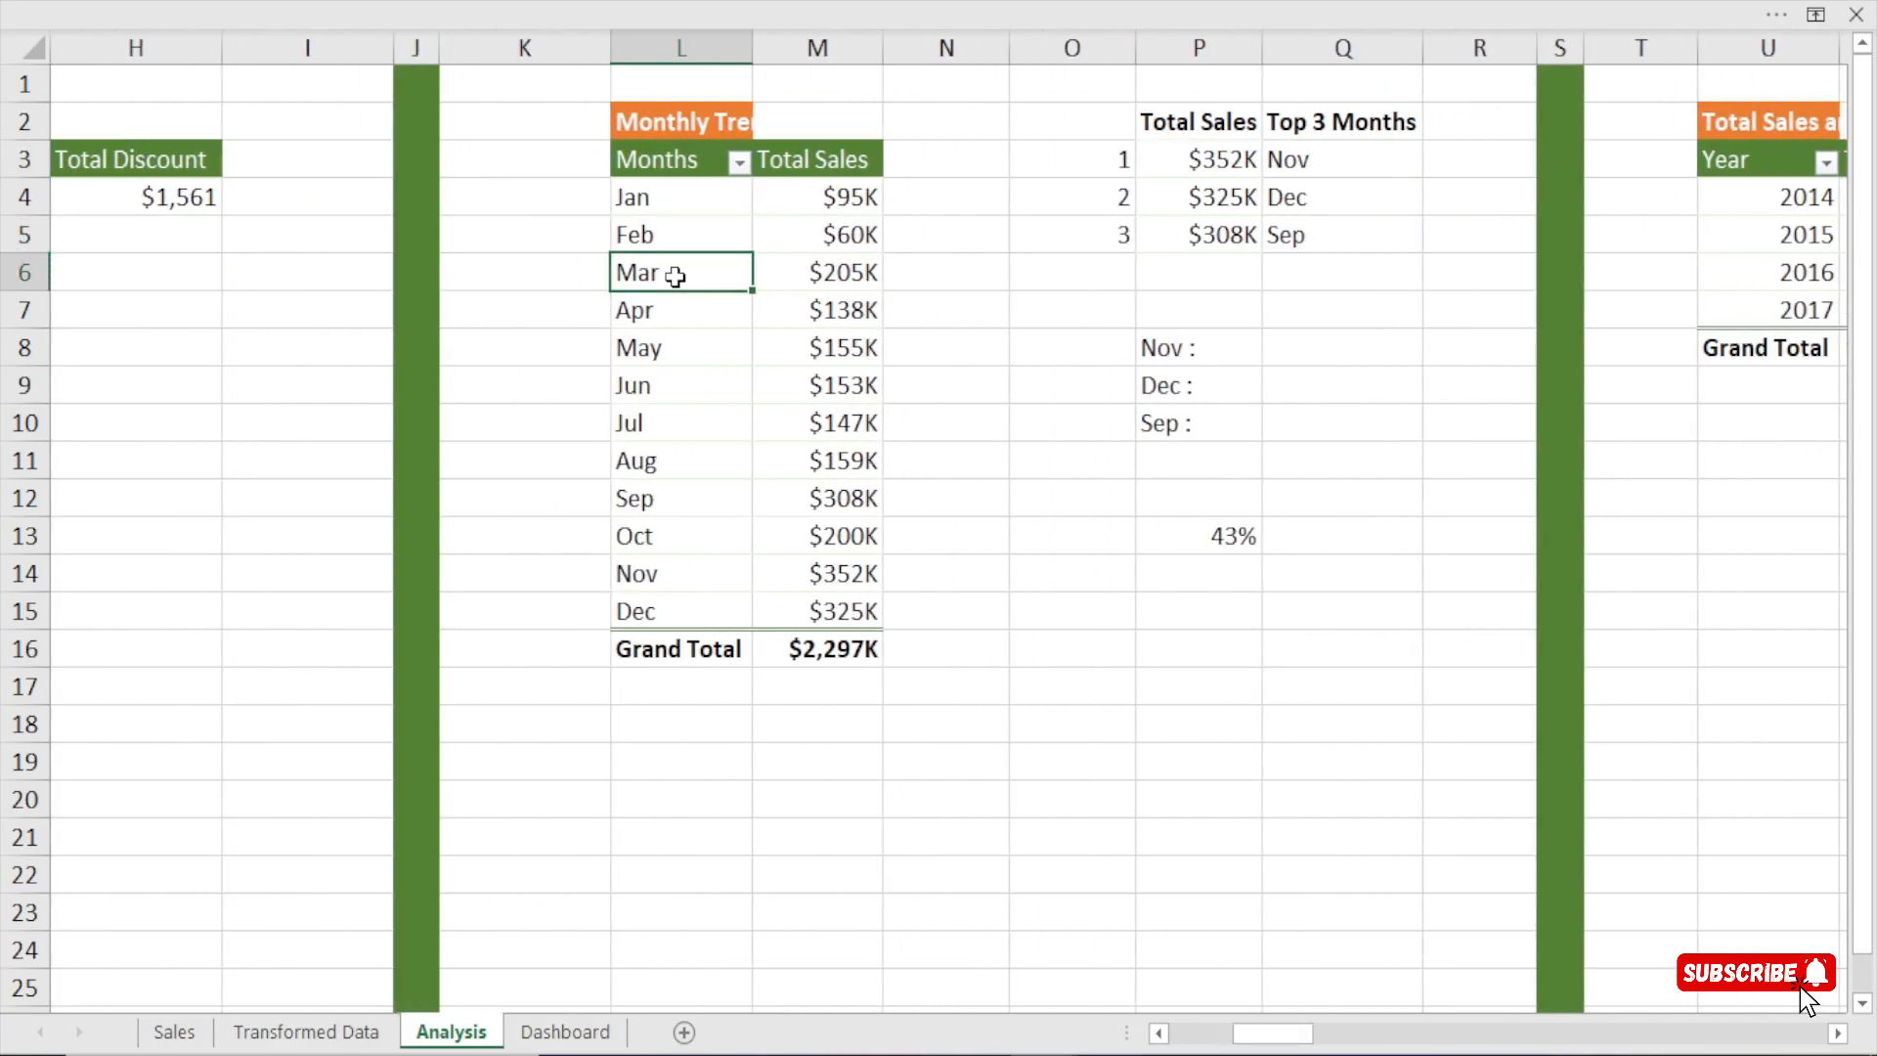
click(766, 2)
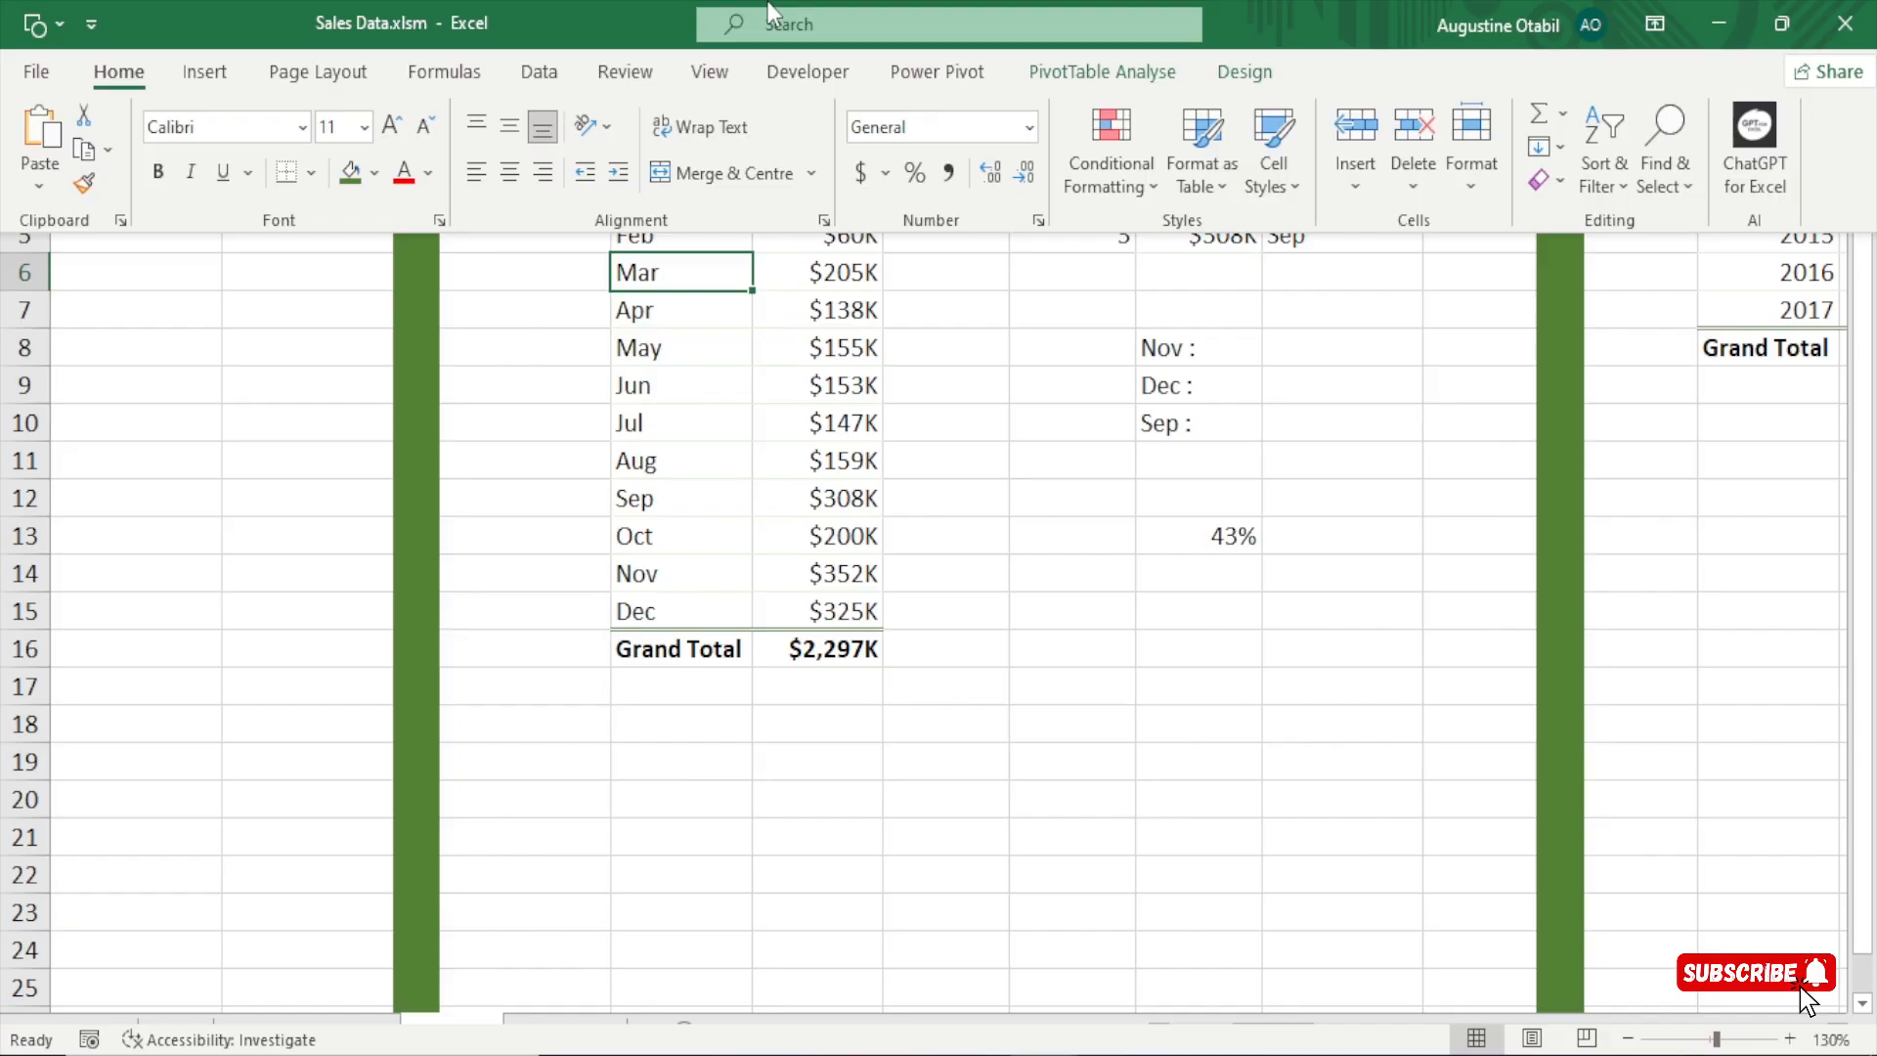
click(1130, 77)
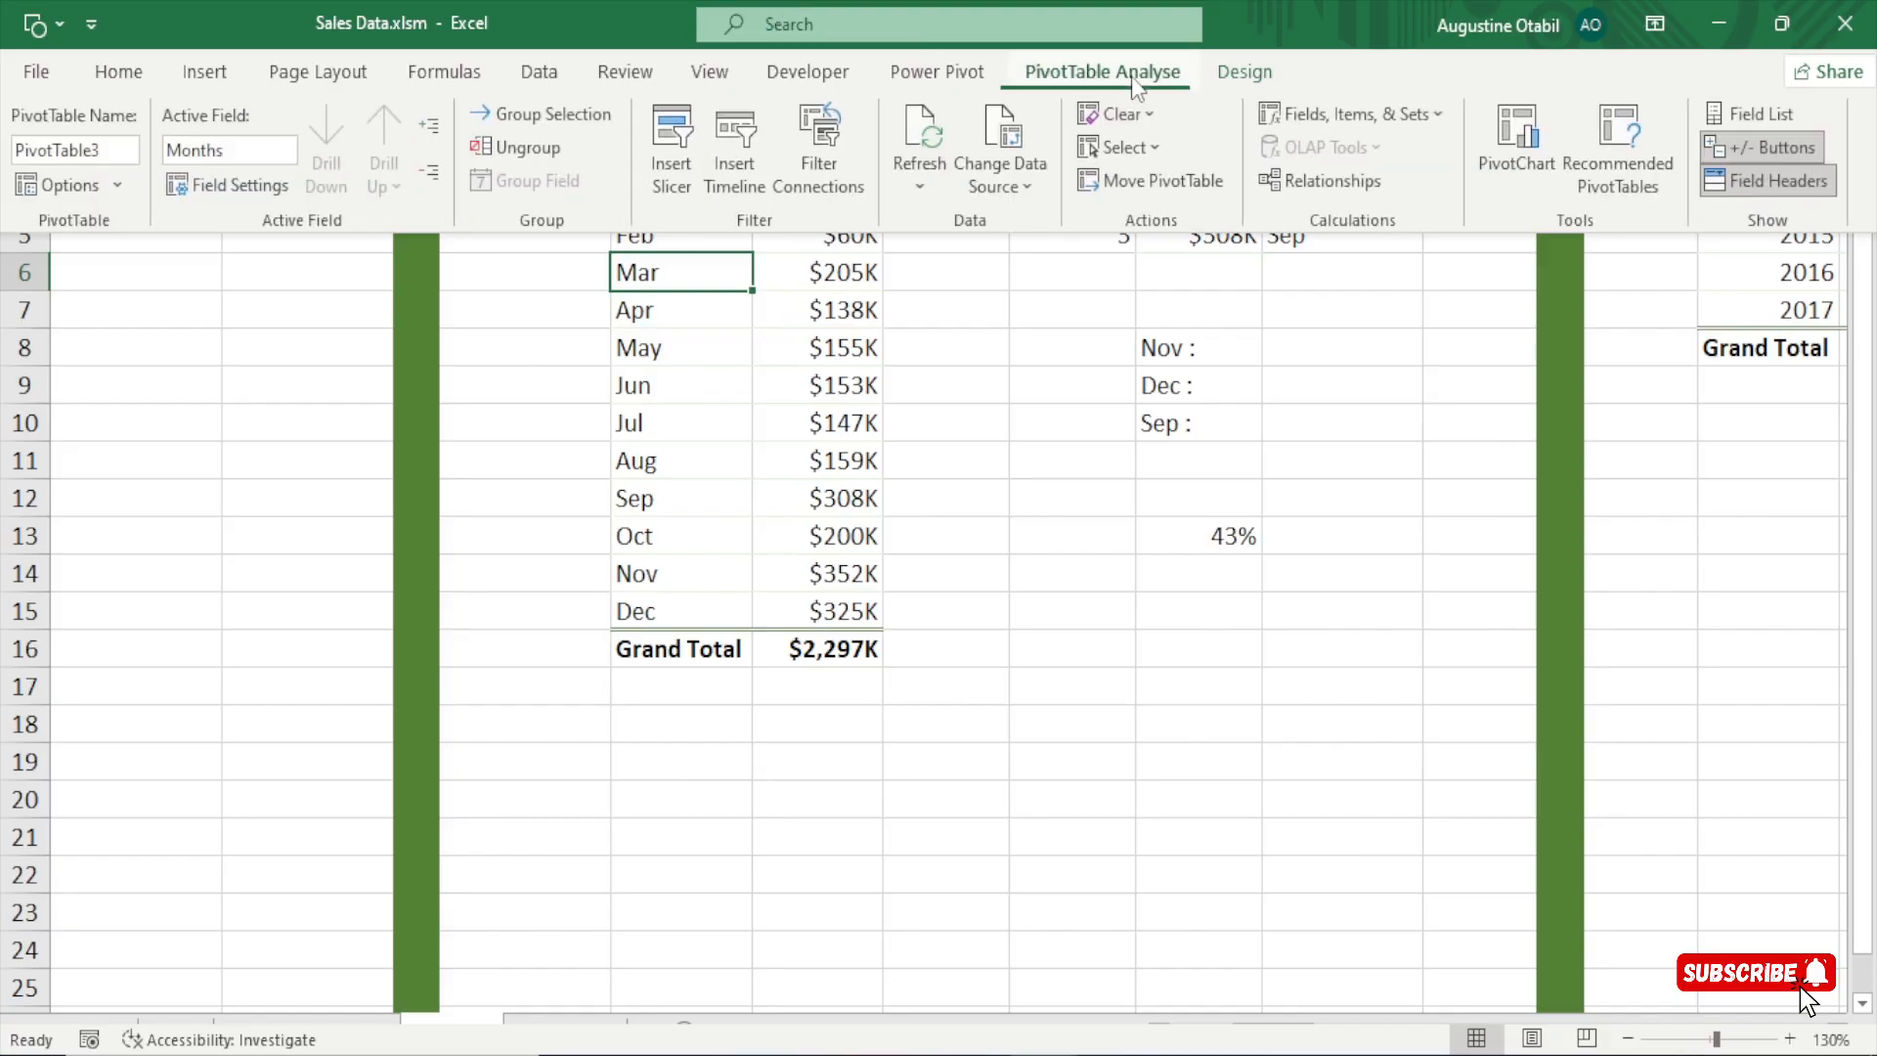
click(71, 140)
text(months)
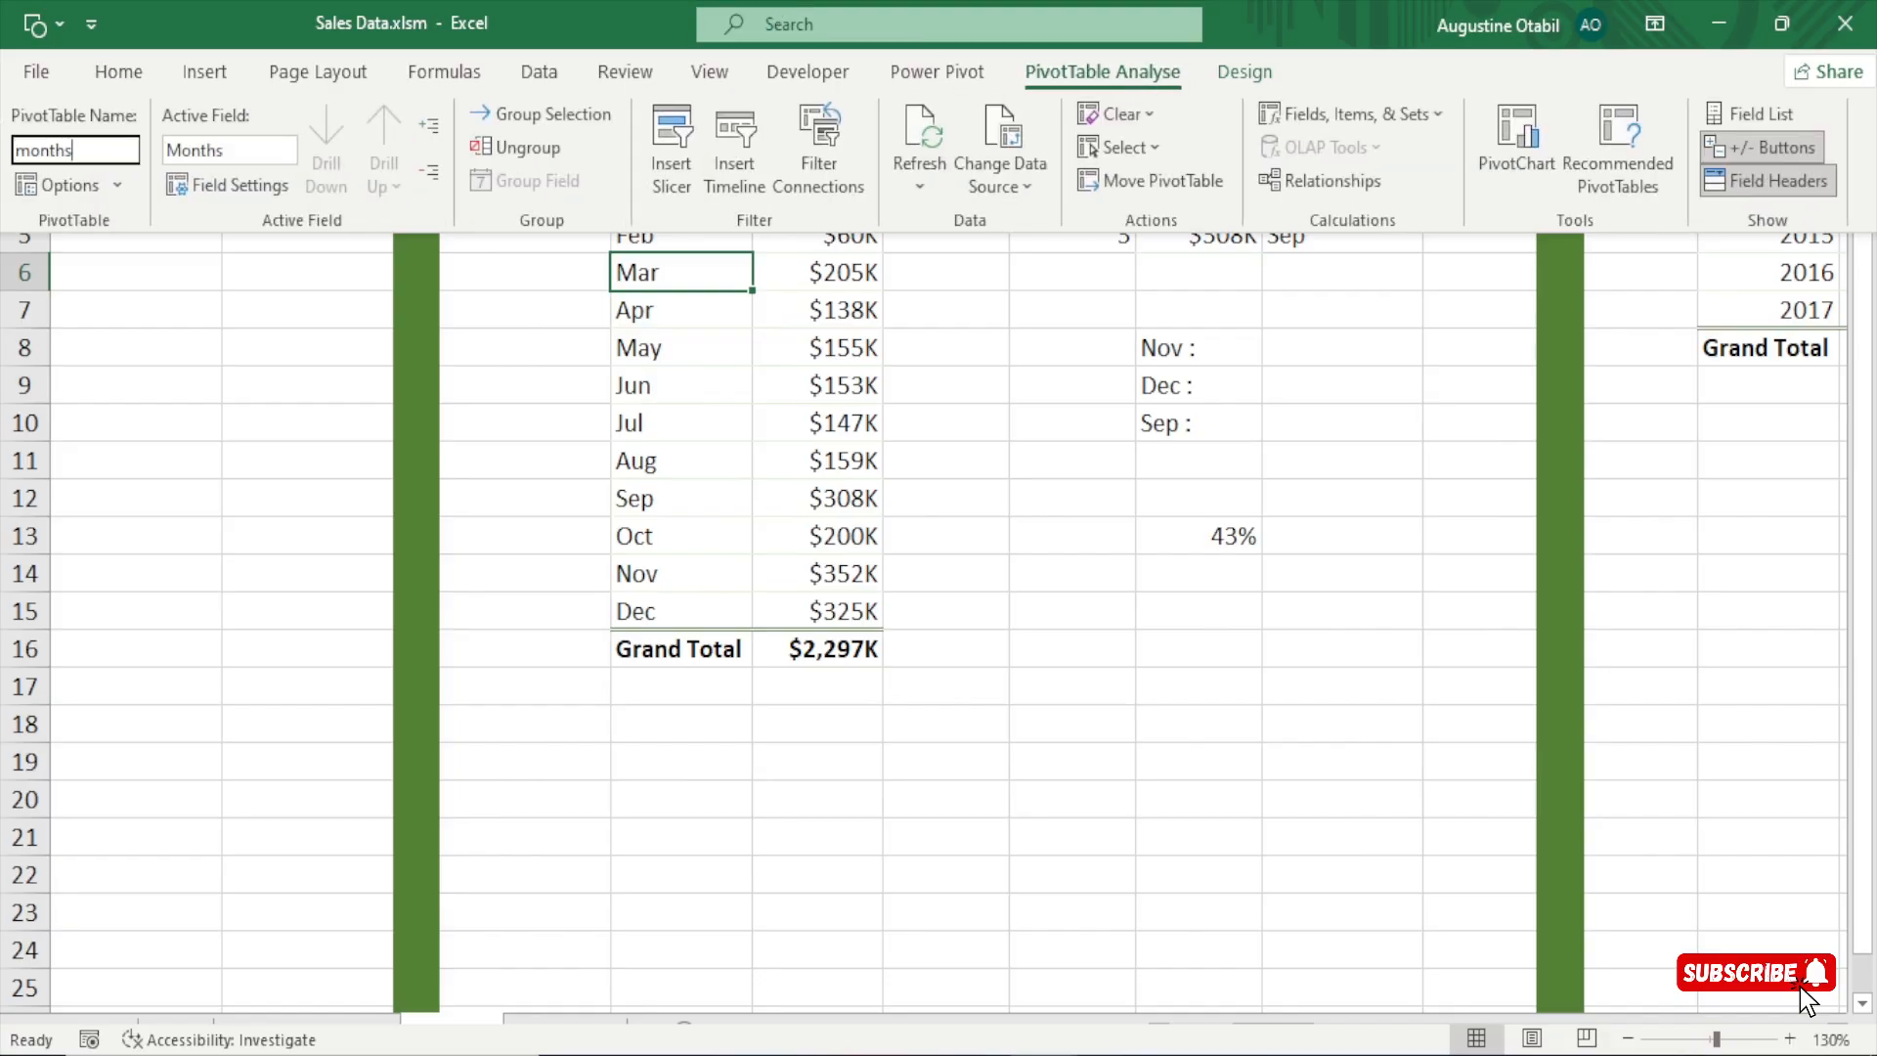
key(Return)
click(847, 498)
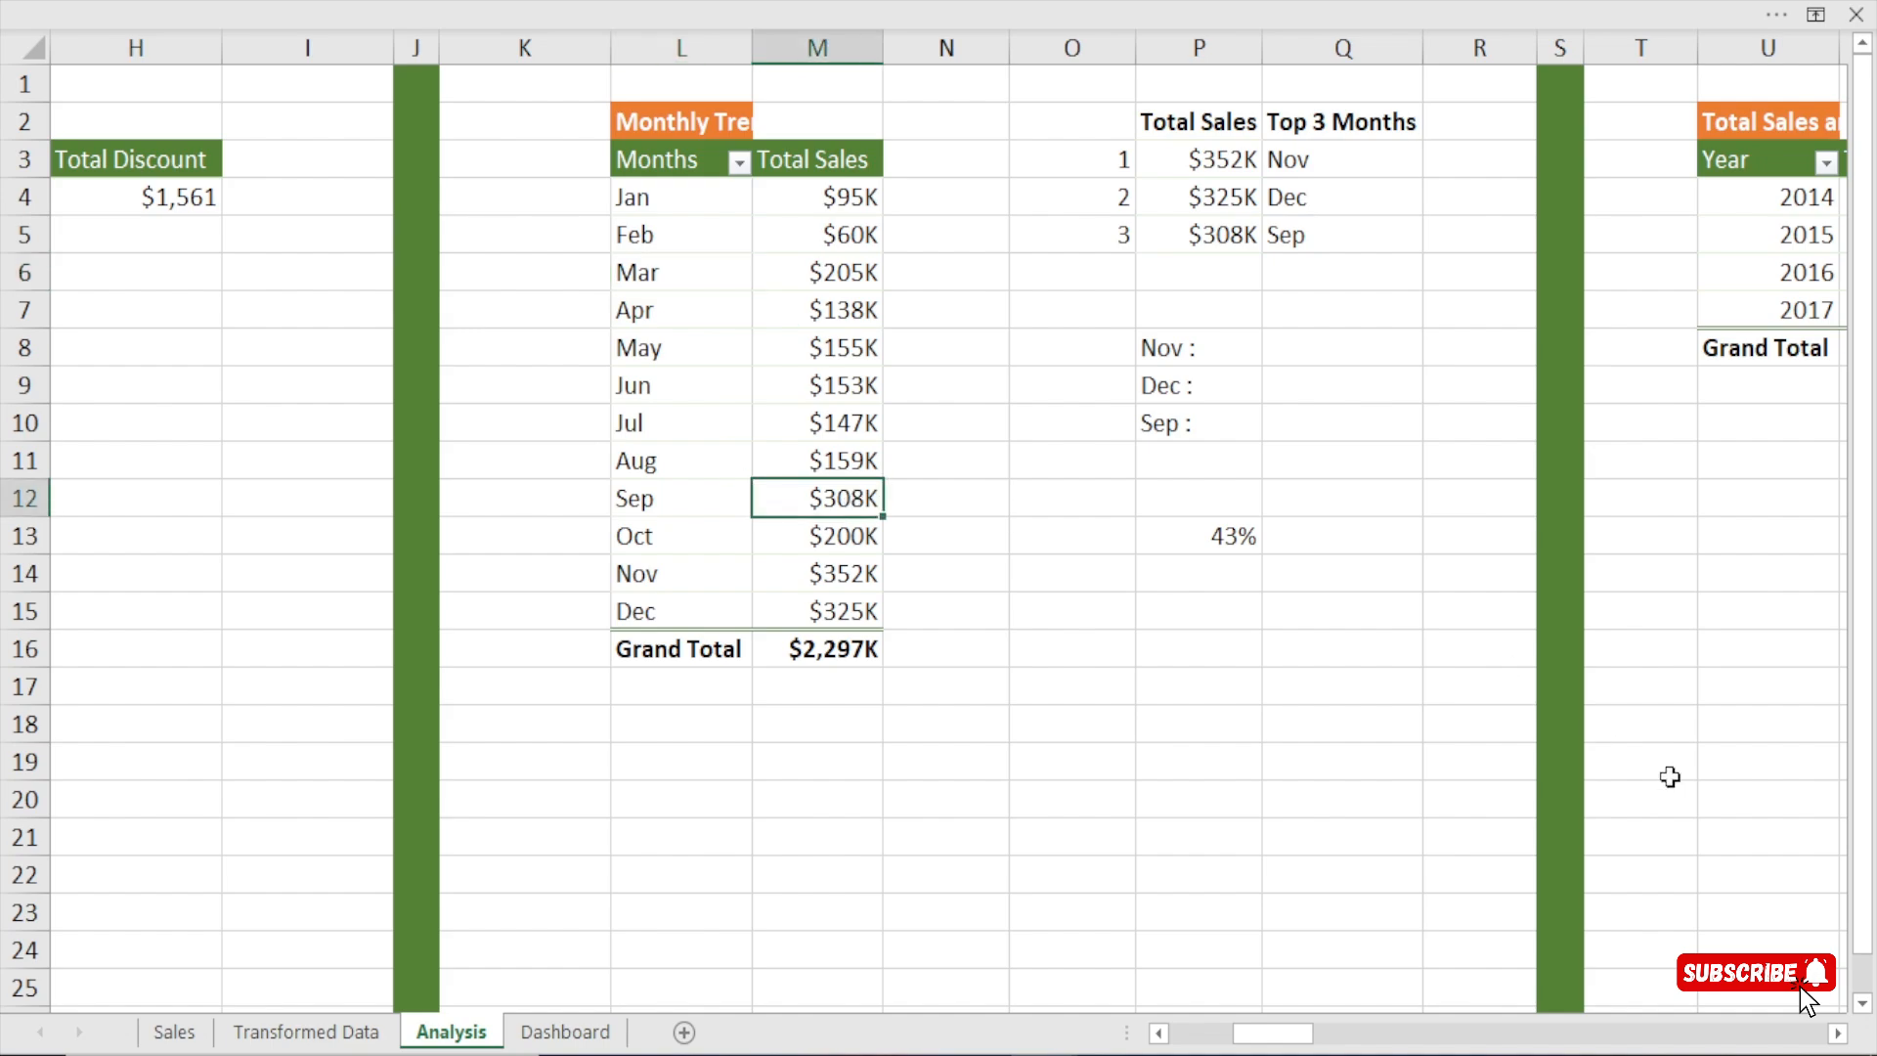
Rename the pivot table with total sales and cost by year as years.
click(1838, 1033)
click(1840, 1036)
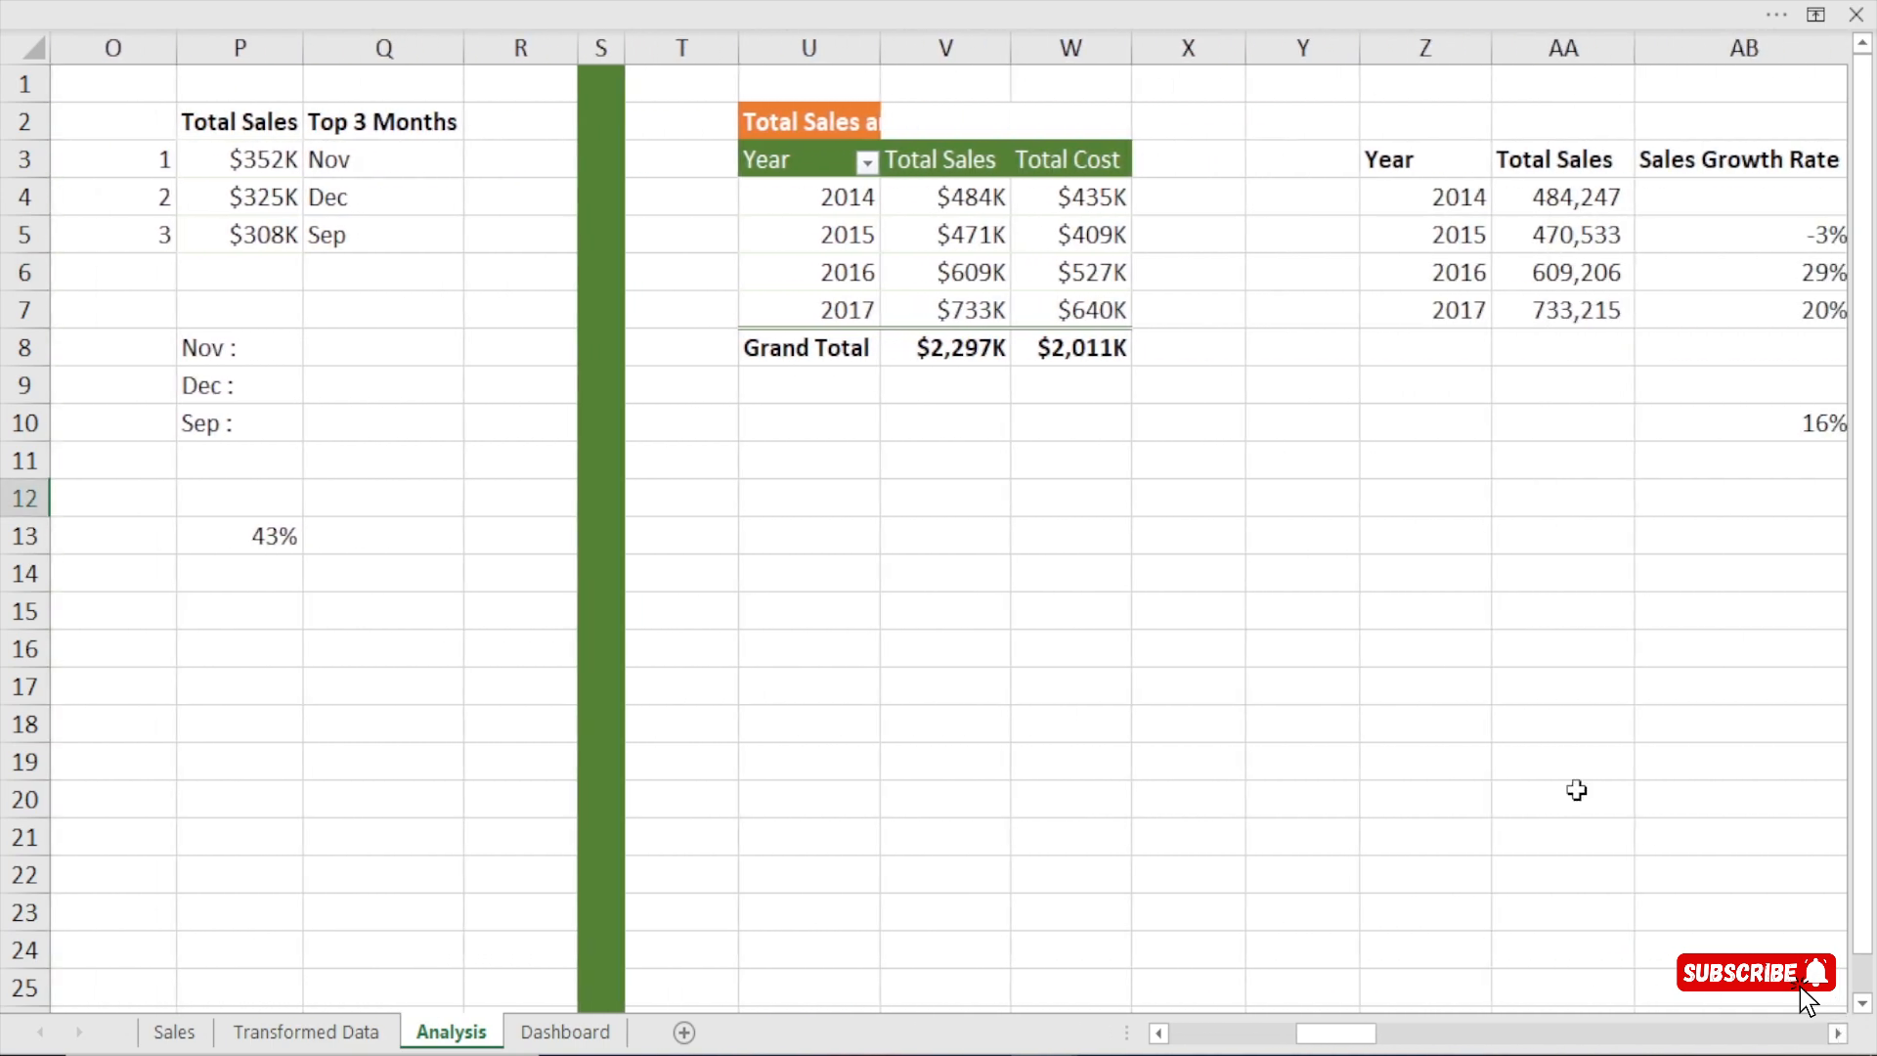
click(864, 238)
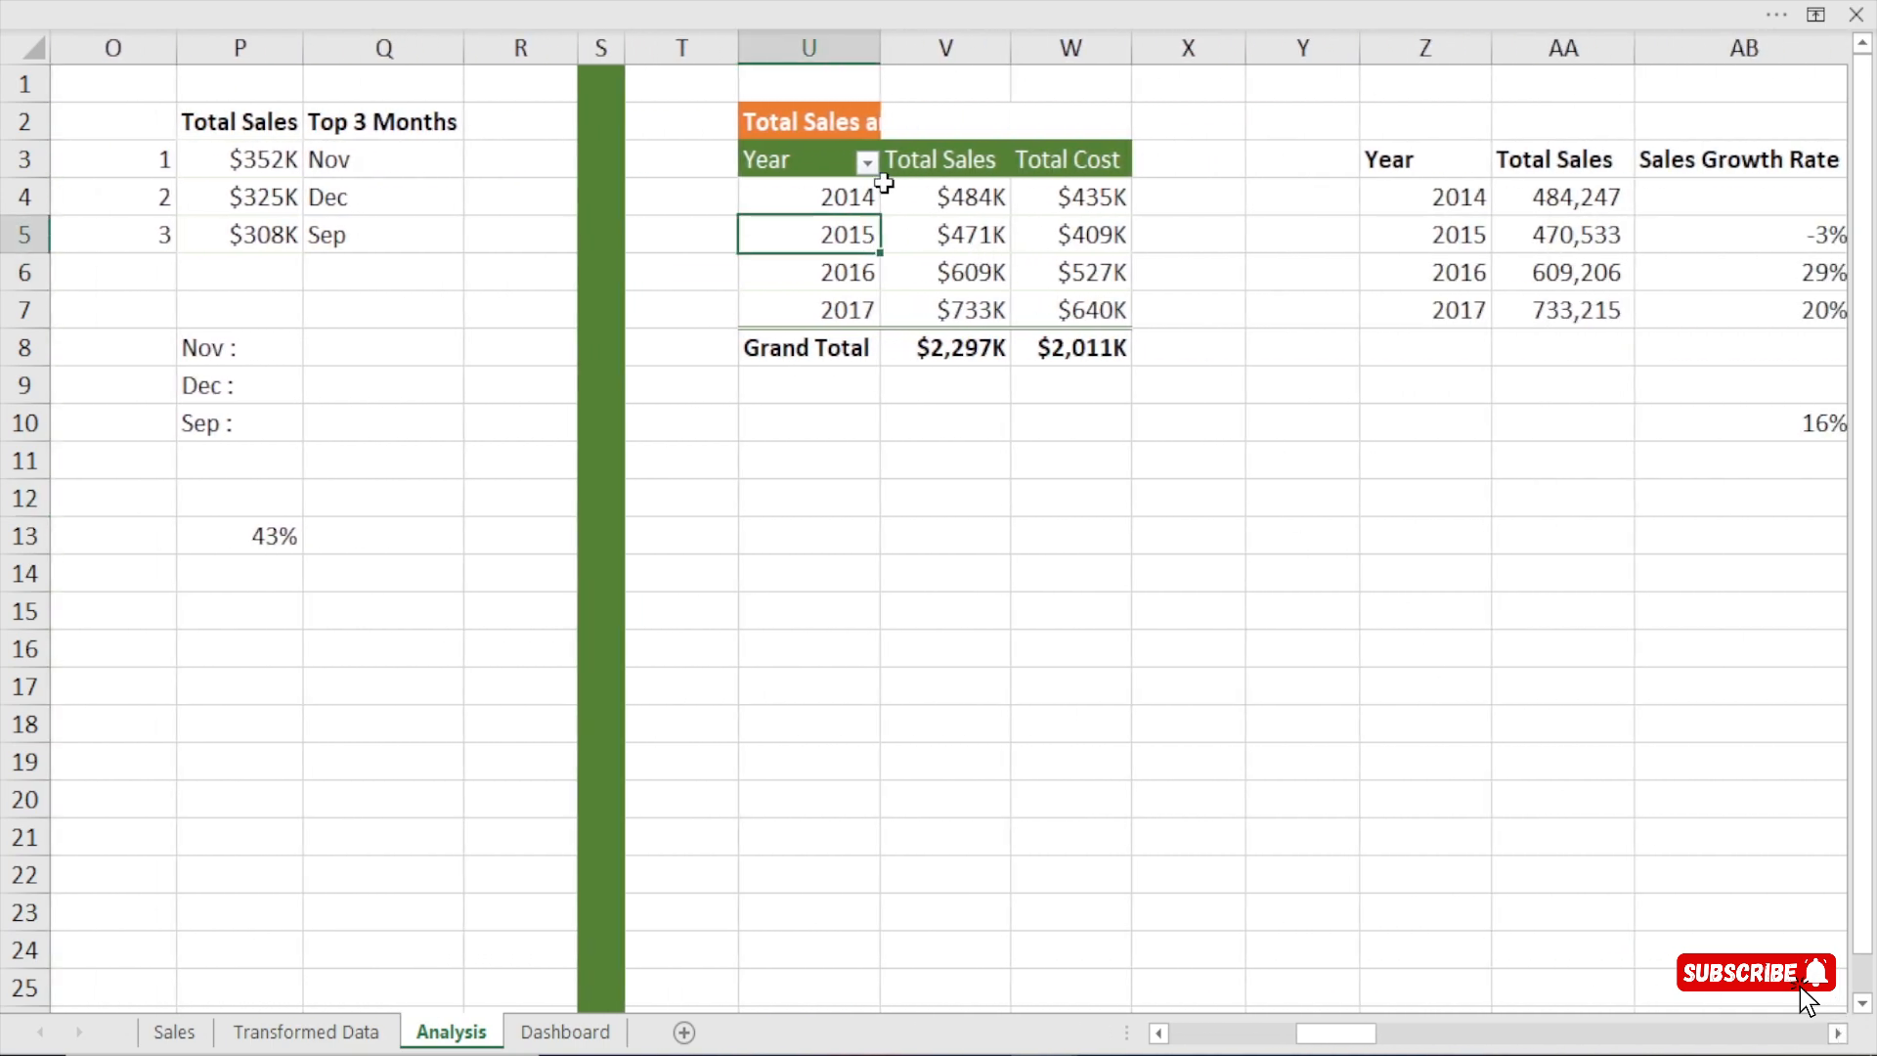
click(971, 2)
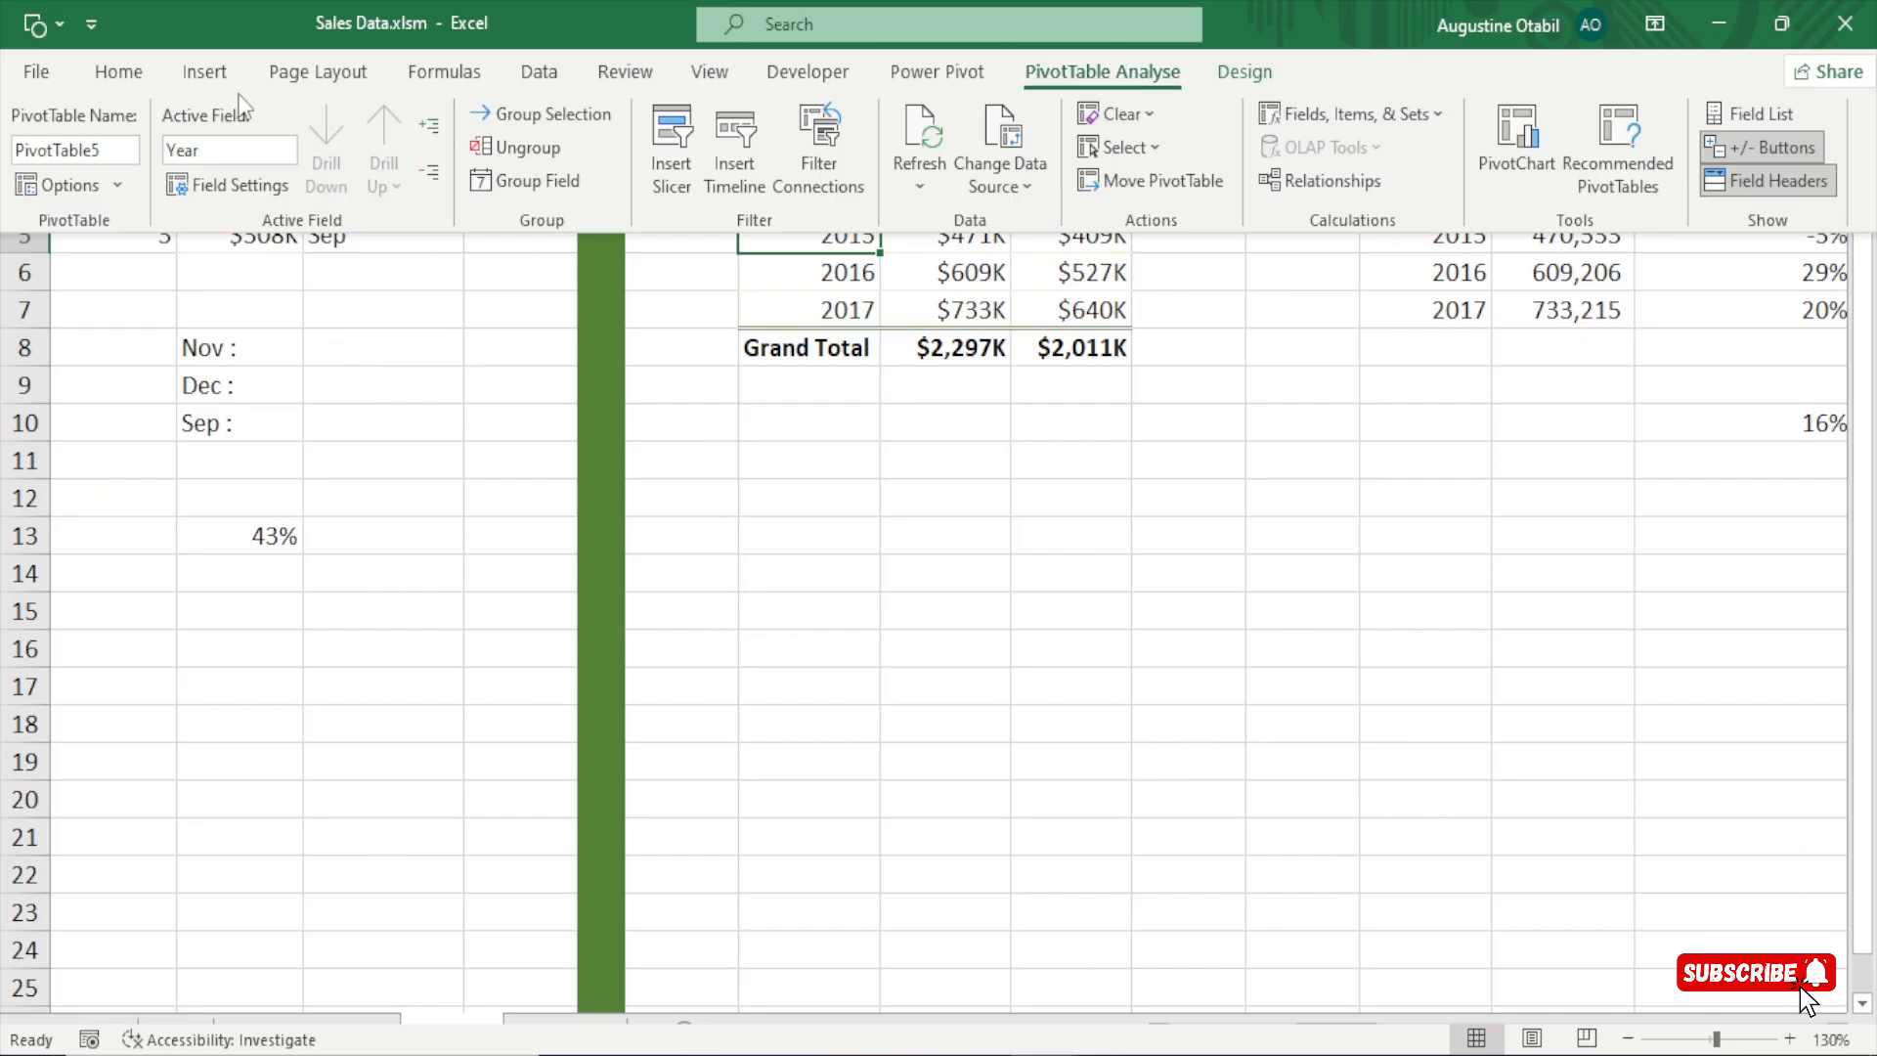
click(72, 143)
text(years)
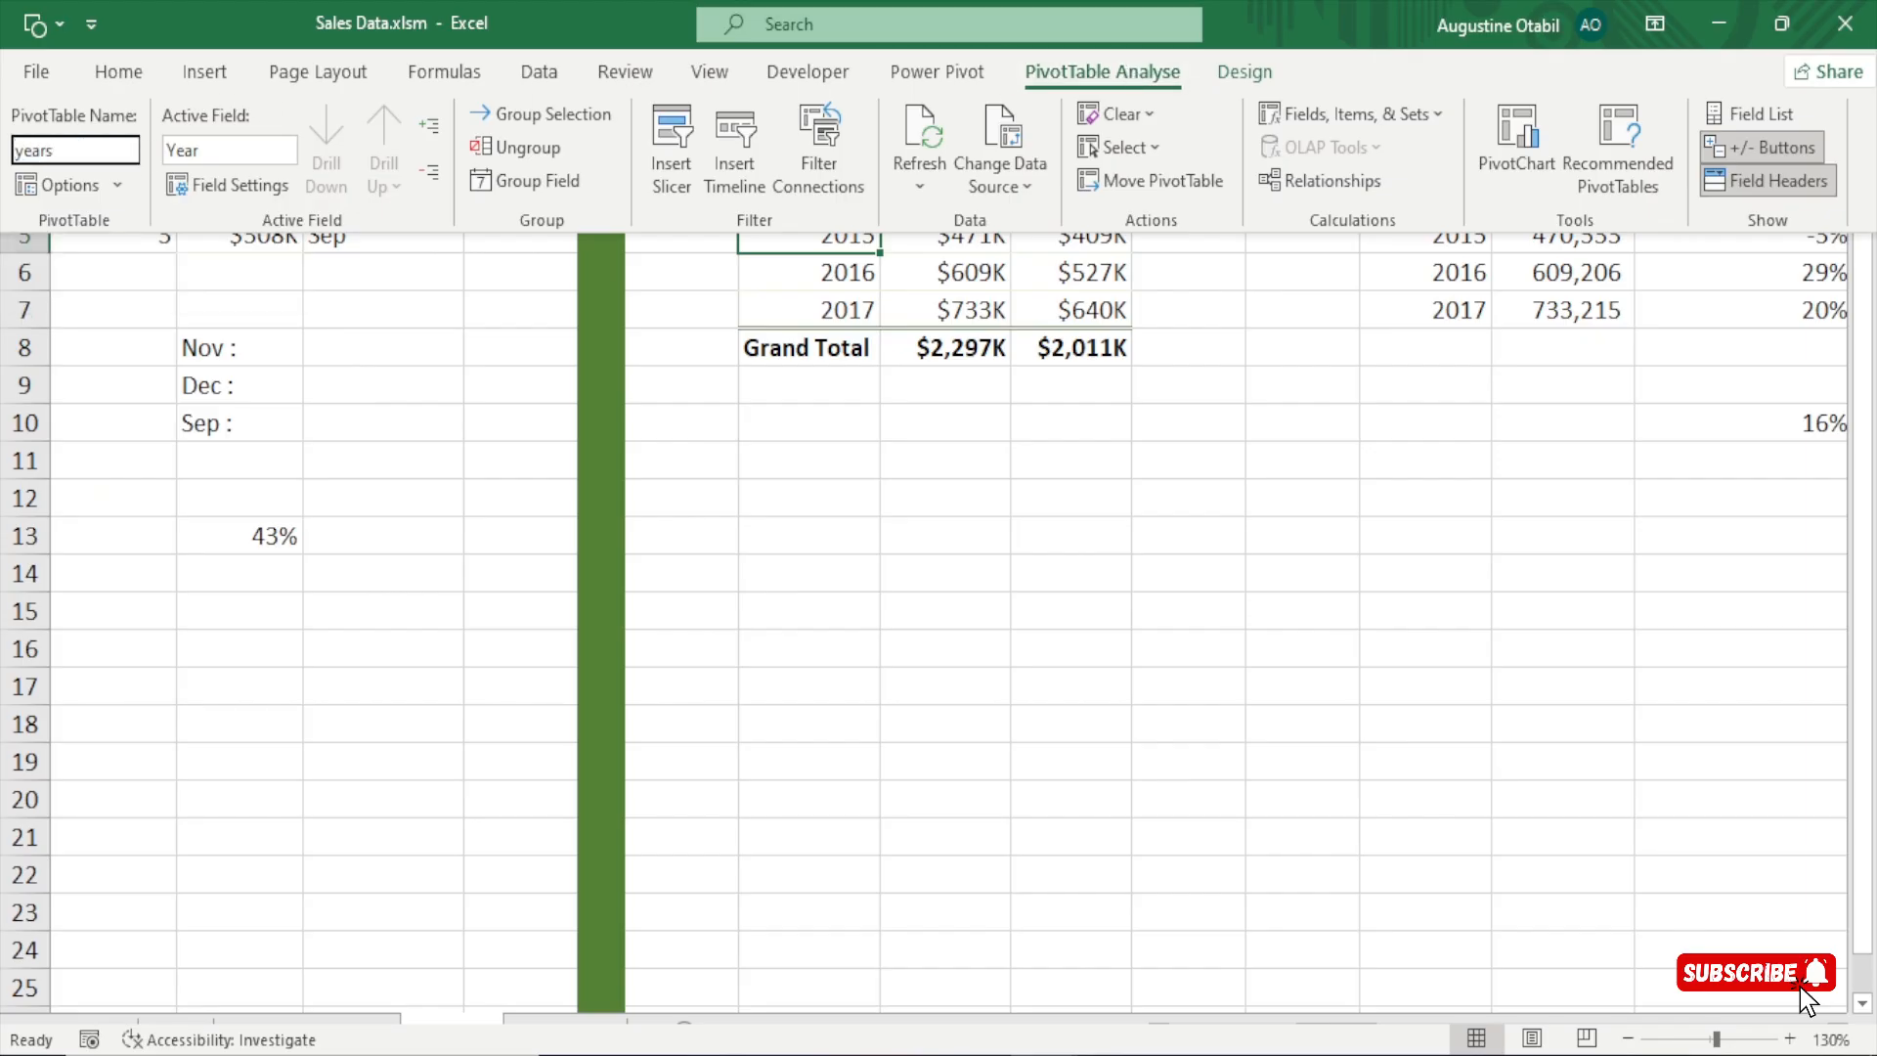
key(Return)
click(1371, 600)
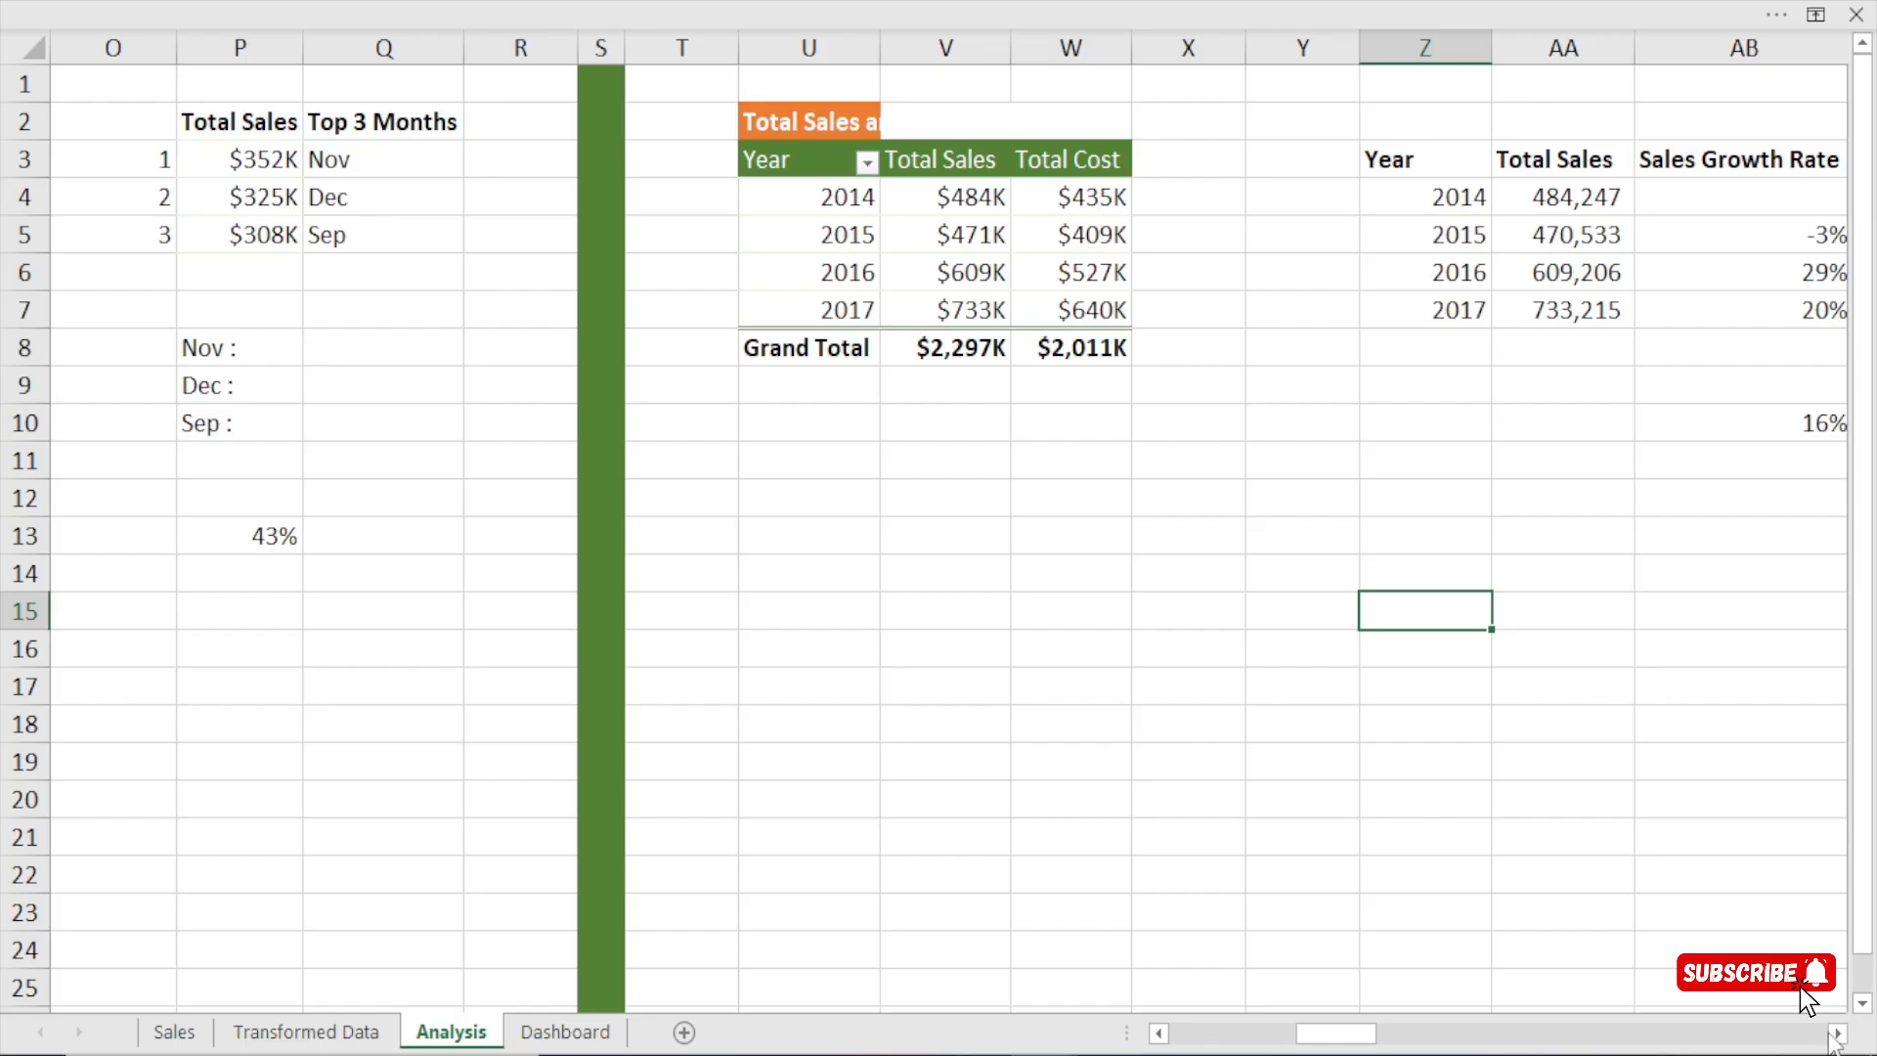
Rename the pivot table that breaks total sales down by Day Name as days.
drag(1837, 1038, 1837, 1038)
click(524, 294)
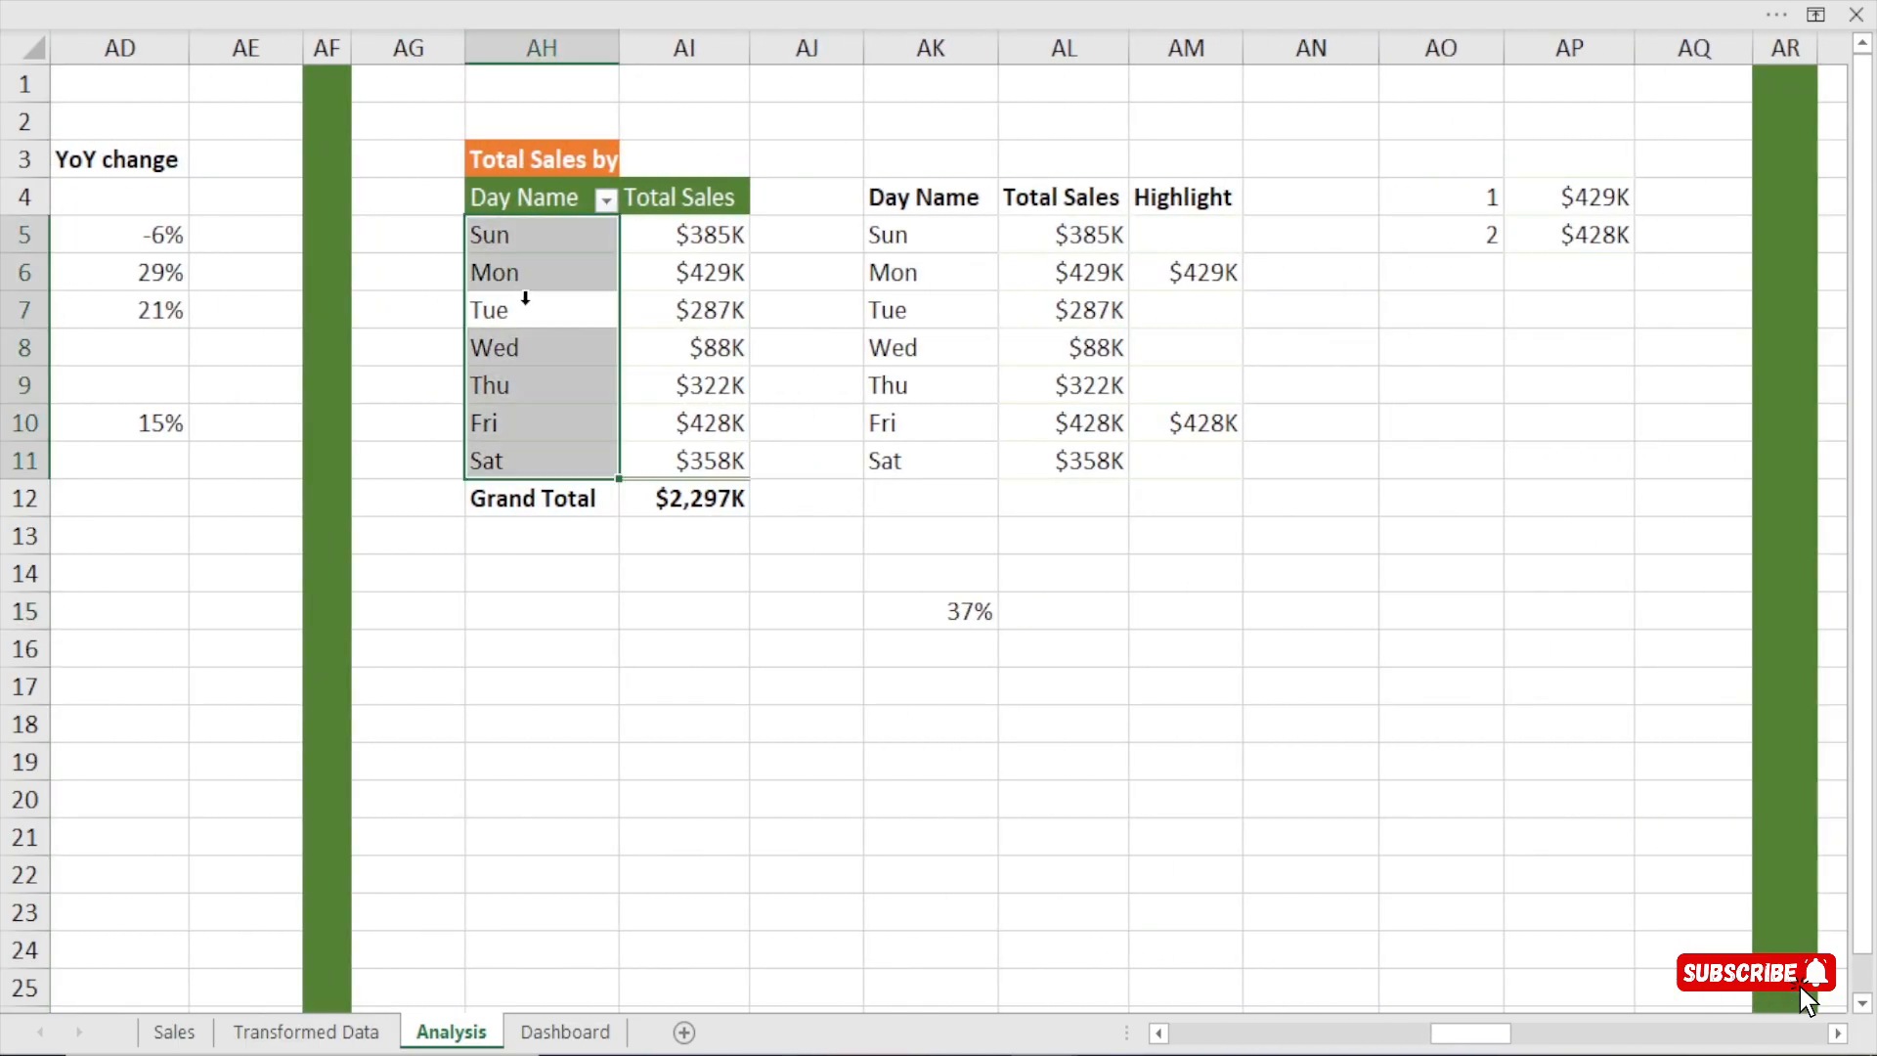
click(714, 2)
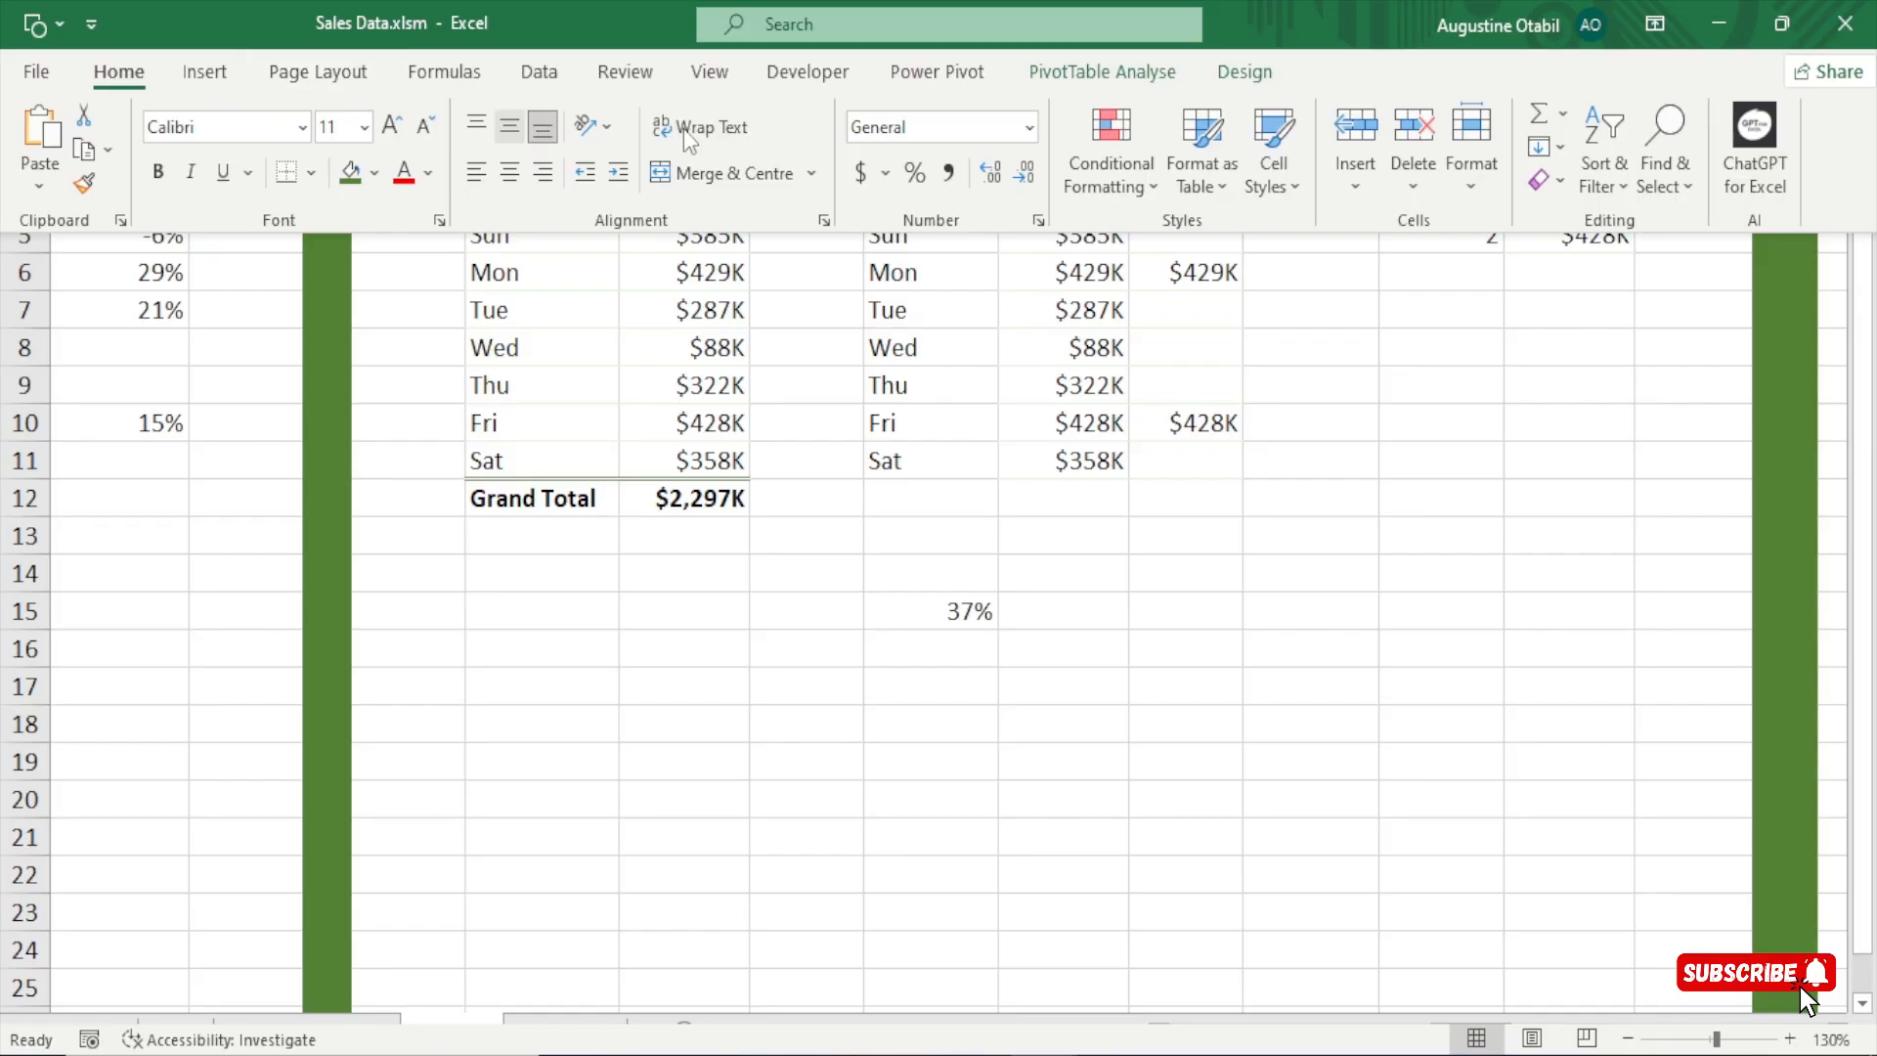
click(498, 323)
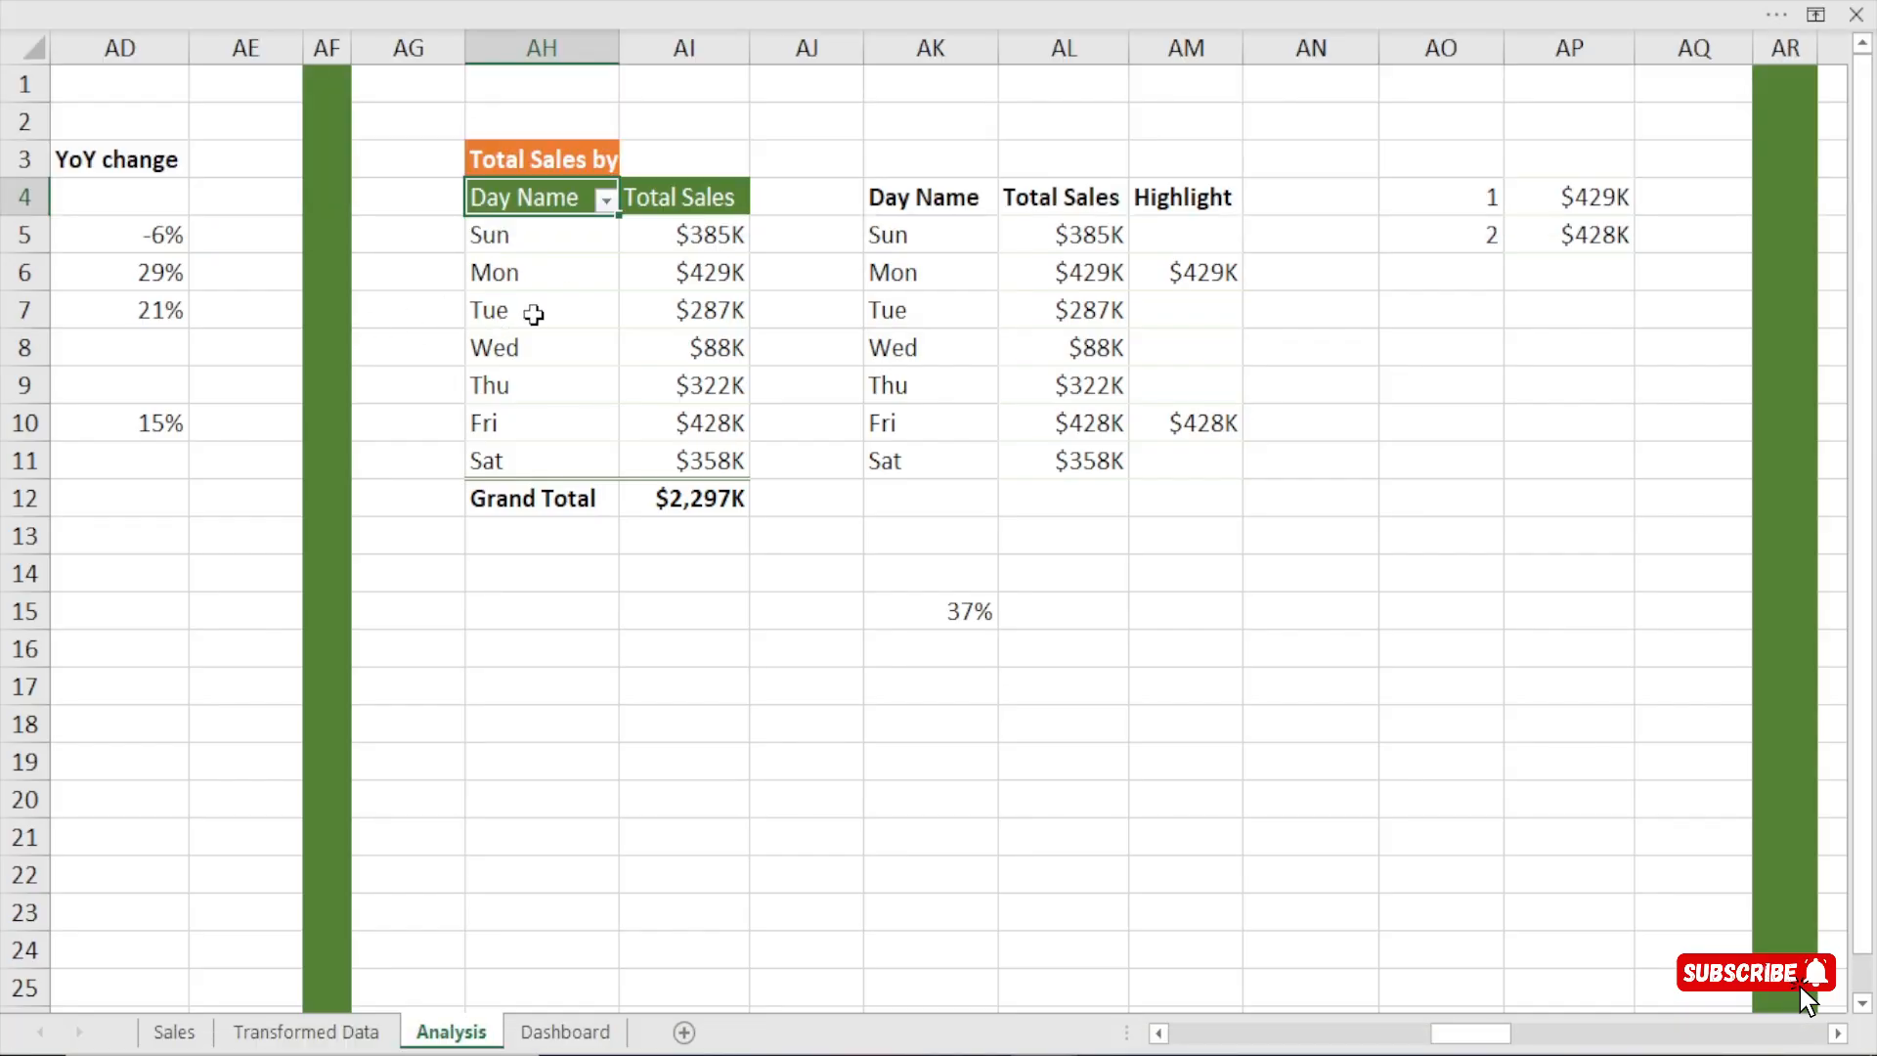
click(975, 6)
click(1102, 72)
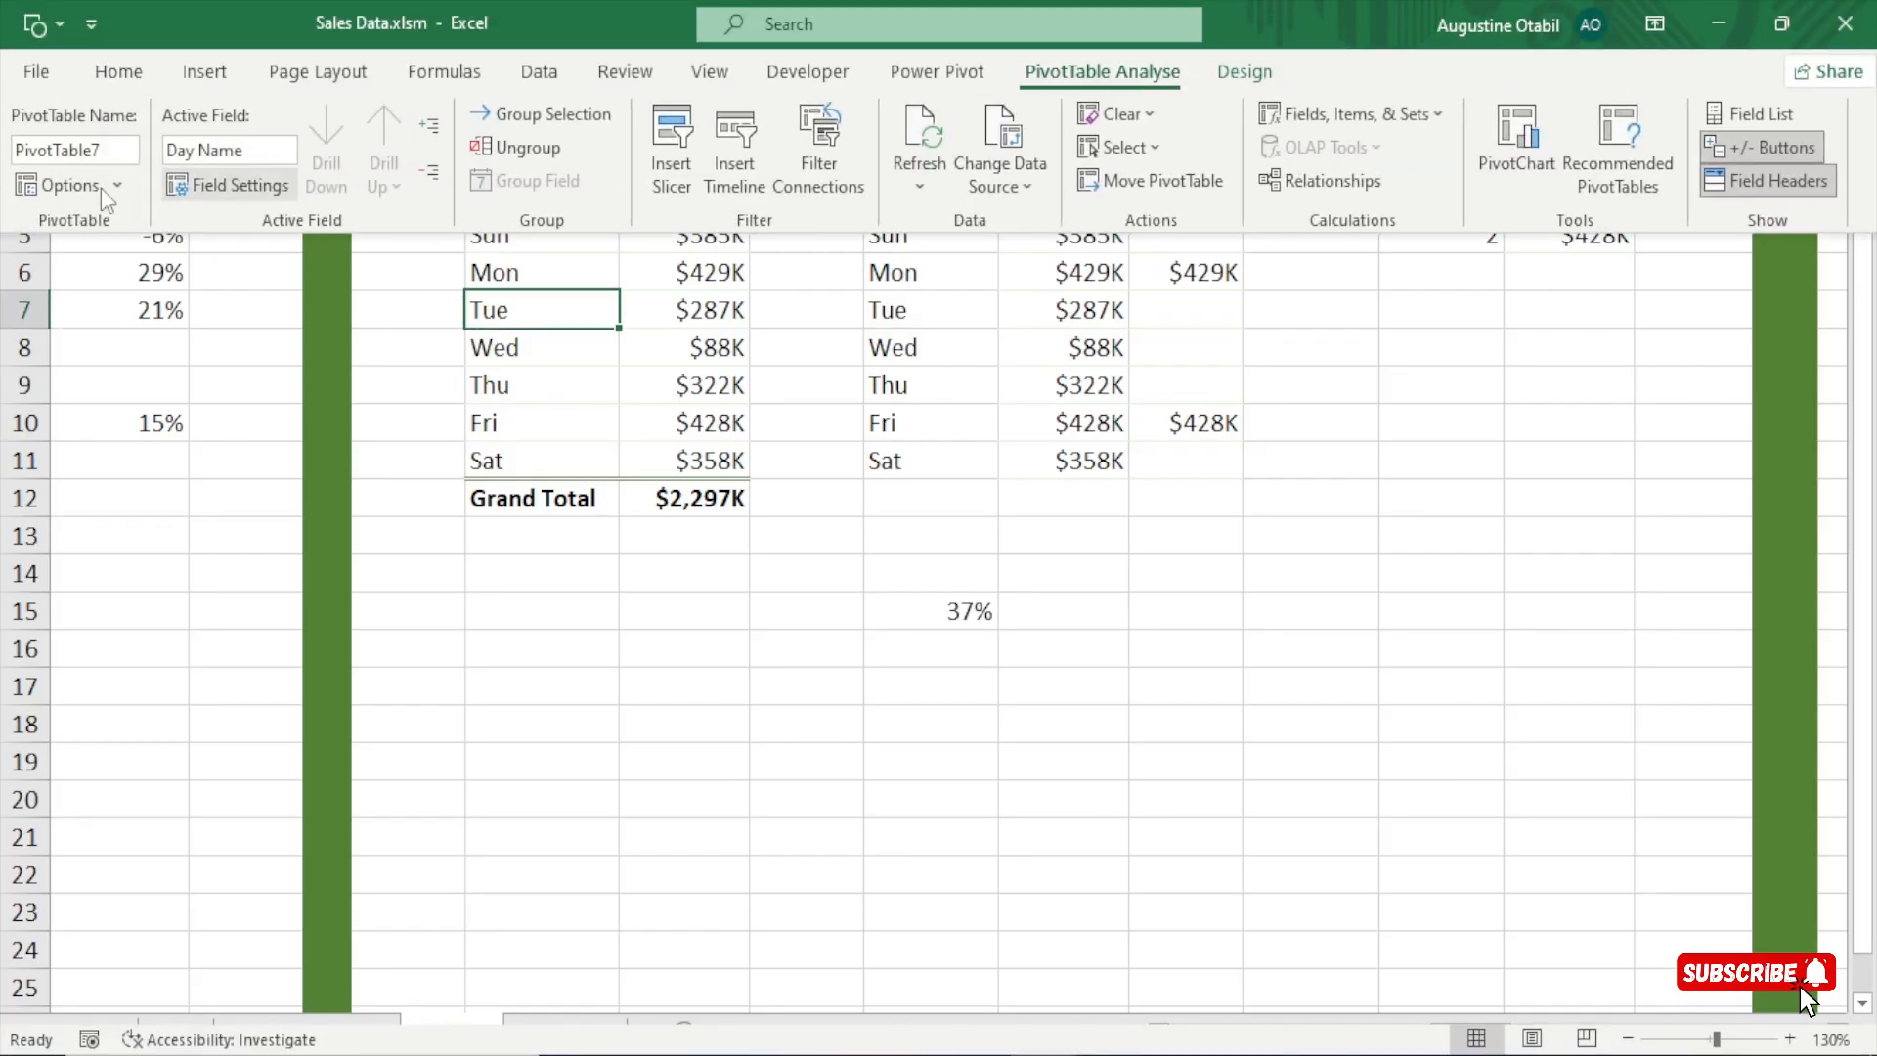
click(39, 150)
text(days)
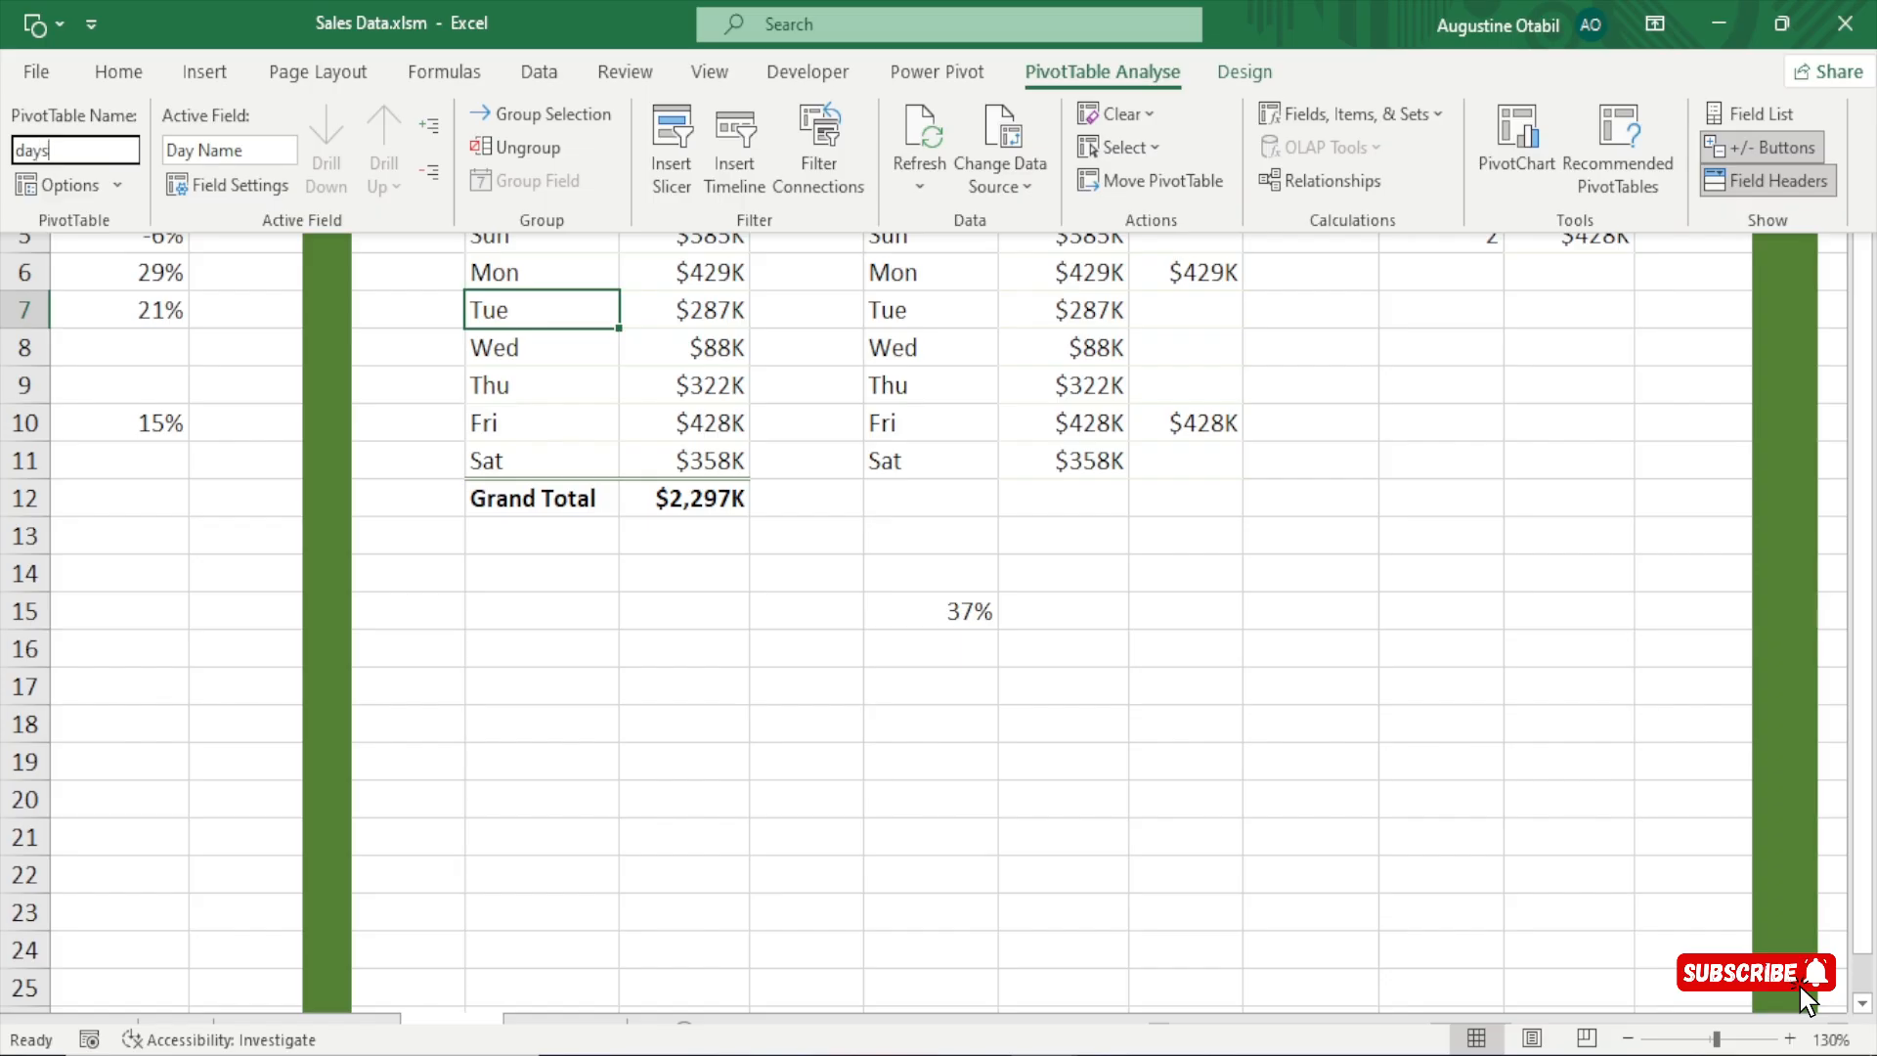
key(Return)
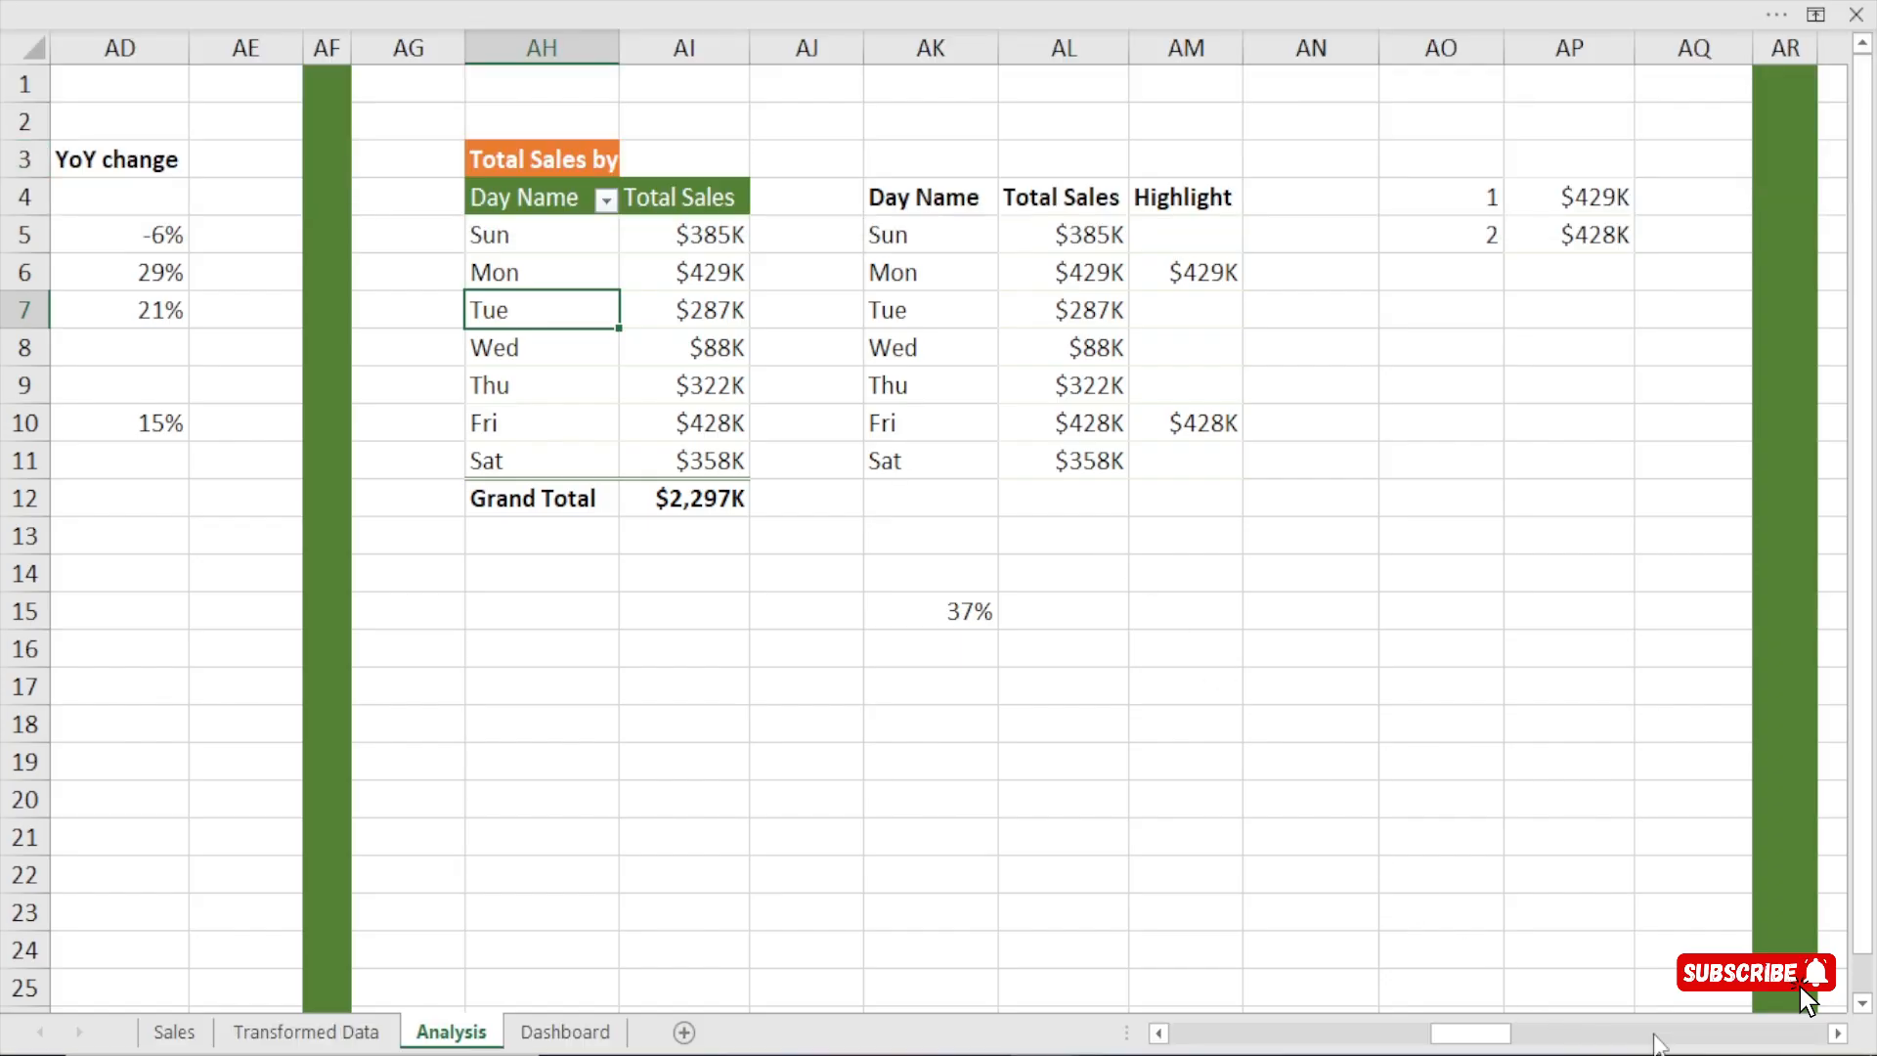
Rename the WeekType pivot table on the Analysis sheet as week.
drag(1838, 1036, 1838, 1036)
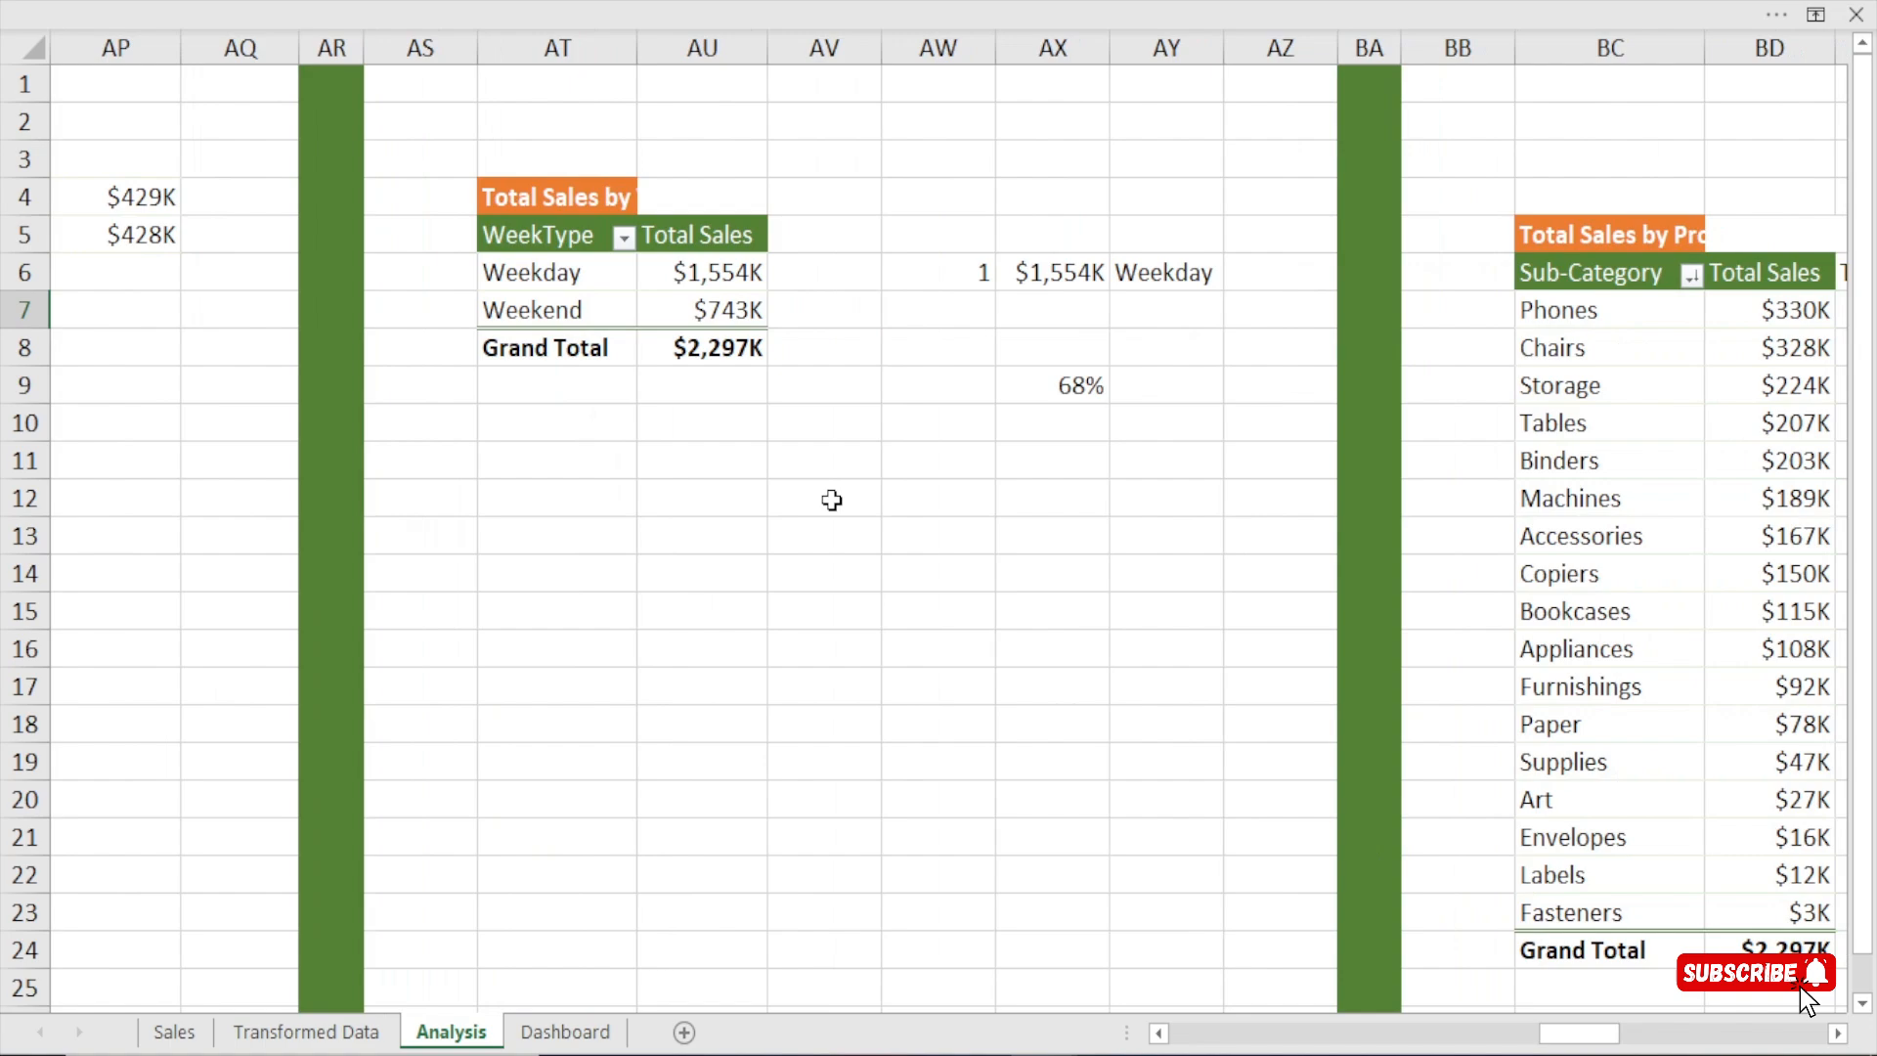
click(579, 277)
click(852, 2)
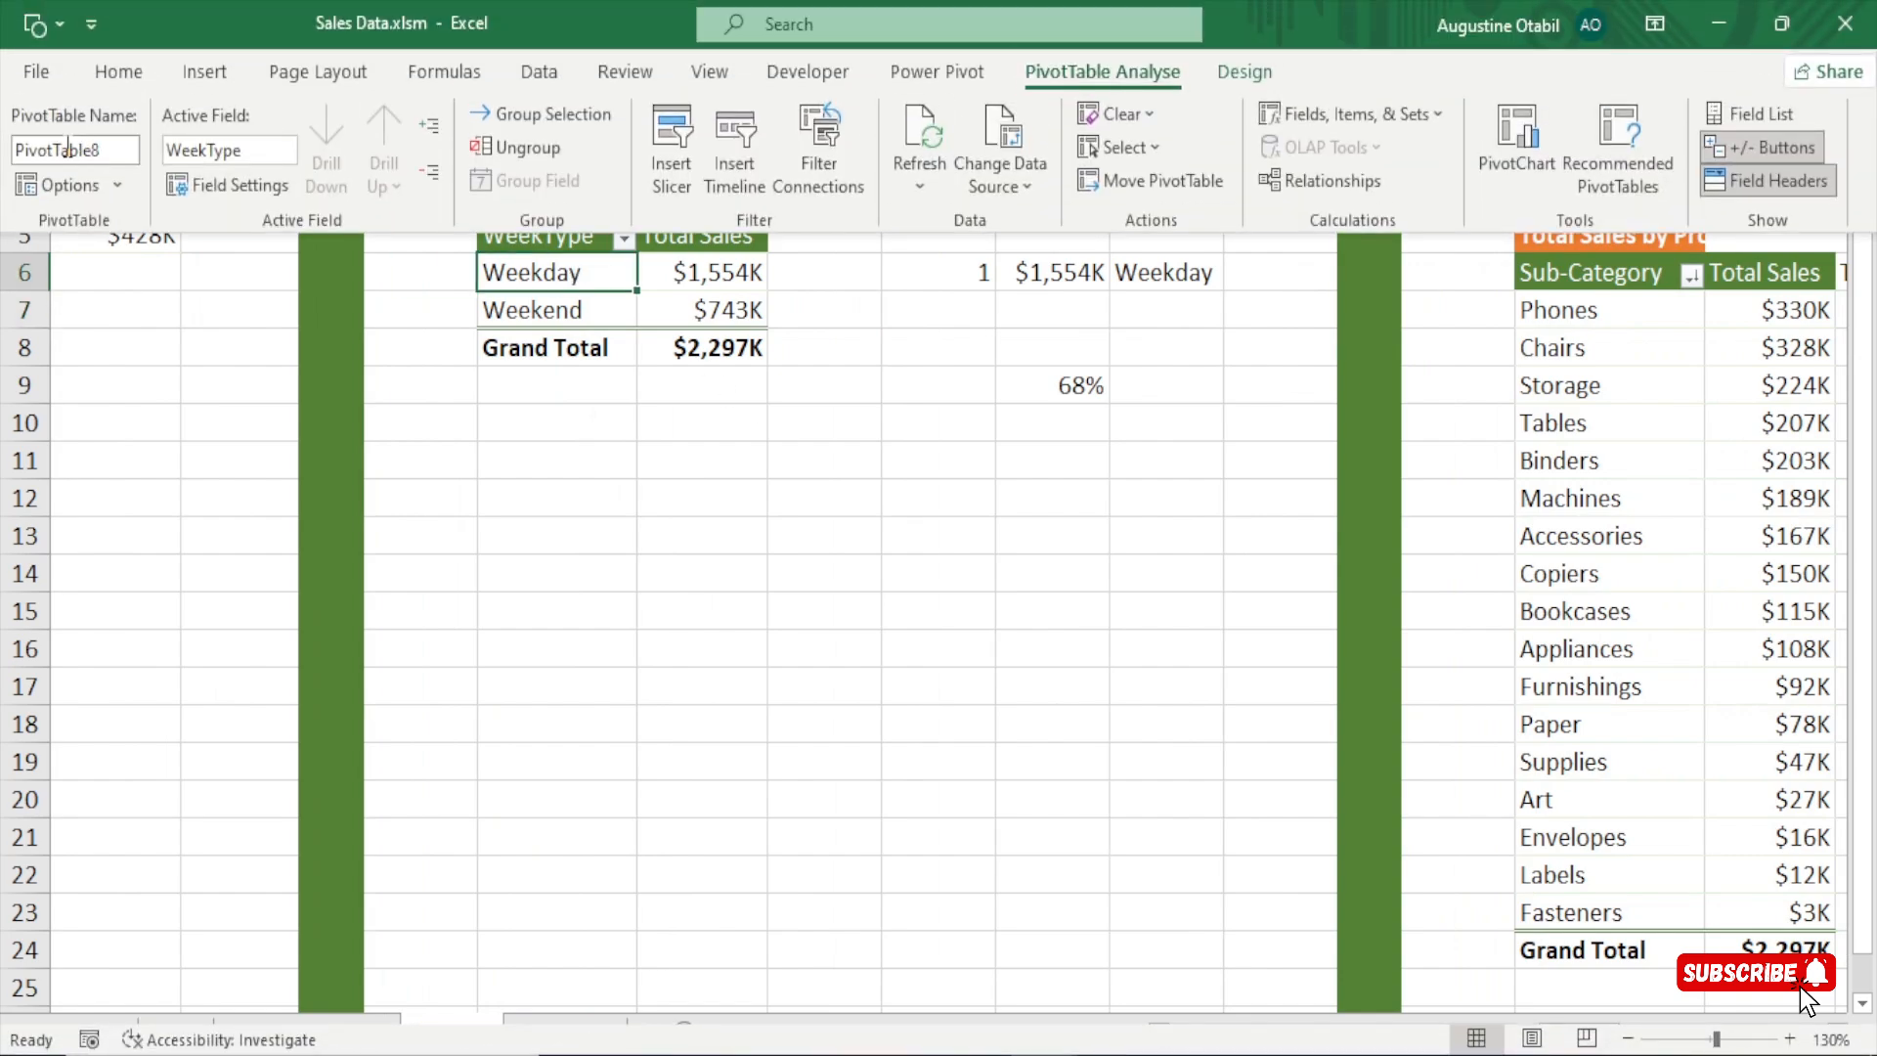
click(67, 149)
text(weektype)
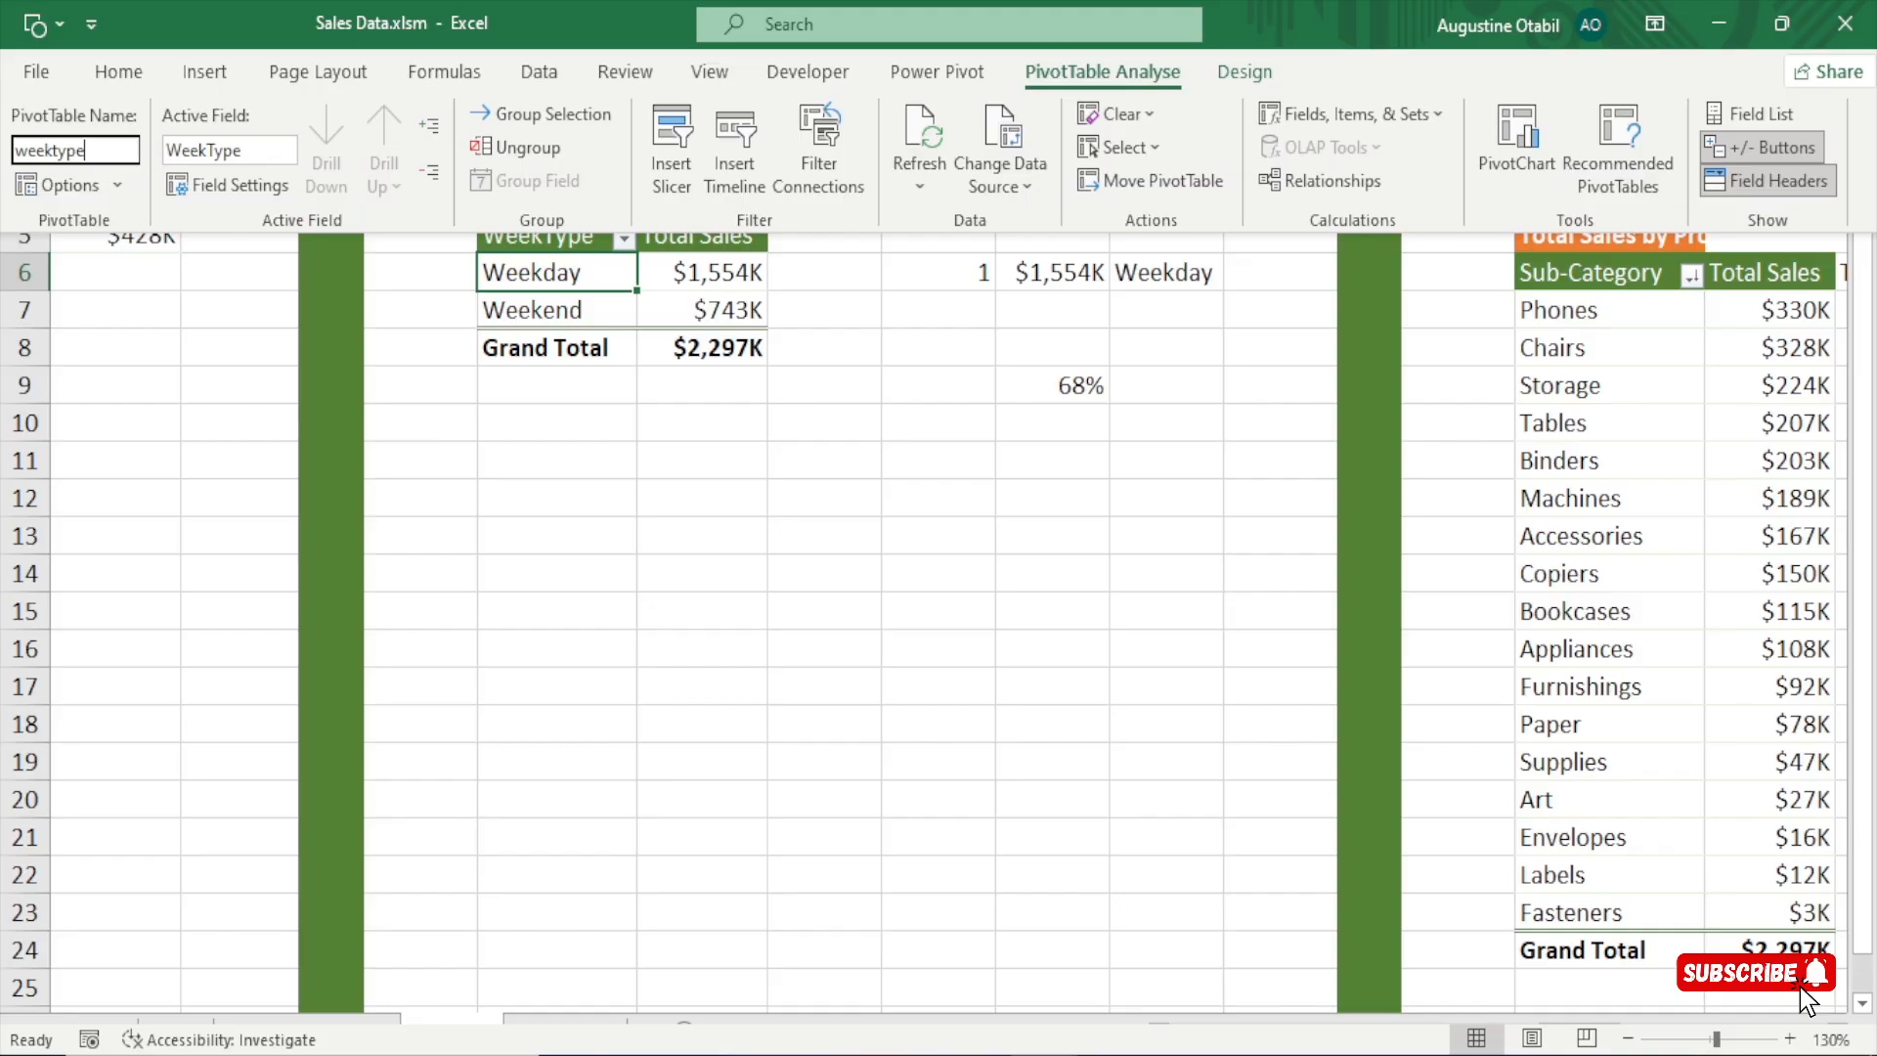
key(Return)
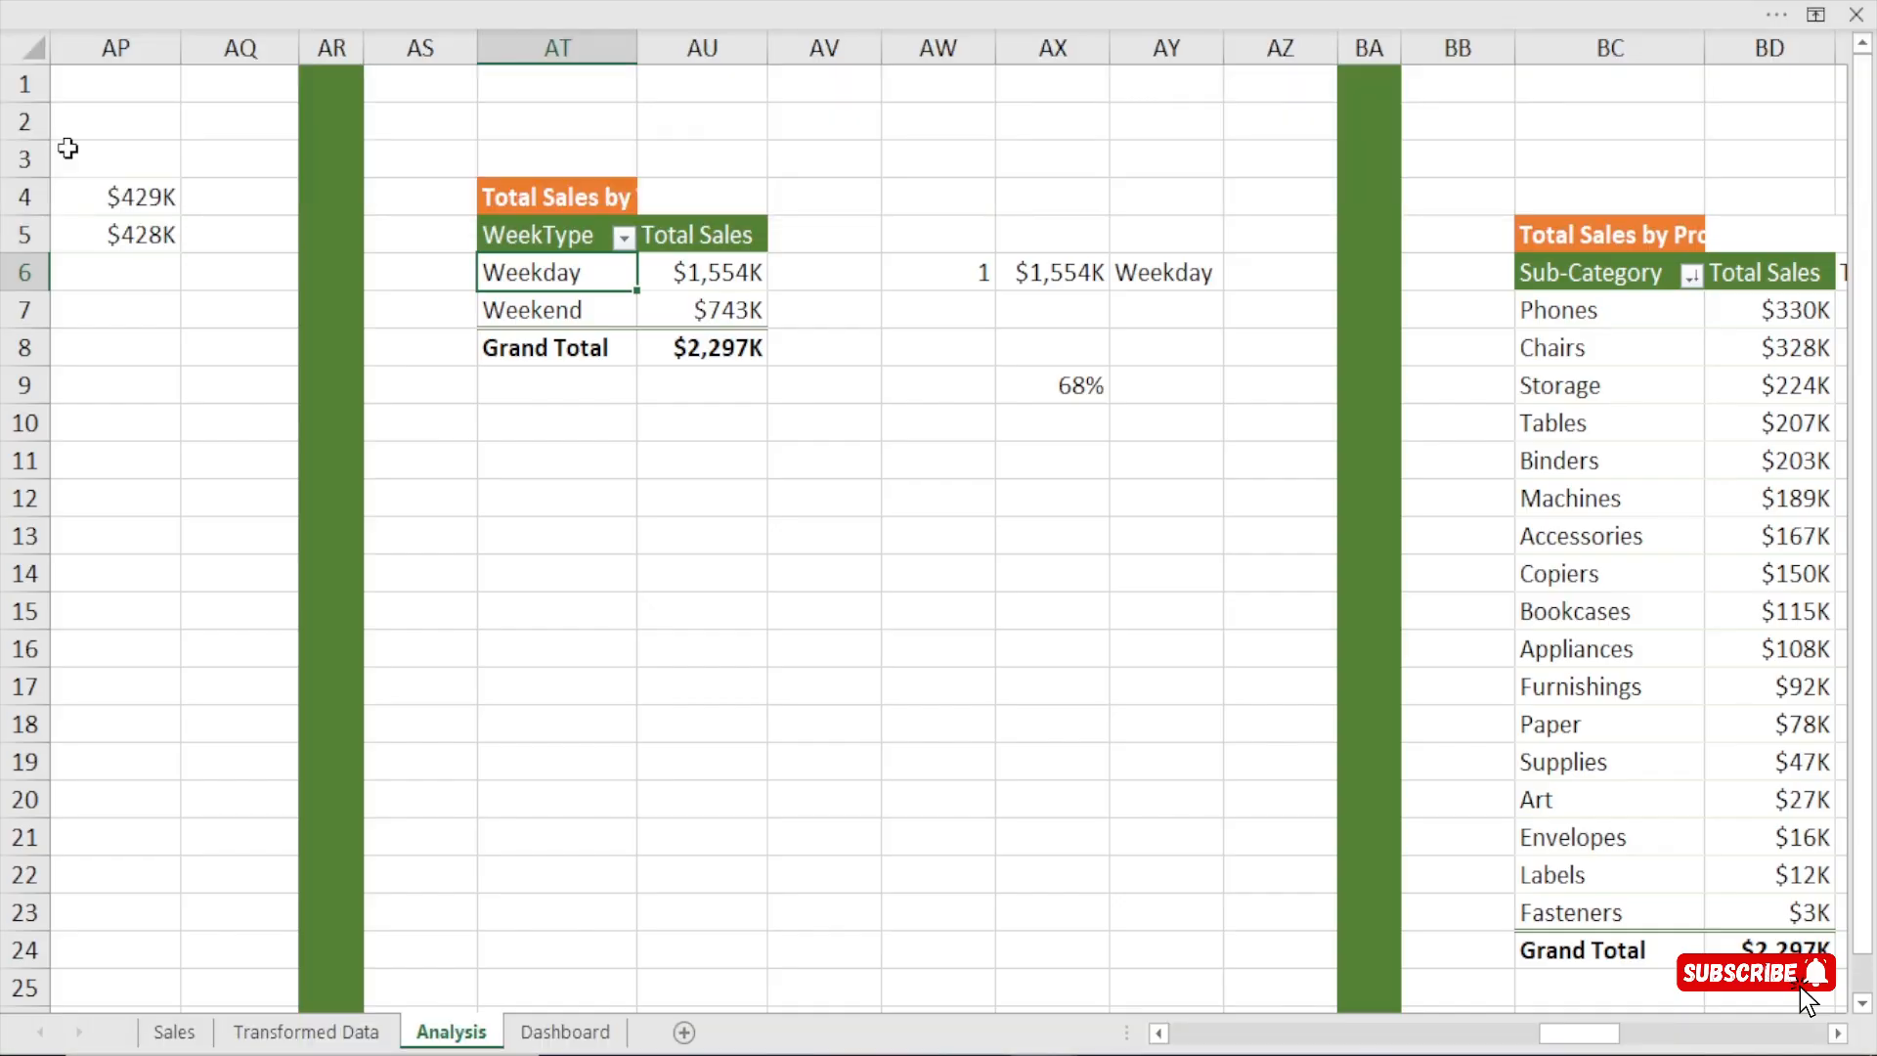
Rename the Sub-Category total sales pivot table as Sub_categories.
click(1544, 500)
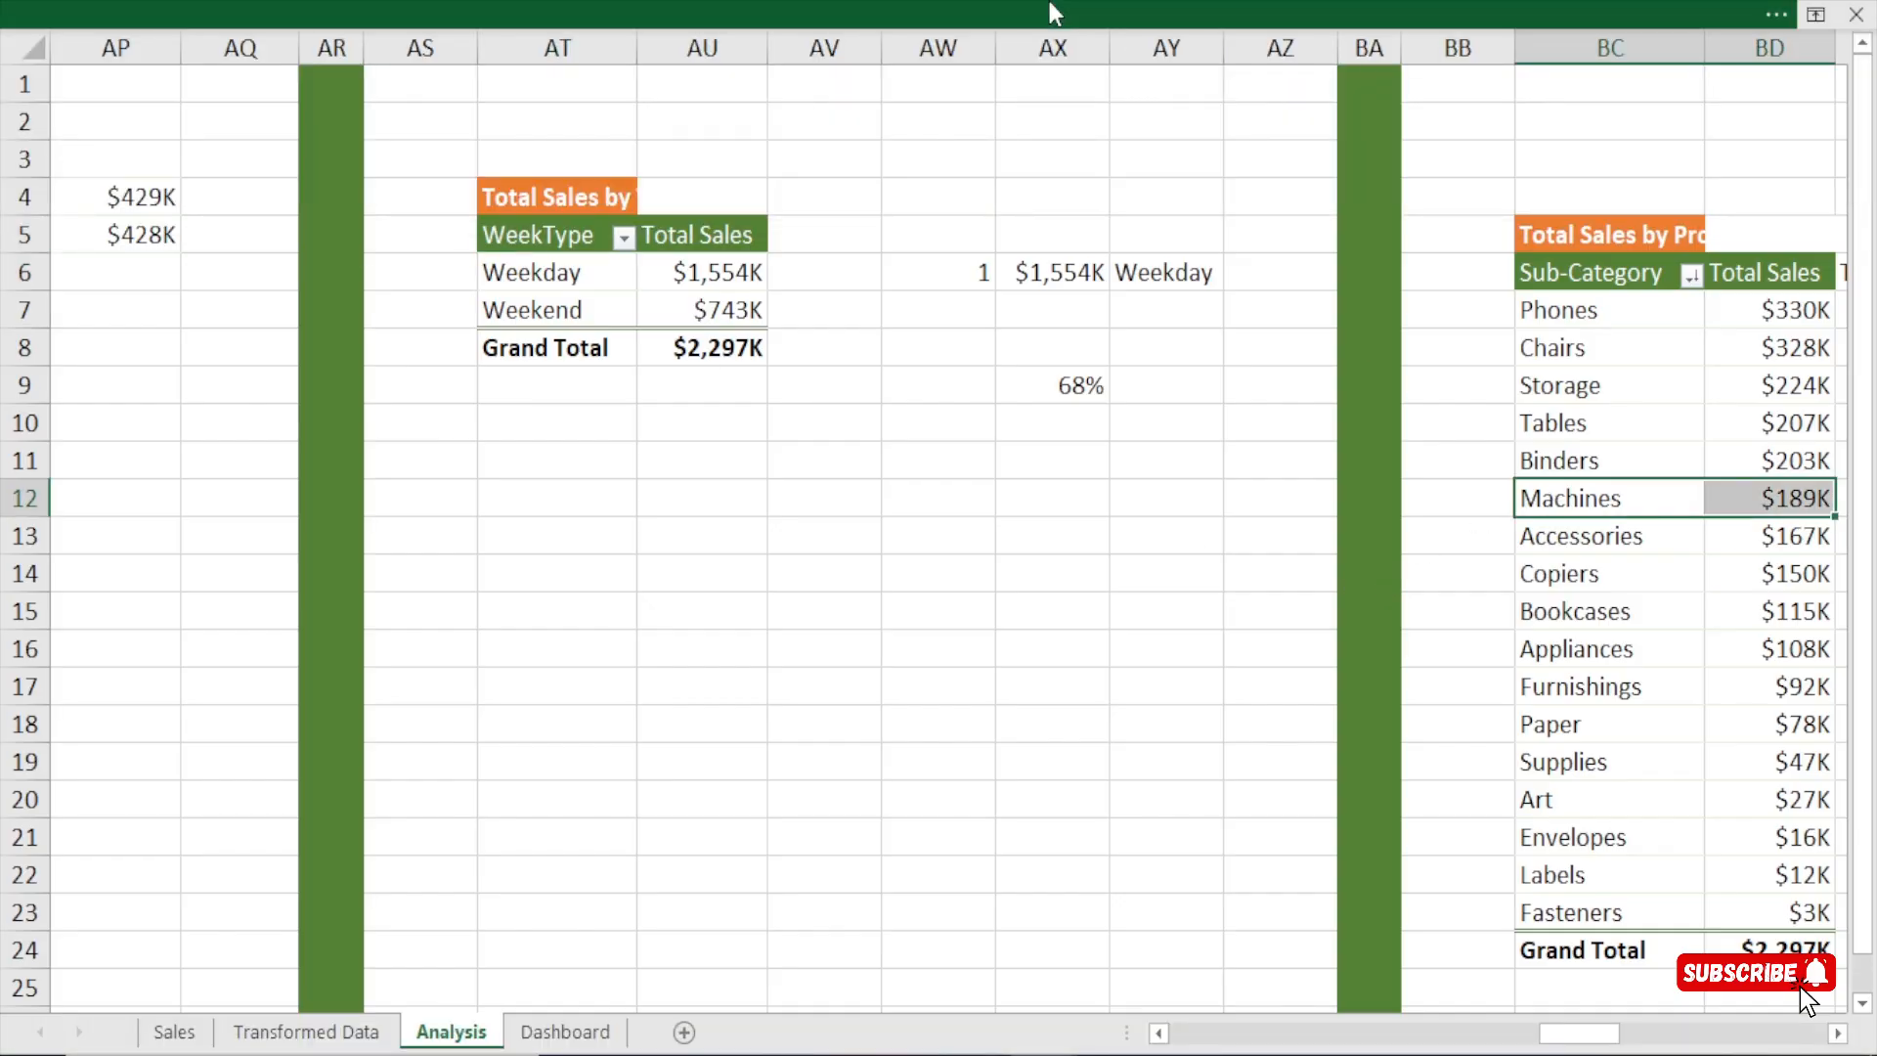
click(1047, 2)
click(31, 160)
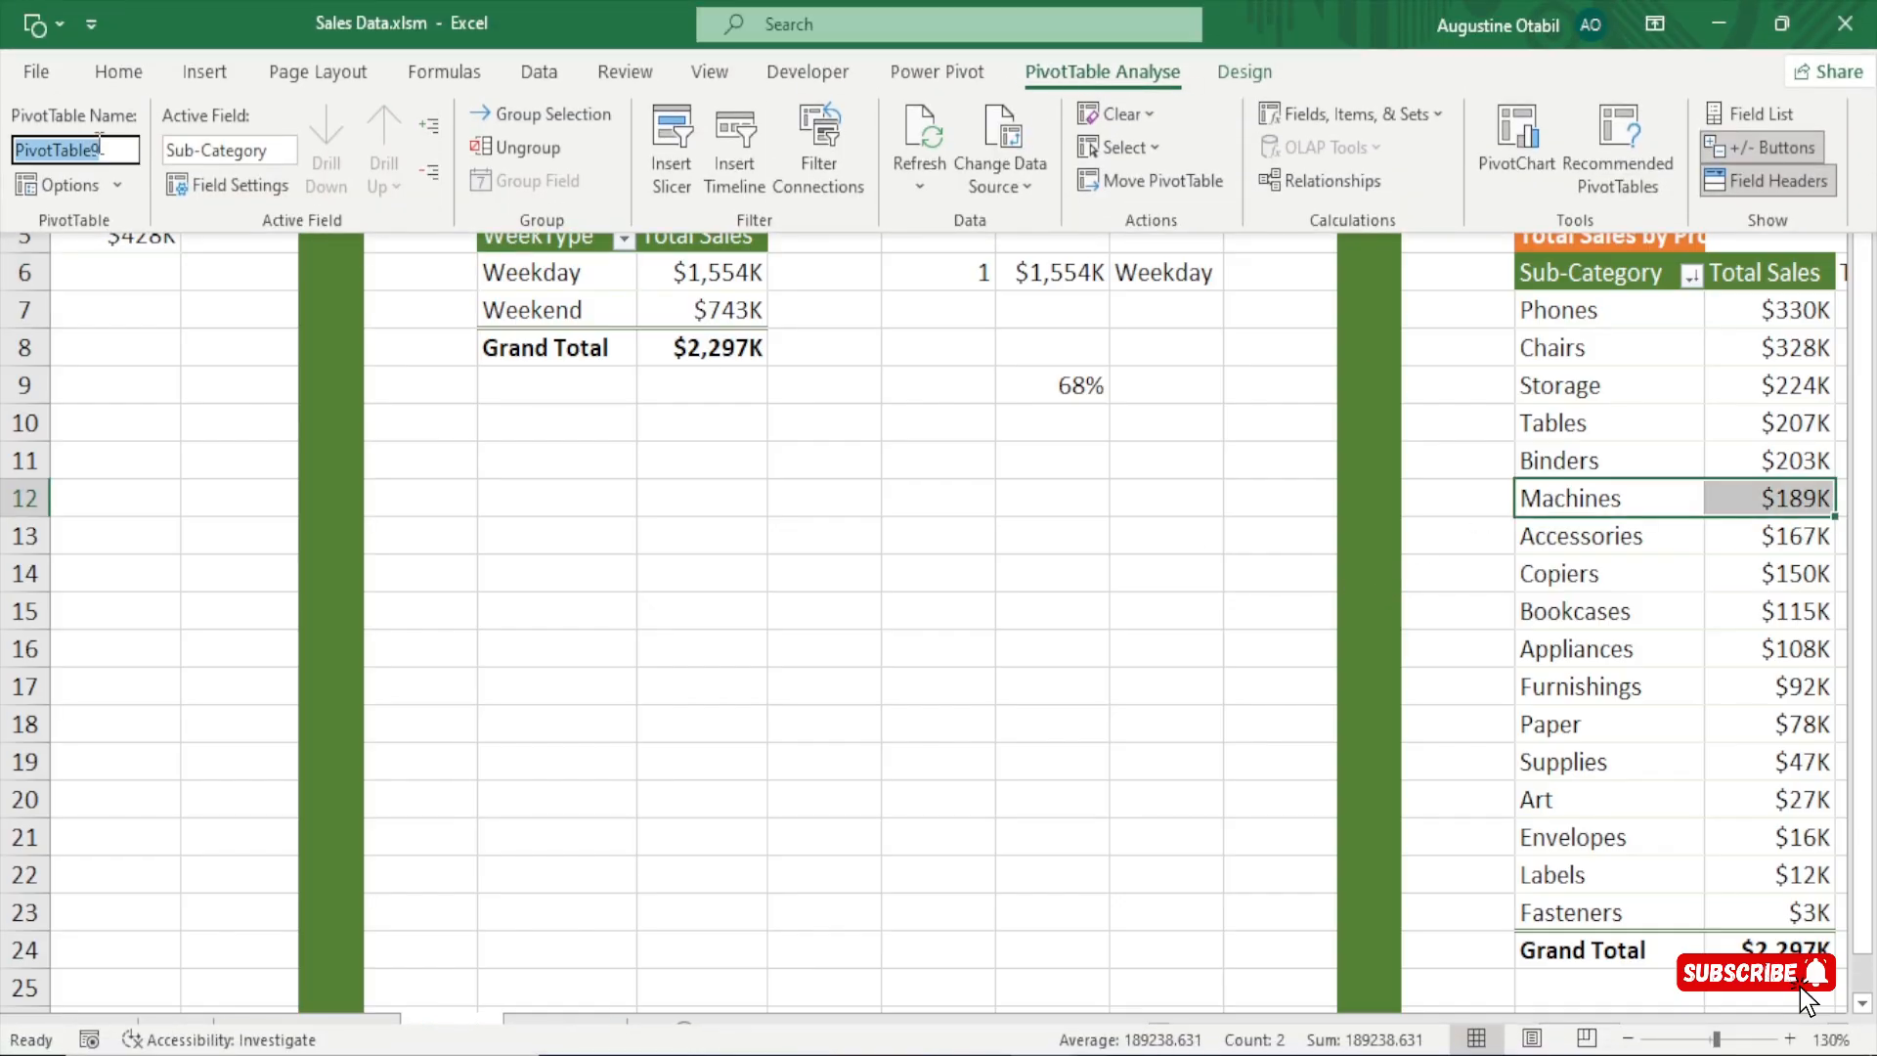
text(Sub_categories)
key(Return)
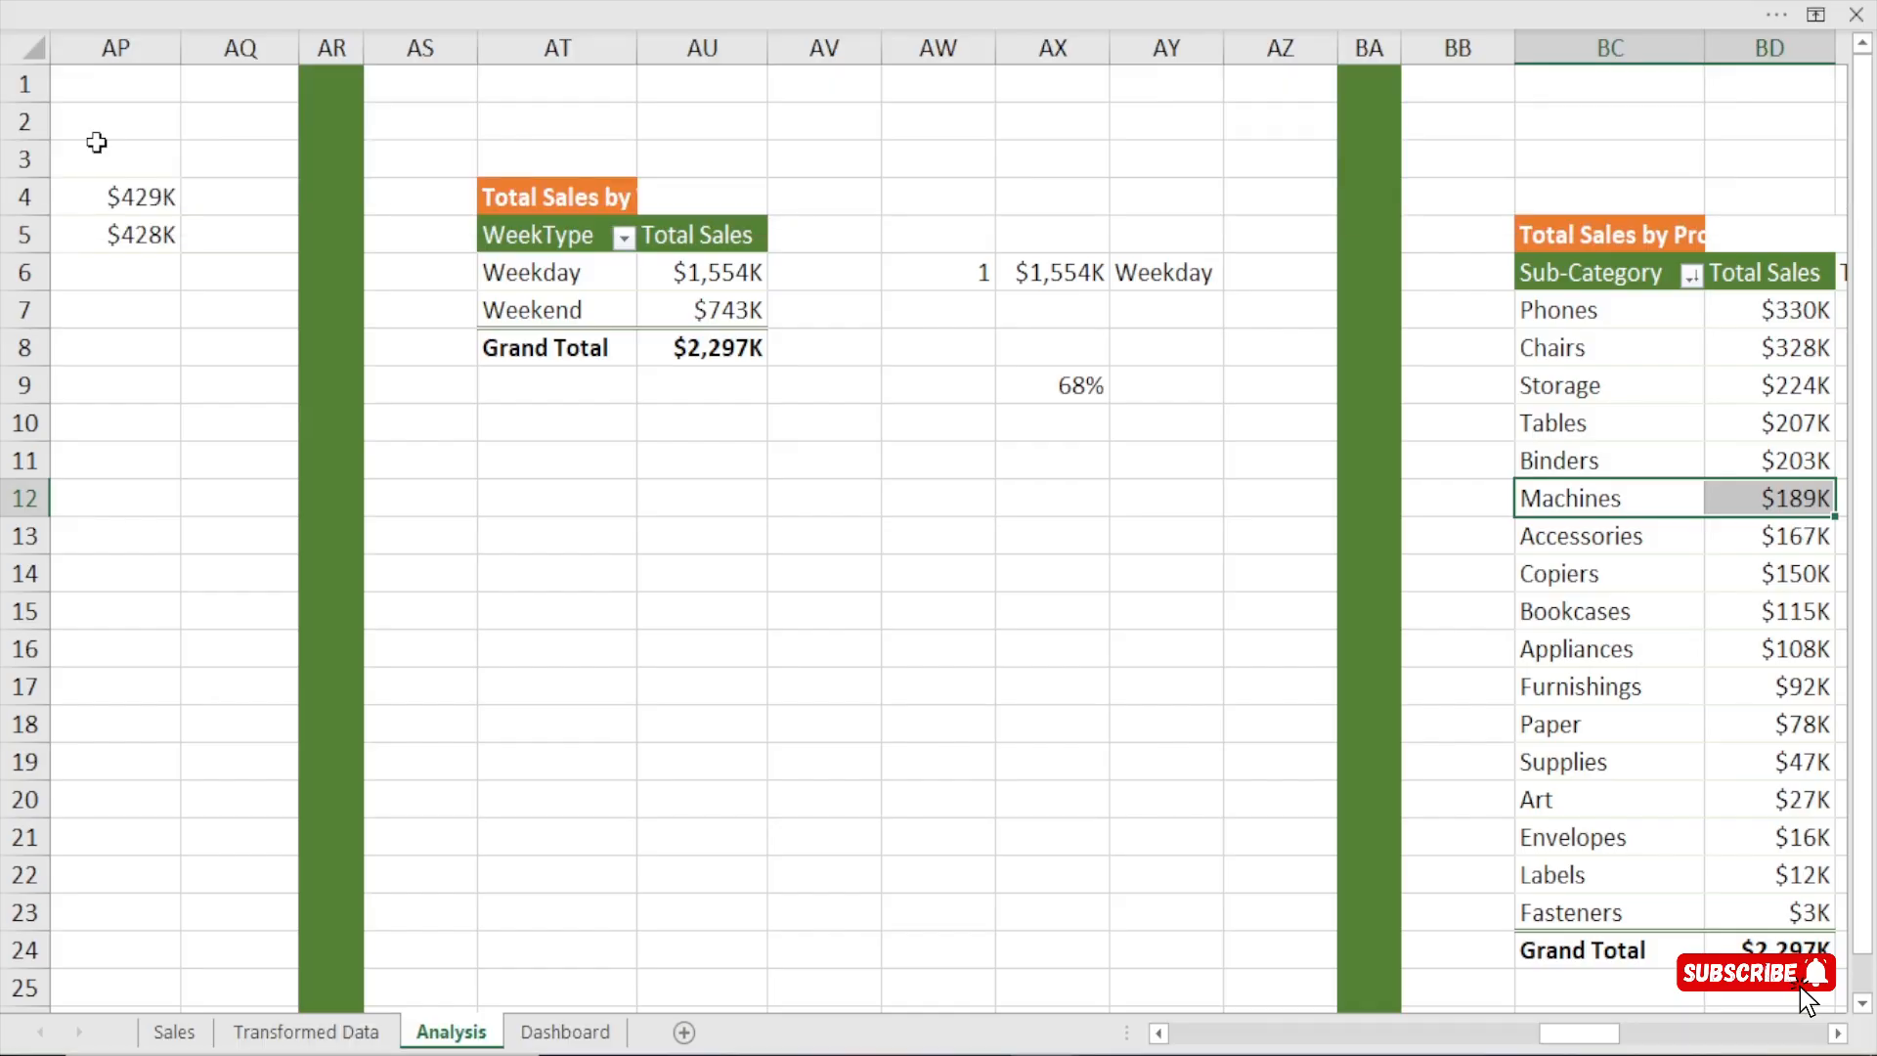
click(598, 523)
Connect the Months slicer on the Dashboard sheet to the KPIs, days and weektype pivot tables in its report connections.
click(585, 1034)
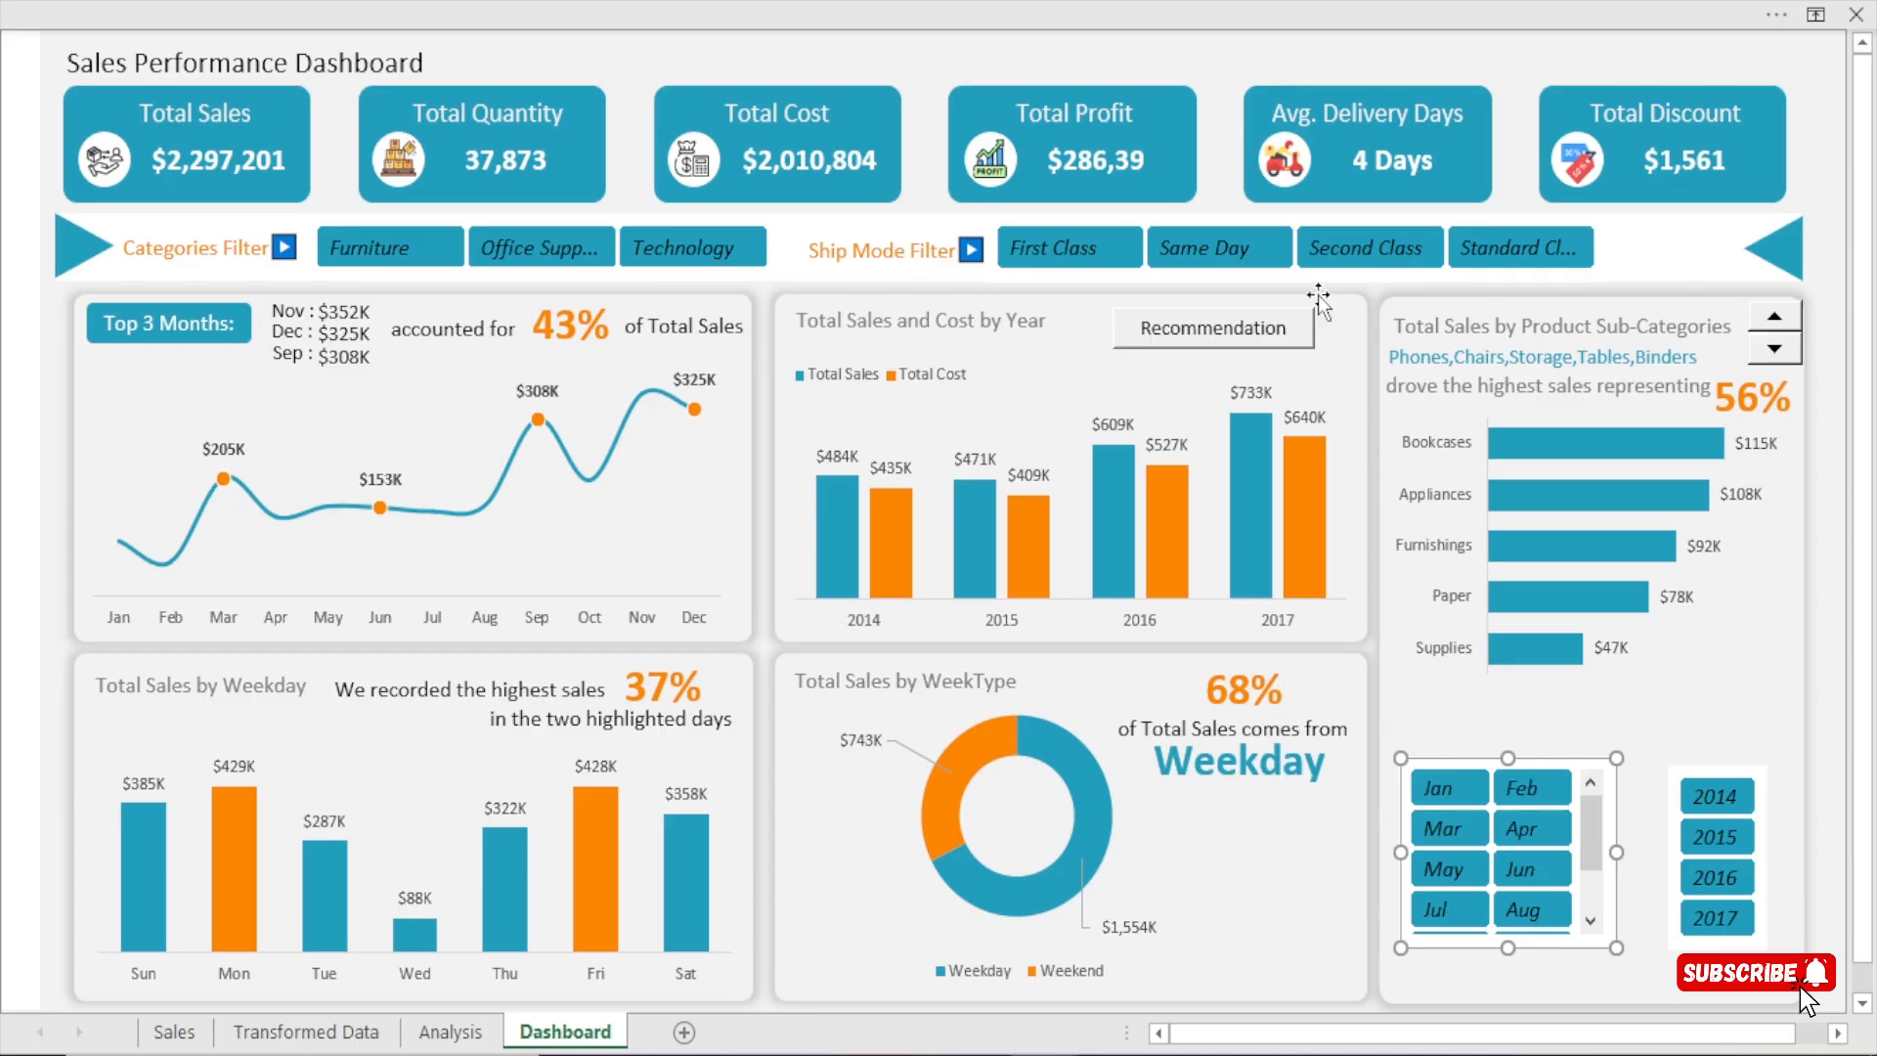
click(1249, 2)
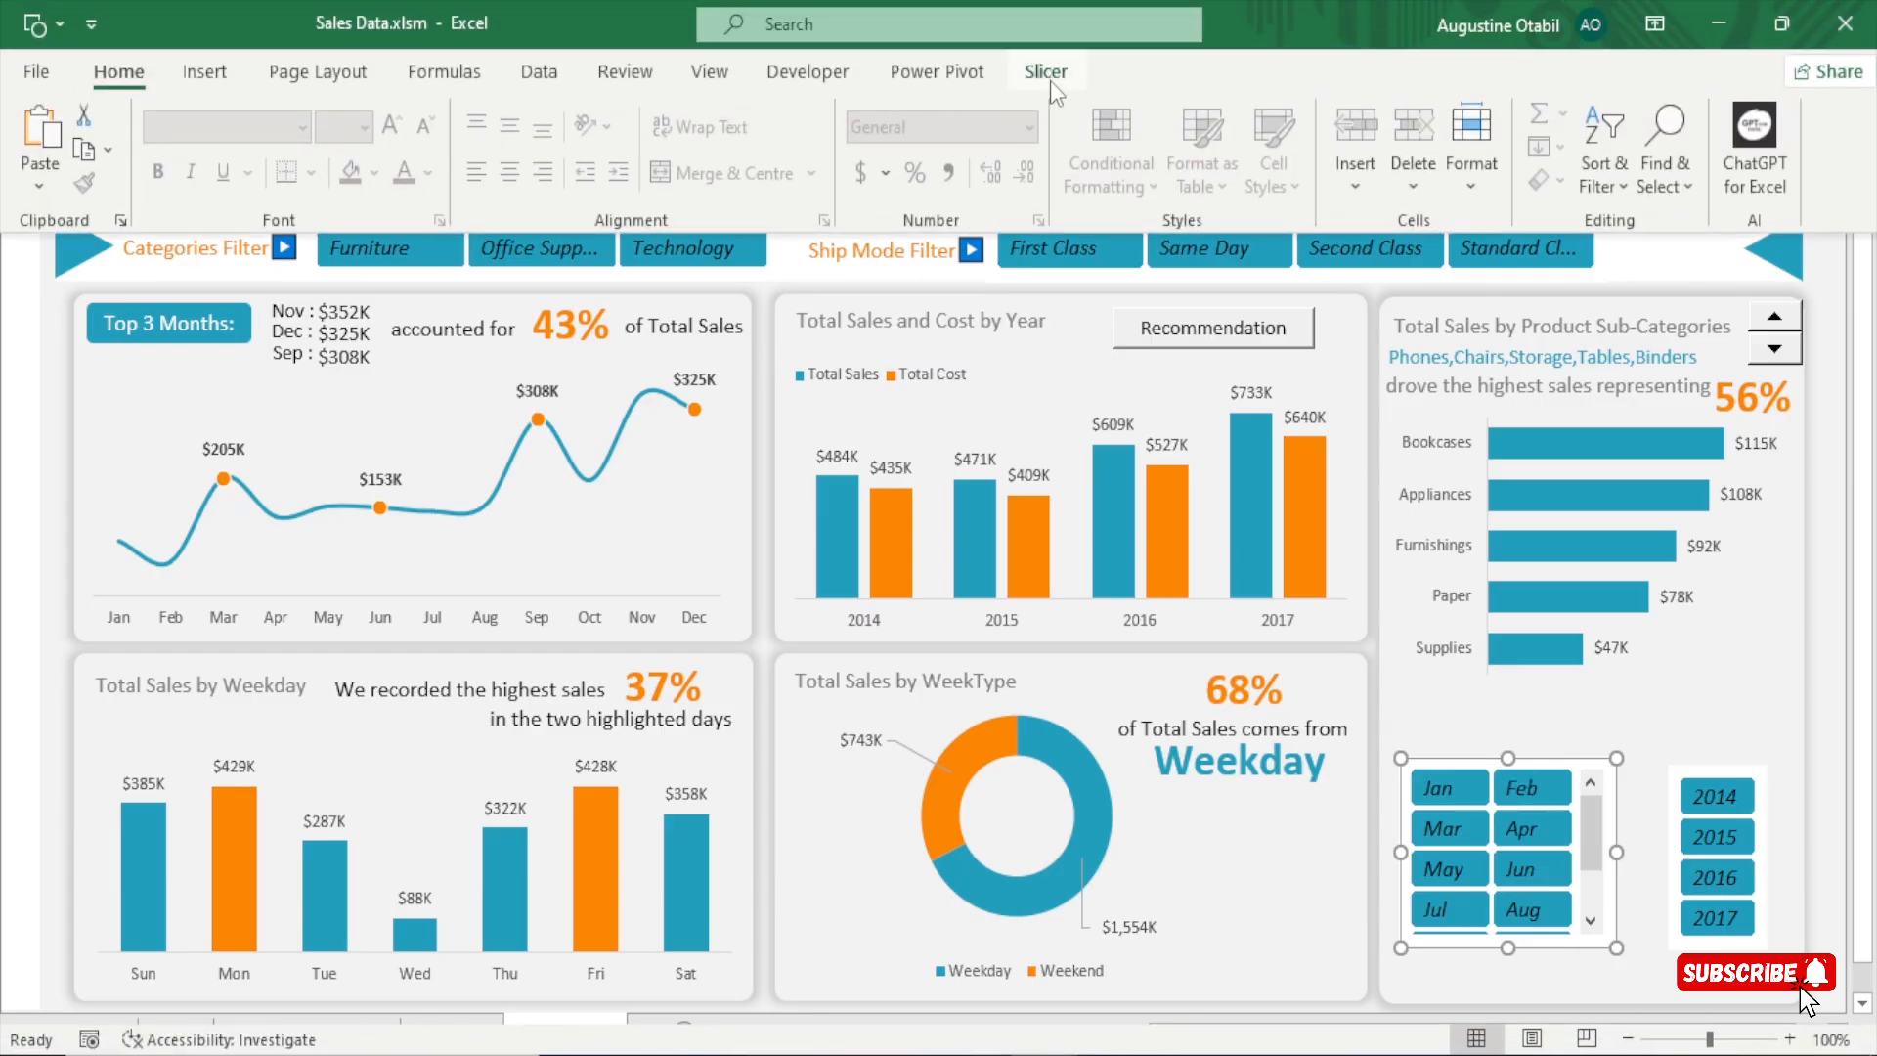
click(1046, 72)
click(334, 149)
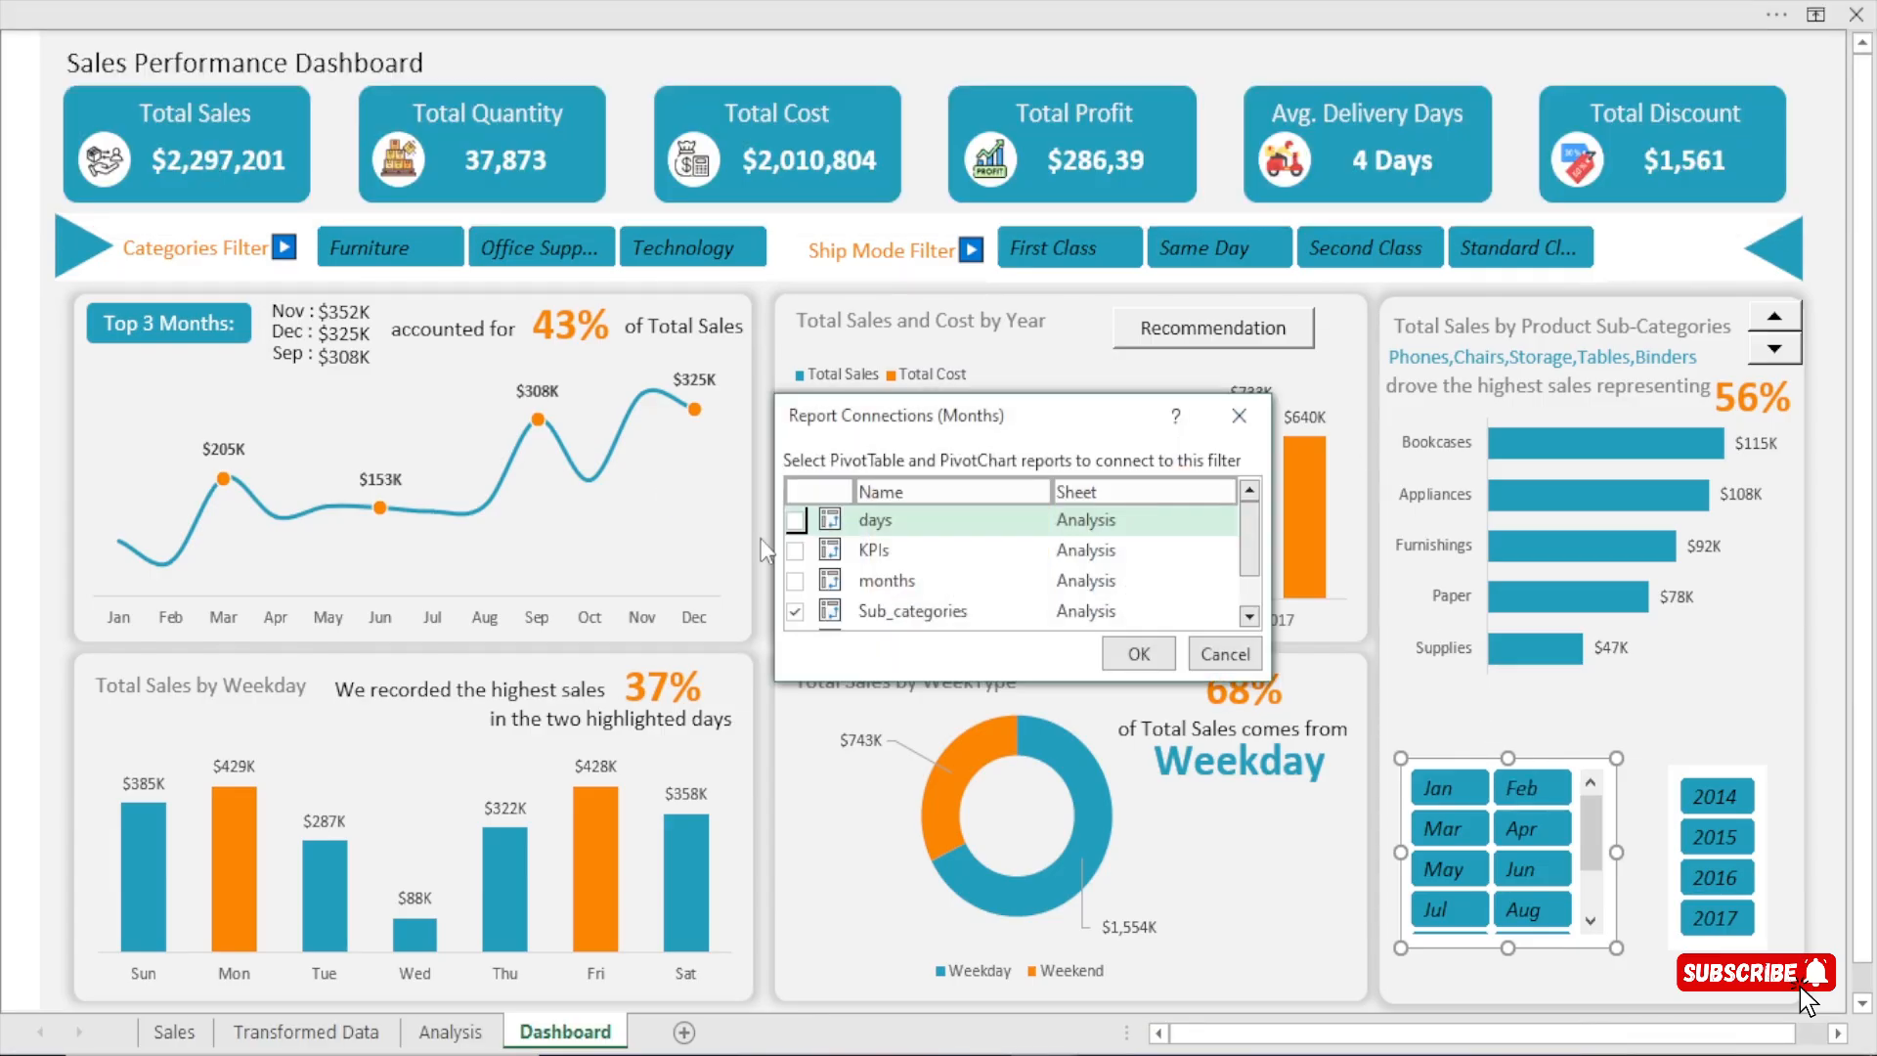
drag(1269, 677, 1354, 826)
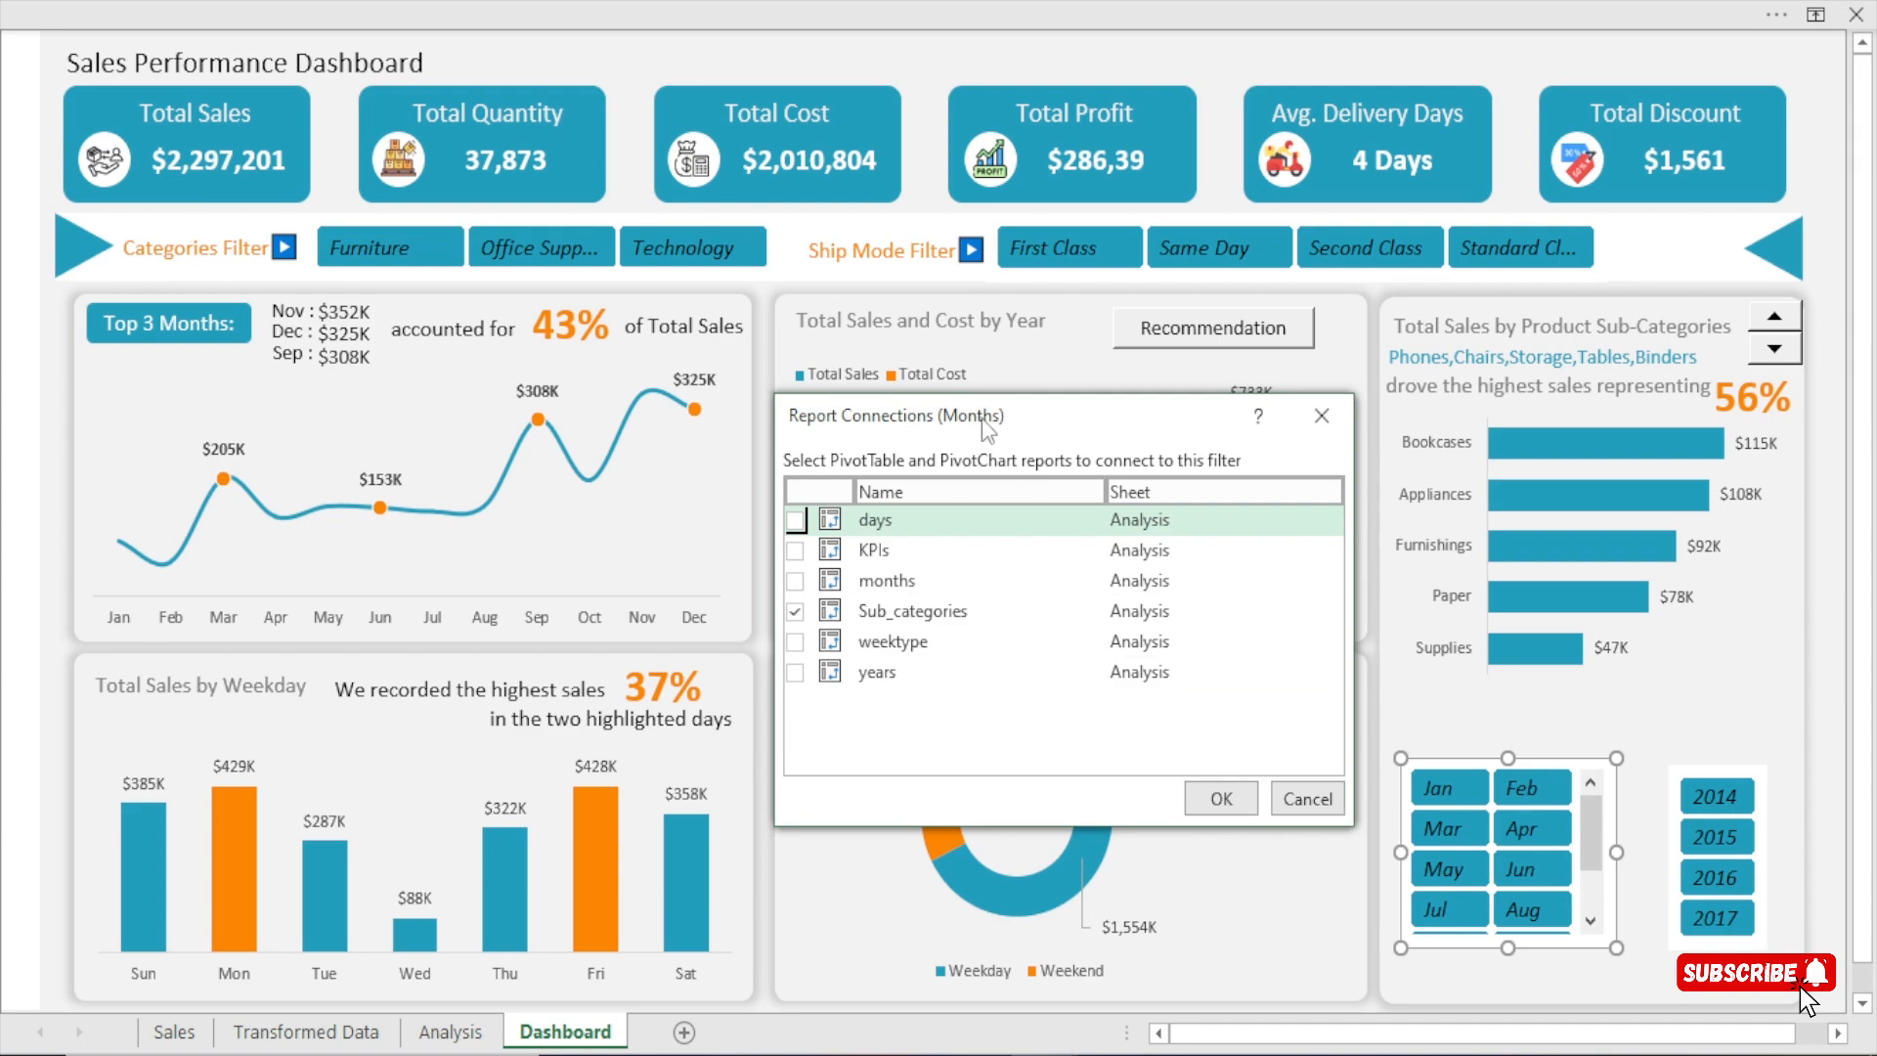
drag(1027, 415, 1439, 333)
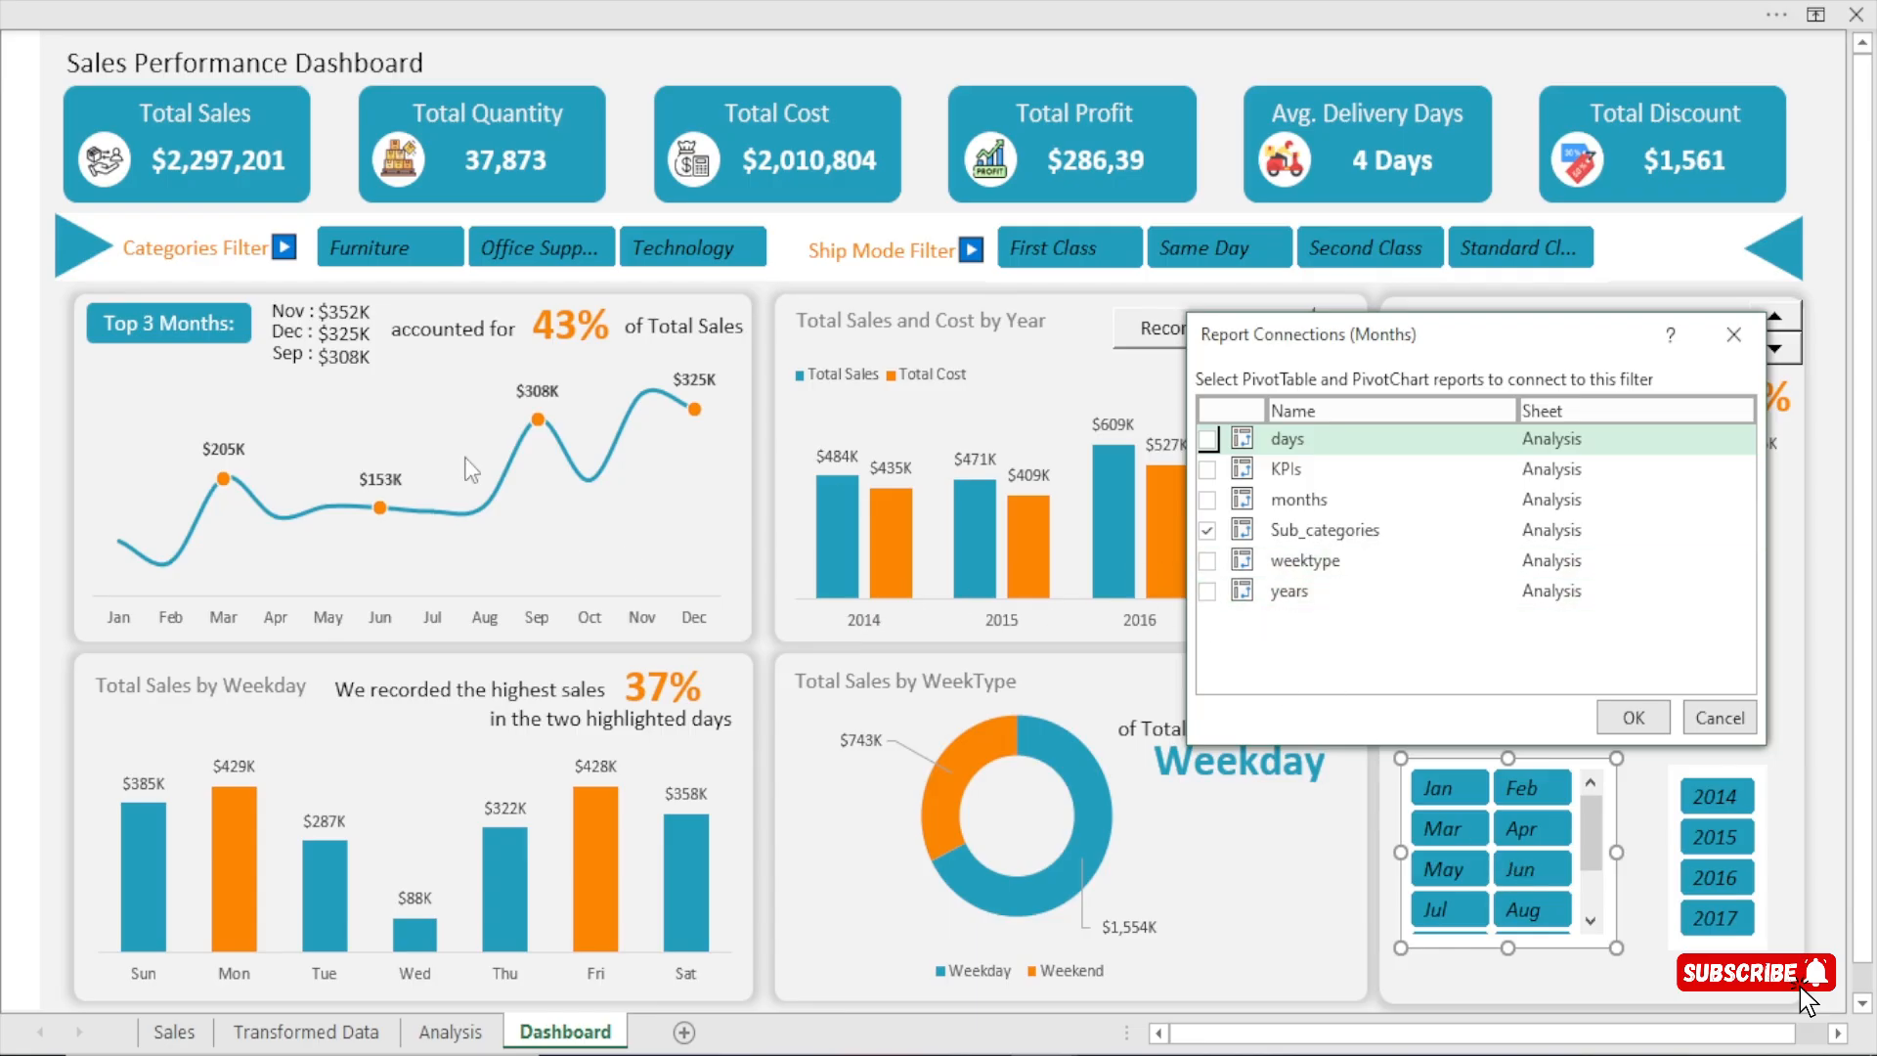
click(1208, 470)
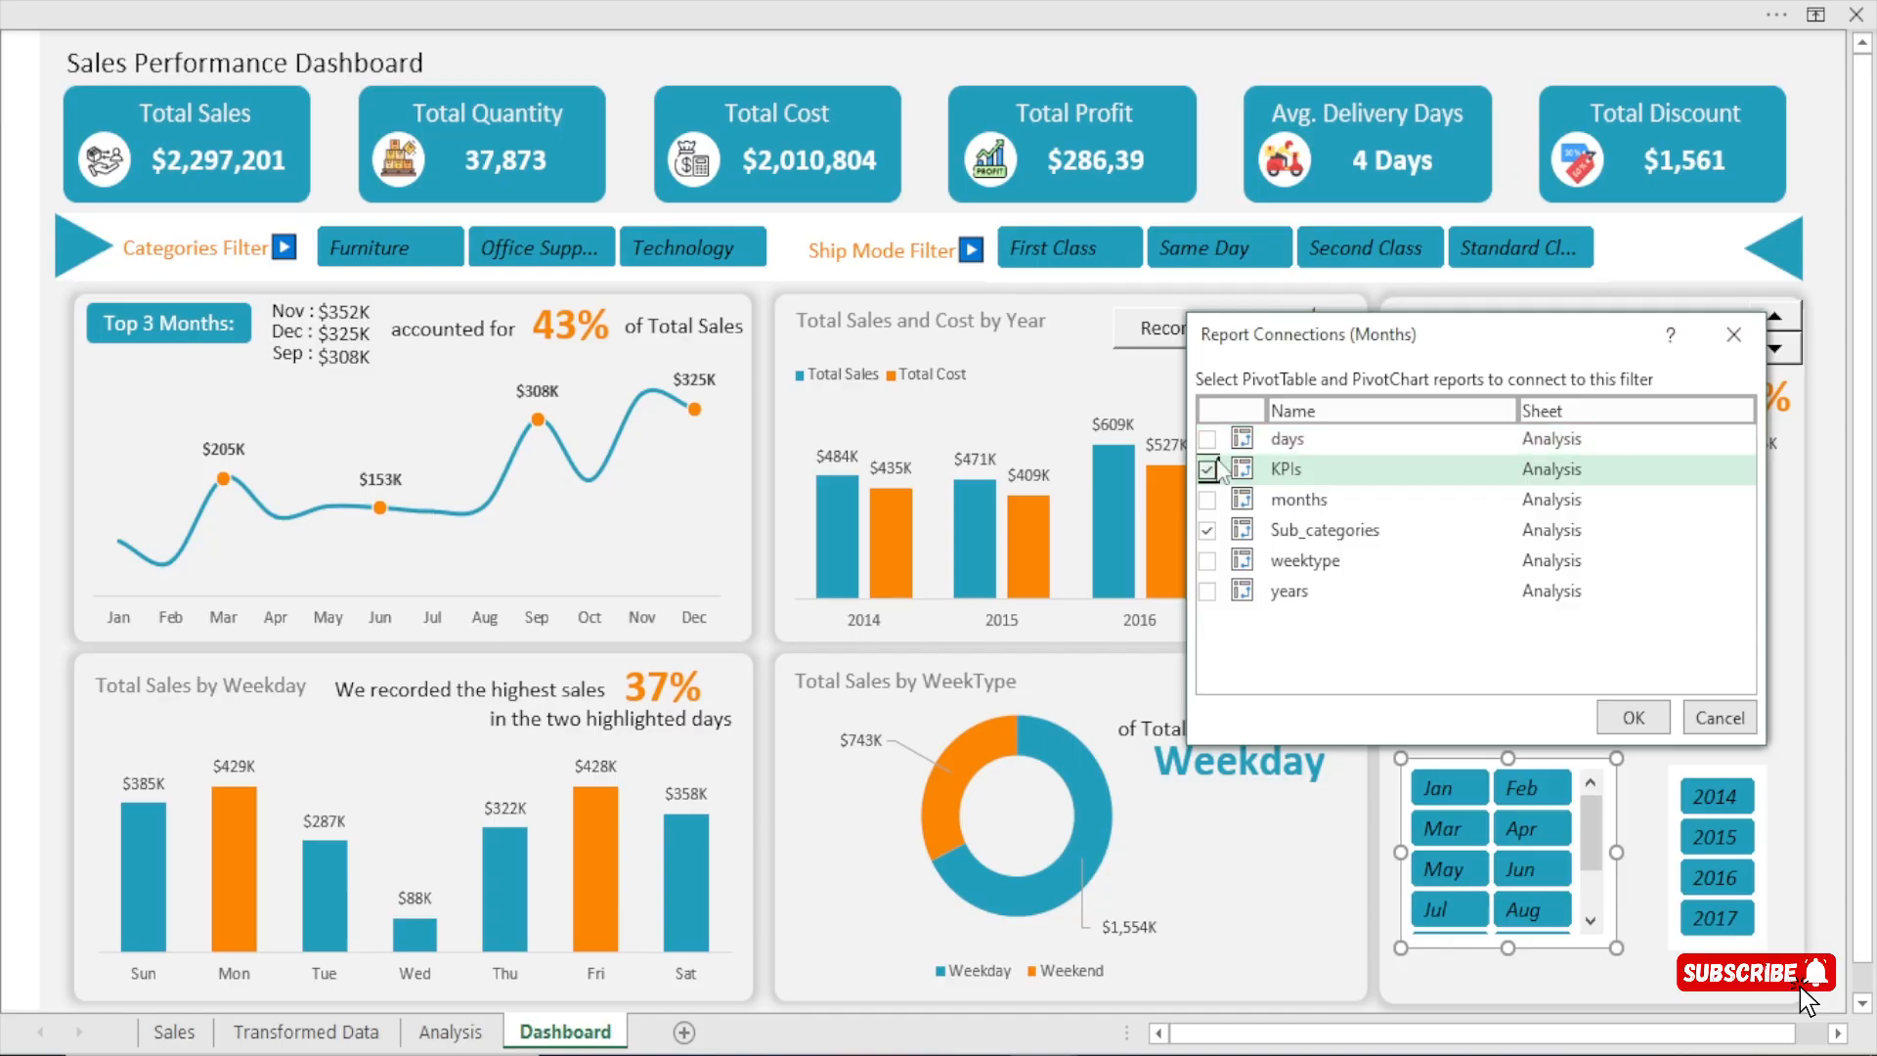
click(1207, 439)
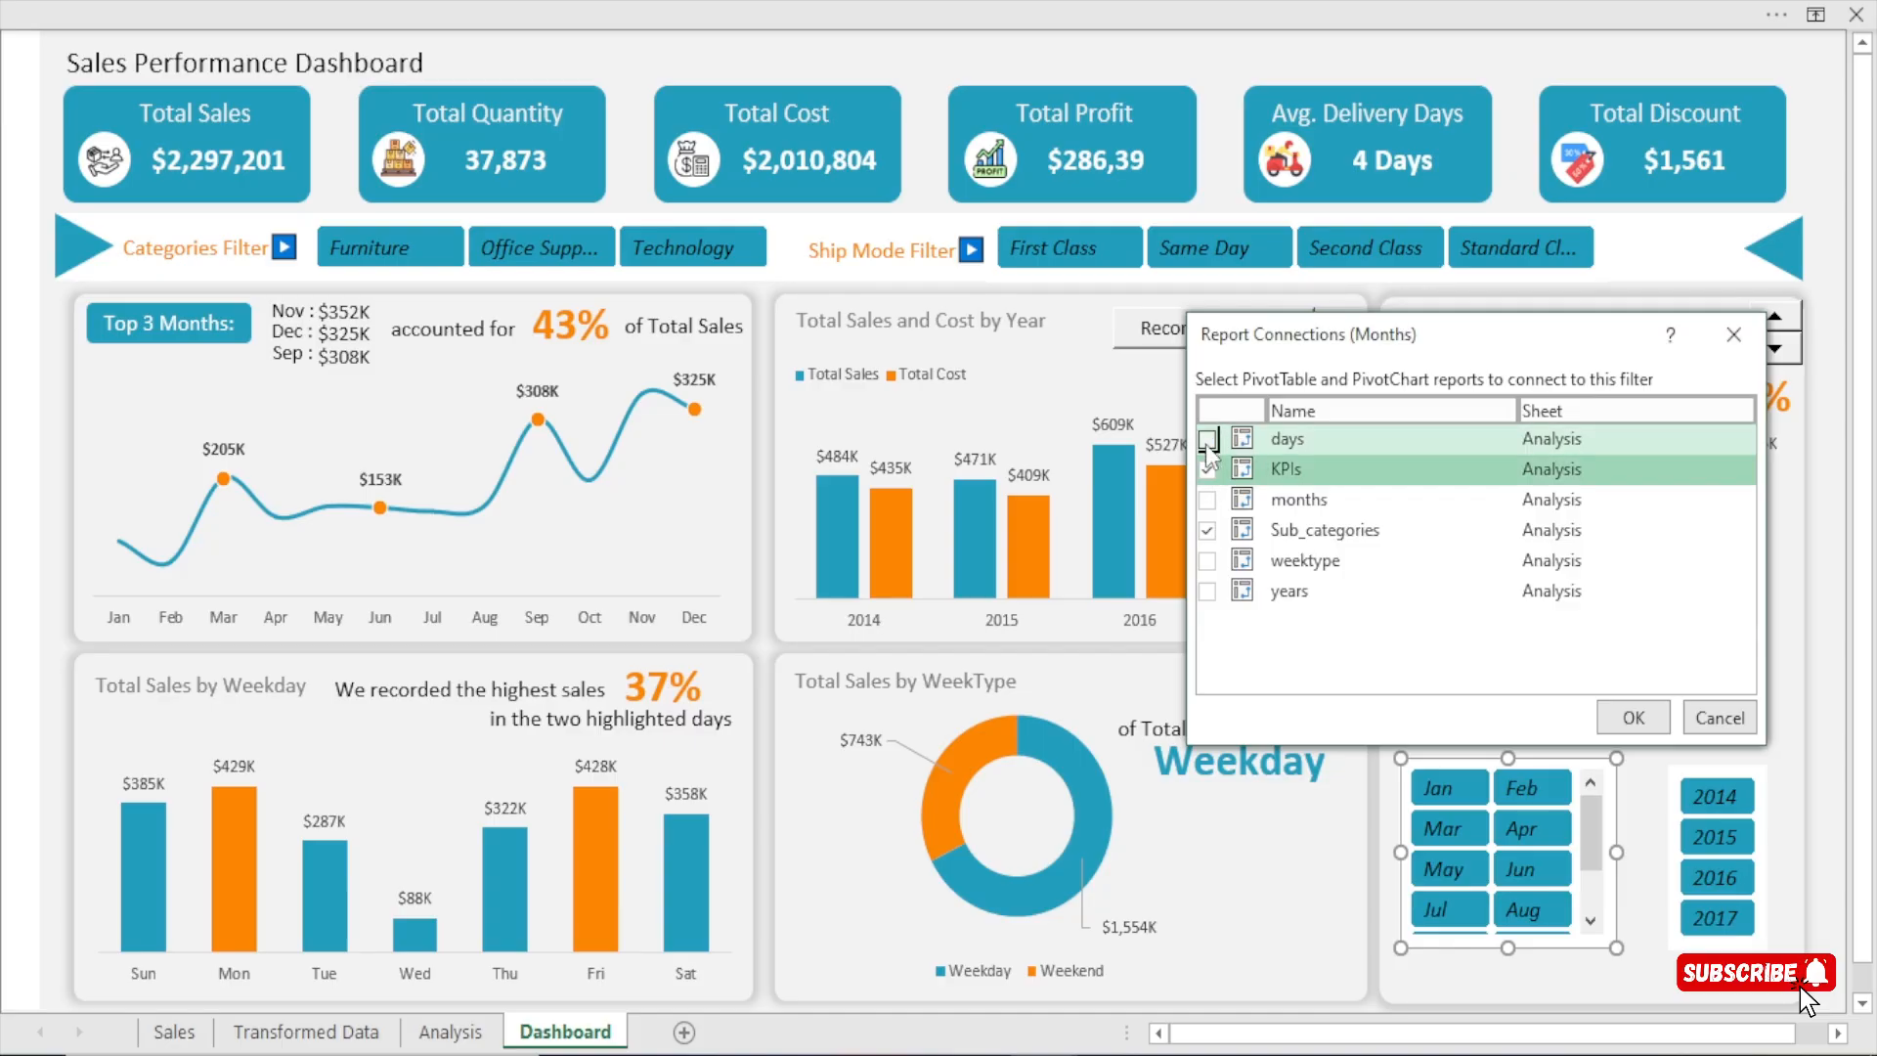
click(1207, 560)
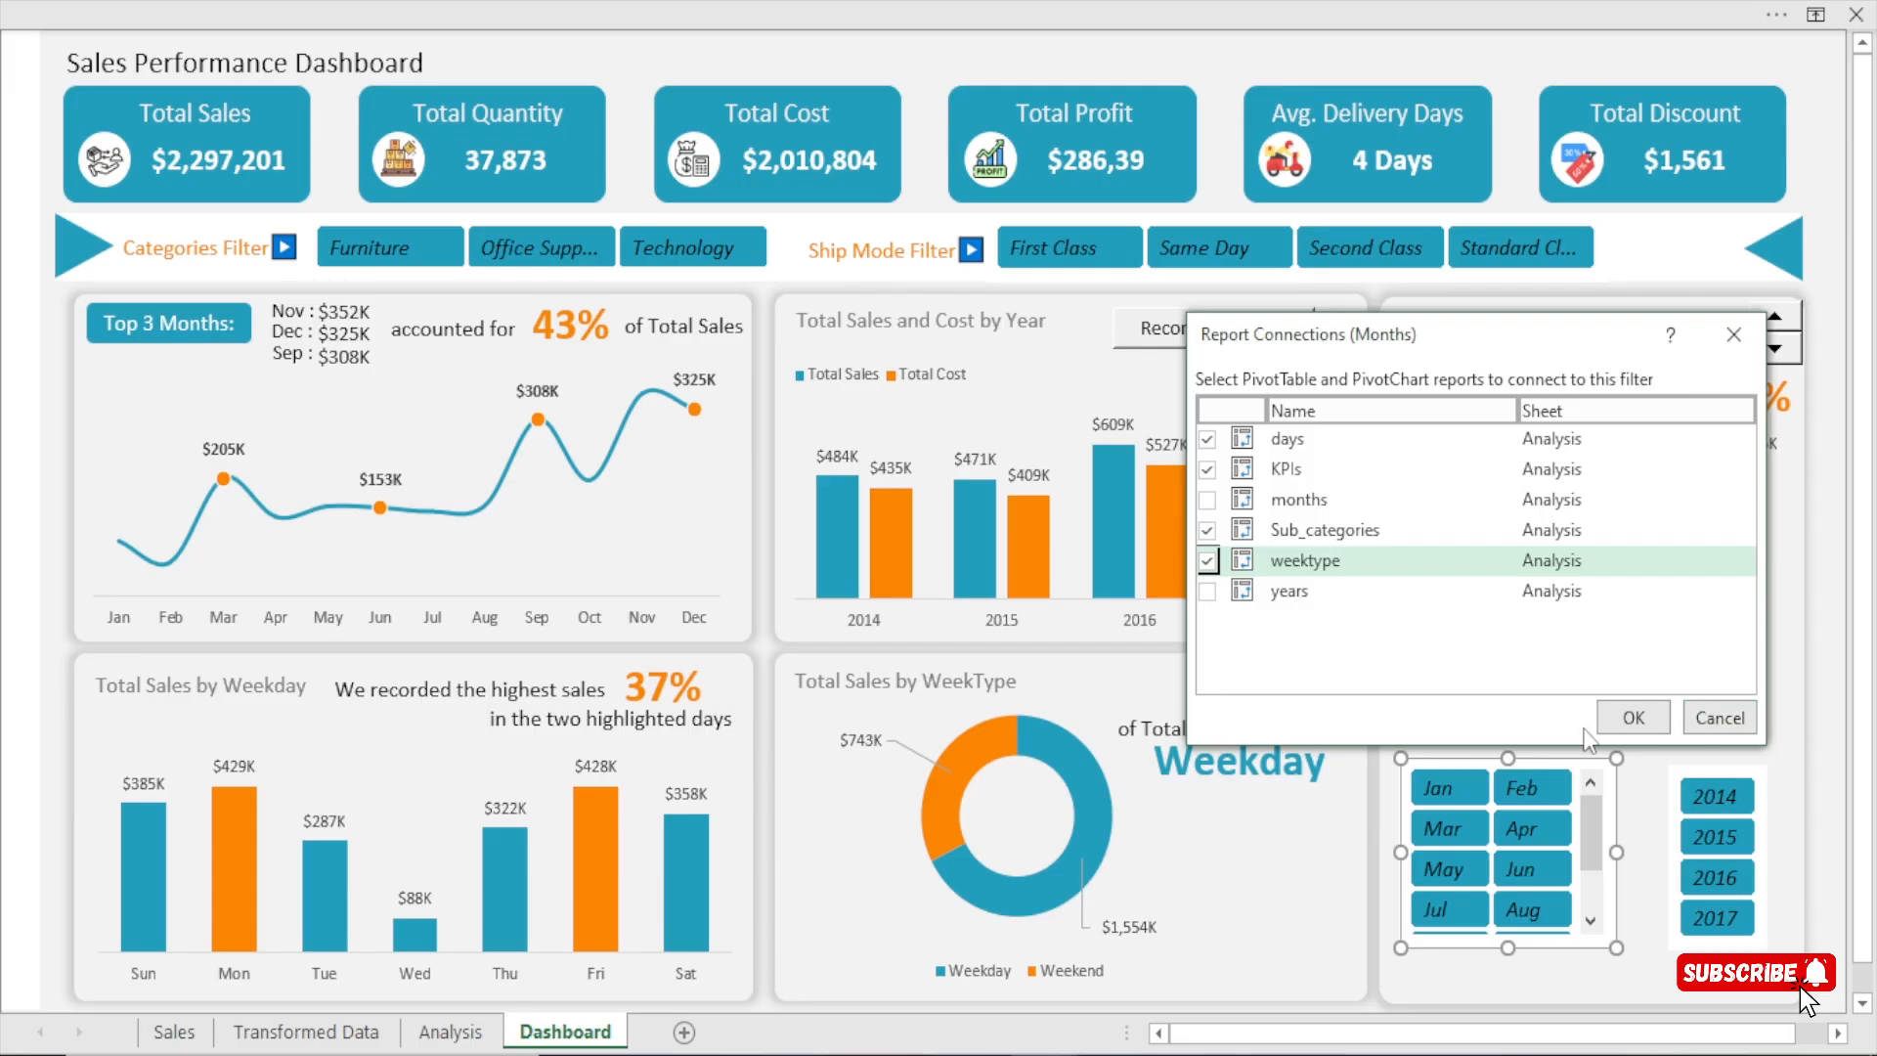
click(1622, 718)
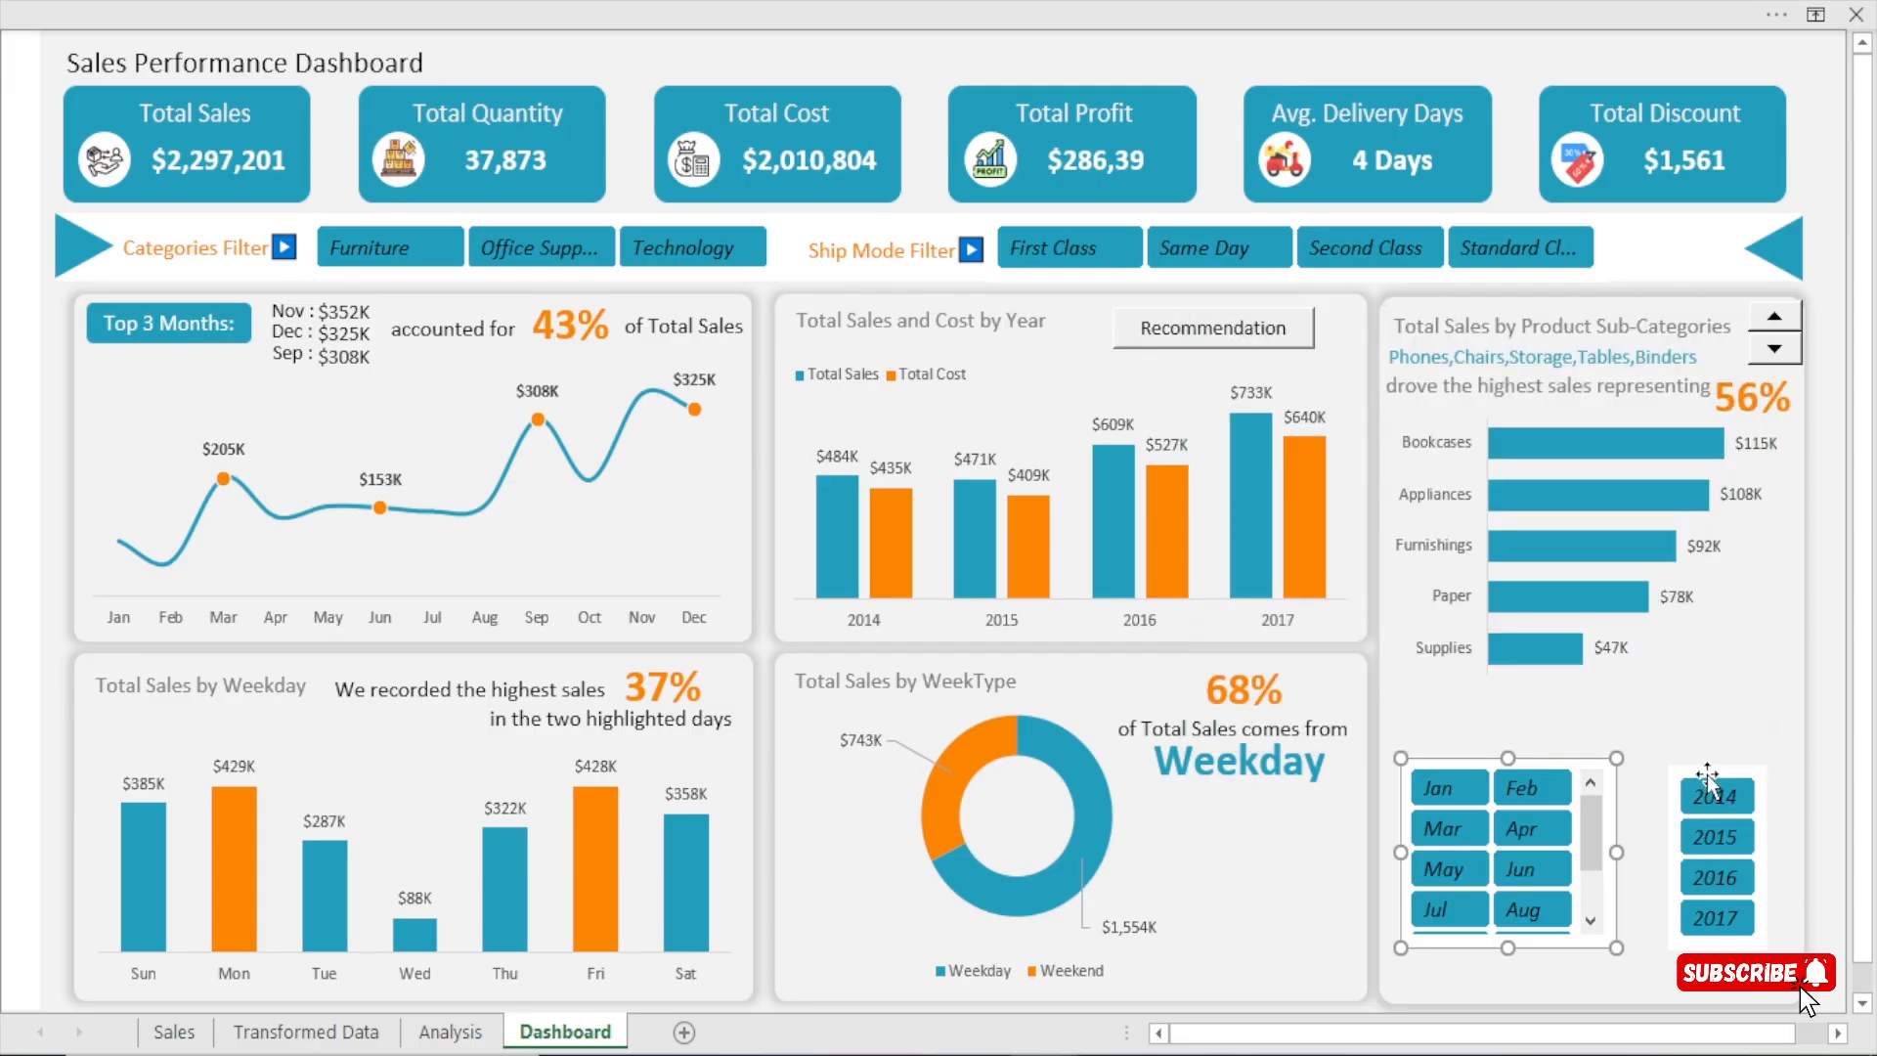
Connect the Year slicer to the weektype, months, KPIs and days pivot tables, keeping Sub_categories and leaving years unconnected.
click(1706, 775)
click(1097, 4)
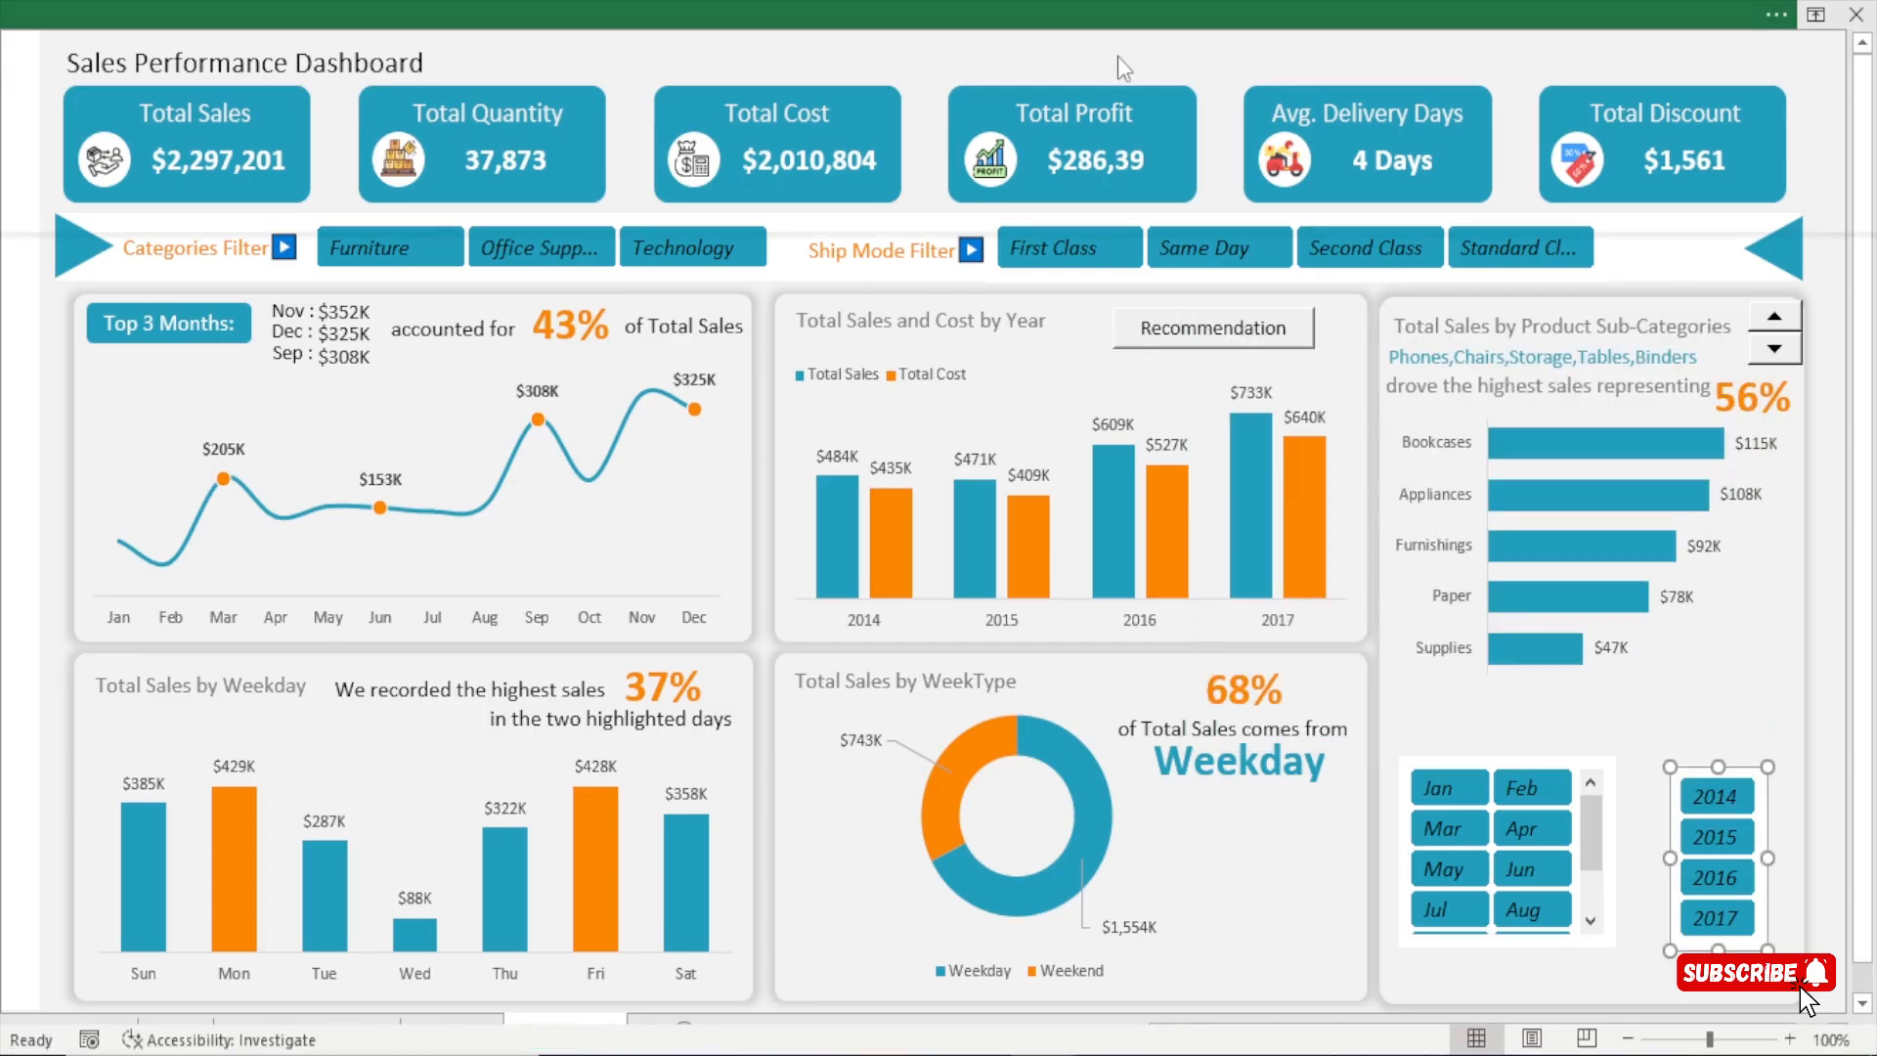
click(207, 175)
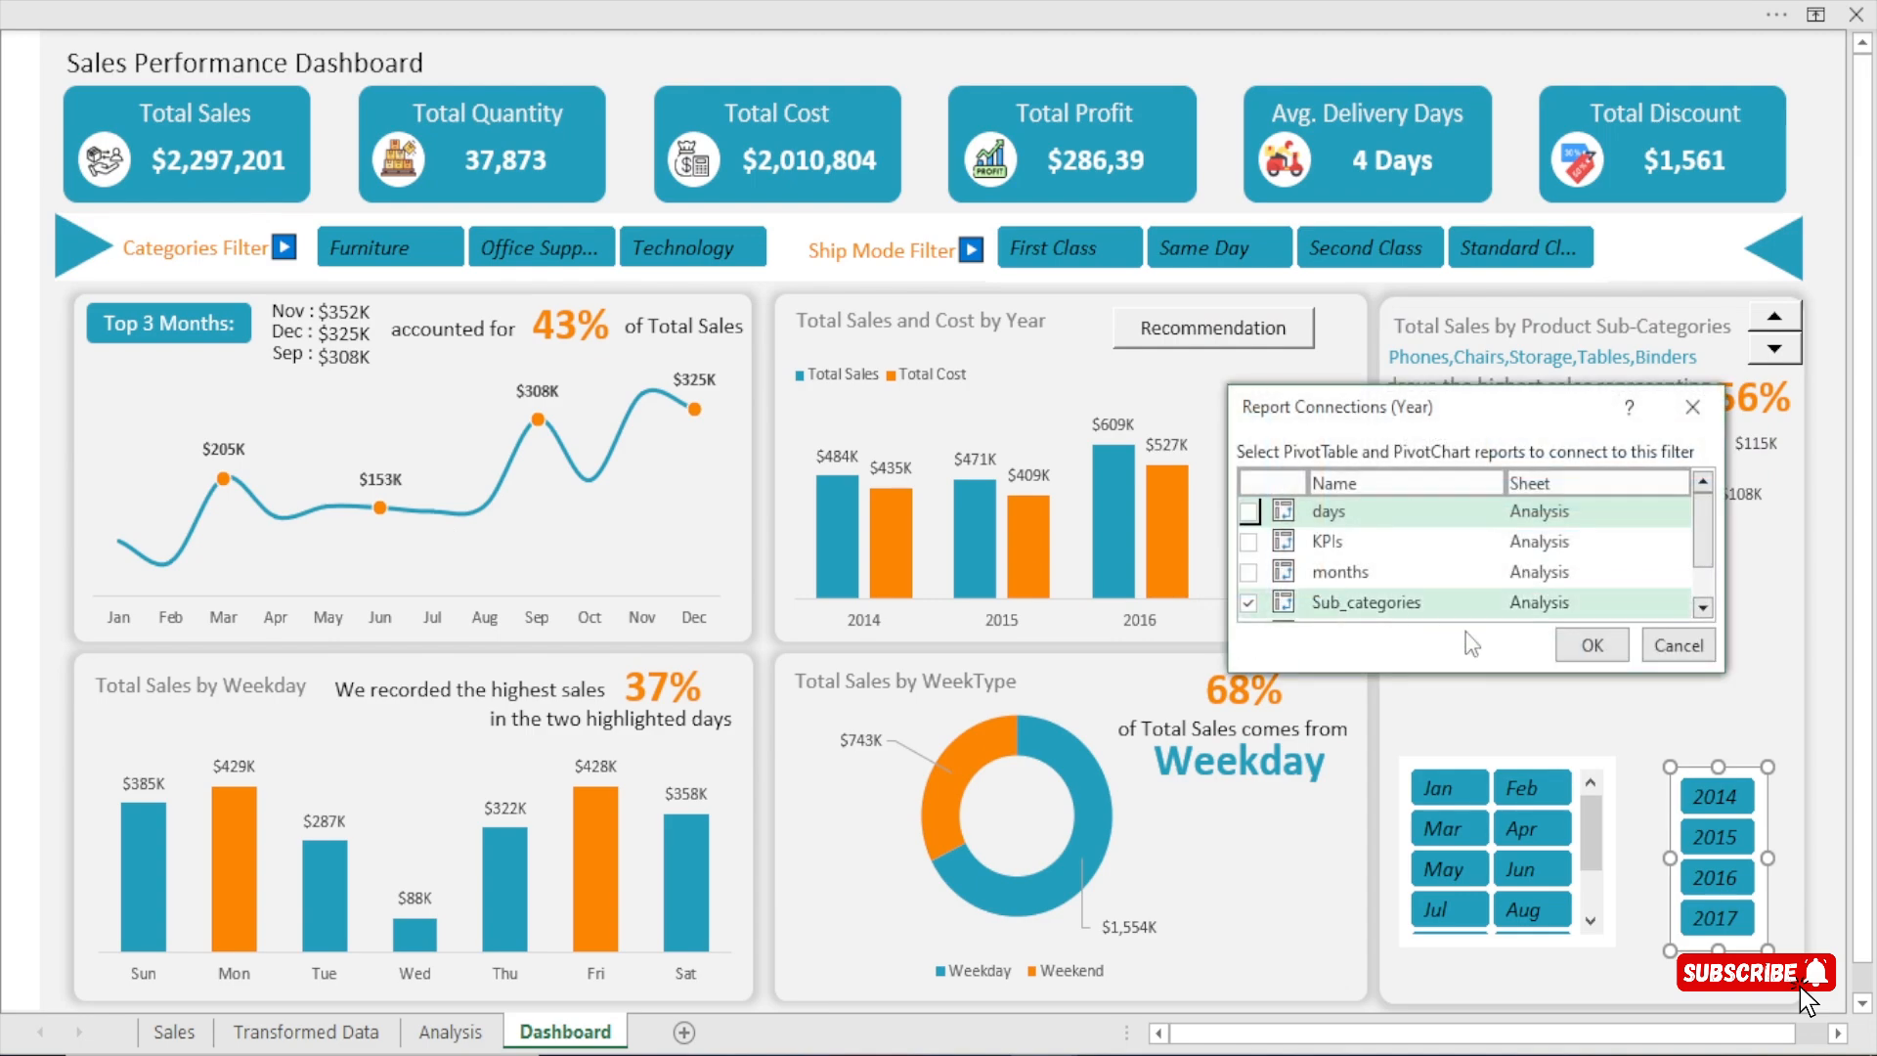
drag(1726, 675, 1798, 748)
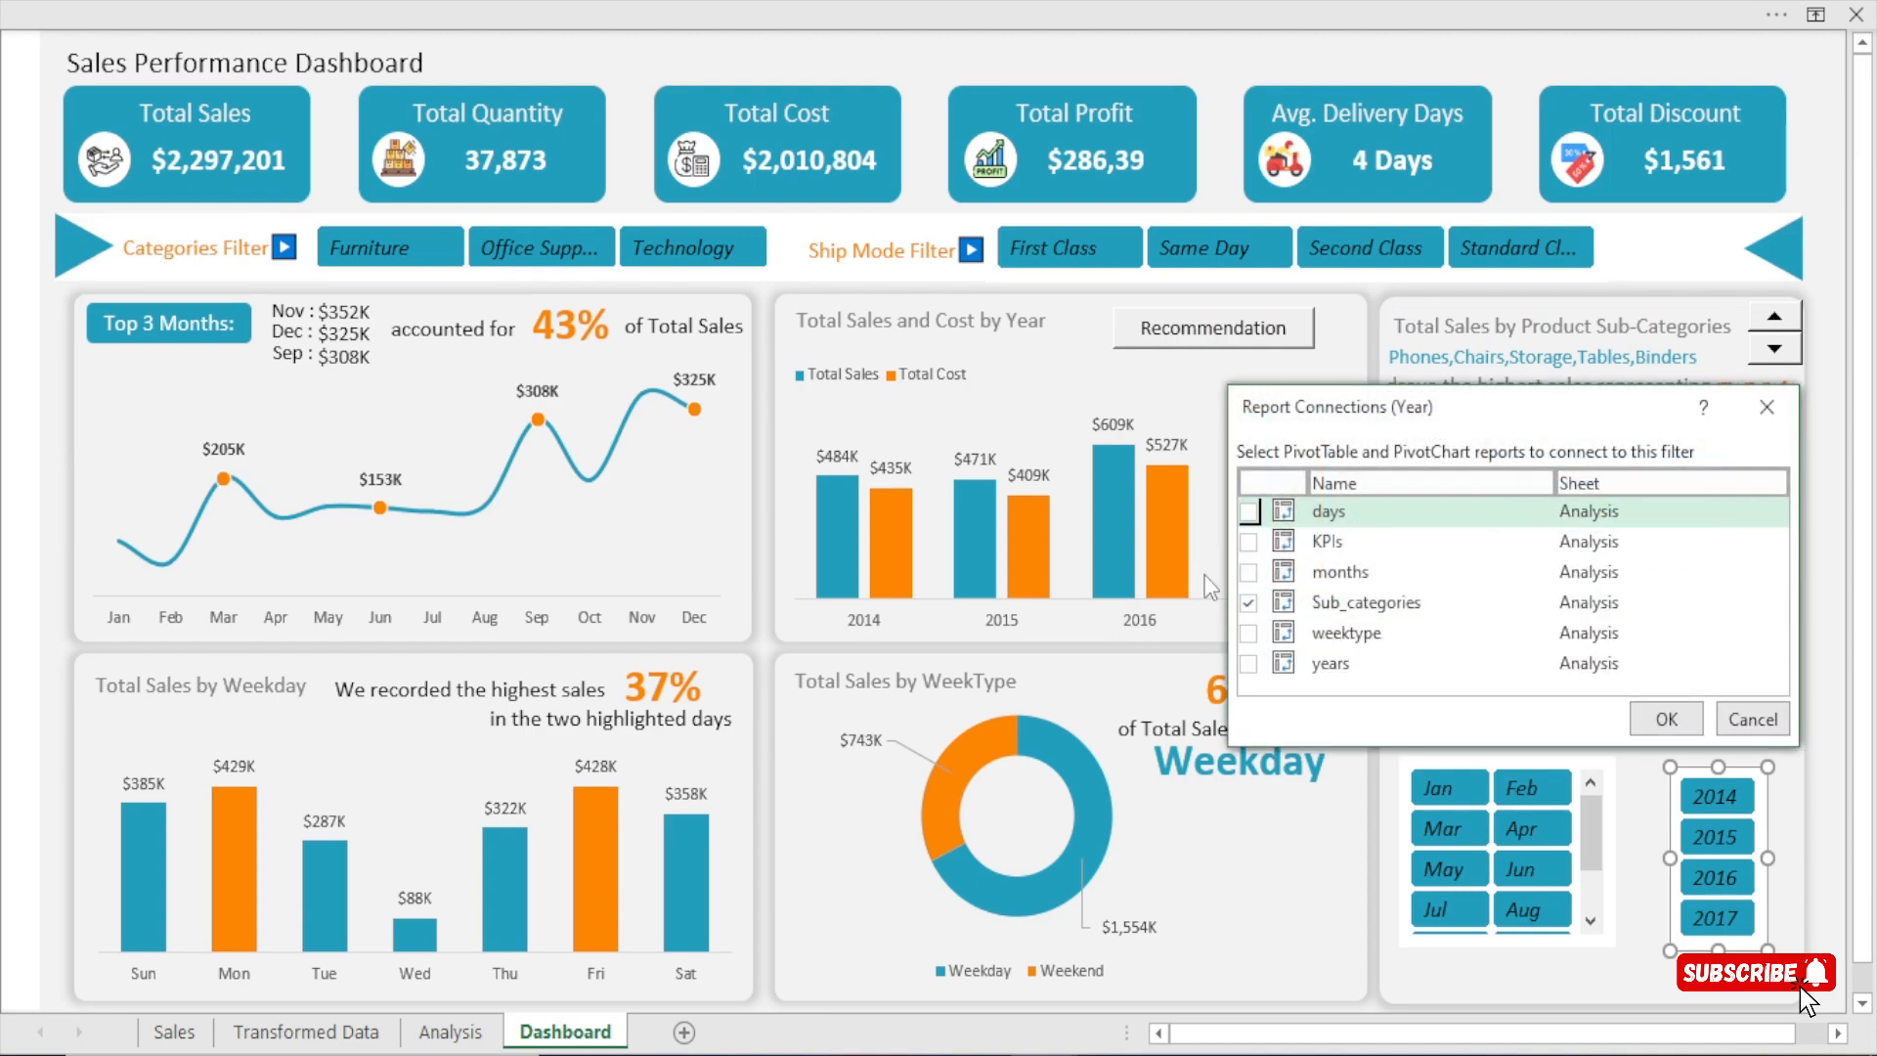
click(1248, 634)
click(1248, 603)
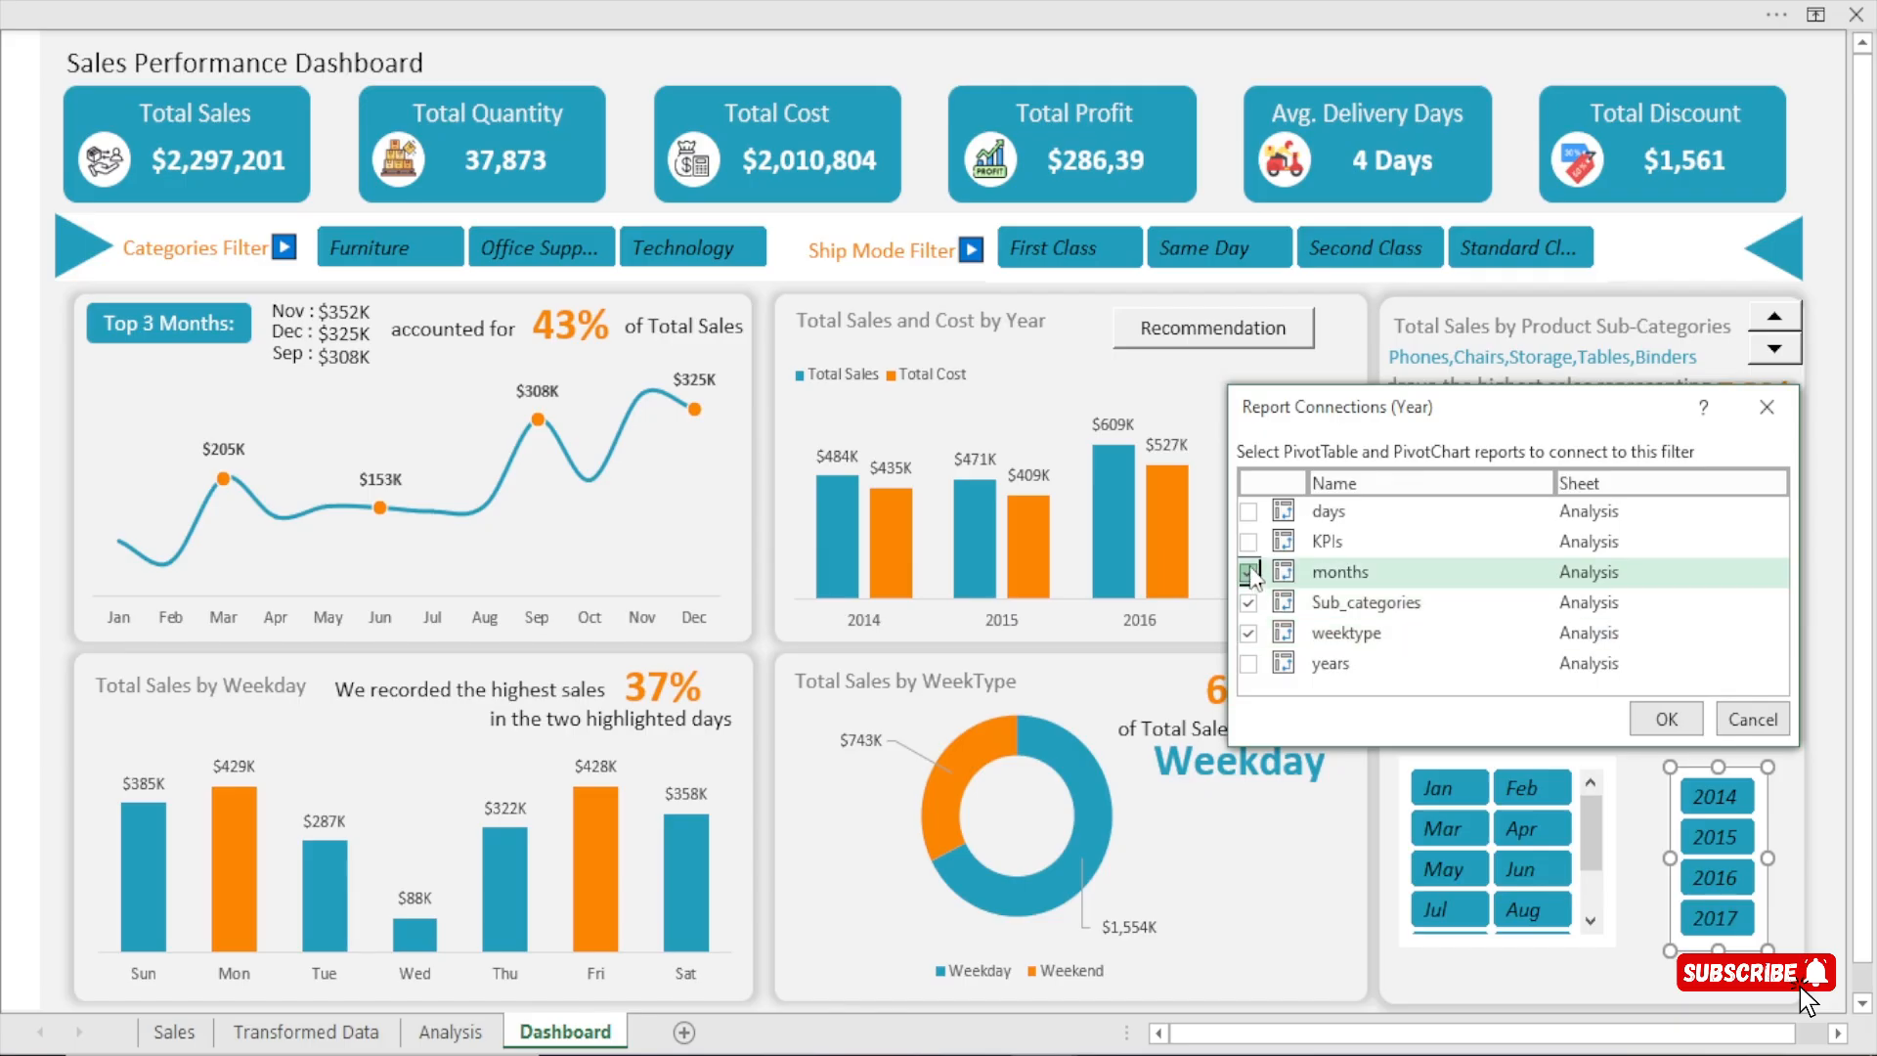
click(1248, 572)
click(1248, 542)
click(1248, 512)
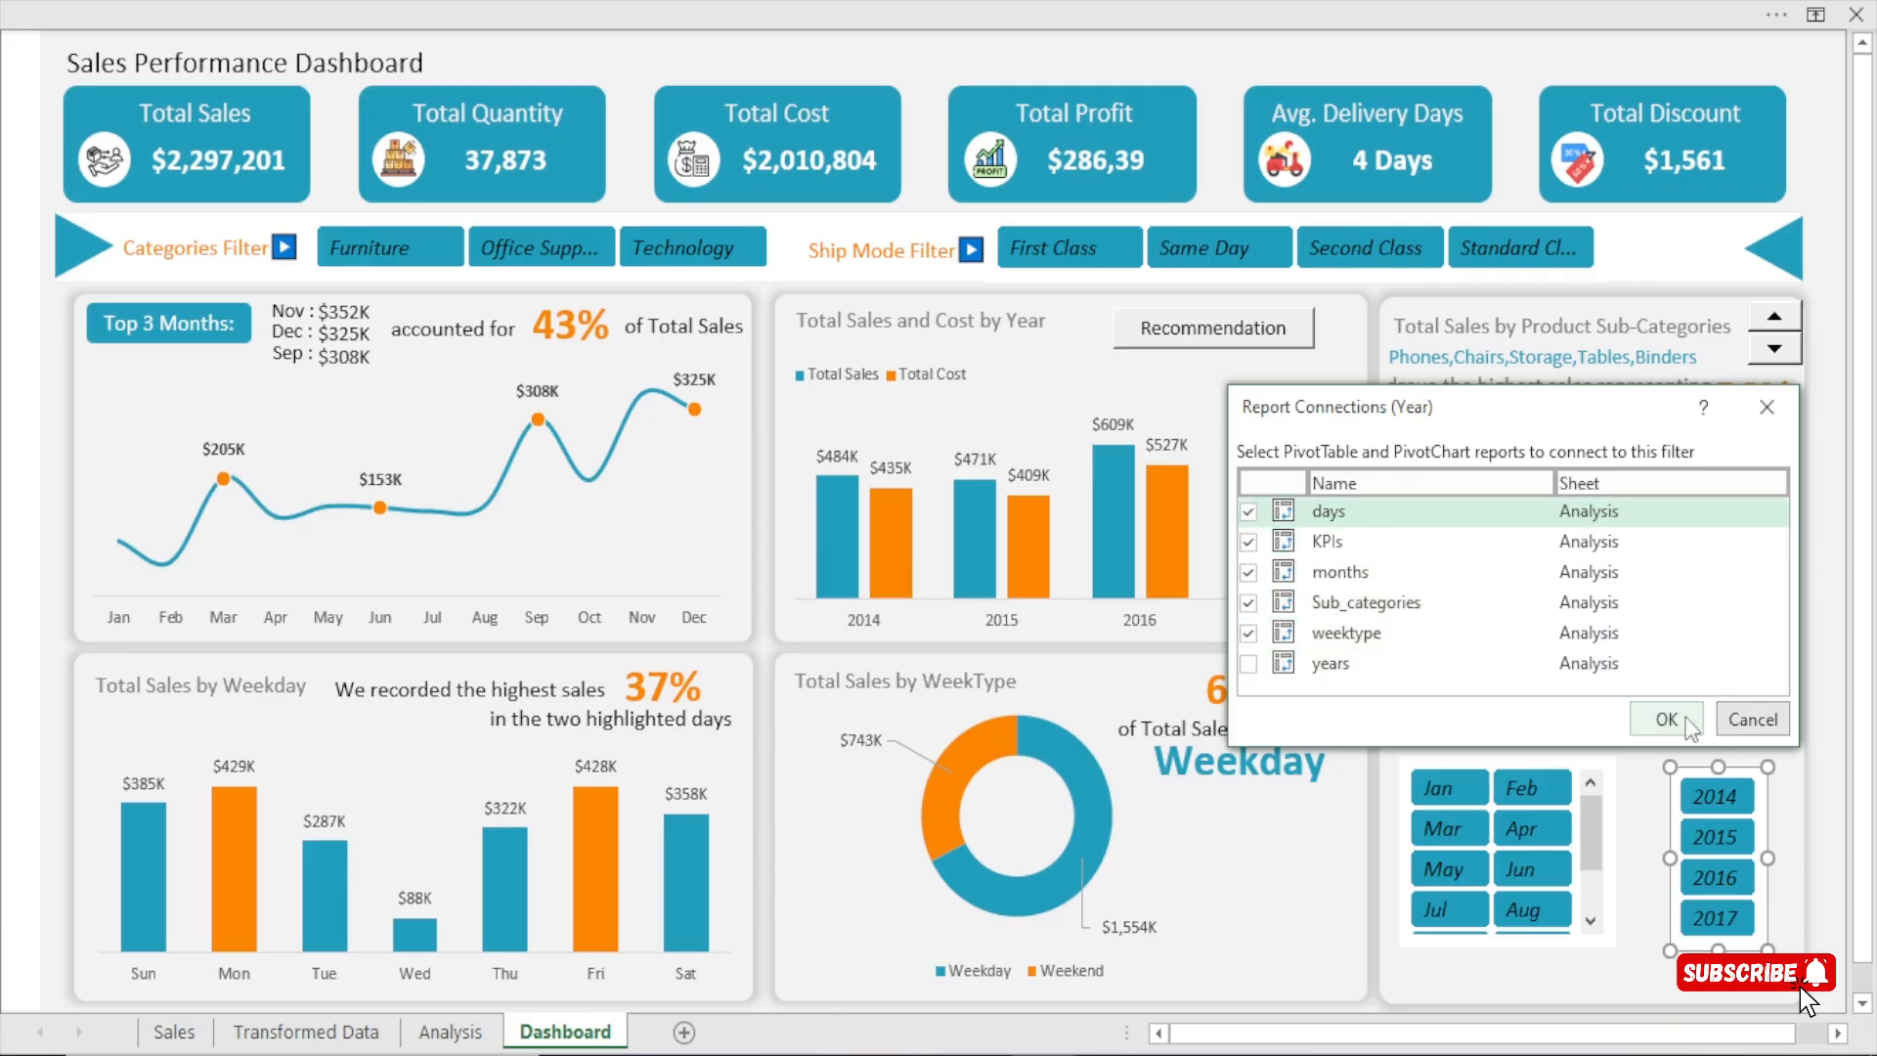
click(1665, 719)
click(1515, 159)
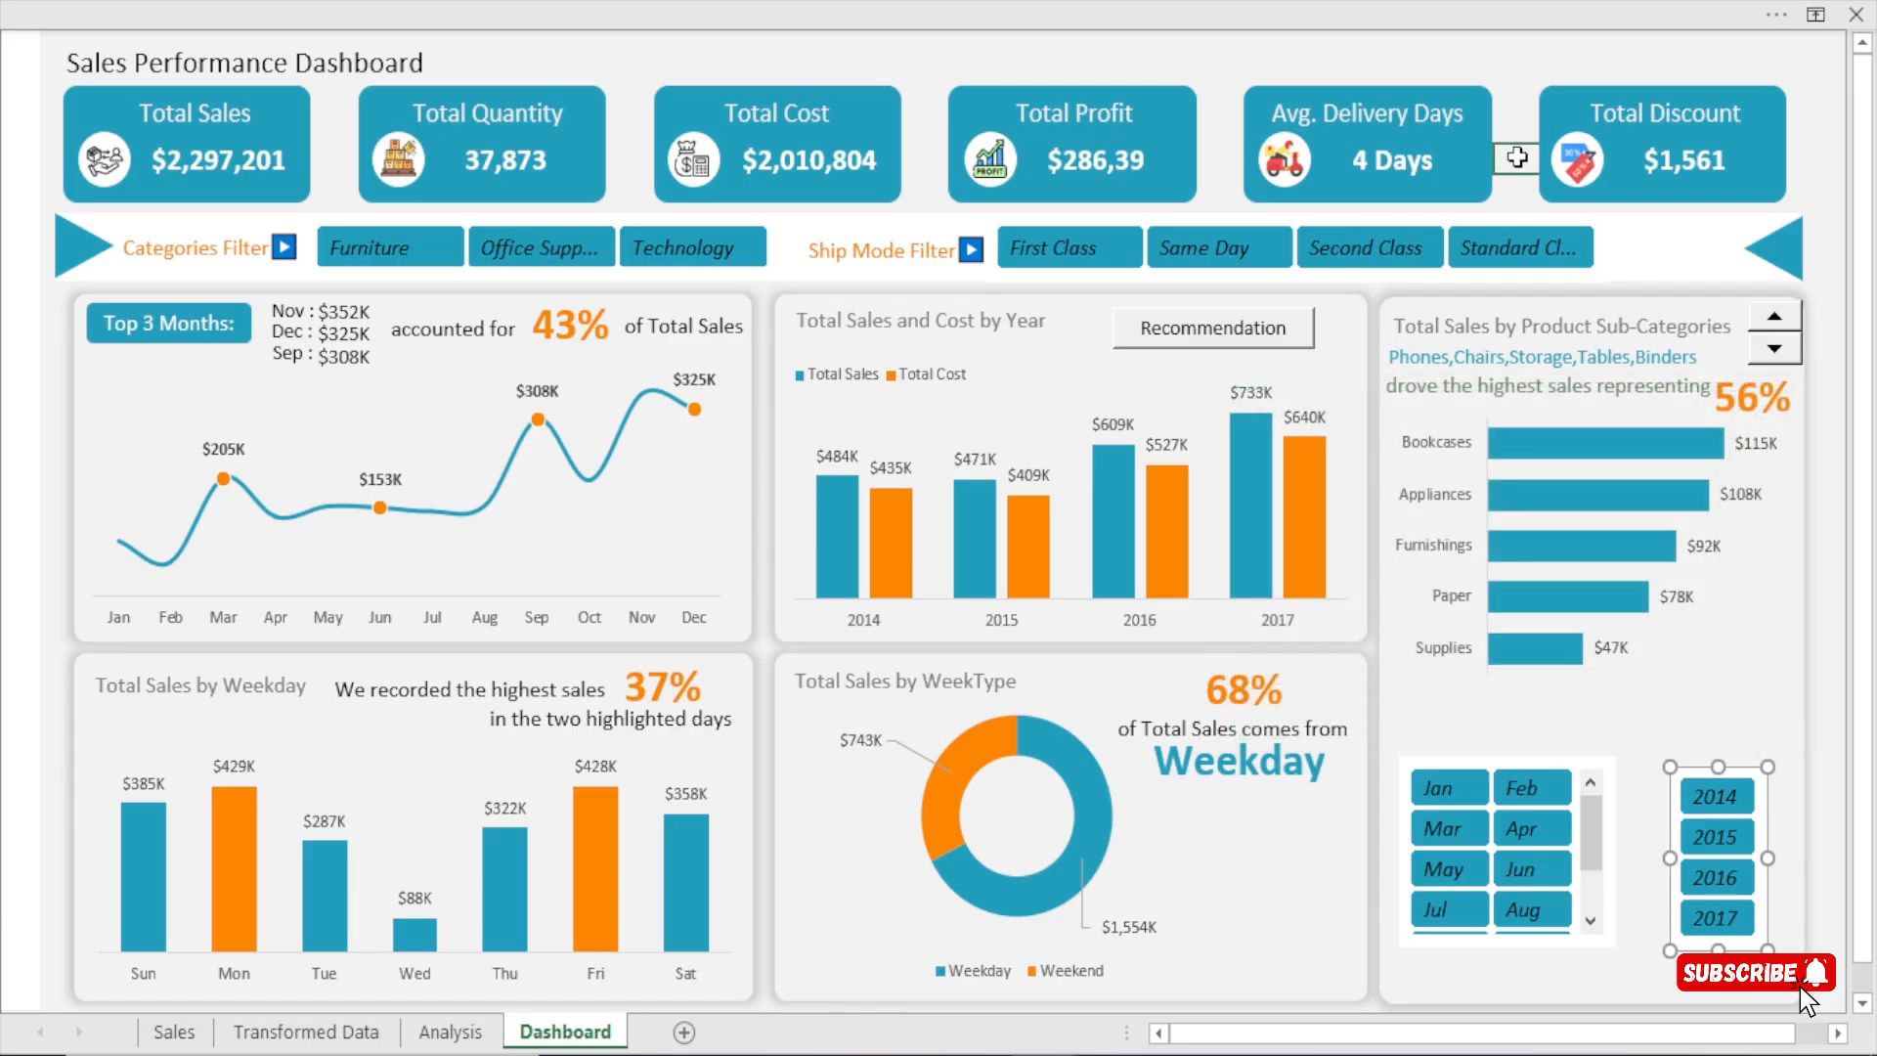
Test the Months slicer by filtering the dashboard by Jan, Apr, Jun, Aug, Jul and Mar in turn.
click(1449, 787)
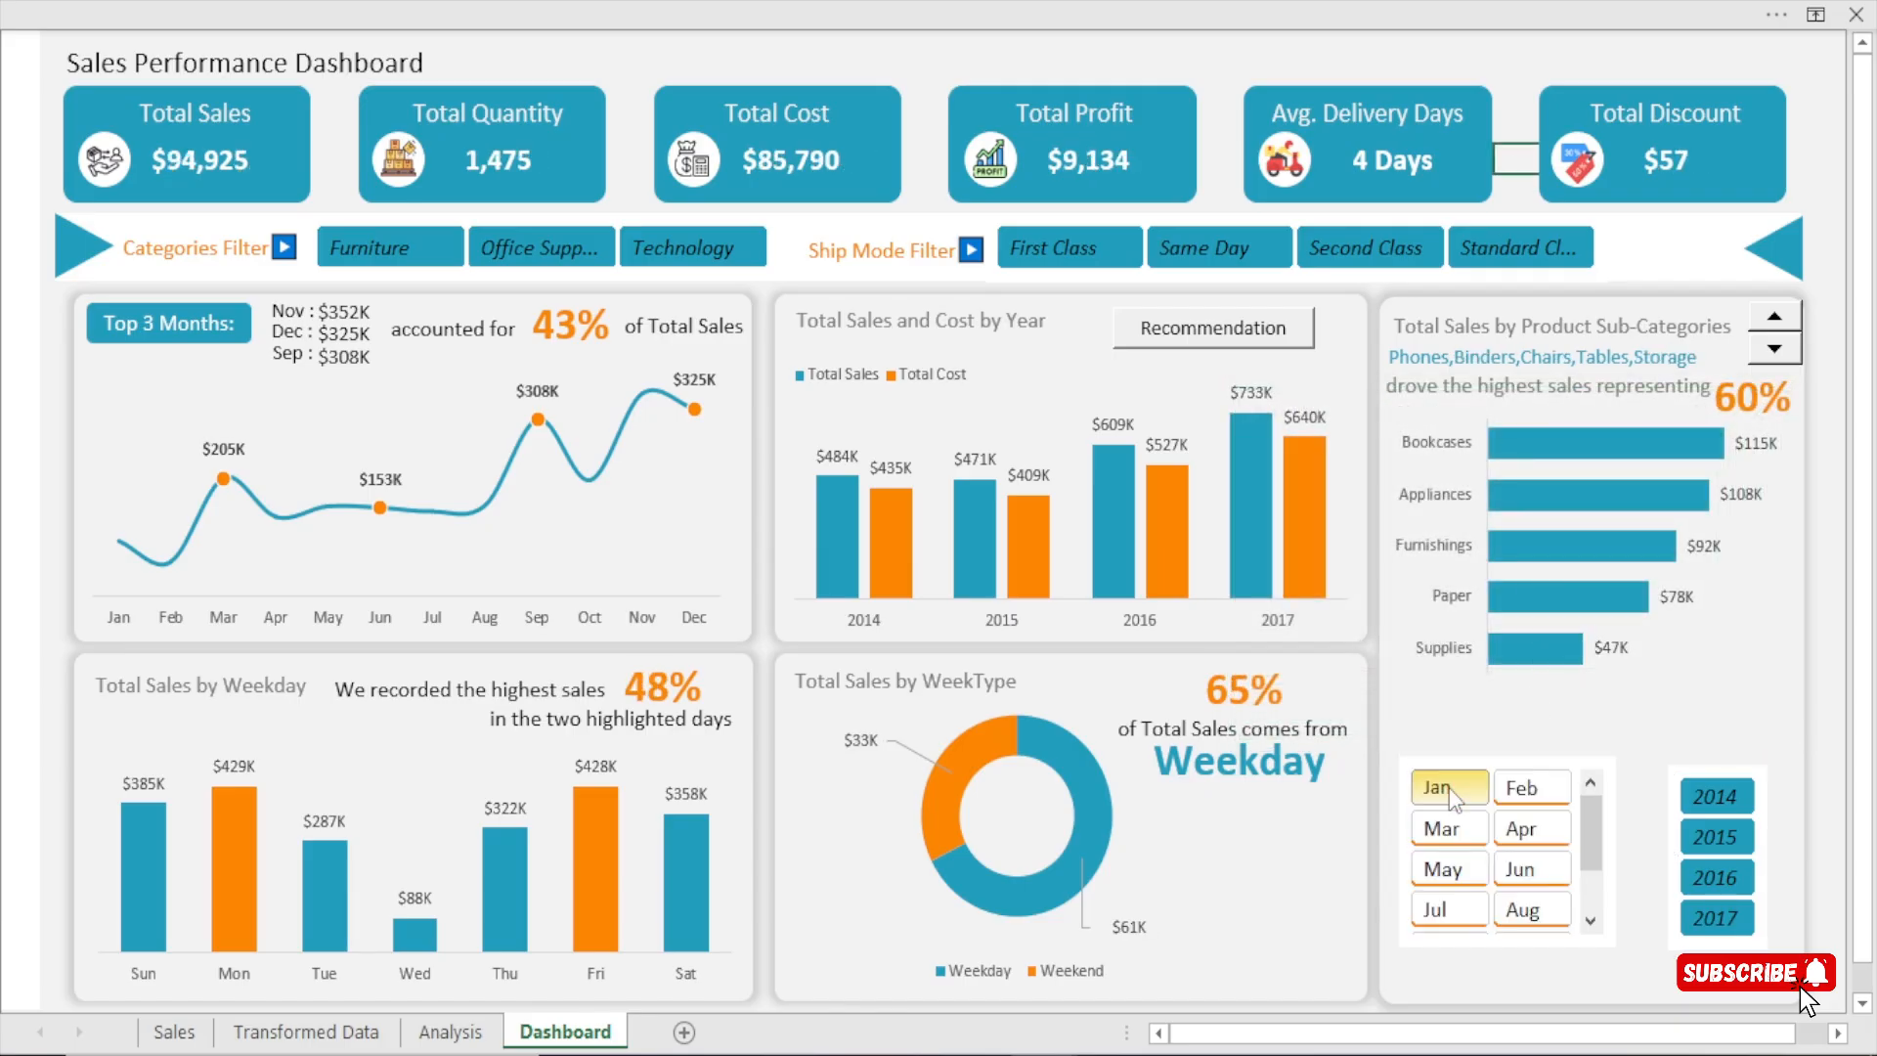
click(1521, 833)
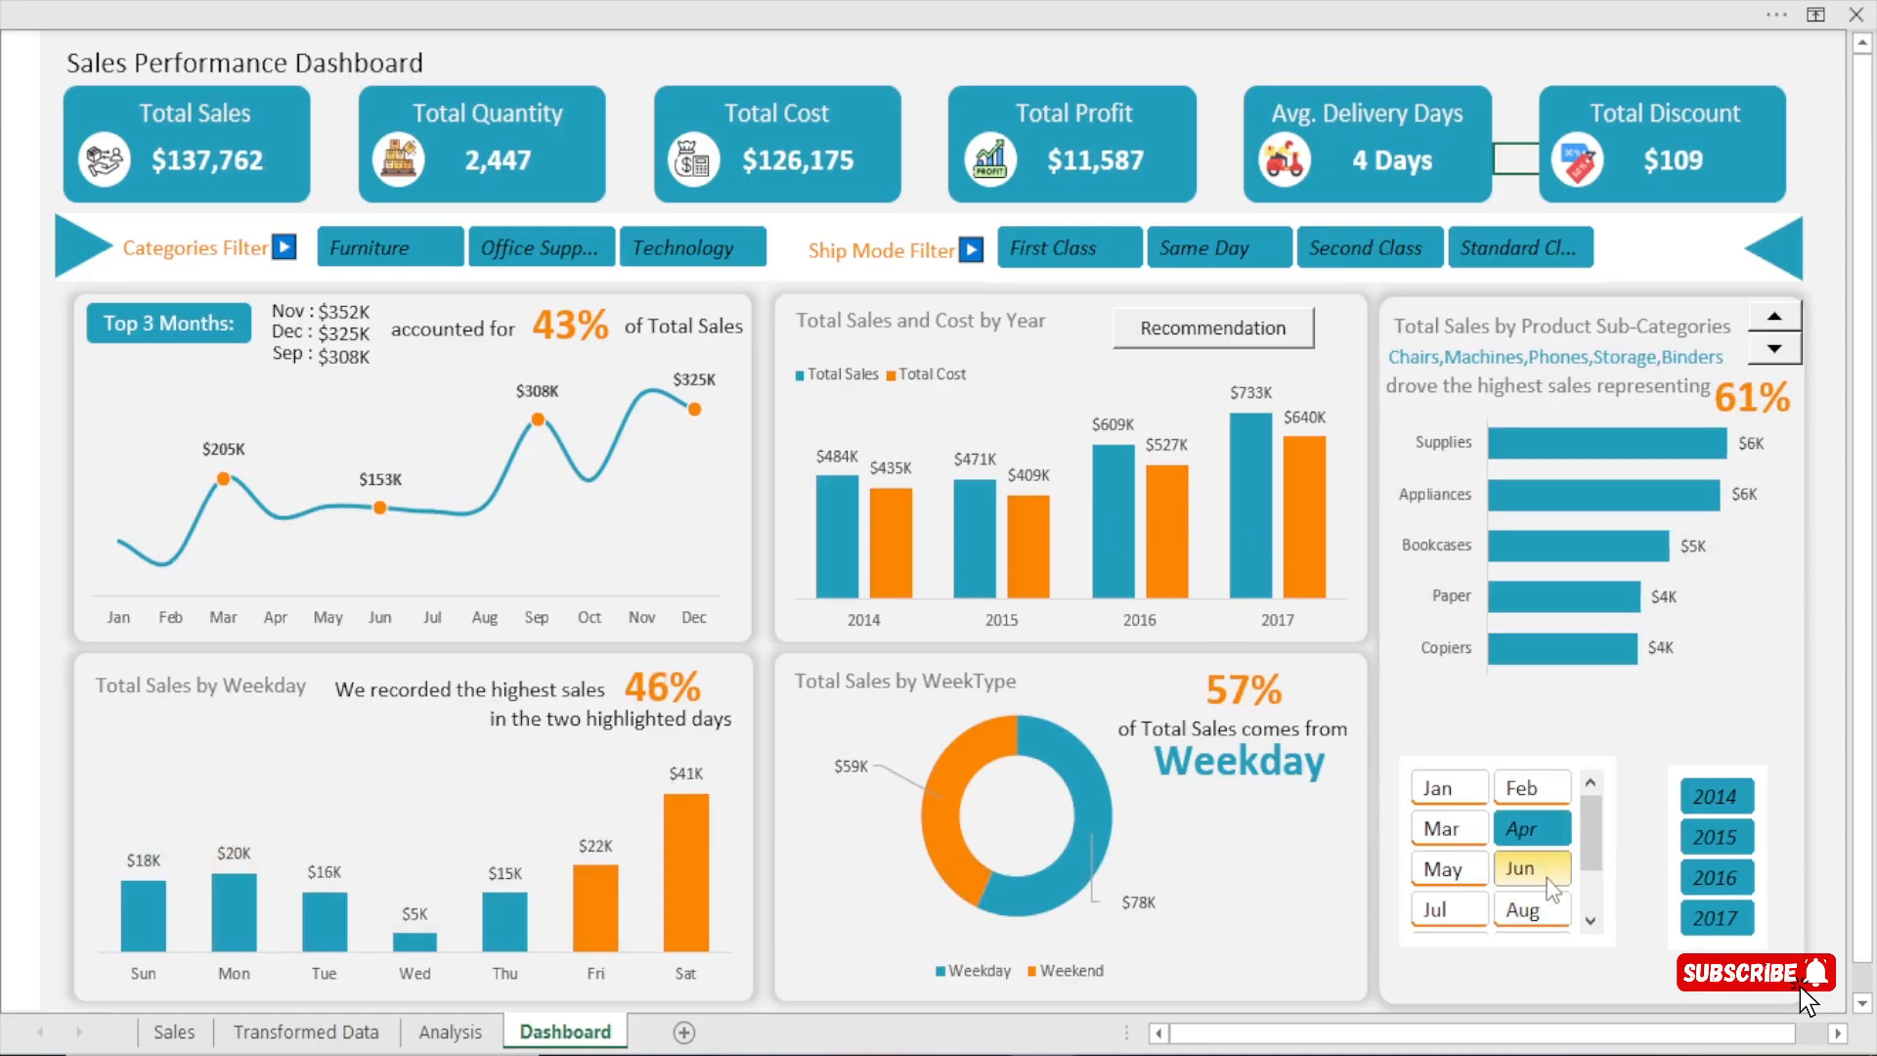
click(1521, 869)
click(1526, 914)
click(1441, 909)
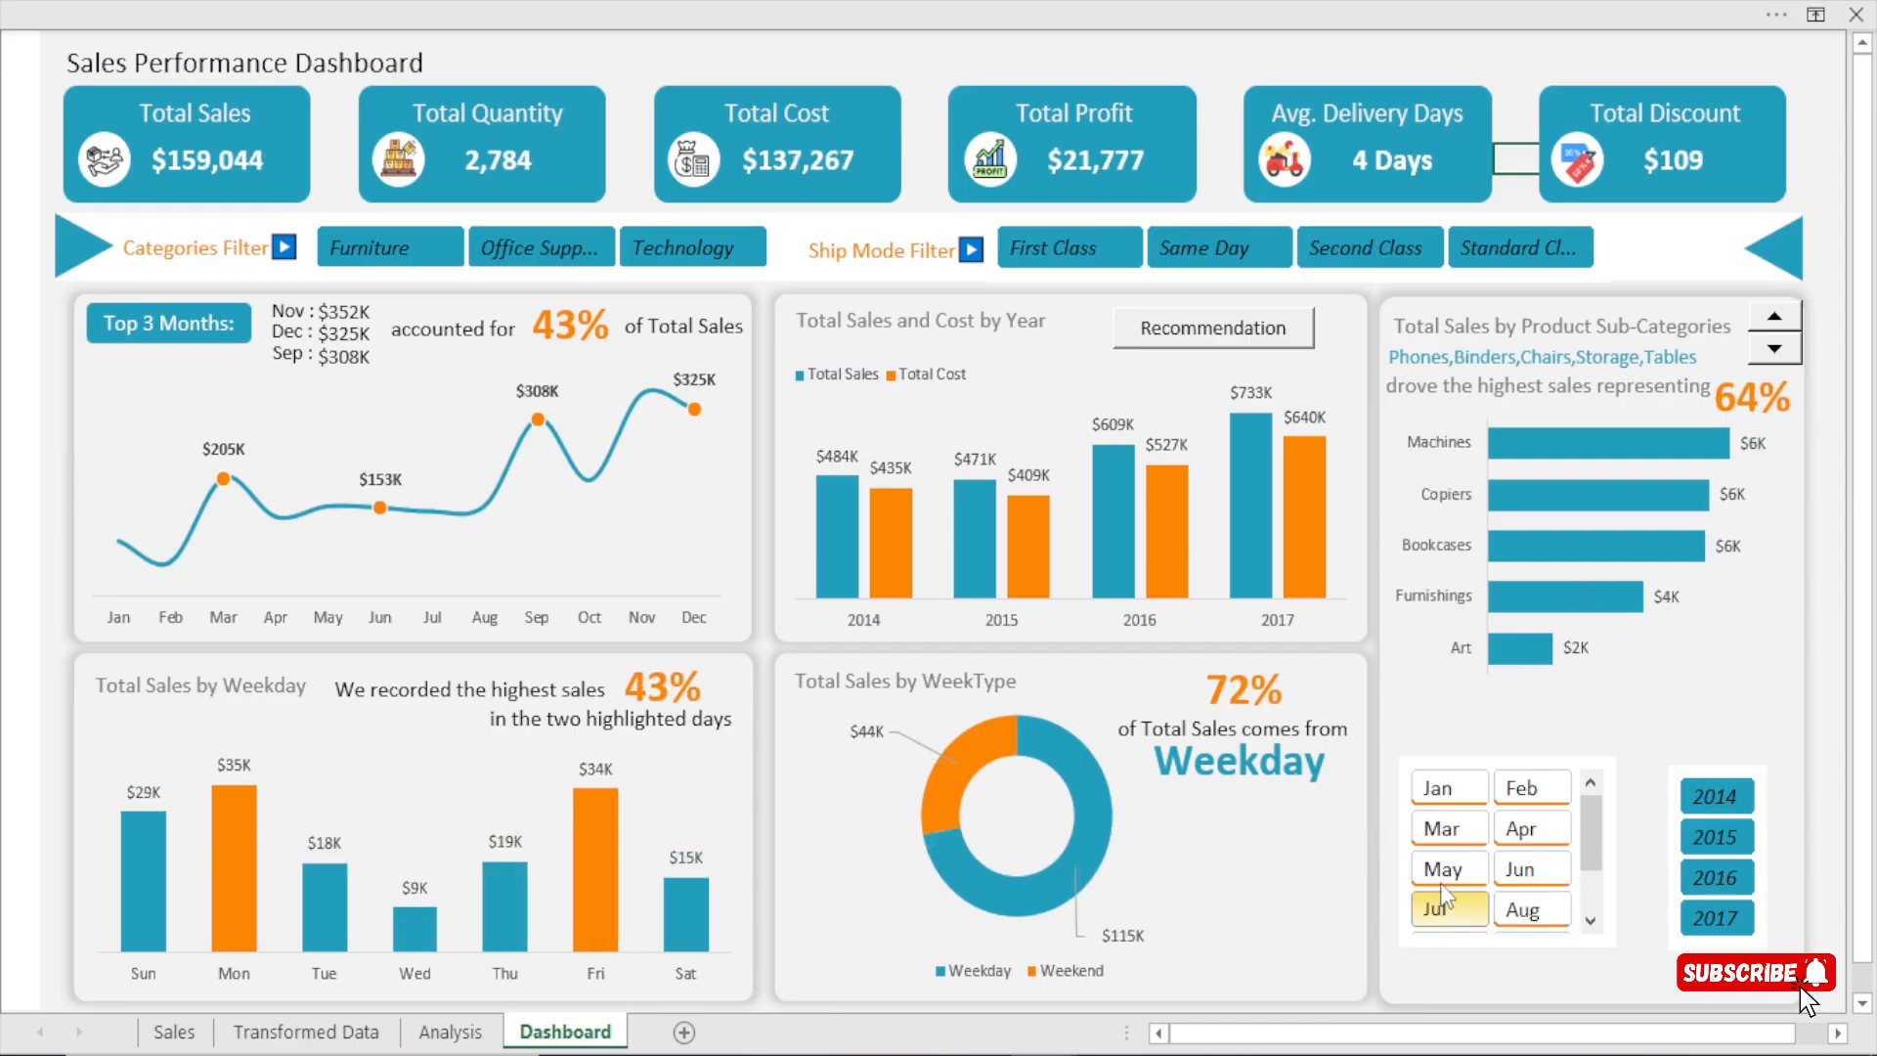
click(1442, 829)
Test the Year slicer by filtering the dashboard by 2015, 2014, 2016 and 2017, returning to 2016.
click(1712, 837)
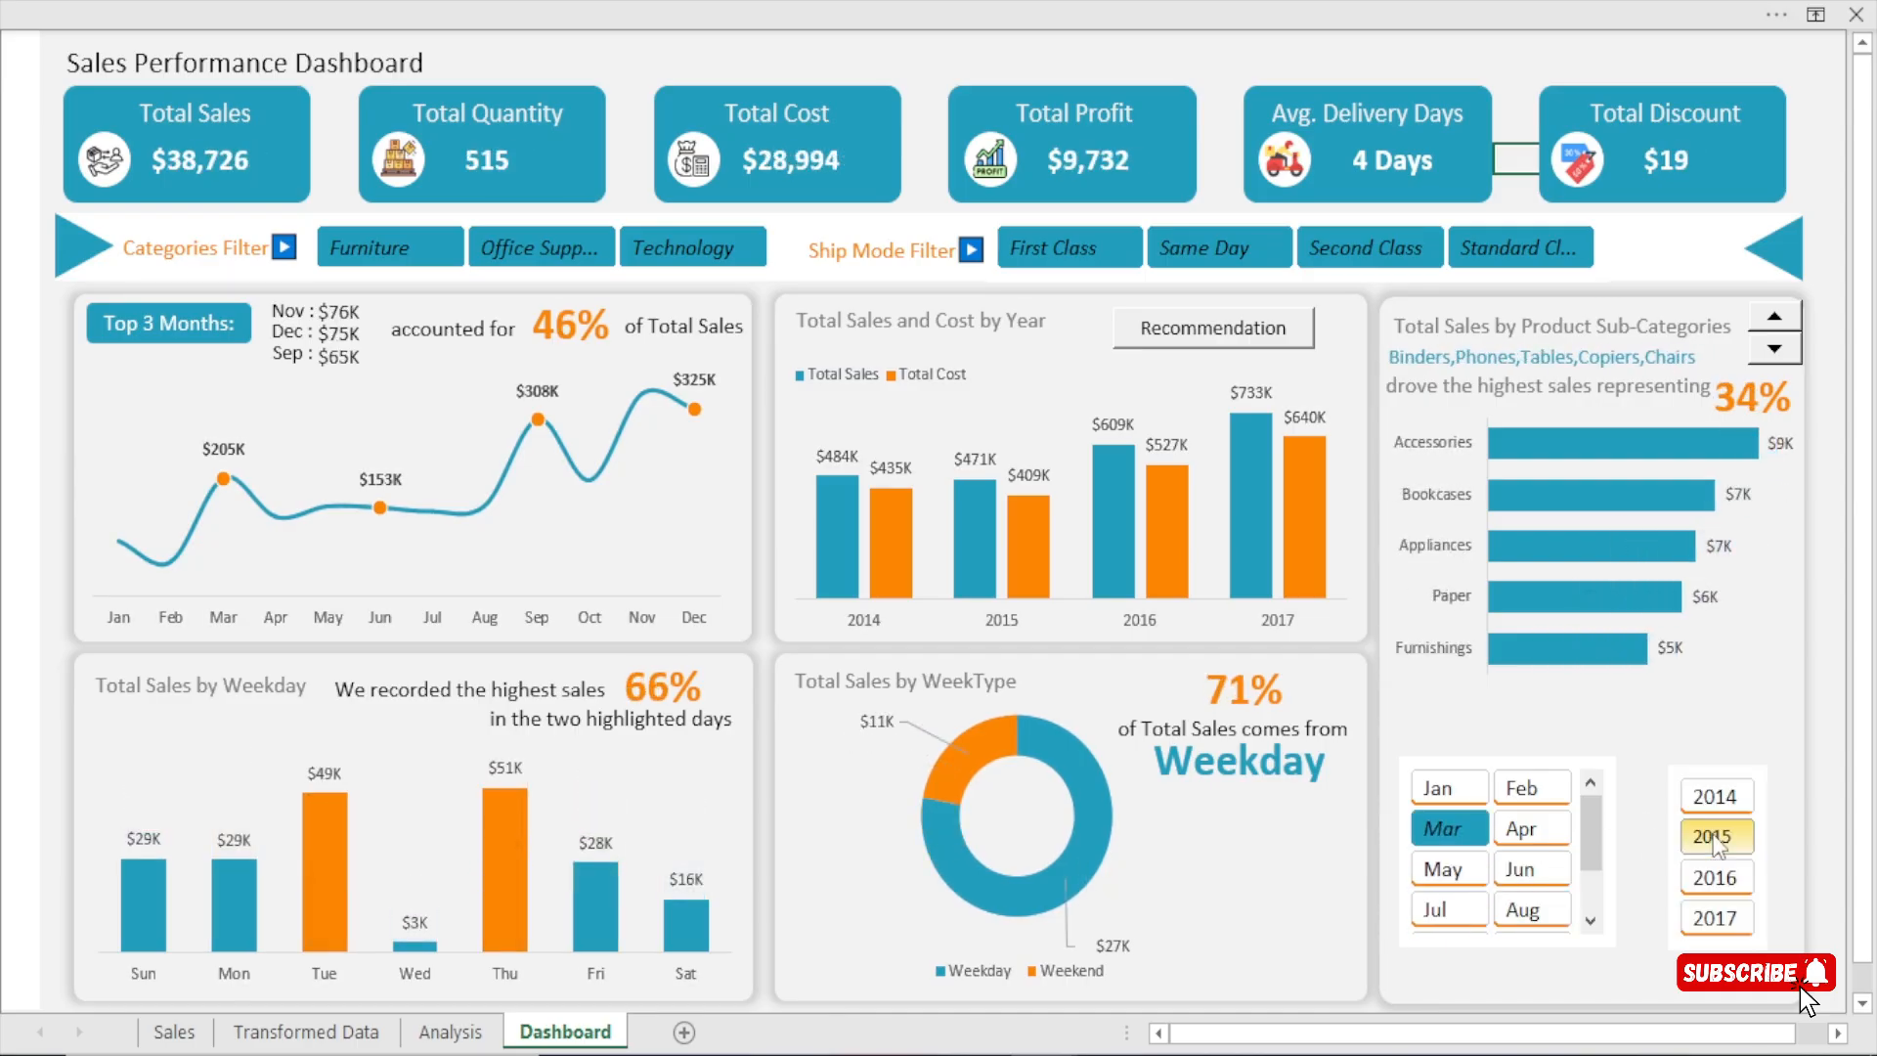
click(1717, 801)
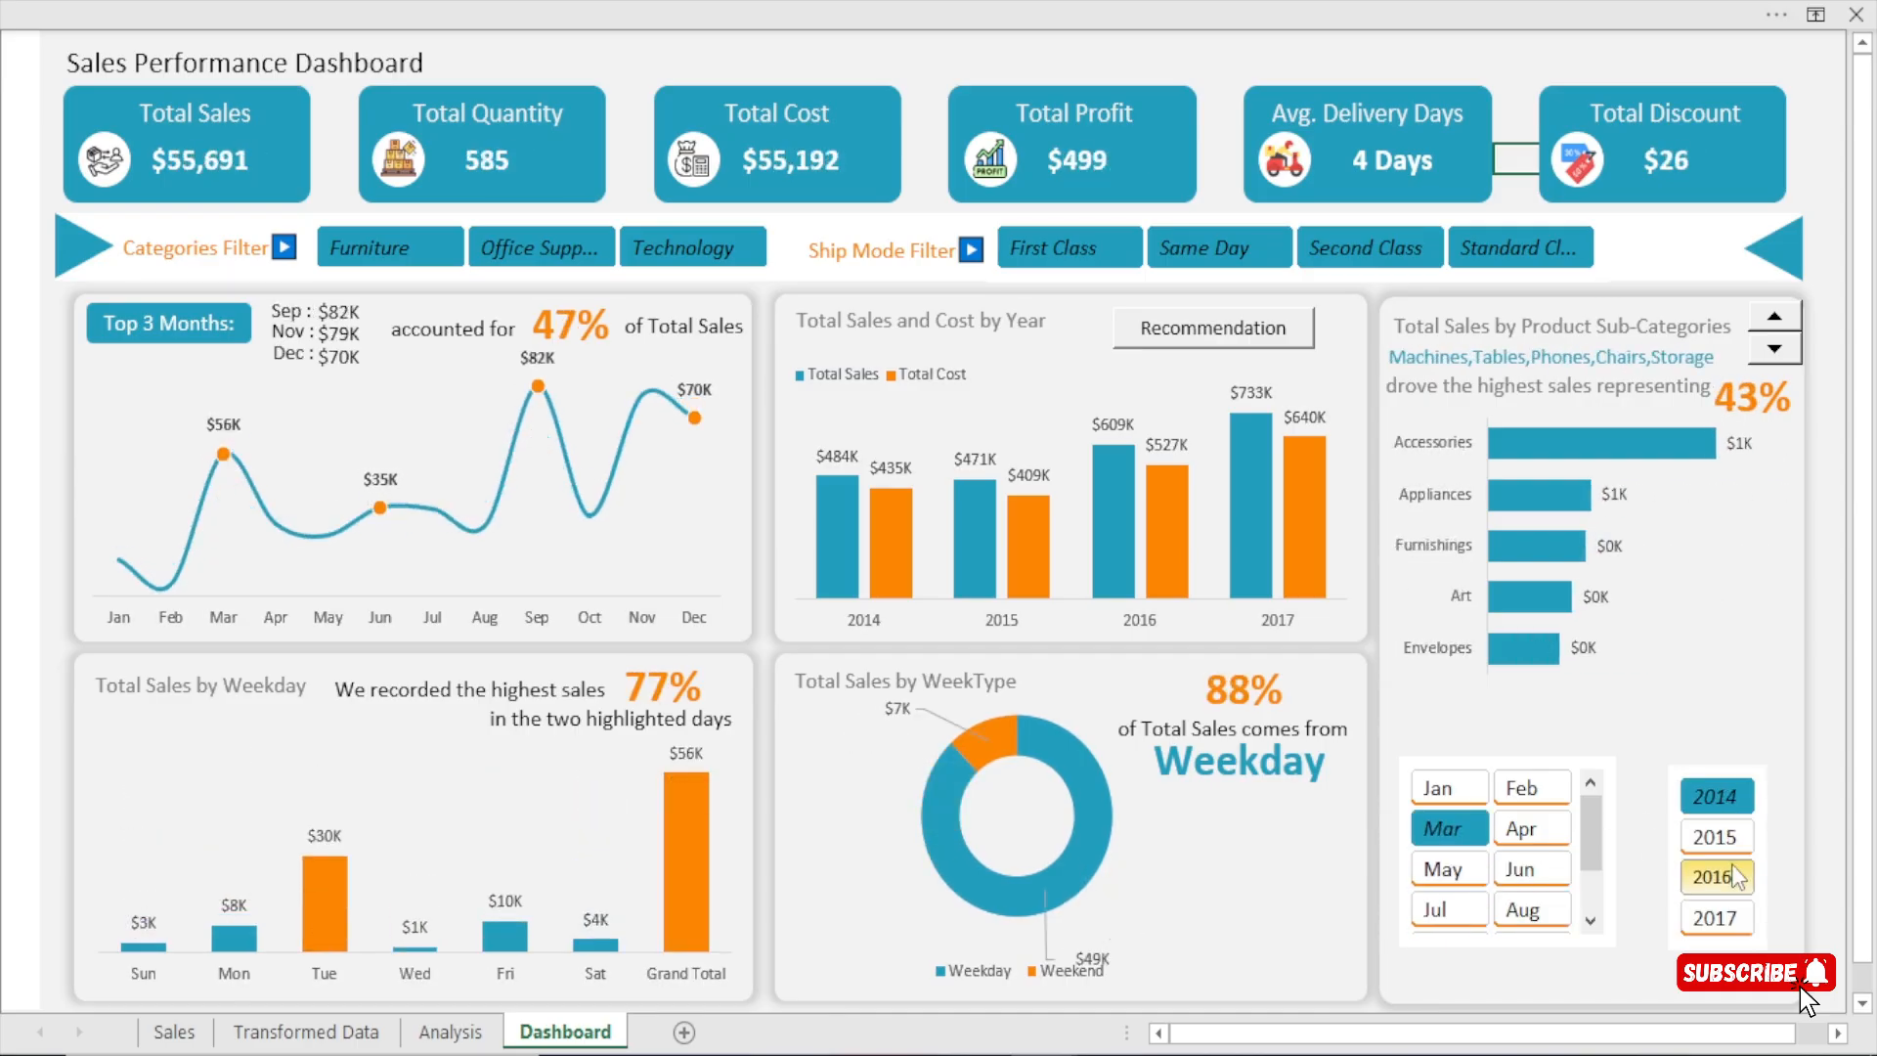
click(1740, 878)
click(1728, 919)
click(1724, 878)
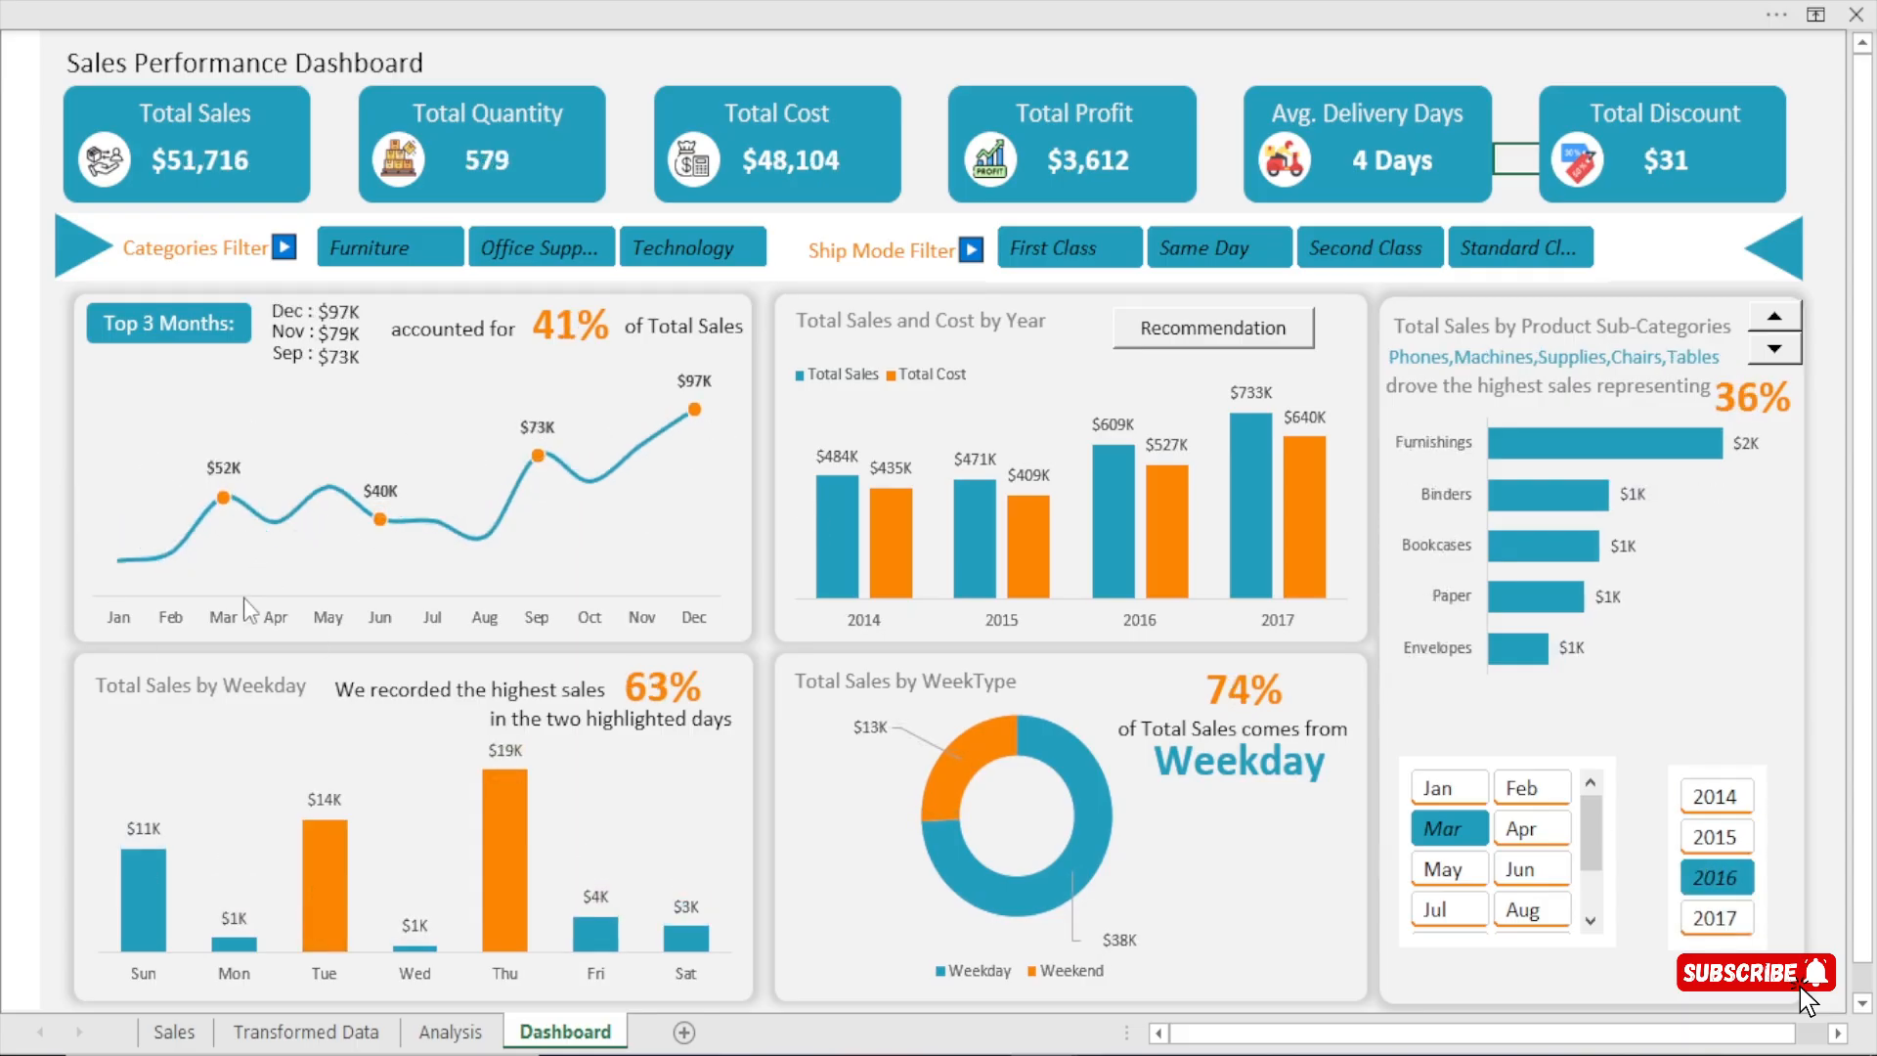
Undo all the test selections made in the Year and Months slicers.
key(ctrl+z)
key(ctrl+z)
key(ctrl+z)
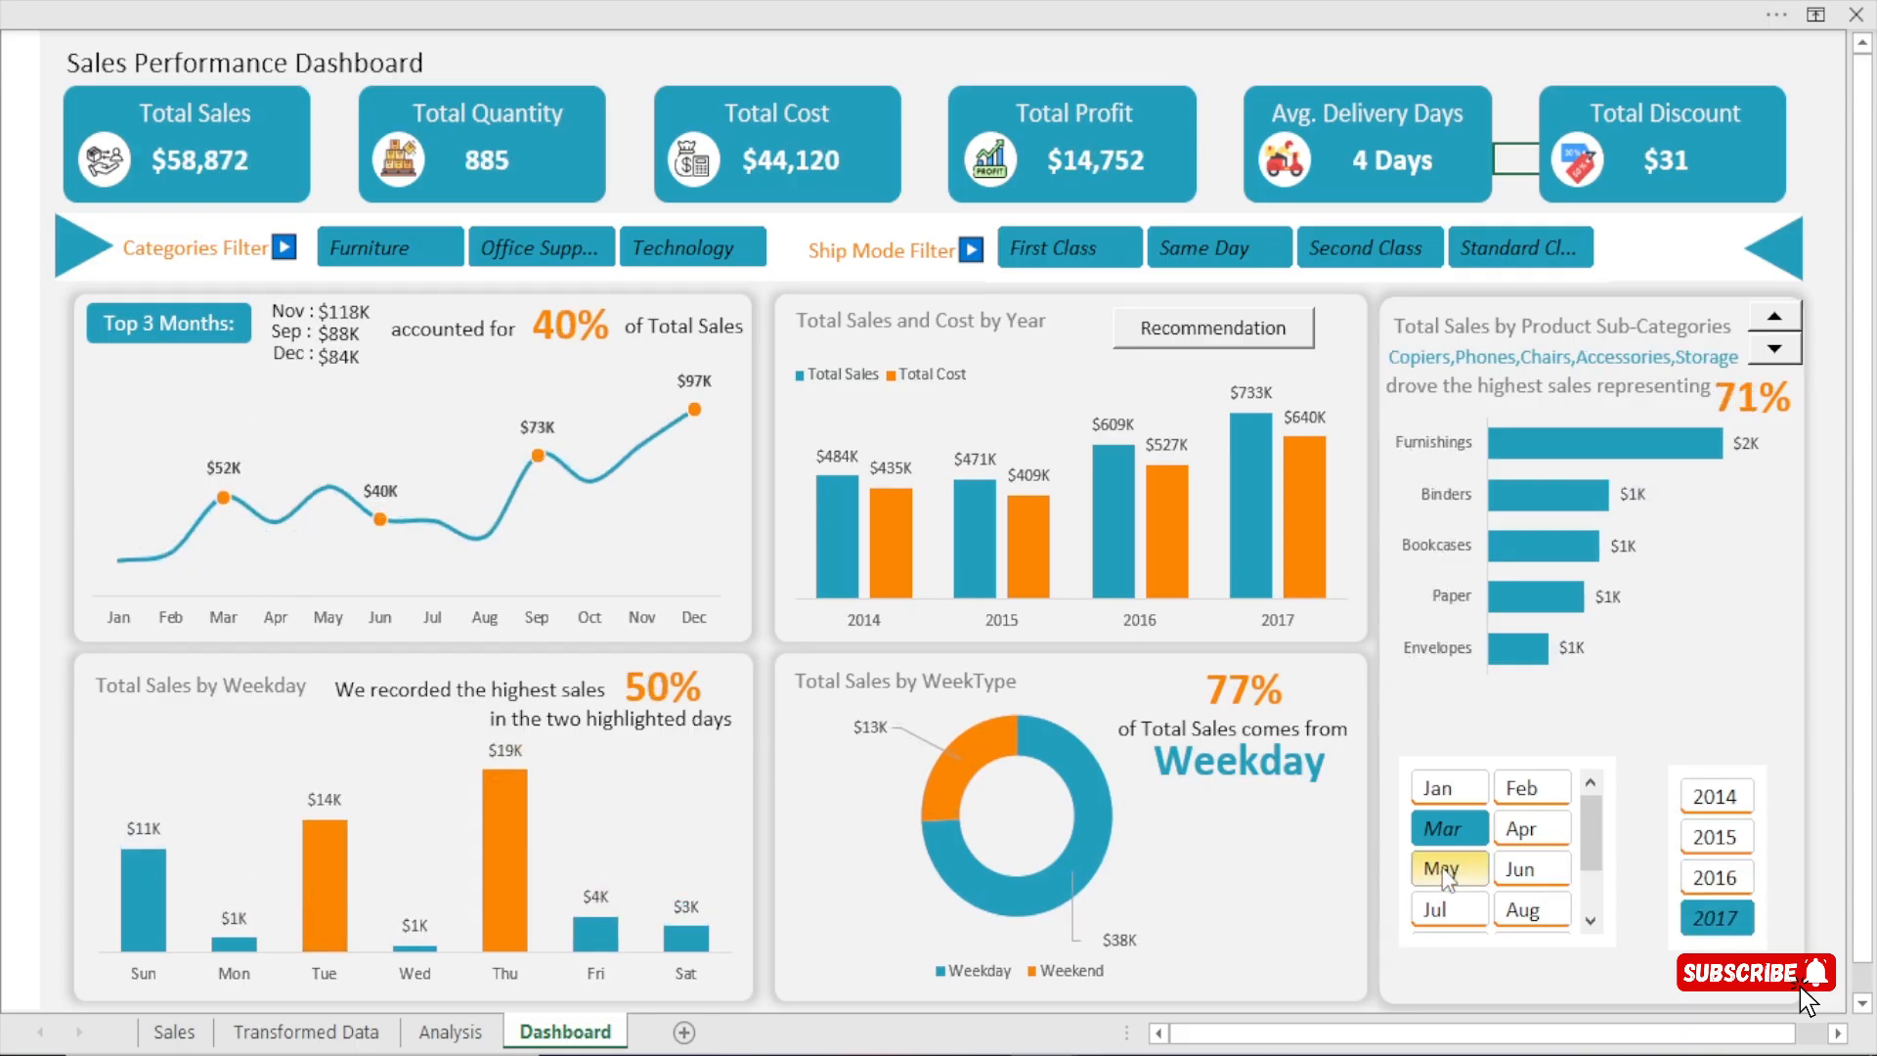
key(ctrl+z)
key(ctrl+z)
key(ctrl+z)
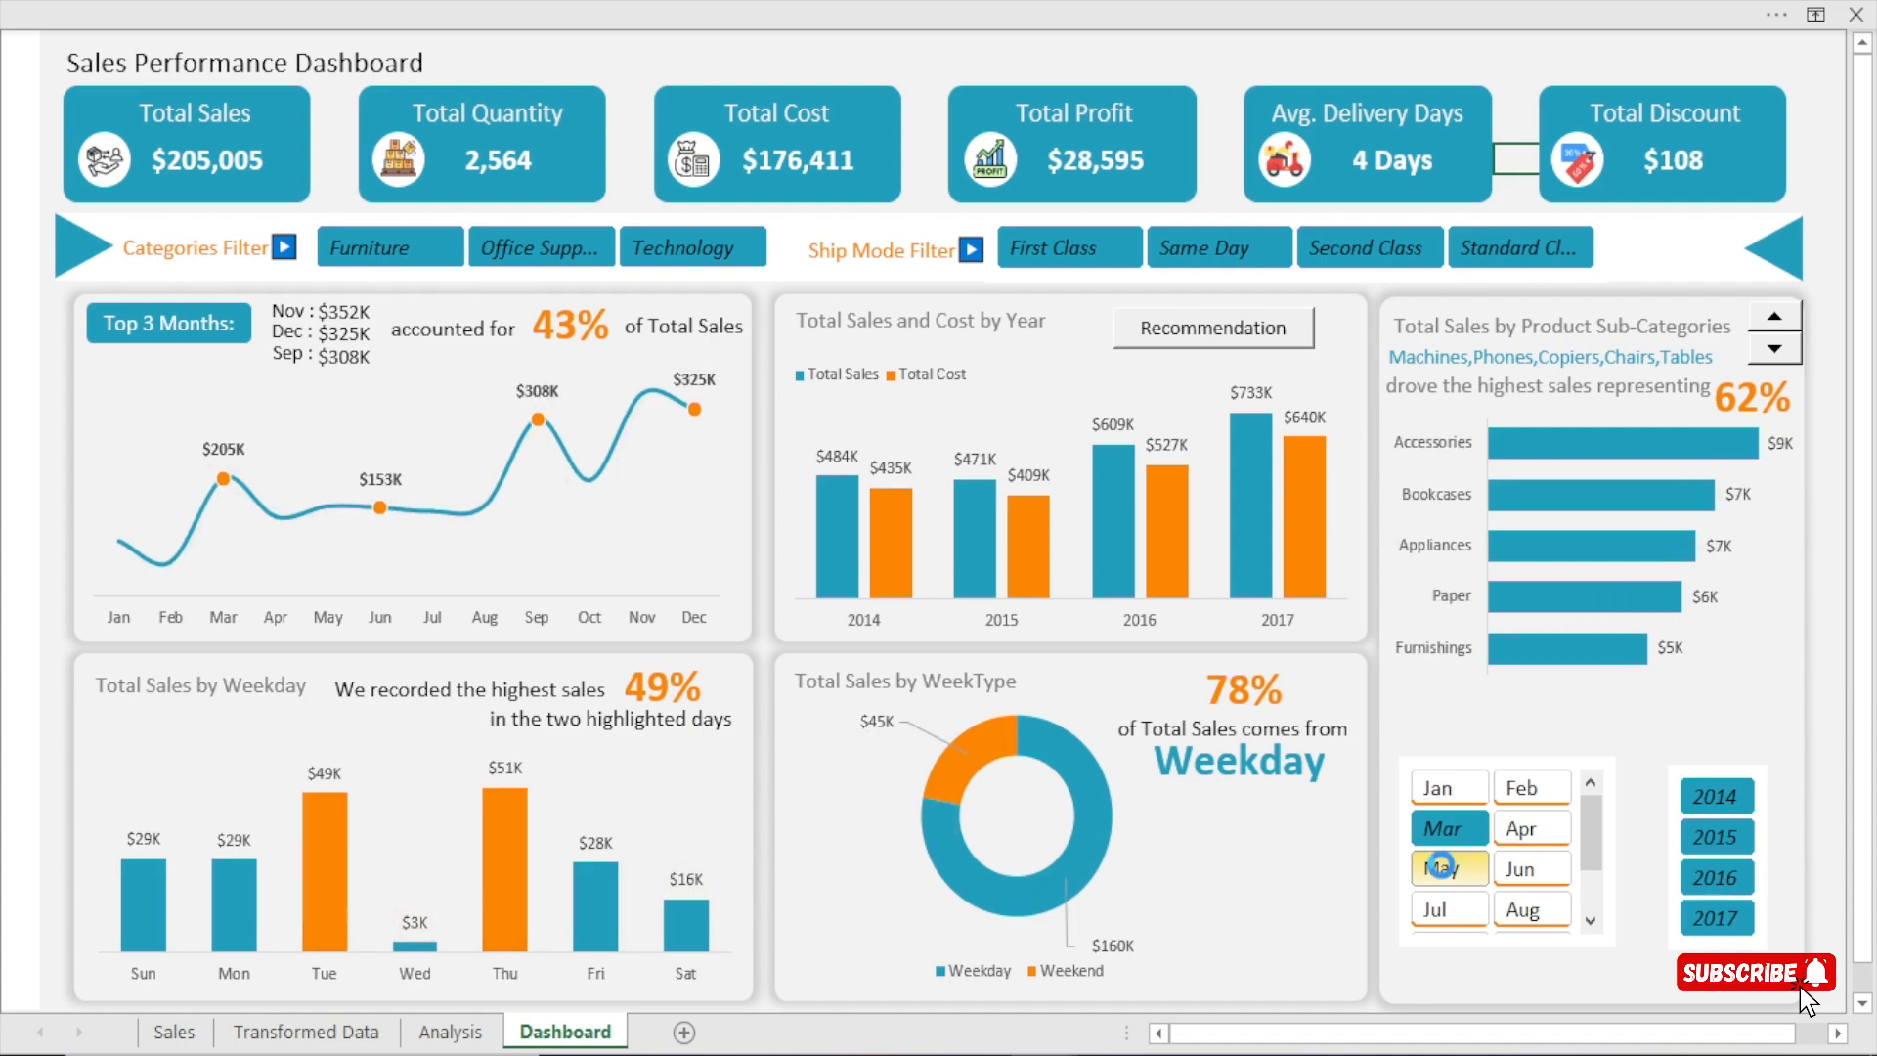
key(ctrl+z)
key(ctrl+z)
key(ctrl+z)
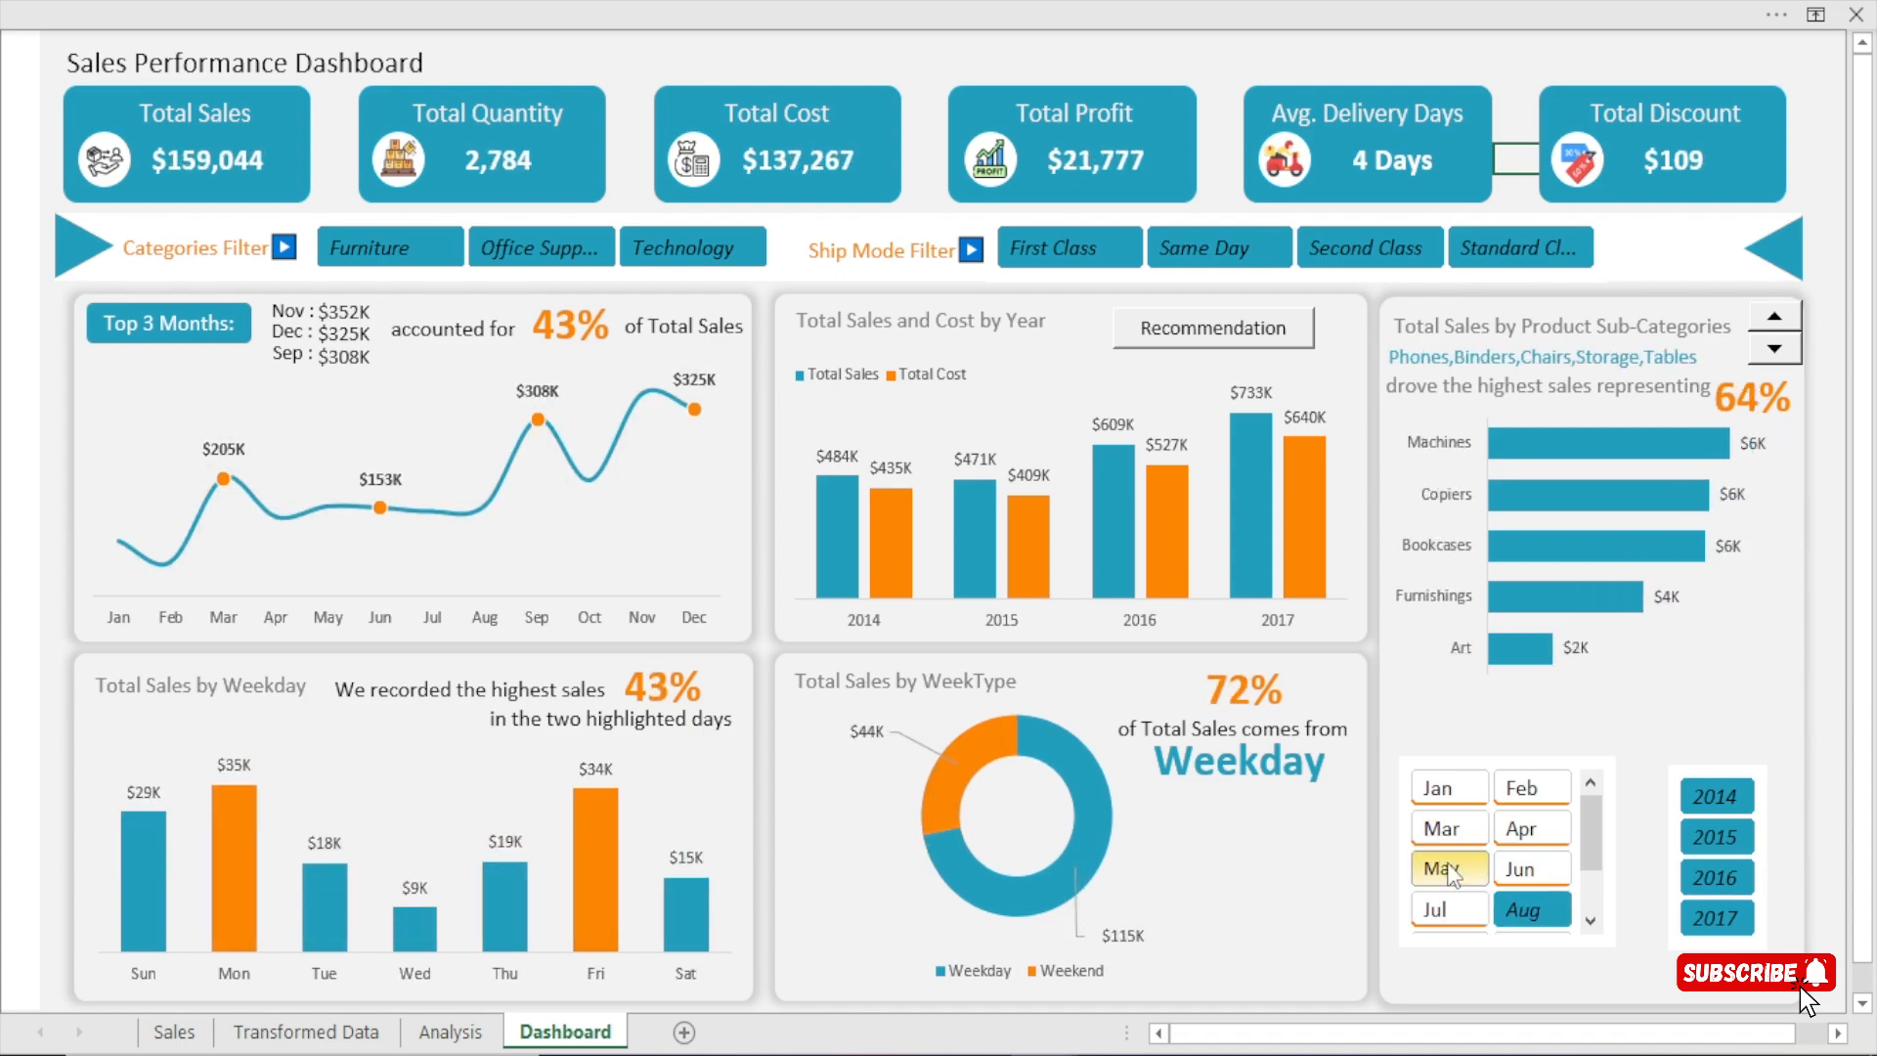
key(ctrl+z)
key(ctrl+z)
key(ctrl+z)
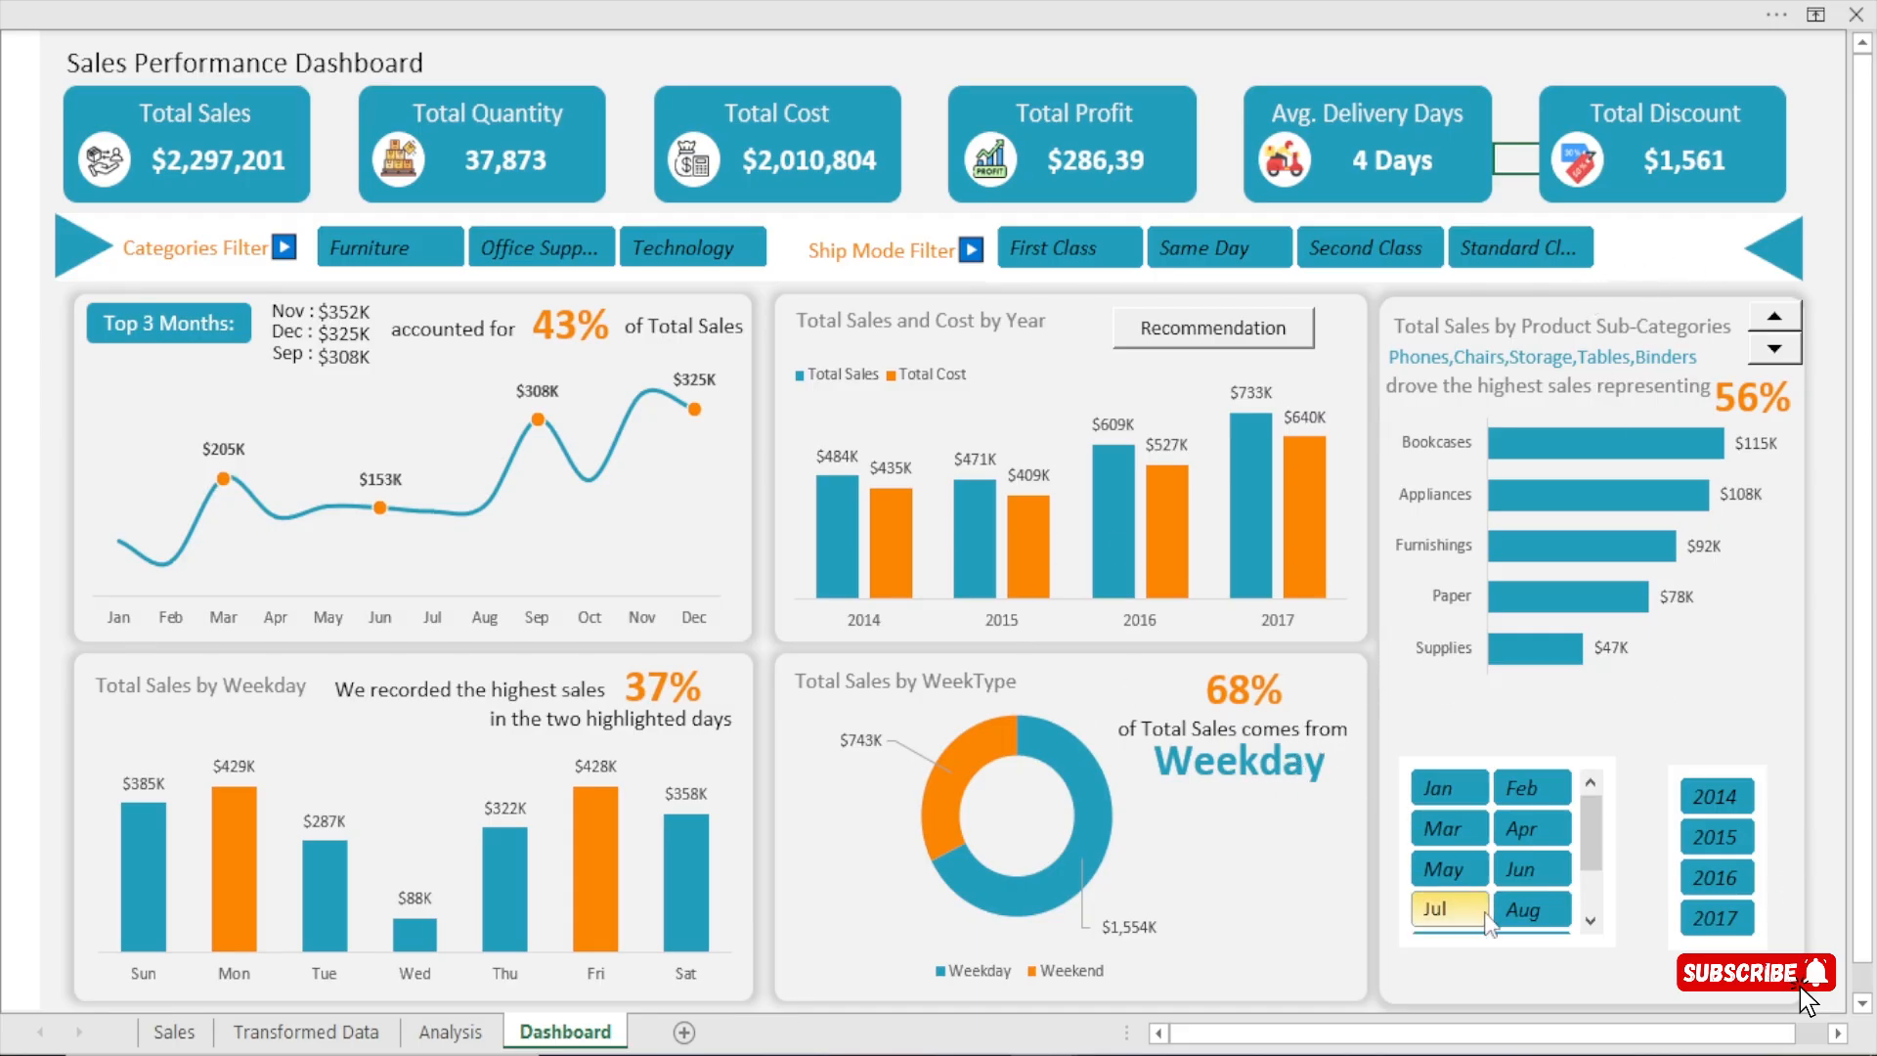
Nudge the Months slicer slightly lower inside the Product Sub-Categories card.
drag(1493, 946, 1489, 950)
key(Right)
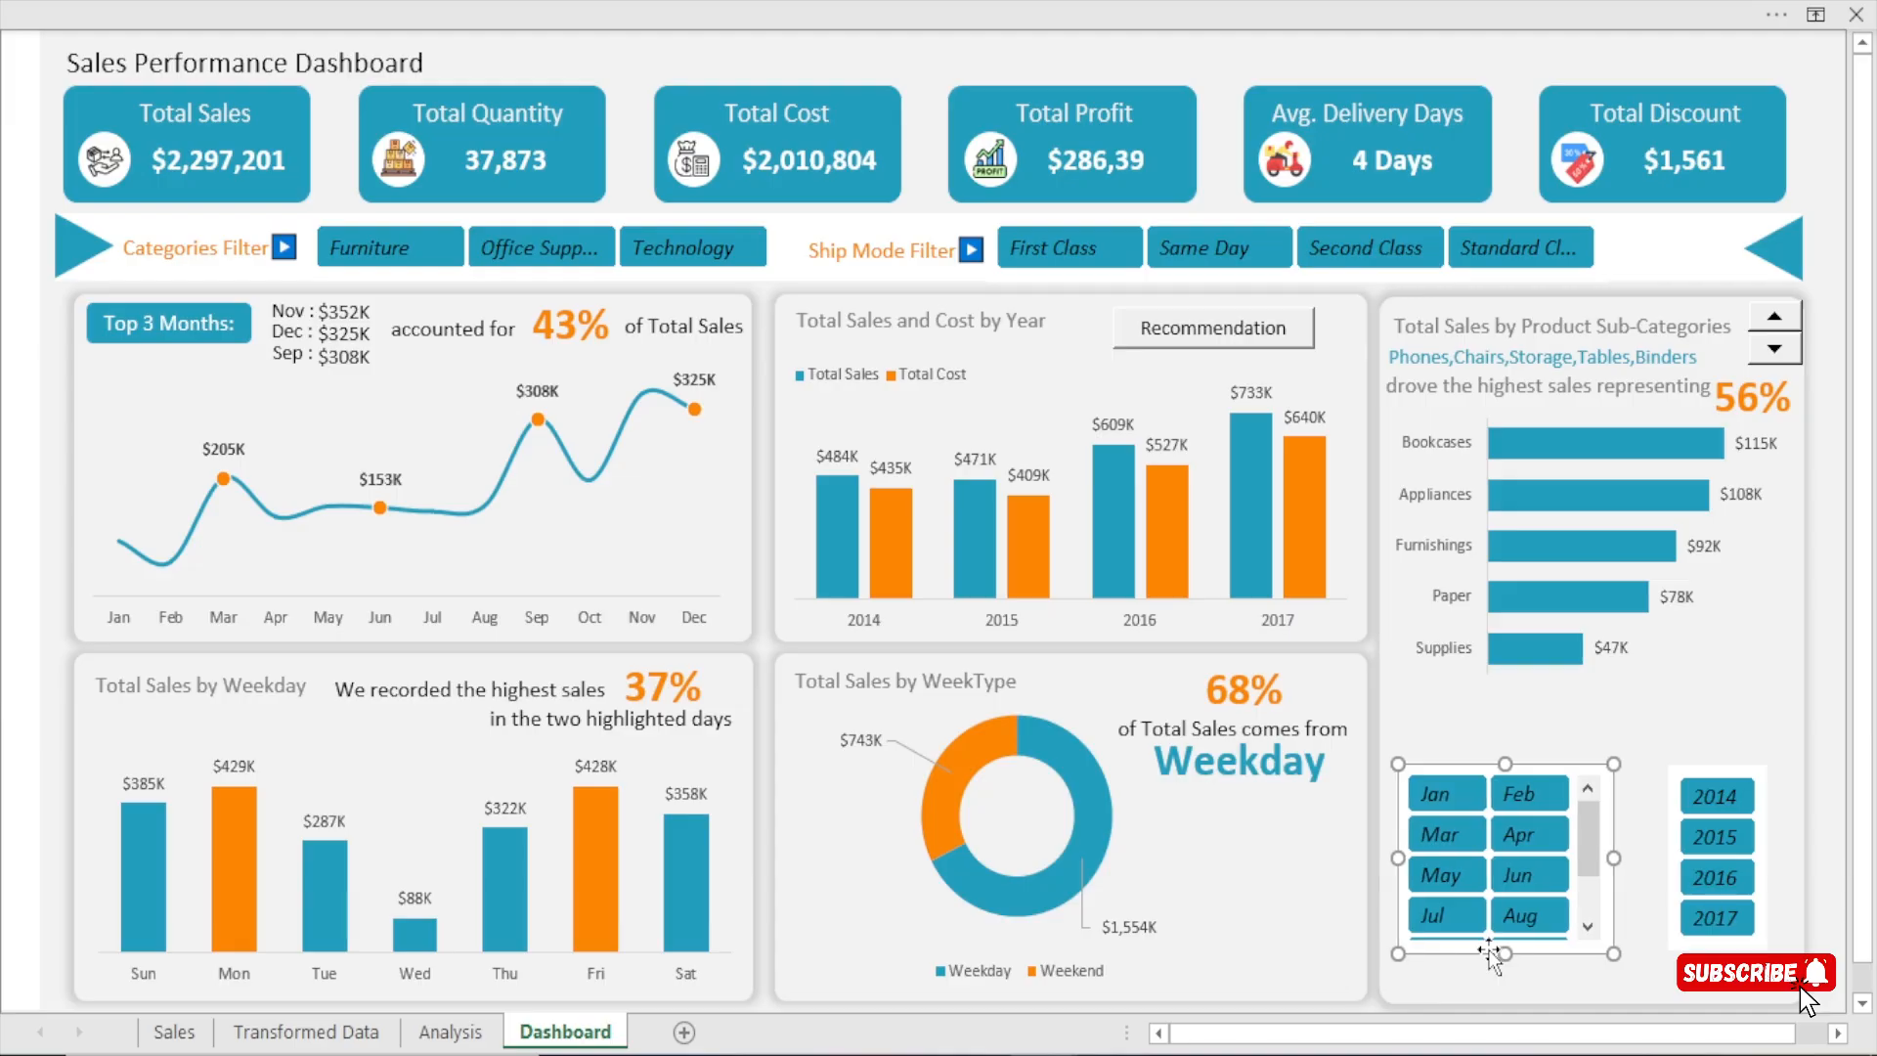
Test the combined filters by selecting 2016, the Office Supplies category and the Second Class ship mode.
click(1701, 808)
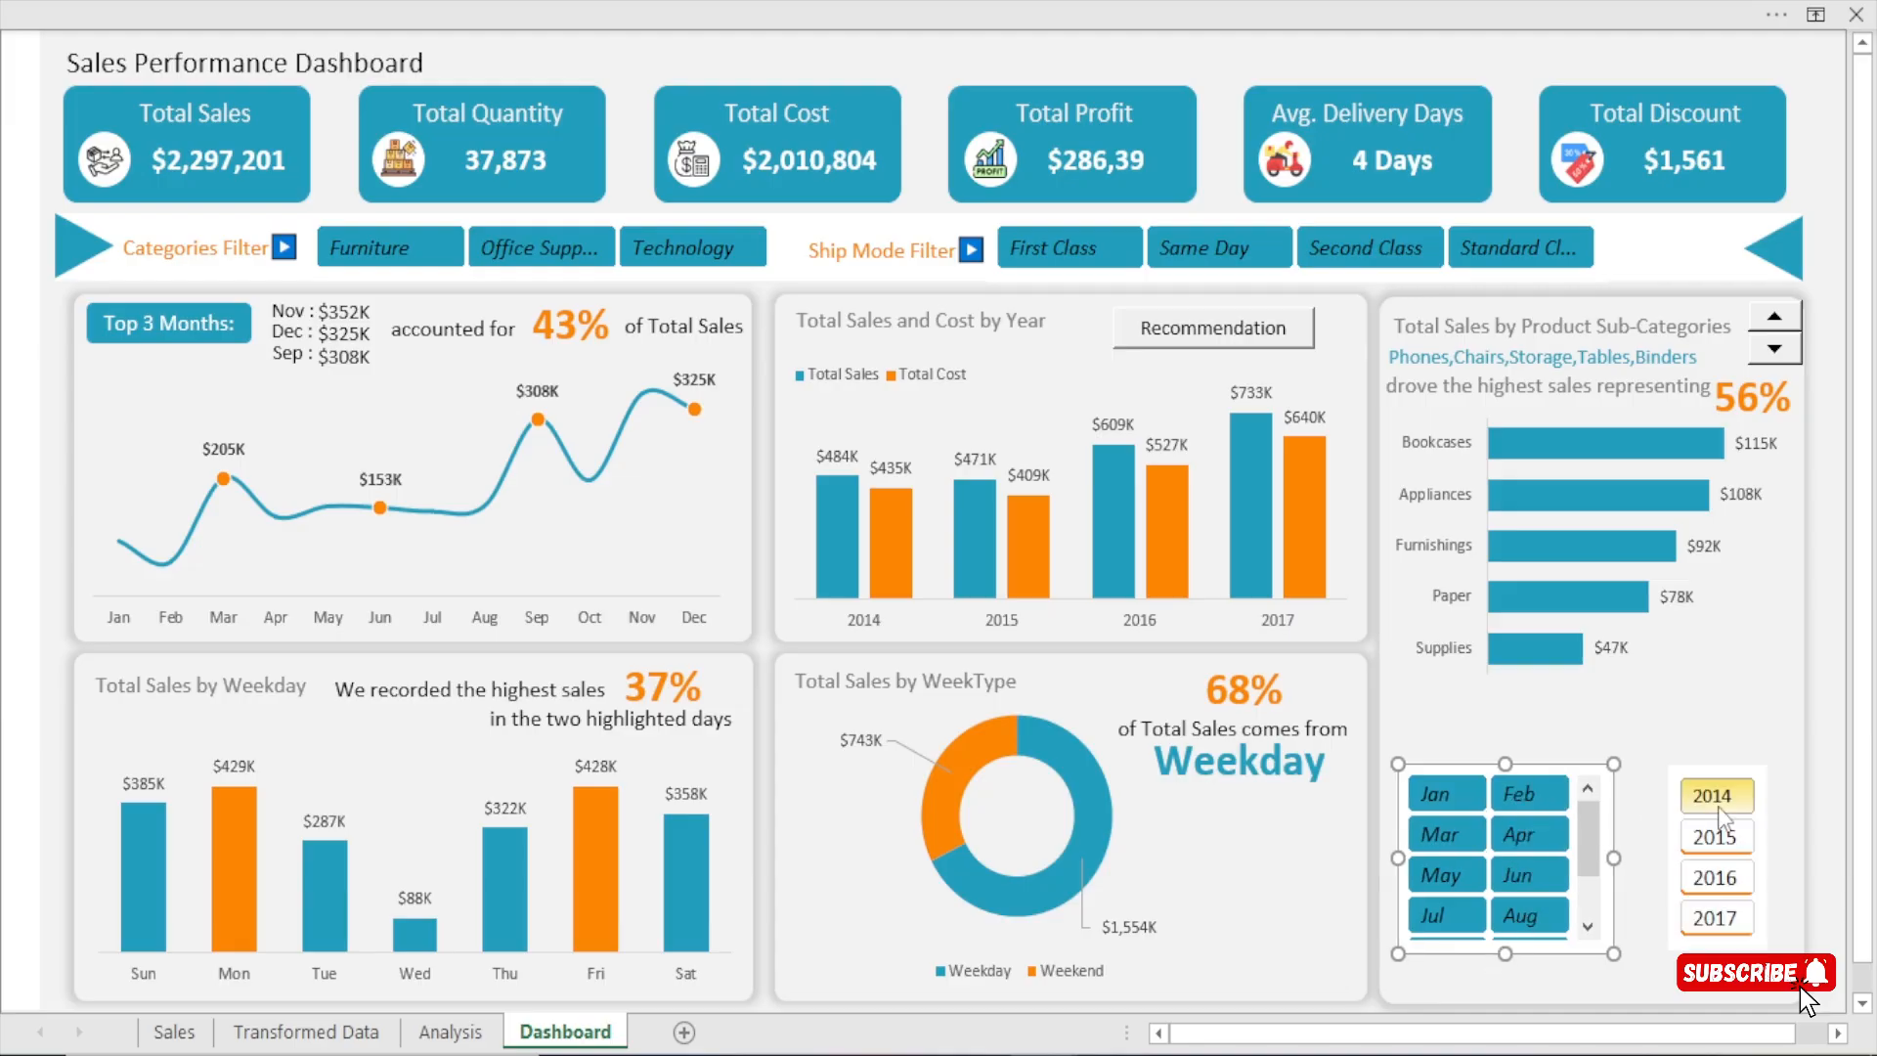
click(1727, 866)
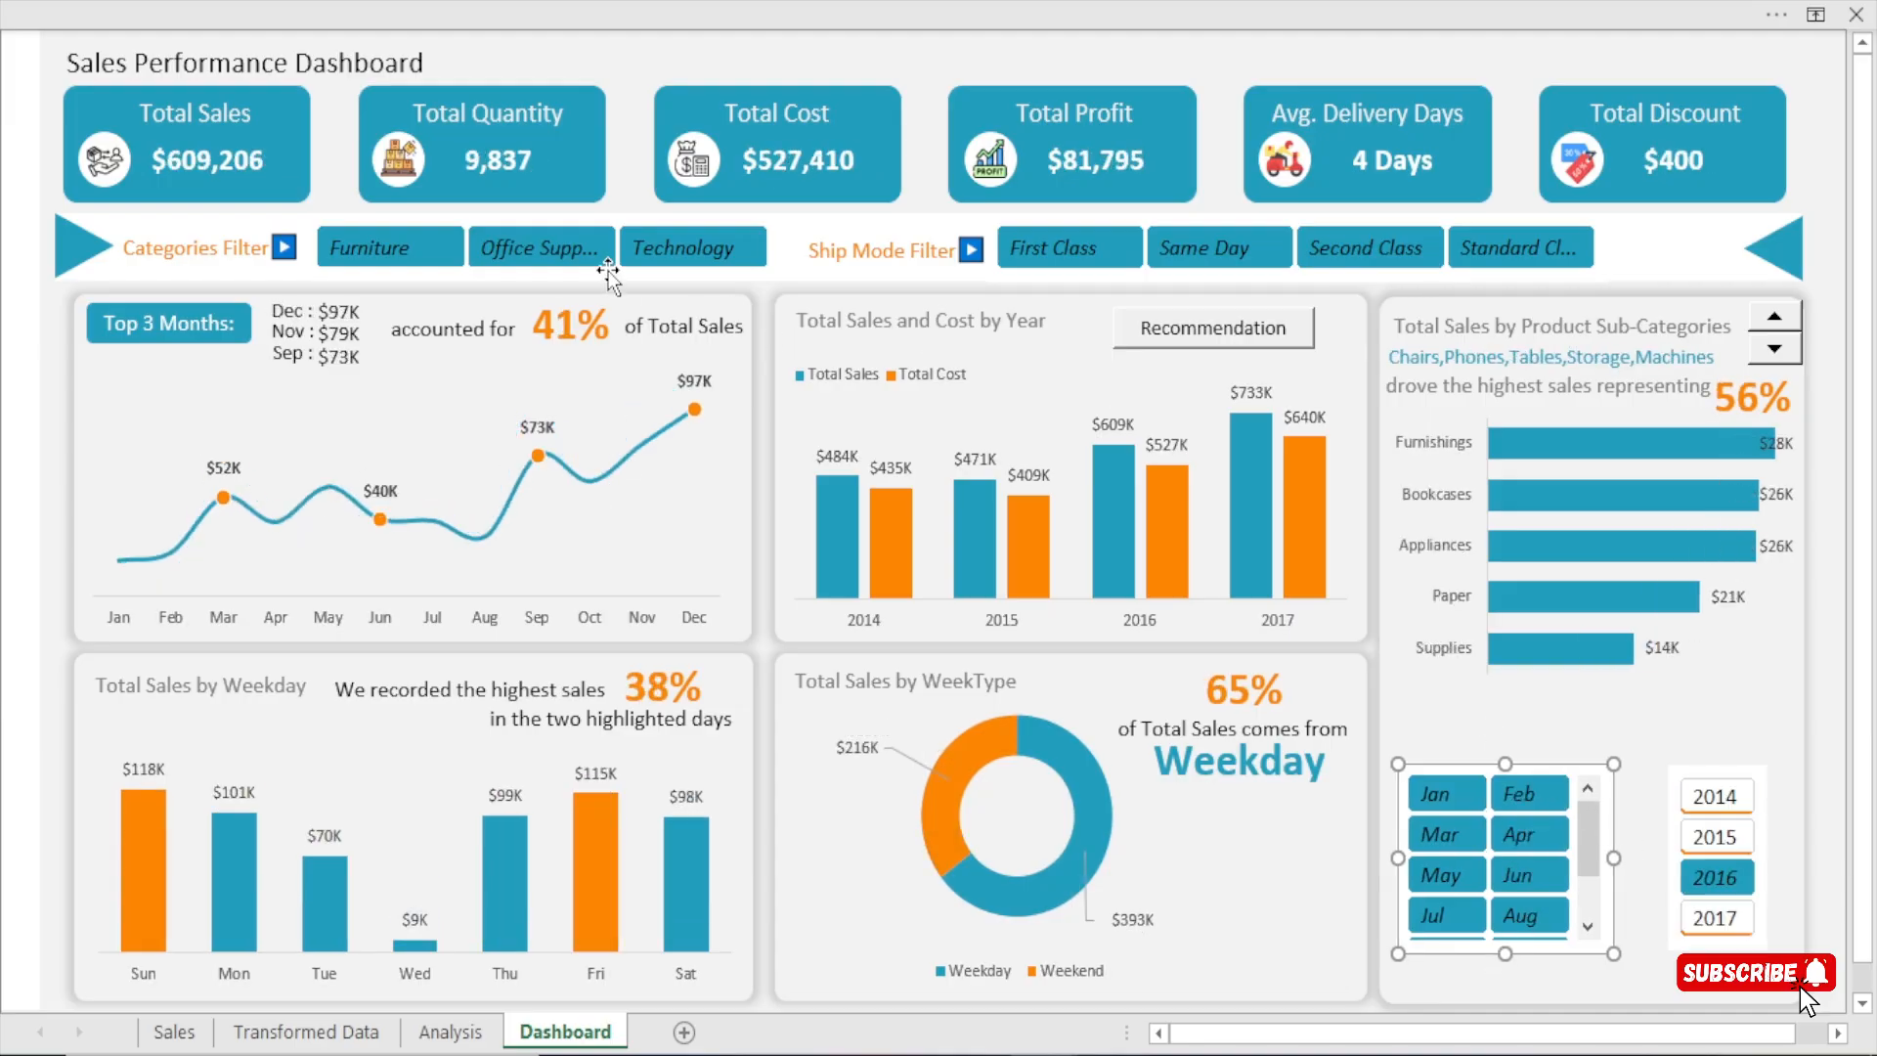
click(539, 247)
click(1358, 246)
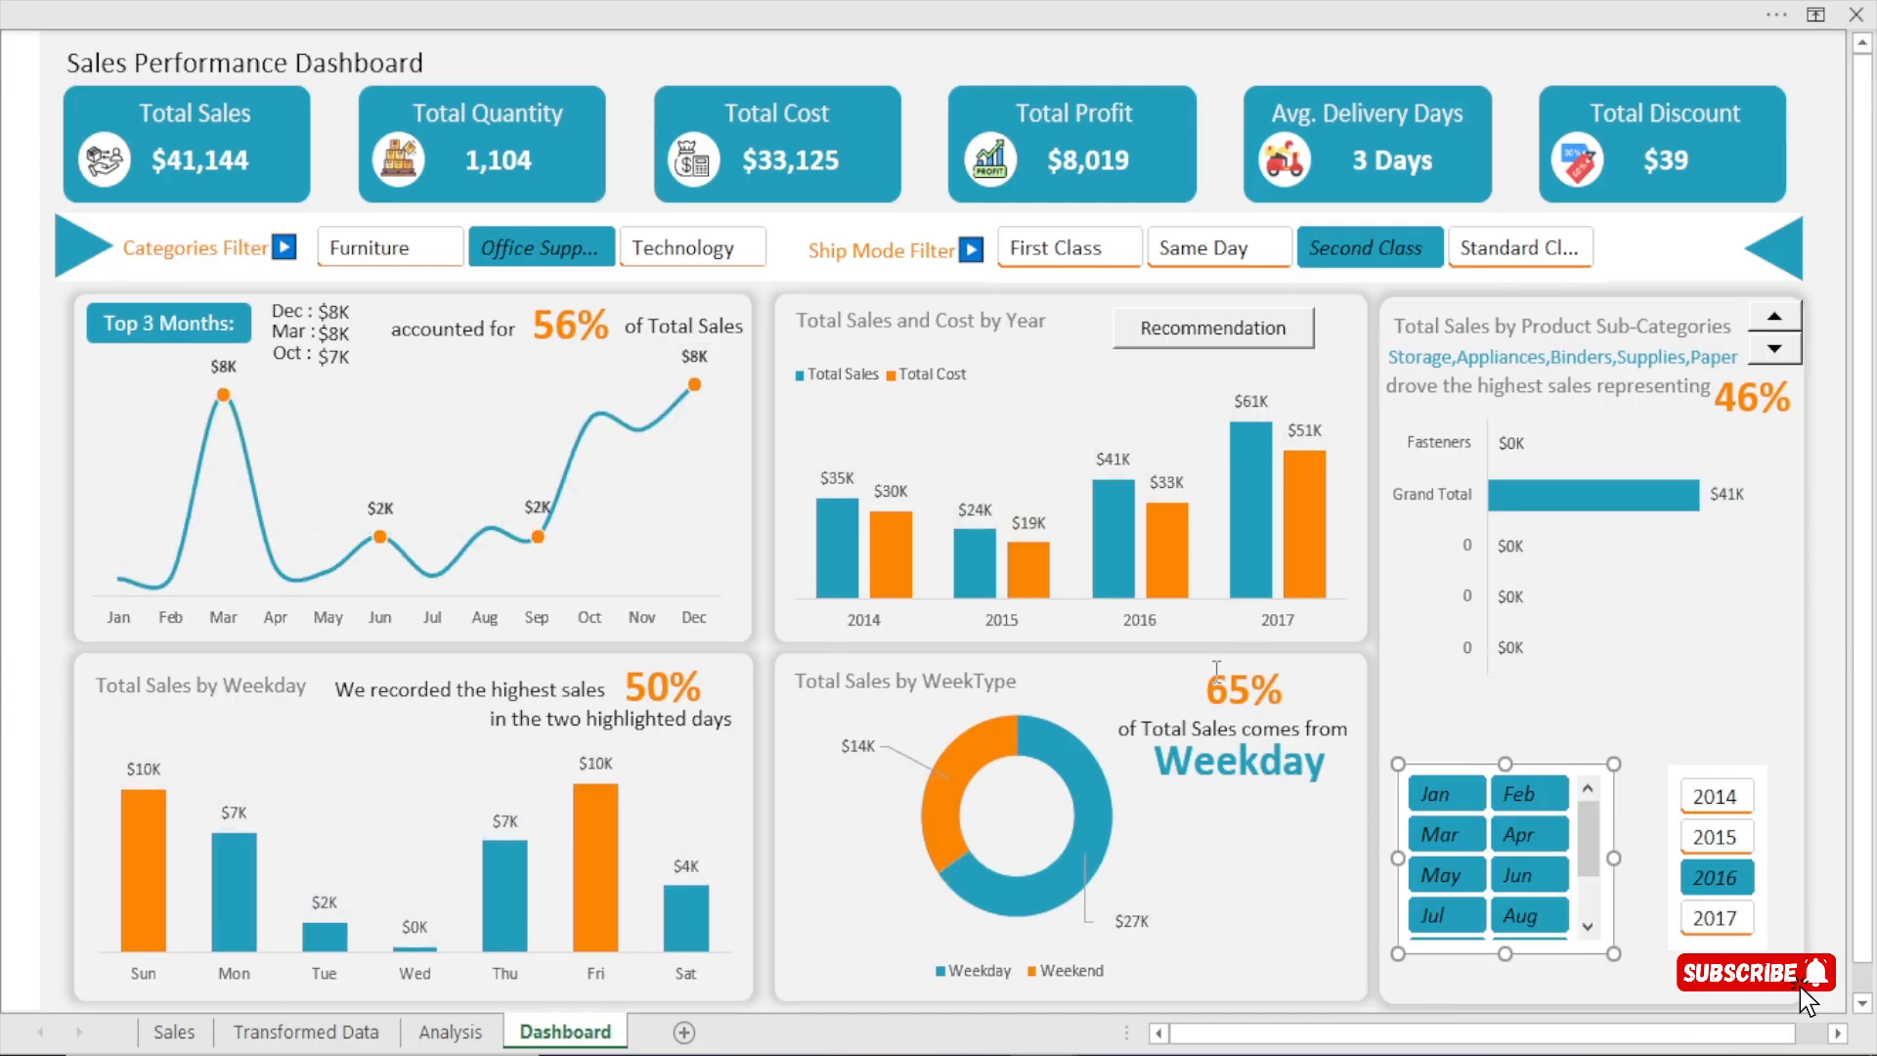
Select all categories, ship modes and years again in their slicers to remove the test filters.
ctrl+click(690, 247)
drag(1036, 256, 1520, 250)
ctrl+click(410, 259)
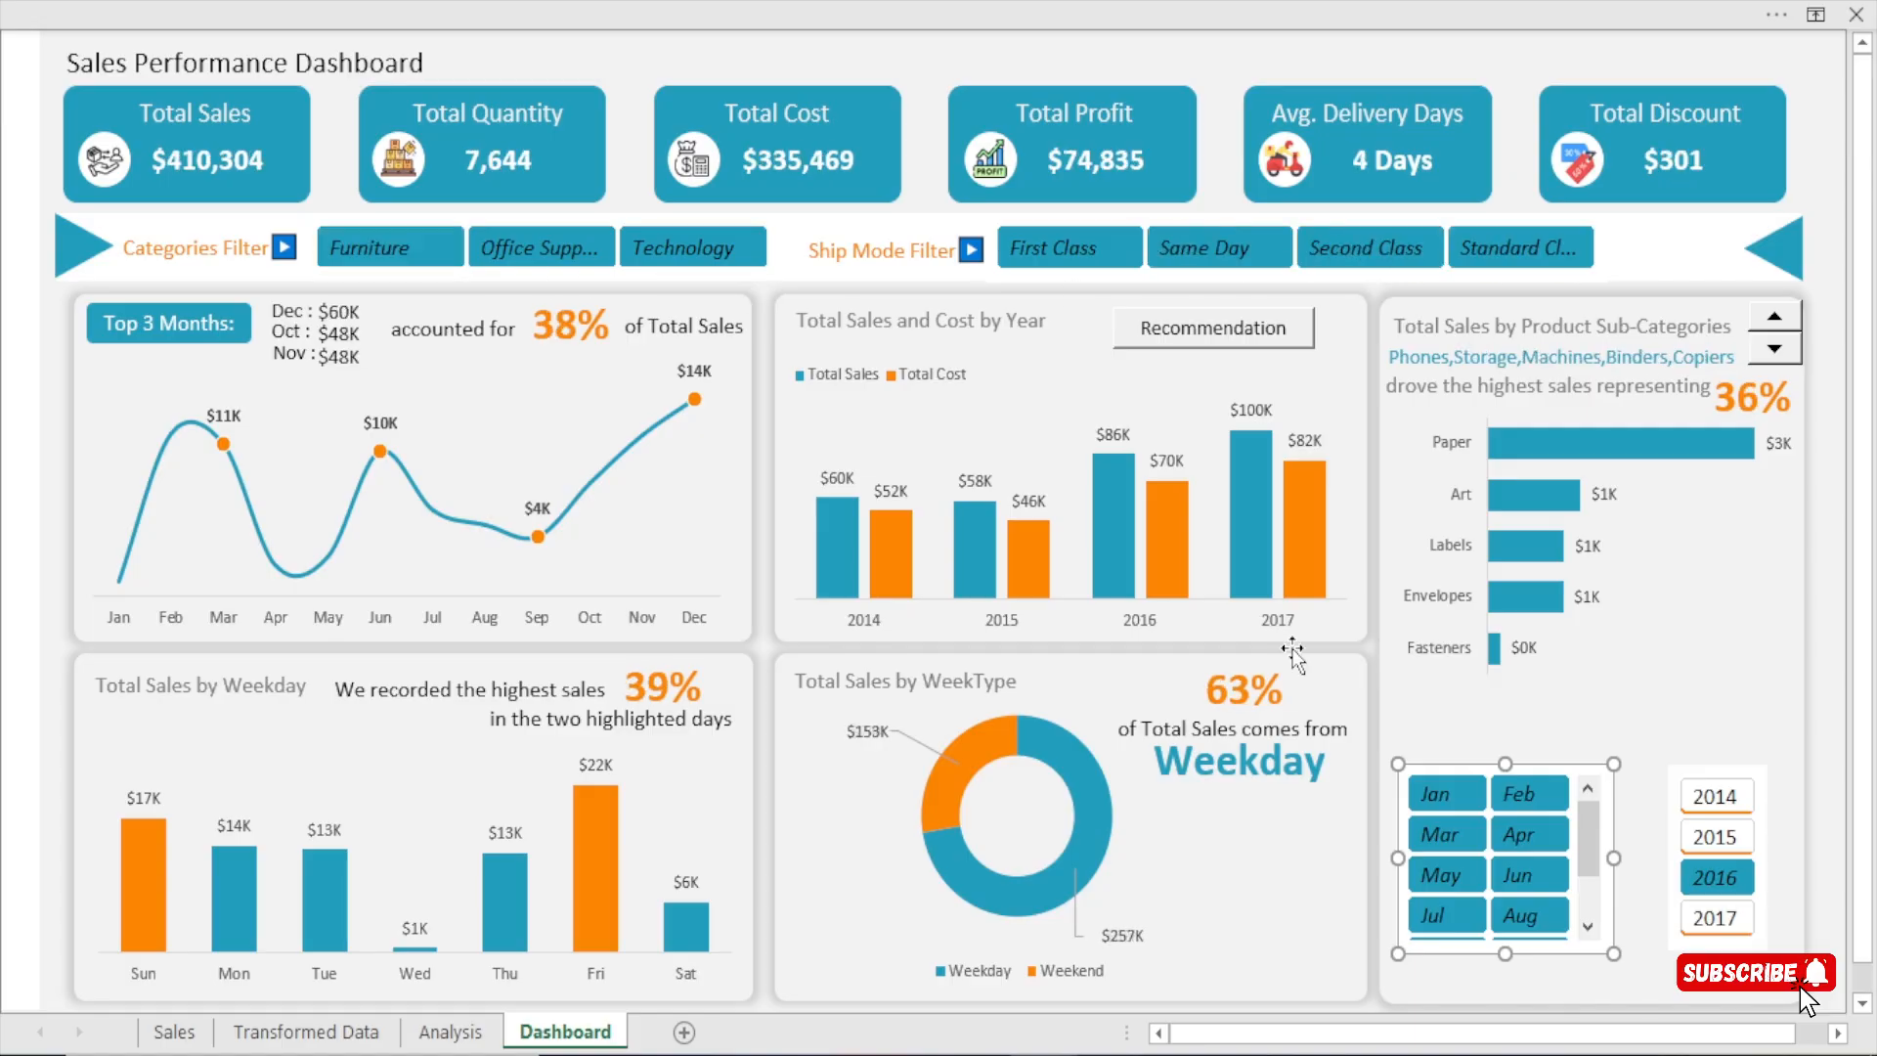
ctrl+click(1724, 799)
ctrl+click(1728, 839)
ctrl+click(1724, 919)
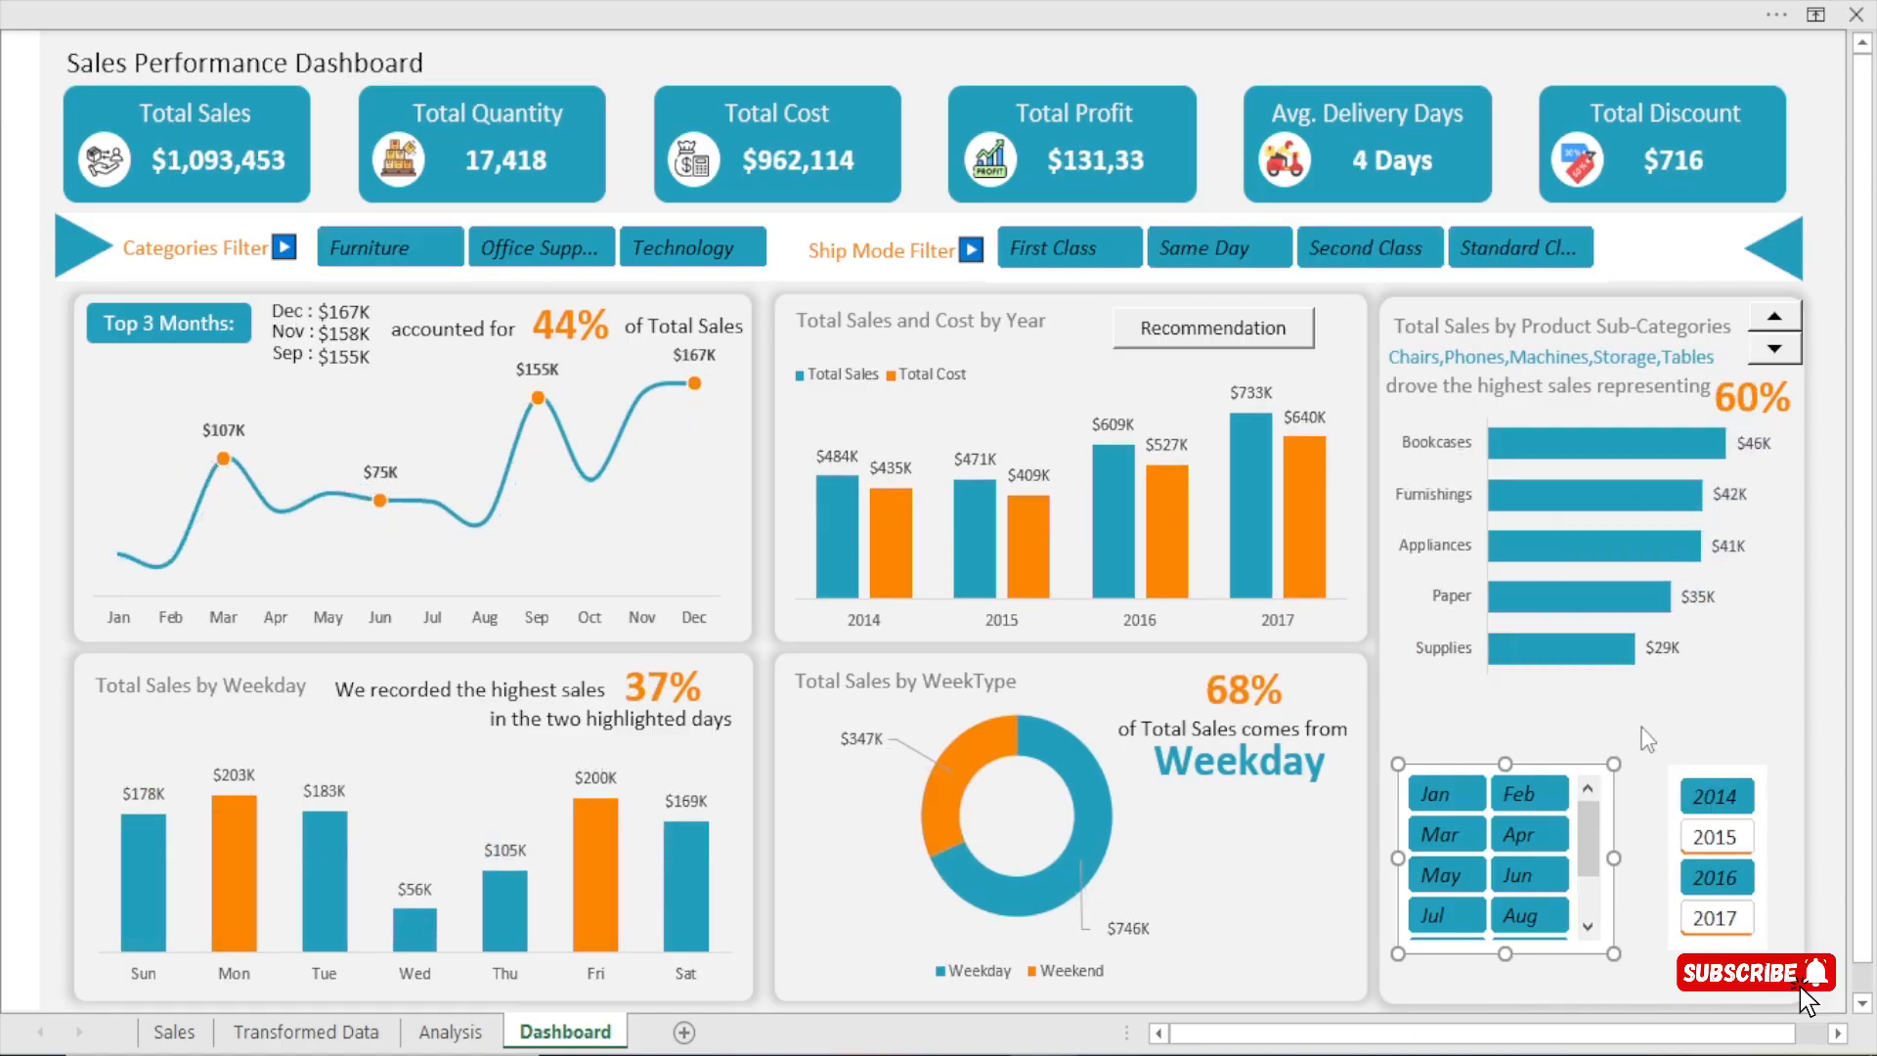
Duplicate the Ship Mode Filter label and place the copy at the end of the filter bar, after Standard Class.
click(873, 259)
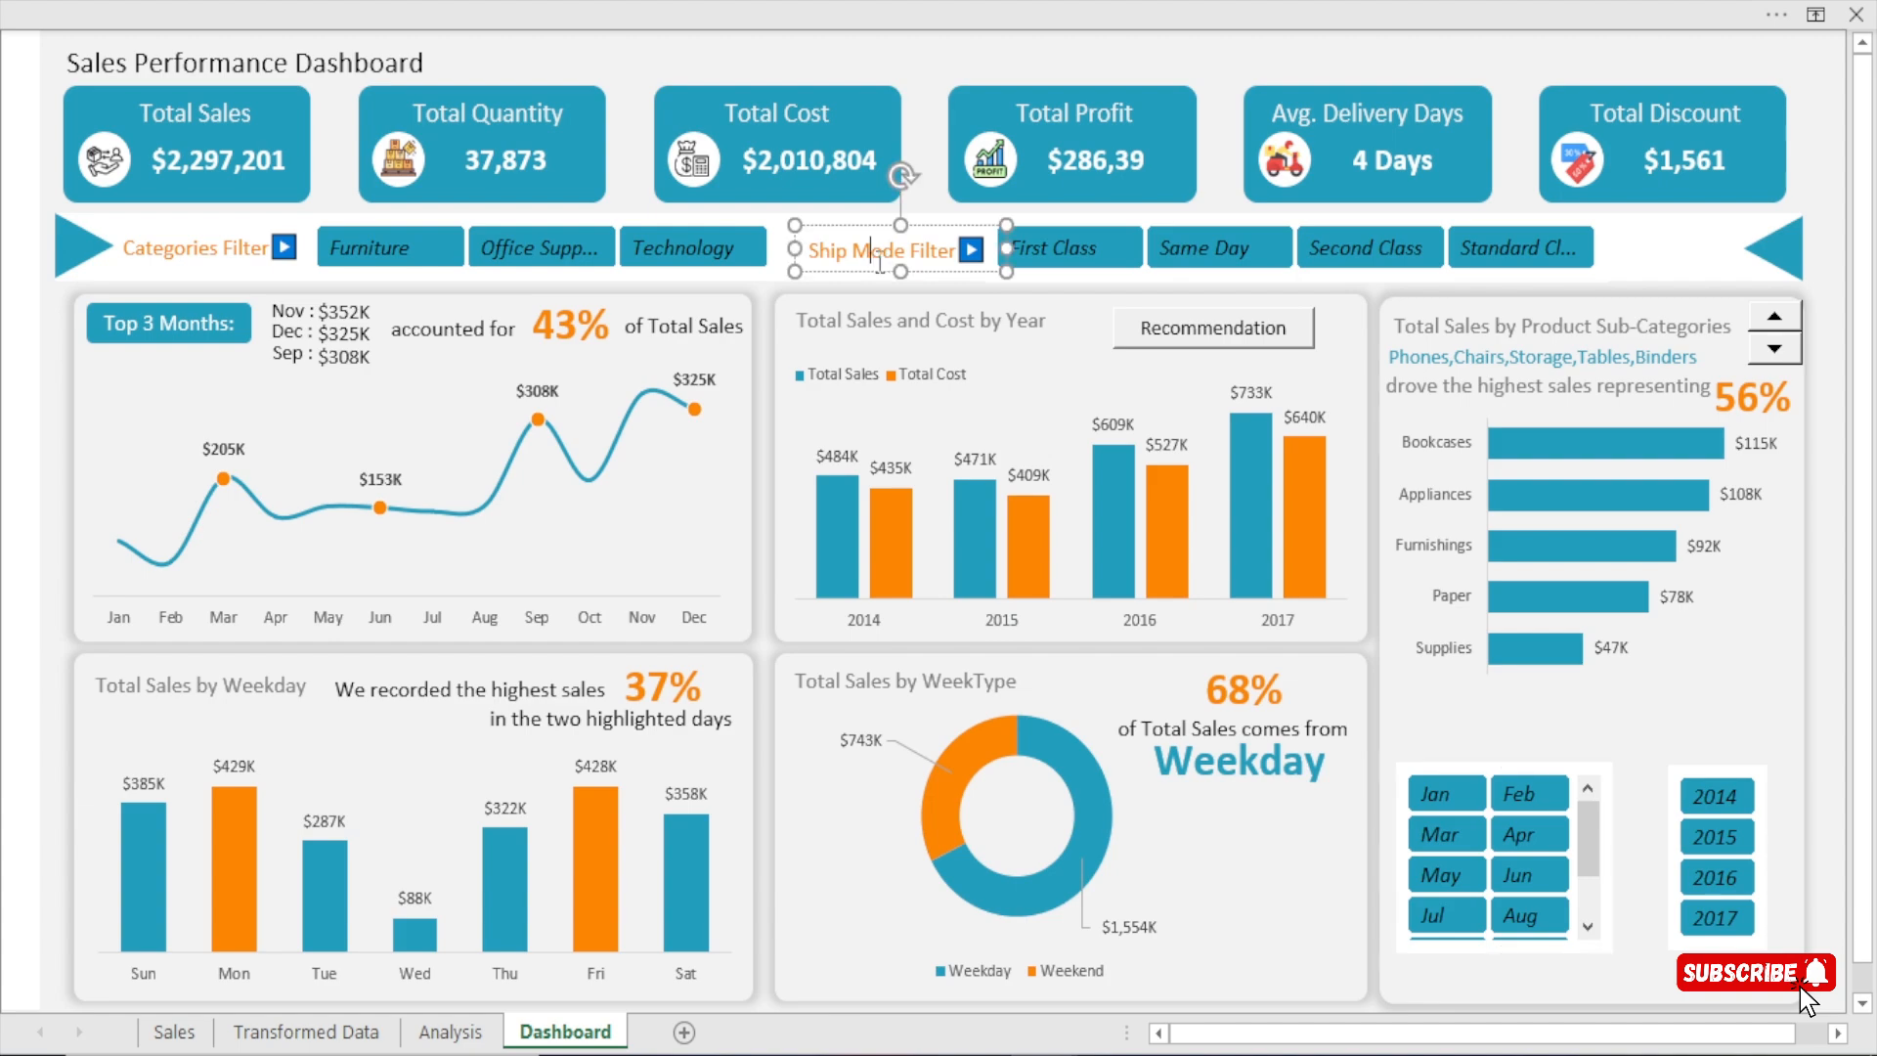
click(883, 270)
key(ctrl+d)
drag(887, 291, 1666, 266)
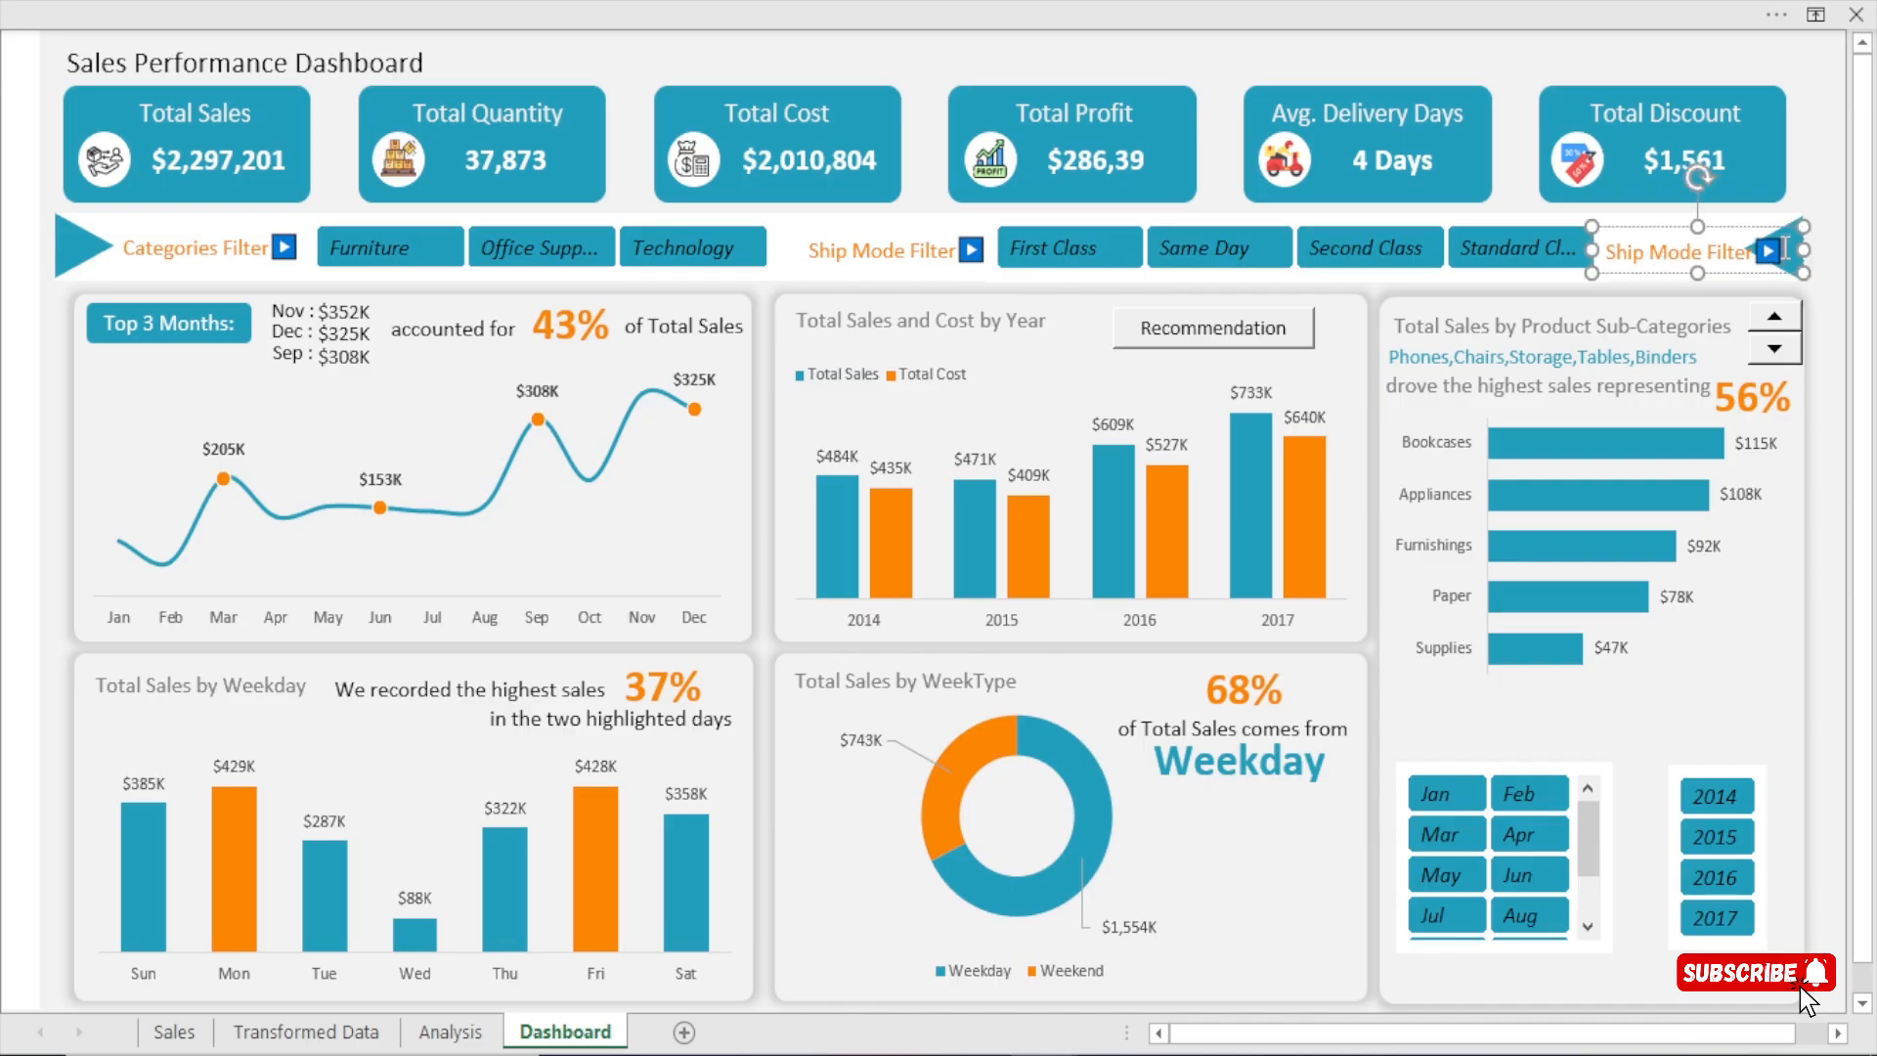
key(BackSpace)
key(ctrl+z)
key(ctrl+z)
key(ctrl+z)
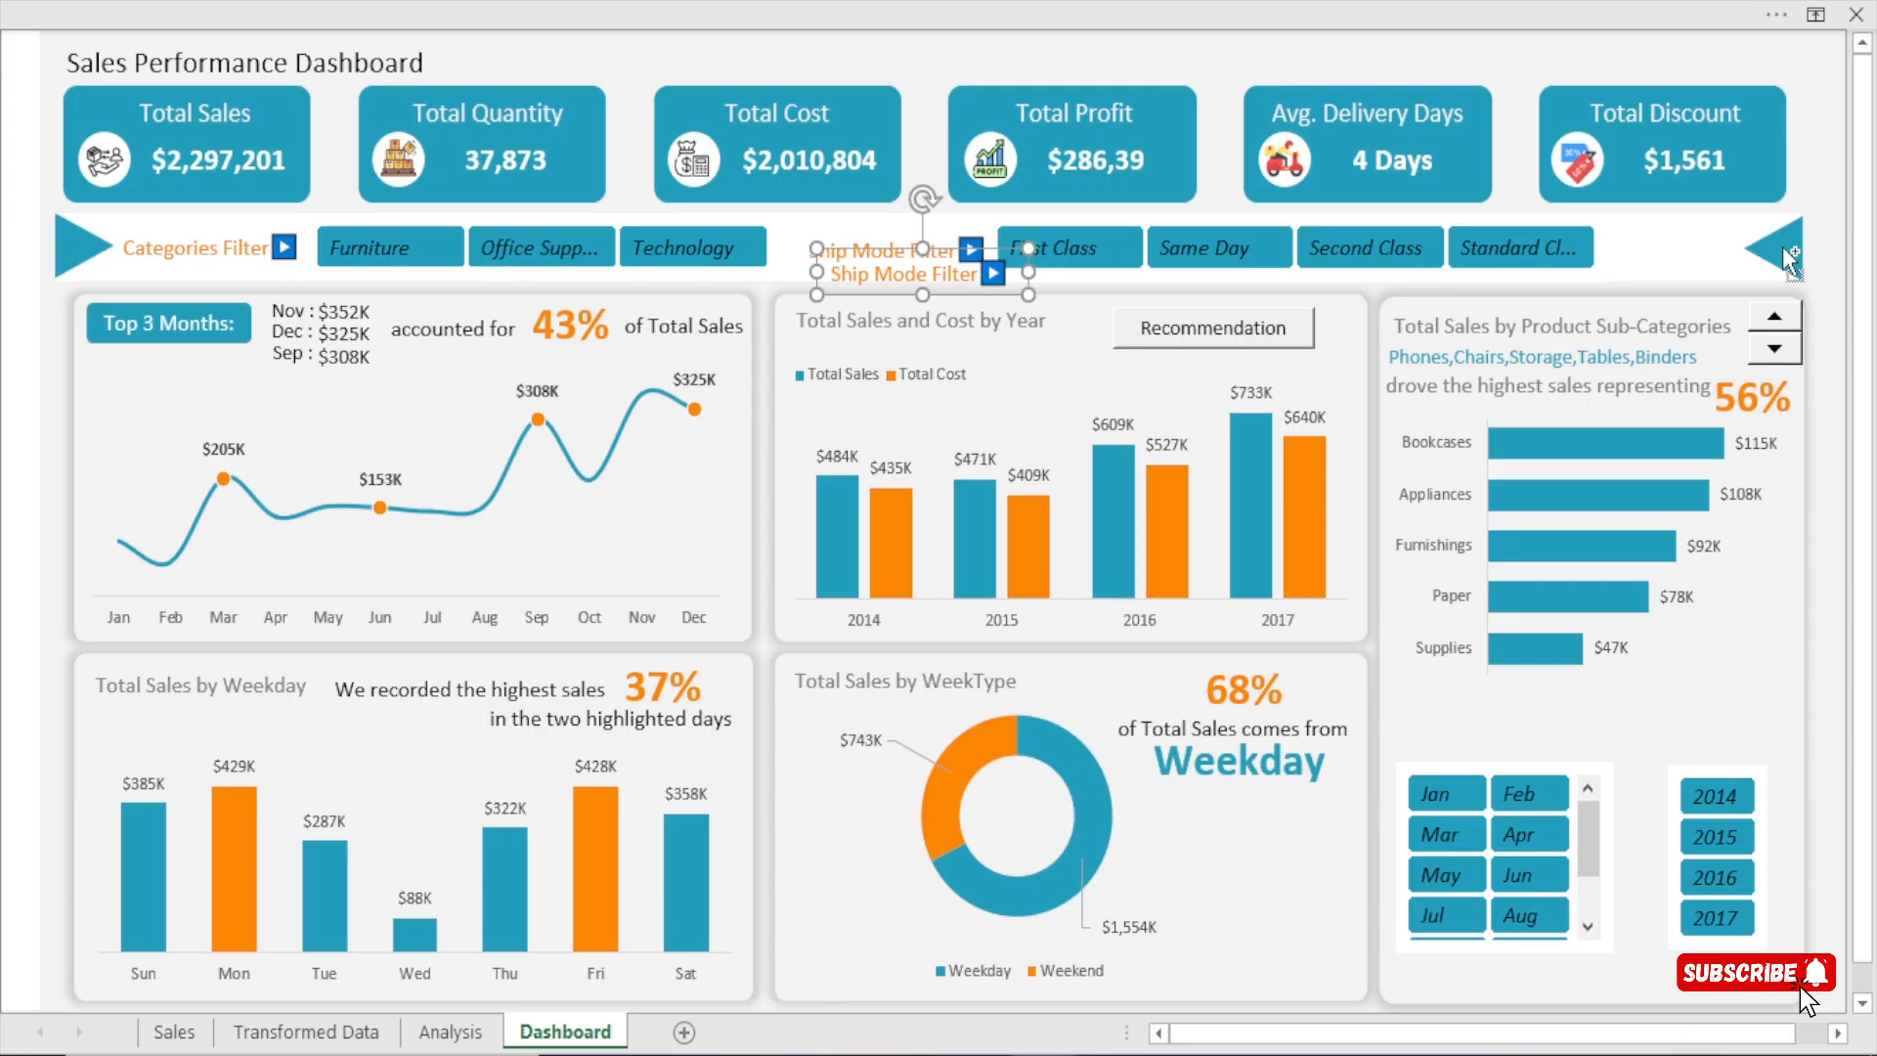
key(ctrl+y)
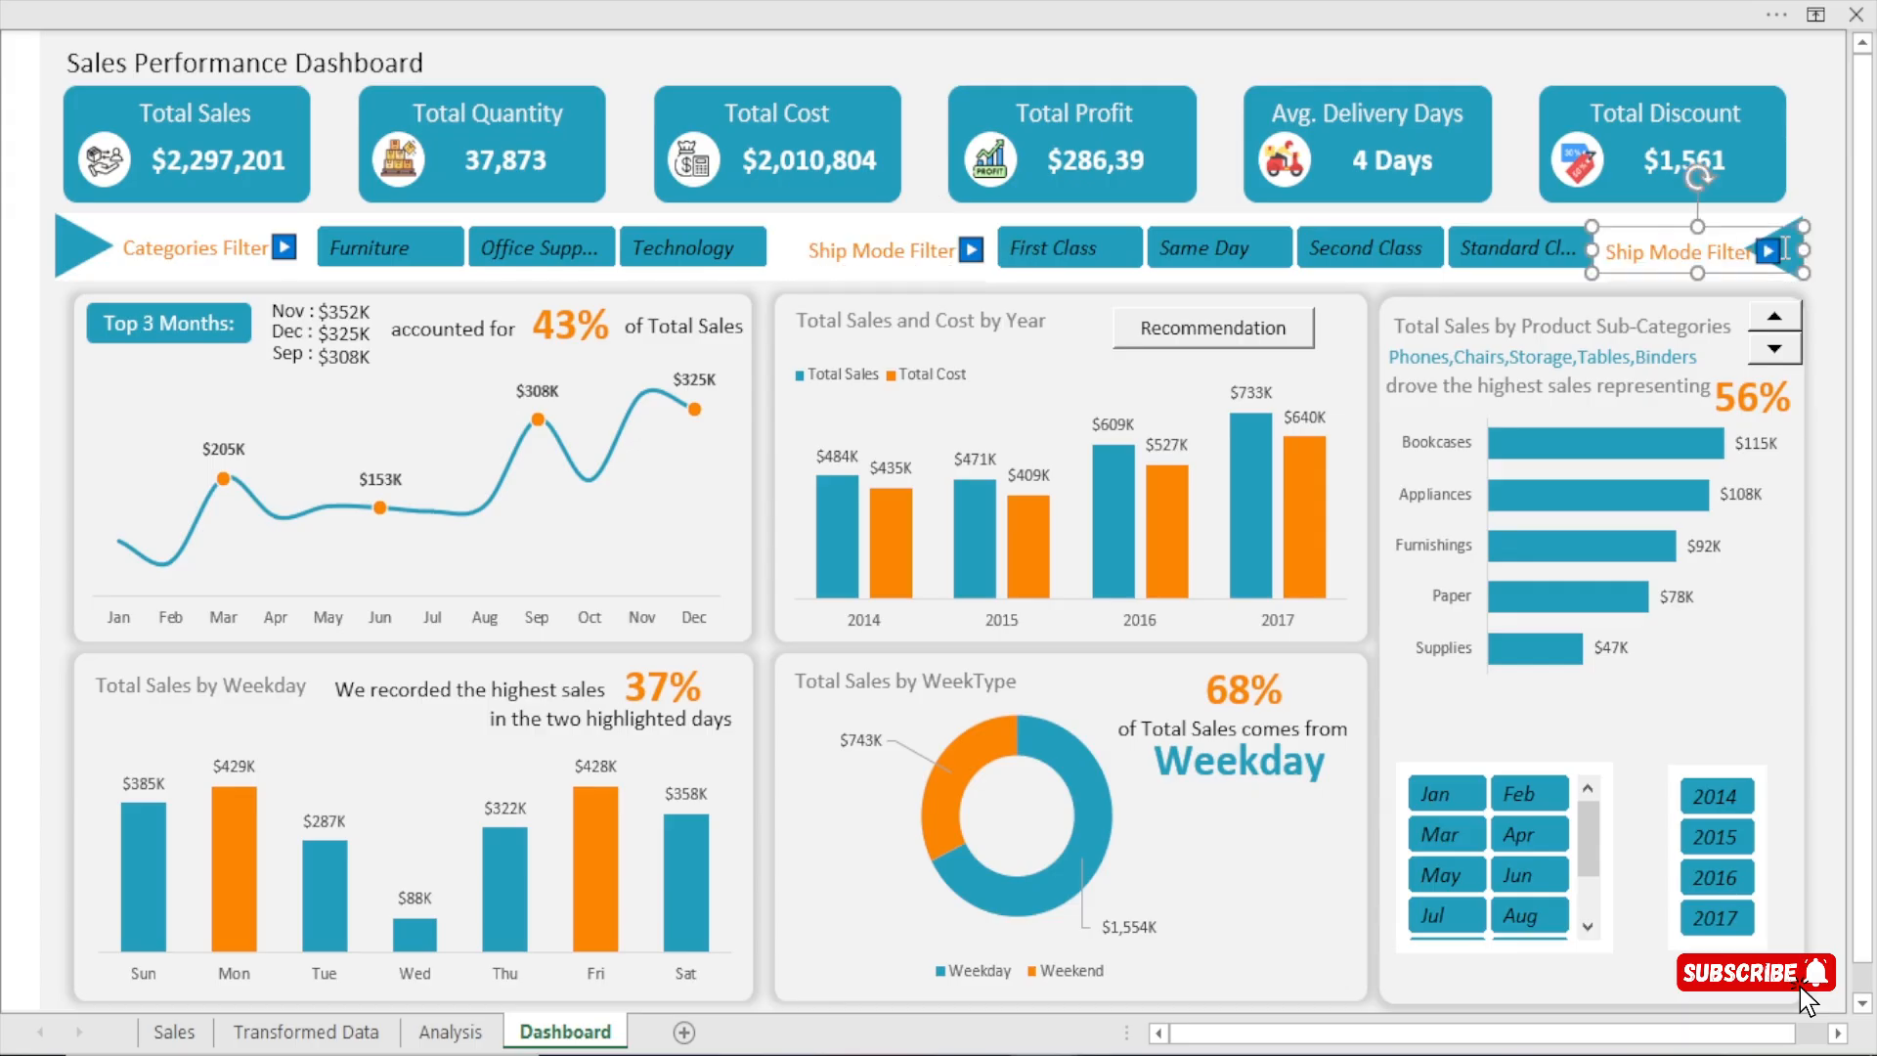
Change the copied label's text to Clear Filter, remove its arrow icon and narrow the text box to fit before the end arrow.
key(Delete)
key(ctrl+z)
key(BackSpace)
key(BackSpace)
key(BackSpace)
key(BackSpace)
key(BackSpace)
key(BackSpace)
key(BackSpace)
key(BackSpace)
key(BackSpace)
key(BackSpace)
key(BackSpace)
text(Clear)
drag(1811, 248, 1703, 281)
click(1500, 80)
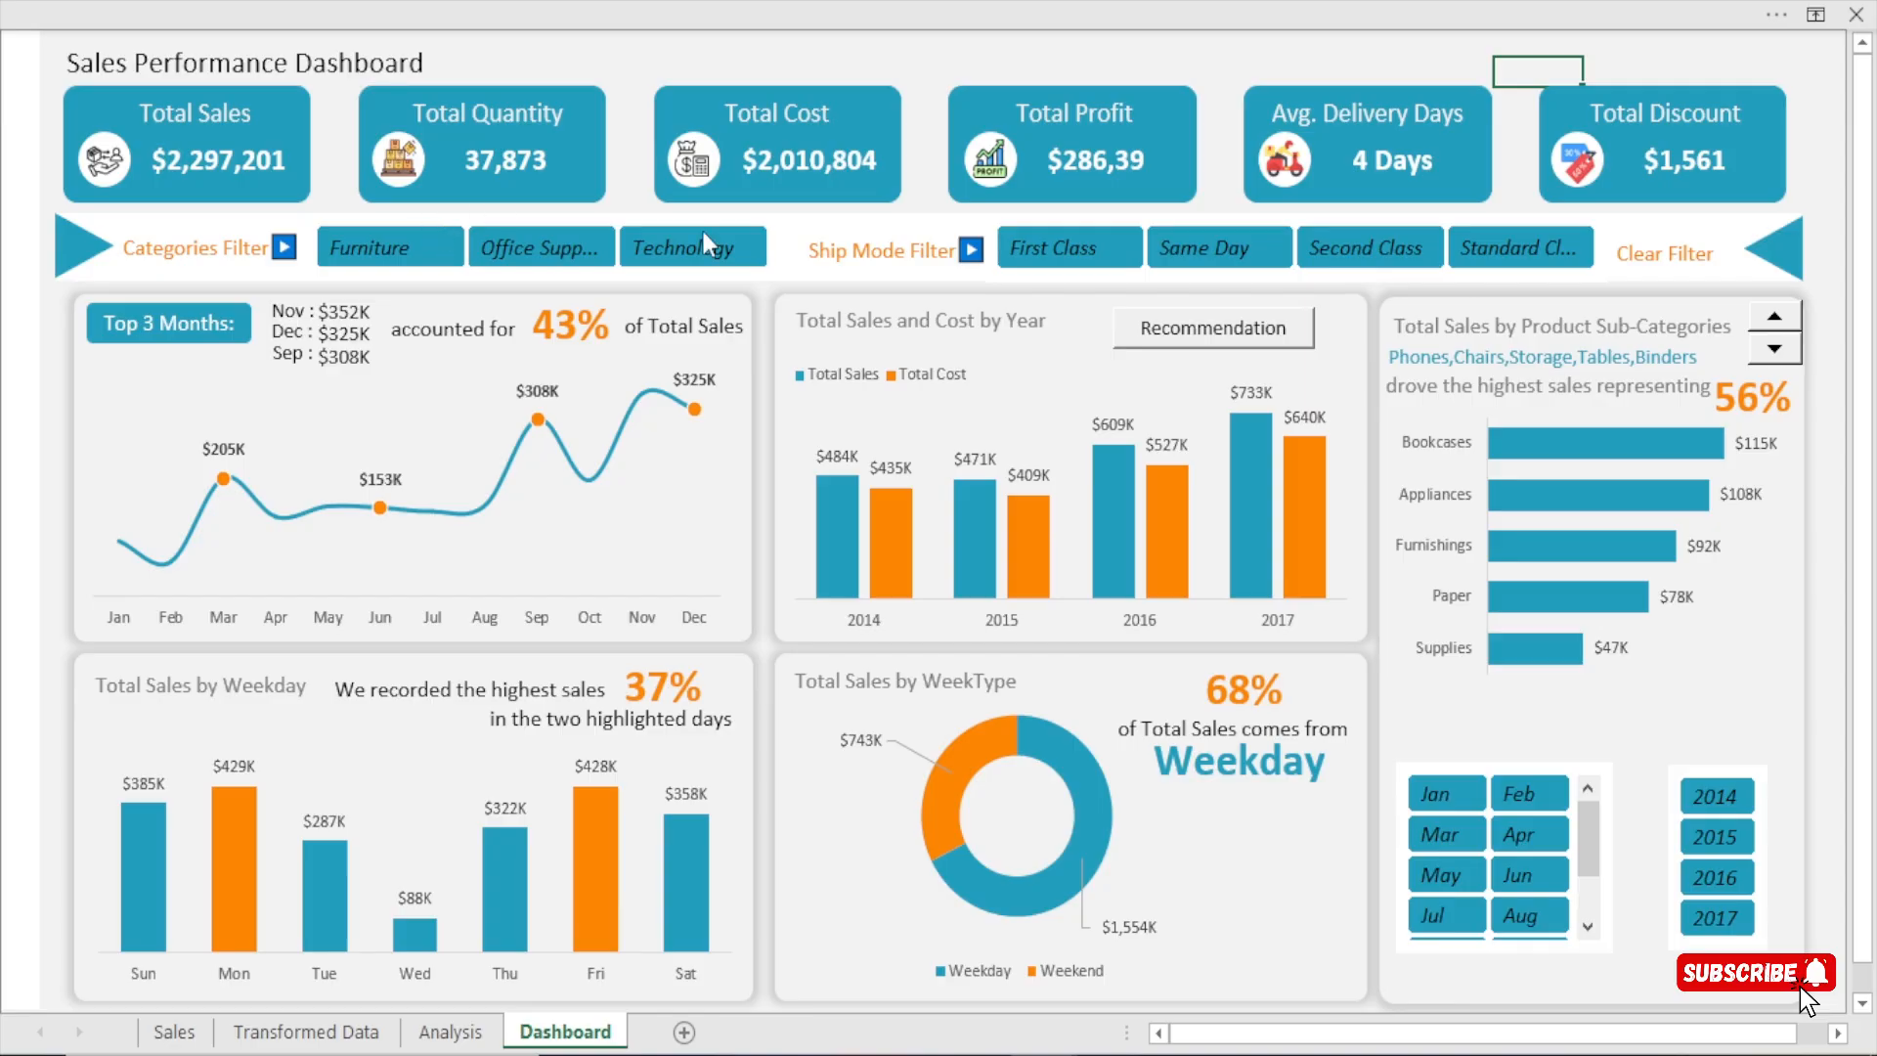
Start recording a macro named ClearFilters, stored in this workbook.
click(1214, 70)
click(981, 2)
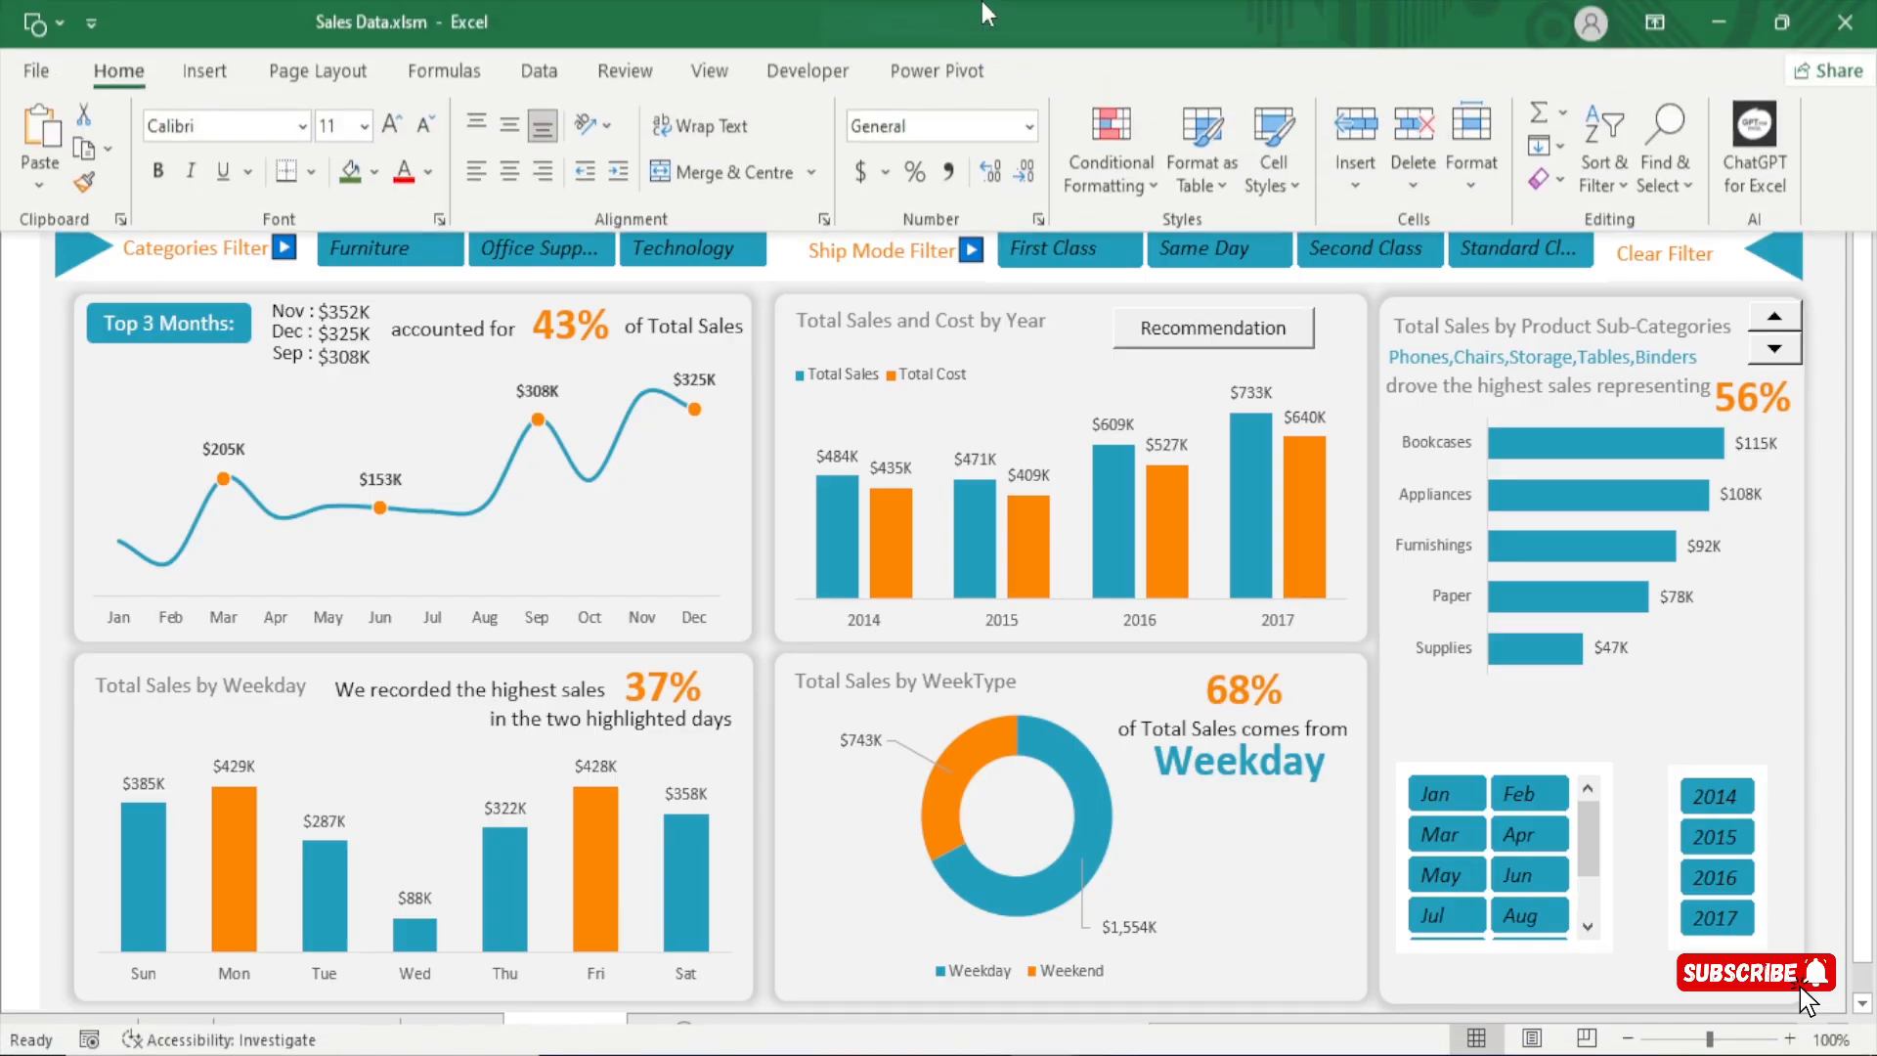
click(793, 78)
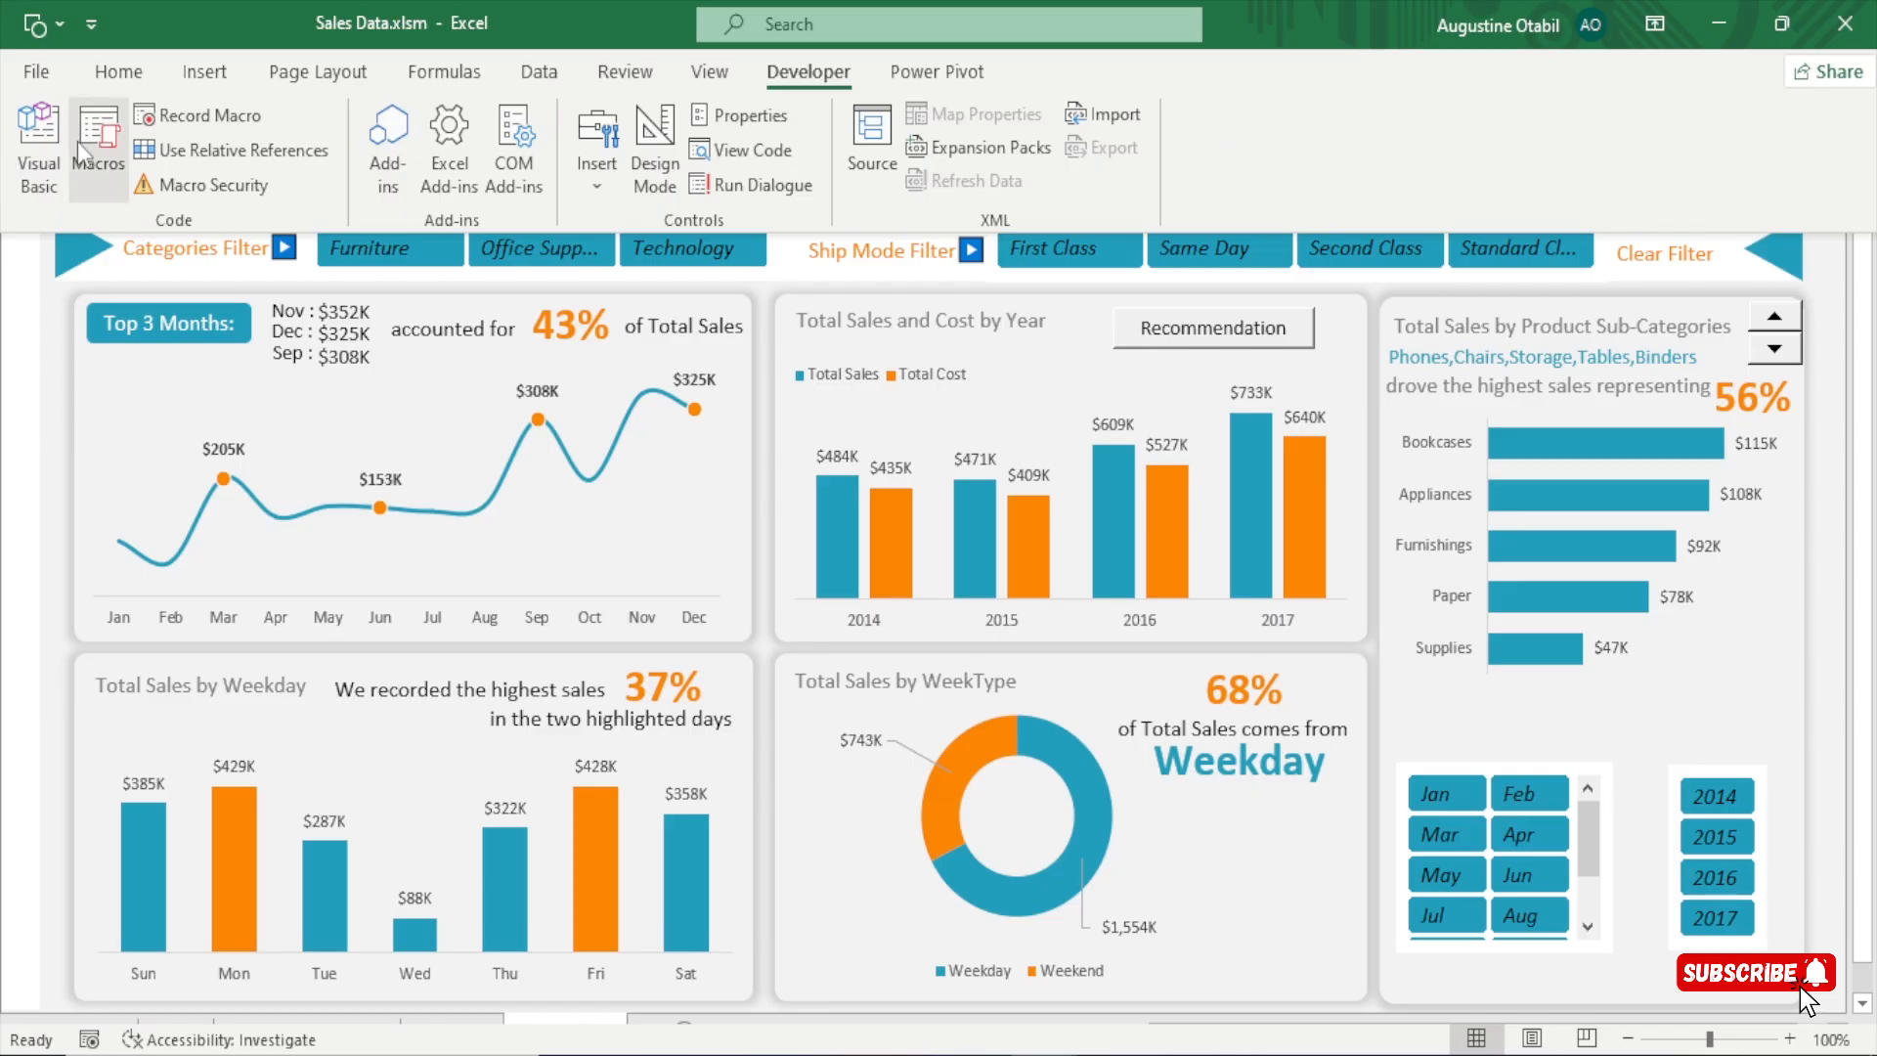
click(188, 121)
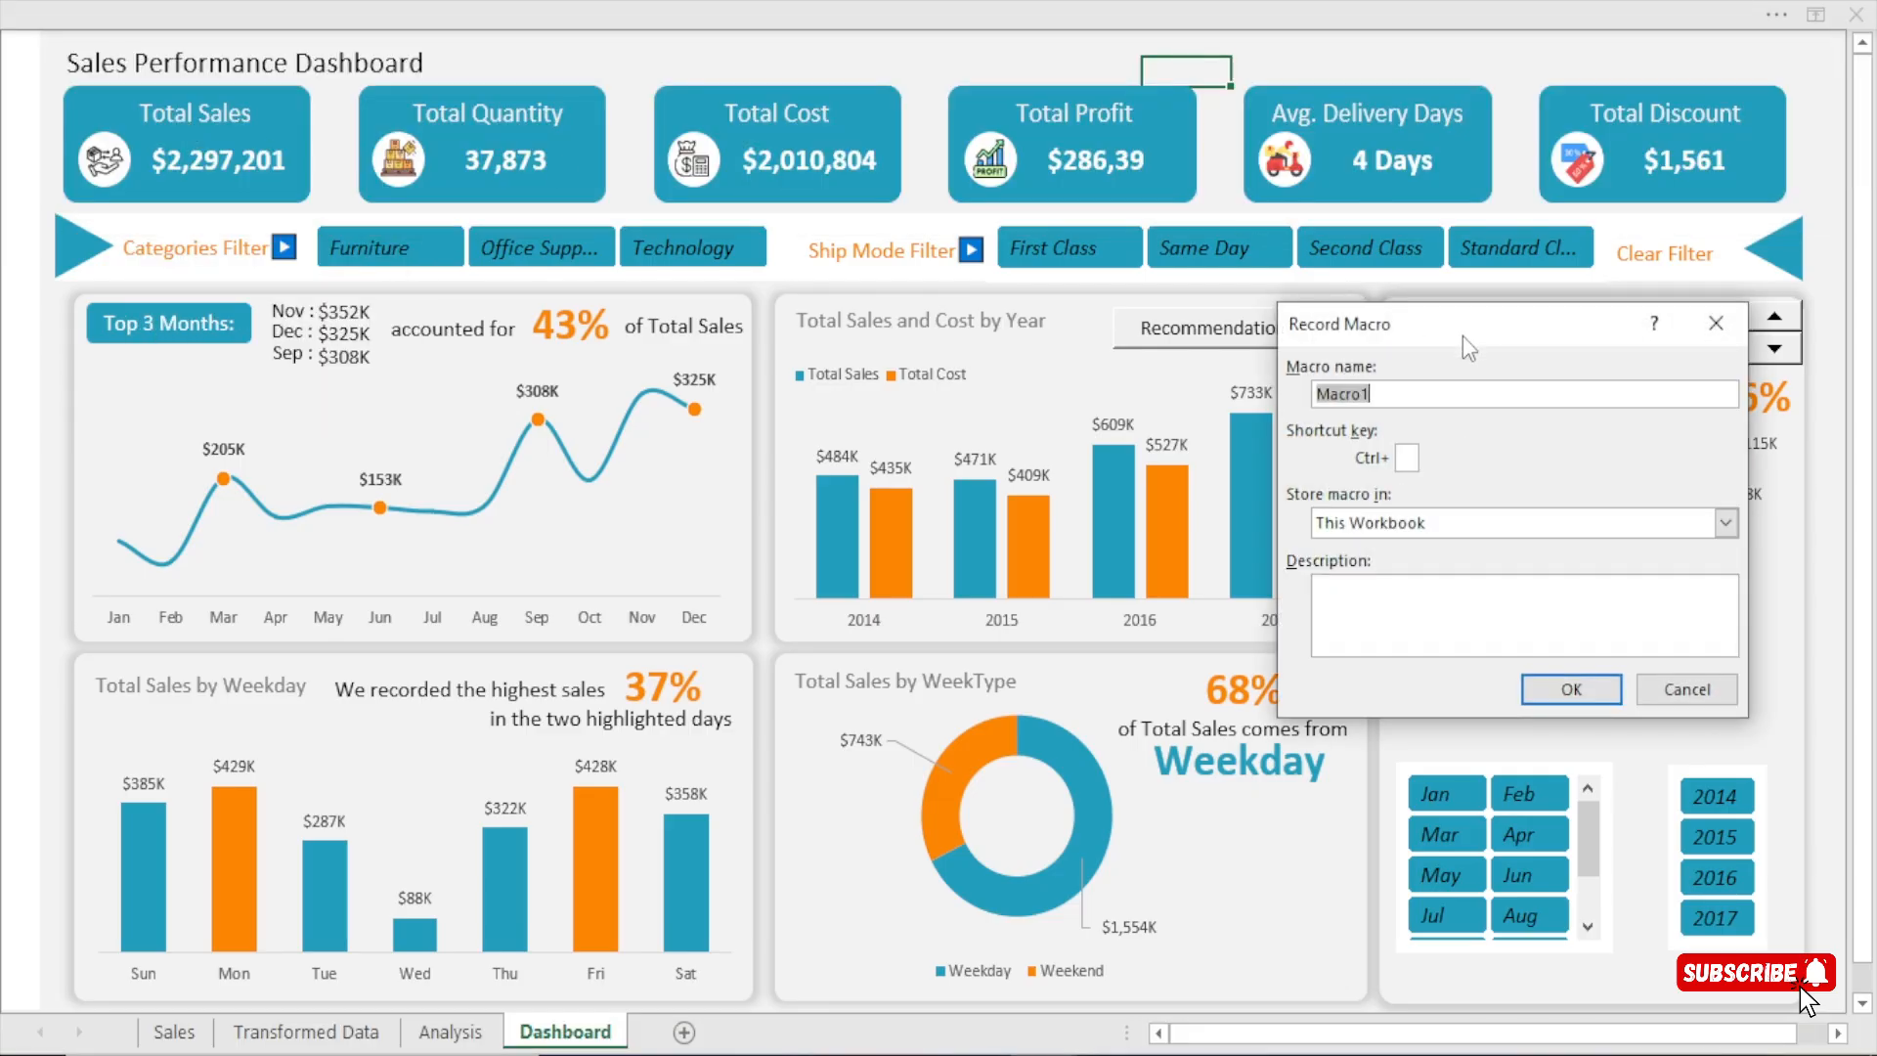
text(ClearFilters)
click(1568, 689)
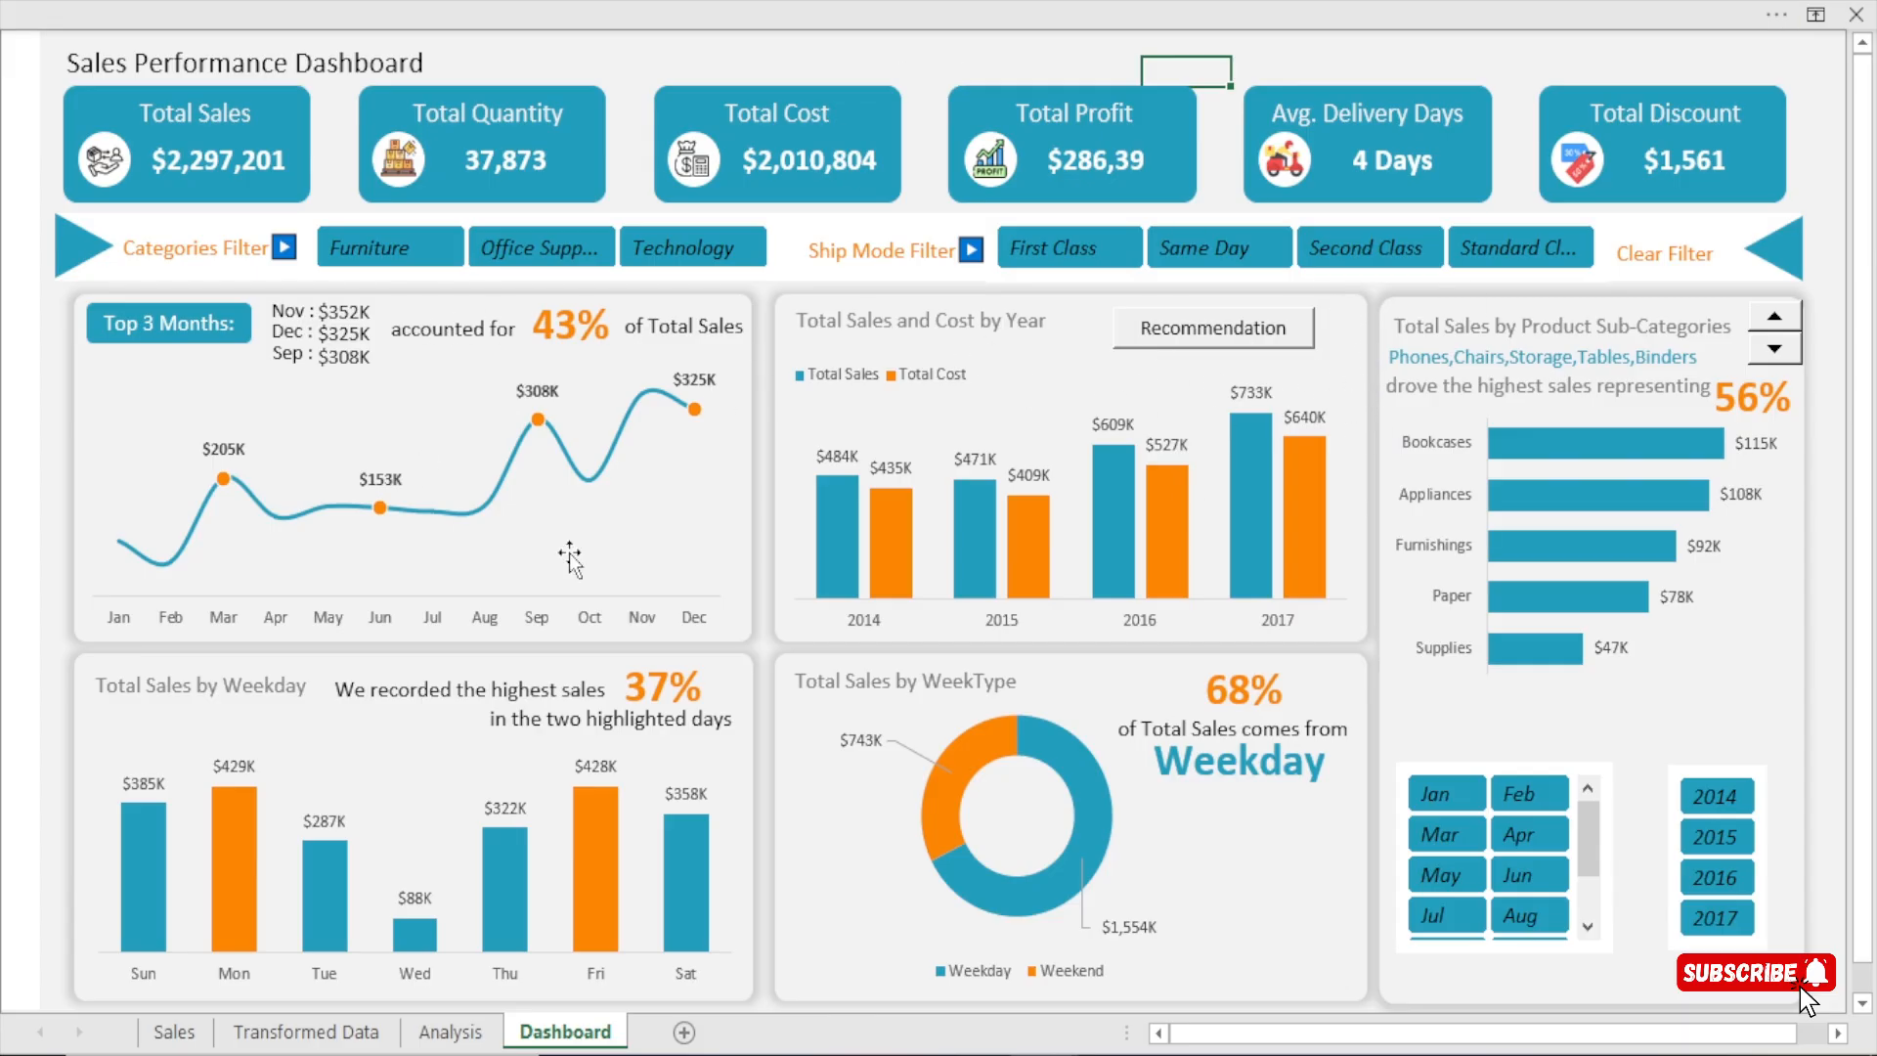
With the macro recording, filter the dashboard to Furniture, First Class, Apr and 2015 in the slicers.
click(489, 13)
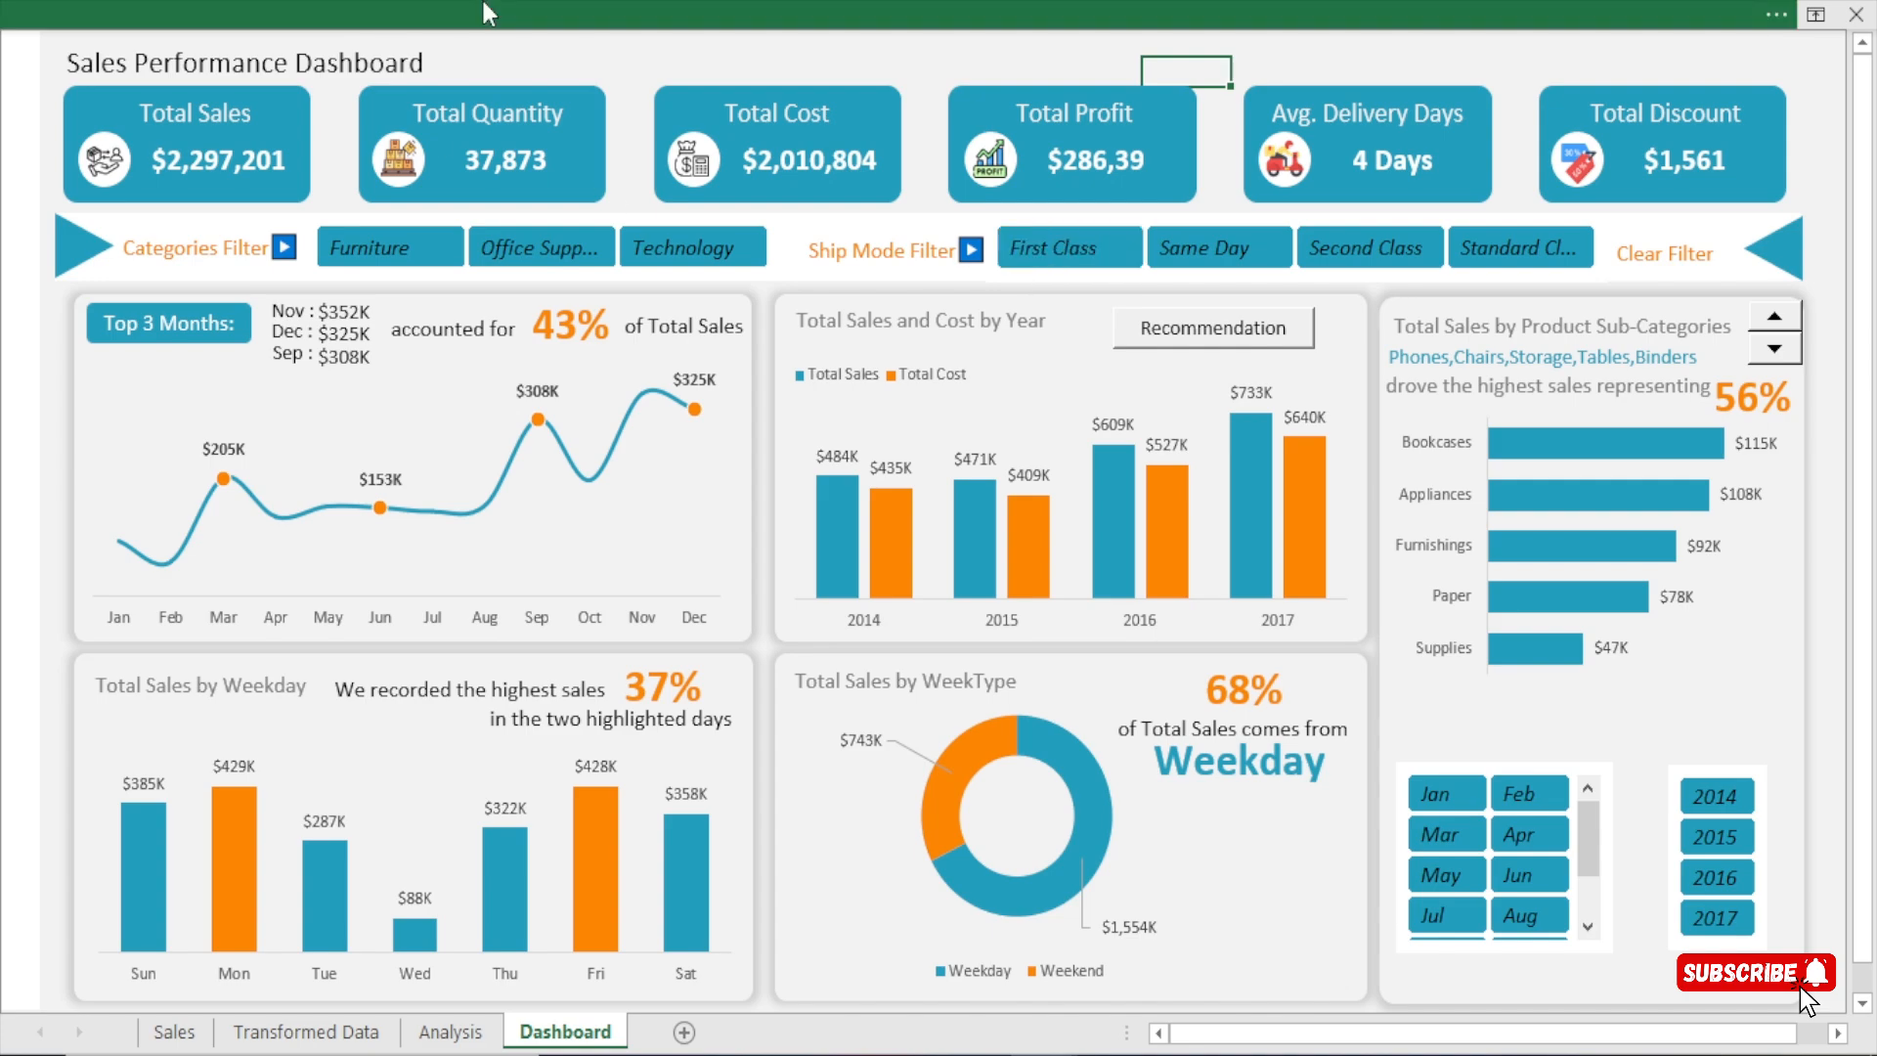
click(399, 256)
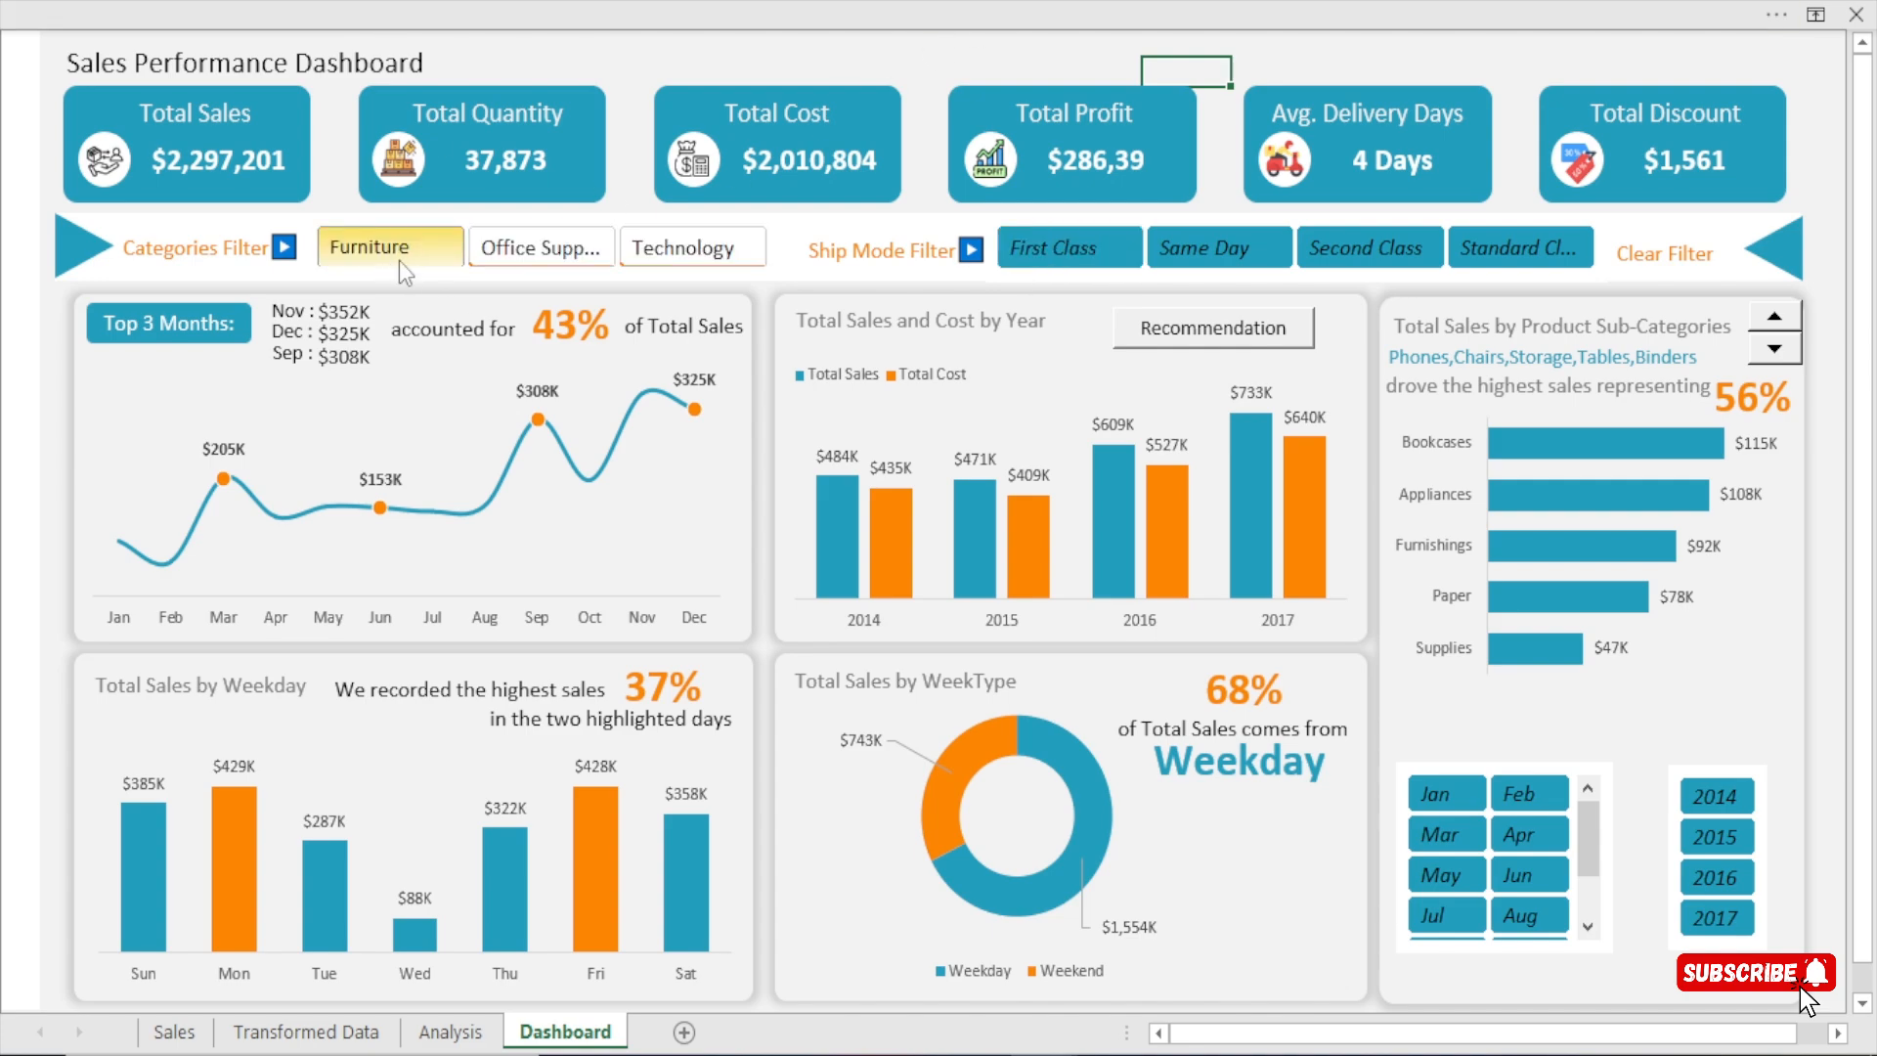
click(1044, 256)
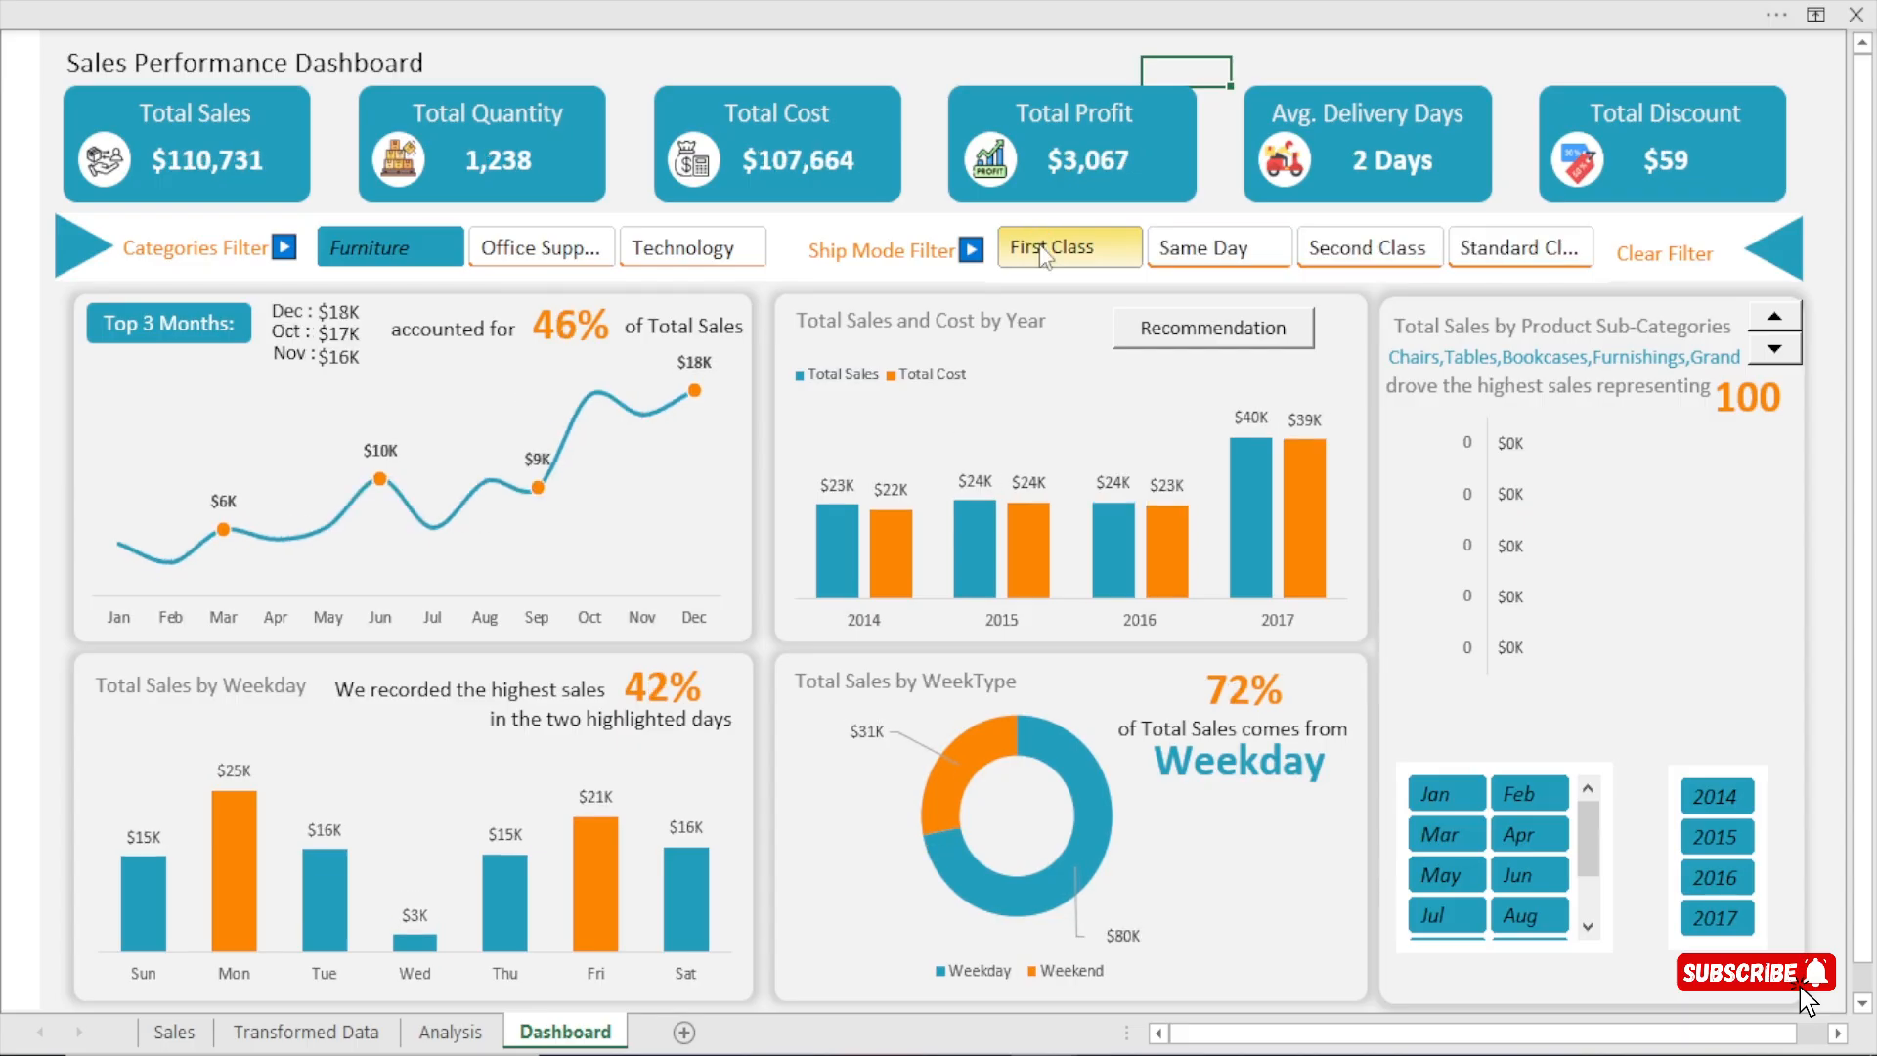
click(1544, 833)
click(1722, 839)
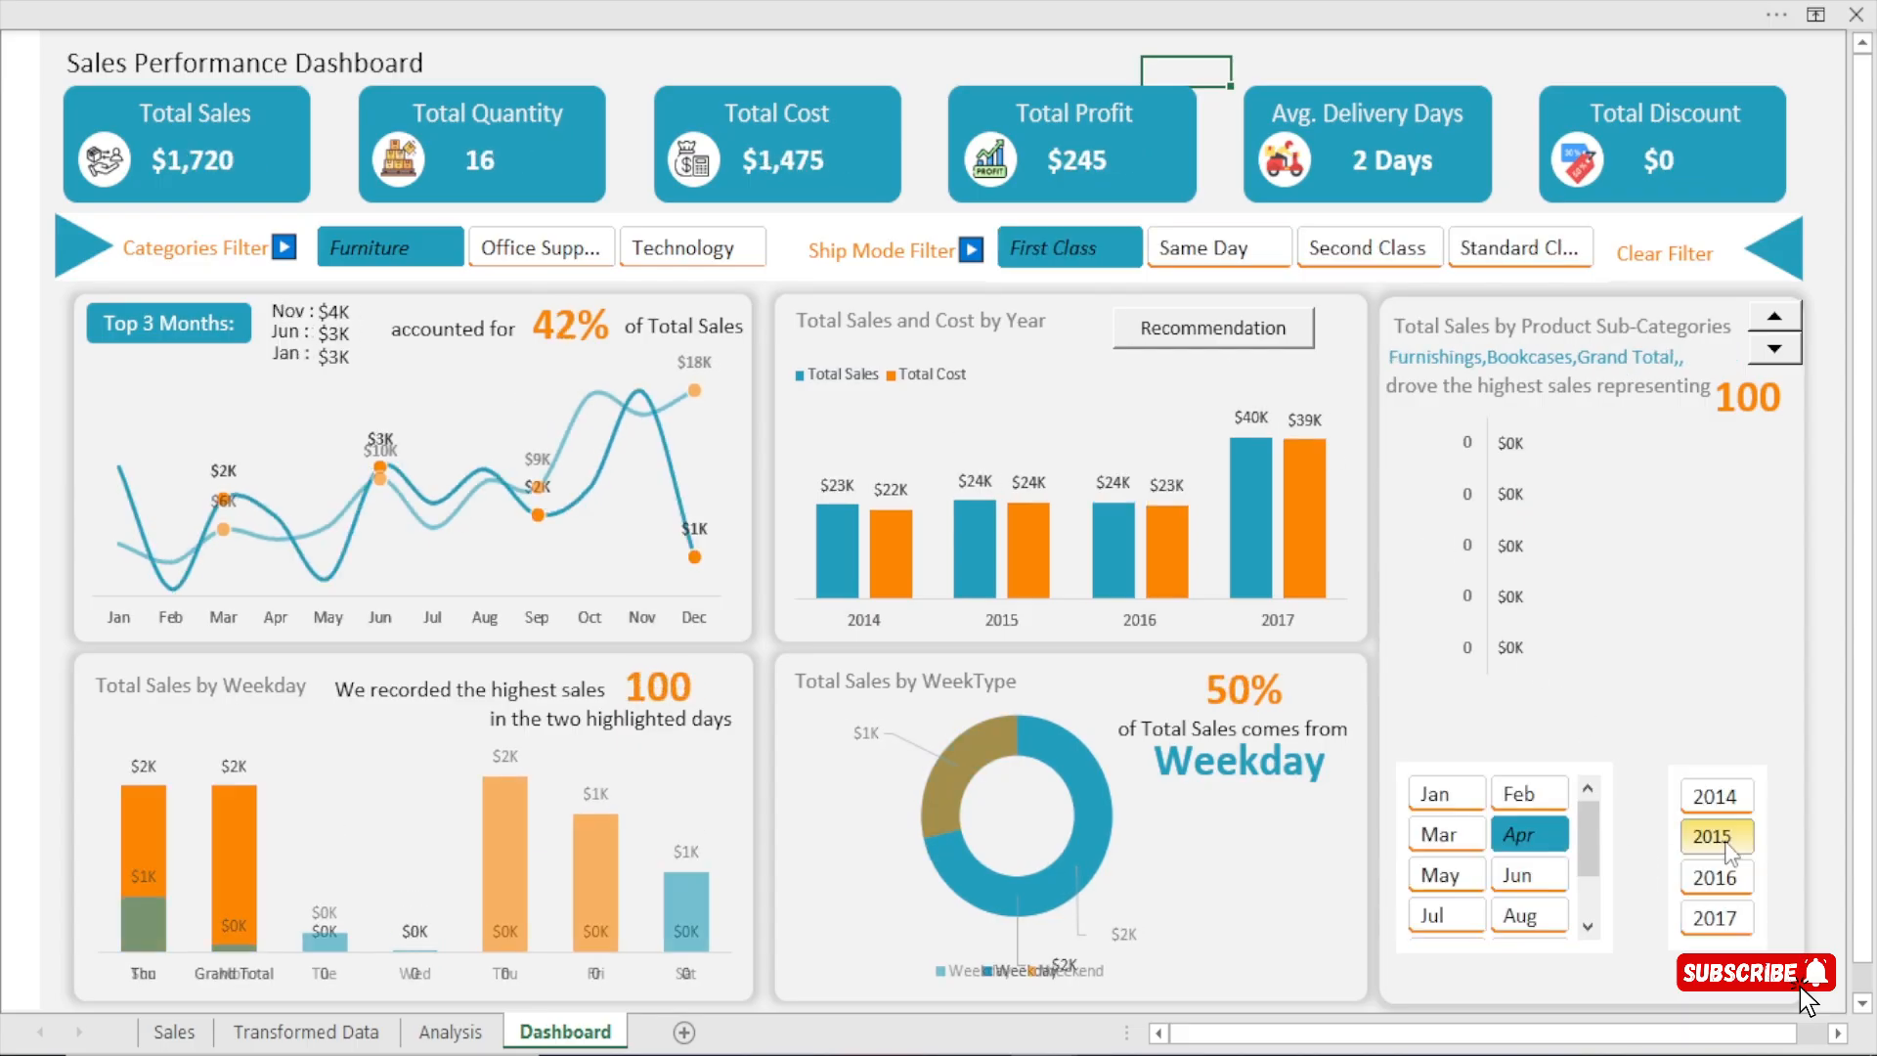
Undo the four slicer selections and stop recording the macro.
key(ctrl+z)
key(ctrl+z)
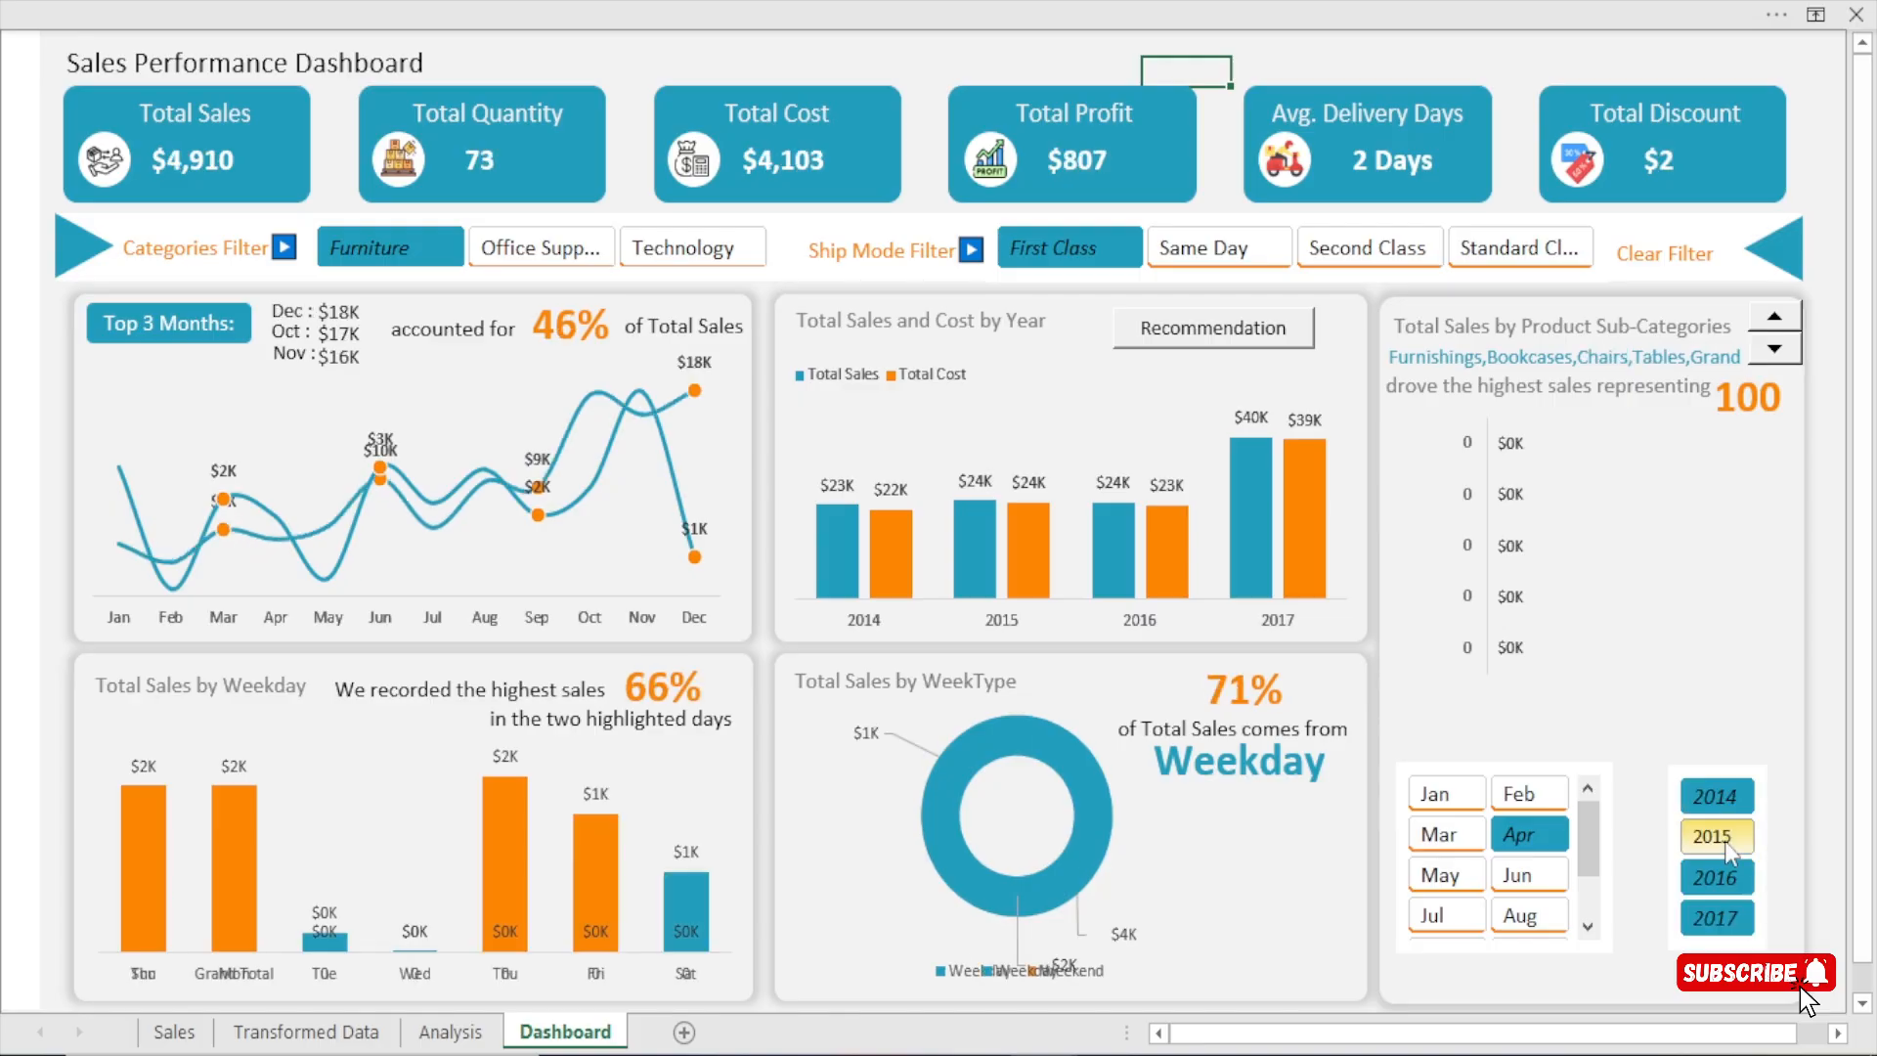
key(ctrl+z)
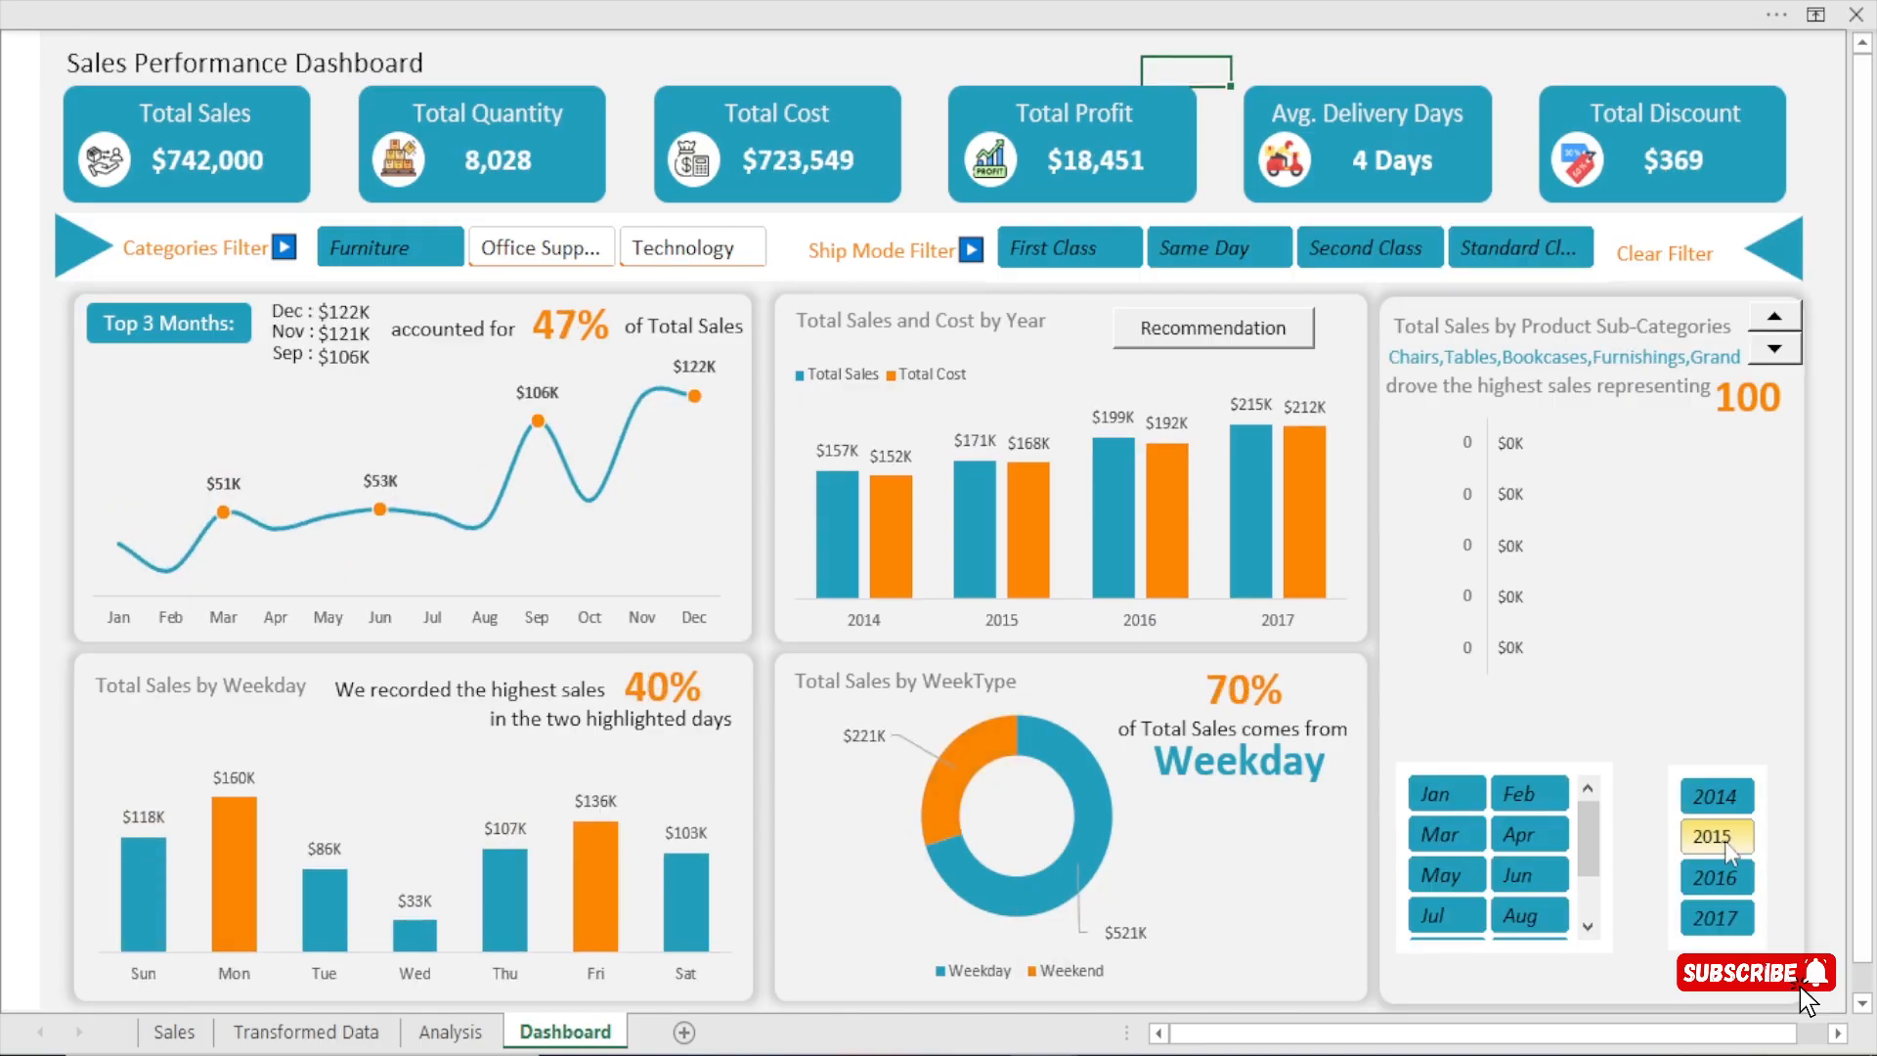
key(ctrl+z)
click(917, 2)
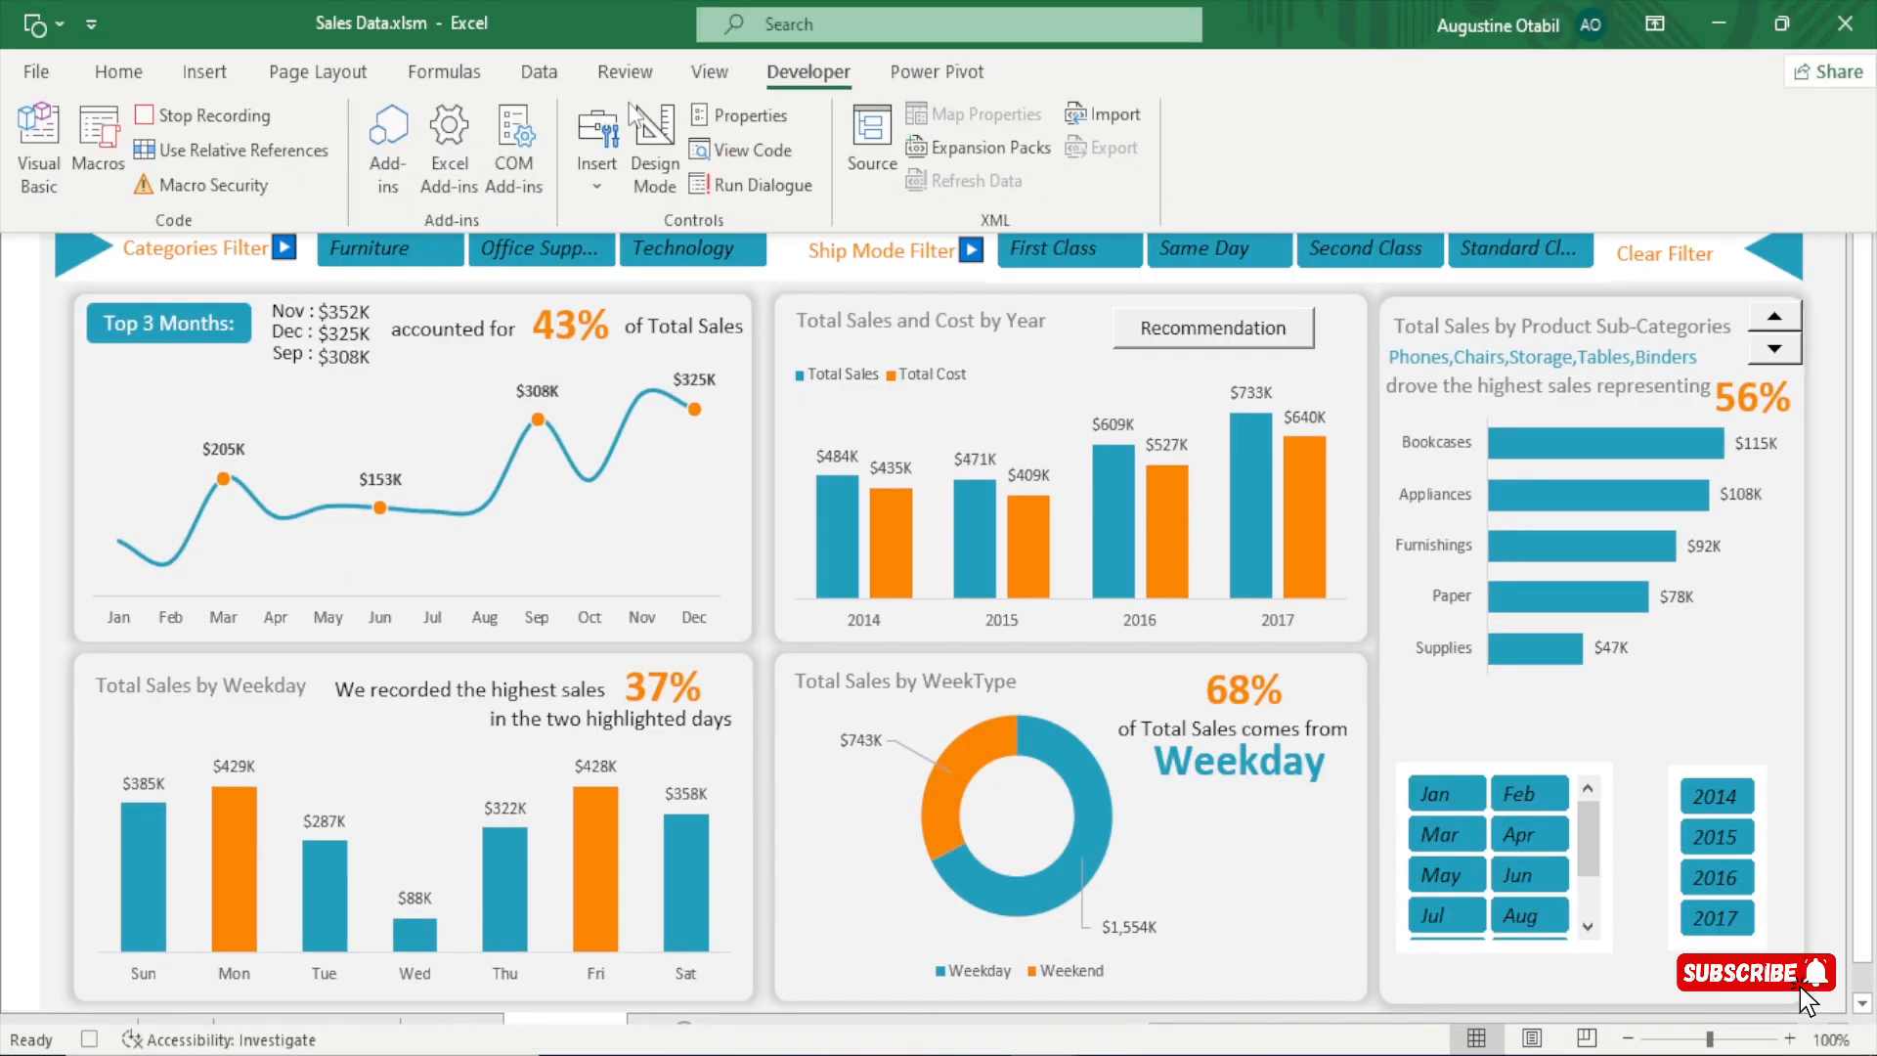
click(219, 115)
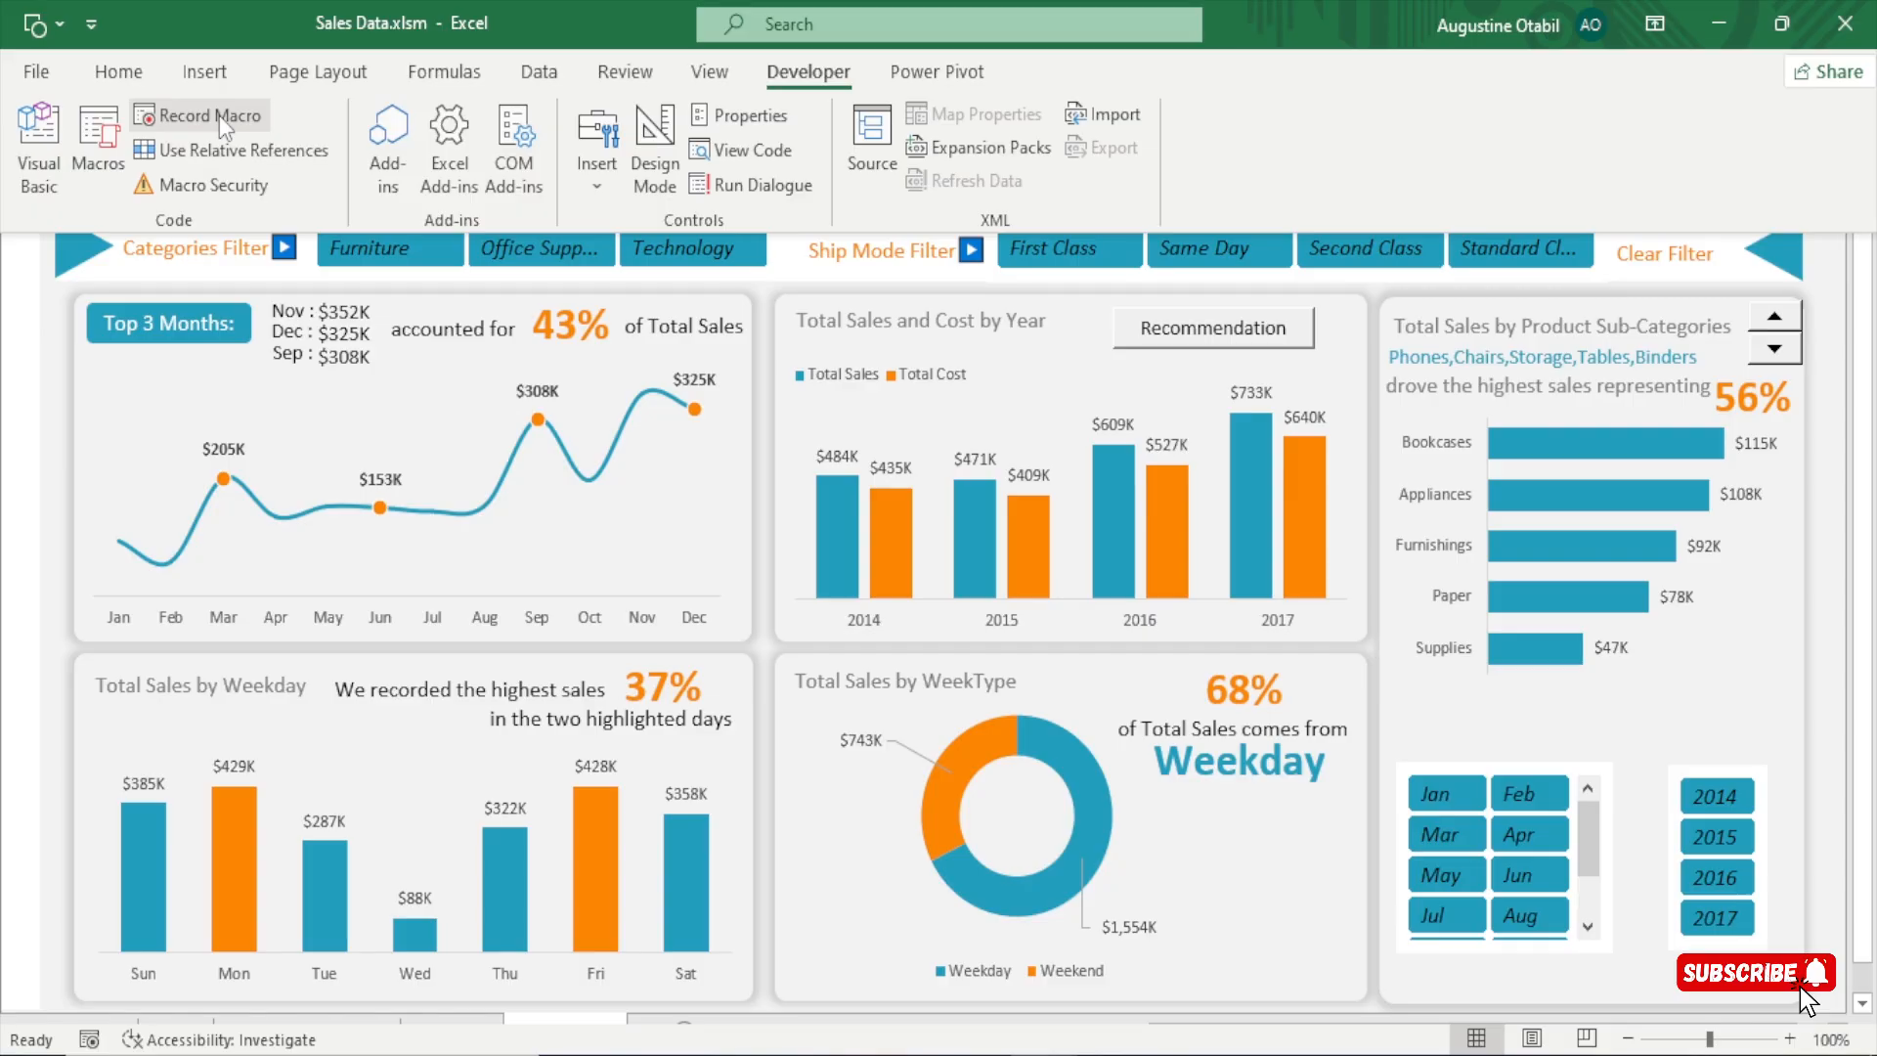
click(995, 289)
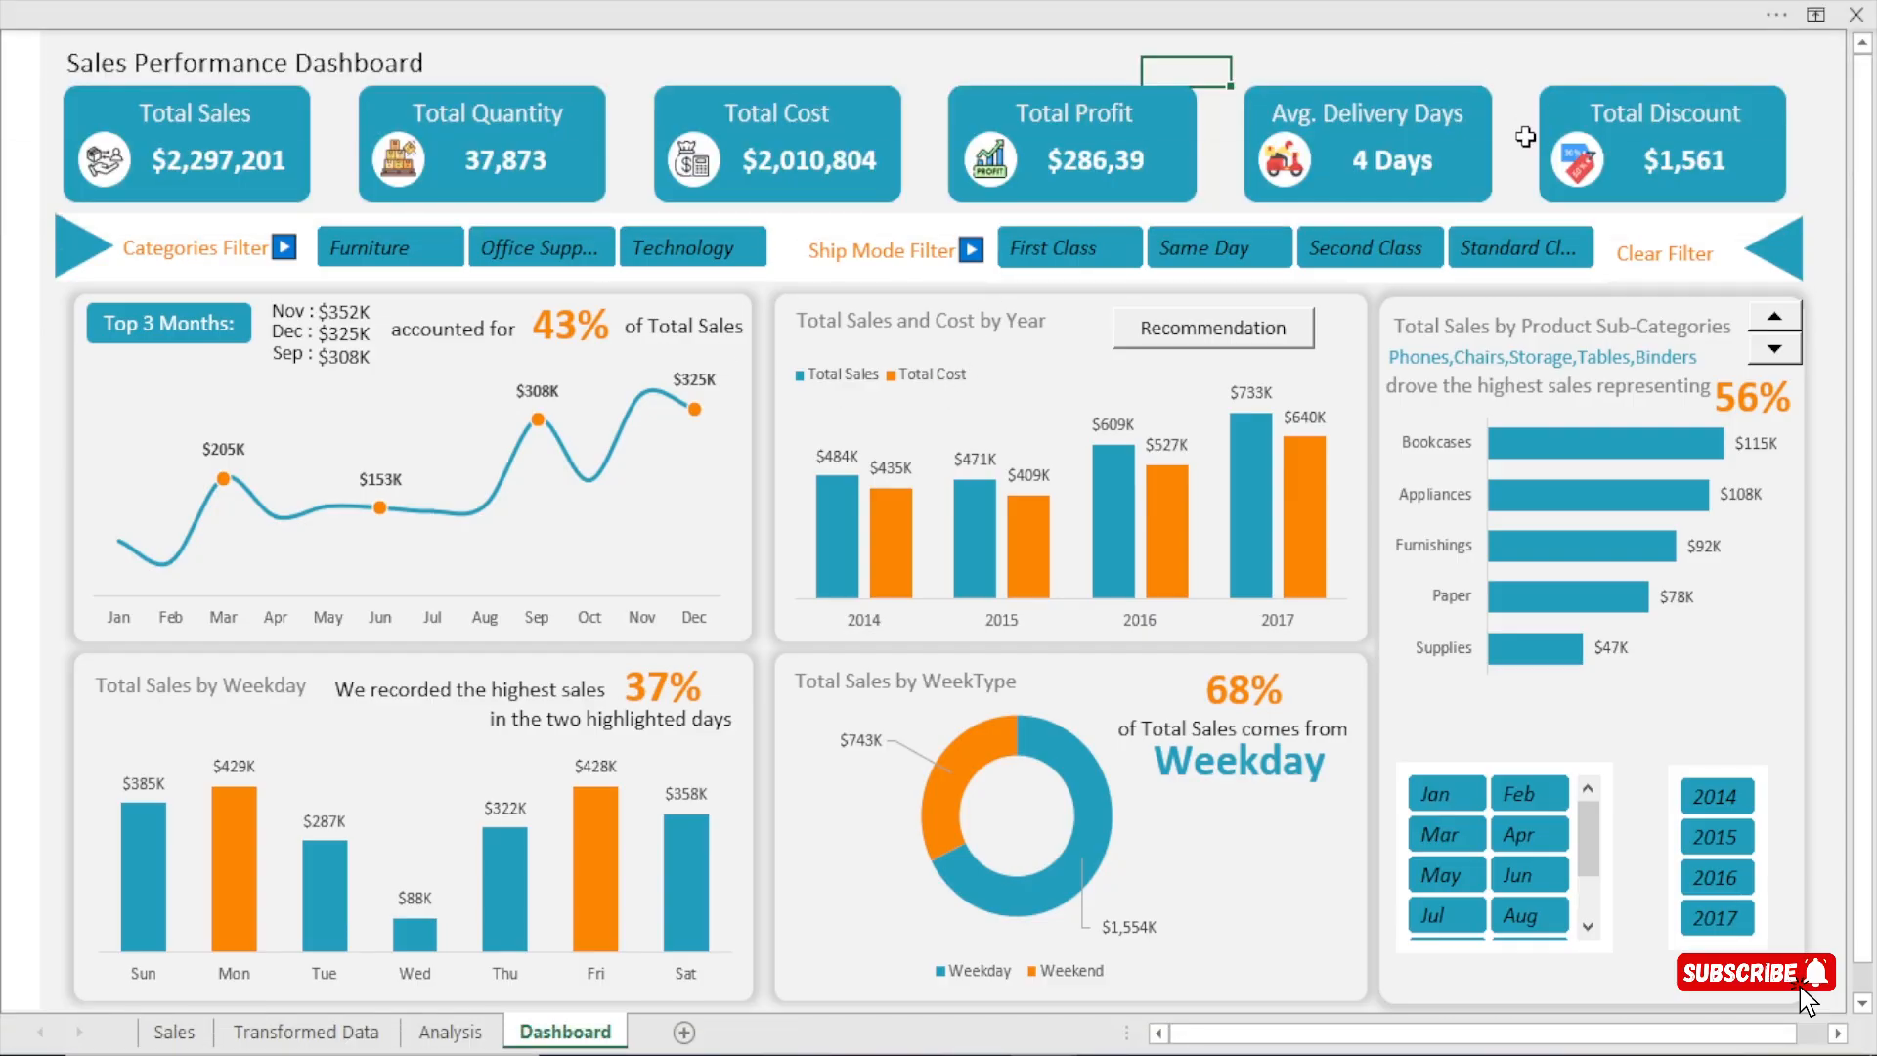
Assign the ClearFilters macro to the Clear Filter label.
click(1683, 249)
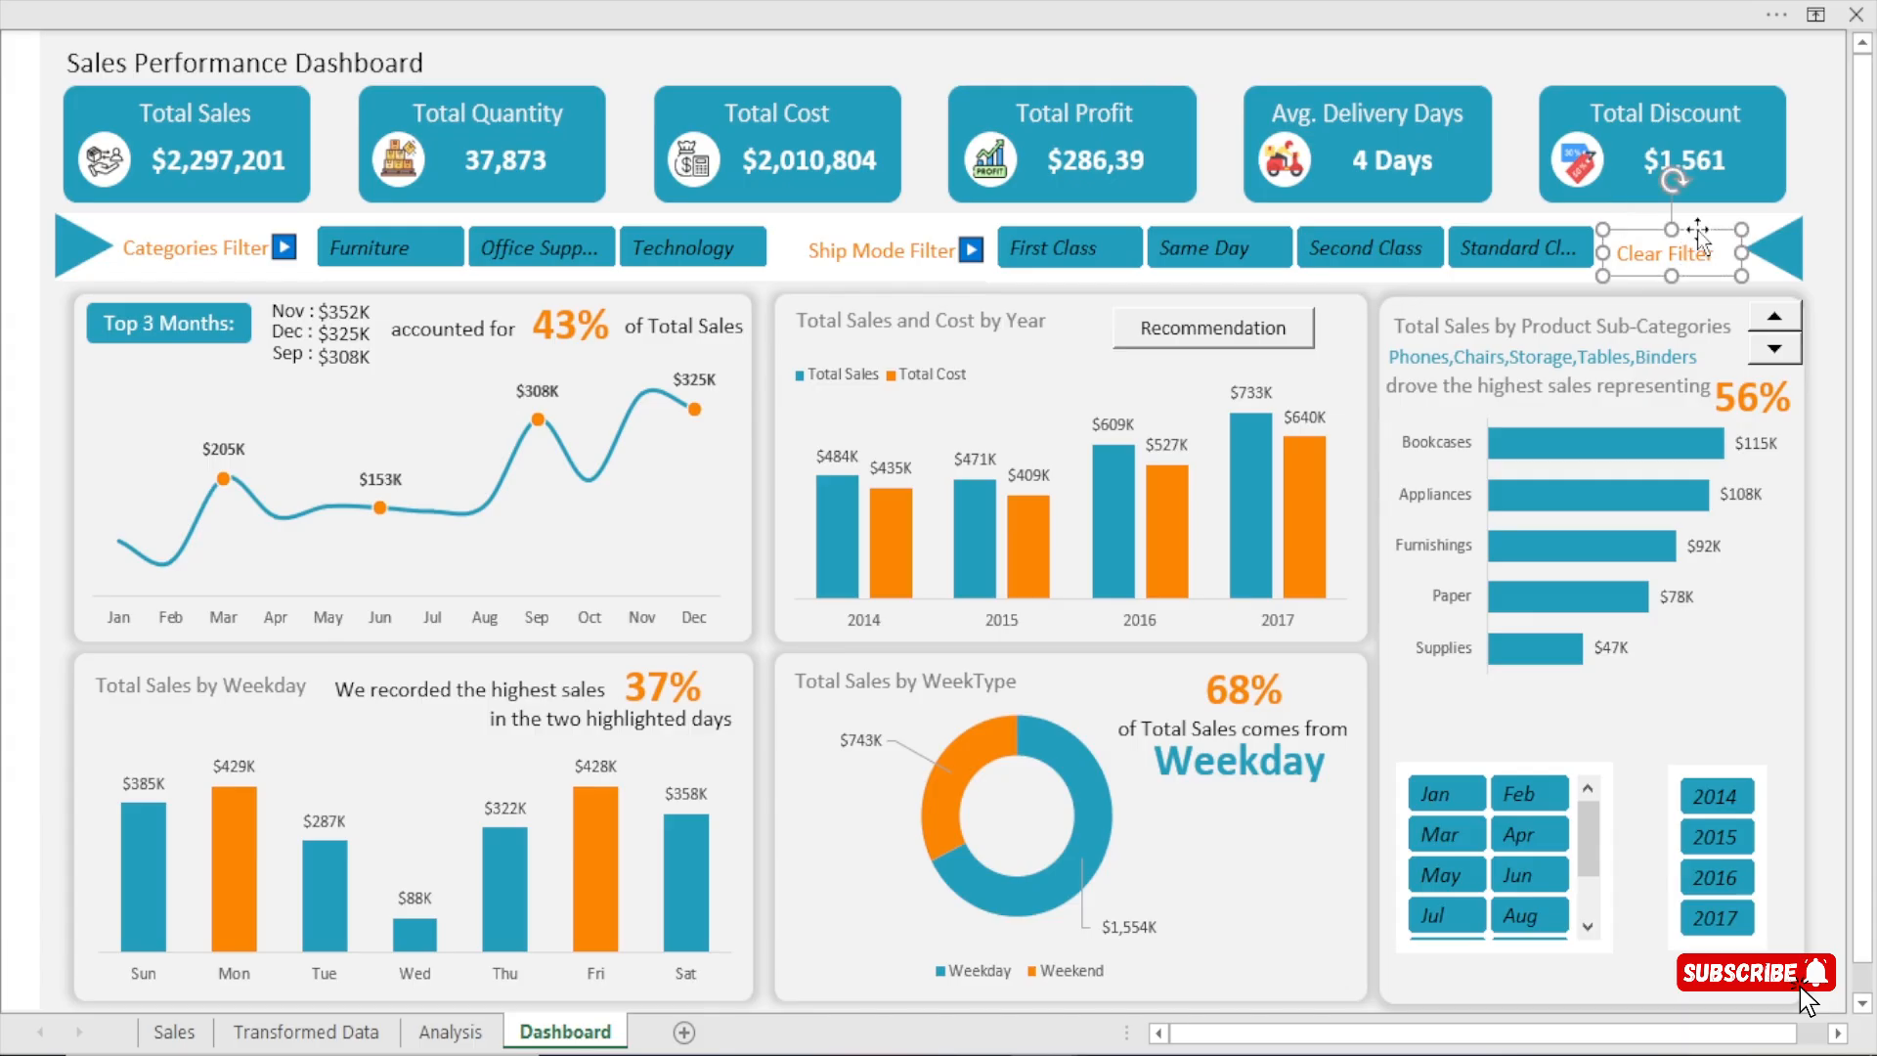
right_click(1697, 232)
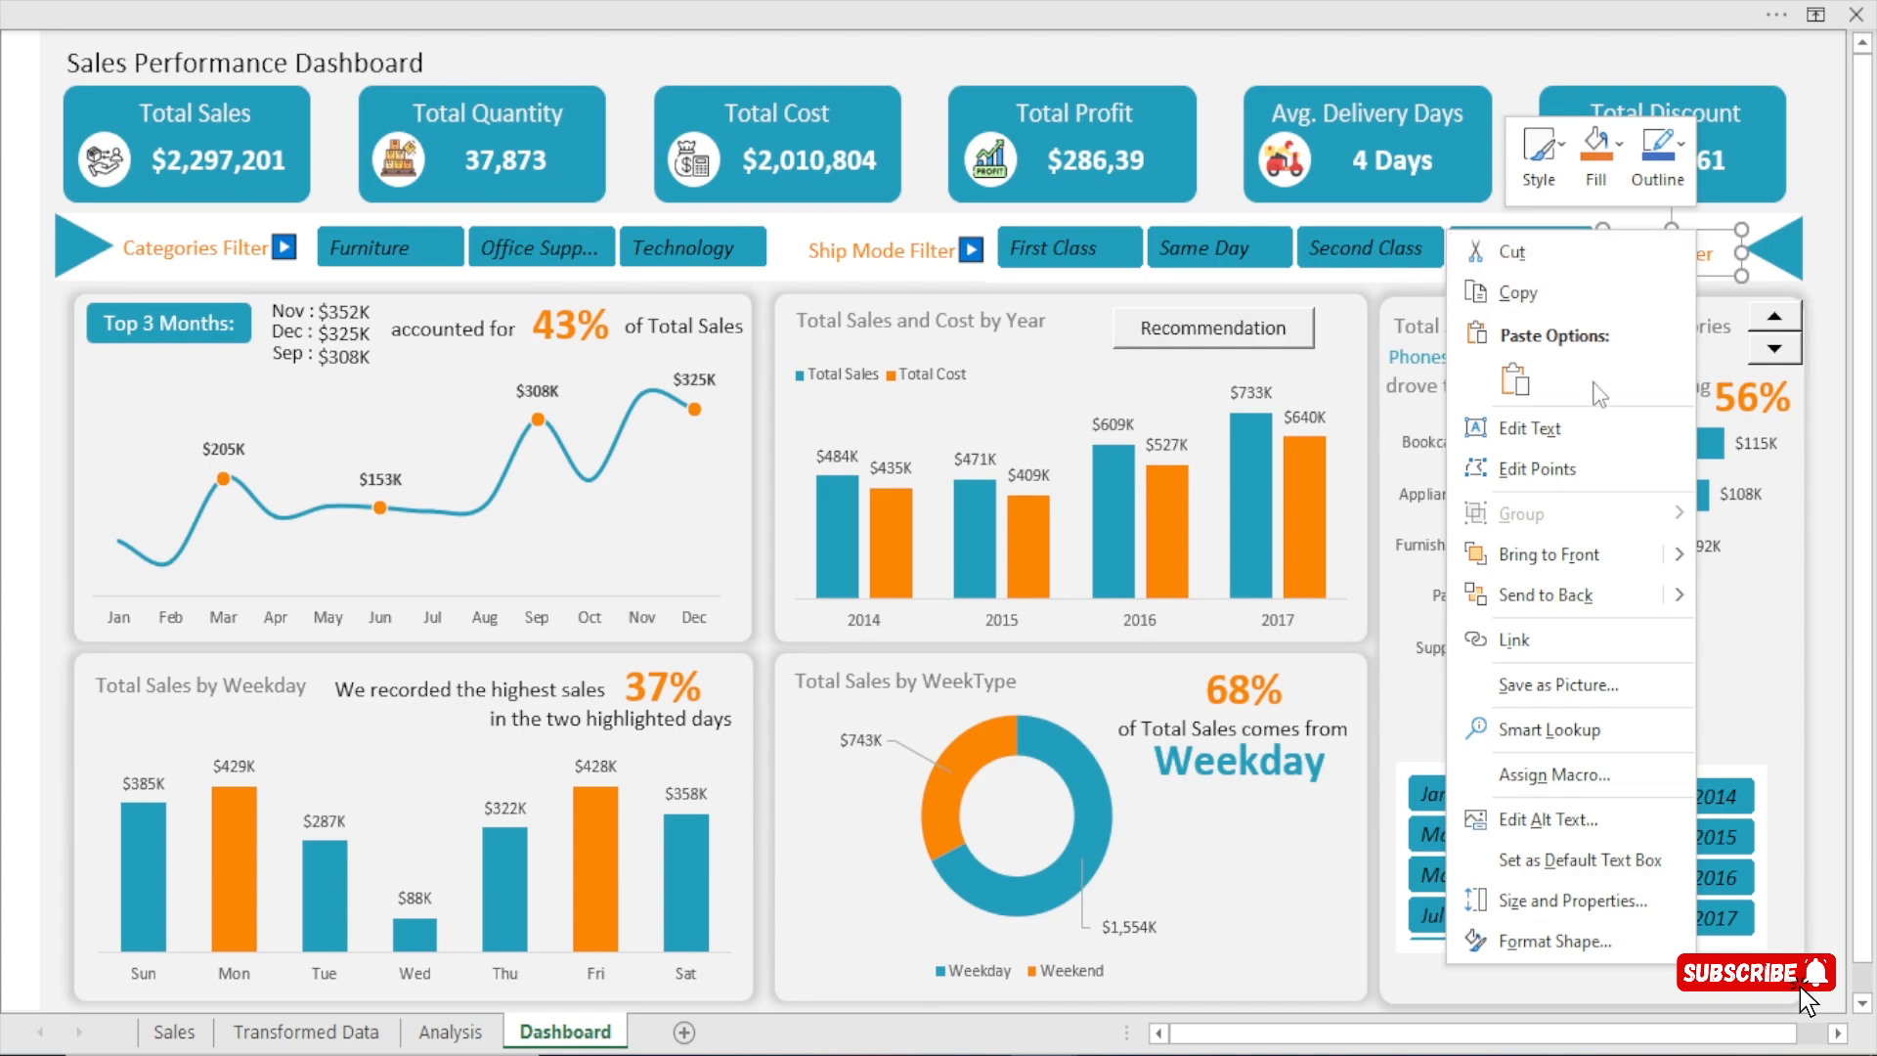
click(1544, 775)
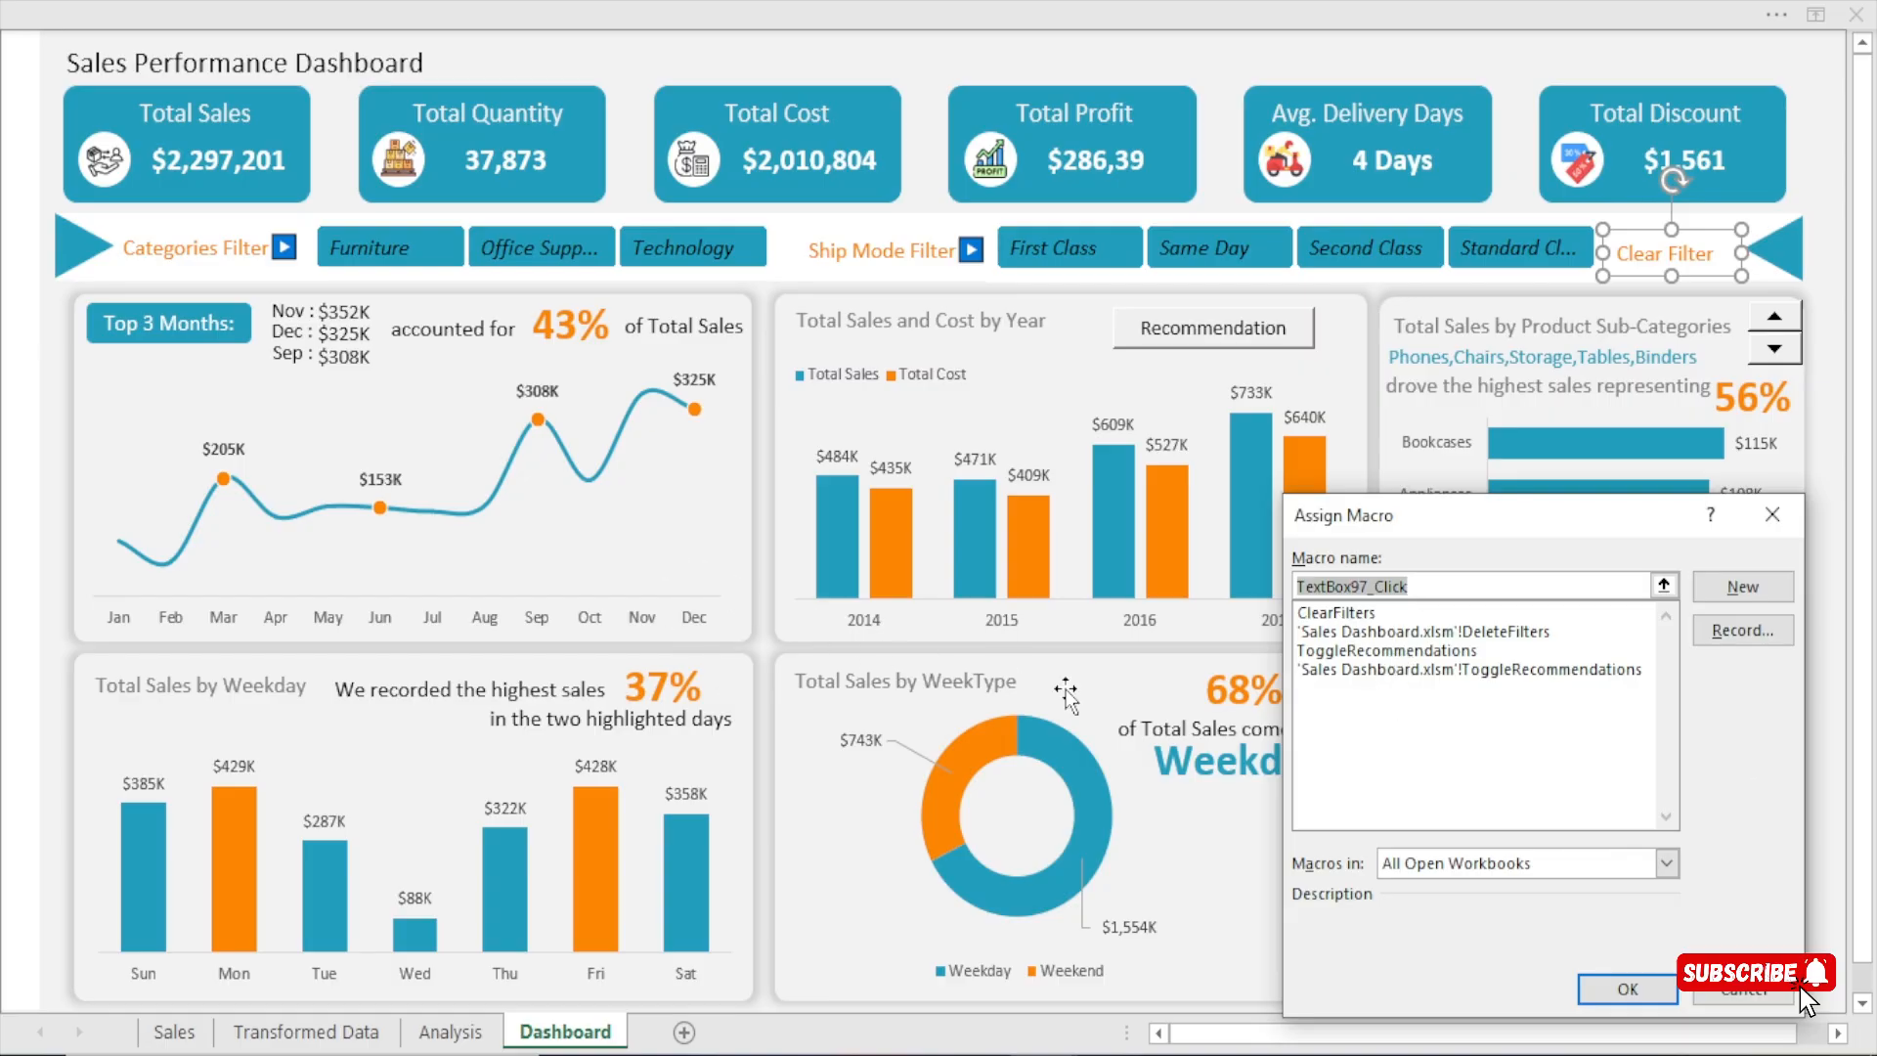
click(1341, 614)
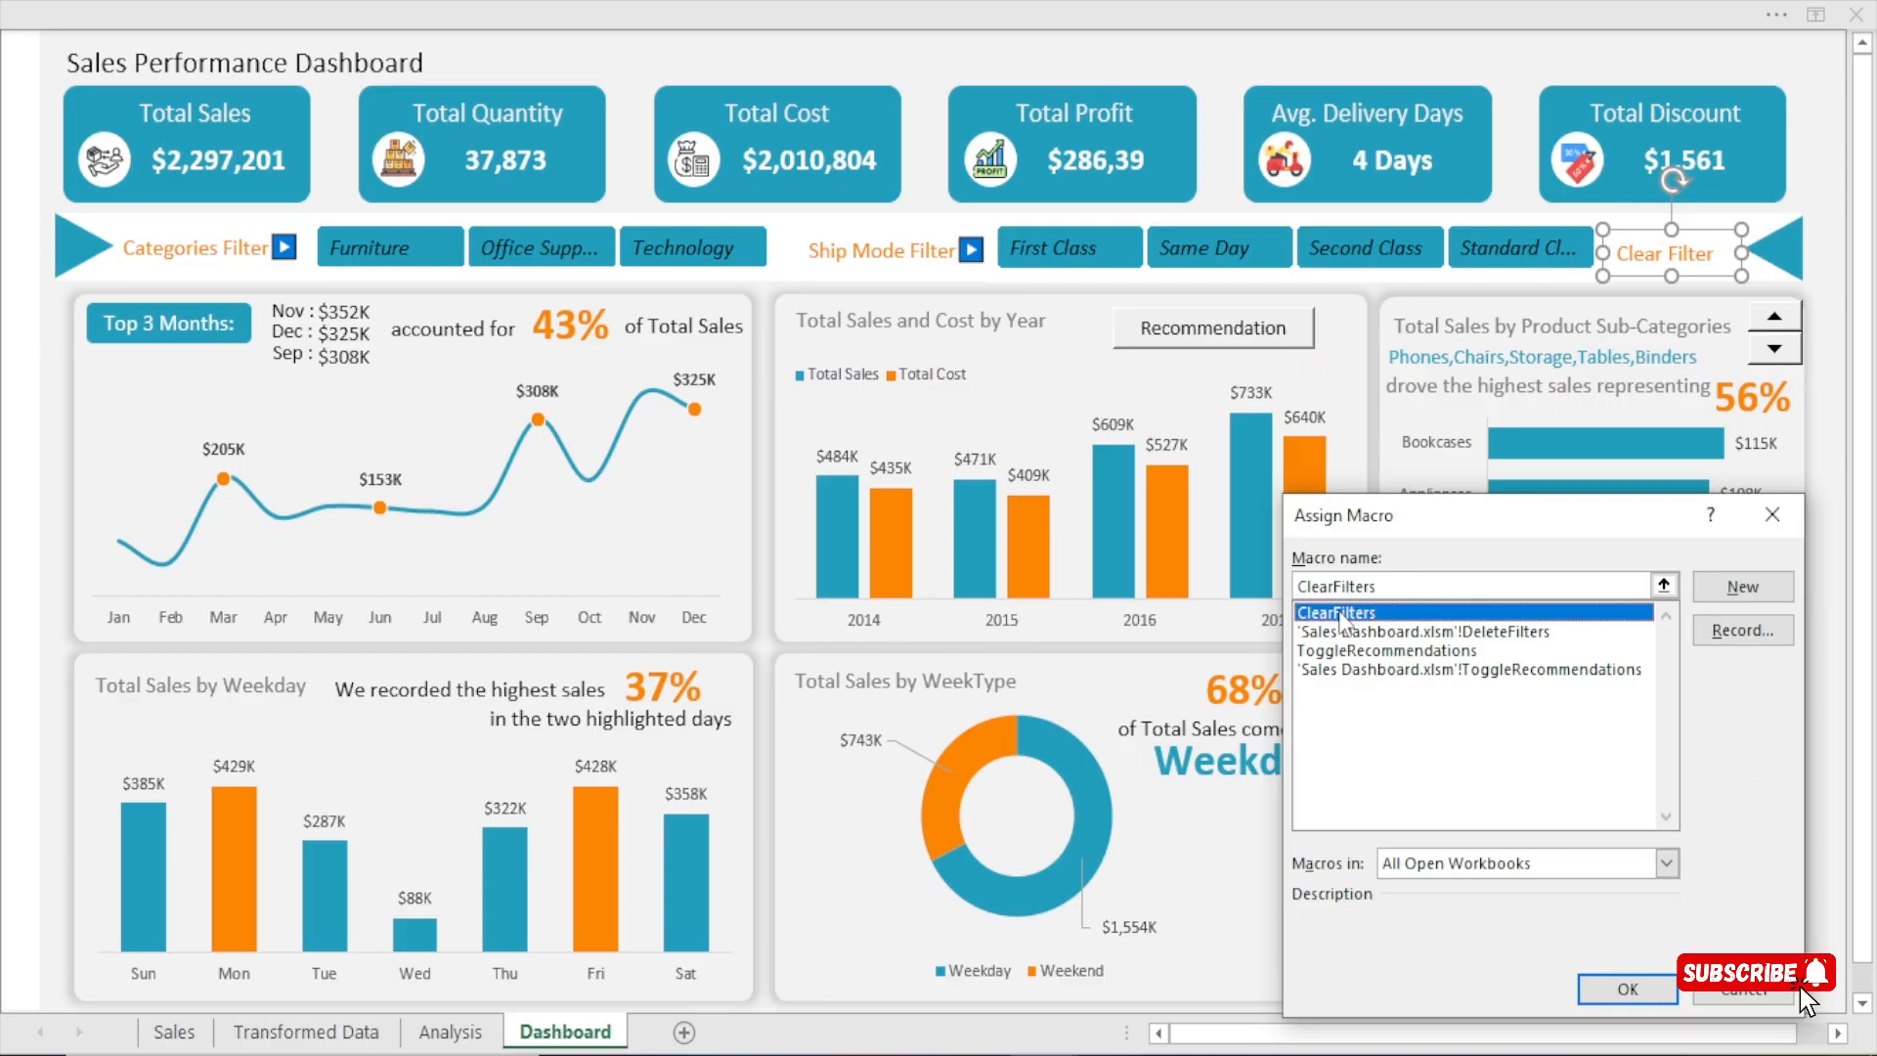
click(1627, 988)
click(934, 139)
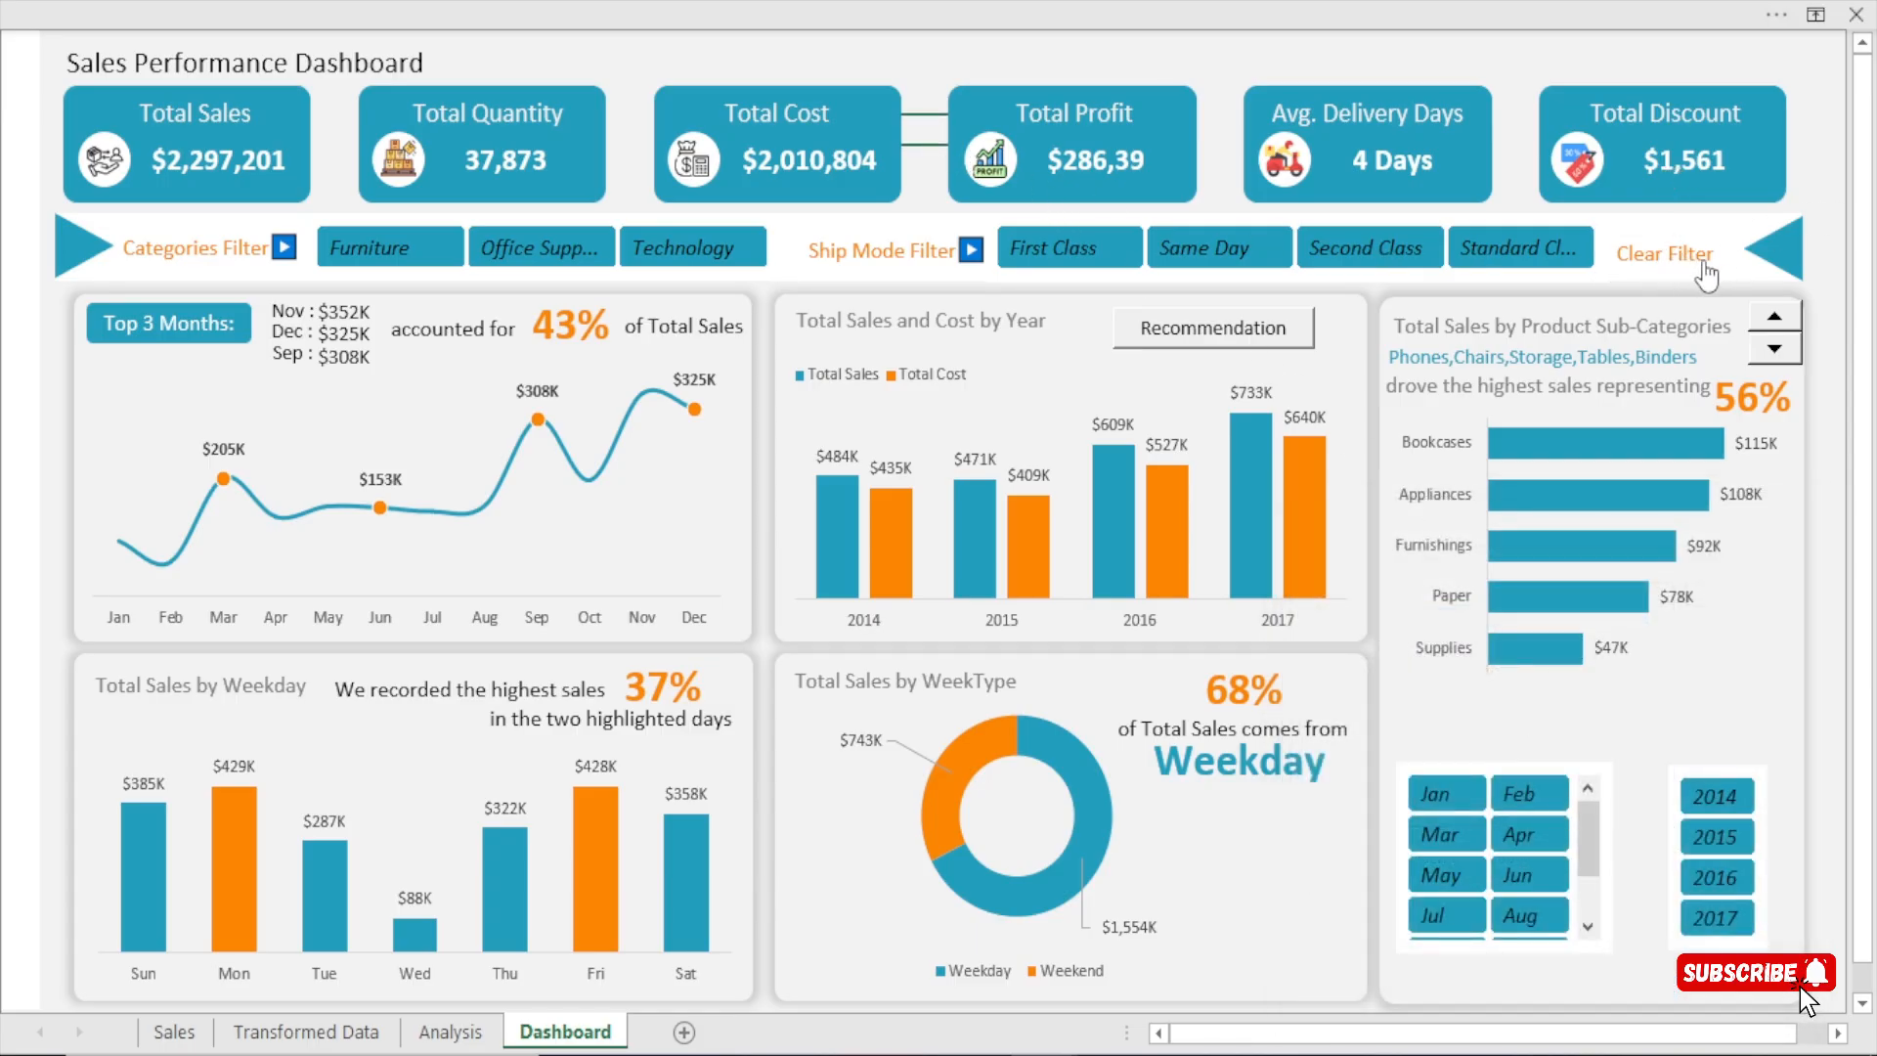
Test the Clear Filter label after filtering the dashboard to Furniture and First Class.
click(426, 260)
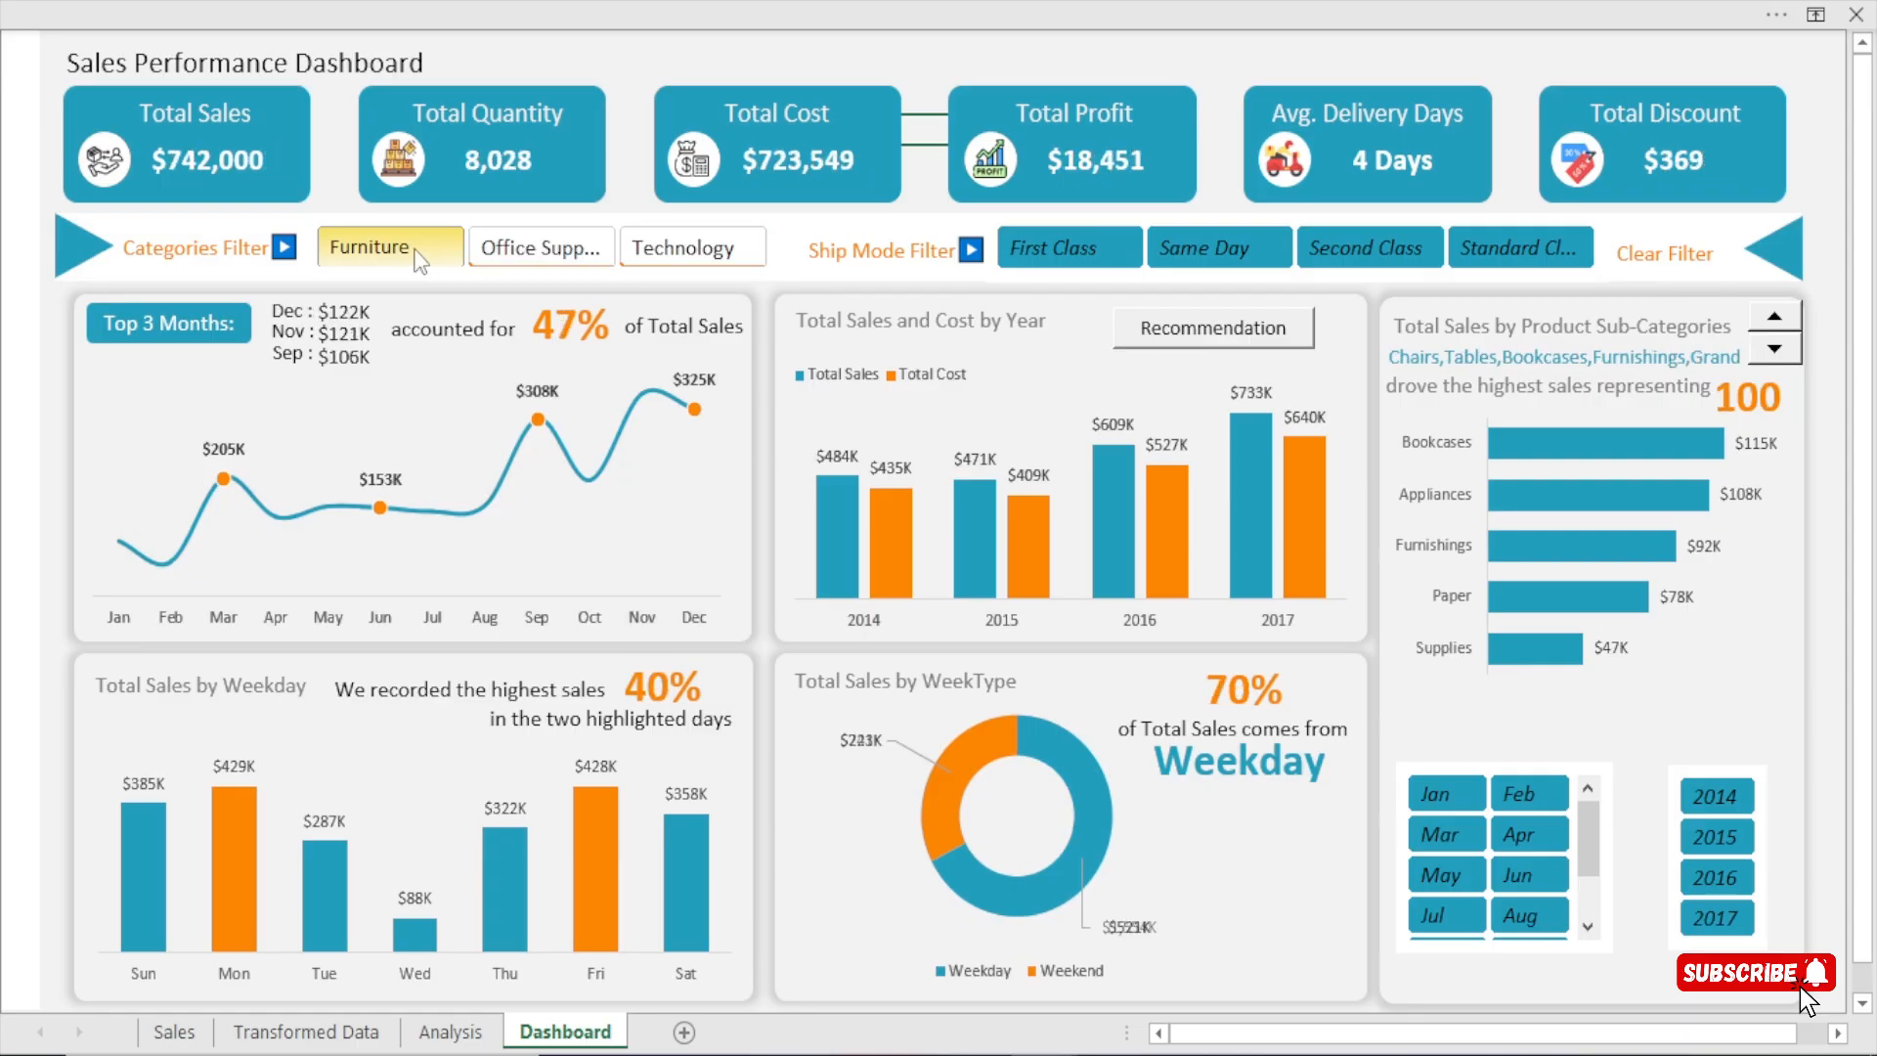
click(1052, 250)
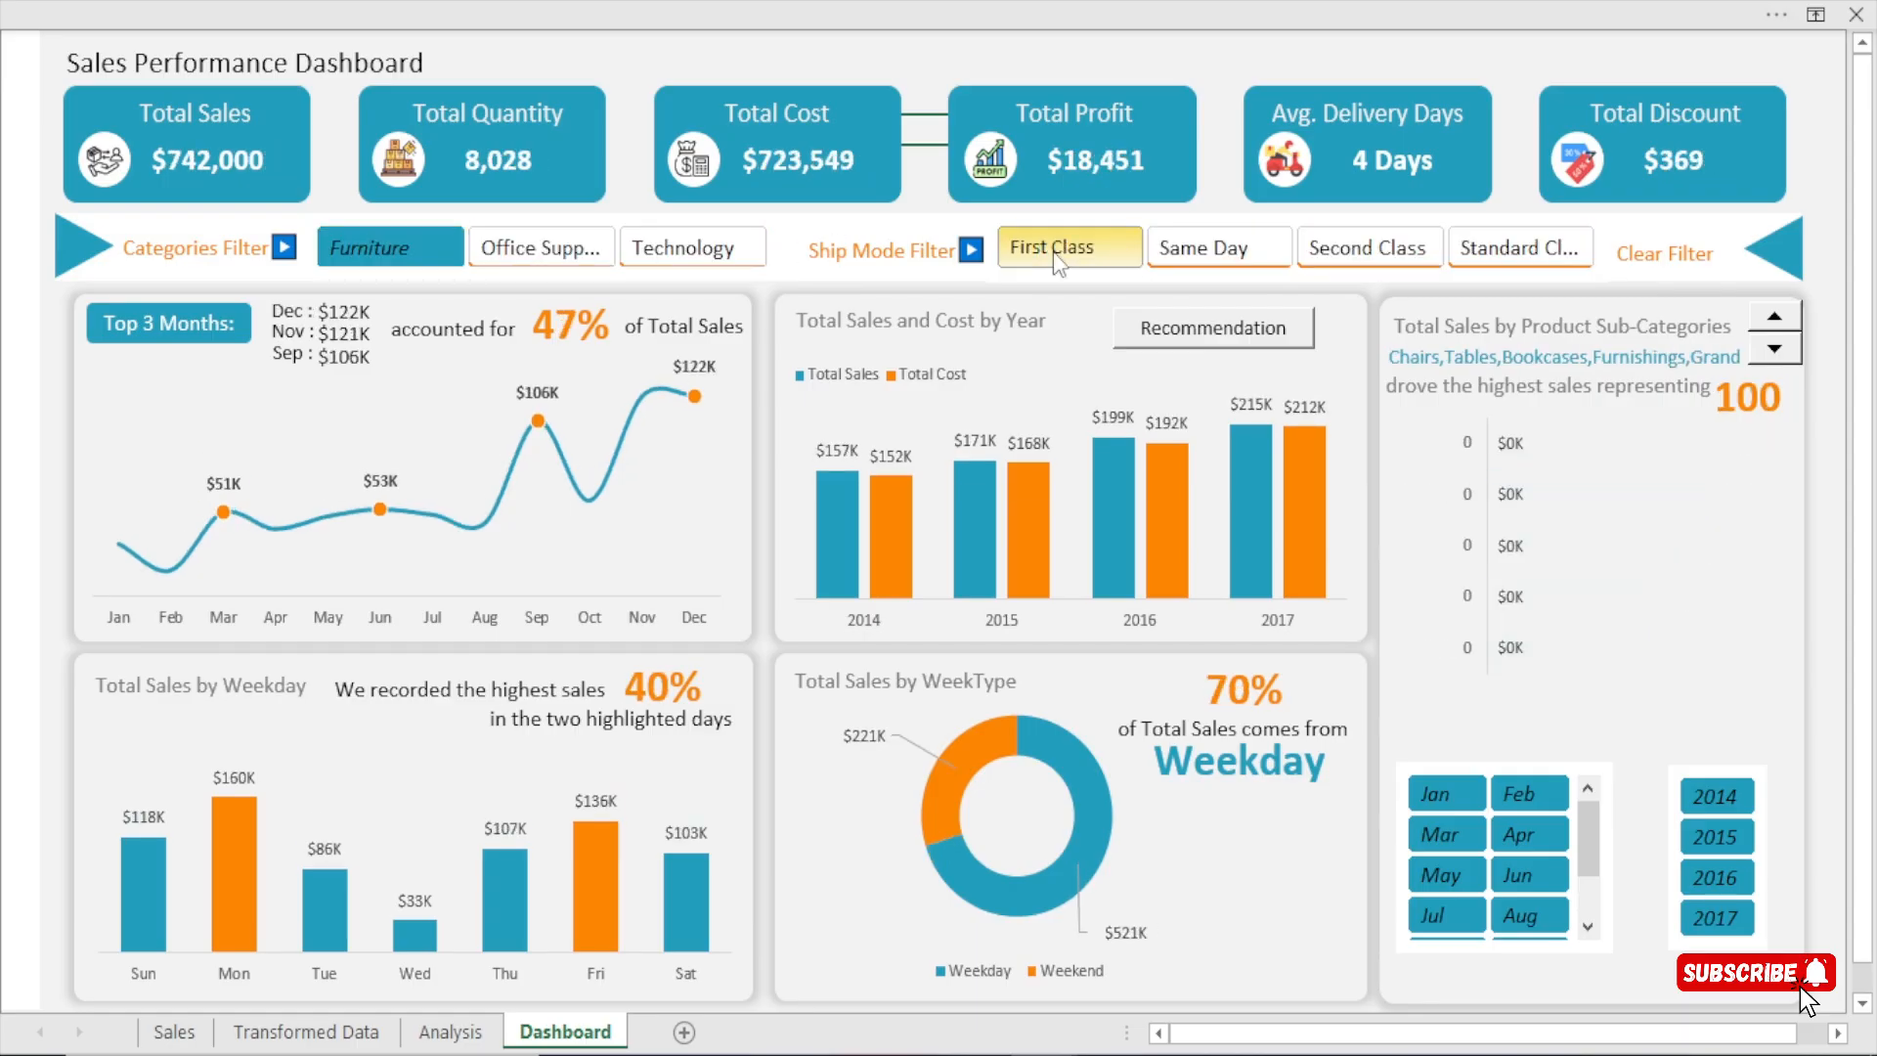
click(1677, 254)
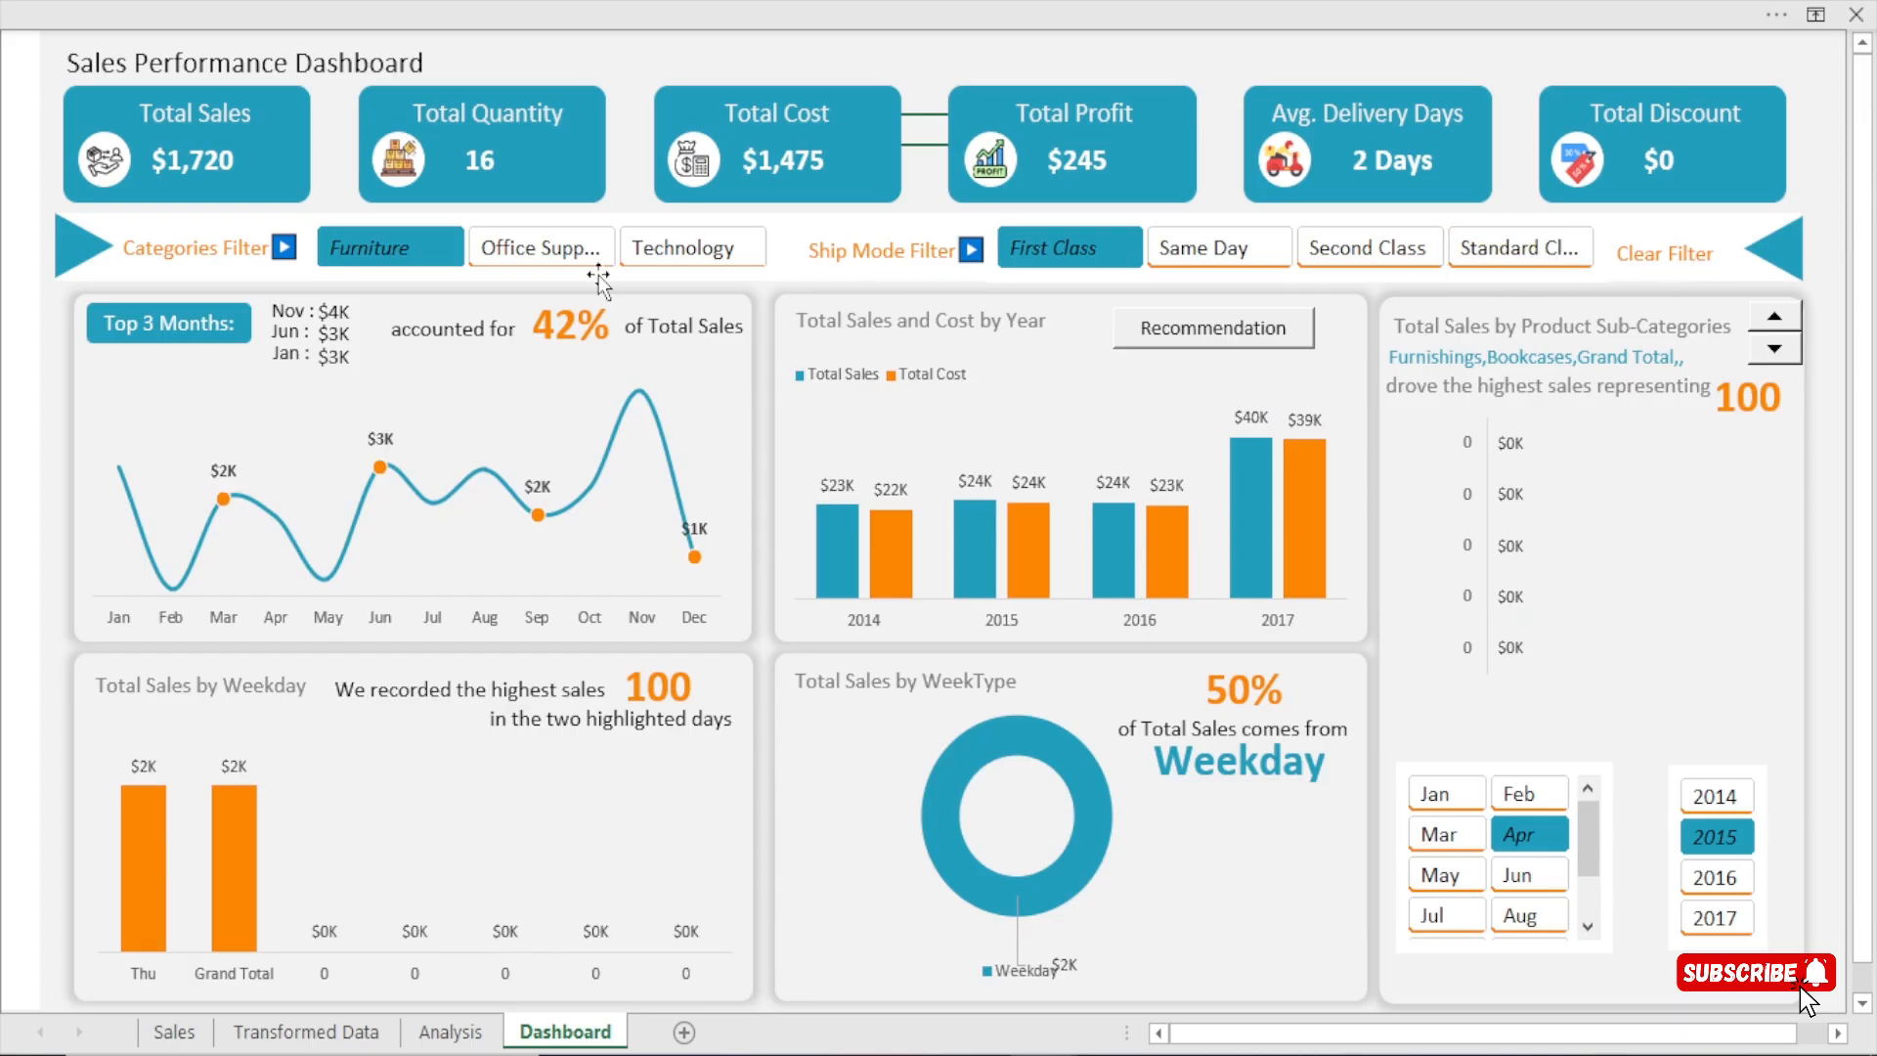
Add the remaining categories and ship modes back to the selections in their slicers.
ctrl+click(570, 252)
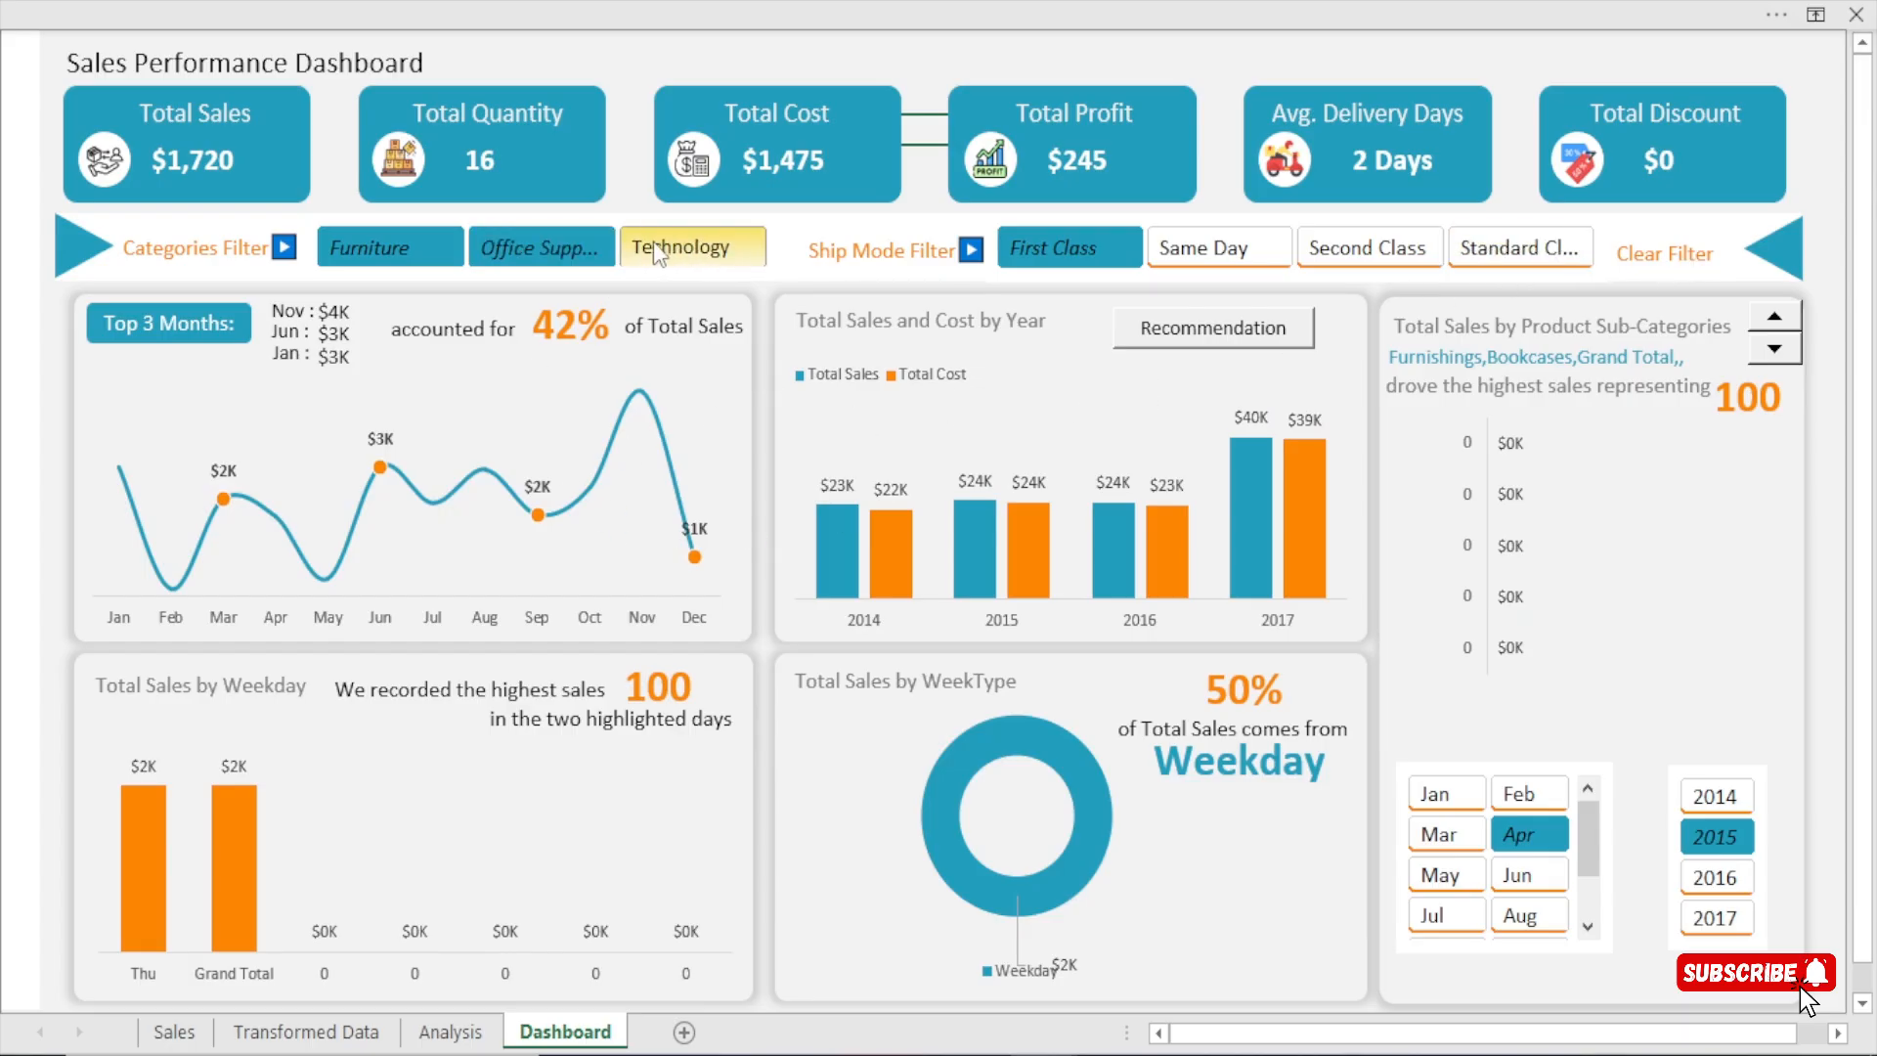
ctrl+click(674, 248)
ctrl+click(1208, 250)
ctrl+click(1363, 256)
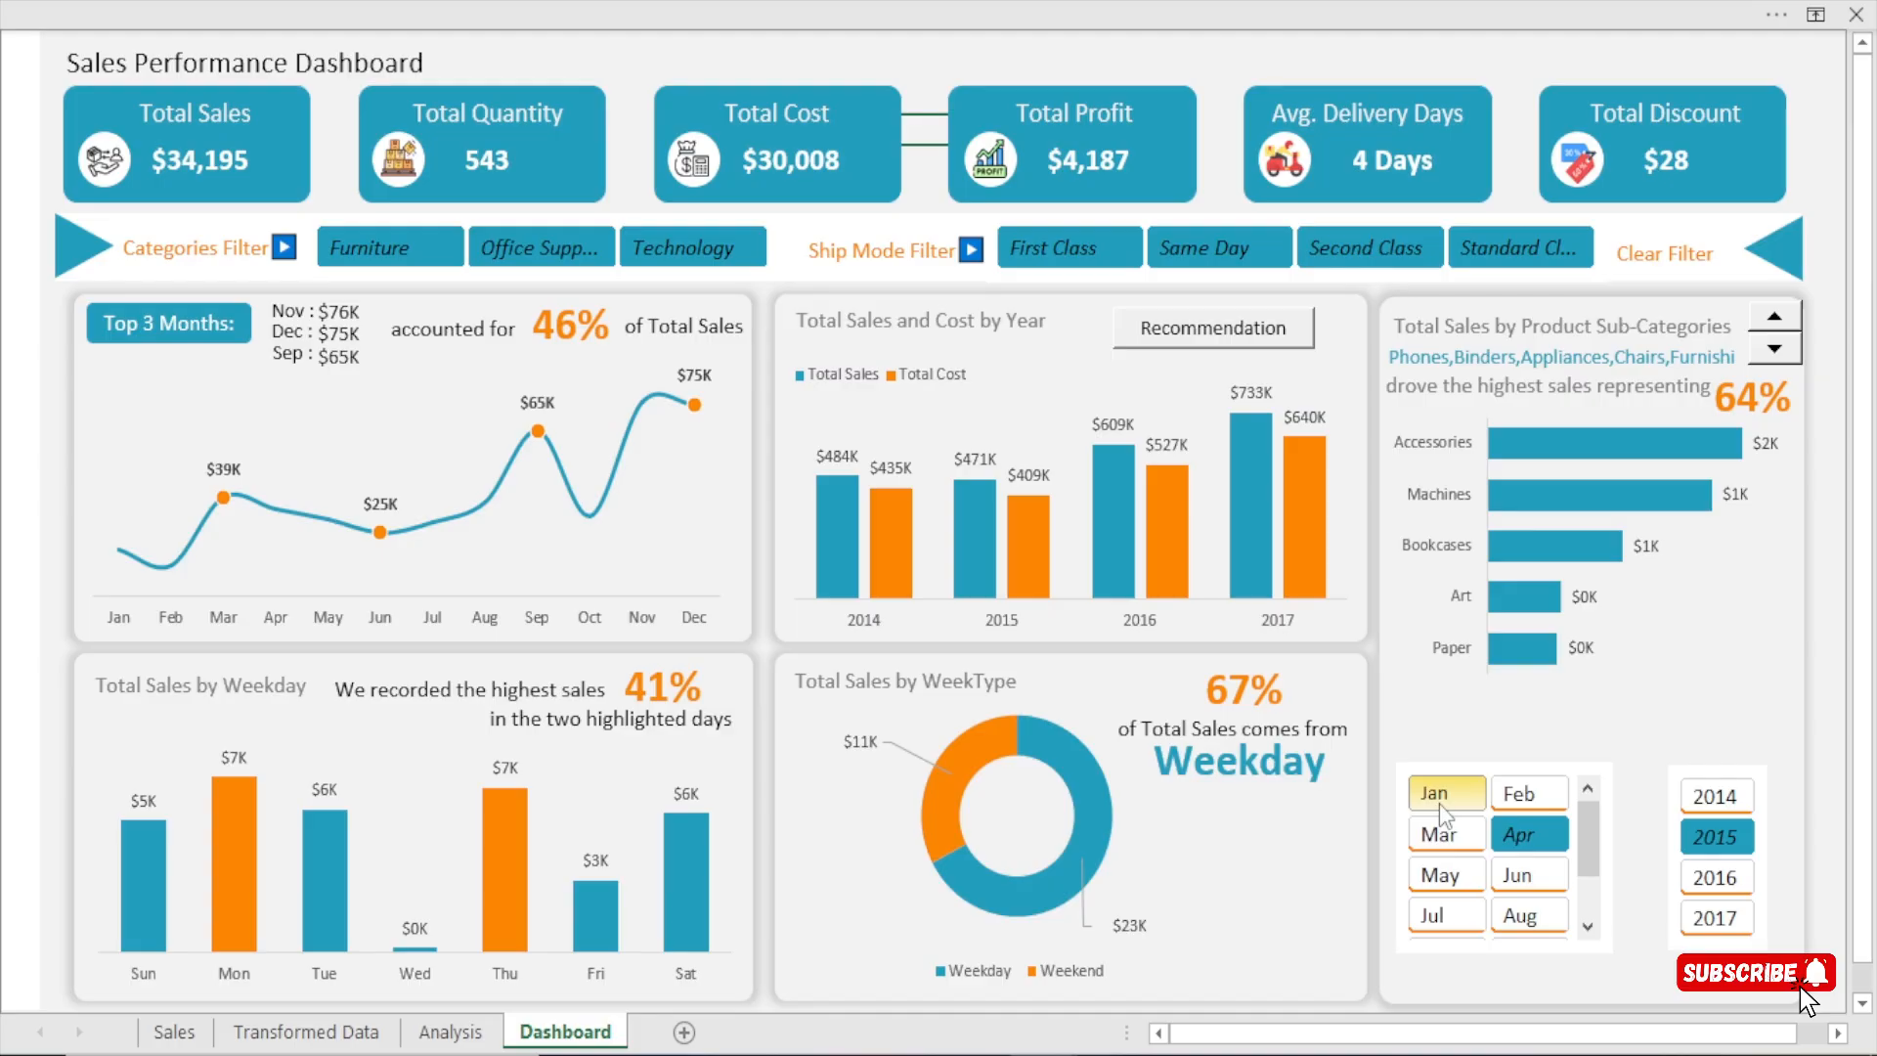
Add all remaining months and years back to the selections in the Months and Years slicers.
ctrl+click(1528, 801)
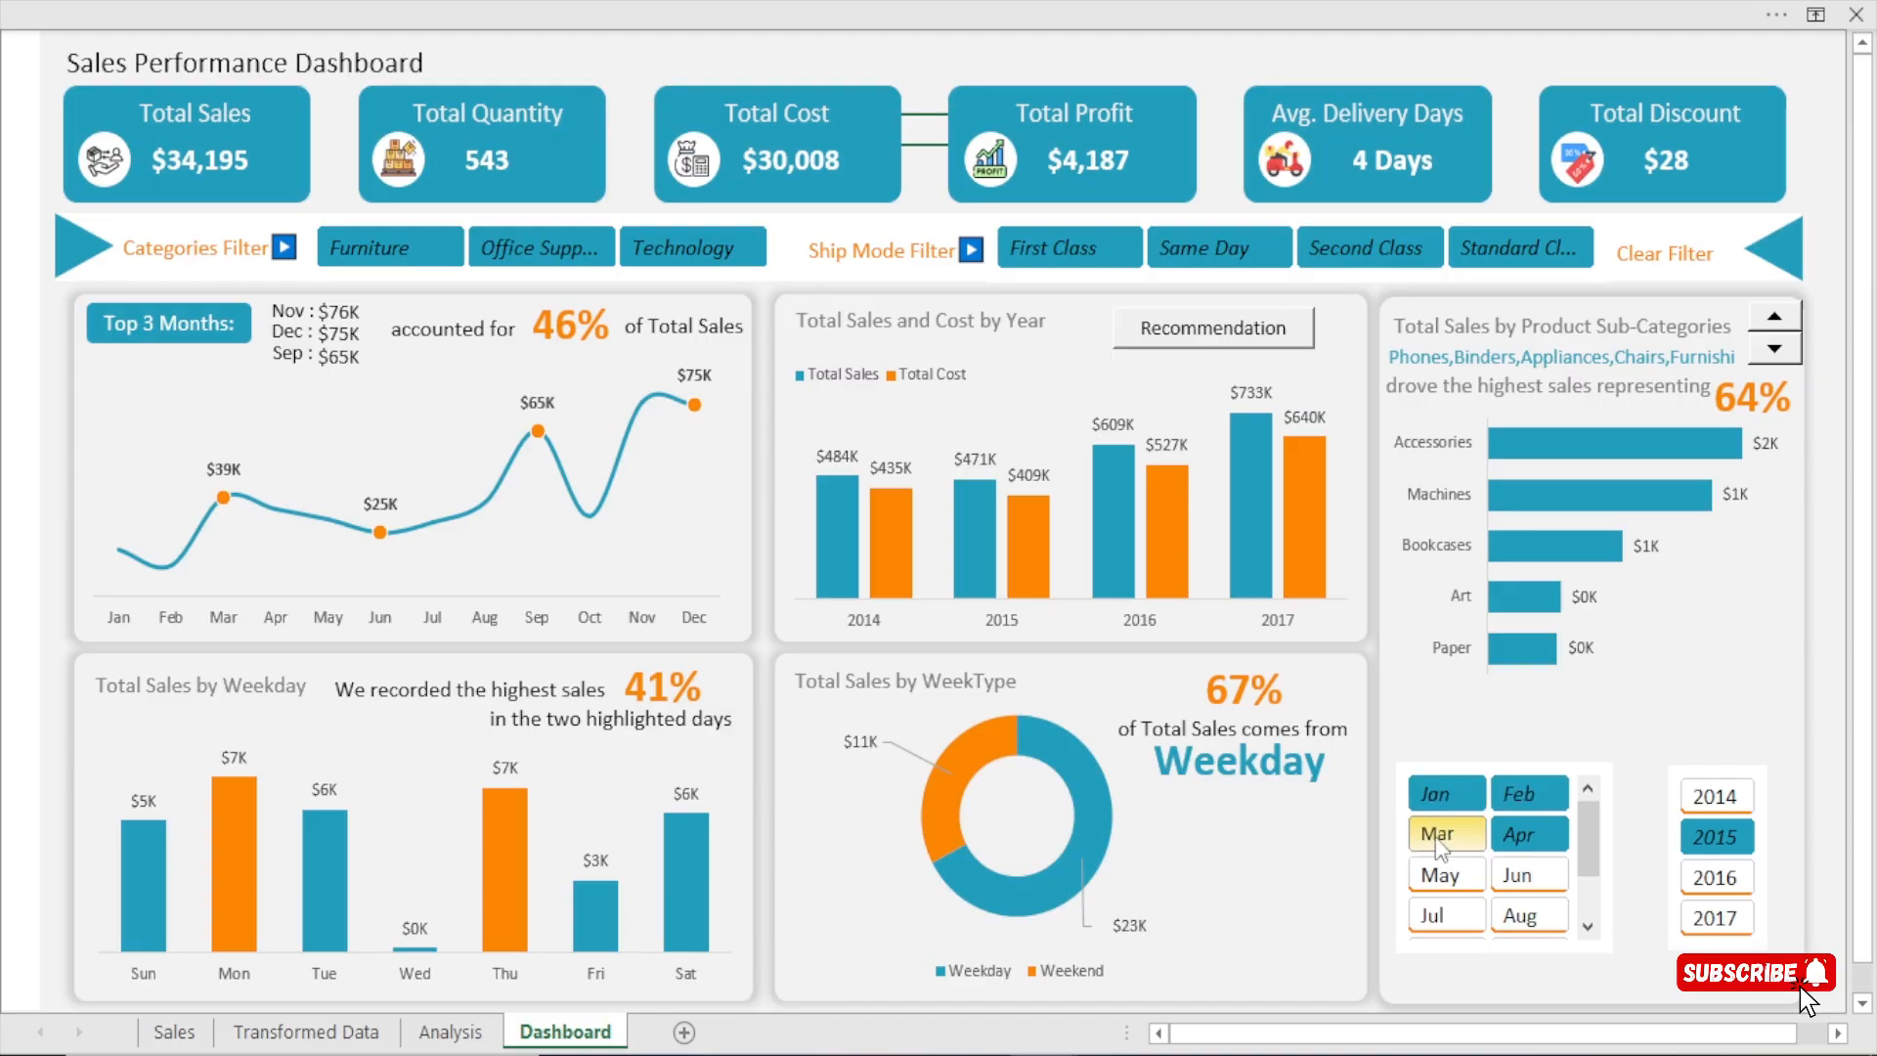
ctrl+click(1436, 839)
ctrl+click(1436, 878)
ctrl+click(1513, 886)
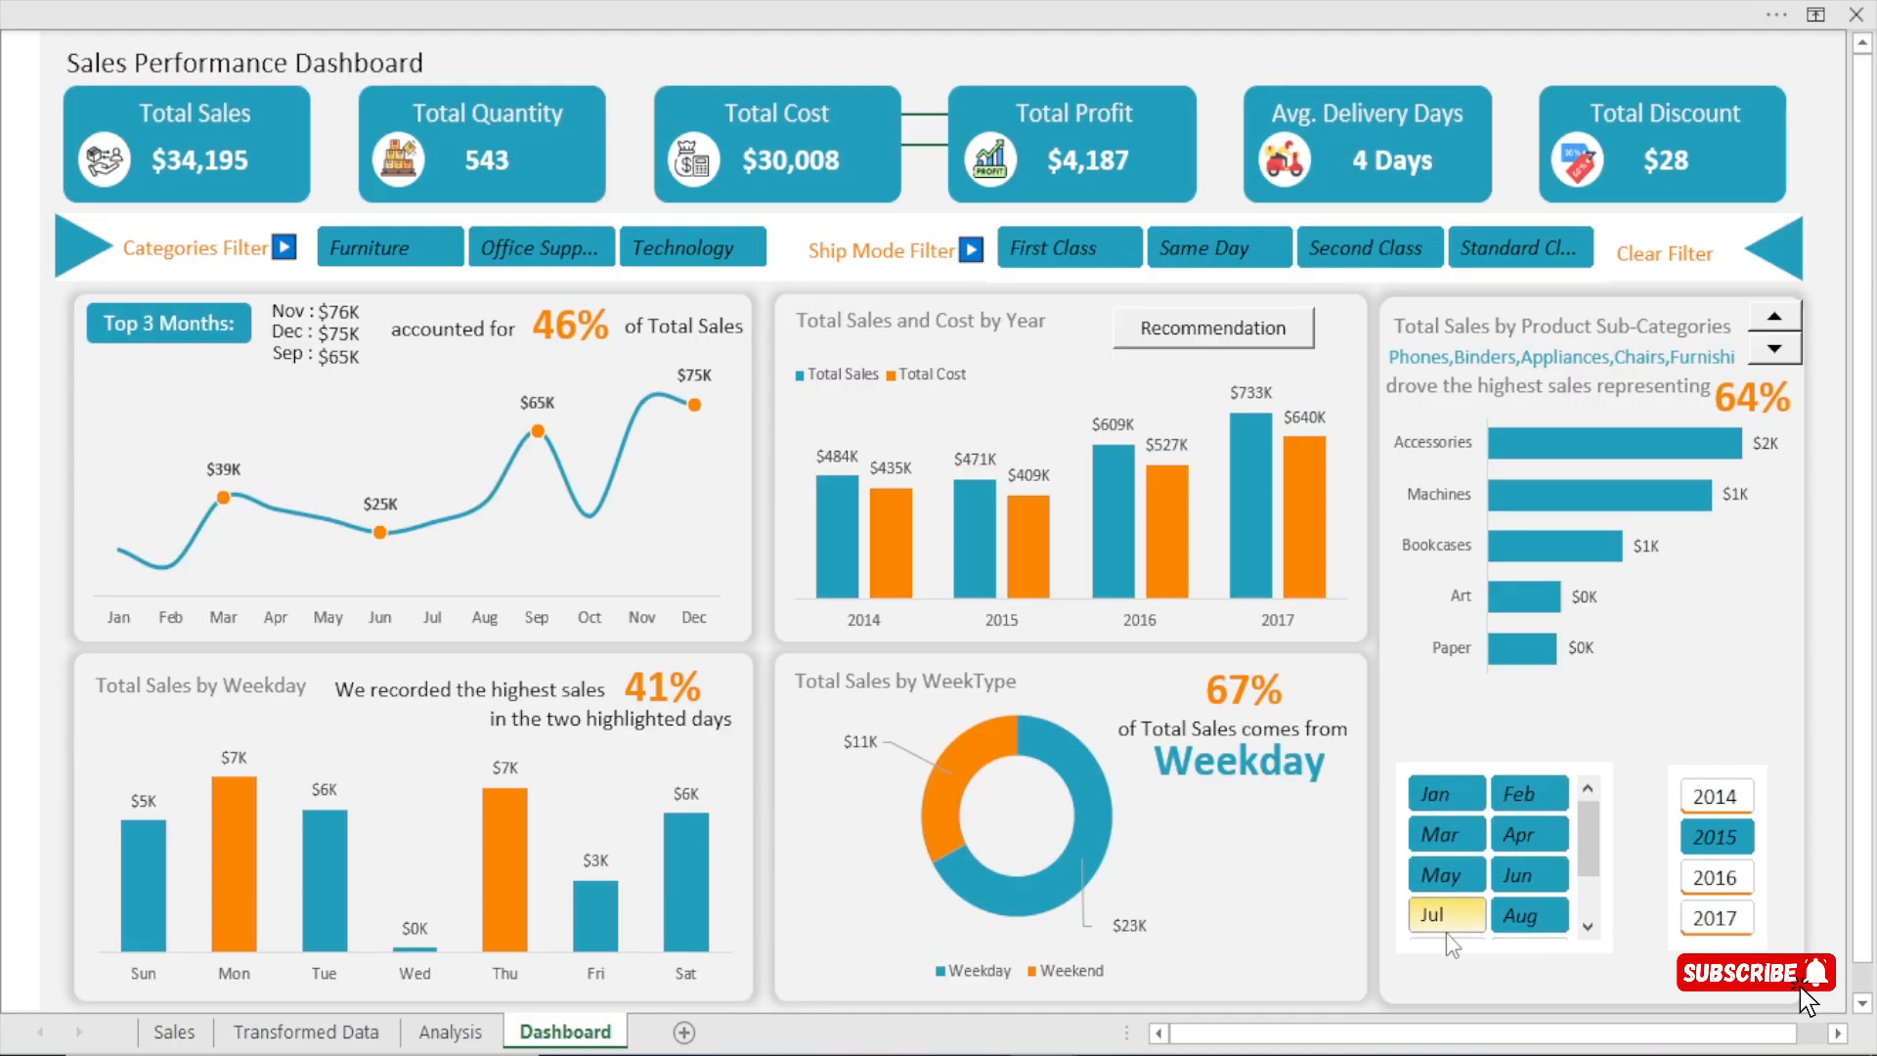
scroll(1586, 940, down, 2)
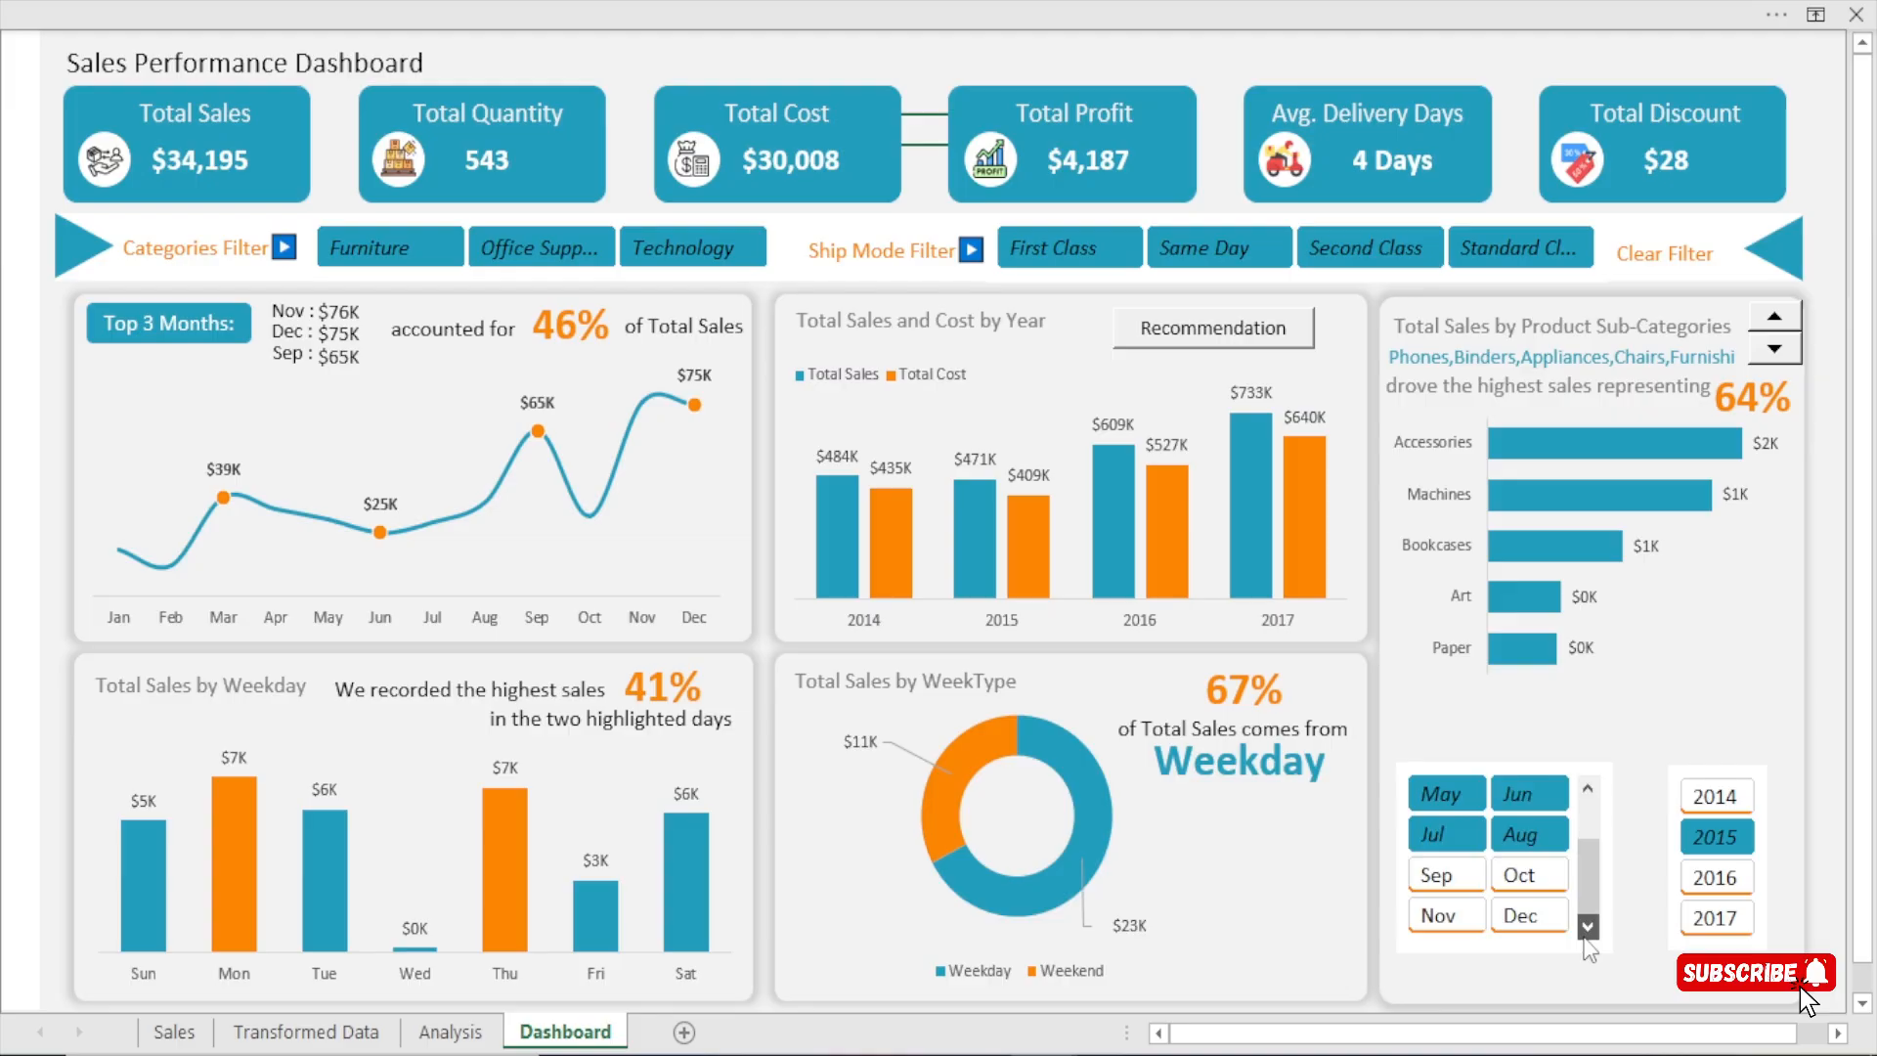
ctrl+click(1508, 881)
ctrl+click(1448, 884)
ctrl+click(1451, 917)
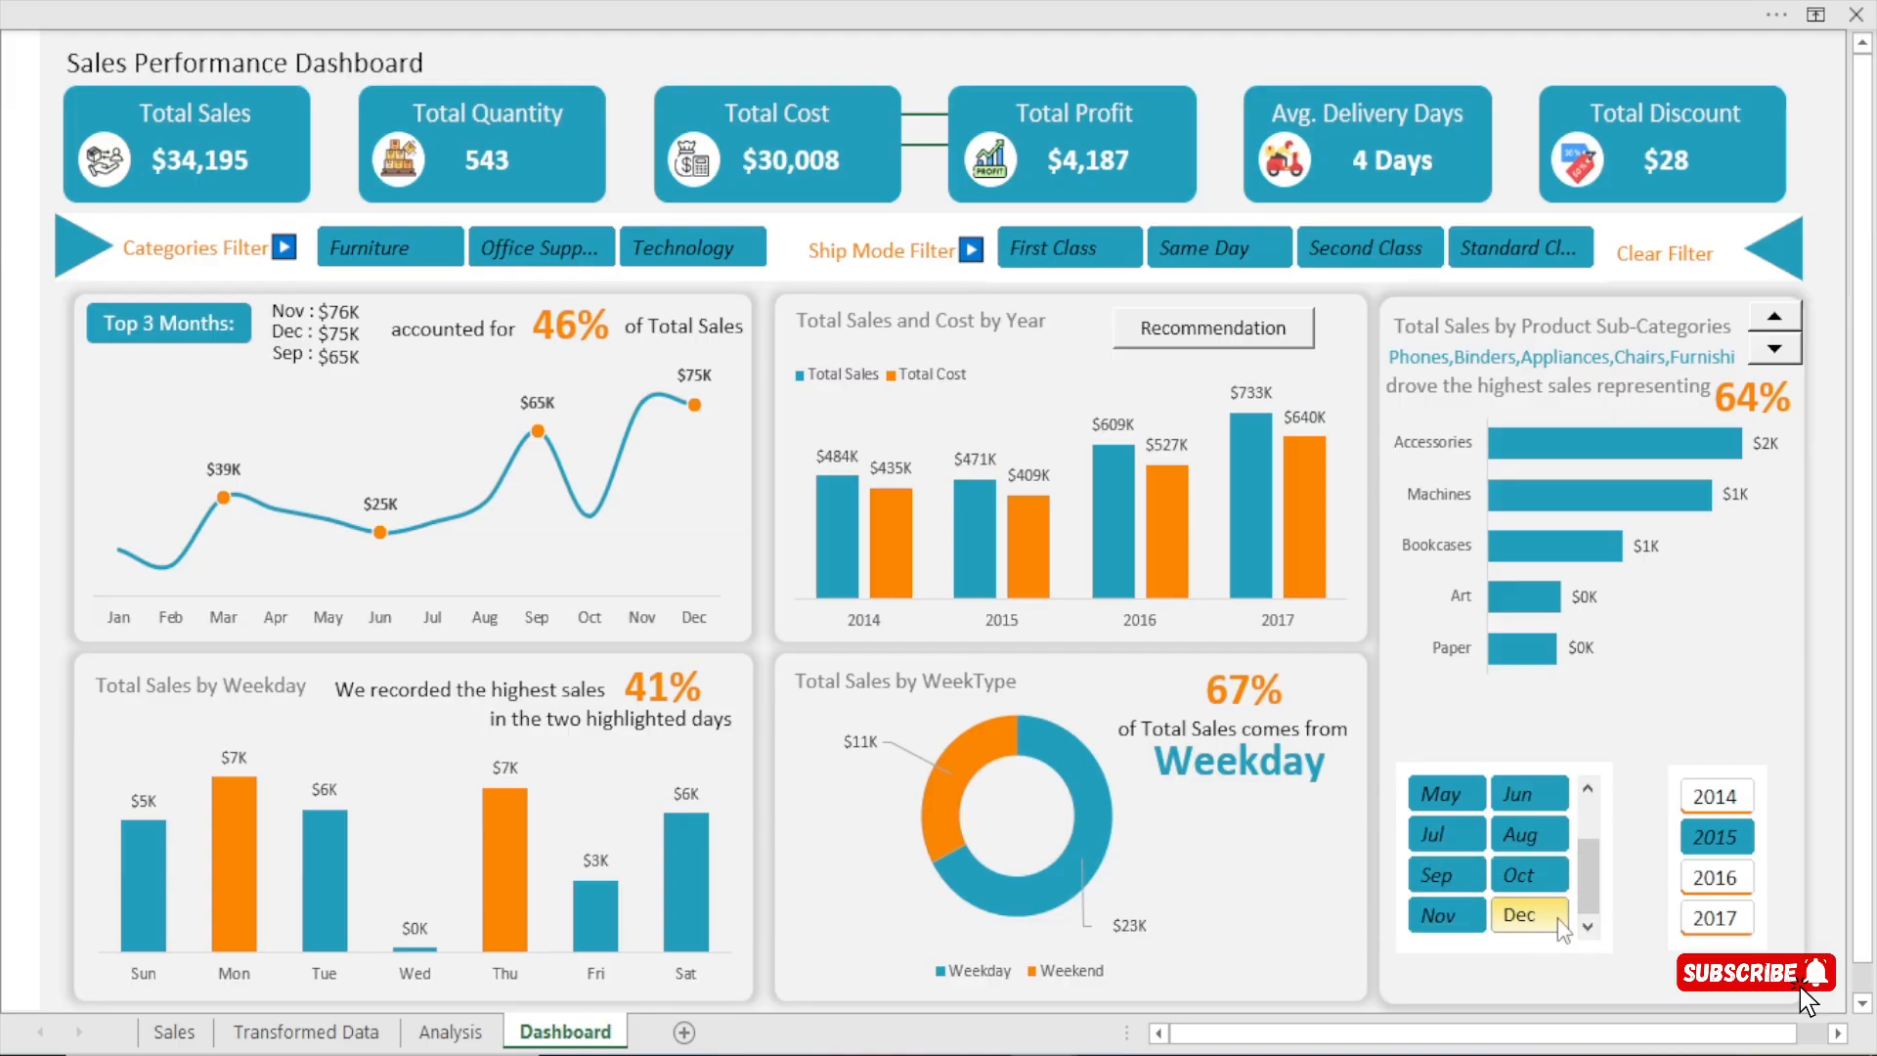
ctrl+click(1557, 917)
ctrl+click(1715, 916)
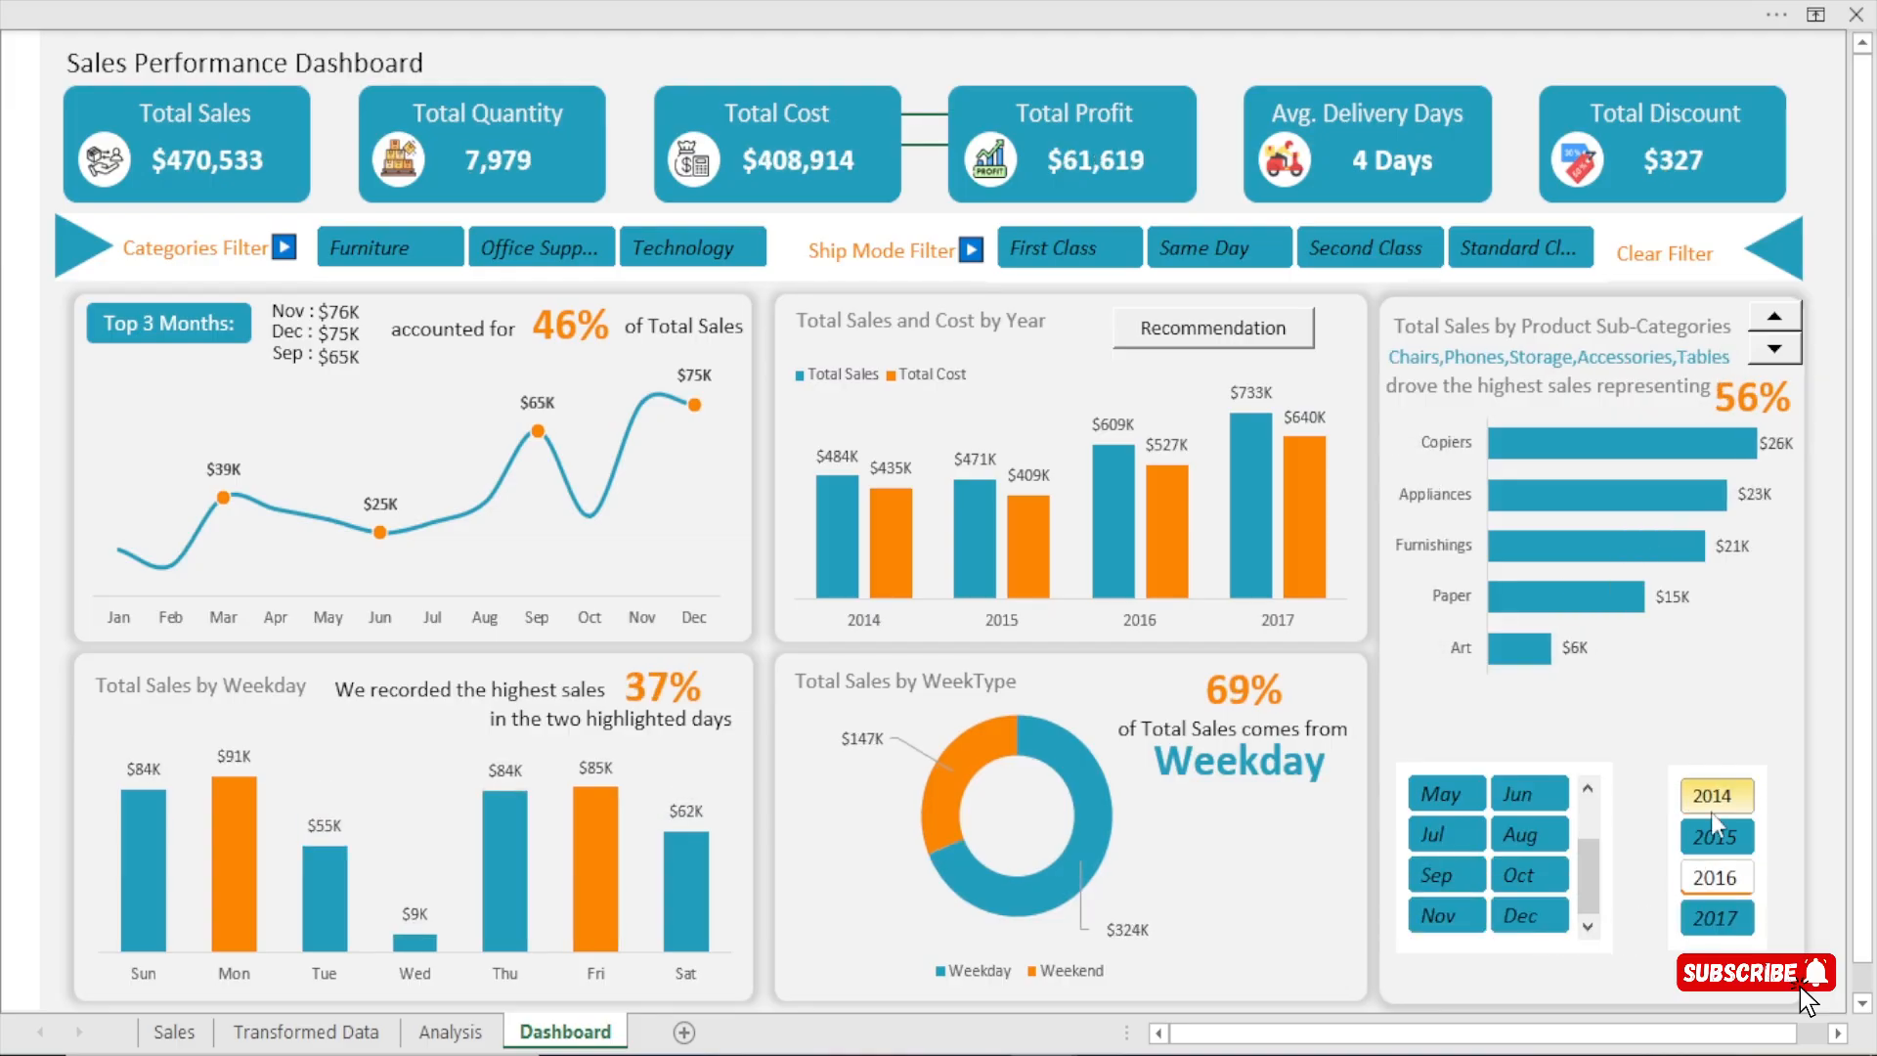
ctrl+click(1717, 875)
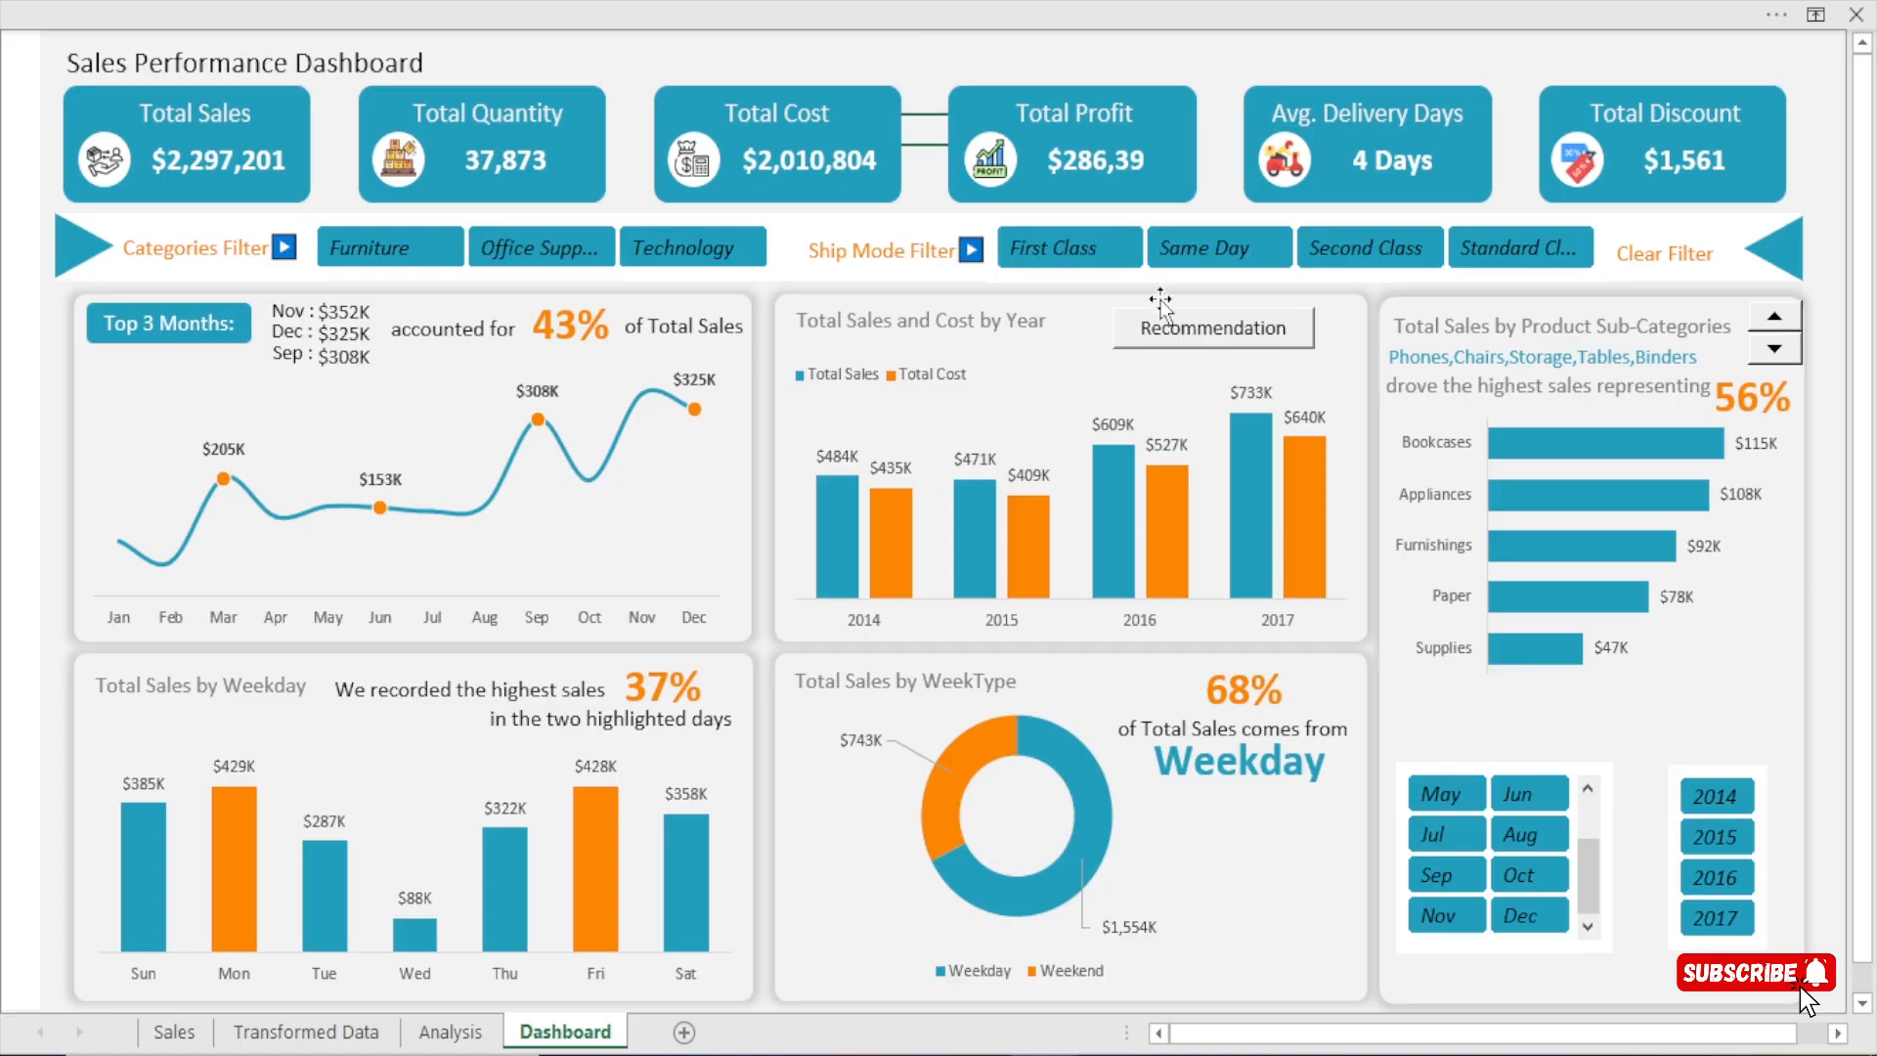
Show and hide the recommendation text over the Total Sales and Cost by Year chart.
click(1174, 342)
click(1174, 342)
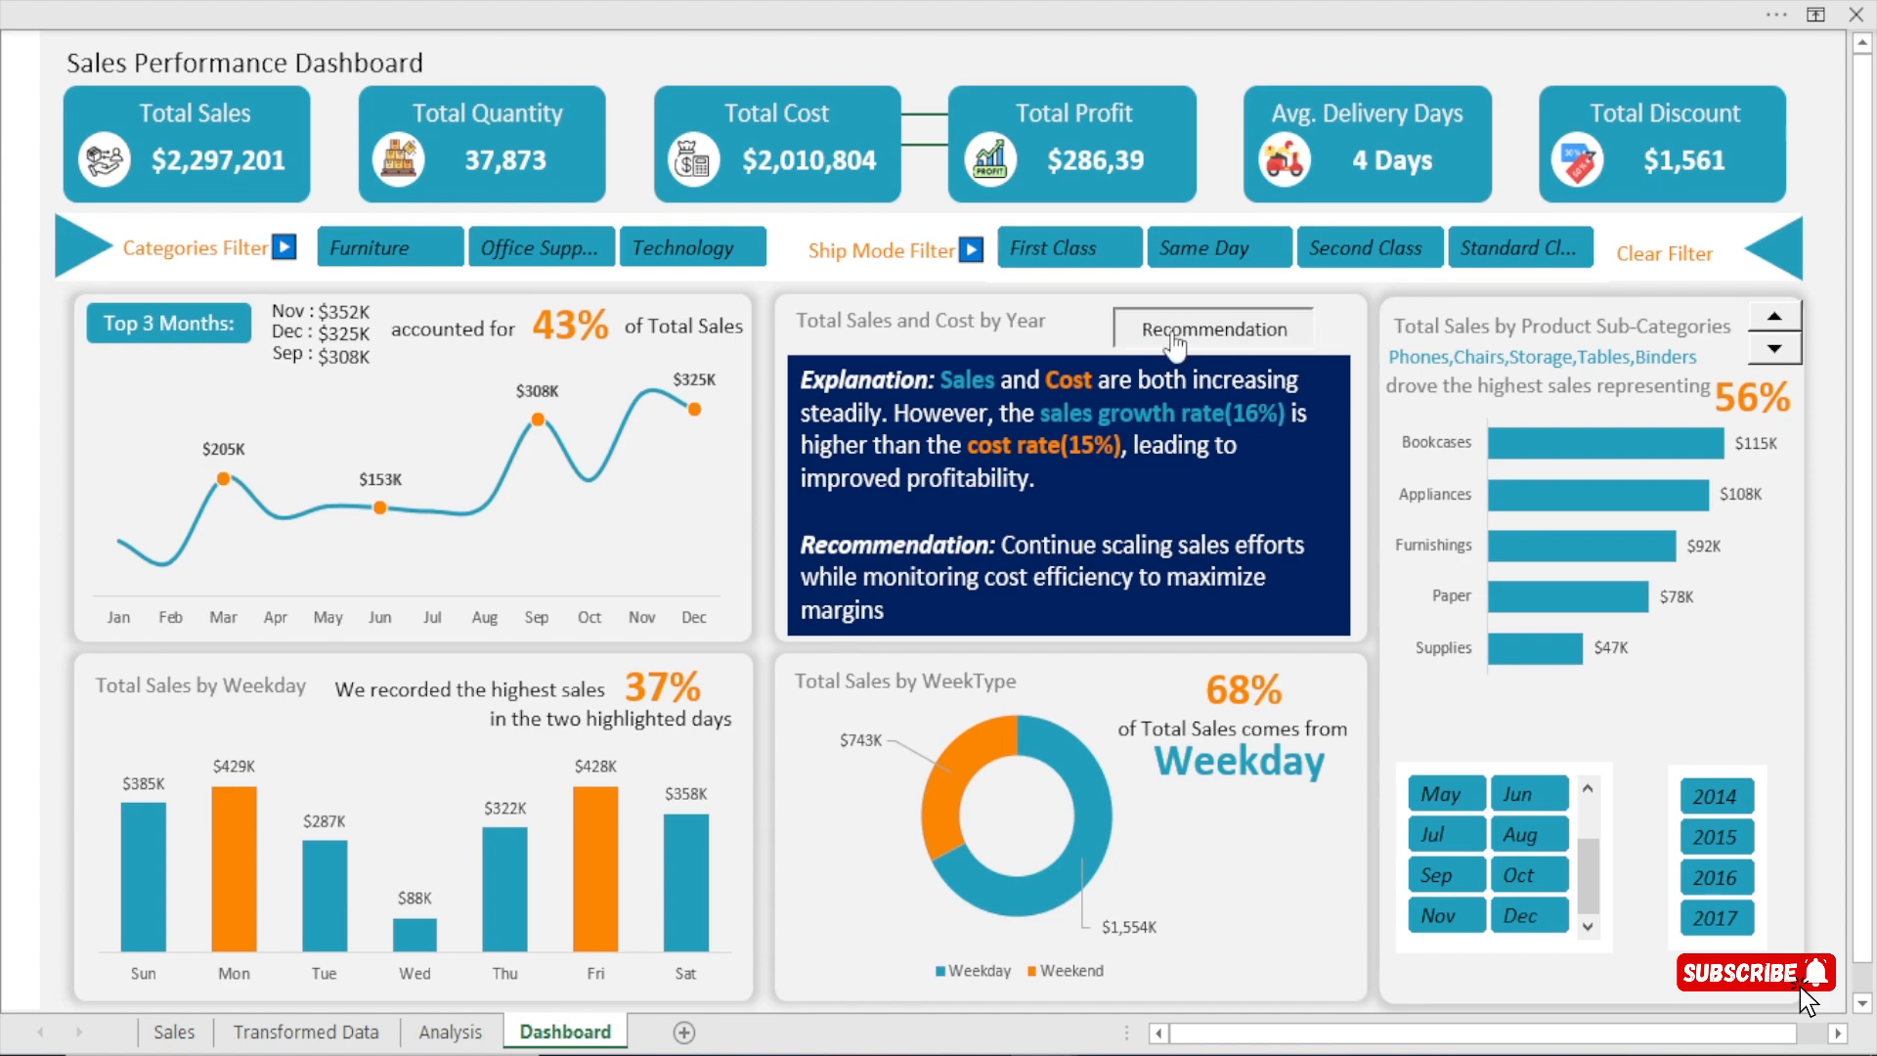
click(1173, 342)
click(1174, 342)
Test the slicers with Office Supplies, Furniture, Same Day and Standard Class, and toggle the recommendation text under the filters.
click(518, 256)
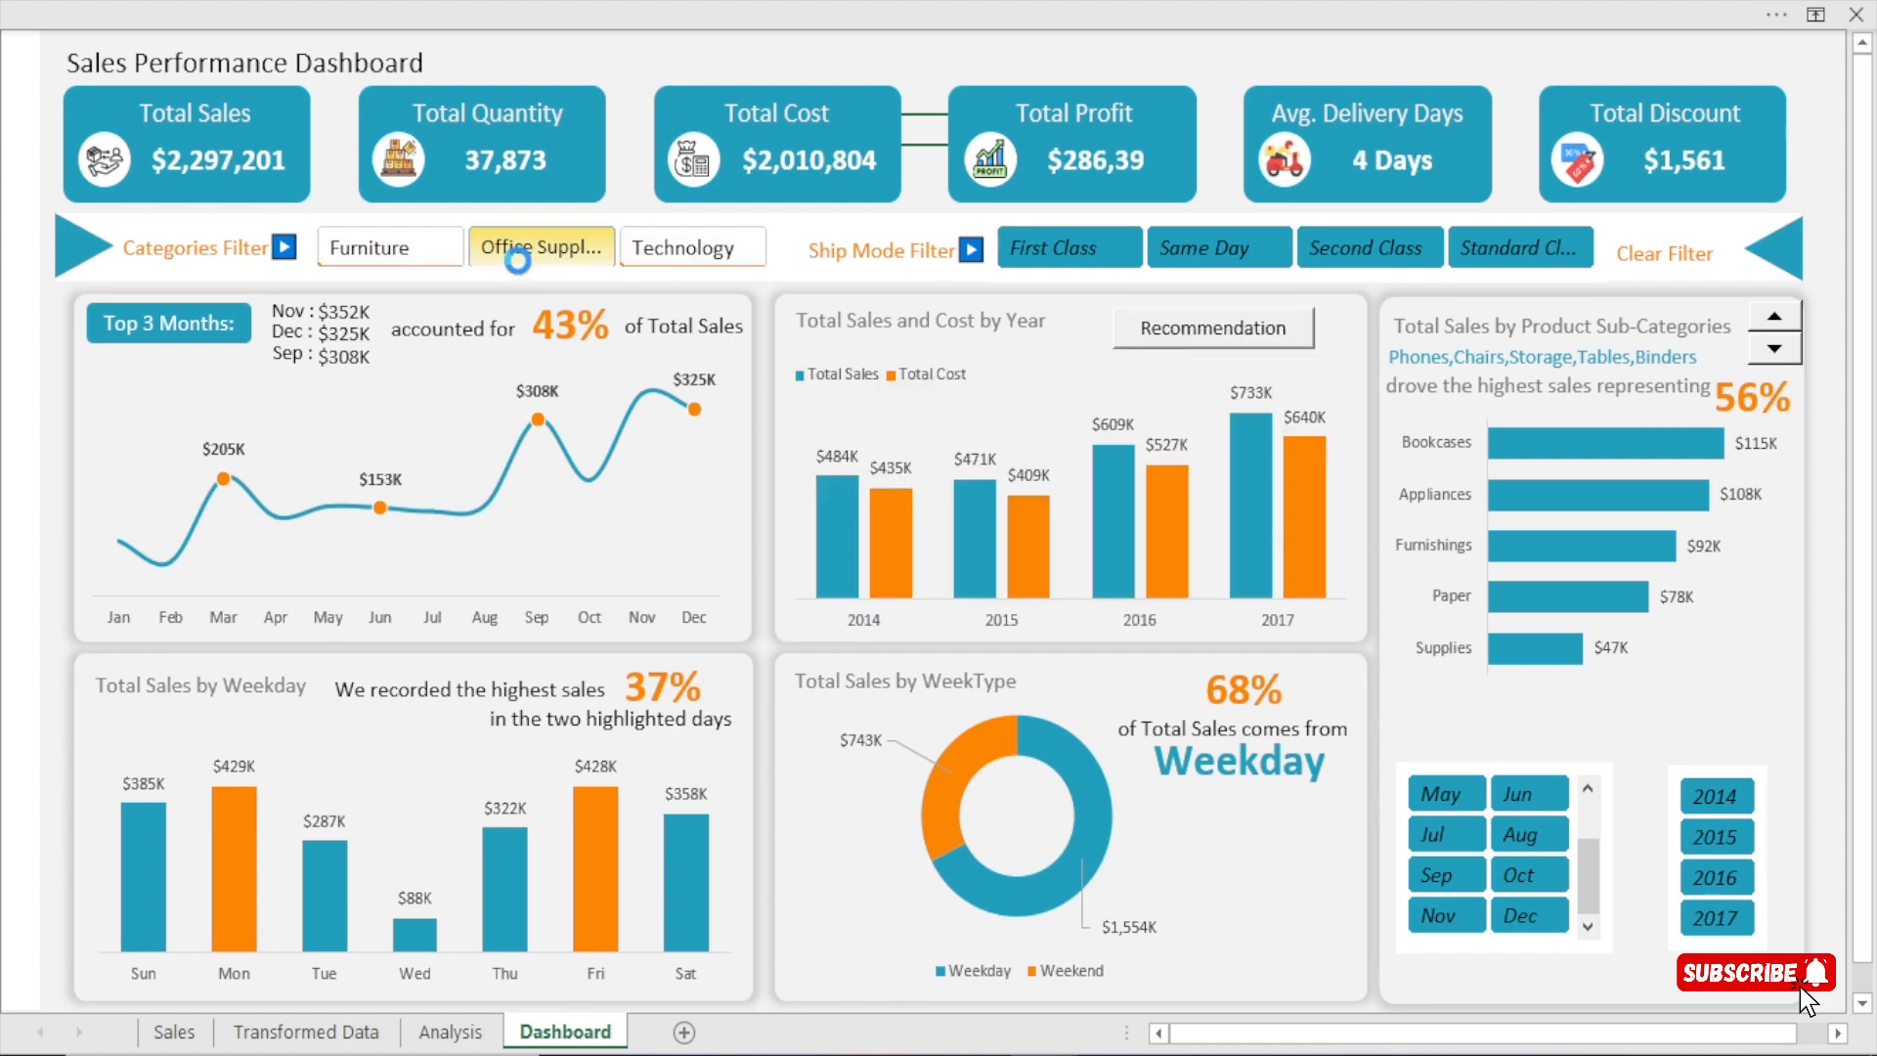
click(405, 252)
click(1210, 252)
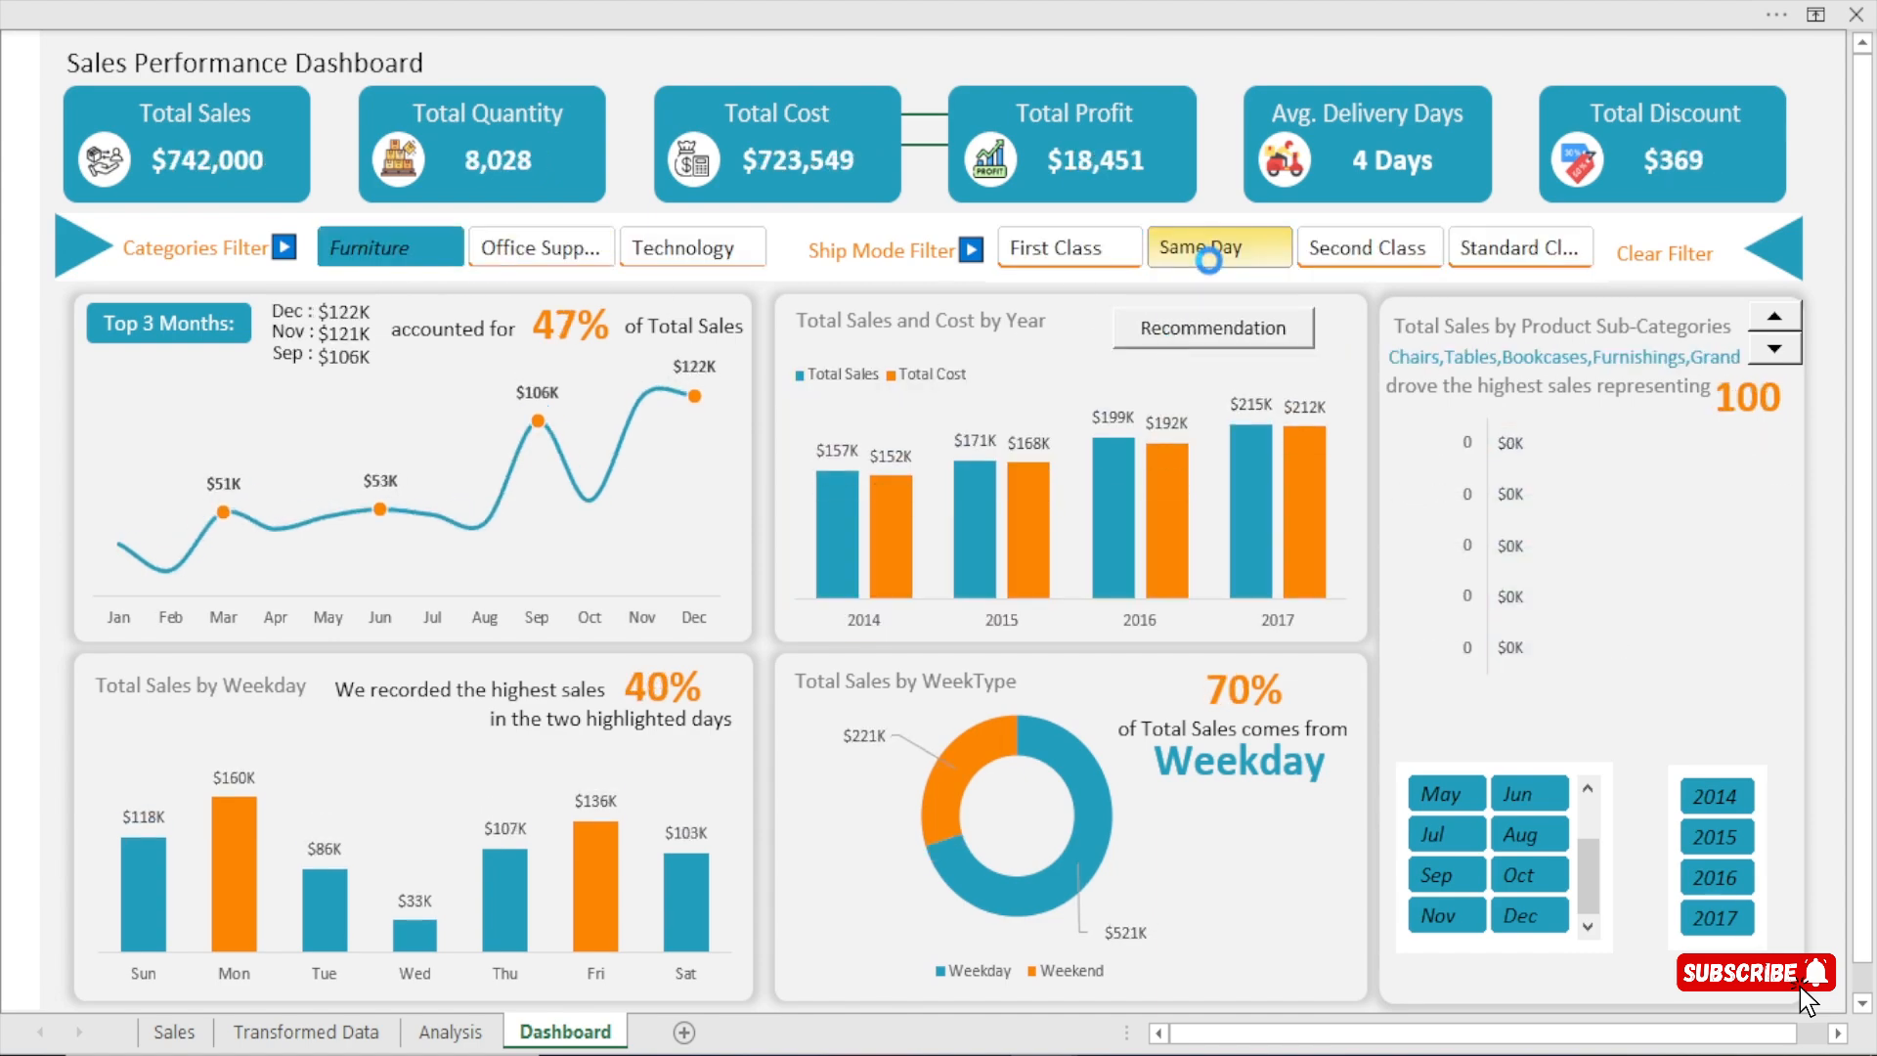
click(1510, 254)
click(1234, 344)
click(1234, 344)
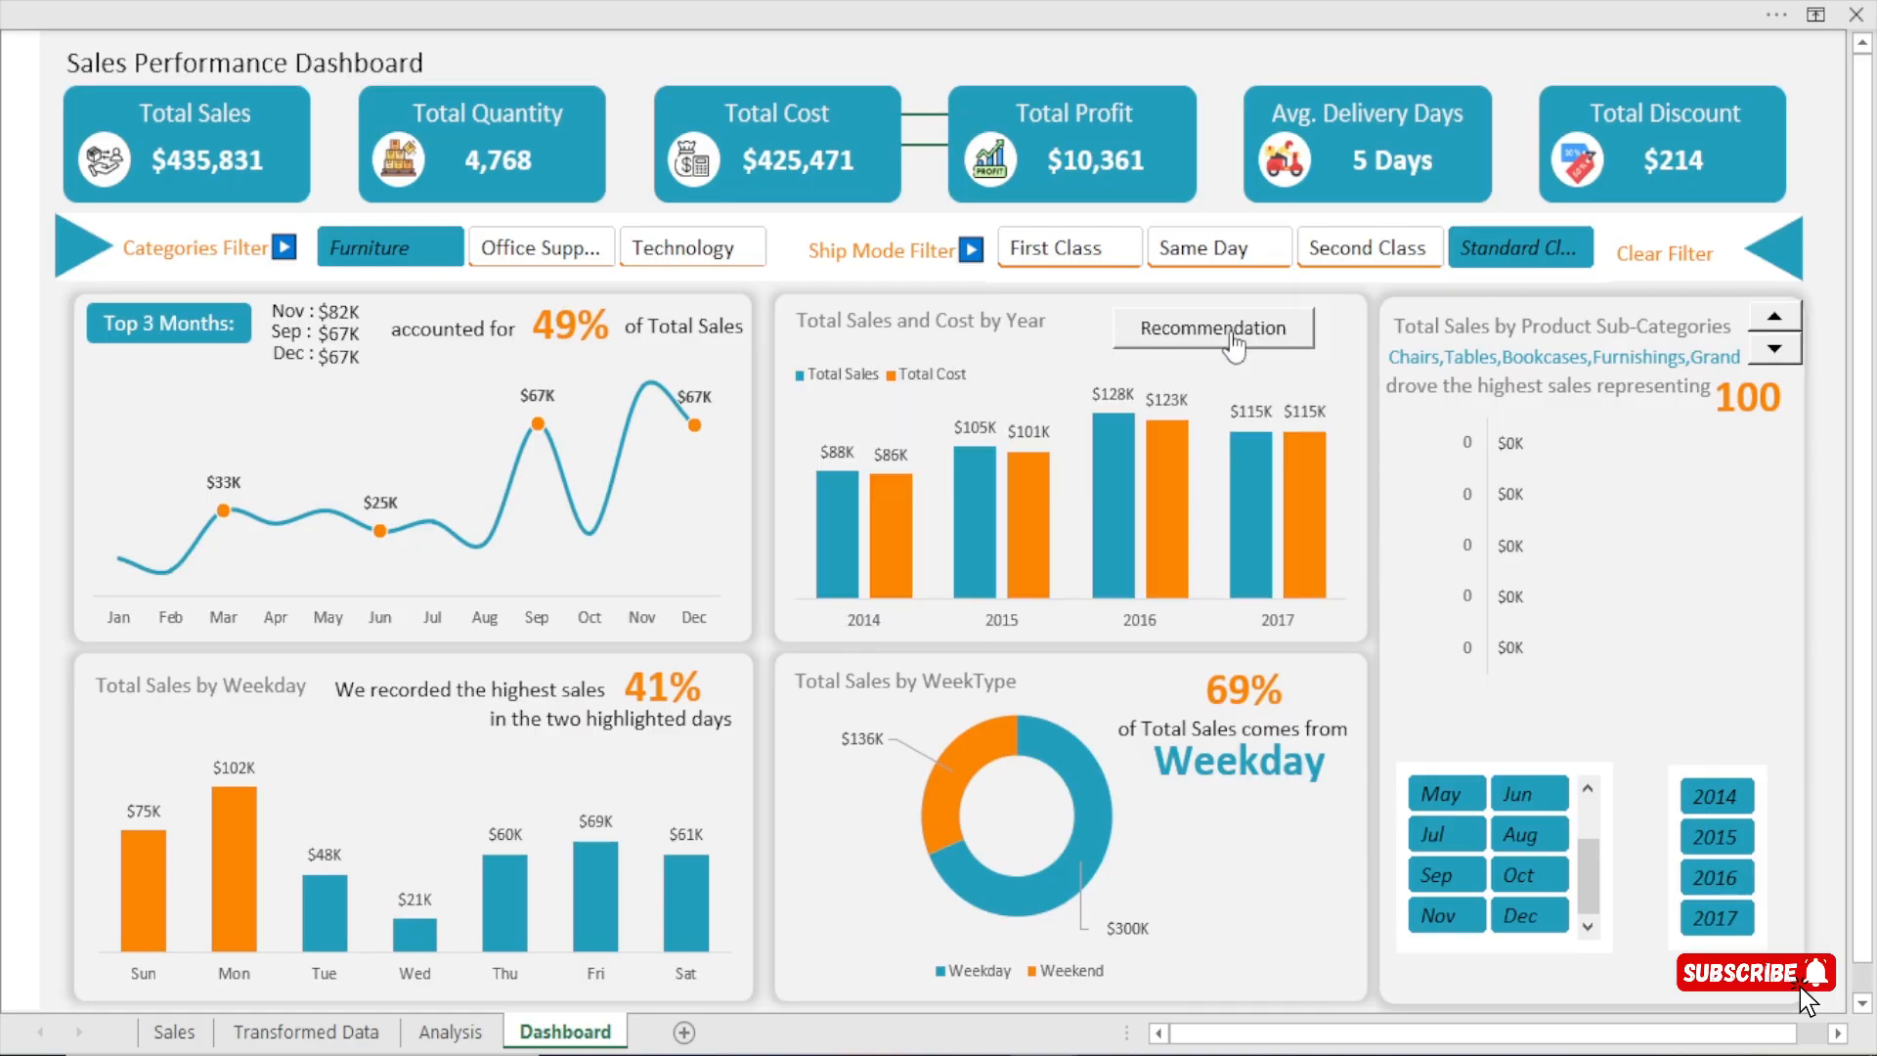
Reselect Office Supplies, Technology, First Class, Same Day and Second Class to restore the unfiltered dashboard.
ctrl+click(481, 250)
ctrl+click(677, 254)
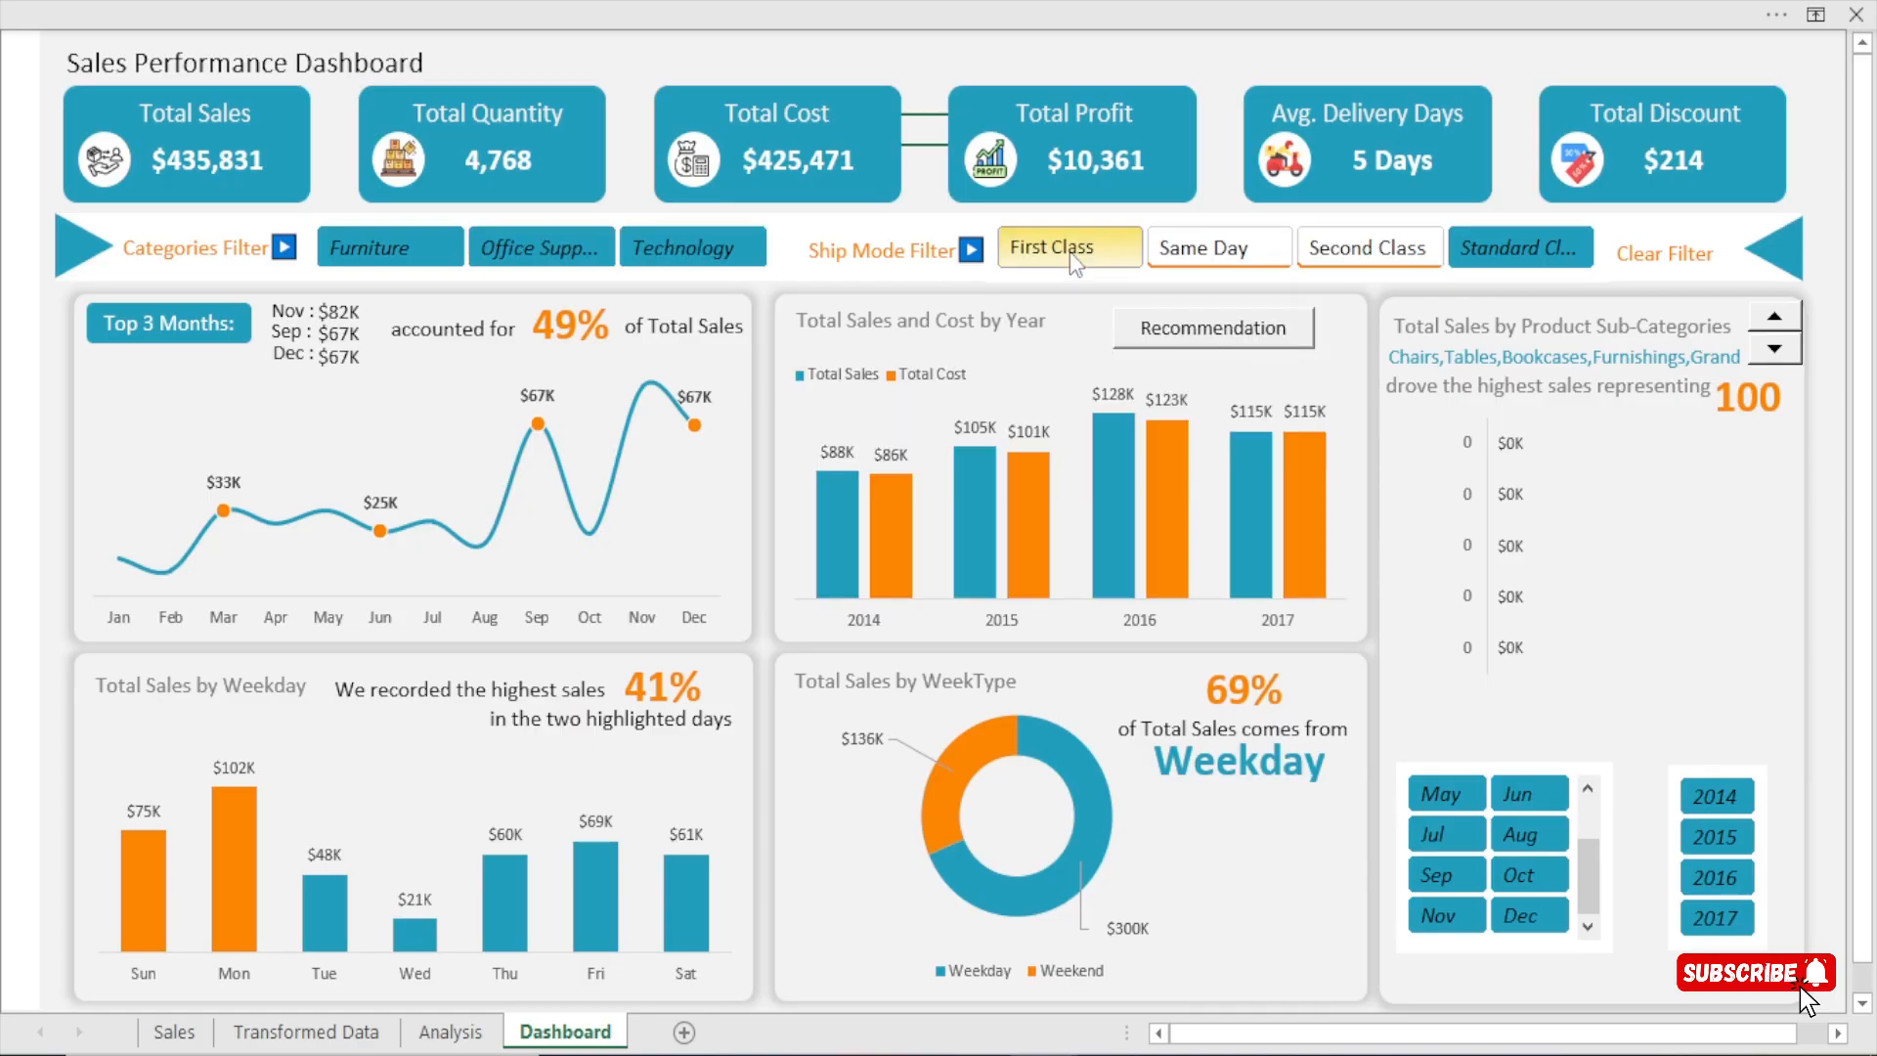
ctrl+click(1069, 250)
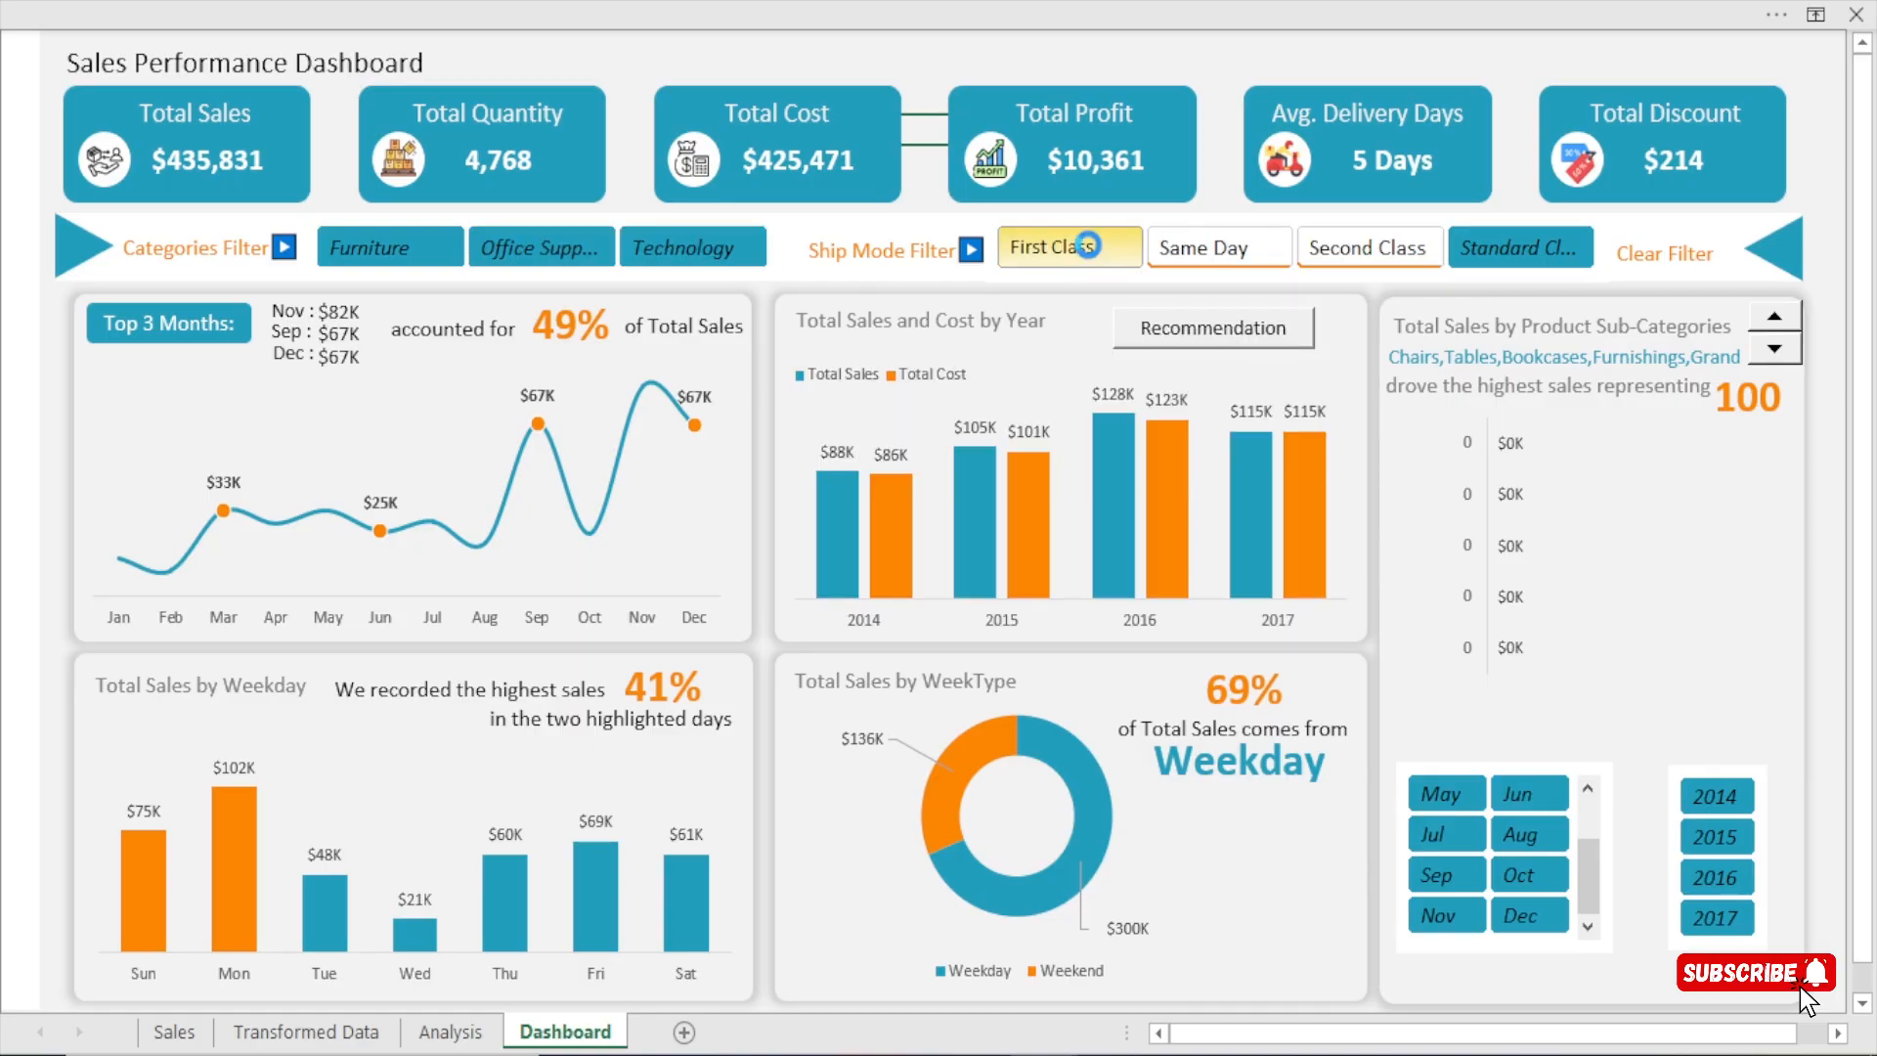
ctrl+click(1383, 253)
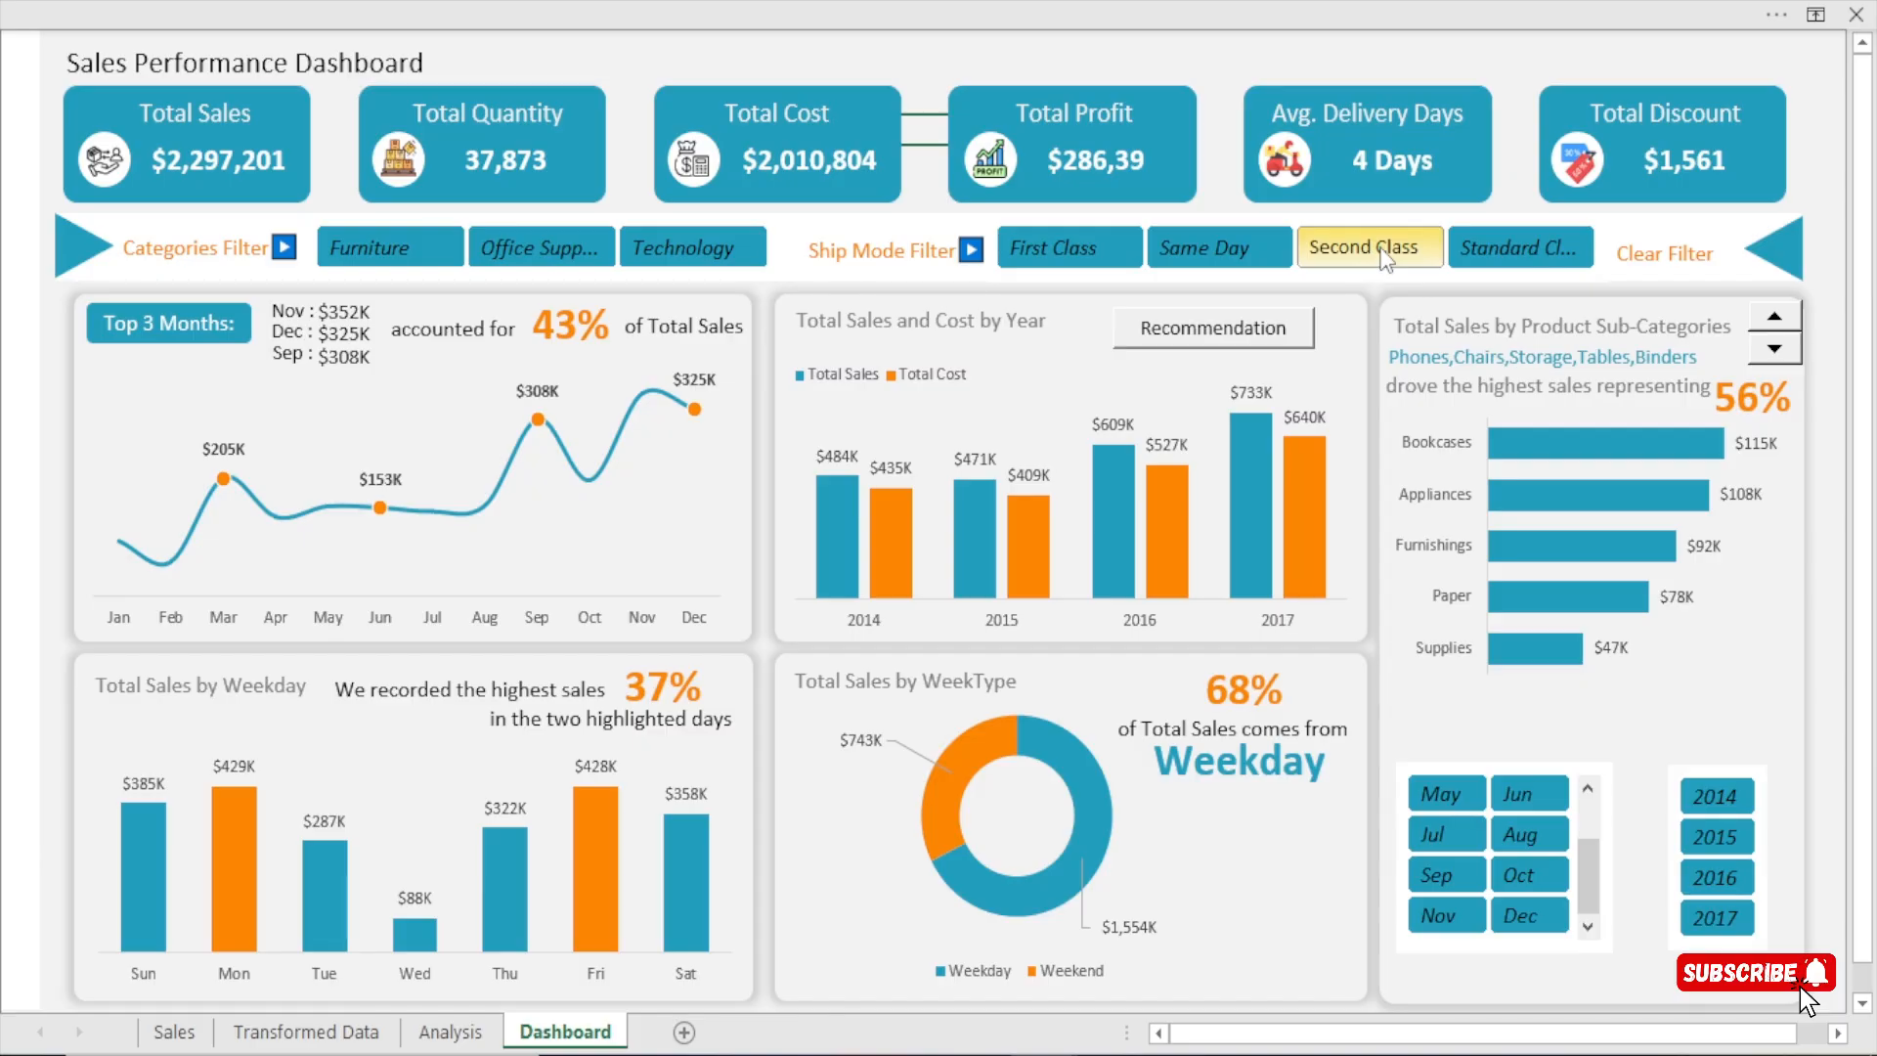